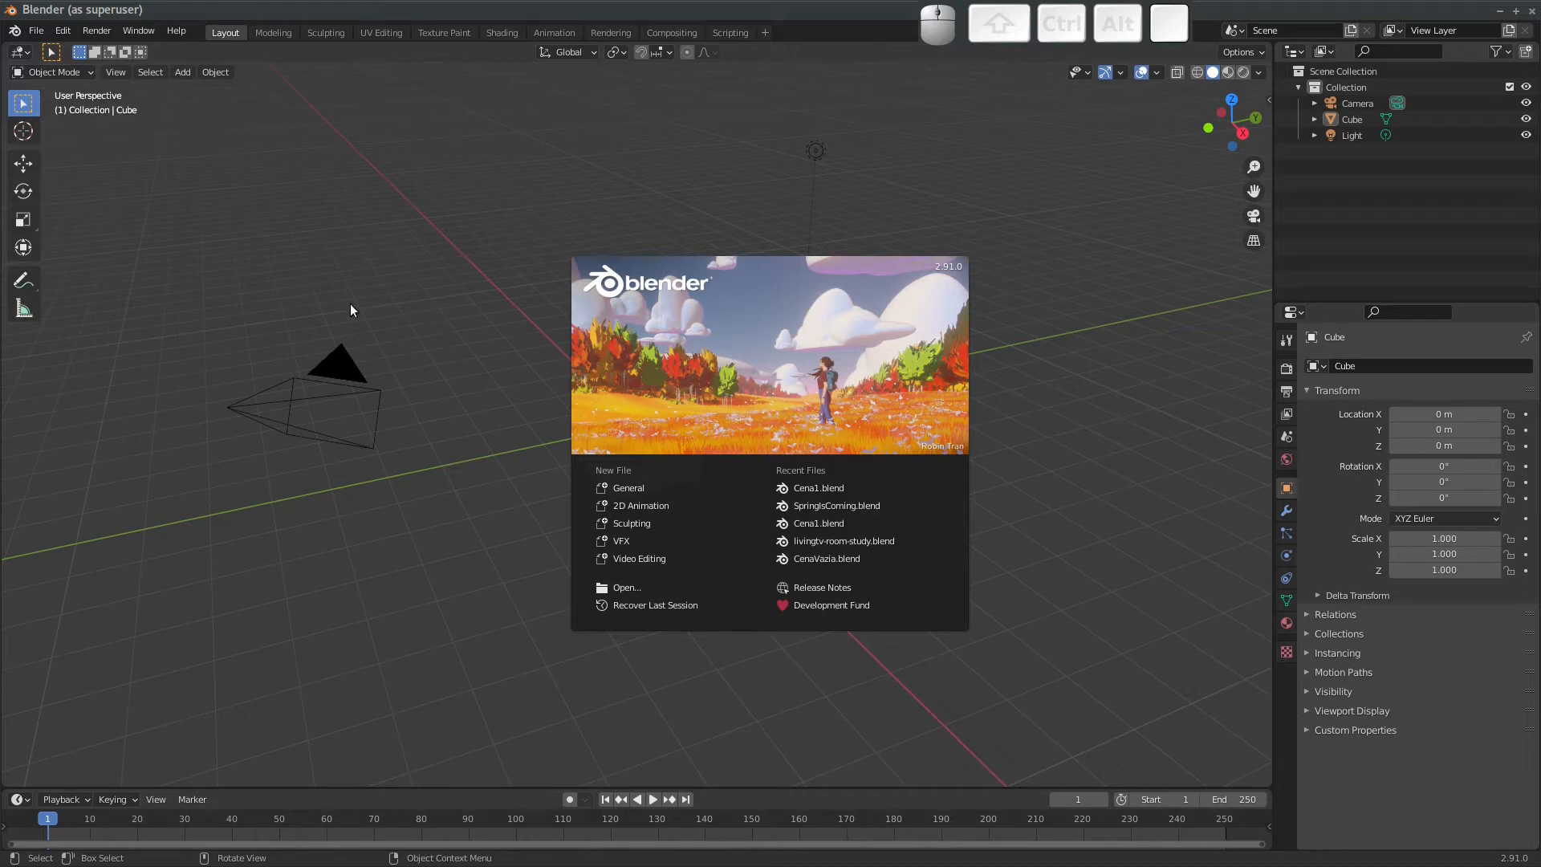
# Review the Rain v2.0 character page and the Spring is coming scene page with its license in the web browser.
pyautogui.hotkey('alt', 'Tab')
pyautogui.hotkey('alt', 'Tab')
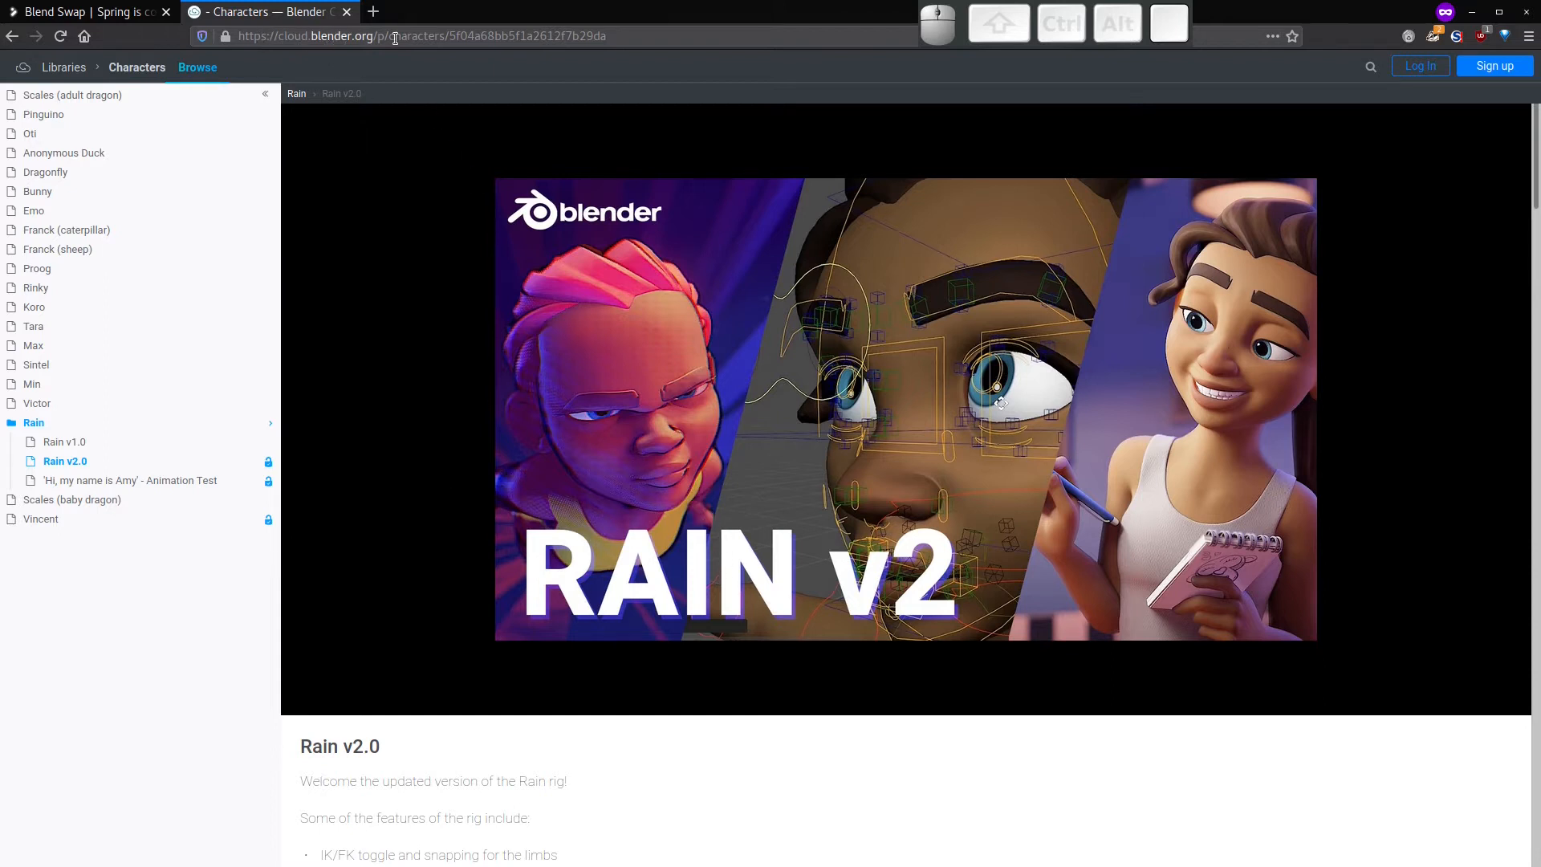
pyautogui.click(116, 20)
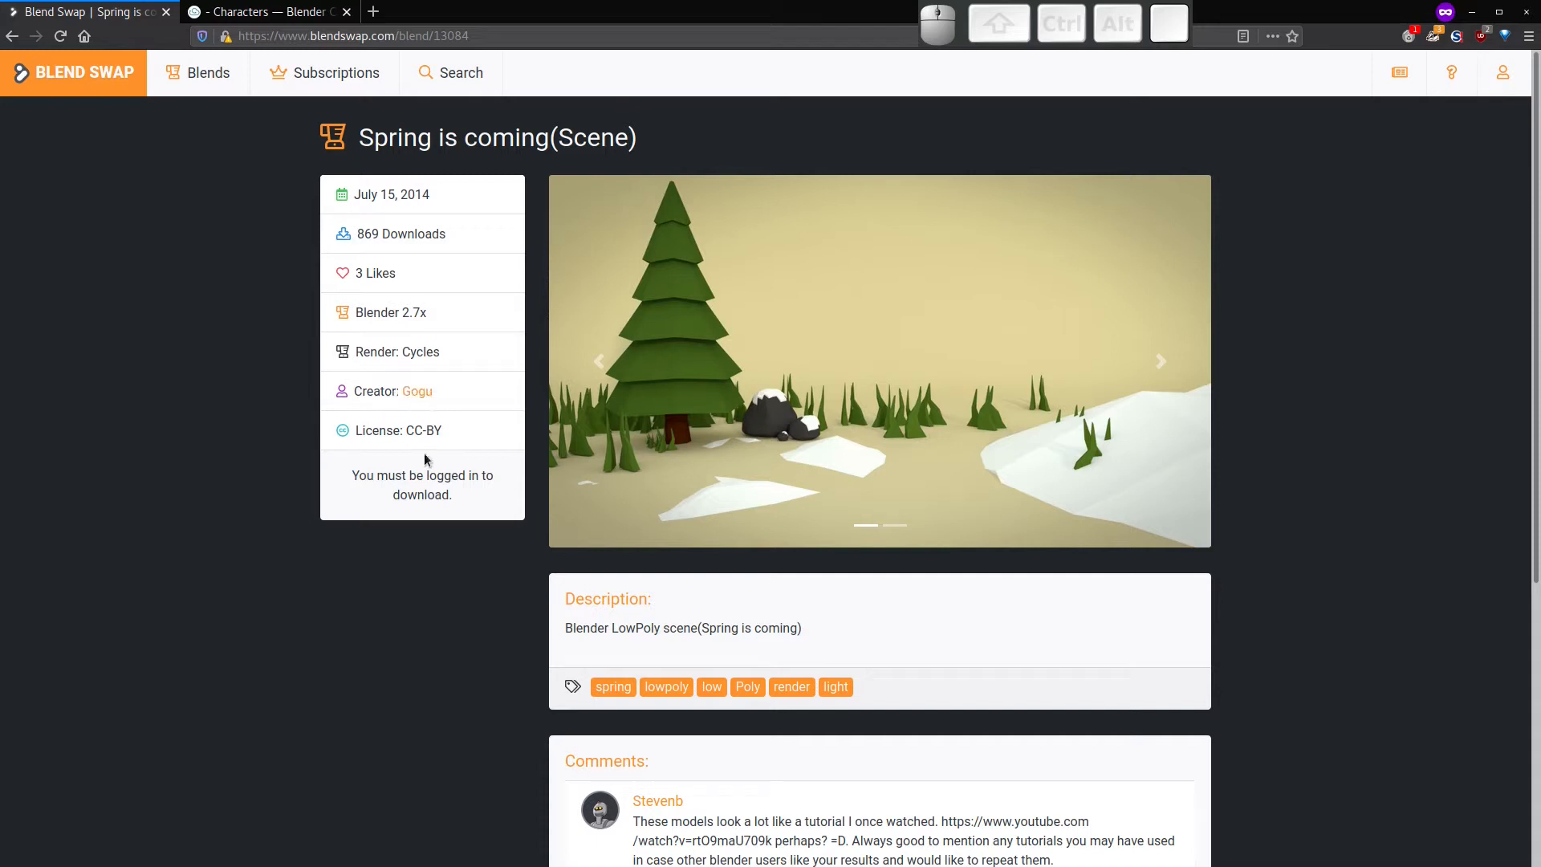
pyautogui.moveTo(445, 433); pyautogui.dragTo(406, 431)
pyautogui.click(248, 537)
pyautogui.click(314, 13)
pyautogui.click(145, 12)
pyautogui.hotkey('alt', 'Tab')
pyautogui.hotkey('alt', 'Tab')
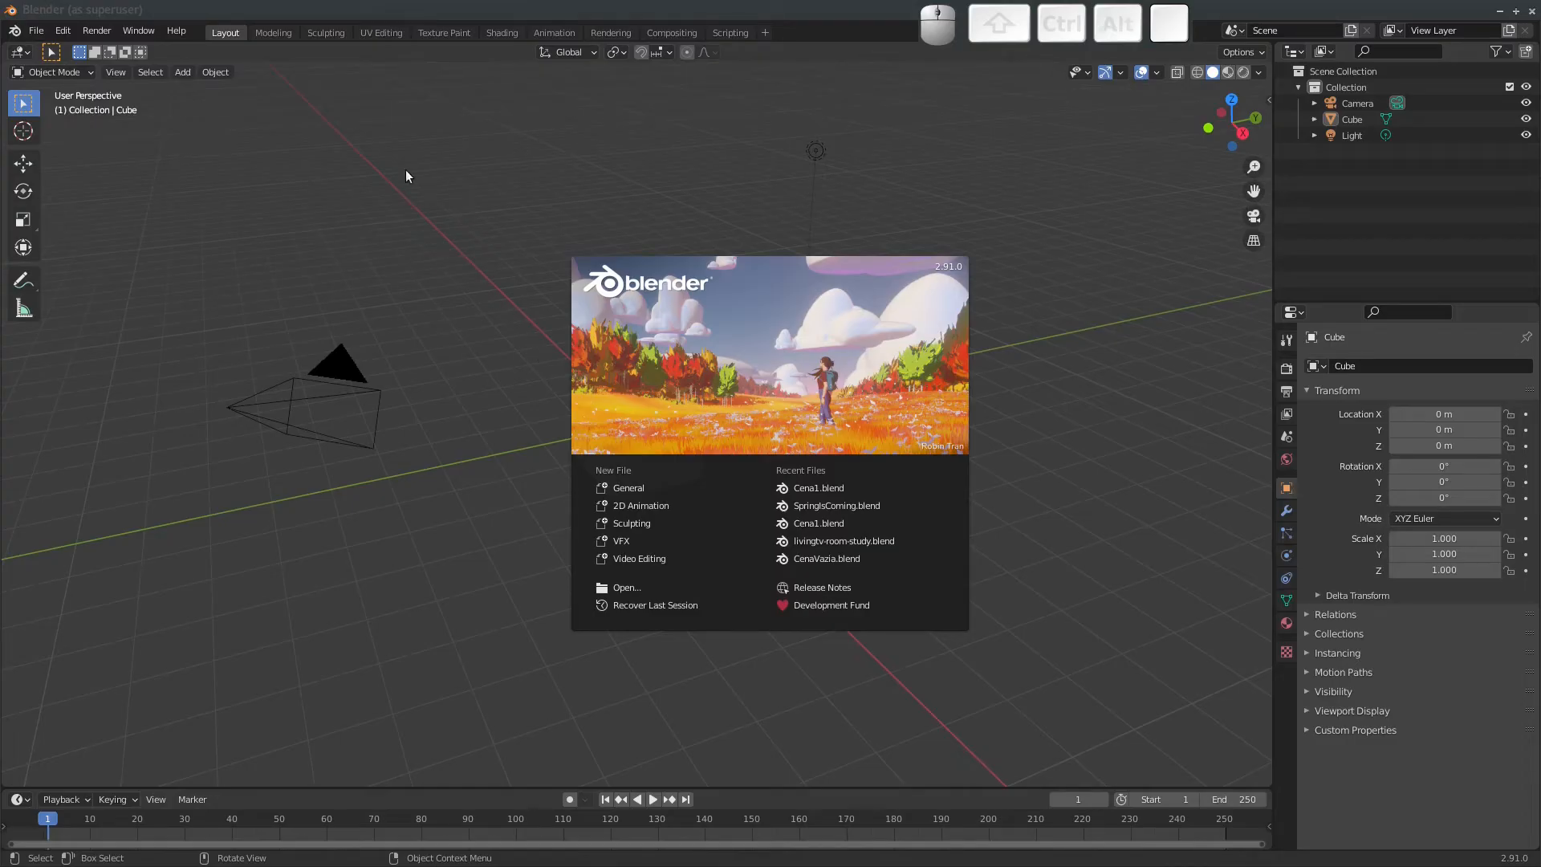
# Switch to the file manager and examine the Cenarios folder and its spring-is-comingscene subfolder.
pyautogui.hotkey('alt', 'Tab')
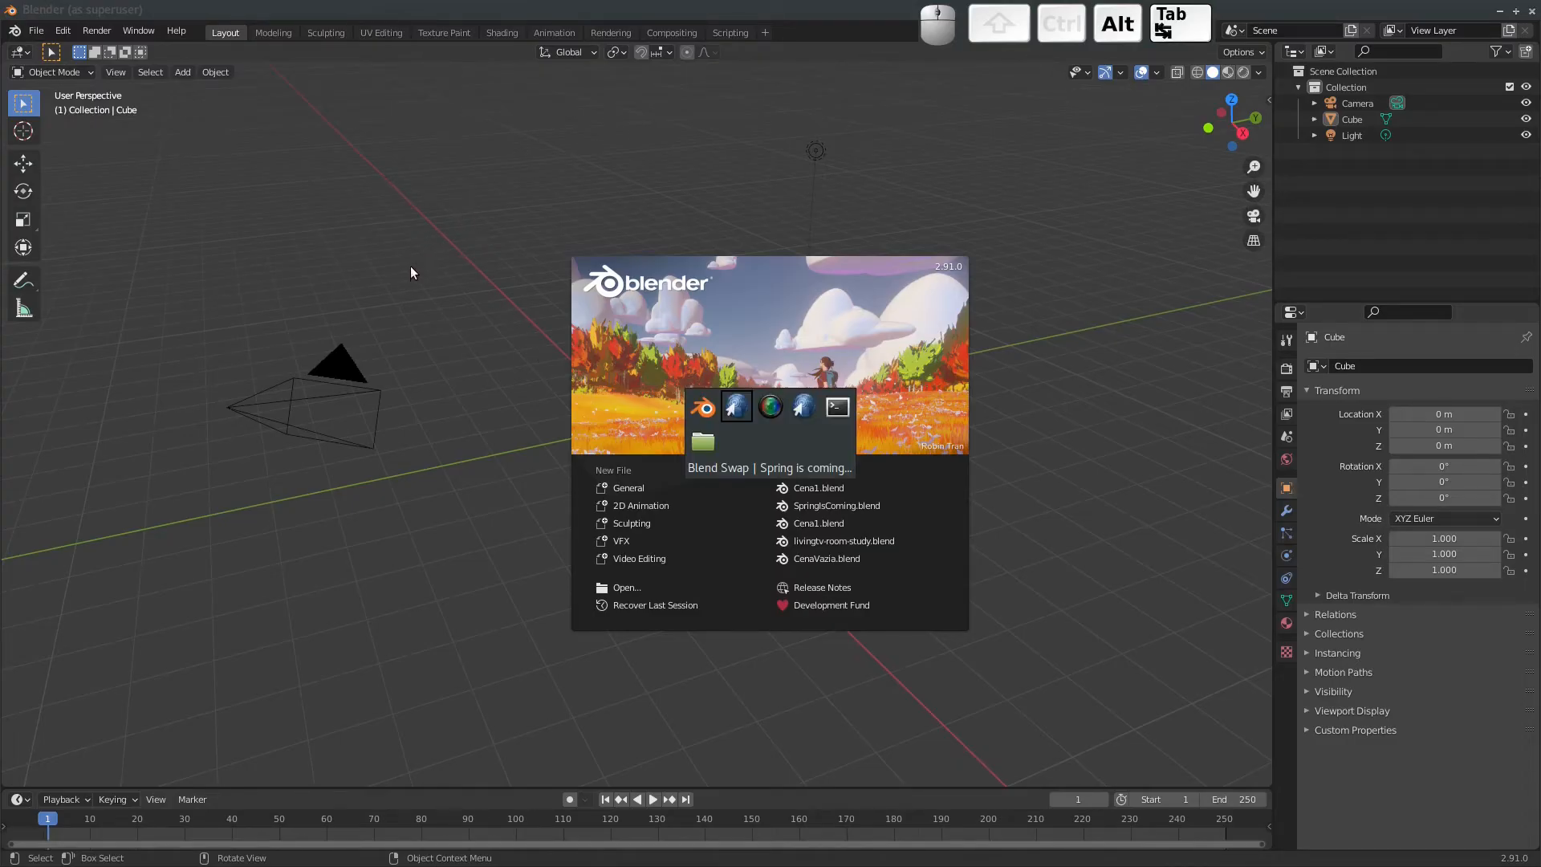
pyautogui.press('Tab')
pyautogui.press('Tab')
pyautogui.press('Tab')
pyautogui.press('Tab')
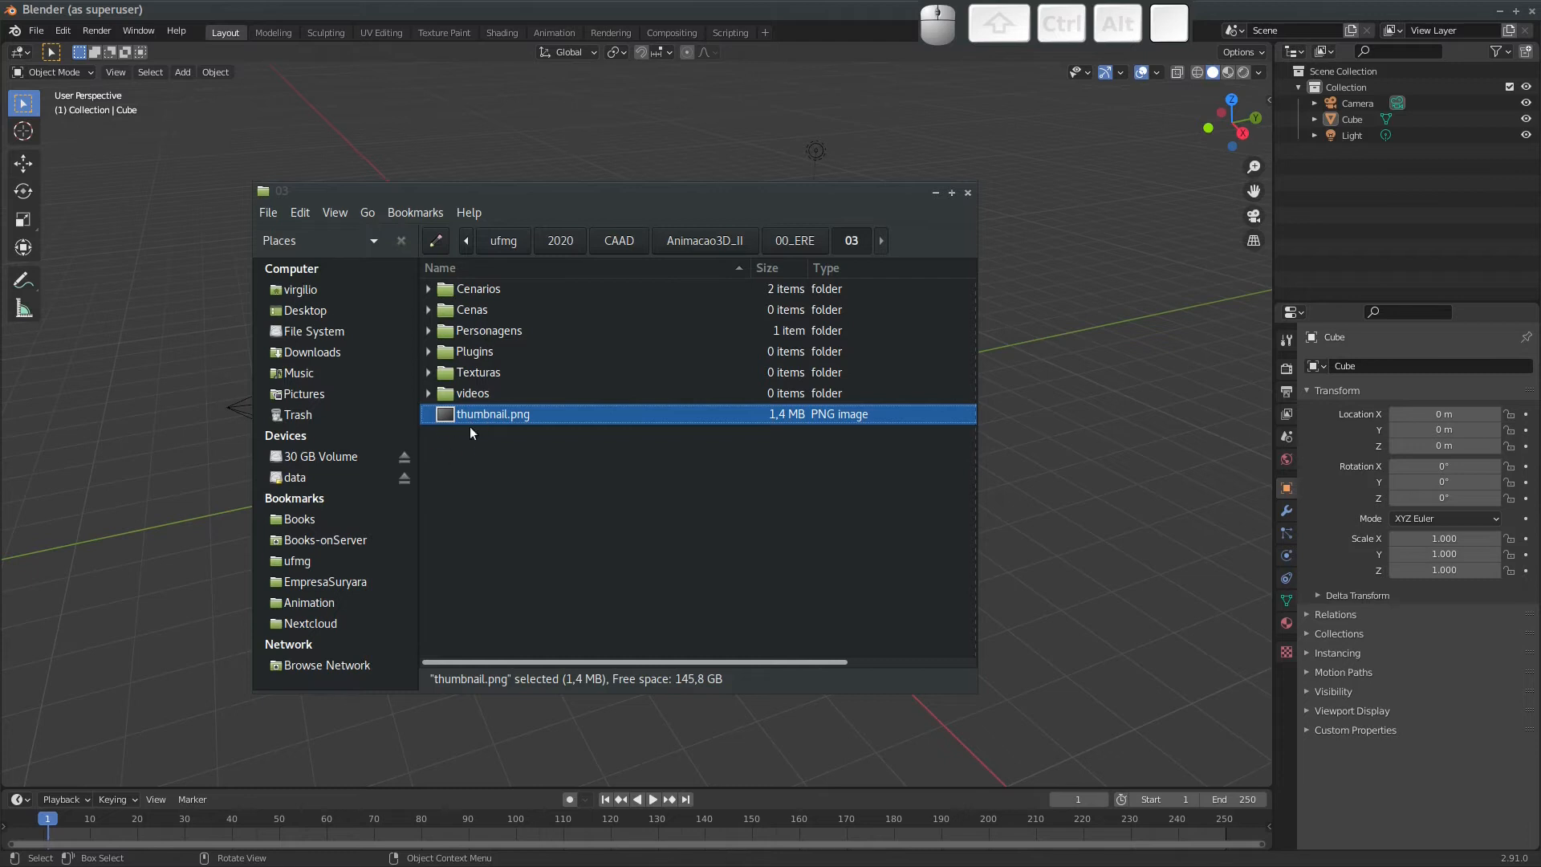
pyautogui.click(427, 289)
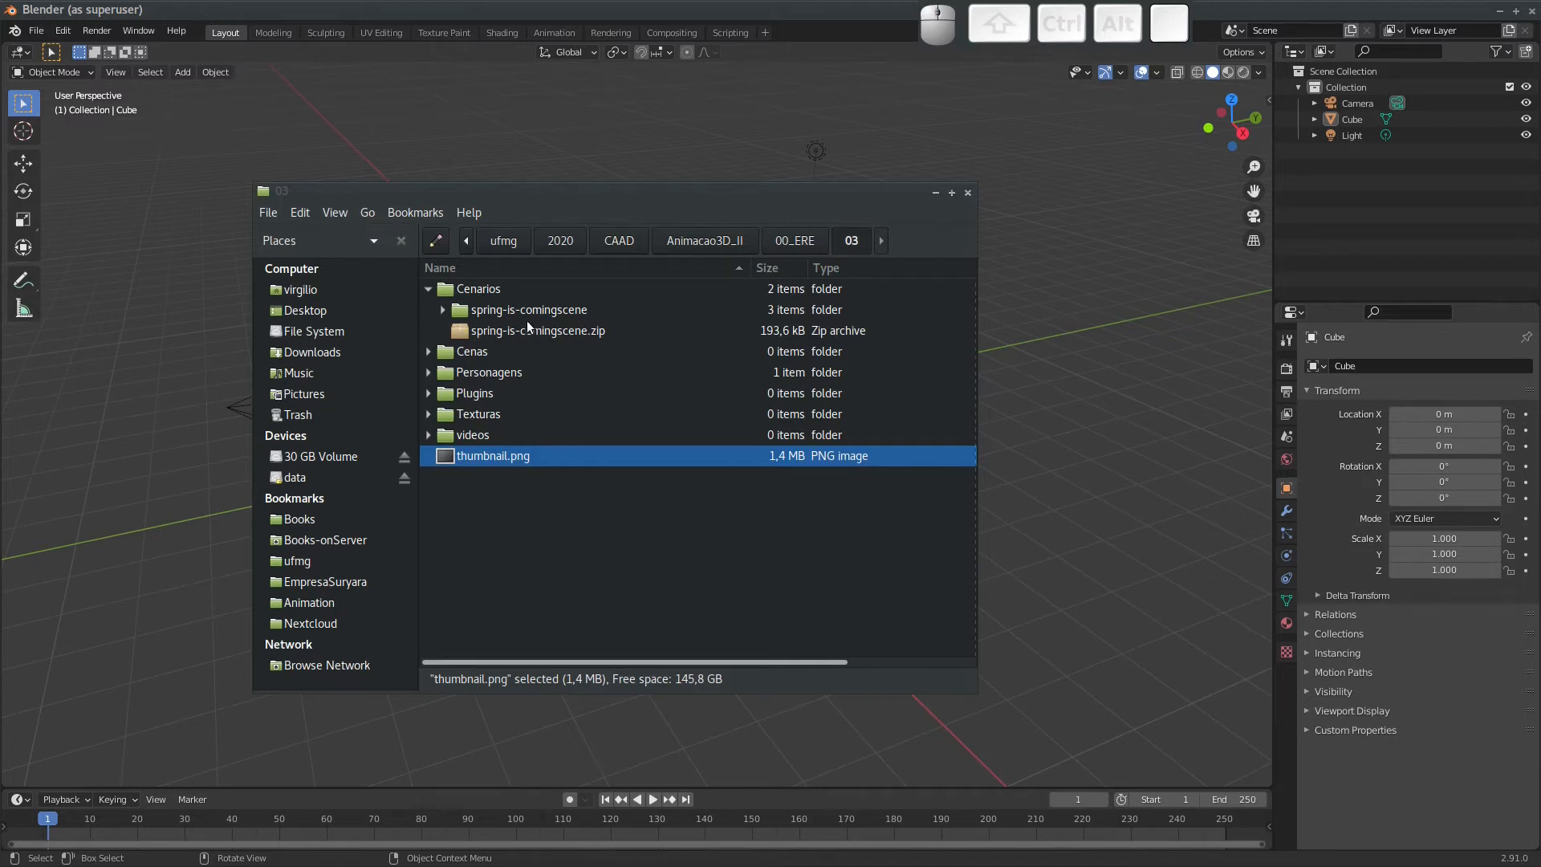
pyautogui.click(441, 310)
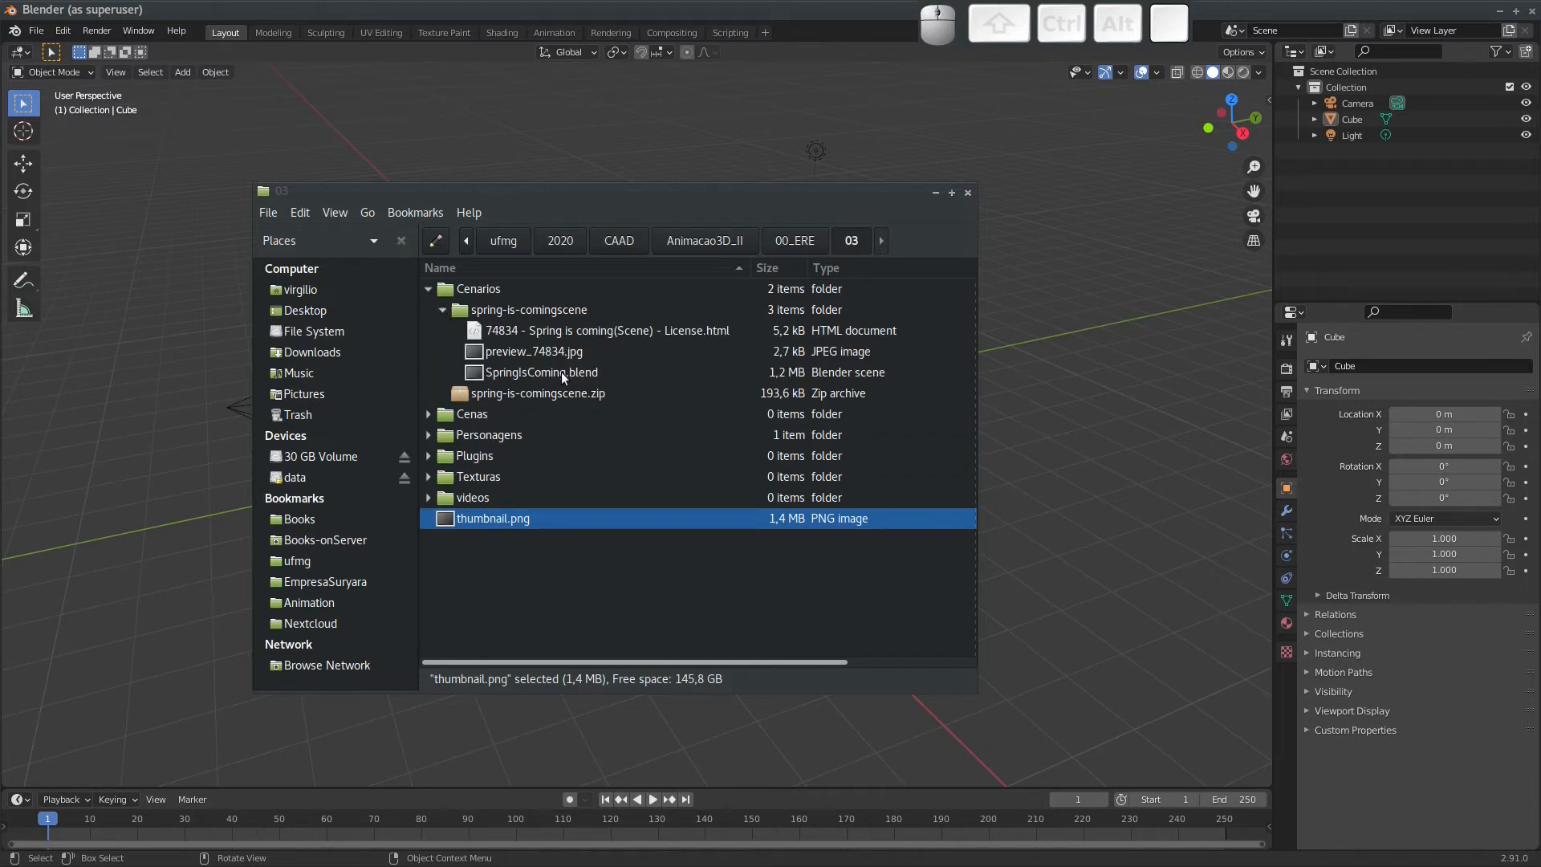
pyautogui.click(441, 310)
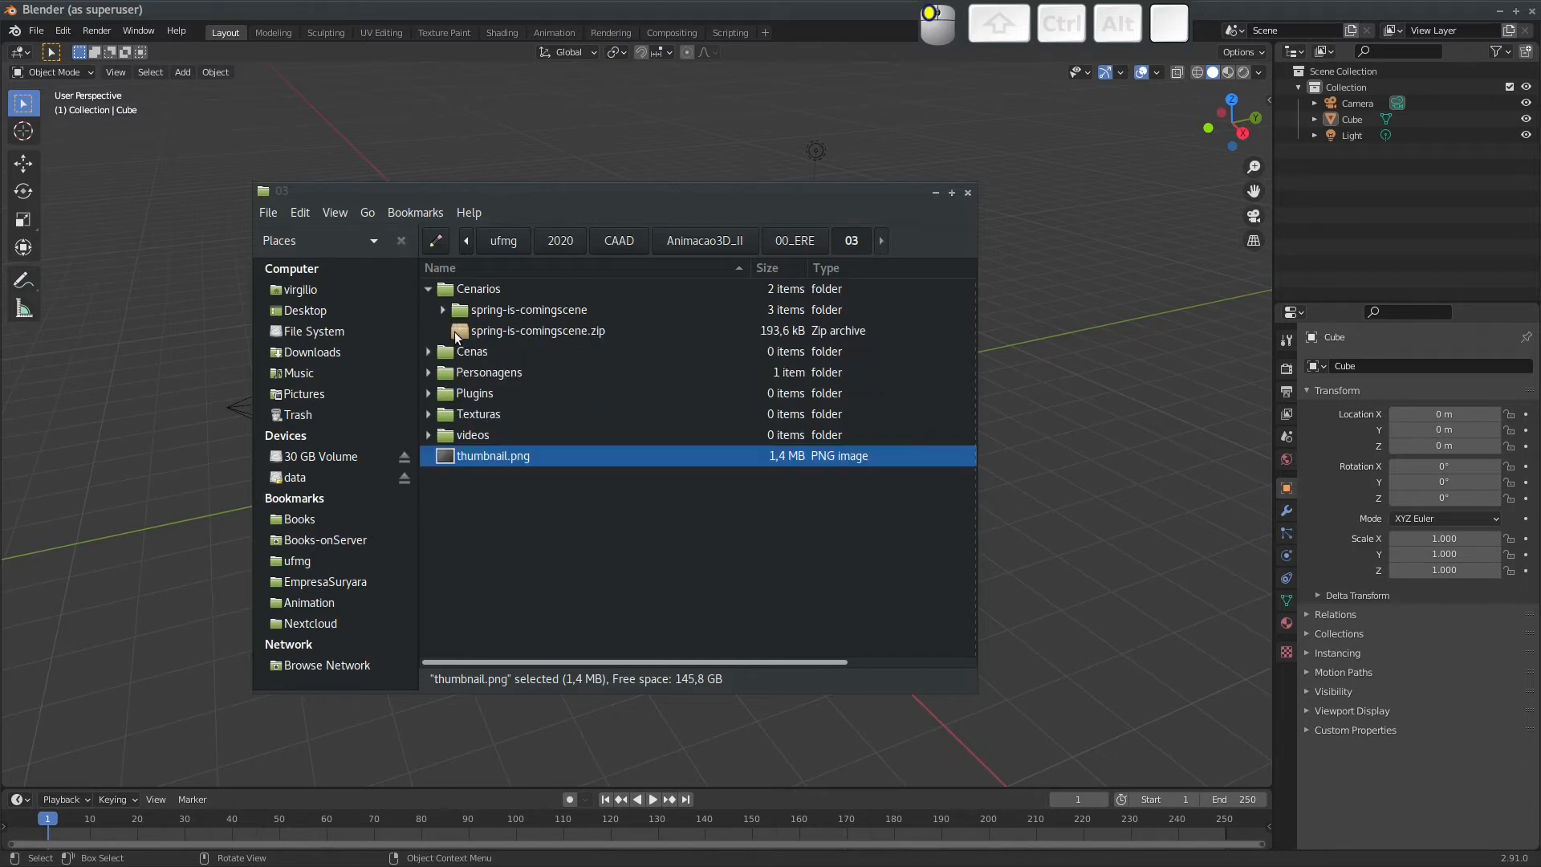
# Examine the contents of the Personagens, Plugins, Texturas and Cenas folders in the project directory.
pyautogui.click(429, 373)
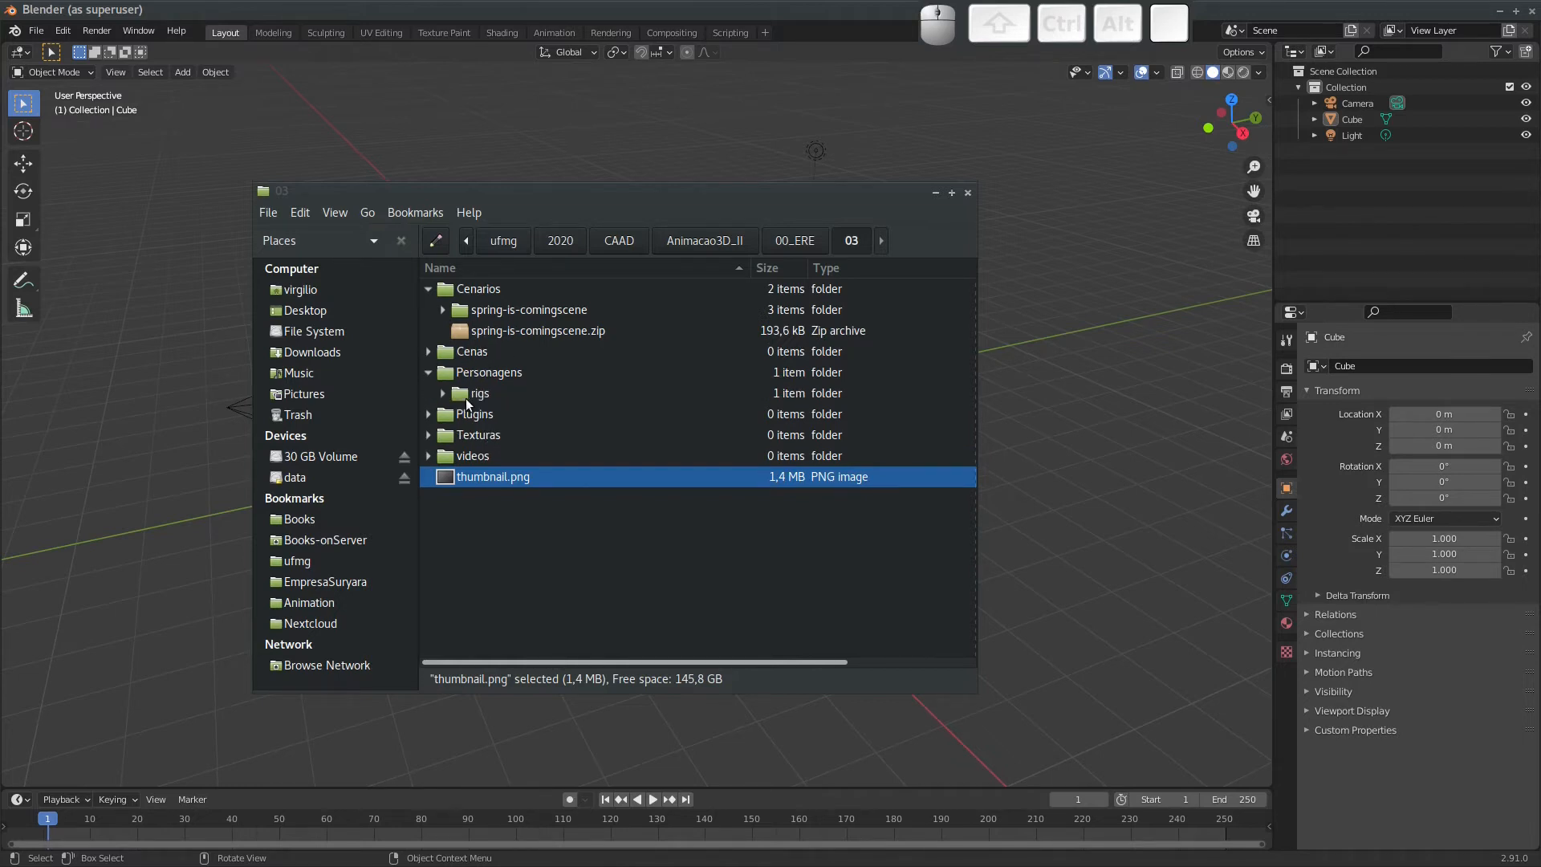
pyautogui.click(442, 394)
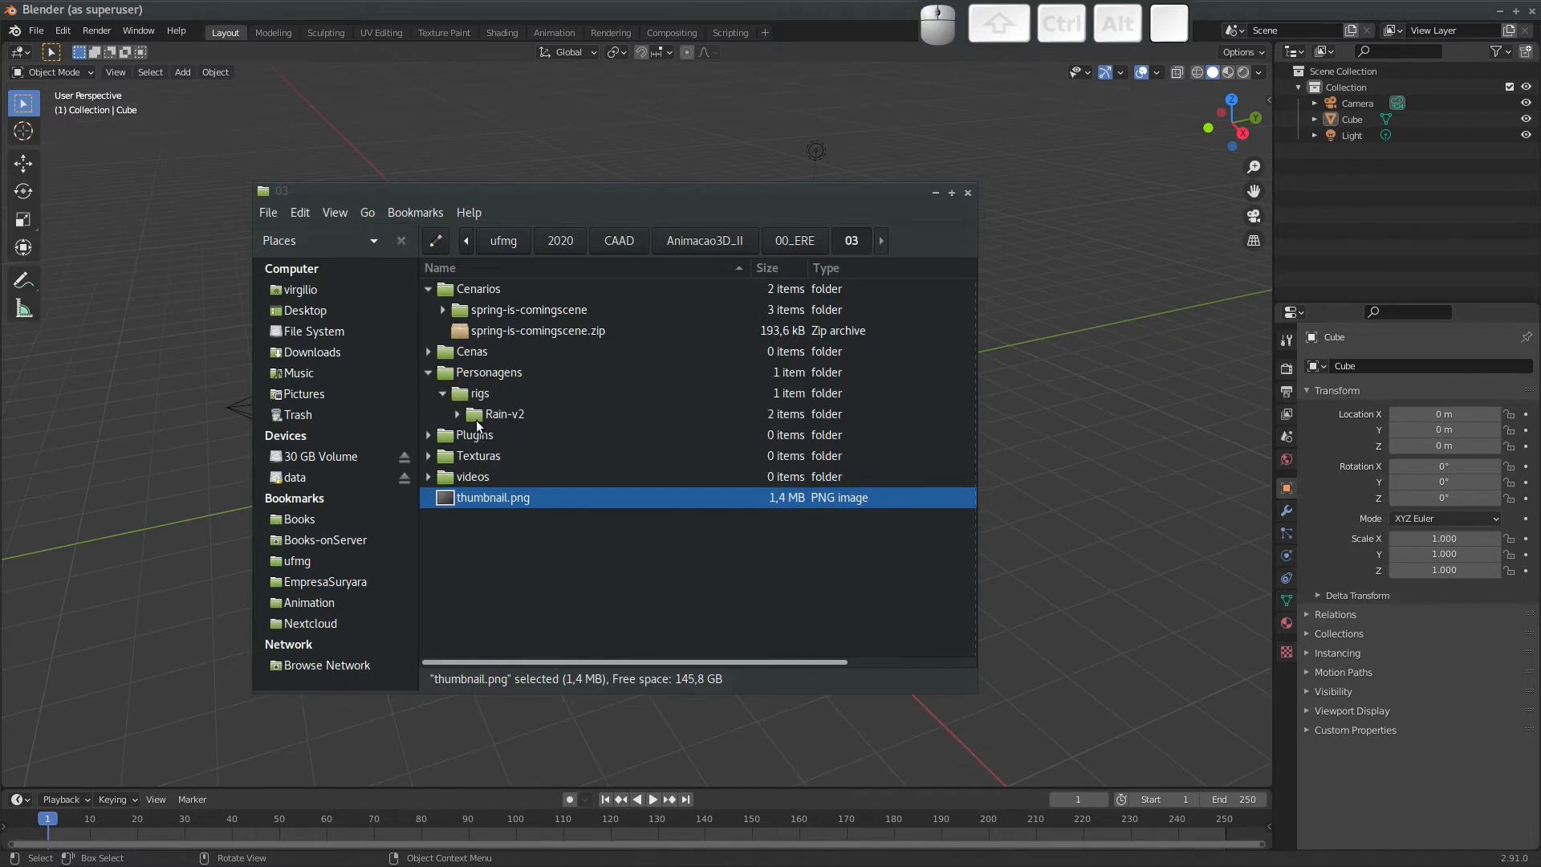
pyautogui.click(429, 436)
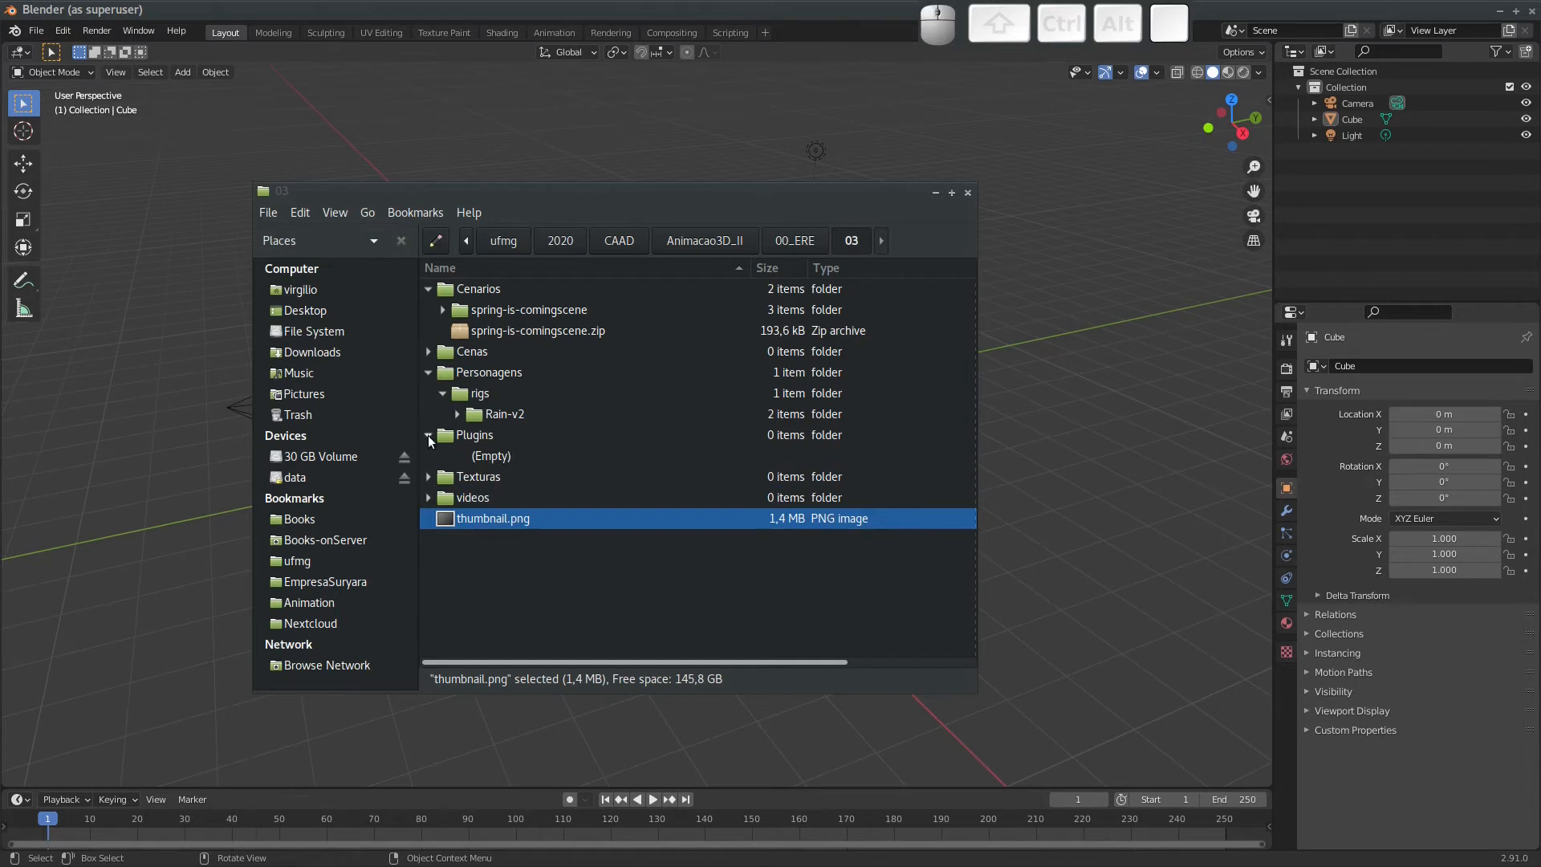
pyautogui.click(429, 436)
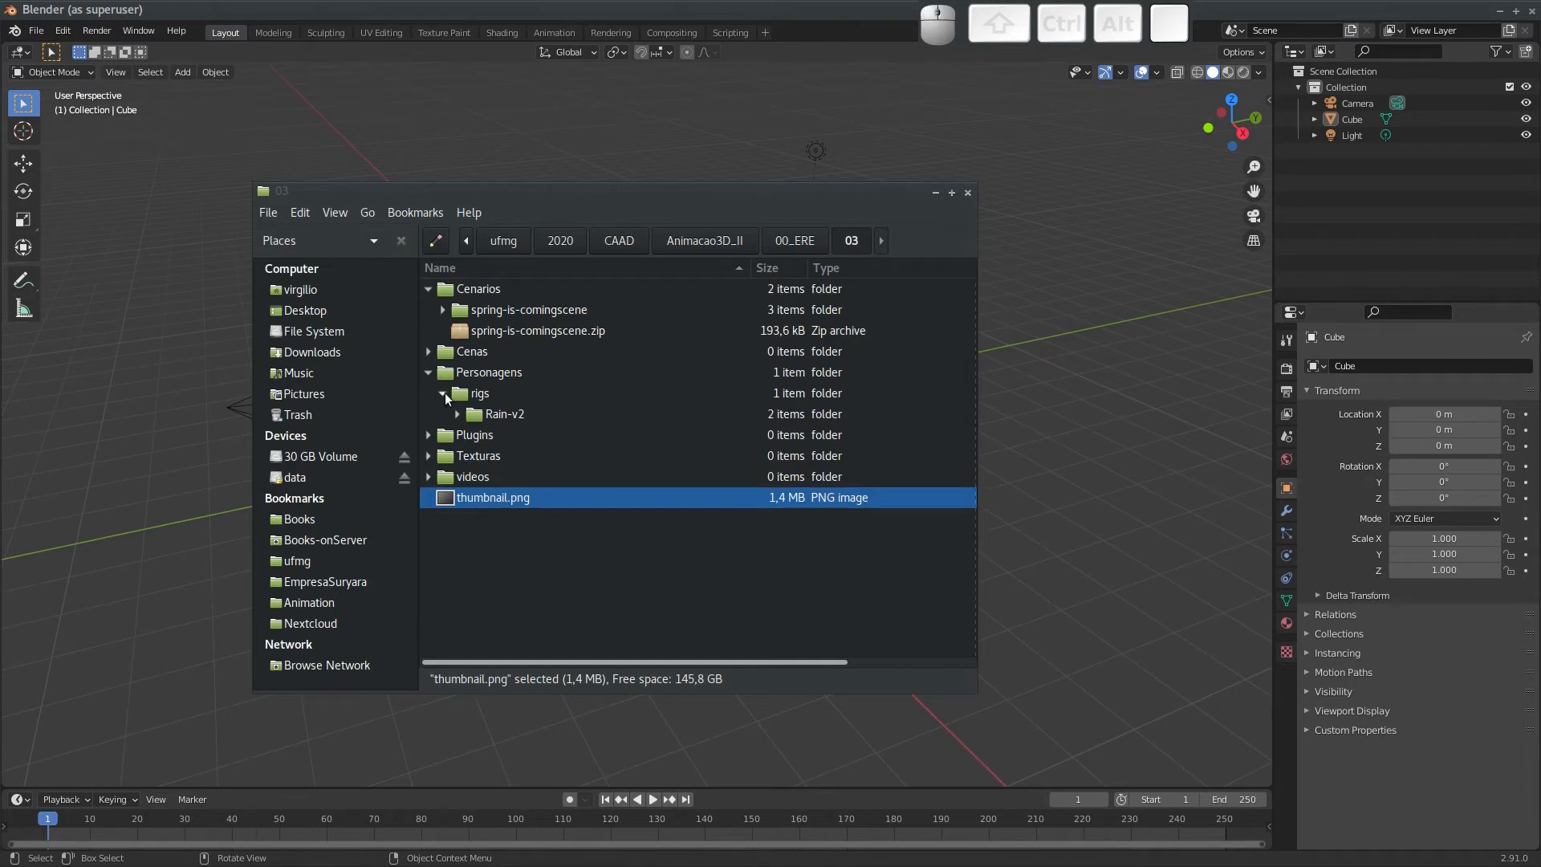
pyautogui.click(428, 373)
pyautogui.click(429, 414)
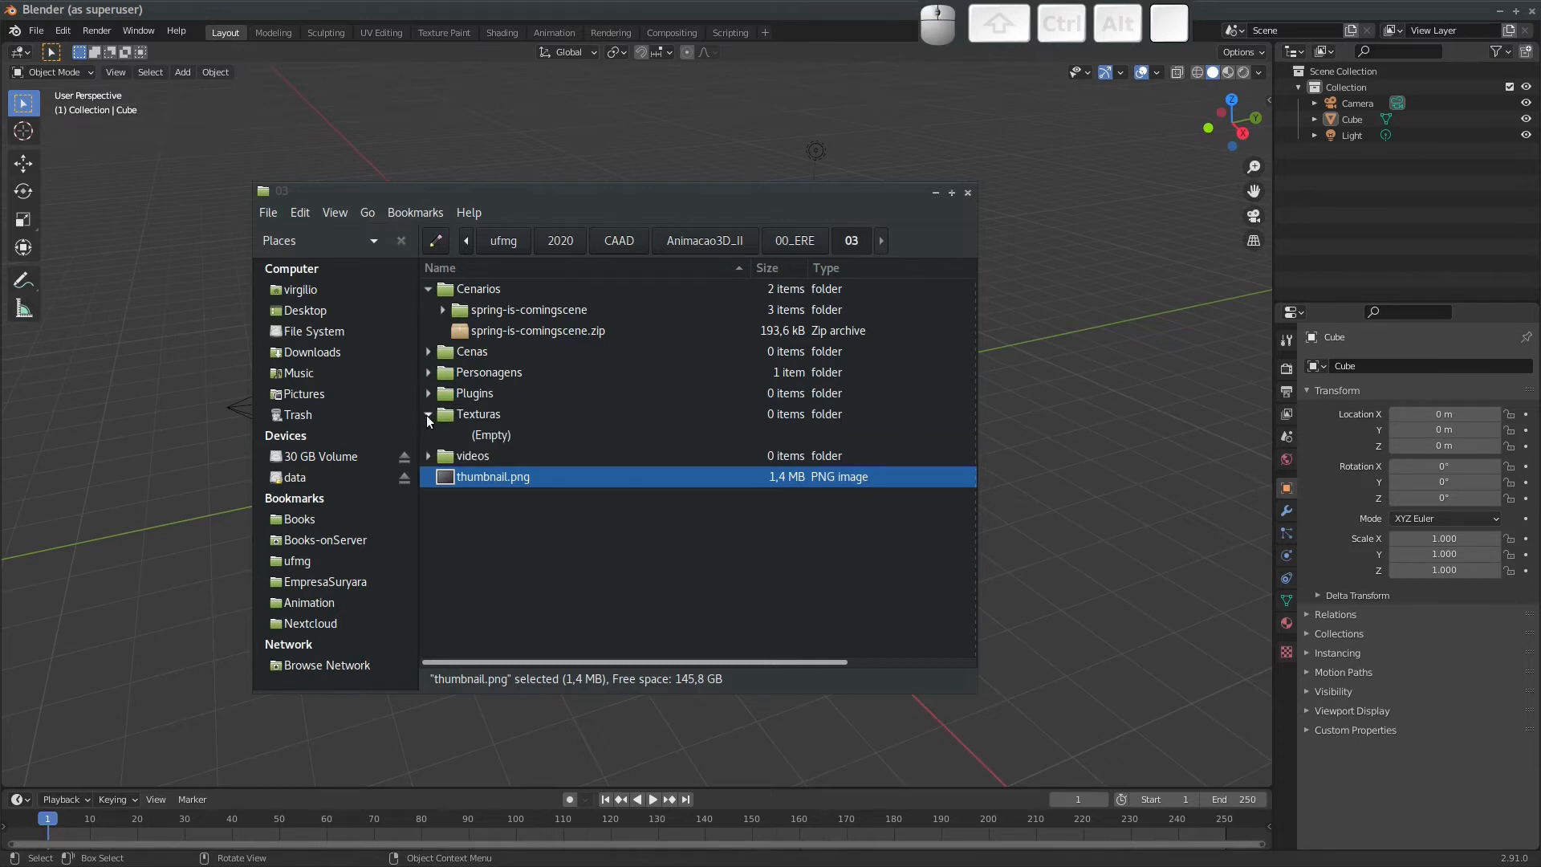
pyautogui.click(429, 414)
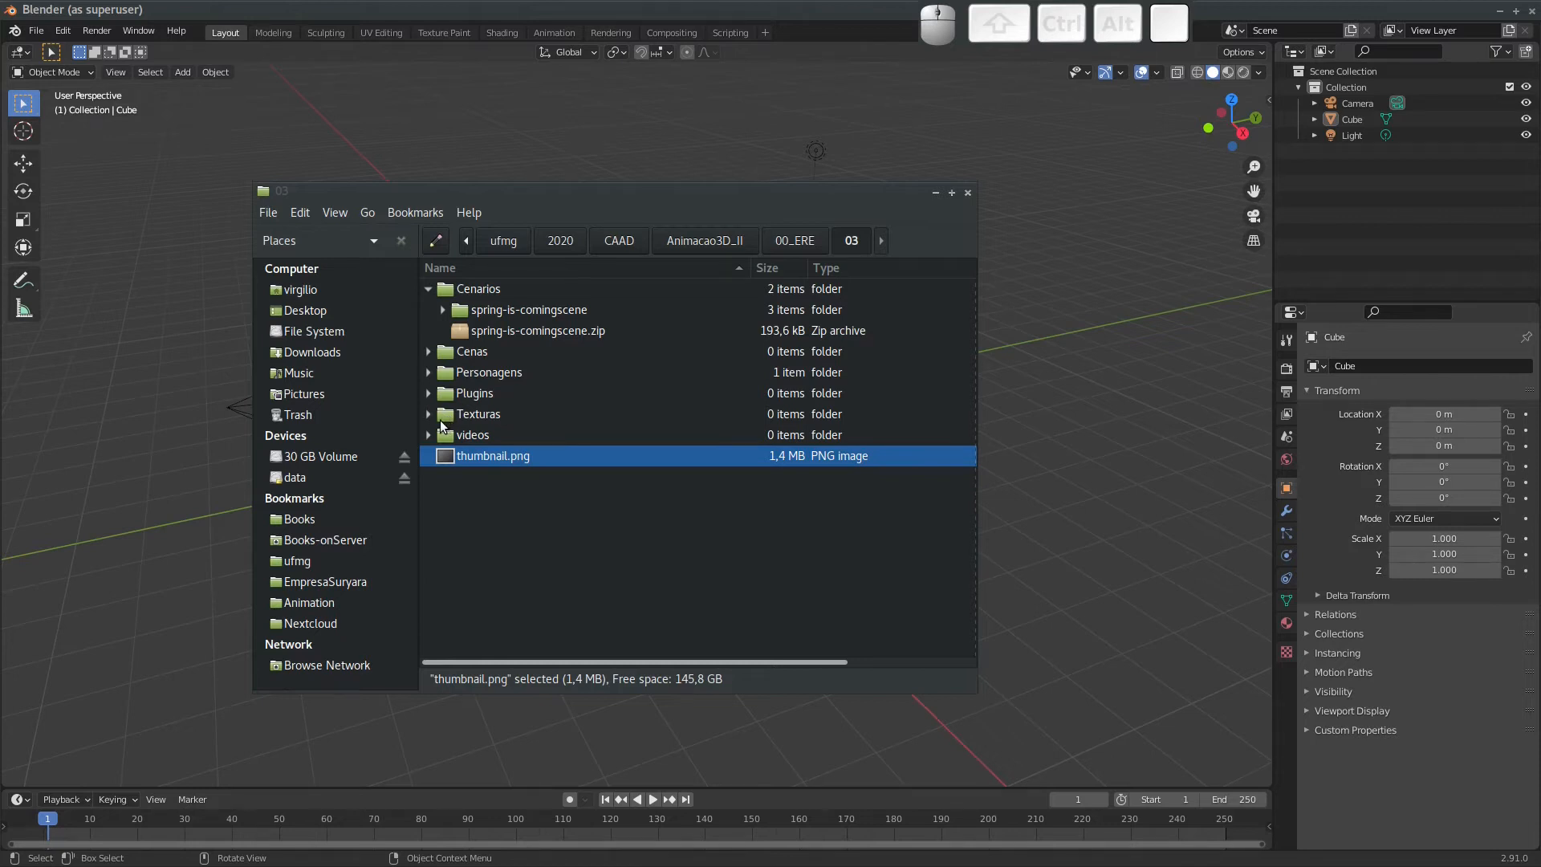
pyautogui.click(428, 289)
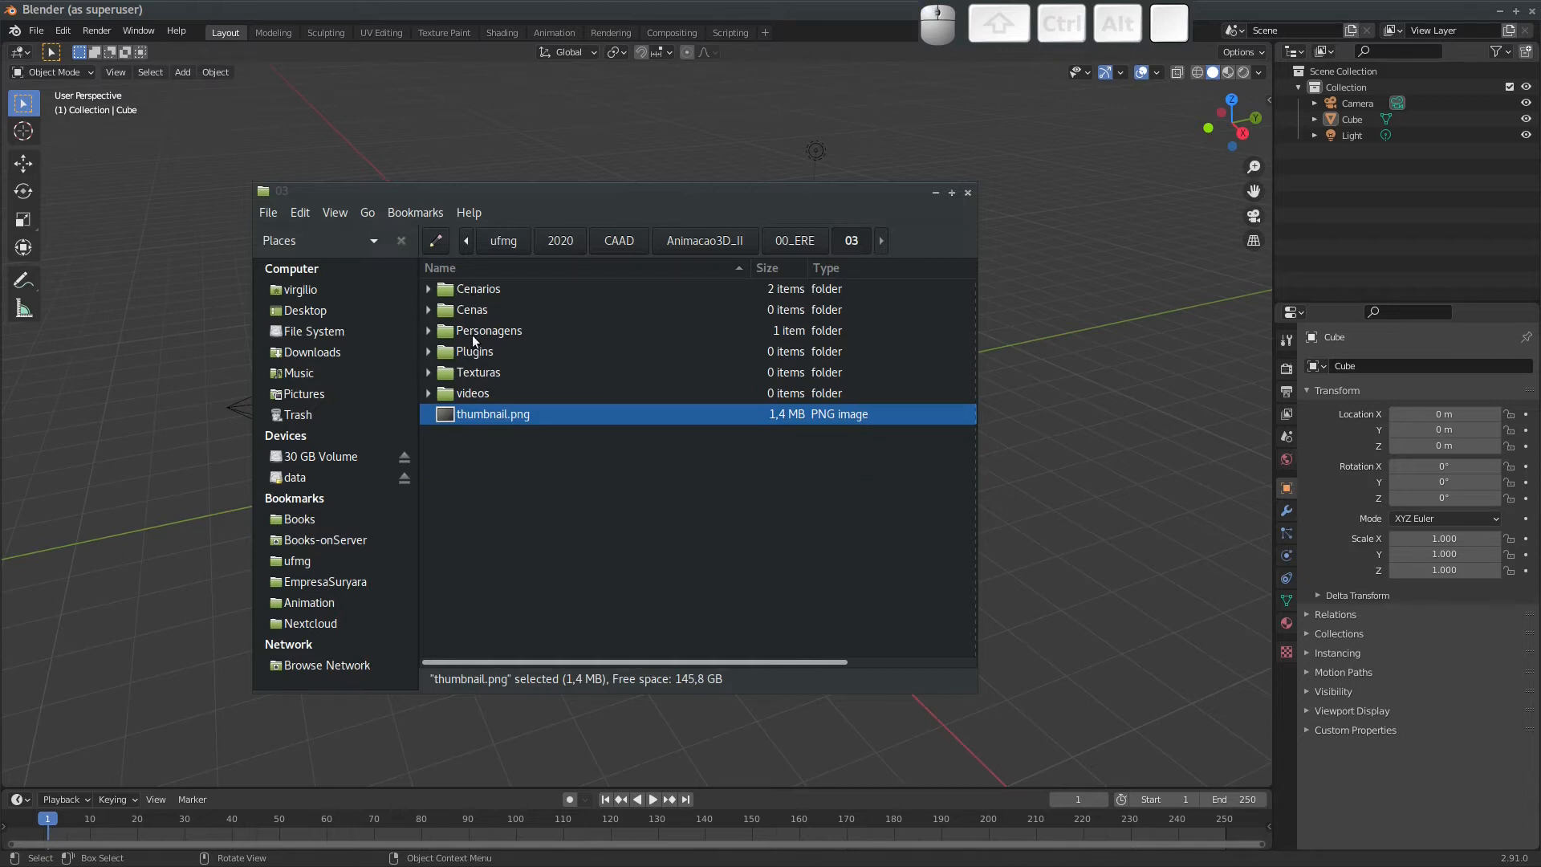
pyautogui.click(428, 310)
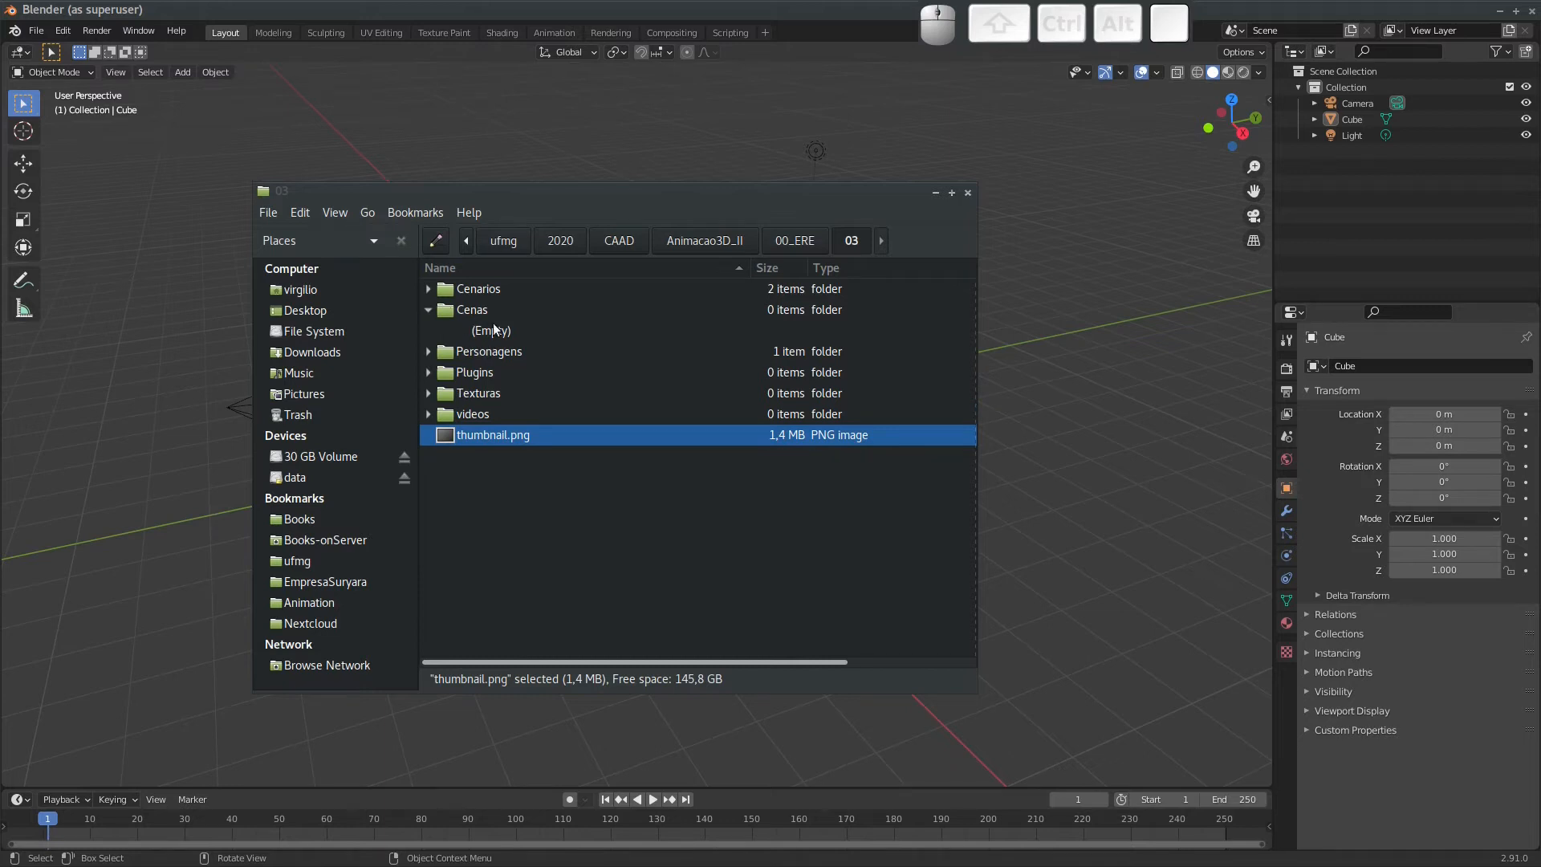
# Return to Blender, dismiss the splash screen and delete the default cube.
pyautogui.click(445, 15)
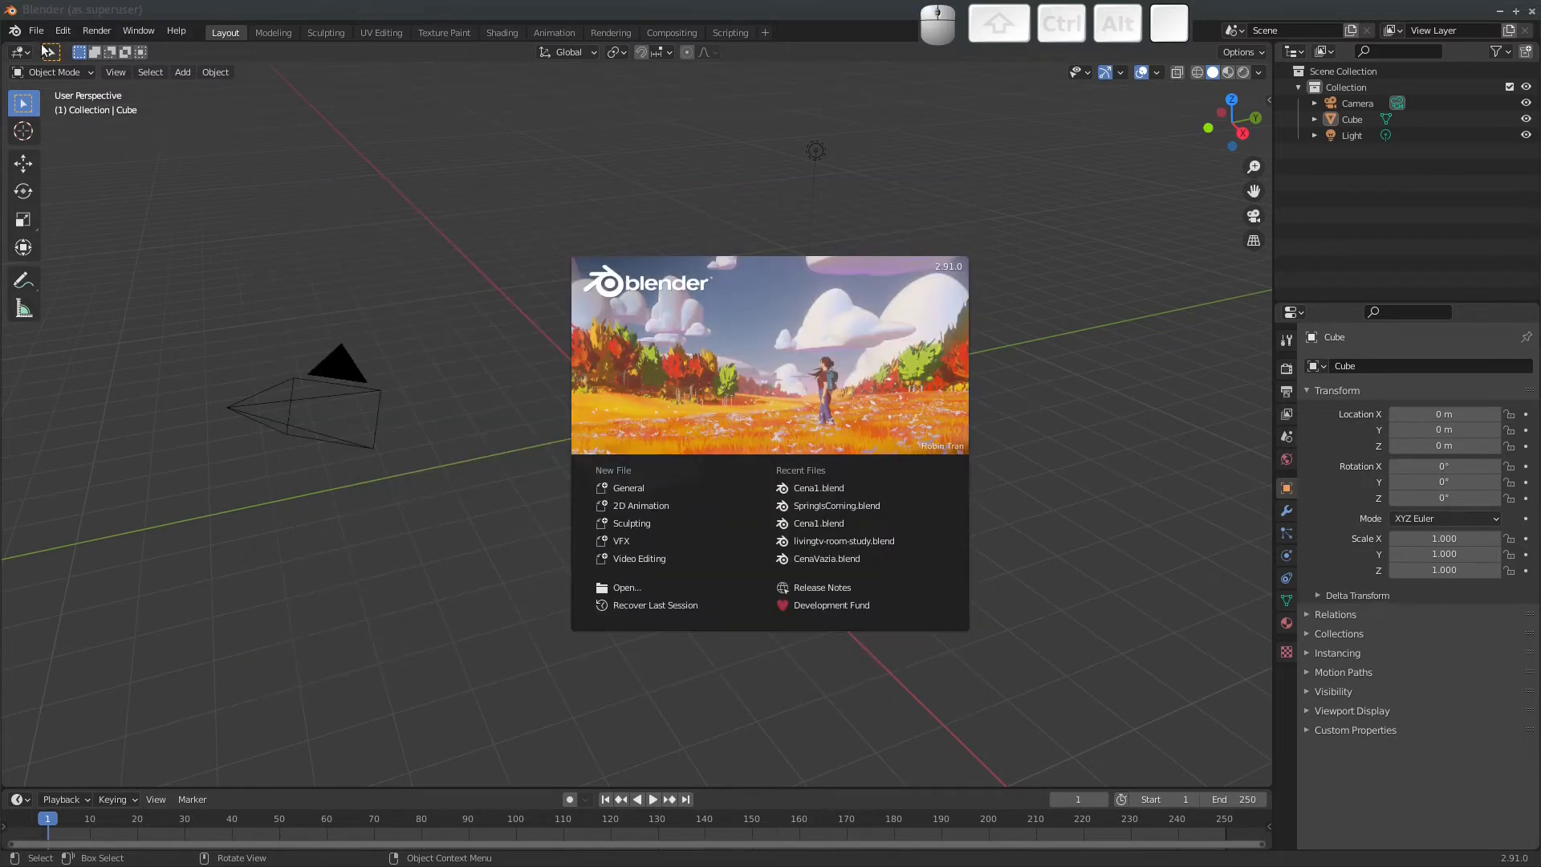
pyautogui.click(219, 208)
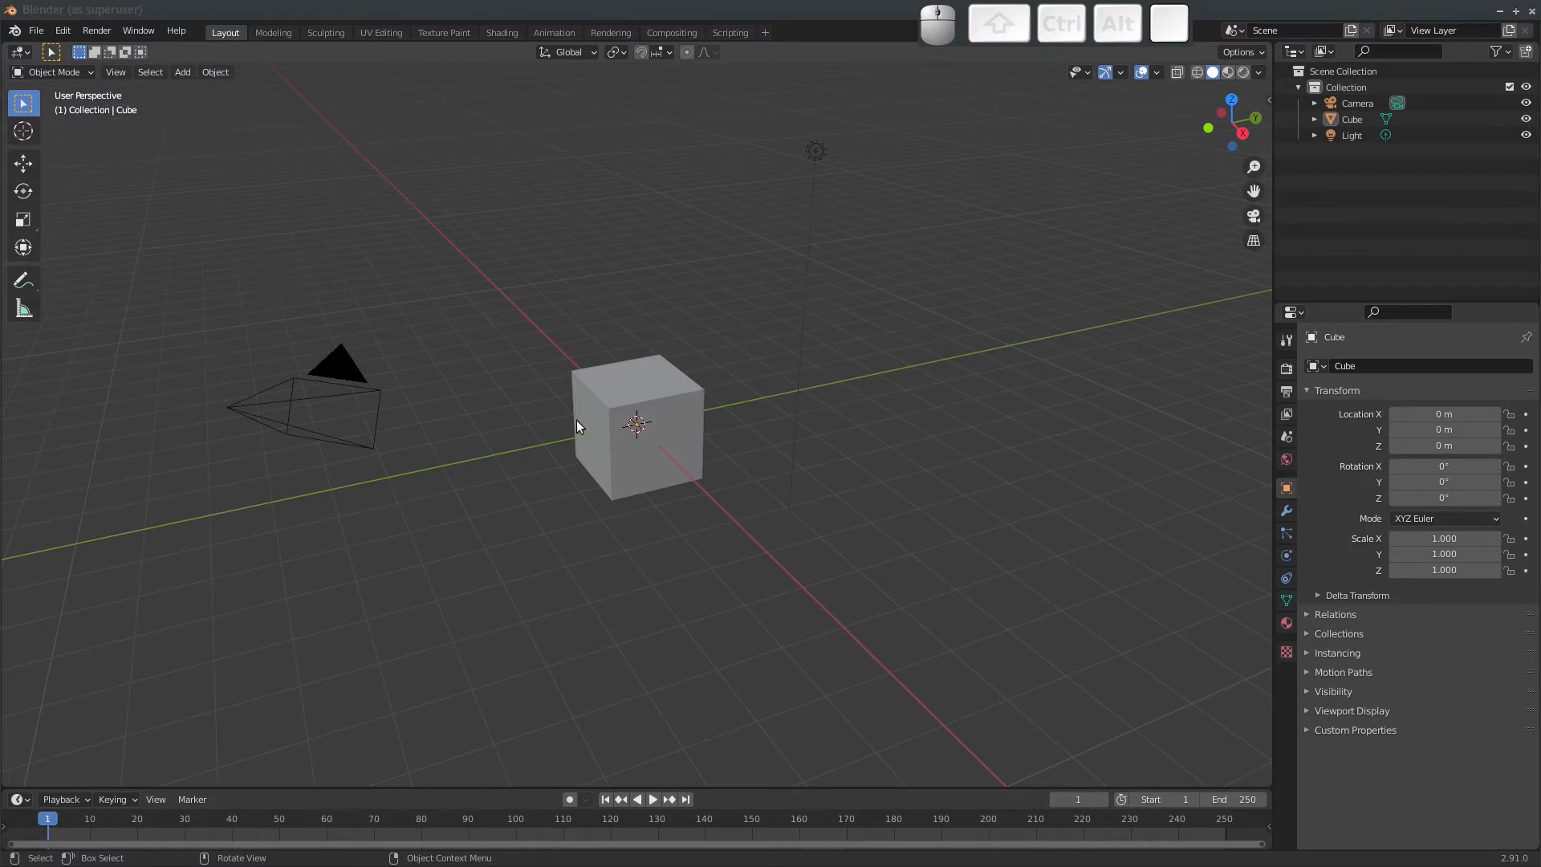
pyautogui.click(594, 395)
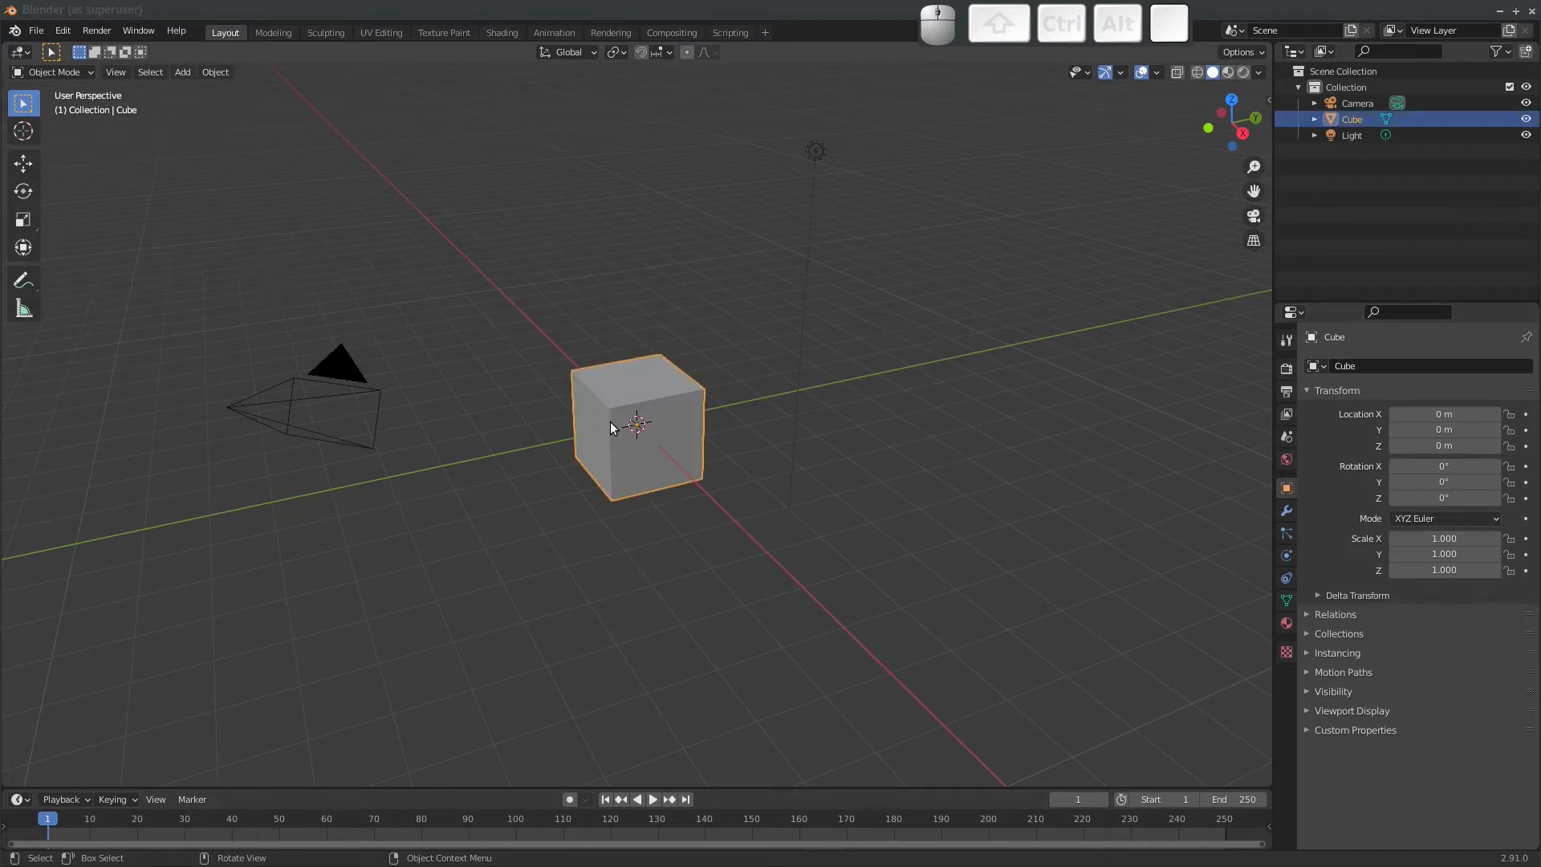
pyautogui.press('x')
pyautogui.click(607, 421)
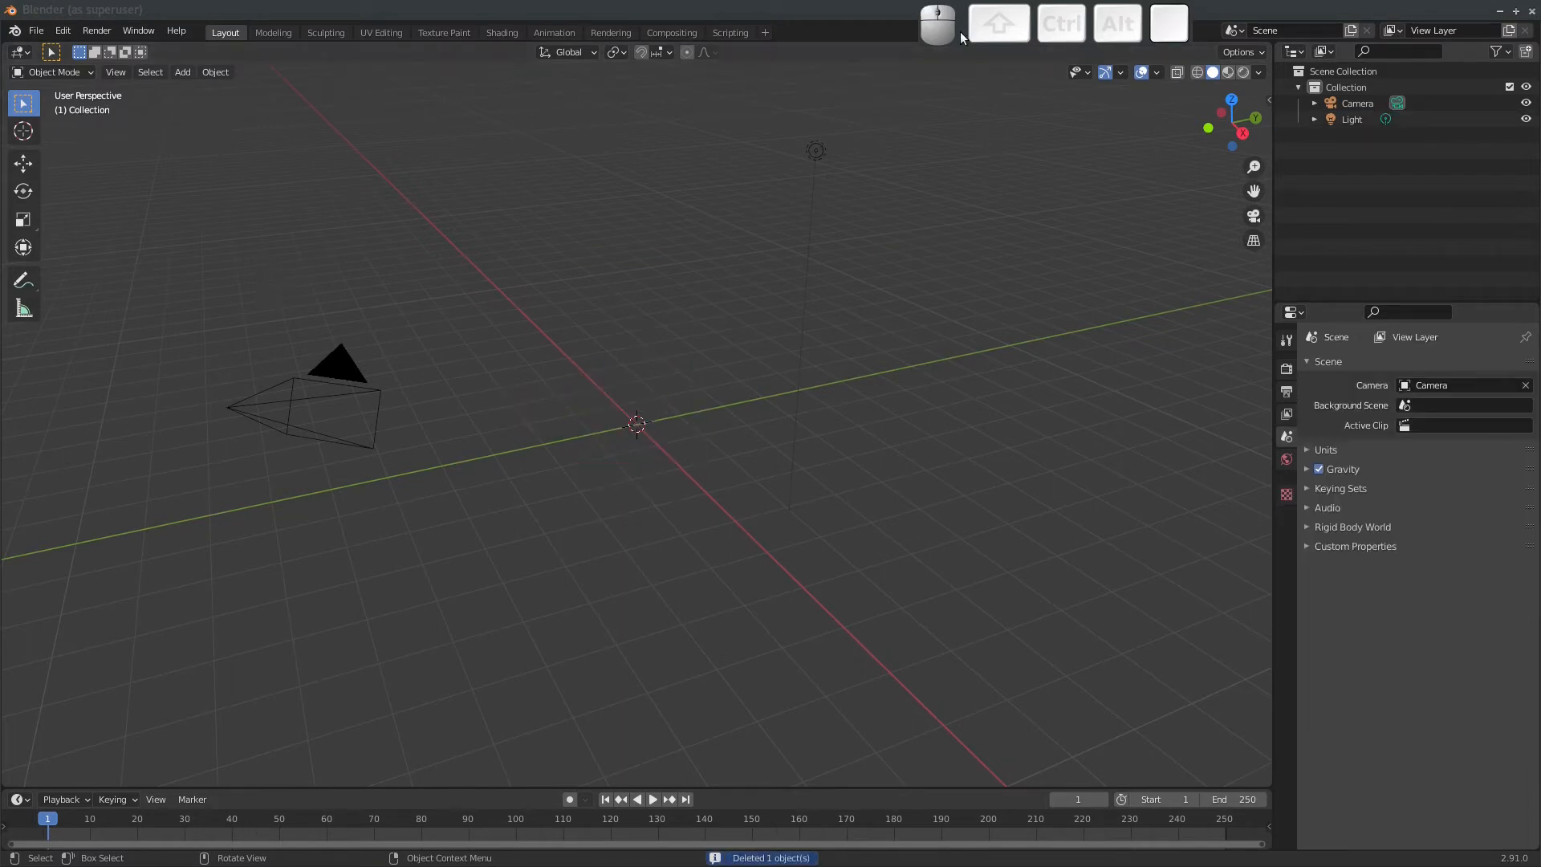
# Start saving the scene and browse to the Cenas folder inside 00_ERE/03.
pyautogui.moveTo(964, 33)
pyautogui.mouseDown()
pyautogui.moveTo(917, 37)
pyautogui.moveTo(955, 36)
pyautogui.mouseUp()
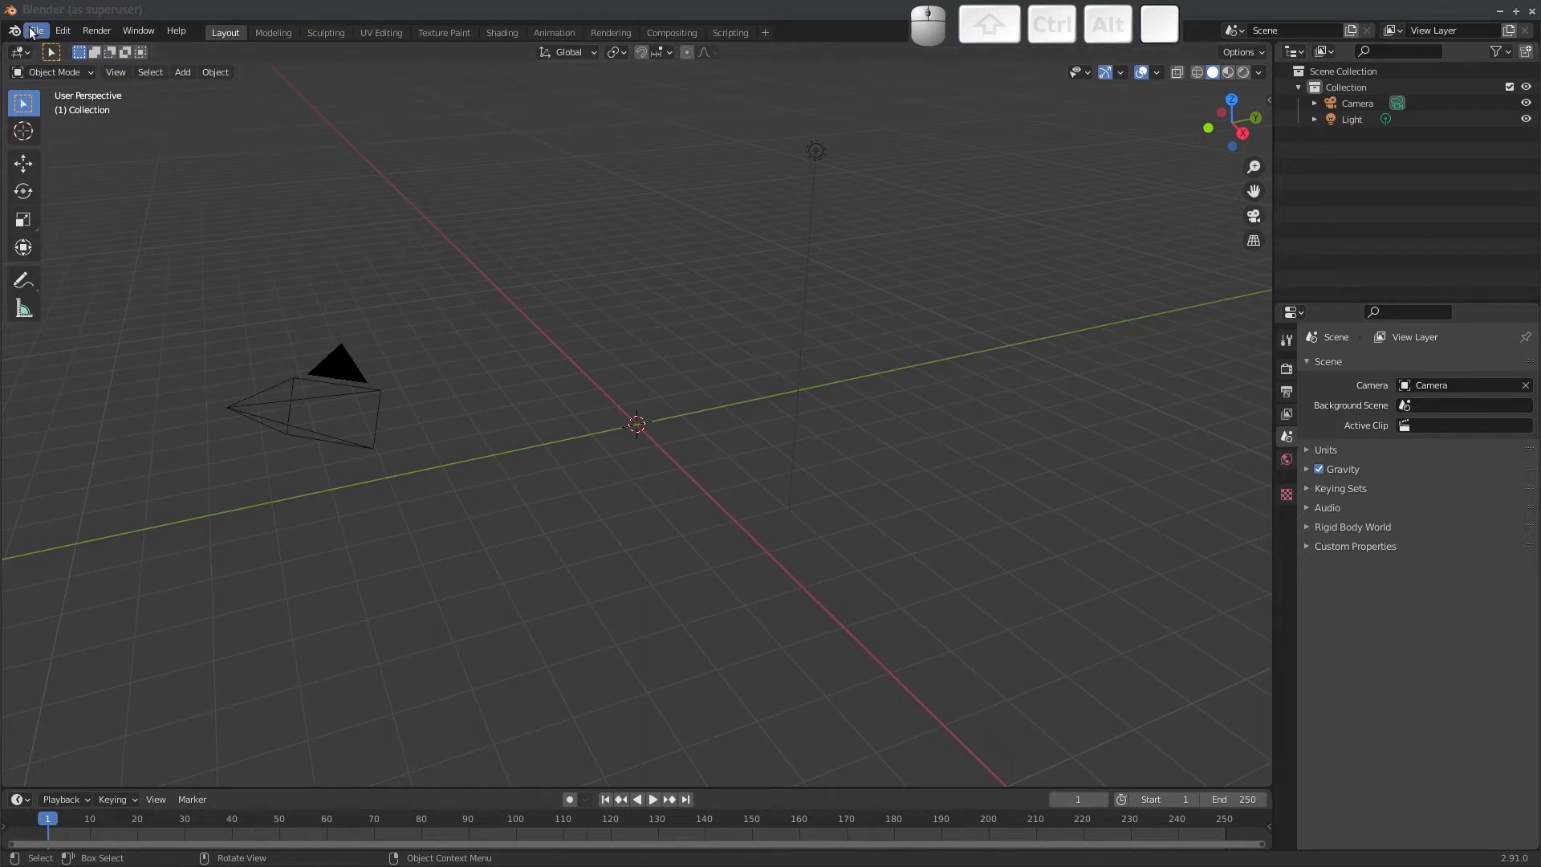
pyautogui.hotkey('ctrl', 's')
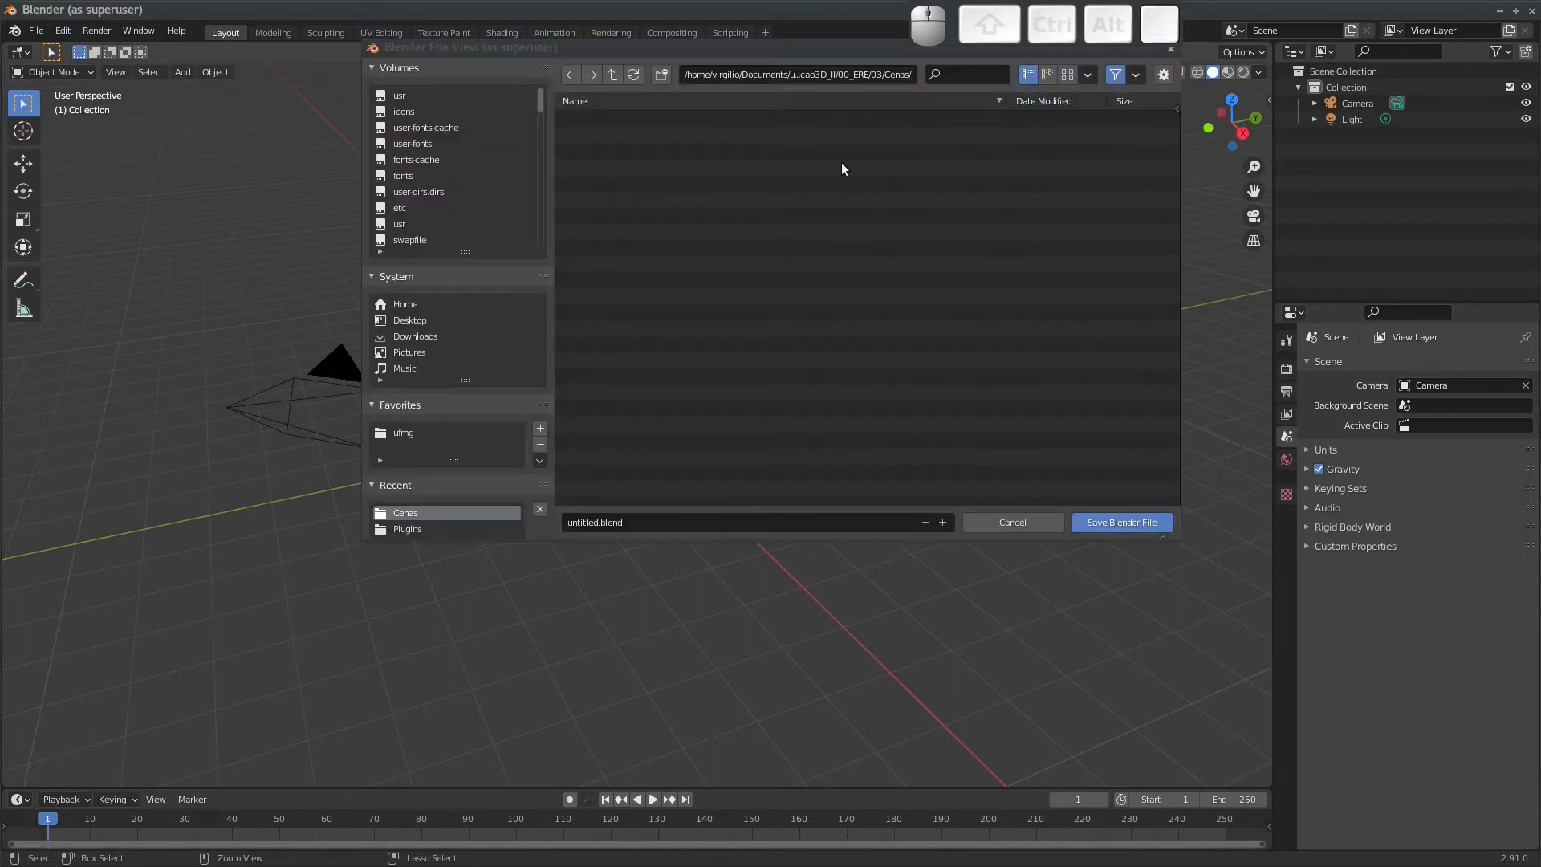
pyautogui.click(613, 74)
pyautogui.click(610, 74)
pyautogui.click(610, 74)
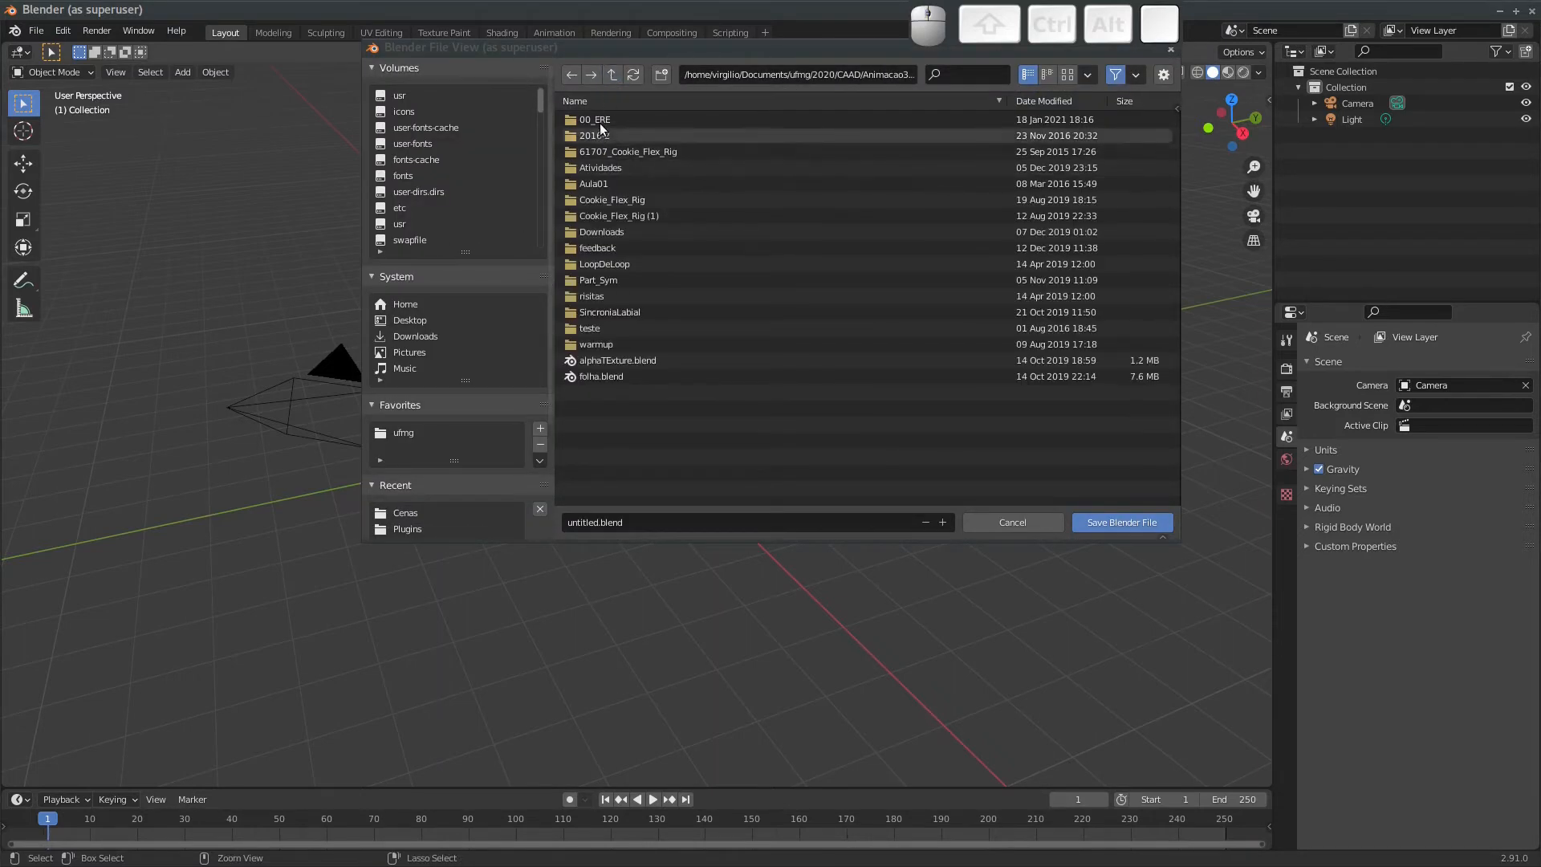
pyautogui.doubleClick(598, 120)
pyautogui.doubleClick(585, 151)
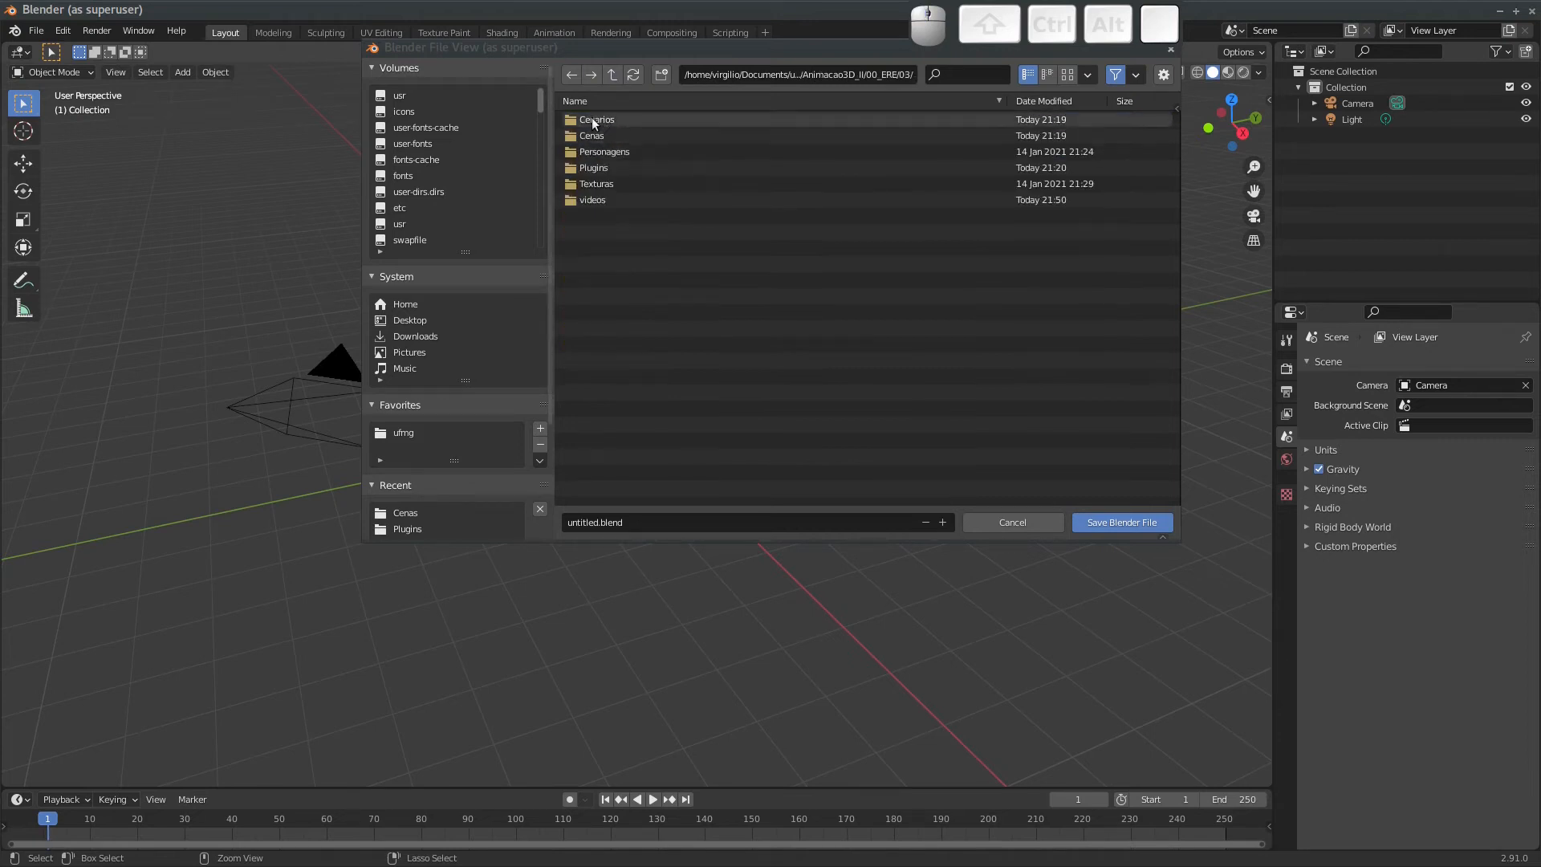
pyautogui.doubleClick(591, 135)
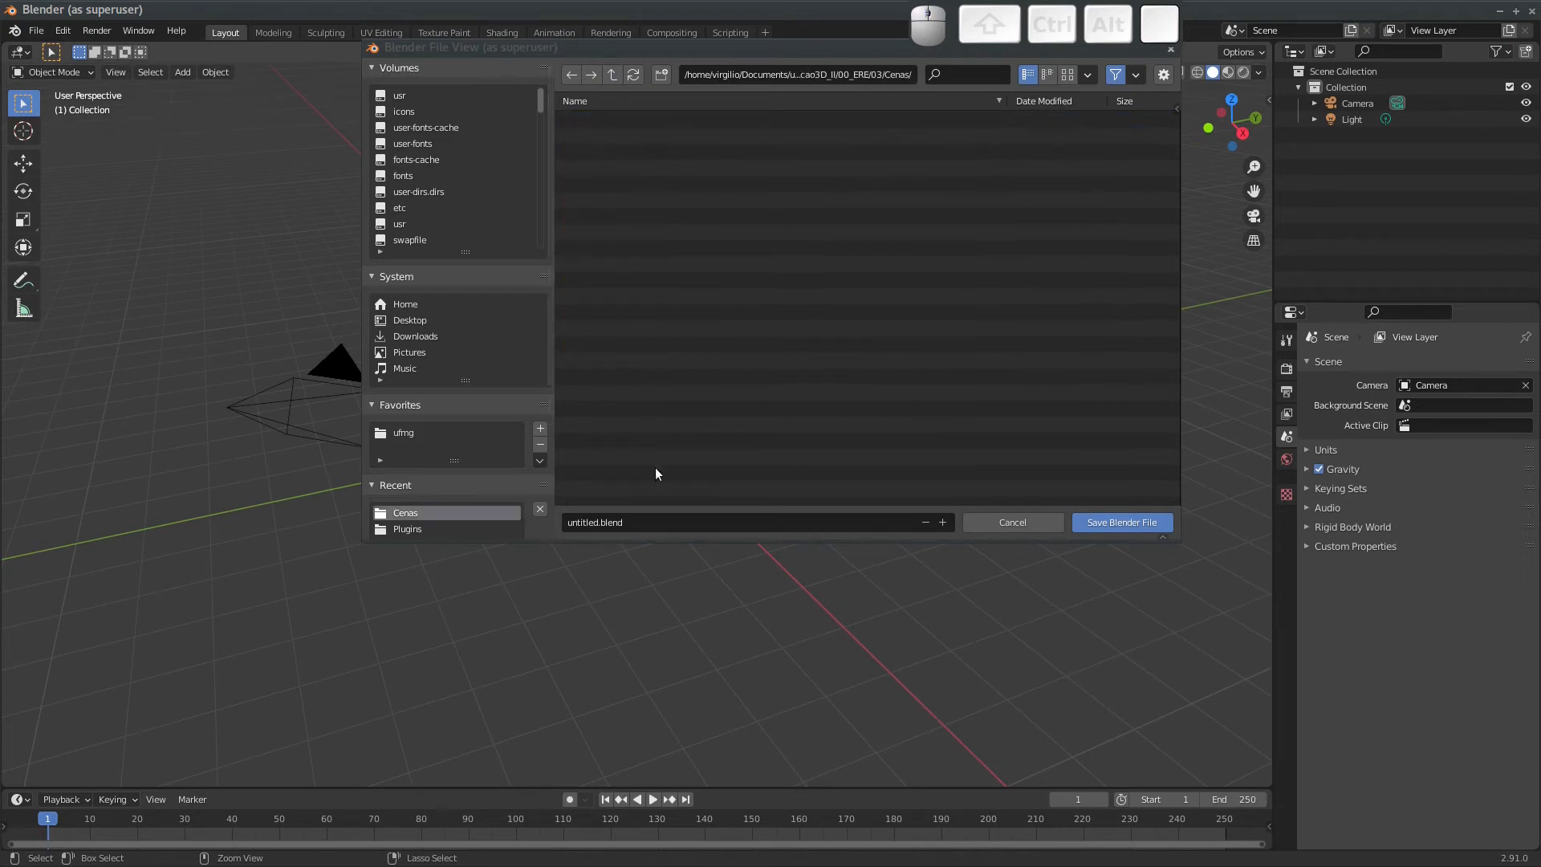
# Name the file Cena-corrida.blend and save it in the Cenas folder.
pyautogui.click(591, 522)
pyautogui.write('Cena')
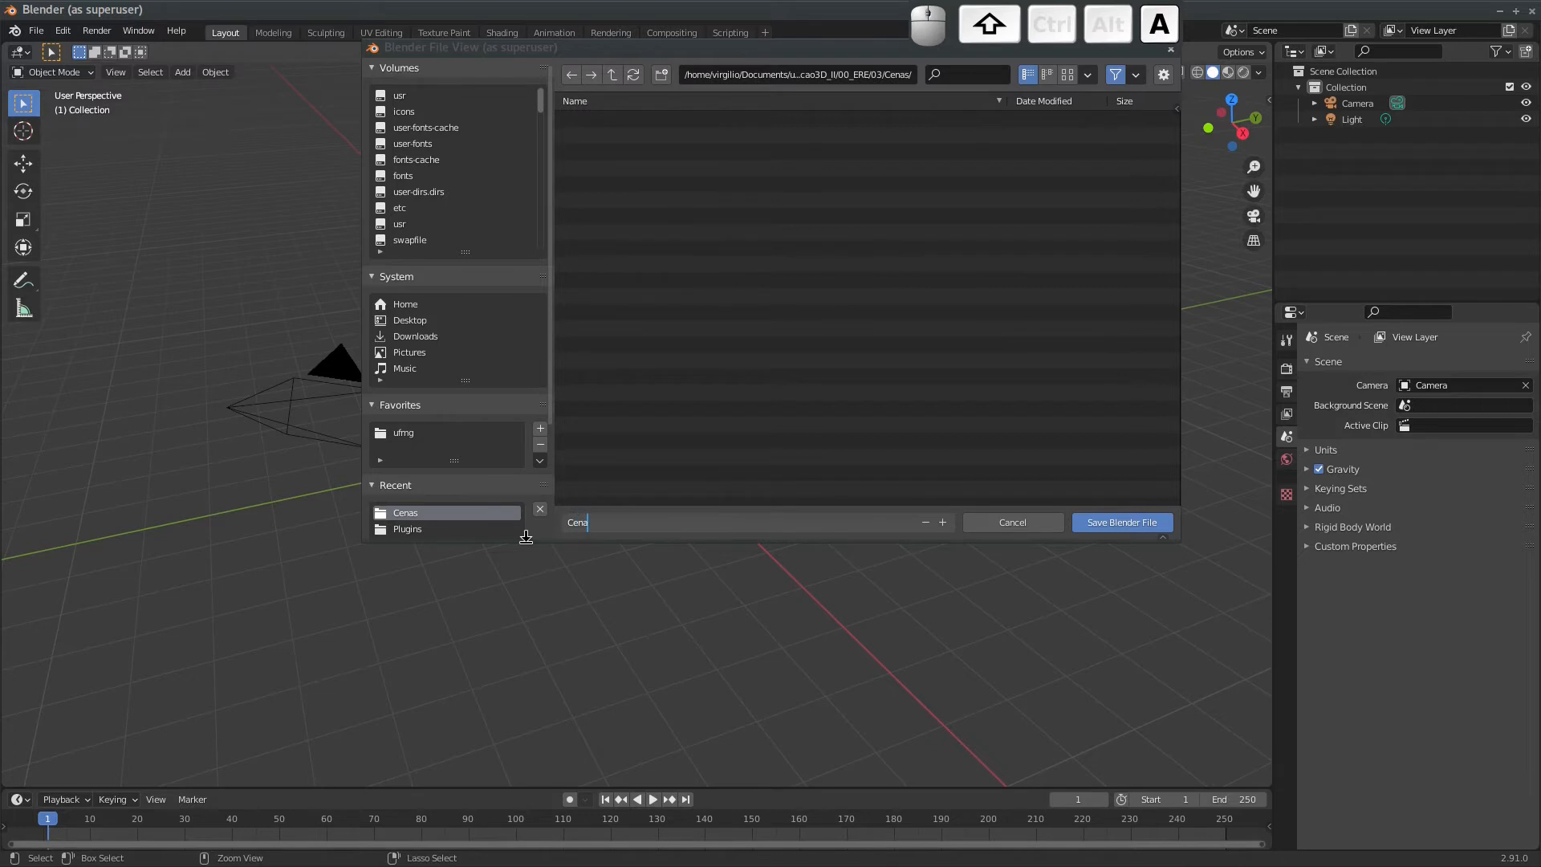
pyautogui.write('-corrida.blend')
pyautogui.press('Return')
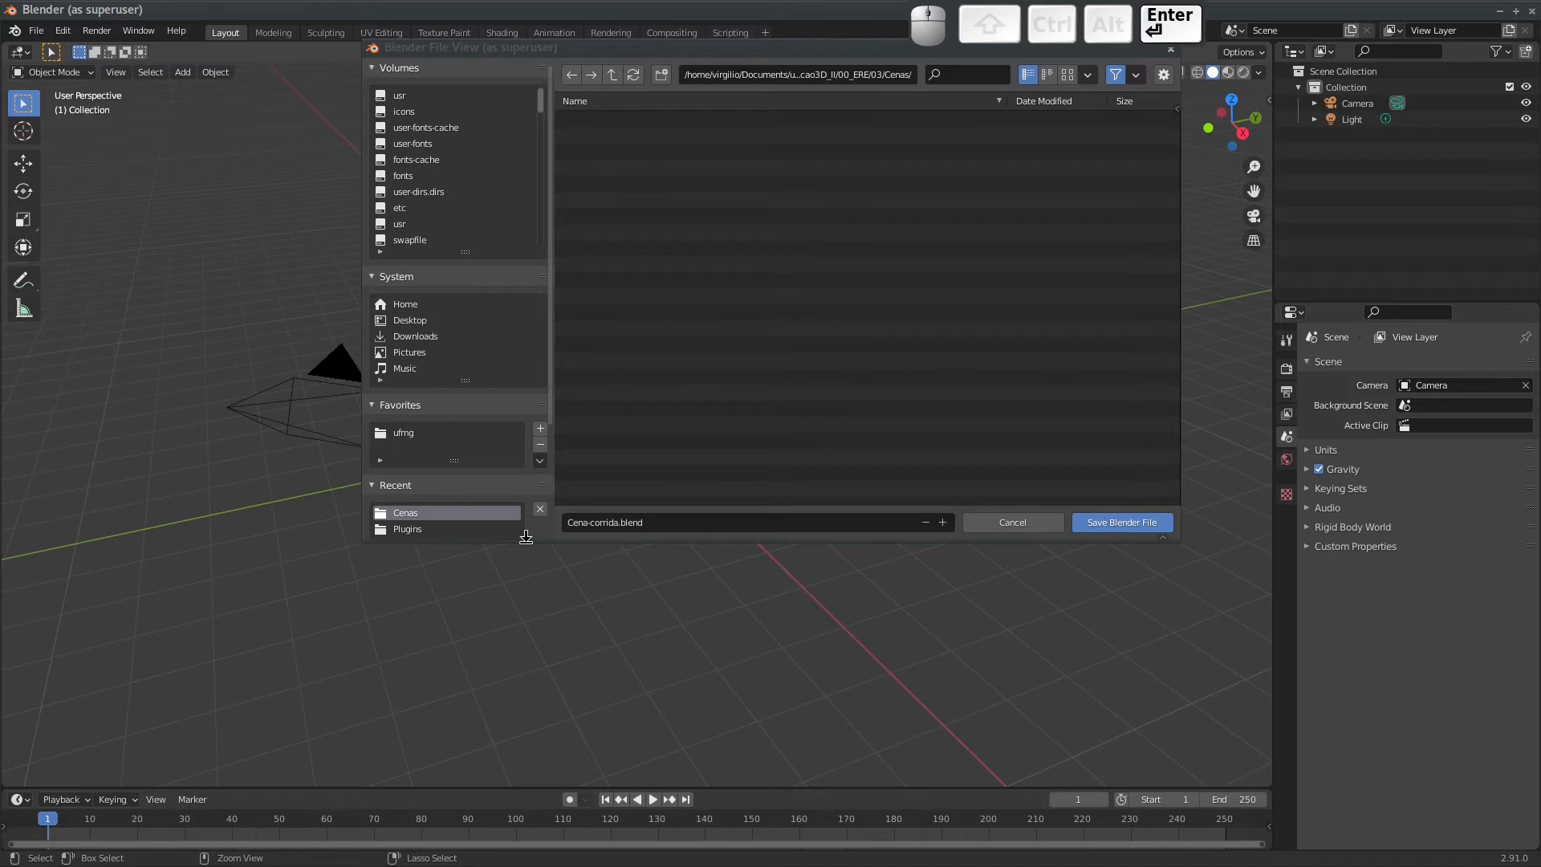
pyautogui.click(1119, 523)
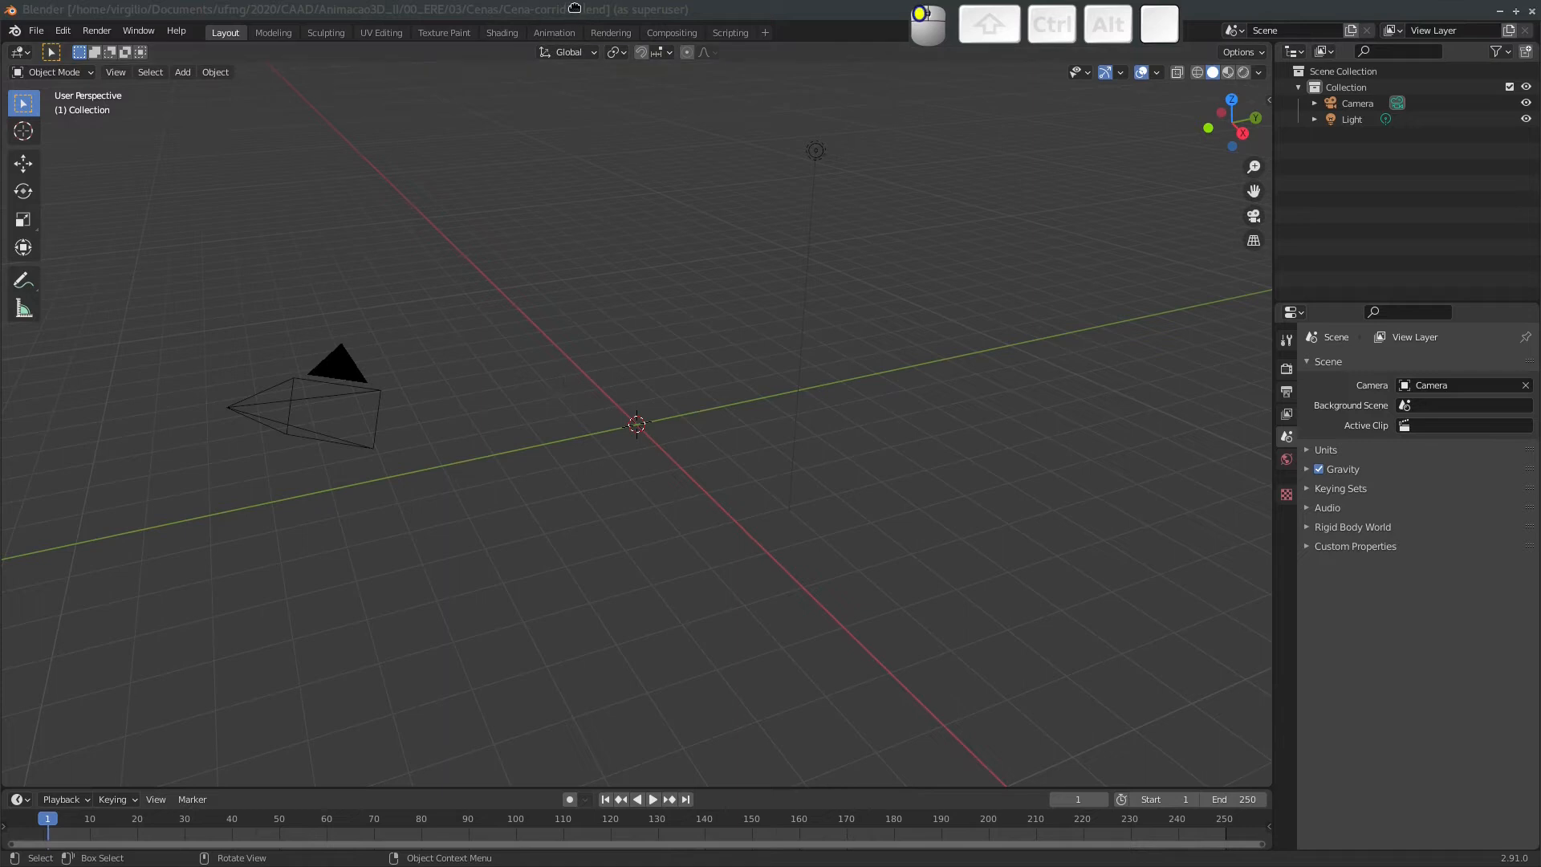
pyautogui.hotkey('ctrl', 's')
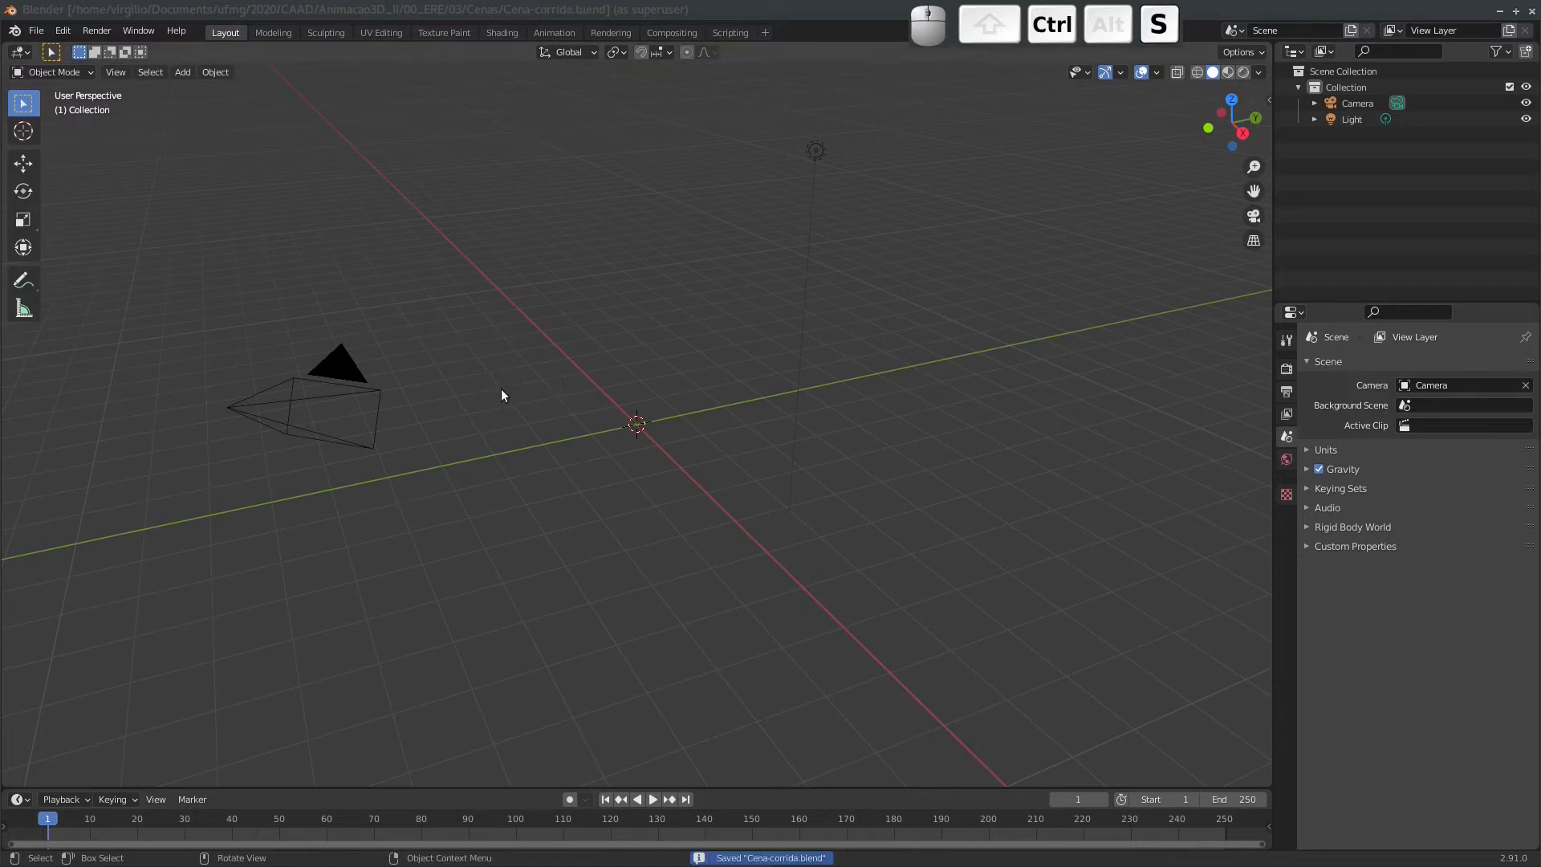
# Open SpringIsComing.blend from the Cenarios/spring-is-comingscene folder.
pyautogui.click(37, 30)
pyautogui.click(48, 67)
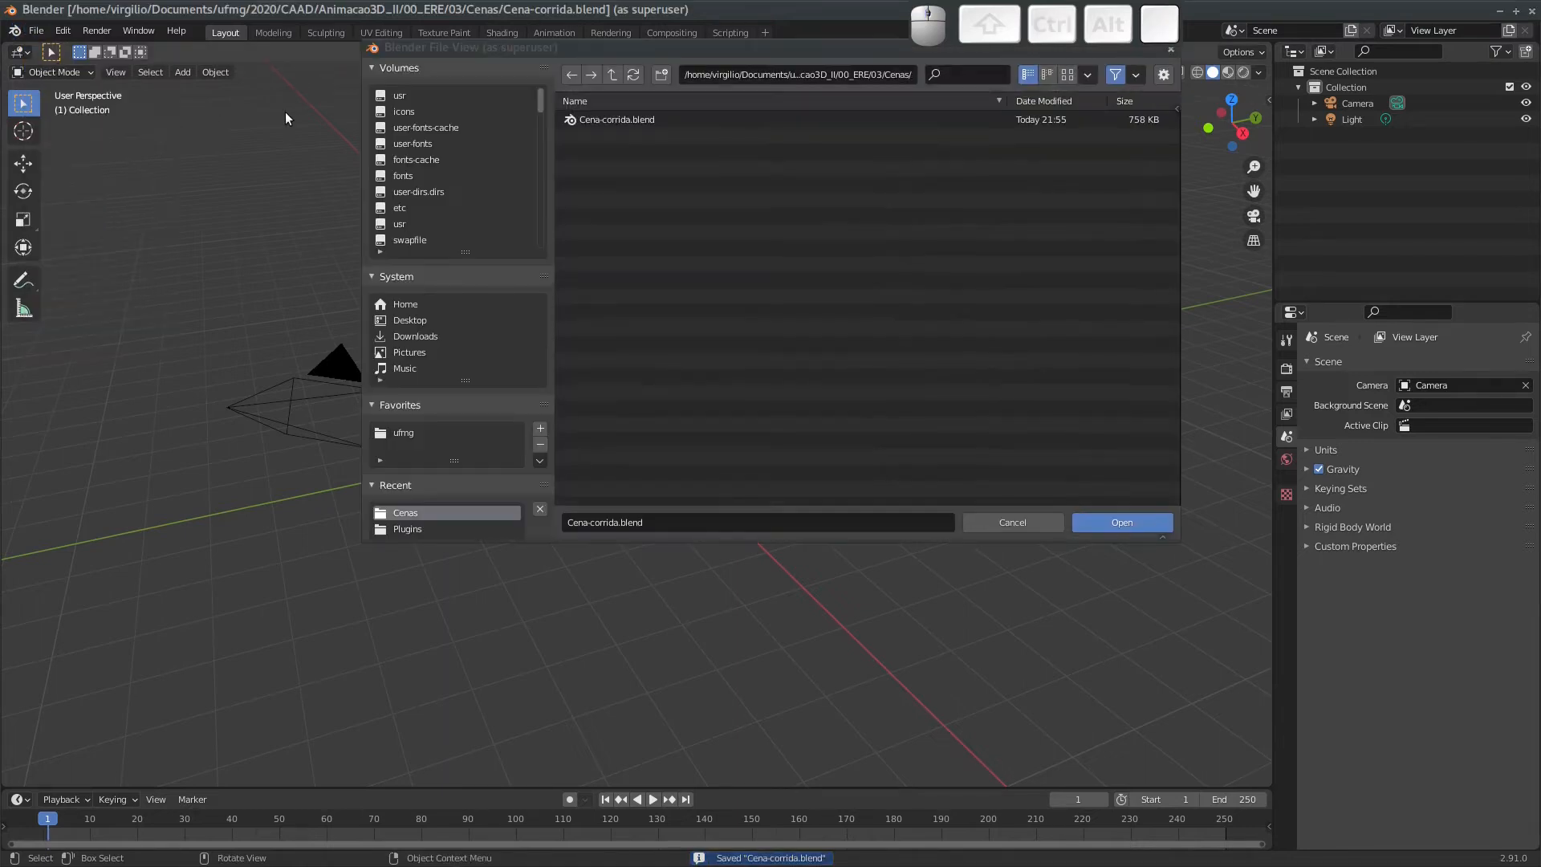
pyautogui.click(613, 75)
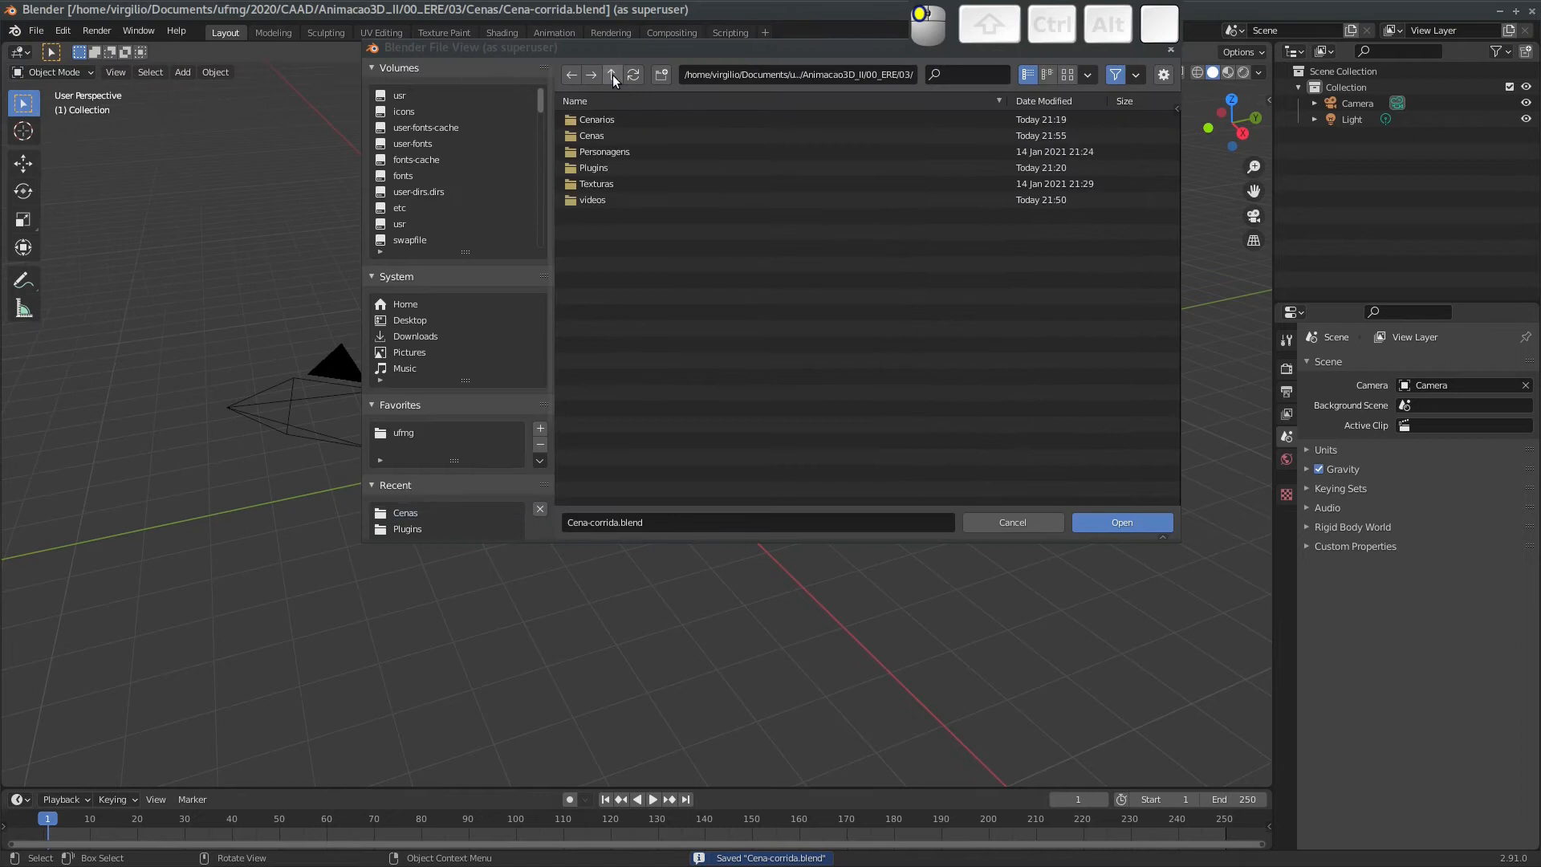
pyautogui.click(594, 120)
pyautogui.click(597, 119)
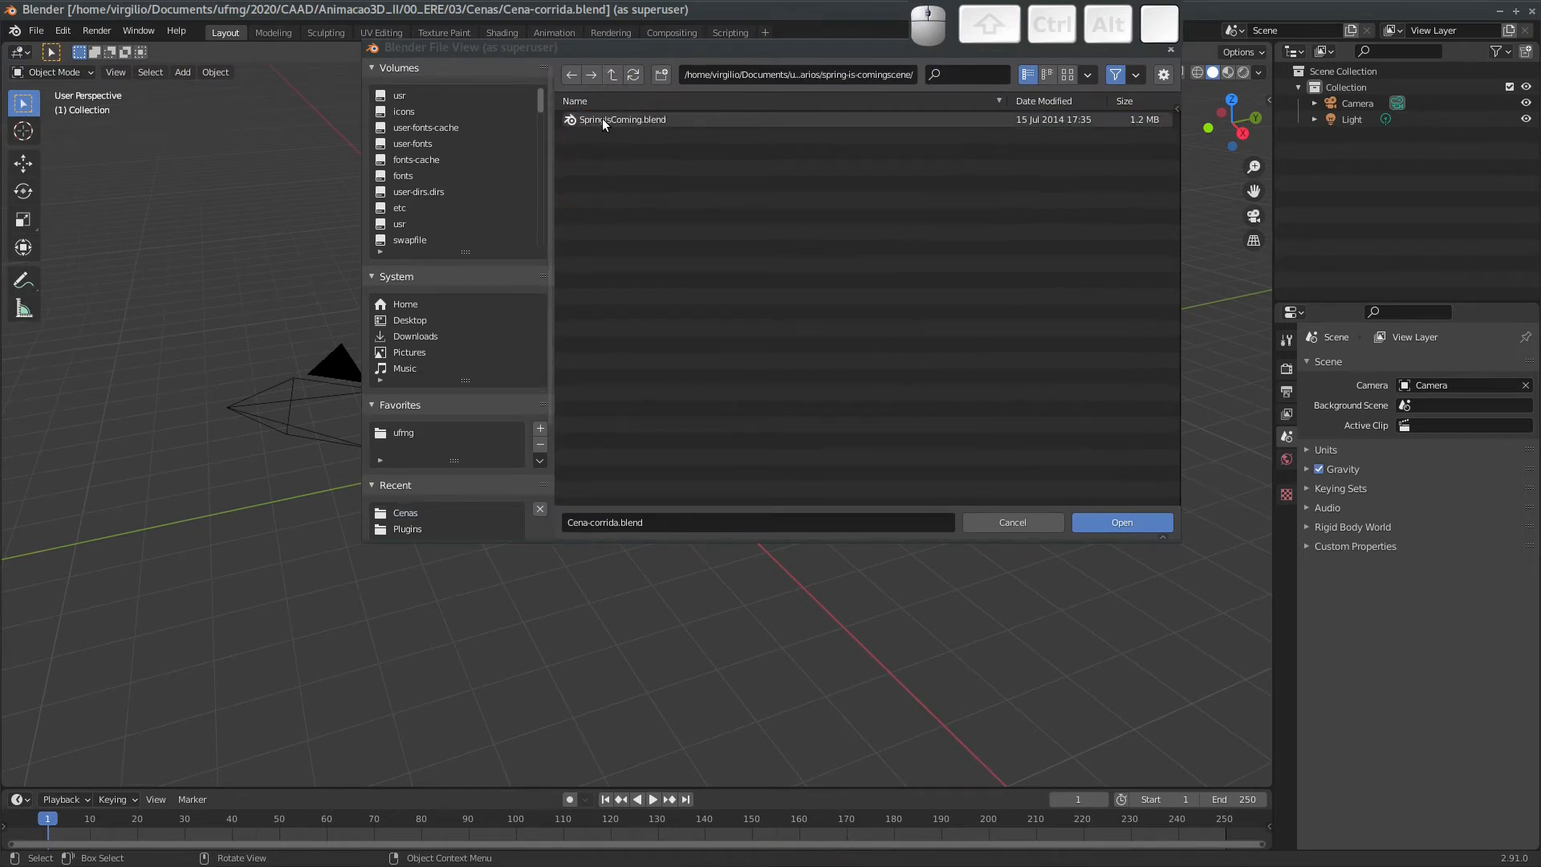
pyautogui.doubleClick(602, 119)
pyautogui.moveTo(686, 398); pyautogui.dragTo(786, 321, button='middle')
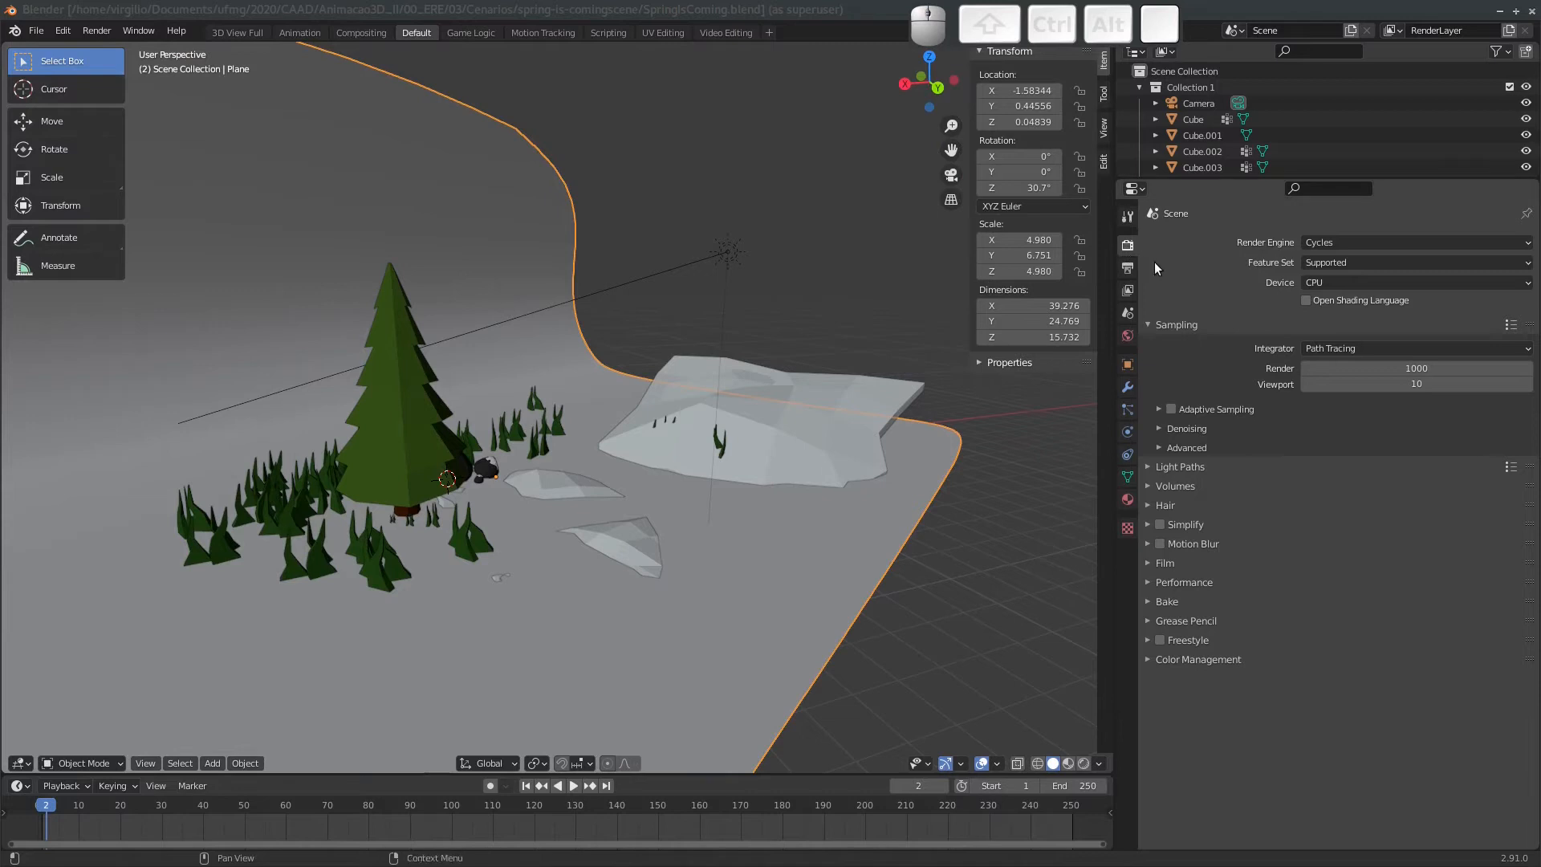
# Change the scene's render engine to Eevee.
pyautogui.click(1320, 241)
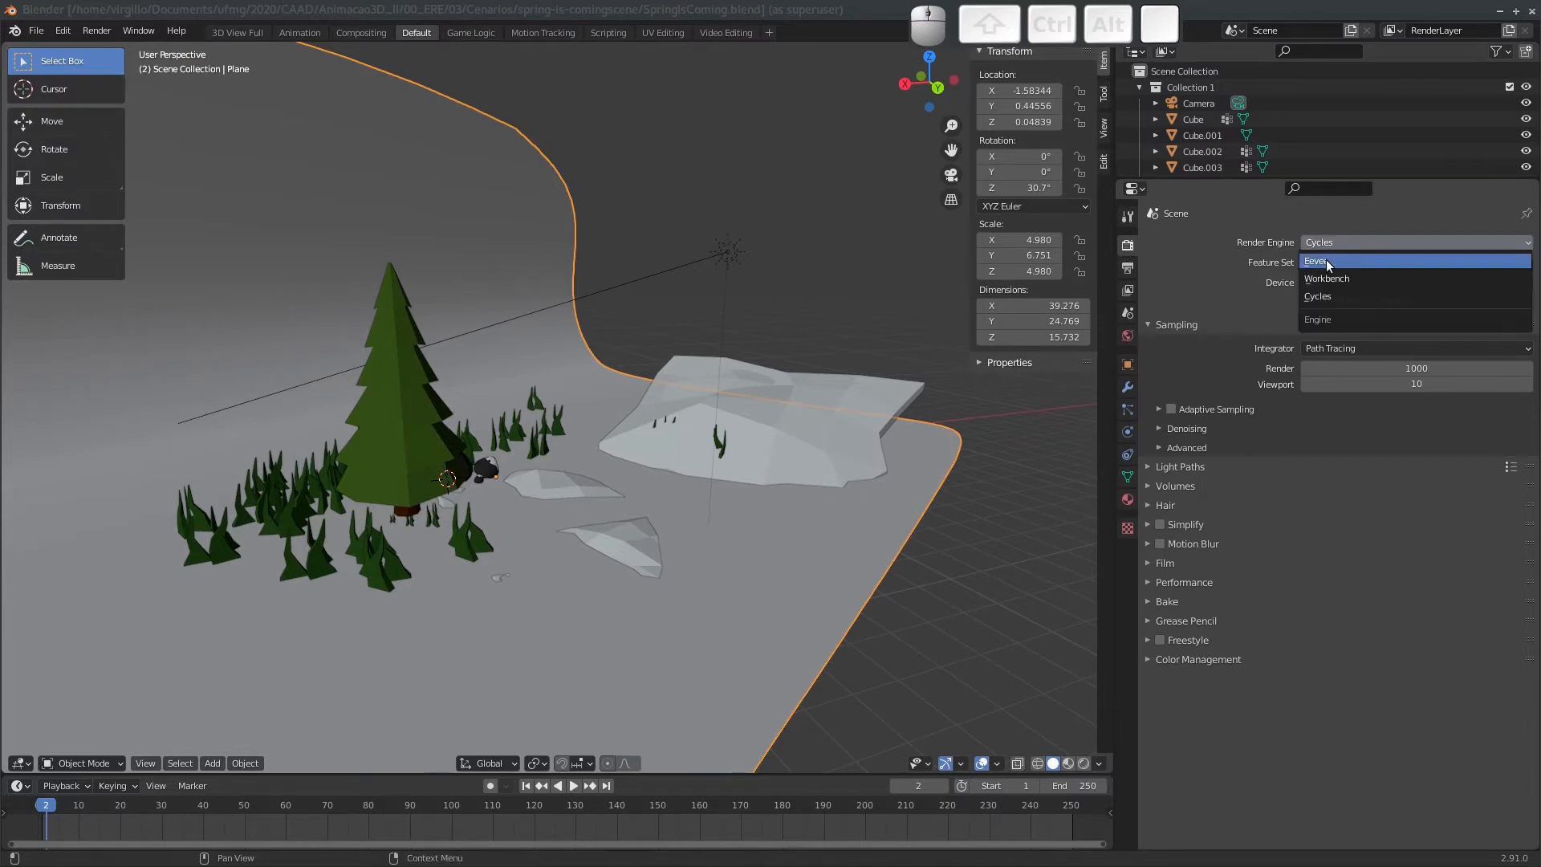
pyautogui.click(1323, 261)
pyautogui.moveTo(464, 374); pyautogui.dragTo(808, 202, button='middle')
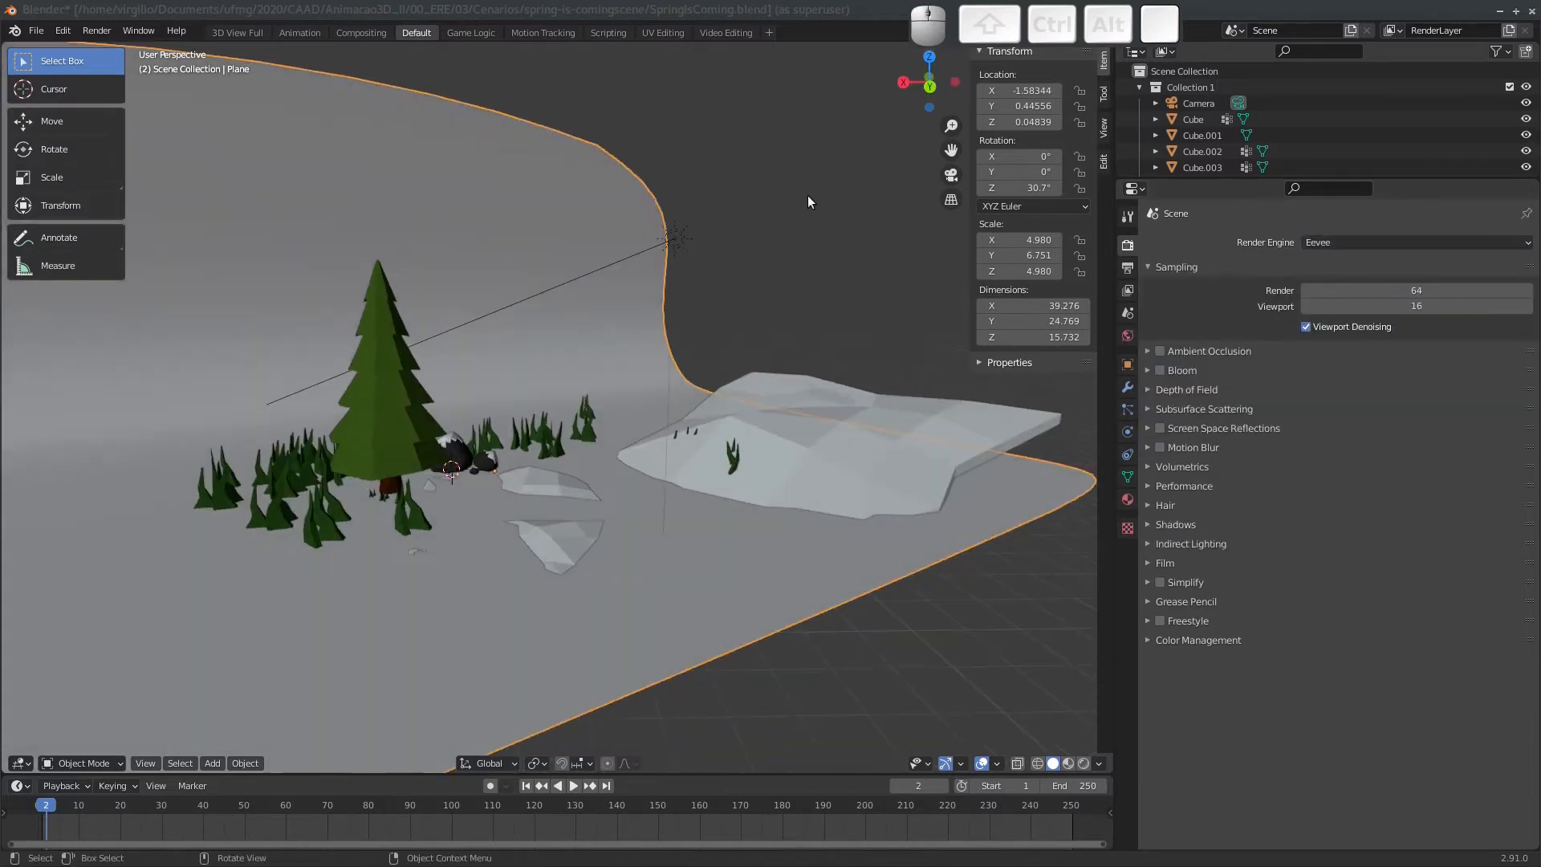
# Switch the viewport to rendered shading and inspect the scenery, checking the large pine tree.
pyautogui.click(1084, 763)
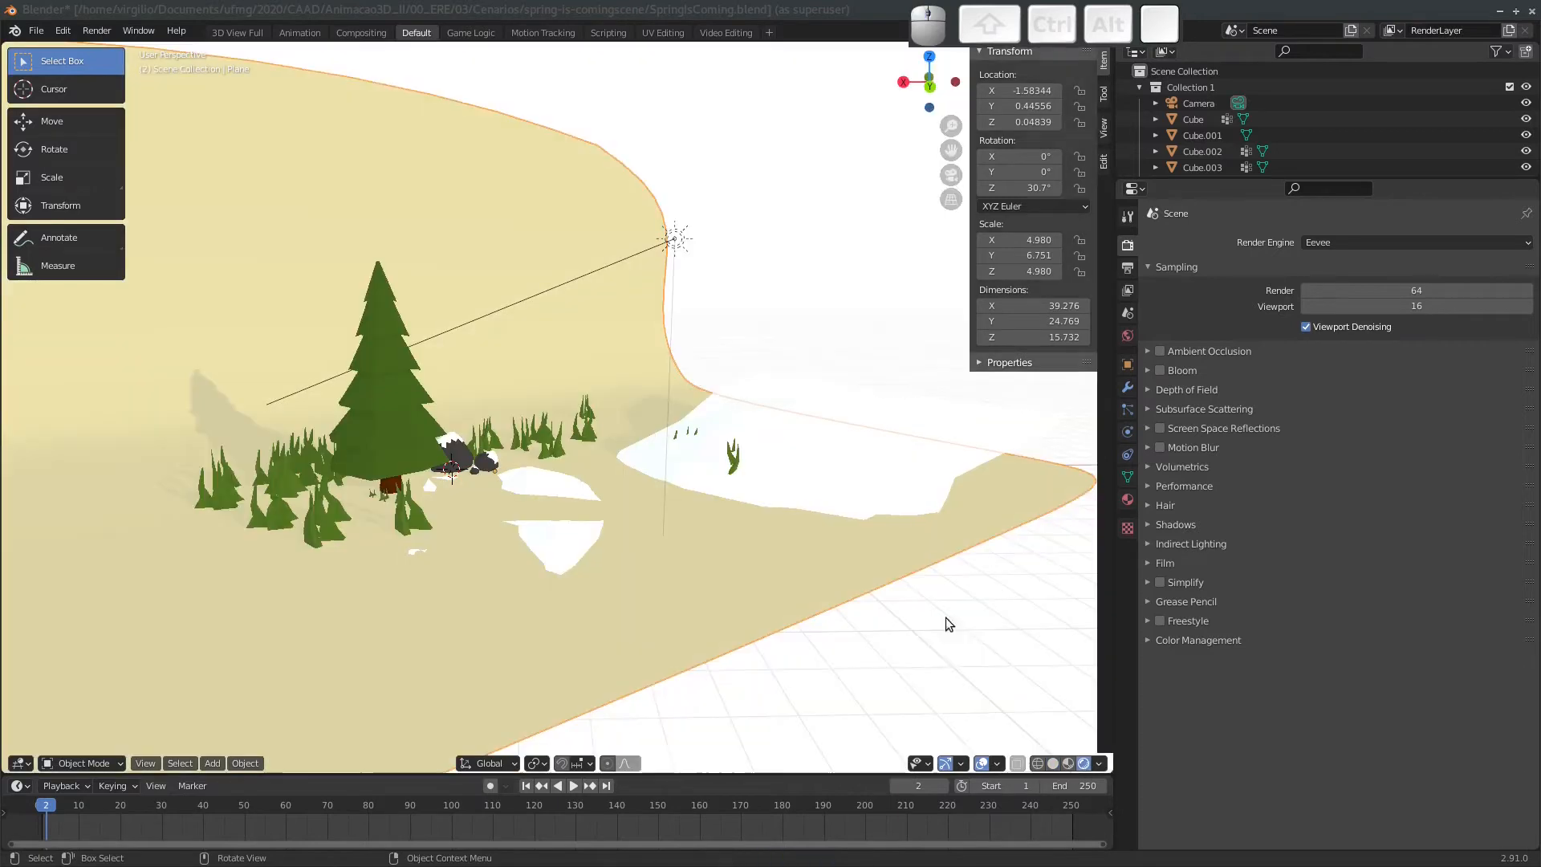
pyautogui.moveTo(528, 379); pyautogui.dragTo(806, 390, button='middle')
pyautogui.click(368, 345)
pyautogui.press('Tab')
pyautogui.press('Tab')
# Delete the camera from the scenery scene.
pyautogui.click(855, 421)
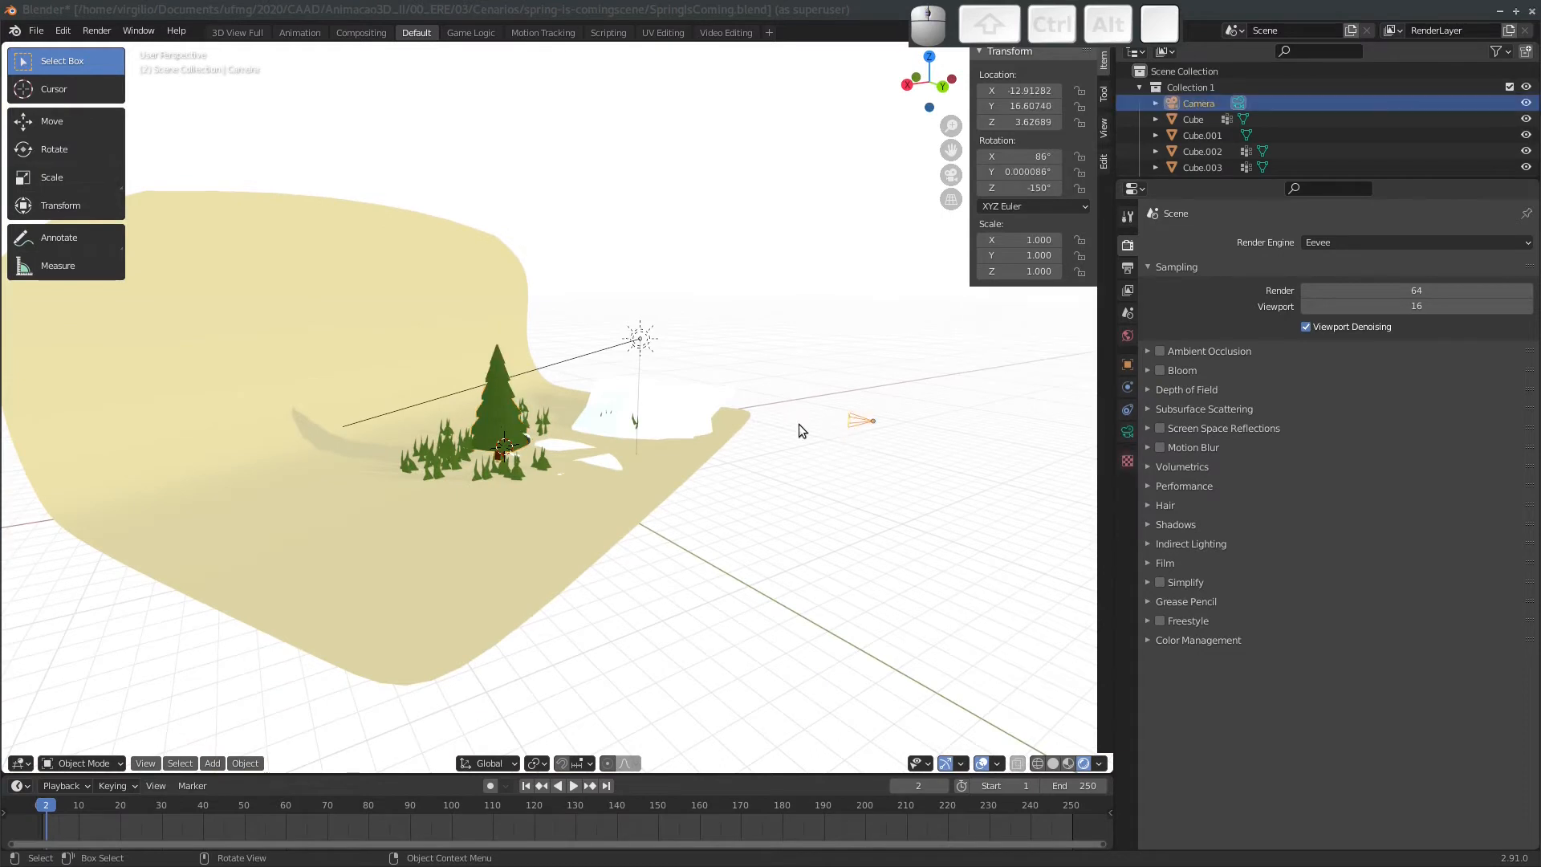
pyautogui.press('x')
pyautogui.click(852, 419)
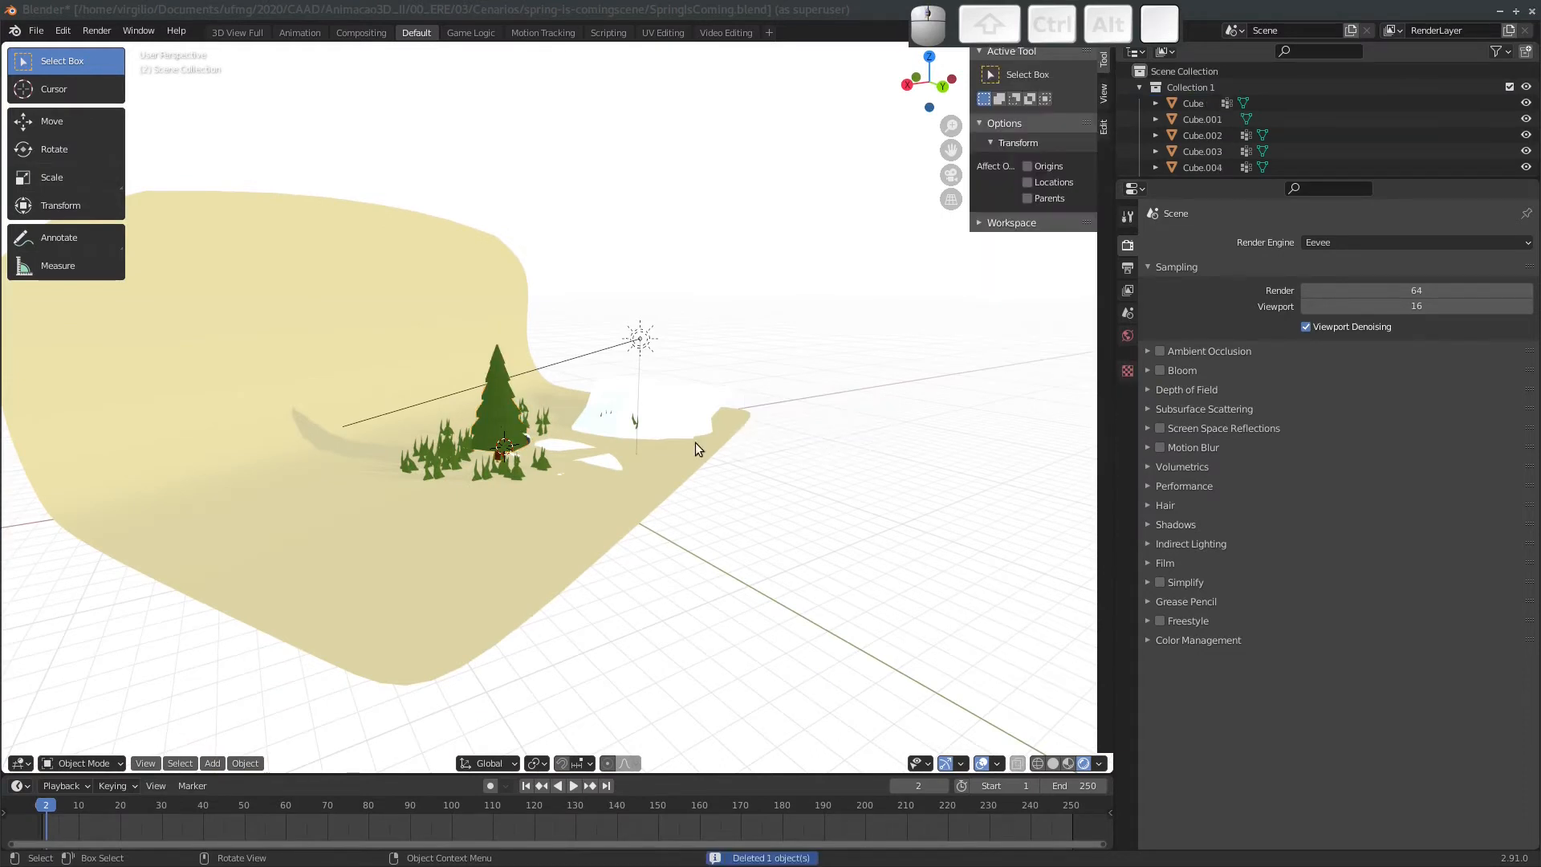
# Enlarge the Outliner and look through the full list of scene objects against the scenery.
pyautogui.moveTo(695, 441); pyautogui.dragTo(630, 398, button='middle')
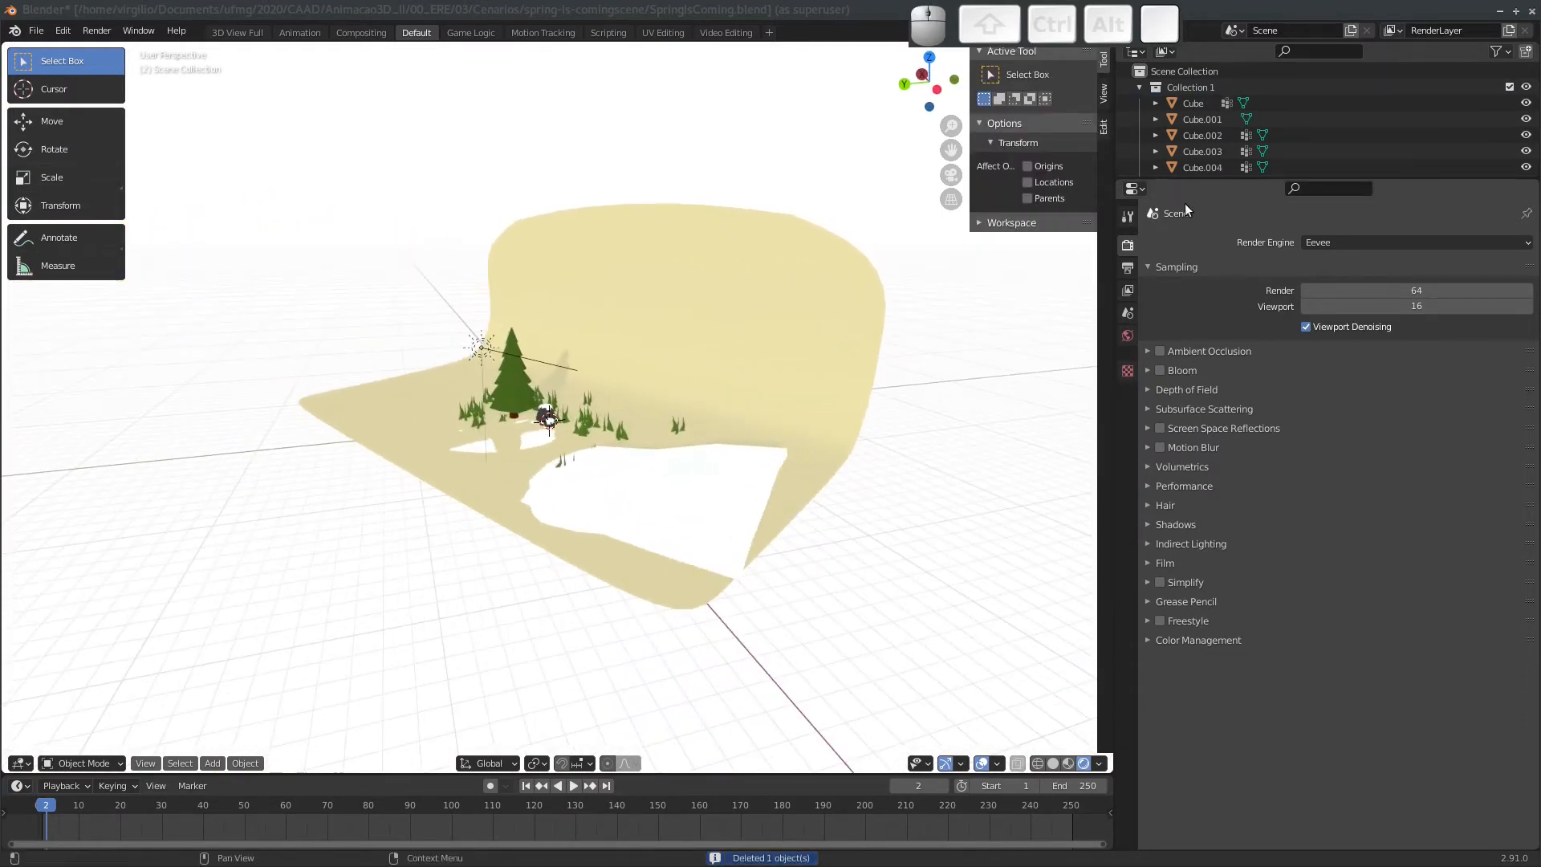
pyautogui.moveTo(1212, 178); pyautogui.dragTo(1070, 432)
pyautogui.scroll(-8, 1172, 121)
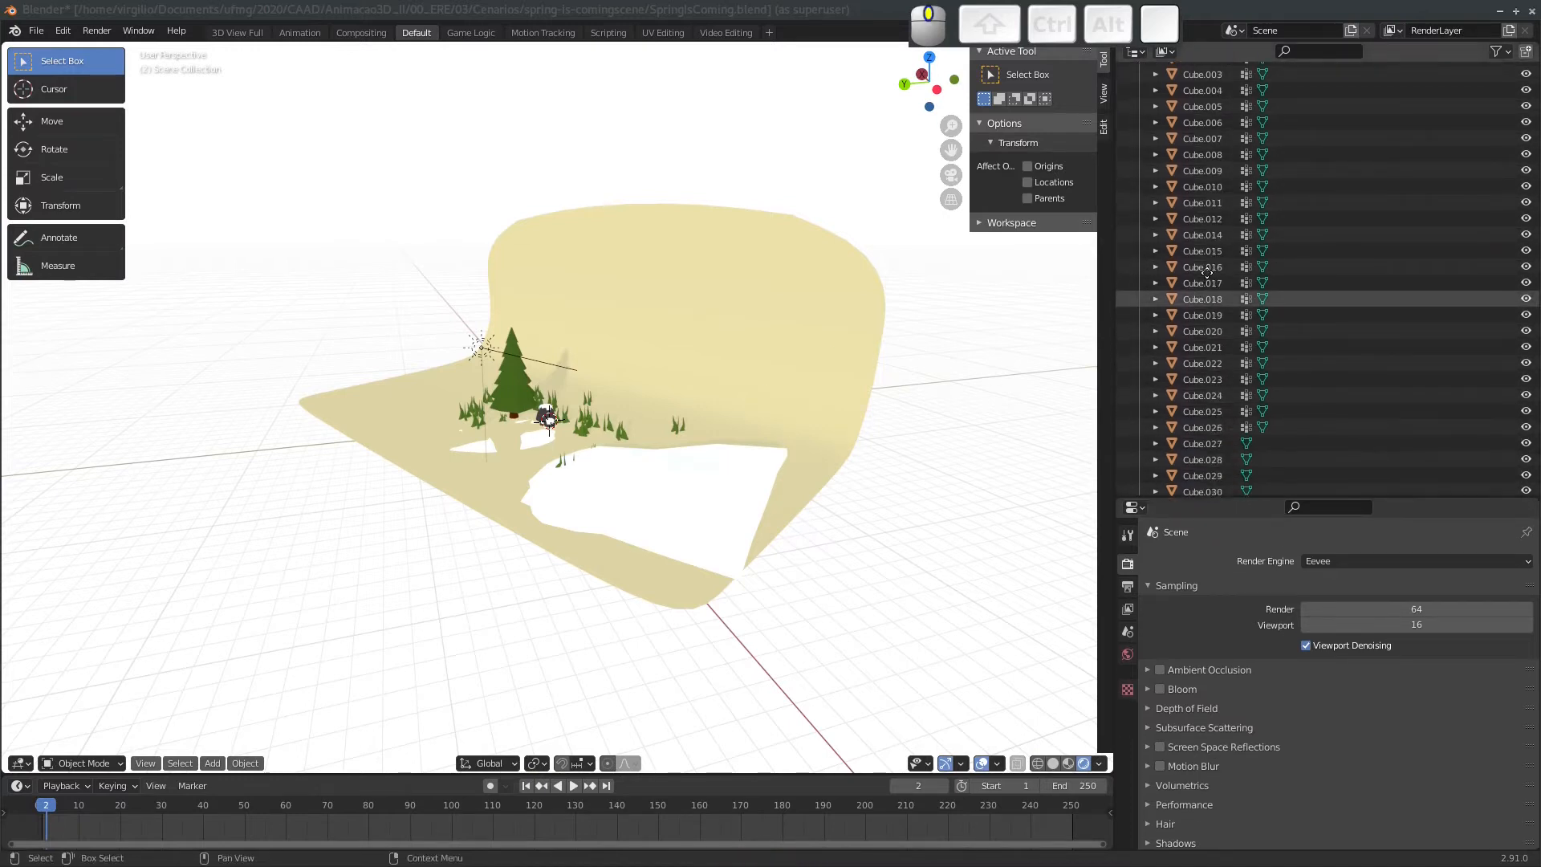
pyautogui.scroll(8, 1200, 276)
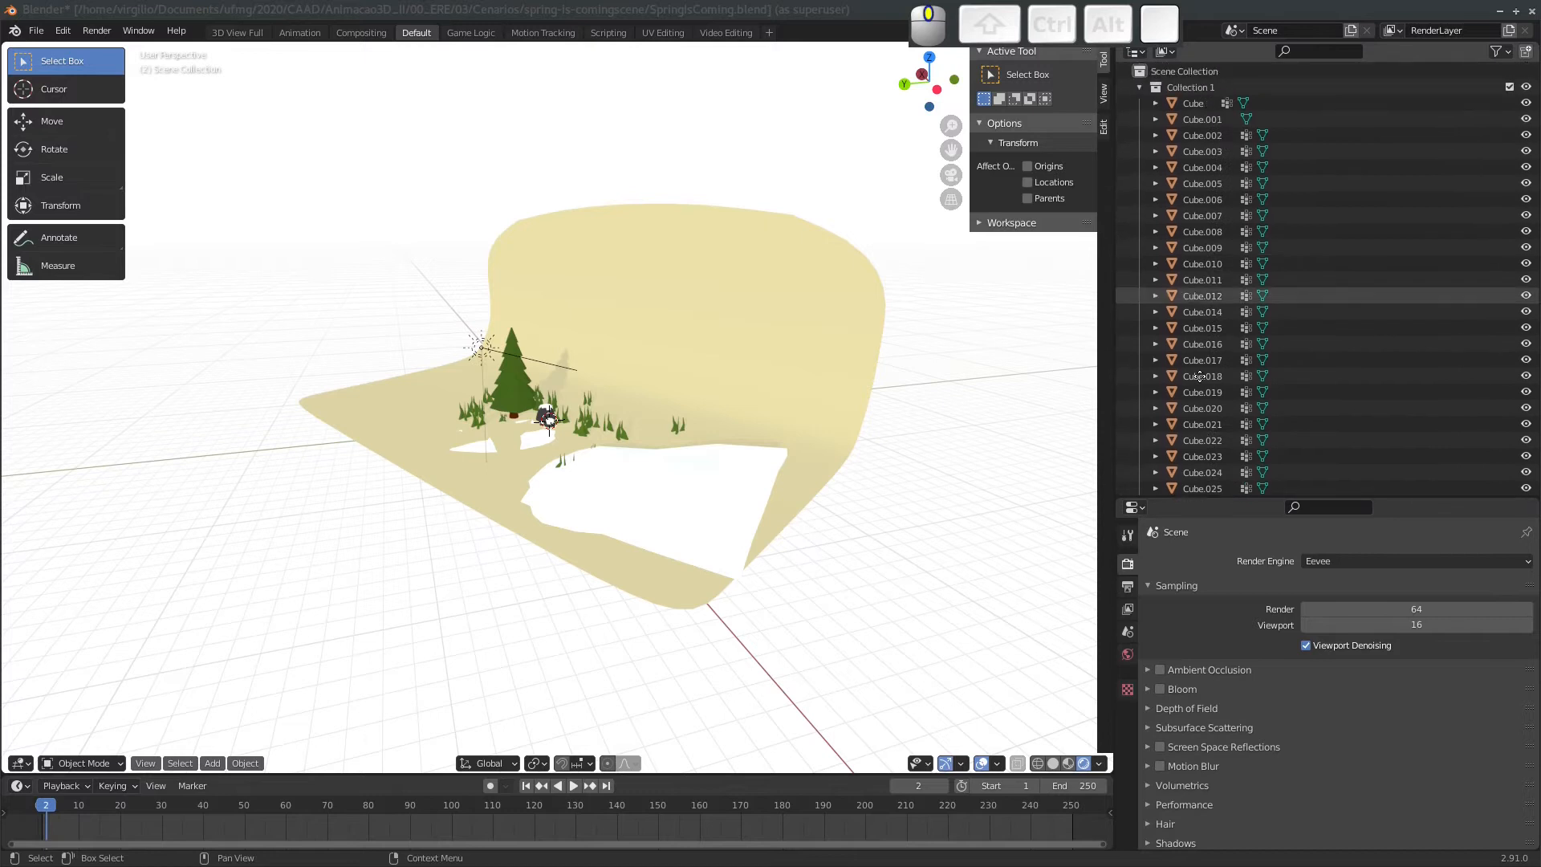
pyautogui.moveTo(607, 356); pyautogui.dragTo(764, 323, button='middle')
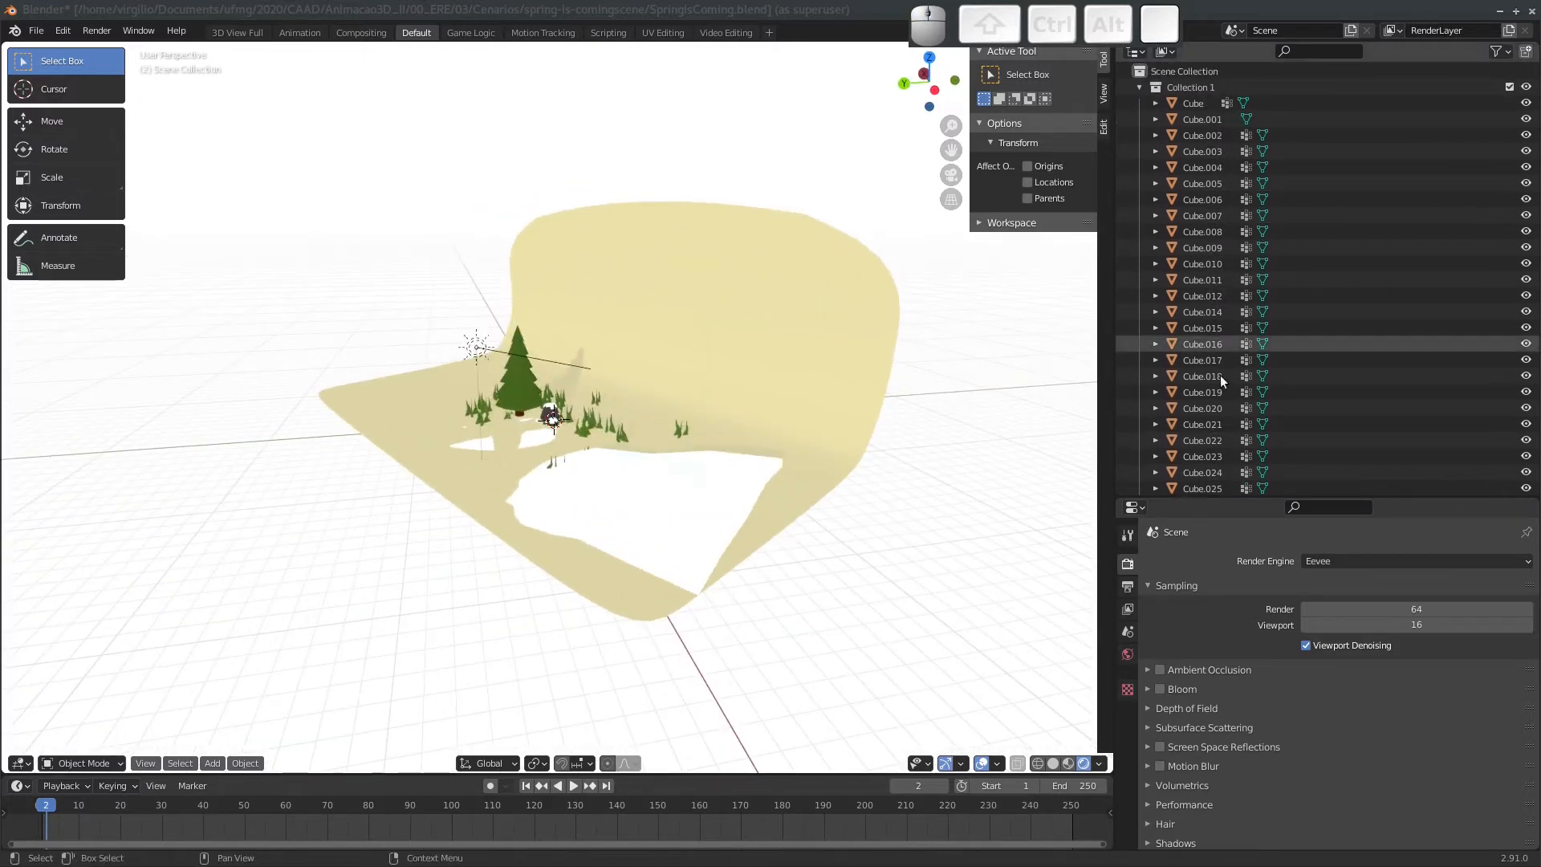
pyautogui.scroll(-7, 1208, 353)
pyautogui.scroll(-1, 1204, 334)
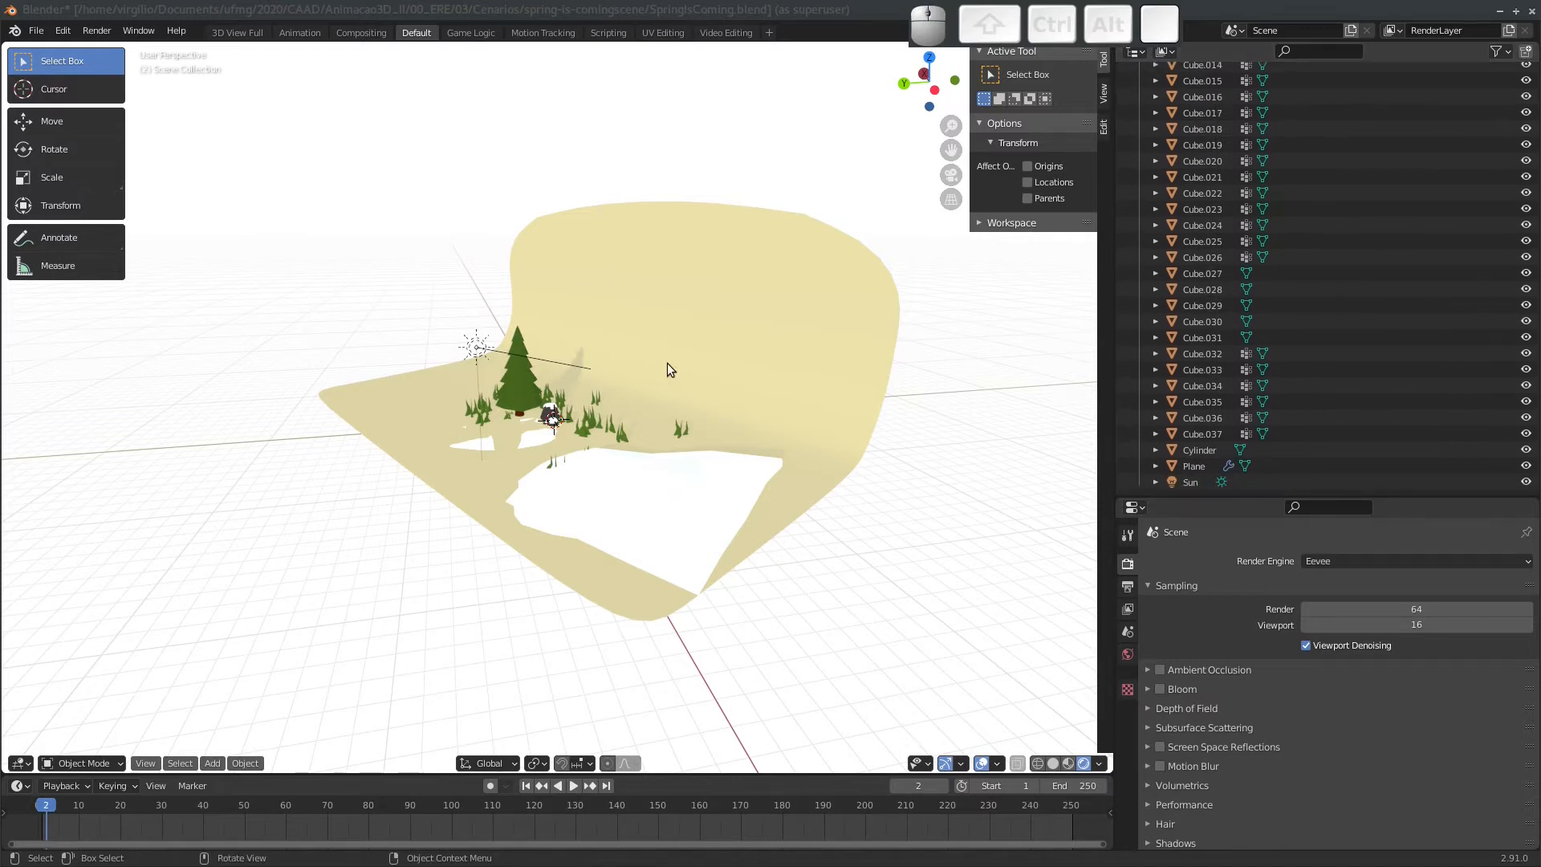
pyautogui.moveTo(667, 362); pyautogui.dragTo(733, 262, button='middle')
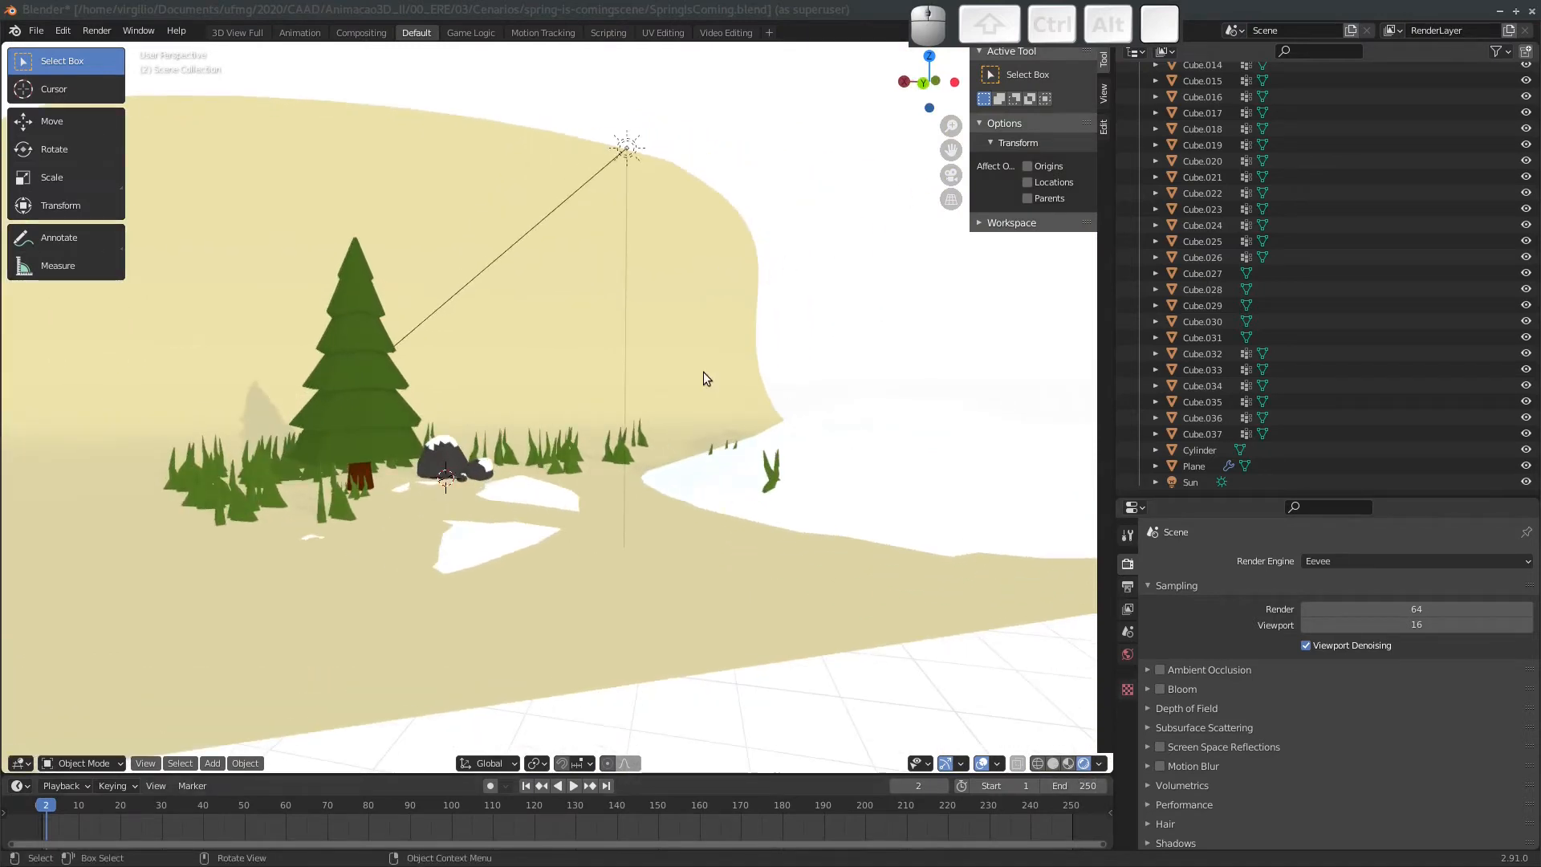
# Return the viewport to solid shading and rename the curved ground backdrop plane Chao.
pyautogui.press('z')
pyautogui.click(632, 307)
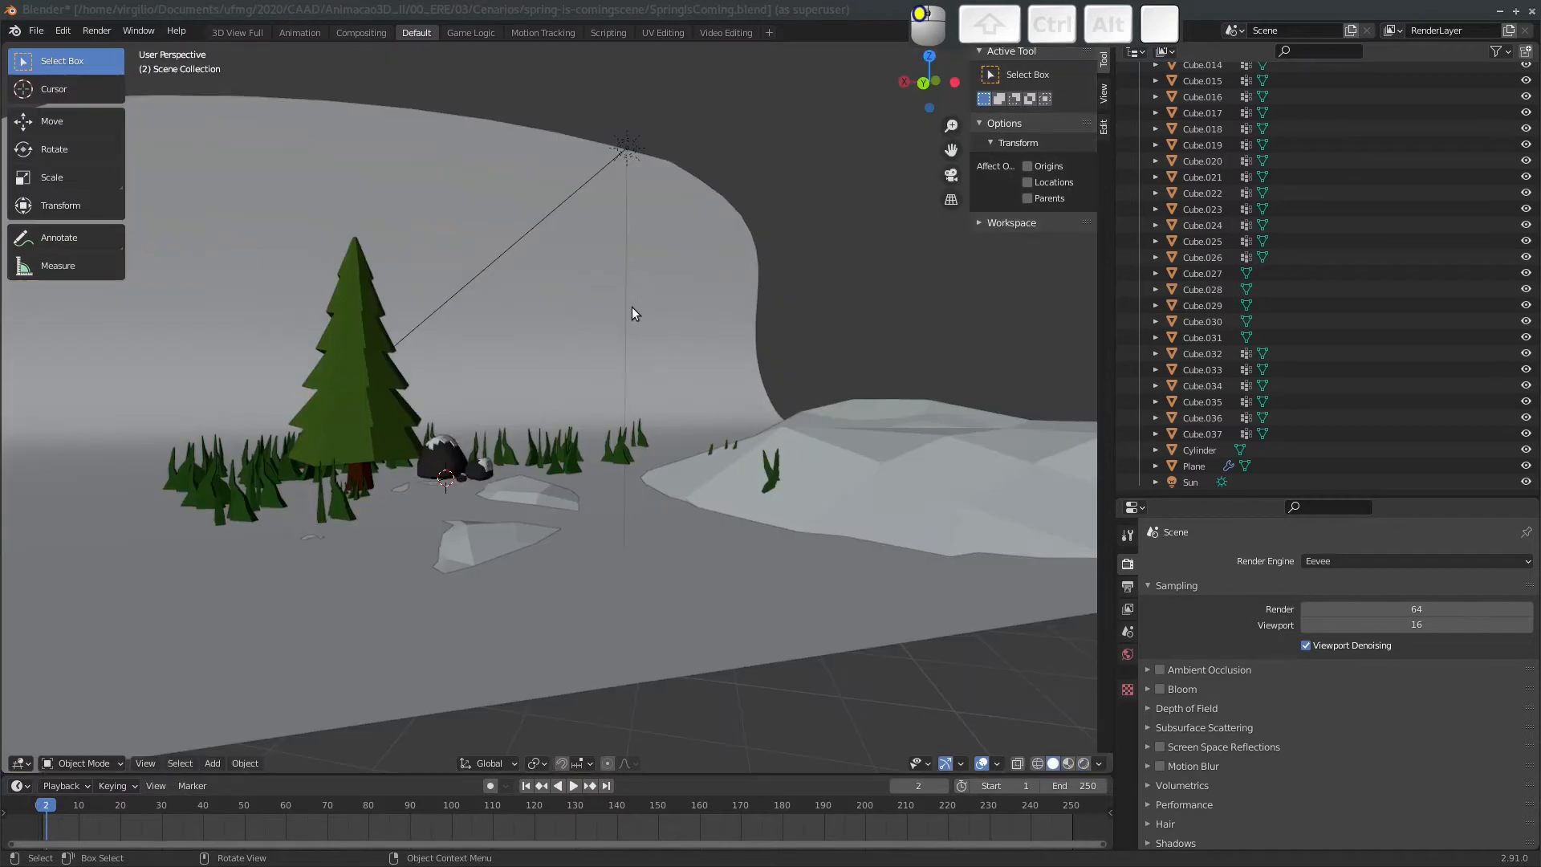
pyautogui.moveTo(561, 330); pyautogui.dragTo(430, 327, button='middle')
pyautogui.click(584, 299)
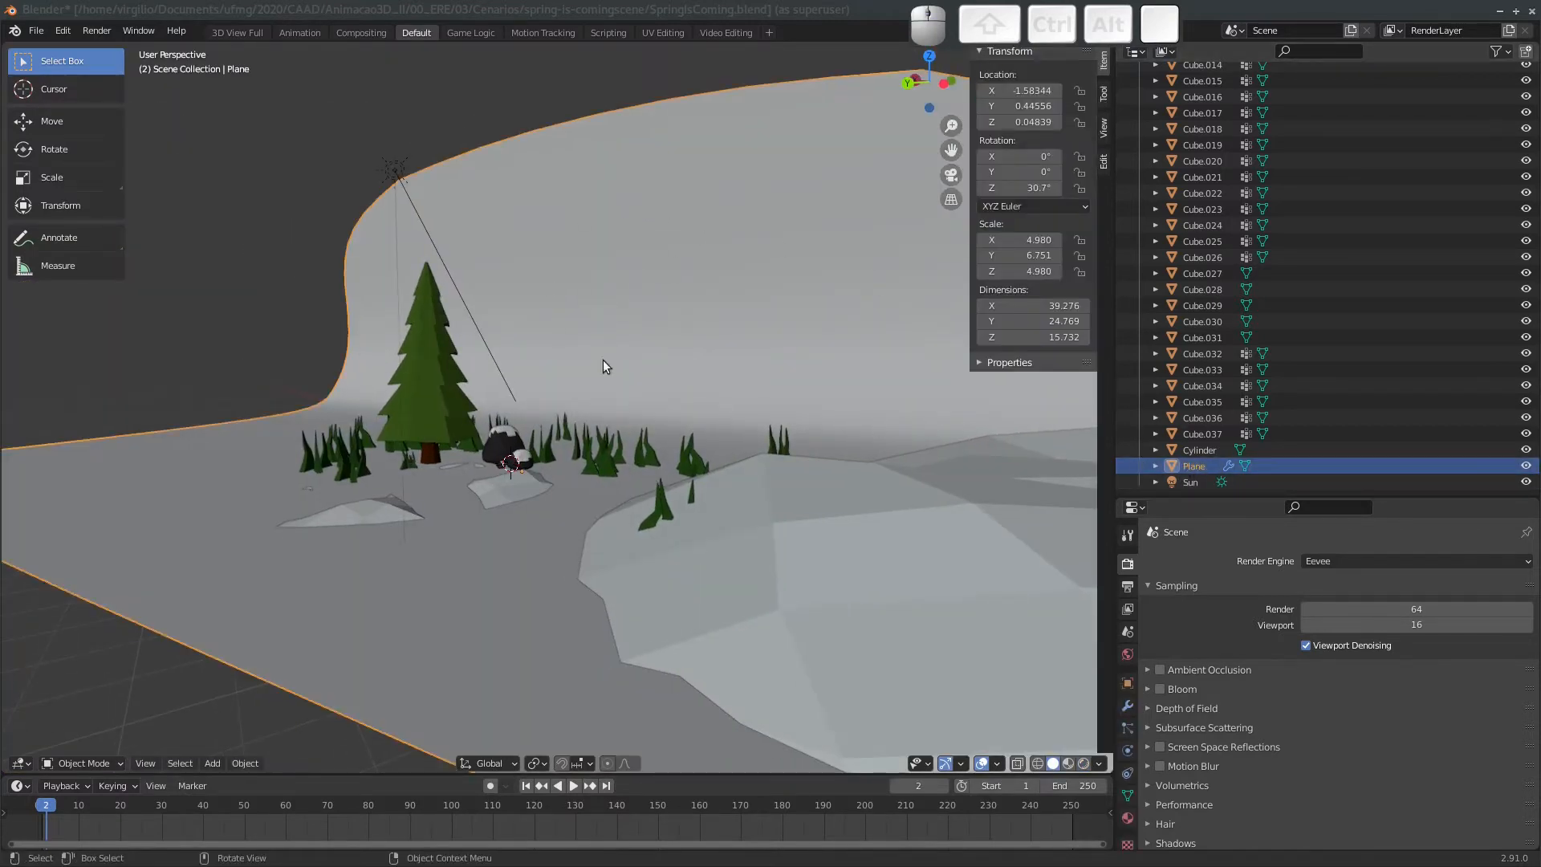
pyautogui.press('F2')
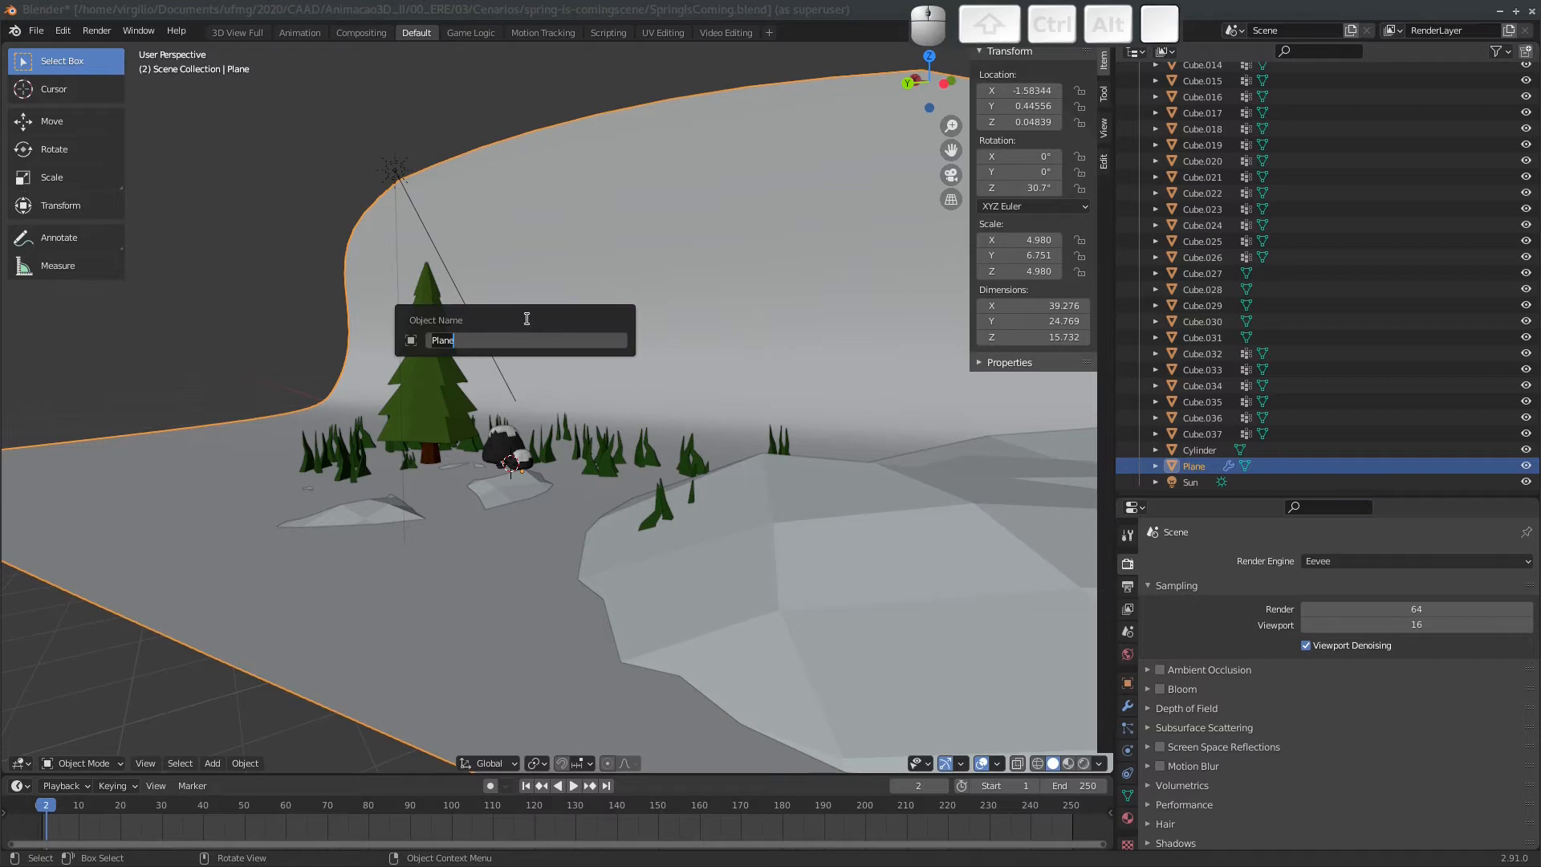
pyautogui.write('Chao')
pyautogui.press('Return')
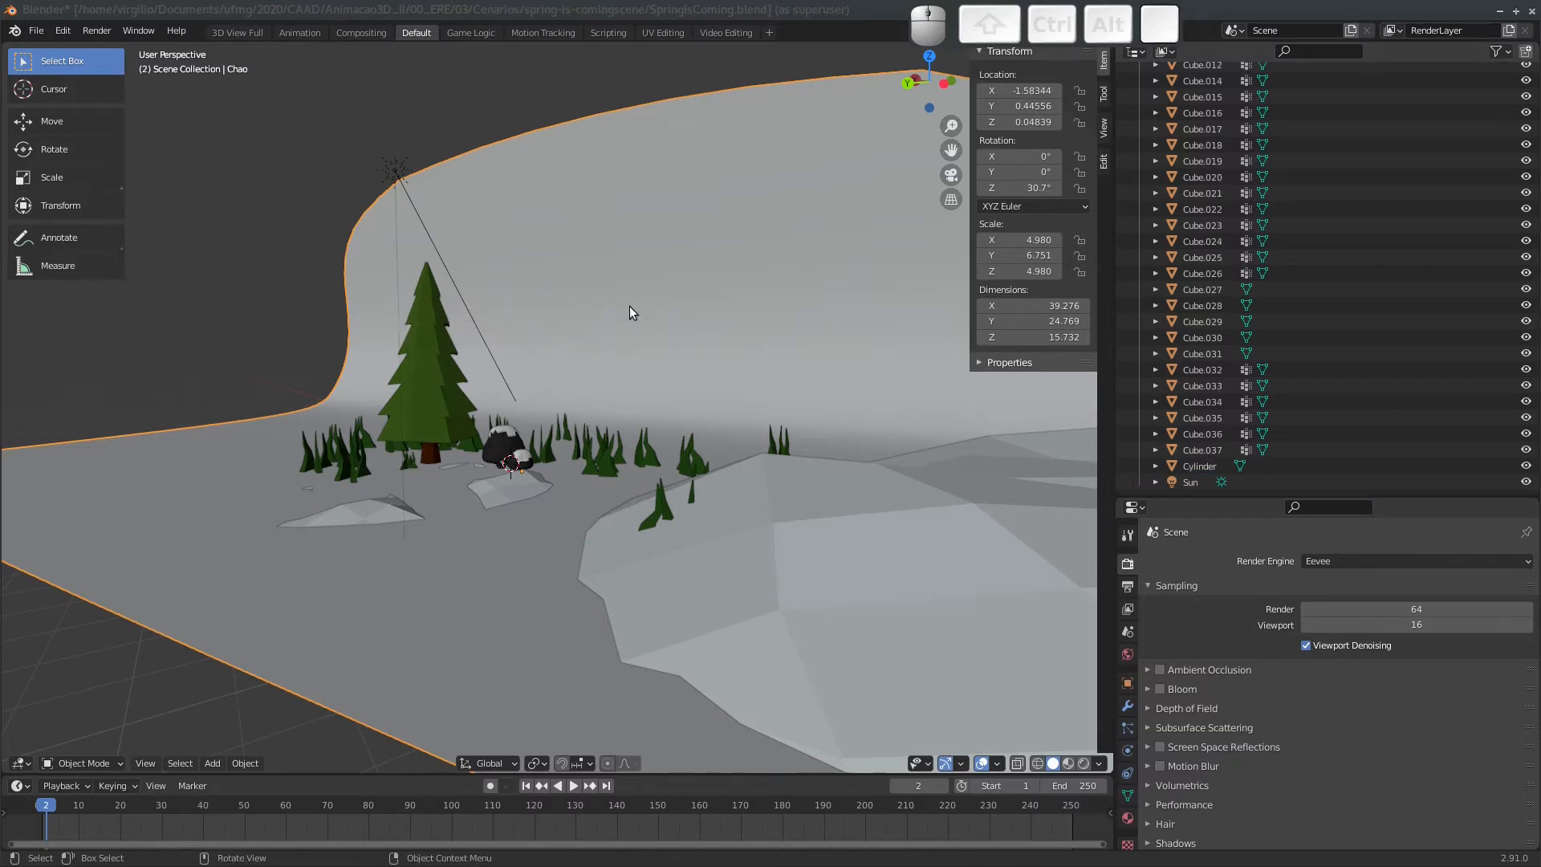
# Hide the curved ground backdrop in the viewport.
pyautogui.moveTo(630, 307); pyautogui.dragTo(667, 290, button='middle')
pyautogui.press('h')
pyautogui.moveTo(541, 353)
pyautogui.mouseDown(button='middle')
pyautogui.moveTo(649, 406)
pyautogui.moveTo(556, 450)
pyautogui.moveTo(538, 405)
pyautogui.moveTo(629, 355)
pyautogui.moveTo(525, 348)
pyautogui.mouseUp(button='middle')
# Rename the large pine tree Arvore.
pyautogui.click(350, 293)
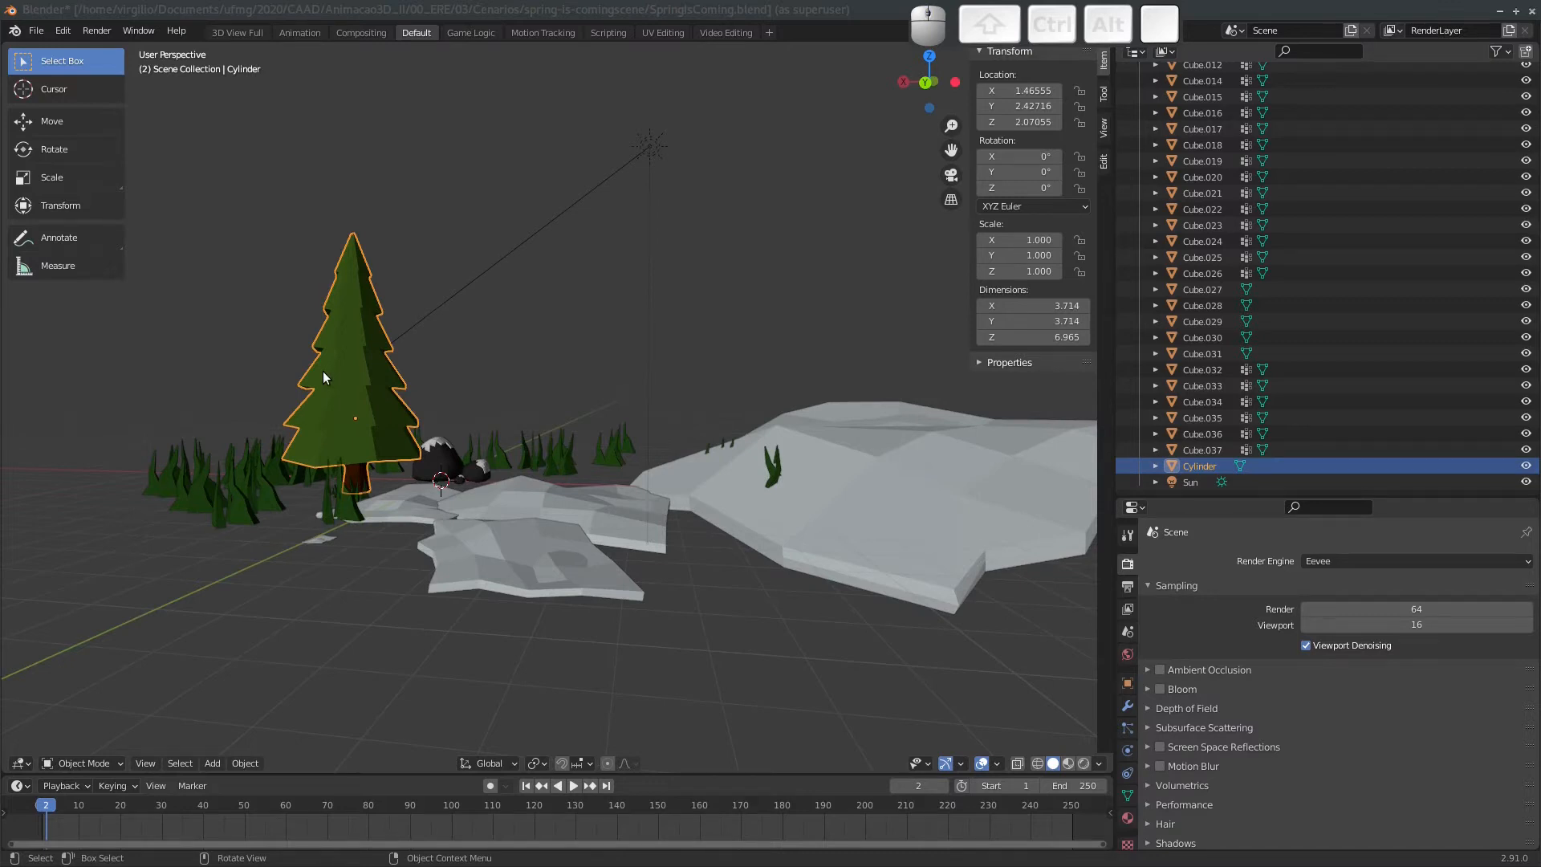
pyautogui.press('F2')
pyautogui.write('Ar')
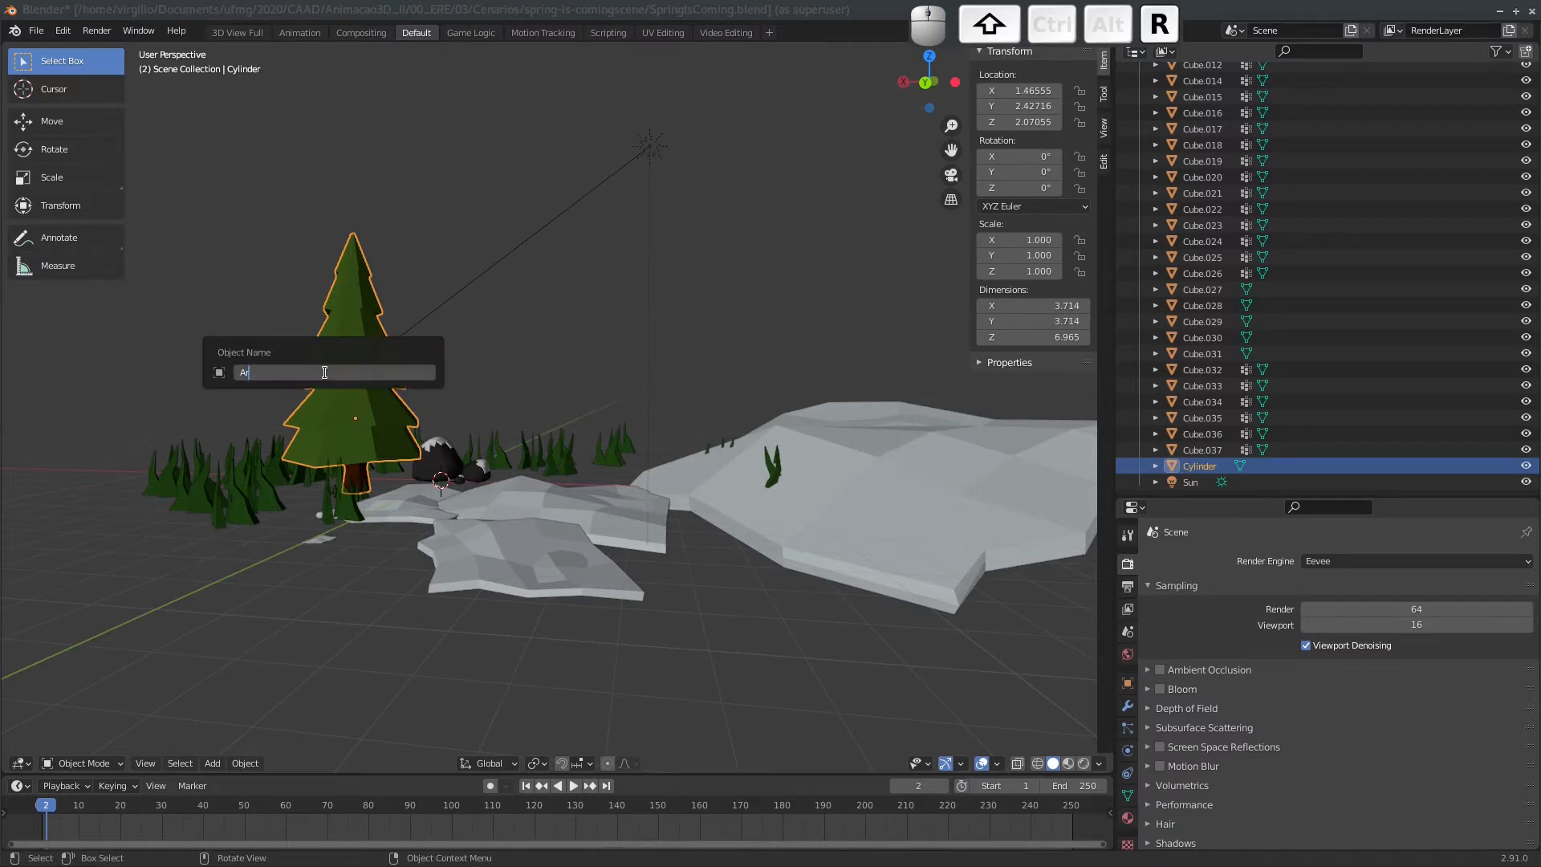
pyautogui.write('vore')
pyautogui.press('Return')
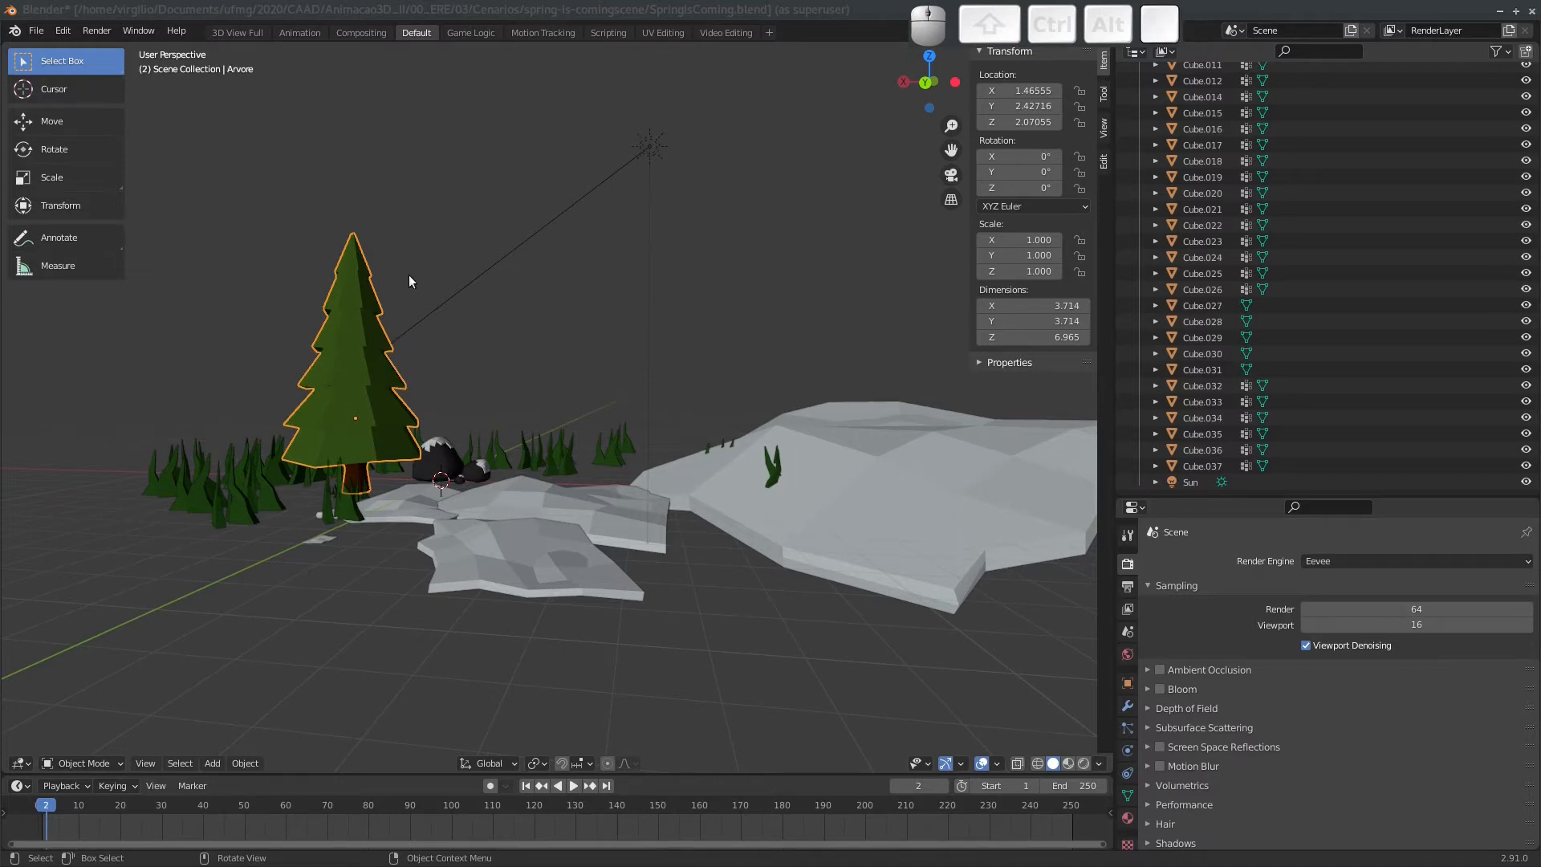
# Duplicate the pine tree in top view and place the copy at about X 1.12, Y -2.36, beyond the dark rocks.
pyautogui.moveTo(328, 345); pyautogui.dragTo(463, 462, button='middle')
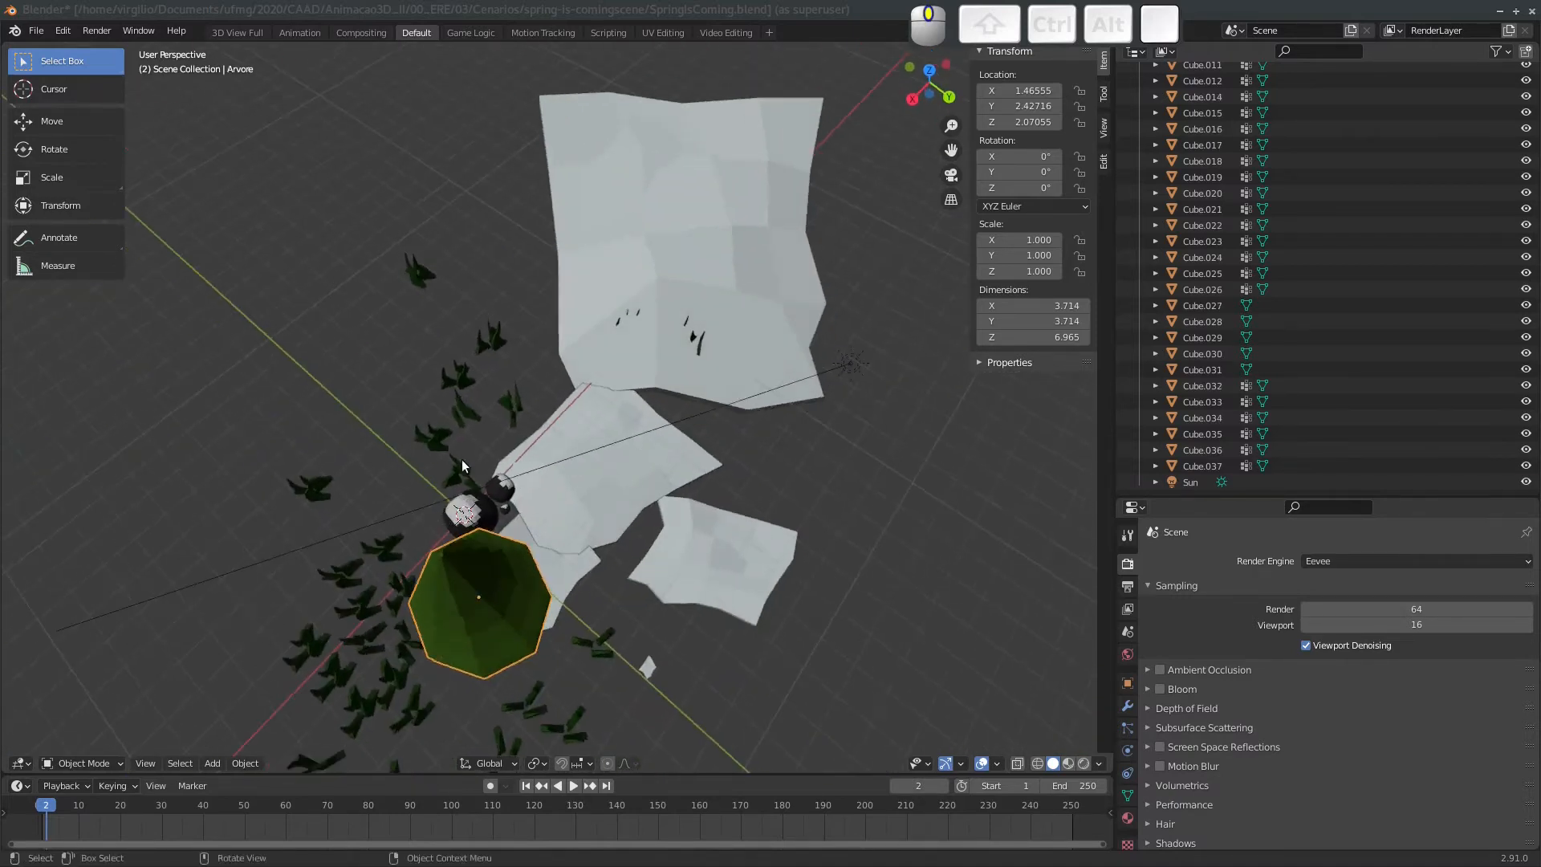
pyautogui.click(929, 71)
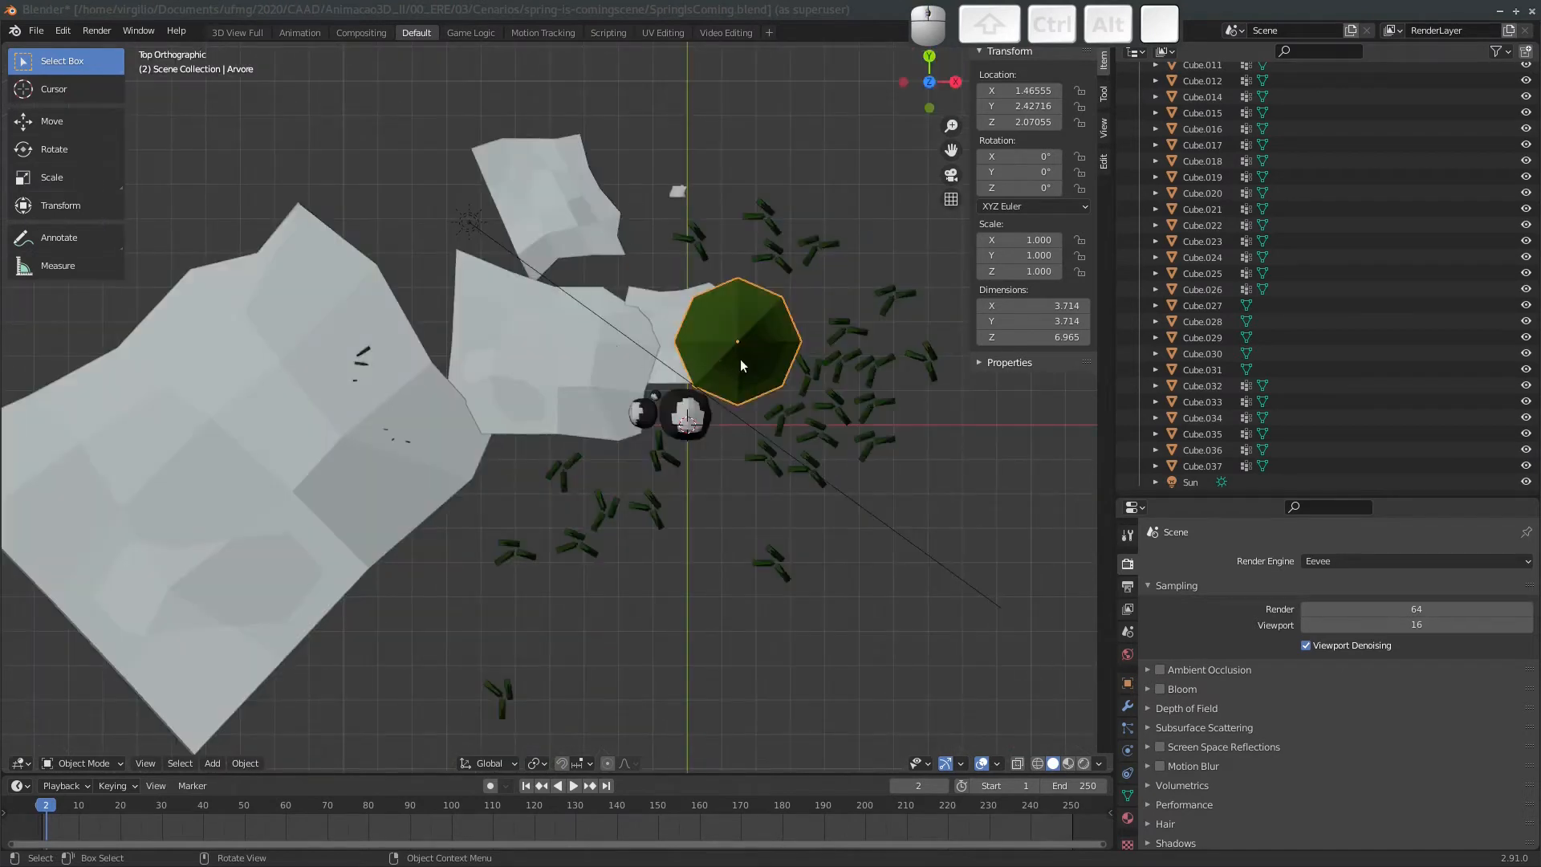
pyautogui.hotkey('shift', 'd')
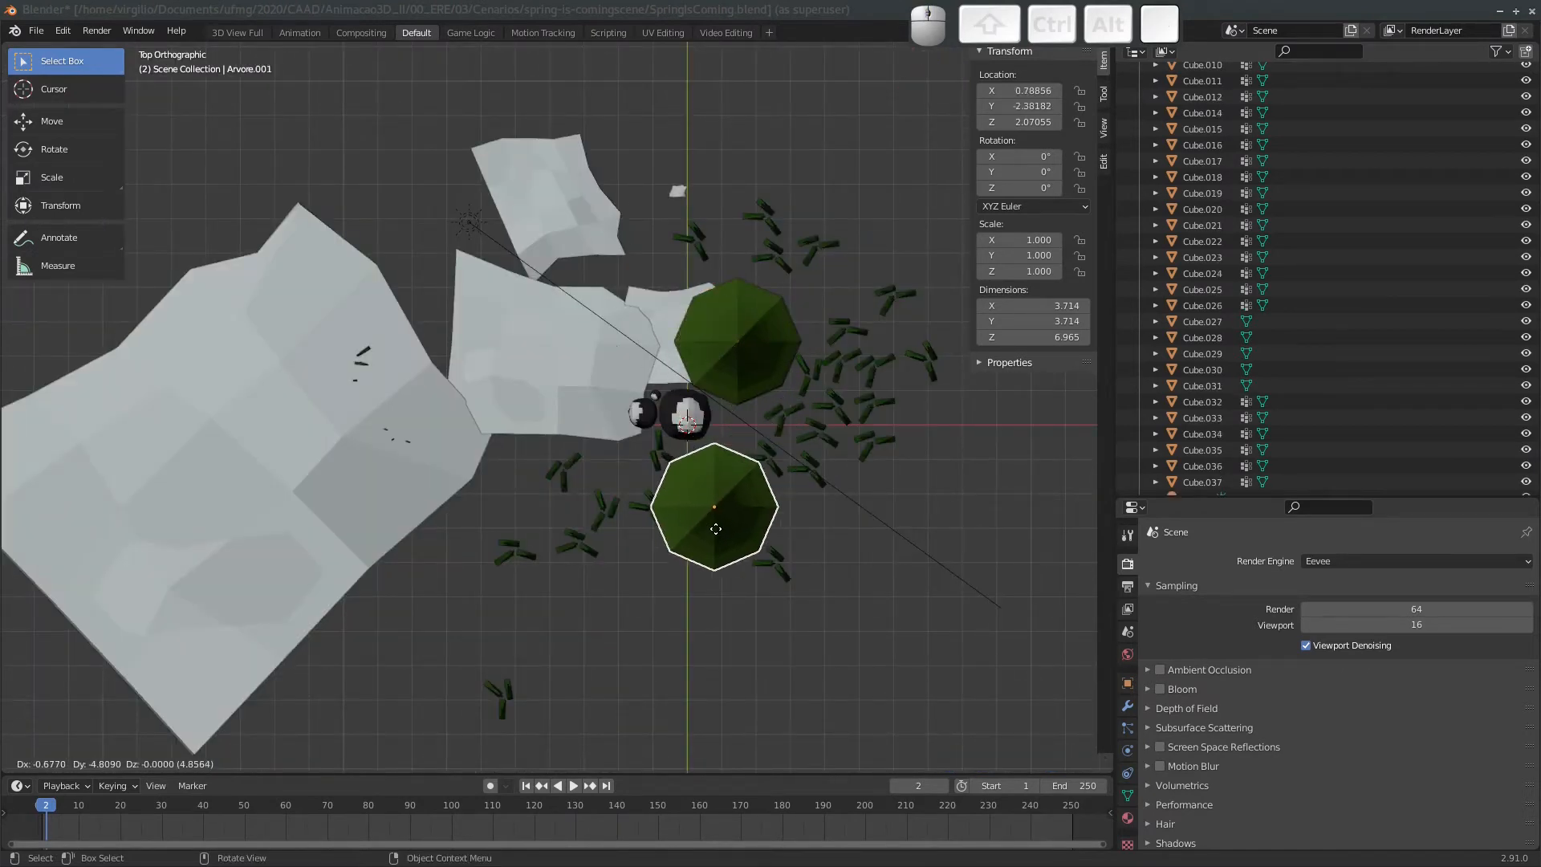
pyautogui.click(753, 488)
# Scale the copied pine down to about 0.743 and rotate it to about 62.4° around Z.
pyautogui.moveTo(753, 488); pyautogui.dragTo(585, 276, button='middle')
pyautogui.press('s')
pyautogui.click(522, 296)
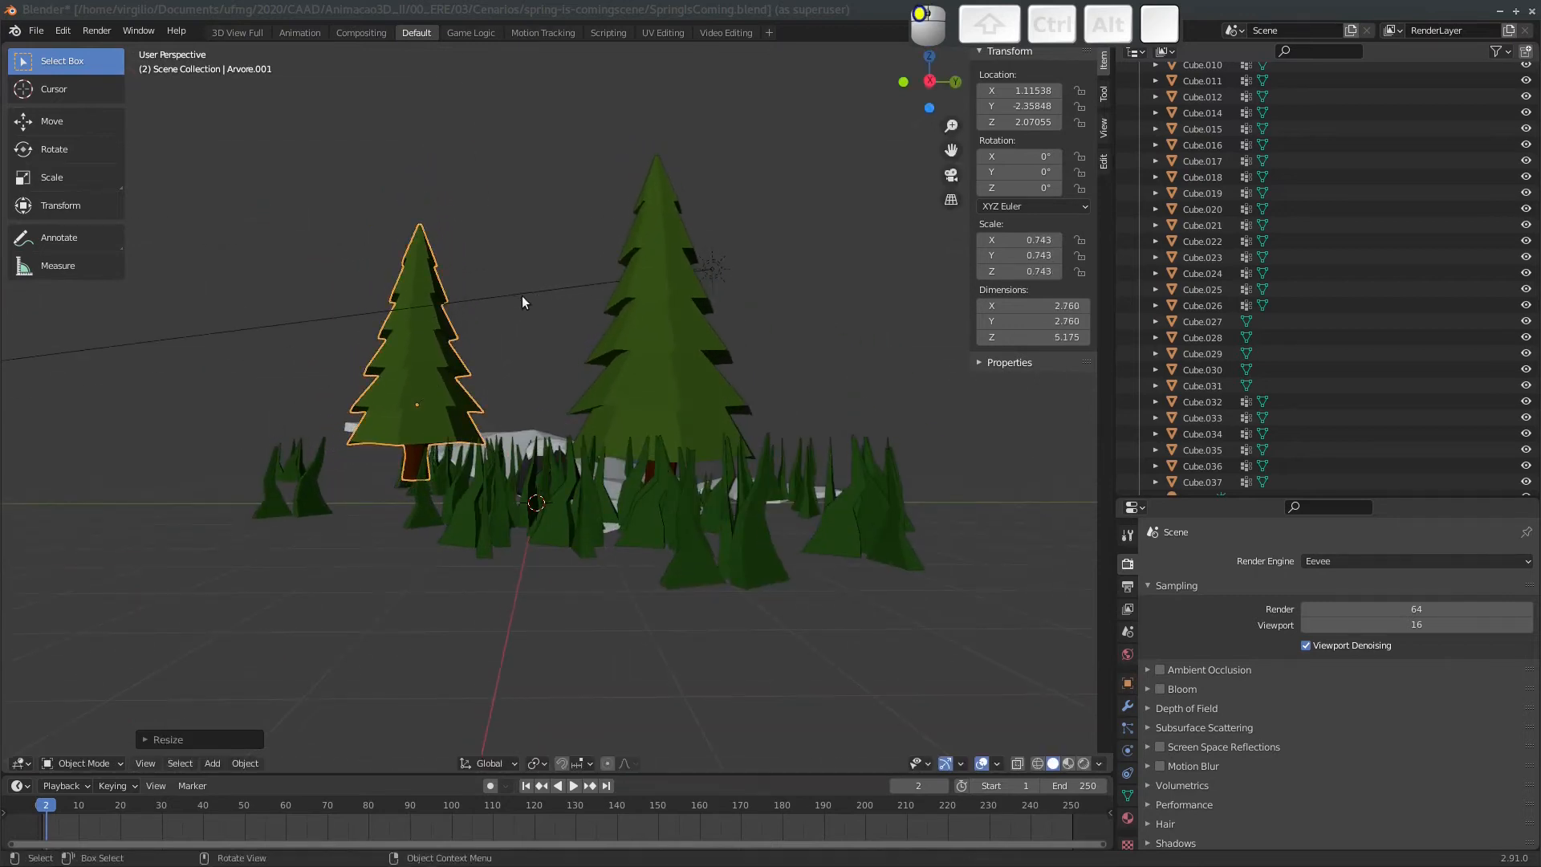
pyautogui.press('r')
pyautogui.press('z')
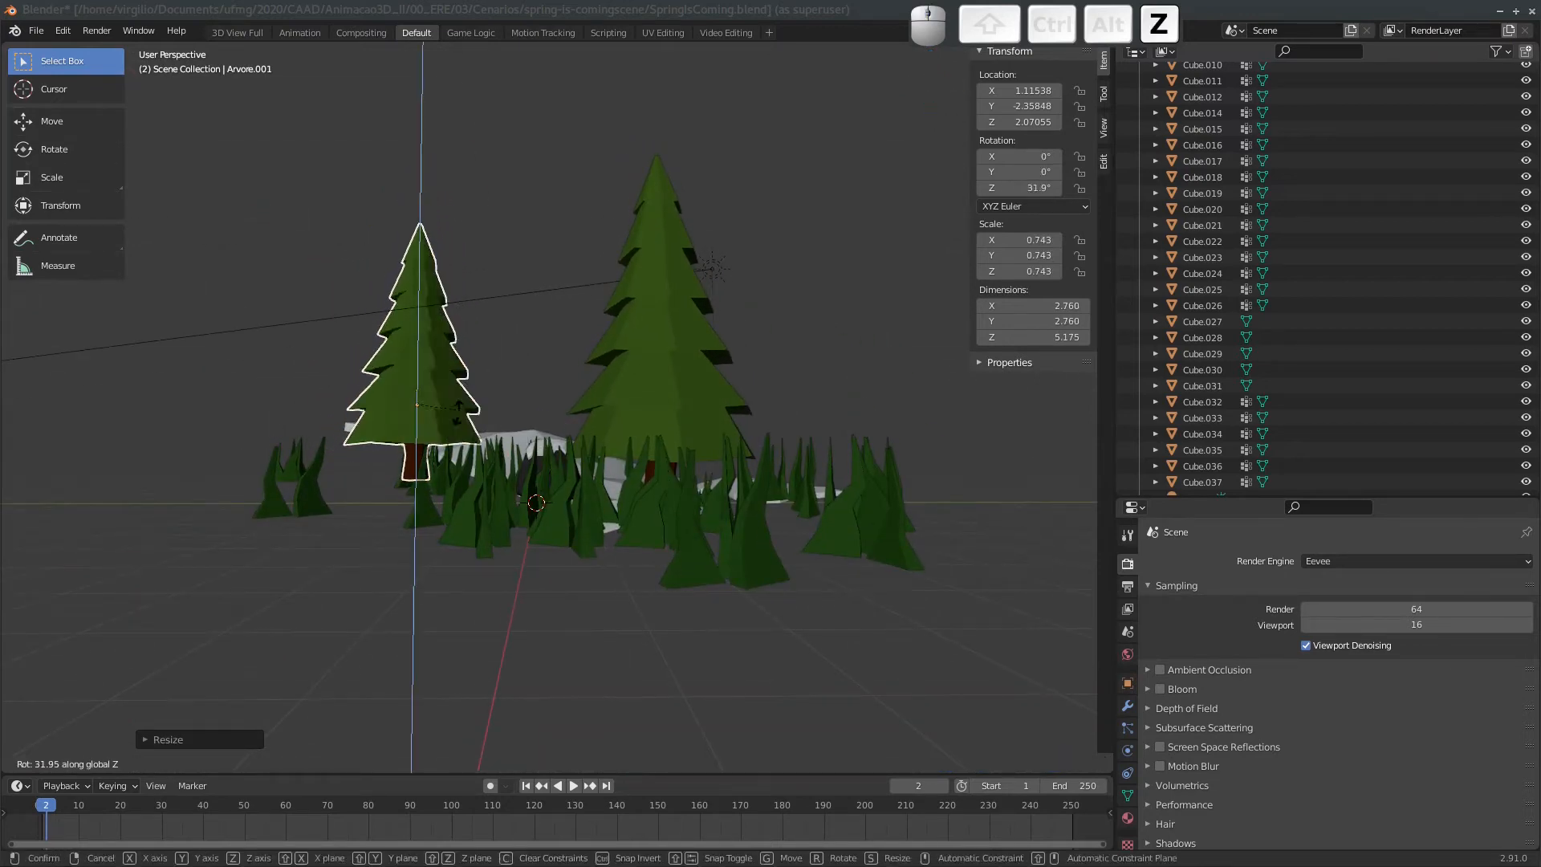
pyautogui.click(460, 328)
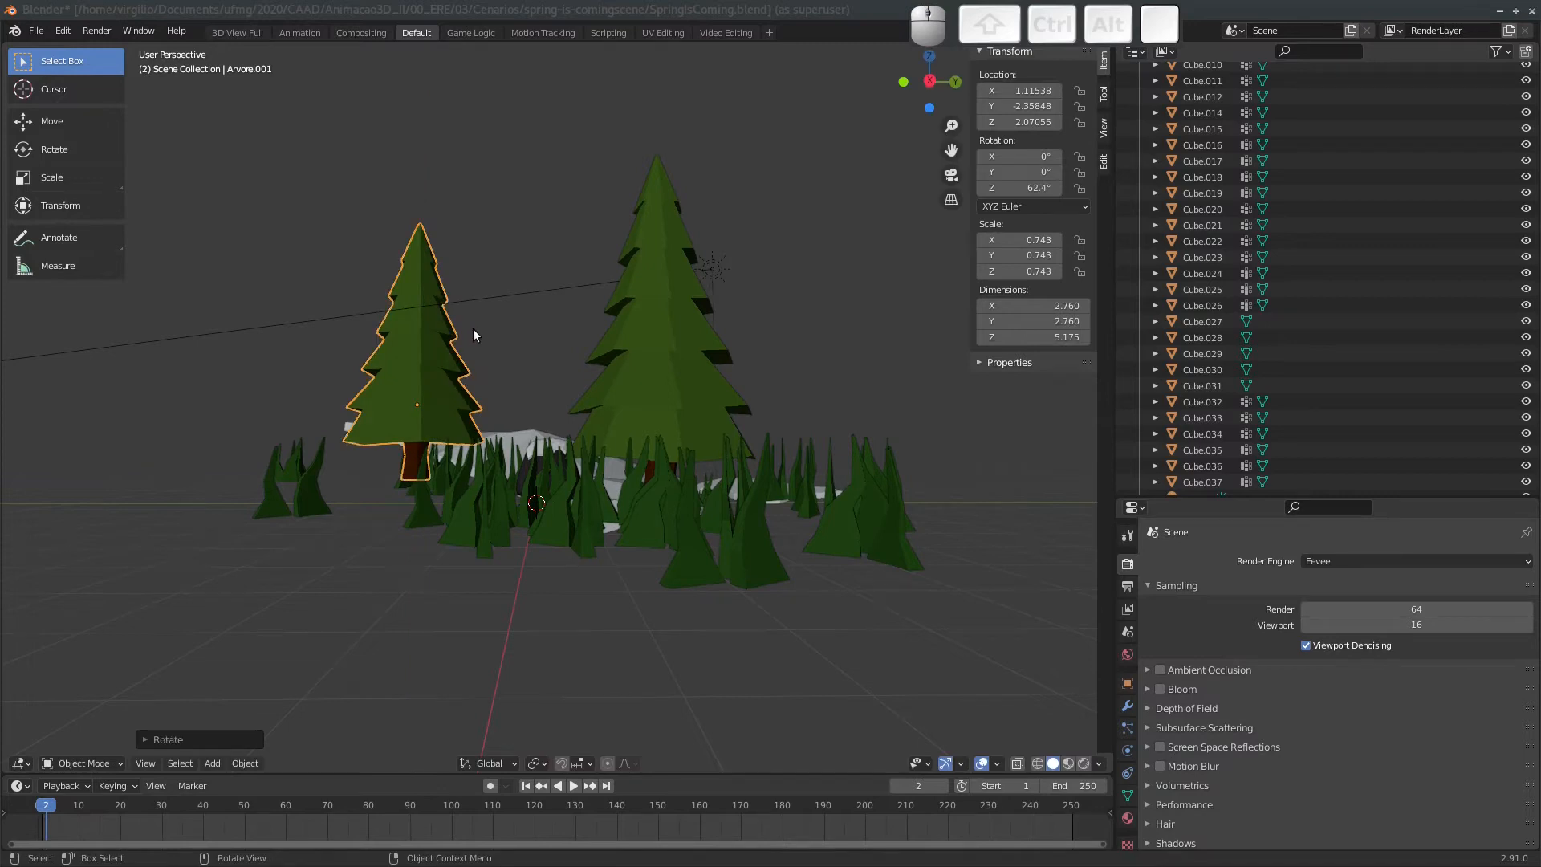
# Lower the copied pine along the Z axis to a height of about 1.24.
pyautogui.press('g')
pyautogui.press('z')
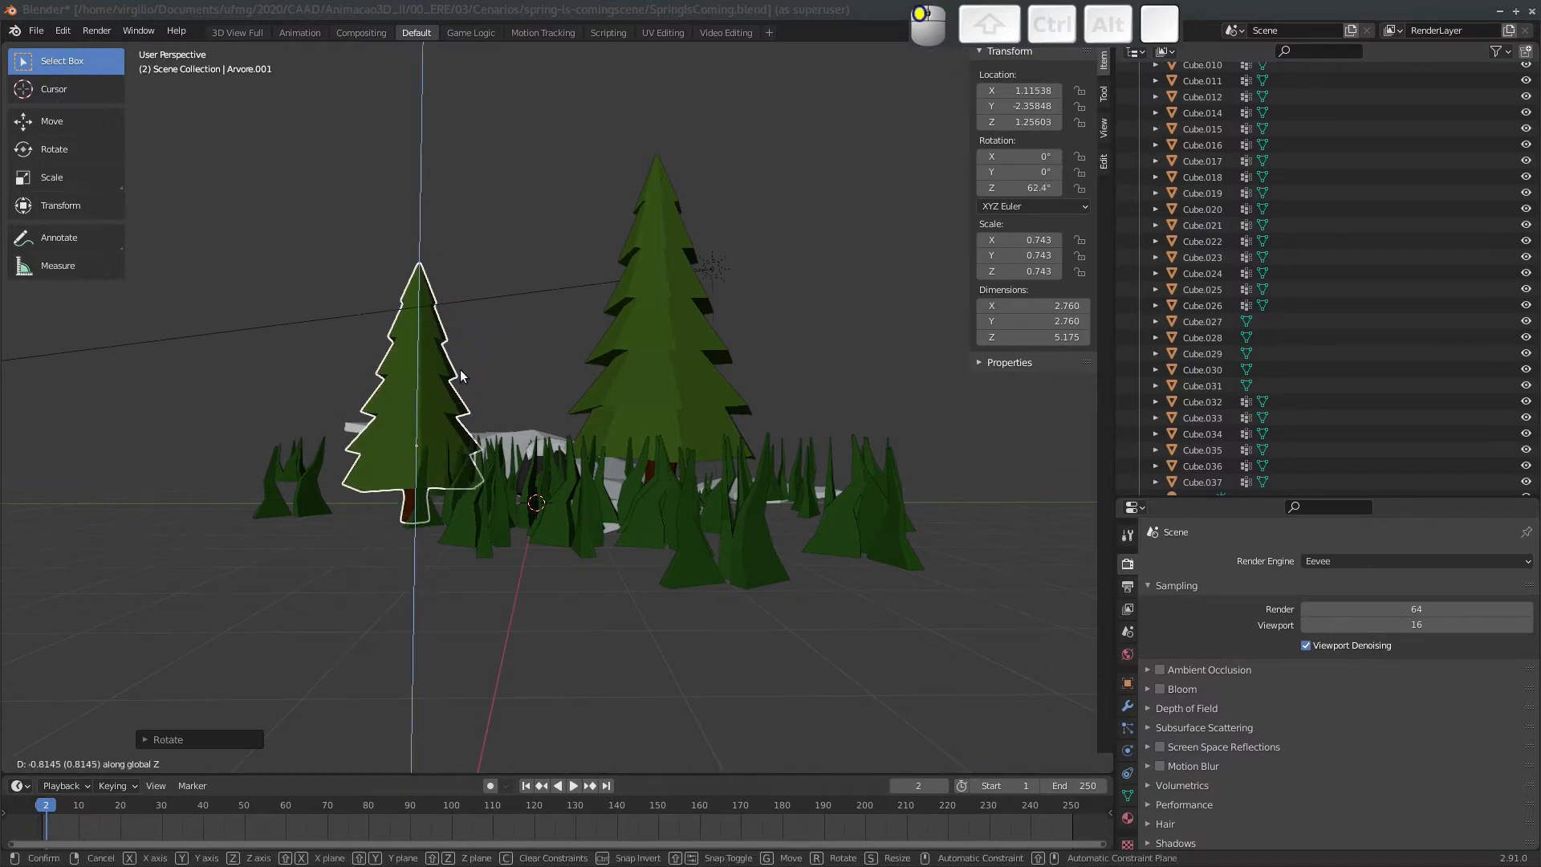
pyautogui.click(462, 375)
# Edit the copied pine's mesh with smooth proportional editing and move its tip slightly down, using an influence size of about 5.56.
pyautogui.moveTo(462, 375); pyautogui.dragTo(728, 376, button='middle')
pyautogui.press('Tab')
pyautogui.press('o')
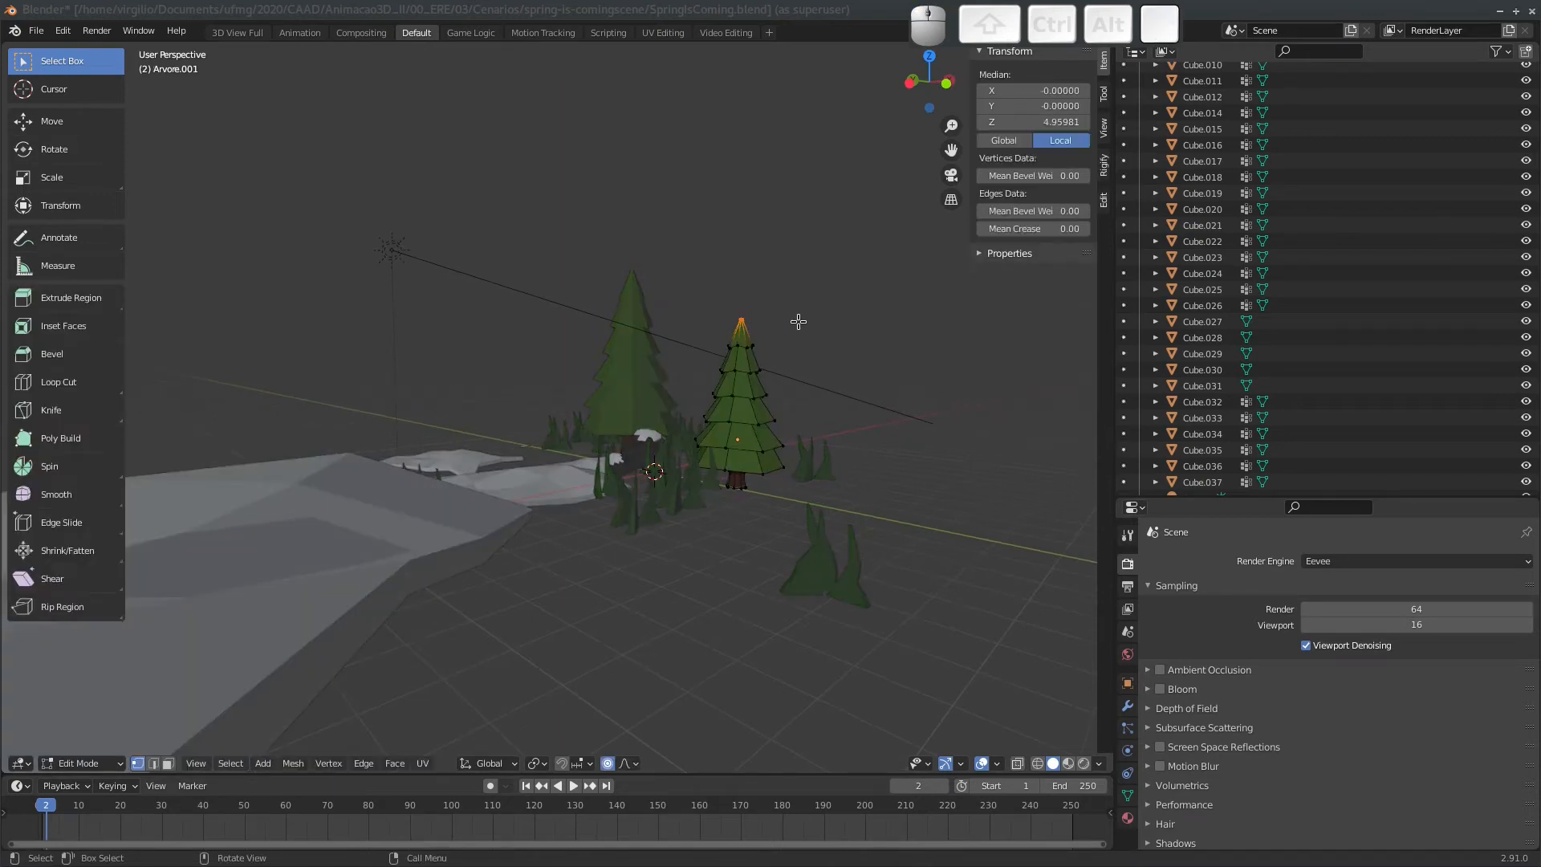
pyautogui.press('g')
pyautogui.scroll(8, 800, 322)
pyautogui.scroll(-12, 800, 322)
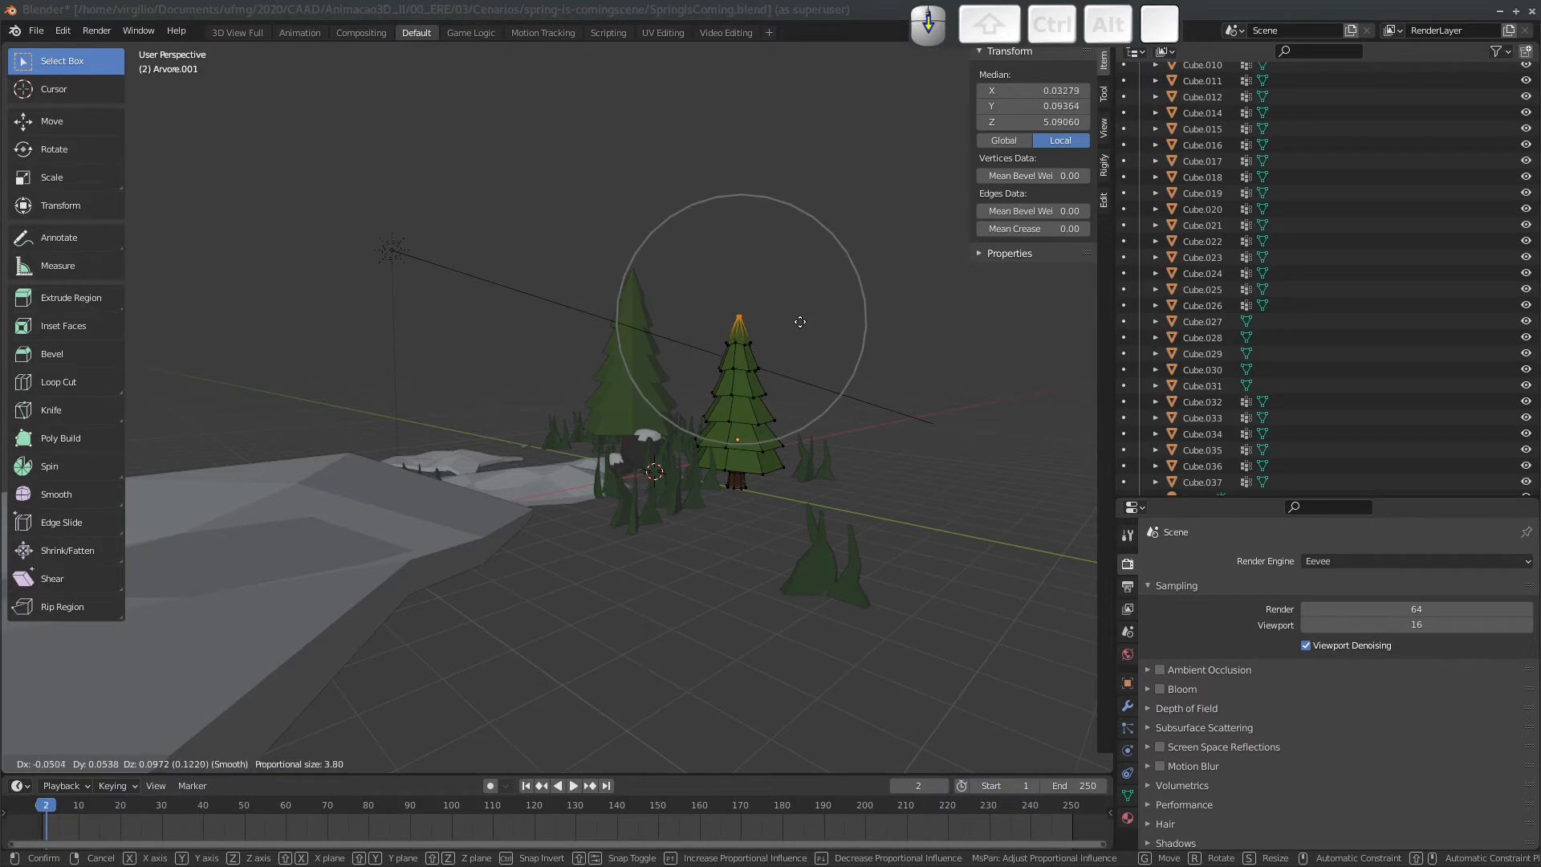
pyautogui.scroll(-4, 800, 322)
pyautogui.click(814, 325)
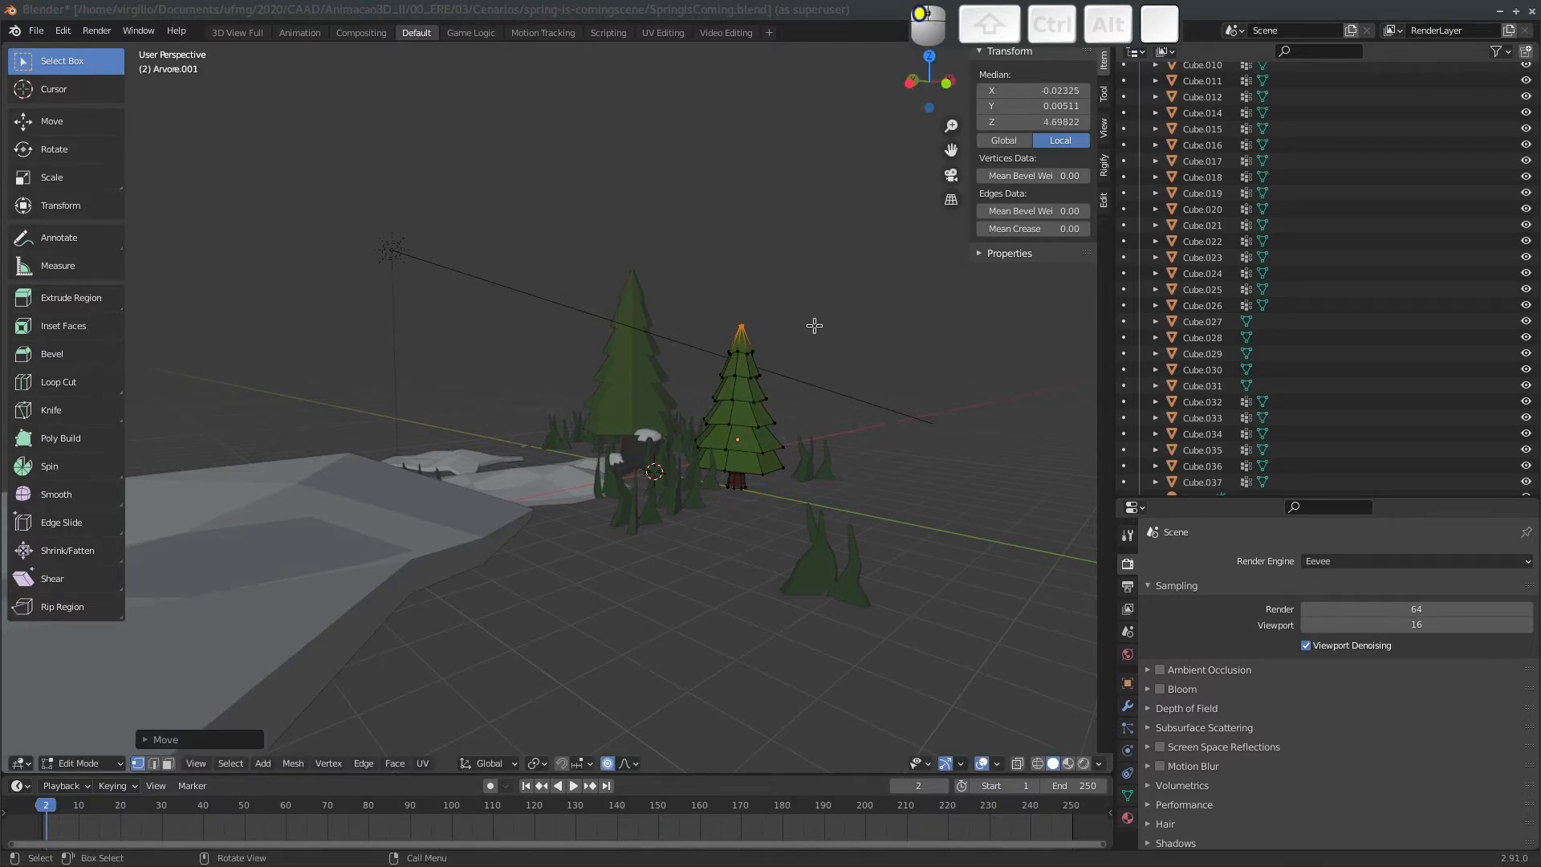
# Vary the copied pine's shape by rotating its tip around Z and freely with proportional editing, and return to Object Mode.
pyautogui.press('r')
pyautogui.press('z')
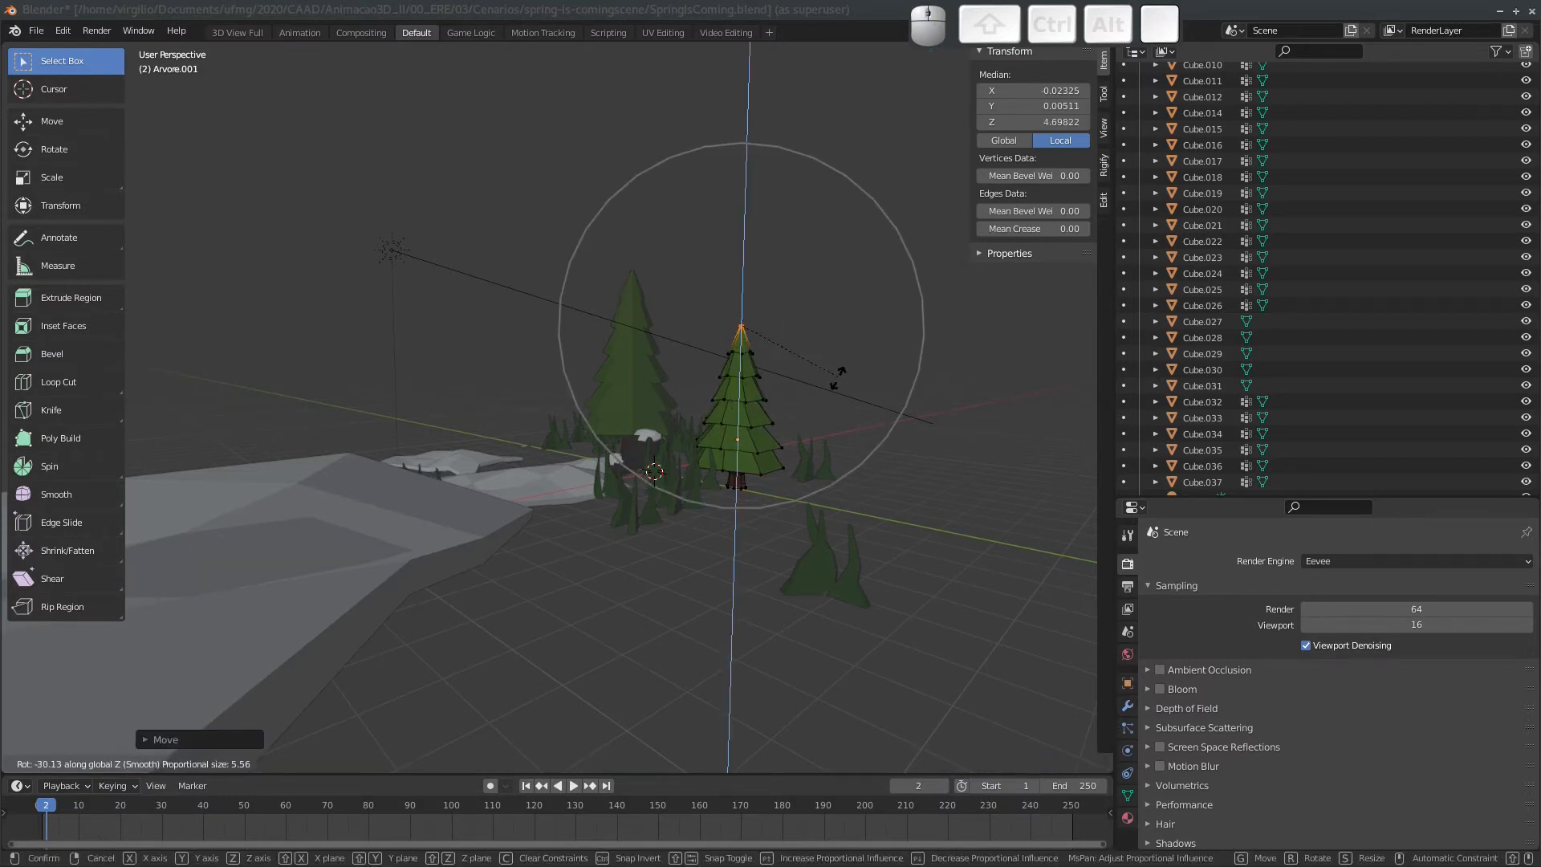
pyautogui.click(837, 377)
pyautogui.press('r')
pyautogui.click(851, 359)
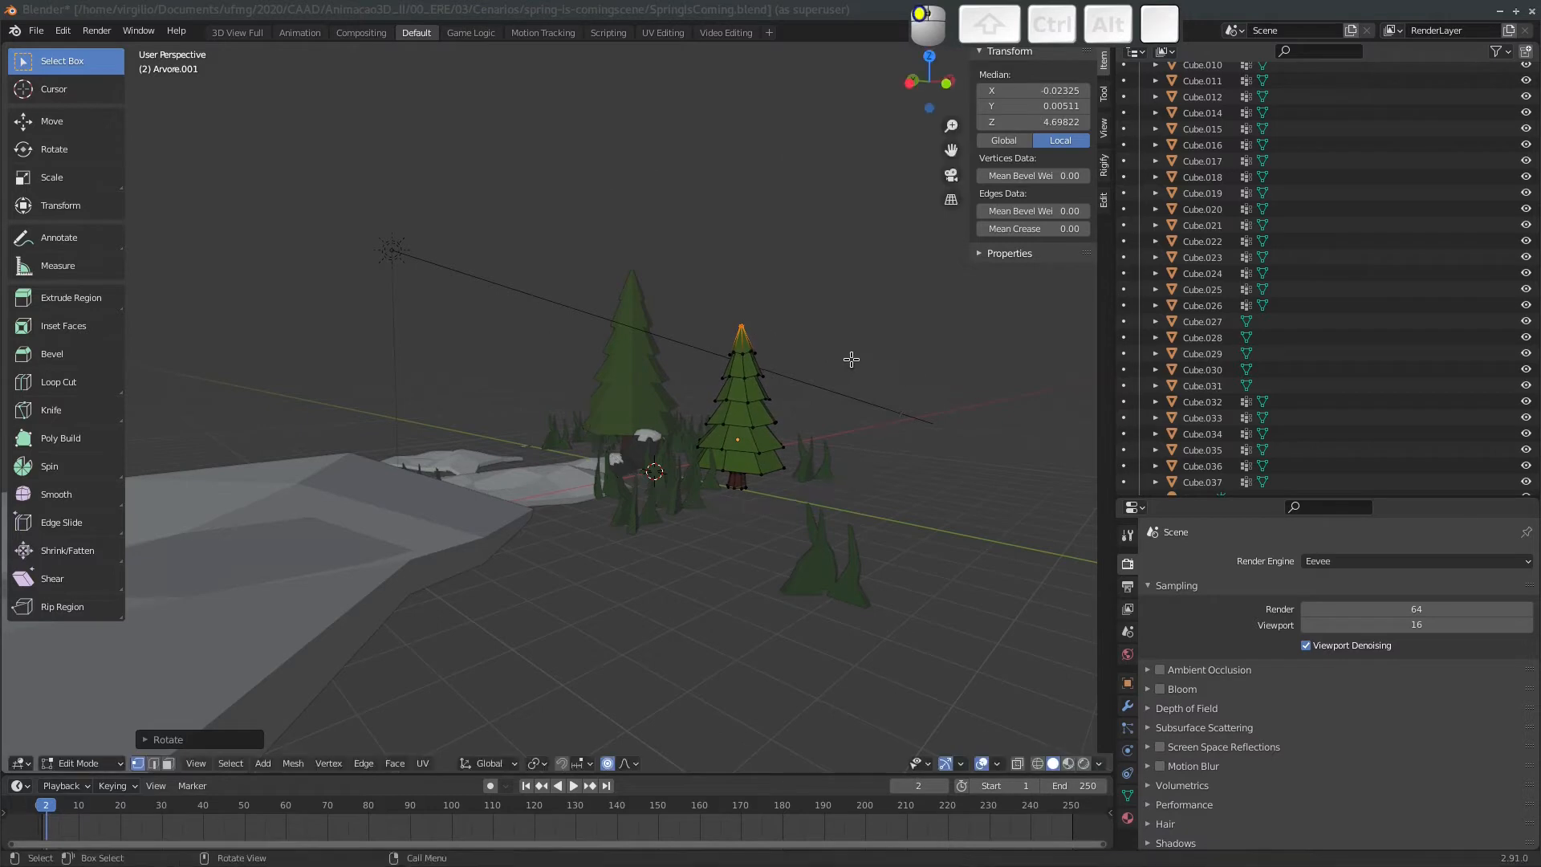
pyautogui.press('g')
pyautogui.press('r')
pyautogui.press('Tab')
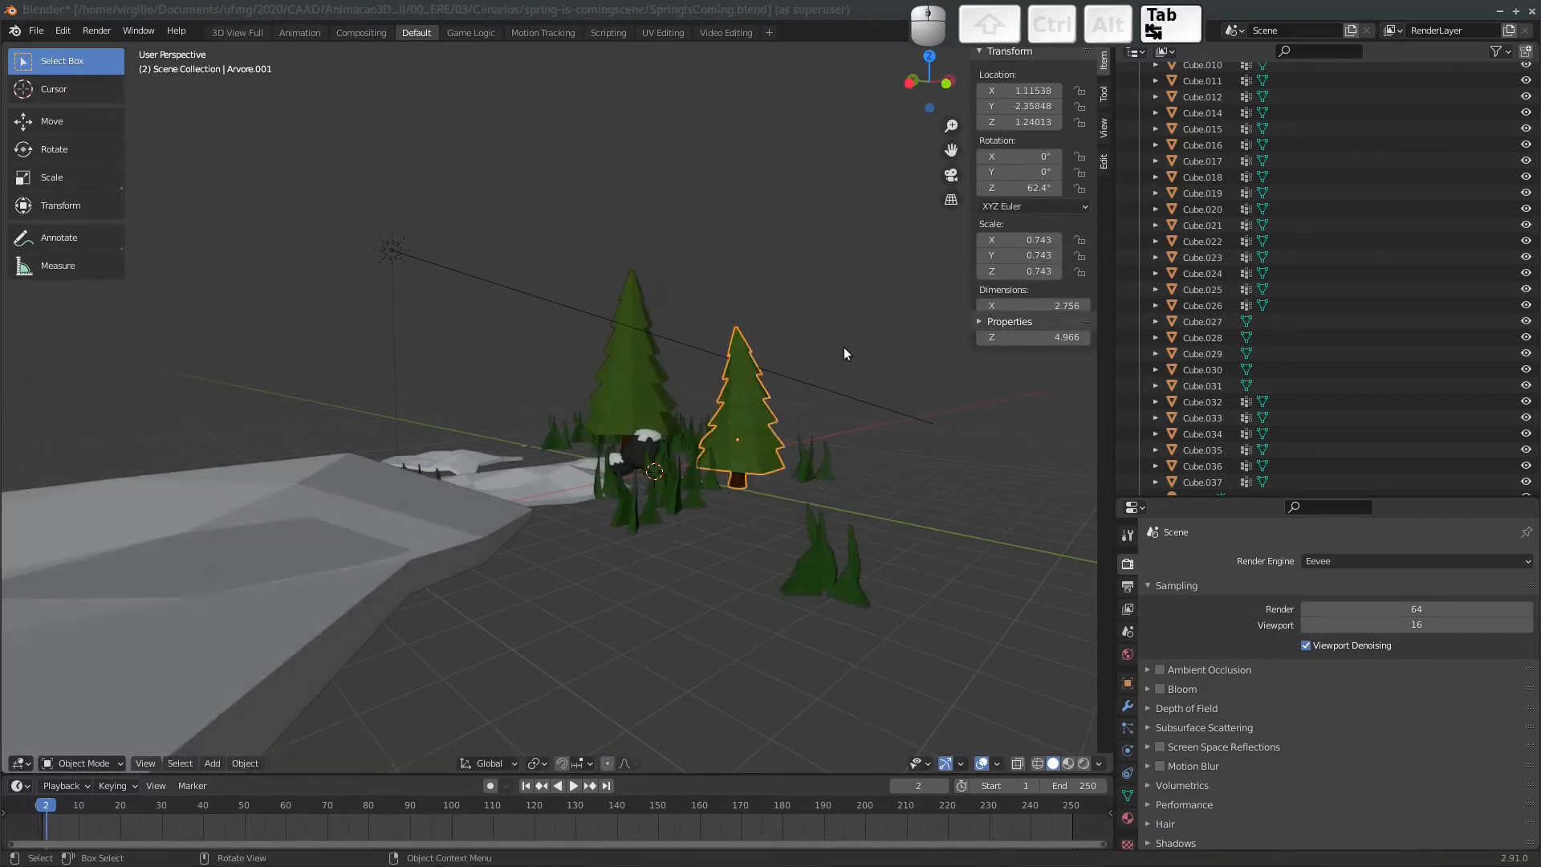
# Select both pine trees and hide them in the viewport.
pyautogui.moveTo(844, 353); pyautogui.dragTo(533, 363, button='middle')
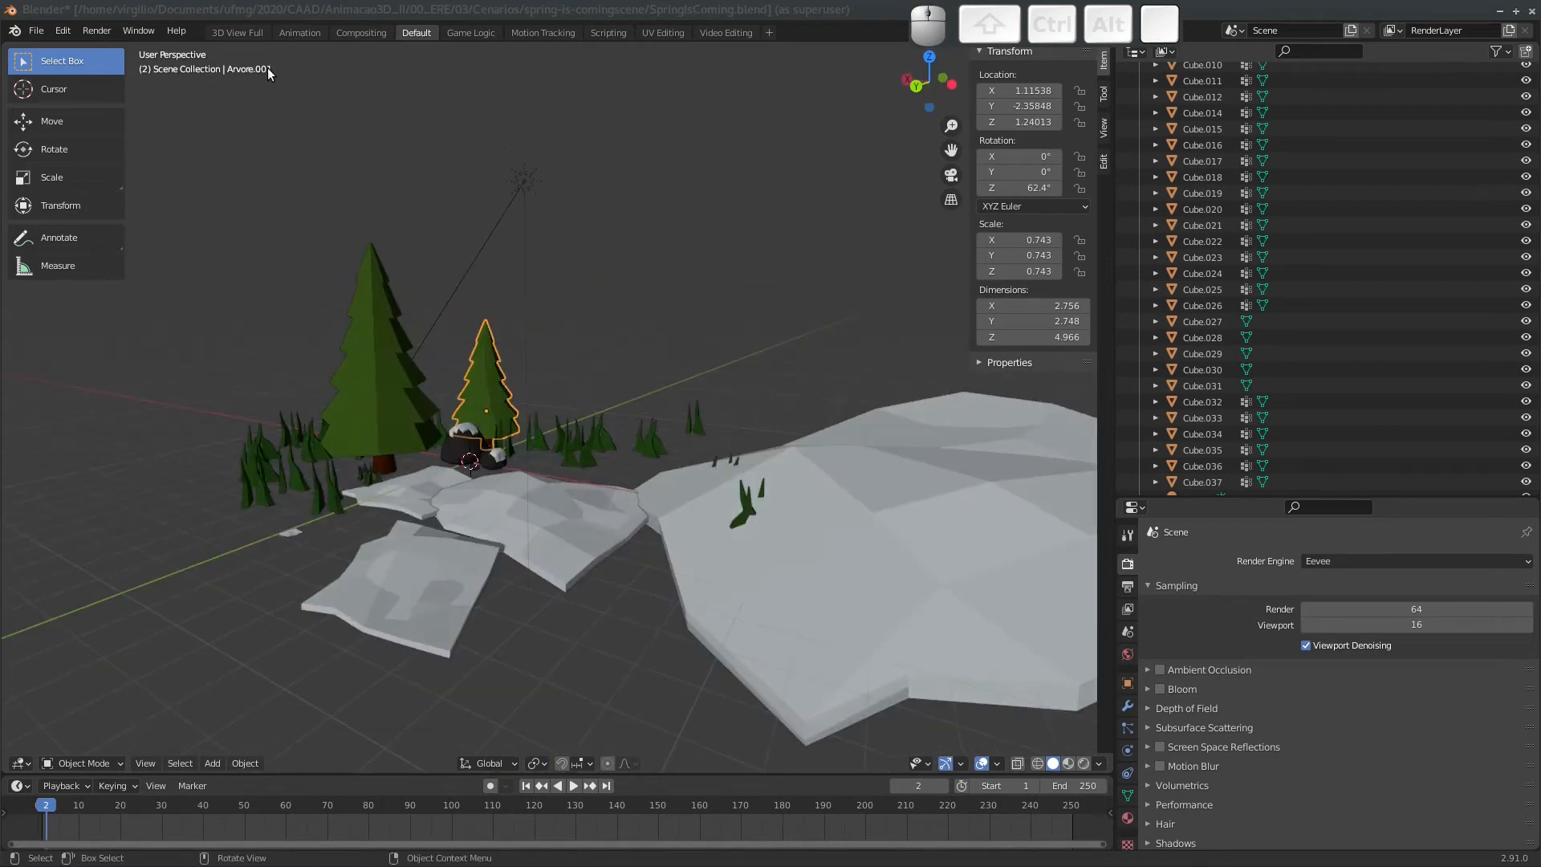
pyautogui.keyDown('shift'); pyautogui.click(372, 328); pyautogui.keyUp('shift')
pyautogui.moveTo(413, 389); pyautogui.dragTo(484, 532, button='middle')
pyautogui.press('h')
# Select the four smaller snow patches together with the large snow hill.
pyautogui.click(486, 530)
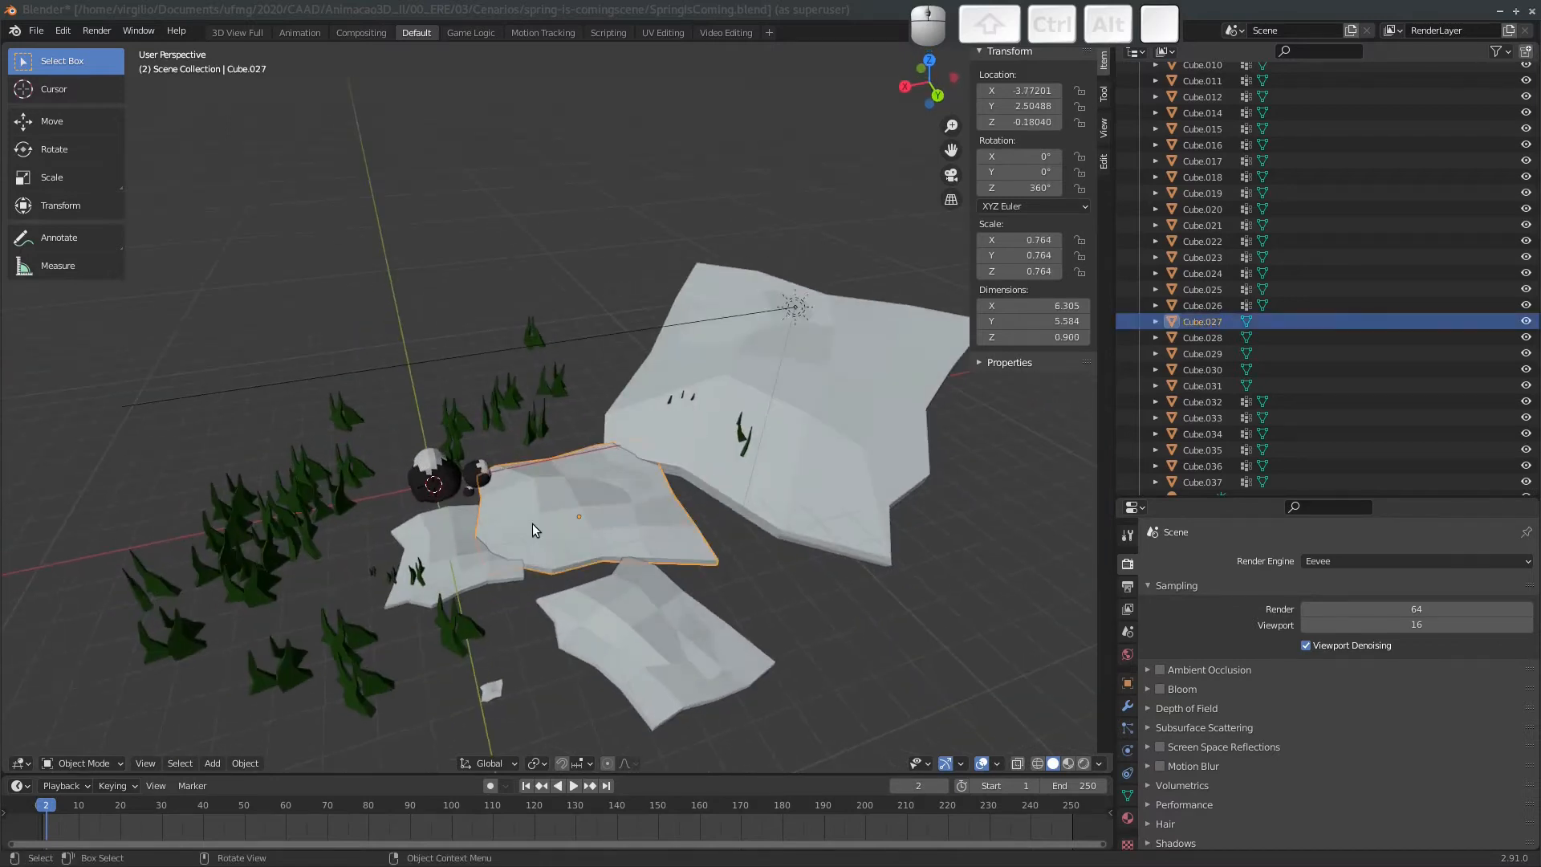
pyautogui.keyDown('shift'); pyautogui.click(461, 553); pyautogui.keyUp('shift')
pyautogui.keyDown('shift'); pyautogui.click(610, 616); pyautogui.keyUp('shift')
pyautogui.keyDown('shift'); pyautogui.click(493, 686); pyautogui.keyUp('shift')
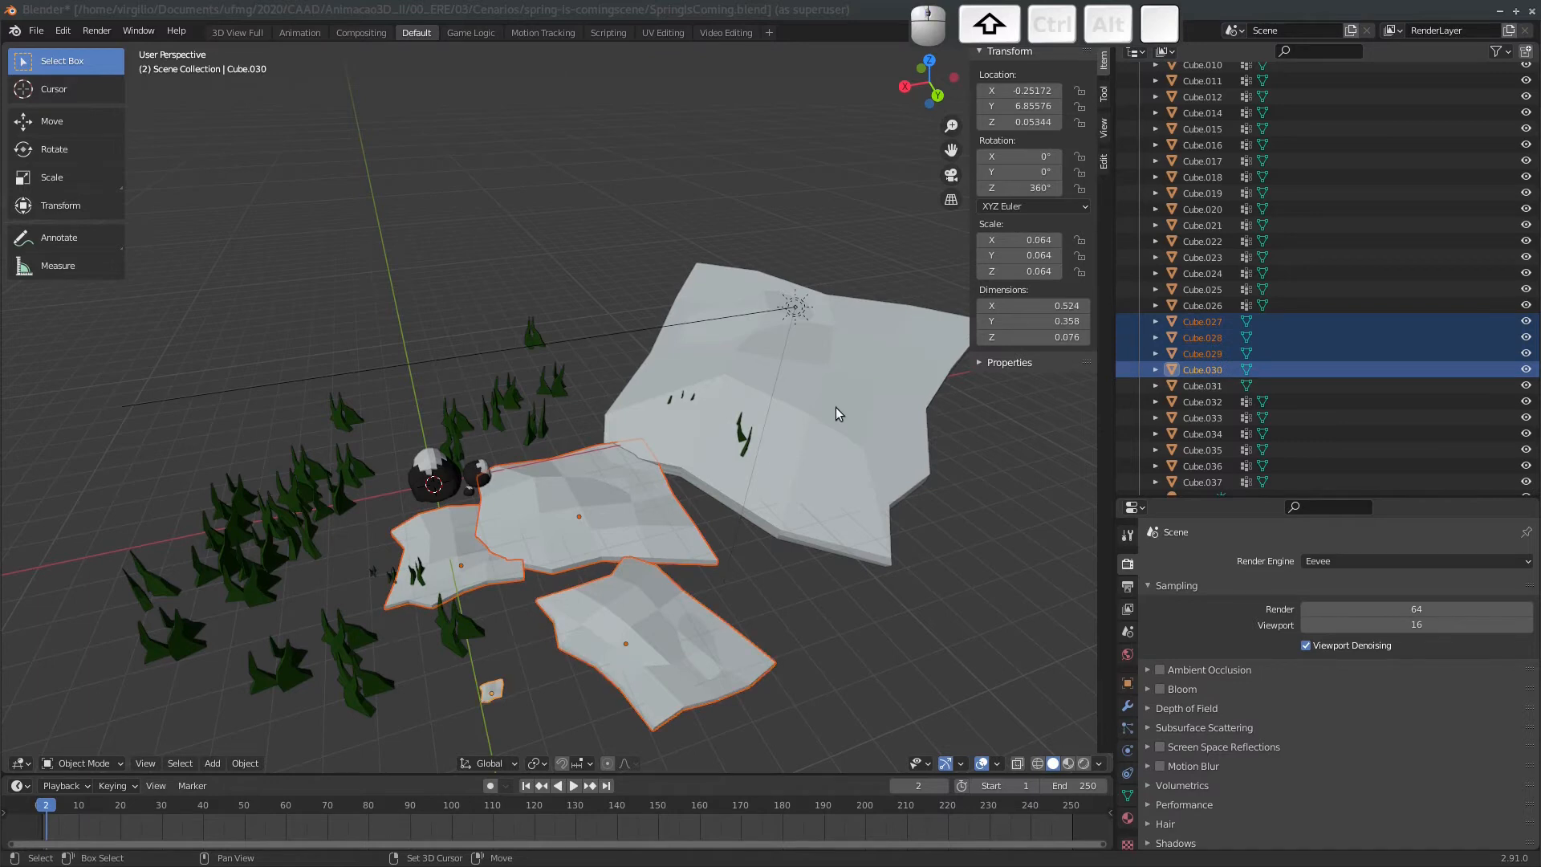
pyautogui.keyDown('shift'); pyautogui.click(835, 406); pyautogui.keyUp('shift')
pyautogui.moveTo(836, 407); pyautogui.dragTo(639, 484, button='middle')
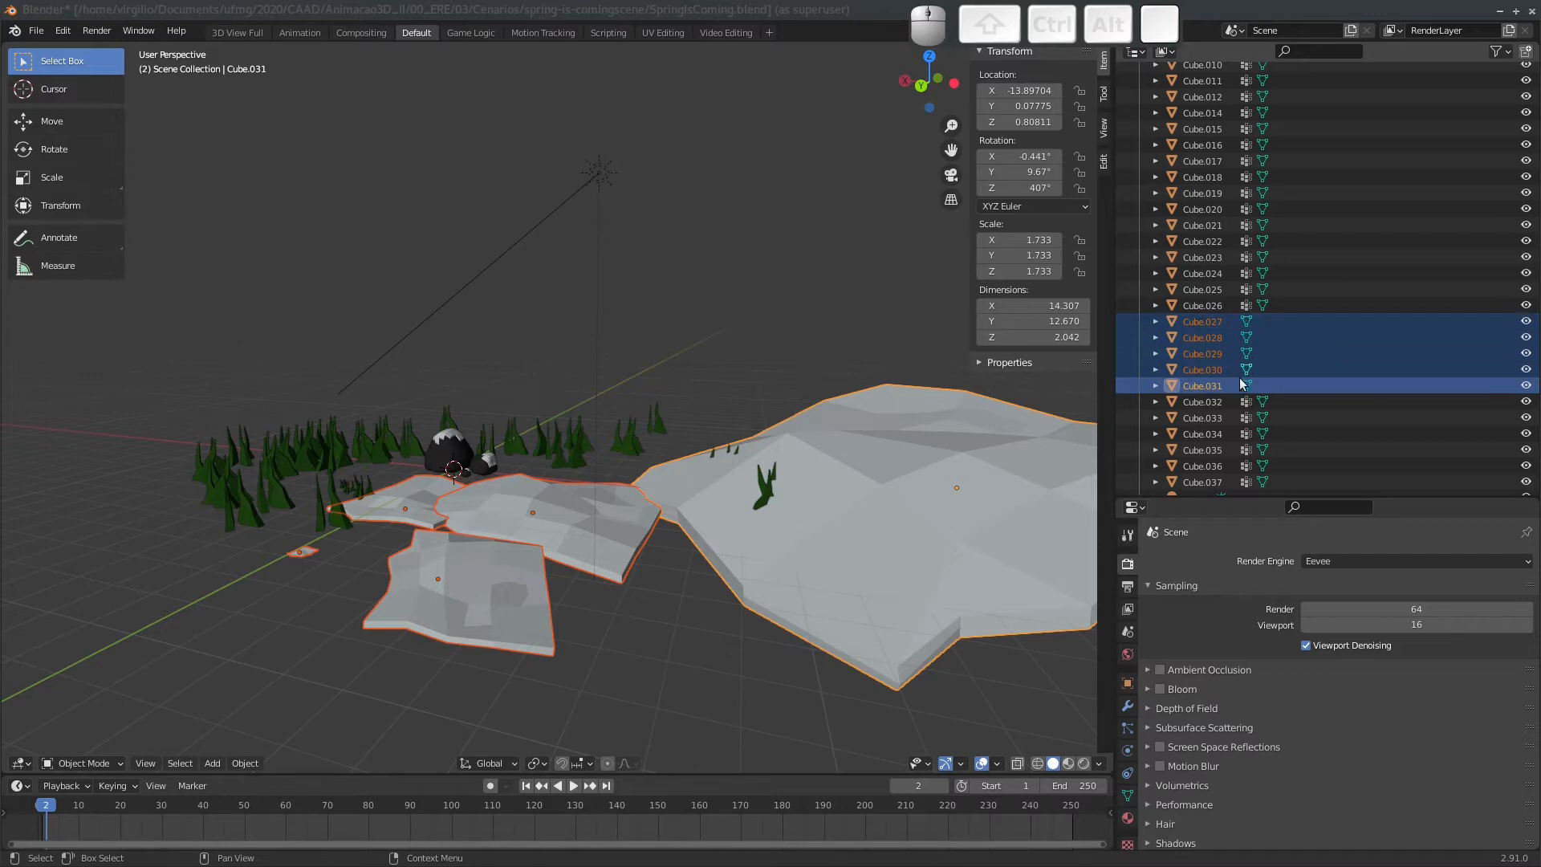
# Open the splash screen.
pyautogui.click(15, 30)
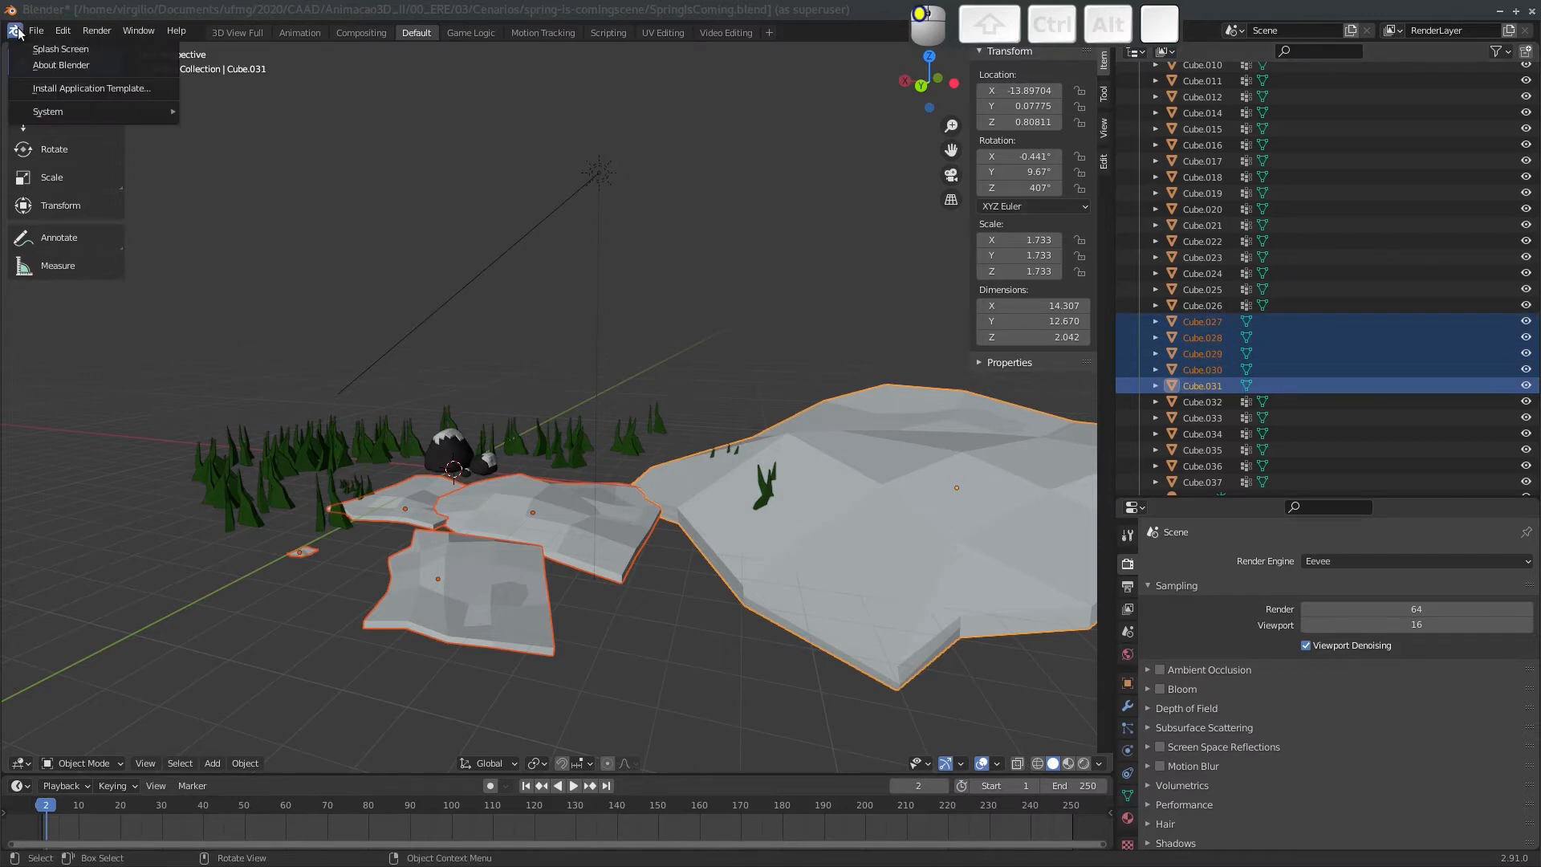
pyautogui.click(33, 49)
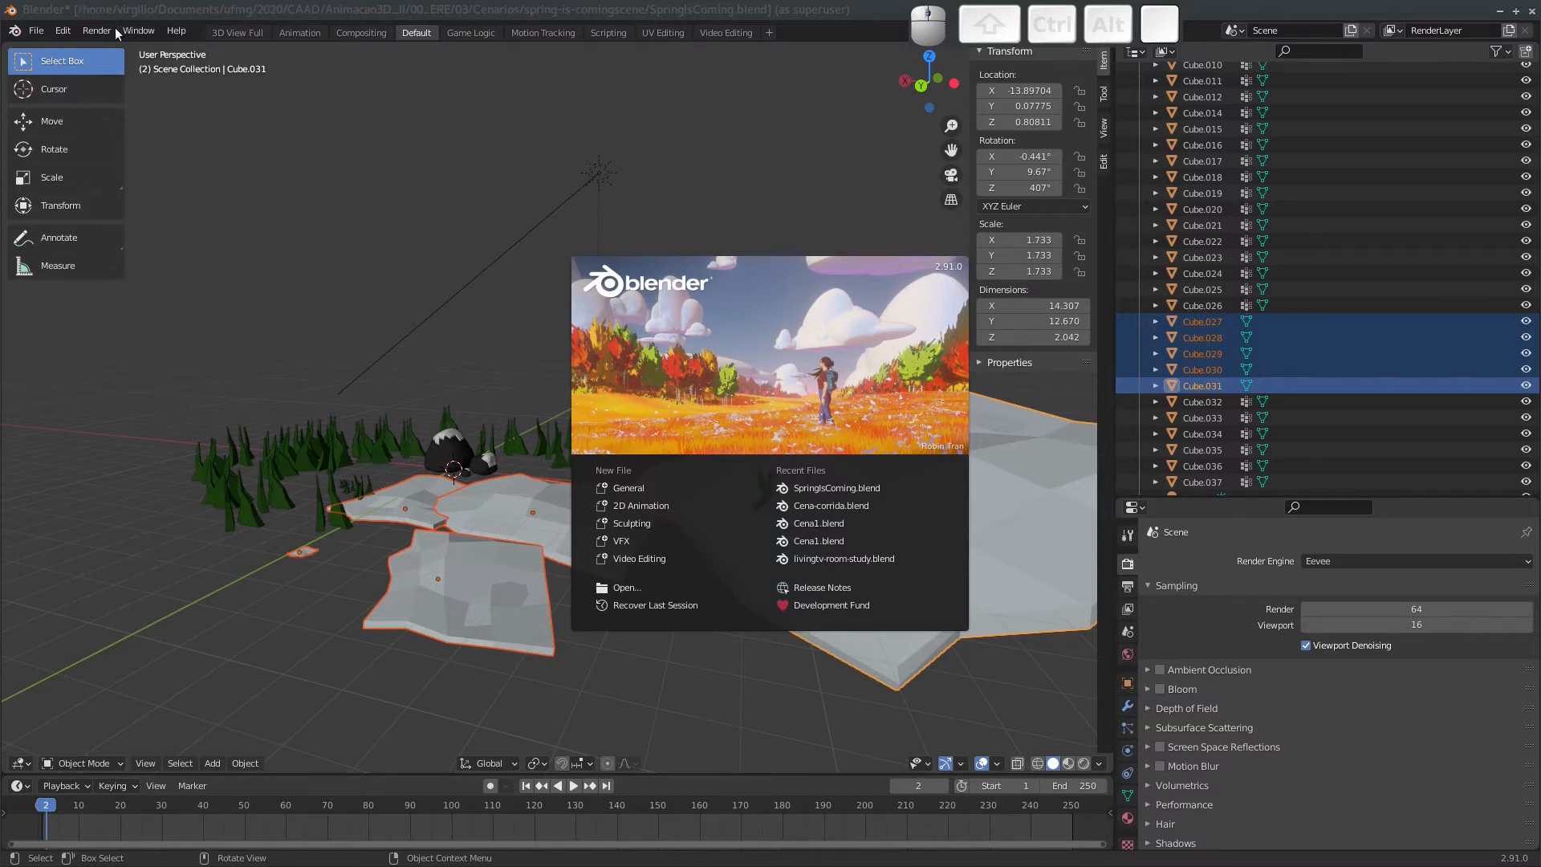
pyautogui.click(851, 36)
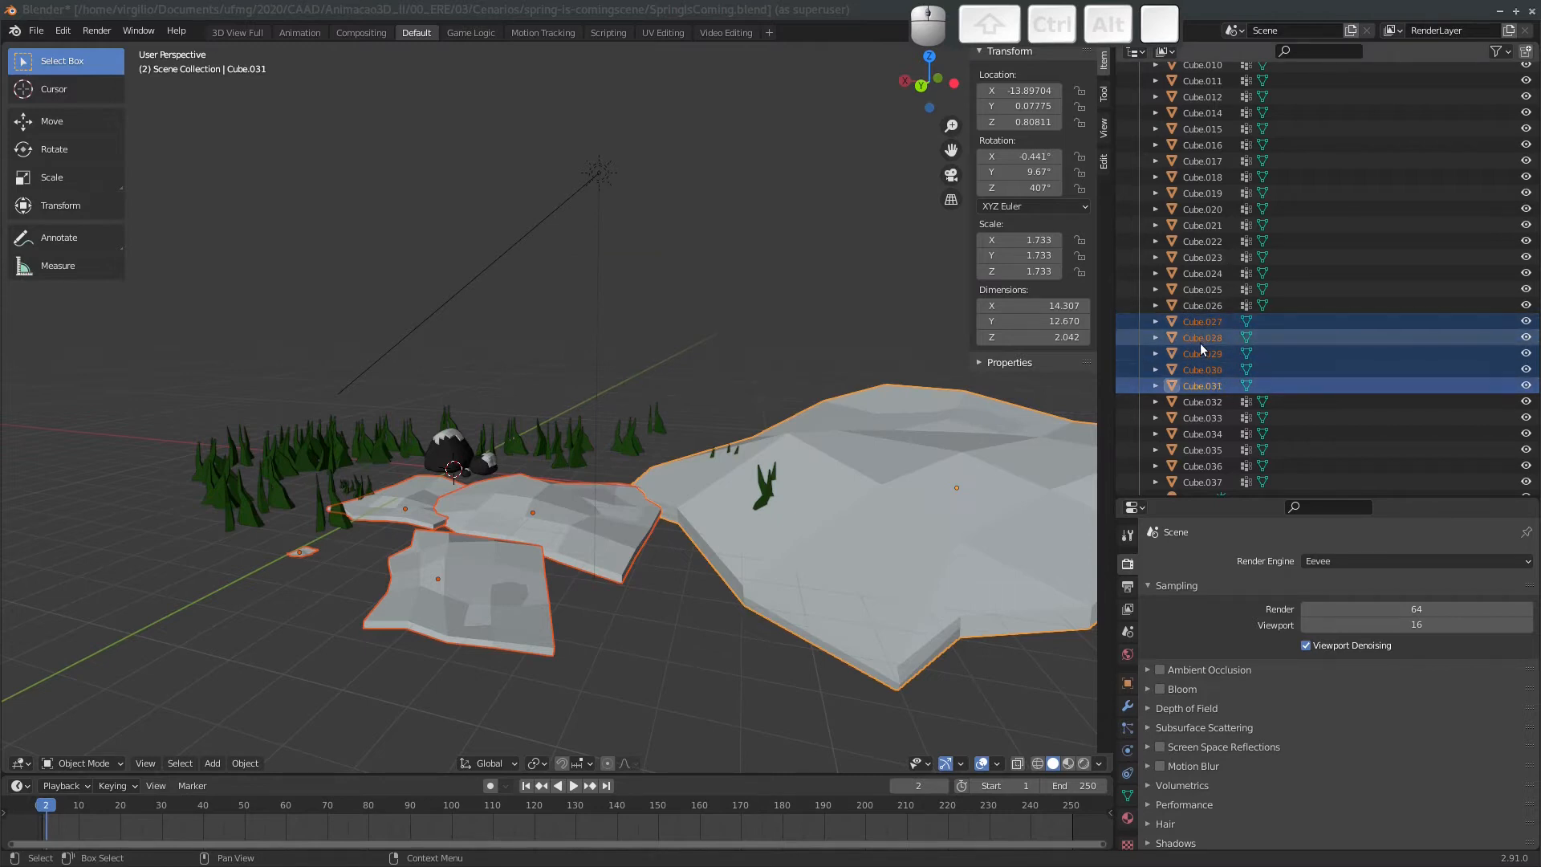
pyautogui.hotkey('alt', 'F2')
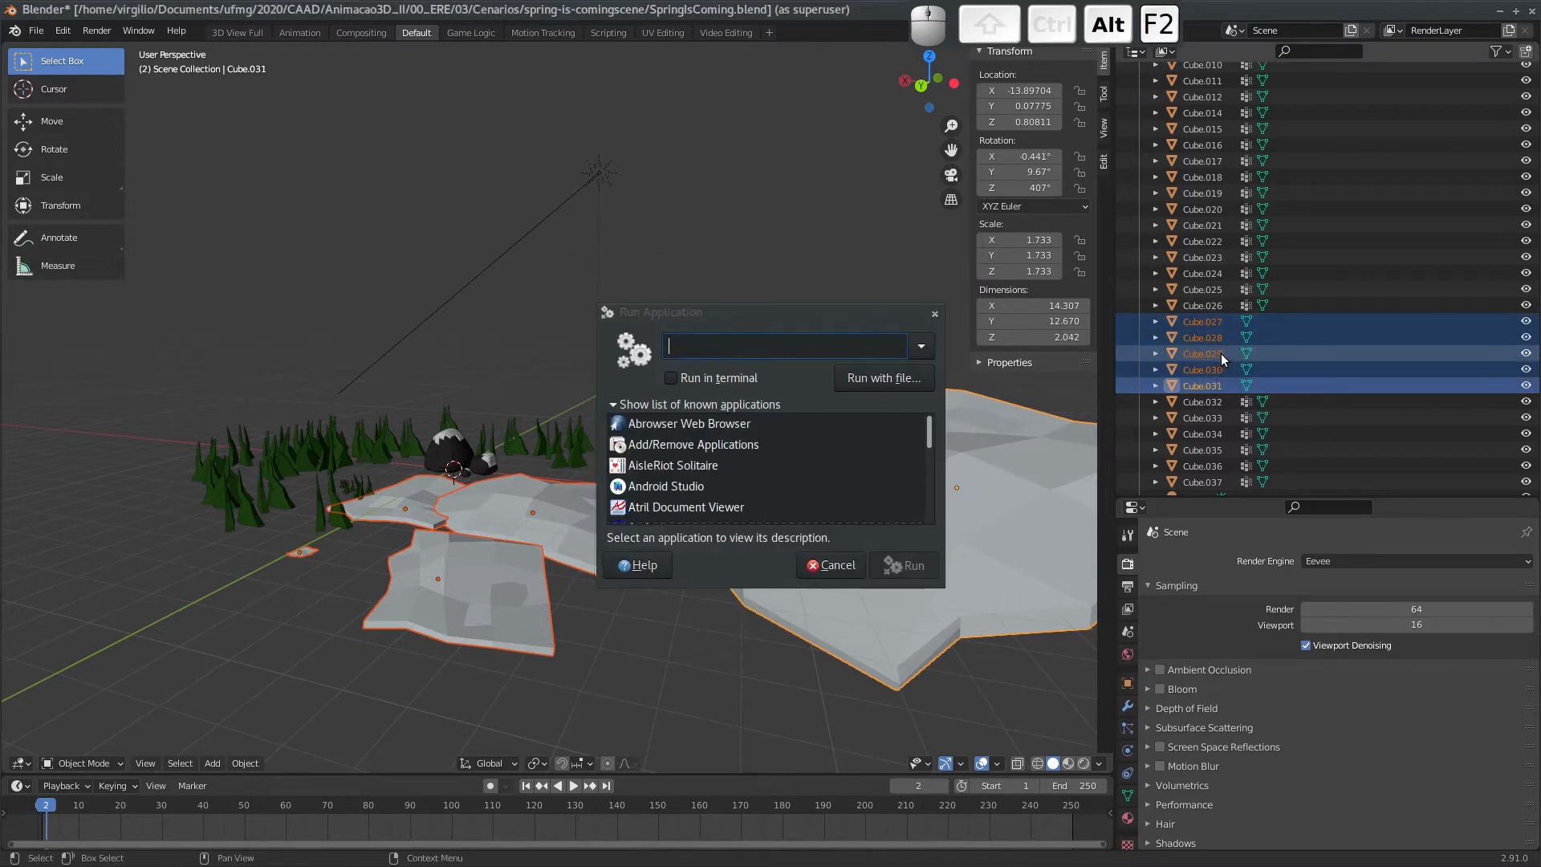
pyautogui.press('Escape')
pyautogui.hotkey('shift', 'F2')
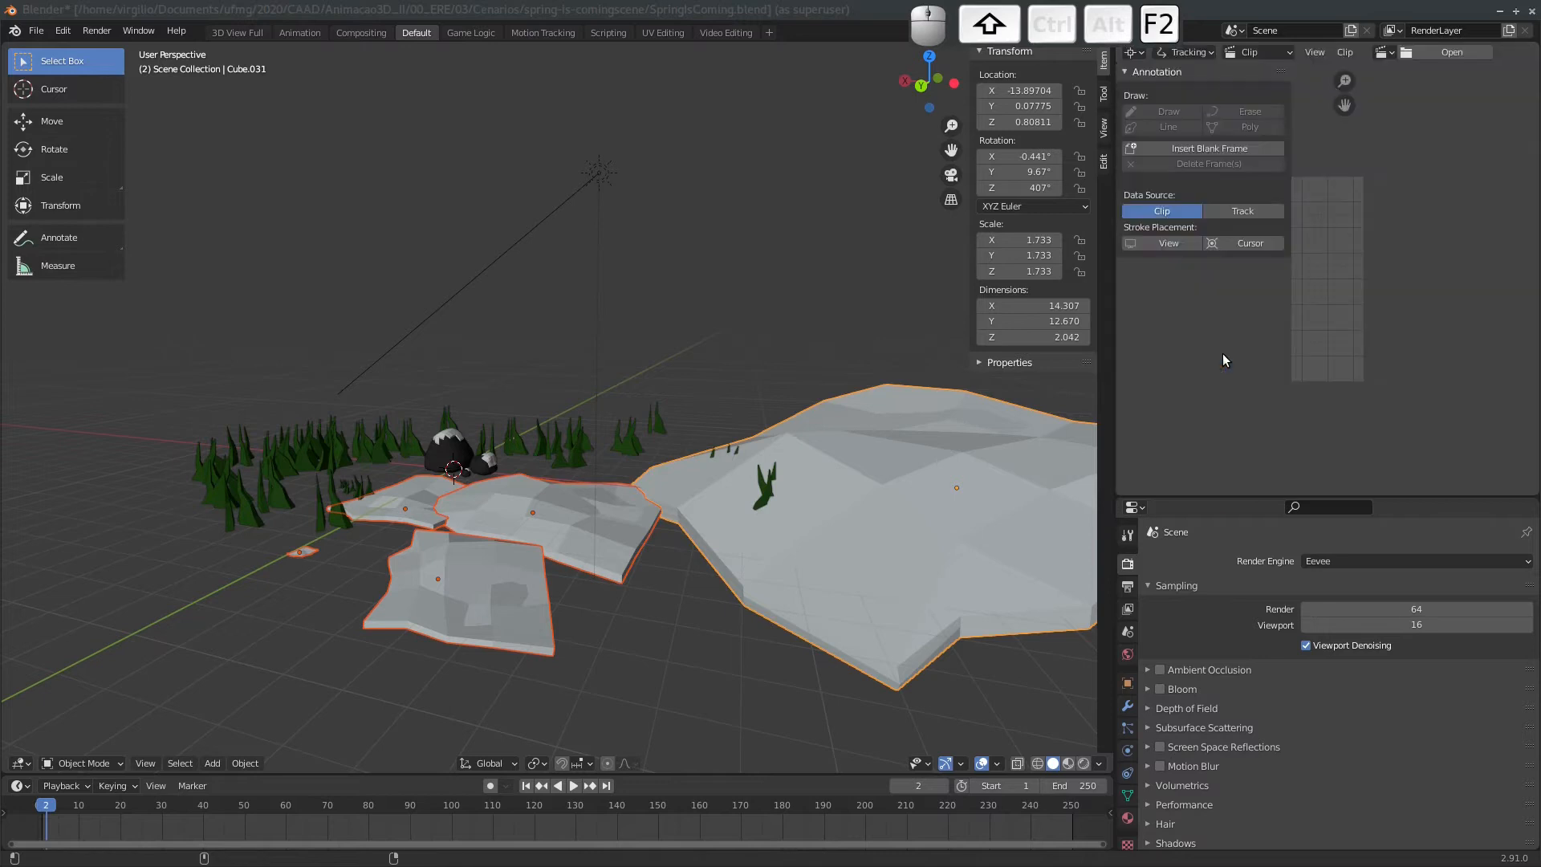
# Undo the last addition to the selection and switch the Movie Clip Editor area back to the Outliner.
pyautogui.hotkey('ctrl', 'z')
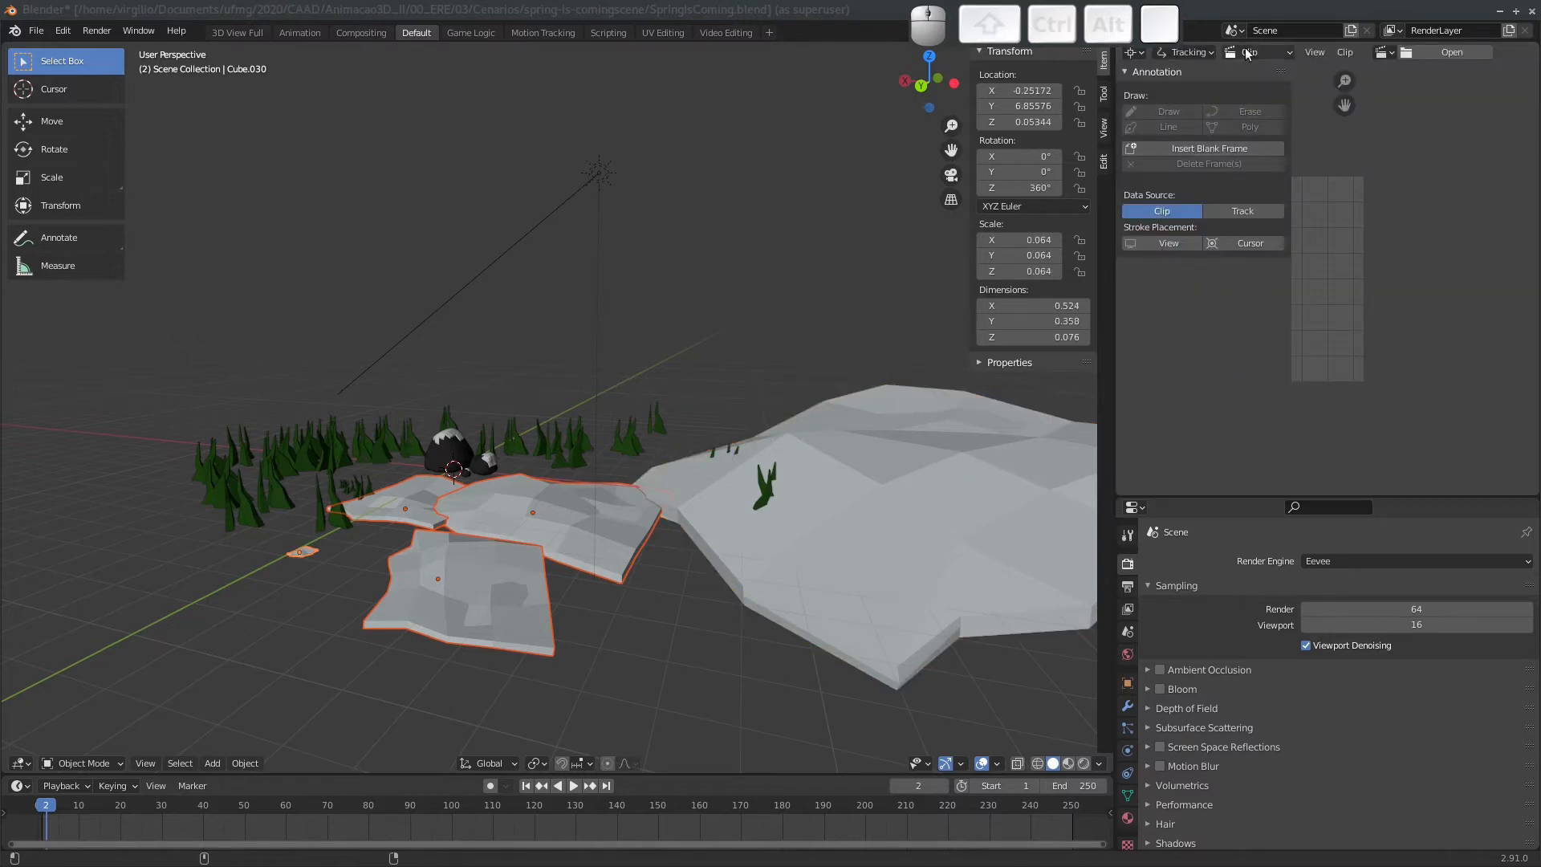
pyautogui.click(1134, 53)
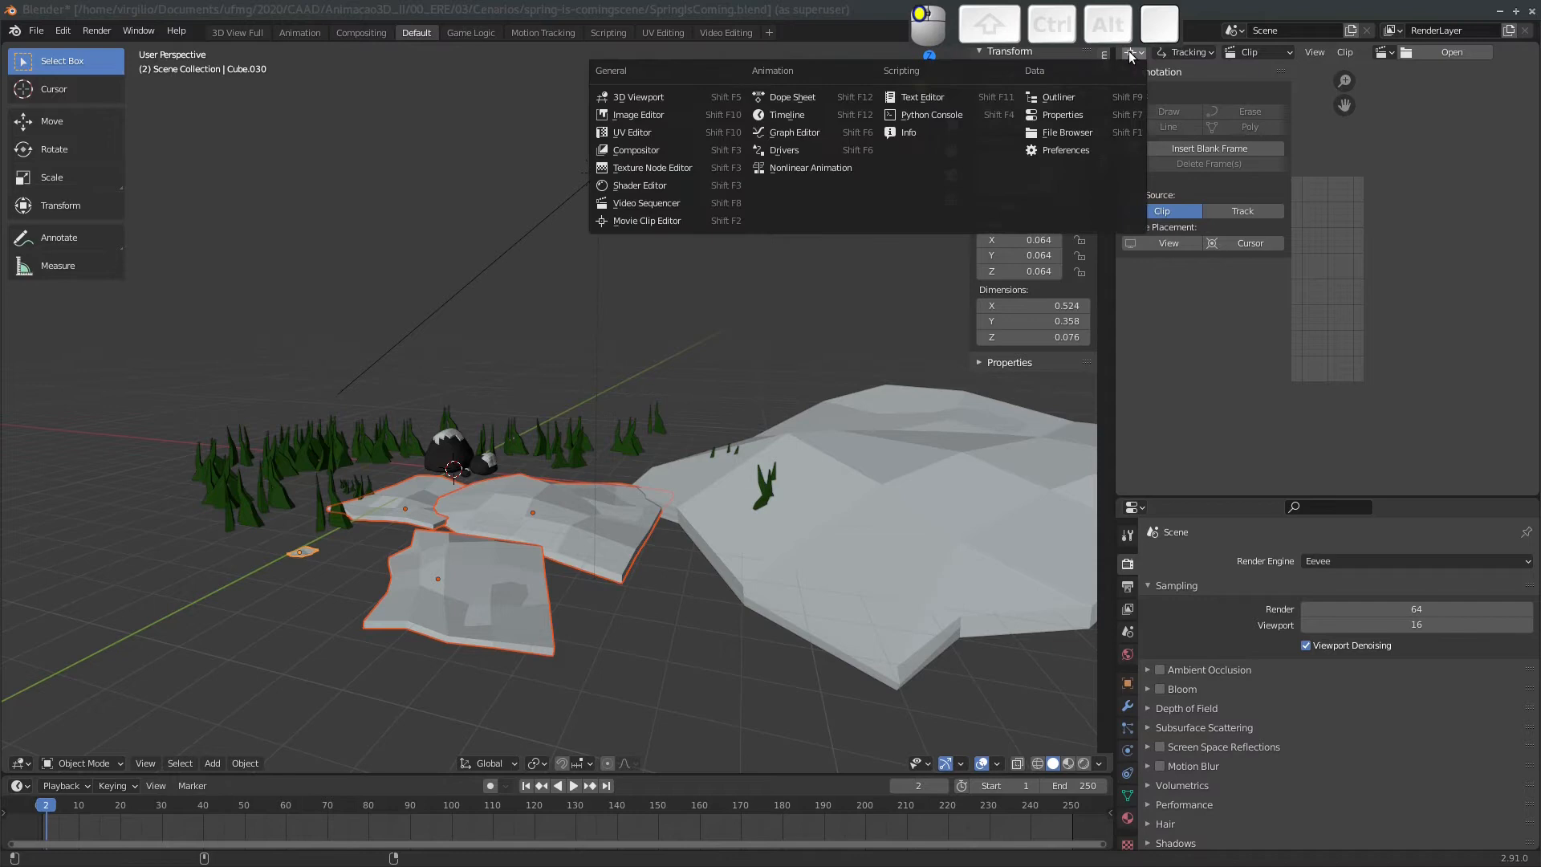
pyautogui.click(1080, 98)
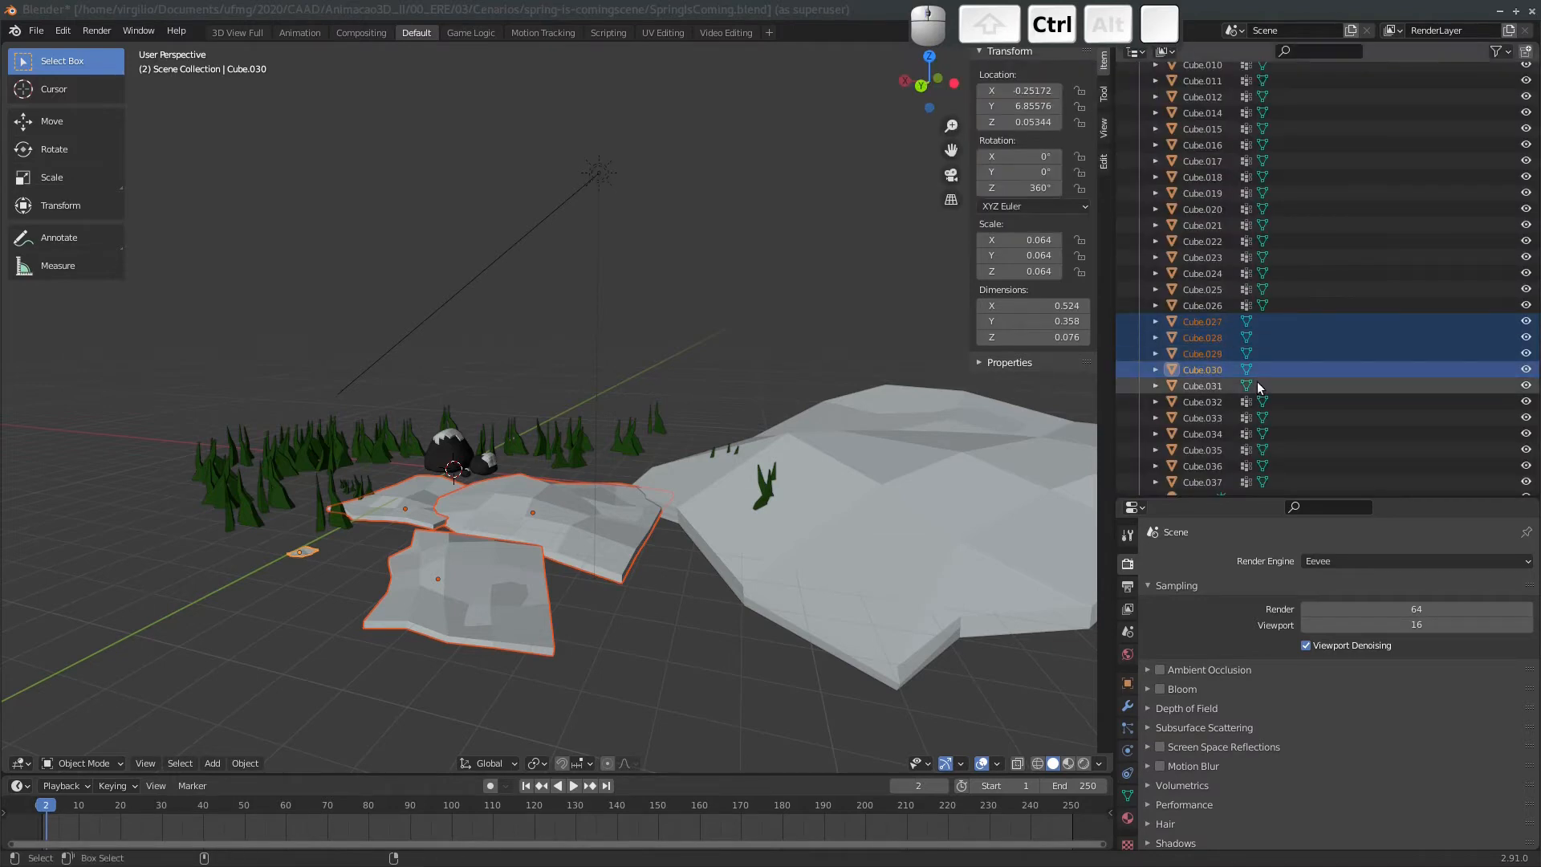
# Batch-rename the four selected snow patches, replacing Cube with Neve in their names.
pyautogui.hotkey('ctrl', 'F2')
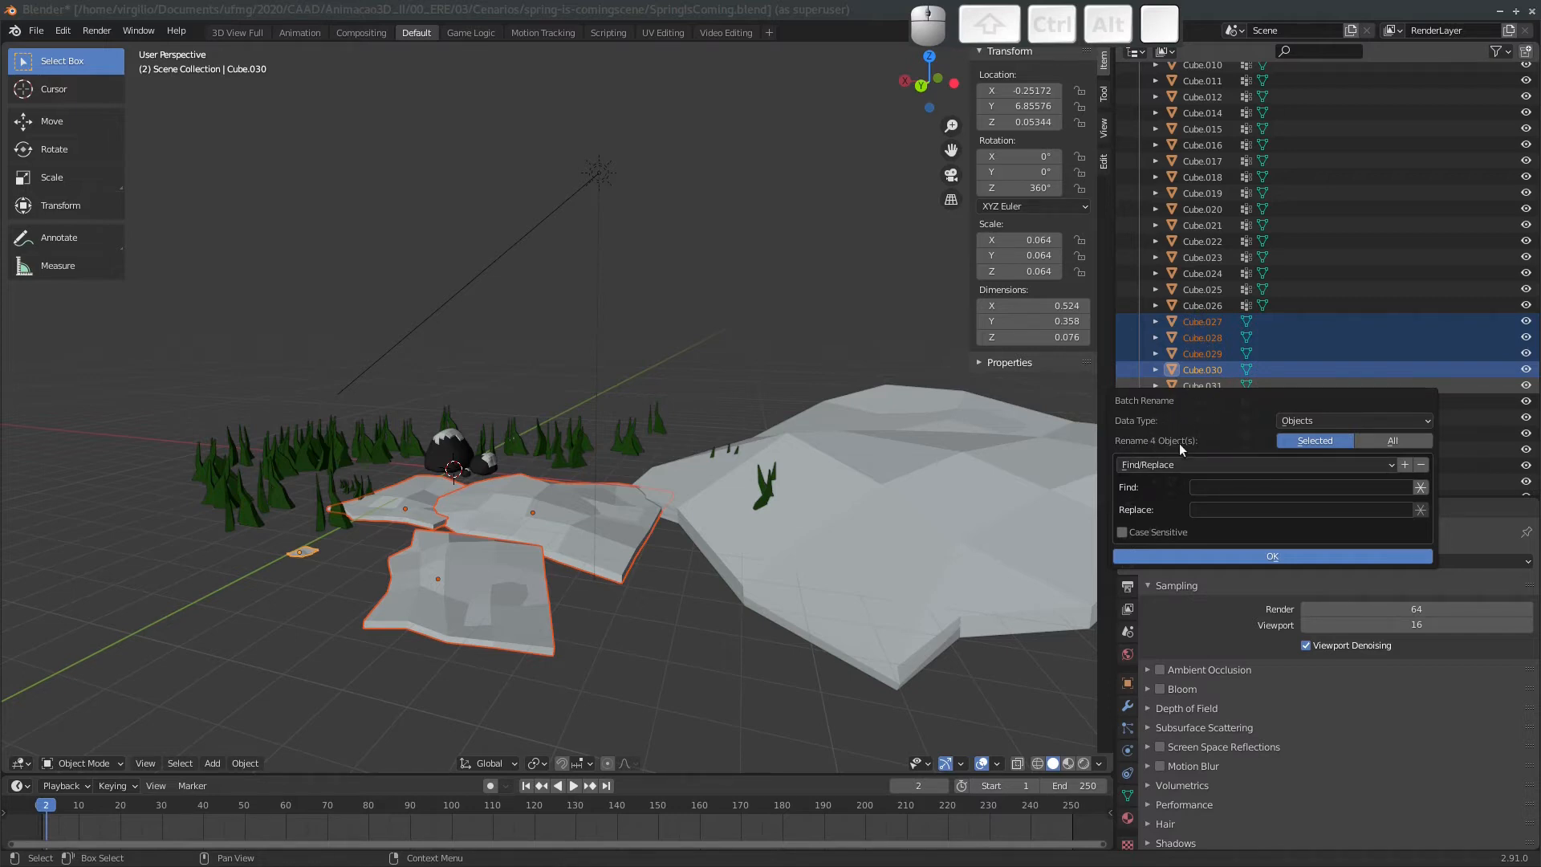
pyautogui.click(1228, 484)
pyautogui.write('Cu')
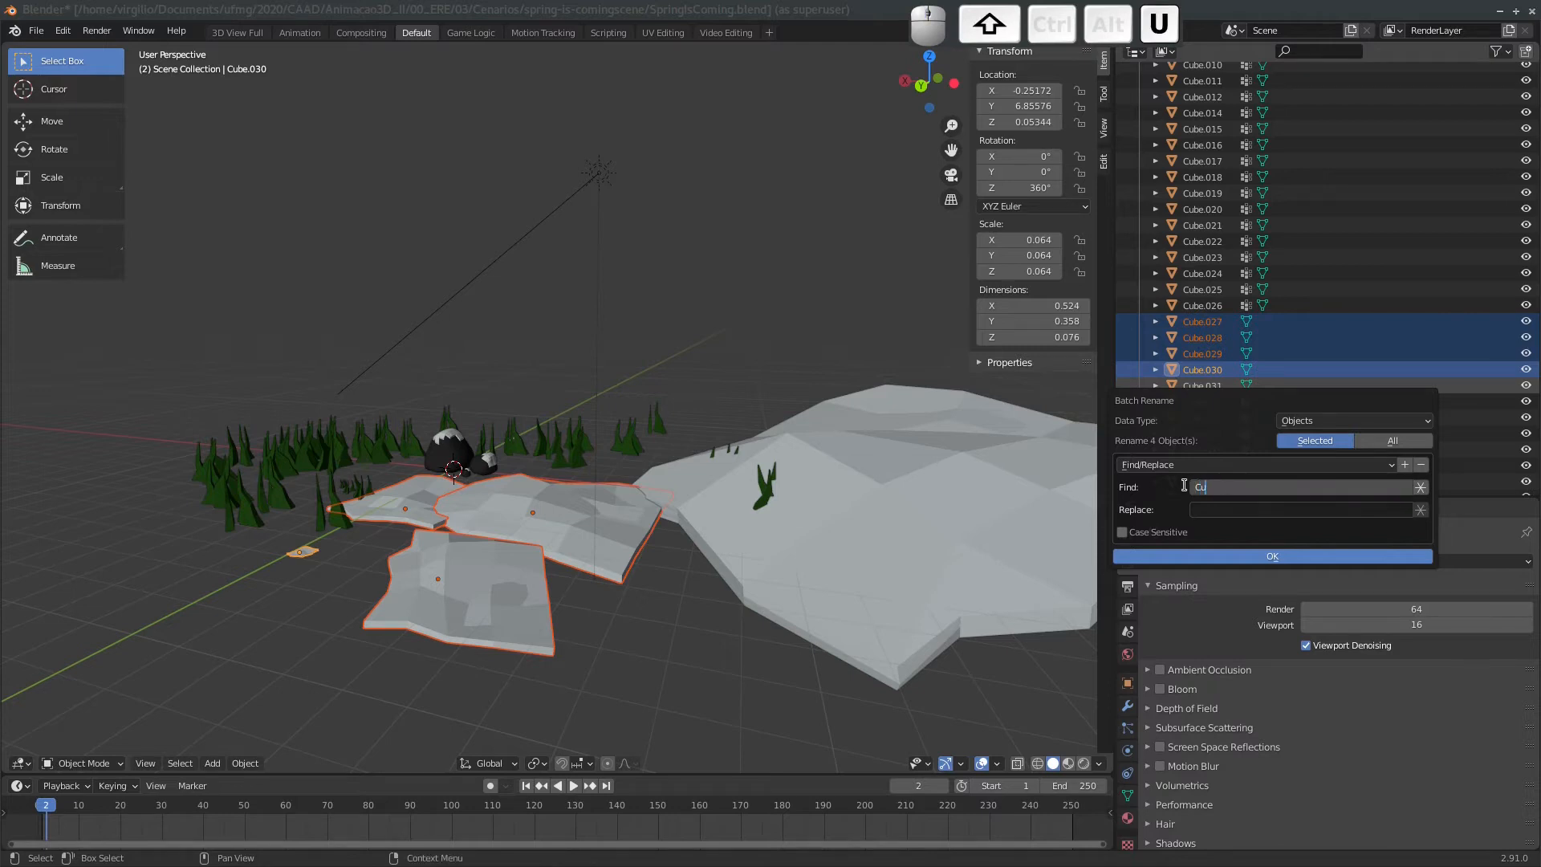
pyautogui.write('be')
pyautogui.press('Tab')
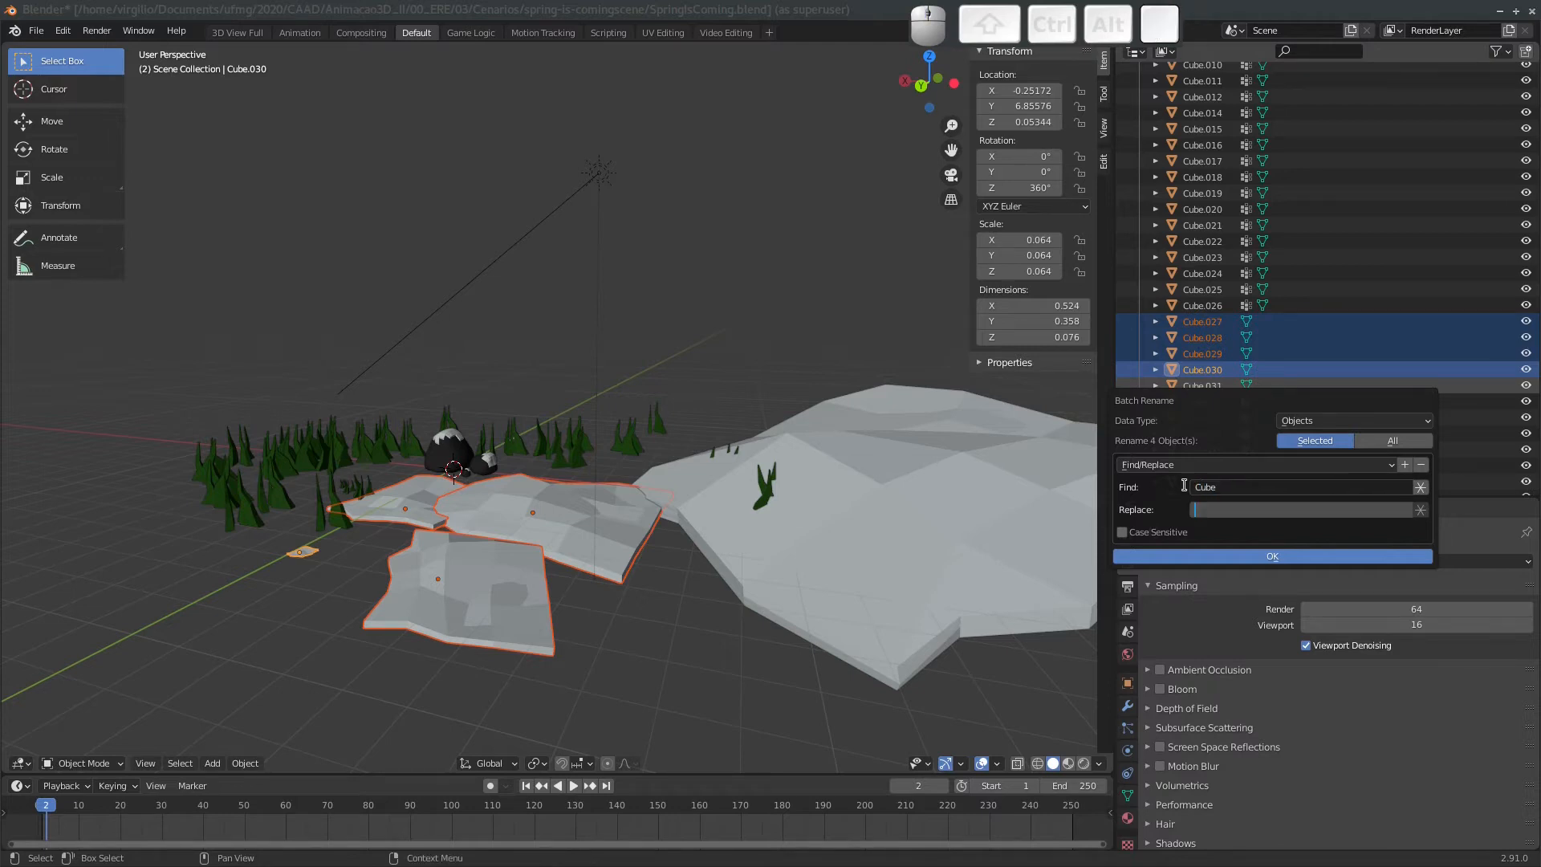
pyautogui.write('Neve')
pyautogui.click(1282, 557)
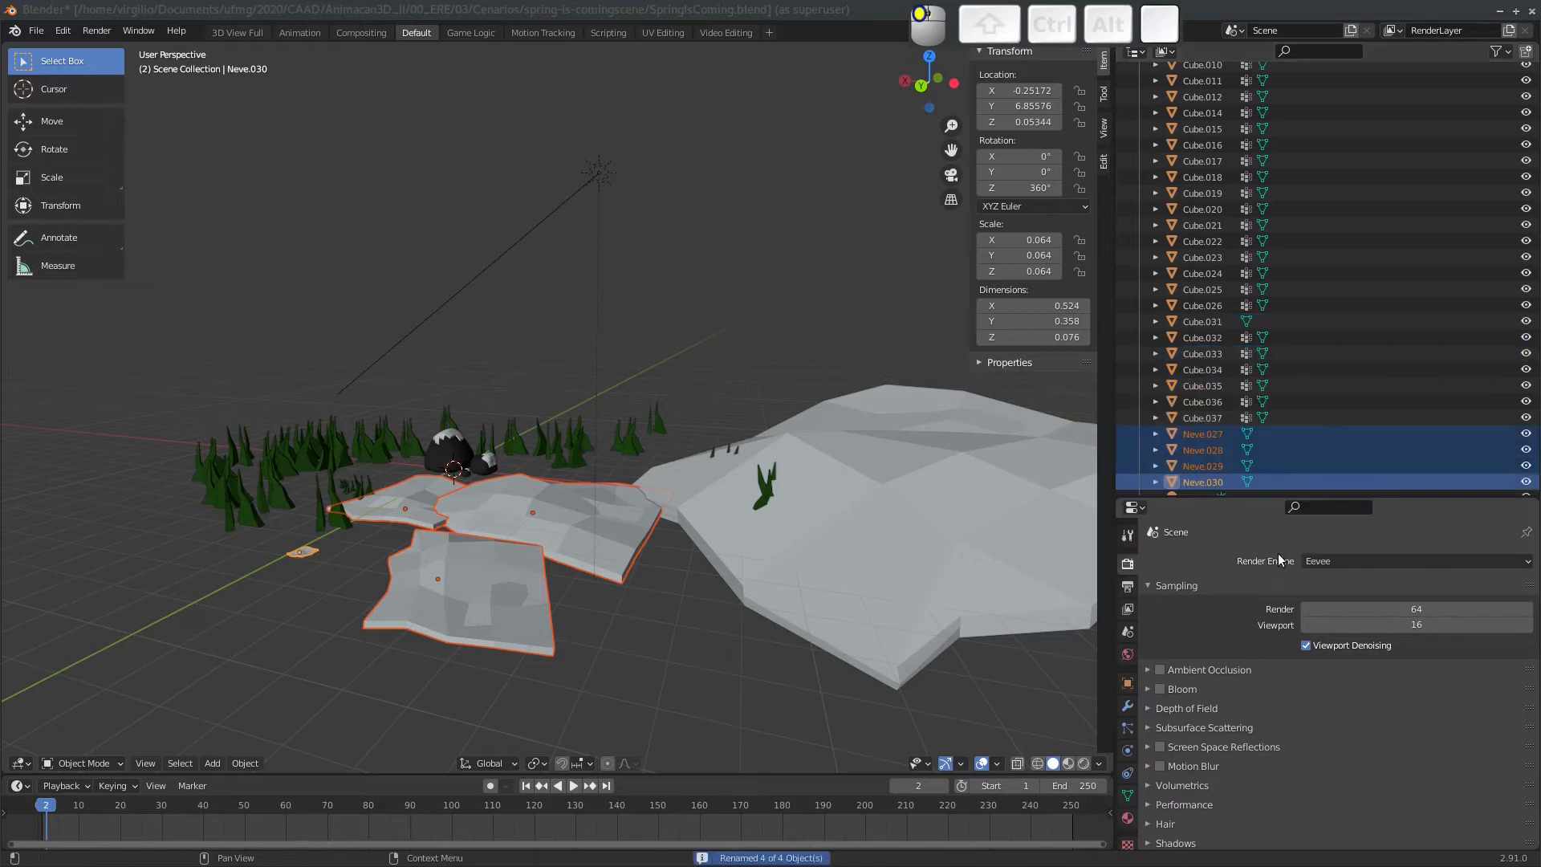
# Hide the four Neve snow patches and the large snow hill in the viewport.
pyautogui.scroll(-1, 1187, 407)
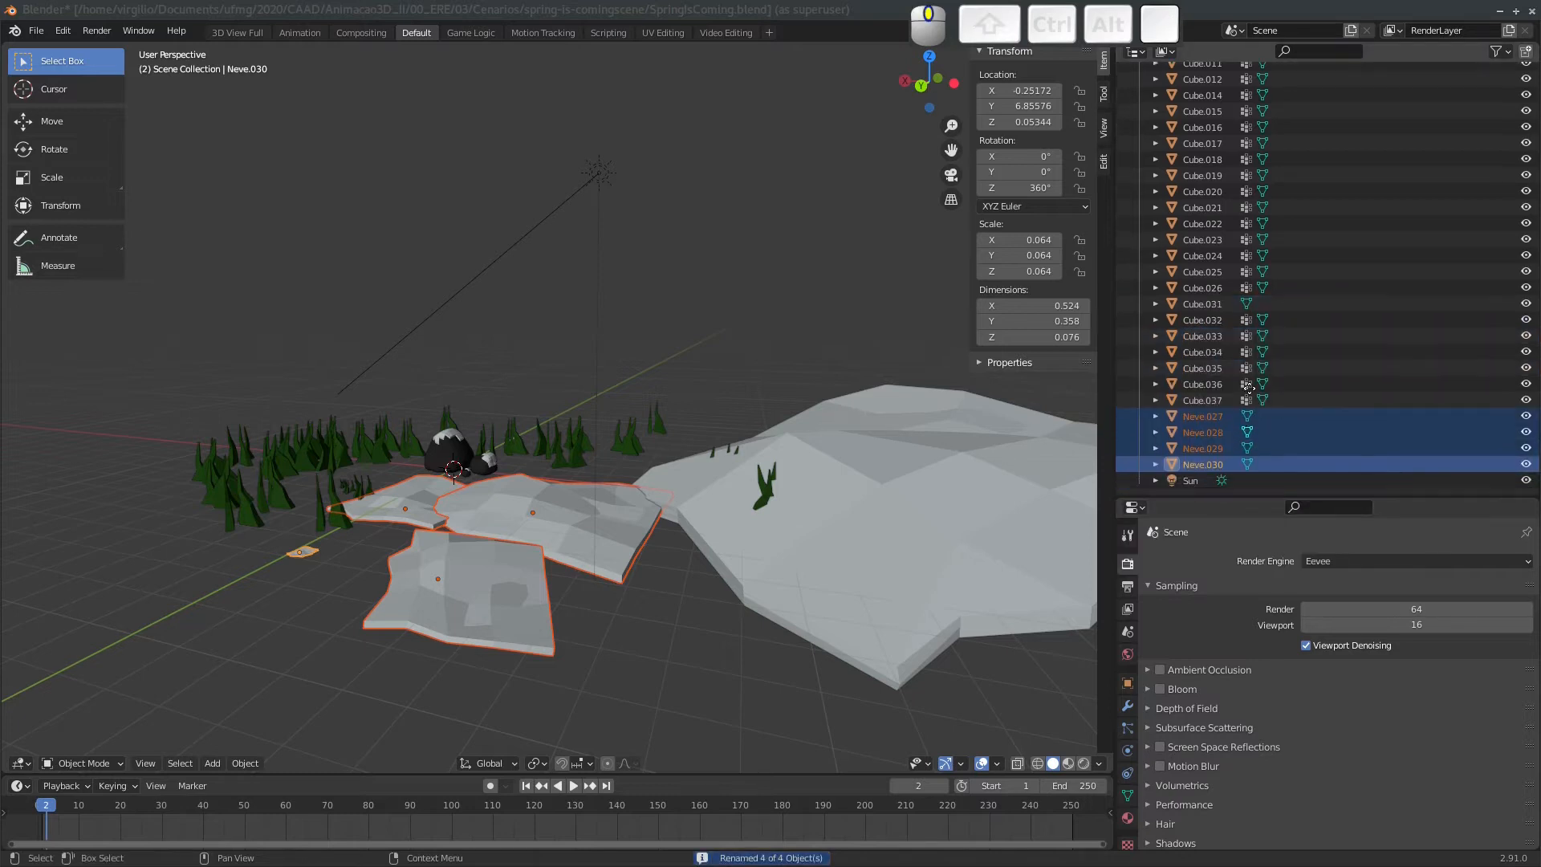
pyautogui.click(1196, 400)
pyautogui.moveTo(482, 469); pyautogui.dragTo(613, 421, button='middle')
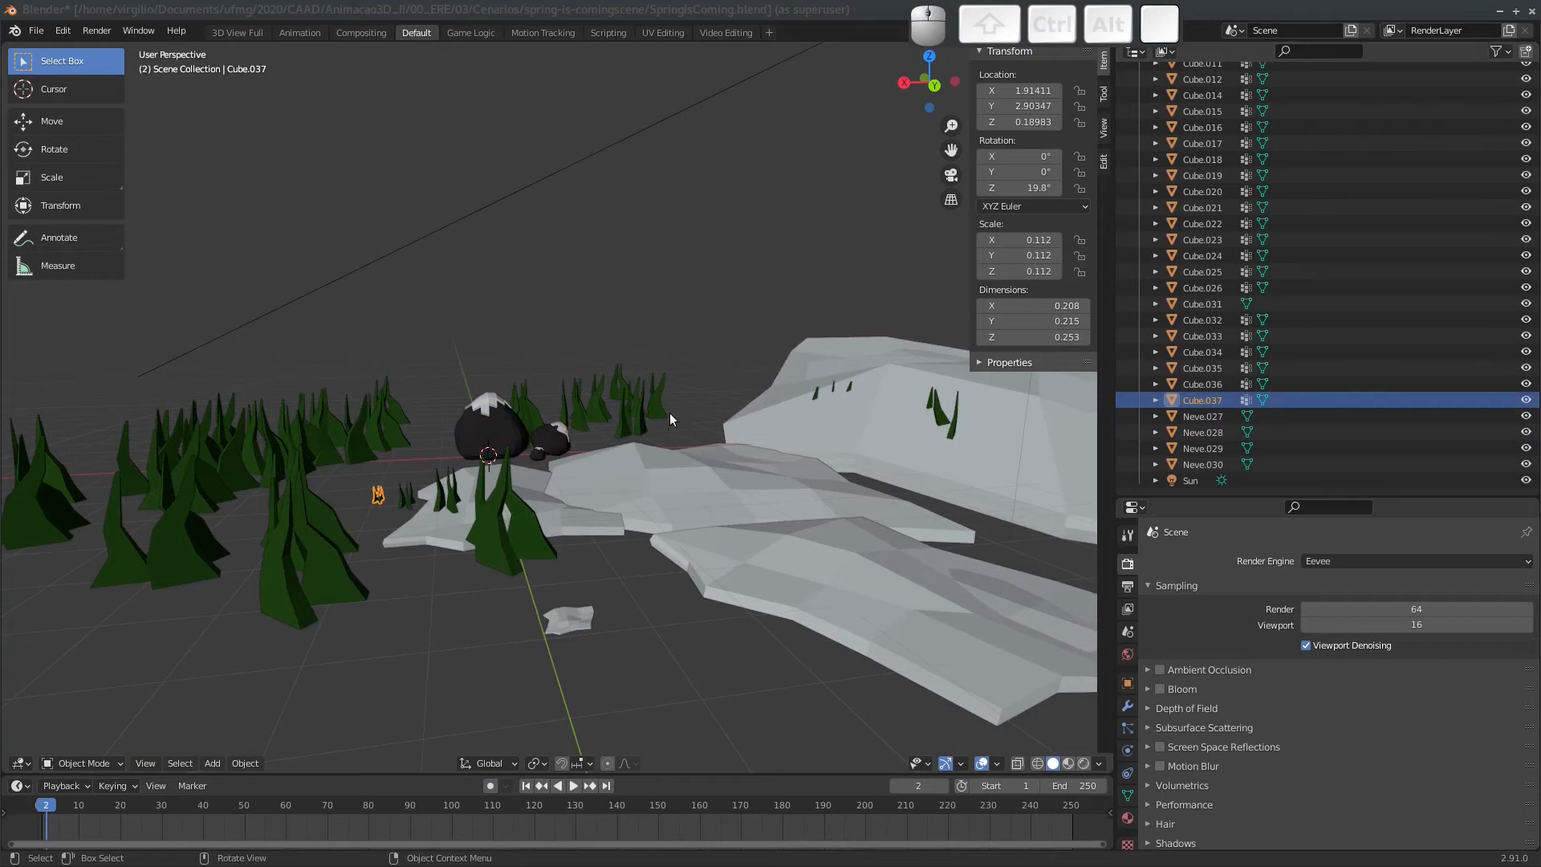
pyautogui.moveTo(621, 489); pyautogui.dragTo(666, 473, button='middle')
pyautogui.click(1192, 416)
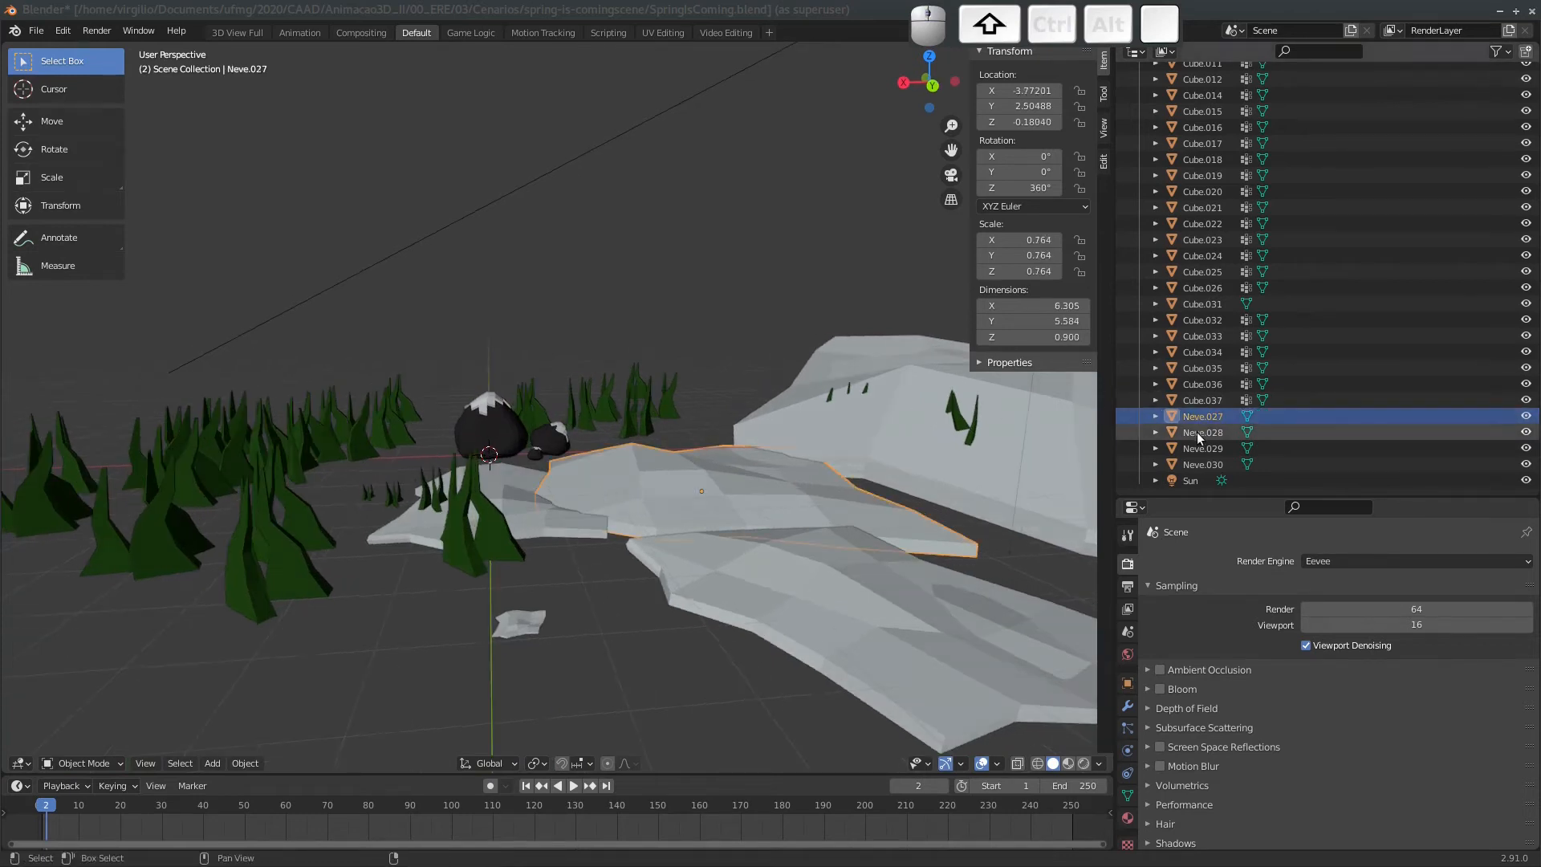
pyautogui.keyDown('shift'); pyautogui.click(1197, 431); pyautogui.keyUp('shift')
pyautogui.keyDown('shift'); pyautogui.click(1201, 463); pyautogui.keyUp('shift')
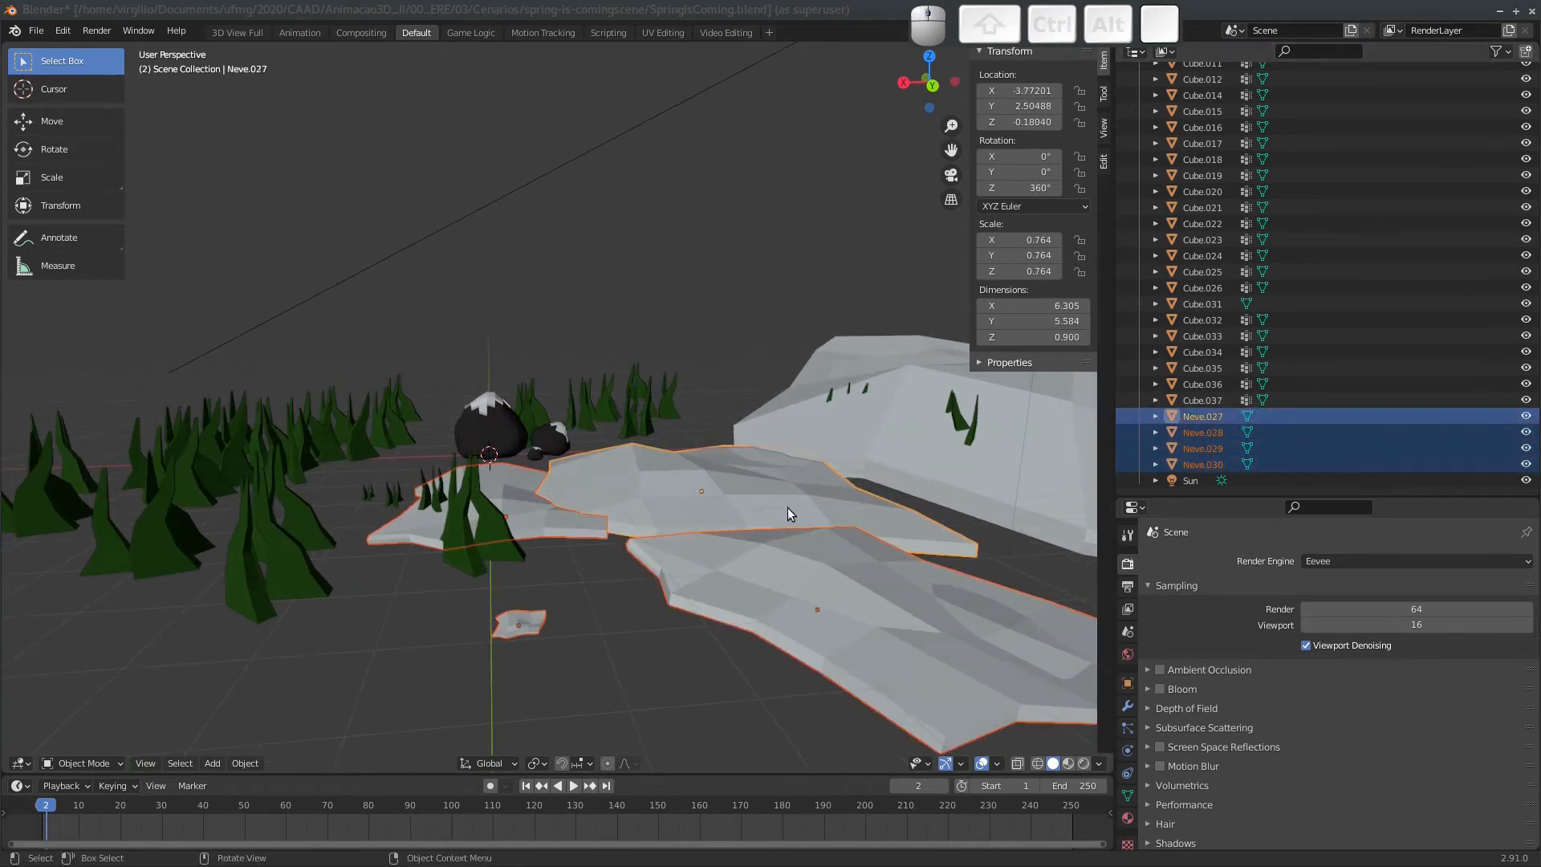
pyautogui.press('h')
pyautogui.moveTo(815, 464); pyautogui.dragTo(782, 531, button='middle')
pyautogui.click(846, 464)
pyautogui.press('h')
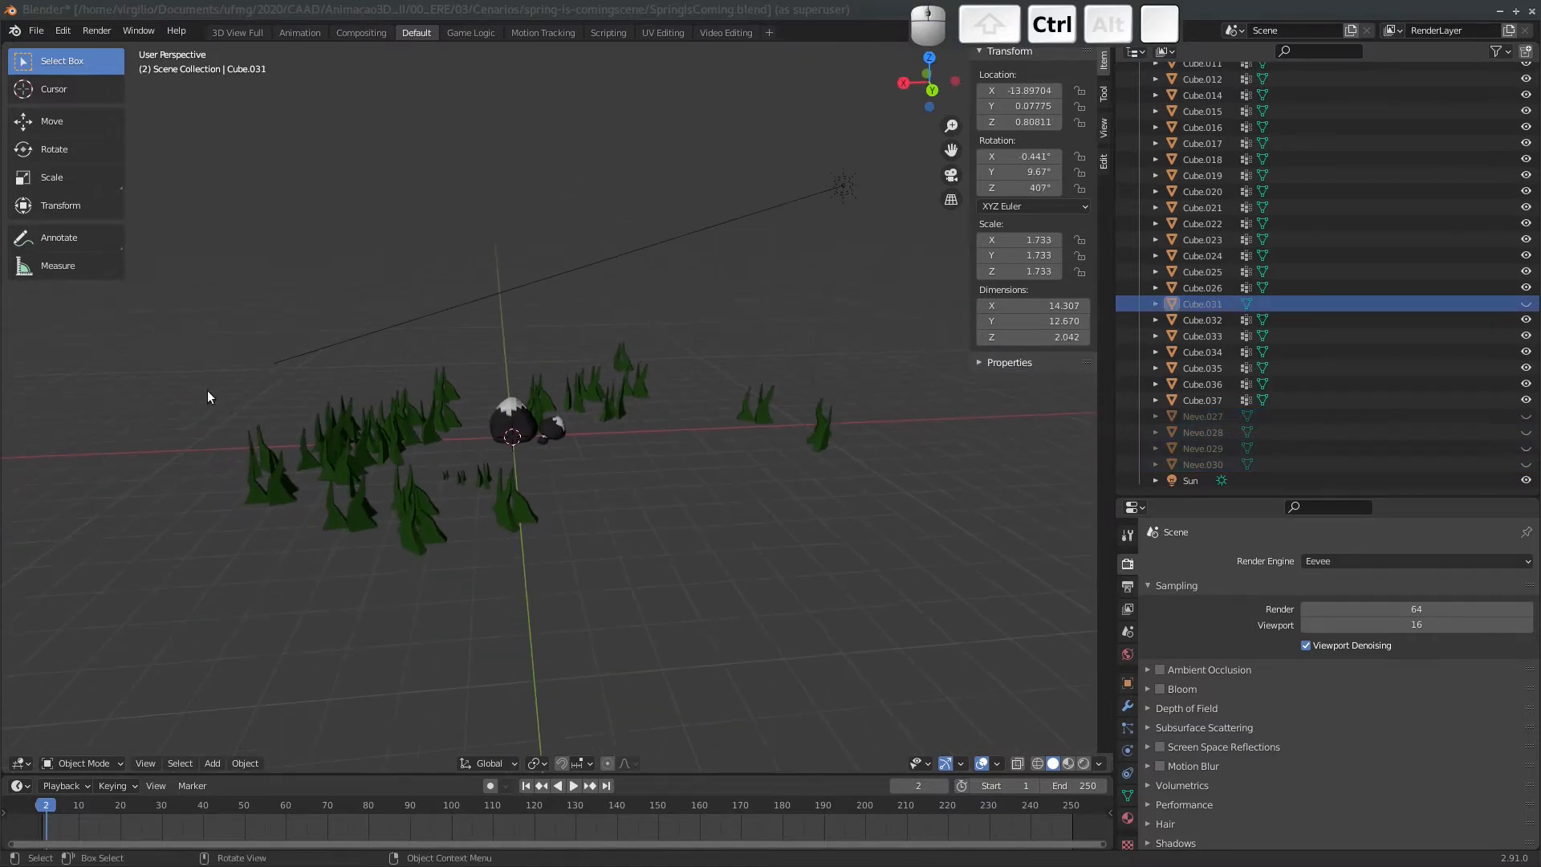
# Select all the grass clumps across the scene, leaving the Sun light out of the selection.
pyautogui.moveTo(201, 378); pyautogui.dragTo(462, 545)
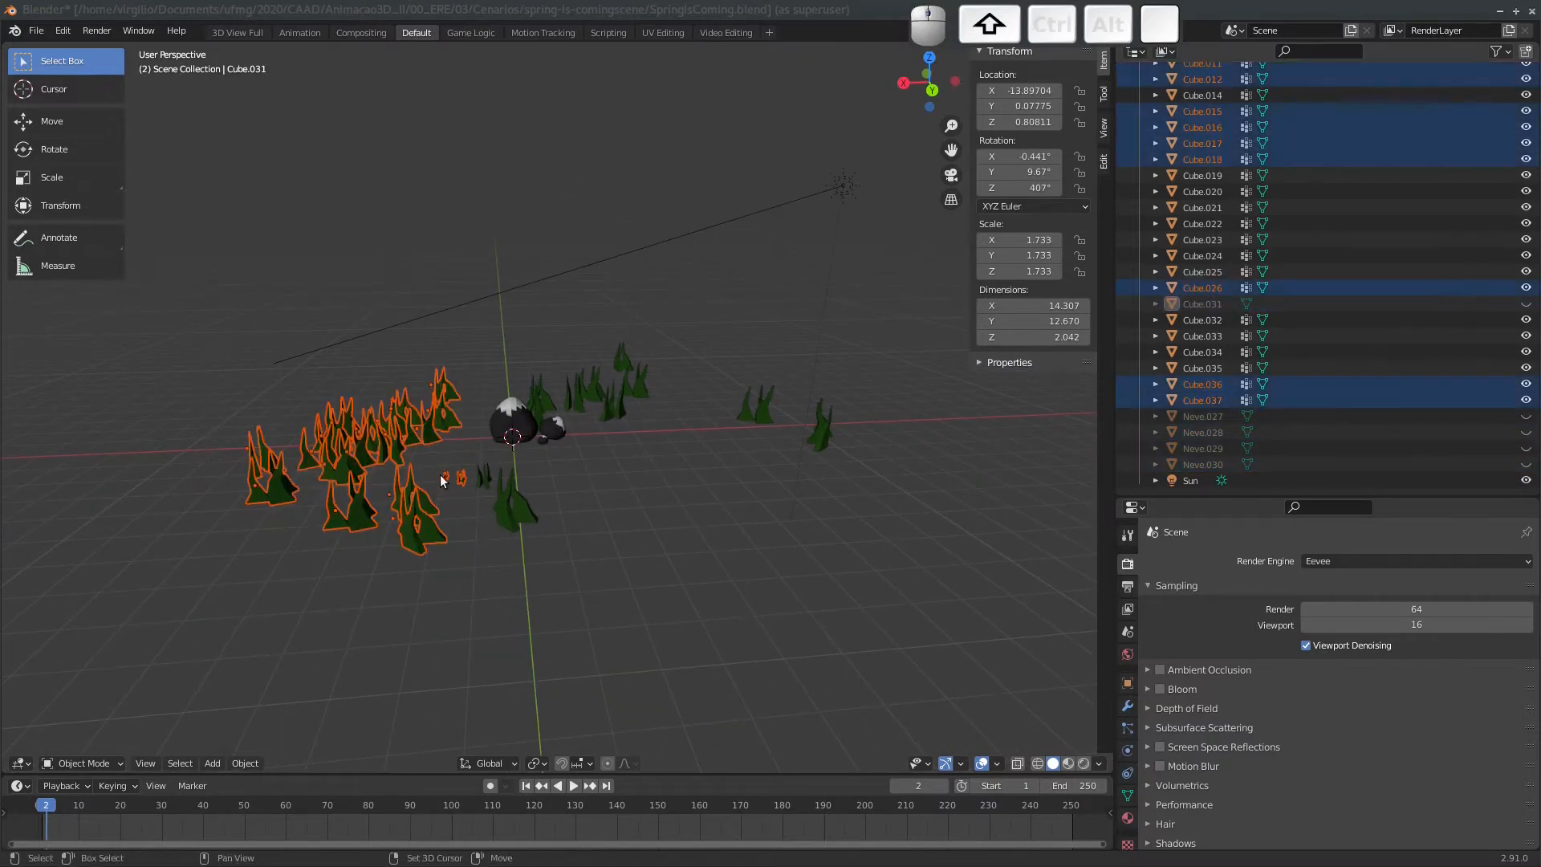
pyautogui.keyDown('shift'); pyautogui.moveTo(434, 454); pyautogui.dragTo(543, 540); pyautogui.keyUp('shift')
pyautogui.keyDown('shift'); pyautogui.moveTo(530, 342); pyautogui.dragTo(650, 401); pyautogui.keyUp('shift')
pyautogui.keyDown('shift'); pyautogui.moveTo(722, 354); pyautogui.dragTo(859, 494); pyautogui.keyUp('shift')
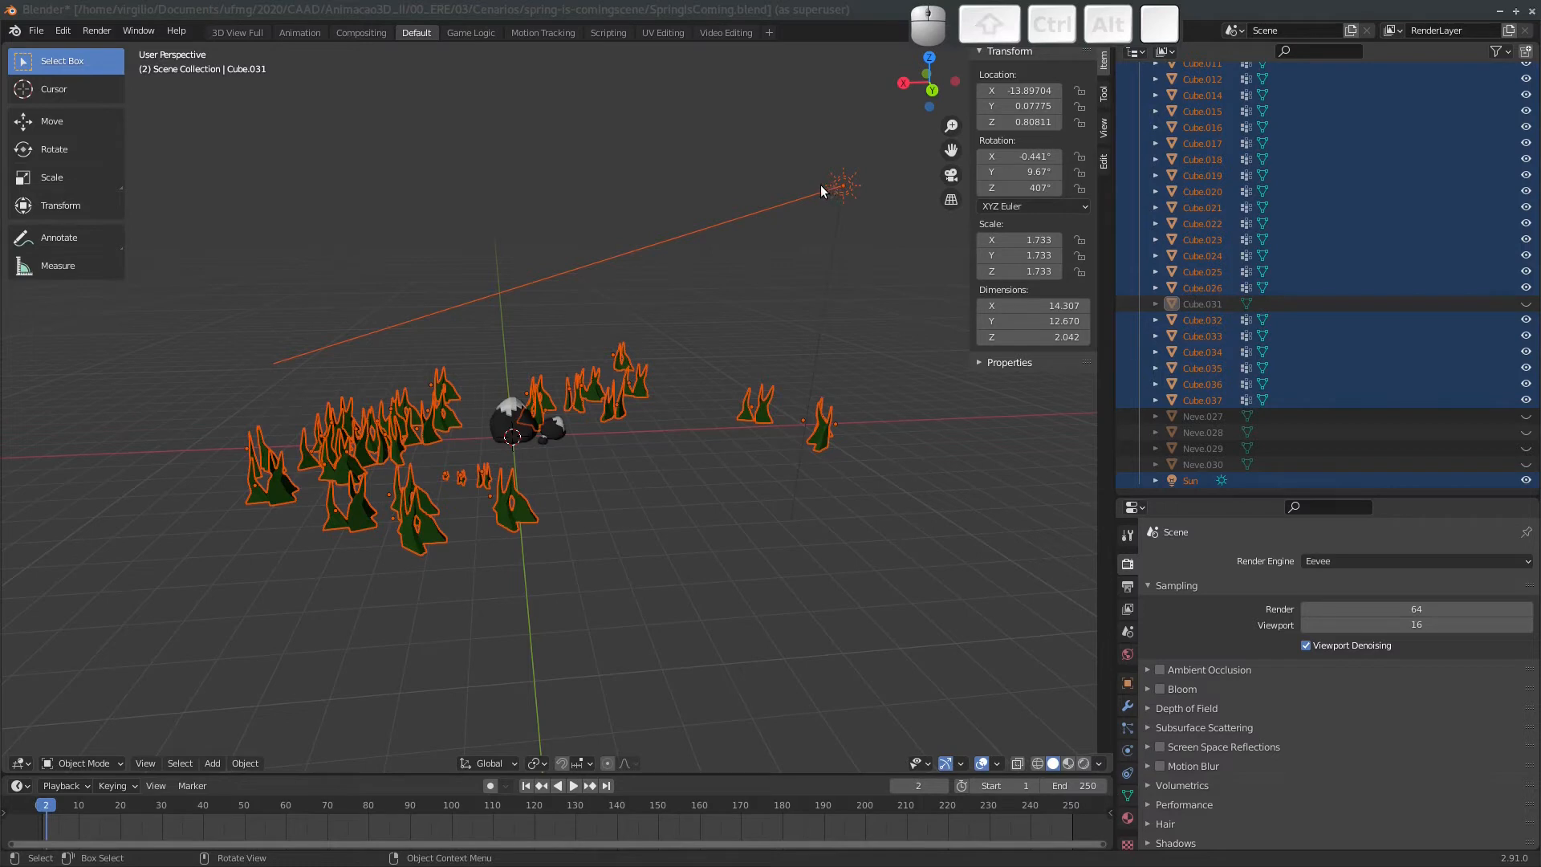
pyautogui.moveTo(819, 184)
pyautogui.keyDown('shift'); pyautogui.mouseDown(button='right')
pyautogui.moveTo(846, 215)
pyautogui.moveTo(828, 200)
pyautogui.mouseUp(button='right'); pyautogui.keyUp('shift')
pyautogui.keyDown('shift'); pyautogui.moveTo(758, 135); pyautogui.dragTo(647, 109, button='middle'); pyautogui.keyUp('shift')
pyautogui.keyDown('shift'); pyautogui.click(774, 184); pyautogui.keyUp('shift')
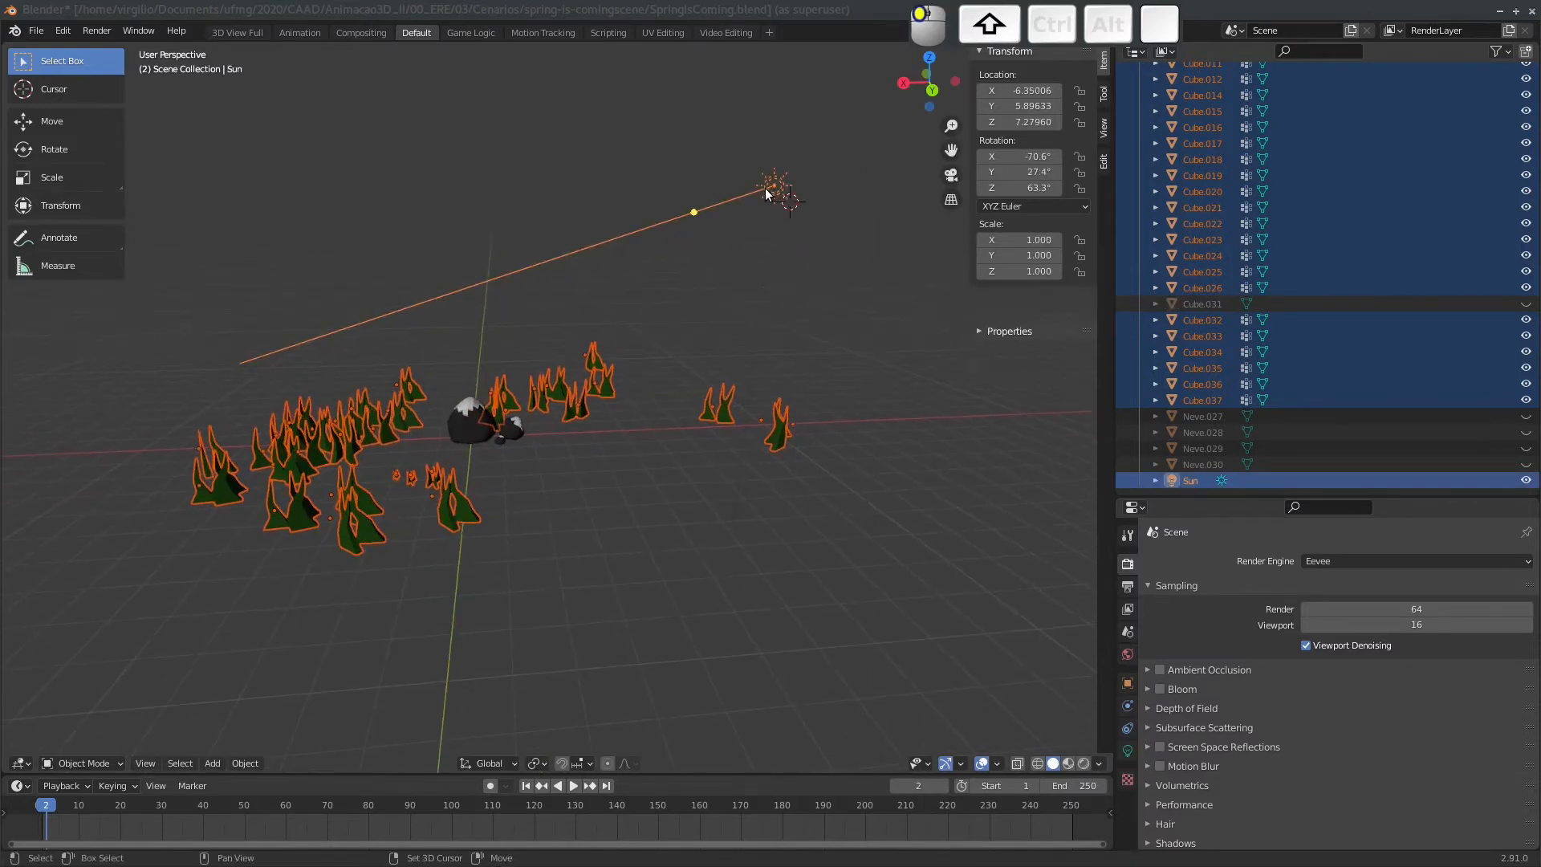
pyautogui.keyDown('shift'); pyautogui.click(774, 184); pyautogui.keyUp('shift')
pyautogui.moveTo(629, 394)
pyautogui.mouseDown(button='middle')
pyautogui.moveTo(640, 351)
pyautogui.moveTo(662, 351)
pyautogui.moveTo(642, 377)
pyautogui.mouseUp(button='middle')
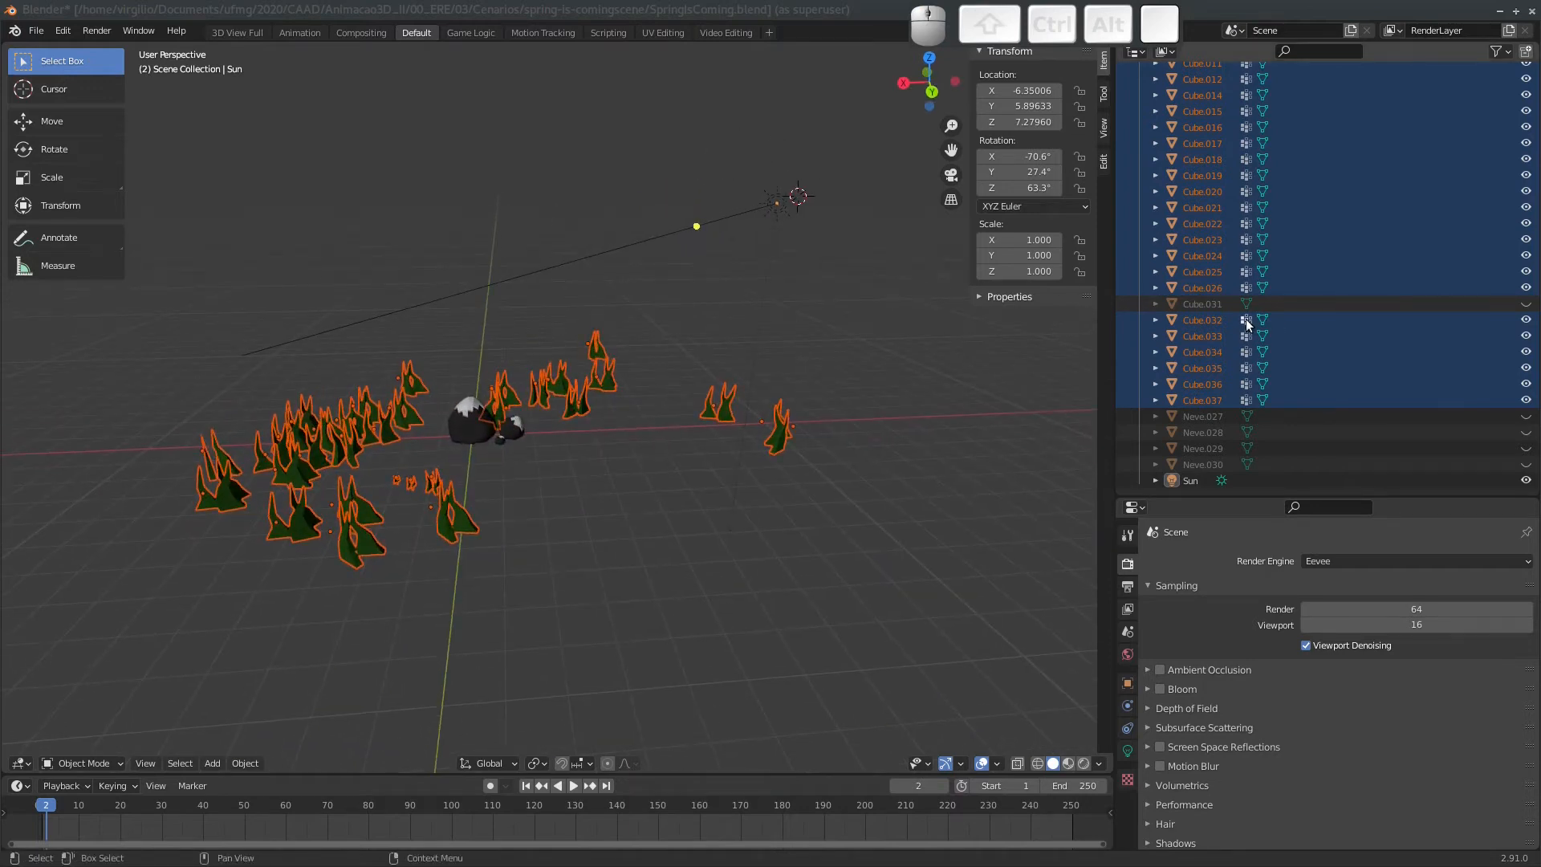
# Batch-rename the selected grass clumps, replacing Cube with Mato in their names, and hide them in the viewport.
pyautogui.hotkey('ctrl', 'F2')
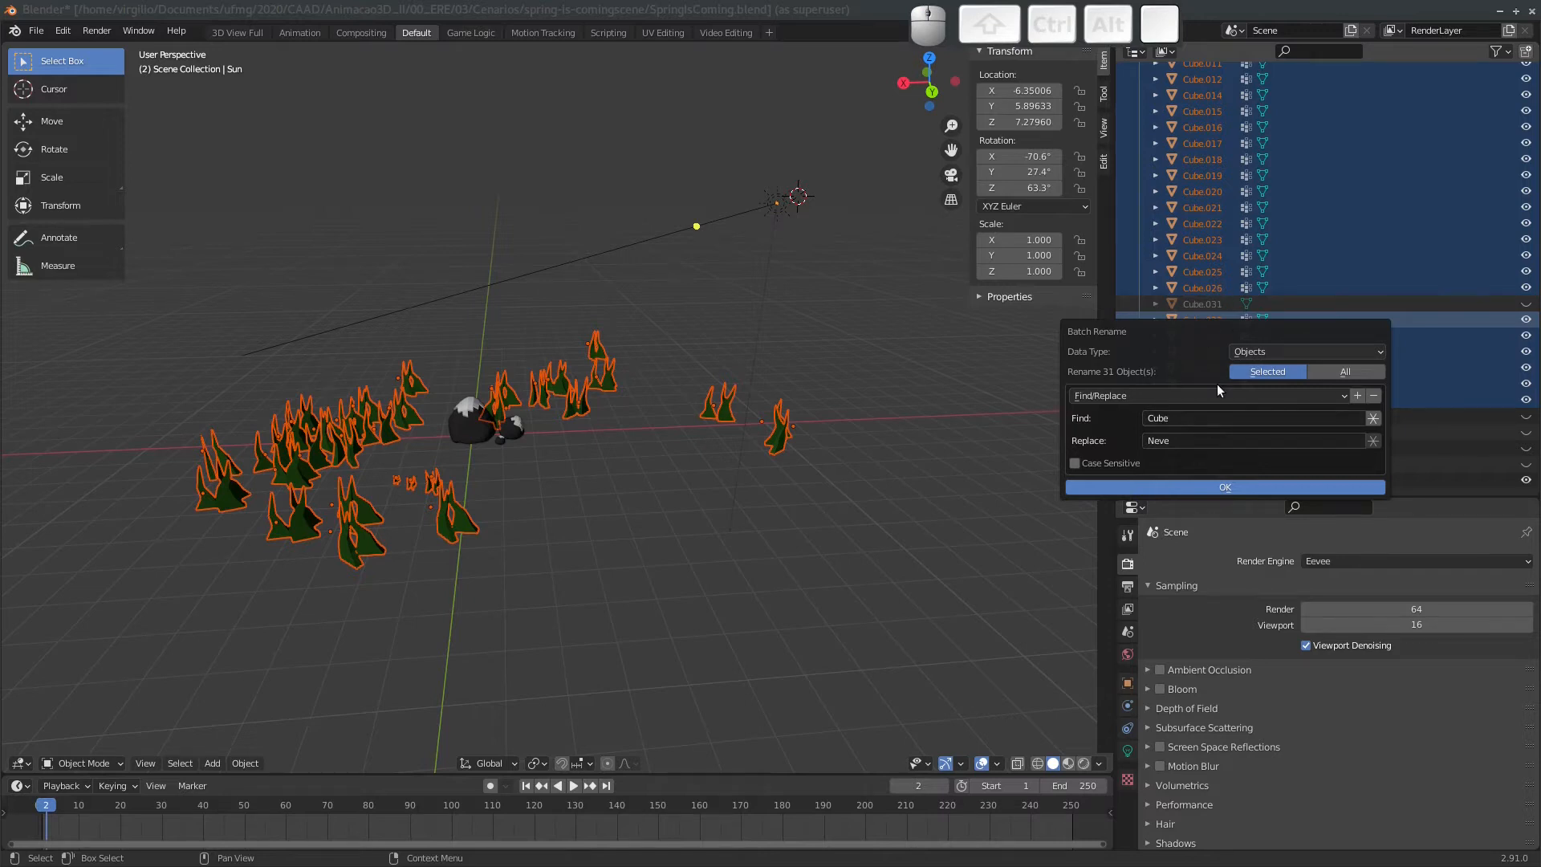
pyautogui.click(1188, 439)
pyautogui.write('Mato')
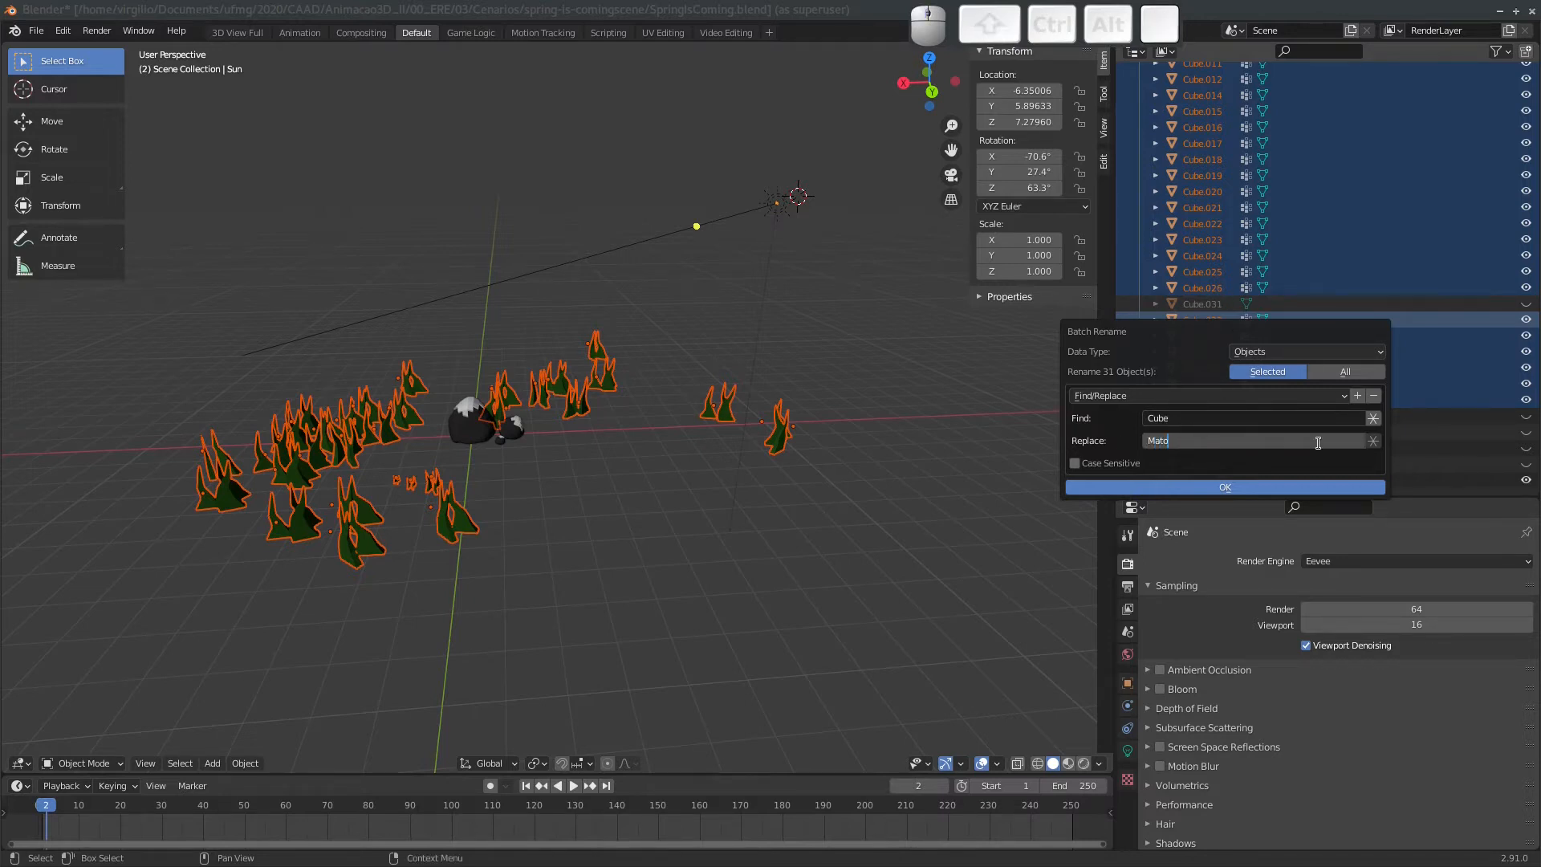
pyautogui.press('Return')
pyautogui.press('Return')
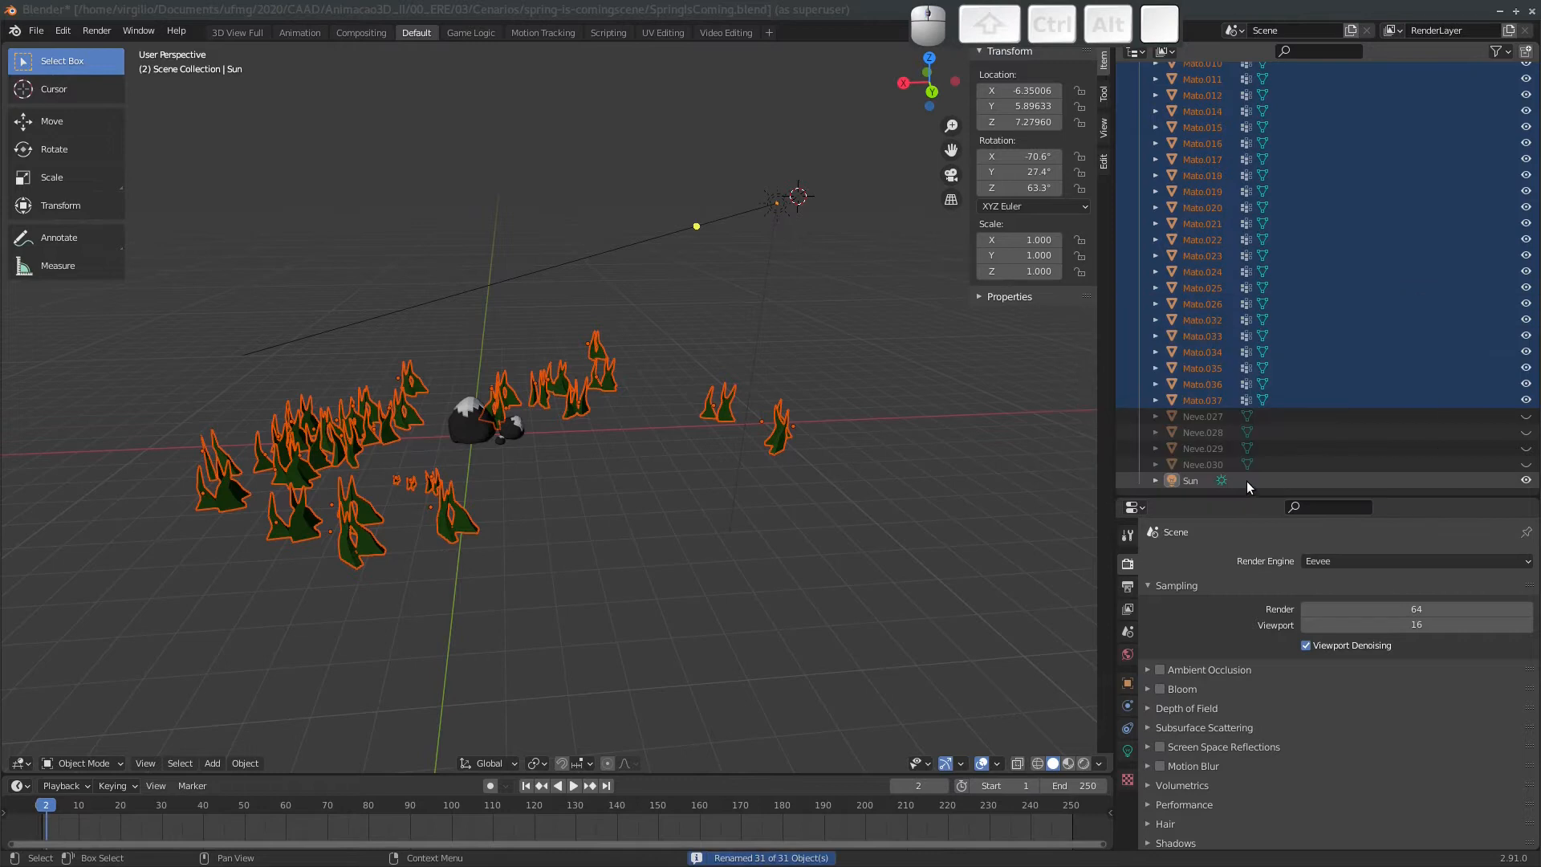
pyautogui.scroll(8, 1204, 321)
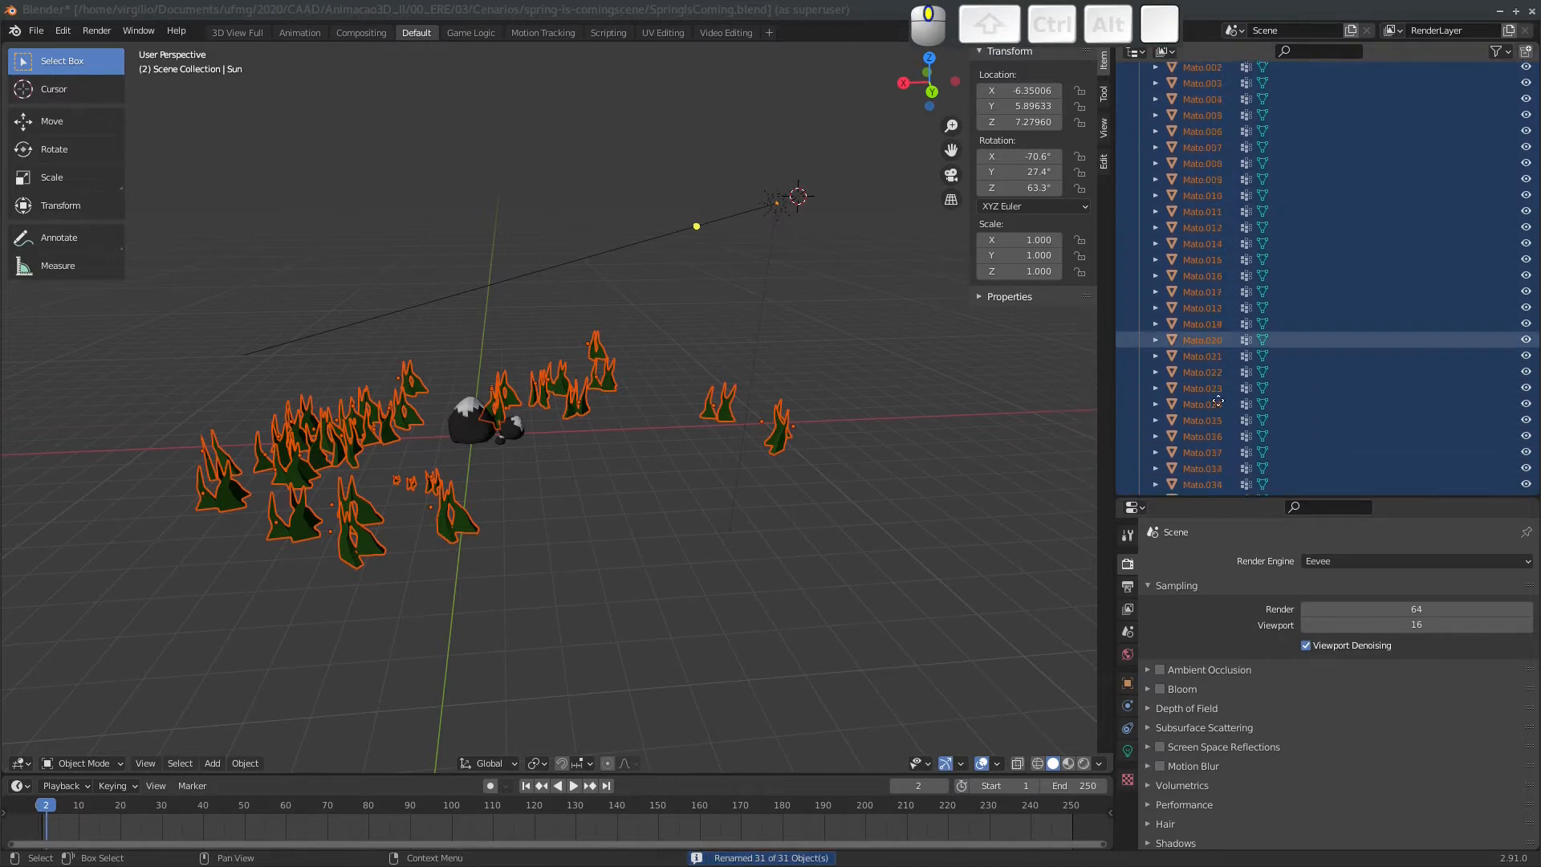
pyautogui.moveTo(1212, 351); pyautogui.dragTo(1212, 344, button='middle')
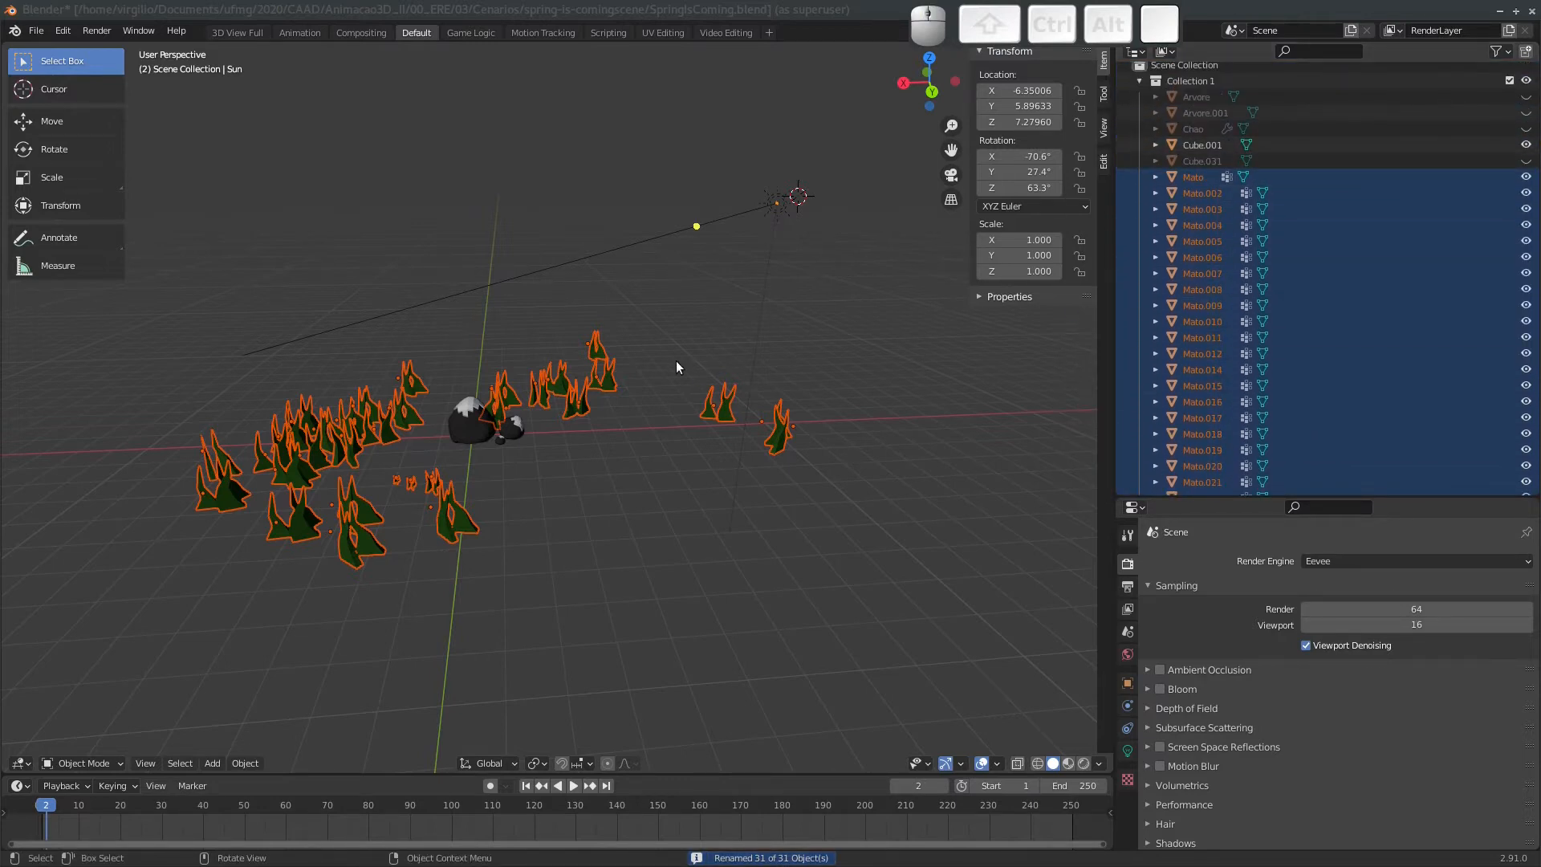
pyautogui.moveTo(676, 360); pyautogui.dragTo(615, 416, button='middle')
pyautogui.press('h')
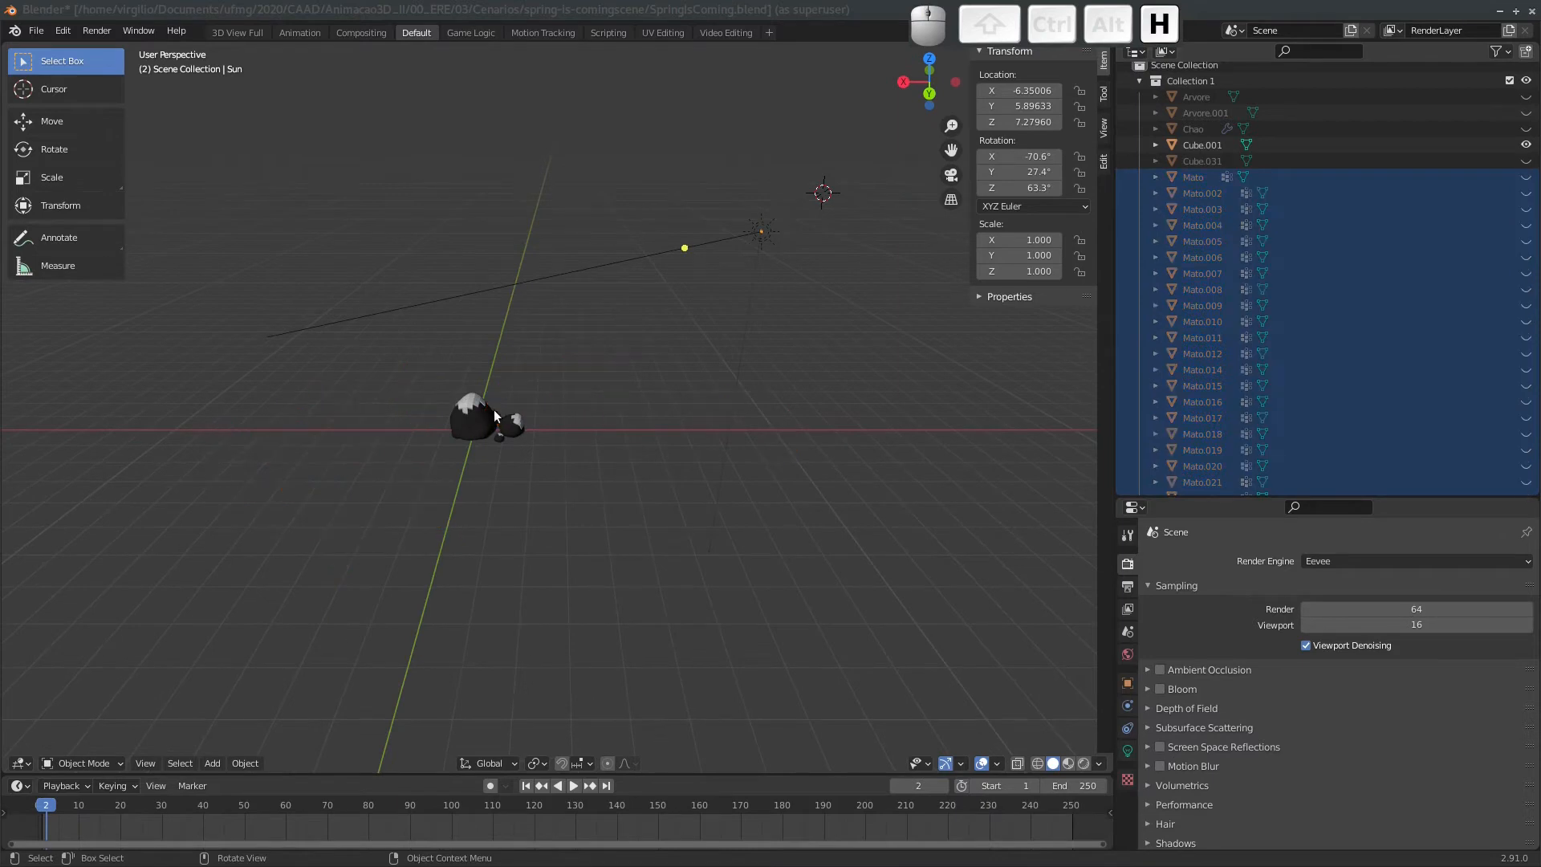
# Rename the snow-capped rock object as Pedra and hide it in the viewport.
pyautogui.click(490, 434)
pyautogui.moveTo(490, 392); pyautogui.dragTo(605, 331, button='middle')
pyautogui.moveTo(601, 414); pyautogui.dragTo(741, 298, button='middle')
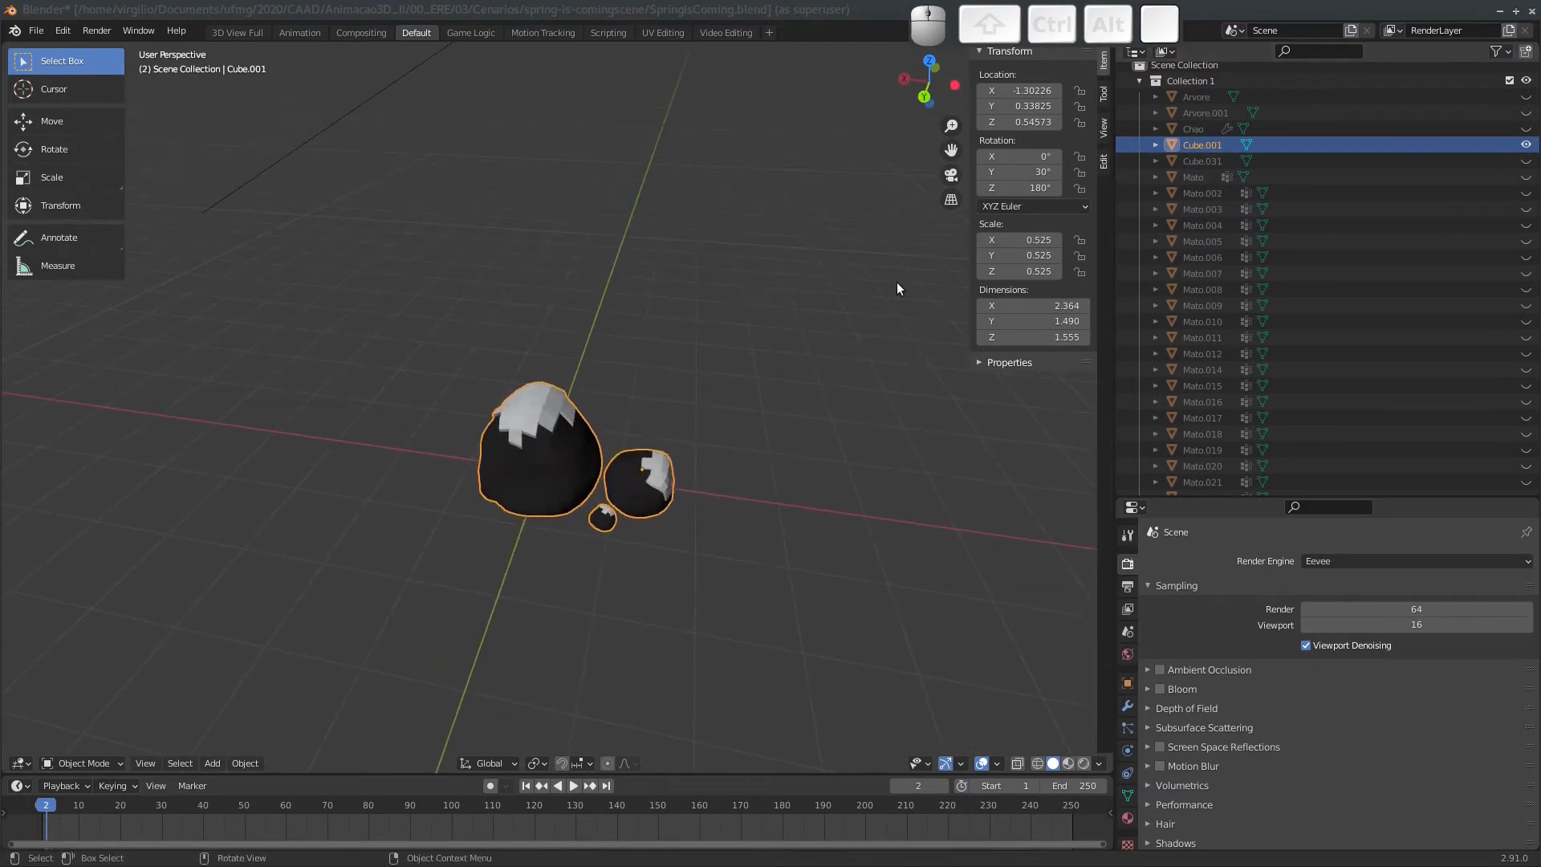
pyautogui.press('F2')
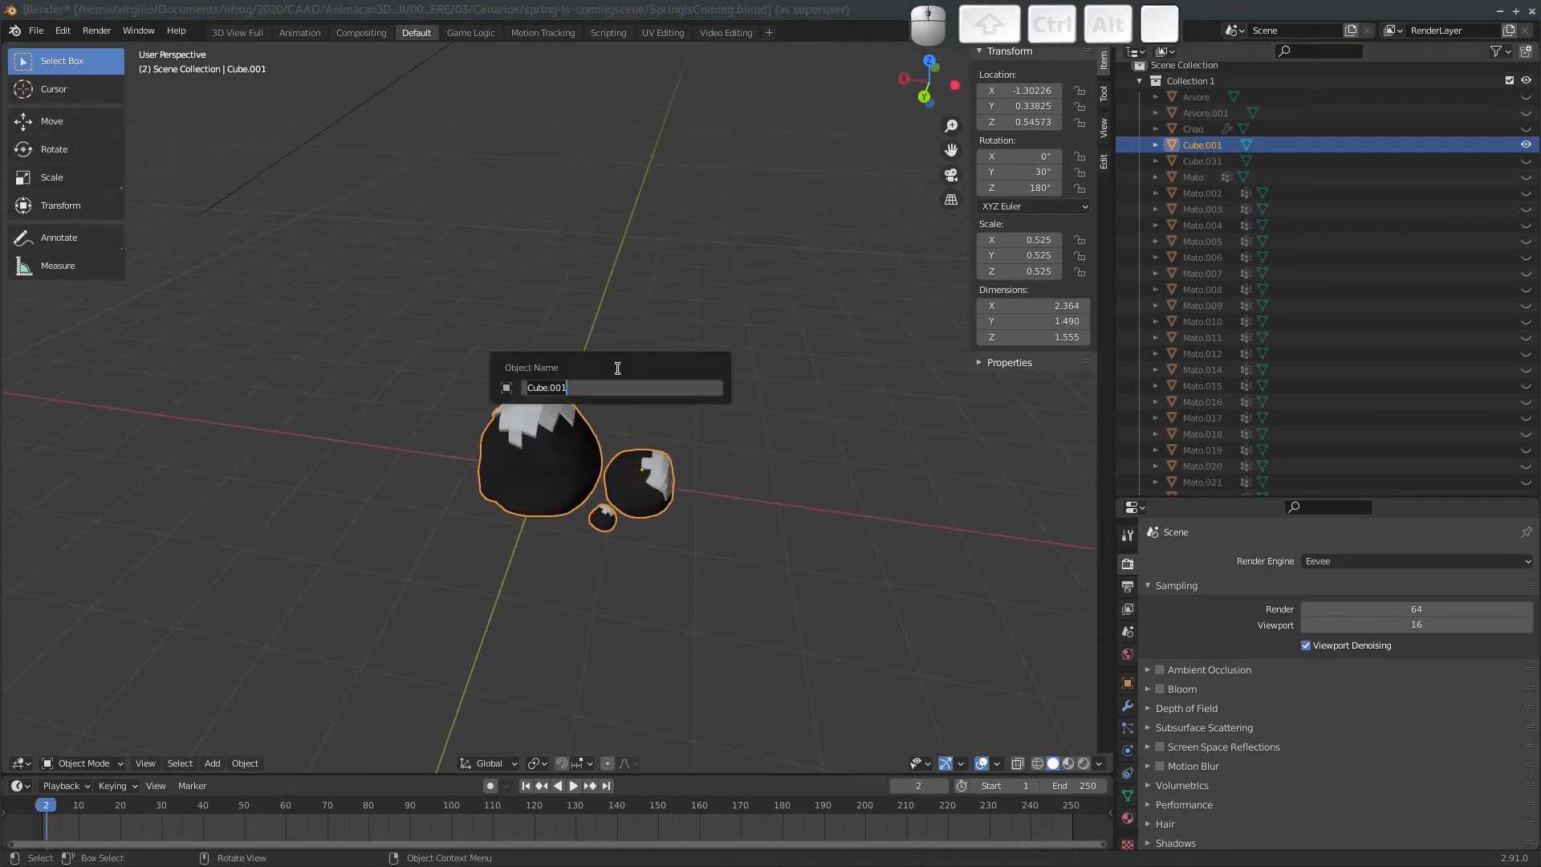
pyautogui.write('Pedra')
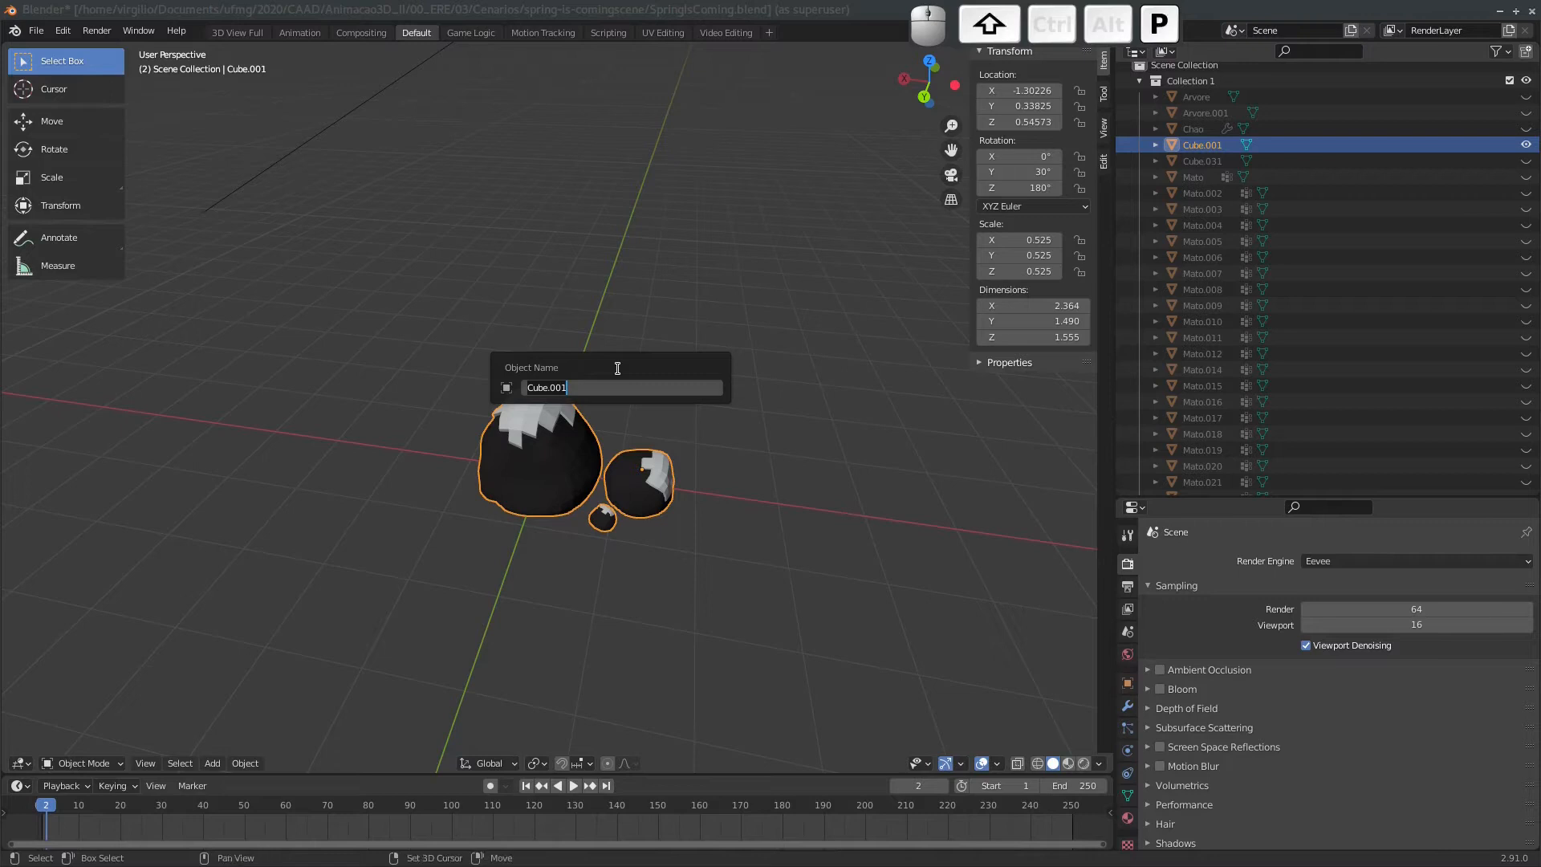
pyautogui.press('Return')
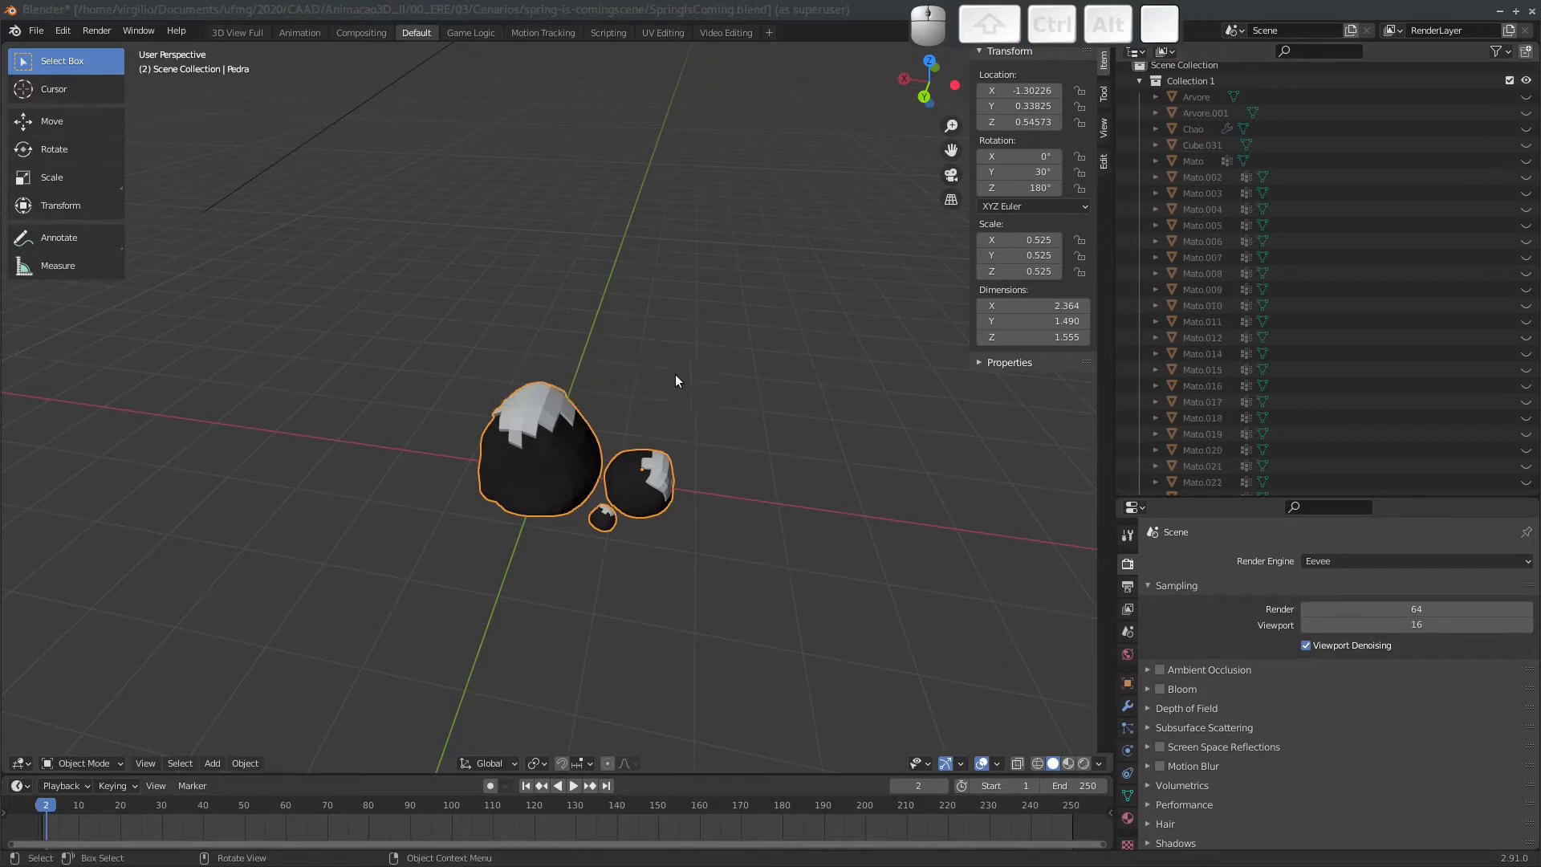
pyautogui.press('h')
# Unhide every object in the scene and select only the Pedra rocks.
pyautogui.moveTo(622, 536); pyautogui.dragTo(695, 320, button='middle')
pyautogui.moveTo(607, 399); pyautogui.dragTo(552, 391, button='middle')
pyautogui.hotkey('alt', 'h')
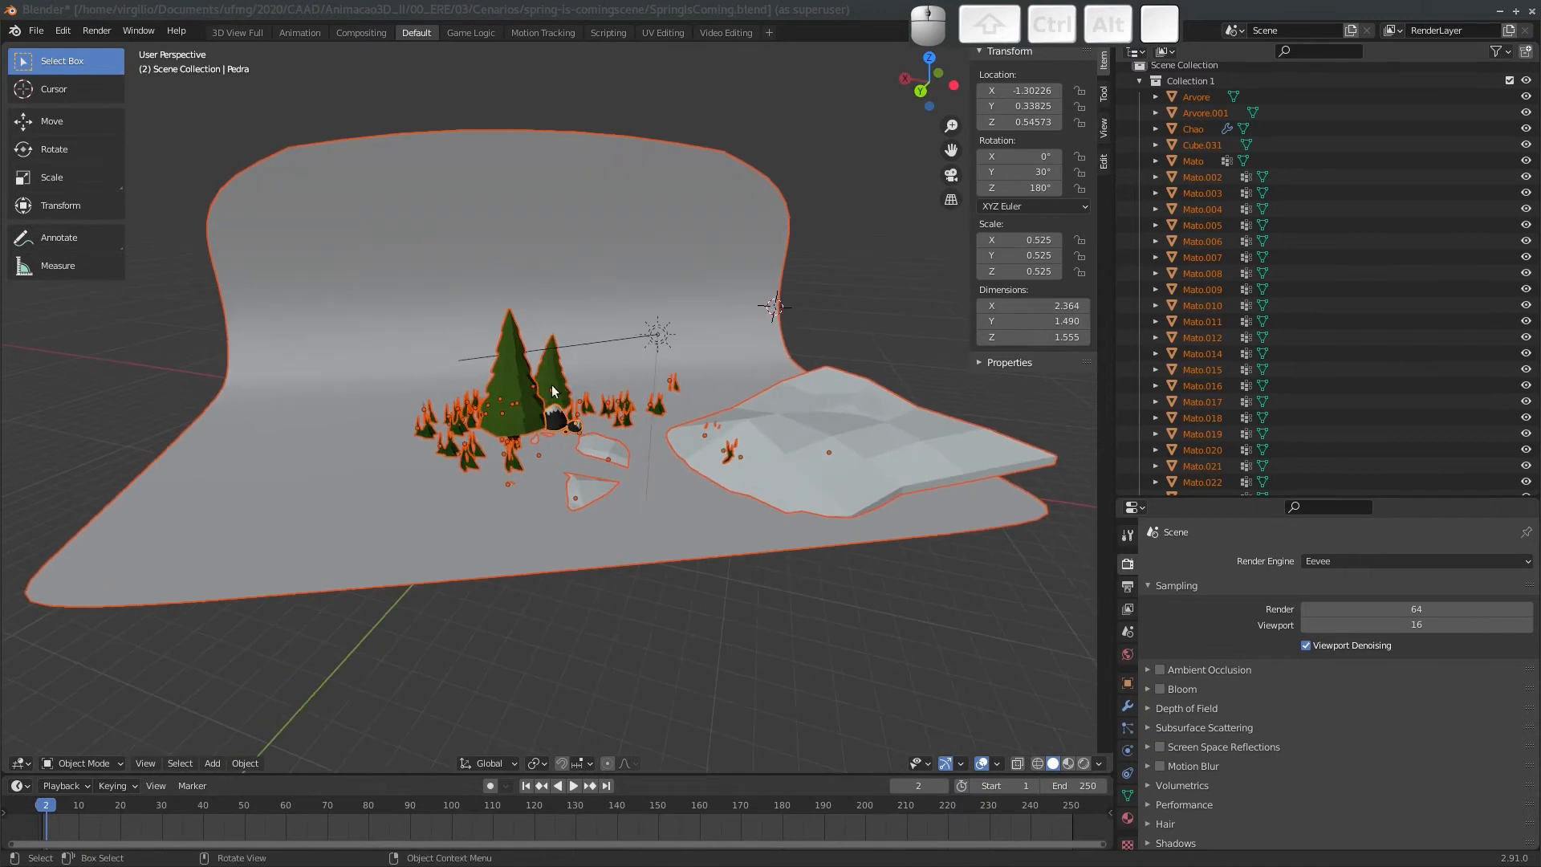
pyautogui.scroll(6, 552, 391)
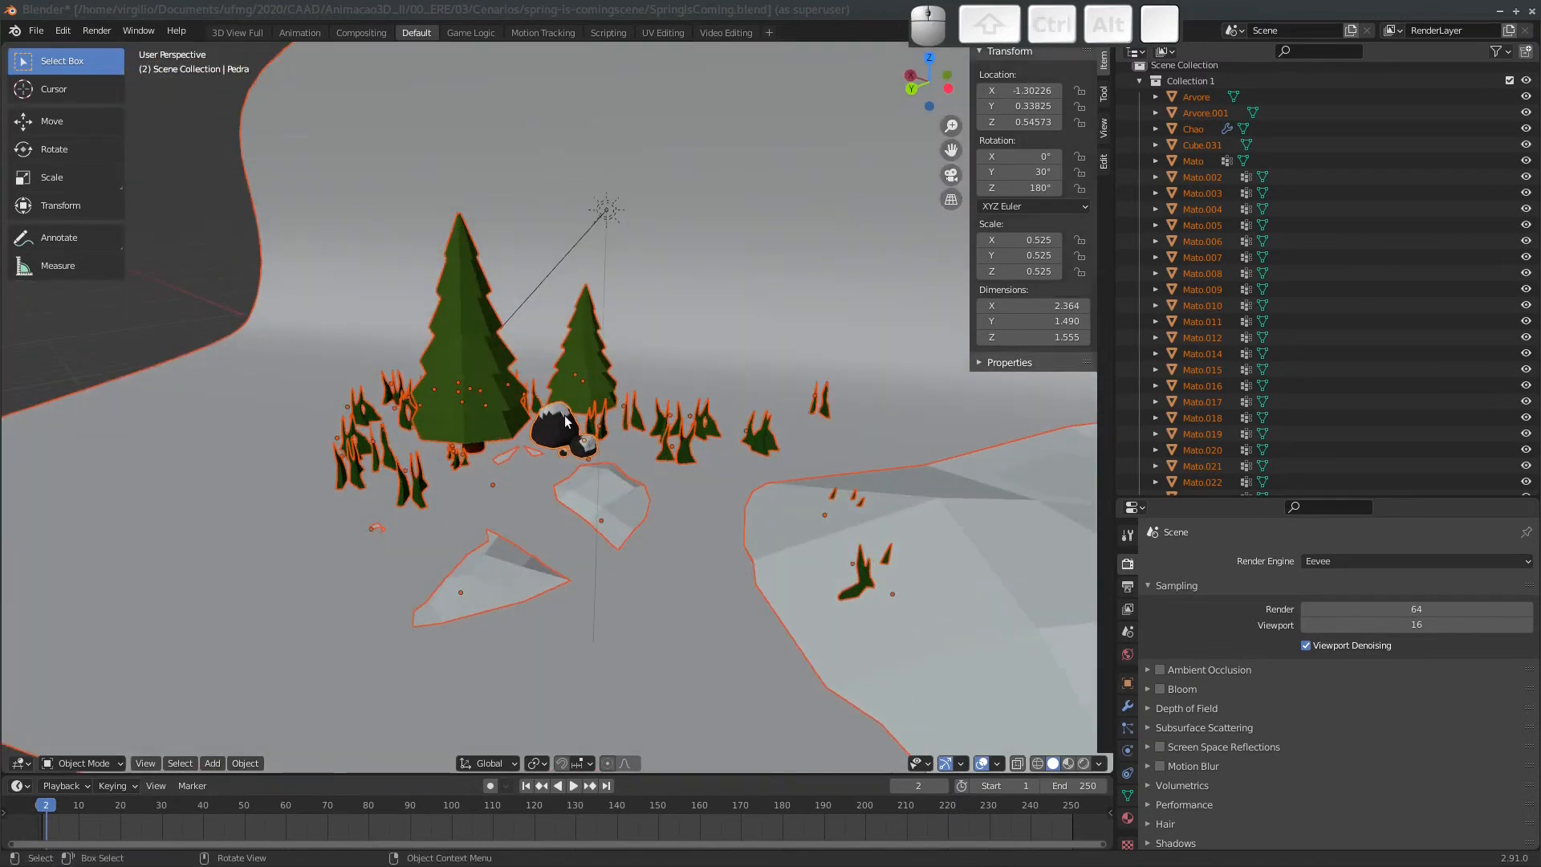
pyautogui.click(566, 422)
pyautogui.moveTo(585, 432)
pyautogui.mouseDown(button='middle')
pyautogui.moveTo(584, 455)
pyautogui.moveTo(561, 421)
pyautogui.mouseUp(button='middle')
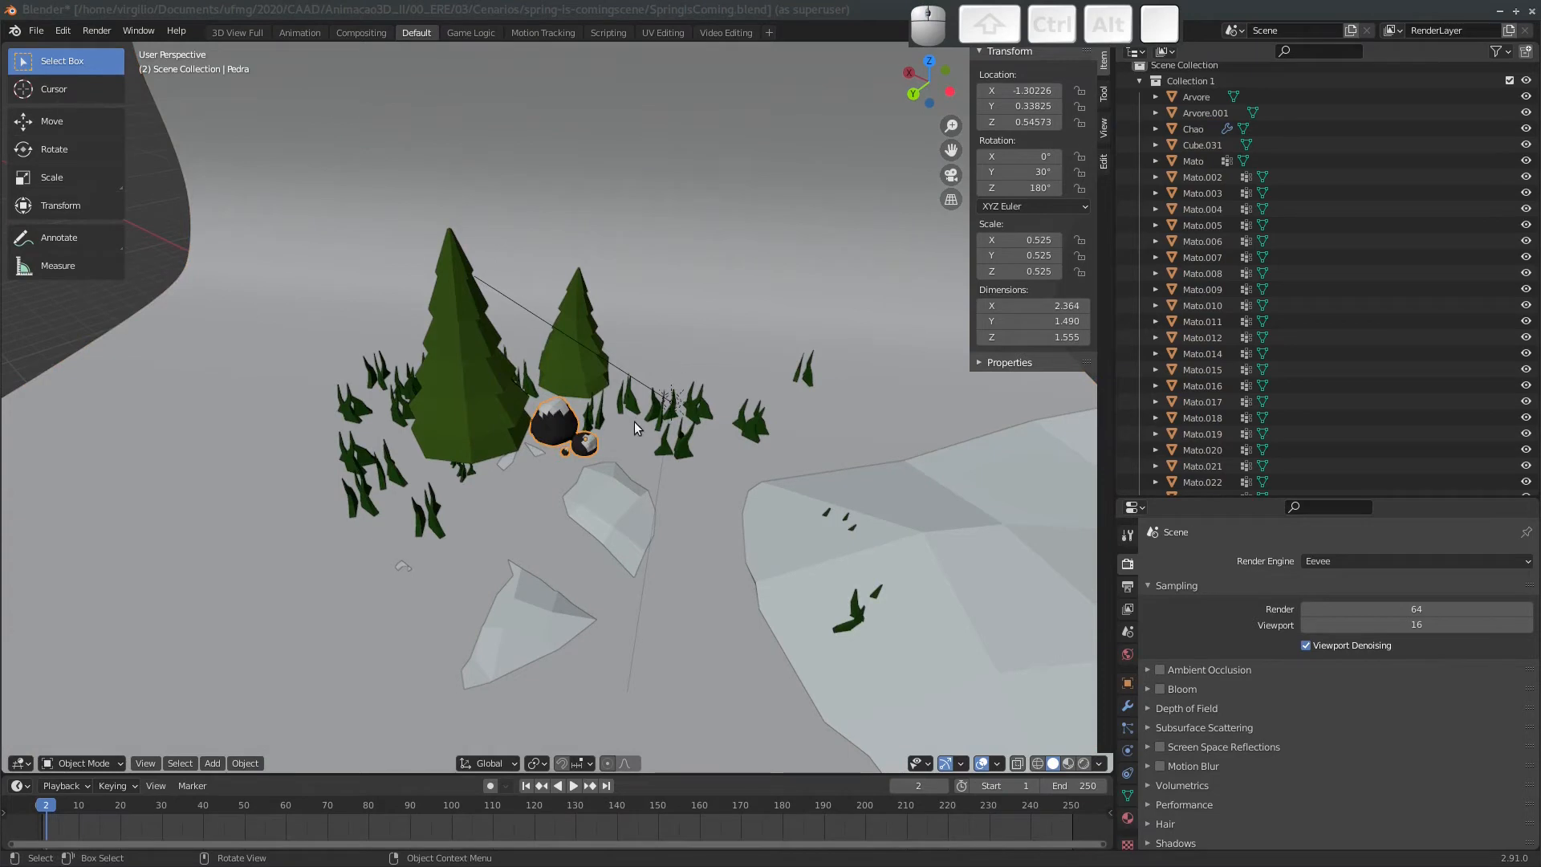
# Duplicate the Pedra rocks in top view and place the copy over the grass clumps between the original rocks and the smaller tree.
pyautogui.click(929, 58)
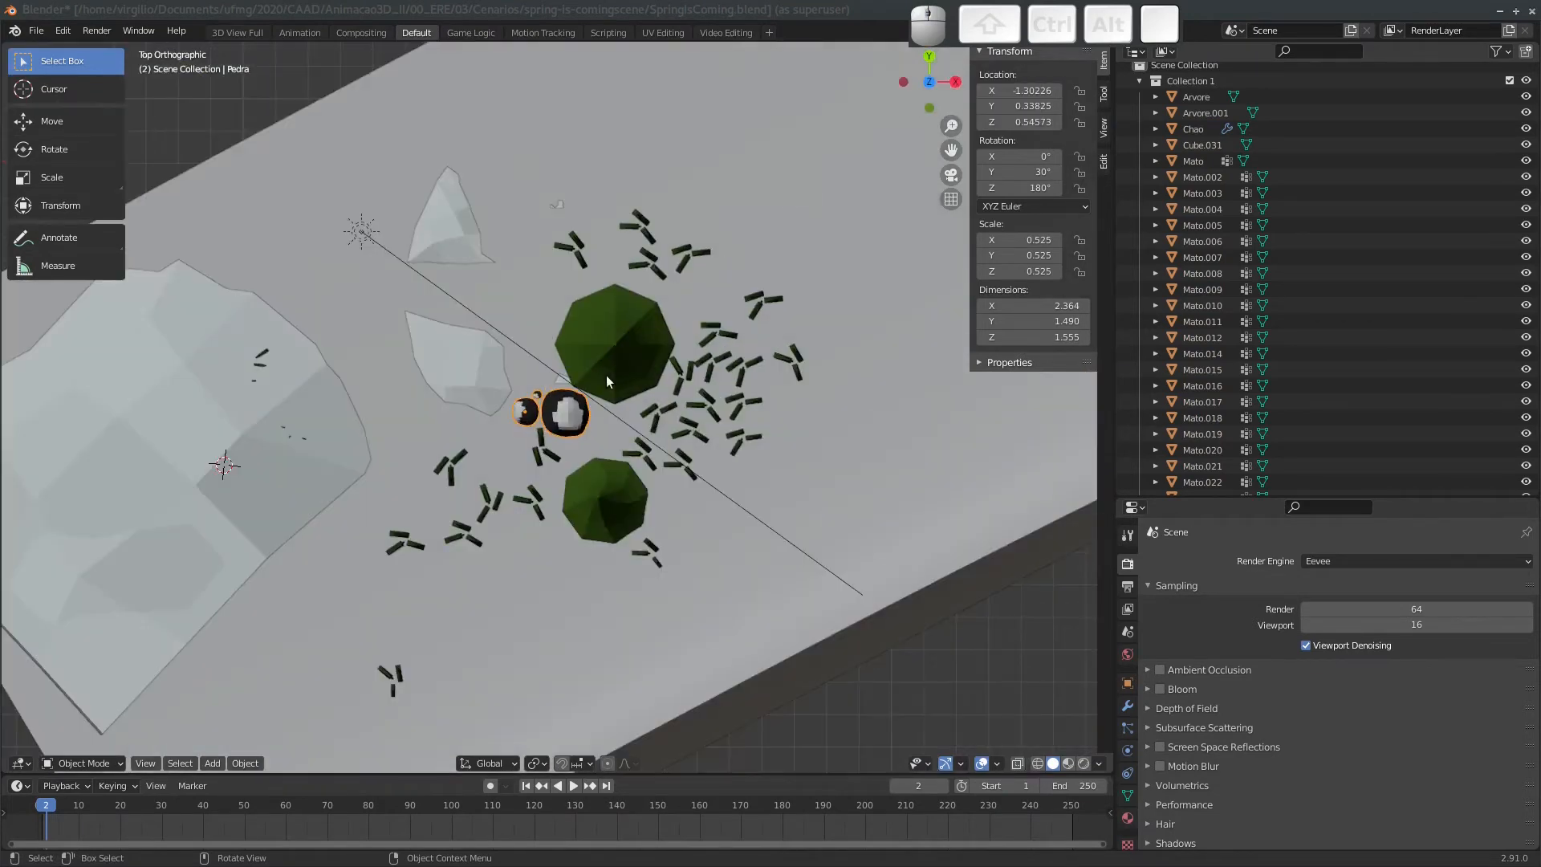
pyautogui.moveTo(605, 374)
pyautogui.keyDown('ctrl'); pyautogui.mouseDown(button='middle')
pyautogui.moveTo(576, 338)
pyautogui.moveTo(578, 366)
pyautogui.mouseUp(button='middle'); pyautogui.keyUp('ctrl')
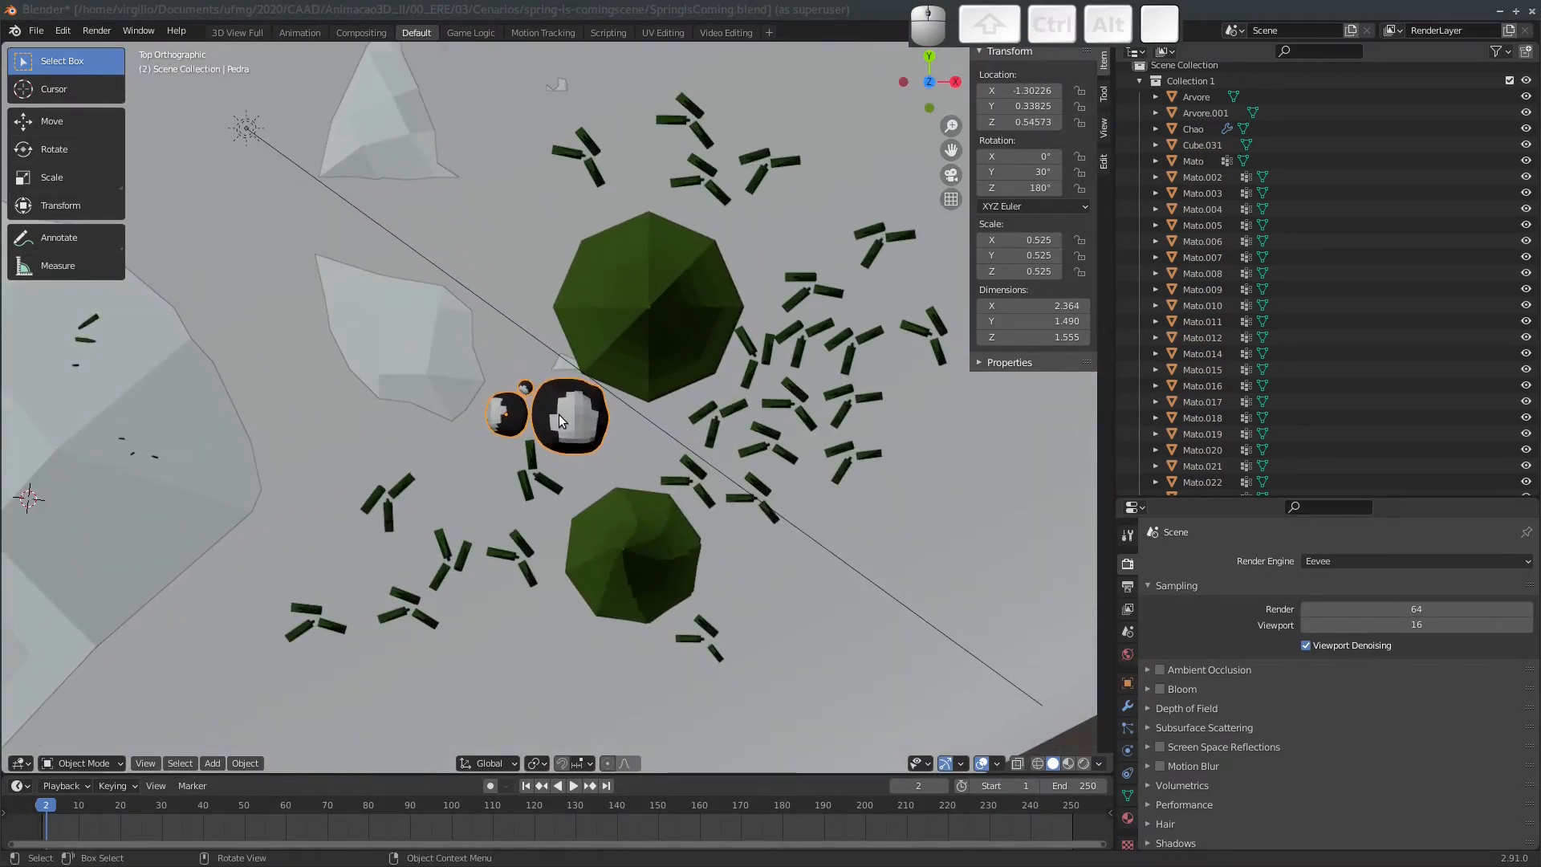
pyautogui.hotkey('shift', 'd')
pyautogui.click(485, 506)
pyautogui.press('r')
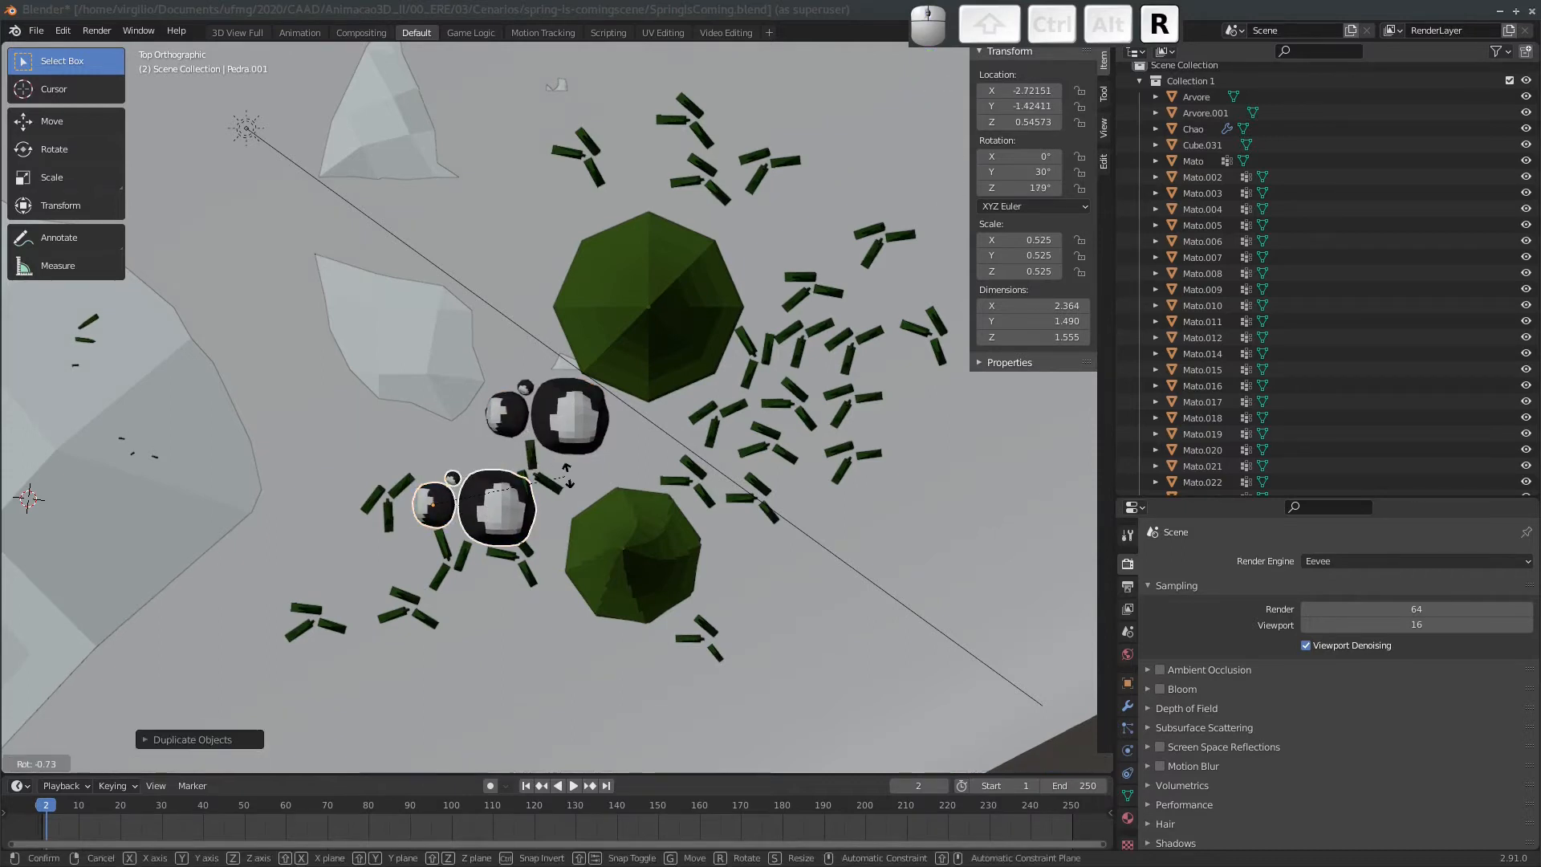
pyautogui.press('Tab')
pyautogui.press('Escape')
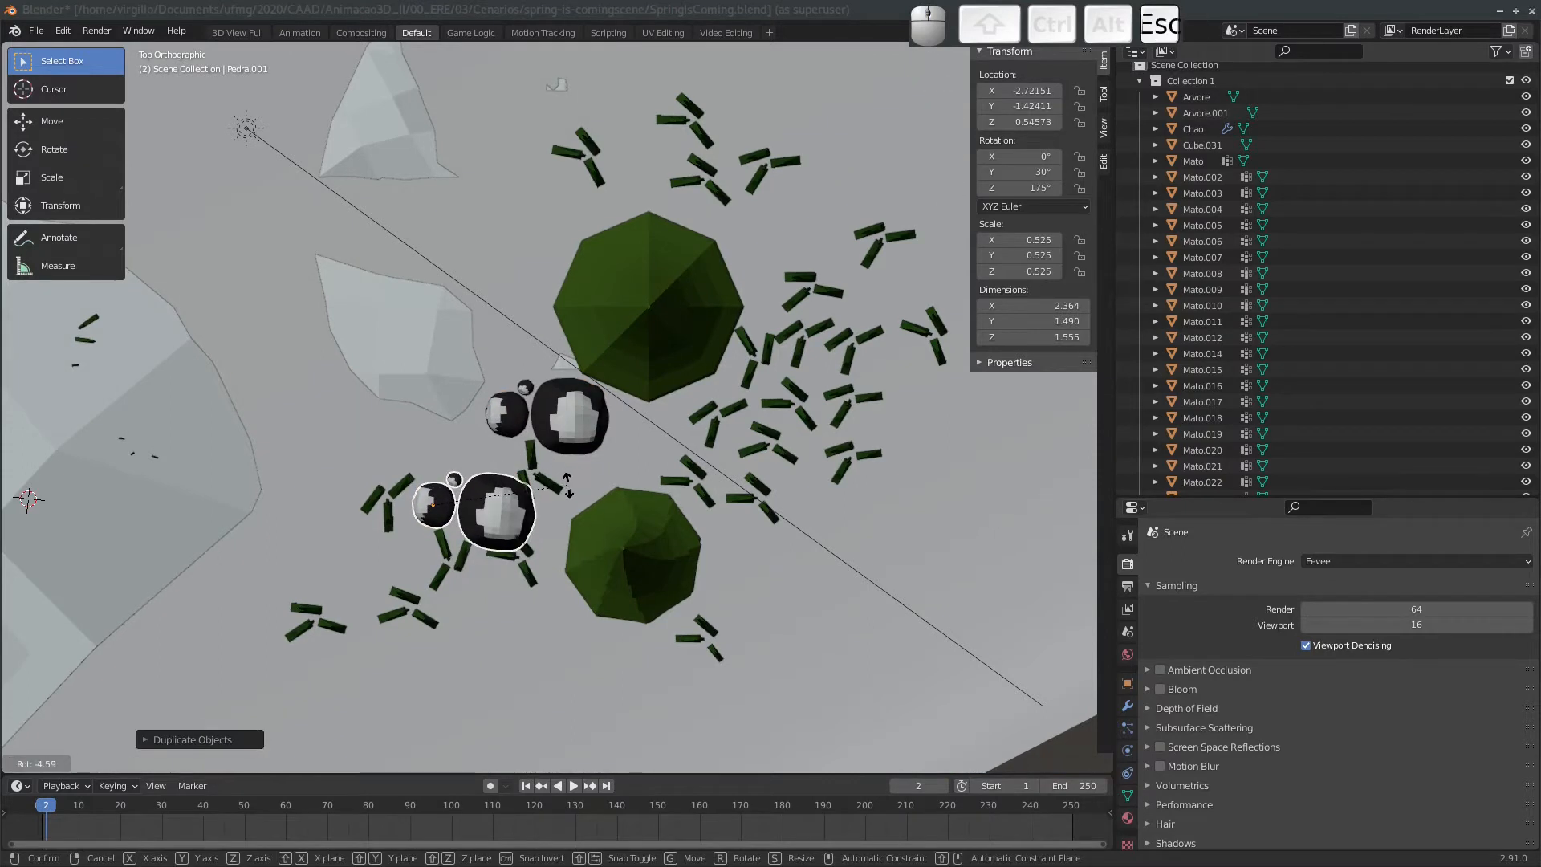
# Rotate the entire mesh of the duplicated rocks clockwise by a little over 100 degrees in Edit Mode.
pyautogui.press('Tab')
pyautogui.press('a')
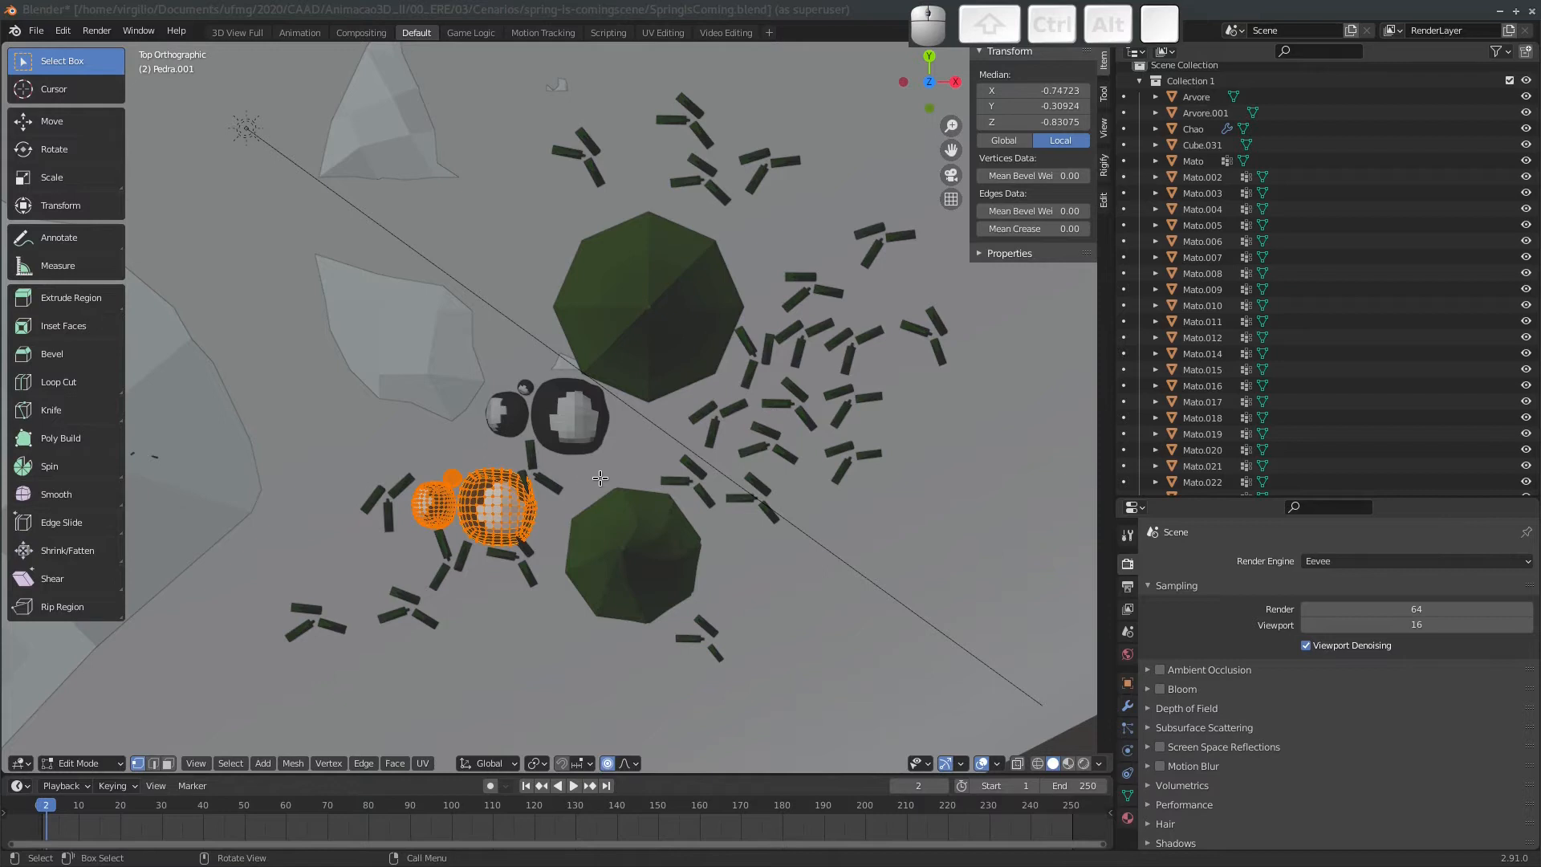
pyautogui.press('r')
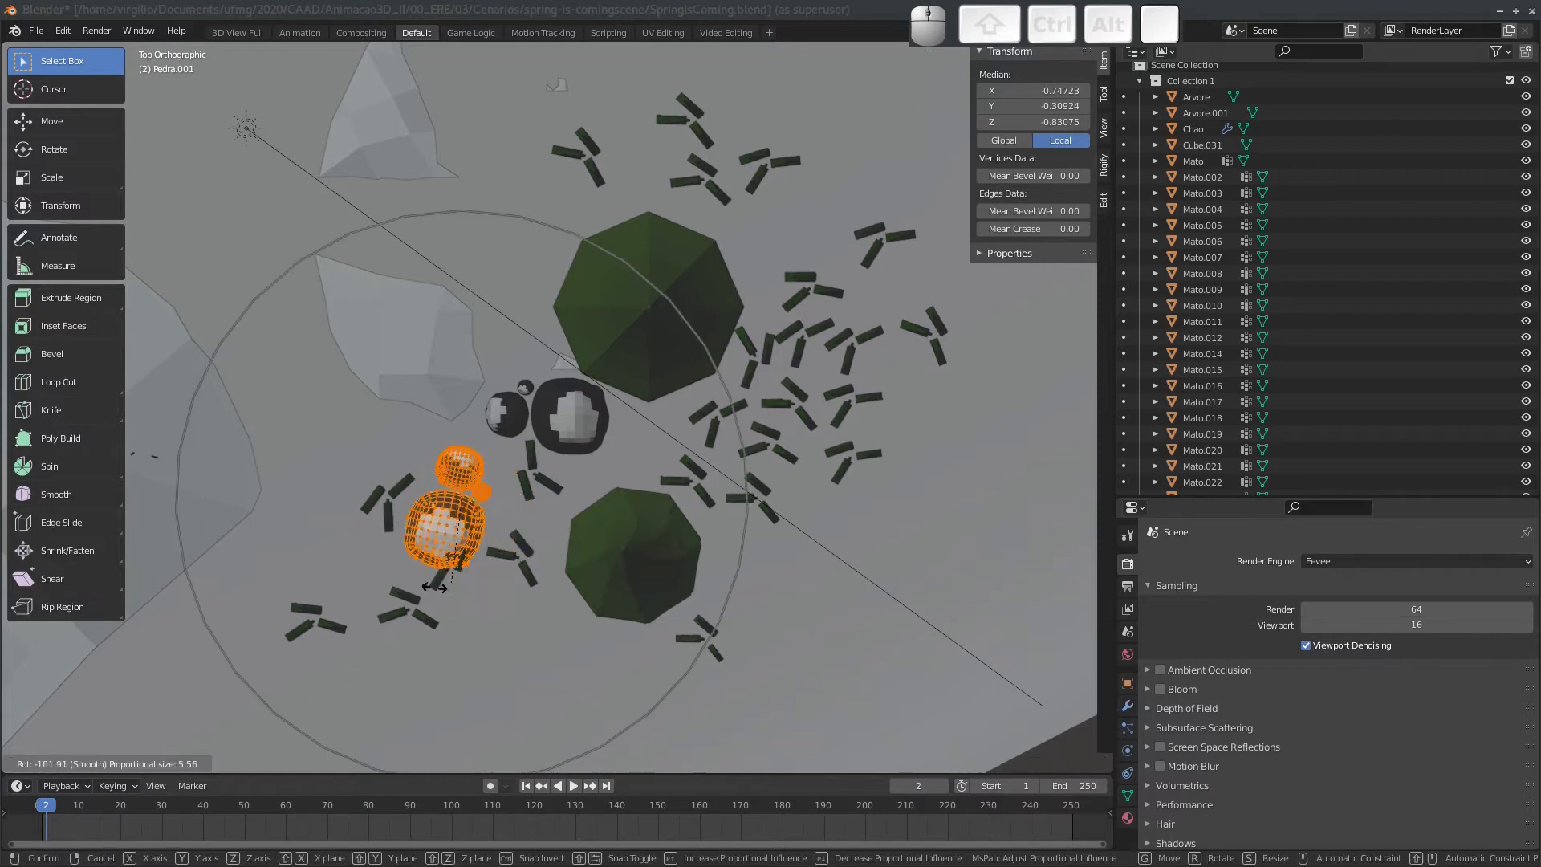
pyautogui.click(411, 568)
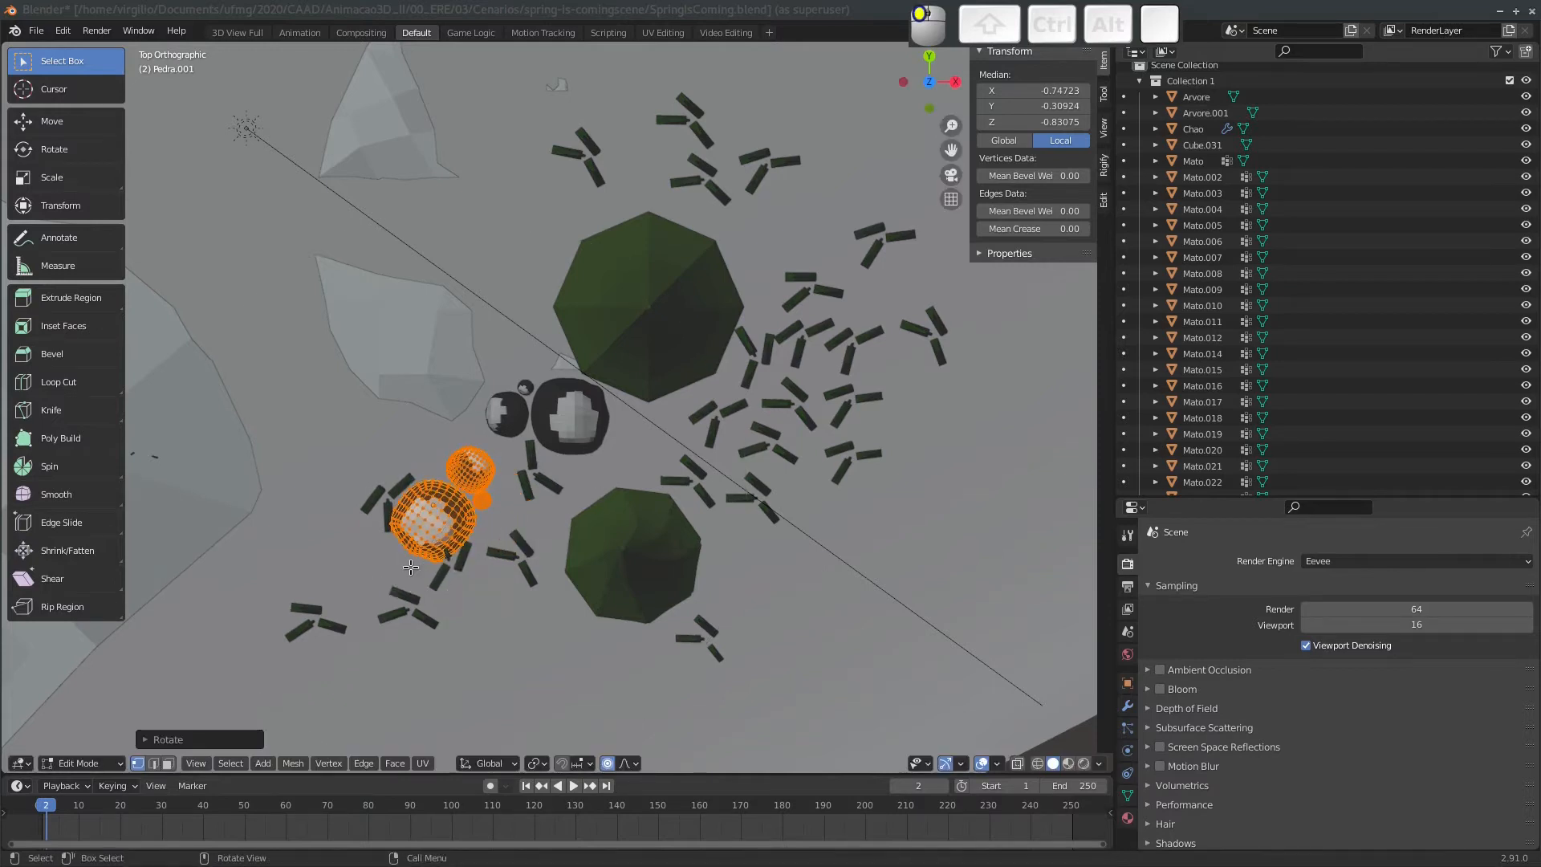
# Select the linked mesh of the medium stone in the duplicated rocks and nudge it slightly with proportional editing.
pyautogui.click(463, 475)
pyautogui.press('l')
pyautogui.press('g')
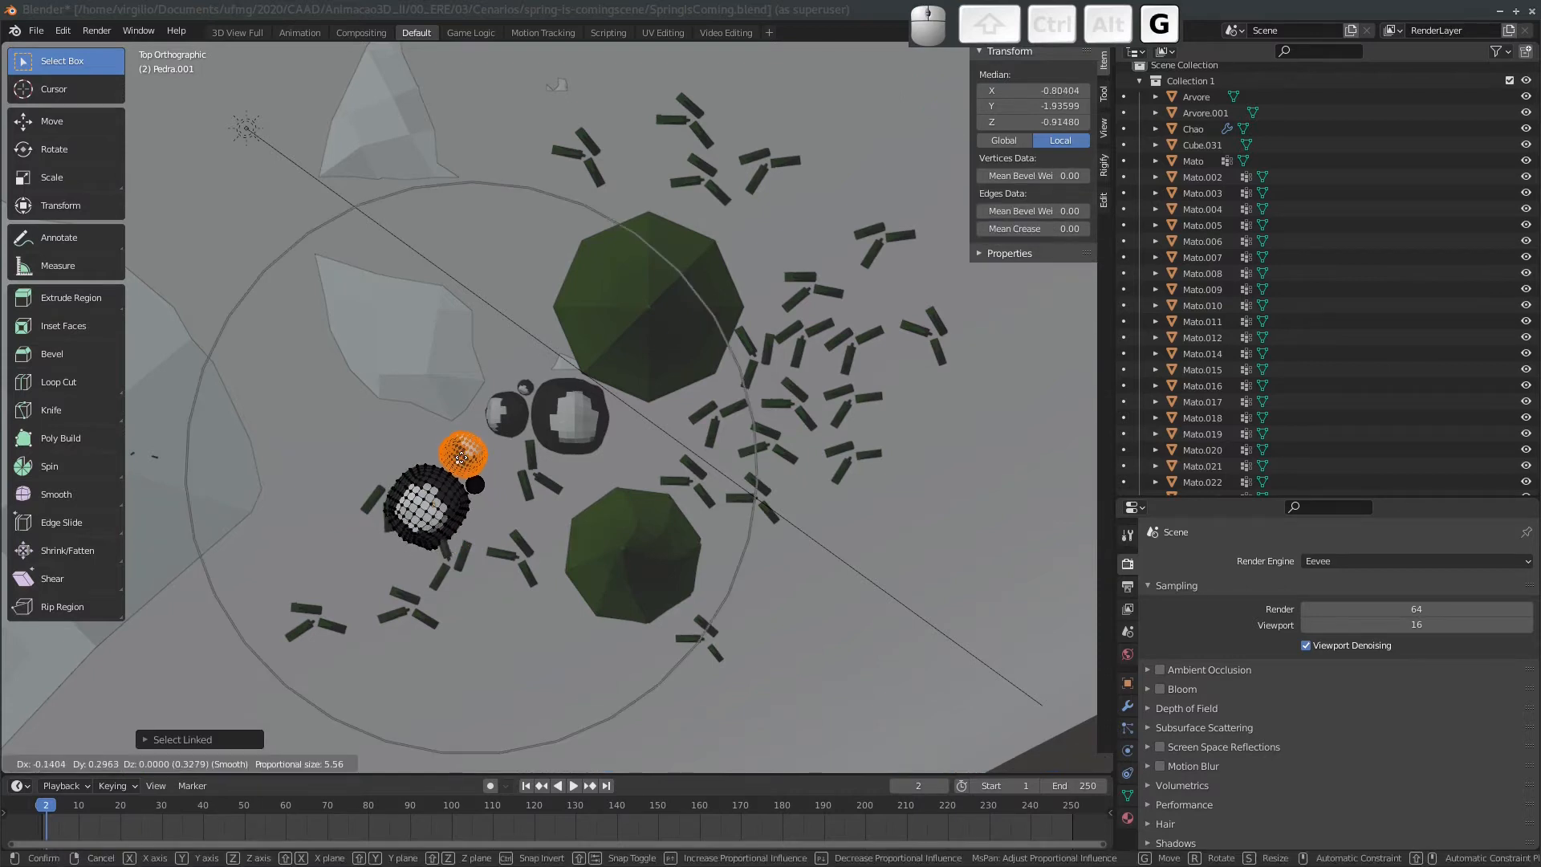
pyautogui.click(476, 457)
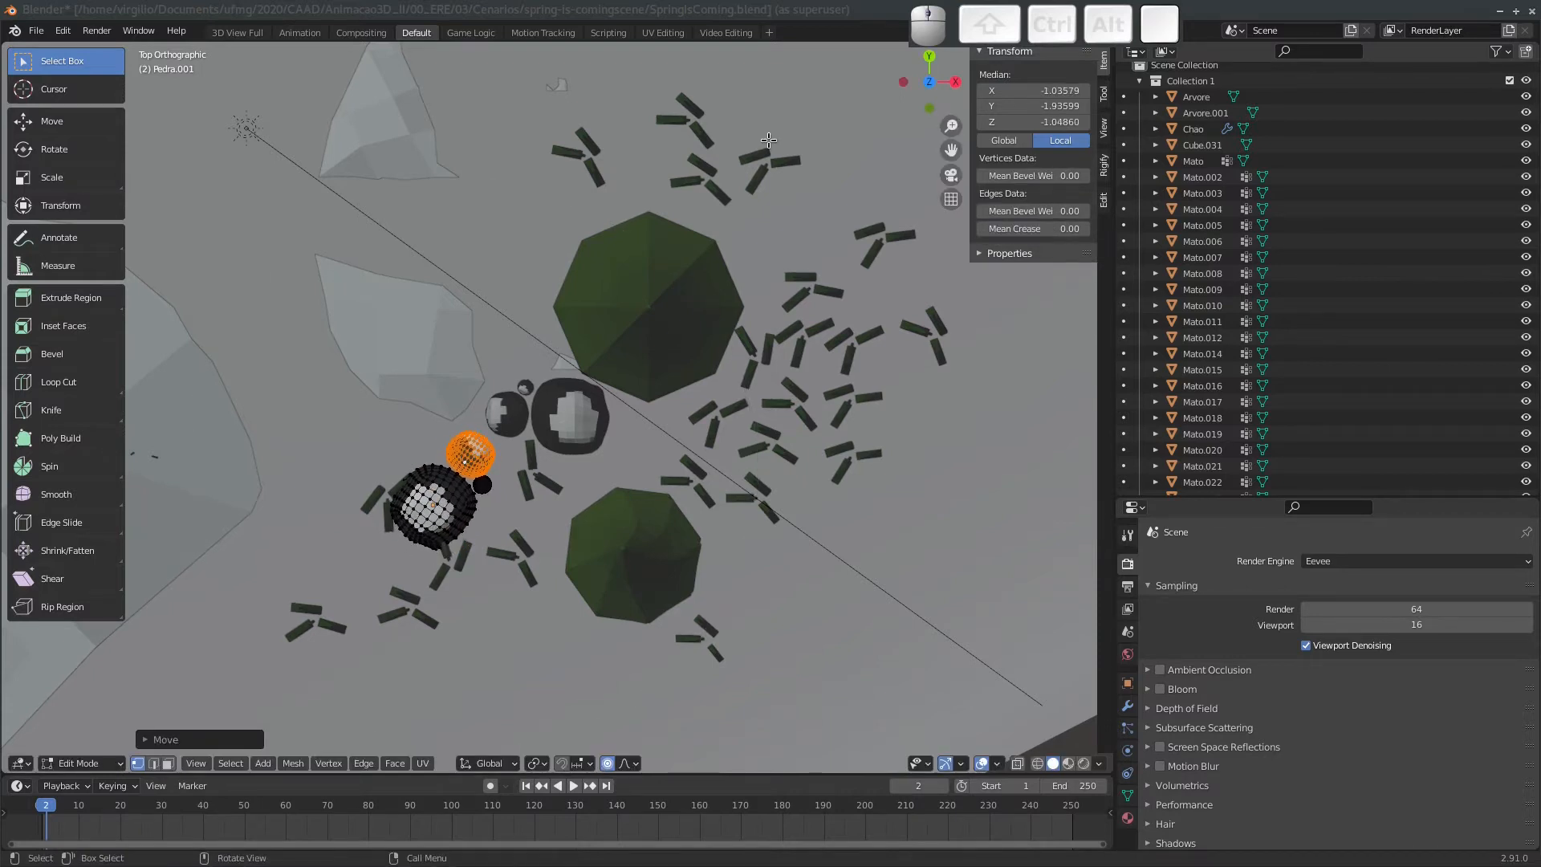
# With Smooth proportional editing enabled, shift the medium stone away from the large one, scale it down and rotate it slightly.
pyautogui.press('o')
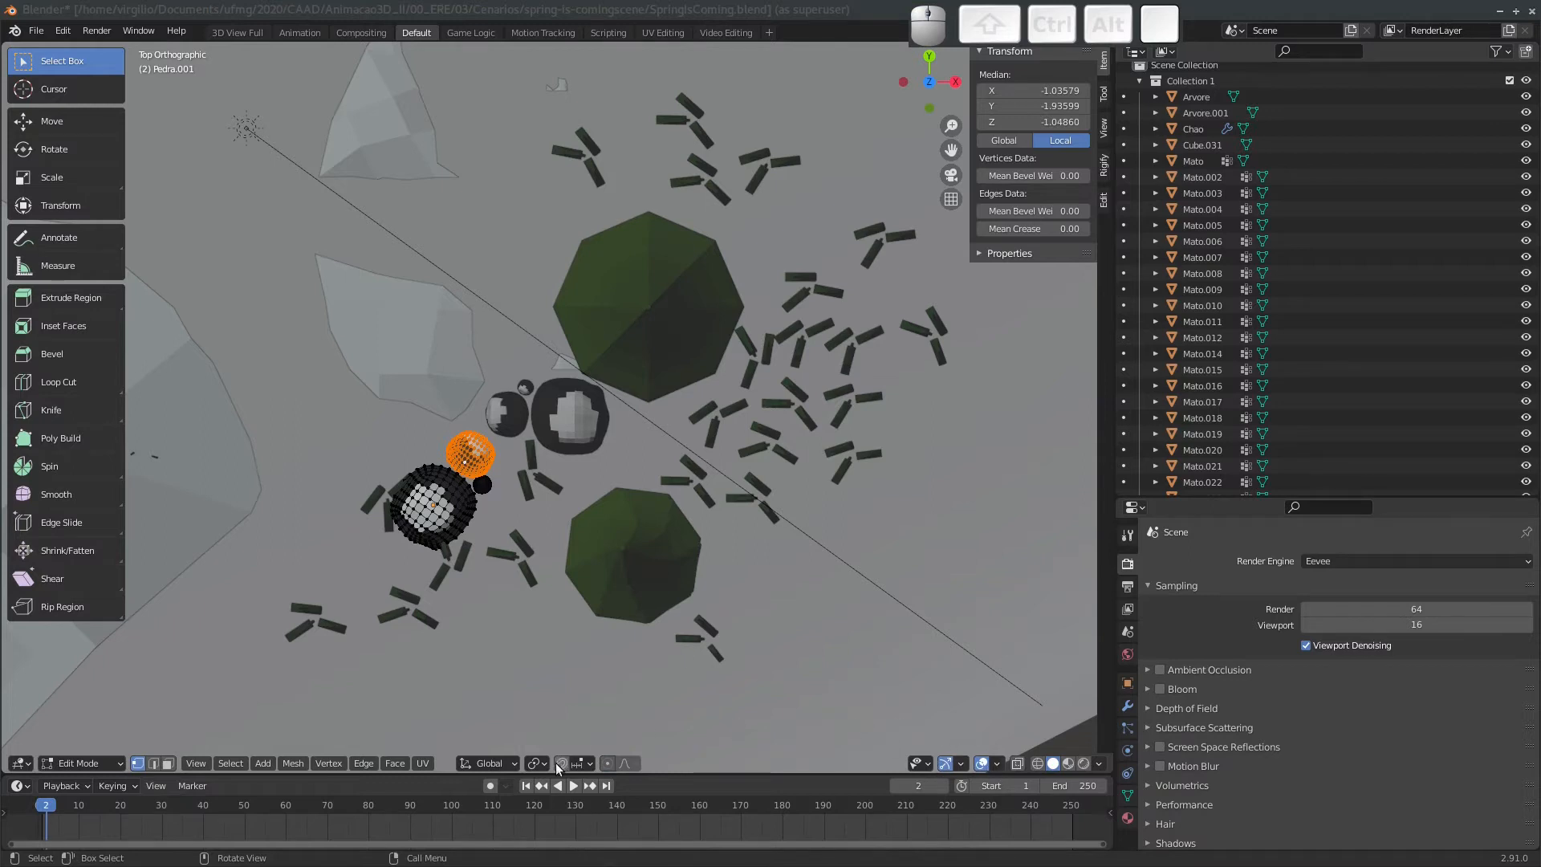
pyautogui.click(609, 764)
pyautogui.click(630, 764)
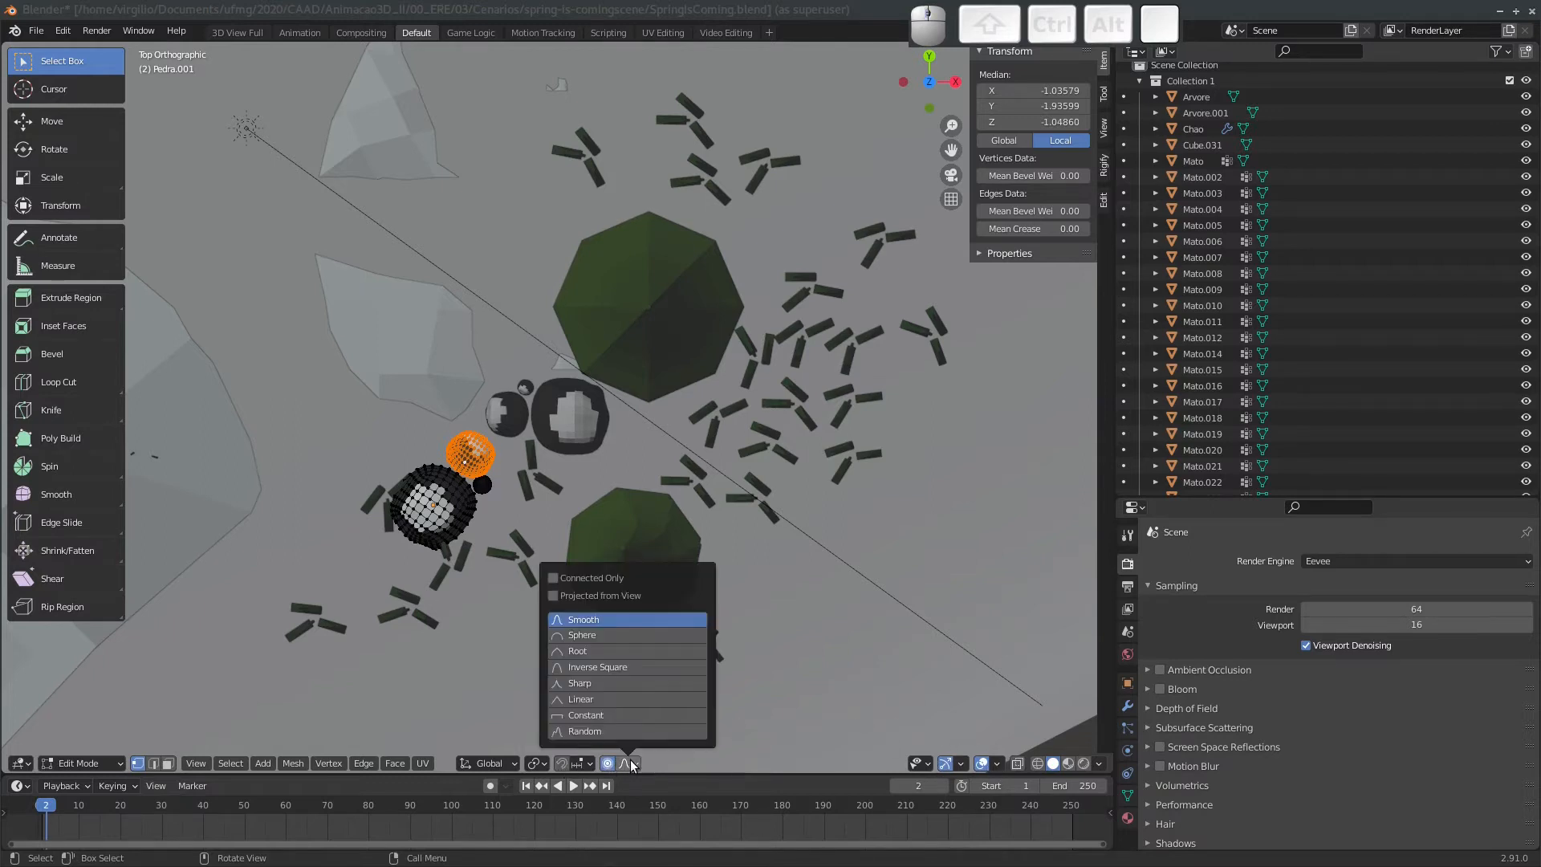
pyautogui.press('g')
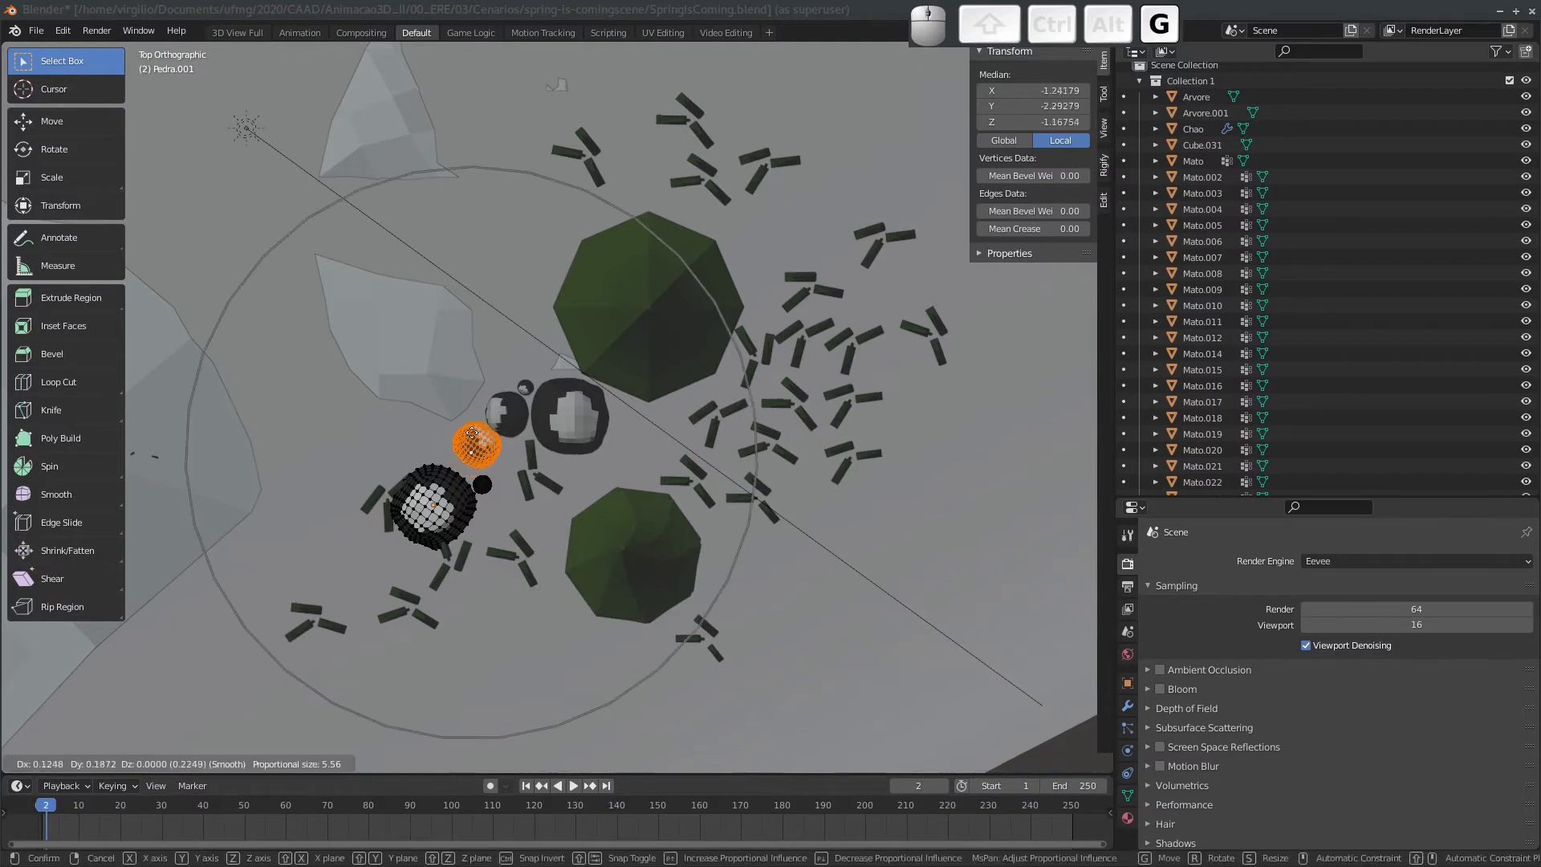
pyautogui.press('s')
pyautogui.press('r')
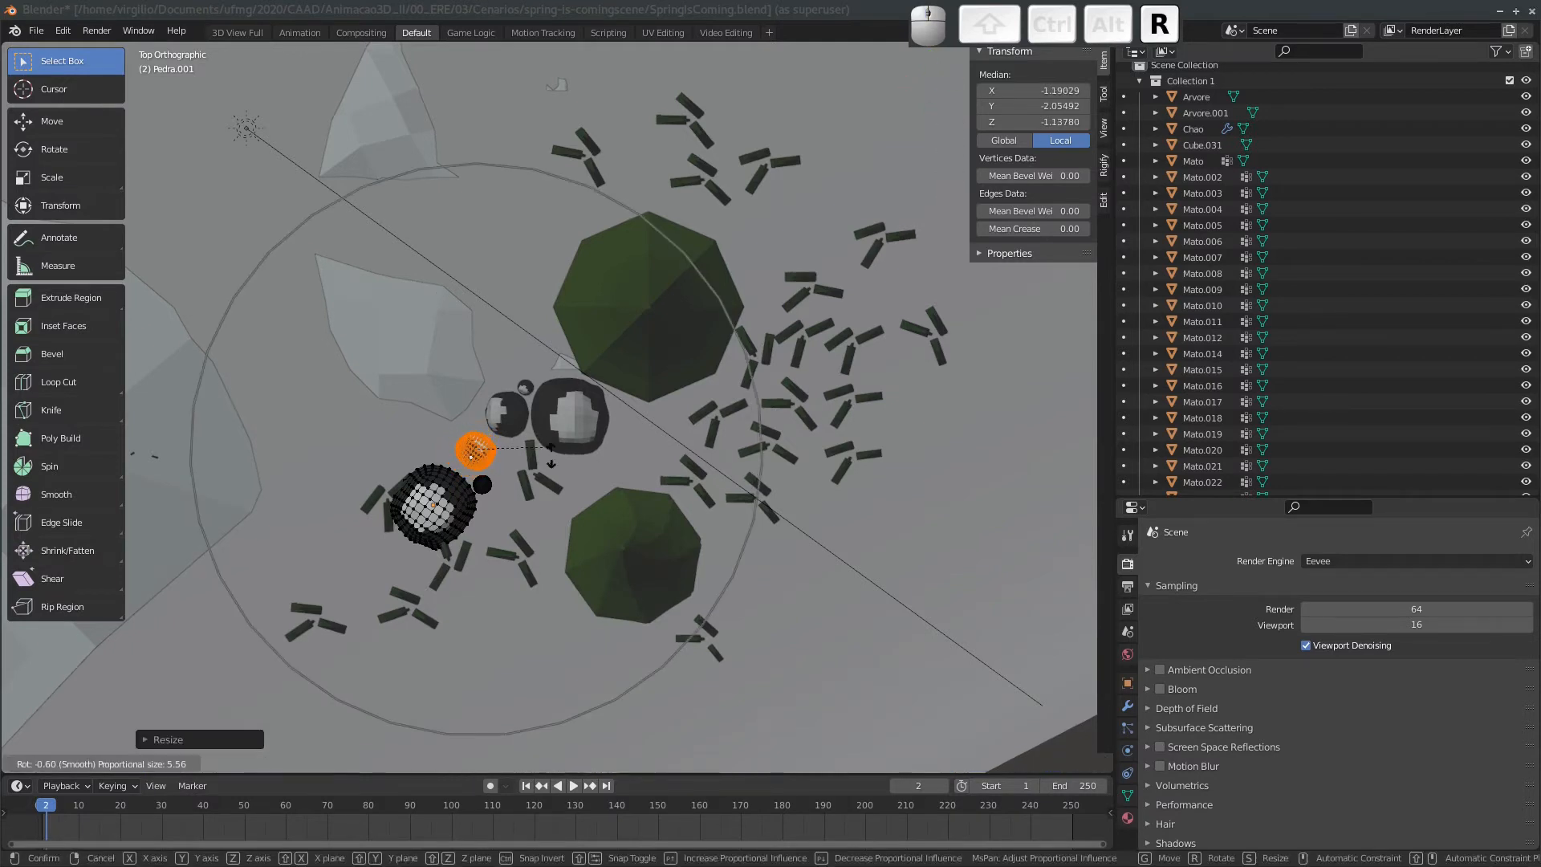
pyautogui.click(529, 474)
# Reshape the duplicated large stone by pulling individual vertices outward with a proportional size of 1.61, and return to Object Mode.
pyautogui.click(452, 494)
pyautogui.press('g')
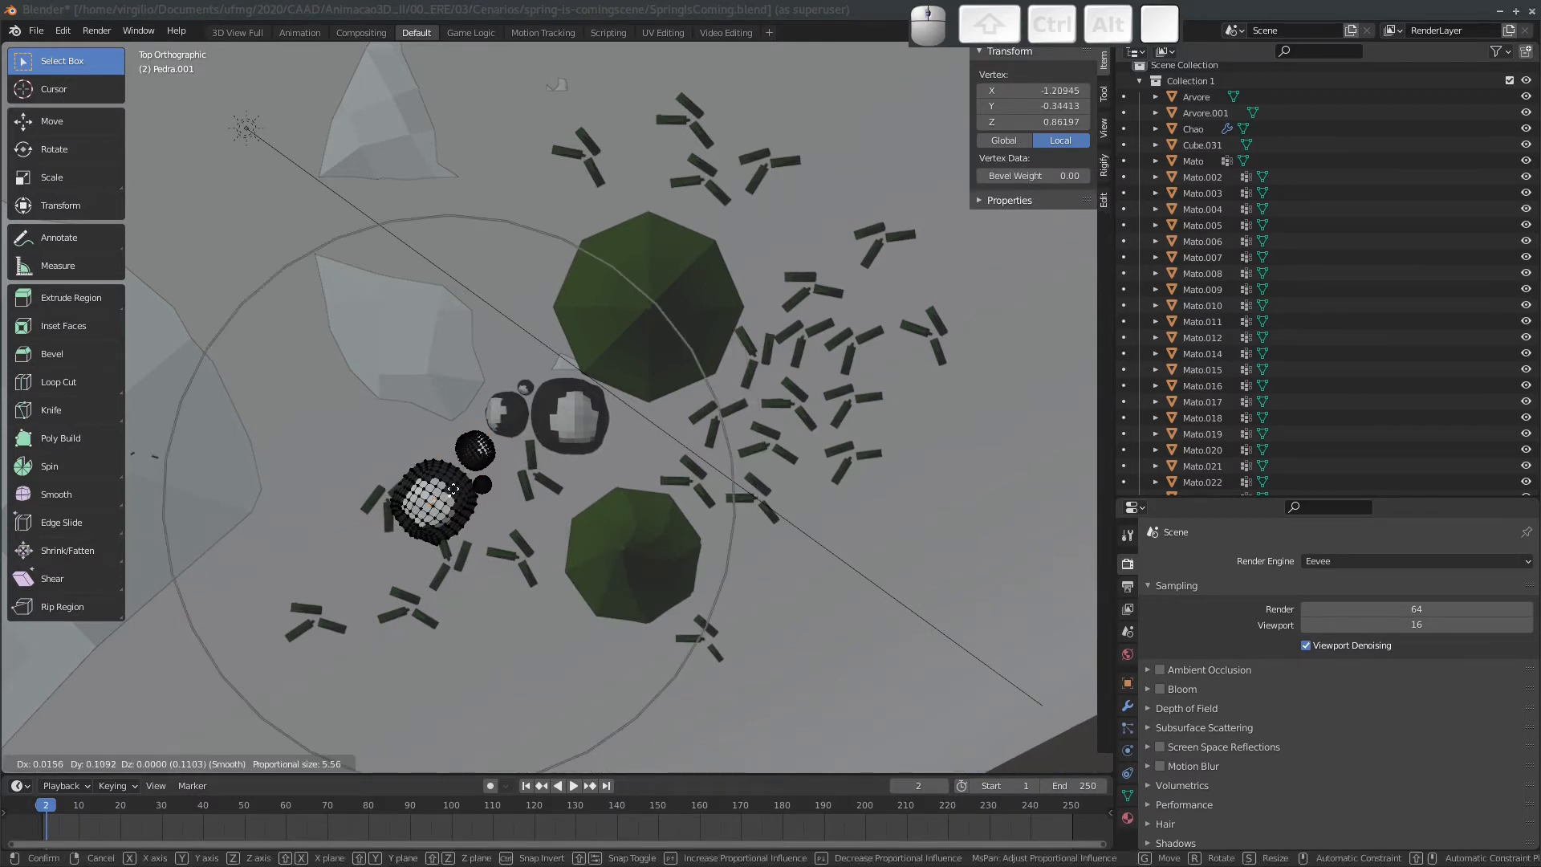
pyautogui.scroll(4, 455, 491)
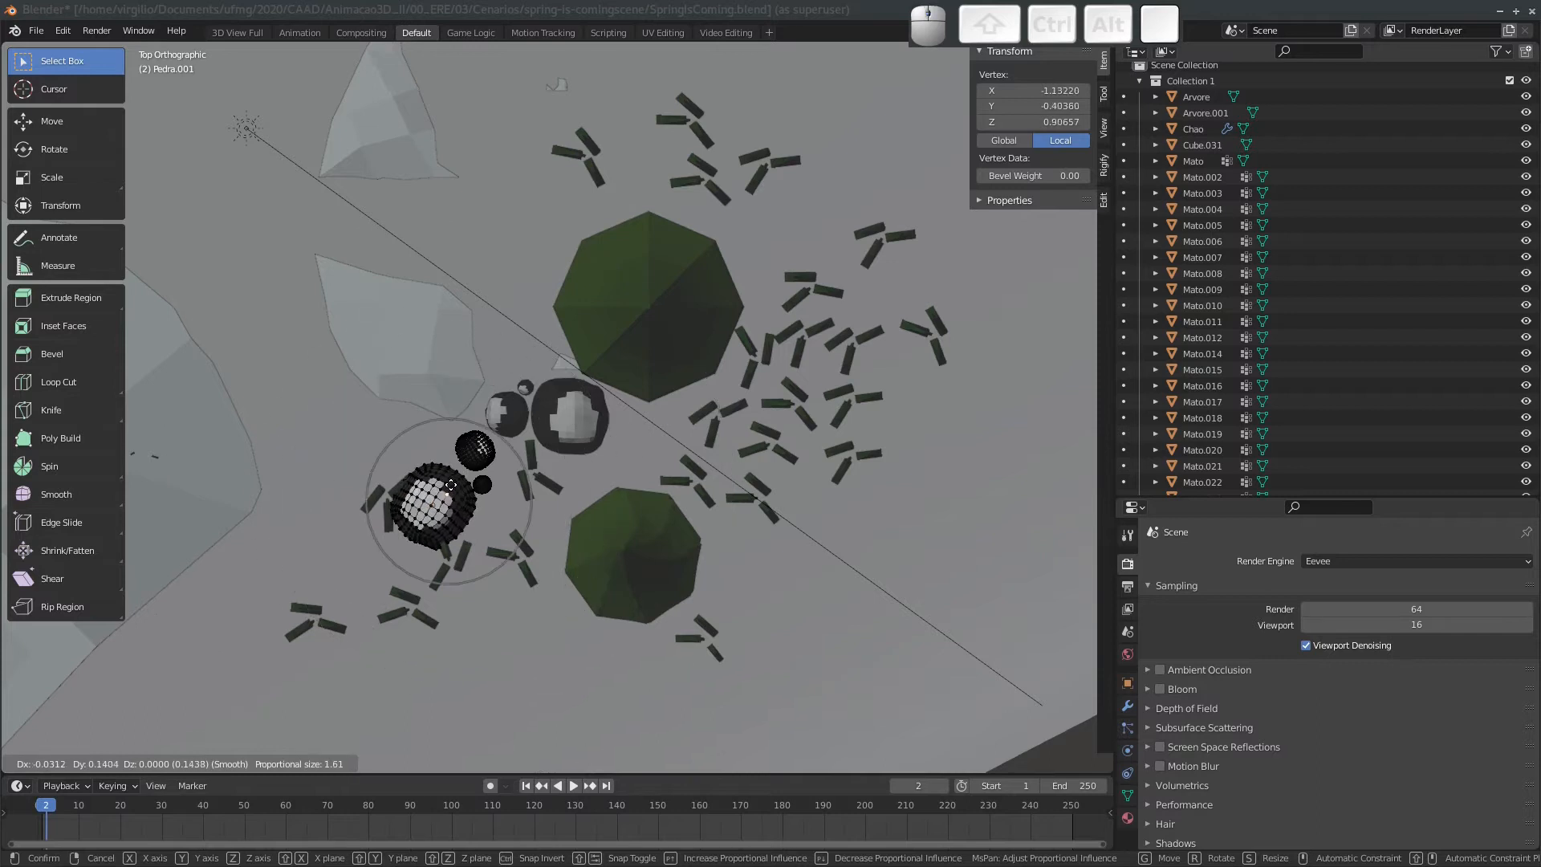
pyautogui.click(459, 503)
pyautogui.click(461, 505)
pyautogui.press('g')
pyautogui.click(472, 516)
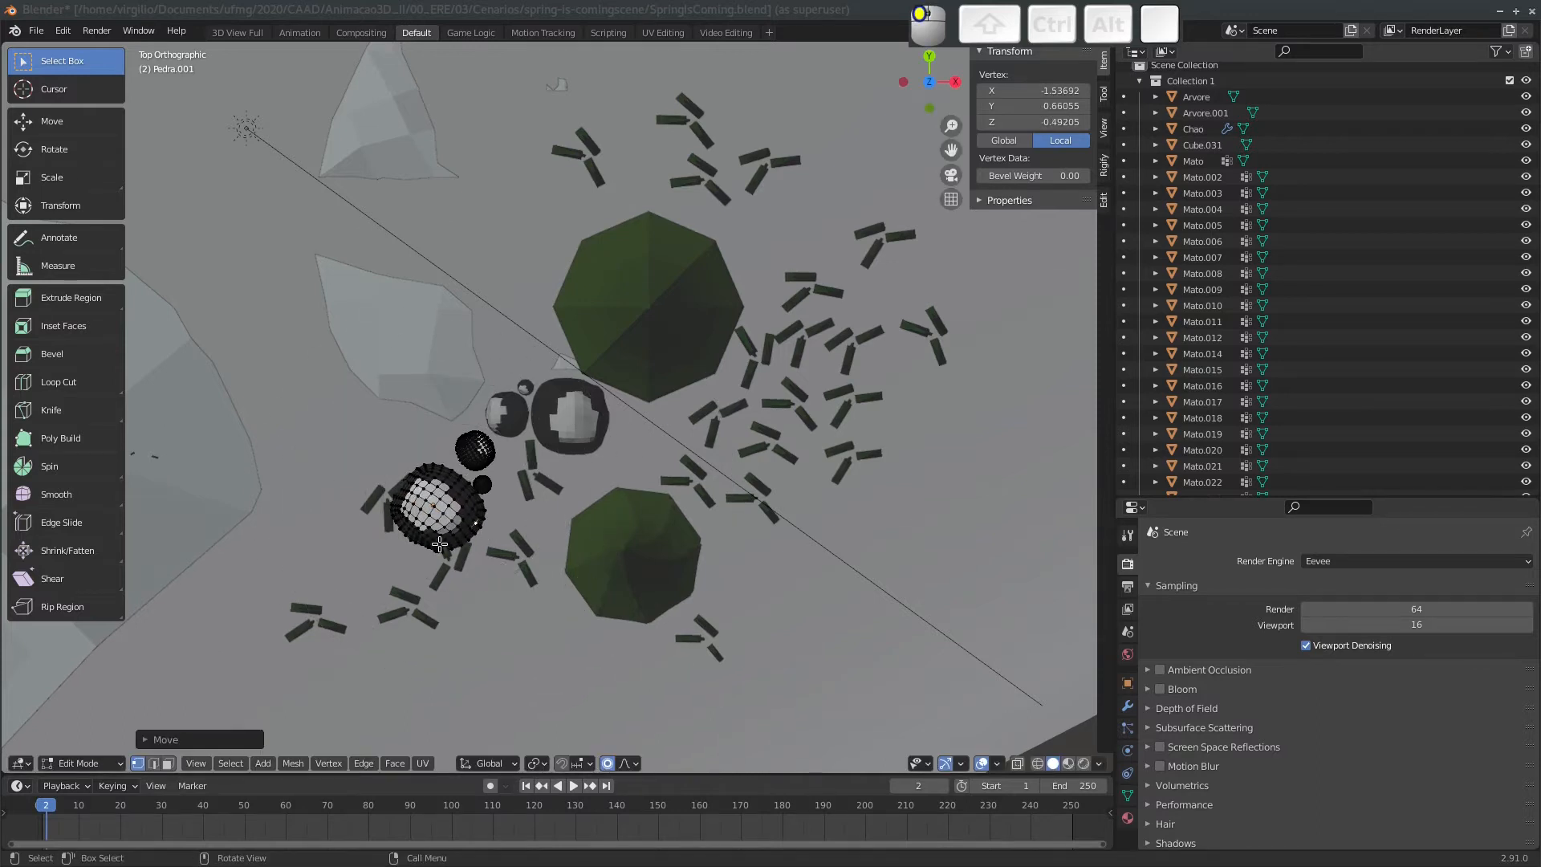
pyautogui.click(426, 545)
pyautogui.press('g')
pyautogui.click(488, 502)
pyautogui.press('g')
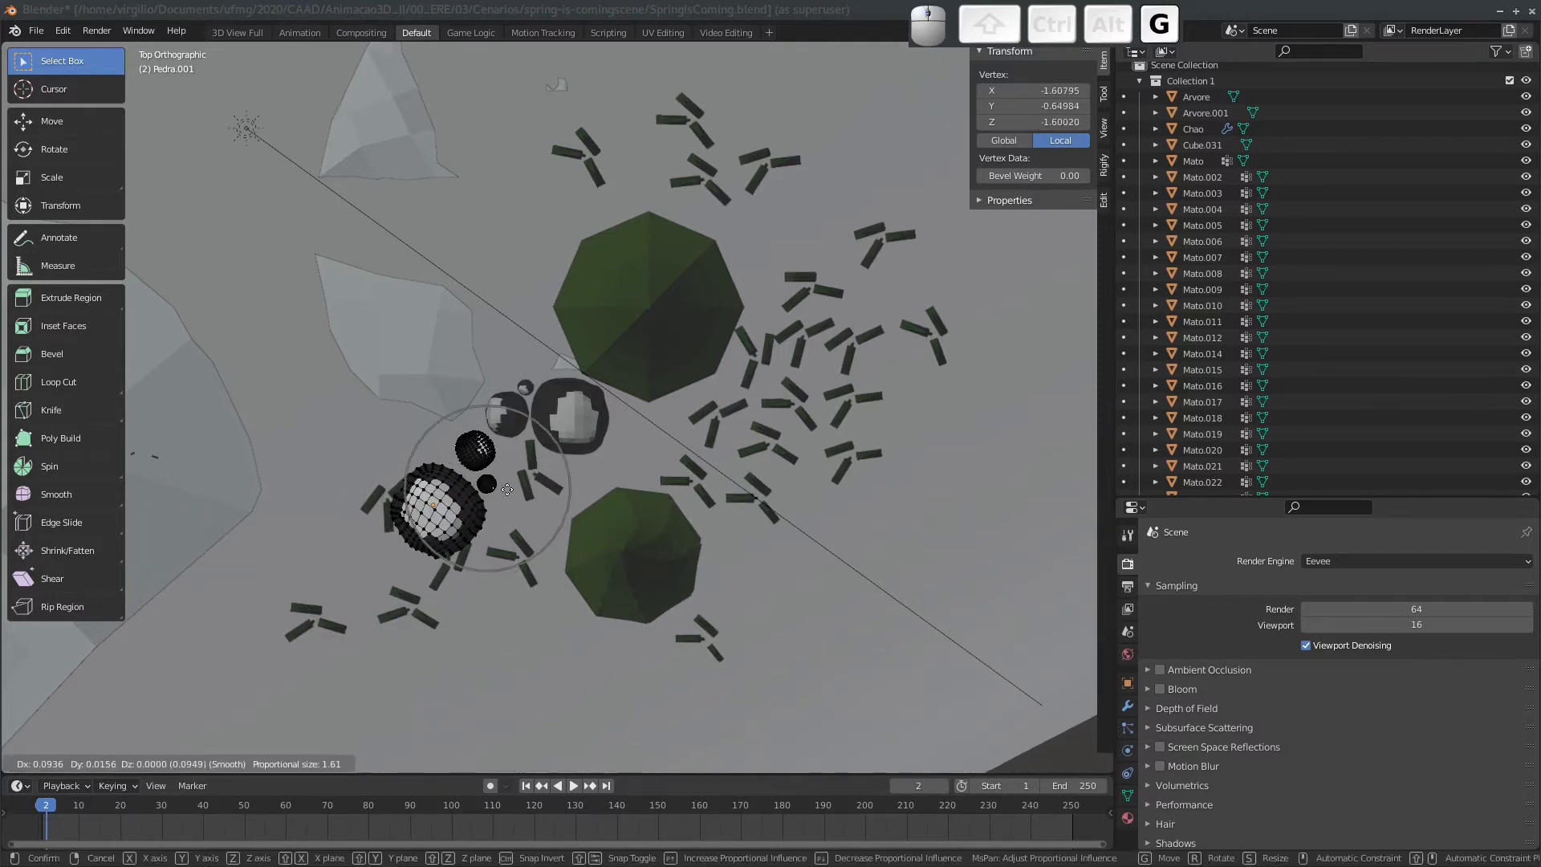
pyautogui.press('Escape')
pyautogui.press('Tab')
# Check the duplicated rocks from several perspective angles and save the SpringIsComing.blend file.
pyautogui.moveTo(487, 486); pyautogui.dragTo(769, 313, button='middle')
pyautogui.moveTo(579, 299); pyautogui.dragTo(619, 378, button='middle')
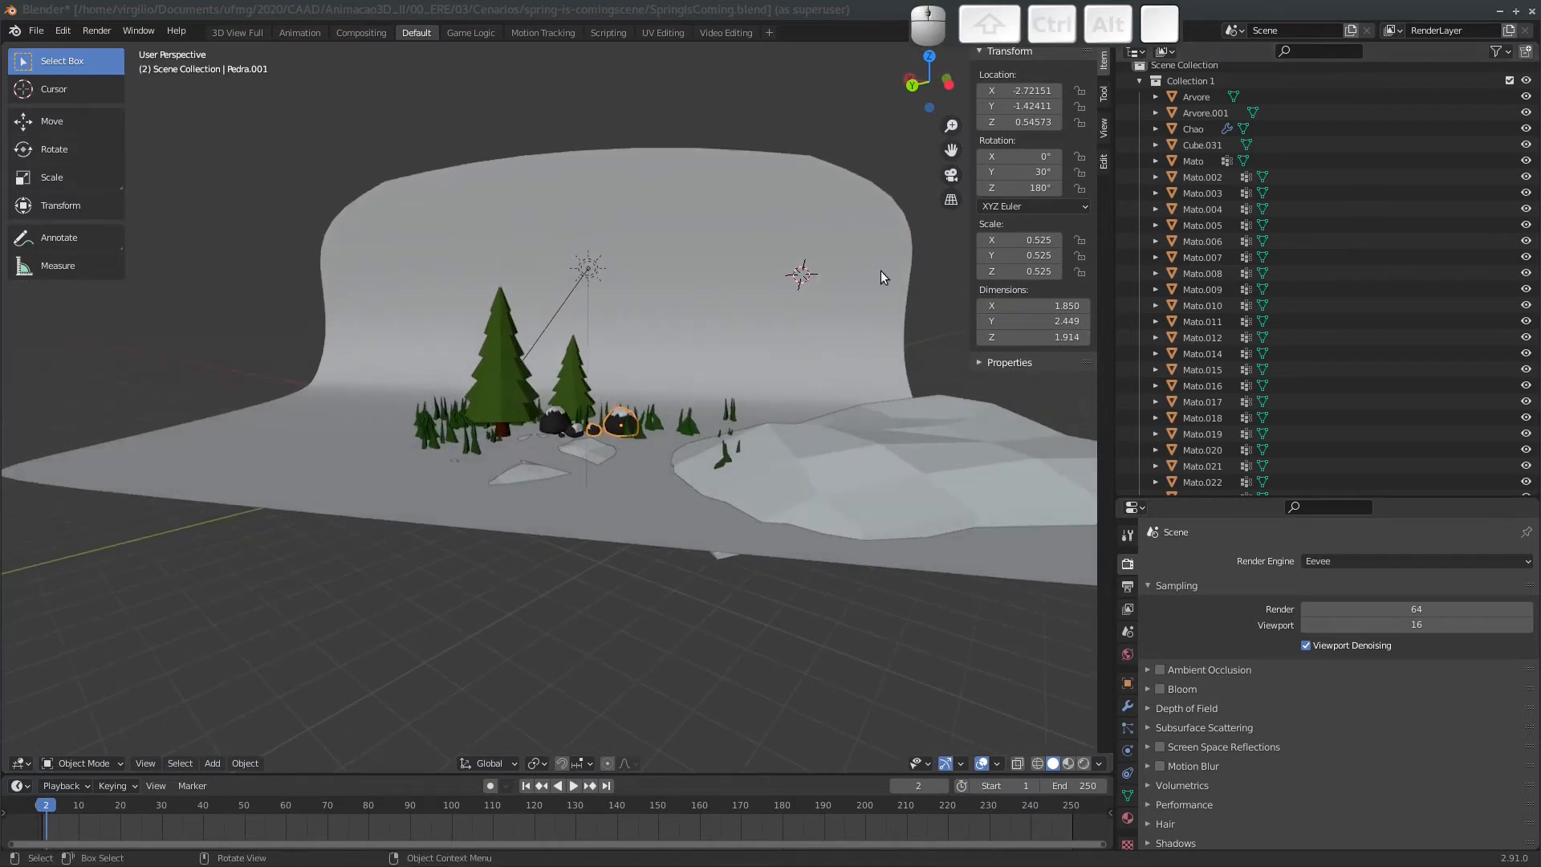
pyautogui.moveTo(634, 373); pyautogui.dragTo(722, 364, button='middle')
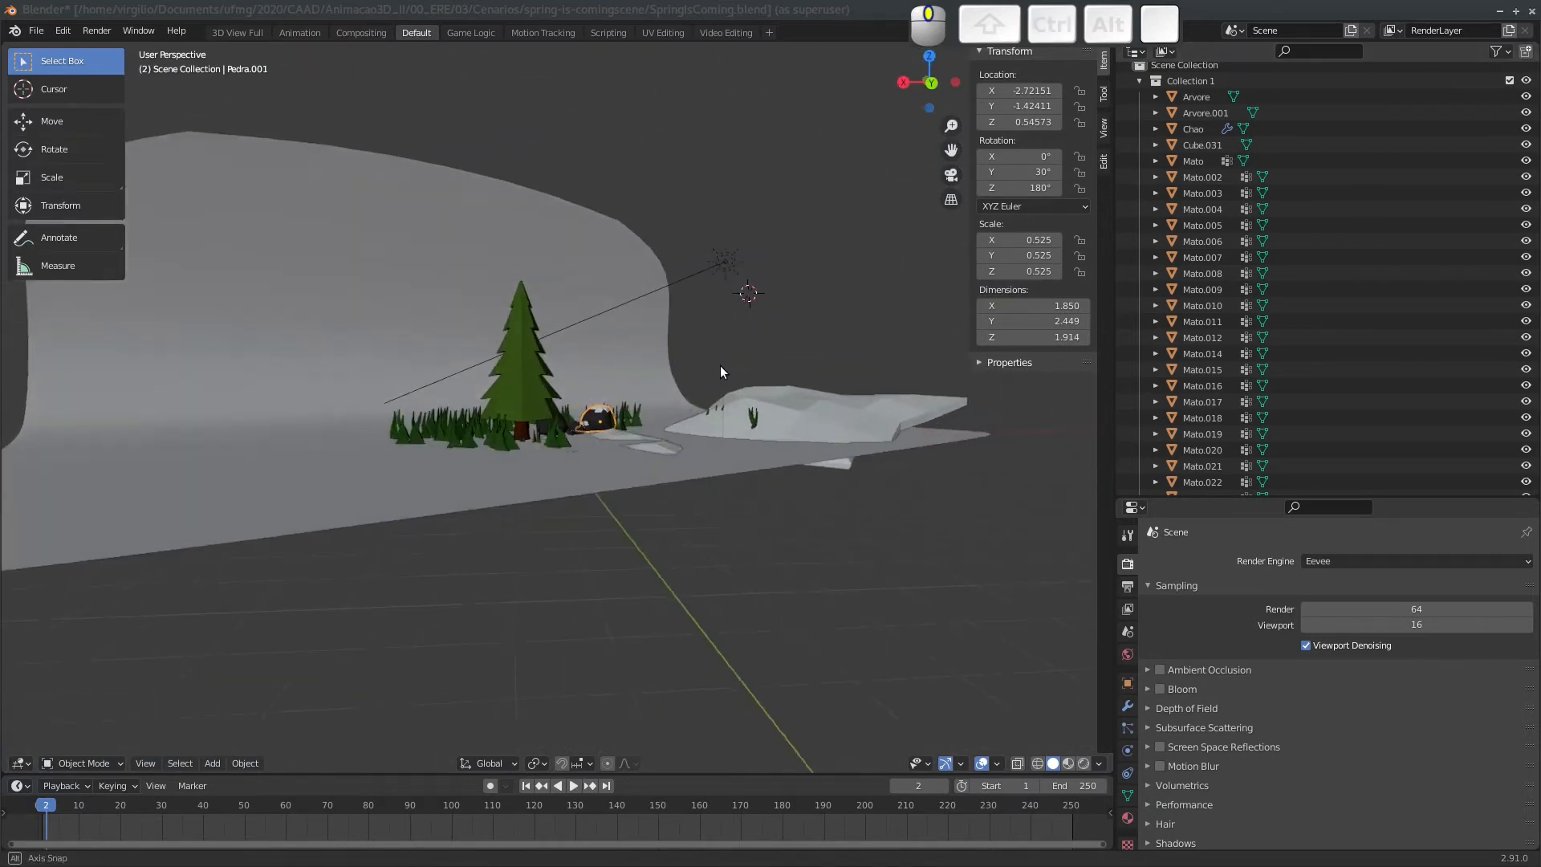
pyautogui.hotkey('ctrl', 's')
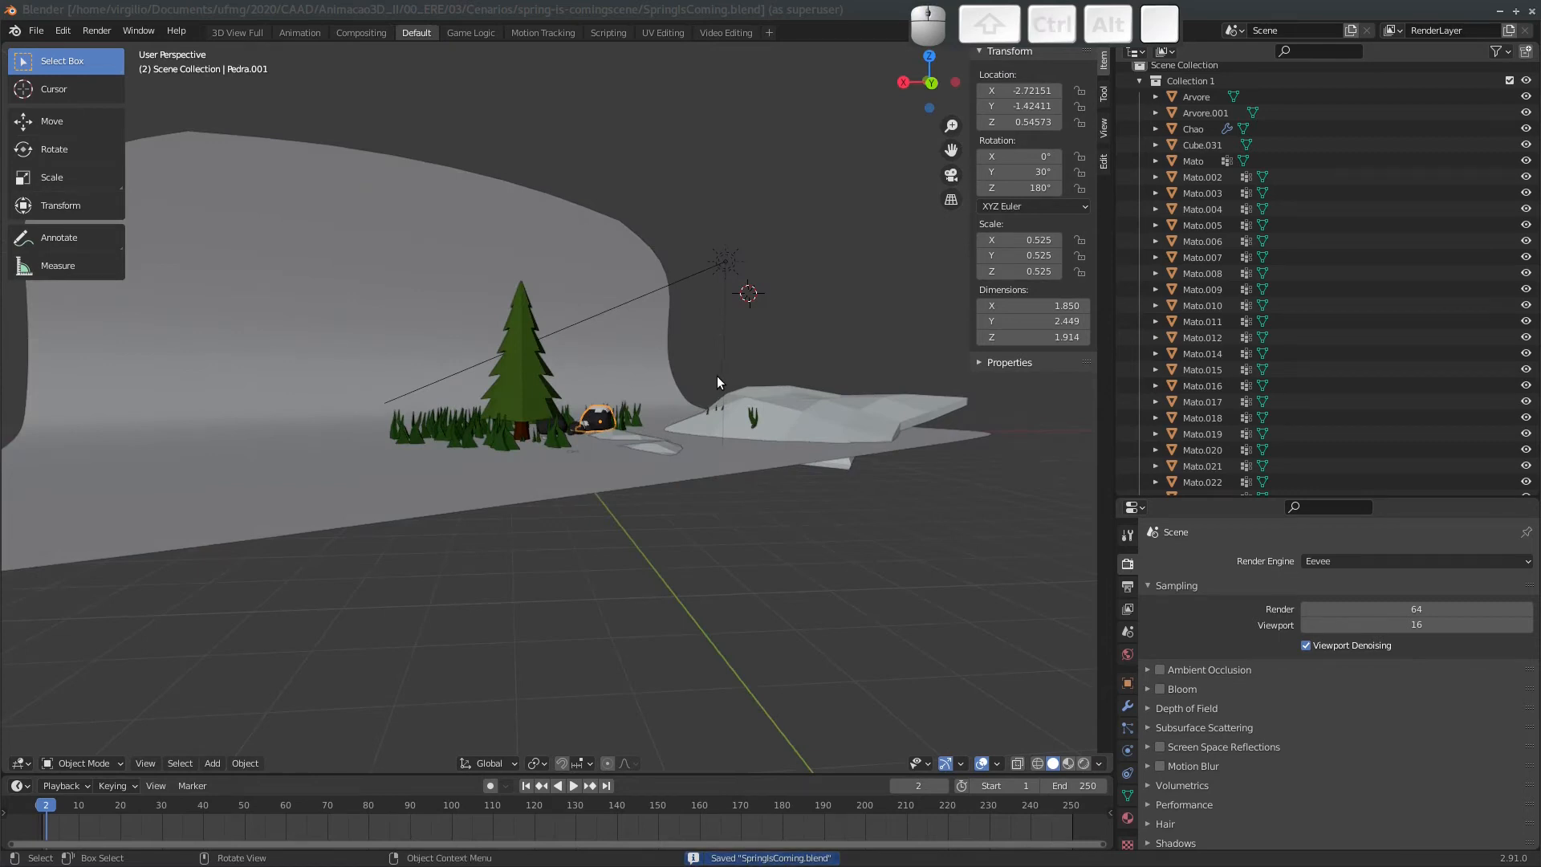
# Move every object in the scene into a new collection named Cenario and save the file.
pyautogui.press('a')
pyautogui.moveTo(716, 376); pyautogui.dragTo(605, 364, button='middle')
pyautogui.moveTo(614, 377); pyautogui.dragTo(628, 386, button='middle')
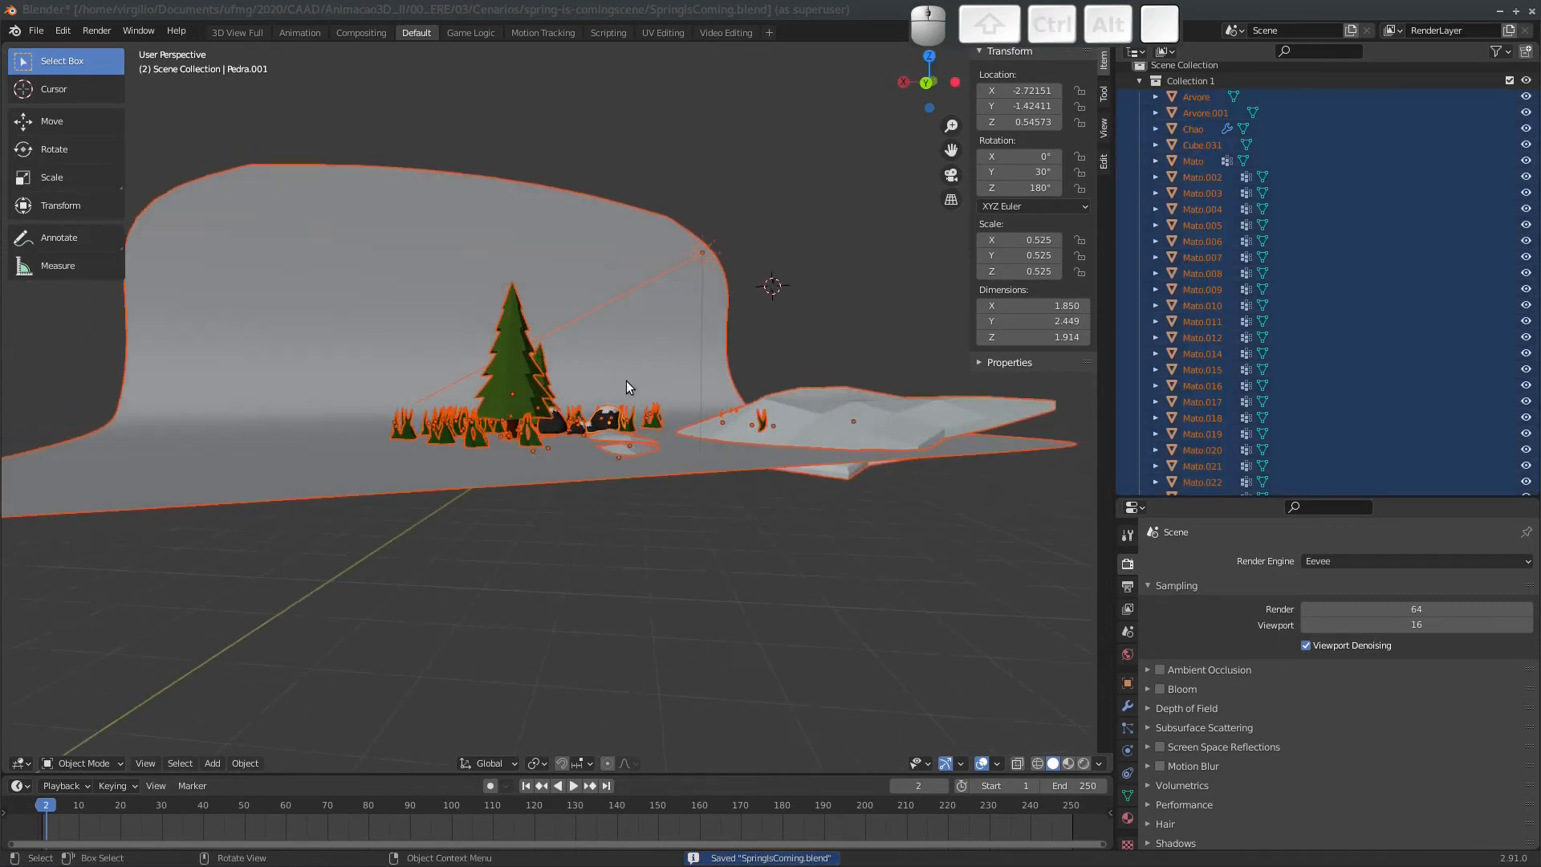
pyautogui.press('m')
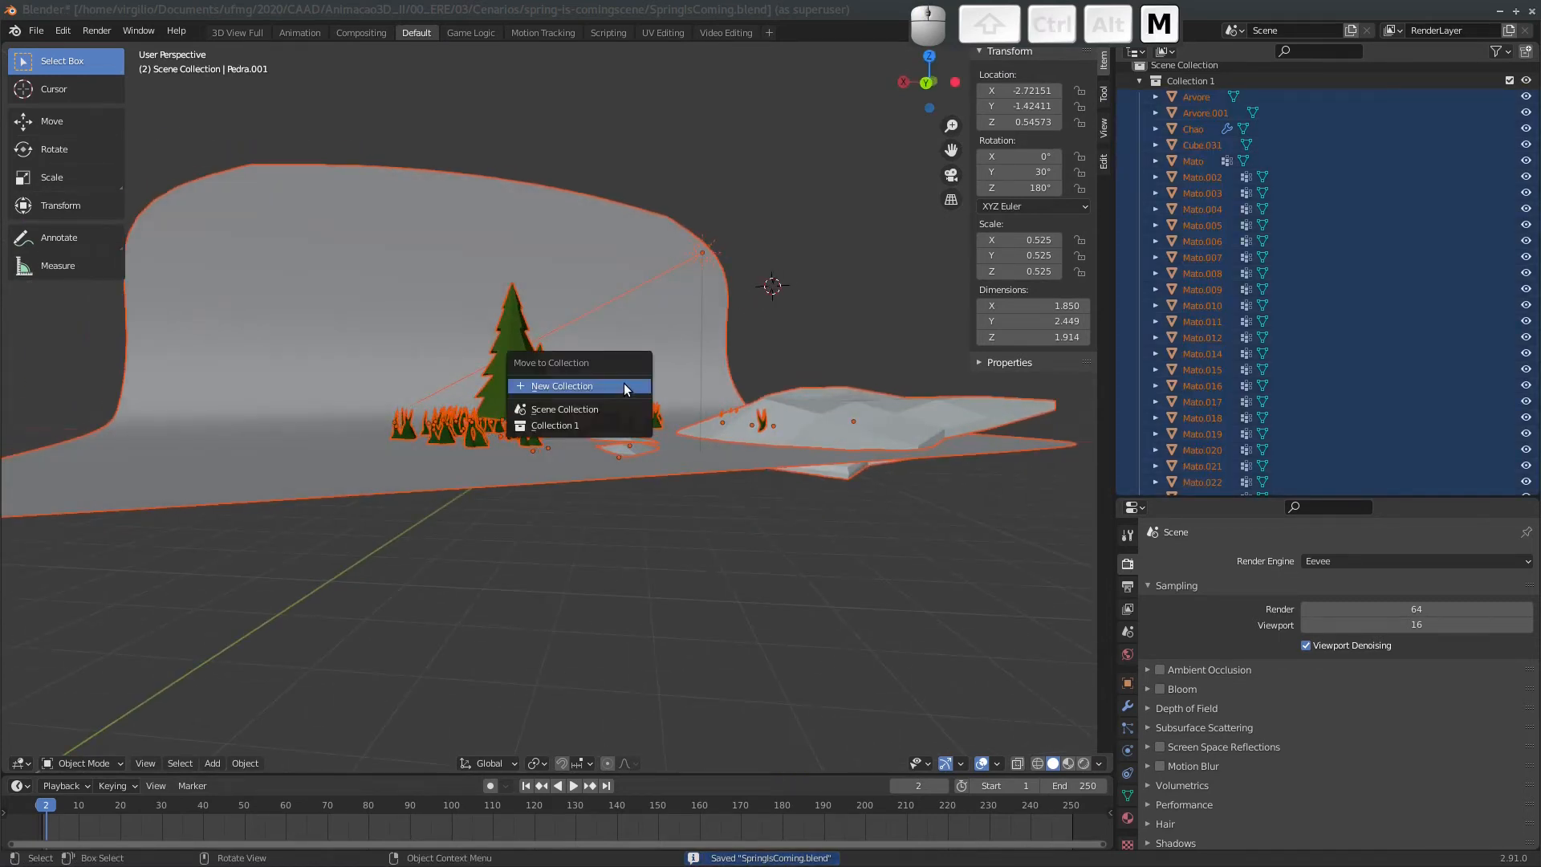
pyautogui.click(581, 385)
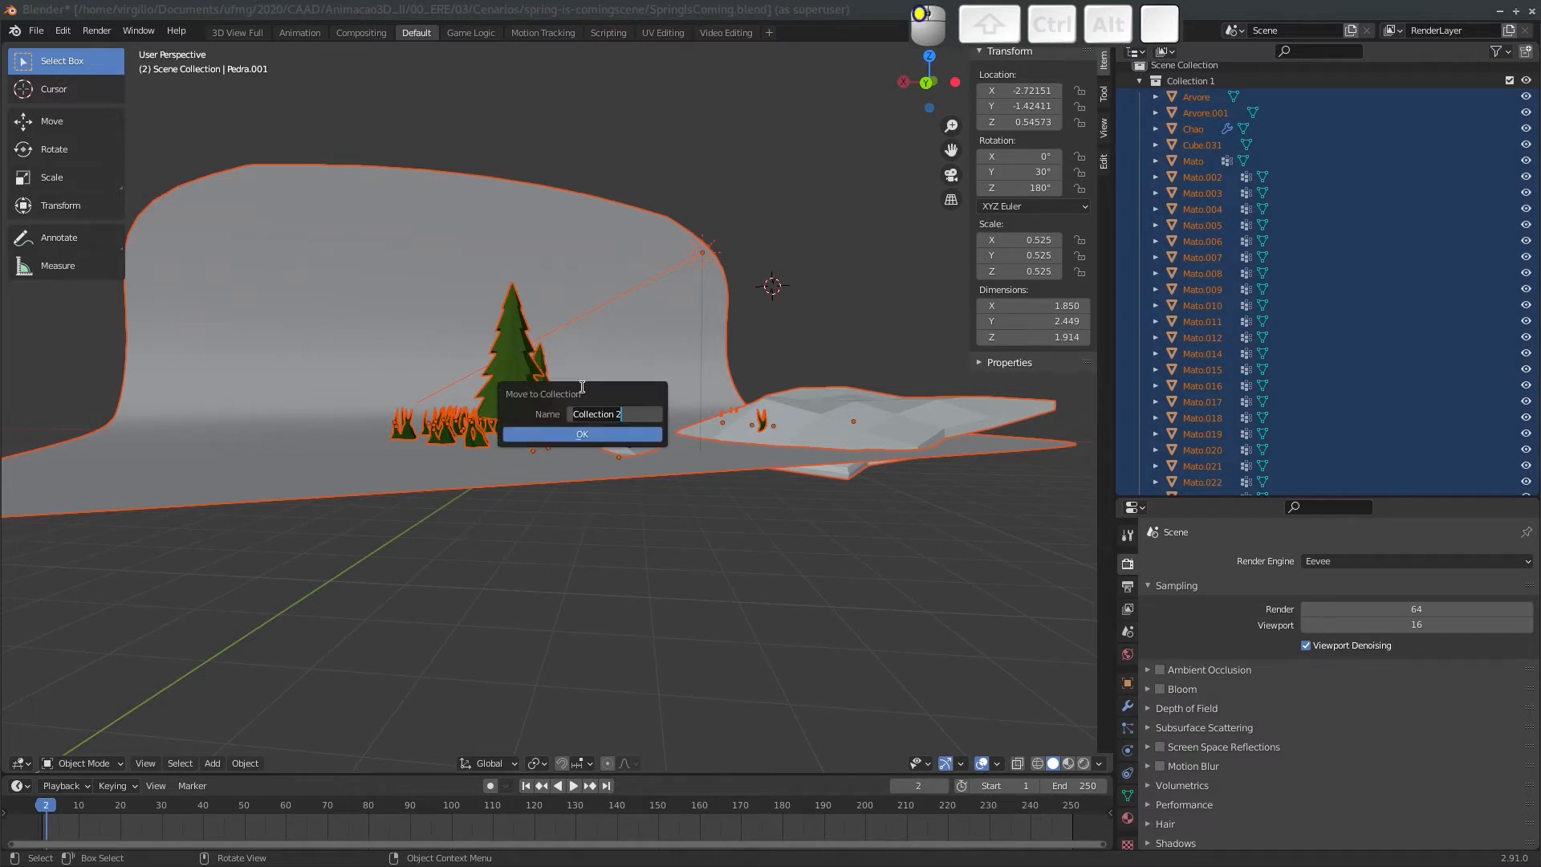
pyautogui.write('C')
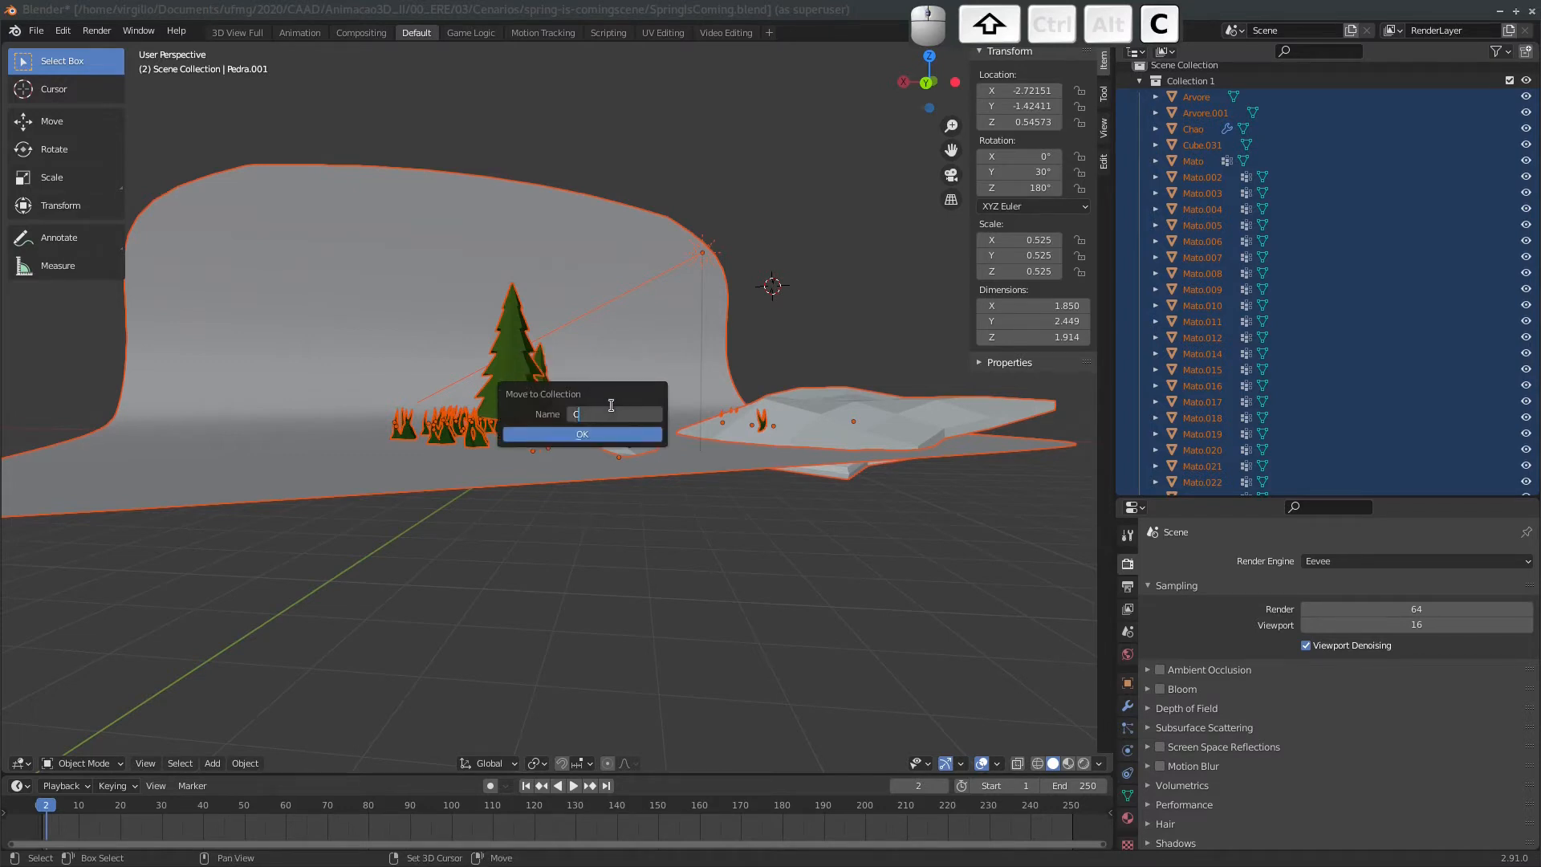
pyautogui.write('enario')
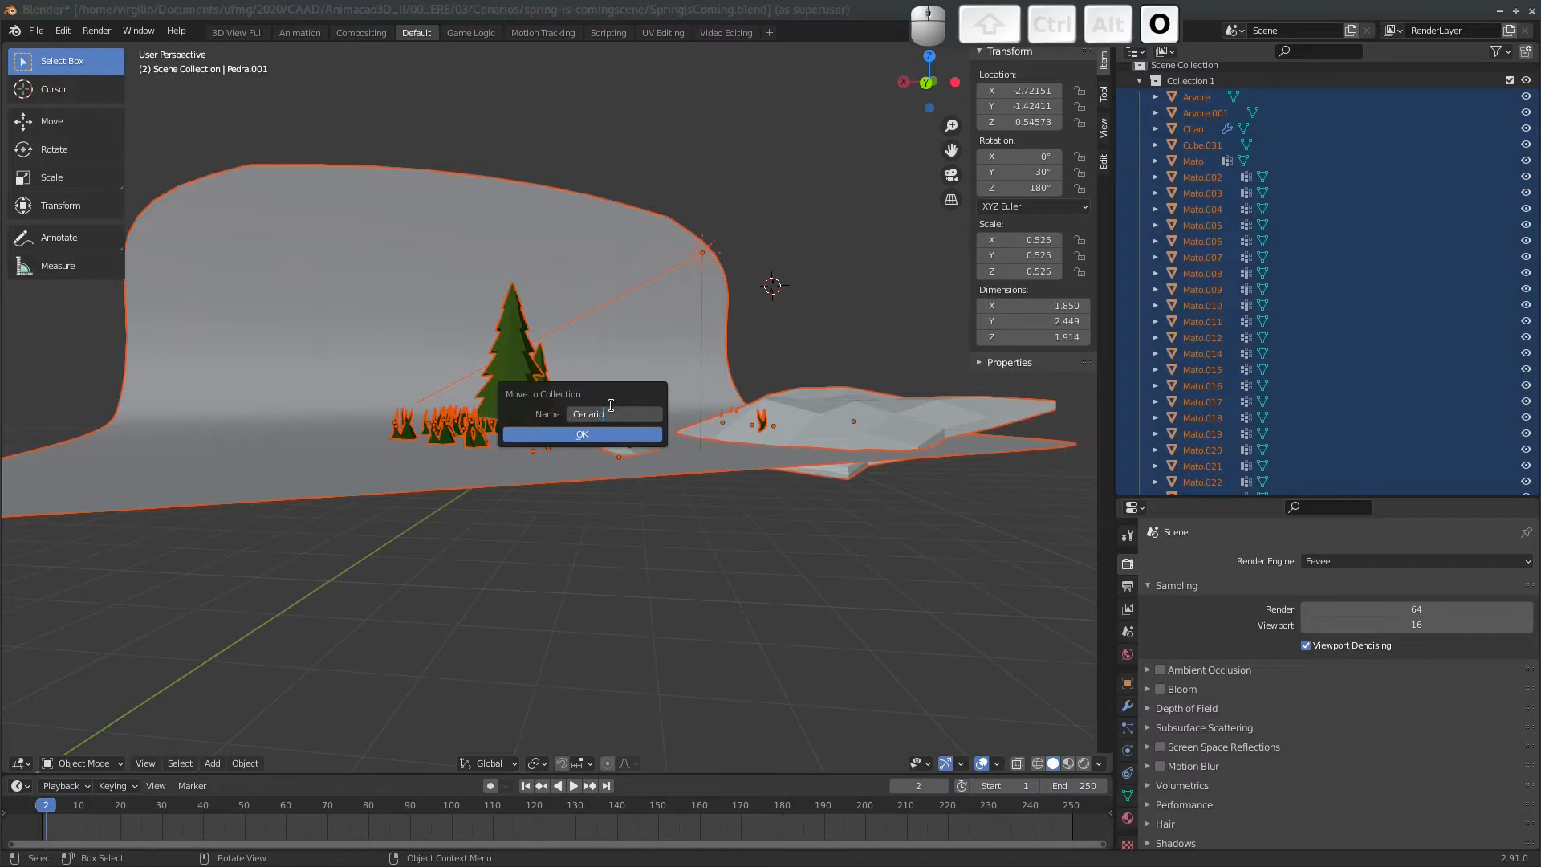
pyautogui.press('Return')
pyautogui.click(603, 434)
pyautogui.moveTo(604, 437); pyautogui.dragTo(471, 411, button='middle')
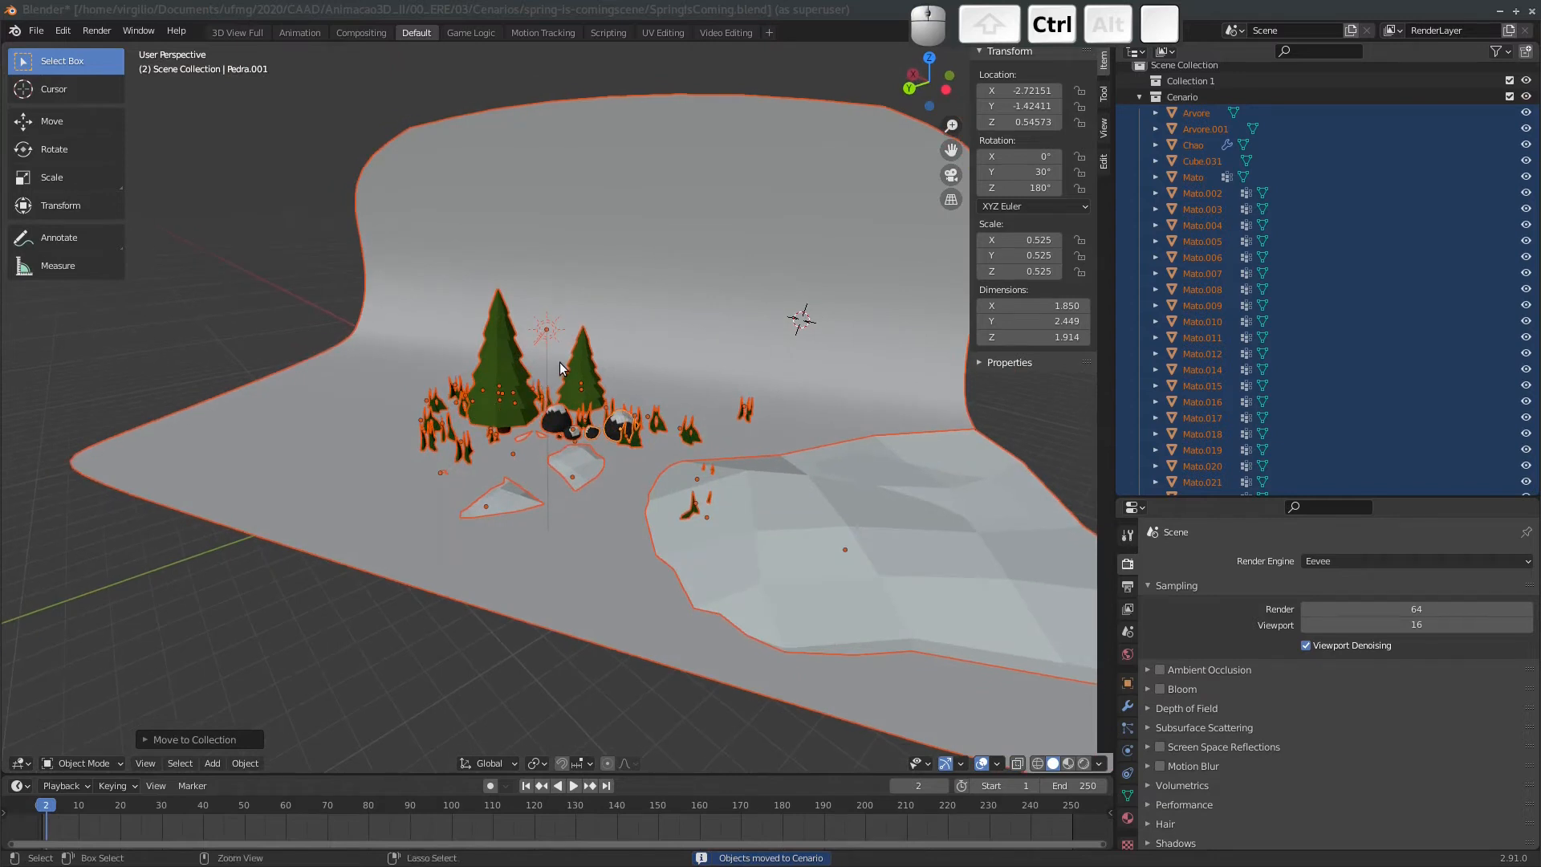
pyautogui.hotkey('ctrl', 's')
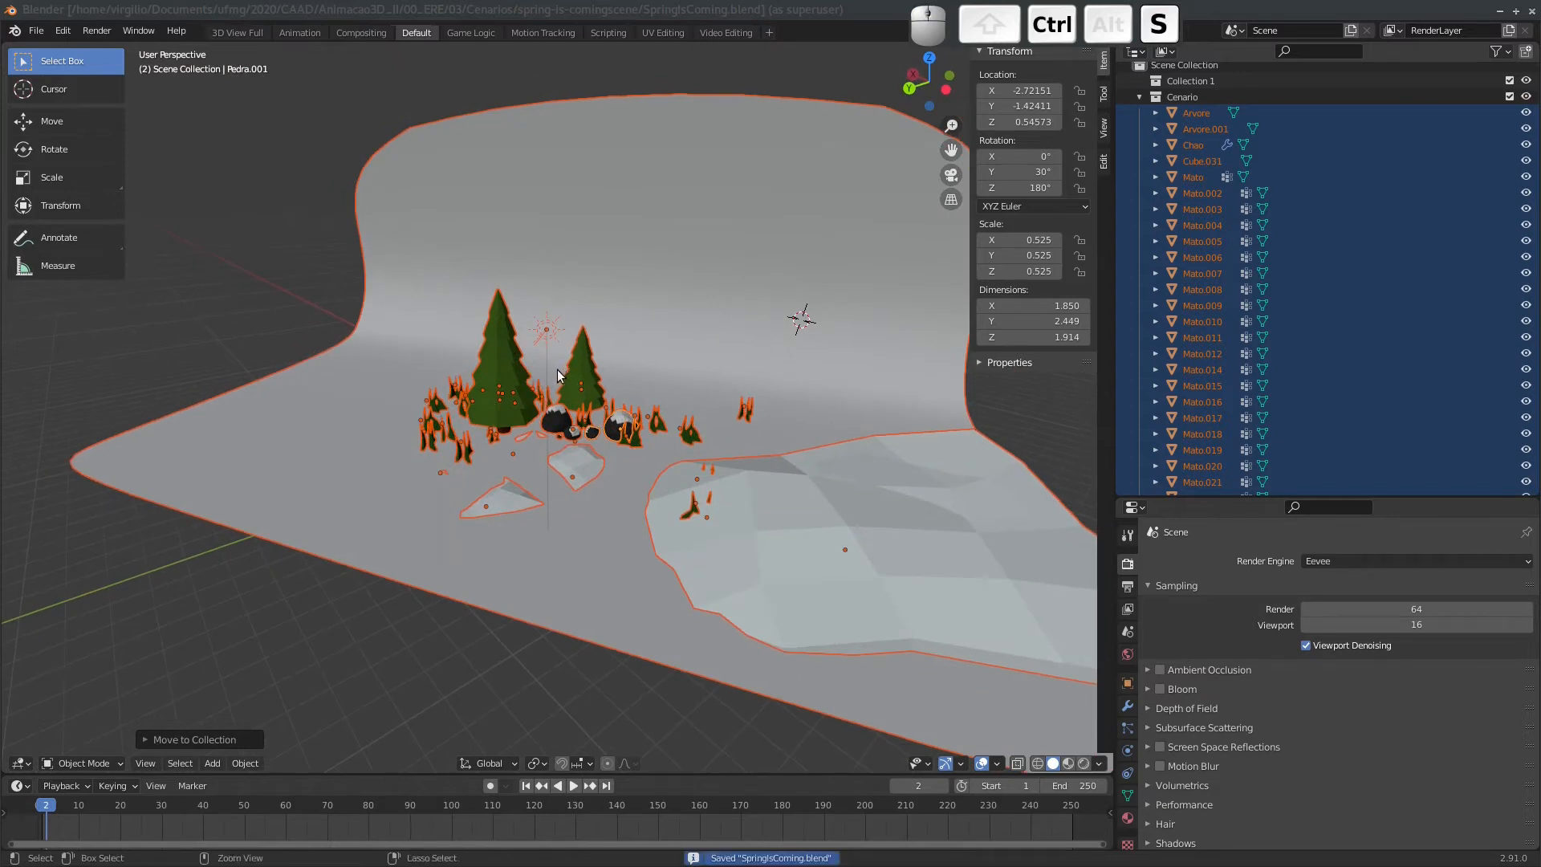
# Set the scene's unit system to Metric.
pyautogui.click(1128, 632)
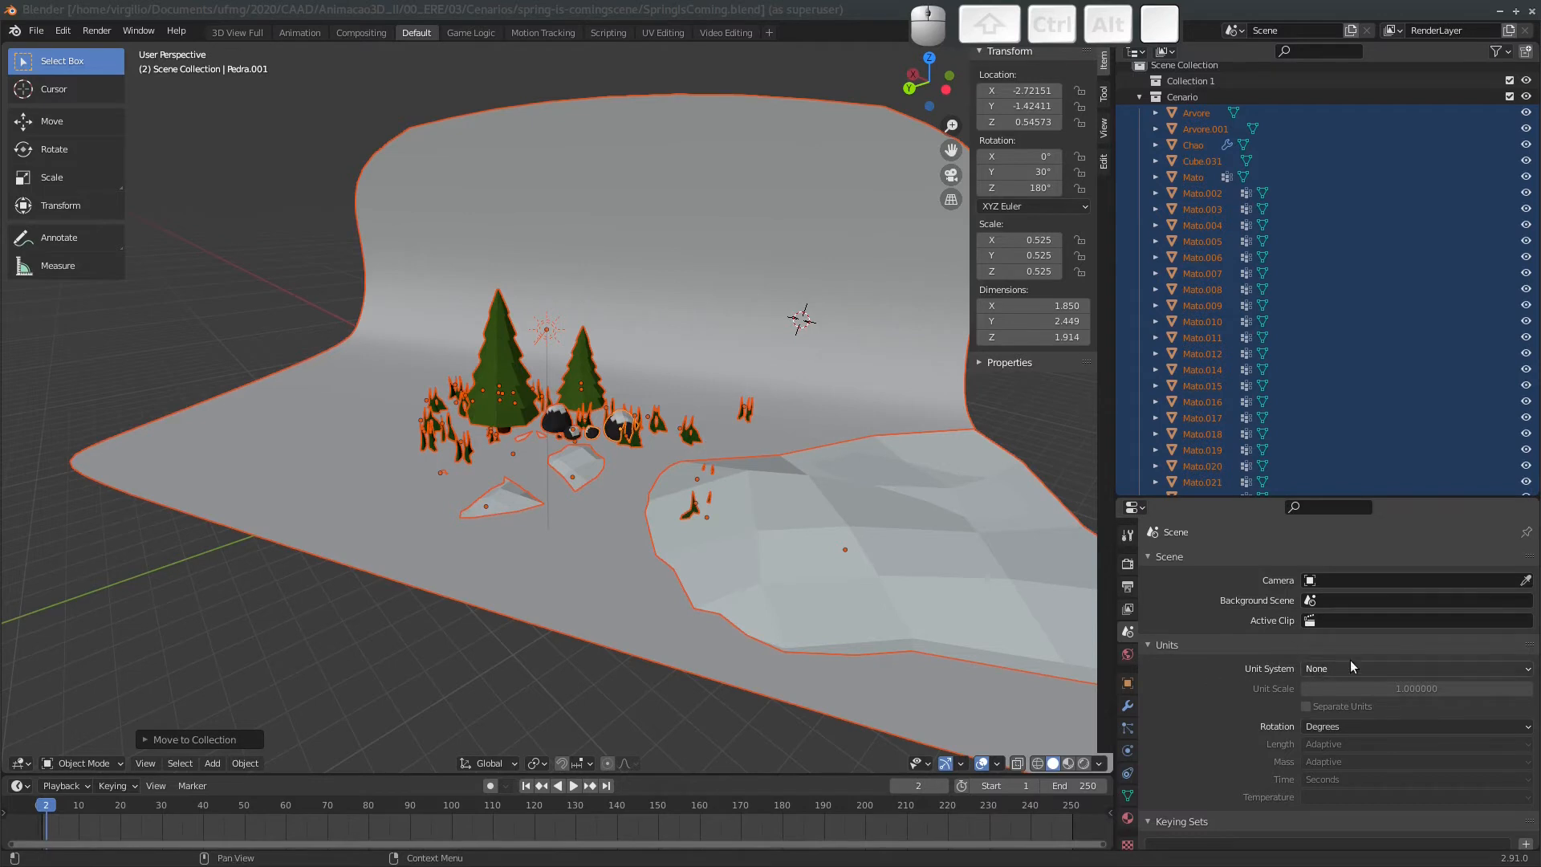
pyautogui.click(1328, 667)
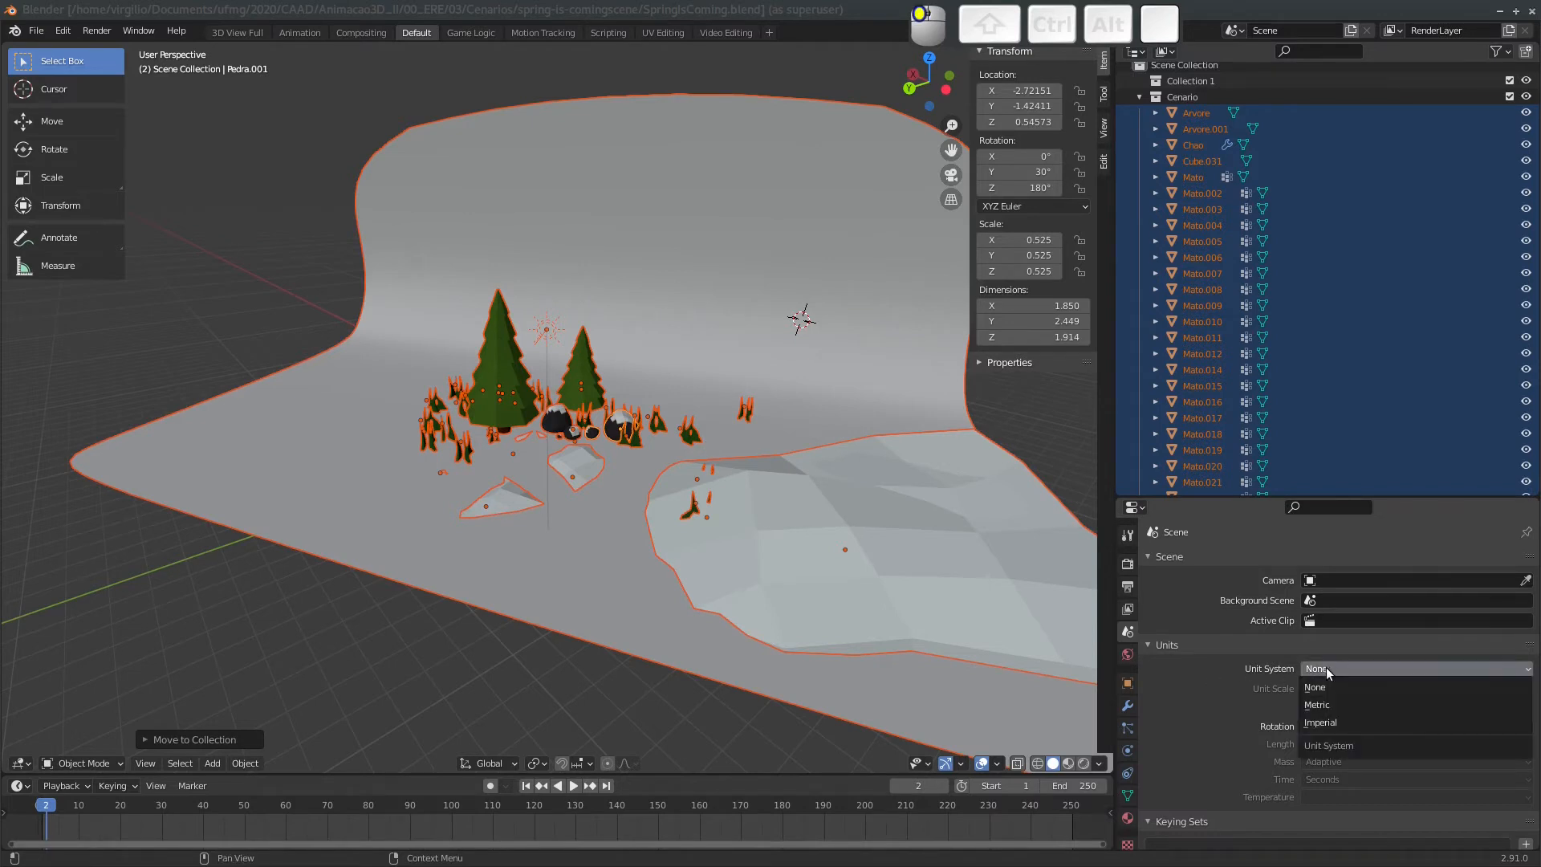
pyautogui.click(1336, 702)
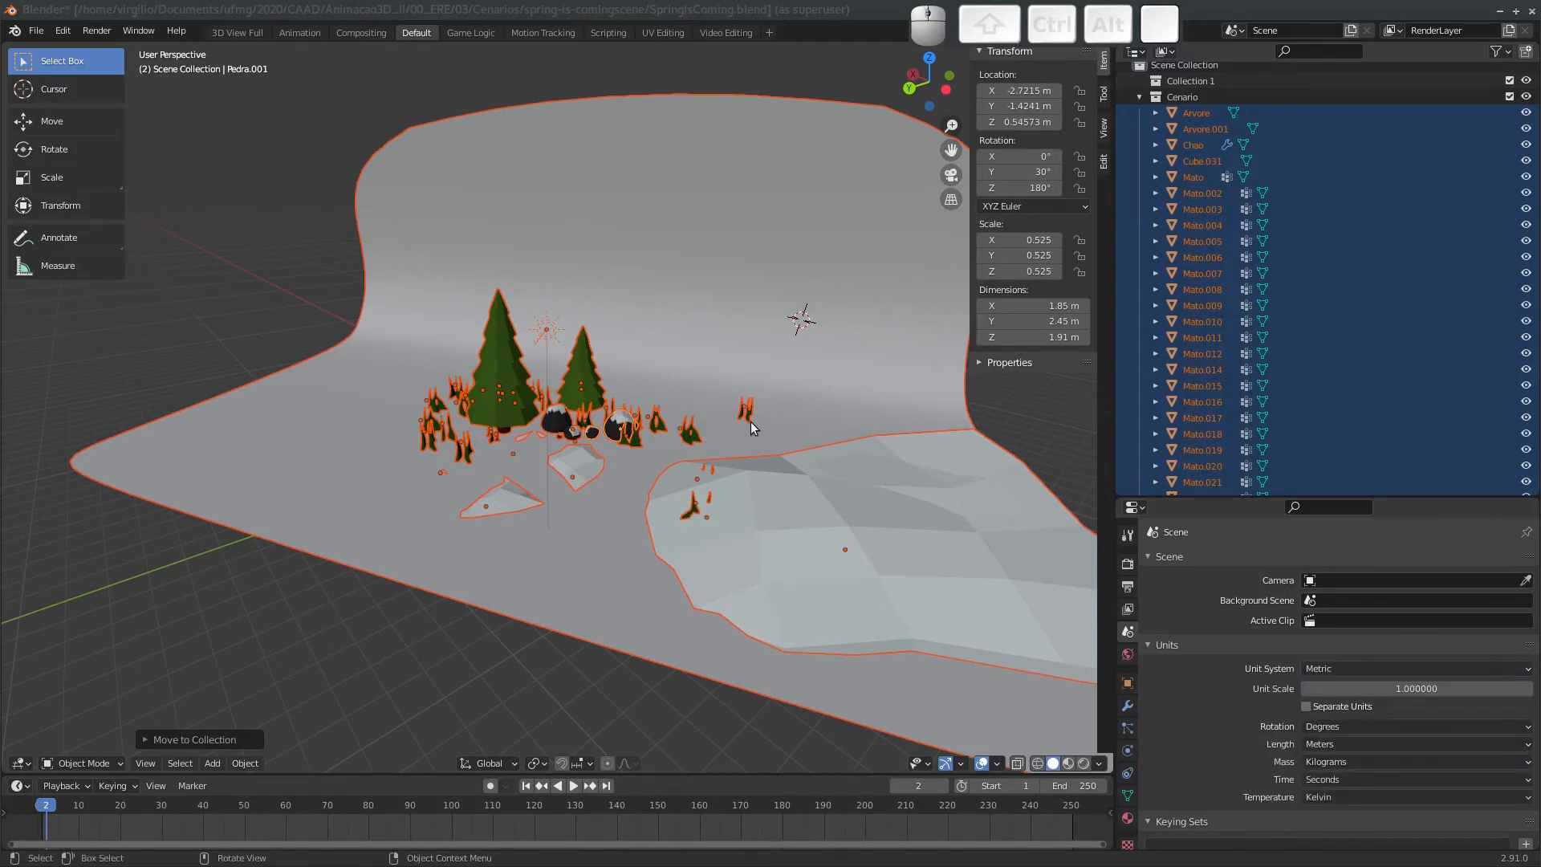
# Check the real-world dimensions of the two trees, the original Pedra rock and a grass clump.
pyautogui.moveTo(750, 421); pyautogui.dragTo(445, 311, button='middle')
pyautogui.click(445, 316)
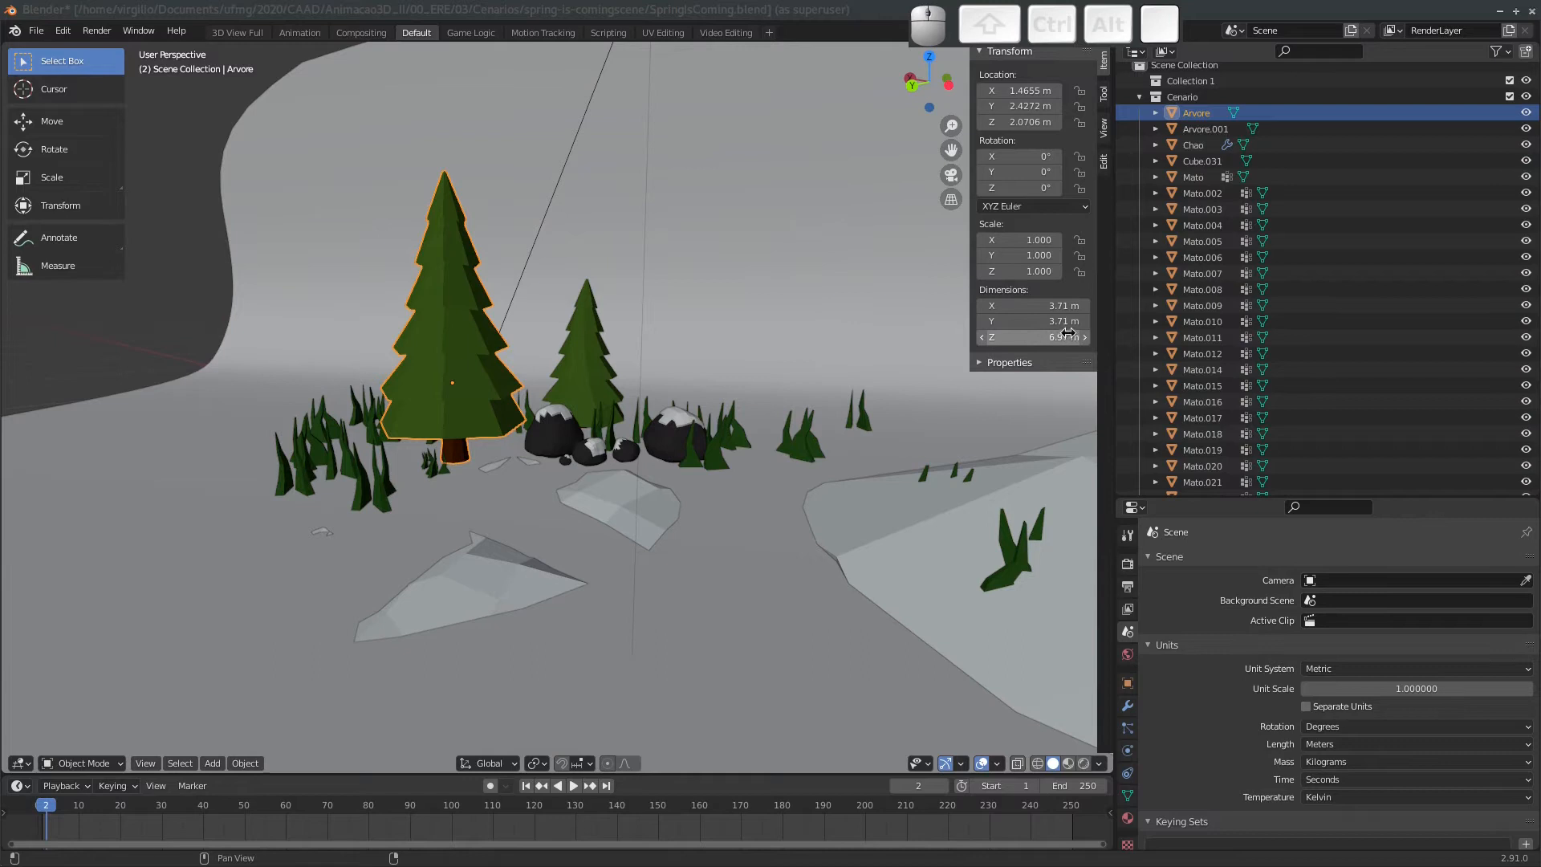
pyautogui.click(551, 435)
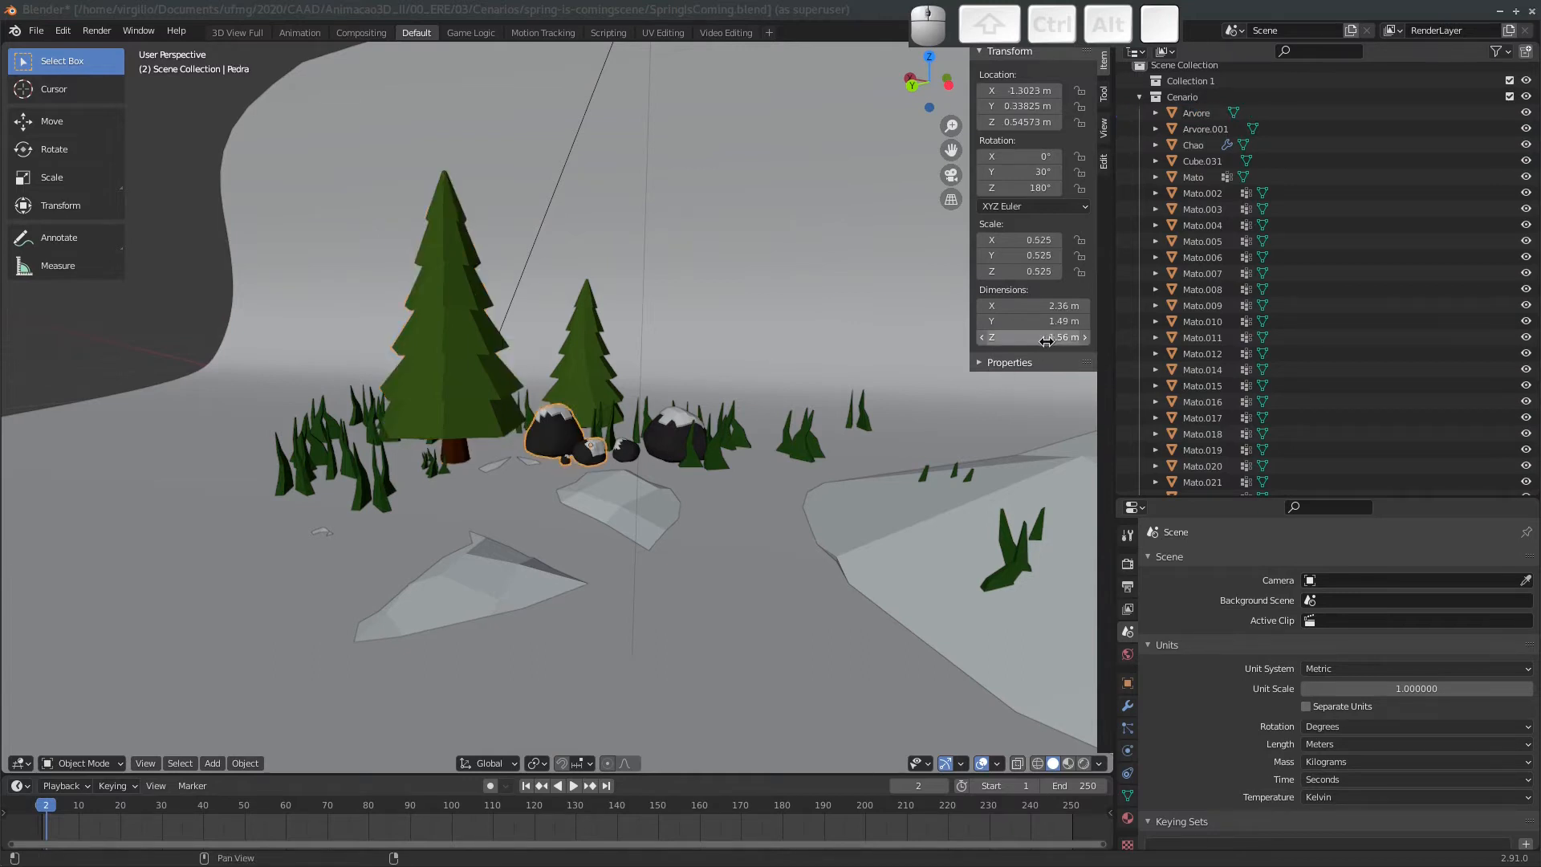
pyautogui.click(580, 358)
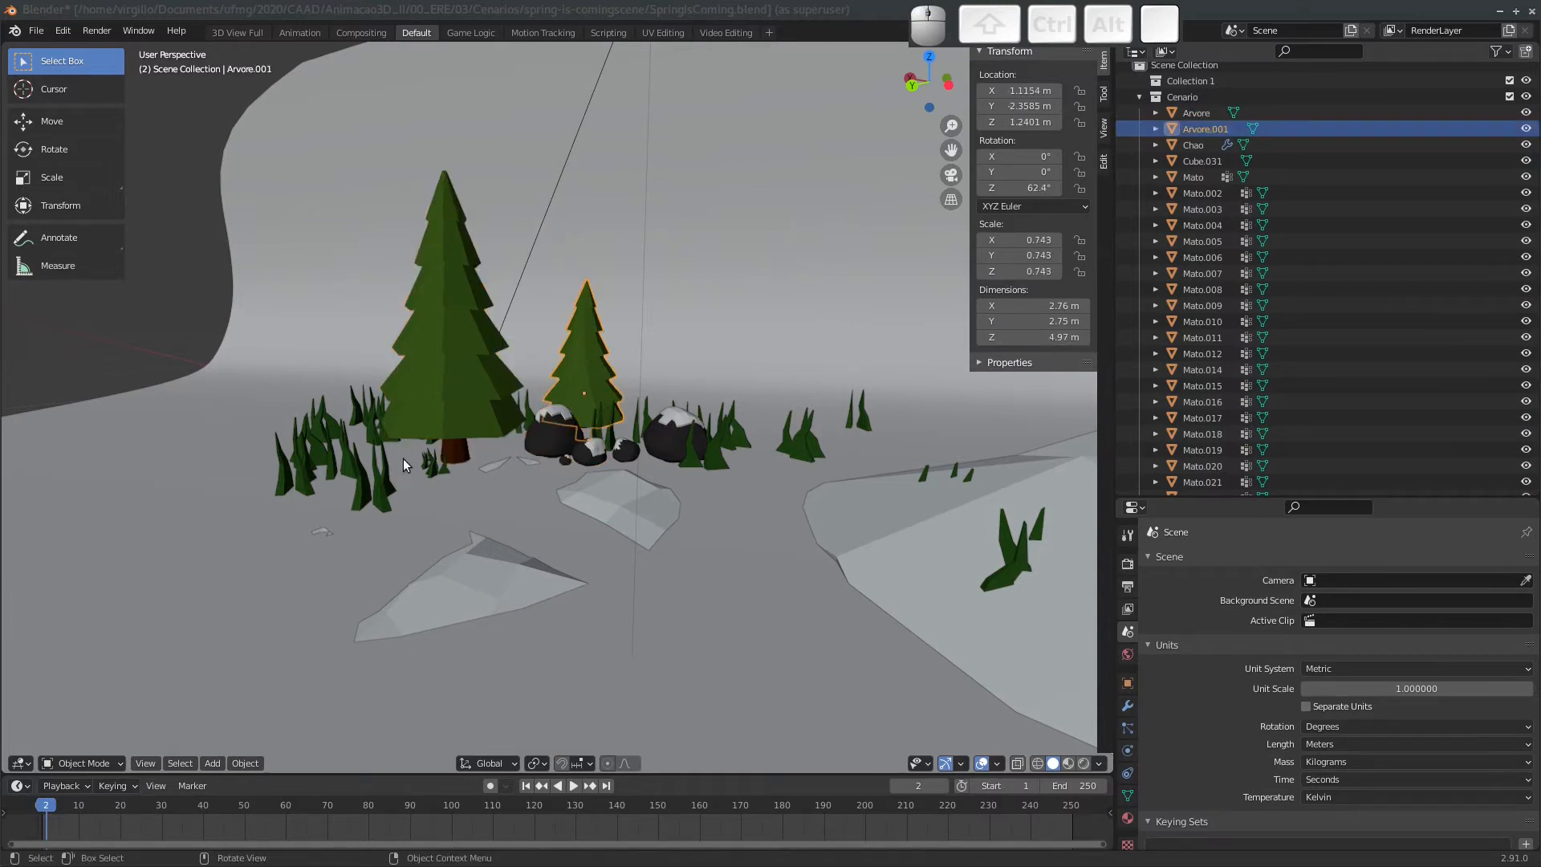
pyautogui.click(377, 485)
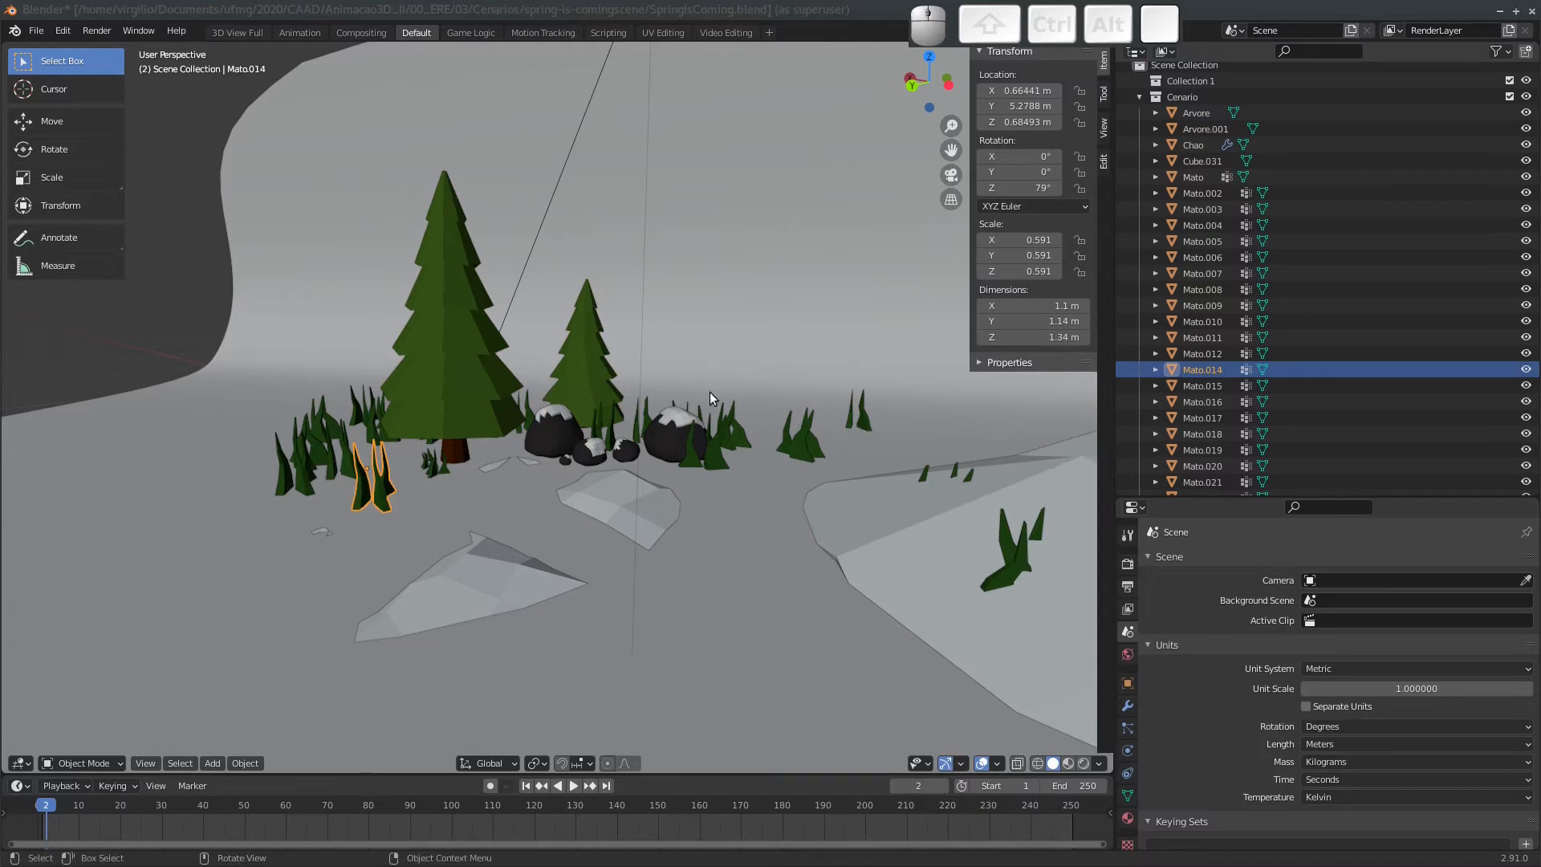
pyautogui.moveTo(710, 391)
pyautogui.mouseDown(button='middle')
pyautogui.moveTo(817, 374)
pyautogui.moveTo(777, 400)
pyautogui.moveTo(786, 458)
pyautogui.moveTo(649, 383)
pyautogui.moveTo(723, 385)
pyautogui.mouseUp(button='middle')
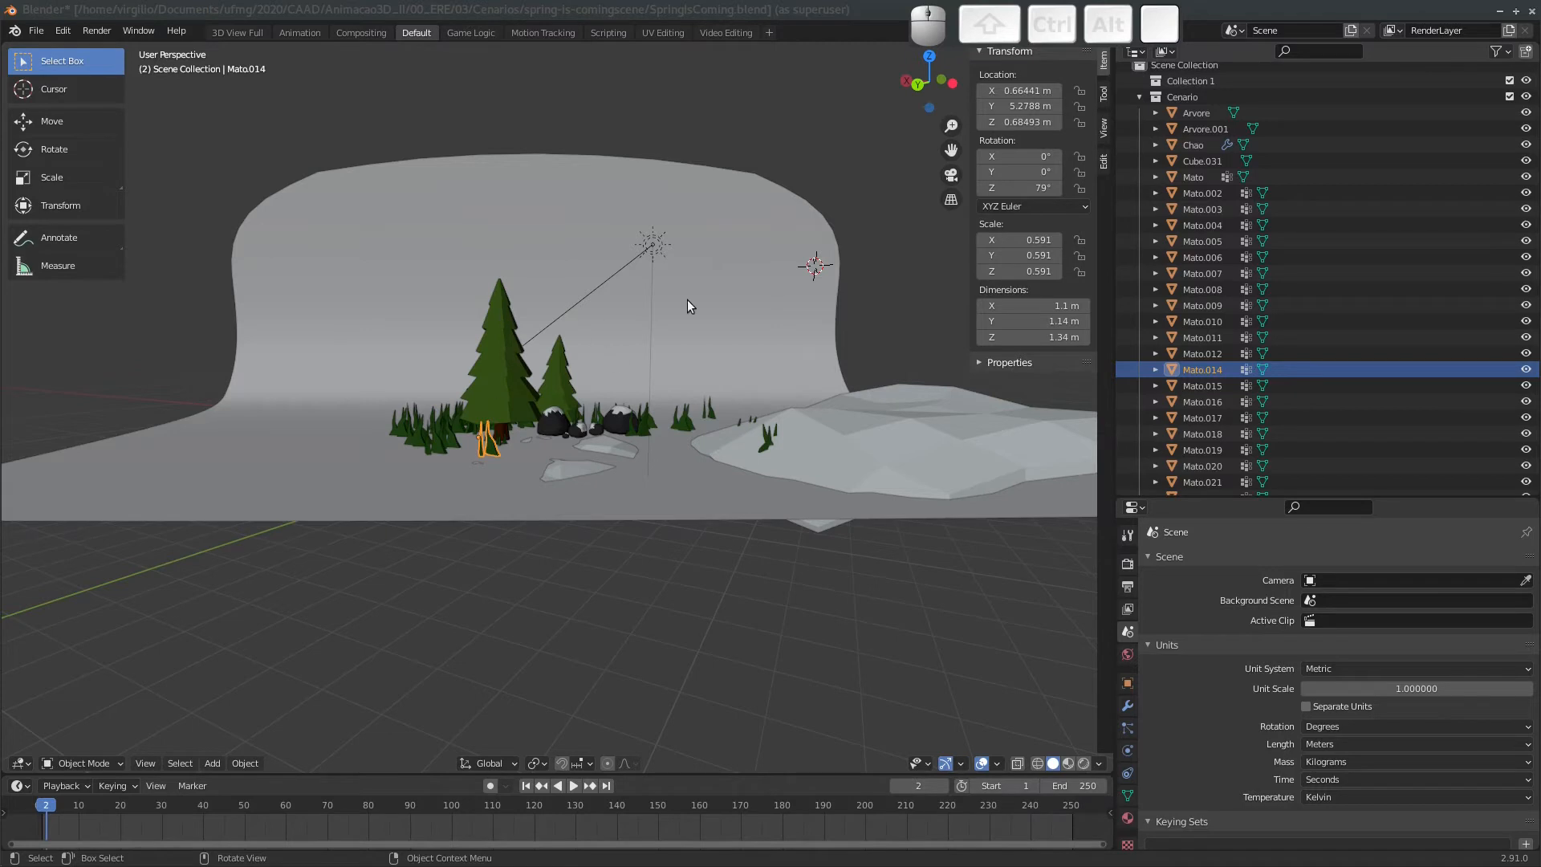
# Save the SpringIsComing.blend scenery file and open the recent Cena-corrida.blend scene.
pyautogui.moveTo(678, 348); pyautogui.dragTo(587, 376, button='middle')
pyautogui.hotkey('ctrl', 's')
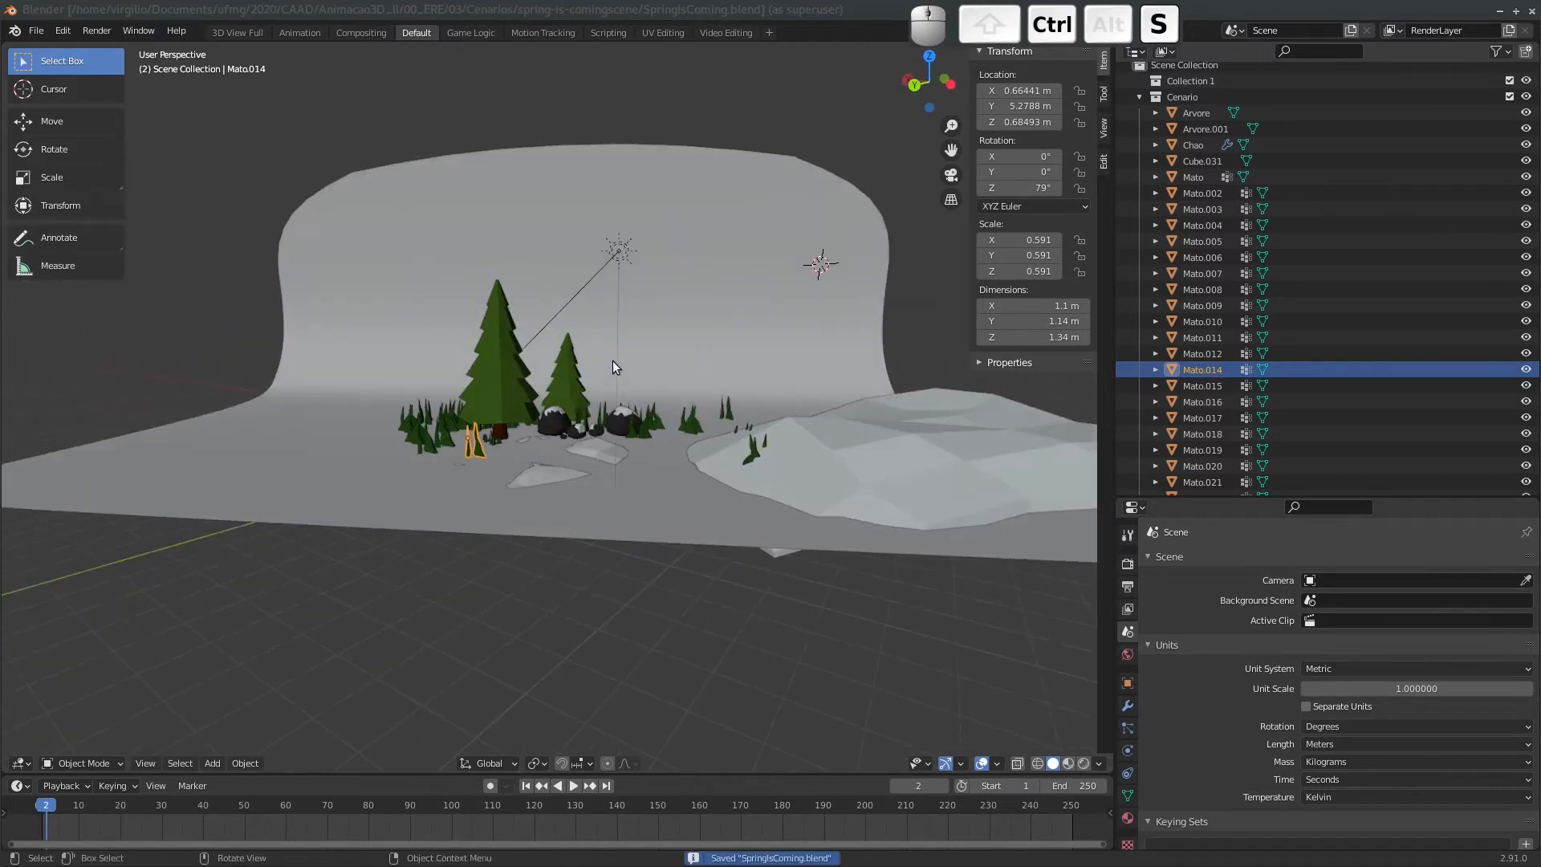
pyautogui.click(36, 31)
pyautogui.moveTo(80, 80)
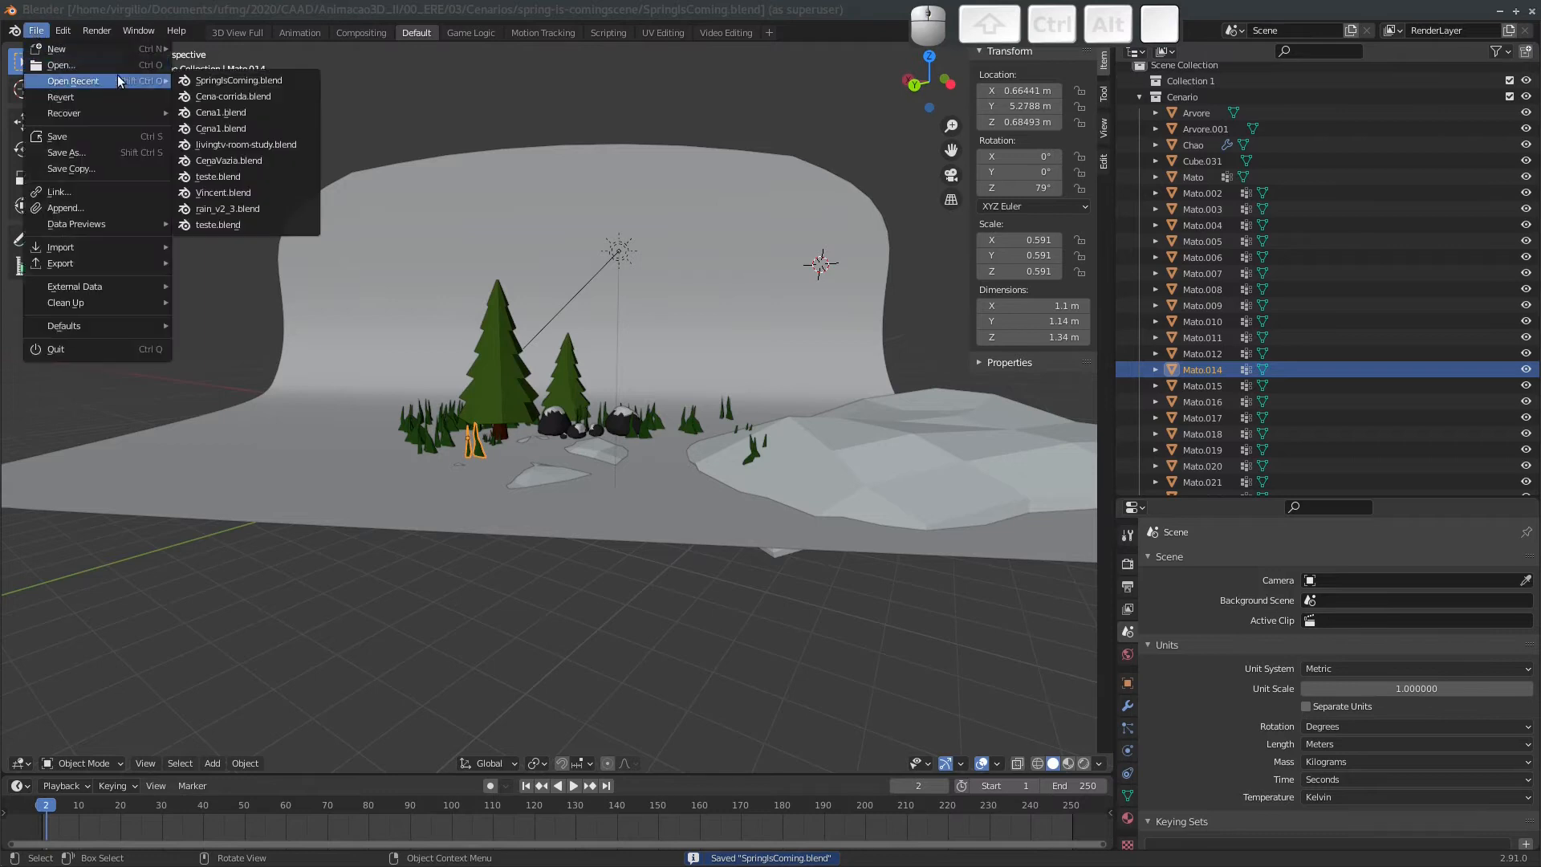
pyautogui.click(222, 113)
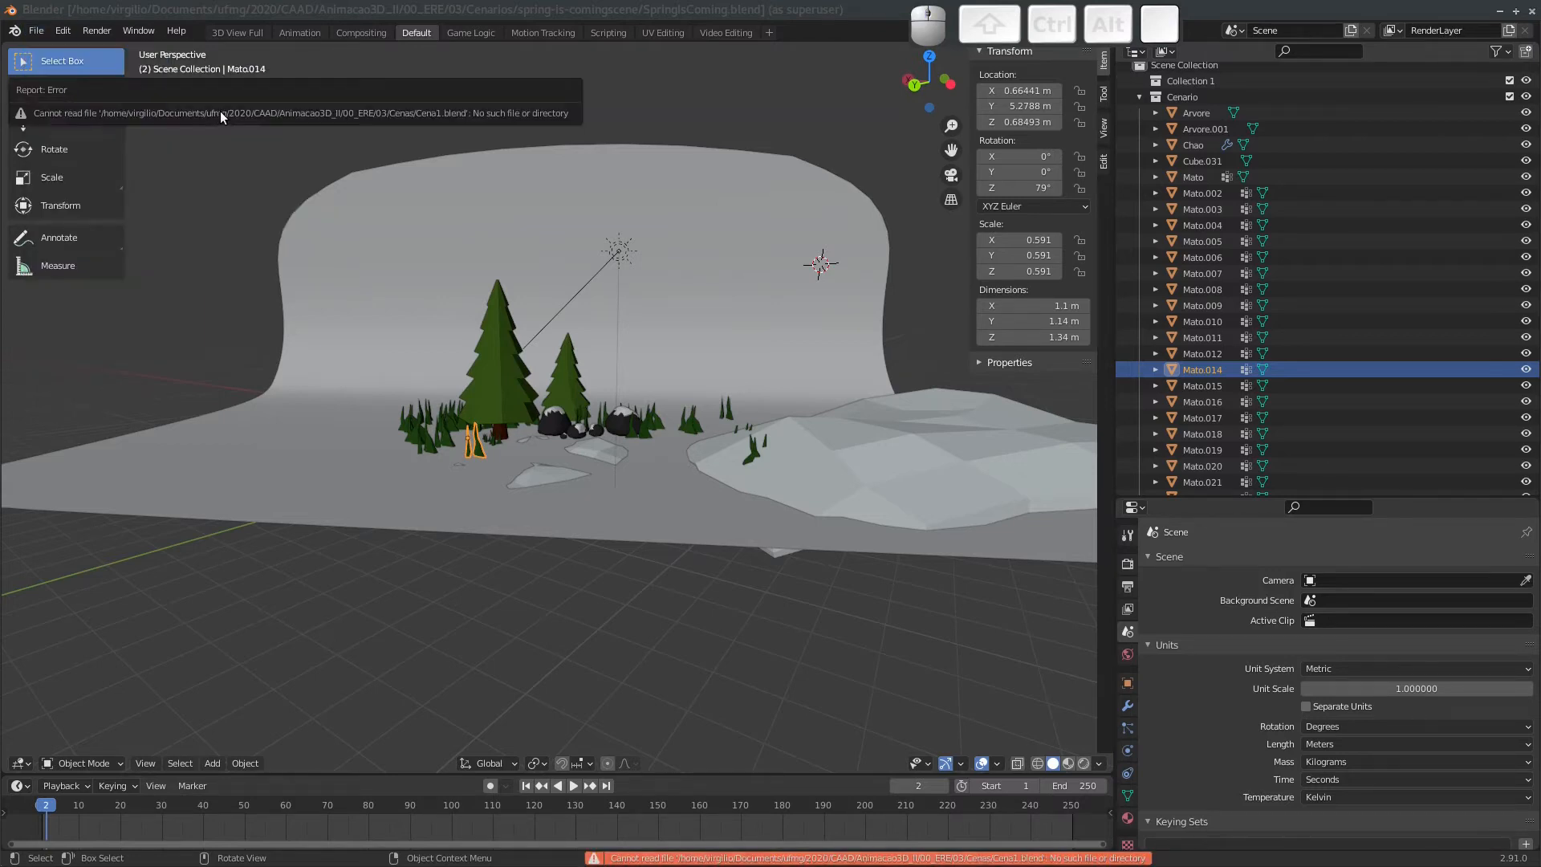
pyautogui.click(36, 31)
pyautogui.moveTo(80, 80)
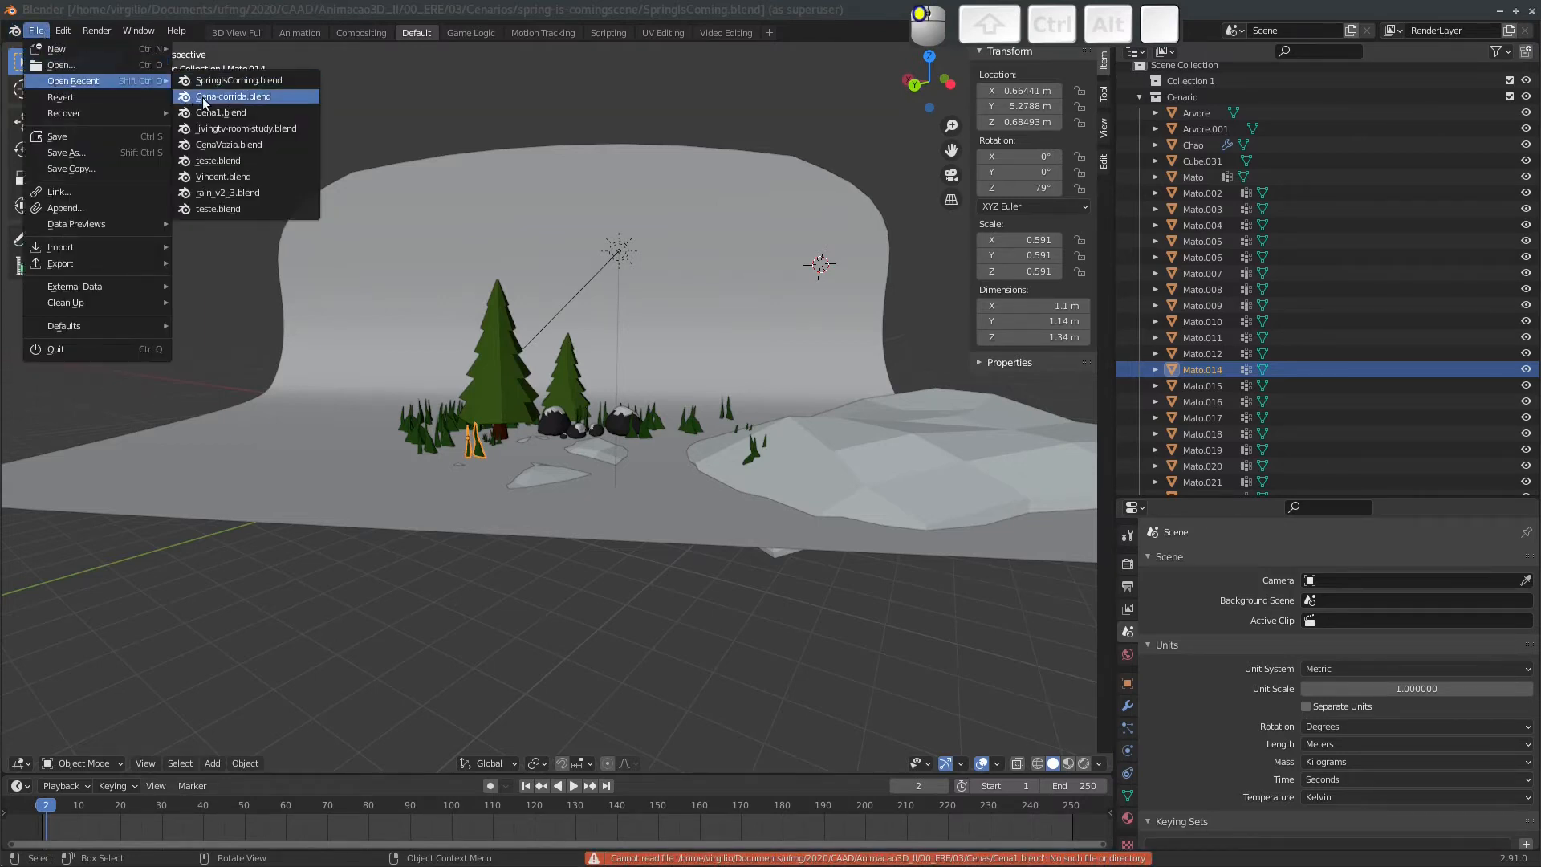
pyautogui.click(233, 92)
# Check the unit settings and render engine of the Cena-corrida scene.
pyautogui.moveTo(251, 146); pyautogui.dragTo(960, 327, button='middle')
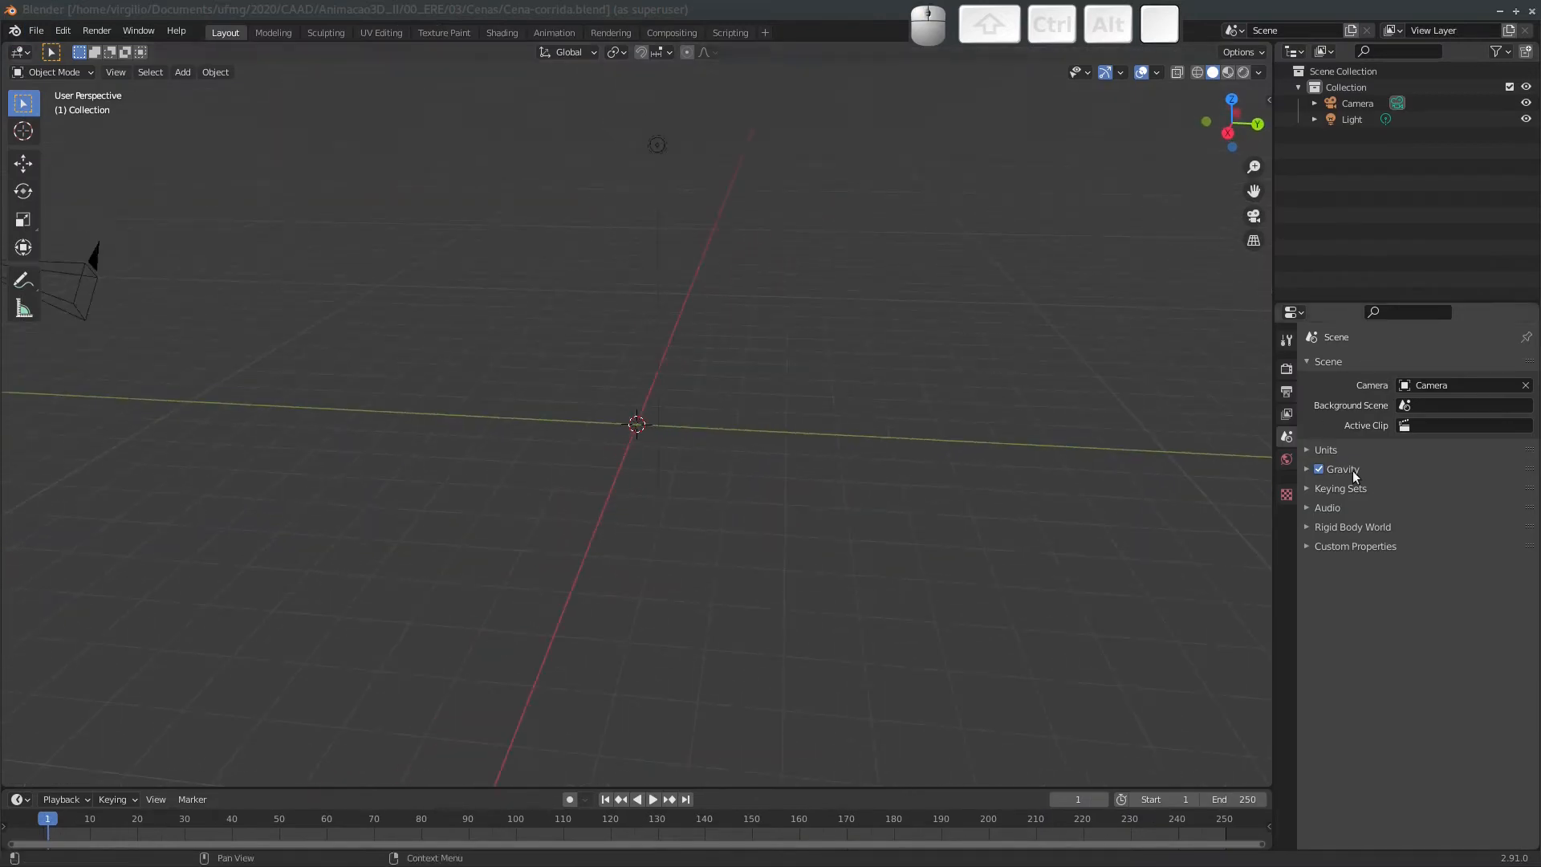
pyautogui.click(1318, 452)
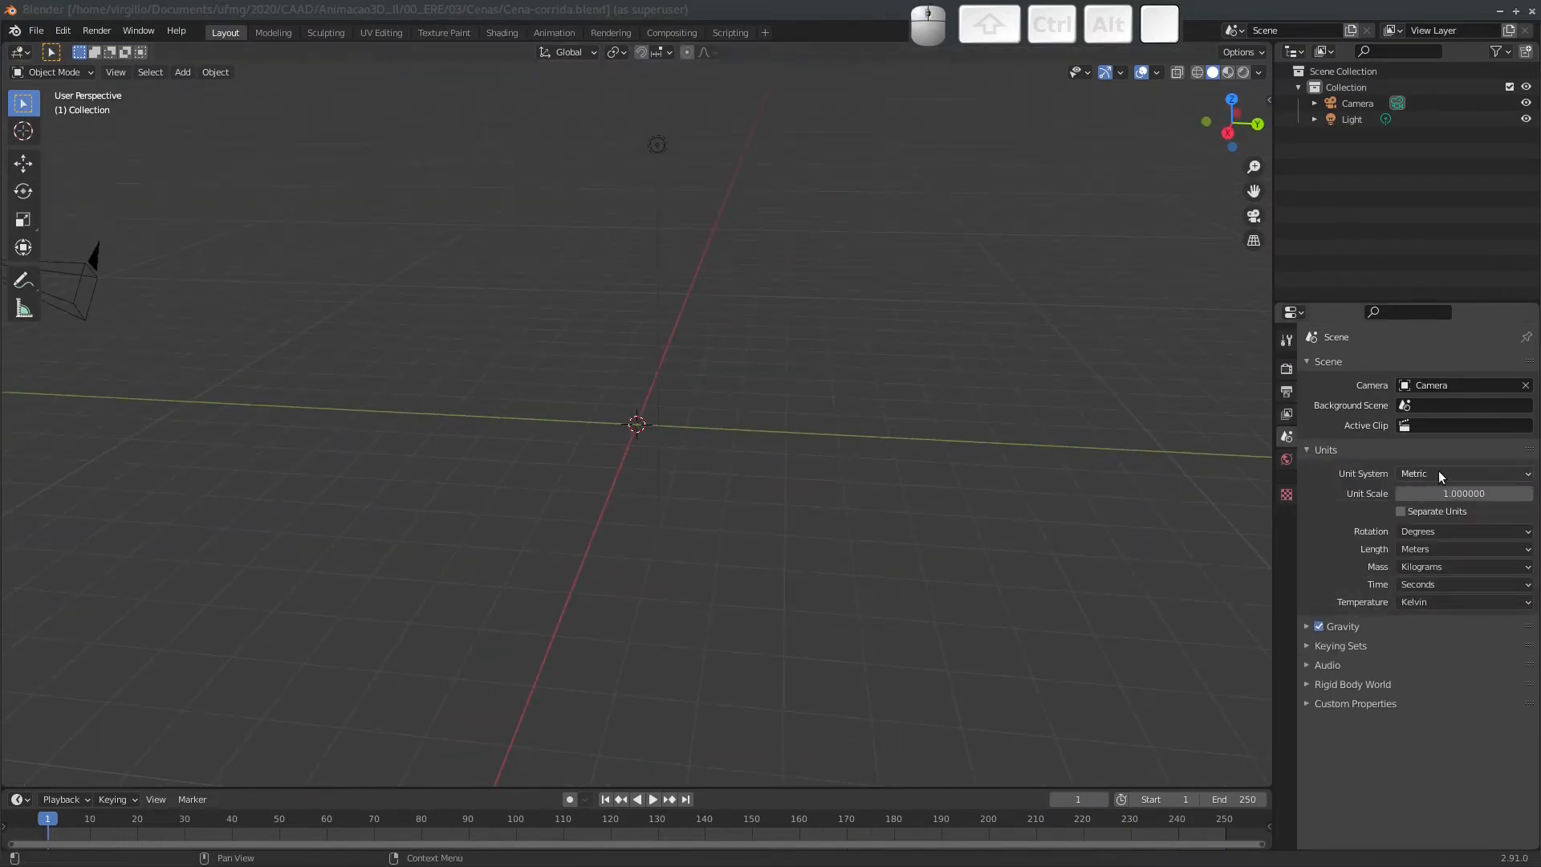
pyautogui.click(1285, 369)
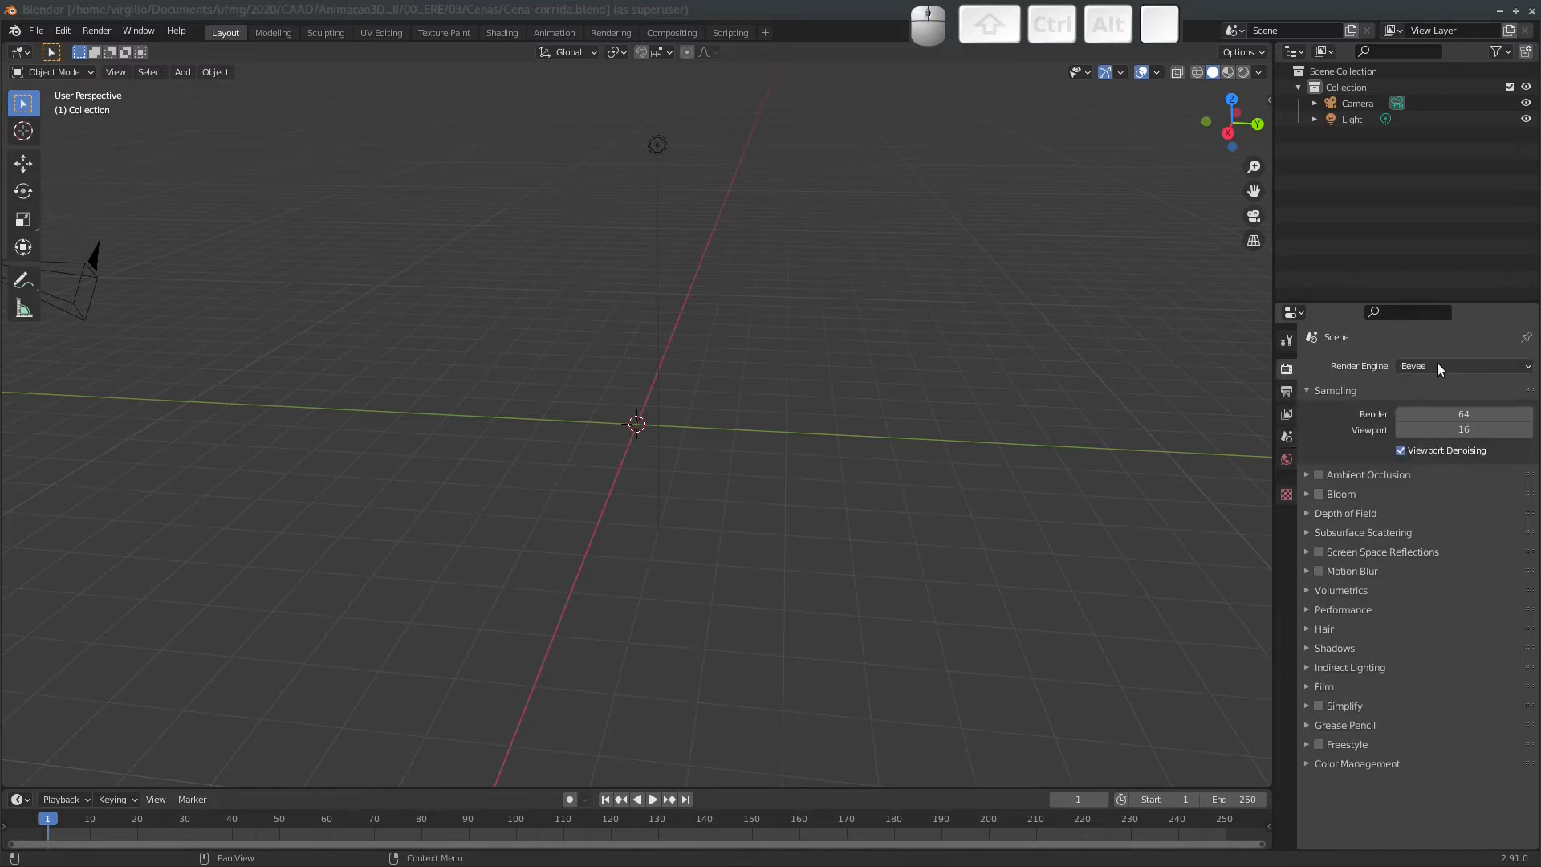
pyautogui.moveTo(779, 330); pyautogui.dragTo(468, 290, button='middle')
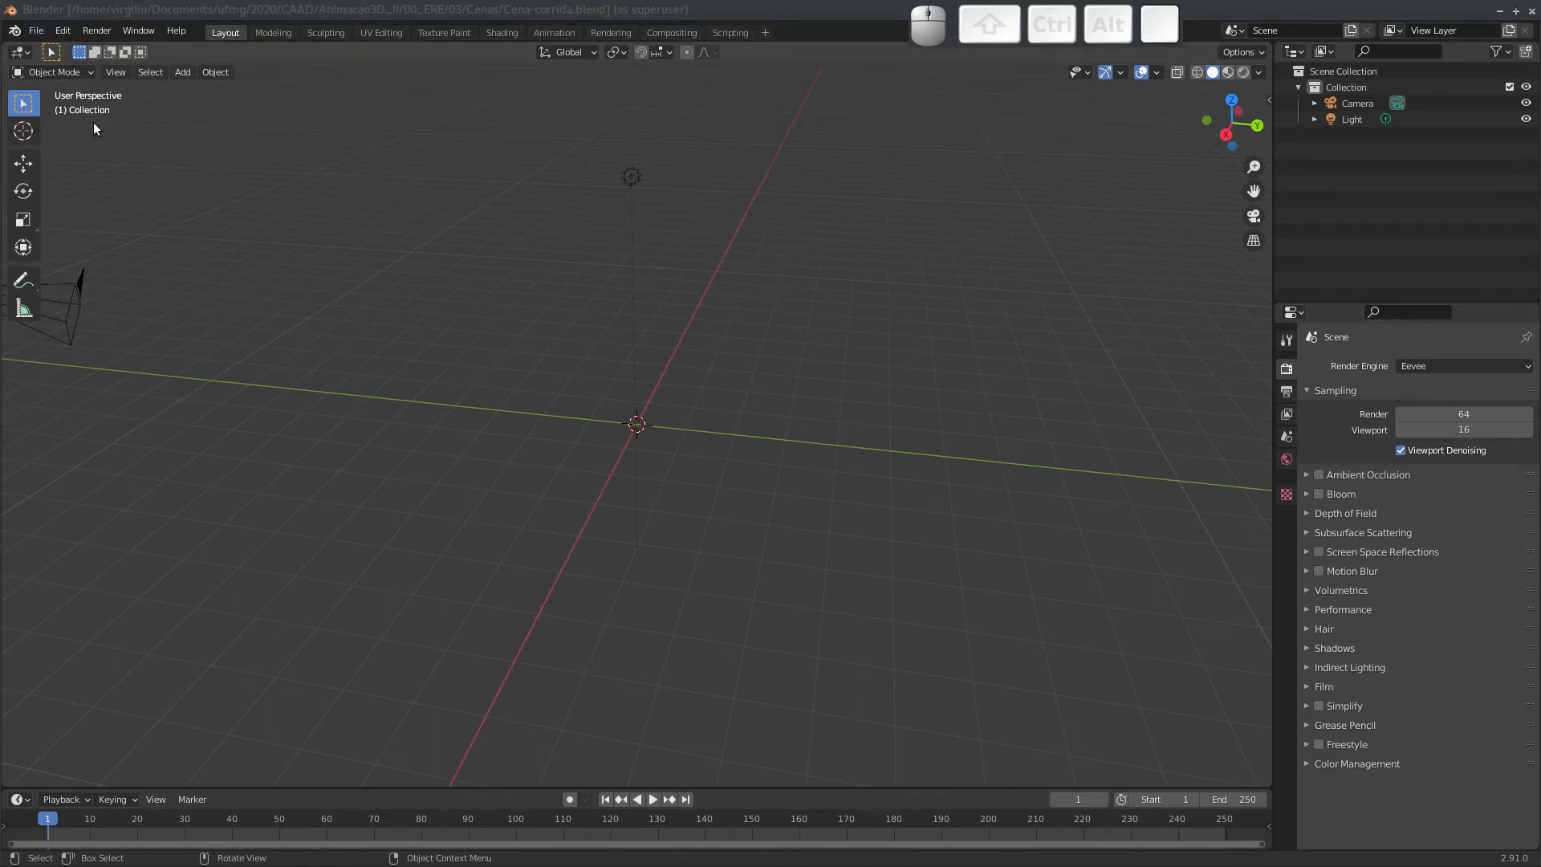
# Link the Cenario collection from SpringIsComing.blend in the spring-is-comingscene folder into the scene.
pyautogui.click(40, 32)
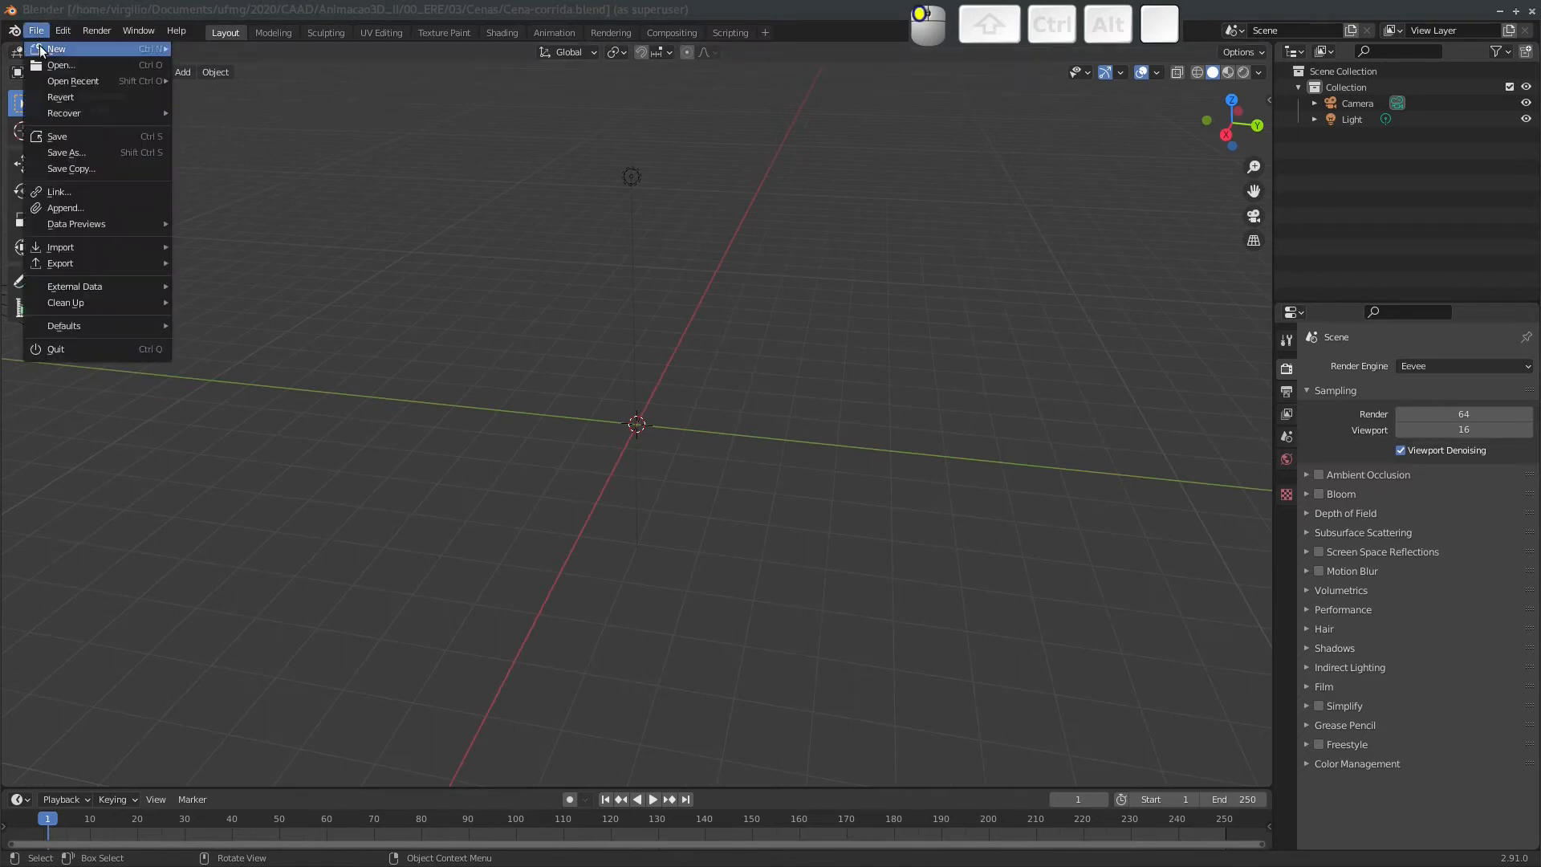
pyautogui.click(80, 190)
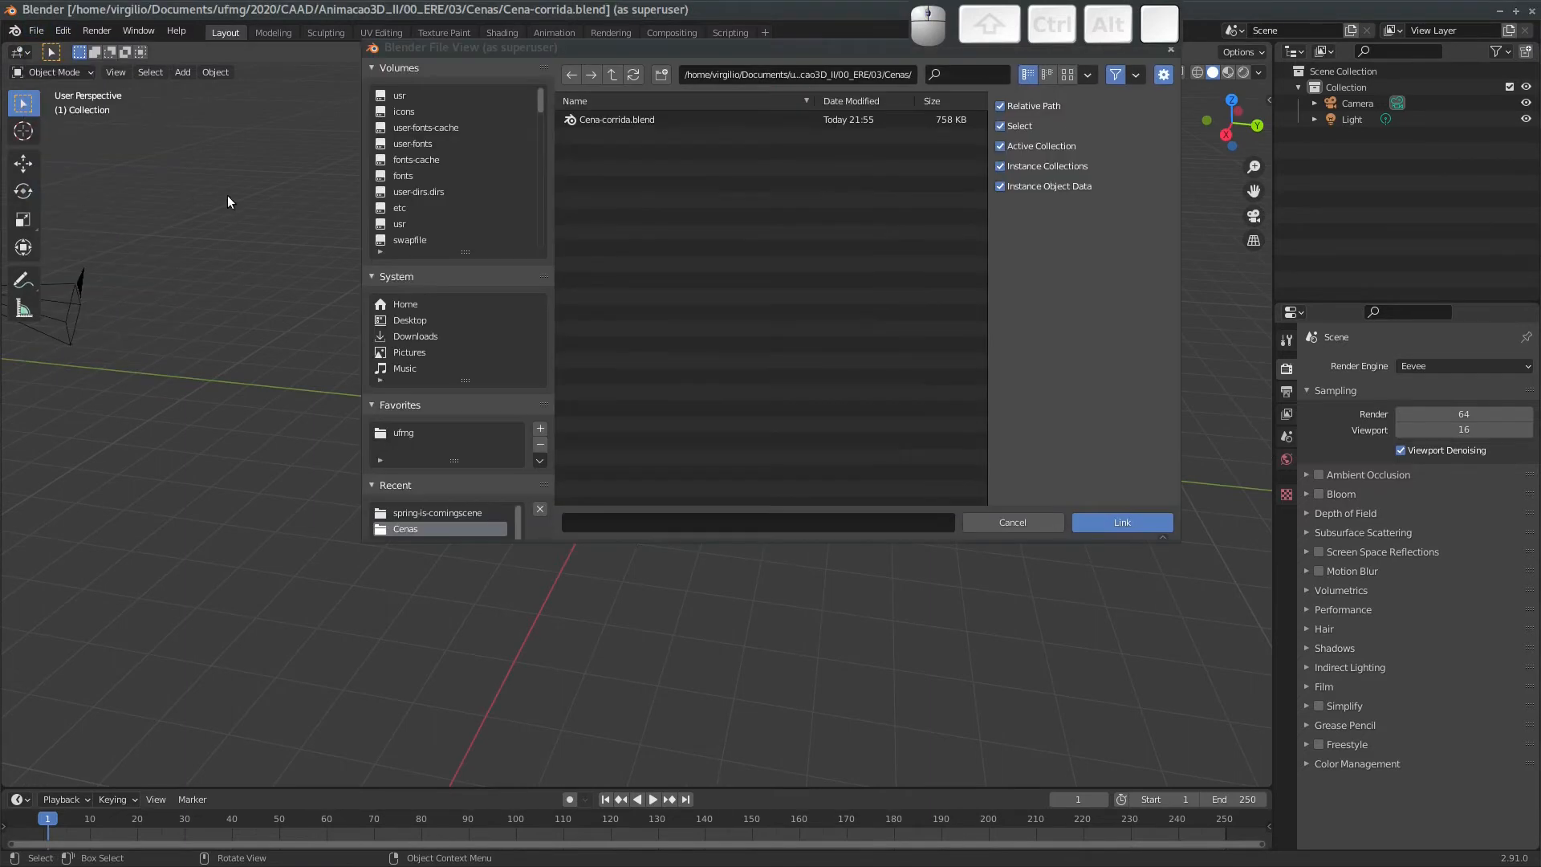
pyautogui.click(612, 75)
pyautogui.click(594, 120)
pyautogui.click(594, 119)
pyautogui.doubleClick(596, 120)
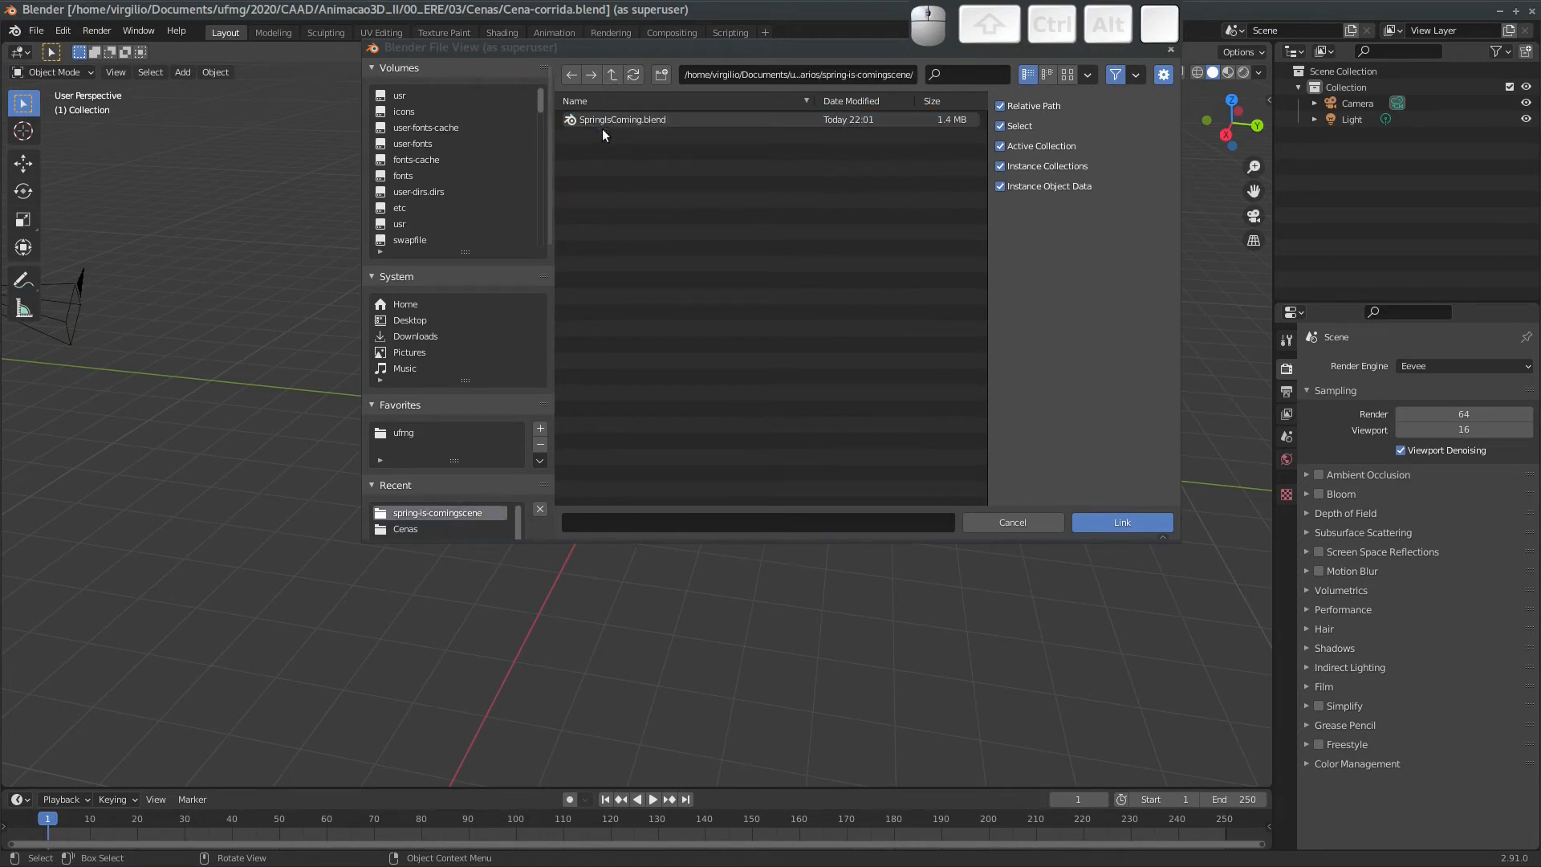
pyautogui.click(603, 118)
pyautogui.doubleClick(596, 119)
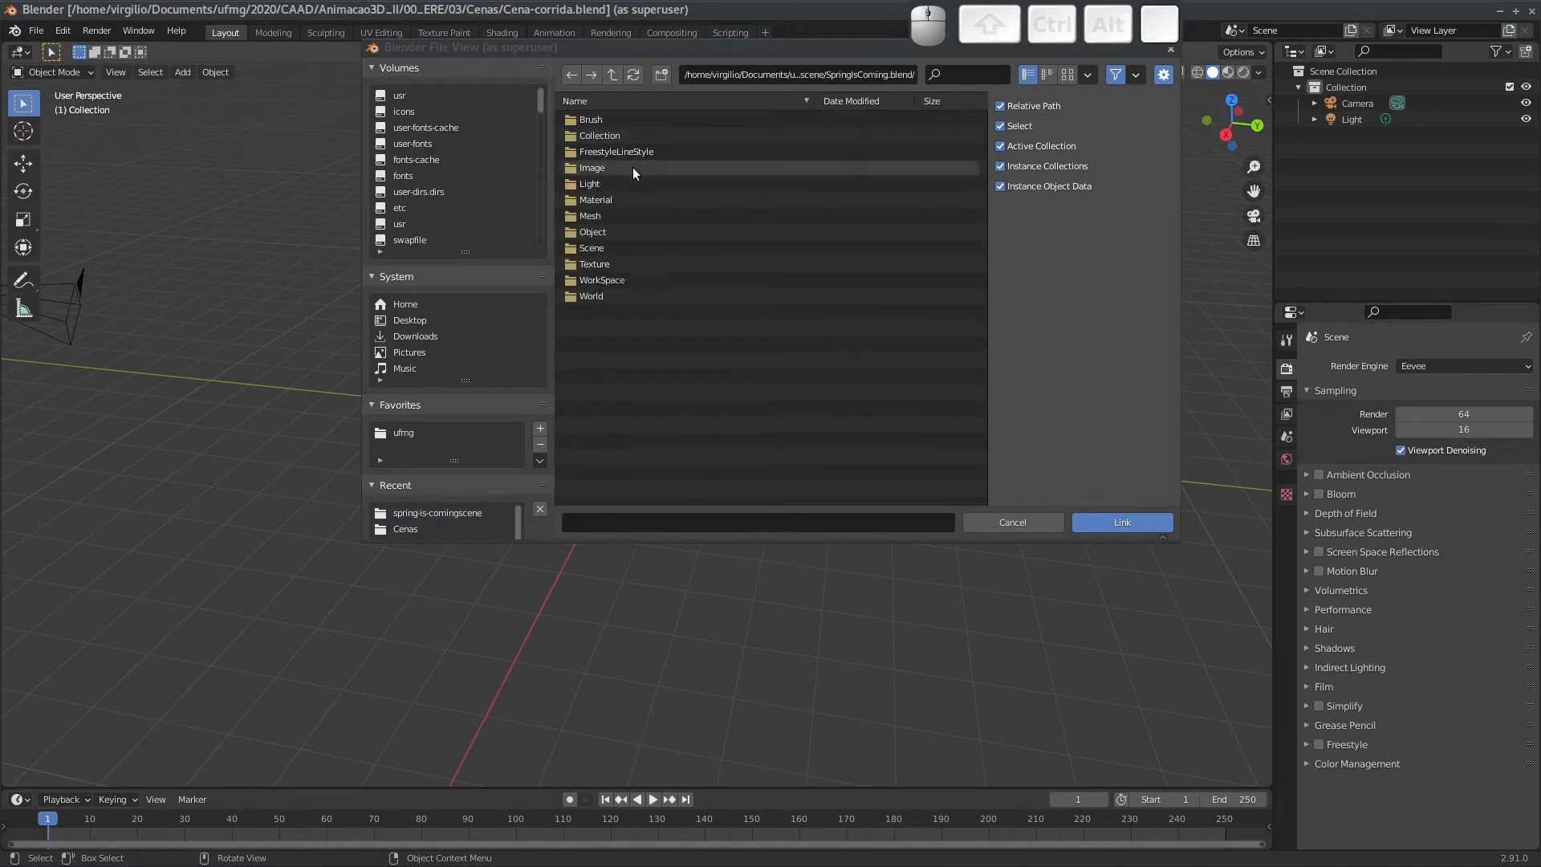
pyautogui.doubleClick(594, 137)
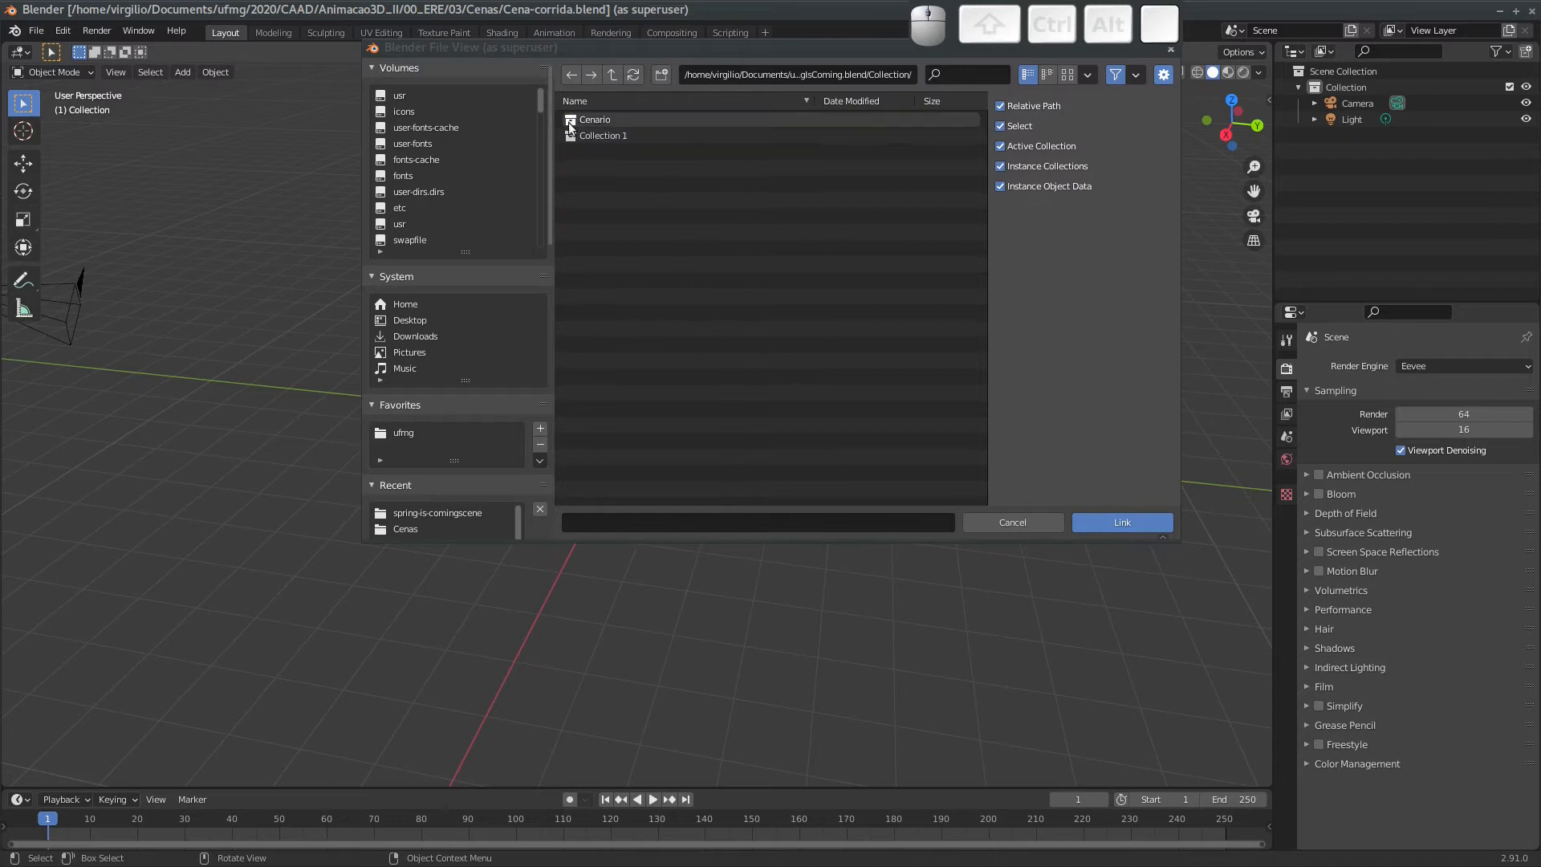
pyautogui.click(596, 119)
pyautogui.doubleClick(596, 119)
pyautogui.scroll(-3, 731, 302)
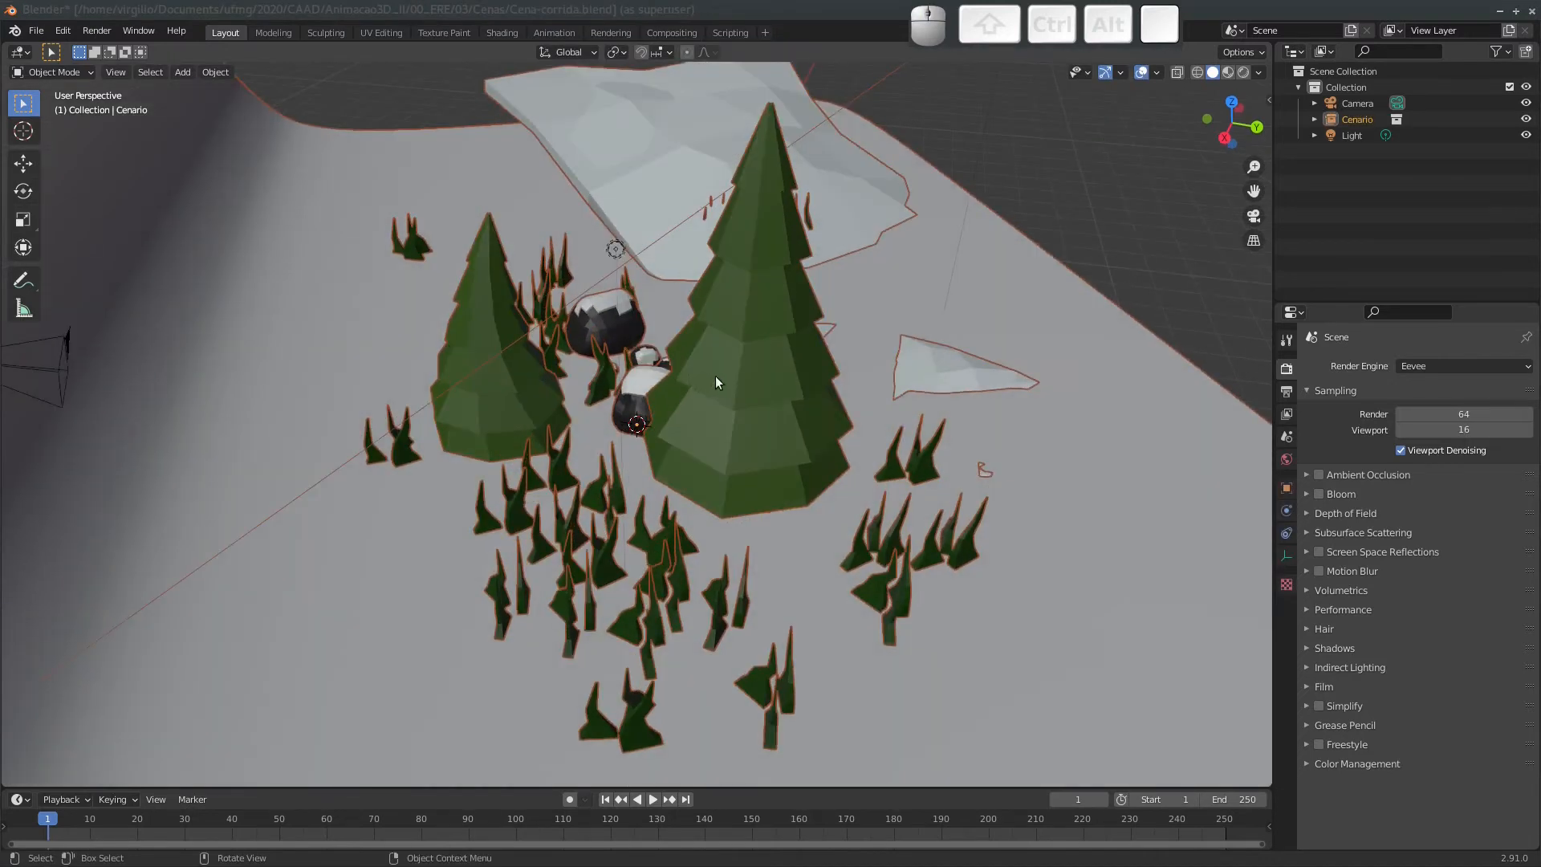
# Inspect the linked scenery and test how the Cenario instance moves and selects.
pyautogui.moveTo(715, 376); pyautogui.dragTo(518, 258, button='middle')
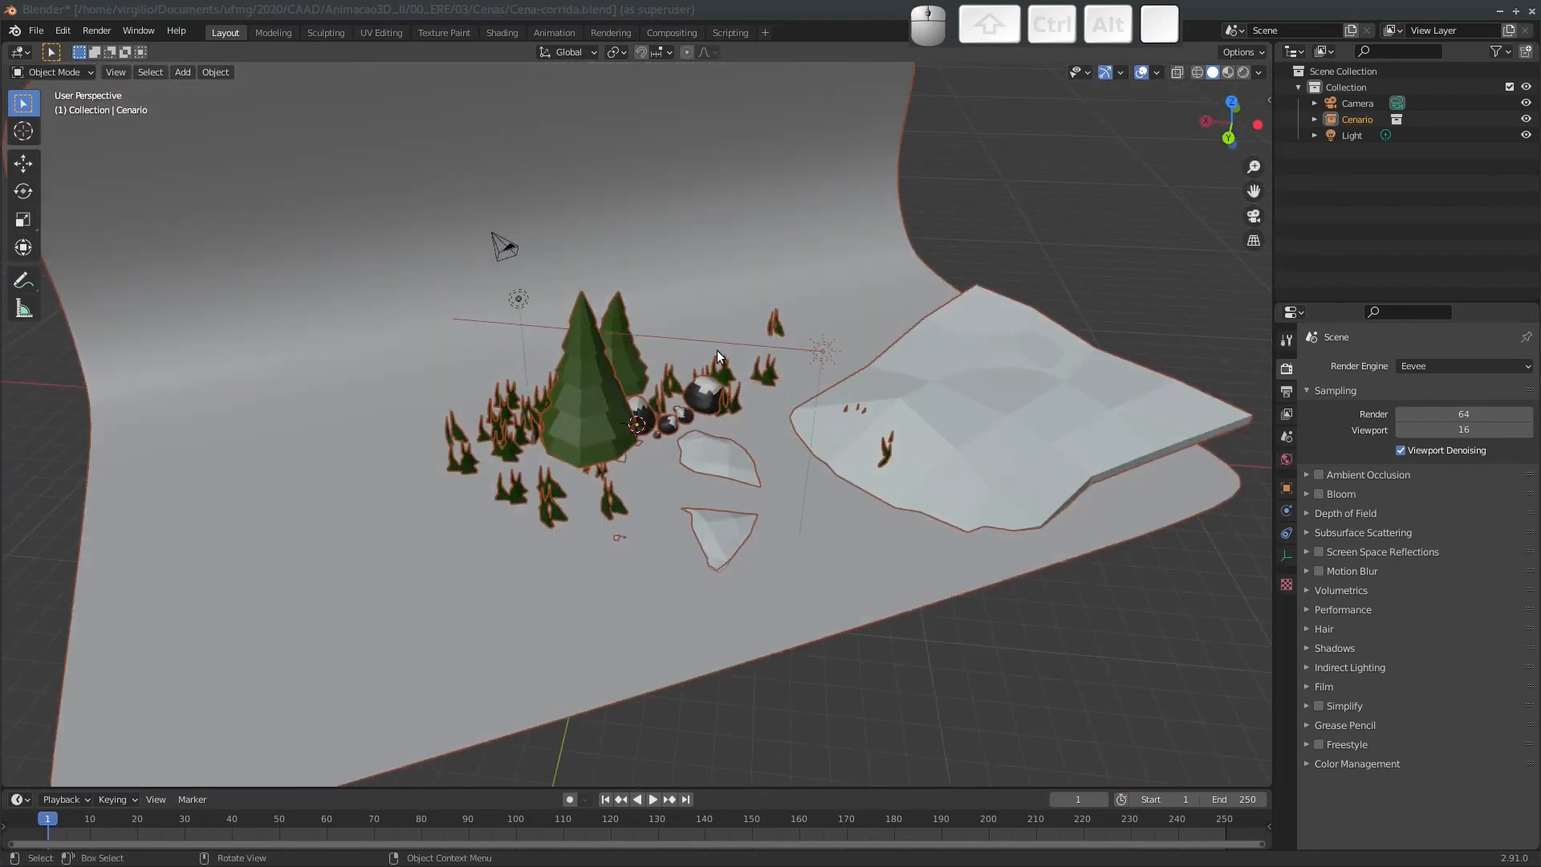
pyautogui.press('g')
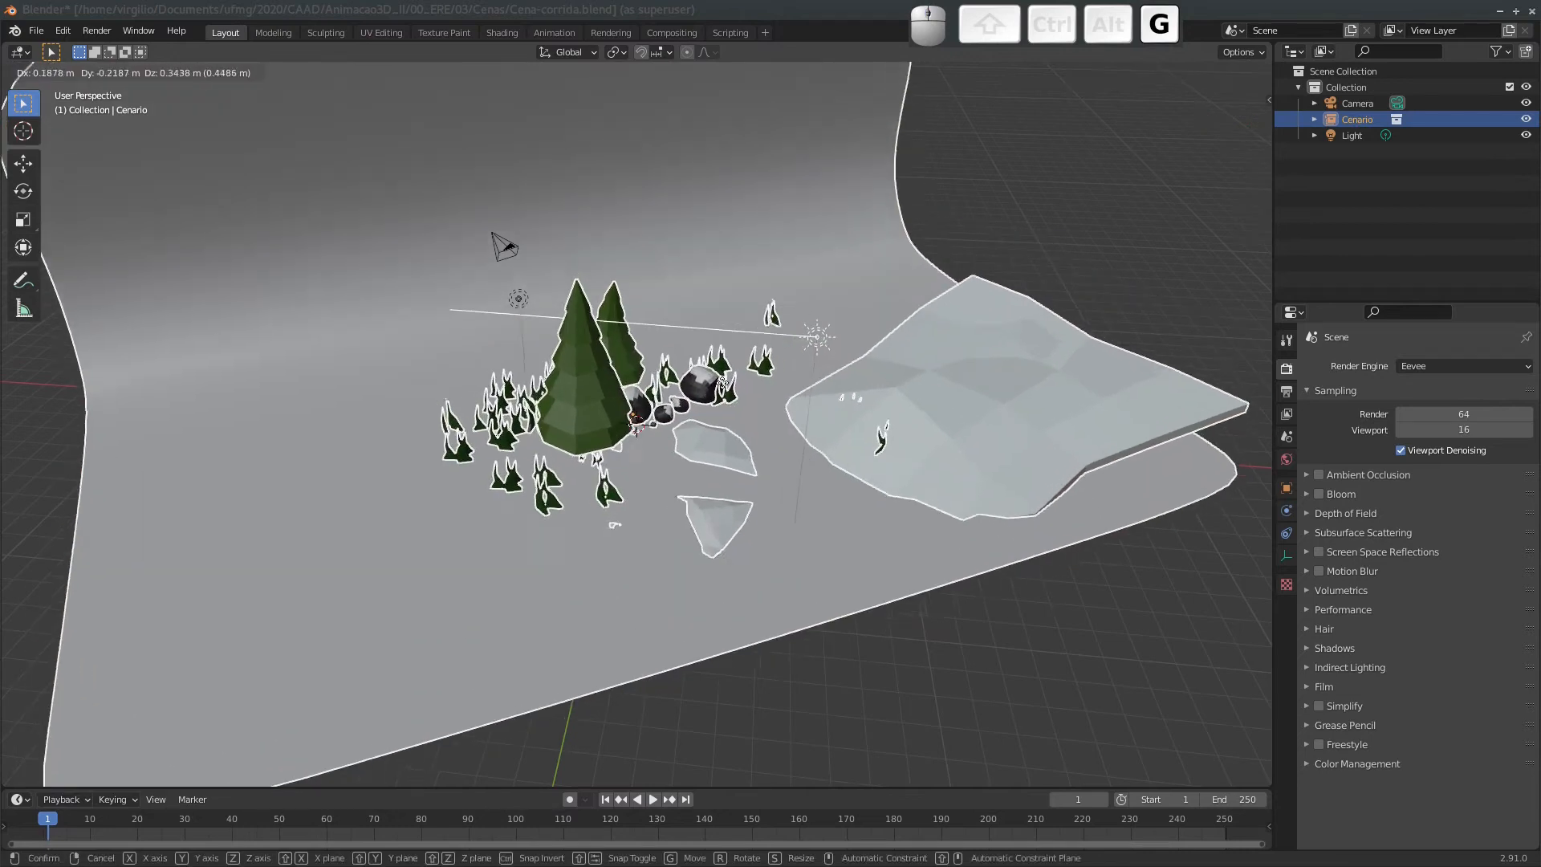
pyautogui.press('Escape')
pyautogui.click(818, 353)
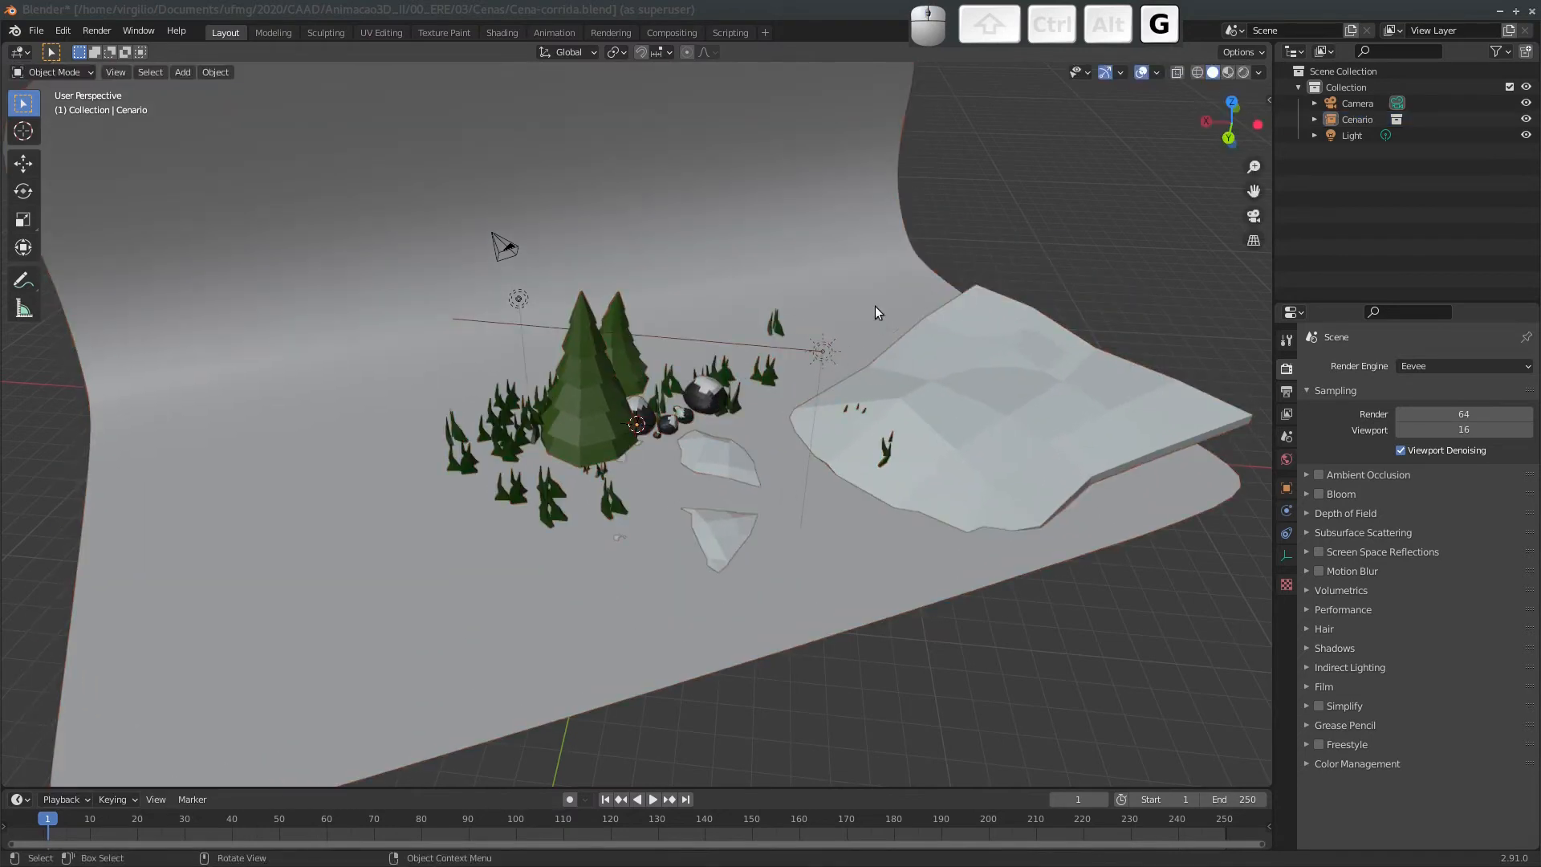
pyautogui.click(590, 389)
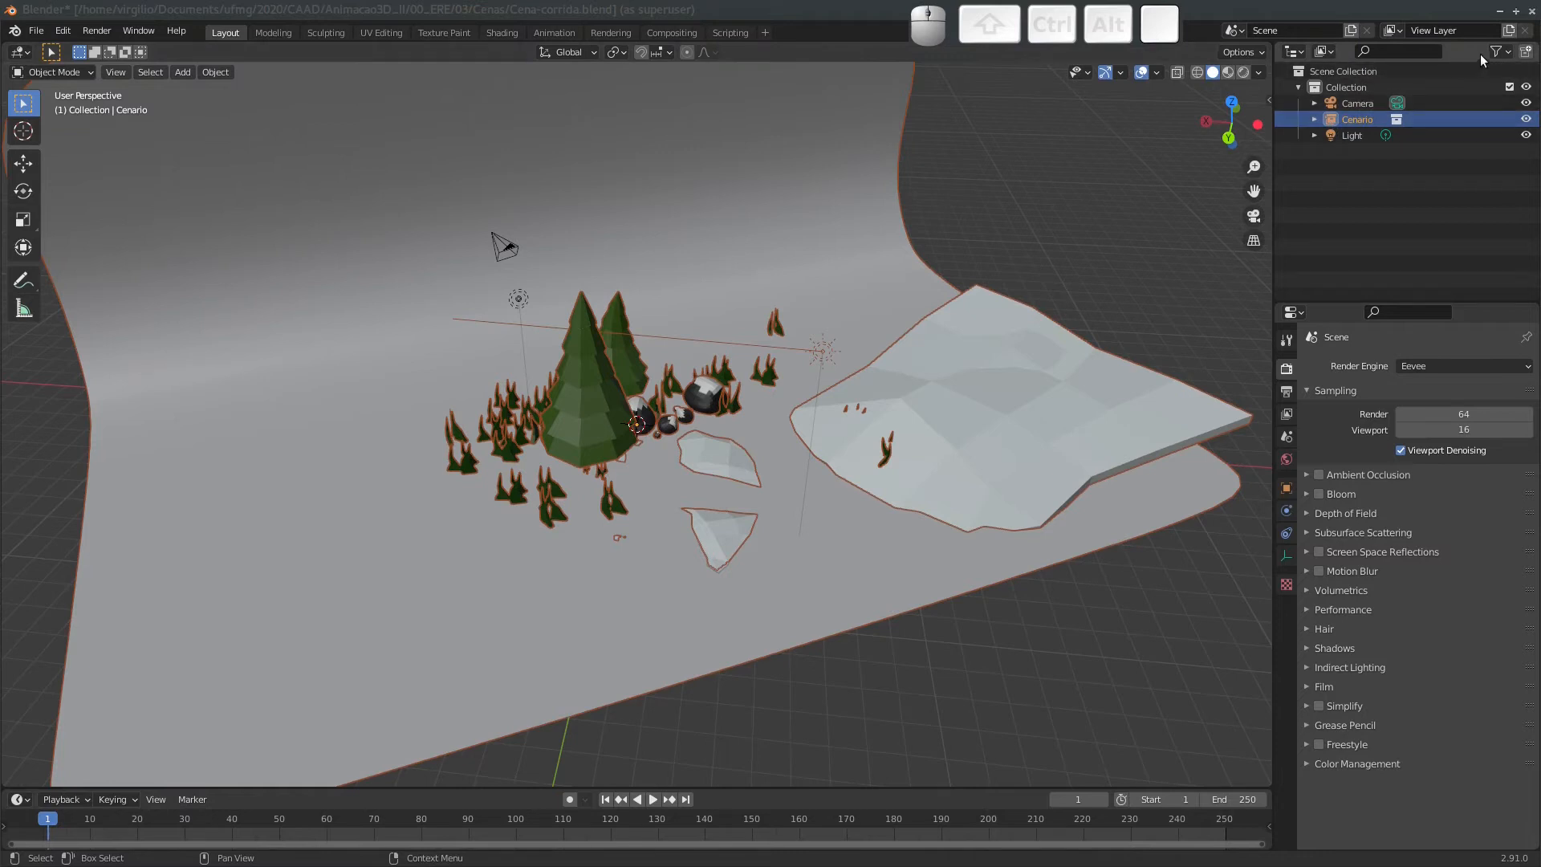
# Show the selectable toggles in the outliner and make the linked Cenario object unselectable.
pyautogui.click(1504, 54)
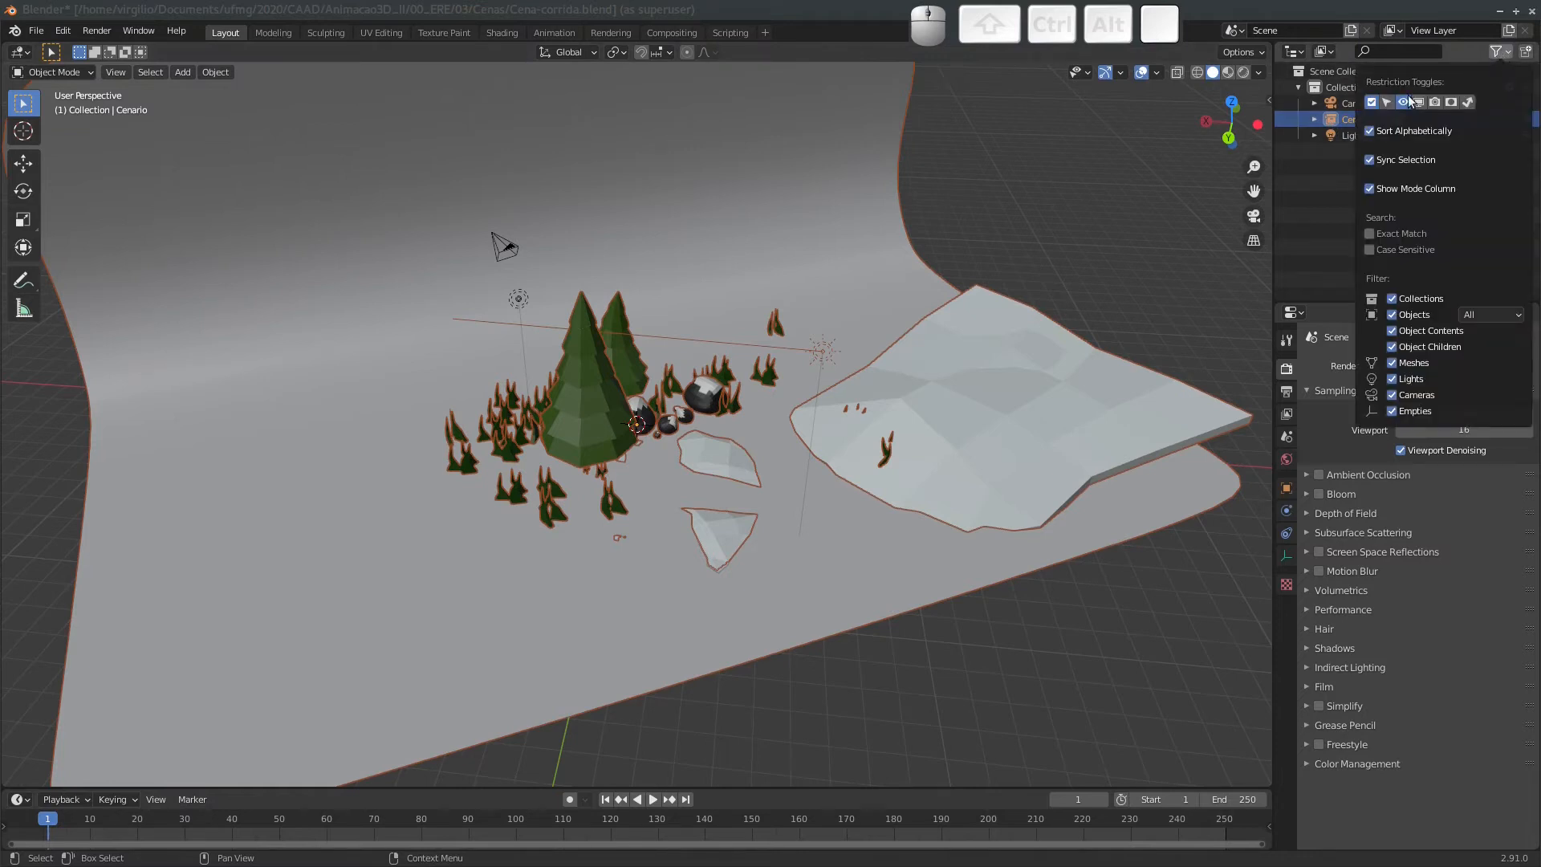
pyautogui.click(1497, 53)
pyautogui.click(1498, 53)
pyautogui.click(1385, 100)
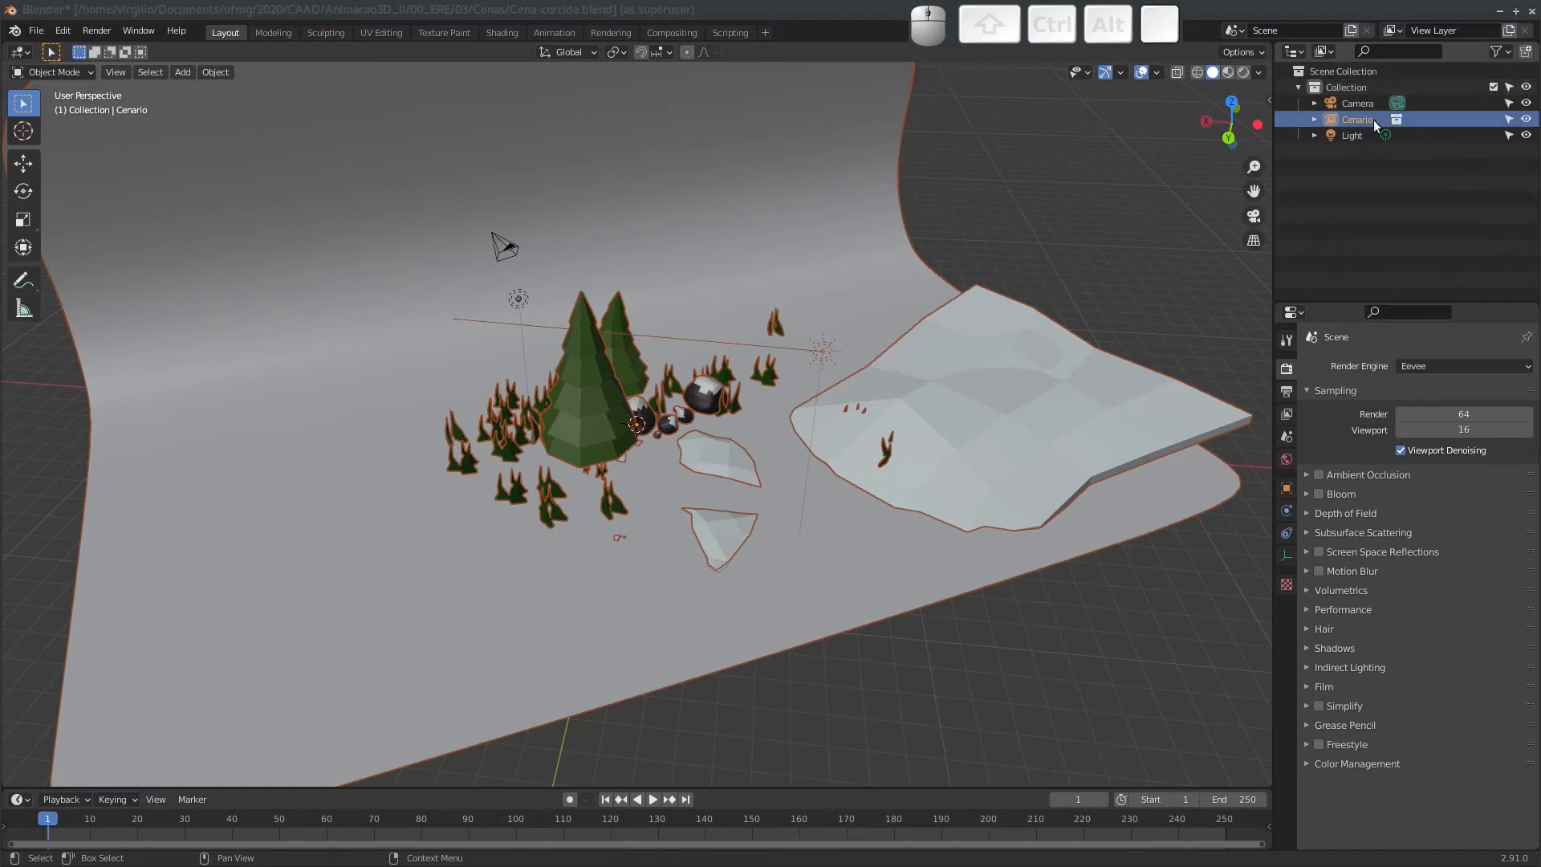
pyautogui.click(1508, 120)
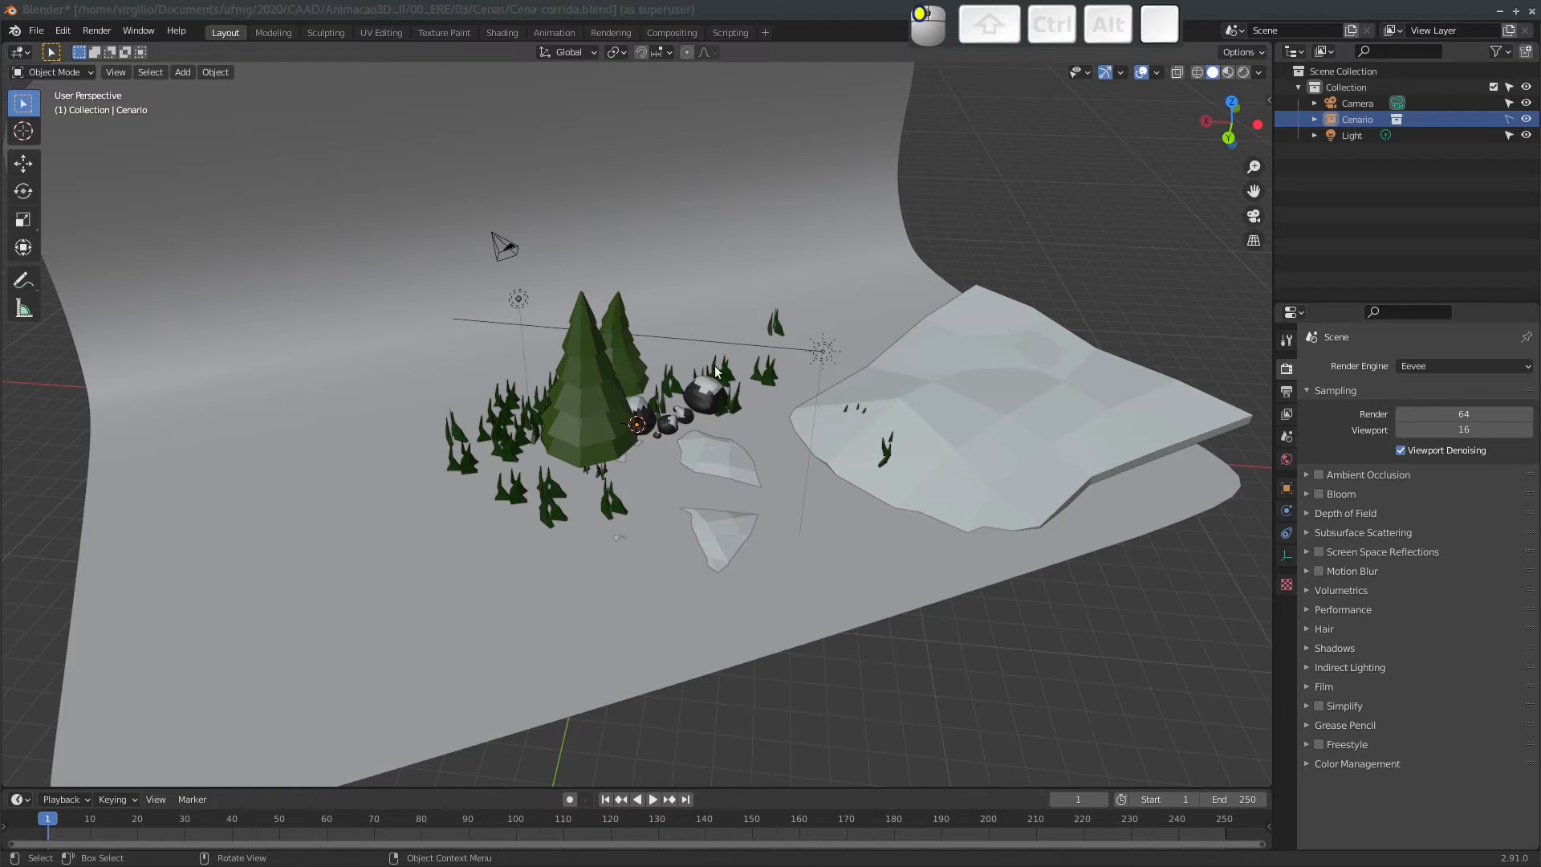
# Select the camera and, in top view, move it to the scenery's open edge near the ice patches.
pyautogui.click(504, 251)
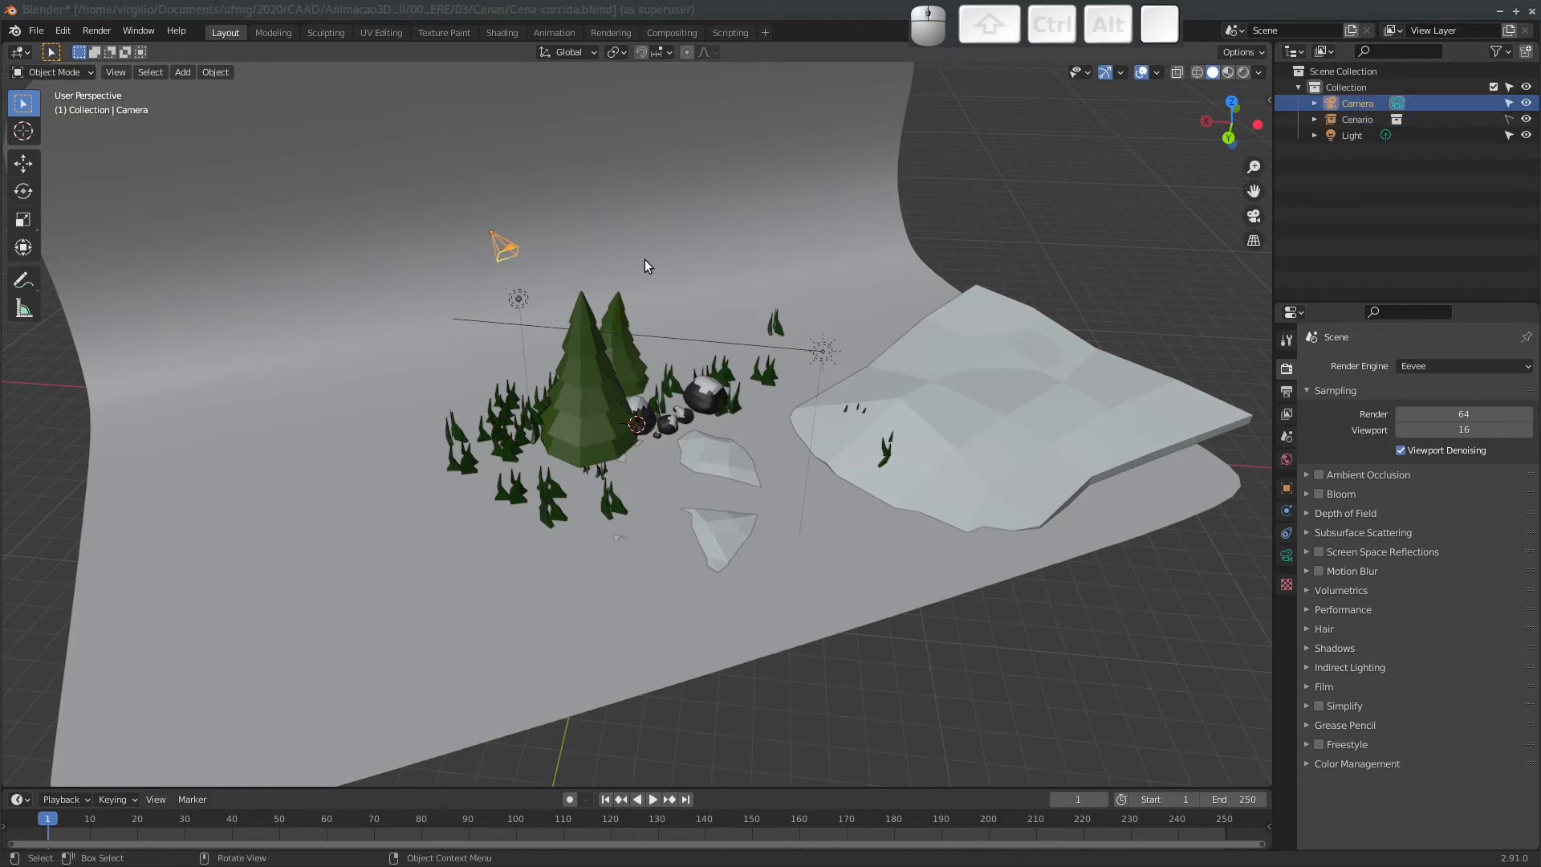
pyautogui.click(646, 266)
pyautogui.click(509, 258)
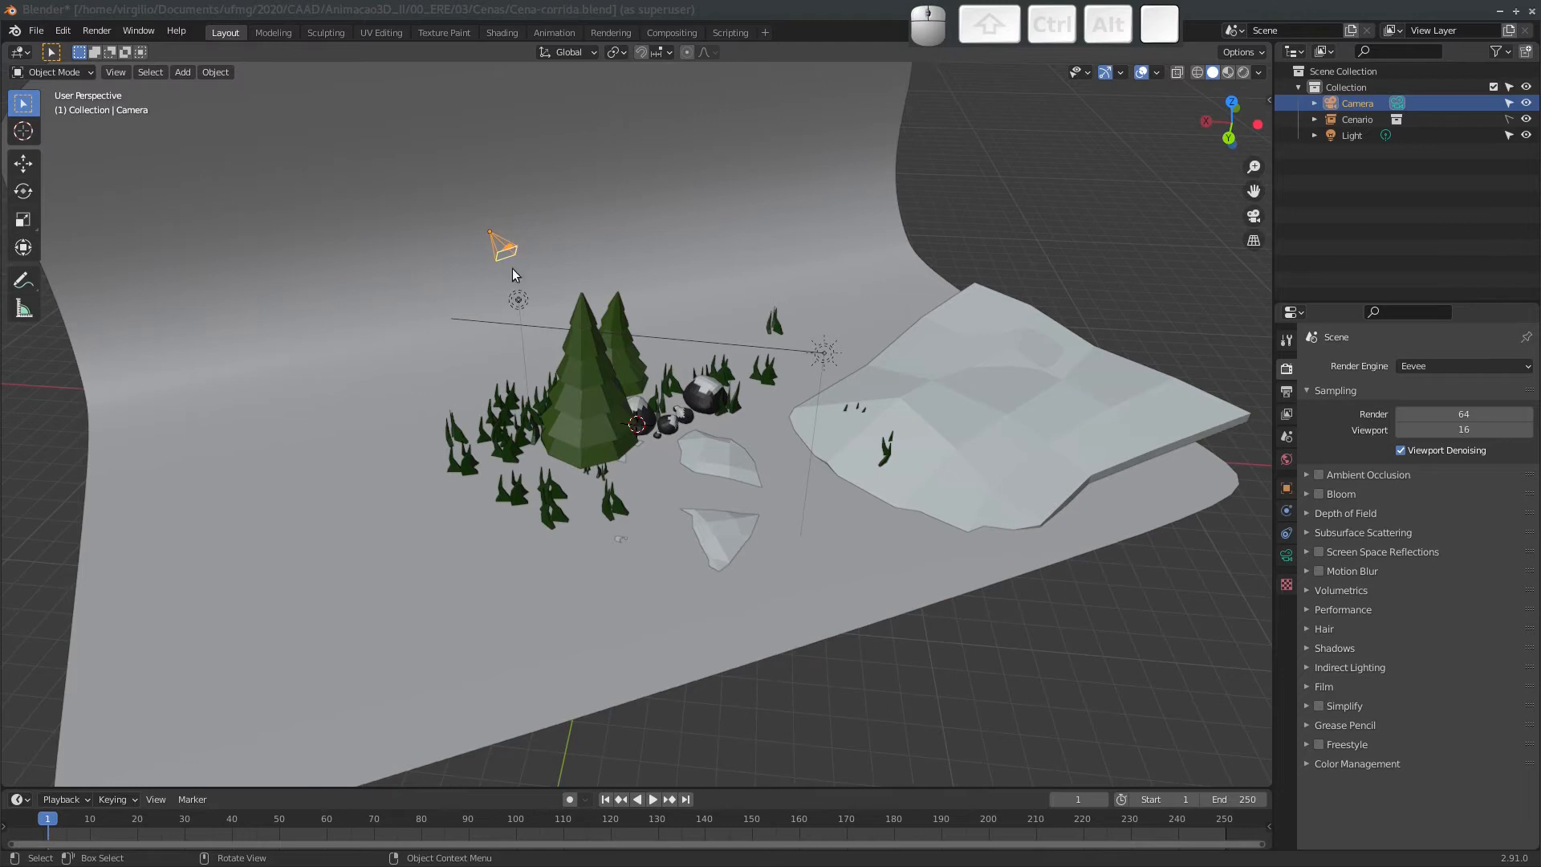
pyautogui.moveTo(514, 274); pyautogui.dragTo(856, 190, button='middle')
pyautogui.click(1231, 104)
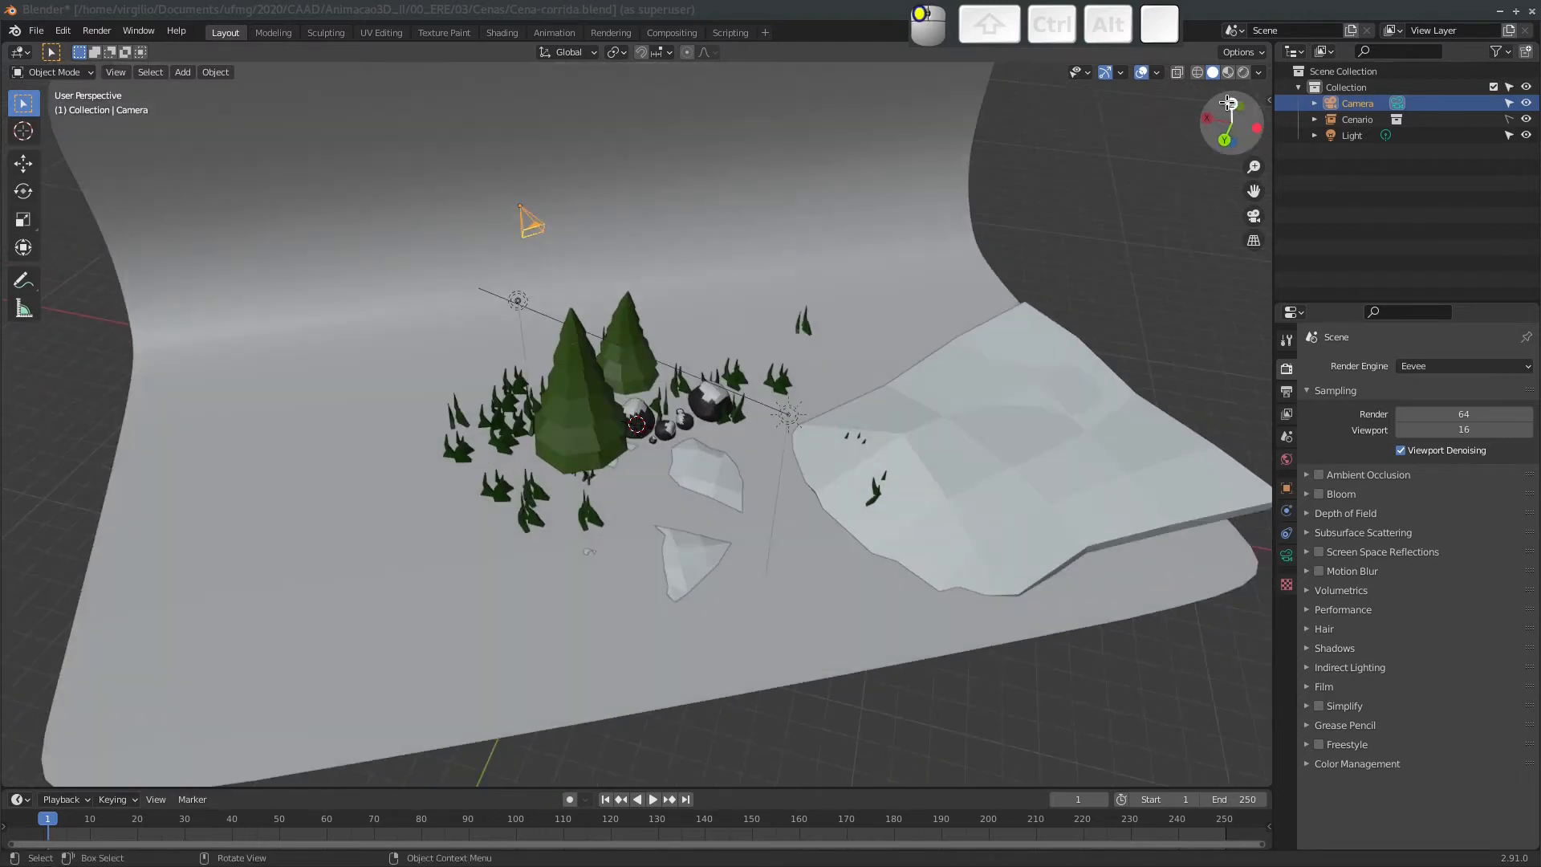
pyautogui.press('g')
pyautogui.click(536, 145)
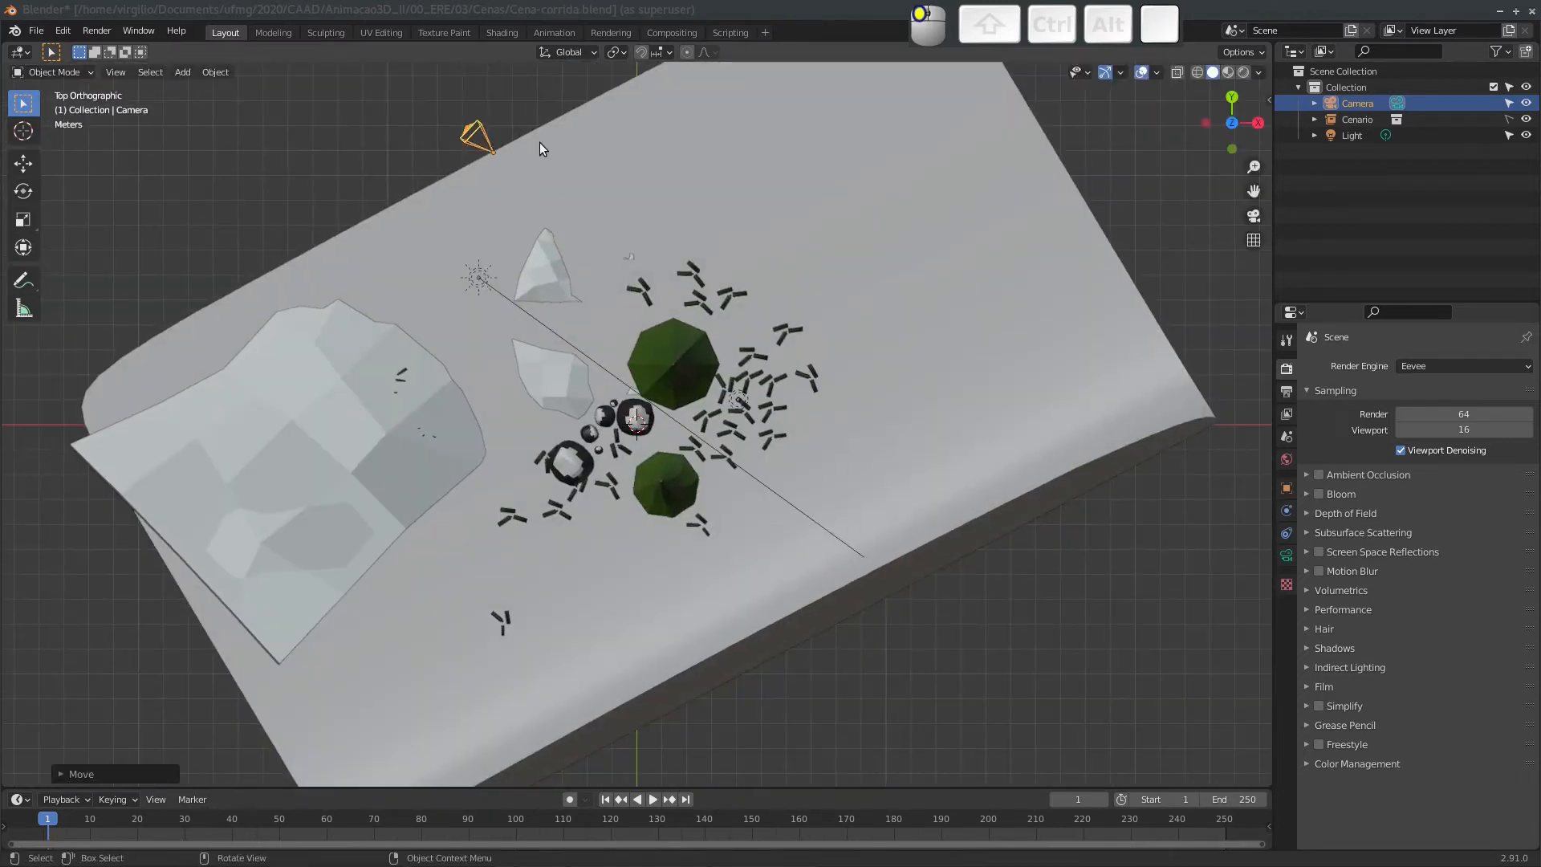
# Rotate the camera about 153 degrees in top view to face the trees and rocks, and adjust its position.
pyautogui.press('r')
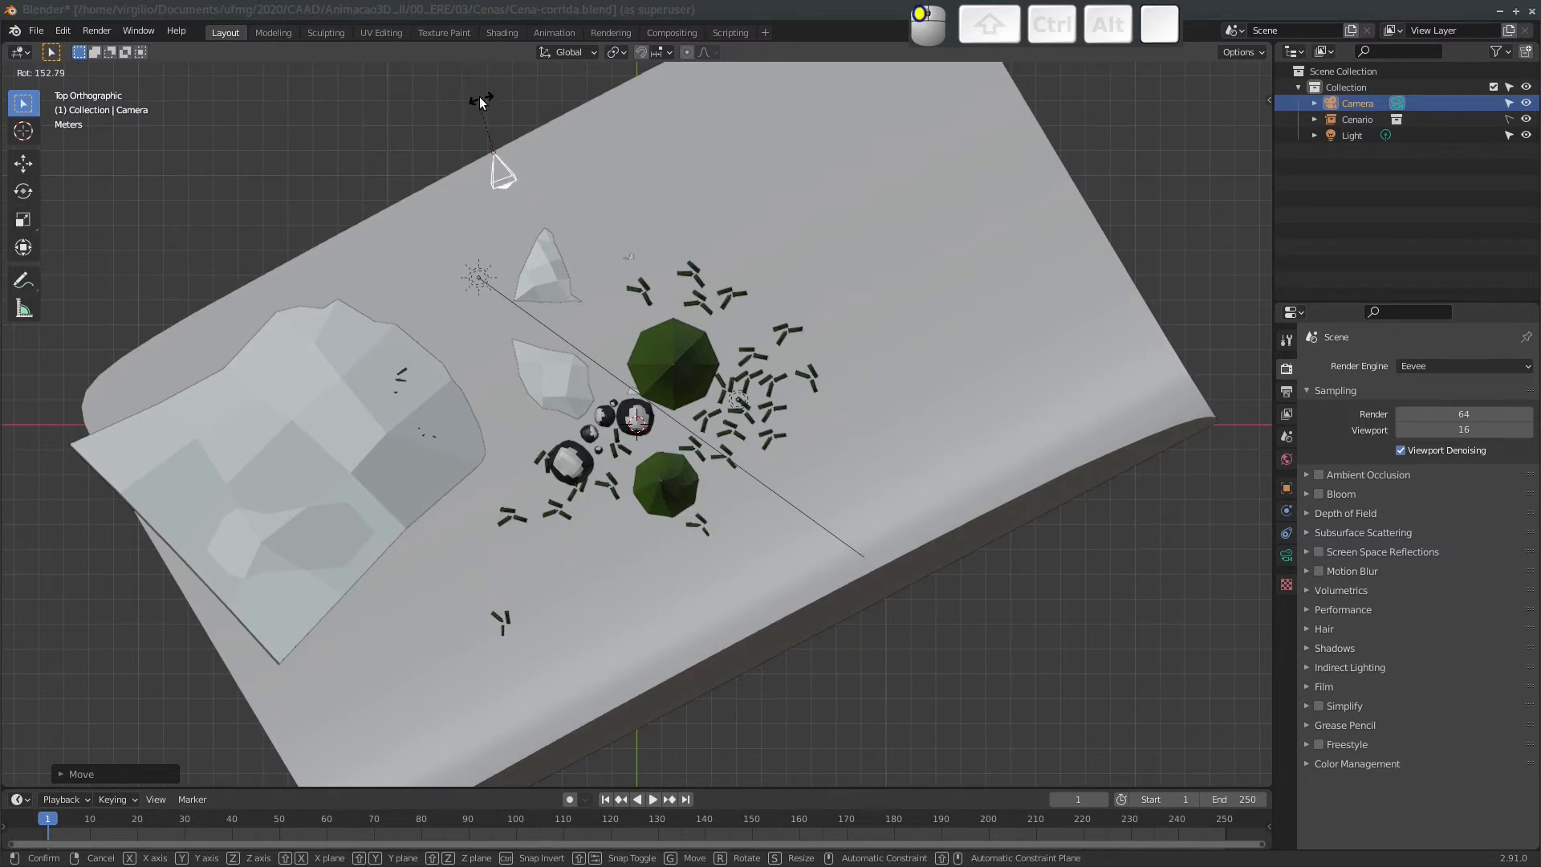
pyautogui.click(473, 104)
pyautogui.press('g')
pyautogui.click(488, 127)
# Look through the camera and move it higher so the rocks sit lower in the frame.
pyautogui.moveTo(606, 363); pyautogui.dragTo(1207, 217, button='middle')
pyautogui.click(1252, 216)
pyautogui.press('g')
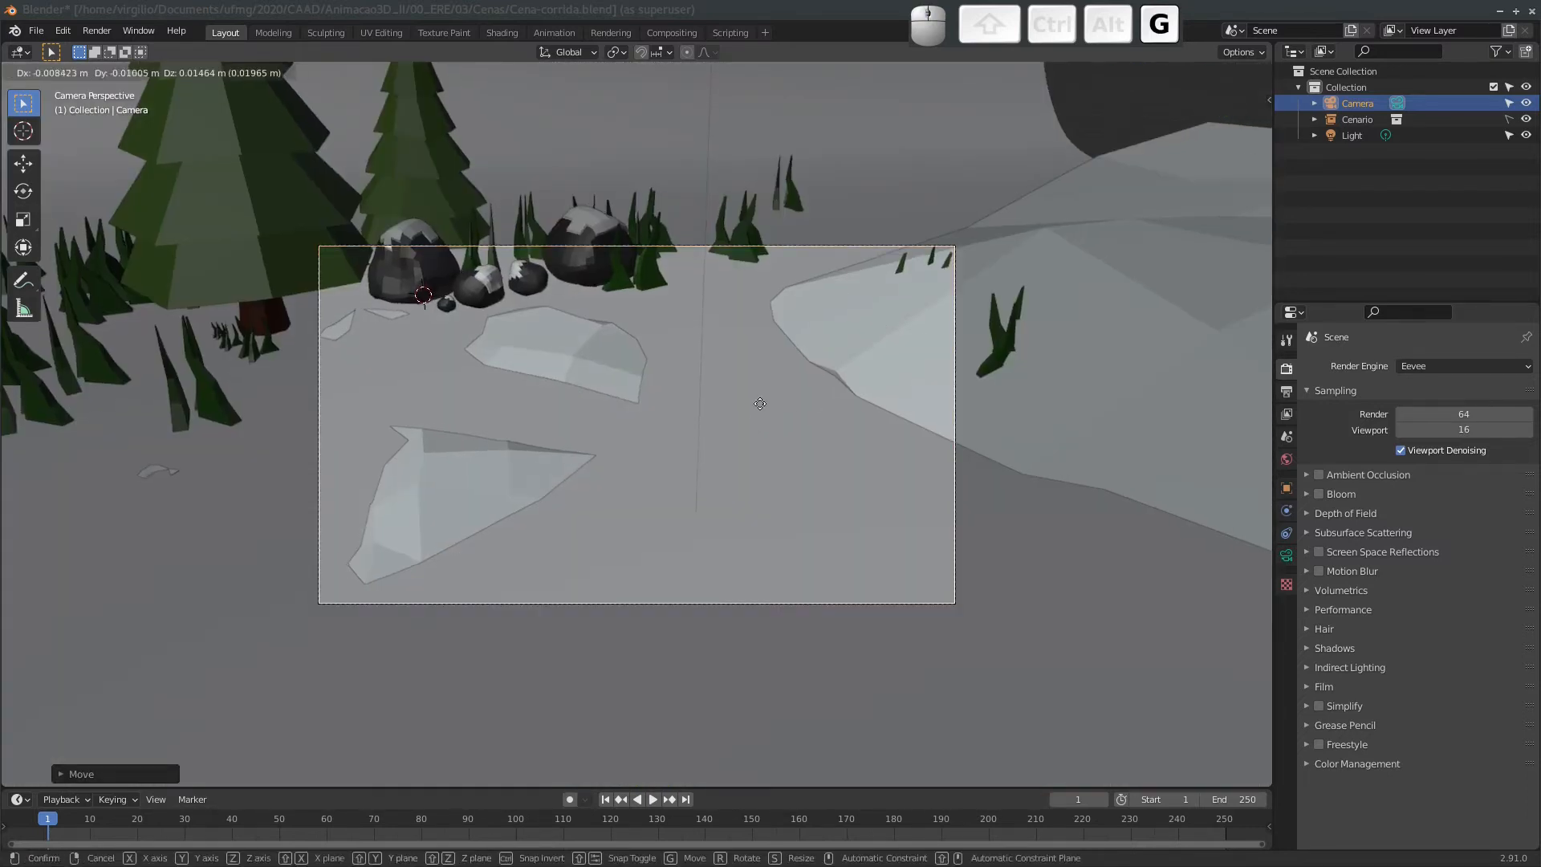
pyautogui.click(793, 226)
# Tilt the camera upward about its local X axis and shift it to frame the rocks and smaller tree.
pyautogui.press('r')
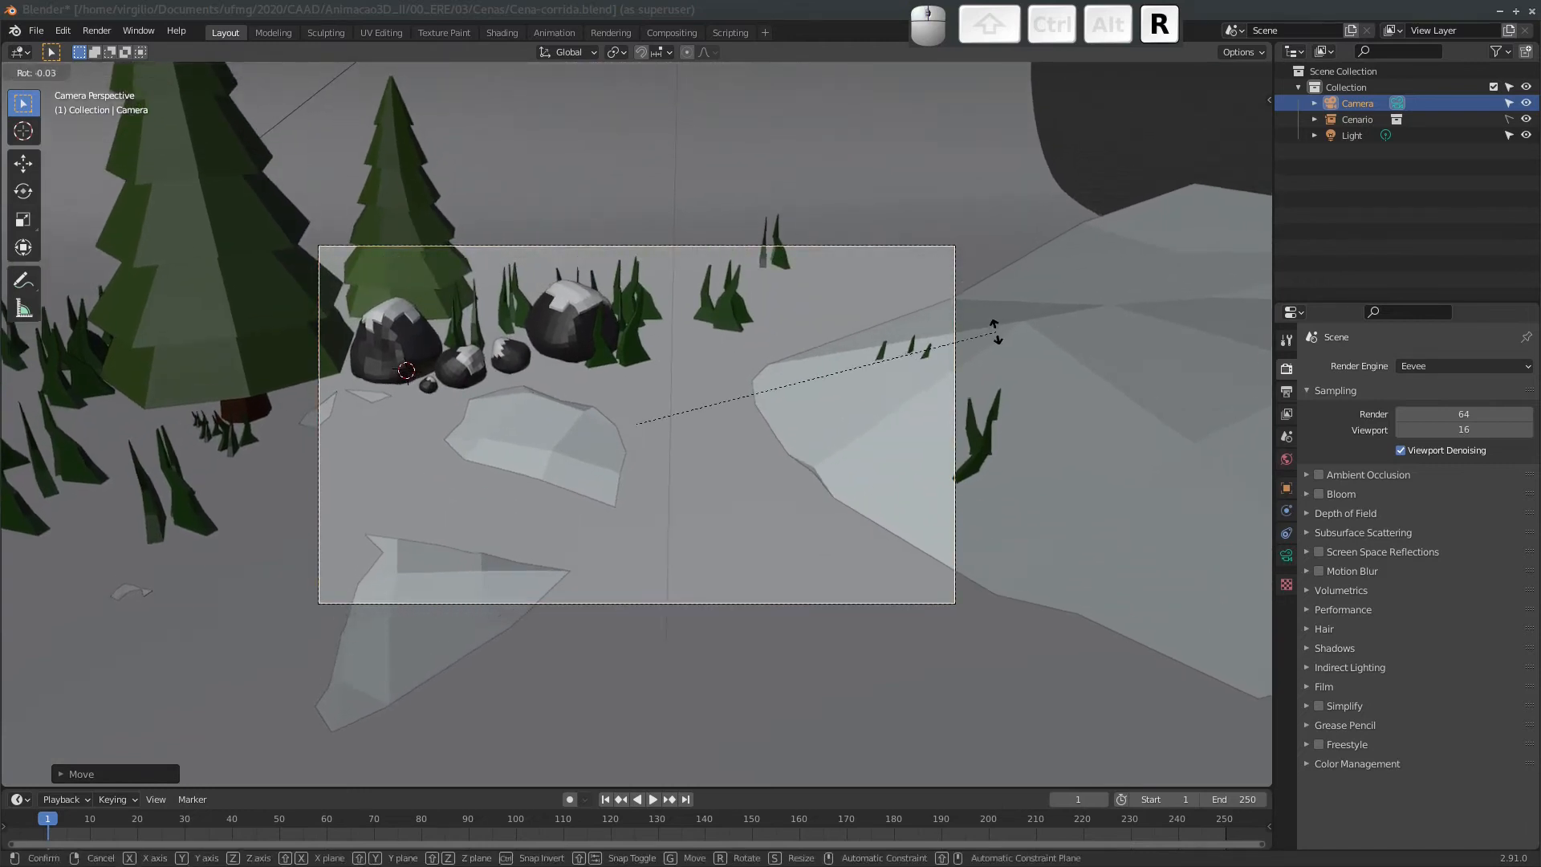
pyautogui.press('x')
pyautogui.press('x')
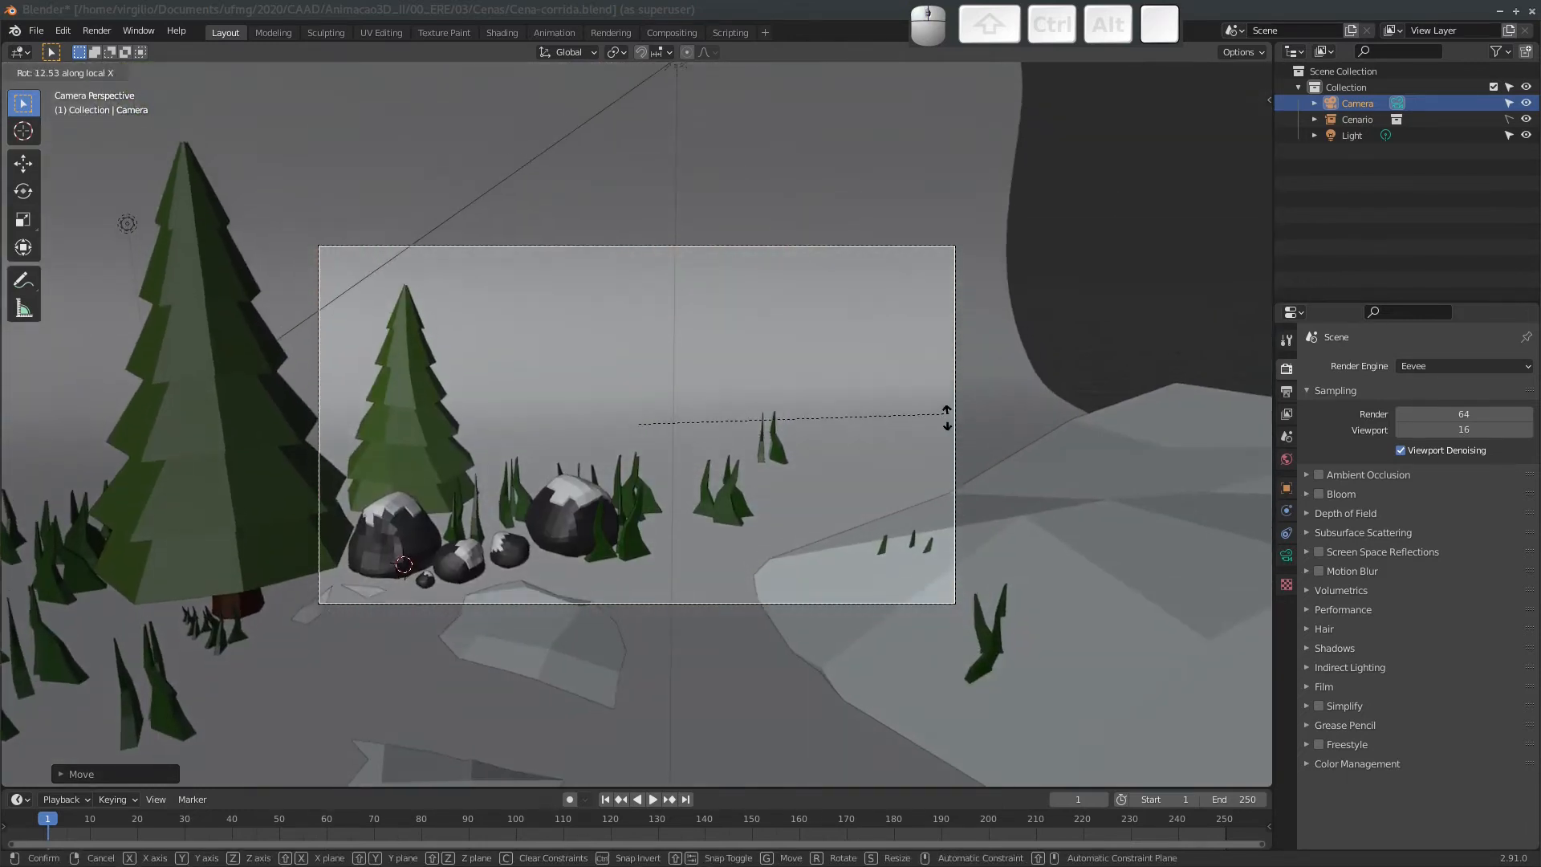
pyautogui.click(947, 417)
pyautogui.press('g')
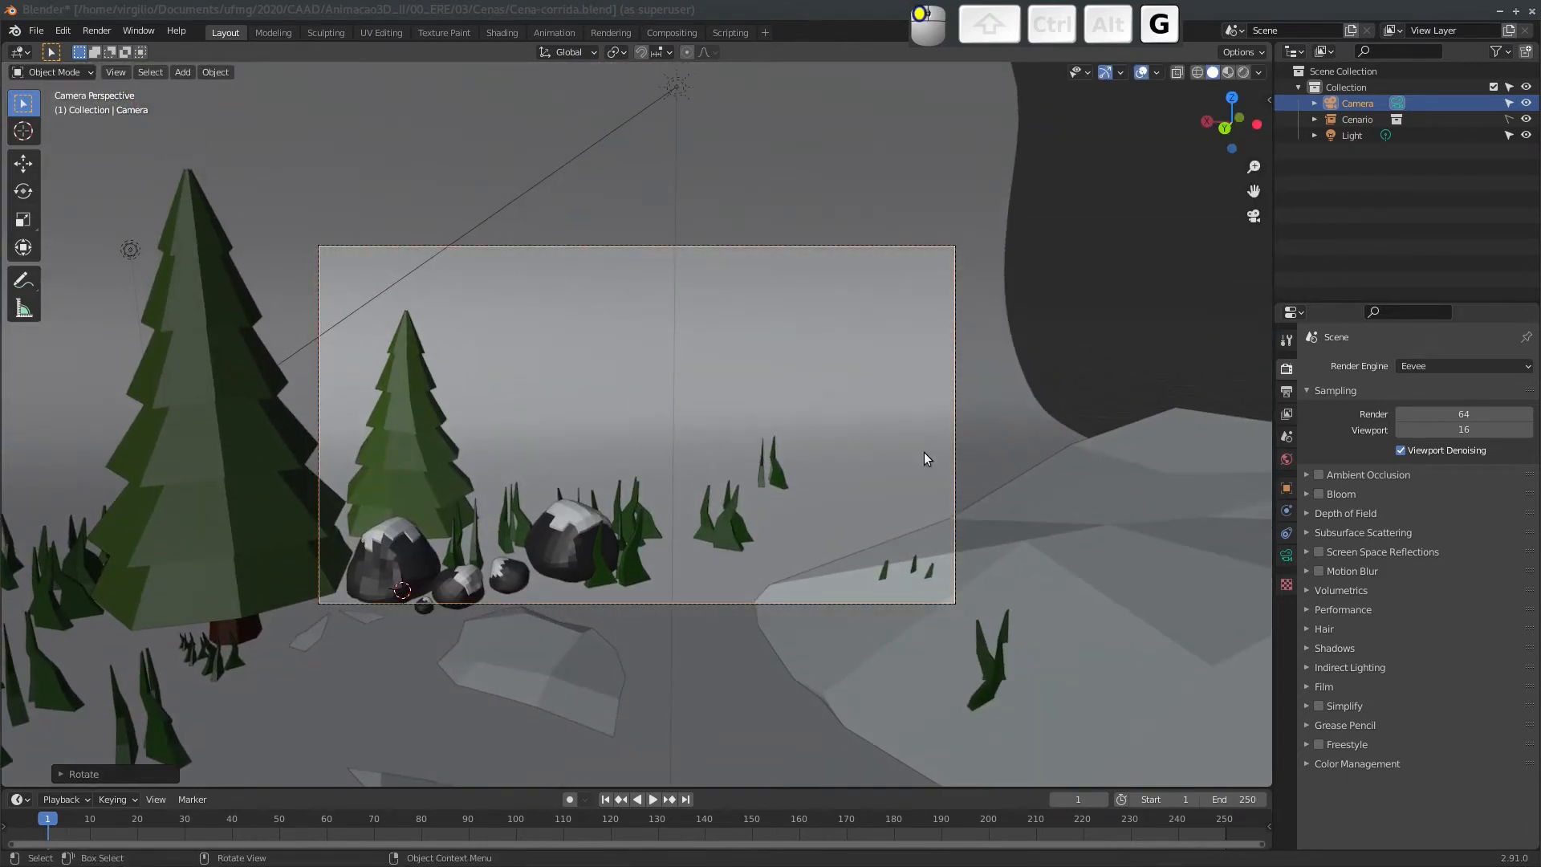
pyautogui.click(830, 403)
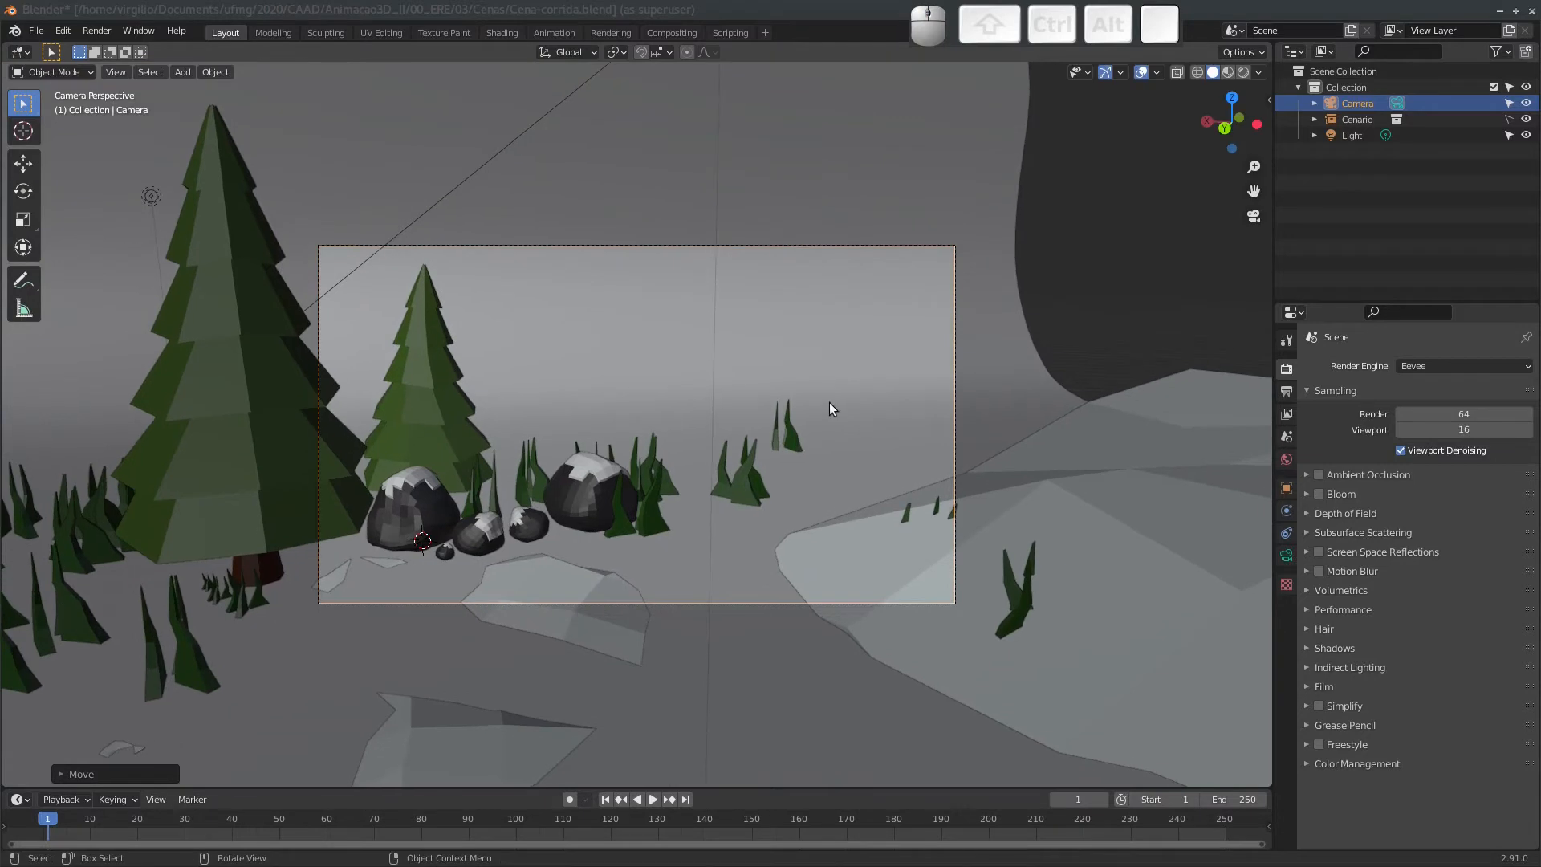
# Pull the camera back along its local Z axis to bring both trees into the frame.
pyautogui.press('g')
pyautogui.press('z')
pyautogui.press('z')
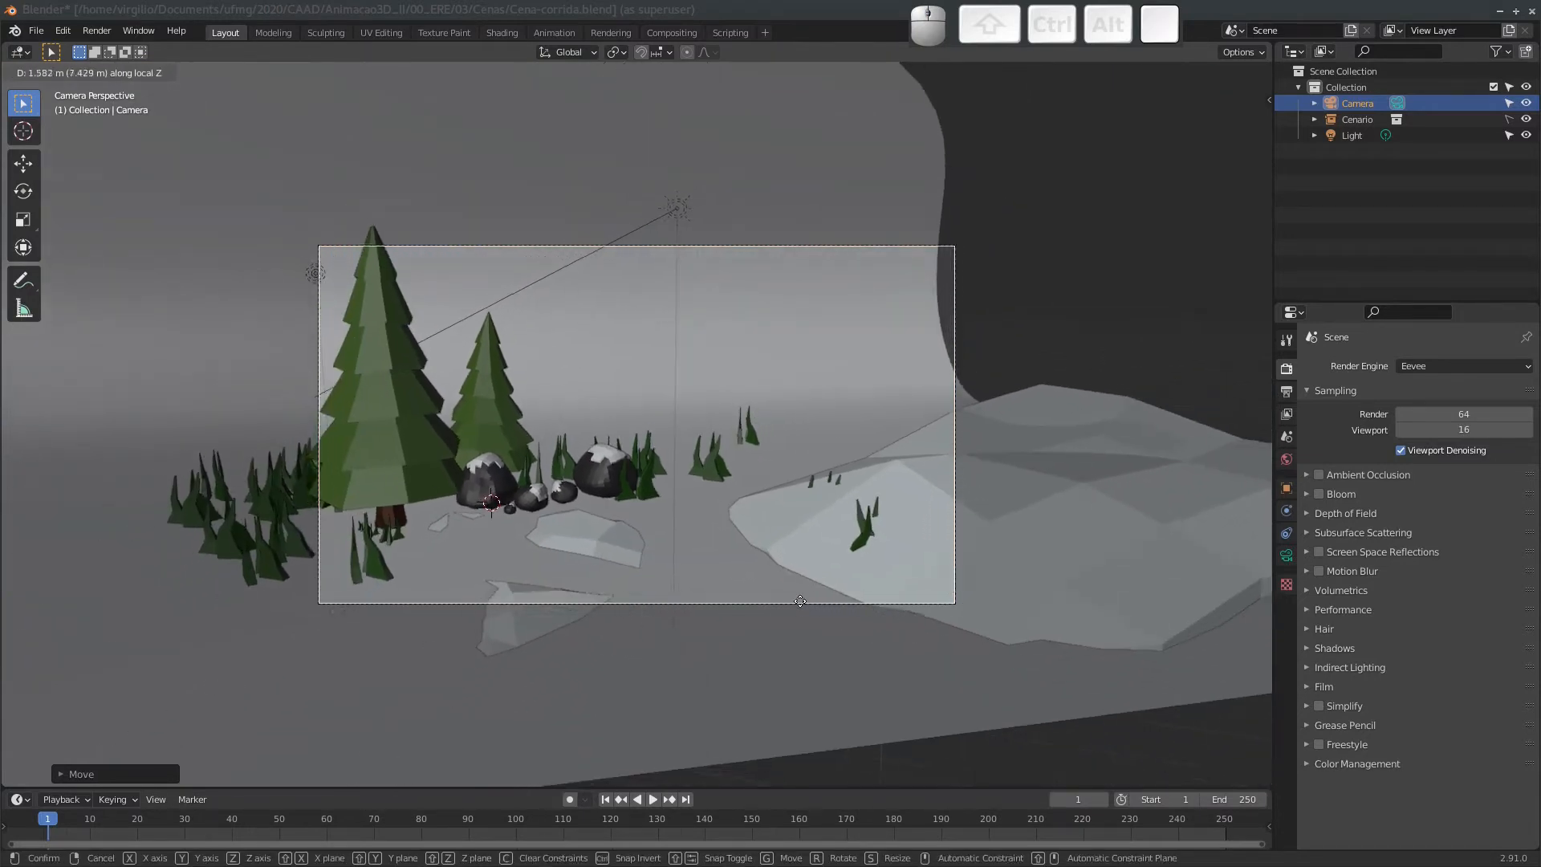
# Turn the camera about the global Z axis to fit the large tree in the frame, and save Cena-corrida.blend.
pyautogui.press('r')
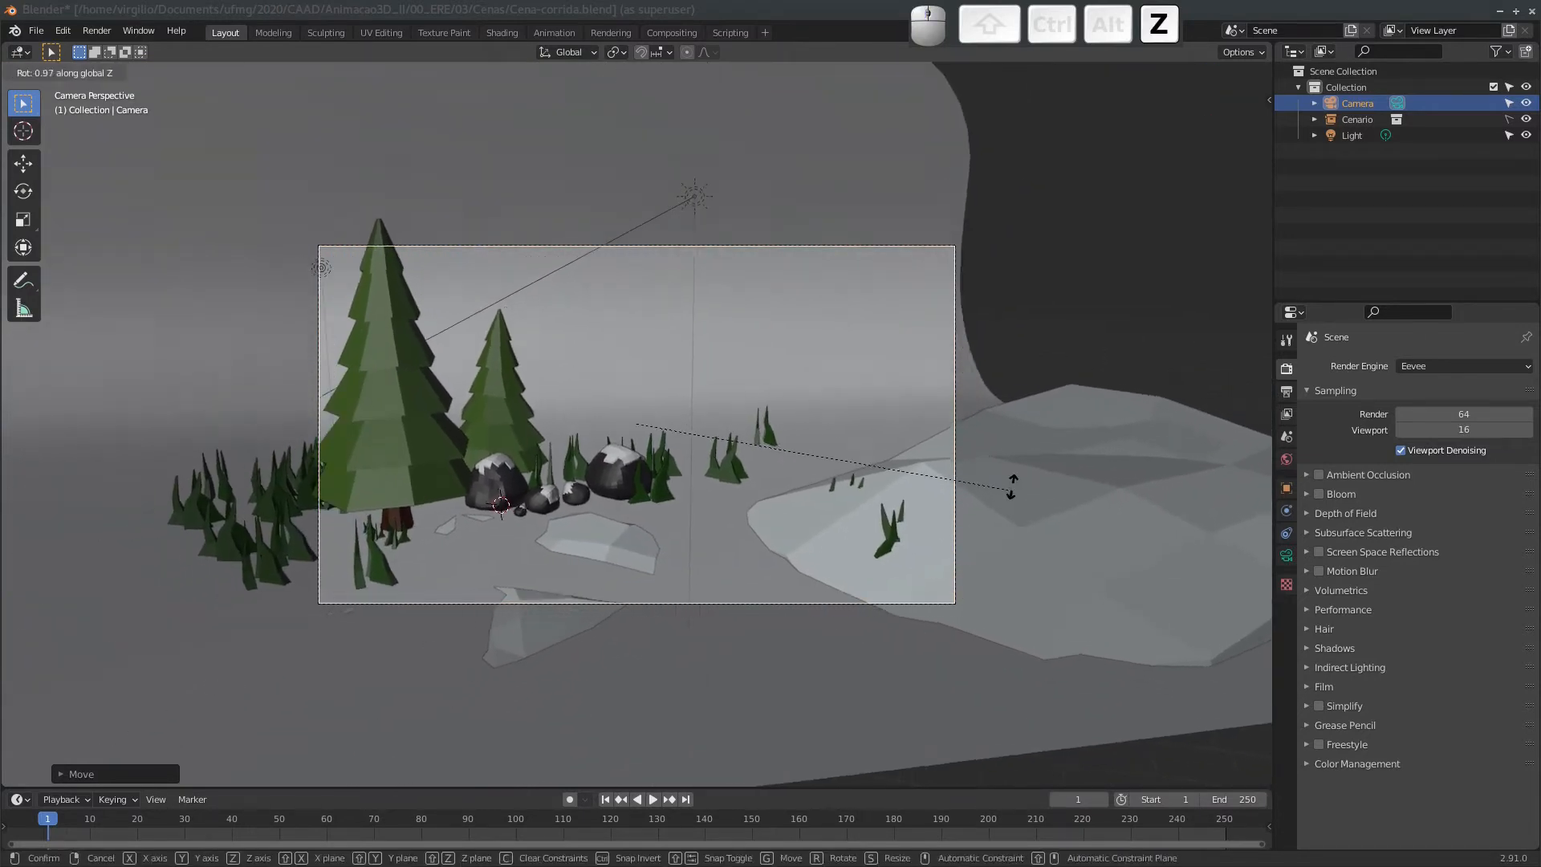
pyautogui.click(1010, 431)
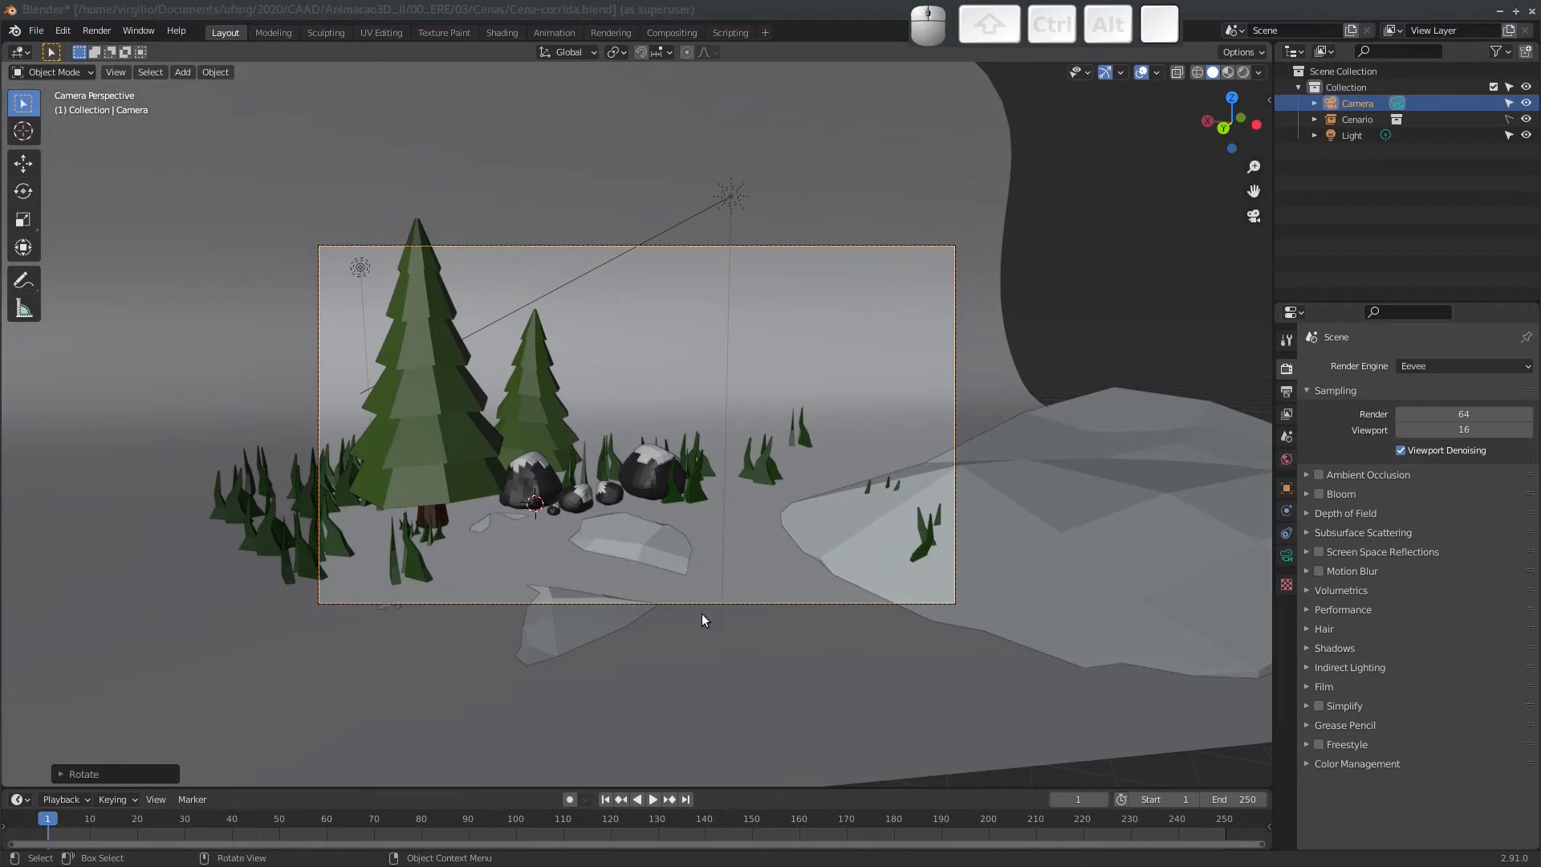
pyautogui.hotkey('ctrl', 's')
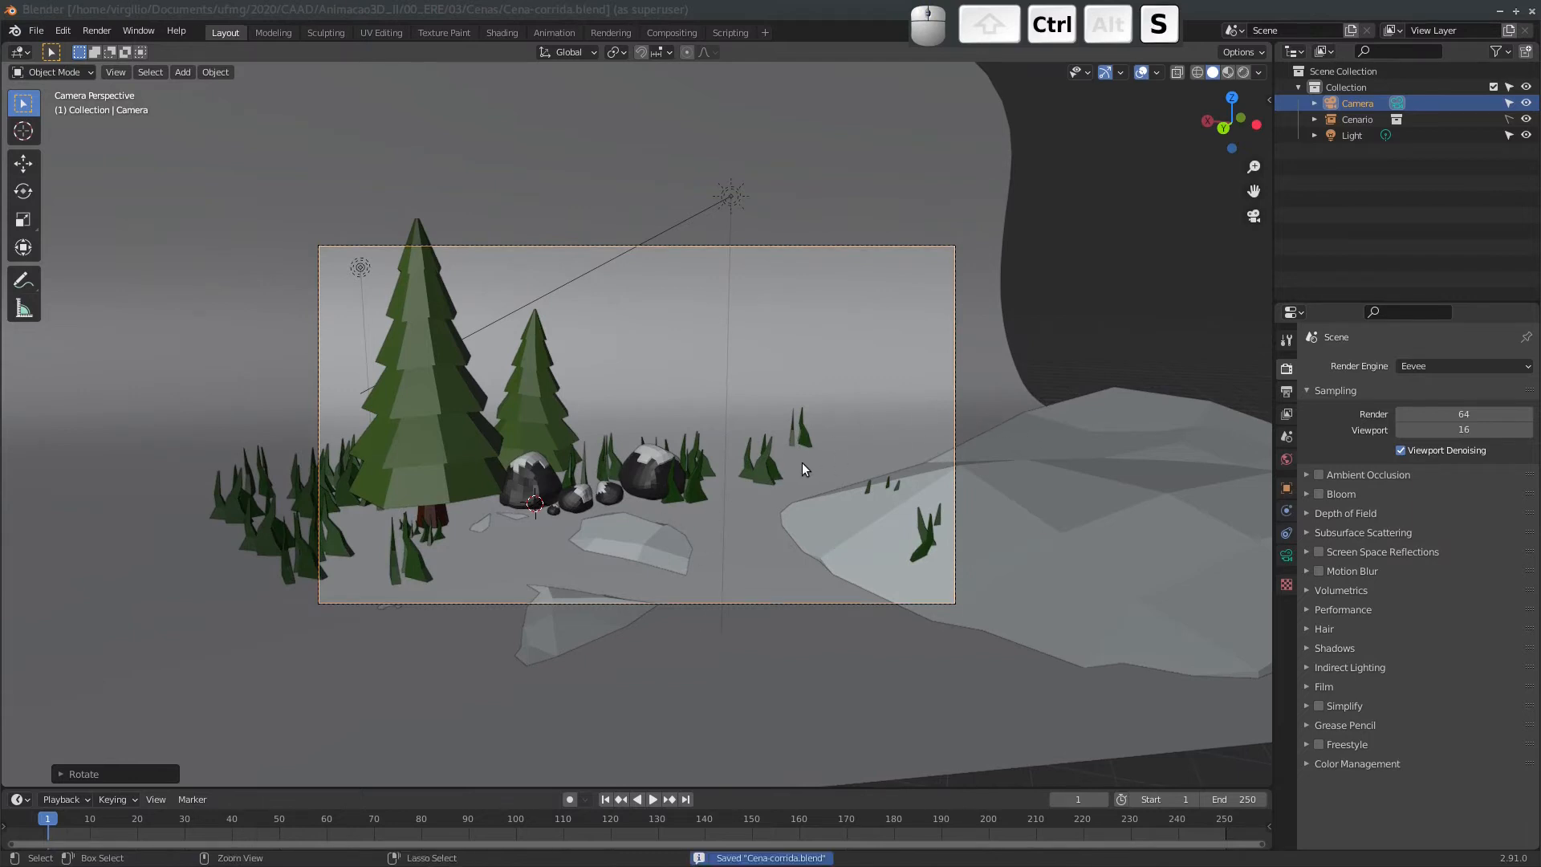
# Open the character rig file rain_v2_3.blend from the Personagens/rigs/Rain-v2 folder.
pyautogui.moveTo(856, 308); pyautogui.dragTo(608, 510, button='middle')
pyautogui.moveTo(608, 510); pyautogui.dragTo(651, 466, button='middle')
pyautogui.click(36, 30)
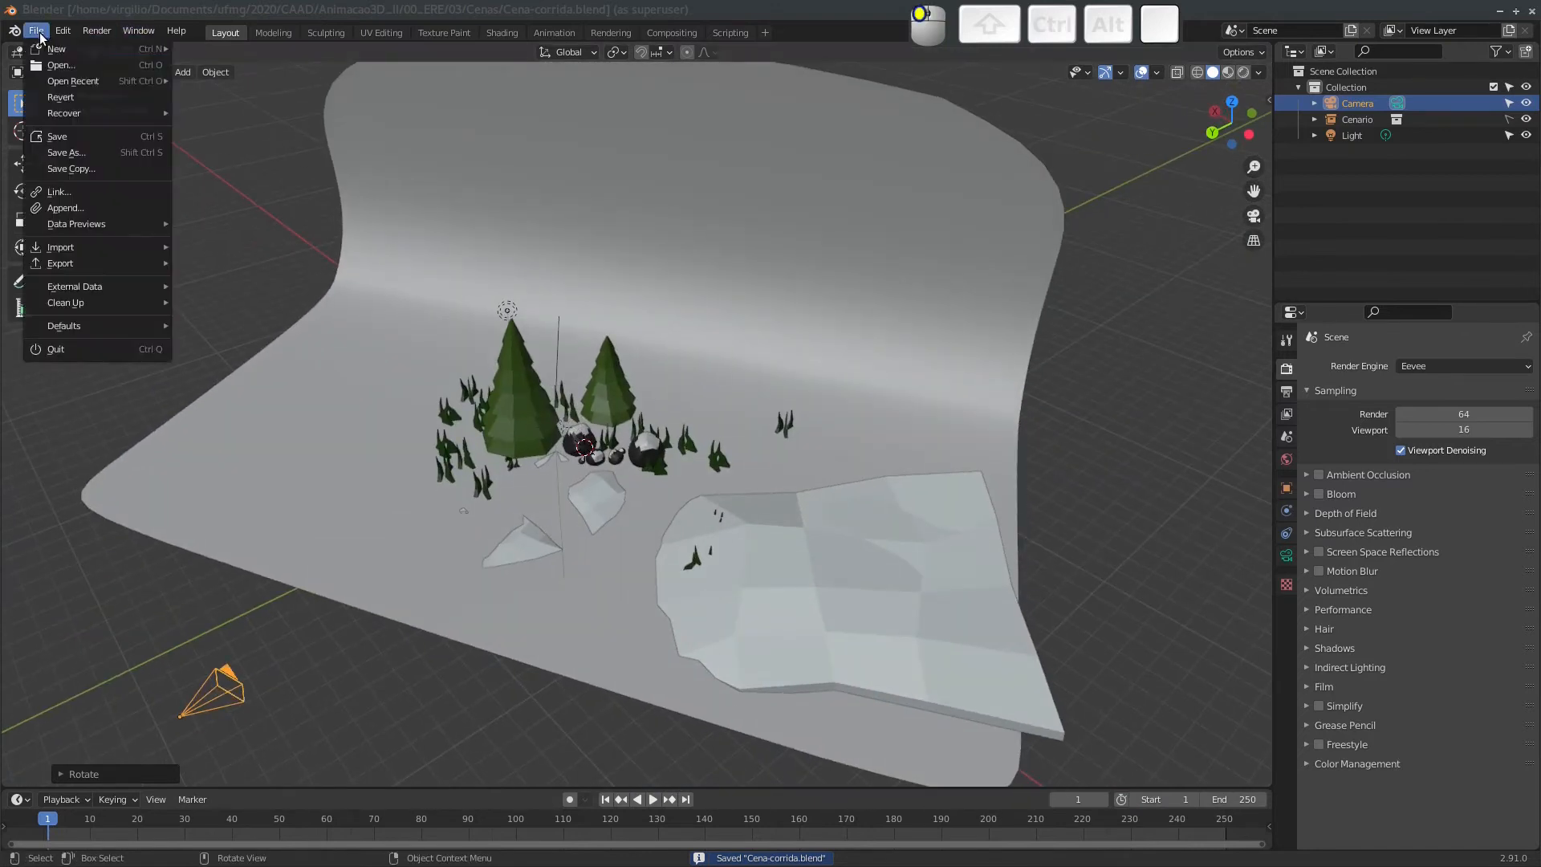
pyautogui.moveTo(58, 80)
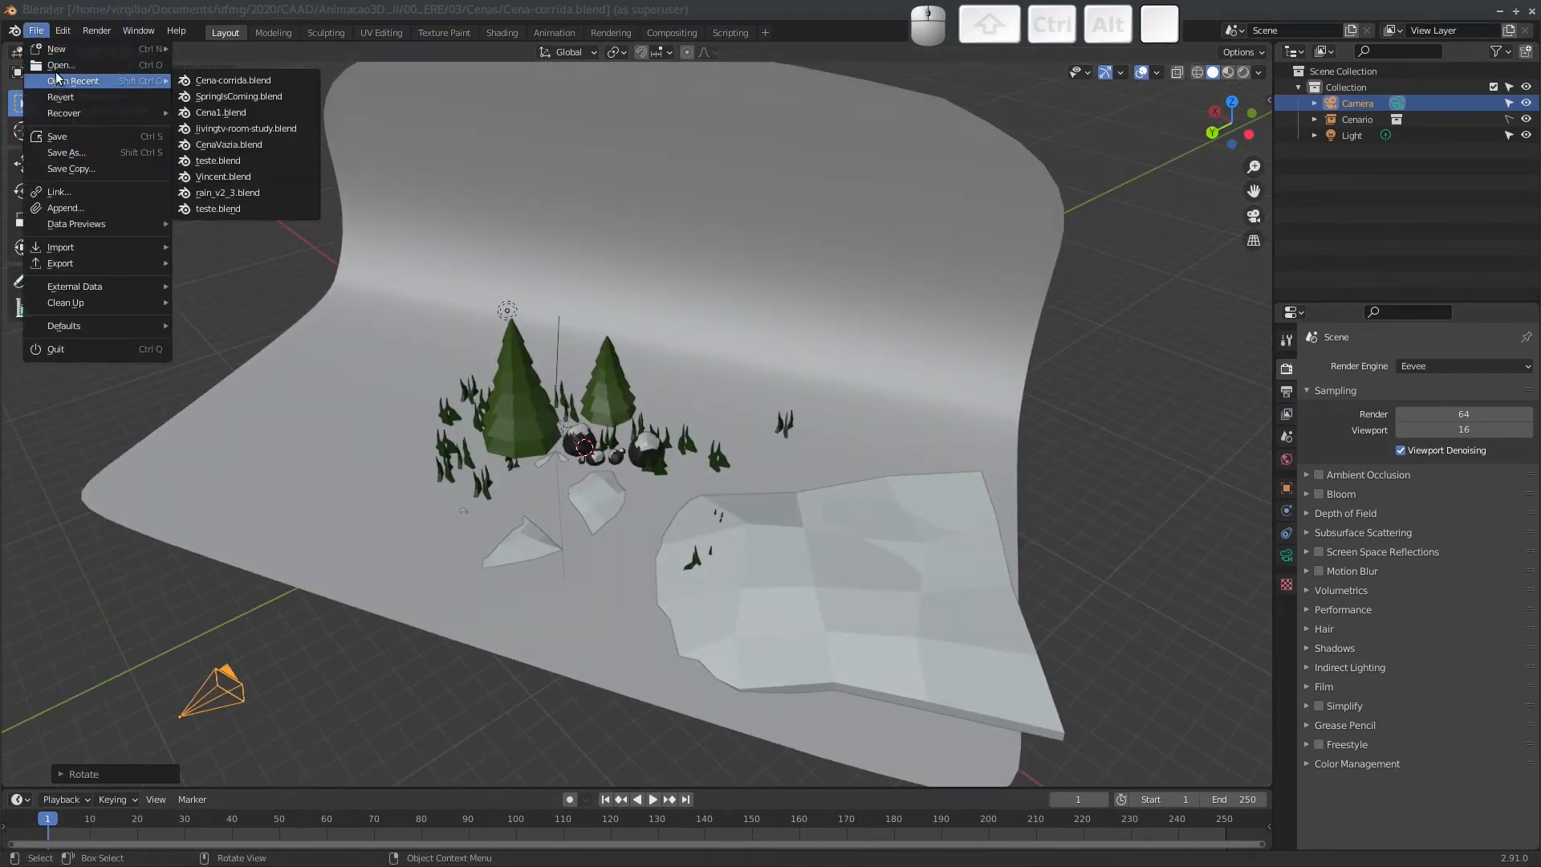
pyautogui.click(61, 66)
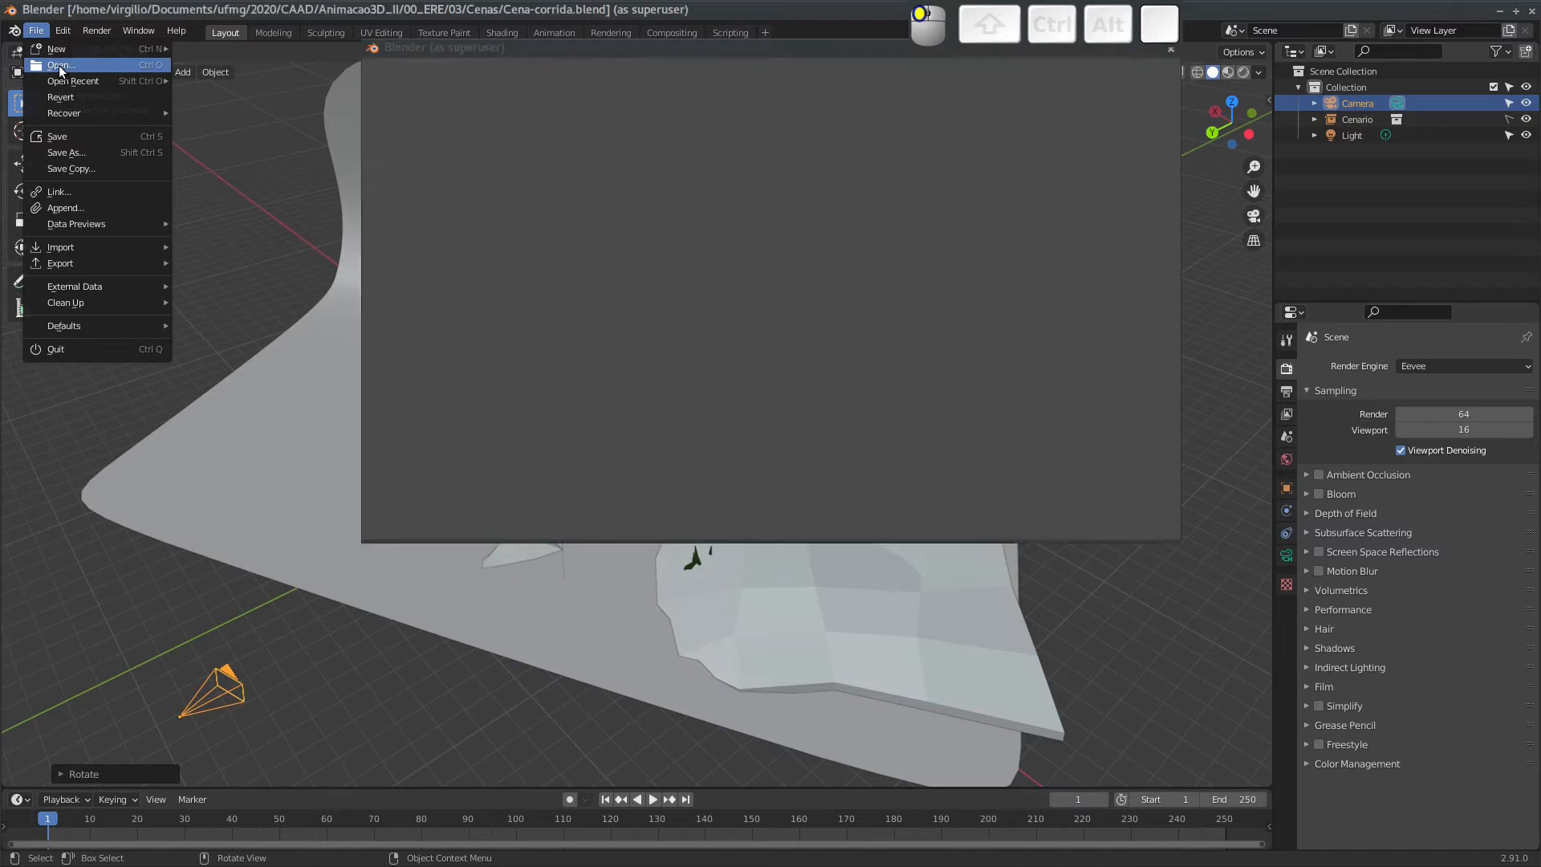
pyautogui.click(613, 78)
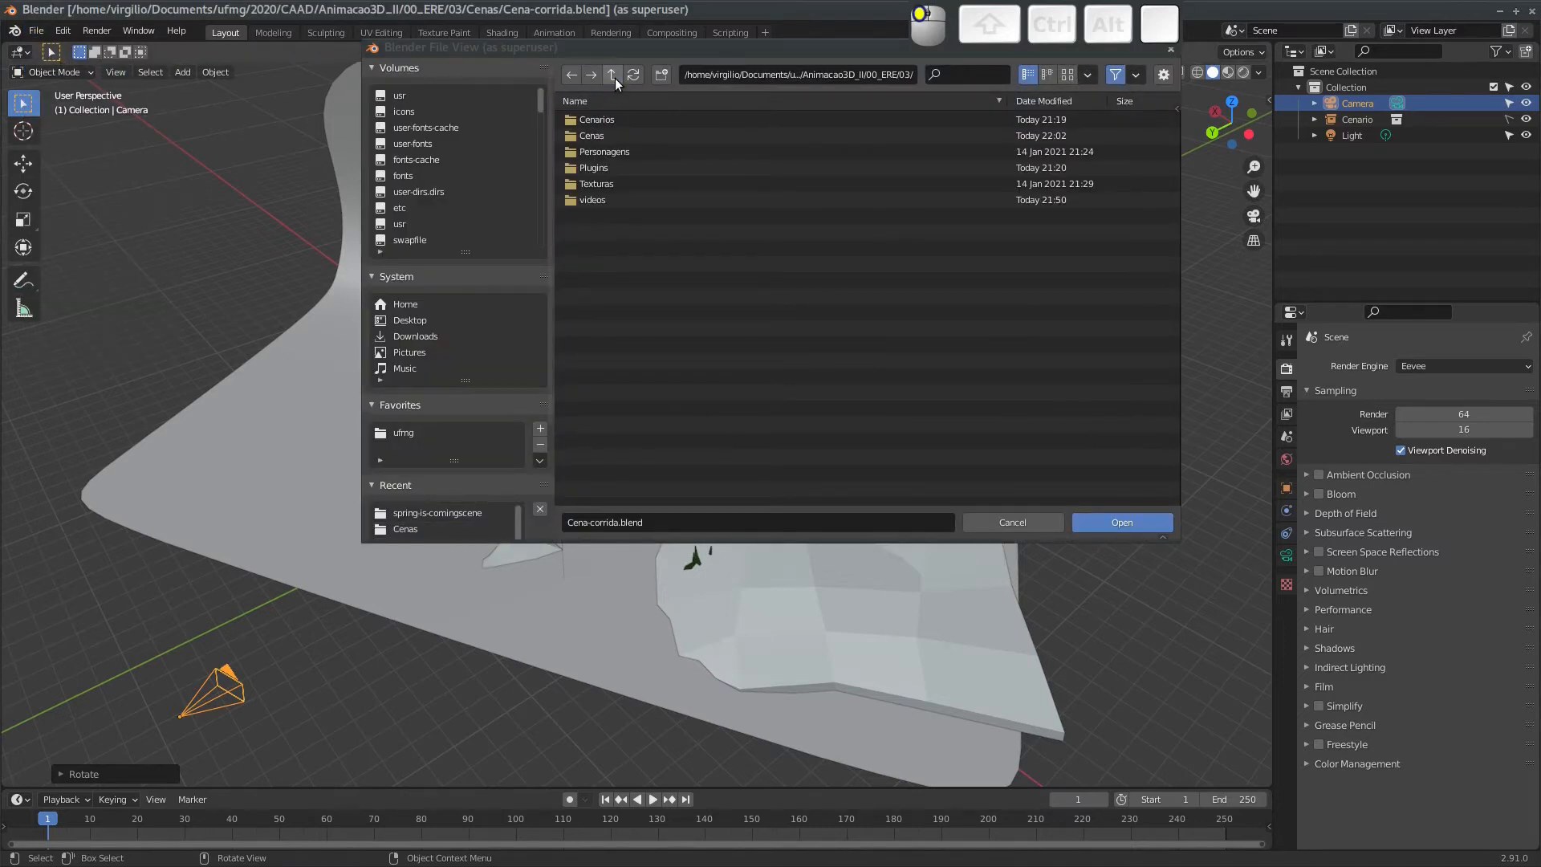
pyautogui.doubleClick(607, 148)
pyautogui.doubleClick(594, 119)
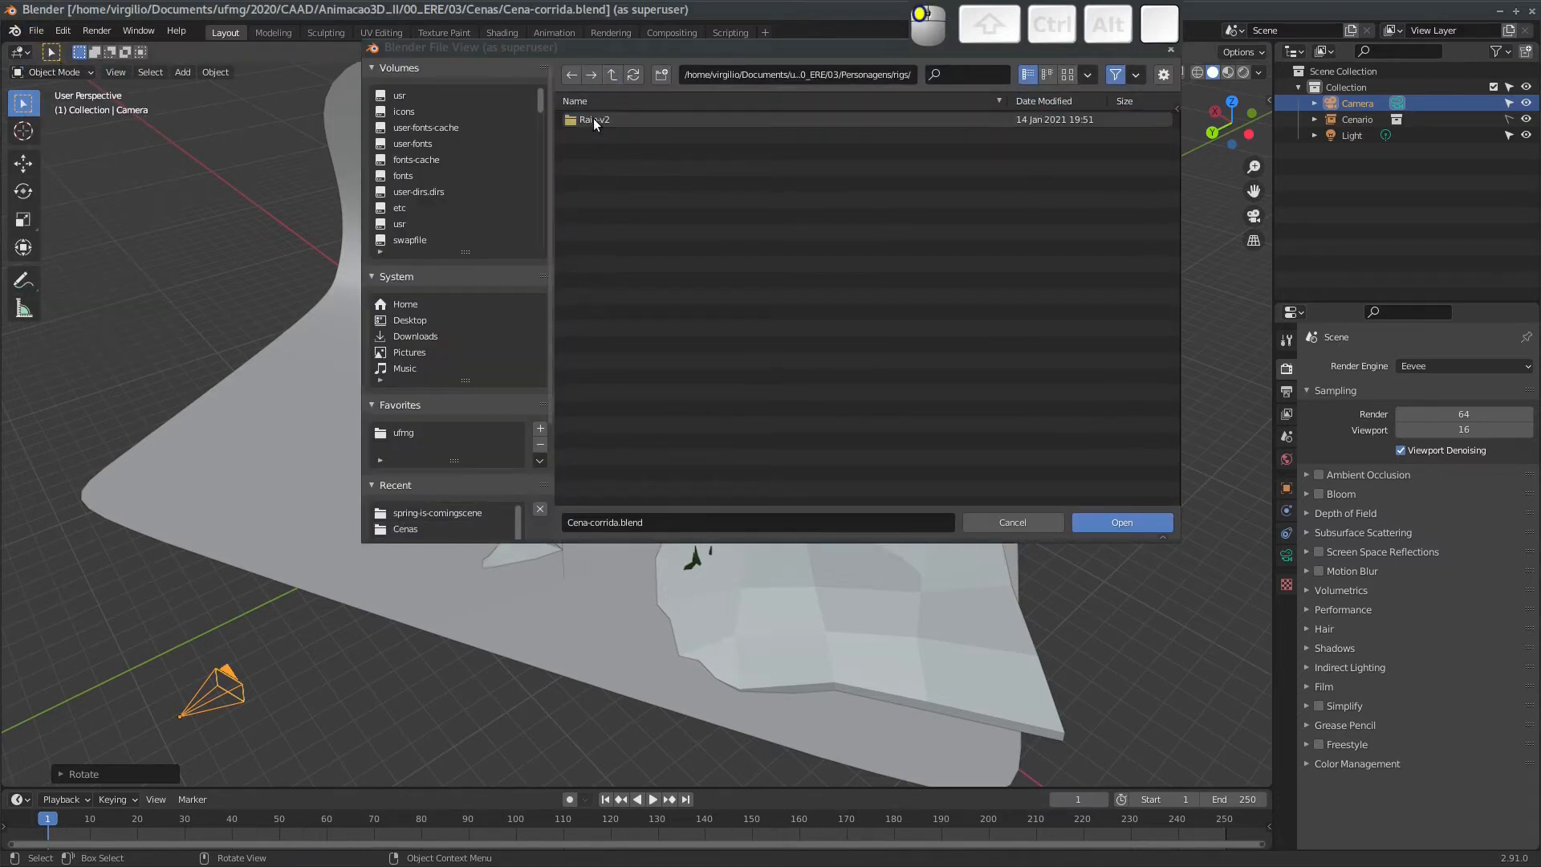
pyautogui.doubleClick(594, 119)
pyautogui.click(607, 136)
pyautogui.doubleClick(597, 136)
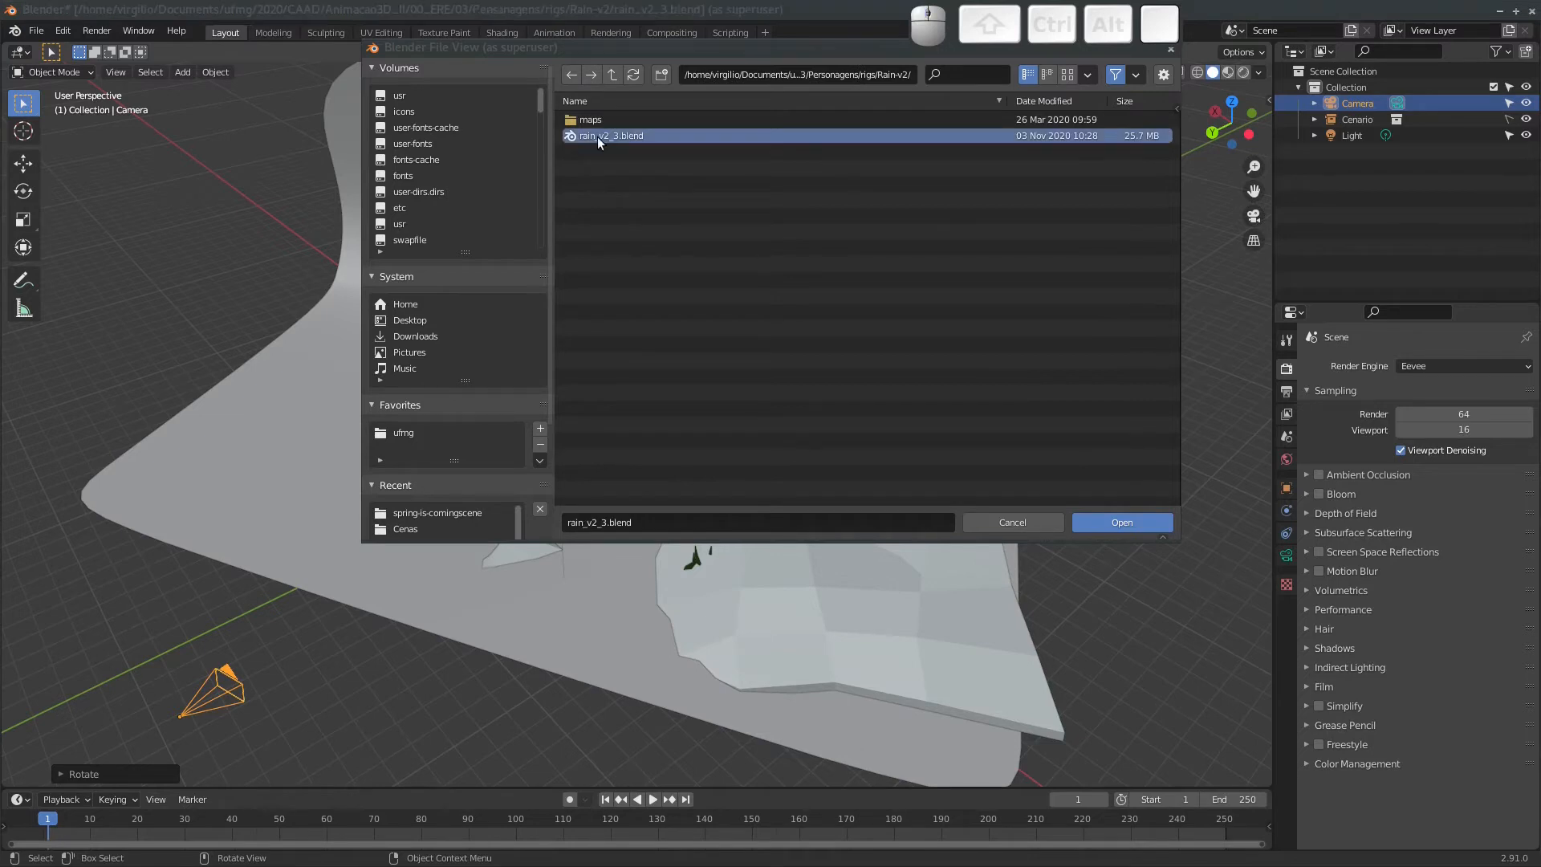
# Try moving the left and right foot IK controls of the Rain rig to test the legs.
pyautogui.moveTo(585, 370); pyautogui.dragTo(724, 358, button='middle')
pyautogui.moveTo(755, 454); pyautogui.dragTo(533, 405, button='middle')
pyautogui.moveTo(533, 405)
pyautogui.mouseDown(button='middle')
pyautogui.moveTo(576, 403)
pyautogui.moveTo(581, 374)
pyautogui.moveTo(546, 368)
pyautogui.moveTo(546, 387)
pyautogui.mouseUp(button='middle')
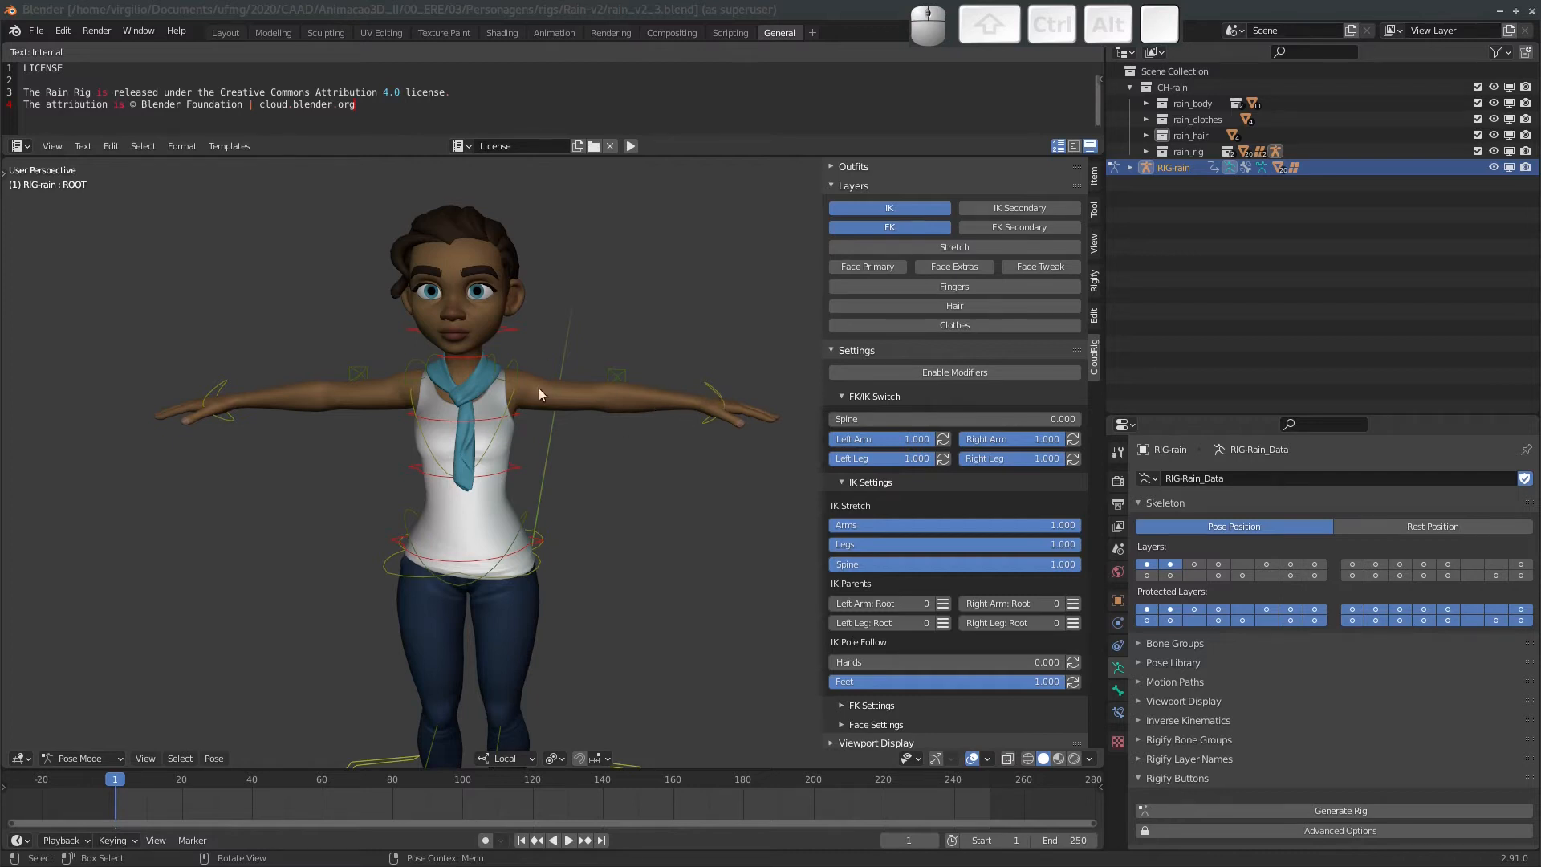
pyautogui.keyDown('shift'); pyautogui.moveTo(516, 403); pyautogui.dragTo(464, 283, button='middle'); pyautogui.keyUp('shift')
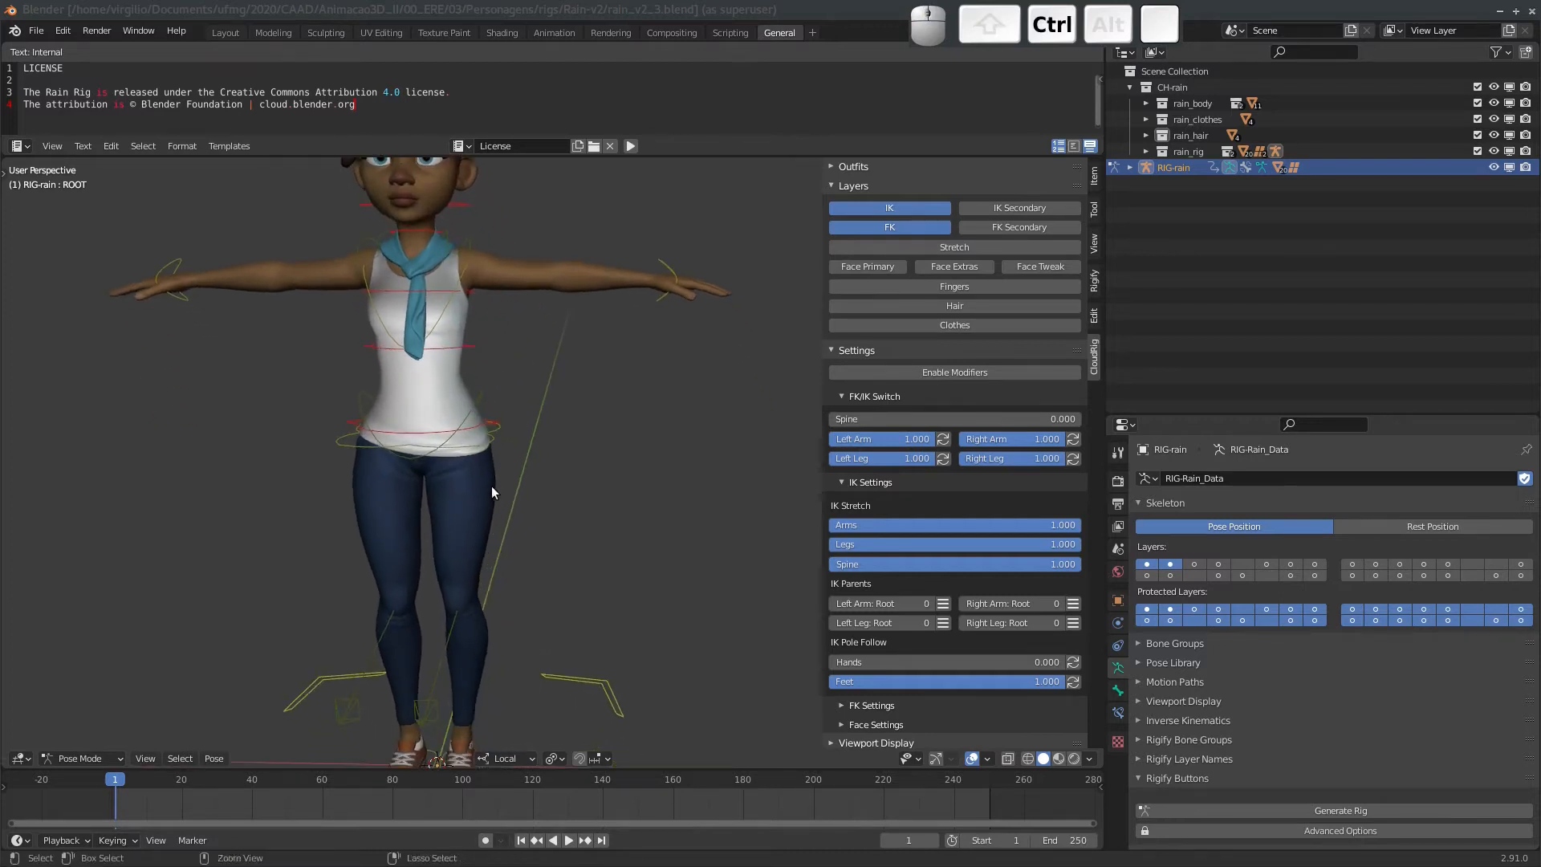
pyautogui.keyDown('ctrl'); pyautogui.moveTo(491, 485); pyautogui.dragTo(559, 652, button='middle'); pyautogui.keyUp('ctrl')
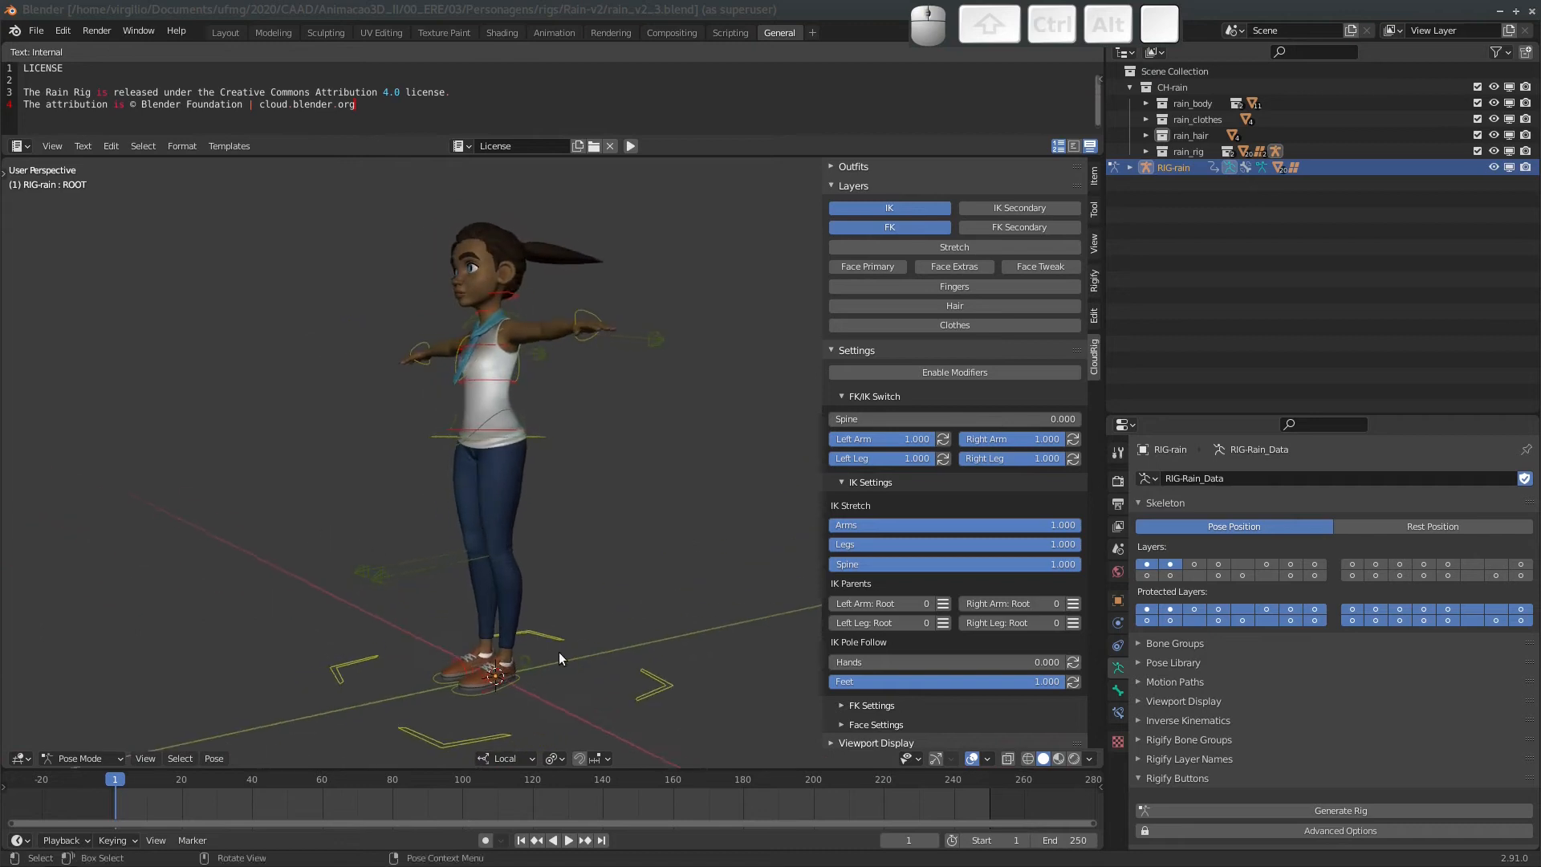
pyautogui.click(506, 687)
pyautogui.press('g')
pyautogui.press('Escape')
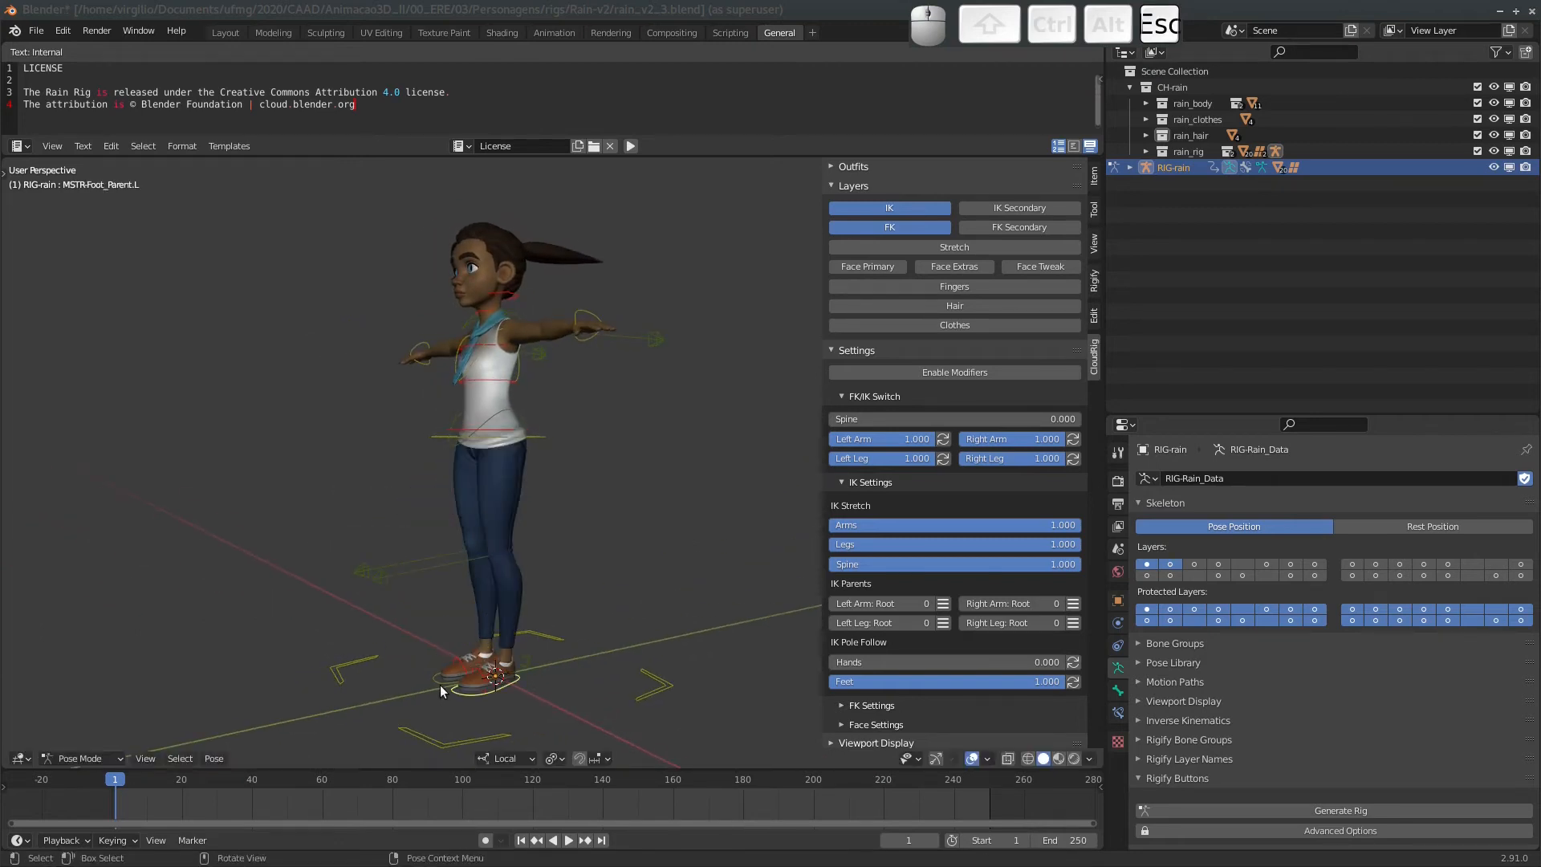
pyautogui.click(441, 689)
pyautogui.press('g')
pyautogui.press('Escape')
# Try moving the left hand's IK control to test the arm.
pyautogui.moveTo(444, 490); pyautogui.dragTo(636, 402, button='middle')
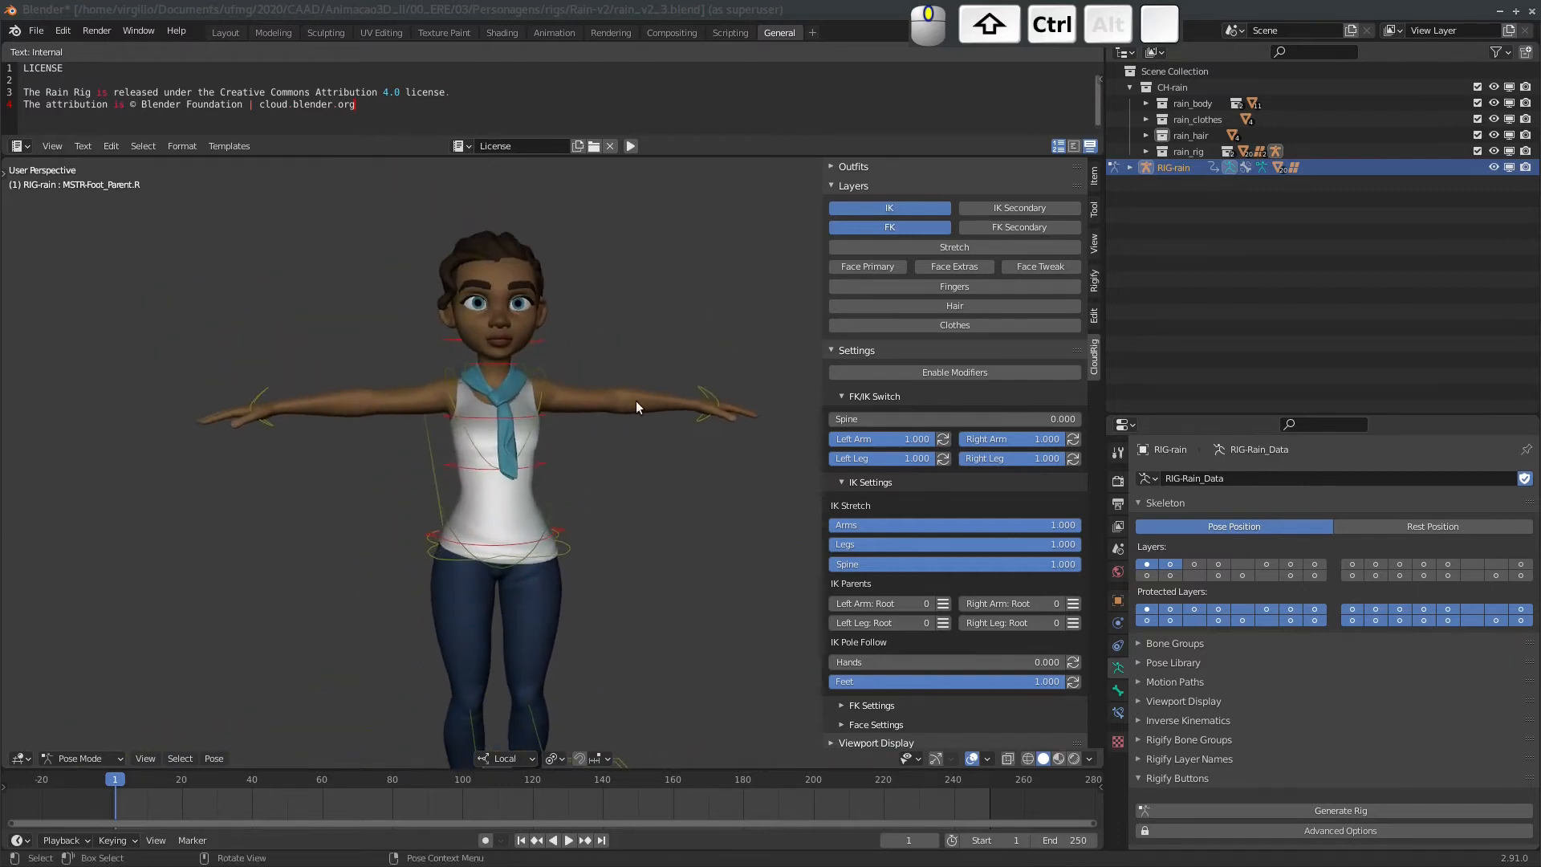
pyautogui.click(703, 391)
pyautogui.press('g')
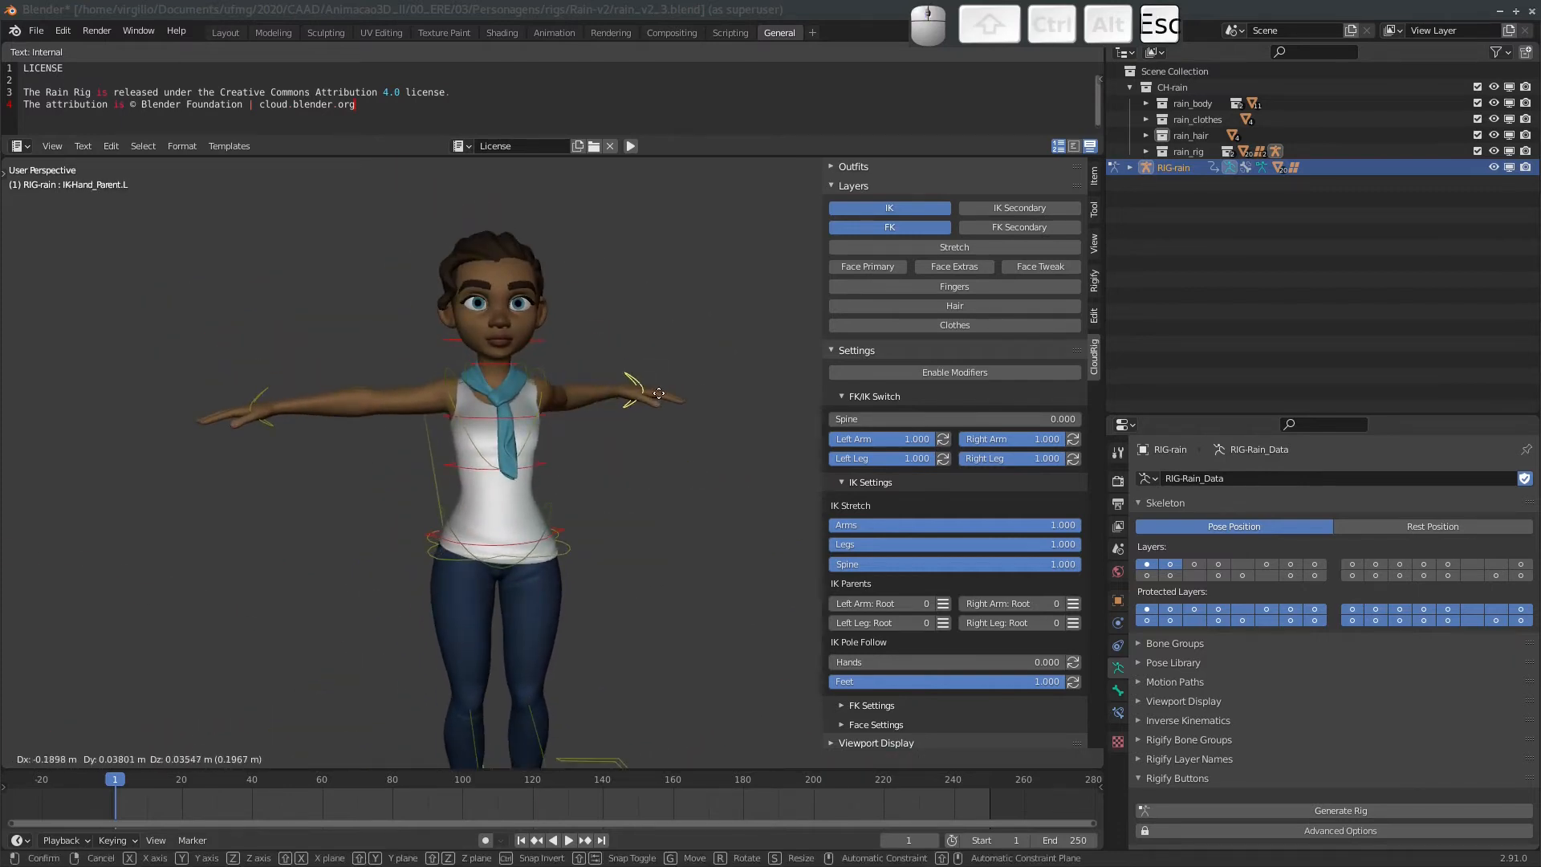
pyautogui.press('Escape')
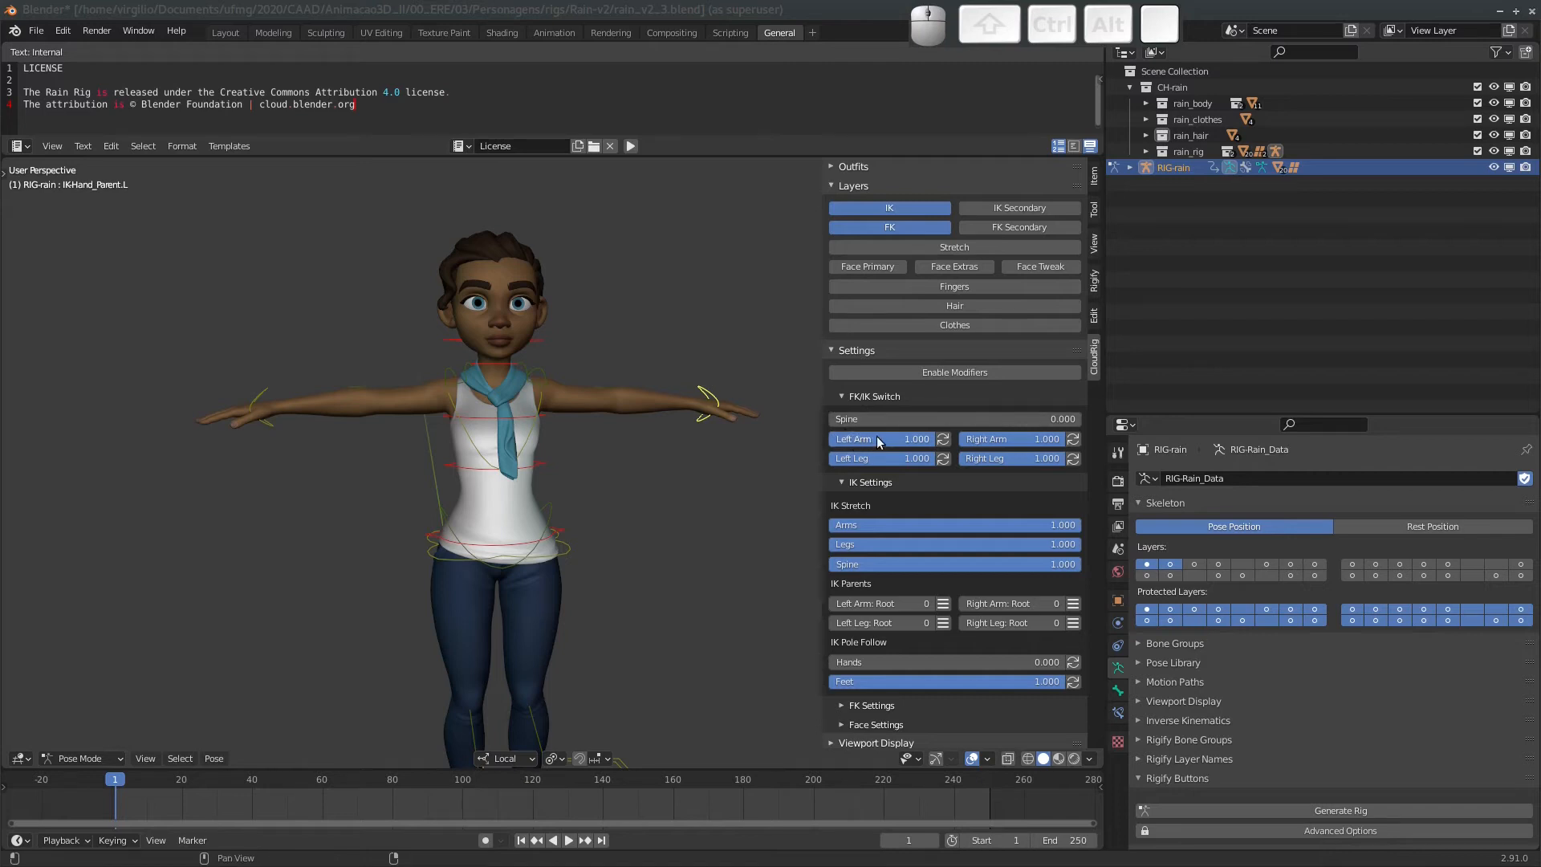
# Switch both arms to FK by setting the Left Arm and Right Arm FK/IK values to 0.000, and reveal the hidden bone controls.
pyautogui.moveTo(927, 442); pyautogui.dragTo(849, 440)
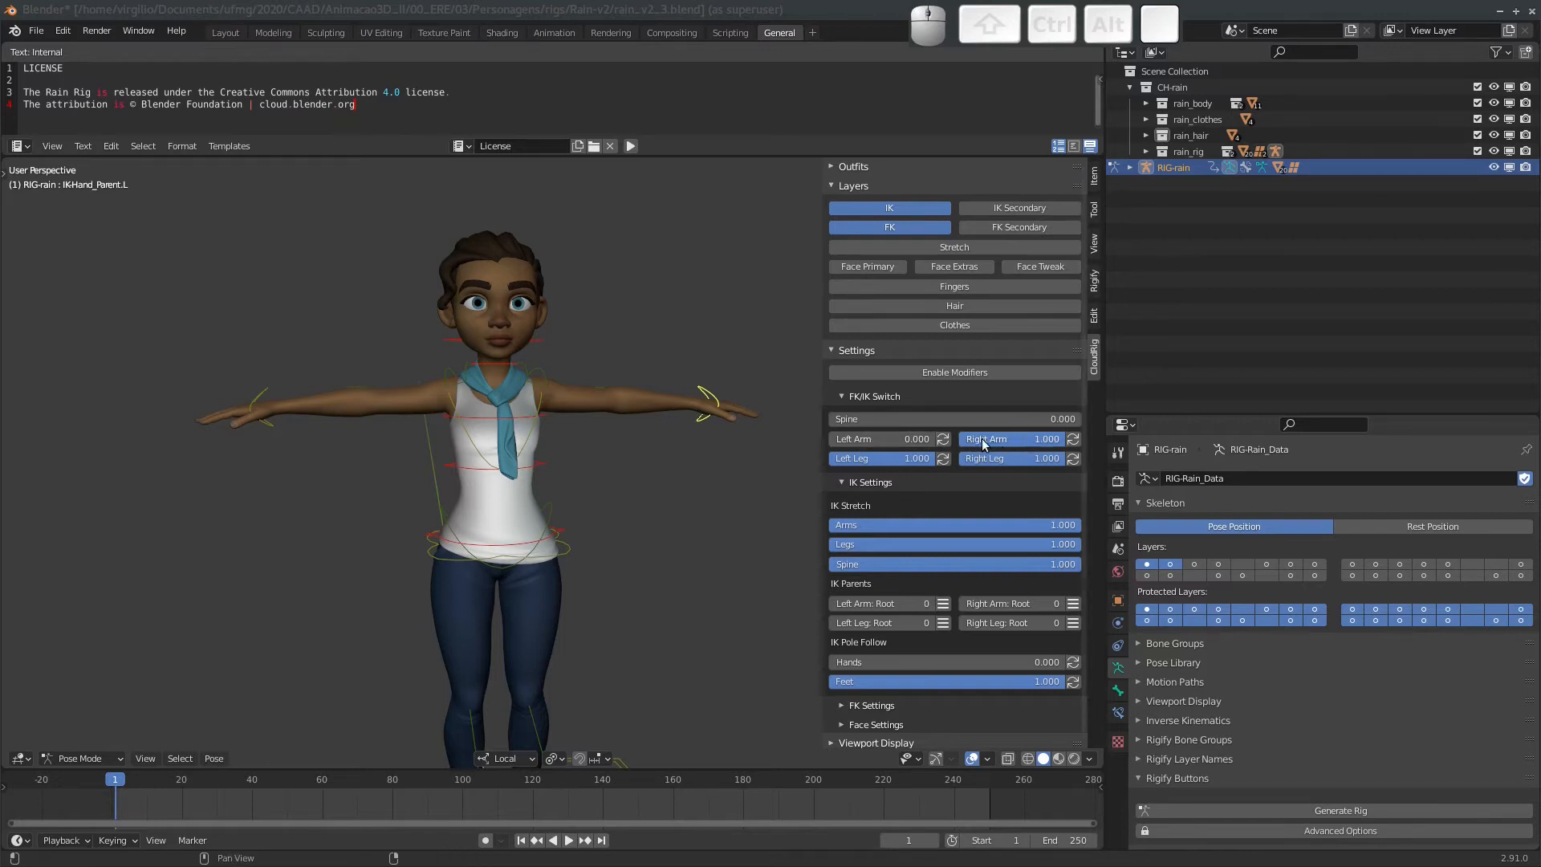
pyautogui.moveTo(1043, 438); pyautogui.dragTo(834, 438)
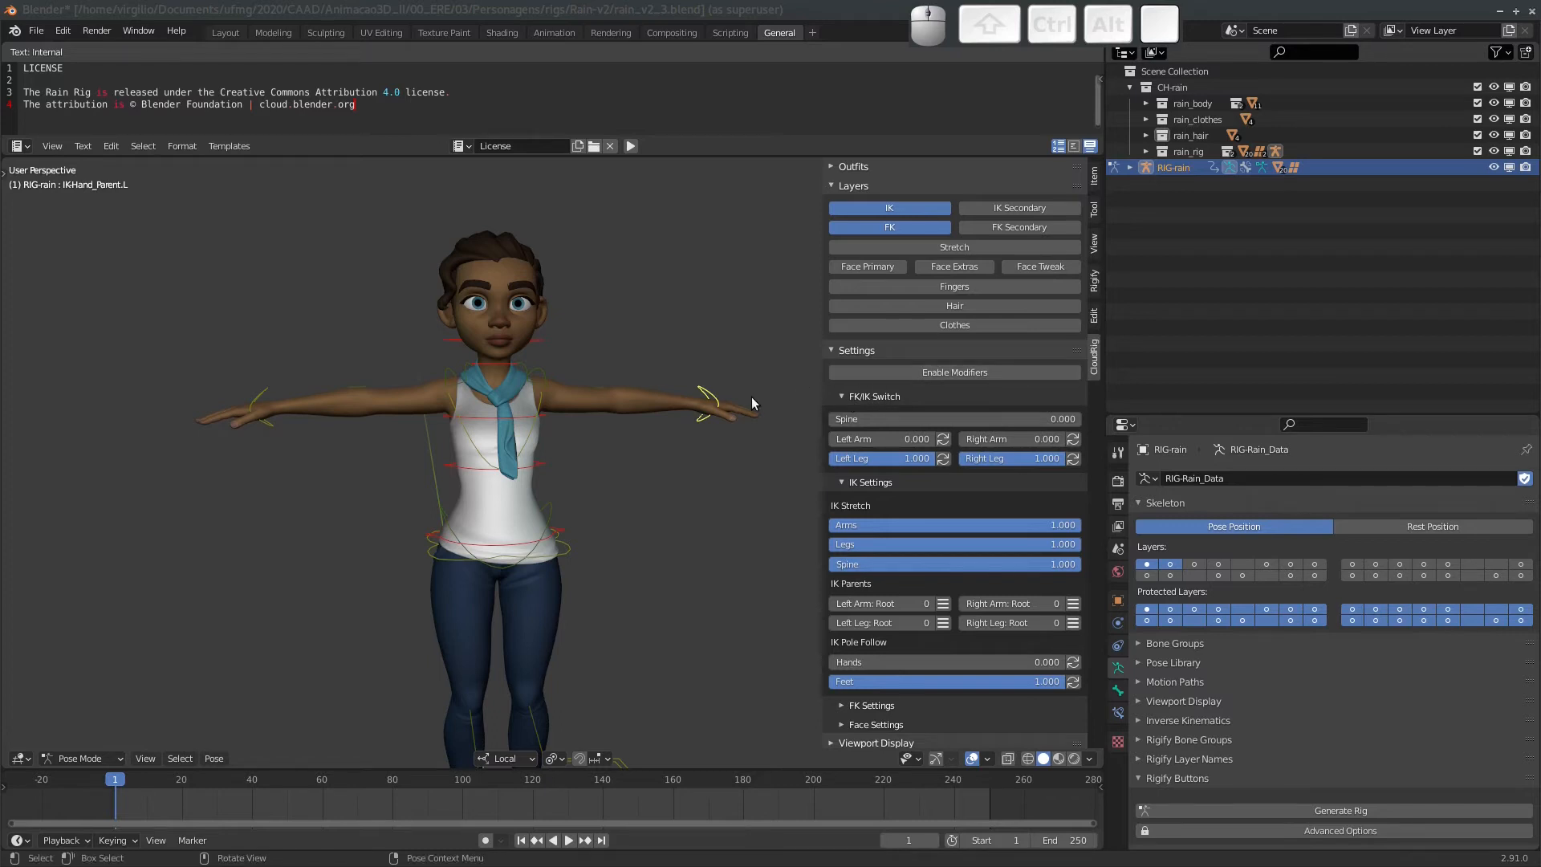
pyautogui.moveTo(667, 396); pyautogui.dragTo(561, 388, button='middle')
pyautogui.hotkey('alt', 'h')
# Try rotating the left upper arm and left forearm with their FK controls.
pyautogui.click(561, 388)
pyautogui.press('r')
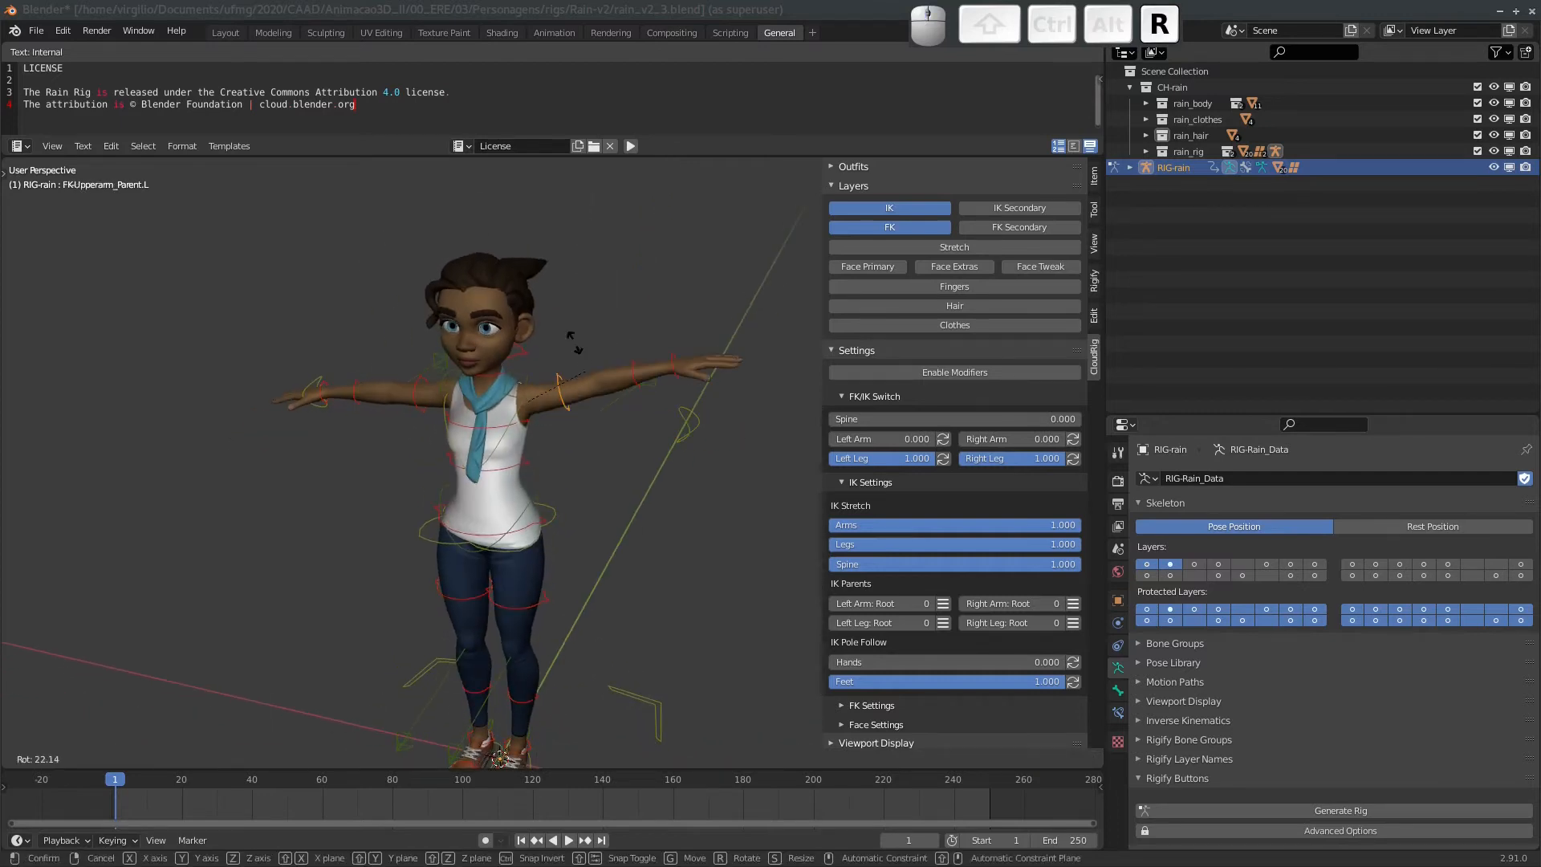
pyautogui.press('Escape')
pyautogui.click(632, 426)
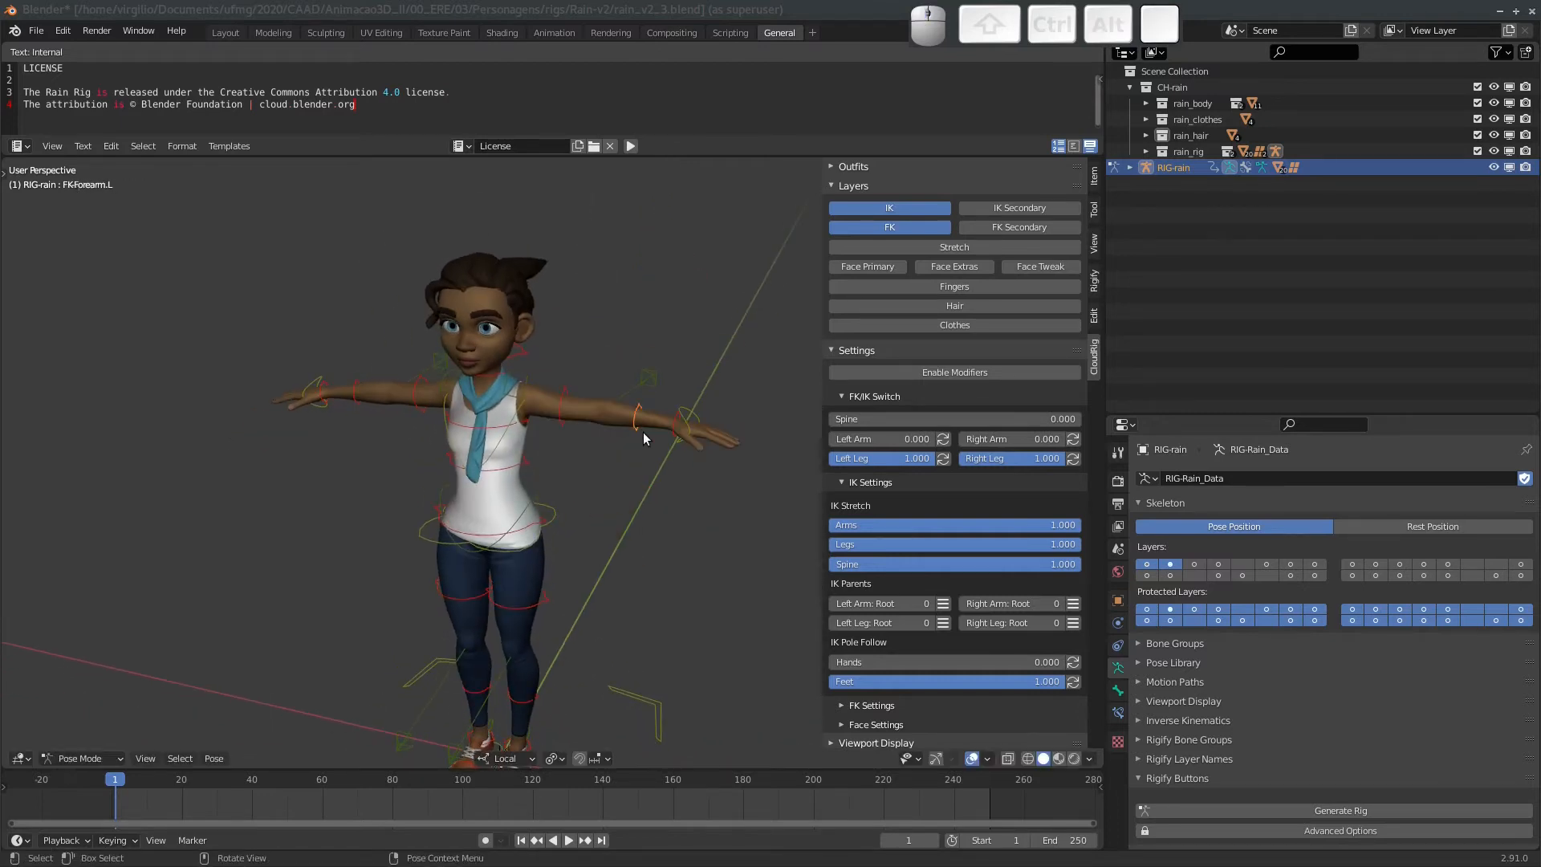
pyautogui.press('r')
pyautogui.press('Escape')
# Hide the IK hand and elbow controls of both arms.
pyautogui.click(658, 380)
pyautogui.keyDown('shift'); pyautogui.click(440, 360); pyautogui.keyUp('shift')
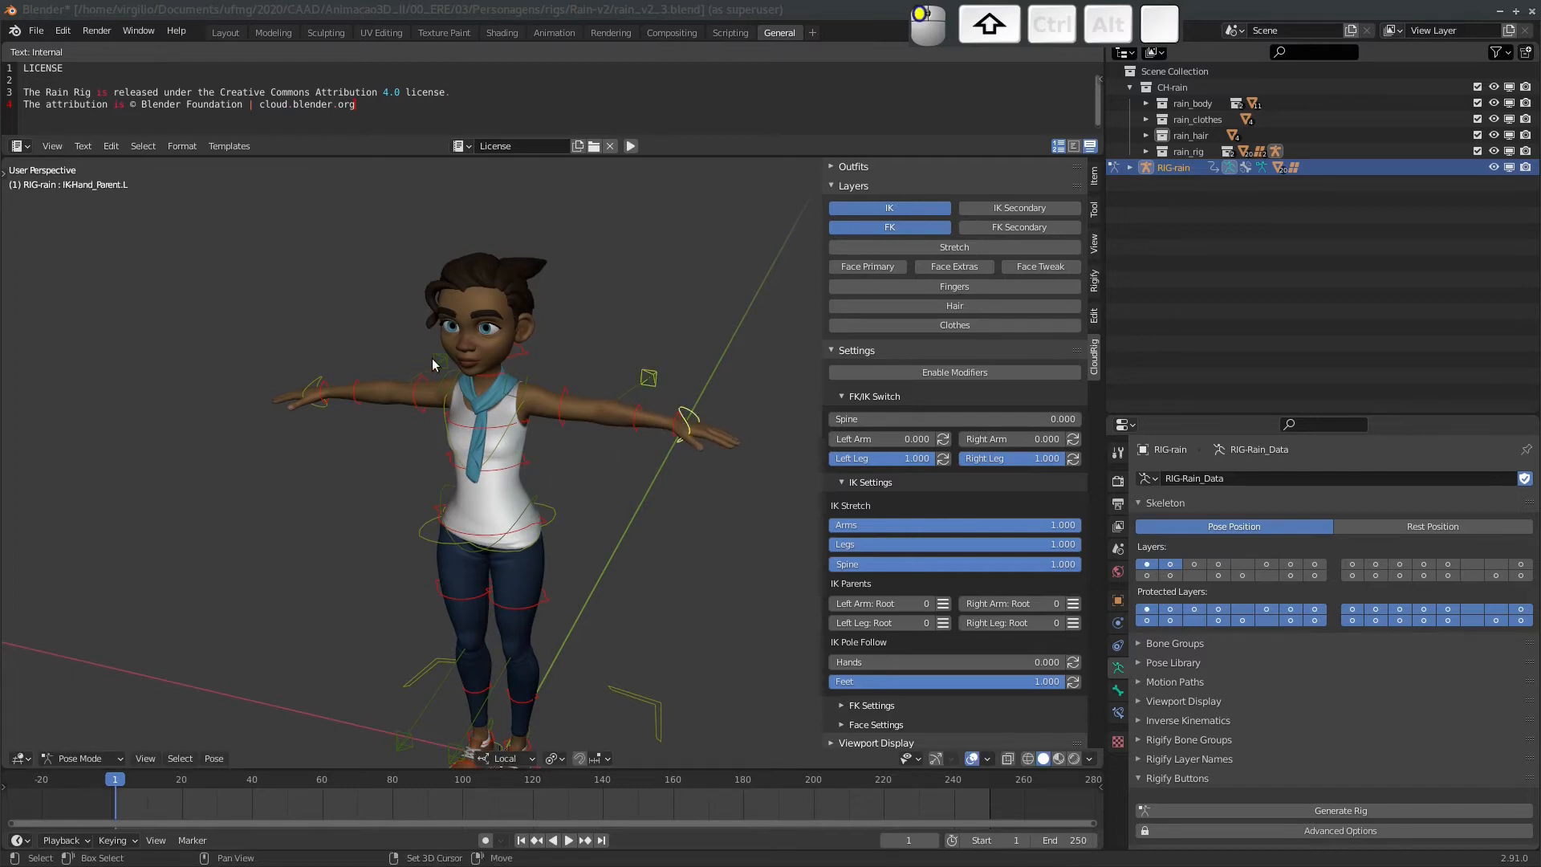
pyautogui.keyDown('shift'); pyautogui.click(316, 374); pyautogui.keyUp('shift')
pyautogui.press('h')
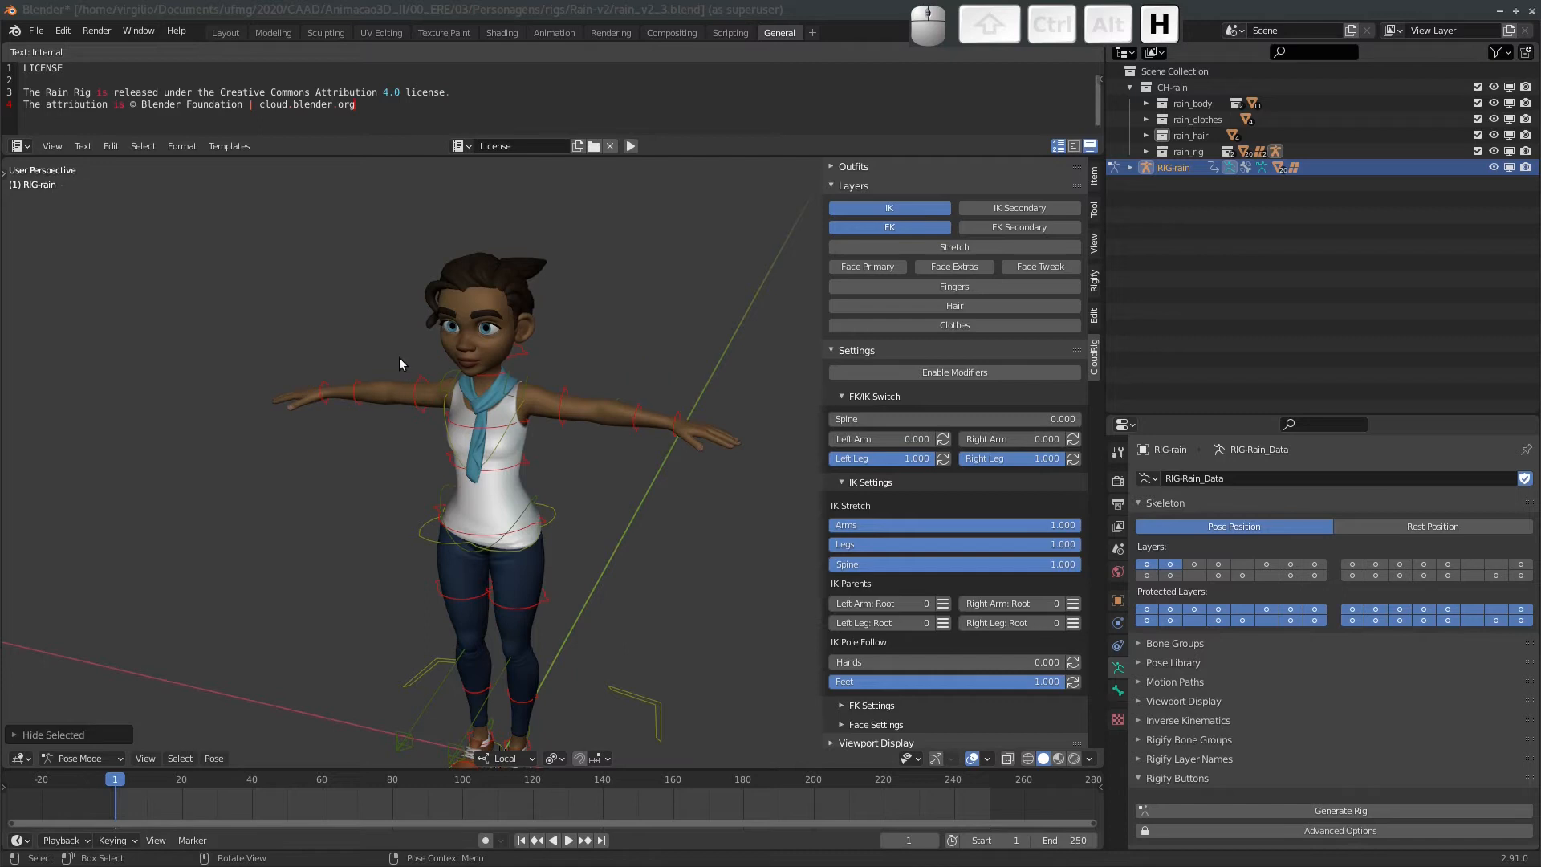
# Hide the FK thigh, shin and foot controls of both legs.
pyautogui.keyDown('shift'); pyautogui.moveTo(398, 357); pyautogui.dragTo(377, 200, button='middle'); pyautogui.keyUp('shift')
pyautogui.keyDown('shift'); pyautogui.click(484, 466); pyautogui.keyUp('shift')
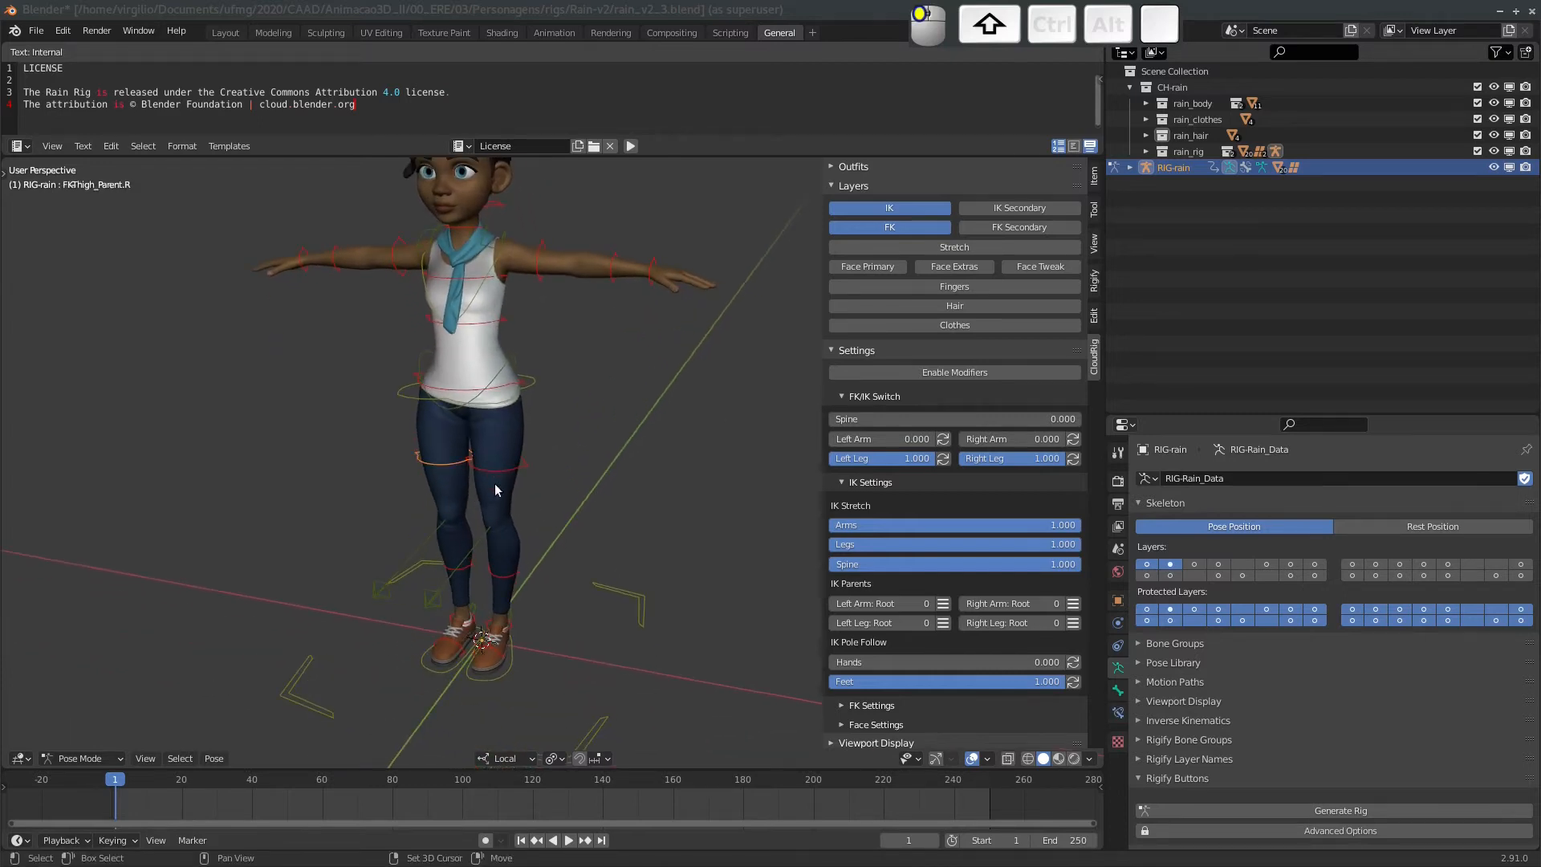
pyautogui.keyDown('shift'); pyautogui.click(465, 567); pyautogui.keyUp('shift')
pyautogui.keyDown('shift'); pyautogui.click(499, 574); pyautogui.keyUp('shift')
pyautogui.keyDown('ctrl'); pyautogui.moveTo(479, 605); pyautogui.dragTo(413, 492, button='middle'); pyautogui.keyUp('ctrl')
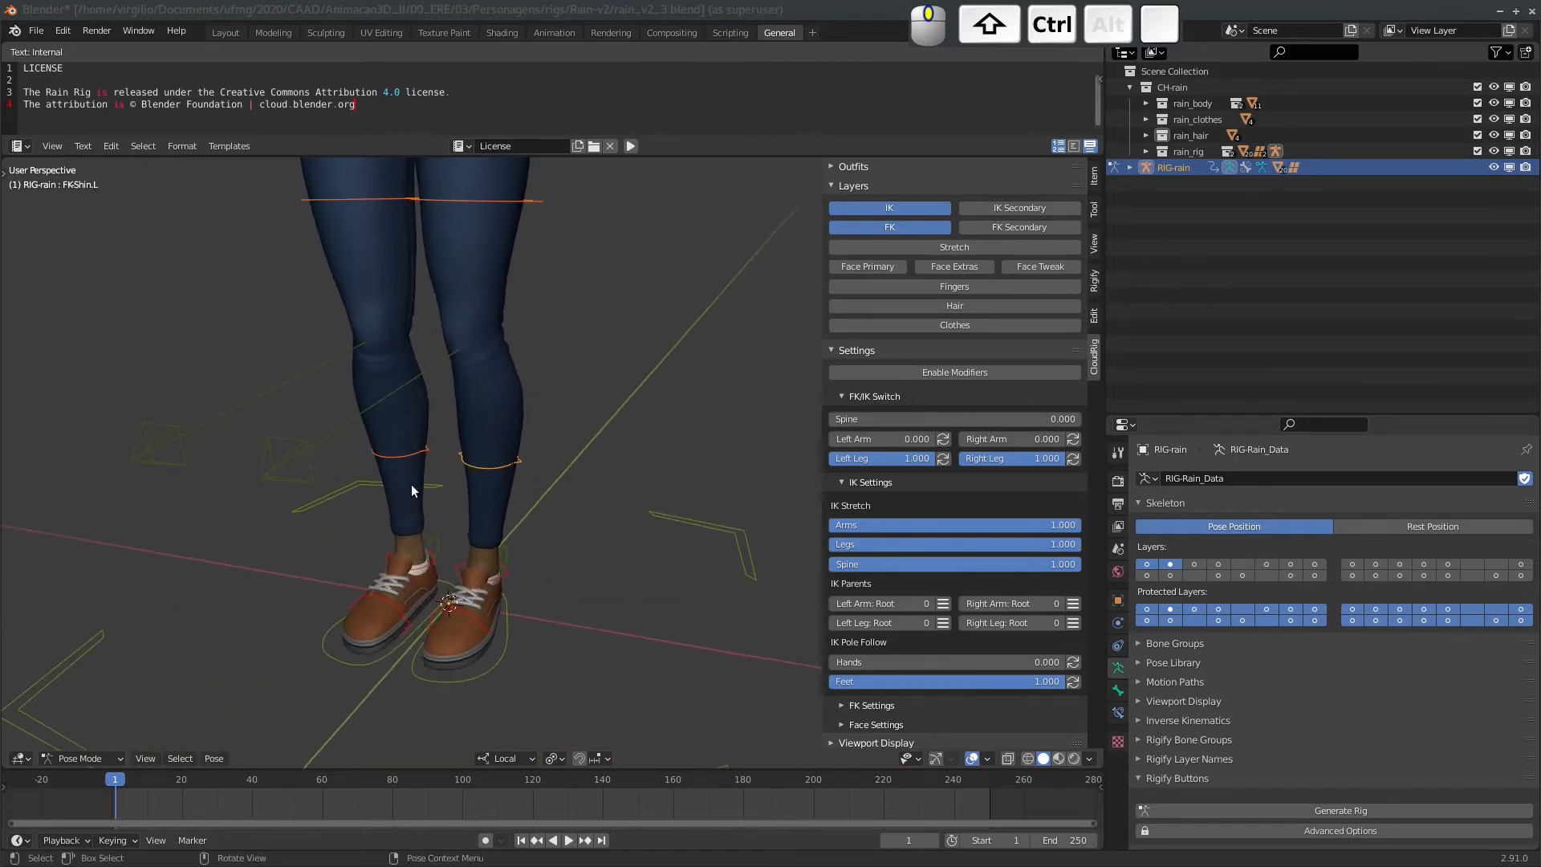
pyautogui.keyDown('shift'); pyautogui.click(419, 567); pyautogui.keyUp('shift')
pyautogui.press('h')
# Try rotating the left upper arm downward with its FK control, with the whole character in view.
pyautogui.keyDown('ctrl'); pyautogui.moveTo(469, 390); pyautogui.dragTo(444, 531, button='middle'); pyautogui.keyUp('ctrl')
pyautogui.keyDown('shift'); pyautogui.moveTo(545, 347); pyautogui.dragTo(546, 435, button='middle'); pyautogui.keyUp('shift')
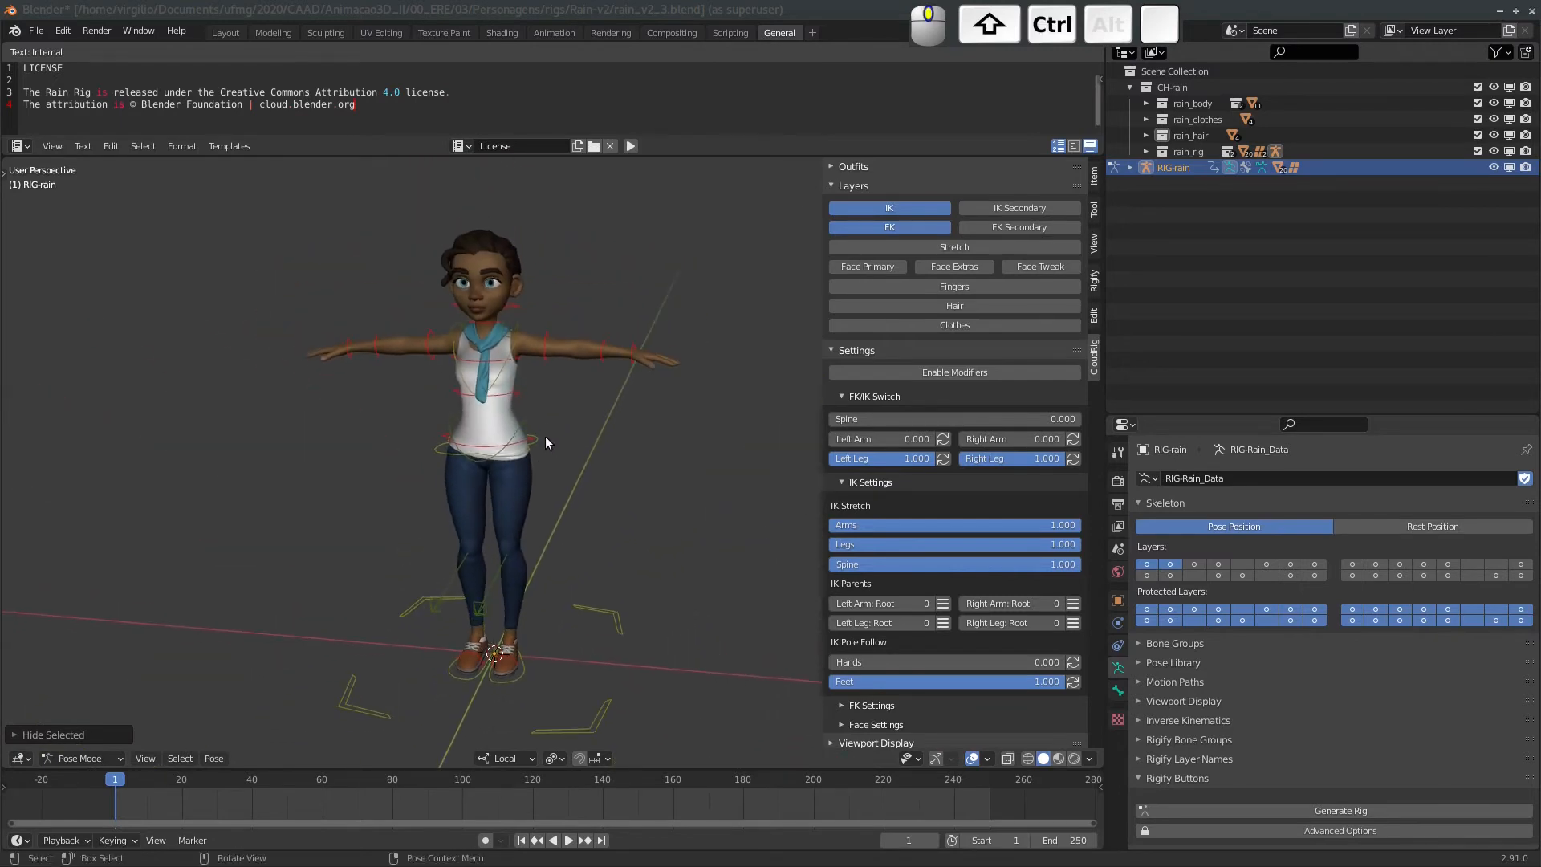
pyautogui.click(545, 351)
pyautogui.press('r')
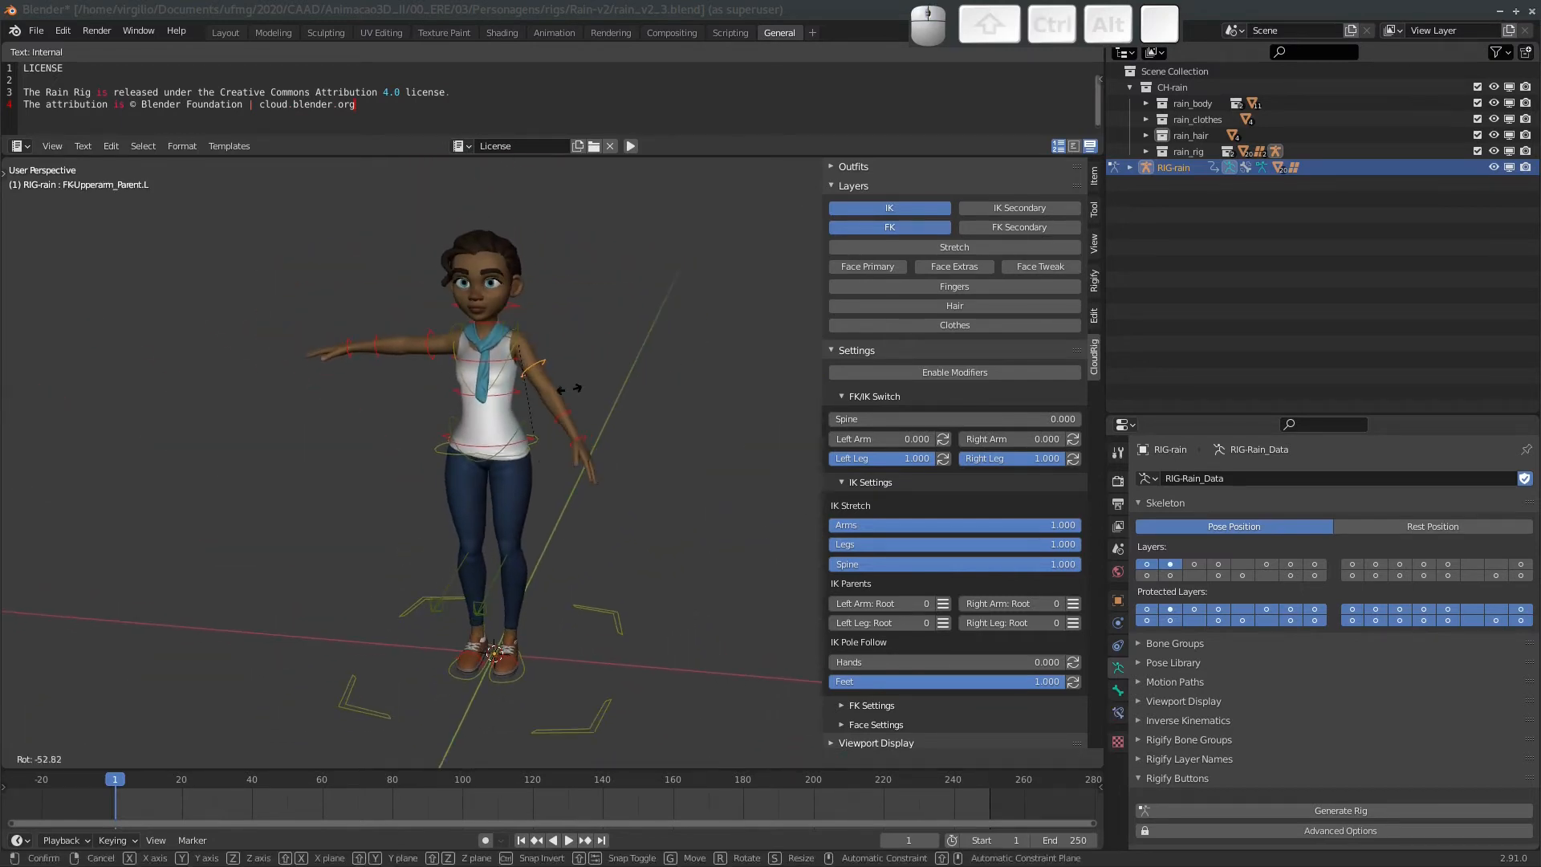
pyautogui.press('Escape')
# Save rain_v2_3.blend and reopen the Cena-corrida.blend scene from the recent files.
pyautogui.moveTo(543, 427); pyautogui.dragTo(428, 330, button='middle')
pyautogui.moveTo(479, 533); pyautogui.dragTo(505, 502, button='middle')
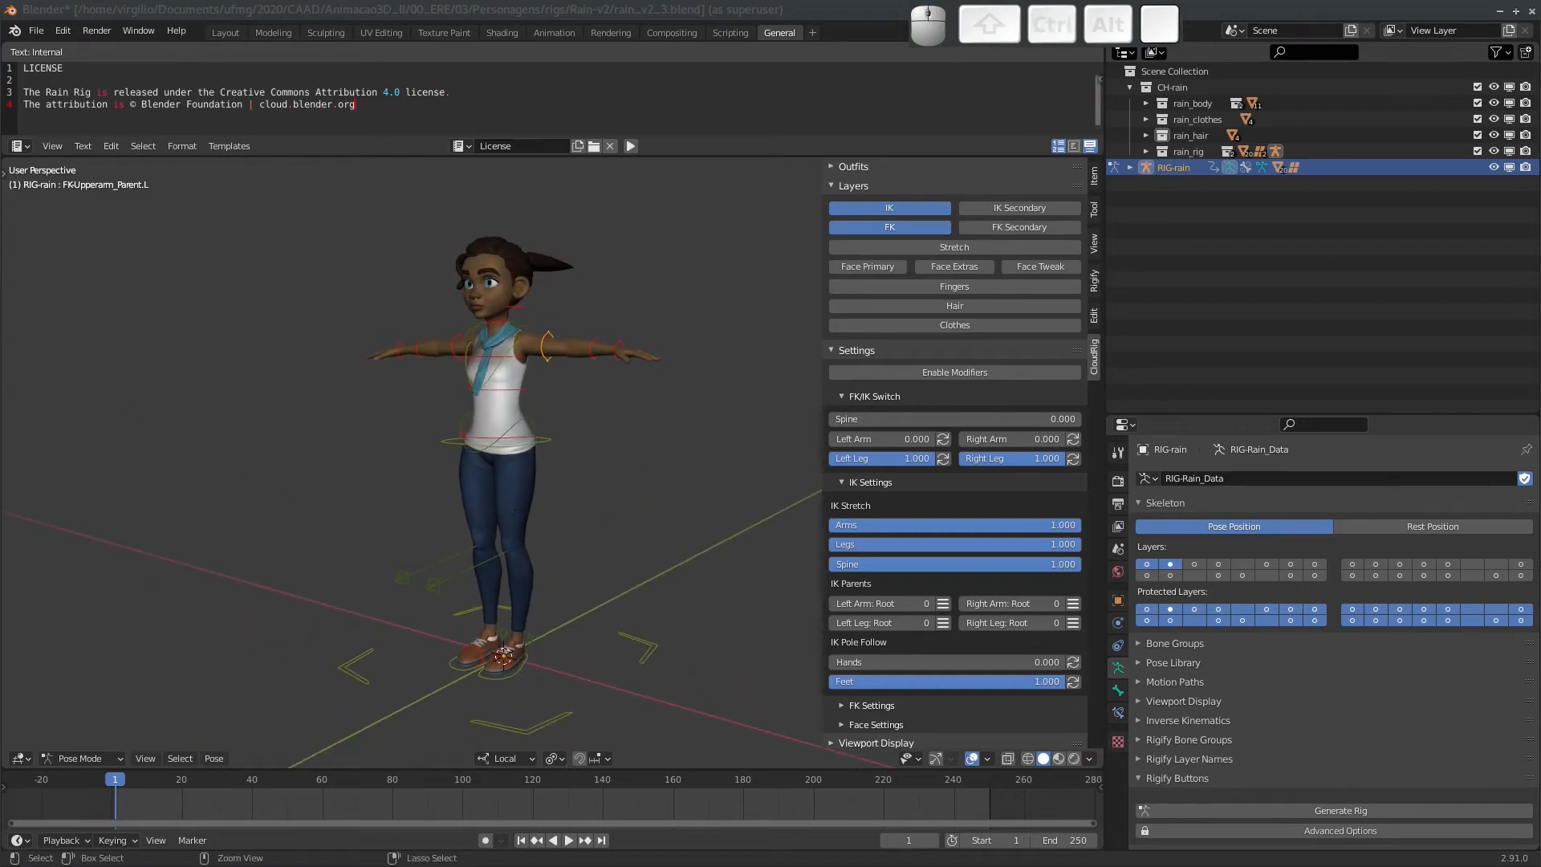
pyautogui.click(38, 31)
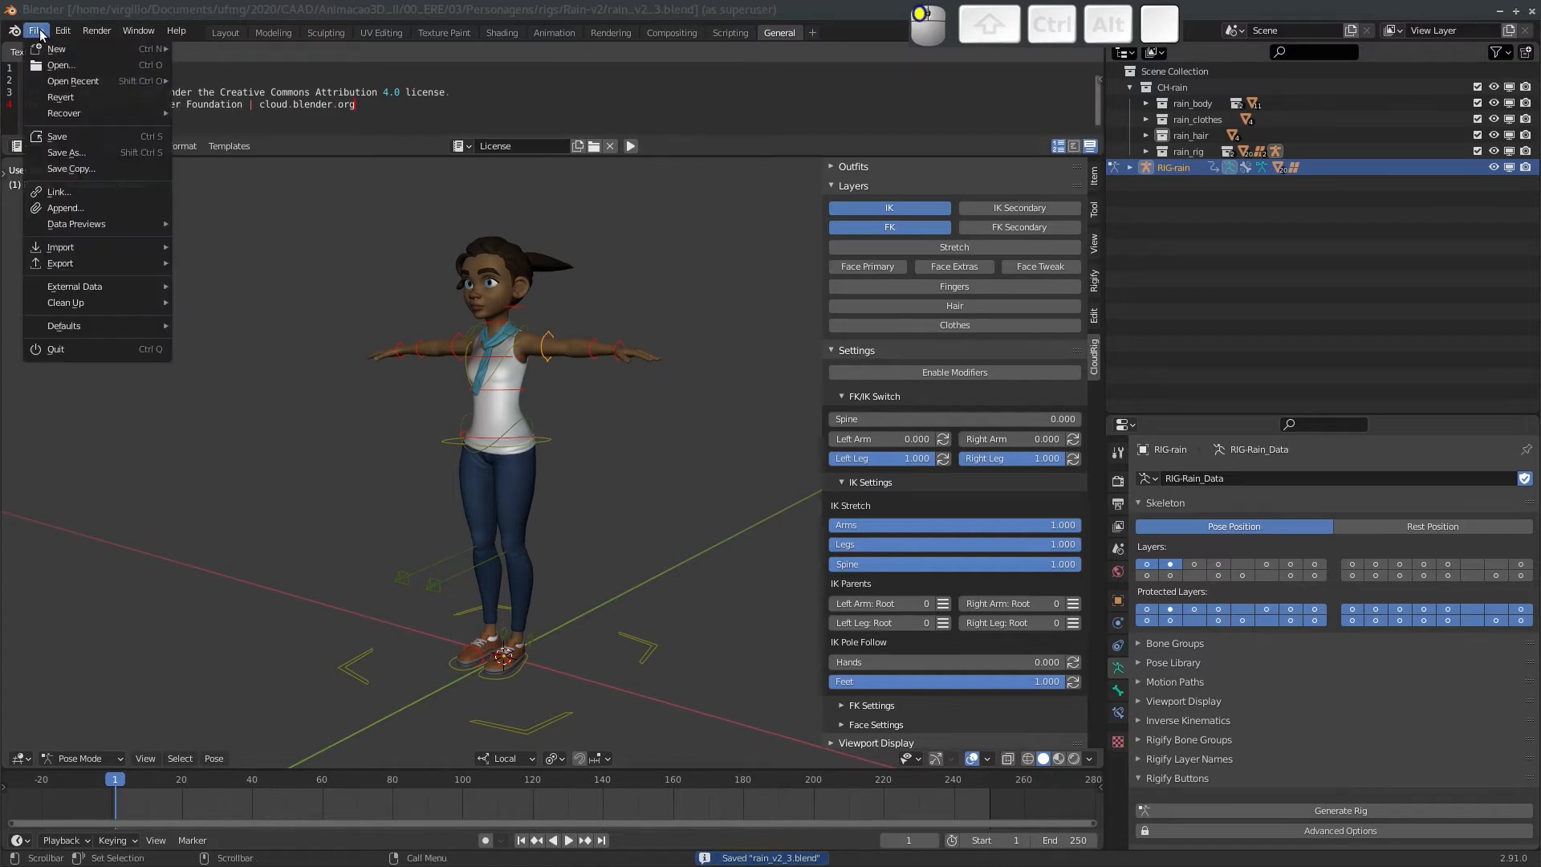
pyautogui.moveTo(62, 81)
pyautogui.click(209, 95)
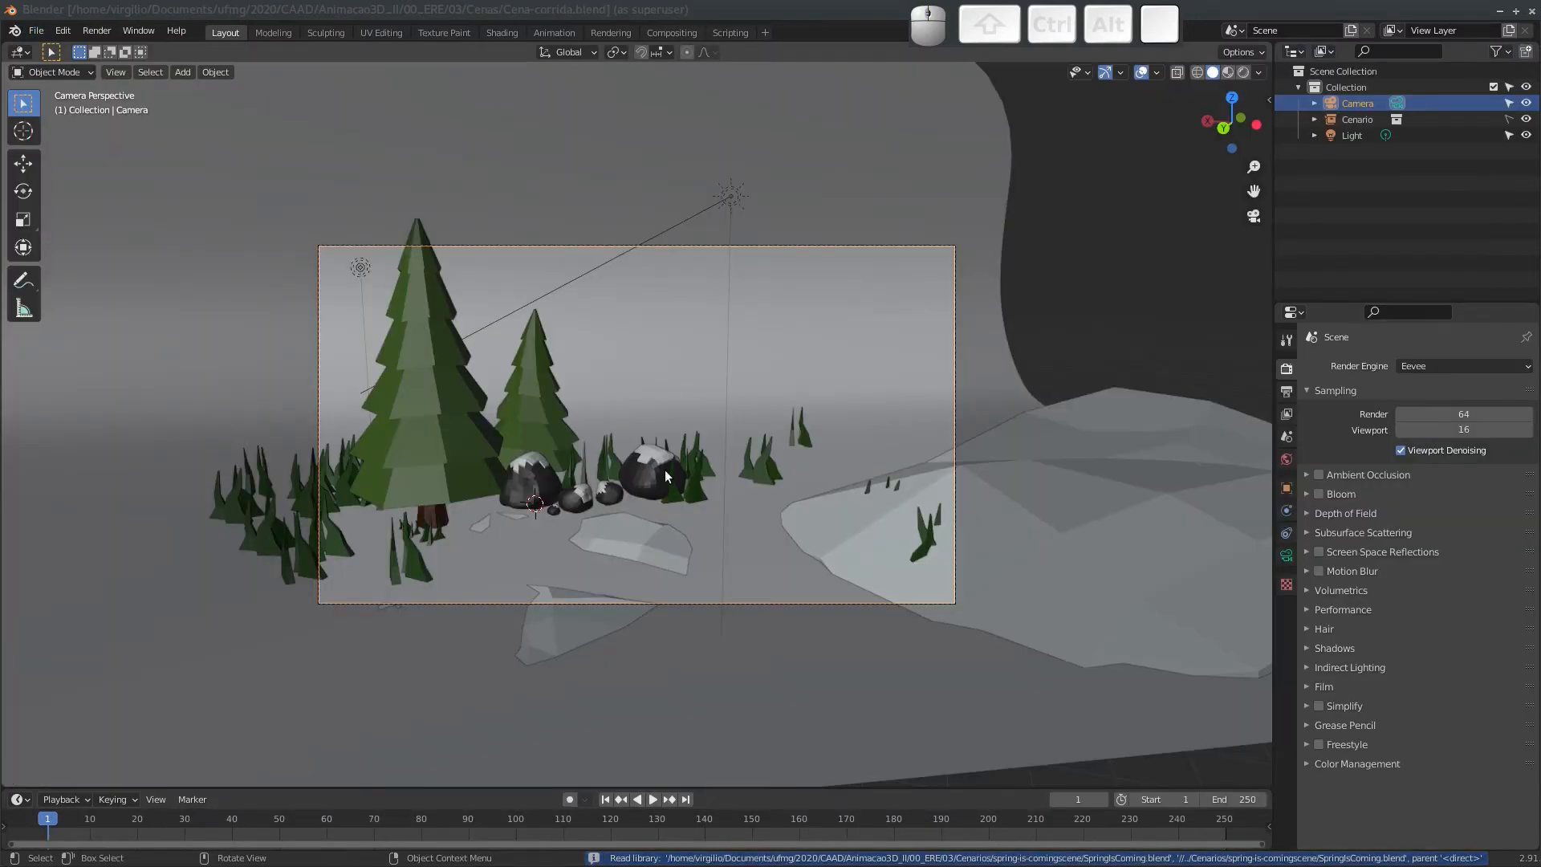
# Place the 3D cursor on the ground between the rocks and the large snow mound, and hide the Cenario scenery in the viewport.
pyautogui.moveTo(554, 450); pyautogui.dragTo(677, 498, button='middle')
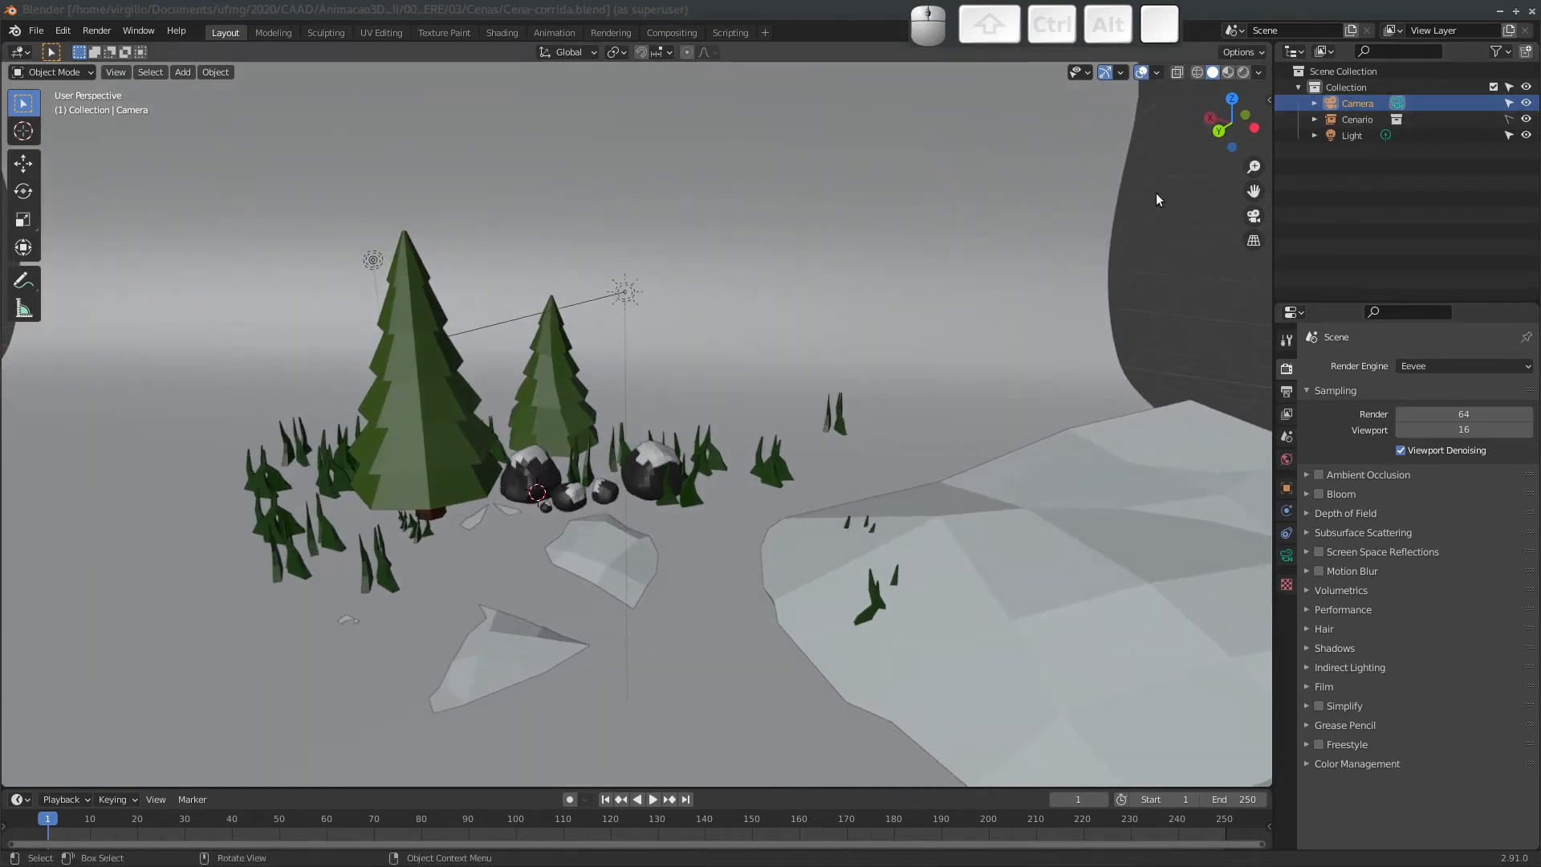
pyautogui.keyDown('shift'); pyautogui.rightClick(691, 523); pyautogui.keyUp('shift')
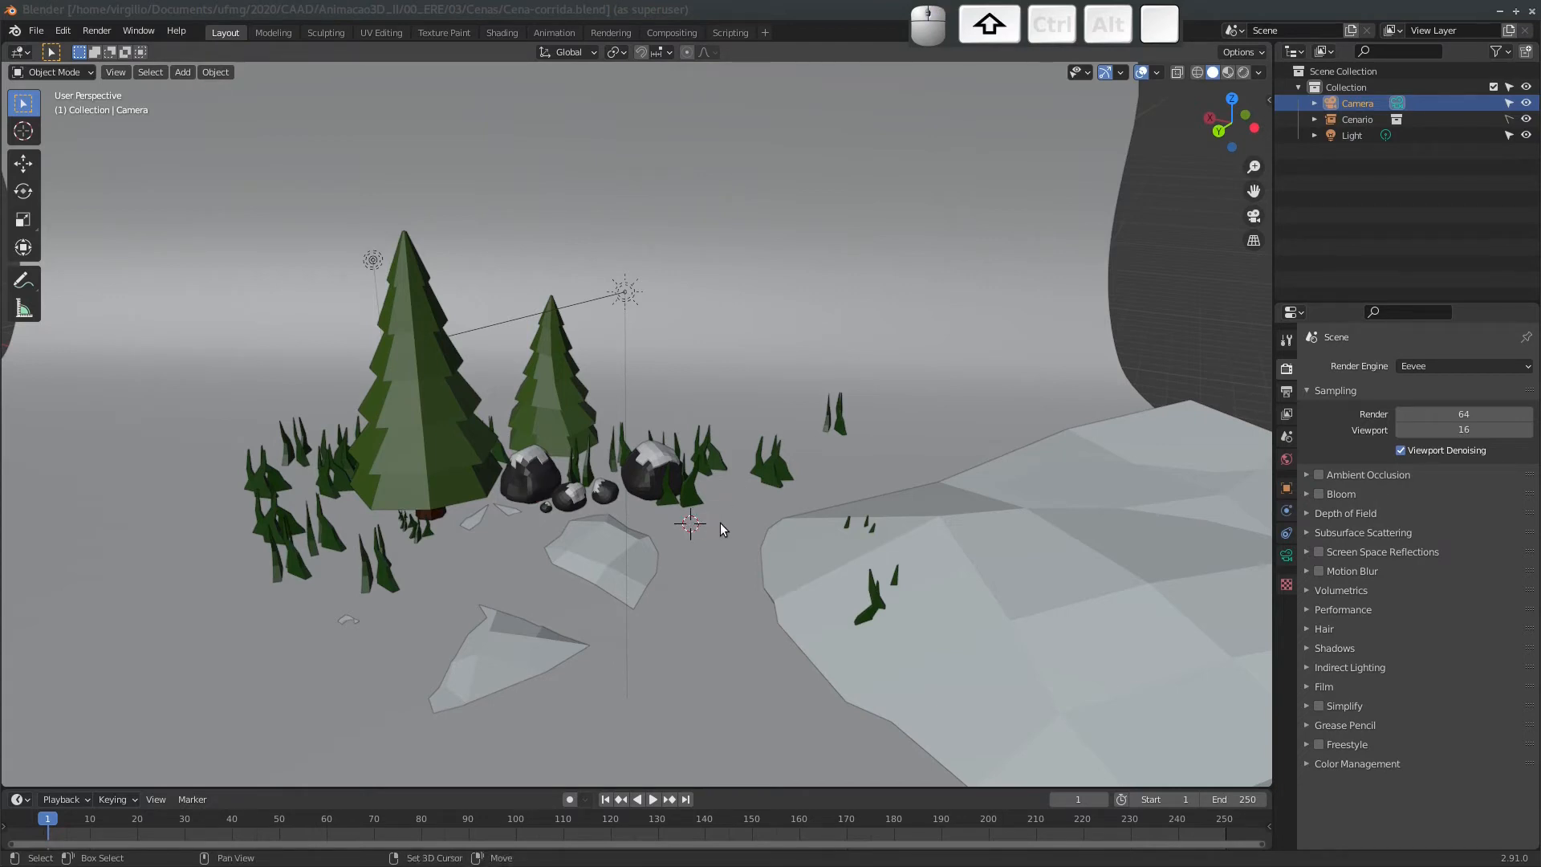
pyautogui.keyDown('shift'); pyautogui.rightClick(715, 523); pyautogui.keyUp('shift')
pyautogui.keyDown('shift'); pyautogui.rightClick(658, 560); pyautogui.keyUp('shift')
pyautogui.keyDown('shift'); pyautogui.rightClick(711, 529); pyautogui.keyUp('shift')
pyautogui.keyDown('shift'); pyautogui.rightClick(682, 530); pyautogui.keyUp('shift')
pyautogui.keyDown('shift'); pyautogui.rightClick(727, 532); pyautogui.keyUp('shift')
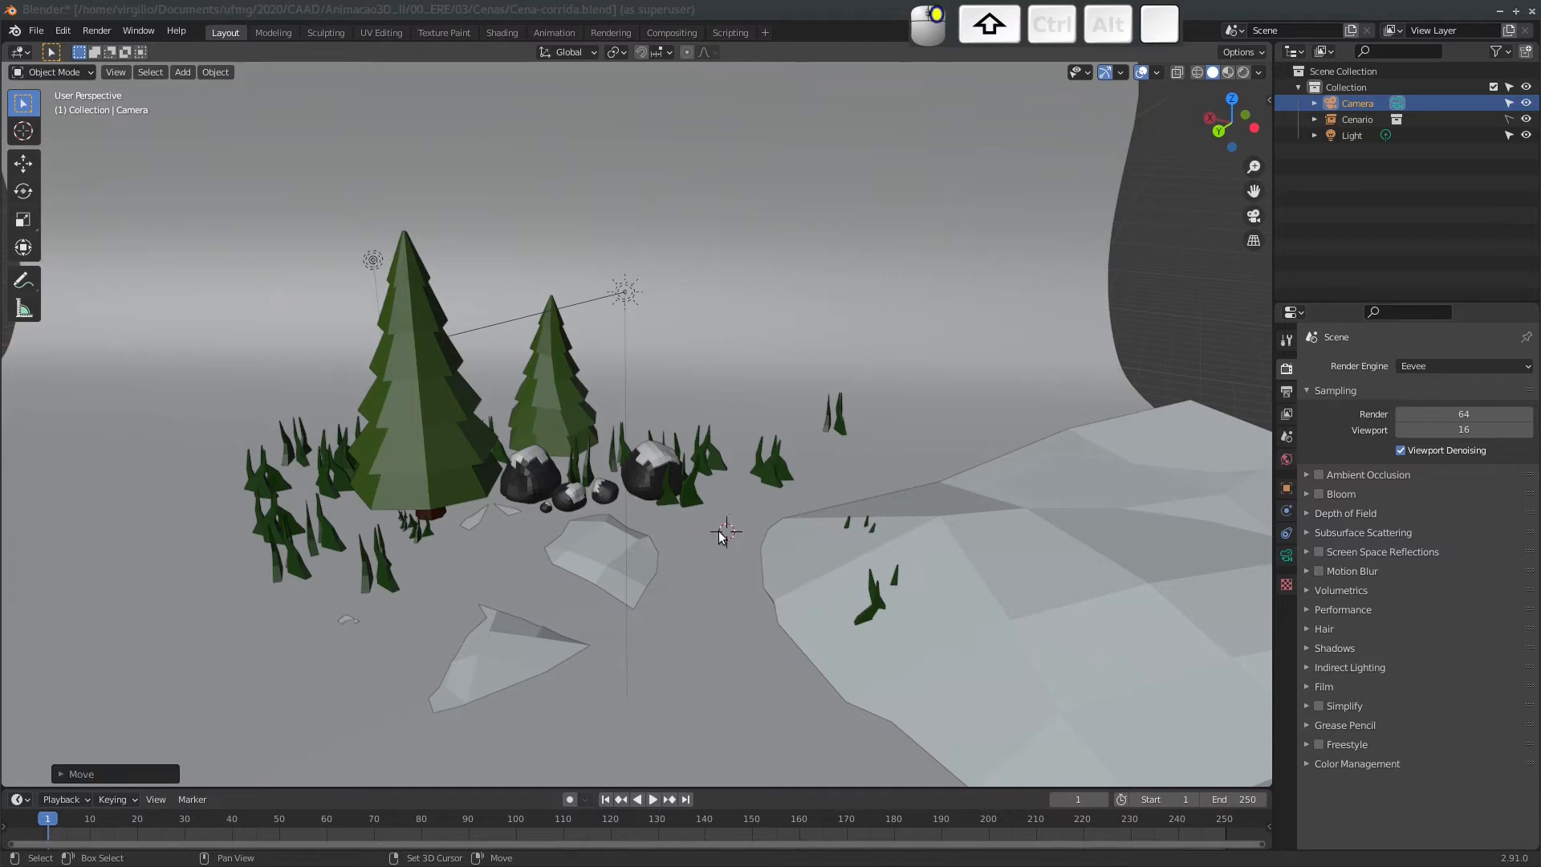
pyautogui.keyDown('shift'); pyautogui.rightClick(699, 529); pyautogui.keyUp('shift')
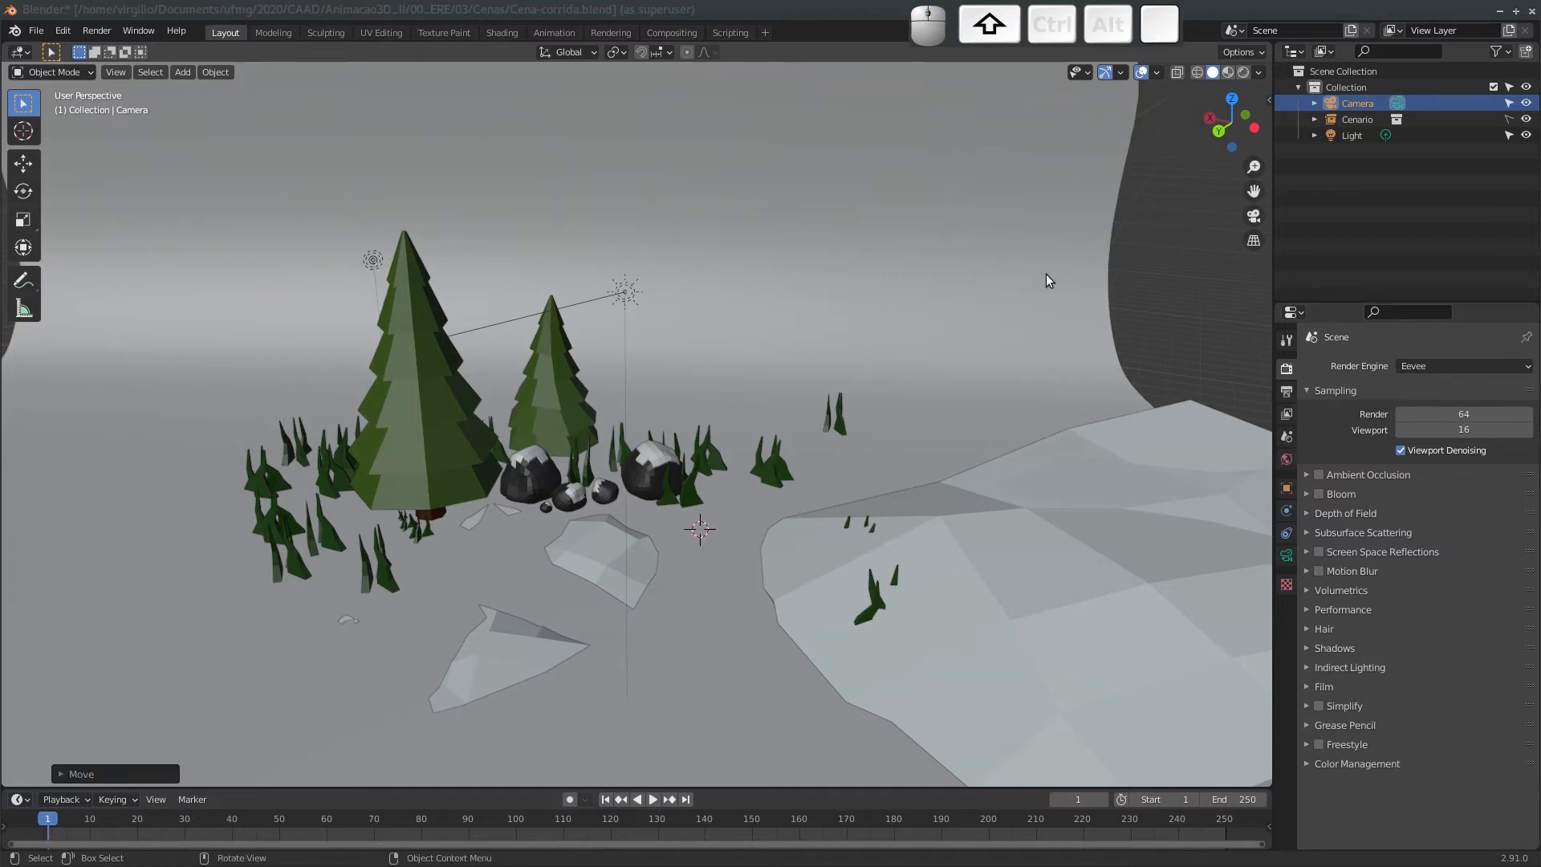
pyautogui.click(1524, 119)
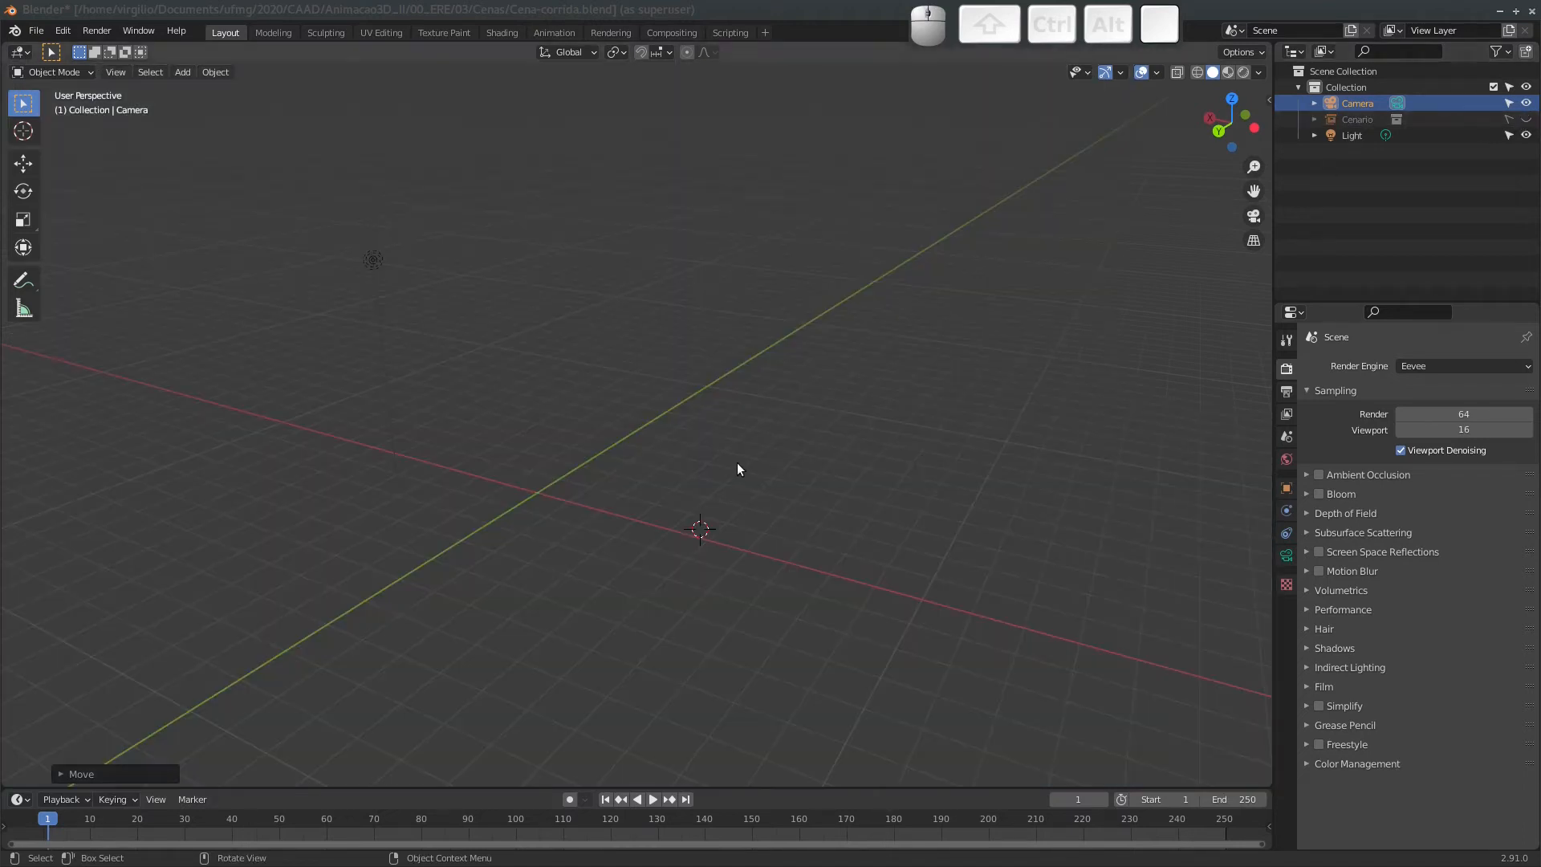
pyautogui.moveTo(658, 520); pyautogui.dragTo(714, 534, button='middle')
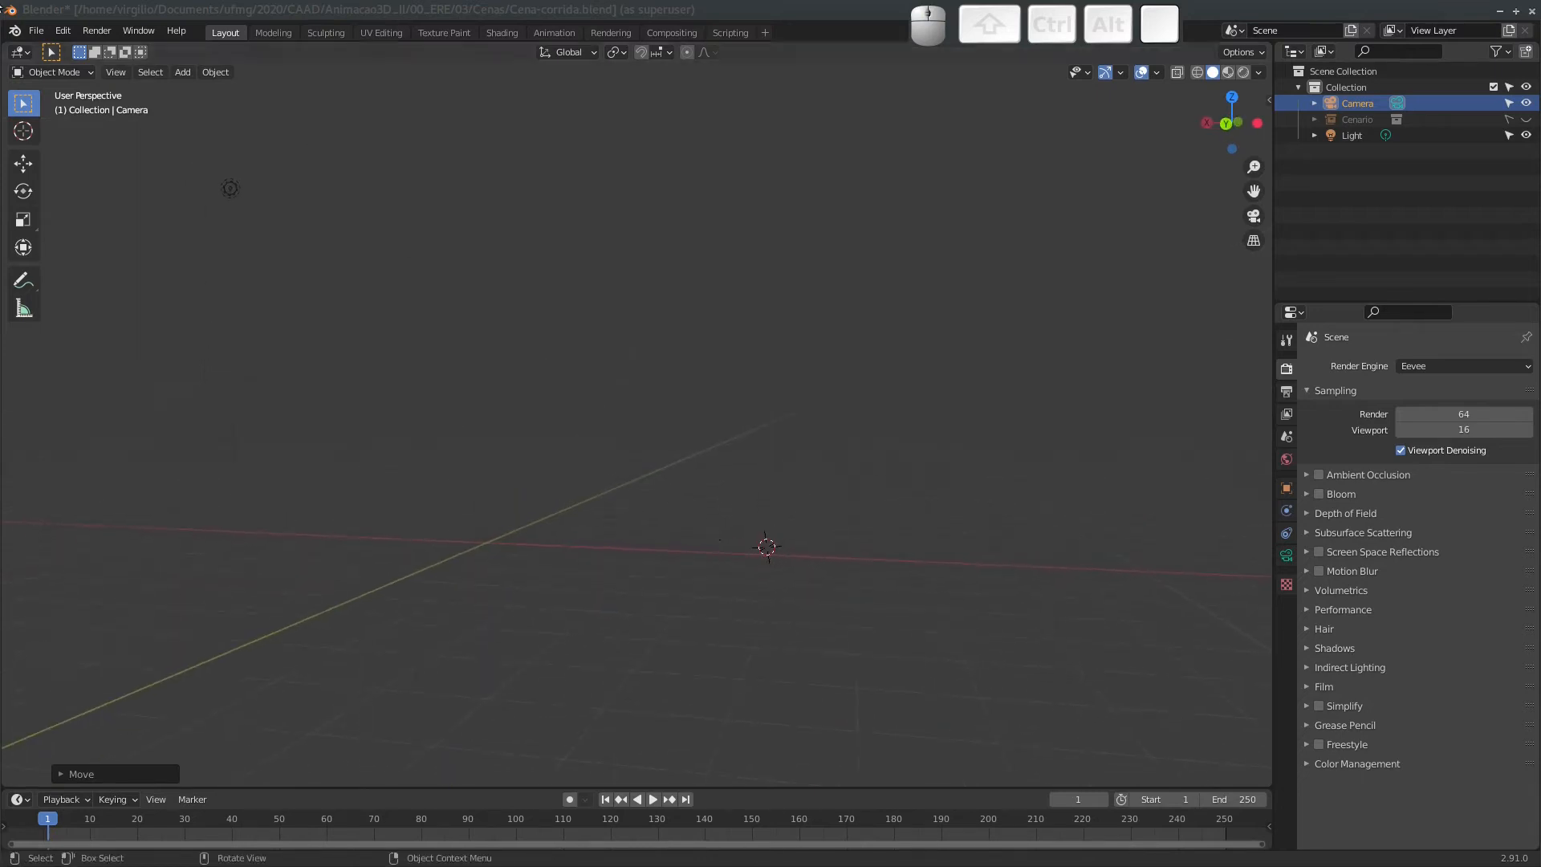
# Start linking from another blend file and browse to the Personagens/rigs/Rain-v2 folder.
pyautogui.click(39, 31)
pyautogui.click(74, 192)
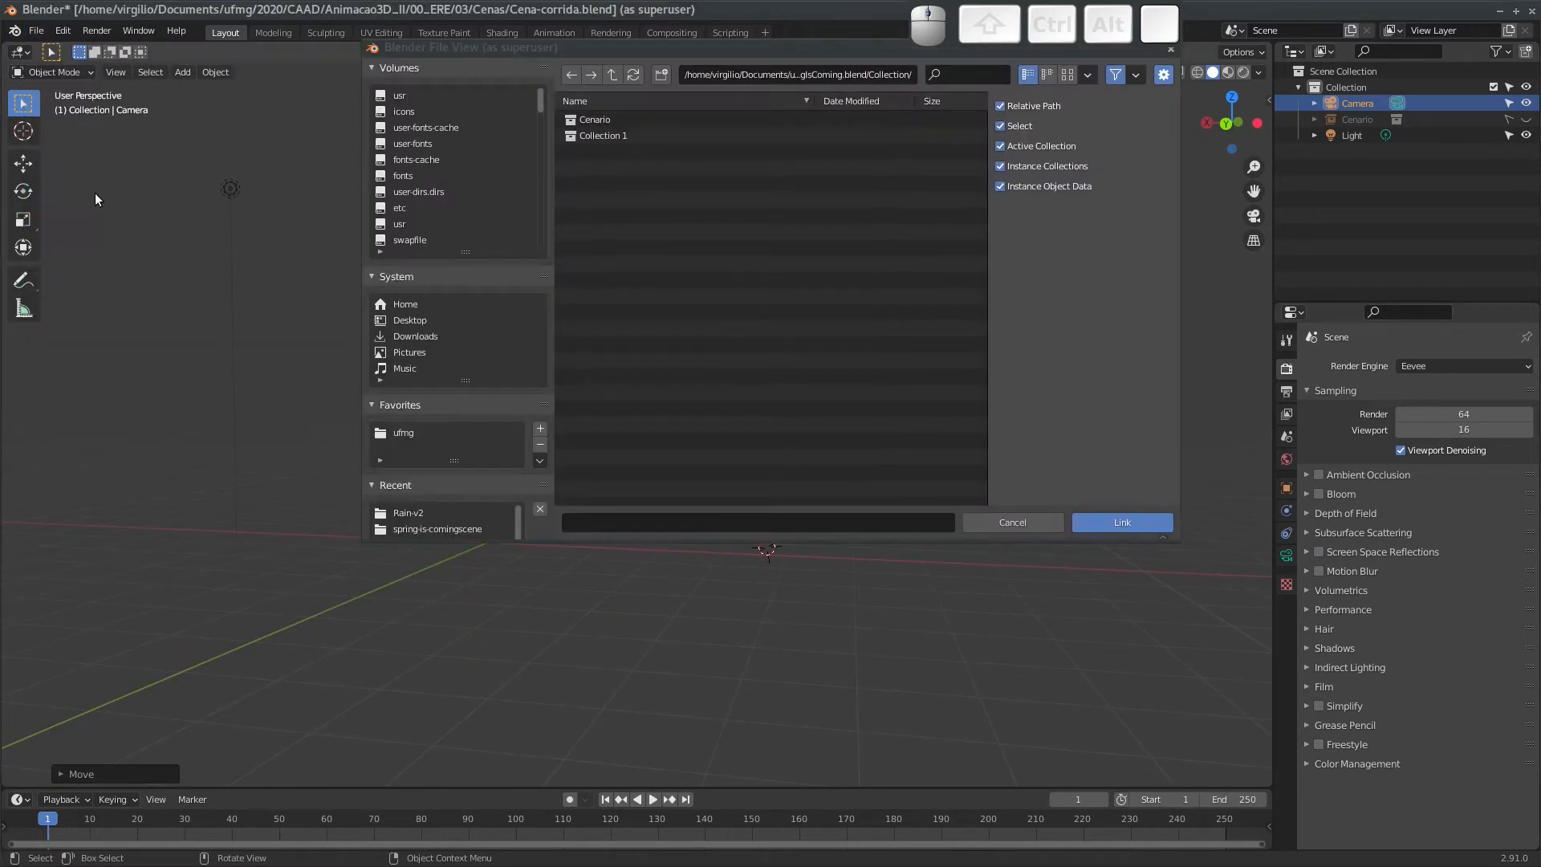
pyautogui.click(614, 76)
pyautogui.click(614, 76)
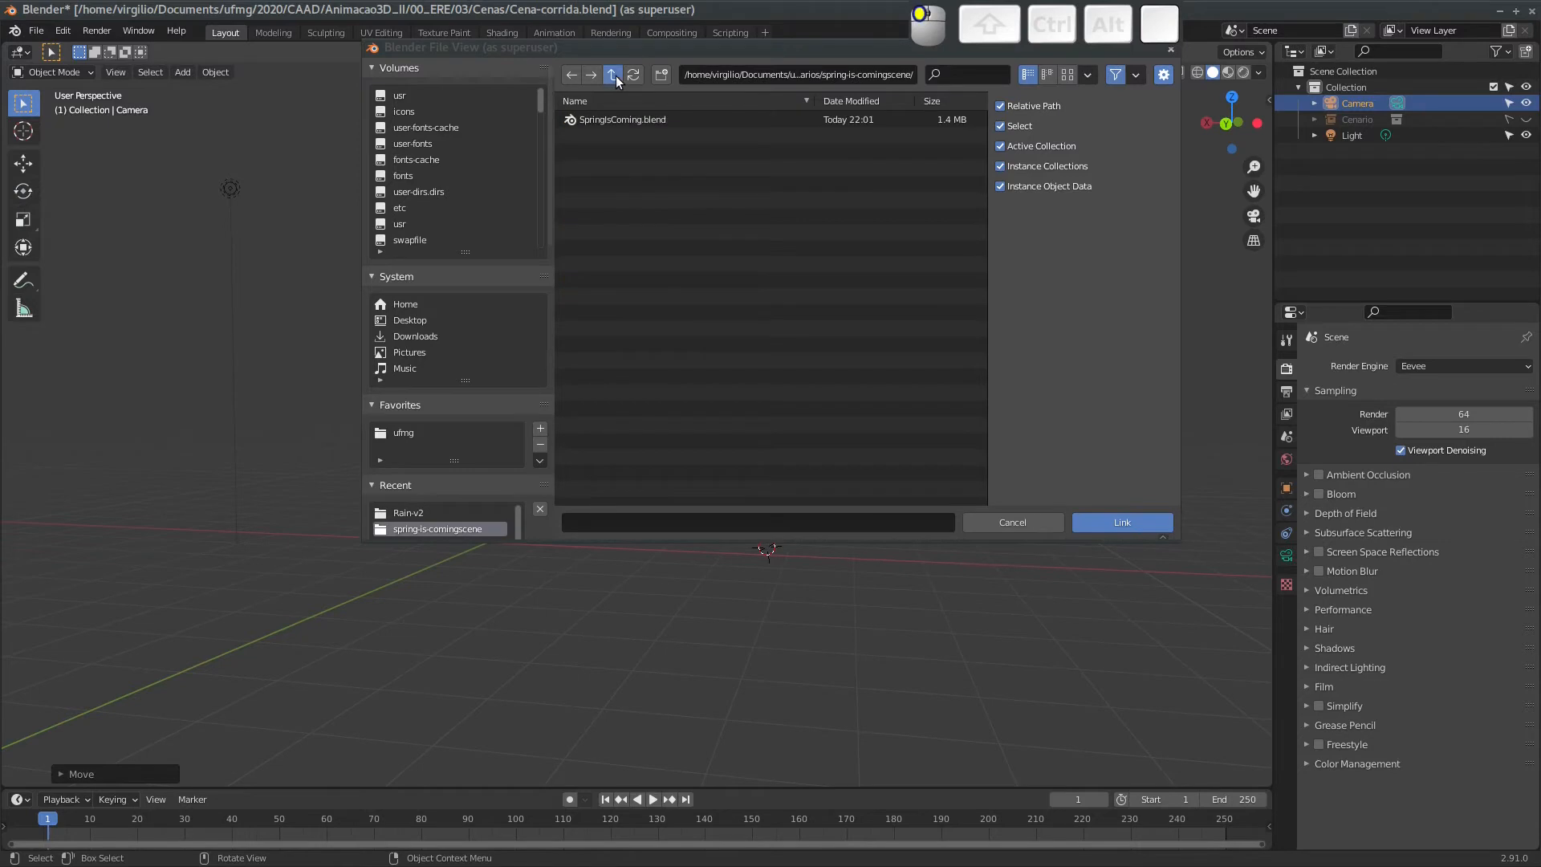
pyautogui.click(614, 76)
pyautogui.click(614, 75)
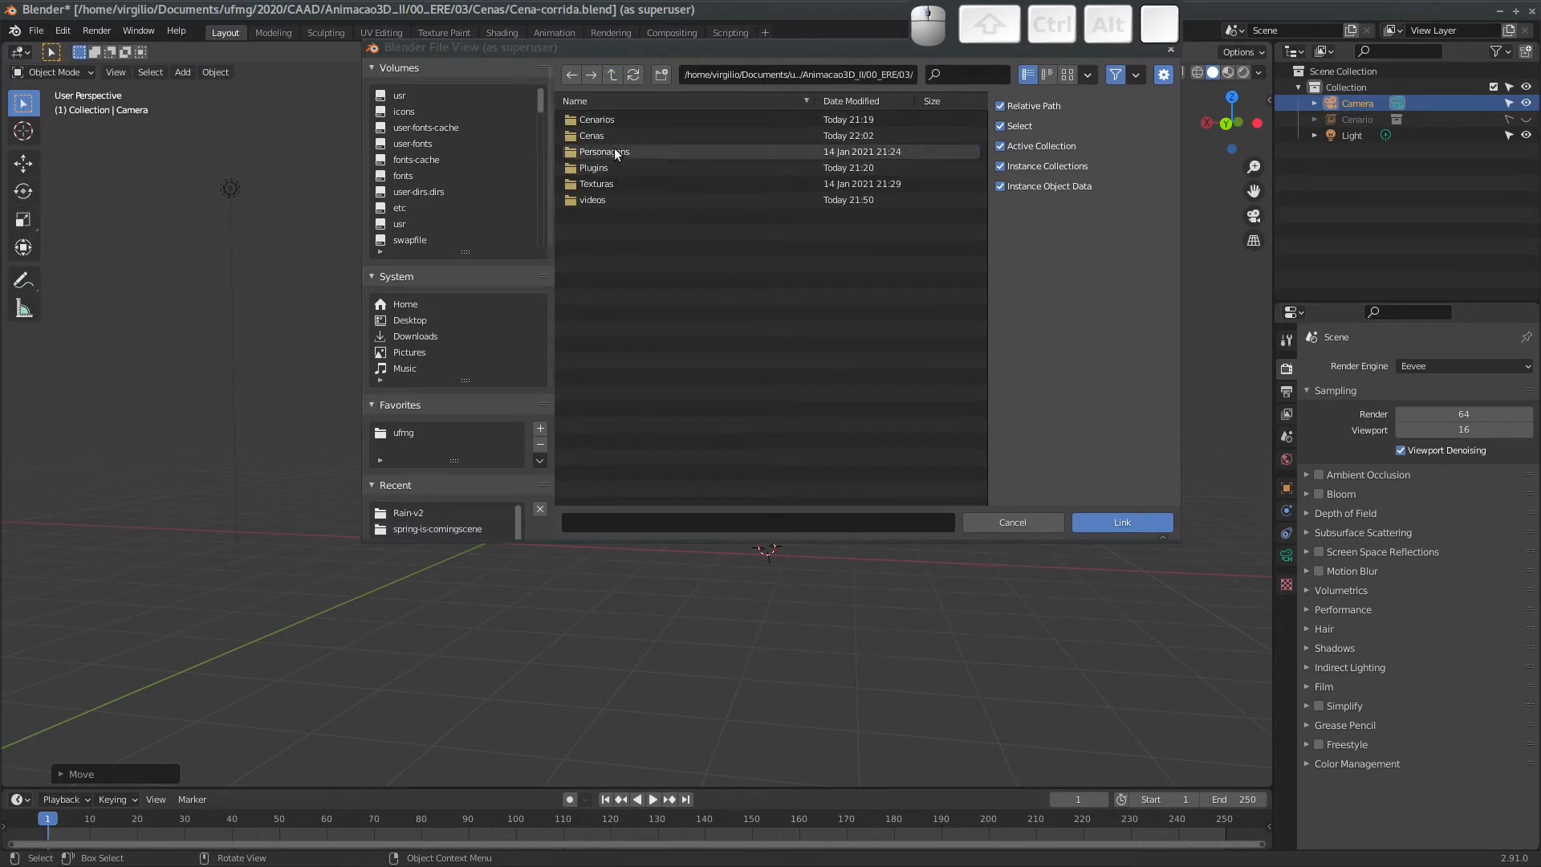
pyautogui.doubleClick(614, 149)
pyautogui.doubleClick(595, 119)
pyautogui.click(597, 119)
pyautogui.doubleClick(598, 118)
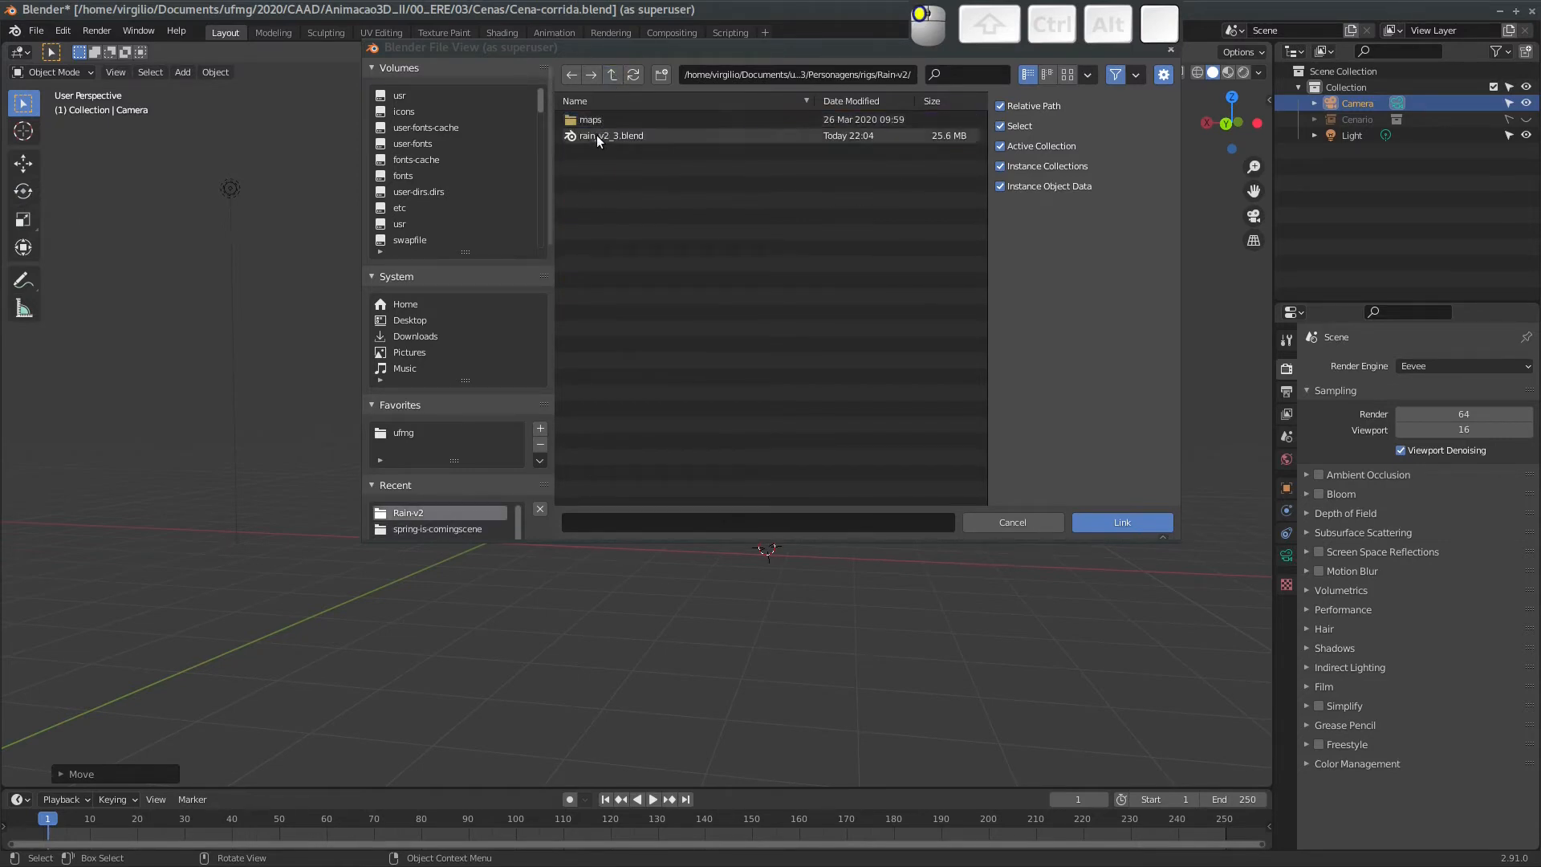
# Link the CH-rain collection from rain_v2_3.blend into the scene.
pyautogui.doubleClick(595, 135)
pyautogui.doubleClick(599, 166)
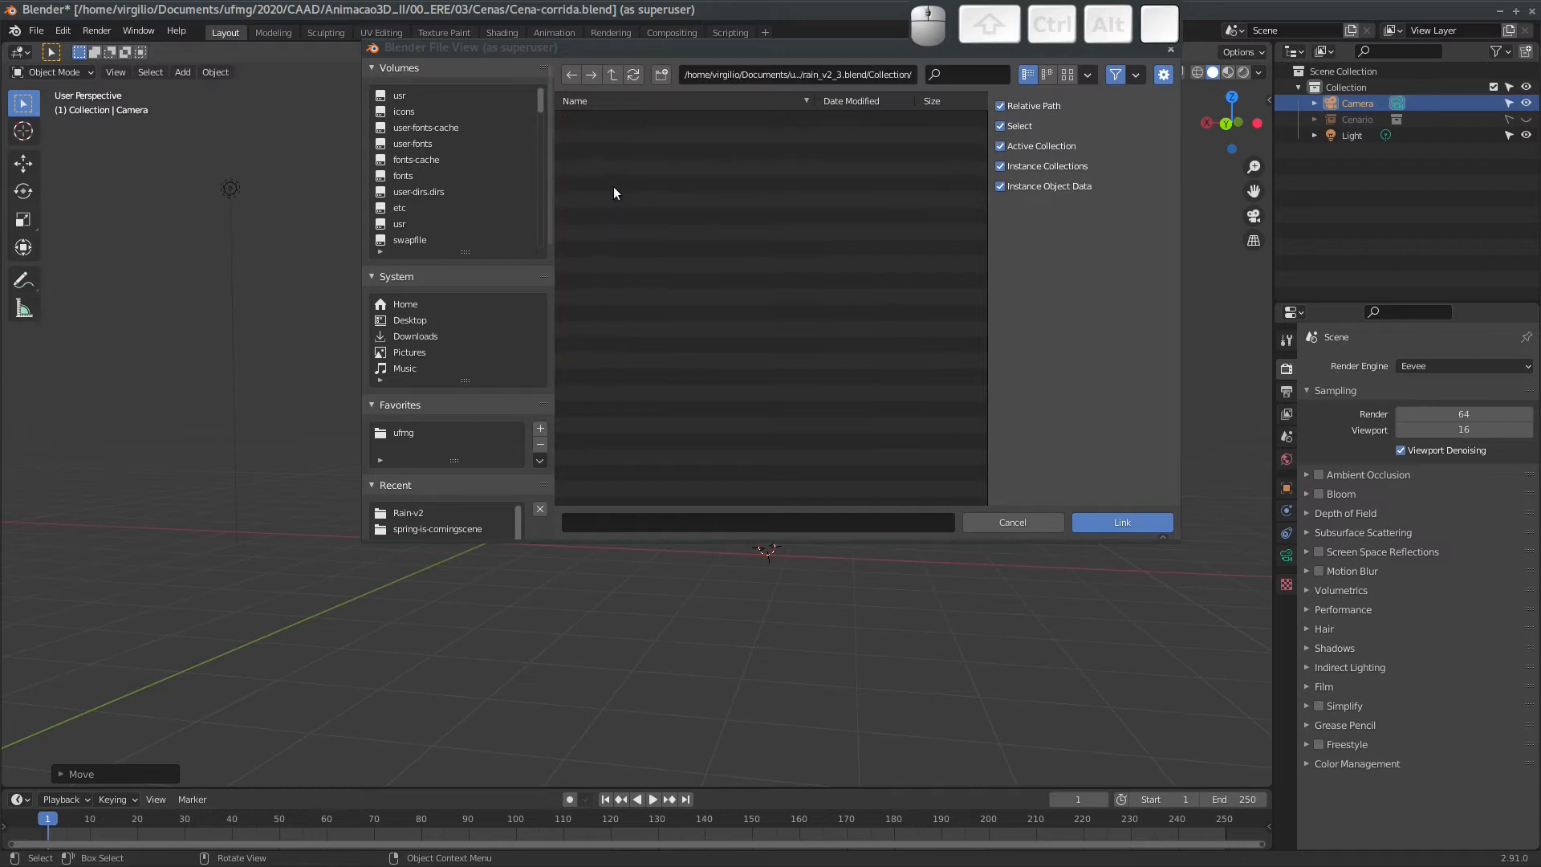
pyautogui.click(598, 121)
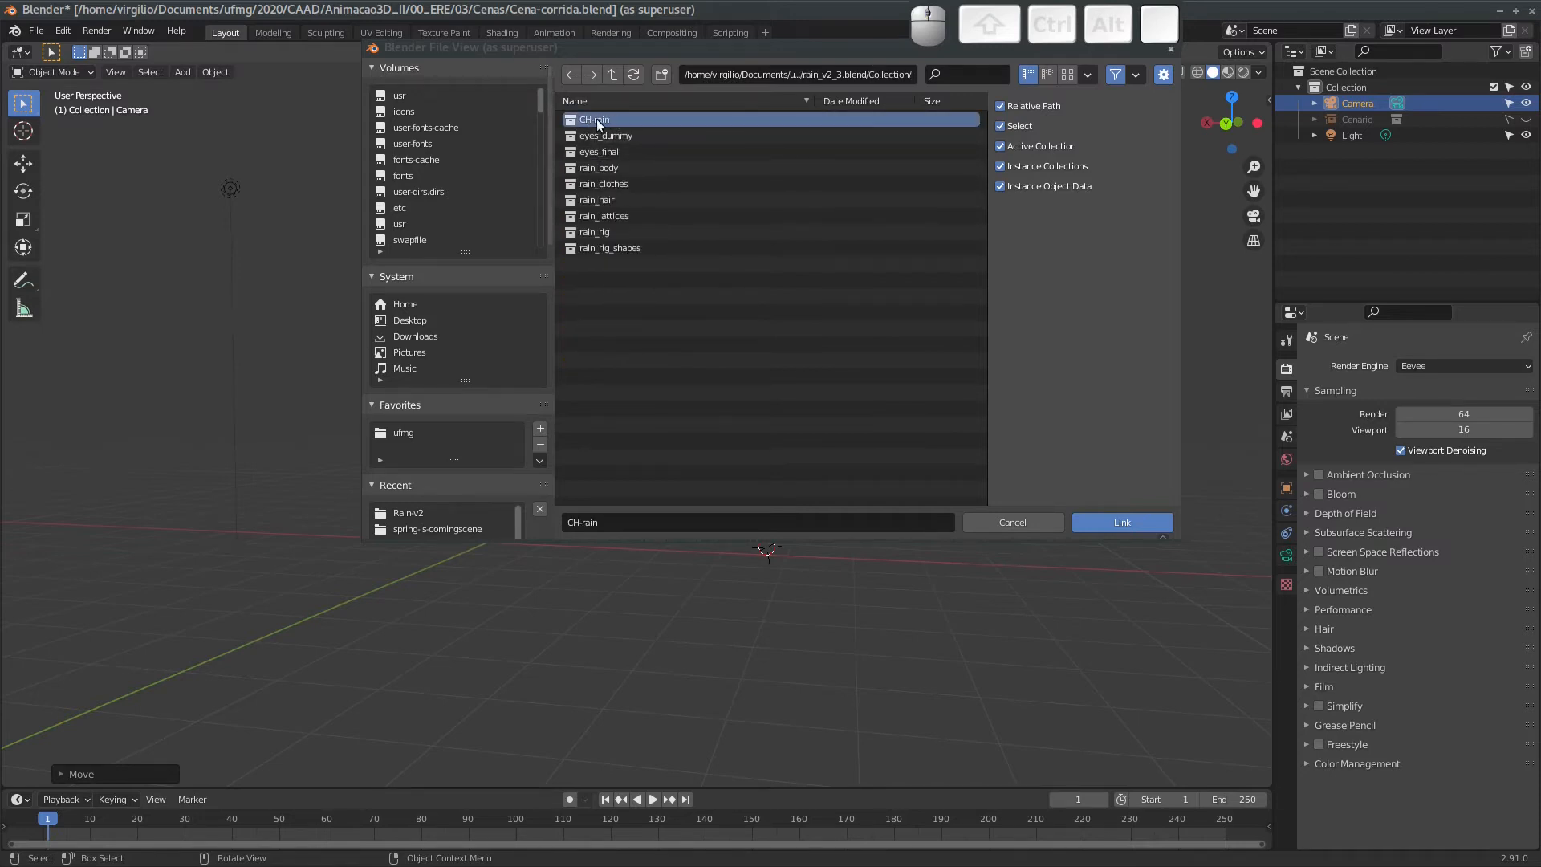
pyautogui.click(1127, 523)
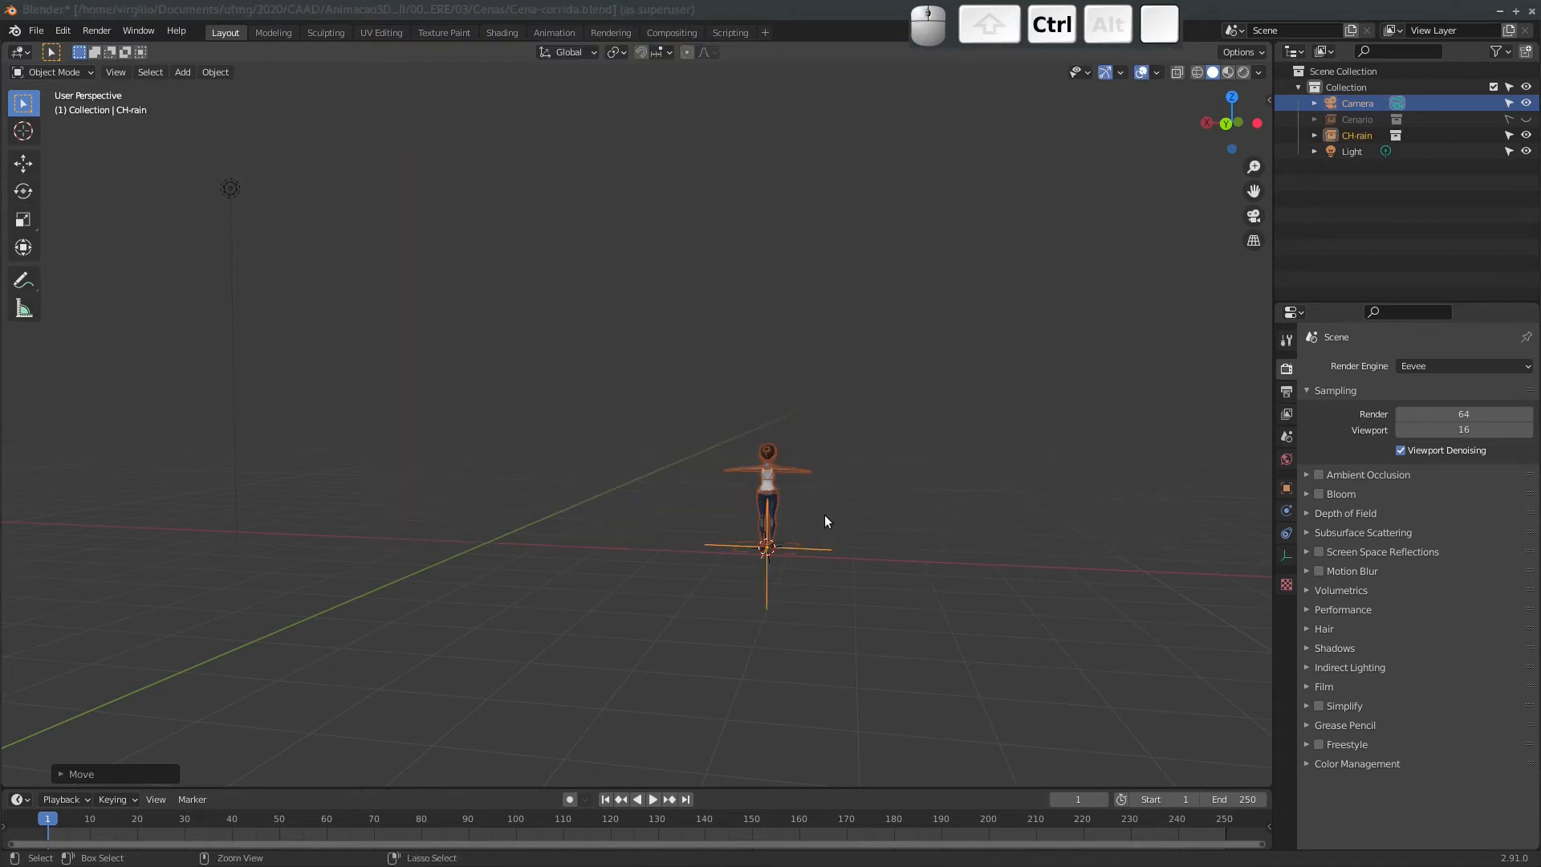
# Rotate the linked CH-rain character 90 degrees around the global Z axis.
pyautogui.keyDown('ctrl'); pyautogui.keyDown('shift'); pyautogui.moveTo(825, 513); pyautogui.dragTo(629, 461, button='middle'); pyautogui.keyUp('shift'); pyautogui.keyUp('ctrl')
pyautogui.press('r')
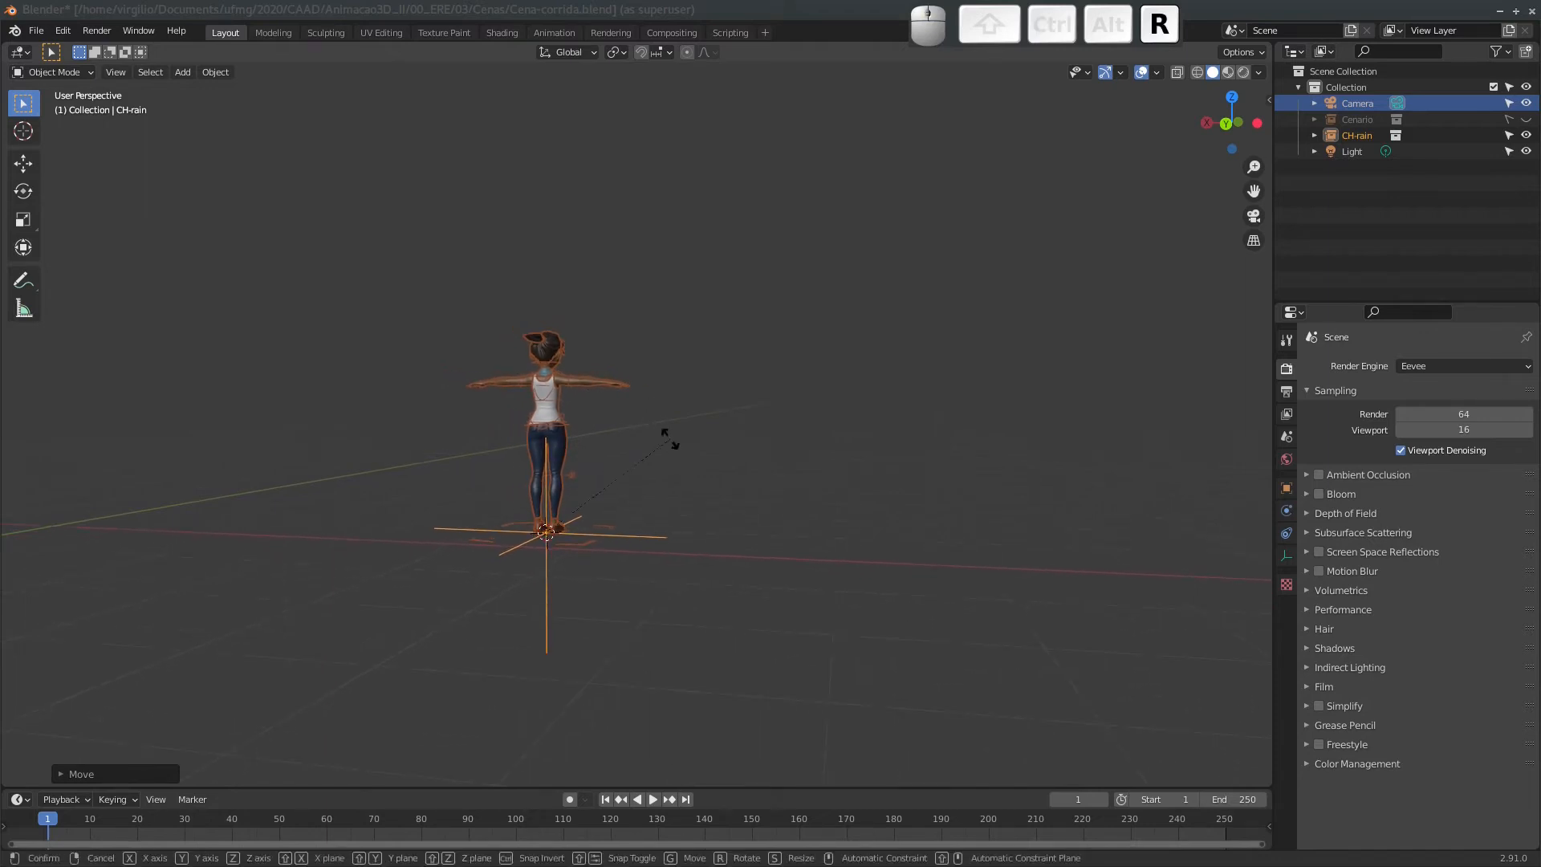
pyautogui.write('z')
pyautogui.write('90')
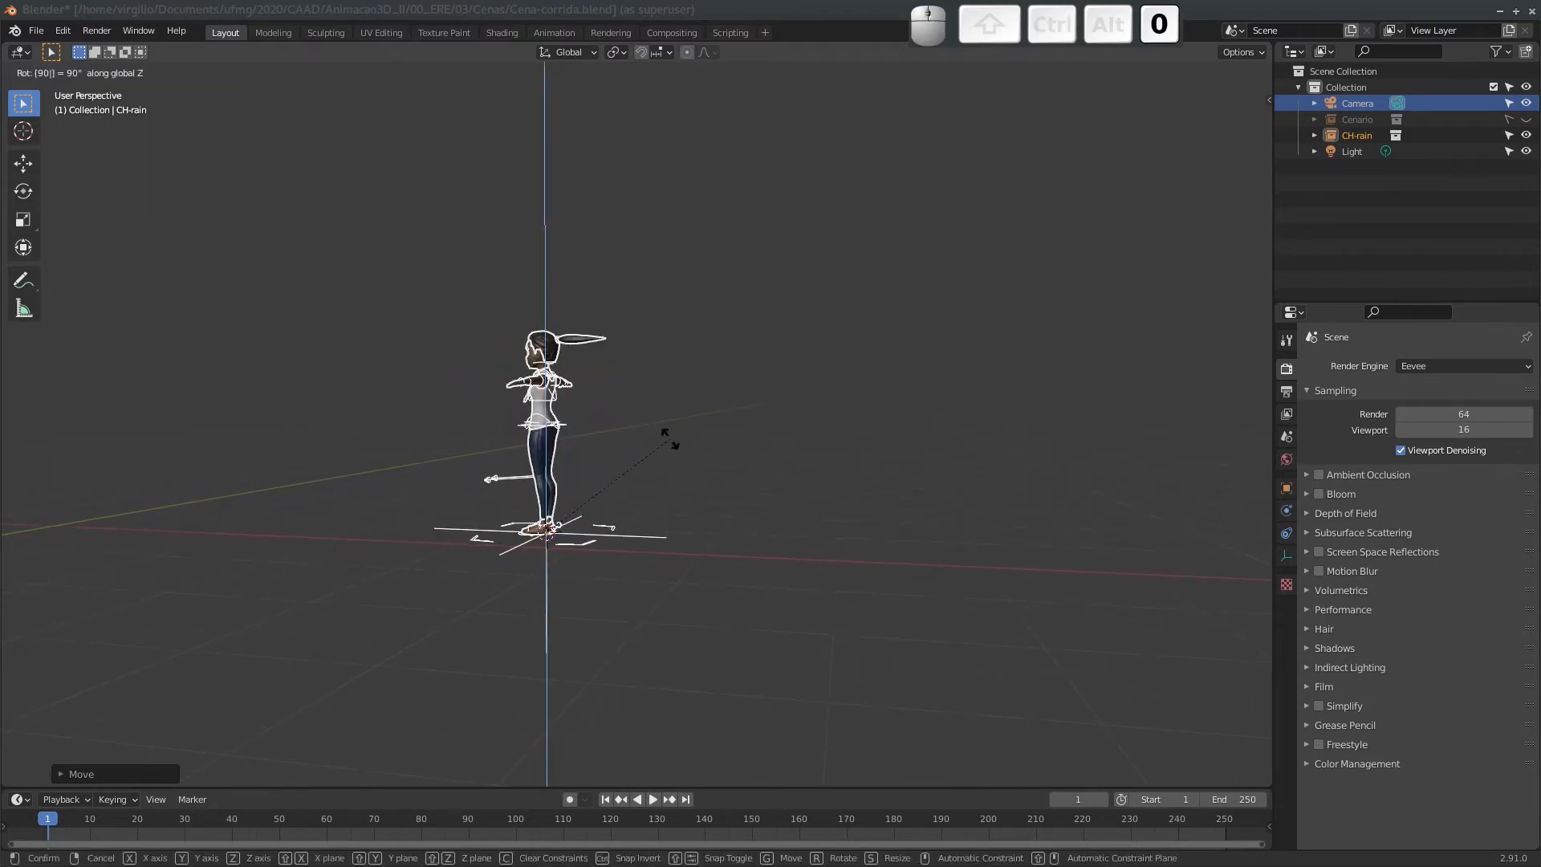
pyautogui.press('Return')
# Make a proxy of the RIG-rain armature from the linked CH-rain character and save the scene.
pyautogui.moveTo(671, 441); pyautogui.dragTo(687, 380, button='middle')
pyautogui.click(1238, 124)
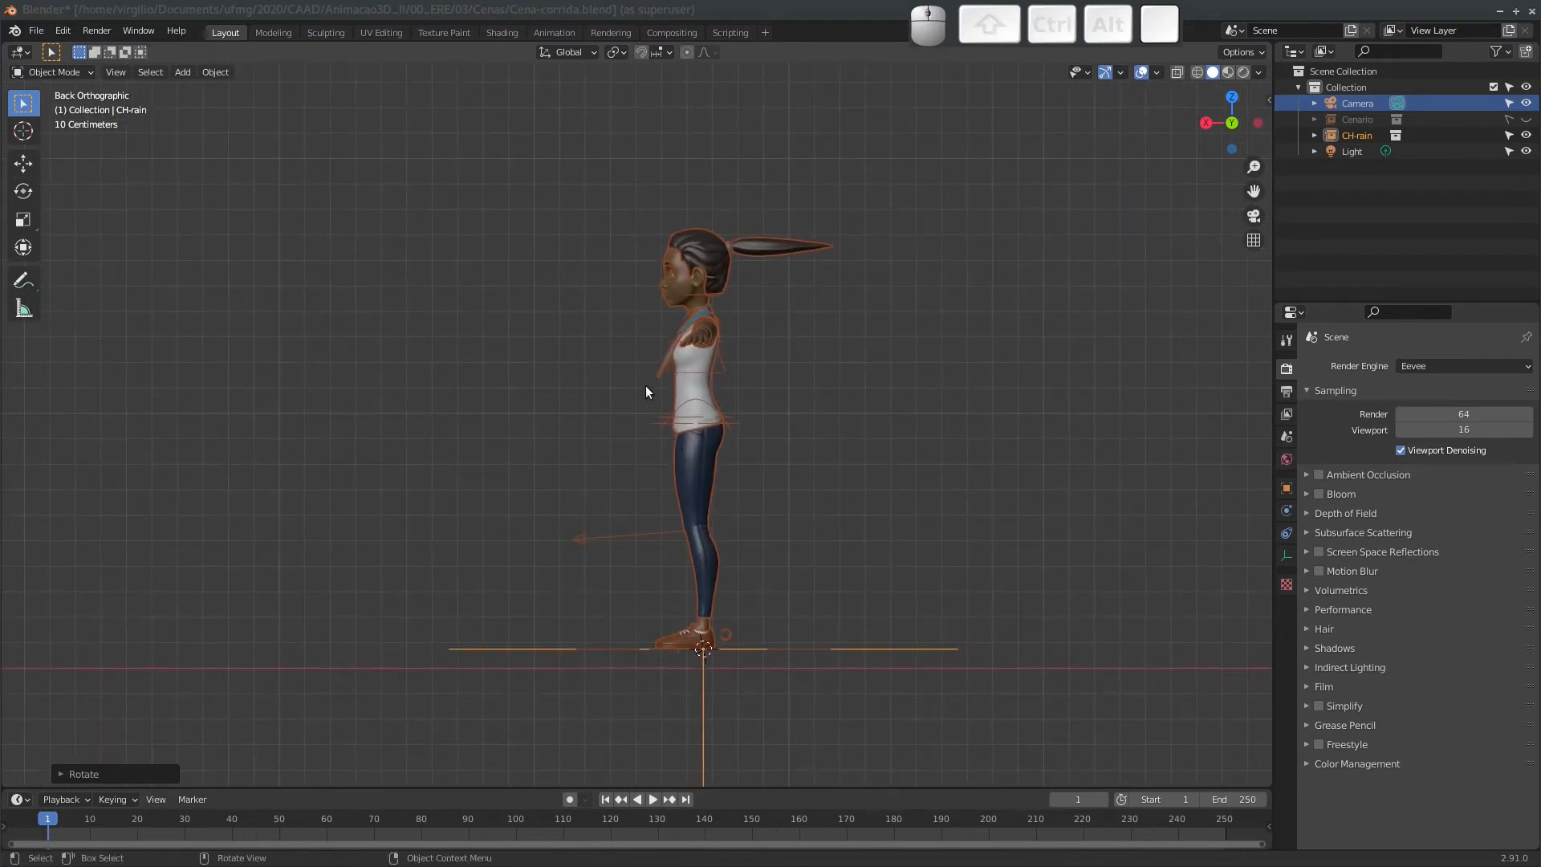
pyautogui.click(212, 72)
pyautogui.moveTo(676, 435); pyautogui.dragTo(770, 457, button='middle')
pyautogui.keyDown('ctrl'); pyautogui.moveTo(1066, 396); pyautogui.dragTo(976, 506, button='middle'); pyautogui.keyUp('ctrl')
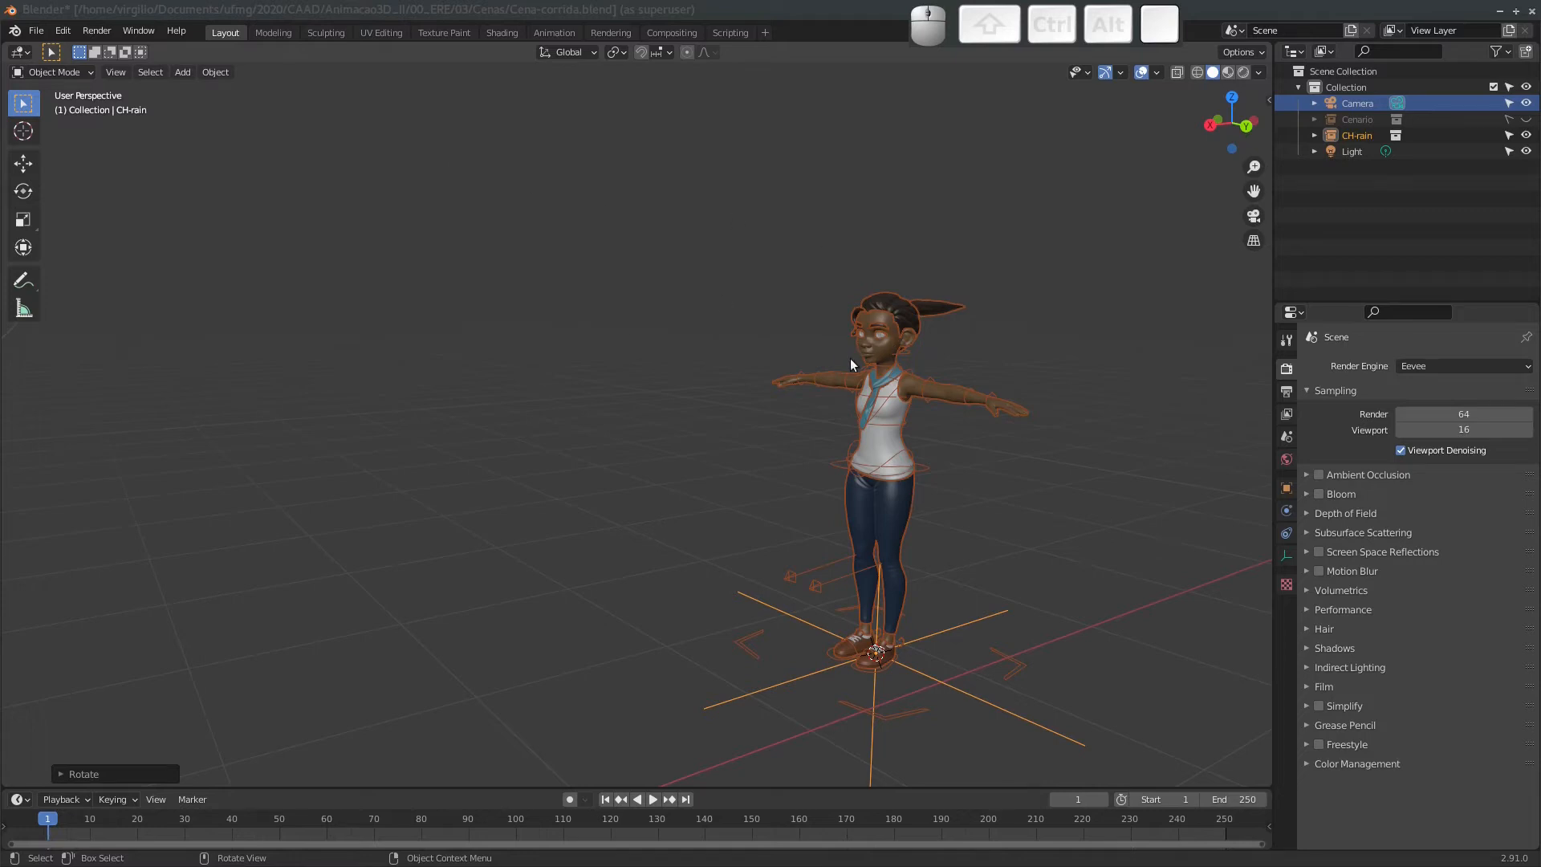
pyautogui.click(223, 70)
pyautogui.moveTo(291, 320)
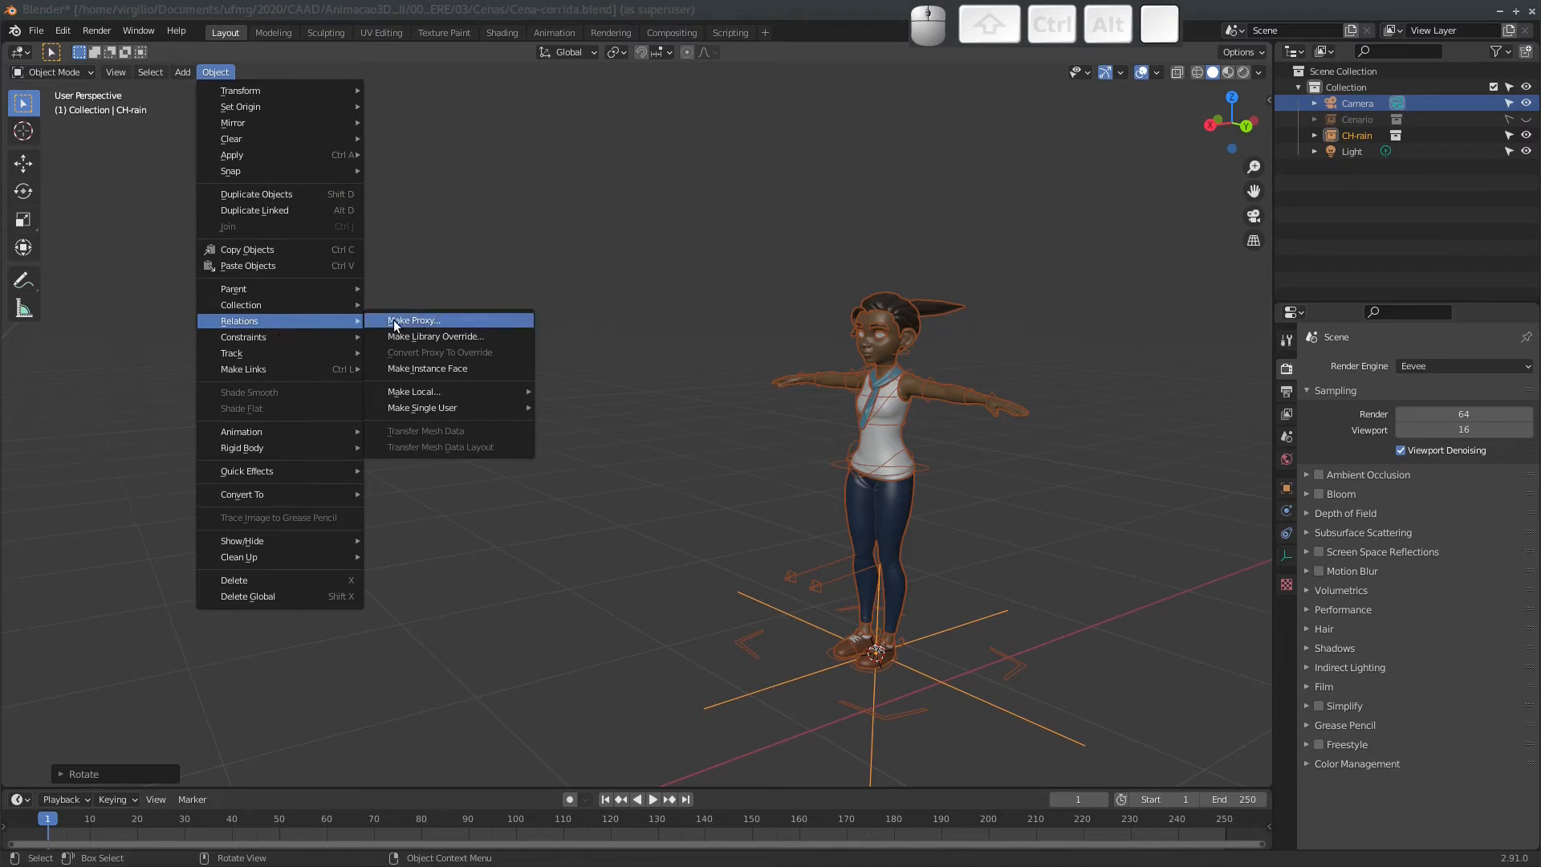
pyautogui.click(442, 322)
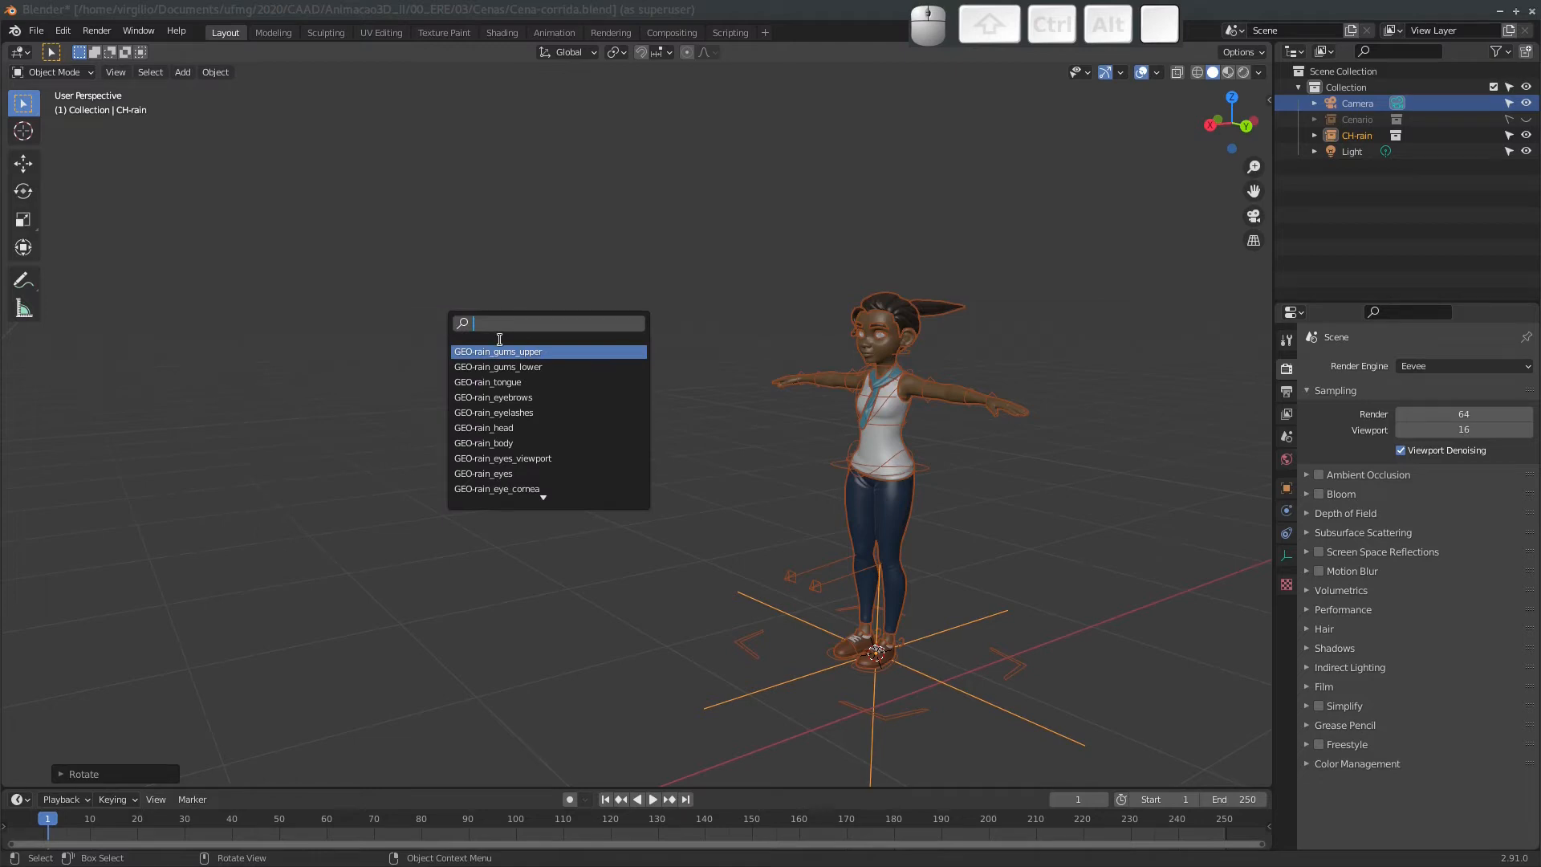
pyautogui.write('rig')
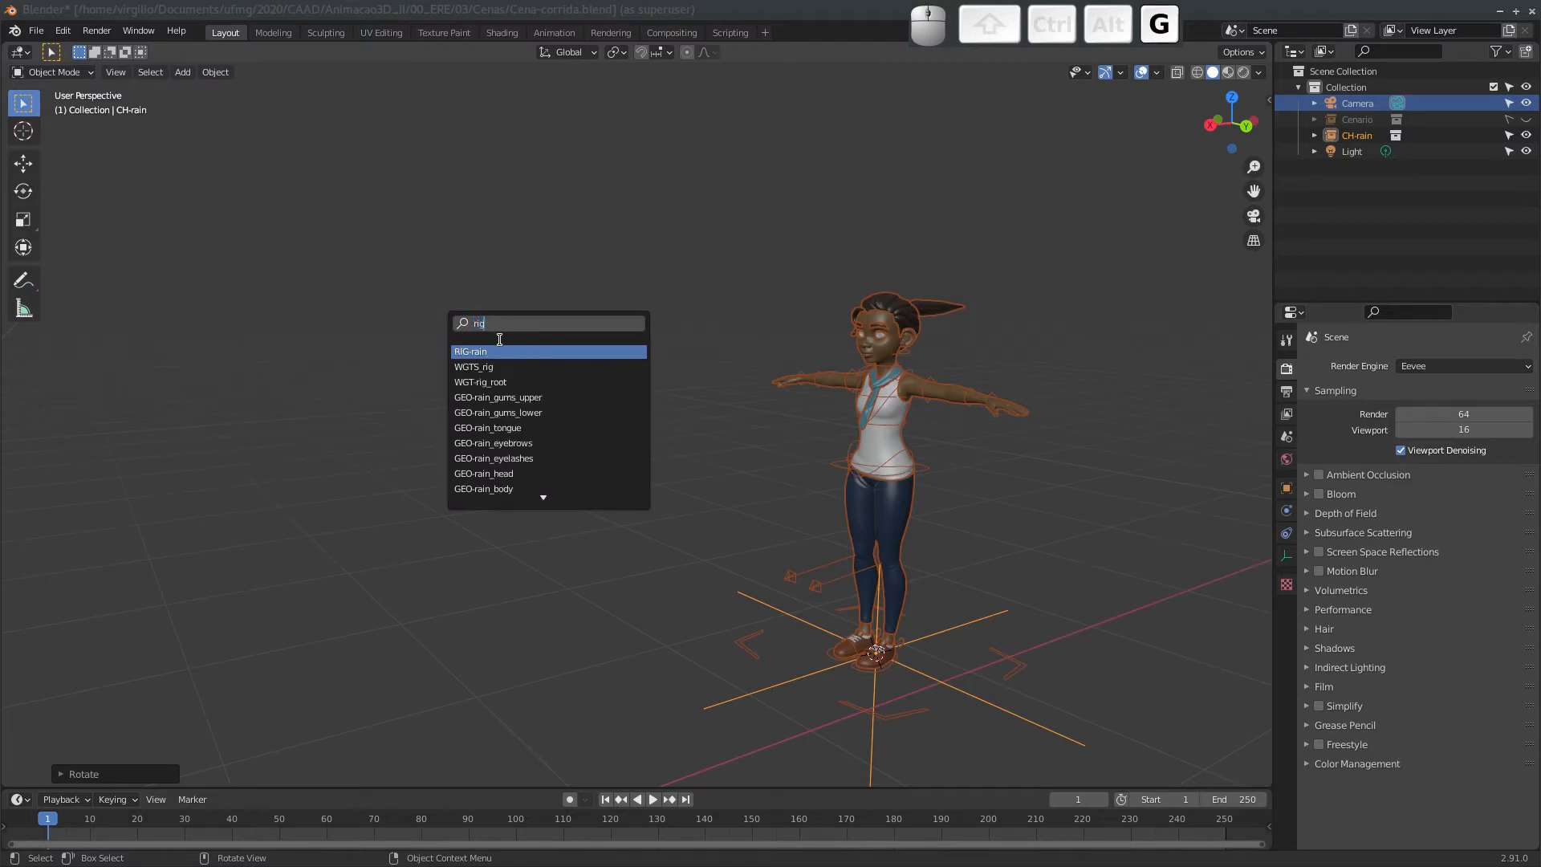
pyautogui.click(486, 353)
pyautogui.moveTo(827, 480); pyautogui.dragTo(811, 490, button='middle')
pyautogui.hotkey('ctrl', 's')
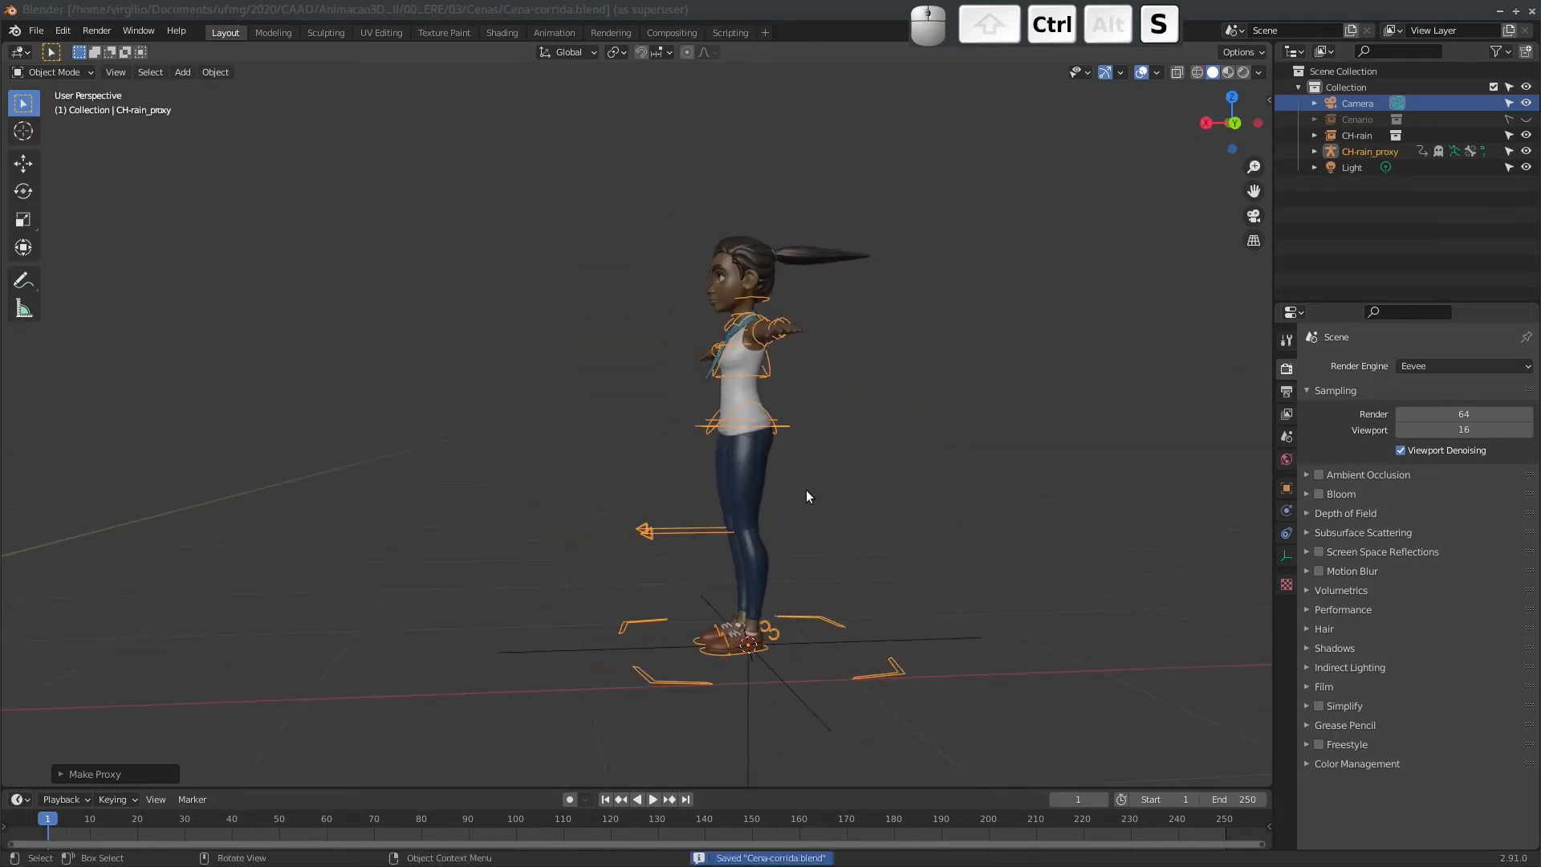
# Select the CH-rain_proxy armature and switch it to Pose Mode.
pyautogui.click(677, 528)
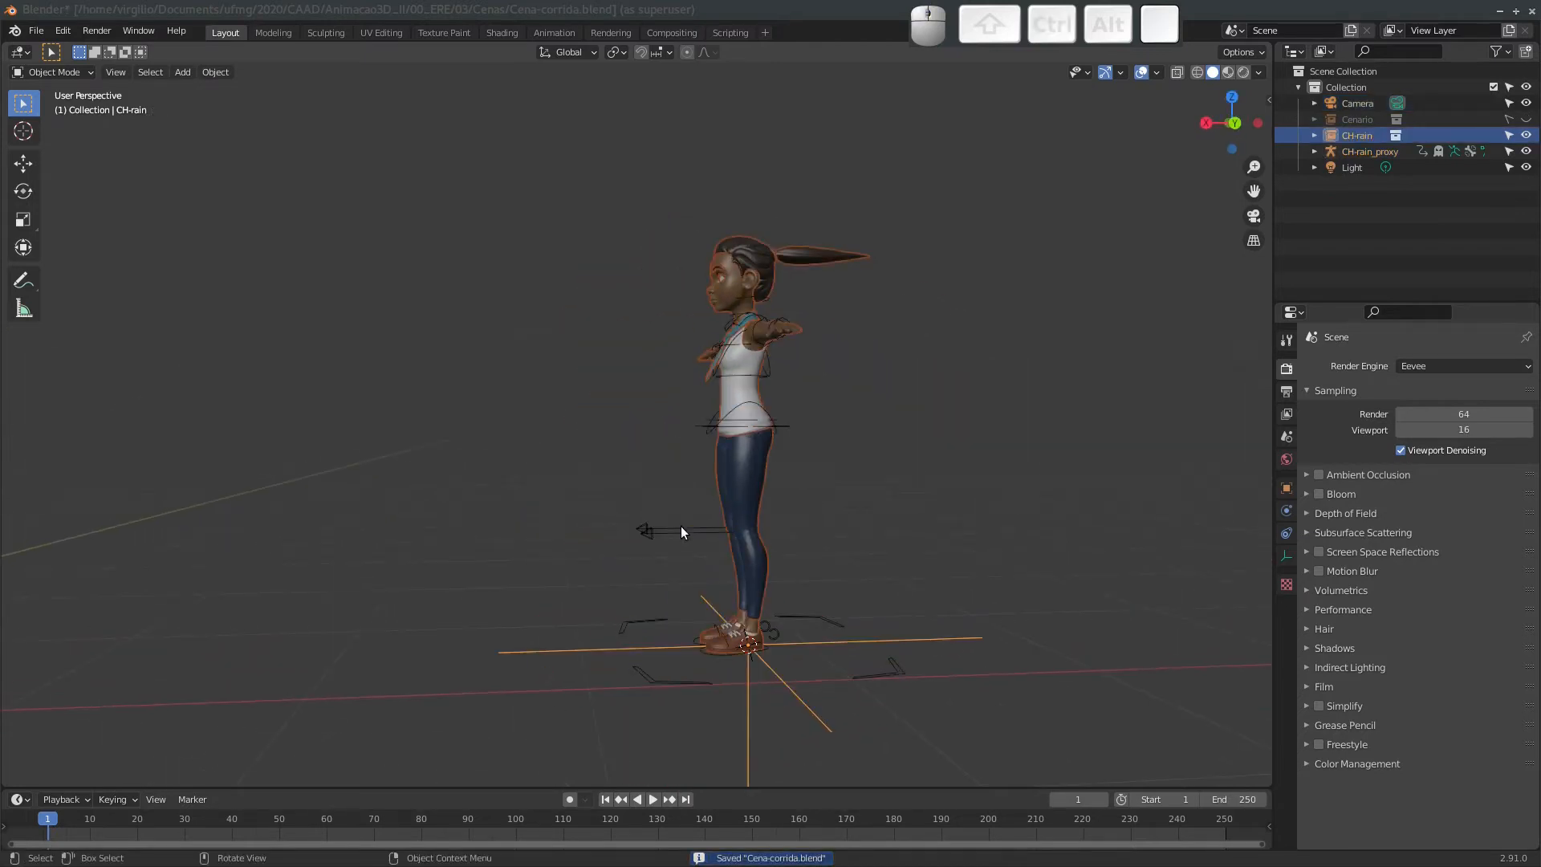
pyautogui.click(681, 530)
pyautogui.hotkey('ctrl', 'Tab')
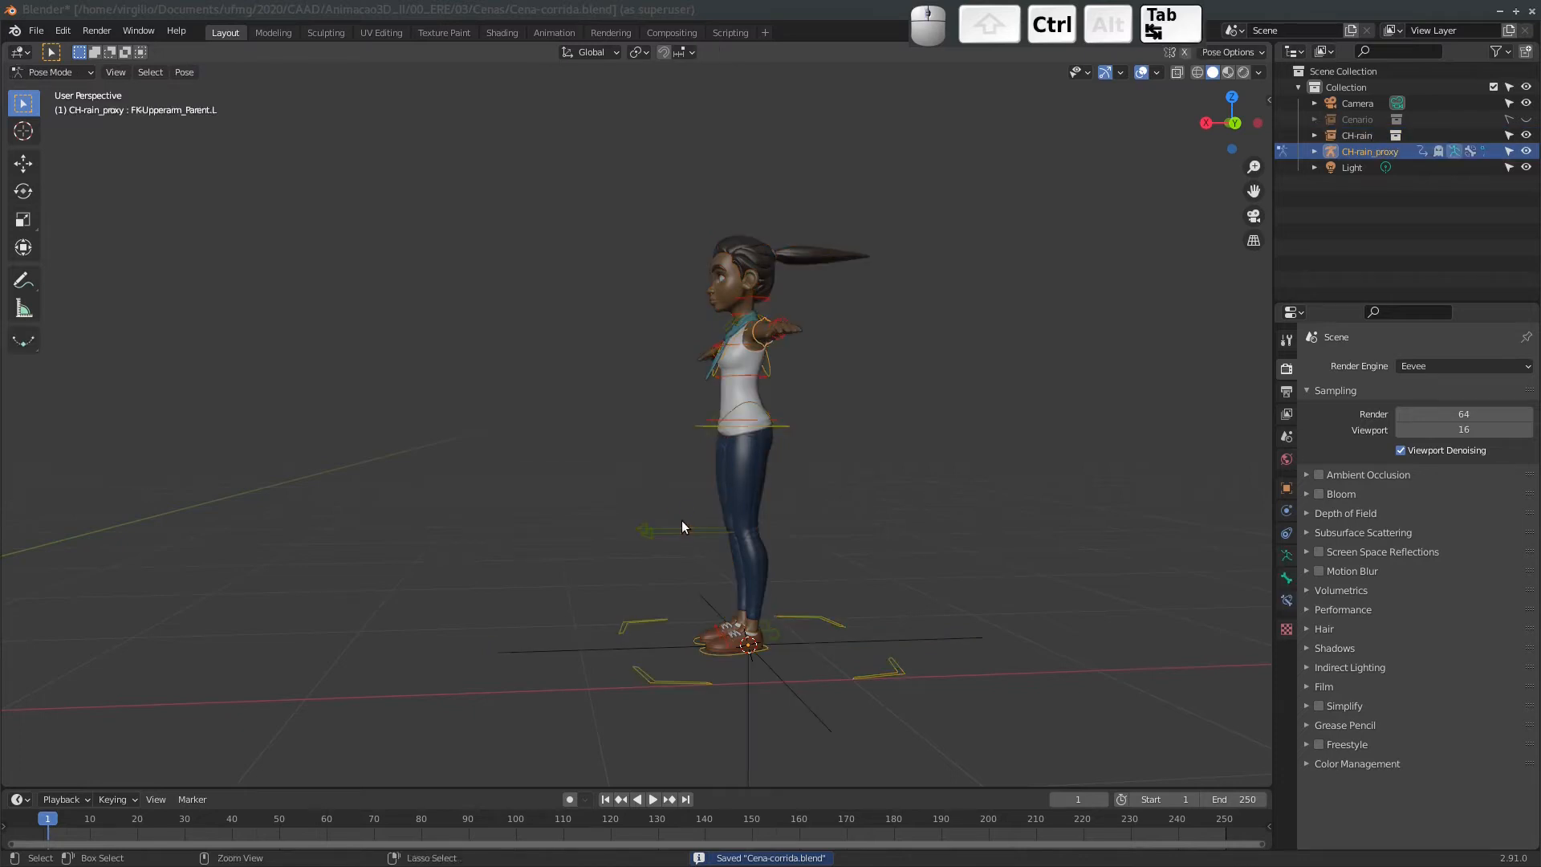
# Try moving the character's pelvis master control.
pyautogui.click(787, 423)
pyautogui.press('g')
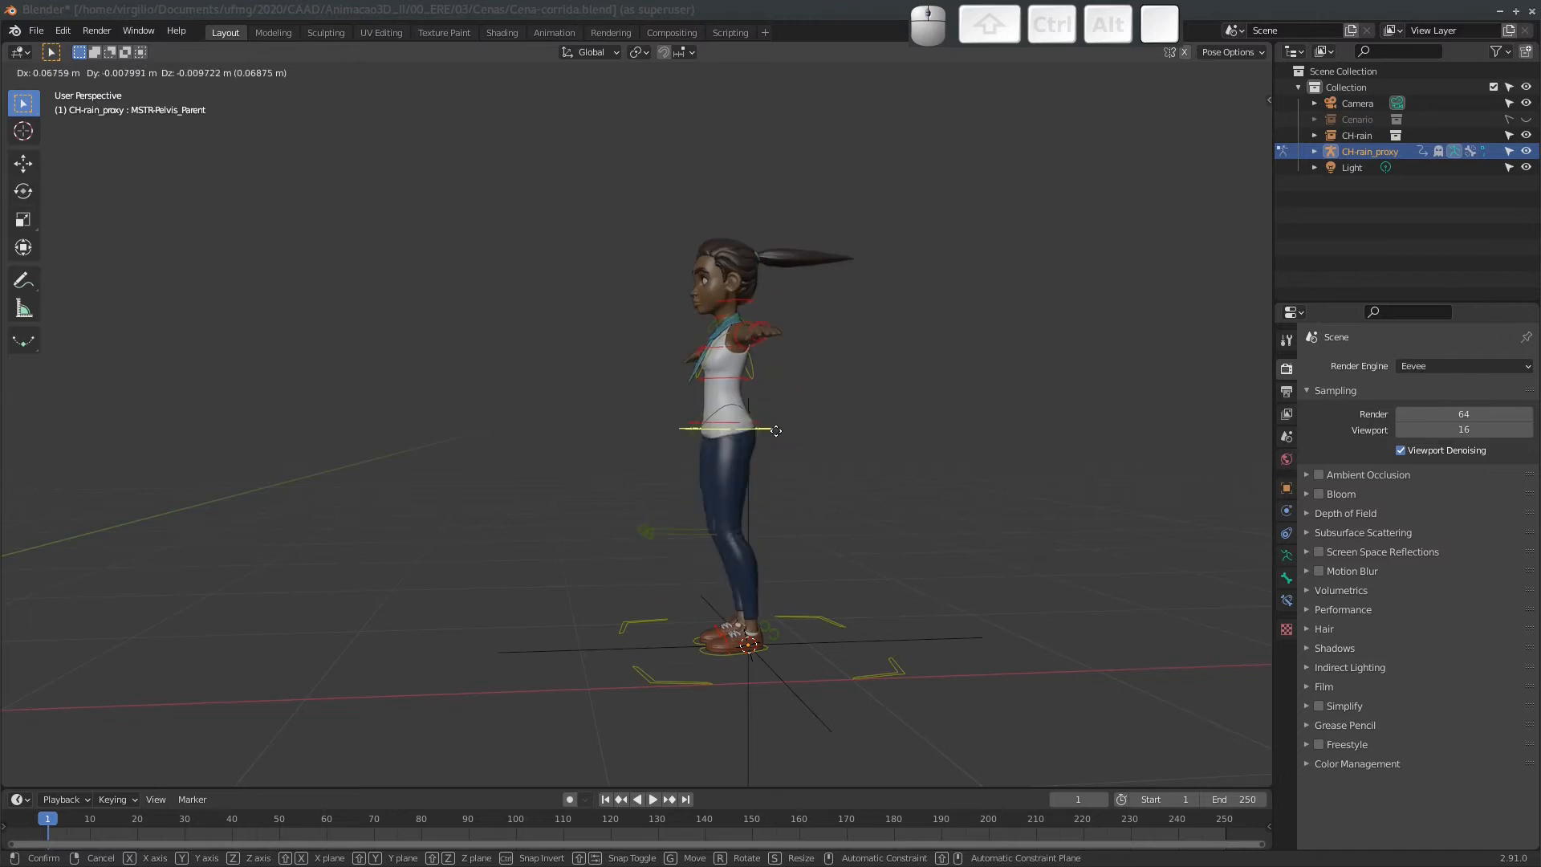
pyautogui.press('Escape')
# Show the CloudRig settings in the 3D view's sidebar and widen it so the option names are readable.
pyautogui.moveTo(776, 431); pyautogui.dragTo(764, 247, button='middle')
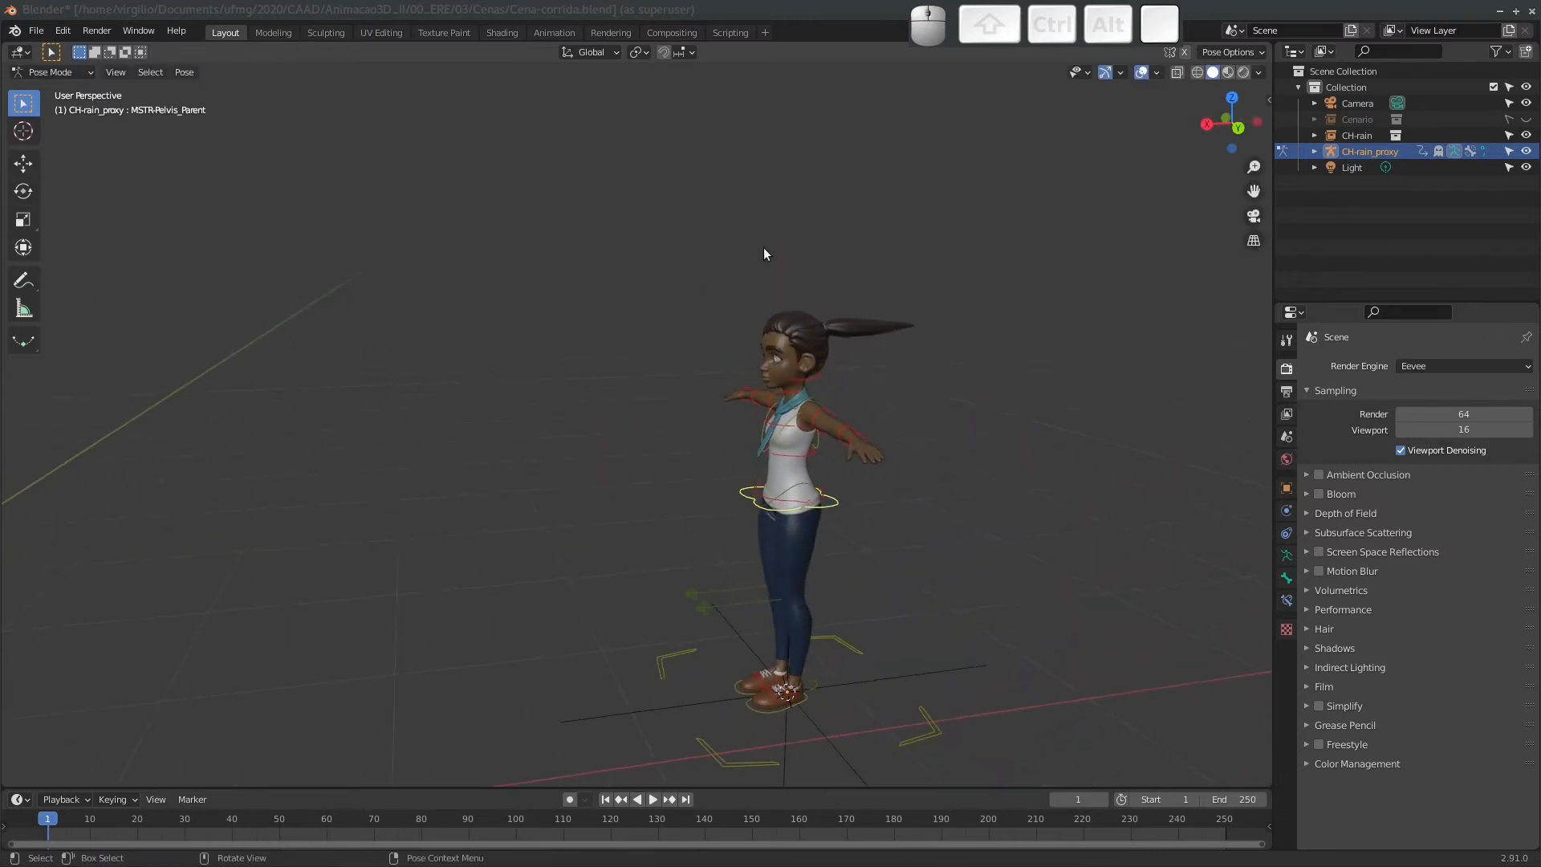
pyautogui.keyDown('shift'); pyautogui.moveTo(826, 551); pyautogui.dragTo(556, 420, button='middle'); pyautogui.keyUp('shift')
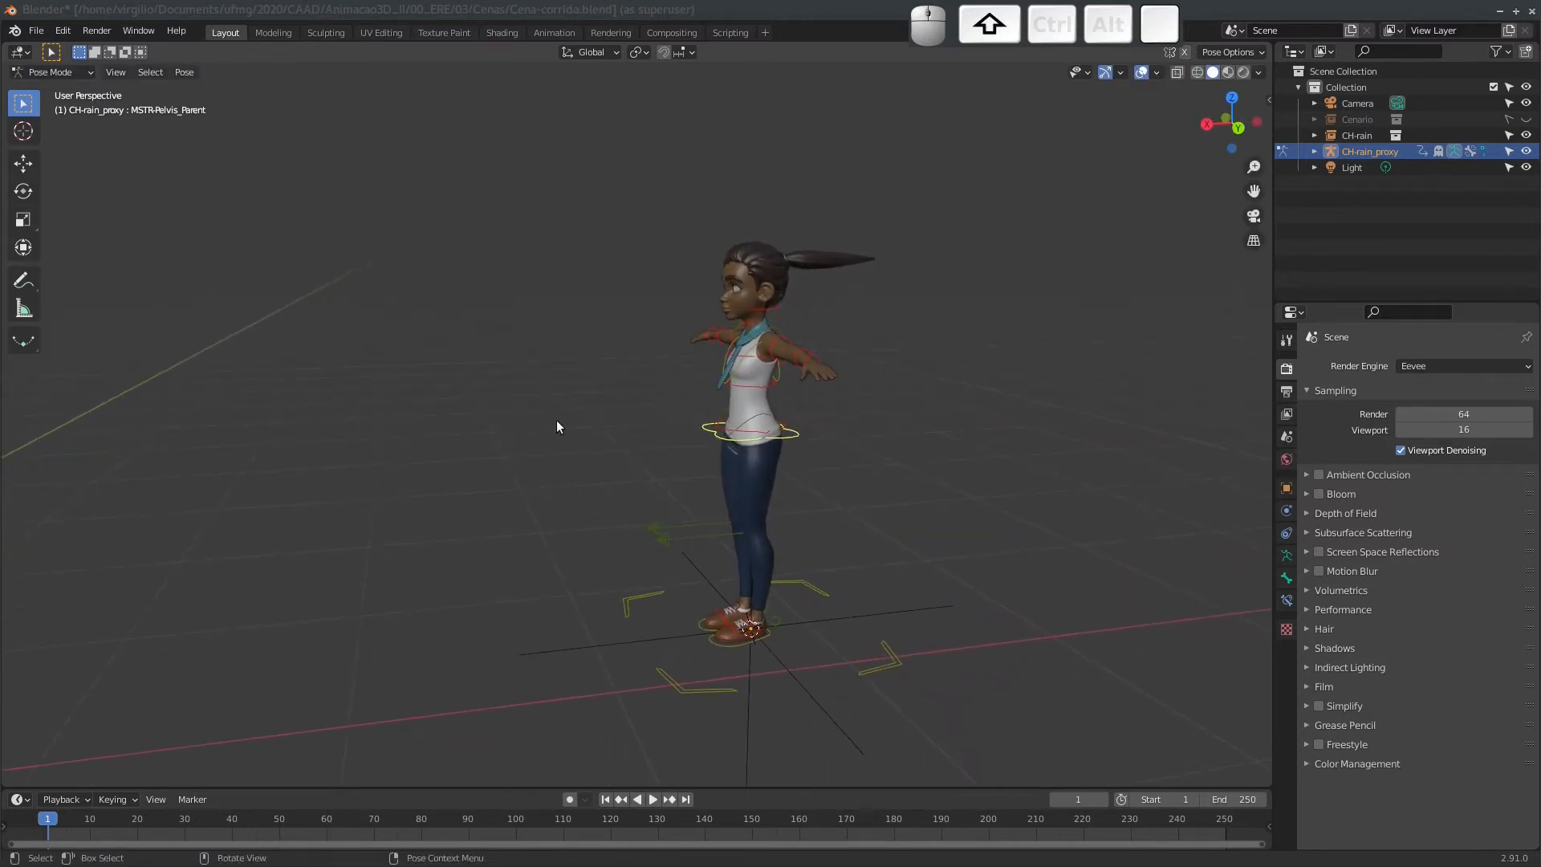
pyautogui.press('n')
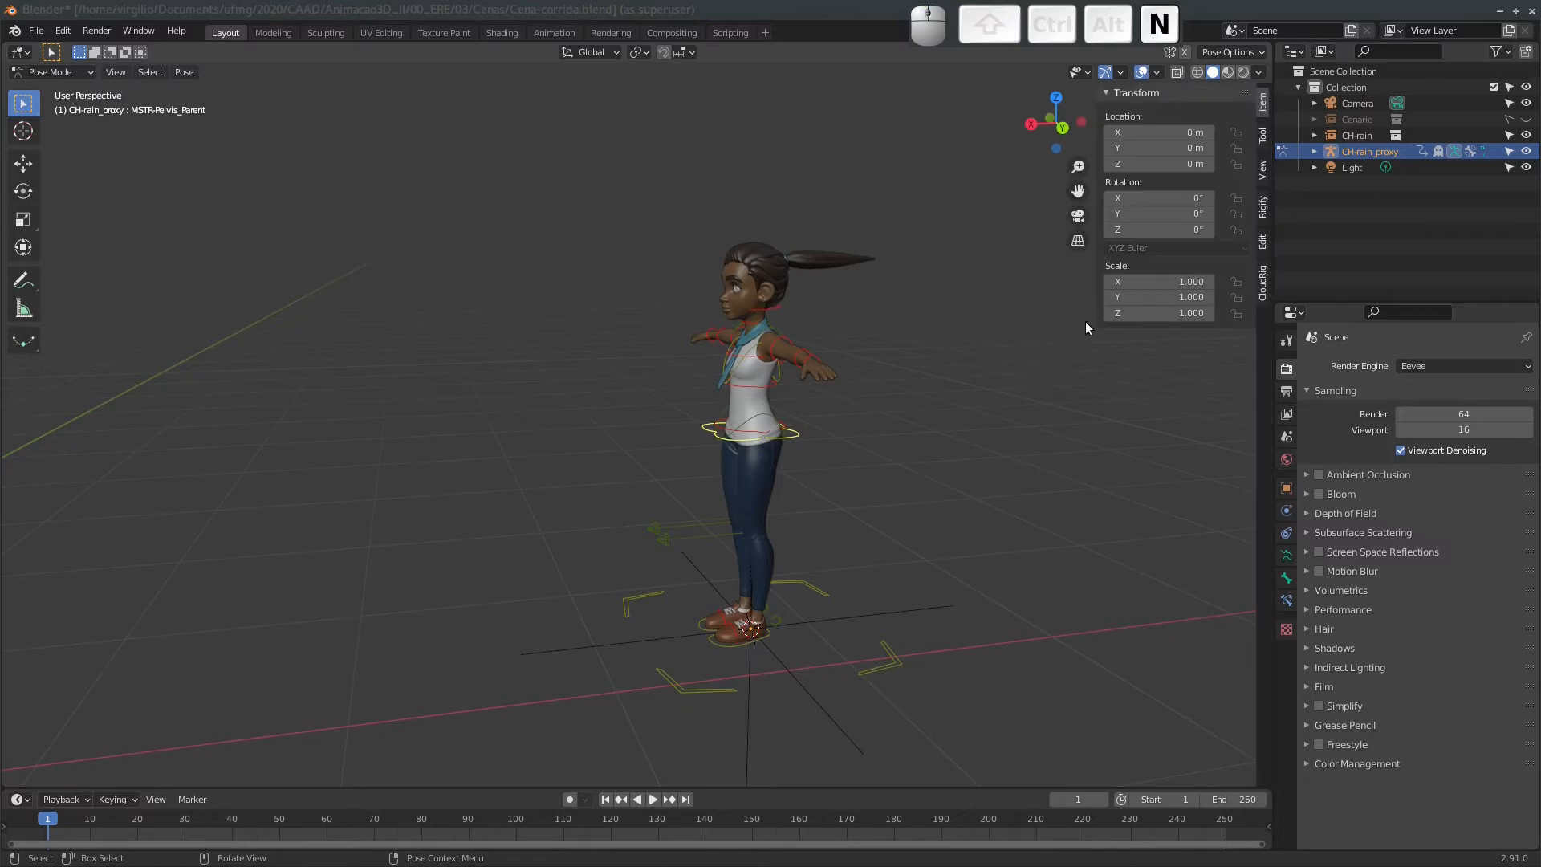
pyautogui.click(1263, 286)
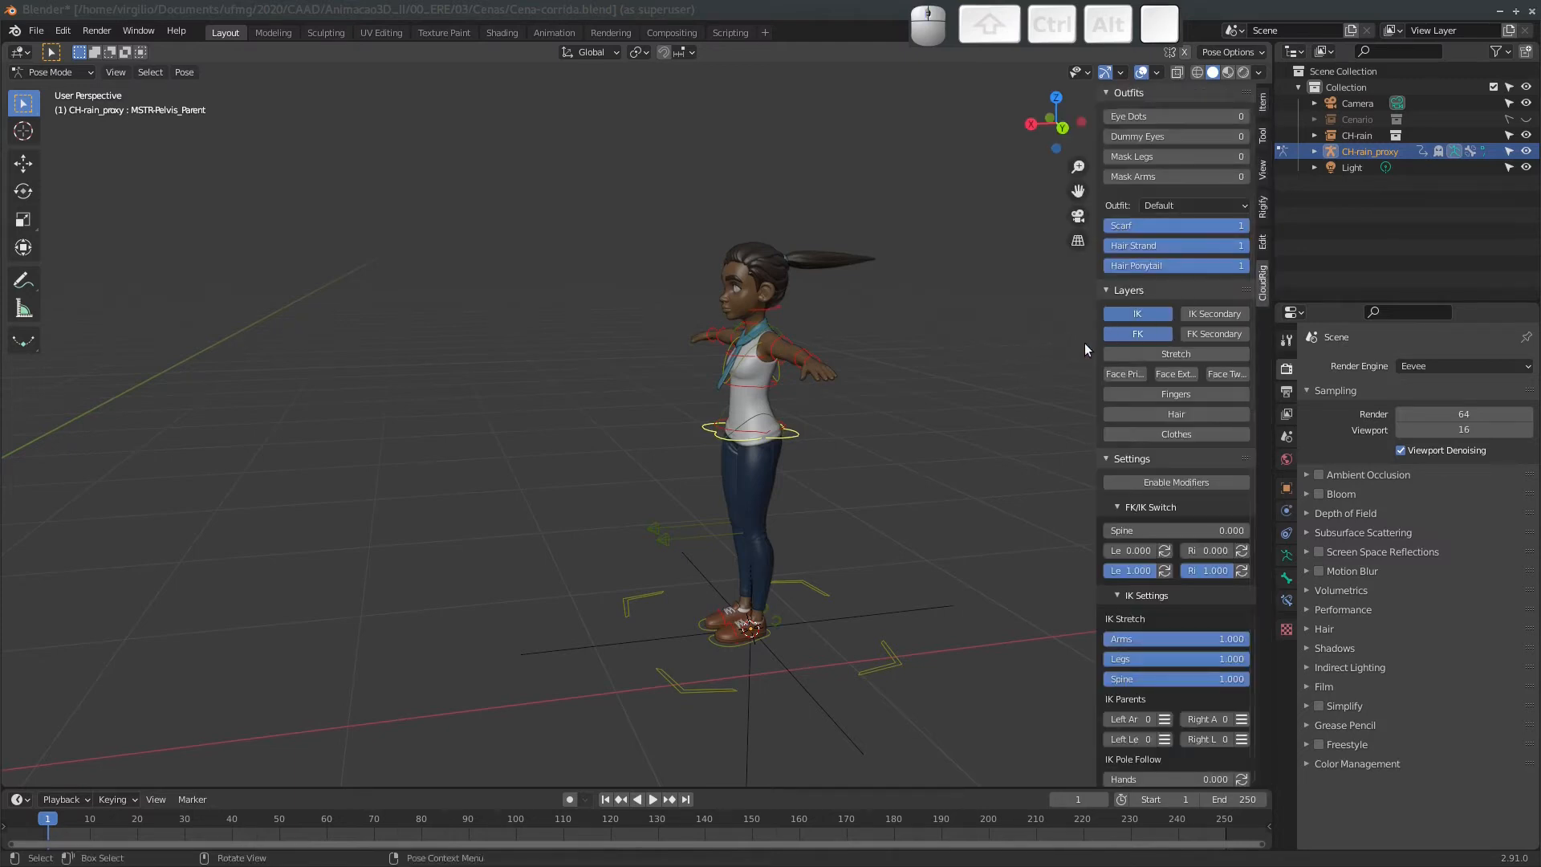
pyautogui.moveTo(1090, 345); pyautogui.dragTo(1053, 346)
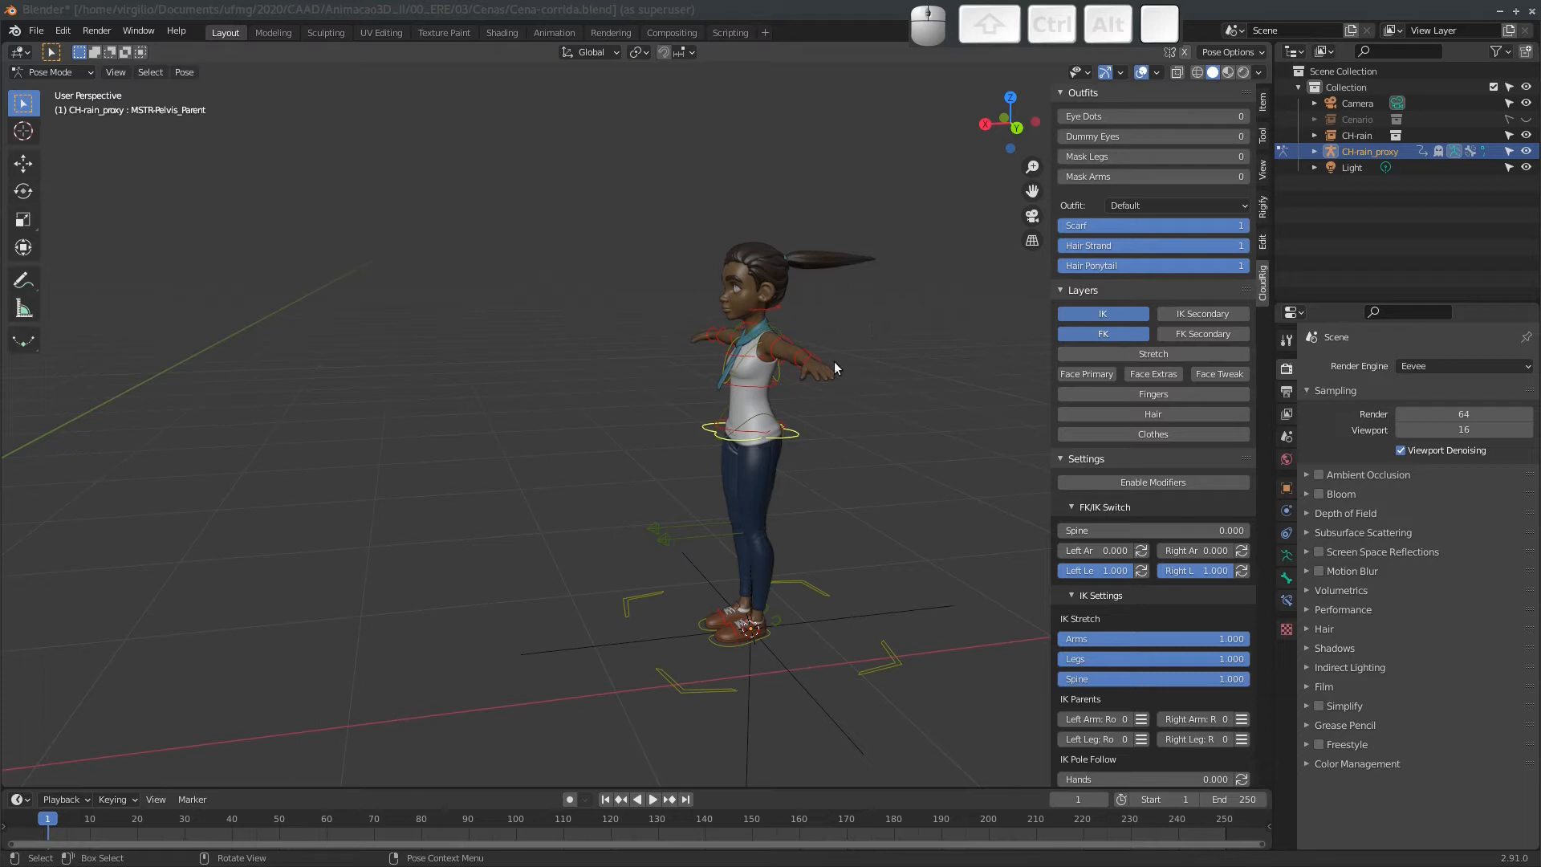
# Save Cena-corrida.blend and revert it to reload the saved file.
pyautogui.hotkey('ctrl', 's')
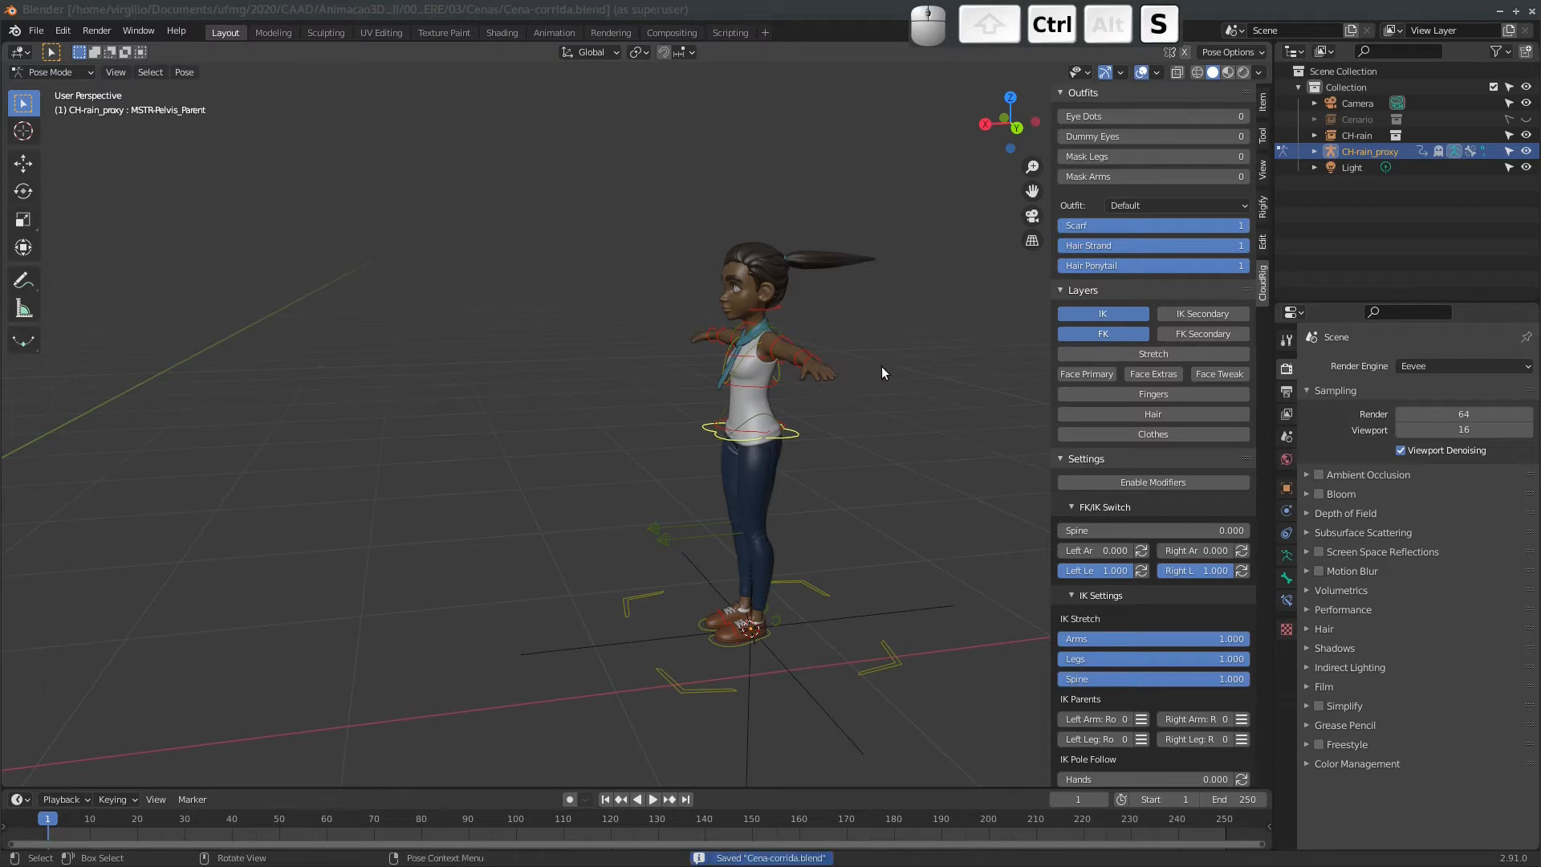
pyautogui.click(39, 32)
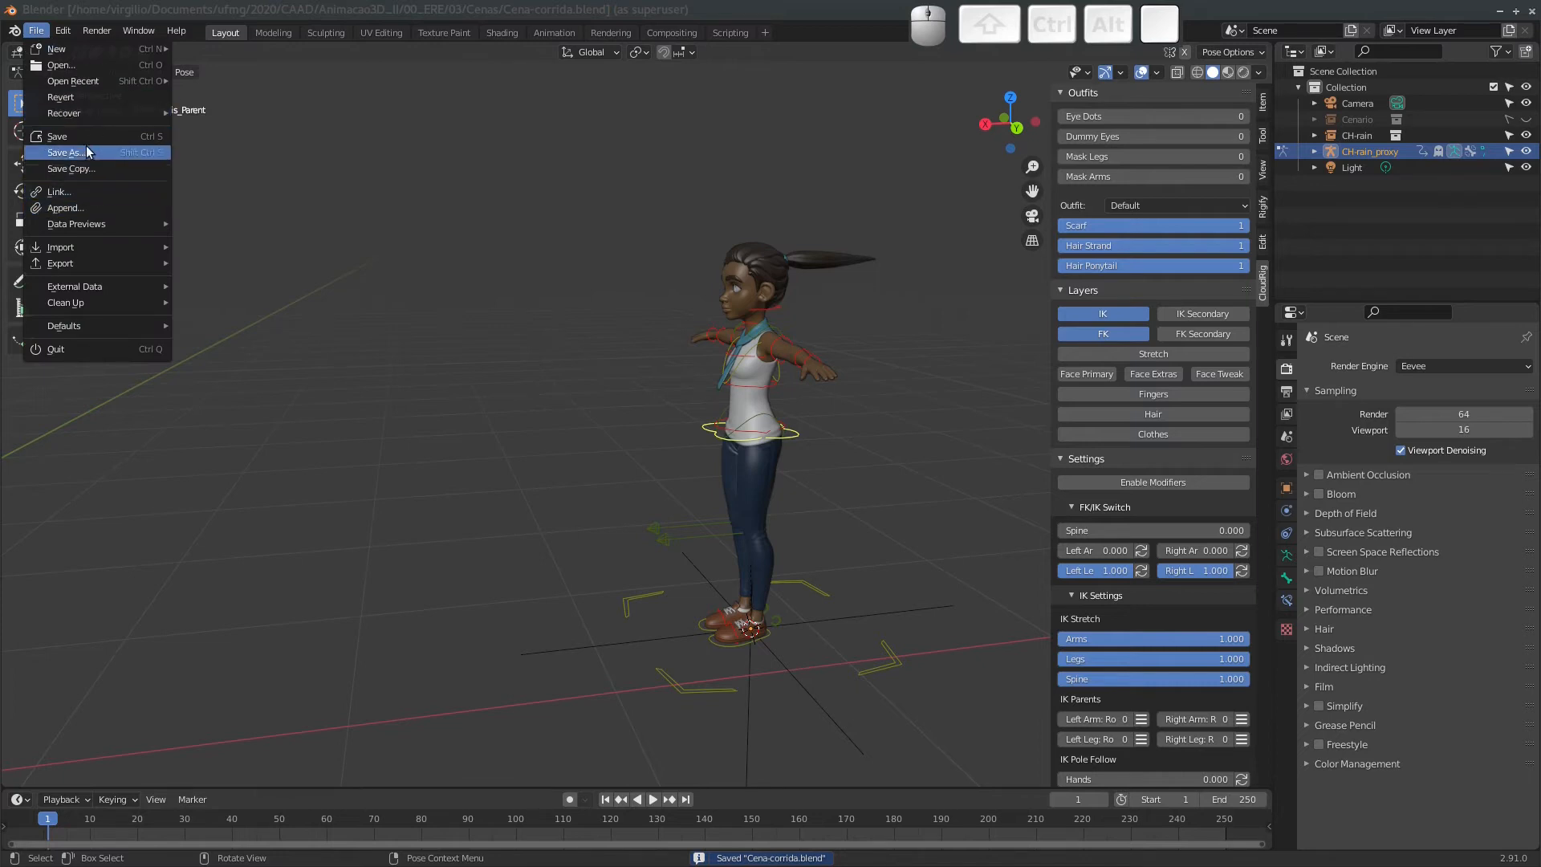
pyautogui.click(69, 99)
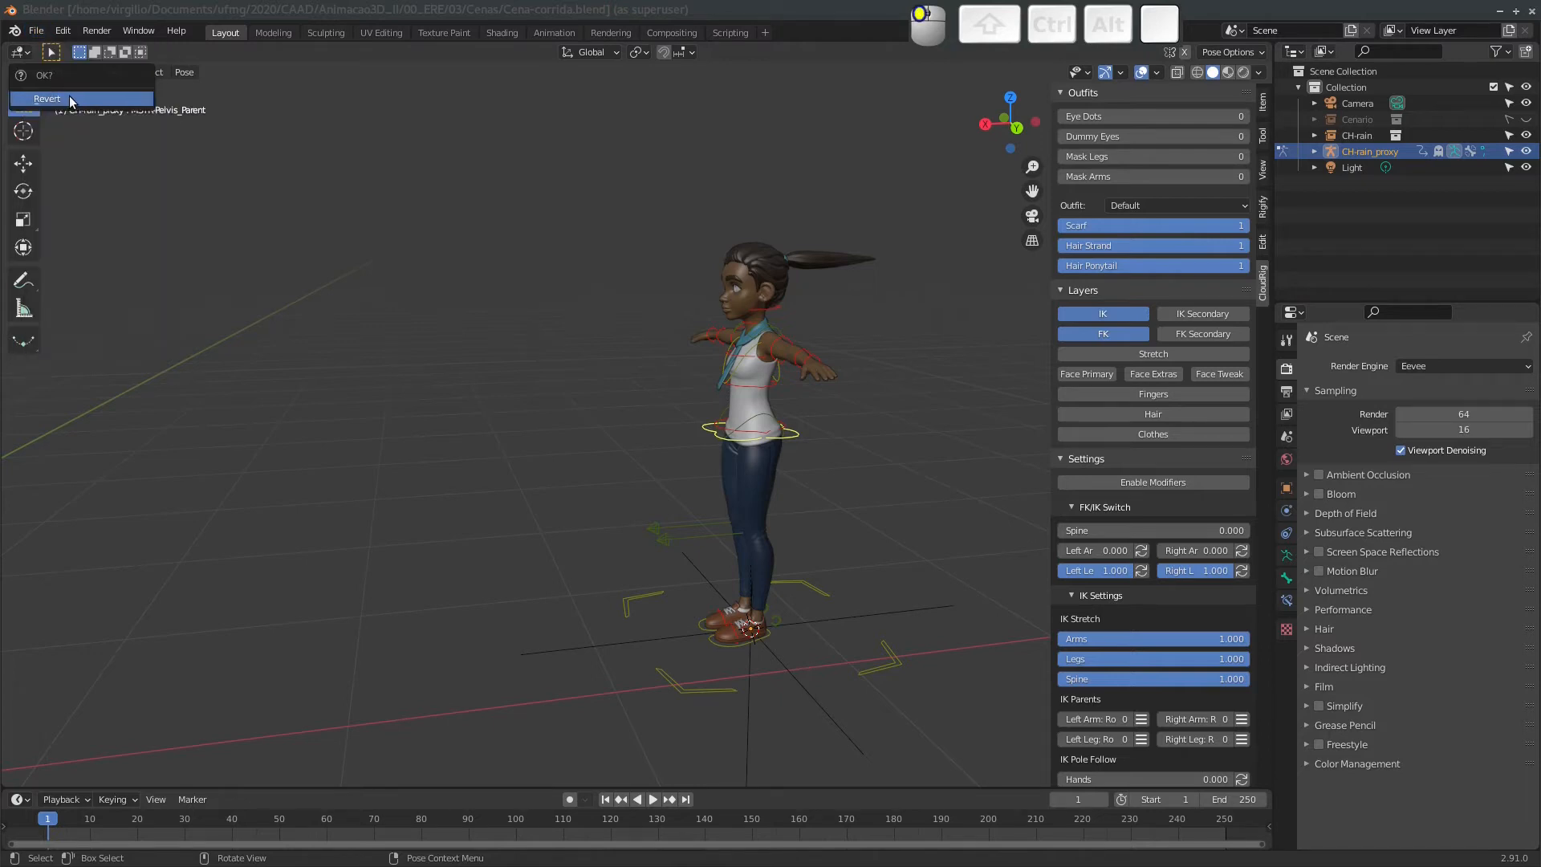
pyautogui.click(79, 100)
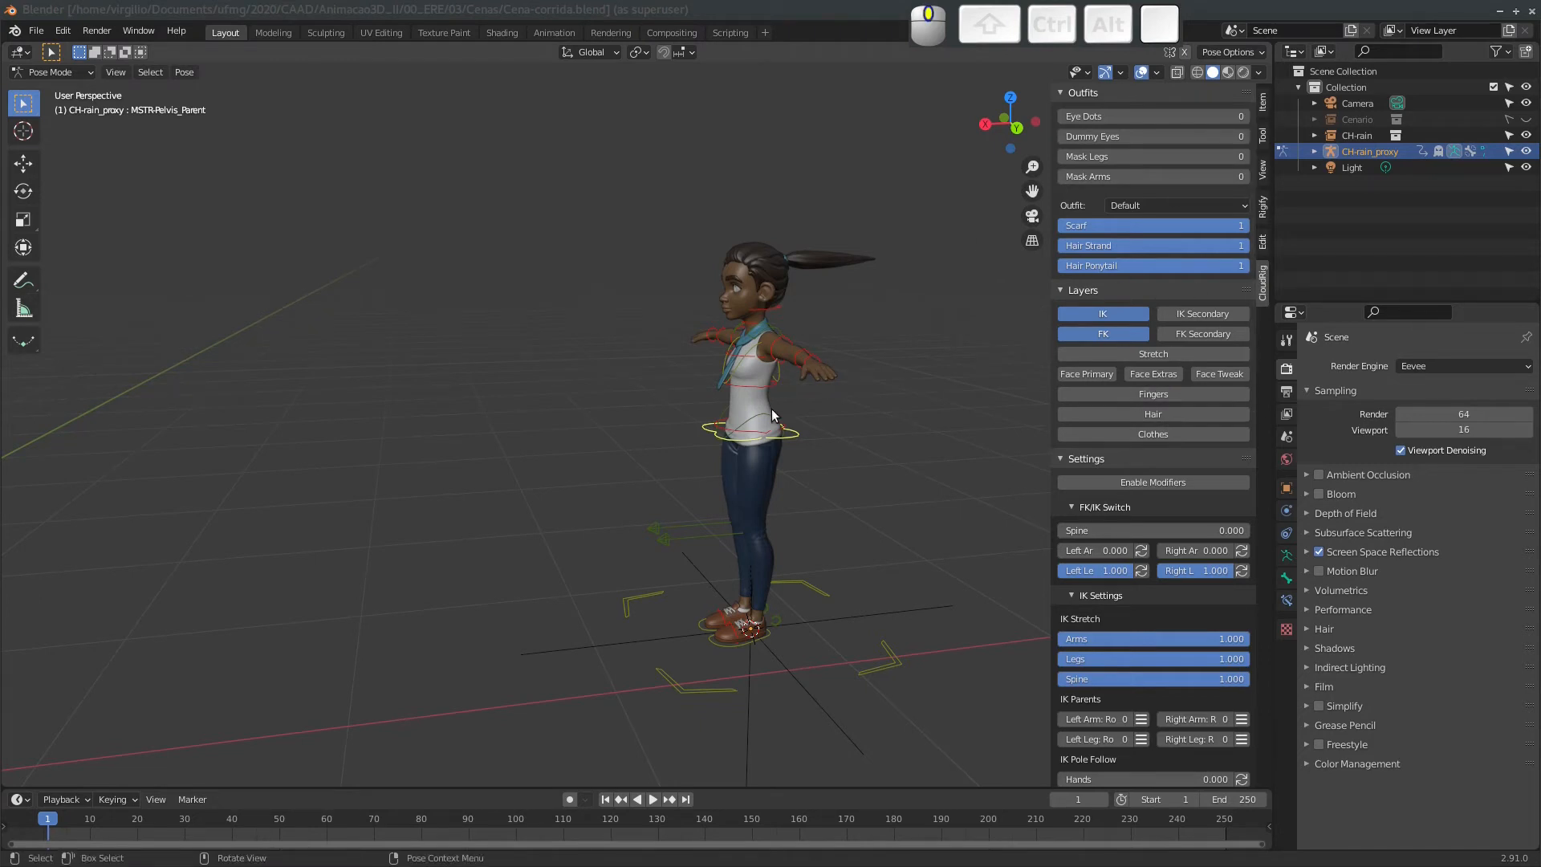
# Switch to the Animation workspace and frame the character's legs and feet in the back orthographic view.
pyautogui.moveTo(772, 408); pyautogui.dragTo(758, 329, button='middle')
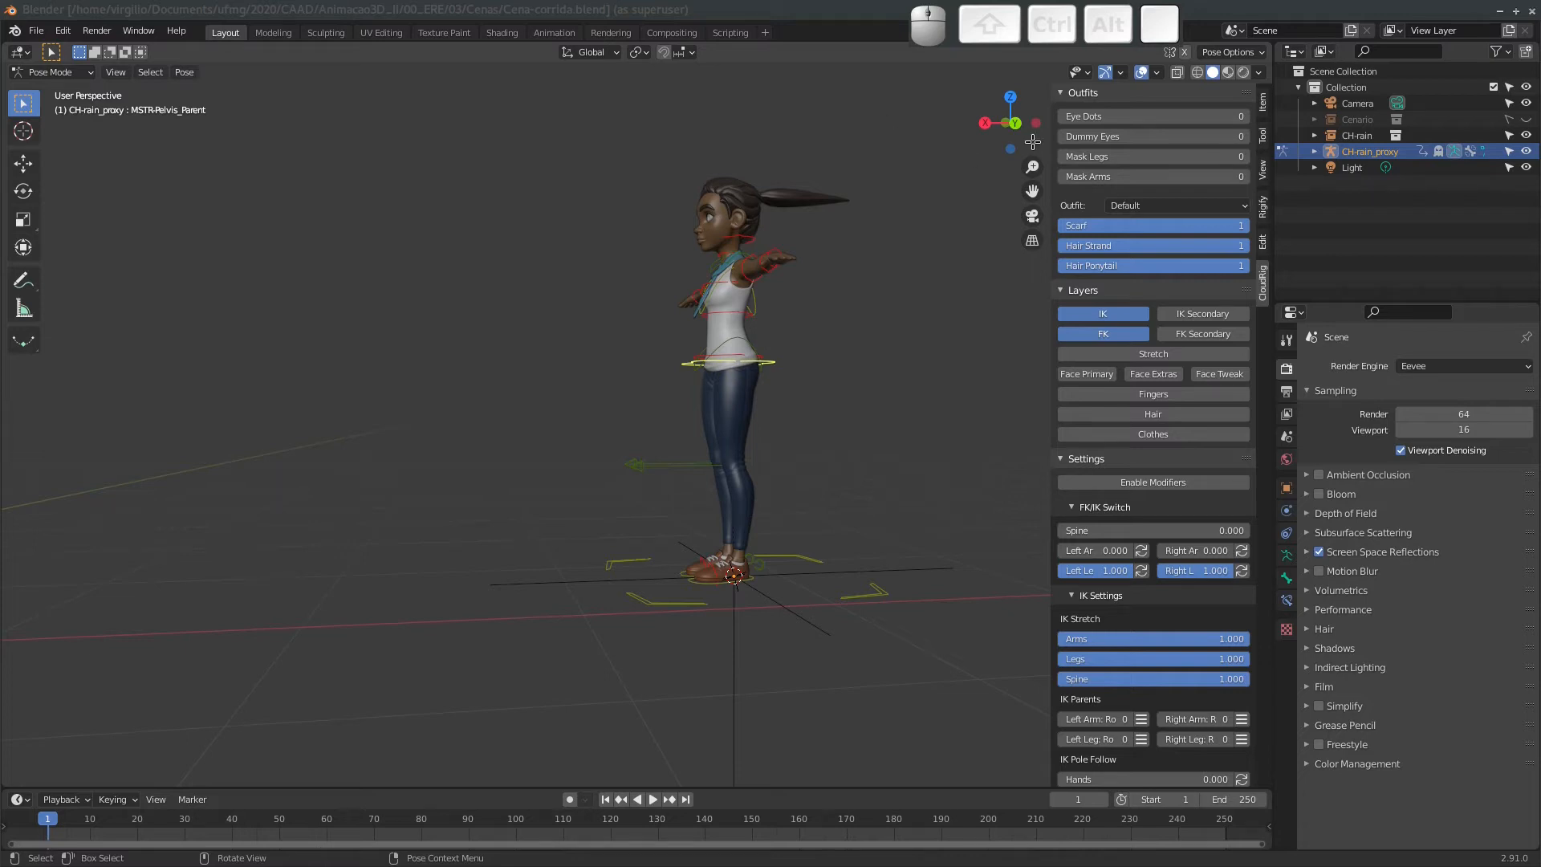
pyautogui.click(1014, 123)
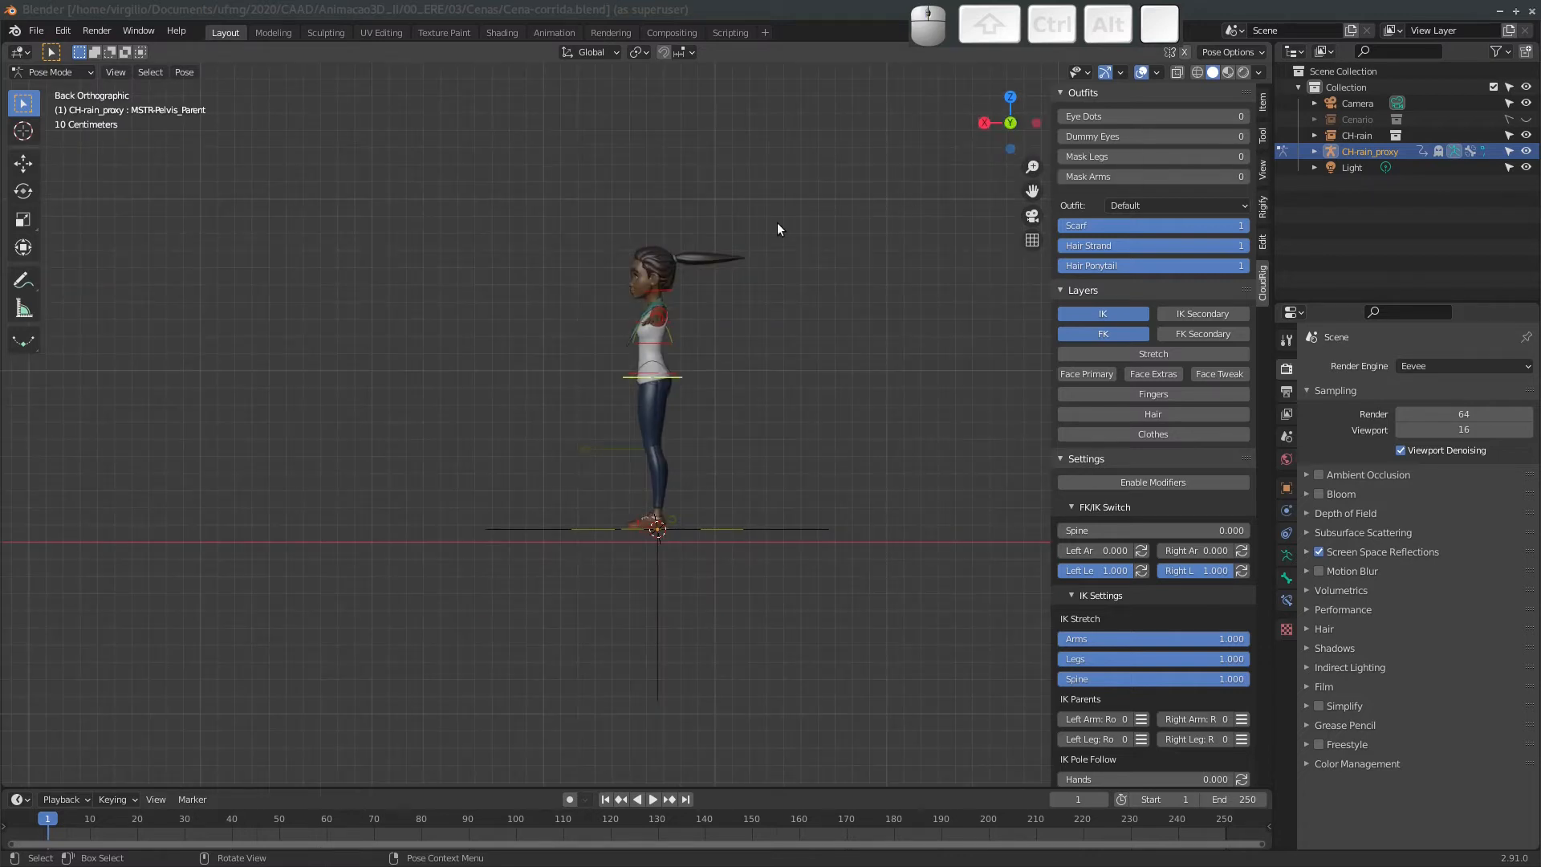
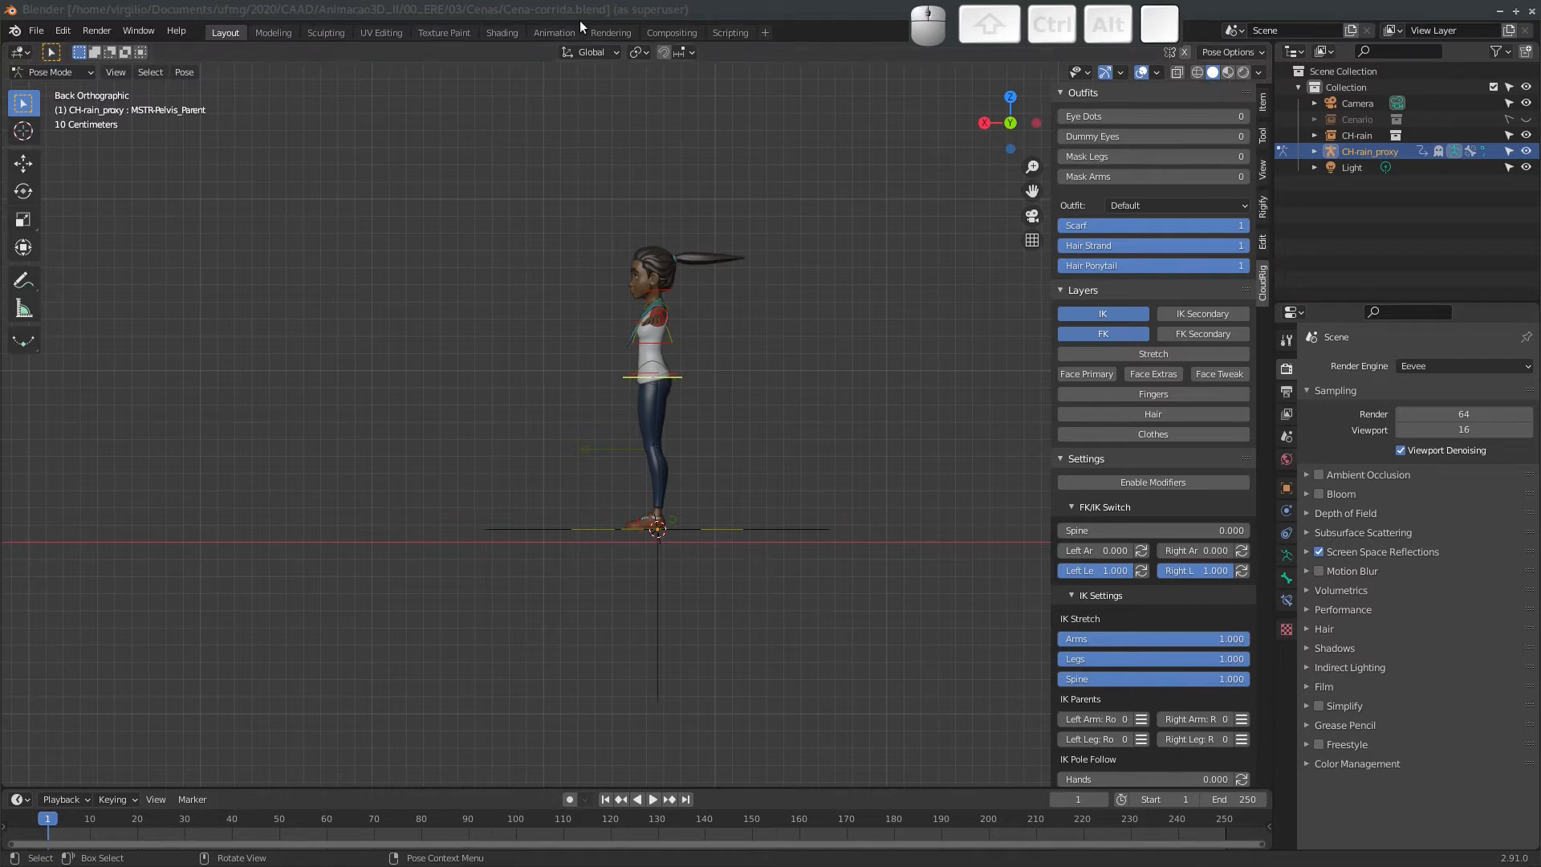
pyautogui.click(555, 33)
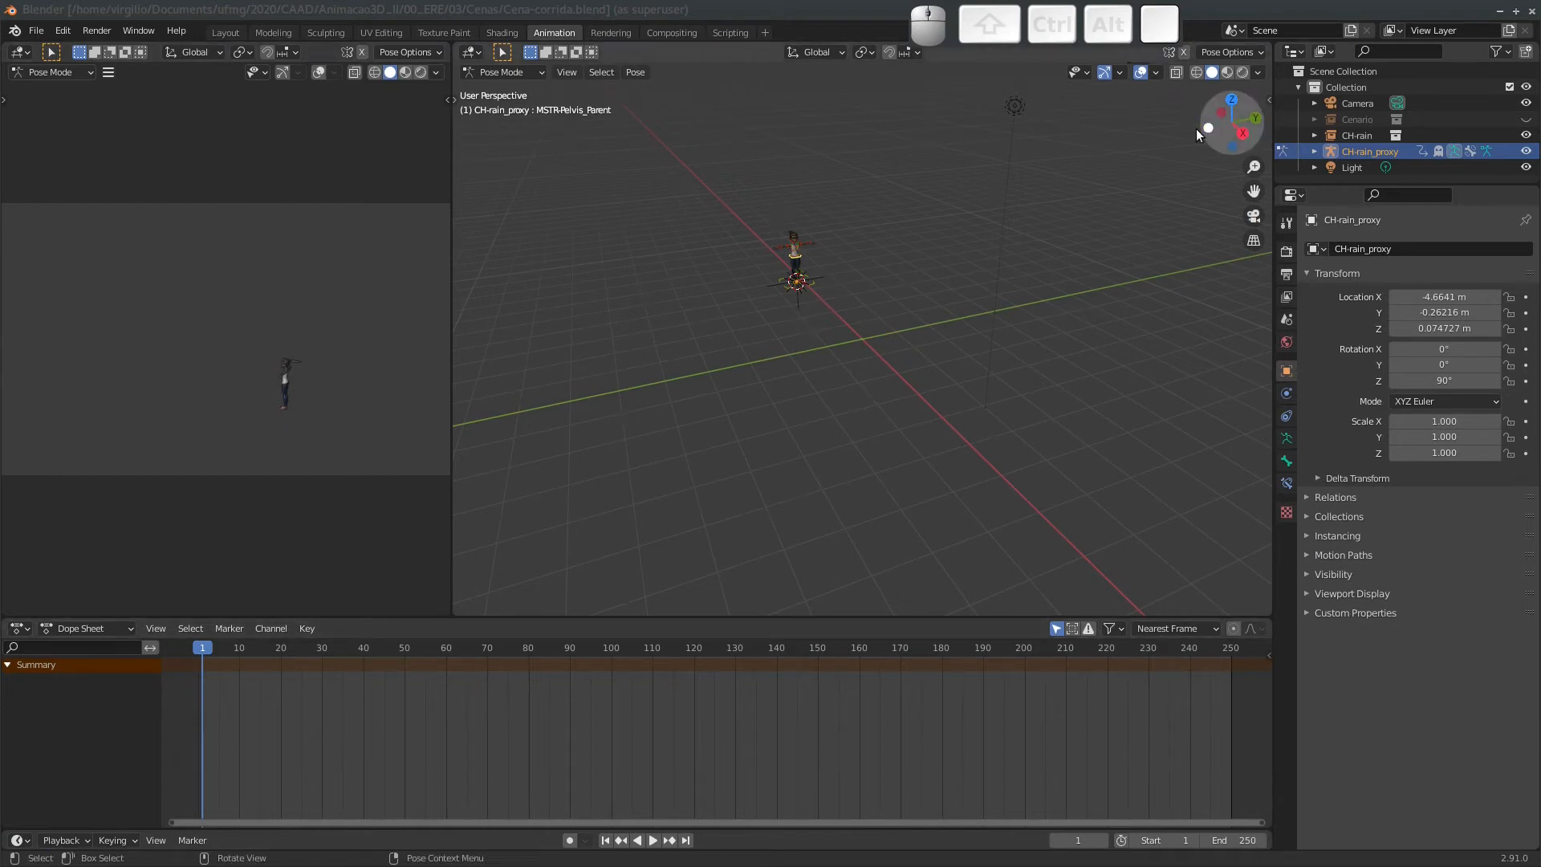
pyautogui.click(1242, 133)
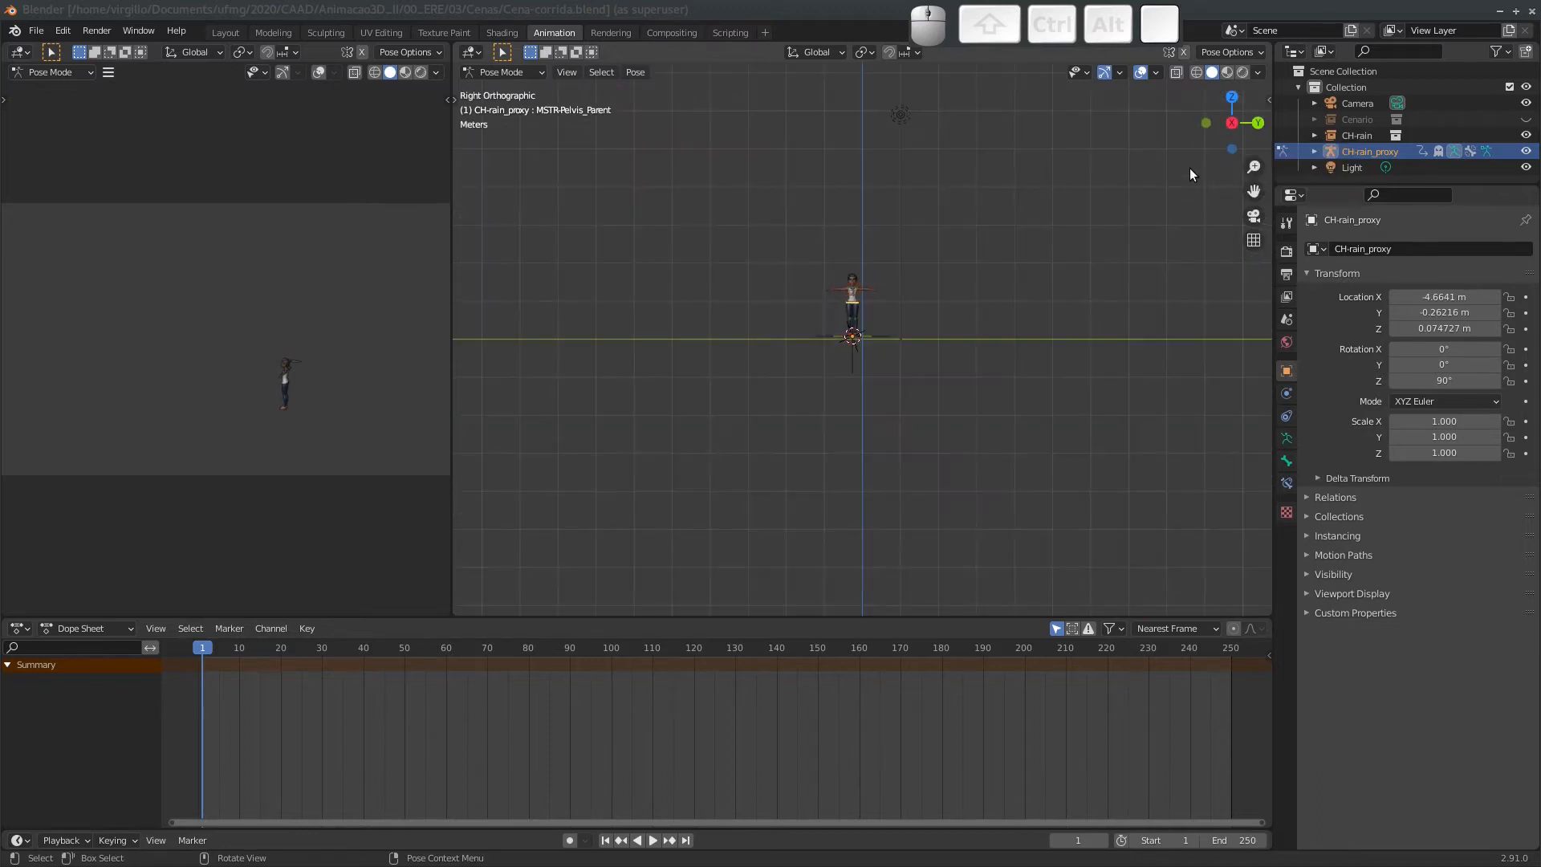
pyautogui.click(1258, 123)
pyautogui.keyDown('ctrl'); pyautogui.moveTo(1071, 348); pyautogui.dragTo(1080, 316, button='middle'); pyautogui.keyUp('ctrl')
pyautogui.moveTo(1079, 317); pyautogui.dragTo(1055, 317, button='middle')
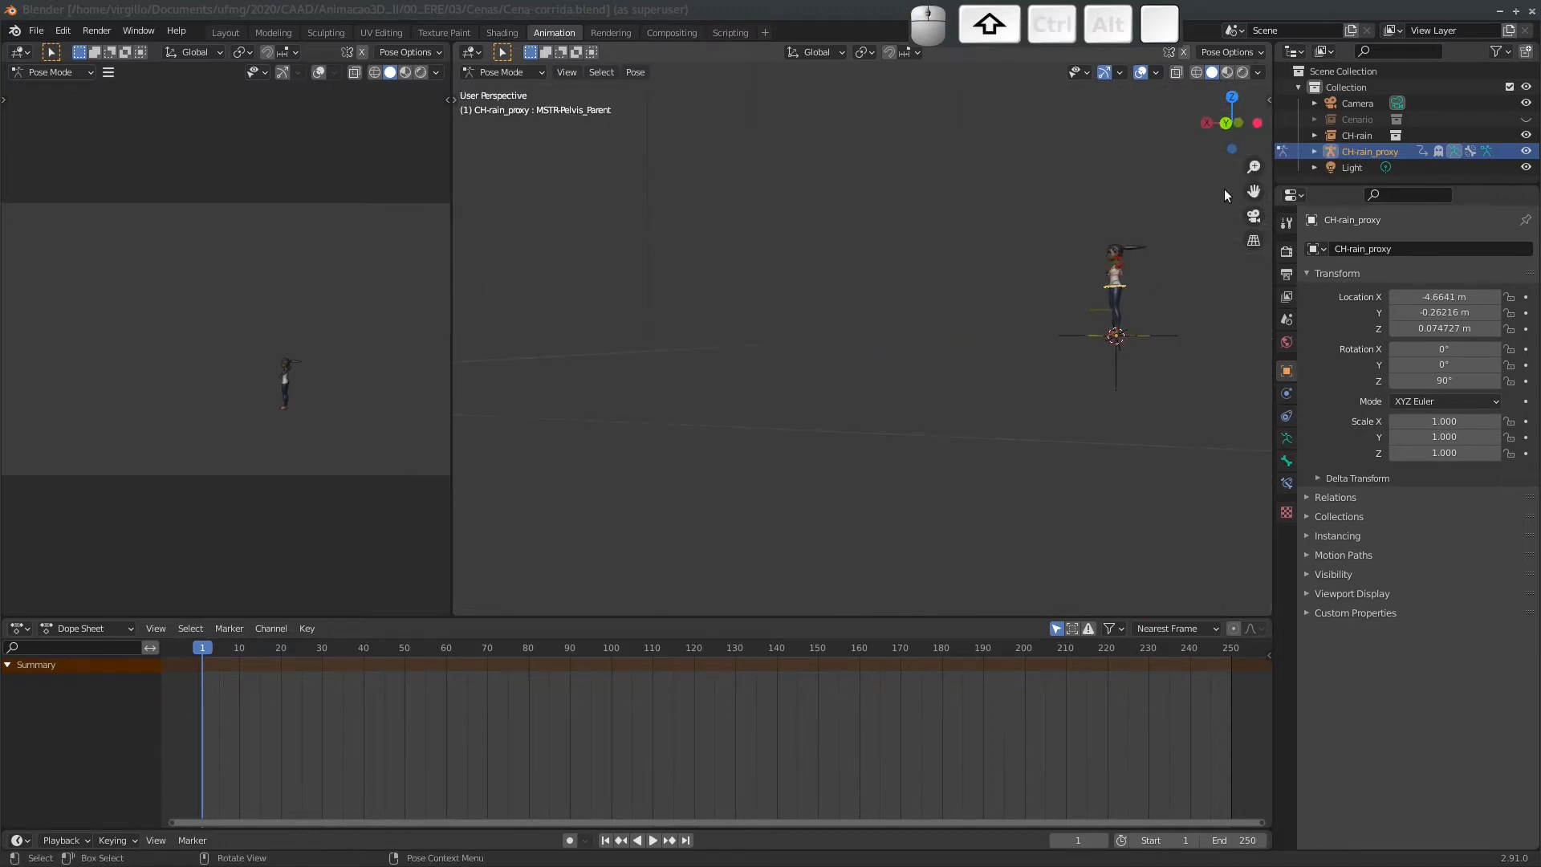
pyautogui.click(1225, 123)
pyautogui.keyDown('shift'); pyautogui.moveTo(907, 378); pyautogui.dragTo(853, 422, button='middle'); pyautogui.keyUp('shift')
pyautogui.keyDown('ctrl'); pyautogui.moveTo(879, 421); pyautogui.dragTo(966, 200, button='middle'); pyautogui.keyUp('ctrl')
pyautogui.keyDown('ctrl'); pyautogui.moveTo(975, 405); pyautogui.dragTo(985, 297, button='middle'); pyautogui.keyUp('ctrl')
pyautogui.keyDown('shift'); pyautogui.moveTo(908, 448); pyautogui.dragTo(868, 311, button='middle'); pyautogui.keyUp('shift')
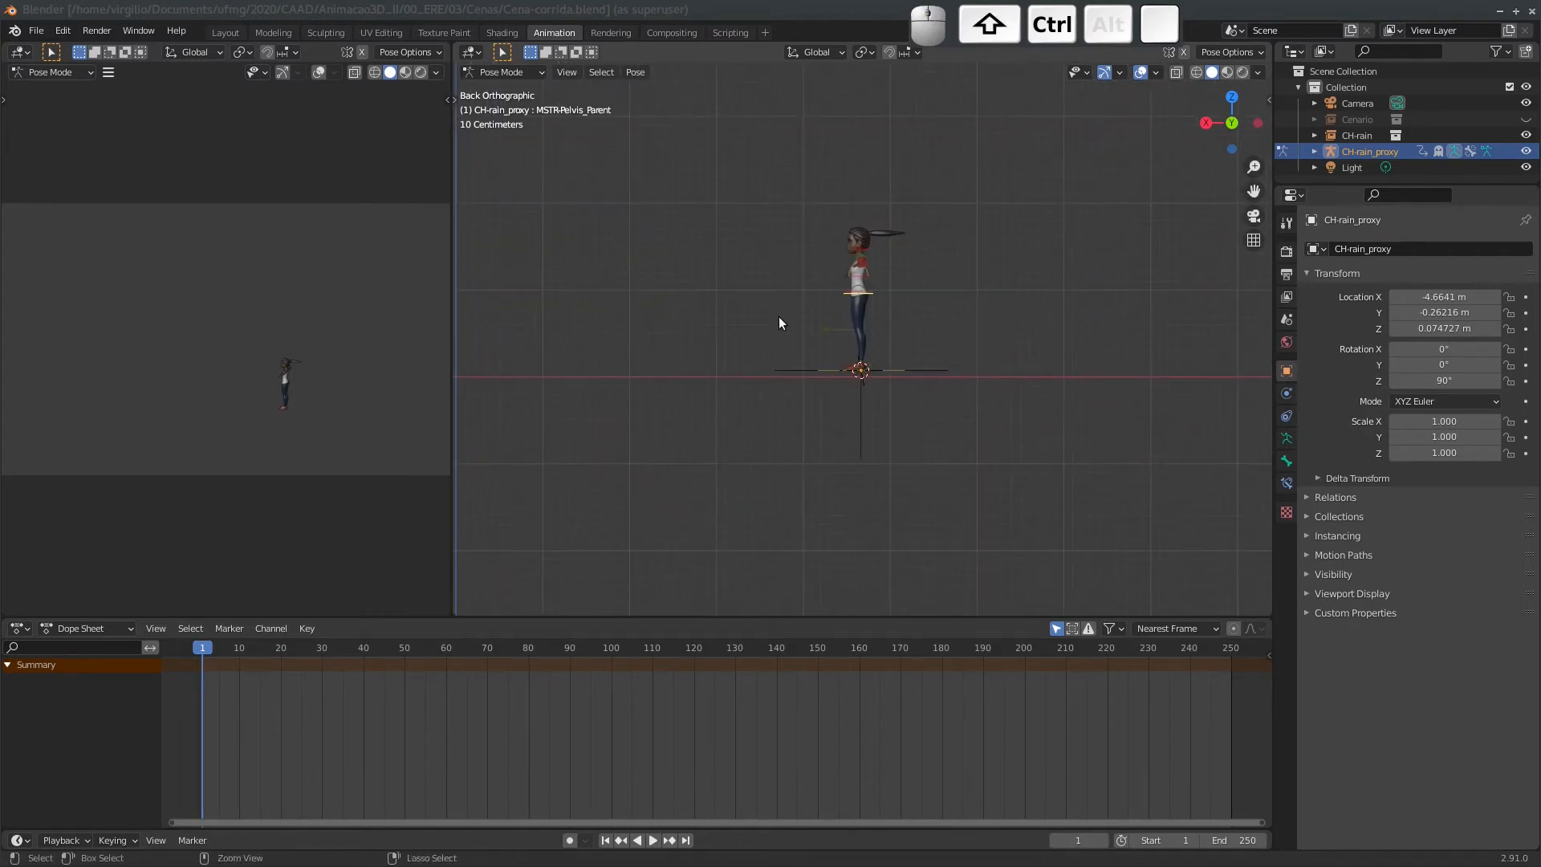
pyautogui.keyDown('ctrl'); pyautogui.moveTo(831, 361); pyautogui.dragTo(871, 497, button='middle'); pyautogui.keyUp('ctrl')
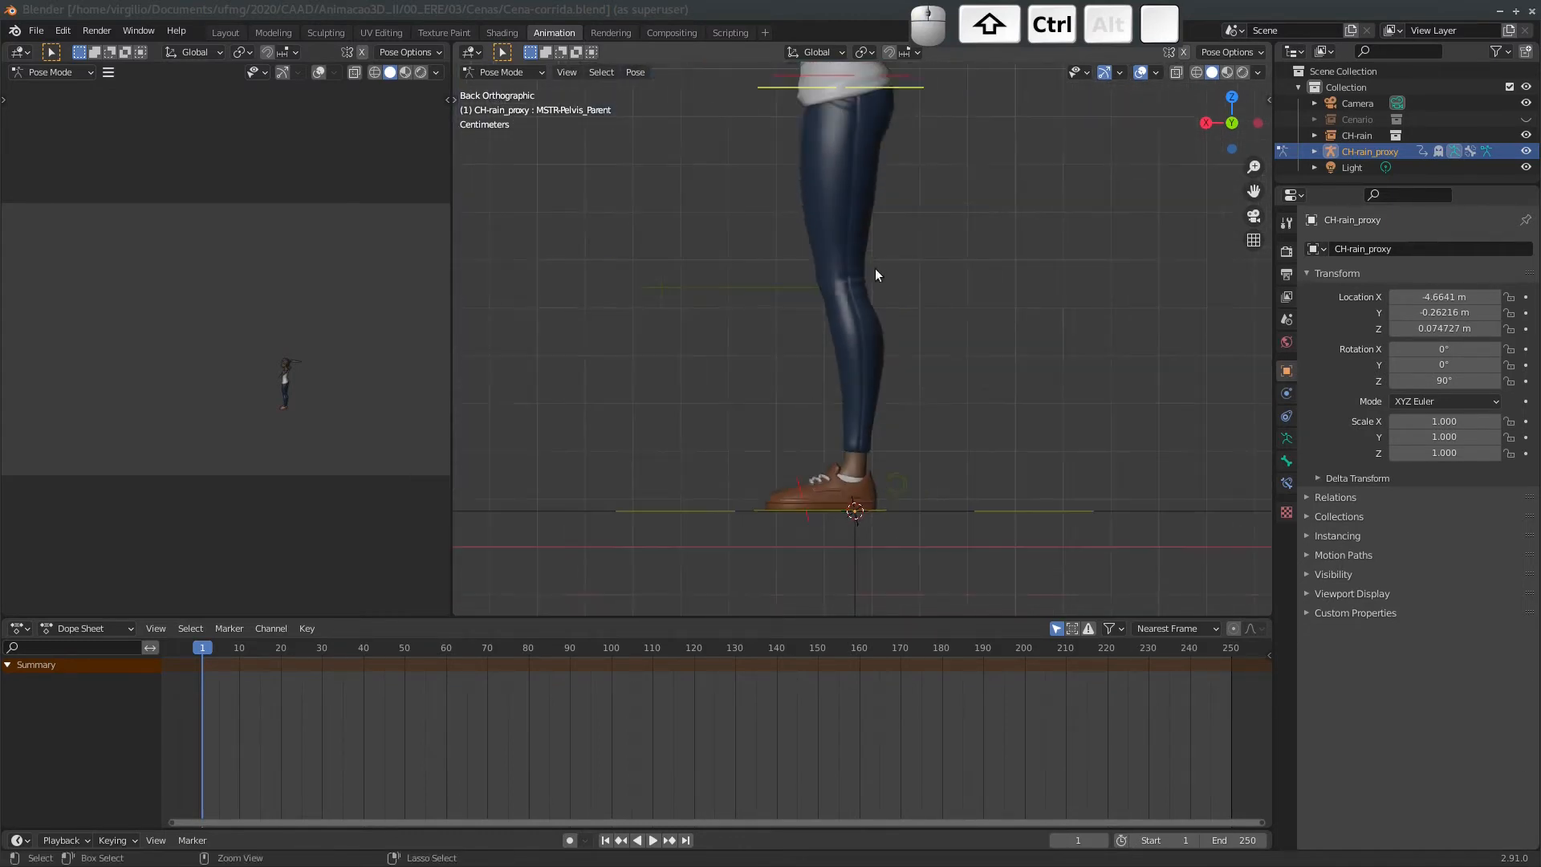
# Move the pelvis master control forward and slightly down so the character leans ahead with bent knees.
pyautogui.keyDown('ctrl'); pyautogui.moveTo(875, 268); pyautogui.dragTo(849, 333, button='middle'); pyautogui.keyUp('ctrl')
pyautogui.keyDown('shift'); pyautogui.moveTo(840, 408); pyautogui.dragTo(884, 386, button='middle'); pyautogui.keyUp('shift')
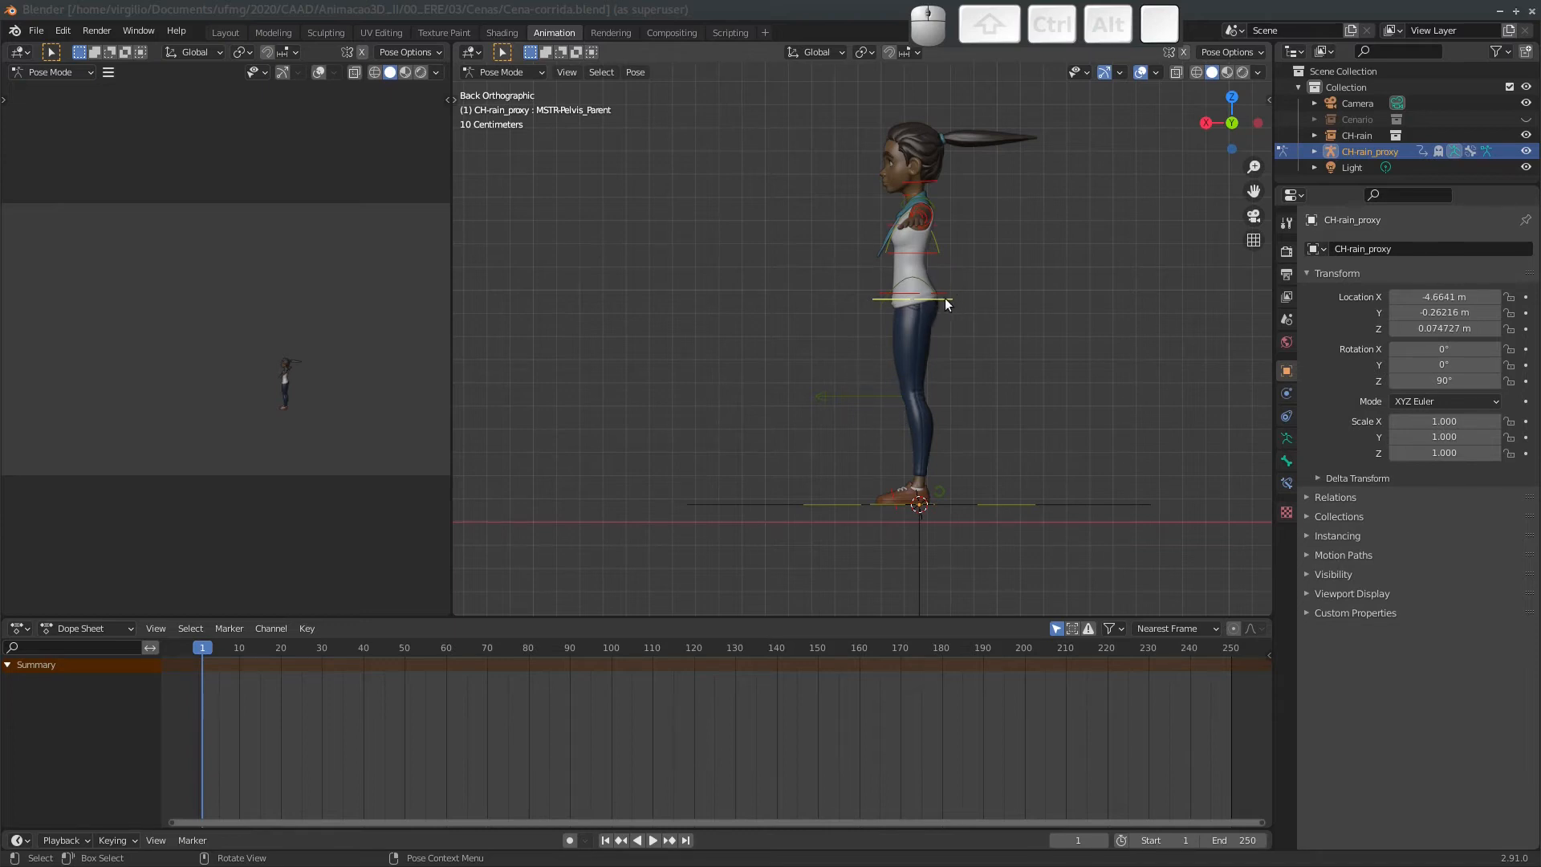
pyautogui.click(880, 299)
pyautogui.keyDown('ctrl'); pyautogui.moveTo(680, 150); pyautogui.dragTo(969, 281, button='middle'); pyautogui.keyUp('ctrl')
pyautogui.press('g')
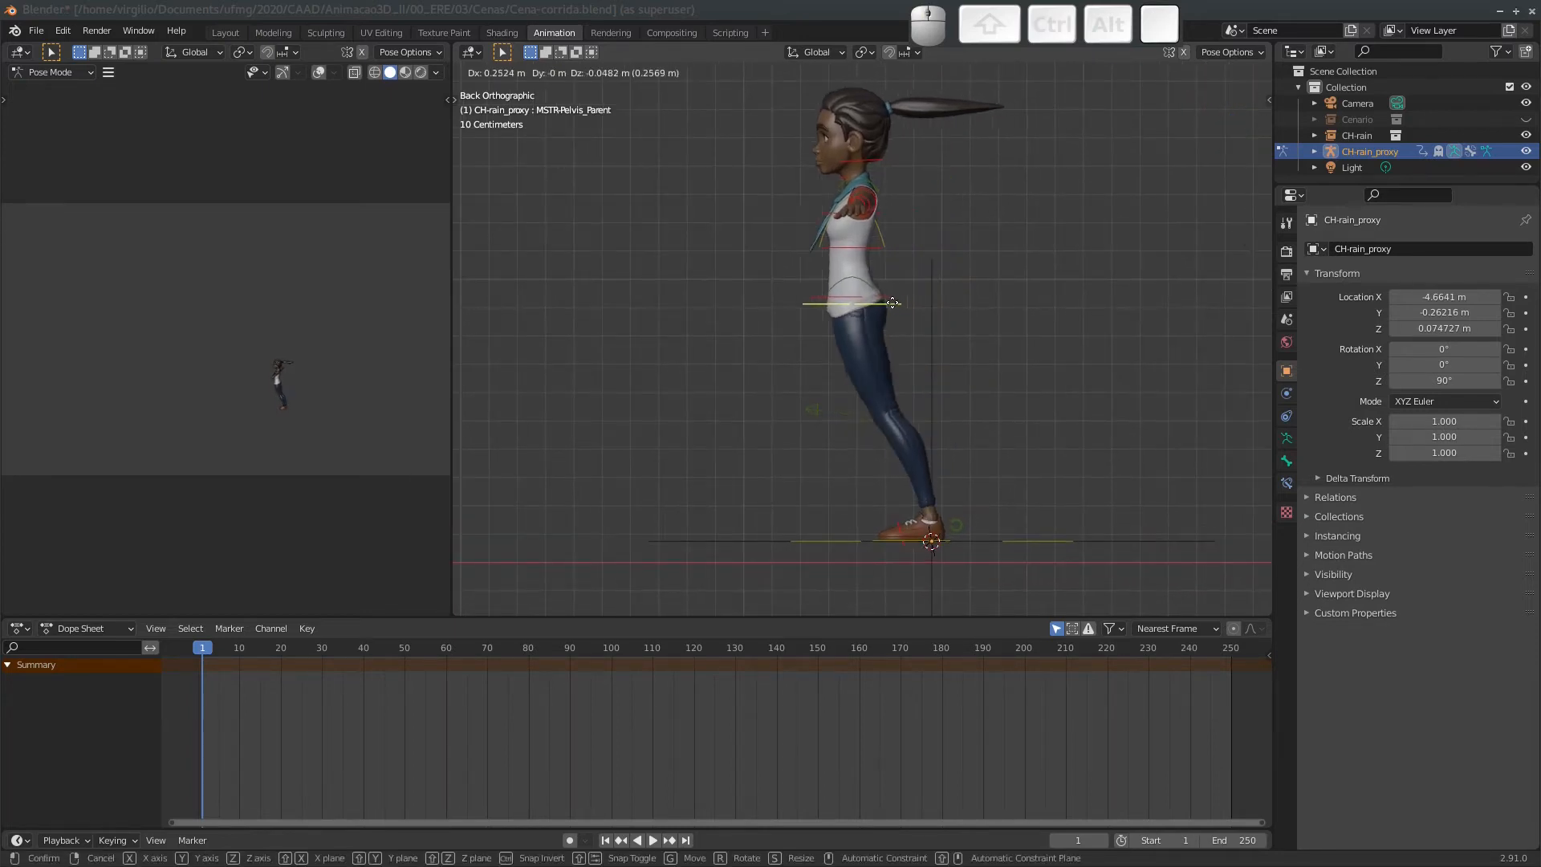
pyautogui.click(905, 306)
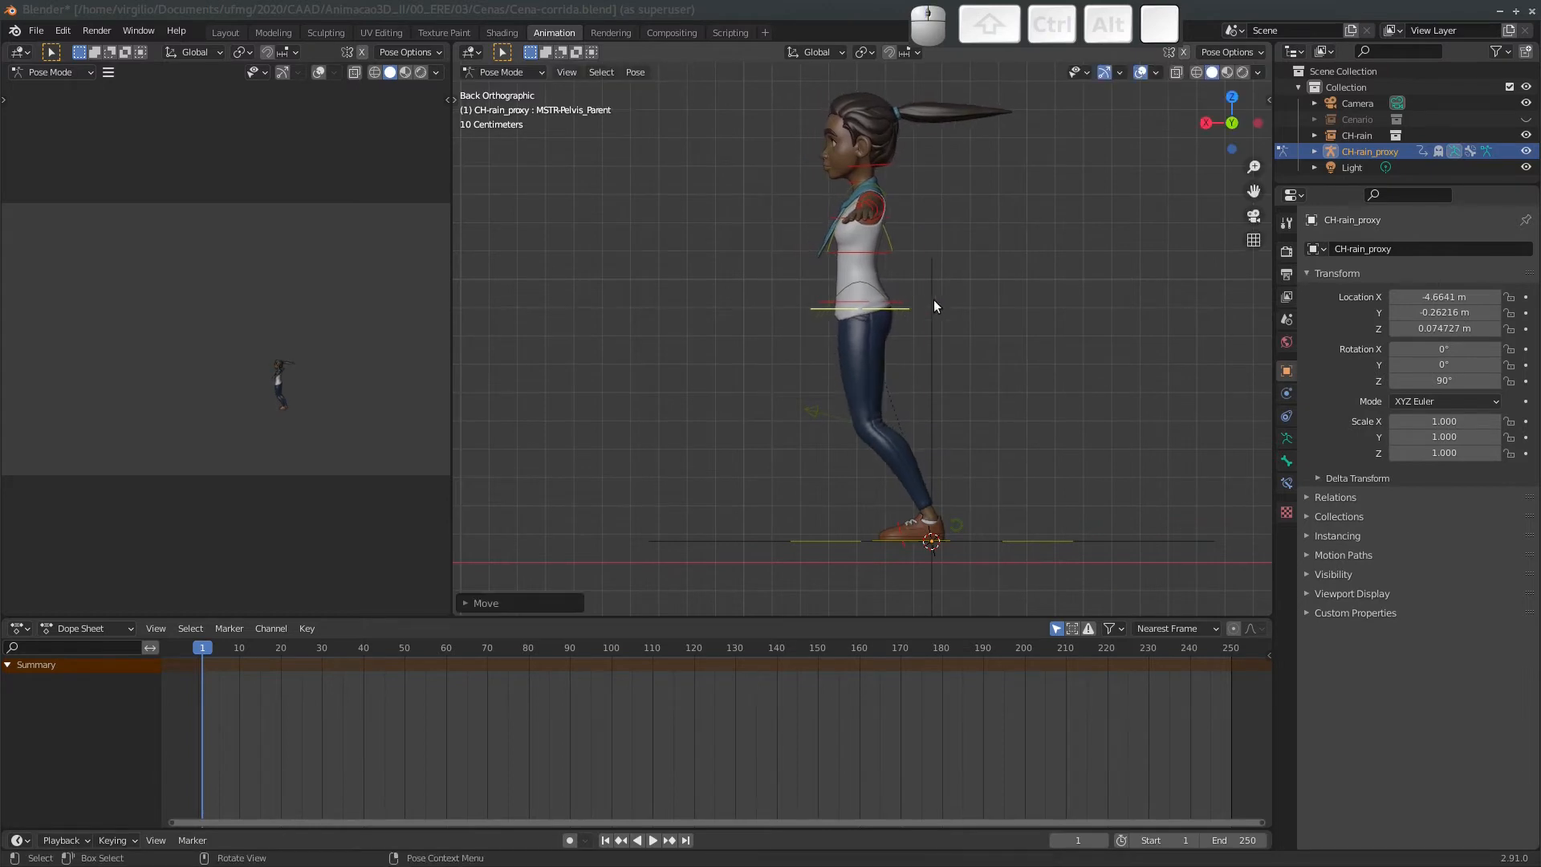
# Step the left foot forward with its master control, tilt the toes up and set the heel on the ground.
pyautogui.click(947, 538)
pyautogui.press('g')
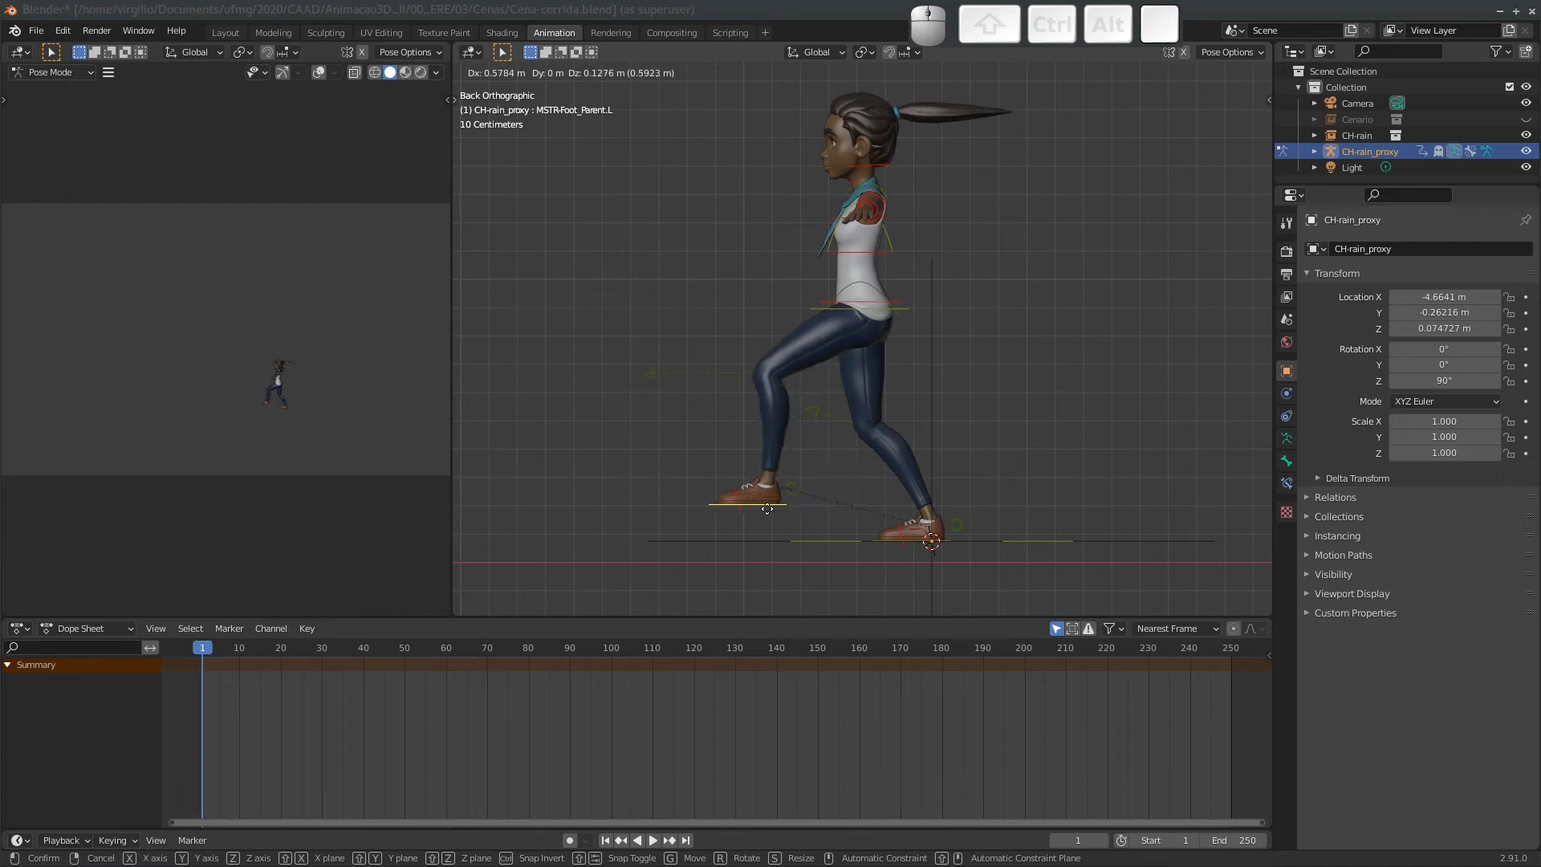
pyautogui.click(772, 533)
pyautogui.press('r')
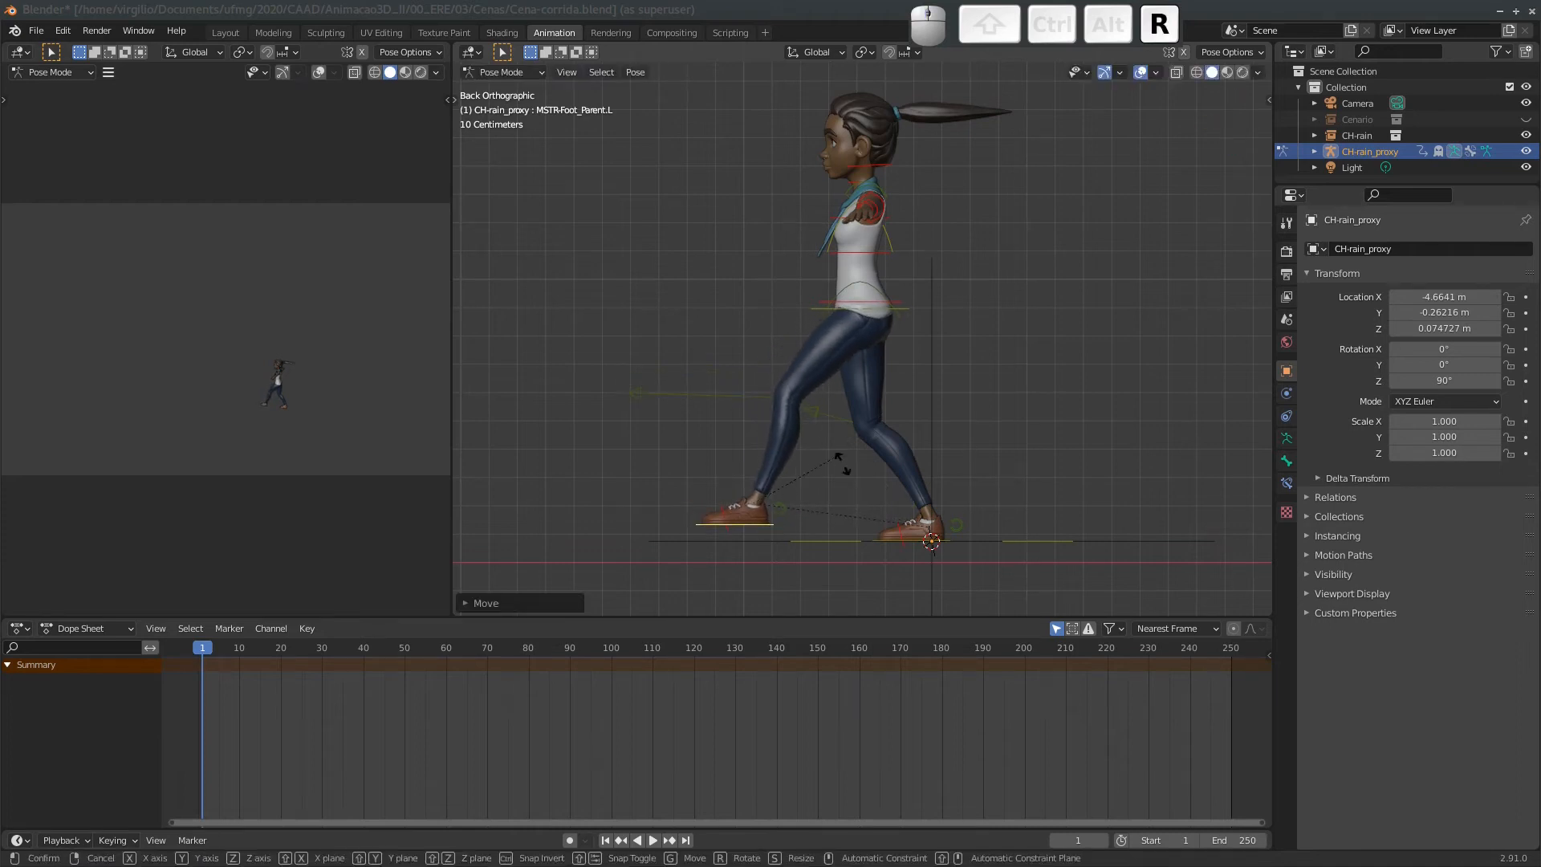
pyautogui.click(844, 534)
pyautogui.press('g')
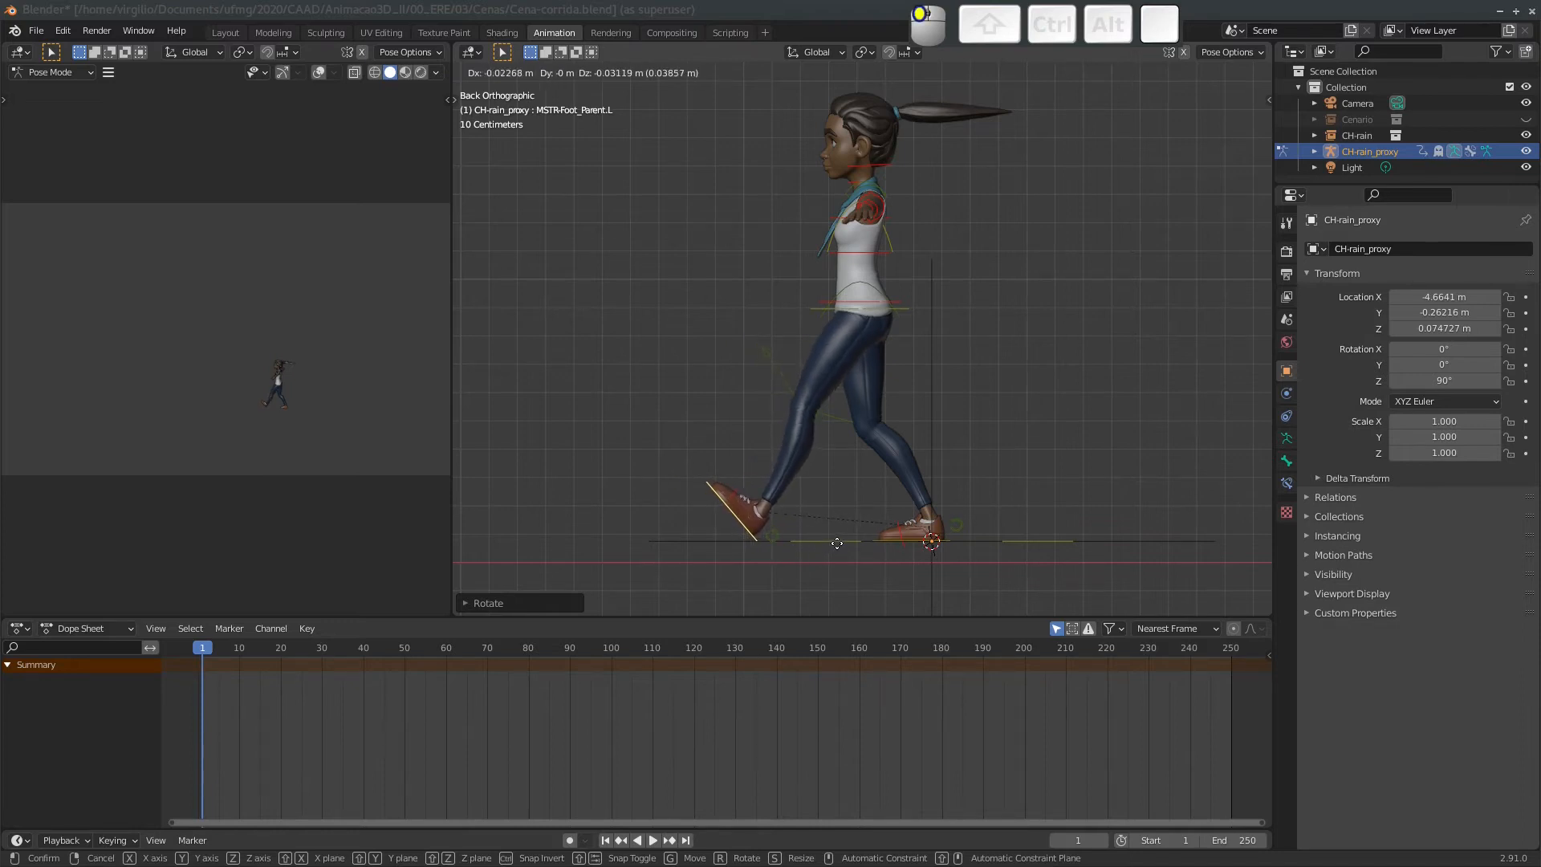
pyautogui.click(900, 349)
# Nudge the pelvis master control slightly forward and down to bend the front knee.
pyautogui.click(903, 308)
pyautogui.press('g')
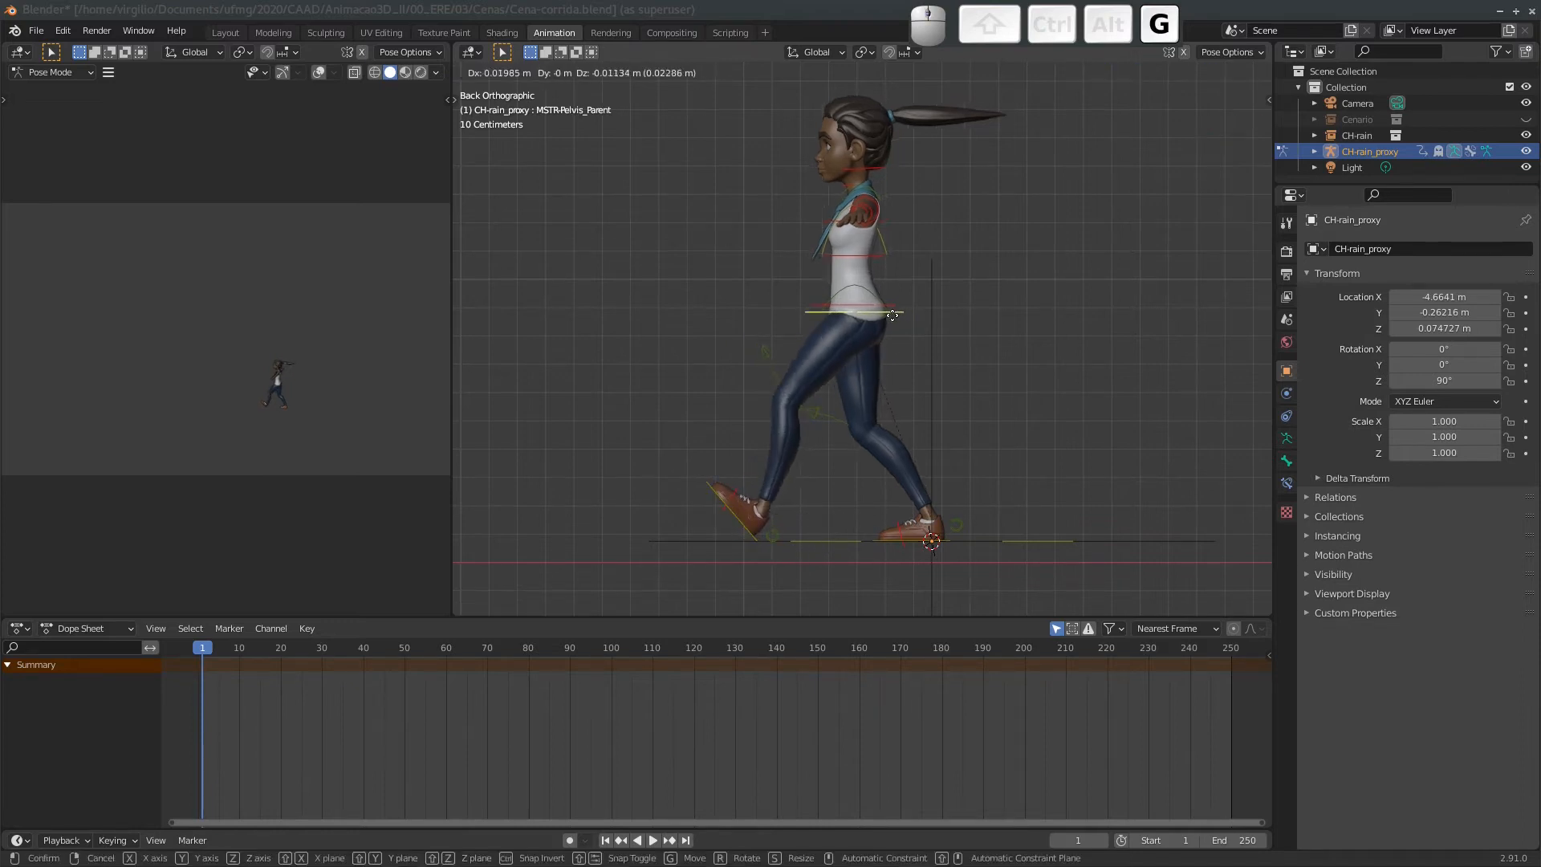
pyautogui.click(893, 317)
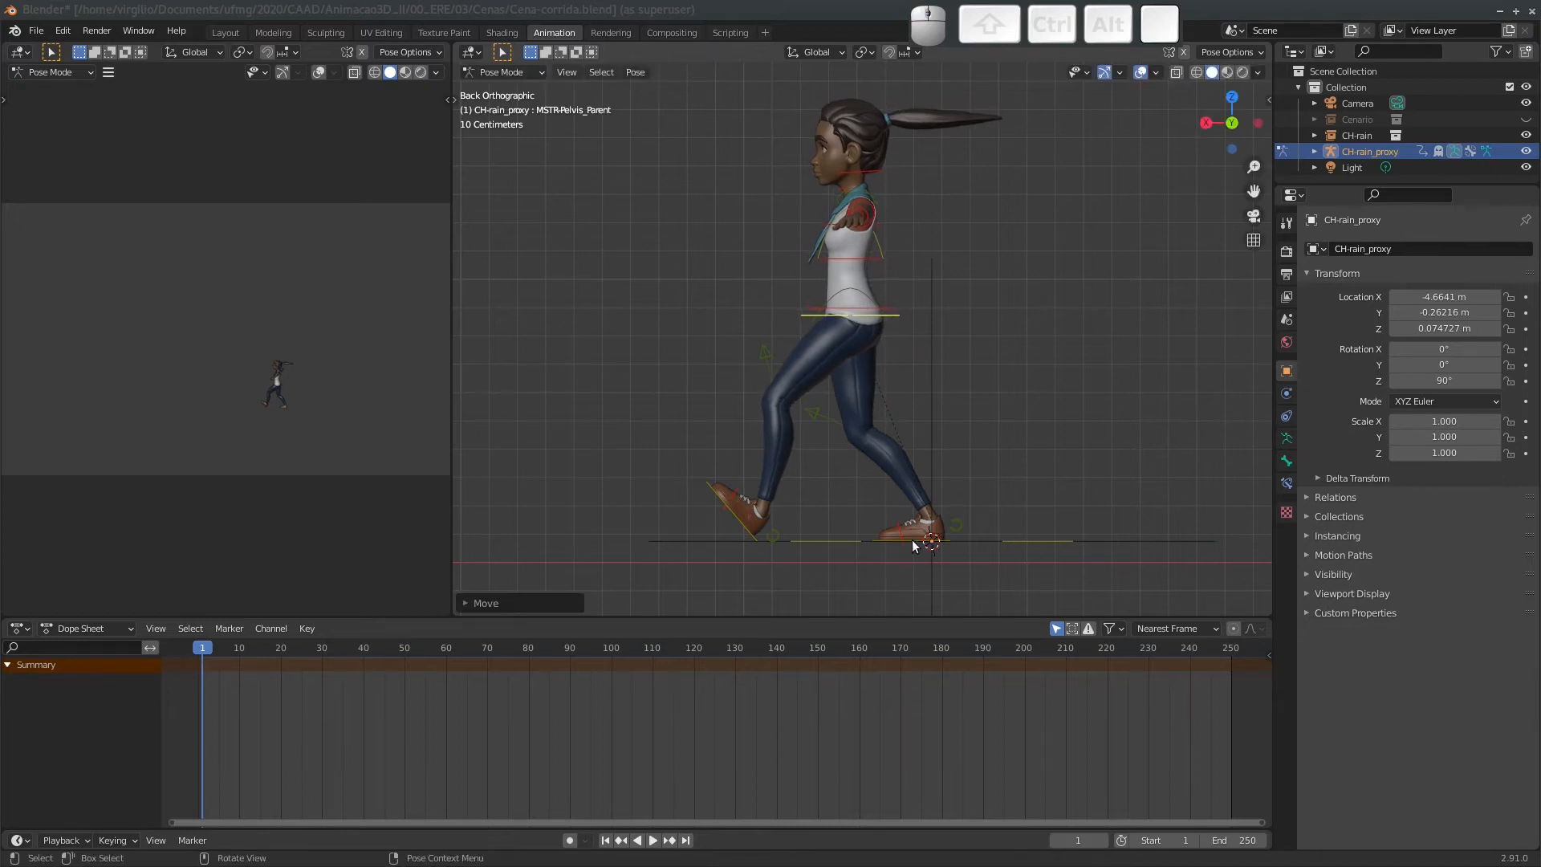
# Rotate the right foot's roll control to lift the heel off the ground.
pyautogui.click(960, 527)
pyautogui.press('r')
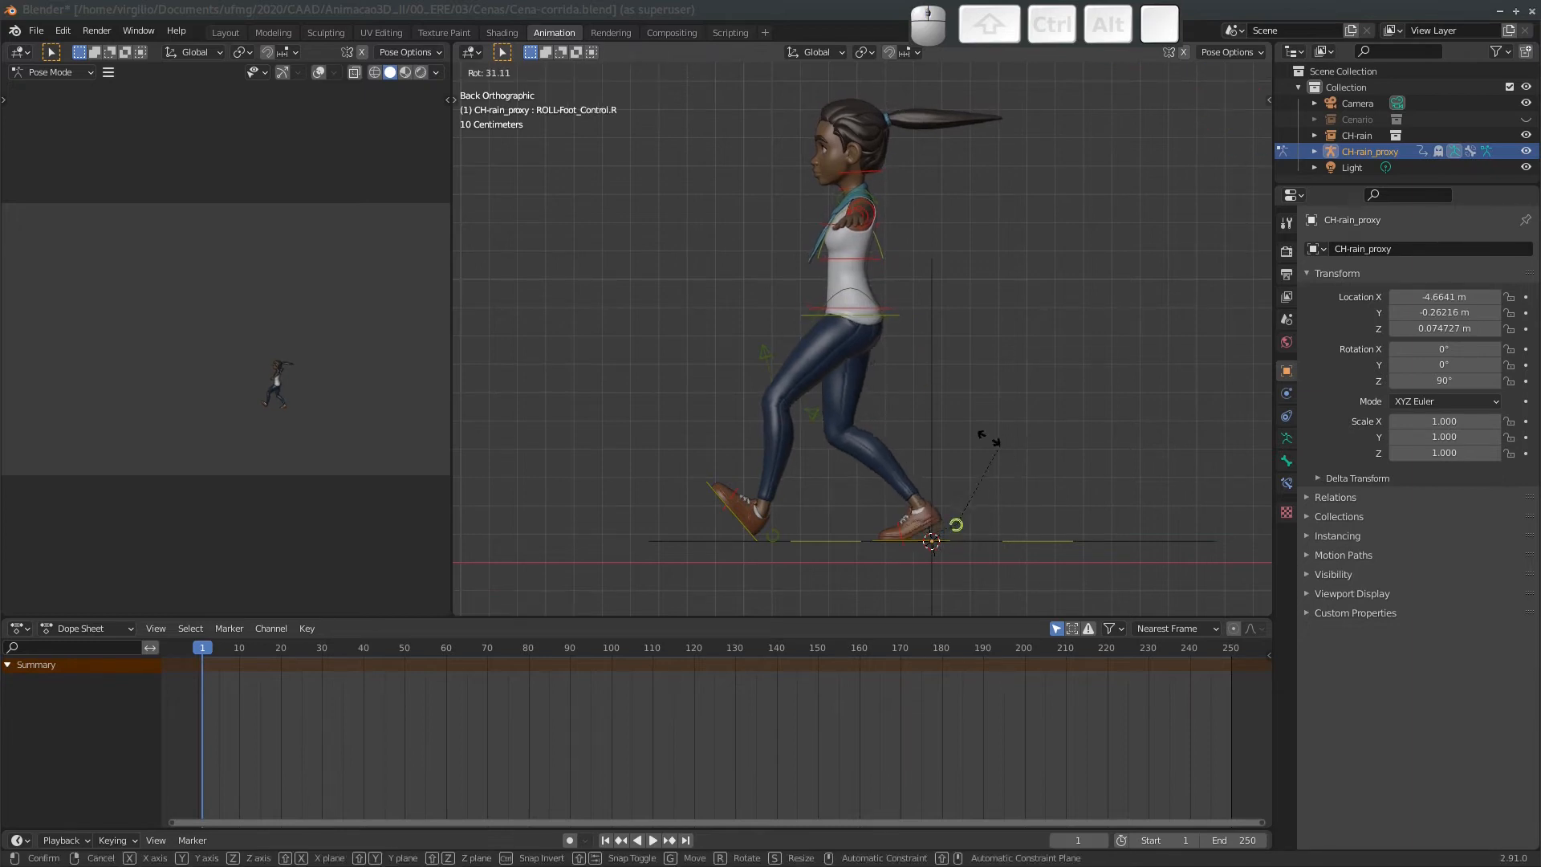
pyautogui.click(970, 509)
# Try moving the right foot back and up and rotating it with its master control.
pyautogui.click(924, 540)
pyautogui.press('g')
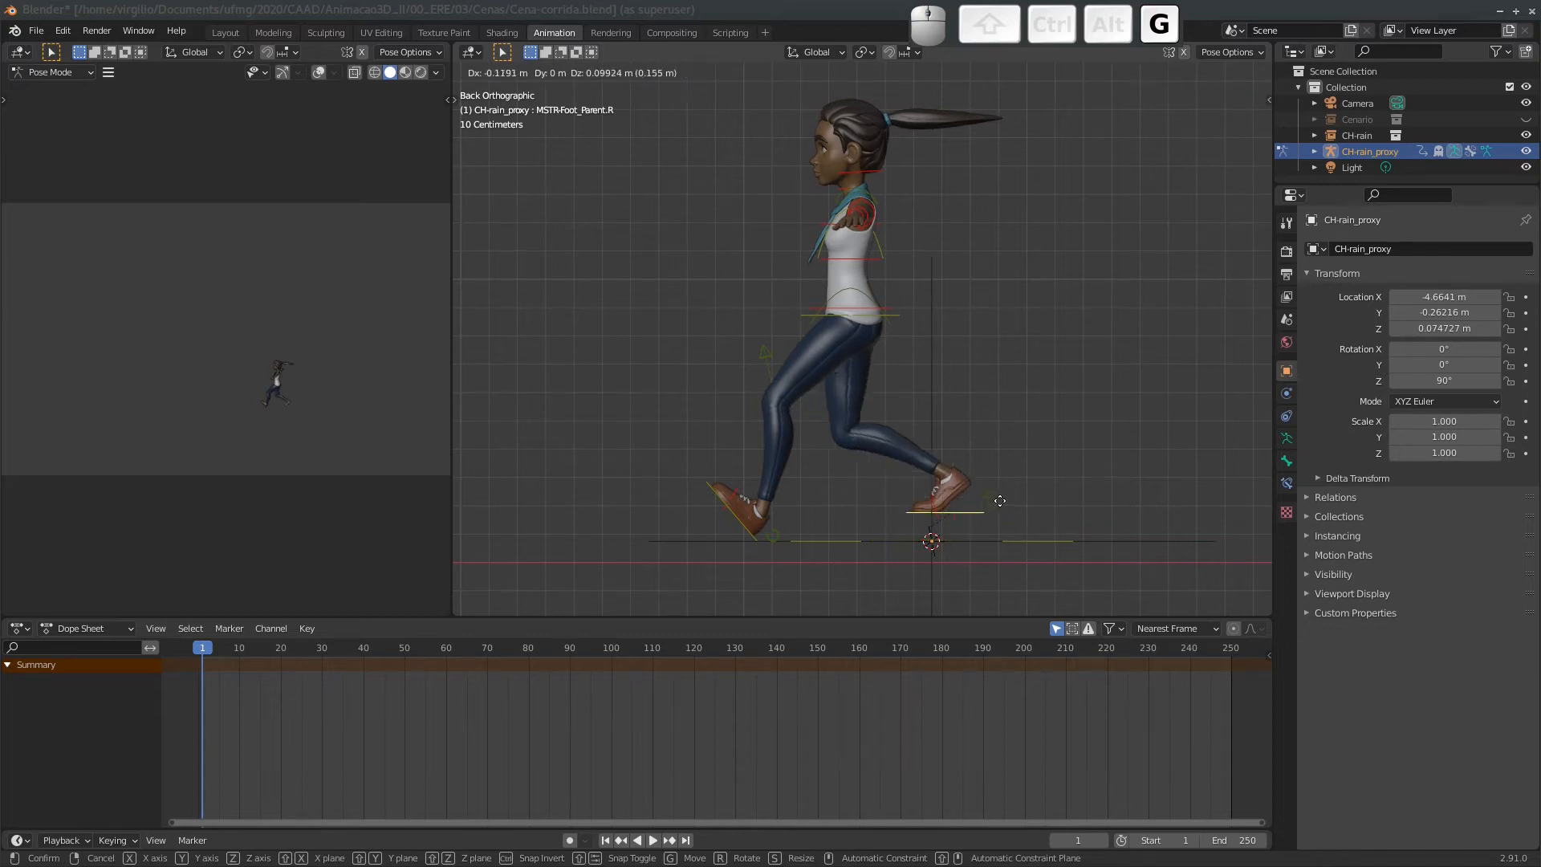
pyautogui.click(1004, 510)
pyautogui.press('r')
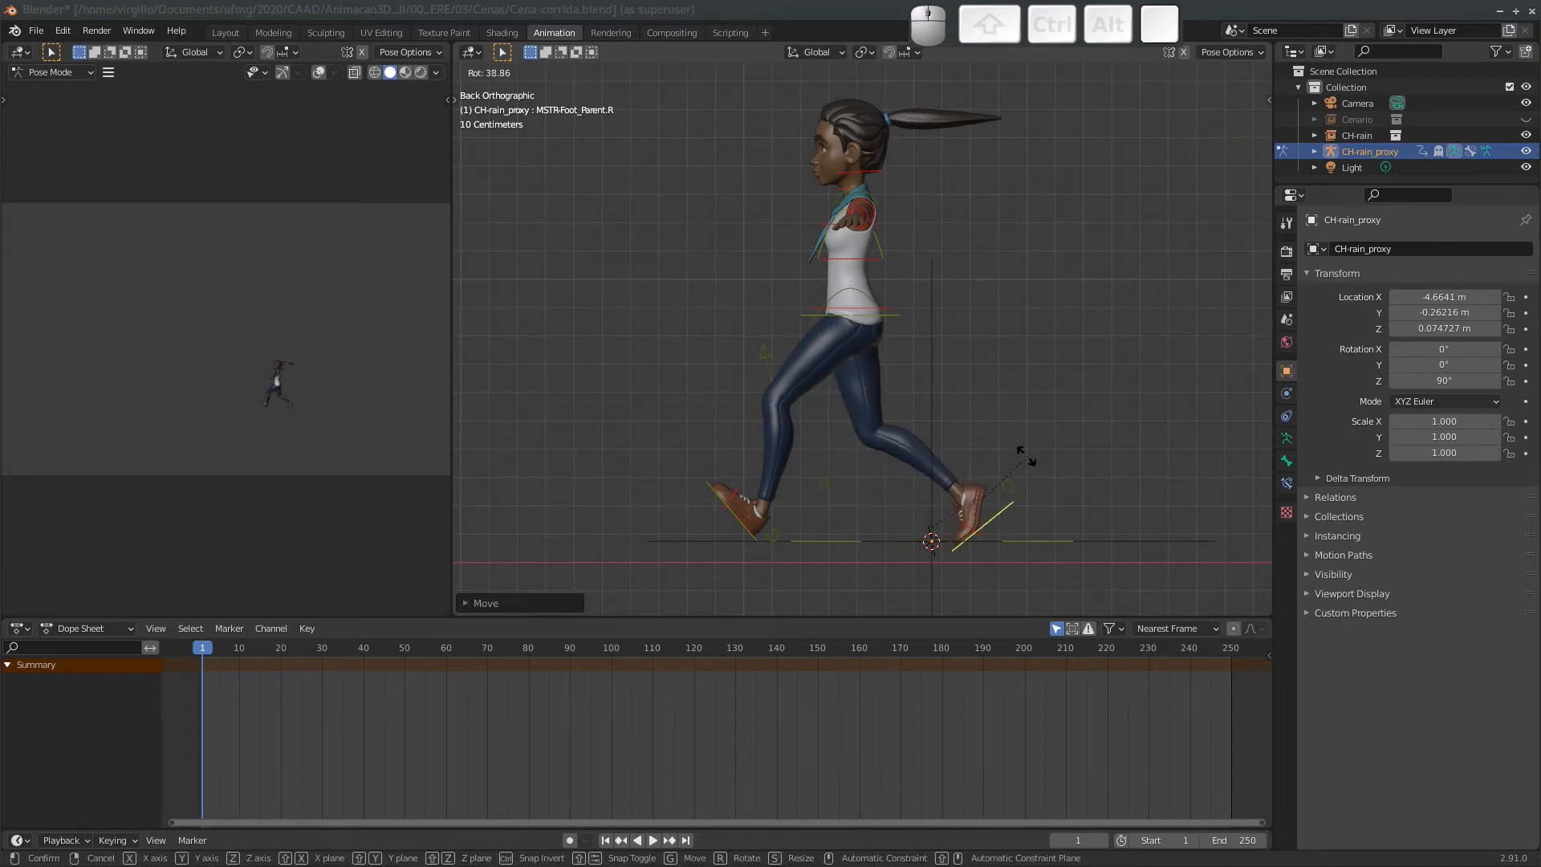
pyautogui.press('Escape')
pyautogui.hotkey('ctrl', 'z')
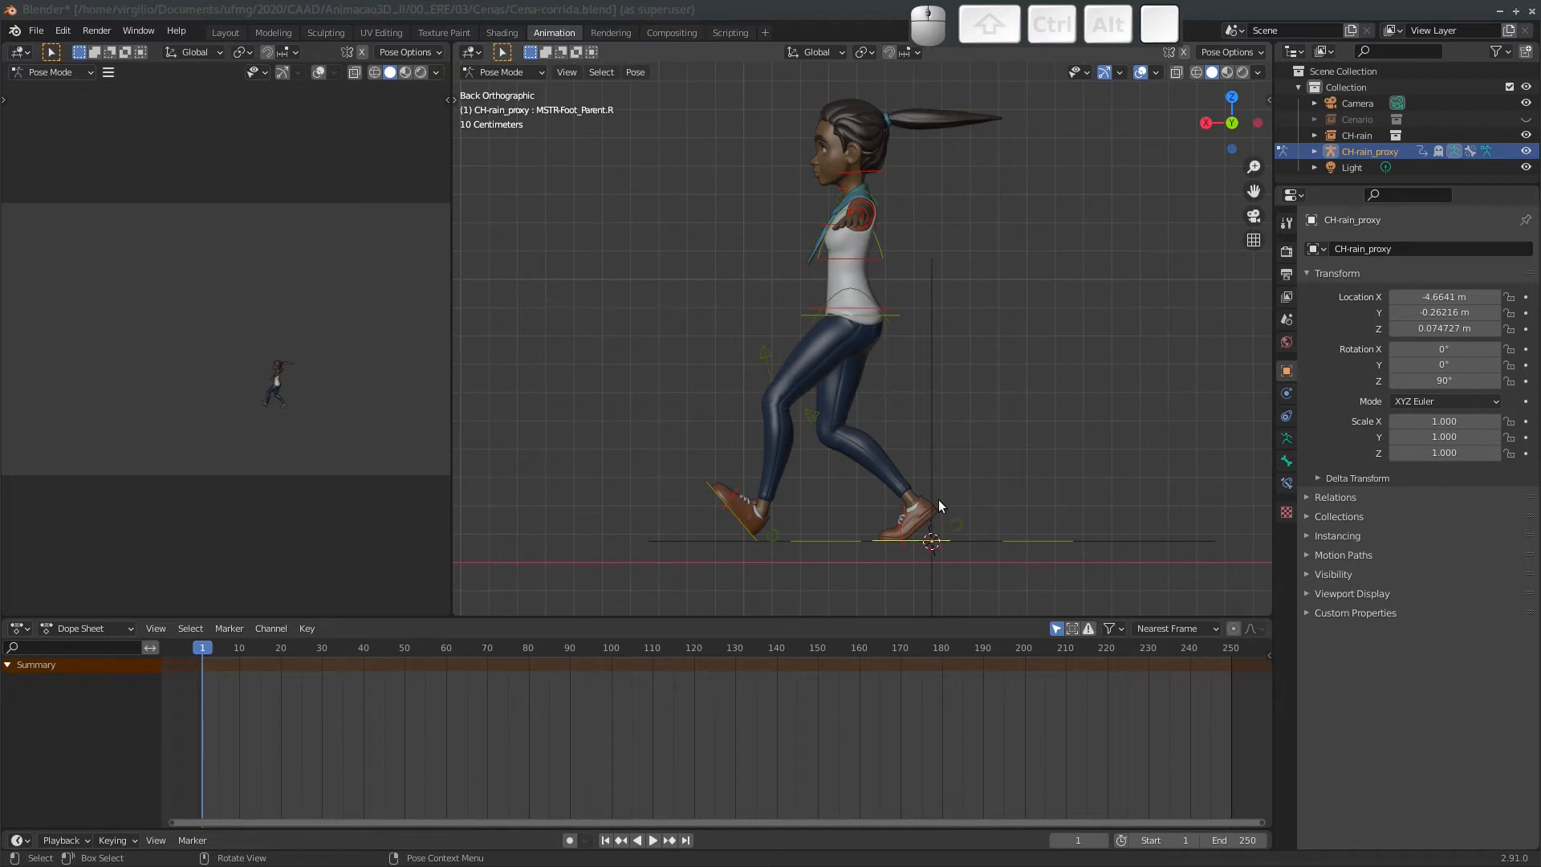
# Raise the right foot's master control slightly off the ground along the global Z axis.
pyautogui.press('g')
pyautogui.press('y')
pyautogui.press('Escape')
pyautogui.press('g')
pyautogui.press('z')
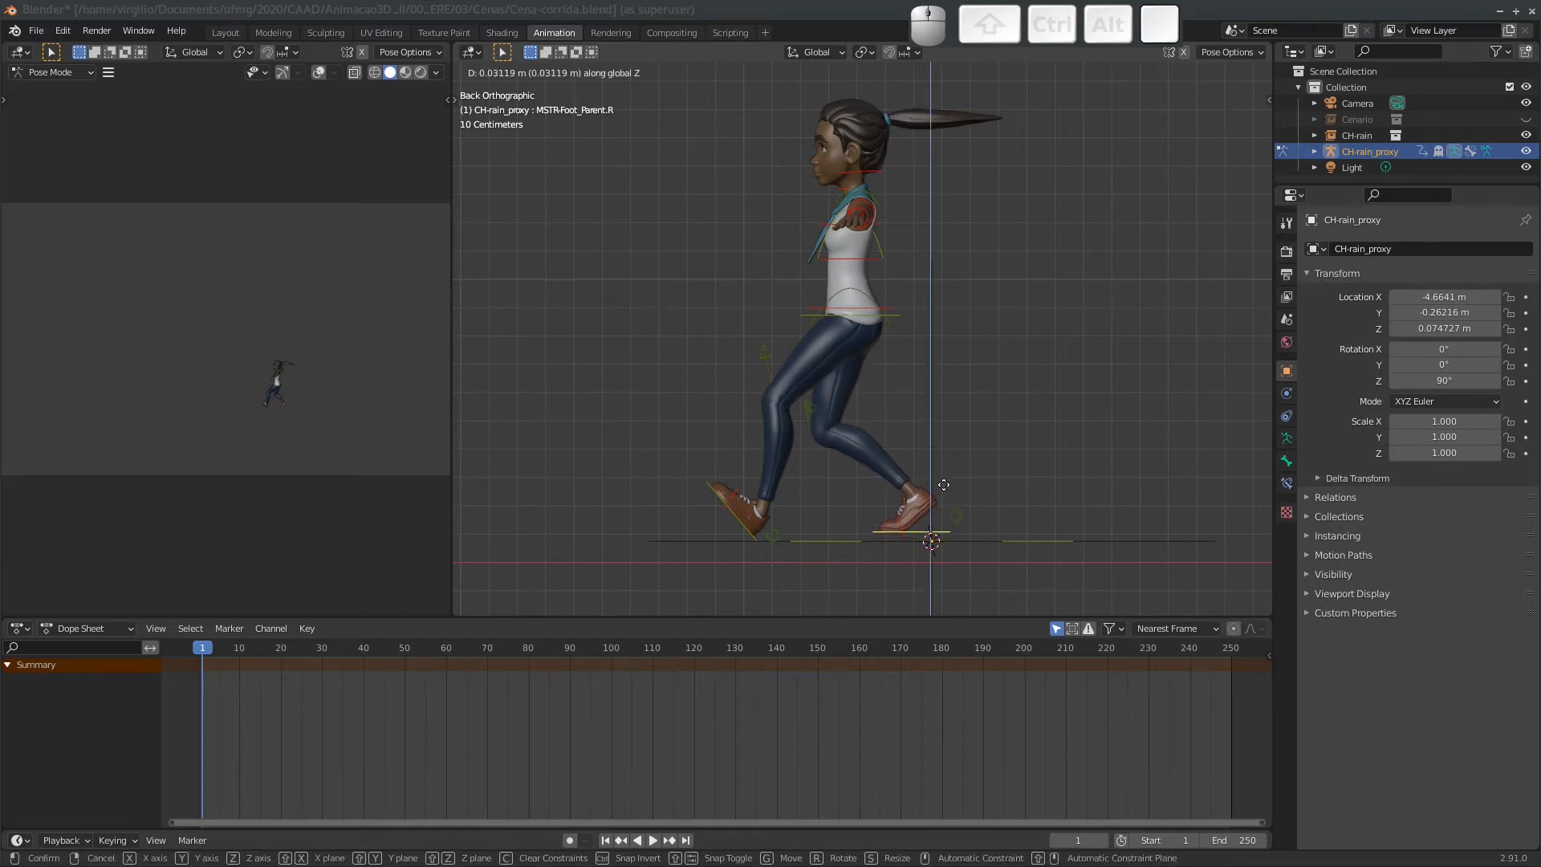
pyautogui.click(943, 482)
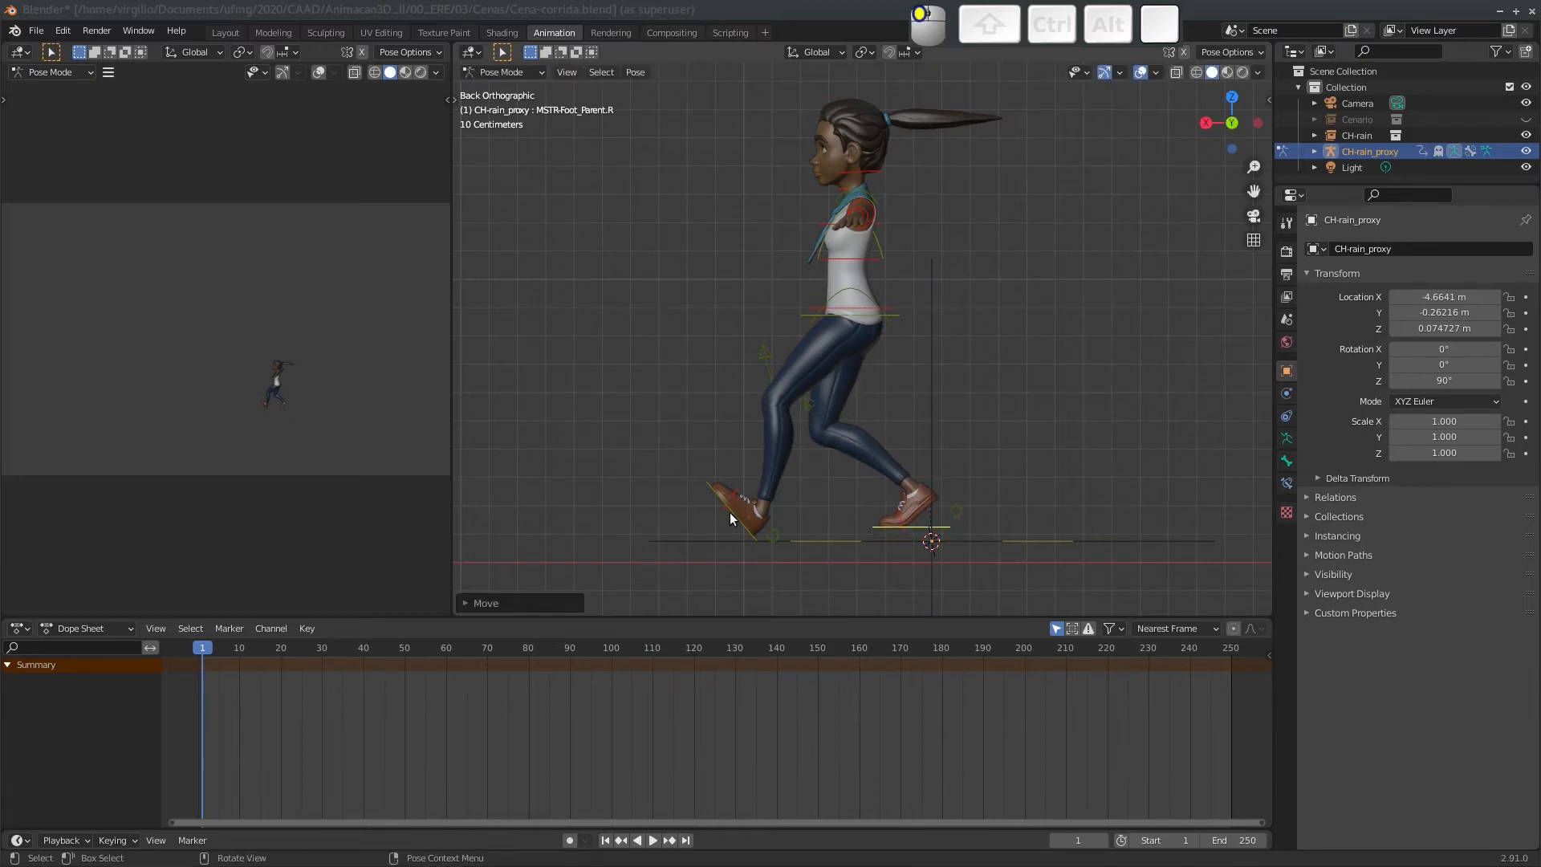
# Activate the Move tool and shift the pelvis and left foot controls together about 0.16 m forward.
pyautogui.keyDown('shift'); pyautogui.click(806, 314); pyautogui.keyUp('shift')
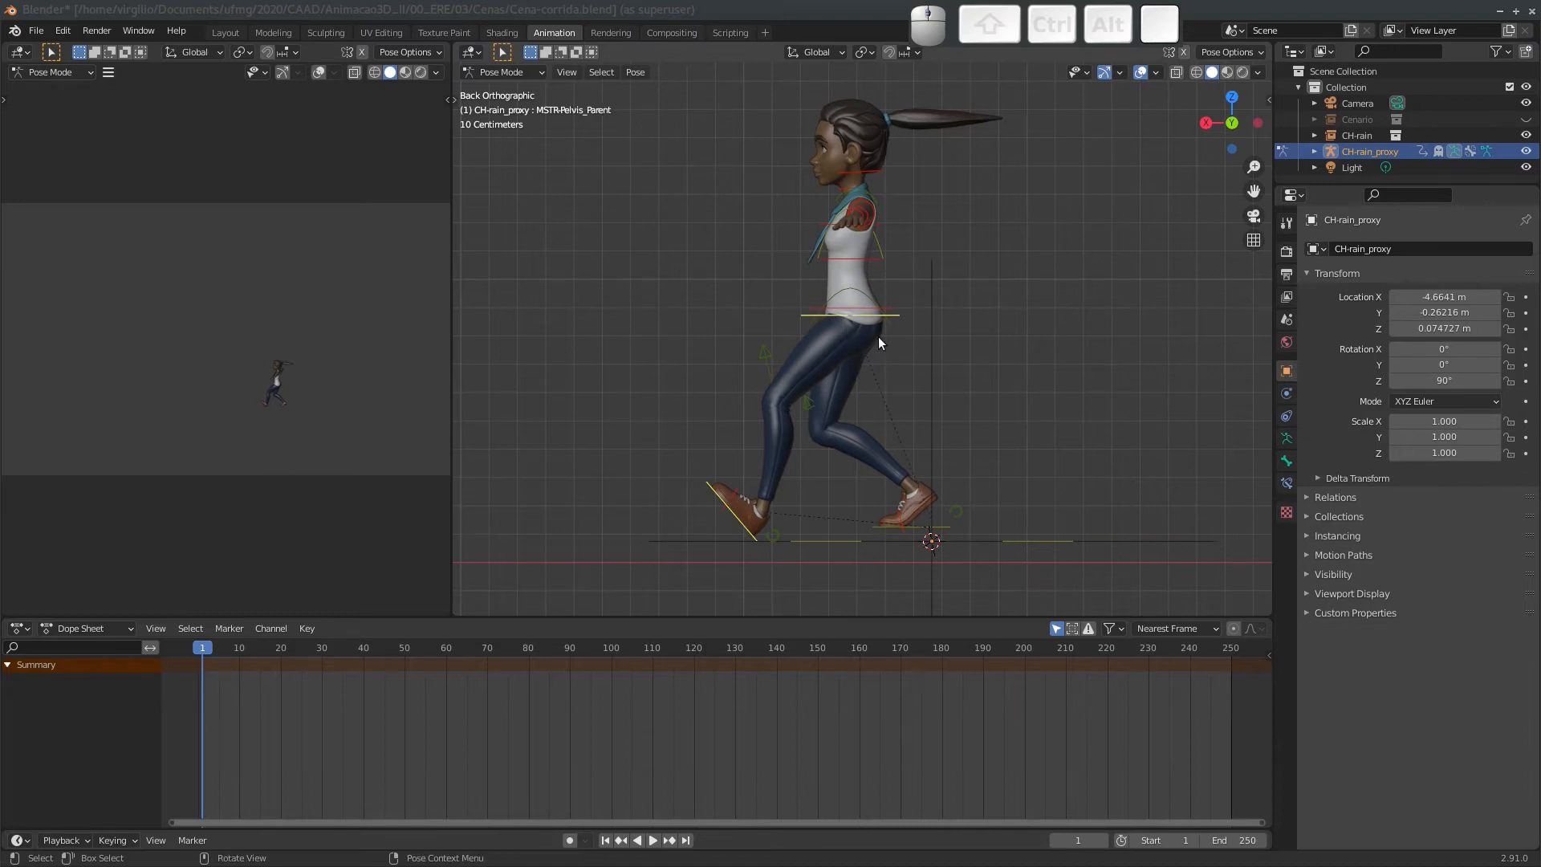
pyautogui.press('t')
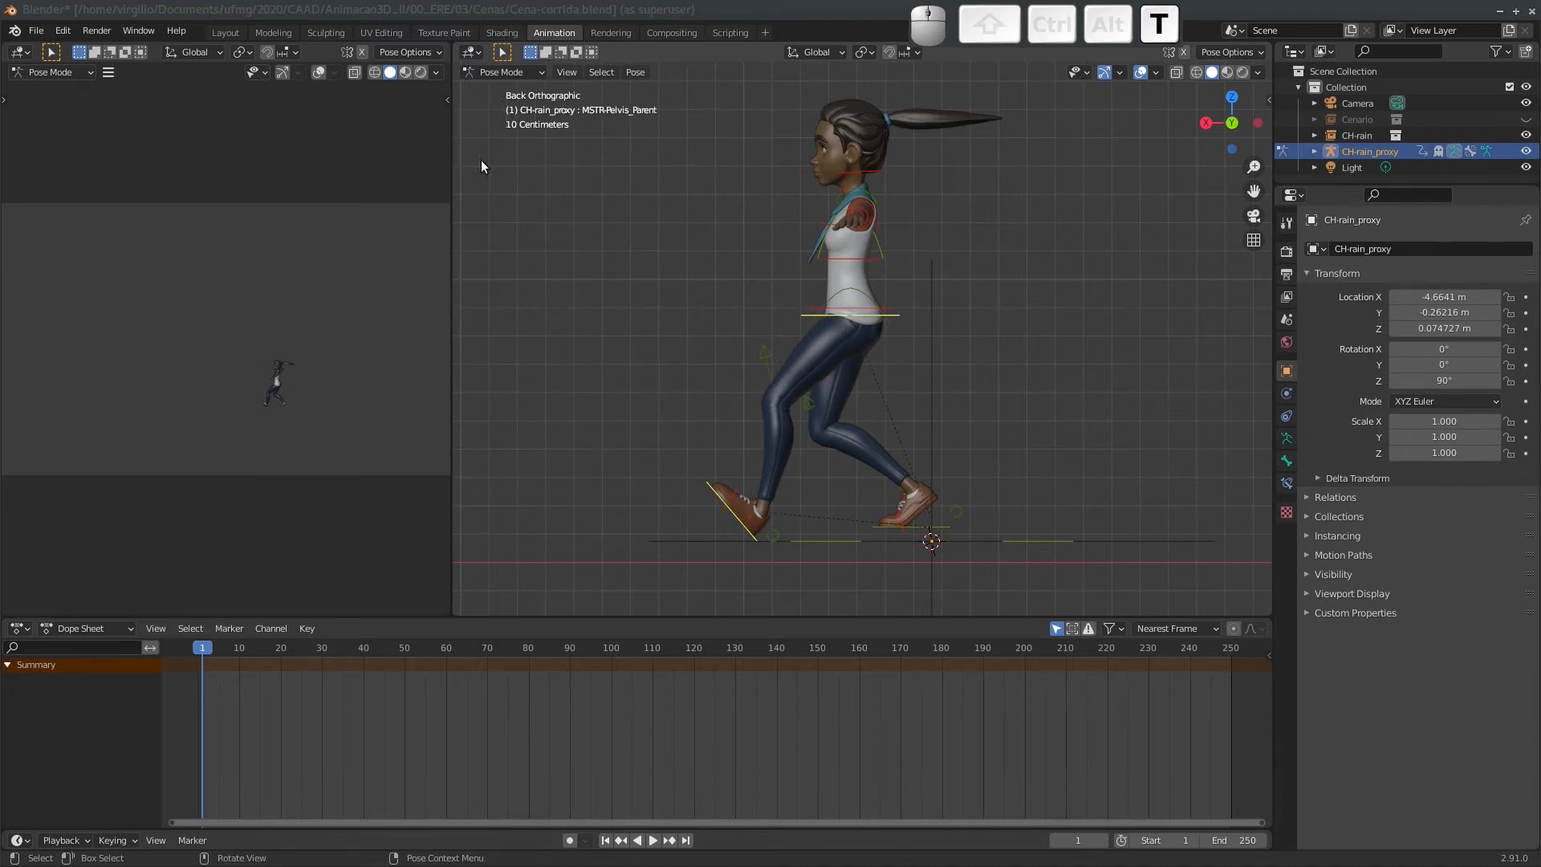
pyautogui.click(475, 161)
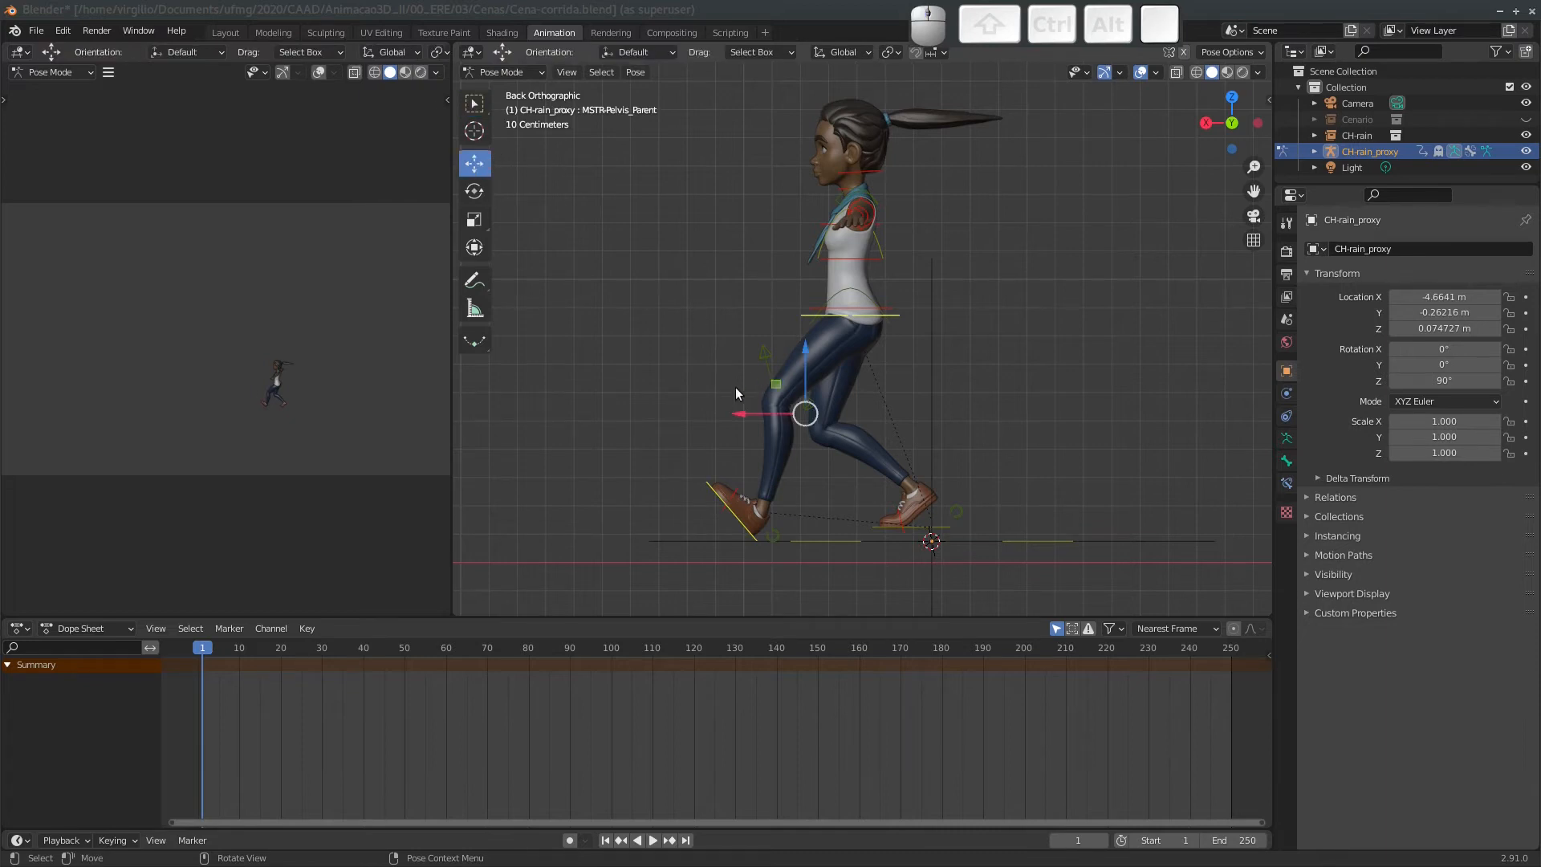
pyautogui.moveTo(739, 414); pyautogui.dragTo(681, 425)
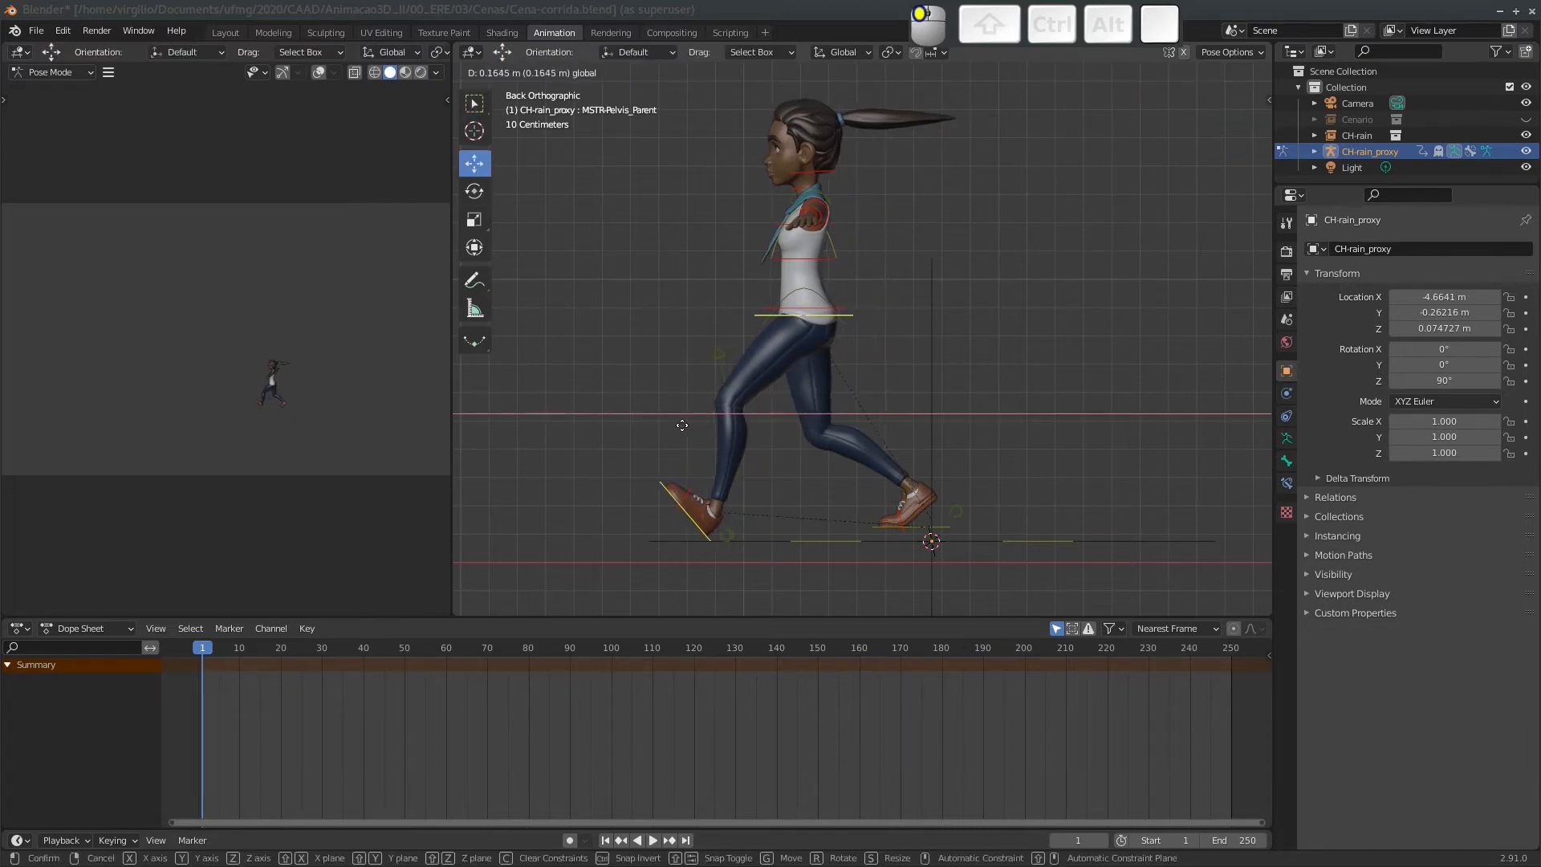
# Adjust the rotation of the right foot's roll control.
pyautogui.click(935, 513)
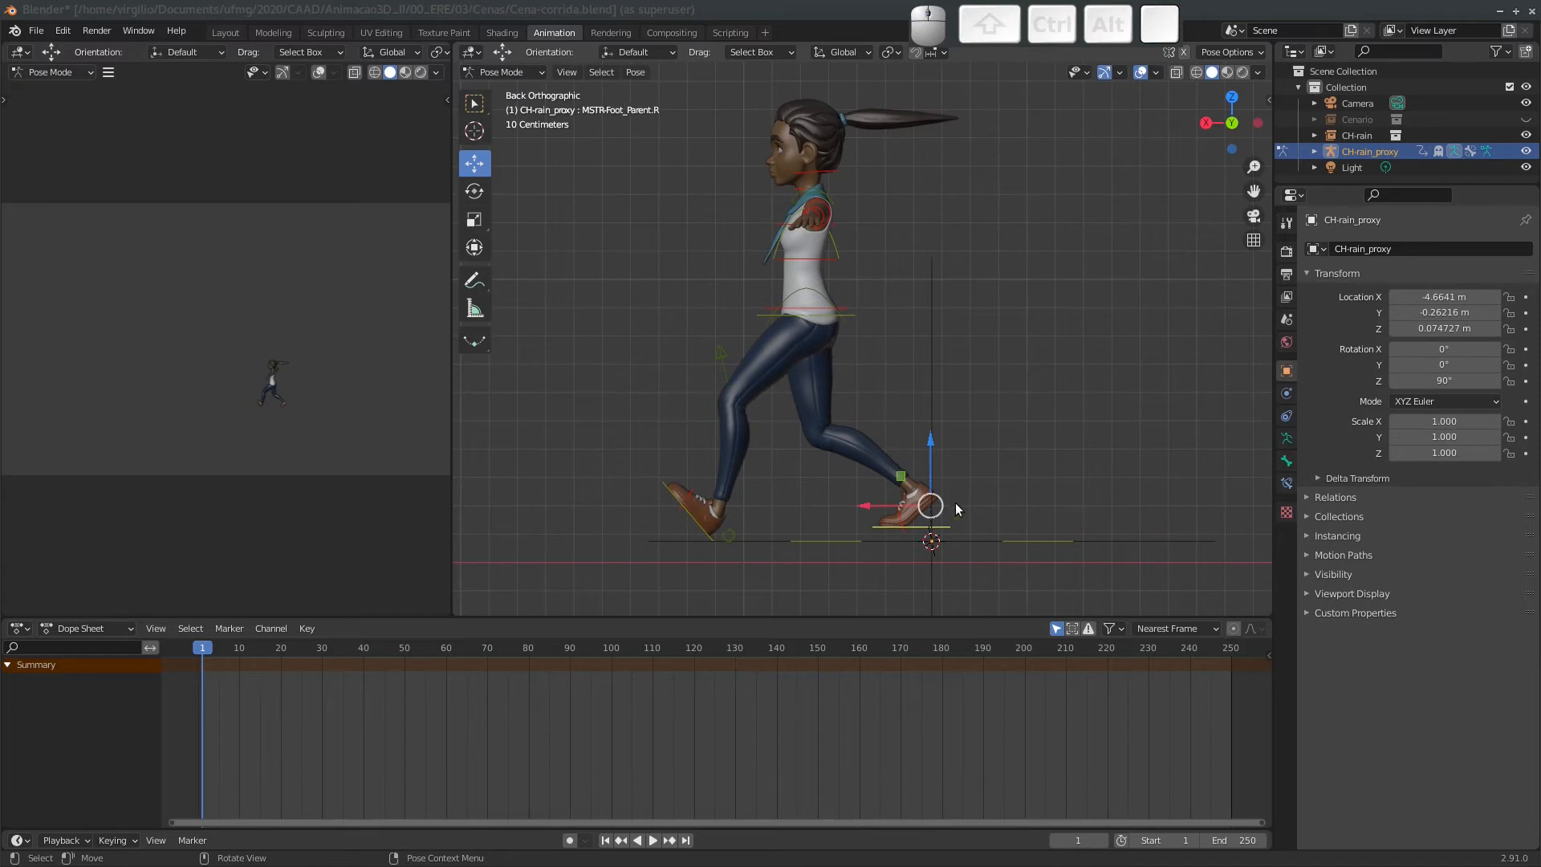
pyautogui.click(960, 509)
pyautogui.press('r')
pyautogui.click(957, 519)
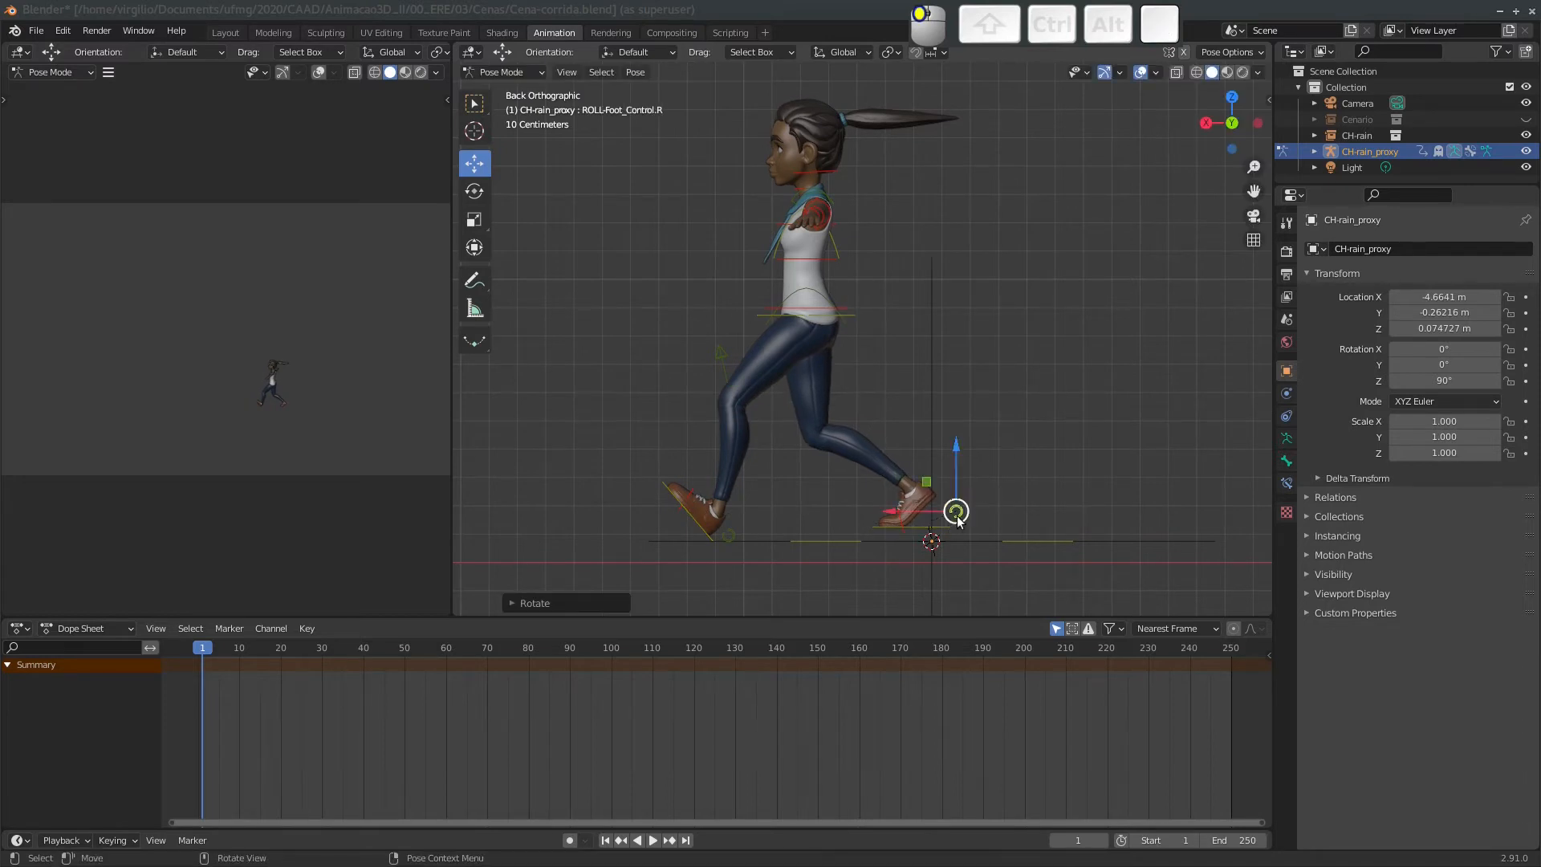
# Tilt the right foot's master control toe-down and move it about 0.06 m back and 0.13 m up.
pyautogui.click(957, 519)
pyautogui.press('r')
pyautogui.click(984, 432)
pyautogui.press('g')
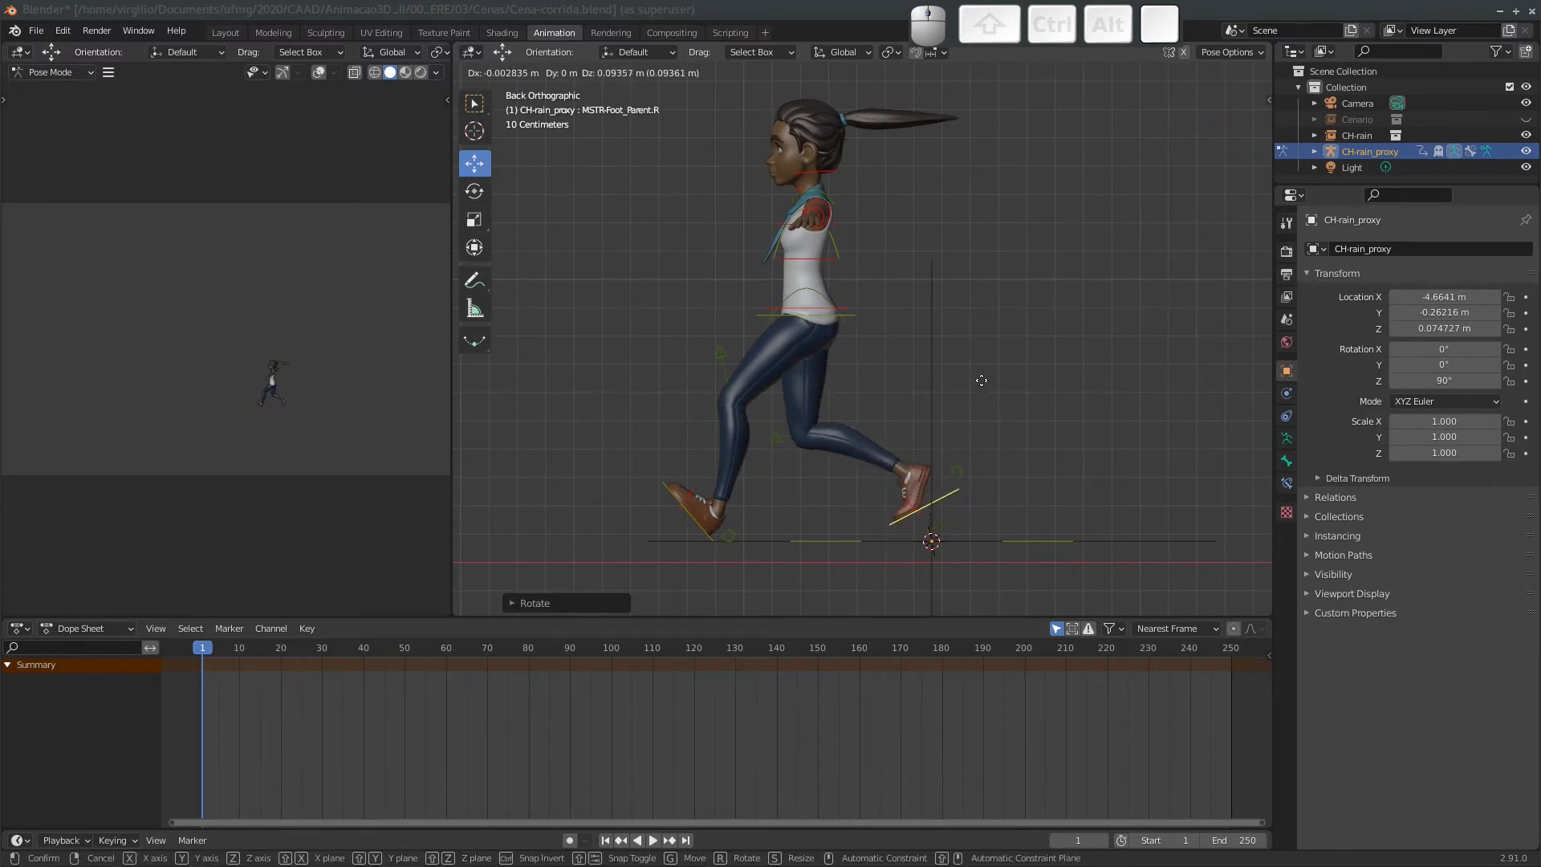
pyautogui.click(1001, 381)
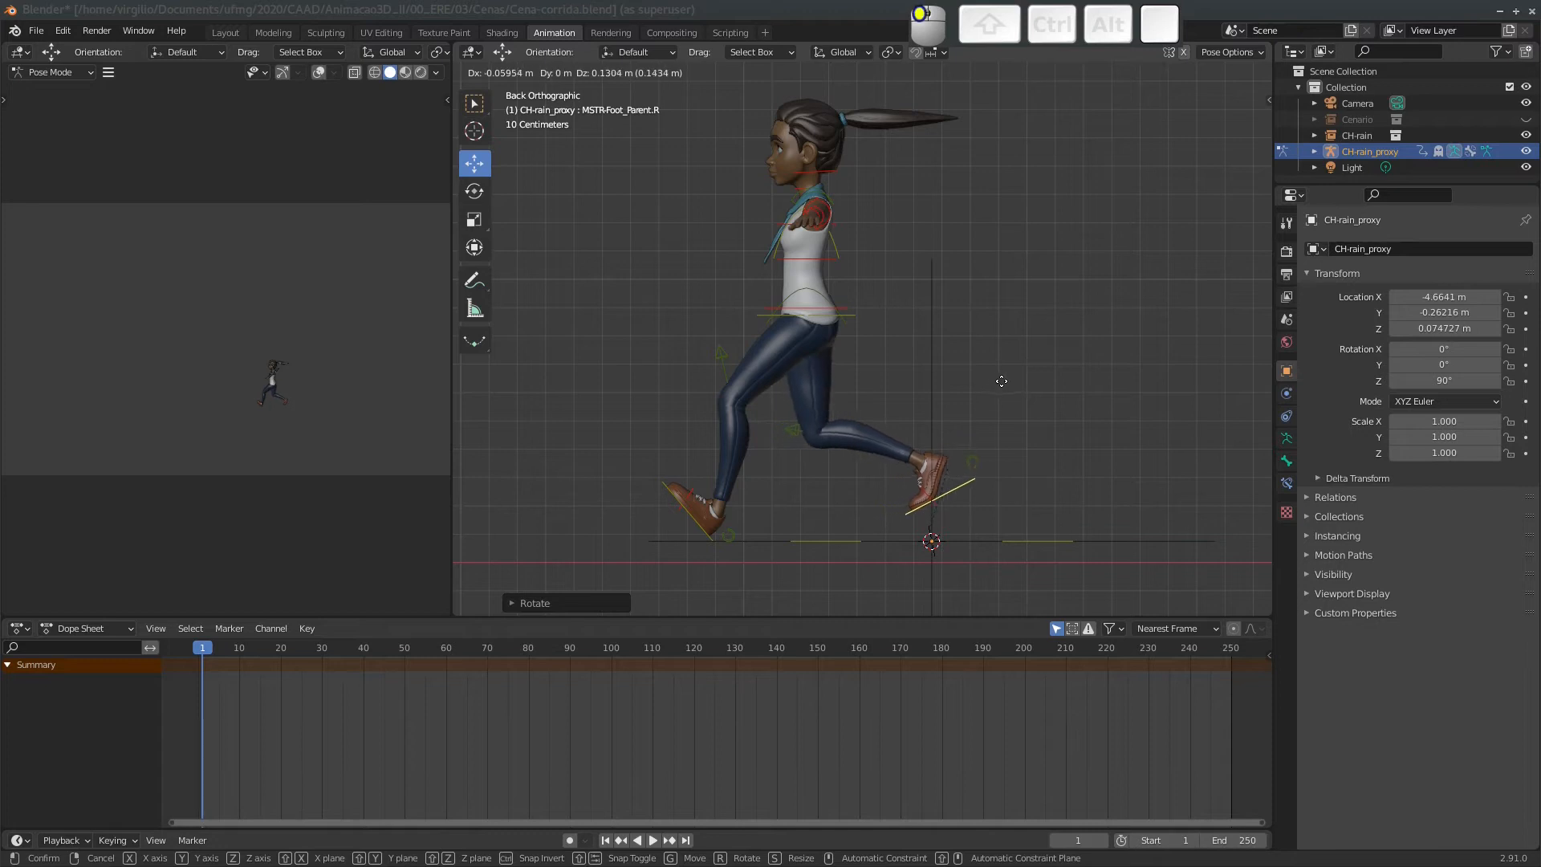
# Move the left foot's master control slightly further forward, keeping the heel at ground level.
pyautogui.click(704, 530)
pyautogui.press('g')
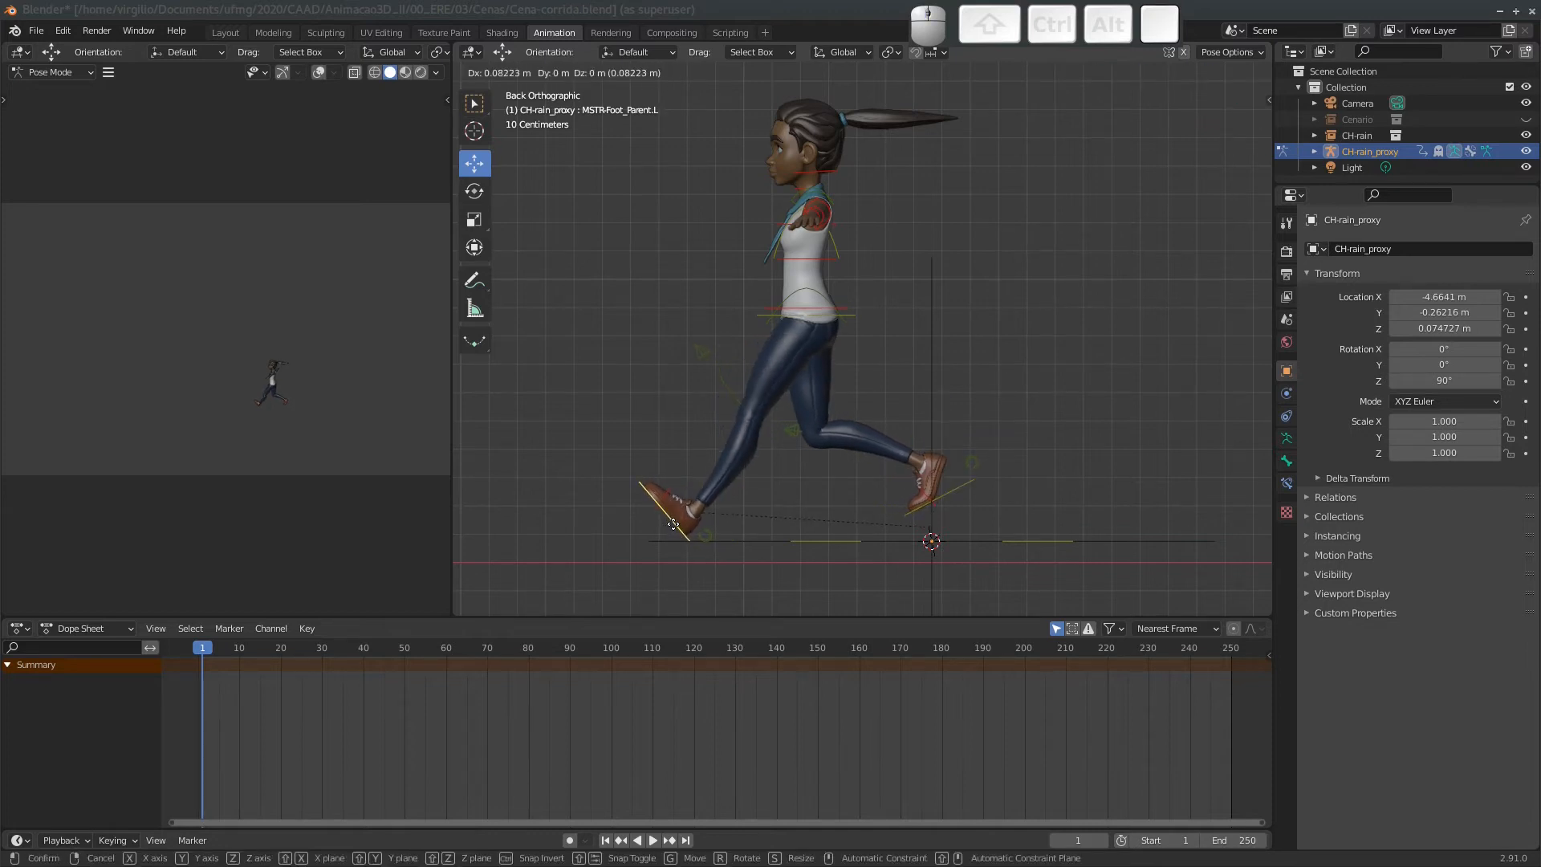
pyautogui.click(690, 516)
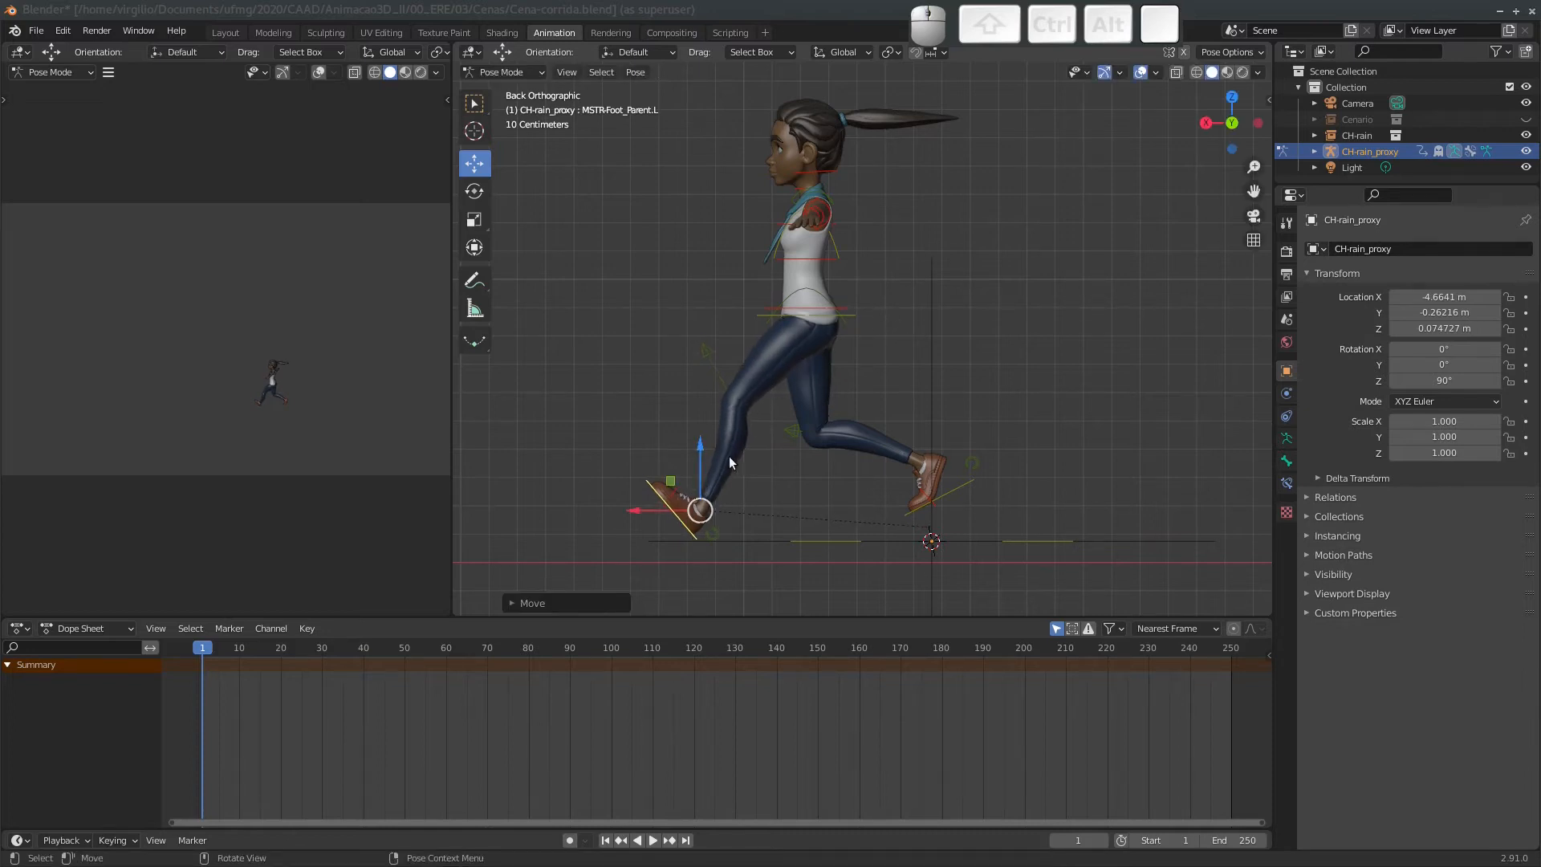
pyautogui.click(699, 465)
pyautogui.moveTo(698, 460); pyautogui.dragTo(698, 460)
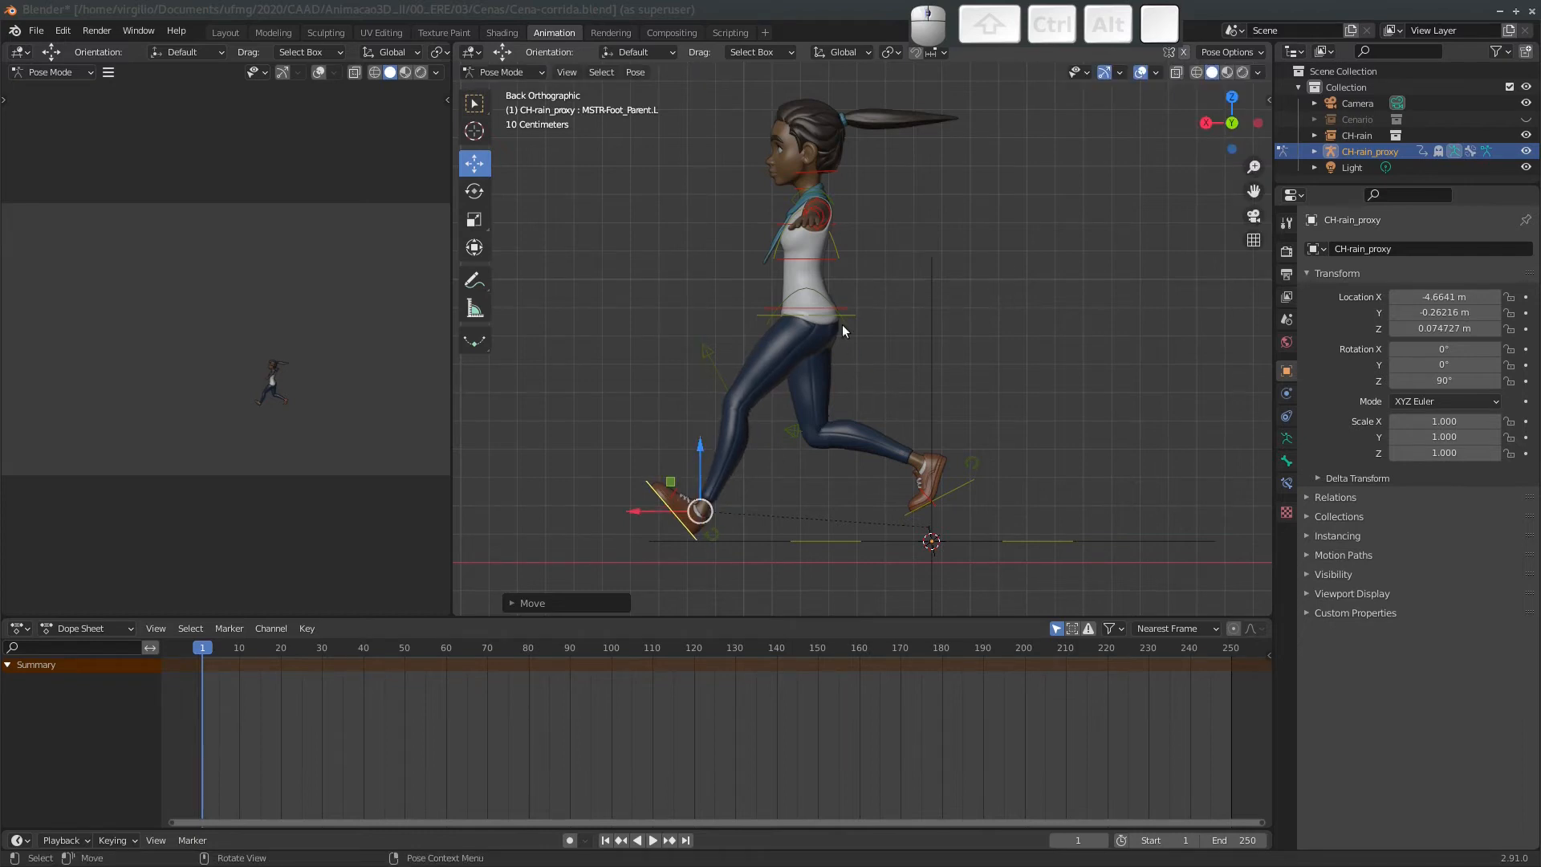
# Switch to the right orthographic view to face the character and frame the hips and legs.
pyautogui.moveTo(842, 329); pyautogui.dragTo(931, 350, button='middle')
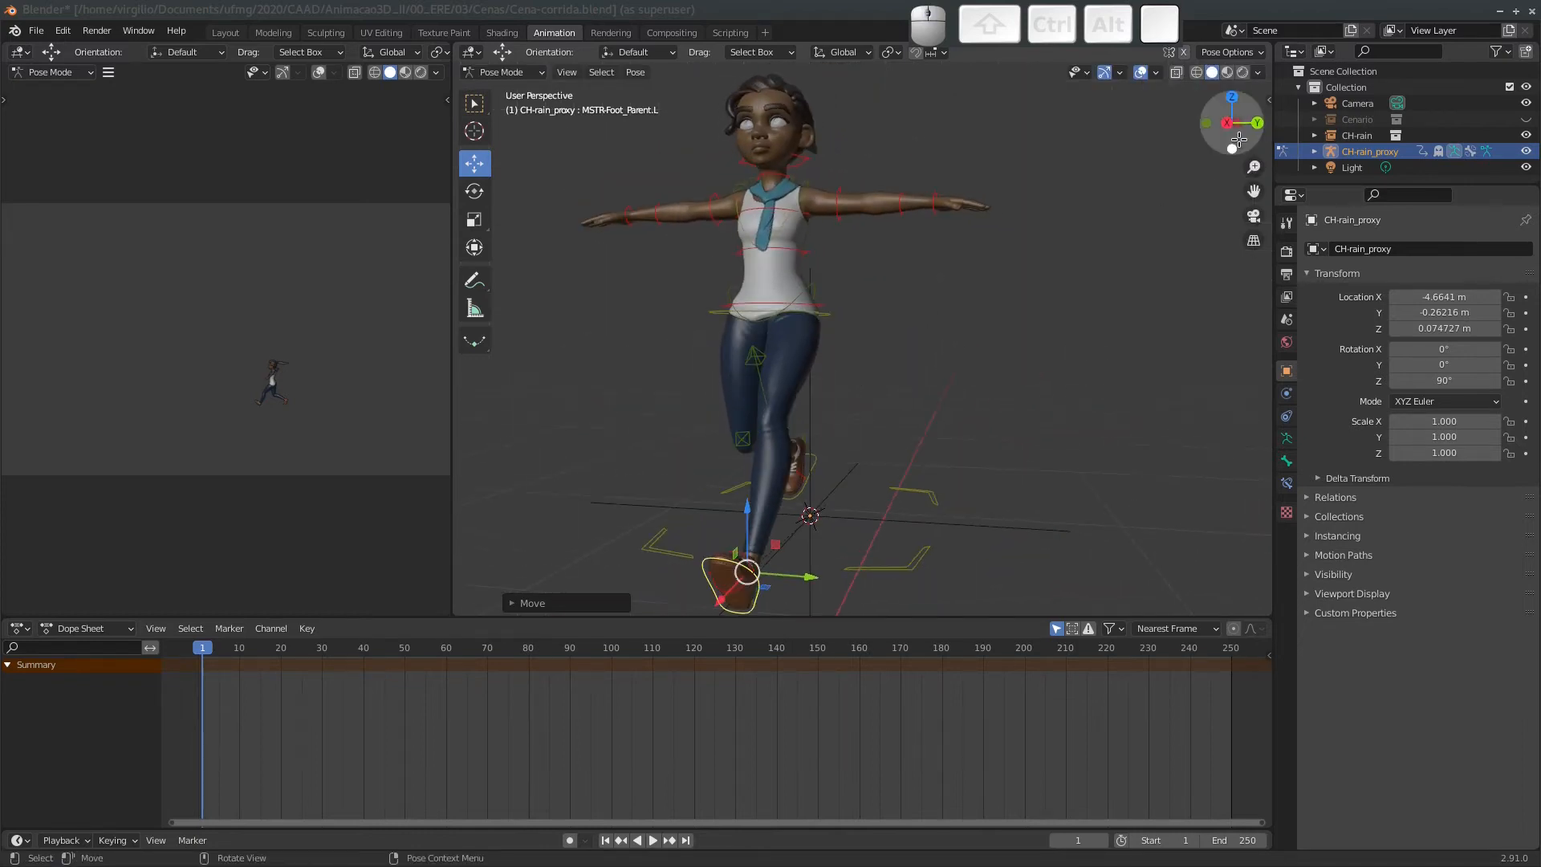
pyautogui.click(1227, 123)
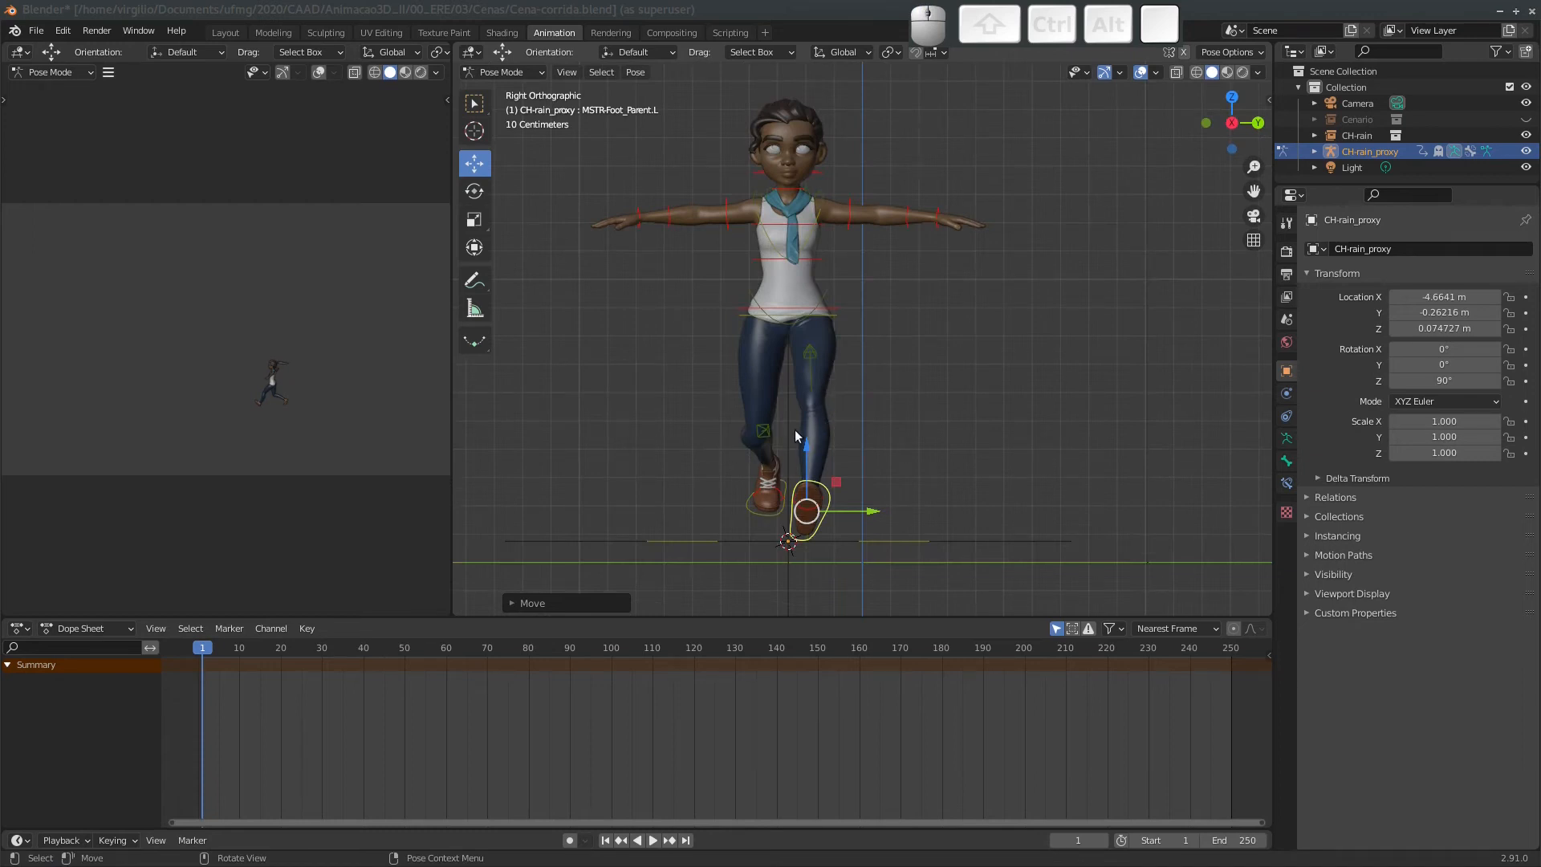
pyautogui.keyDown('shift'); pyautogui.moveTo(795, 436); pyautogui.dragTo(857, 252, button='middle'); pyautogui.keyUp('shift')
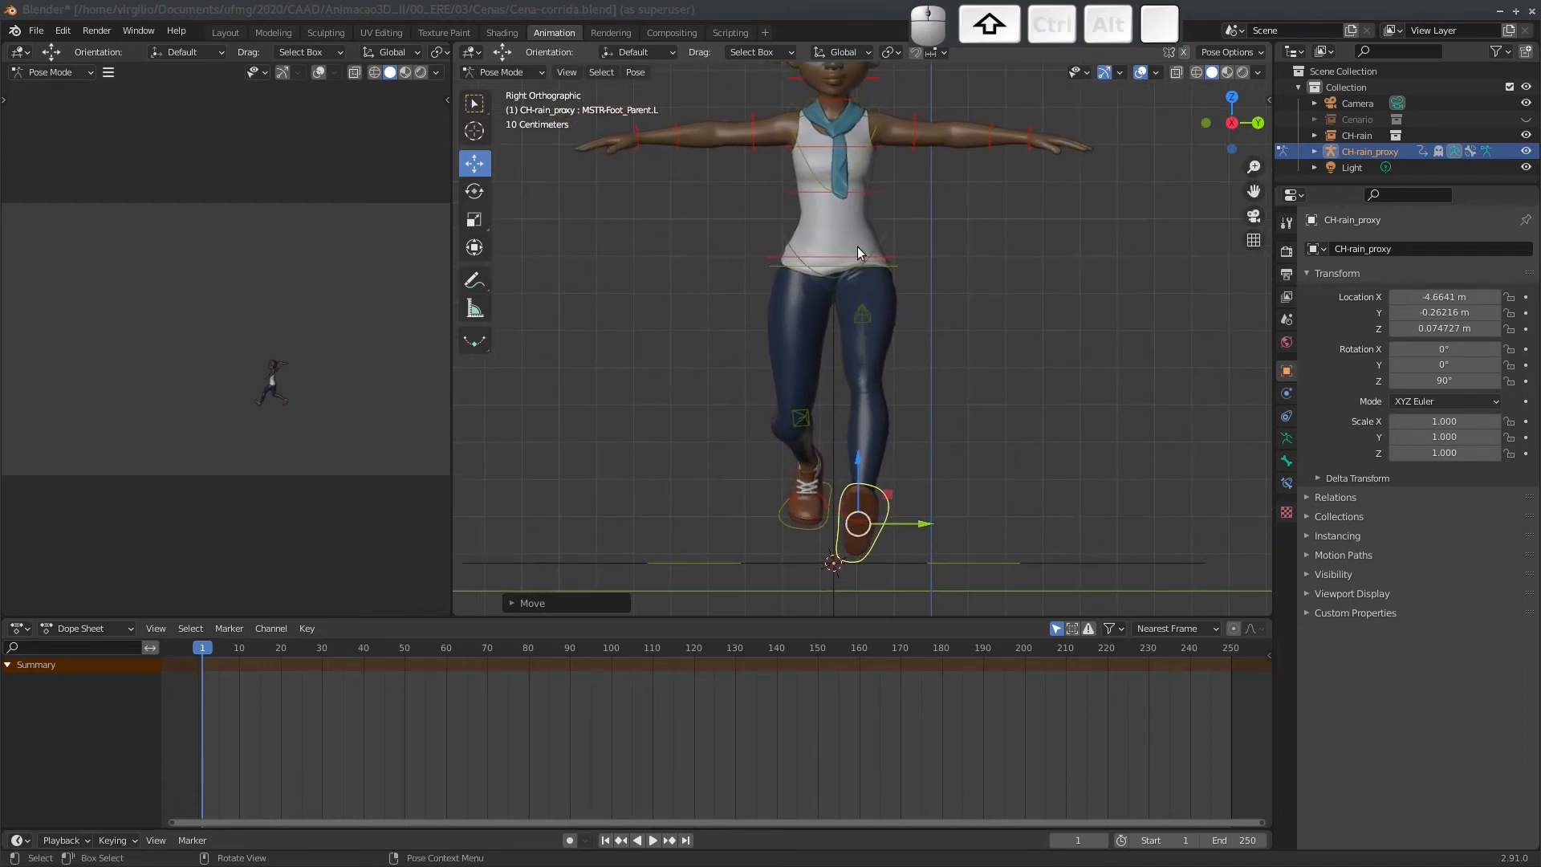
pyautogui.click(896, 263)
pyautogui.press('r')
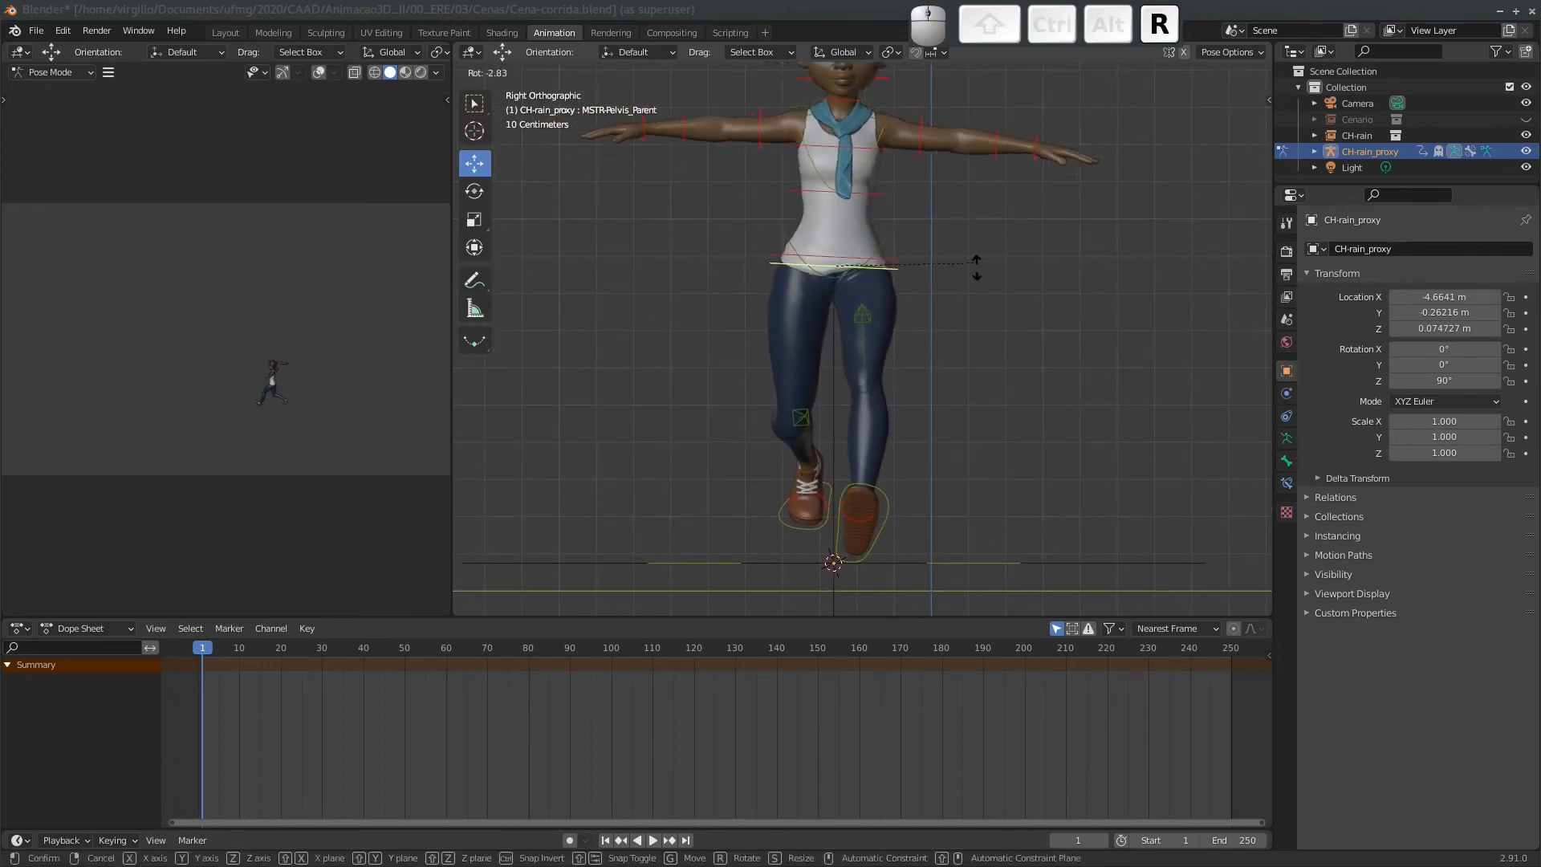
pyautogui.press('Escape')
pyautogui.click(948, 254)
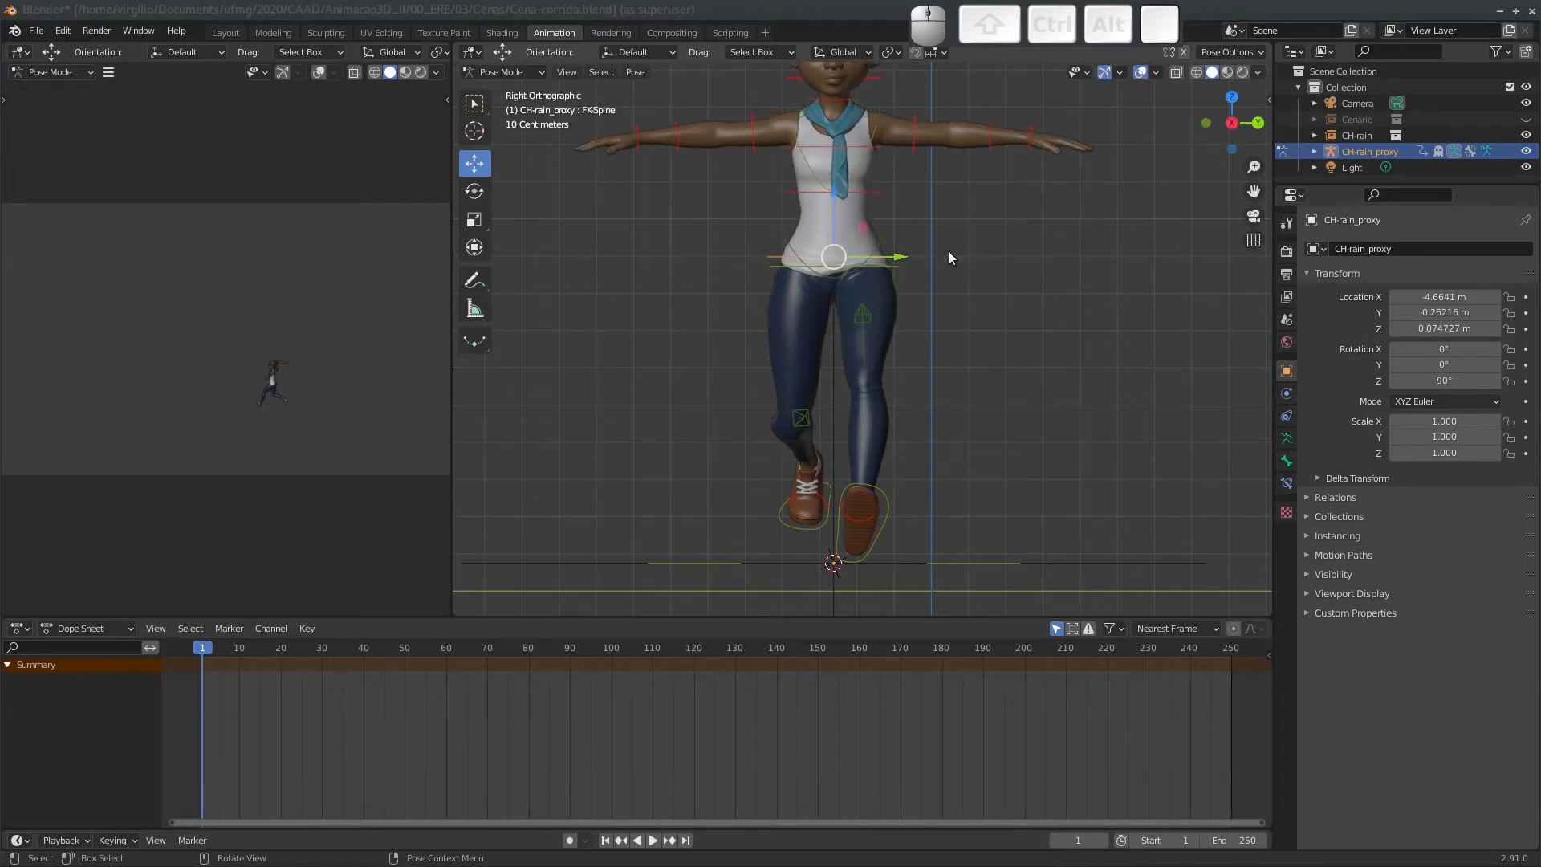
pyautogui.press('r')
pyautogui.press('Escape')
# Tilt the hips master control sideways by about -10° in the right orthographic view.
pyautogui.click(878, 239)
pyautogui.press('r')
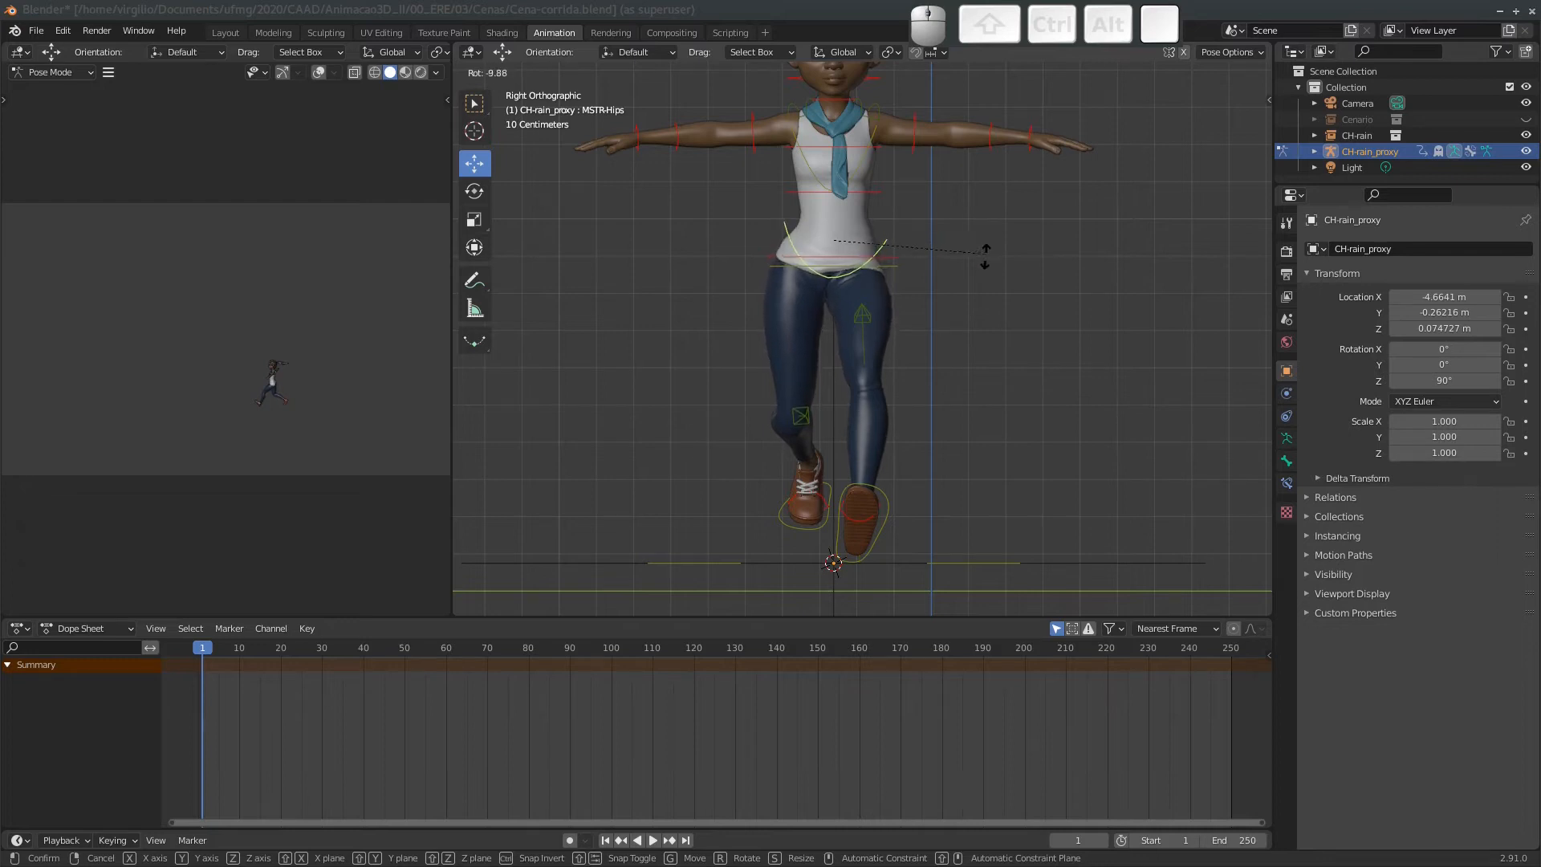
pyautogui.click(985, 255)
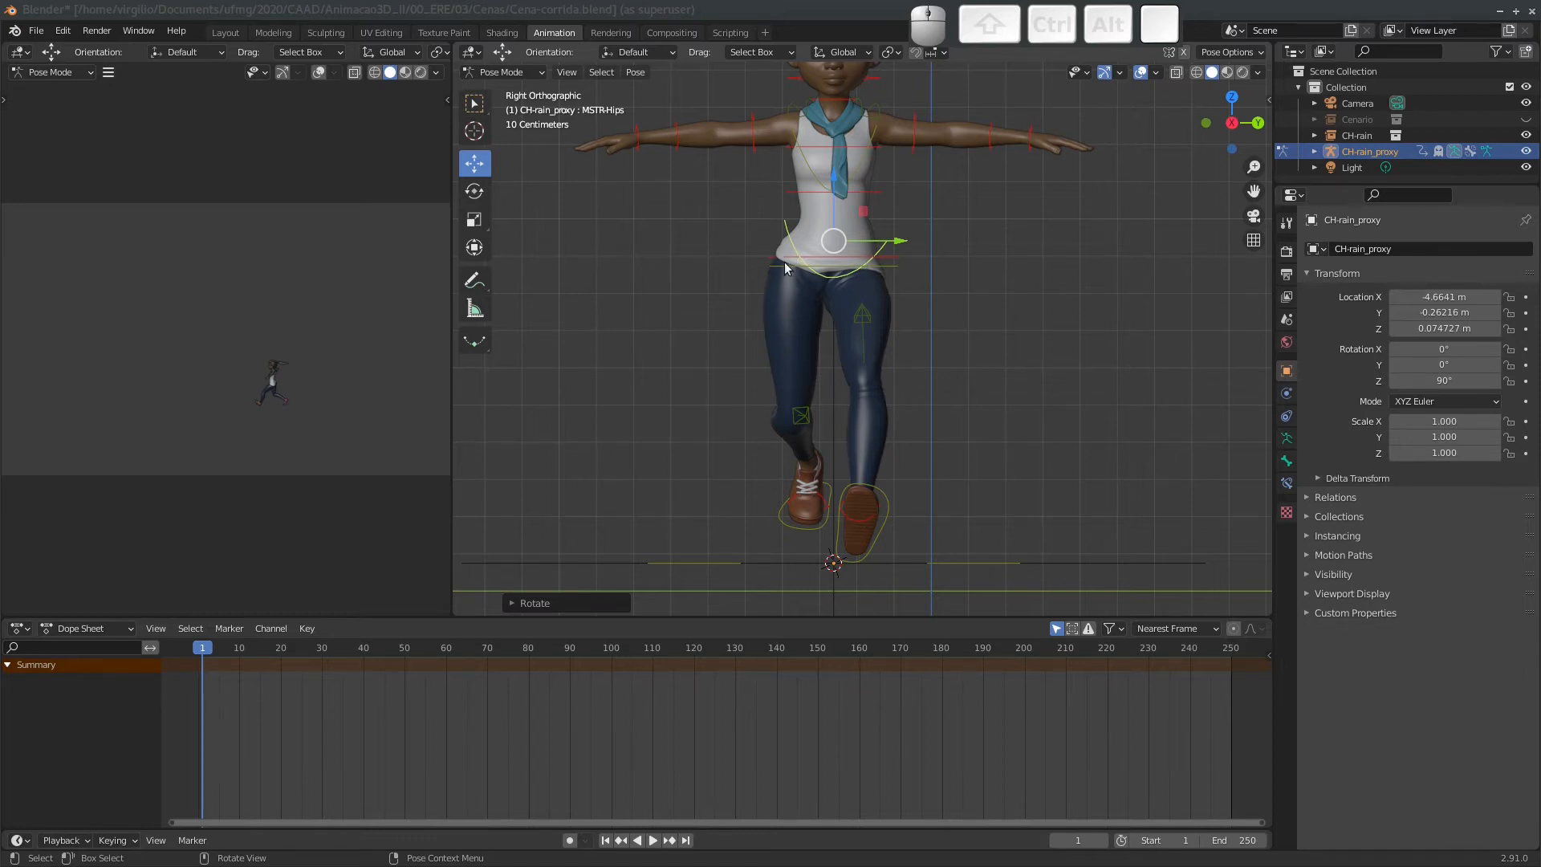
# Raise the right foot slightly along Z and tilt the hips master control a little further.
pyautogui.click(828, 499)
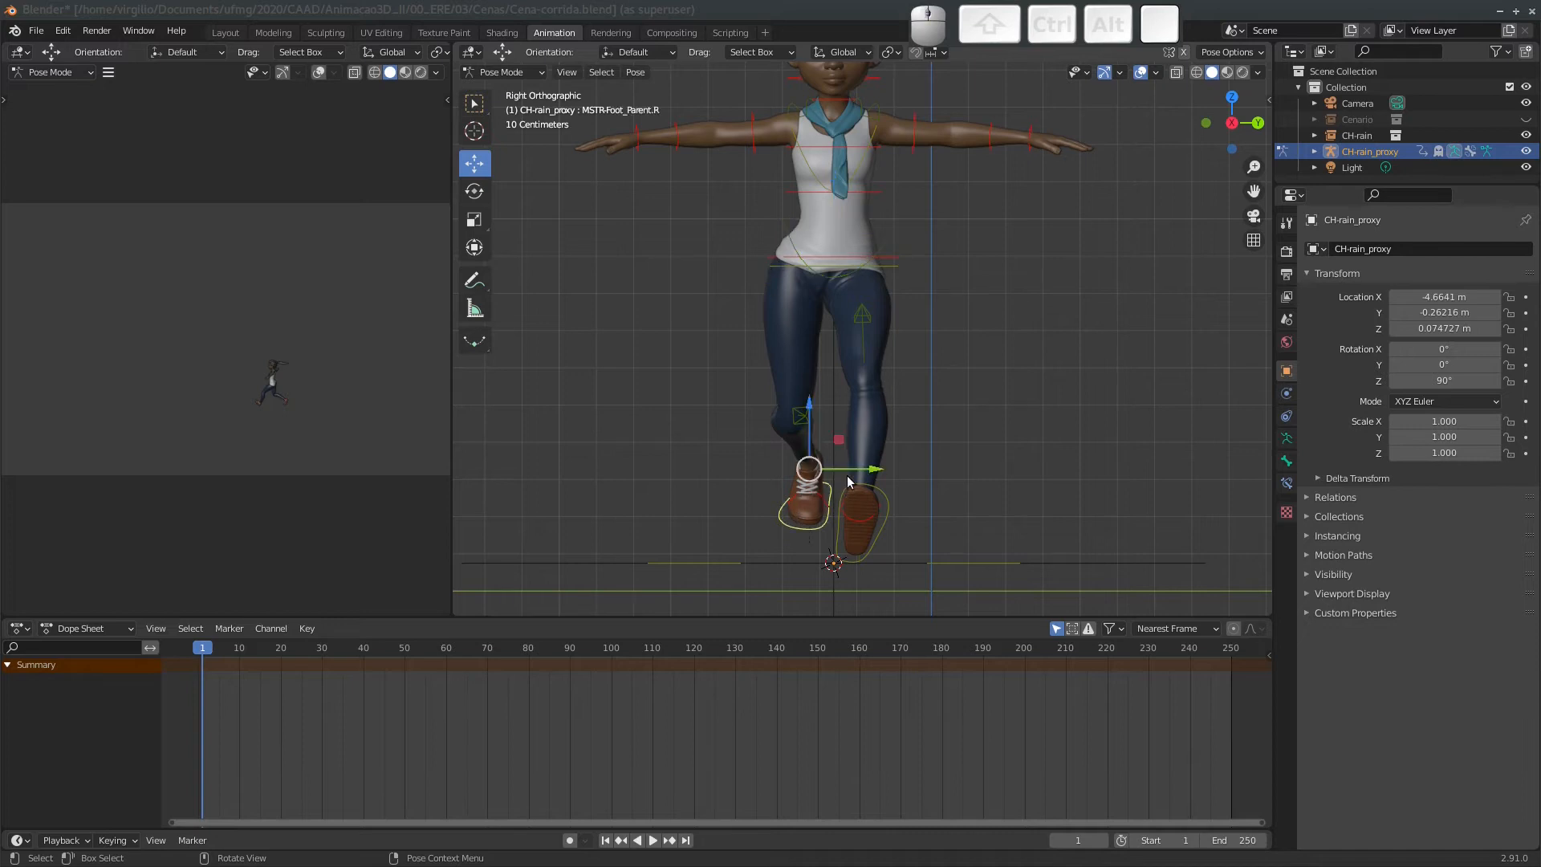
pyautogui.moveTo(805, 399); pyautogui.dragTo(805, 395)
pyautogui.click(884, 241)
pyautogui.press('r')
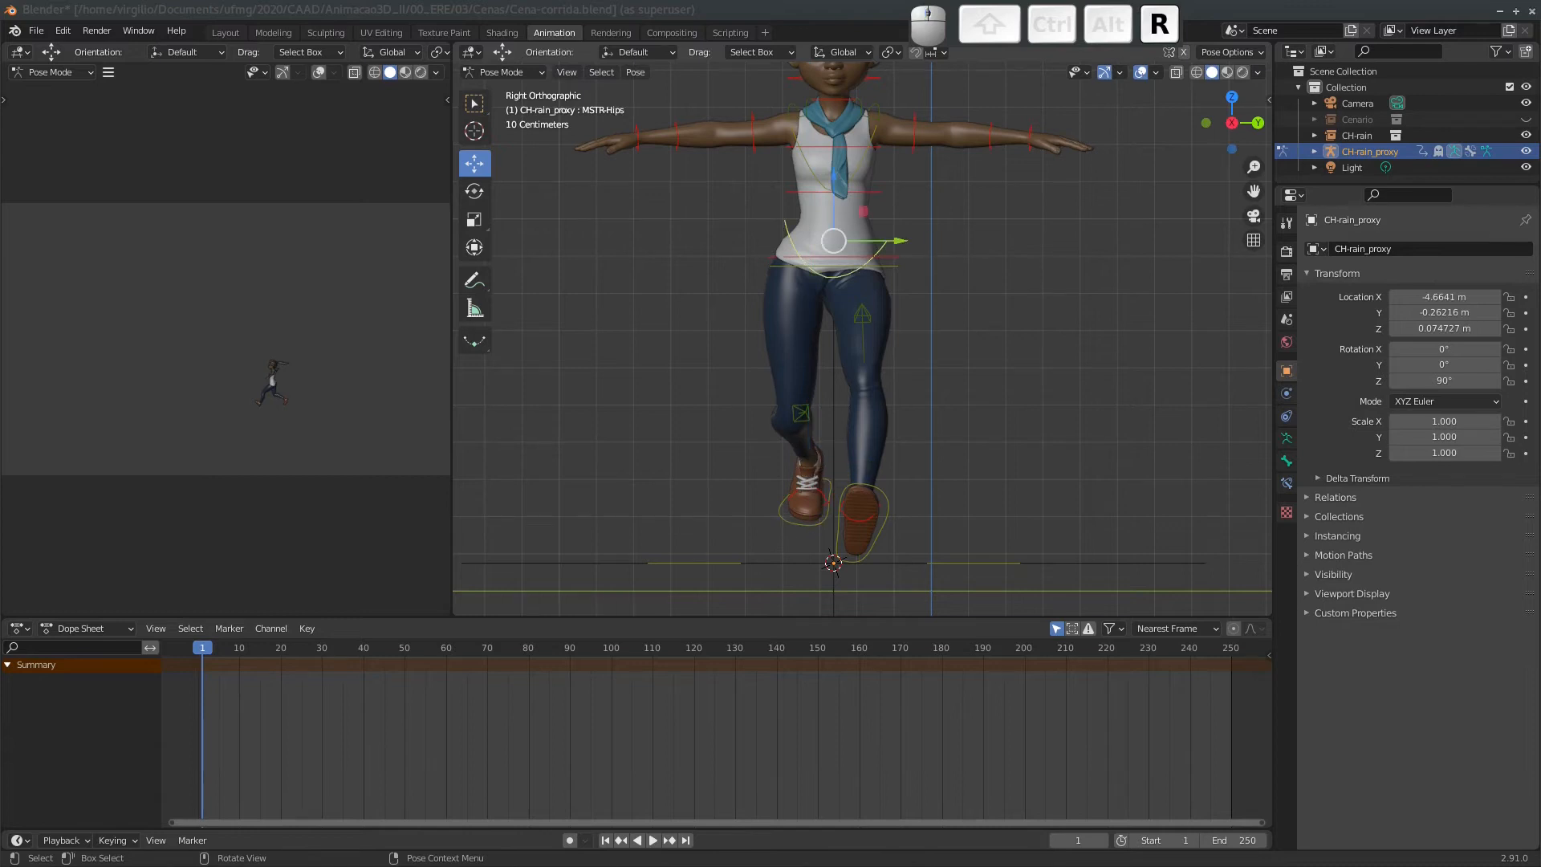
pyautogui.click(931, 268)
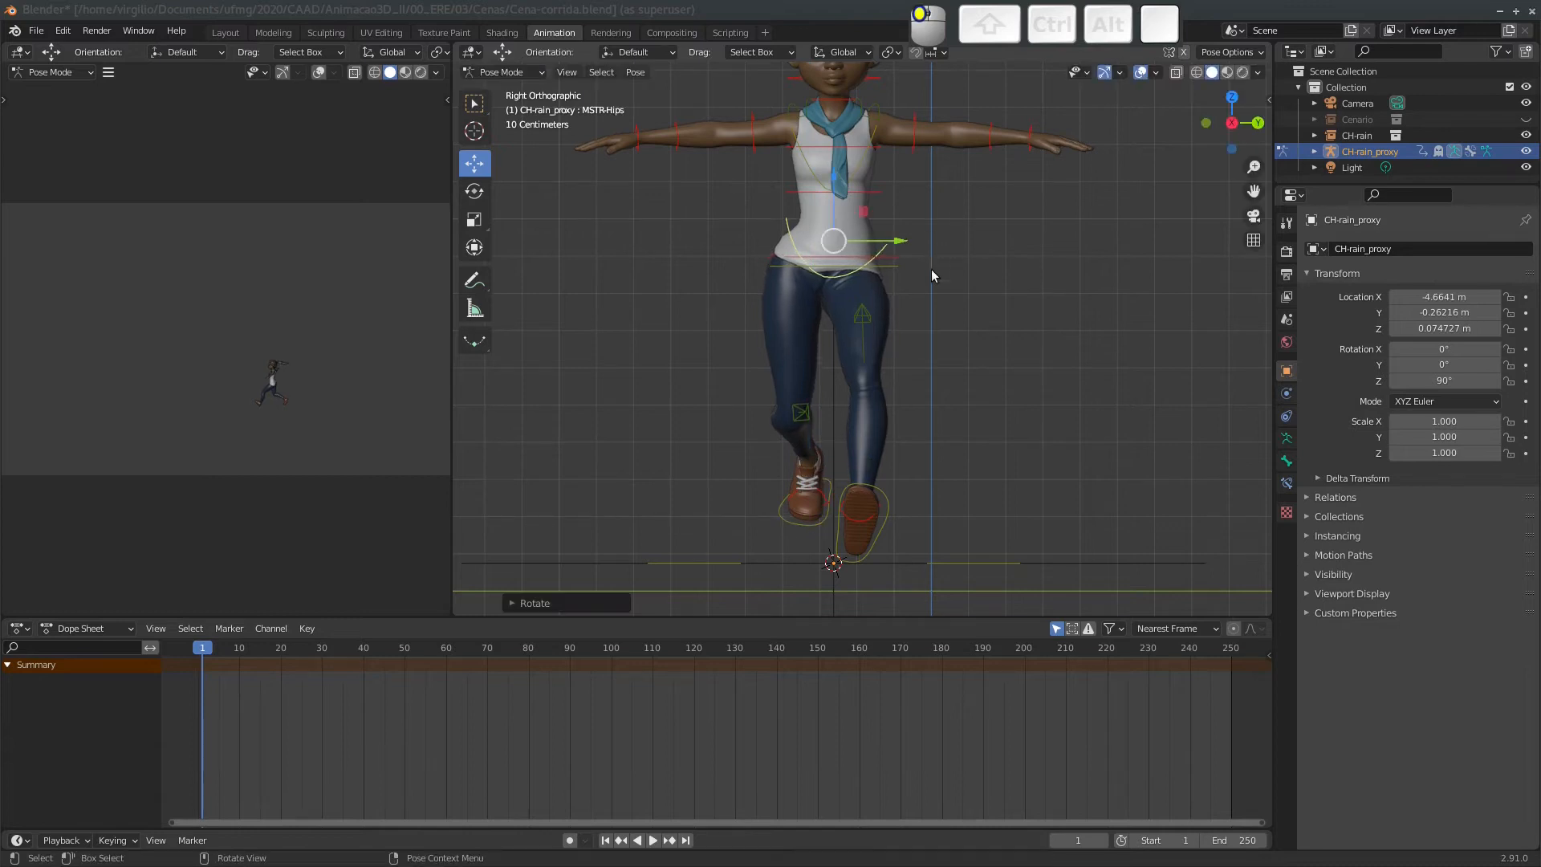
# Select the pelvis parent control and adjust its position slightly over the legs.
pyautogui.moveTo(901, 241)
pyautogui.mouseDown()
pyautogui.moveTo(915, 240)
pyautogui.moveTo(913, 264)
pyautogui.mouseUp()
pyautogui.press('Escape')
pyautogui.click(892, 254)
pyautogui.moveTo(878, 212); pyautogui.dragTo(921, 293, button='middle')
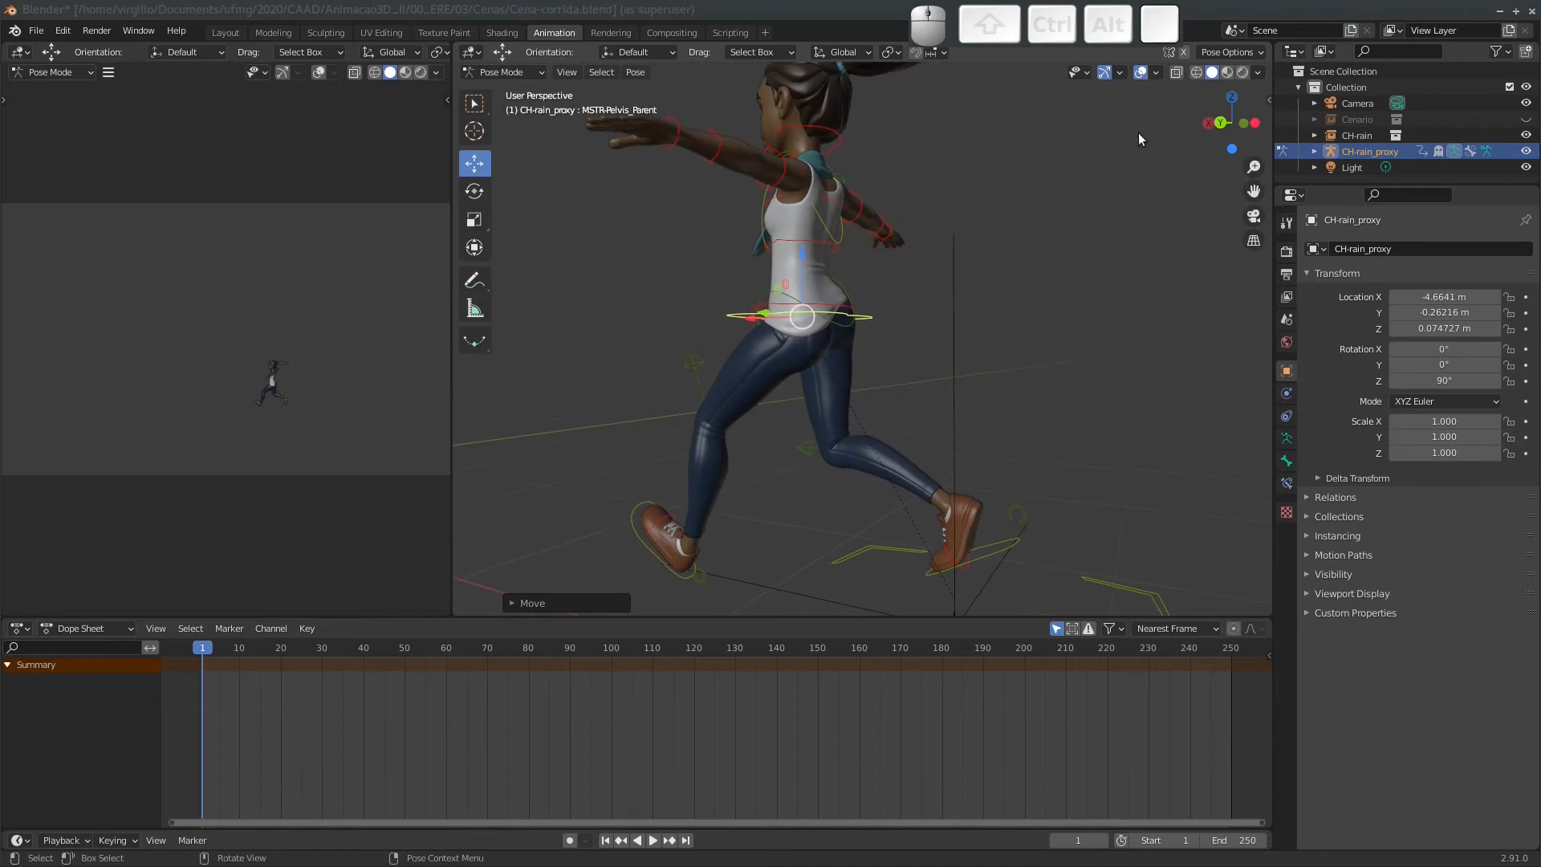
# Move the left foot's parent control about 0.04 m further forward in the back orthographic view.
pyautogui.click(1218, 126)
pyautogui.keyDown('shift'); pyautogui.moveTo(762, 335); pyautogui.dragTo(678, 427, button='middle'); pyautogui.keyUp('shift')
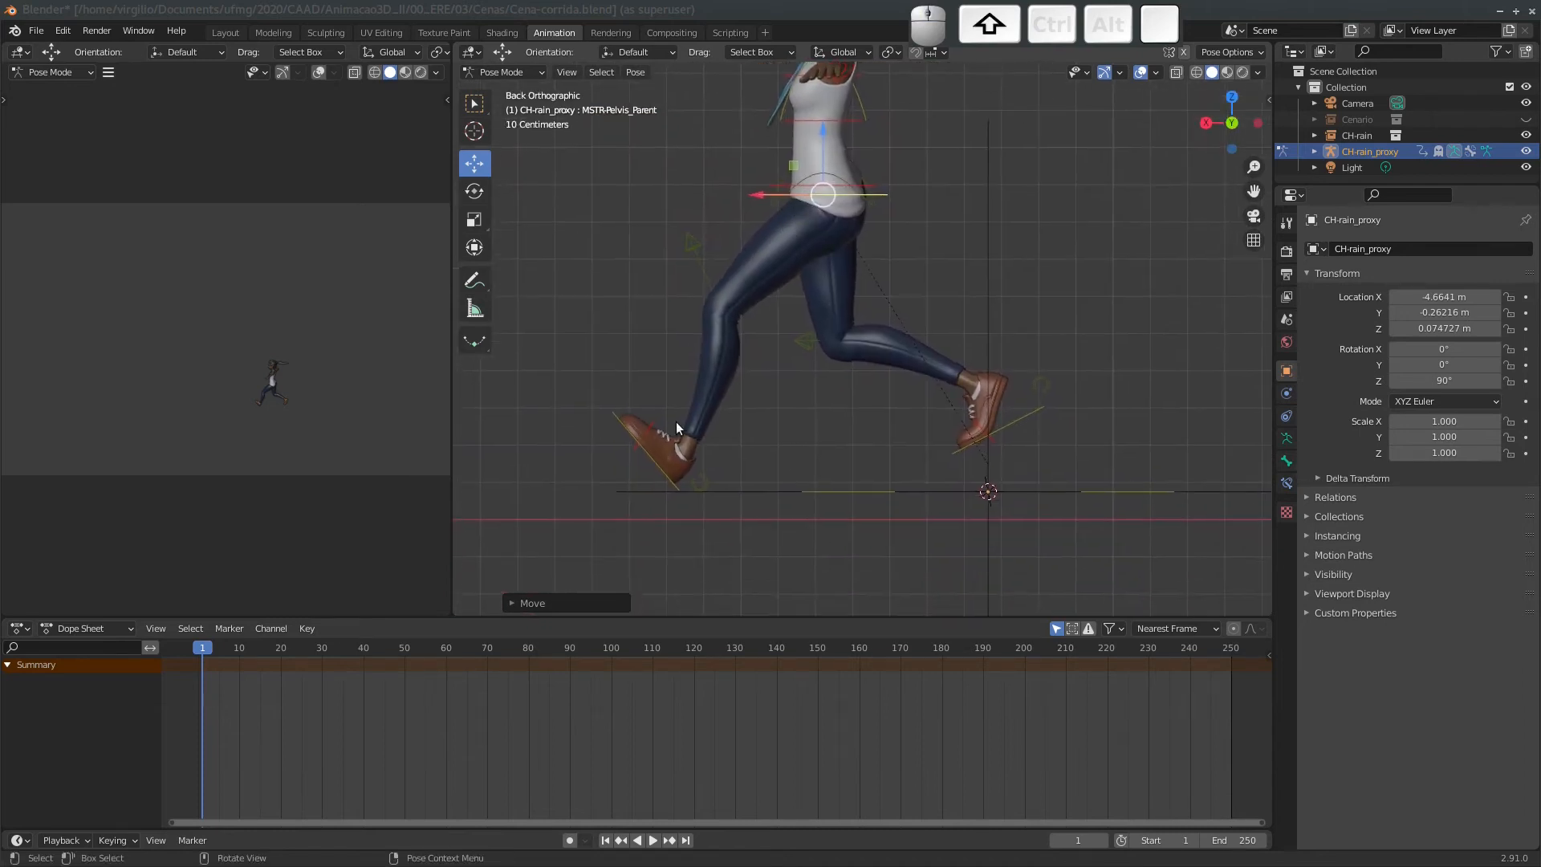
pyautogui.click(653, 459)
pyautogui.press('g')
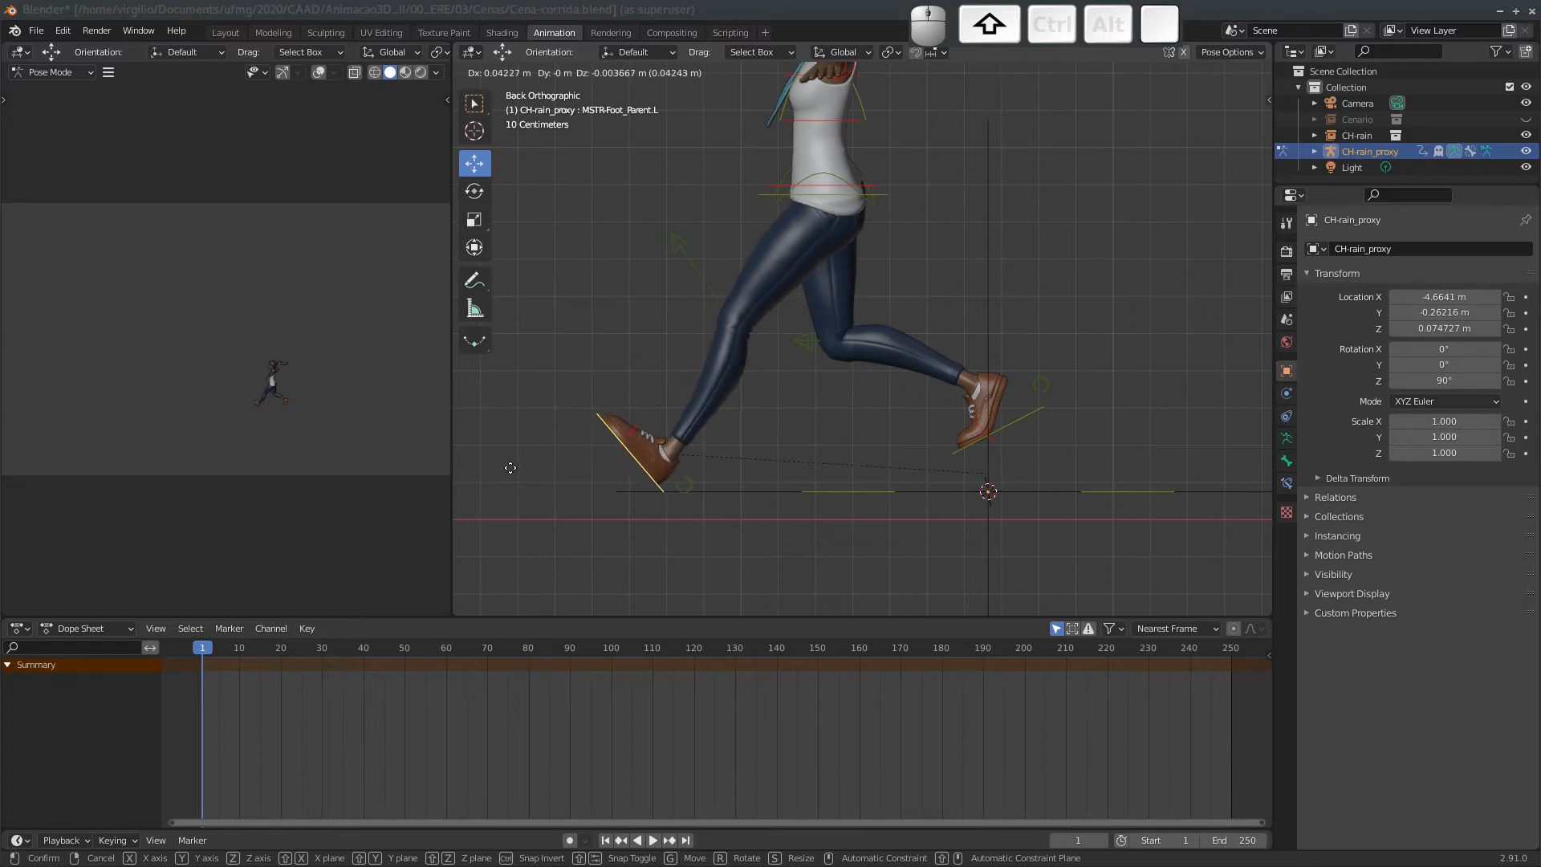
pyautogui.click(499, 471)
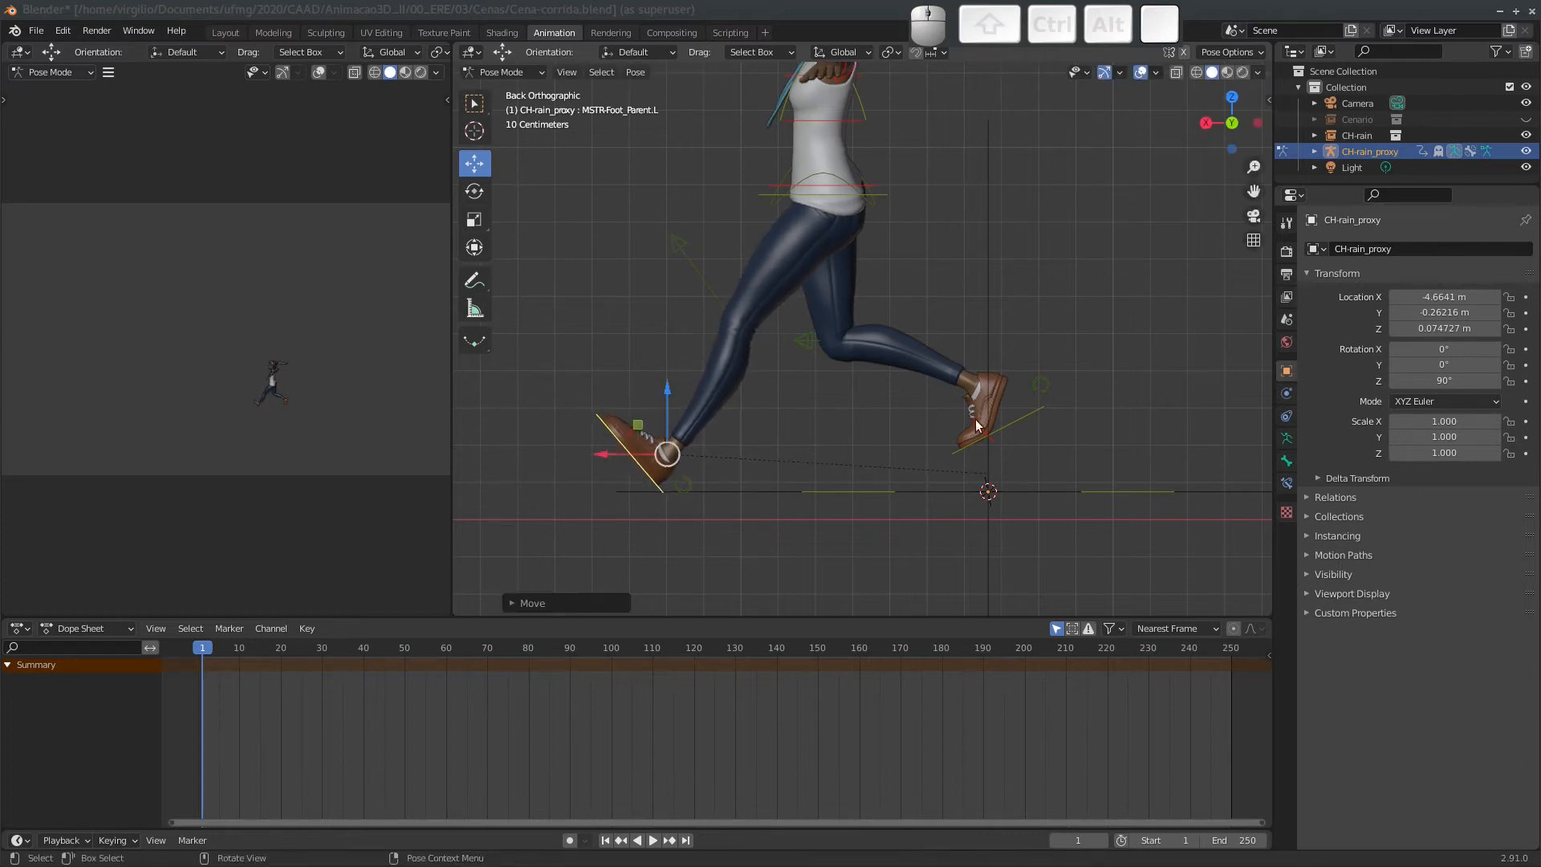
# Rotate the right foot's parent control by about 16° in the back orthographic view.
pyautogui.click(1013, 417)
pyautogui.press('r')
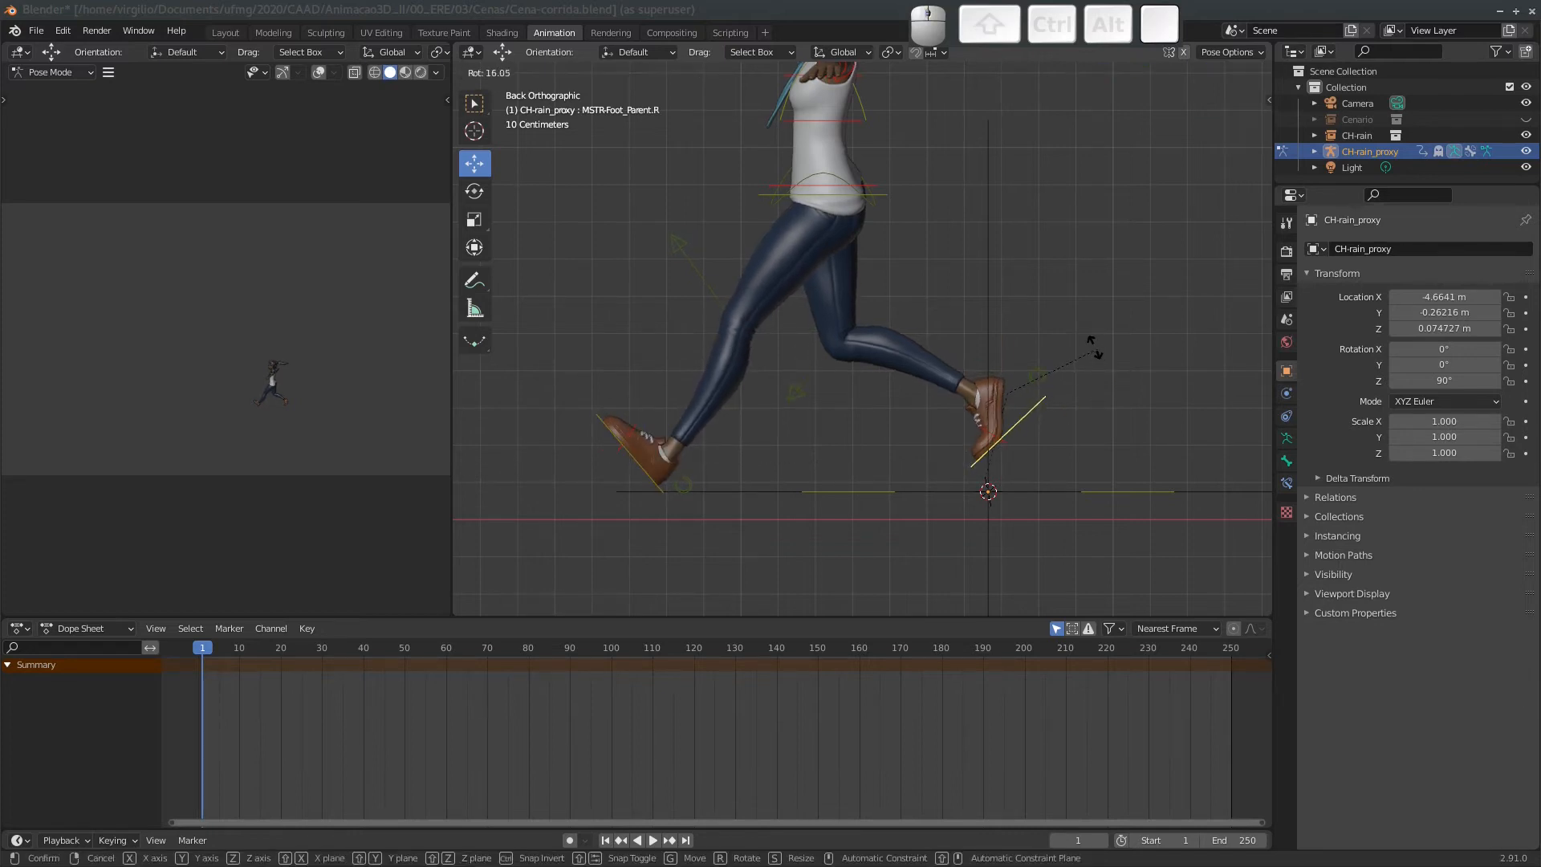
pyautogui.click(870, 237)
pyautogui.moveTo(870, 238); pyautogui.dragTo(798, 199, button='middle')
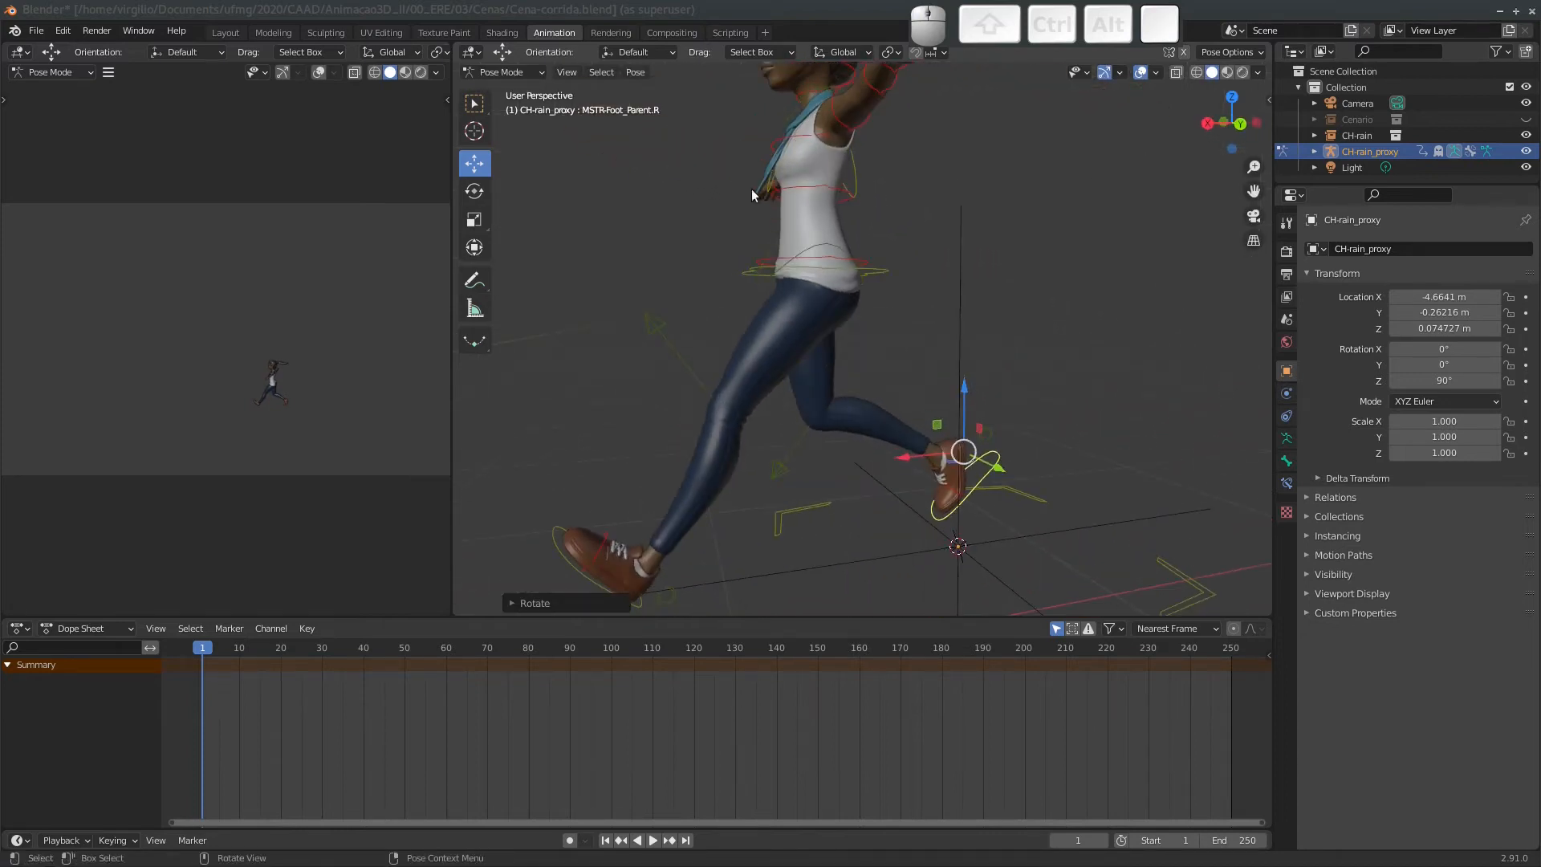
# Switch to the right orthographic view, frame the torso and select the FK rib cage control.
pyautogui.click(1213, 124)
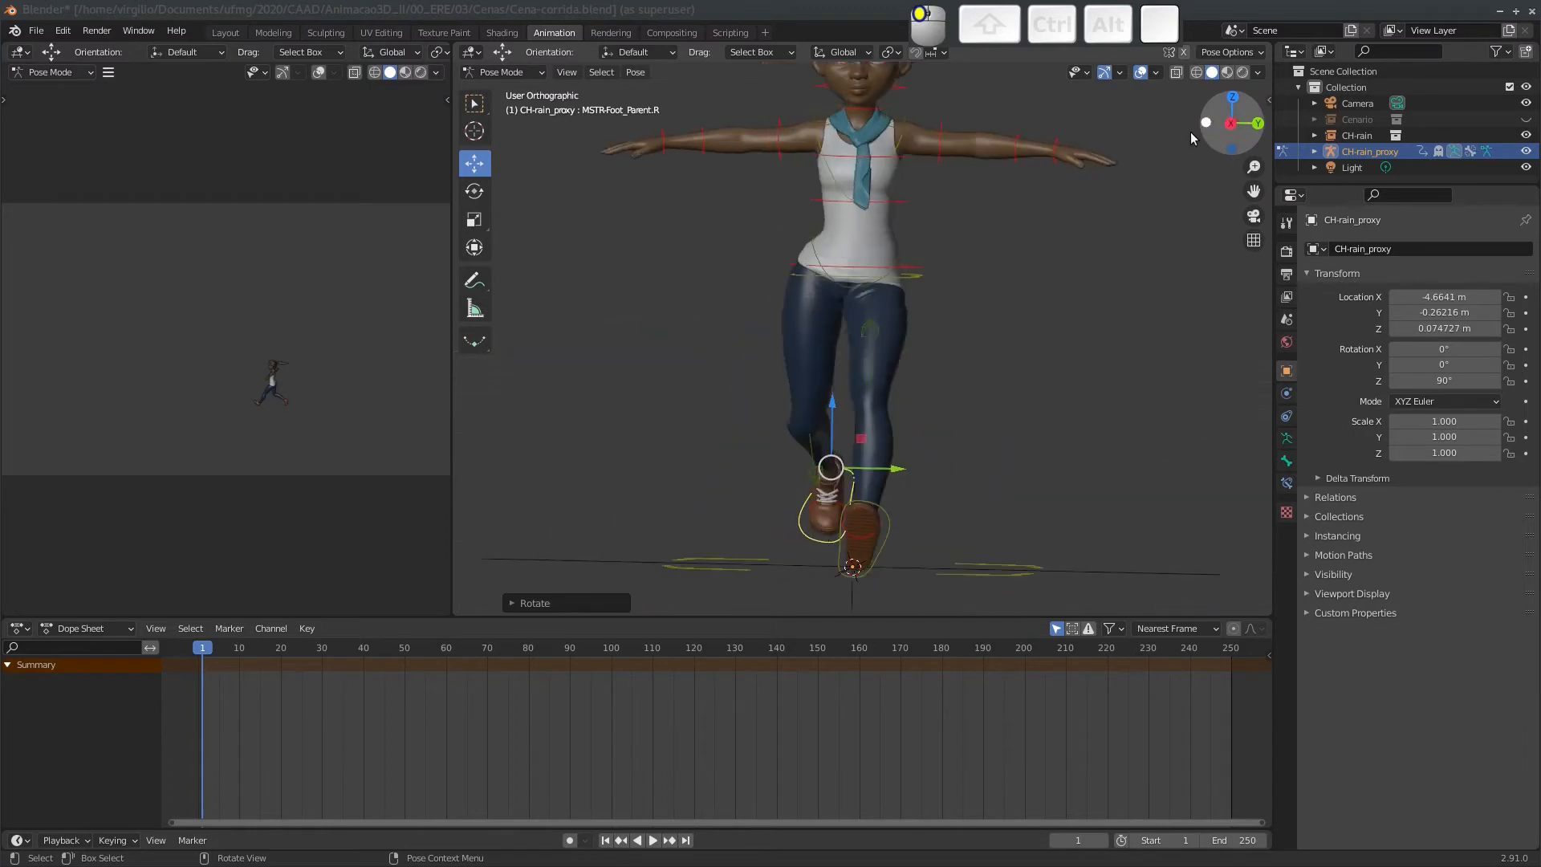
pyautogui.click(1233, 127)
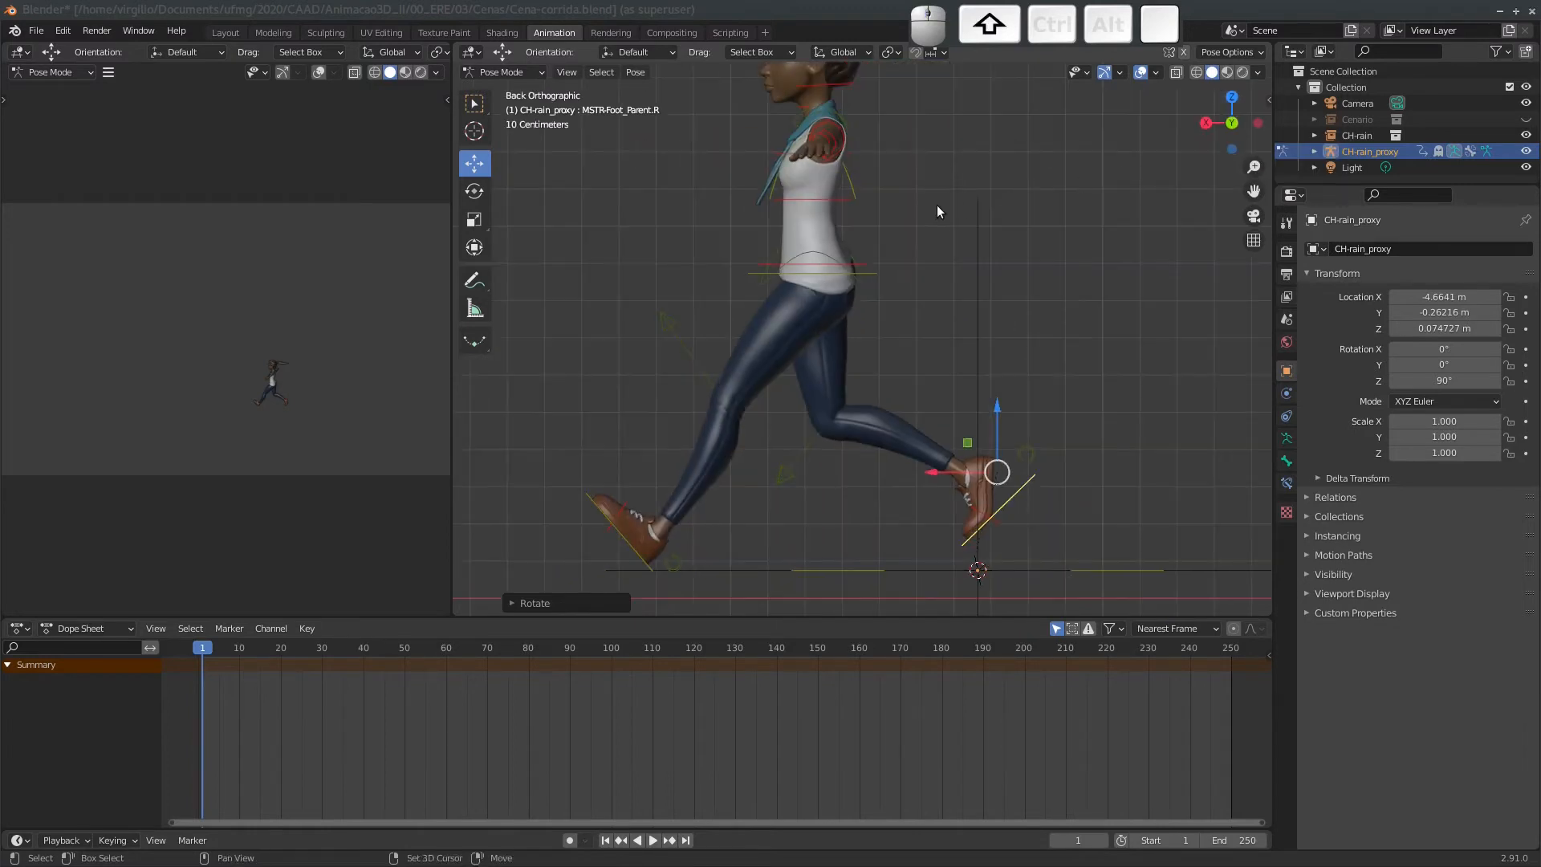
pyautogui.click(1205, 123)
pyautogui.keyDown('shift'); pyautogui.moveTo(969, 221); pyautogui.dragTo(936, 305, button='middle'); pyautogui.keyUp('shift')
pyautogui.keyDown('ctrl'); pyautogui.keyDown('shift'); pyautogui.moveTo(936, 305); pyautogui.dragTo(862, 271, button='middle'); pyautogui.keyUp('shift'); pyautogui.keyUp('ctrl')
pyautogui.click(862, 272)
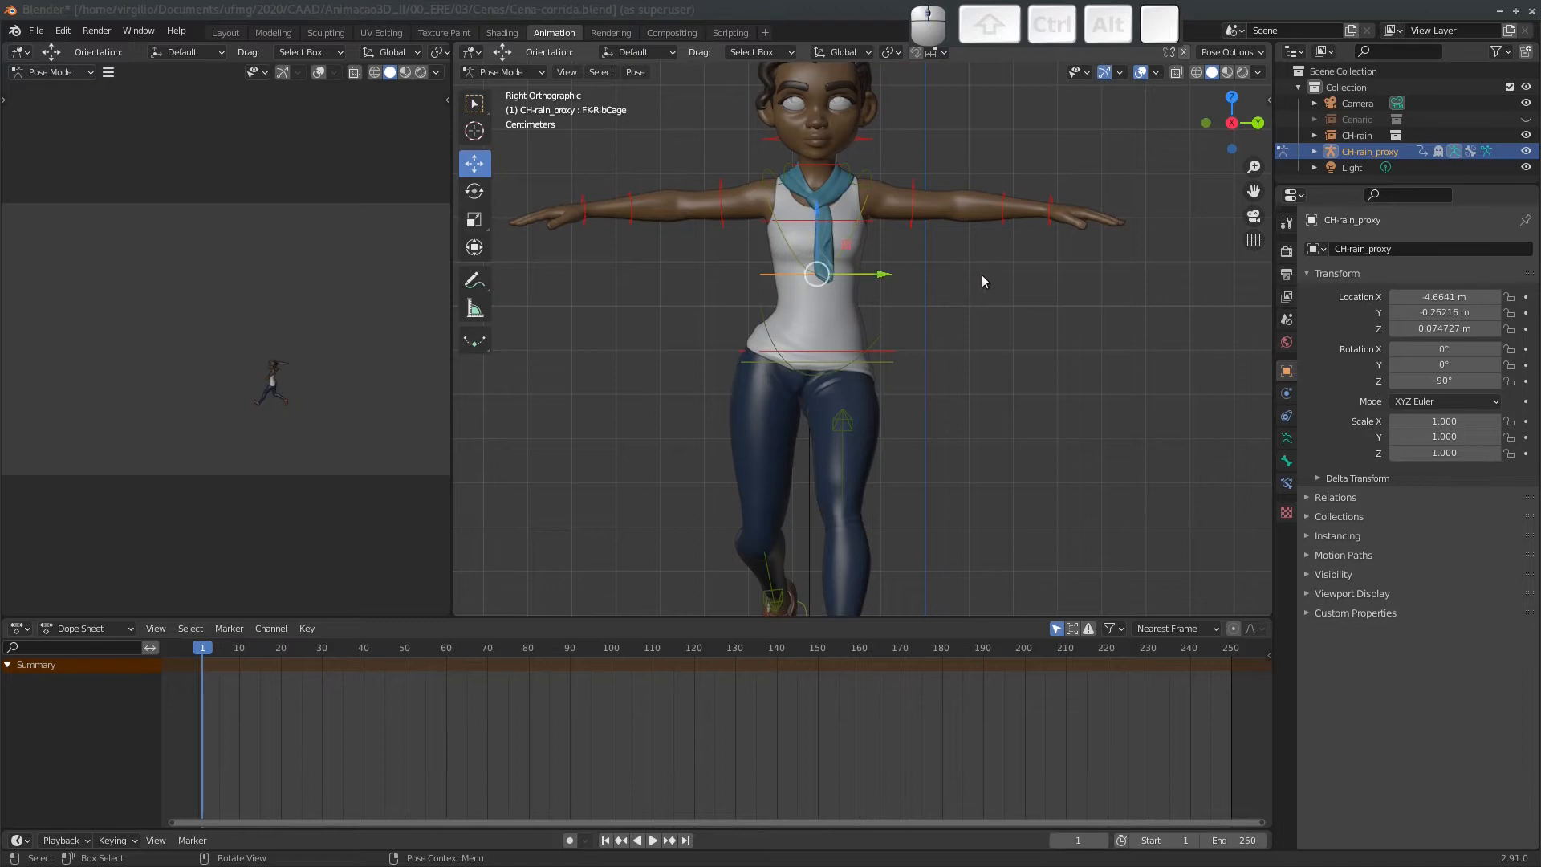
pyautogui.press('r')
pyautogui.press('Escape')
pyautogui.press('r')
pyautogui.press('z')
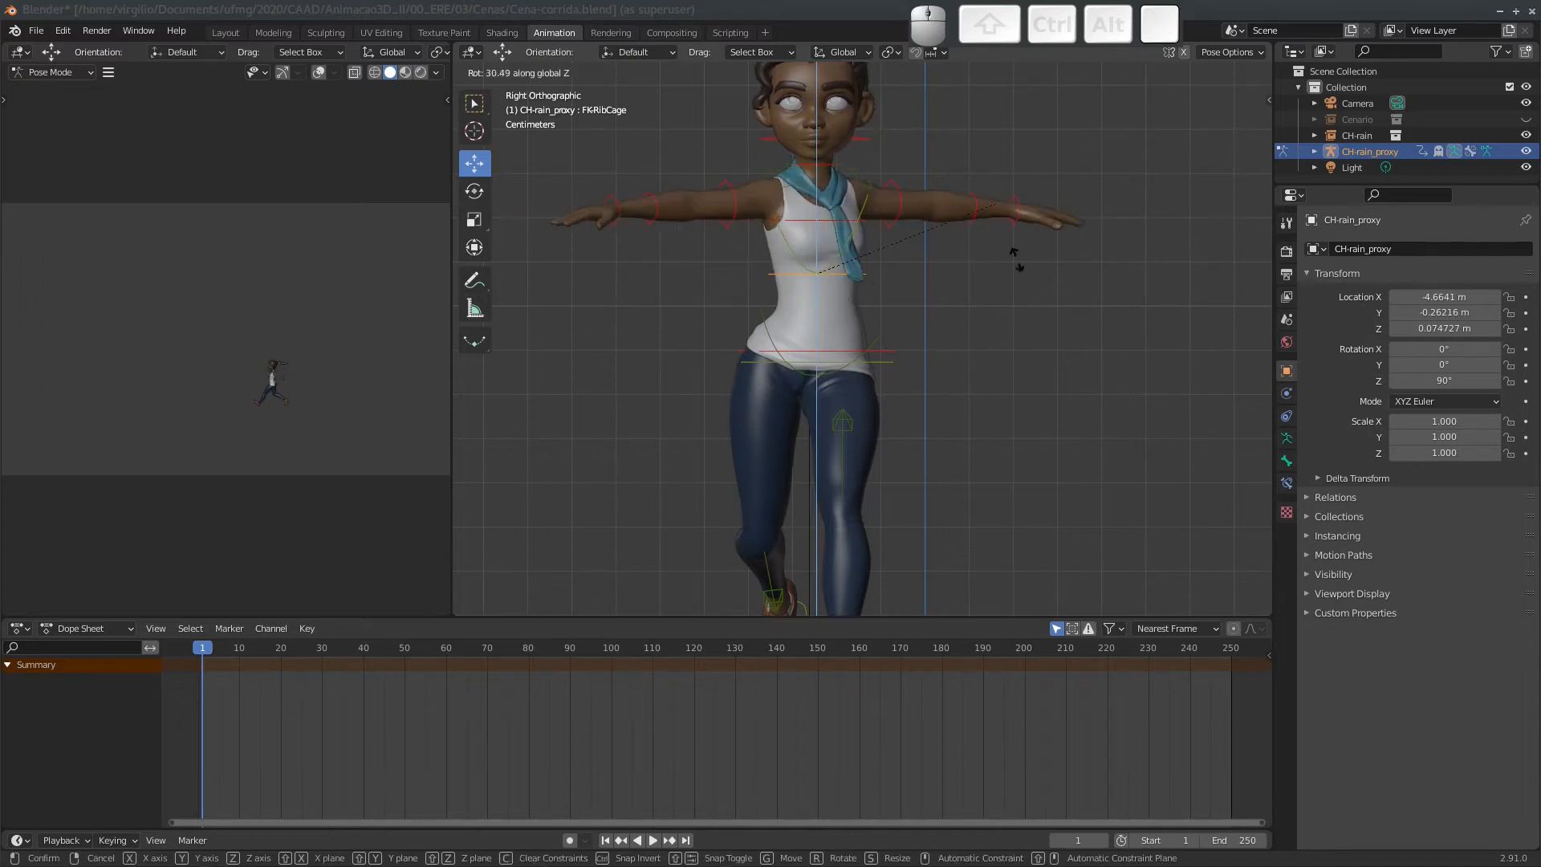
pyautogui.press('Escape')
# Twist the rib cage control about 28° around the global Z axis to counter the leg stride.
pyautogui.moveTo(963, 295); pyautogui.dragTo(764, 496, button='middle')
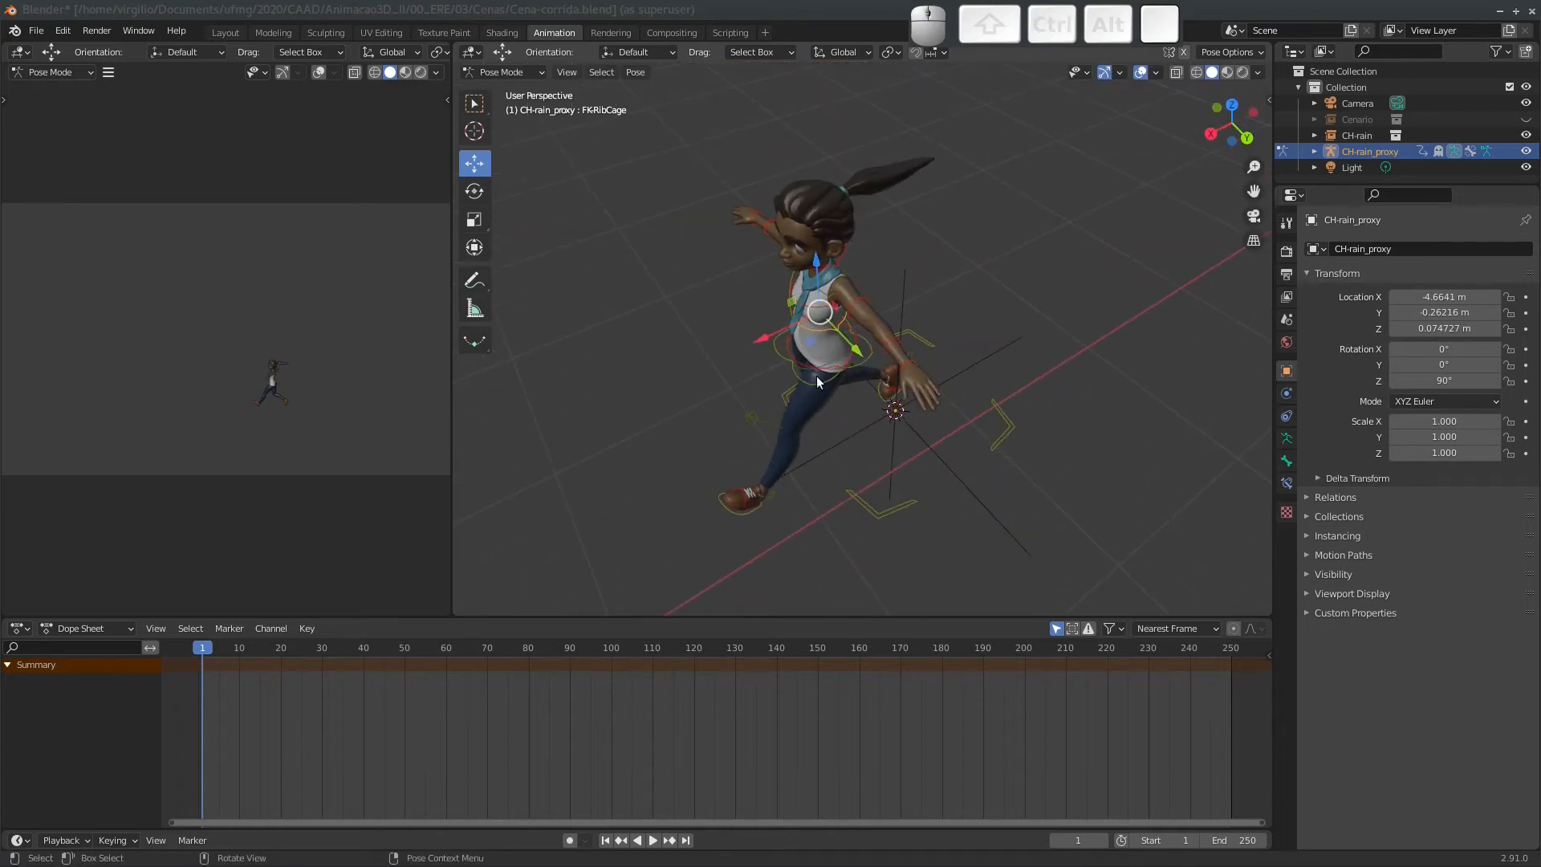
pyautogui.moveTo(816, 379); pyautogui.dragTo(834, 341, button='middle')
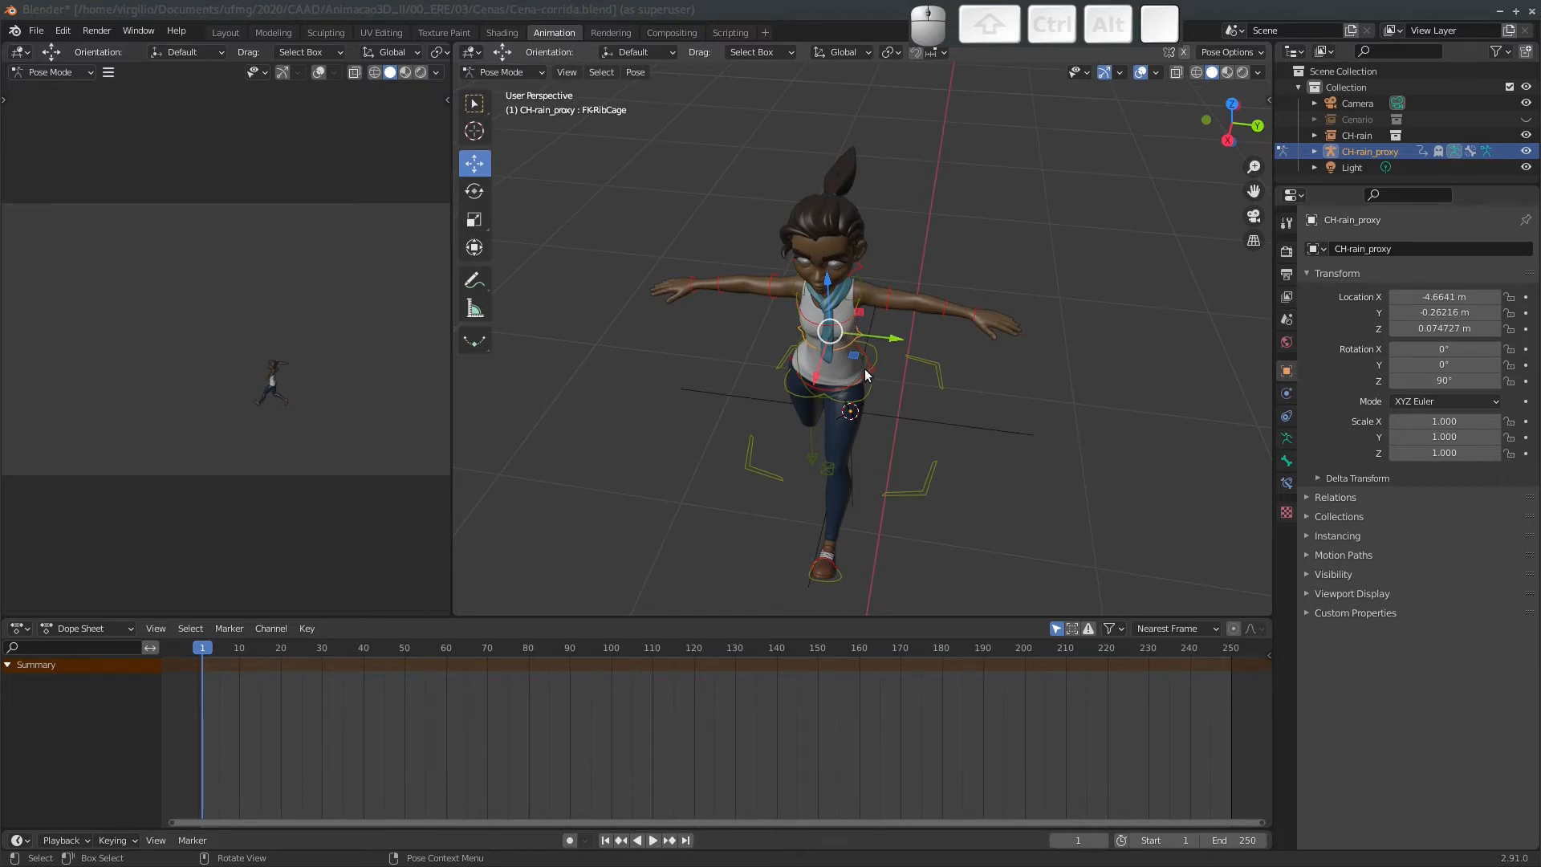
pyautogui.press('r')
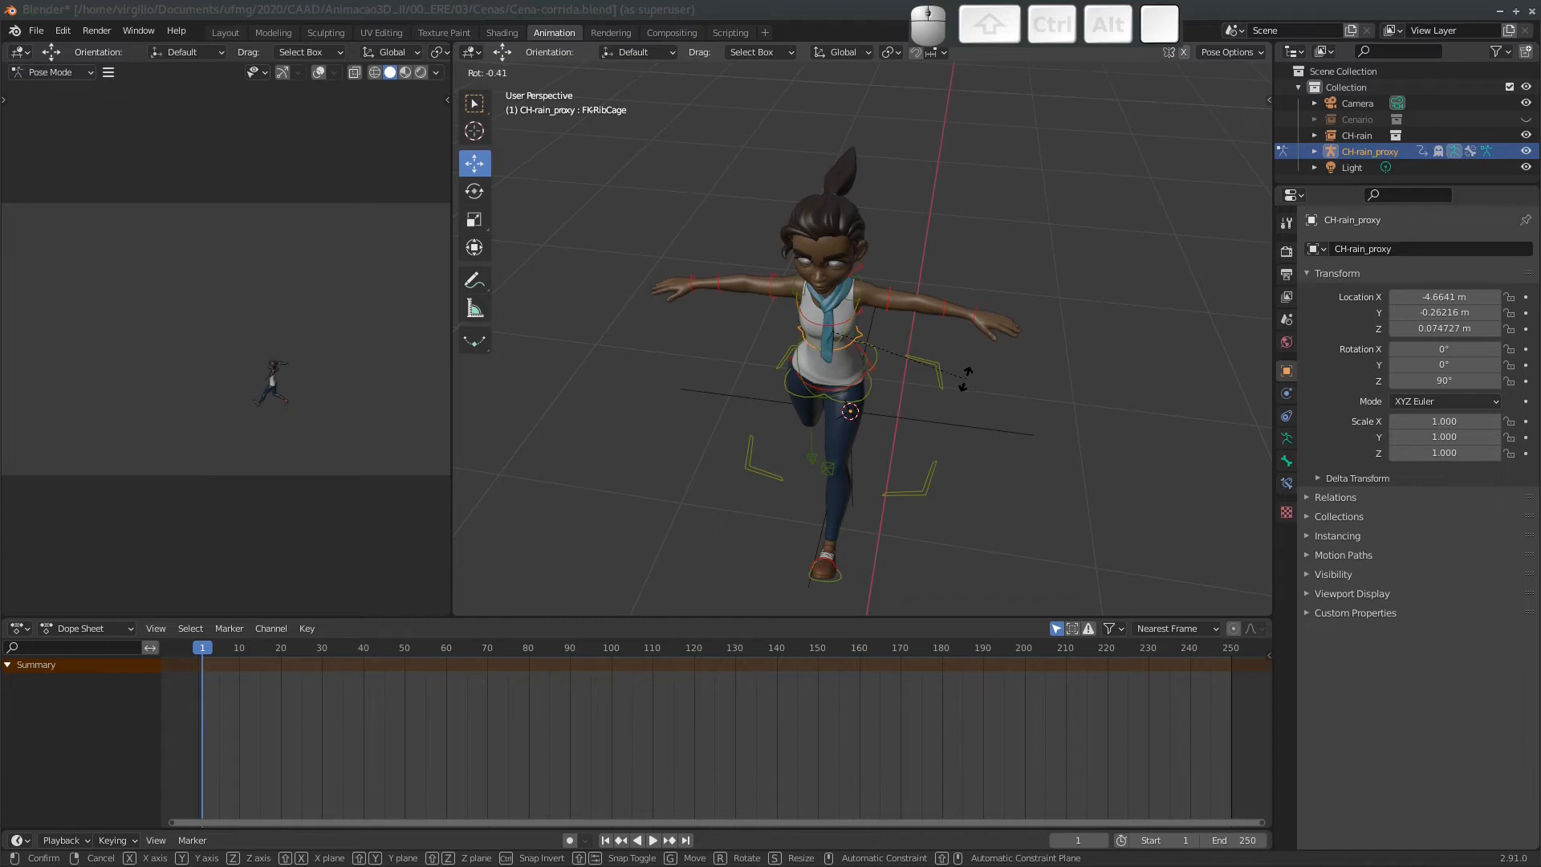
pyautogui.press('z')
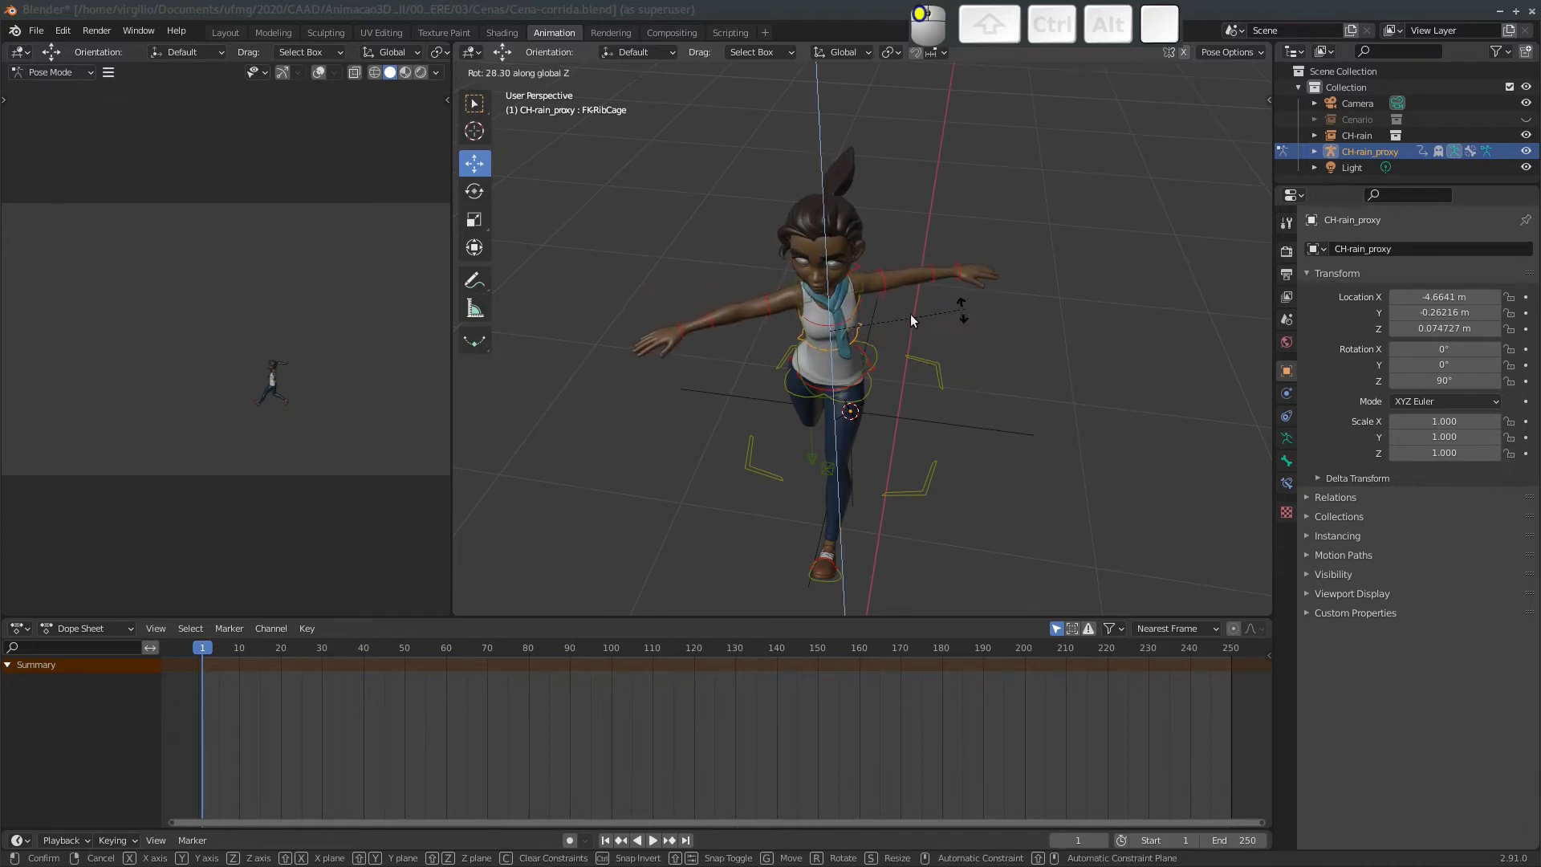
pyautogui.click(967, 315)
pyautogui.moveTo(864, 328); pyautogui.dragTo(893, 352, button='middle')
pyautogui.click(1220, 125)
pyautogui.scroll(6, 907, 251)
pyautogui.click(740, 206)
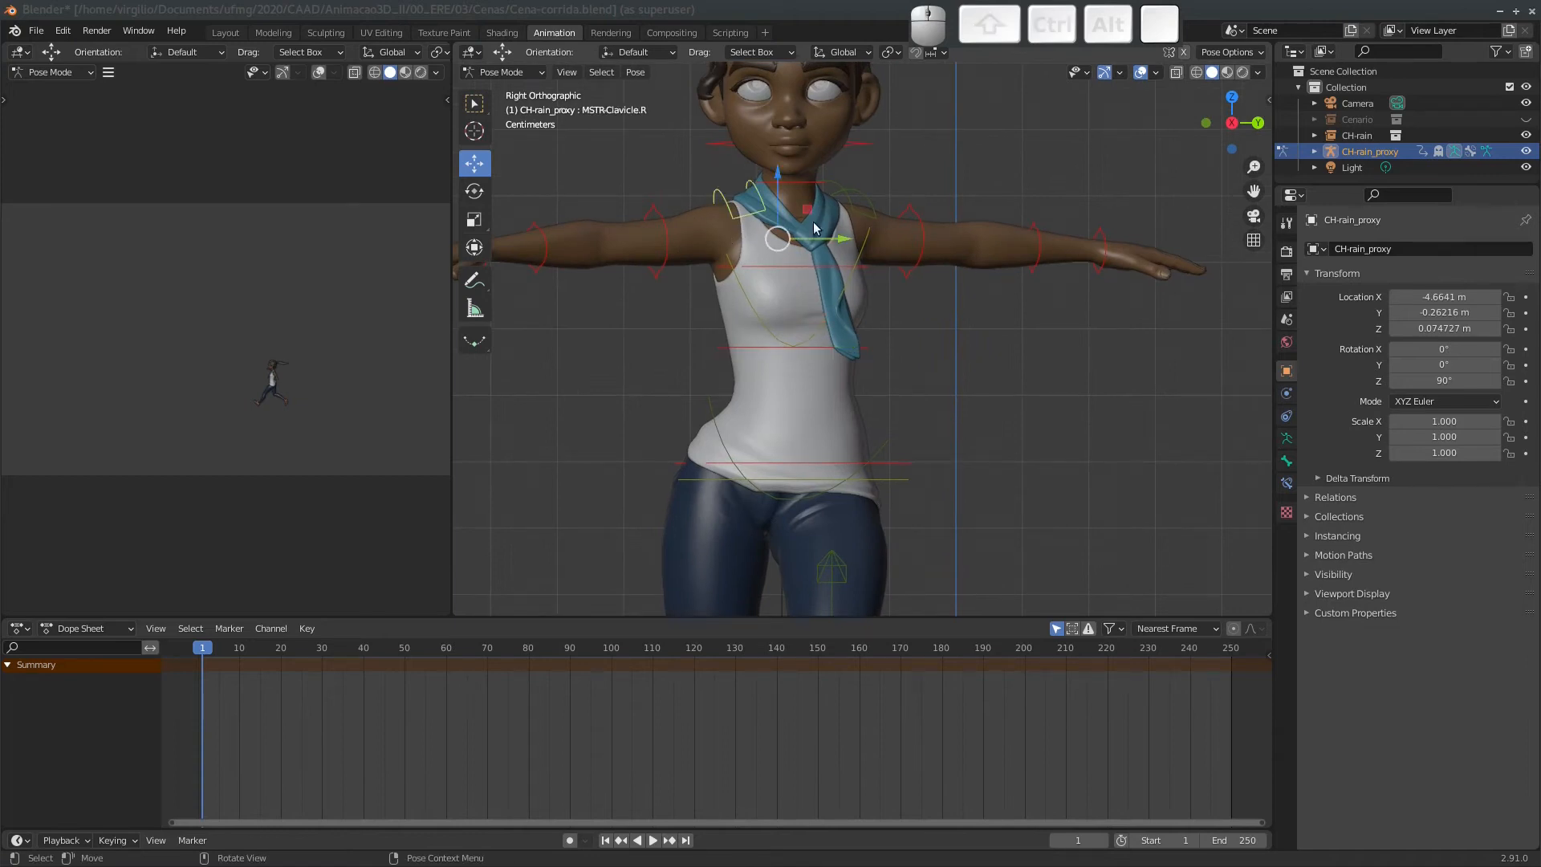
pyautogui.keyDown('shift'); pyautogui.moveTo(740, 205); pyautogui.dragTo(794, 287, button='middle'); pyautogui.keyUp('shift')
pyautogui.press('r')
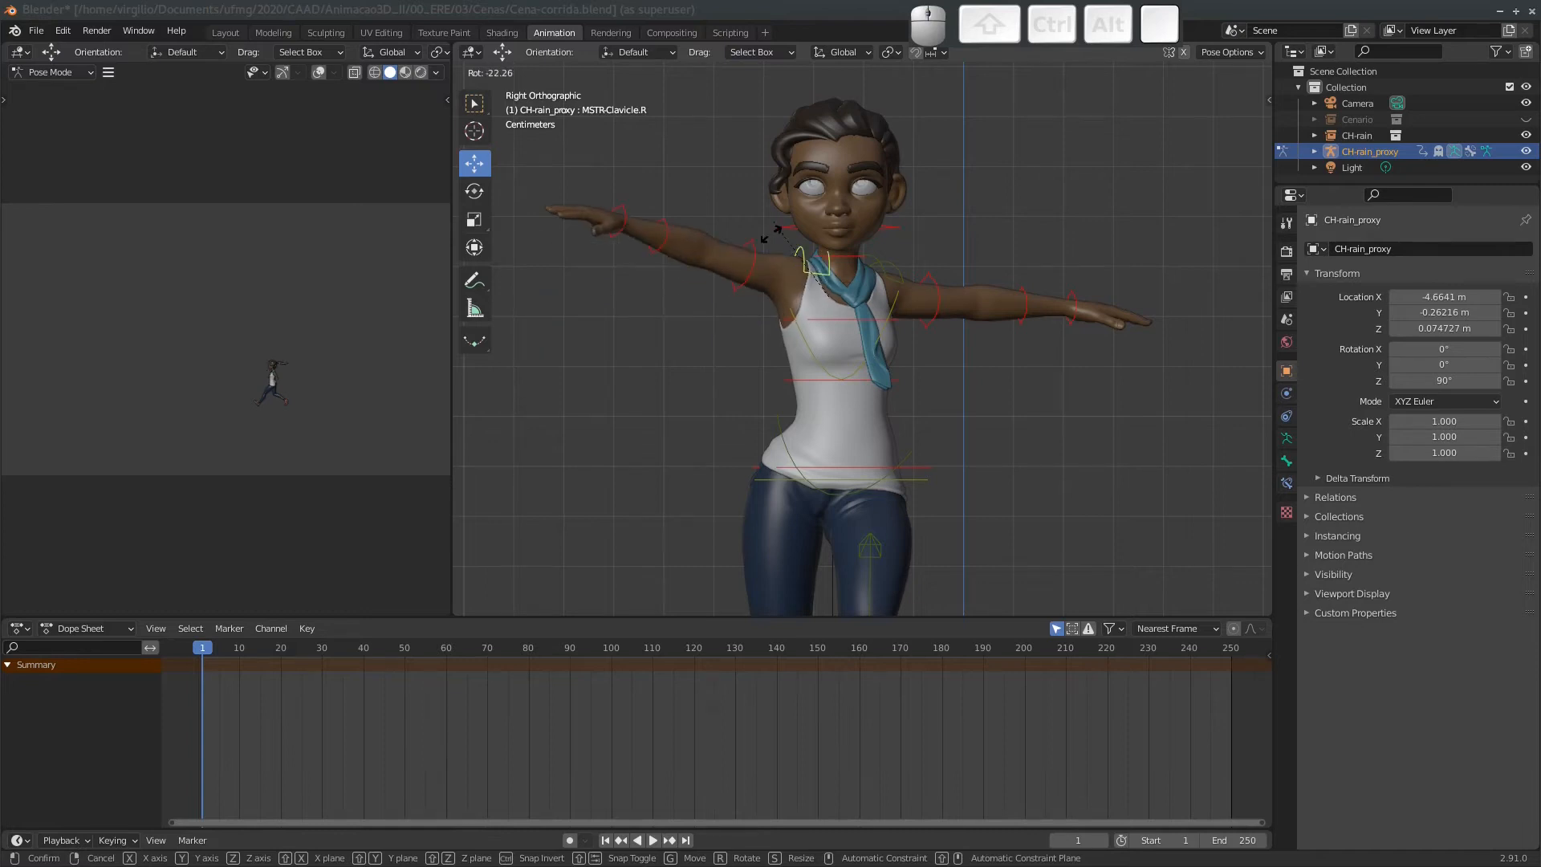
pyautogui.press('Escape')
pyautogui.moveTo(776, 263)
pyautogui.mouseDown(button='middle')
pyautogui.moveTo(730, 267)
pyautogui.moveTo(785, 267)
pyautogui.mouseUp(button='middle')
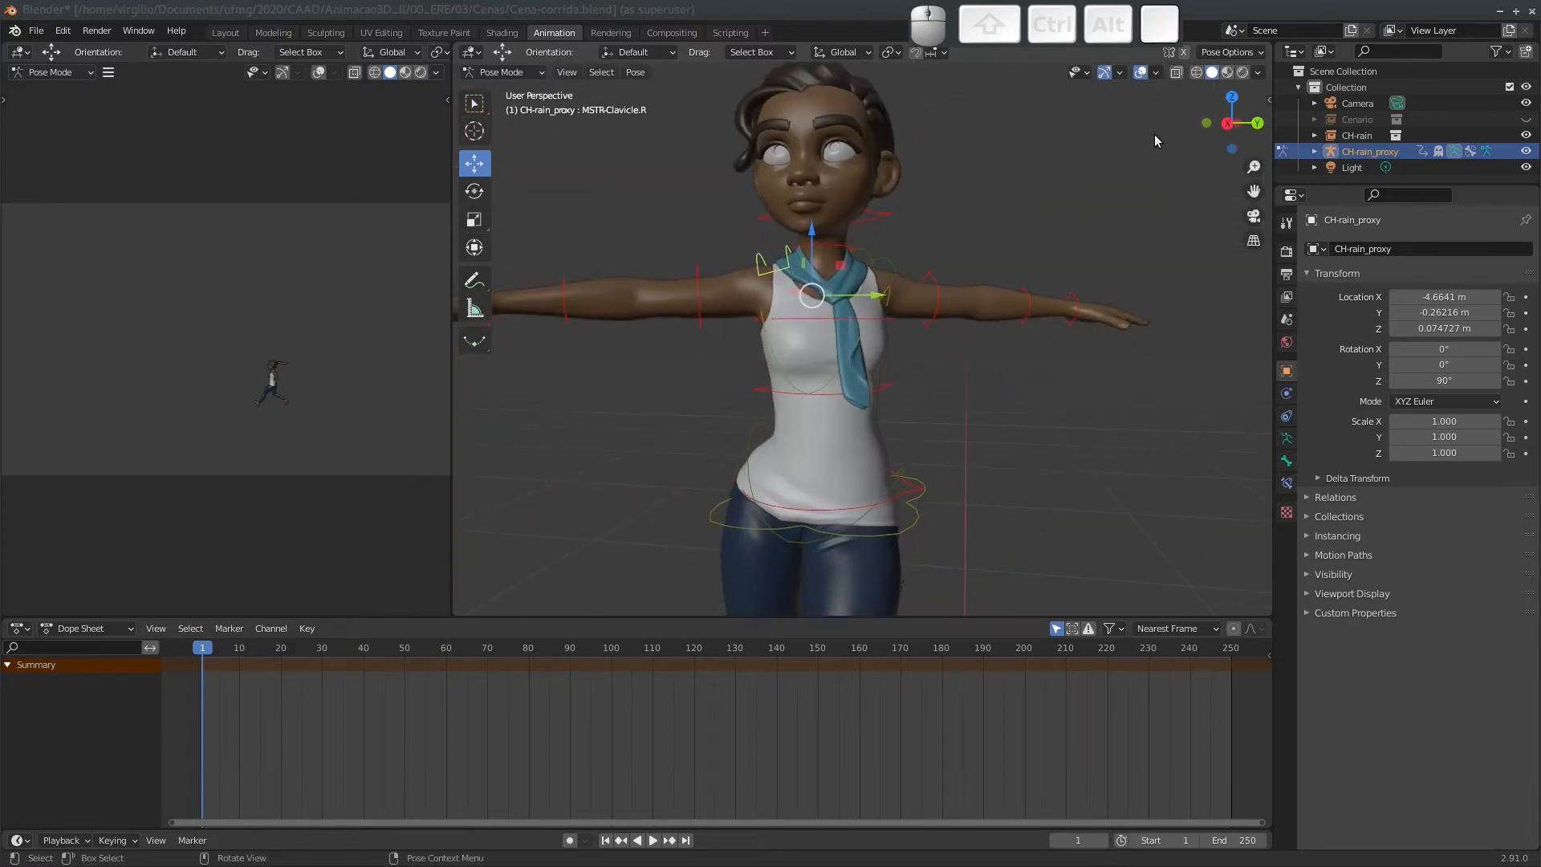
# Swing the right upper arm's FK parent control forward in the top orthographic view.
pyautogui.click(1232, 96)
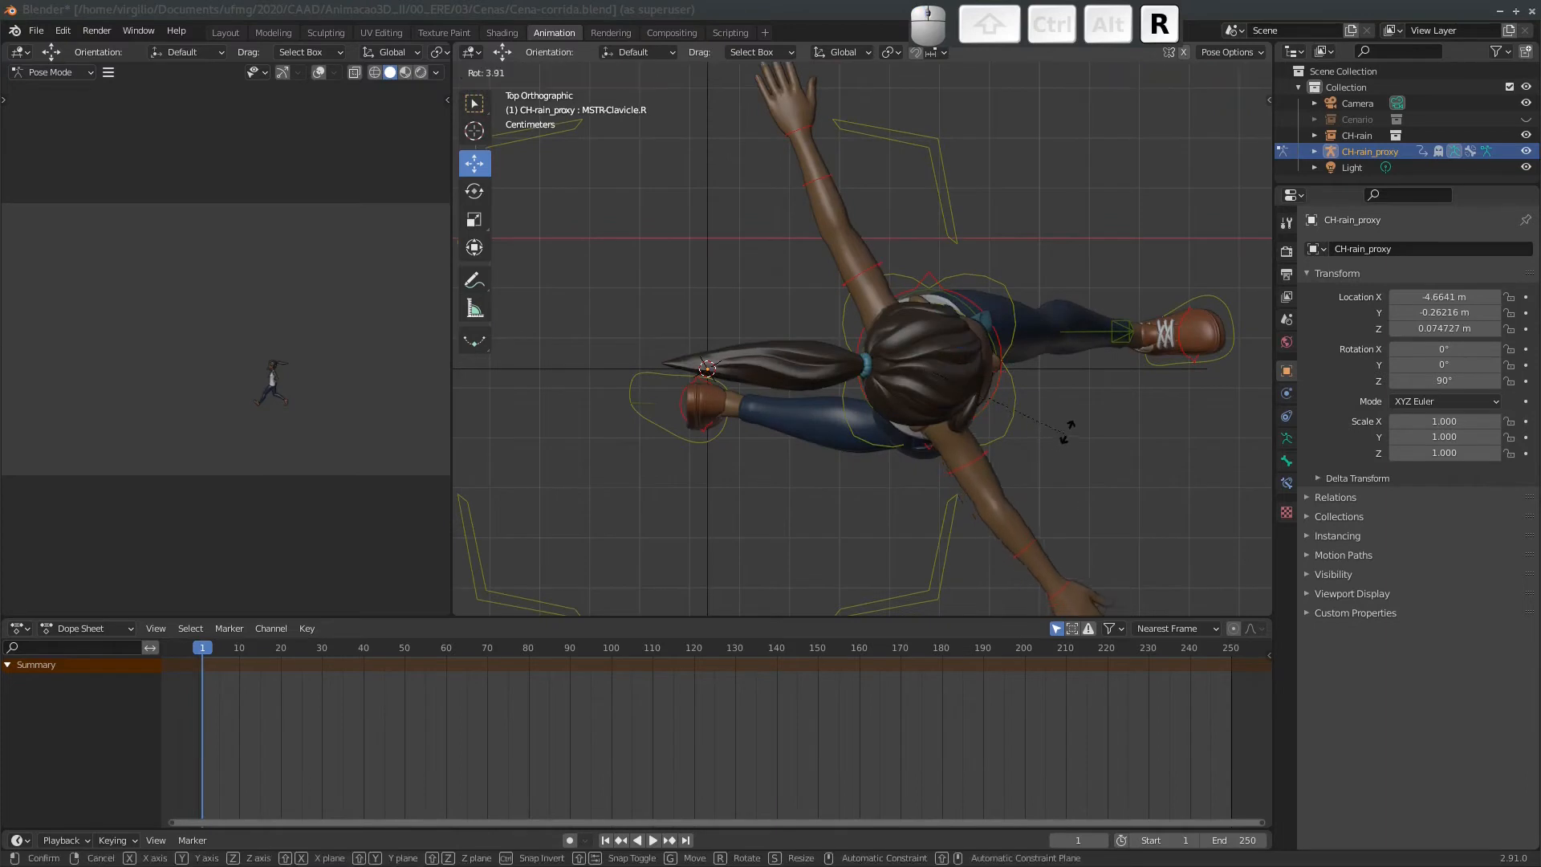
pyautogui.click(986, 454)
pyautogui.press('r')
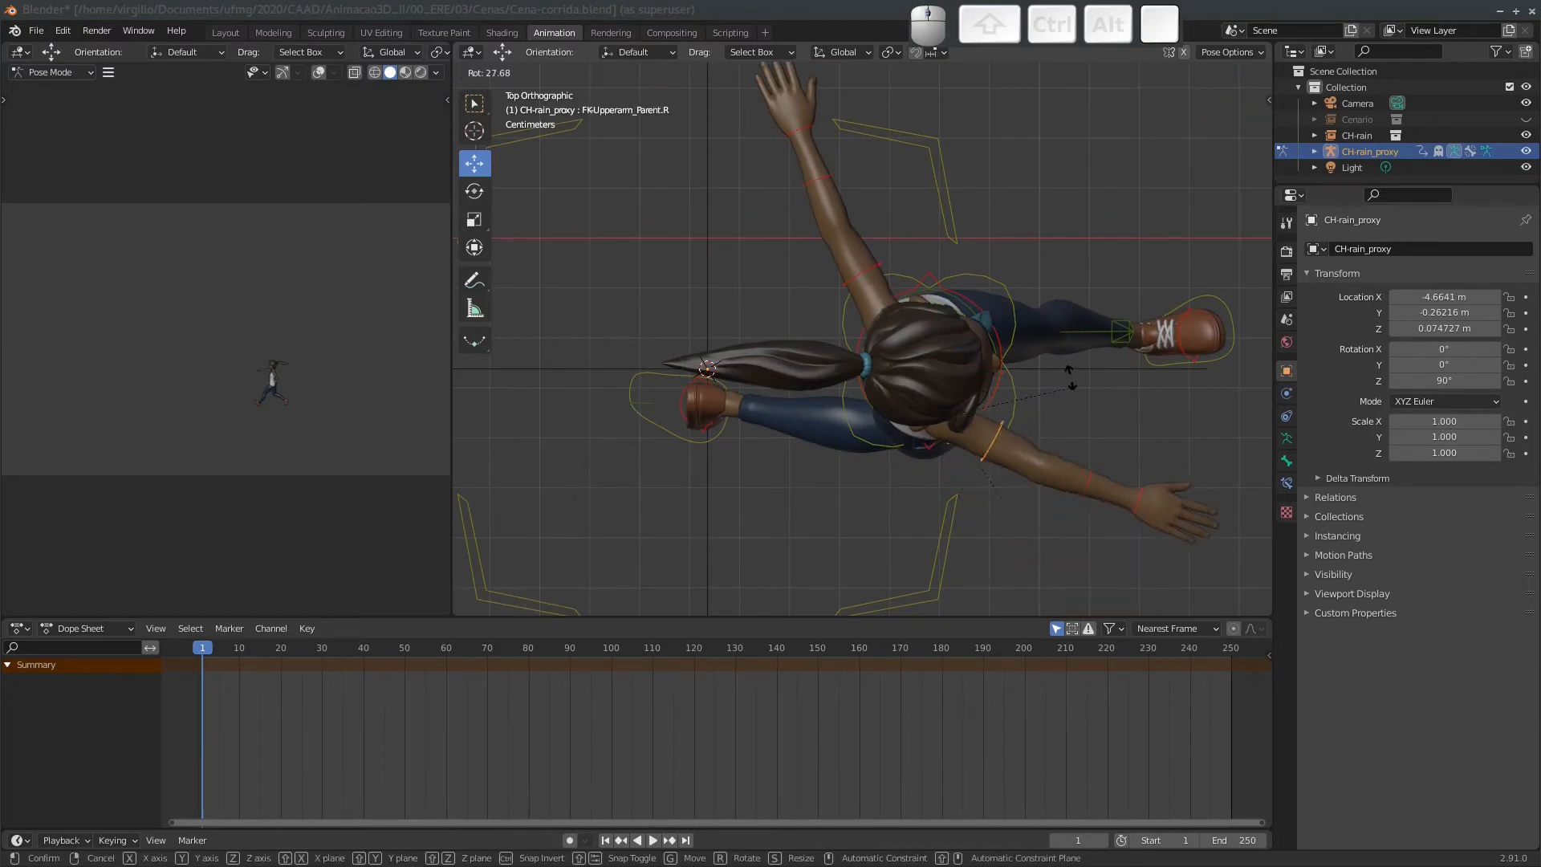
pyautogui.click(1089, 440)
# Rotate the right FK forearm control inward to bend the elbow in the top orthographic view.
pyautogui.click(1106, 438)
pyautogui.press('r')
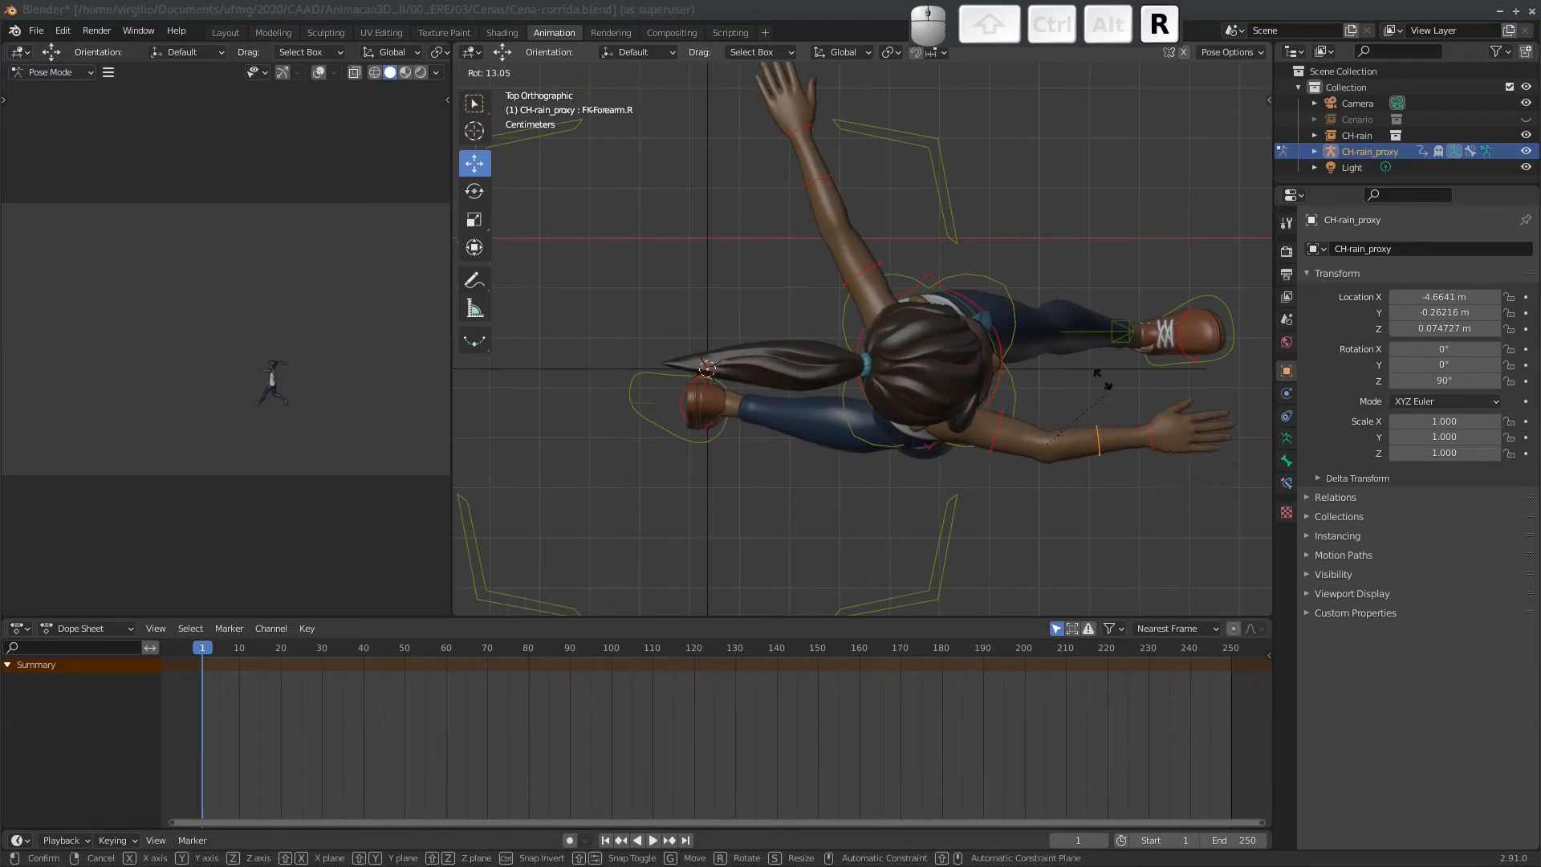
pyautogui.click(1028, 404)
pyautogui.moveTo(1027, 399); pyautogui.dragTo(1020, 218, button='middle')
# Select the right upper arm's FK parent control and face the character in the right orthographic view.
pyautogui.click(1029, 328)
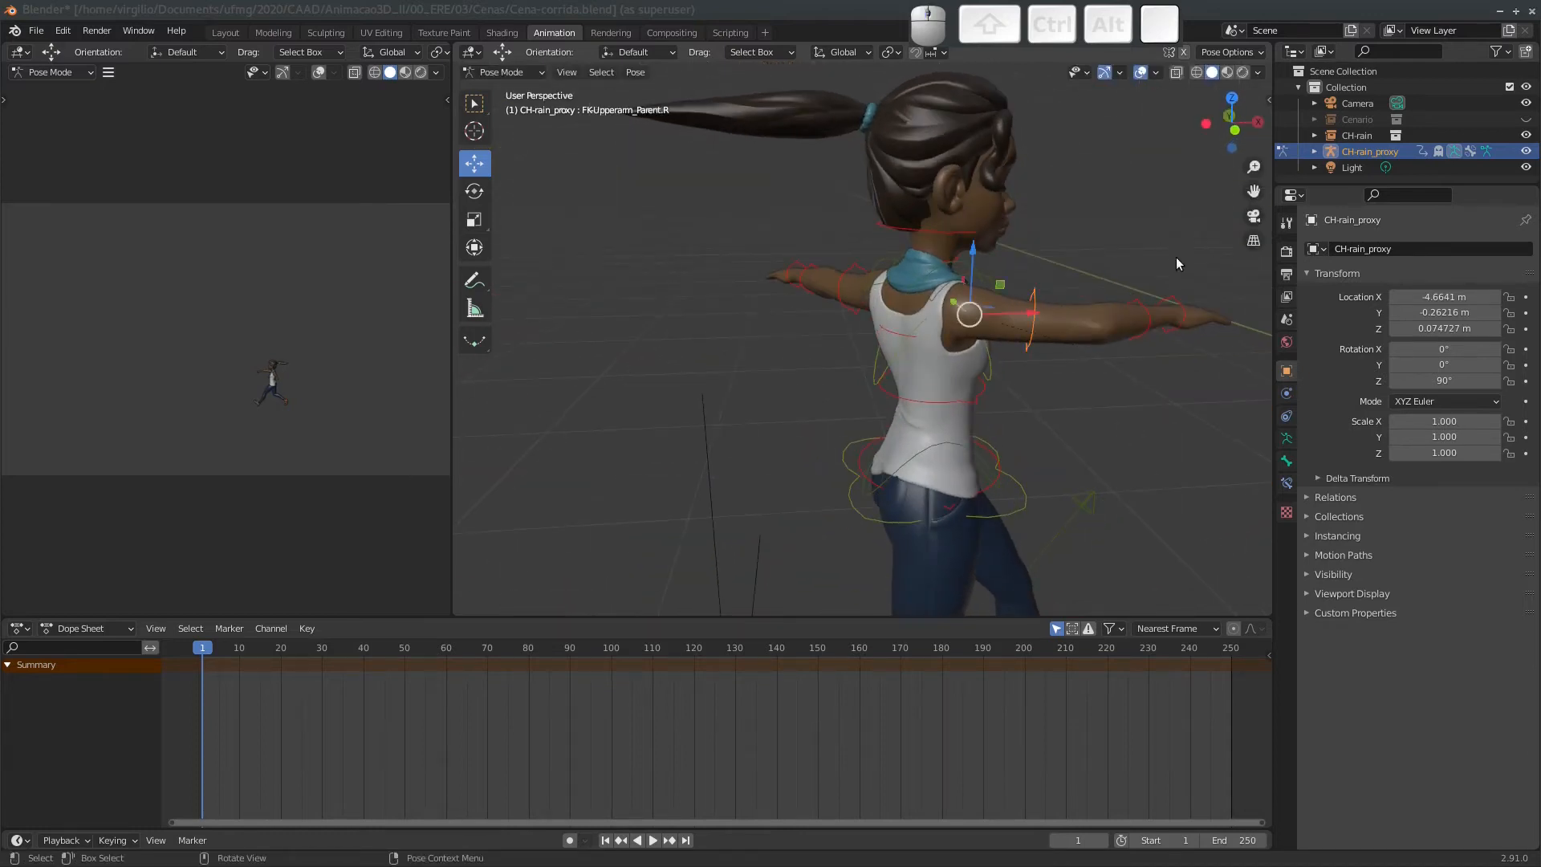
pyautogui.click(1234, 123)
pyautogui.click(1257, 123)
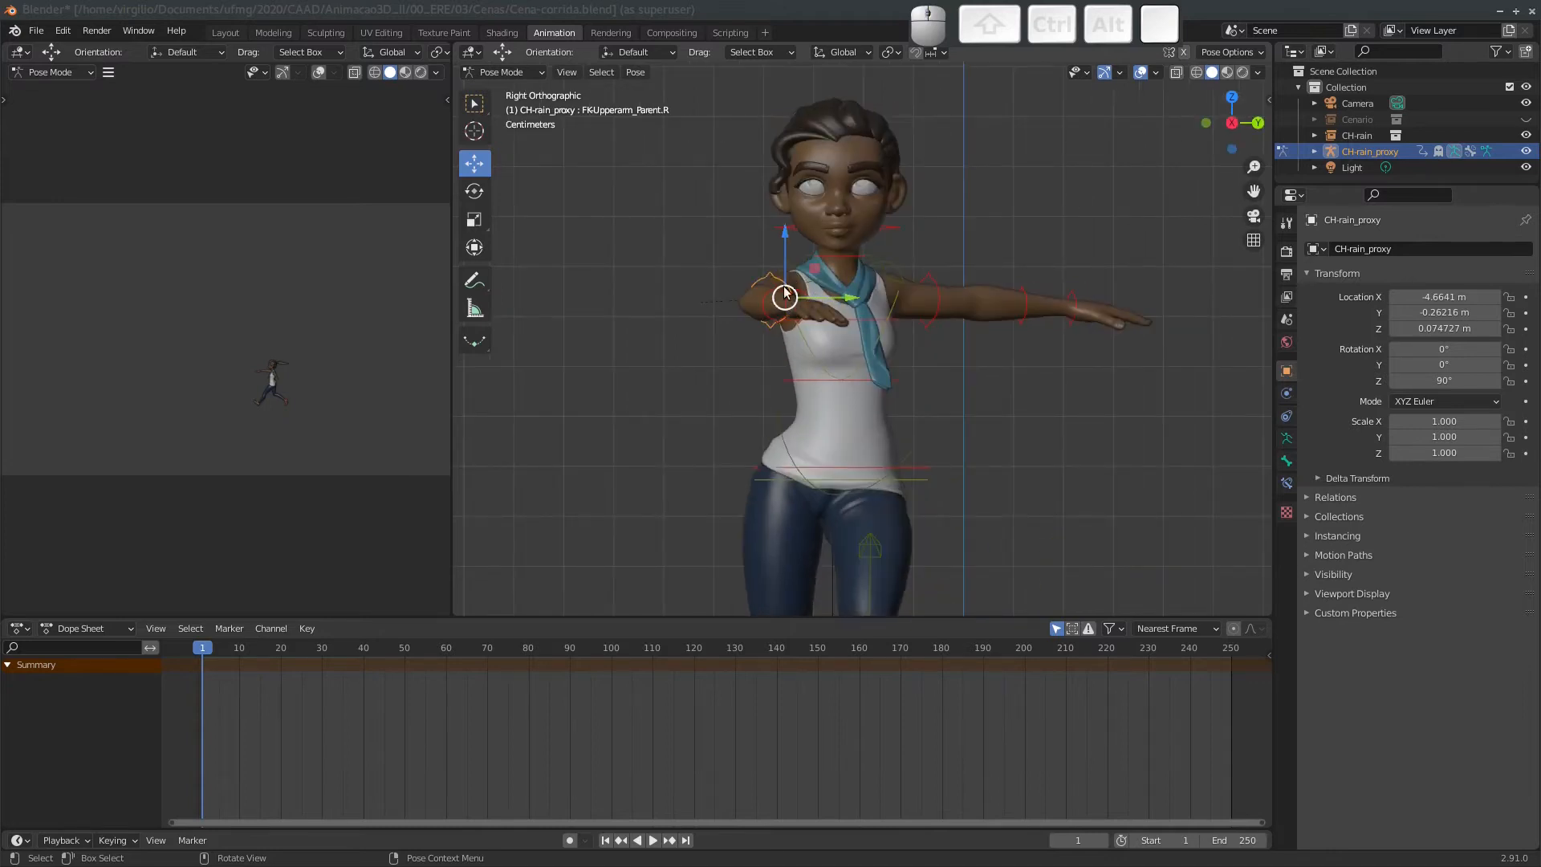
# Rotate the right upper-arm control about its local Z axis so the arm lowers diagonally beside the torso.
pyautogui.moveTo(785, 294); pyautogui.dragTo(692, 319, button='middle')
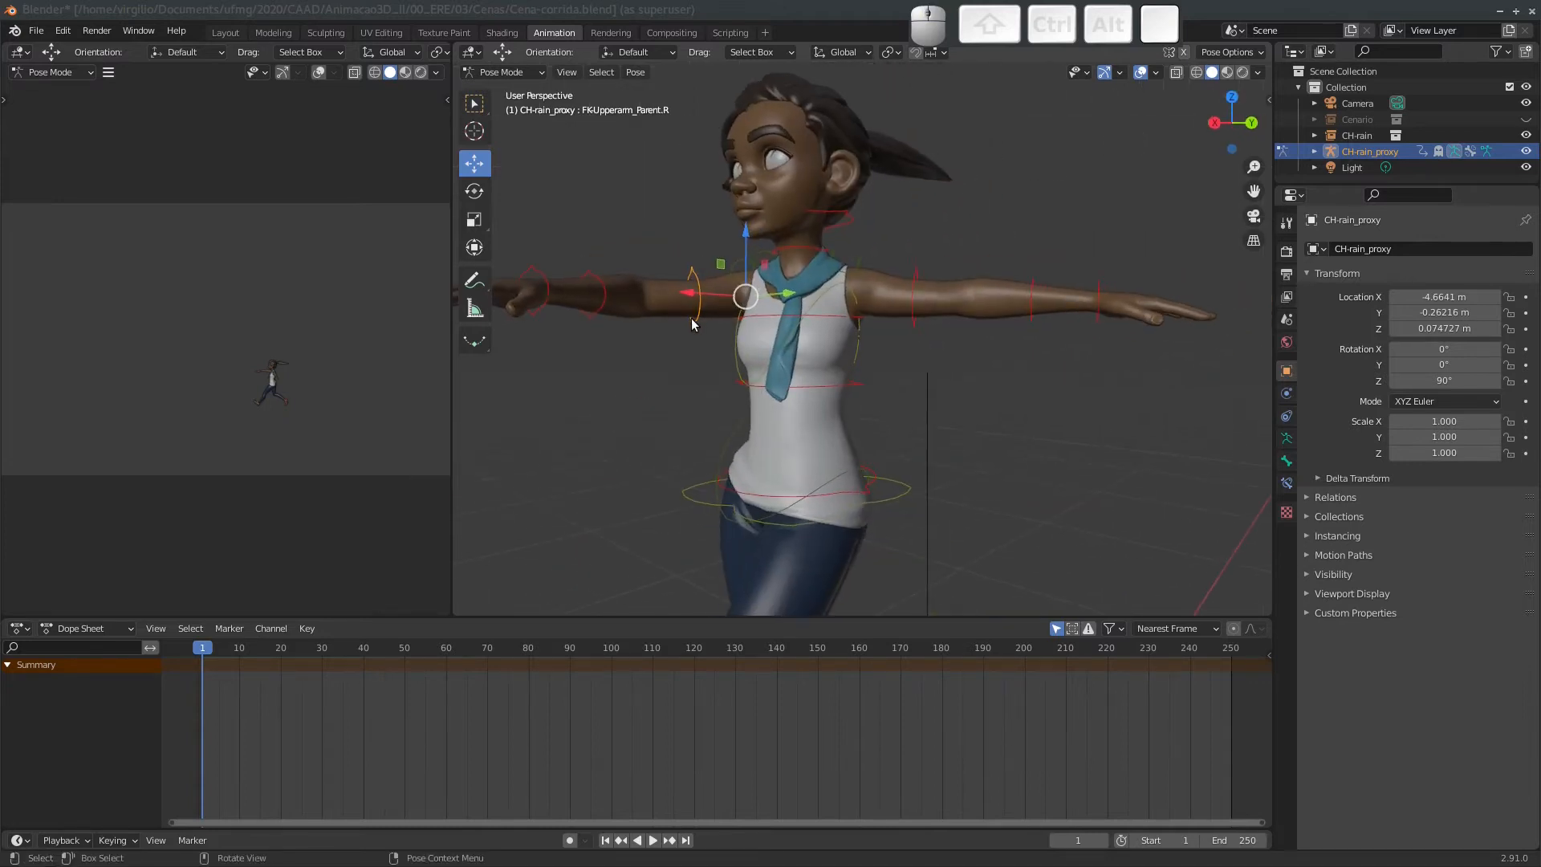
pyautogui.press('r')
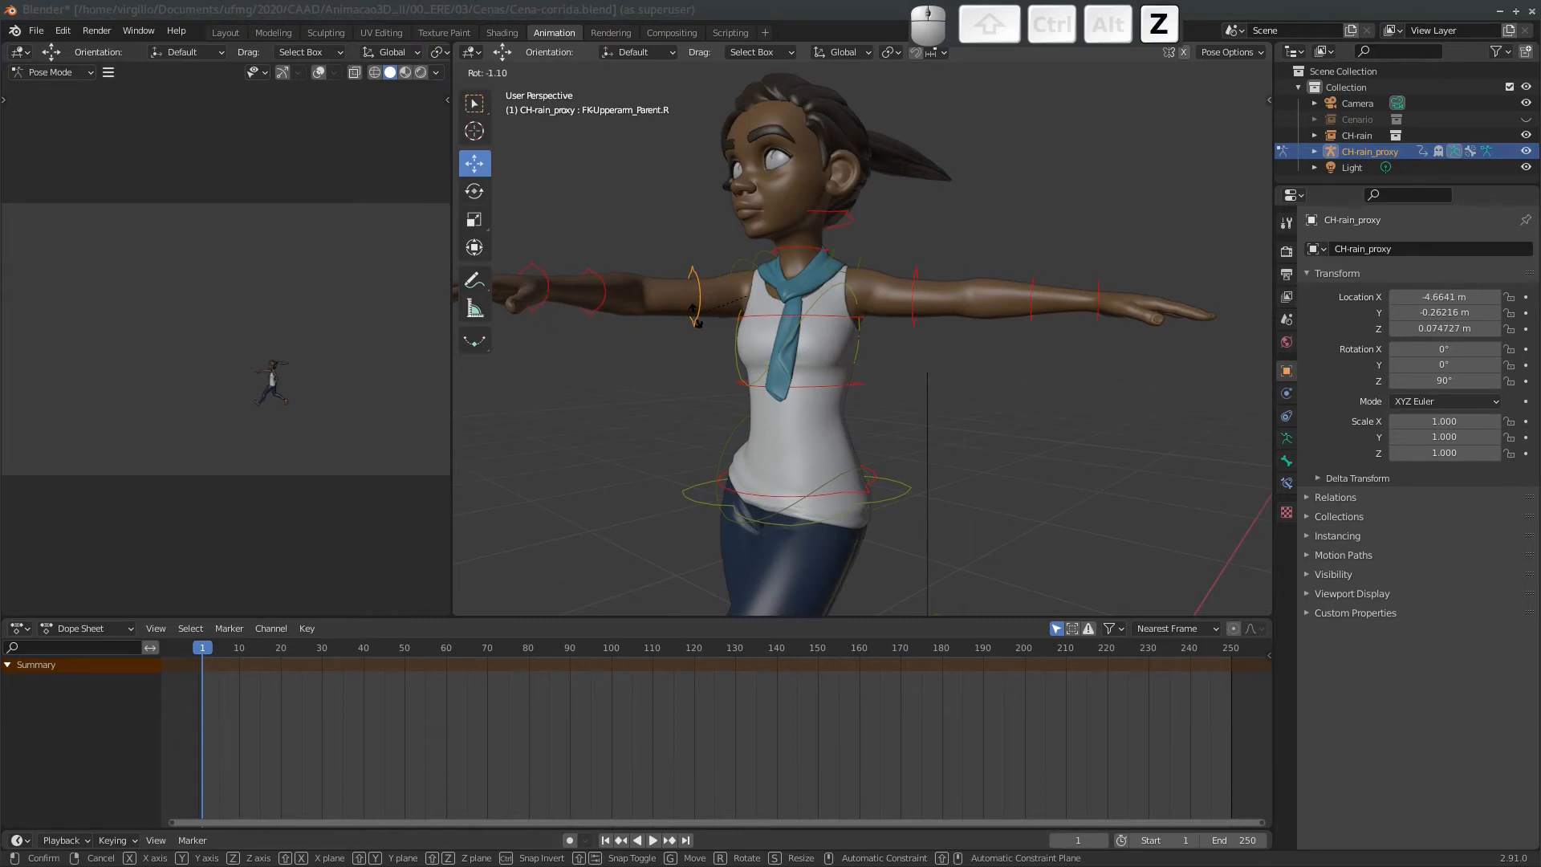
pyautogui.press('z')
pyautogui.press('z')
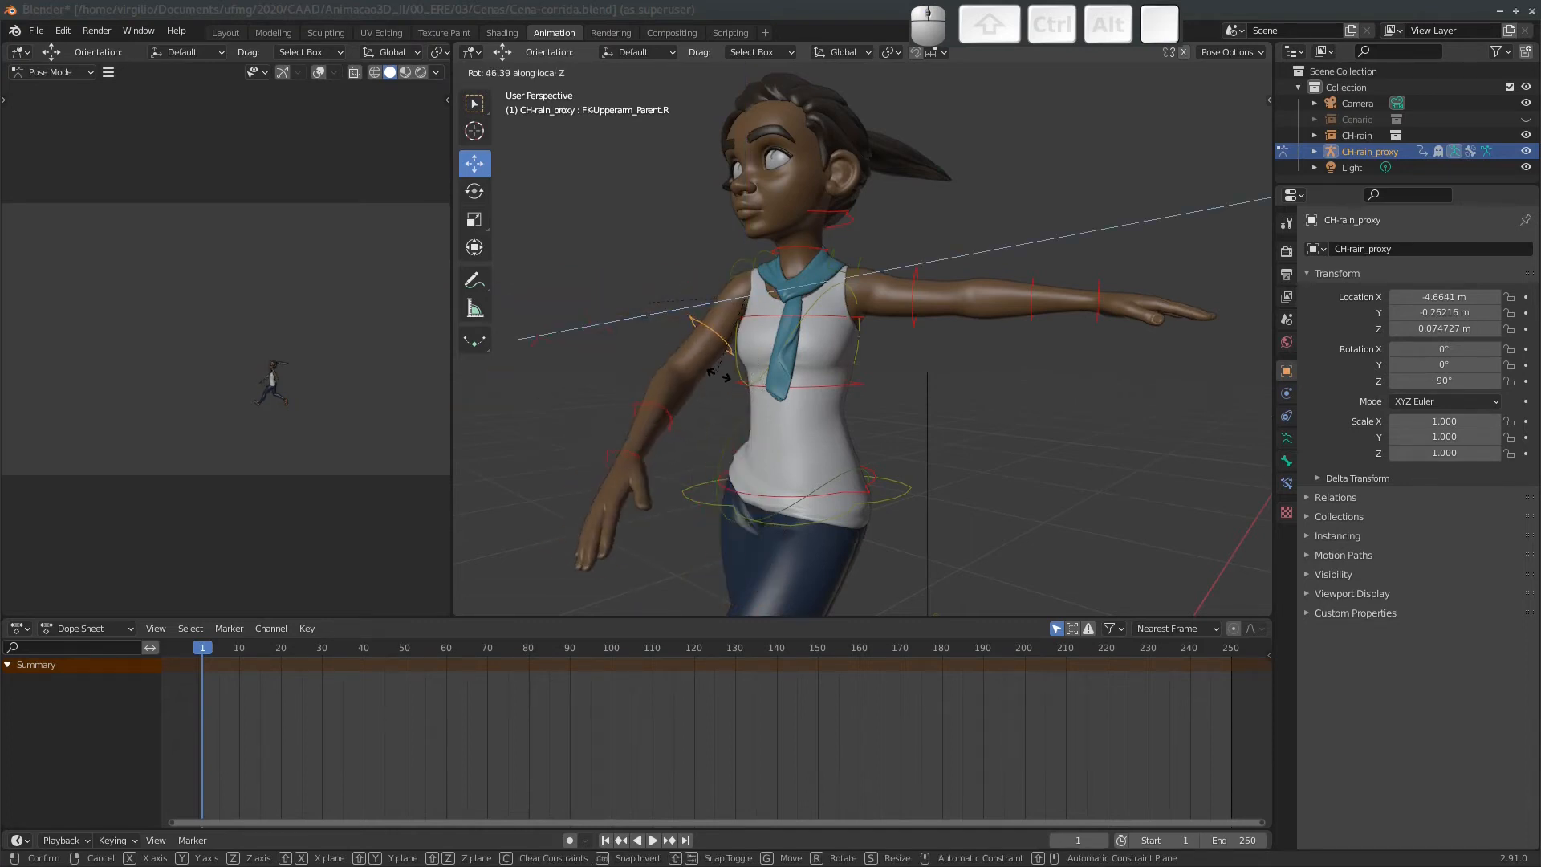
pyautogui.click(696, 403)
# Bend the right elbow by rotating the right forearm control about its local X axis until the forearm is roughly horizontal across the torso.
pyautogui.click(682, 424)
pyautogui.press('r')
pyautogui.press('z')
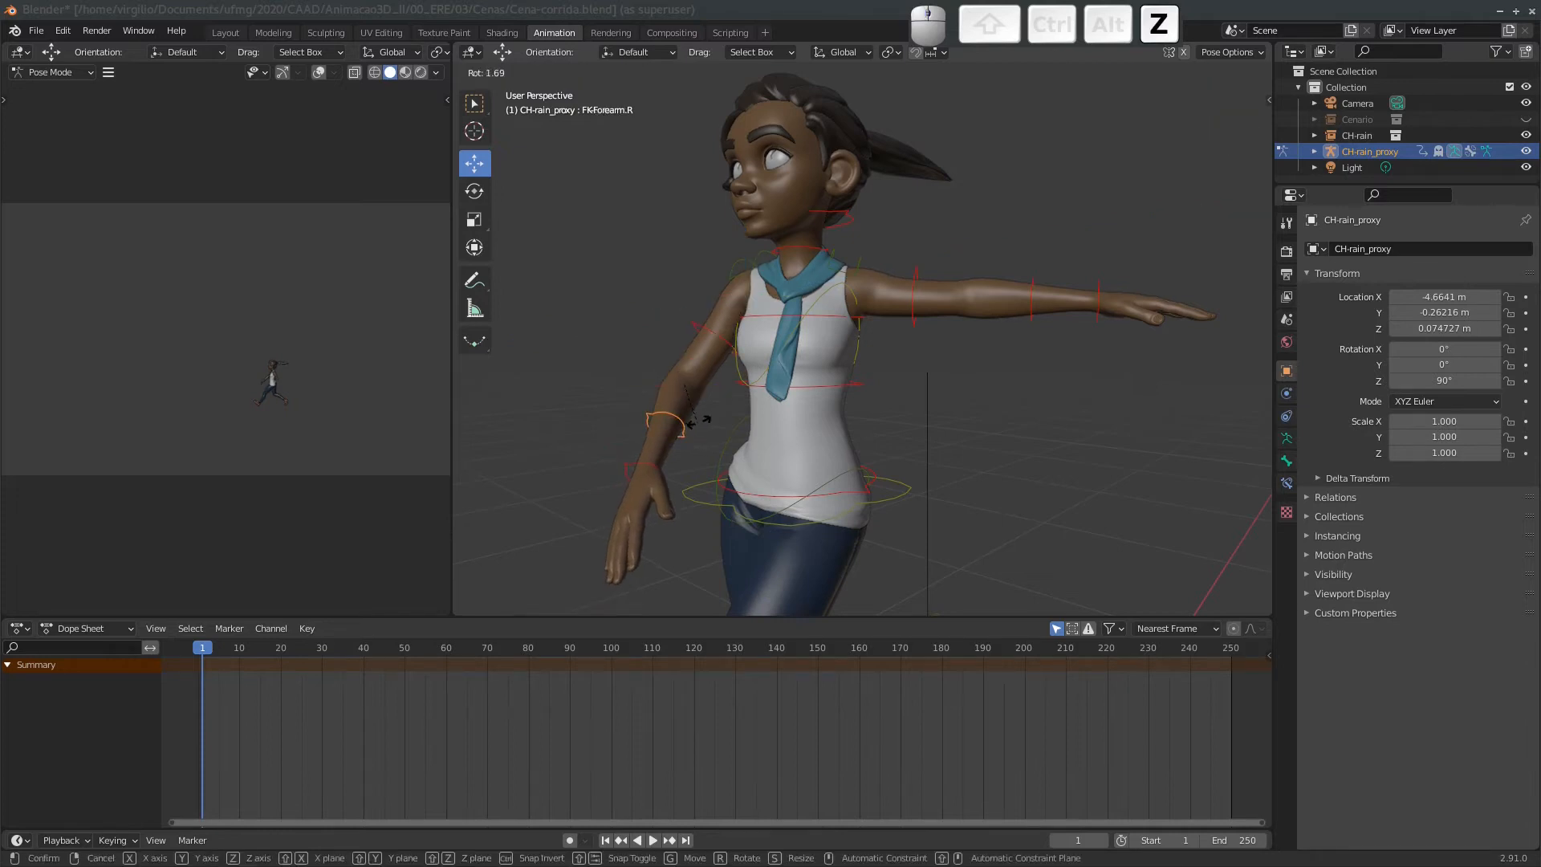
pyautogui.press('z')
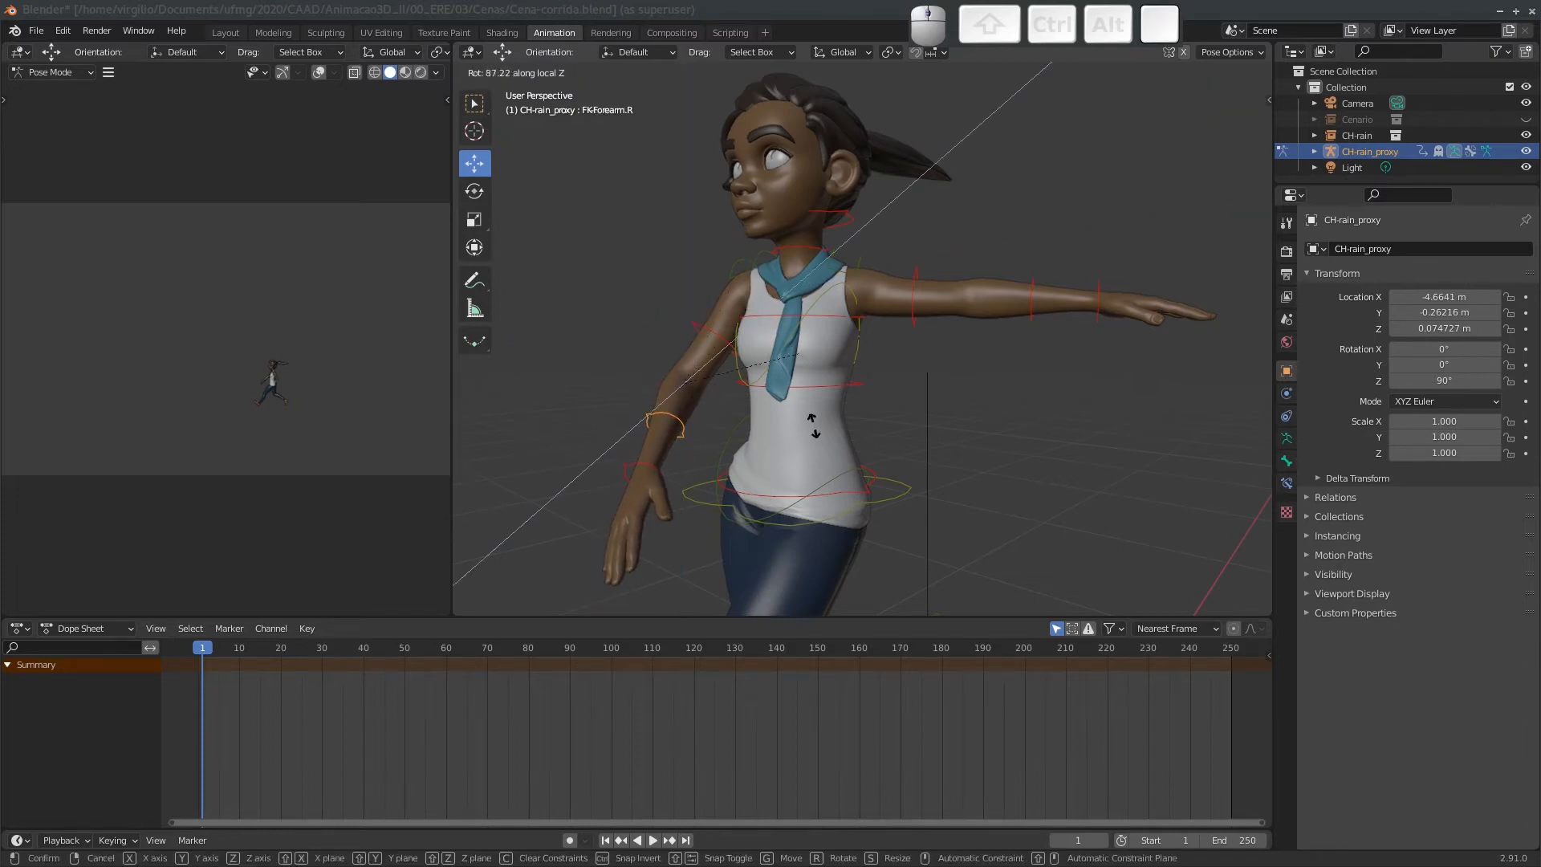
pyautogui.press('x')
pyautogui.press('x')
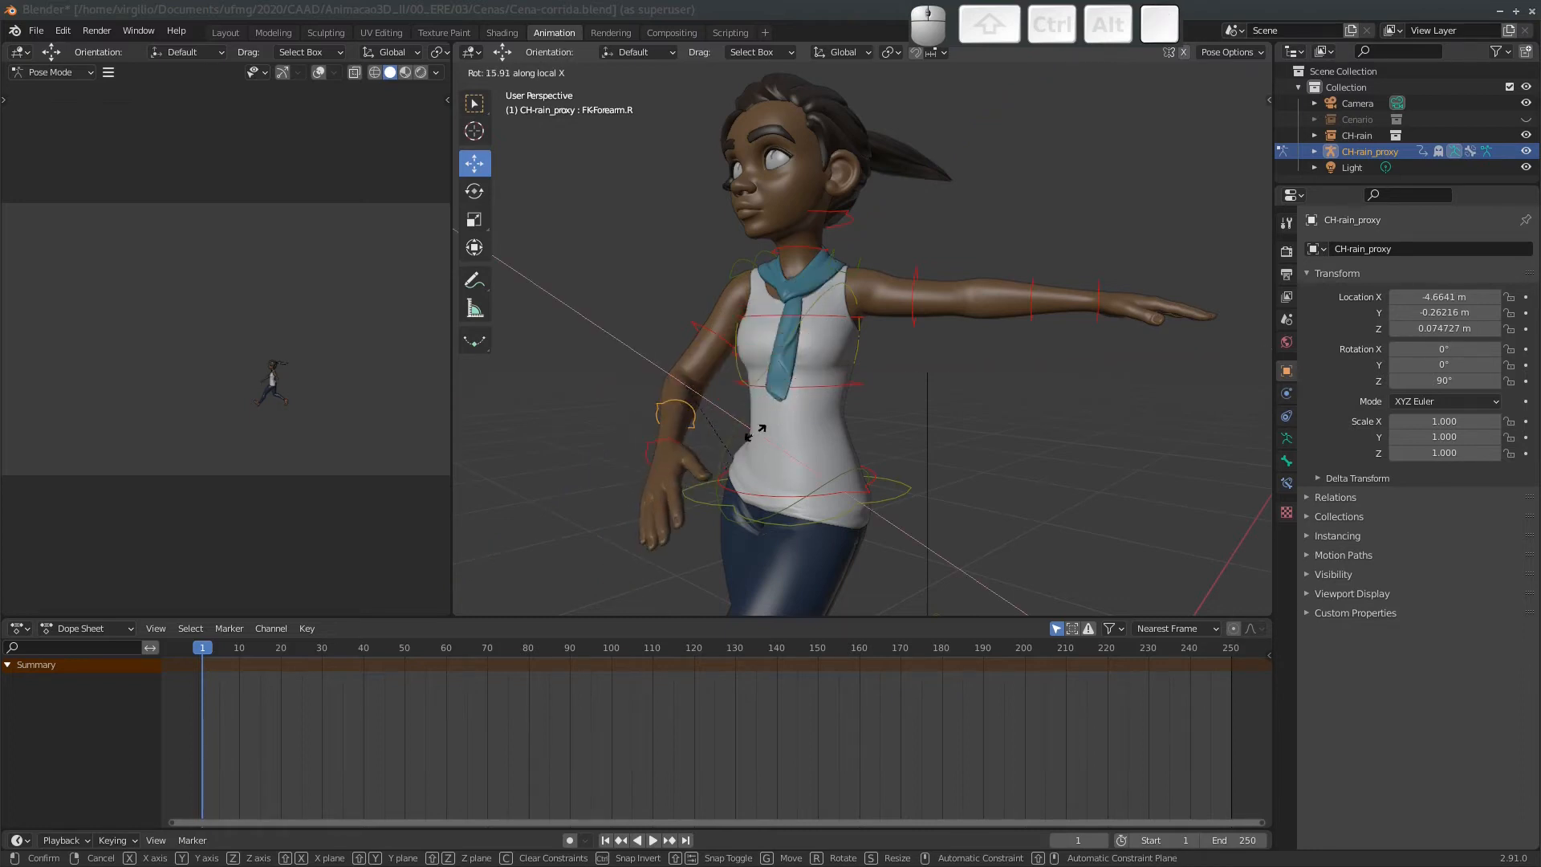
pyautogui.click(769, 407)
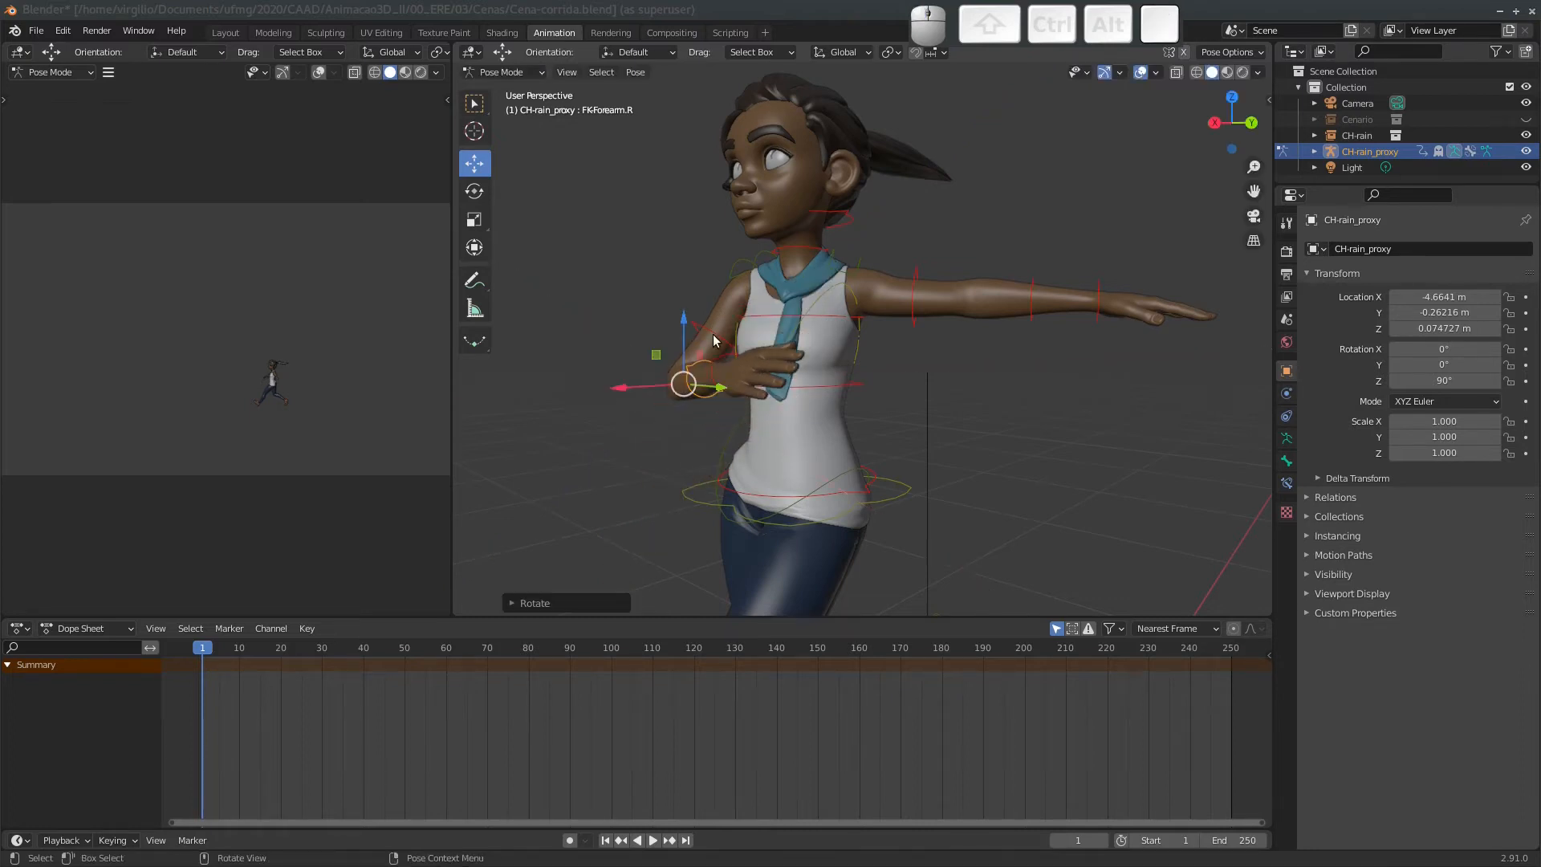
# Rotate the right upper-arm control about 46° around its local Y axis, raising the bent forearm in front of the chest.
pyautogui.click(817, 322)
pyautogui.press('r')
pyautogui.press('y')
pyautogui.press('y')
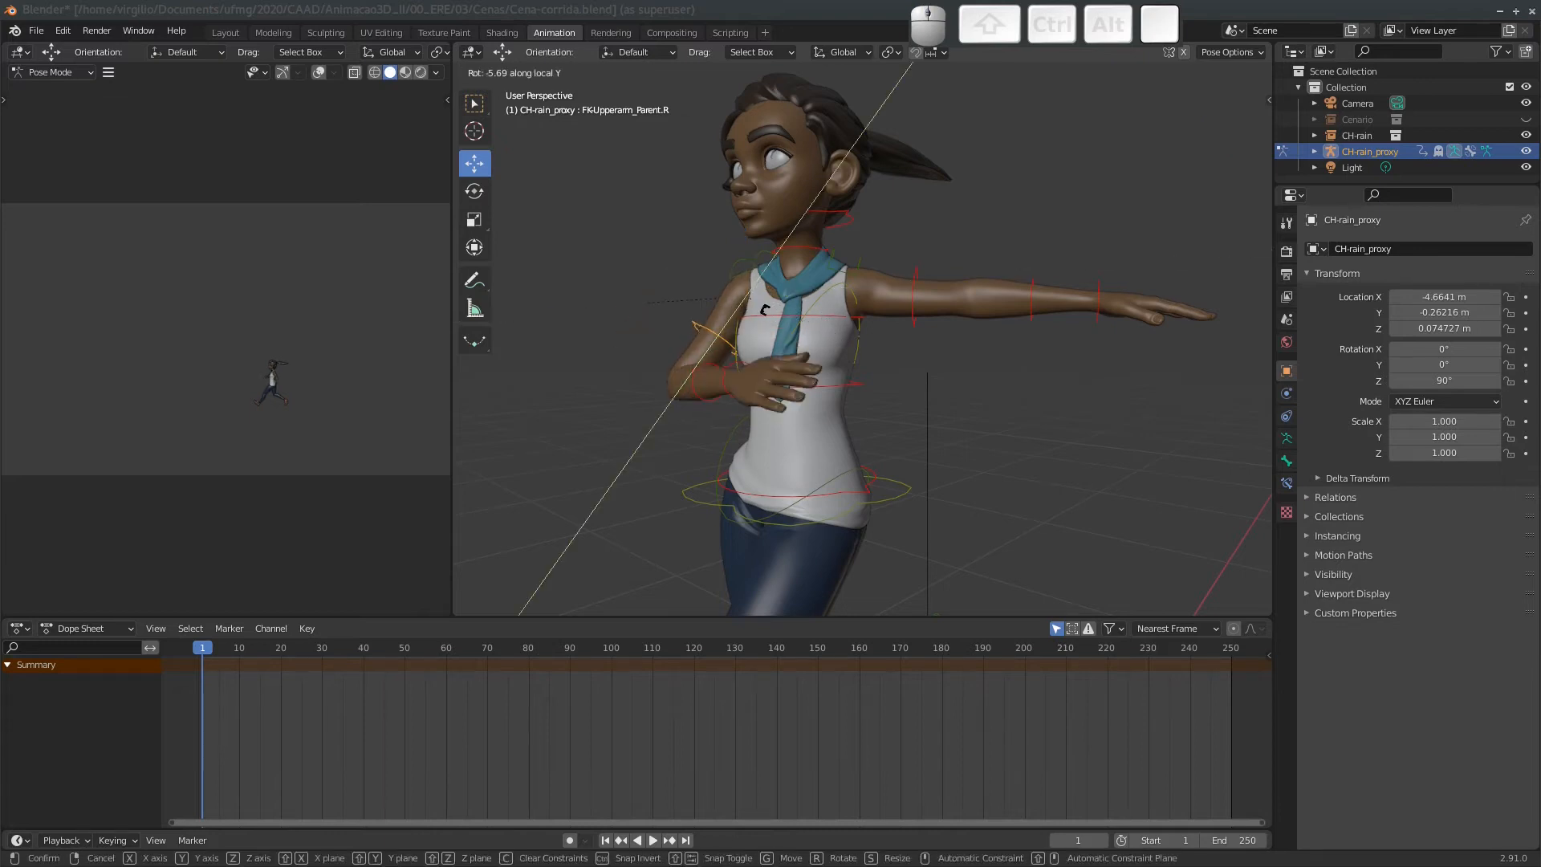
pyautogui.click(782, 279)
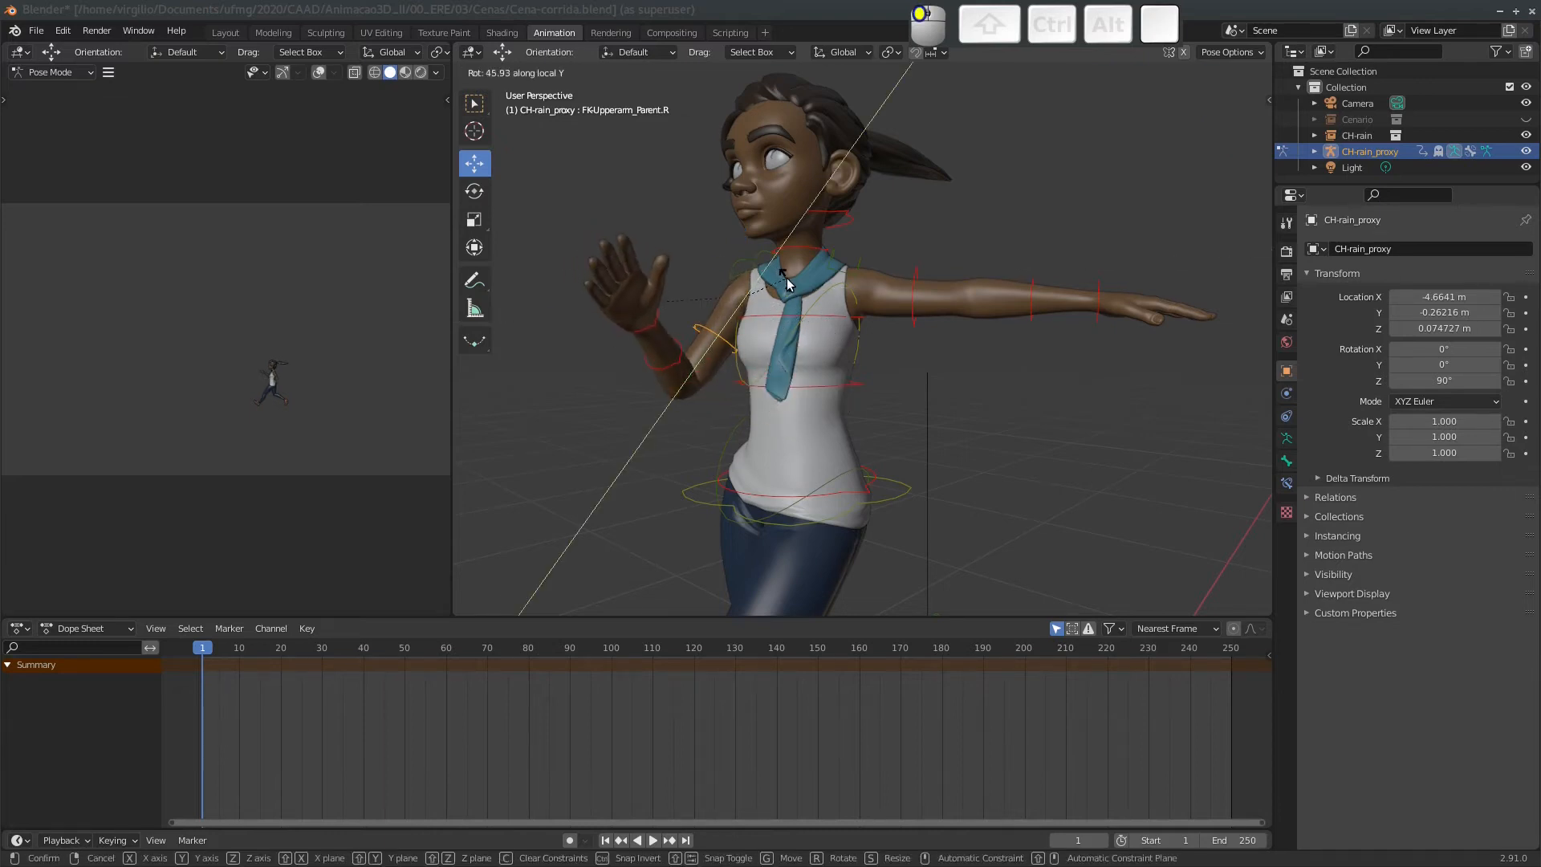
pyautogui.moveTo(782, 280); pyautogui.dragTo(650, 314, button='middle')
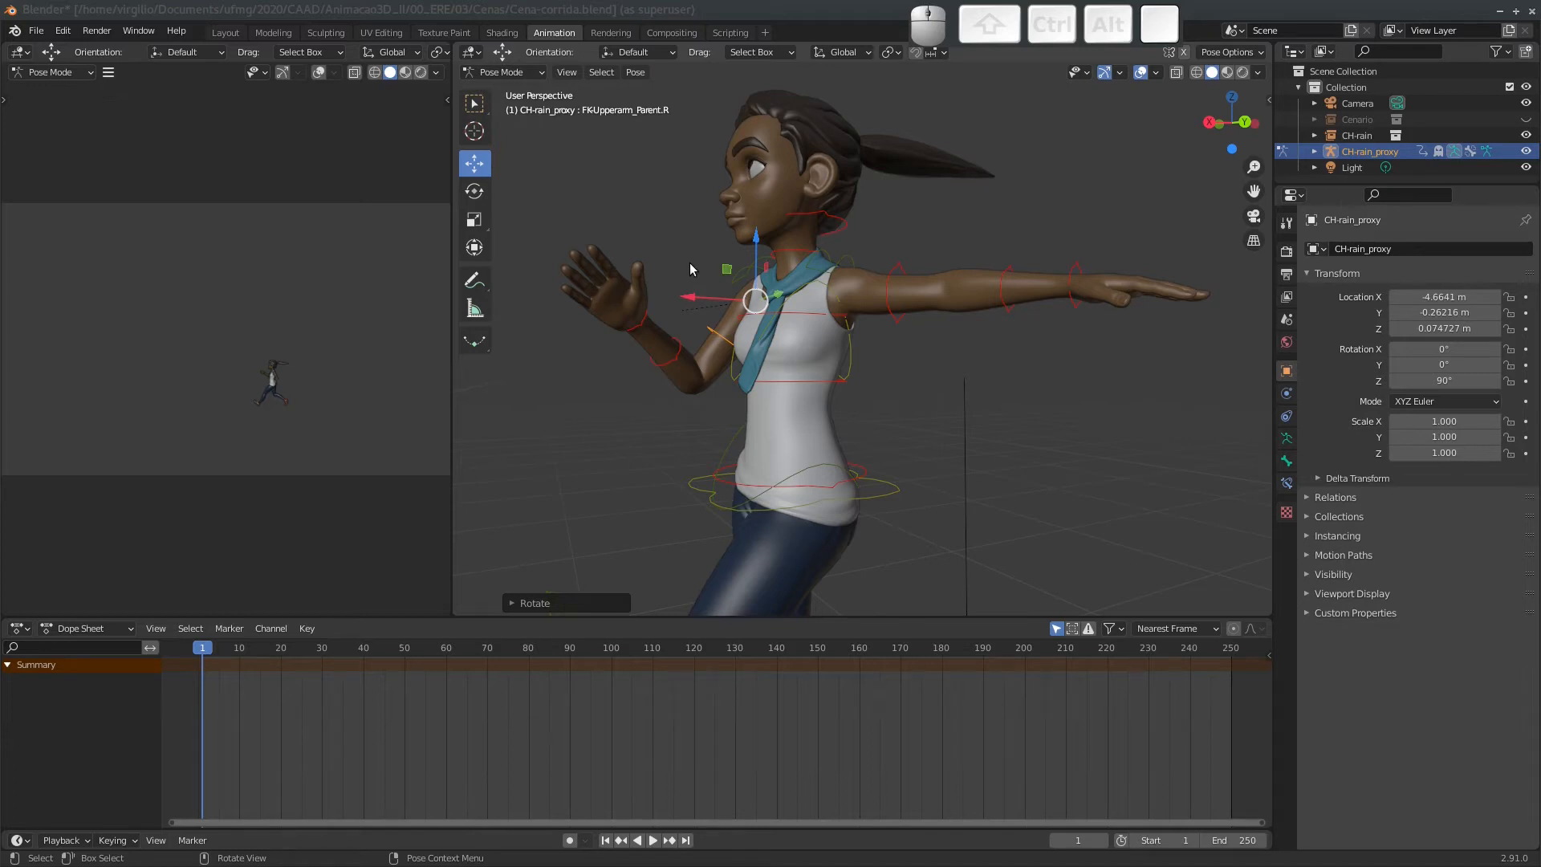
# Rotate the left clavicle control about 6° in the top view, swinging the shoulder backward.
pyautogui.click(850, 257)
pyautogui.click(1232, 96)
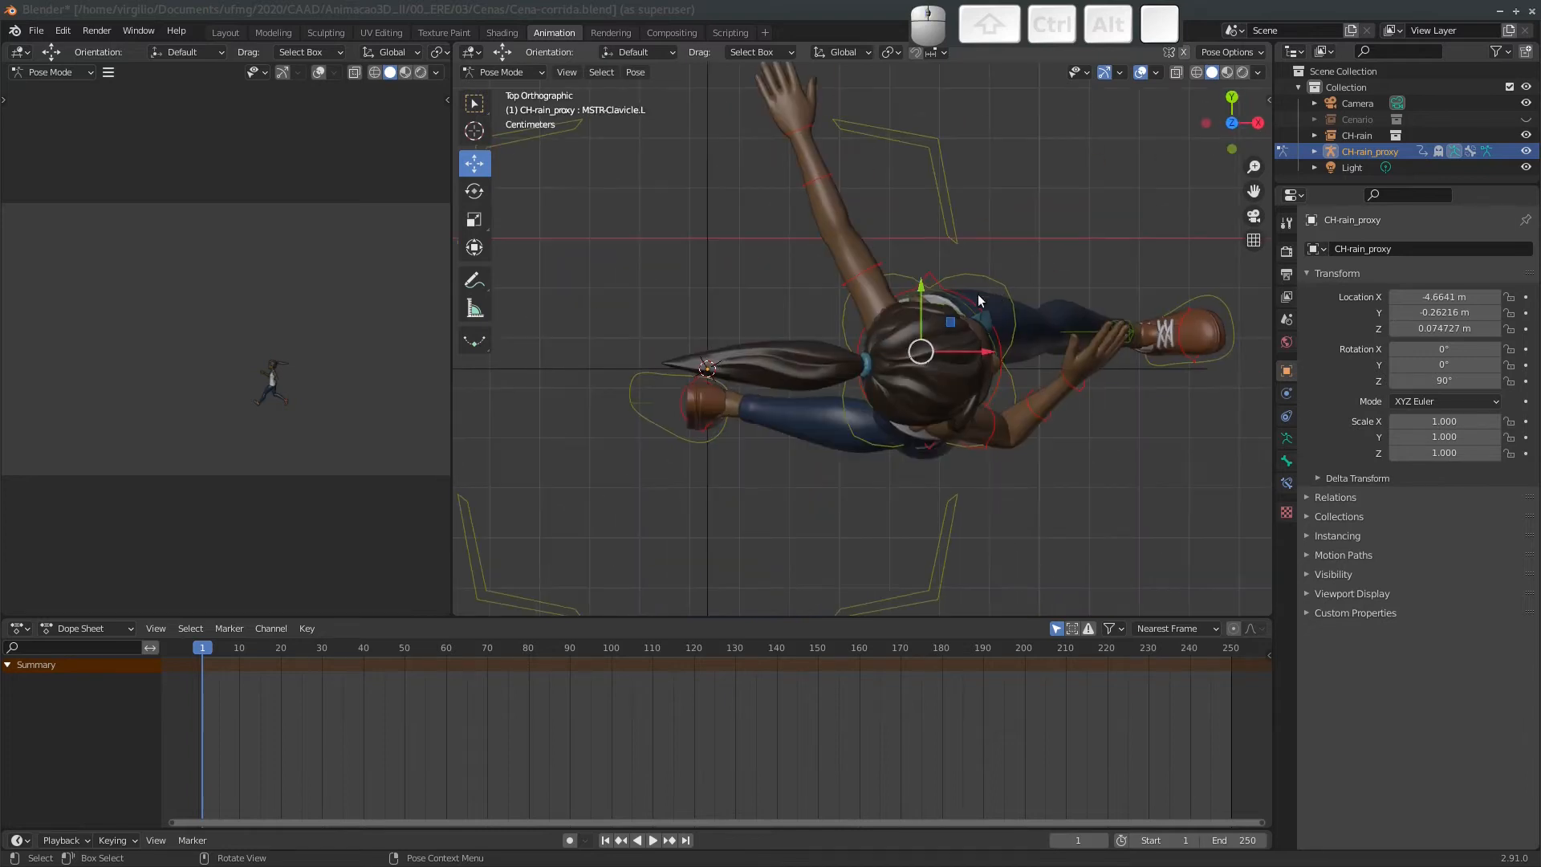
pyautogui.press('r')
pyautogui.click(1070, 239)
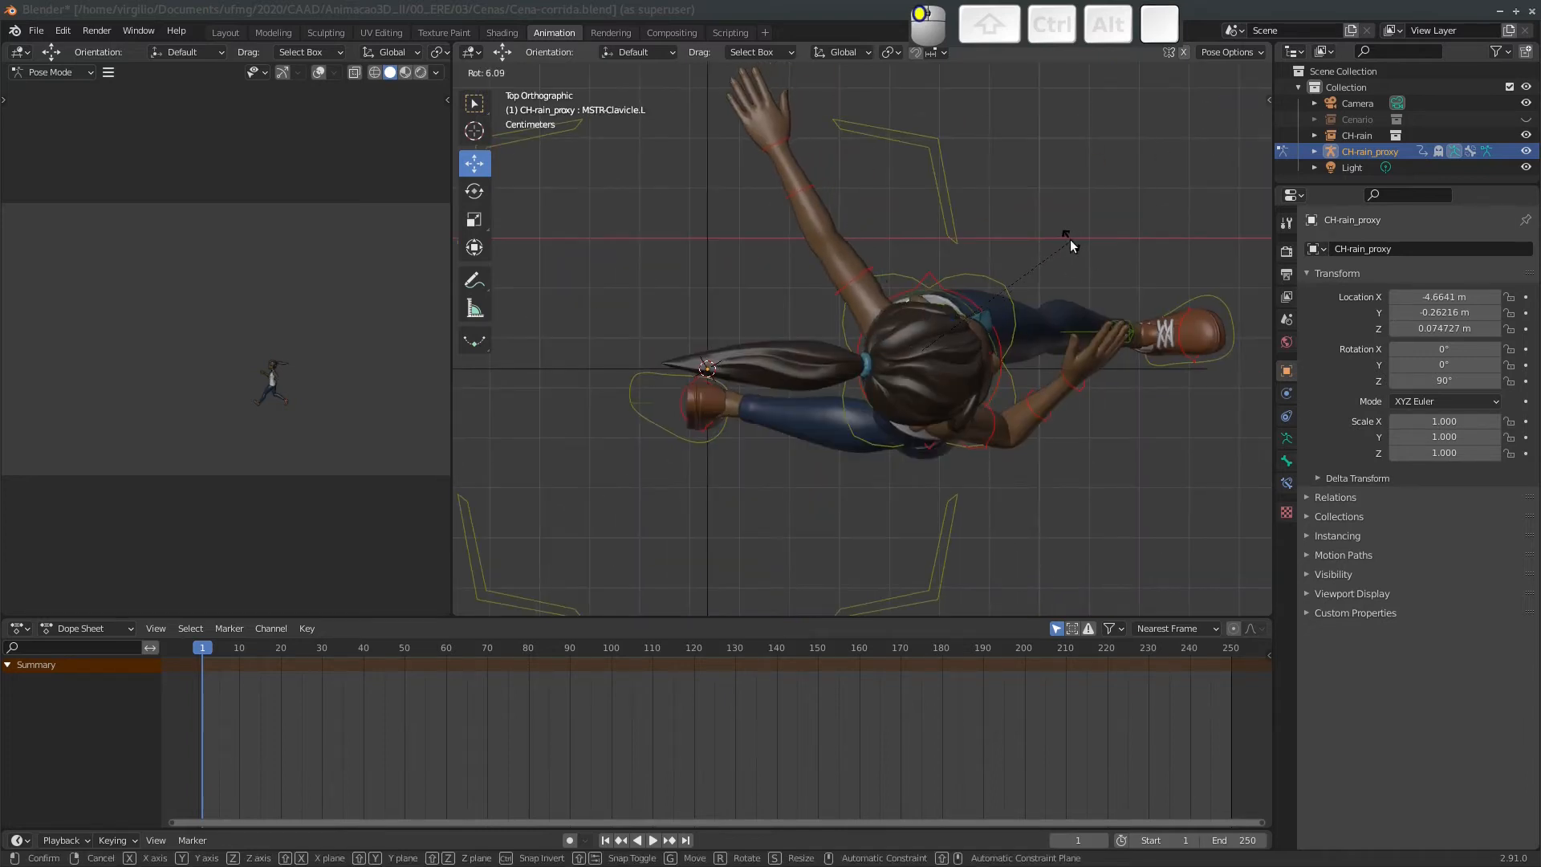
# Lower the left arm to the side of the body by rotating its upper-arm control about the local Z axis.
pyautogui.click(836, 286)
pyautogui.click(1258, 123)
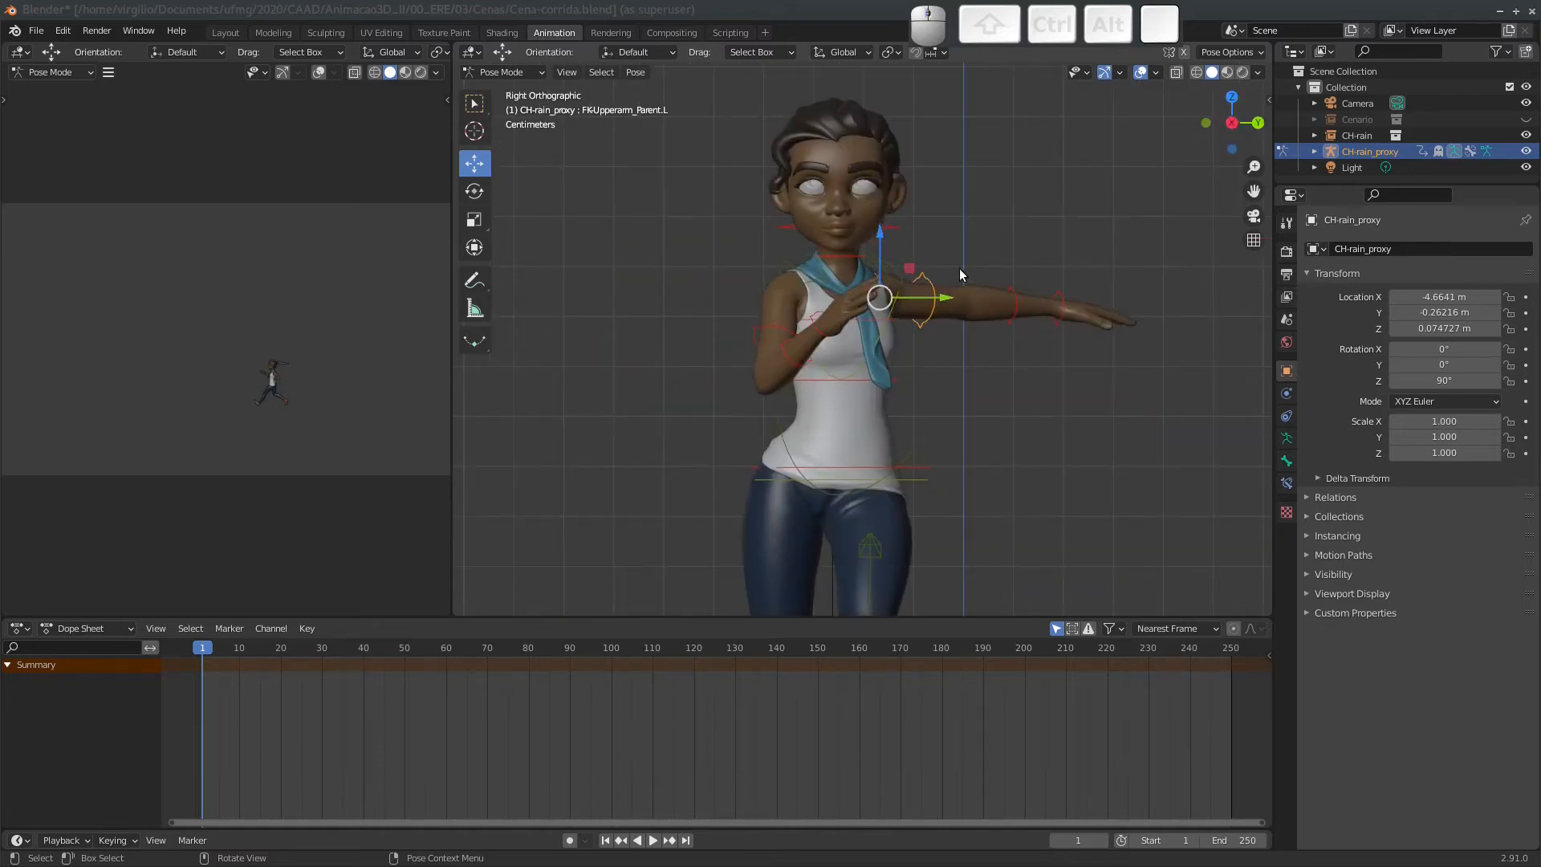
pyautogui.press('r')
pyautogui.press('z')
pyautogui.press('z')
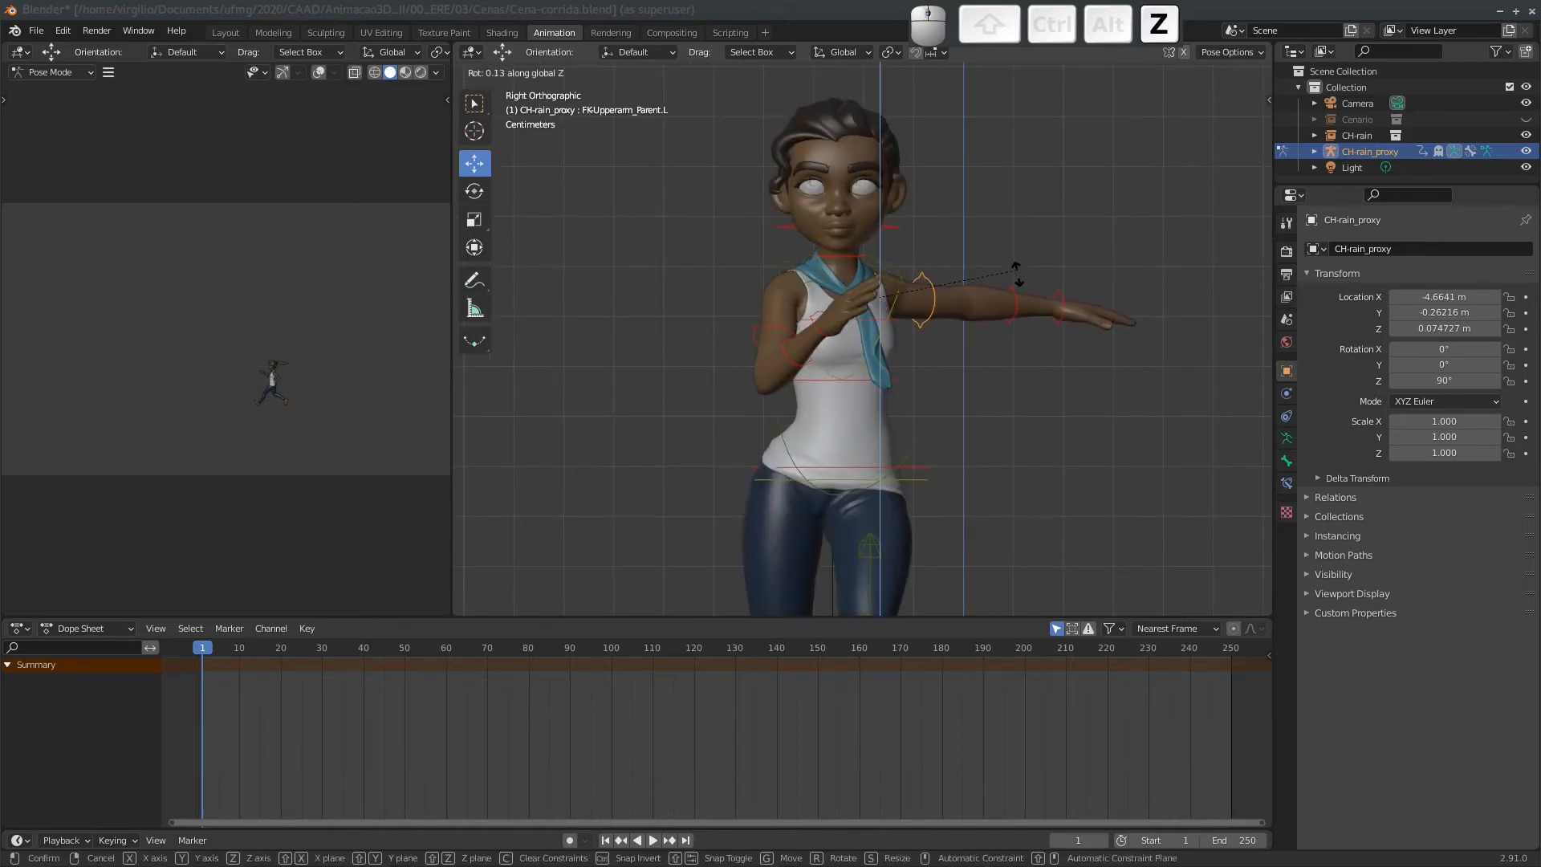
pyautogui.click(968, 395)
# Swing the left arm backward by rotating its upper-arm control about -44° around the local X axis in the side profile view.
pyautogui.click(1256, 125)
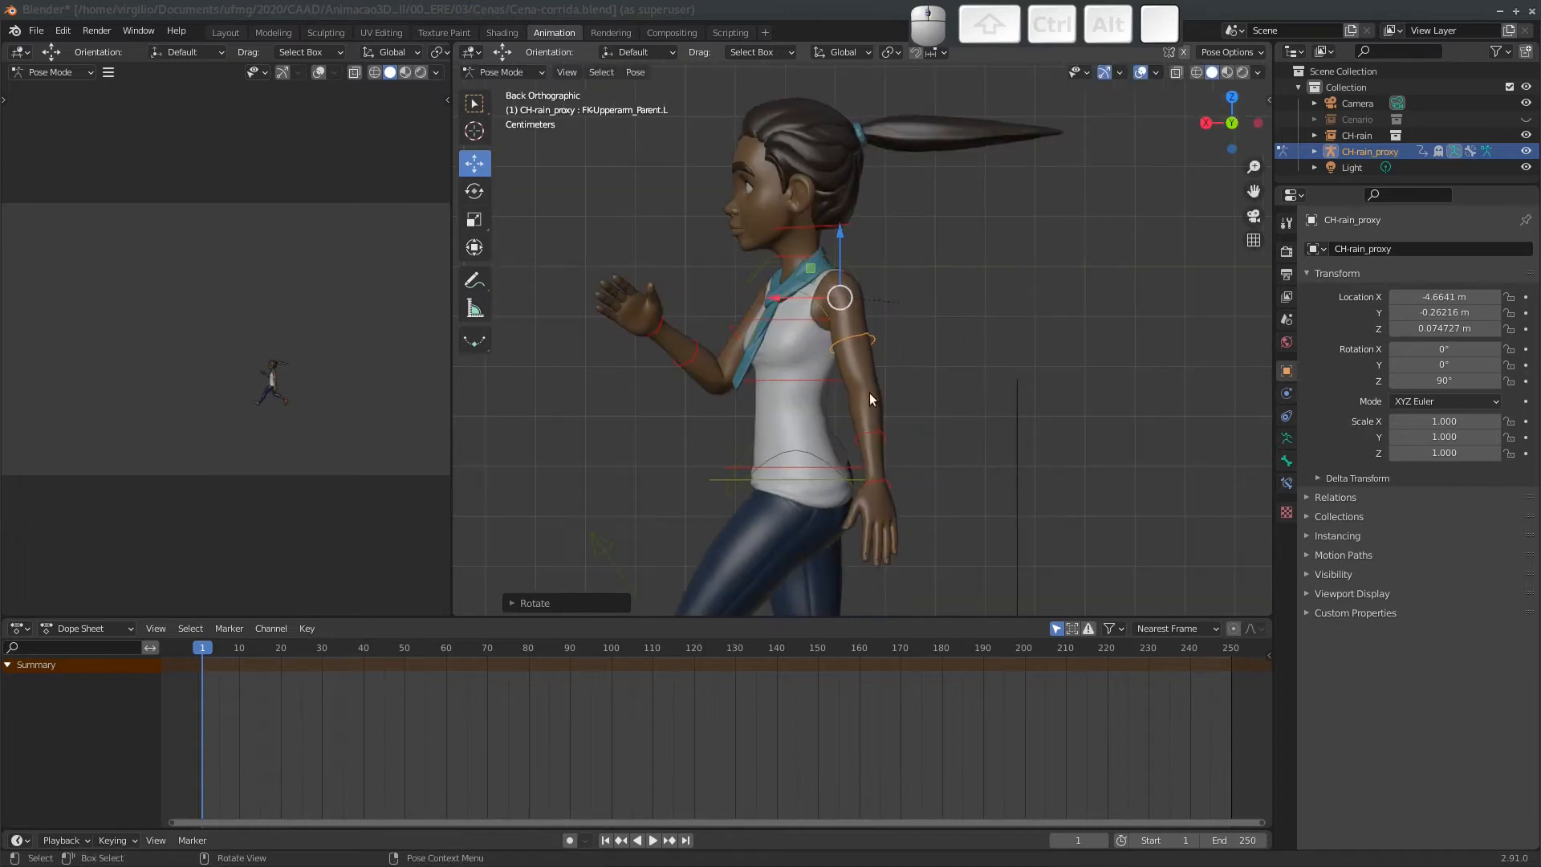
pyautogui.press('r')
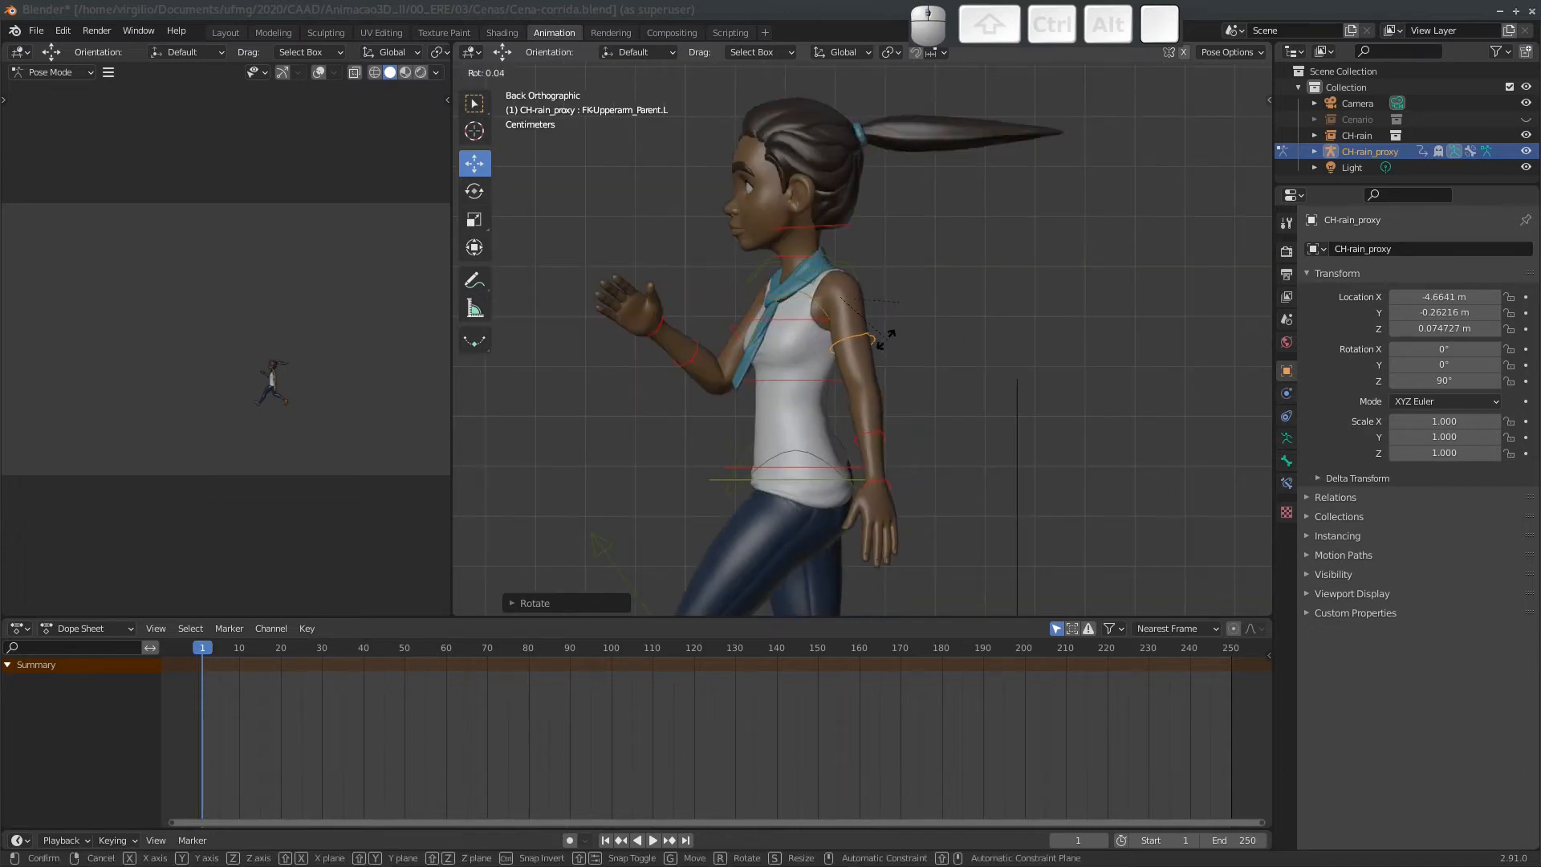
pyautogui.press('x')
pyautogui.press('x')
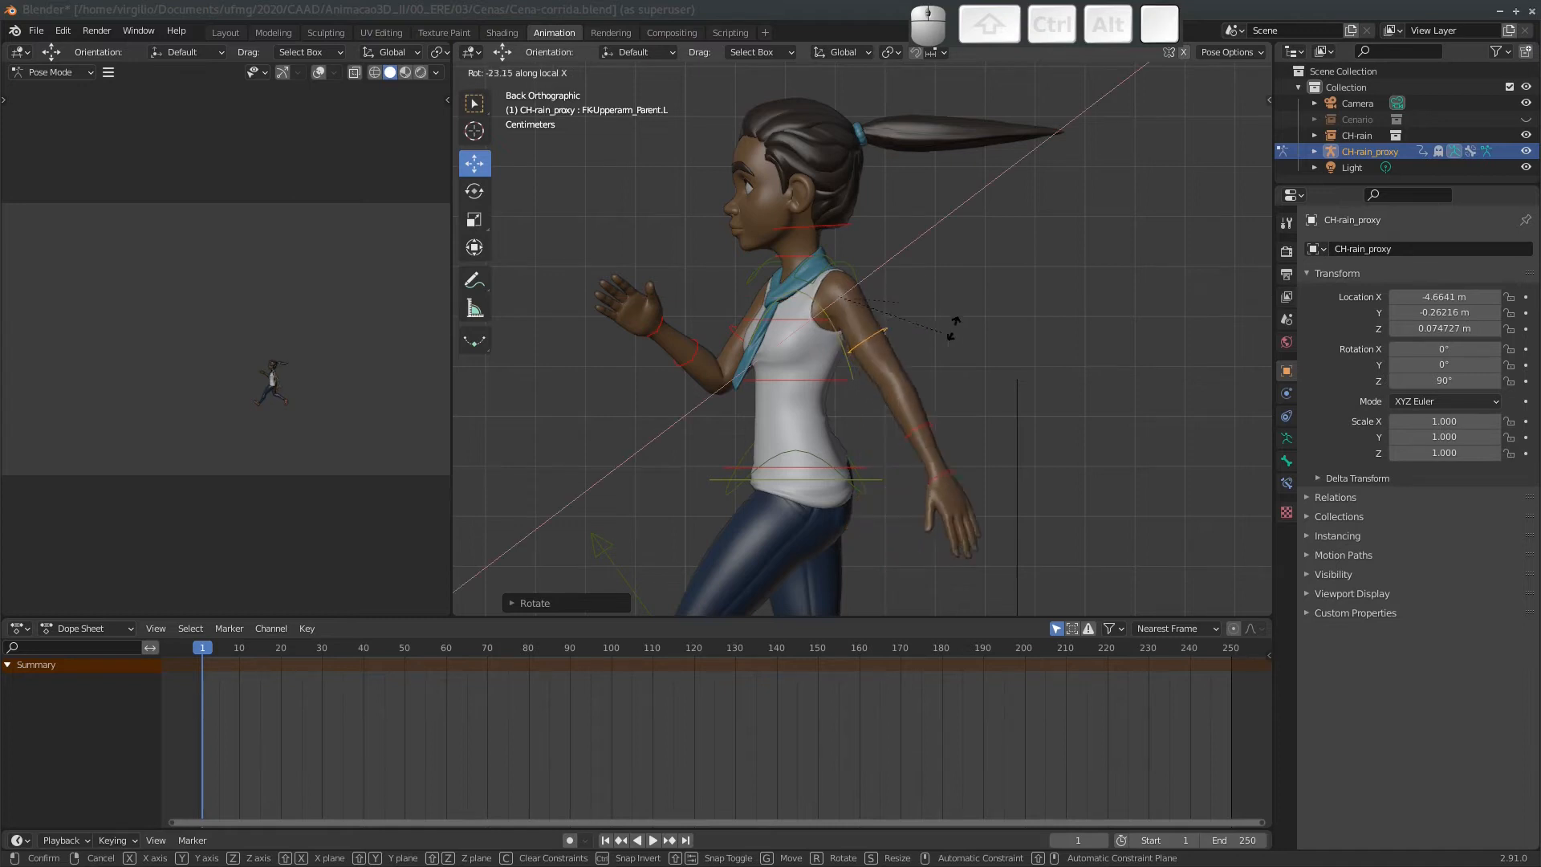
pyautogui.click(1016, 293)
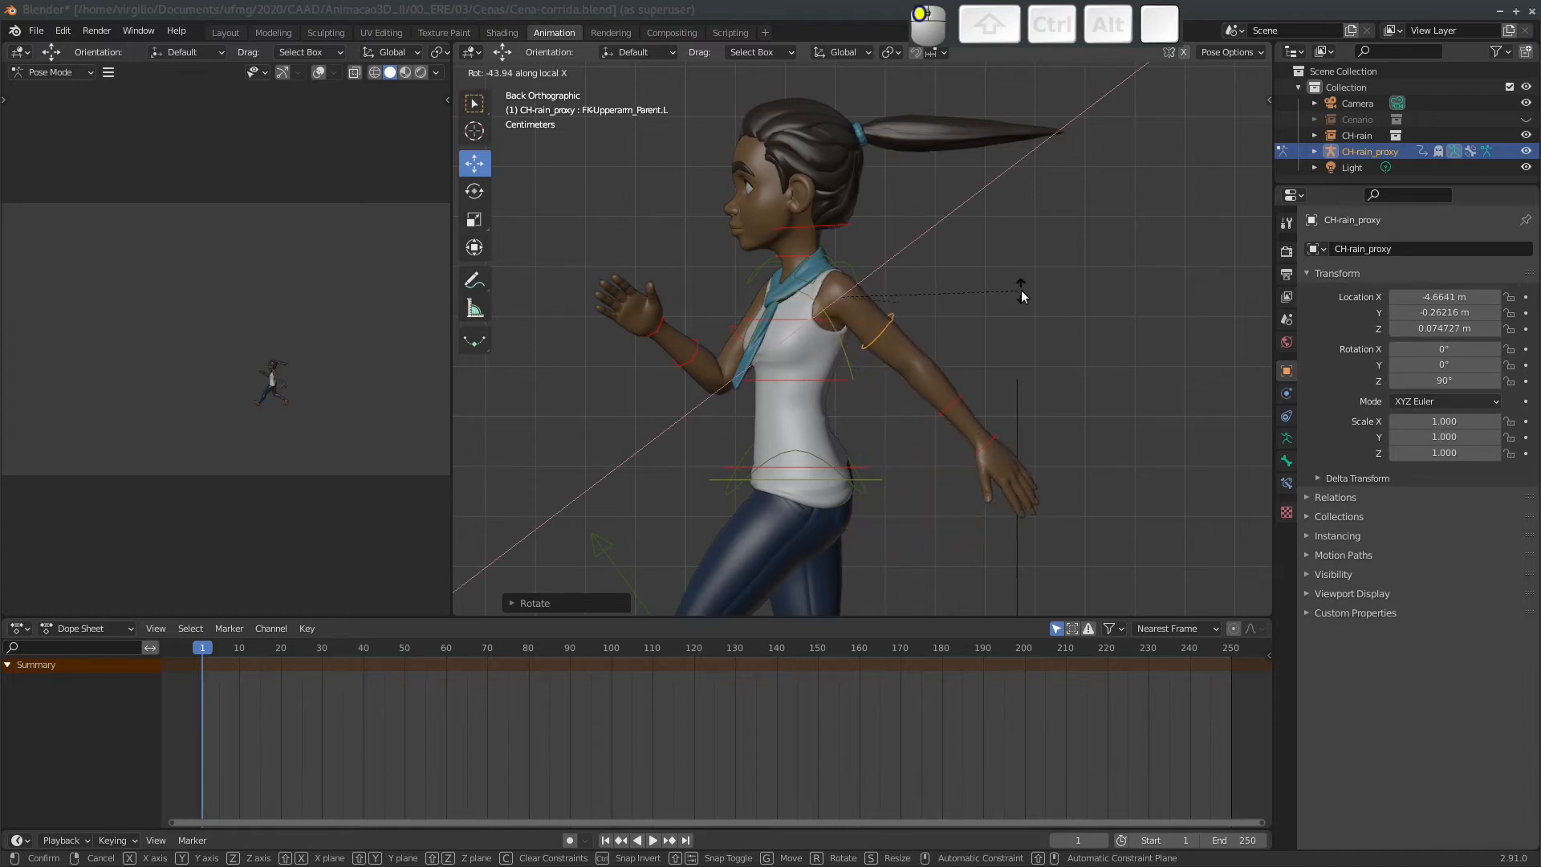
# Rotate the left forearm slightly backward and tilt the left hand upward at the wrist.
pyautogui.click(965, 393)
pyautogui.press('r')
pyautogui.click(1008, 363)
pyautogui.click(999, 425)
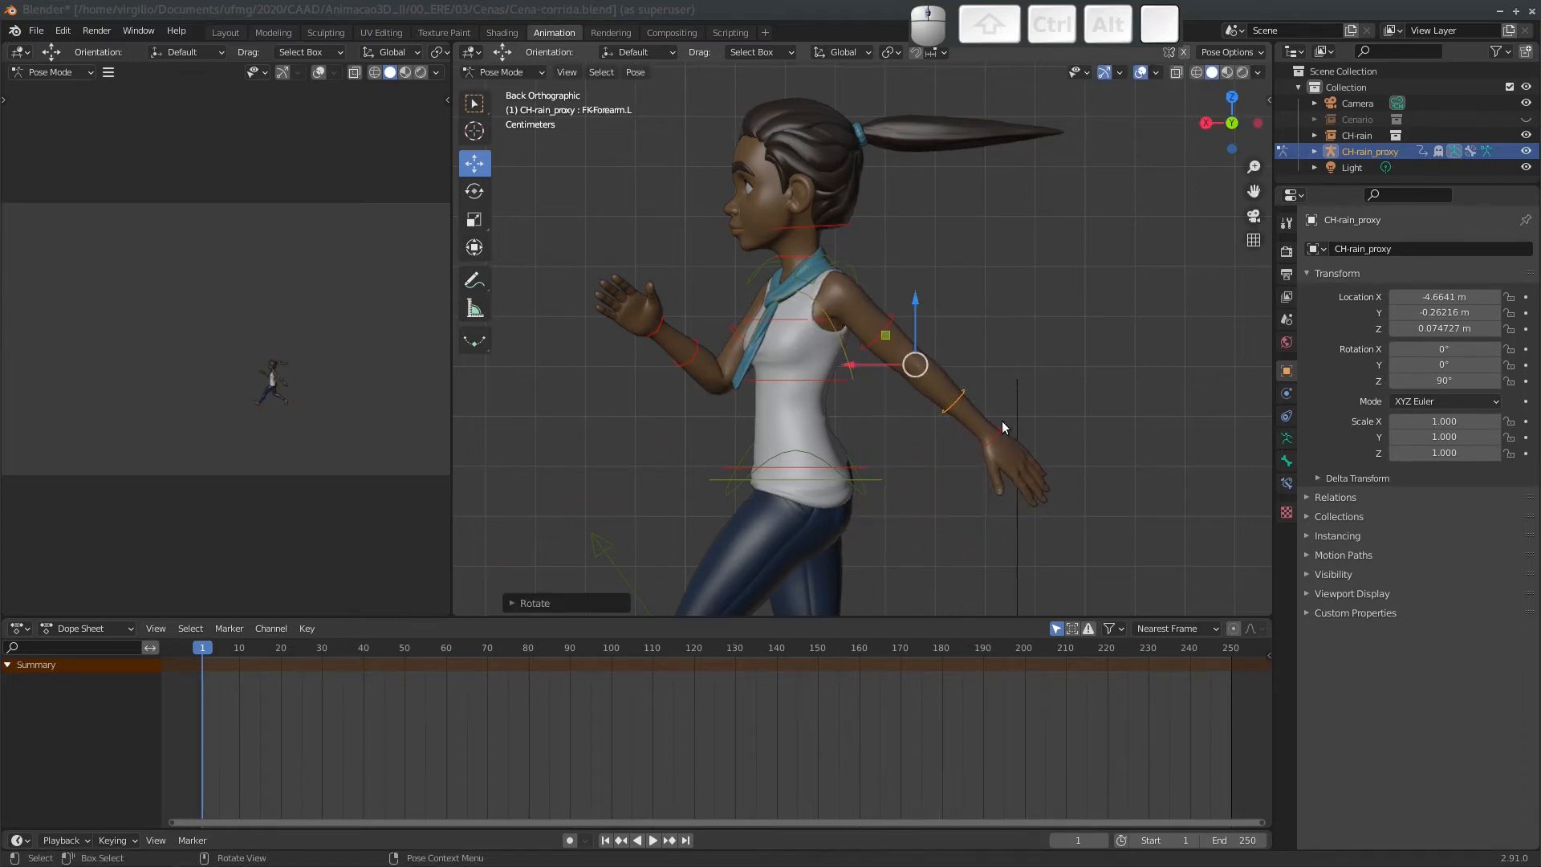
pyautogui.press('r')
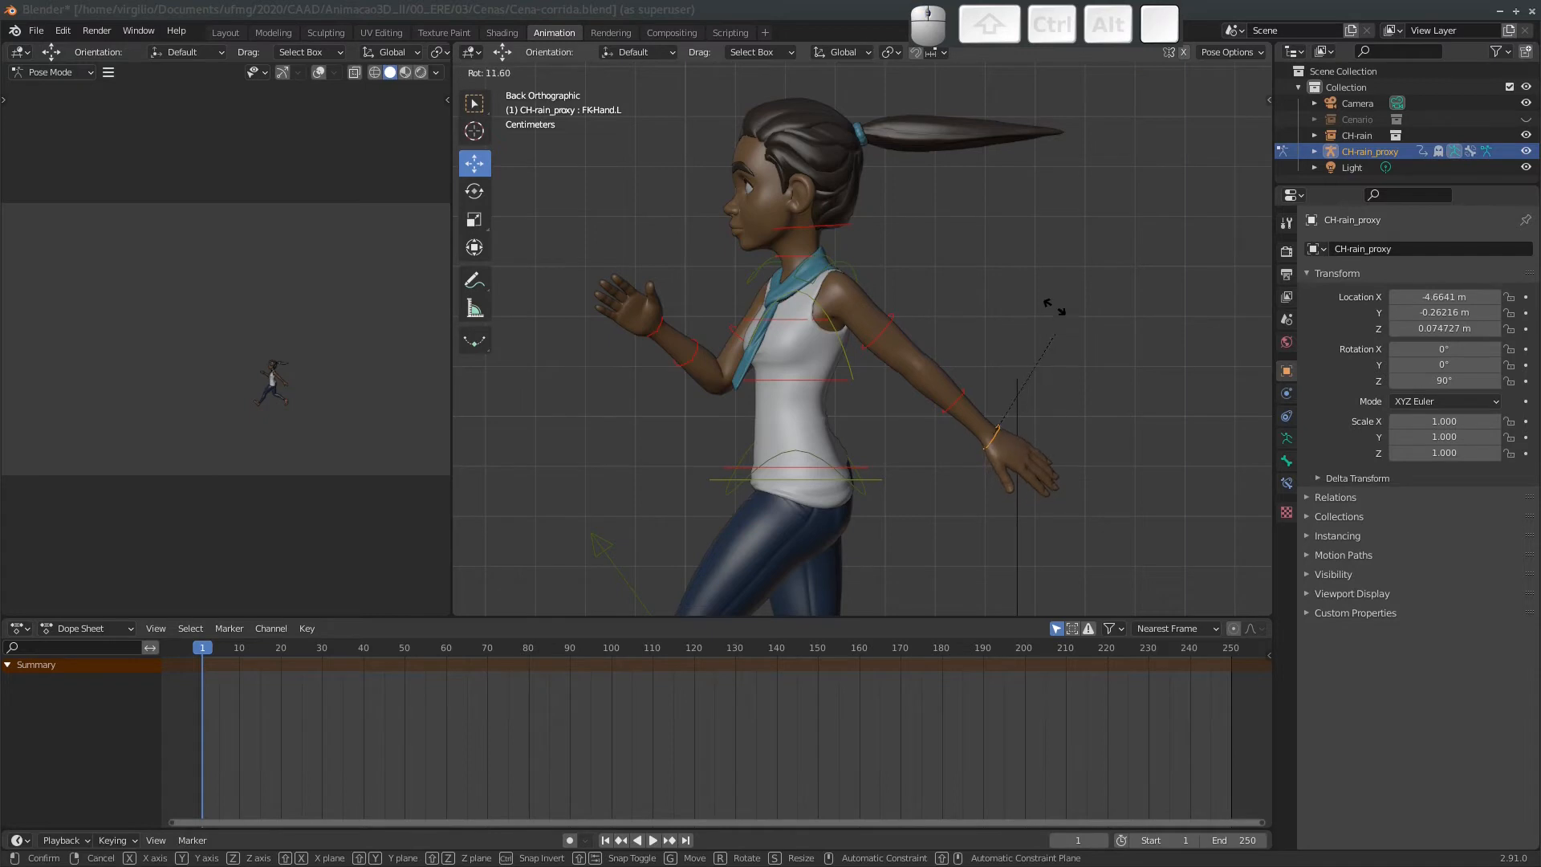
pyautogui.click(1035, 267)
# Adjust the left clavicle control slightly with a free trackball rotation, viewing the character from the front.
pyautogui.moveTo(947, 316); pyautogui.dragTo(1067, 296, button='middle')
pyautogui.click(1207, 127)
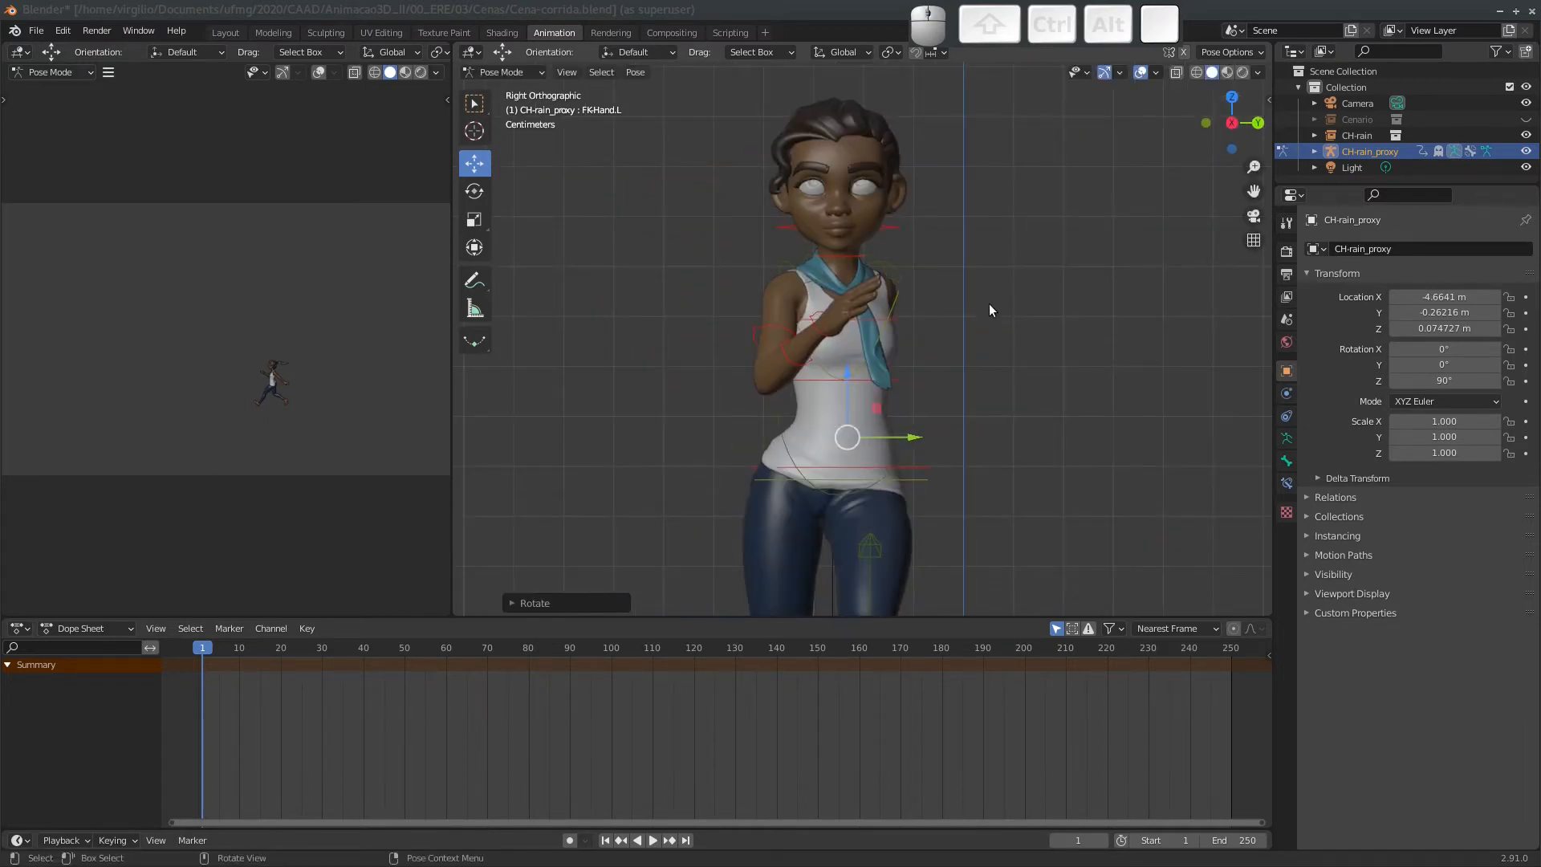
pyautogui.click(898, 287)
pyautogui.press('r')
pyautogui.press('r')
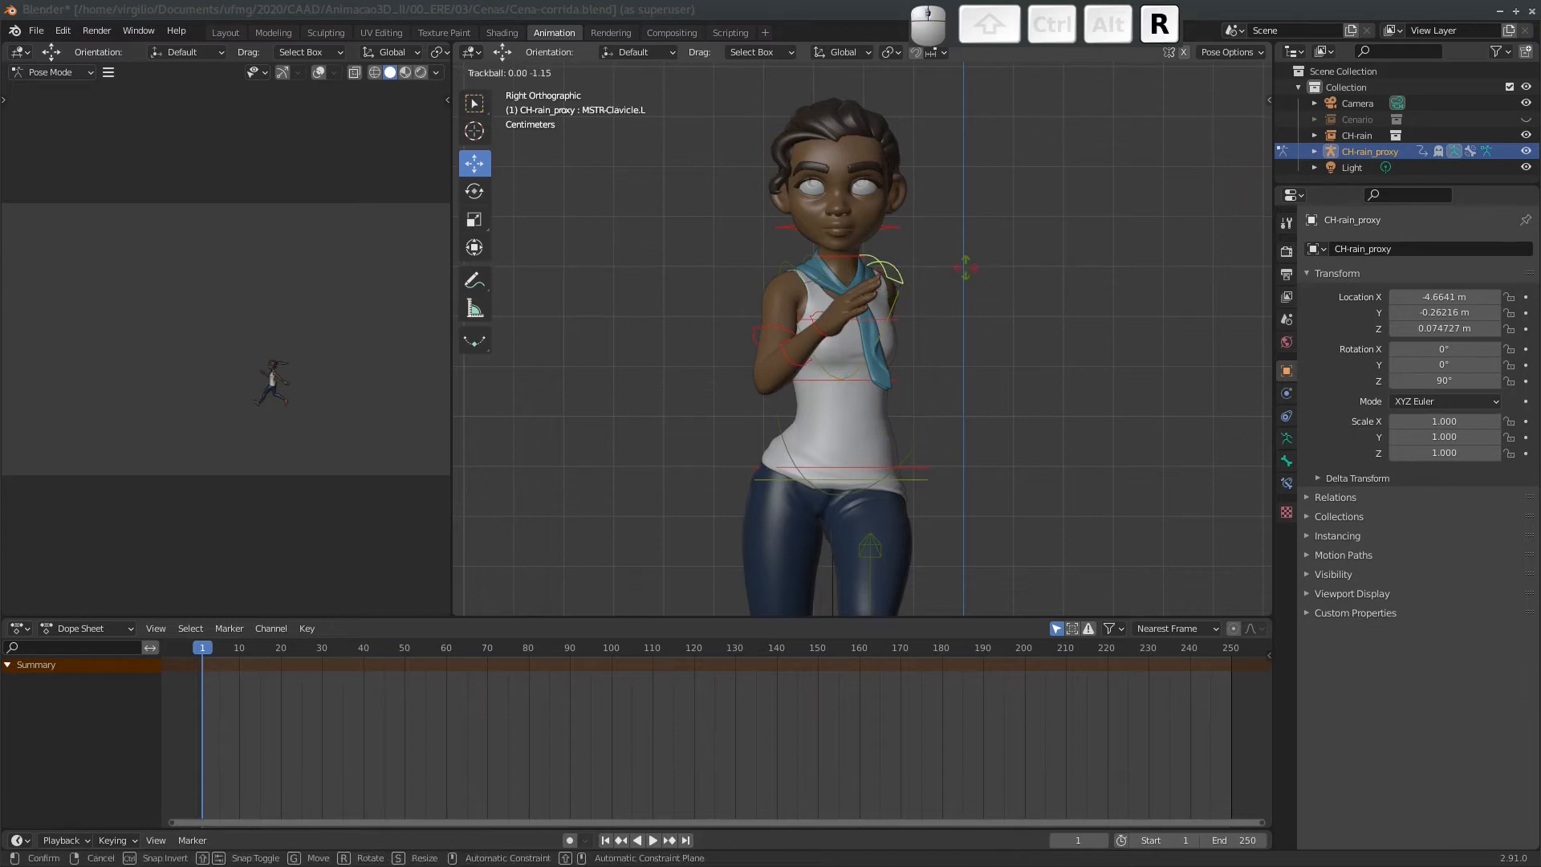
pyautogui.click(951, 273)
# Rotate the left upper-arm control slightly while facing the character's front.
pyautogui.click(915, 335)
pyautogui.press('r')
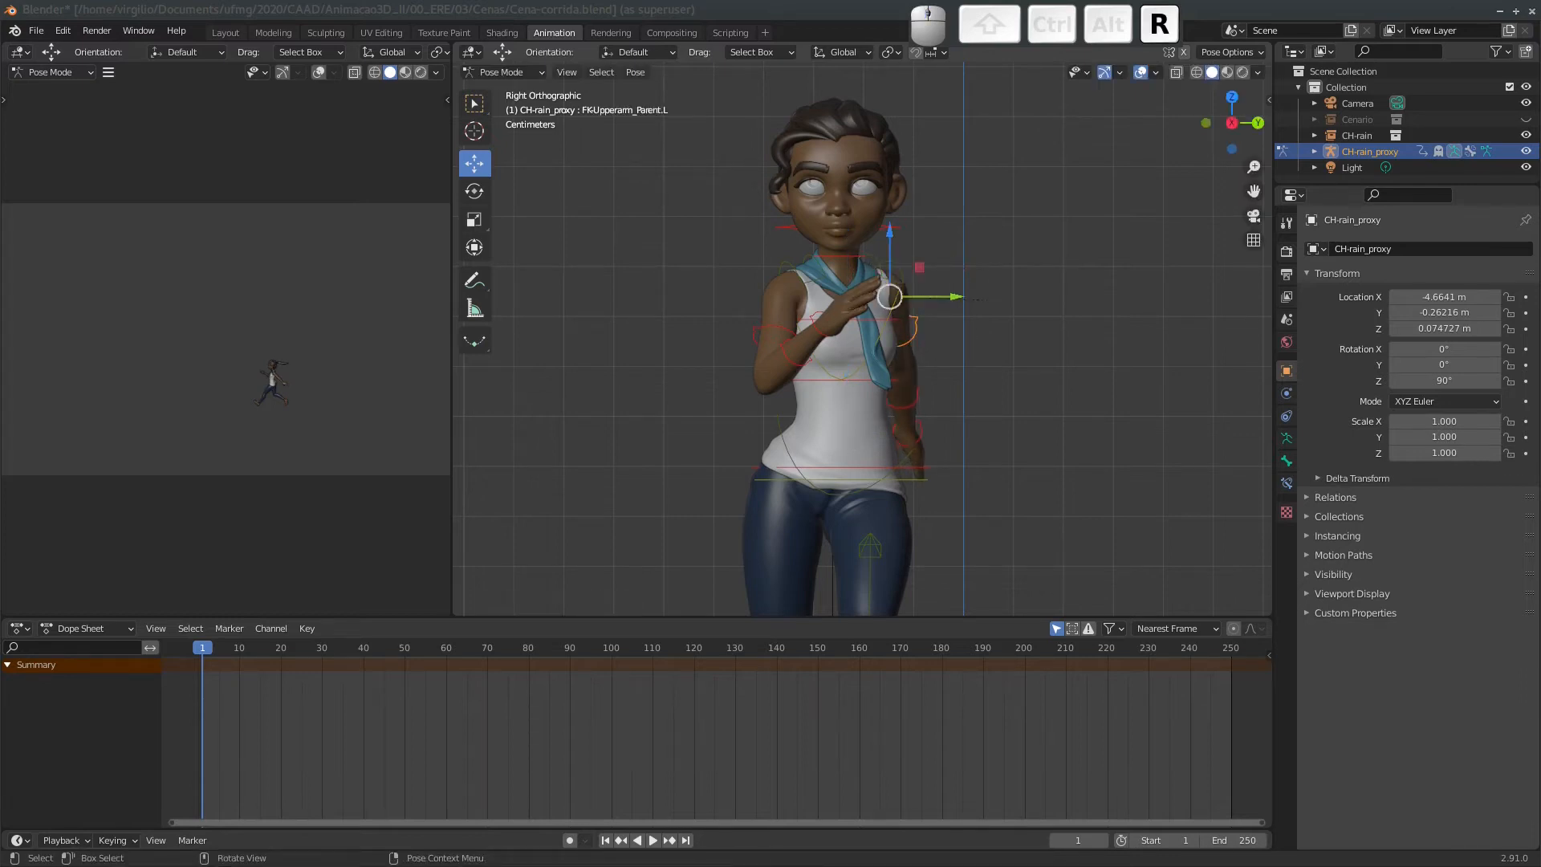
pyautogui.click(944, 314)
pyautogui.moveTo(927, 312)
pyautogui.keyDown('ctrl'); pyautogui.mouseDown(button='middle')
pyautogui.moveTo(898, 411)
pyautogui.moveTo(944, 352)
pyautogui.moveTo(943, 287)
pyautogui.moveTo(389, 285)
pyautogui.moveTo(899, 282)
pyautogui.moveTo(951, 305)
pyautogui.mouseUp(button='middle'); pyautogui.keyUp('ctrl')
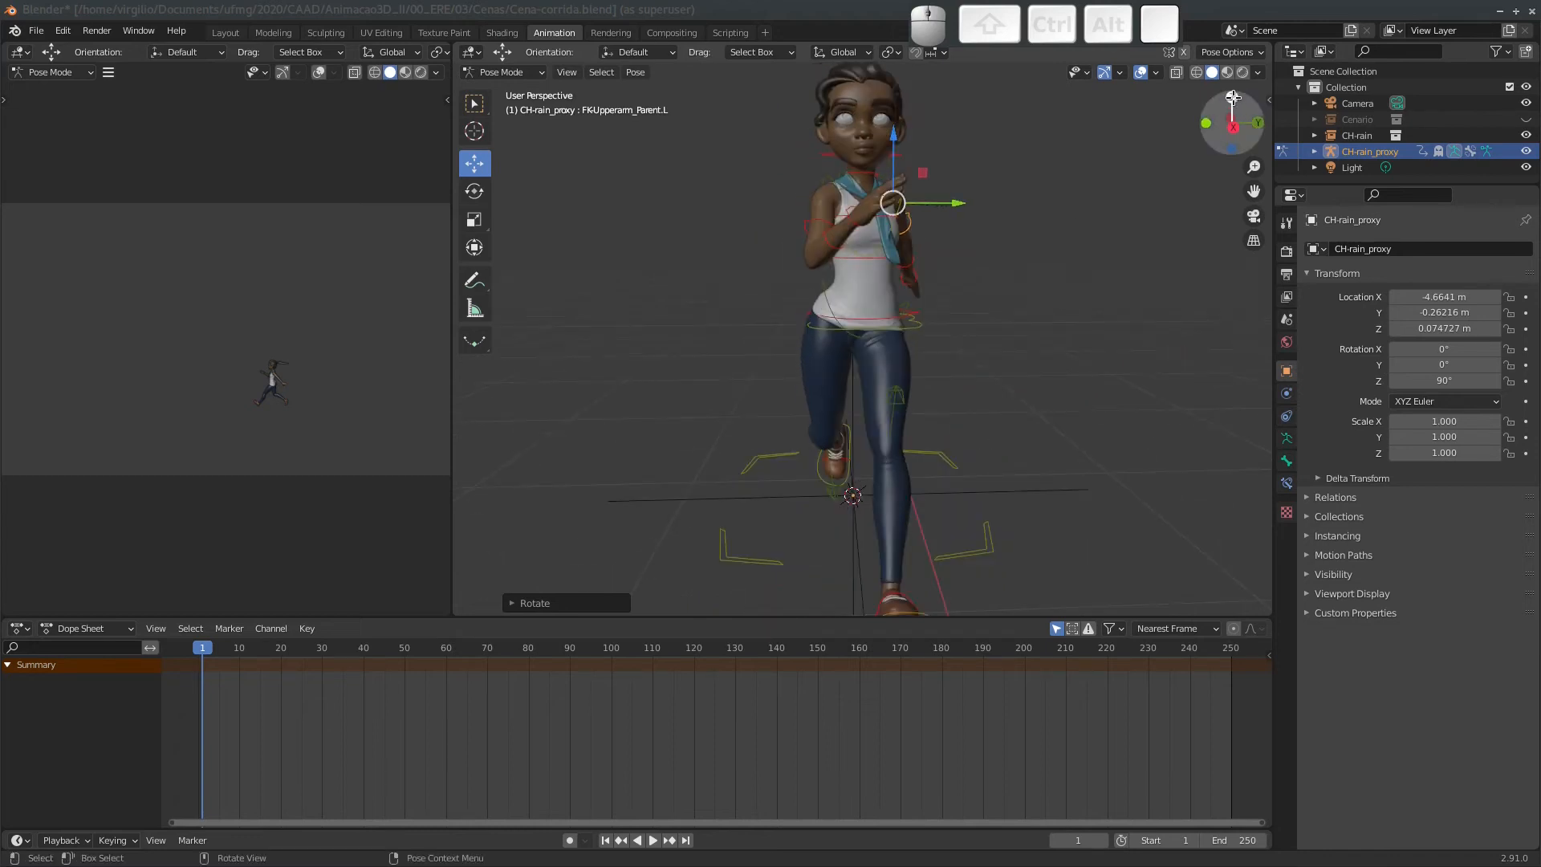
# Tilt the upper body forward by rotating the rib cage control in the side profile view.
pyautogui.moveTo(1233, 97); pyautogui.dragTo(1224, 132)
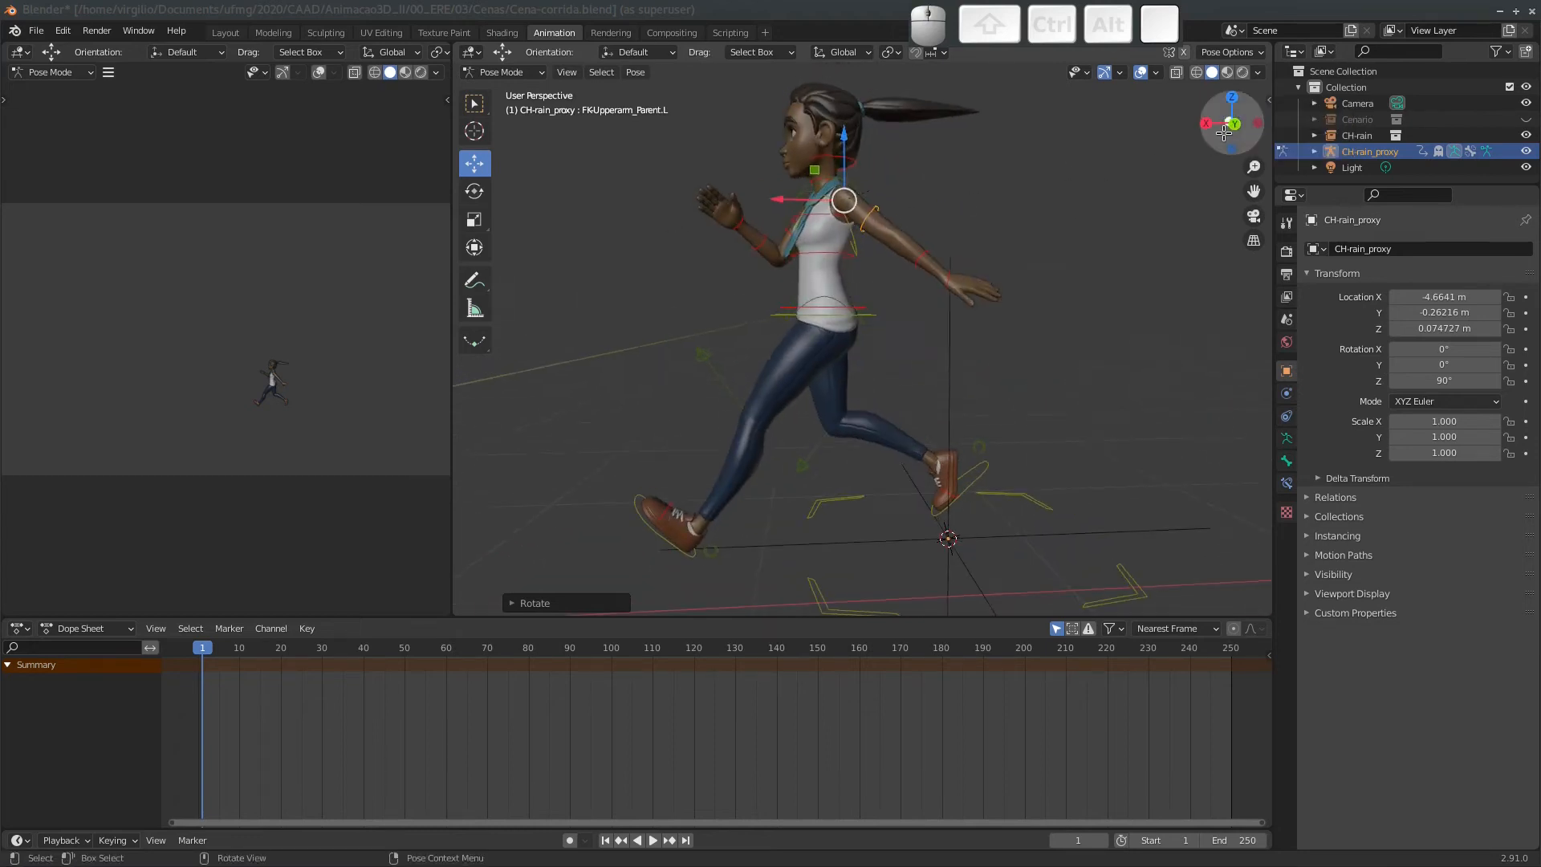
pyautogui.click(1234, 123)
pyautogui.keyDown('ctrl'); pyautogui.moveTo(899, 258); pyautogui.dragTo(852, 223, button='middle'); pyautogui.keyUp('ctrl')
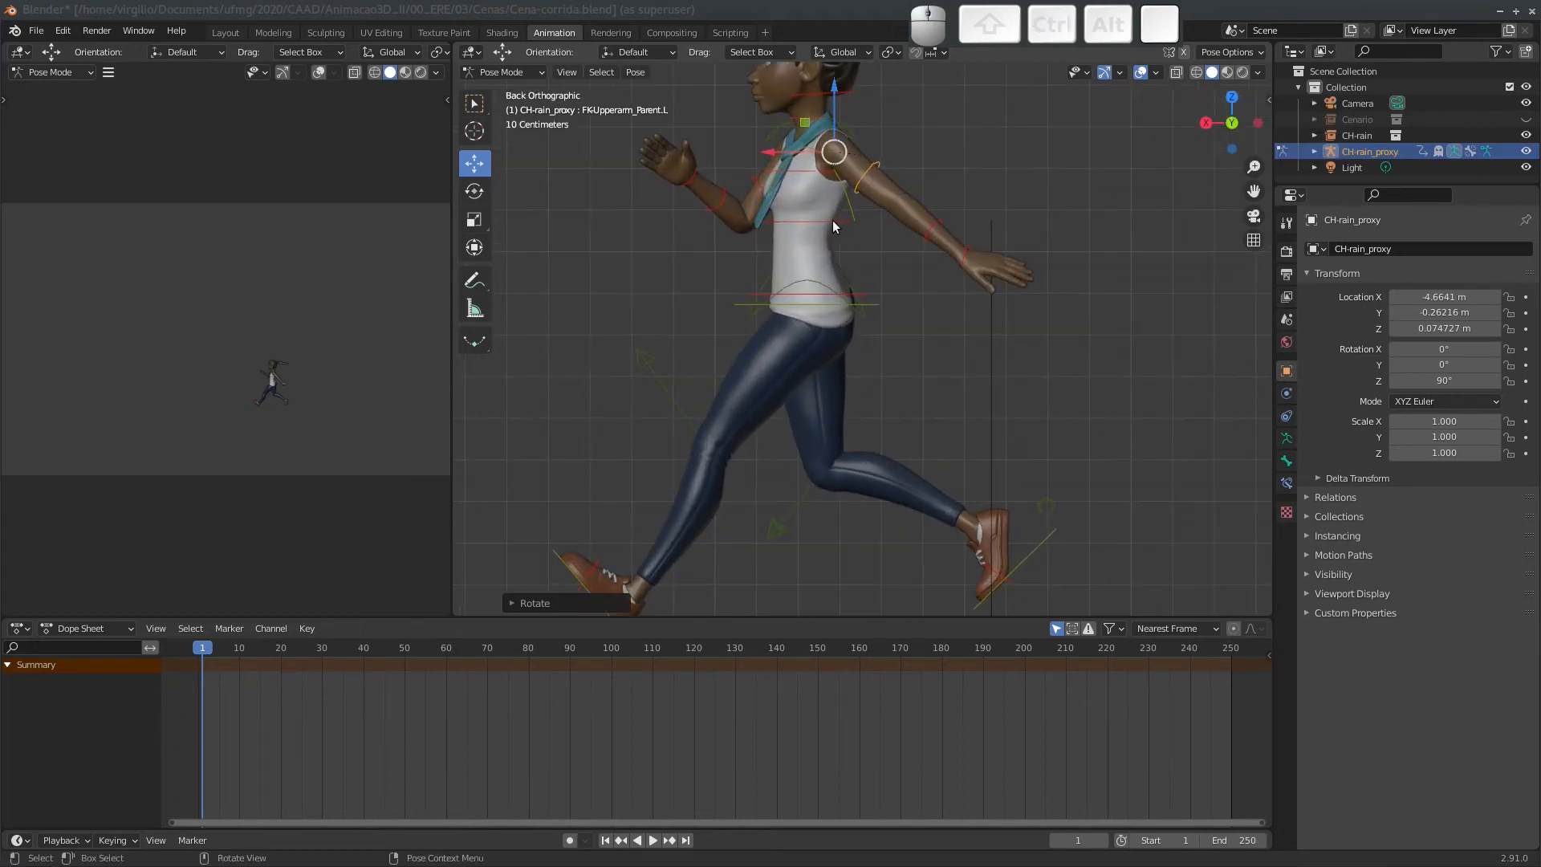
pyautogui.click(830, 220)
pyautogui.press('r')
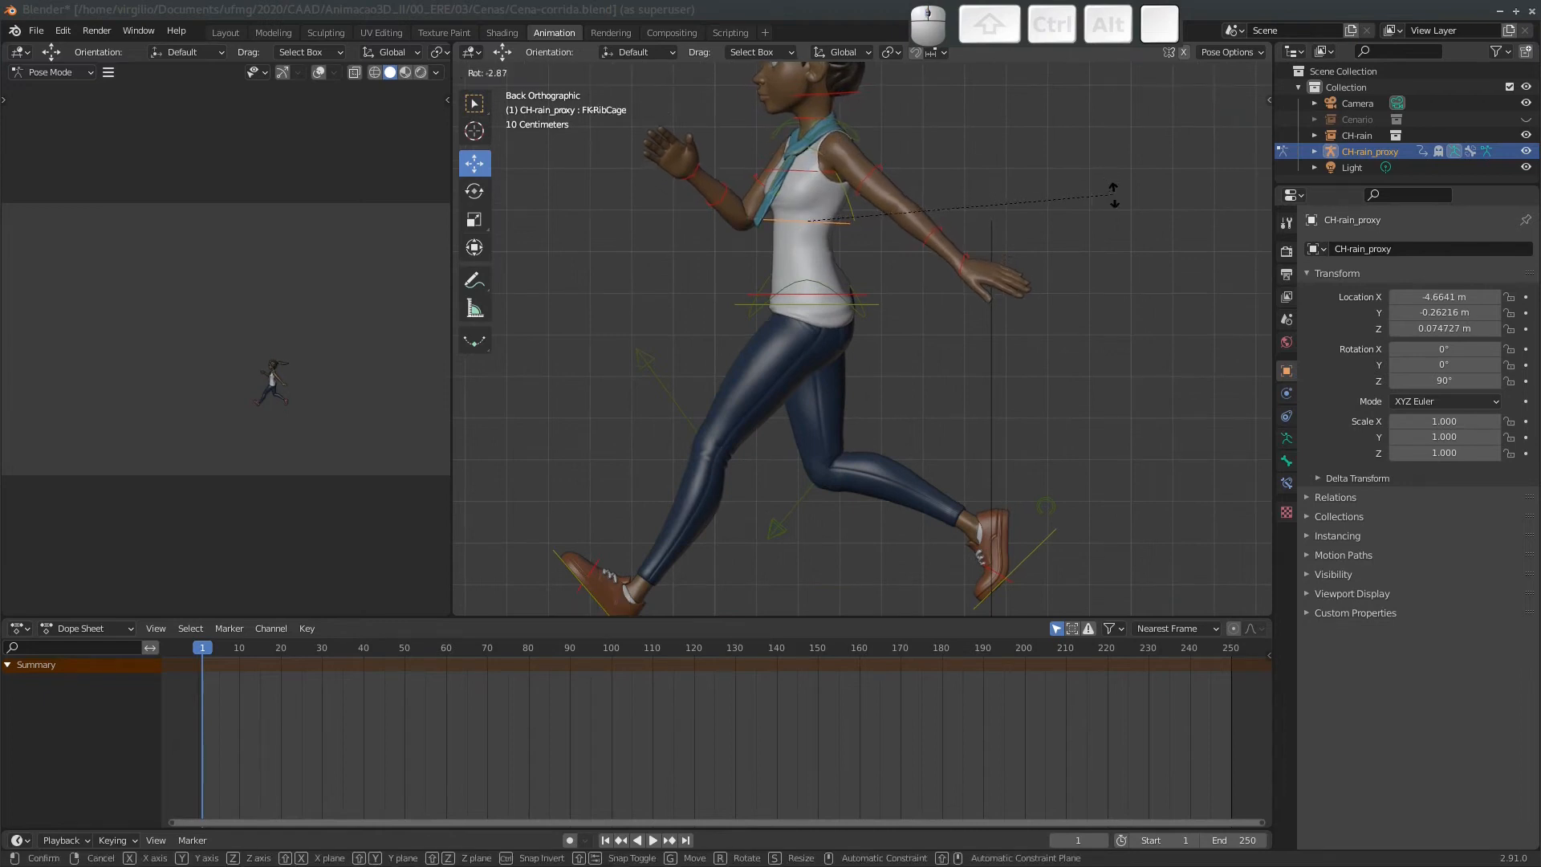
pyautogui.click(1068, 132)
pyautogui.keyDown('shift'); pyautogui.moveTo(897, 220); pyautogui.dragTo(912, 356, button='middle'); pyautogui.keyUp('shift')
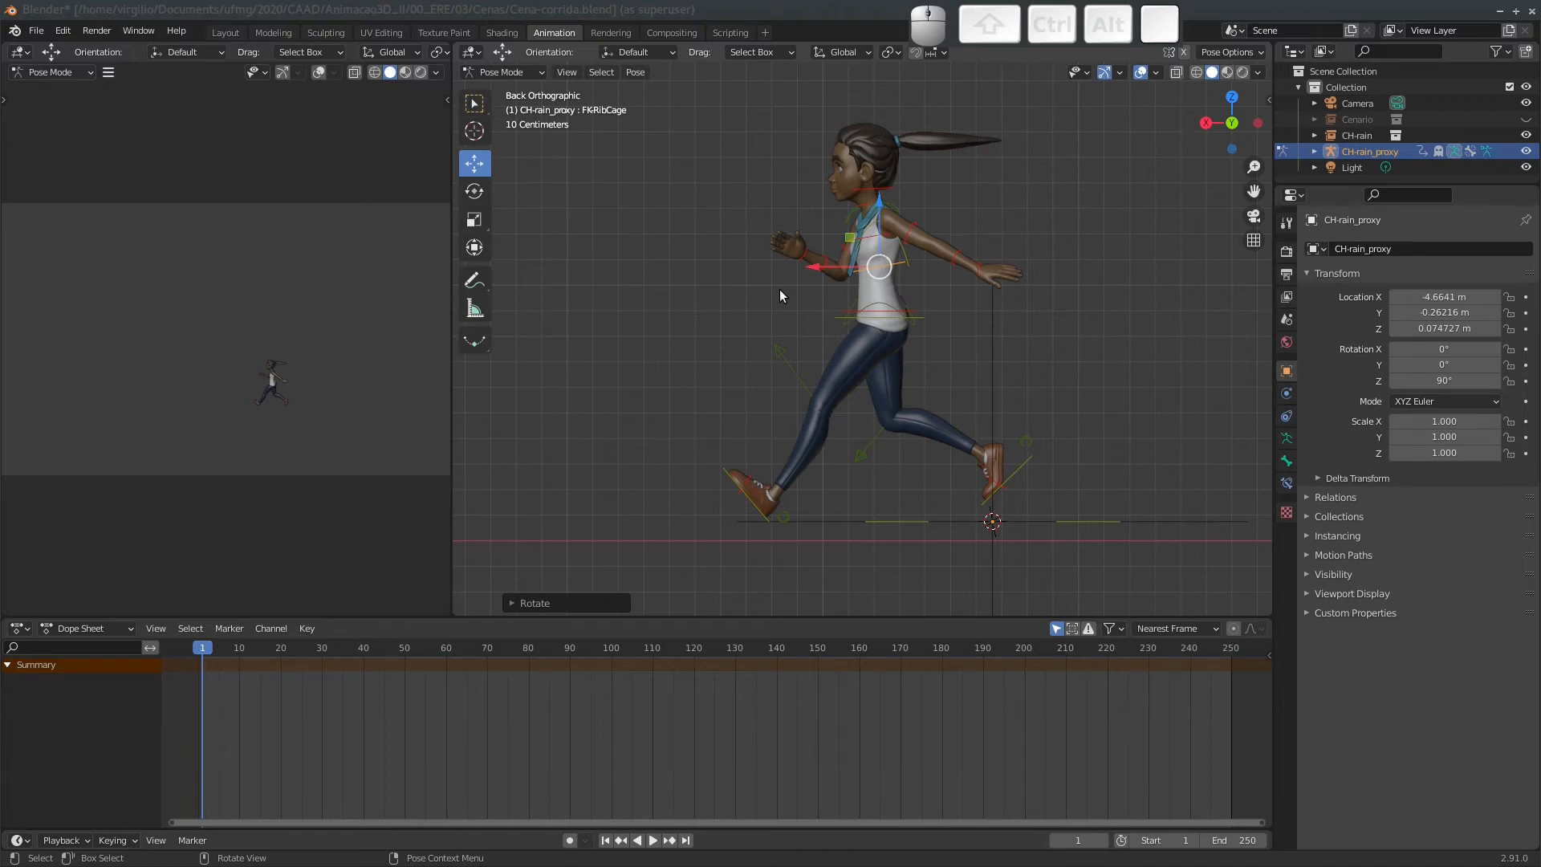
# Hide the ROOT control on the ground around the character's feet.
pyautogui.moveTo(1037, 422); pyautogui.dragTo(918, 563, button='middle')
pyautogui.click(916, 549)
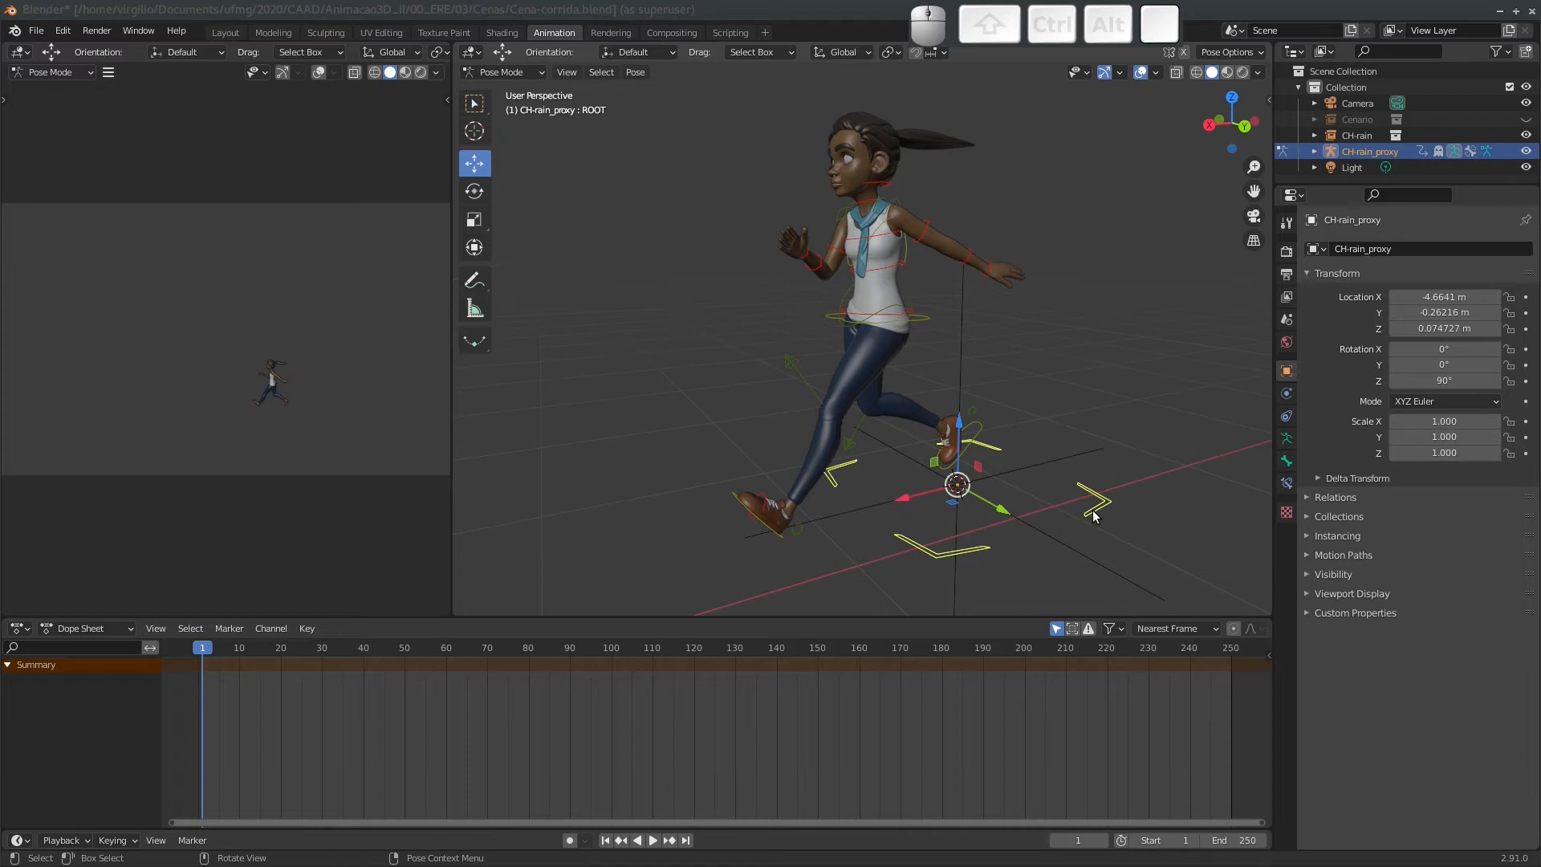
pyautogui.press('h')
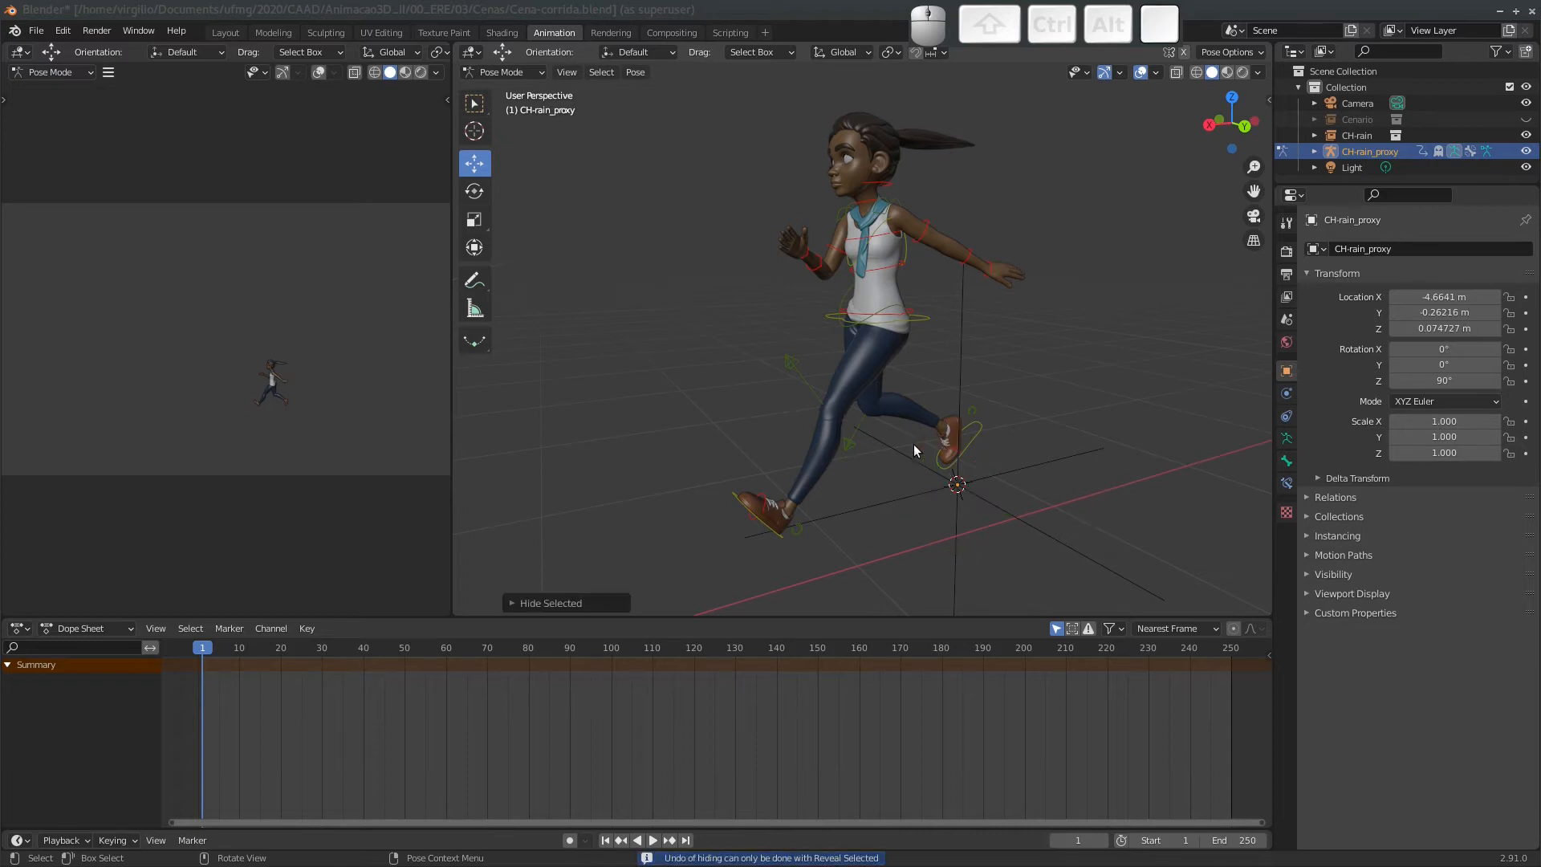
# Keyframe location, rotation and scale for all visible rig controls at frame 1 and review the resulting Dope Sheet channels.
pyautogui.moveTo(879, 432); pyautogui.dragTo(764, 325, button='middle')
pyautogui.hotkey('alt', 'h')
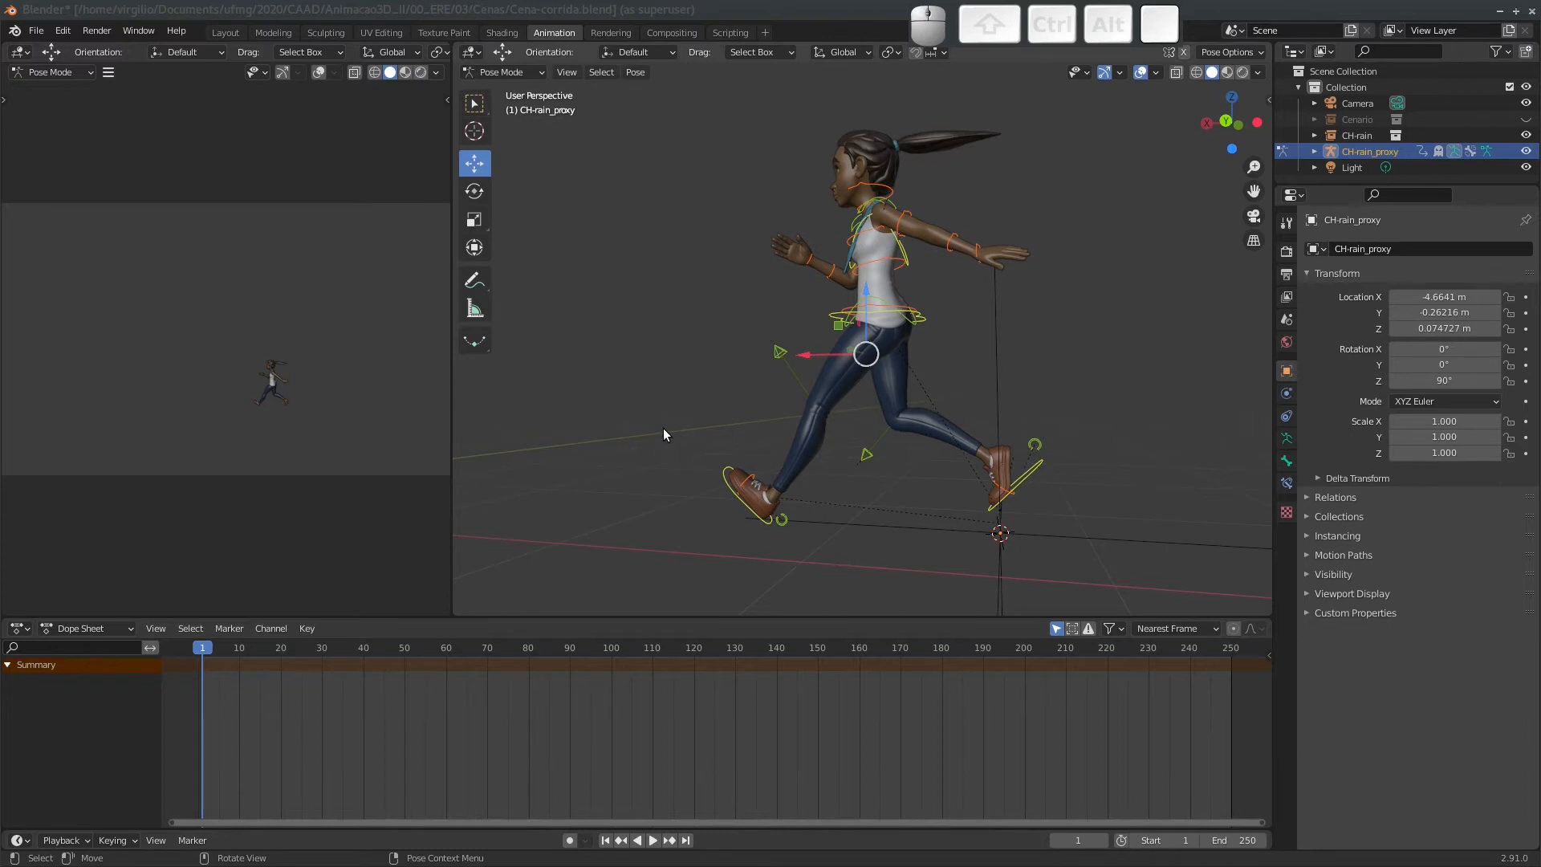
pyautogui.press('i')
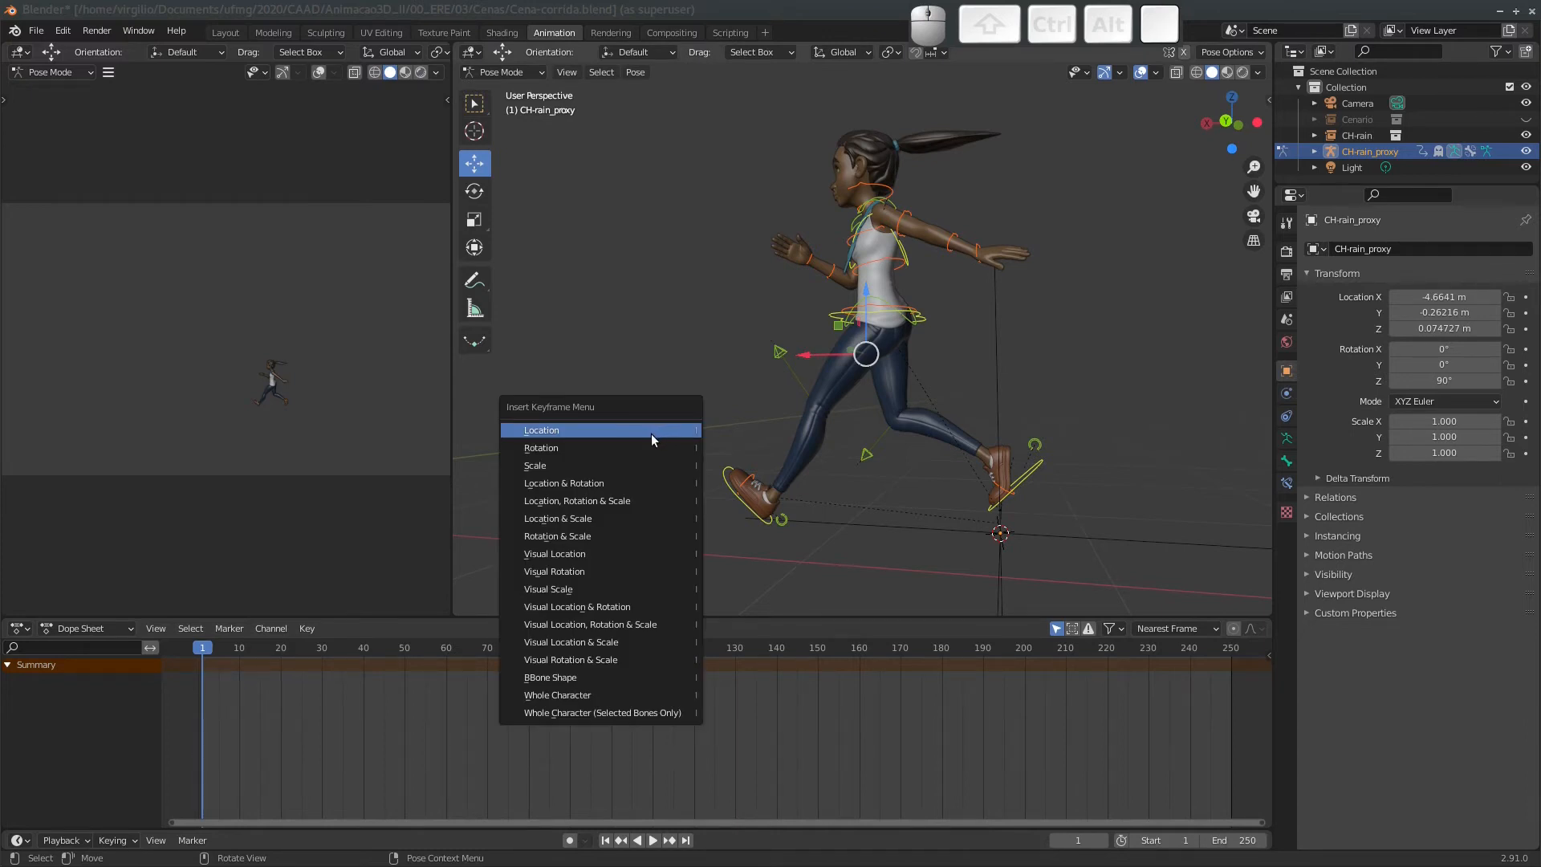
pyautogui.click(583, 502)
pyautogui.moveTo(106, 737); pyautogui.dragTo(103, 616, button='middle')
pyautogui.moveTo(103, 614); pyautogui.dragTo(101, 607, button='middle')
pyautogui.moveTo(103, 739)
pyautogui.mouseDown(button='middle')
pyautogui.moveTo(101, 610)
pyautogui.moveTo(110, 731)
pyautogui.mouseUp(button='middle')
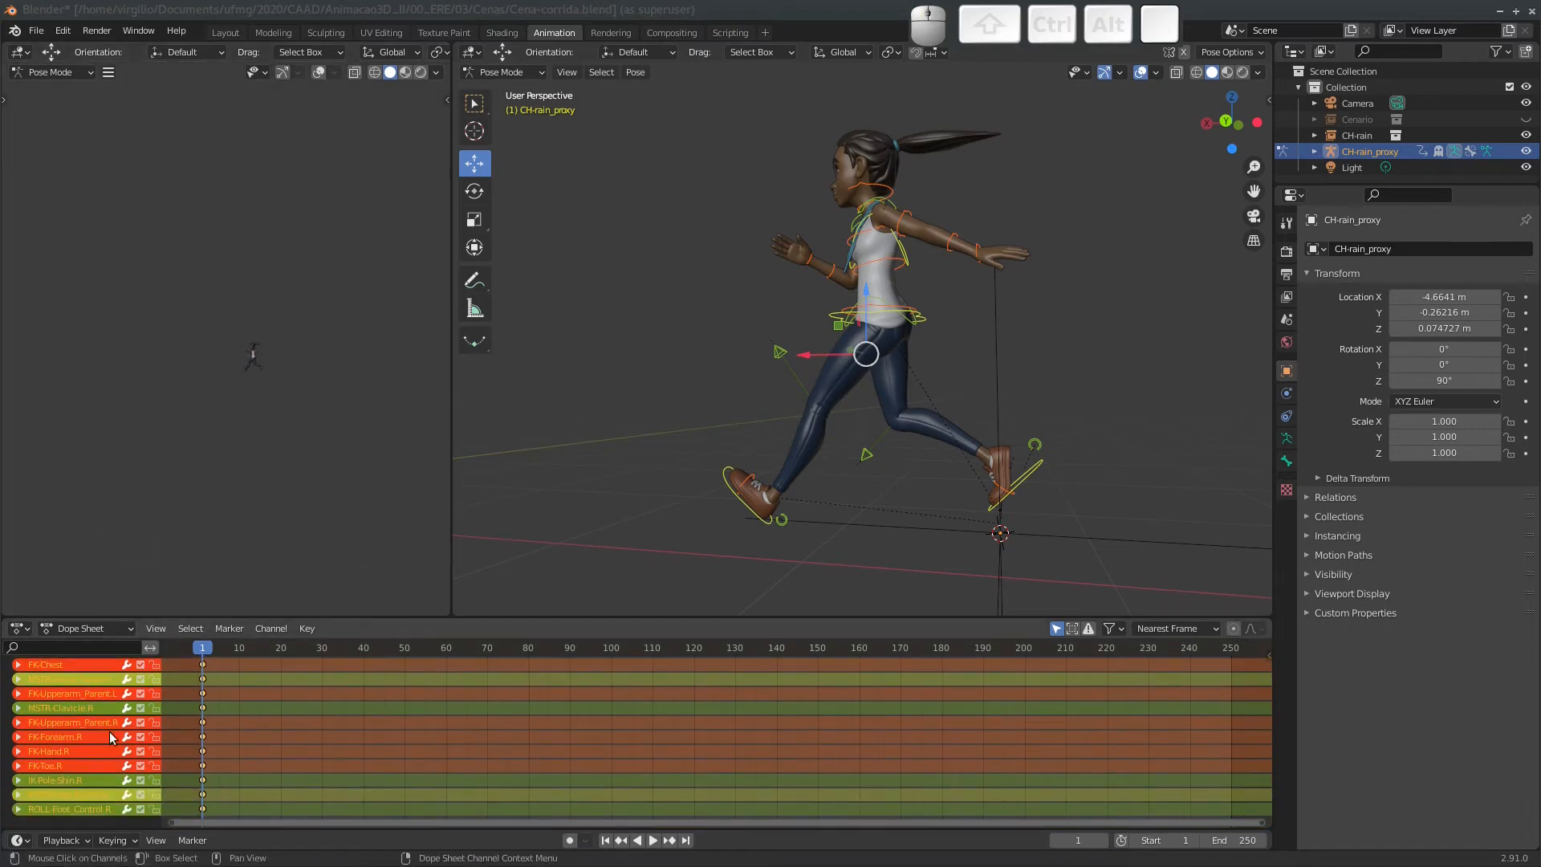
pyautogui.scroll(10, 96, 692)
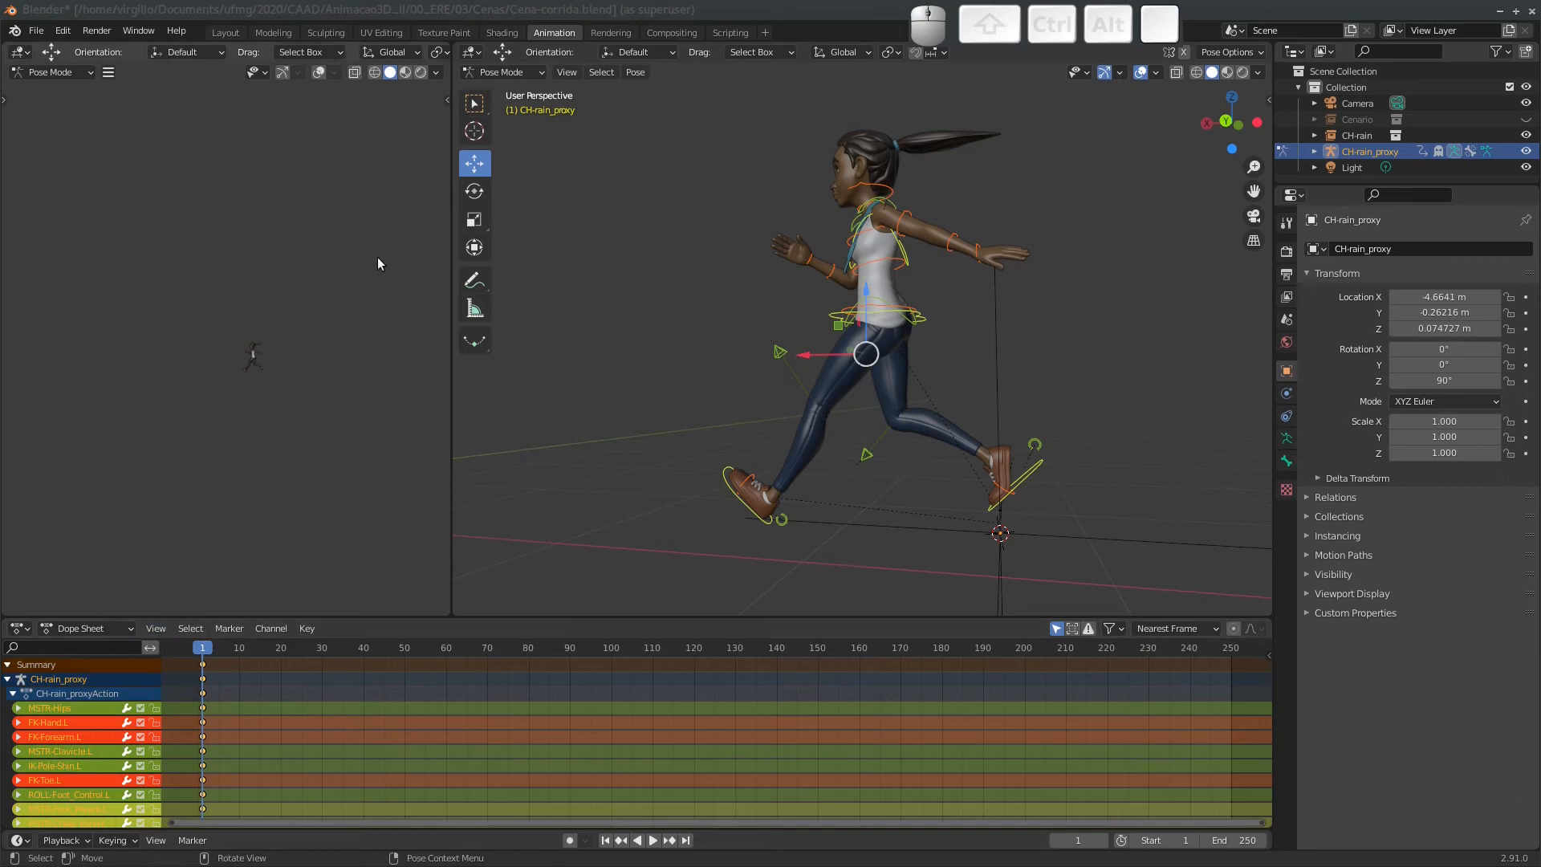
# Join the two side-by-side 3D viewports into a single large viewport showing the running character.
pyautogui.click(446, 100)
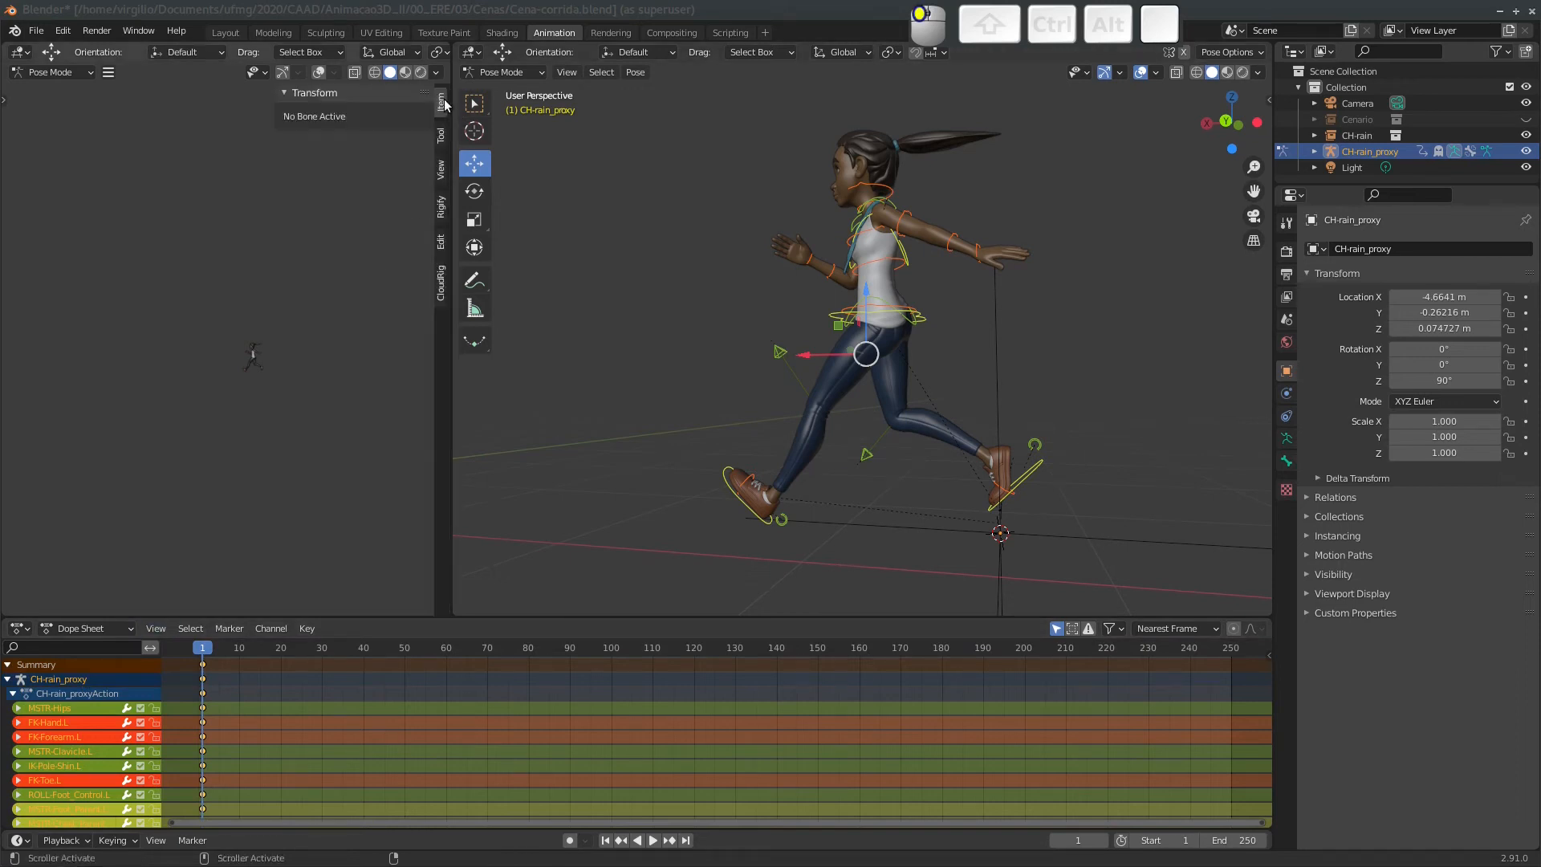
pyautogui.rightClick(447, 161)
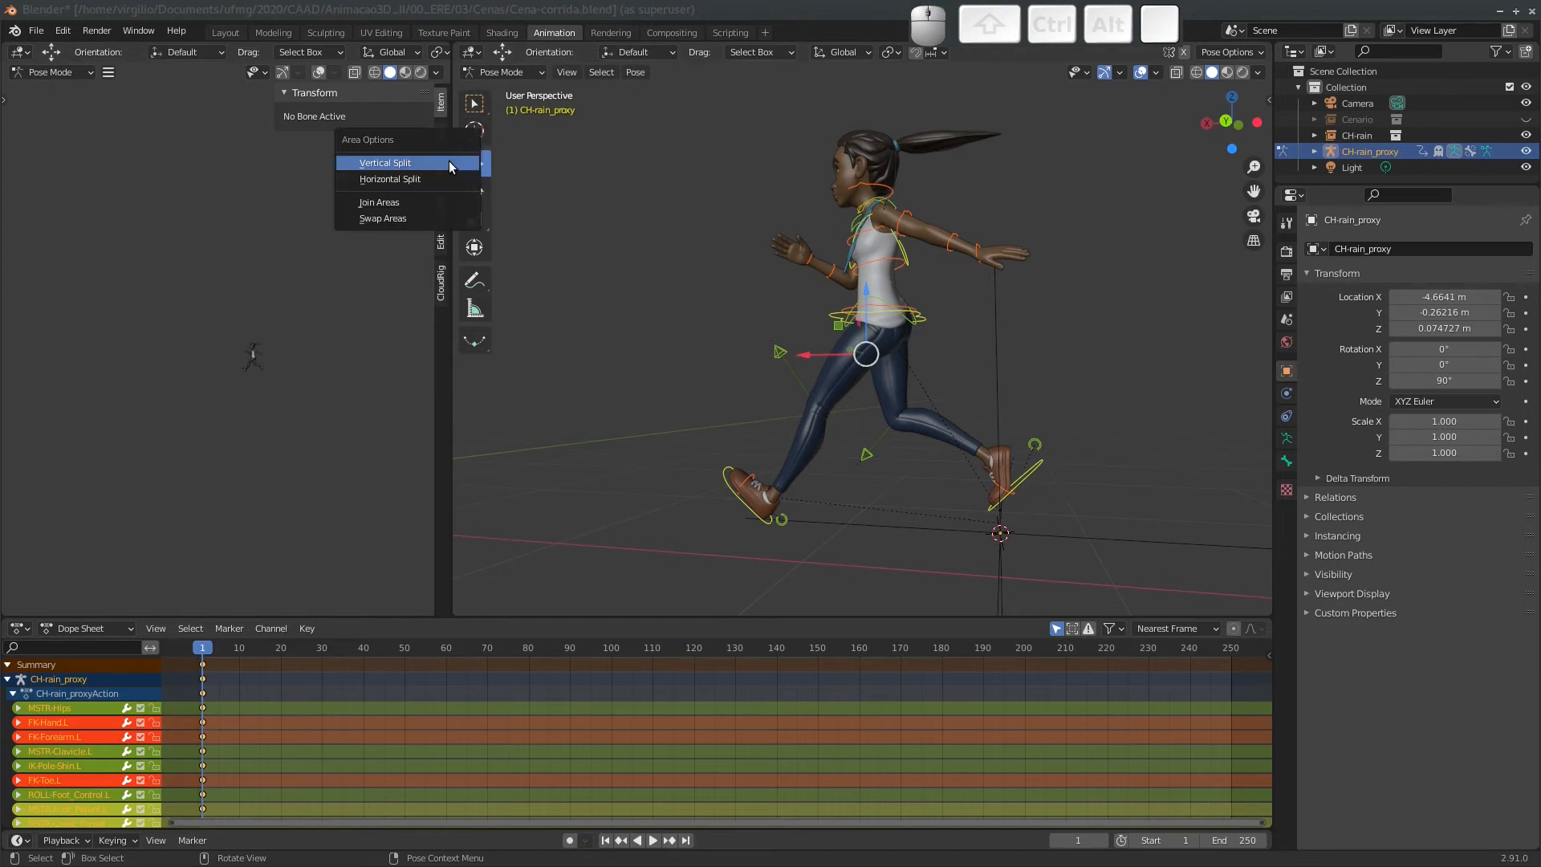
pyautogui.click(431, 197)
pyautogui.click(382, 200)
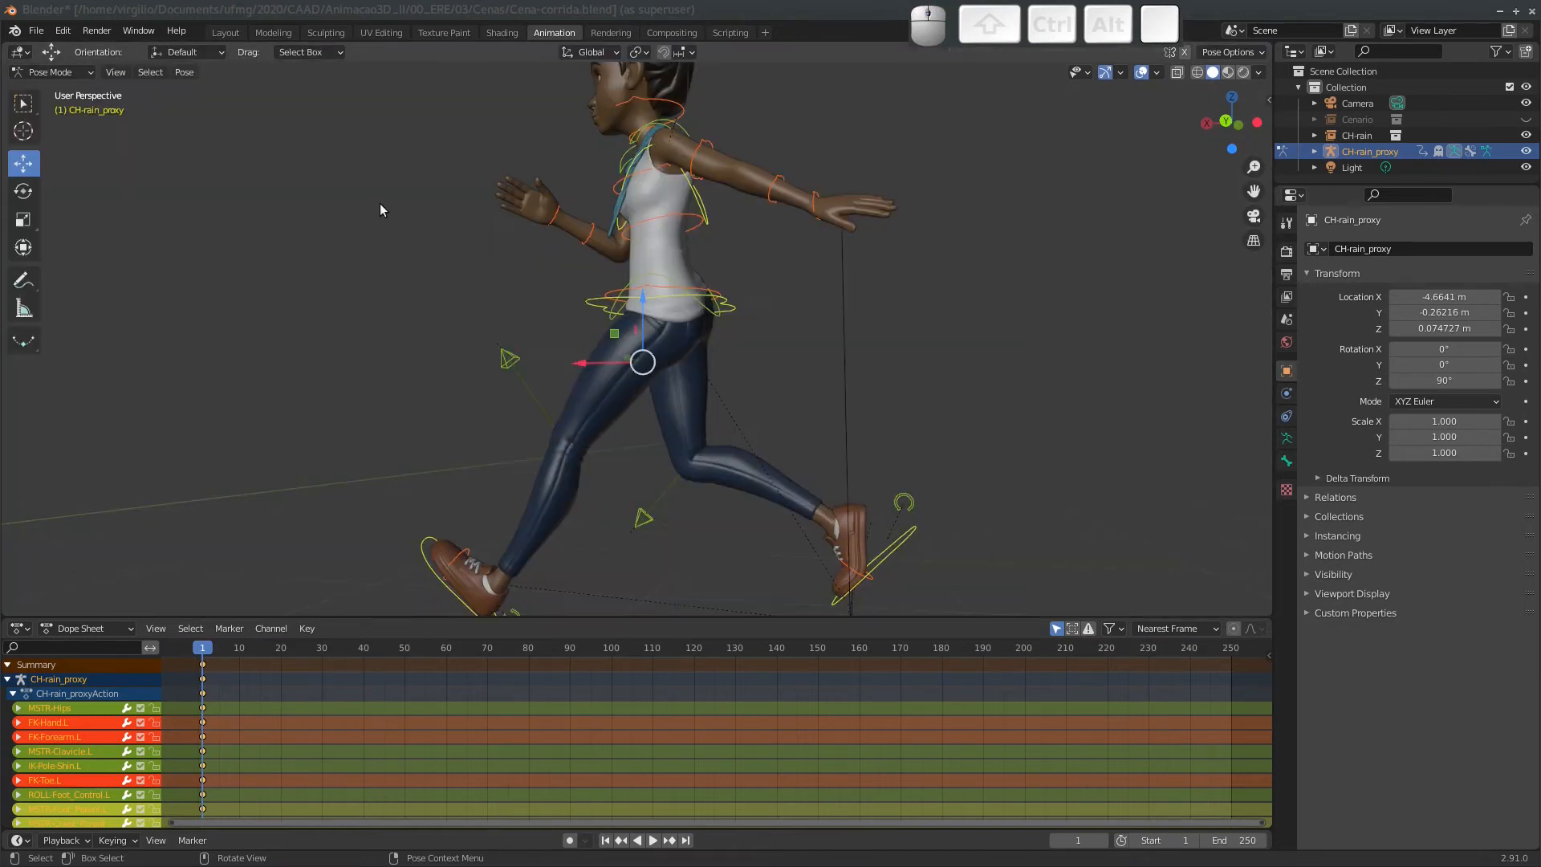
pyautogui.scroll(4, 682, 359)
pyautogui.moveTo(683, 361); pyautogui.dragTo(641, 342, button='middle')
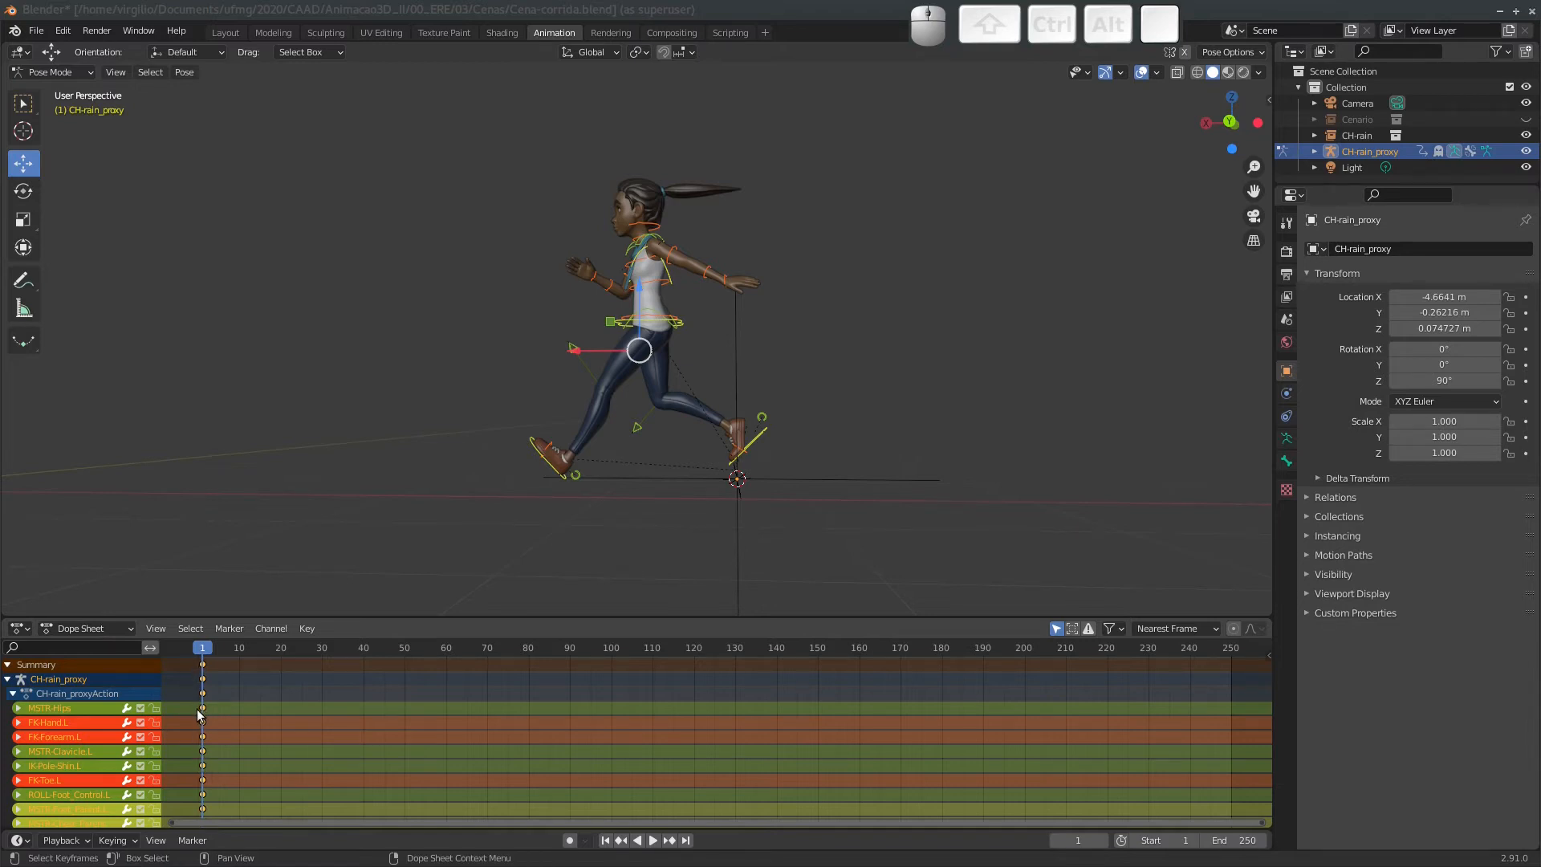
# Switch the keyframe editor to Action Editor mode and rename the rig's action as Ciclo.
pyautogui.click(101, 628)
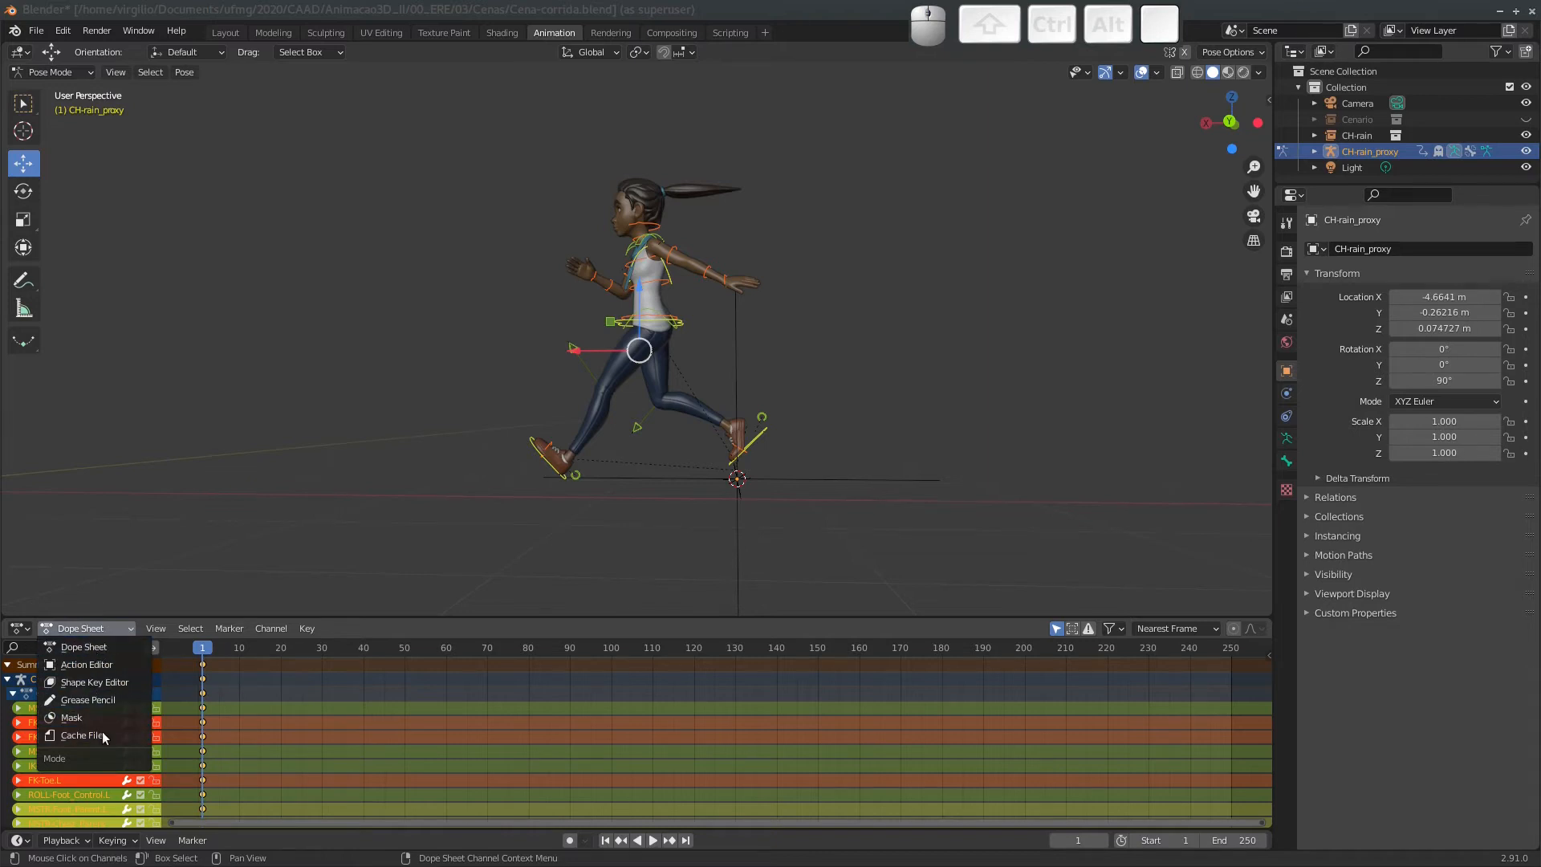
pyautogui.click(76, 647)
pyautogui.click(95, 626)
pyautogui.click(93, 663)
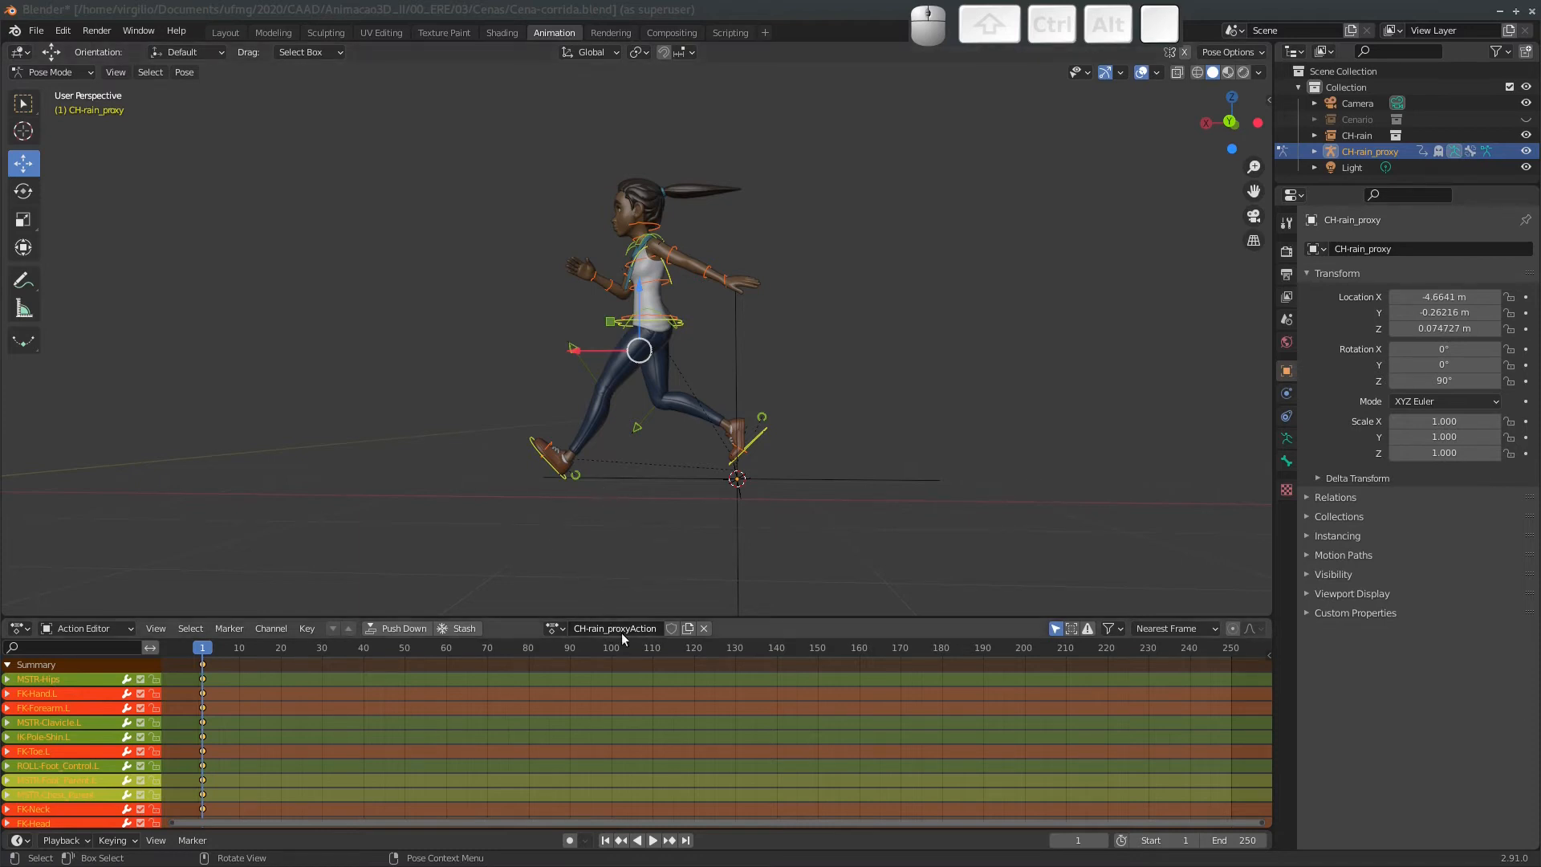
pyautogui.click(600, 629)
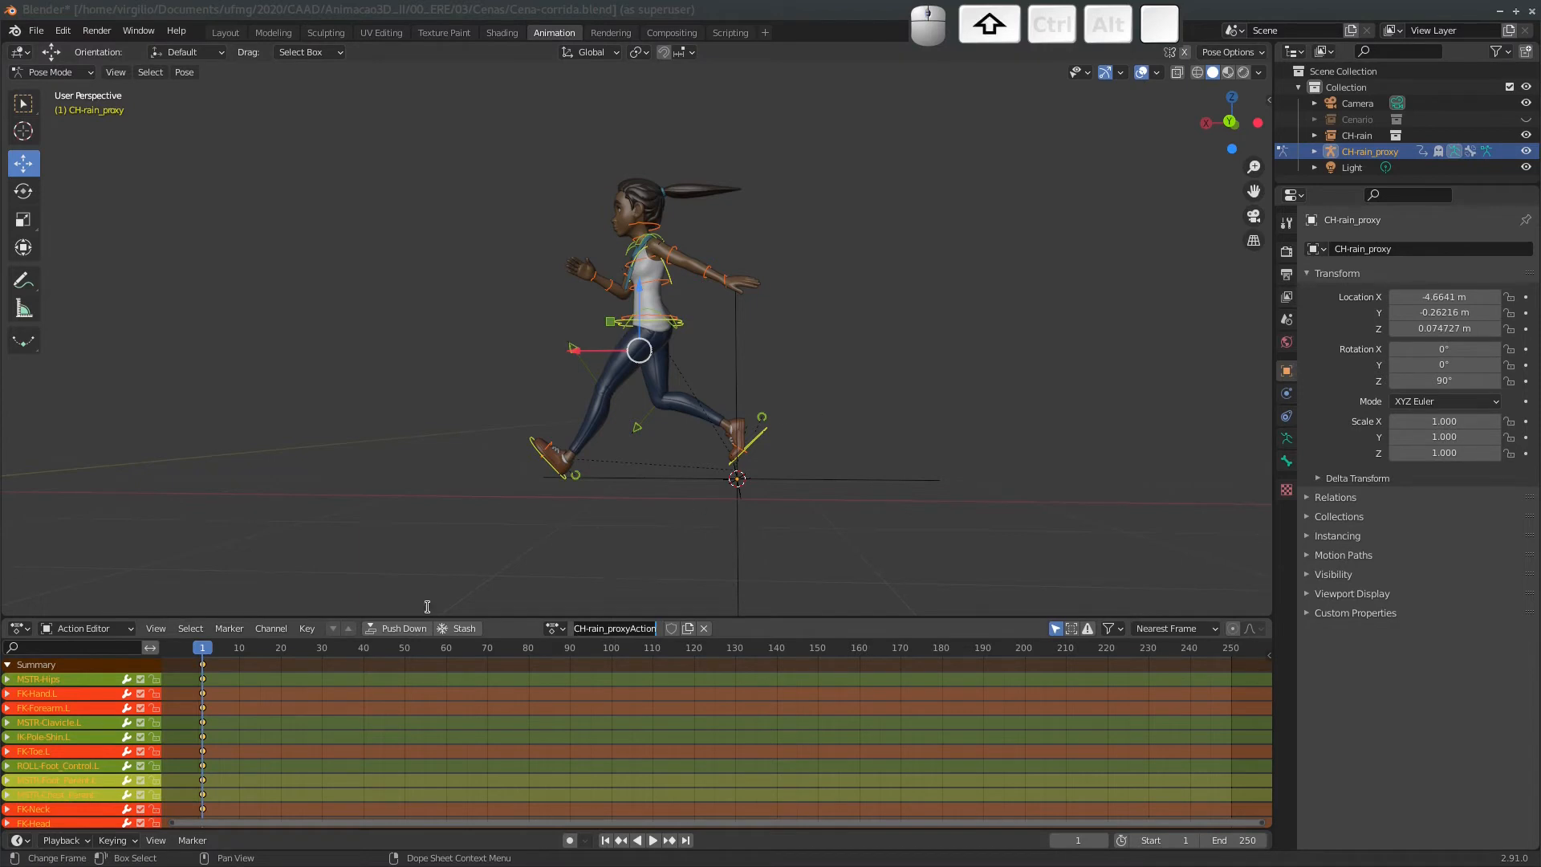
pyautogui.hotkey('shift', 'Home')
pyautogui.write('Ciclo')
pyautogui.press('Return')
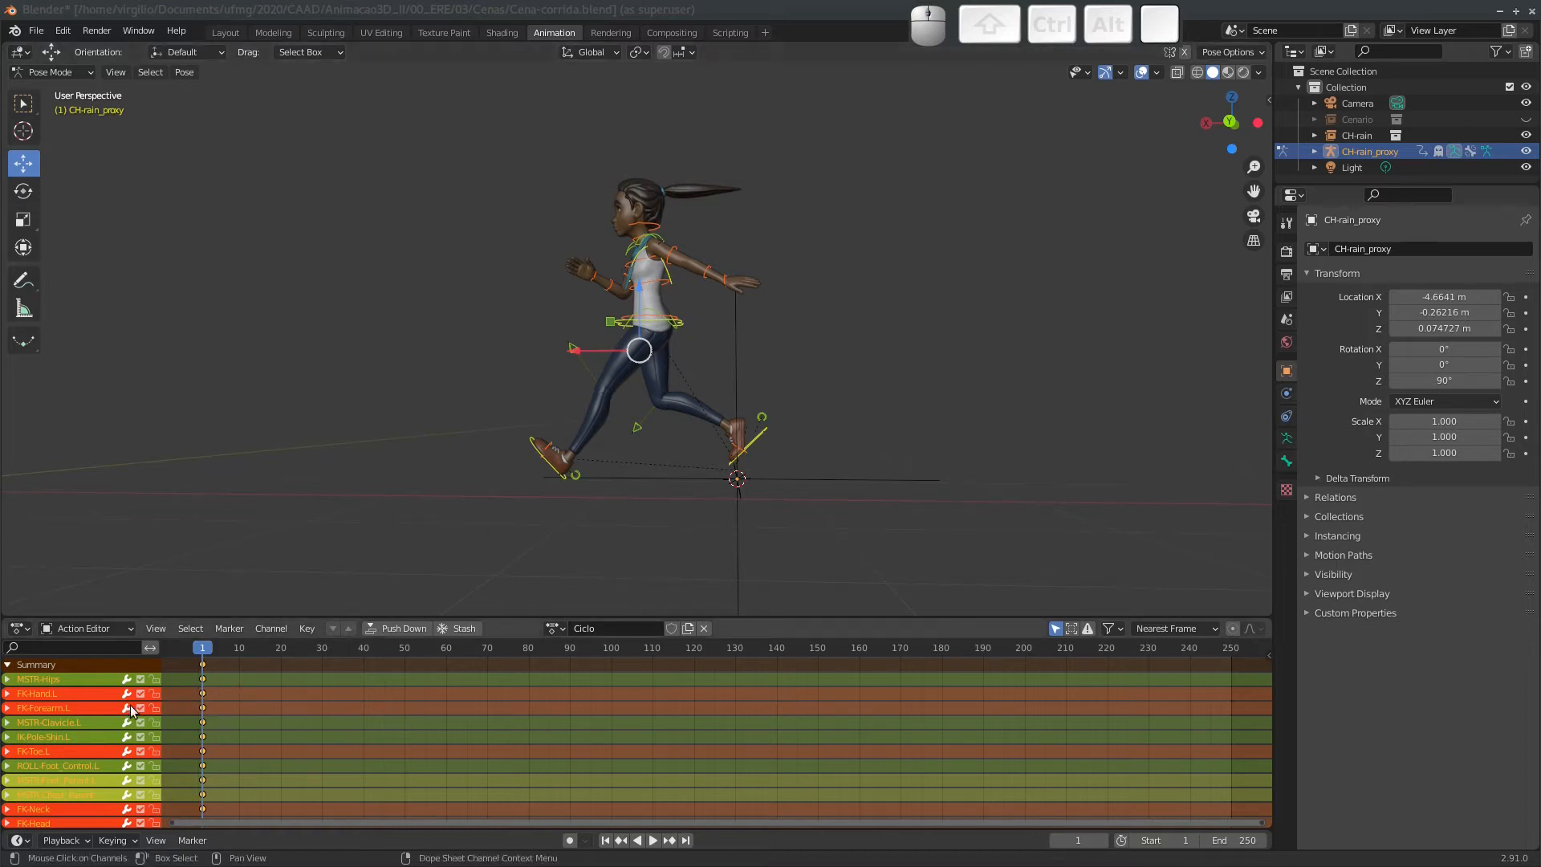
pyautogui.moveTo(165, 706)
pyautogui.mouseDown(button='middle')
pyautogui.moveTo(196, 695)
pyautogui.moveTo(182, 703)
pyautogui.mouseUp(button='middle')
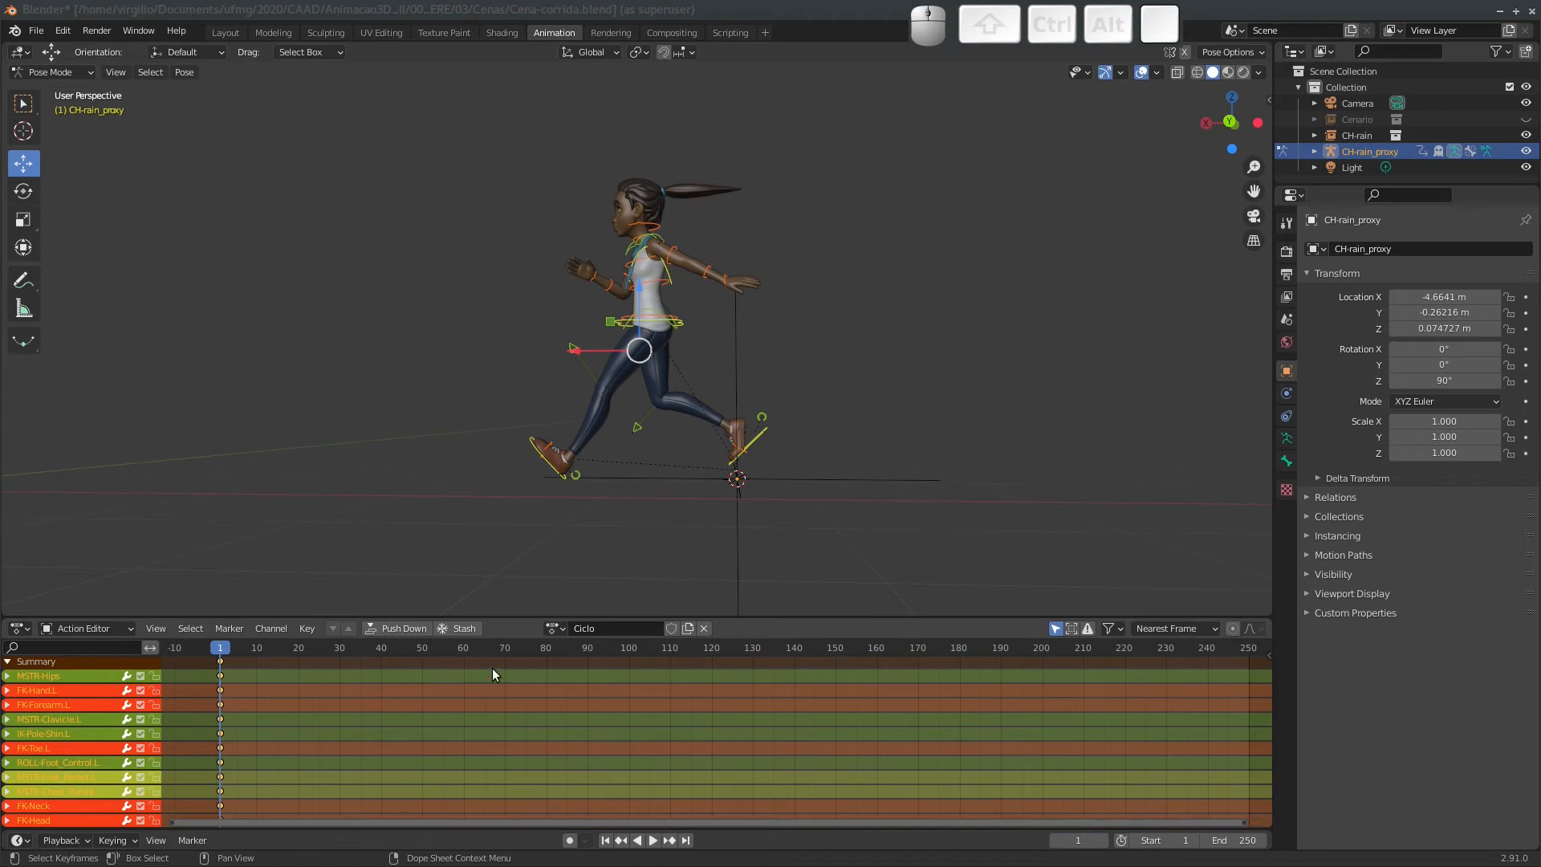
# View the Ciclo action in Dope Sheet mode, collapse its channels there, and return to the Action Editor.
pyautogui.click(85, 629)
pyautogui.click(90, 639)
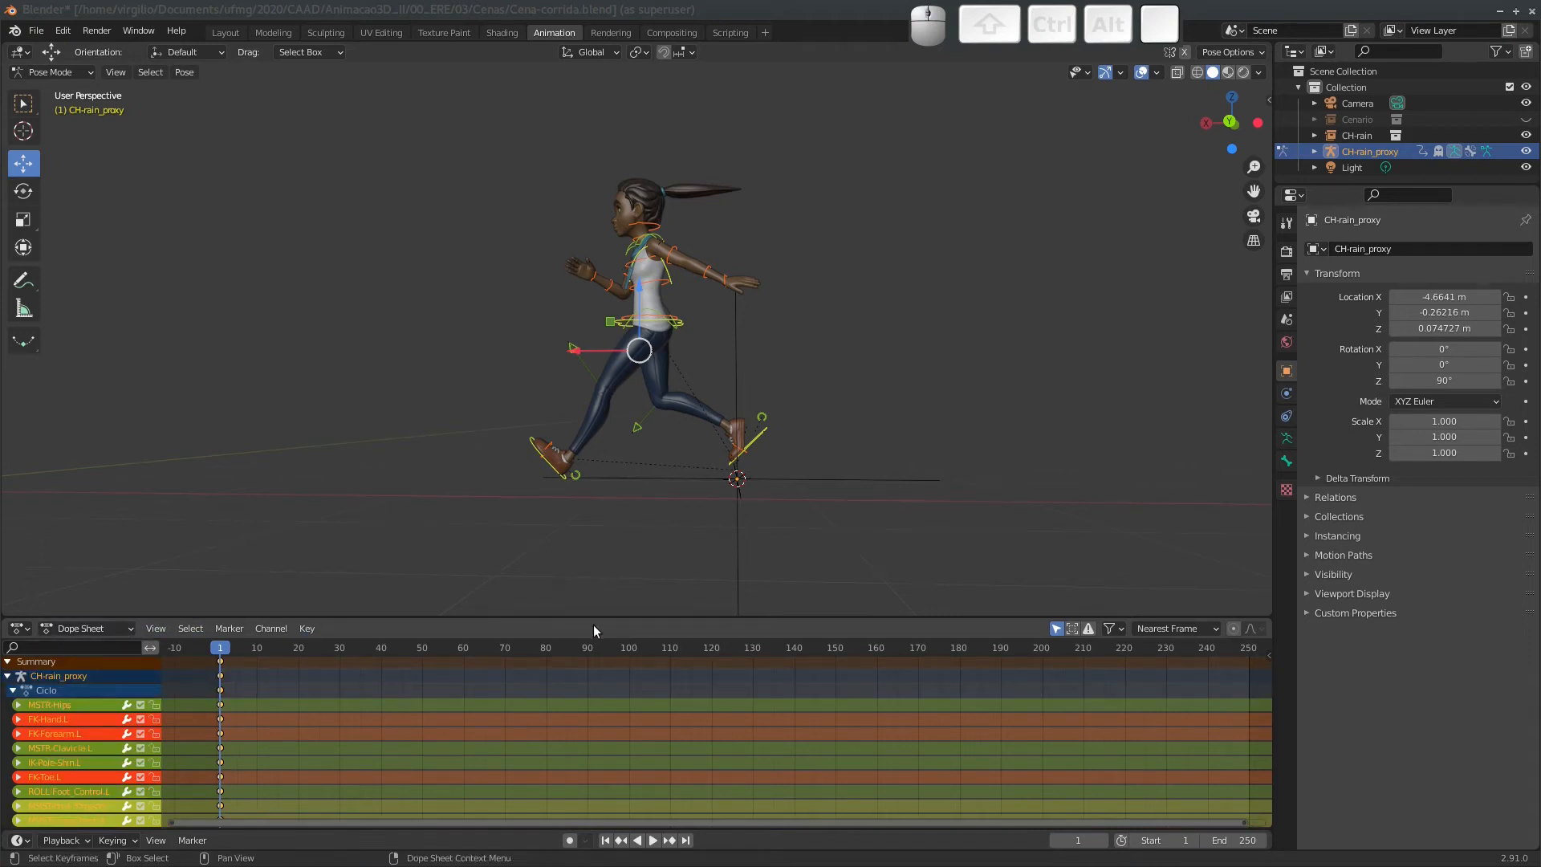
pyautogui.moveTo(178, 777); pyautogui.dragTo(214, 778, button='middle')
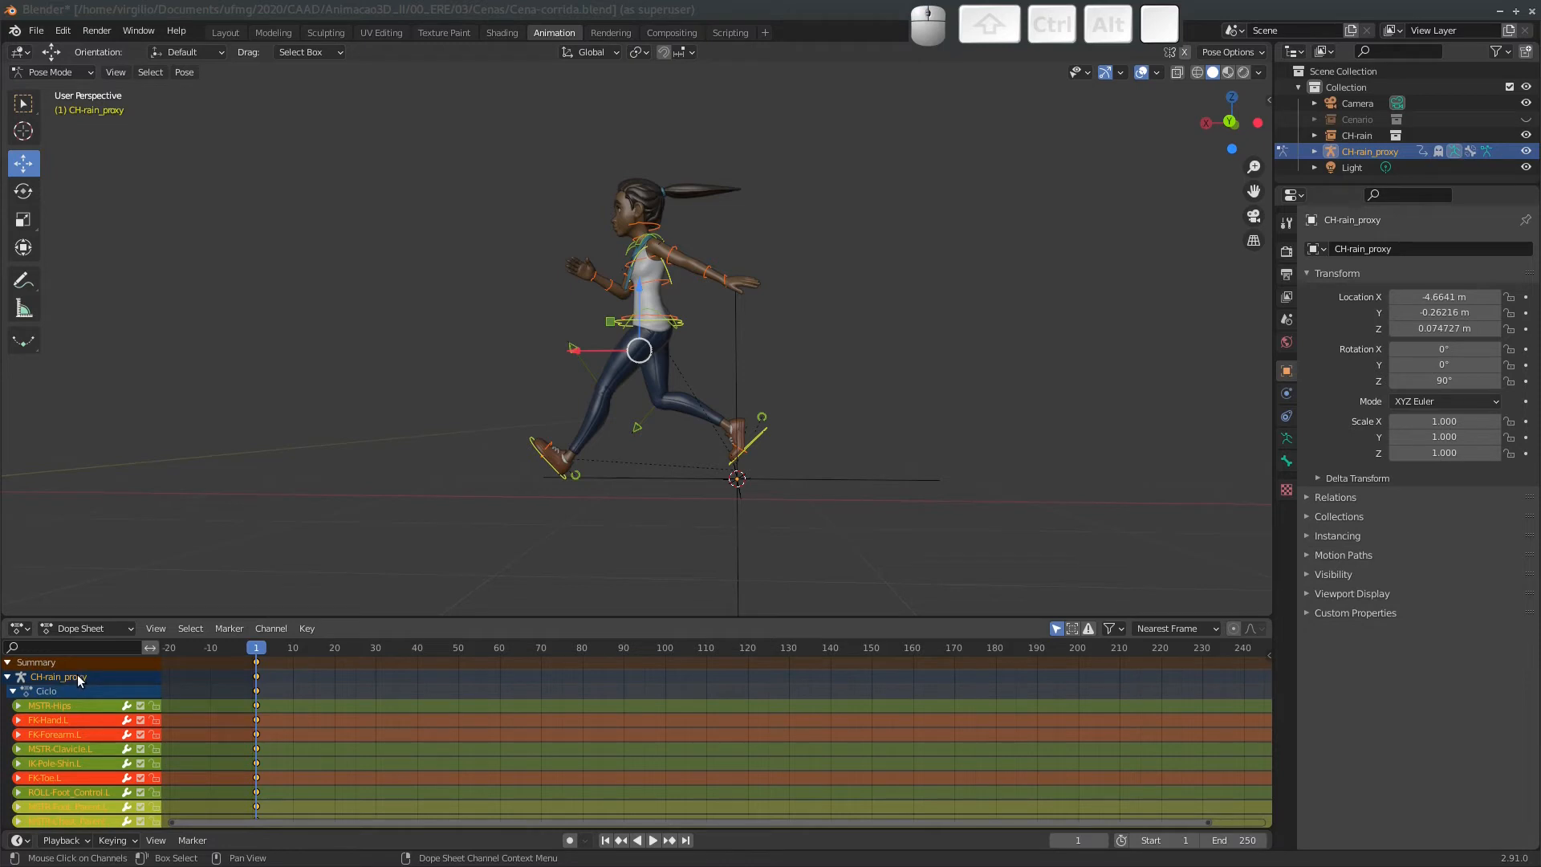
pyautogui.click(42, 691)
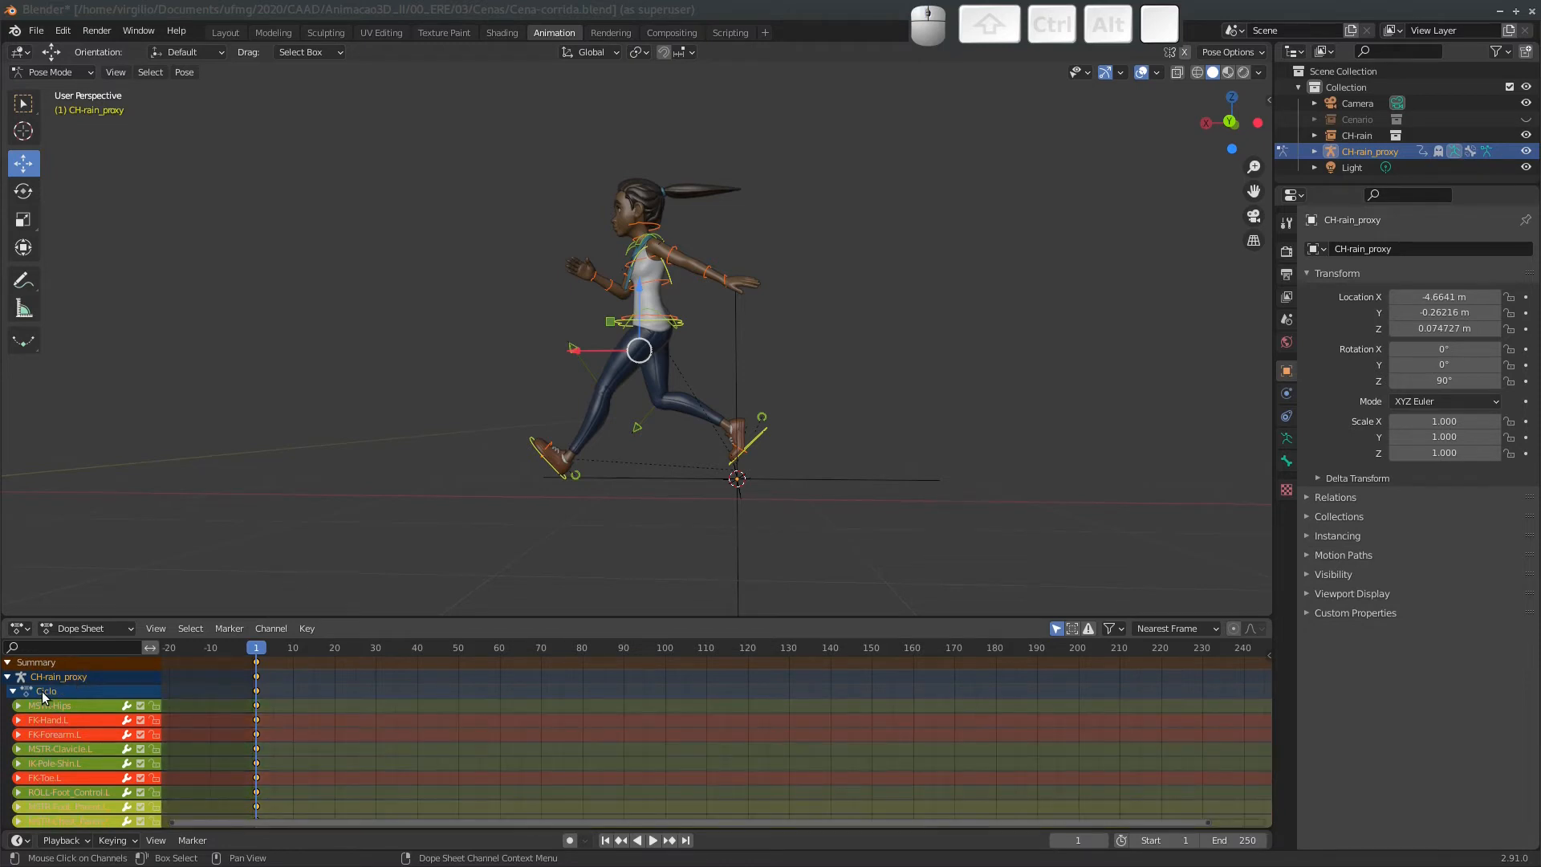
pyautogui.click(12, 691)
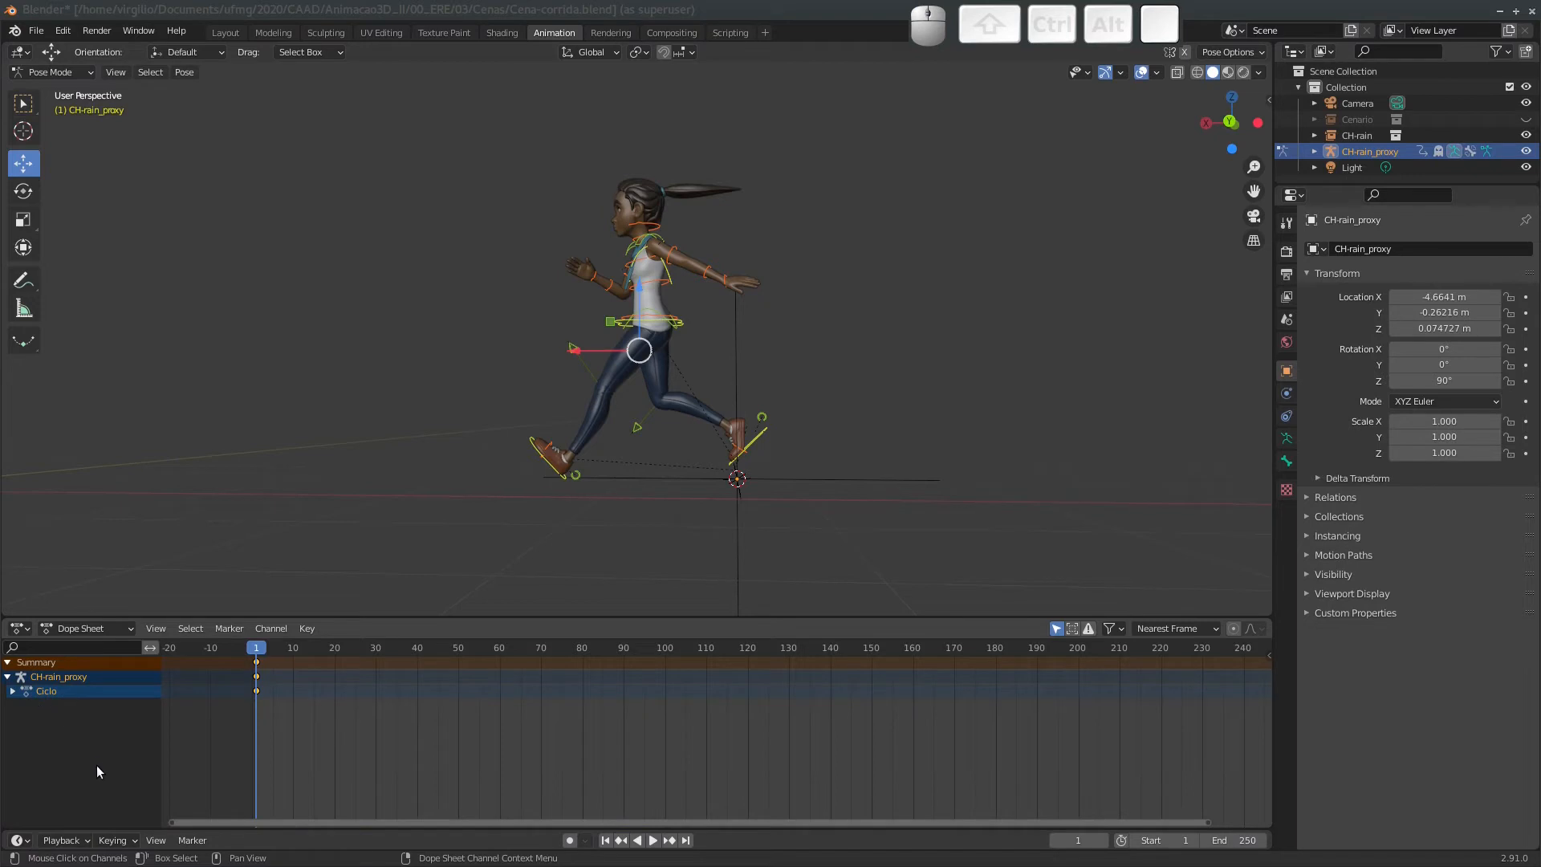
pyautogui.click(99, 630)
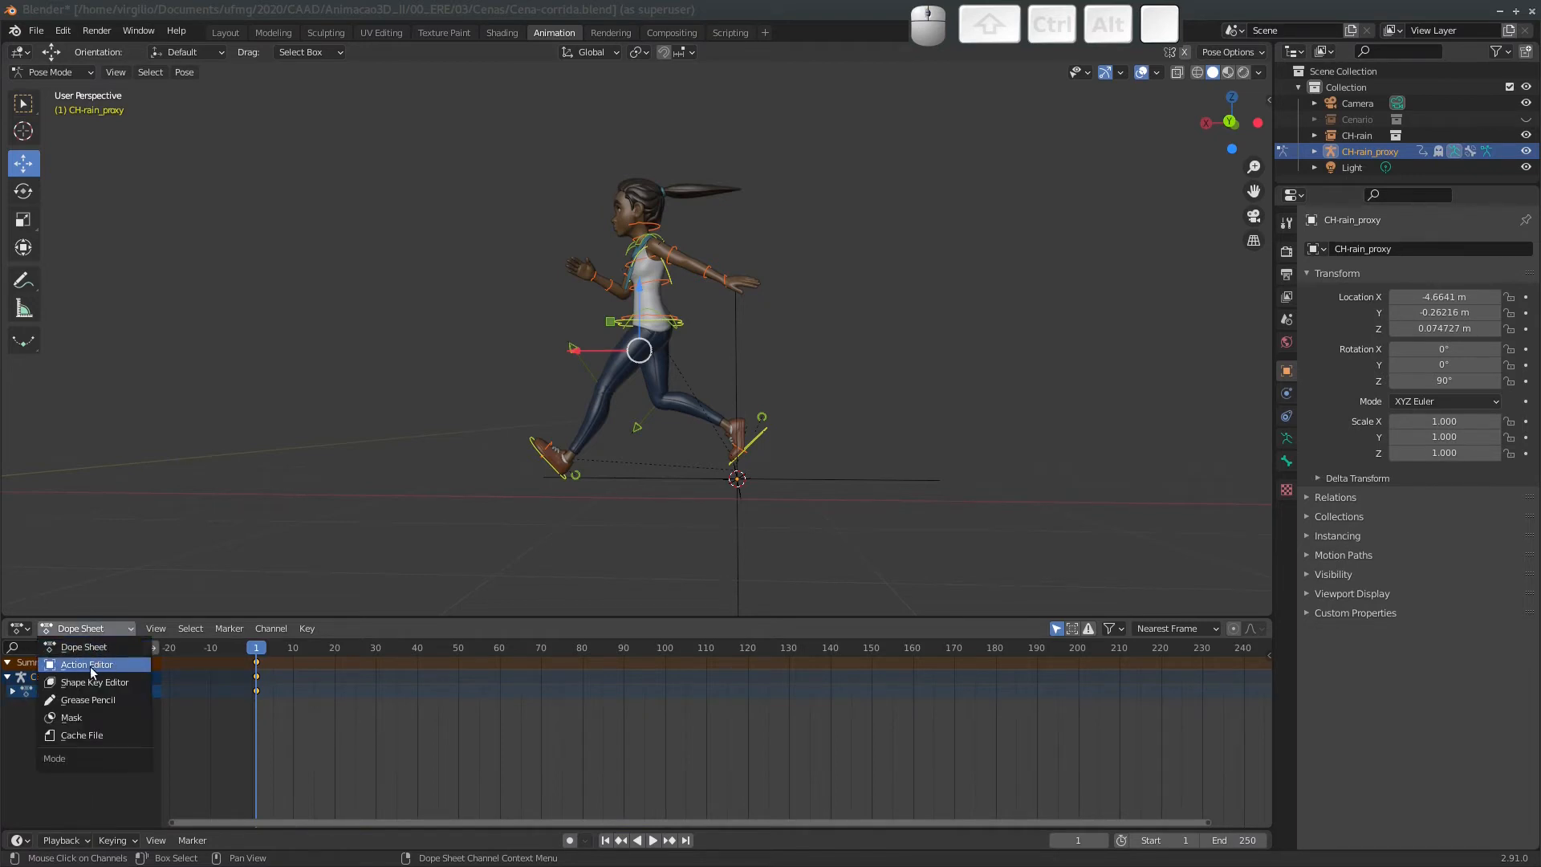
pyautogui.click(95, 666)
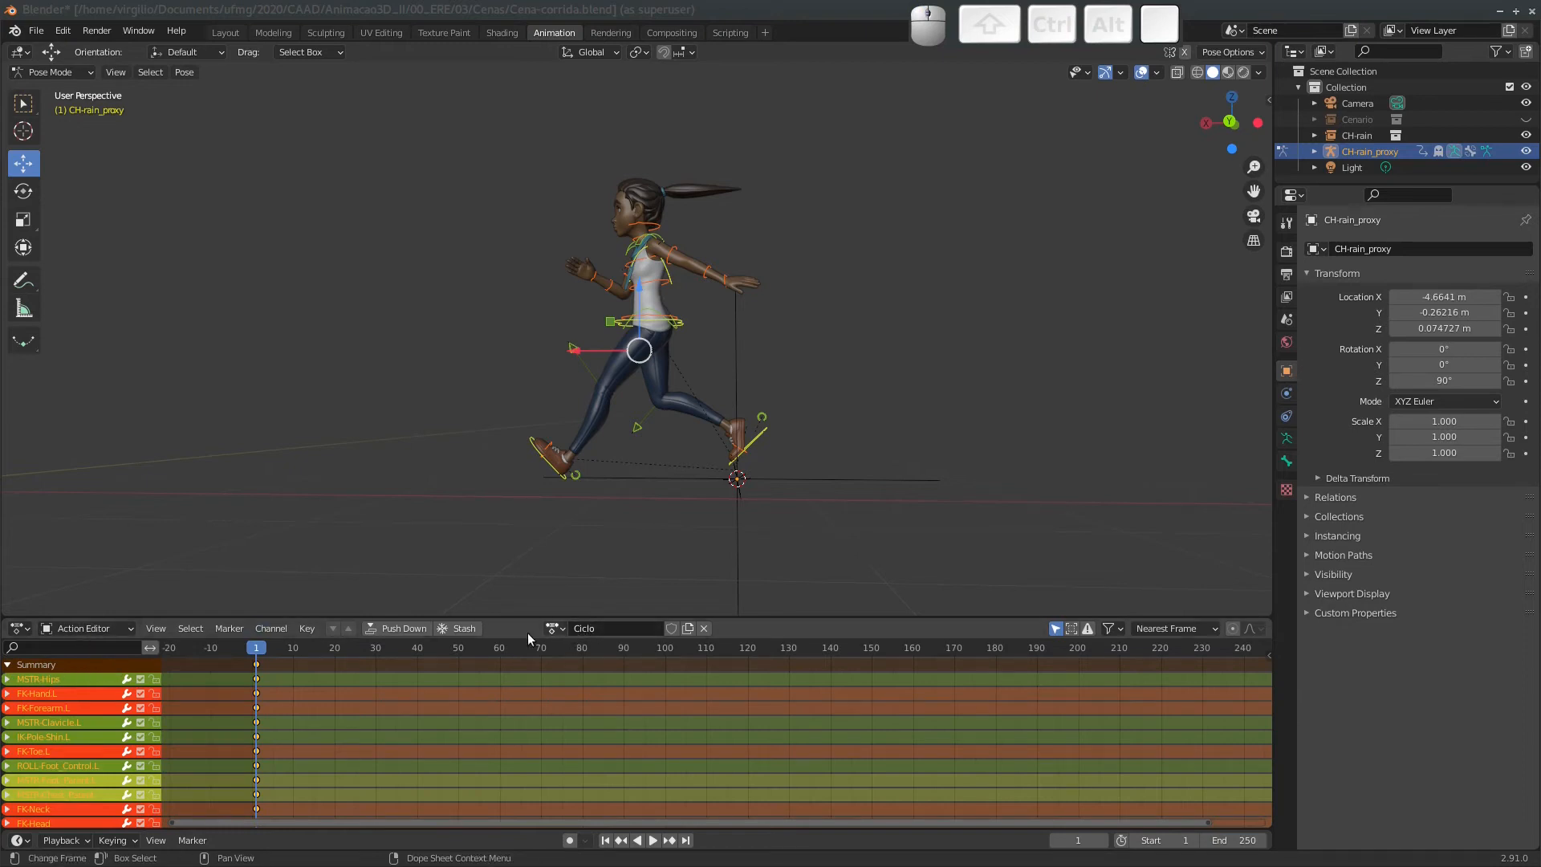
pyautogui.moveTo(274, 740); pyautogui.dragTo(366, 675, button='middle')
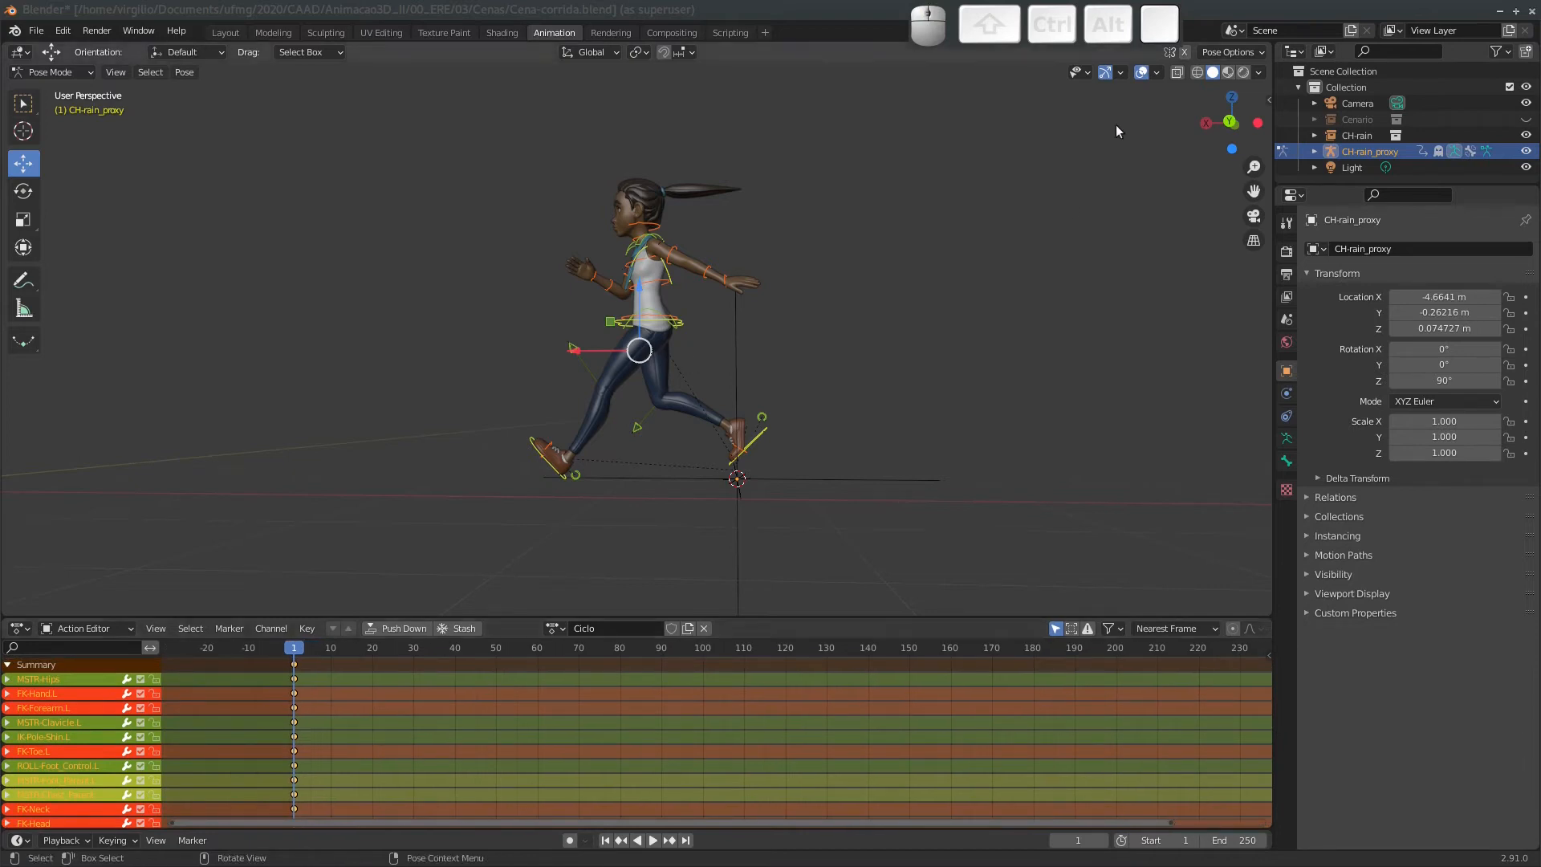
# Select all rig controls in the back orthographic view and copy their pose at frame 1.
pyautogui.click(1229, 122)
pyautogui.keyDown('shift'); pyautogui.moveTo(748, 336); pyautogui.dragTo(814, 345, button='middle'); pyautogui.keyUp('shift')
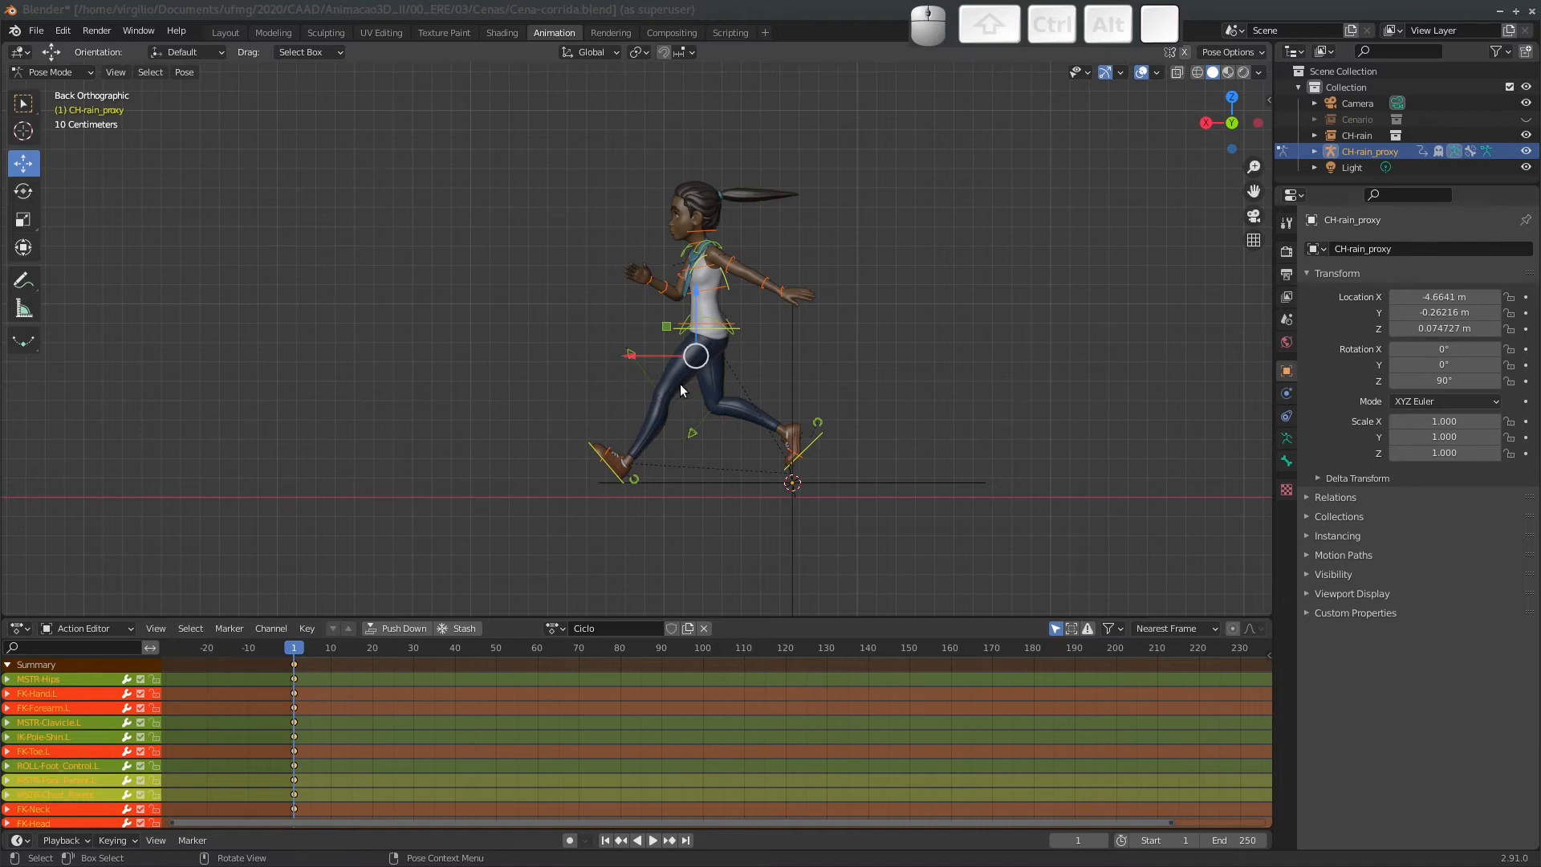
pyautogui.press('a')
pyautogui.moveTo(695, 351); pyautogui.dragTo(662, 339, button='middle')
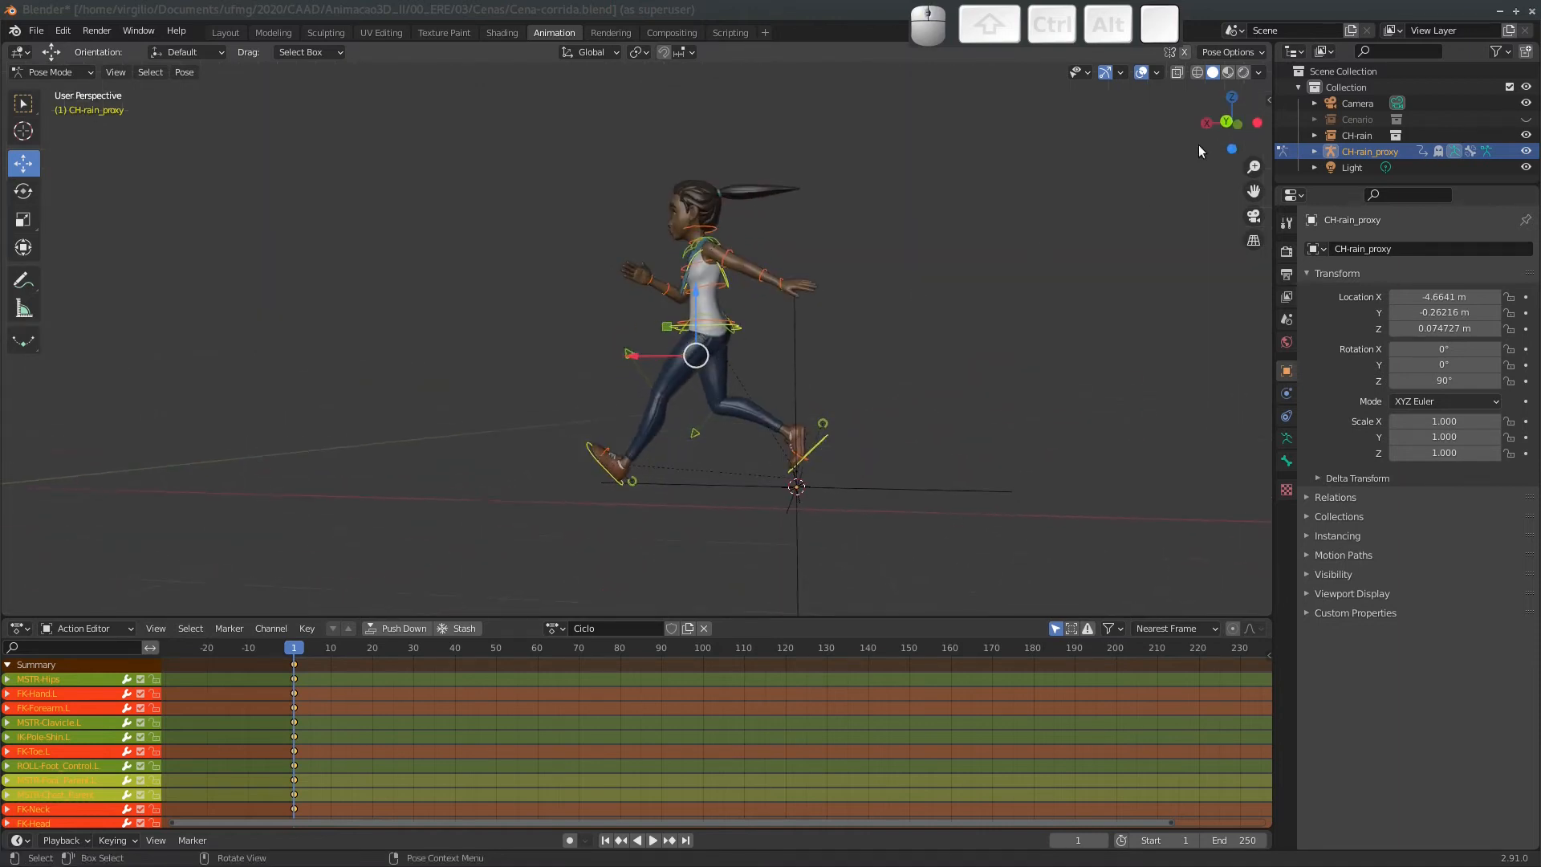
pyautogui.click(1226, 122)
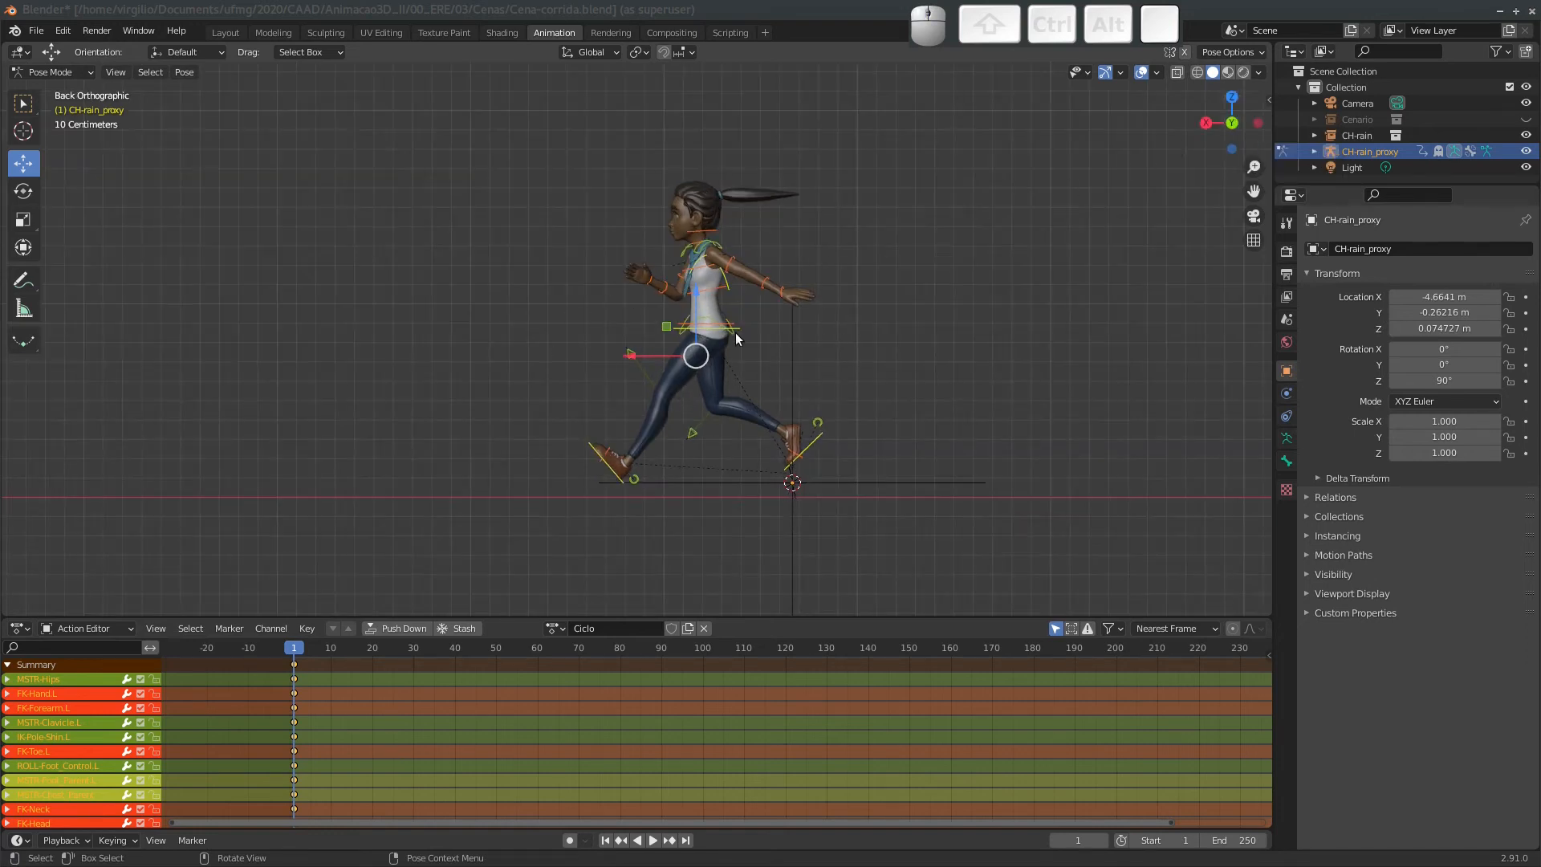
pyautogui.hotkey('ctrl', 'c')
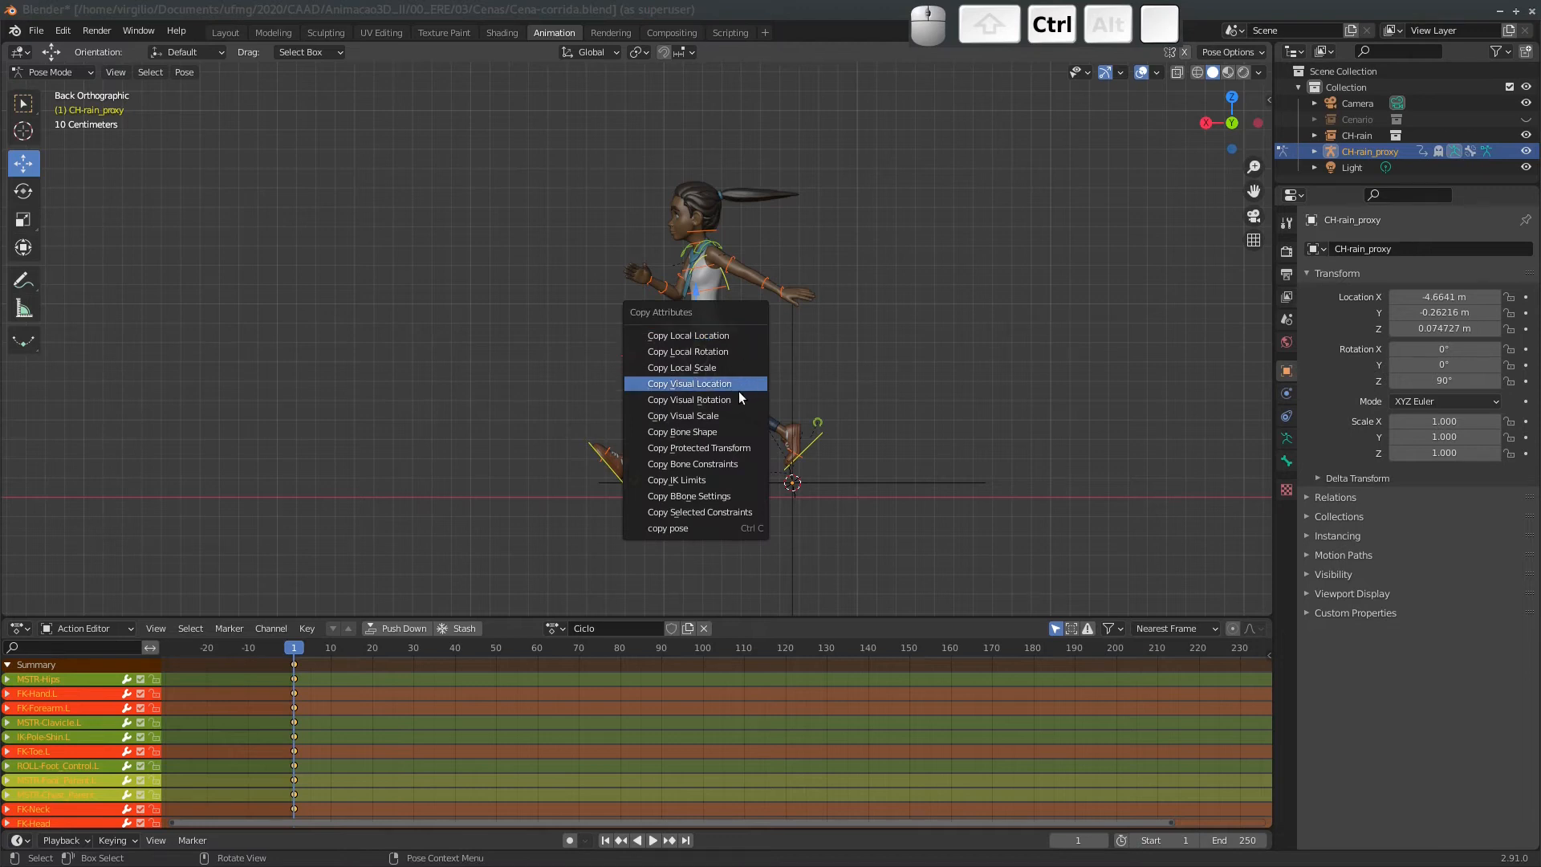
pyautogui.click(705, 527)
# Enable automatic keyframing and copy the rig's pose at frame 1 again.
pyautogui.moveTo(293, 654); pyautogui.dragTo(329, 652)
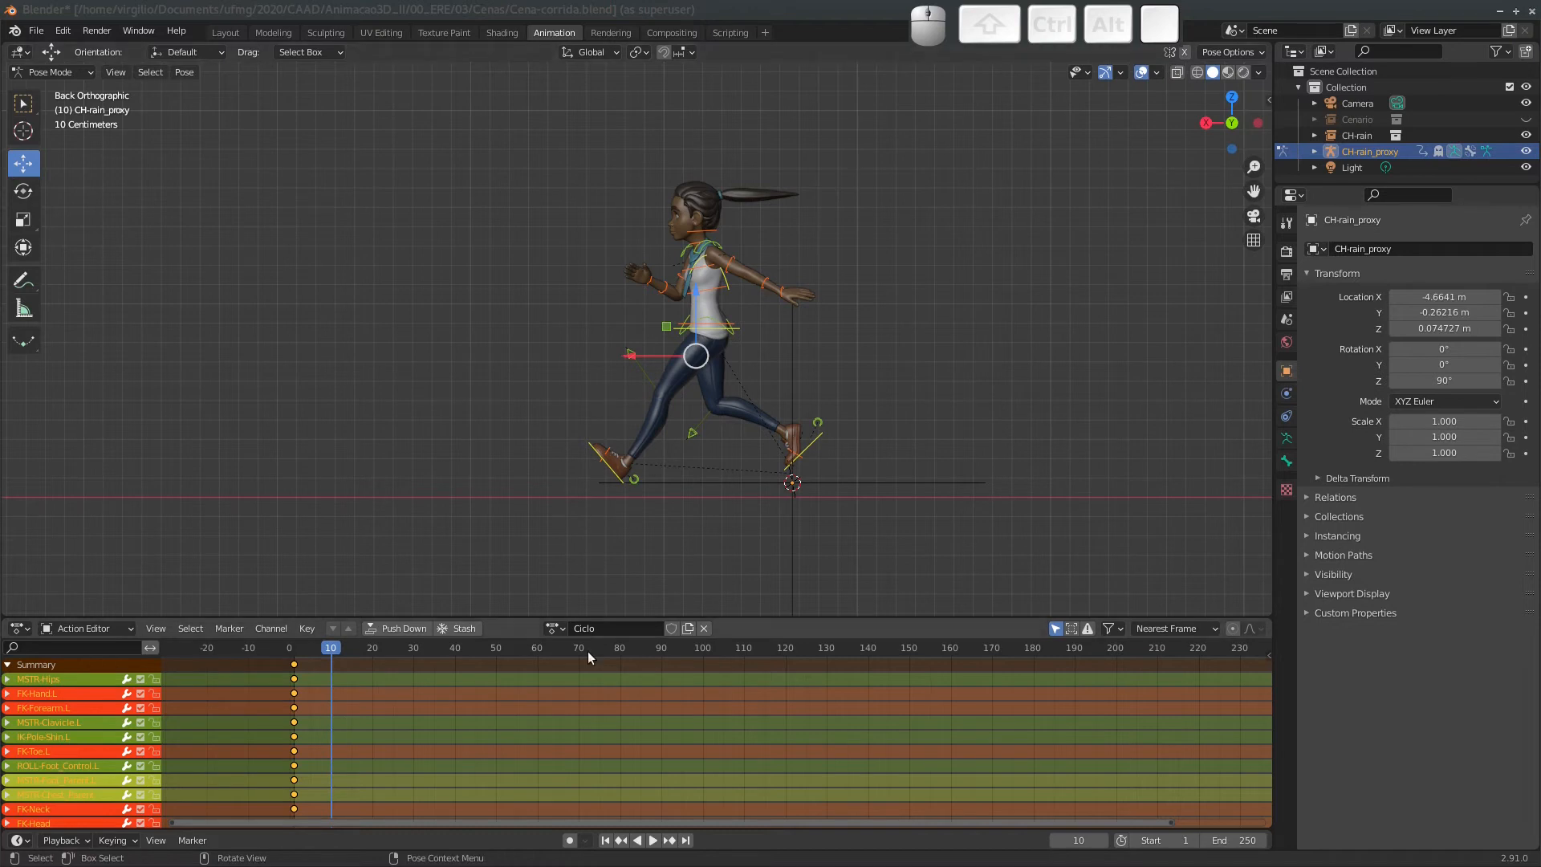
pyautogui.click(569, 840)
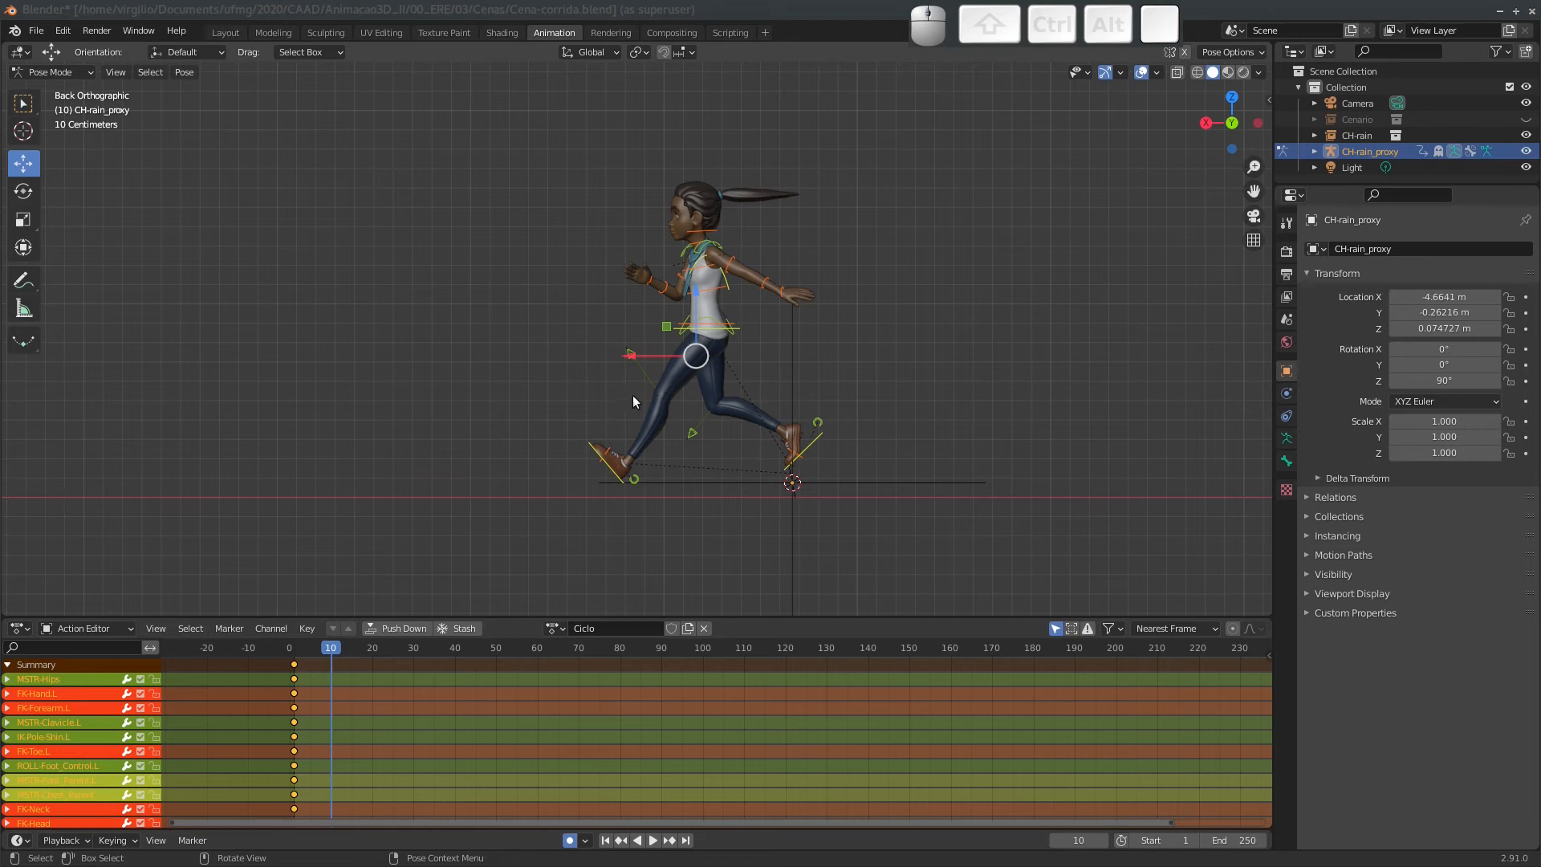
pyautogui.click(293, 647)
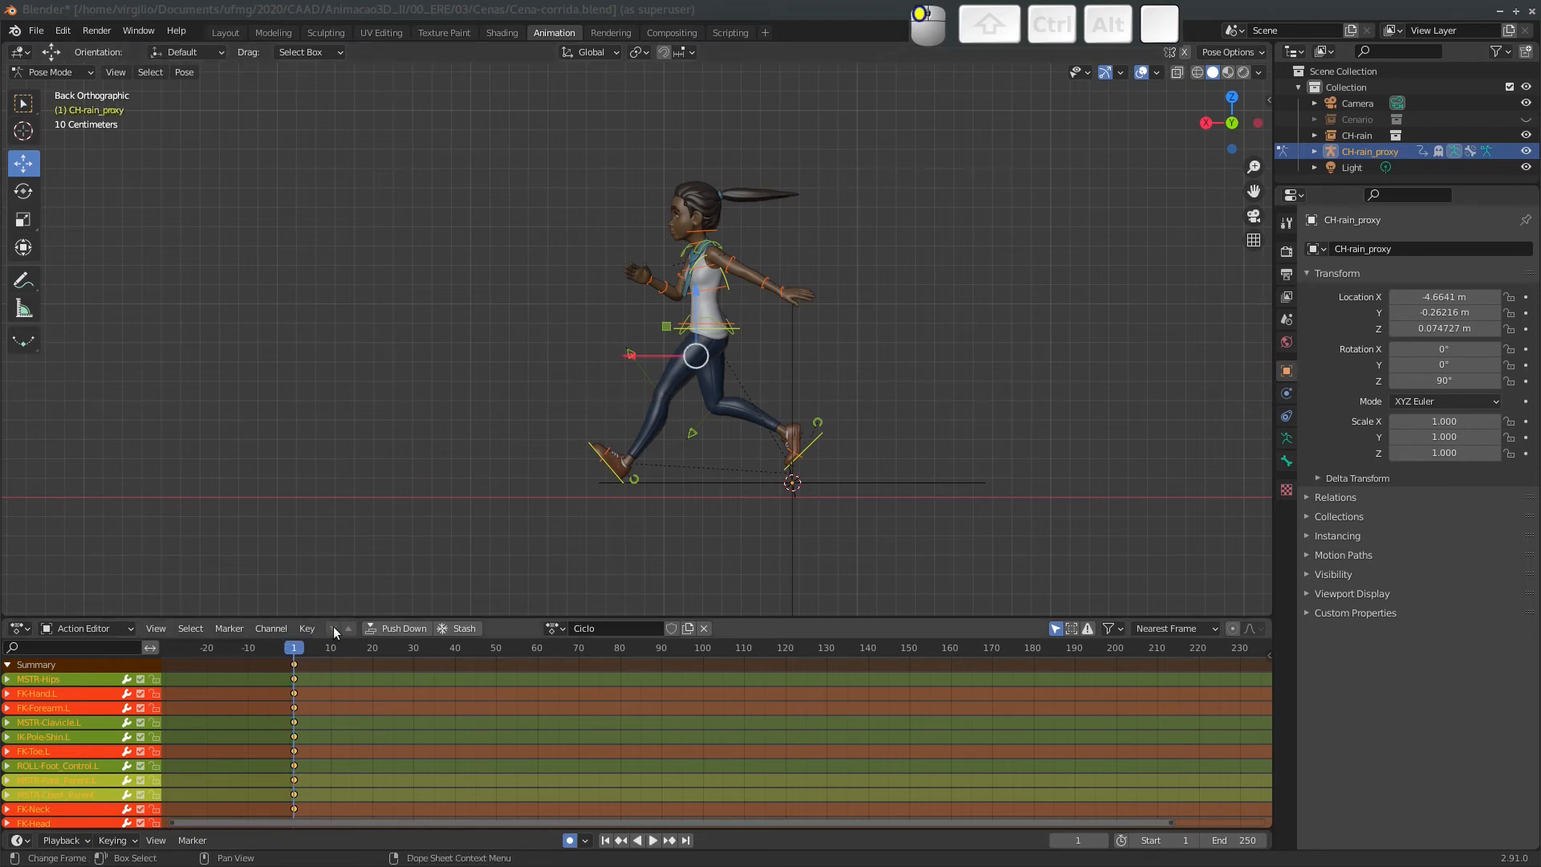
pyautogui.hotkey('ctrl', 'c')
pyautogui.click(378, 521)
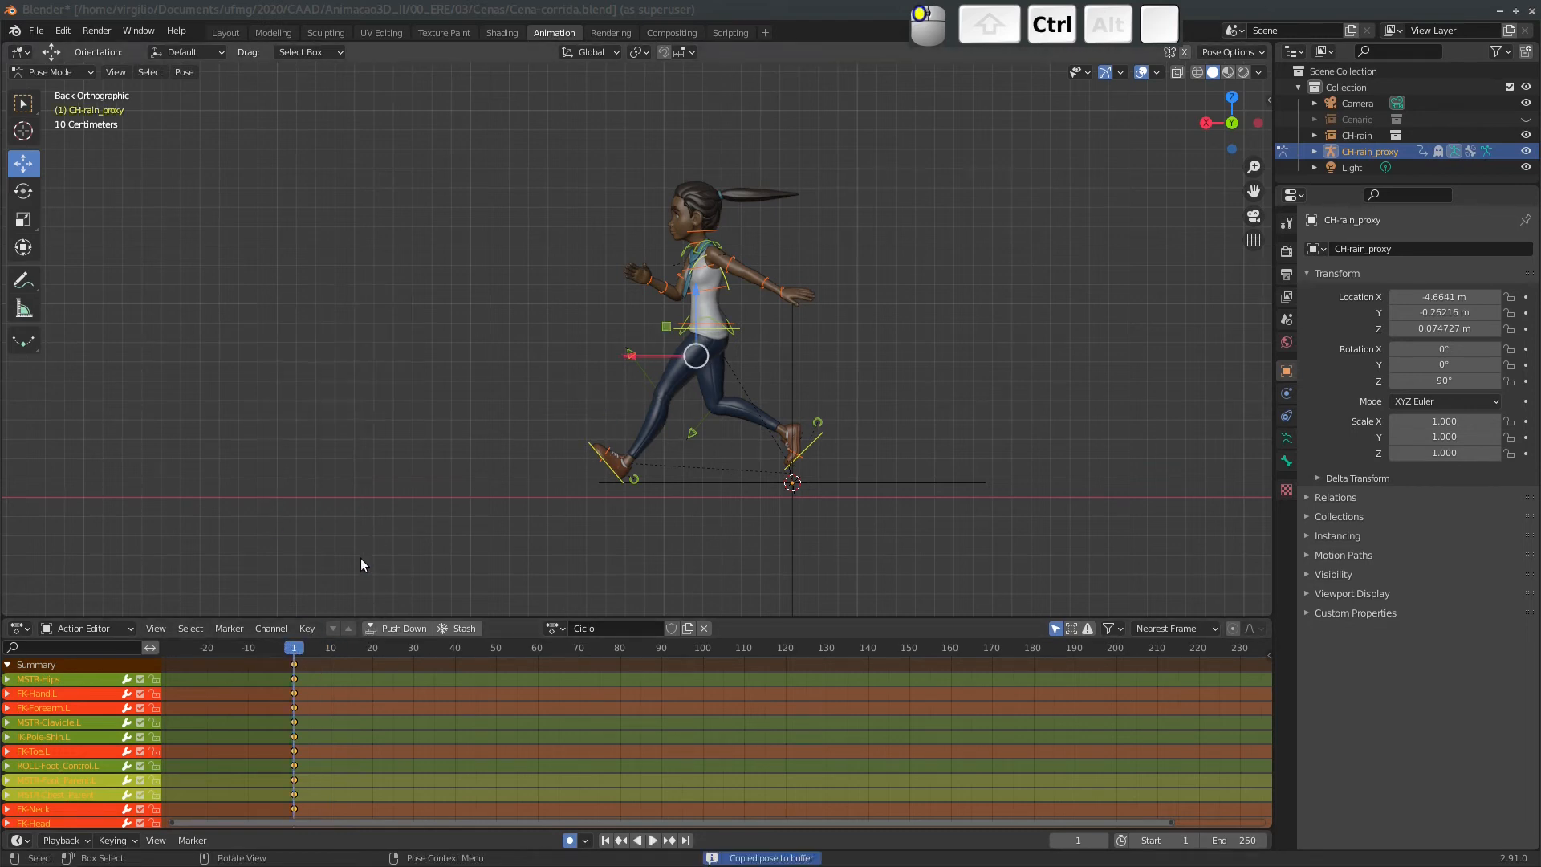
# Paste the copied pose at frame 10 with Flipped on X-Axis enabled and check it from the front and side.
pyautogui.moveTo(330, 647); pyautogui.dragTo(332, 652)
pyautogui.hotkey('ctrl', 'v')
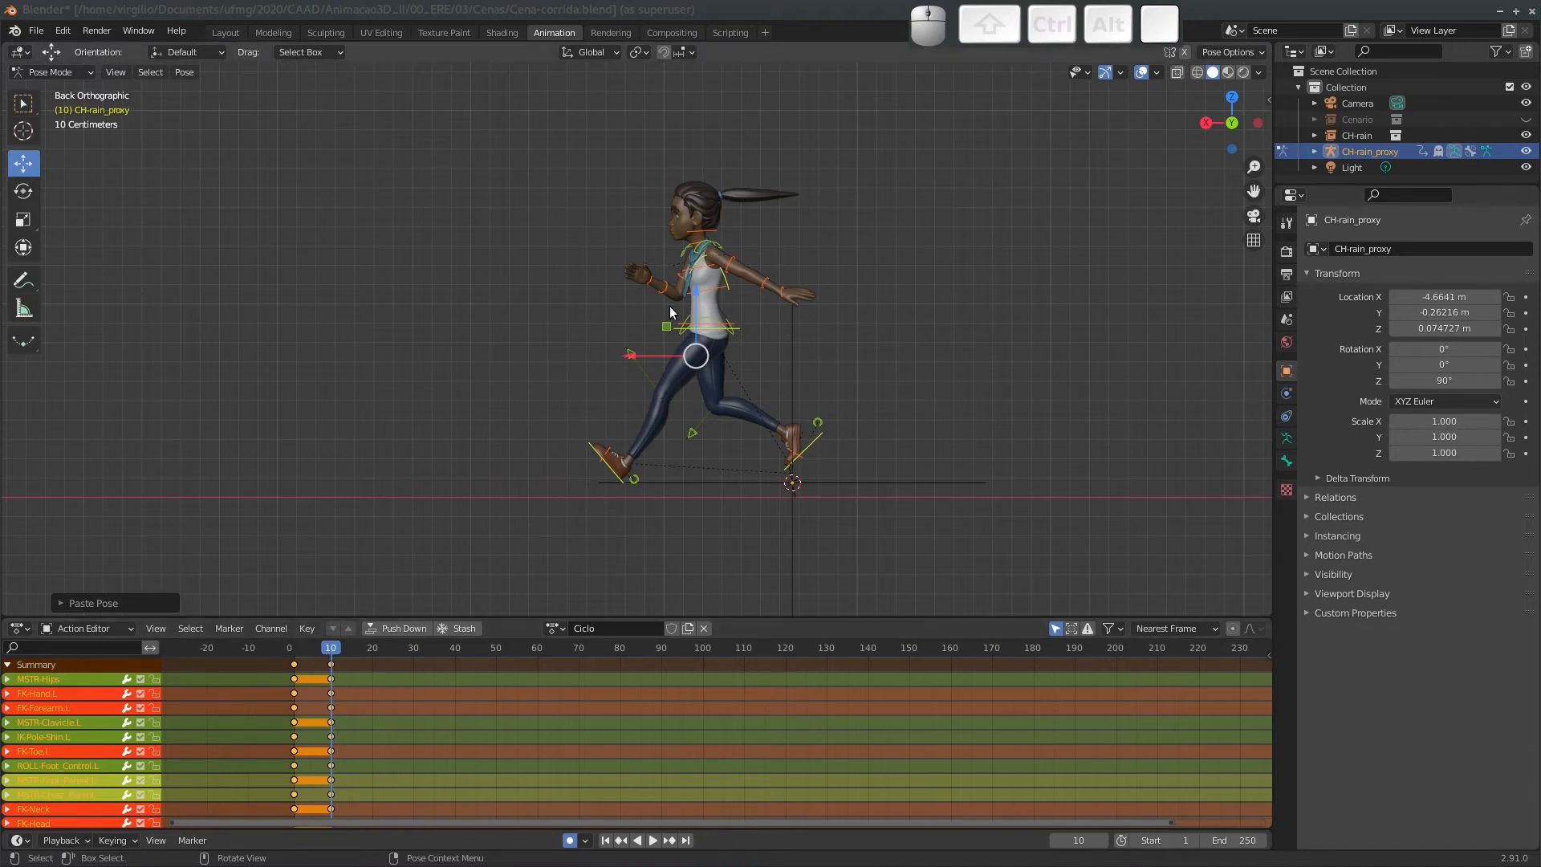
pyautogui.click(58, 603)
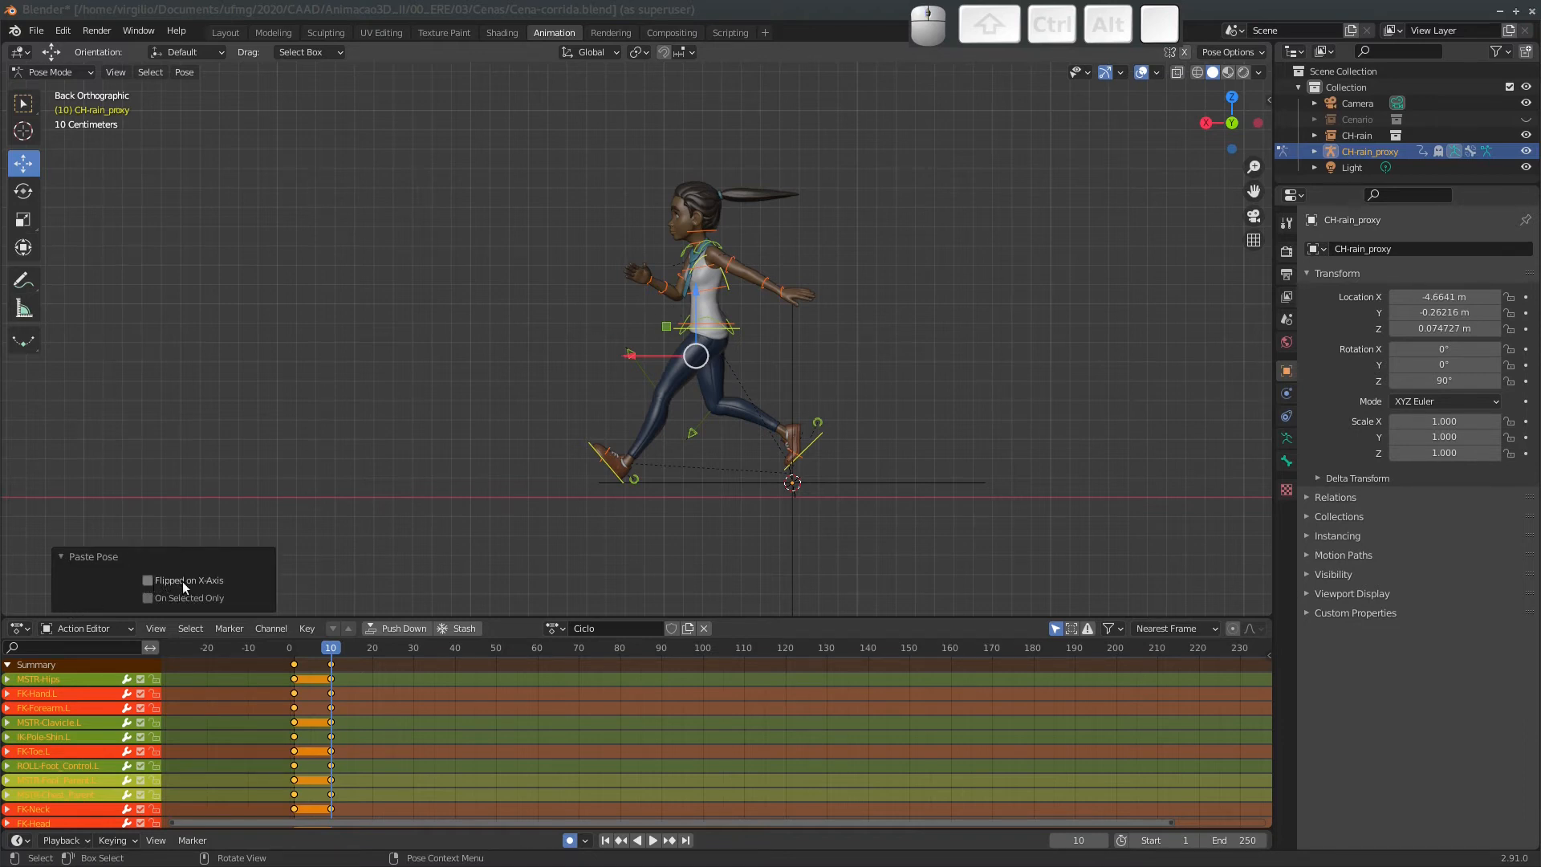
pyautogui.click(146, 581)
pyautogui.moveTo(562, 356); pyautogui.dragTo(748, 374, button='middle')
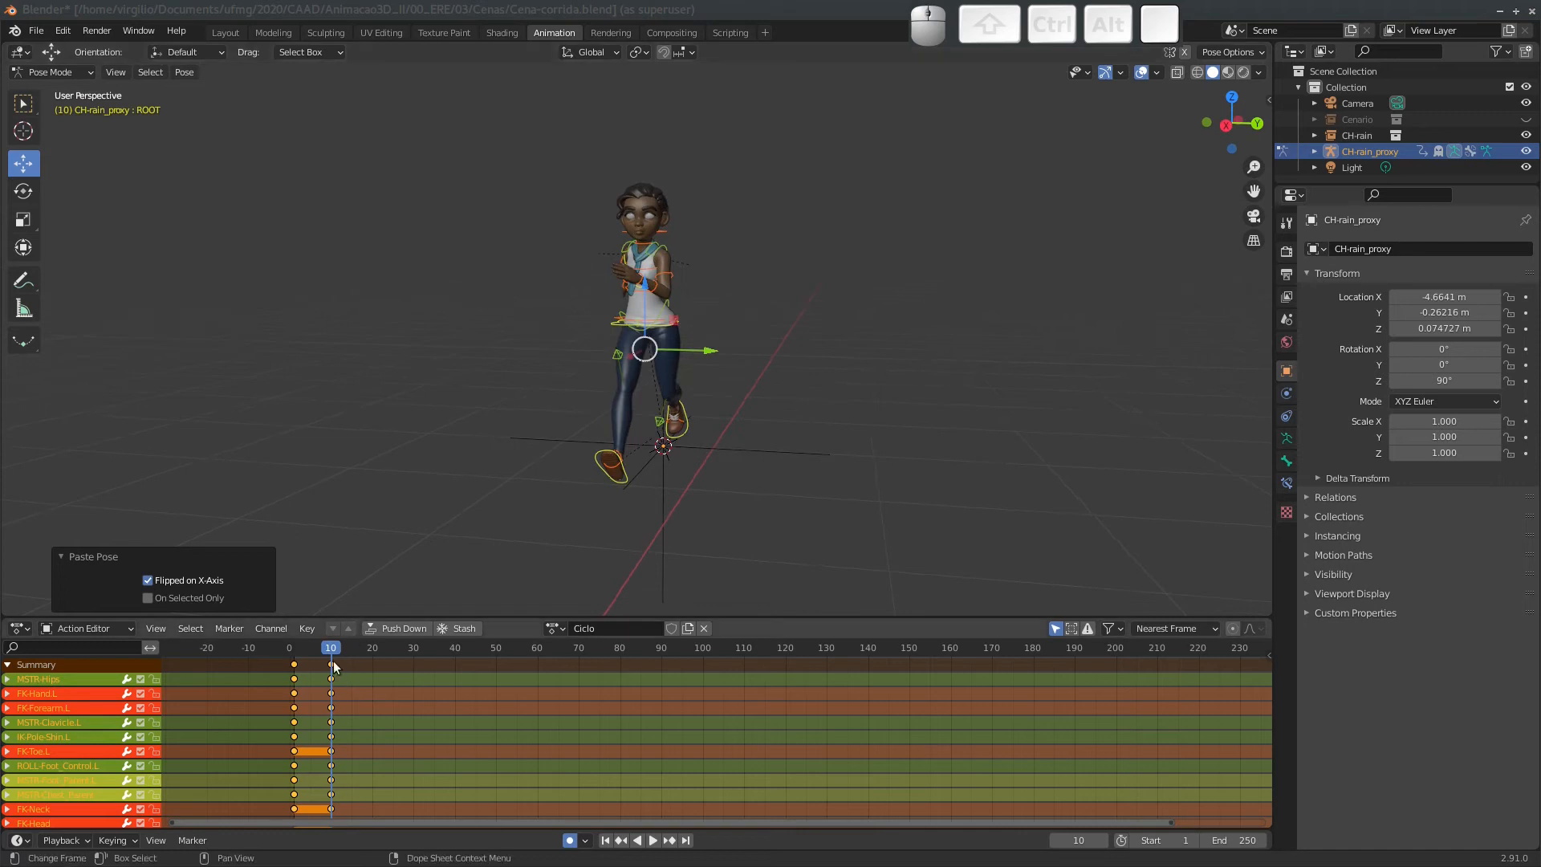
pyautogui.moveTo(331, 647)
pyautogui.mouseDown()
pyautogui.moveTo(273, 644)
pyautogui.moveTo(331, 652)
pyautogui.mouseUp()
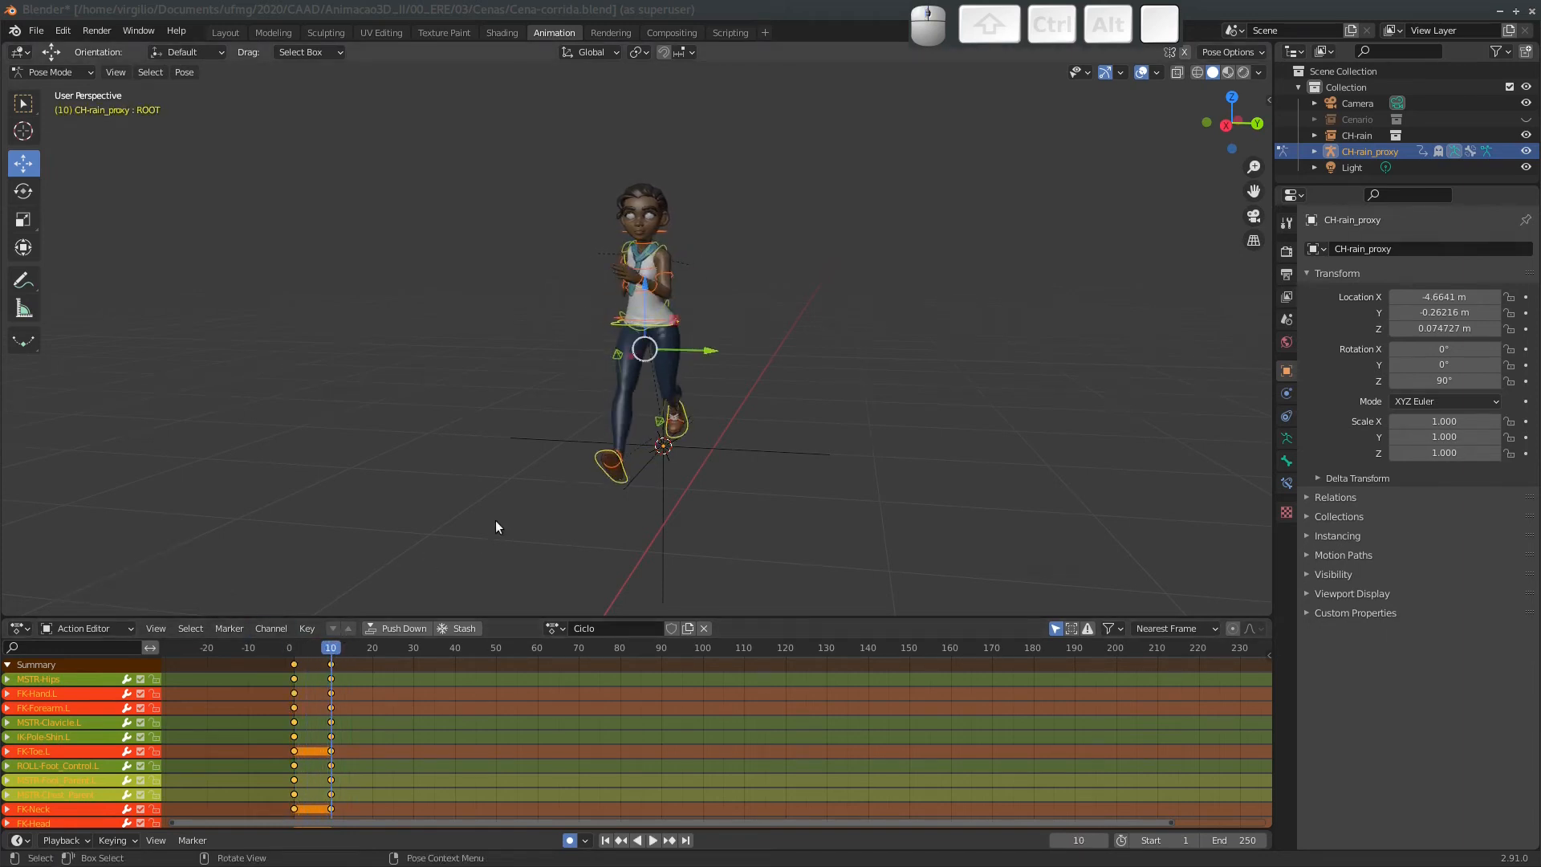
pyautogui.moveTo(656, 437); pyautogui.dragTo(506, 439, button='middle')
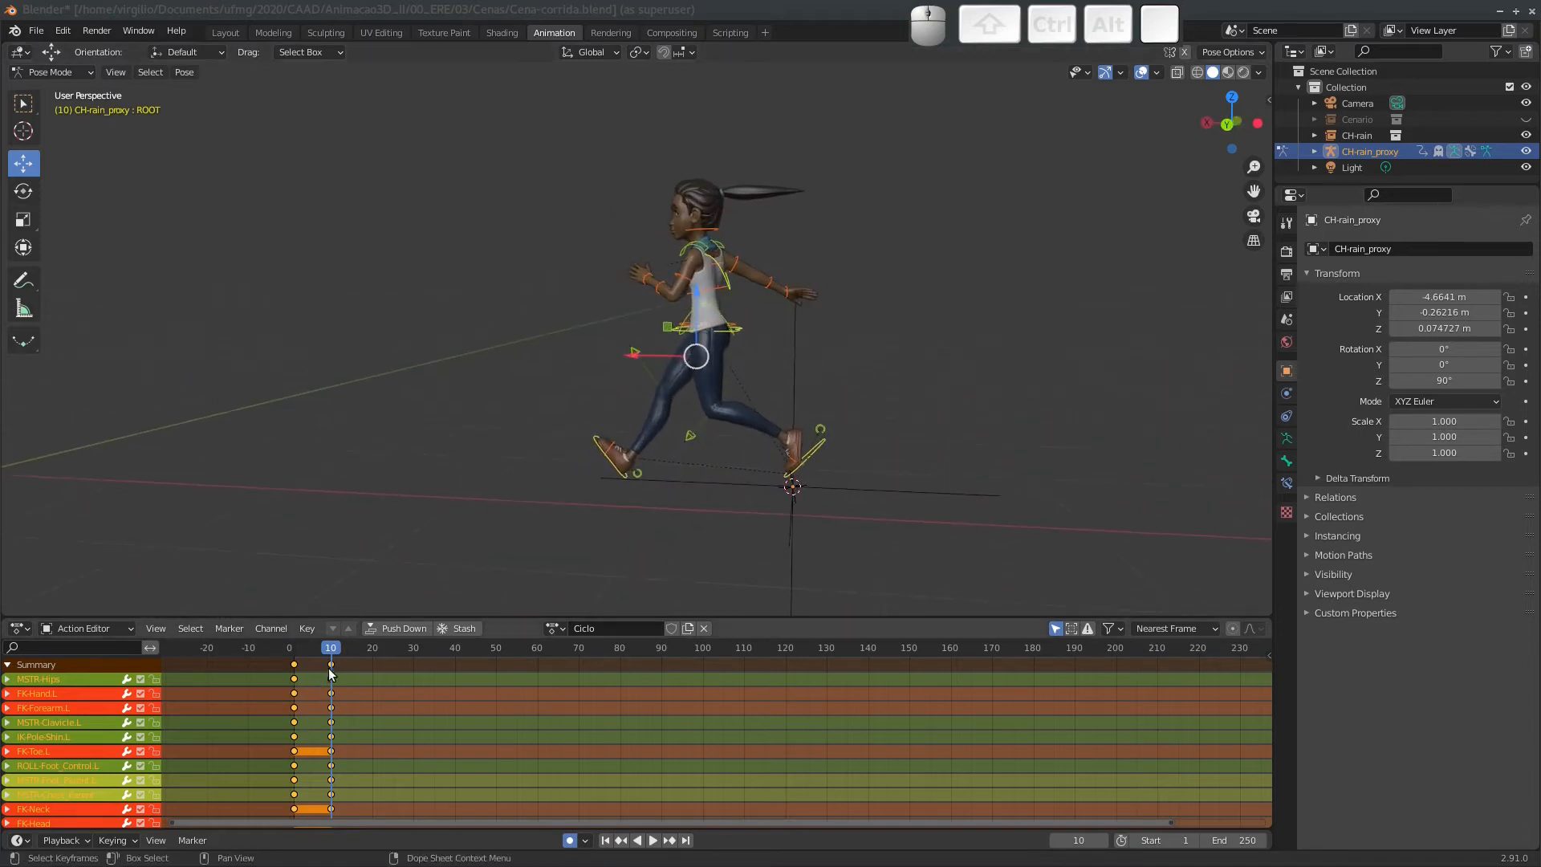
# Delete all of the action's keyframes at frame 10.
pyautogui.click(331, 666)
pyautogui.click(330, 665)
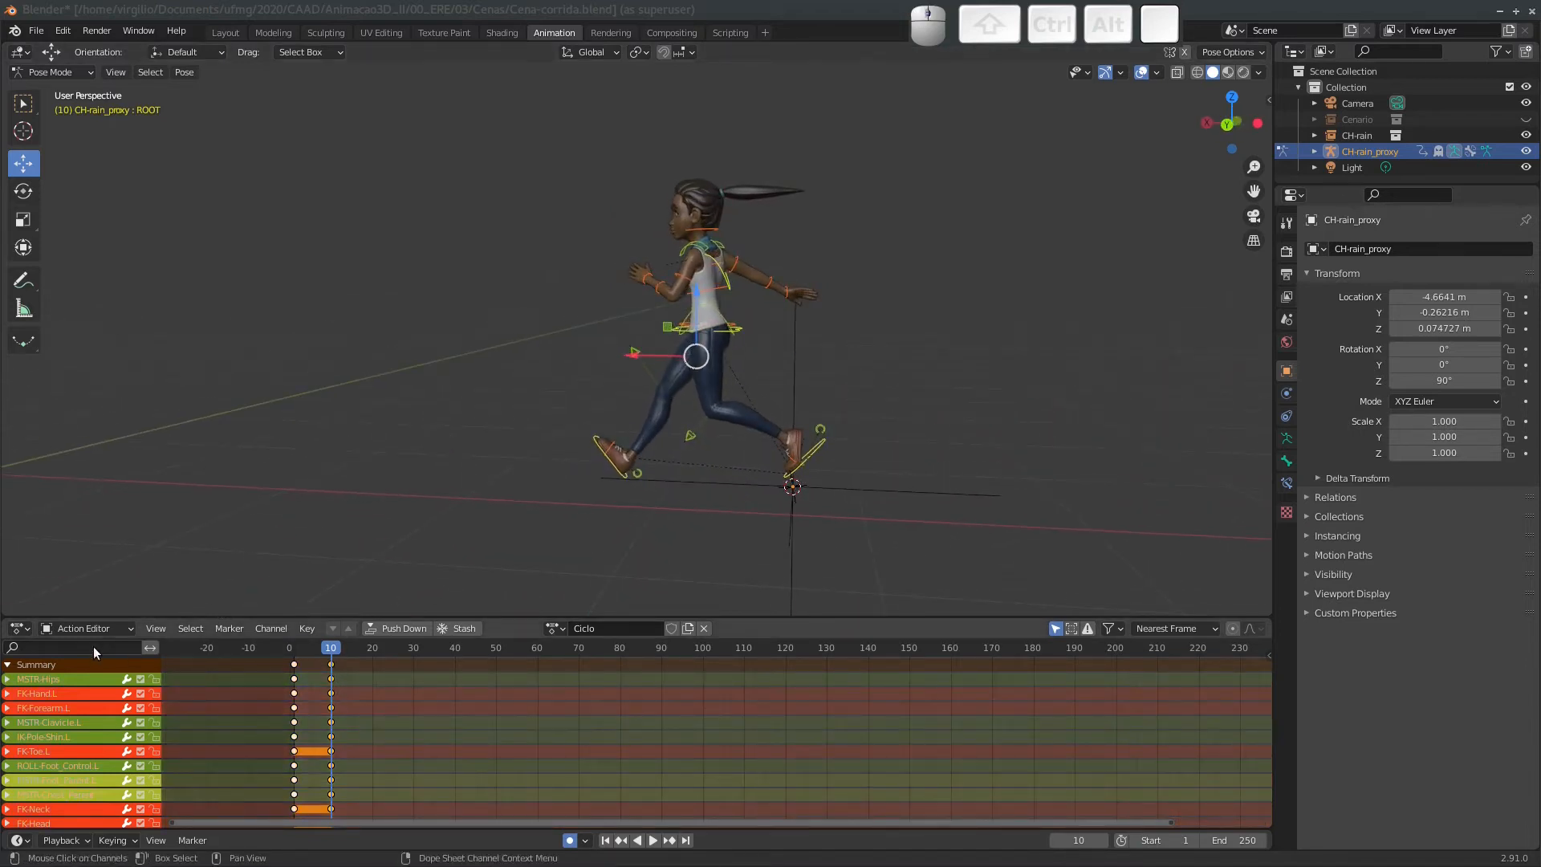
pyautogui.click(327, 664)
pyautogui.press('Delete')
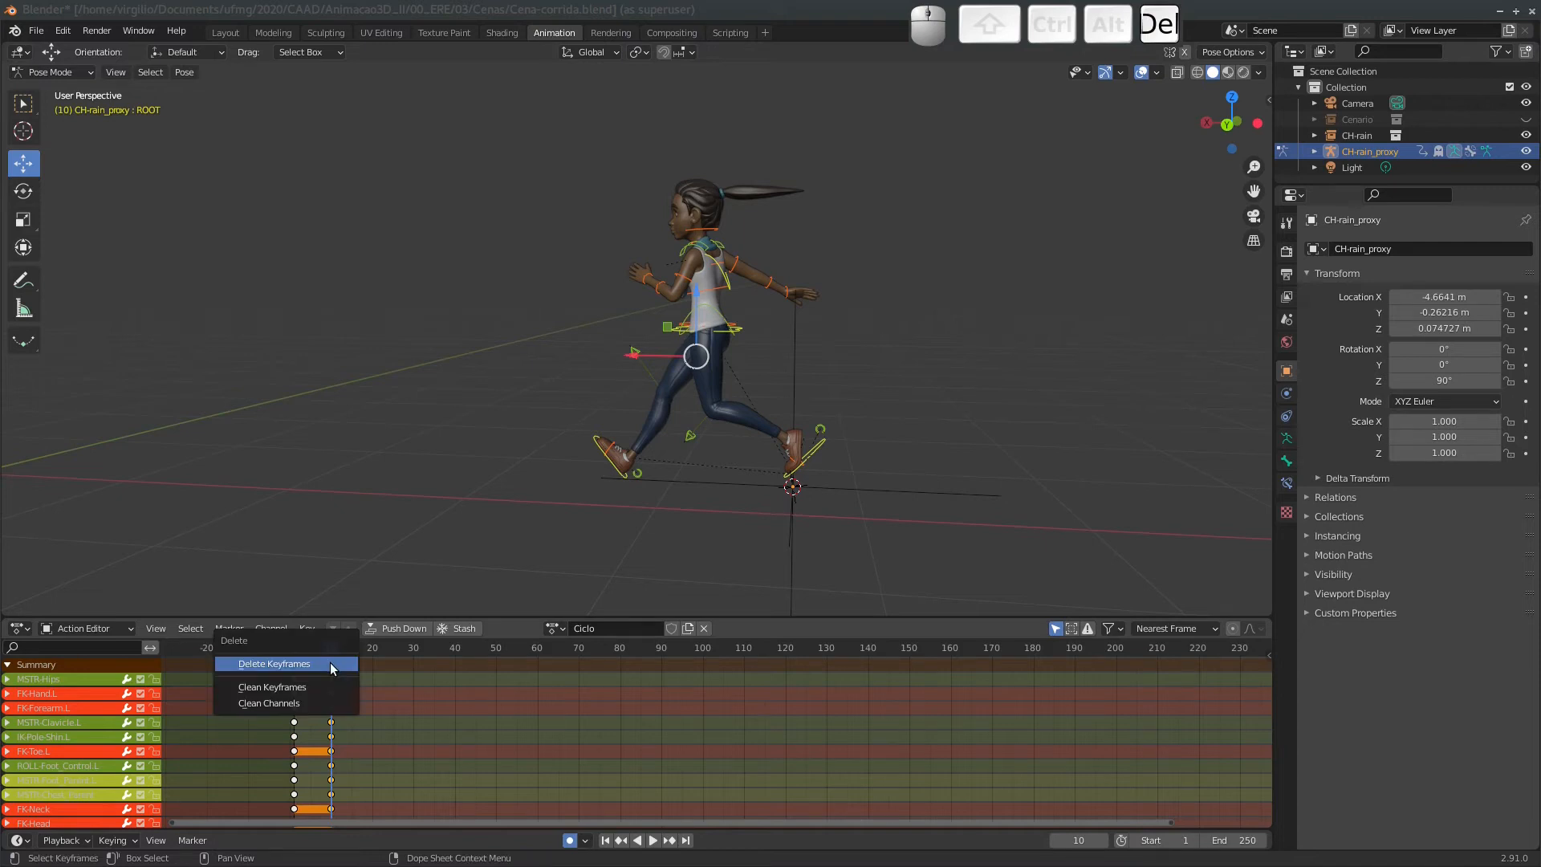
pyautogui.click(329, 661)
# Paste the copied pose directly as an X-flipped pose at frame 10 and inspect the legs from the front.
pyautogui.moveTo(681, 396); pyautogui.dragTo(691, 395, button='middle')
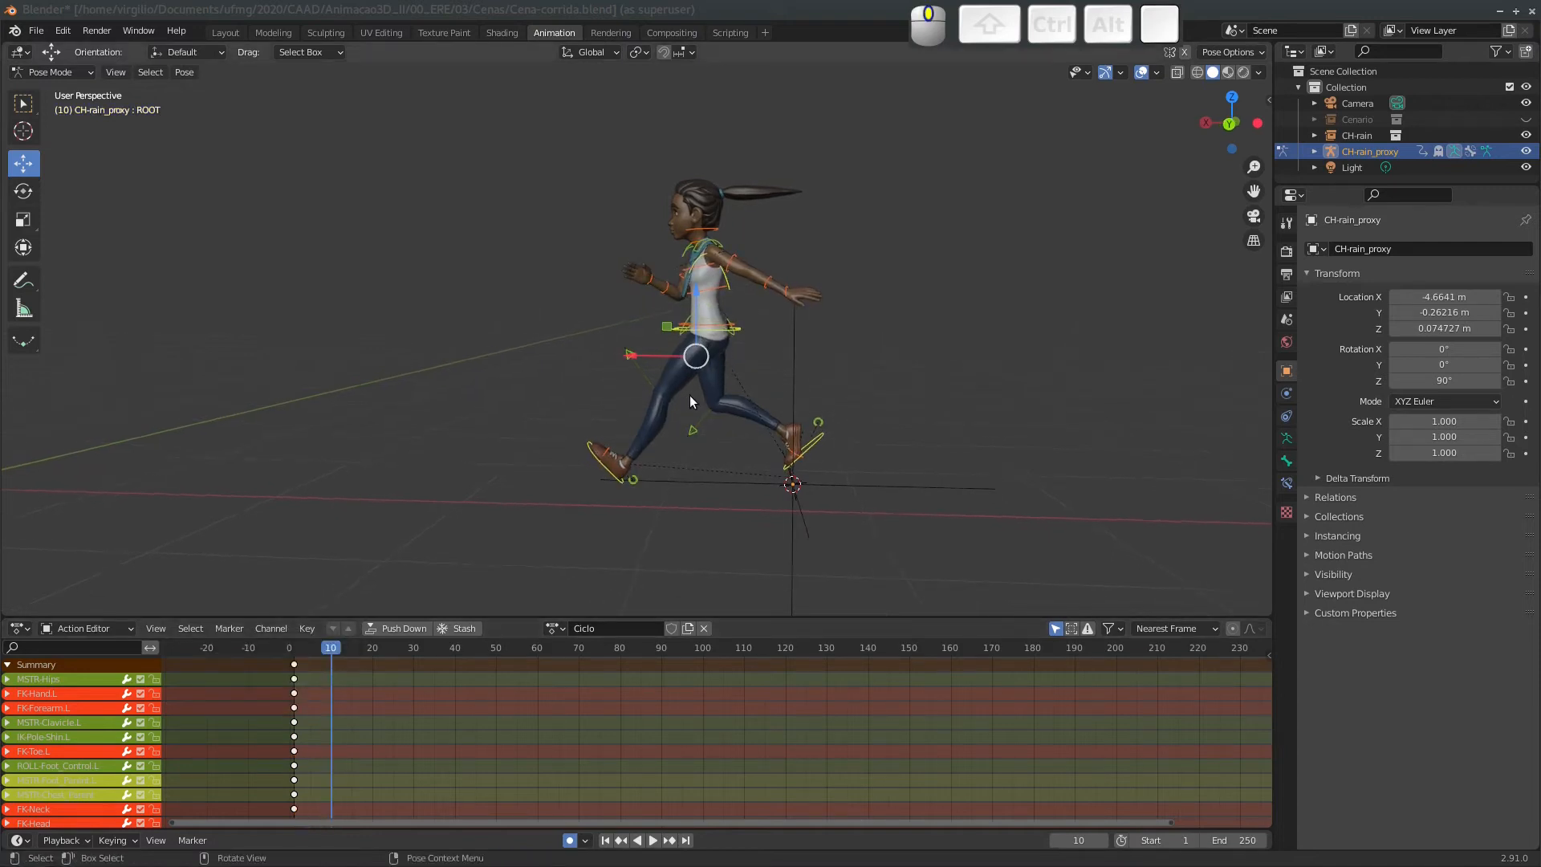
pyautogui.hotkey('ctrl', 'shift', 'v')
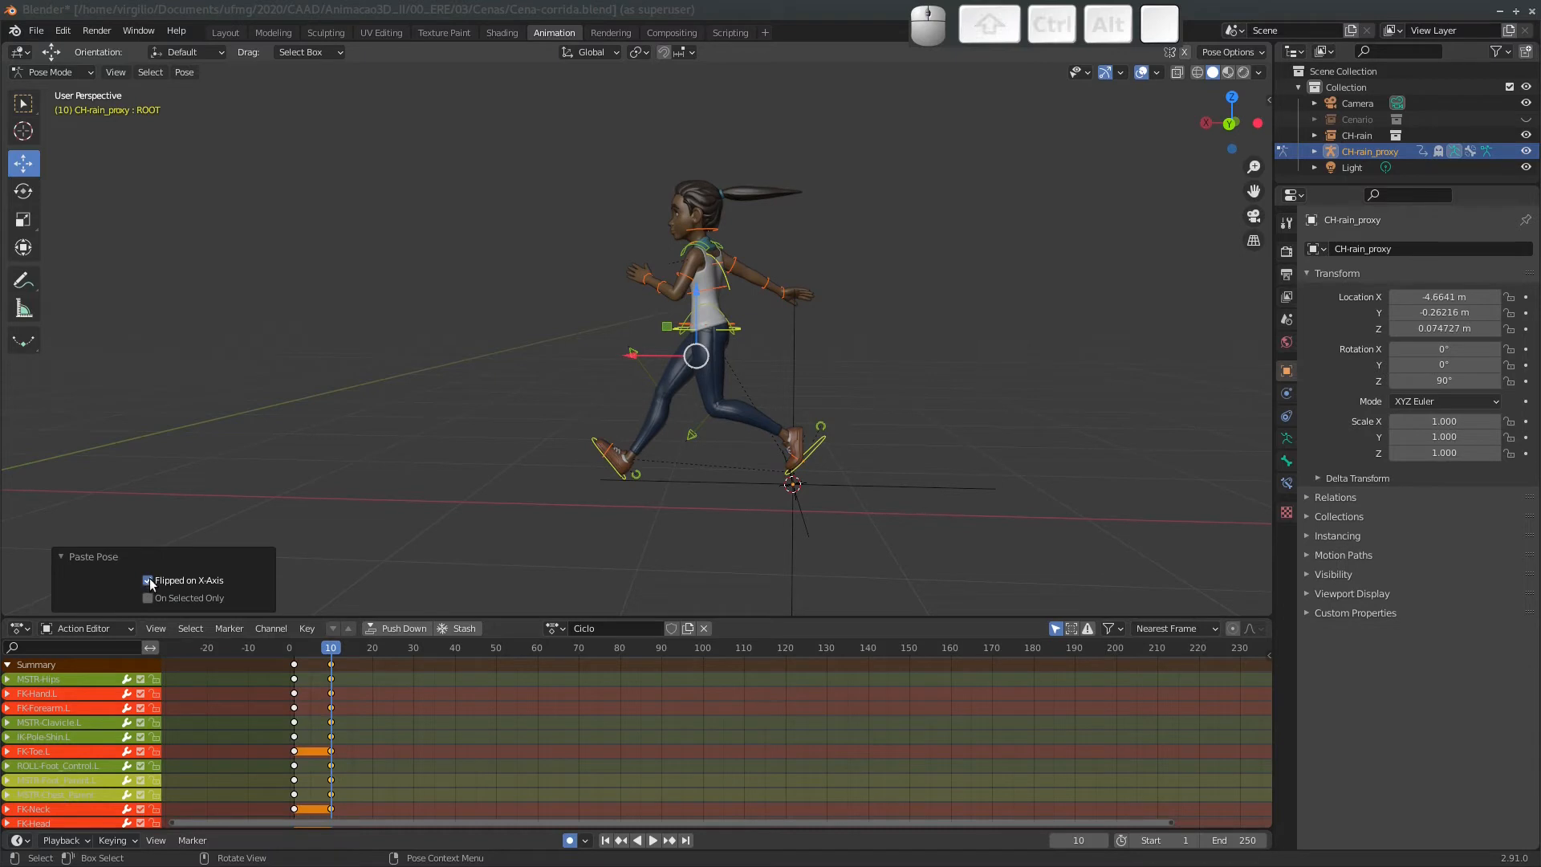
pyautogui.moveTo(760, 364); pyautogui.dragTo(842, 386, button='middle')
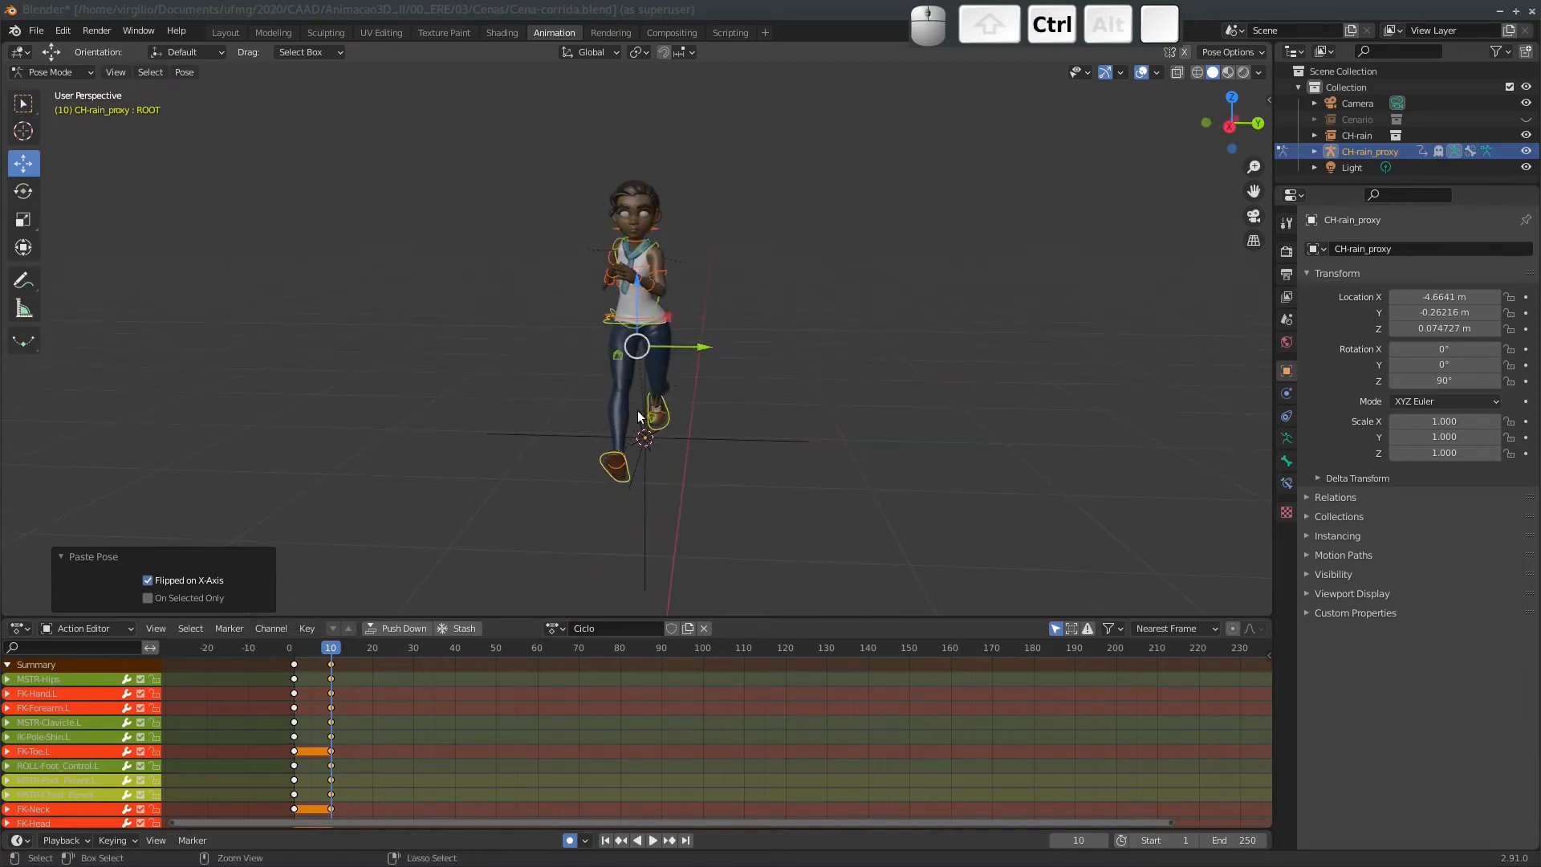
pyautogui.keyDown('ctrl'); pyautogui.moveTo(638, 411); pyautogui.dragTo(624, 313, button='middle'); pyautogui.keyUp('ctrl')
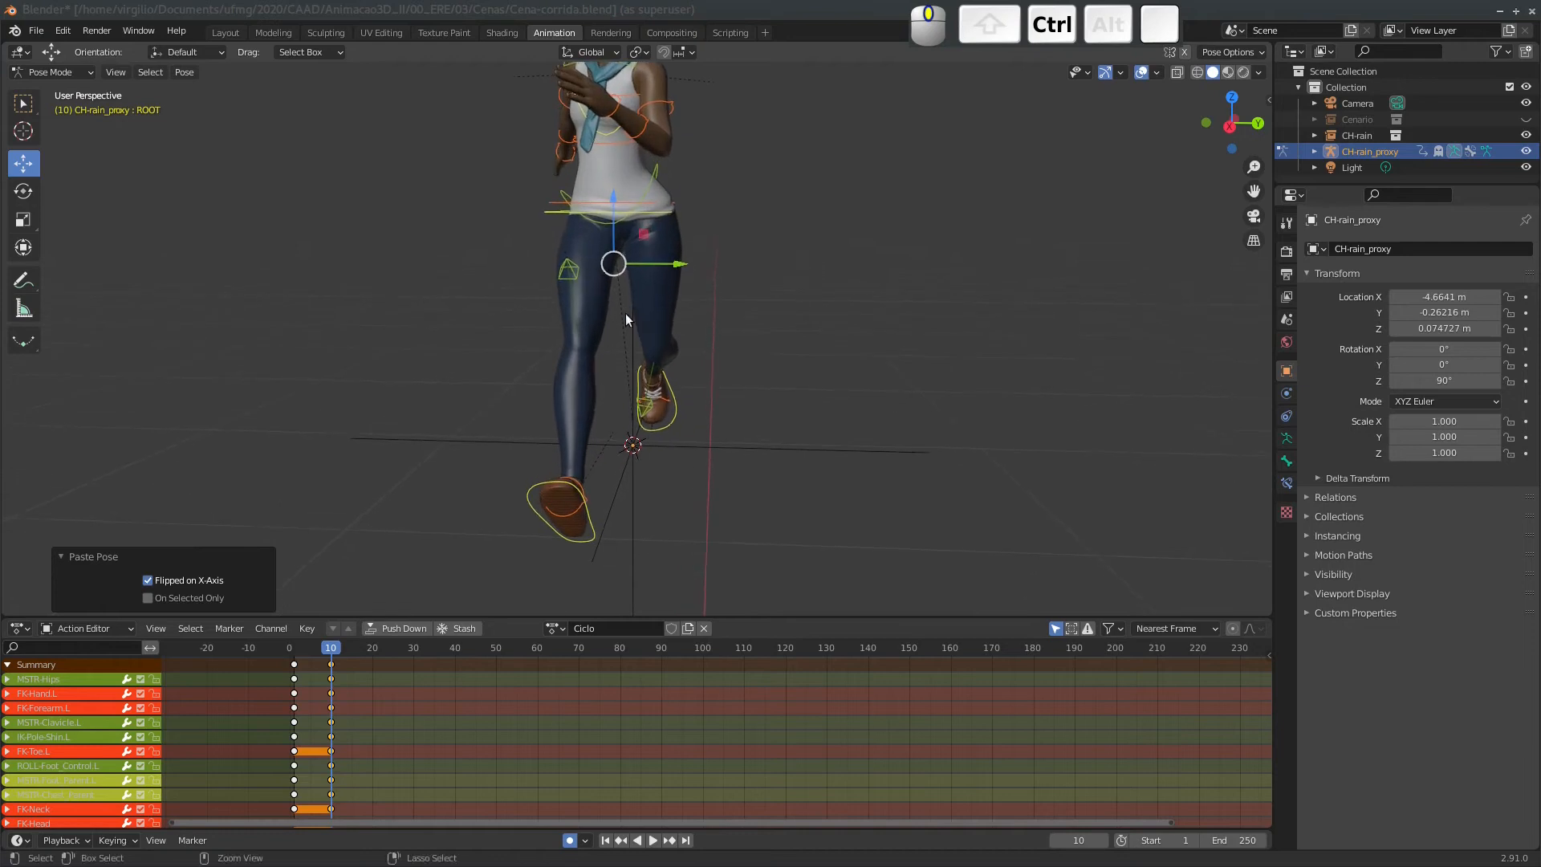
# Inspect both foot controls and the whole mirrored pose at frame 10 from several angles and in Back Orthographic view.
pyautogui.click(535, 494)
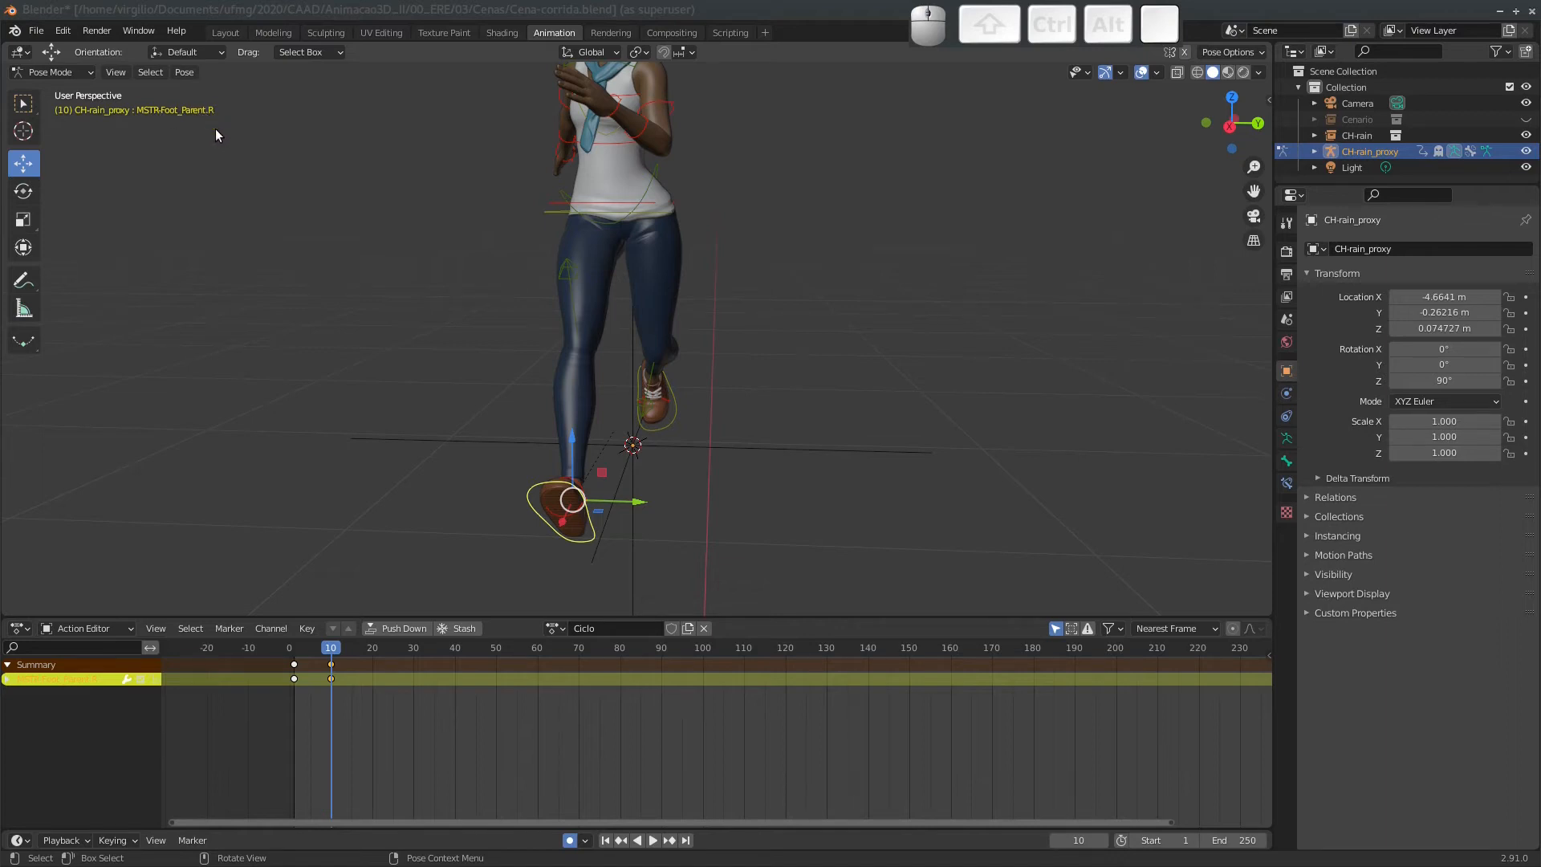
pyautogui.click(672, 425)
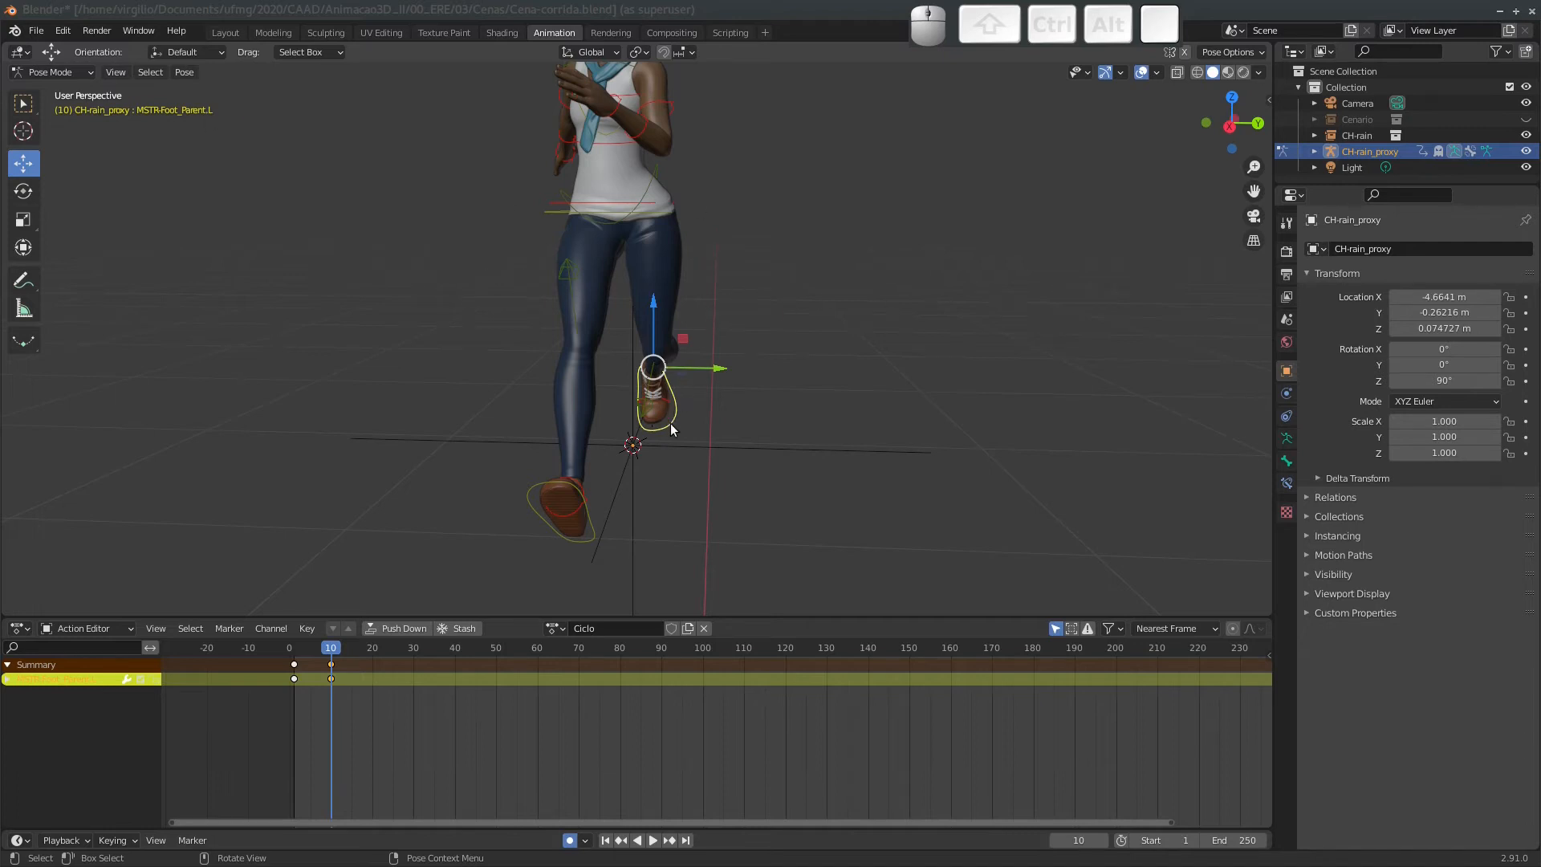
pyautogui.moveTo(672, 428); pyautogui.dragTo(582, 282, button='middle')
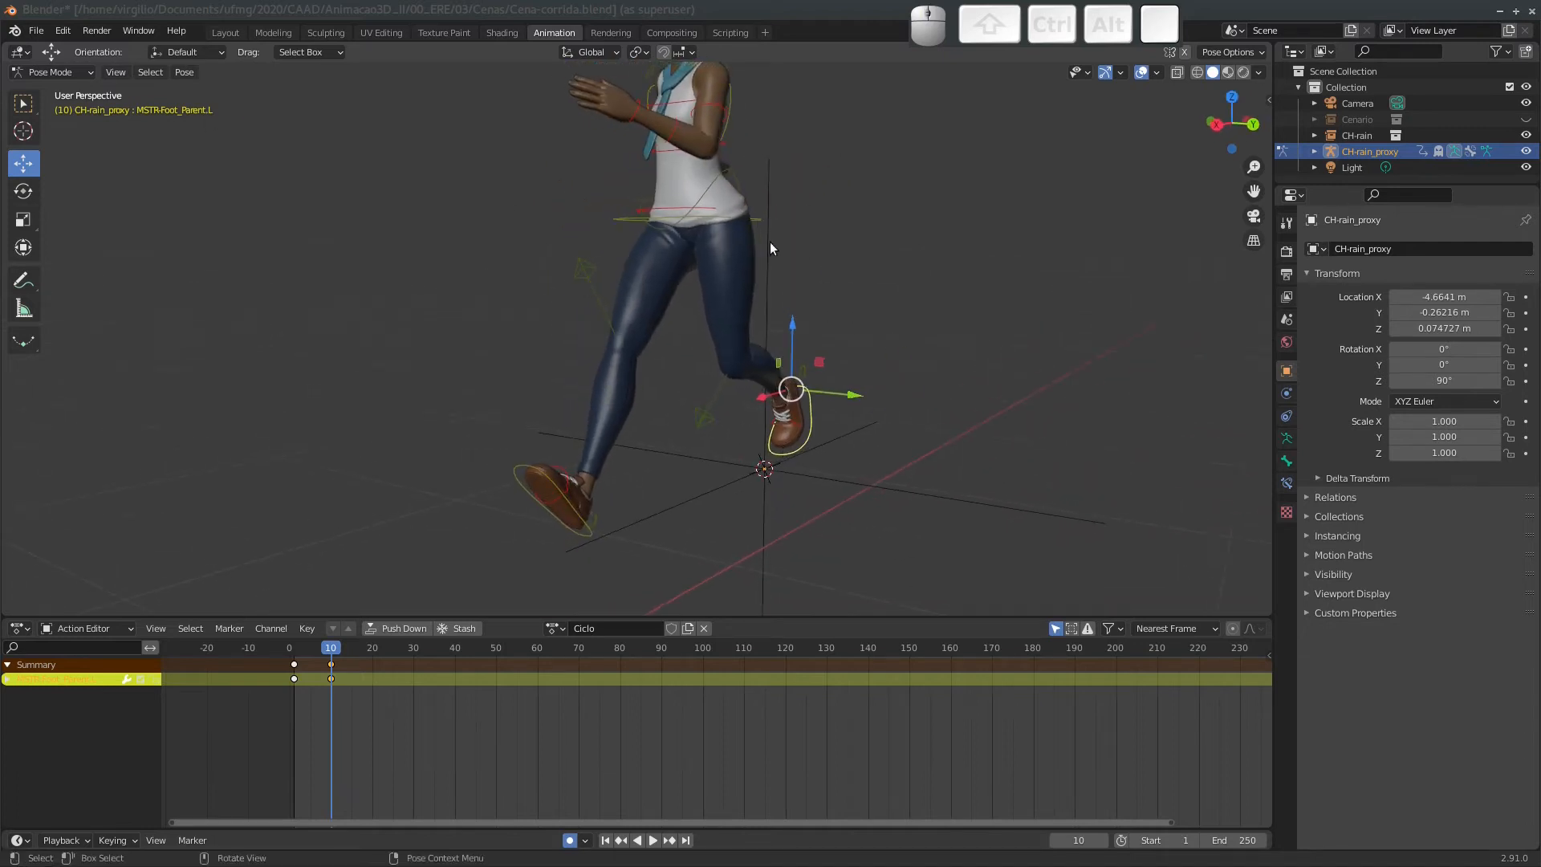
pyautogui.moveTo(771, 244); pyautogui.dragTo(602, 215, button='middle')
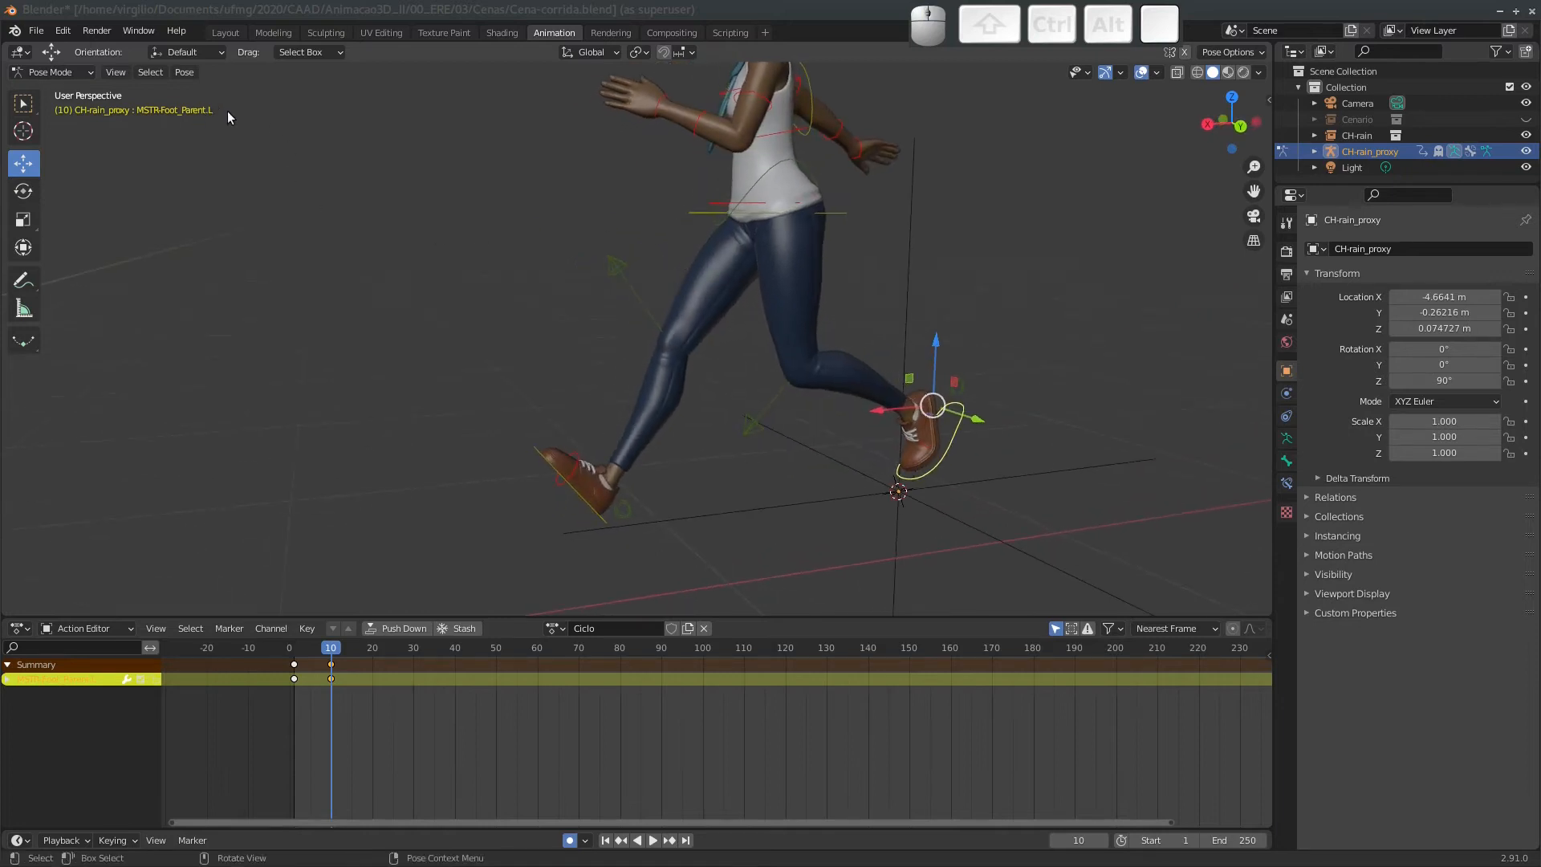
pyautogui.moveTo(643, 258); pyautogui.dragTo(409, 513, button='middle')
pyautogui.press('a')
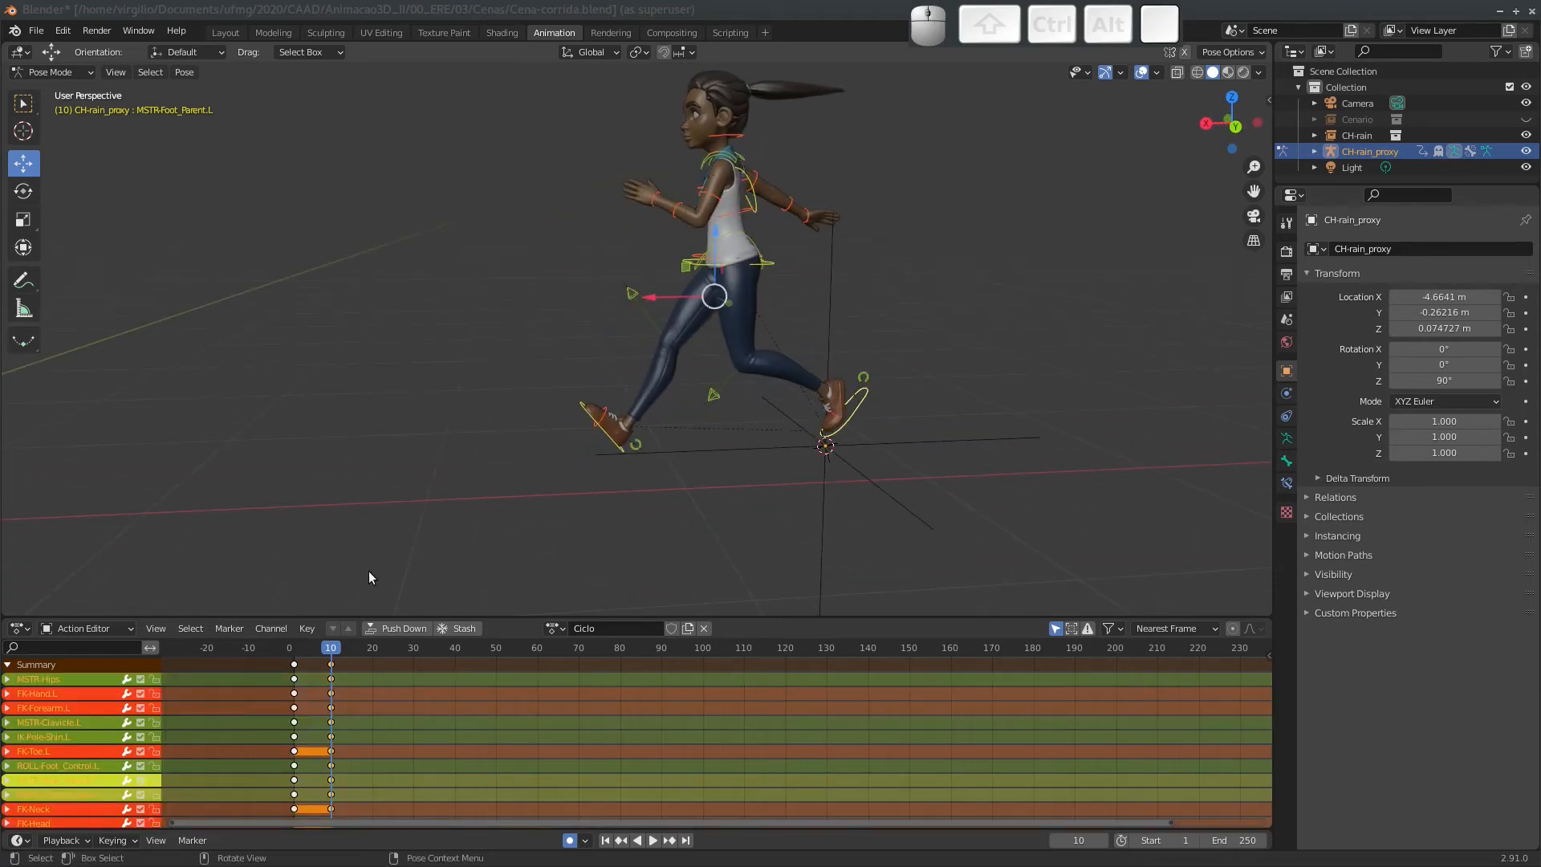
pyautogui.moveTo(344, 648)
pyautogui.mouseDown()
pyautogui.moveTo(290, 650)
pyautogui.moveTo(331, 654)
pyautogui.mouseUp()
pyautogui.click(1234, 126)
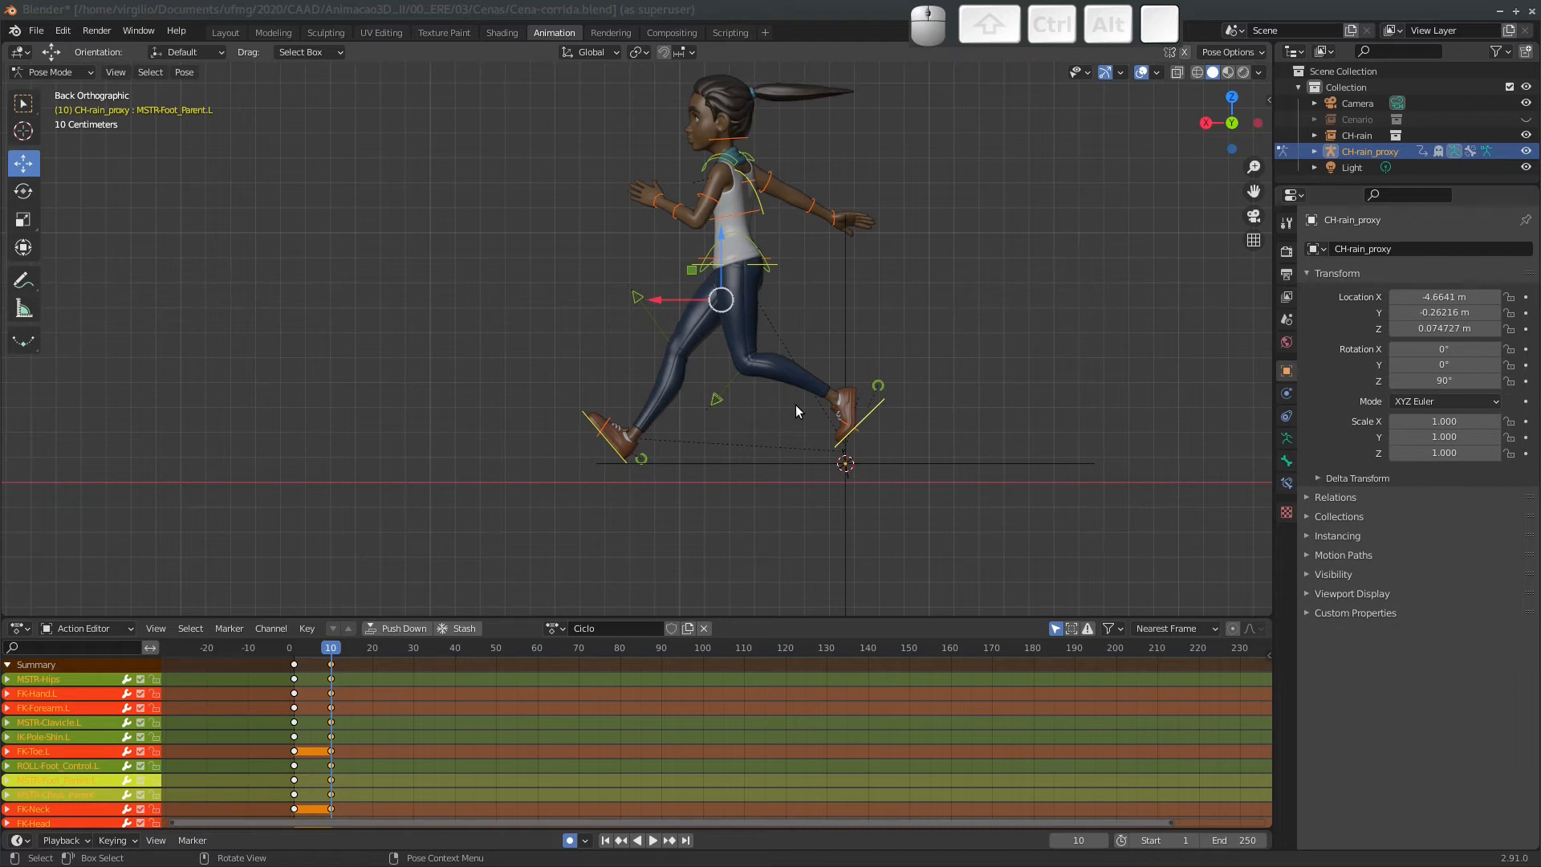
# Snap the 3D cursor to the left foot control's position at frame 1.
pyautogui.click(295, 652)
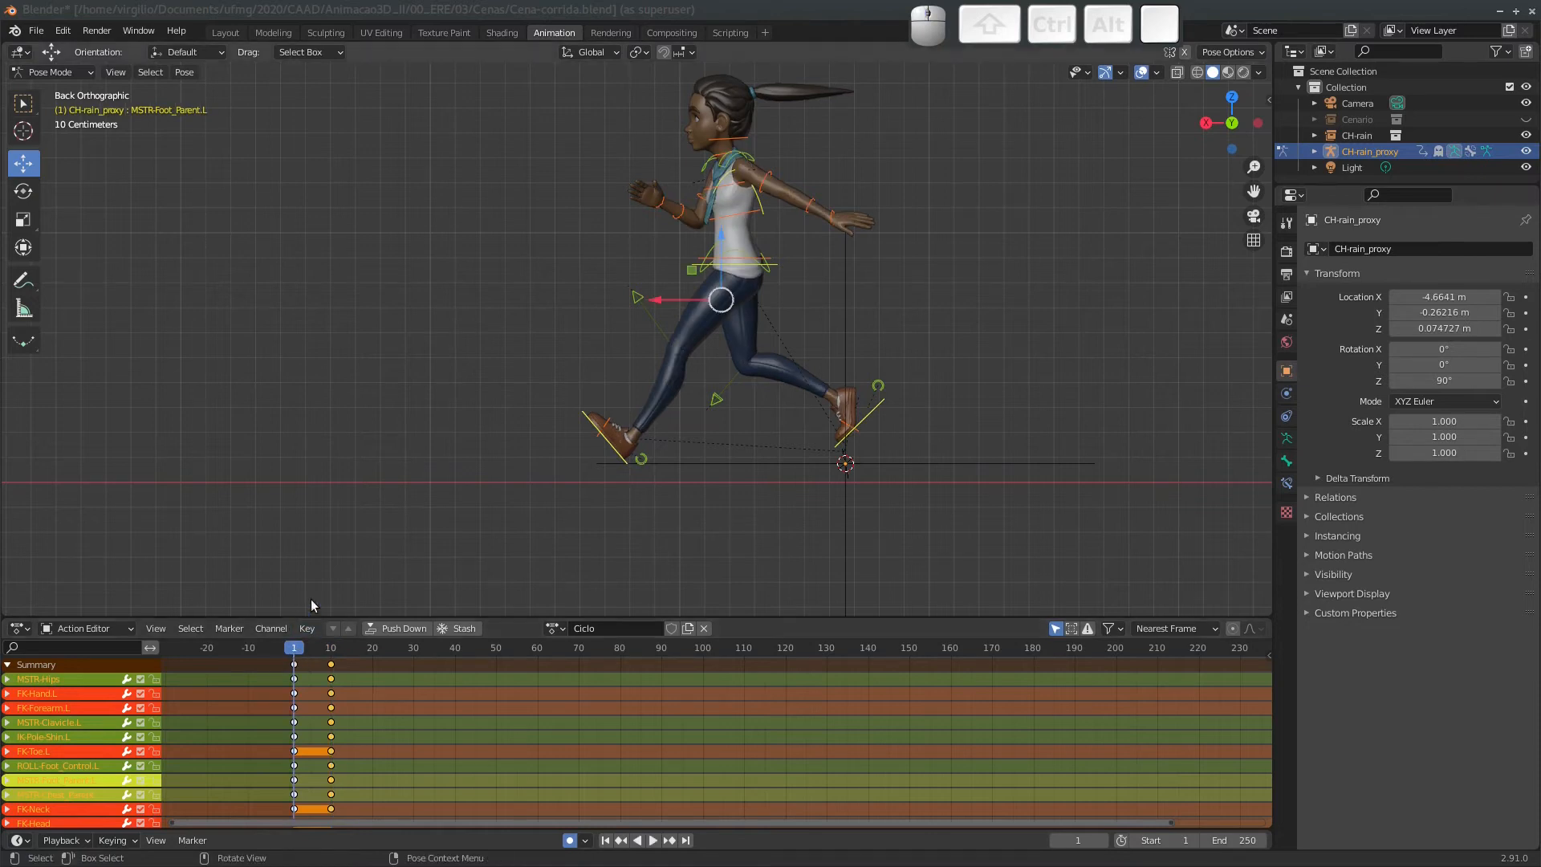
pyautogui.moveTo(297, 648)
pyautogui.mouseDown()
pyautogui.moveTo(354, 648)
pyautogui.moveTo(294, 653)
pyautogui.mouseUp()
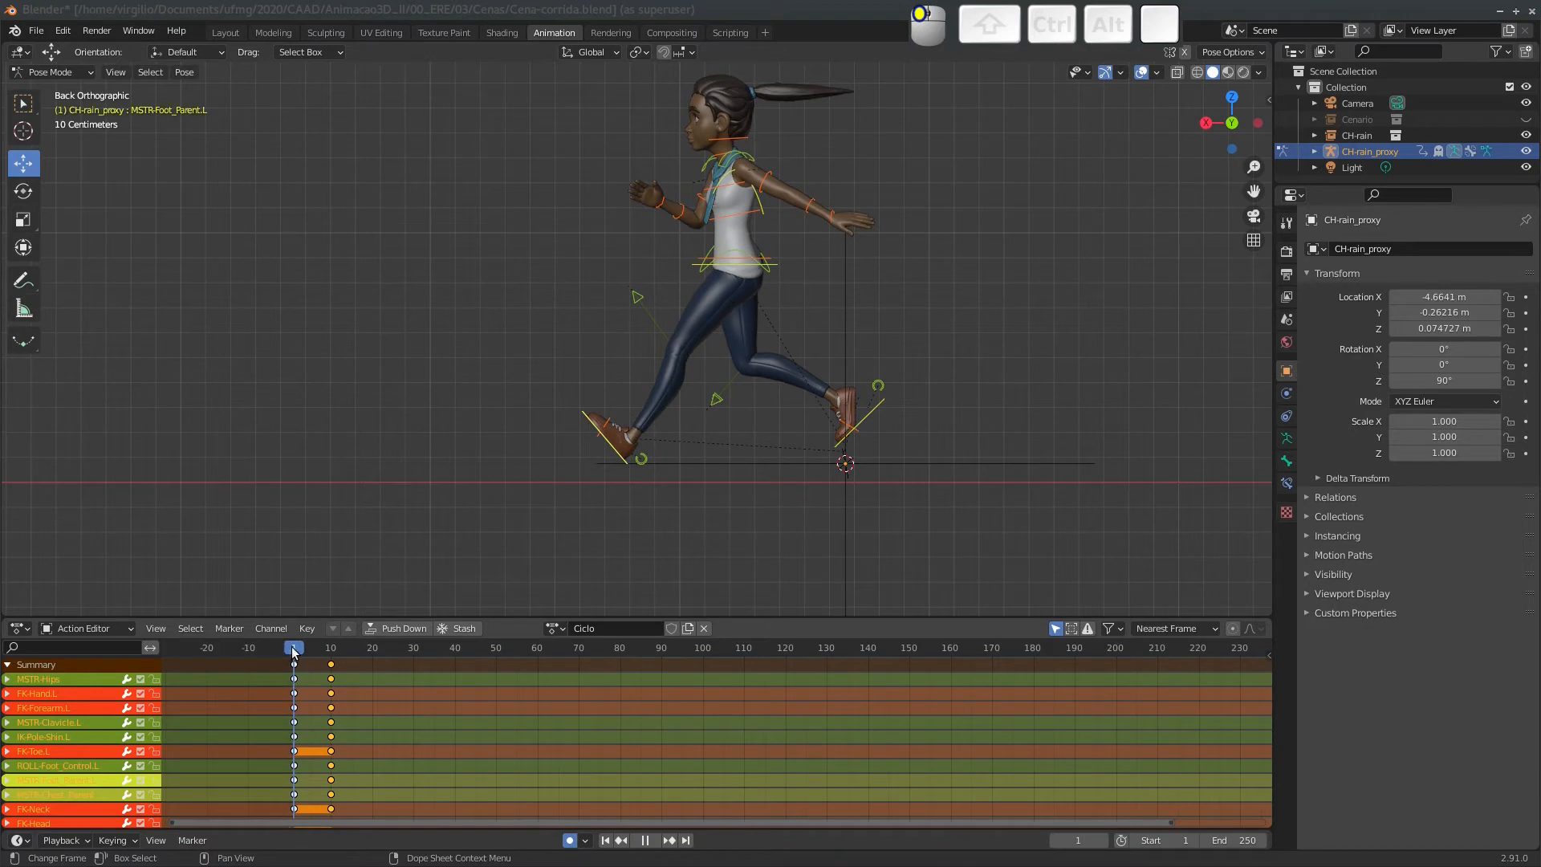
pyautogui.click(609, 445)
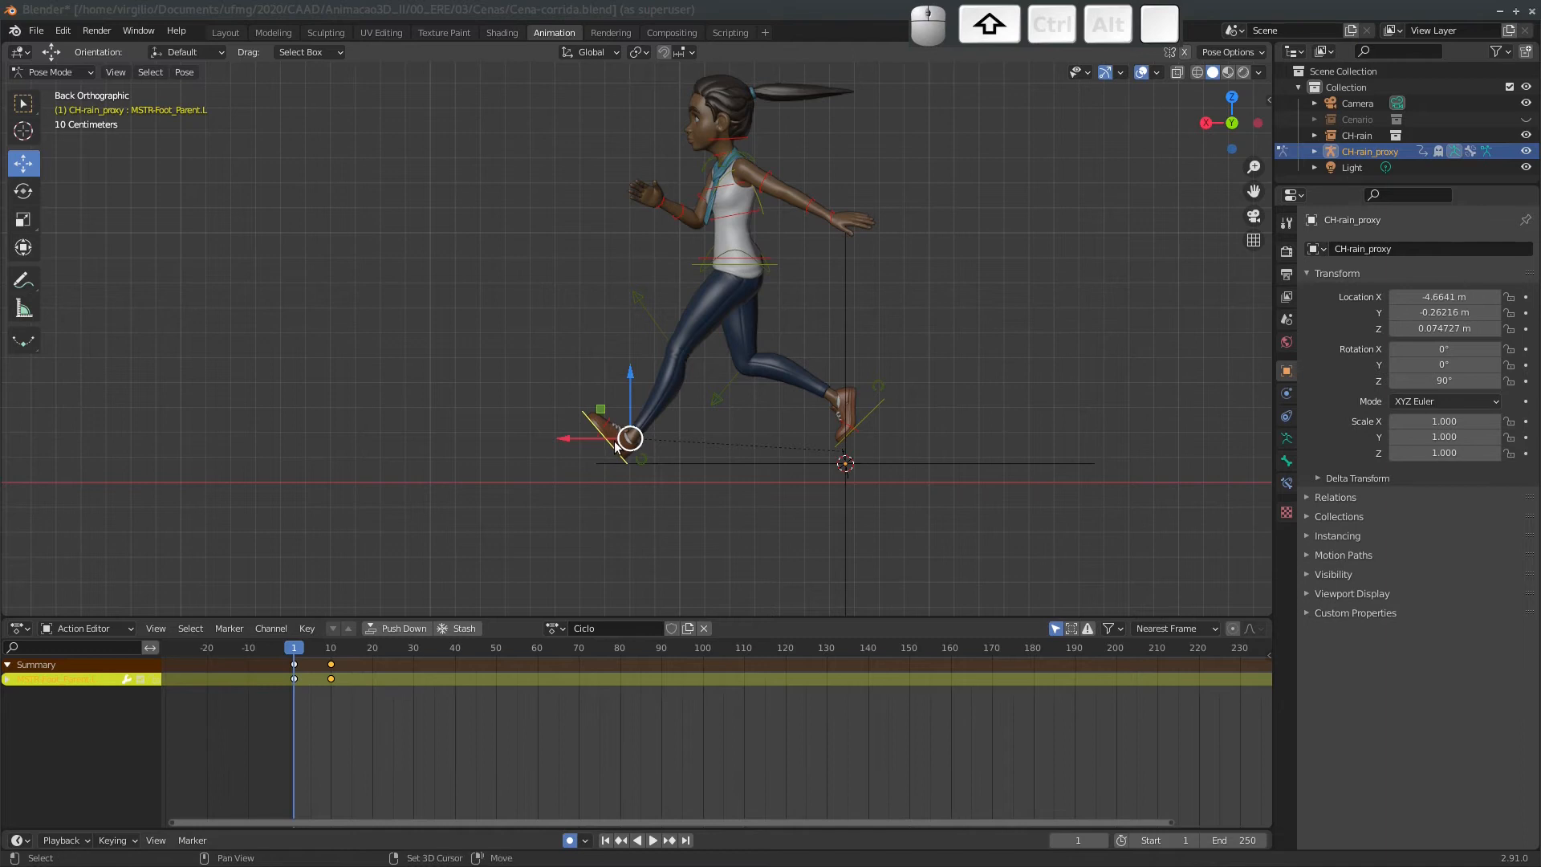
pyautogui.hotkey('shift', 's')
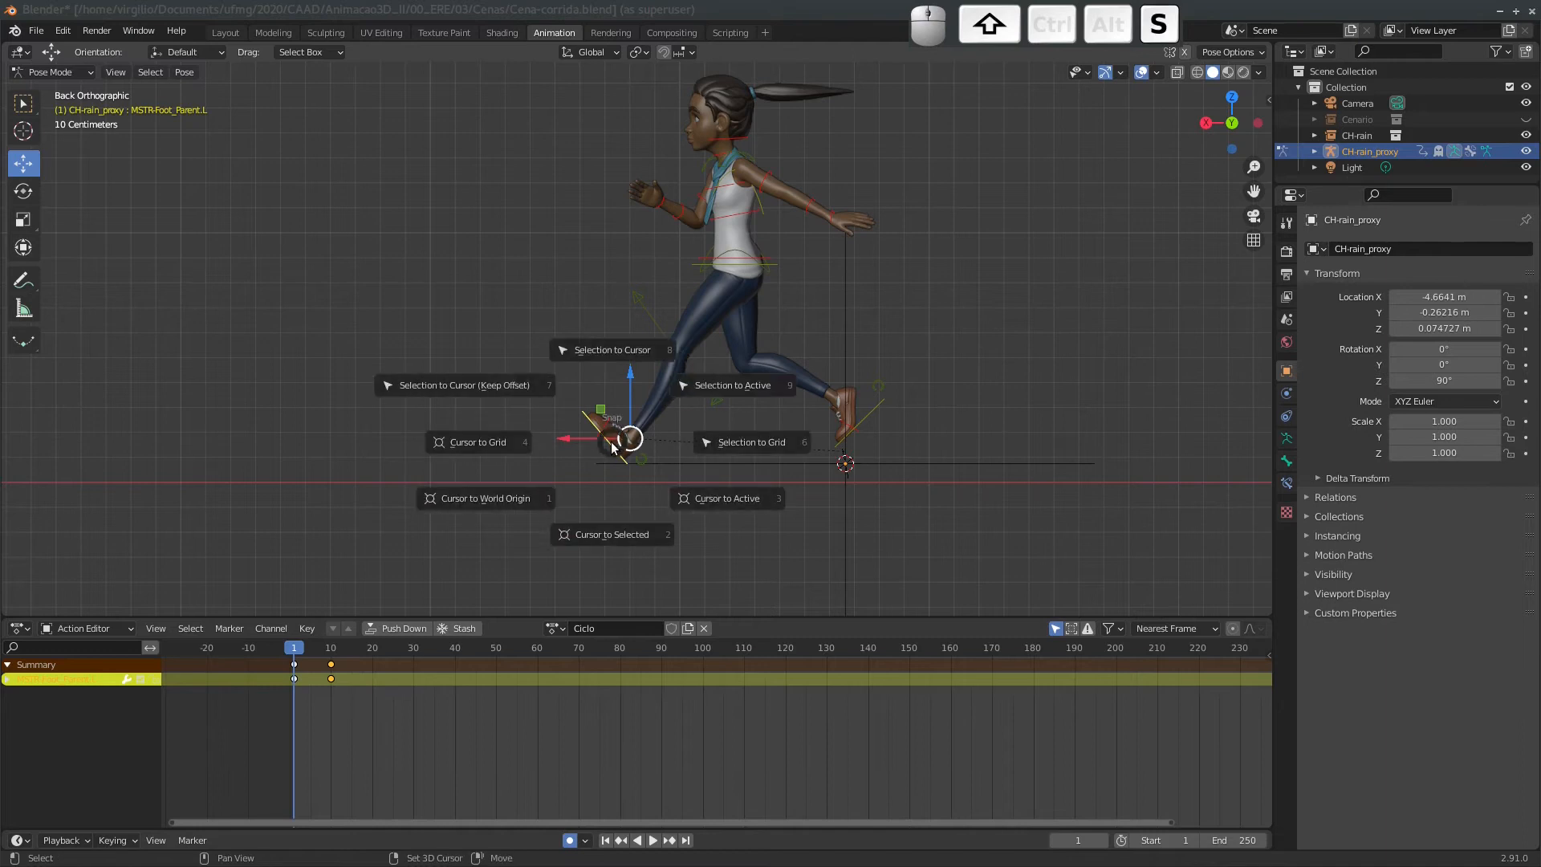
pyautogui.click(610, 535)
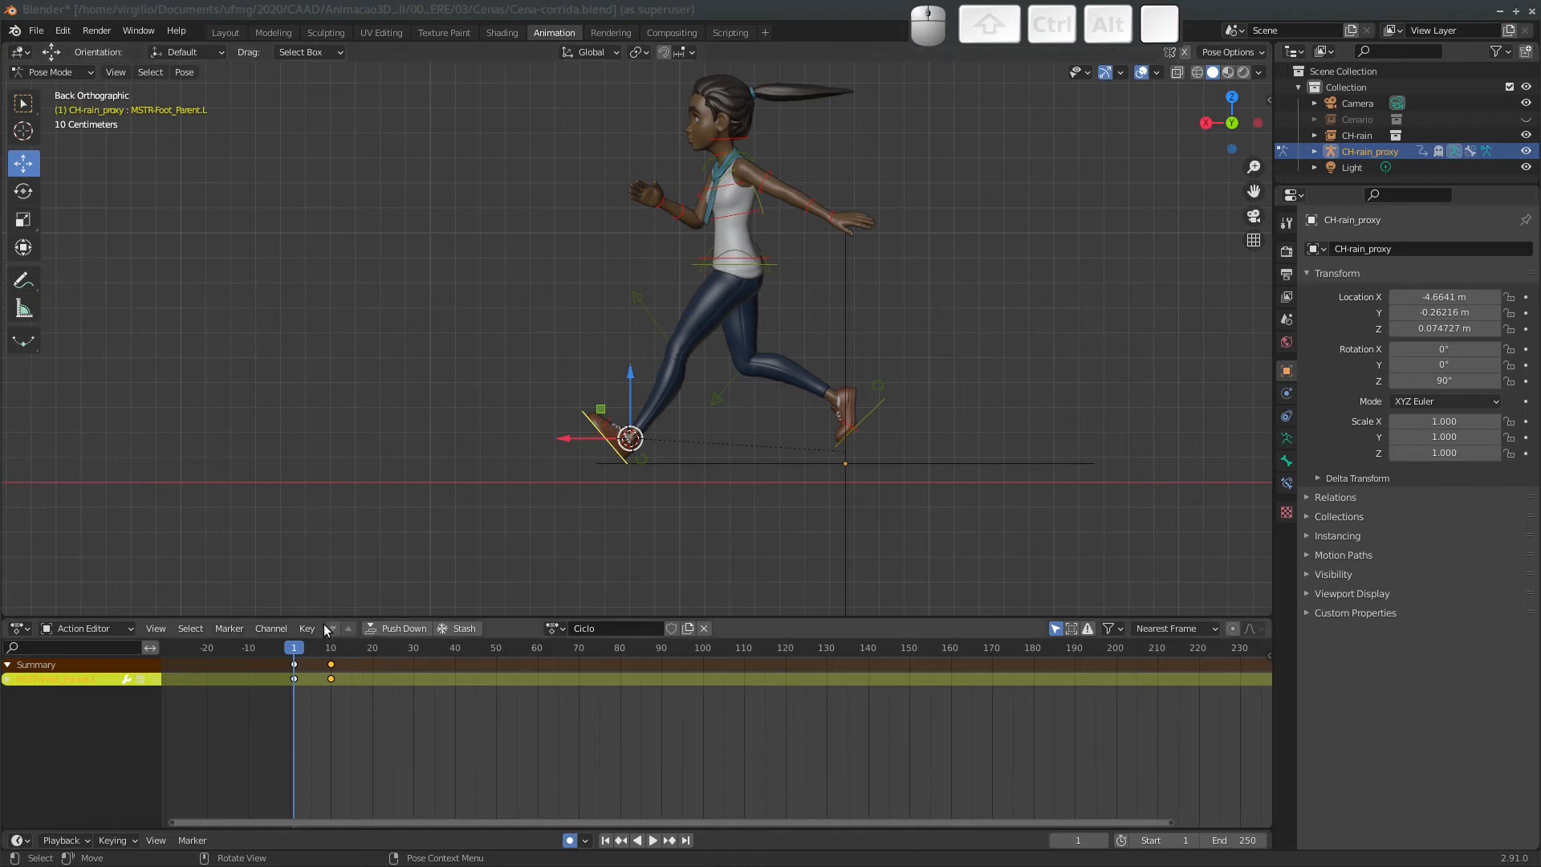
# Try moving the pelvis and both foot controls at frame 10 forward about 0.86 m along X and undo the move.
pyautogui.moveTo(306, 650); pyautogui.dragTo(331, 651)
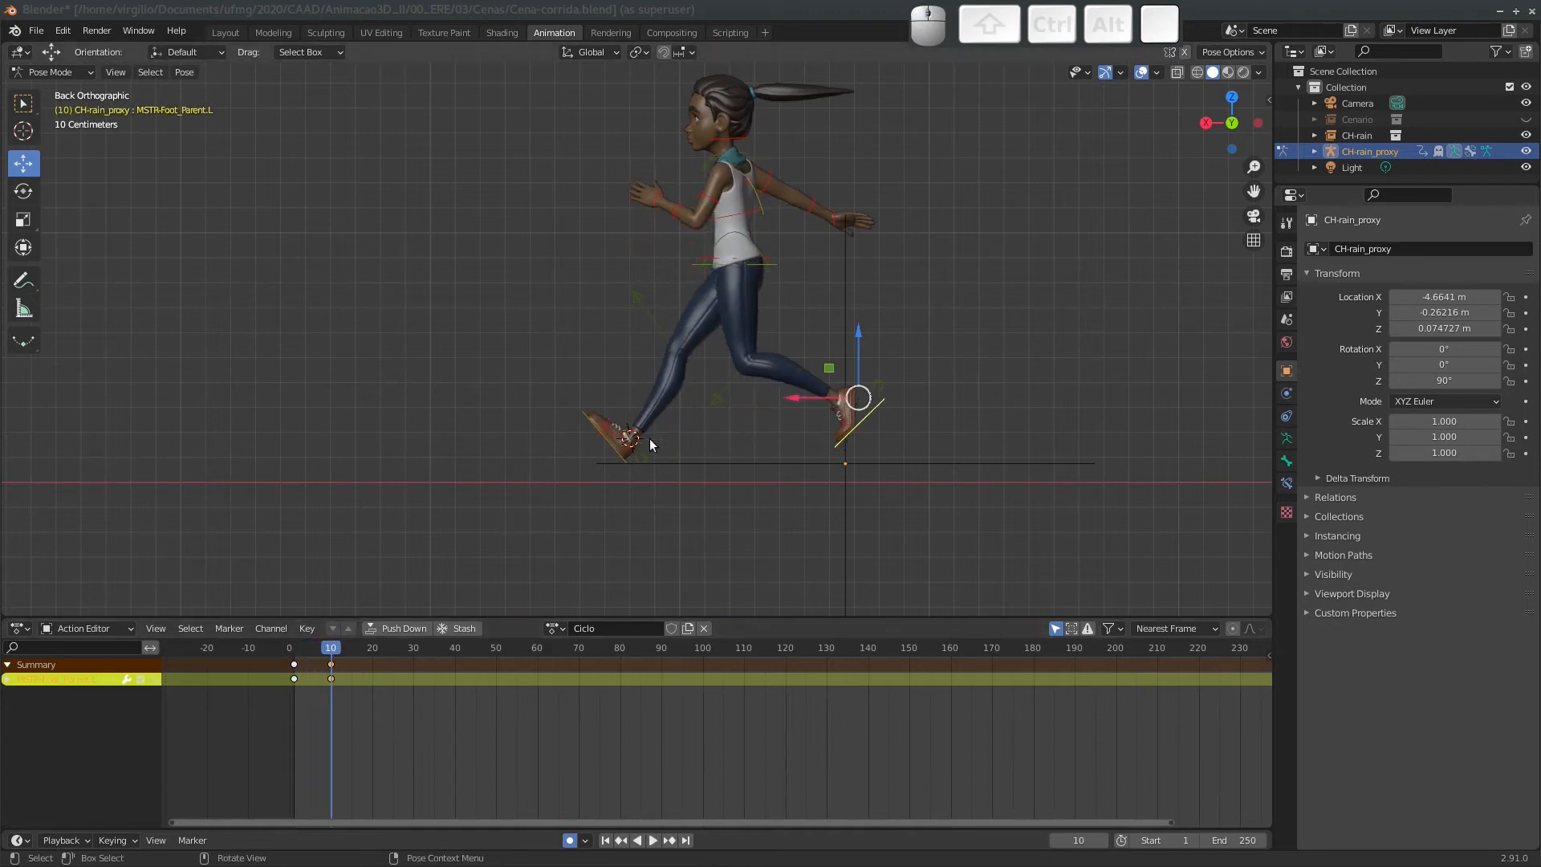
pyautogui.click(607, 444)
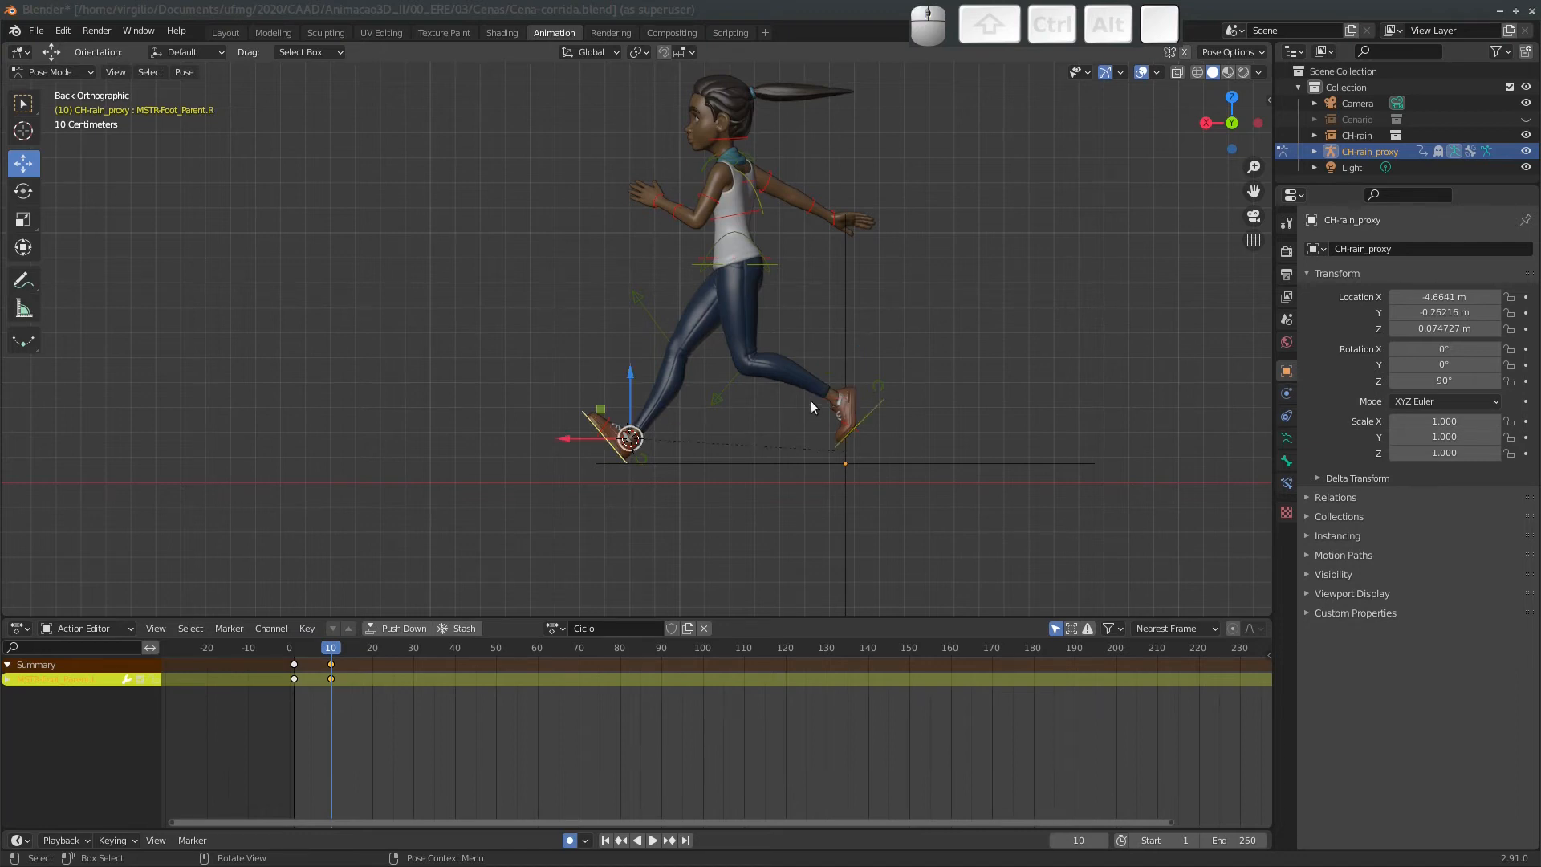
pyautogui.keyDown('shift'); pyautogui.click(692, 263); pyautogui.keyUp('shift')
pyautogui.keyDown('shift'); pyautogui.click(866, 417); pyautogui.keyUp('shift')
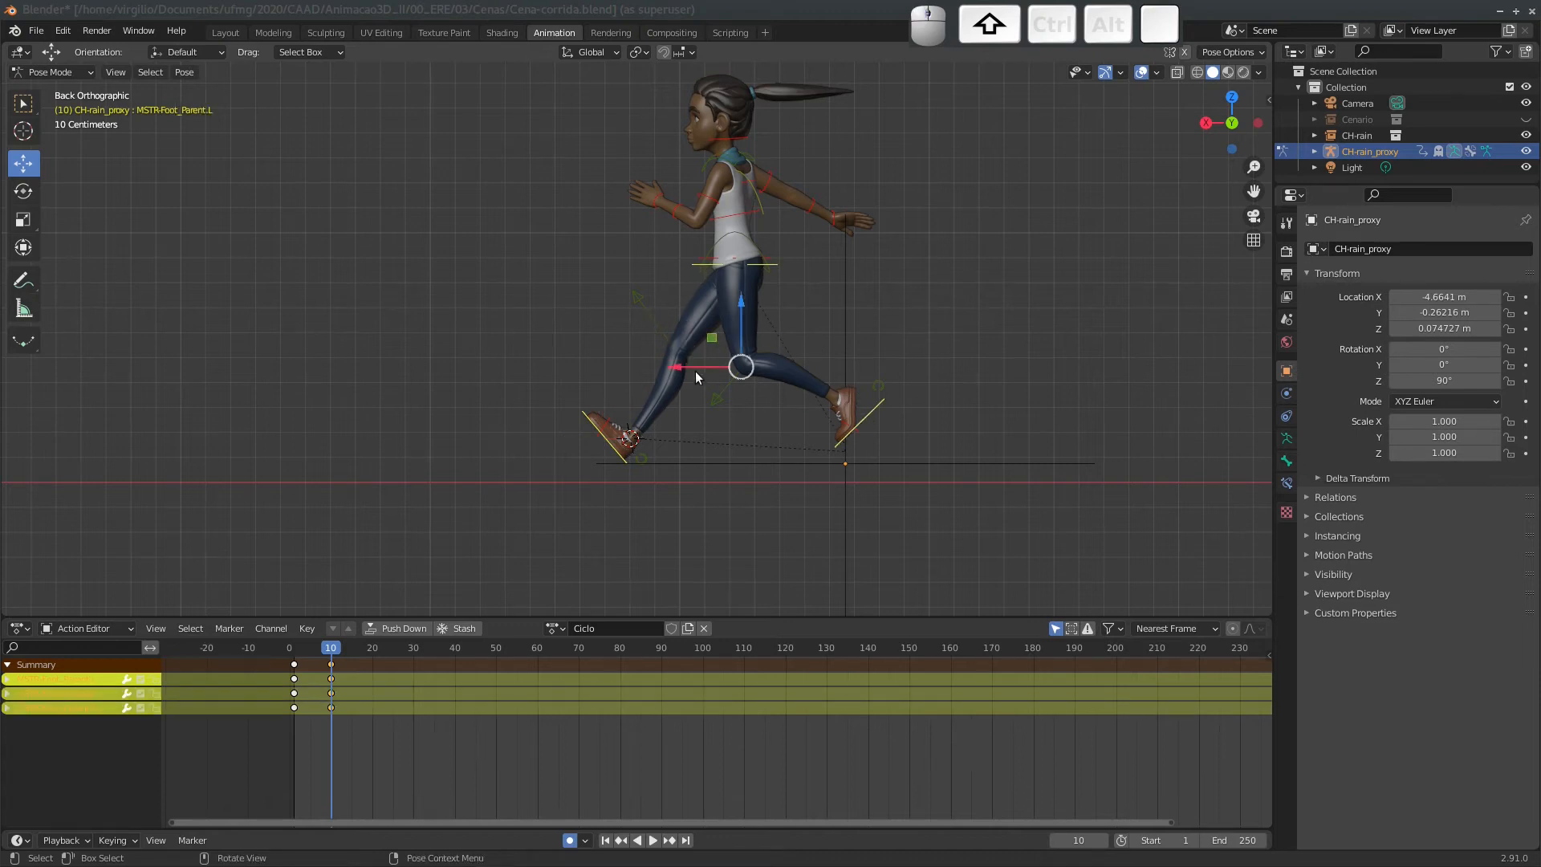
pyautogui.moveTo(649, 366); pyautogui.dragTo(451, 358)
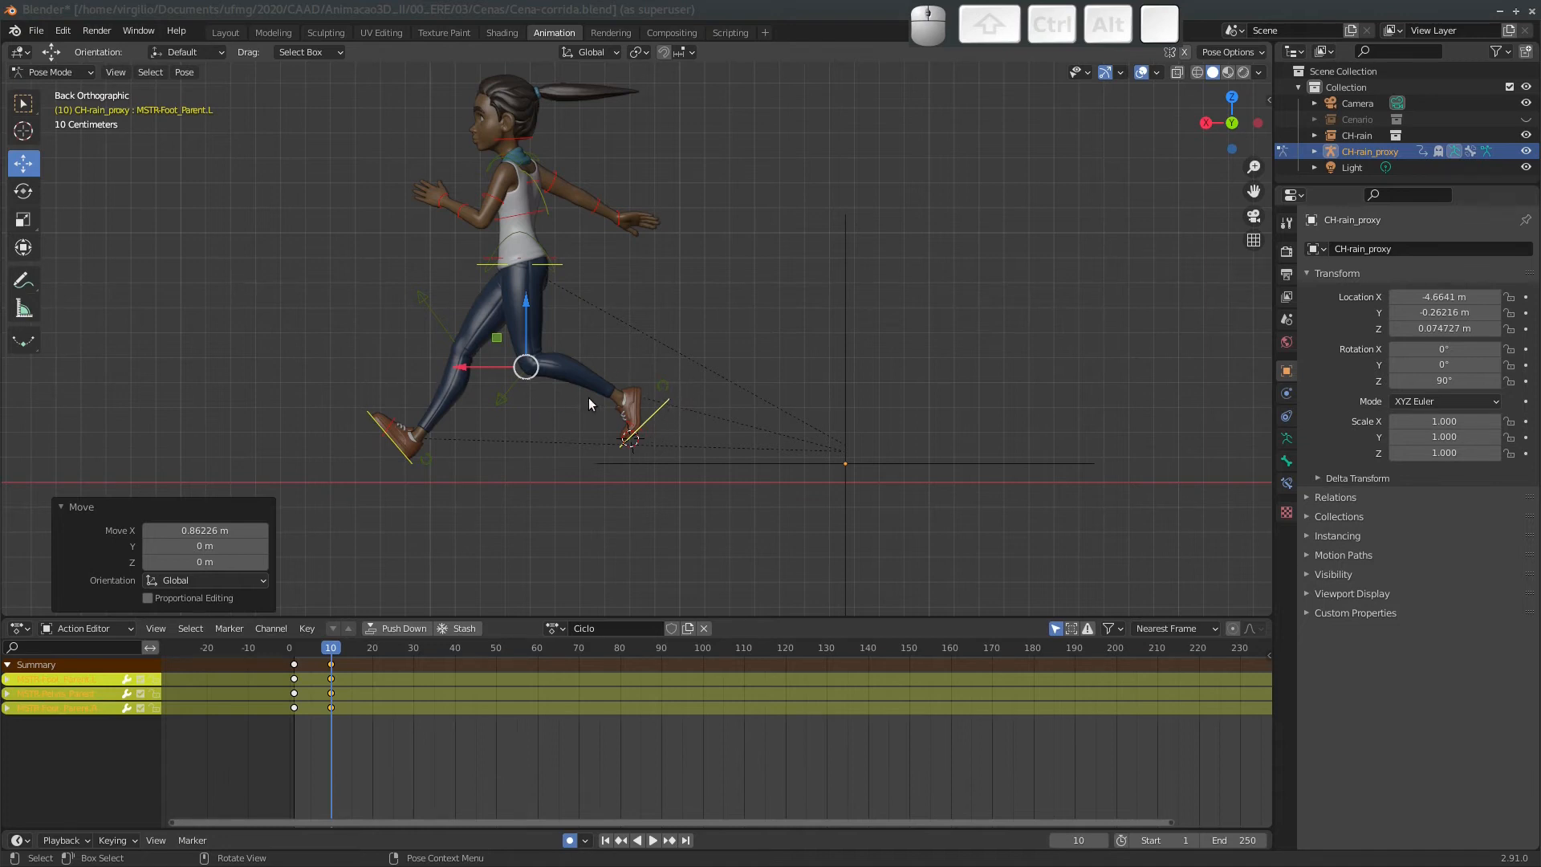
pyautogui.hotkey('ctrl', 'z')
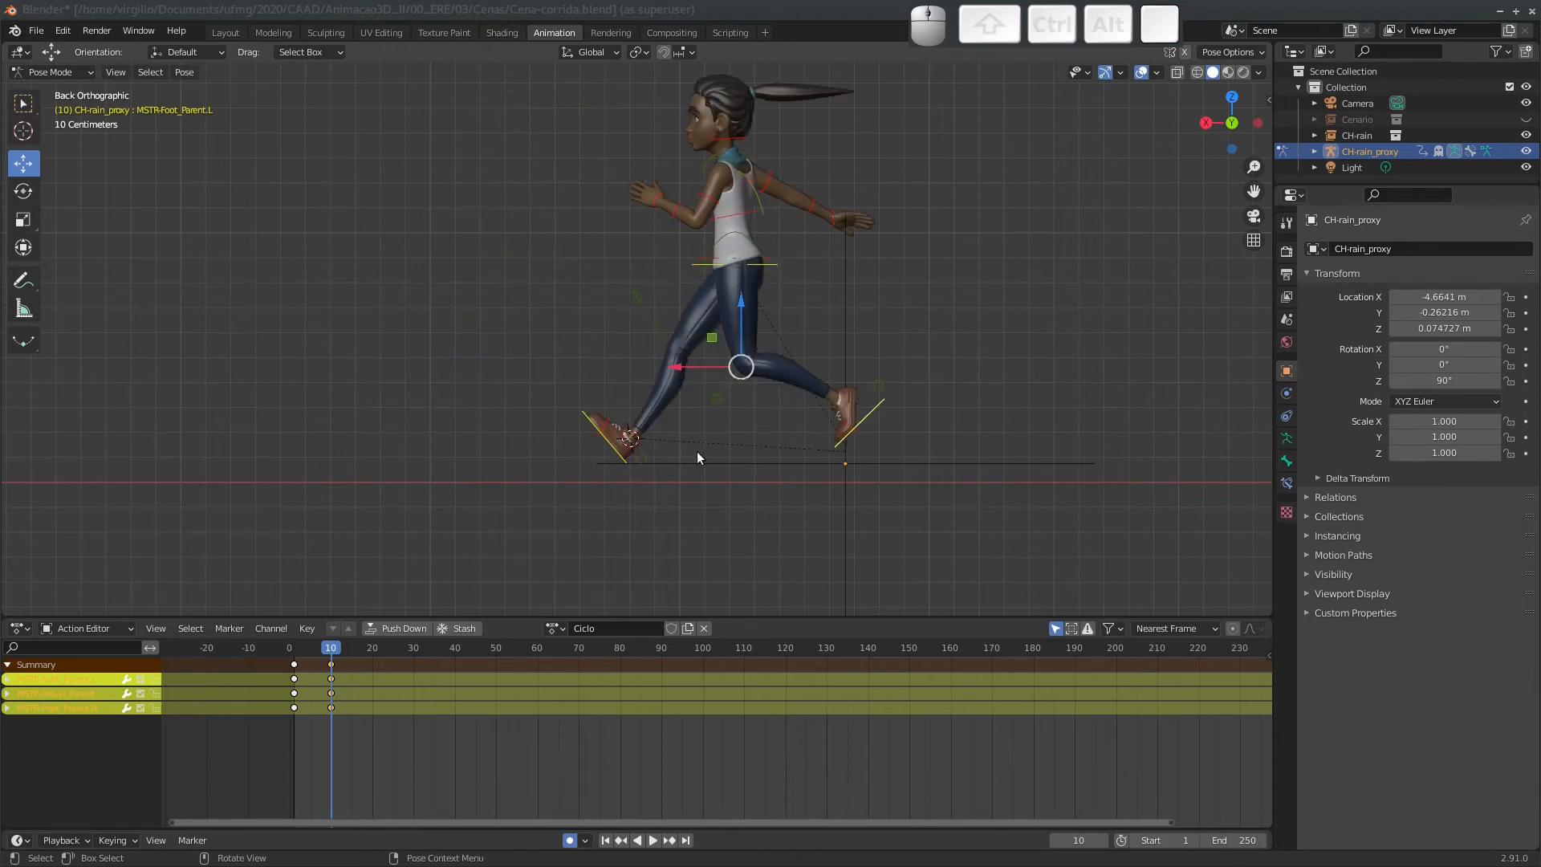
# Show the bone transform values and compare the left and right foot controls' locations at frame 10.
pyautogui.keyDown('ctrl'); pyautogui.moveTo(643, 433); pyautogui.dragTo(674, 408, button='middle'); pyautogui.keyUp('ctrl')
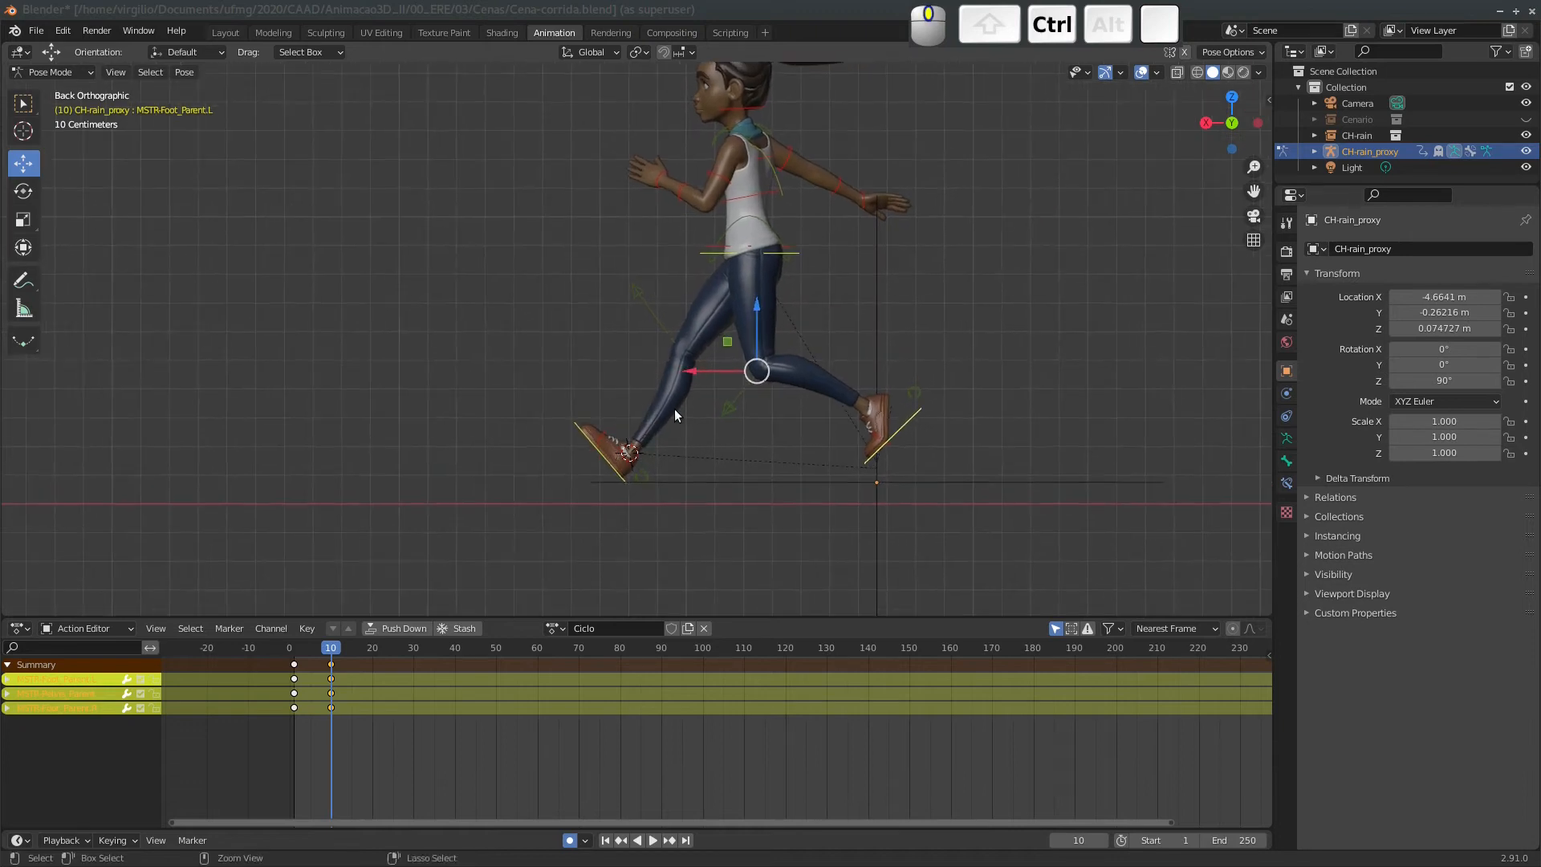
pyautogui.click(898, 432)
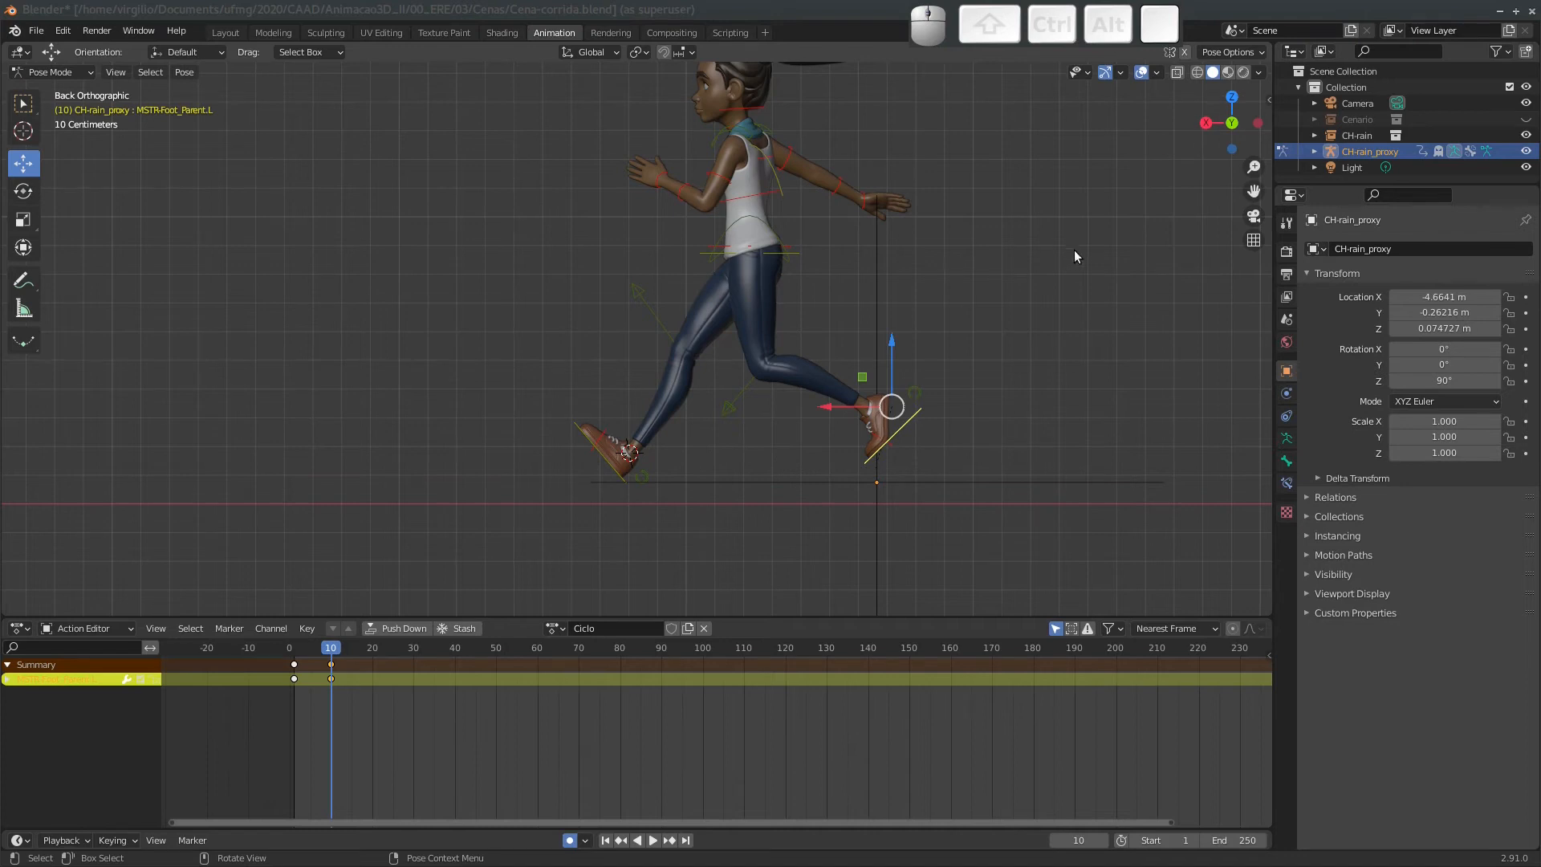
pyautogui.press('n')
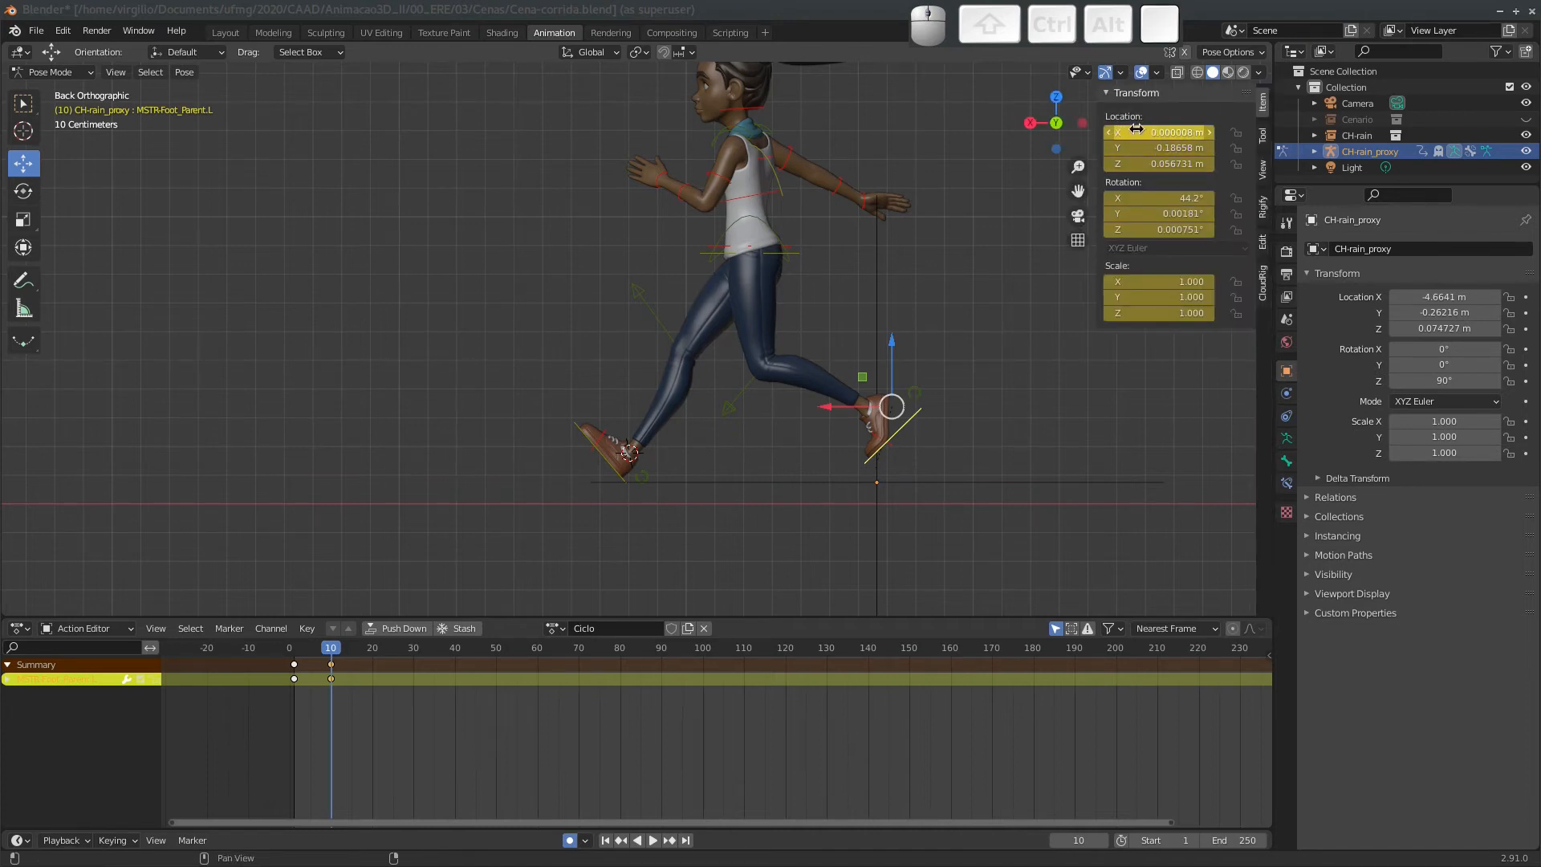
pyautogui.click(602, 458)
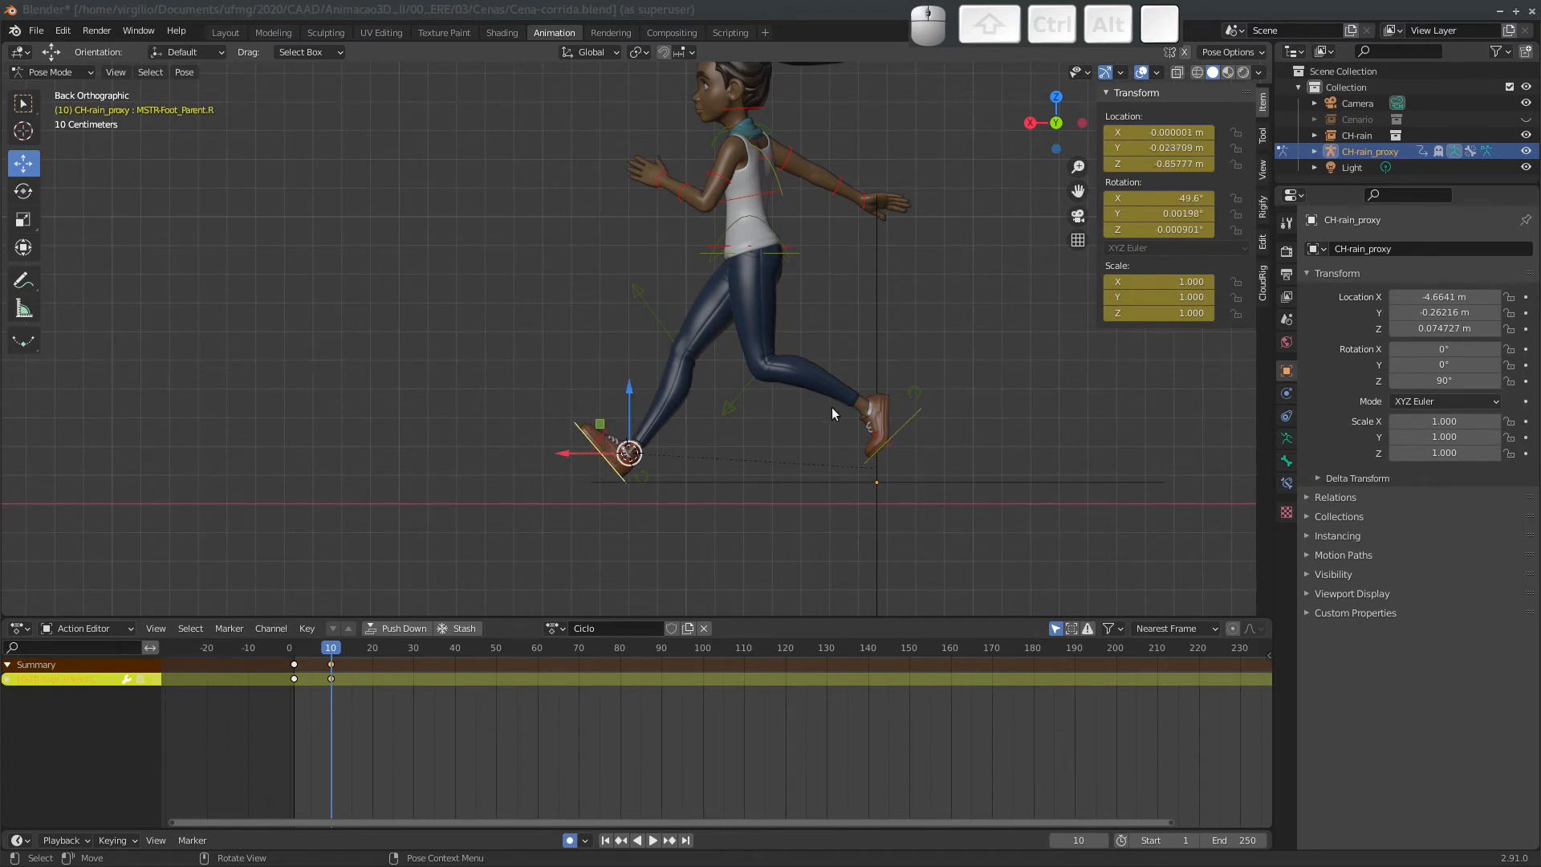
pyautogui.click(901, 422)
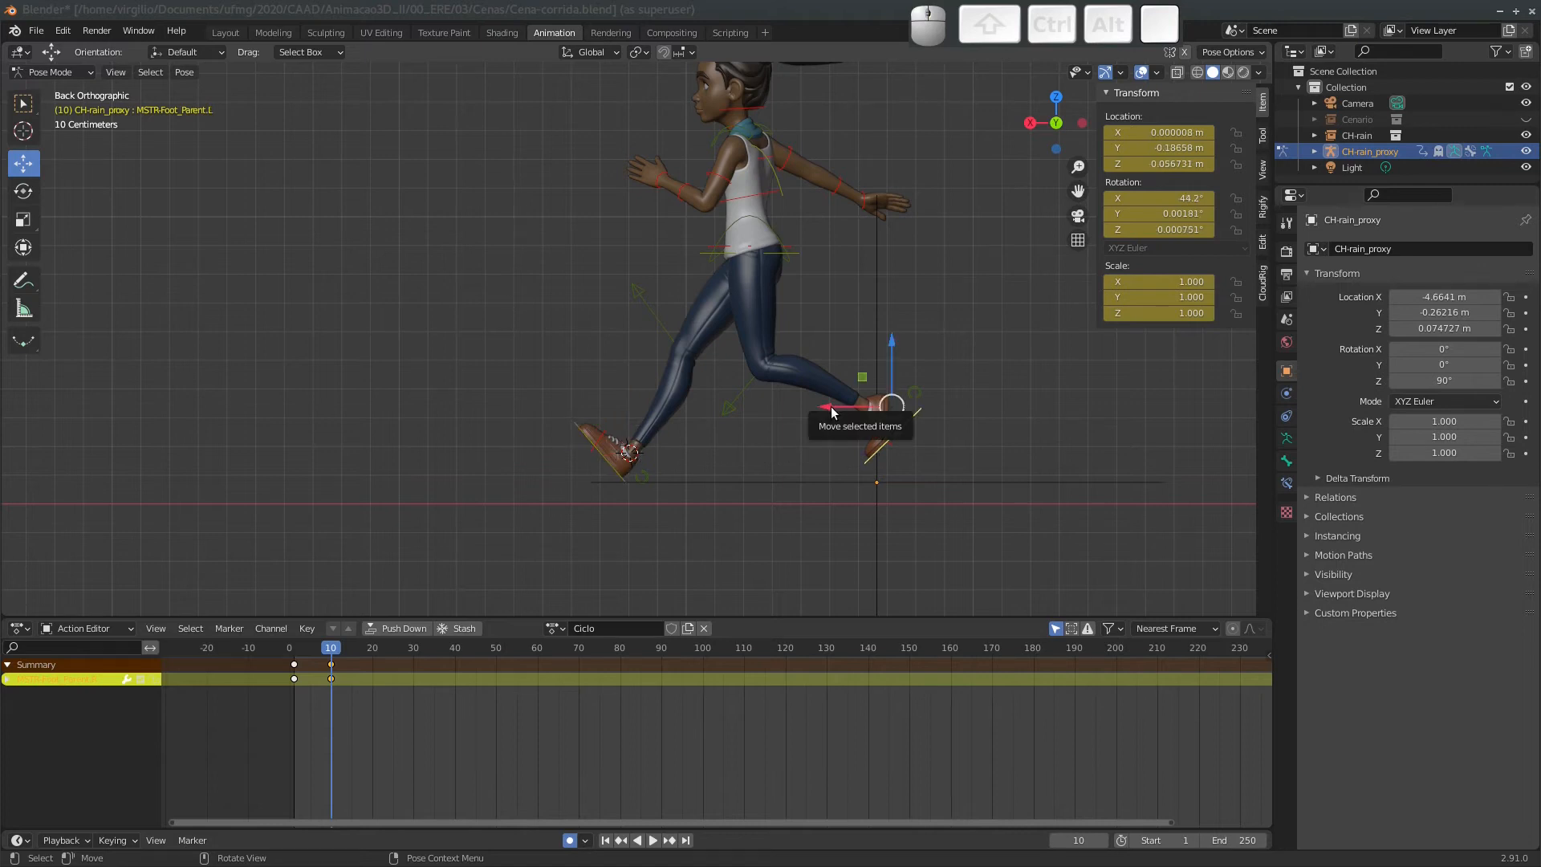
pyautogui.moveTo(822, 407)
pyautogui.mouseDown()
pyautogui.moveTo(692, 406)
pyautogui.moveTo(851, 406)
pyautogui.moveTo(631, 401)
pyautogui.moveTo(837, 403)
pyautogui.mouseUp()
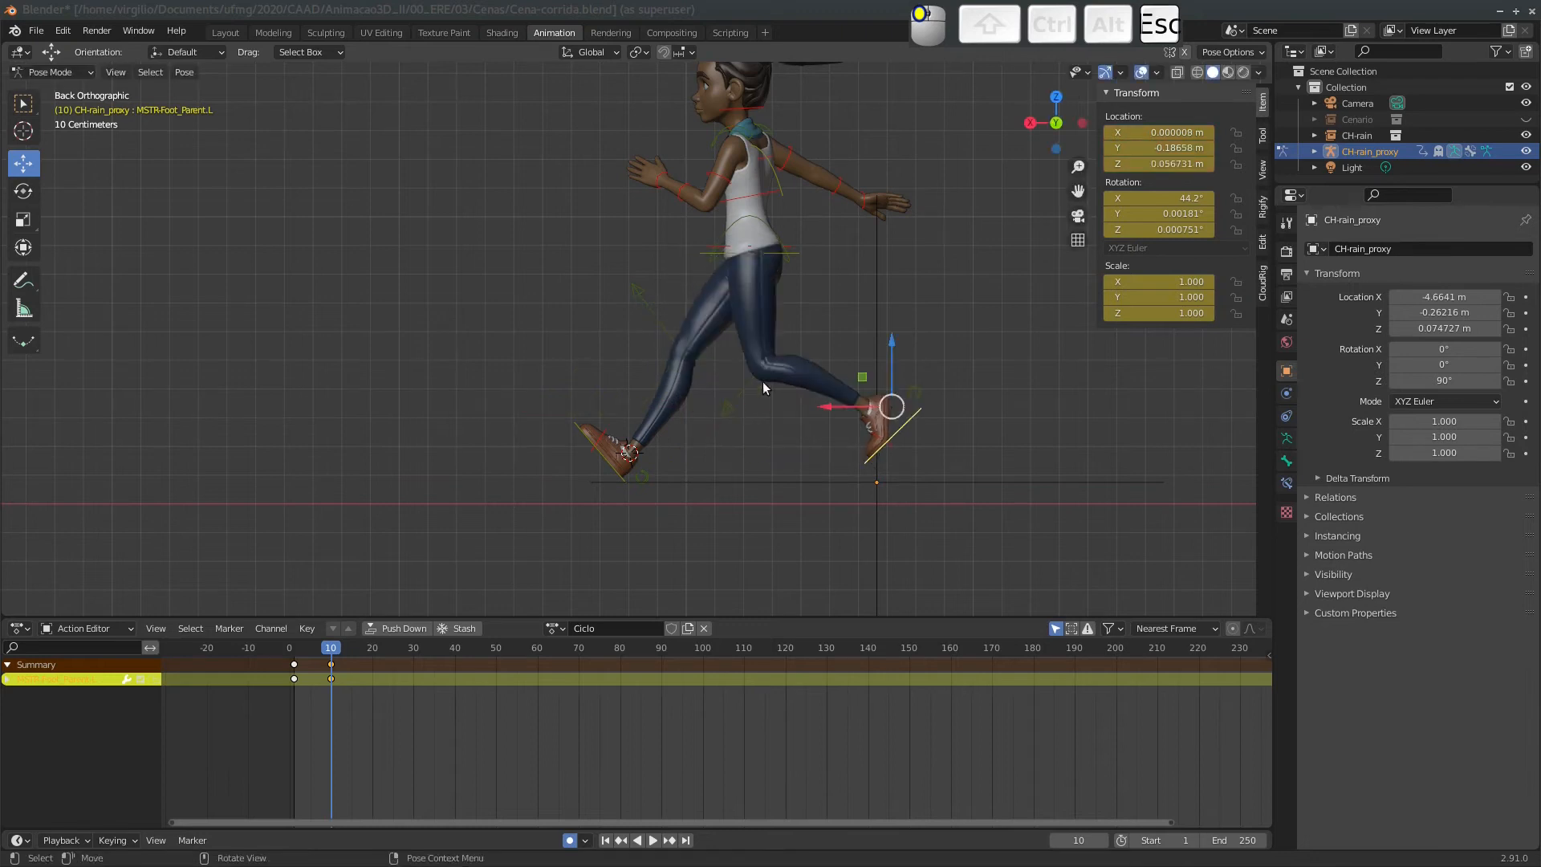
# Compare the left foot control's location values between frame 1 and frame 10.
pyautogui.moveTo(1146, 164)
pyautogui.mouseDown()
pyautogui.moveTo(1092, 164)
pyautogui.moveTo(1191, 164)
pyautogui.moveTo(1090, 163)
pyautogui.moveTo(1164, 164)
pyautogui.mouseUp()
pyautogui.moveTo(331, 650)
pyautogui.mouseDown()
pyautogui.moveTo(291, 654)
pyautogui.moveTo(331, 653)
pyautogui.mouseUp()
pyautogui.moveTo(331, 649); pyautogui.dragTo(294, 653)
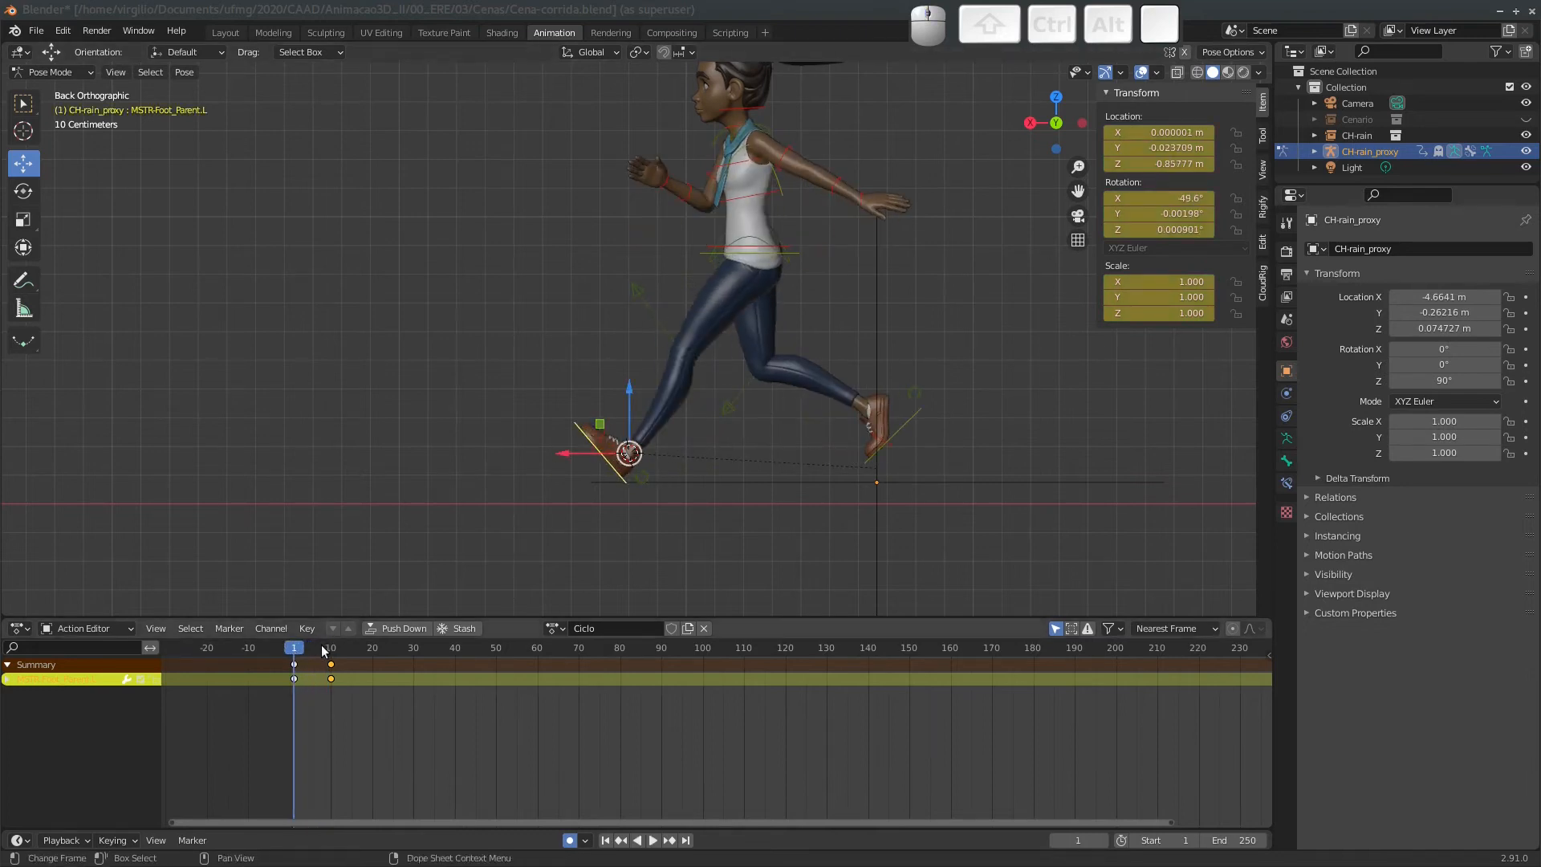
pyautogui.moveTo(298, 650)
pyautogui.mouseDown()
pyautogui.moveTo(339, 650)
pyautogui.moveTo(293, 654)
pyautogui.mouseUp()
pyautogui.moveTo(294, 649); pyautogui.dragTo(334, 651)
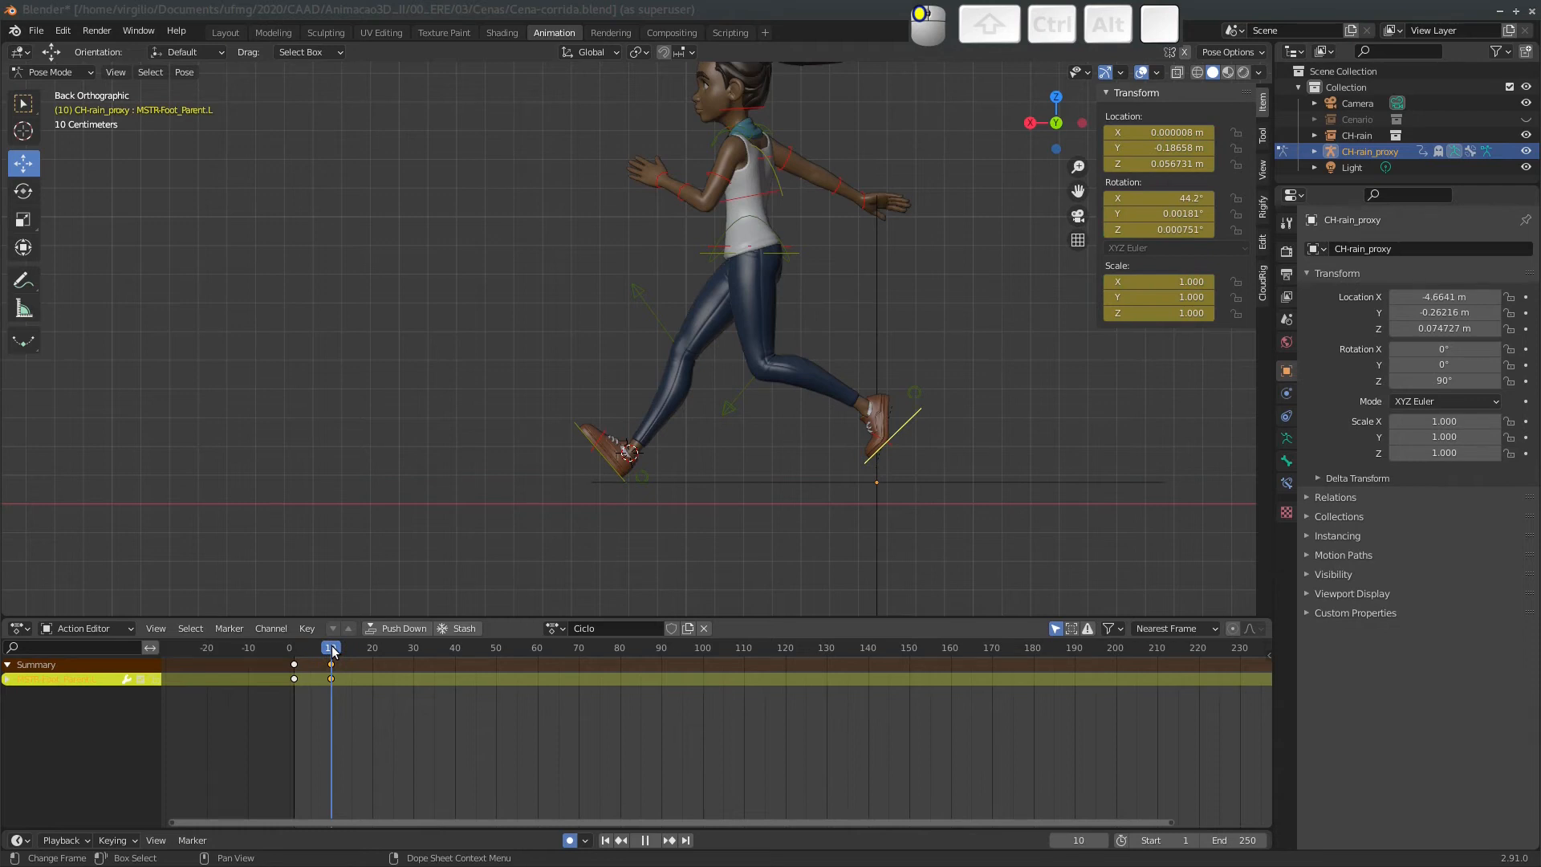
pyautogui.moveTo(334, 649); pyautogui.dragTo(334, 648)
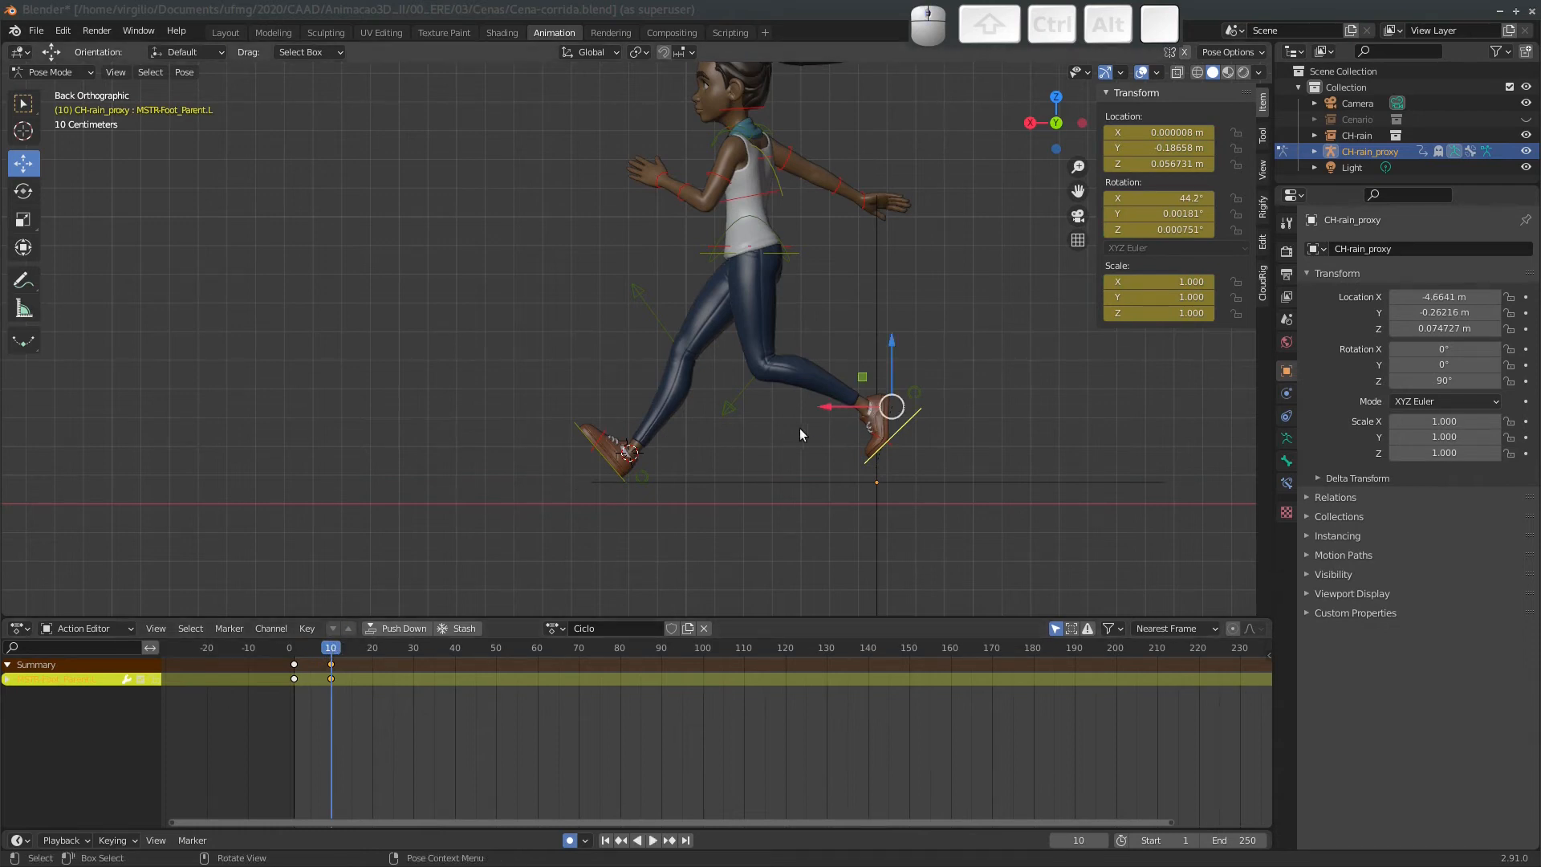
# Copy the right foot control's Z location, 0.85777 m, to the left foot control at frame 10.
pyautogui.click(612, 460)
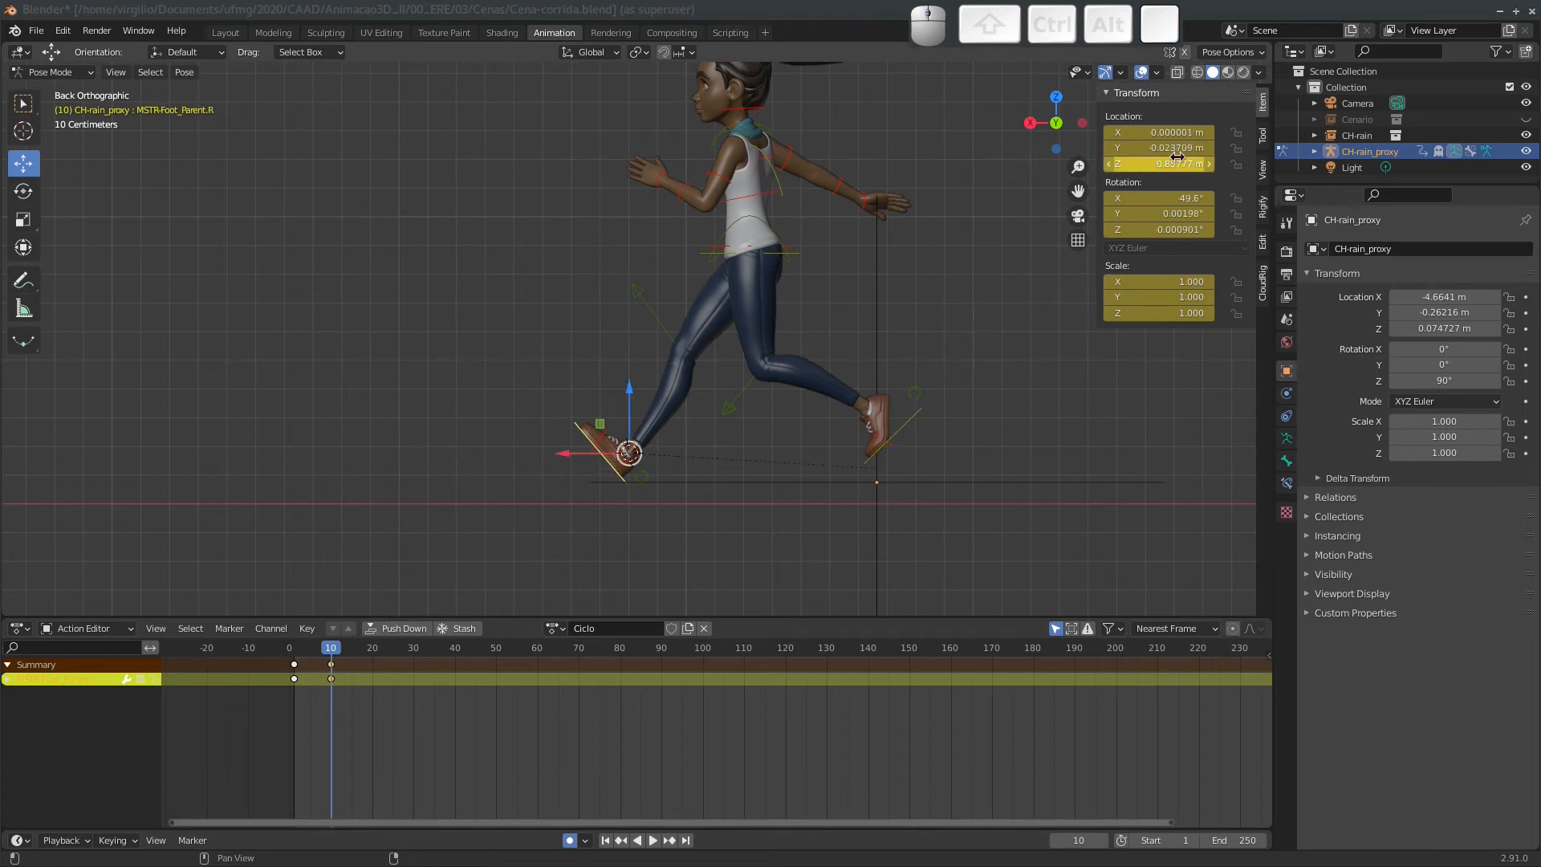
pyautogui.hotkey('ctrl', 'c')
pyautogui.click(902, 427)
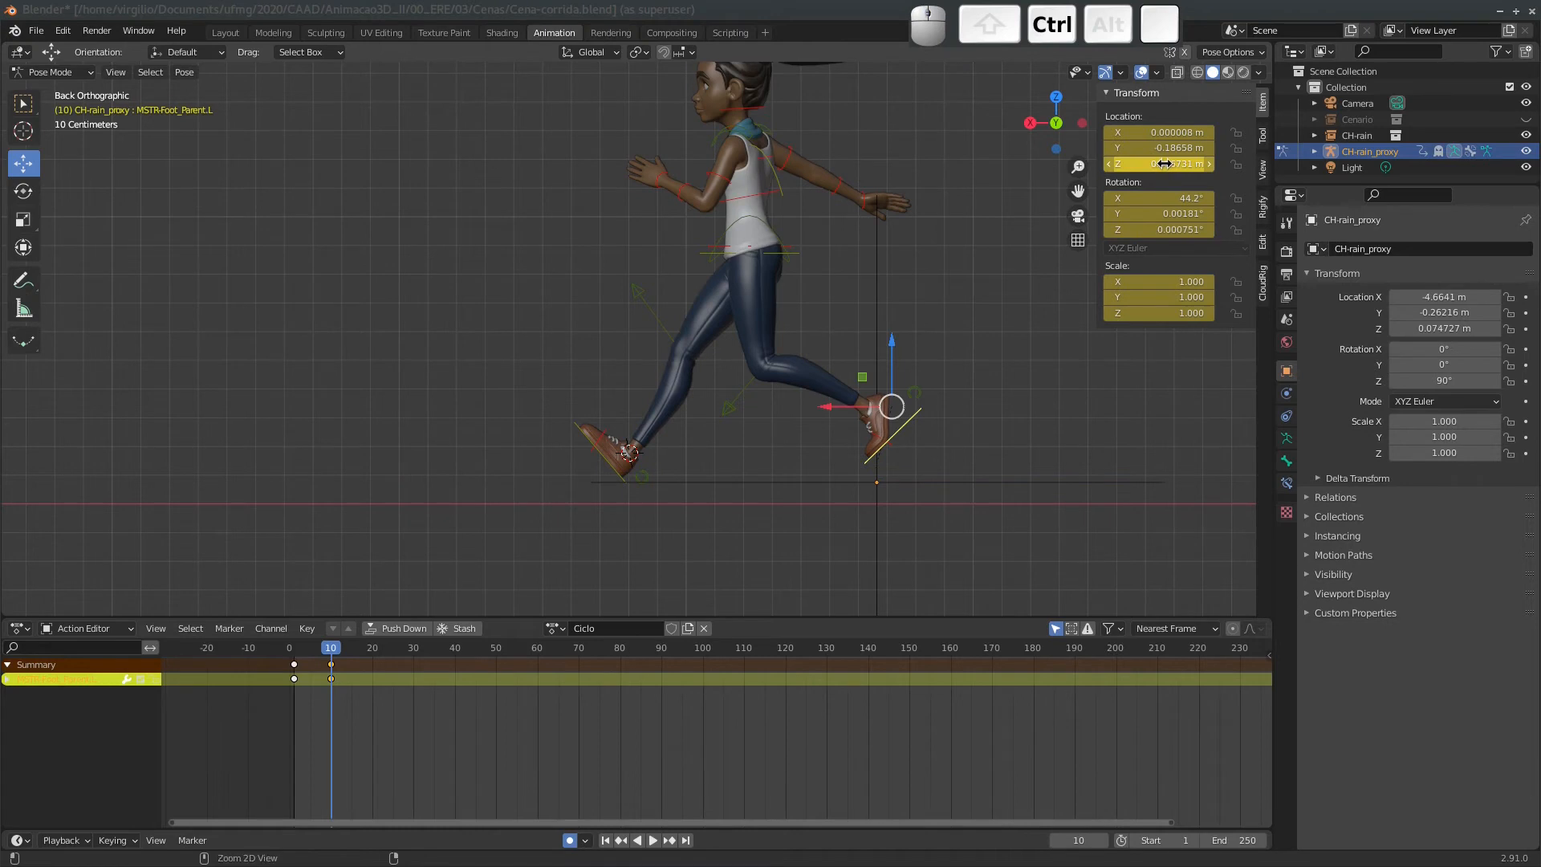
pyautogui.hotkey('ctrl', 'v')
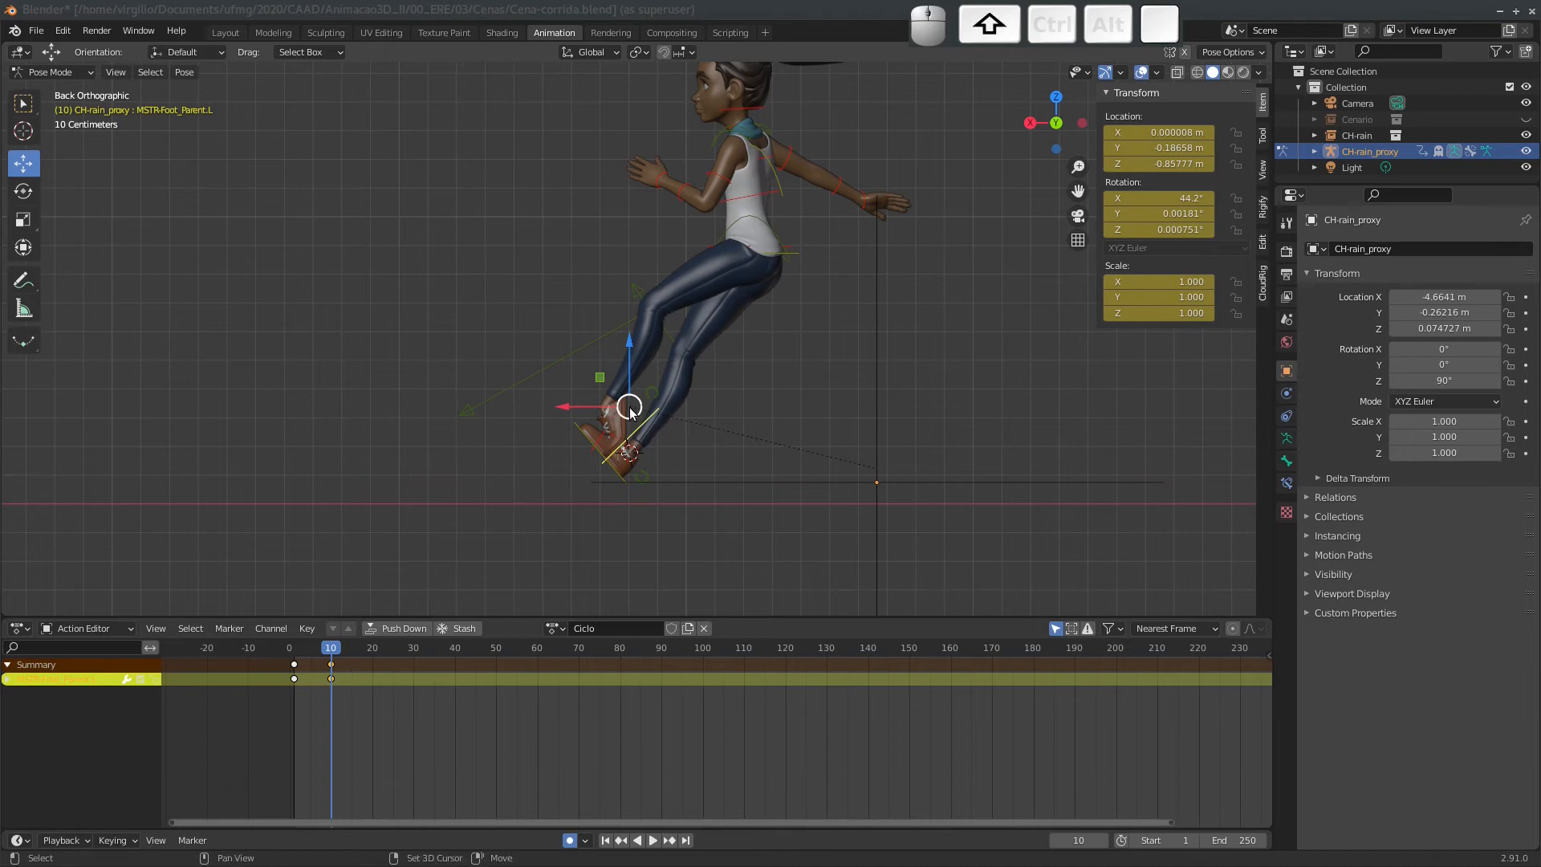
# Snap the 3D cursor to the relocated left foot control and undo that foot's Z location change.
pyautogui.hotkey('shift', 's')
pyautogui.click(635, 480)
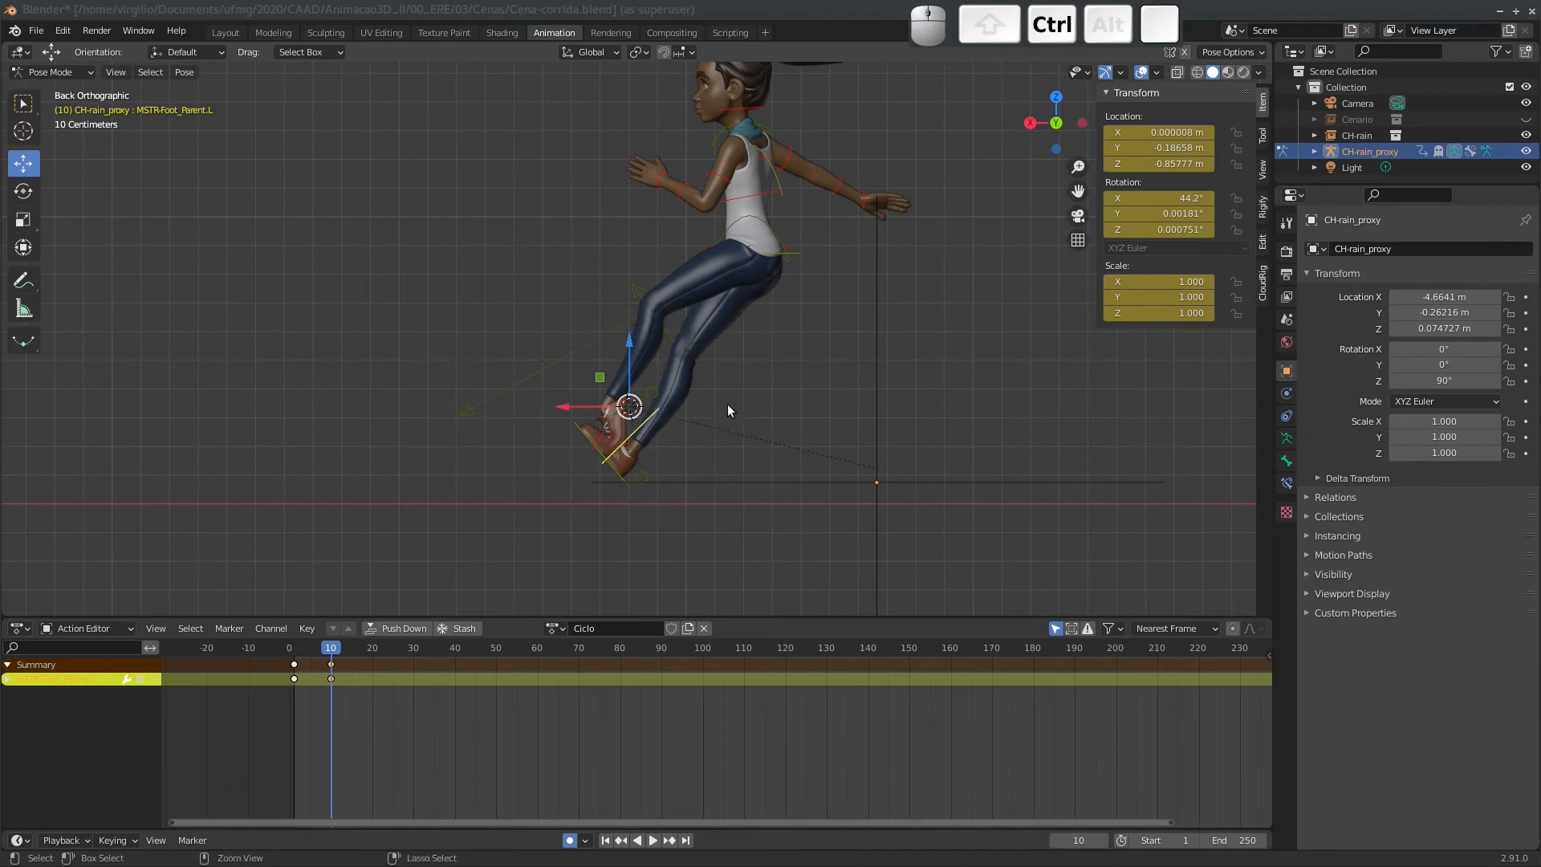
pyautogui.hotkey('ctrl', 'z')
pyautogui.hotkey('ctrl', 'z')
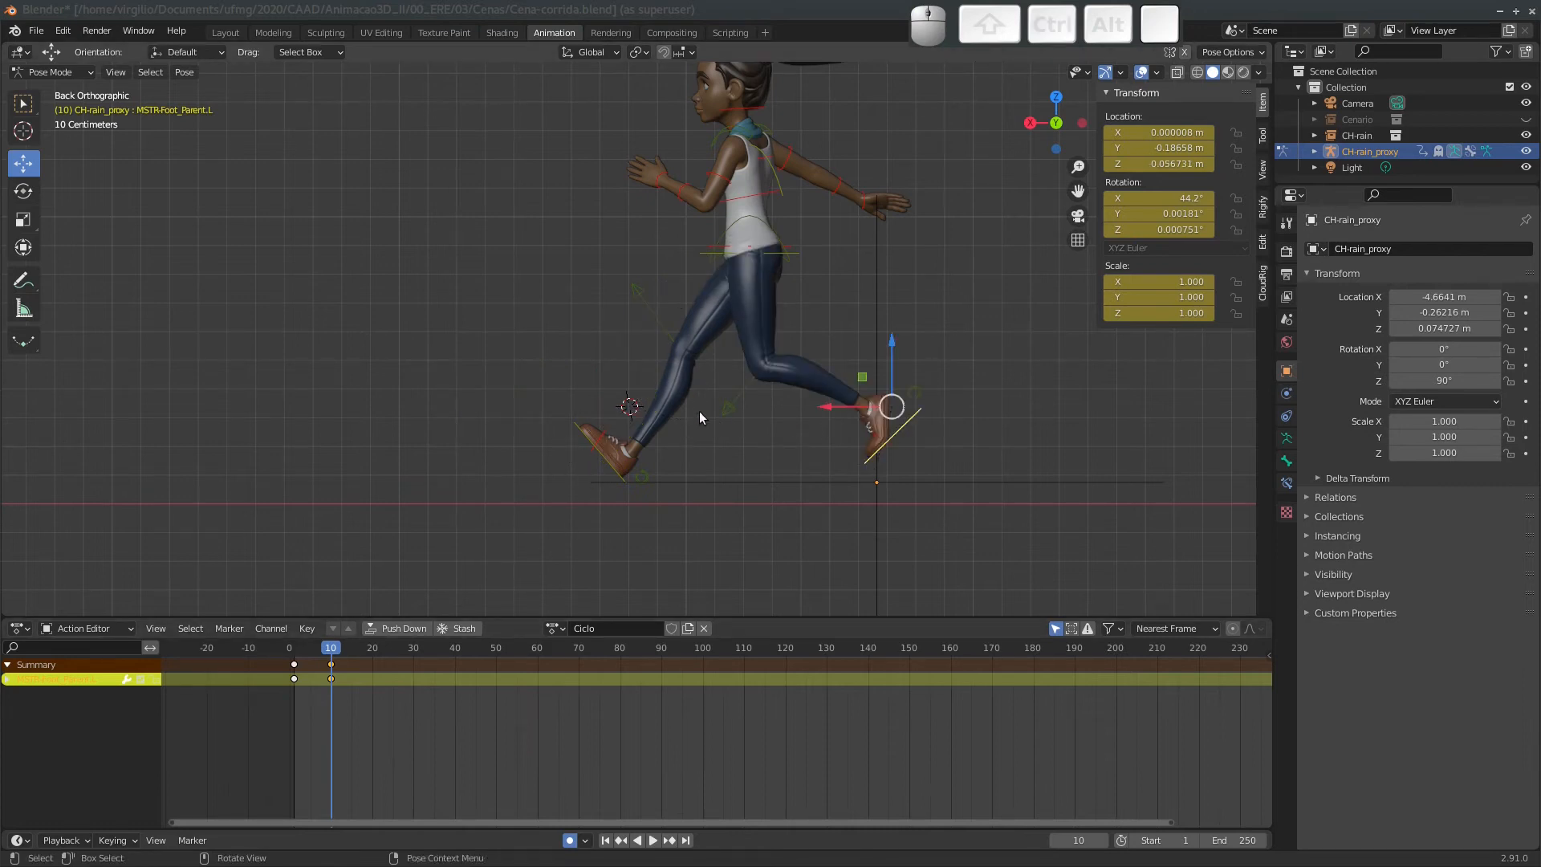
# Select the pelvis and both foot controls, try moving them forward along X until the left foot meets the 3D cursor, and undo the move.
pyautogui.click(602, 455)
pyautogui.keyDown('shift'); pyautogui.click(791, 259); pyautogui.keyUp('shift')
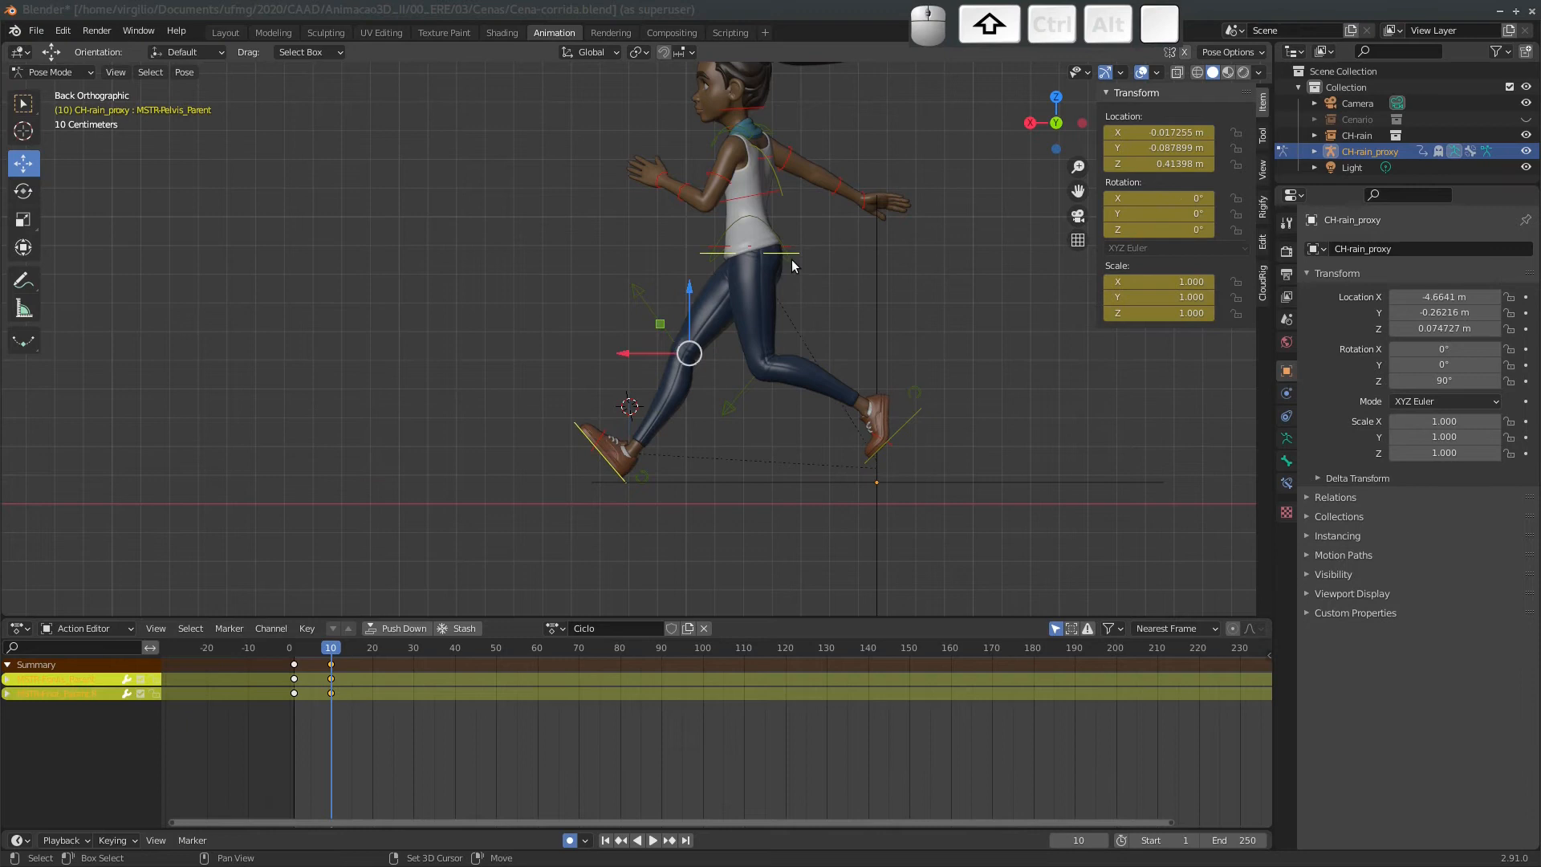
pyautogui.keyDown('shift'); pyautogui.click(911, 417); pyautogui.keyUp('shift')
pyautogui.press('g')
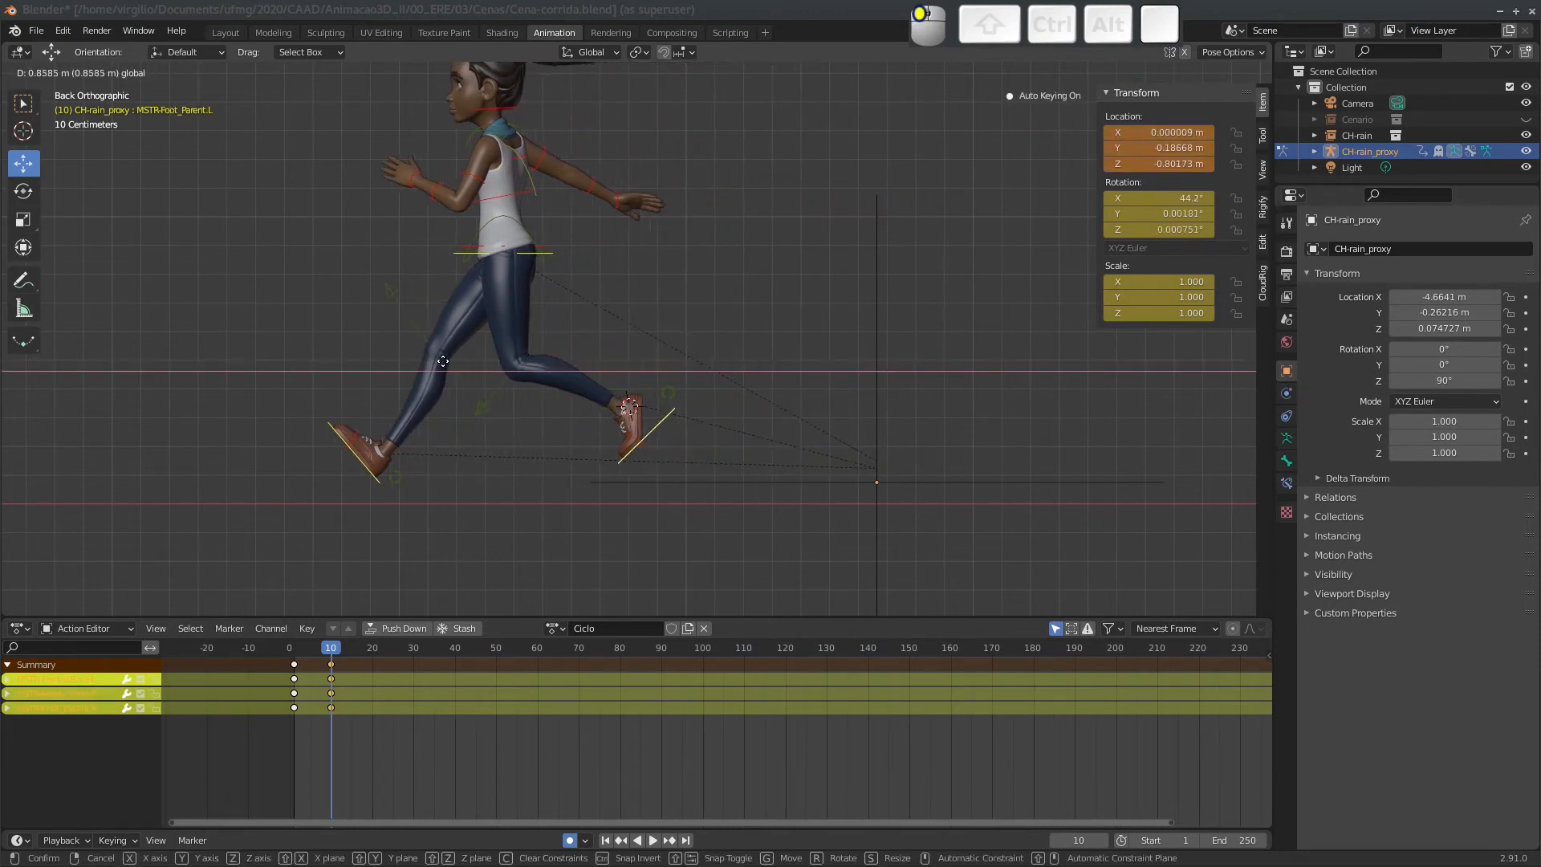
pyautogui.click(473, 369)
pyautogui.hotkey('ctrl', 'z')
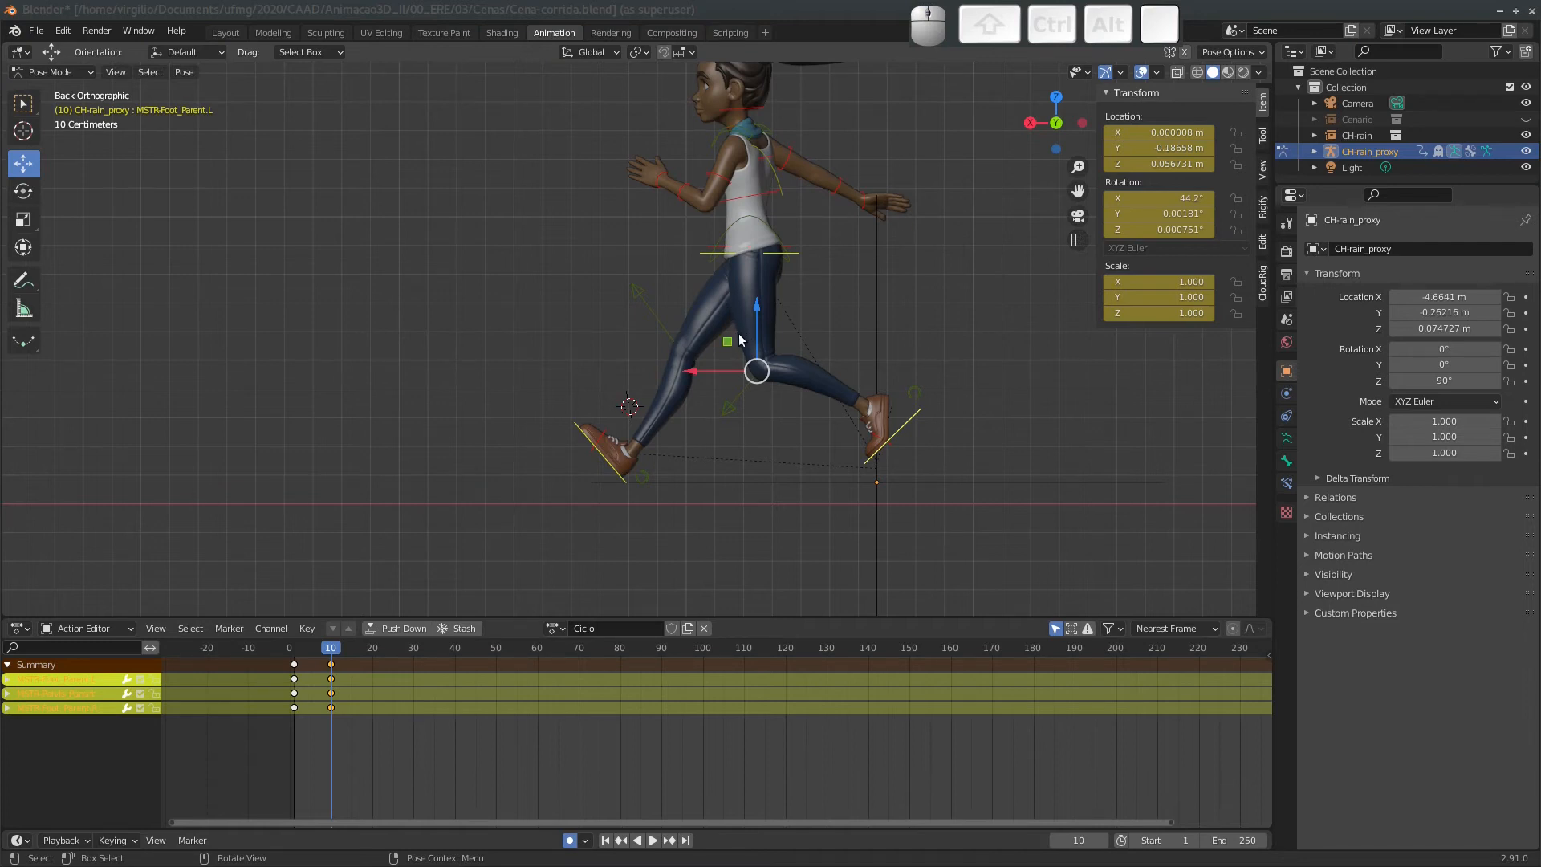
# Snap the selected pelvis and foot controls to the 3D cursor at frame 10, keeping their offset.
pyautogui.hotkey('shift', 's')
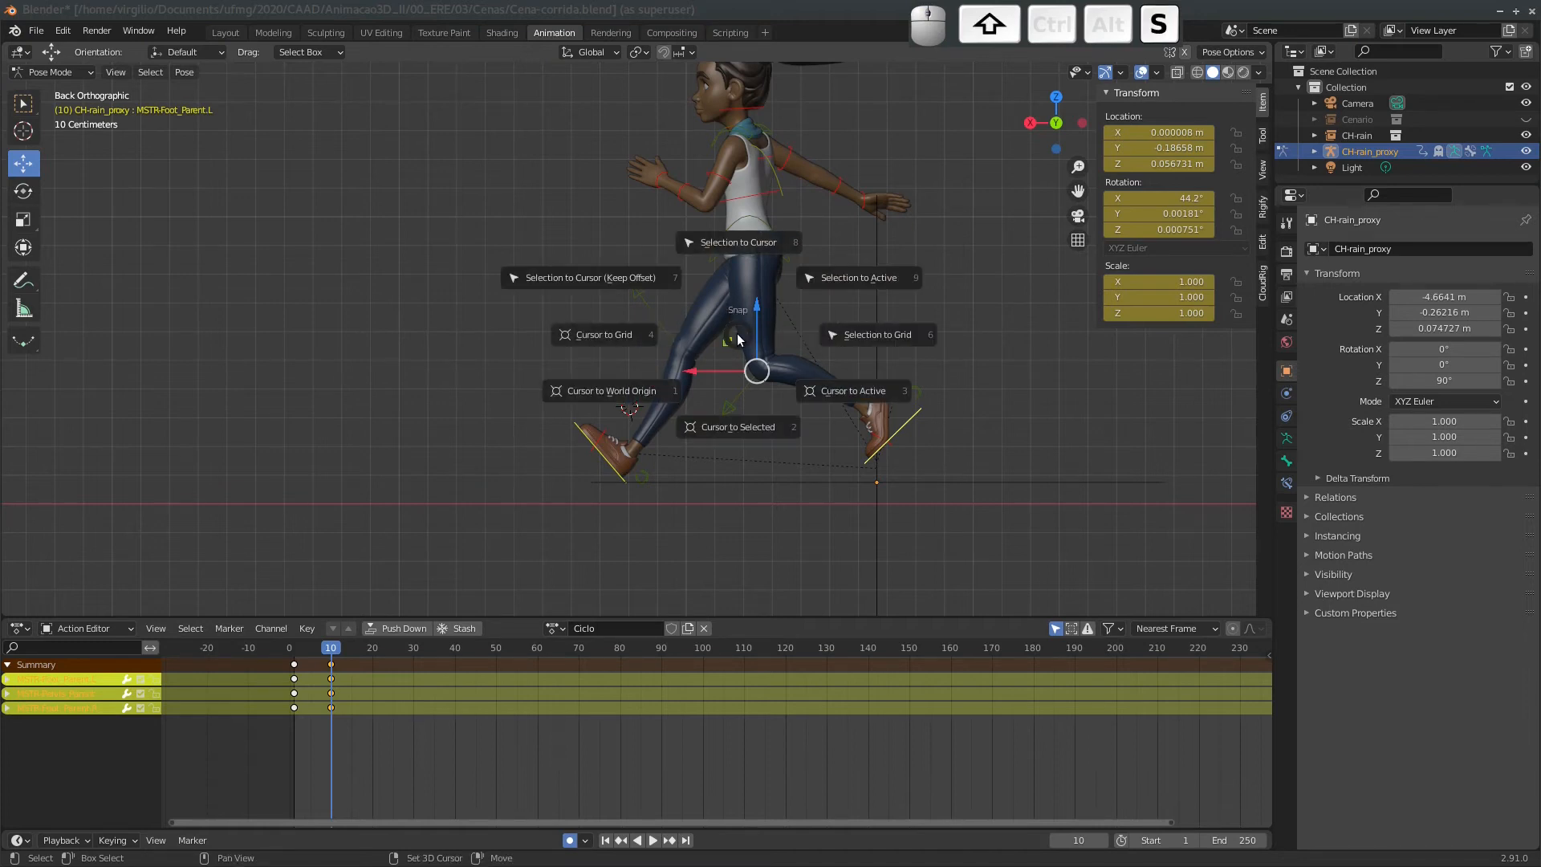
pyautogui.click(634, 274)
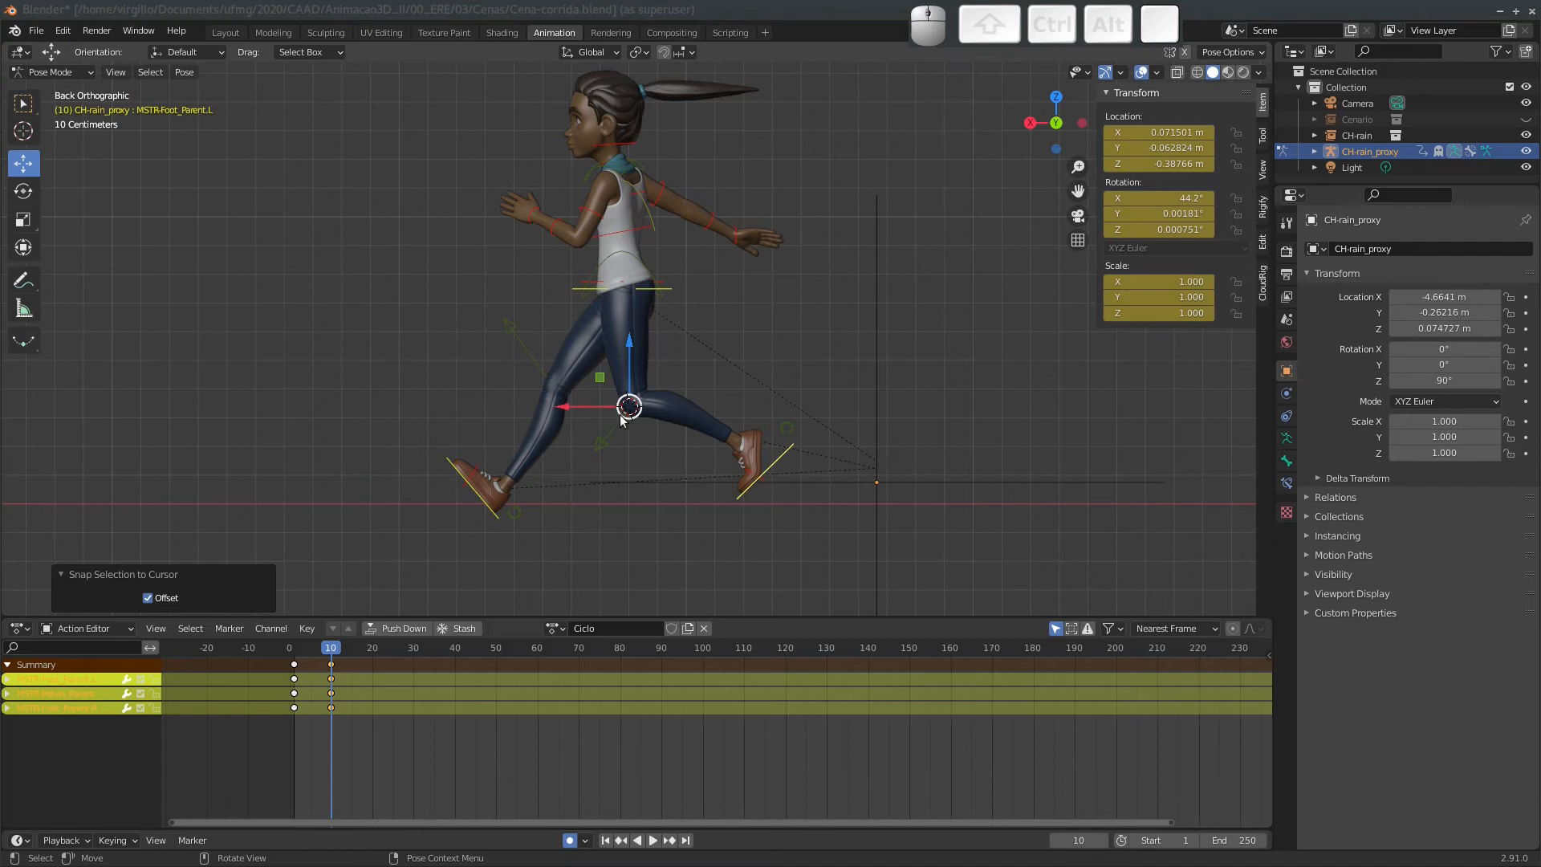
# Undo the last snap to the 3D cursor and set the transform pivot point to Active Element.
pyautogui.press('ctrl')
pyautogui.hotkey('ctrl', 'z')
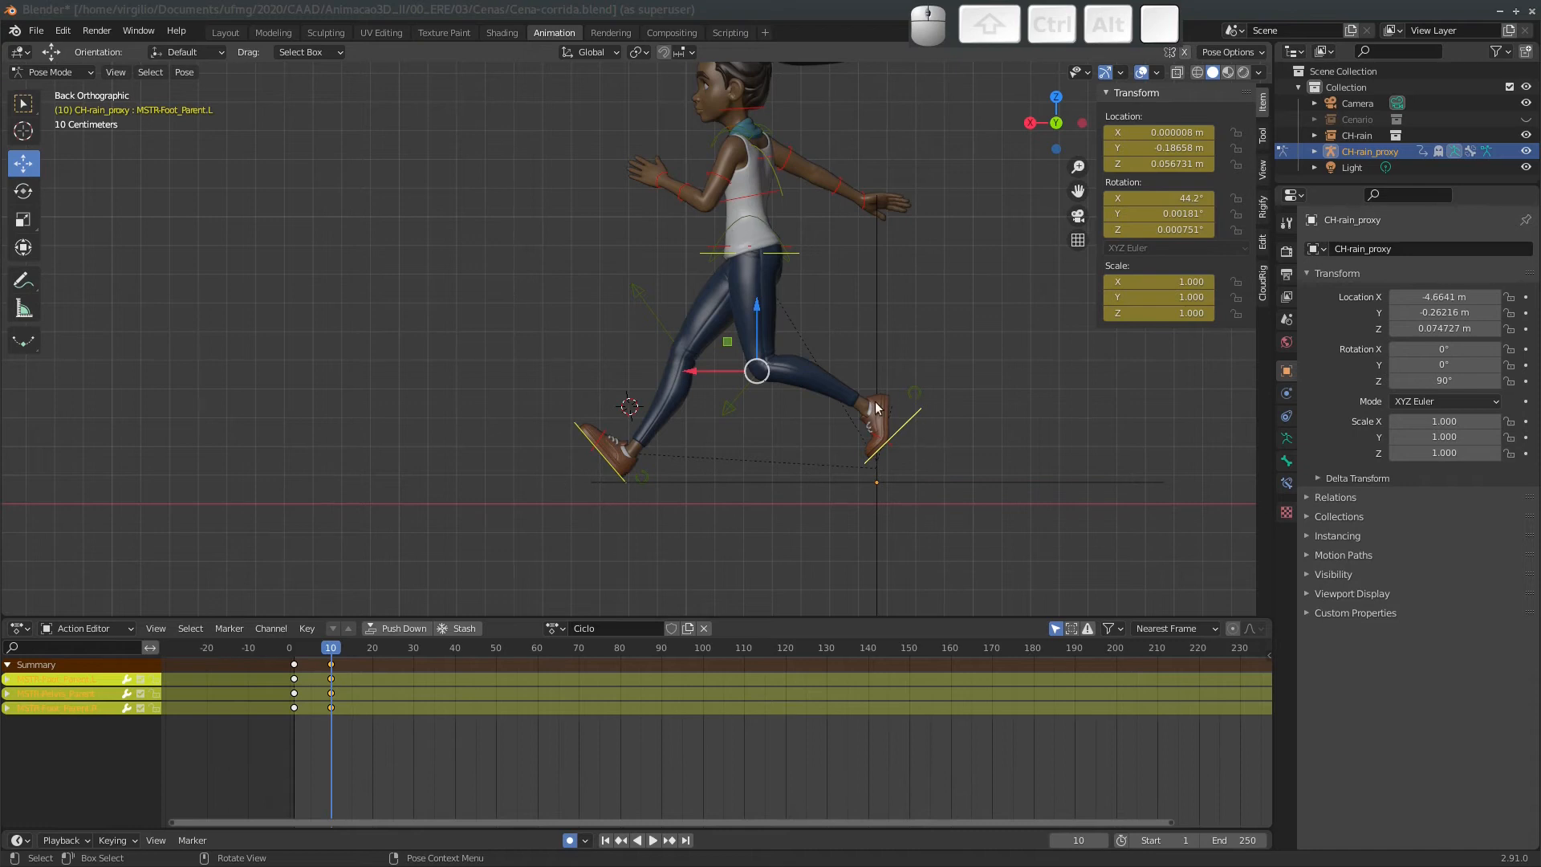
pyautogui.click(646, 51)
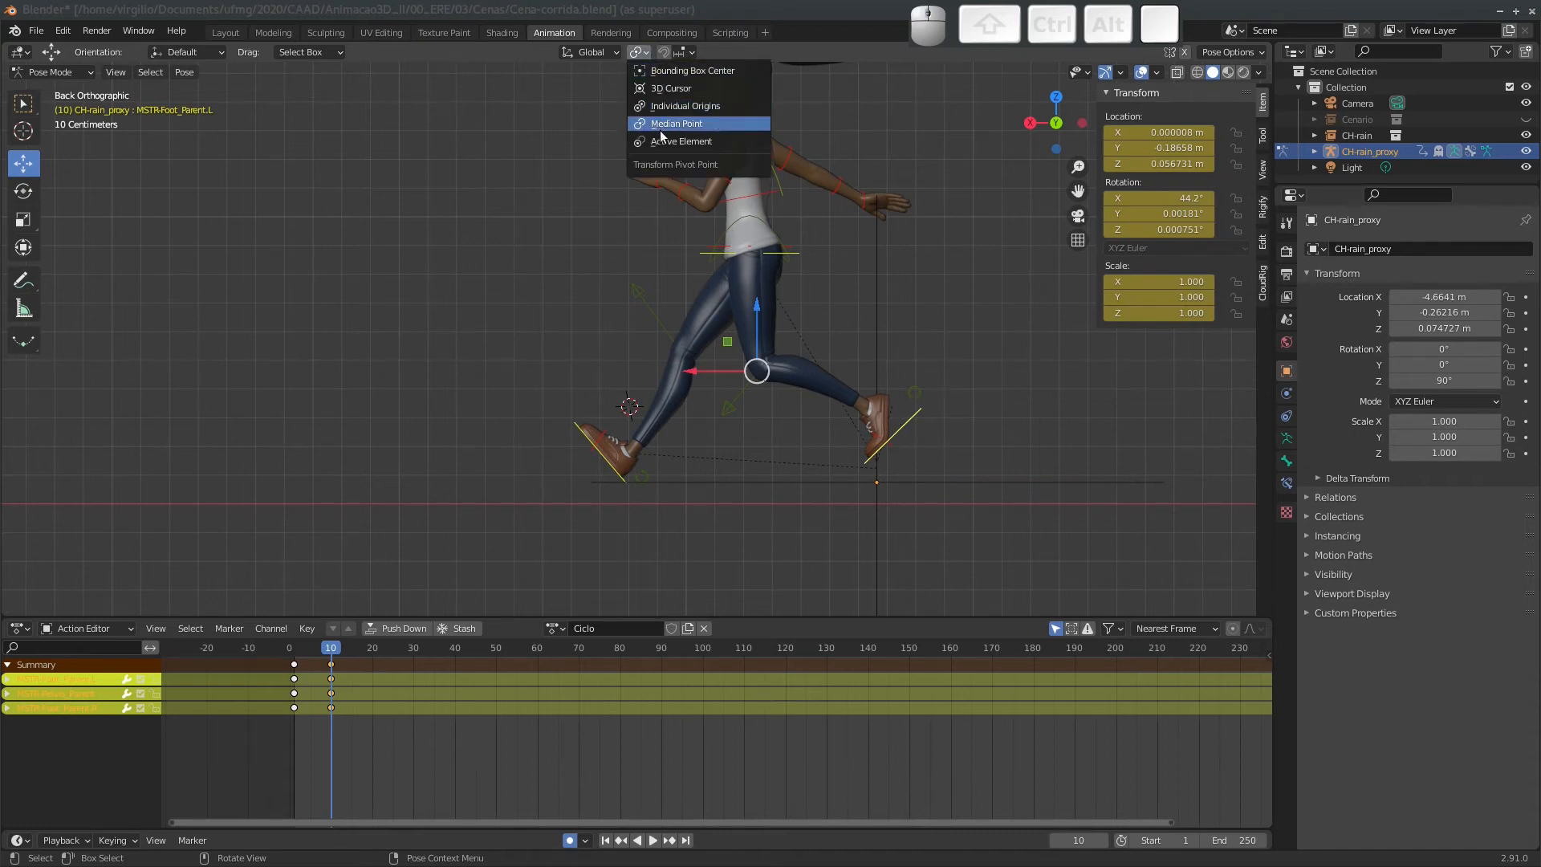
pyautogui.click(634, 53)
pyautogui.click(636, 52)
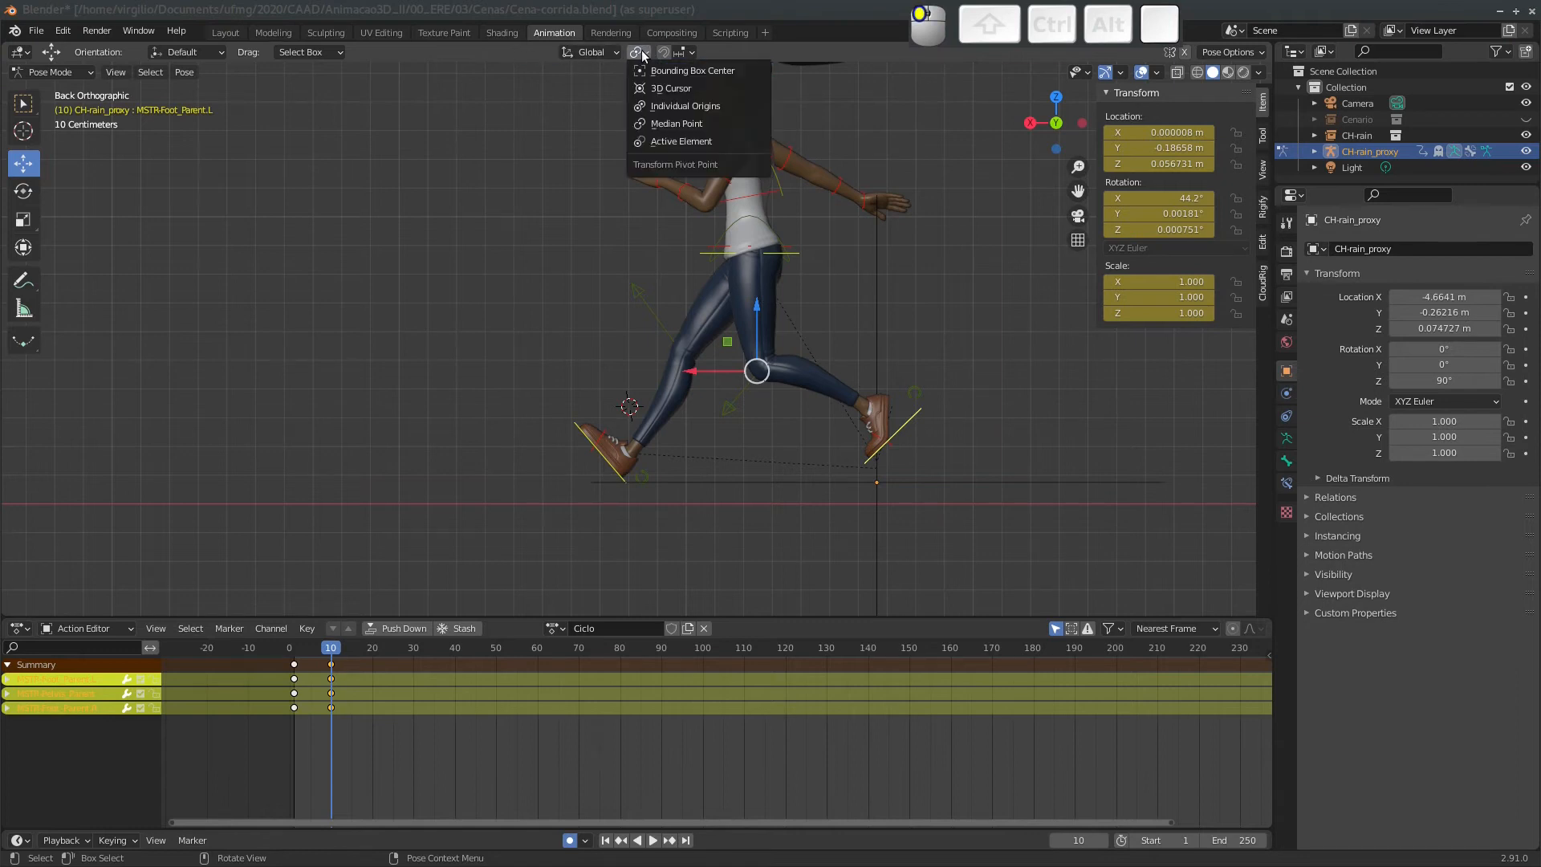
pyautogui.click(681, 142)
# Select the right foot, pelvis and left foot controls, with the left foot active, and snap them to the 3D cursor at frame 10, keeping offset.
pyautogui.click(599, 450)
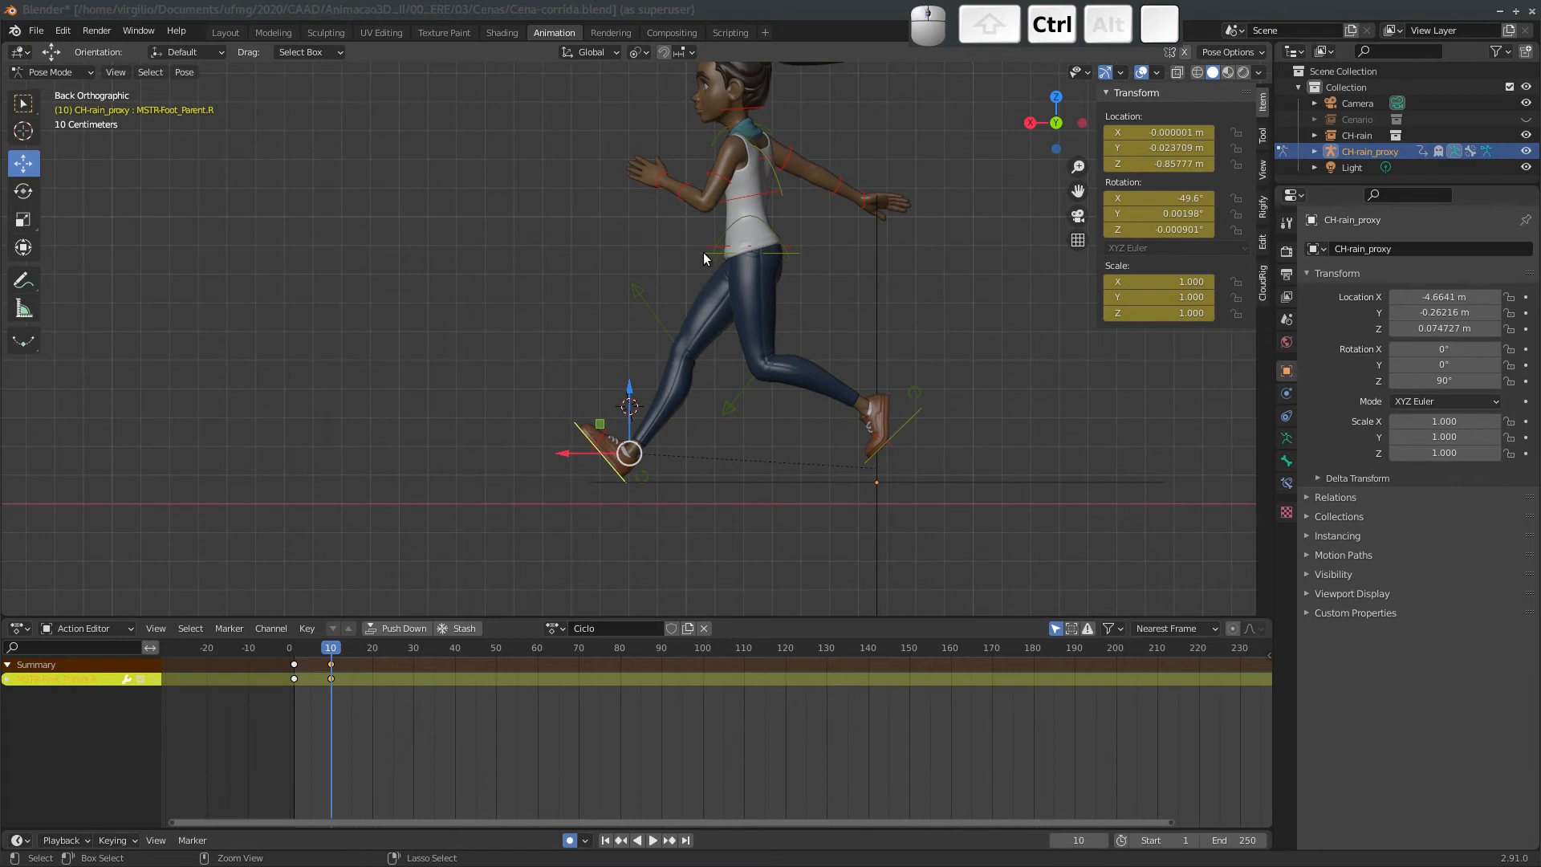
pyautogui.keyDown('shift'); pyautogui.click(773, 249); pyautogui.keyUp('shift')
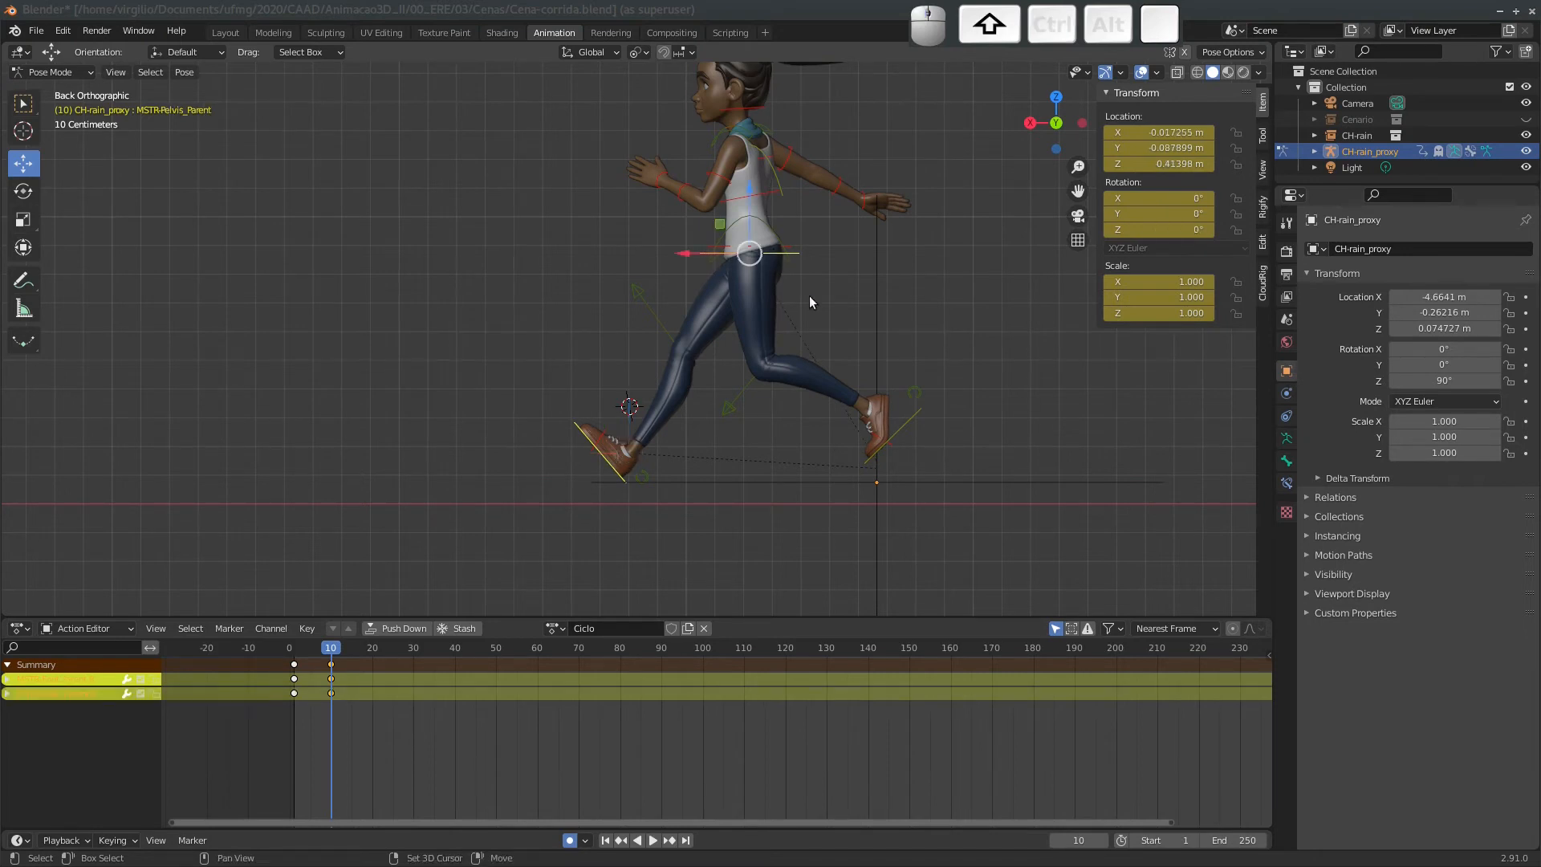
pyautogui.keyDown('shift'); pyautogui.click(901, 430); pyautogui.keyUp('shift')
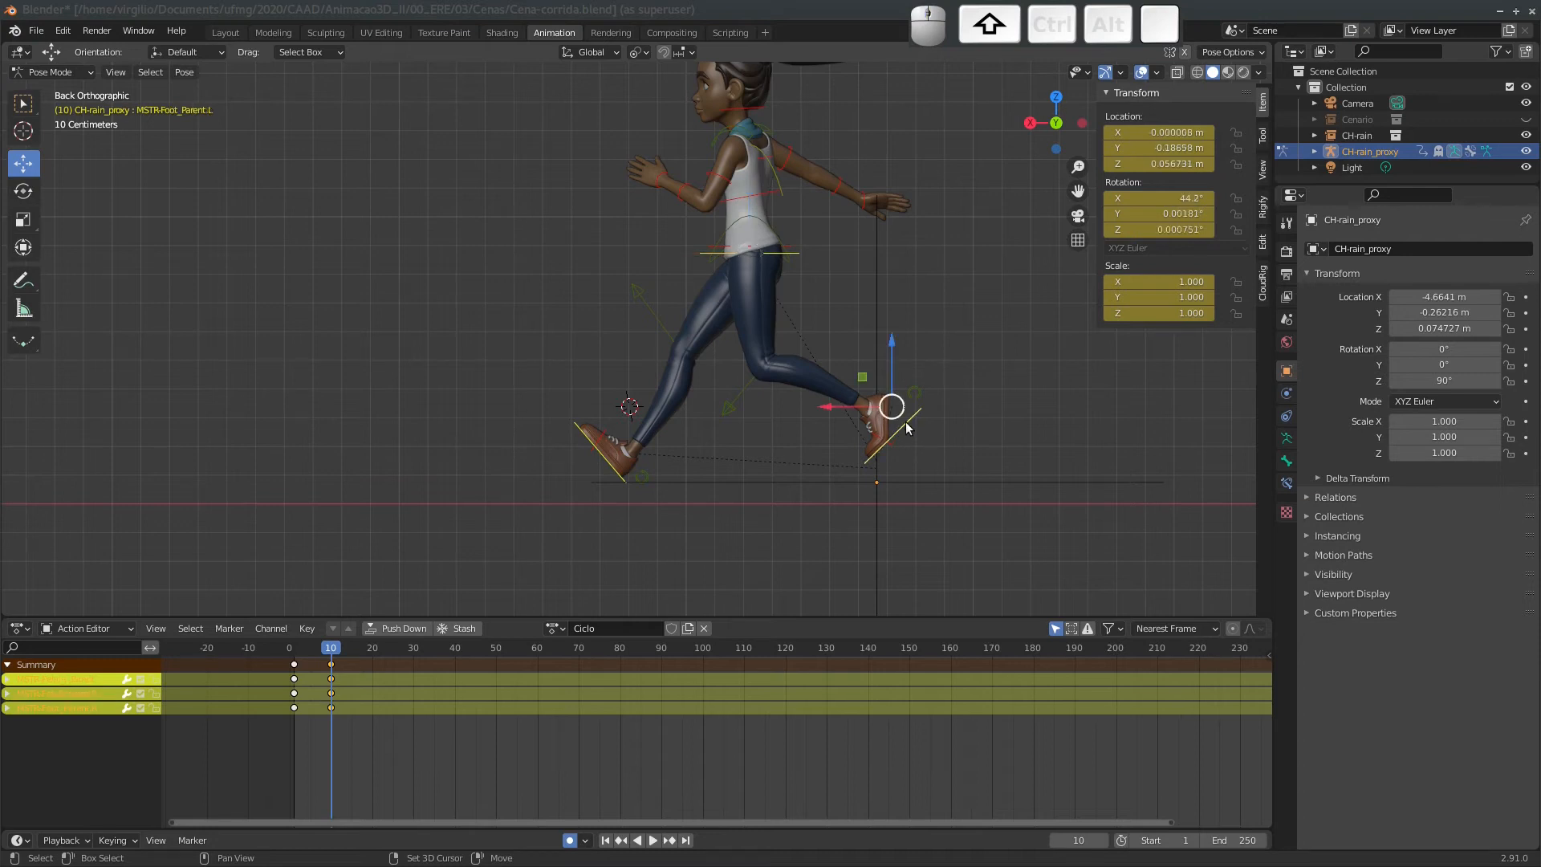
pyautogui.hotkey('shift', 's')
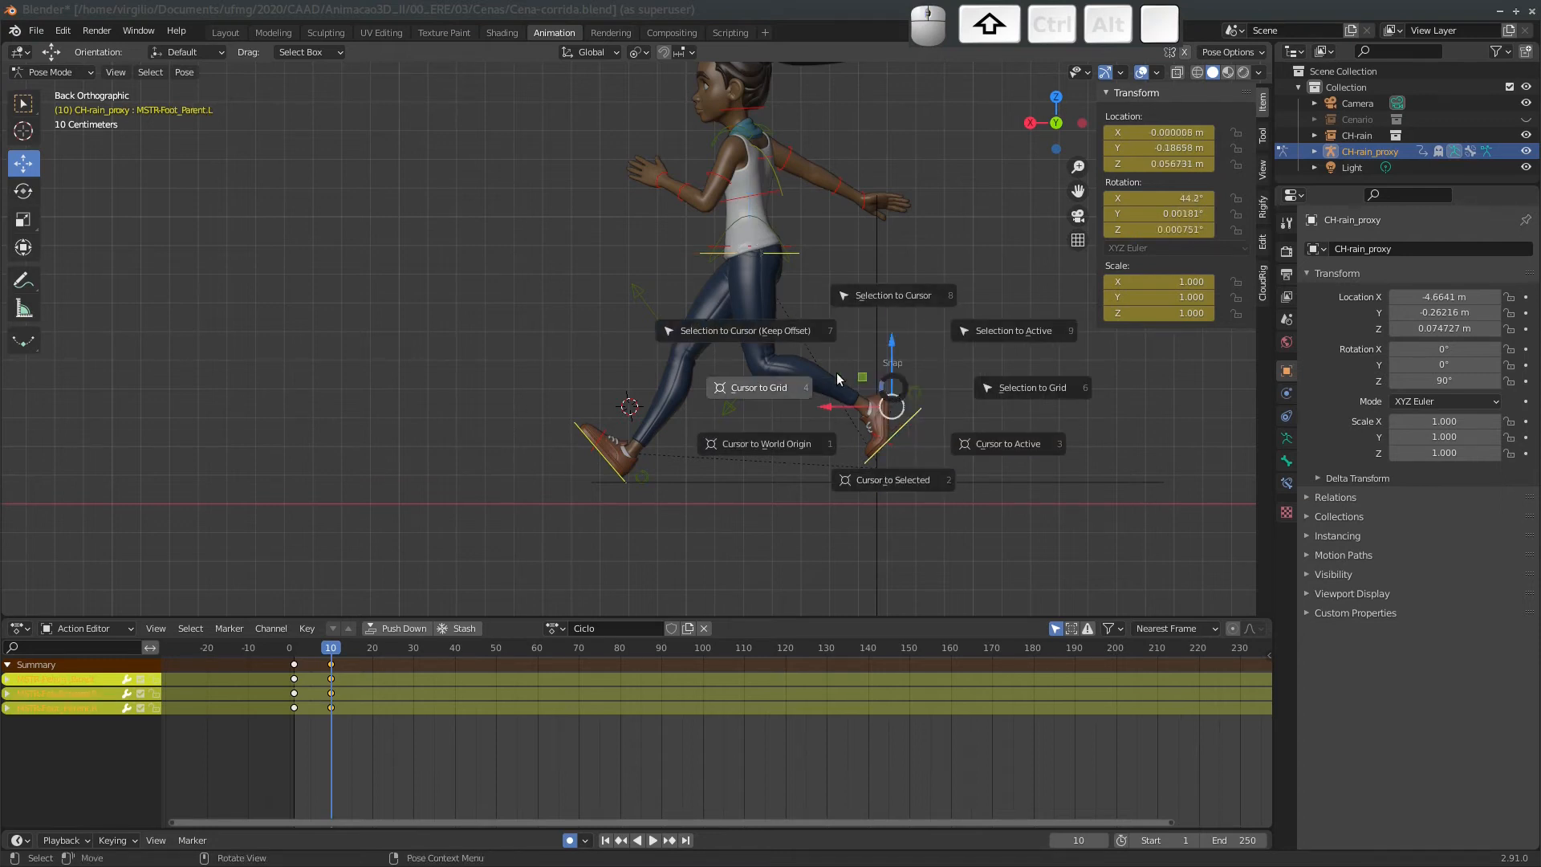
pyautogui.click(797, 330)
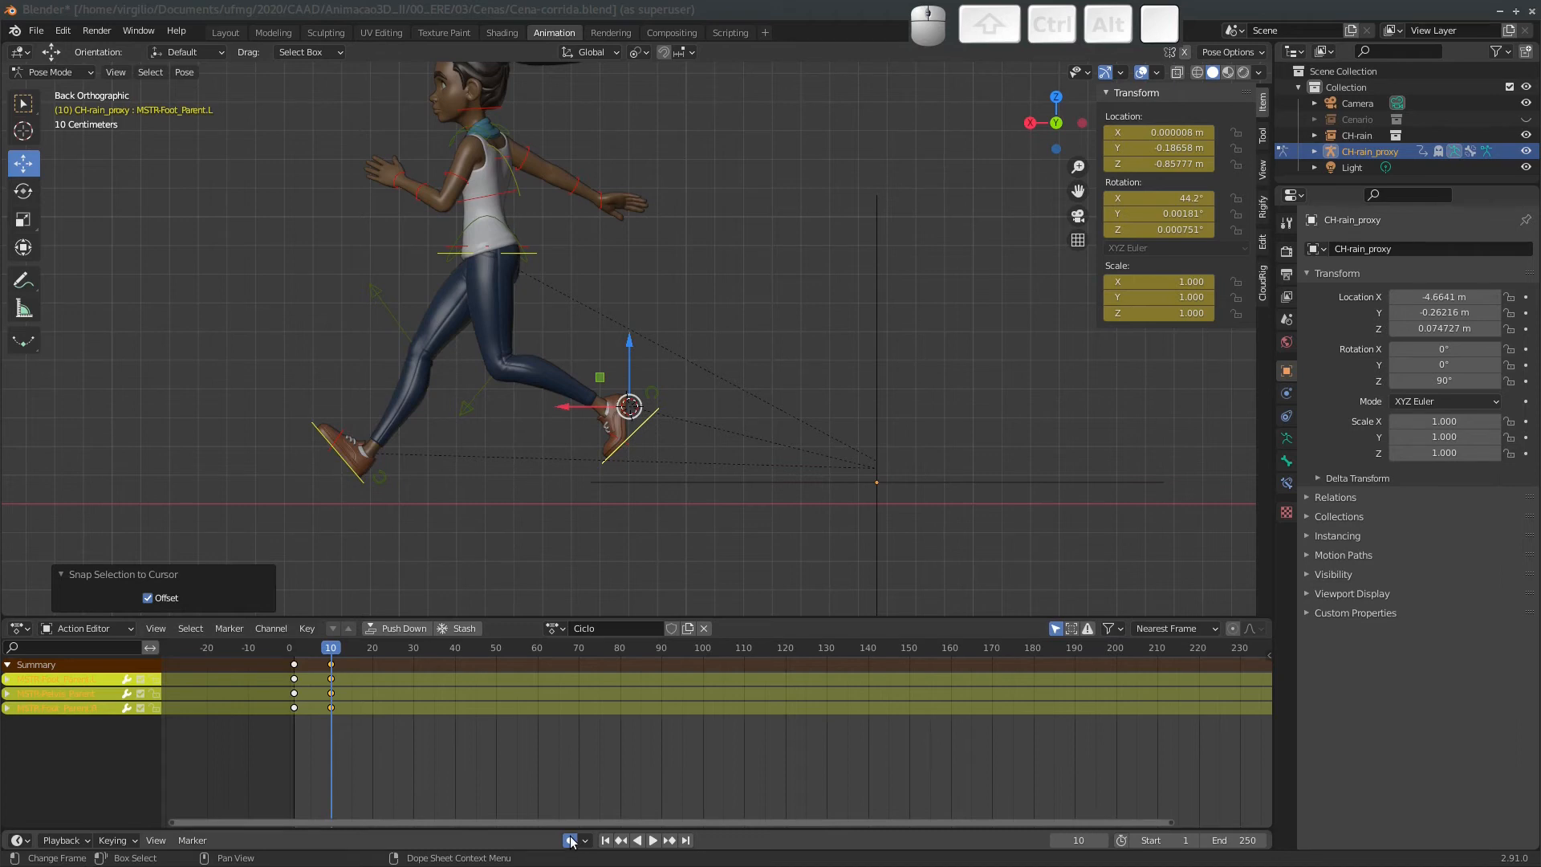
# Copy the full pose of all rig controls at frame 1 and paste it, unflipped, at frame 20.
pyautogui.click(329, 663)
pyautogui.press('space')
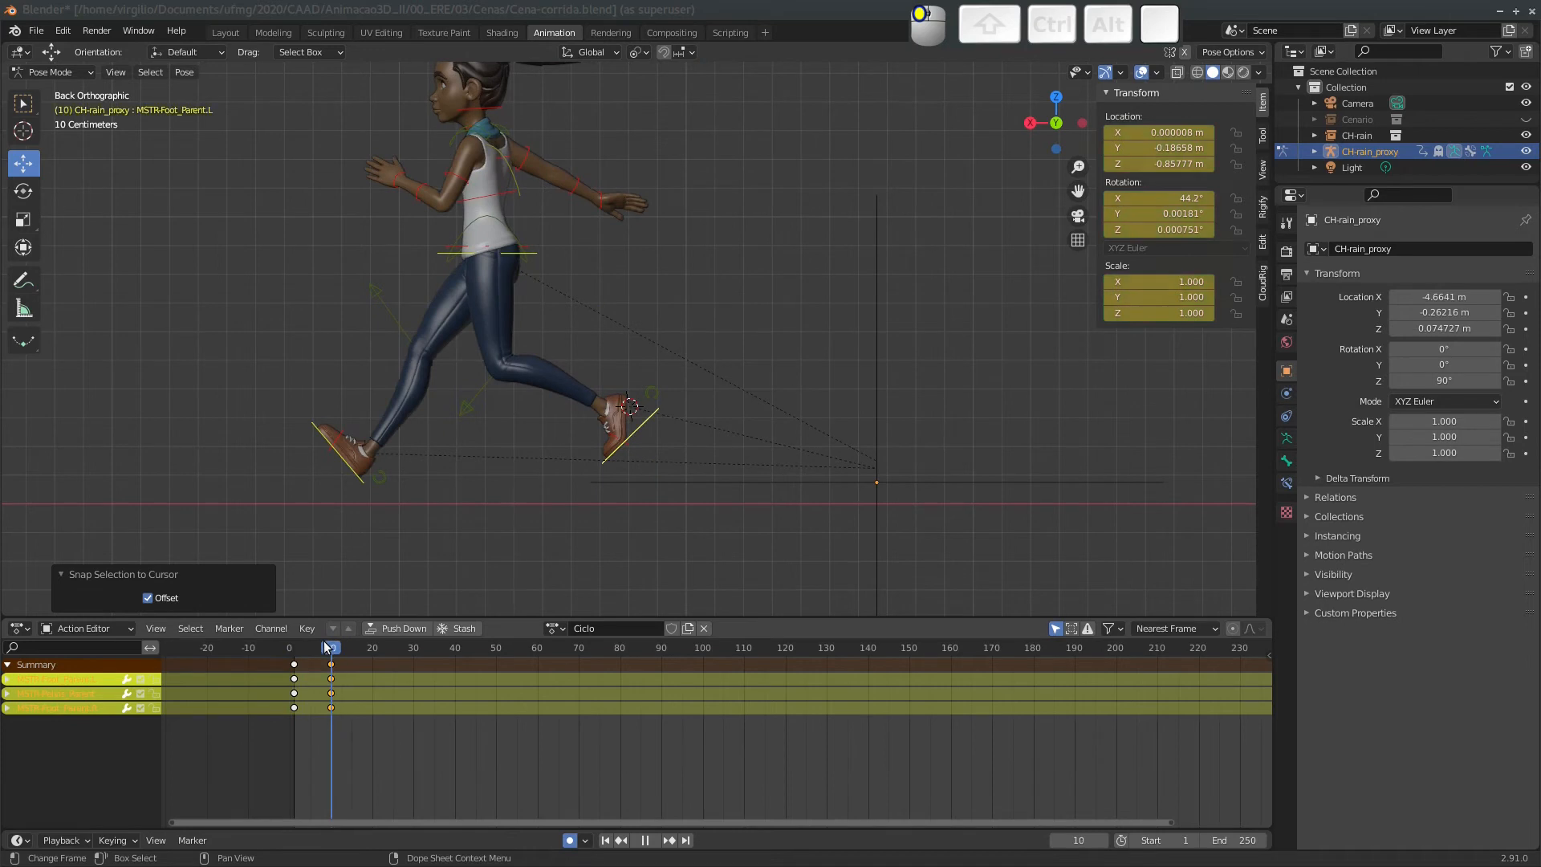
pyautogui.moveTo(296, 644); pyautogui.dragTo(293, 650)
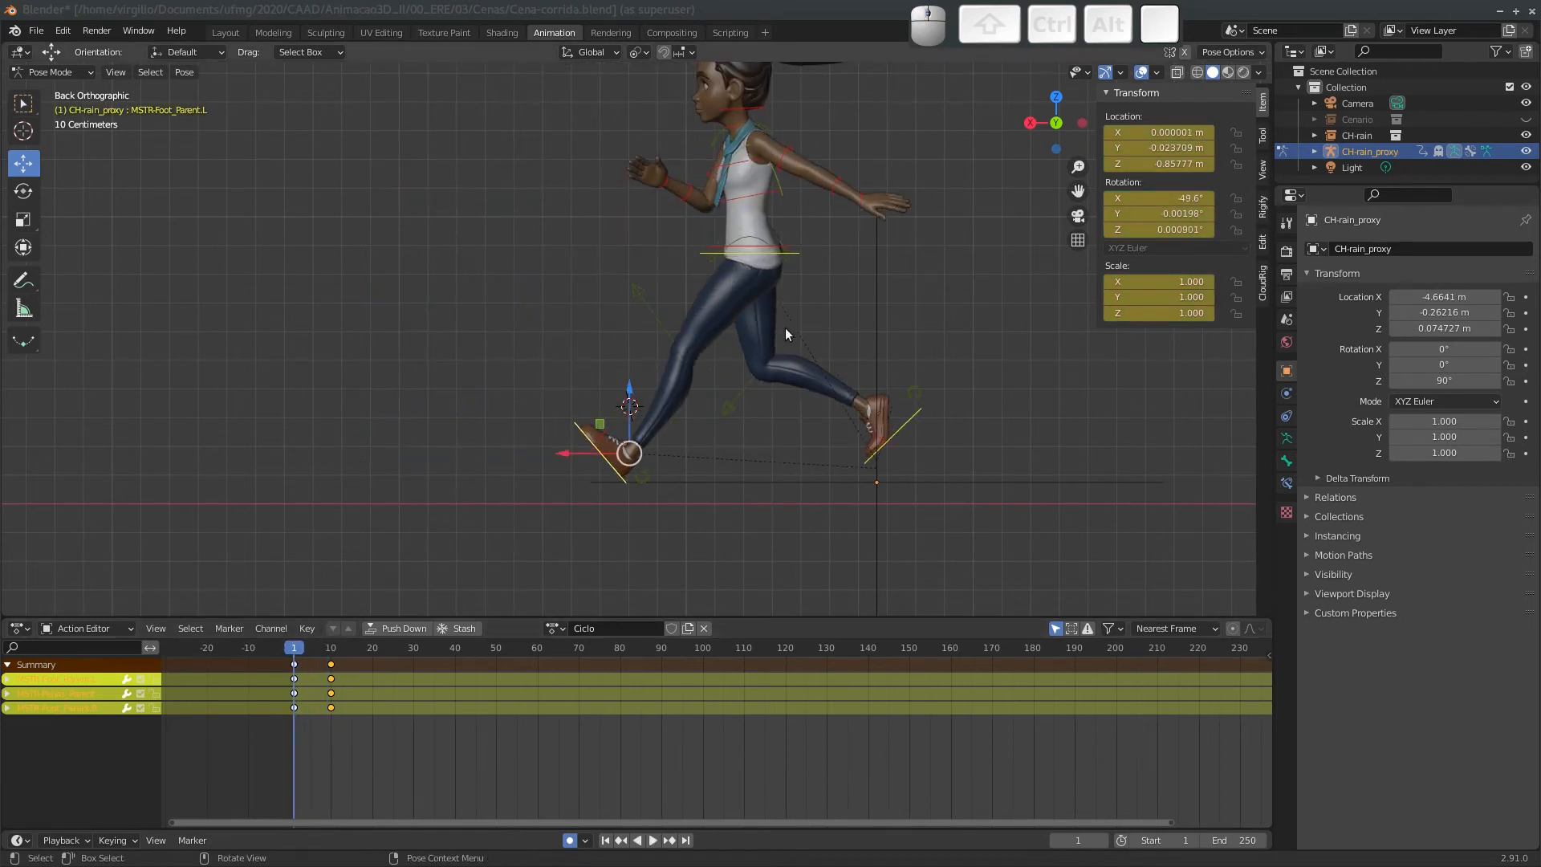
pyautogui.press('a')
pyautogui.hotkey('ctrl', 'c')
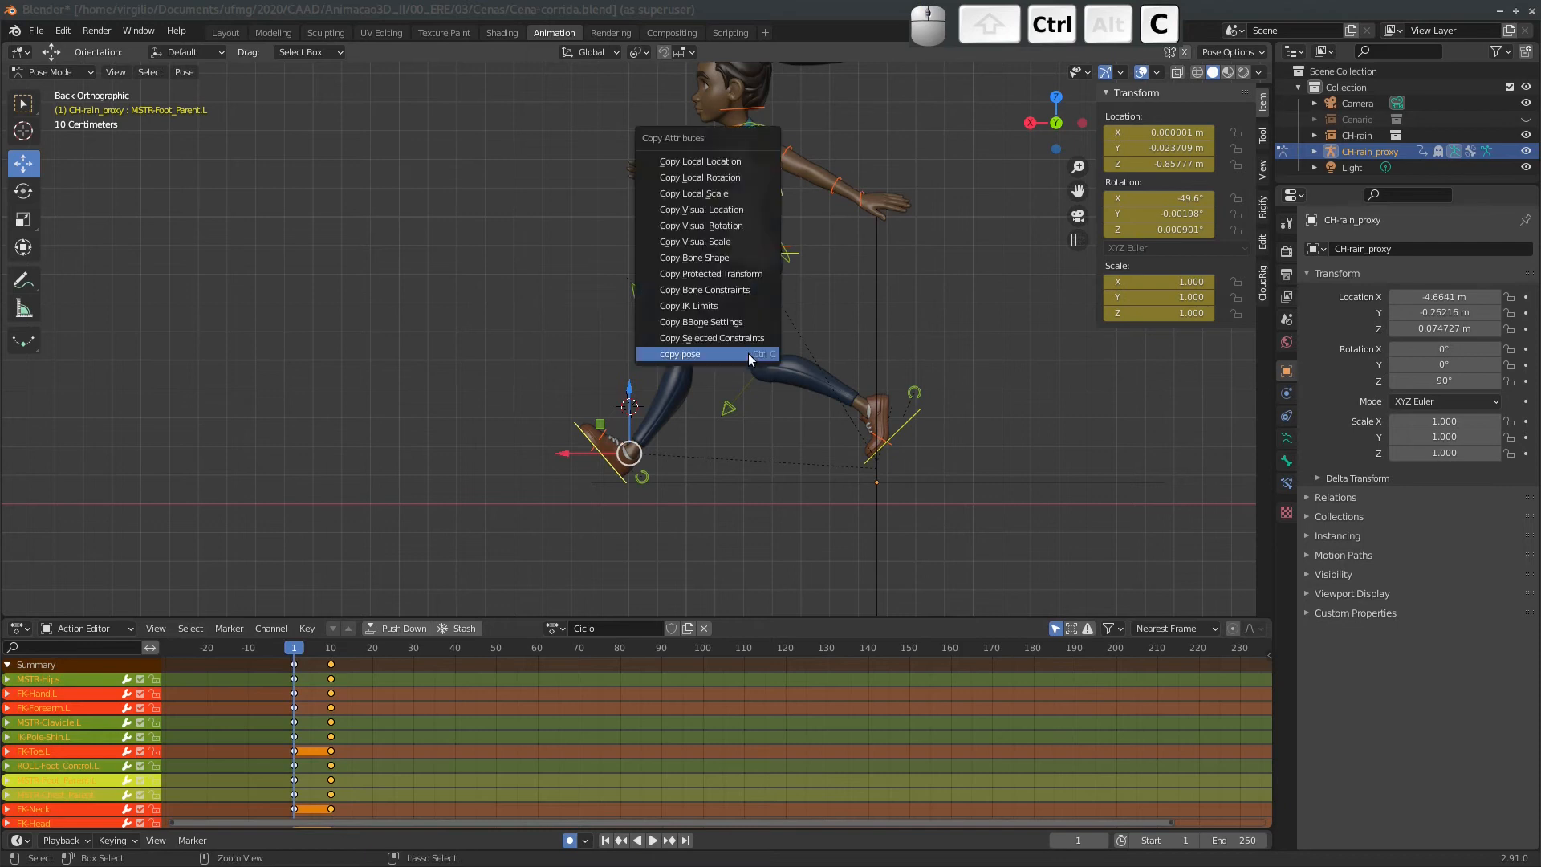
pyautogui.click(752, 351)
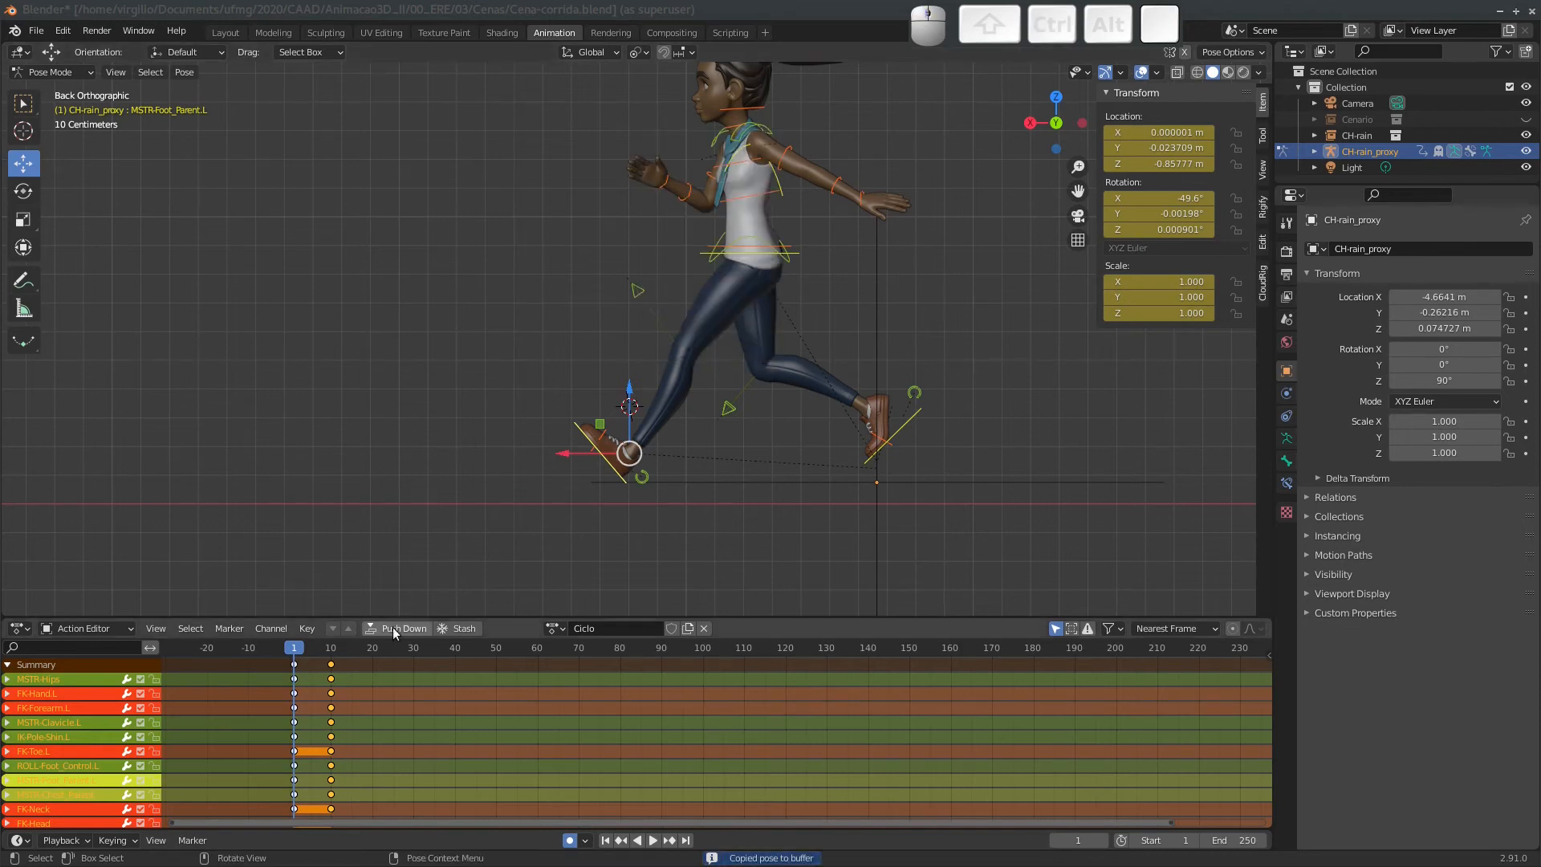
pyautogui.click(370, 650)
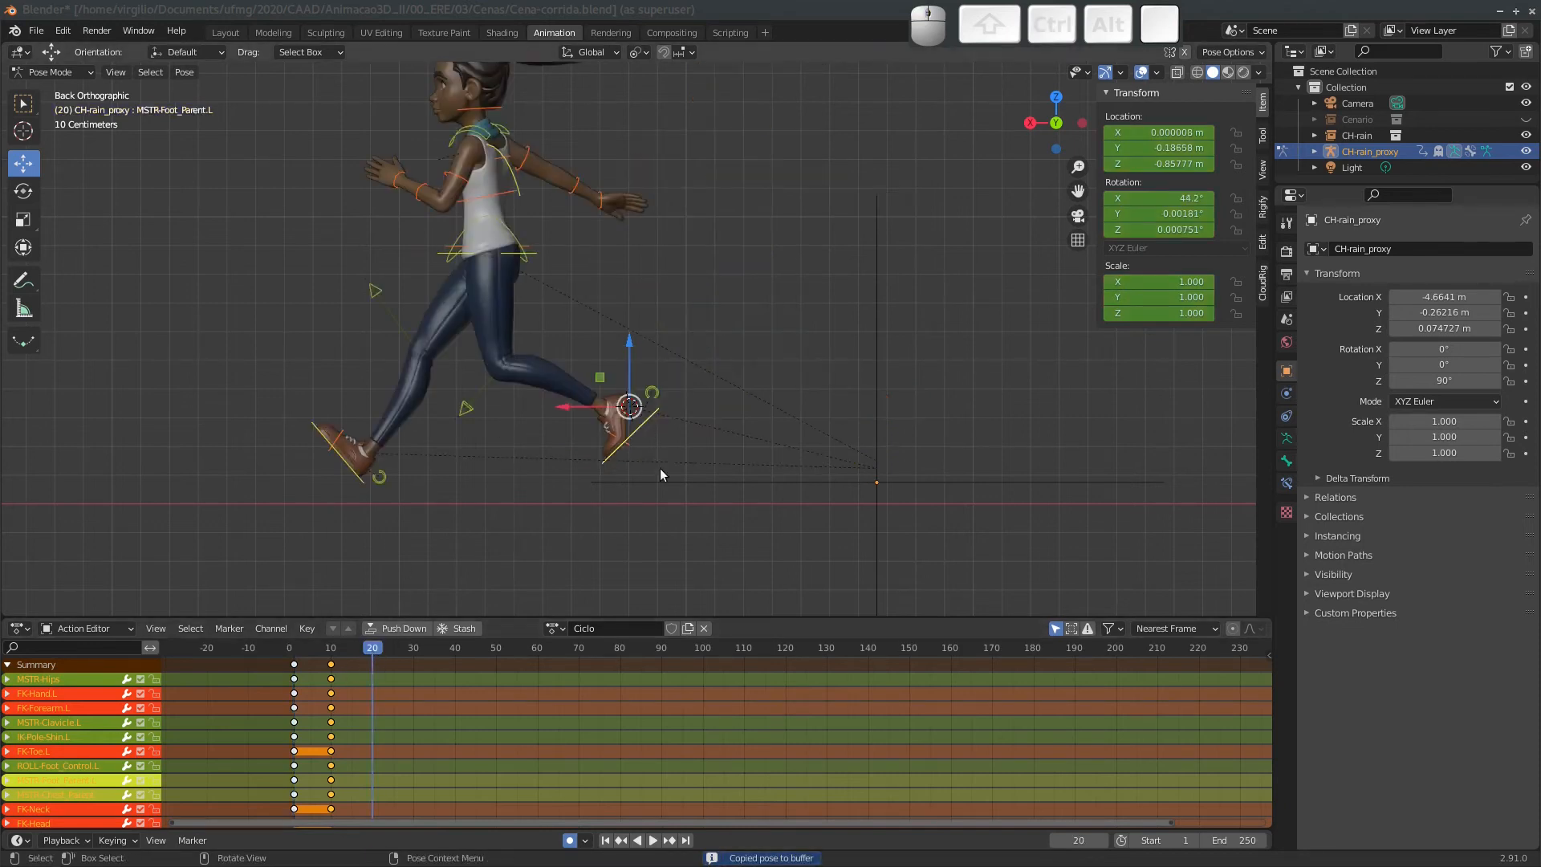
pyautogui.hotkey('ctrl', 'v')
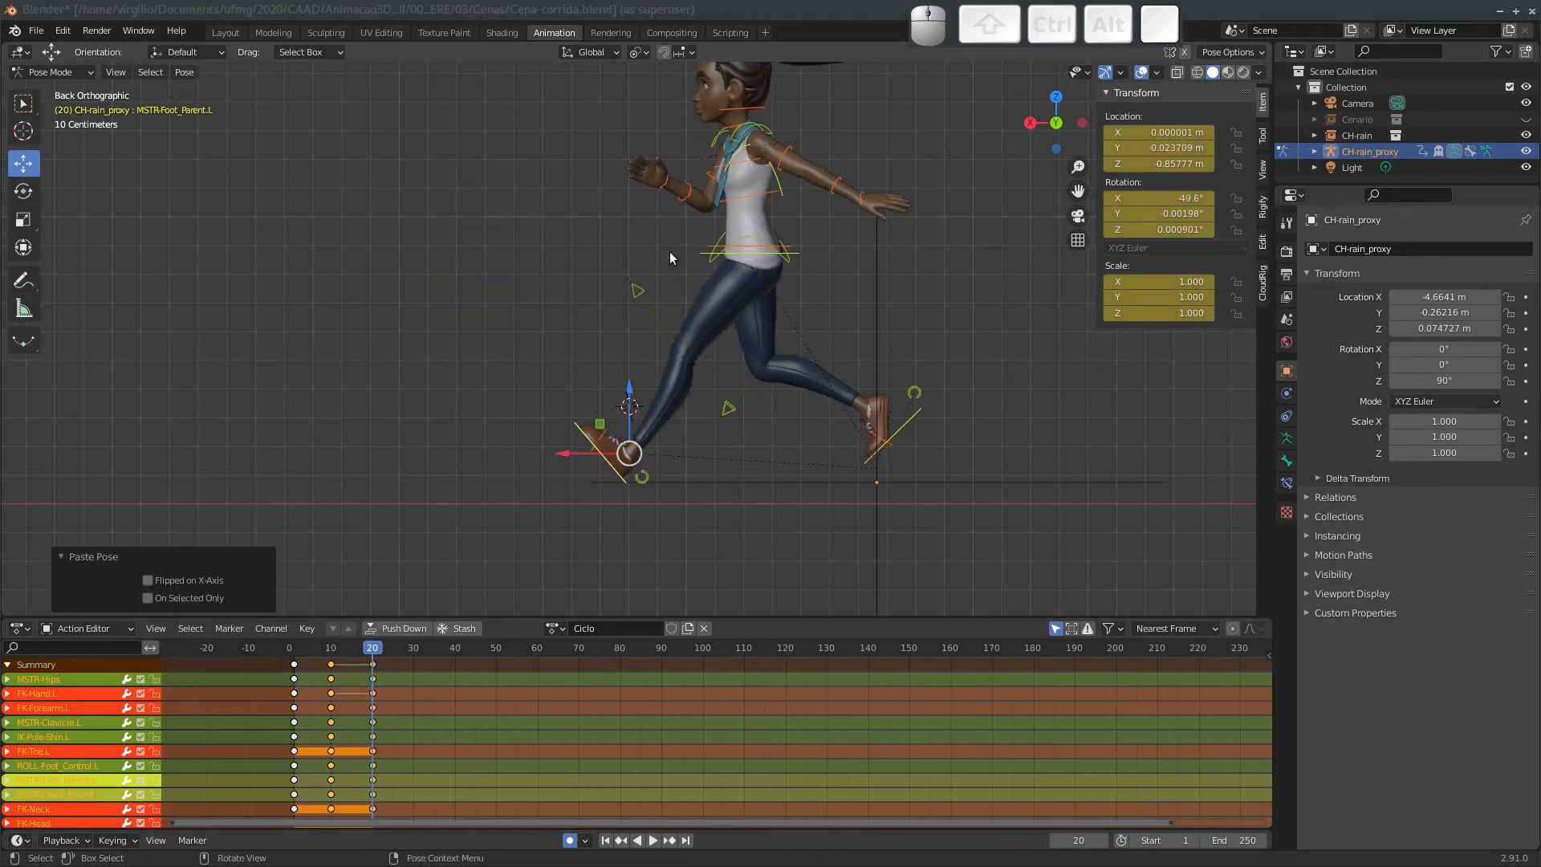
# Copy the right foot control's Z location, -1.7723 m, from frame 10 to the same control at frame 20.
pyautogui.click(290, 652)
pyautogui.press('space')
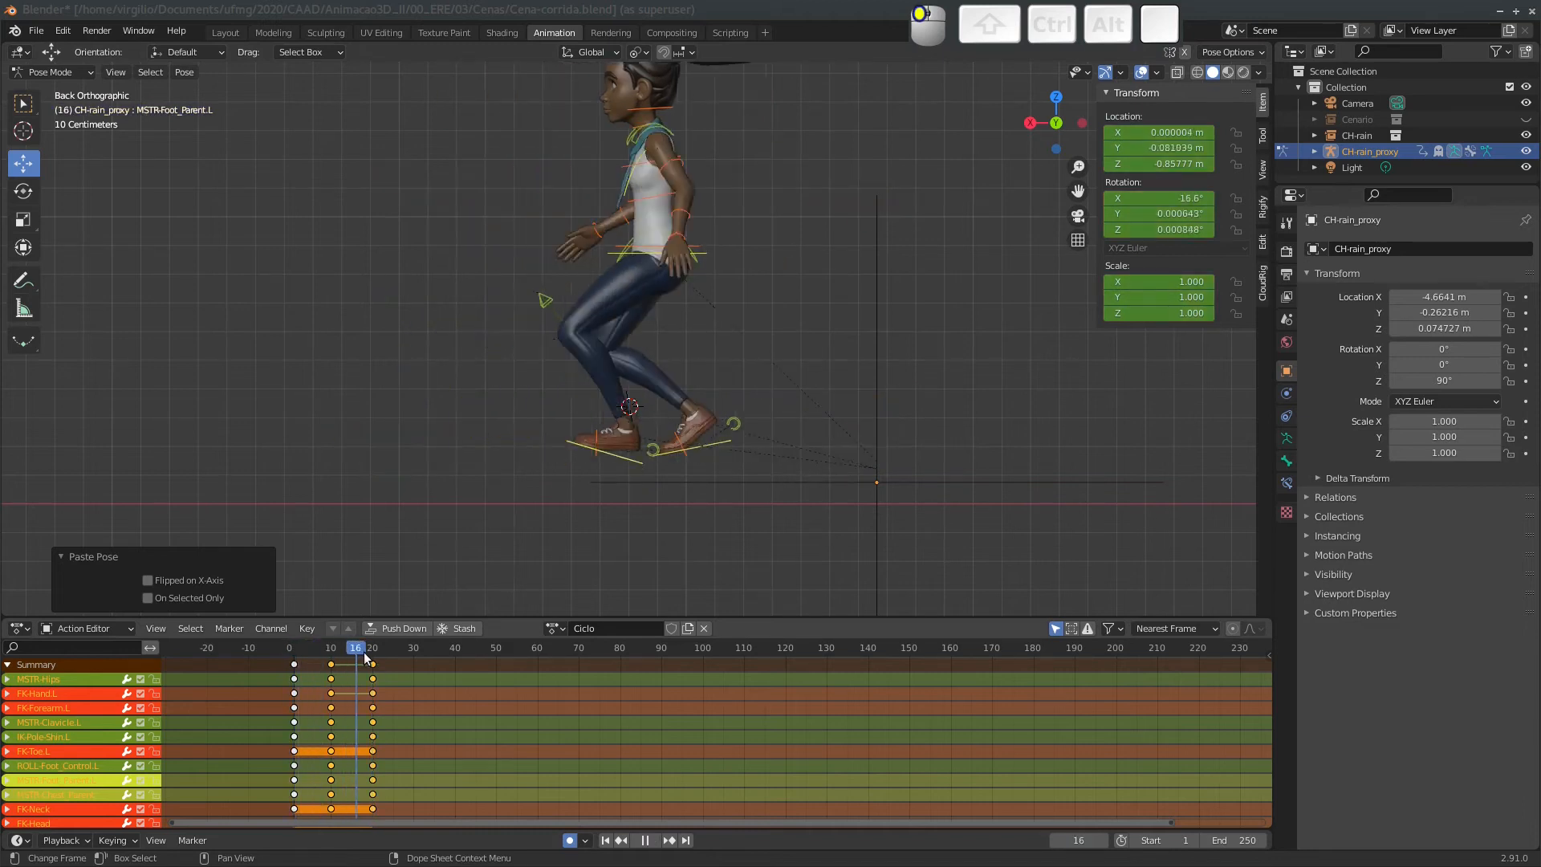
pyautogui.moveTo(378, 659); pyautogui.dragTo(330, 660)
pyautogui.press('space')
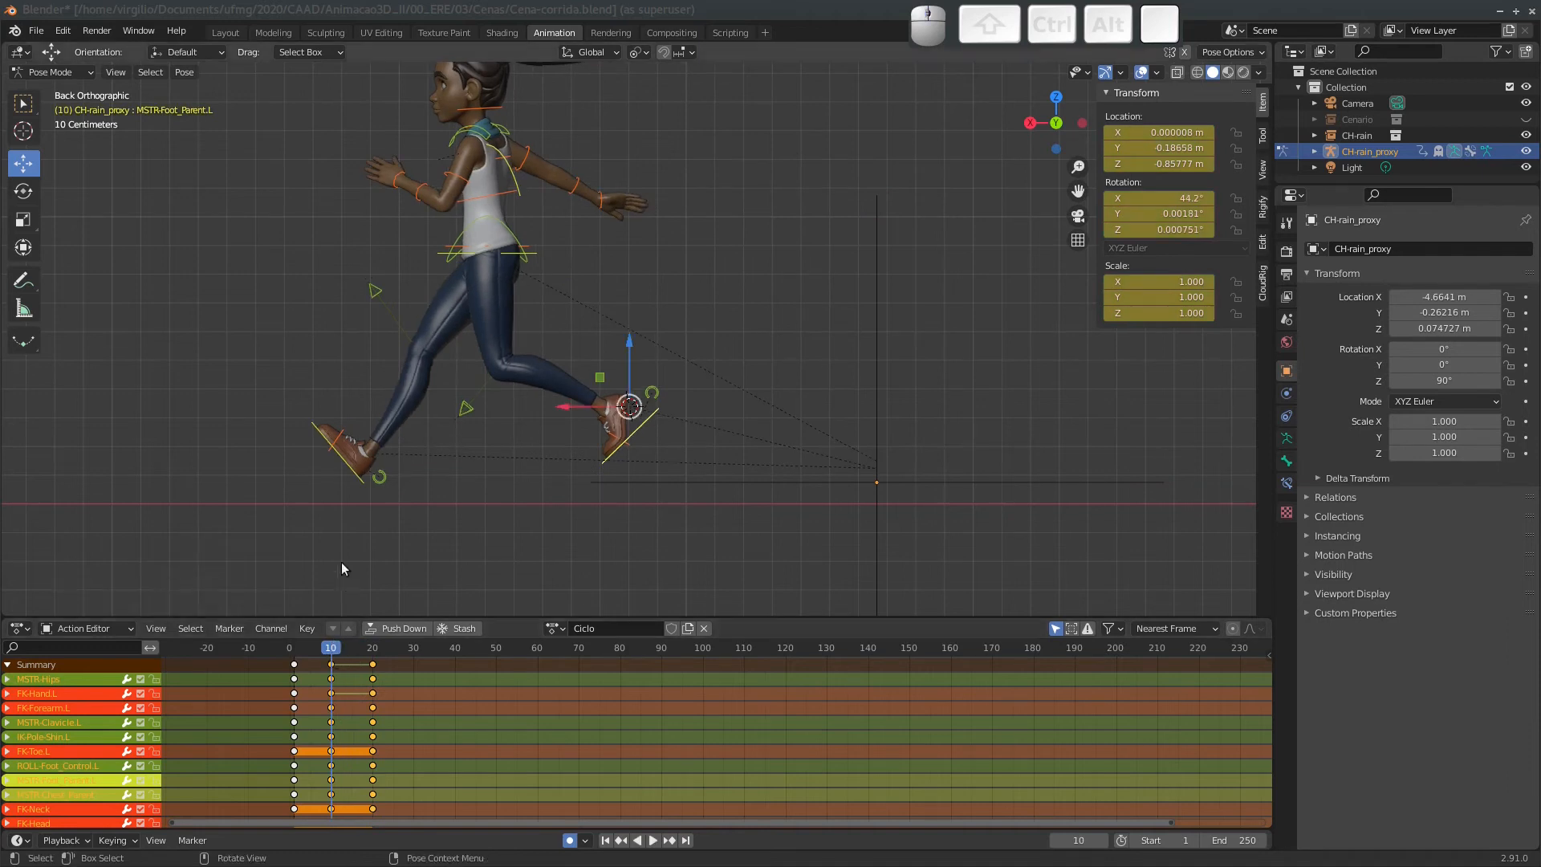
pyautogui.click(354, 462)
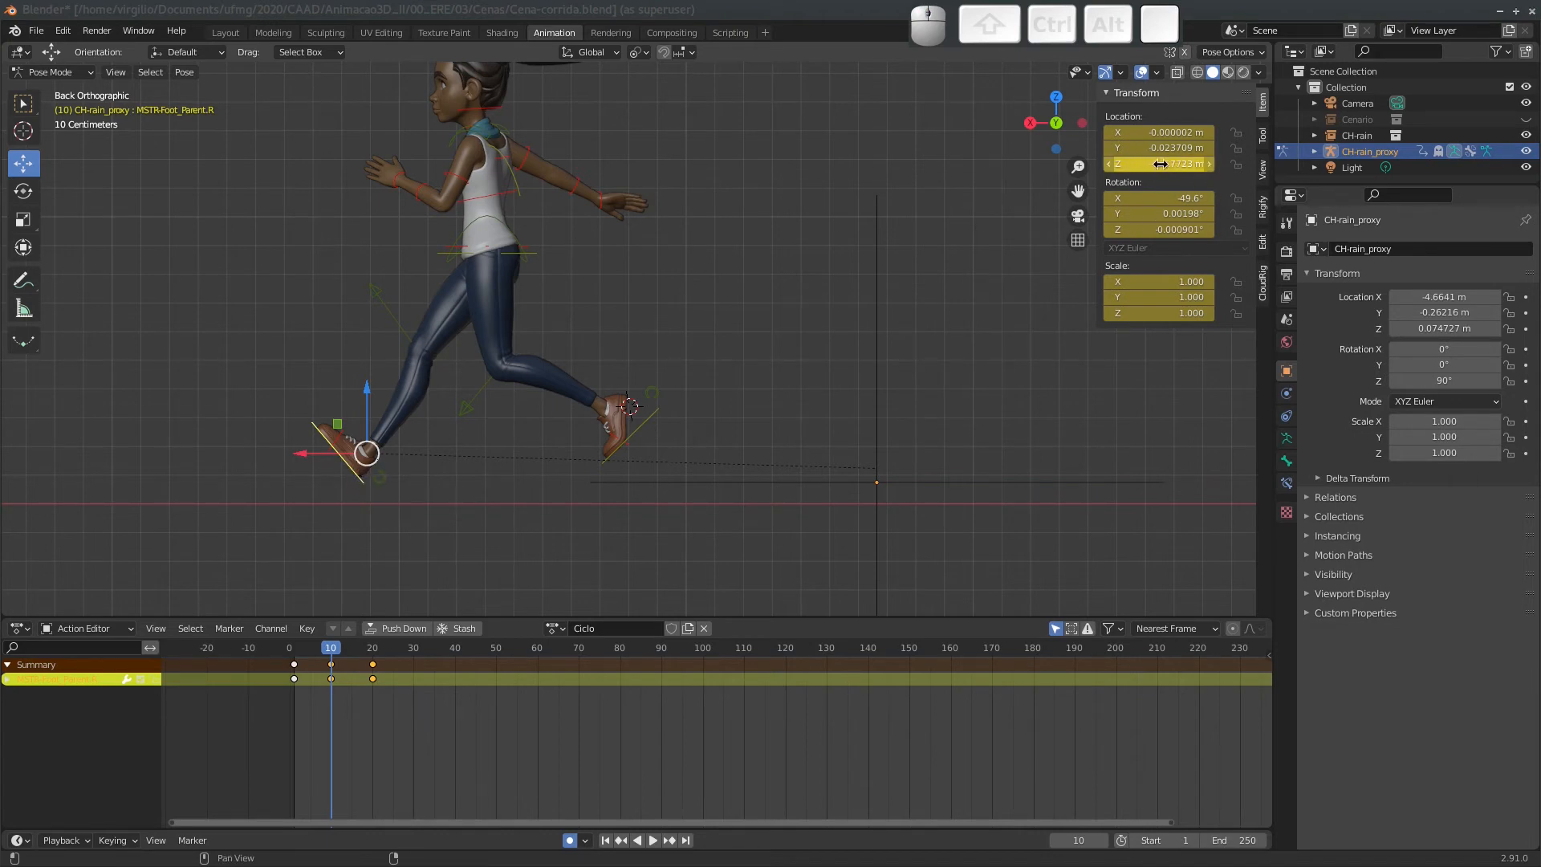
pyautogui.hotkey('ctrl', 'c')
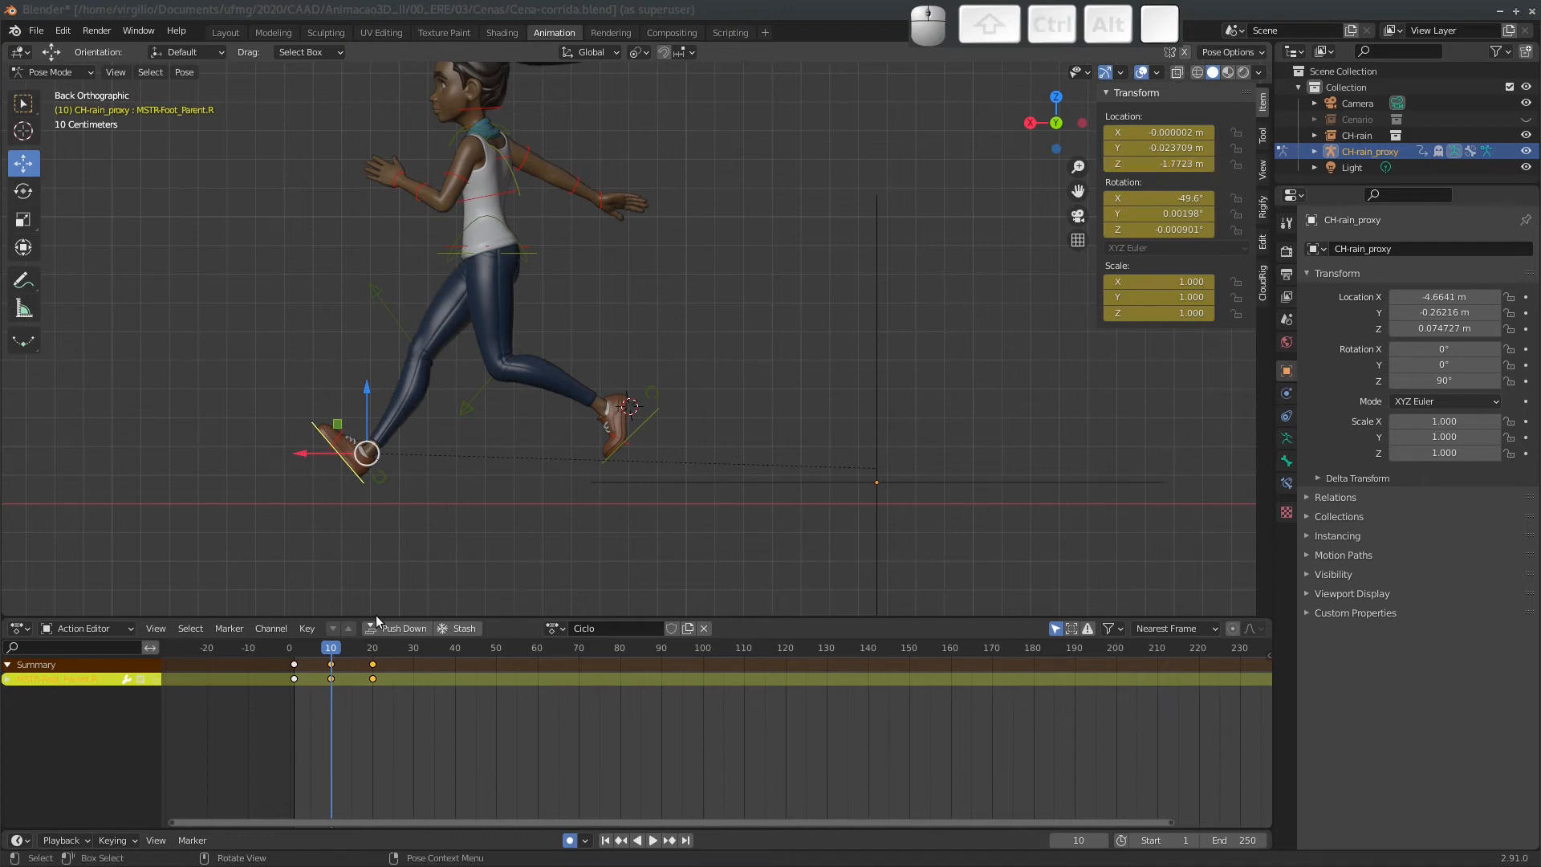
pyautogui.moveTo(337, 646)
pyautogui.mouseDown()
pyautogui.moveTo(386, 647)
pyautogui.moveTo(334, 650)
pyautogui.mouseUp()
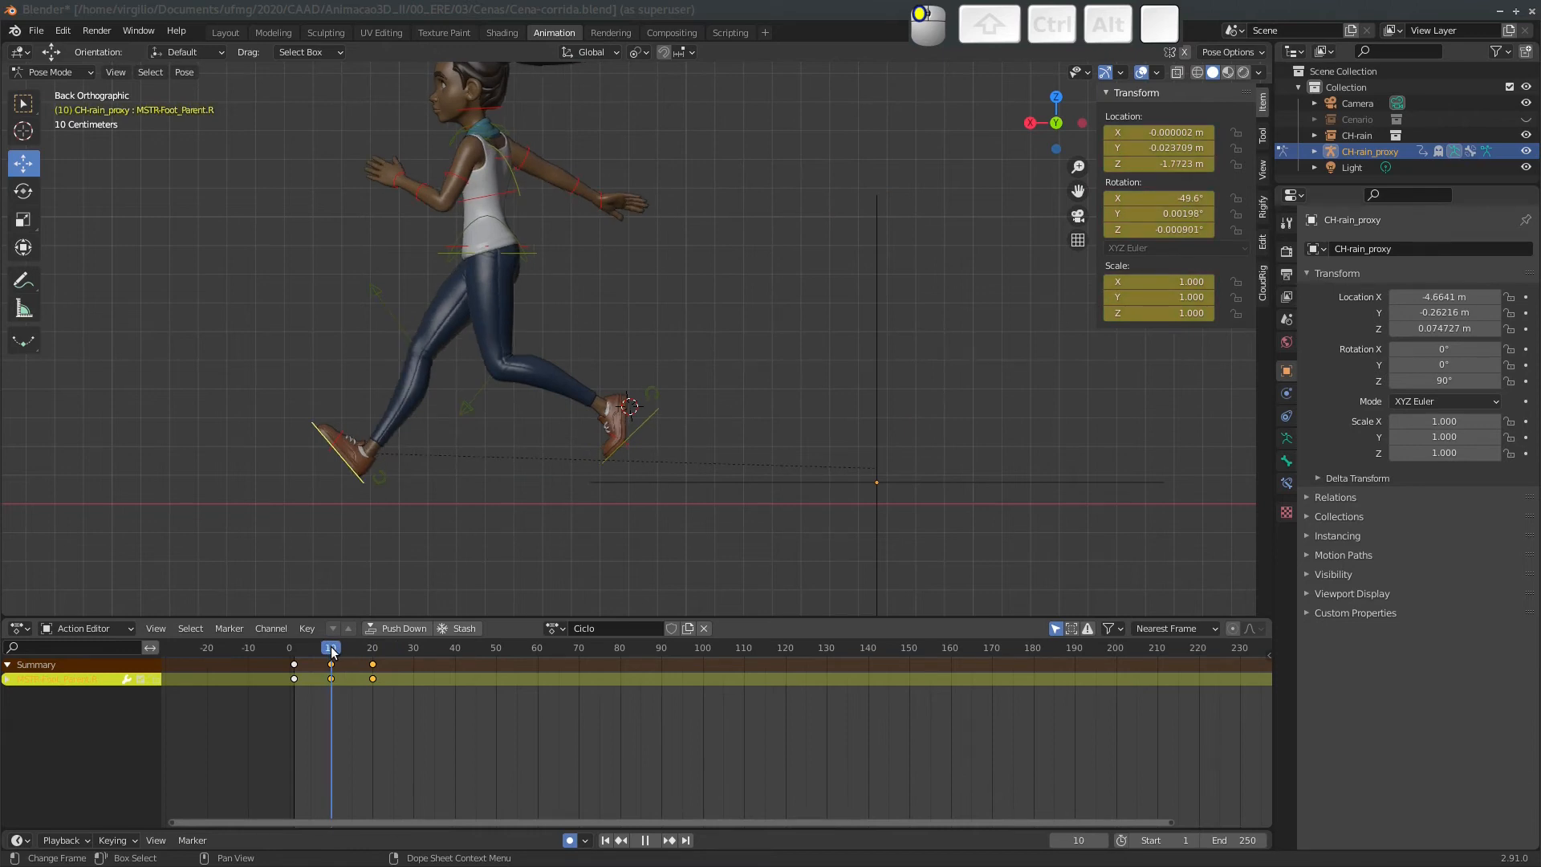
pyautogui.moveTo(333, 652); pyautogui.dragTo(373, 650)
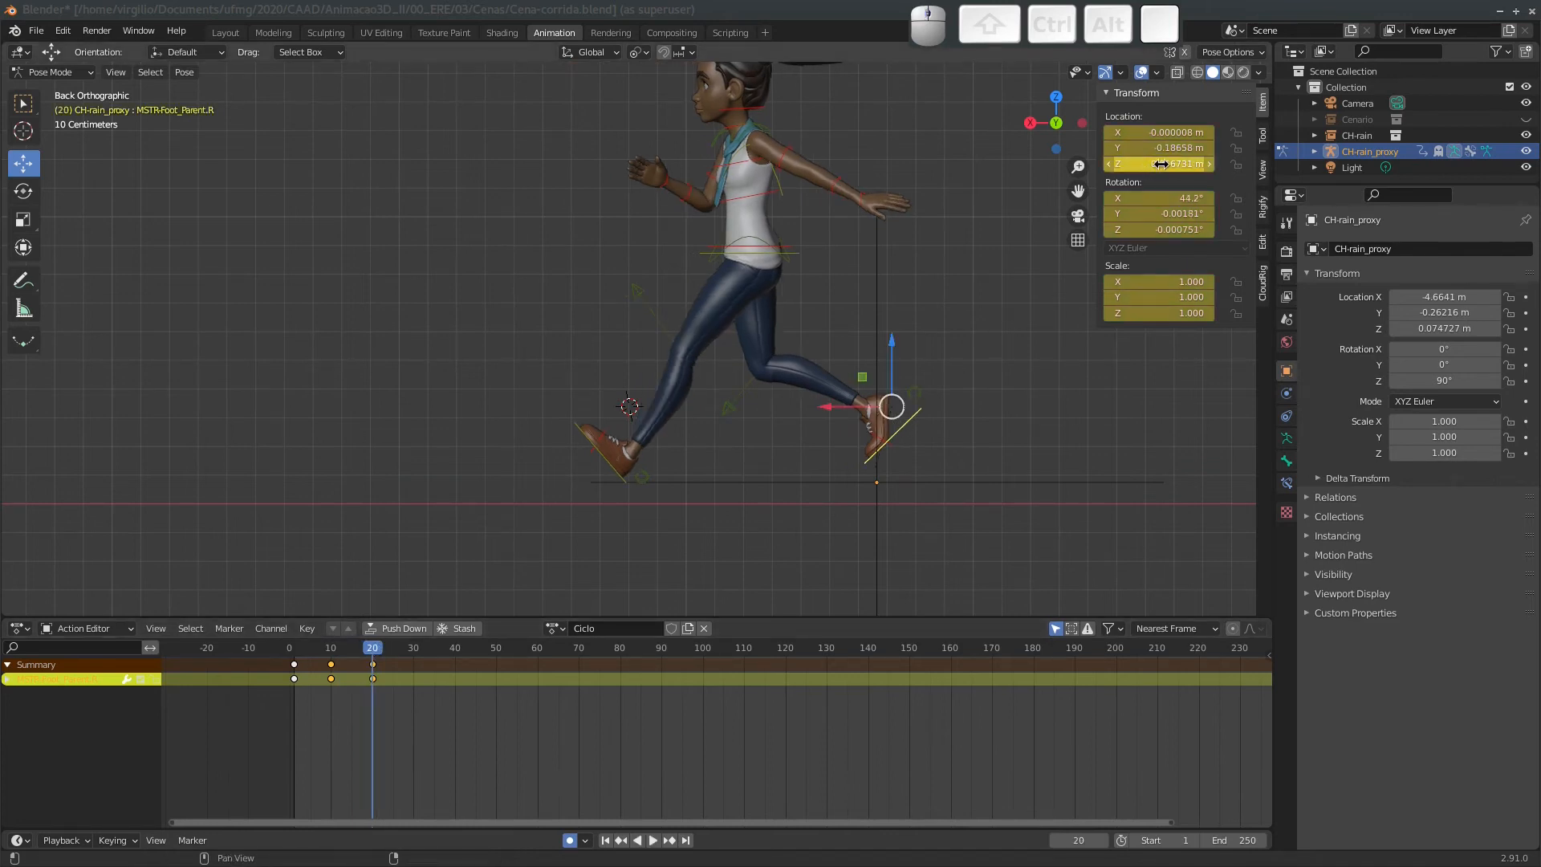
pyautogui.hotkey('ctrl', 'v')
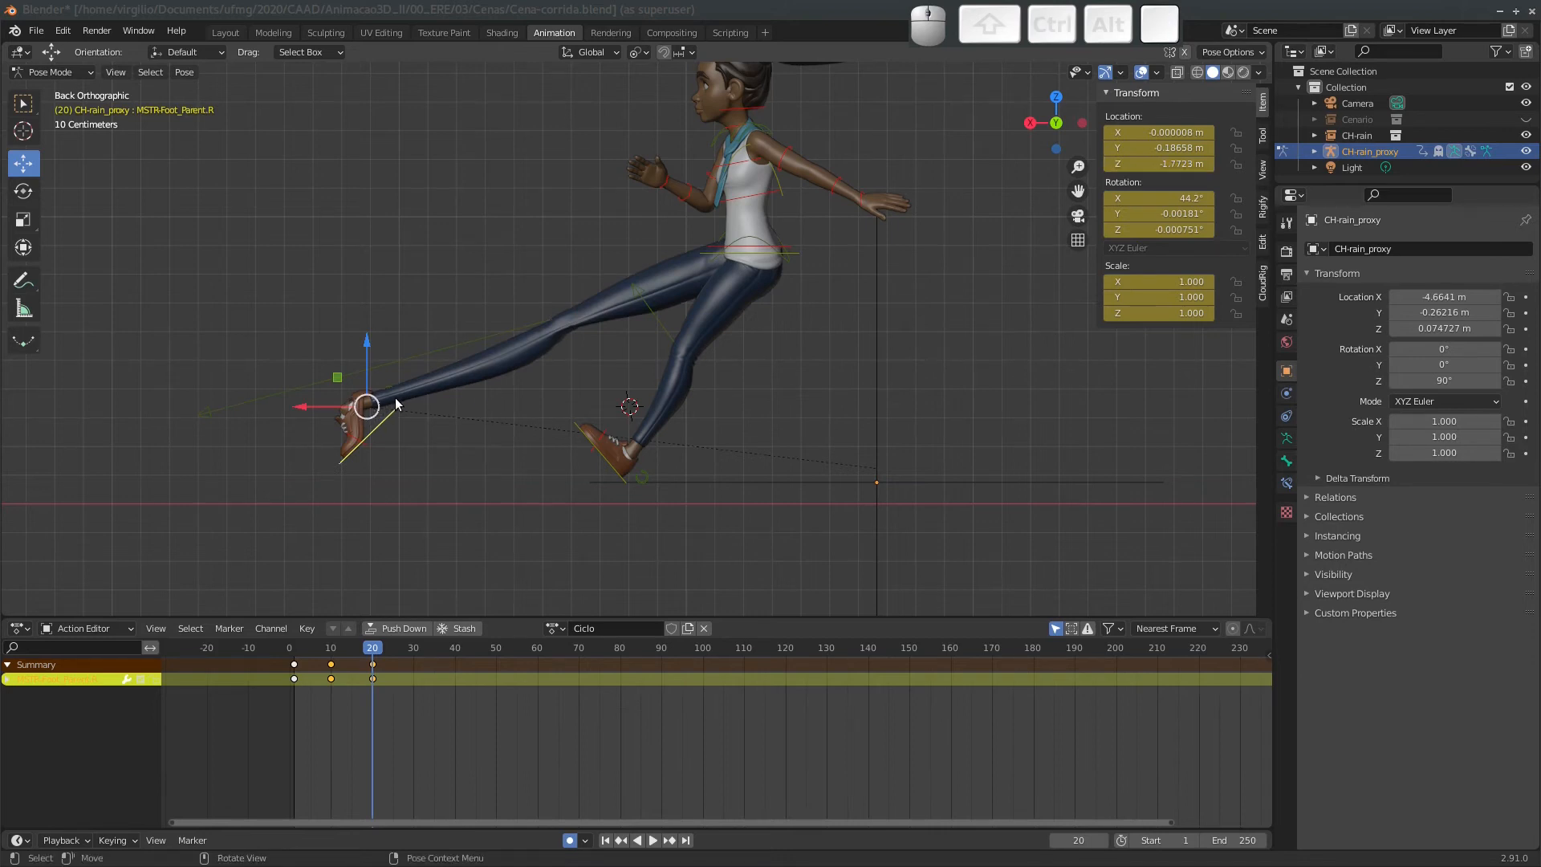
# Snap the 3D cursor to the relocated right foot control and undo that foot's Z location change at frame 20.
pyautogui.hotkey('shift', 's')
pyautogui.click(406, 492)
pyautogui.hotkey('ctrl', 'z')
pyautogui.hotkey('ctrl', 'z')
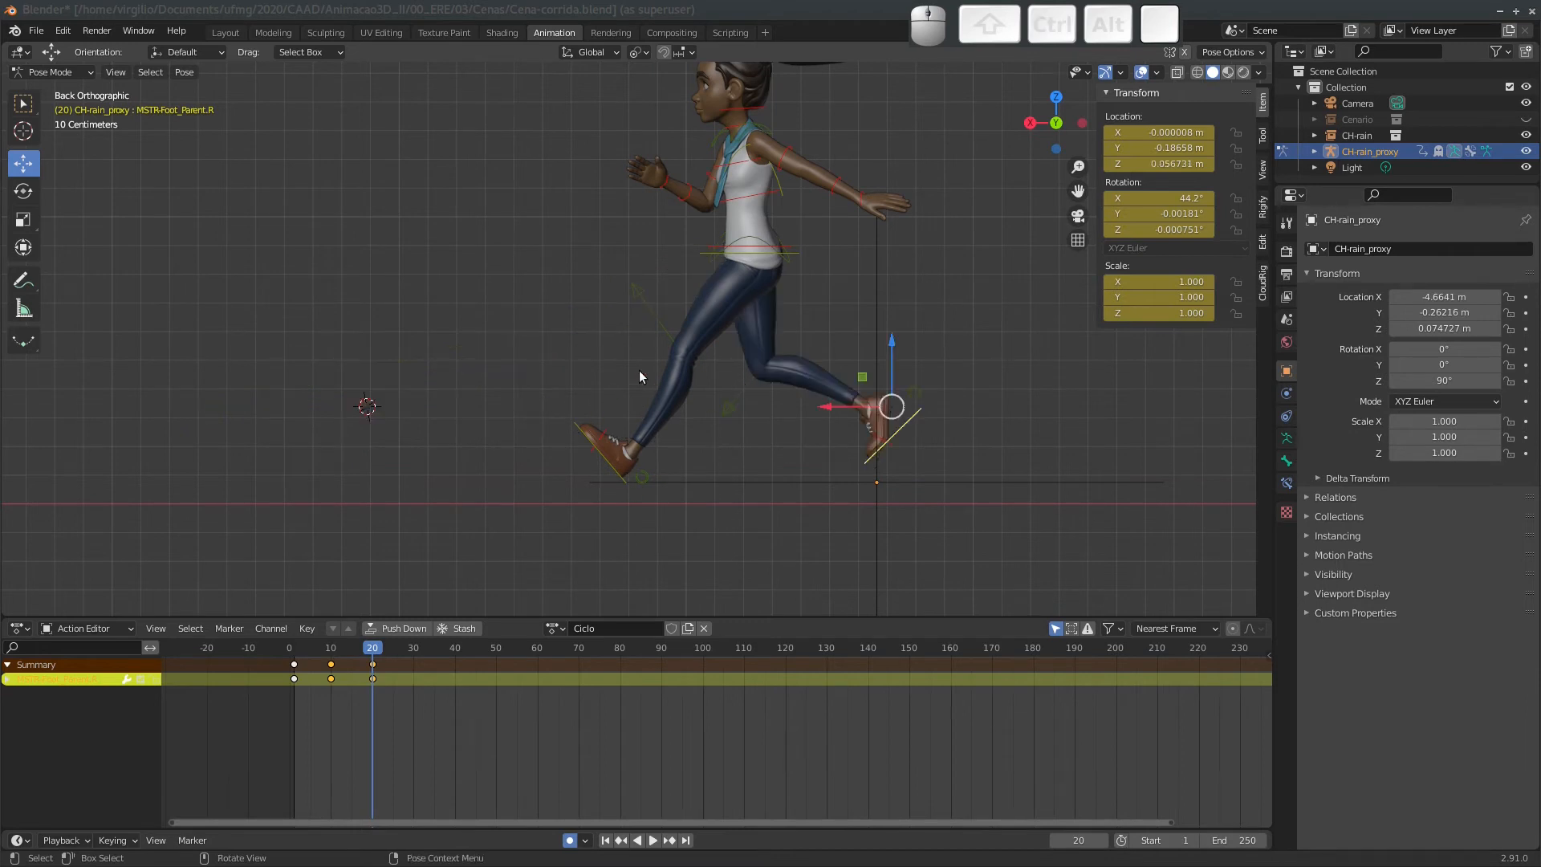
# Select the left foot, pelvis and right foot controls, with the right foot active, and snap them to the 3D cursor at frame 20, keeping offset.
pyautogui.click(597, 459)
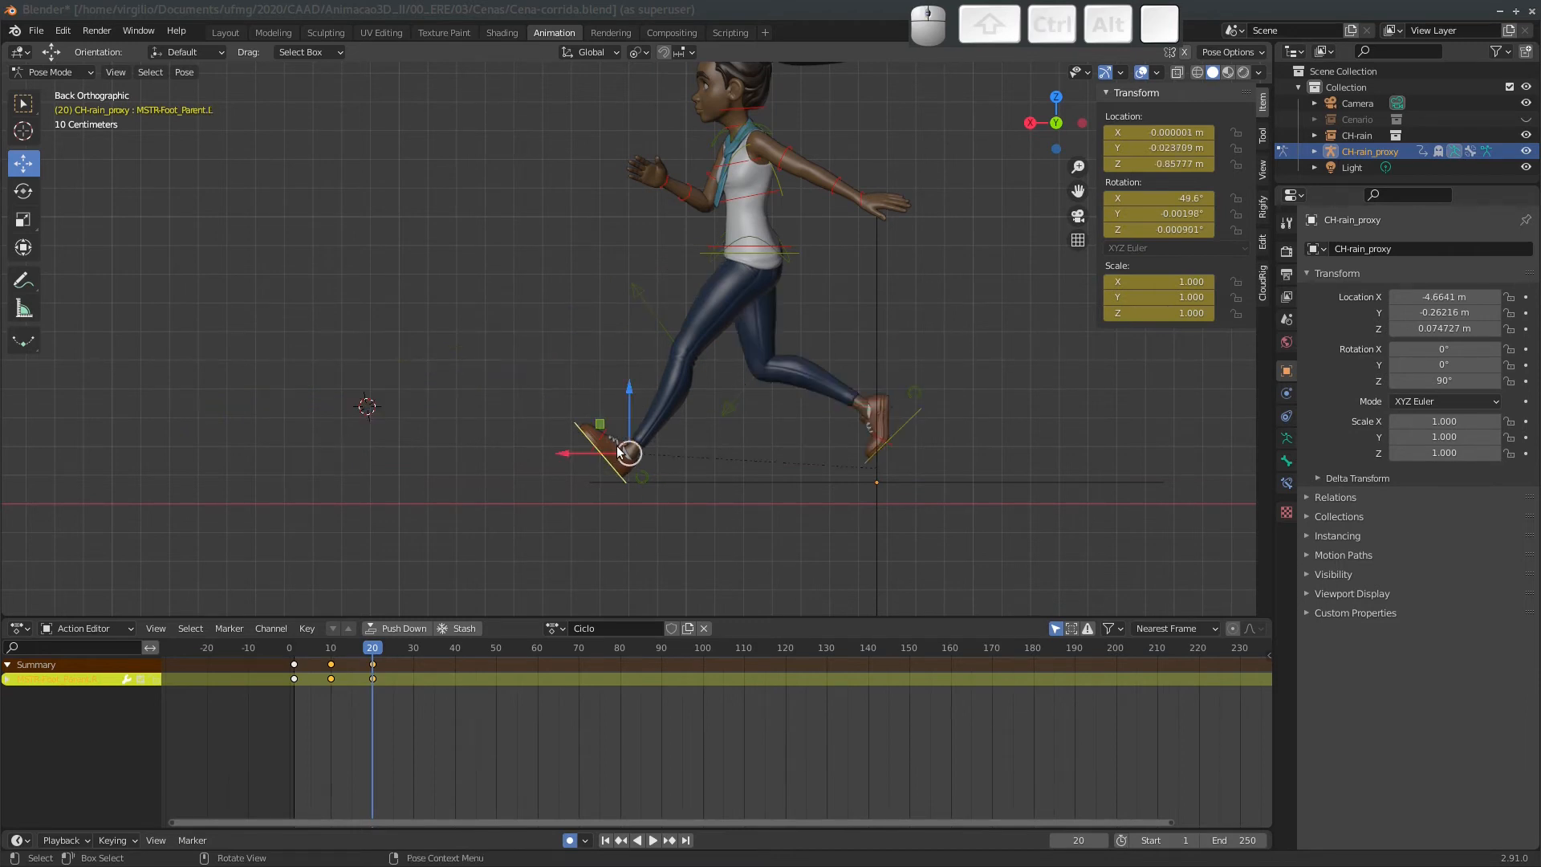
pyautogui.keyDown('shift'); pyautogui.click(701, 252); pyautogui.keyUp('shift')
pyautogui.keyDown('shift'); pyautogui.click(899, 426); pyautogui.keyUp('shift')
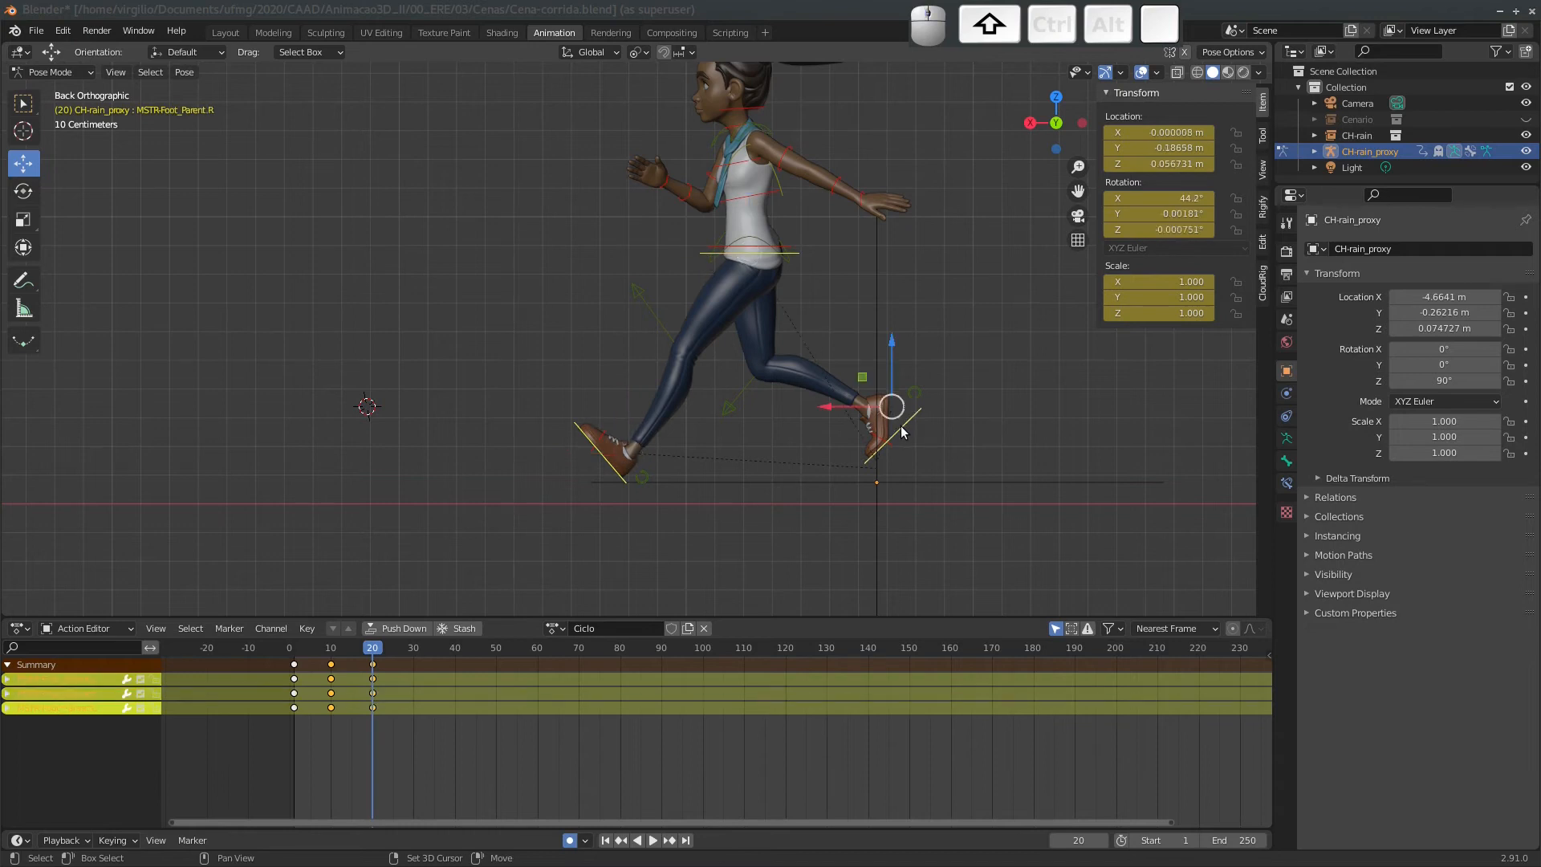
pyautogui.hotkey('shift', 's')
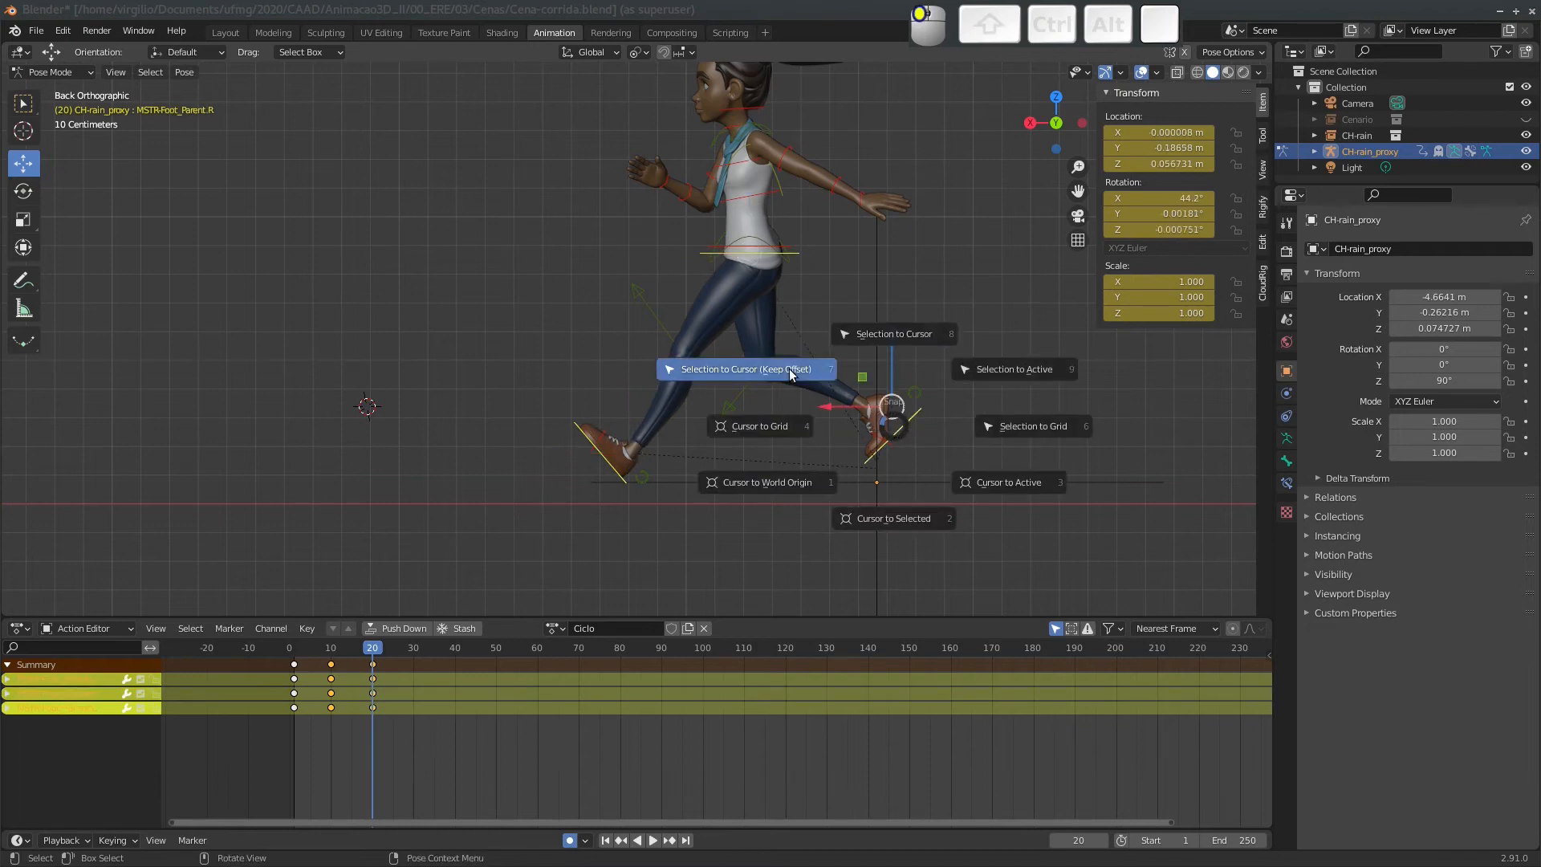
pyautogui.click(788, 369)
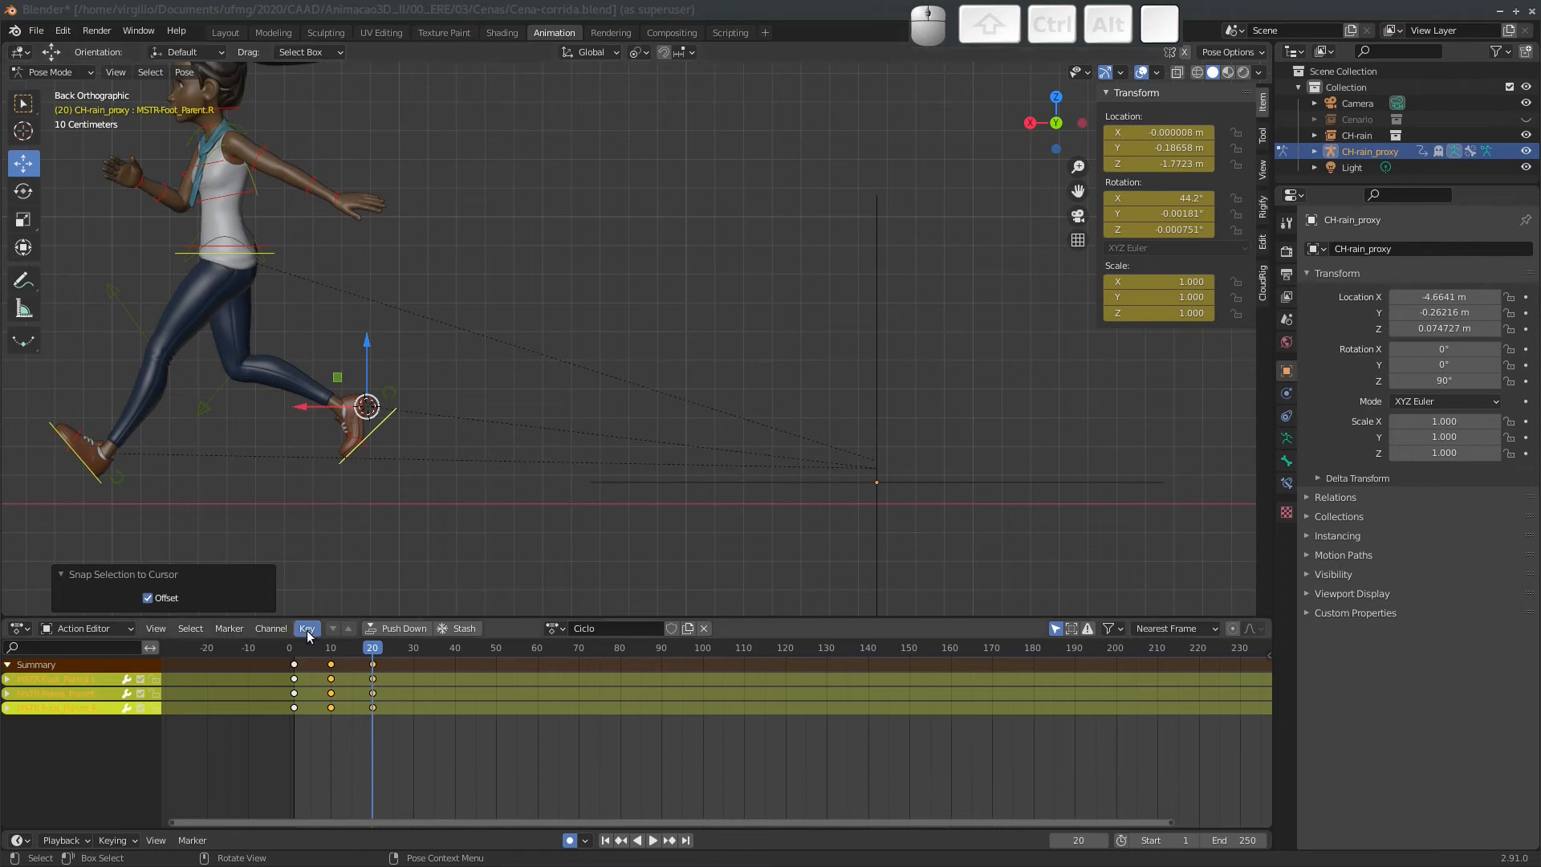
# Review the run cycle's motion from frame 1 in perspective and in the back orthographic view.
pyautogui.moveTo(368, 649); pyautogui.dragTo(295, 656)
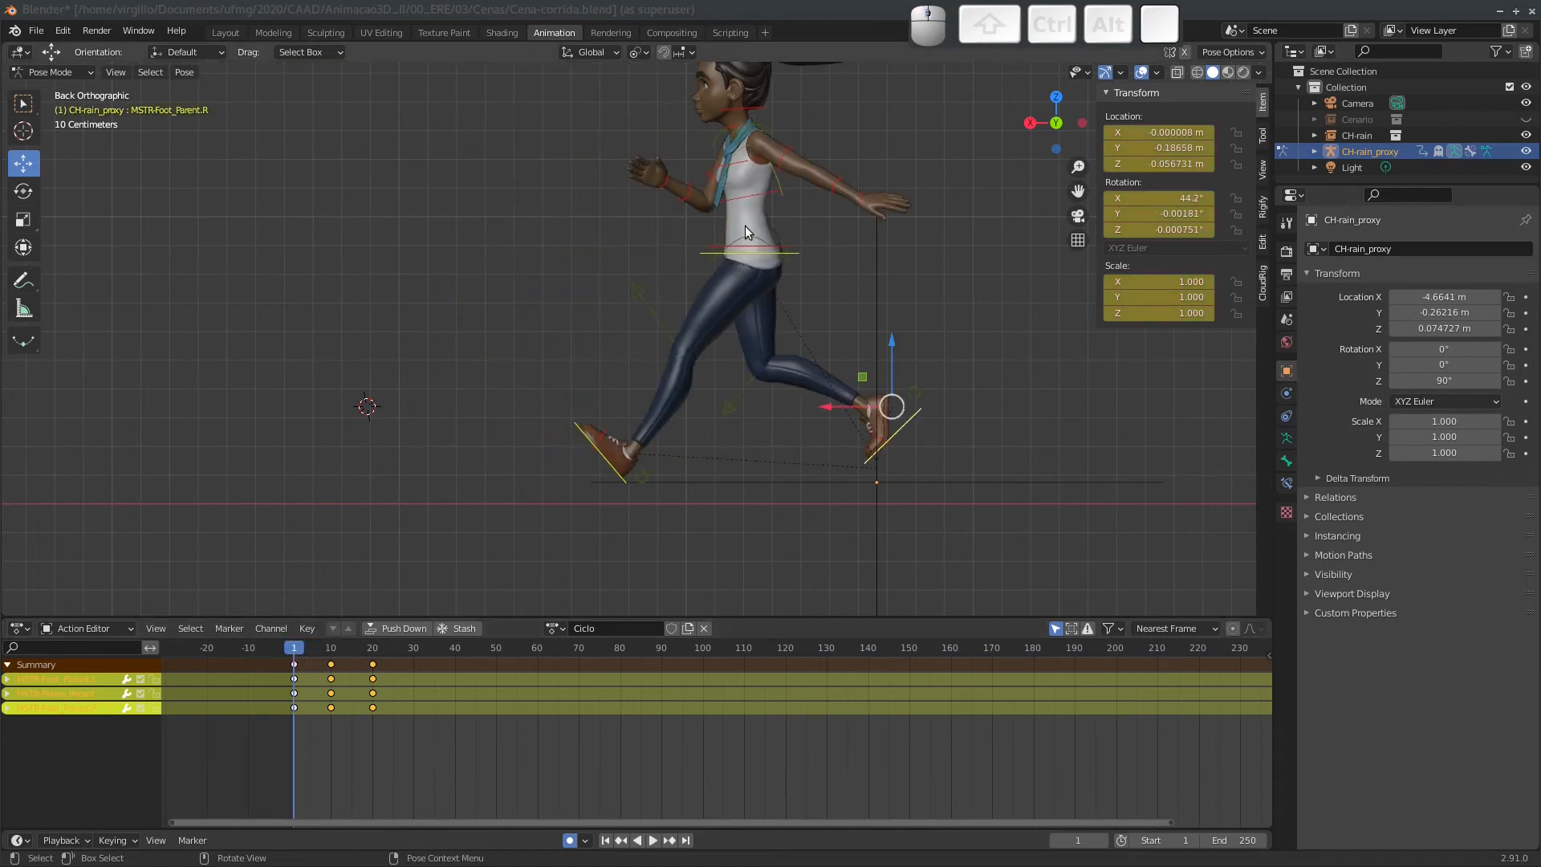
pyautogui.moveTo(676, 302)
pyautogui.keyDown('shift'); pyautogui.mouseDown(button='middle')
pyautogui.moveTo(742, 326)
pyautogui.moveTo(669, 320)
pyautogui.mouseUp(button='middle'); pyautogui.keyUp('shift')
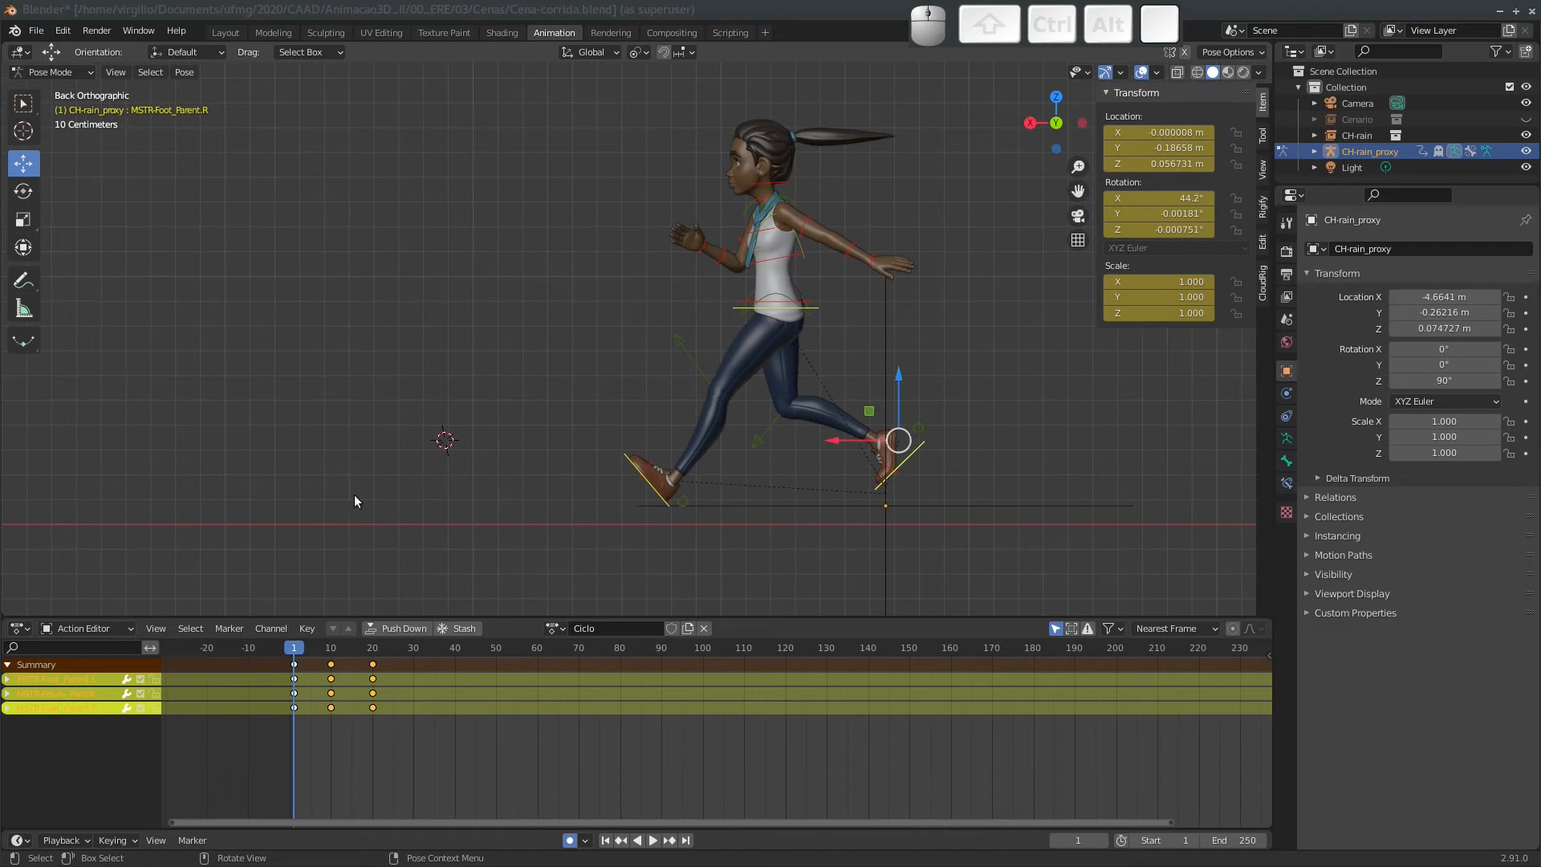
pyautogui.moveTo(303, 650)
pyautogui.mouseDown()
pyautogui.moveTo(383, 653)
pyautogui.moveTo(298, 662)
pyautogui.moveTo(319, 658)
pyautogui.mouseUp()
pyautogui.moveTo(451, 363); pyautogui.dragTo(595, 374, button='middle')
pyautogui.moveTo(317, 651)
pyautogui.mouseDown()
pyautogui.moveTo(281, 652)
pyautogui.moveTo(363, 652)
pyautogui.moveTo(294, 664)
pyautogui.mouseUp()
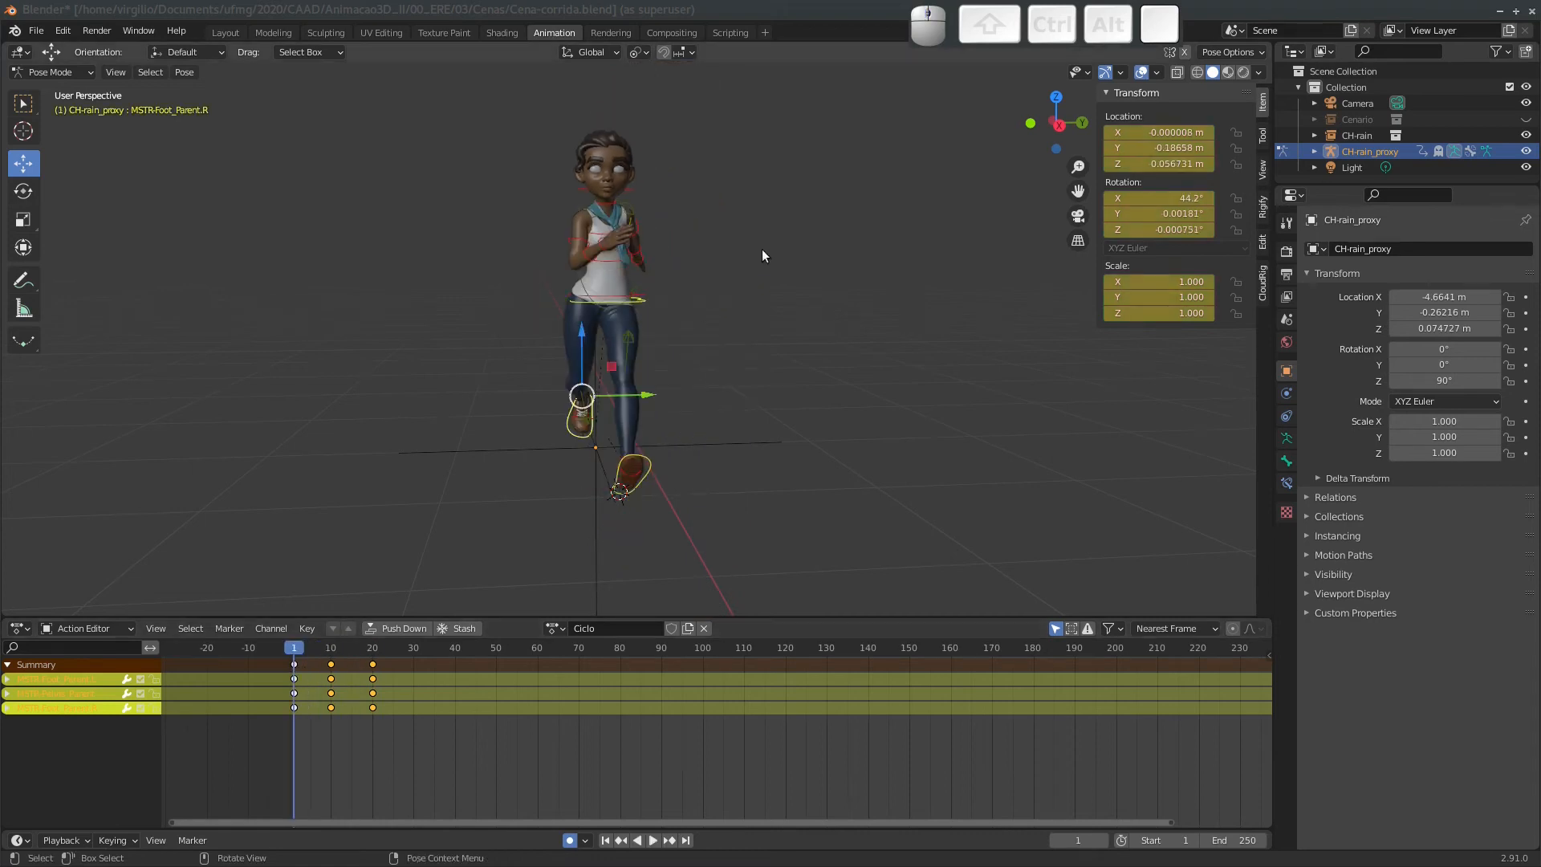
pyautogui.click(1082, 123)
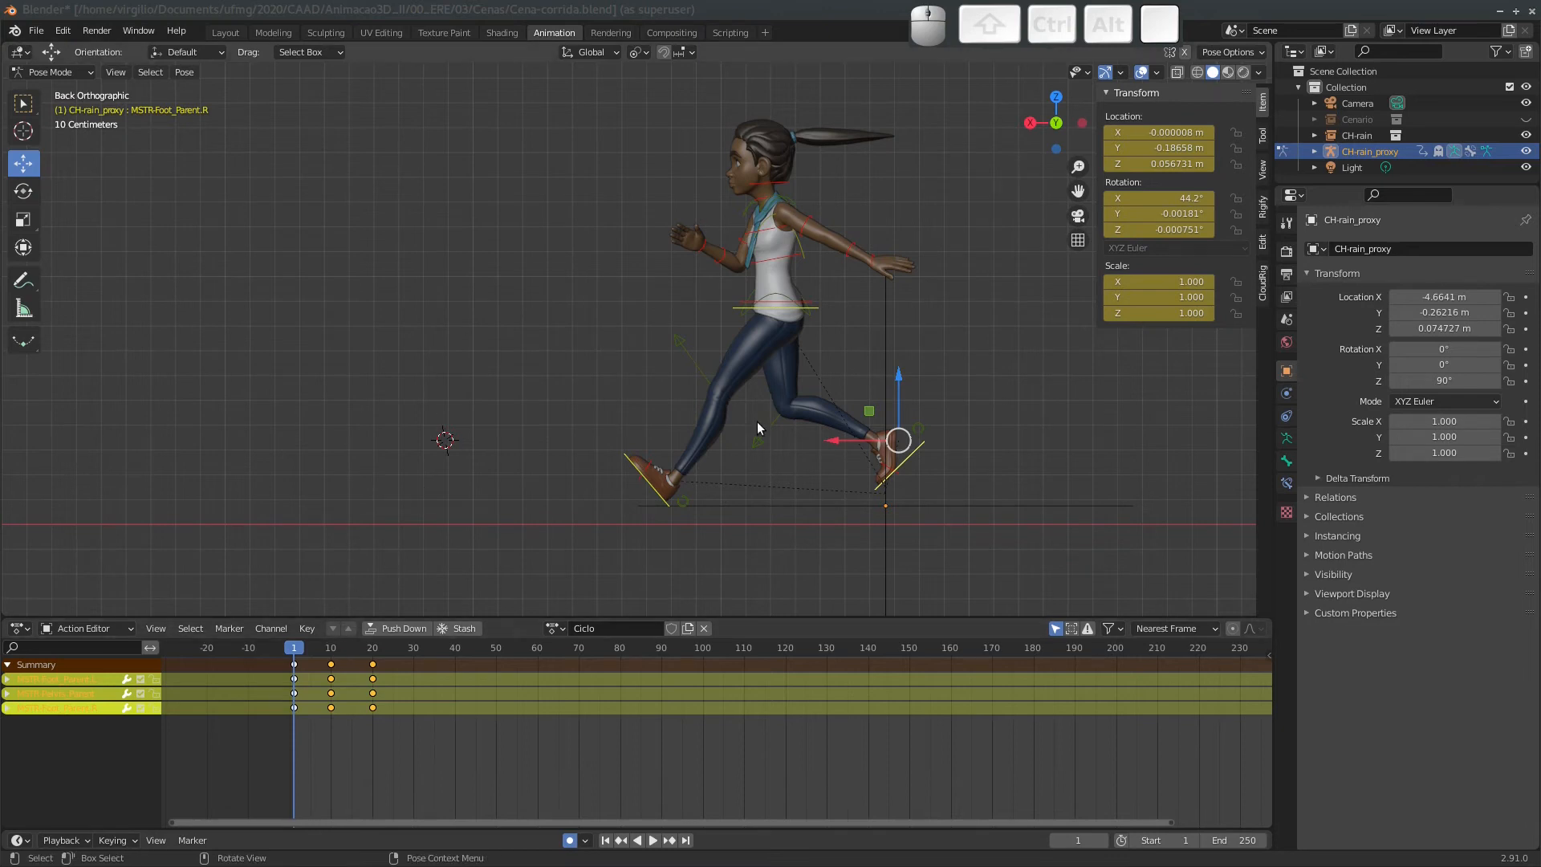
pyautogui.moveTo(757, 422)
pyautogui.keyDown('ctrl'); pyautogui.keyDown('shift'); pyautogui.mouseDown(button='middle')
pyautogui.moveTo(836, 405)
pyautogui.moveTo(751, 412)
pyautogui.mouseUp(button='middle'); pyautogui.keyUp('shift'); pyautogui.keyUp('ctrl')
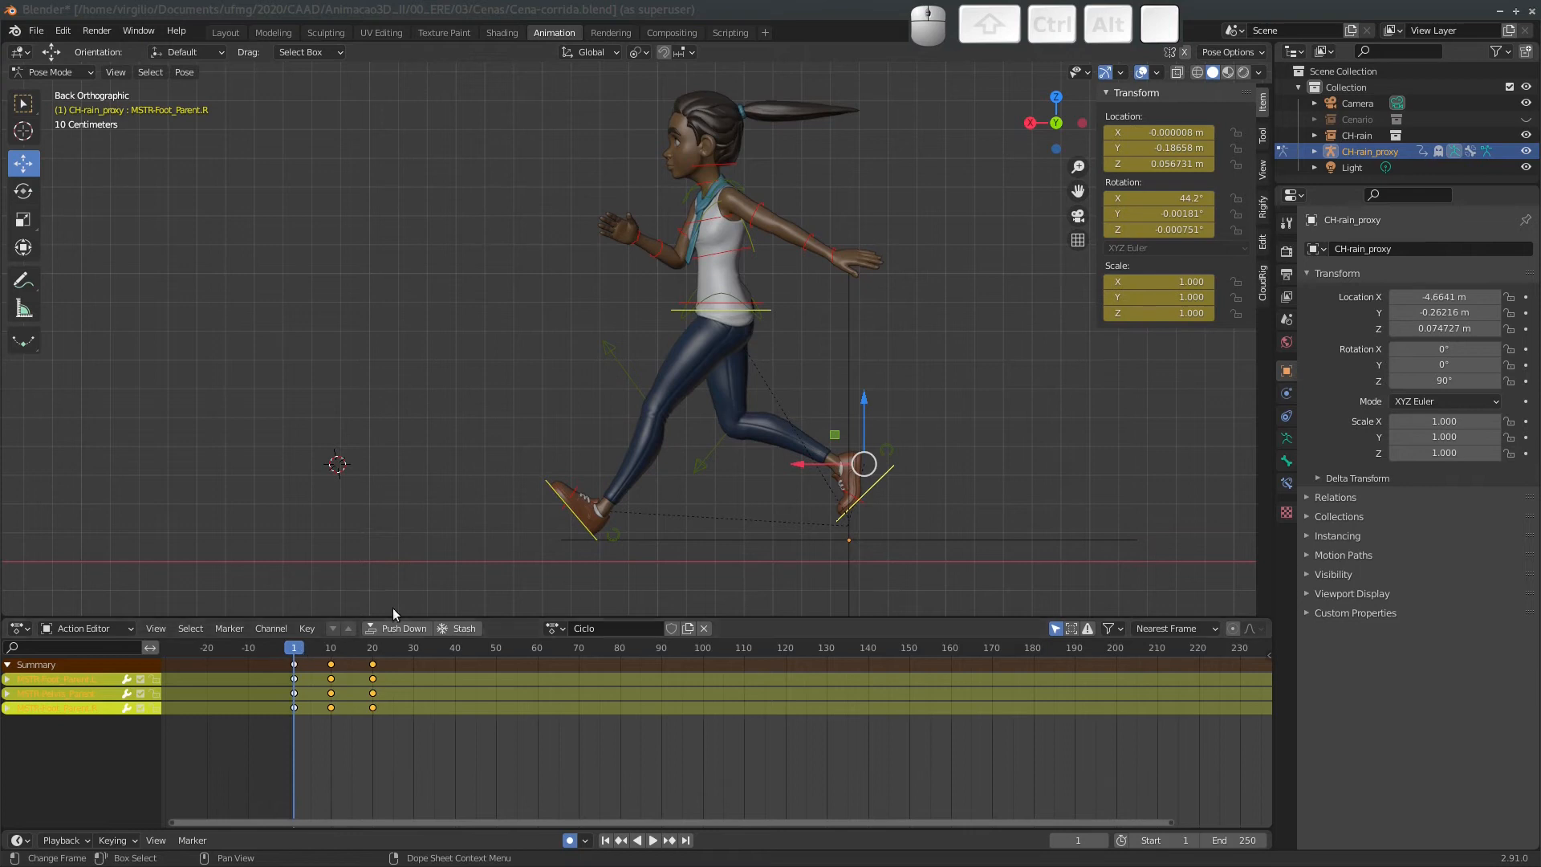
# Show the channels of all bones in the Ciclo action, not only the selected ones, and go to frame 5.
pyautogui.click(1055, 628)
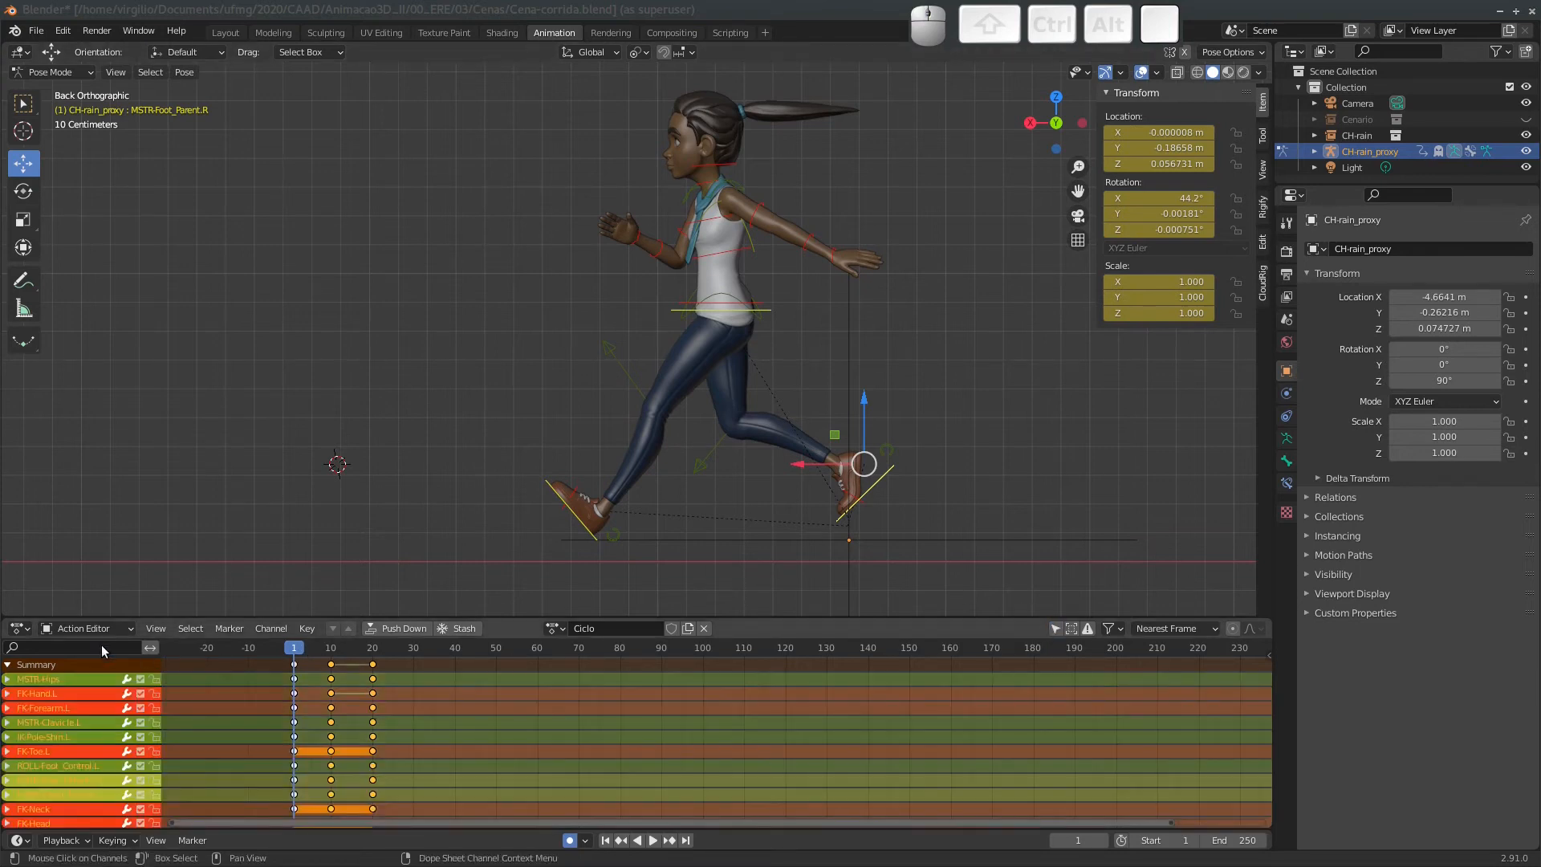
pyautogui.click(1055, 628)
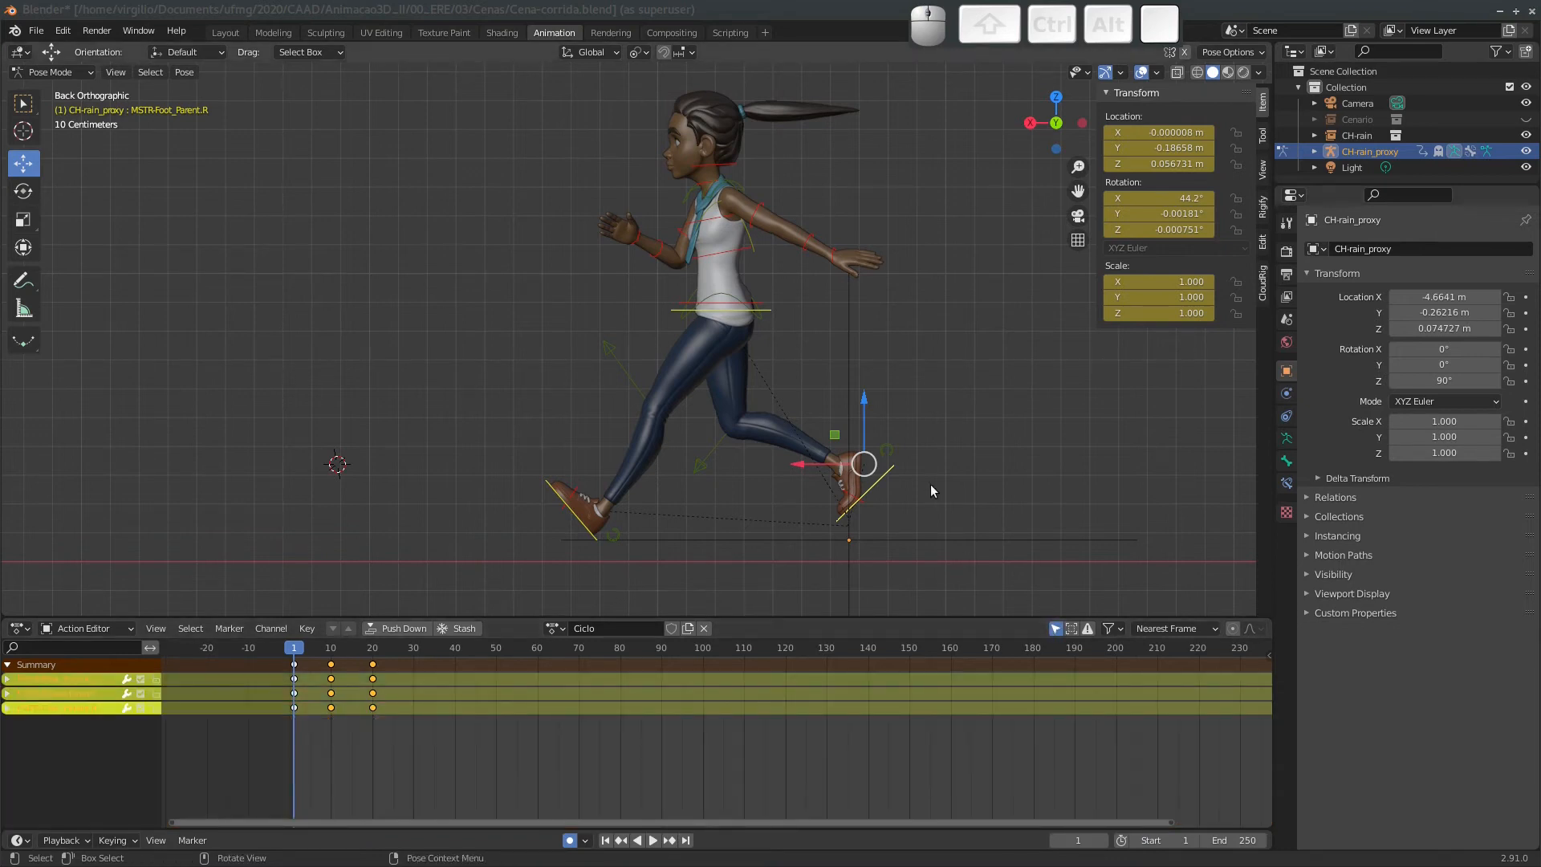
pyautogui.click(1055, 628)
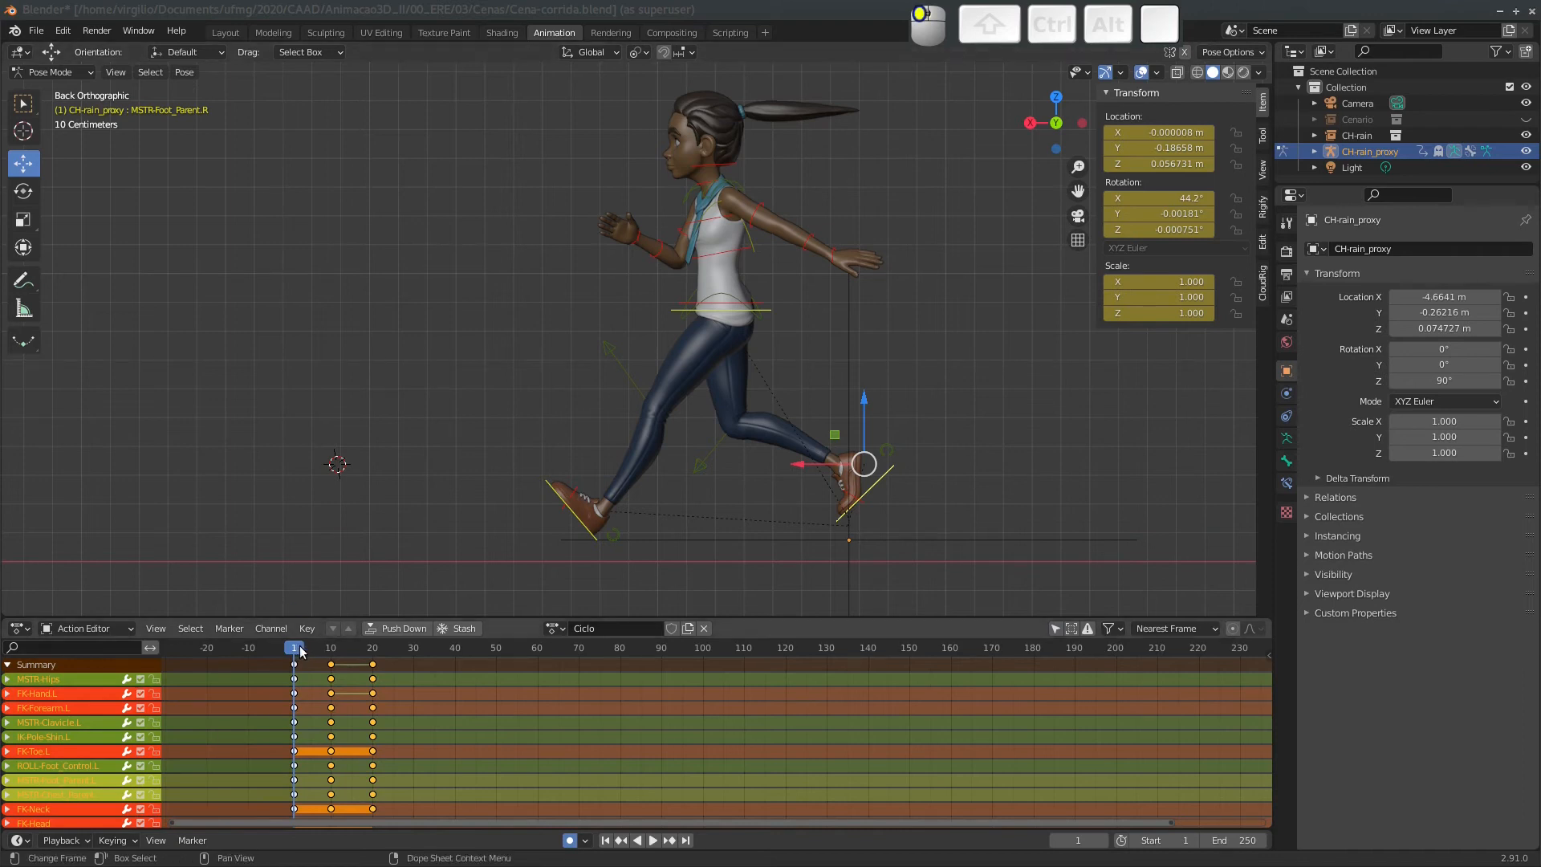
pyautogui.moveTo(306, 651); pyautogui.dragTo(312, 654)
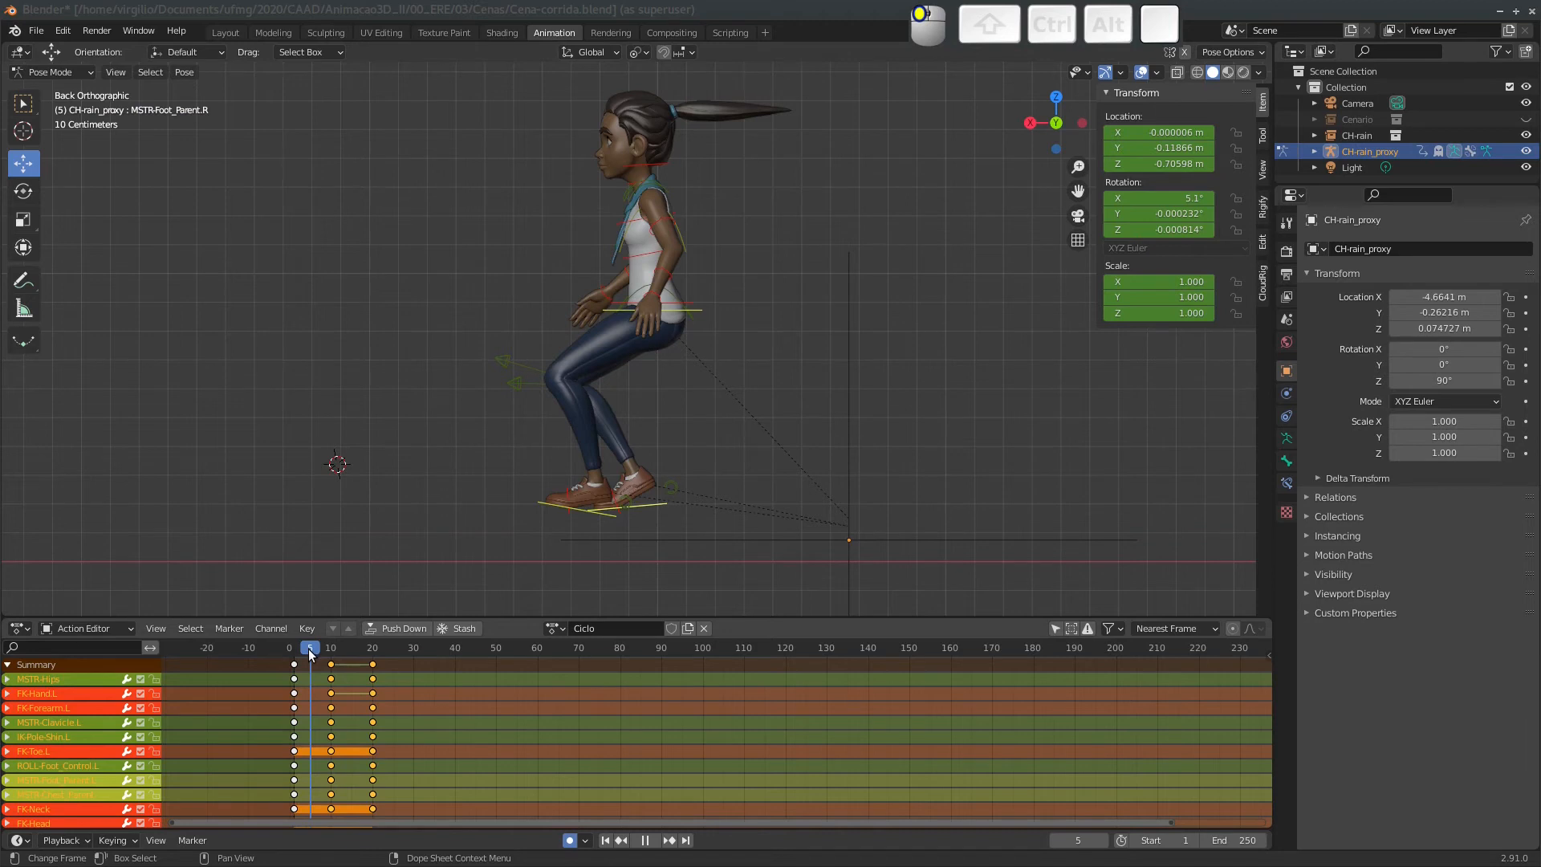
# At frame 6, clear the left foot control's rotation, lower it to the floor and clear the rotation of its foot roll control.
pyautogui.moveTo(308, 649)
pyautogui.mouseDown()
pyautogui.moveTo(292, 649)
pyautogui.moveTo(315, 648)
pyautogui.mouseUp()
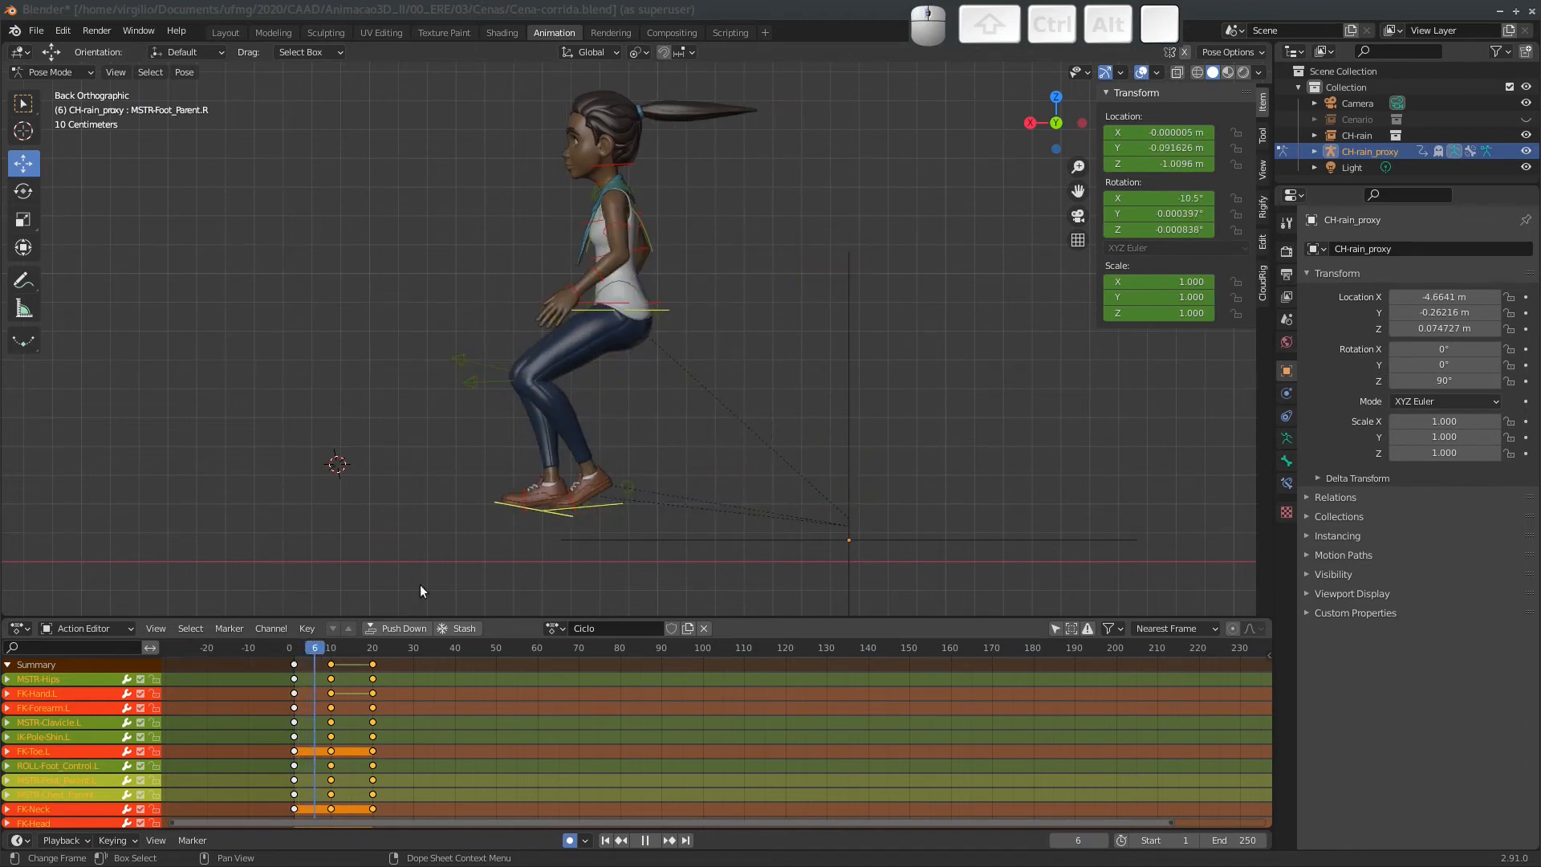
pyautogui.click(600, 504)
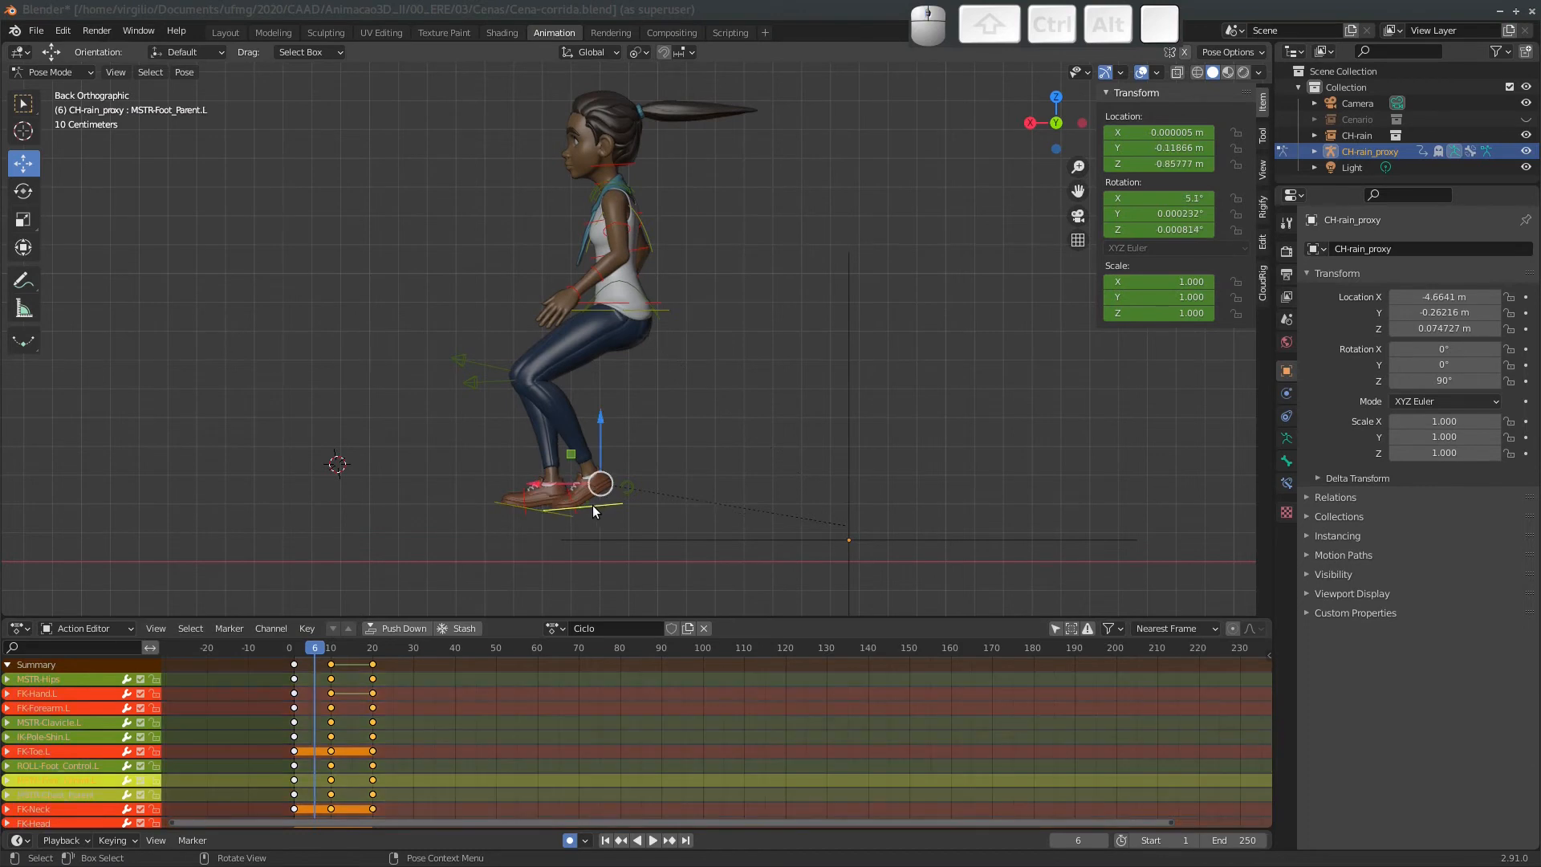
pyautogui.hotkey('alt', 'r')
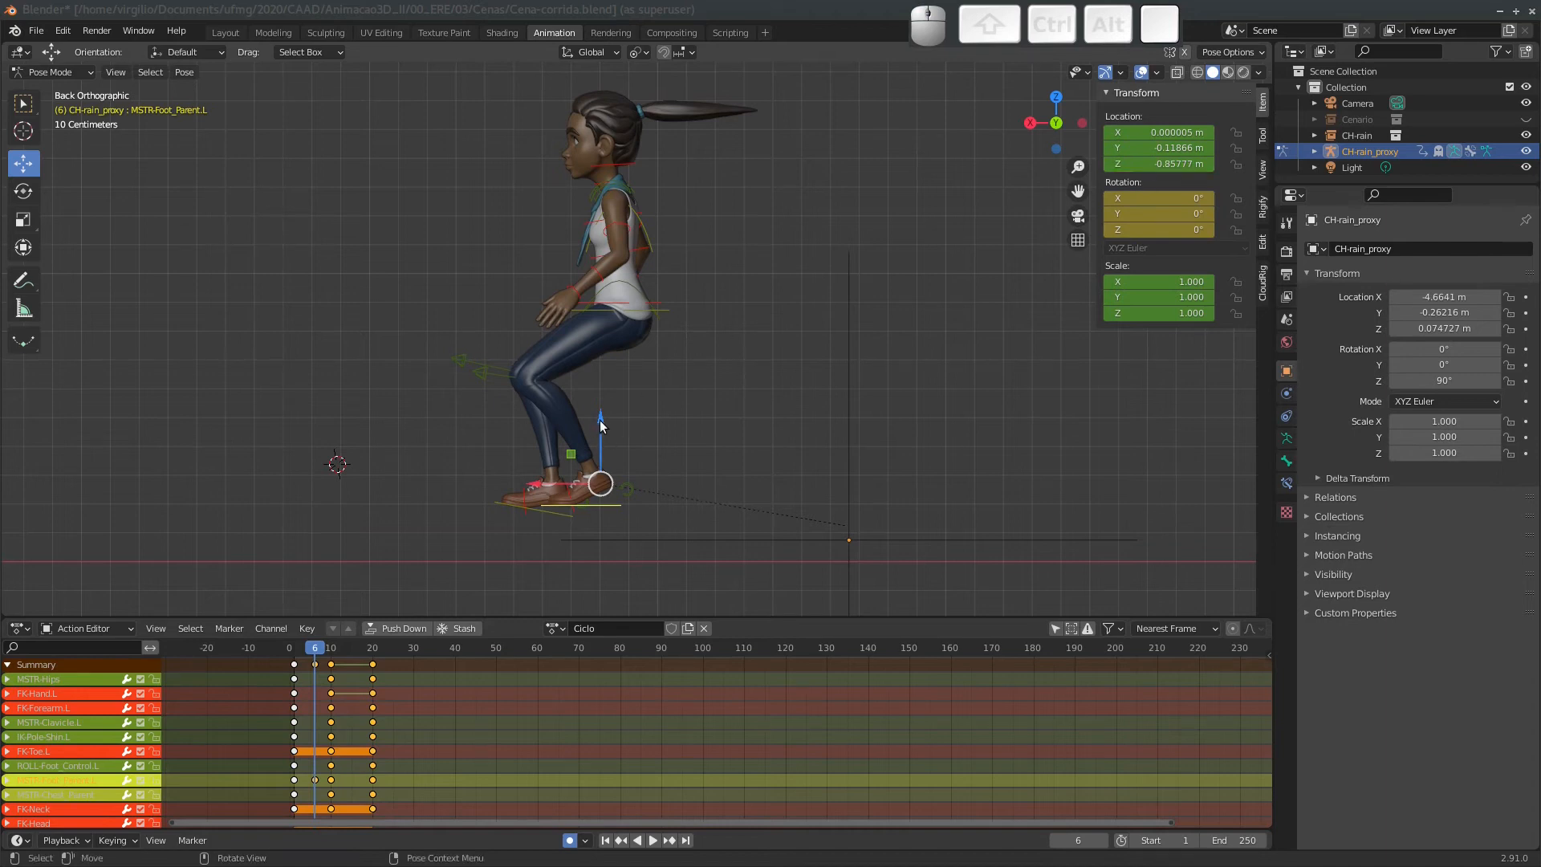
pyautogui.moveTo(601, 421); pyautogui.dragTo(605, 491)
pyautogui.click(630, 545)
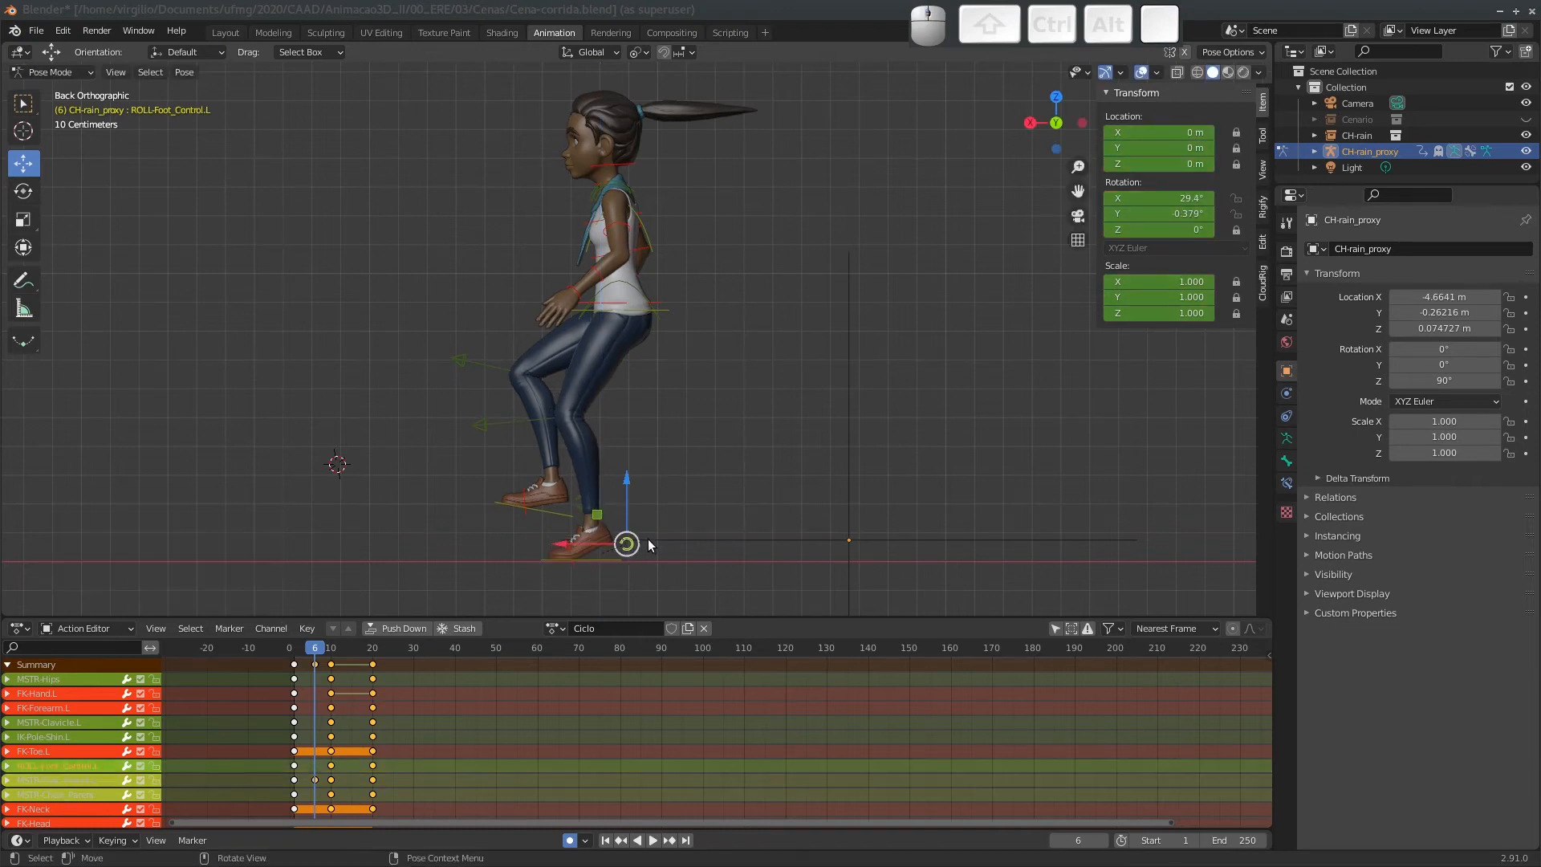
pyautogui.hotkey('alt', 'r')
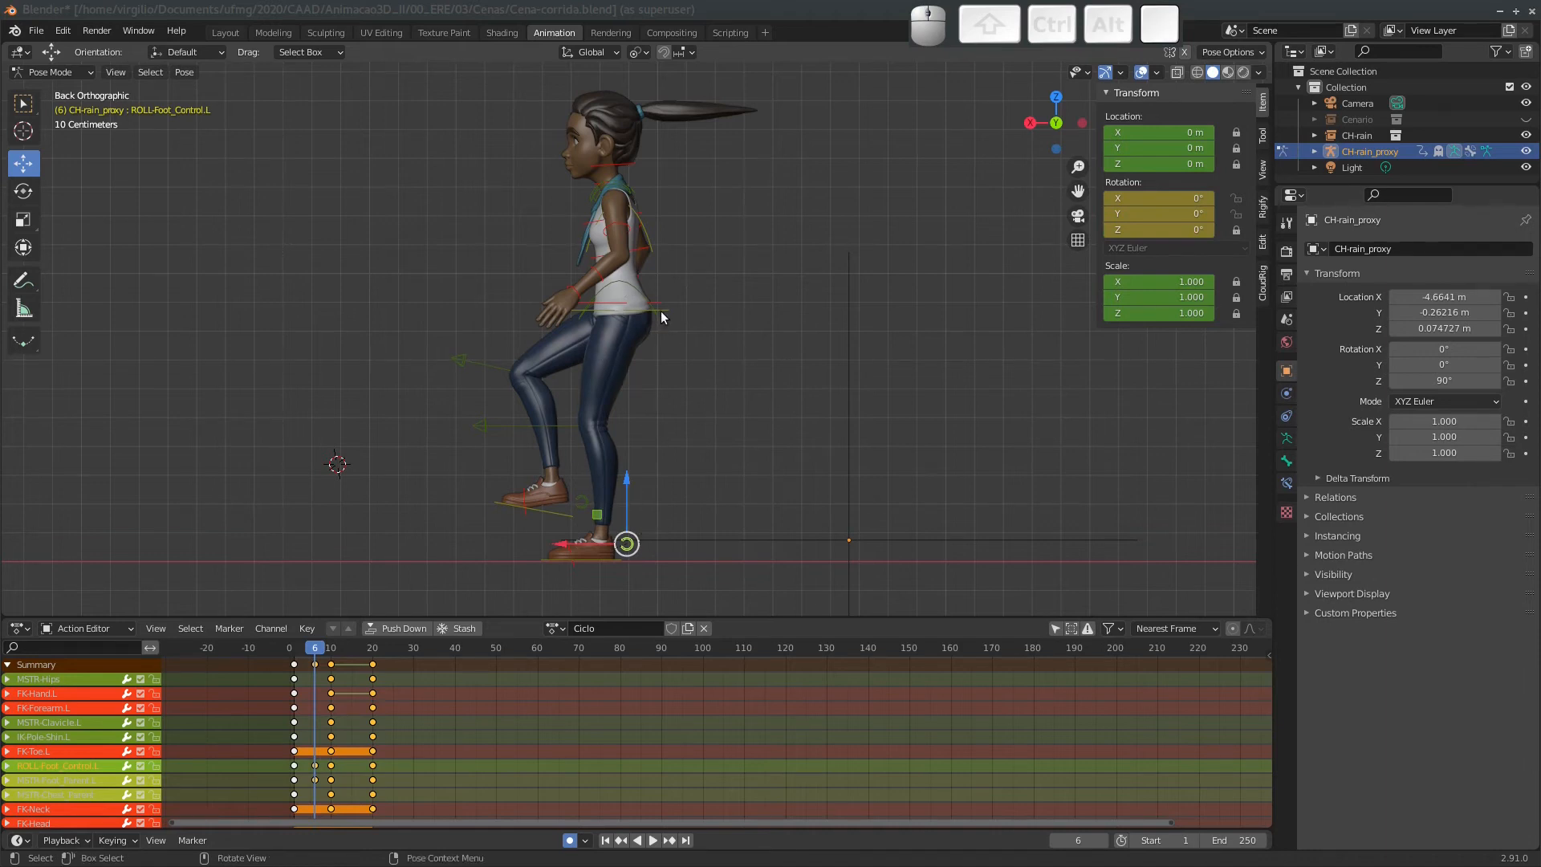
# Move the pelvis control forward about 0.11 m along the global X axis over the planted left foot at frame 6.
pyautogui.click(626, 278)
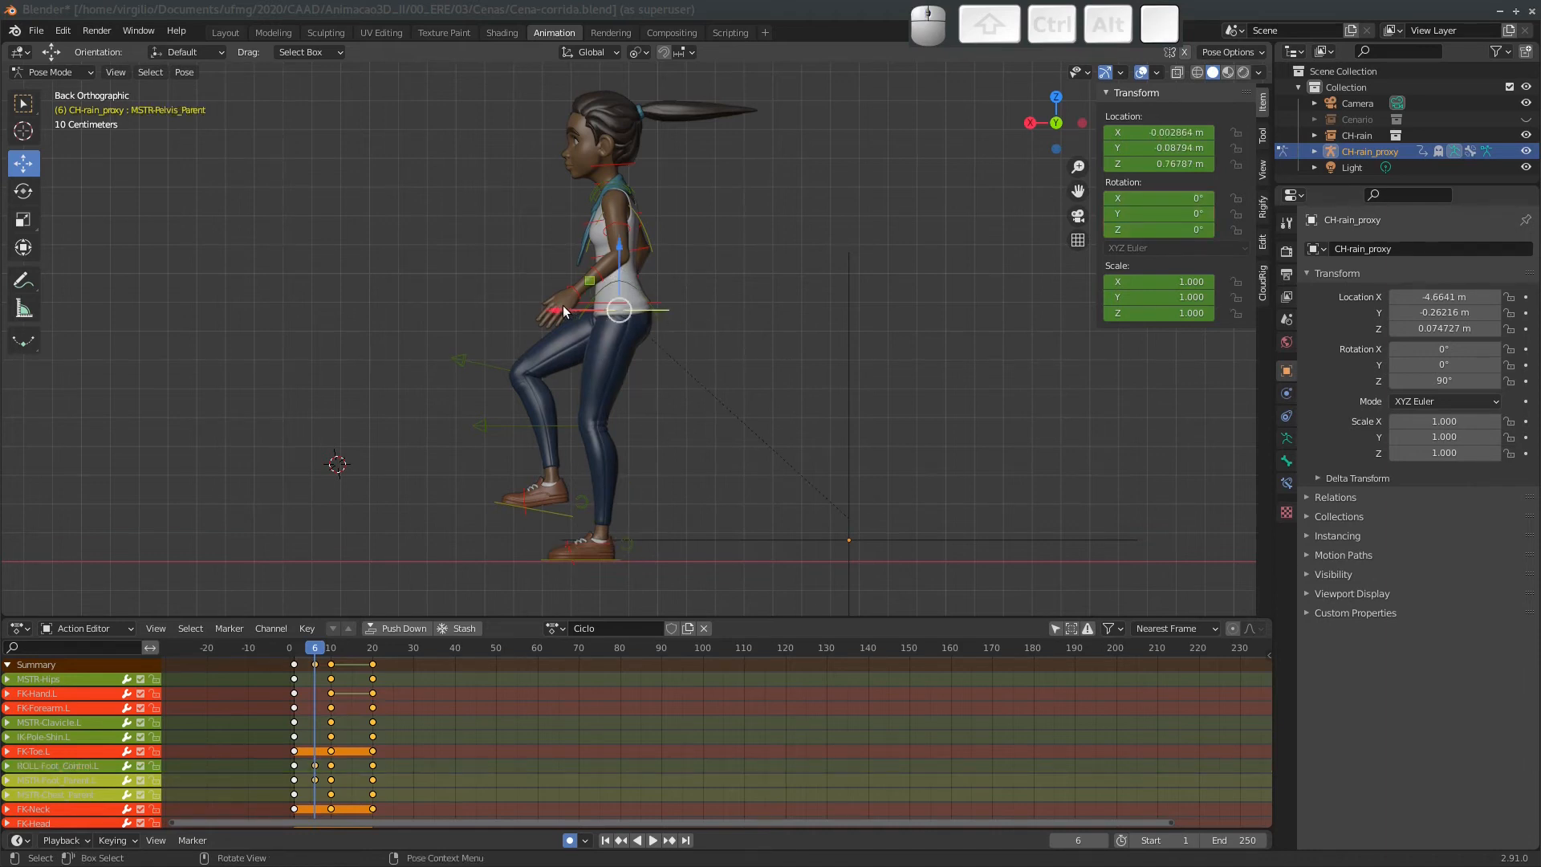
pyautogui.press('g')
pyautogui.press('x')
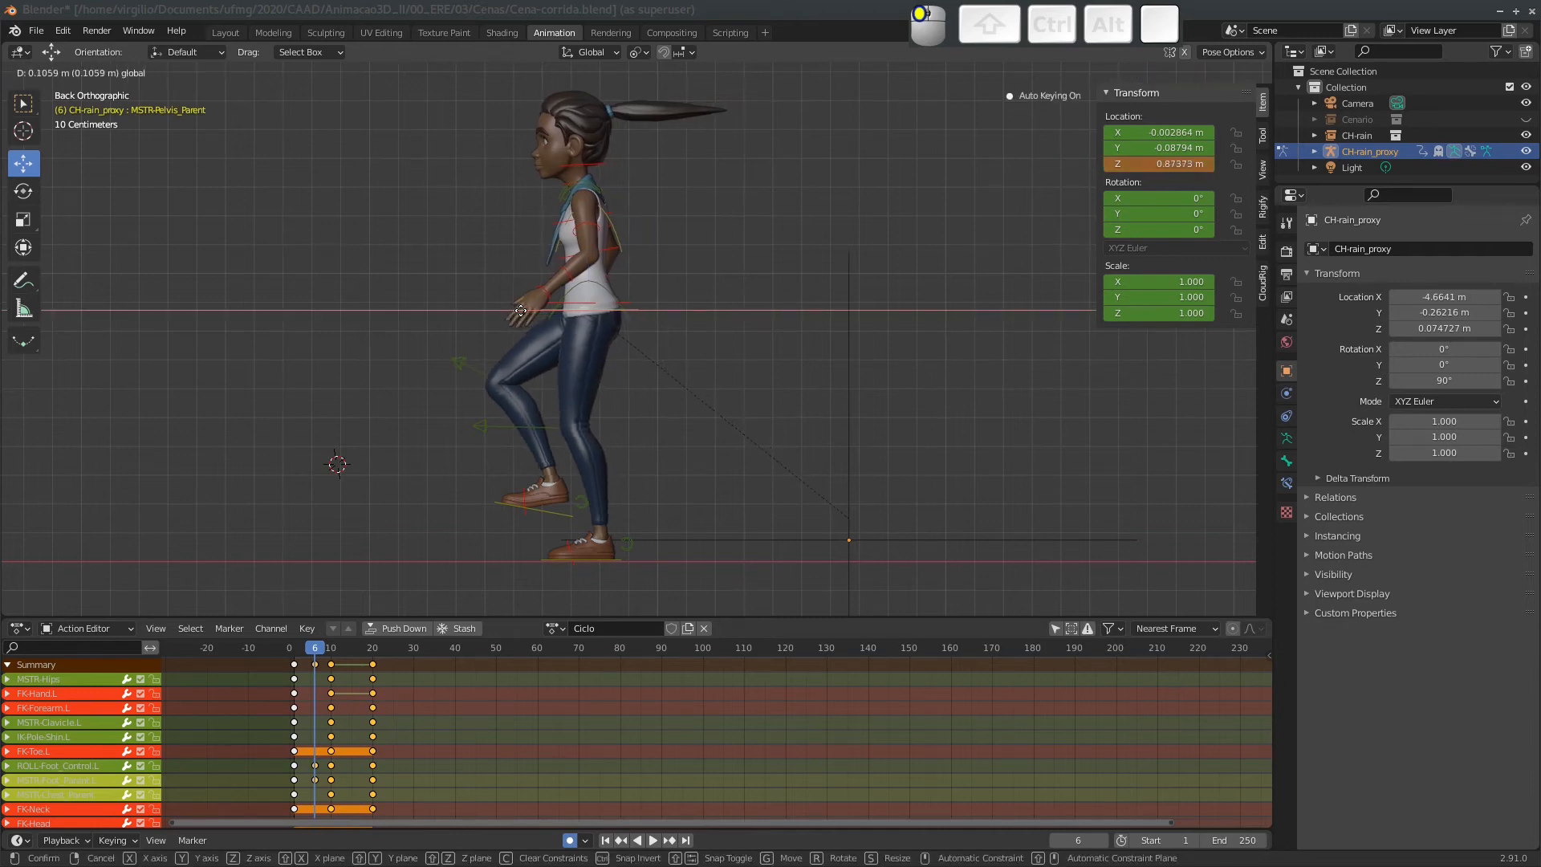
pyautogui.click(521, 311)
# Rotate the right foot control to about 64.5° in X and place it raised behind the supporting leg at frame 6.
pyautogui.click(552, 512)
pyautogui.press('r')
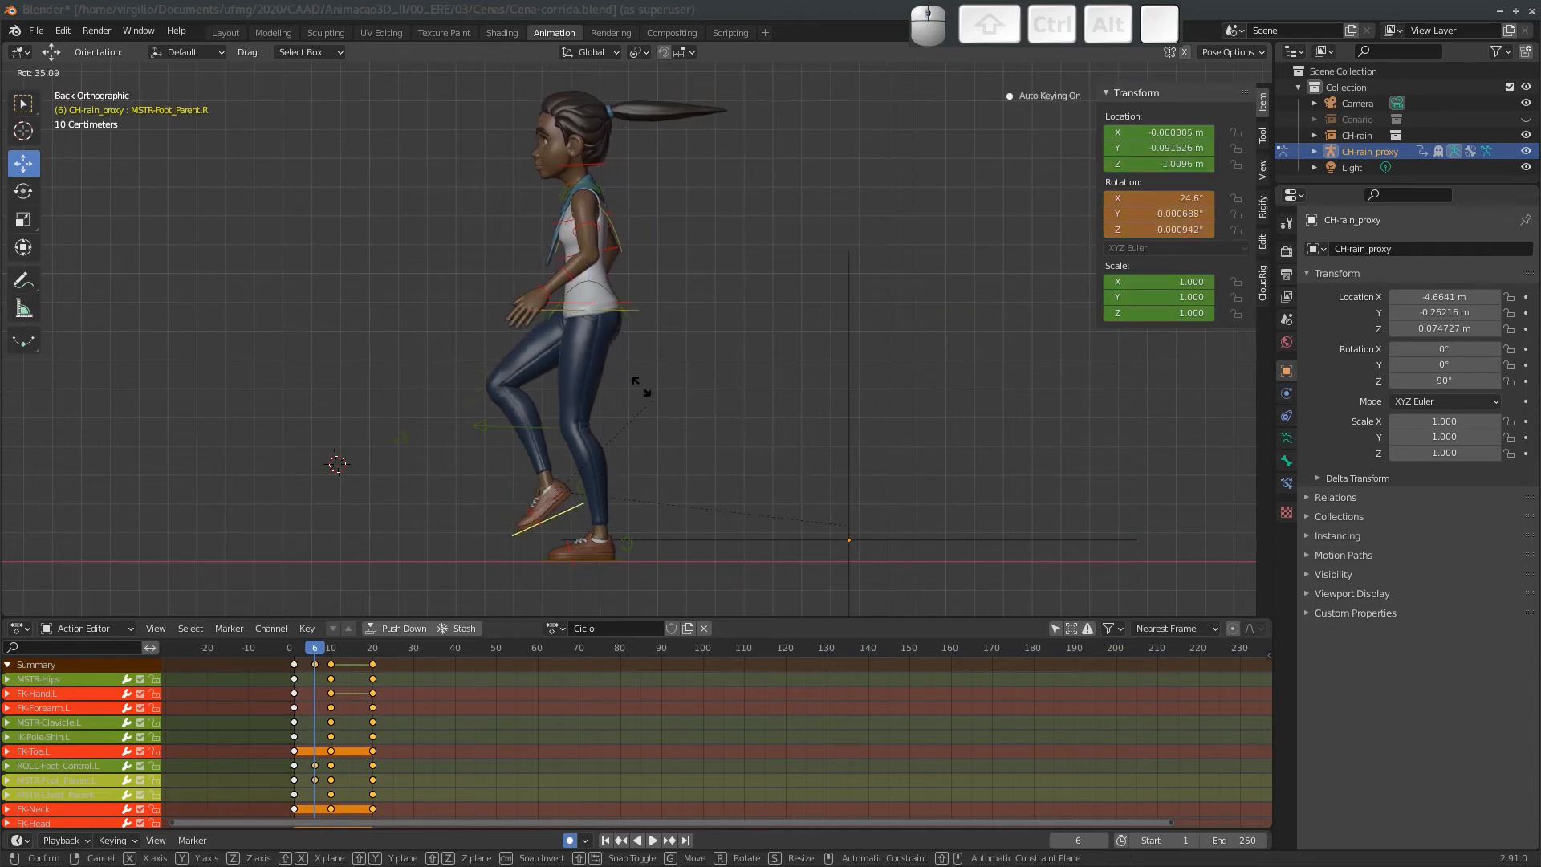
pyautogui.click(645, 380)
pyautogui.press('g')
pyautogui.click(734, 344)
pyautogui.press('r')
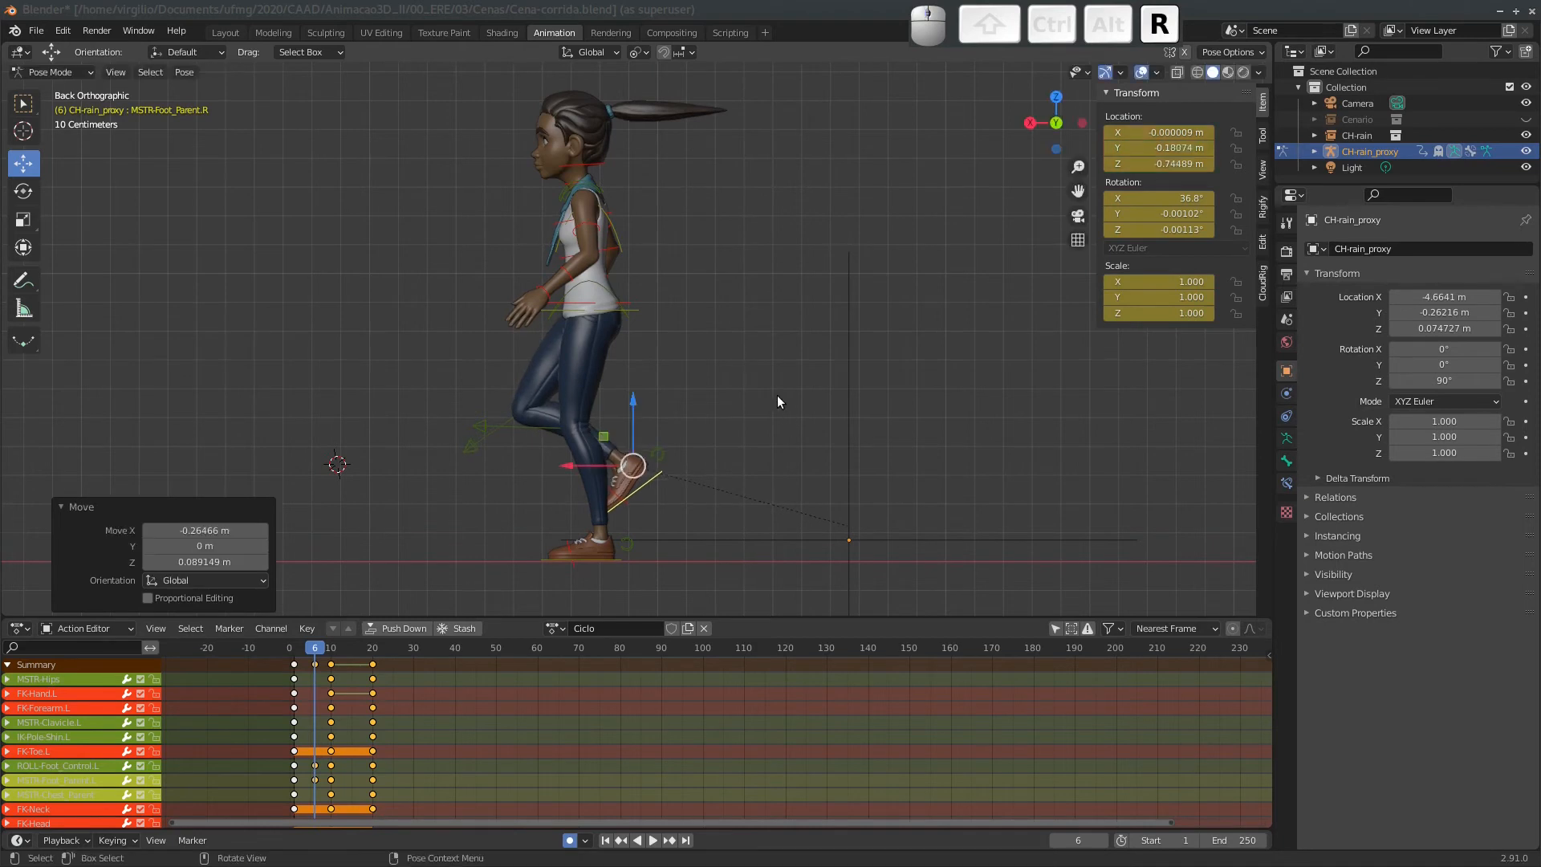
pyautogui.click(732, 350)
pyautogui.press('g')
pyautogui.click(631, 312)
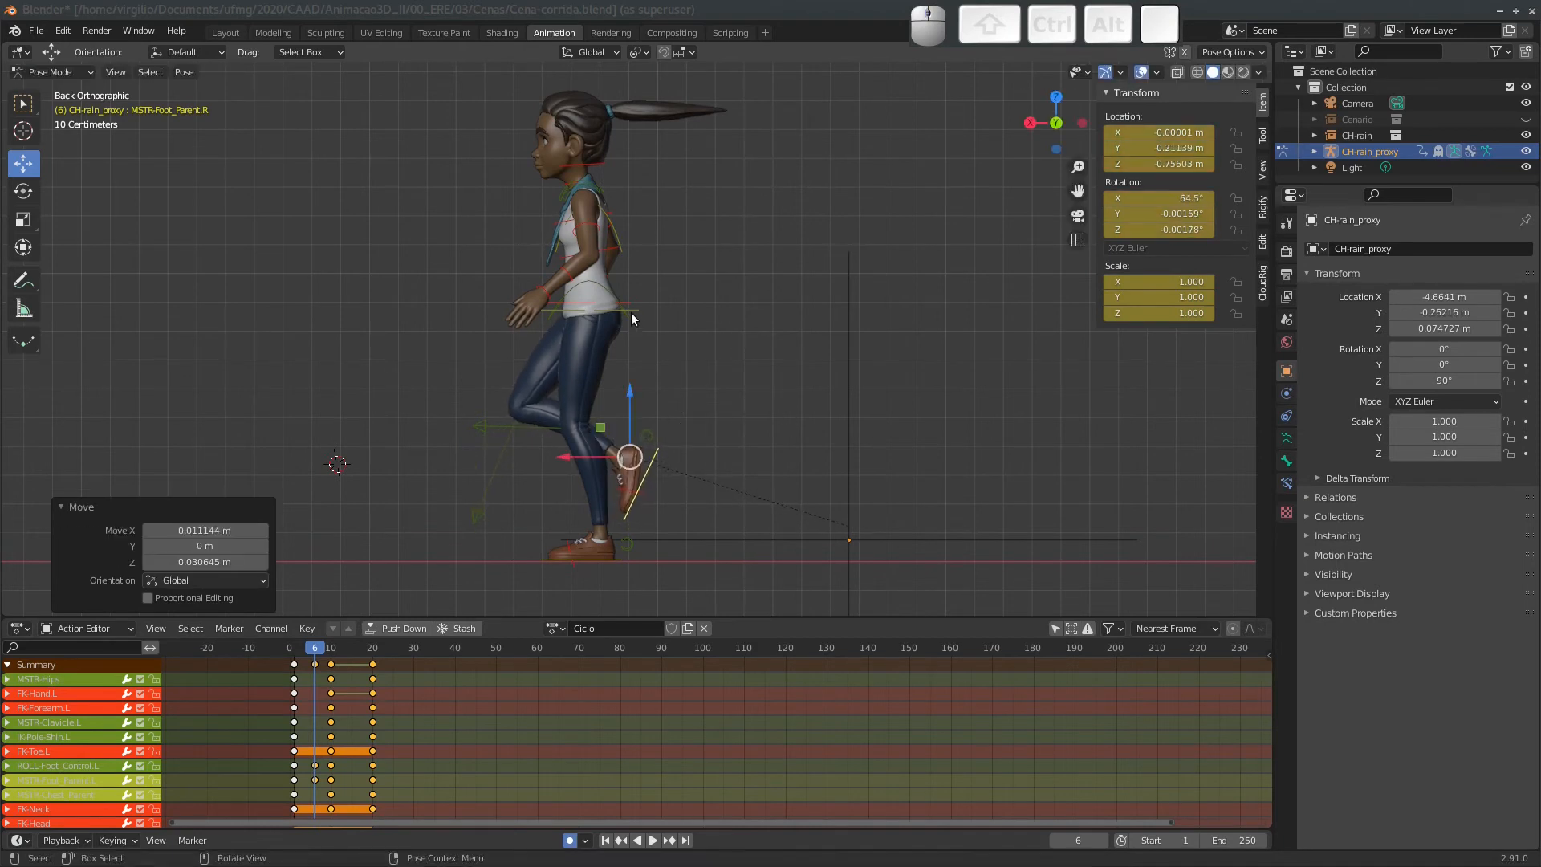
# At frame 3, move the pelvis control slightly forward and down.
pyautogui.moveTo(317, 649)
pyautogui.mouseDown()
pyautogui.moveTo(274, 652)
pyautogui.moveTo(337, 652)
pyautogui.moveTo(287, 652)
pyautogui.moveTo(331, 652)
pyautogui.moveTo(304, 647)
pyautogui.mouseUp()
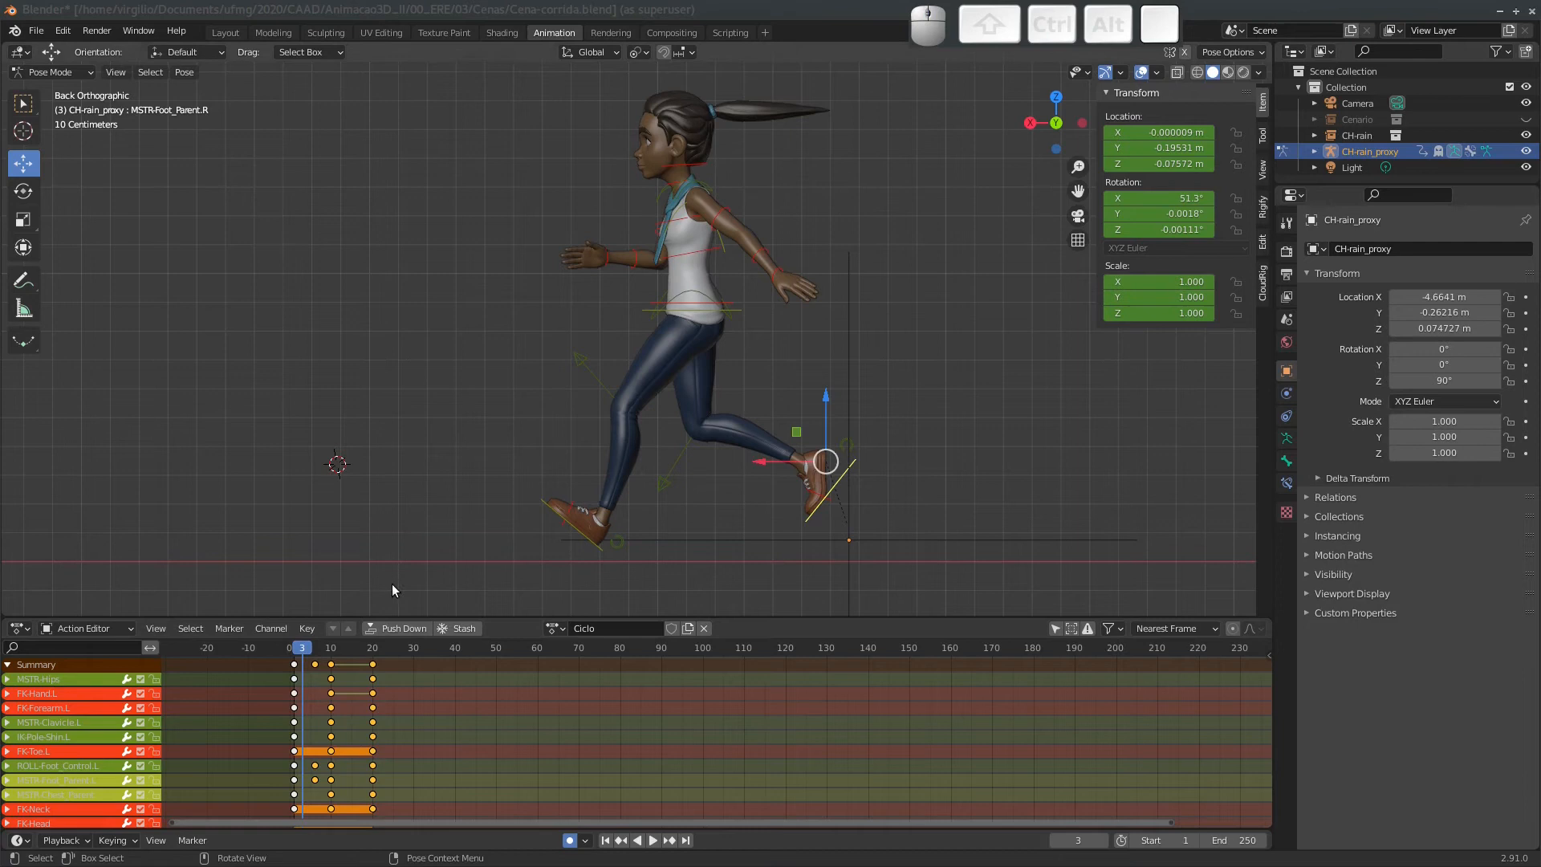
pyautogui.click(683, 317)
pyautogui.press('g')
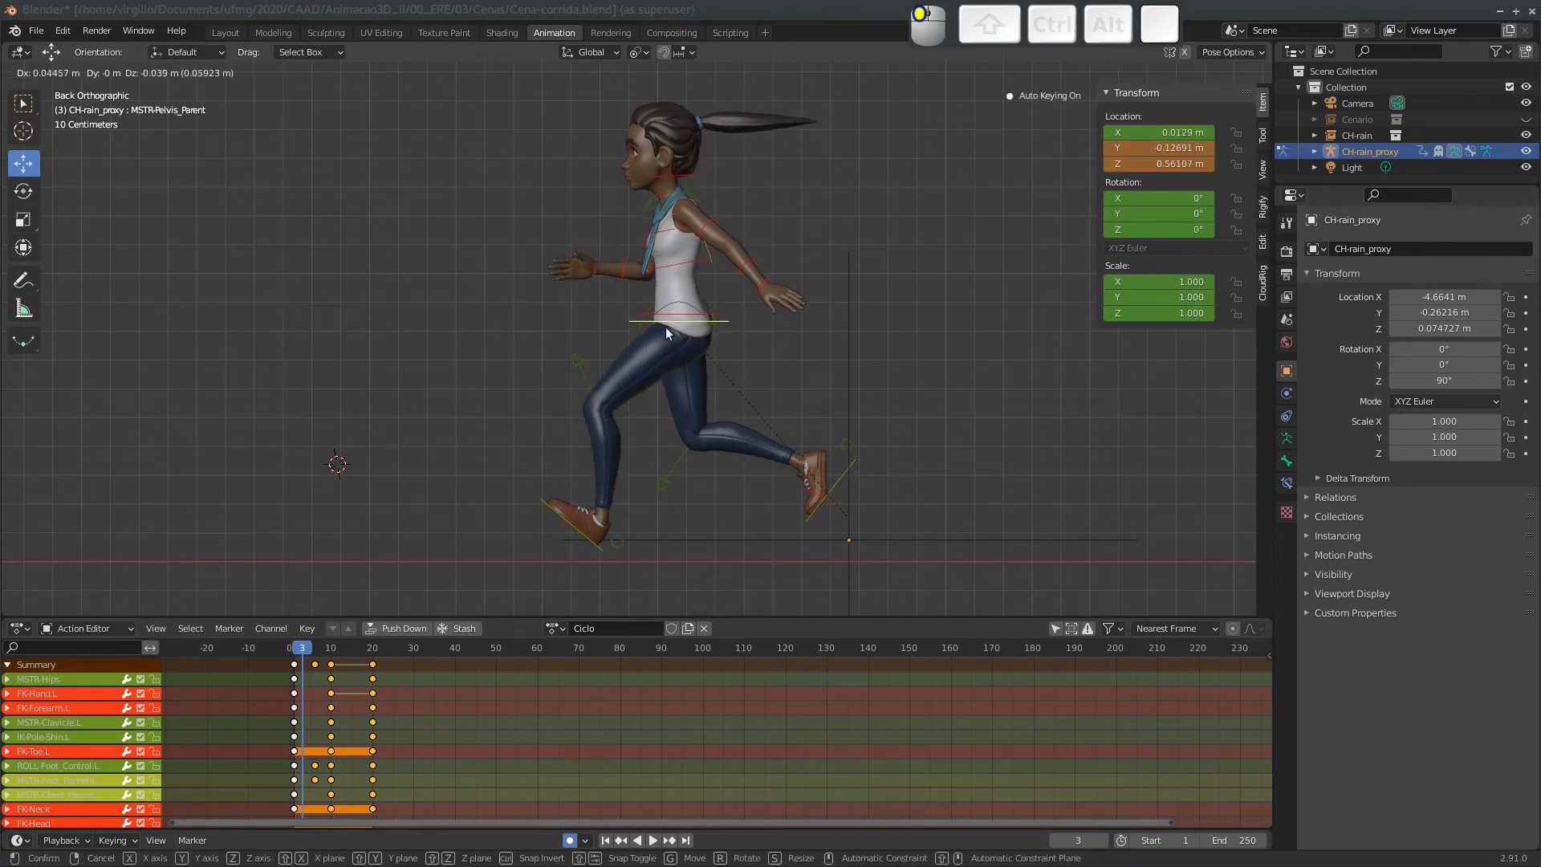
pyautogui.click(666, 325)
# At frame 8, move the pelvis control forward about 0.18 m and up about 0.01 m, and return to frame 0.
pyautogui.moveTo(284, 649); pyautogui.dragTo(323, 634)
pyautogui.press('g')
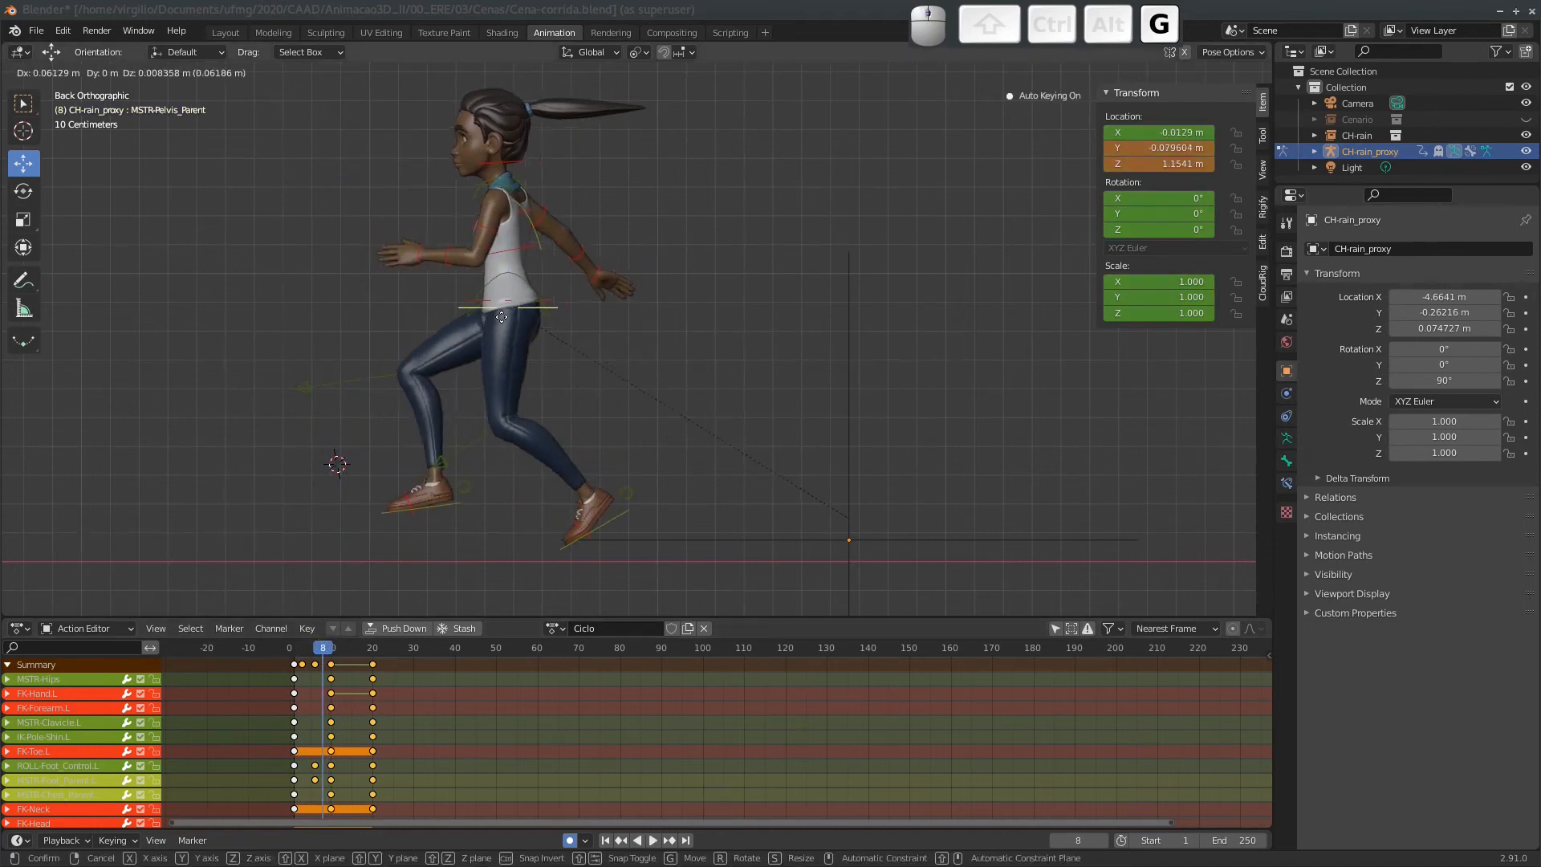
pyautogui.click(482, 321)
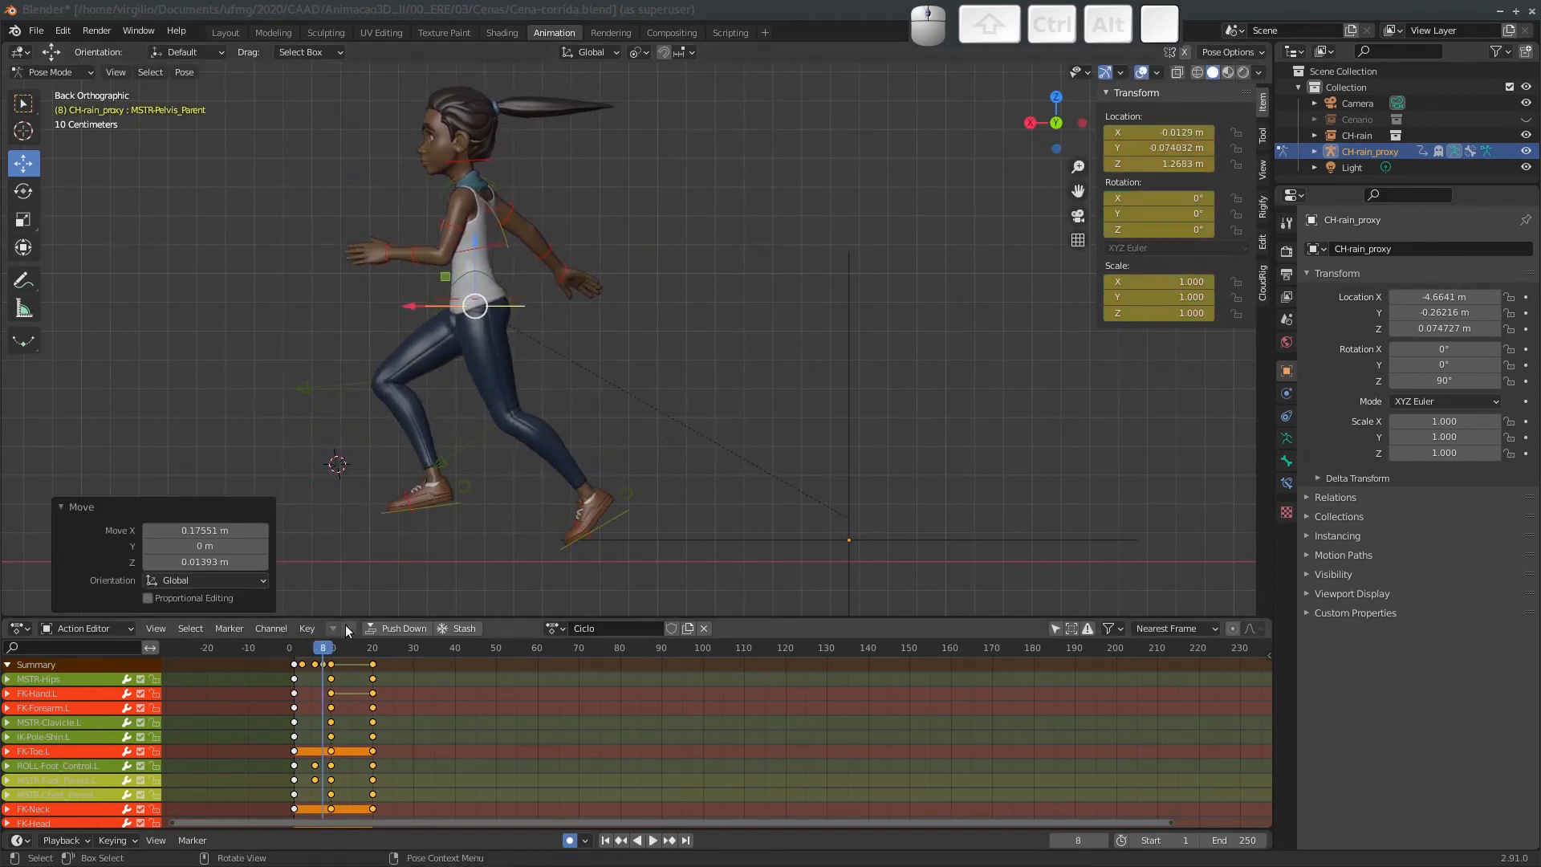
pyautogui.moveTo(324, 648)
pyautogui.mouseDown()
pyautogui.moveTo(294, 659)
pyautogui.moveTo(320, 660)
pyautogui.moveTo(296, 647)
pyautogui.mouseUp()
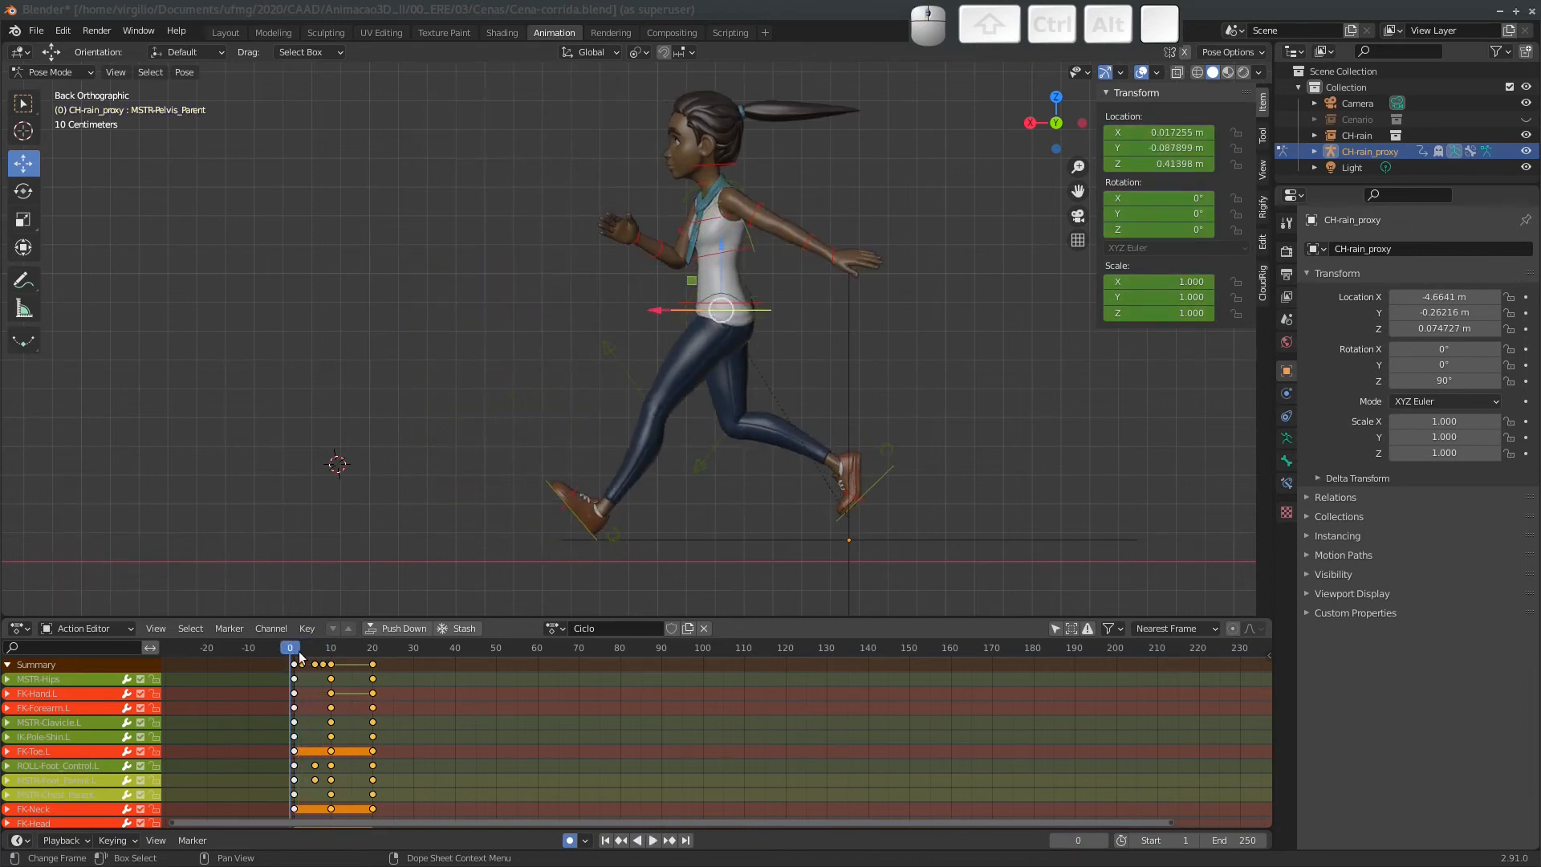
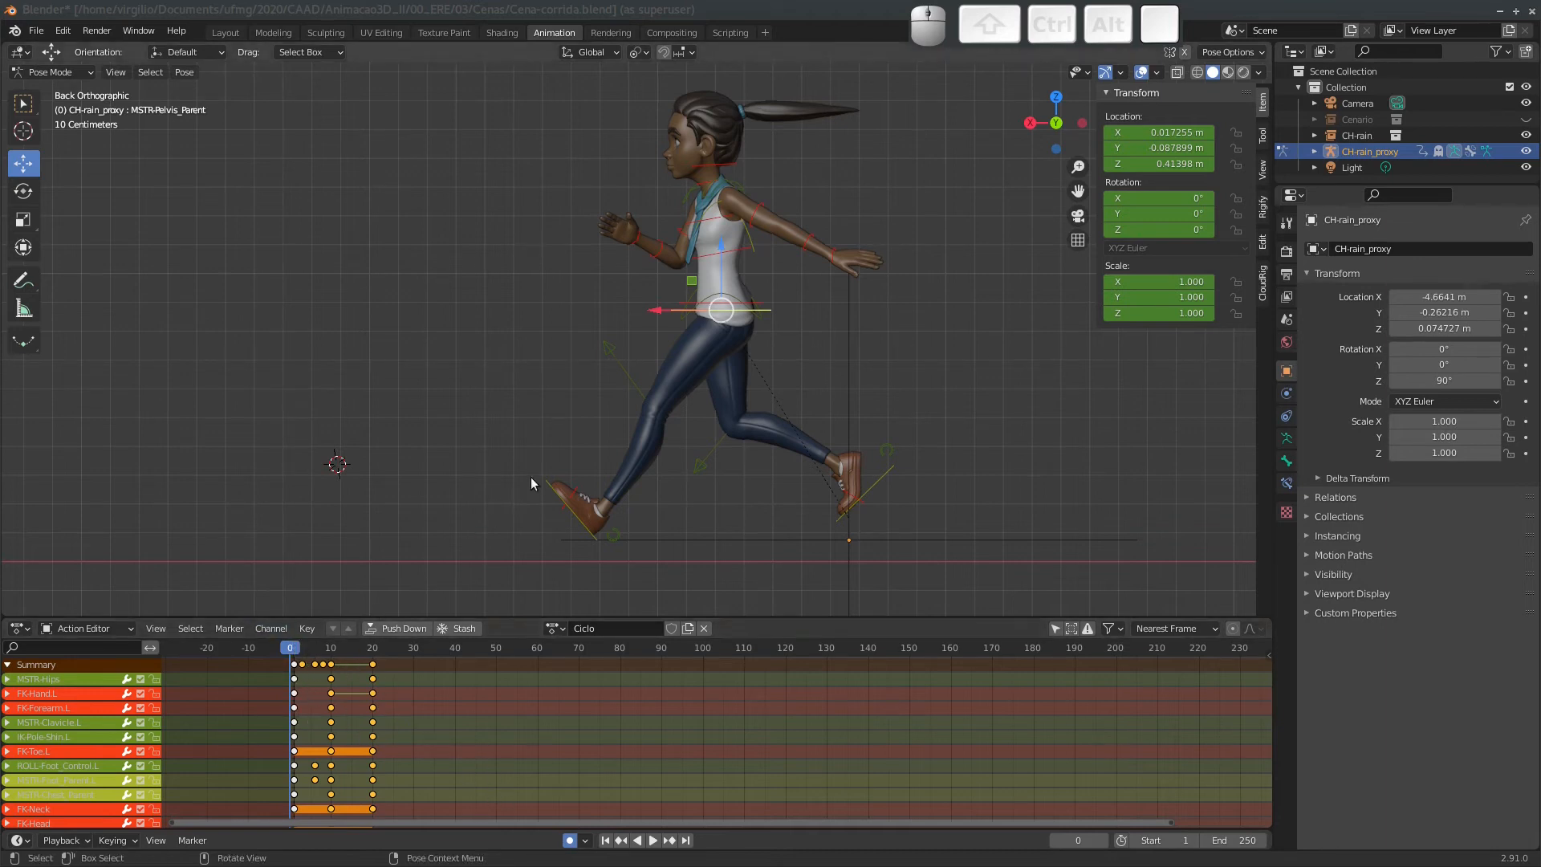
# Delete the keyframes at frames 3, 6 and 8 from all channels and turn off automatic keyframing.
pyautogui.click(299, 671)
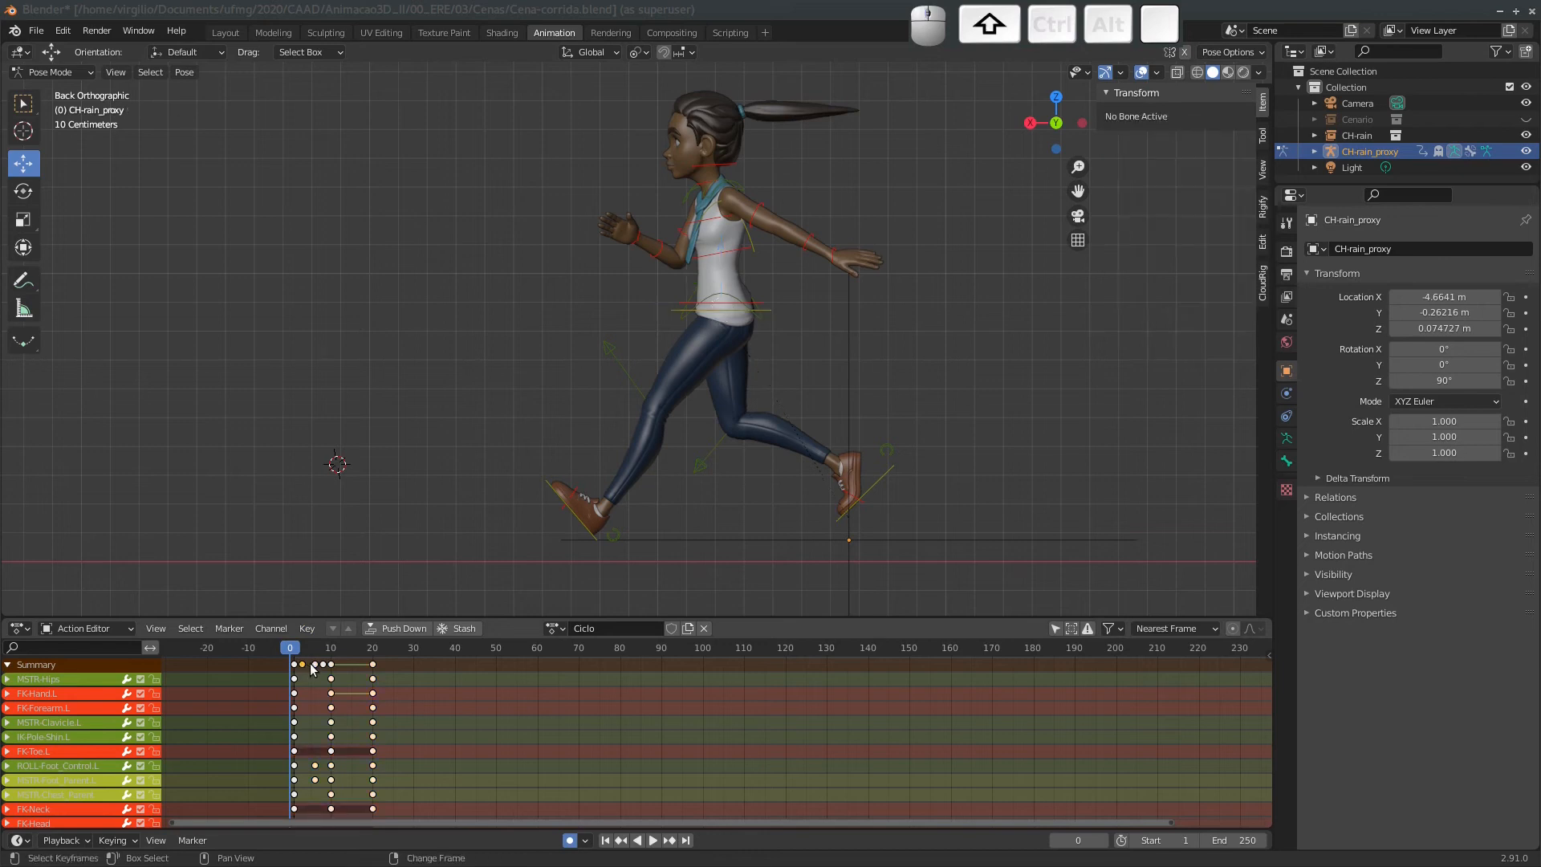
pyautogui.press('x')
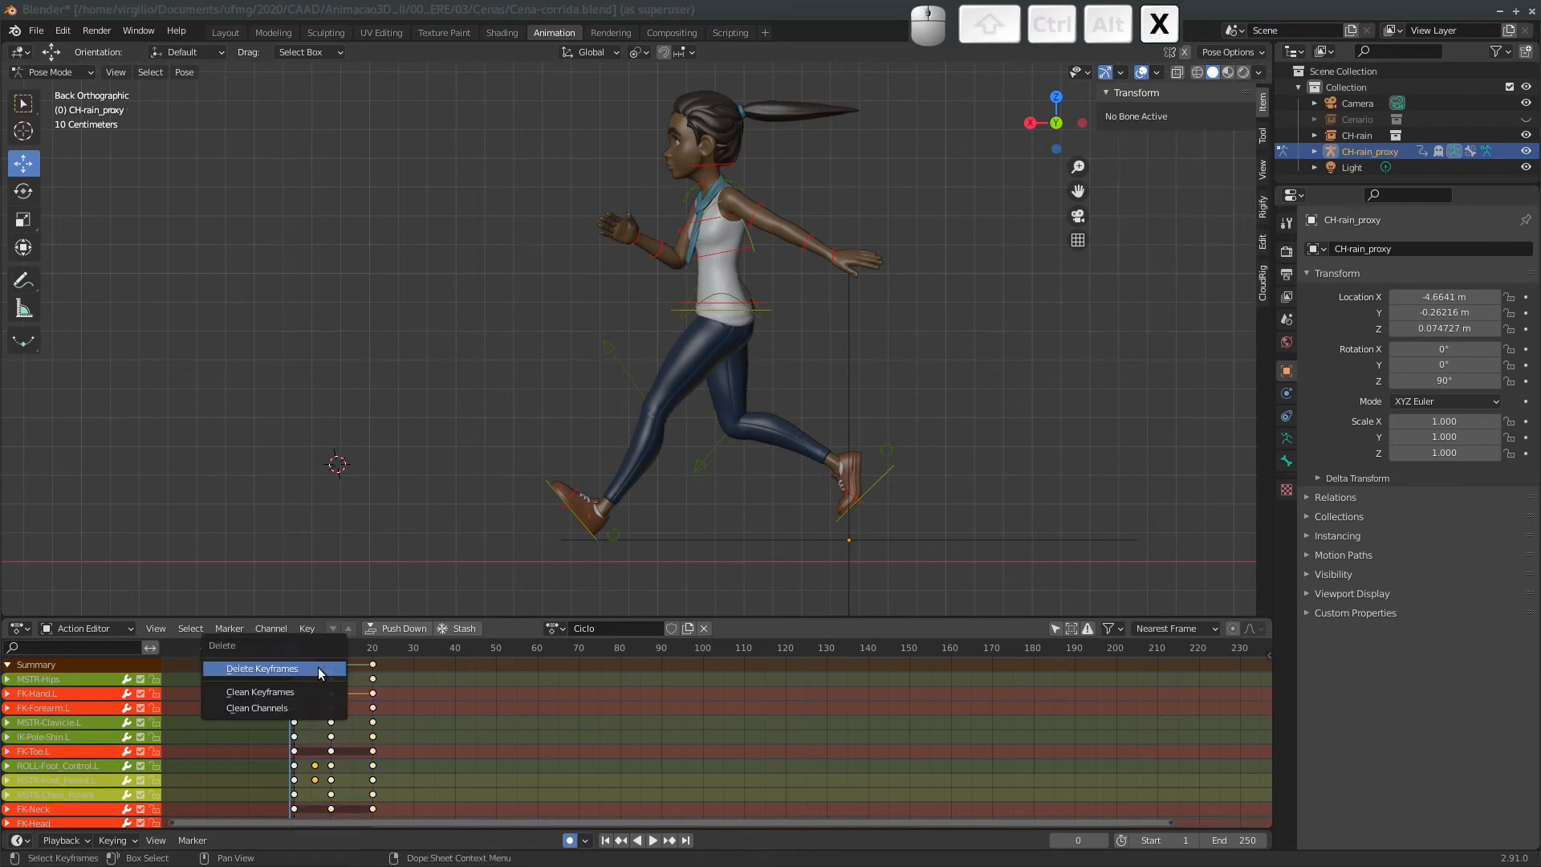
pyautogui.click(316, 666)
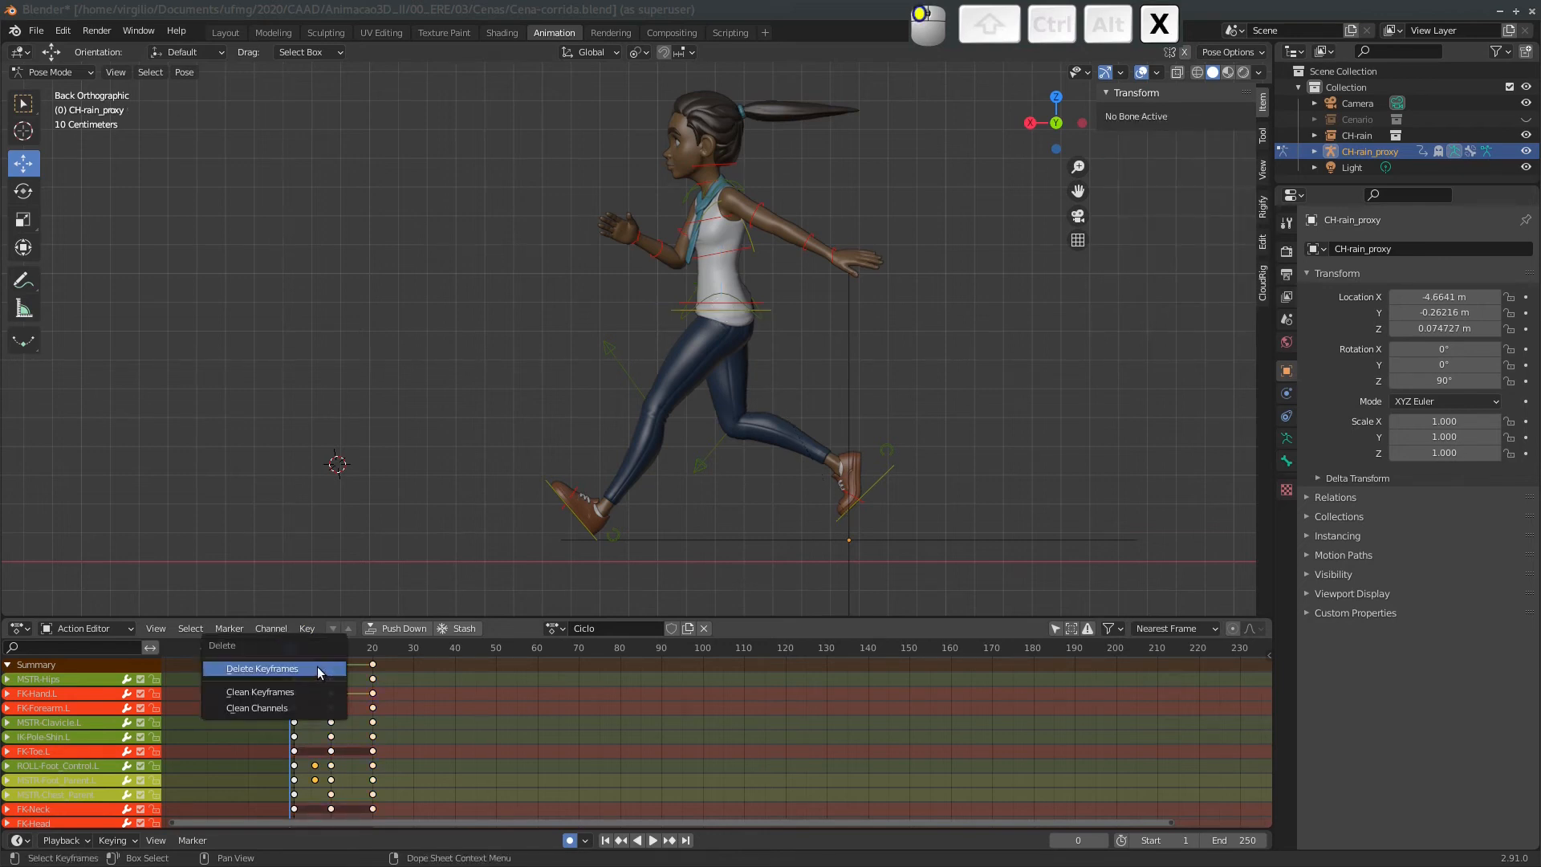
pyautogui.click(569, 840)
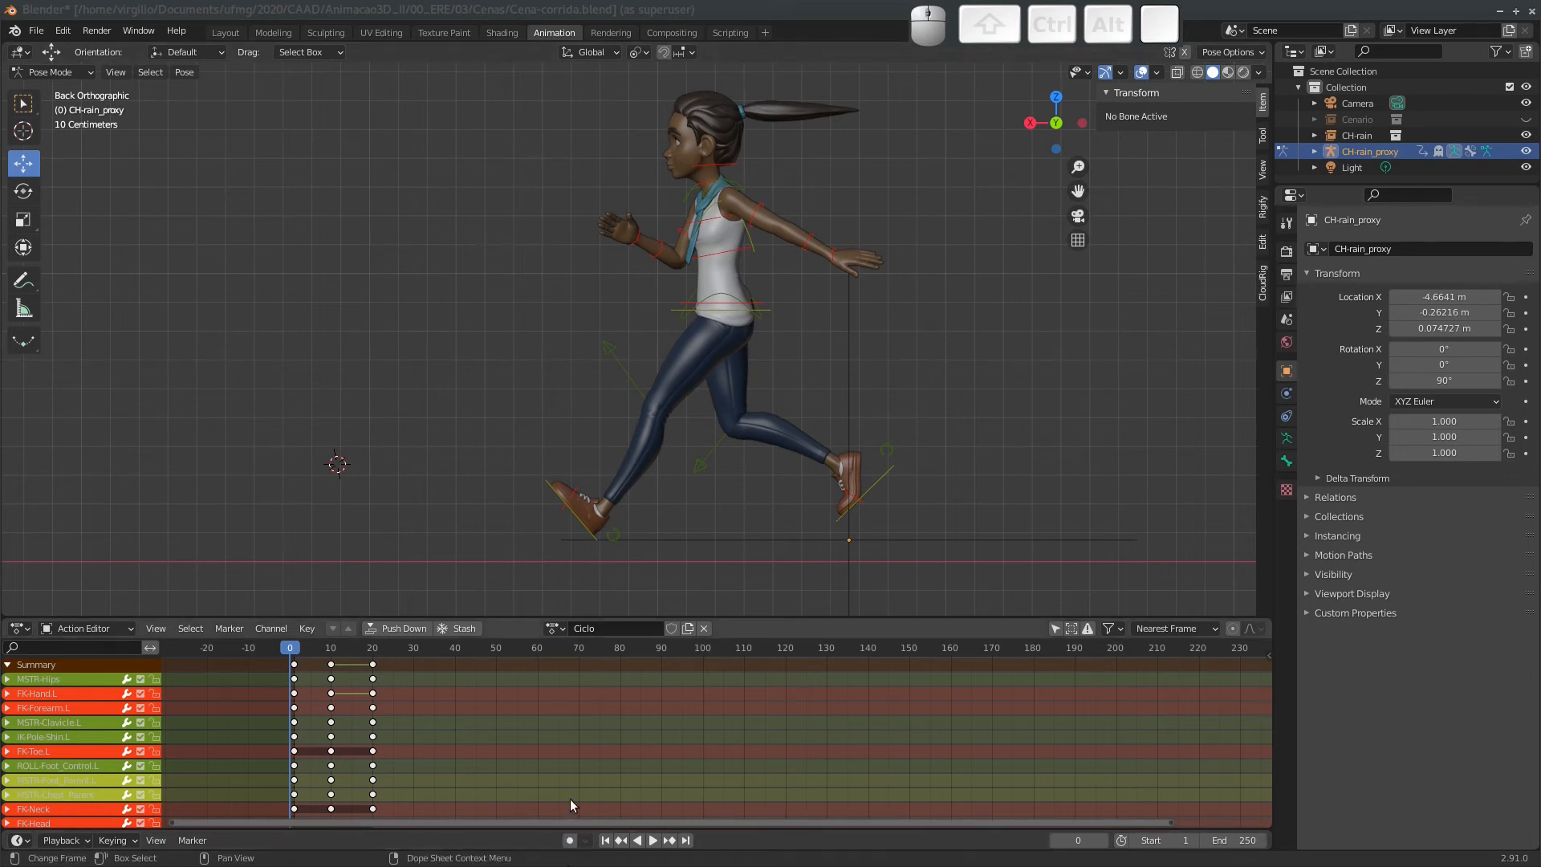
pyautogui.moveTo(300, 649); pyautogui.dragTo(310, 652)
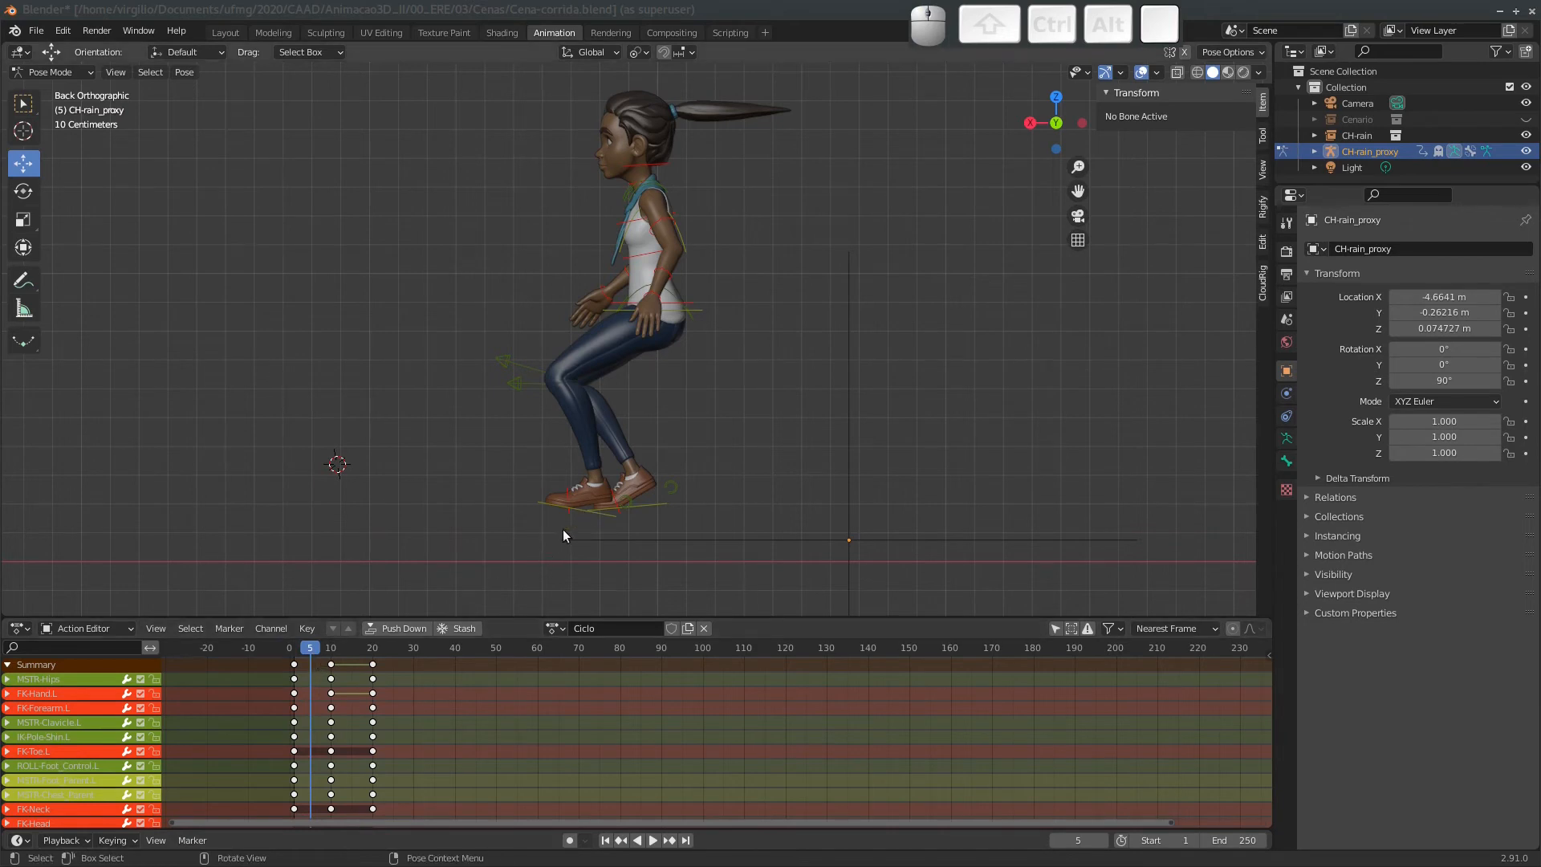
pyautogui.moveTo(299, 651); pyautogui.dragTo(315, 651)
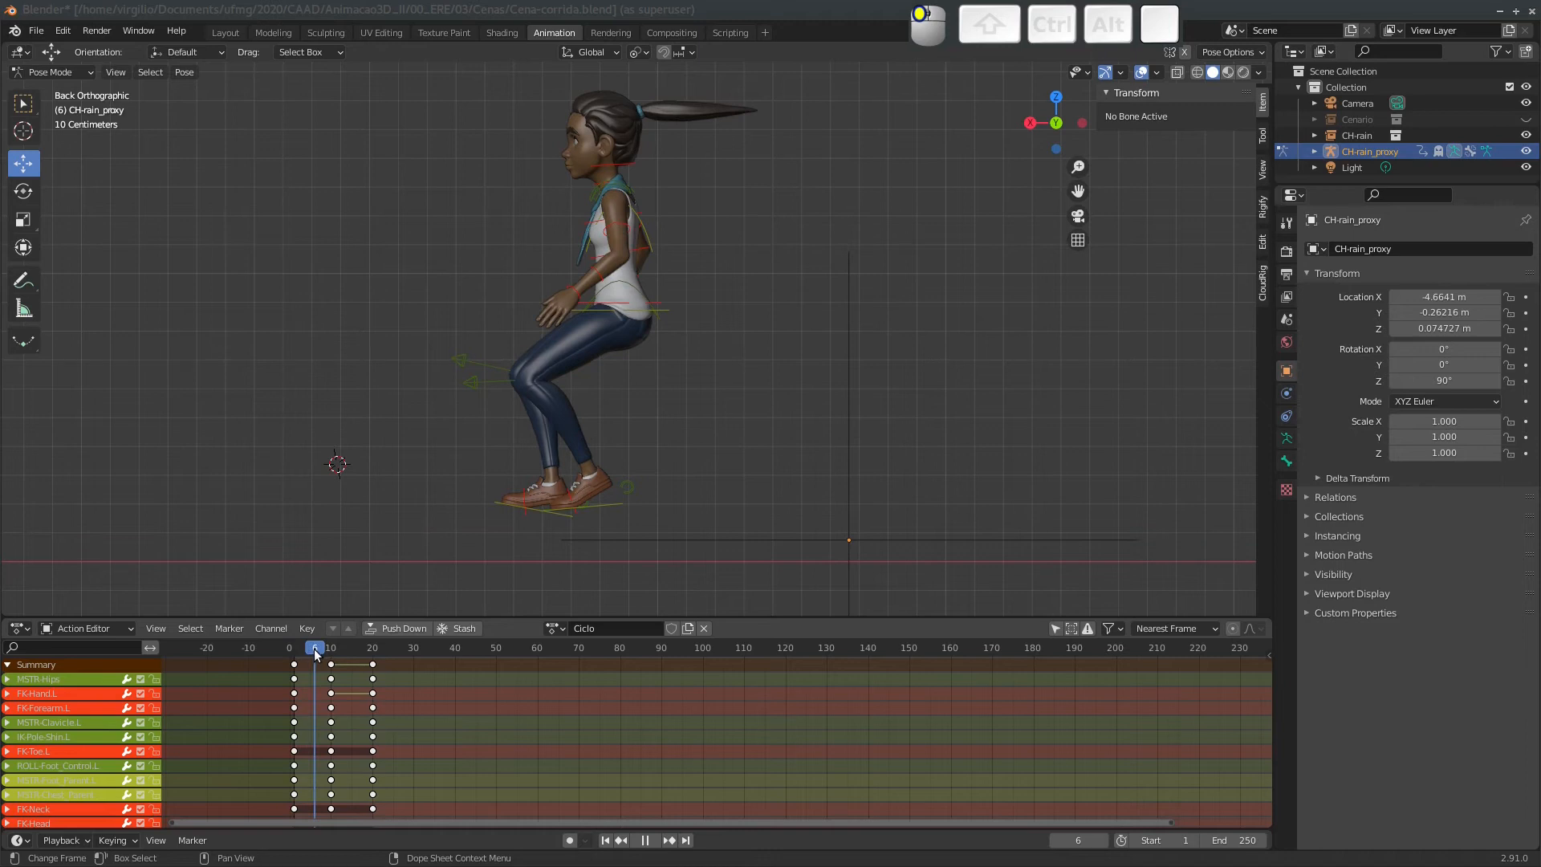
pyautogui.click(547, 514)
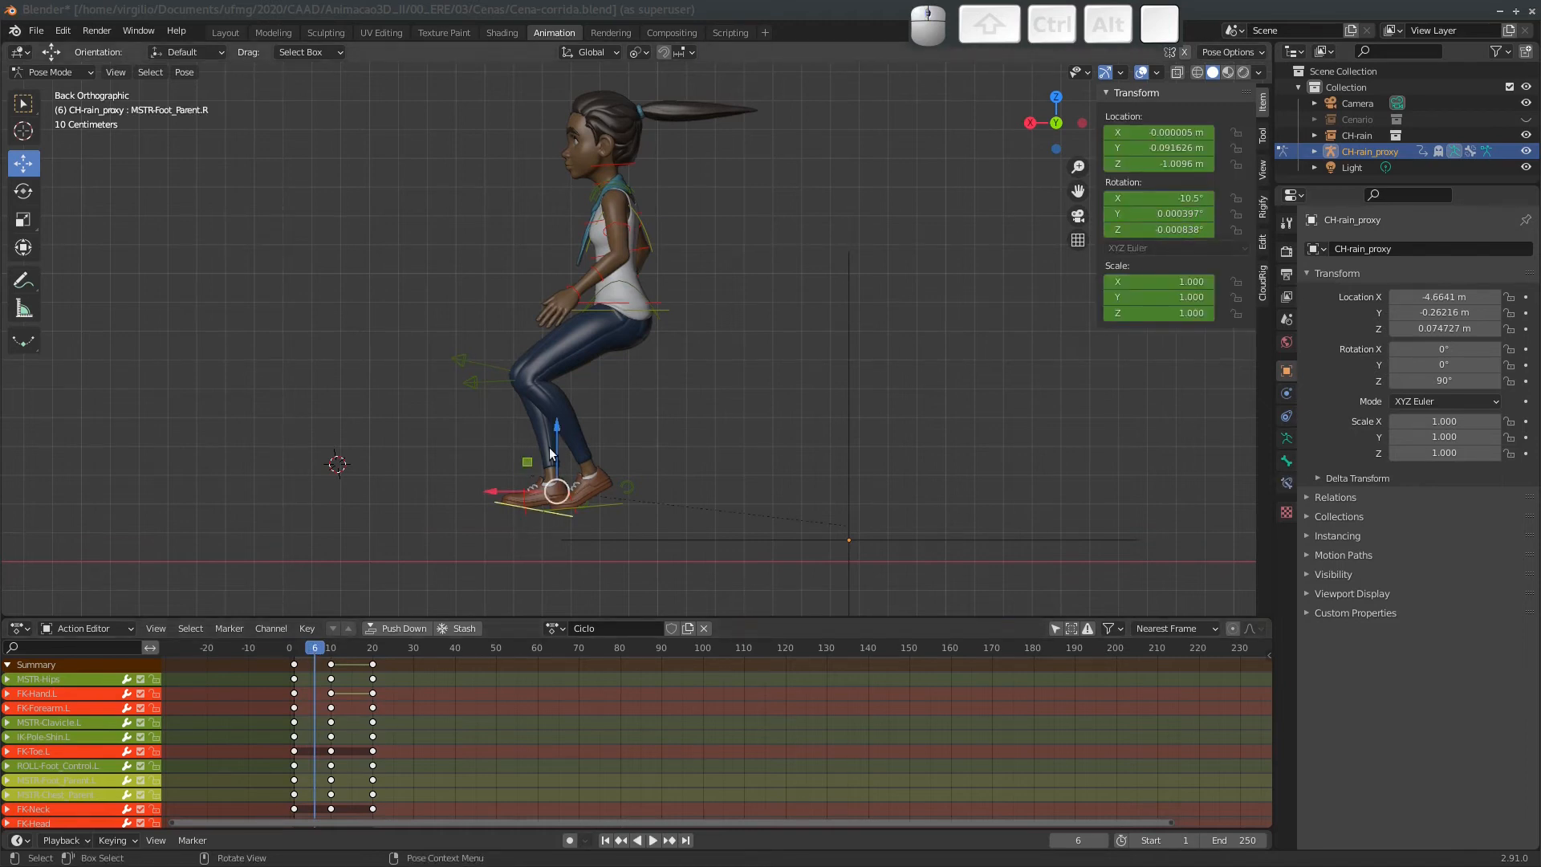
pyautogui.moveTo(557, 443); pyautogui.dragTo(565, 488)
pyautogui.hotkey('ctrl', 'z')
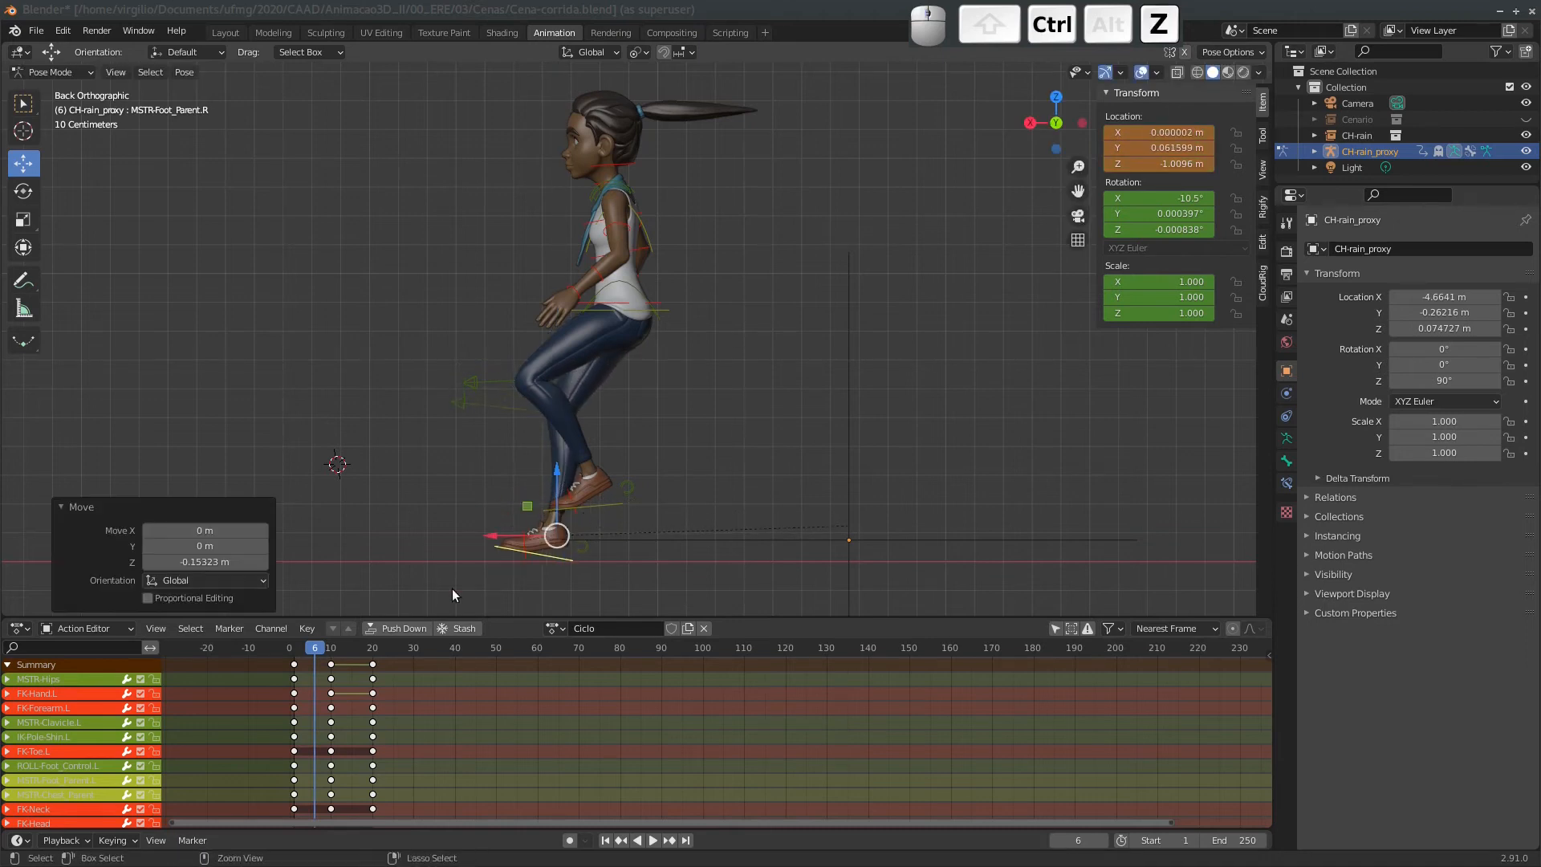
# At frame 5, lower the left foot control about 0.15 m to the floor and clear its rotation and that of its roll control.
pyautogui.moveTo(313, 650)
pyautogui.mouseDown()
pyautogui.moveTo(295, 654)
pyautogui.moveTo(310, 654)
pyautogui.mouseUp()
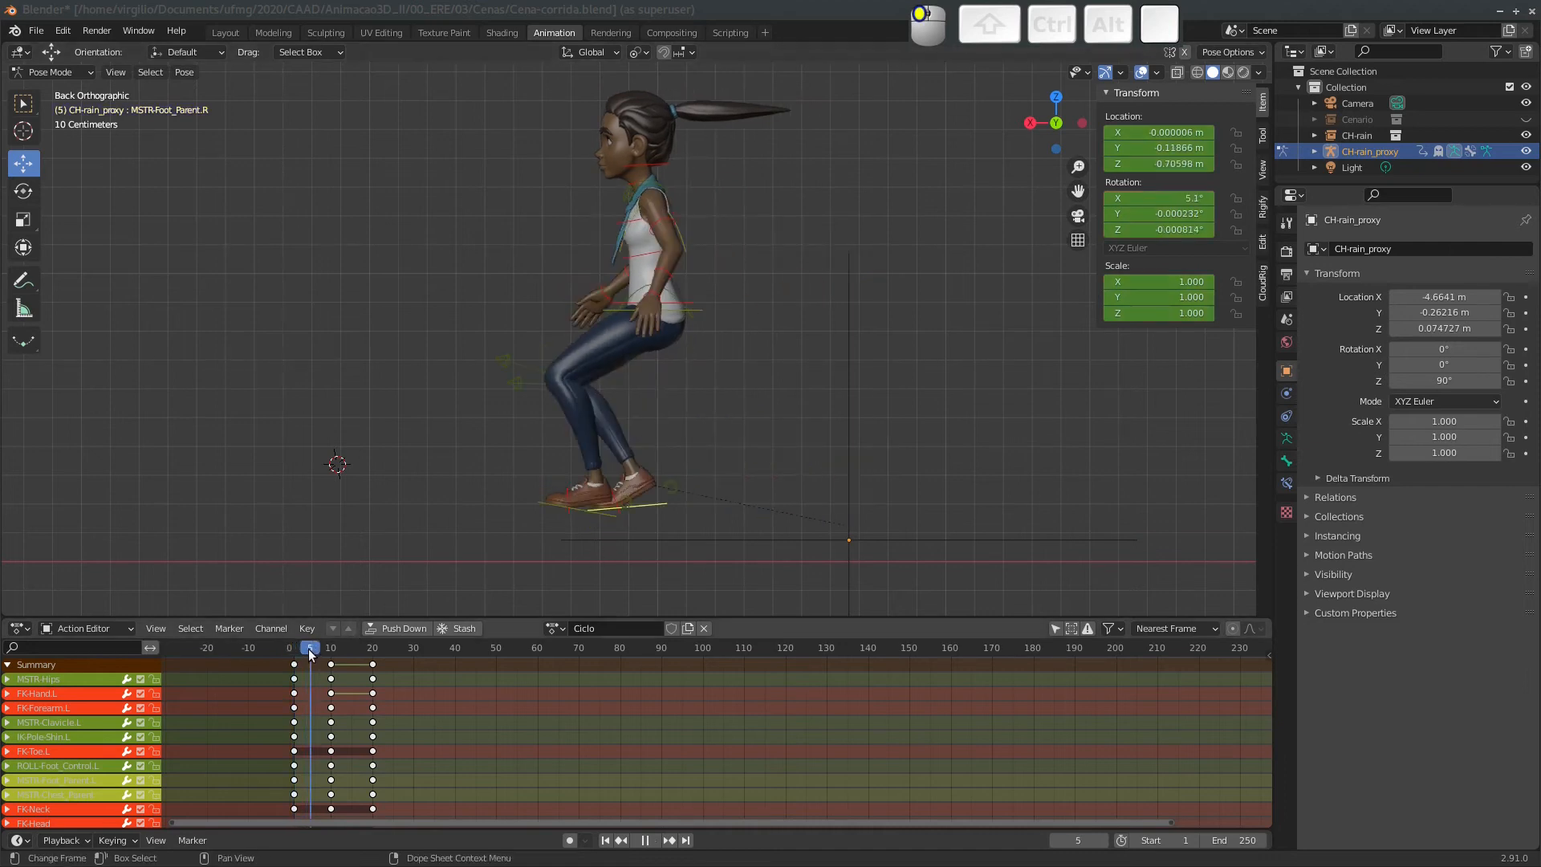
pyautogui.click(555, 506)
pyautogui.moveTo(600, 451); pyautogui.dragTo(619, 506)
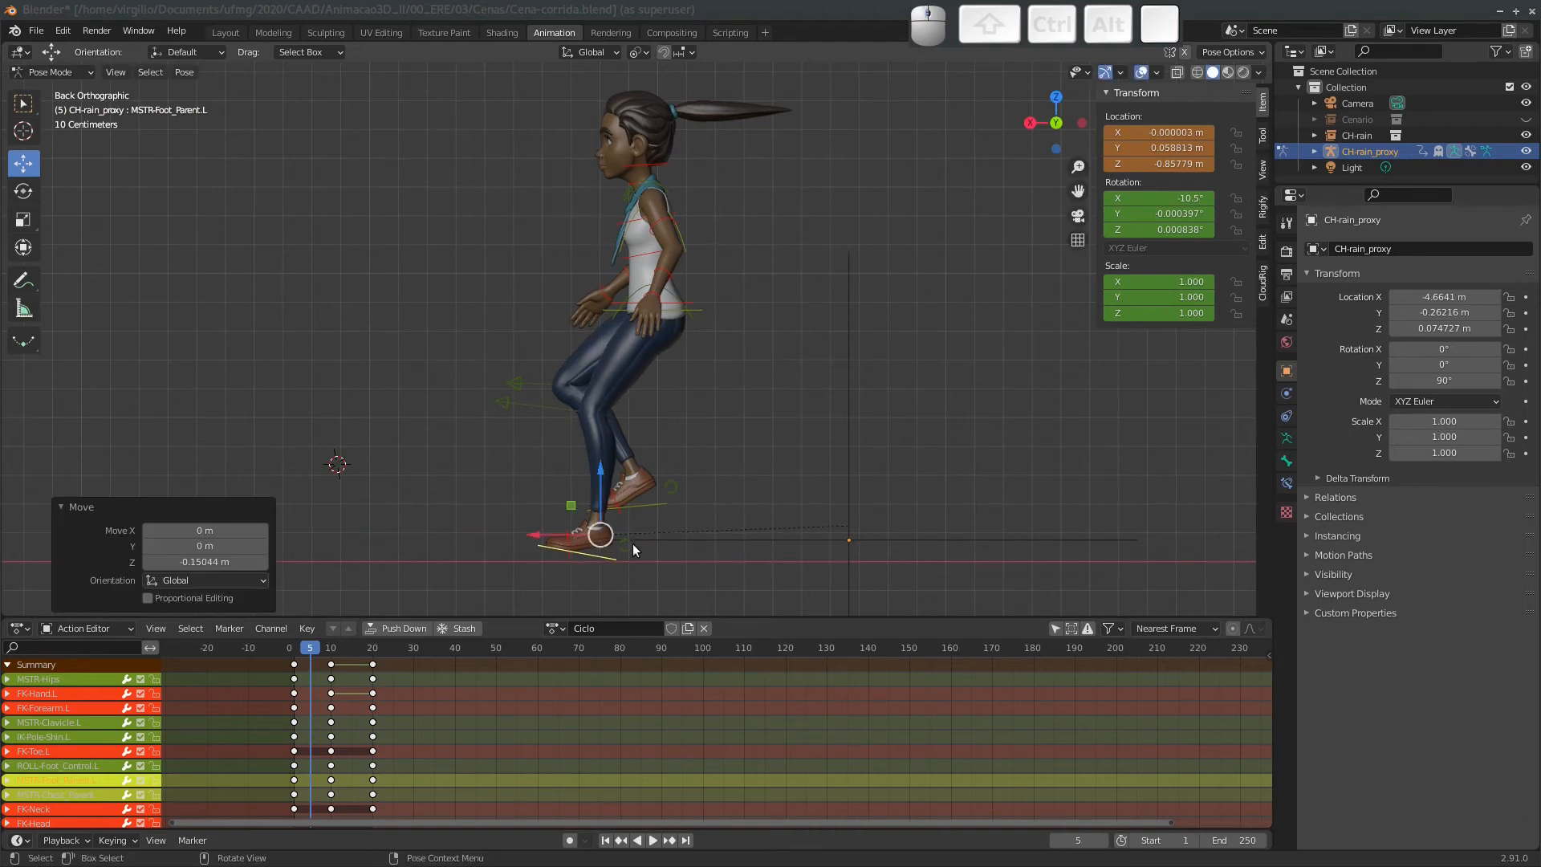
pyautogui.click(628, 546)
pyautogui.hotkey('alt', 'r')
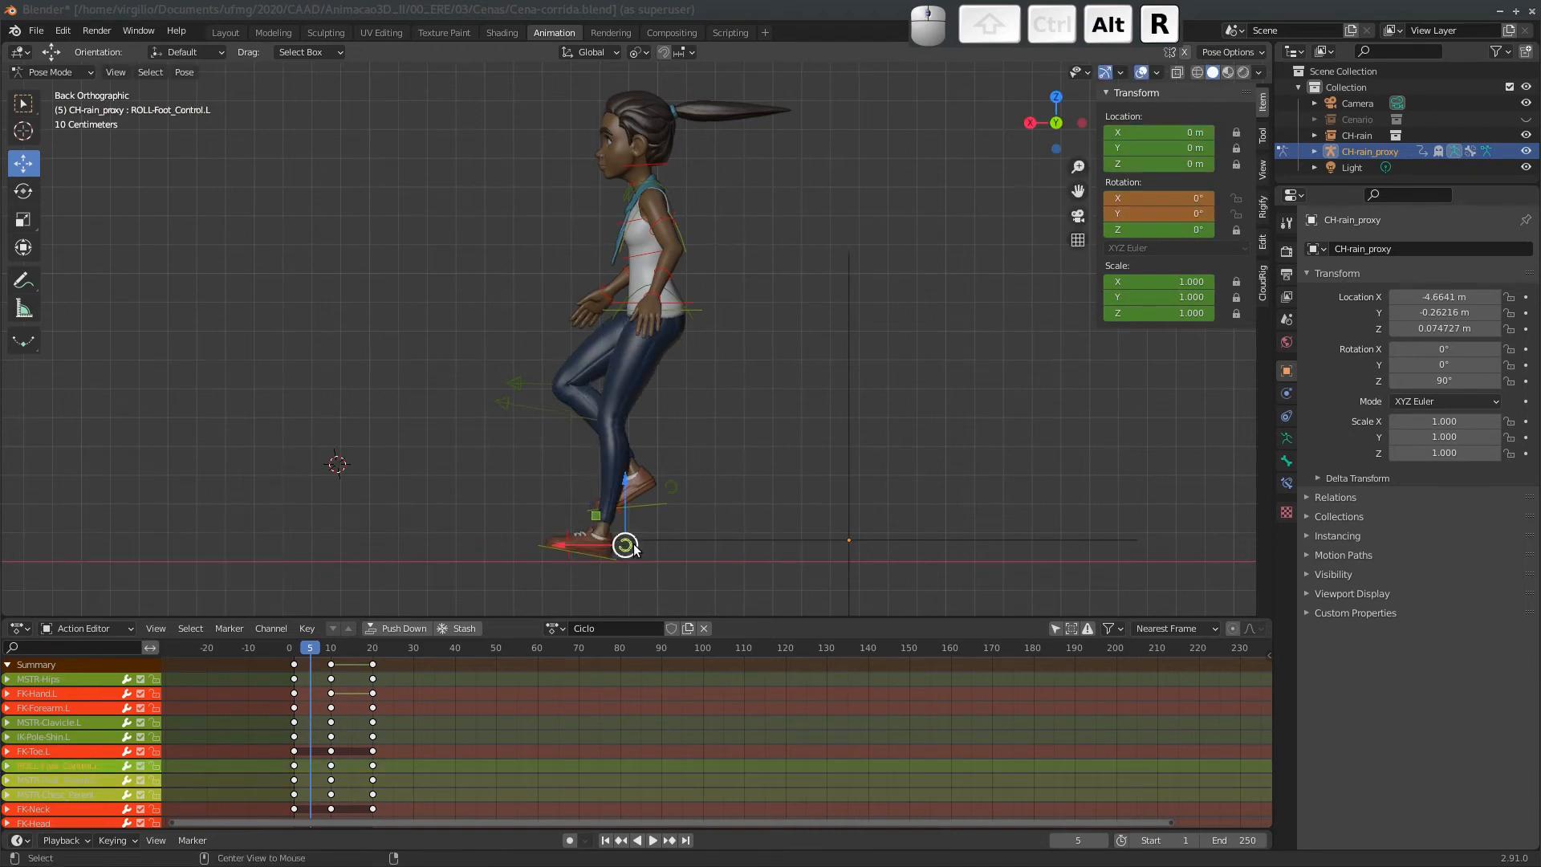
pyautogui.click(584, 553)
pyautogui.hotkey('alt', 'r')
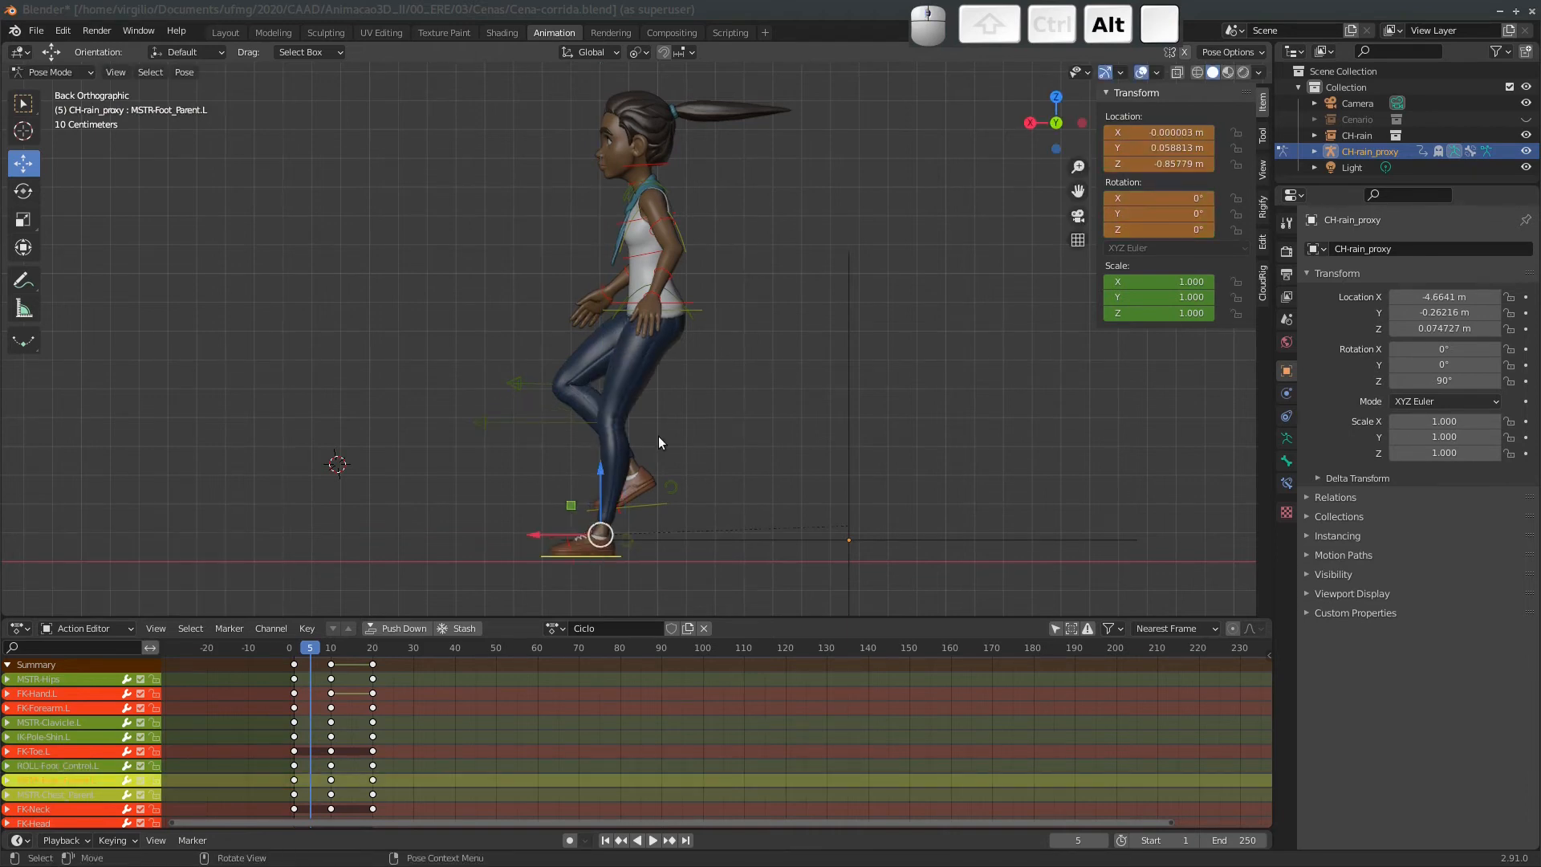
# Move the pelvis control forward and slightly down over the planted left foot at frame 5.
pyautogui.click(688, 313)
pyautogui.press('g')
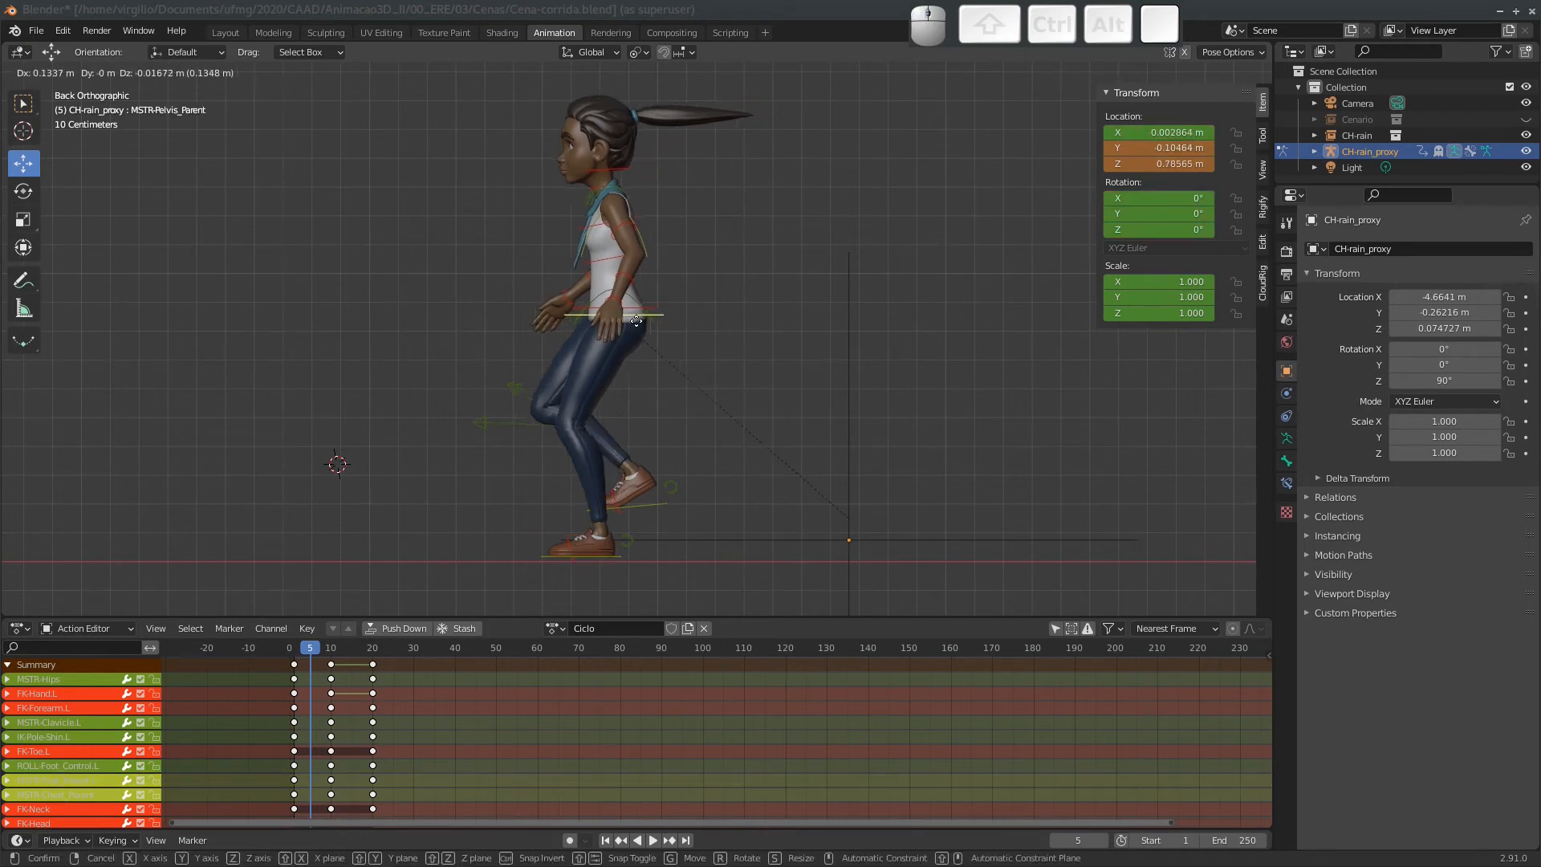
pyautogui.click(624, 319)
# Rotate the right foot control to about 71° in X and place it raised behind the supporting leg at frame 5.
pyautogui.click(669, 497)
pyautogui.press('r')
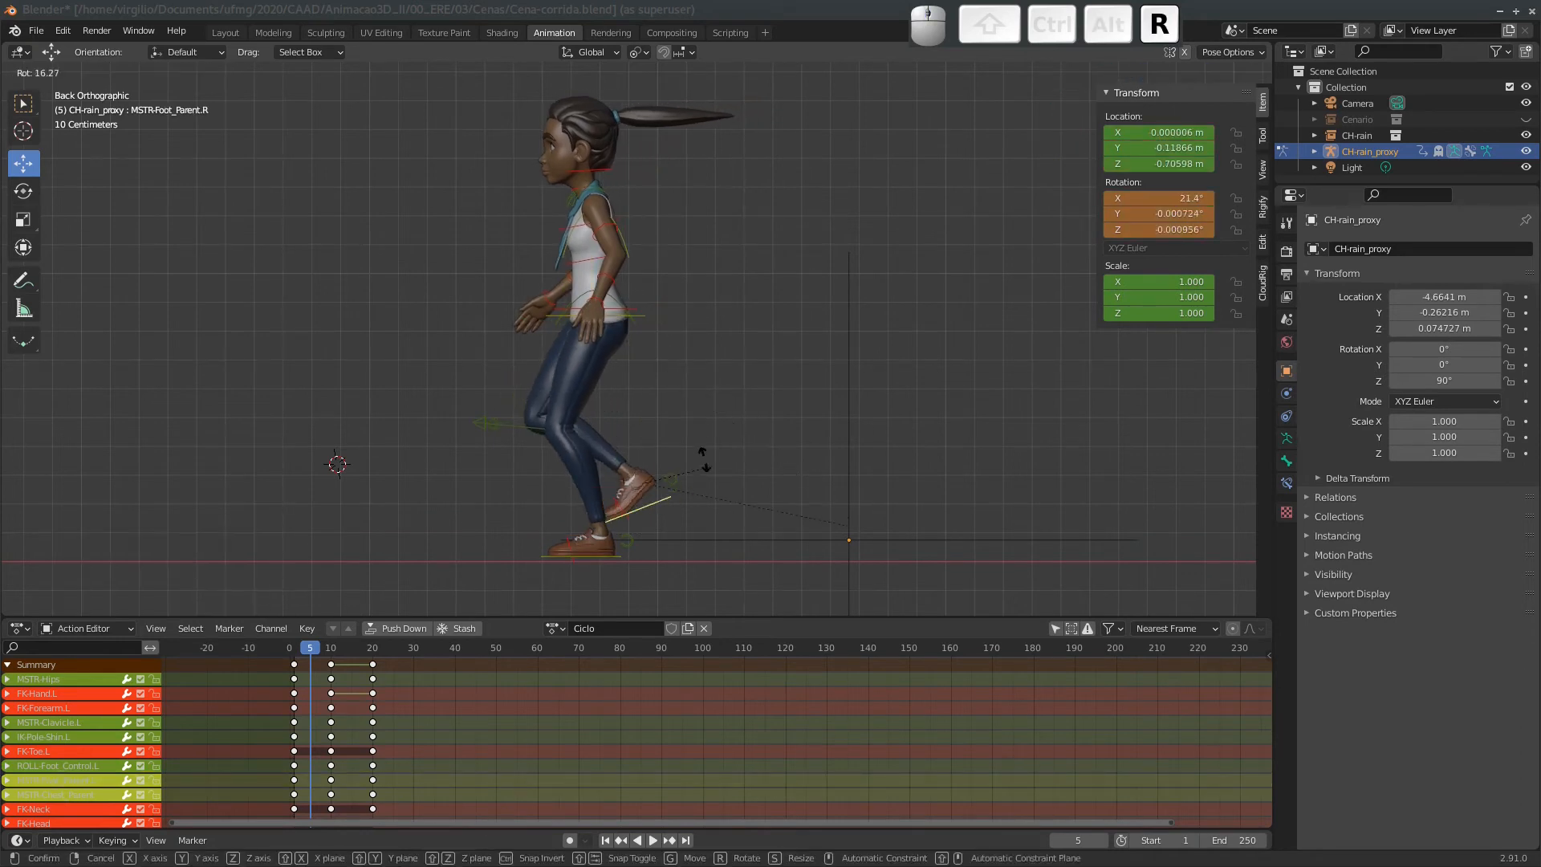
pyautogui.click(695, 444)
pyautogui.press('g')
pyautogui.click(711, 401)
pyautogui.press('r')
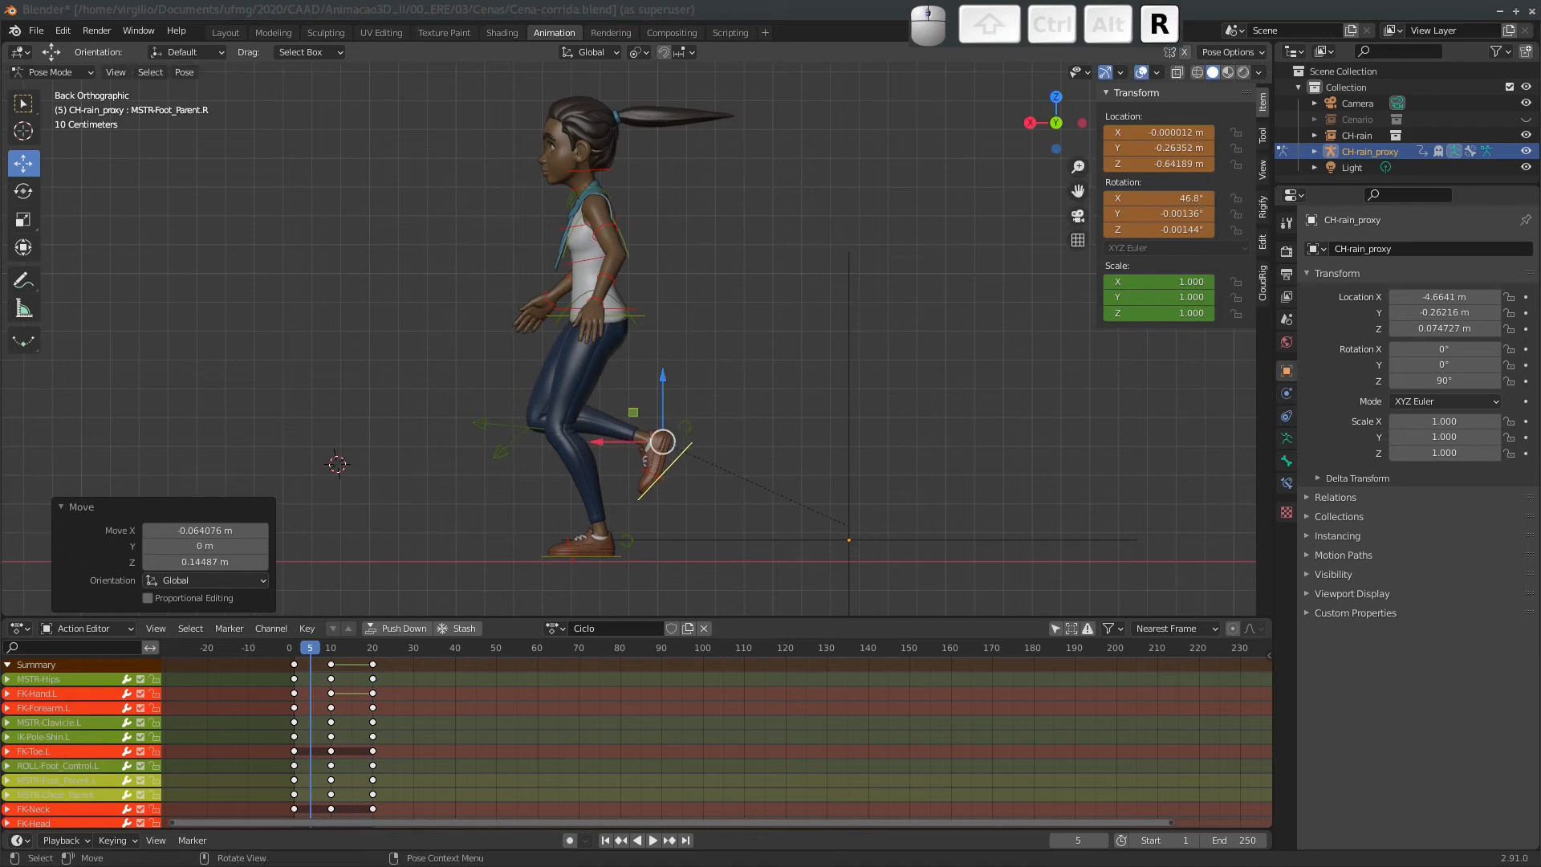
pyautogui.click(726, 403)
pyautogui.press('g')
pyautogui.click(662, 391)
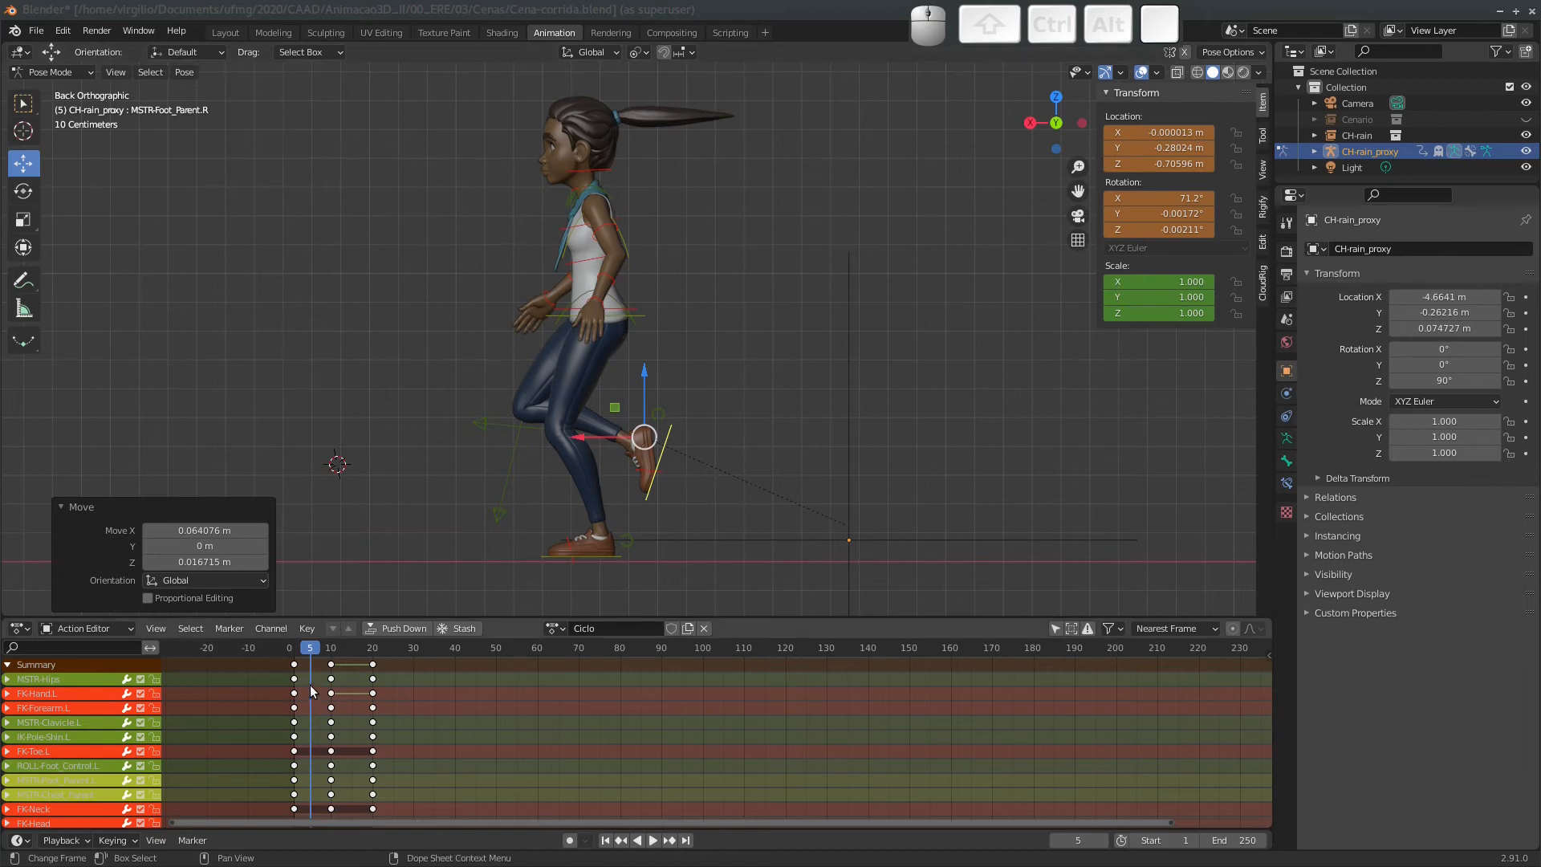
# Insert keyframes on all channels of the Ciclo action at frame 5.
pyautogui.press('i')
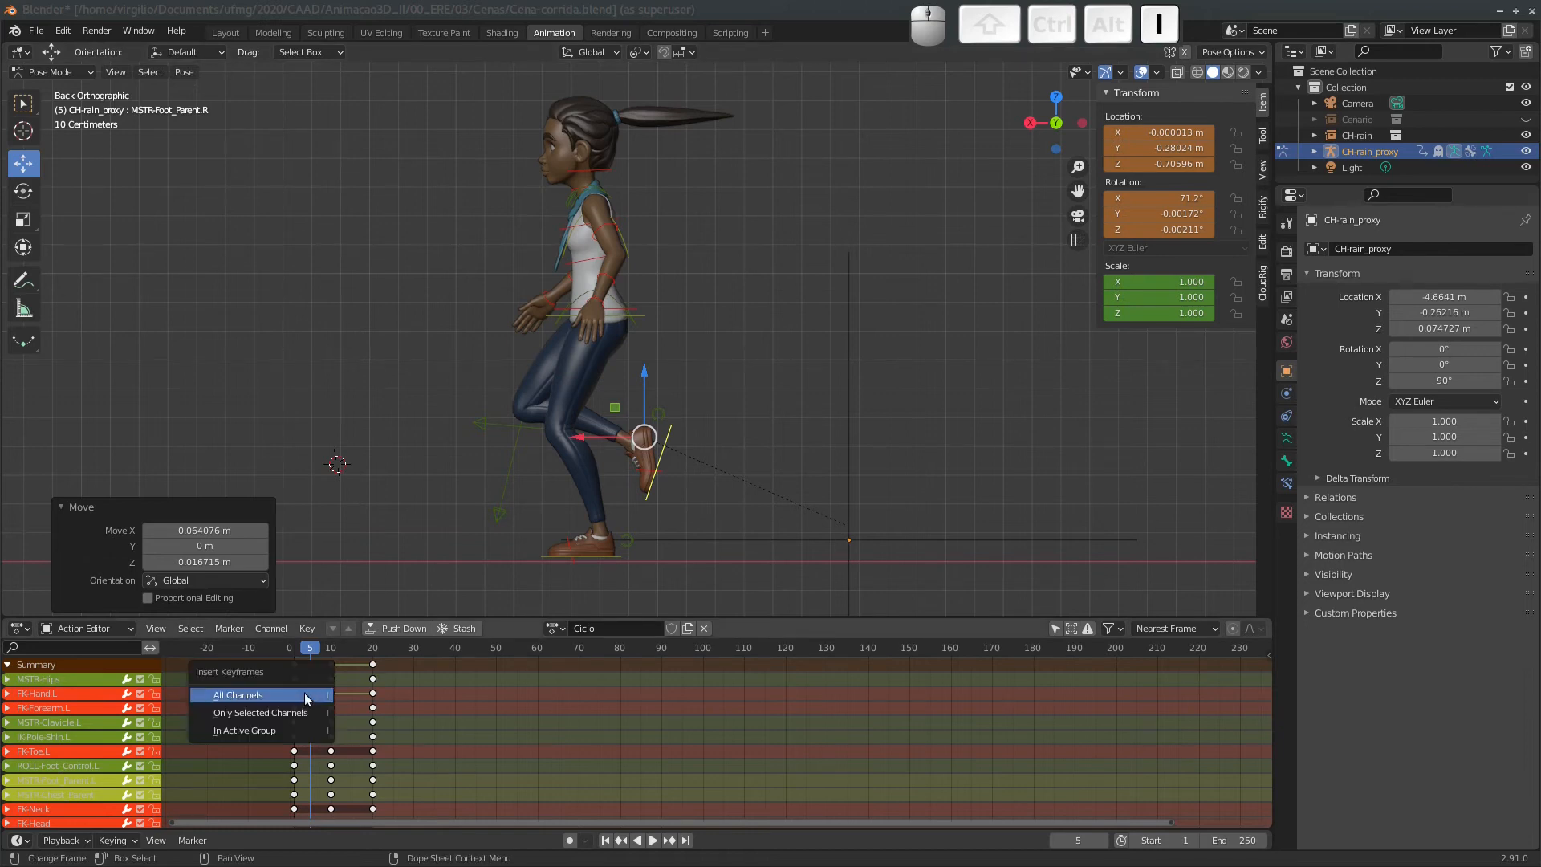
pyautogui.click(292, 695)
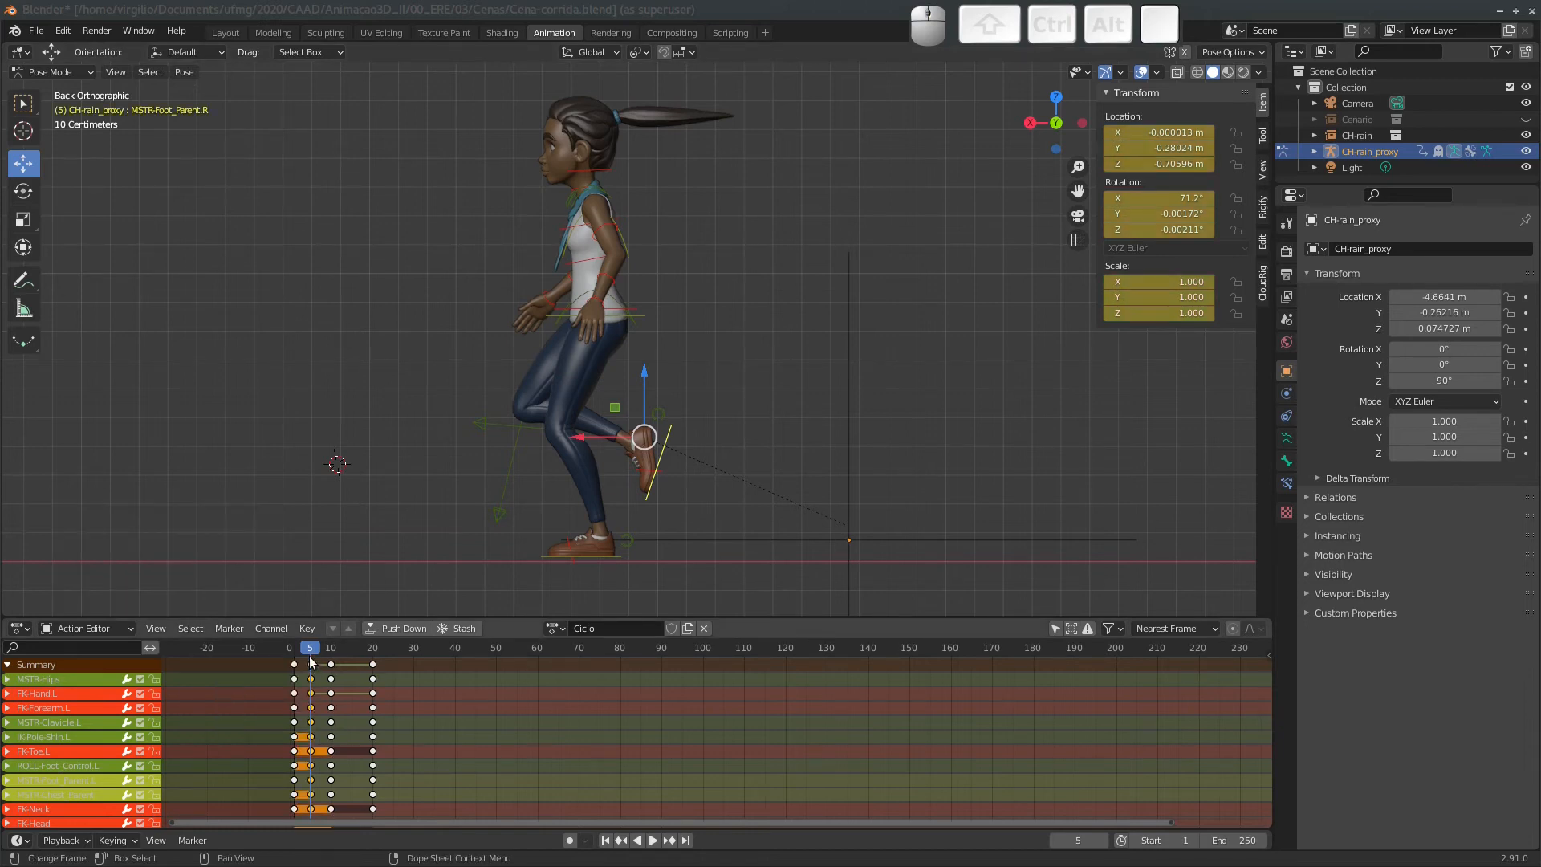
pyautogui.moveTo(332, 721); pyautogui.dragTo(673, 762, button='middle')
pyautogui.keyDown('ctrl'); pyautogui.moveTo(569, 746); pyautogui.dragTo(534, 741, button='middle'); pyautogui.keyUp('ctrl')
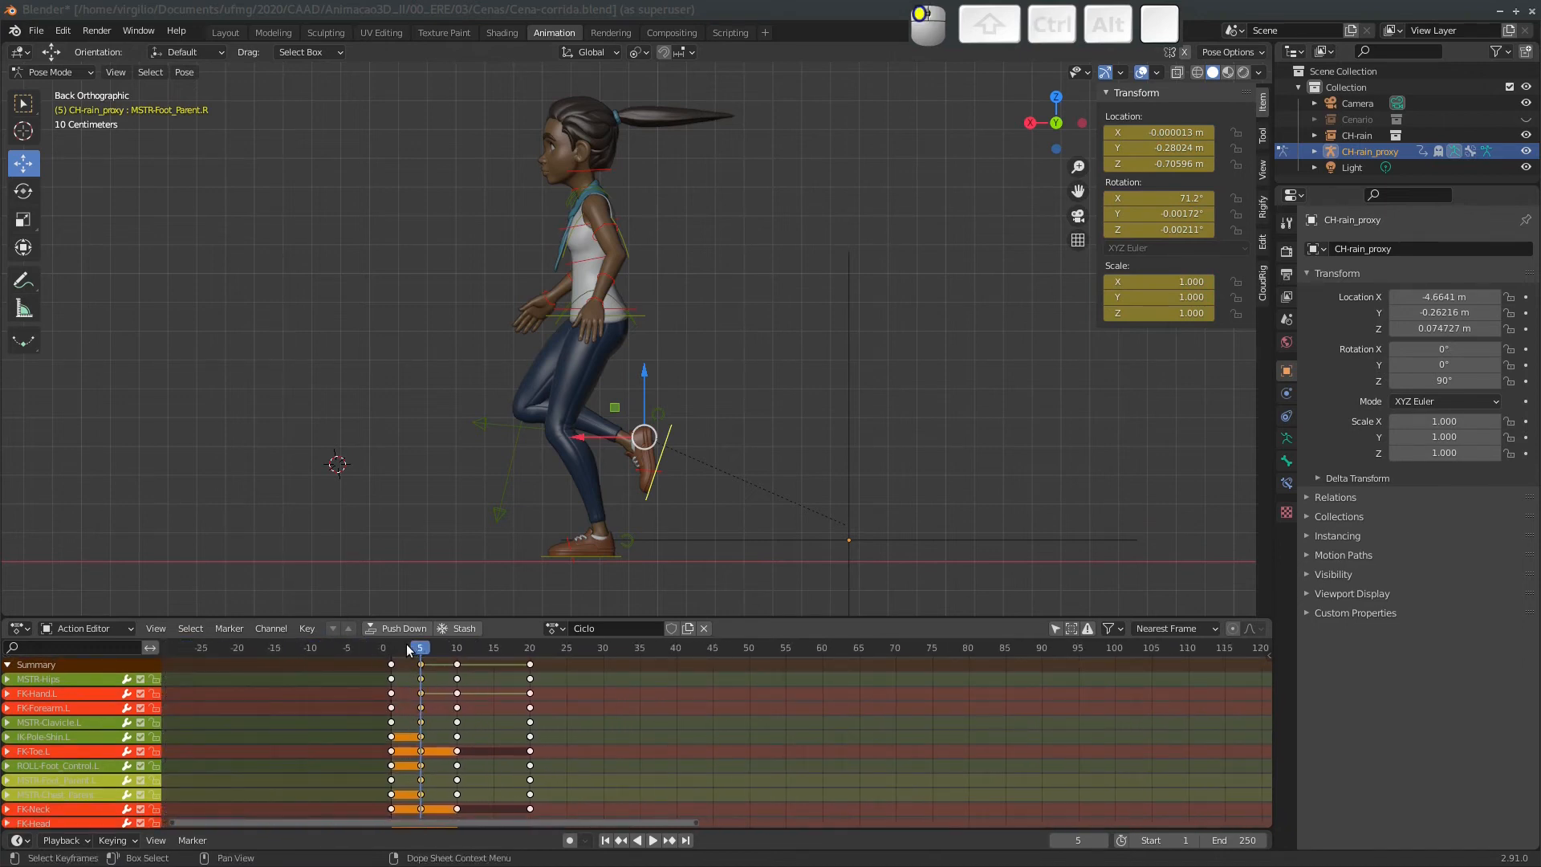
# Set the keyframe type of the Ciclo action's frame 1 keys to Extreme.
pyautogui.moveTo(417, 650); pyautogui.dragTo(347, 652)
pyautogui.click(390, 665)
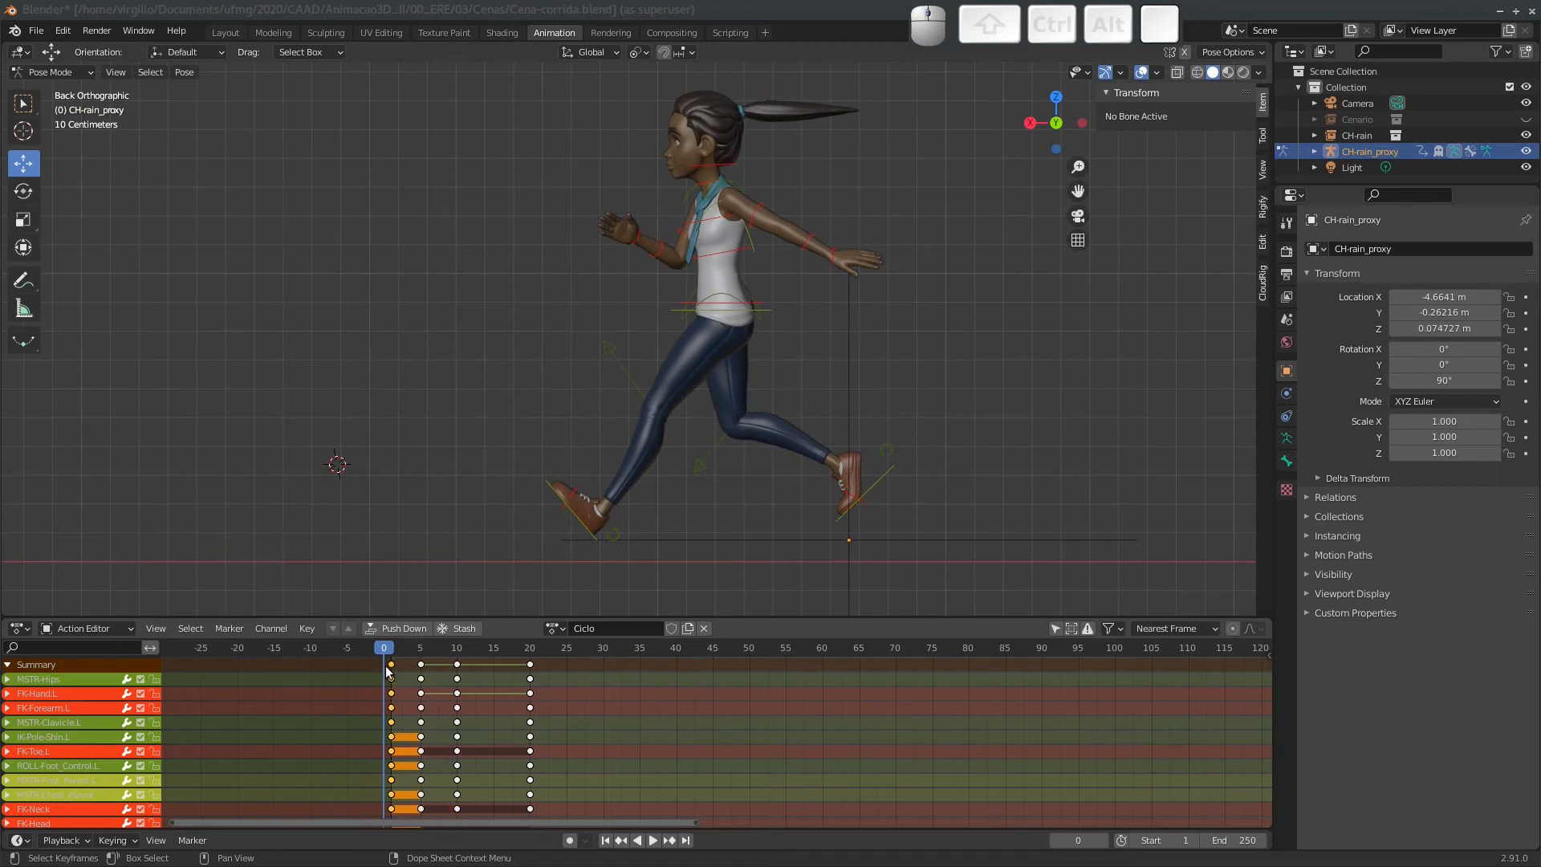
pyautogui.click(421, 664)
pyautogui.click(457, 665)
pyautogui.click(391, 666)
pyautogui.hotkey('shift', 'r')
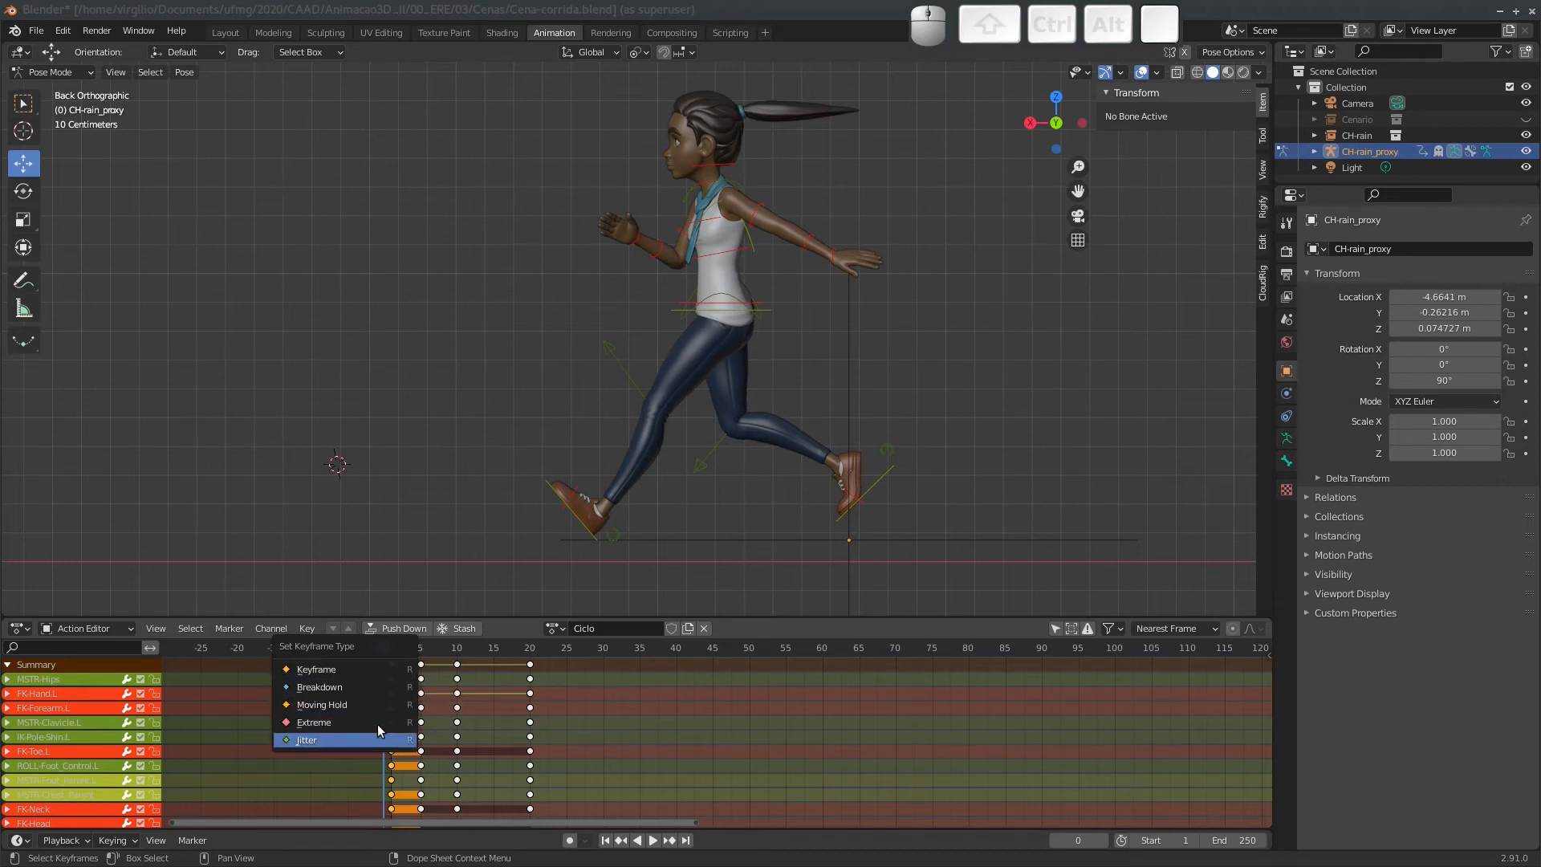
pyautogui.click(331, 725)
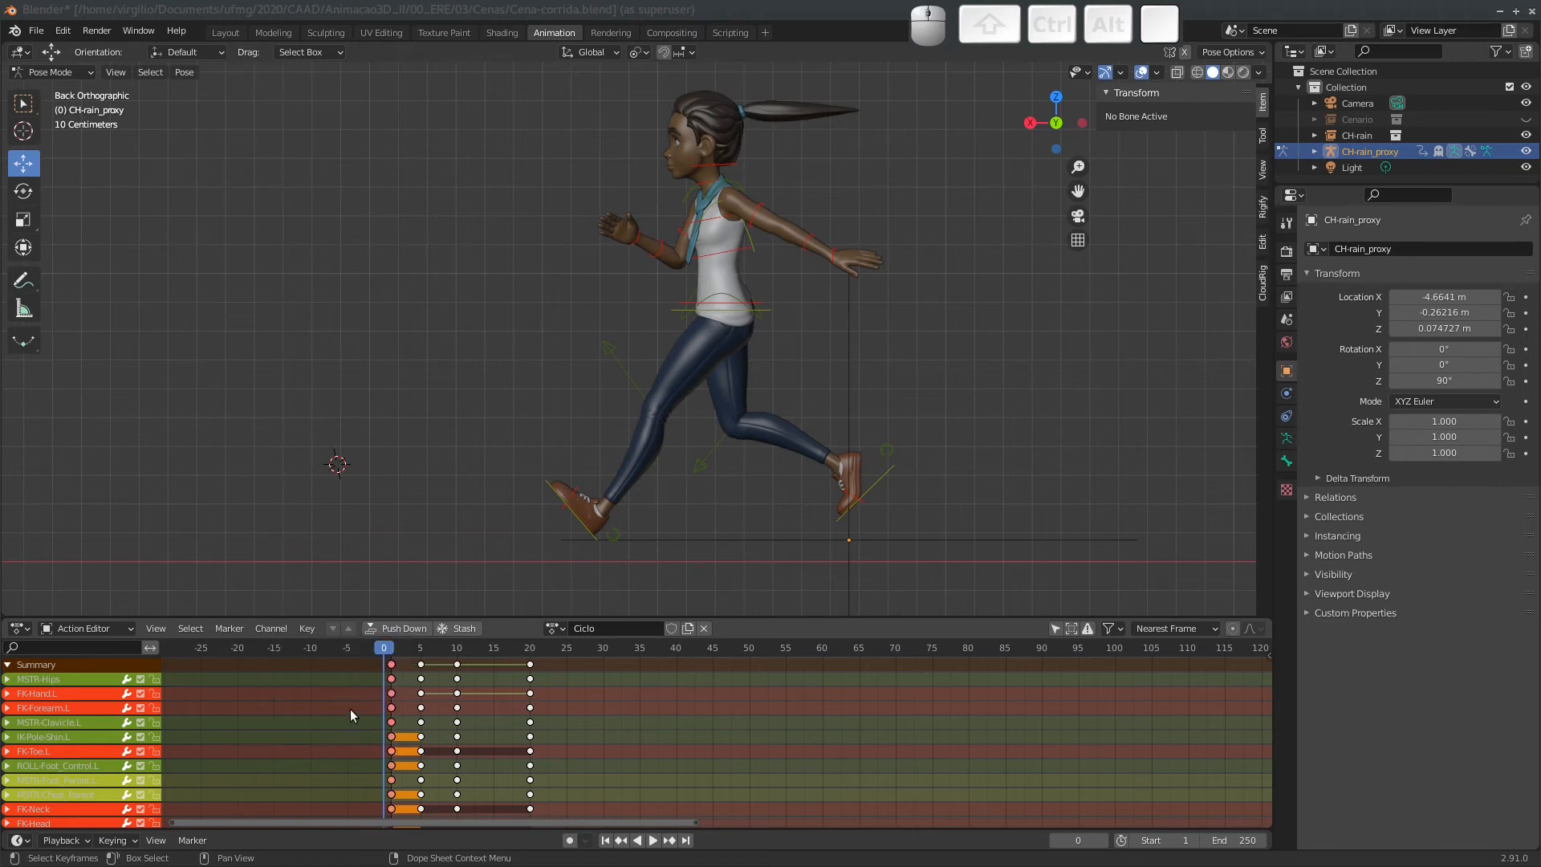
# Mark the passing-pose keys at frame 5 as Breakdown keyframes.
pyautogui.click(420, 665)
pyautogui.press('r')
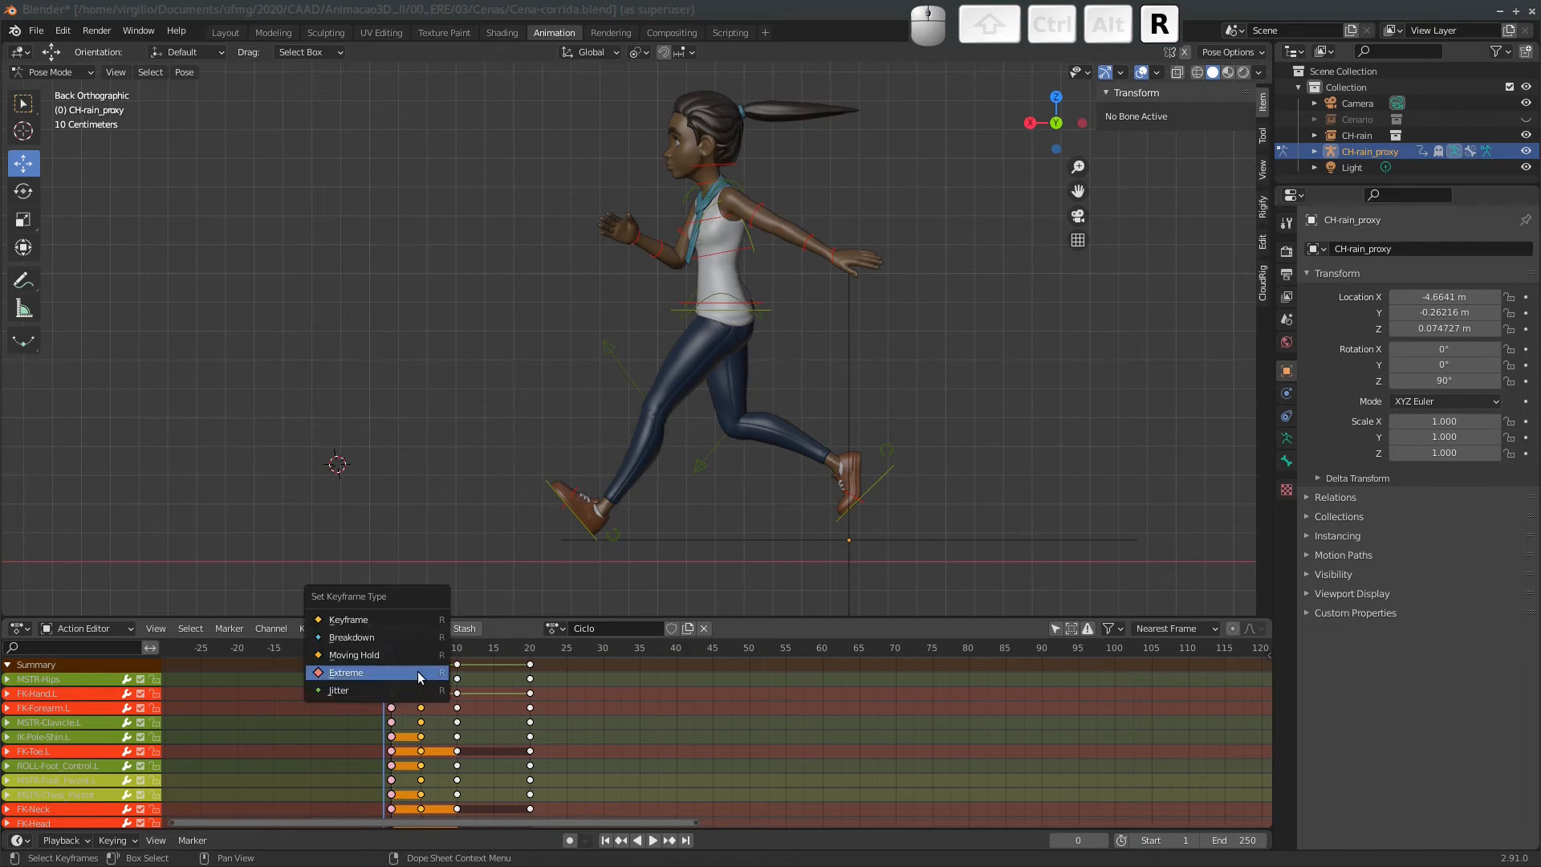
pyautogui.click(392, 637)
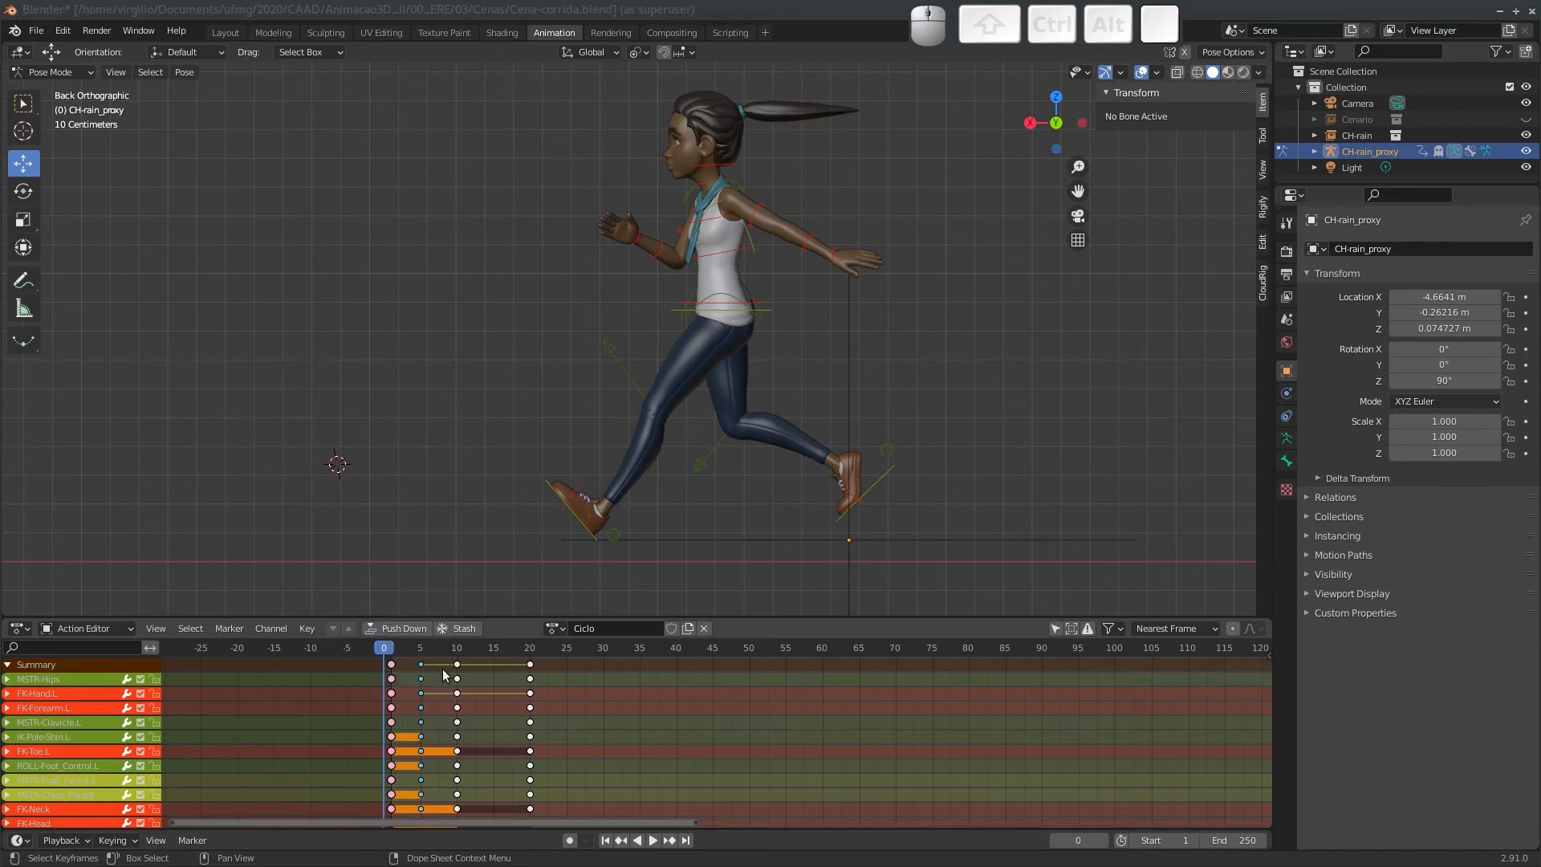
# Mark the contact-pose keys at frames 10 and 20 as Extreme keyframes.
pyautogui.click(455, 664)
pyautogui.press('r')
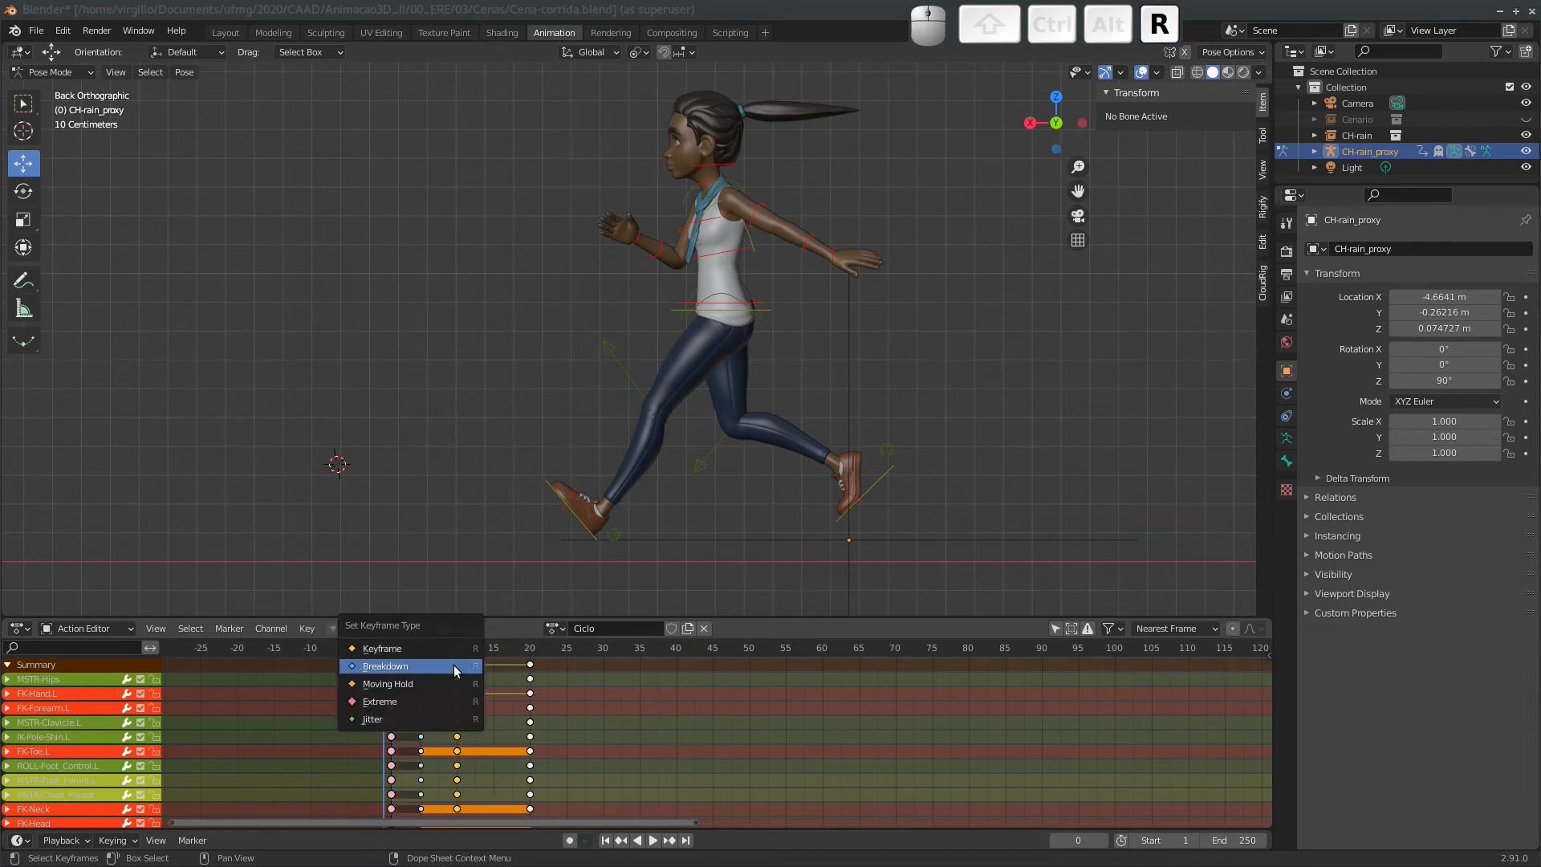
pyautogui.click(427, 702)
pyautogui.click(527, 667)
pyautogui.press('r')
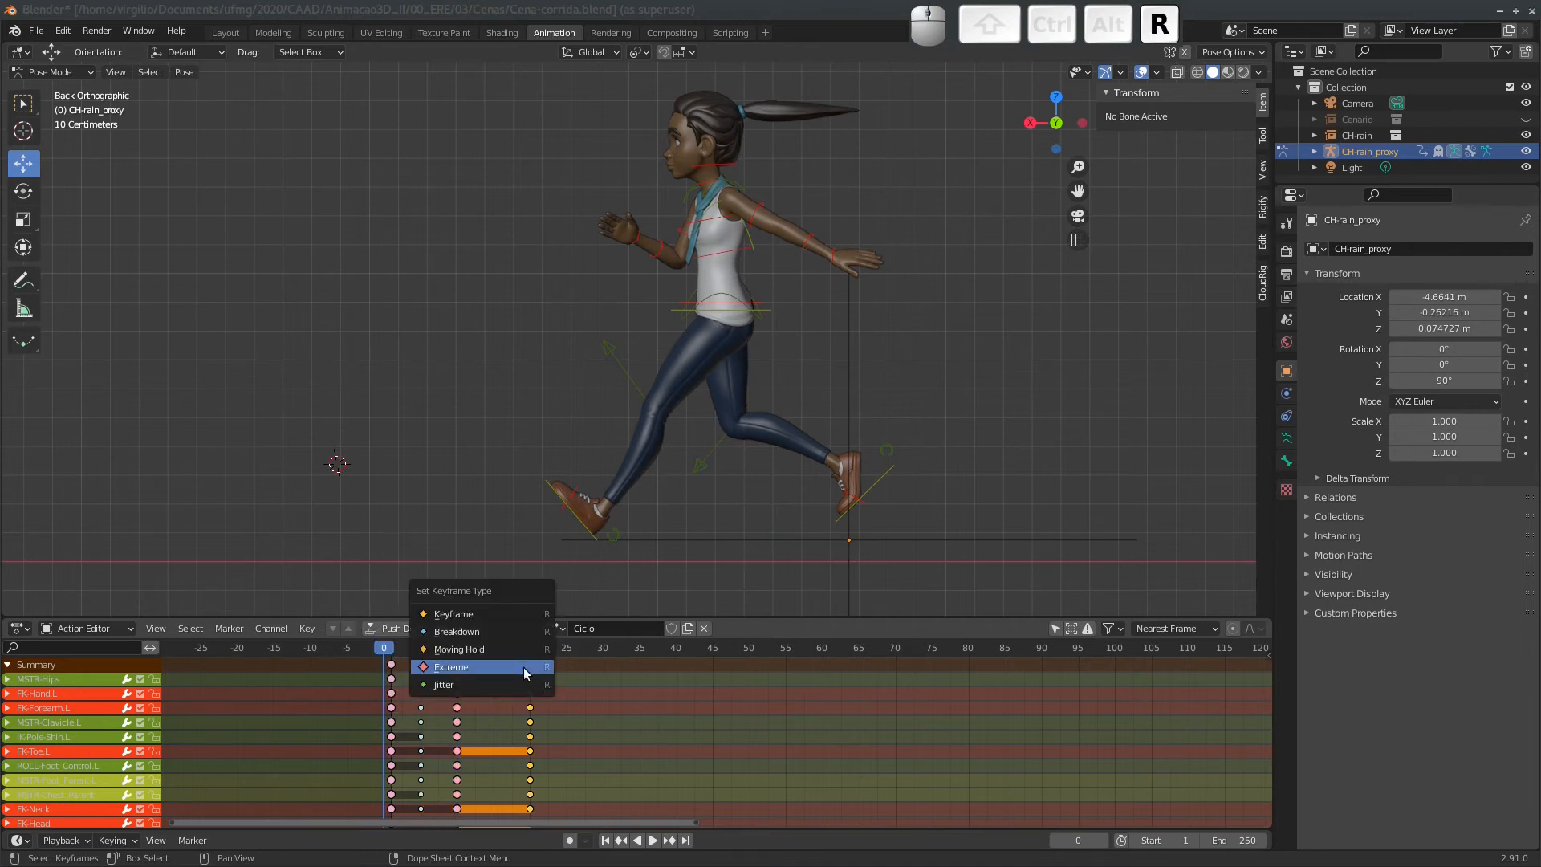
pyautogui.click(524, 669)
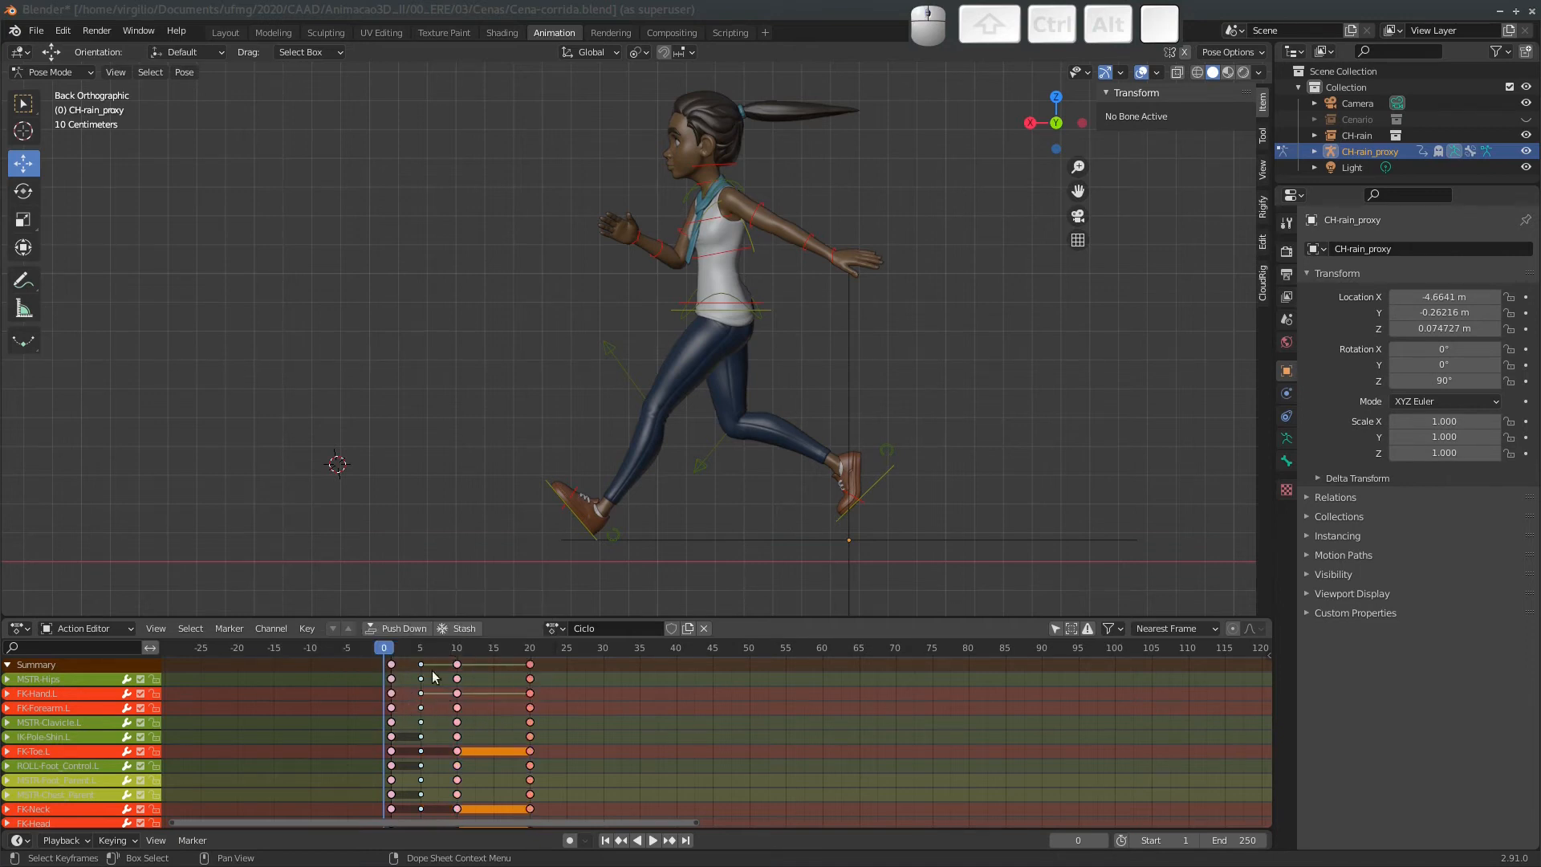
# Scrub the run cycle up to frame 13 and back to frame 1 to review the poses, and save the file.
pyautogui.moveTo(384, 671); pyautogui.dragTo(430, 679, button='middle')
pyautogui.keyDown('ctrl'); pyautogui.moveTo(430, 679); pyautogui.dragTo(391, 683, button='middle'); pyautogui.keyUp('ctrl')
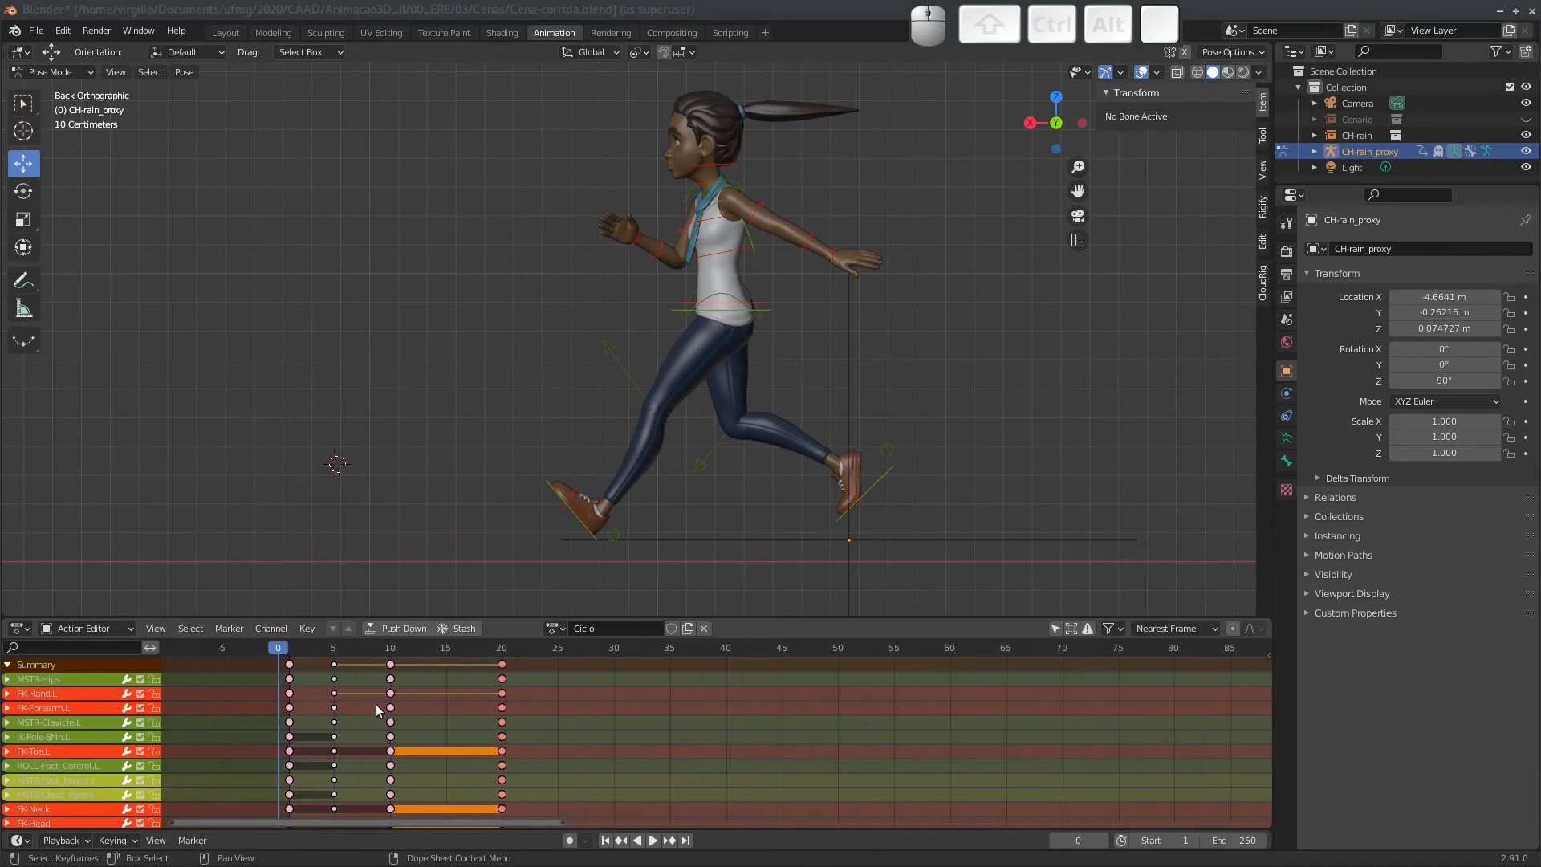
pyautogui.click(334, 664)
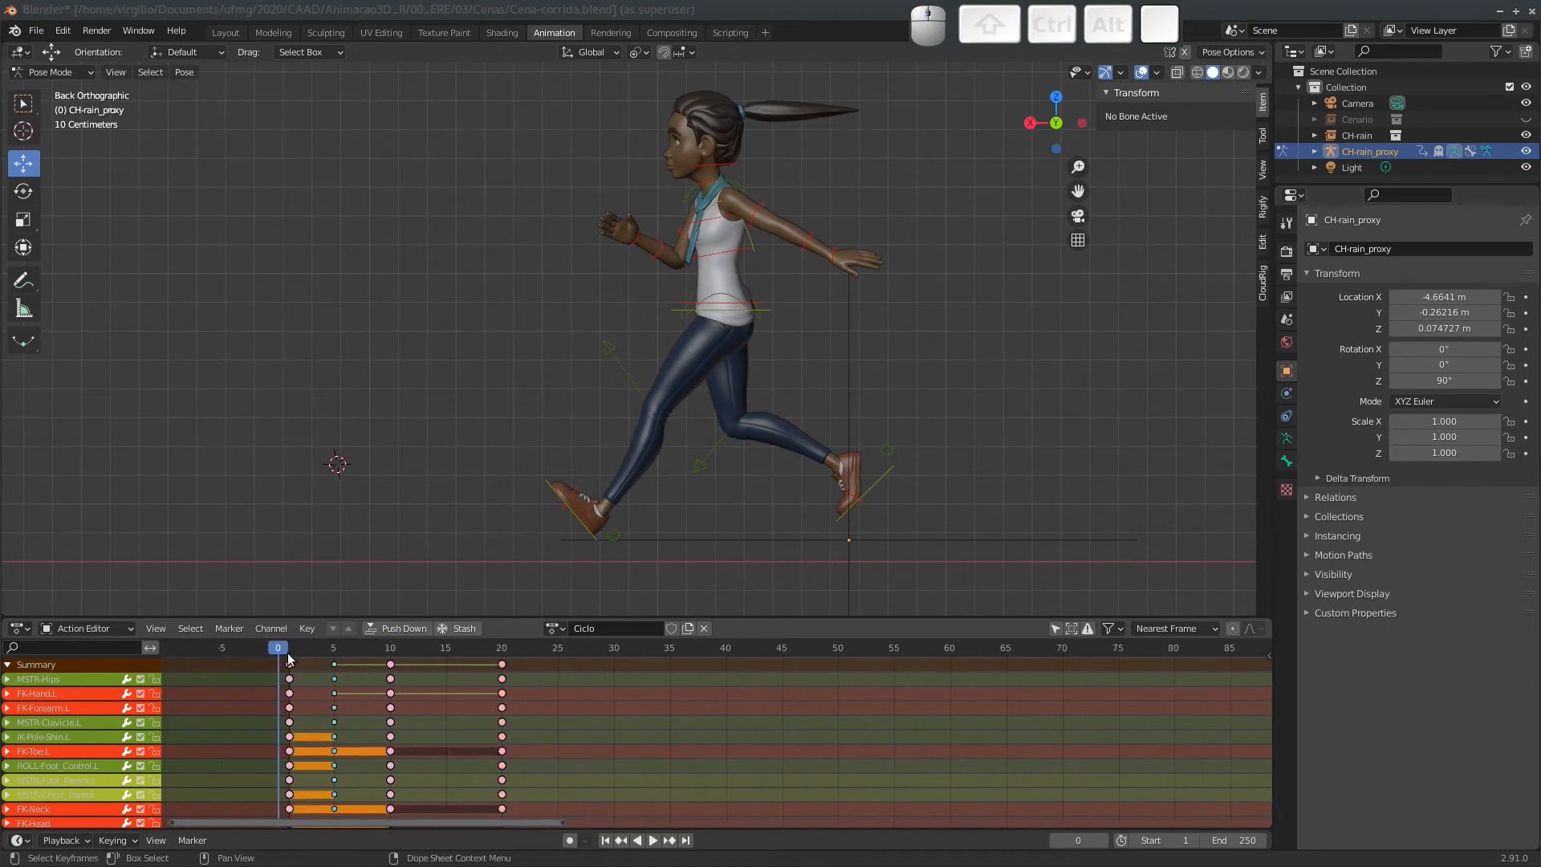
pyautogui.moveTo(290, 658); pyautogui.dragTo(421, 666)
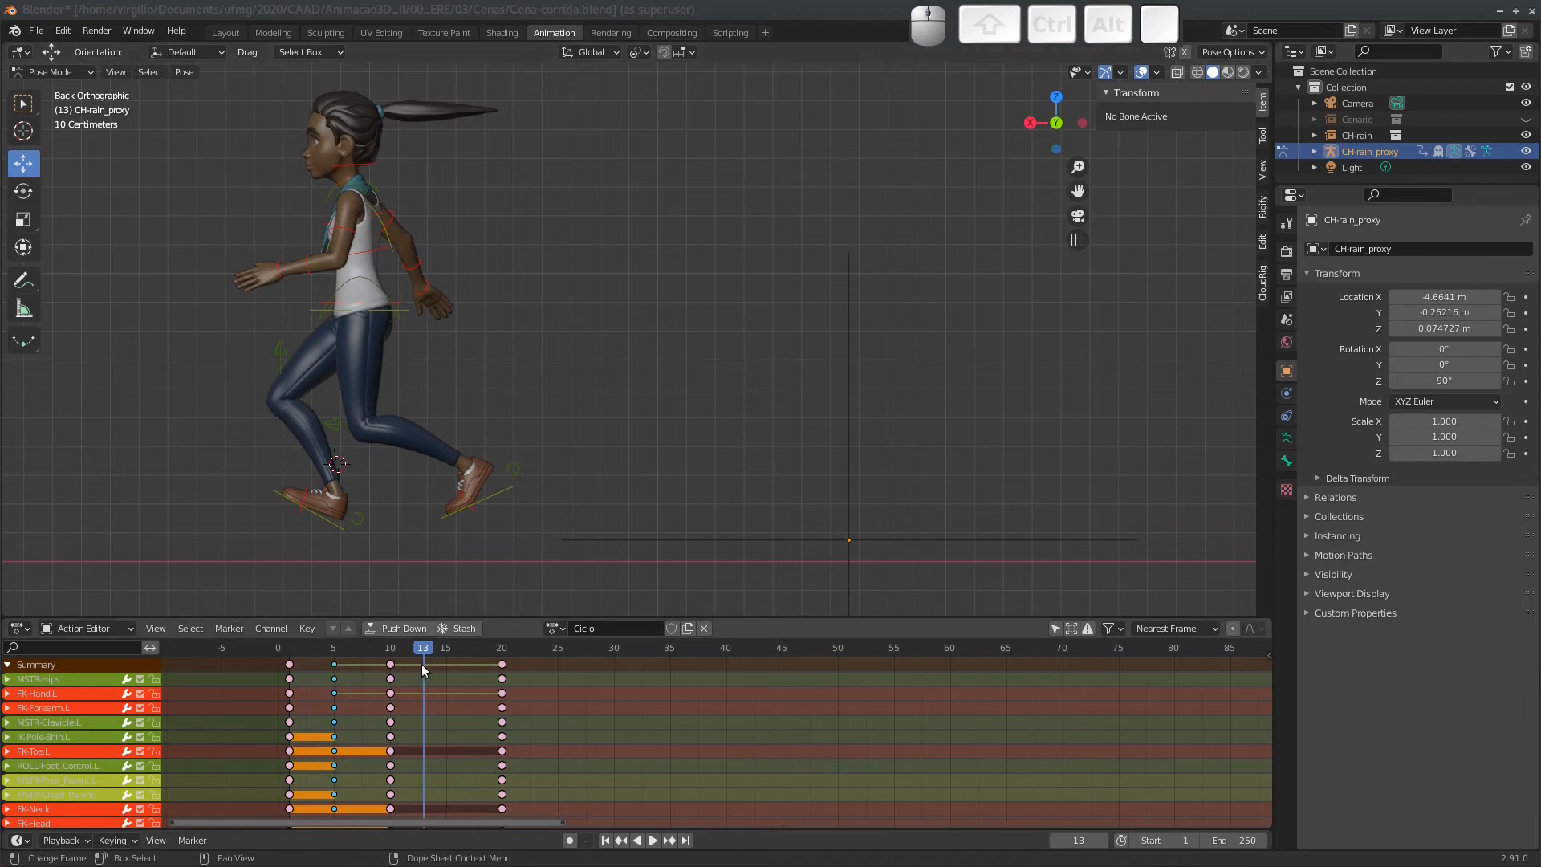
pyautogui.moveTo(417, 650); pyautogui.dragTo(290, 663)
pyautogui.hotkey('ctrl', 's')
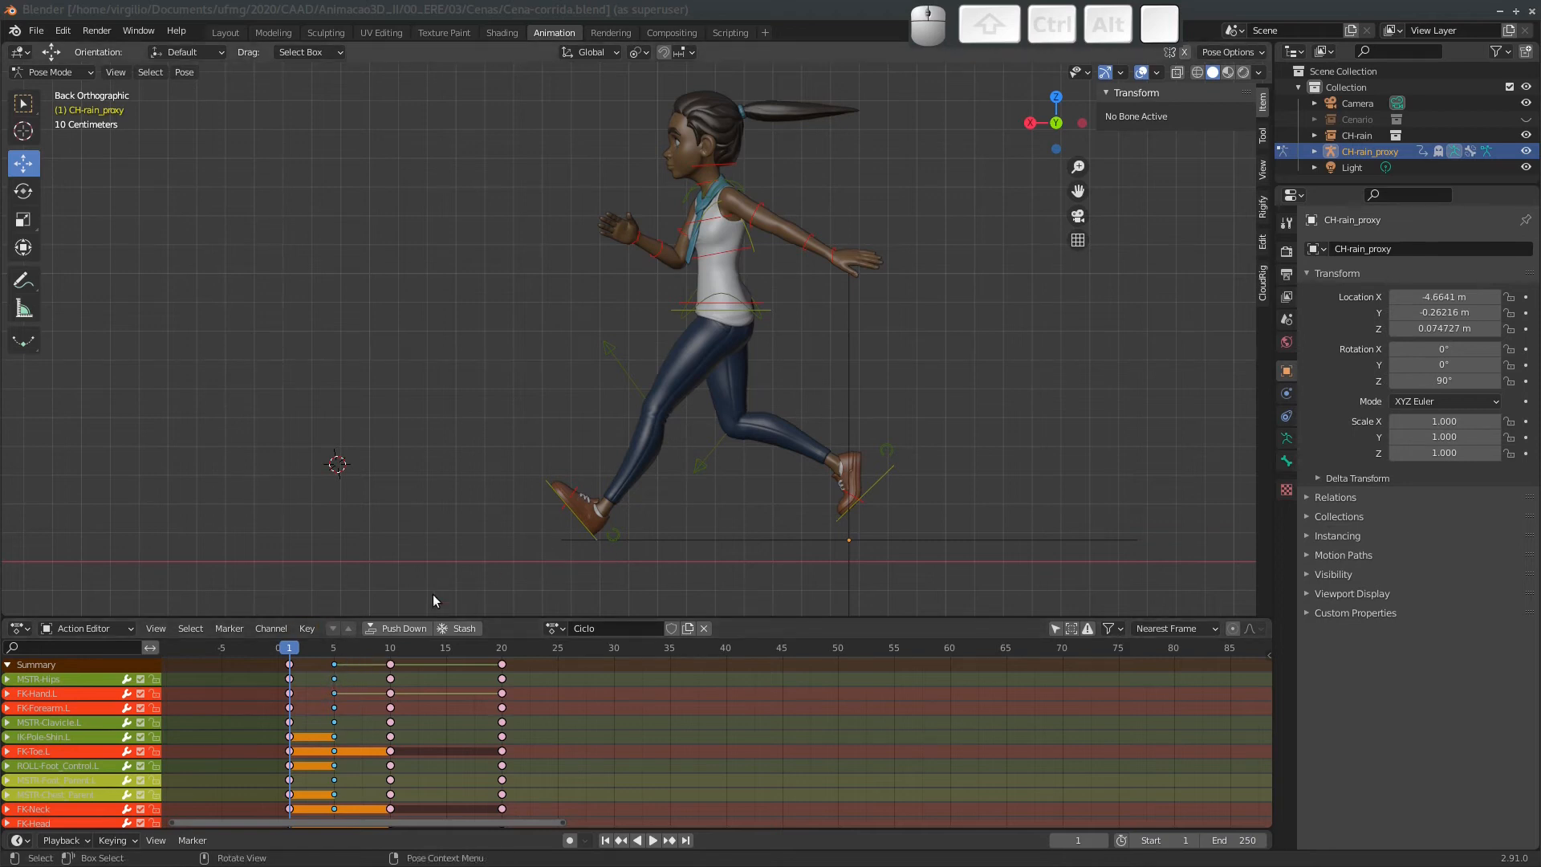
# Copy the whole passing pose from frame 5, paste it flipped on the X axis at frame 15, and insert keyframes on all channels.
pyautogui.moveTo(303, 652); pyautogui.dragTo(335, 654)
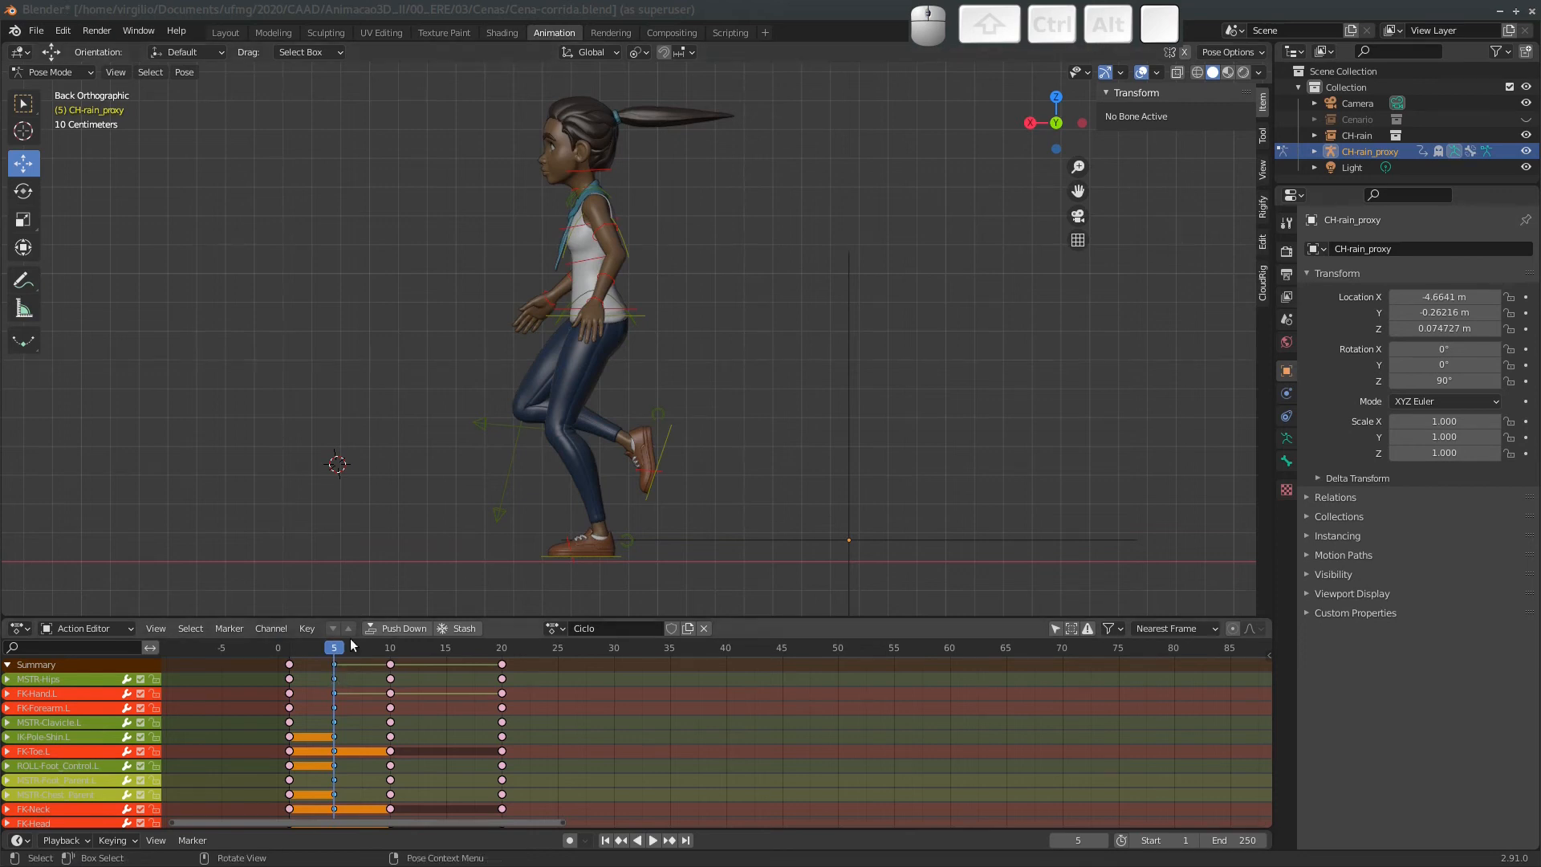
pyautogui.press('a')
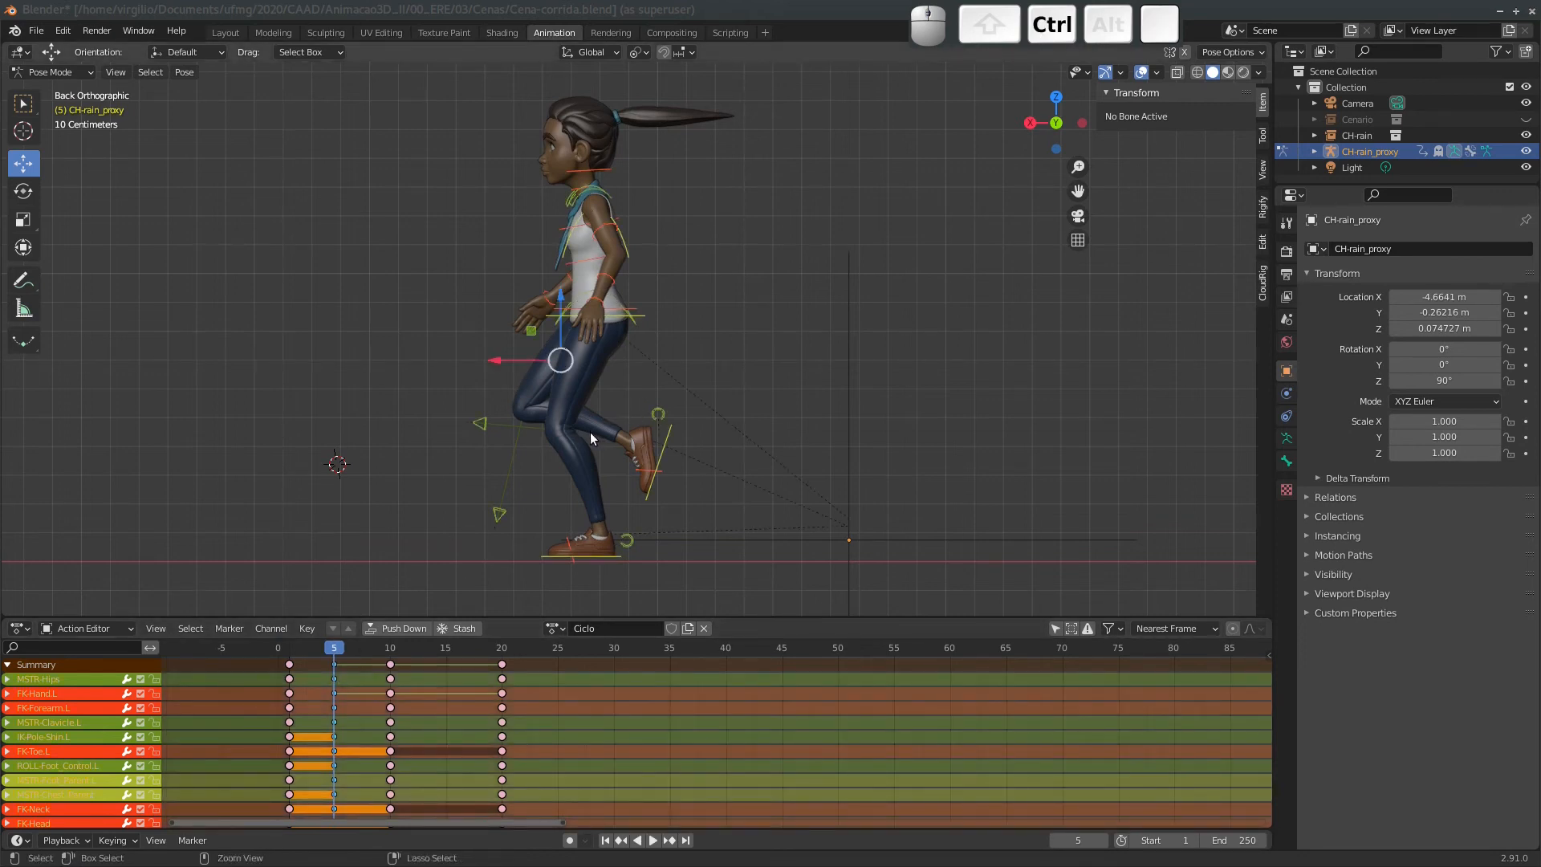
pyautogui.hotkey('ctrl', 'c')
pyautogui.click(586, 433)
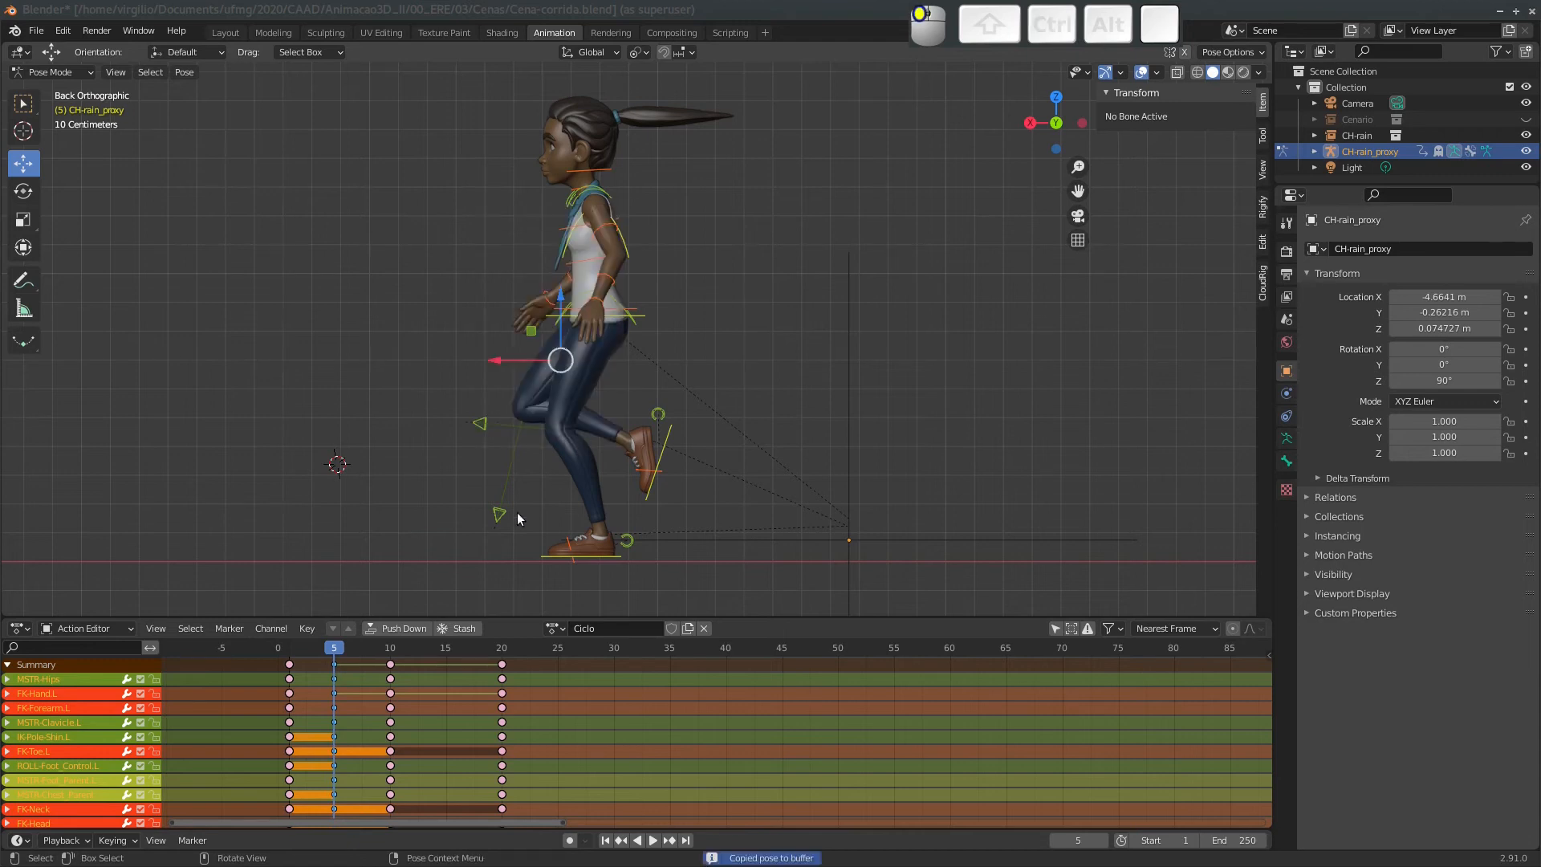
pyautogui.click(445, 656)
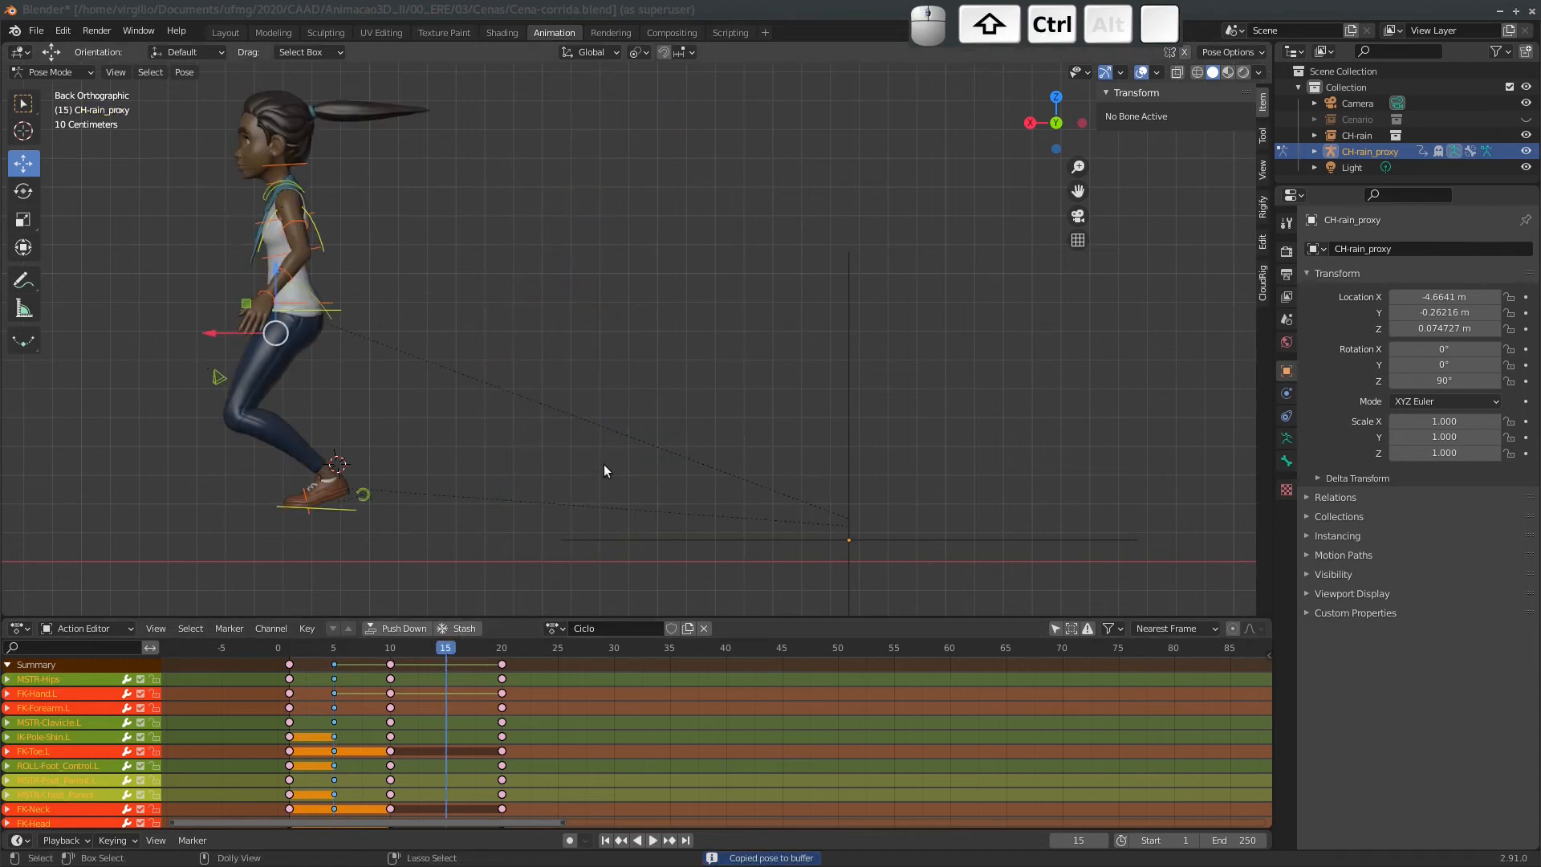
pyautogui.hotkey('ctrl', 'shift', 'v')
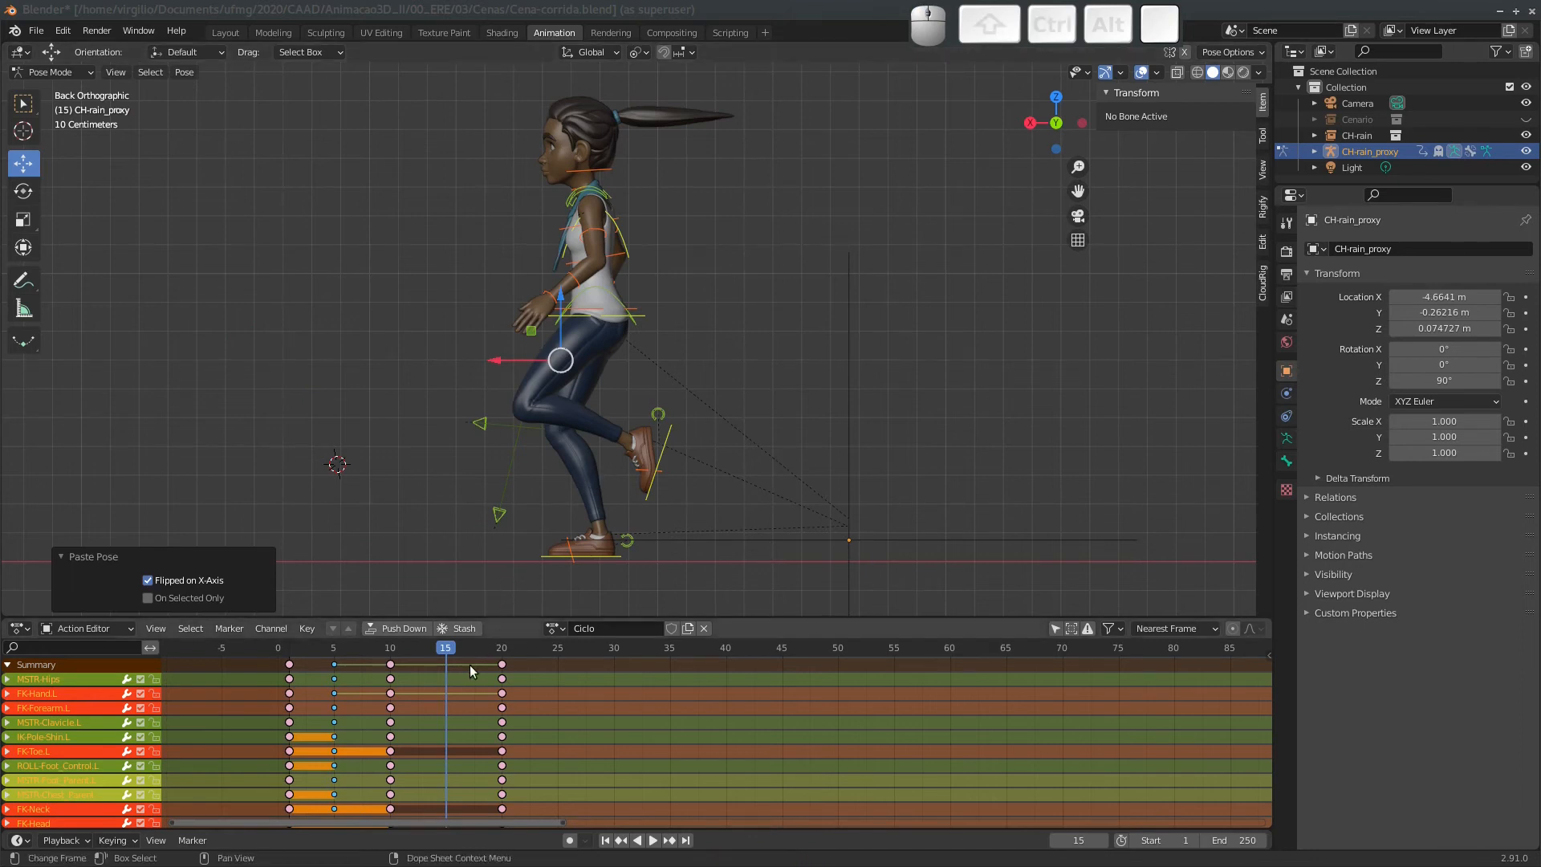
pyautogui.press('i')
pyautogui.click(455, 682)
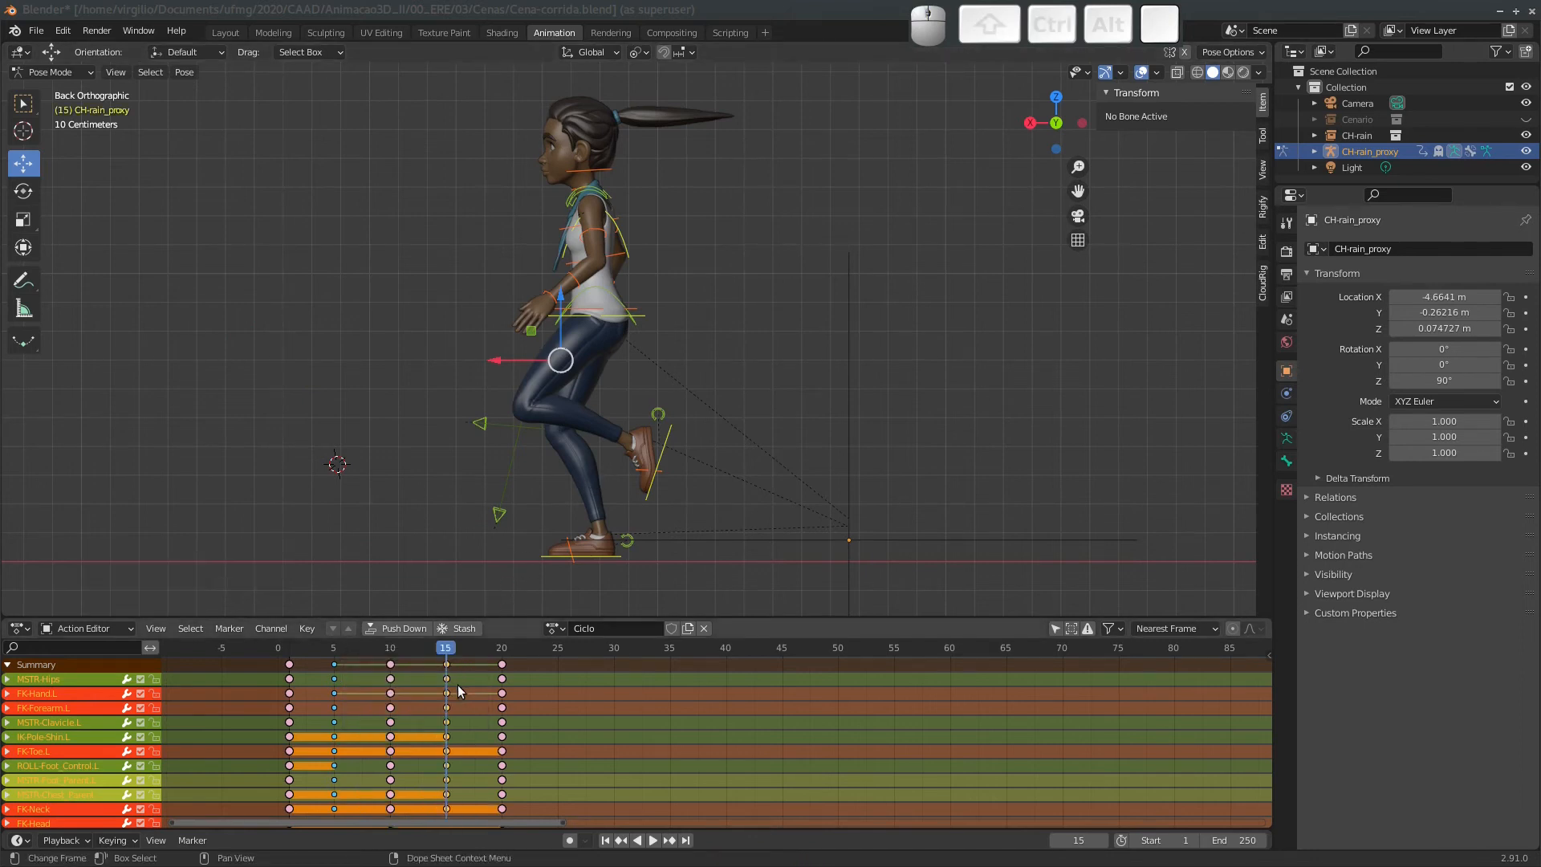
# Copy the right foot control's Z location of -1.7723 m from frame 10 and apply it to the same control at frame 15.
pyautogui.click(335, 659)
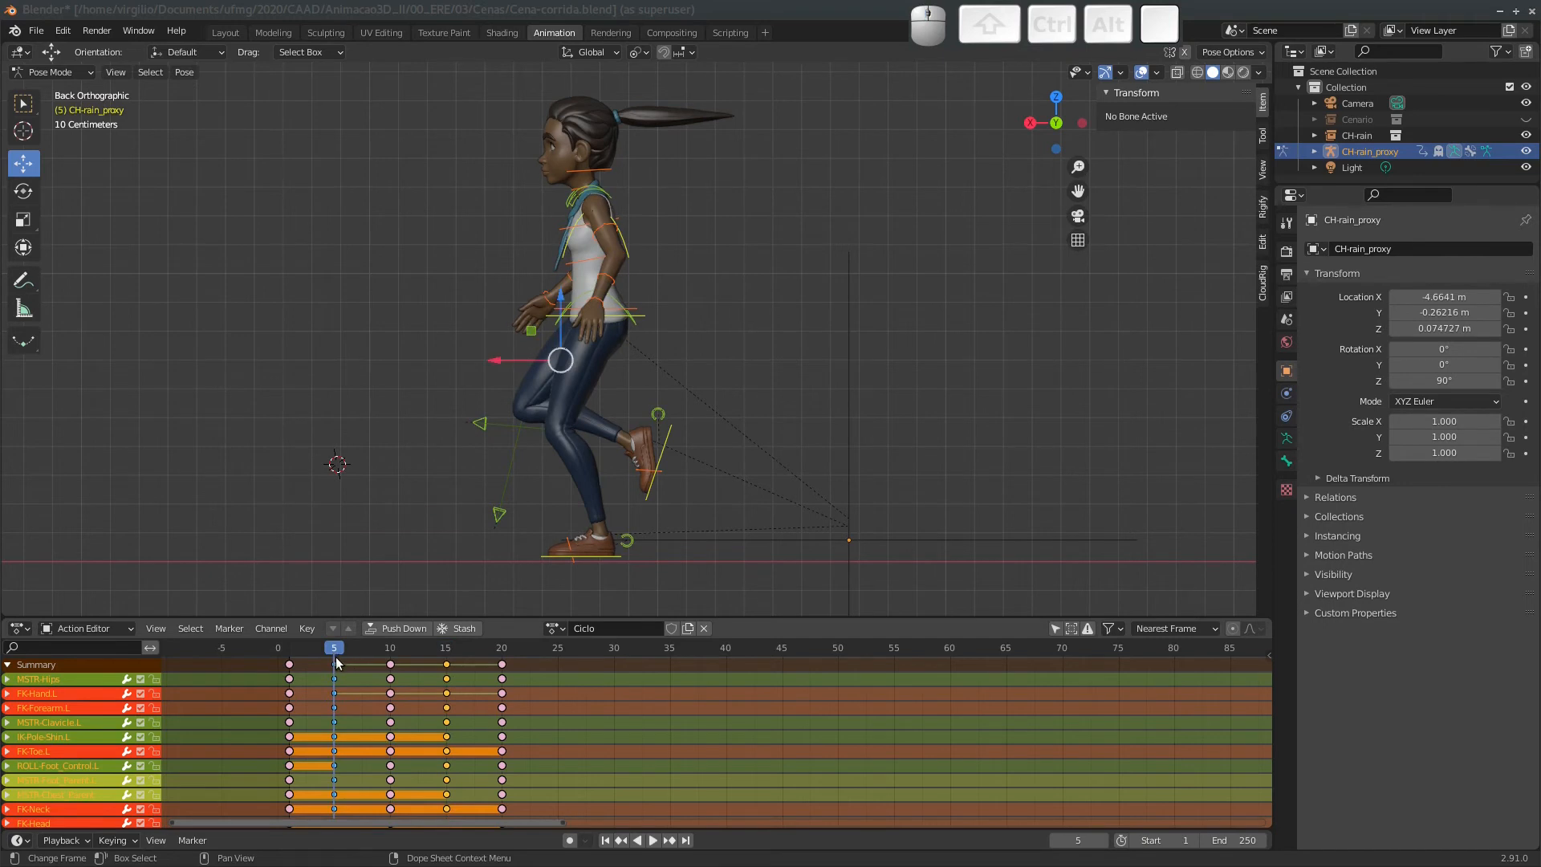
pyautogui.press('space')
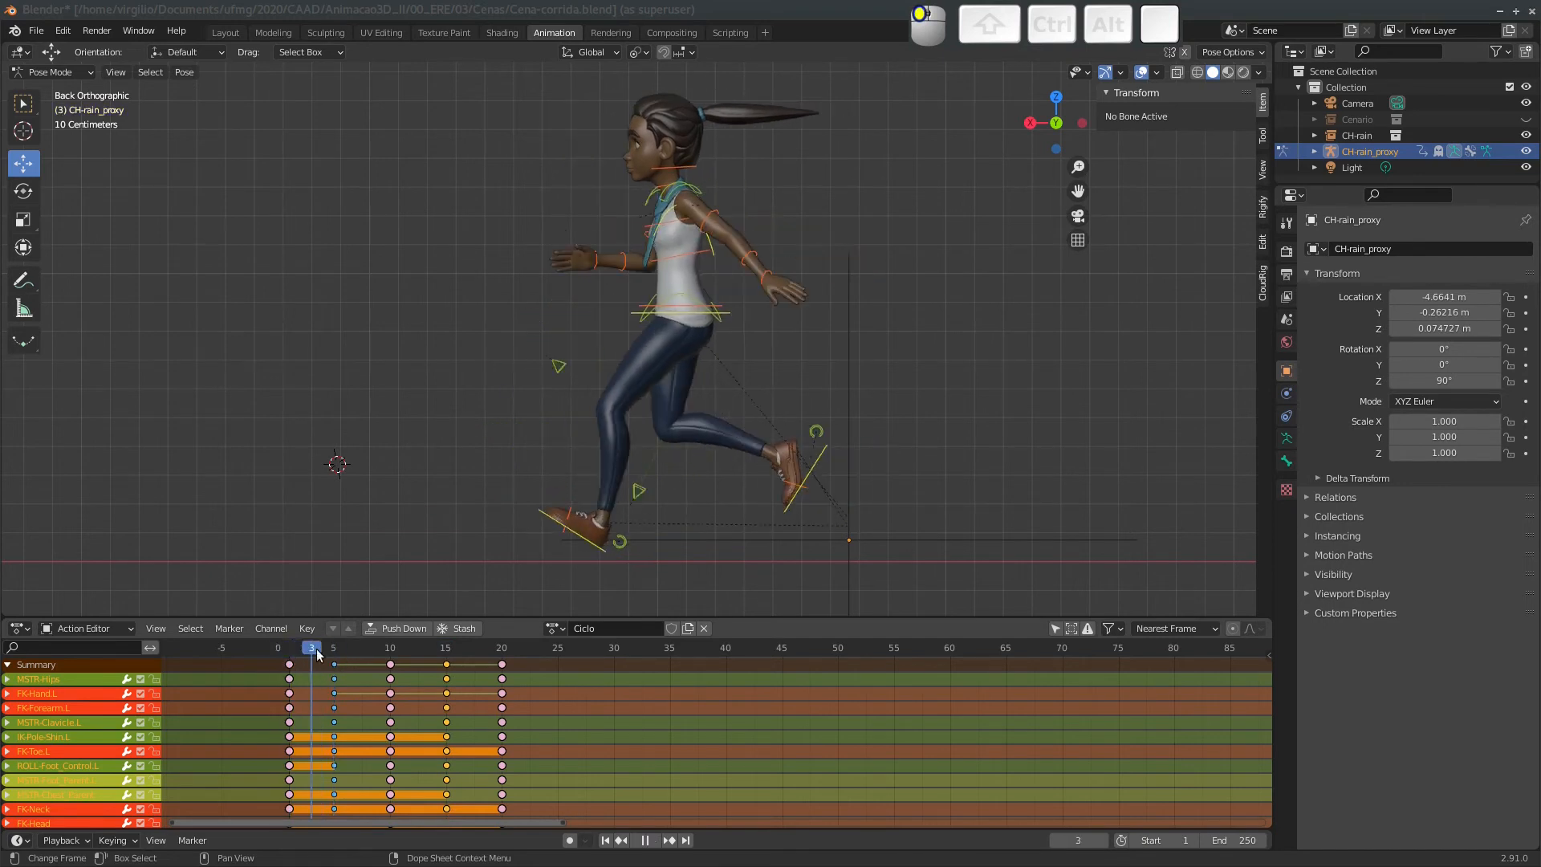
pyautogui.moveTo(335, 656); pyautogui.dragTo(391, 649)
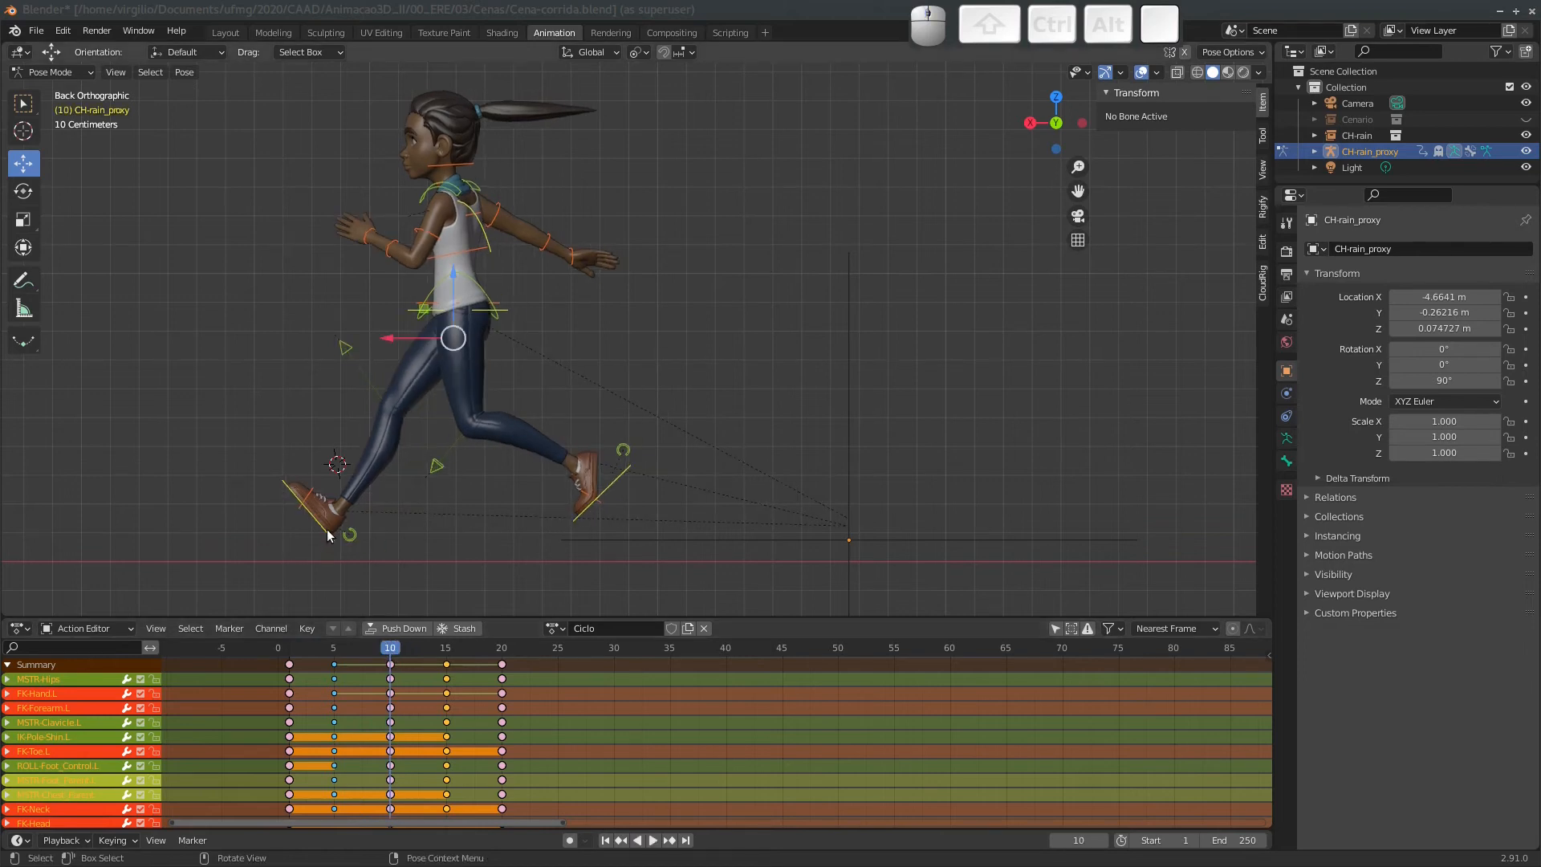
pyautogui.click(324, 532)
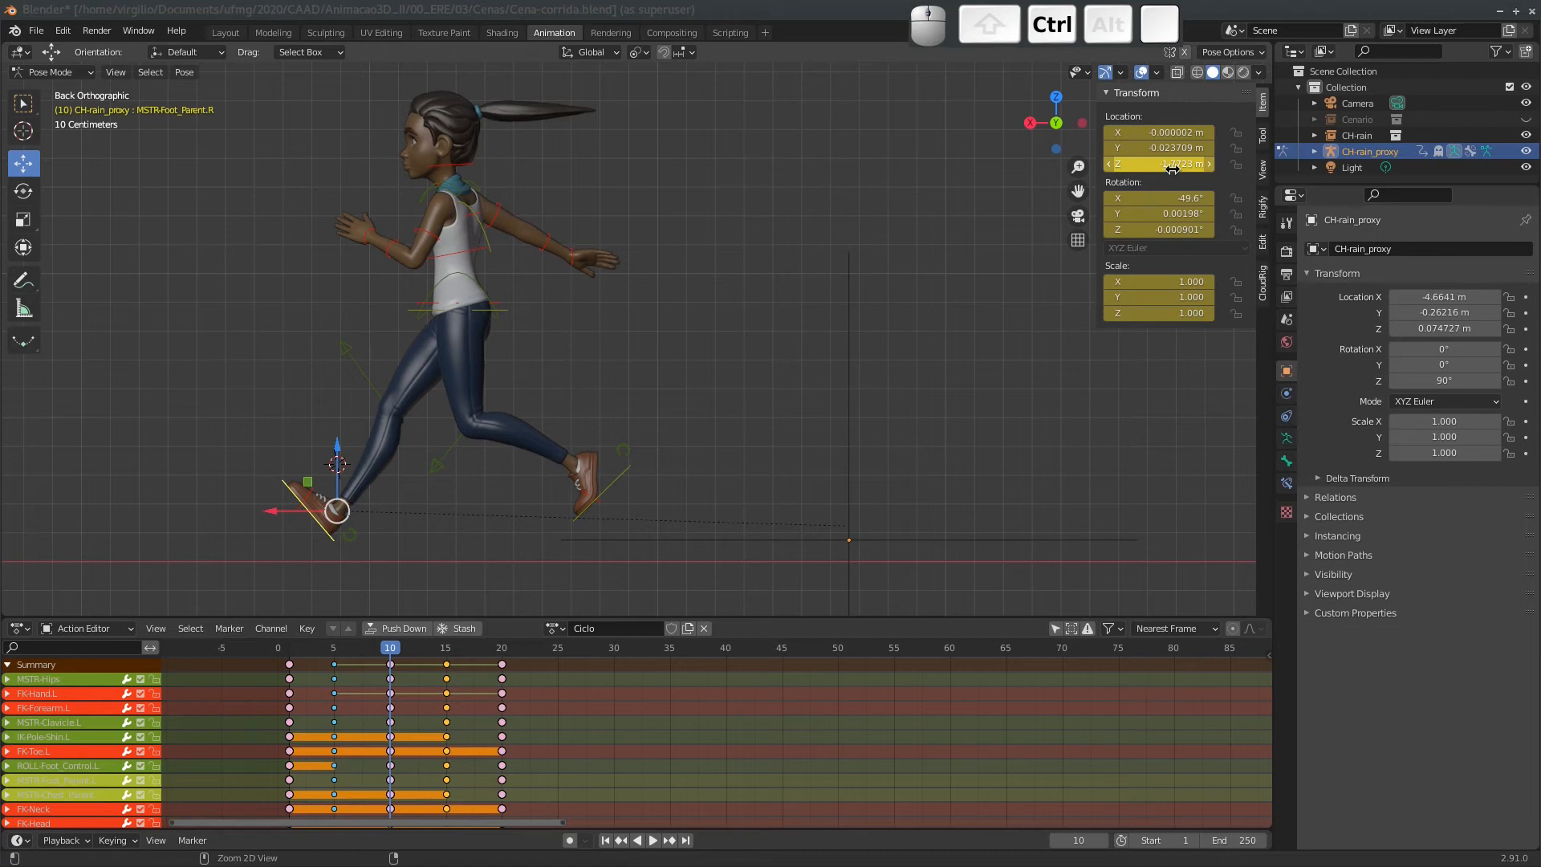
pyautogui.hotkey('ctrl', 'c')
pyautogui.press('space')
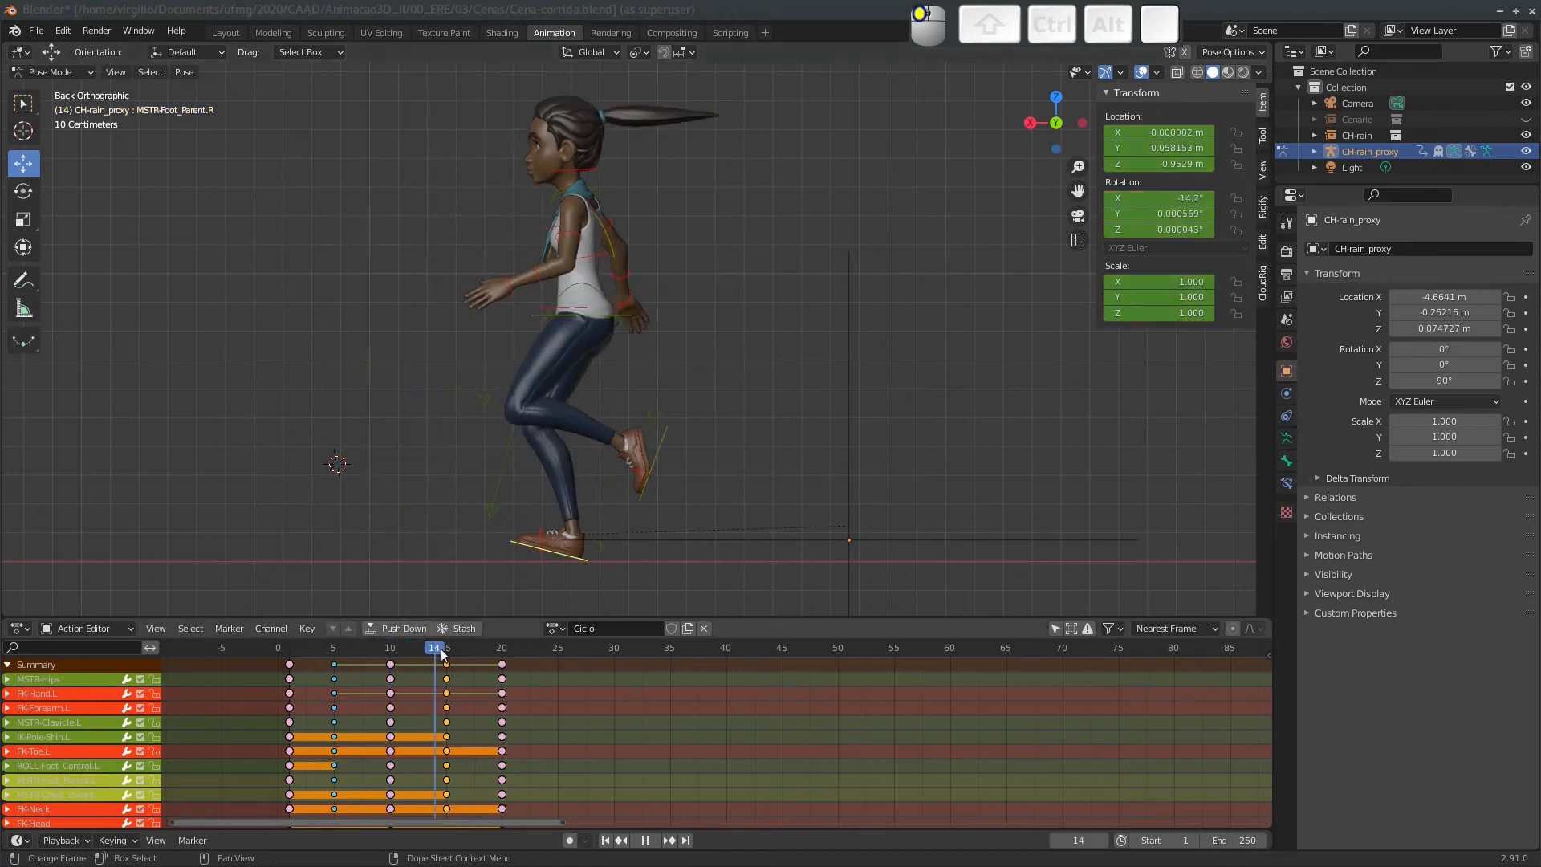
pyautogui.press('space')
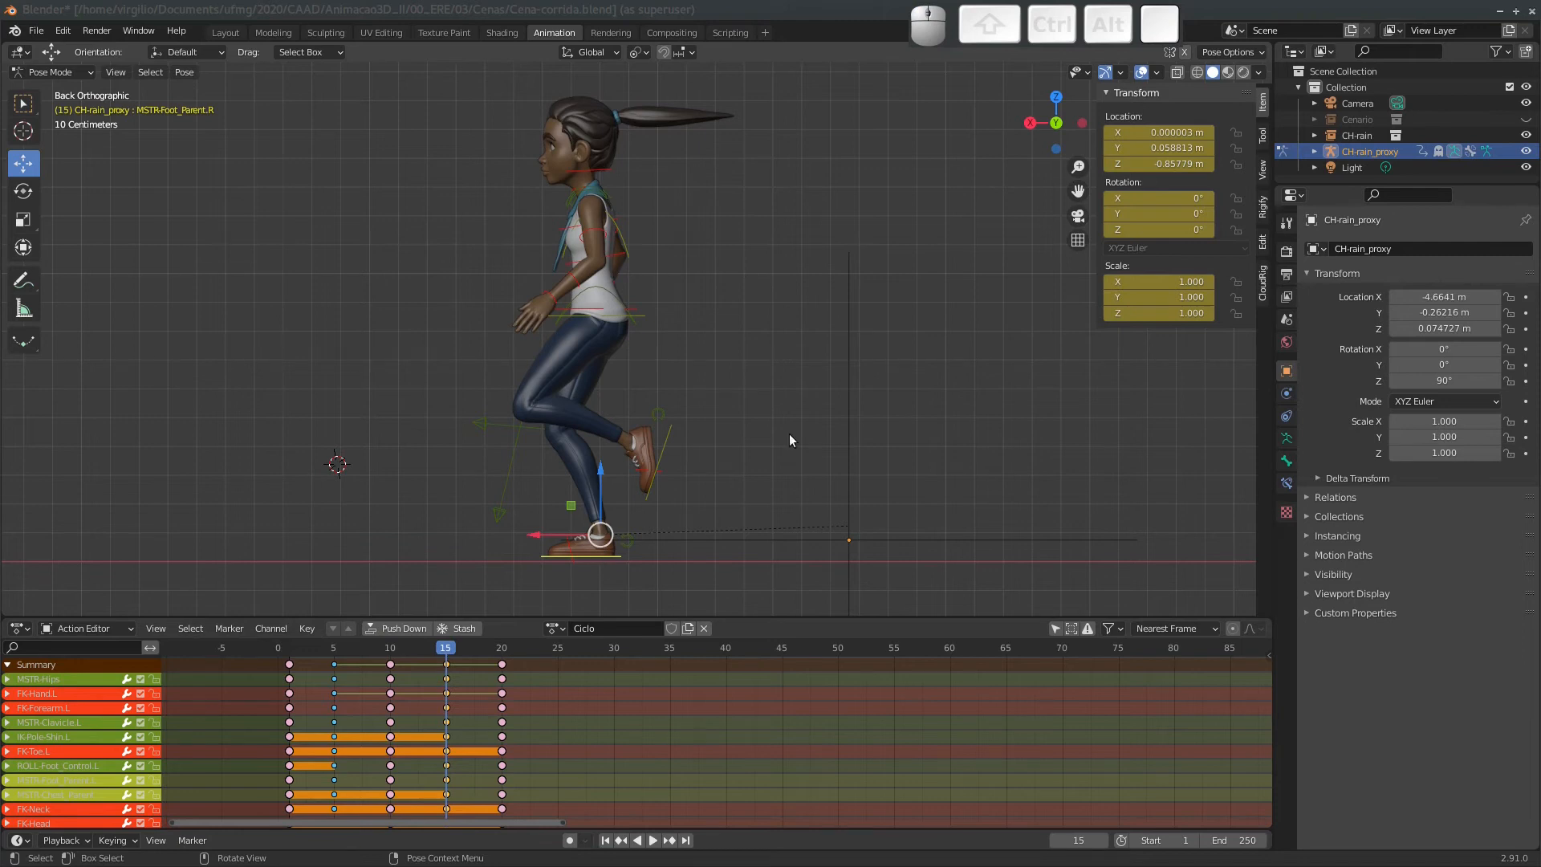
pyautogui.hotkey('ctrl', 'v')
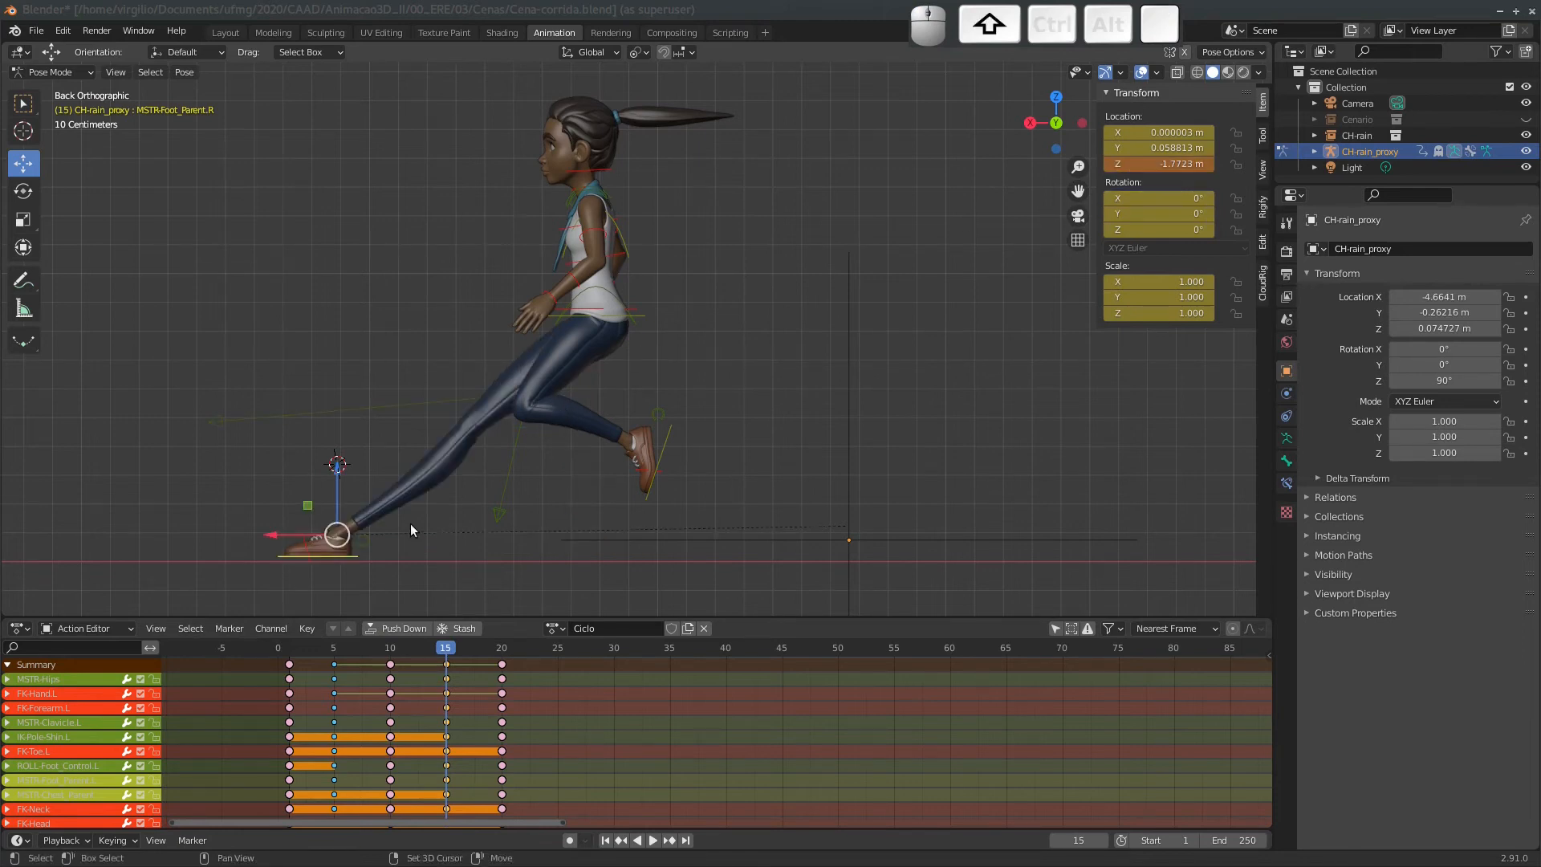
# Snap the 3D cursor to the moved right foot control and discard the foot's unkeyed offset at frame 15.
pyautogui.hotkey('shift', 's')
pyautogui.click(402, 613)
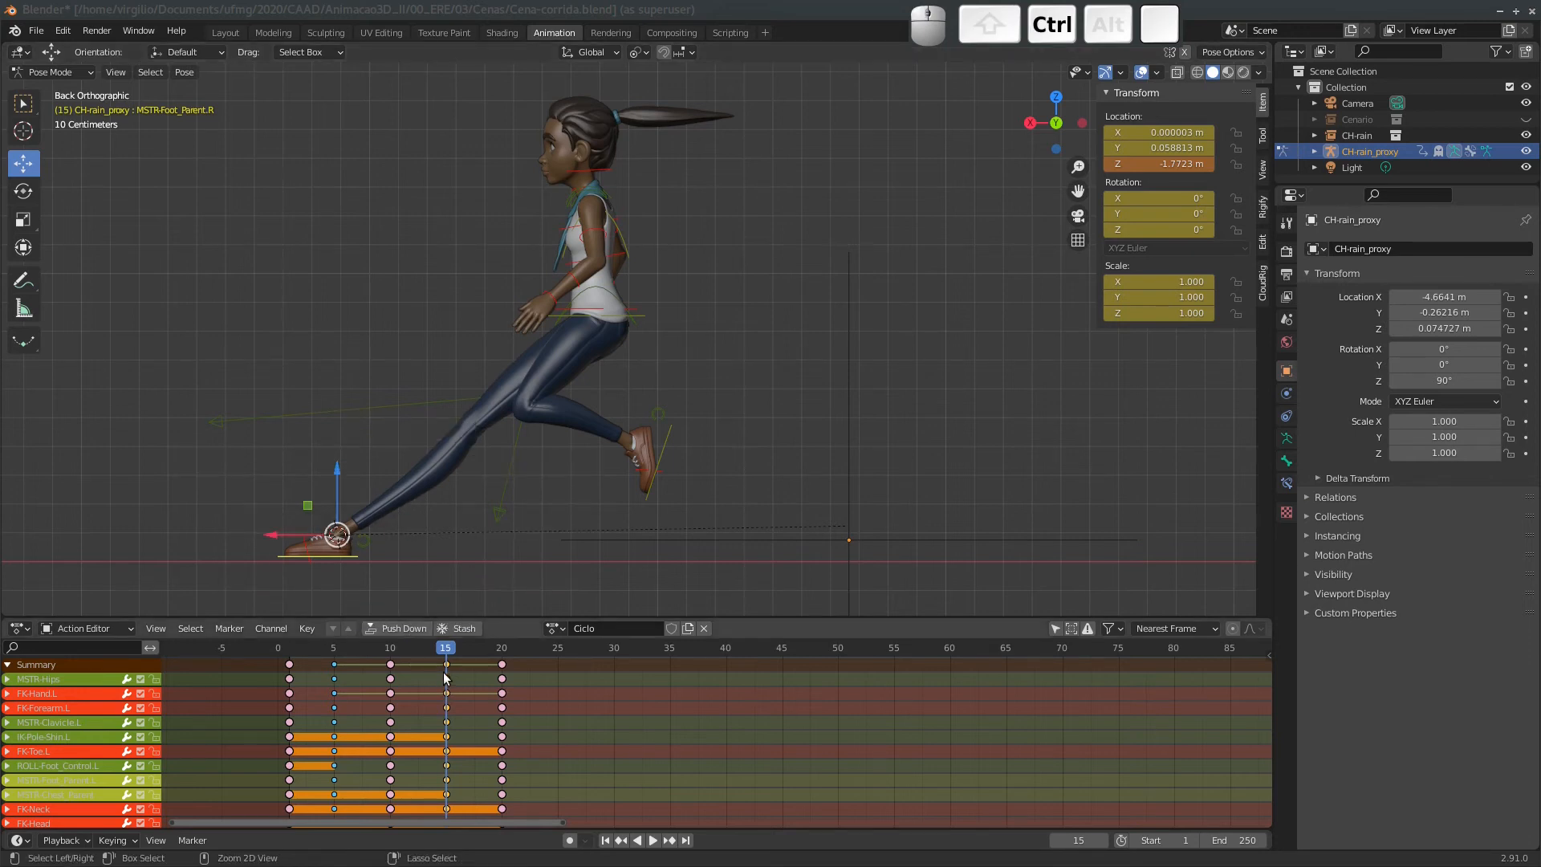
pyautogui.press('space')
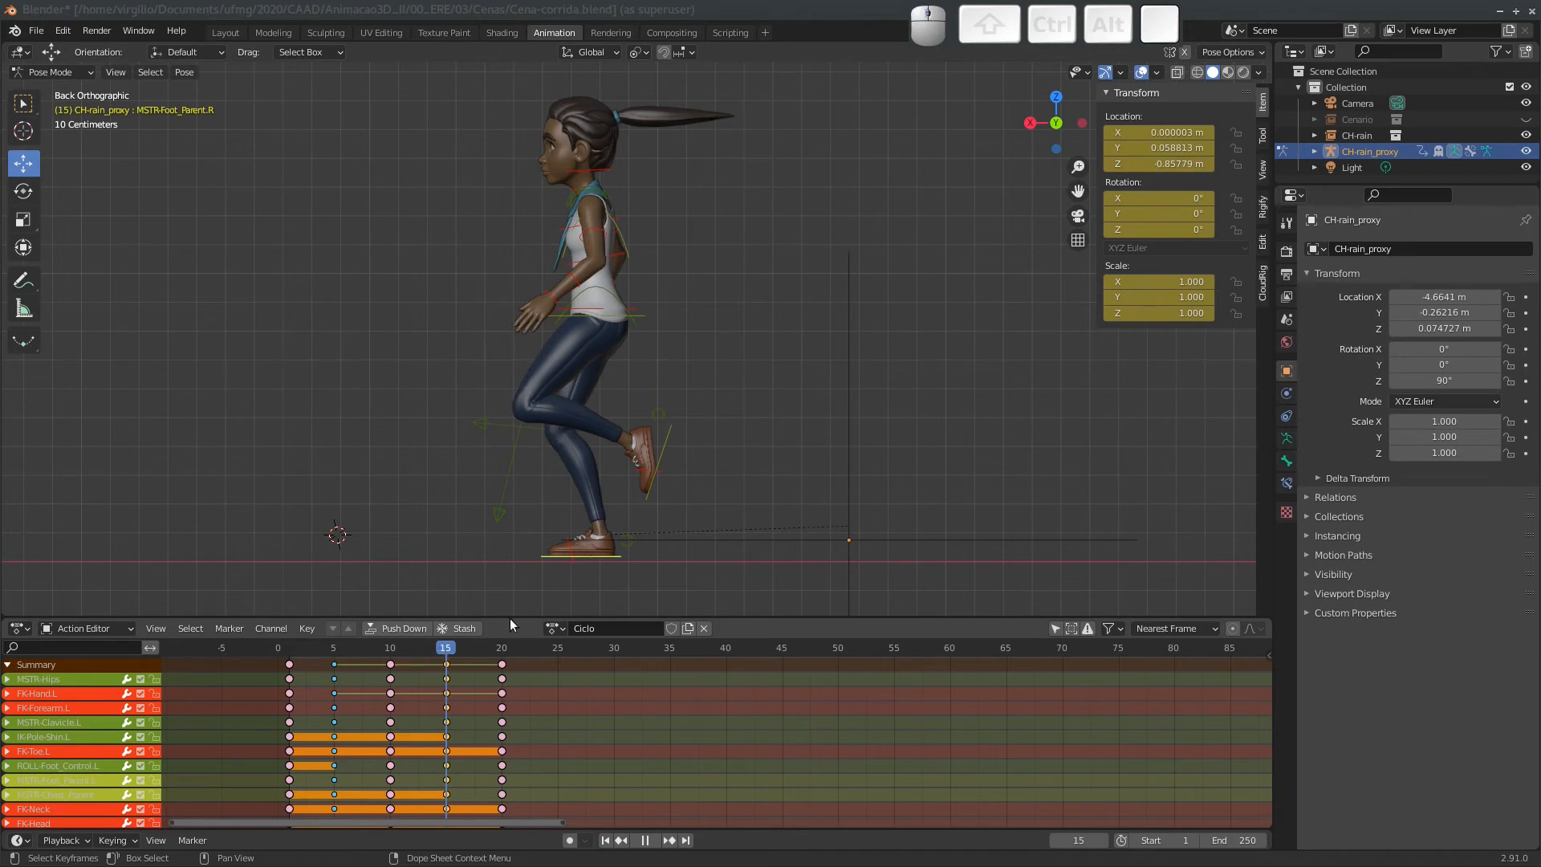
pyautogui.press('space')
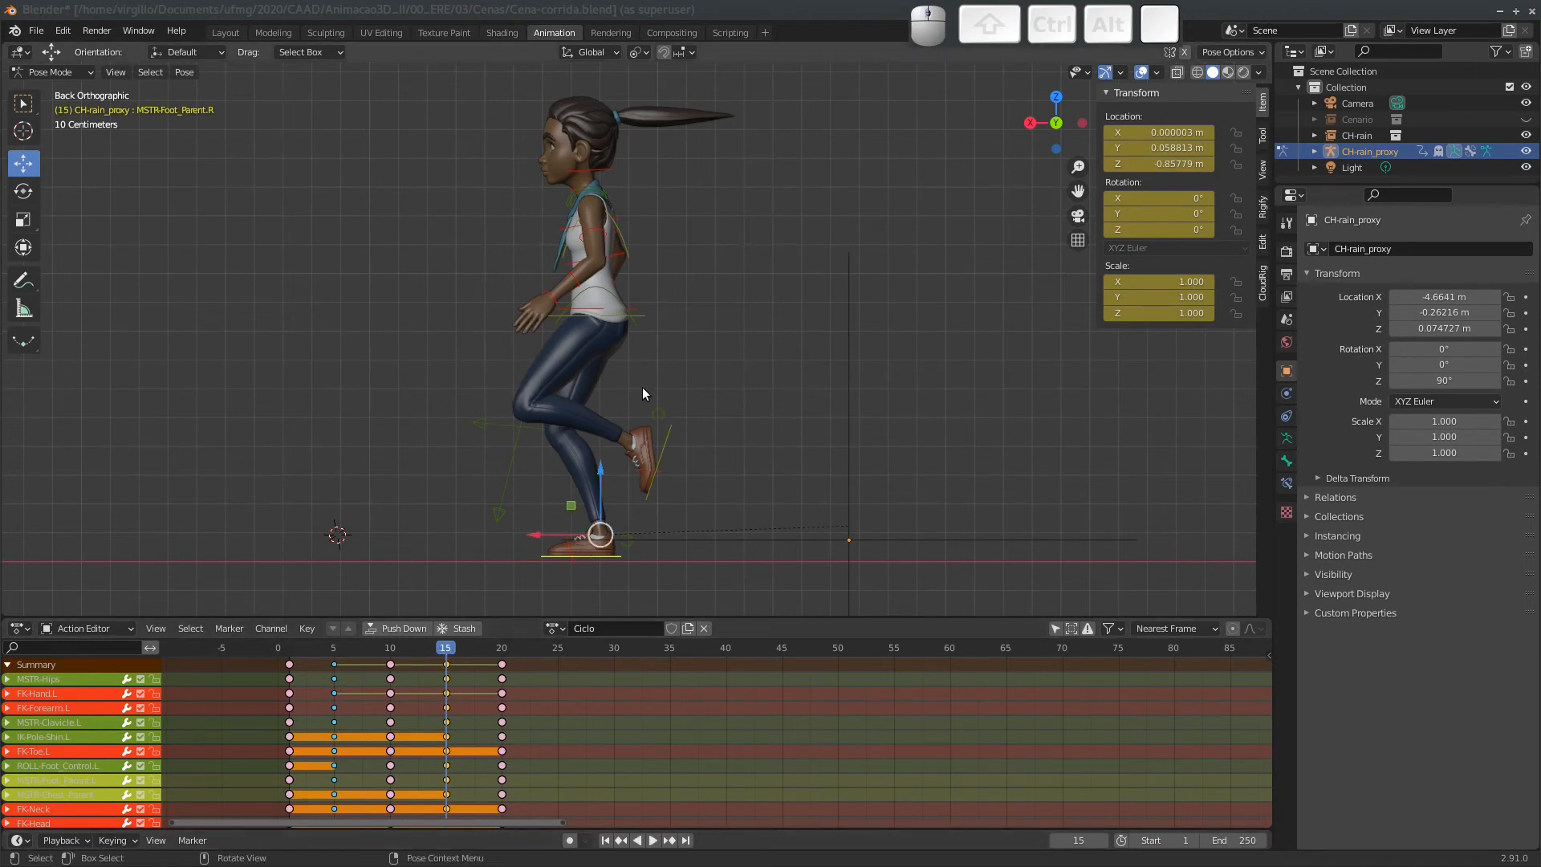
# Using the Active Element pivot, snap the pelvis and both foot controls to the 3D cursor with offset, keeping the right foot active.
pyautogui.keyDown('shift'); pyautogui.click(671, 440); pyautogui.keyUp('shift')
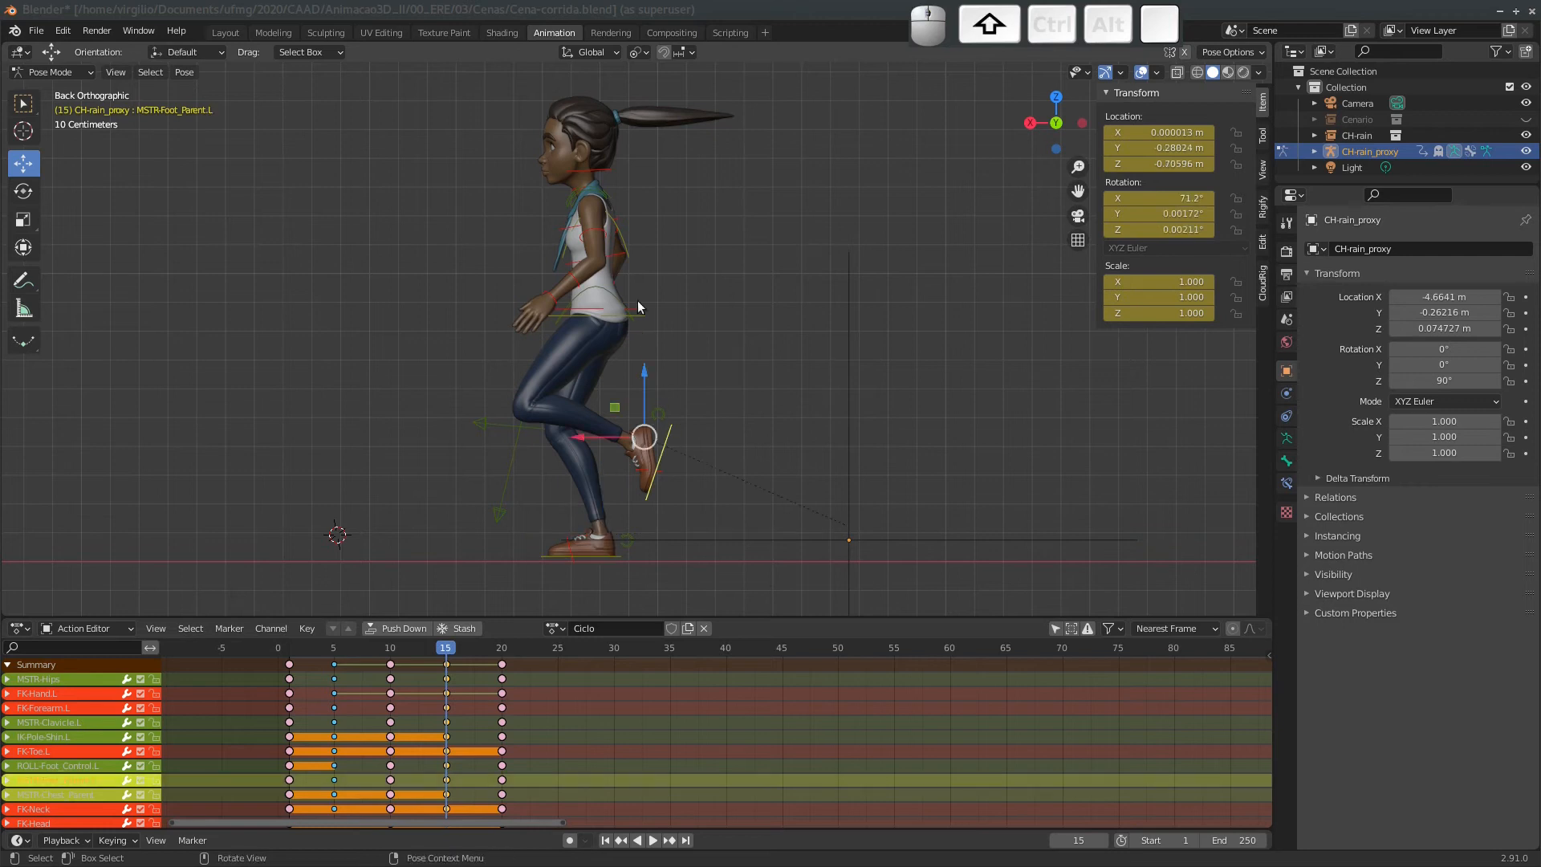
pyautogui.click(638, 52)
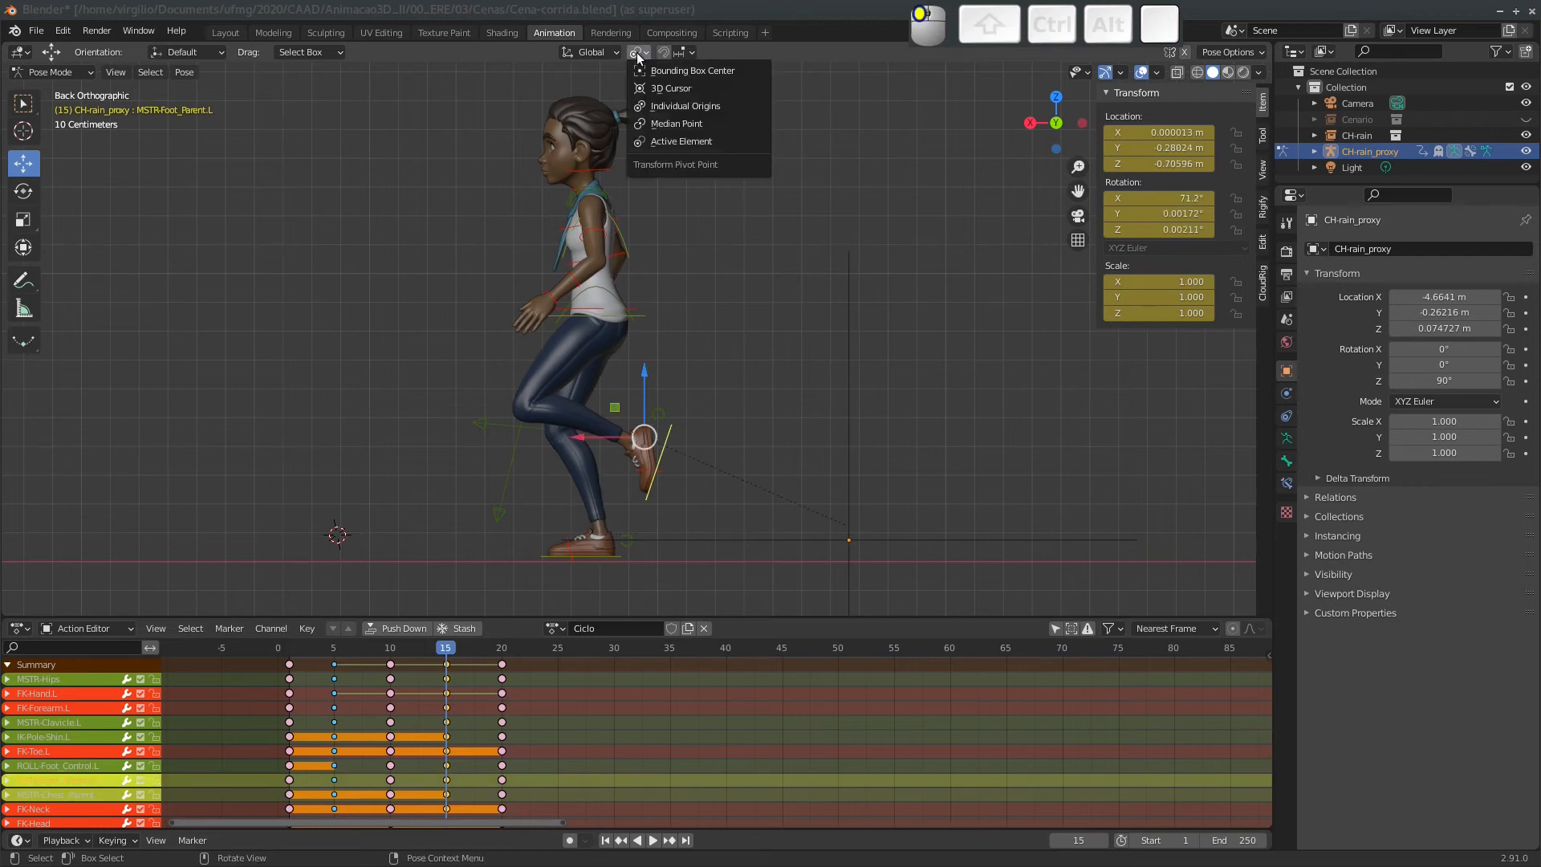
pyautogui.click(677, 124)
pyautogui.keyDown('shift'); pyautogui.click(644, 322); pyautogui.keyUp('shift')
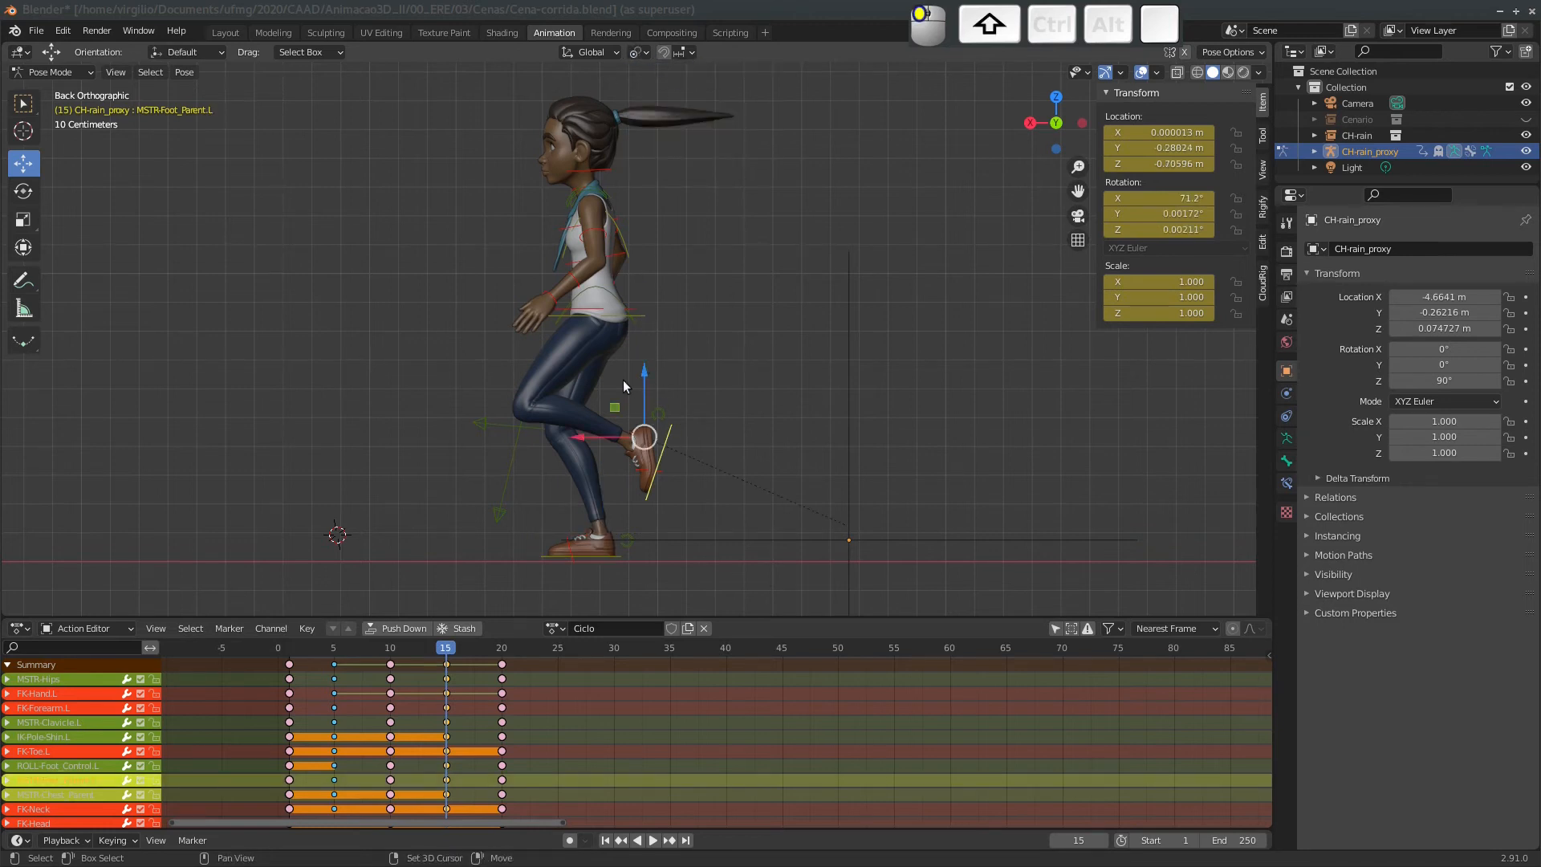
pyautogui.keyDown('shift'); pyautogui.click(591, 555); pyautogui.keyUp('shift')
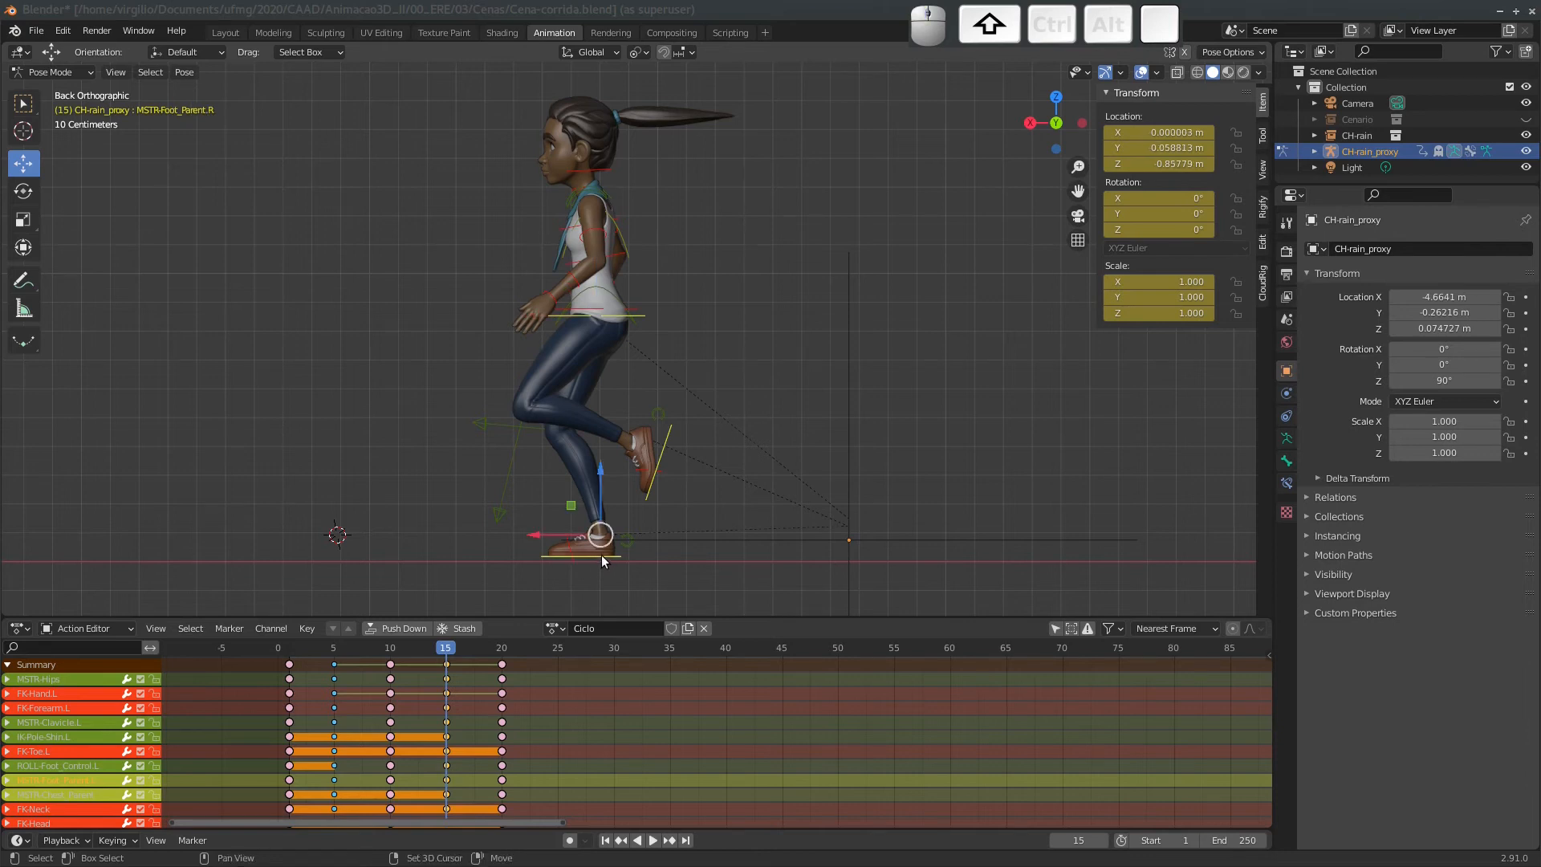
pyautogui.hotkey('shift', 's')
pyautogui.click(493, 498)
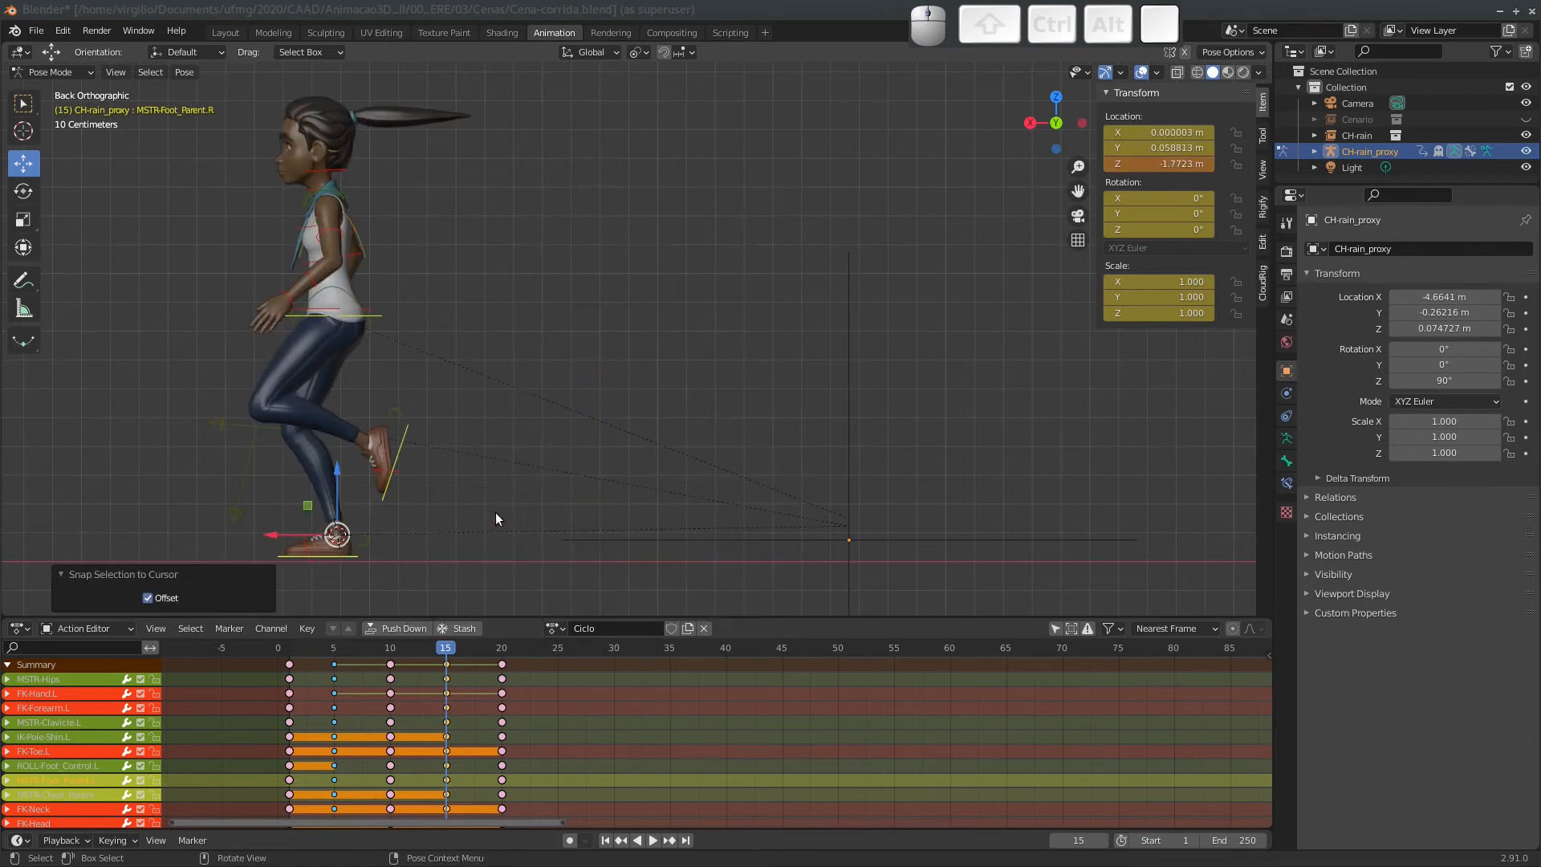
# Insert keyframes on all channels at frame 15 and set their keyframe type to Breakdown.
pyautogui.press('i')
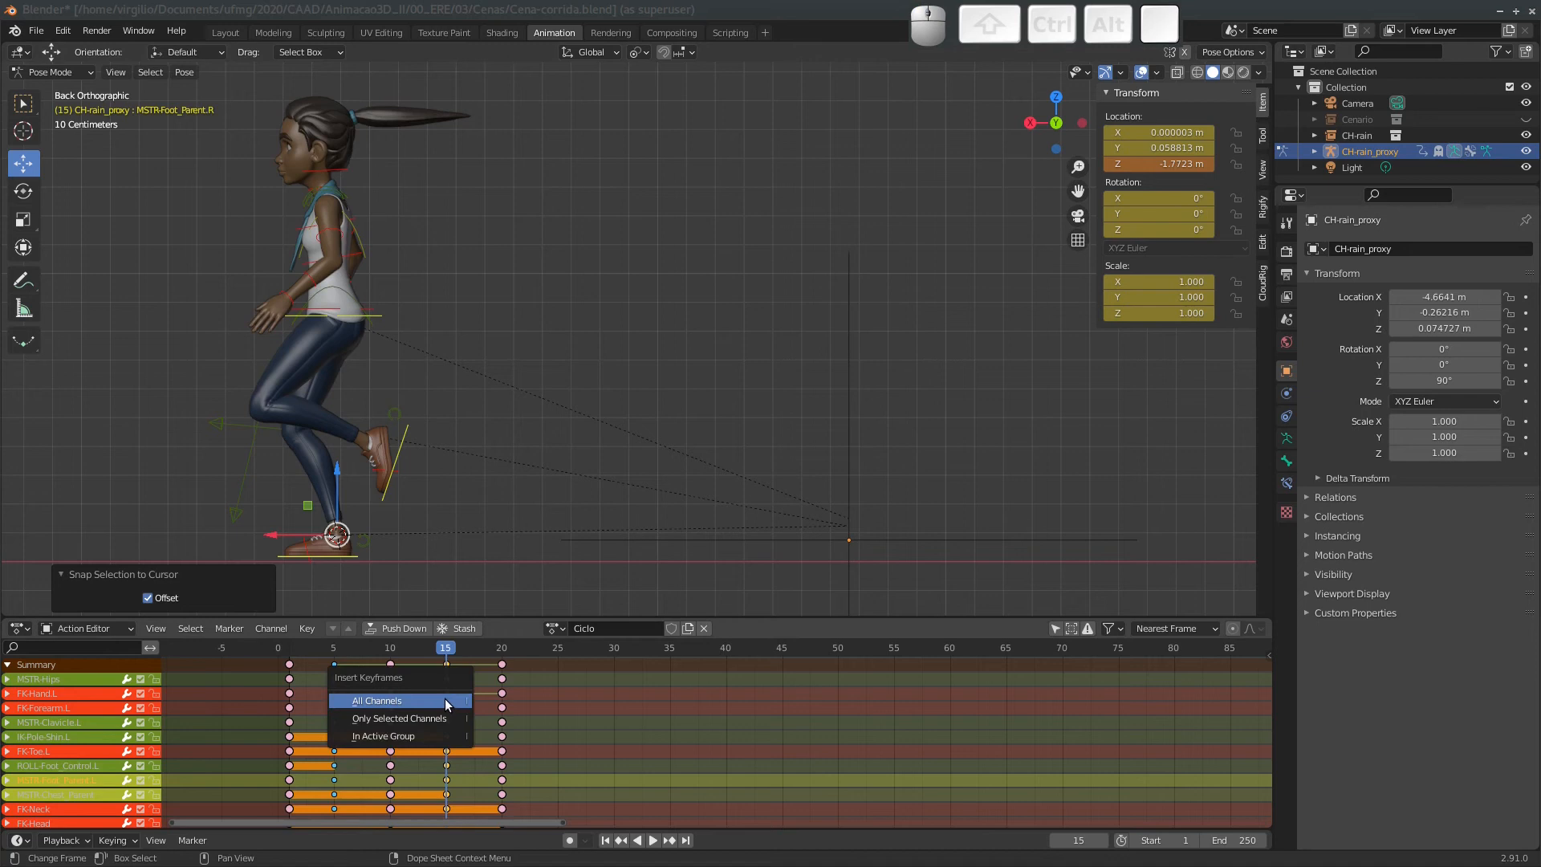
pyautogui.click(445, 700)
pyautogui.moveTo(449, 652)
pyautogui.mouseDown()
pyautogui.moveTo(286, 657)
pyautogui.moveTo(499, 645)
pyautogui.moveTo(293, 654)
pyautogui.moveTo(475, 648)
pyautogui.moveTo(448, 663)
pyautogui.mouseUp()
pyautogui.press('r')
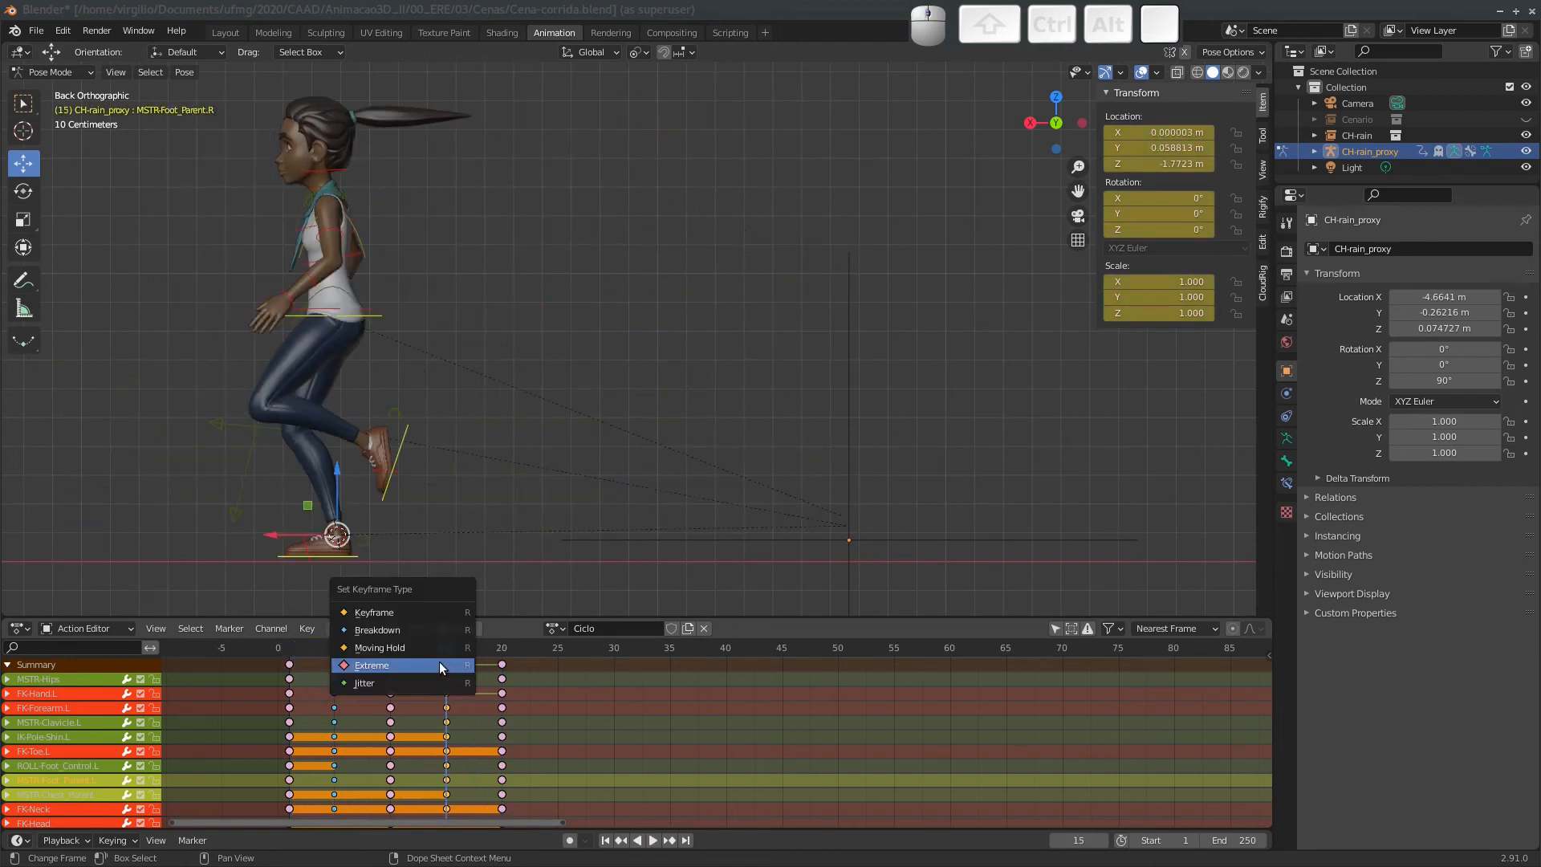
pyautogui.click(425, 631)
# Play and scrub through the run cycle to check the contact and passing poses.
pyautogui.press('space')
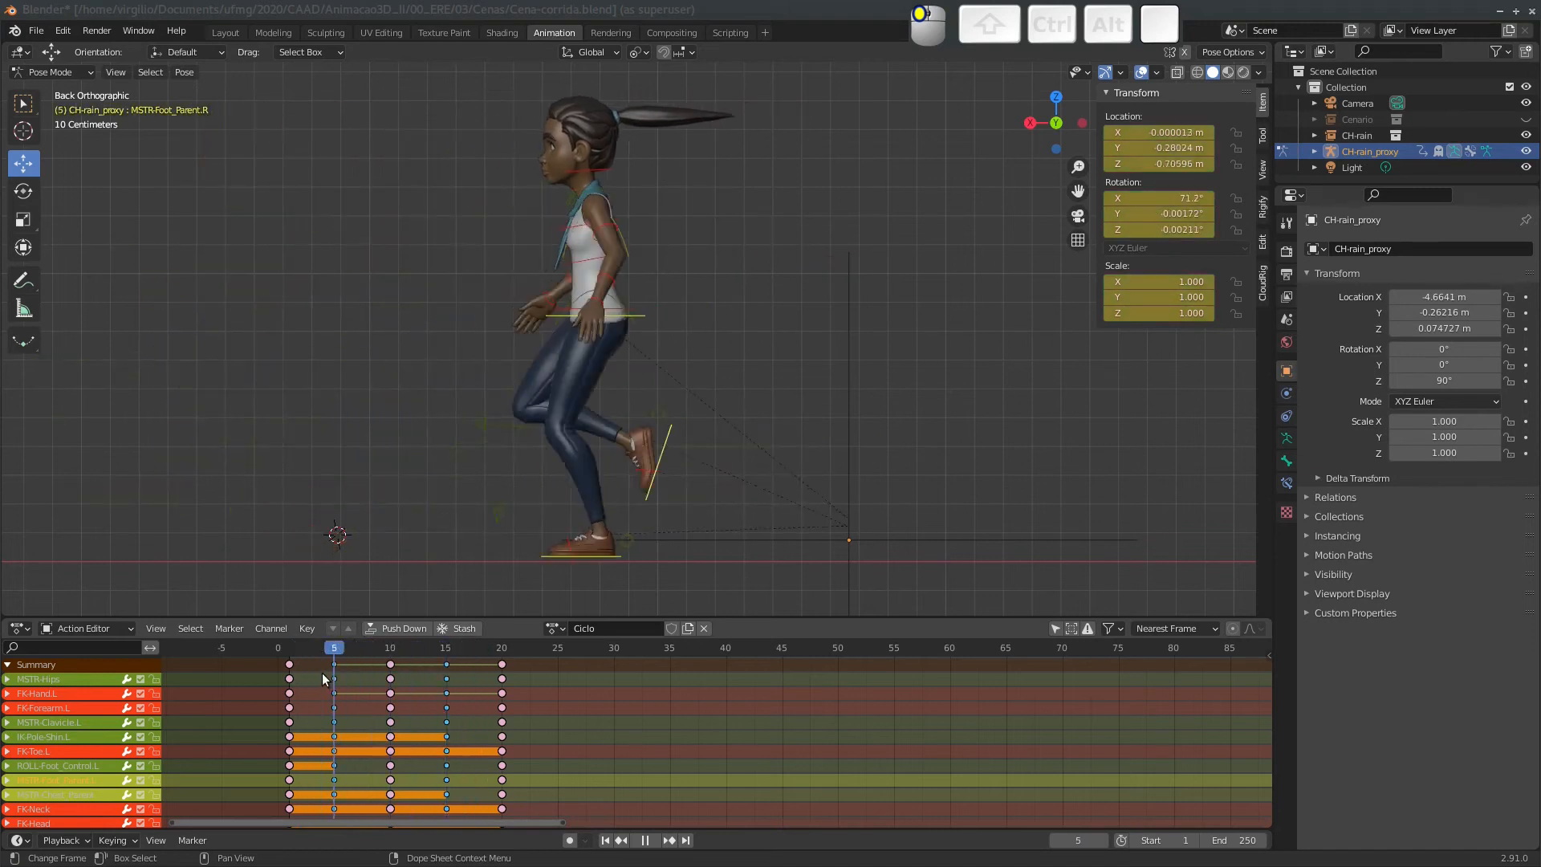
pyautogui.press('space')
pyautogui.moveTo(323, 649); pyautogui.dragTo(389, 654)
pyautogui.press('space')
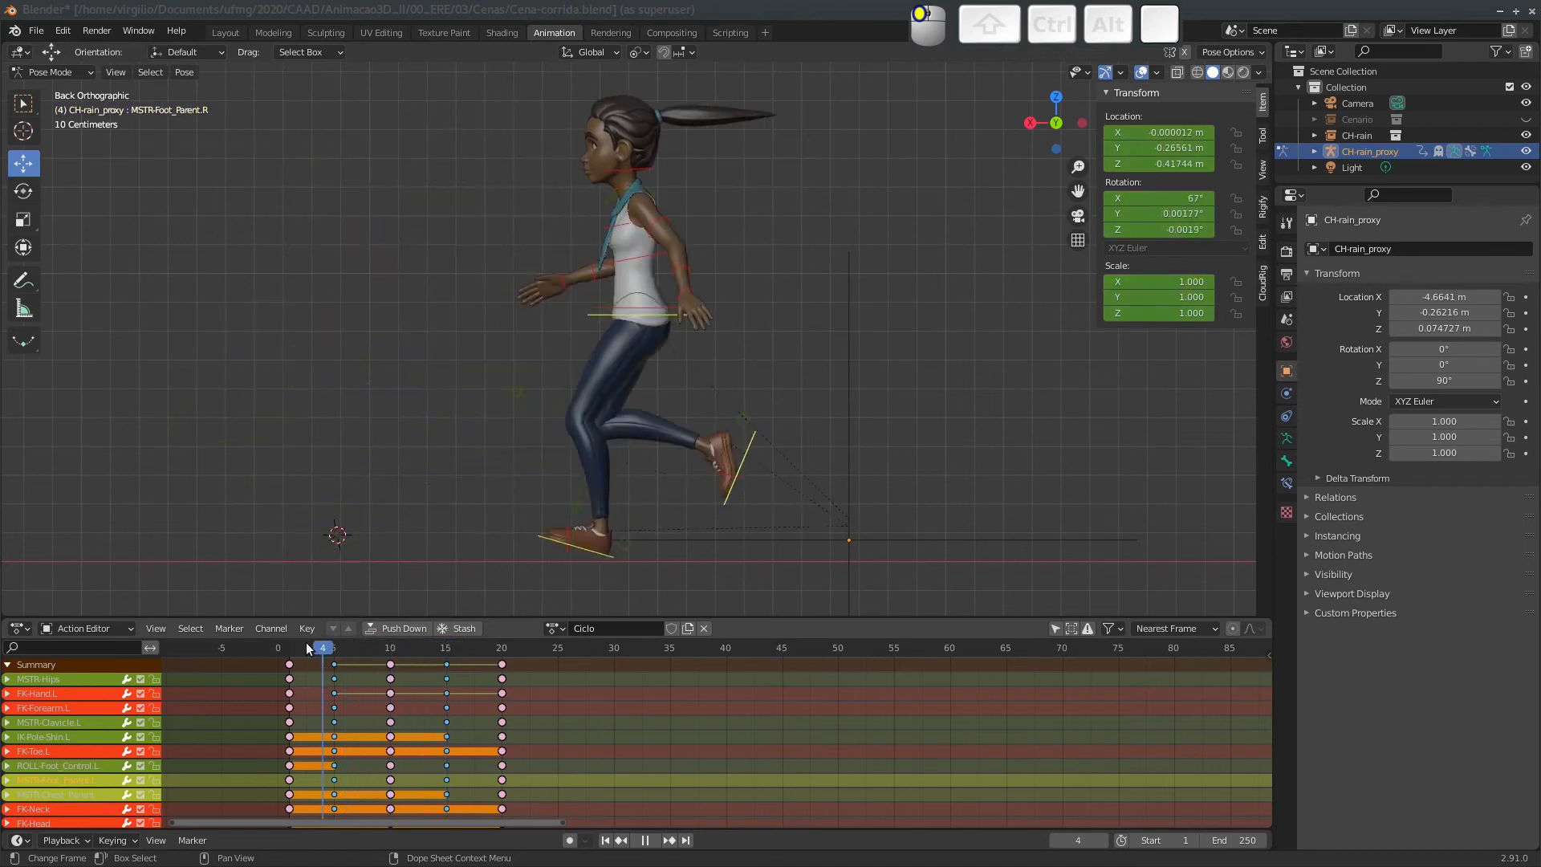
# At frame 9, calculate a motion path for the left foot control's head over frames 1 to 1228.
pyautogui.click(377, 650)
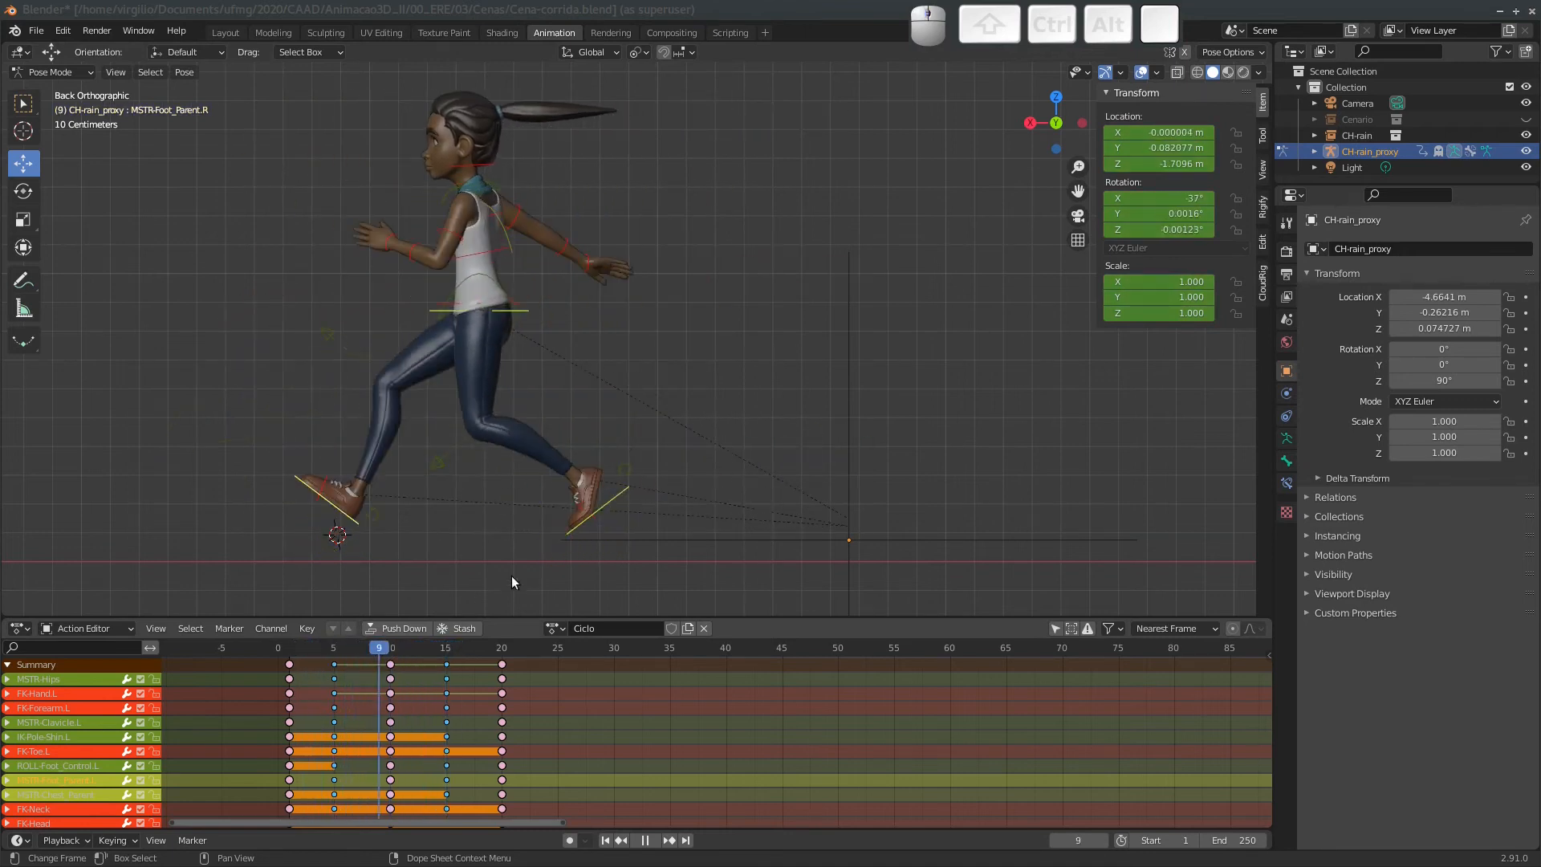
pyautogui.click(621, 494)
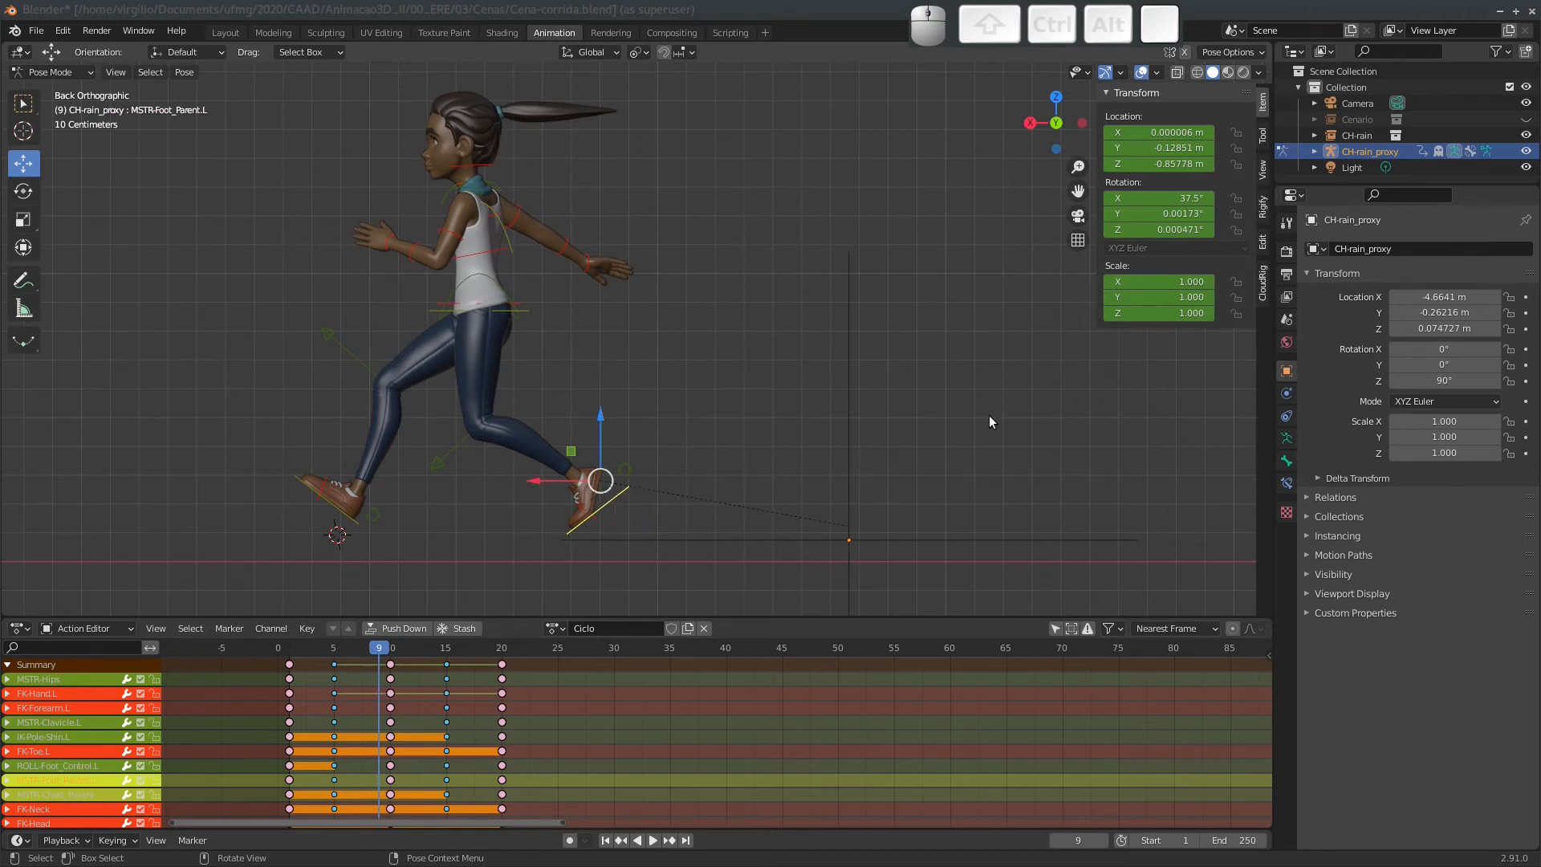
pyautogui.click(1287, 439)
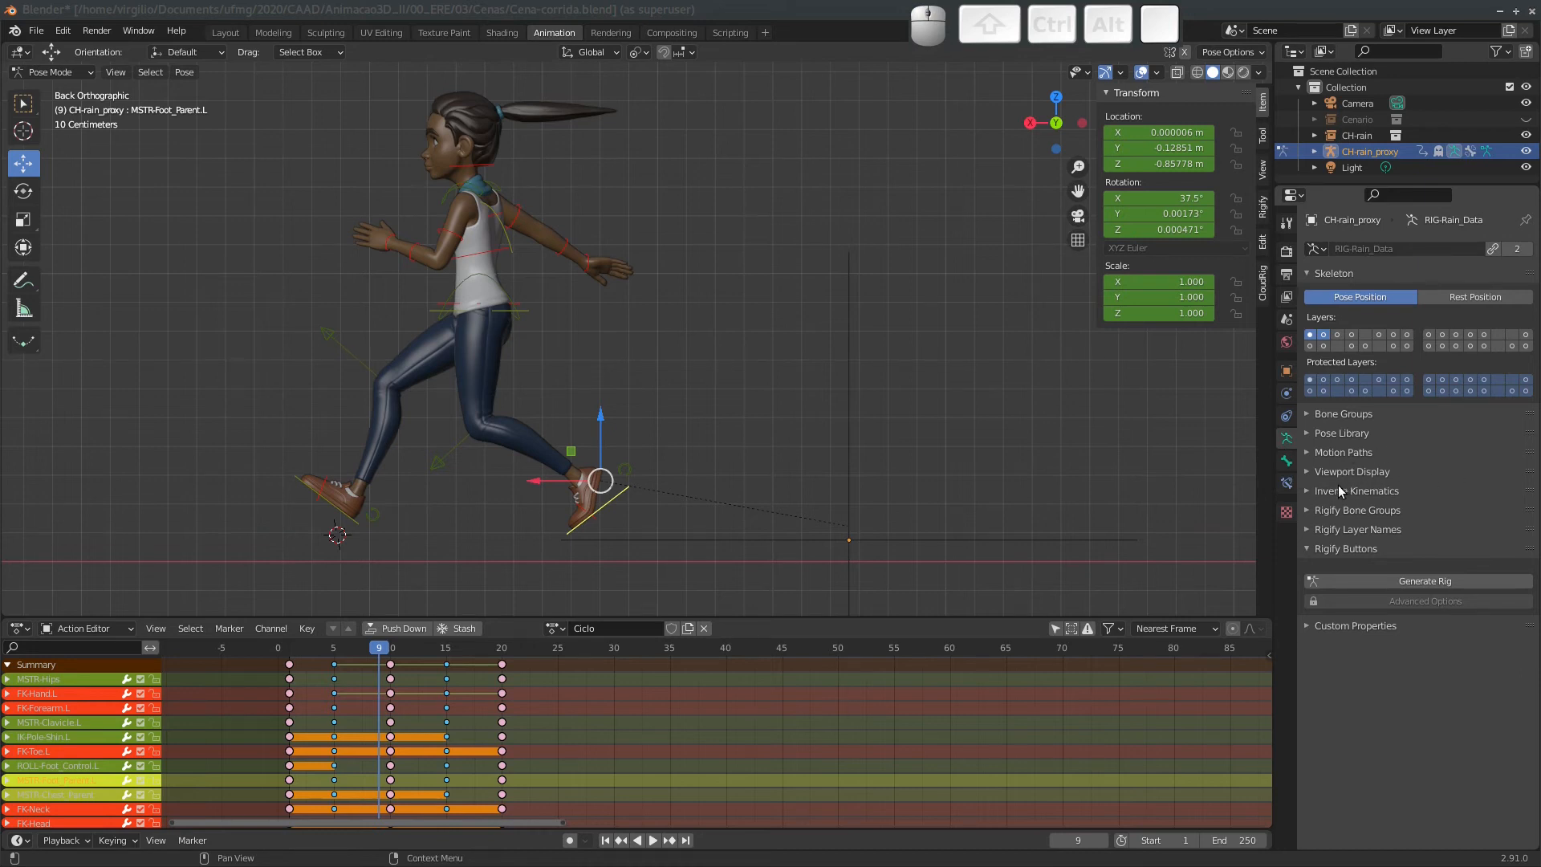
pyautogui.click(1309, 471)
pyautogui.click(1308, 471)
pyautogui.click(1308, 452)
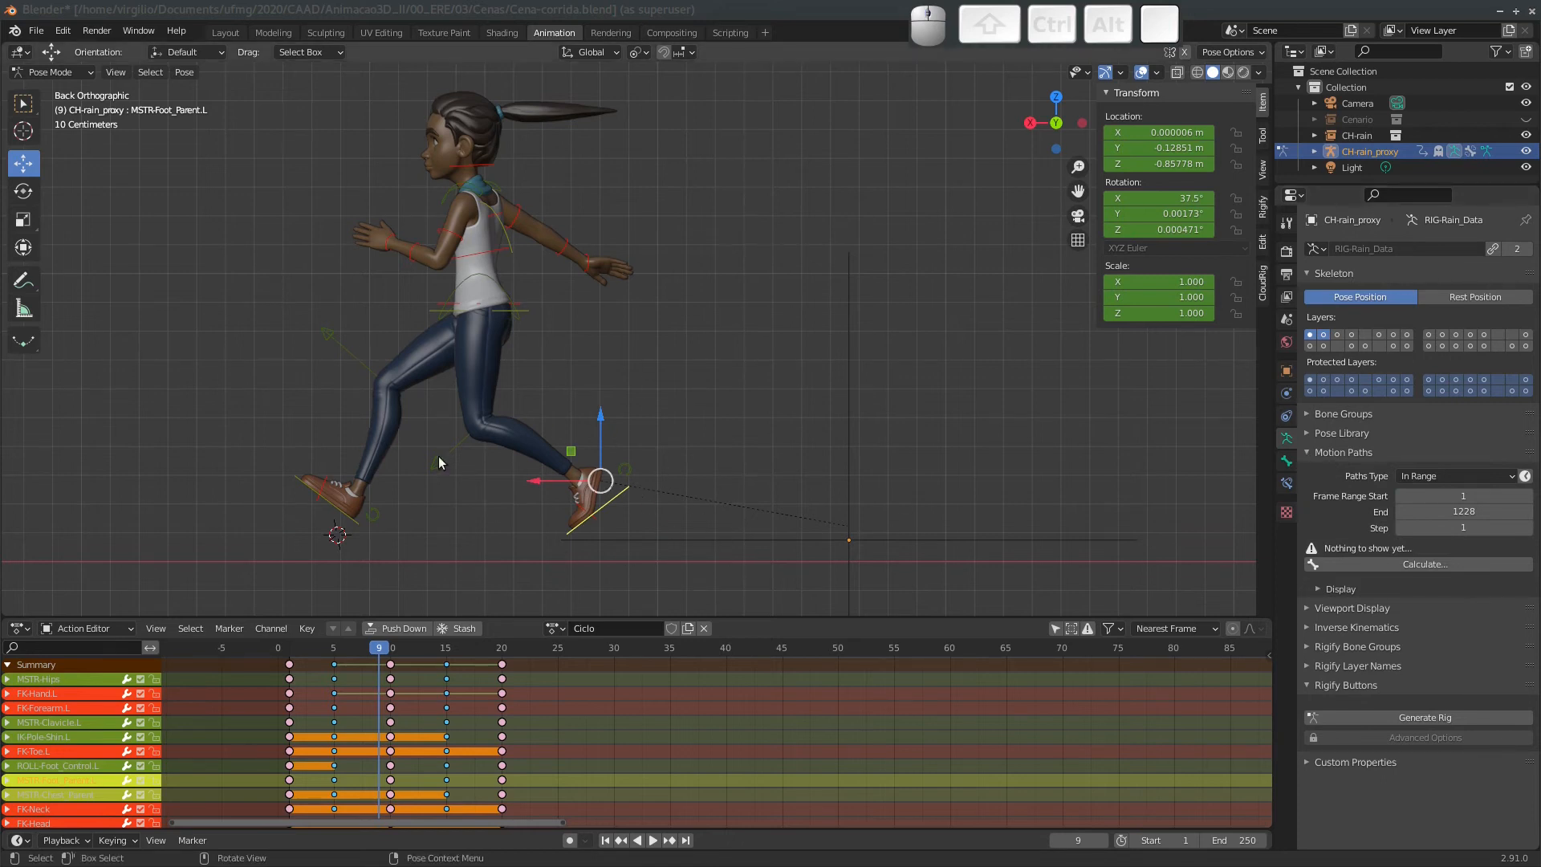
pyautogui.click(1380, 561)
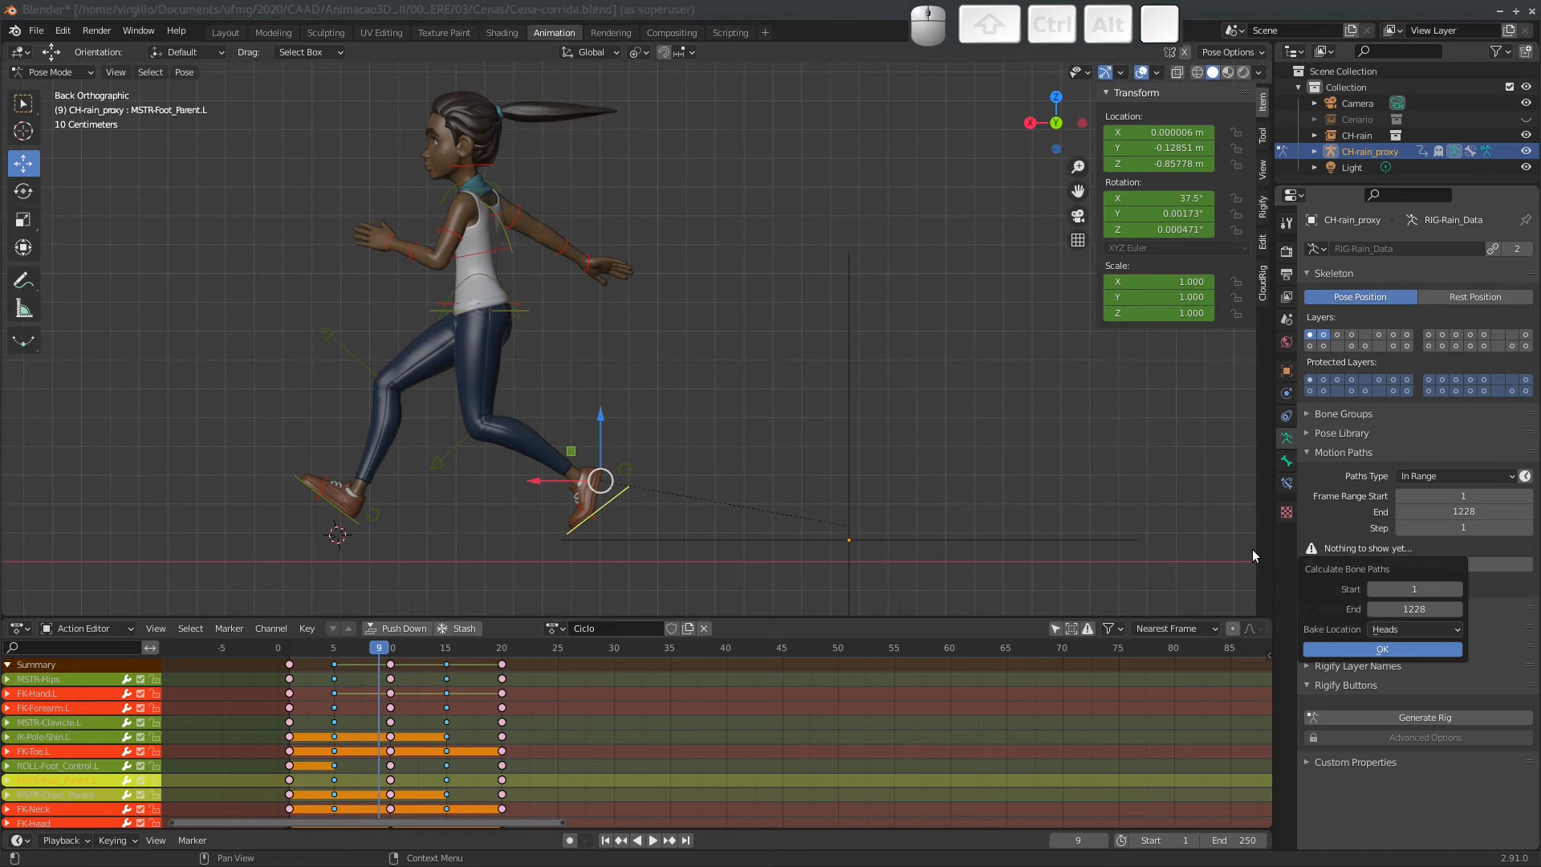
pyautogui.press('Return')
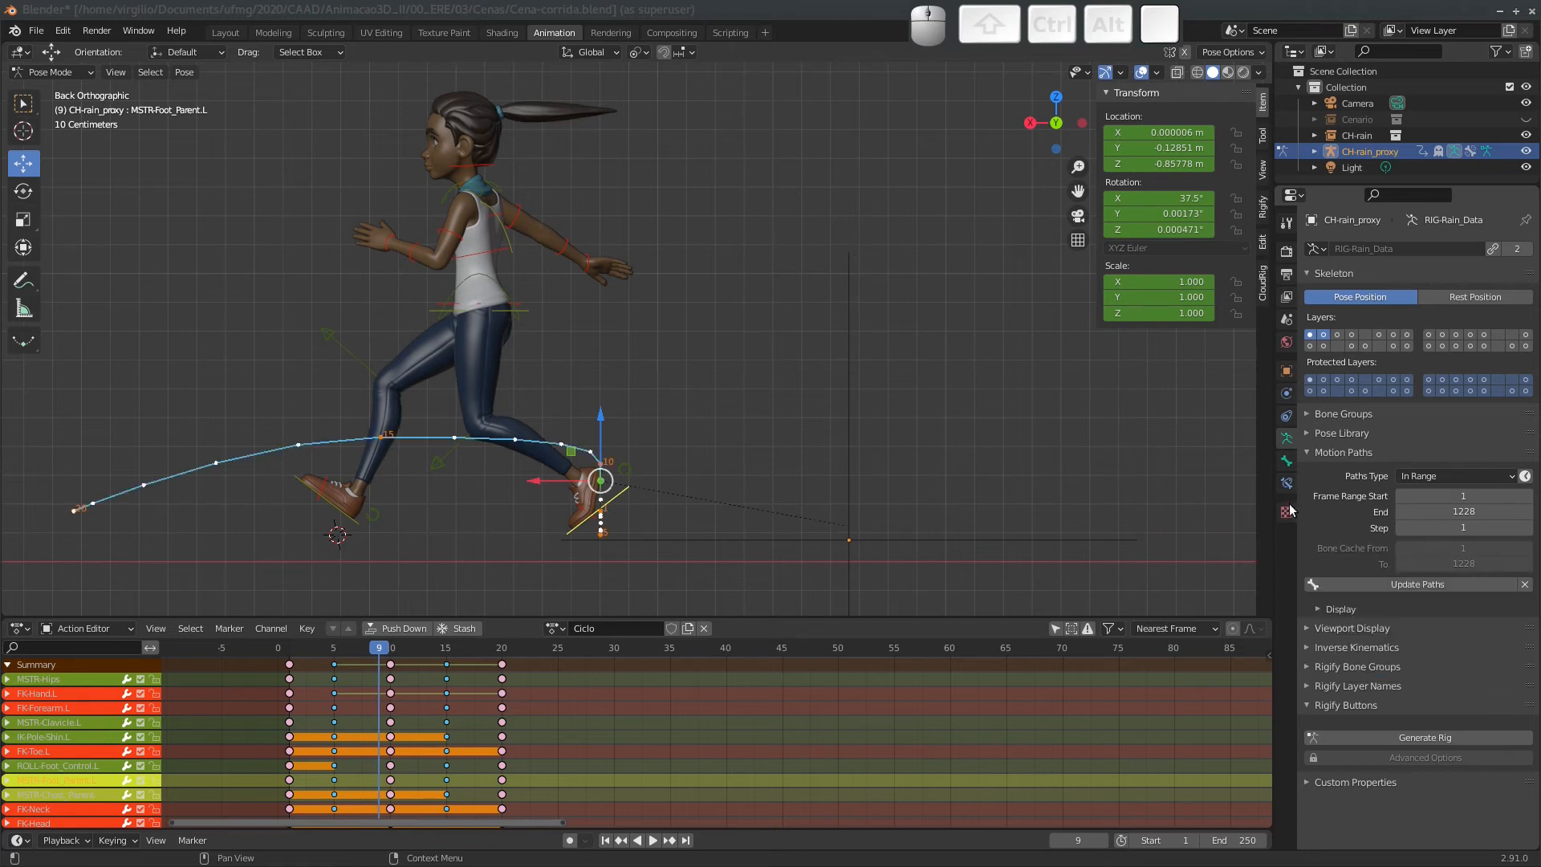
# Set the left foot motion path's end frame to 20 and update the path.
pyautogui.click(1399, 516)
pyautogui.write('20')
pyautogui.press('Return')
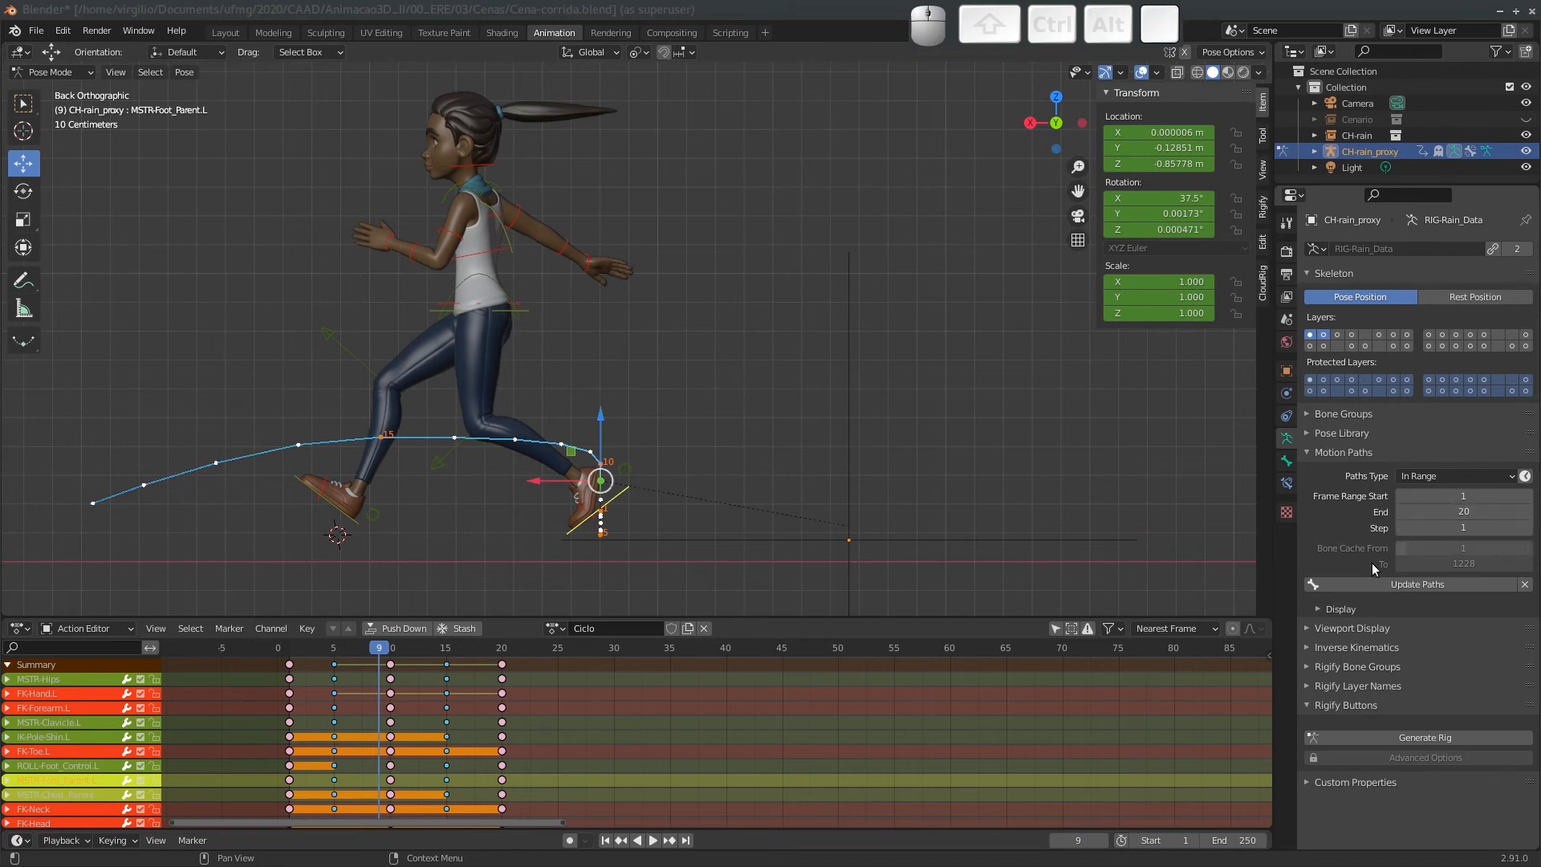
pyautogui.click(1414, 584)
# Enable automatic keyframing at frame 11, and try moving the left foot control about 0.17 m, undoing the move.
pyautogui.moveTo(386, 651)
pyautogui.mouseDown()
pyautogui.moveTo(372, 651)
pyautogui.moveTo(391, 647)
pyautogui.mouseUp()
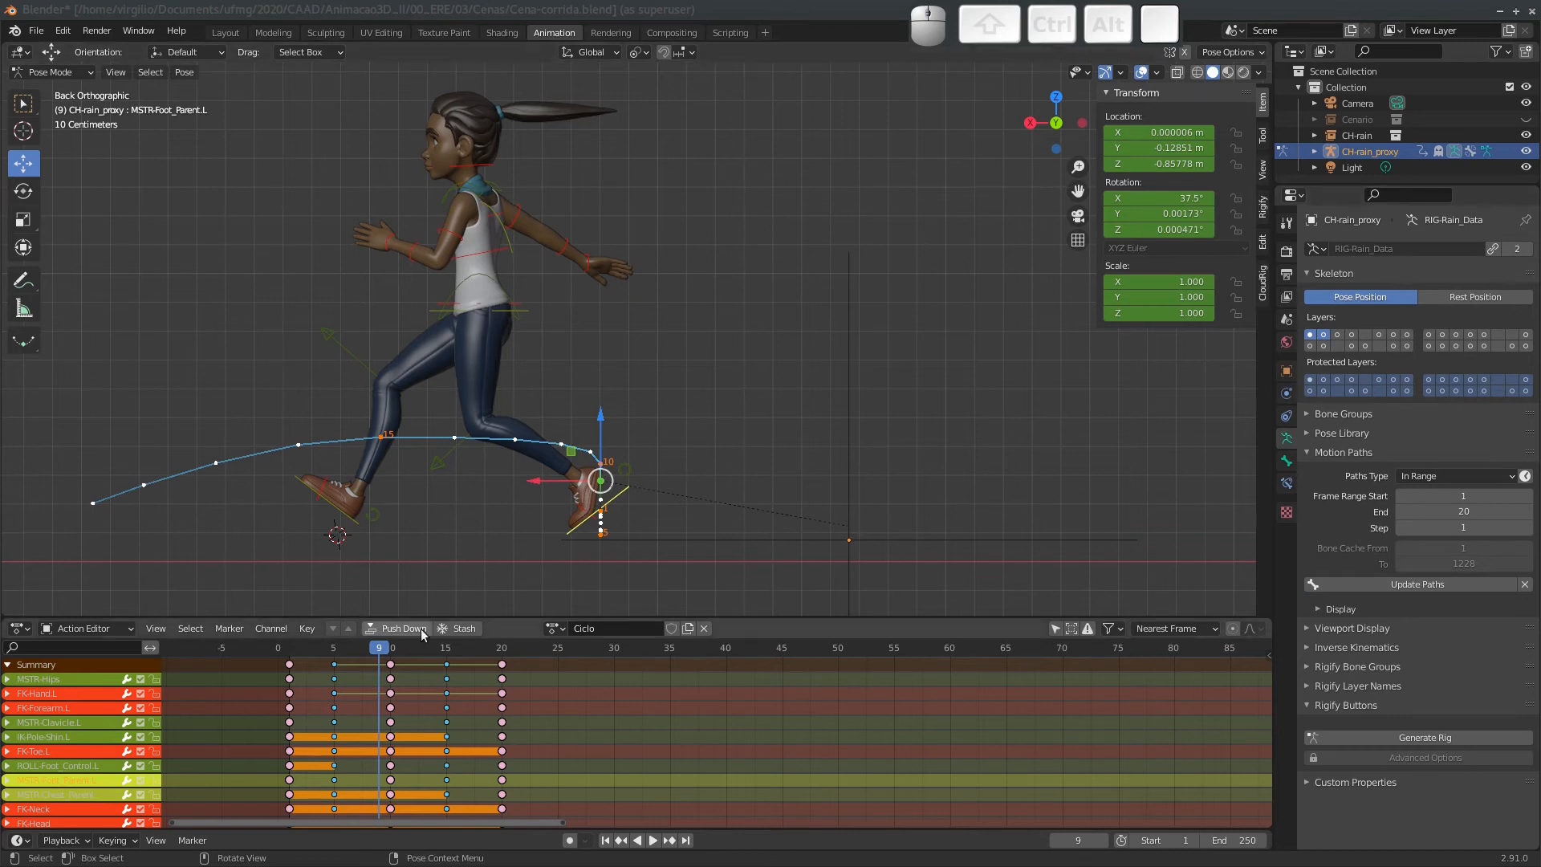
pyautogui.moveTo(376, 648)
pyautogui.mouseDown()
pyautogui.moveTo(321, 647)
pyautogui.moveTo(509, 657)
pyautogui.moveTo(289, 663)
pyautogui.moveTo(427, 657)
pyautogui.moveTo(401, 656)
pyautogui.mouseUp()
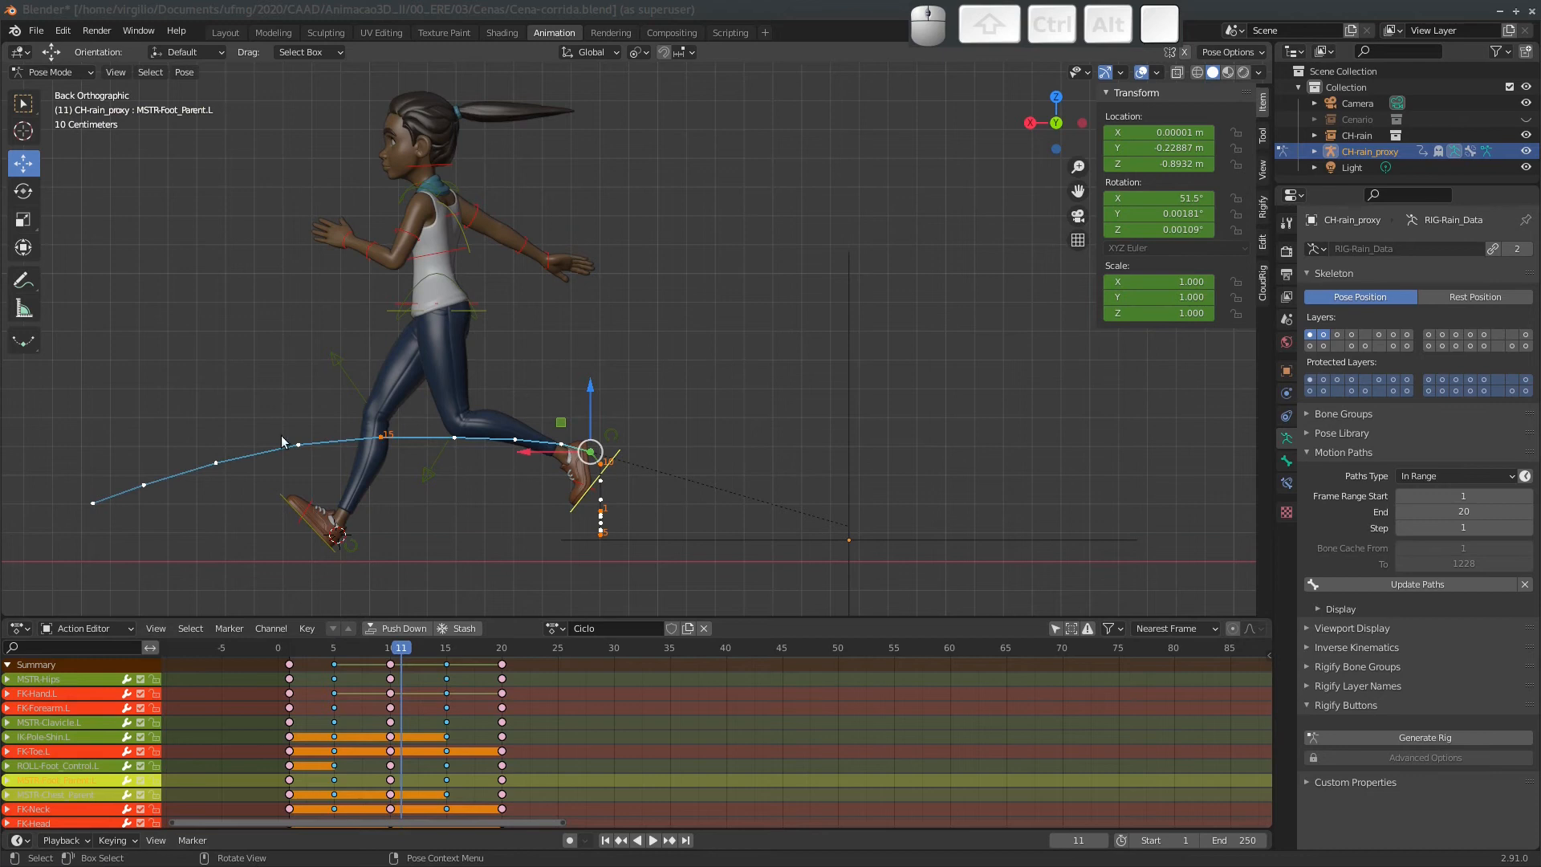
pyautogui.click(570, 839)
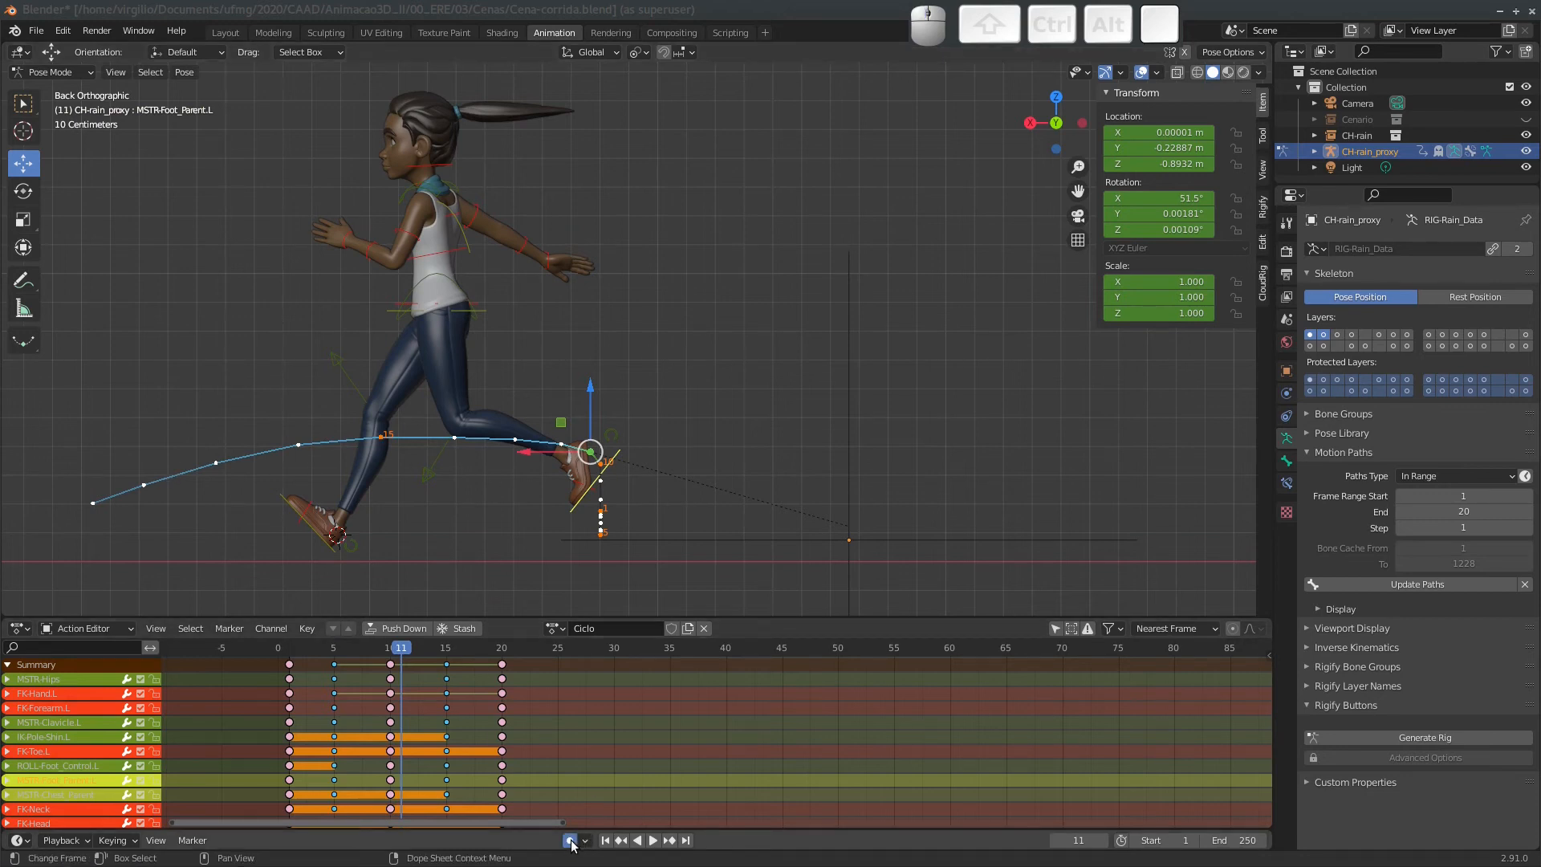
pyautogui.press('g')
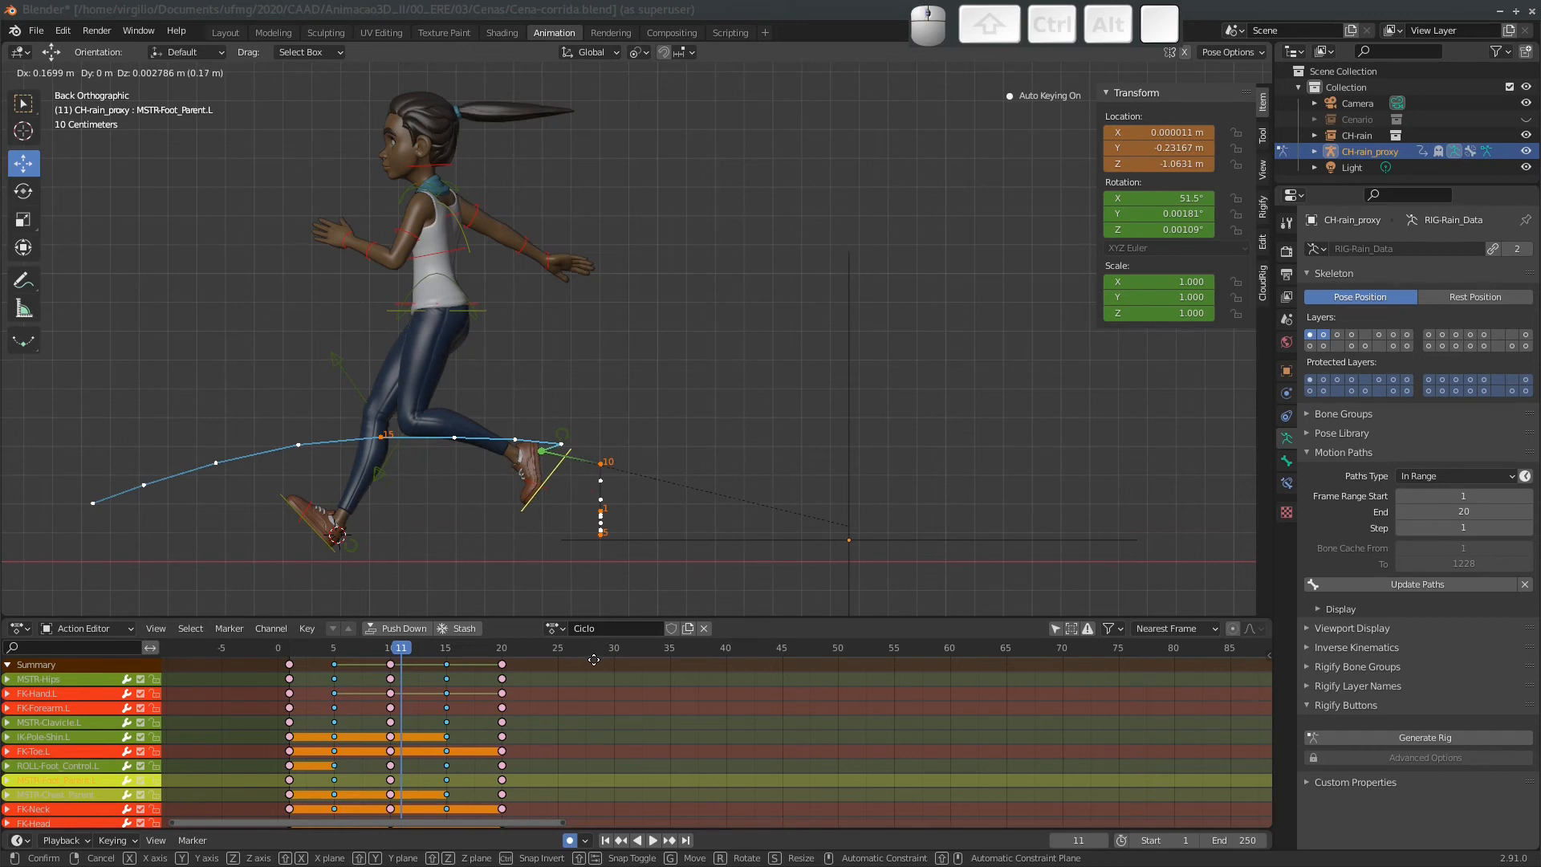
pyautogui.hotkey('ctrl', 'z')
pyautogui.click(1119, 551)
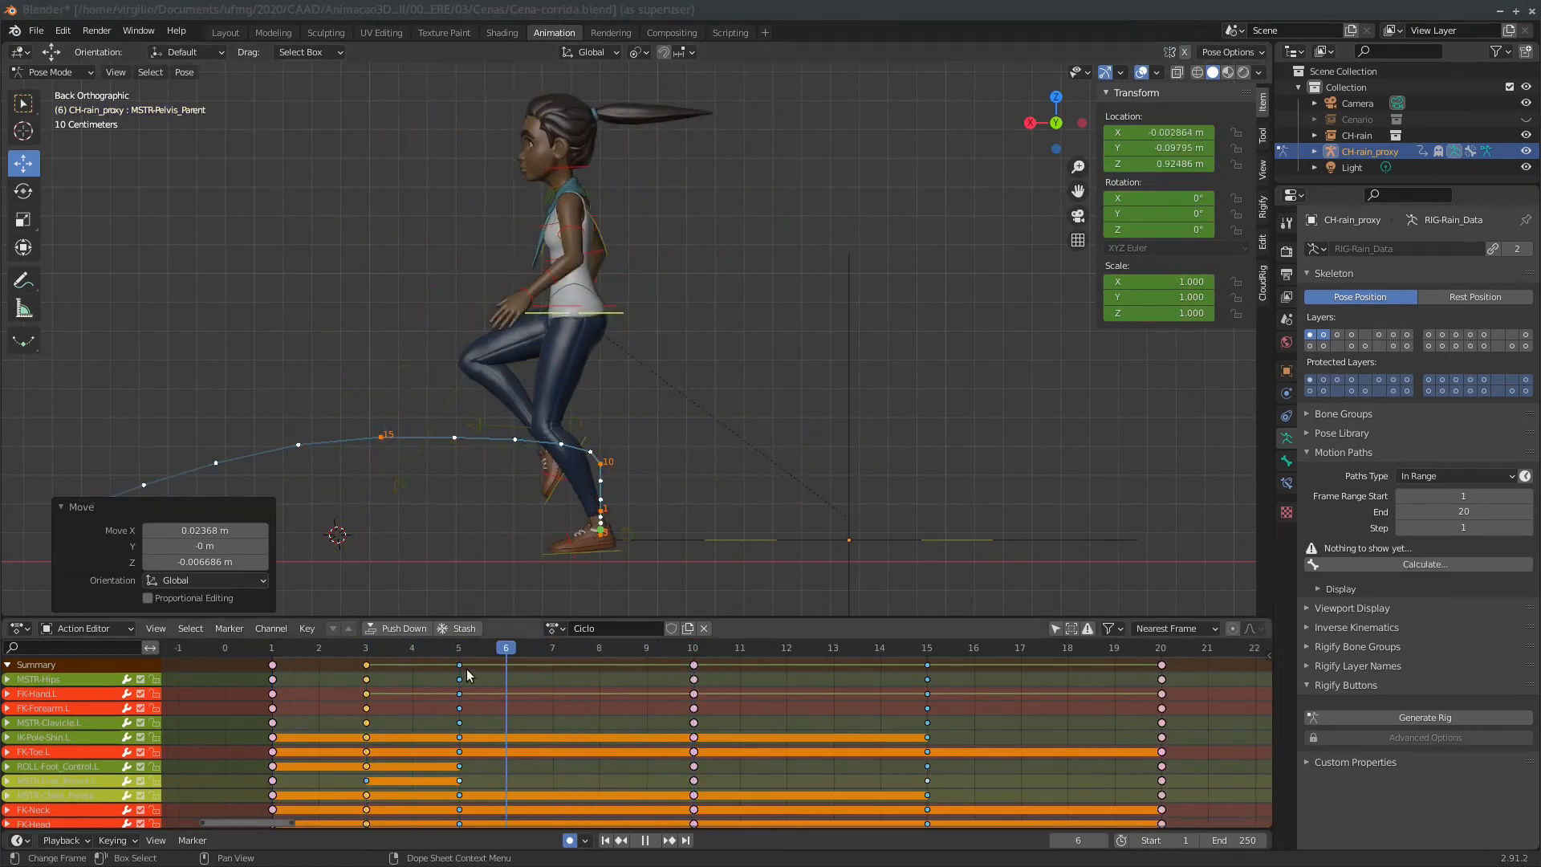
# Keep the left foot control planted from frame 5 through frame 8 and rotate its roll control to lift the heel at frames 7 and 8.
pyautogui.press('space')
pyautogui.click(599, 648)
pyautogui.click(460, 781)
pyautogui.click(552, 311)
pyautogui.press('g')
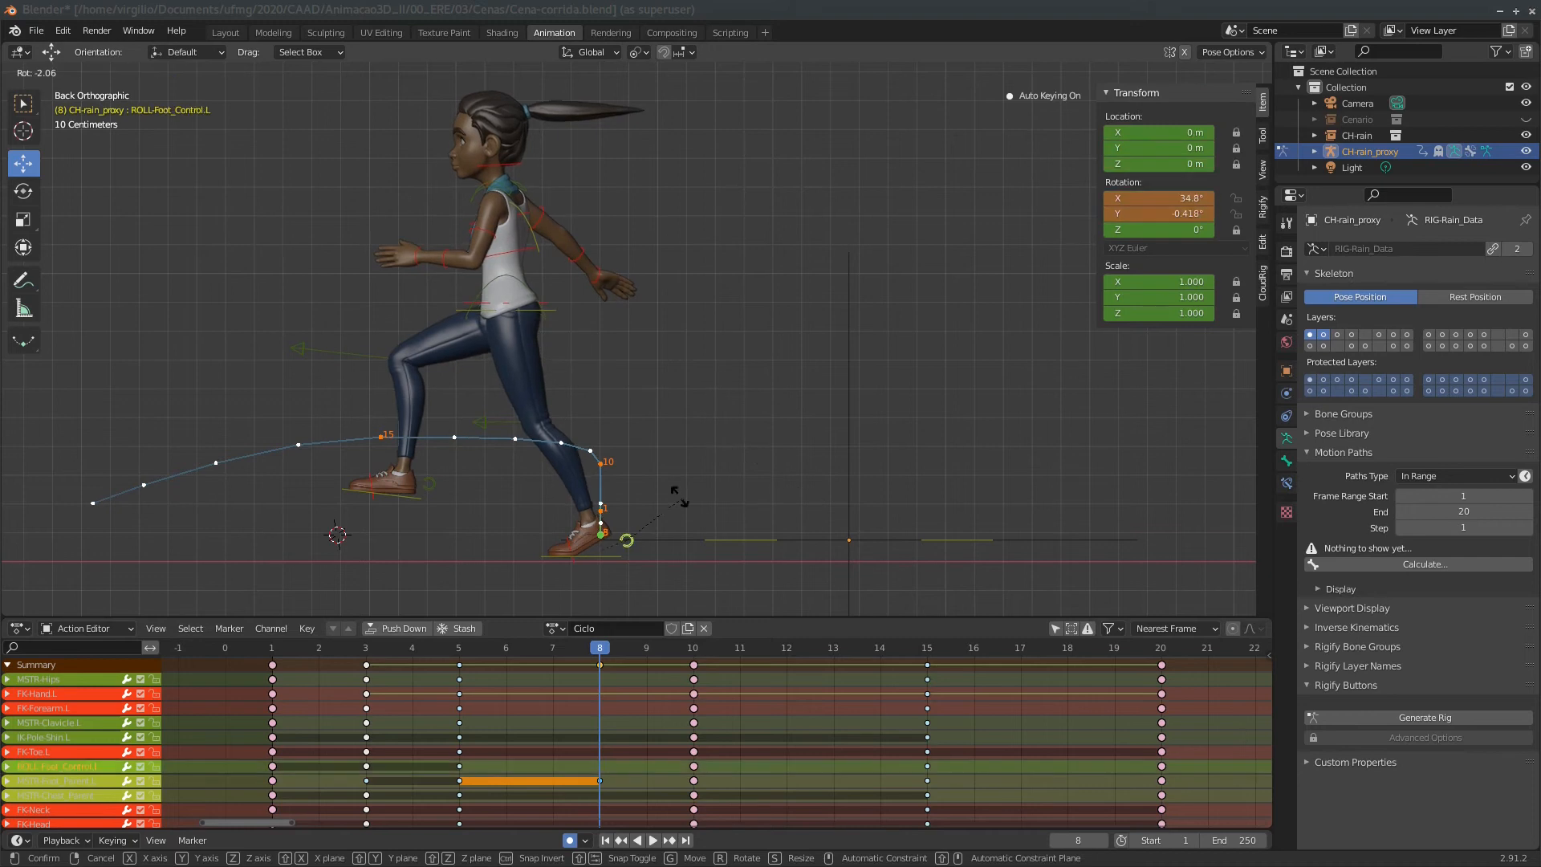
pyautogui.click(679, 496)
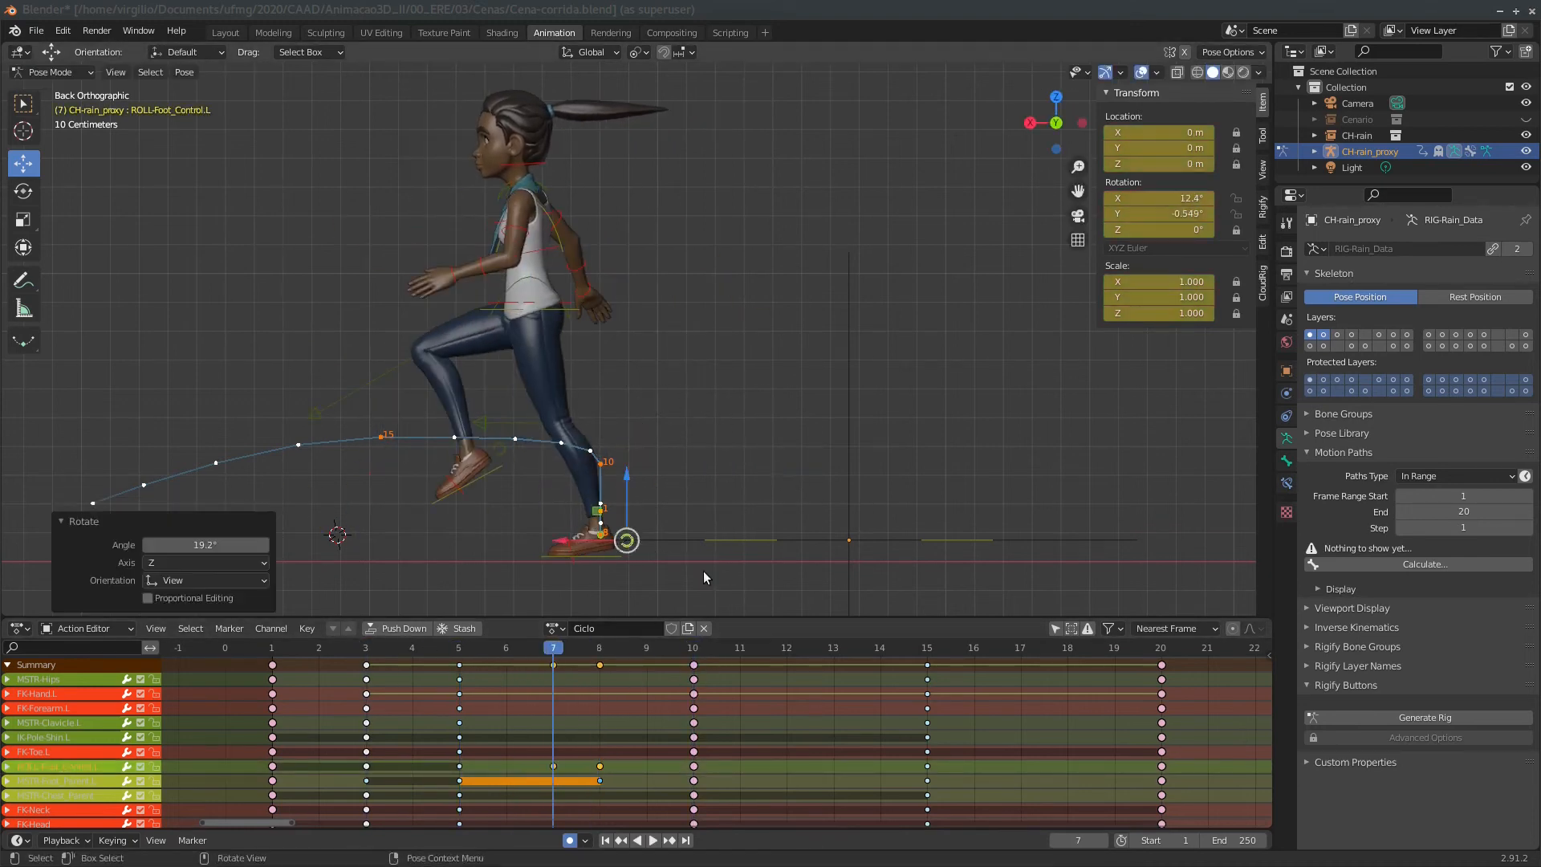
# In the right view, rotate the hips control -17.5° at frame 3.
pyautogui.press('space')
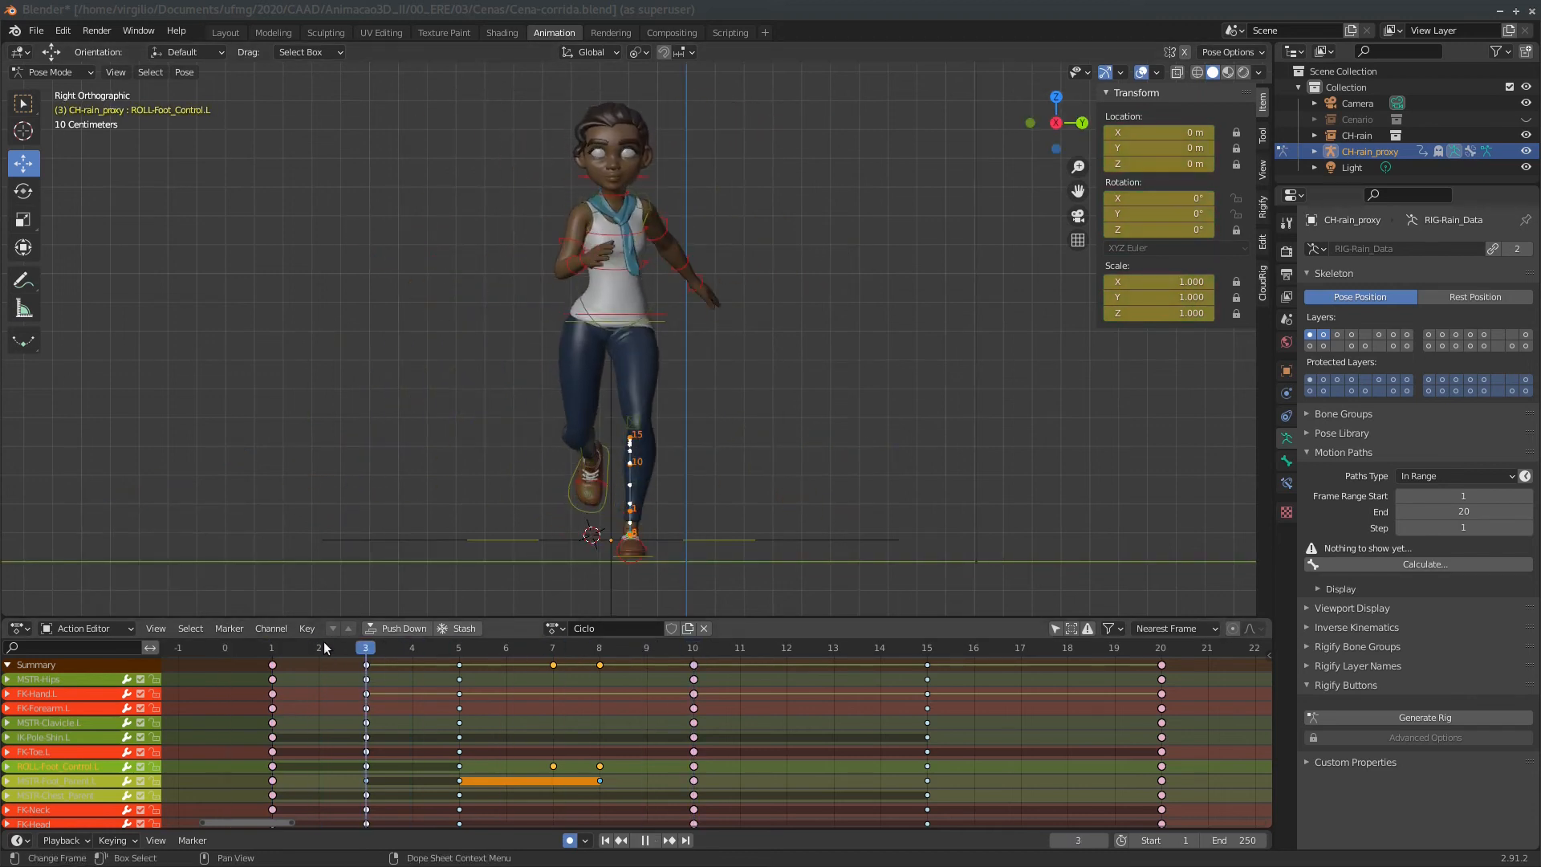
pyautogui.click(653, 302)
pyautogui.moveTo(325, 642)
pyautogui.mouseDown()
pyautogui.moveTo(363, 646)
pyautogui.moveTo(335, 646)
pyautogui.mouseUp()
pyautogui.press('r')
pyautogui.click(655, 317)
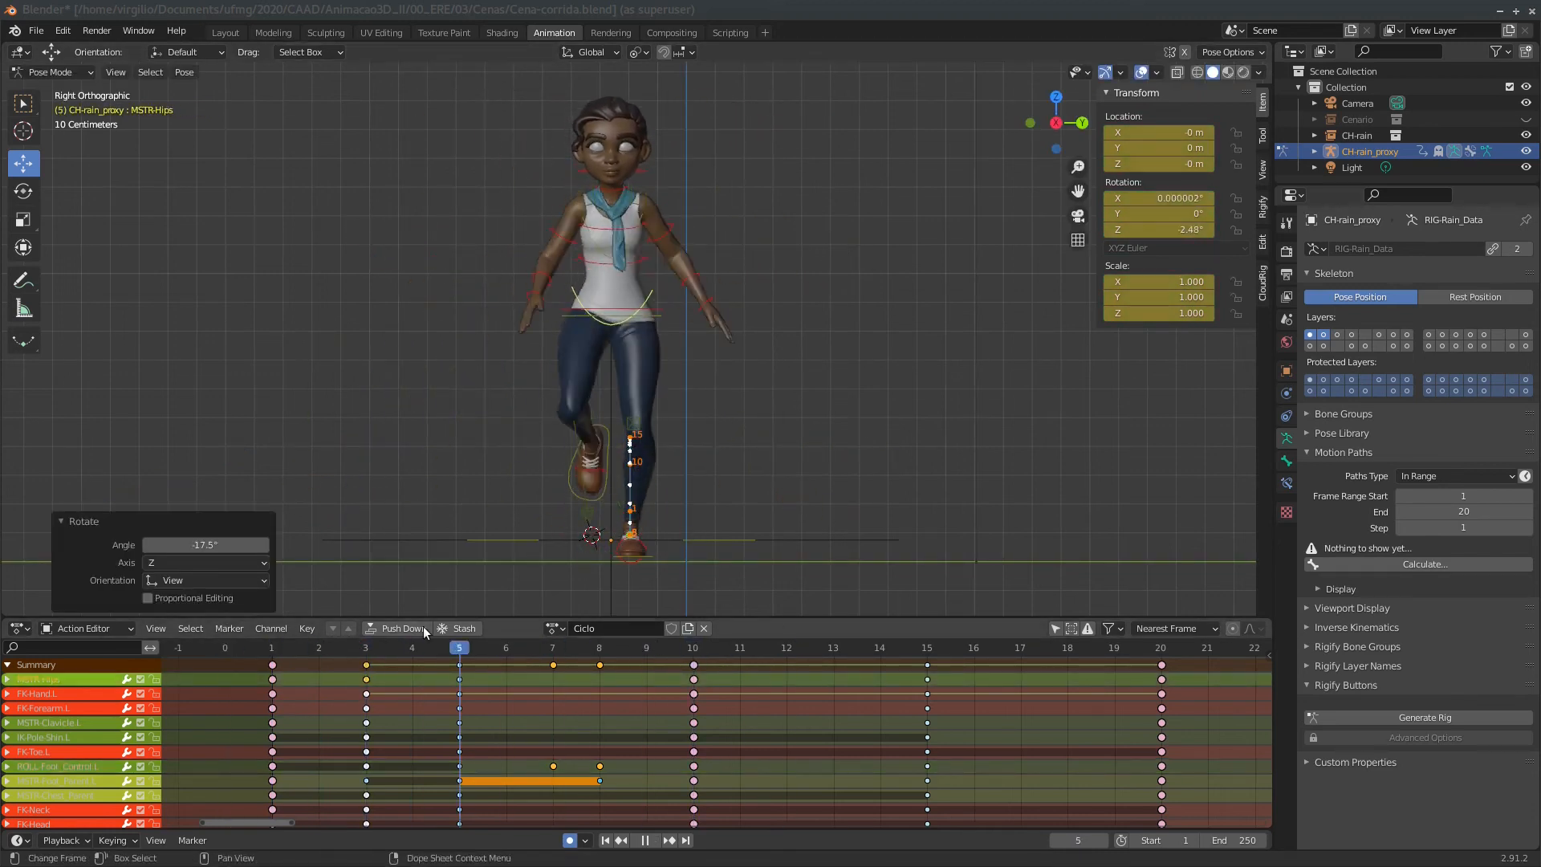
# At frame 5, move the right knee pole target about 0.1 m along Y and shift the pelvis about 0.017 m along Y.
pyautogui.press('r')
pyautogui.click(630, 515)
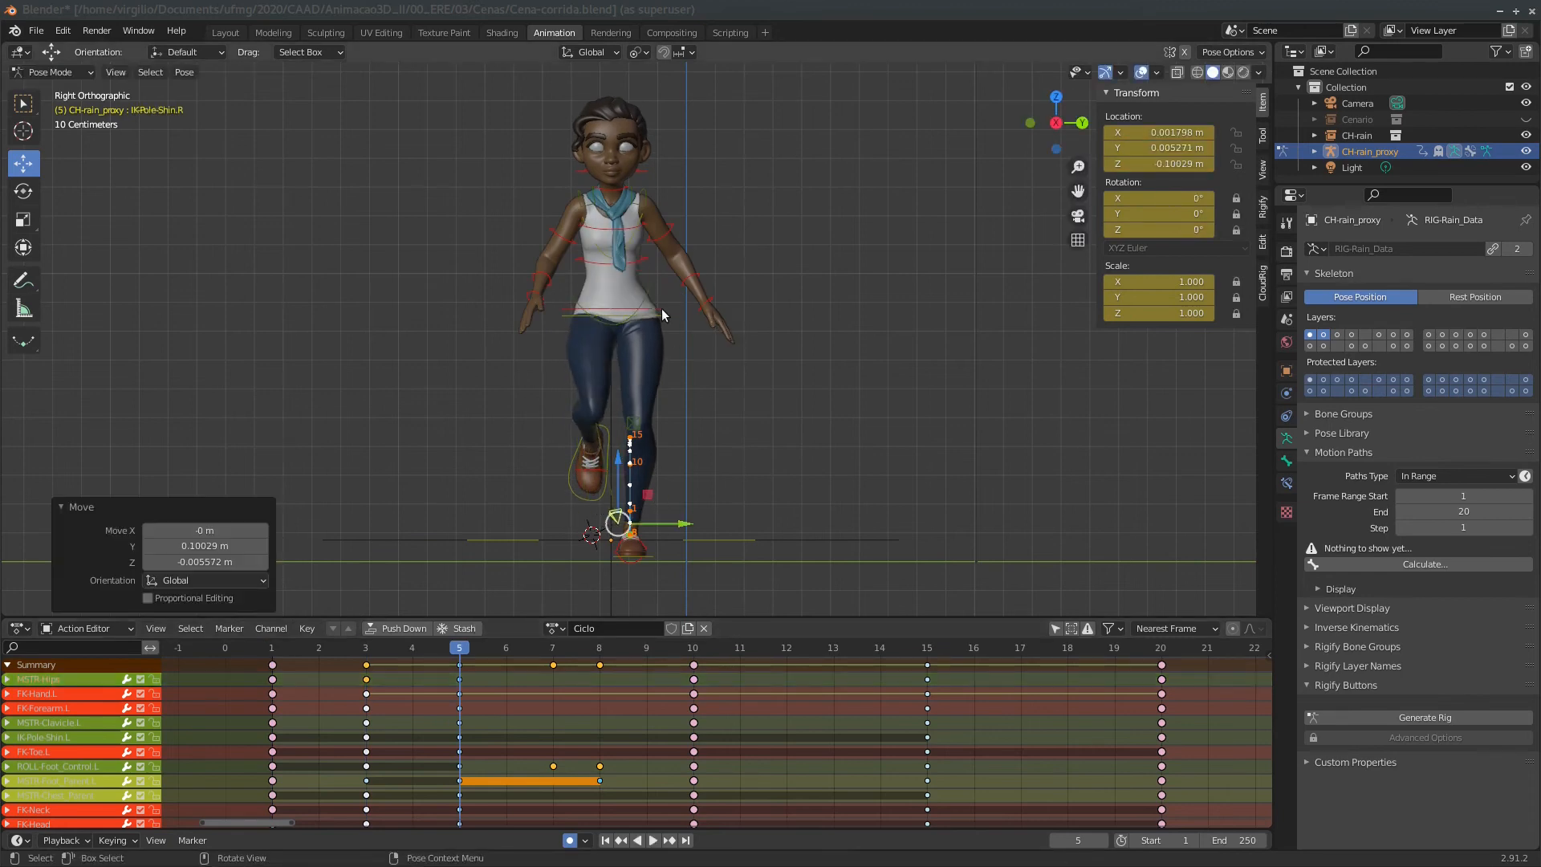
pyautogui.click(616, 315)
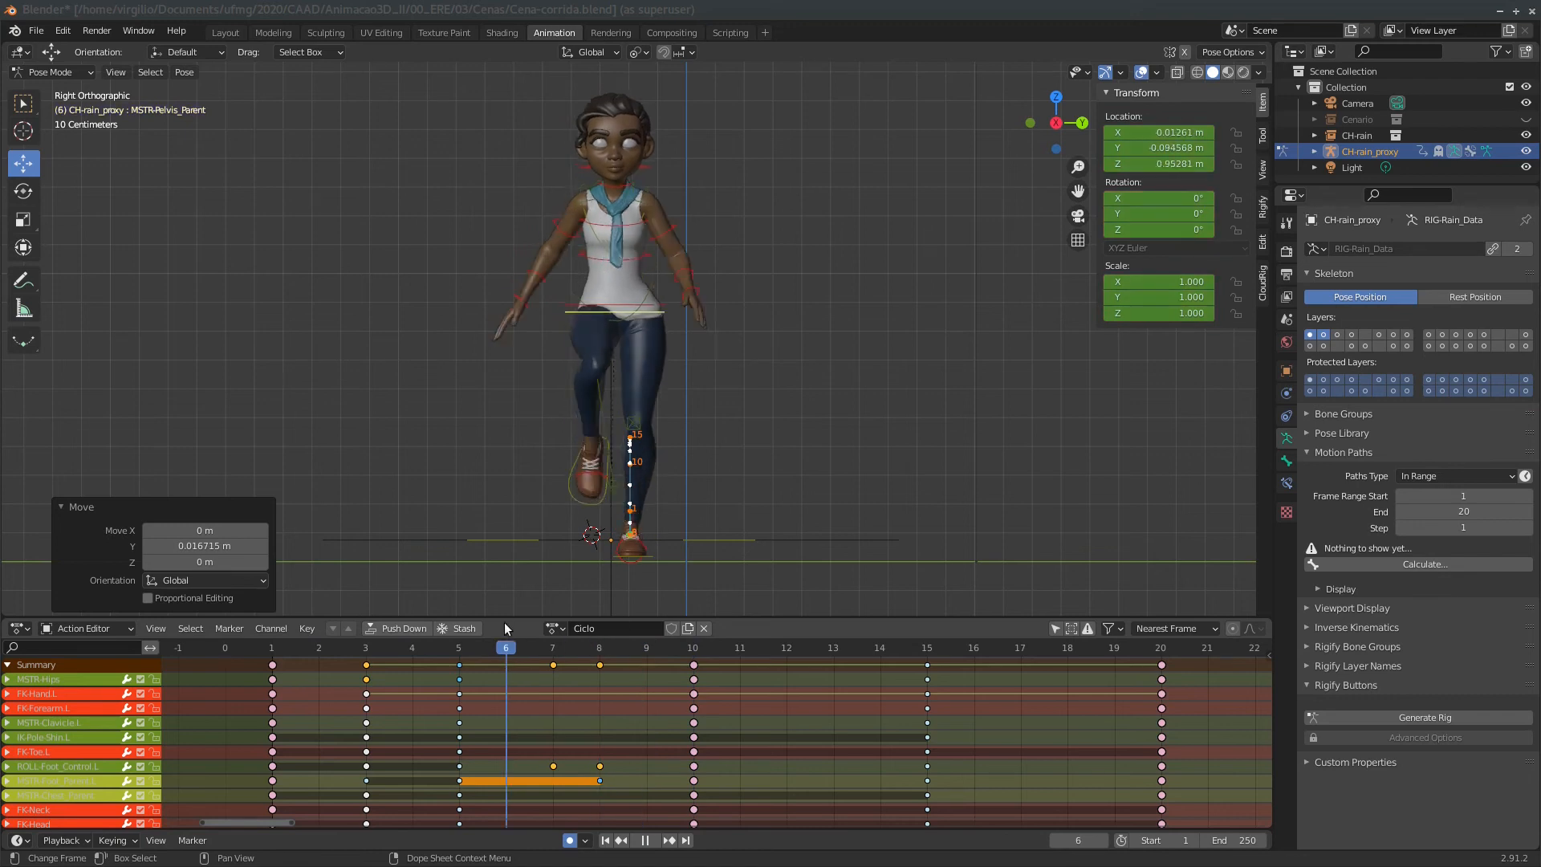
pyautogui.moveTo(504, 623); pyautogui.dragTo(692, 645)
# Key all channels at frames 7 and 8, and check the surrounding motion in the back view.
pyautogui.click(1081, 123)
pyautogui.scroll(-6, 692, 682)
pyautogui.click(646, 650)
pyautogui.click(645, 665)
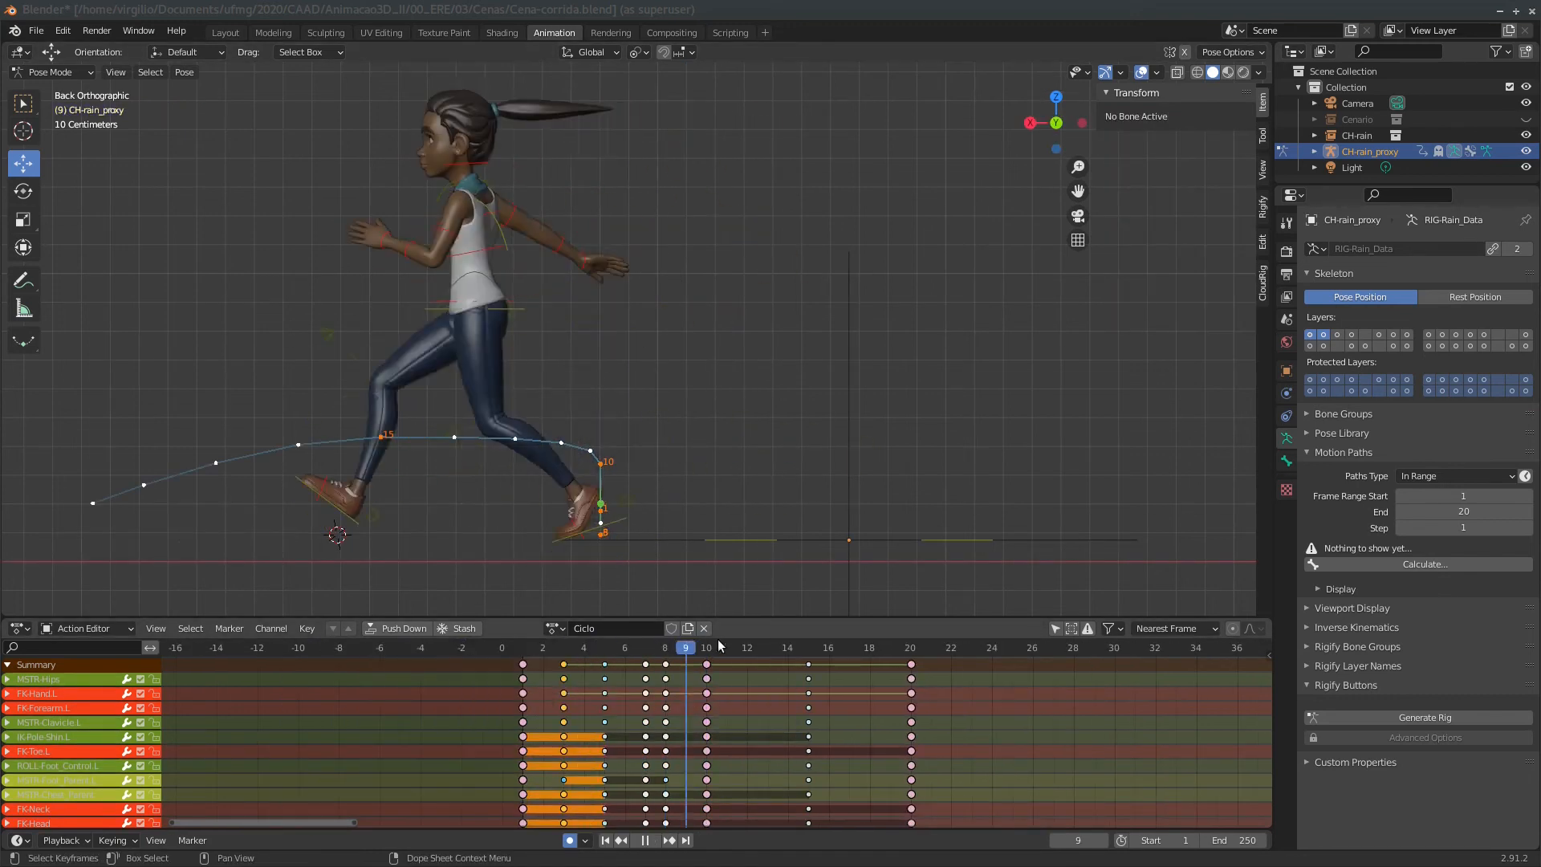
pyautogui.moveTo(718, 647); pyautogui.dragTo(709, 647)
pyautogui.moveTo(710, 682); pyautogui.dragTo(560, 681, button='middle')
pyautogui.moveTo(557, 644); pyautogui.dragTo(395, 640)
# Calculate a motion path for the head control over frames 1 to 20 and play the animation.
pyautogui.click(695, 171)
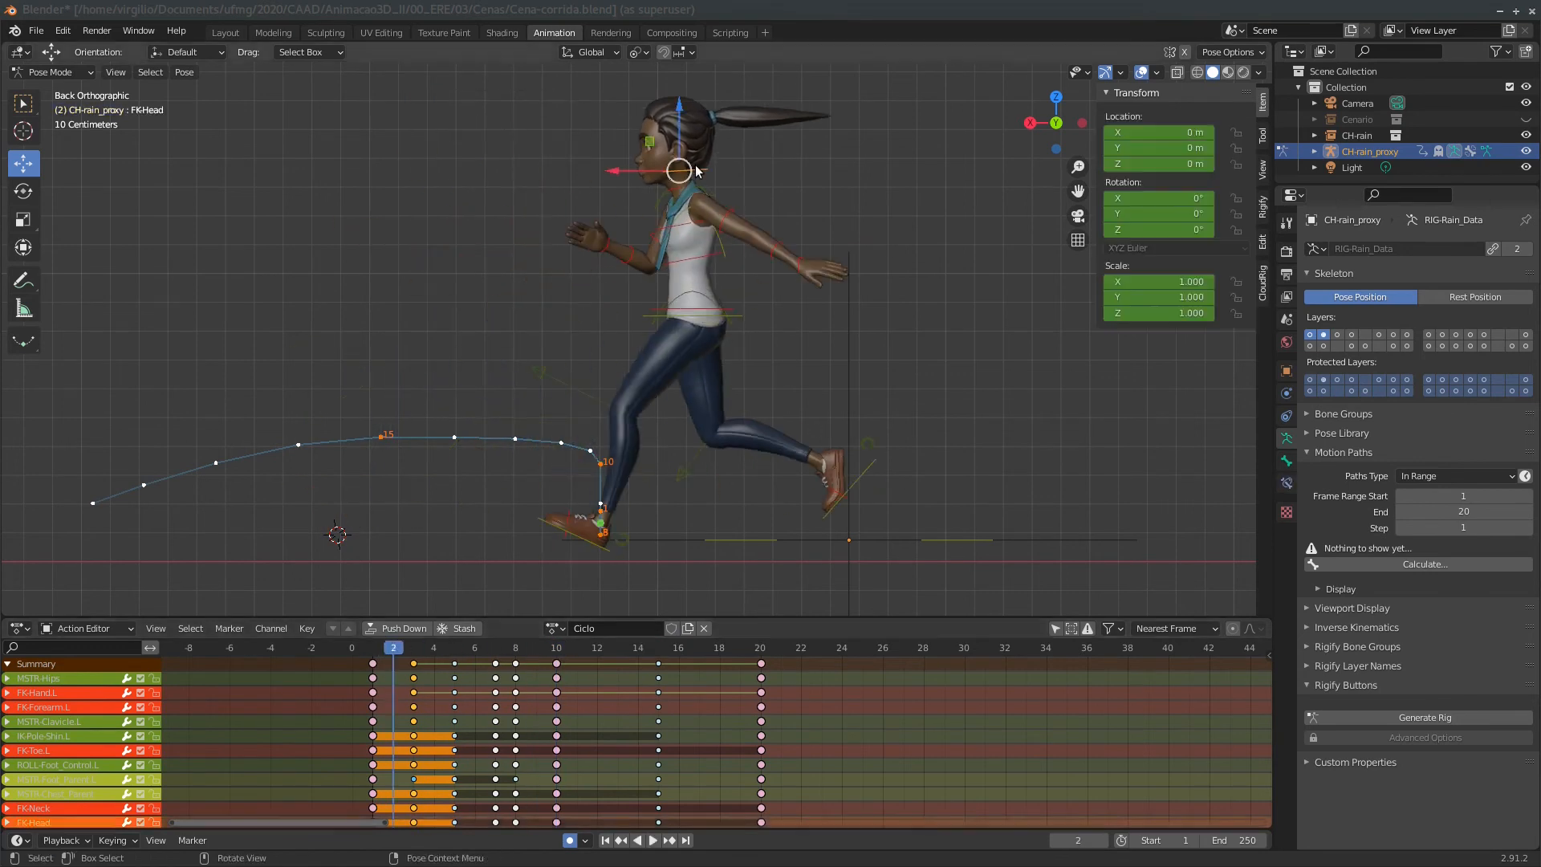
pyautogui.click(1431, 650)
pyautogui.press('space')
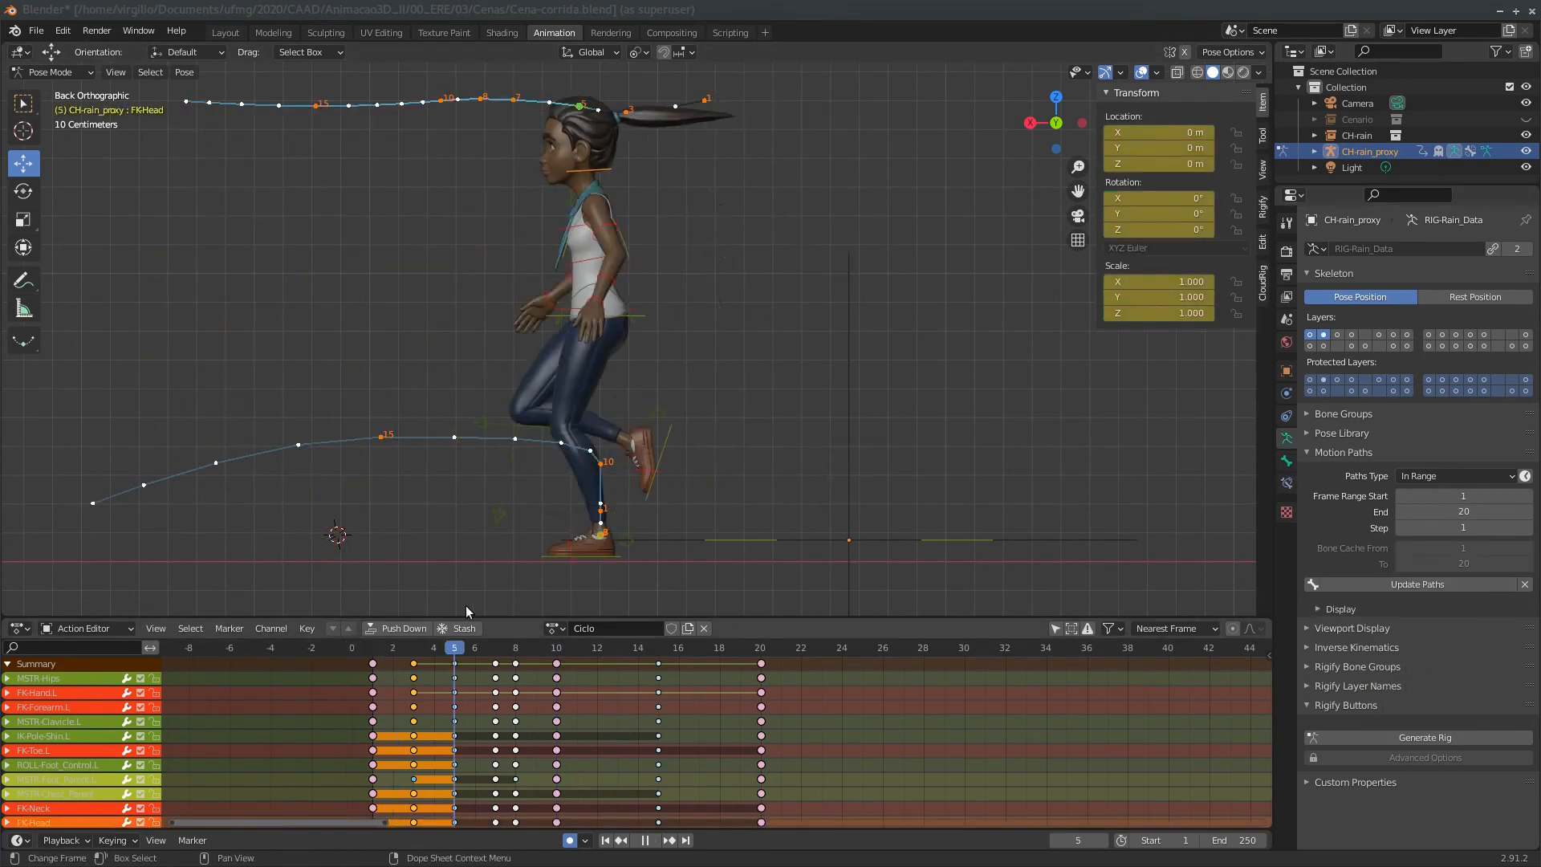
# Copy the whole pose from frame 3 and paste it flipped on the X axis at frame 12.
pyautogui.click(389, 648)
pyautogui.press('a')
pyautogui.hotkey('ctrl', 'c')
pyautogui.moveTo(375, 648); pyautogui.dragTo(676, 648)
pyautogui.hotkey('ctrl', 'shift', 'v')
# Place the mirrored passing pose at frame 14 and paste the whole frame 7 pose flipped on the X axis at frame 16.
pyautogui.click(432, 648)
pyautogui.click(632, 648)
pyautogui.click(477, 647)
pyautogui.press('a')
pyautogui.hotkey('ctrl', 'c')
pyautogui.hotkey('ctrl', 'shift', 'v')
# Copy the whole pose from frame 8 and paste it flipped on the X axis at frame 17.
pyautogui.moveTo(512, 647); pyautogui.dragTo(498, 647)
pyautogui.hotkey('ctrl', 'c')
pyautogui.click(699, 649)
pyautogui.hotkey('ctrl', 'shift', 'v')
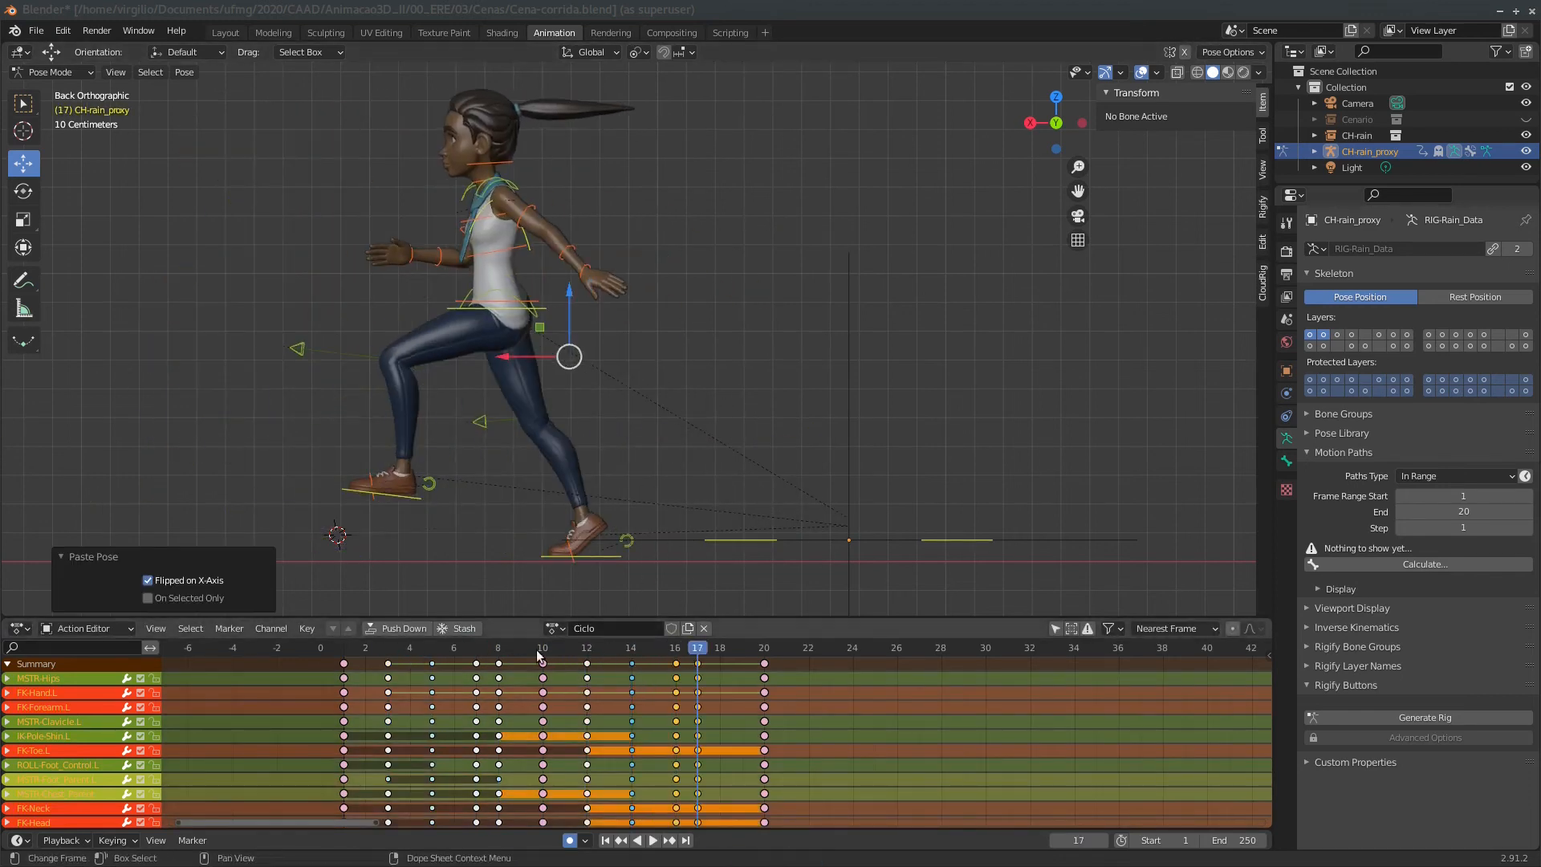
# Move the final contact pose's keyframes from frame 20 to frame 19 and review the timing.
pyautogui.moveTo(699, 652); pyautogui.dragTo(742, 650)
pyautogui.moveTo(765, 663); pyautogui.dragTo(743, 664)
pyautogui.moveTo(388, 649); pyautogui.dragTo(549, 647)
pyautogui.press('space')
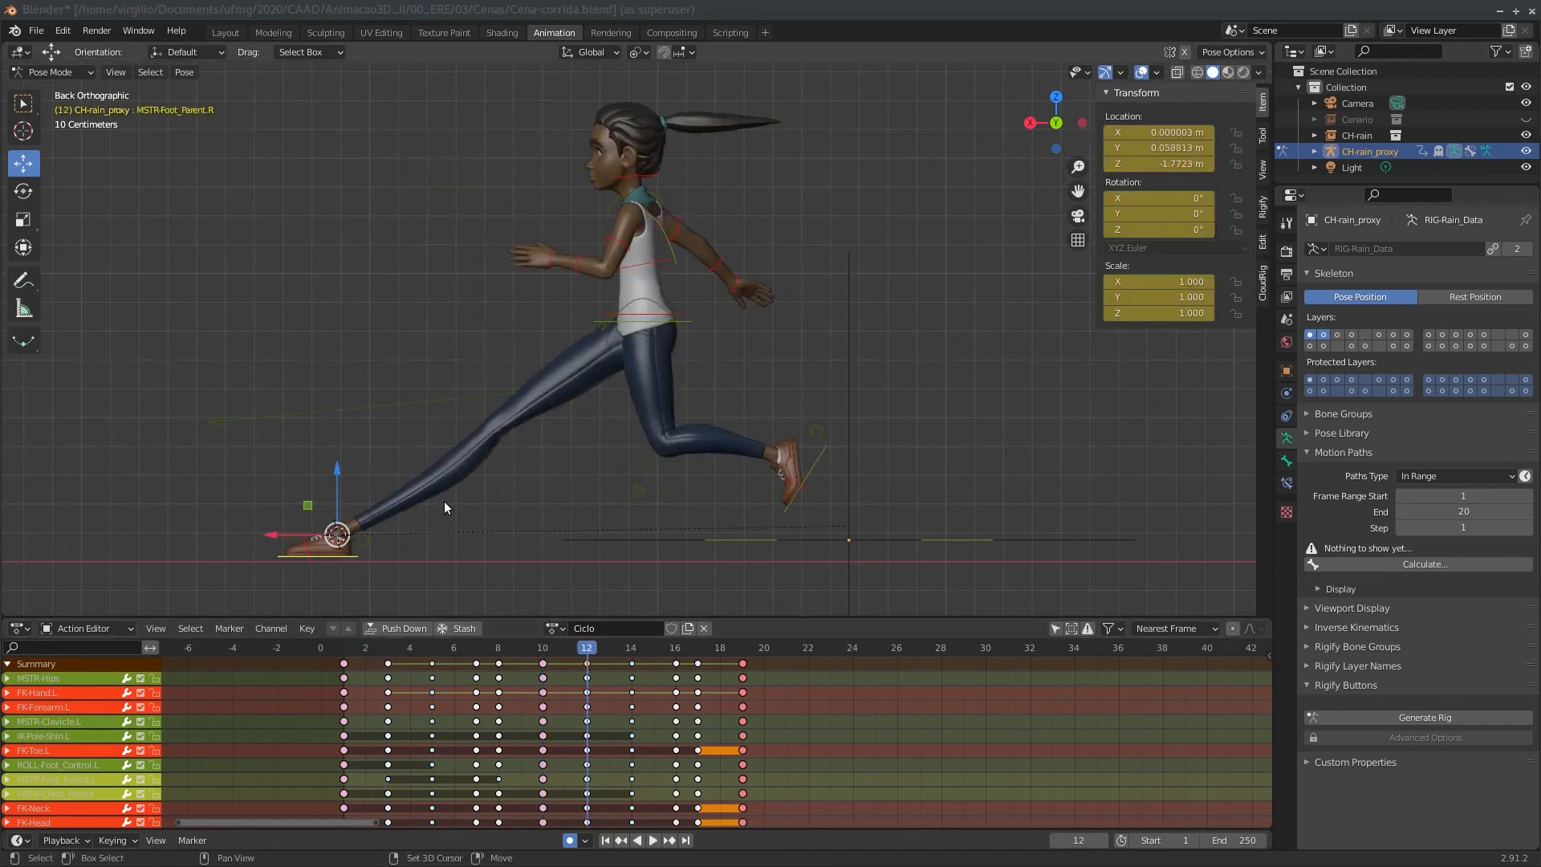
# Plant the right foot at frames 12, 16 and 17 by snapping its control to the 3D cursor, and play the animation.
pyautogui.click(546, 558)
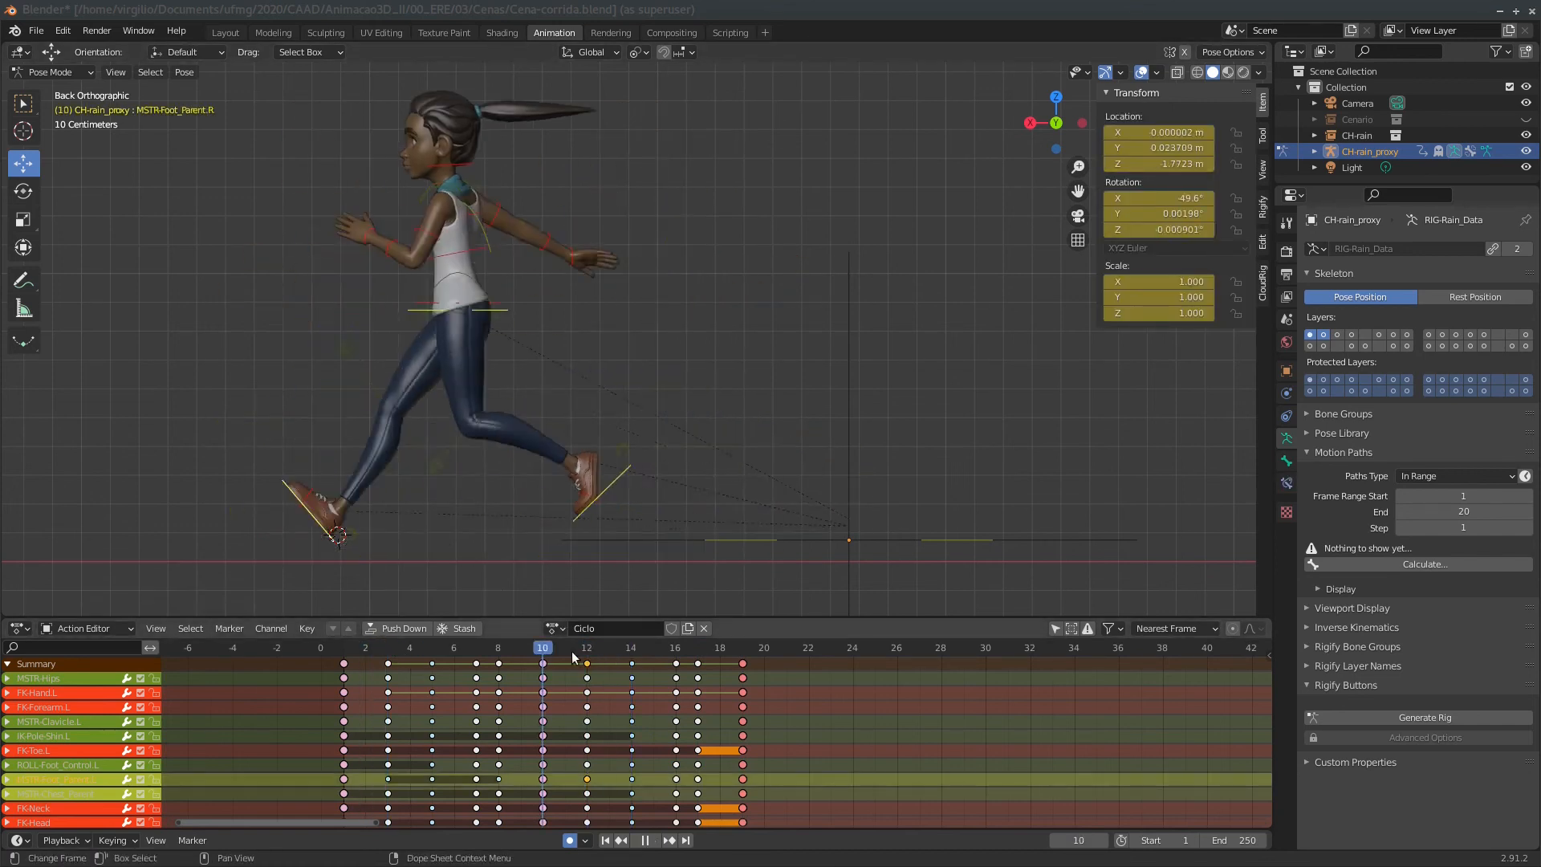
pyautogui.hotkey('shift', 'r')
pyautogui.moveTo(634, 647); pyautogui.dragTo(374, 625)
pyautogui.press('space')
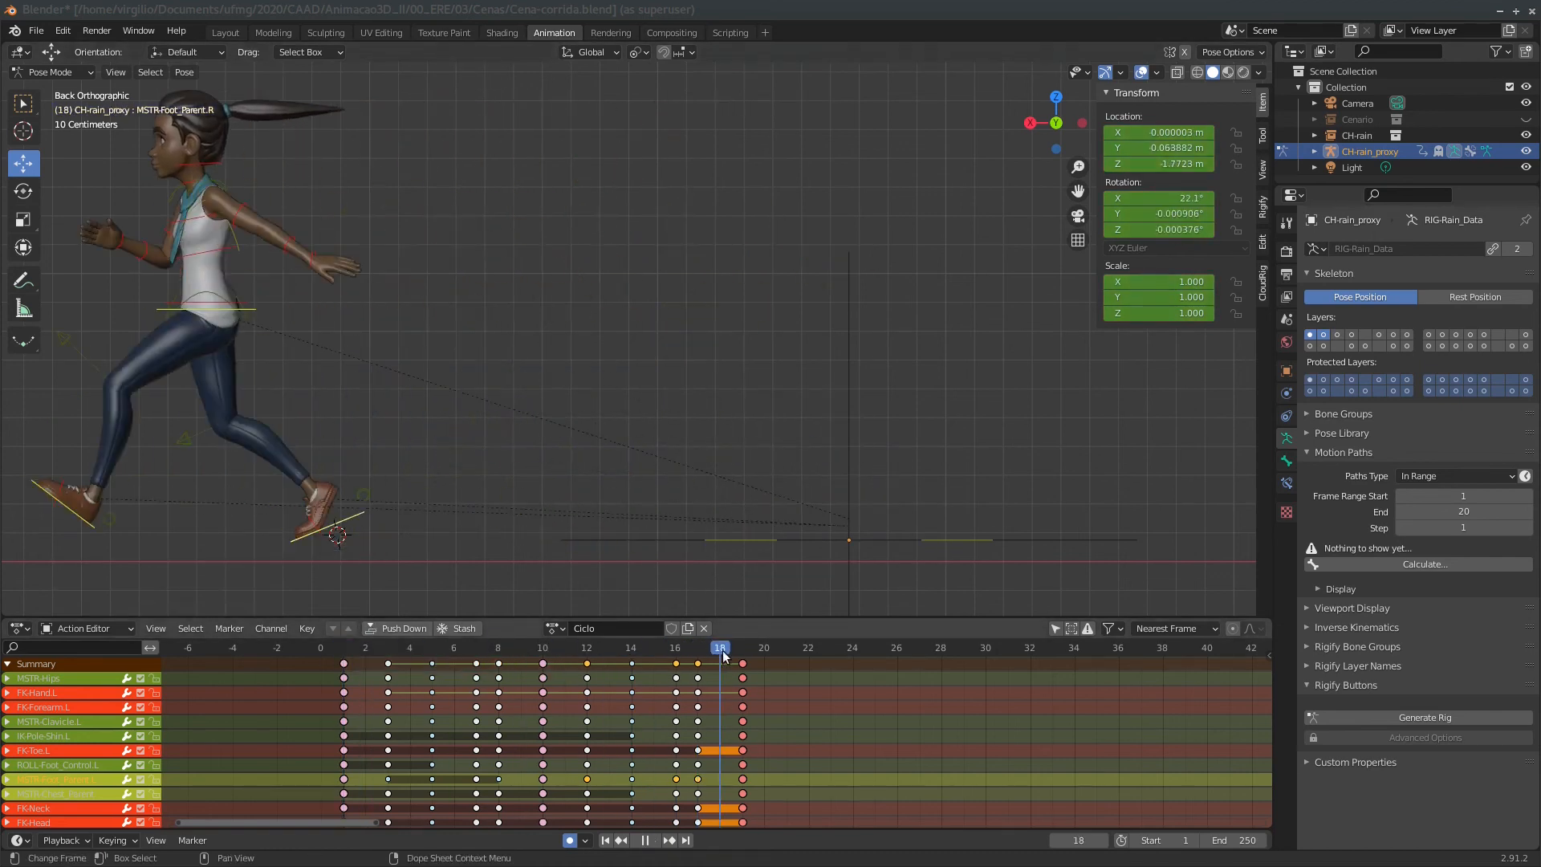
# In the right view at frame 14, shift the pelvis sideways along Y and move the left knee pole target about -0.075 m along Y.
pyautogui.press('KP_3')
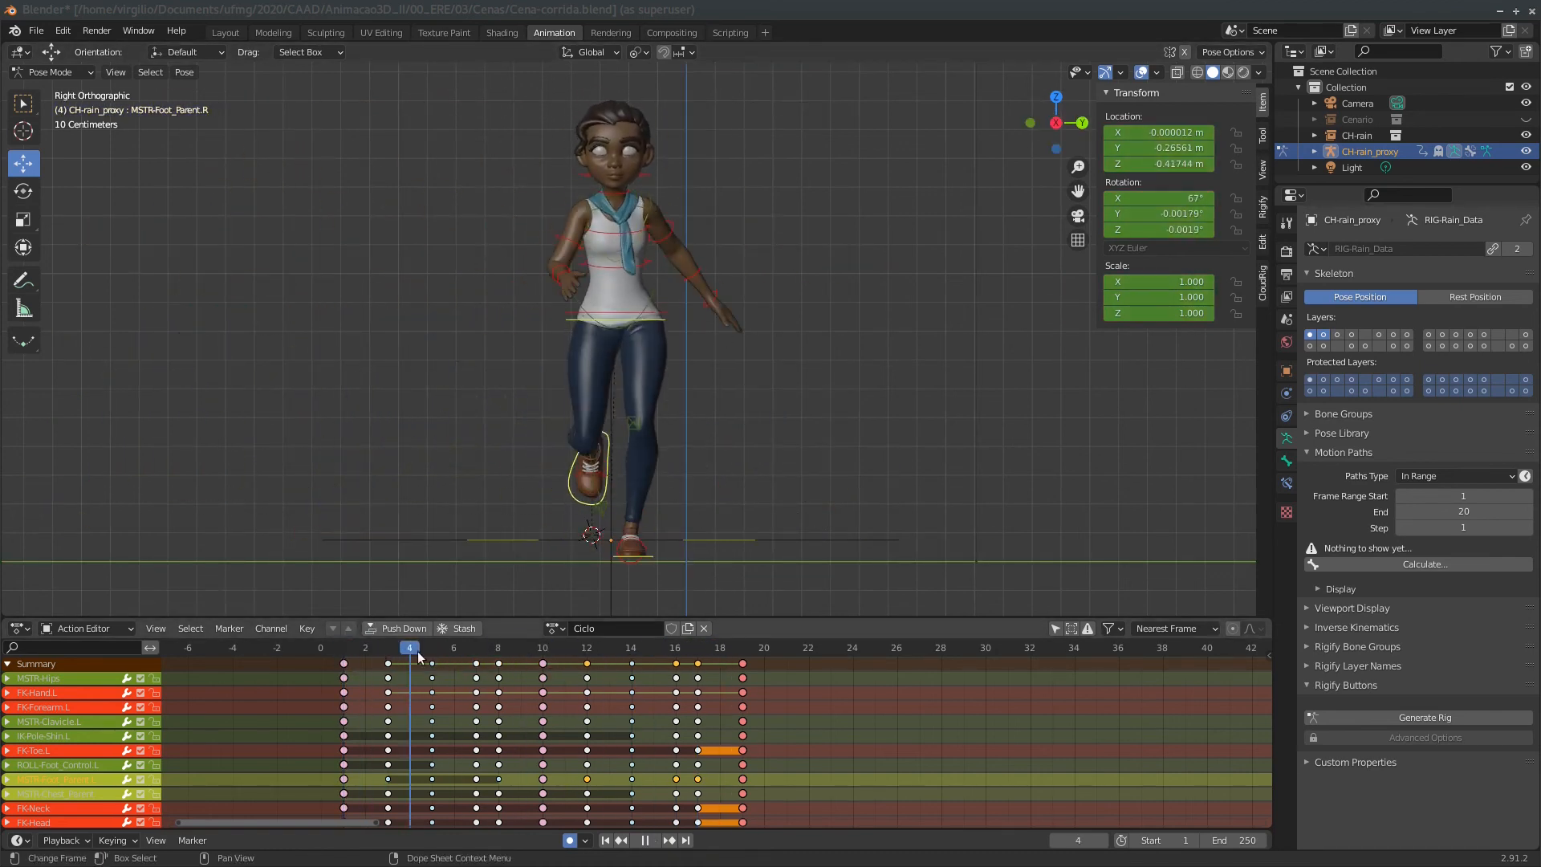
pyautogui.click(651, 314)
pyautogui.click(652, 314)
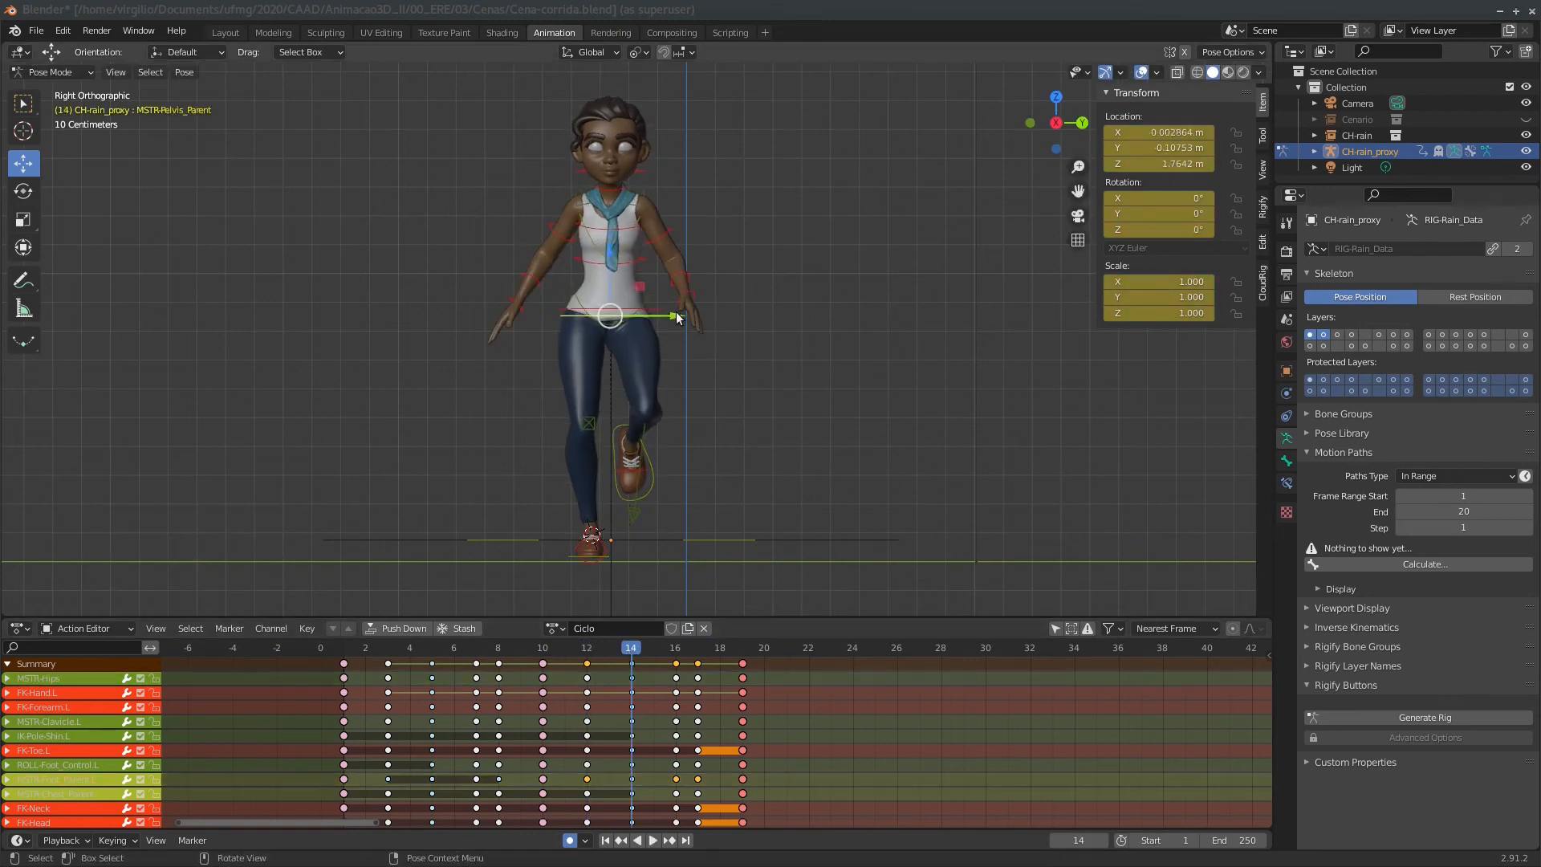
pyautogui.moveTo(676, 316); pyautogui.dragTo(691, 317)
pyautogui.click(634, 515)
pyautogui.moveTo(664, 490); pyautogui.dragTo(642, 500)
pyautogui.moveTo(594, 646); pyautogui.dragTo(512, 644)
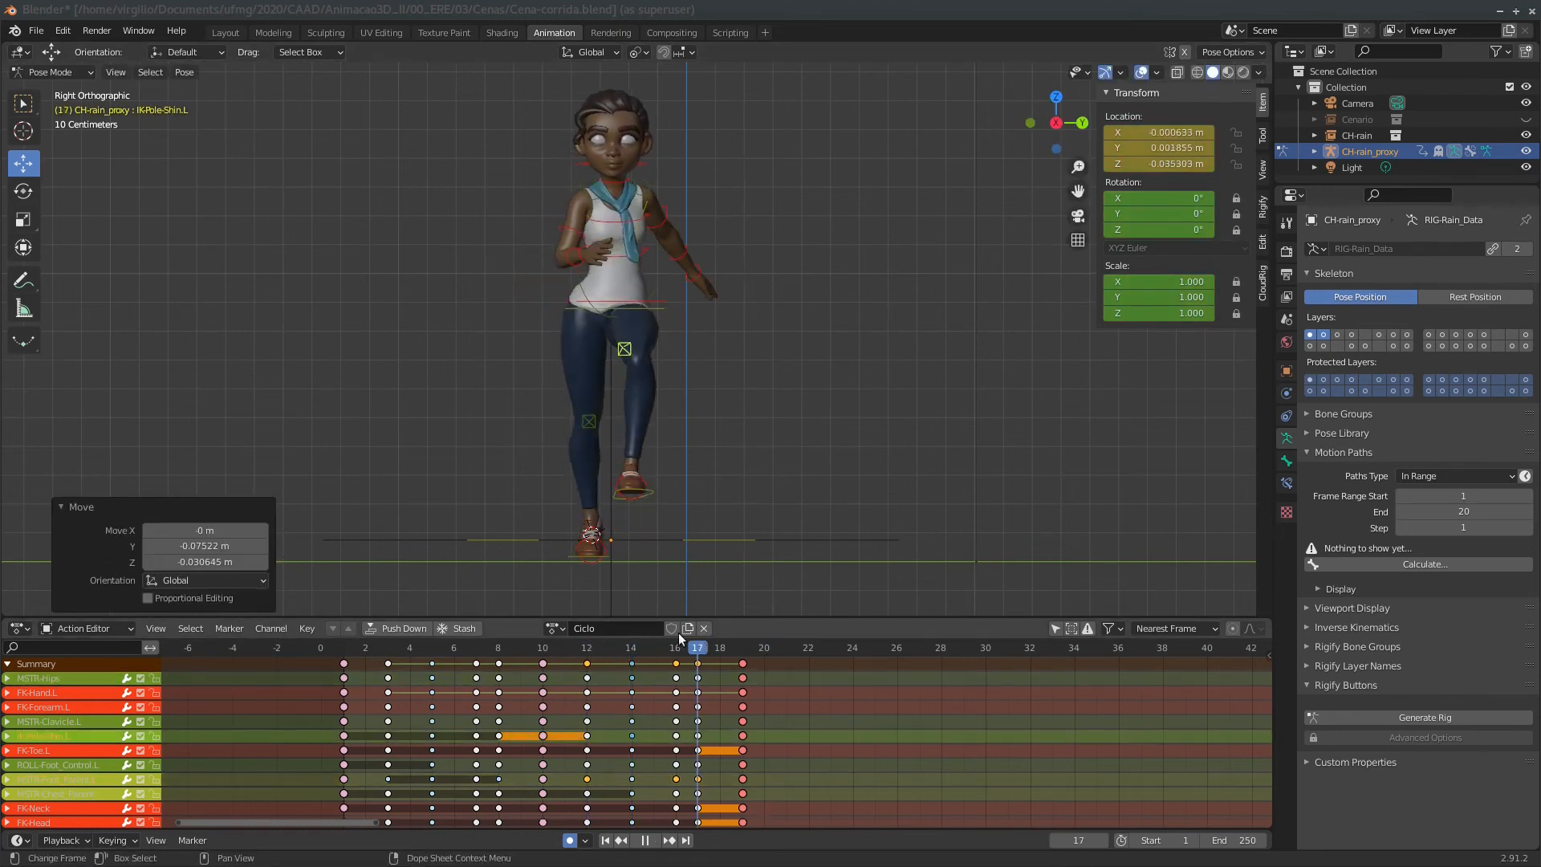
pyautogui.press('space')
# Display the pelvis control's location curves in the Graph Editor and frame them around the cycle.
pyautogui.hotkey('ctrl', 'Tab')
pyautogui.press('Home')
pyautogui.click(651, 314)
pyautogui.click(13, 679)
pyautogui.moveTo(929, 787); pyautogui.dragTo(729, 658, button='middle')
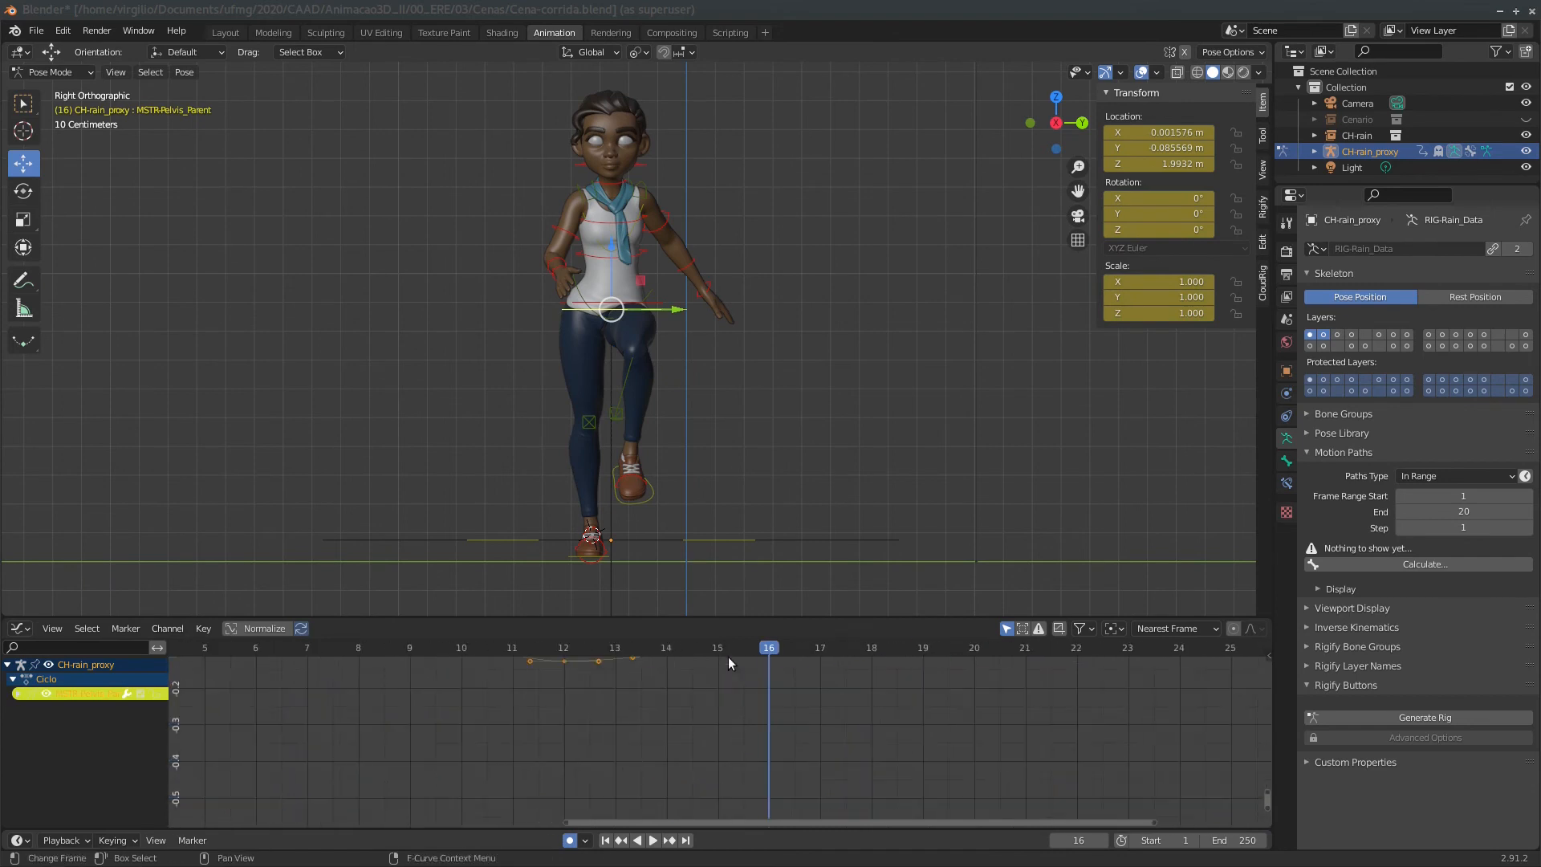
pyautogui.keyDown('ctrl'); pyautogui.moveTo(807, 719); pyautogui.dragTo(779, 680, button='middle'); pyautogui.keyUp('ctrl')
pyautogui.moveTo(802, 774); pyautogui.dragTo(718, 709, button='middle')
# Lower the pelvis X Location curve's keys at frames 12 and 16 to smooth the sideways motion, and play the animation.
pyautogui.moveTo(721, 725); pyautogui.dragTo(721, 734)
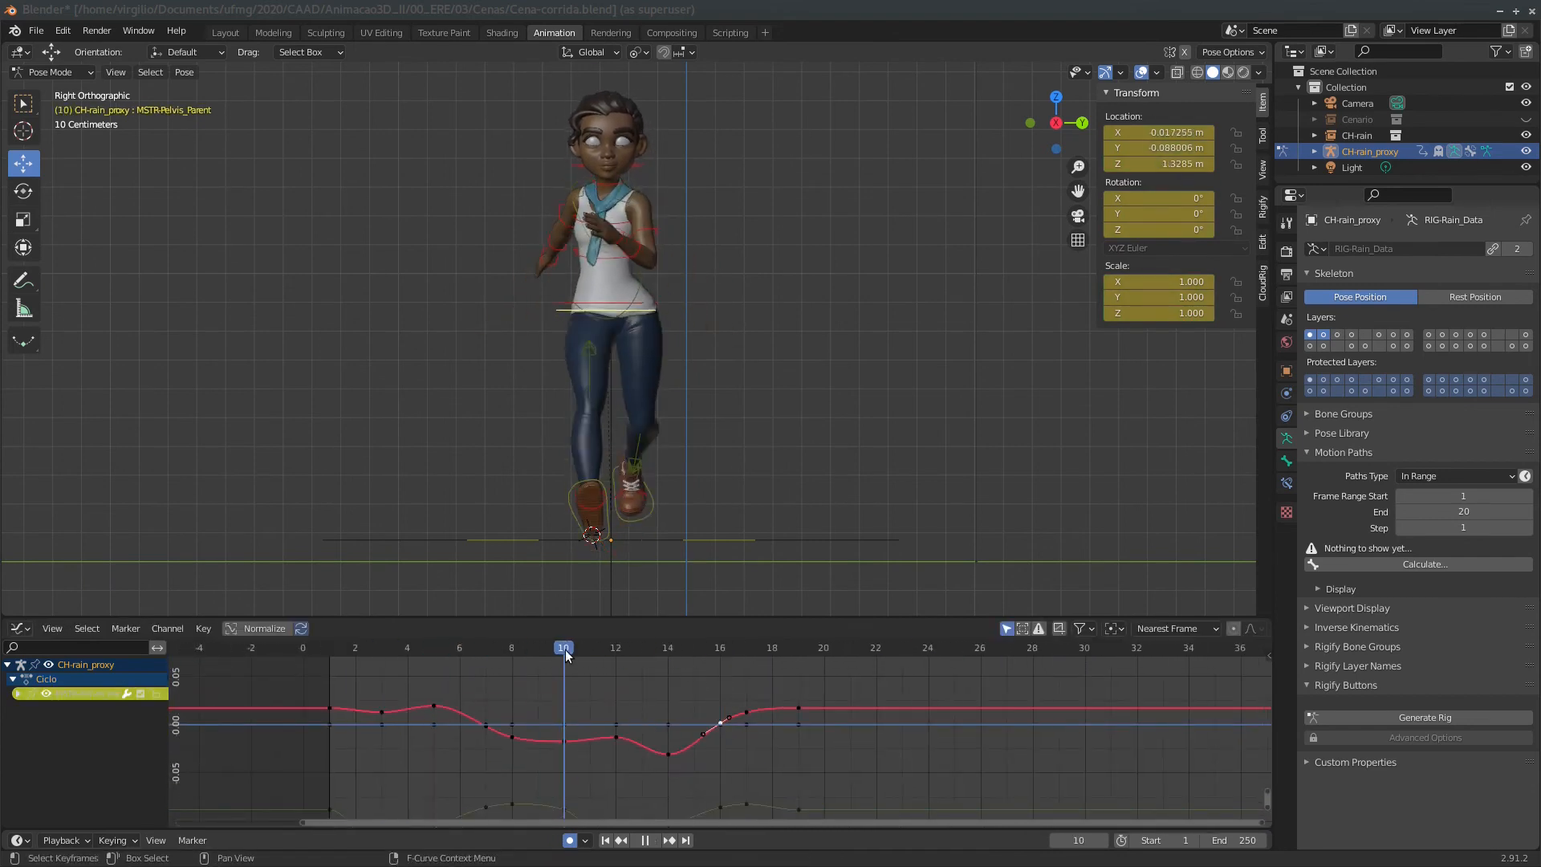
pyautogui.moveTo(615, 737); pyautogui.dragTo(615, 748)
pyautogui.click(434, 647)
pyautogui.press('space')
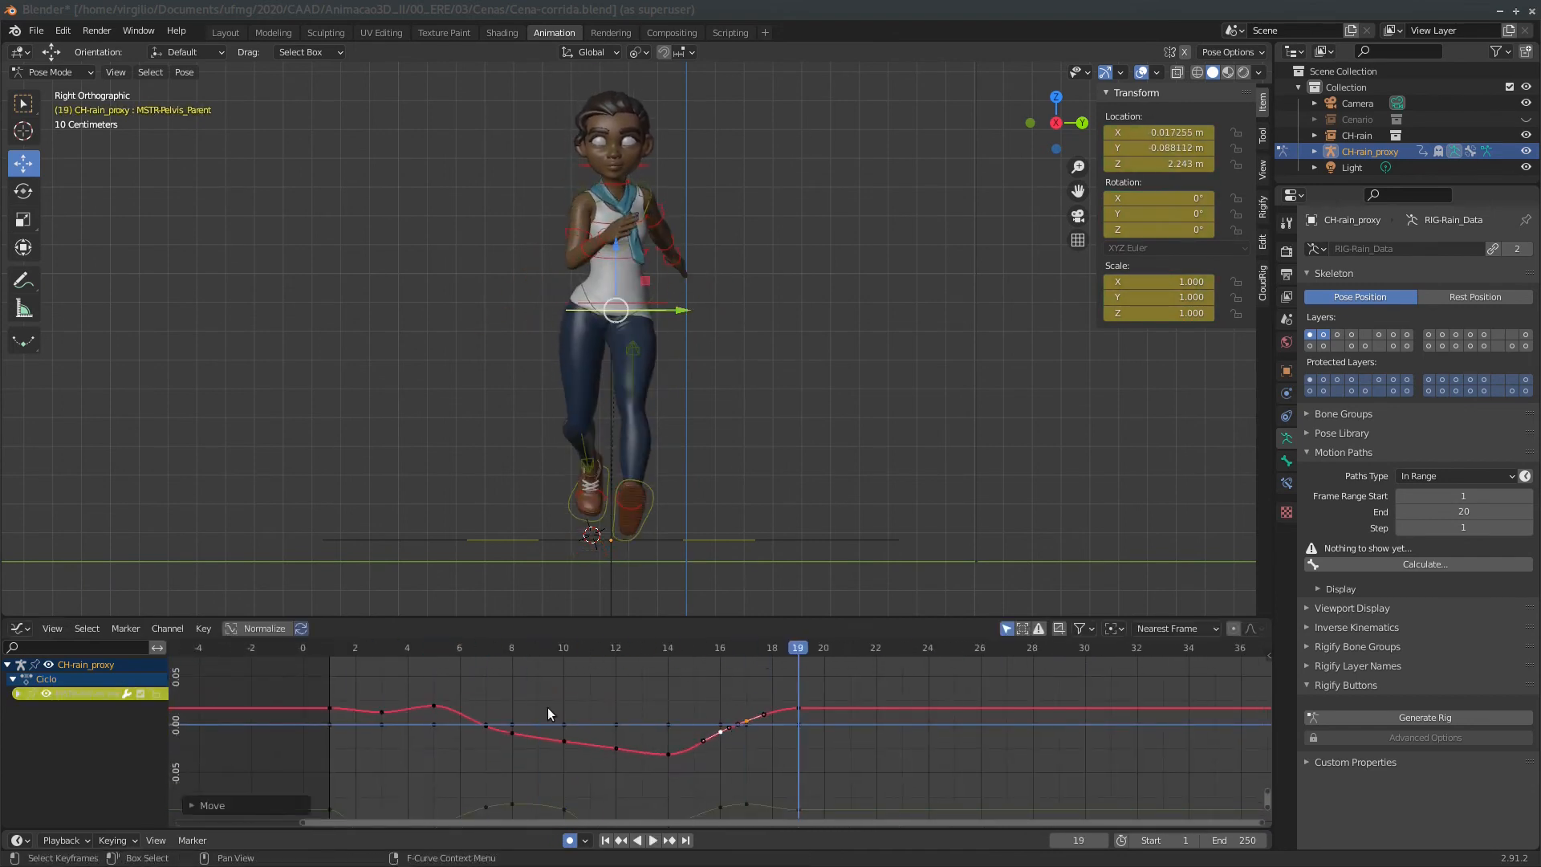
# Display the hips control's curves in the Graph Editor, frame them around the cycle, and play the animation from the start.
pyautogui.press('space')
pyautogui.click(644, 297)
pyautogui.press('Home')
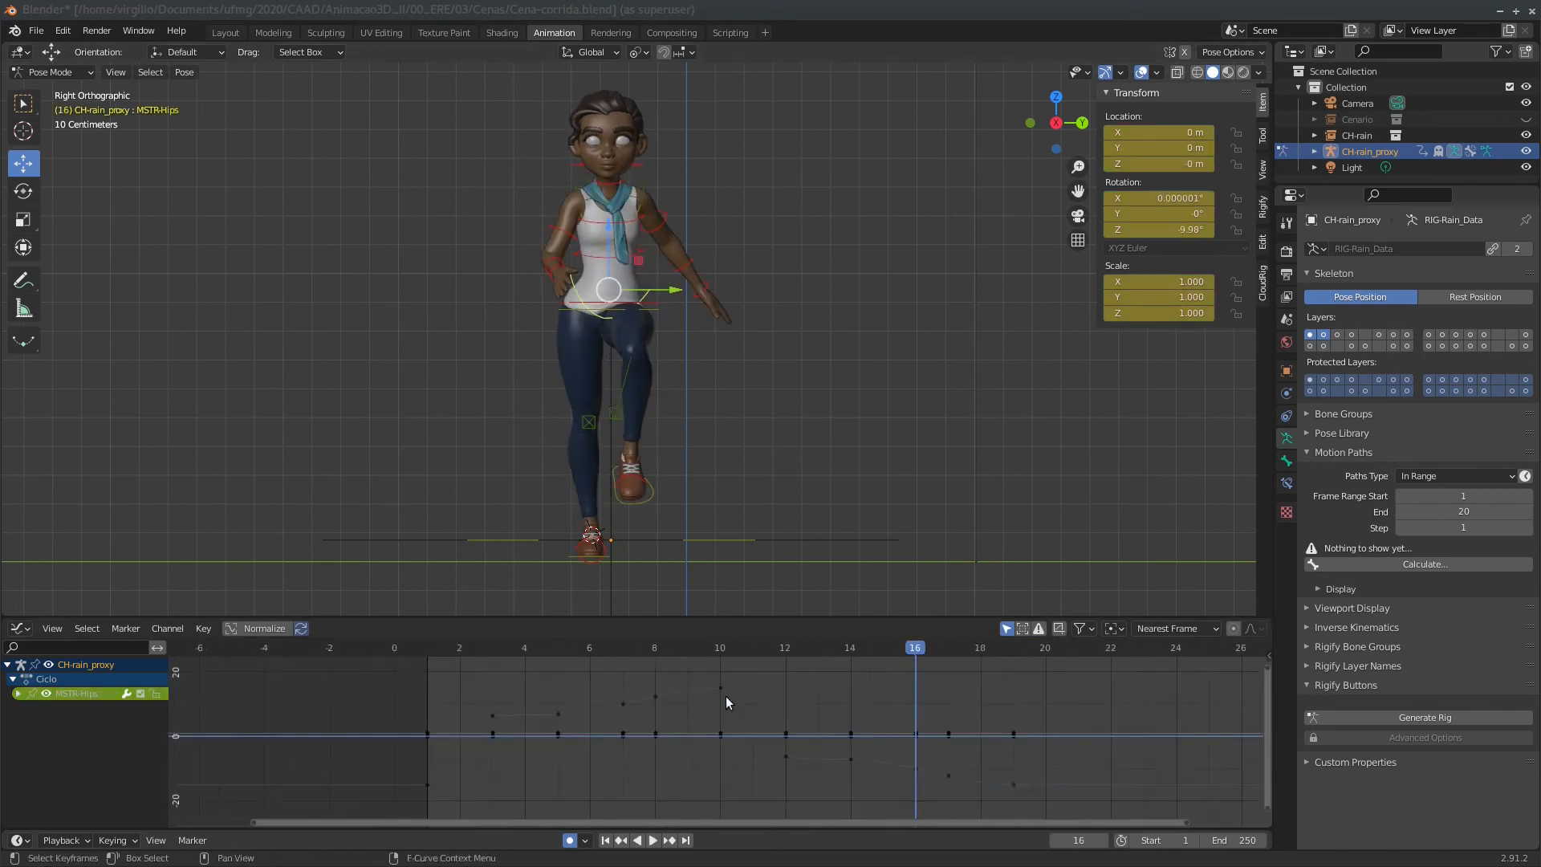
pyautogui.moveTo(726, 702); pyautogui.dragTo(651, 715, button='middle')
pyautogui.moveTo(841, 726); pyautogui.dragTo(841, 780)
pyautogui.click(425, 650)
pyautogui.press('space')
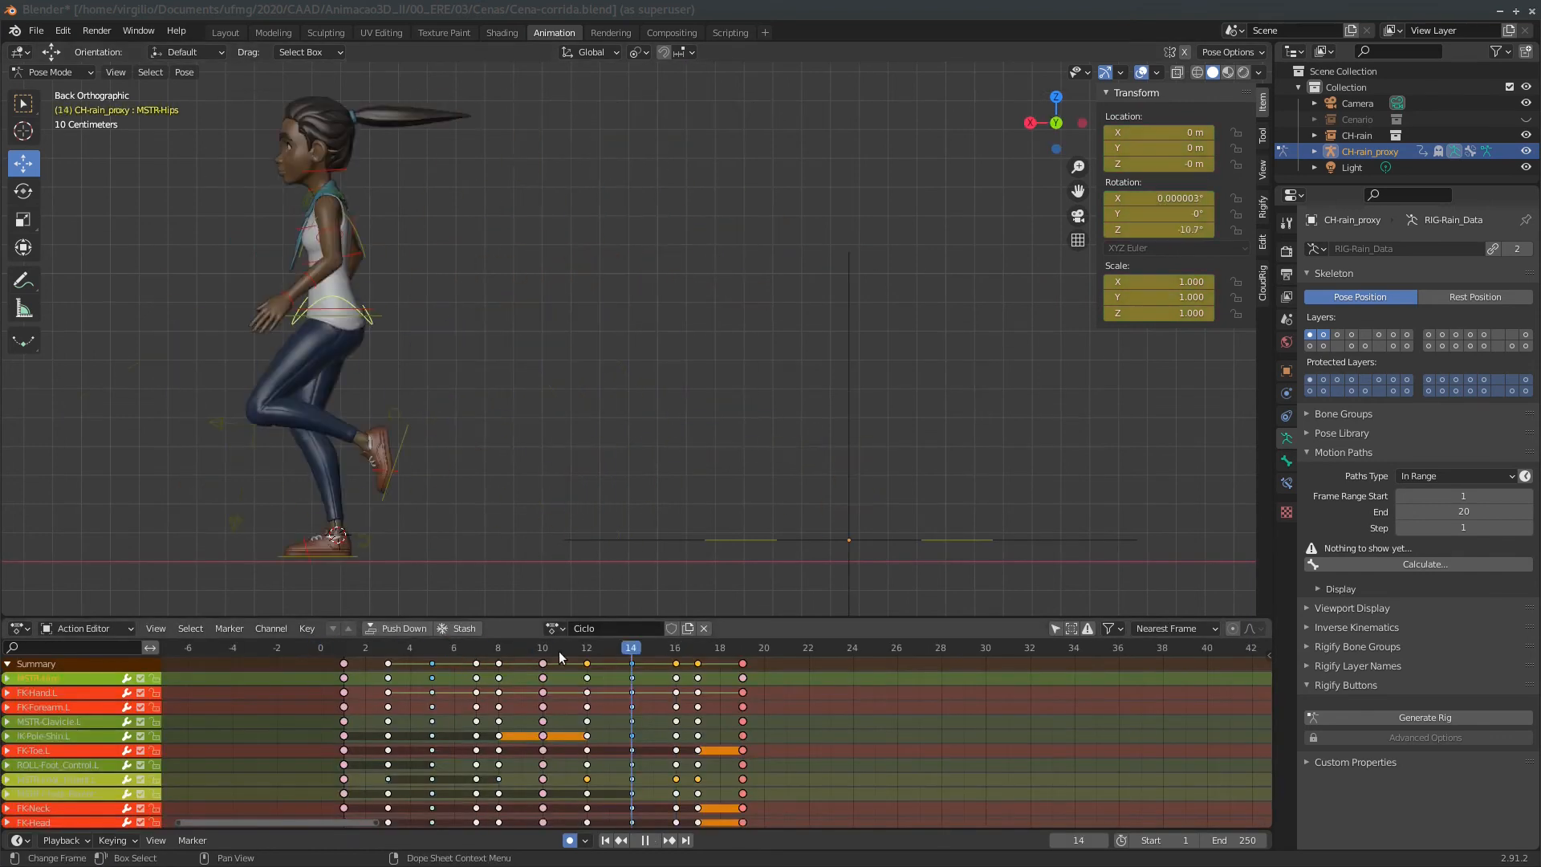
# Scrub through the run cycle in the back view from frame 1 to 19 to check the motion, and save the file.
pyautogui.moveTo(394, 651); pyautogui.dragTo(610, 605)
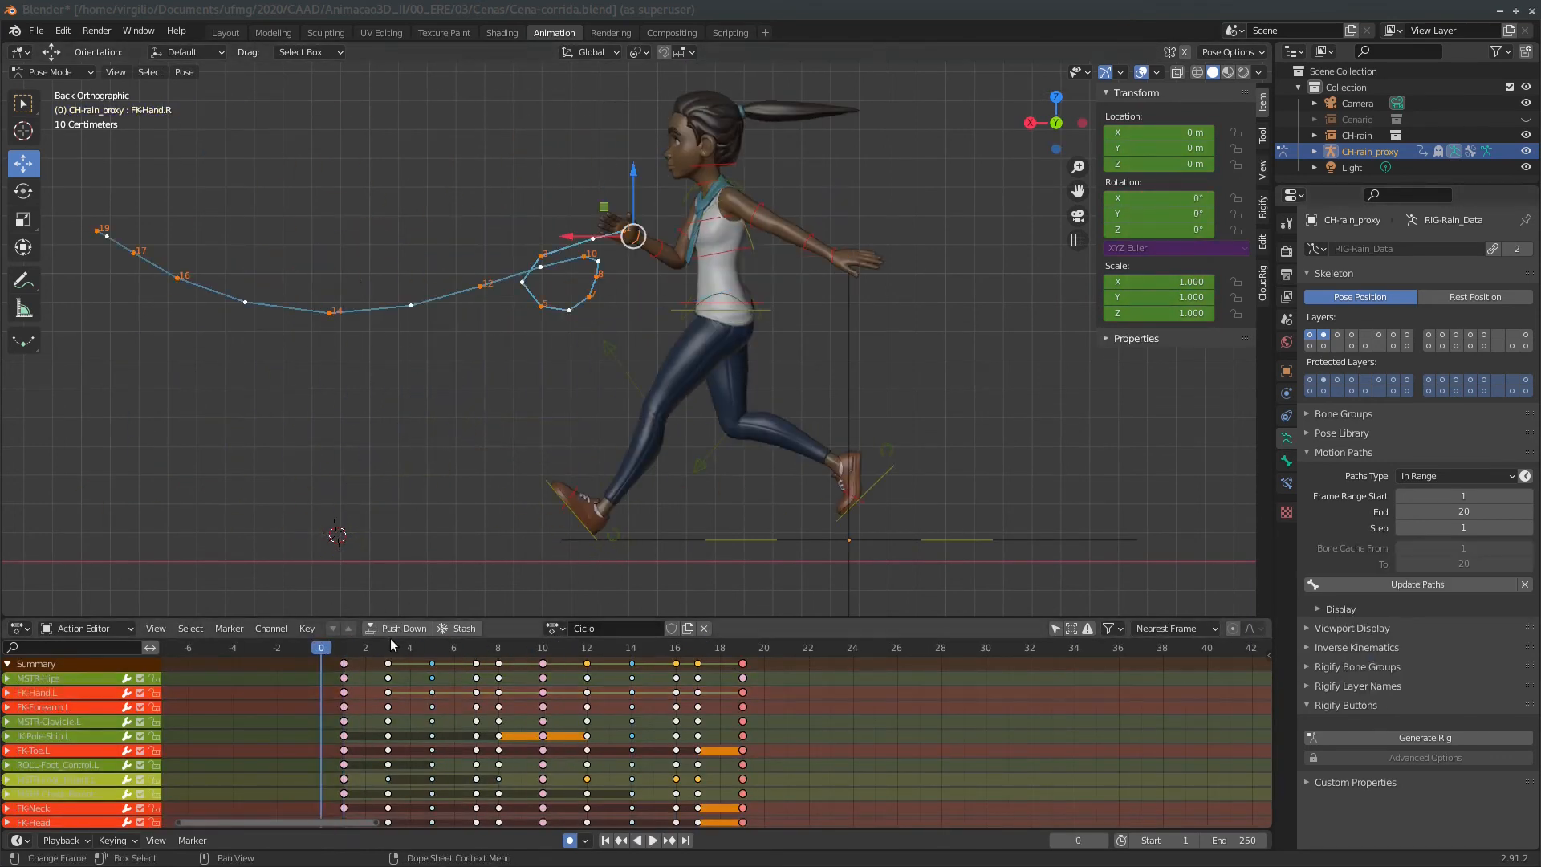
pyautogui.moveTo(390, 647); pyautogui.dragTo(709, 628)
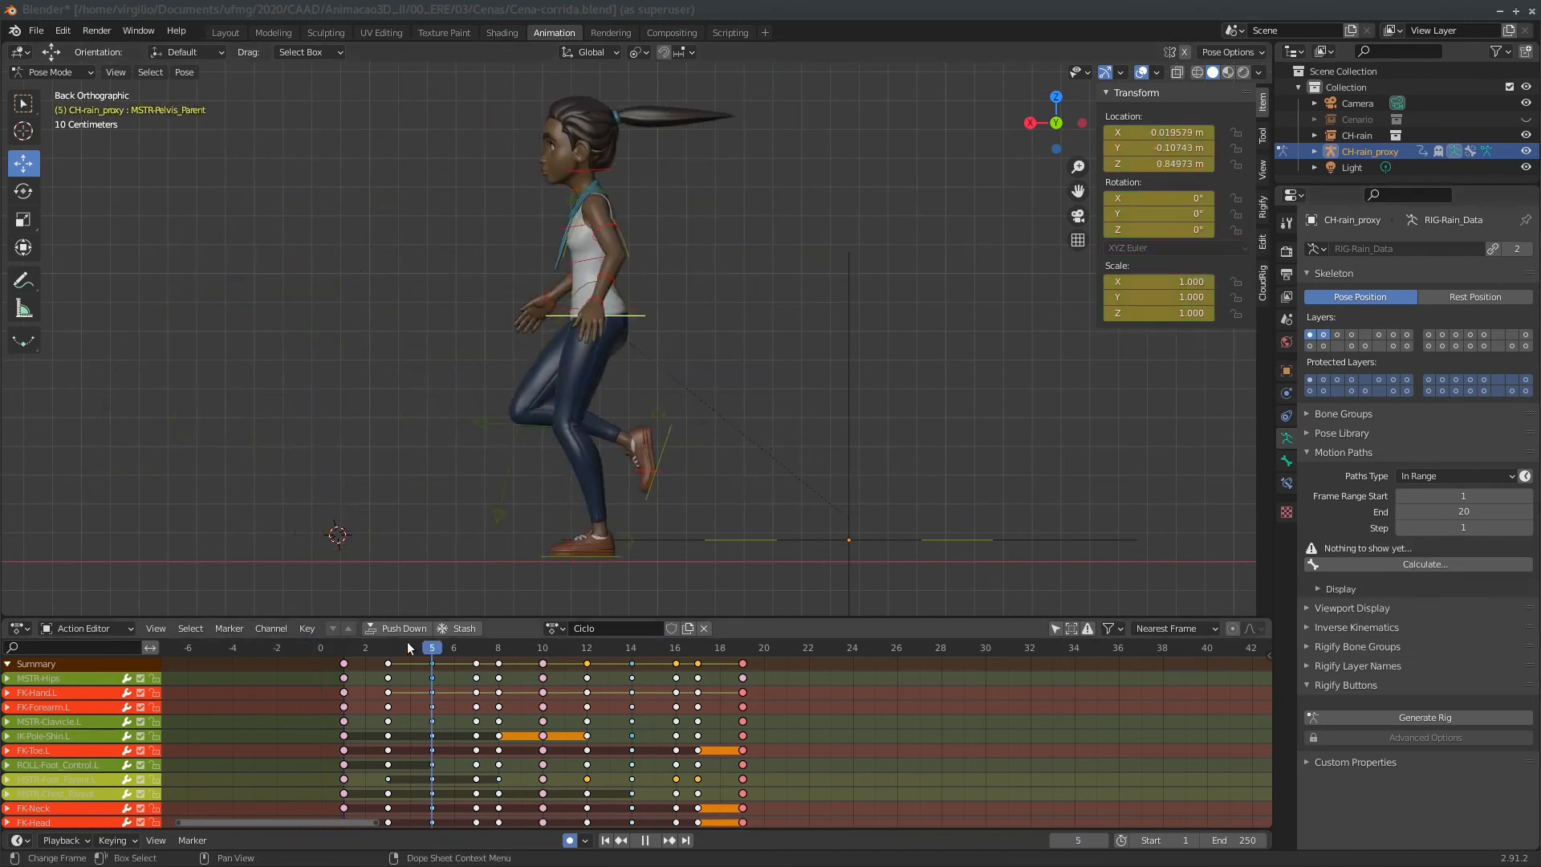
pyautogui.moveTo(407, 642); pyautogui.dragTo(349, 647)
pyautogui.hotkey('ctrl', 's')
# Show the Hair layer's controls in the CloudRig settings with the character's head in close view.
pyautogui.scroll(4, 739, 172)
pyautogui.keyDown('shift'); pyautogui.moveTo(739, 172); pyautogui.dragTo(581, 334, button='middle'); pyautogui.keyUp('shift')
pyautogui.click(1263, 283)
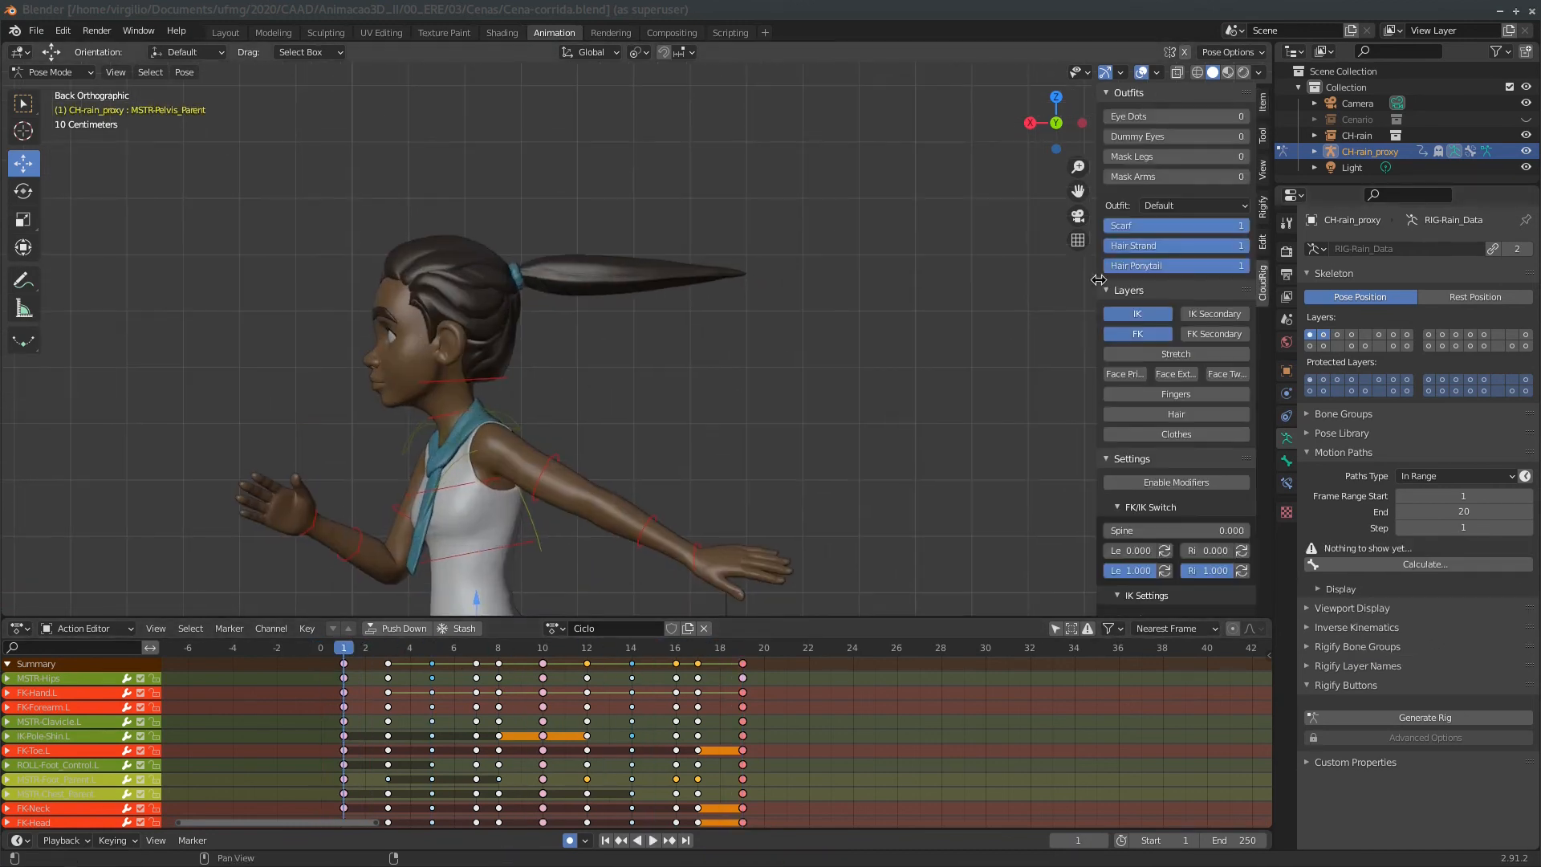
pyautogui.moveTo(1096, 281); pyautogui.dragTo(1065, 280)
pyautogui.click(1159, 414)
pyautogui.scroll(-2, 481, 450)
# Rotate the FK ponytail controls at frames 1 and 3 to give the ponytail a bent swing.
pyautogui.click(610, 278)
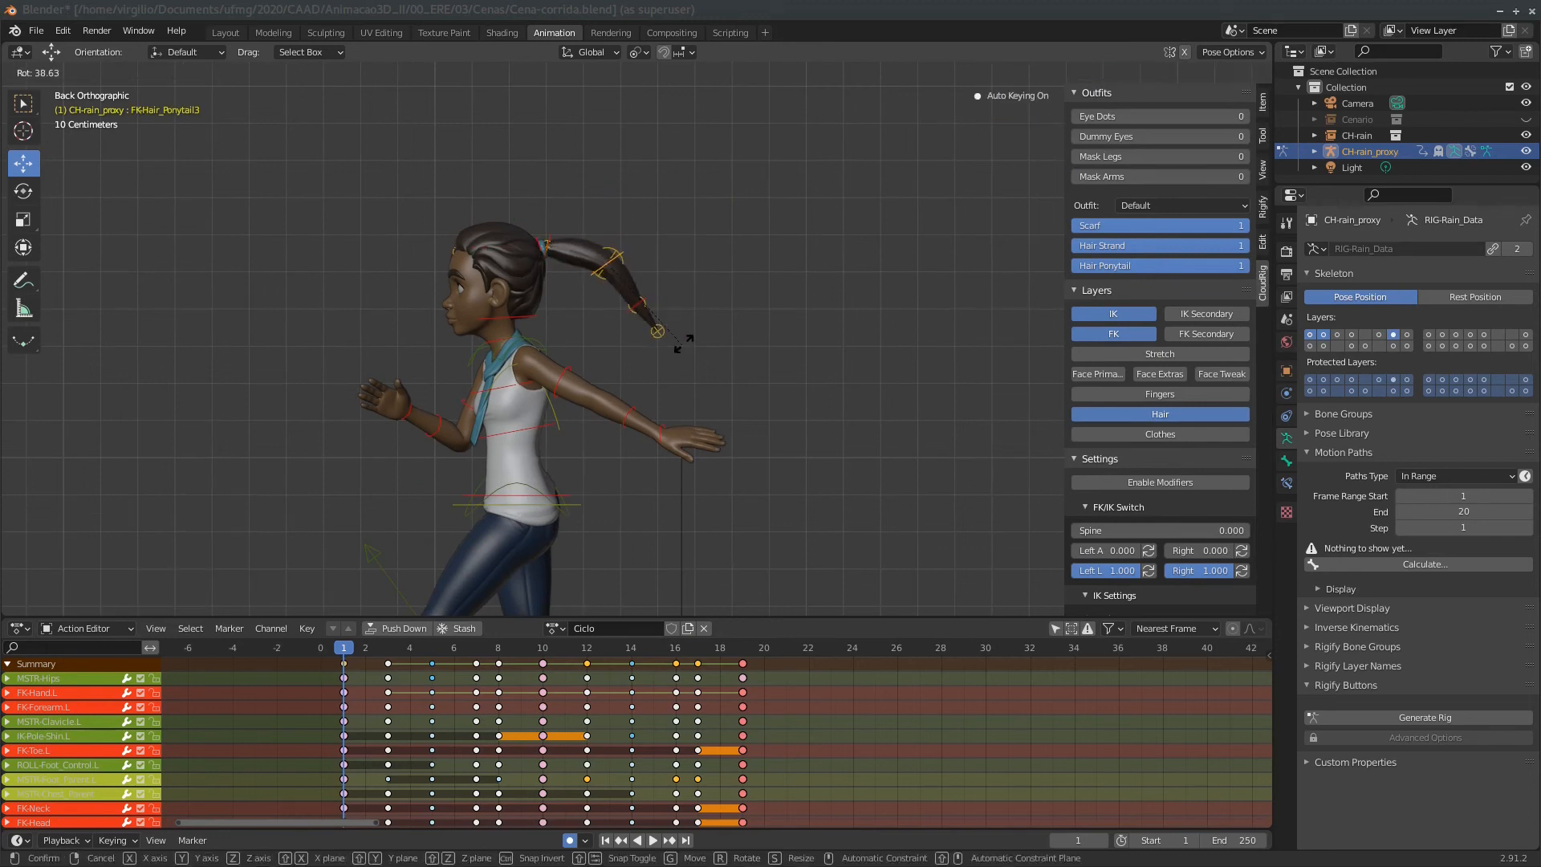
pyautogui.click(688, 249)
pyautogui.moveTo(351, 650); pyautogui.dragTo(387, 650)
pyautogui.click(494, 302)
pyautogui.press('r')
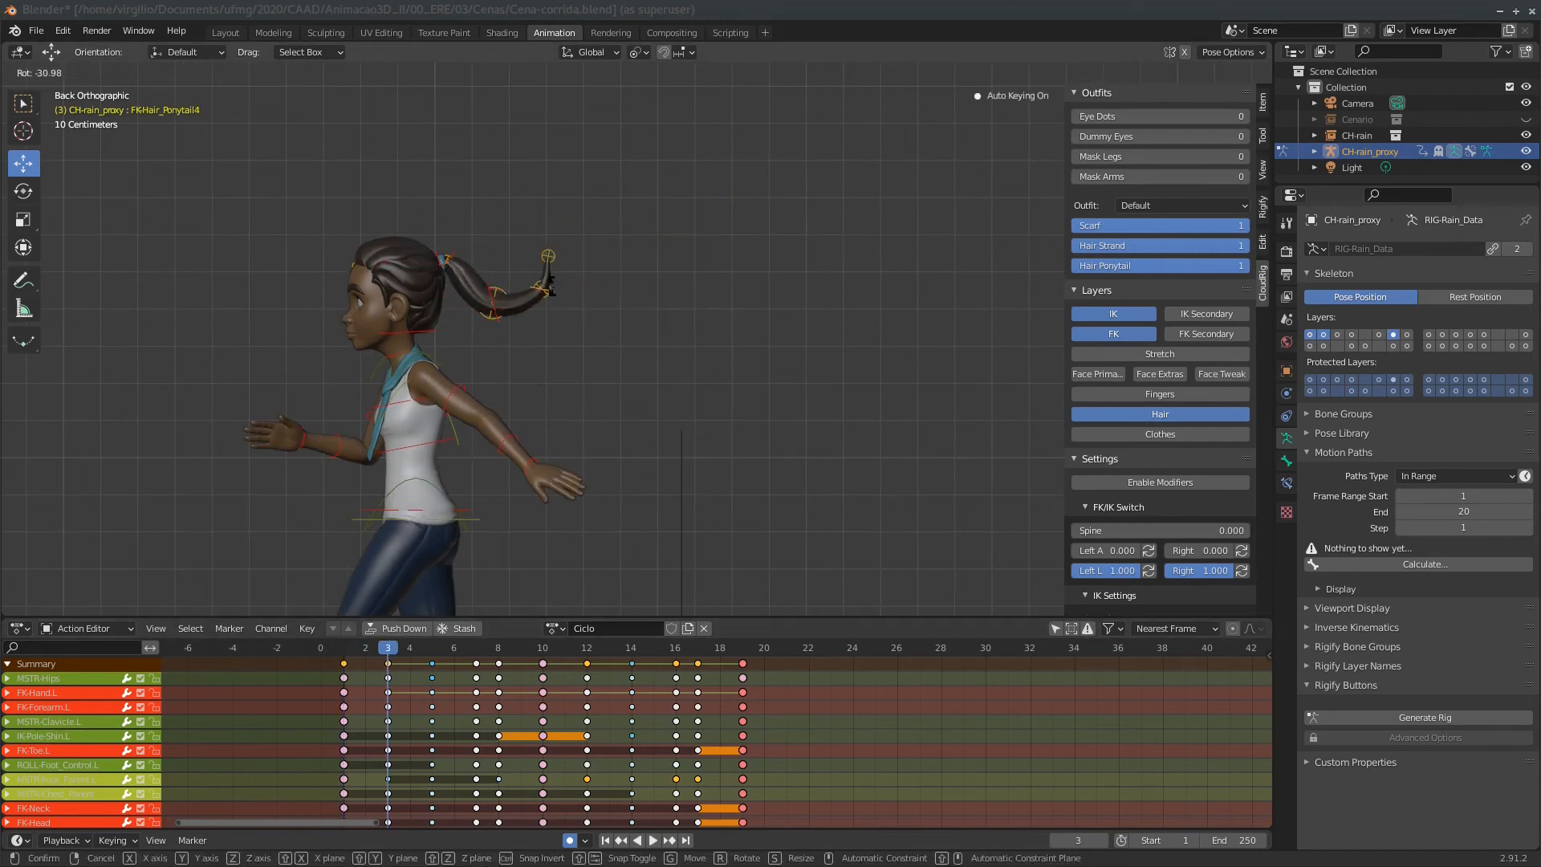
pyautogui.click(551, 288)
# Rotate the ponytail controls at frames 5 and 7, and play the animation from frame 1 in the back view.
pyautogui.press('Right')
pyautogui.press('Right')
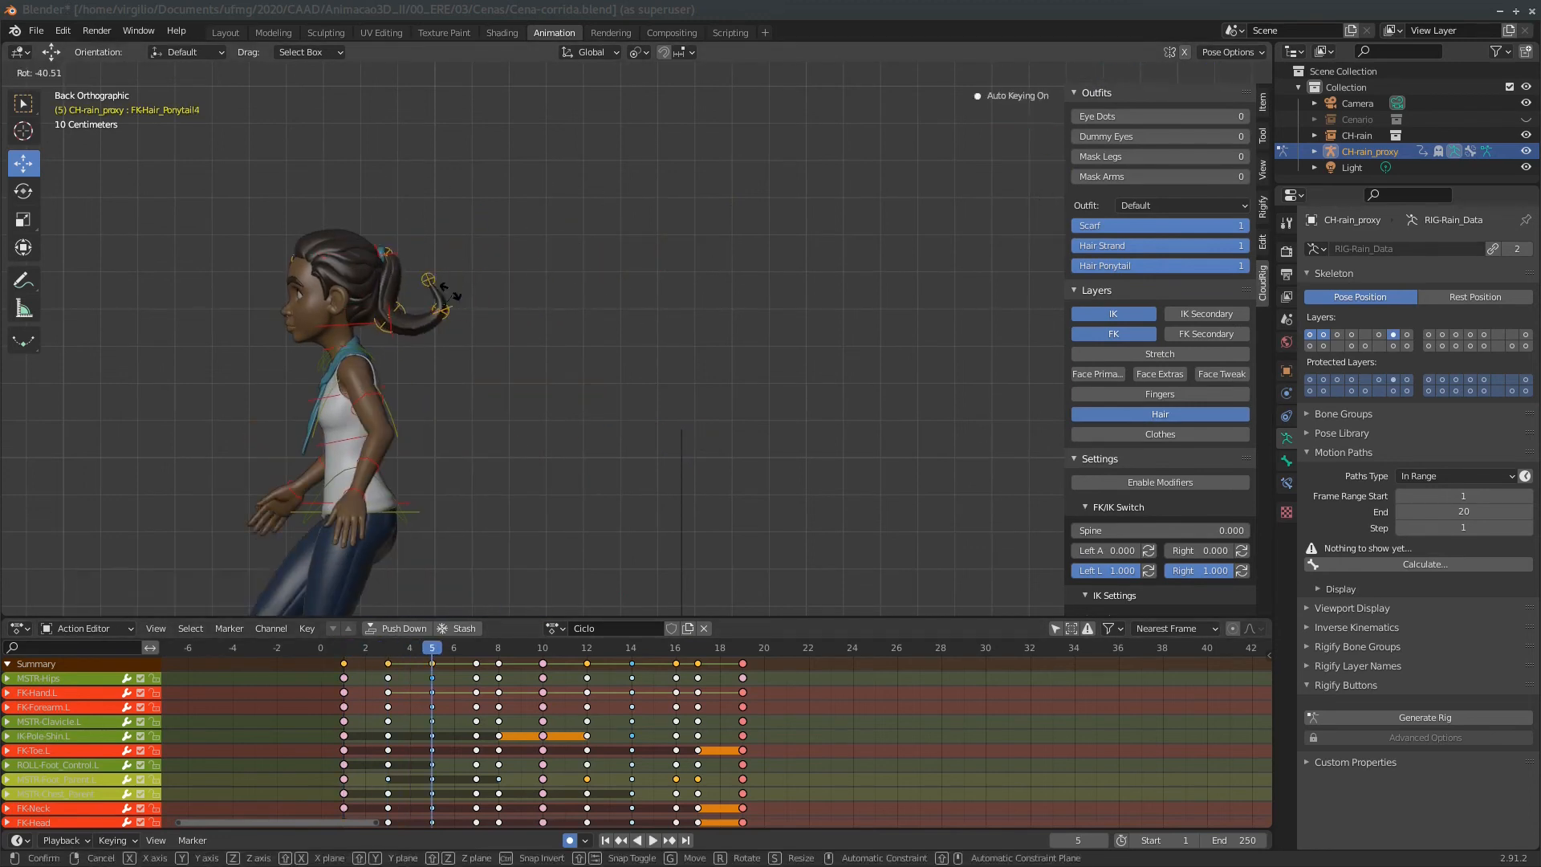
pyautogui.click(474, 646)
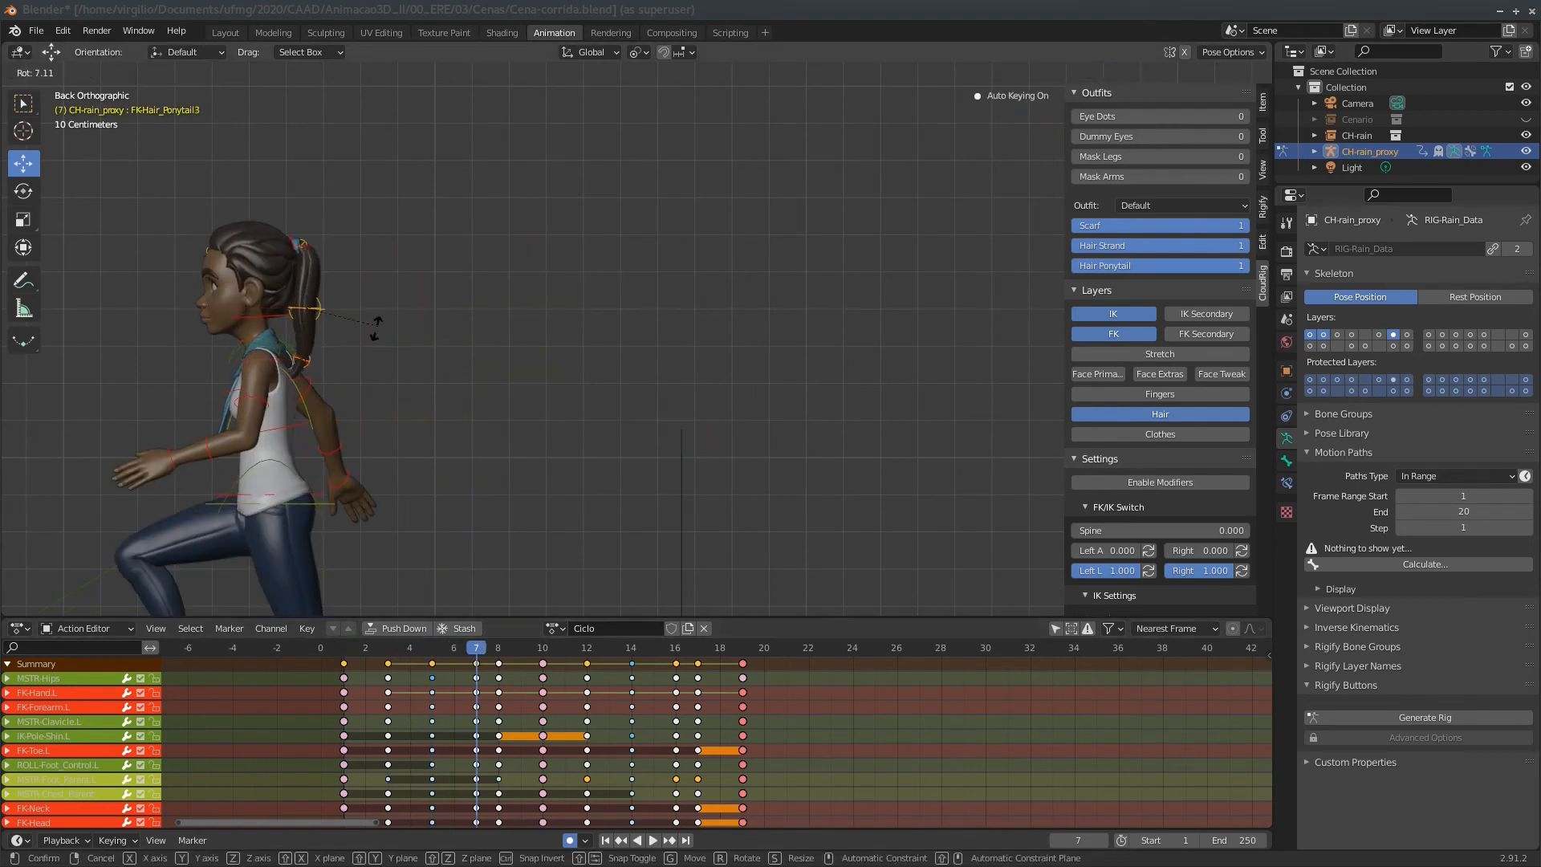
pyautogui.moveTo(409, 646); pyautogui.dragTo(517, 643)
pyautogui.moveTo(562, 350); pyautogui.dragTo(605, 349, button='middle')
pyautogui.press('ctrl+KP_1')
pyautogui.scroll(-3, 605, 348)
pyautogui.click(345, 645)
pyautogui.press('space')
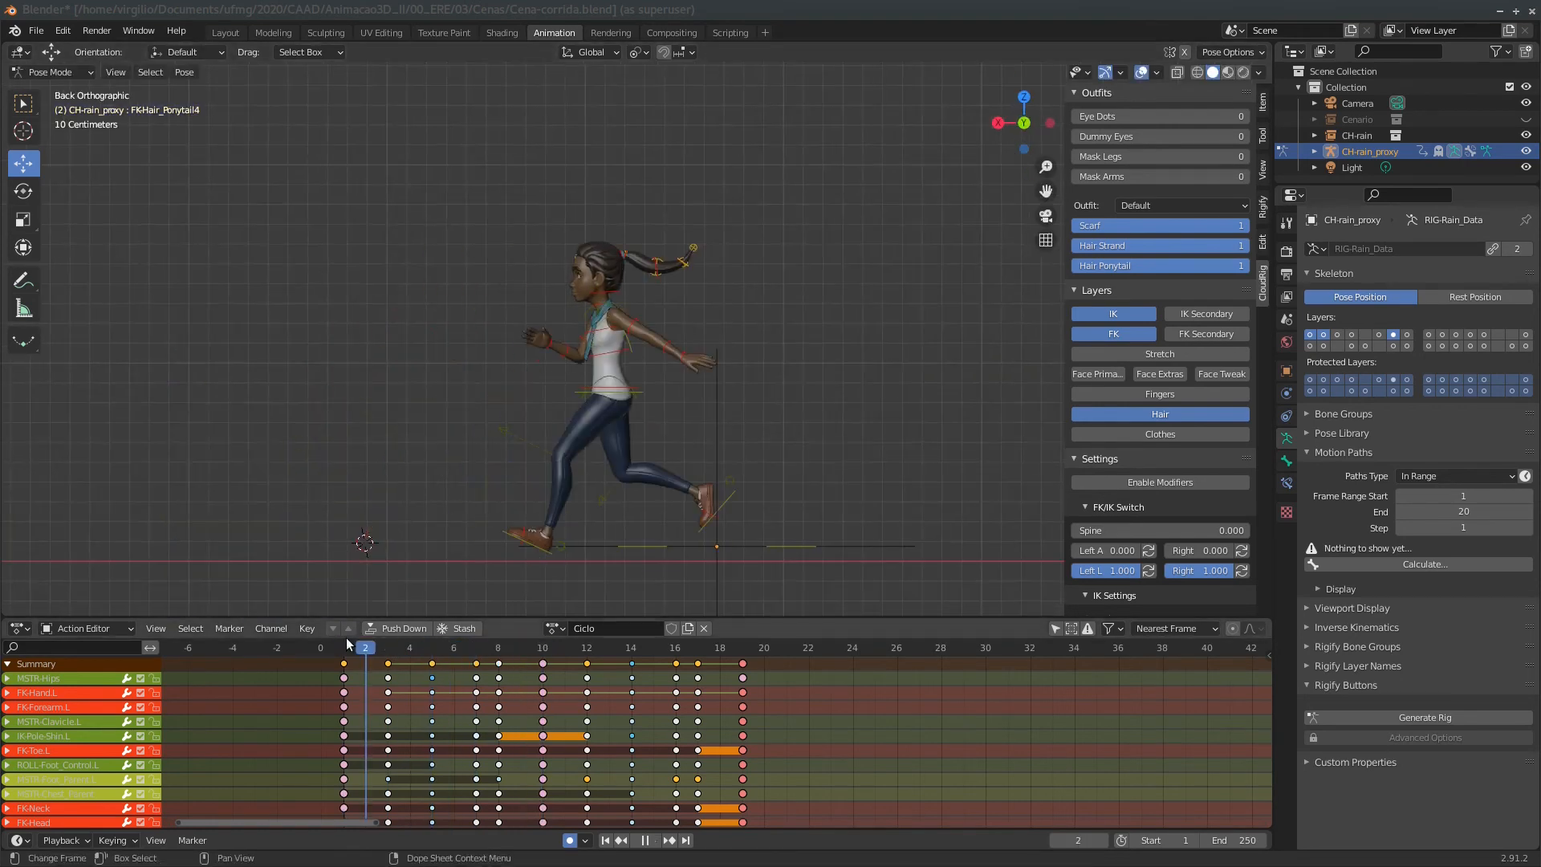
# Scrub through the second half of the cycle and rotate the ponytail controls to continue the swing.
pyautogui.scroll(3, 443, 282)
pyautogui.moveTo(449, 641); pyautogui.dragTo(654, 634)
pyautogui.press('r')
pyautogui.click(506, 306)
pyautogui.press('r')
pyautogui.click(482, 321)
pyautogui.press('r')
pyautogui.click(375, 244)
# Copy the ponytail pose from frame 1, paste it at frame 19, and undo the last changes.
pyautogui.click(343, 646)
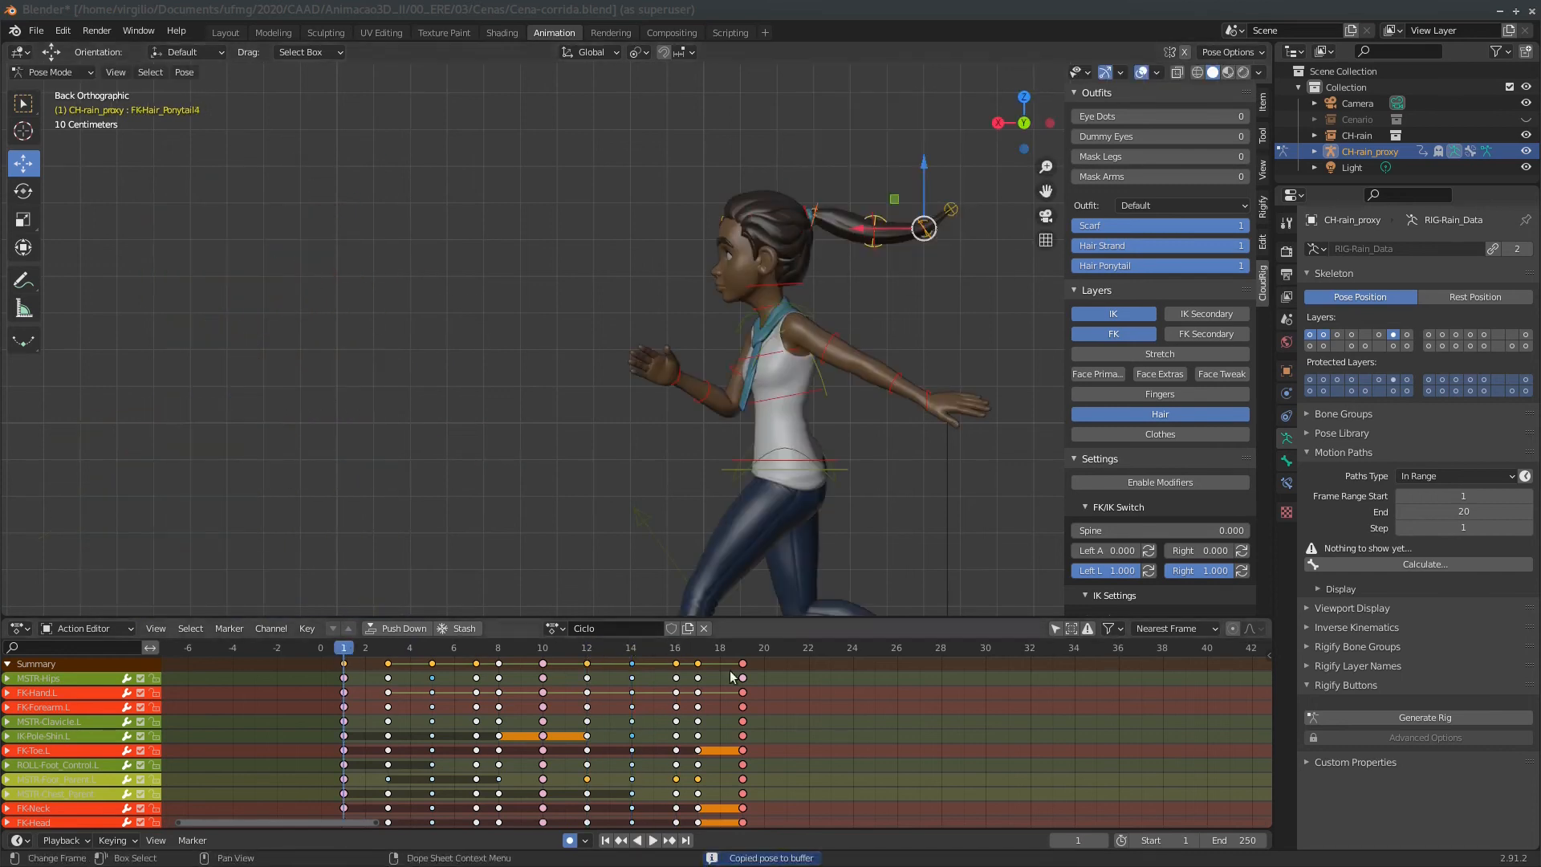
pyautogui.click(742, 646)
pyautogui.hotkey('ctrl', 'v')
pyautogui.hotkey('ctrl', 'z')
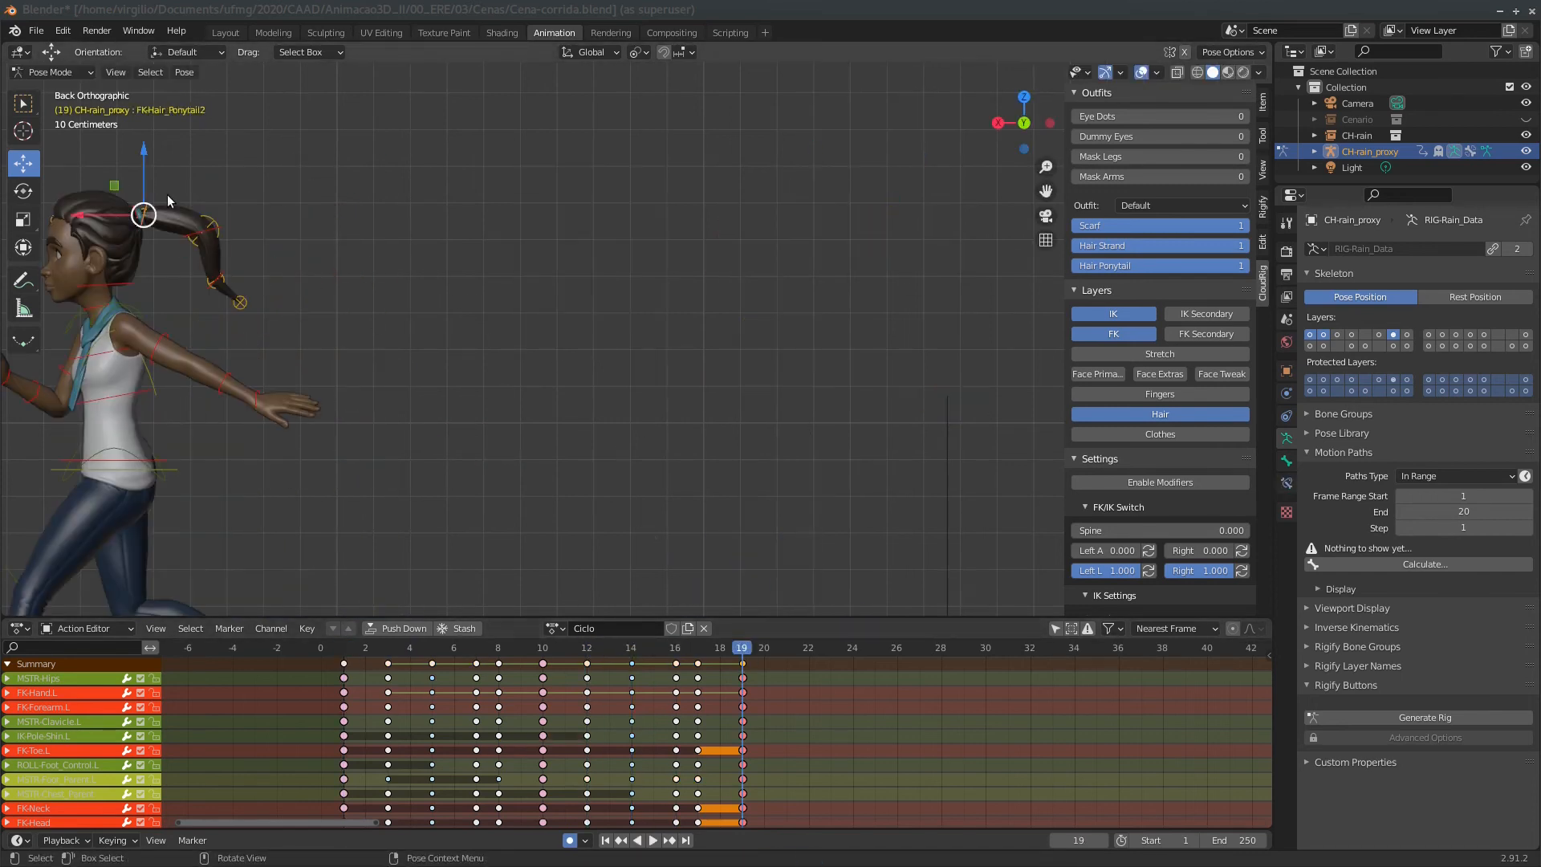
pyautogui.hotkey('ctrl', 'z')
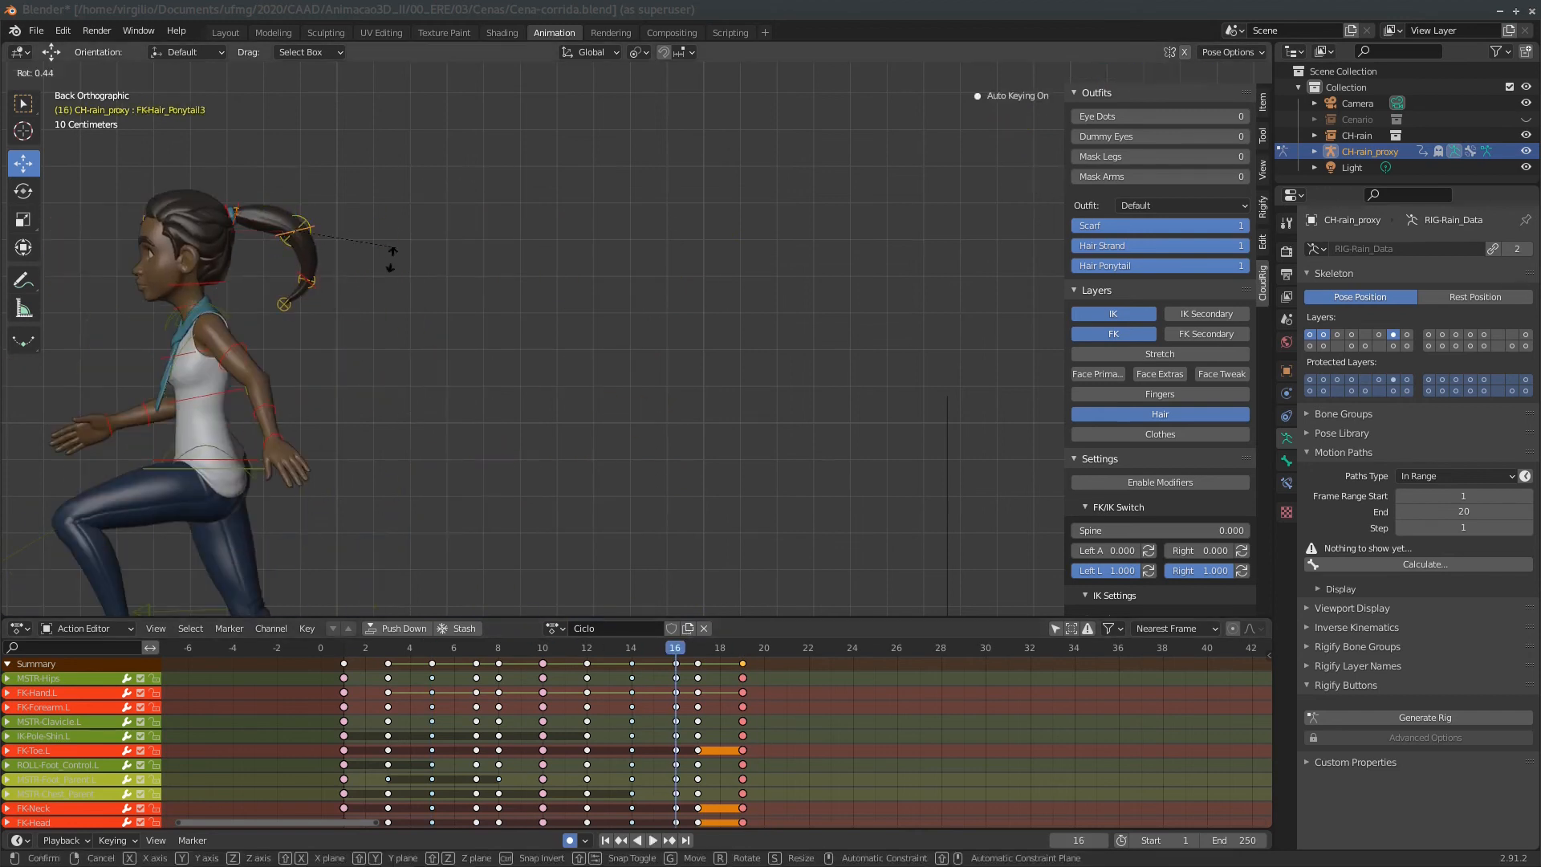
# Rotate the ponytail controls at frame 16, and play the animation from frame 1 to check the swing.
pyautogui.click(392, 259)
pyautogui.click(234, 212)
pyautogui.press('r')
pyautogui.moveTo(675, 642); pyautogui.dragTo(345, 644)
pyautogui.scroll(-4, 561, 305)
pyautogui.press('space')
pyautogui.moveTo(562, 645); pyautogui.dragTo(544, 645)
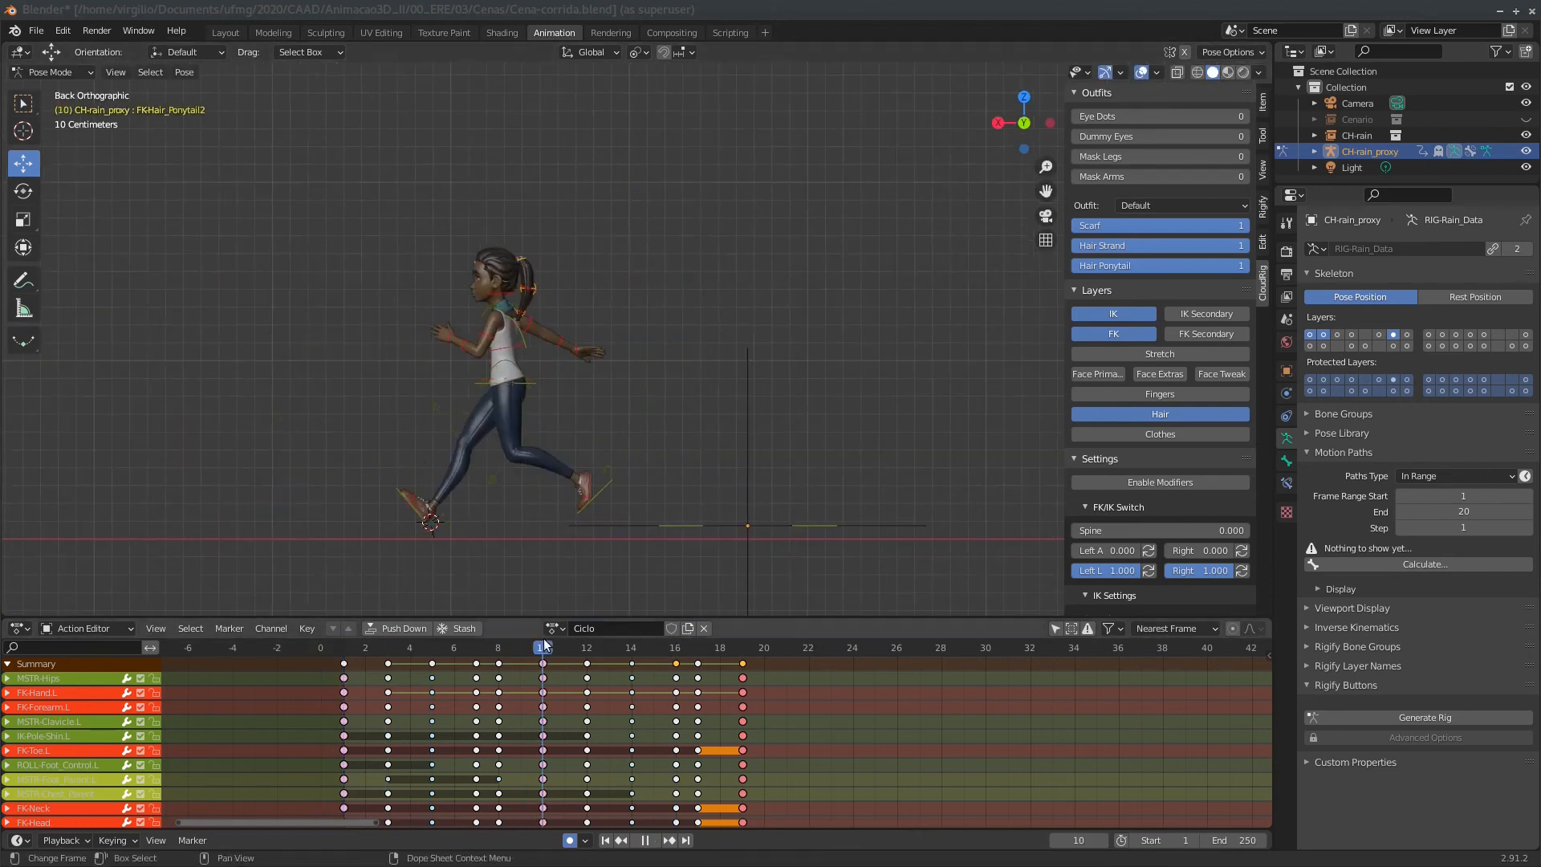
pyautogui.press('space')
# Copy and paste ponytail poses between frames of the cycle, giving frame 10 the pose from frame 1.
pyautogui.scroll(2, 517, 275)
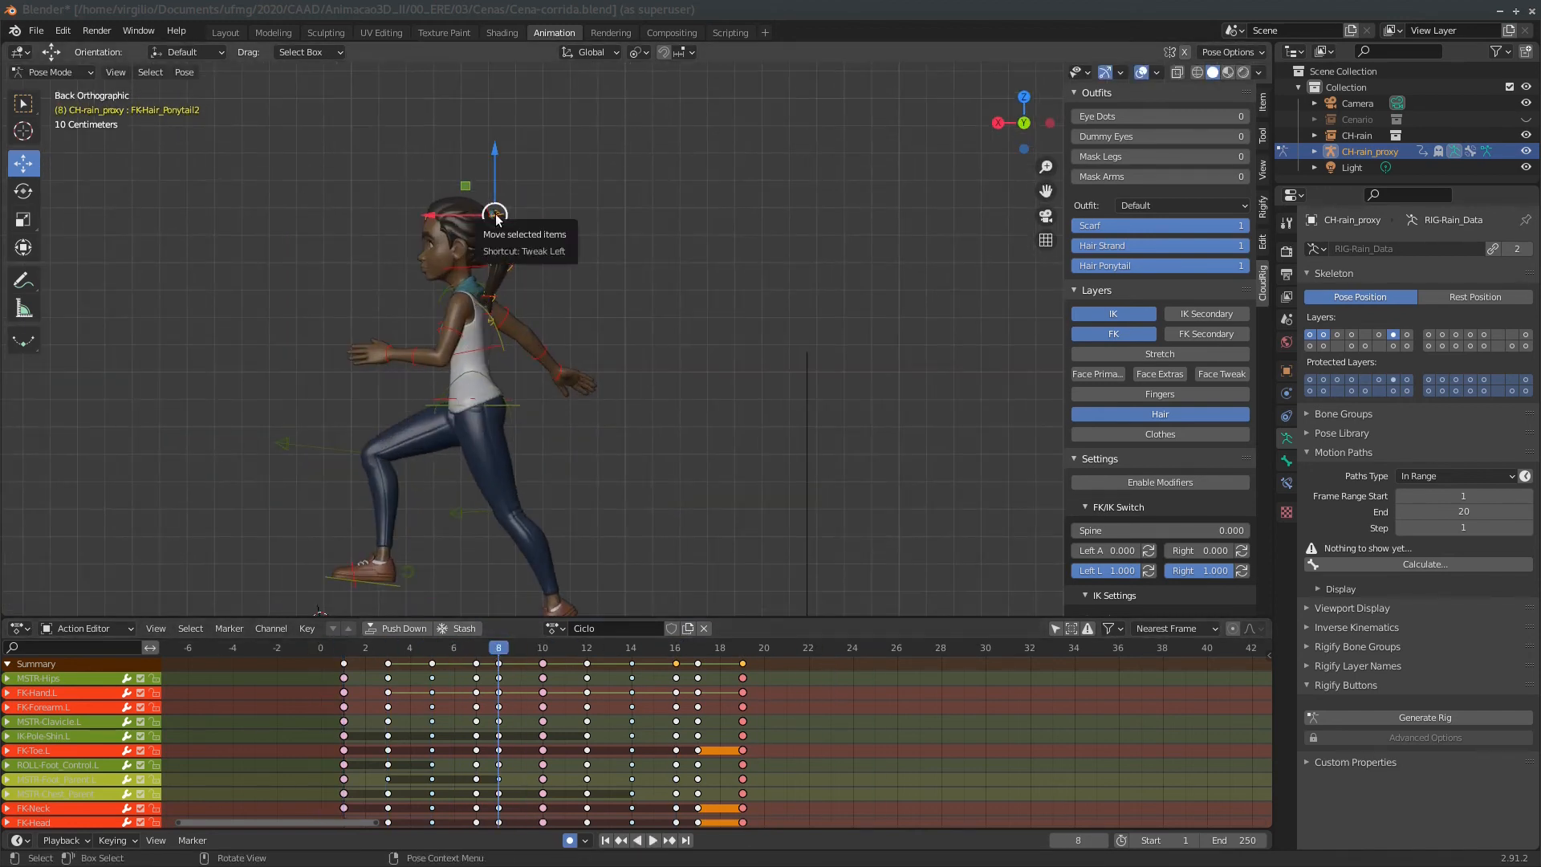
pyautogui.moveTo(393, 647); pyautogui.dragTo(631, 645)
pyautogui.hotkey('ctrl', 'v')
pyautogui.hotkey('ctrl', 'c')
pyautogui.moveTo(522, 646)
pyautogui.mouseDown()
pyautogui.moveTo(480, 647)
pyautogui.moveTo(498, 647)
pyautogui.mouseUp()
pyautogui.hotkey('ctrl', 'v')
pyautogui.moveTo(475, 647); pyautogui.dragTo(345, 634)
pyautogui.hotkey('ctrl', 'c')
pyautogui.click(543, 647)
pyautogui.hotkey('ctrl', 'v')
pyautogui.moveTo(530, 647); pyautogui.dragTo(499, 647)
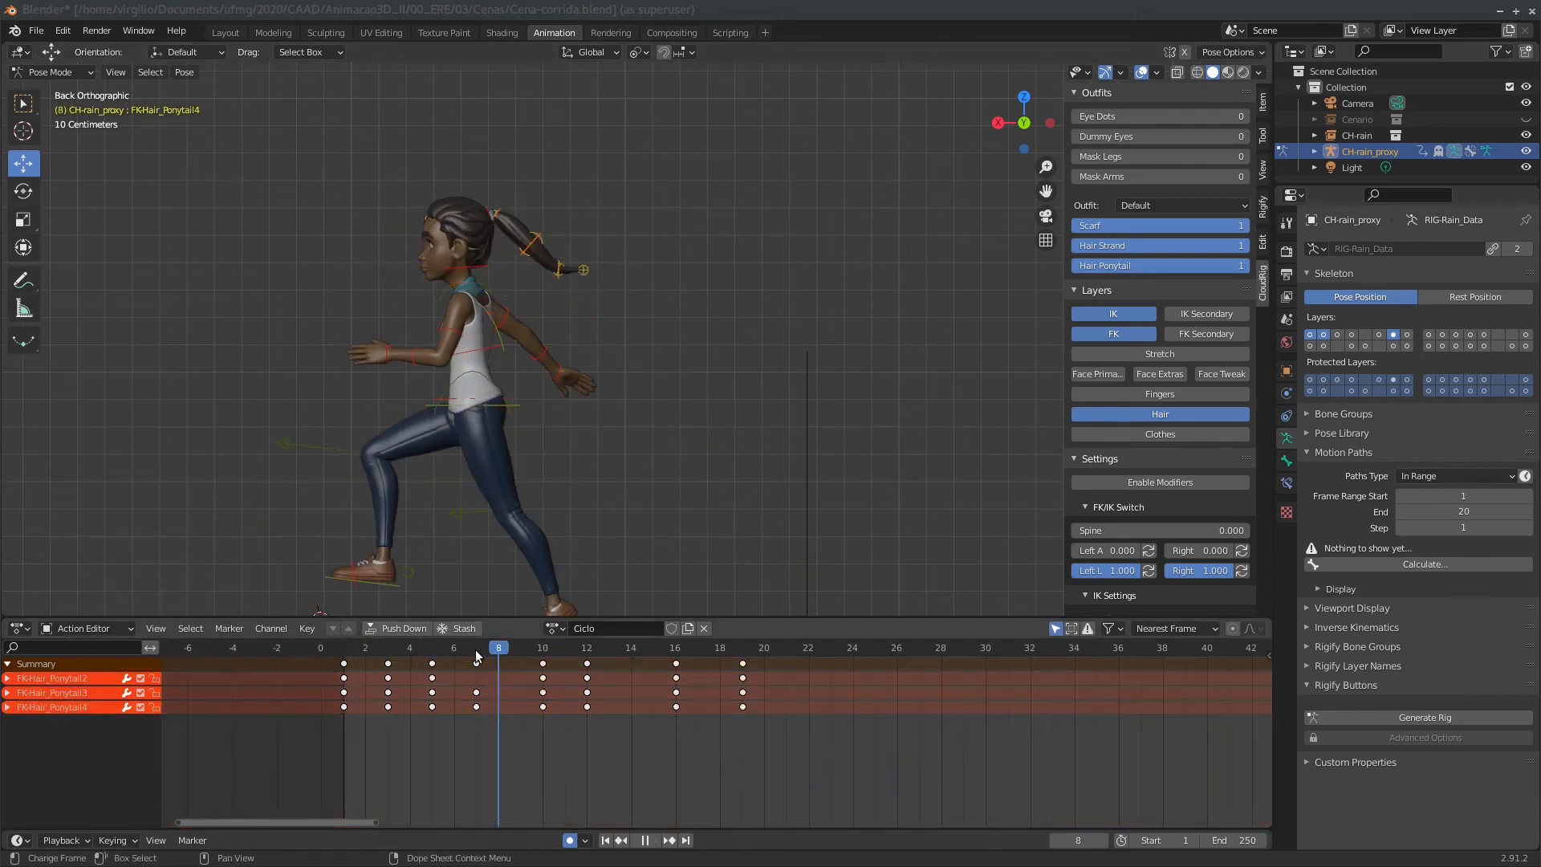
# Select the ponytail controls and rotate them at frames 7 and 9 to refine the swing before frame 10.
pyautogui.moveTo(475, 649)
pyautogui.mouseDown()
pyautogui.moveTo(406, 632)
pyautogui.moveTo(483, 628)
pyautogui.mouseUp()
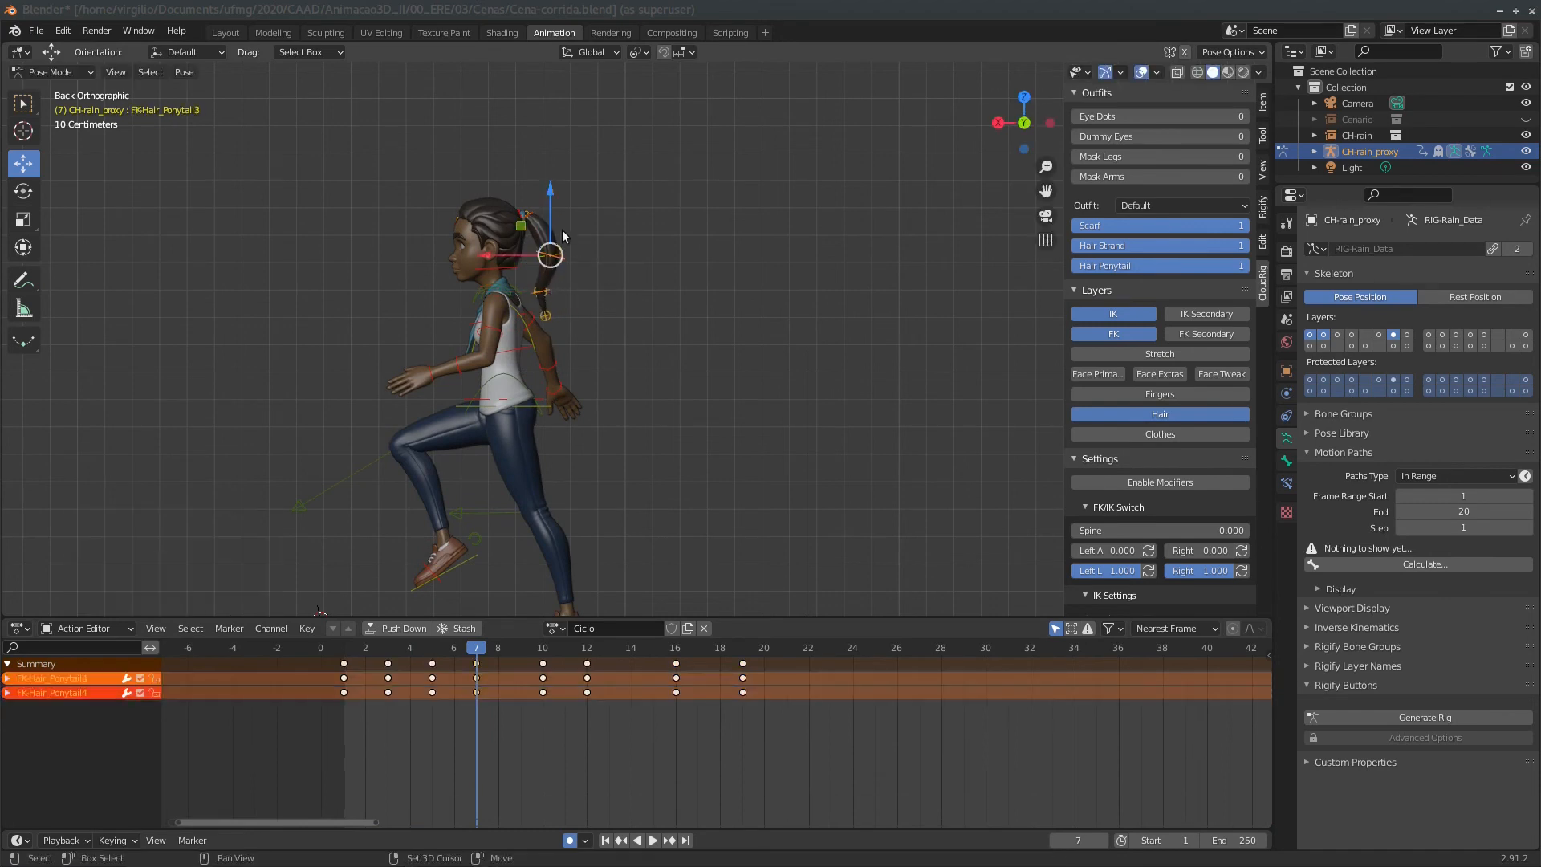
pyautogui.click(538, 292)
pyautogui.keyDown('shift'); pyautogui.click(549, 256); pyautogui.keyUp('shift')
pyautogui.keyDown('shift'); pyautogui.click(540, 292); pyautogui.keyUp('shift')
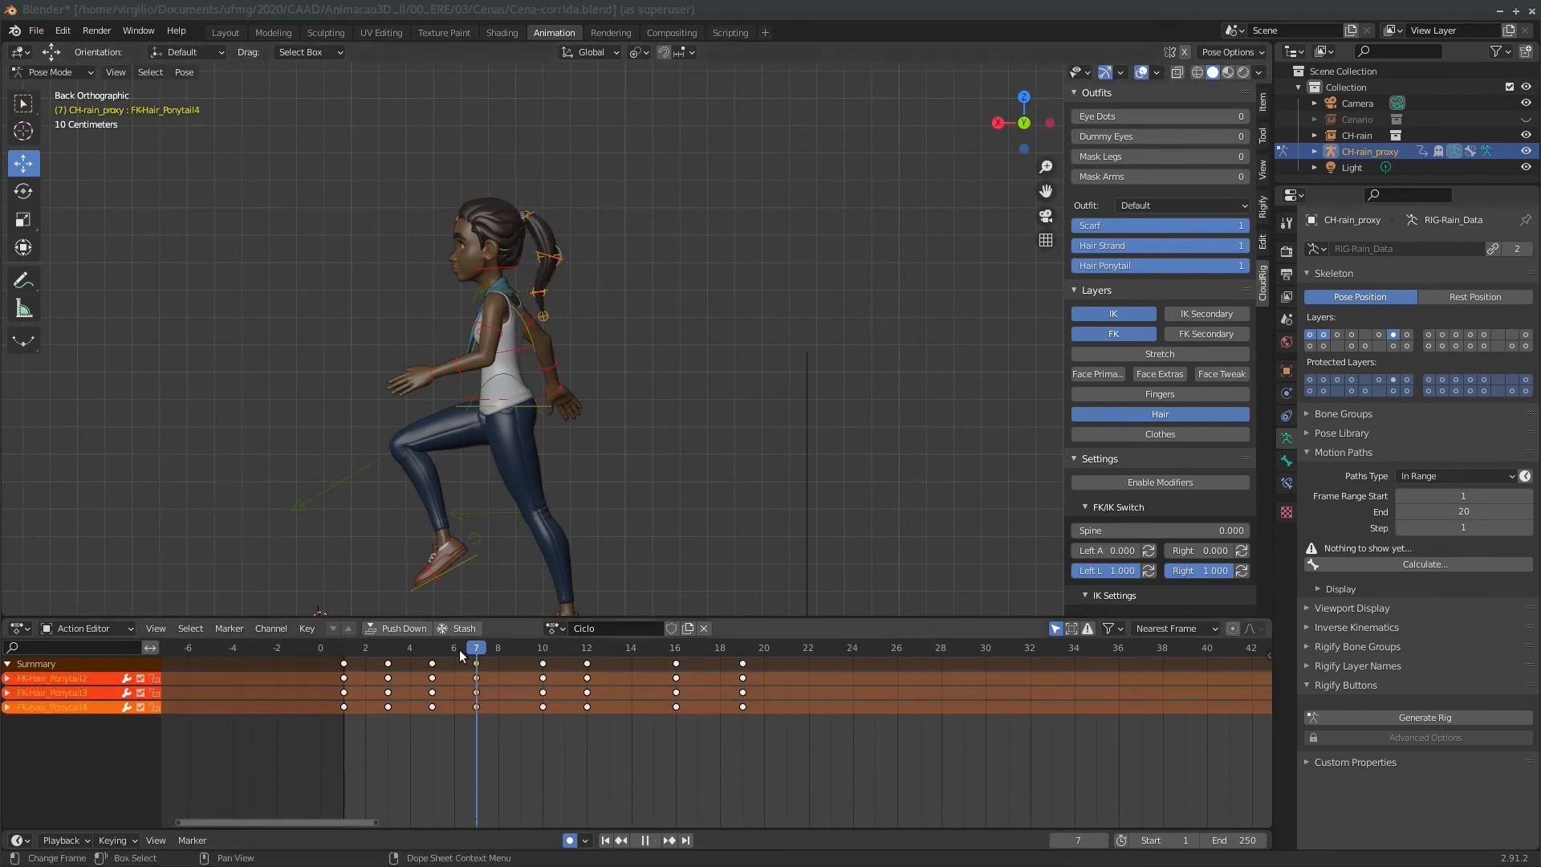
pyautogui.moveTo(474, 648); pyautogui.dragTo(541, 647)
pyautogui.click(551, 259)
pyautogui.press('r')
pyautogui.click(559, 241)
pyautogui.click(522, 236)
pyautogui.press('r')
pyautogui.click(533, 233)
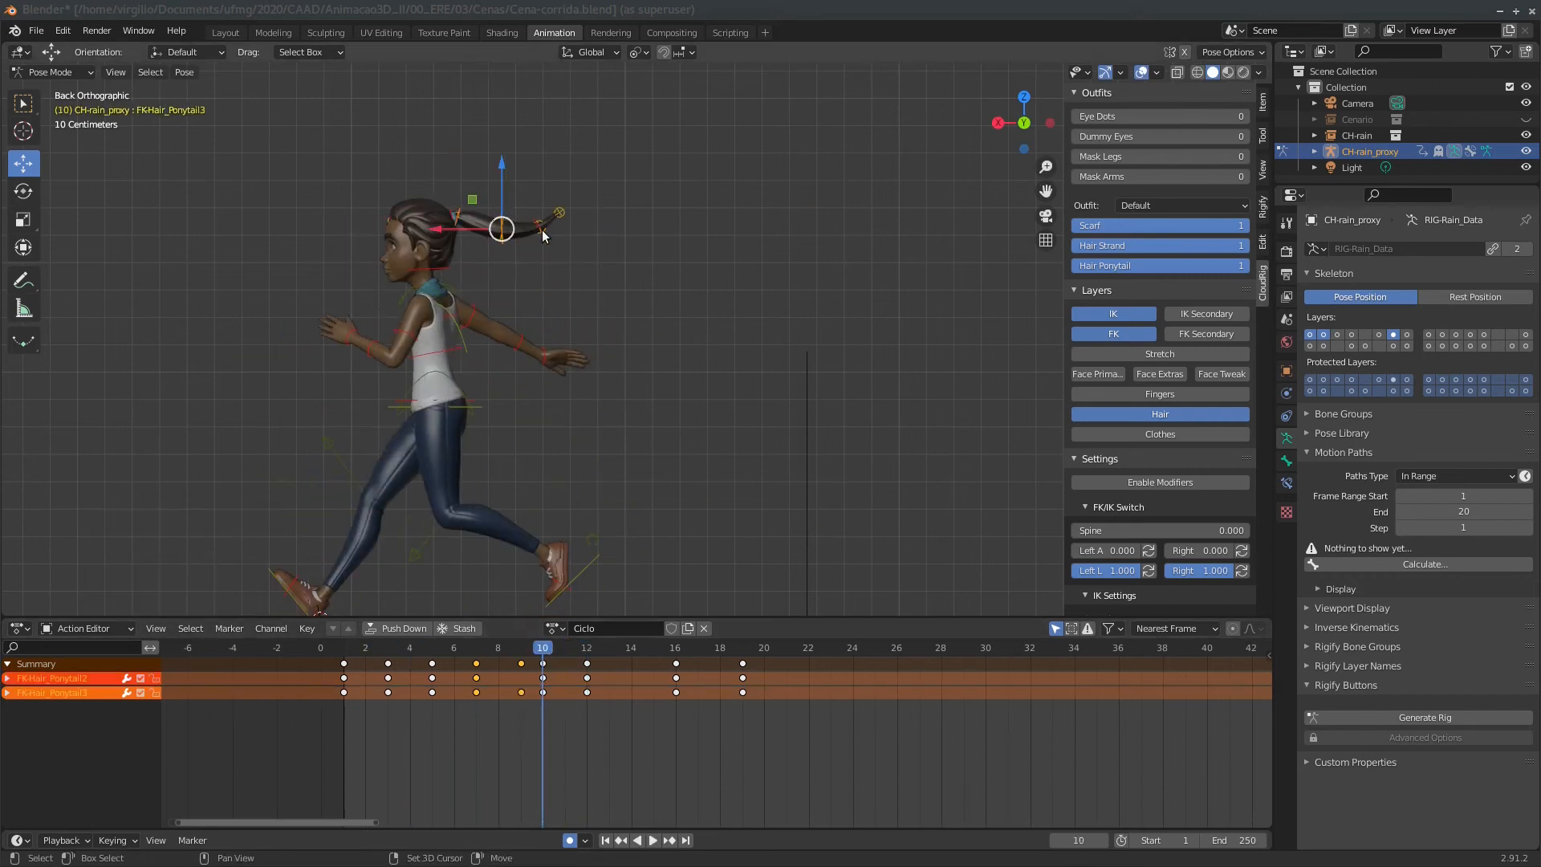
# Repeat the ponytail poses in the second stride by pasting at frame 10 and copying frame 3 to 12 and frame 5 to 14.
pyautogui.hotkey('ctrl', 'c')
pyautogui.hotkey('ctrl', 'v')
pyautogui.click(389, 647)
pyautogui.hotkey('ctrl', 'c')
pyautogui.click(531, 522)
pyautogui.click(587, 647)
pyautogui.hotkey('ctrl', 'v')
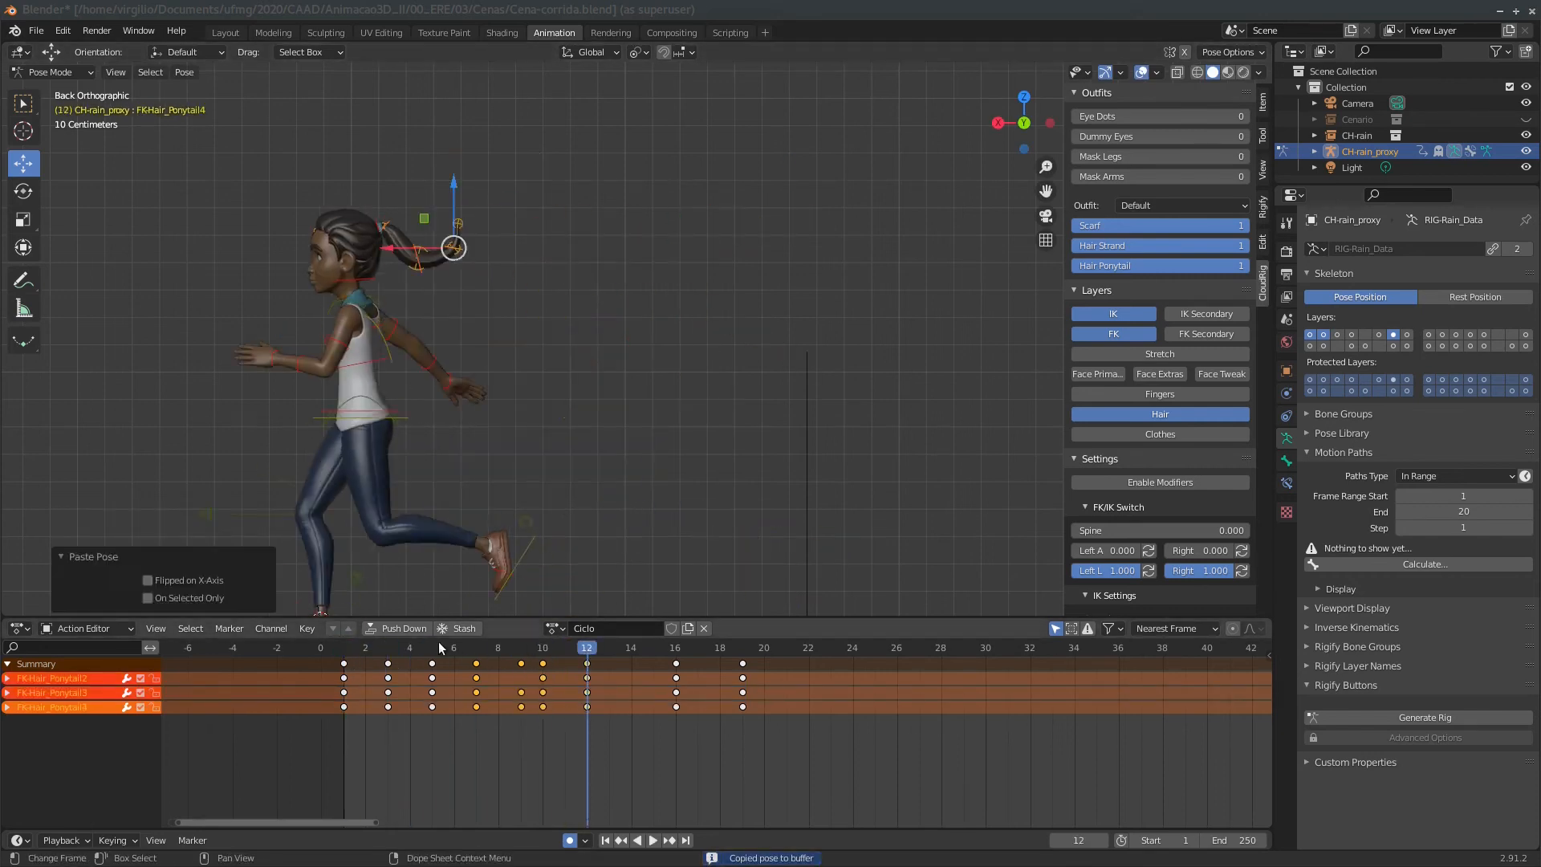
pyautogui.click(619, 656)
pyautogui.hotkey('ctrl', 'v')
# Copy the ponytail pose from frame 7 to frame 16, paste the next pose at frame 18, and save the file.
pyautogui.click(476, 647)
pyautogui.hotkey('ctrl', 'c')
pyautogui.click(605, 510)
pyautogui.click(676, 647)
pyautogui.hotkey('ctrl', 'v')
pyautogui.click(719, 647)
pyautogui.hotkey('ctrl', 'v')
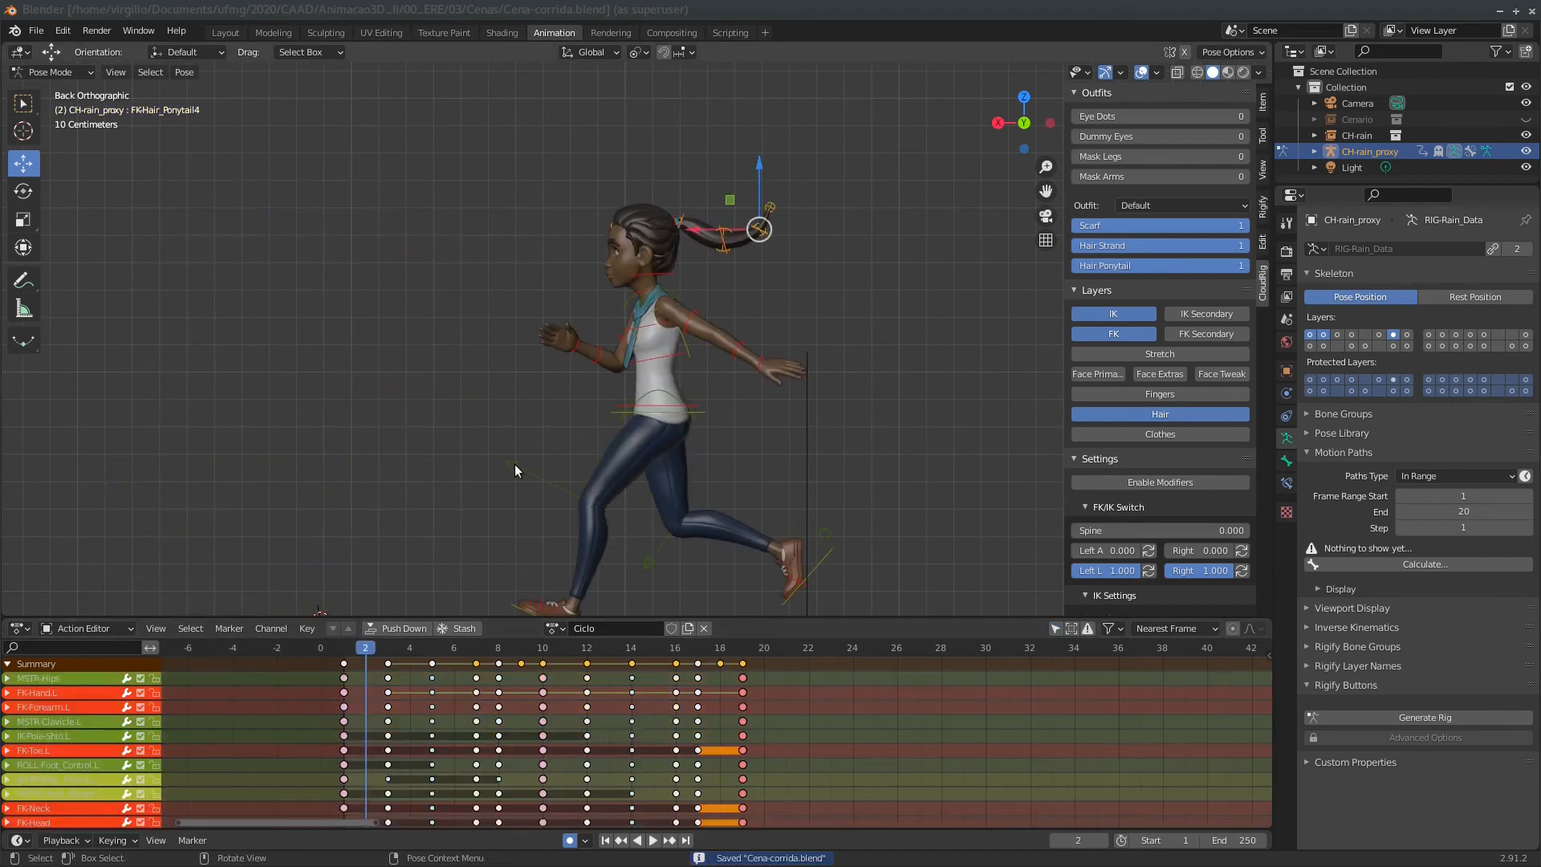
# Rotate the right hand's FK control at frame 3 and adjust the hand rotation at frames 14 and 16.
pyautogui.scroll(6, 514, 464)
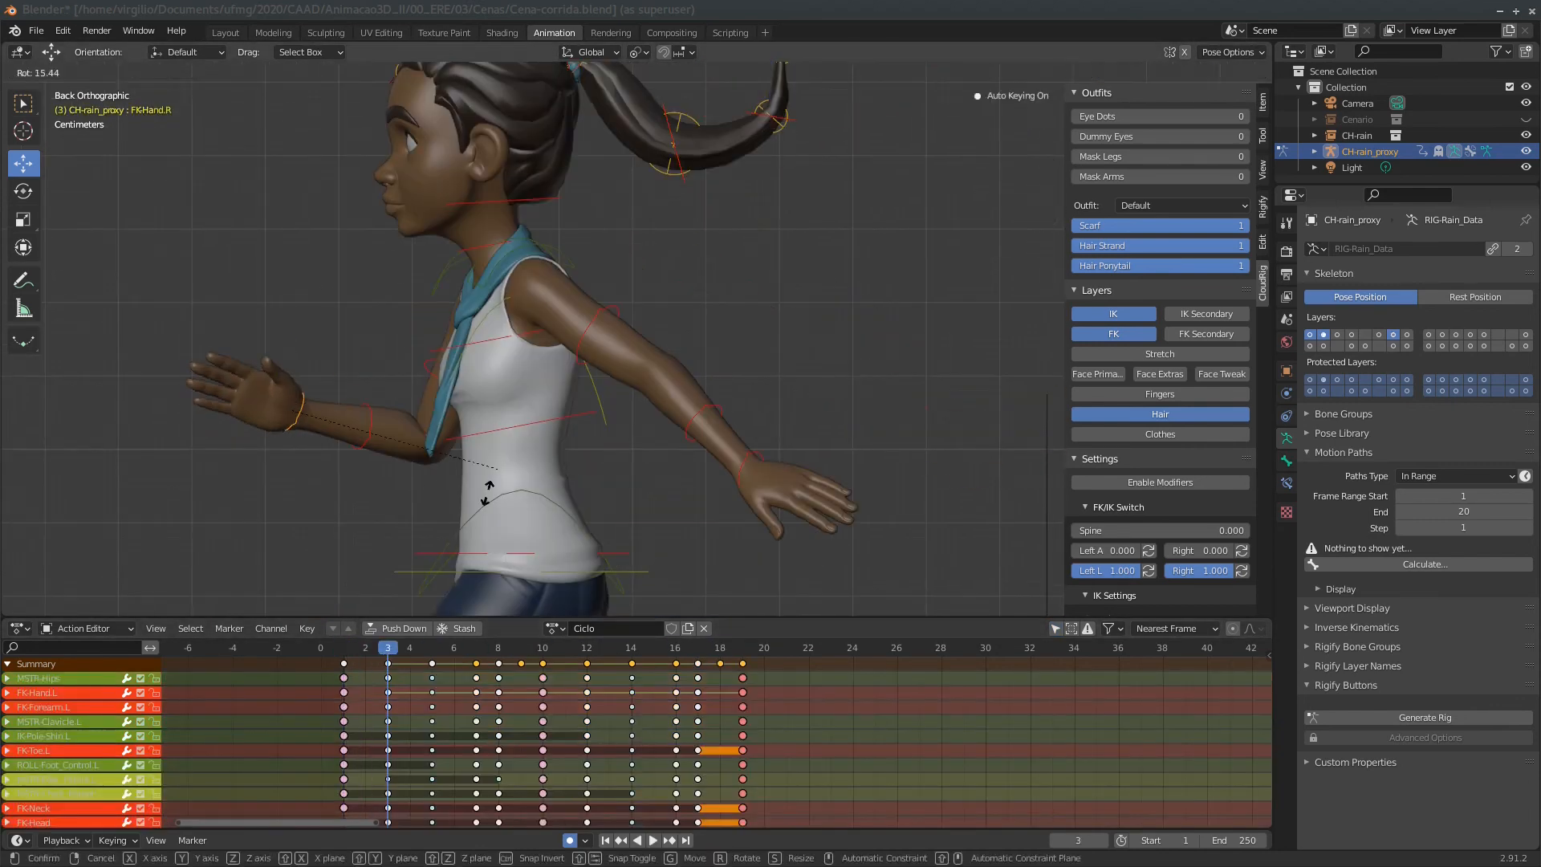
pyautogui.moveTo(475, 652); pyautogui.dragTo(631, 649)
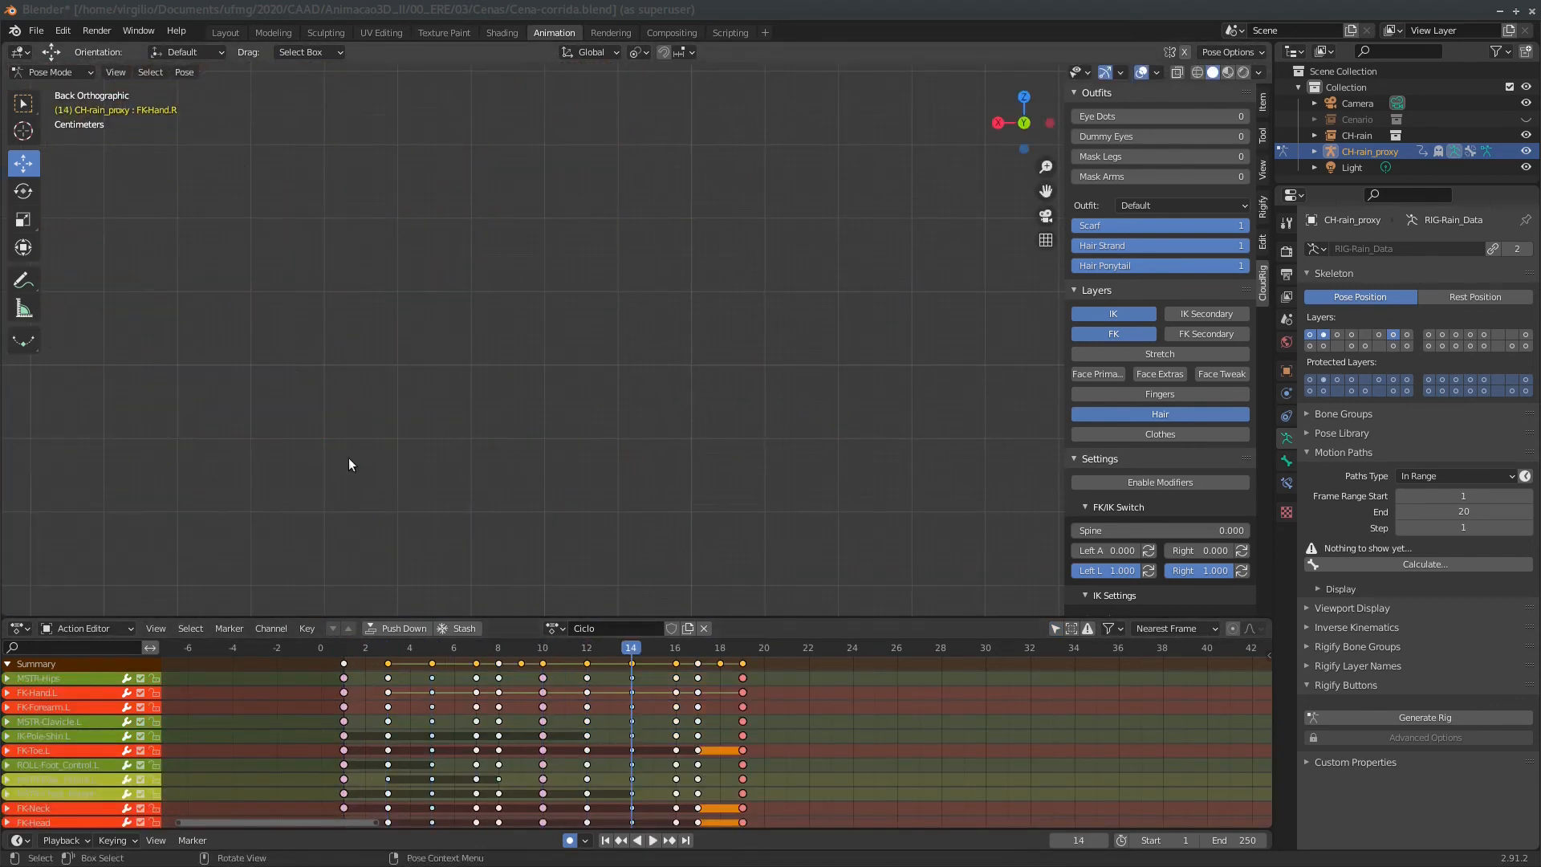
pyautogui.keyDown('shift'); pyautogui.moveTo(349, 459); pyautogui.dragTo(908, 446, button='middle'); pyautogui.keyUp('shift')
pyautogui.press('KP_1')
pyautogui.press('r')
pyautogui.press('r')
pyautogui.click(675, 647)
pyautogui.keyDown('shift'); pyautogui.moveTo(1011, 433); pyautogui.dragTo(642, 434, button='middle'); pyautogui.keyUp('shift')
pyautogui.press('r')
pyautogui.press('r')
pyautogui.click(899, 445)
pyautogui.moveTo(697, 647); pyautogui.dragTo(343, 647)
# In the back view, rotate the hand and arm FK controls at frame 8.
pyautogui.press('ctrl+KP_1')
pyautogui.keyDown('ctrl'); pyautogui.moveTo(597, 327); pyautogui.dragTo(596, 458, button='middle'); pyautogui.keyUp('ctrl')
pyautogui.click(951, 341)
pyautogui.moveTo(343, 646); pyautogui.dragTo(499, 650)
pyautogui.press('r')
pyautogui.press('r')
pyautogui.click(672, 470)
pyautogui.press('r')
pyautogui.press('r')
pyautogui.press('r')
pyautogui.press('r')
# Rotate the hand and arm FK controls at frame 17 to match the opposite stride.
pyautogui.moveTo(498, 648); pyautogui.dragTo(697, 649)
pyautogui.press('r')
pyautogui.press('r')
pyautogui.press('r')
pyautogui.press('r')
pyautogui.press('r')
pyautogui.click(647, 579)
# Rotate the upper-body FK controls, including the rib cage, to refine the torso and arm pose.
pyautogui.click(694, 291)
pyautogui.press('r')
pyautogui.click(764, 314)
pyautogui.click(520, 315)
pyautogui.press('r')
pyautogui.click(561, 361)
pyautogui.press('r')
pyautogui.press('r')
pyautogui.click(760, 444)
pyautogui.press('r')
pyautogui.scroll(-3, 764, 533)
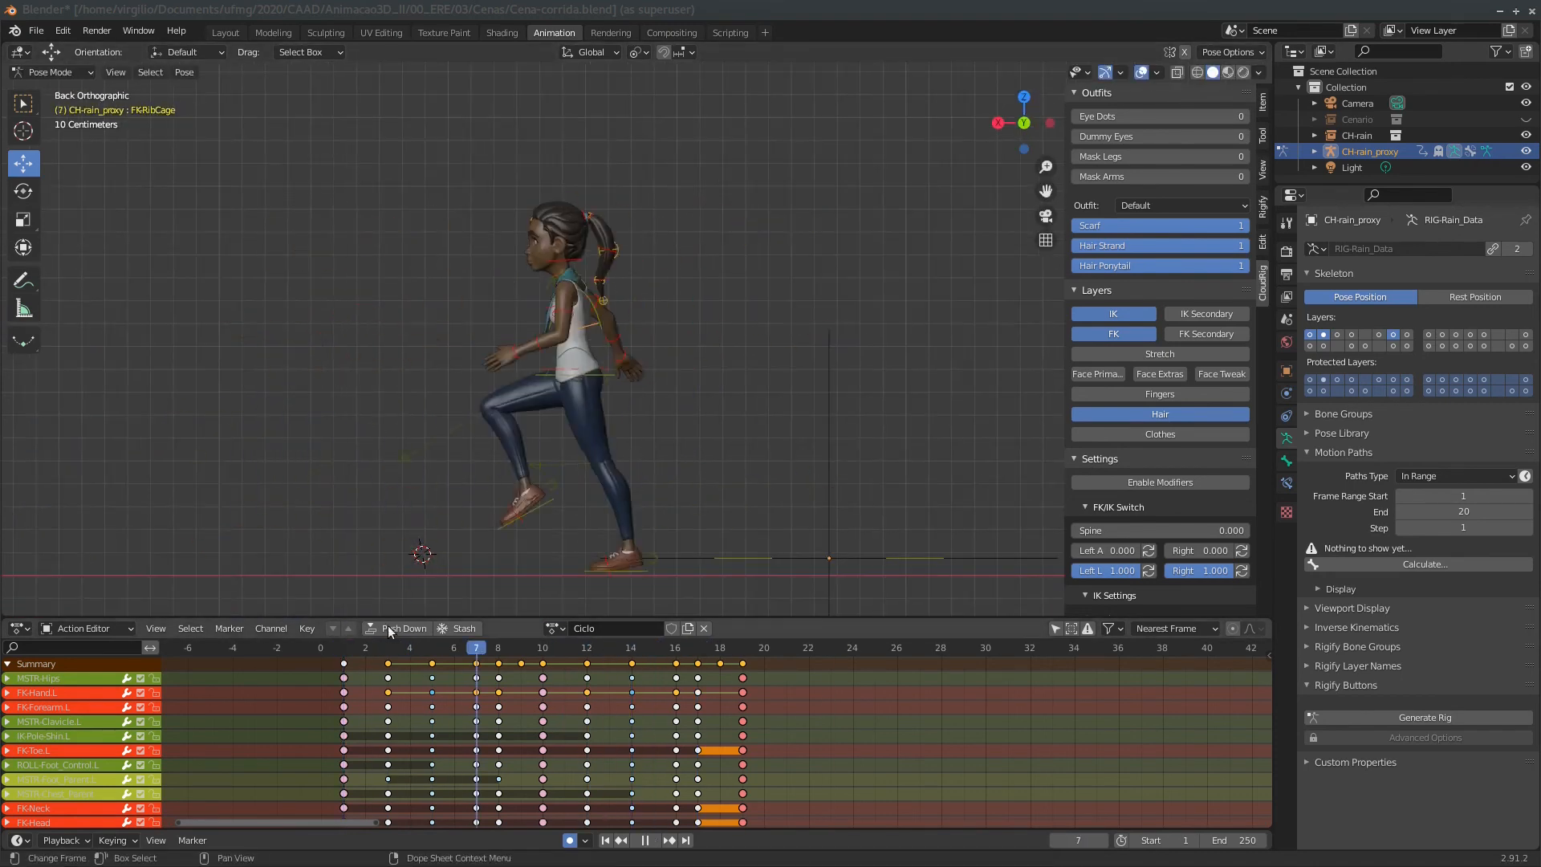
# Clear the rotation of the foot roll control around frames 3 and 4 to keep the planted foot flat.
pyautogui.click(387, 648)
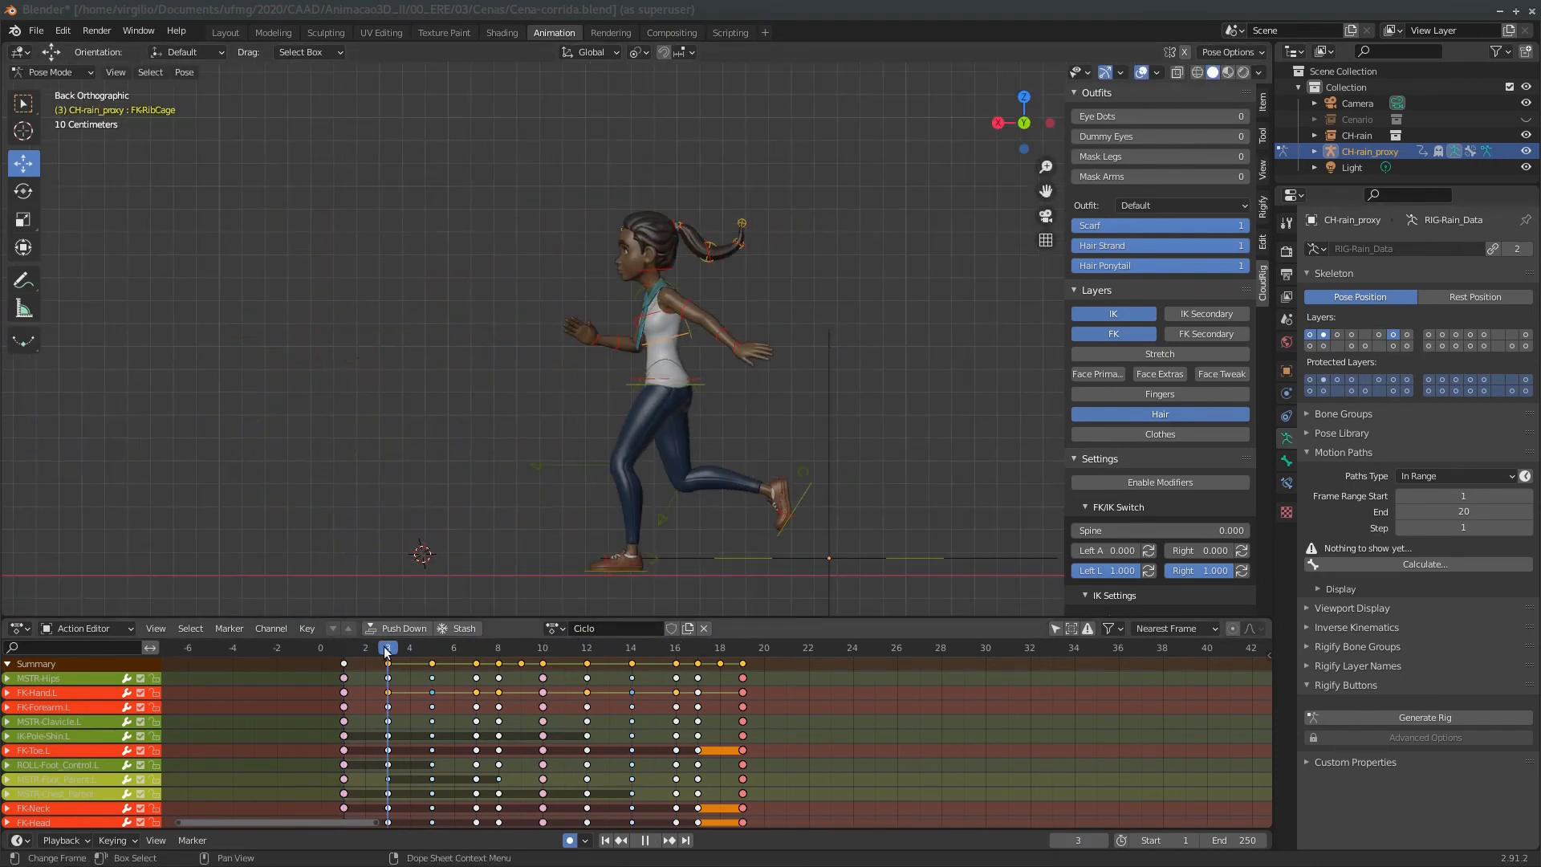
pyautogui.moveTo(388, 649); pyautogui.dragTo(310, 610)
pyautogui.hotkey('alt', 'r')
pyautogui.click(696, 542)
pyautogui.press('Right')
pyautogui.hotkey('alt', 'r')
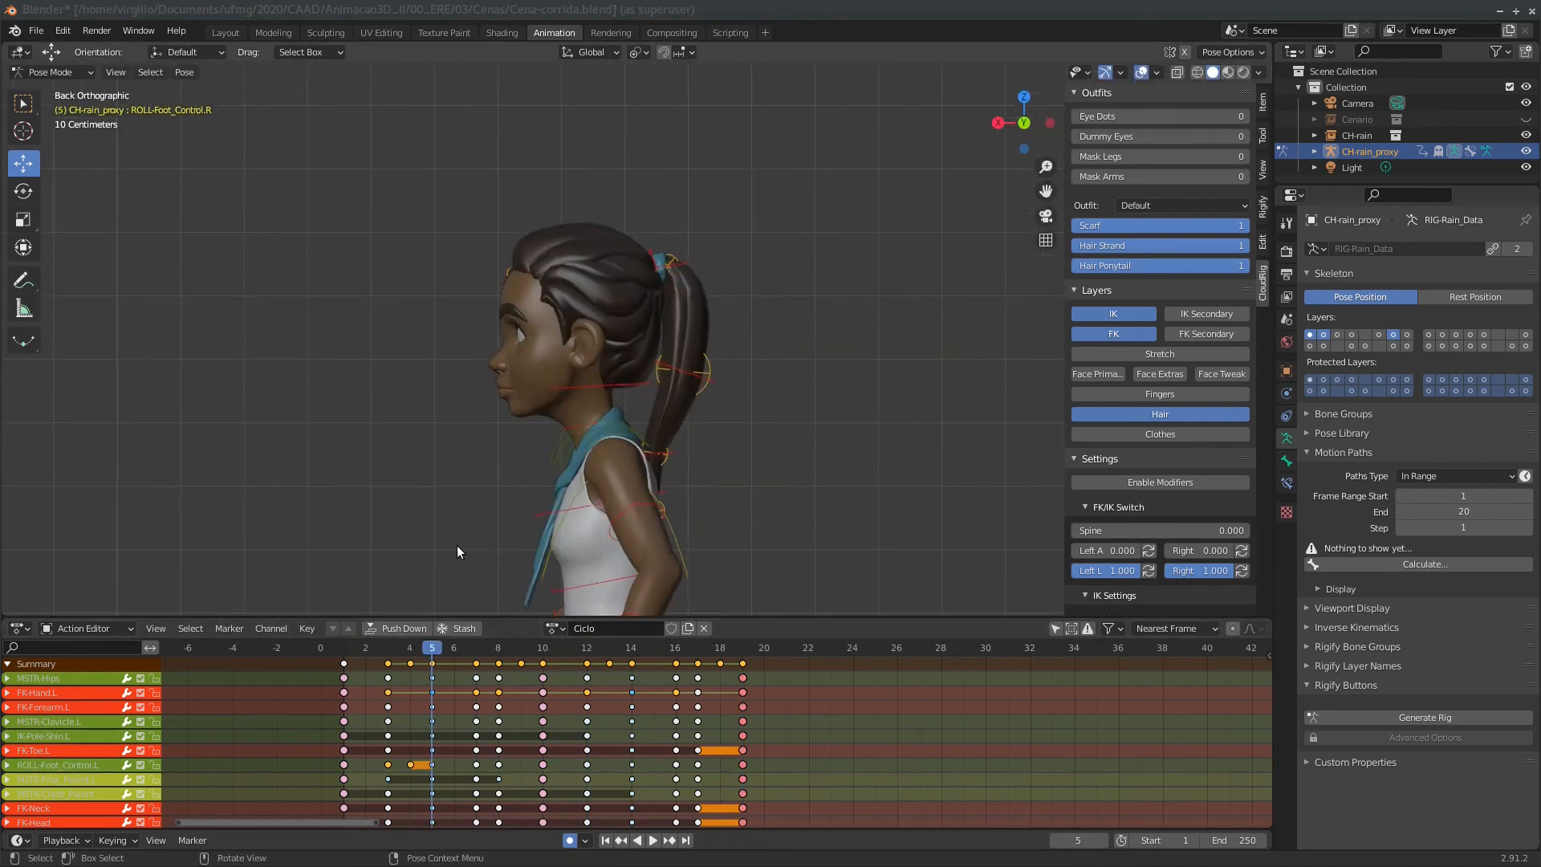
# Rotate the ponytail hair controls around frame 5 to refine the hair's swing.
pyautogui.click(572, 426)
pyautogui.press('r')
pyautogui.click(689, 402)
pyautogui.moveTo(433, 642)
pyautogui.mouseDown()
pyautogui.moveTo(632, 639)
pyautogui.moveTo(424, 618)
pyautogui.mouseUp()
pyautogui.press('r')
pyautogui.click(730, 495)
pyautogui.press('r')
pyautogui.click(636, 371)
pyautogui.keyDown('ctrl'); pyautogui.moveTo(522, 321); pyautogui.dragTo(521, 482, button='middle'); pyautogui.keyUp('ctrl')
pyautogui.moveTo(434, 642); pyautogui.dragTo(587, 641)
# Show the finger controls and rotate the left hand's finger controls about their local X axis at frame 1.
pyautogui.keyDown('ctrl'); pyautogui.moveTo(594, 433); pyautogui.dragTo(600, 309, button='middle'); pyautogui.keyUp('ctrl')
pyautogui.click(1160, 394)
pyautogui.keyDown('ctrl'); pyautogui.moveTo(682, 401); pyautogui.dragTo(707, 232, button='middle'); pyautogui.keyUp('ctrl')
pyautogui.keyDown('shift'); pyautogui.moveTo(497, 265); pyautogui.dragTo(666, 336, button='middle'); pyautogui.keyUp('shift')
pyautogui.moveTo(328, 345); pyautogui.dragTo(498, 434, button='middle')
pyautogui.click(517, 341)
pyautogui.click(343, 642)
pyautogui.keyDown('ctrl'); pyautogui.moveTo(385, 241); pyautogui.dragTo(385, 450, button='middle'); pyautogui.keyUp('ctrl')
pyautogui.moveTo(385, 337); pyautogui.dragTo(161, 307, button='middle')
pyautogui.keyDown('alt'); pyautogui.moveTo(690, 337); pyautogui.dragTo(516, 356, button='middle'); pyautogui.keyUp('alt')
pyautogui.keyDown('ctrl'); pyautogui.moveTo(562, 418); pyautogui.dragTo(561, 241, button='middle'); pyautogui.keyUp('ctrl')
pyautogui.moveTo(869, 205); pyautogui.dragTo(699, 307)
pyautogui.click(827, 305)
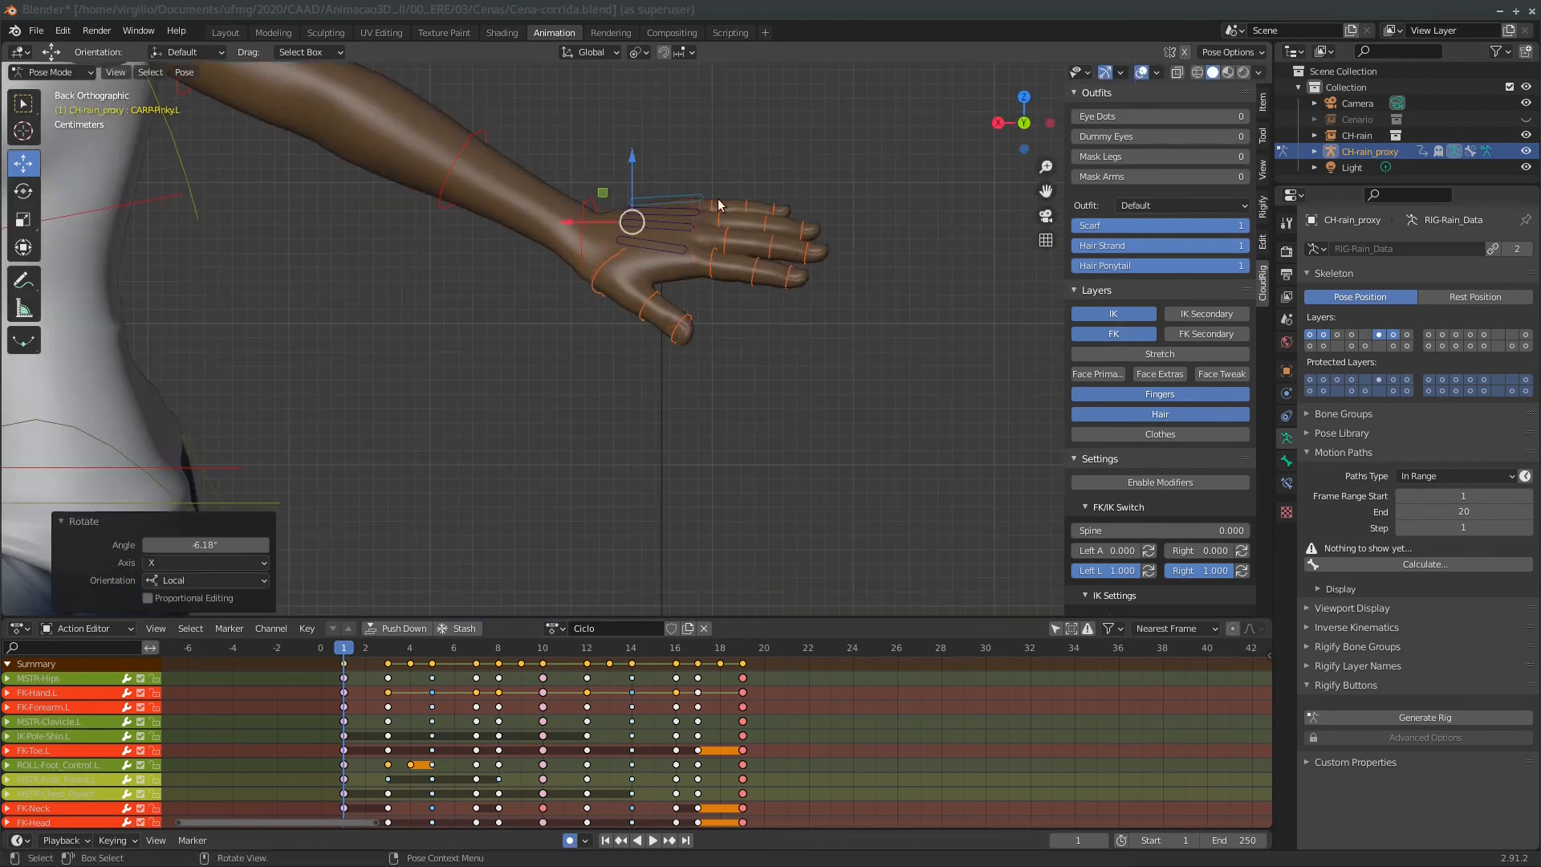
# Copy the left hand's finger pose from frame 1 and paste it at frame 19.
pyautogui.moveTo(607, 311); pyautogui.dragTo(580, 336)
pyautogui.hotkey('ctrl', 'c')
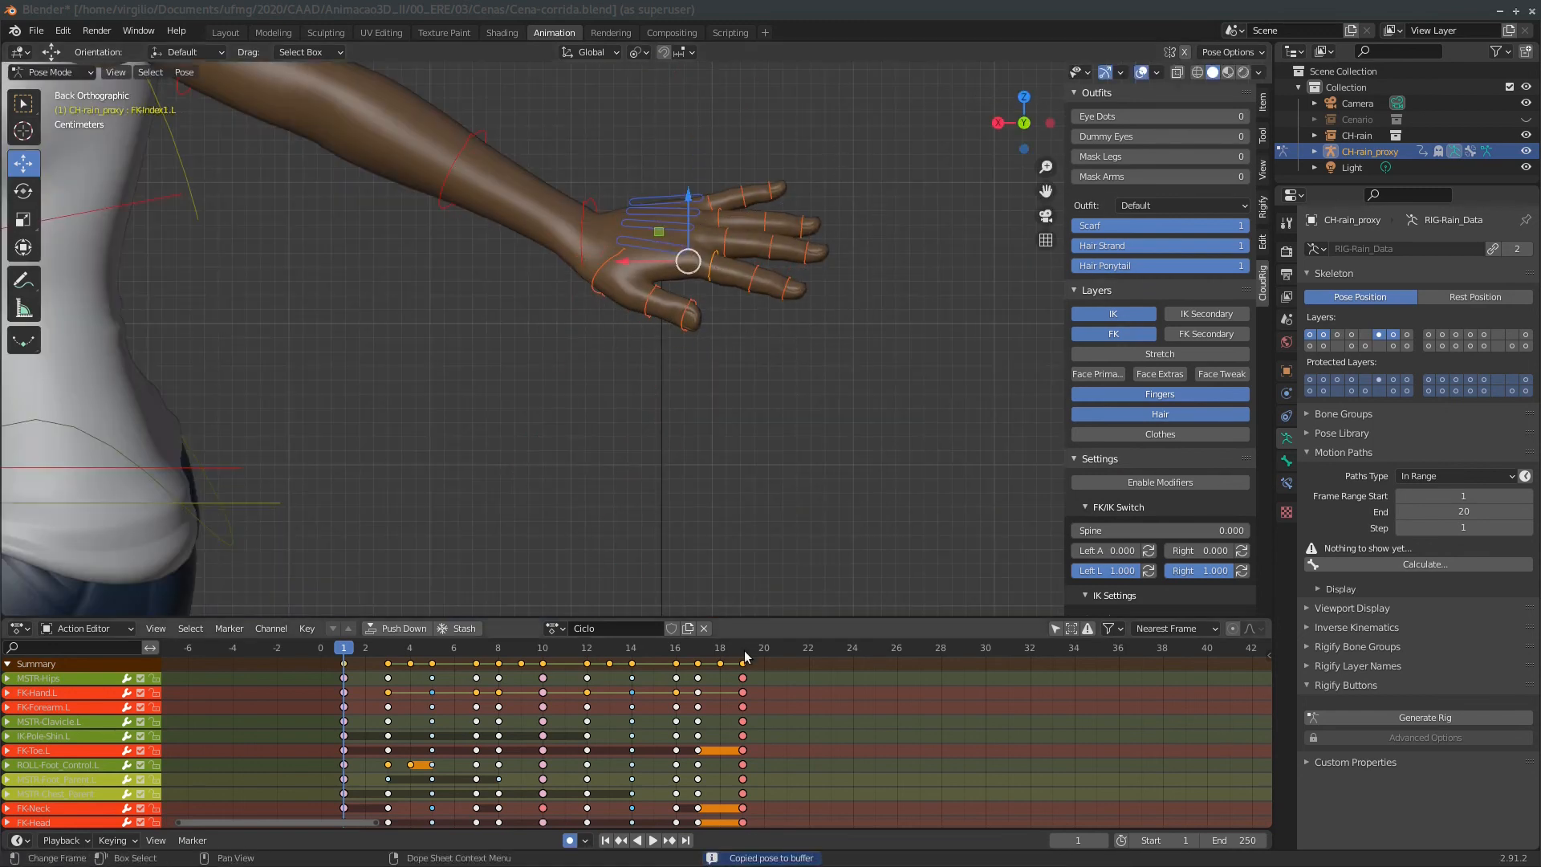
pyautogui.click(743, 649)
pyautogui.hotkey('ctrl', 'v')
# Rotate the right hand's finger controls together at frame 1 to start bending the fingers.
pyautogui.keyDown('ctrl'); pyautogui.moveTo(575, 321); pyautogui.dragTo(996, 457, button='middle'); pyautogui.keyUp('ctrl')
pyautogui.click(543, 649)
pyautogui.moveTo(562, 648); pyautogui.dragTo(344, 649)
pyautogui.keyDown('shift'); pyautogui.moveTo(418, 353); pyautogui.dragTo(529, 451, button='middle'); pyautogui.keyUp('shift')
pyautogui.keyDown('ctrl'); pyautogui.moveTo(529, 466); pyautogui.dragTo(528, 313, button='middle'); pyautogui.keyUp('ctrl')
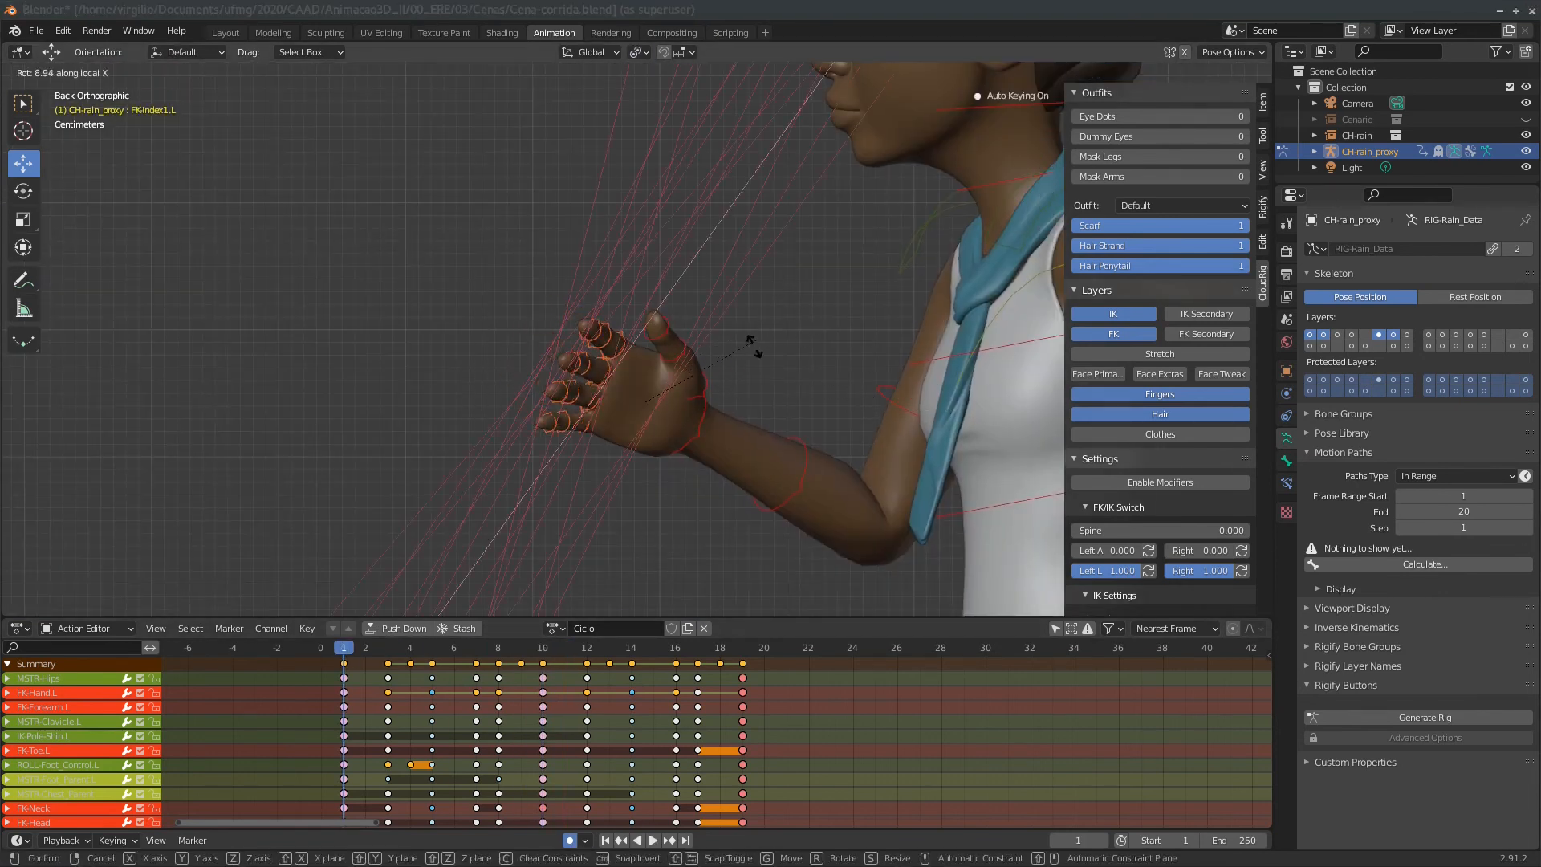
pyautogui.click(733, 377)
pyautogui.moveTo(733, 377); pyautogui.dragTo(634, 241, button='middle')
pyautogui.keyDown('shift'); pyautogui.moveTo(634, 240); pyautogui.dragTo(634, 321, button='middle'); pyautogui.keyUp('shift')
pyautogui.click(560, 247)
pyautogui.keyDown('ctrl'); pyautogui.moveTo(634, 321); pyautogui.dragTo(698, 425, button='middle'); pyautogui.keyUp('ctrl')
pyautogui.click(720, 233)
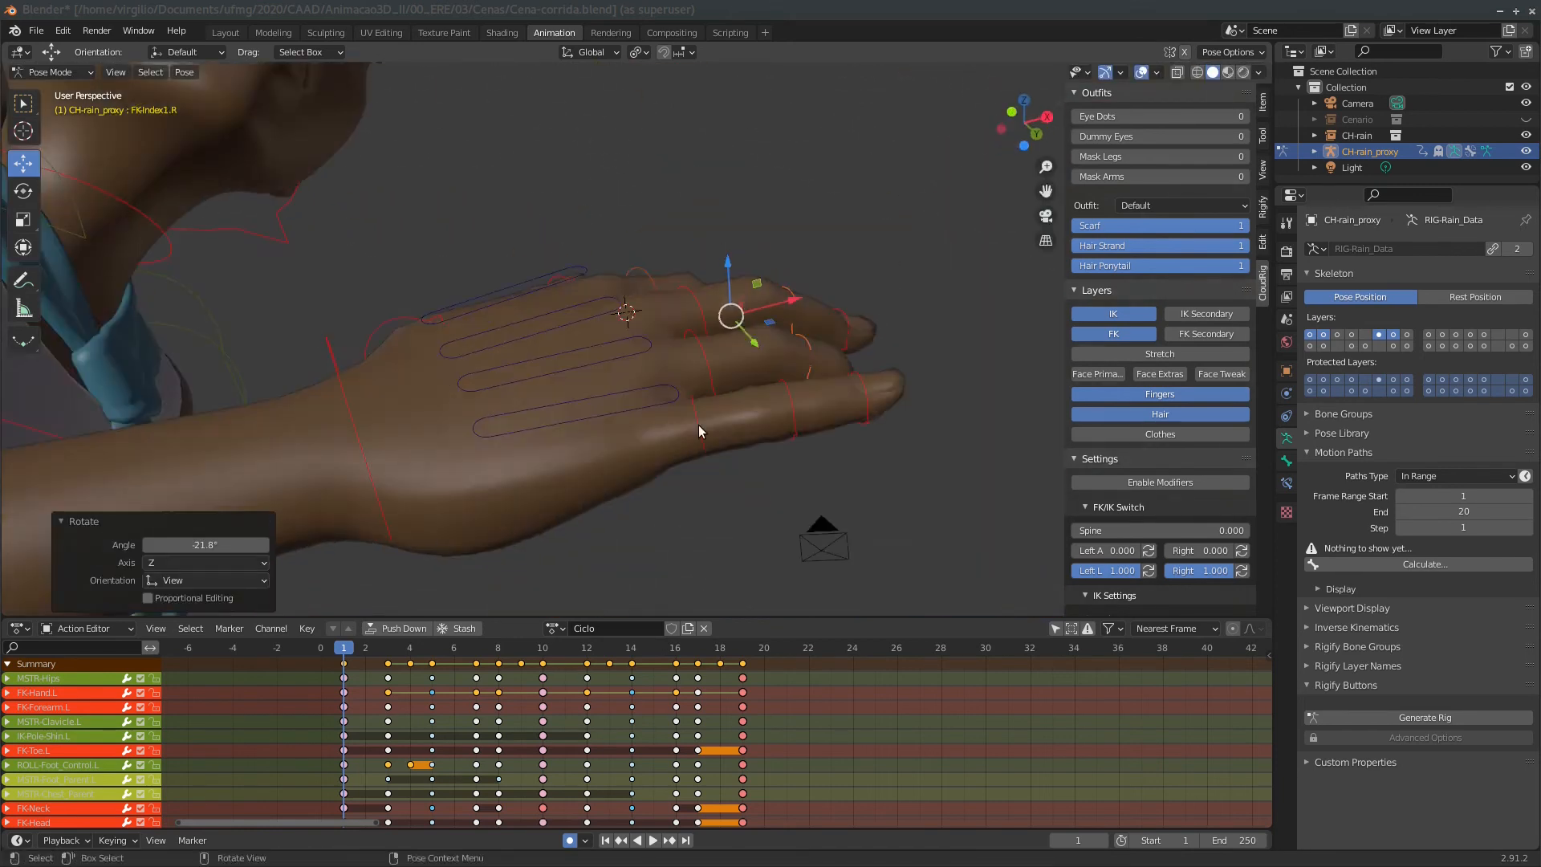
# Rotate individual finger joints of the right hand at frame 1 to vary how the fingers bend.
pyautogui.click(775, 325)
pyautogui.press('r')
pyautogui.click(822, 396)
pyautogui.press('r')
pyautogui.click(835, 332)
pyautogui.moveTo(835, 333); pyautogui.dragTo(681, 481, button='middle')
pyautogui.press('r')
pyautogui.click(839, 287)
pyautogui.click(681, 492)
pyautogui.press('r')
pyautogui.click(499, 496)
# From the palm side, rotate the right hand's remaining finger joints, including the ring and pinky controls, at frame 1.
pyautogui.moveTo(460, 486); pyautogui.dragTo(774, 269, button='middle')
pyautogui.click(775, 269)
pyautogui.press('r')
pyautogui.click(835, 354)
pyautogui.click(447, 405)
pyautogui.press('r')
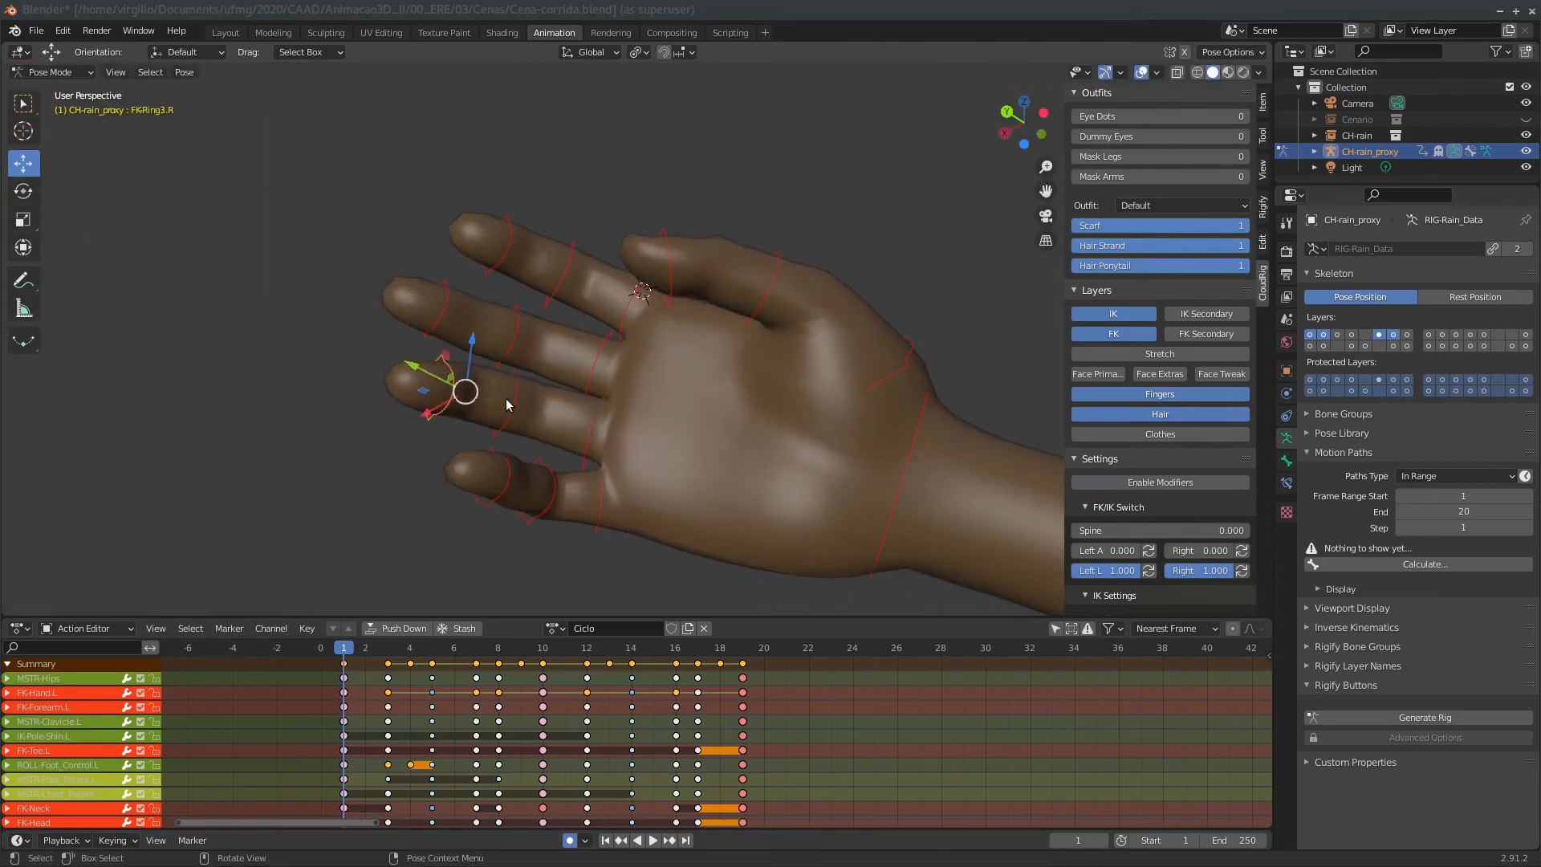
pyautogui.click(506, 402)
pyautogui.click(597, 493)
pyautogui.press('r')
pyautogui.click(580, 480)
# Copy the hand pose at frame 1 and paste it mirrored at frame 10.
pyautogui.moveTo(580, 480); pyautogui.dragTo(417, 346, button='middle')
pyautogui.scroll(3, 511, 232)
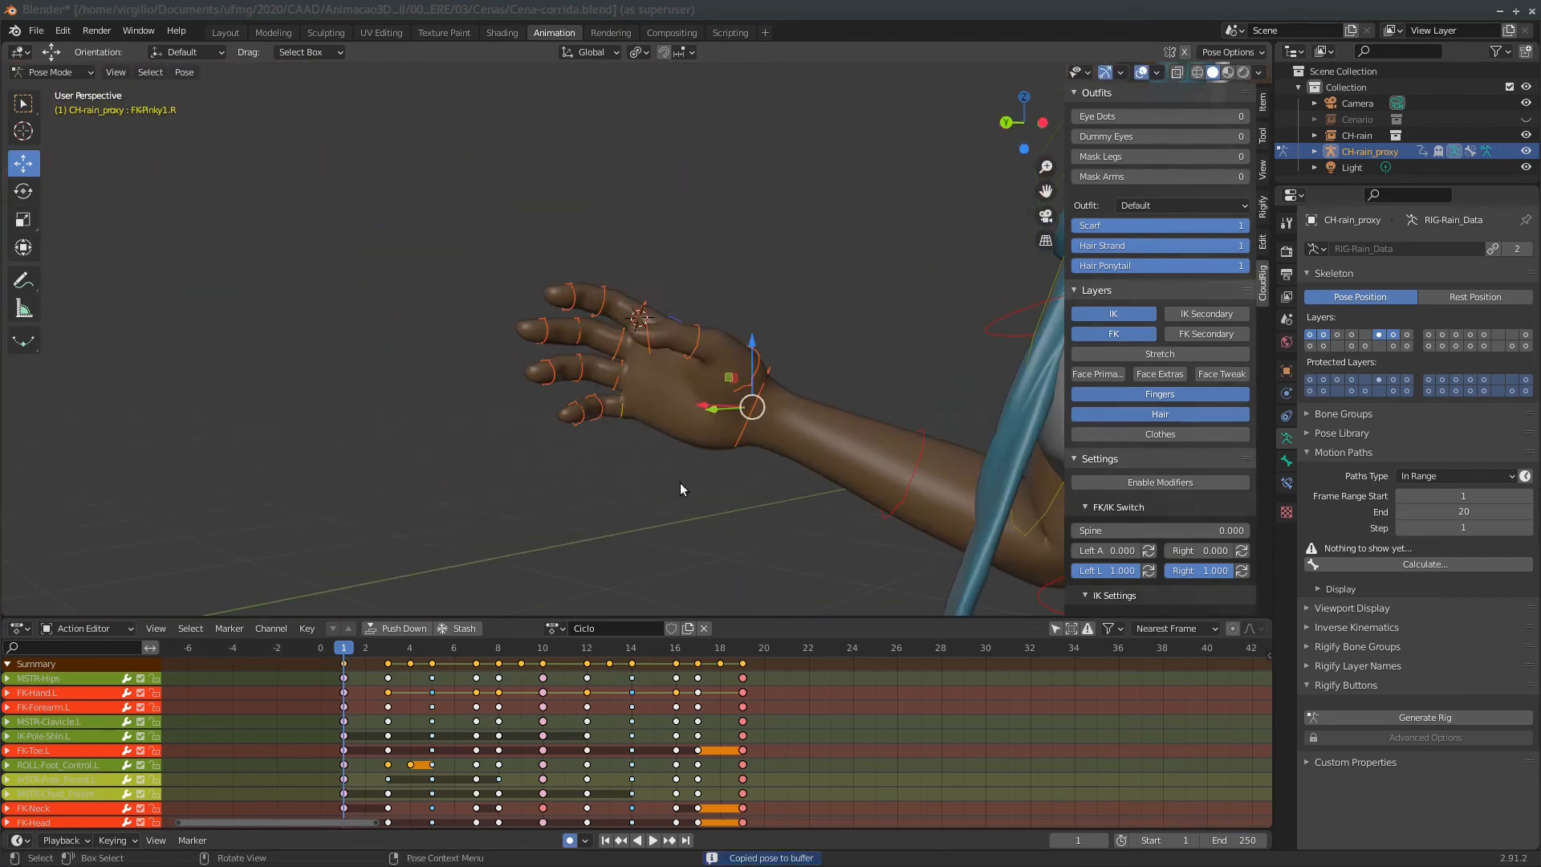
pyautogui.press('Right')
pyautogui.press('Right')
pyautogui.press('Right')
pyautogui.press('Right')
pyautogui.press('Right')
pyautogui.press('Right')
pyautogui.press('Right')
pyautogui.press('Right')
pyautogui.press('Right')
pyautogui.hotkey('ctrl', 'shift', 'v')
# Hide the finger and hair controls and scrub through the run in the back view.
pyautogui.press('ctrl+KP_1')
pyautogui.scroll(-3, 502, 488)
pyautogui.press('Left')
pyautogui.click(1132, 394)
pyautogui.click(1132, 414)
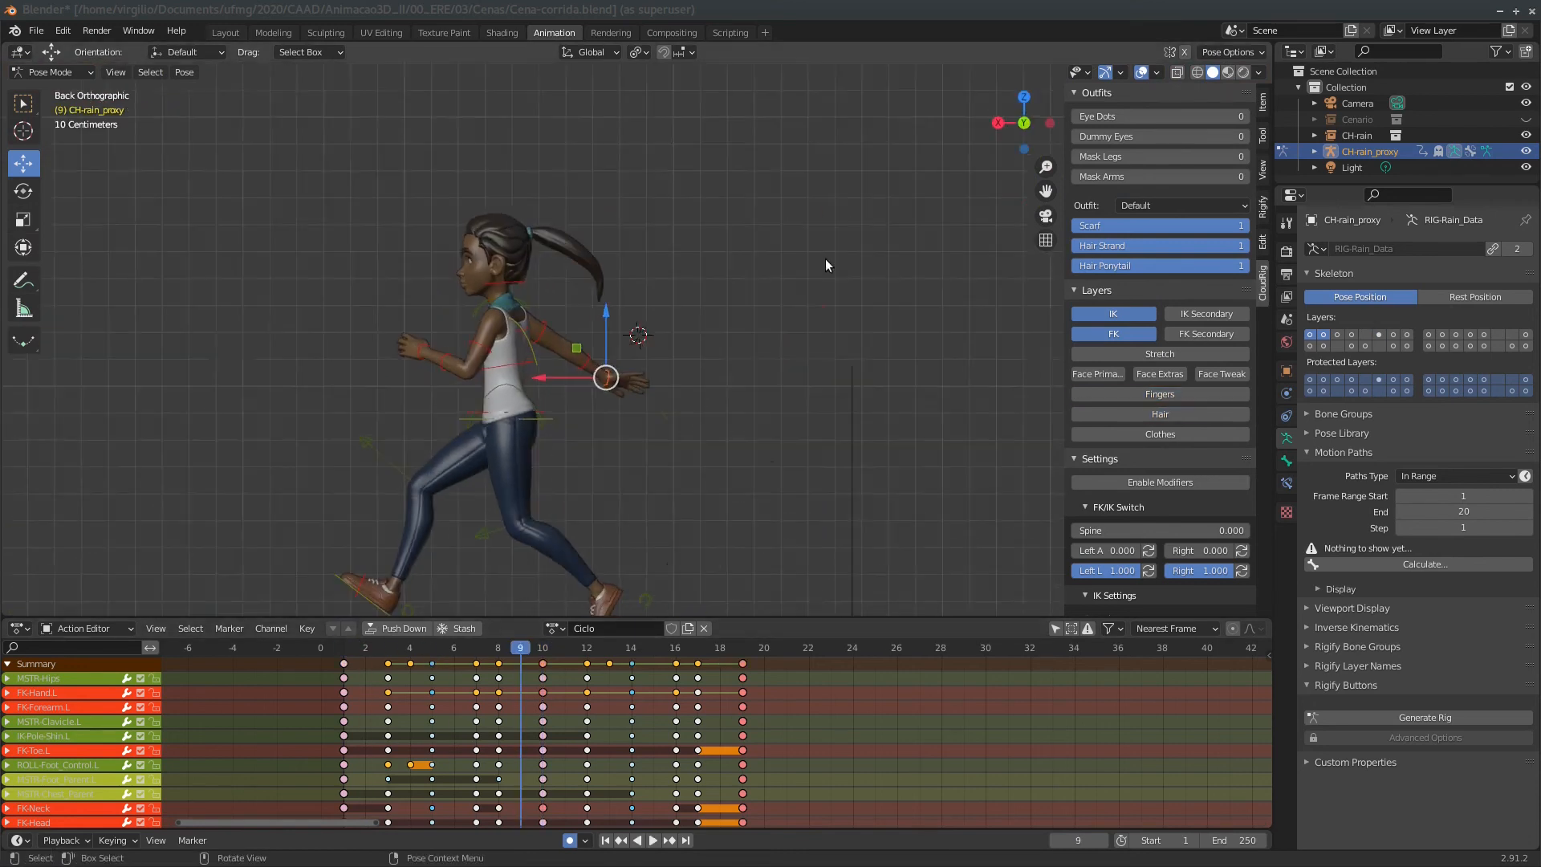
pyautogui.keyDown('shift'); pyautogui.moveTo(825, 258); pyautogui.dragTo(901, 173, button='middle'); pyautogui.keyUp('shift')
pyautogui.moveTo(432, 647)
pyautogui.mouseDown()
pyautogui.moveTo(571, 637)
pyautogui.moveTo(410, 642)
pyautogui.mouseUp()
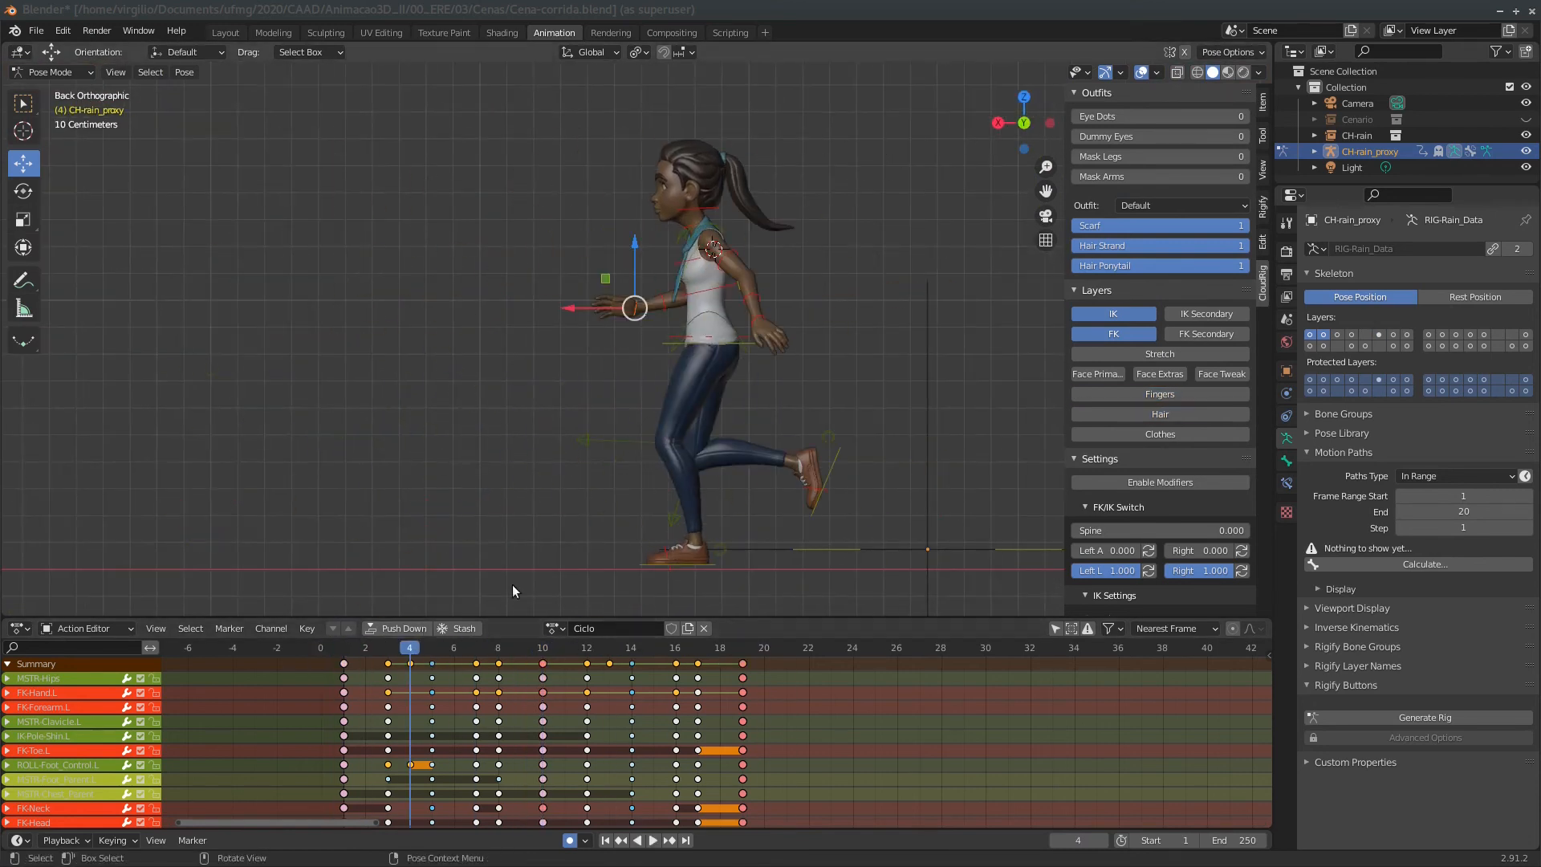
# Show the primary face controls and adjust the eye target, eyebrow and mouth controls at frame 1 to shape the expression.
pyautogui.press('KP_3')
pyautogui.scroll(4, 517, 187)
pyautogui.keyDown('shift'); pyautogui.moveTo(516, 187); pyautogui.dragTo(668, 309, button='middle'); pyautogui.keyUp('shift')
pyautogui.scroll(7, 667, 309)
pyautogui.click(1115, 375)
pyautogui.hotkey('shift', 'Left')
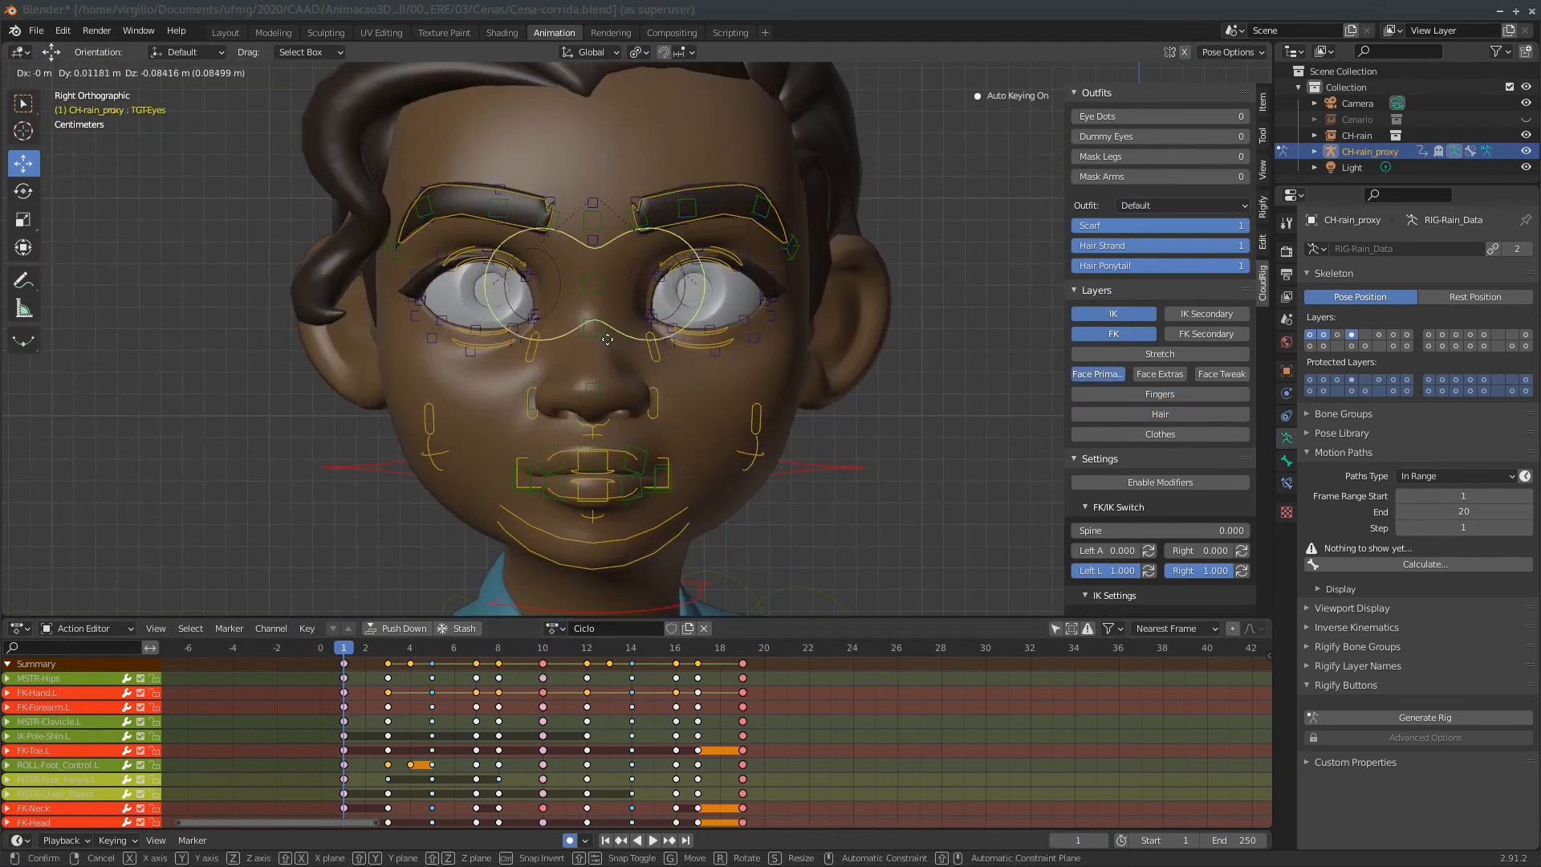
pyautogui.click(607, 339)
pyautogui.click(477, 189)
pyautogui.click(615, 511)
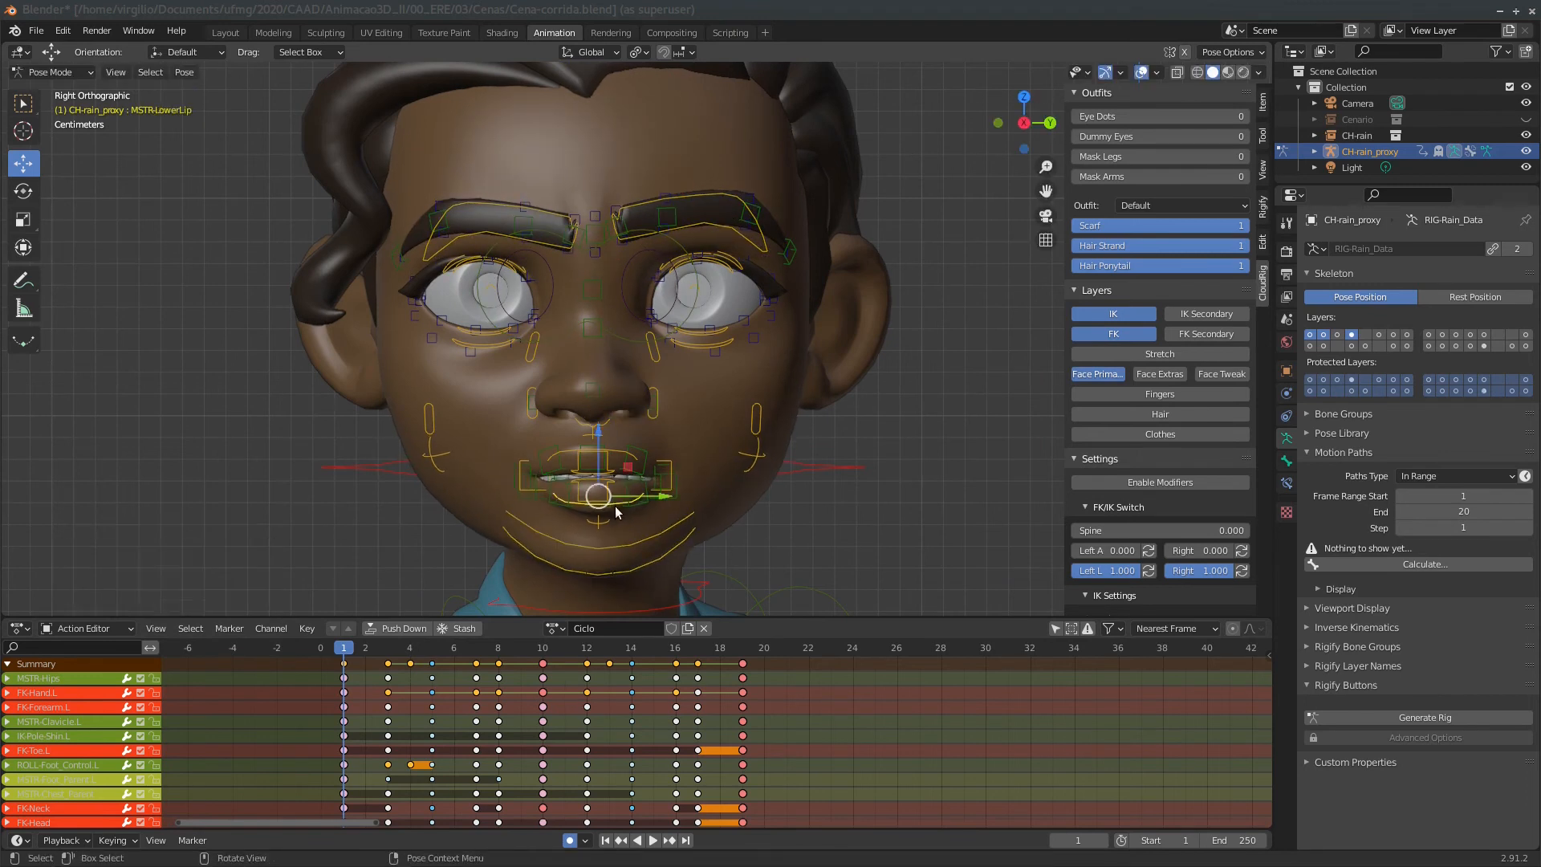
pyautogui.click(661, 460)
# Reposition the eye target in front of the face at frame 1.
pyautogui.scroll(-5, 660, 460)
pyautogui.moveTo(661, 460); pyautogui.dragTo(719, 360, button='middle')
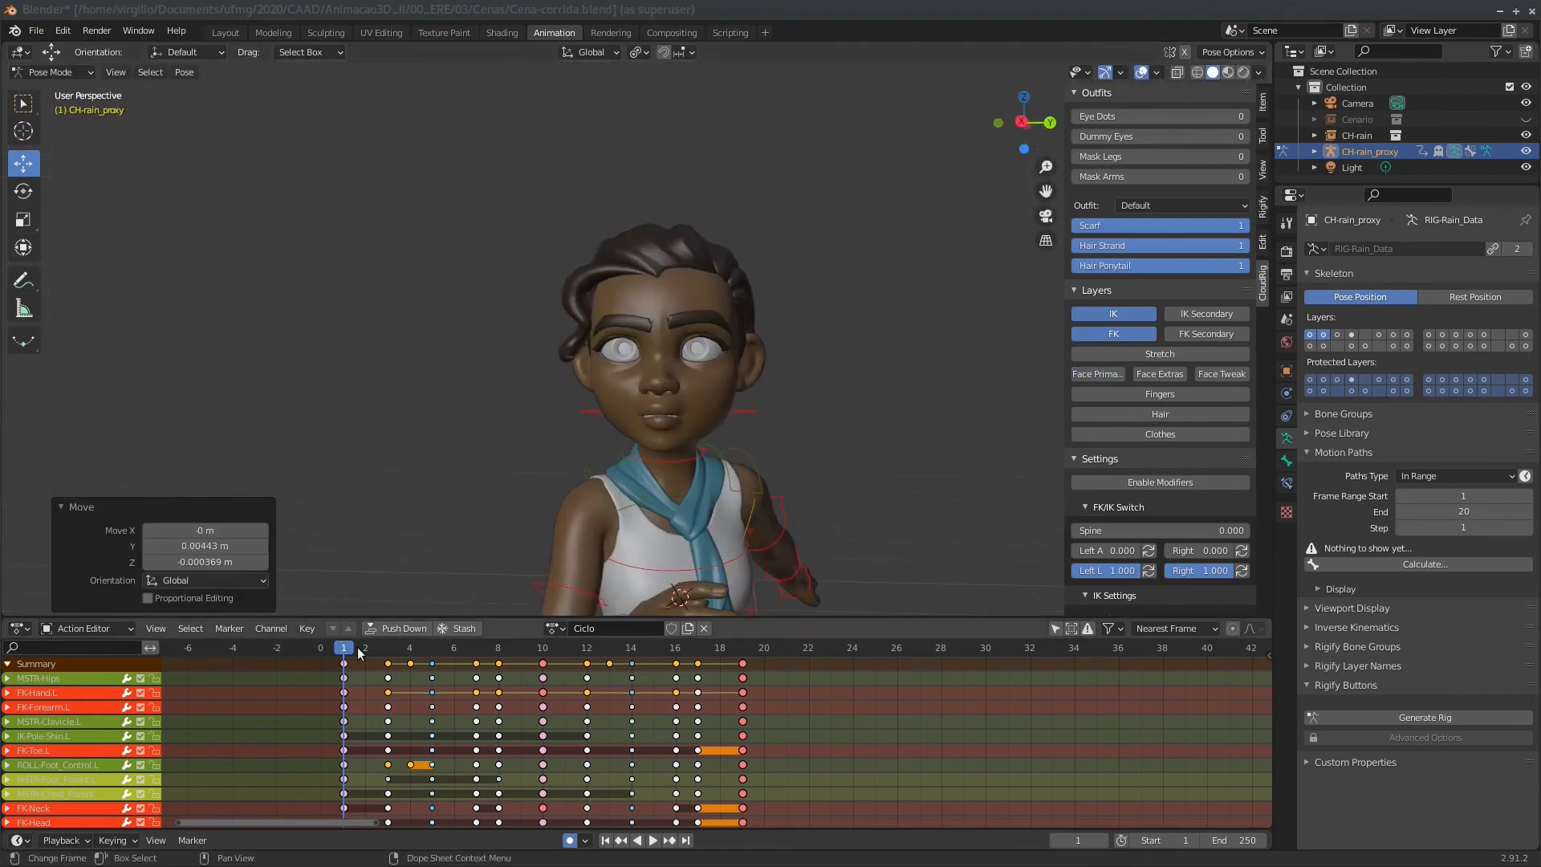
pyautogui.moveTo(359, 651); pyautogui.dragTo(344, 649)
pyautogui.click(1098, 374)
pyautogui.keyDown('shift'); pyautogui.moveTo(510, 361); pyautogui.dragTo(847, 354, button='middle'); pyautogui.keyUp('shift')
pyautogui.click(858, 337)
pyautogui.moveTo(349, 648)
pyautogui.mouseDown()
pyautogui.moveTo(327, 648)
pyautogui.moveTo(343, 649)
pyautogui.mouseUp()
pyautogui.scroll(-4, 723, 377)
pyautogui.moveTo(722, 377); pyautogui.dragTo(610, 377, button='middle')
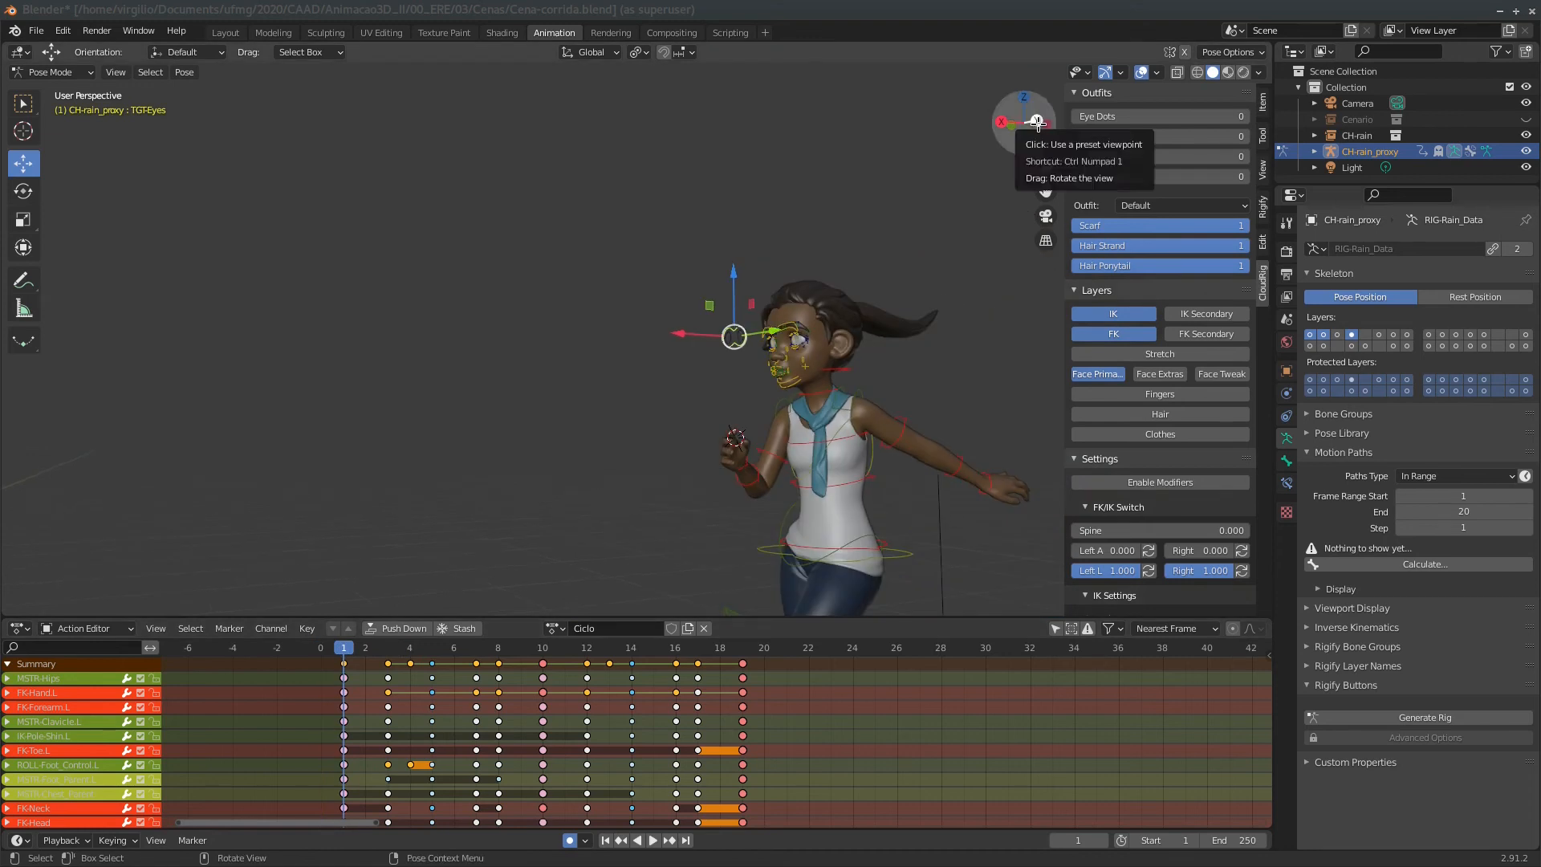
# Move the eye target ahead of the face at frame 19 and hide the primary face controls.
pyautogui.click(1037, 122)
pyautogui.moveTo(344, 649); pyautogui.dragTo(742, 649)
pyautogui.press('g')
pyautogui.click(449, 345)
pyautogui.press('g')
pyautogui.click(575, 431)
pyautogui.click(1098, 374)
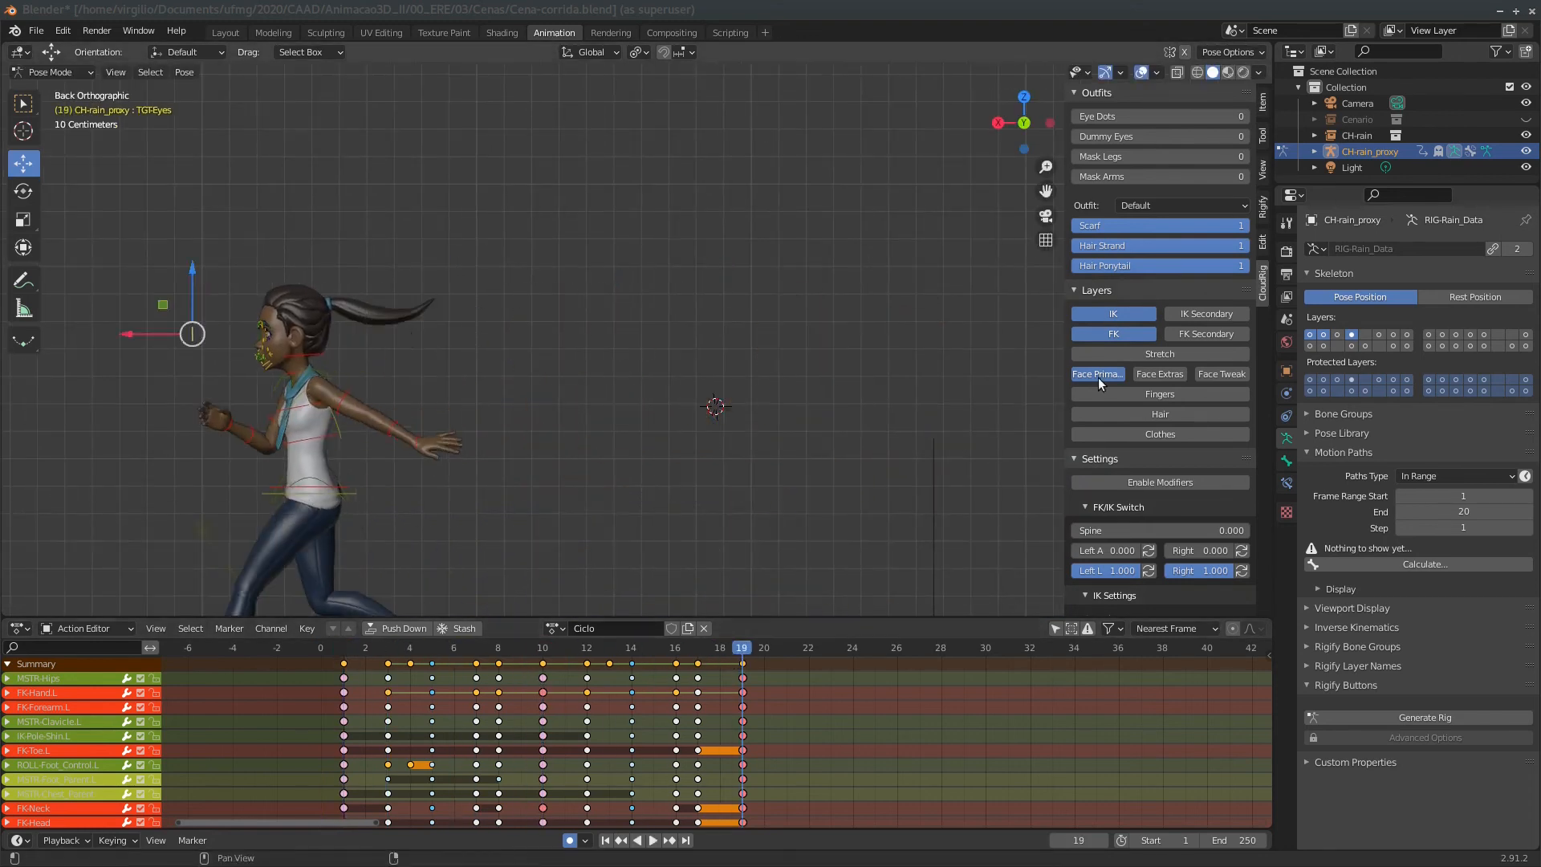
# Set the Scarf and Hair Strand outfit properties to 0 and return to the first frame.
pyautogui.moveTo(1004, 369); pyautogui.dragTo(647, 365, button='middle')
pyautogui.moveTo(1064, 238); pyautogui.dragTo(1156, 250, button='middle')
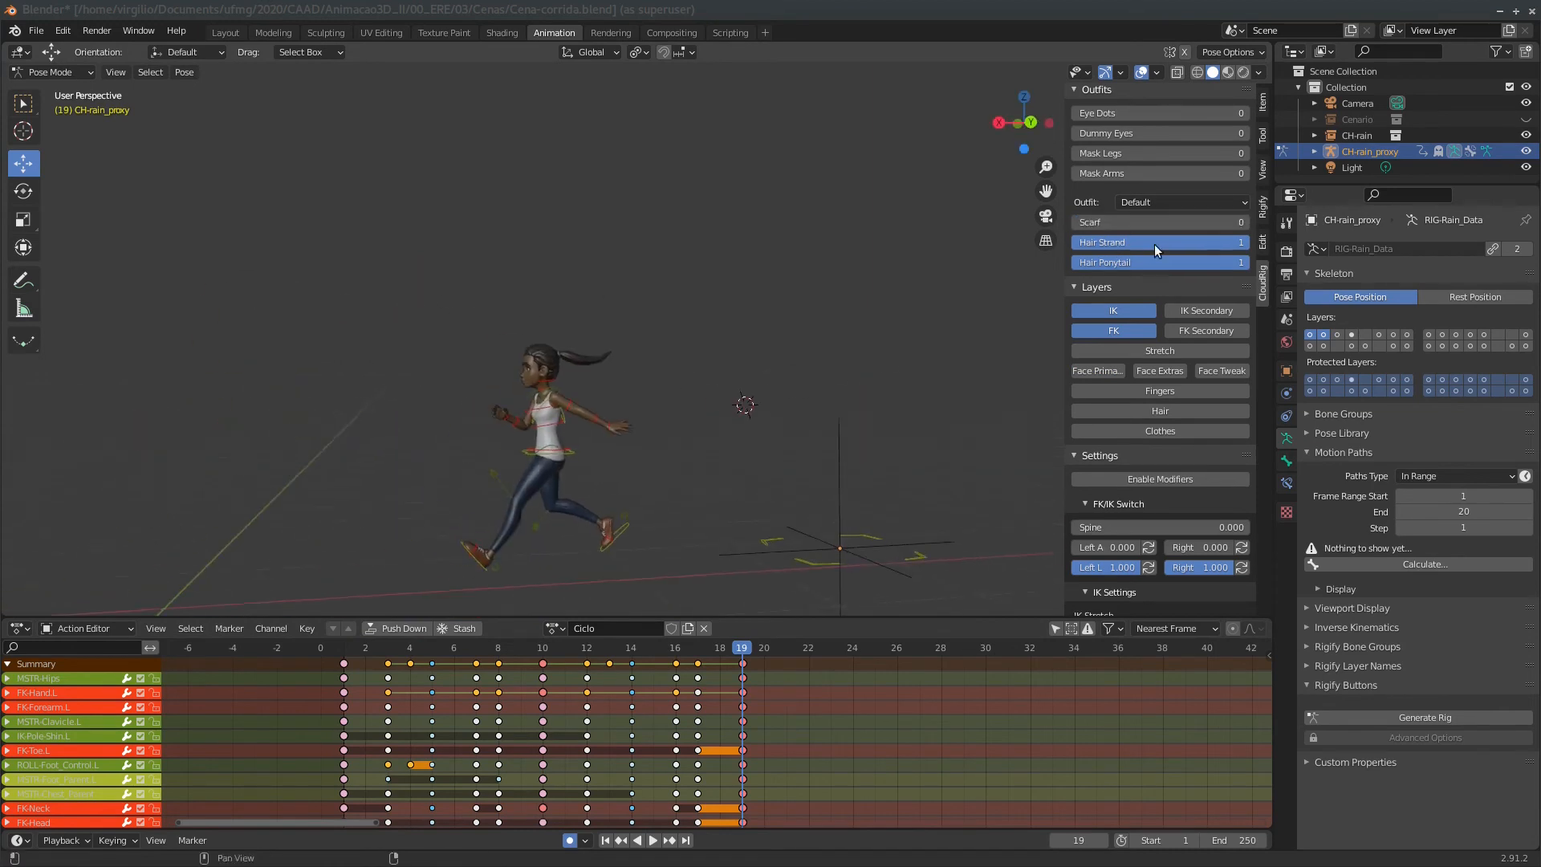
pyautogui.hotkey('shift', 'Left')
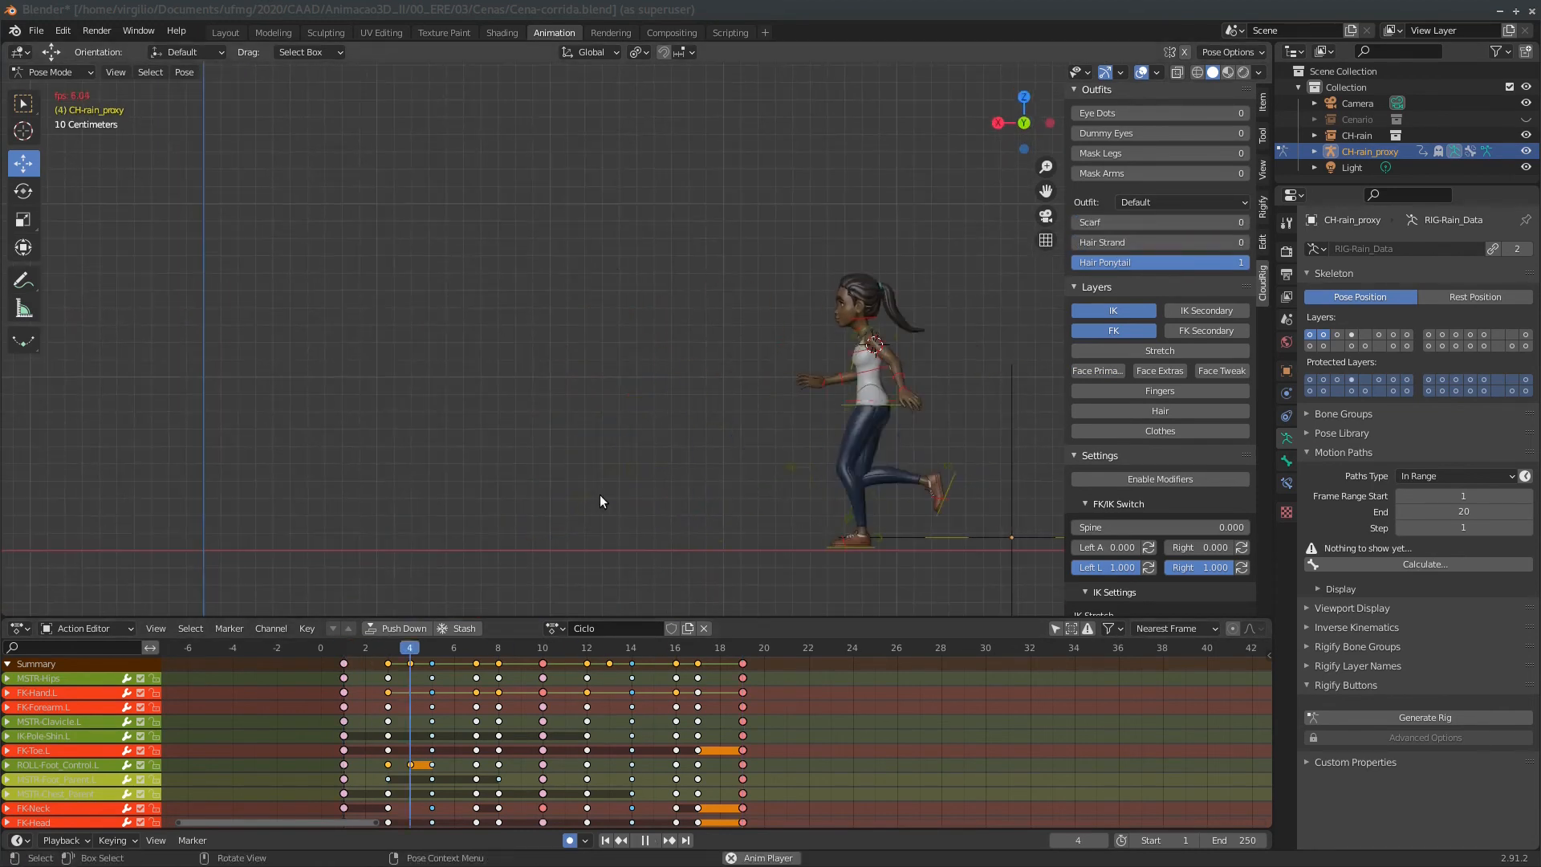
# Set a preview playback range from frame 1 to frame 19.
pyautogui.click(1286, 274)
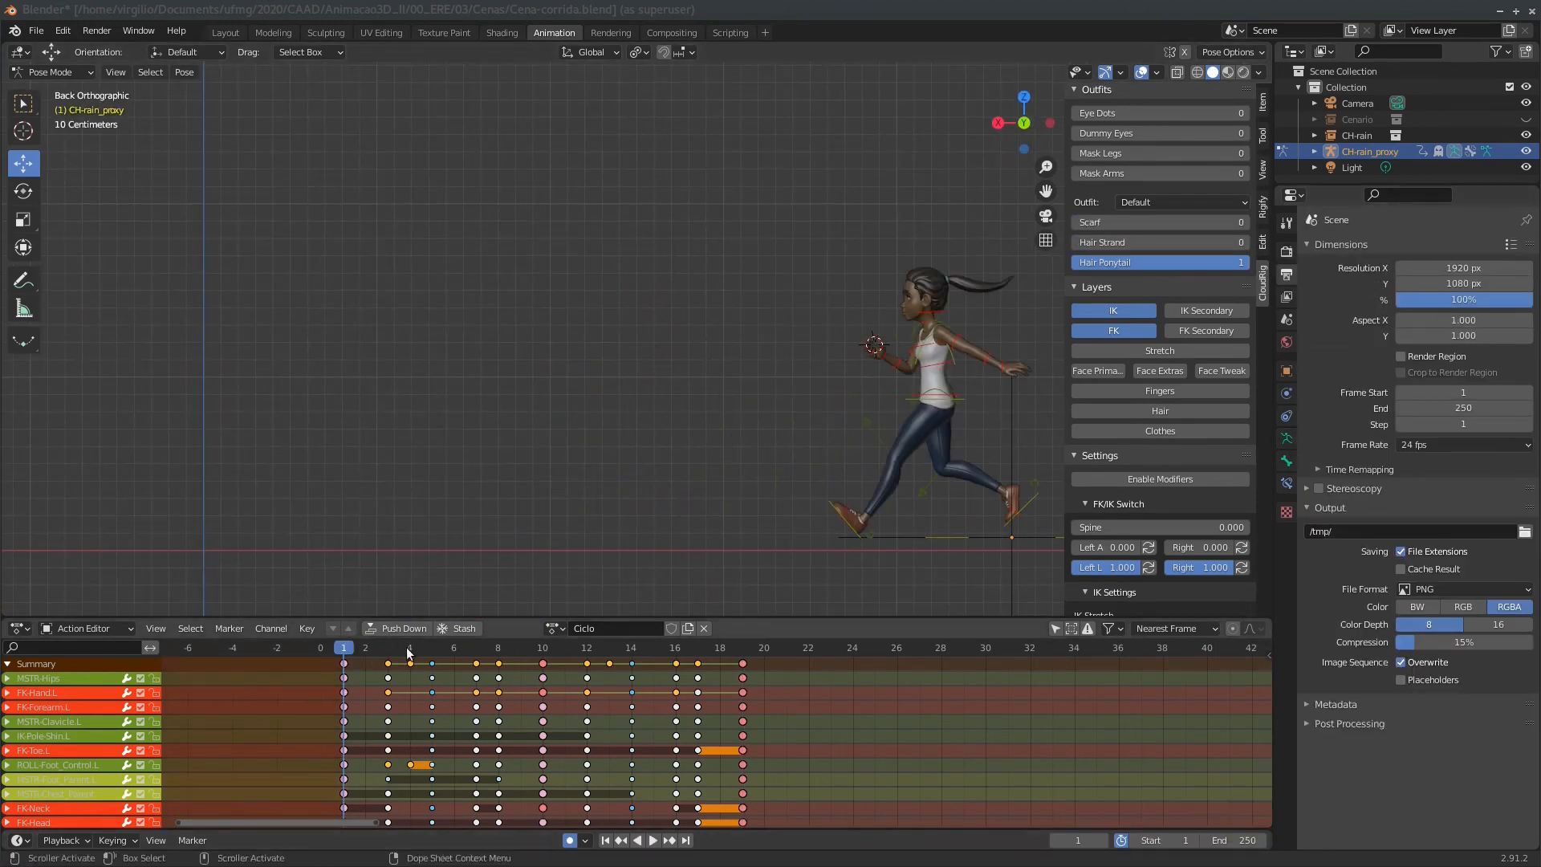
pyautogui.press('p')
pyautogui.moveTo(342, 675); pyautogui.dragTo(751, 772)
pyautogui.press('space')
pyautogui.press('Escape')
# Open the render settings and play the run cycle without overlays or gizmos while viewing it from several angles.
pyautogui.click(1287, 251)
pyautogui.press('space')
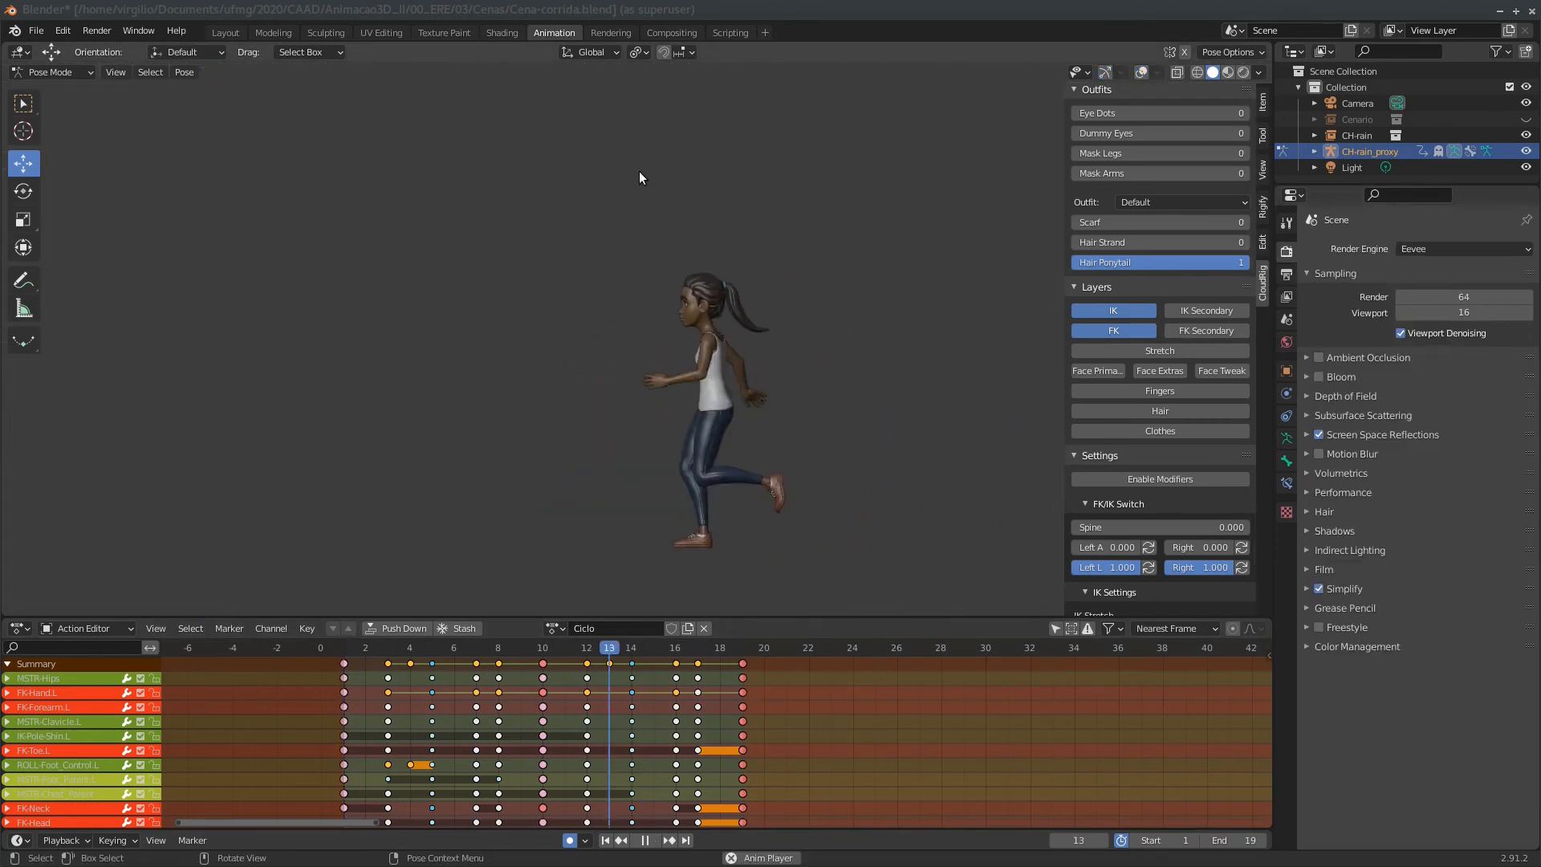
pyautogui.moveTo(639, 171); pyautogui.dragTo(455, 305, button='middle')
pyautogui.moveTo(531, 302); pyautogui.dragTo(1036, 316, button='middle')
pyautogui.press('Escape')
pyautogui.click(1141, 72)
pyautogui.click(1105, 73)
# Copy the FK head pose at frame 1, paste it at frame 19 and paste it mirrored at frame 10.
pyautogui.press('KP_3')
pyautogui.scroll(6, 642, 321)
pyautogui.click(638, 263)
pyautogui.hotkey('ctrl', 'c')
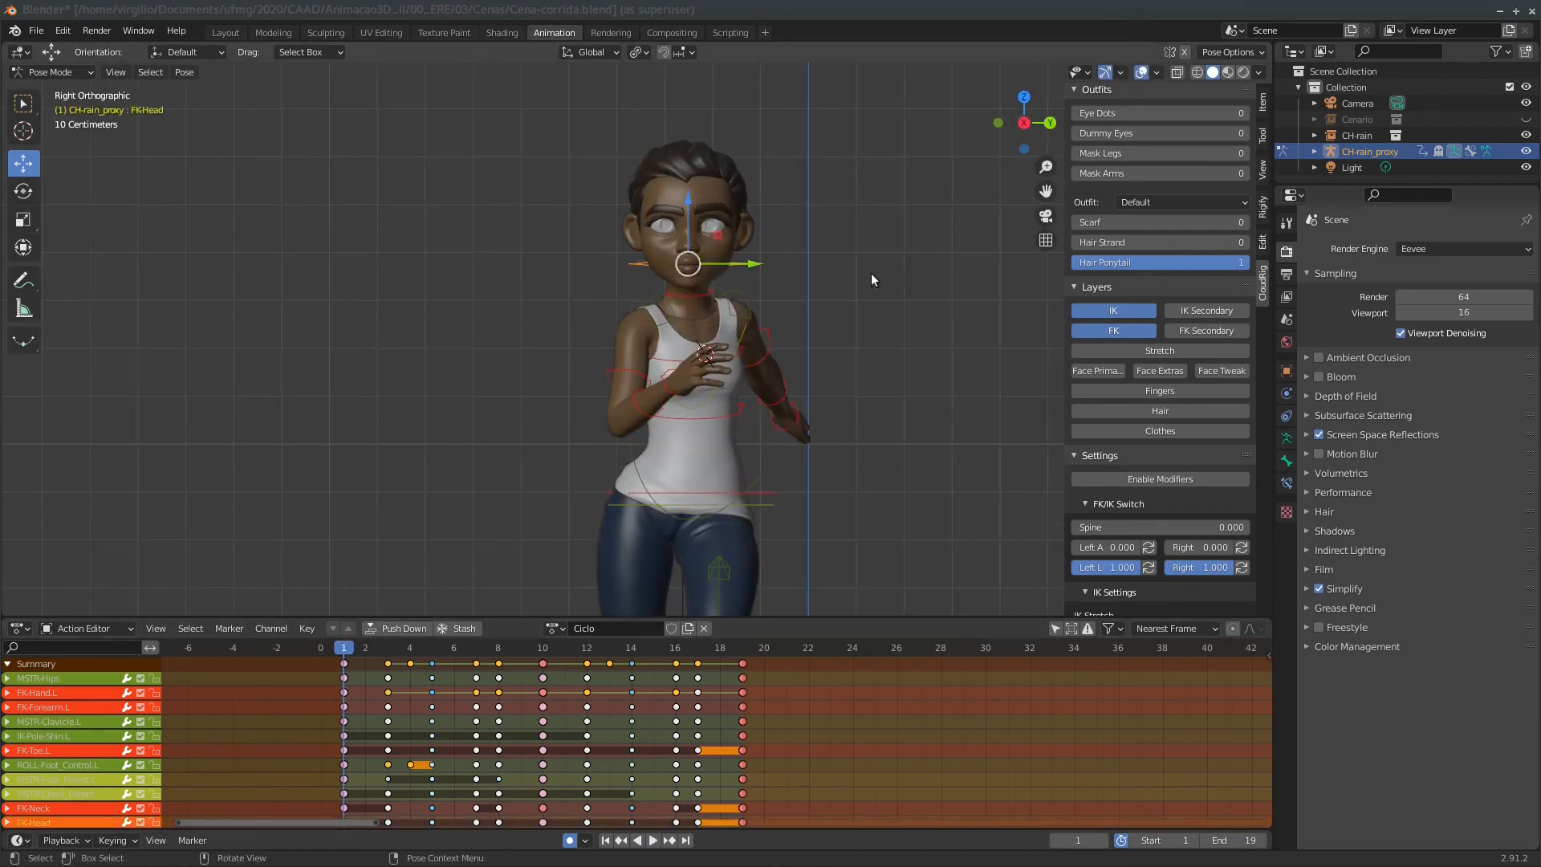
pyautogui.hotkey('shift', 'Right')
pyautogui.hotkey('ctrl', 'v')
pyautogui.click(542, 647)
pyautogui.hotkey('ctrl', 'shift', 'v')
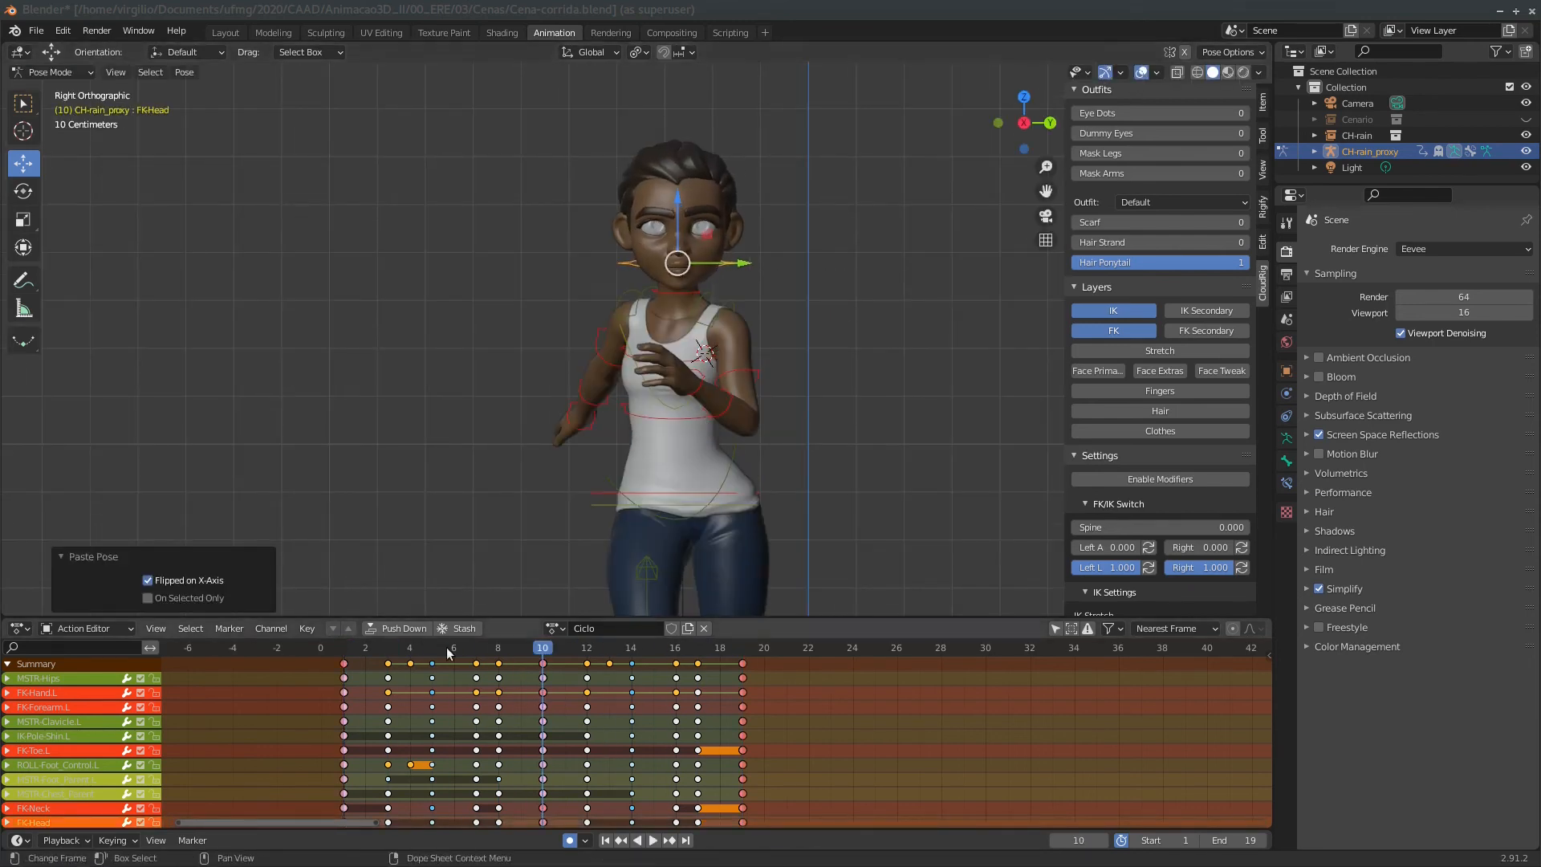
# Rotate the FK head control at frames 5 and 14.
pyautogui.click(432, 647)
pyautogui.press('r')
pyautogui.press('r')
pyautogui.click(632, 648)
pyautogui.press('r')
pyautogui.press('r')
pyautogui.click(653, 595)
# Play the run cycle in the right and back views to check the head motion.
pyautogui.press('space')
pyautogui.scroll(-4, 671, 393)
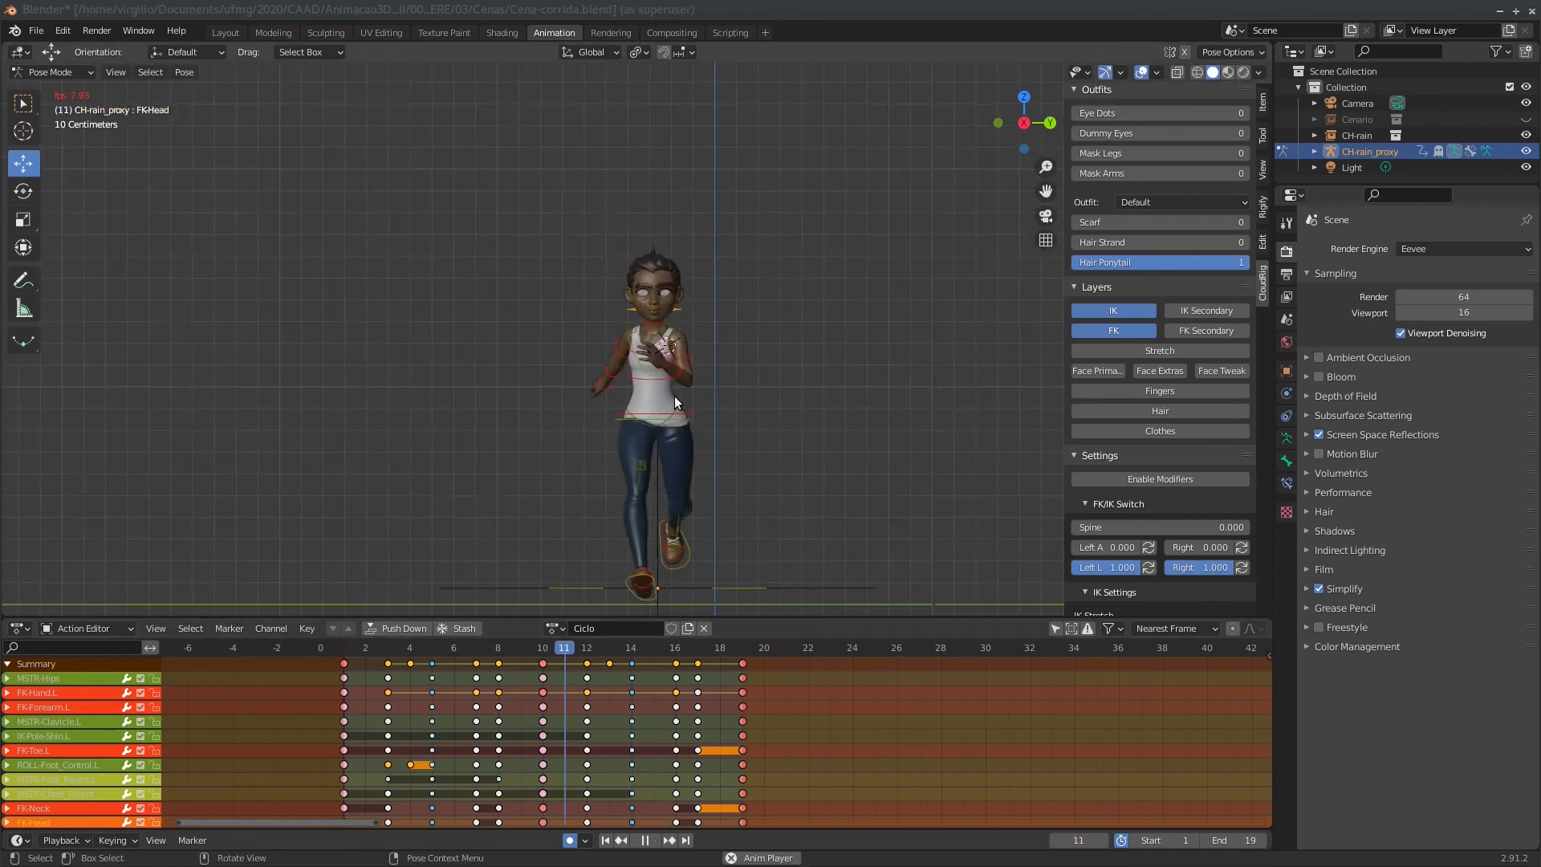
pyautogui.press('ctrl+KP_1')
pyautogui.press('KP_3')
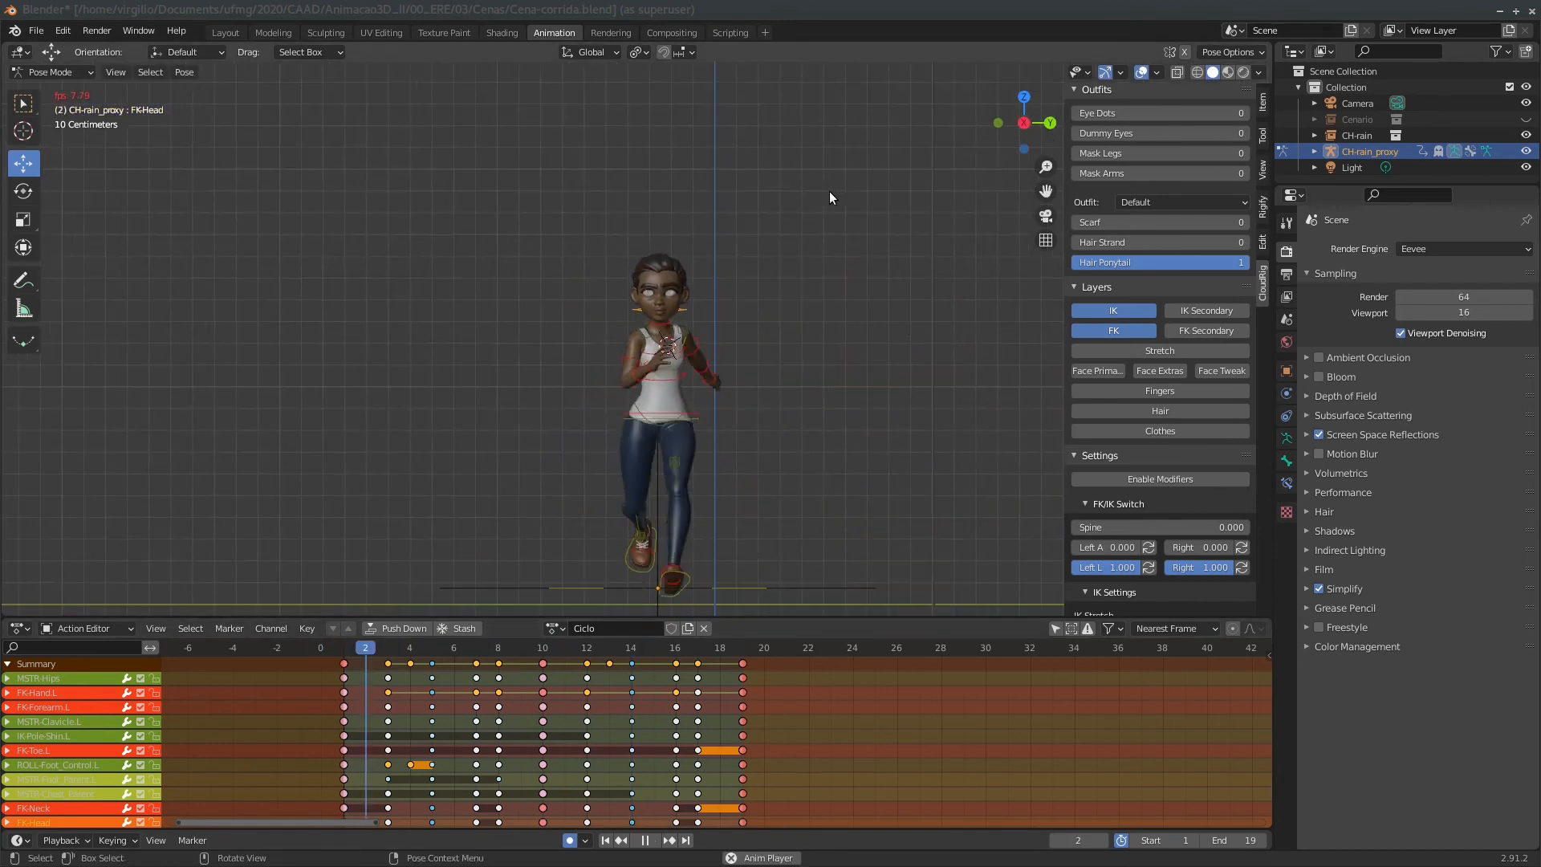
# Play and scrub the cycle from frame 1 in the back view, stopping at frame 3 to examine the upper body.
pyautogui.click(347, 648)
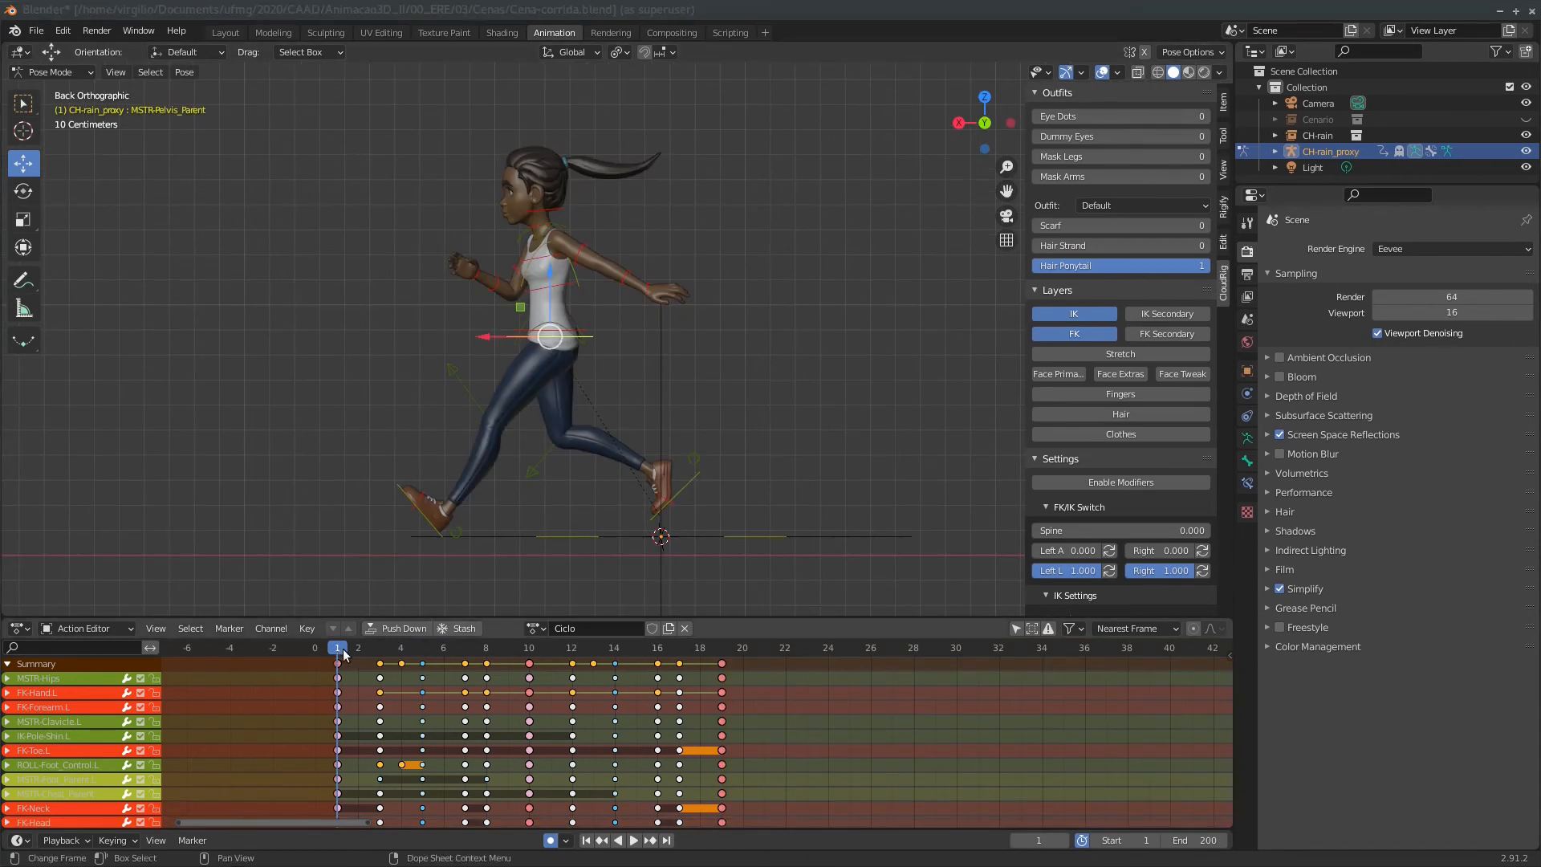
pyautogui.press('space')
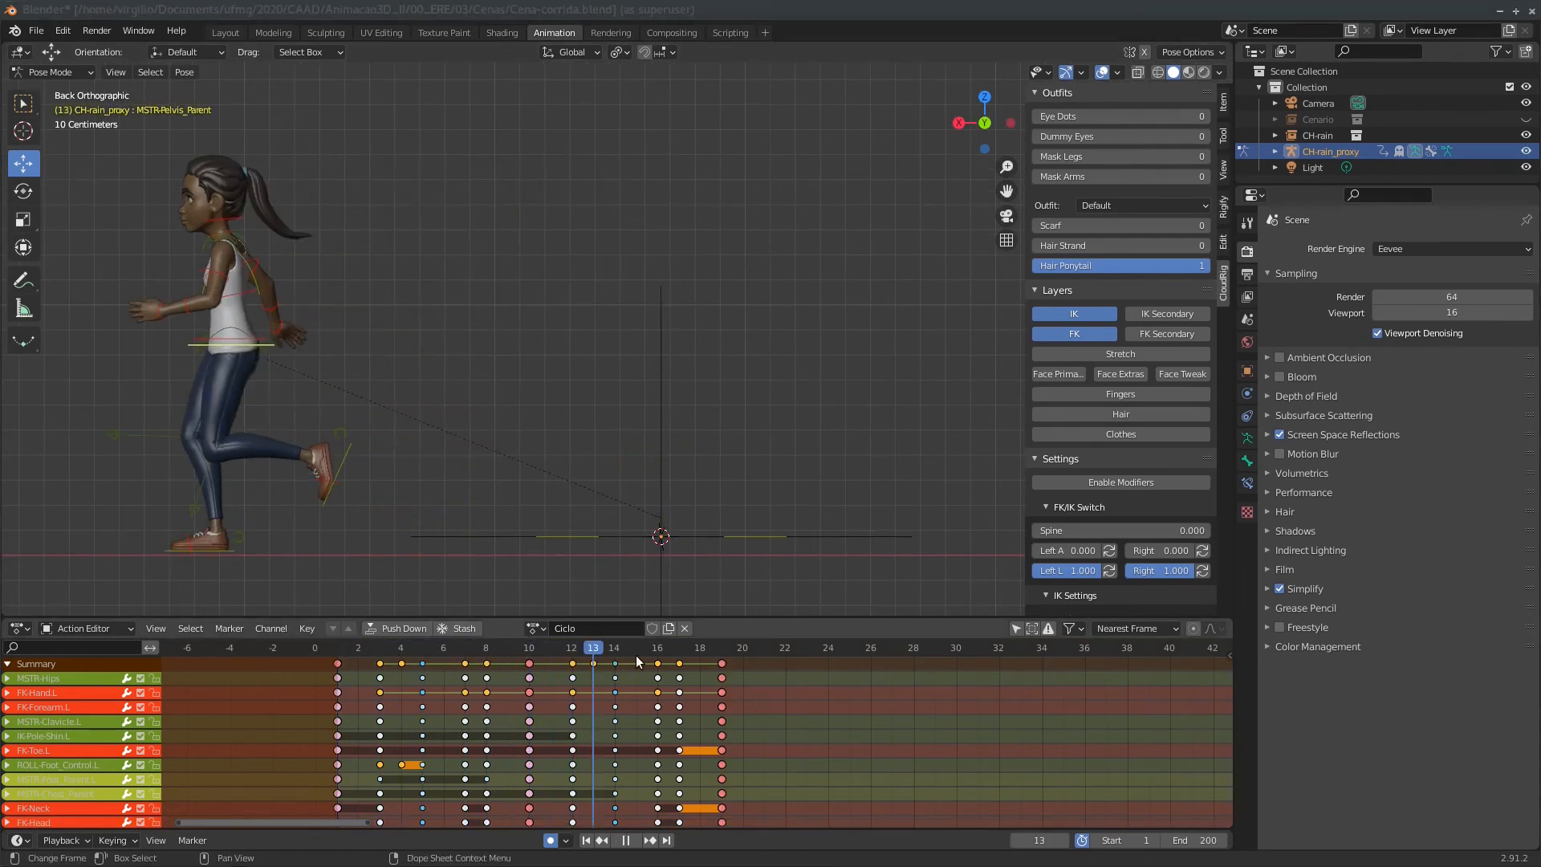
pyautogui.moveTo(545, 658); pyautogui.dragTo(359, 654)
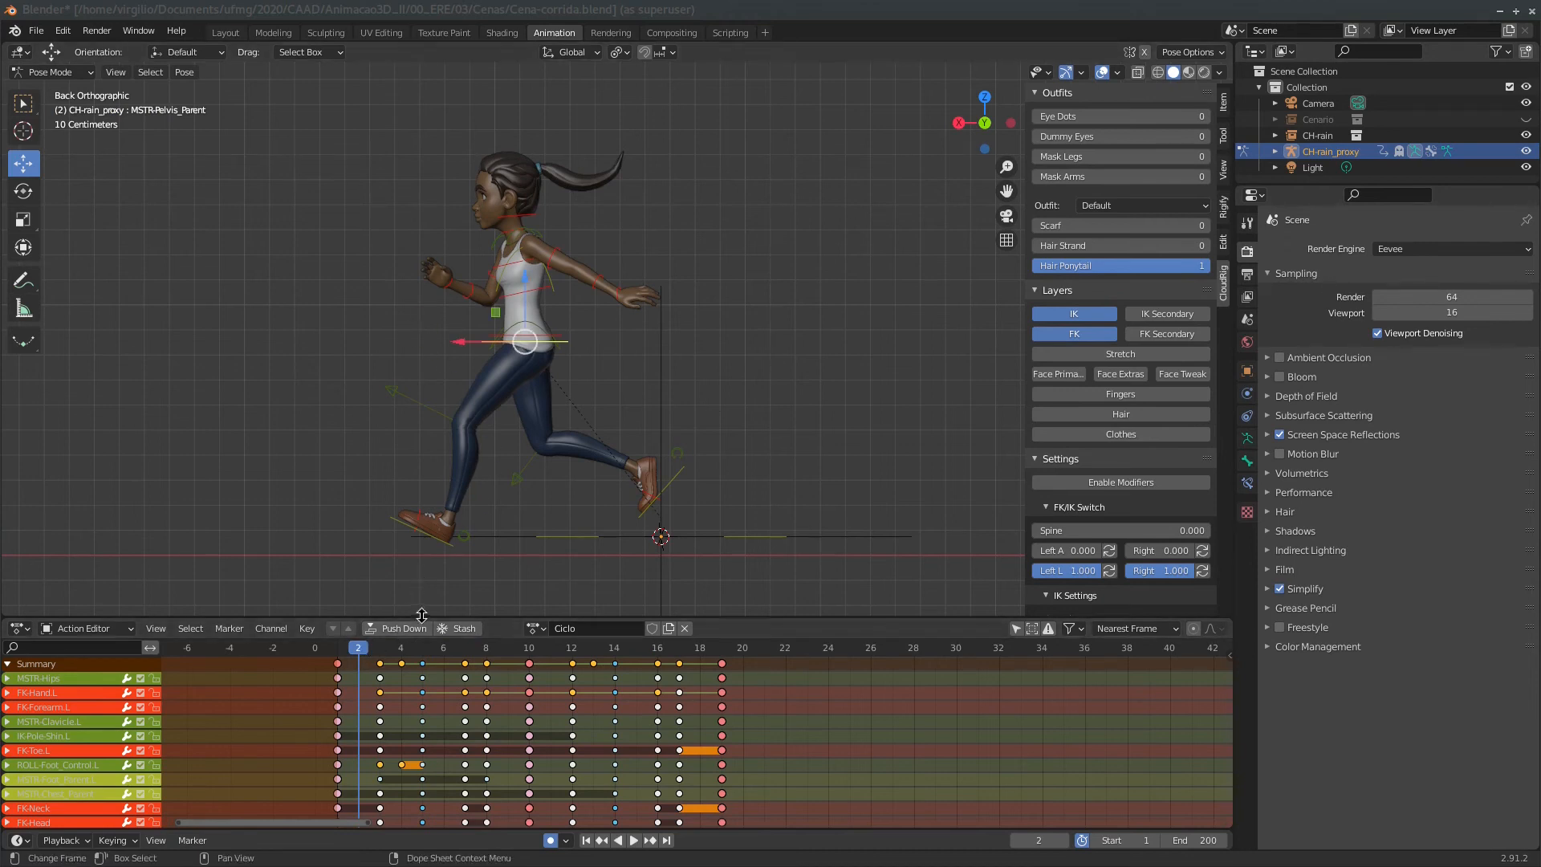
pyautogui.press('space')
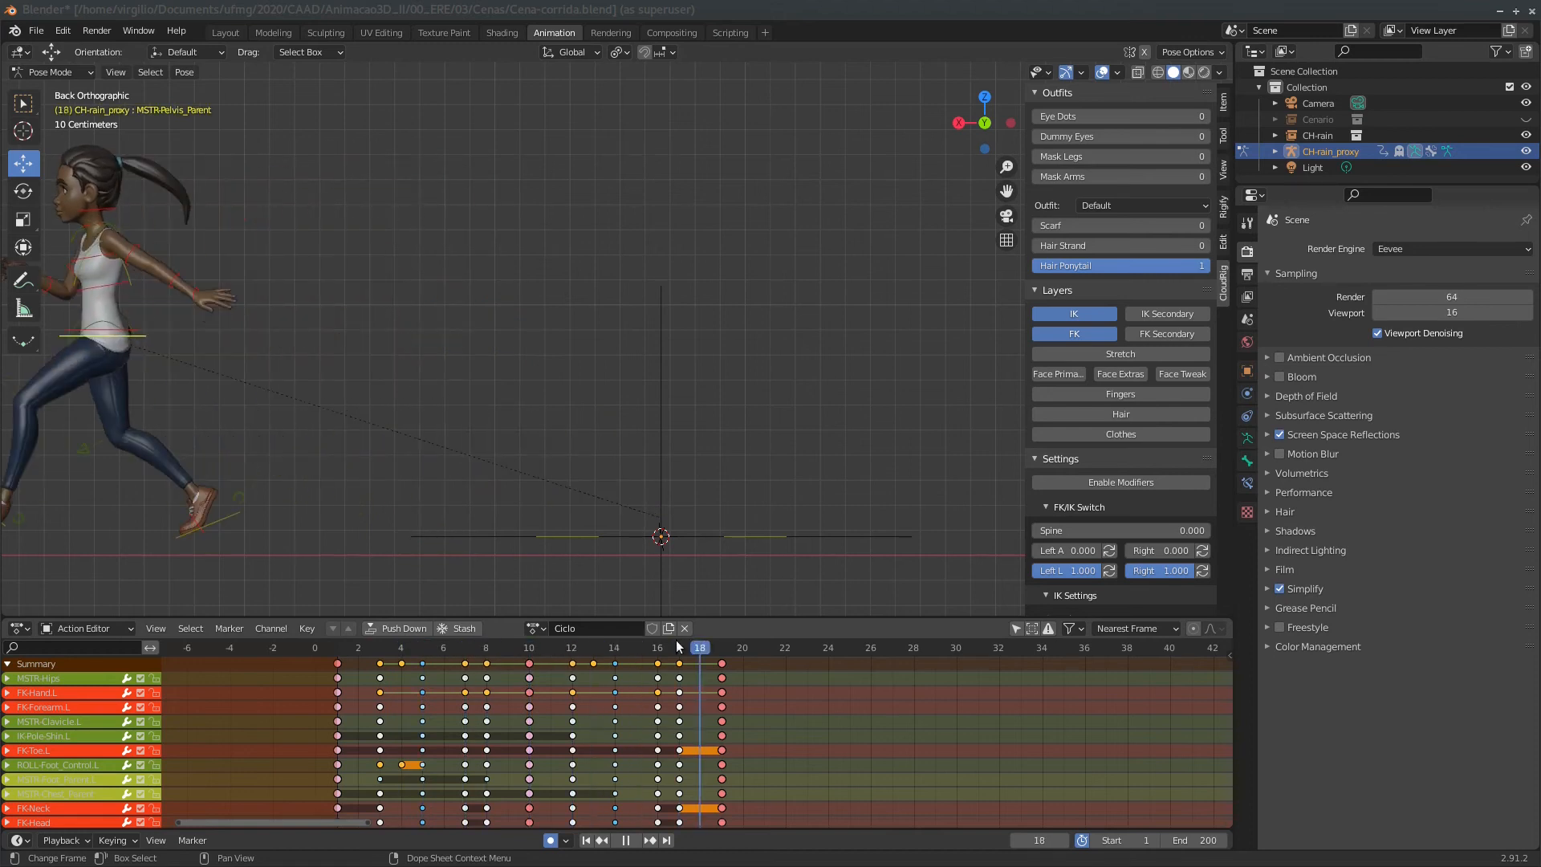
pyautogui.moveTo(438, 651); pyautogui.dragTo(381, 648)
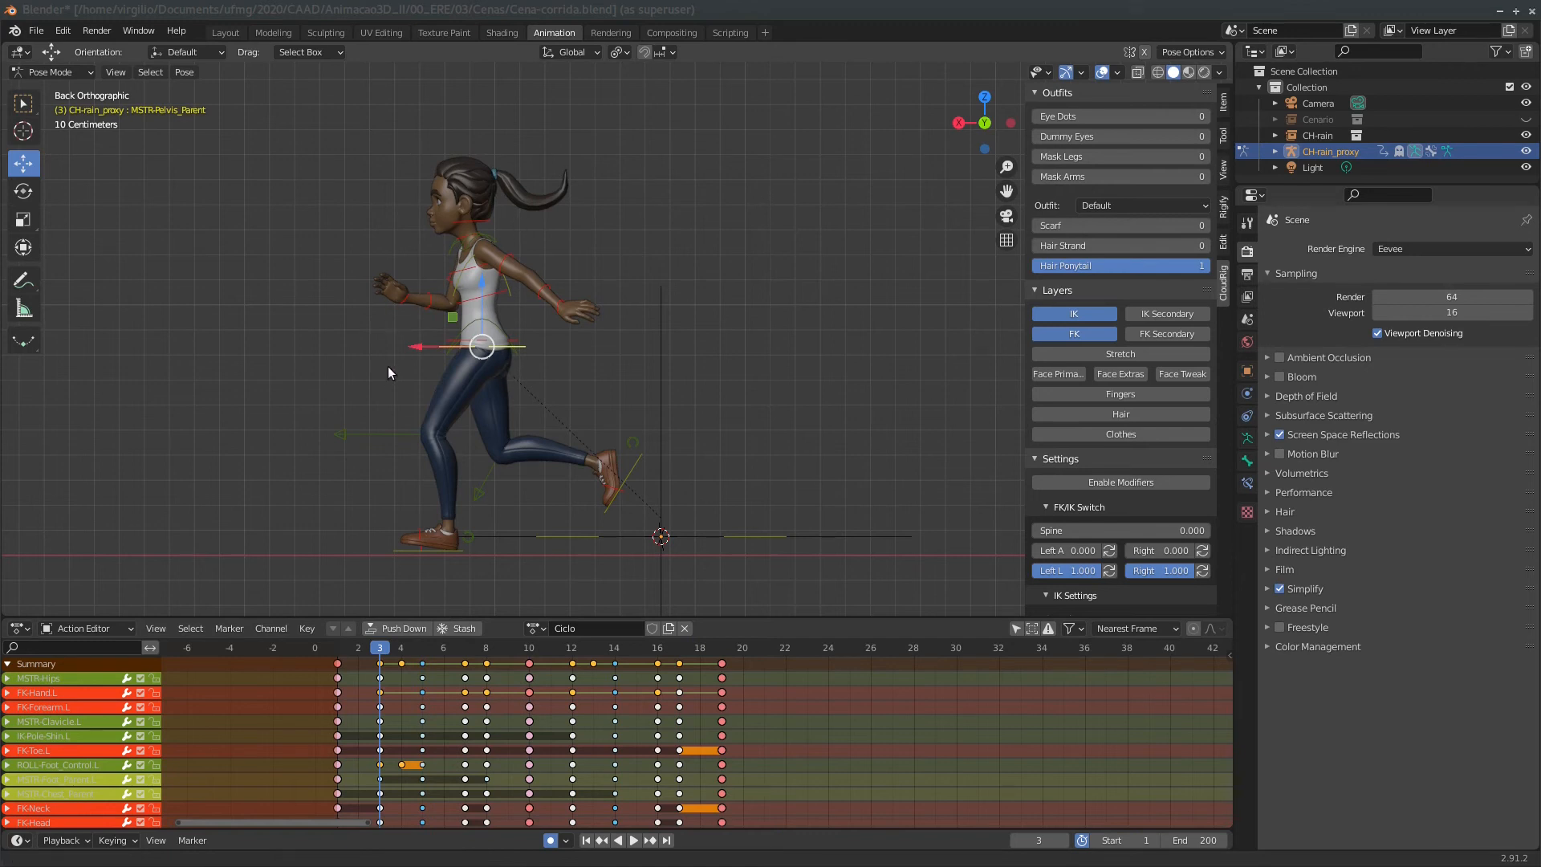
pyautogui.scroll(2, 388, 367)
pyautogui.keyDown('shift'); pyautogui.moveTo(437, 320); pyautogui.dragTo(586, 399, button='middle'); pyautogui.keyUp('shift')
pyautogui.scroll(1, 594, 326)
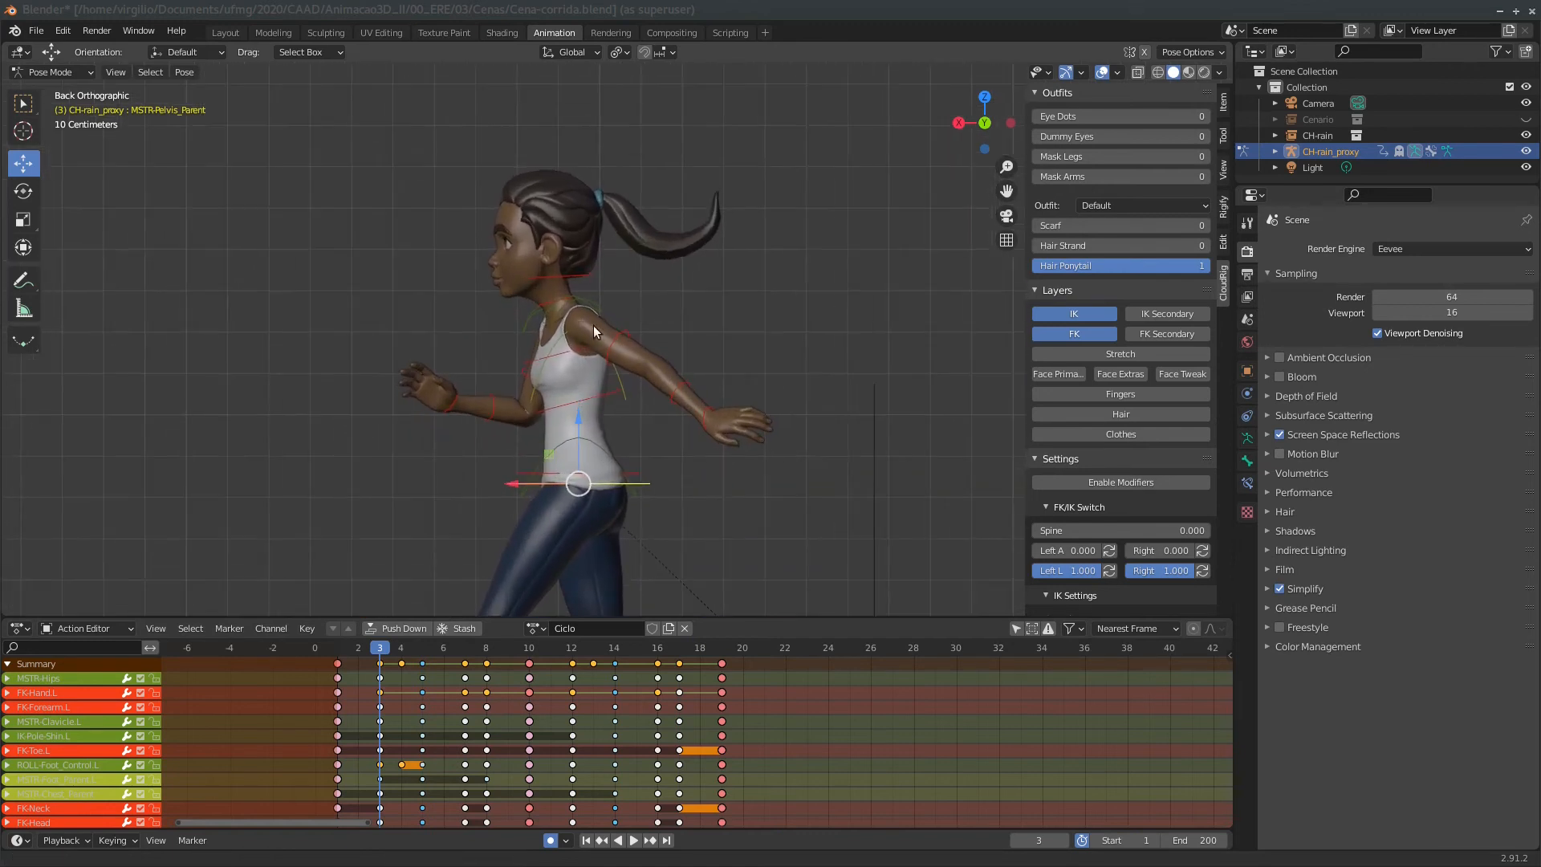
# Play back the run cycle and inspect the character's pose from the side and in perspective.
pyautogui.scroll(1, 594, 325)
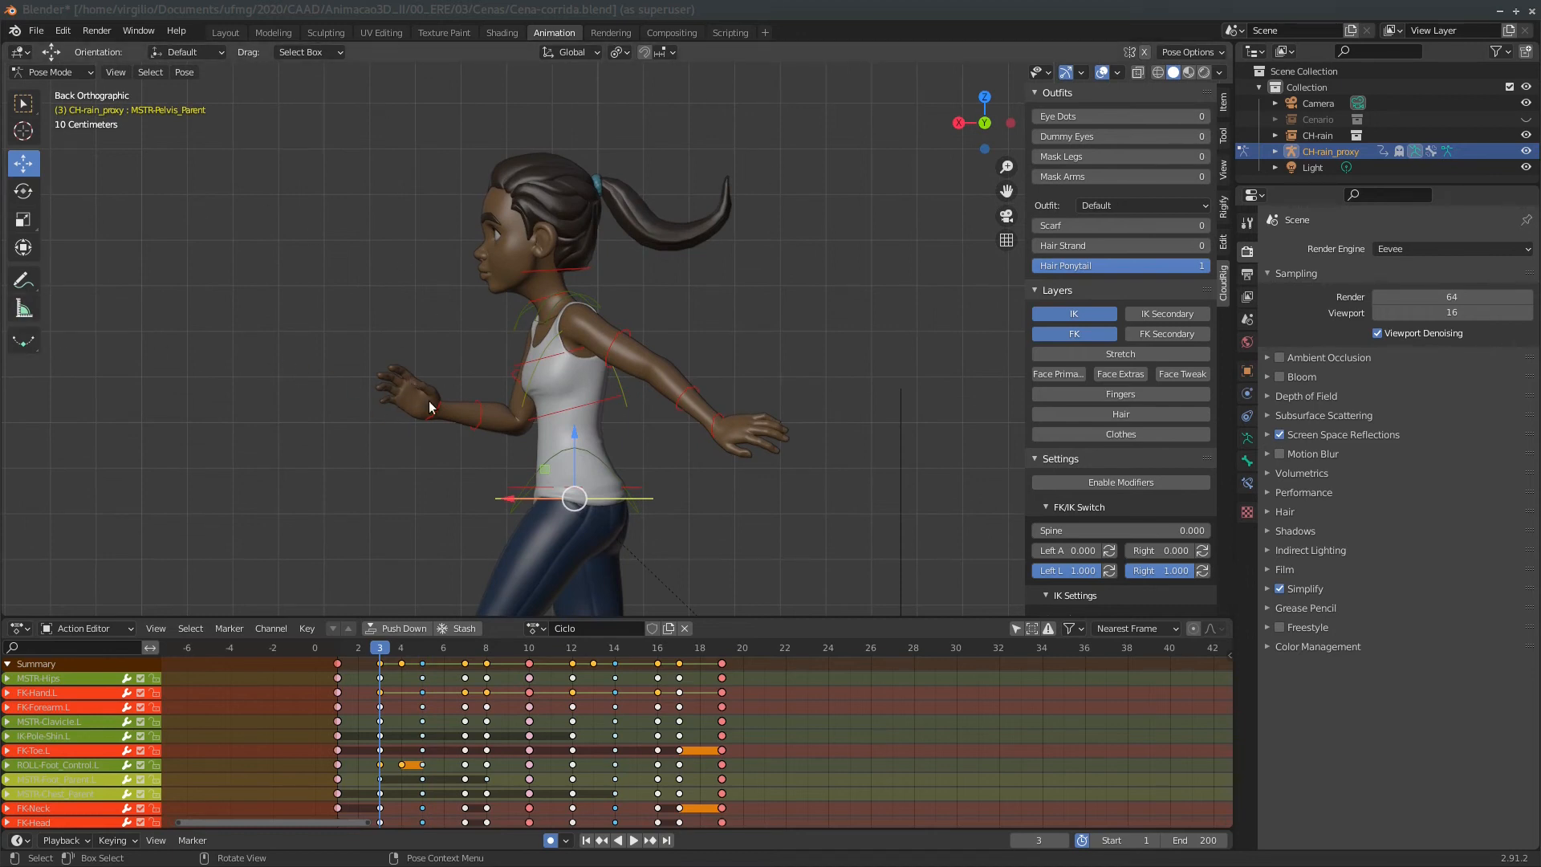
pyautogui.press('space')
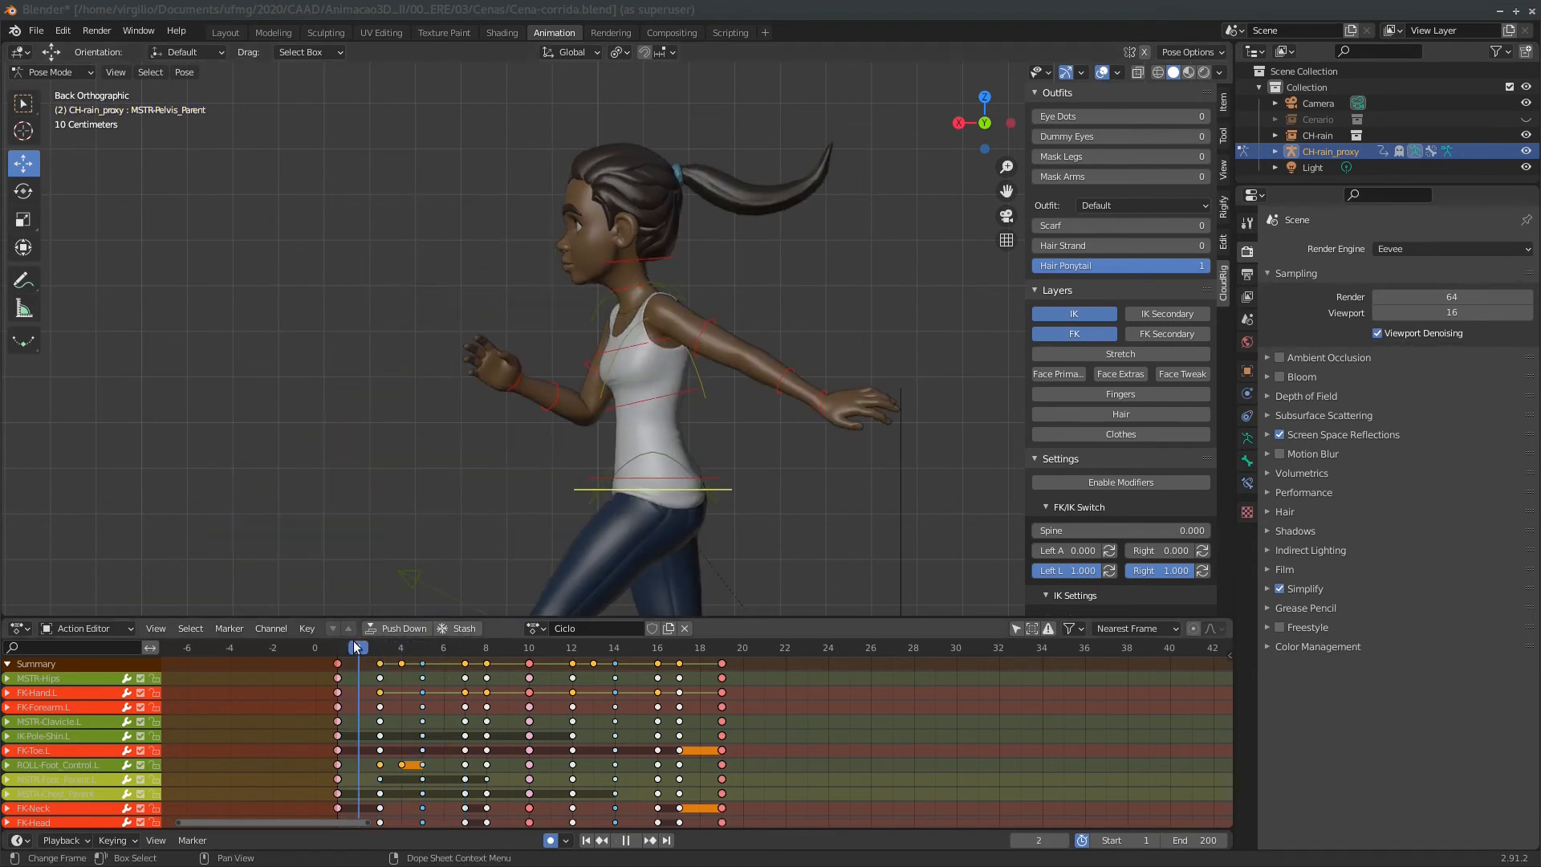
pyautogui.scroll(-3, 561, 469)
pyautogui.press('space')
pyautogui.moveTo(457, 371); pyautogui.dragTo(508, 474, button='middle')
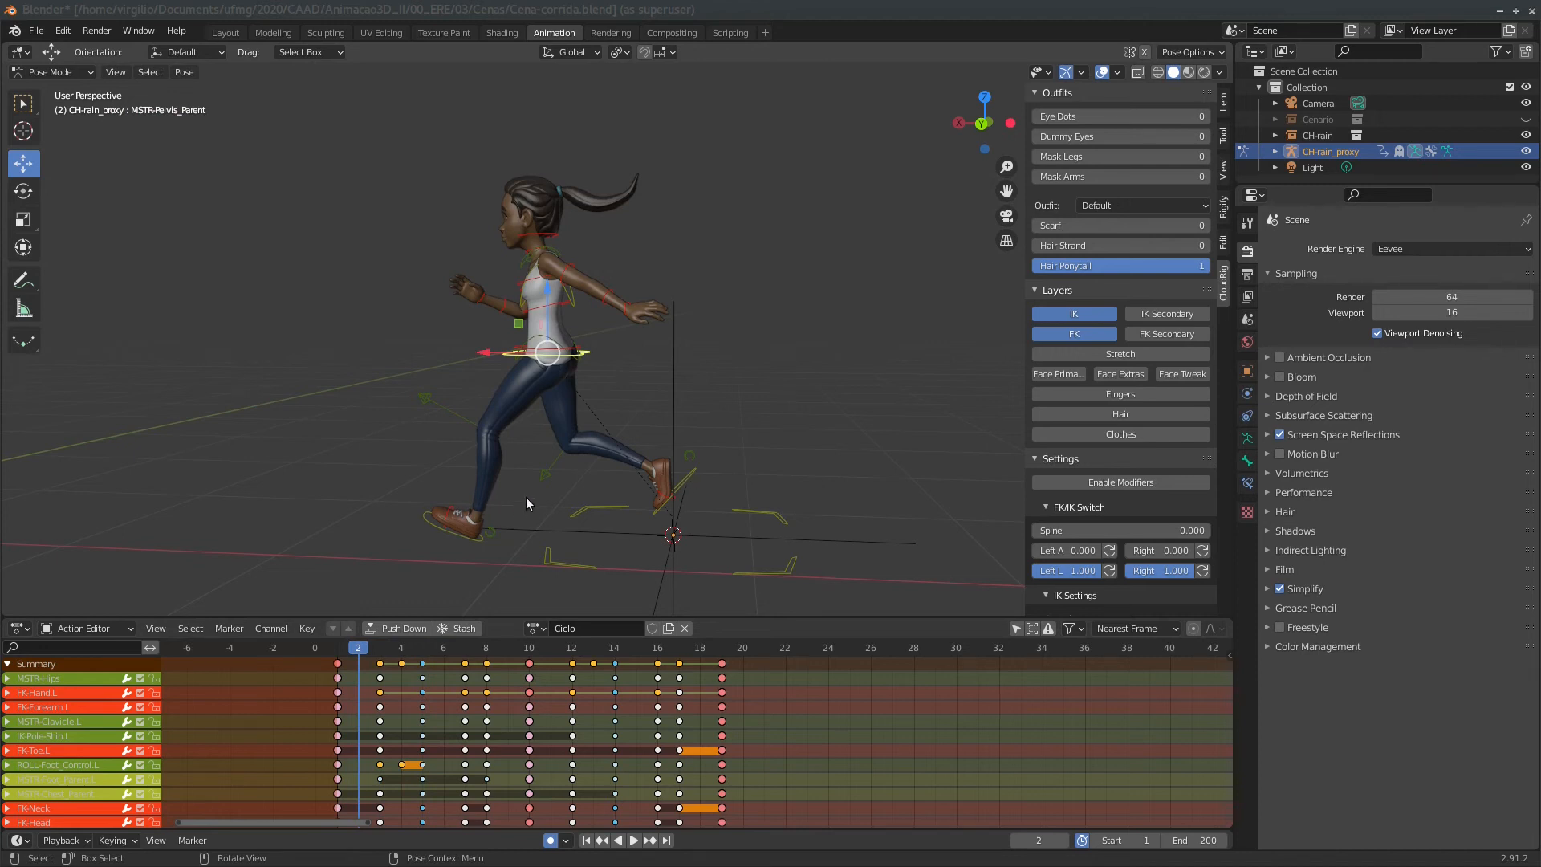
pyautogui.press('g')
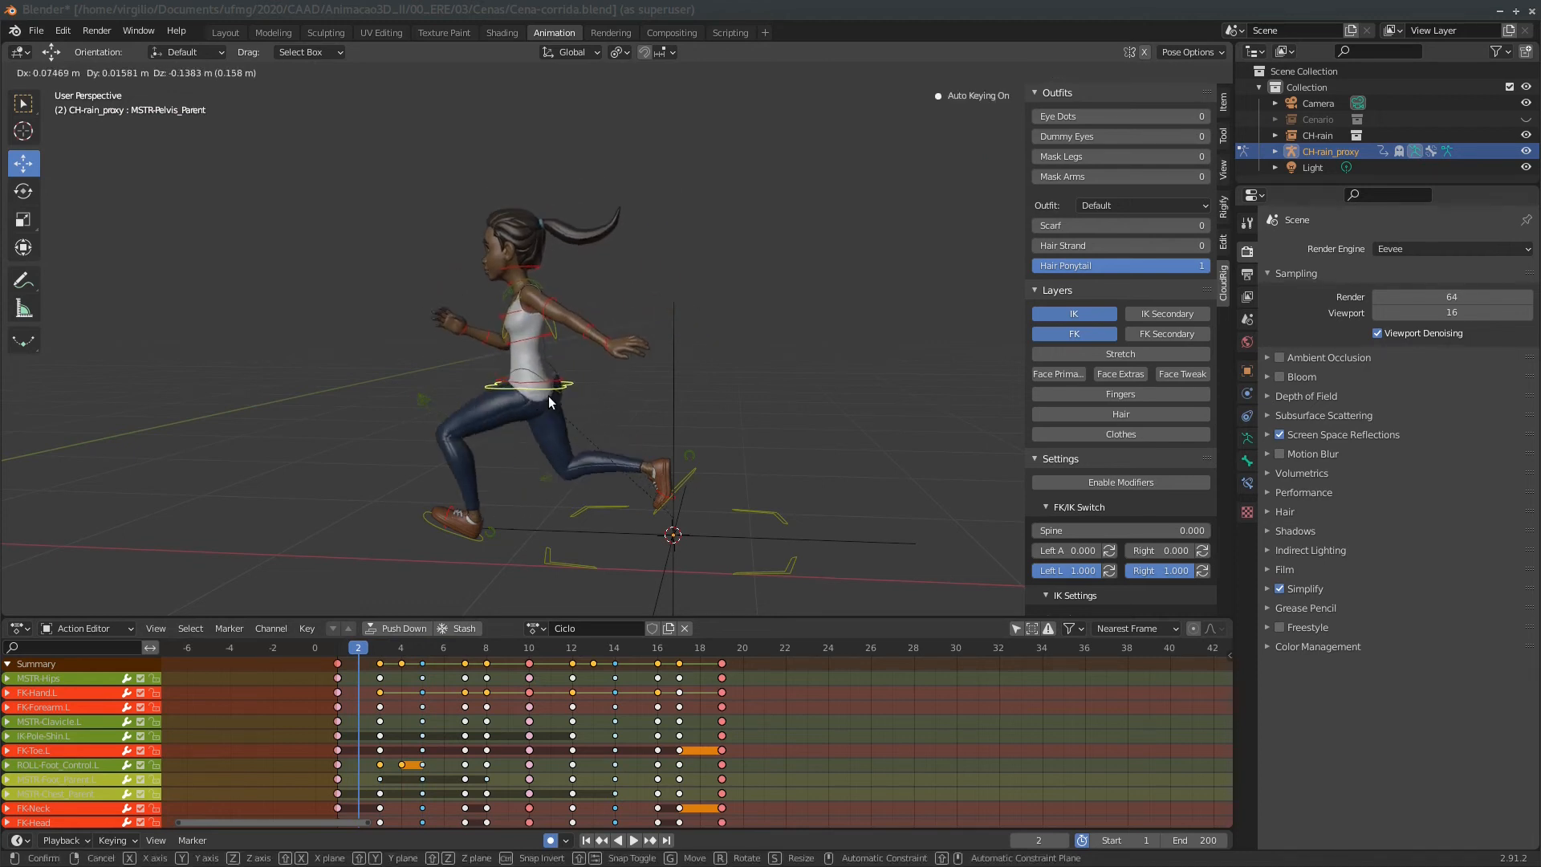
pyautogui.press('Escape')
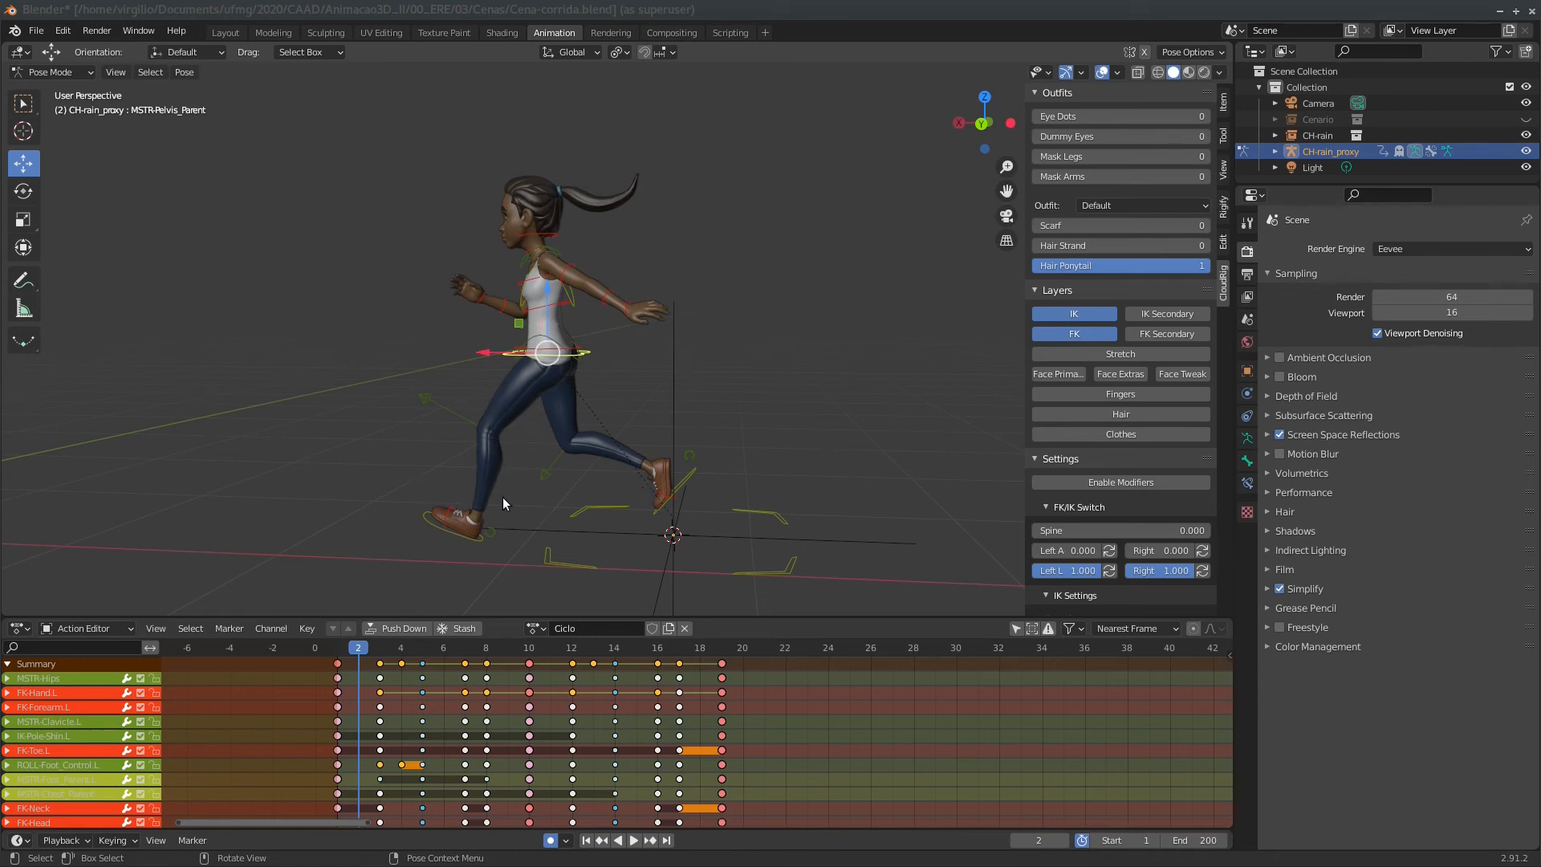
pyautogui.moveTo(573, 292); pyautogui.dragTo(499, 268, button='middle')
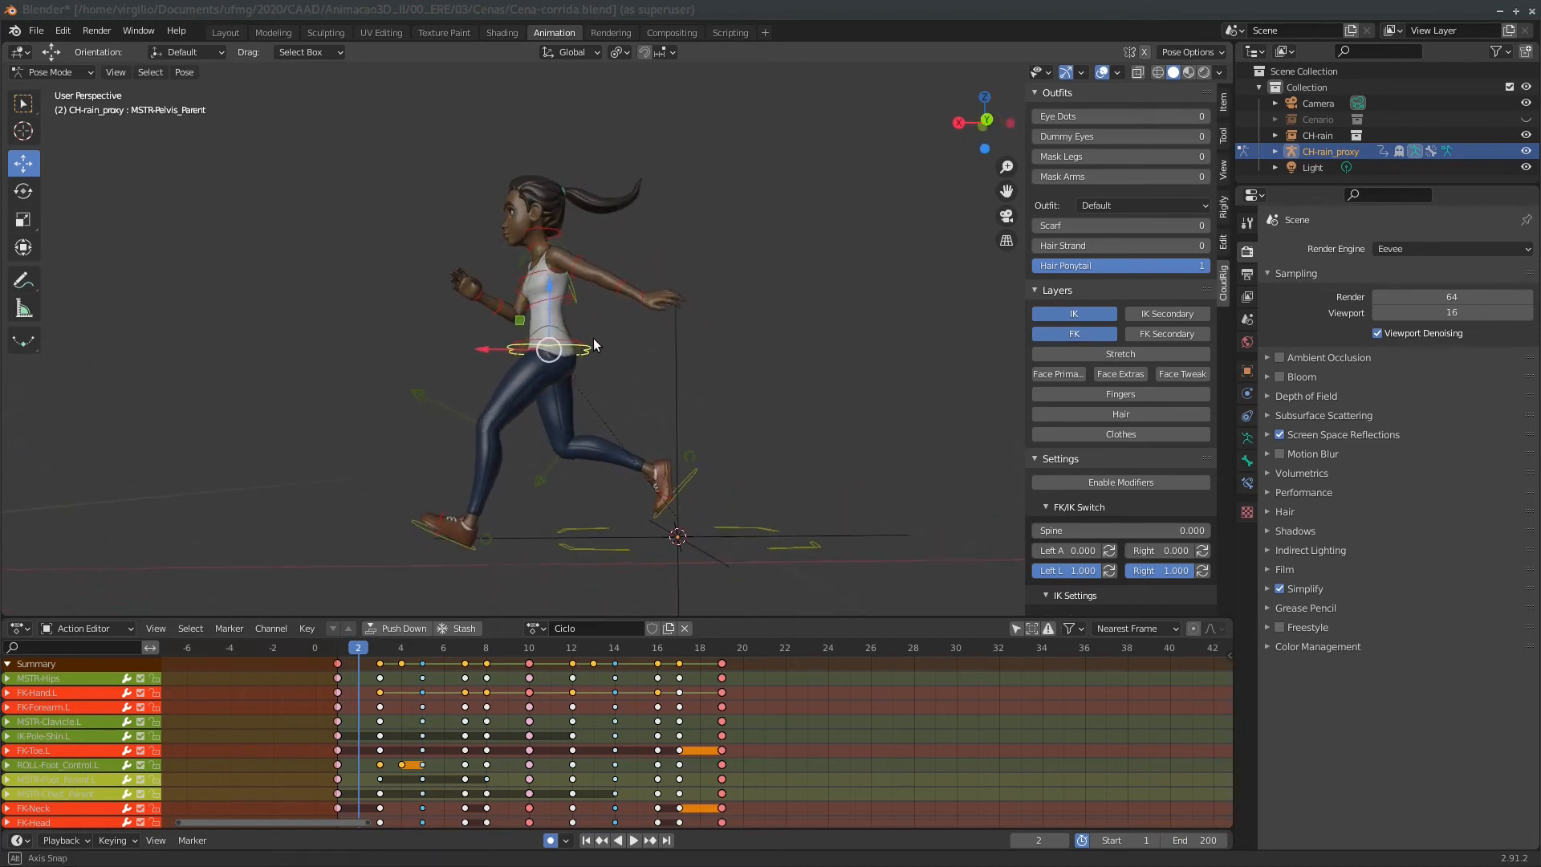
pyautogui.click(984, 123)
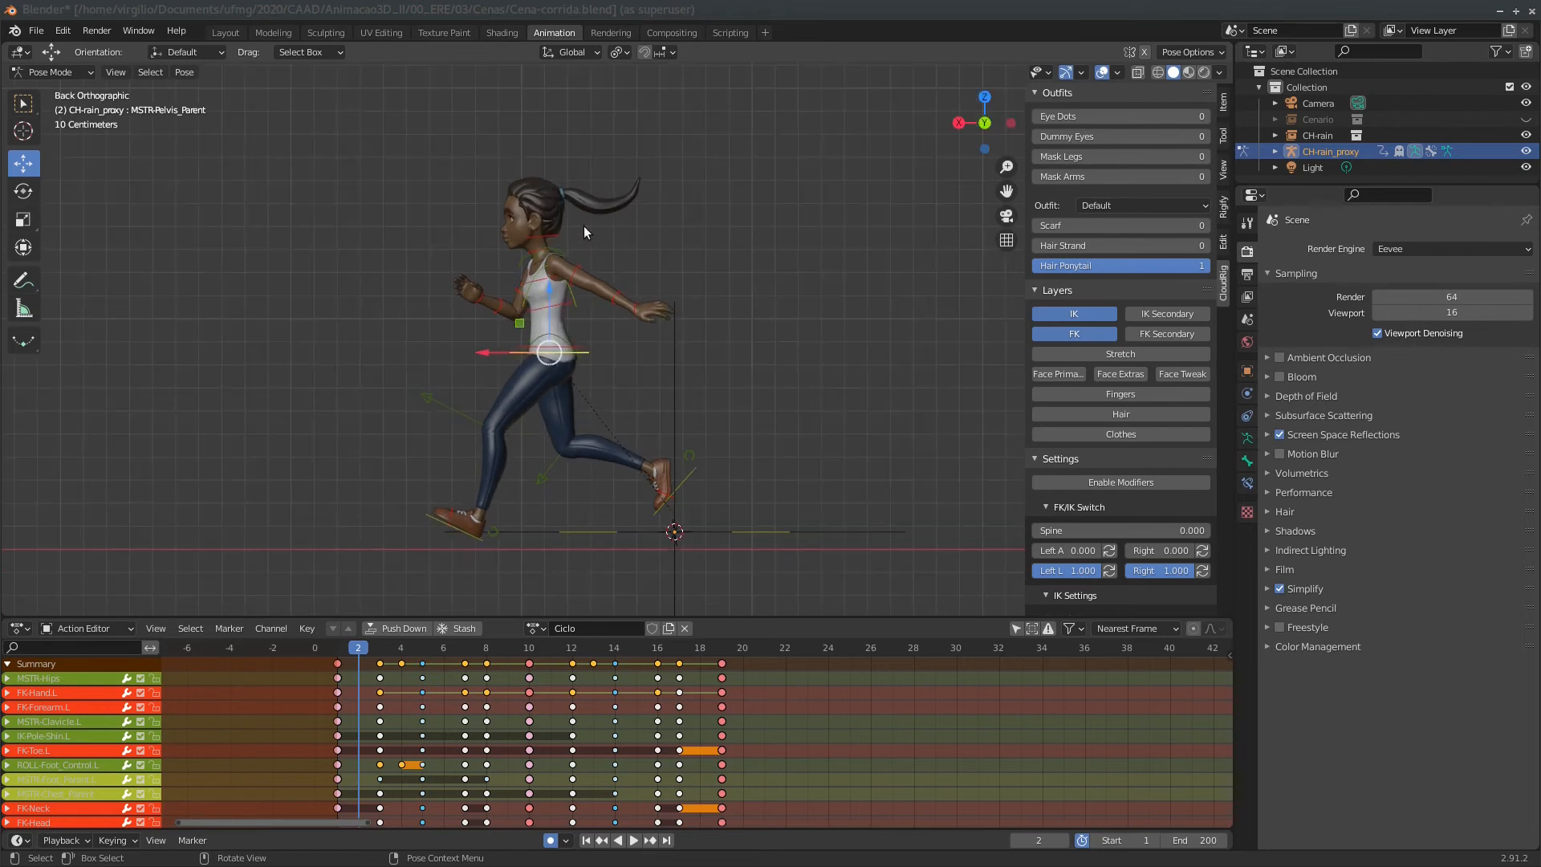
pyautogui.press('space')
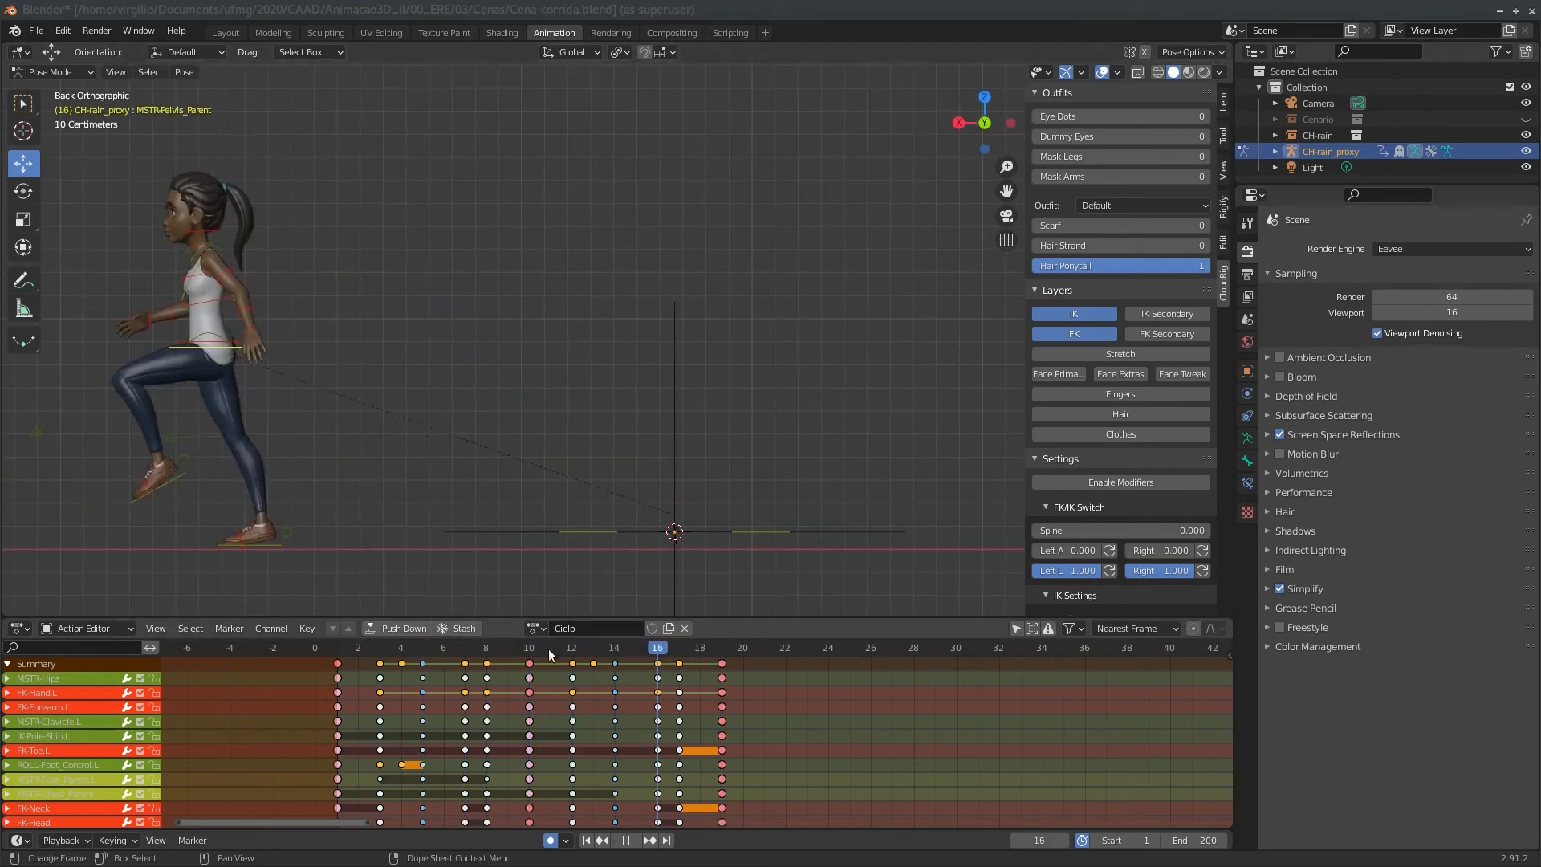
pyautogui.press('Escape')
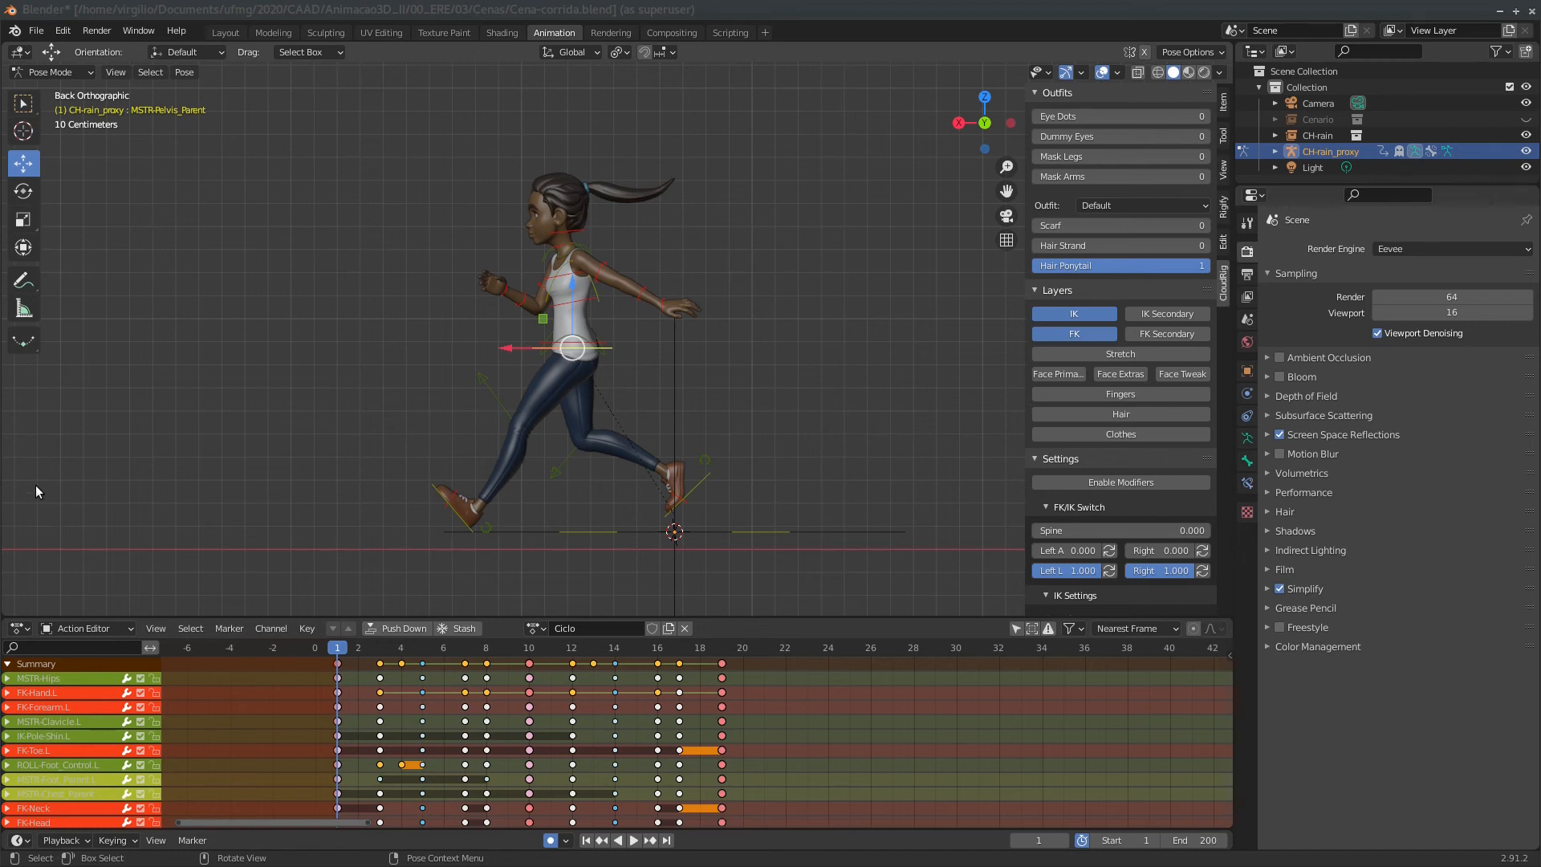
# Split the 3D viewport vertically and widen the new left-hand area.
pyautogui.rightClick(62, 615)
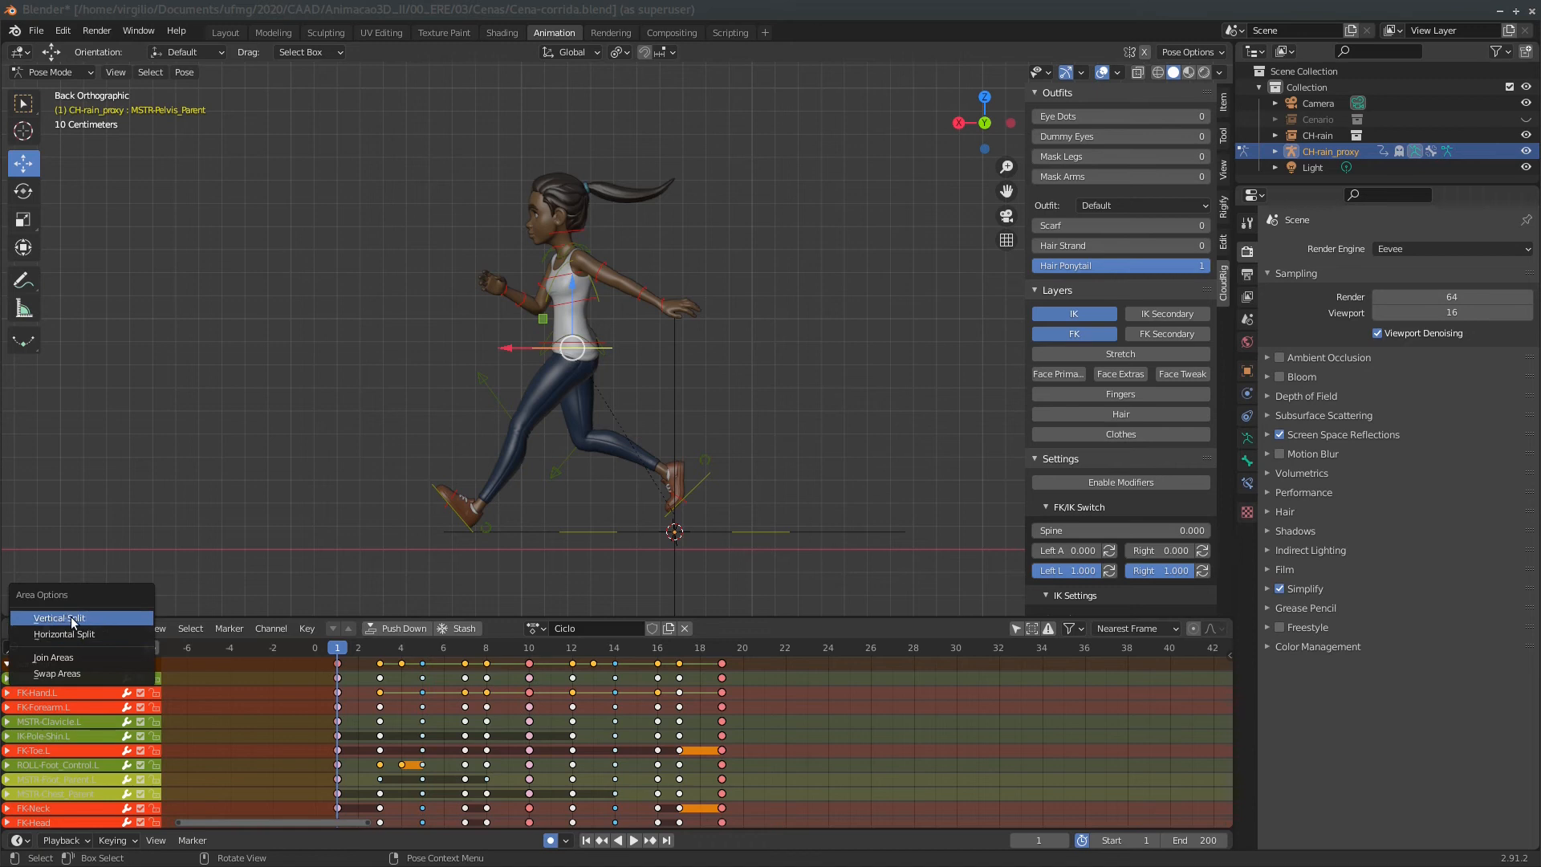
pyautogui.click(75, 618)
pyautogui.click(303, 362)
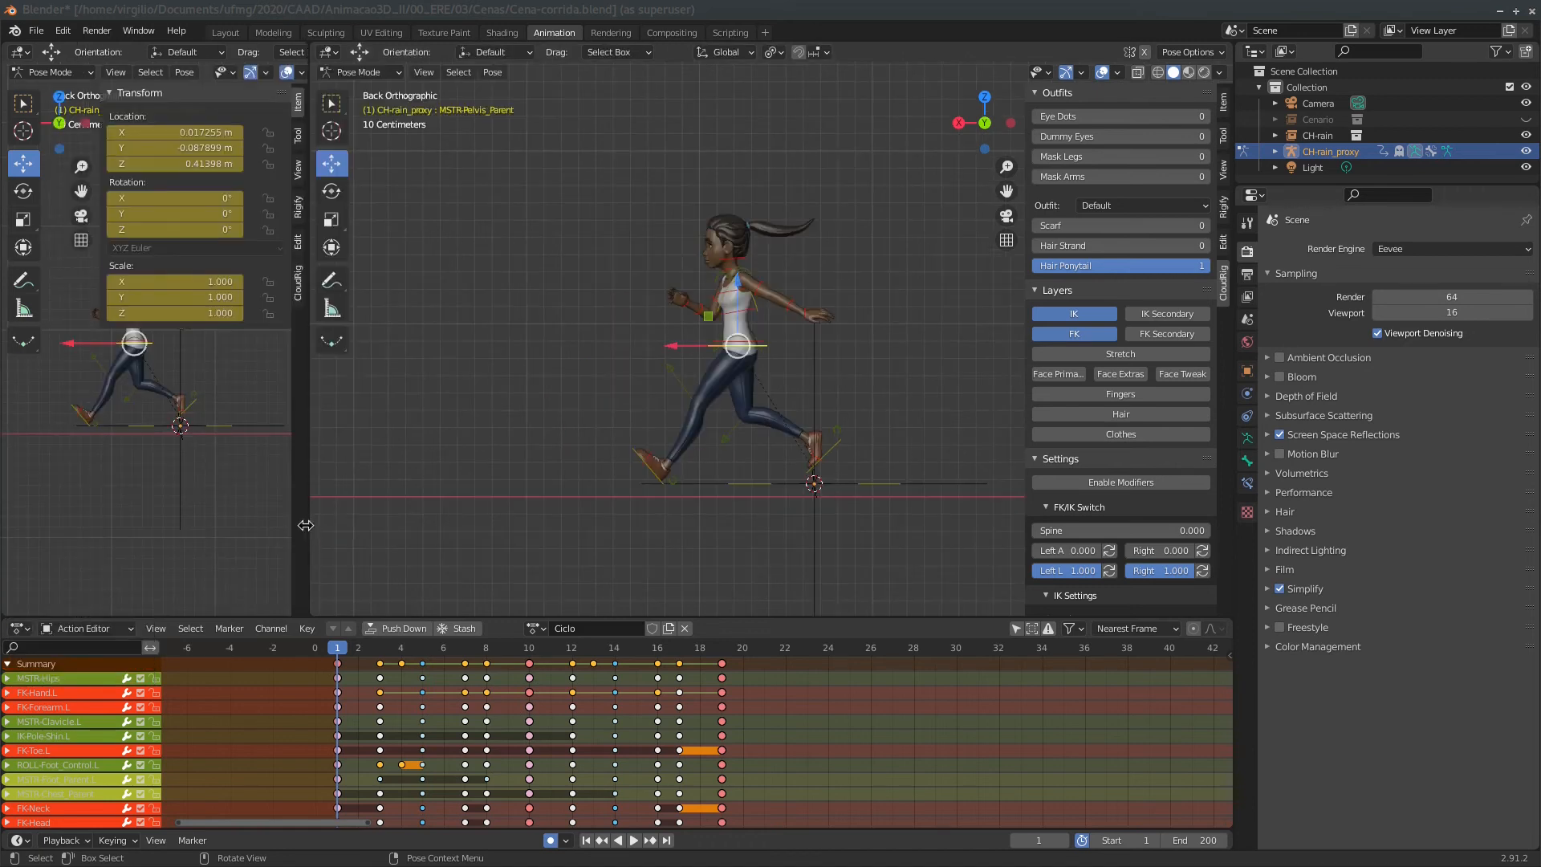
pyautogui.moveTo(306, 345); pyautogui.dragTo(360, 345)
# Change the narrow new area into a Nonlinear Animation editor, widened and framed on the Ciclo keyframes.
pyautogui.click(20, 51)
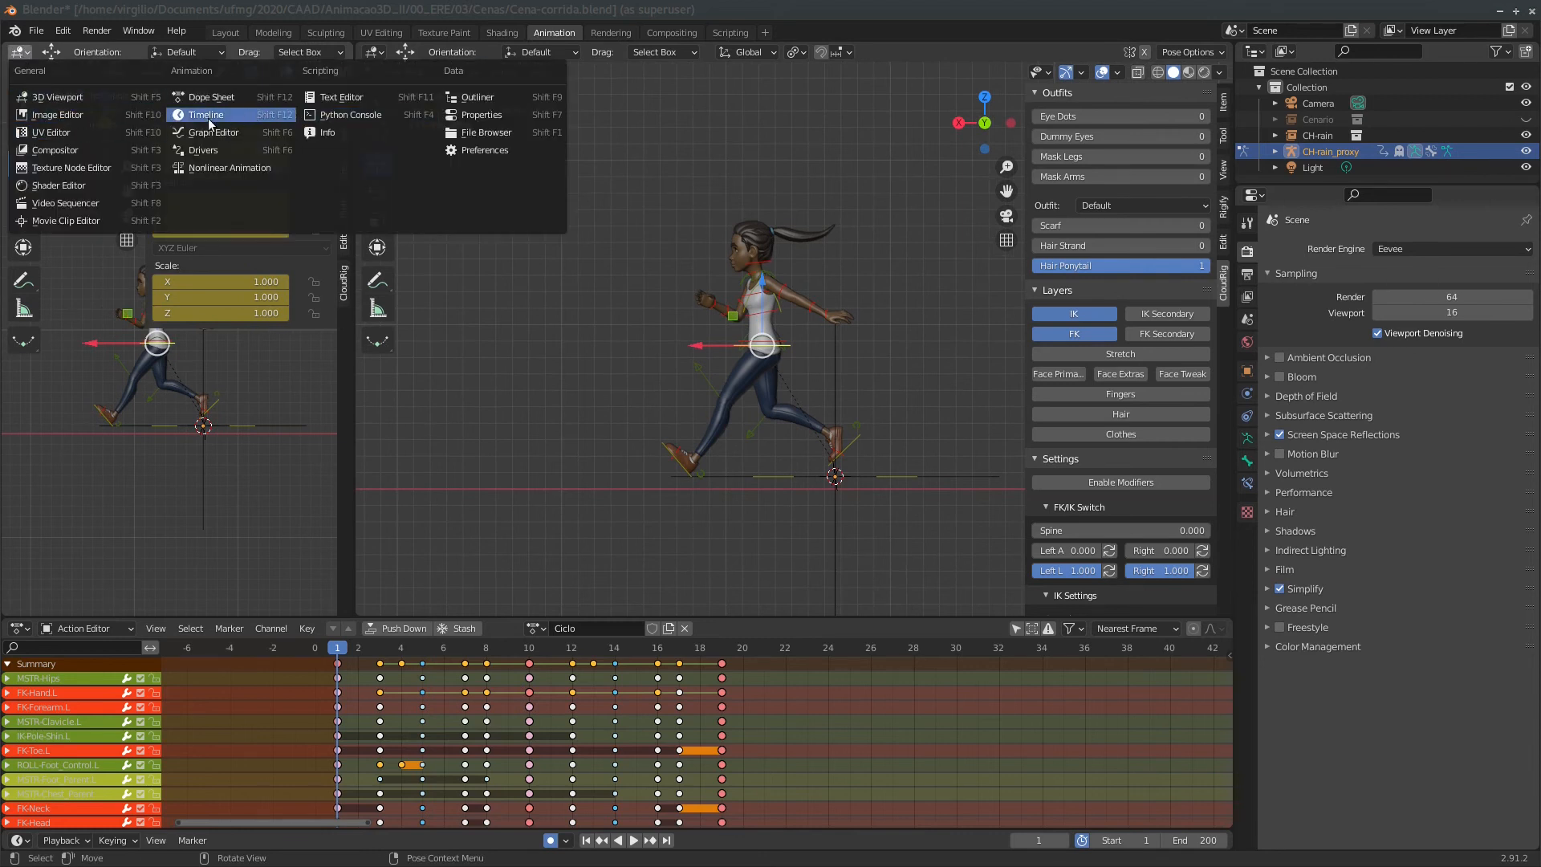
pyautogui.click(224, 167)
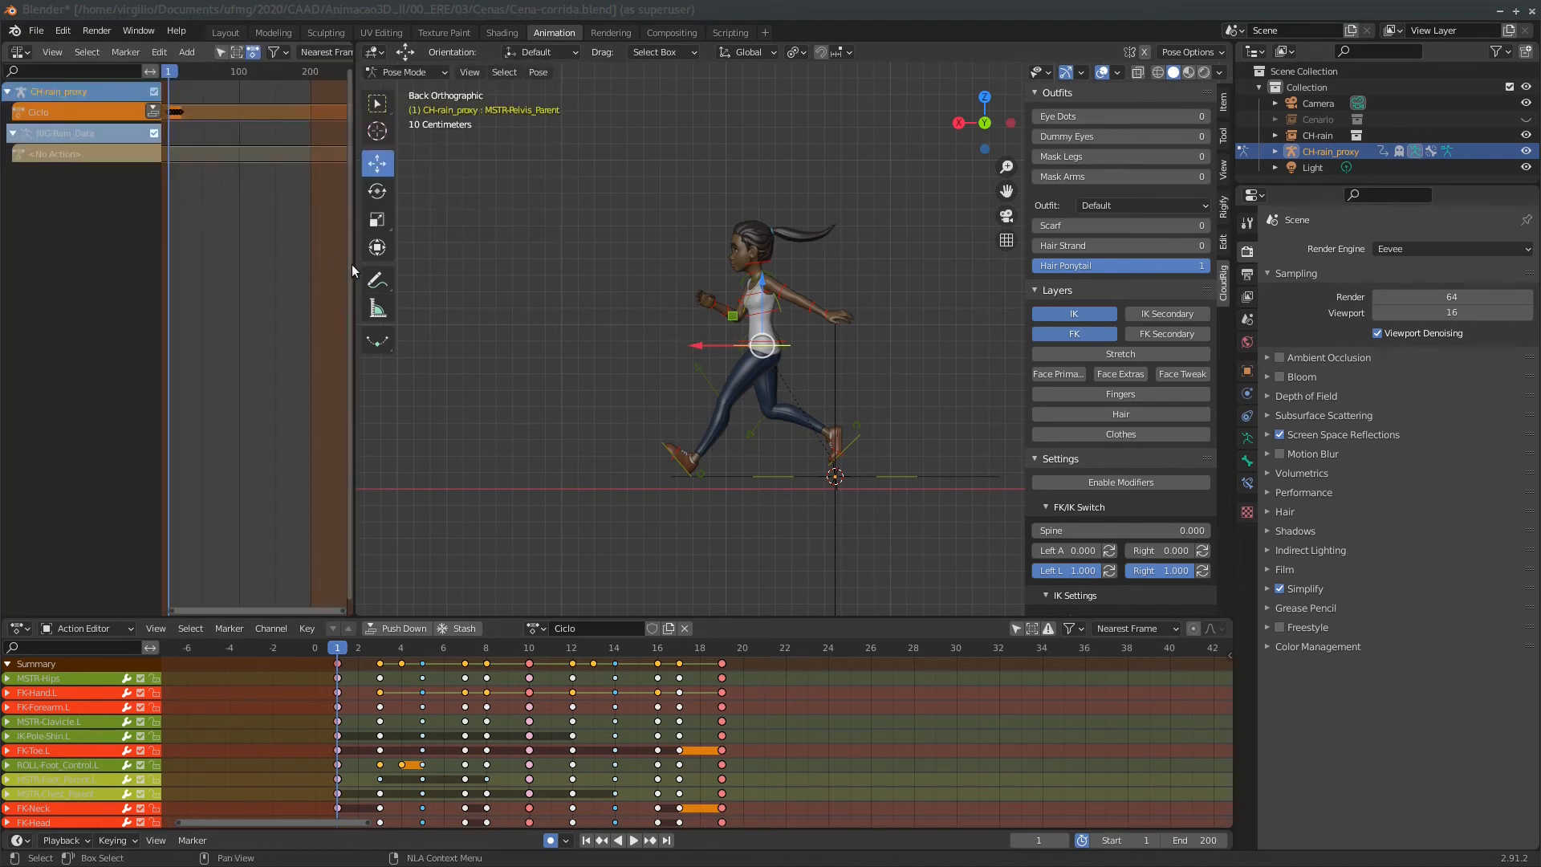
pyautogui.moveTo(352, 273); pyautogui.dragTo(403, 274)
pyautogui.moveTo(219, 234); pyautogui.dragTo(345, 217, button='middle')
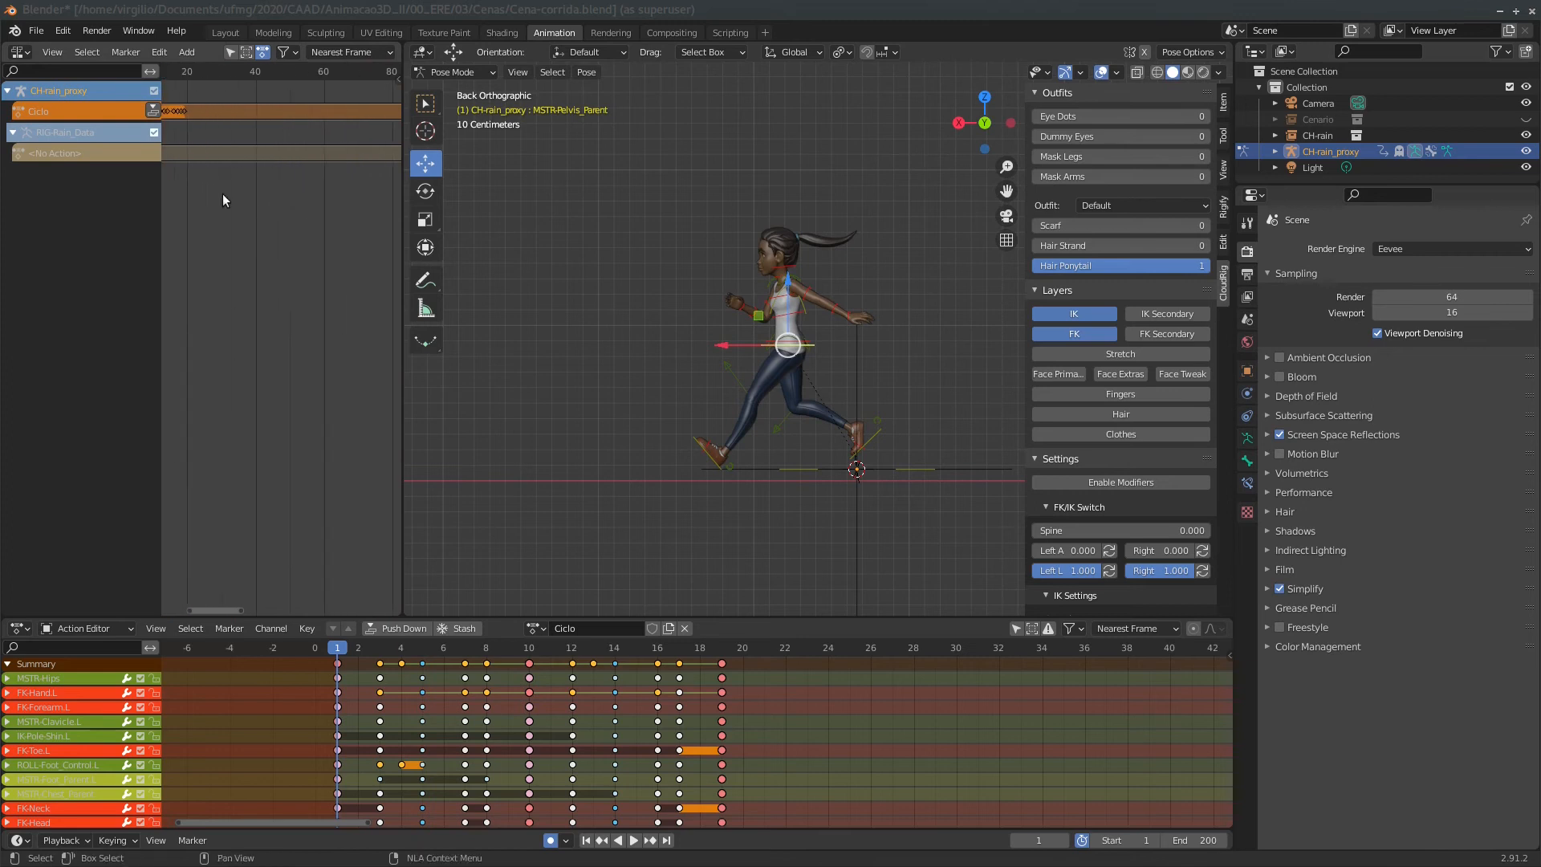
pyautogui.moveTo(224, 194); pyautogui.dragTo(342, 239, button='middle')
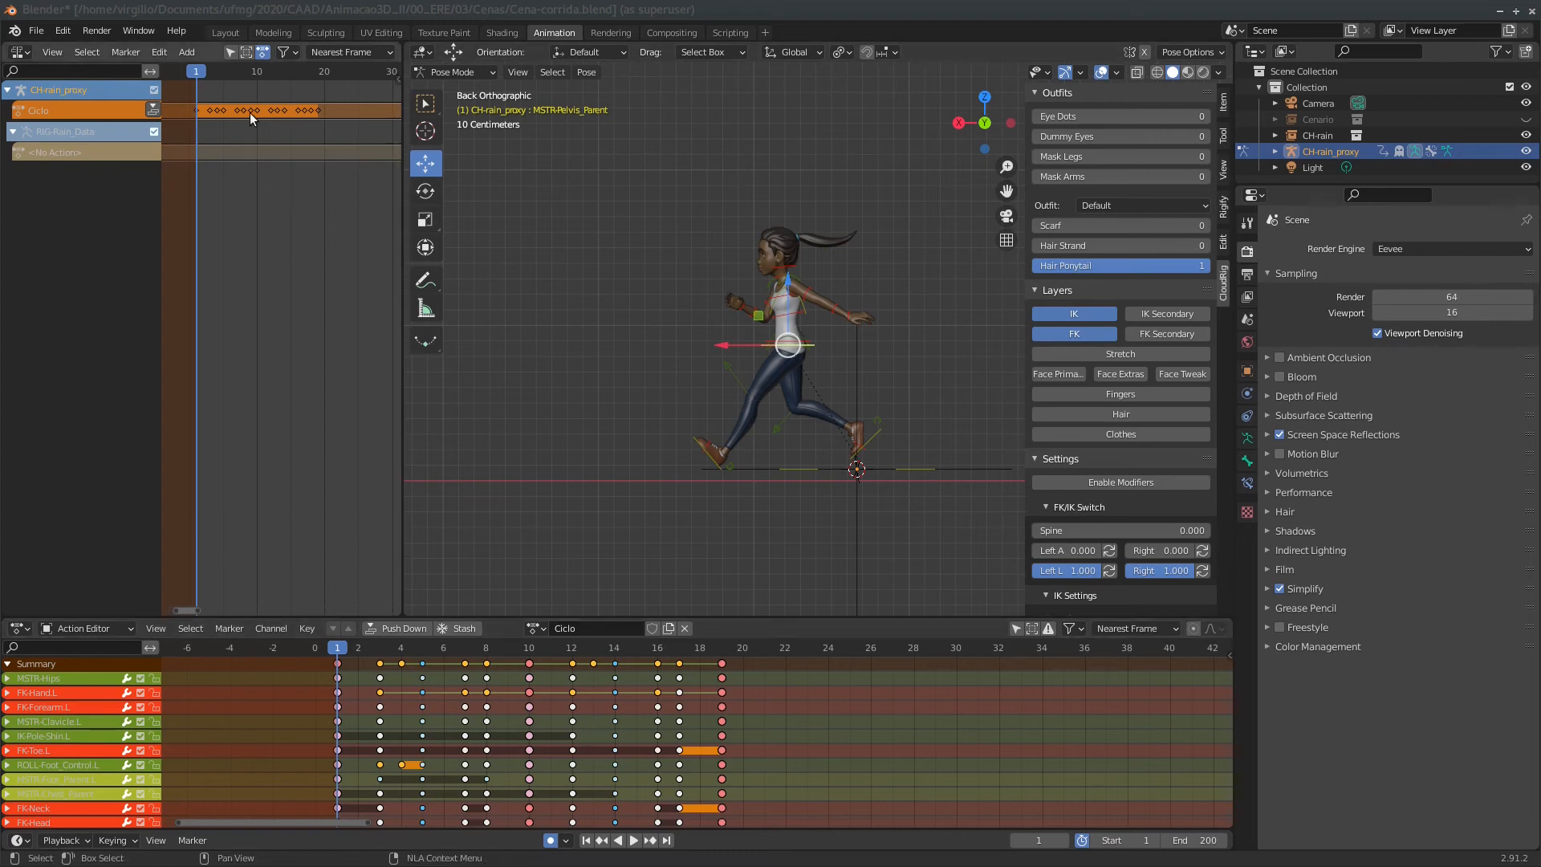
# Push the Ciclo action down into an NLA strip and scrub through it, ending at frame 1.
pyautogui.click(396, 629)
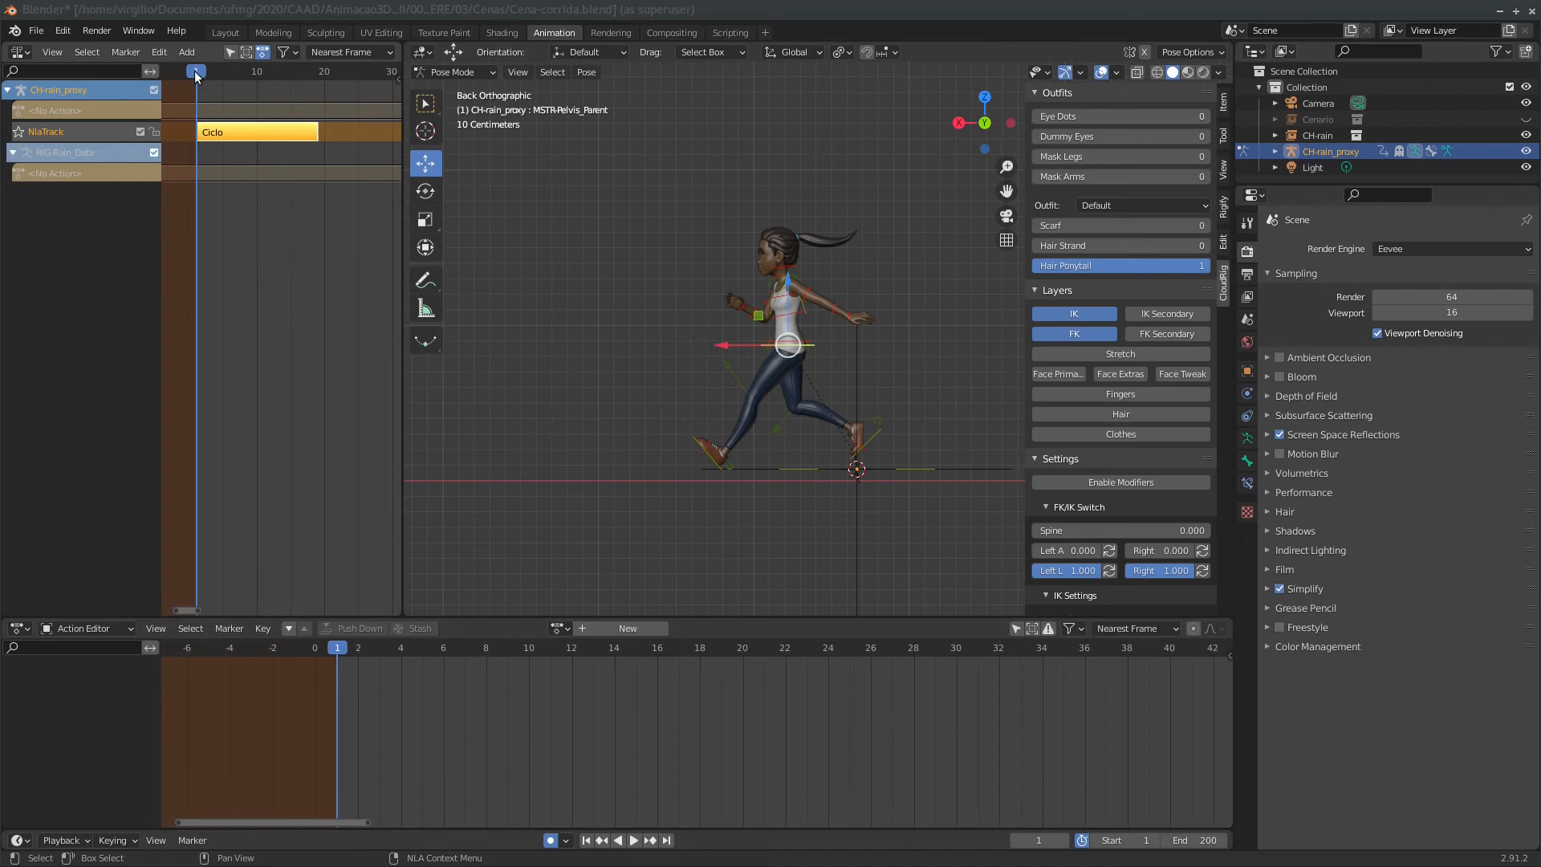
pyautogui.press('space')
pyautogui.moveTo(281, 75); pyautogui.dragTo(196, 84)
# Toggle tweak mode on the Ciclo strip to see its keyframes, finishing outside tweak mode.
pyautogui.press('Tab')
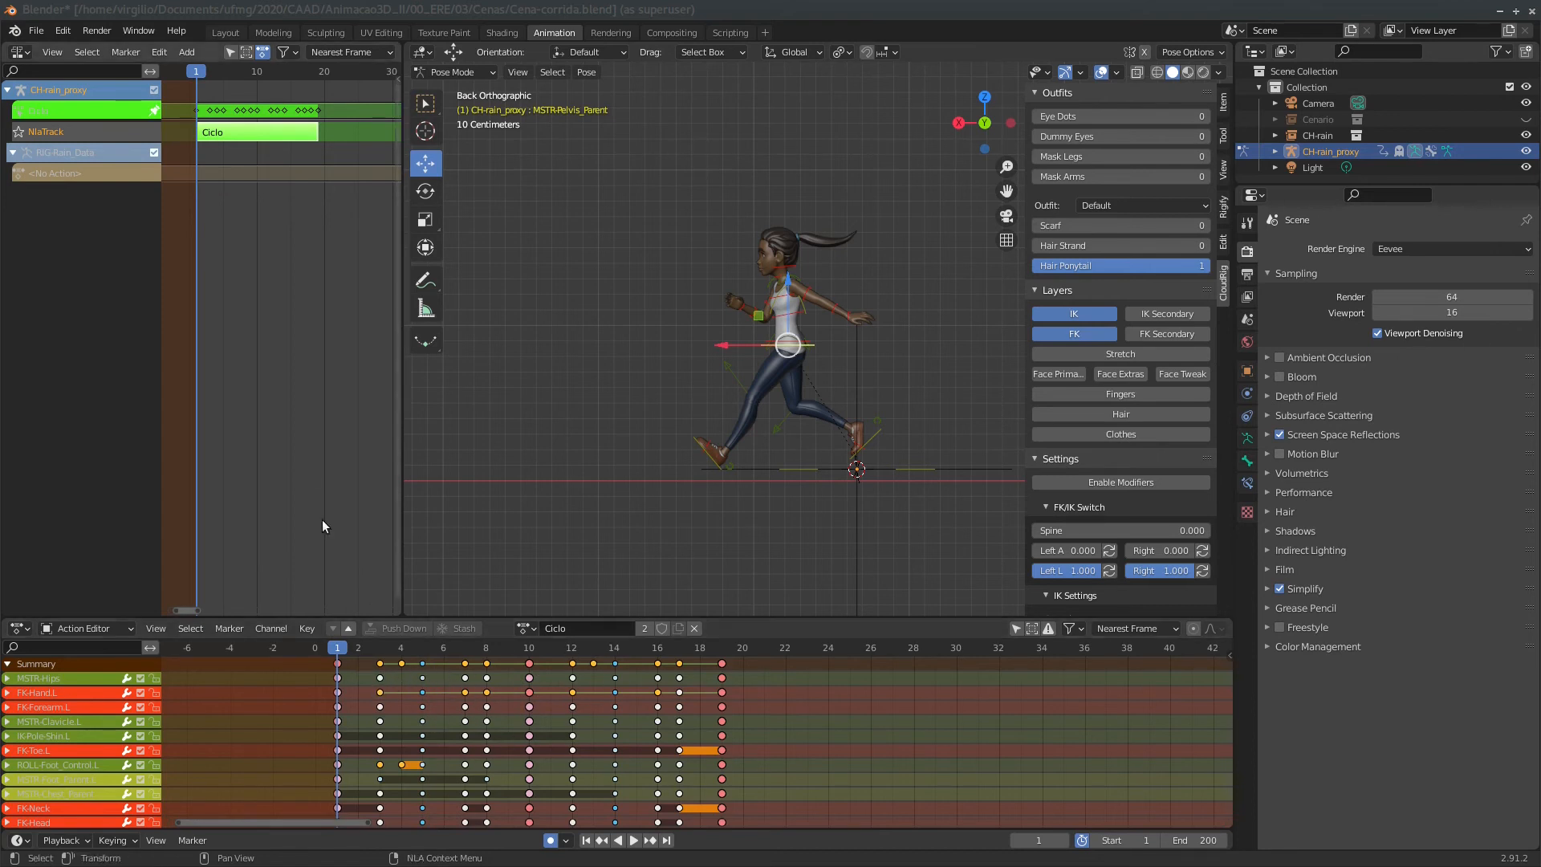
pyautogui.press('Tab')
pyautogui.press('Tab')
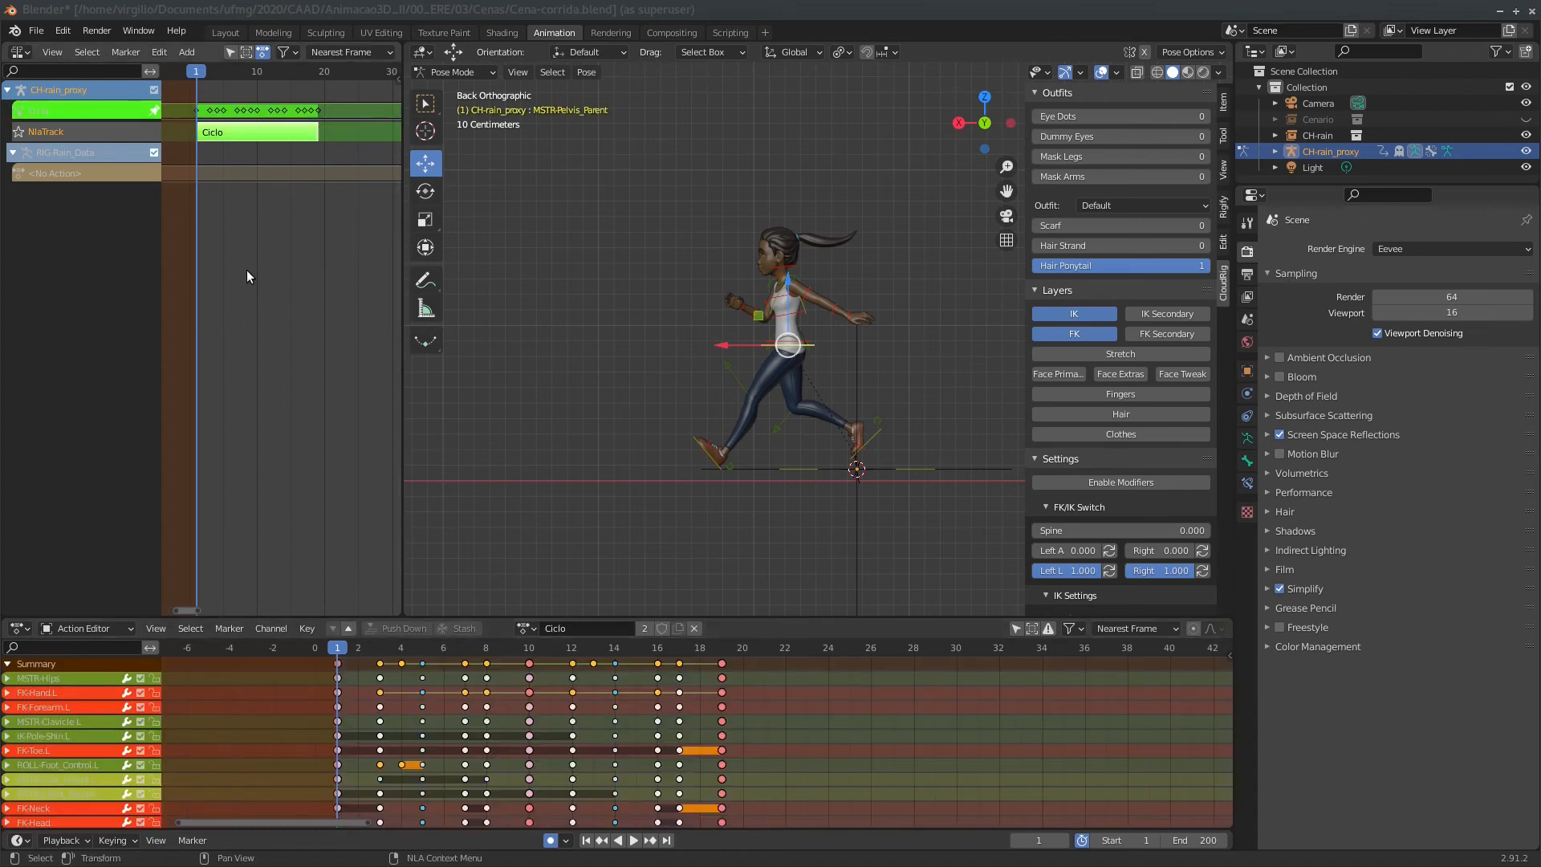
pyautogui.press('Tab')
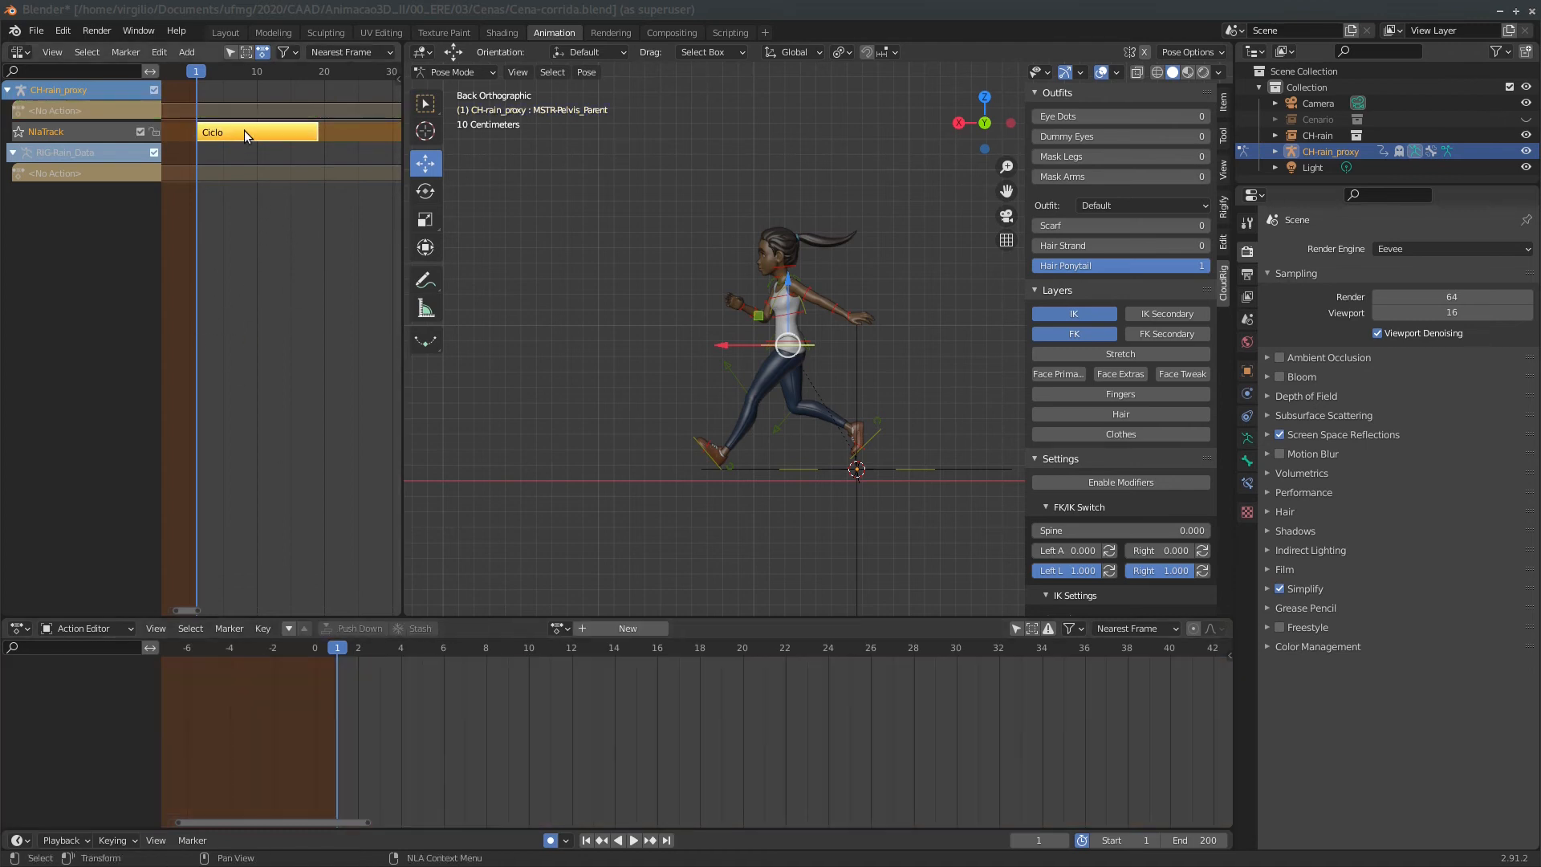
# Delete the Ciclo strip, undo the deletion, and briefly enter and leave tweak mode.
pyautogui.press('g')
pyautogui.press('Escape')
pyautogui.press('x')
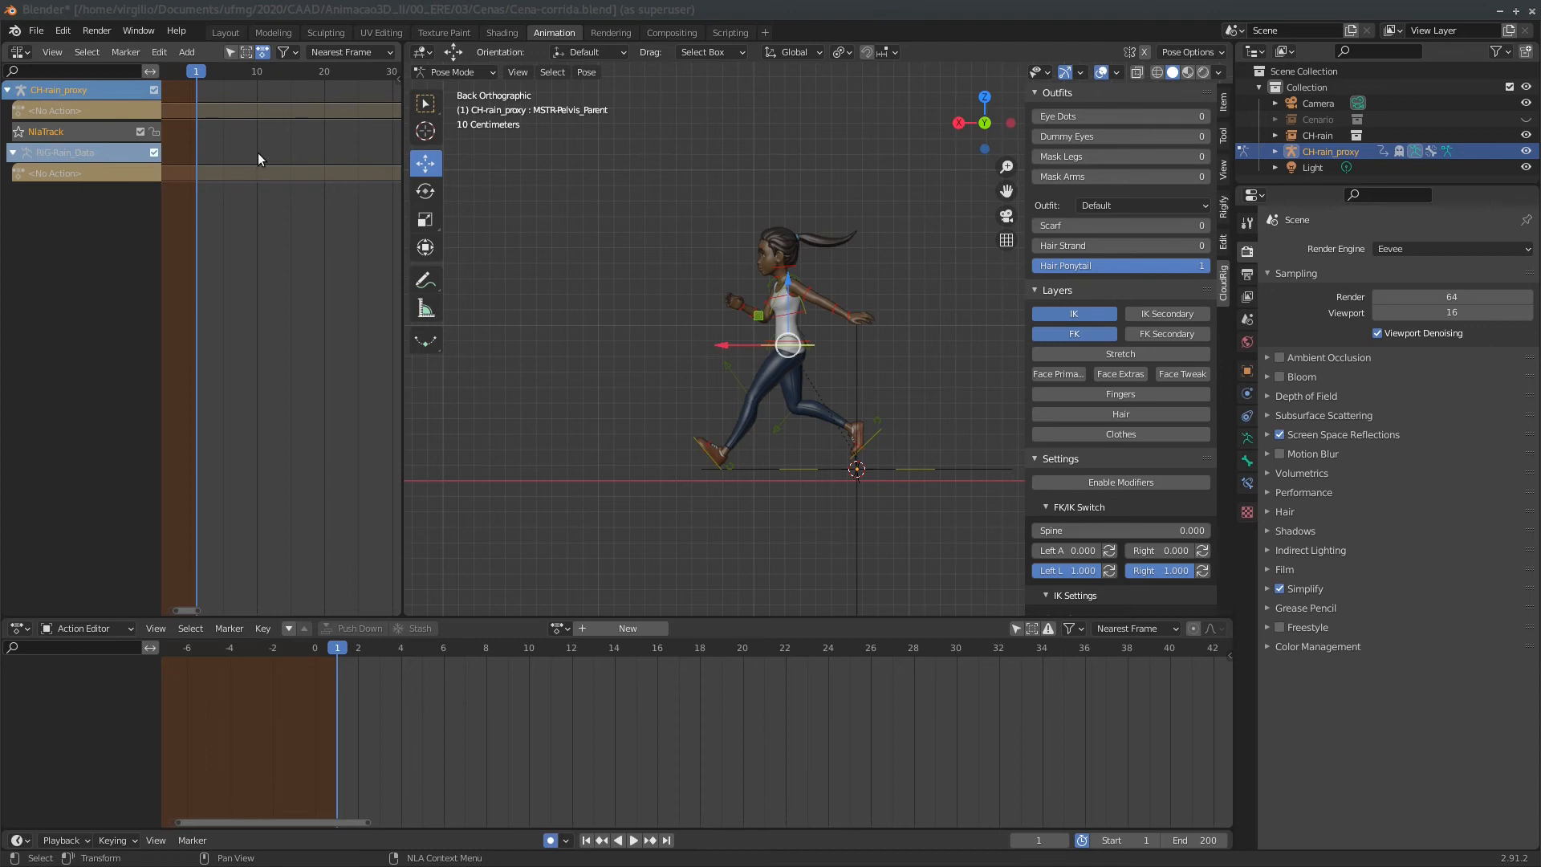
pyautogui.hotkey('ctrl', 'z')
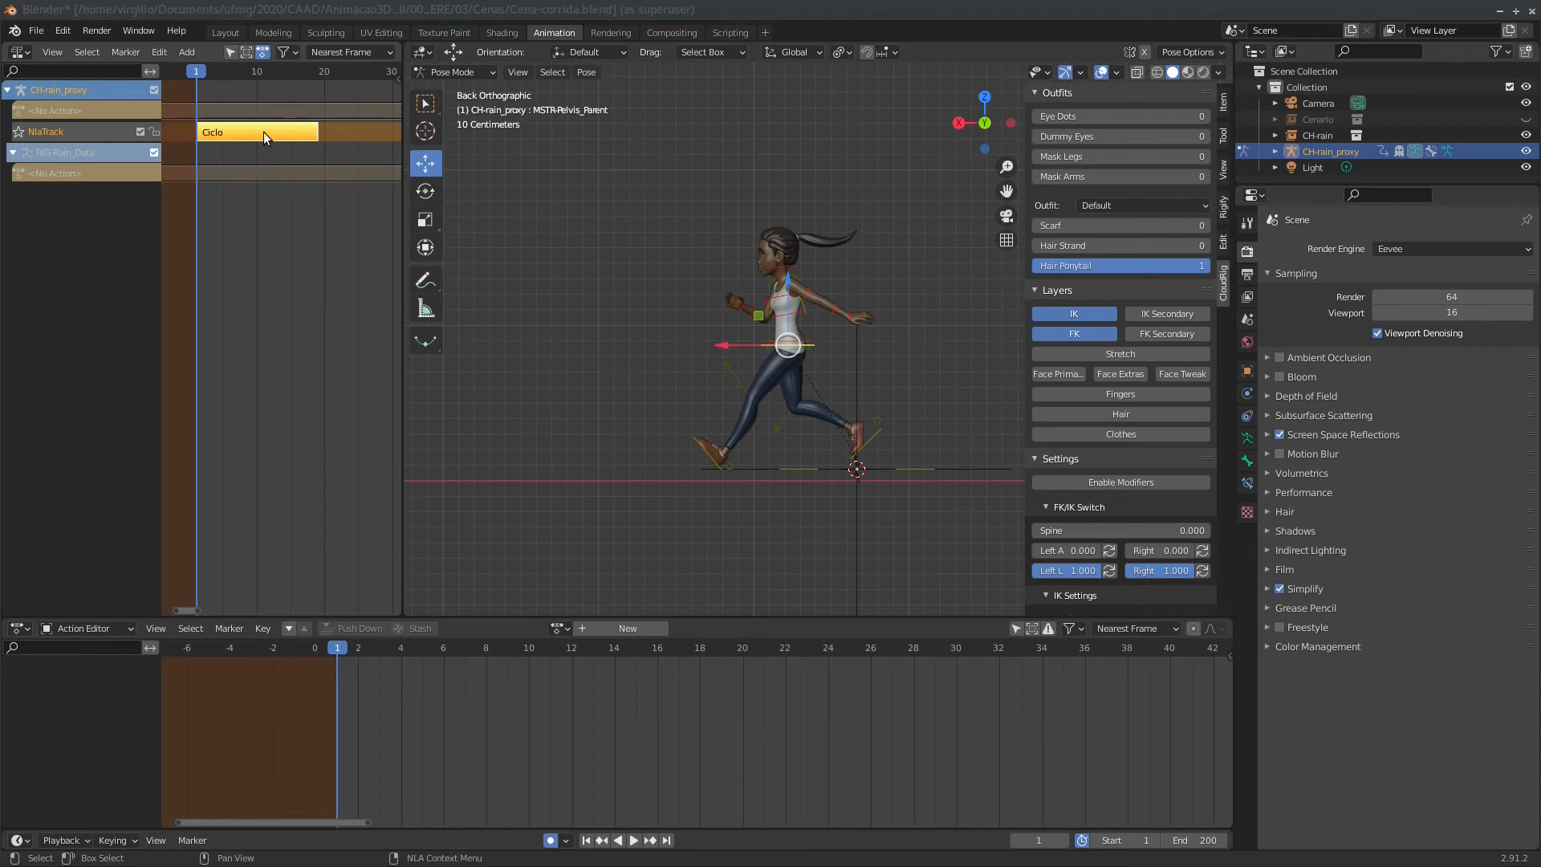
pyautogui.press('Tab')
pyautogui.press('Tab')
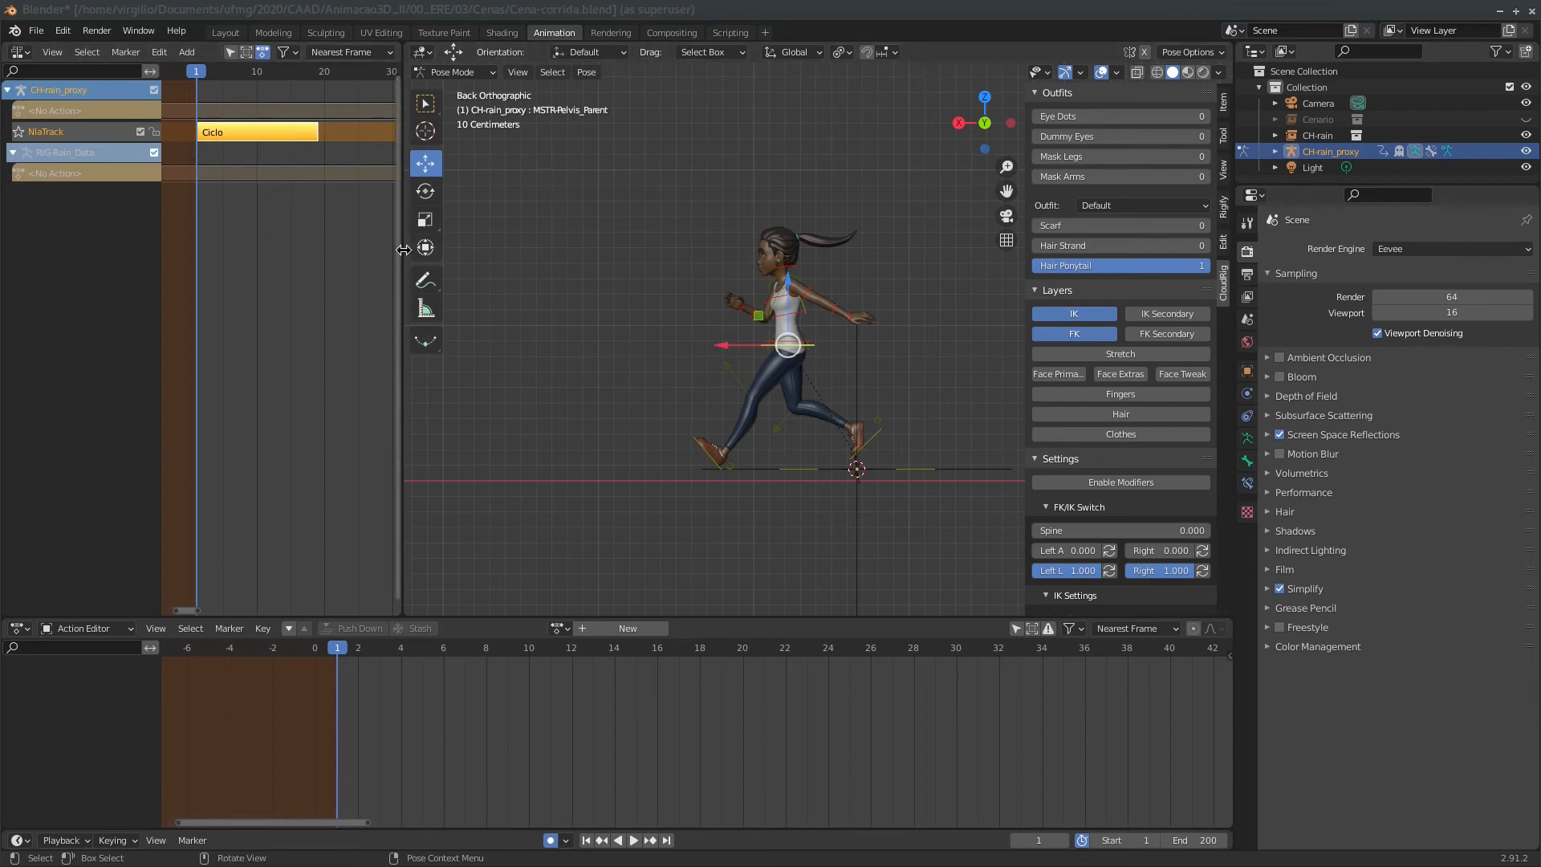
# Widen the Nonlinear Animation editor and show its sidebar of strip properties.
pyautogui.moveTo(400, 252); pyautogui.dragTo(593, 245)
pyautogui.scroll(-4, 375, 172)
pyautogui.moveTo(375, 172); pyautogui.dragTo(303, 142, button='middle')
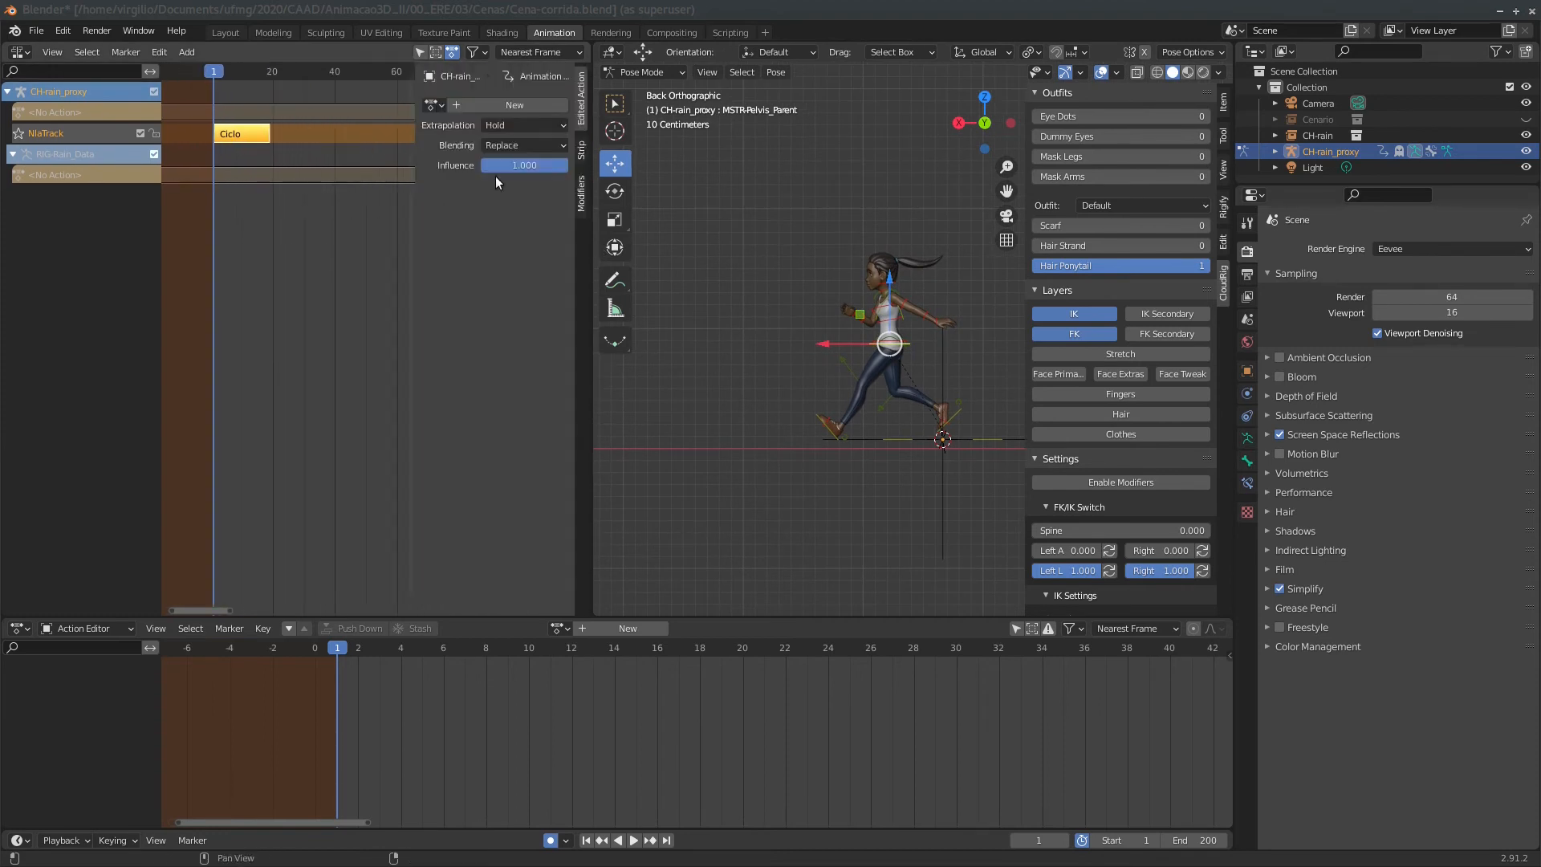
pyautogui.press('n')
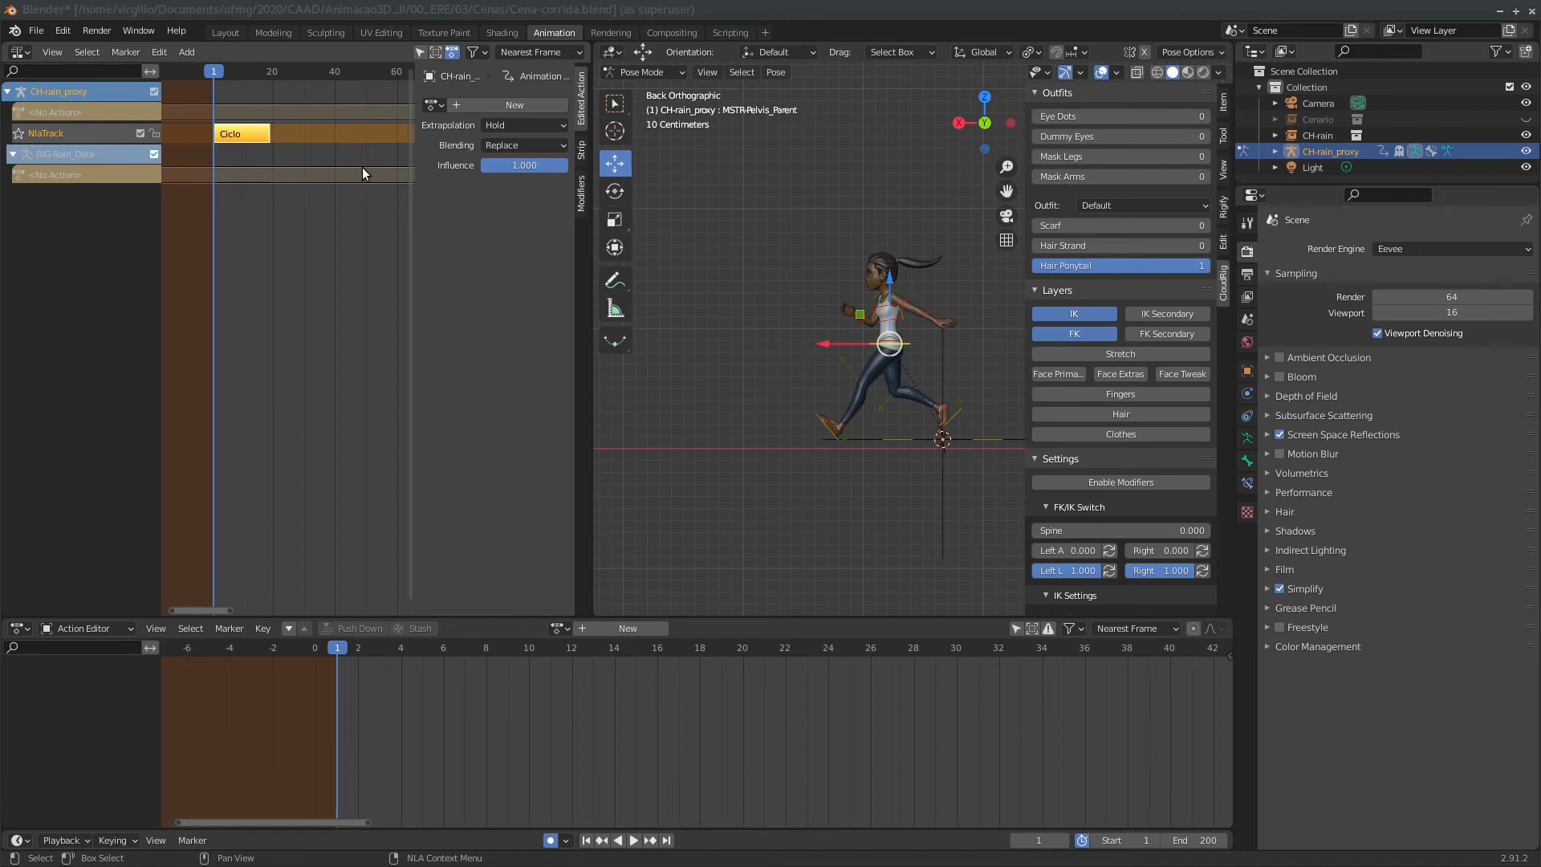
# Find and launch the KeyMon keyboard and mouse monitor from the system's application runner.
pyautogui.hotkey('alt', 'F2')
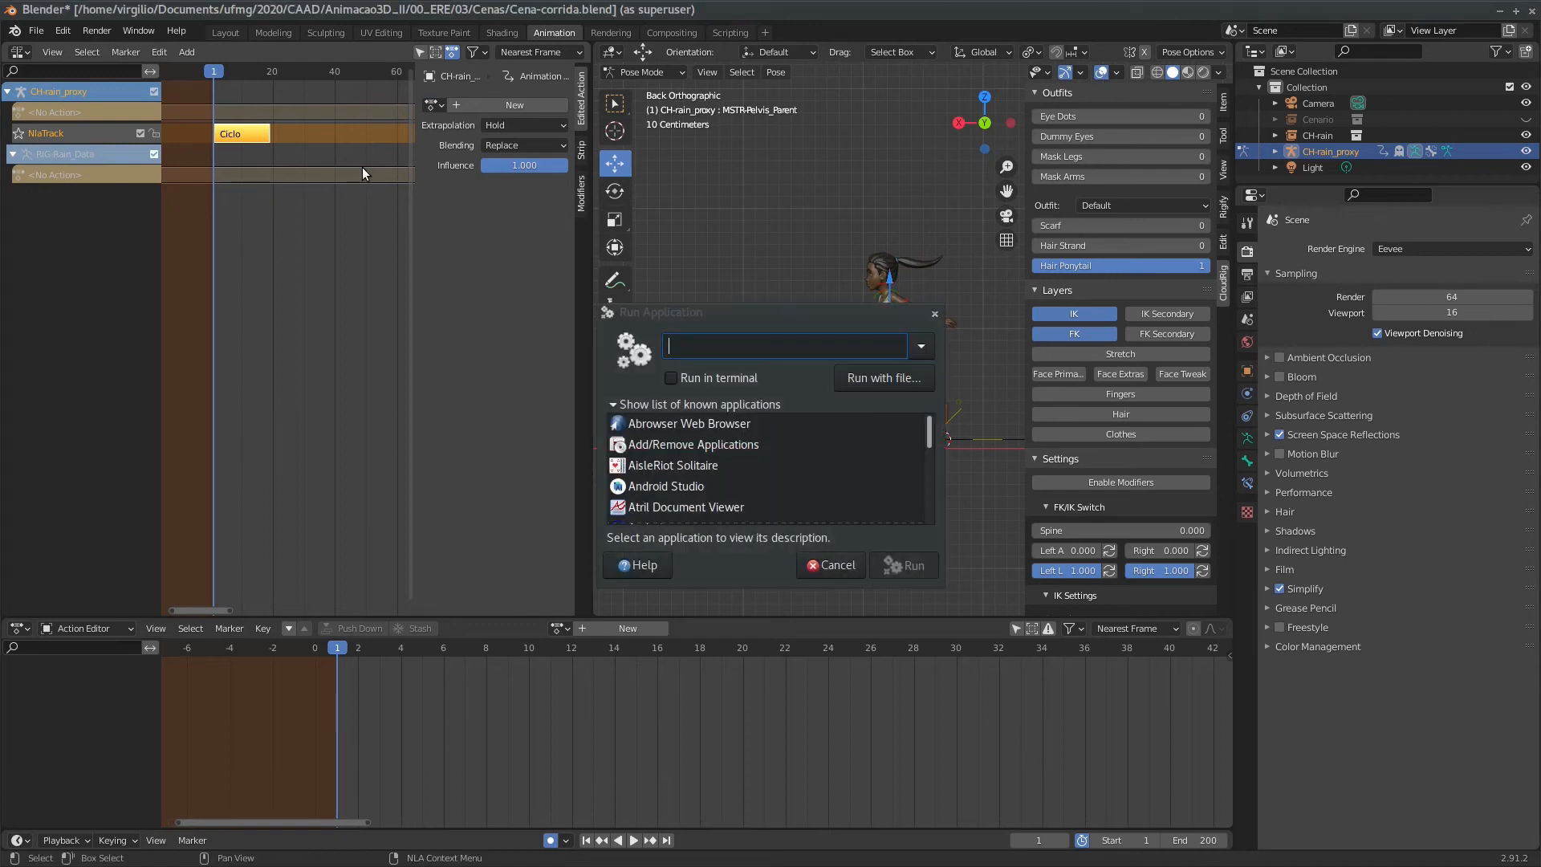
pyautogui.write('key')
pyautogui.click(665, 423)
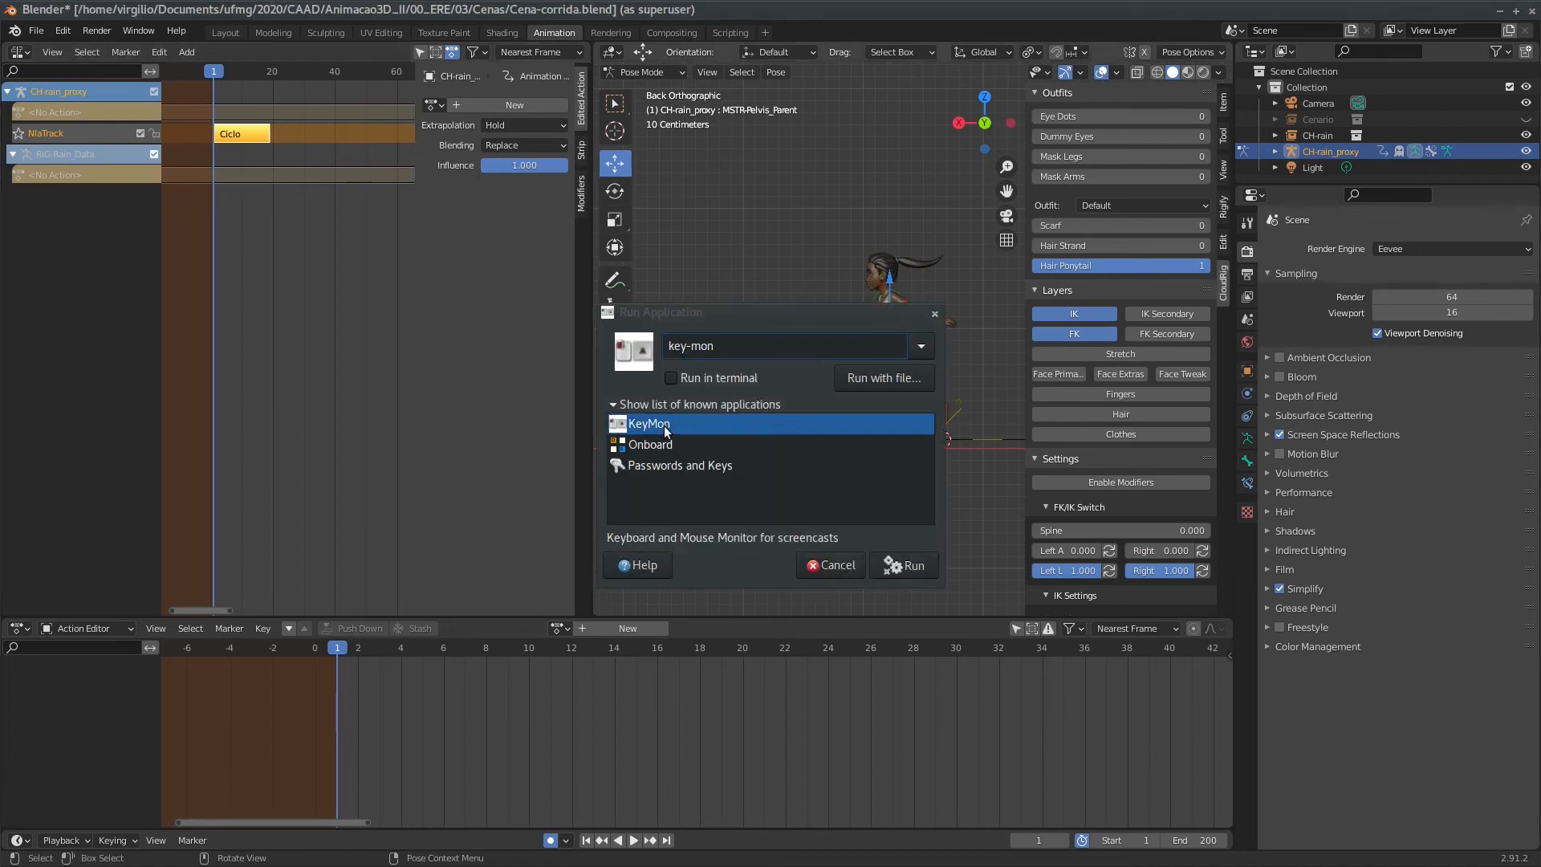
pyautogui.click(907, 564)
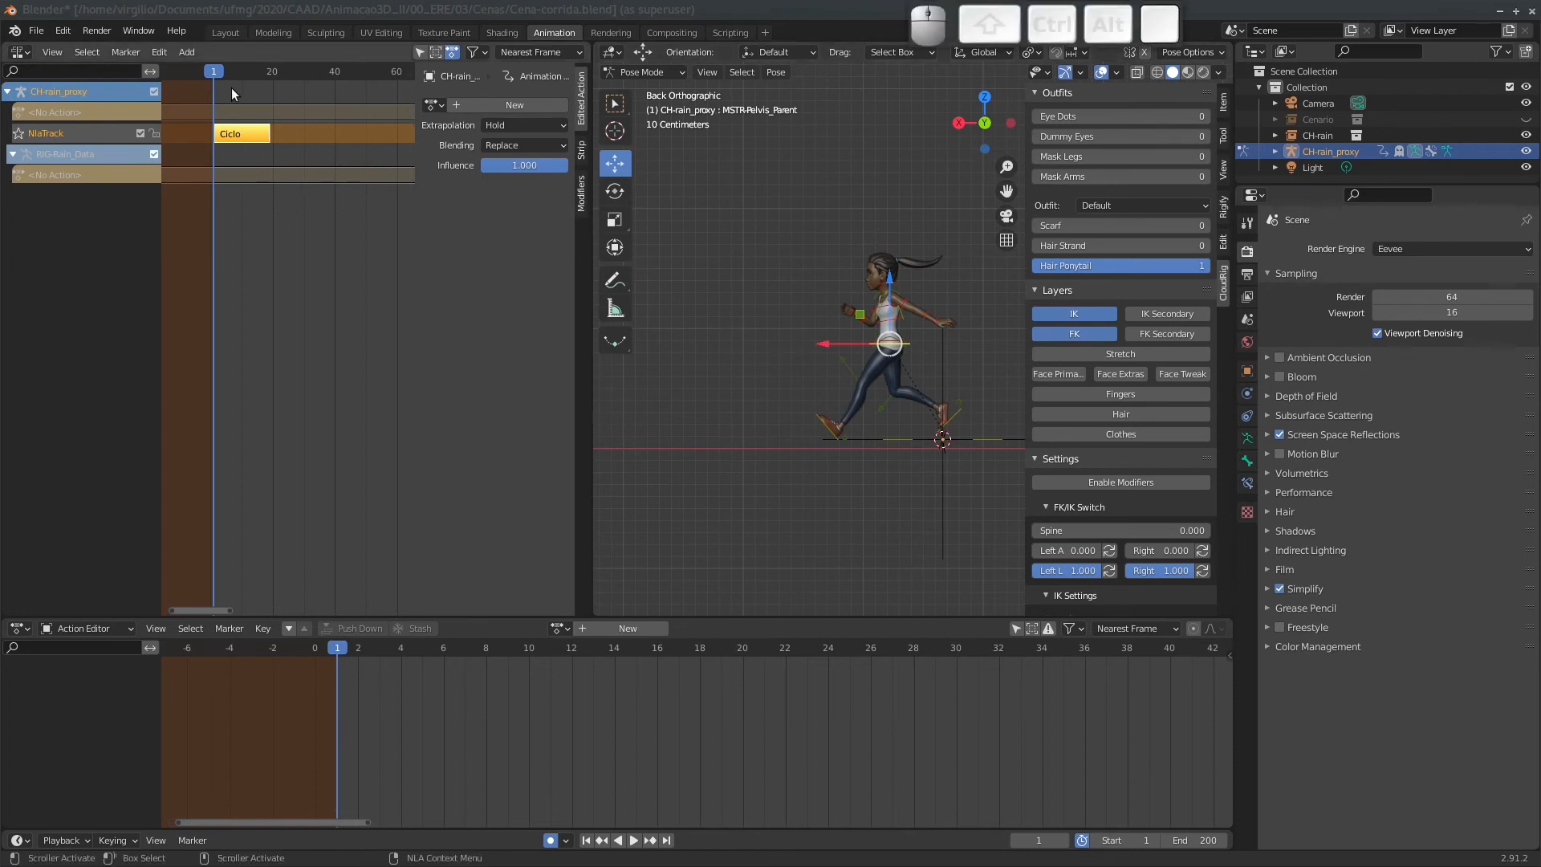
# Select the Ciclo strip and set its action clip to repeat 20 times.
pyautogui.moveTo(229, 72); pyautogui.dragTo(236, 73)
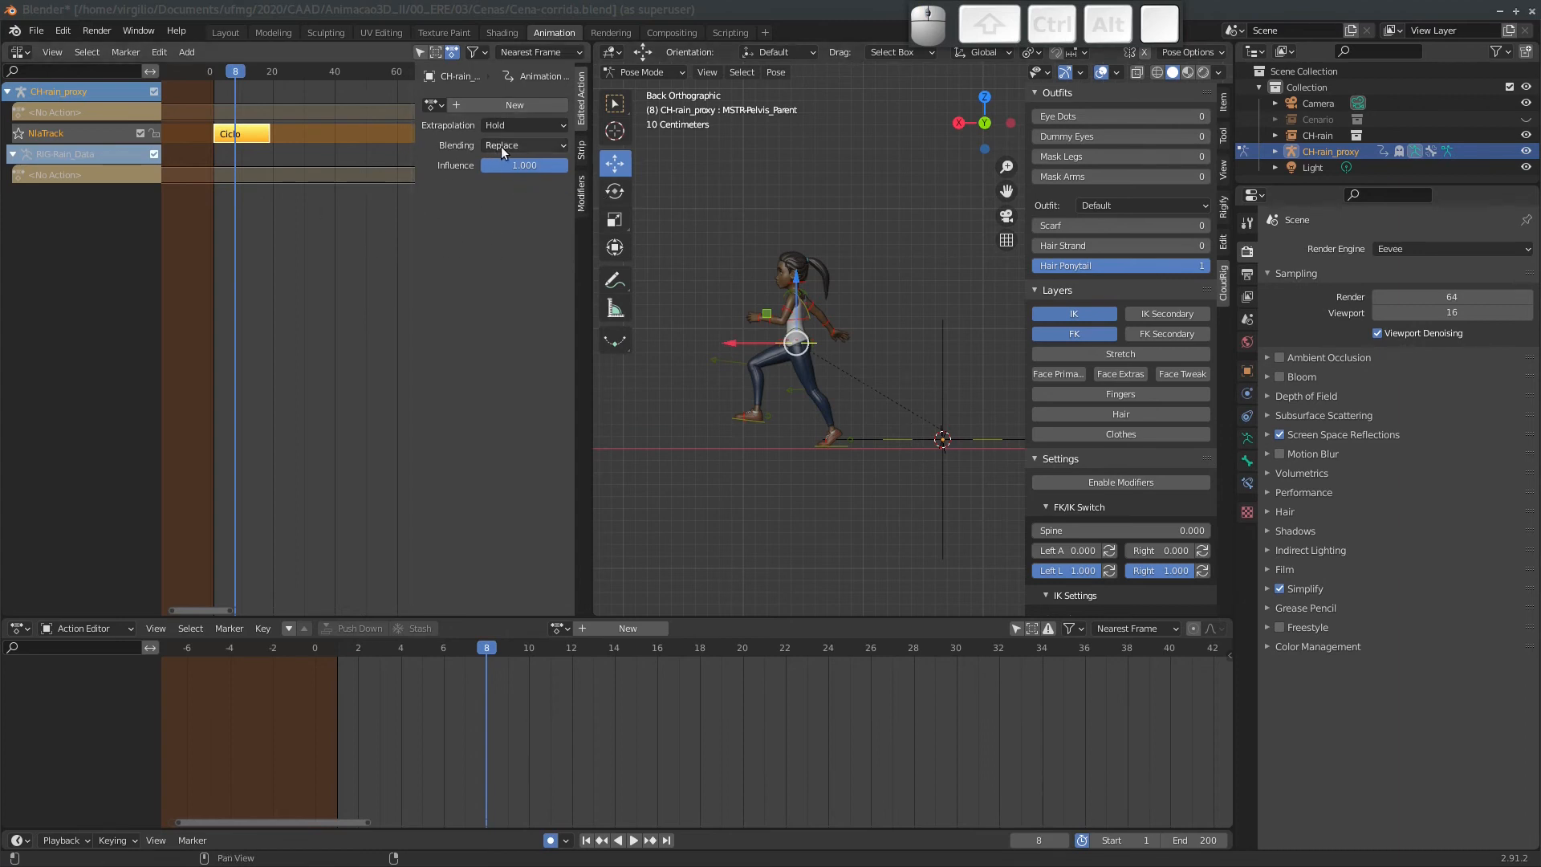
pyautogui.click(254, 132)
pyautogui.click(581, 153)
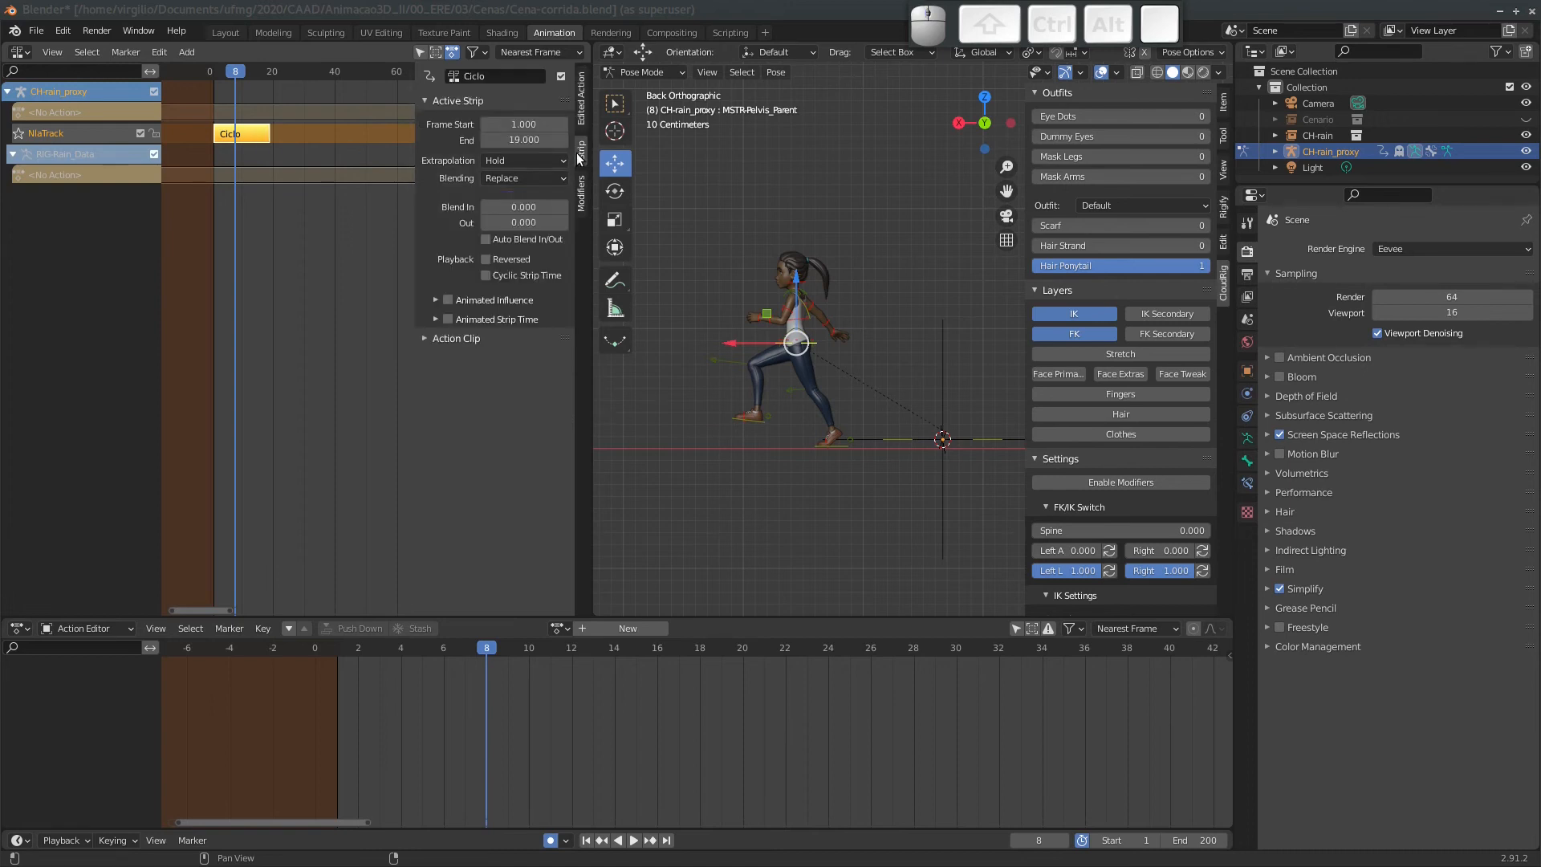
pyautogui.click(422, 338)
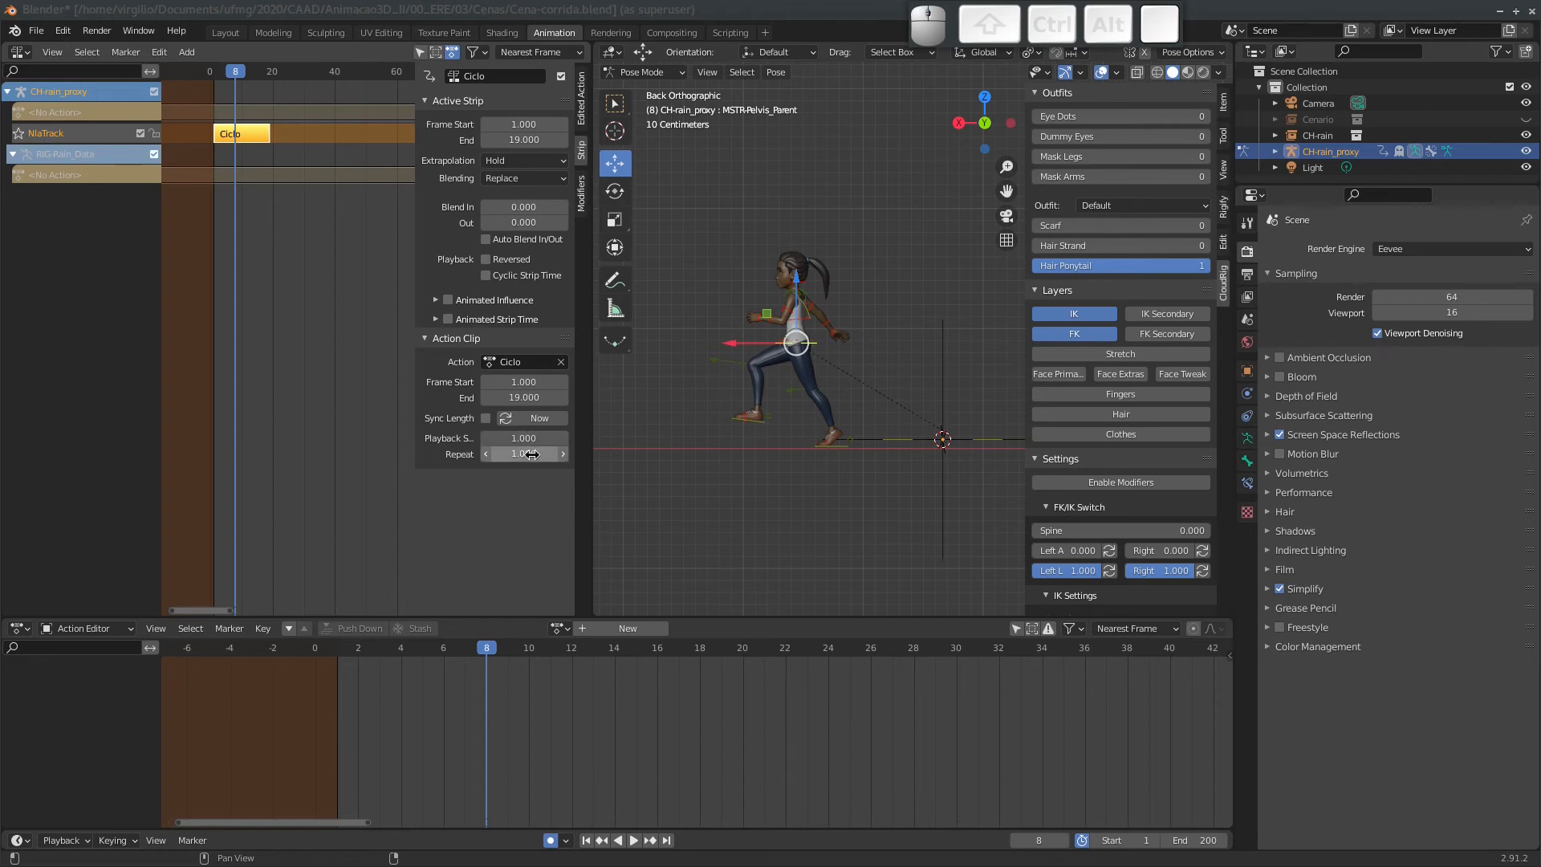
pyautogui.doubleClick(532, 453)
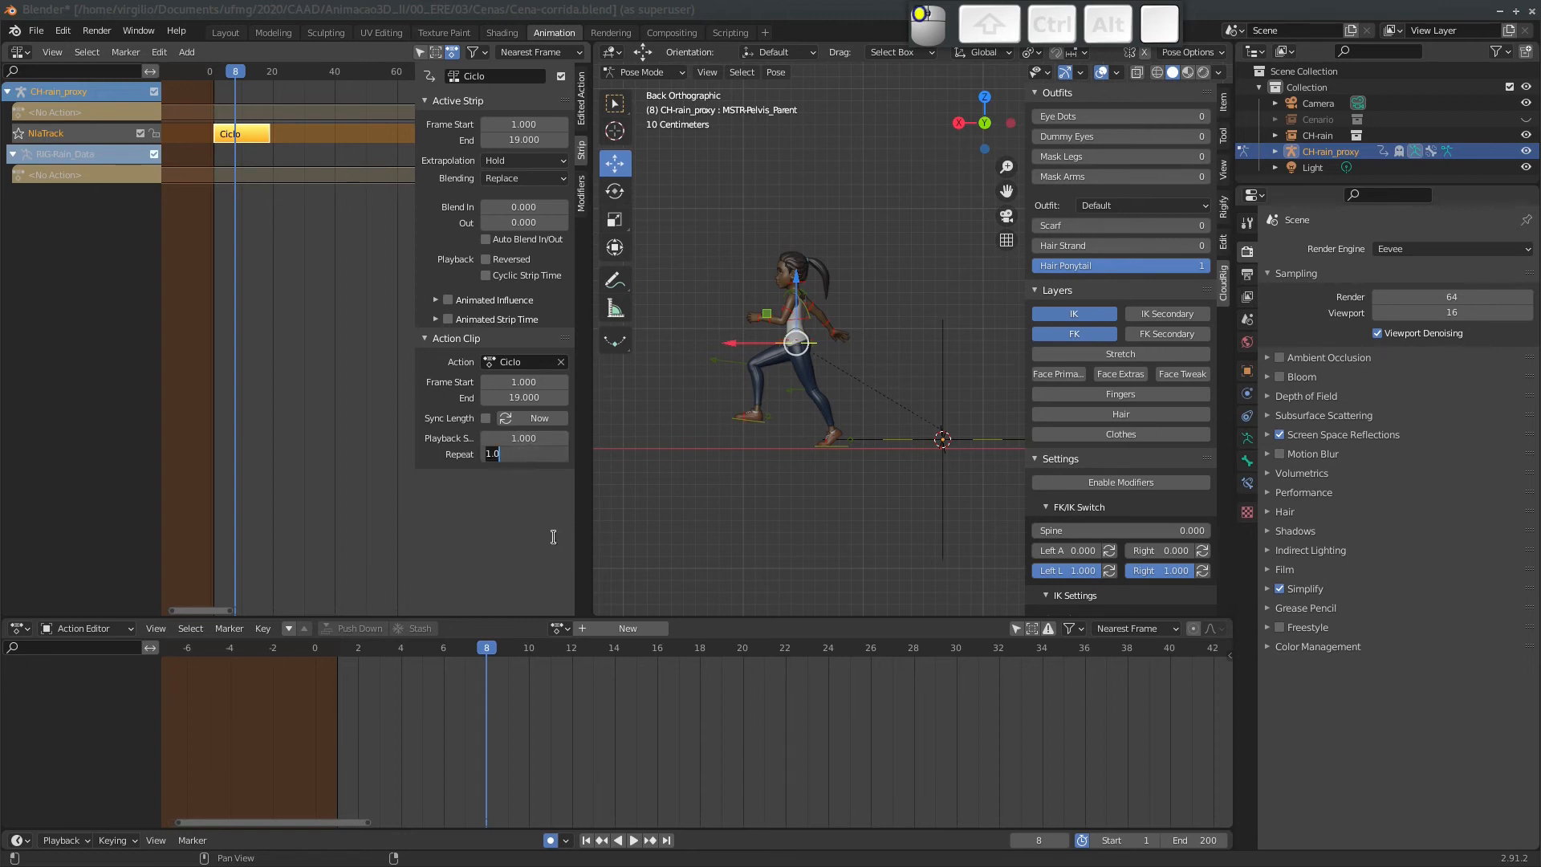
pyautogui.write('20')
pyautogui.press('Return')
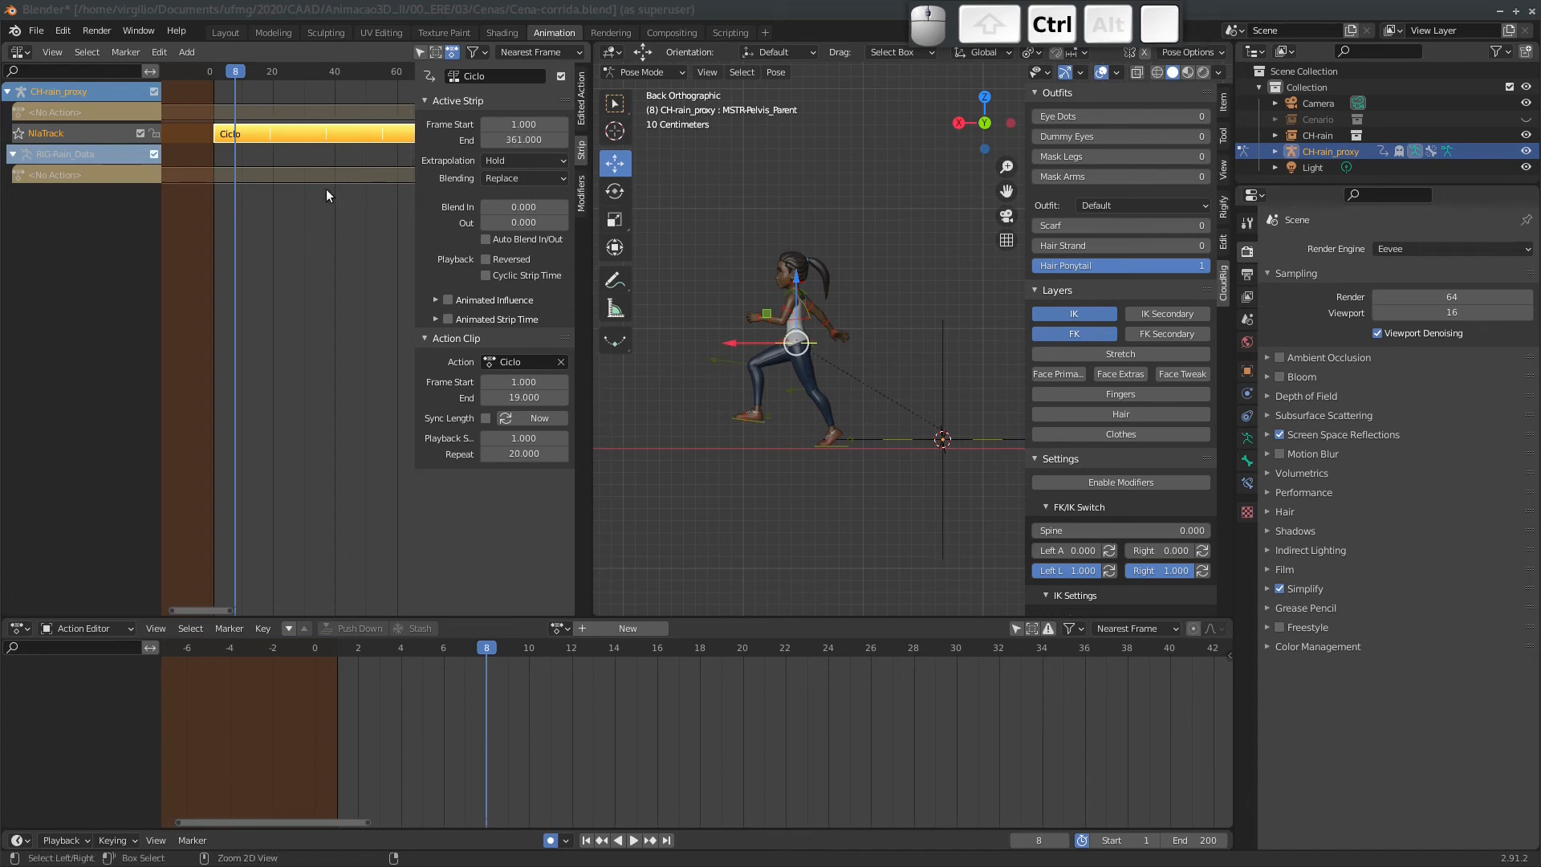
# Scrub and play back the repeated Ciclo strip to check the looping run.
pyautogui.keyDown('ctrl'); pyautogui.moveTo(330, 196); pyautogui.dragTo(263, 200, button='middle'); pyautogui.keyUp('ctrl')
pyautogui.moveTo(364, 137); pyautogui.dragTo(266, 128, button='middle')
pyautogui.keyDown('ctrl'); pyautogui.moveTo(321, 179); pyautogui.dragTo(297, 178, button='middle'); pyautogui.keyUp('ctrl')
pyautogui.moveTo(216, 72); pyautogui.dragTo(268, 76)
pyautogui.press('space')
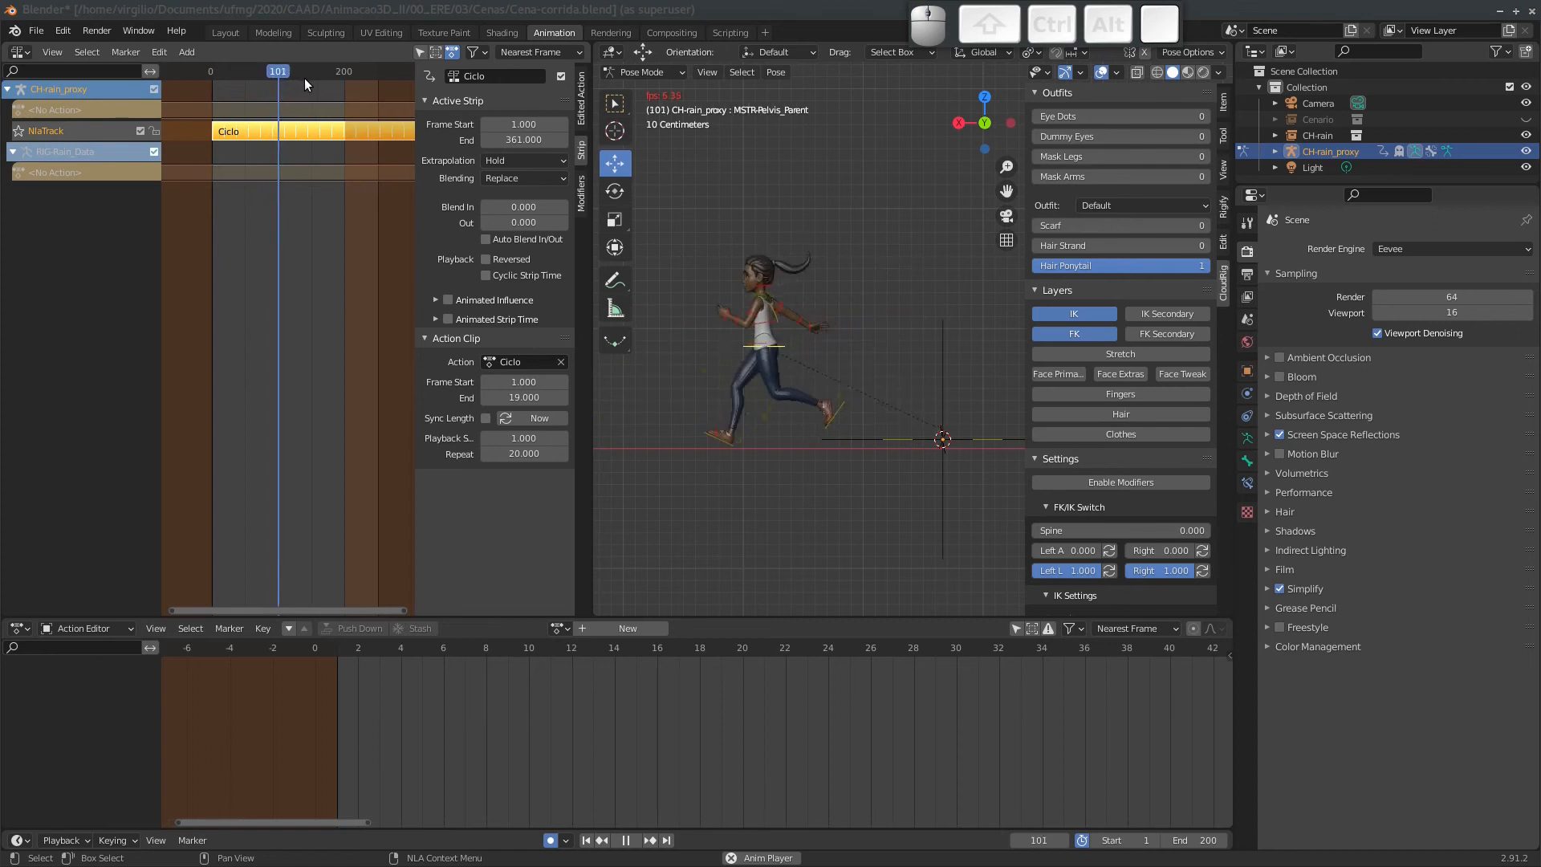
pyautogui.press('Escape')
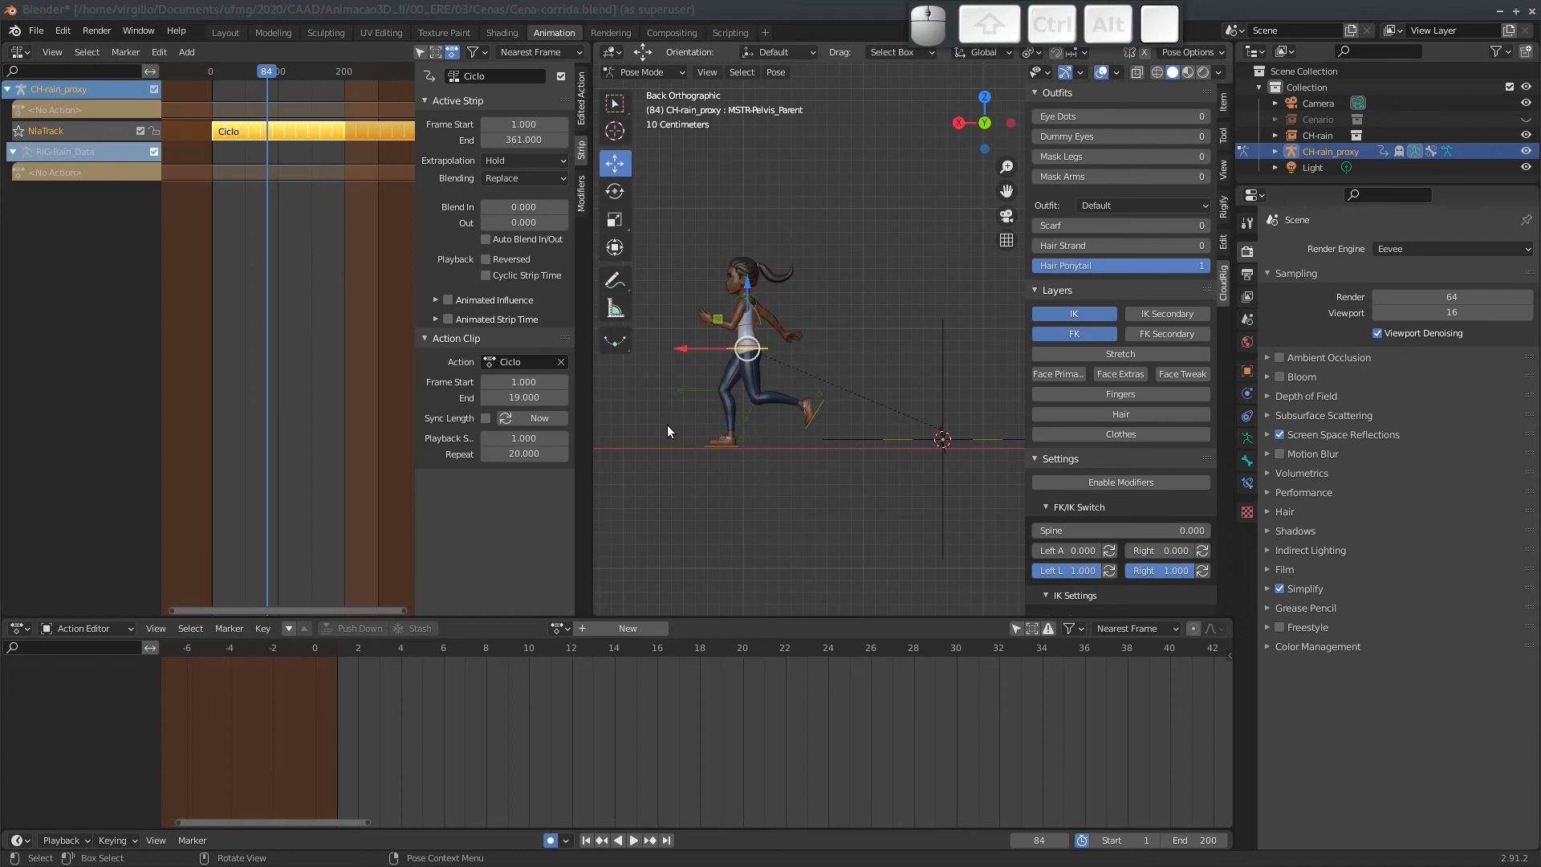
# Create a new action for the character's rig and name it Percurso.
pyautogui.click(614, 628)
pyautogui.click(596, 628)
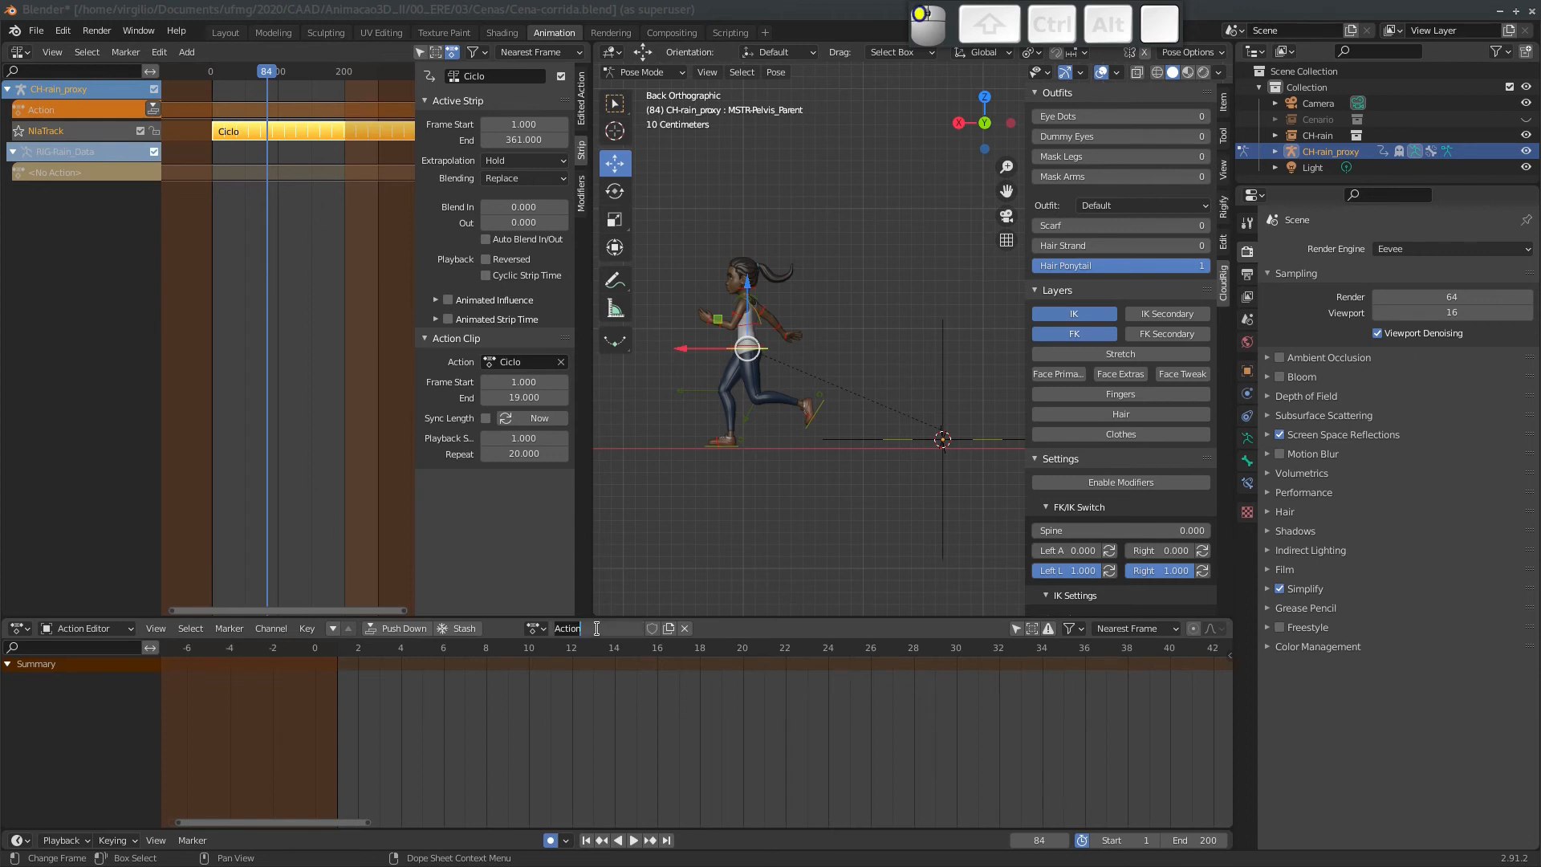
pyautogui.write('Root')
pyautogui.hotkey('shift', 'Home')
pyautogui.write('Percurso')
pyautogui.press('Return')
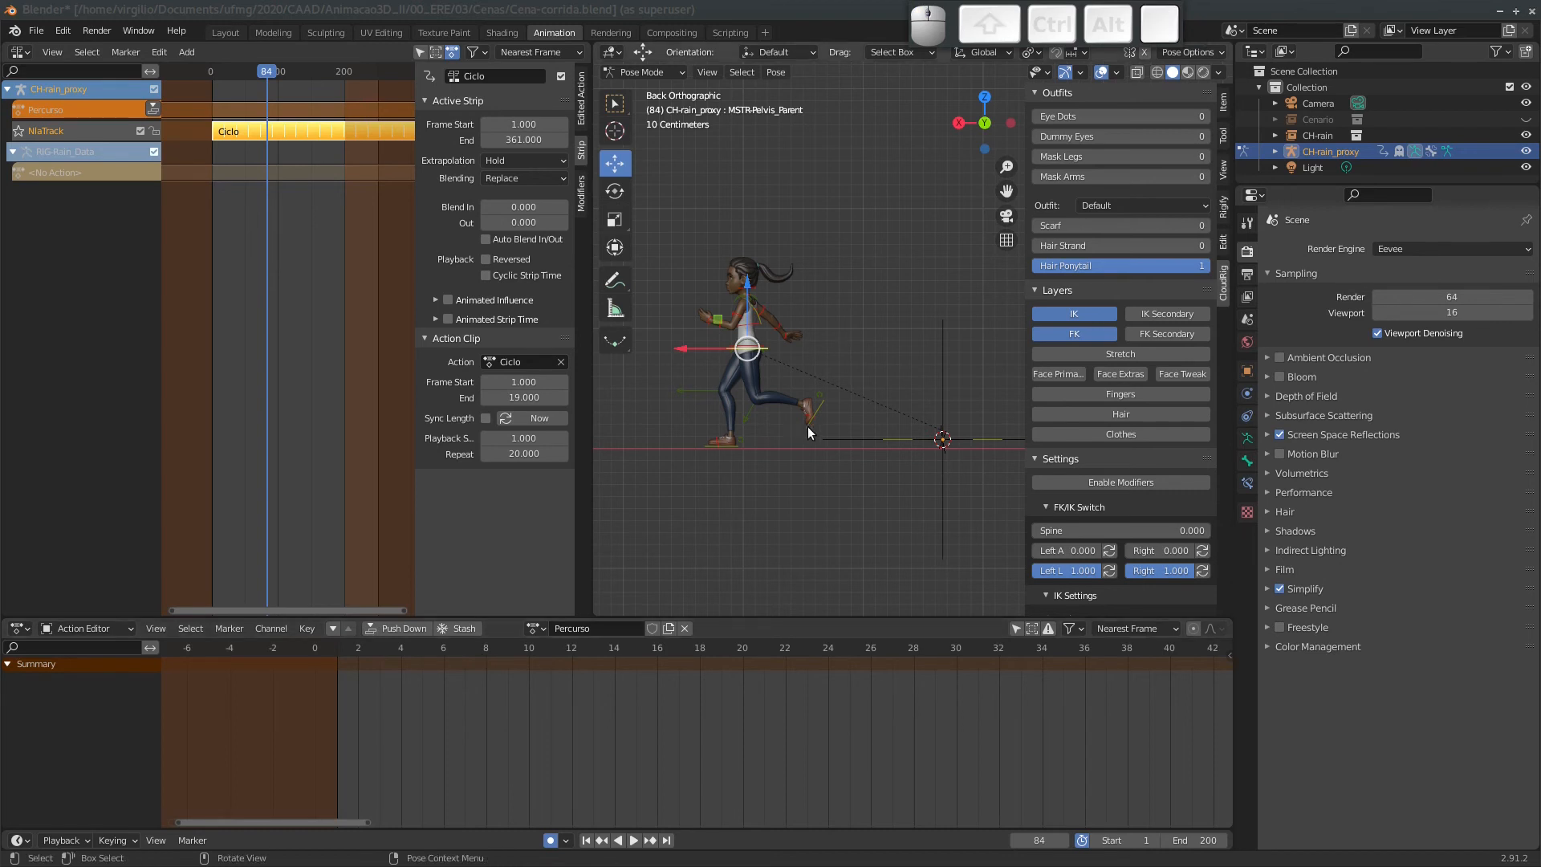
# Insert a Location & Rotation keyframe for the character's ROOT bone at frame 1.
pyautogui.keyDown('ctrl'); pyautogui.moveTo(790, 425); pyautogui.dragTo(835, 430, button='middle'); pyautogui.keyUp('ctrl')
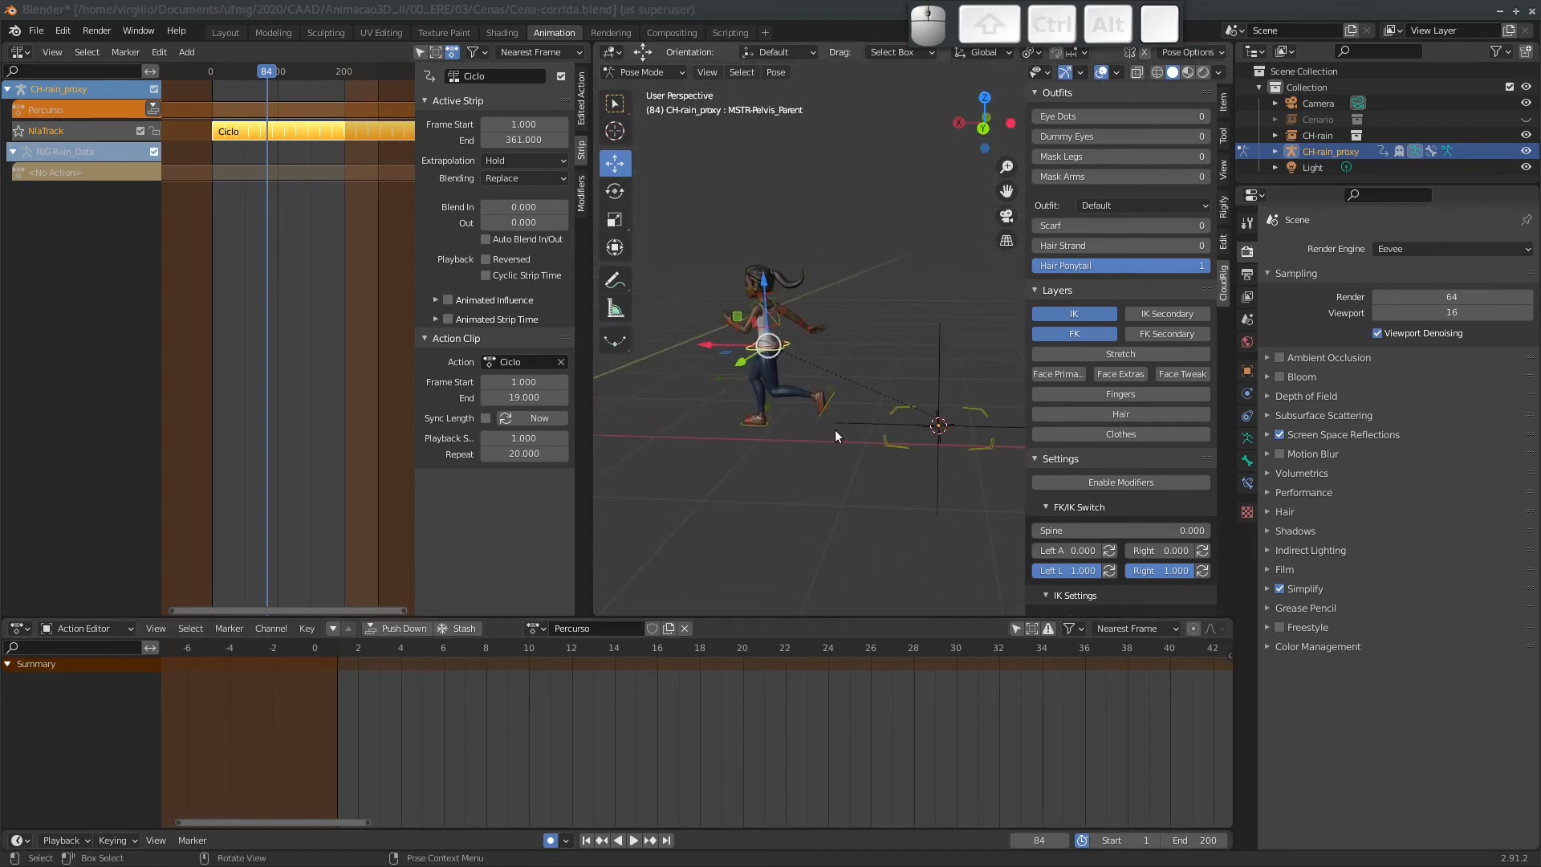
pyautogui.click(339, 647)
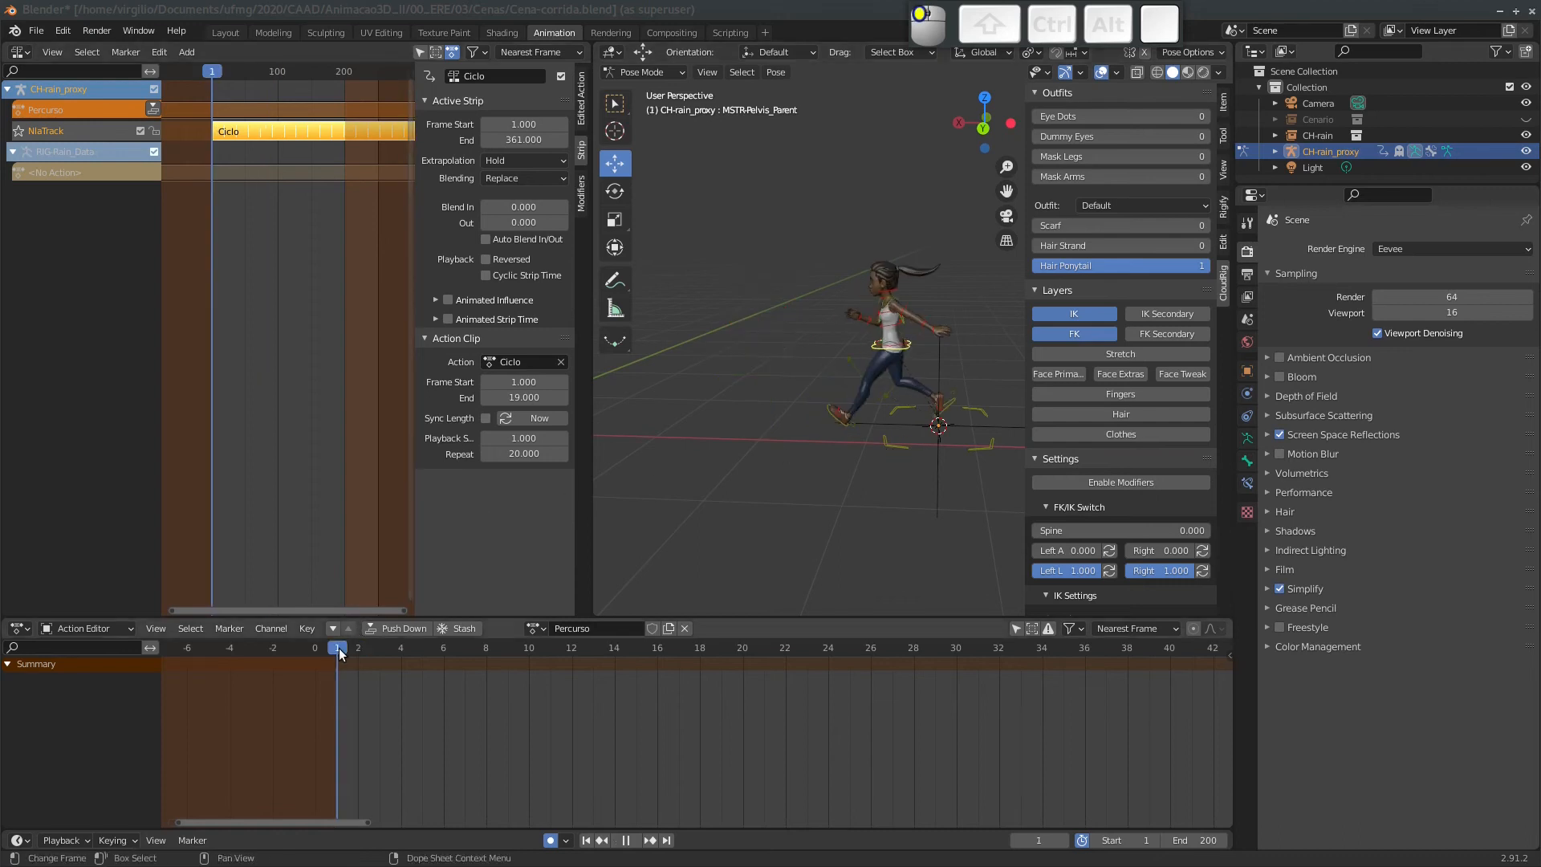
pyautogui.press('space')
pyautogui.click(892, 448)
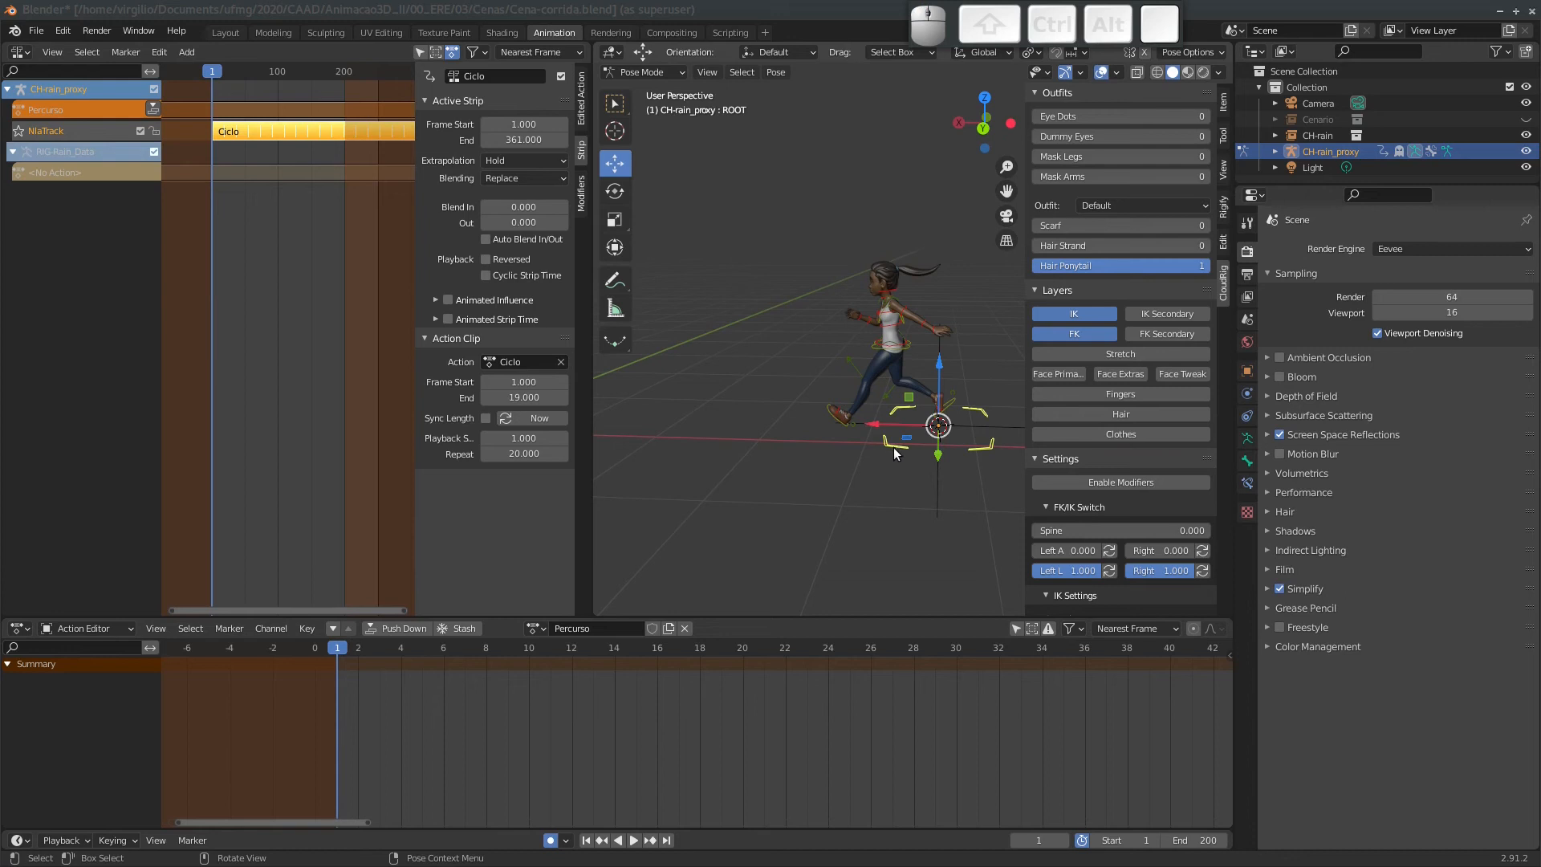
pyautogui.press('i')
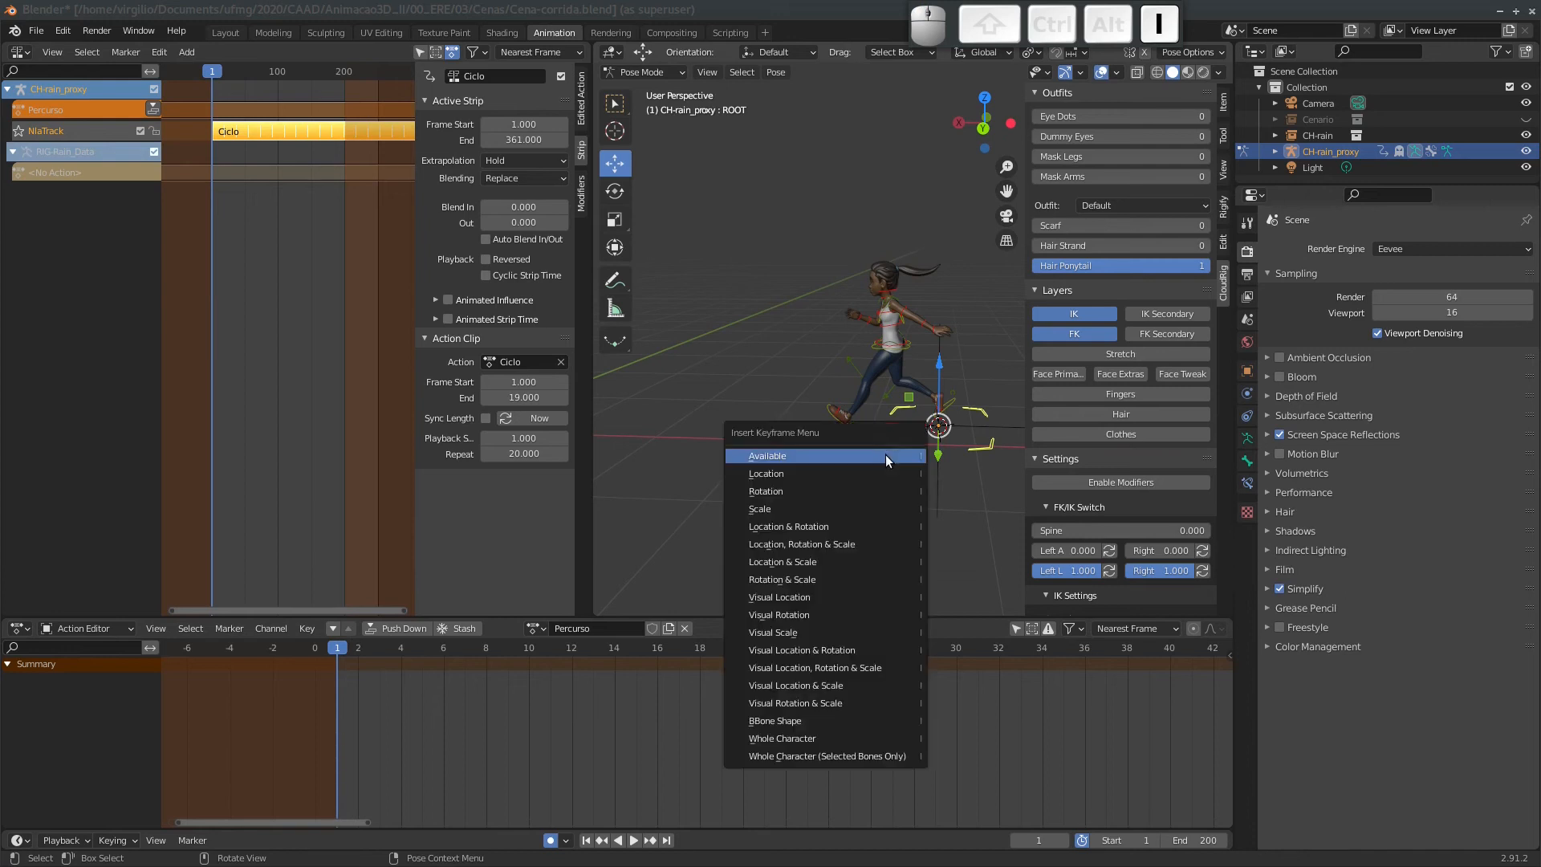
pyautogui.click(817, 527)
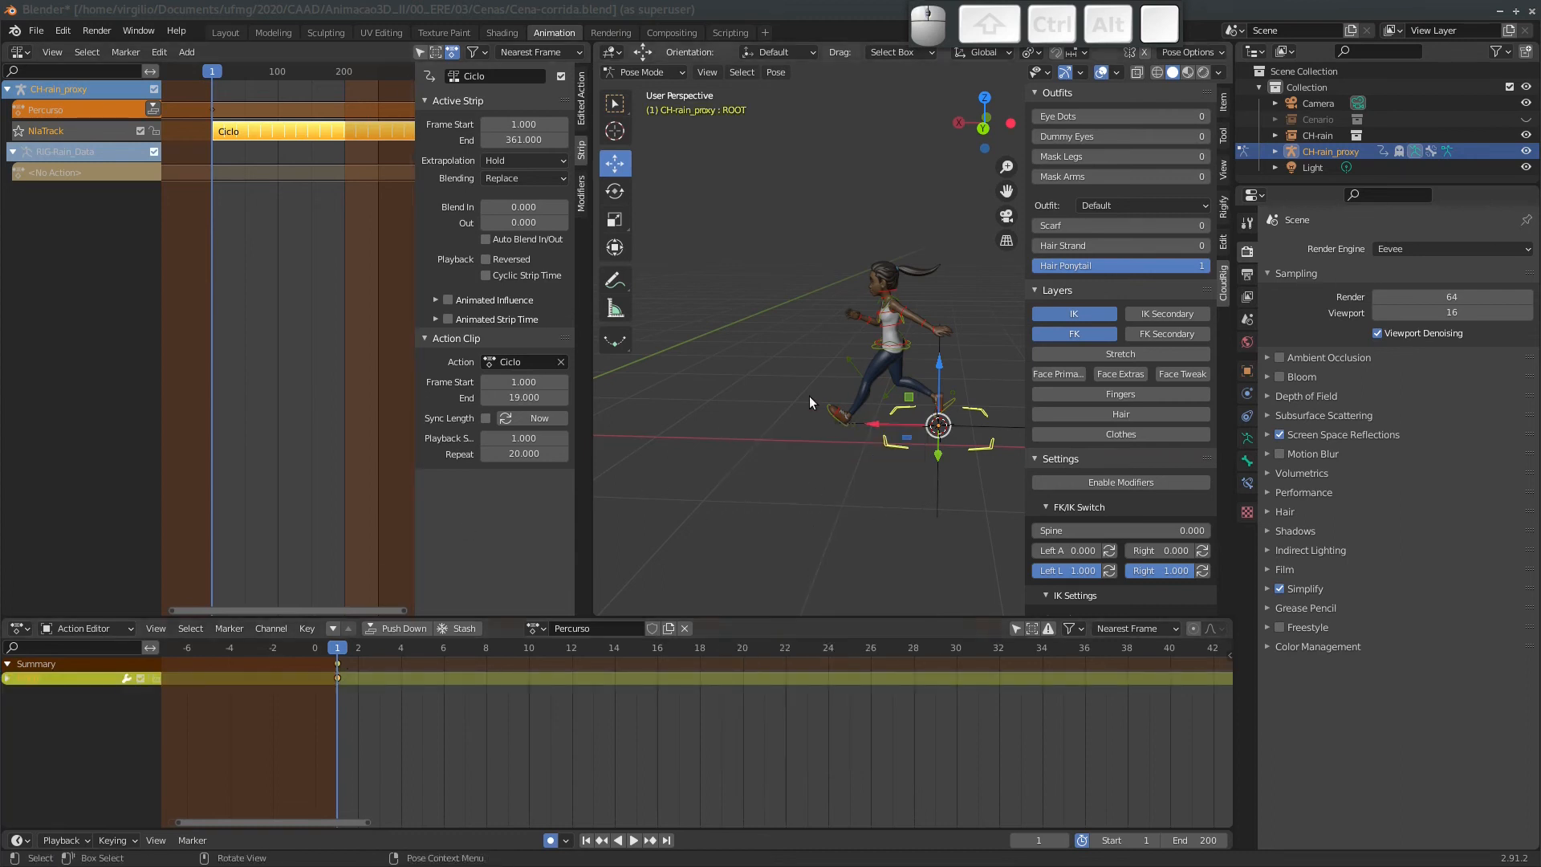
# Return to the back orthographic view and compare frames 18 and 19 to examine where the run cycle restarts.
pyautogui.click(984, 128)
pyautogui.keyDown('ctrl'); pyautogui.moveTo(841, 399); pyautogui.dragTo(883, 395, button='middle'); pyautogui.keyUp('ctrl')
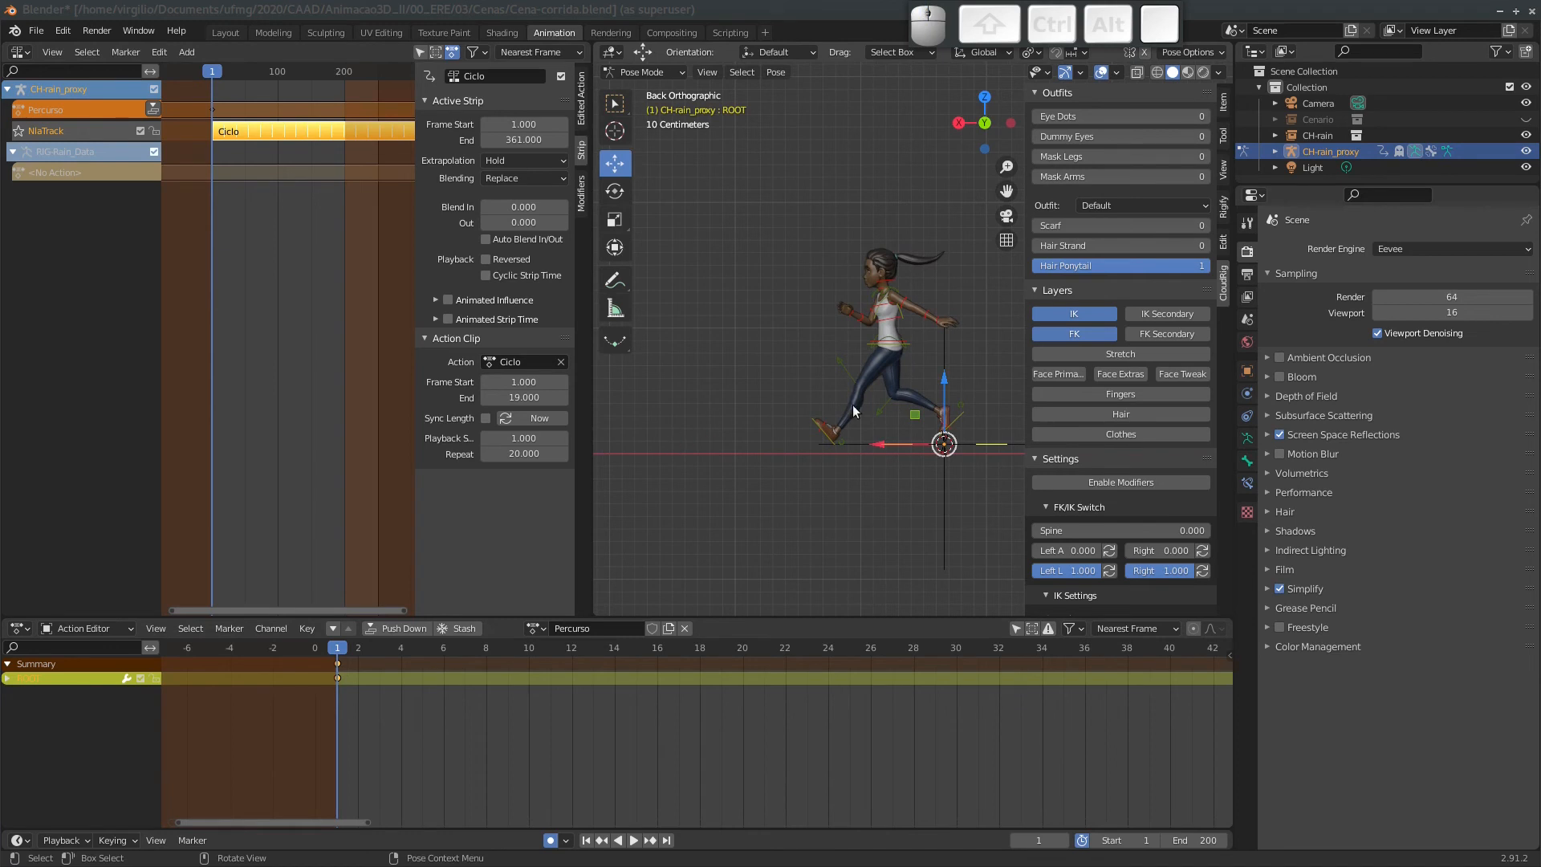
pyautogui.moveTo(341, 652); pyautogui.dragTo(708, 646)
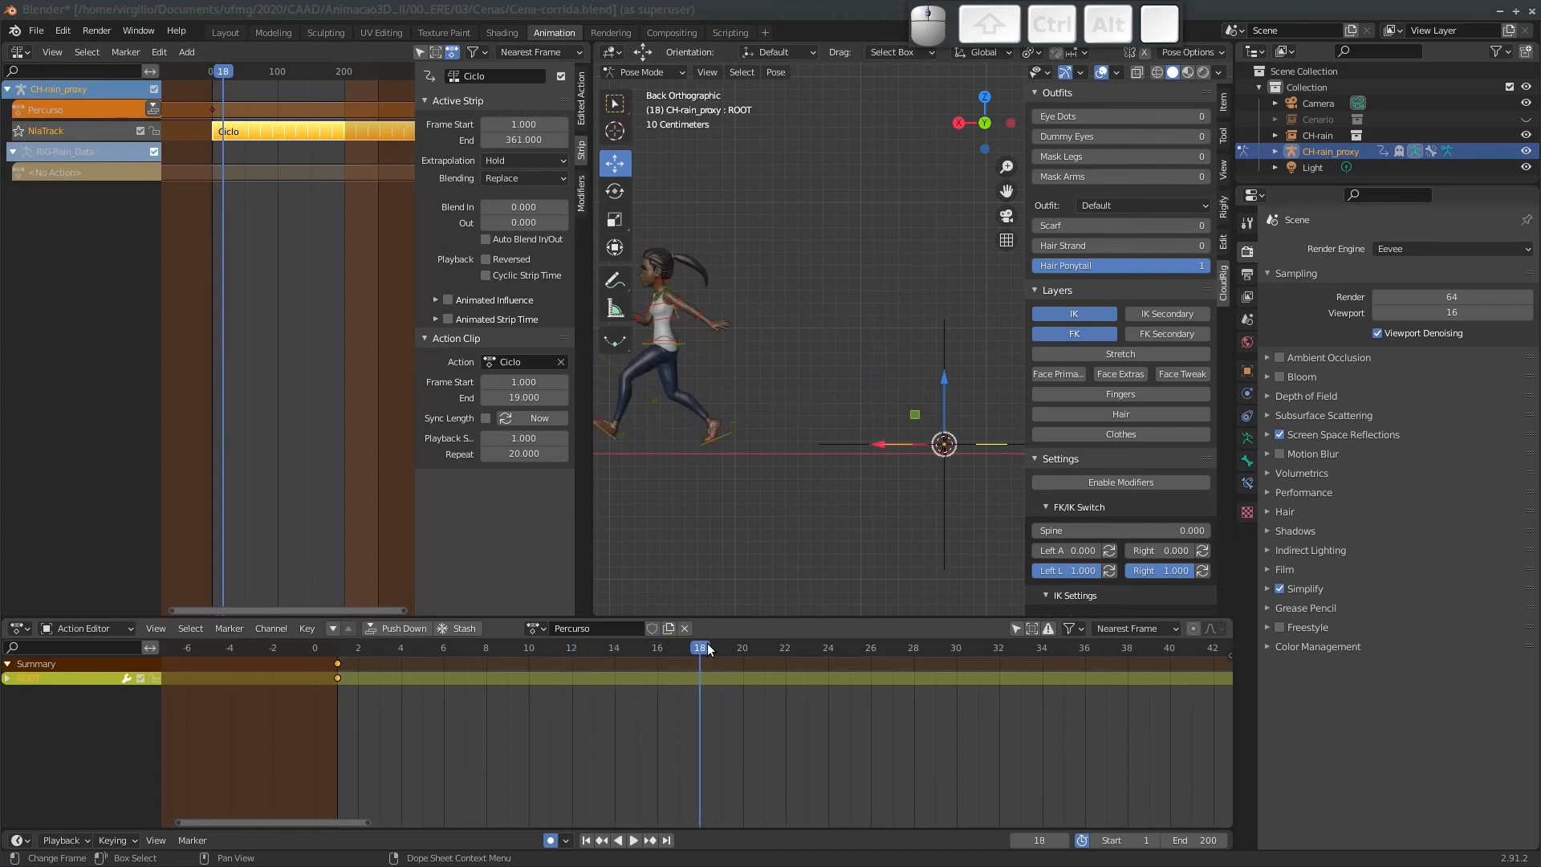
pyautogui.press('Right')
pyautogui.press('Left')
pyautogui.press('Right')
pyautogui.press('Left')
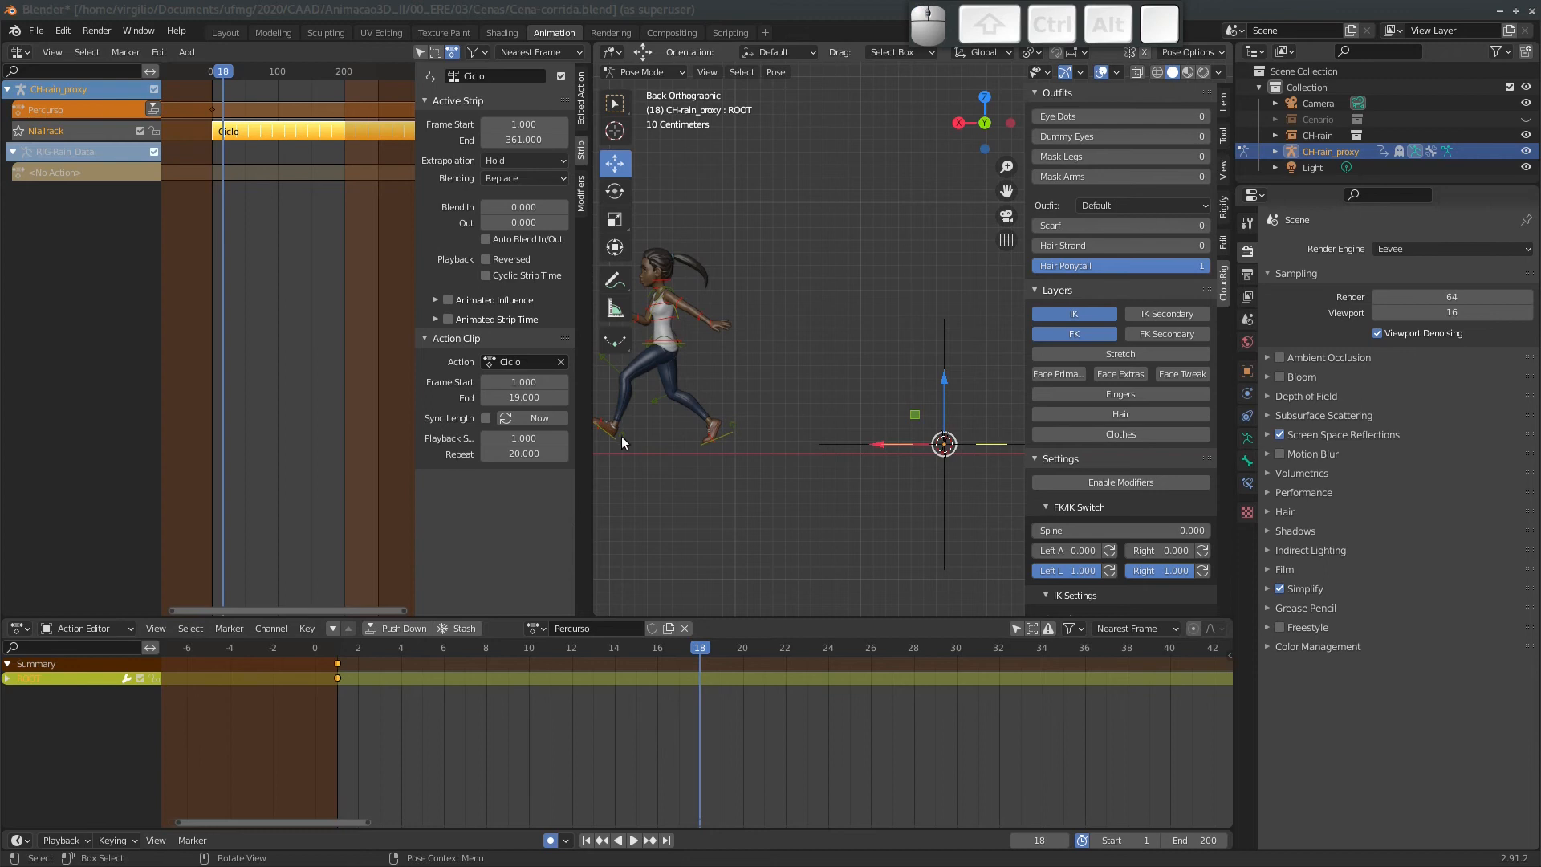
# Widen the 3D viewport and show the transform values of the right foot's parent bone at frame 19.
pyautogui.keyDown('shift'); pyautogui.moveTo(712, 387); pyautogui.dragTo(774, 417, button='middle'); pyautogui.keyUp('shift')
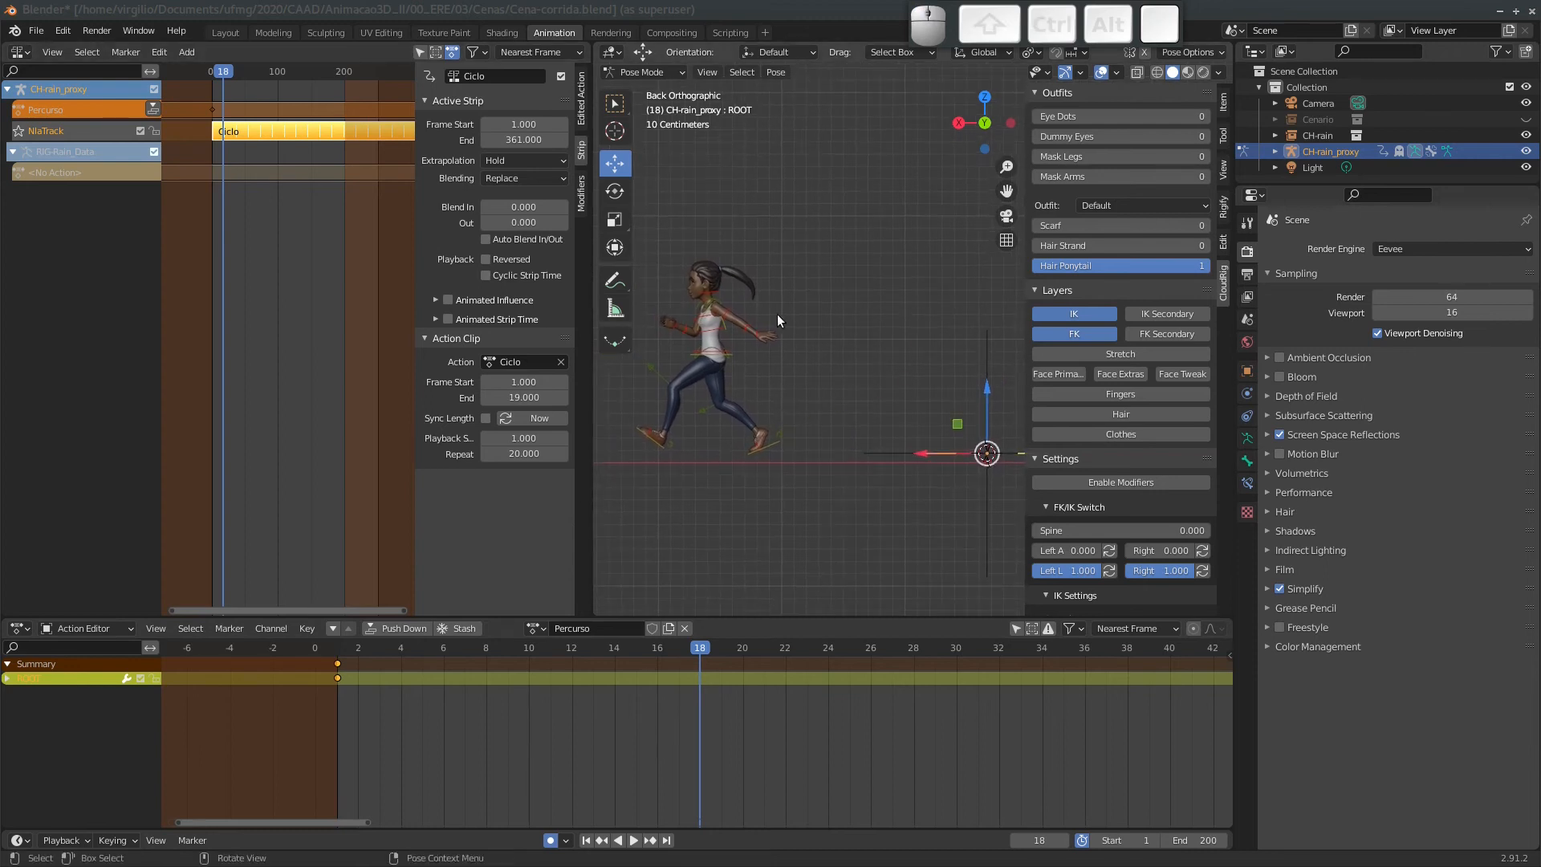
pyautogui.moveTo(592, 395); pyautogui.dragTo(480, 395)
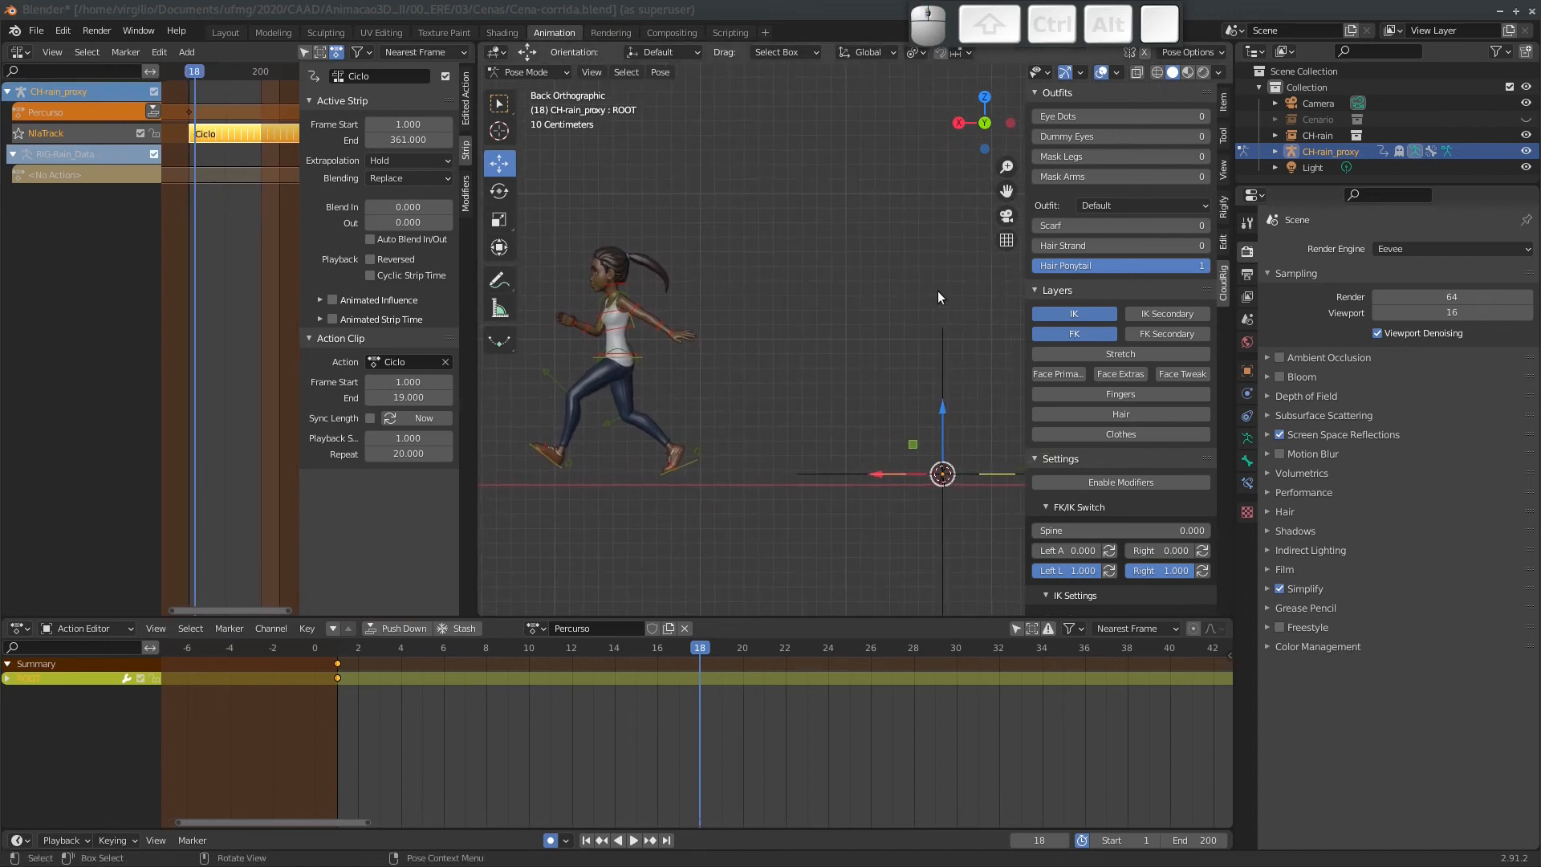
pyautogui.click(1225, 103)
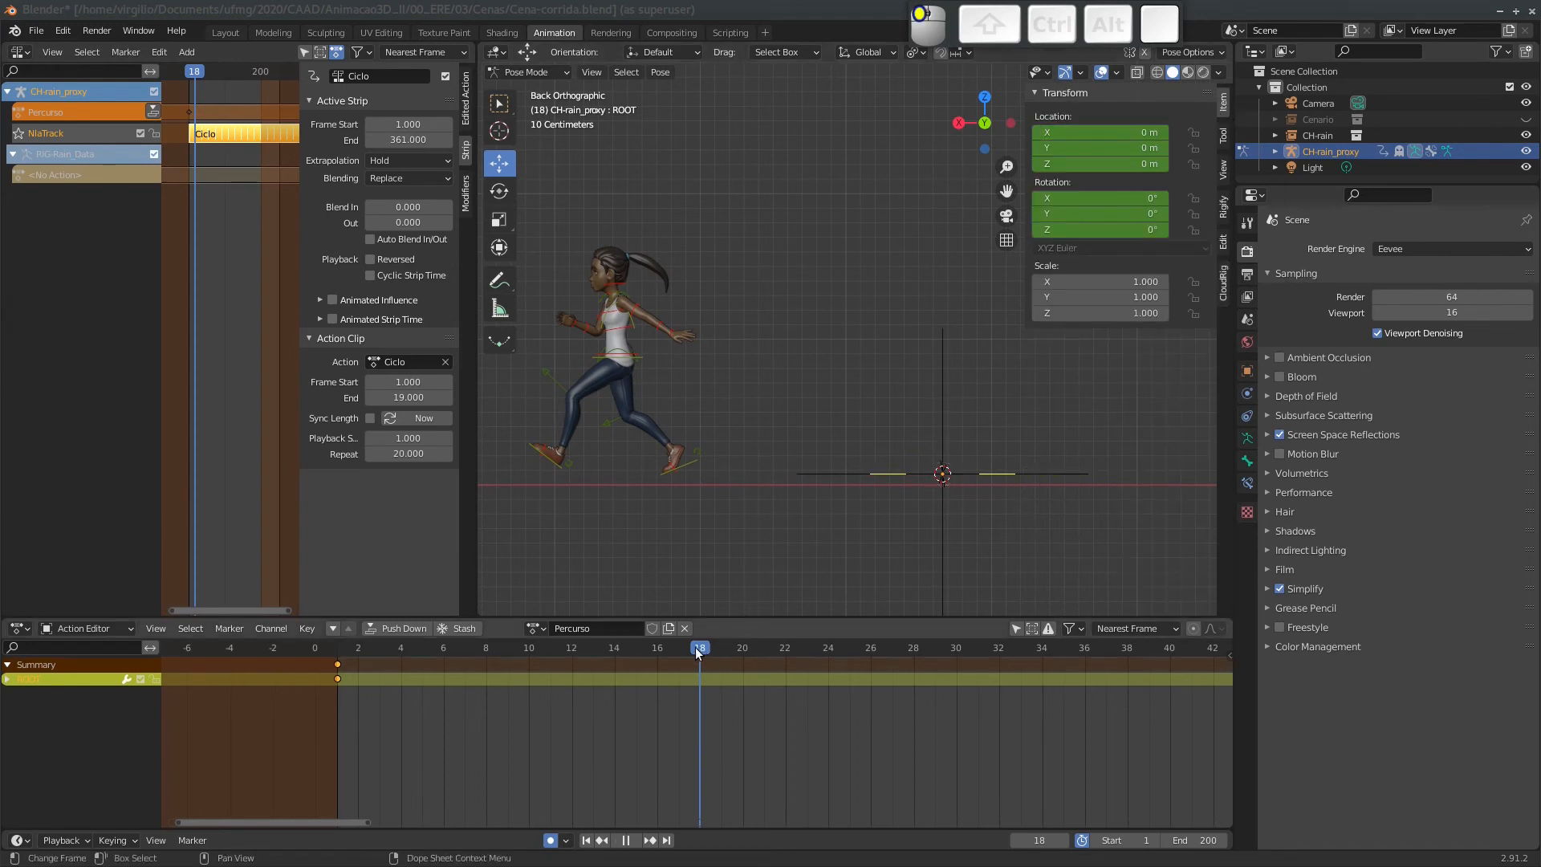
pyautogui.moveTo(696, 647)
pyautogui.mouseDown()
pyautogui.moveTo(338, 649)
pyautogui.moveTo(718, 648)
pyautogui.mouseUp()
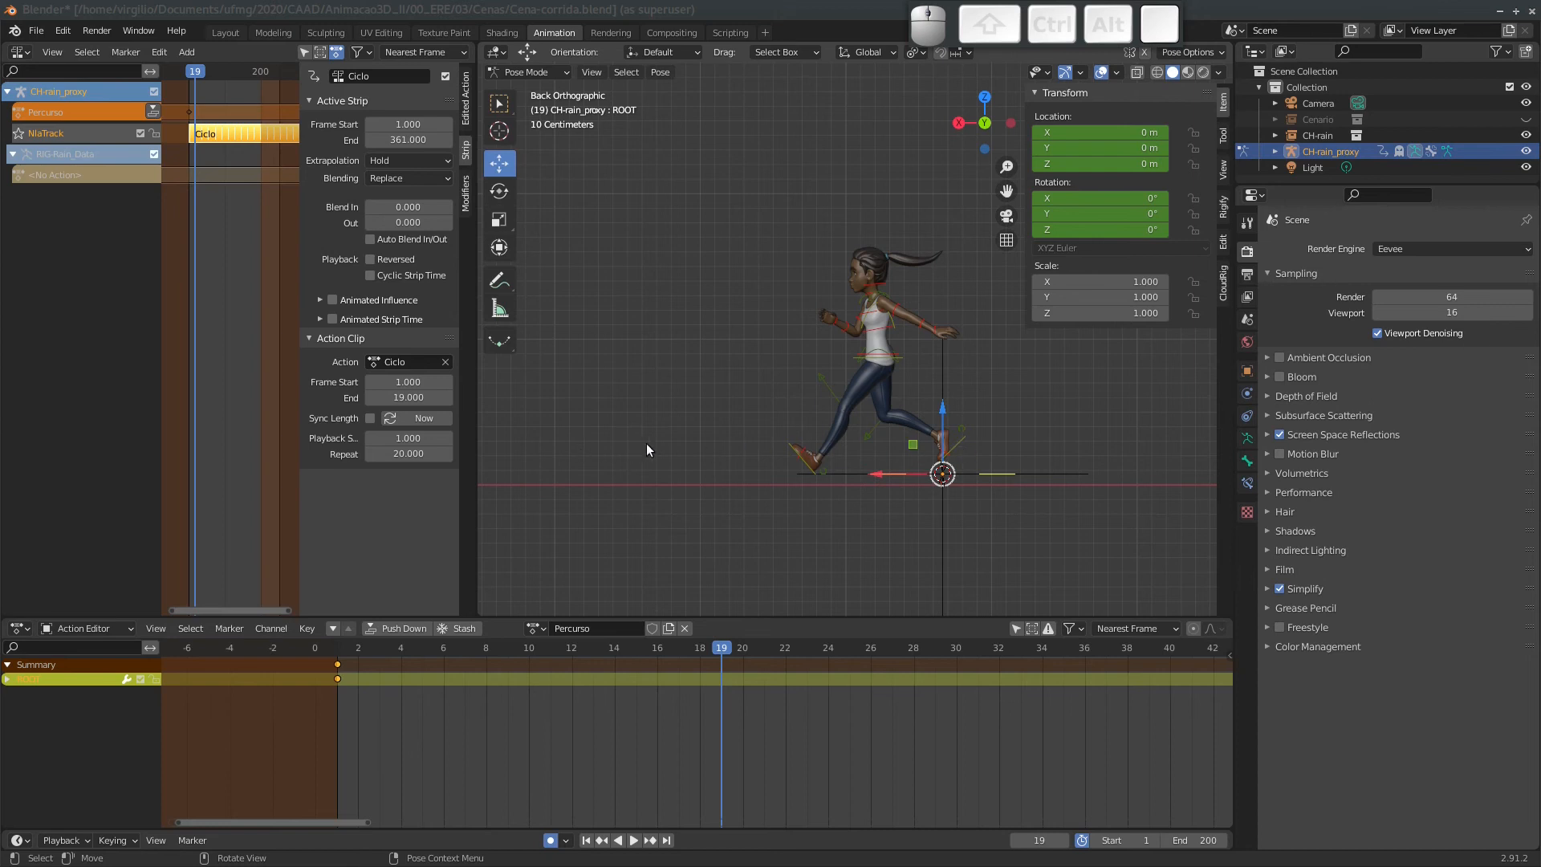
pyautogui.click(957, 444)
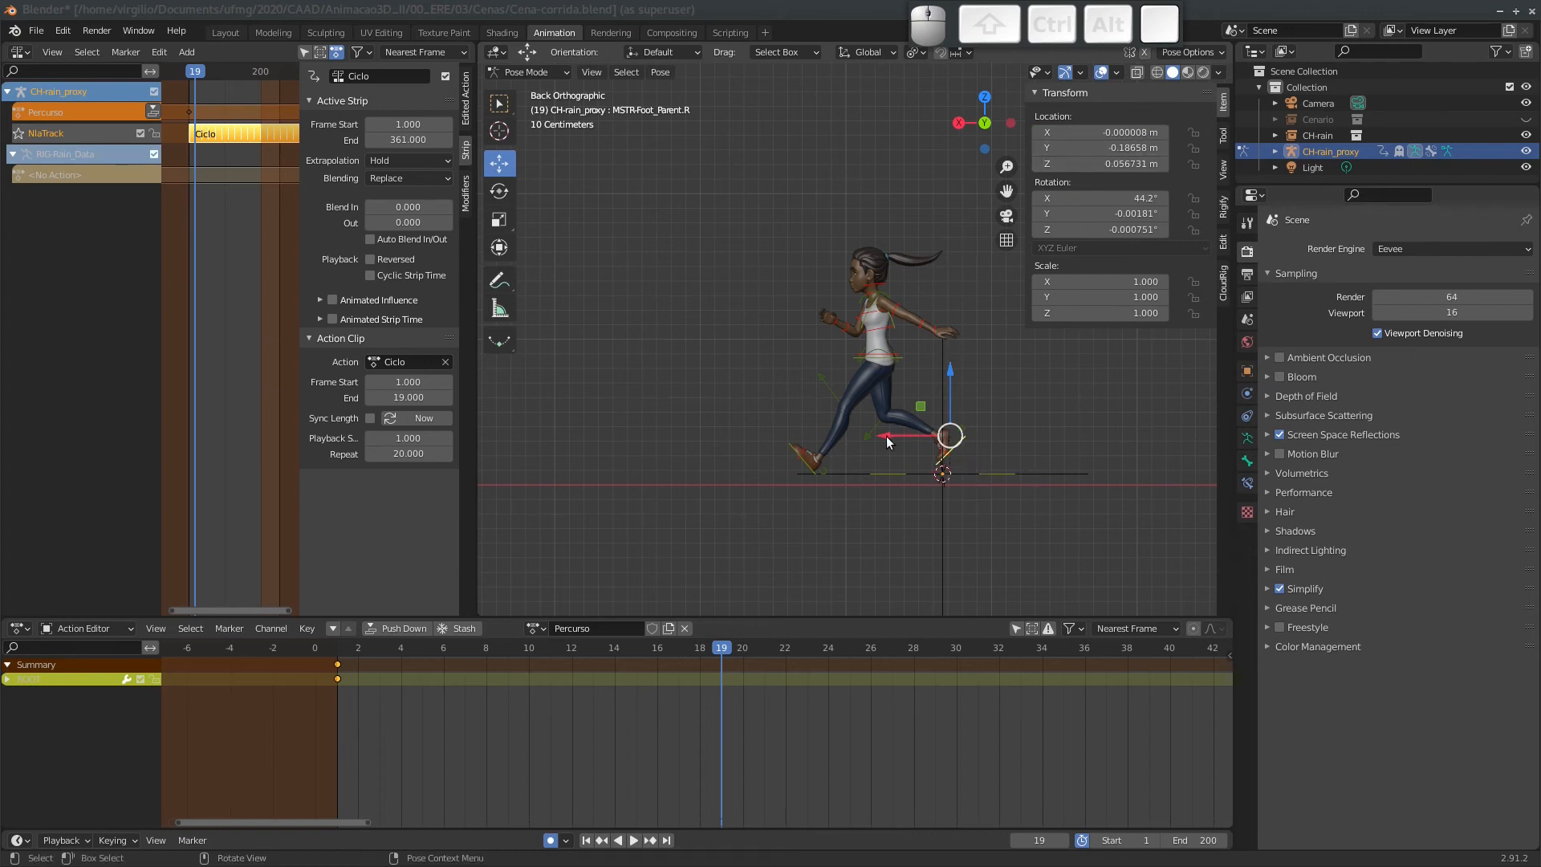
pyautogui.moveTo(886, 436); pyautogui.dragTo(923, 431)
pyautogui.press('Escape')
pyautogui.moveTo(888, 435); pyautogui.dragTo(755, 445)
pyautogui.press('Escape')
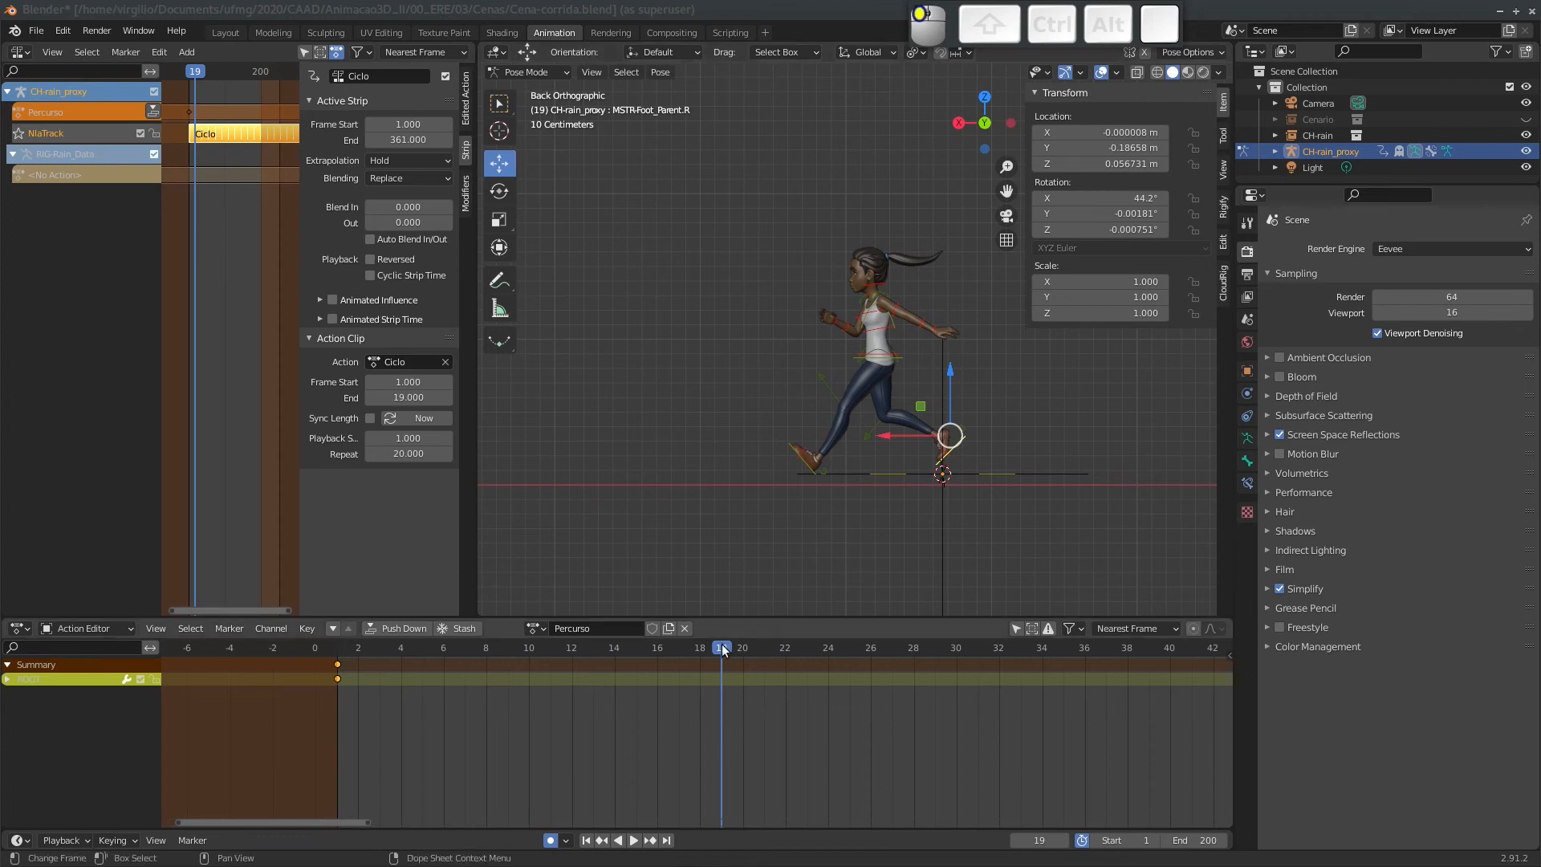
# Copy the right foot parent bone's Z location at frame 19 and step back to frame 18.
pyautogui.moveTo(722, 647)
pyautogui.mouseDown()
pyautogui.moveTo(357, 649)
pyautogui.moveTo(720, 637)
pyautogui.mouseUp()
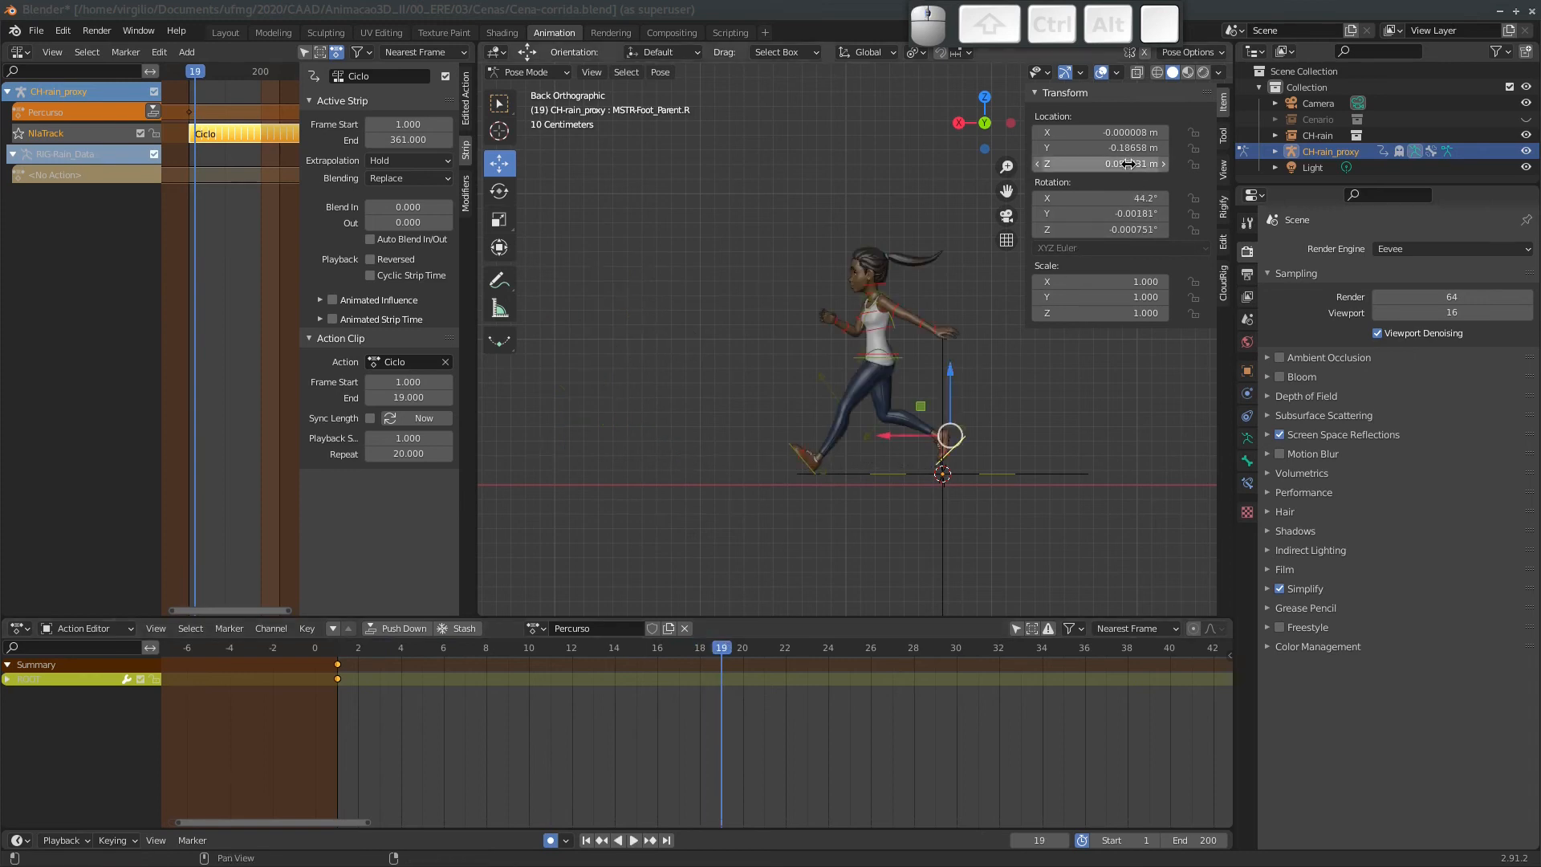
pyautogui.hotkey('ctrl', 'c')
pyautogui.press('Left')
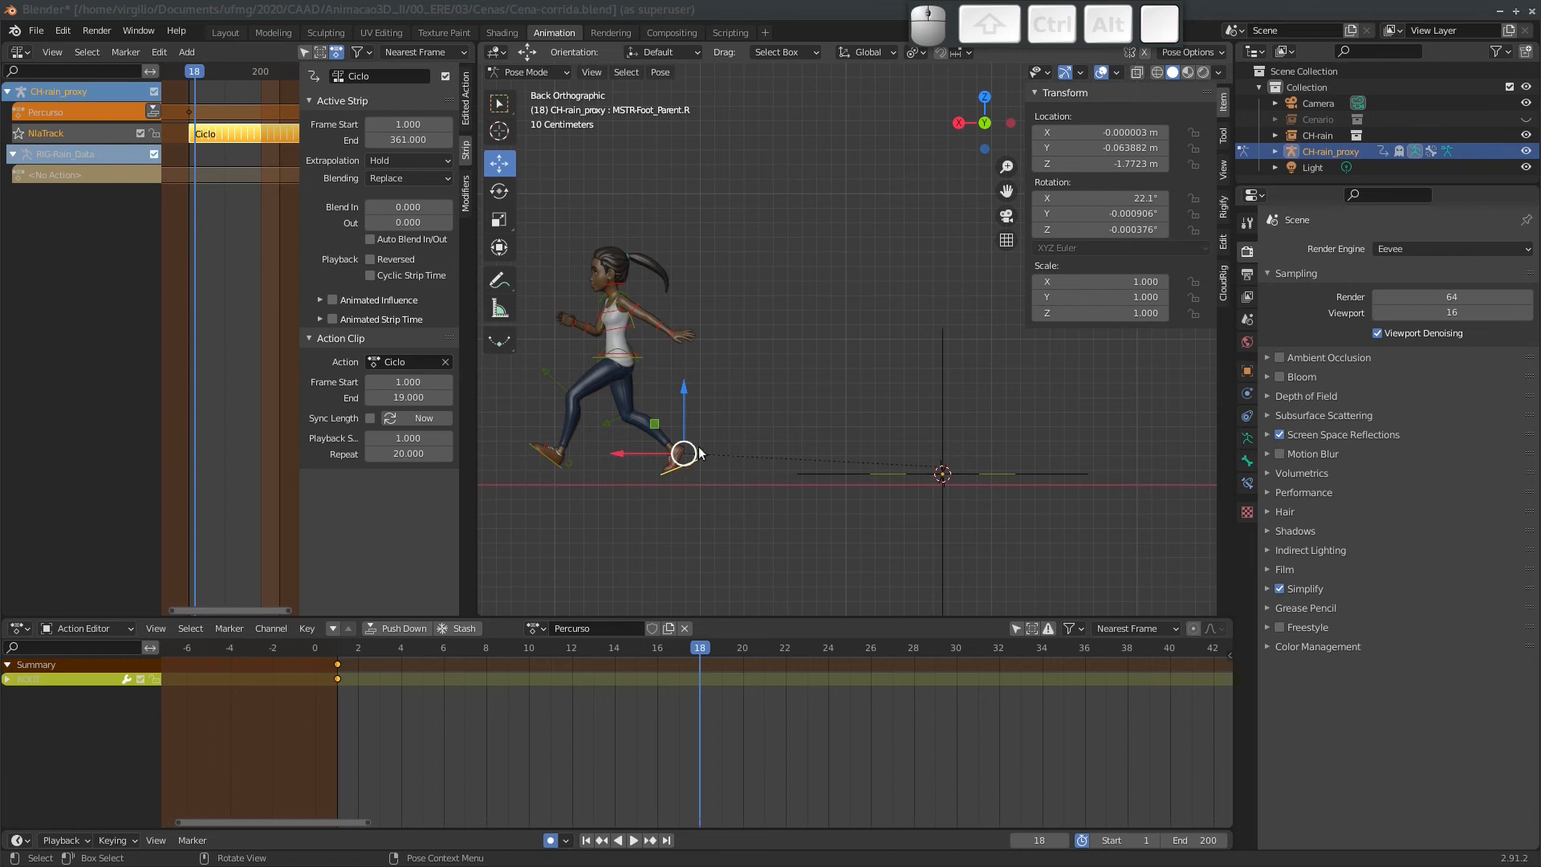
# Turn off automatic keyframing and open the right foot parent bone's Z location for editing at frame 18.
pyautogui.click(1087, 162)
pyautogui.click(1103, 163)
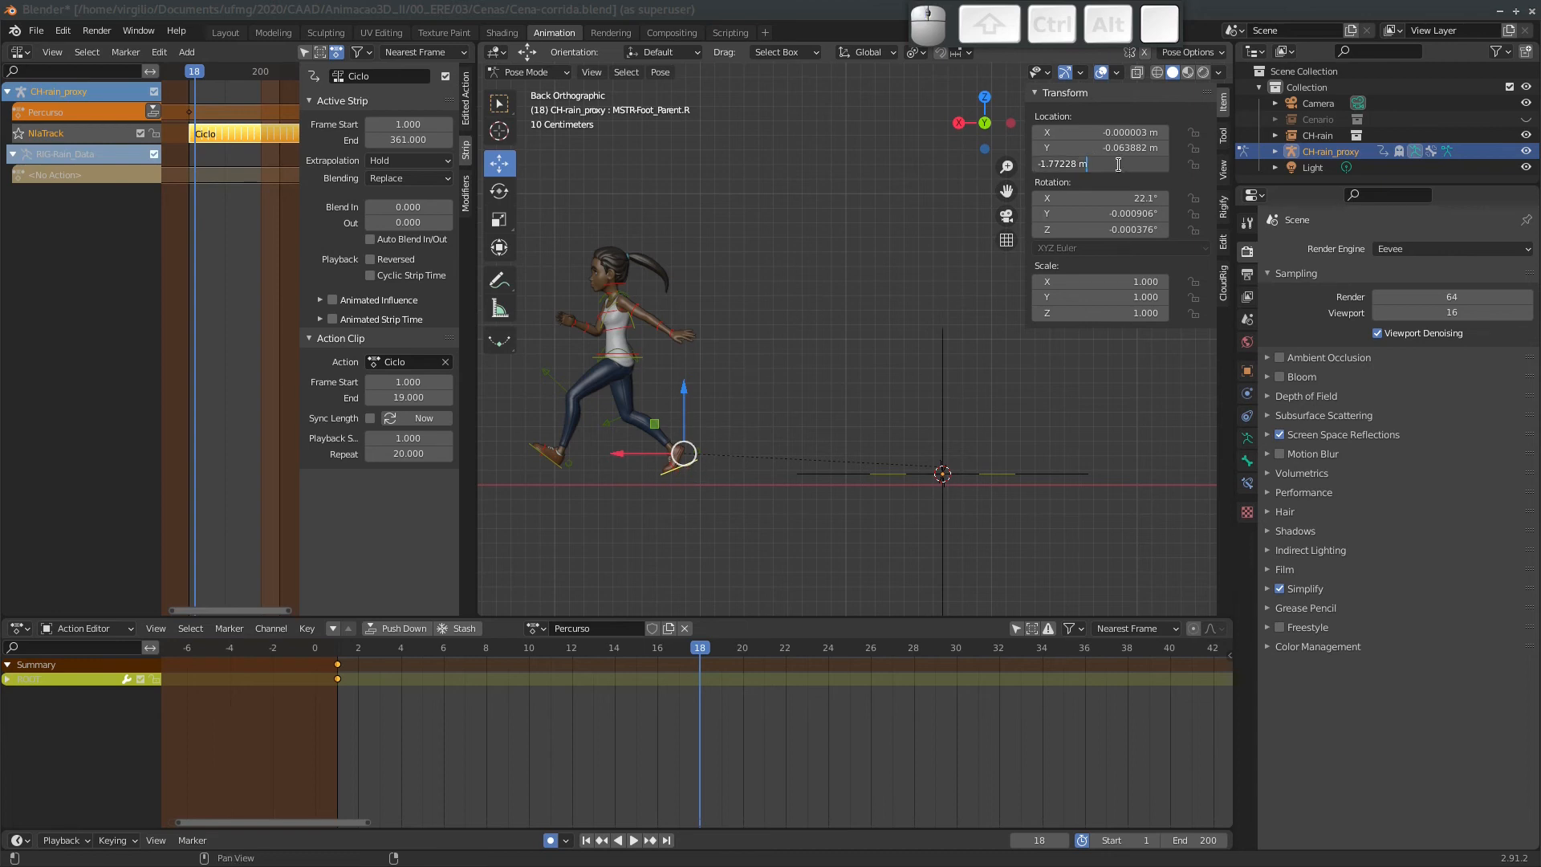
pyautogui.press('Escape')
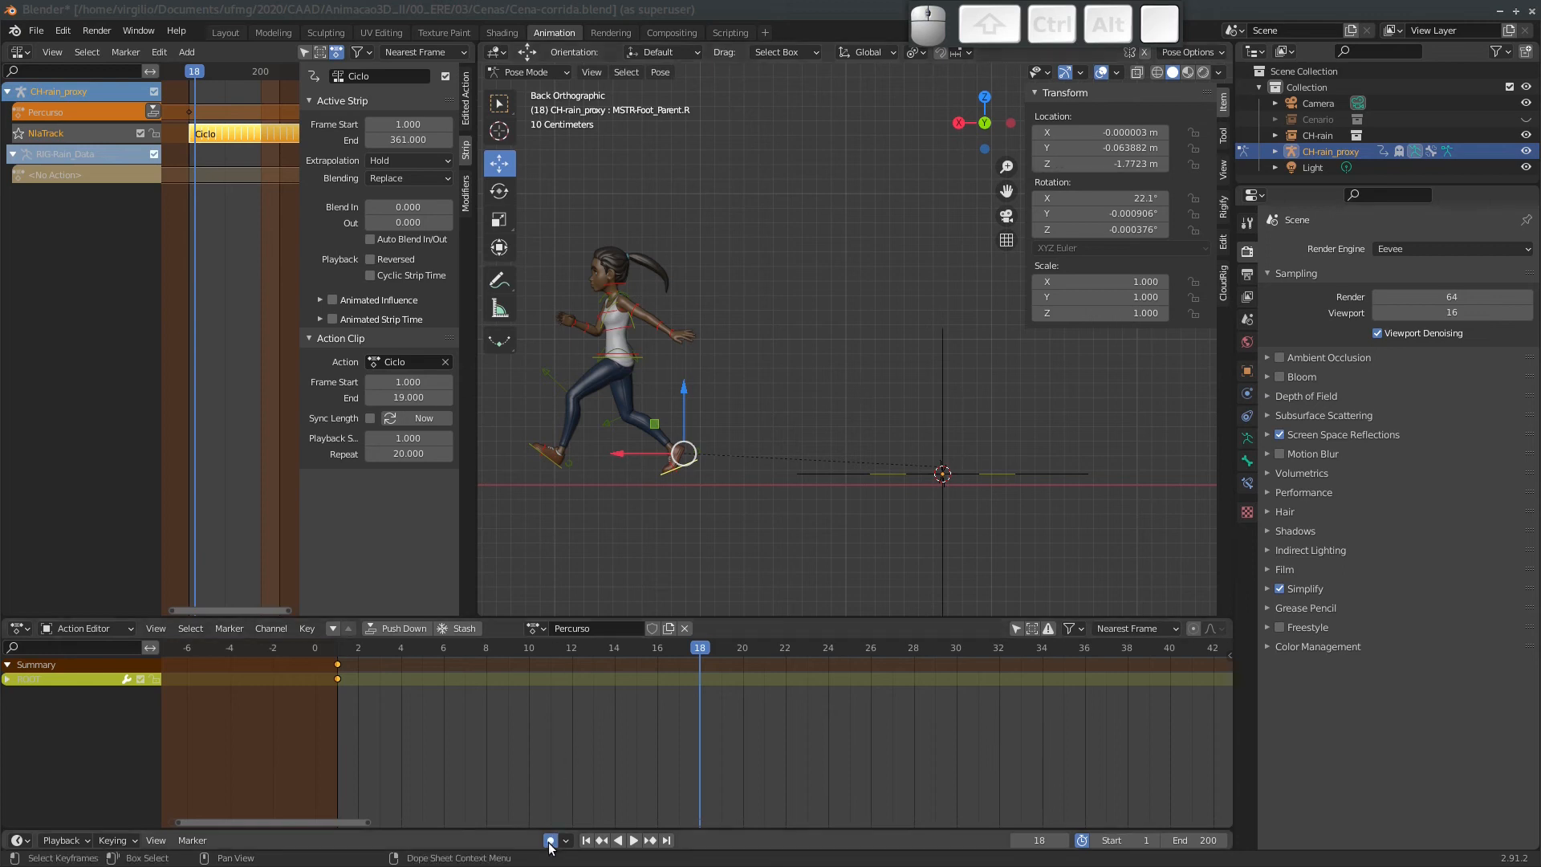
pyautogui.click(1103, 163)
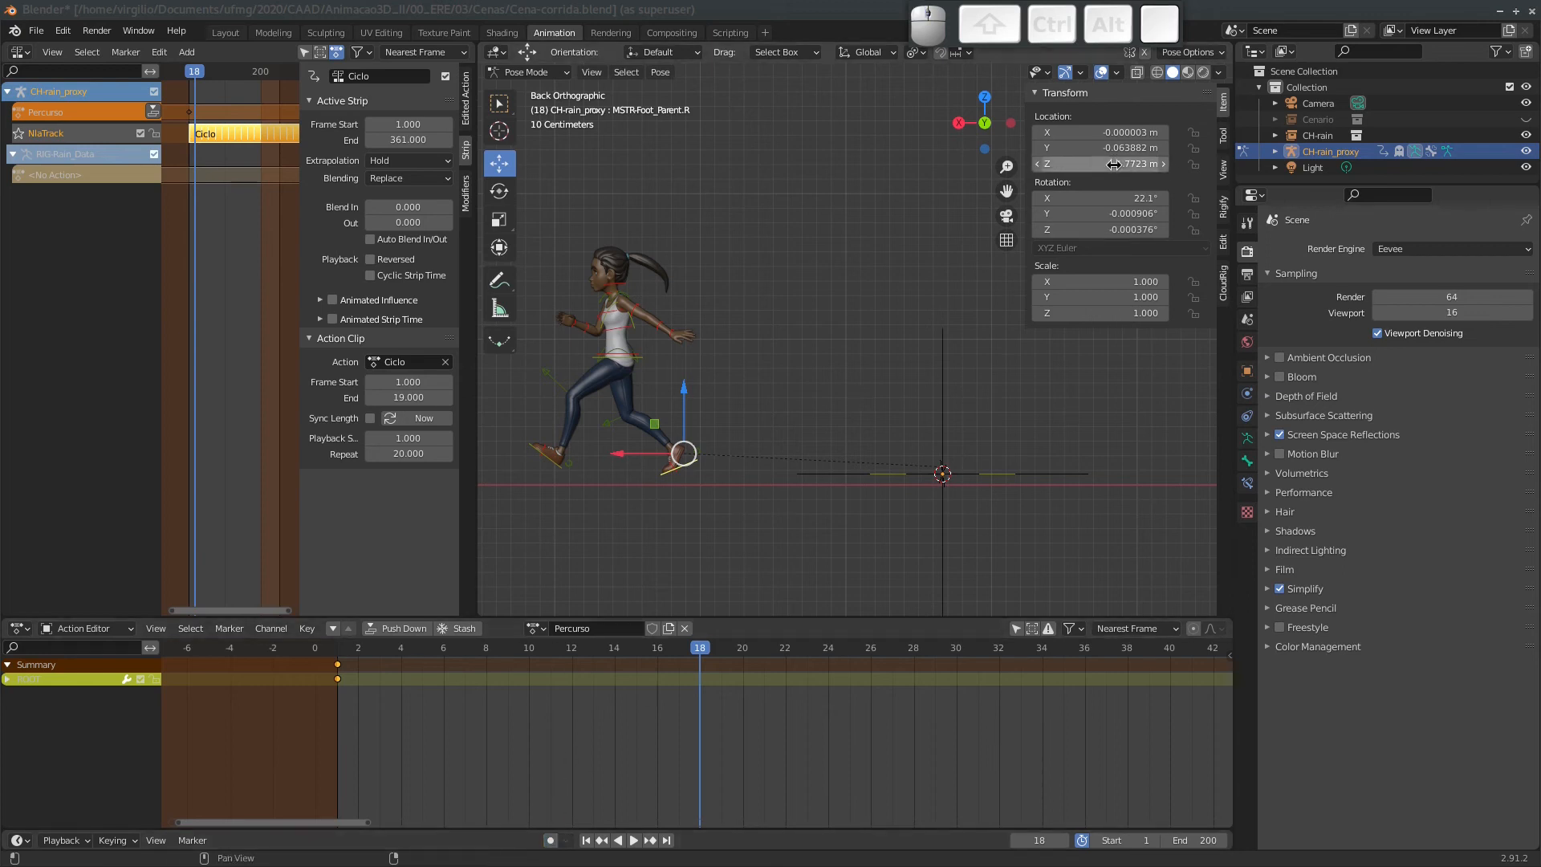
pyautogui.click(1107, 162)
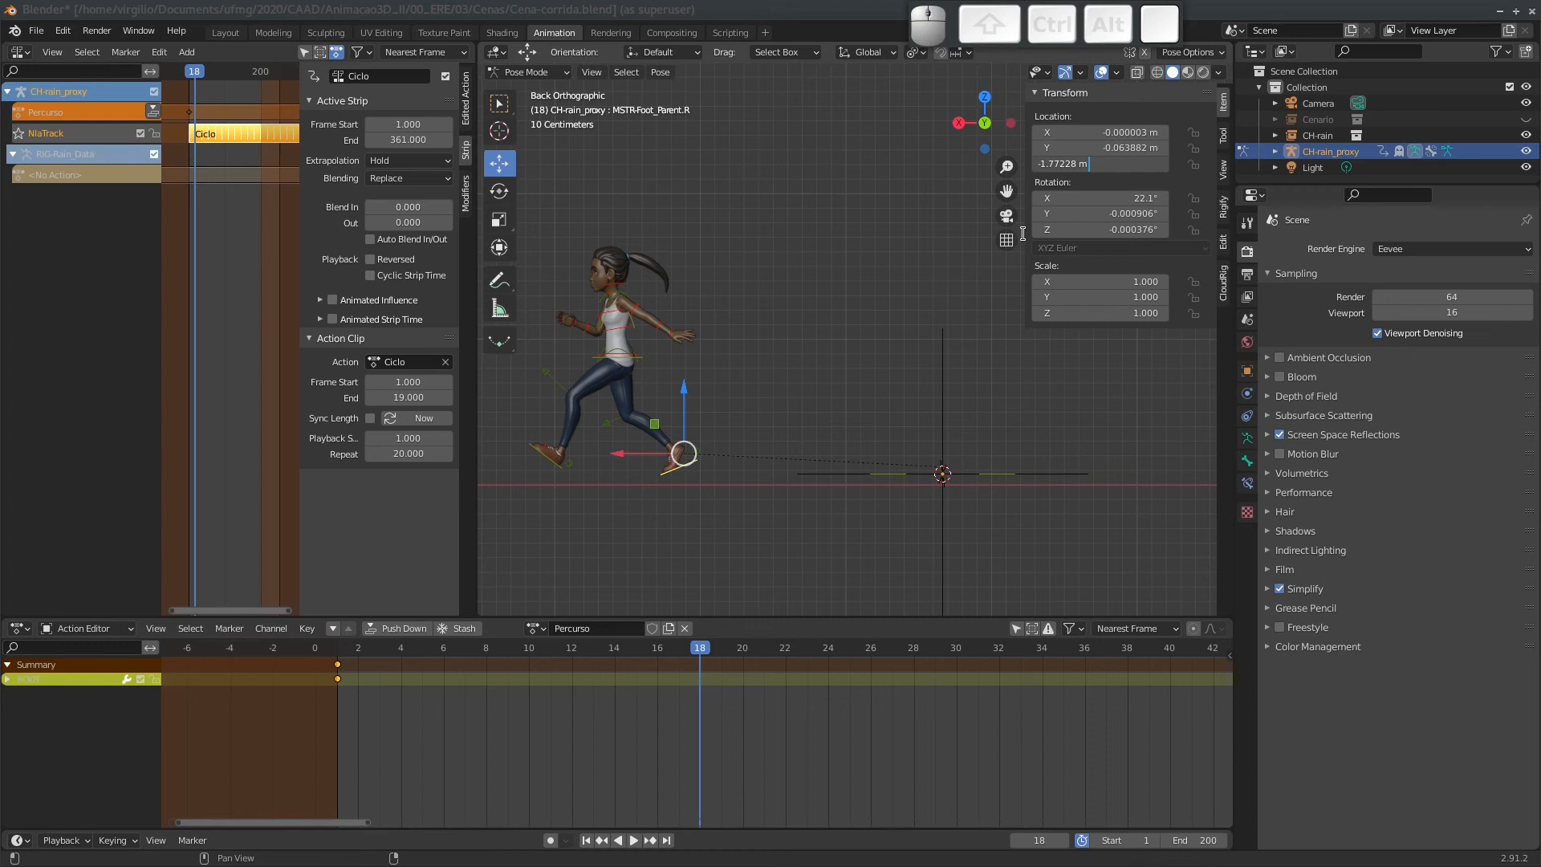
pyautogui.press('shift')
pyautogui.write('+')
pyautogui.hotkey('ctrl', 'v')
pyautogui.press('Escape')
pyautogui.moveTo(618, 454); pyautogui.dragTo(580, 459)
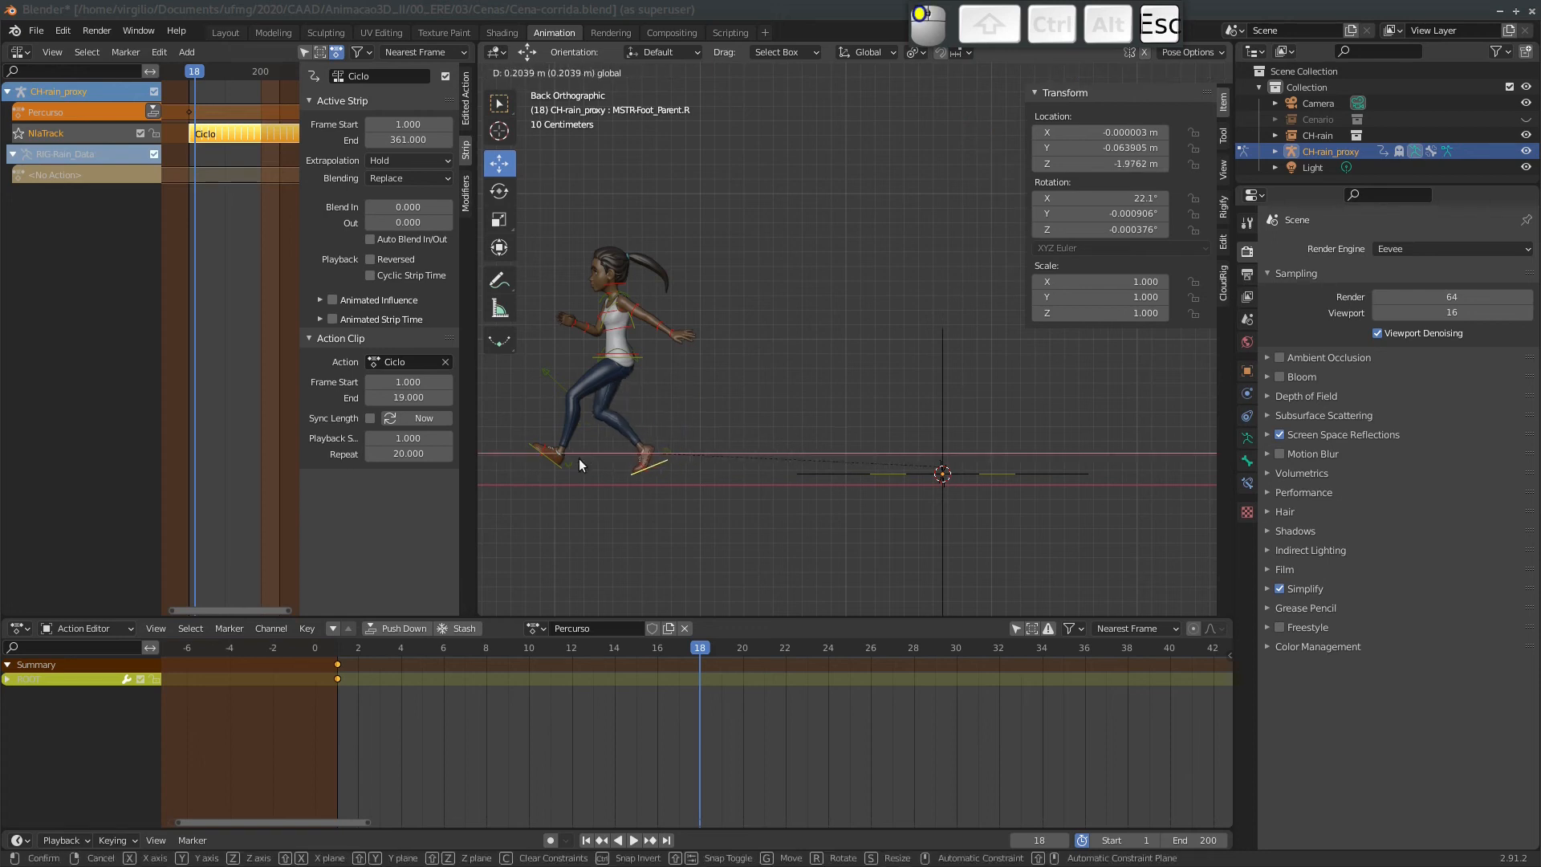
pyautogui.press('Escape')
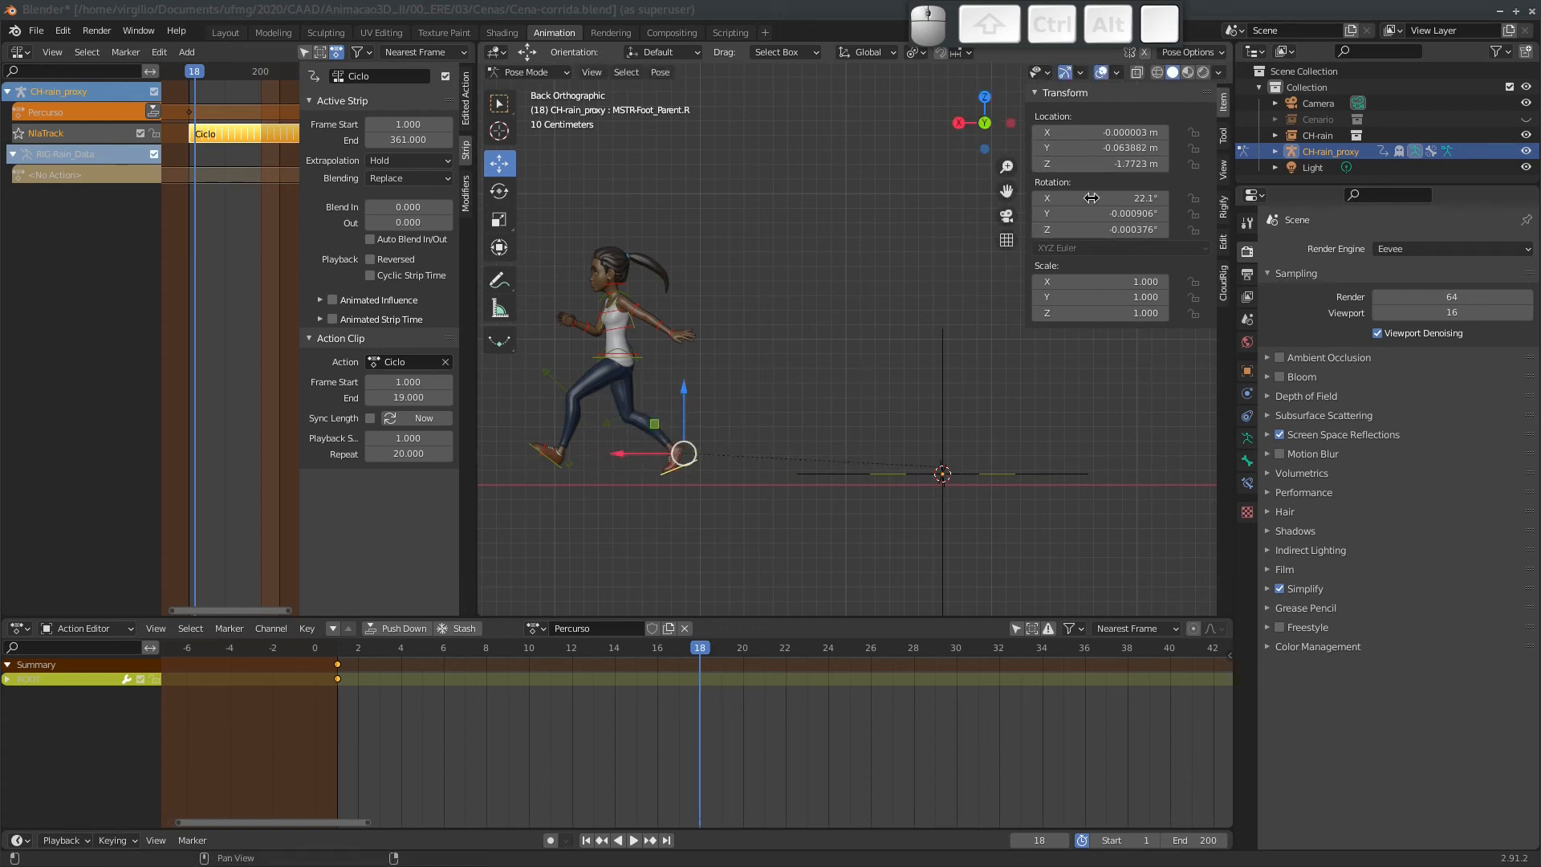
# Subtract 0.056731 m from the right foot parent bone's Z location at frame 18 and copy the resulting value.
pyautogui.doubleClick(1127, 164)
pyautogui.write('-')
pyautogui.write('0.056731 m')
pyautogui.press('Return')
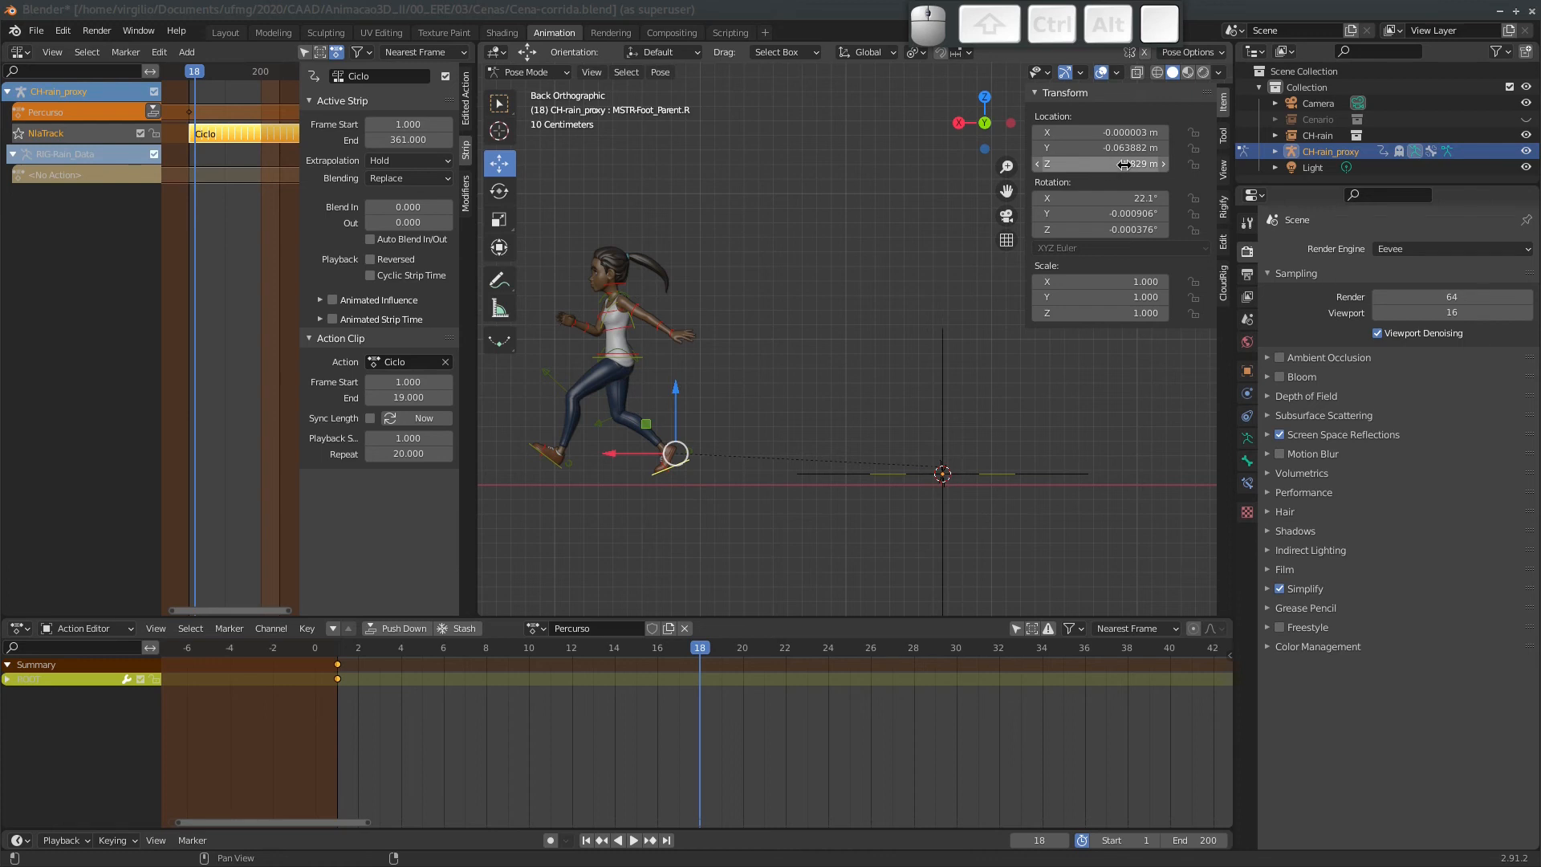
pyautogui.hotkey('ctrl', 'c')
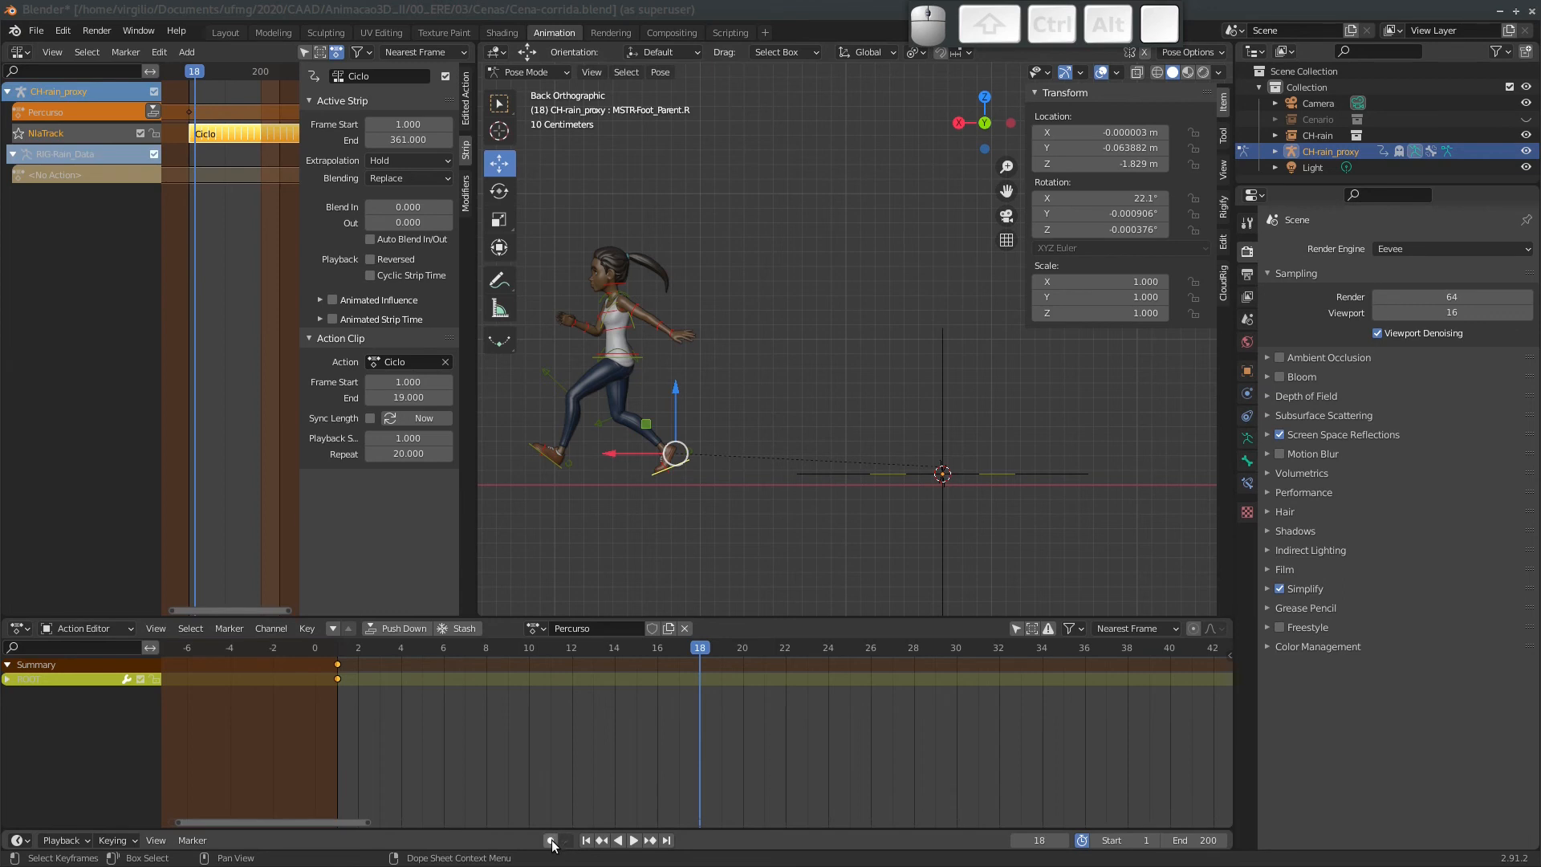
# Step back and forth through frames 17 to 19 to compare the foot's position around the cycle's restart.
pyautogui.press('Left')
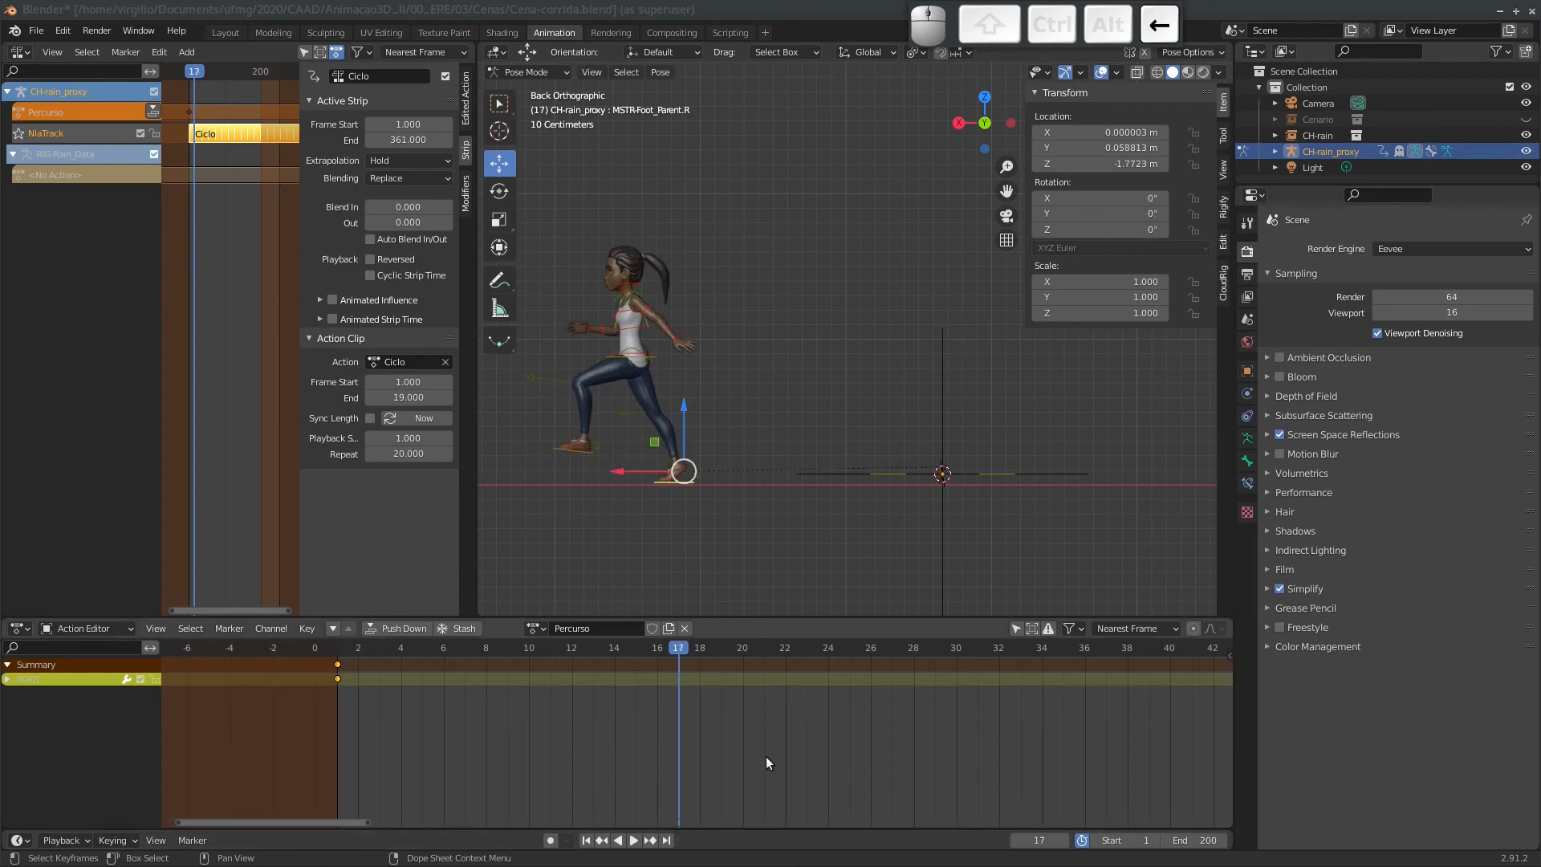
pyautogui.press('Right')
pyautogui.press('Left')
pyautogui.press('Right')
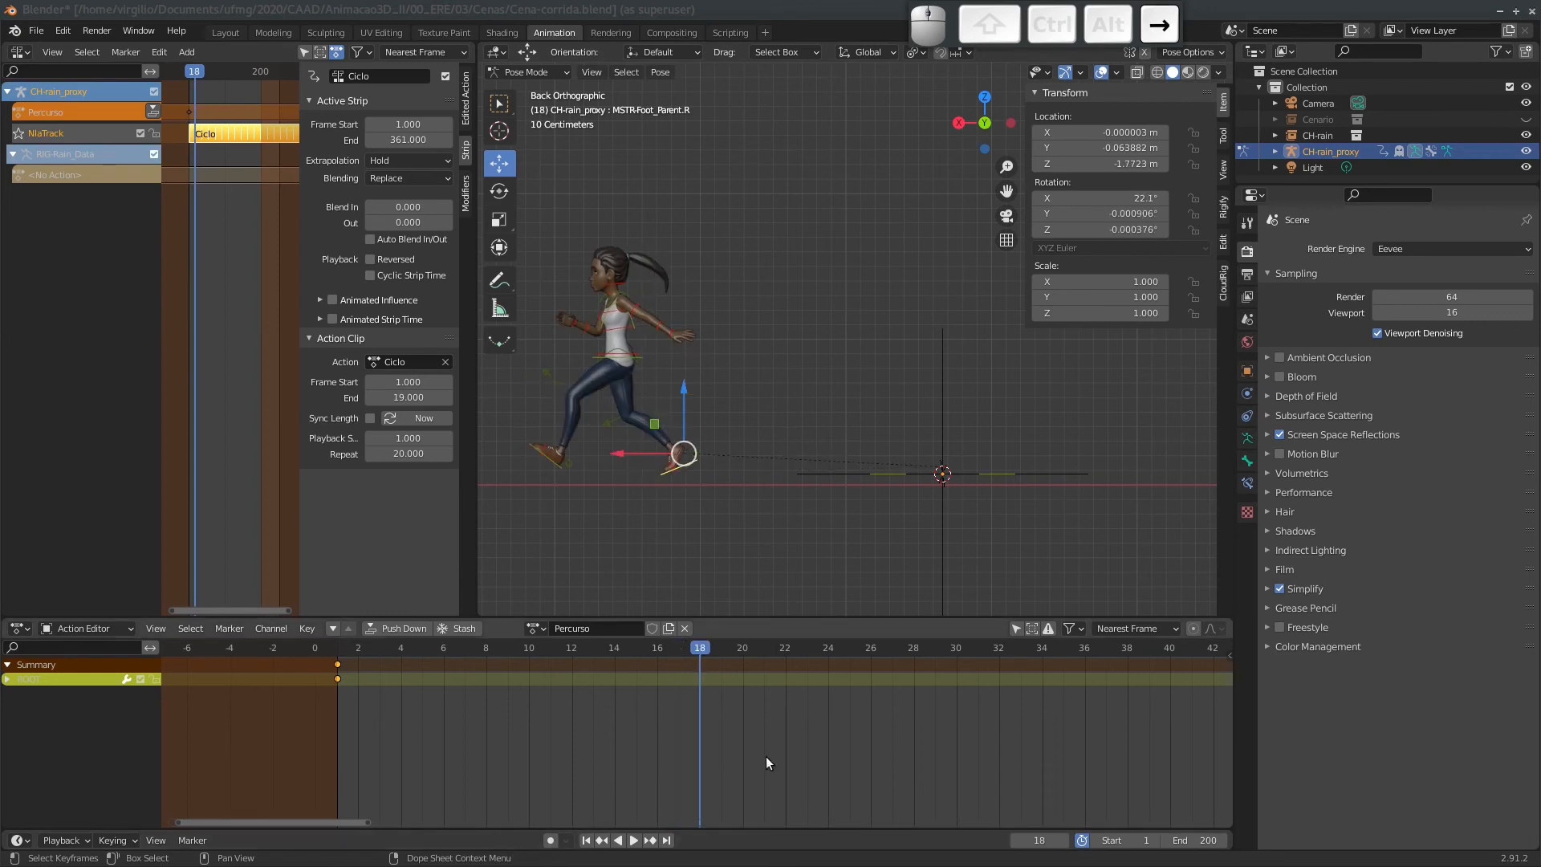
pyautogui.press('Right')
pyautogui.press('Left')
pyautogui.press('Right')
pyautogui.press('Left')
pyautogui.press('Right')
pyautogui.press('Left')
pyautogui.press('Right')
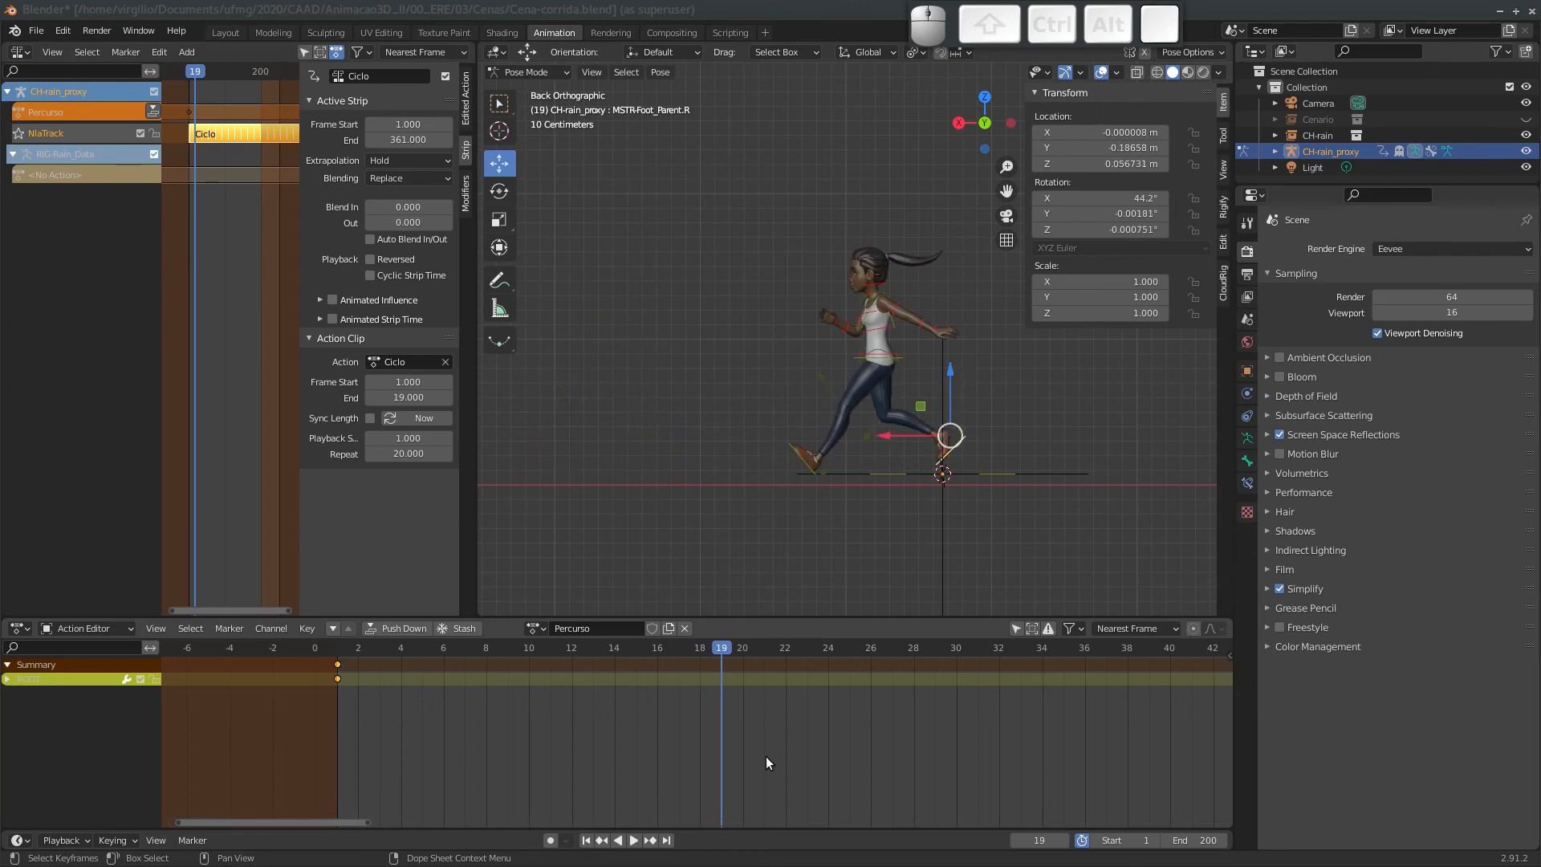
# Set the ROOT bone's X location to 1.82901 m at frame 19 and insert a location keyframe.
pyautogui.click(889, 484)
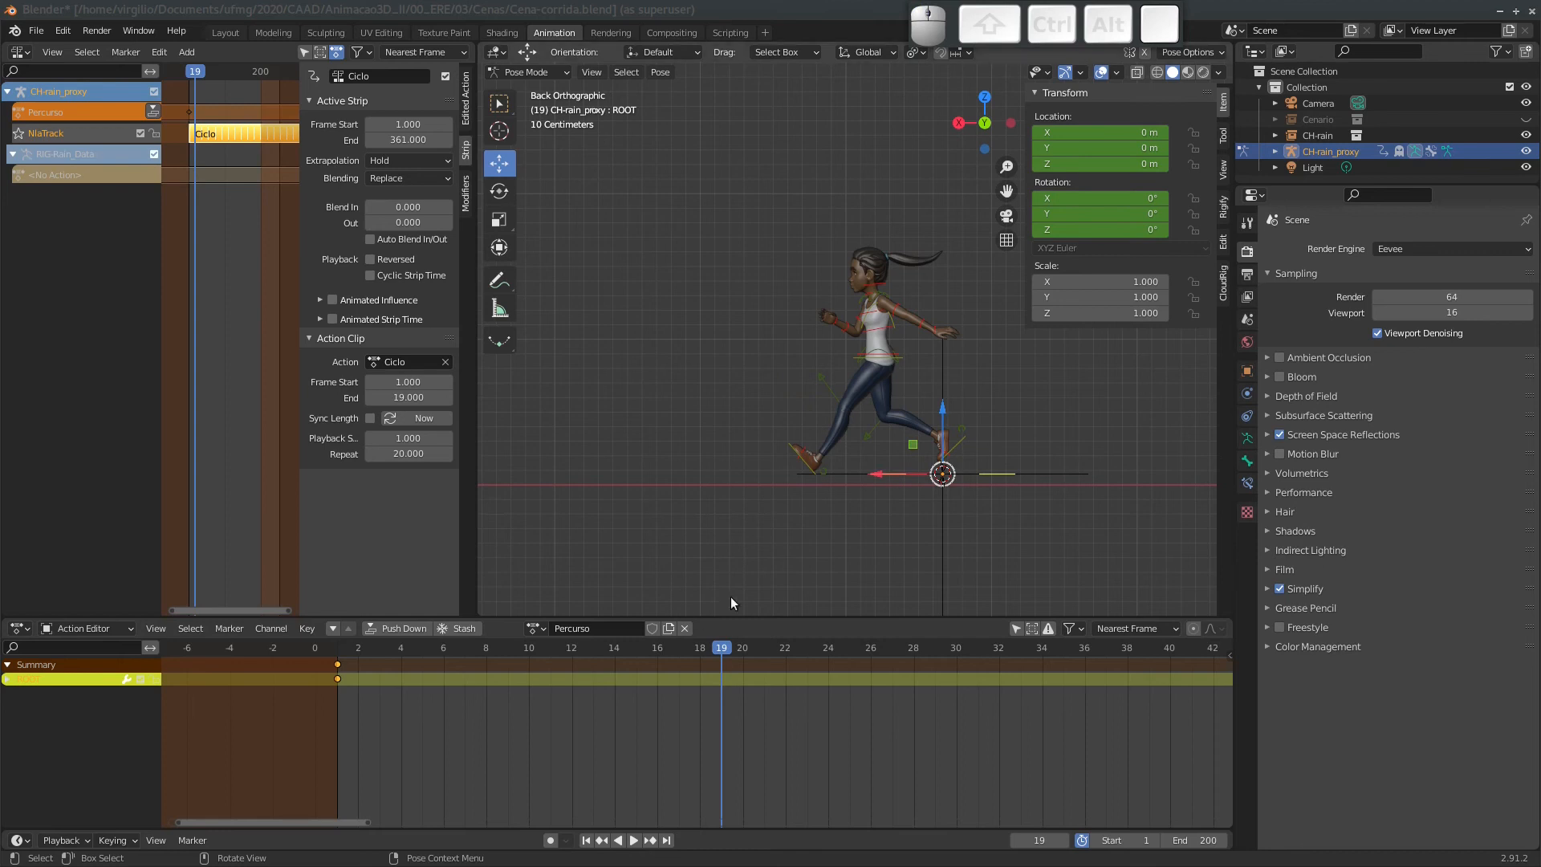
pyautogui.moveTo(883, 465); pyautogui.dragTo(843, 472)
pyautogui.press('Escape')
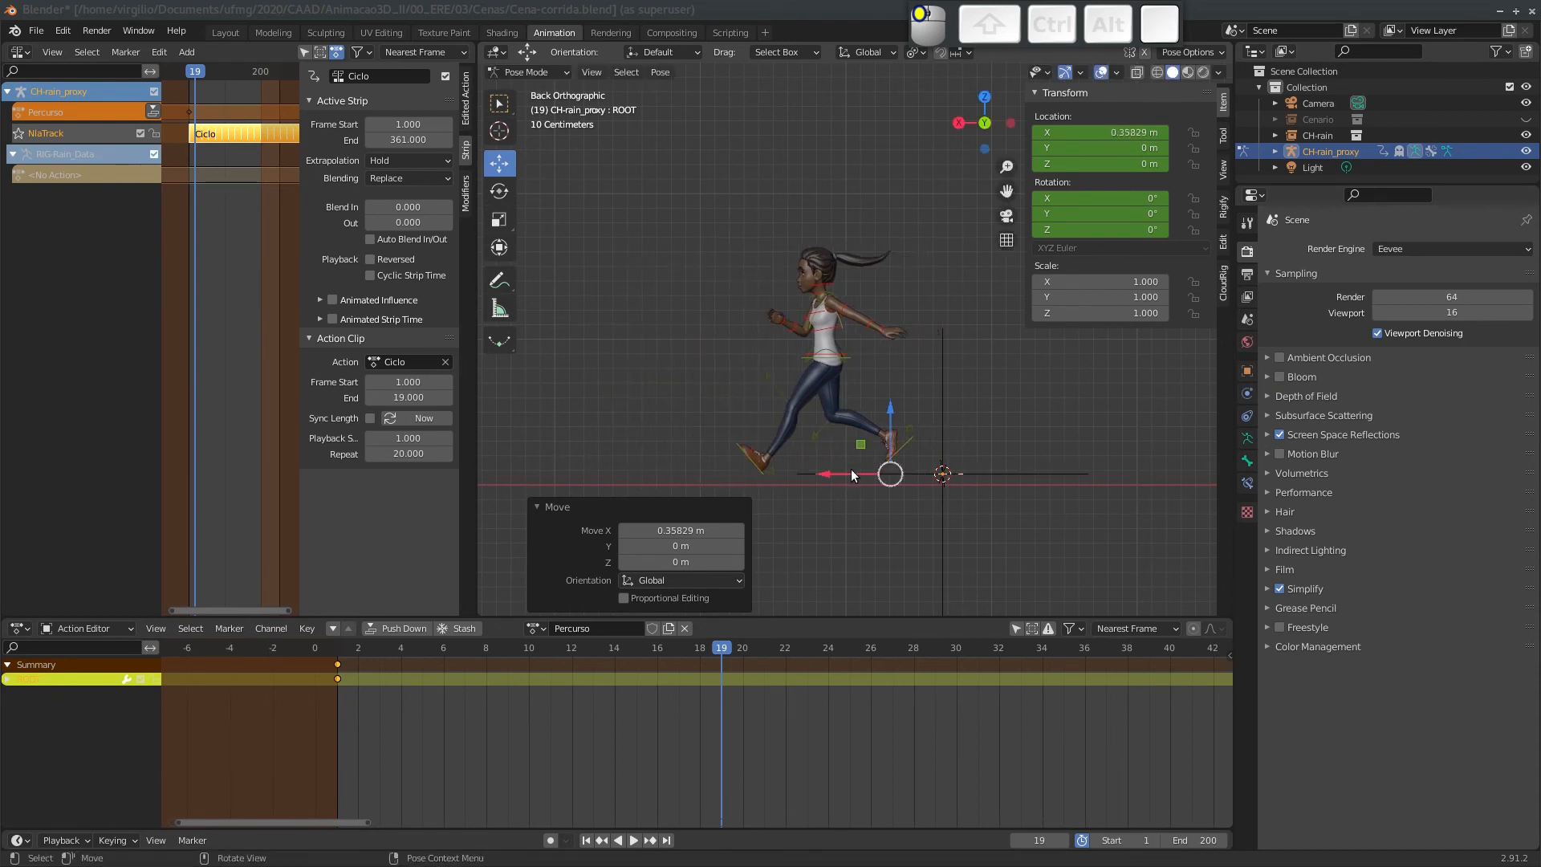
pyautogui.click(1100, 132)
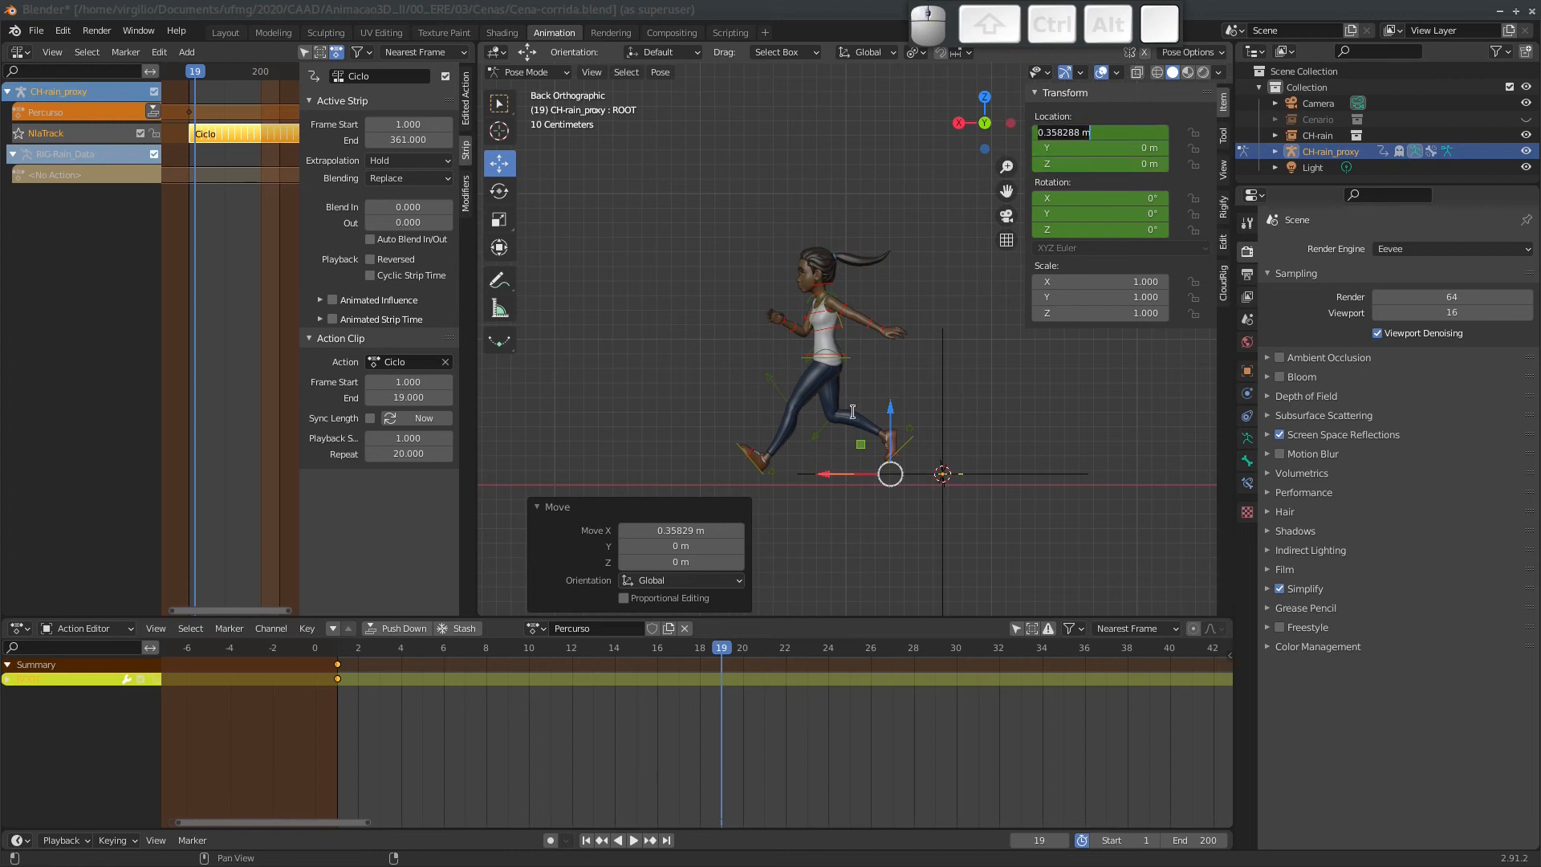
pyautogui.press('BackSpace')
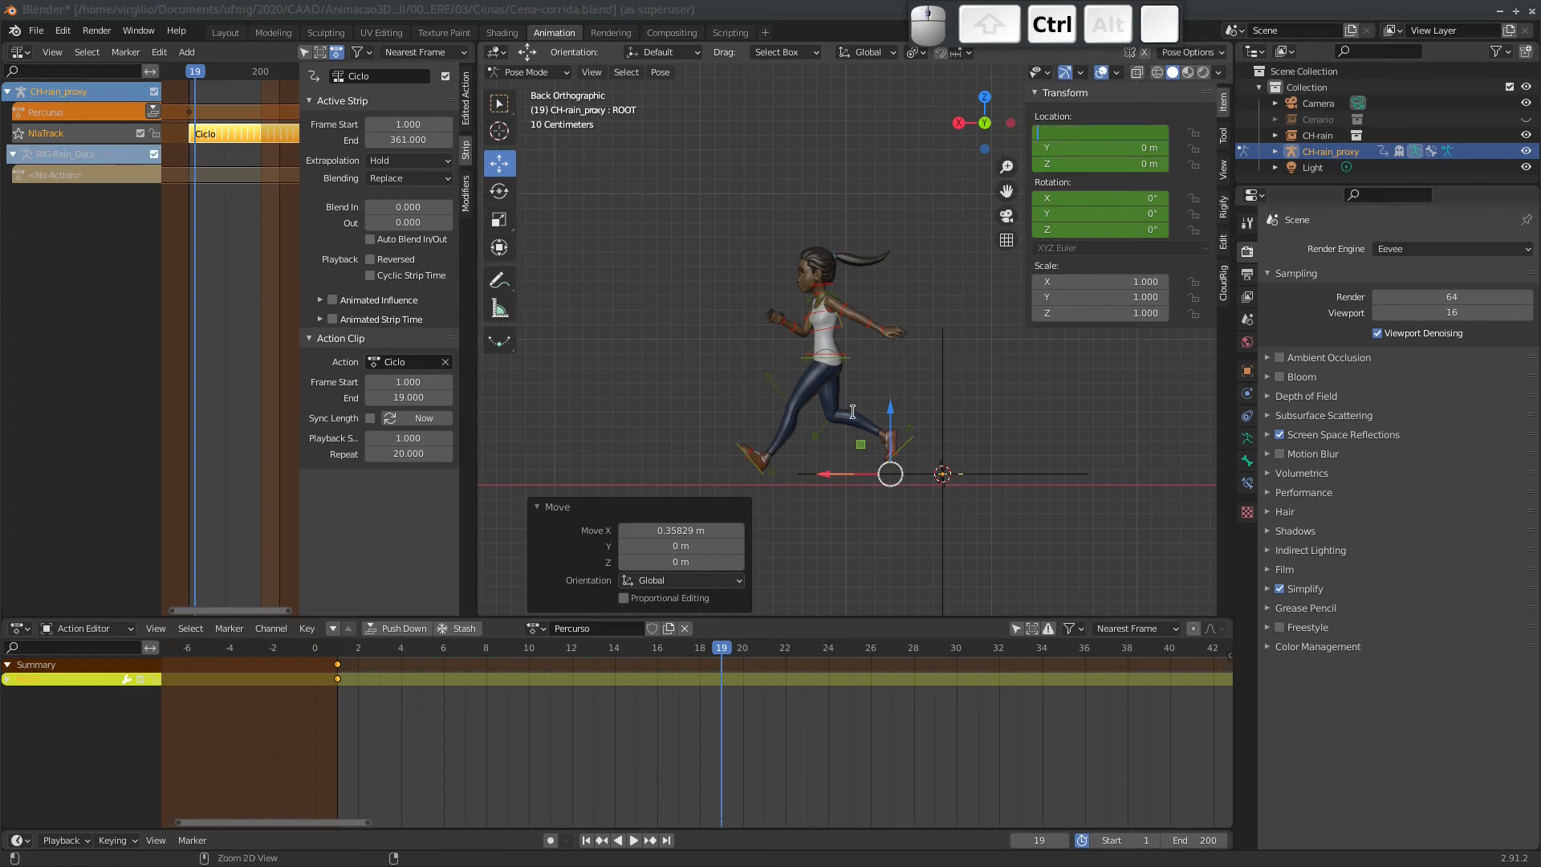
pyautogui.write('-1.82901 m')
pyautogui.press('Home')
pyautogui.press('Delete')
pyautogui.press('Return')
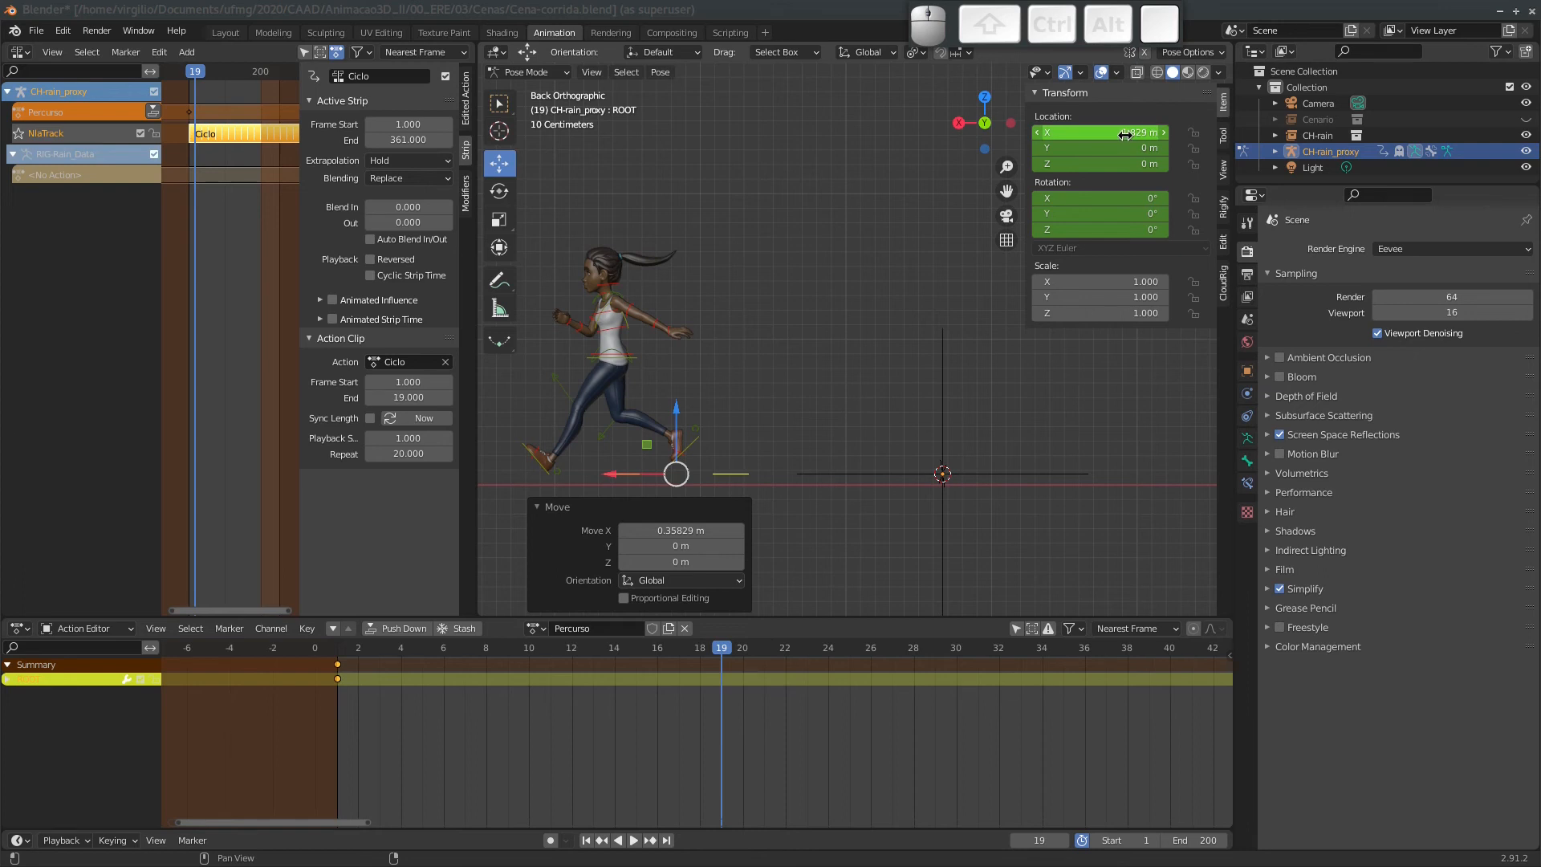
pyautogui.press('i')
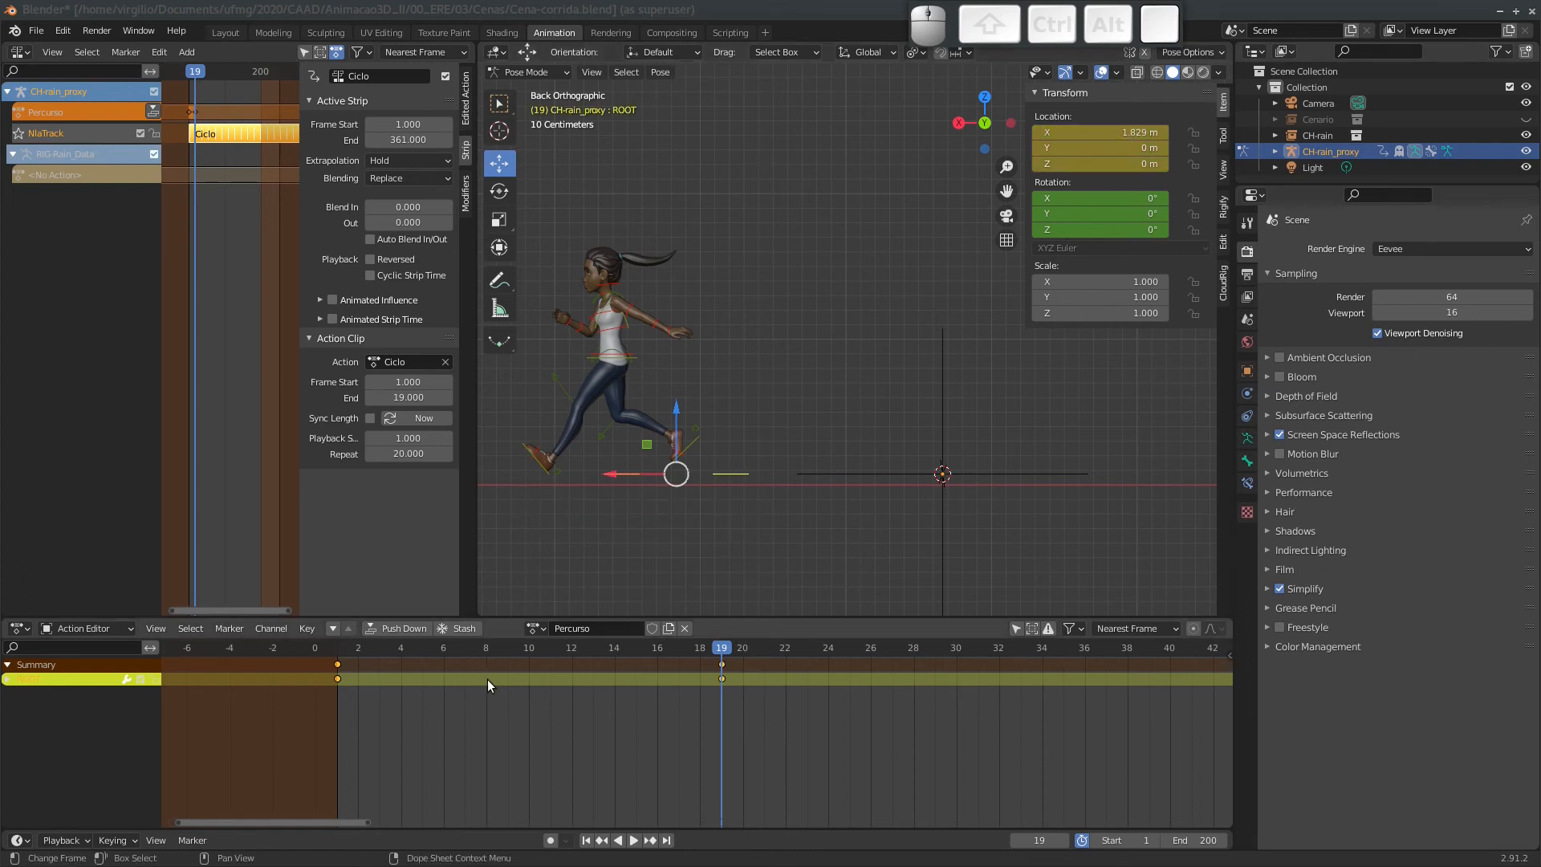
# Set the interpolation of all keyframes in the Percurso action to Constant.
pyautogui.moveTo(710, 654); pyautogui.dragTo(550, 652)
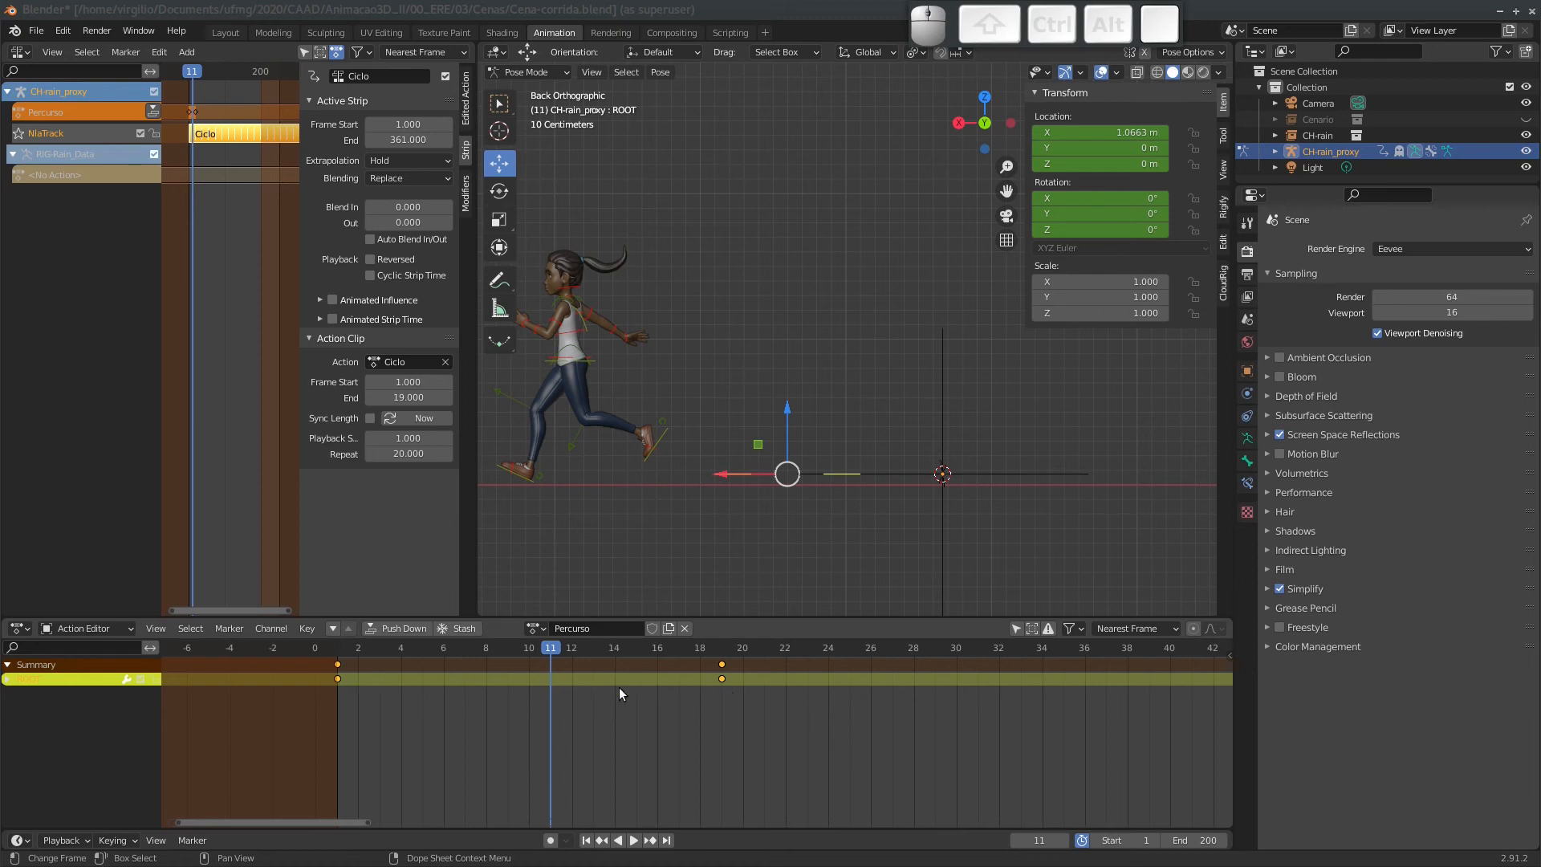
pyautogui.press('a')
pyautogui.press('t')
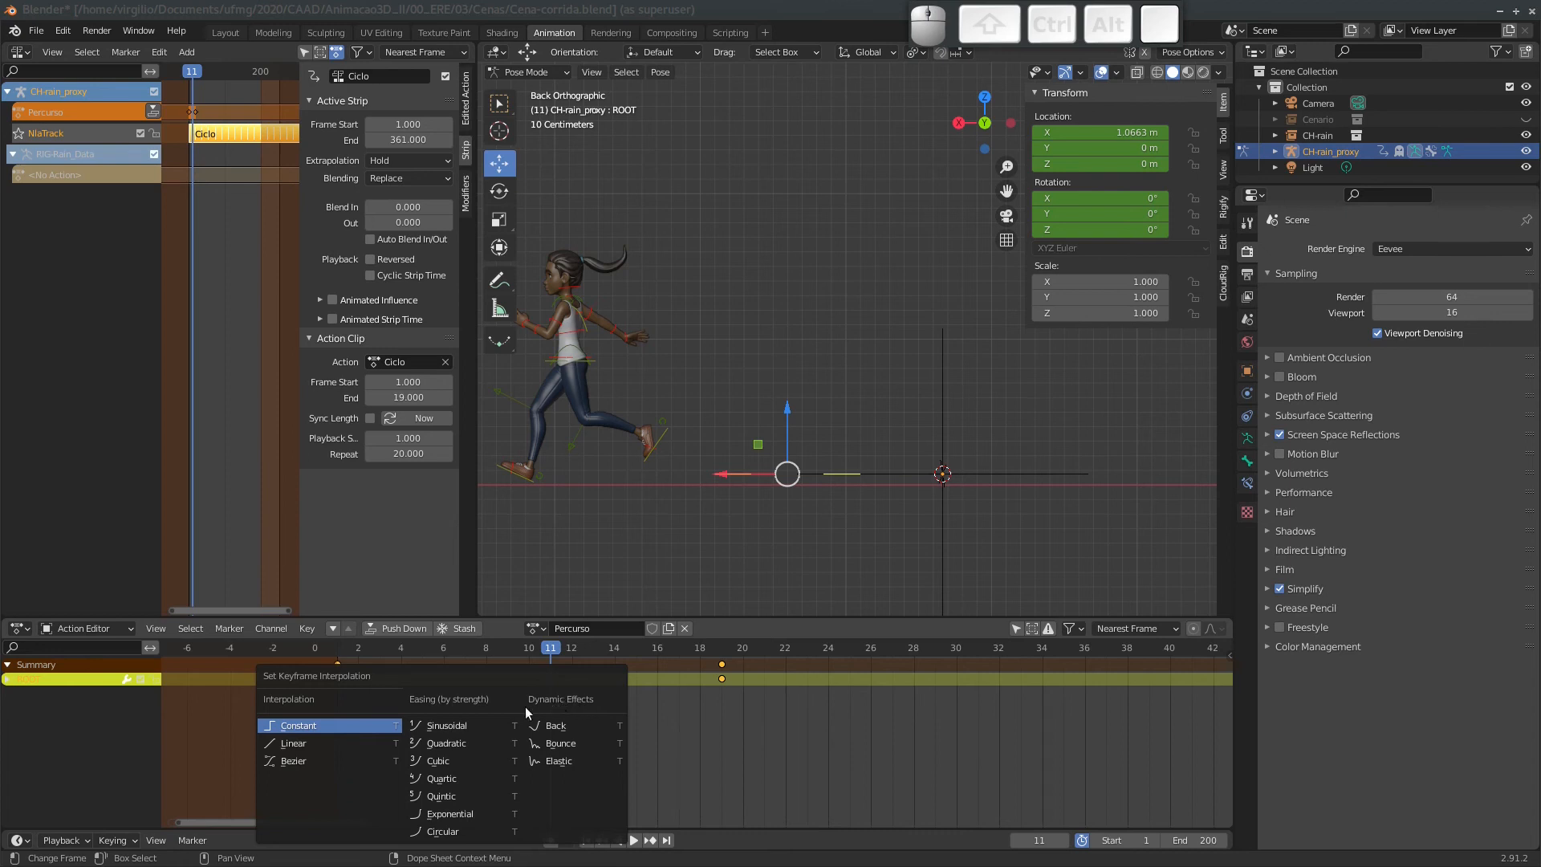
pyautogui.click(316, 726)
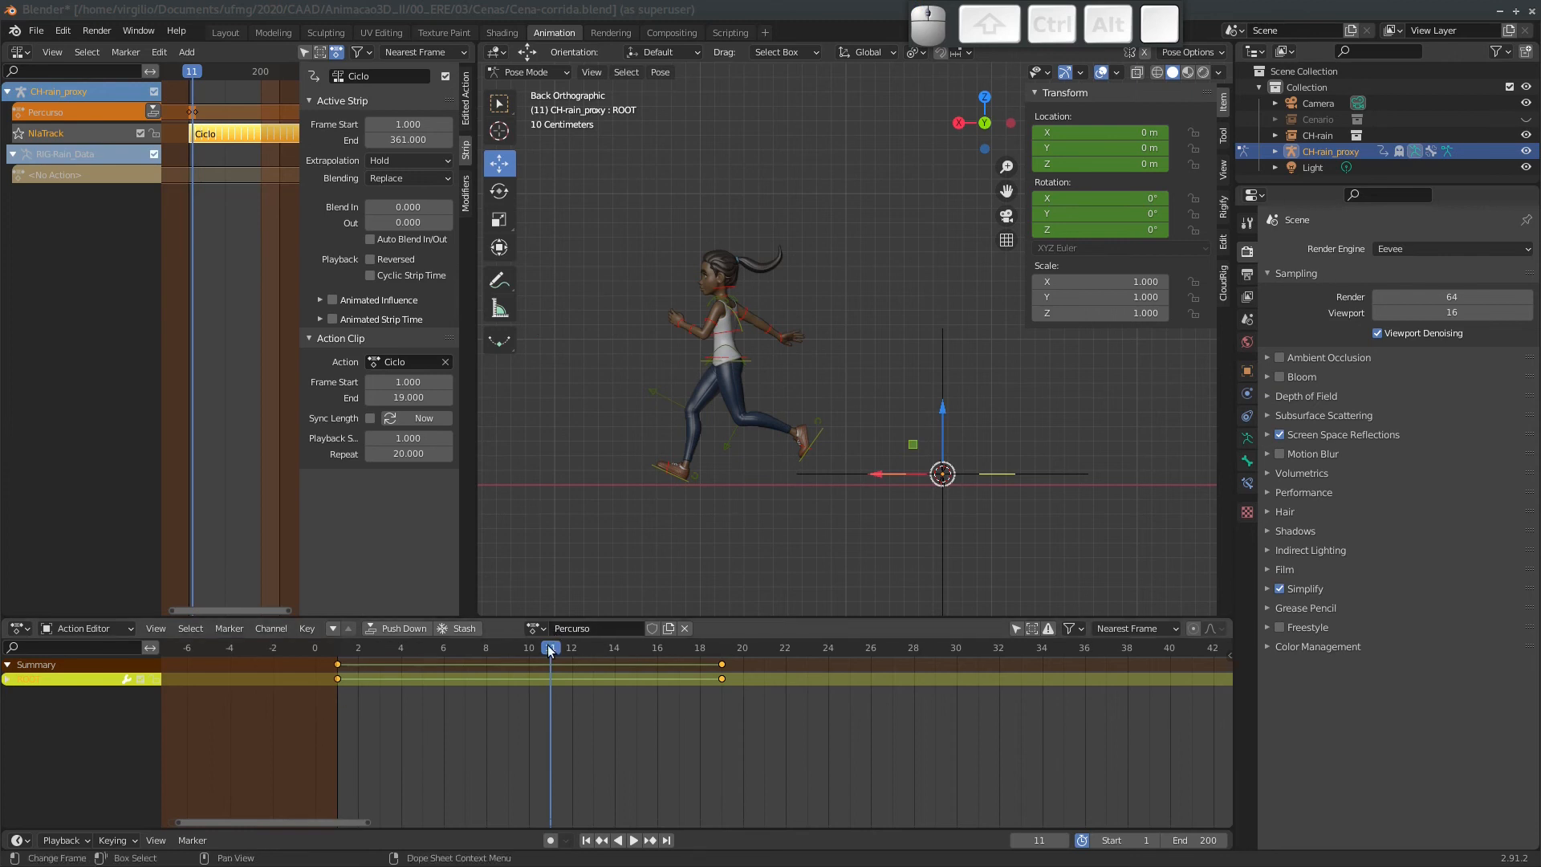
# Scrub and play the run between frames 1 and 19 to check how the character jumps forward at each cycle.
pyautogui.moveTo(549, 648); pyautogui.dragTo(721, 640)
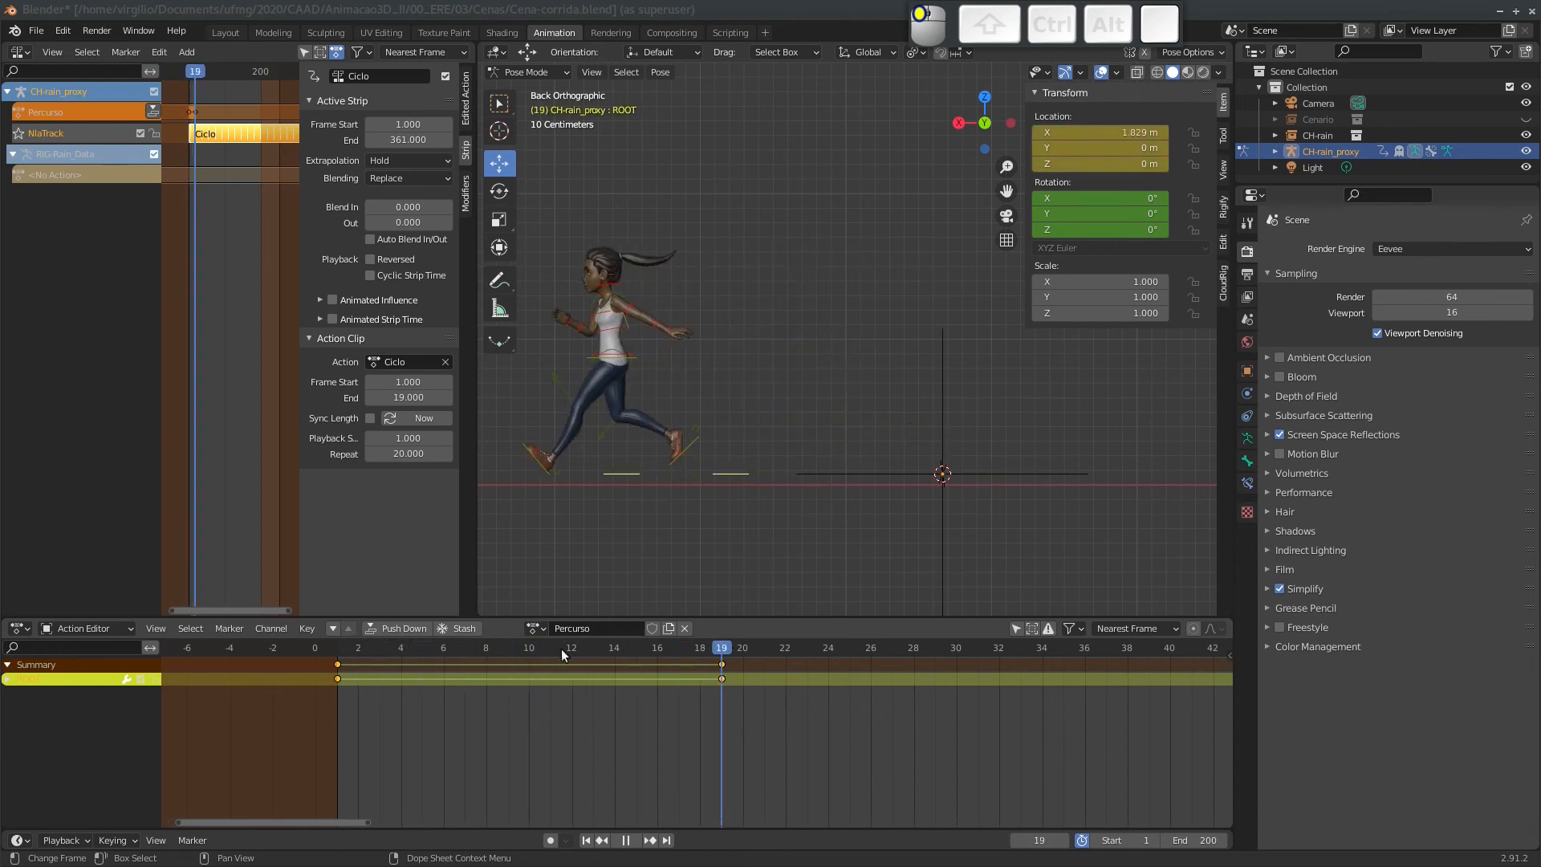
pyautogui.moveTo(561, 653); pyautogui.dragTo(341, 647)
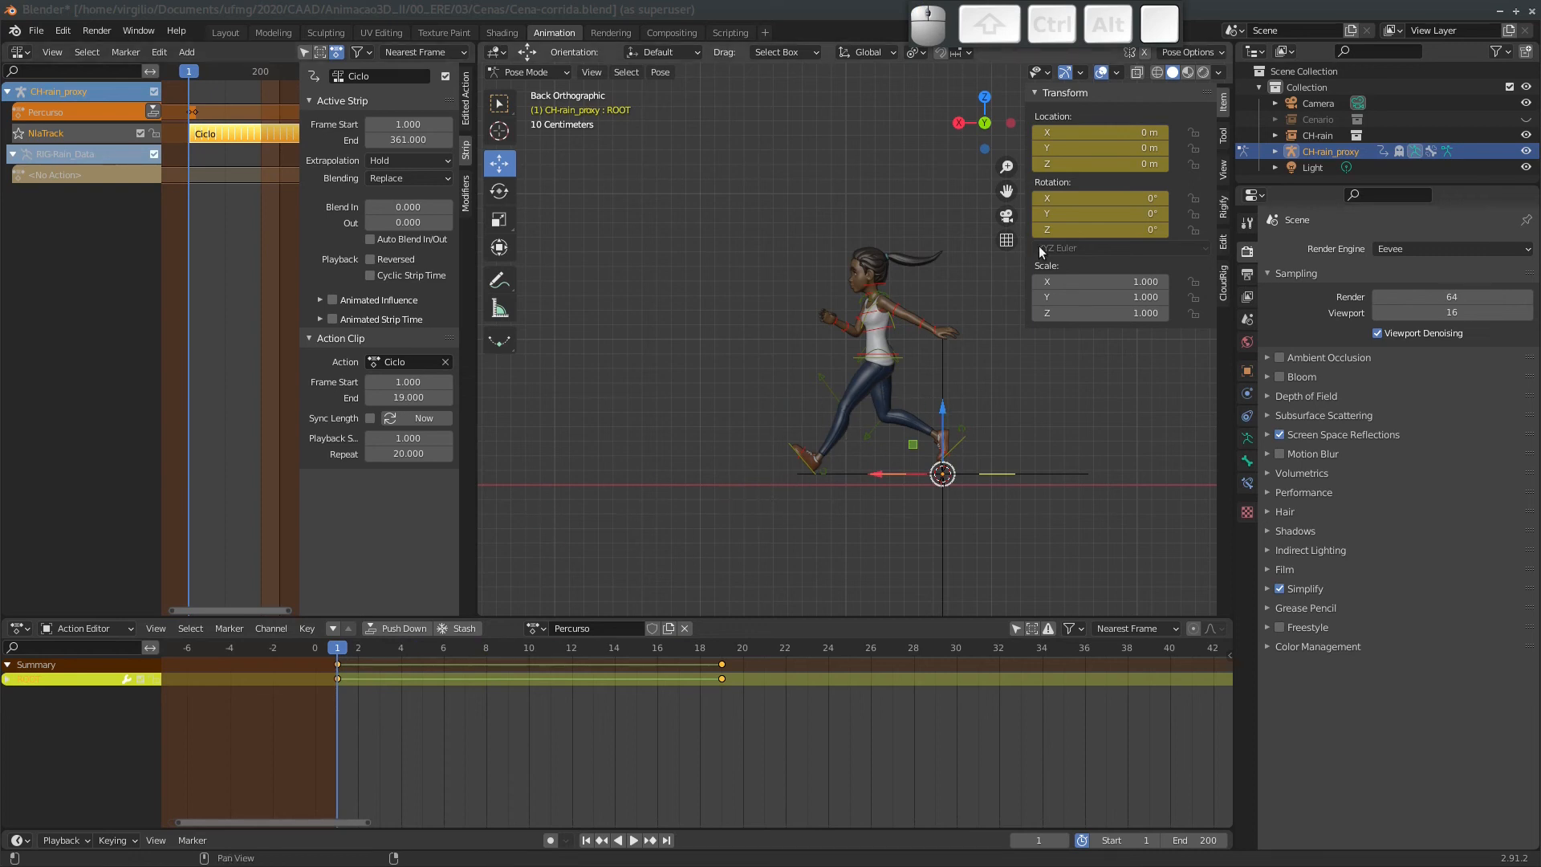
pyautogui.press('space')
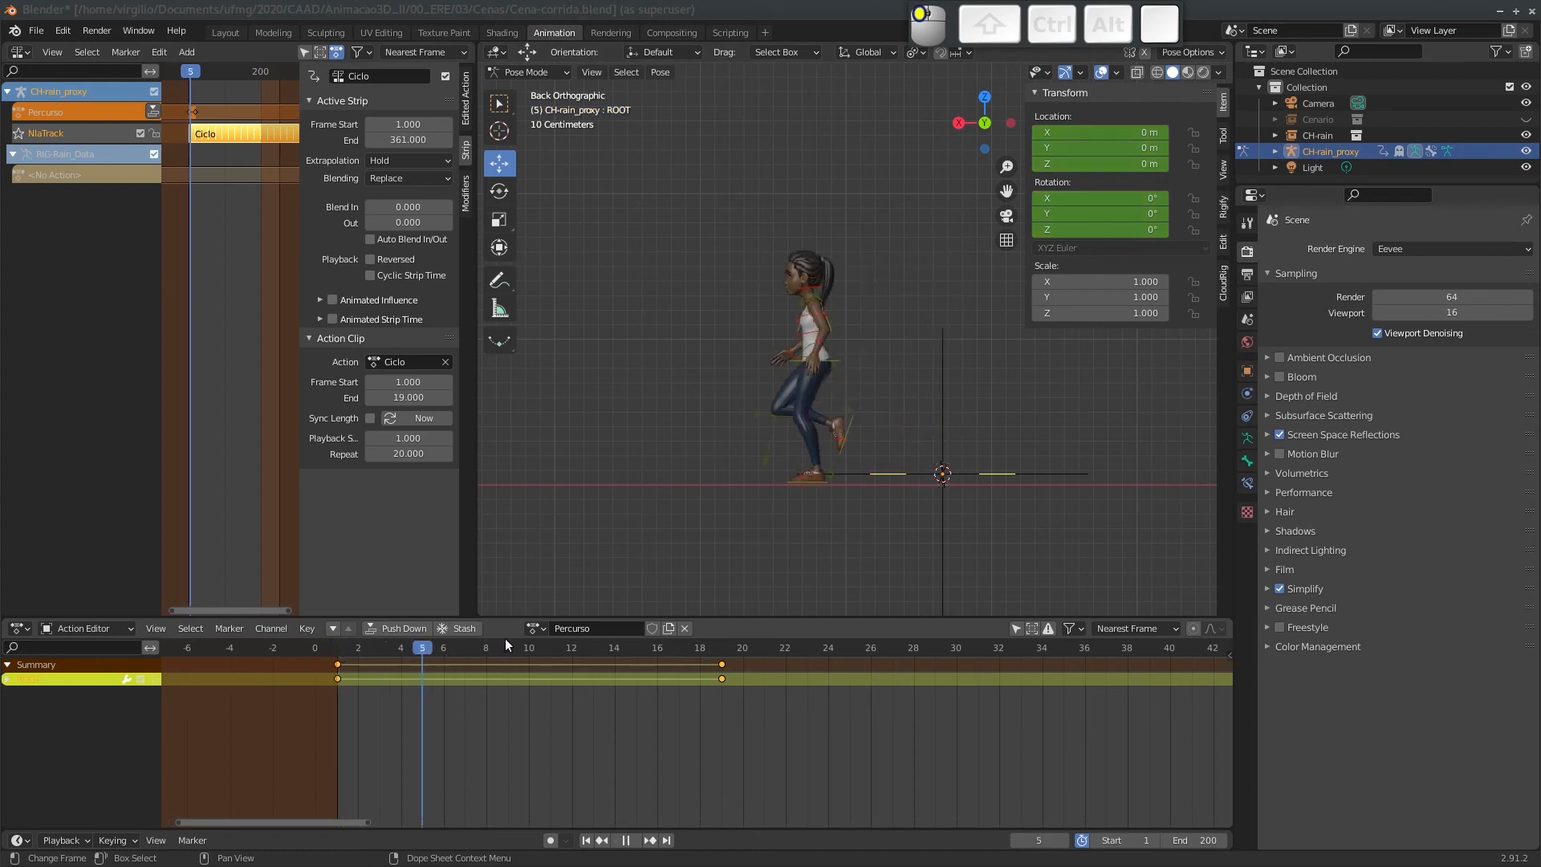
pyautogui.moveTo(755, 629); pyautogui.dragTo(347, 650)
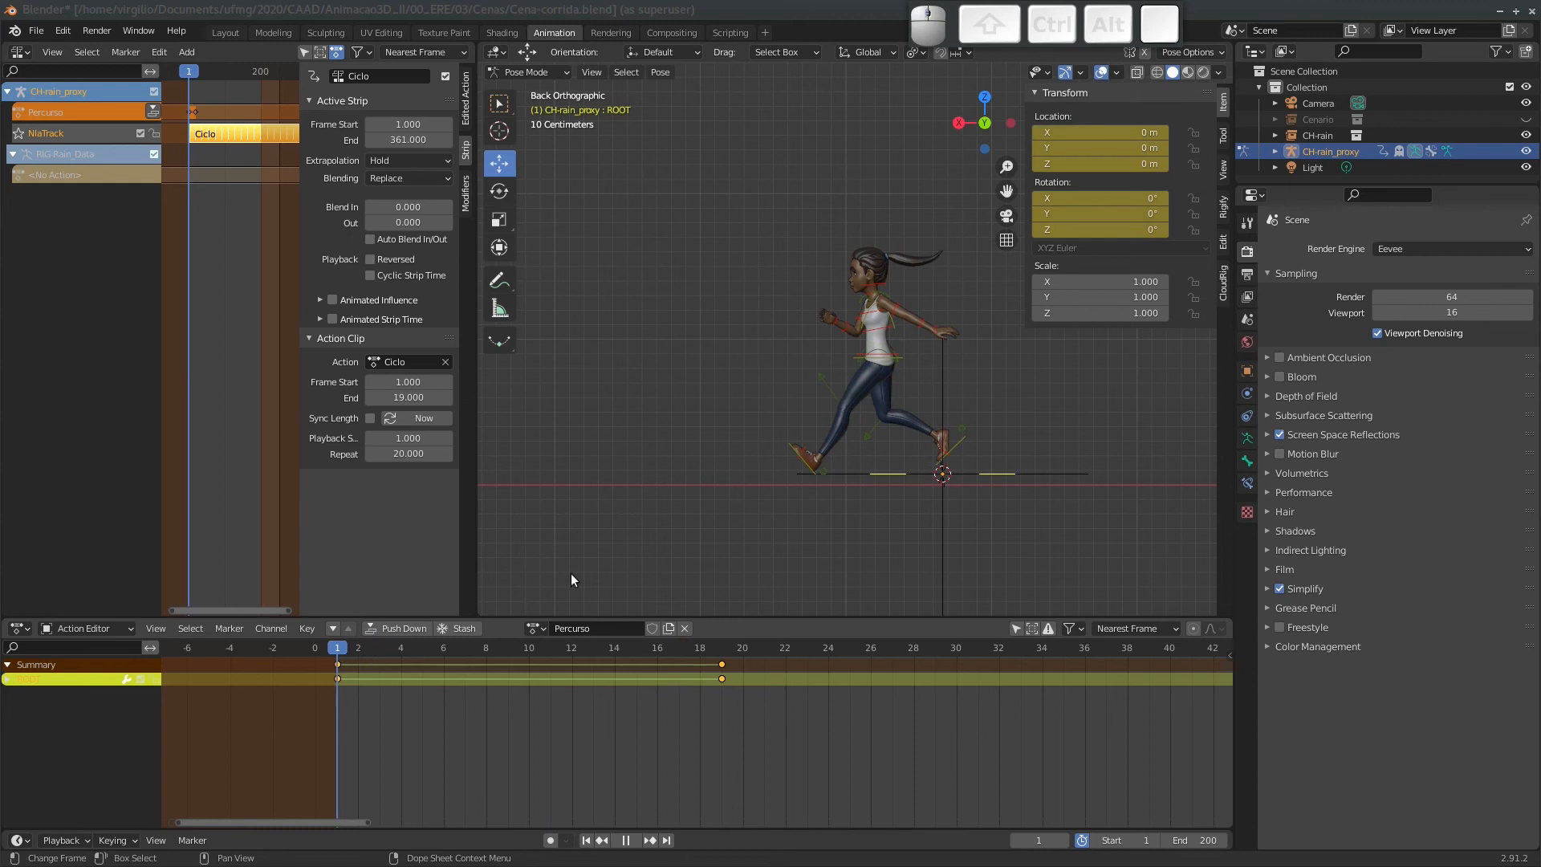
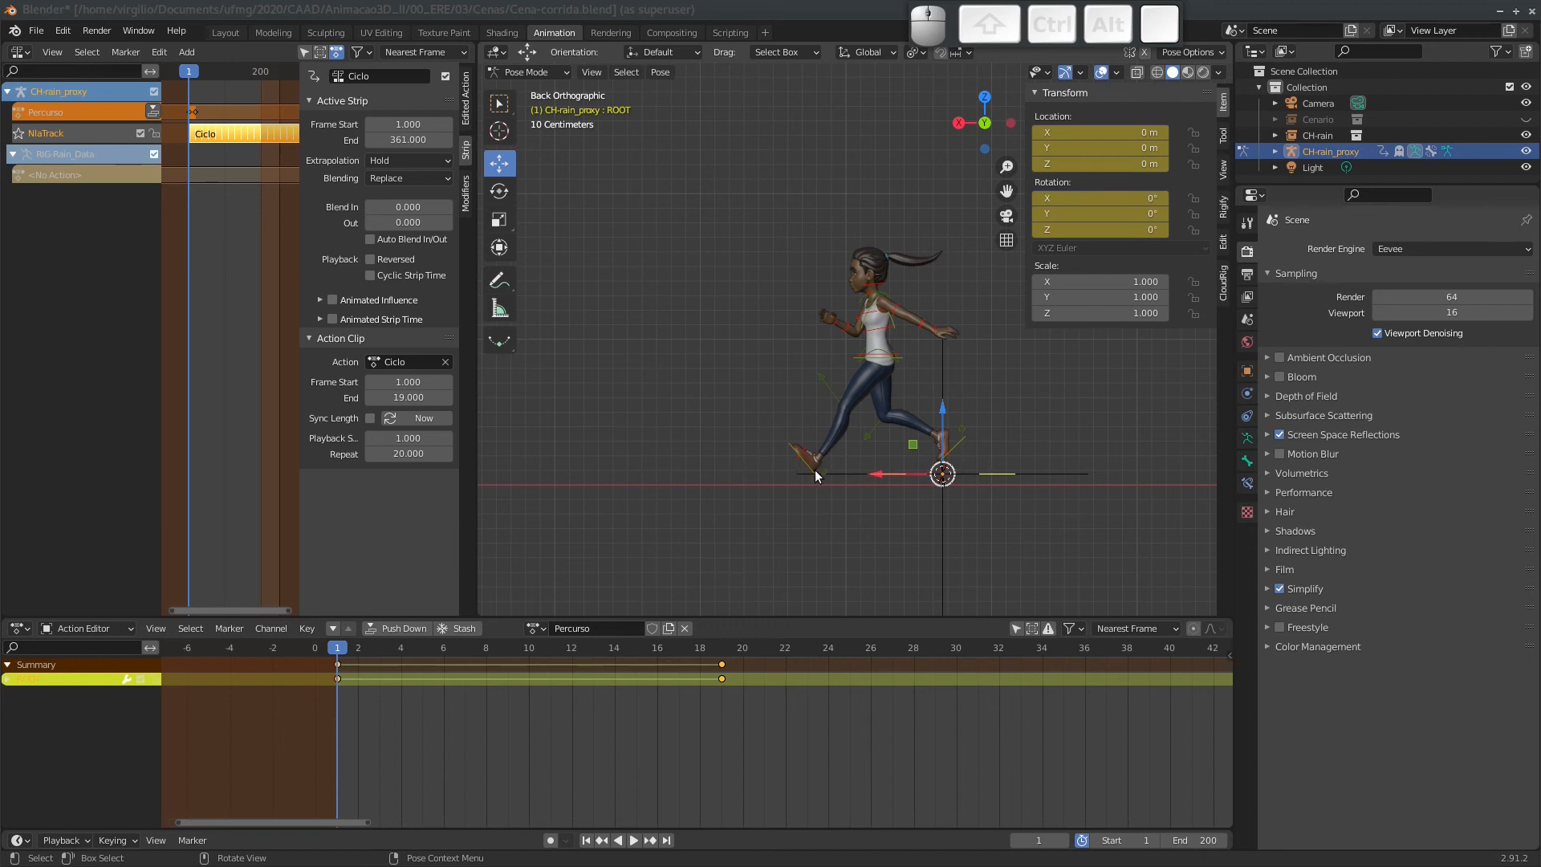
pyautogui.click(1089, 134)
pyautogui.write('-1.82901 m')
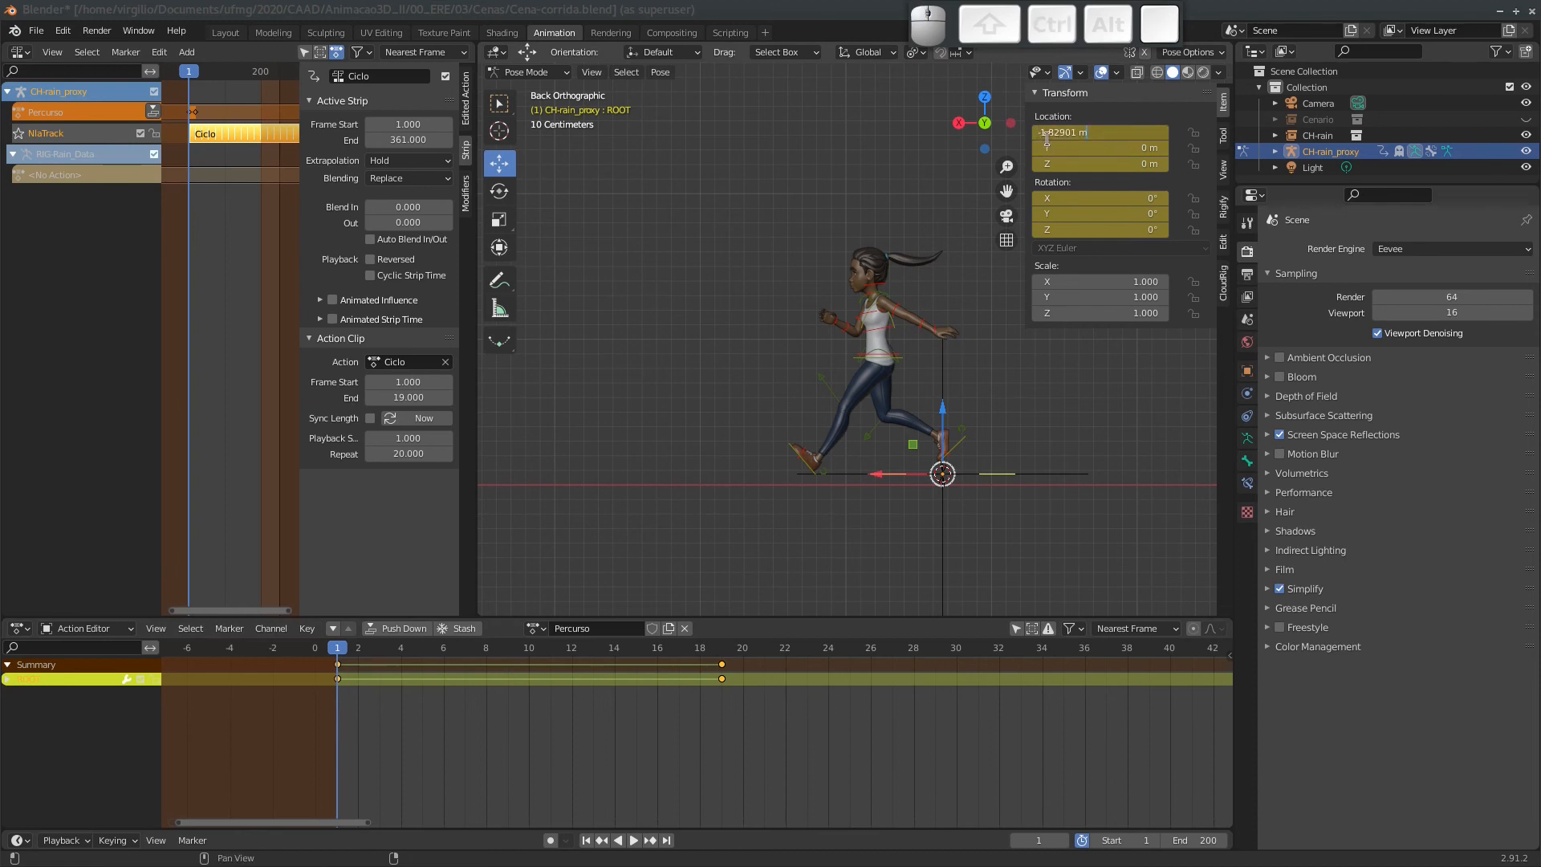
pyautogui.press('Escape')
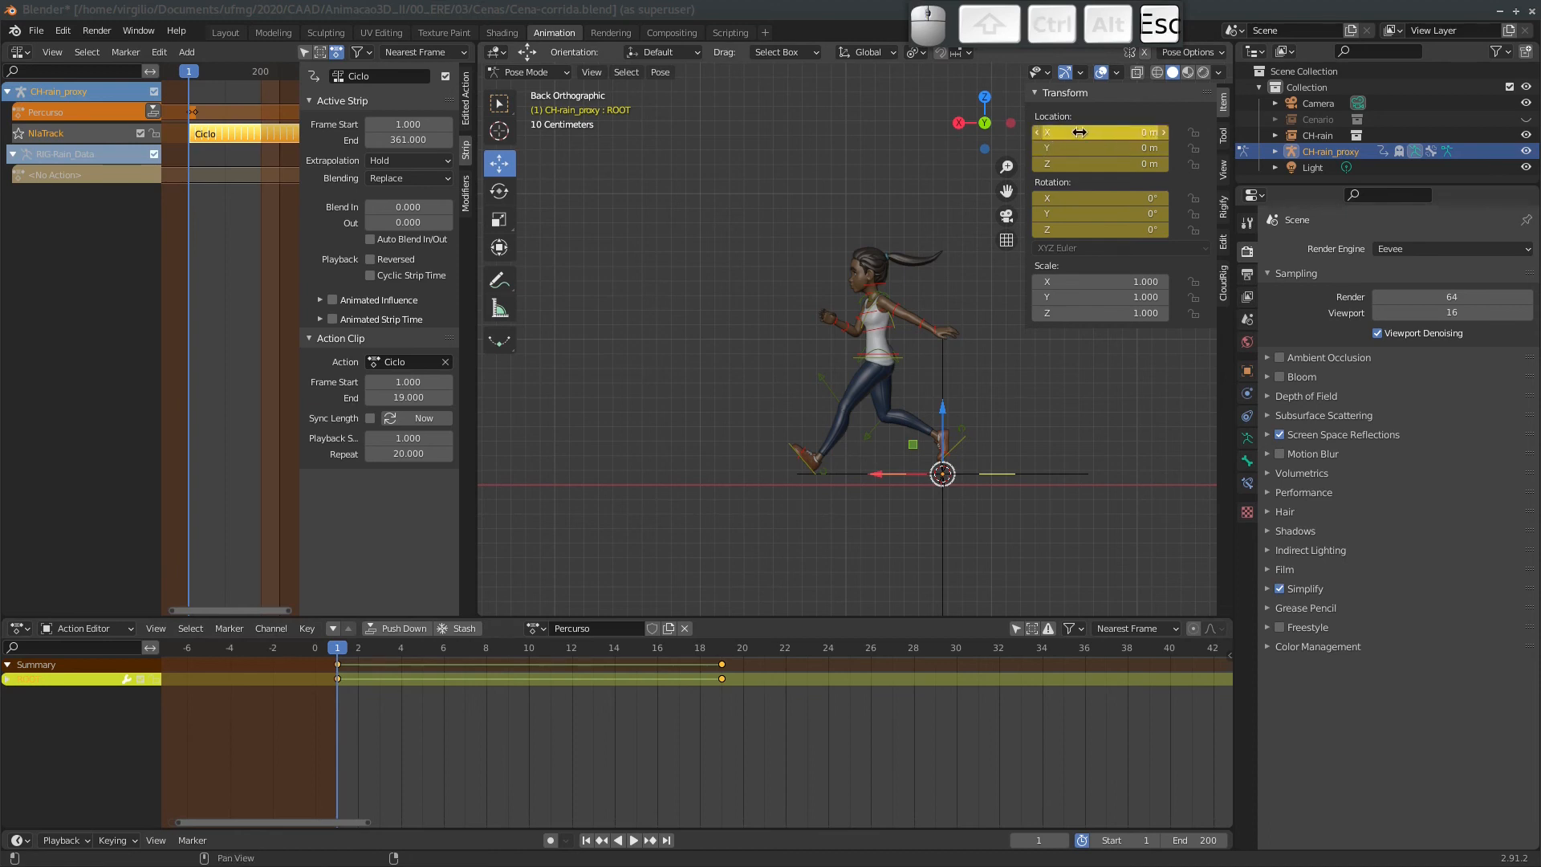
# Delete all of the ROOT bone's keyframes in the Percurso action.
pyautogui.press('a')
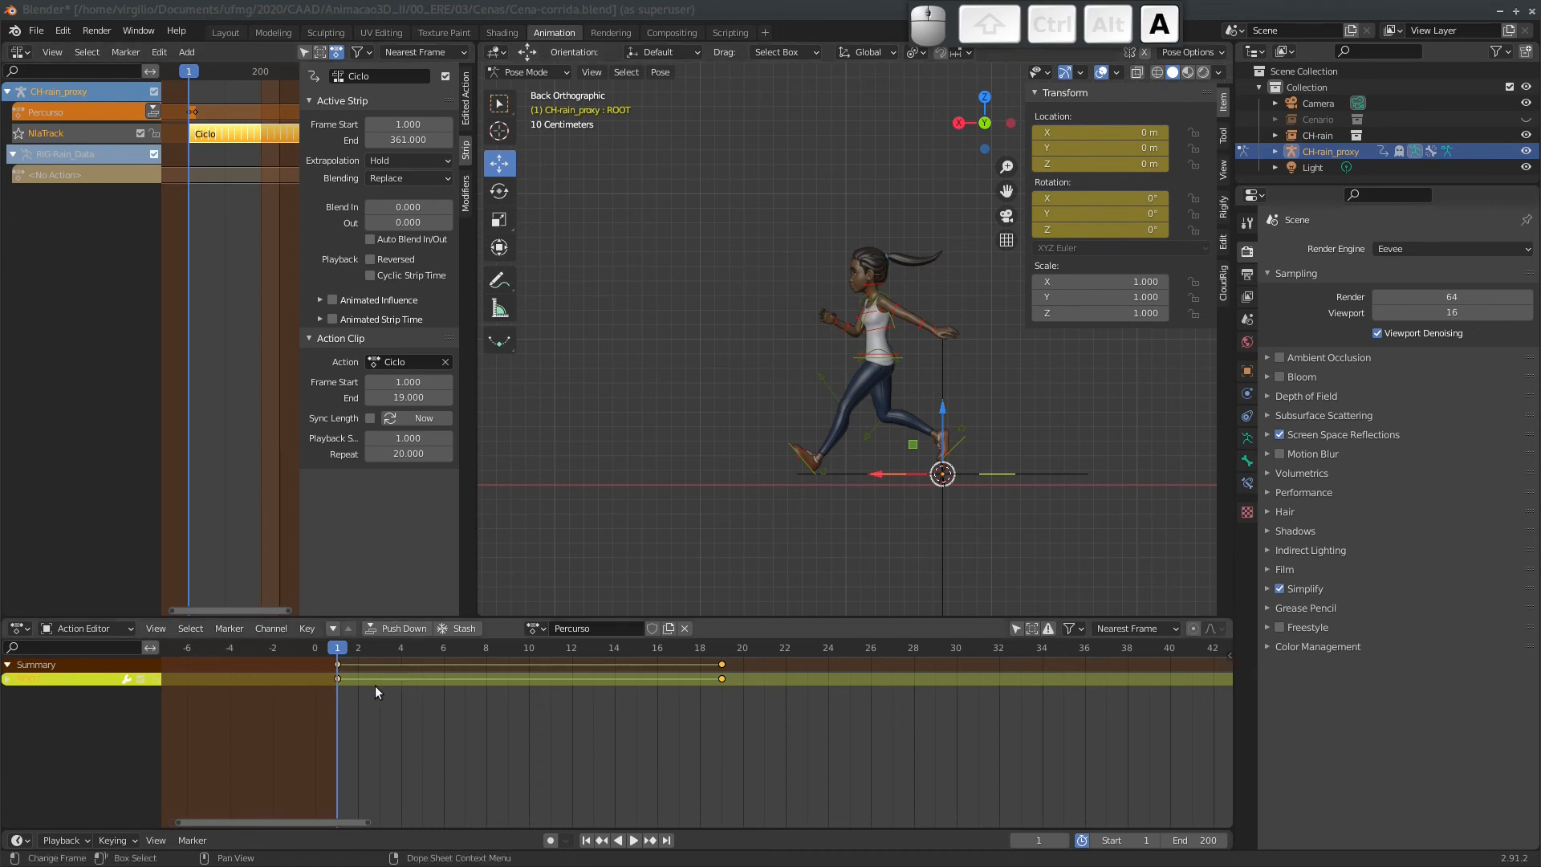
pyautogui.press('x')
pyautogui.click(371, 690)
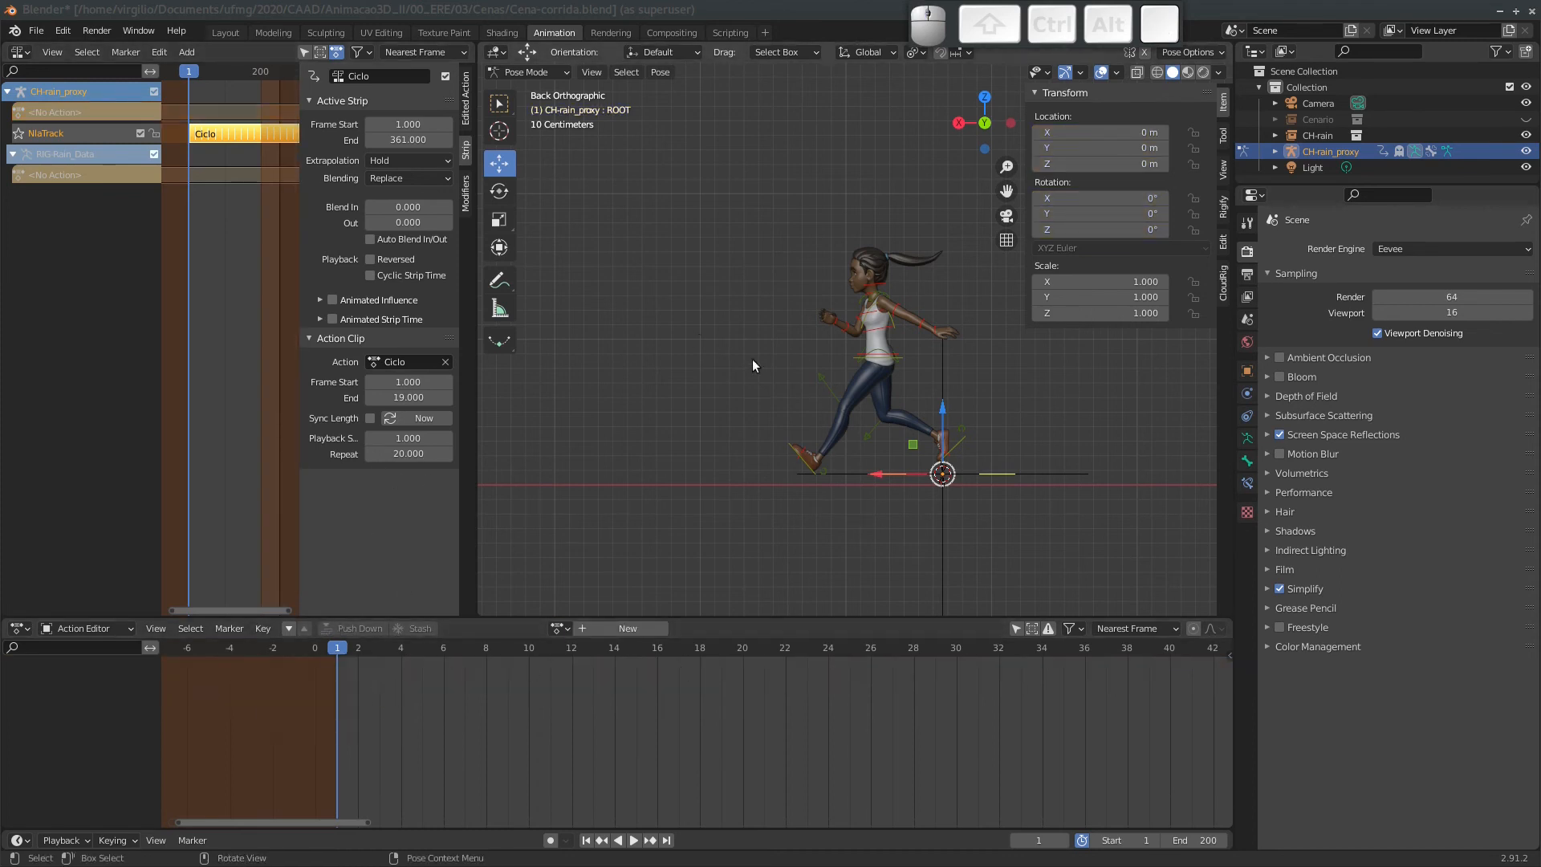
# Switch from Pose Mode to Object Mode and add a mesh plane under the character.
pyautogui.moveTo(752, 359); pyautogui.dragTo(840, 452, button='middle')
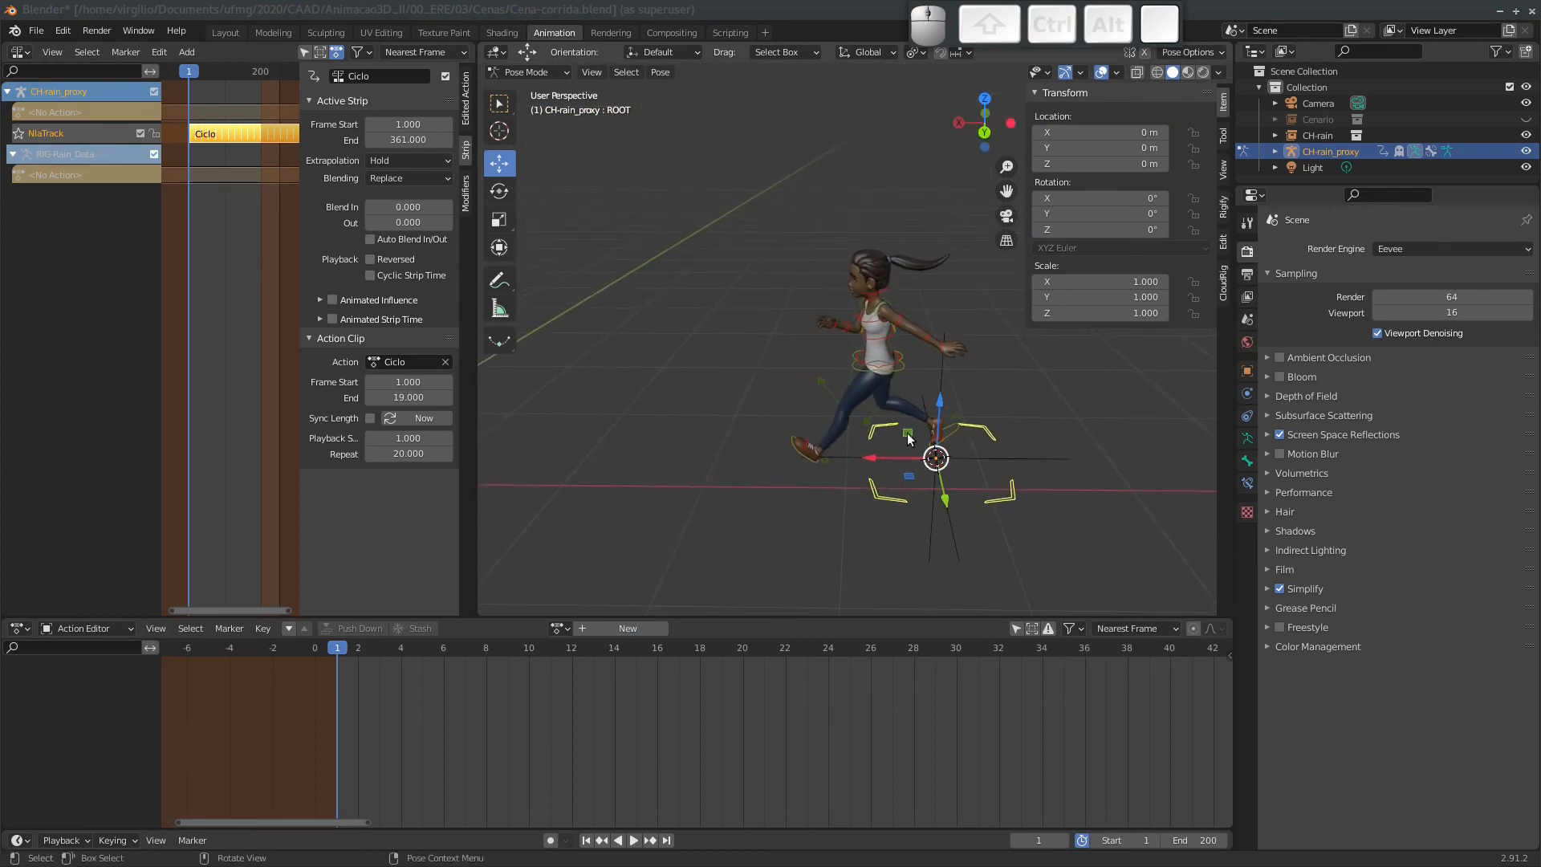
pyautogui.moveTo(814, 444)
pyautogui.mouseDown(button='middle')
pyautogui.moveTo(810, 411)
pyautogui.moveTo(821, 446)
pyautogui.mouseUp(button='middle')
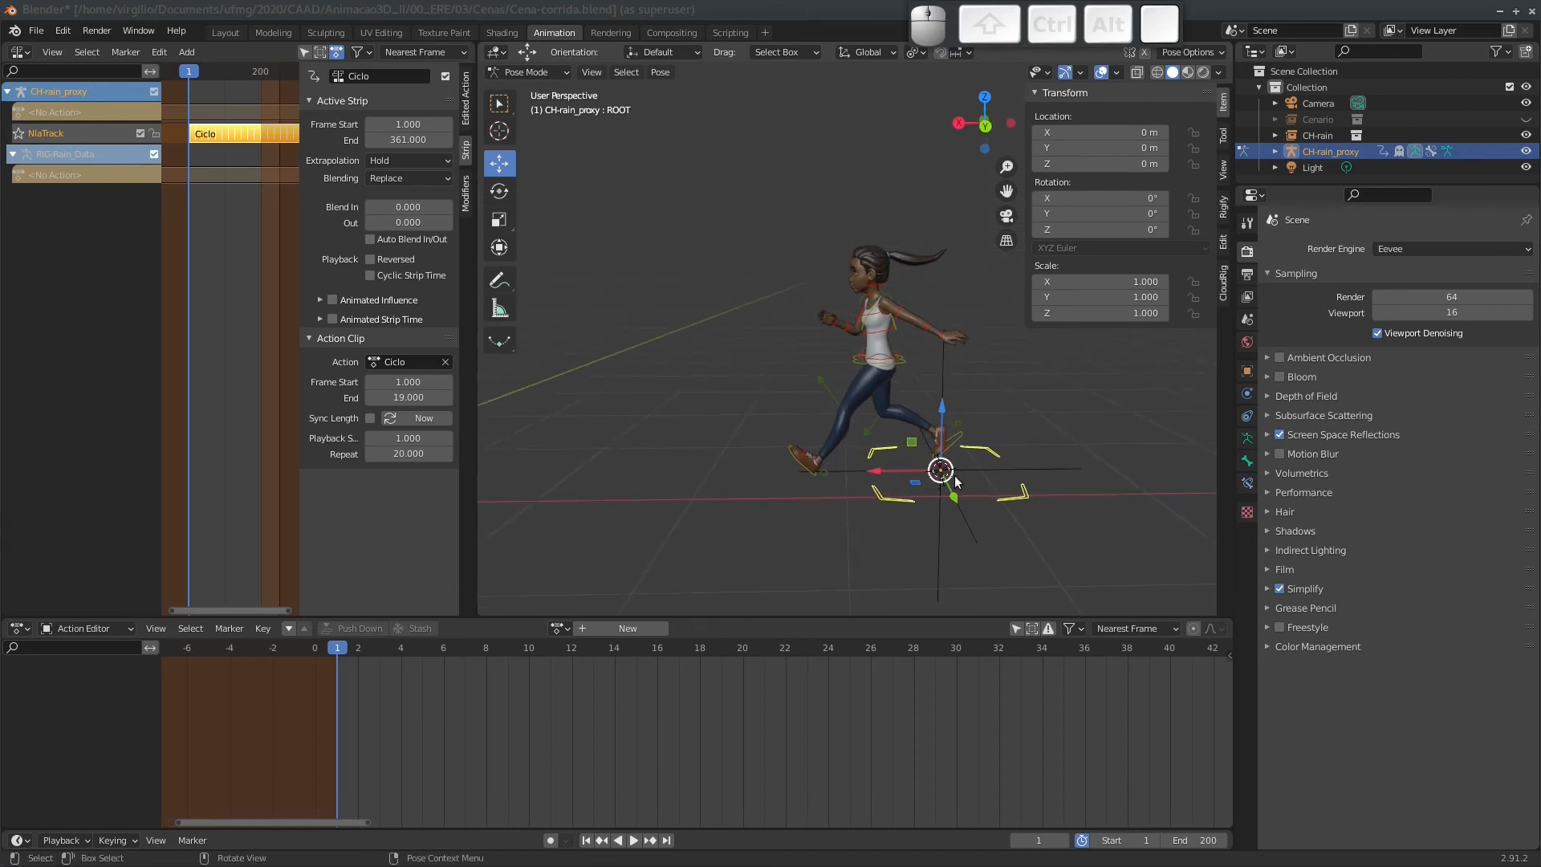
pyautogui.hotkey('shift', 'a')
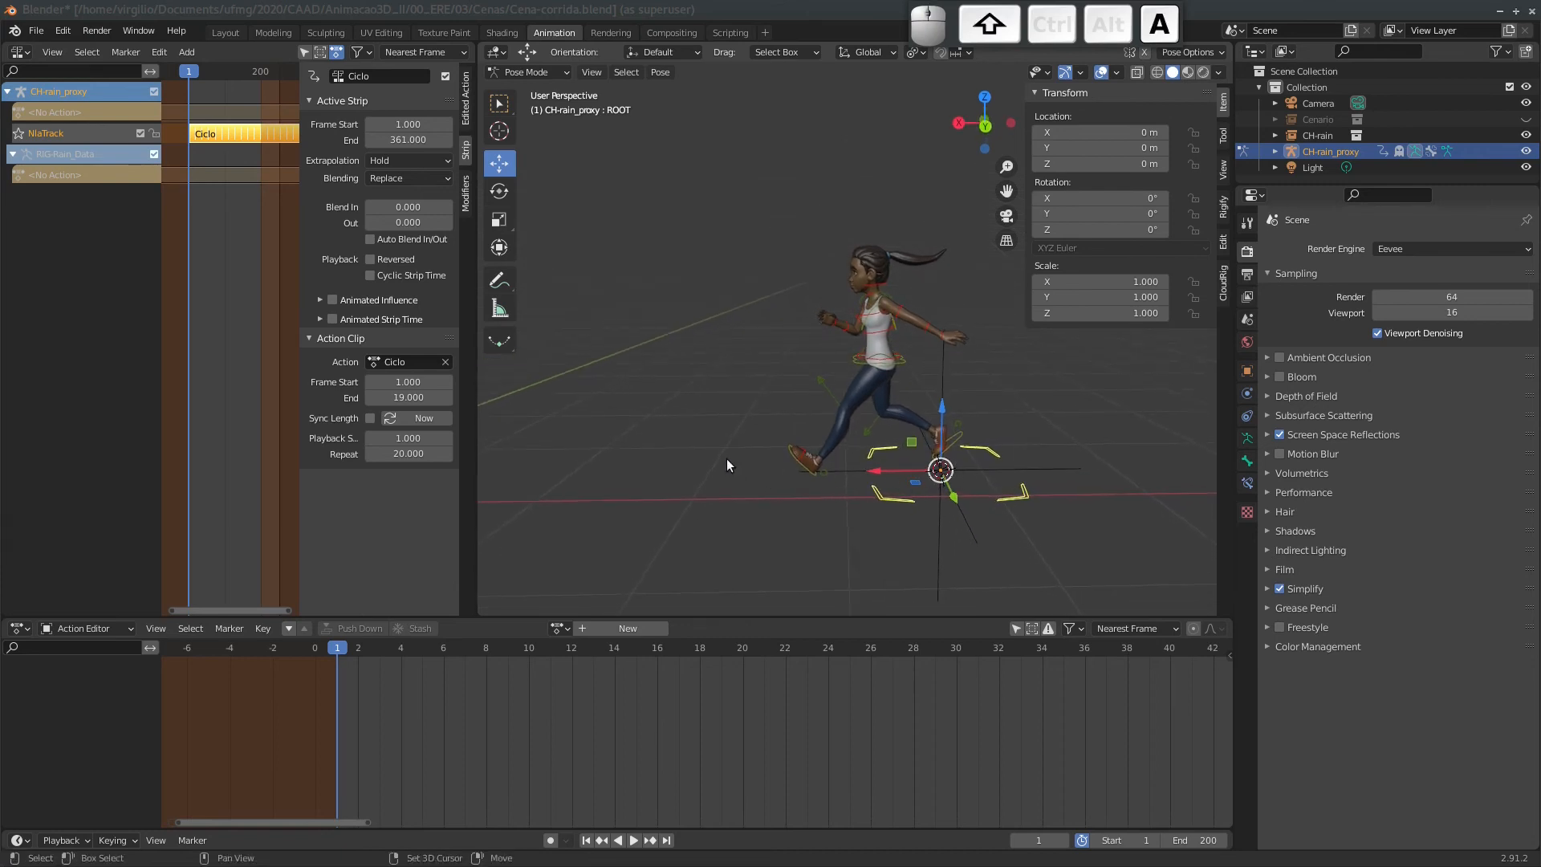
pyautogui.click(530, 72)
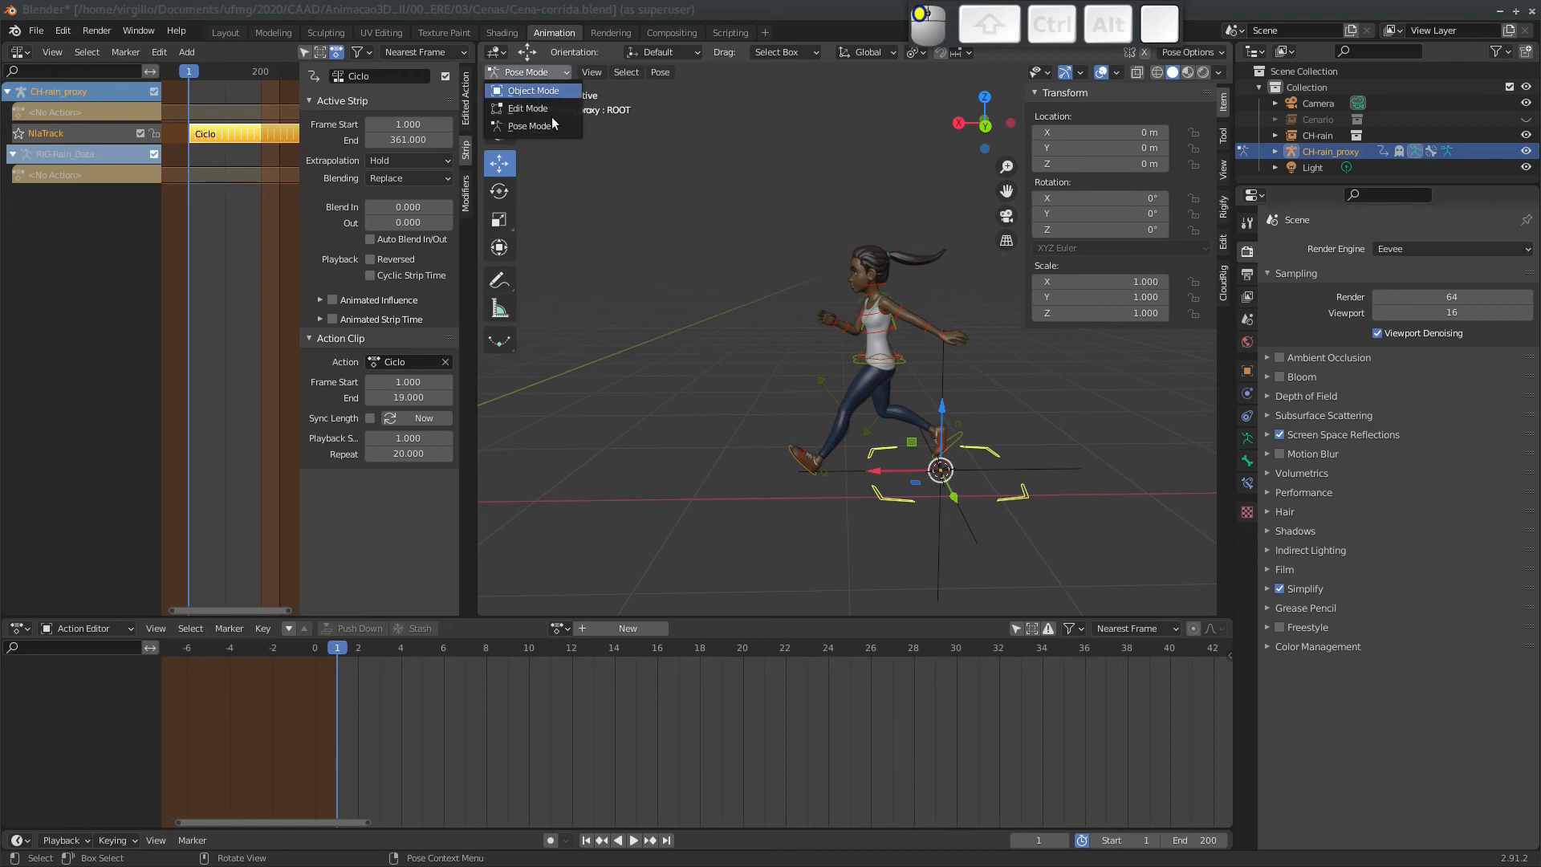
pyautogui.click(530, 89)
pyautogui.hotkey('shift', 'a')
pyautogui.moveTo(677, 440)
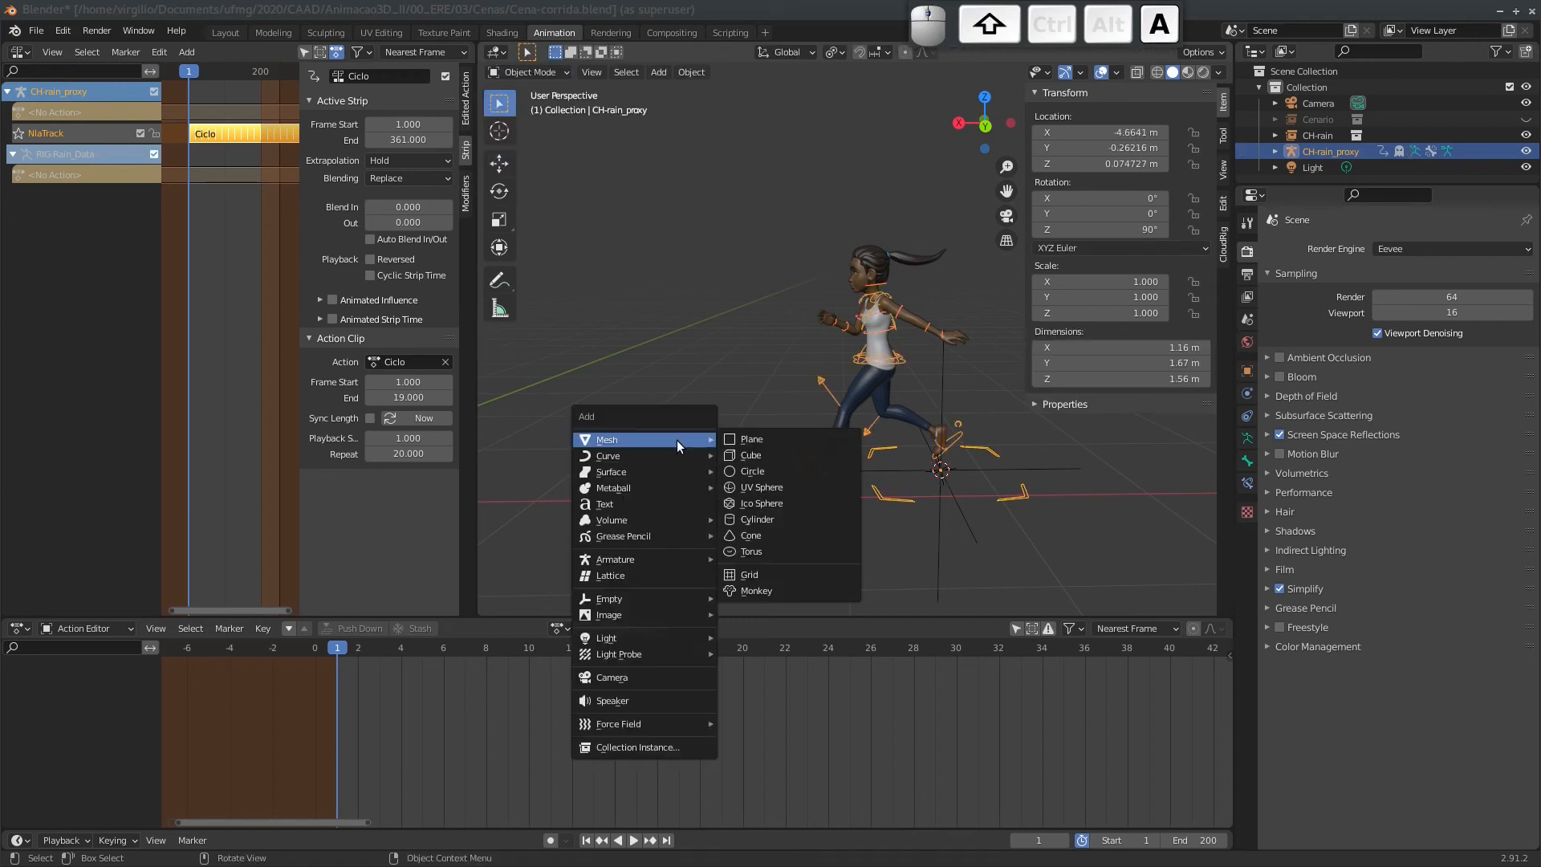
pyautogui.click(758, 441)
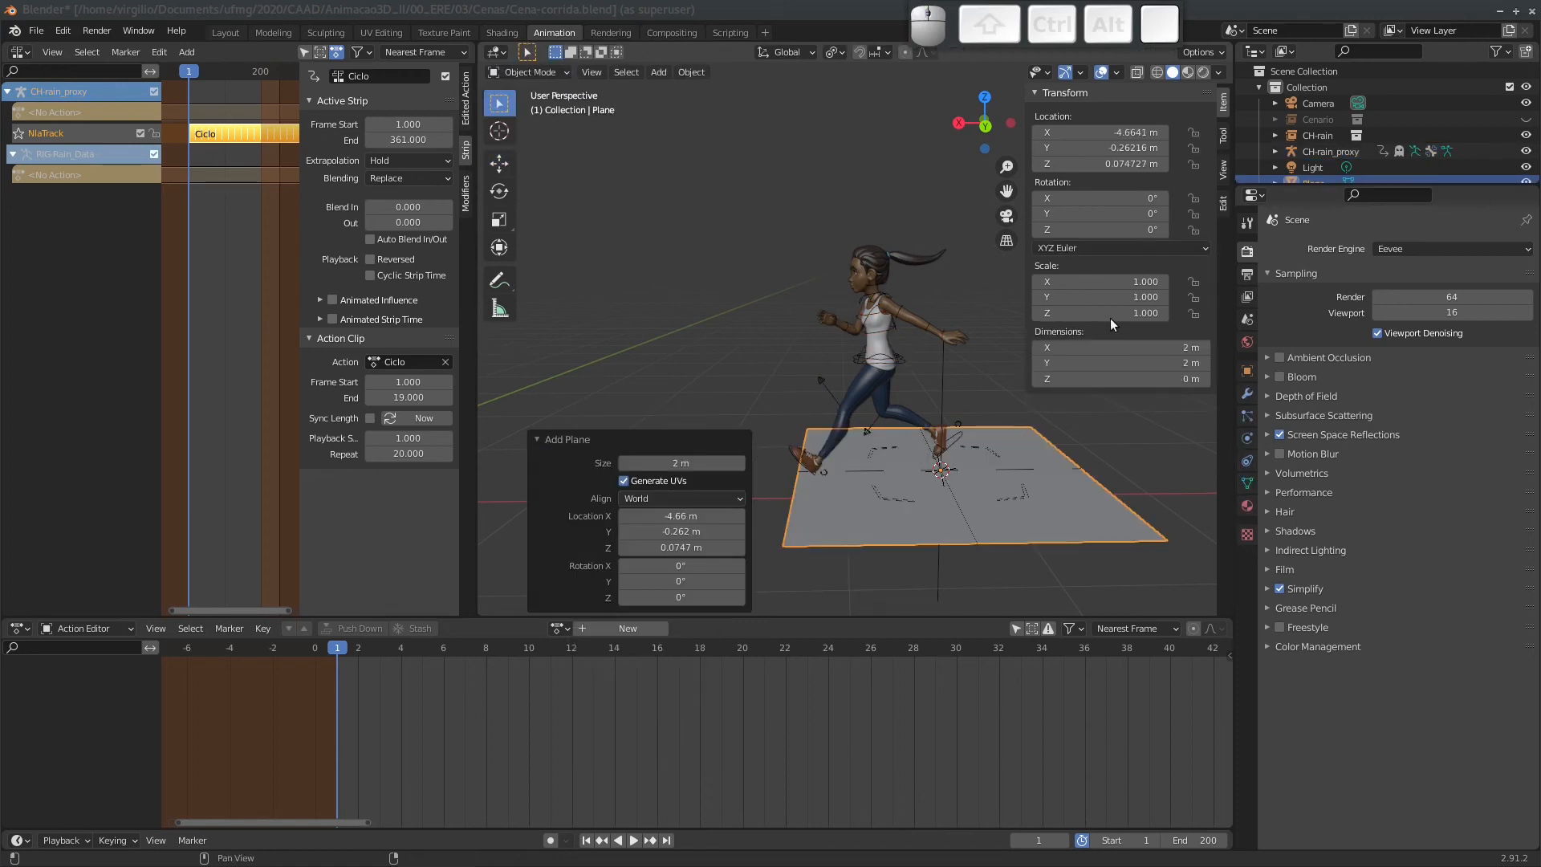
# Set the plane's X and Y dimensions to 1.82901 m.
pyautogui.click(1124, 348)
pyautogui.write('0')
pyautogui.press('Tab')
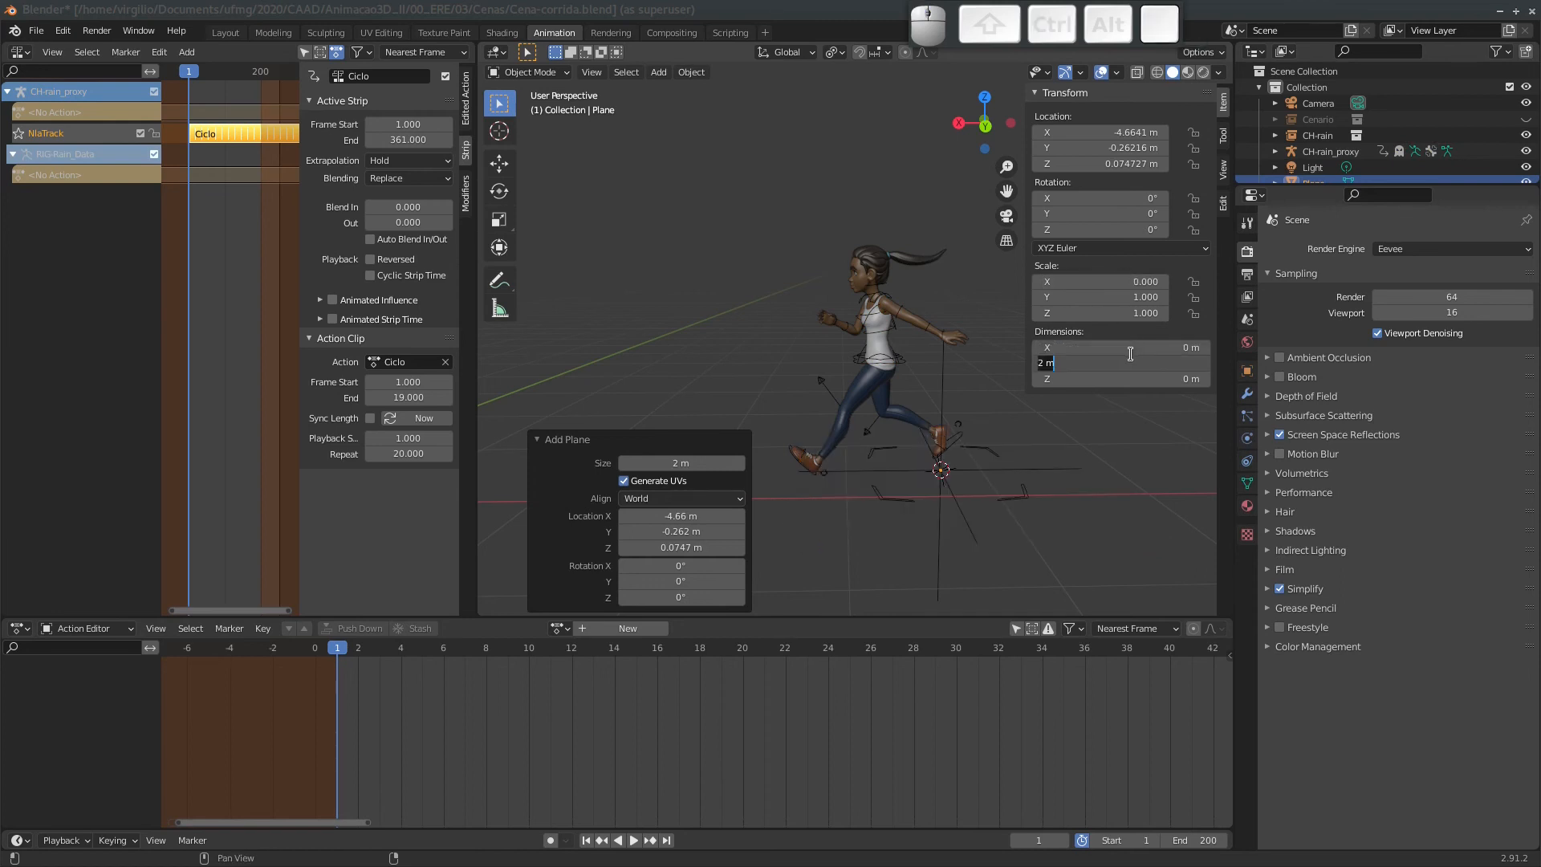
pyautogui.click(1128, 346)
pyautogui.click(1124, 348)
pyautogui.write('-1.82901 m')
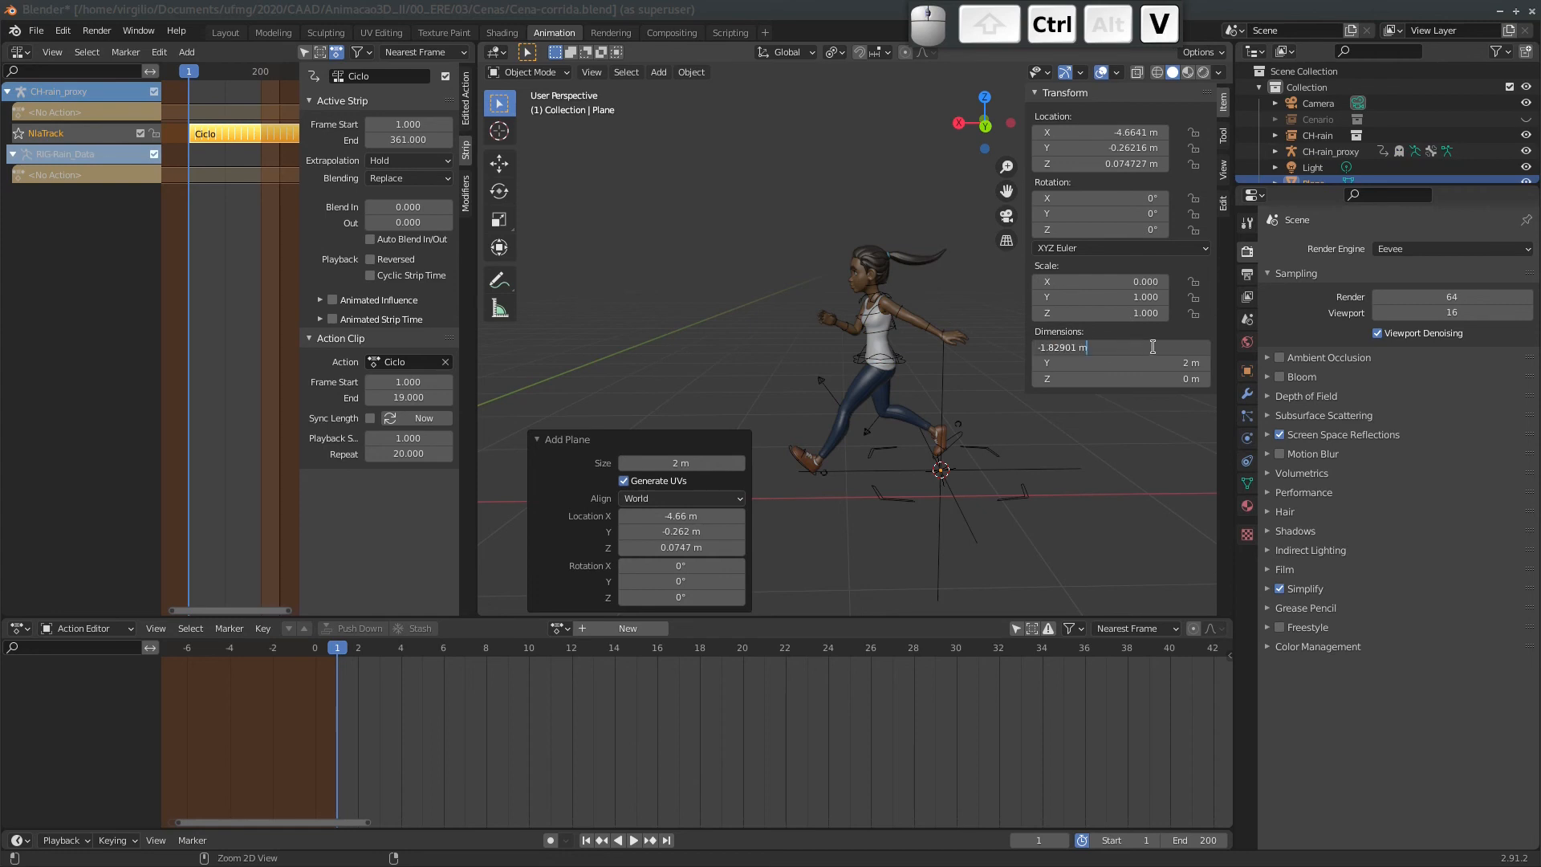
pyautogui.press('Home')
pyautogui.press('Delete')
pyautogui.hotkey('shift', 'End')
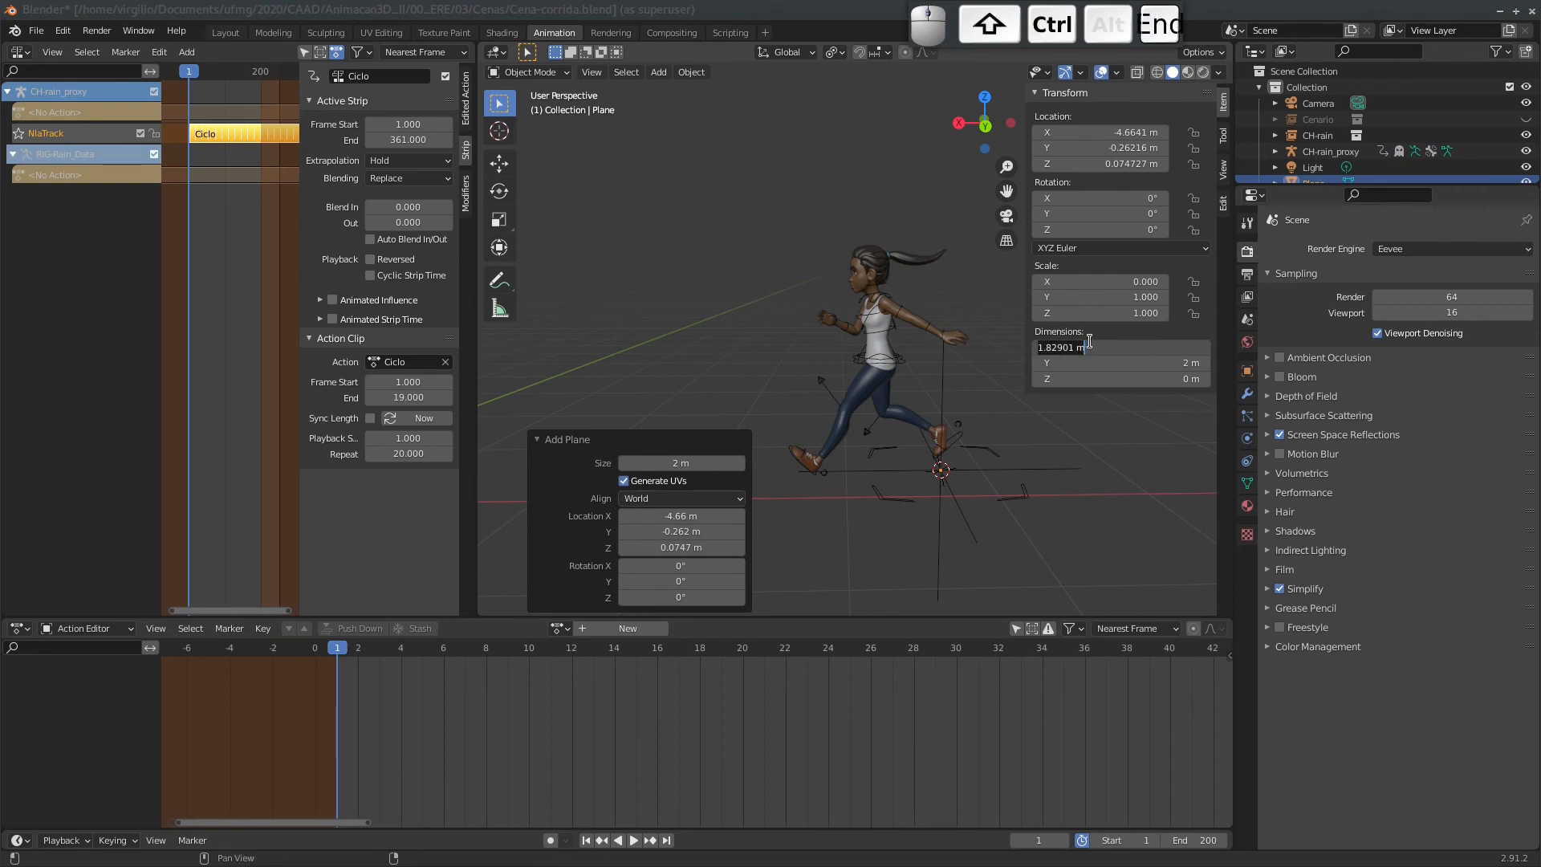
pyautogui.hotkey('ctrl', 'c')
pyautogui.press('Tab')
pyautogui.hotkey('ctrl', 'v')
pyautogui.press('Return')
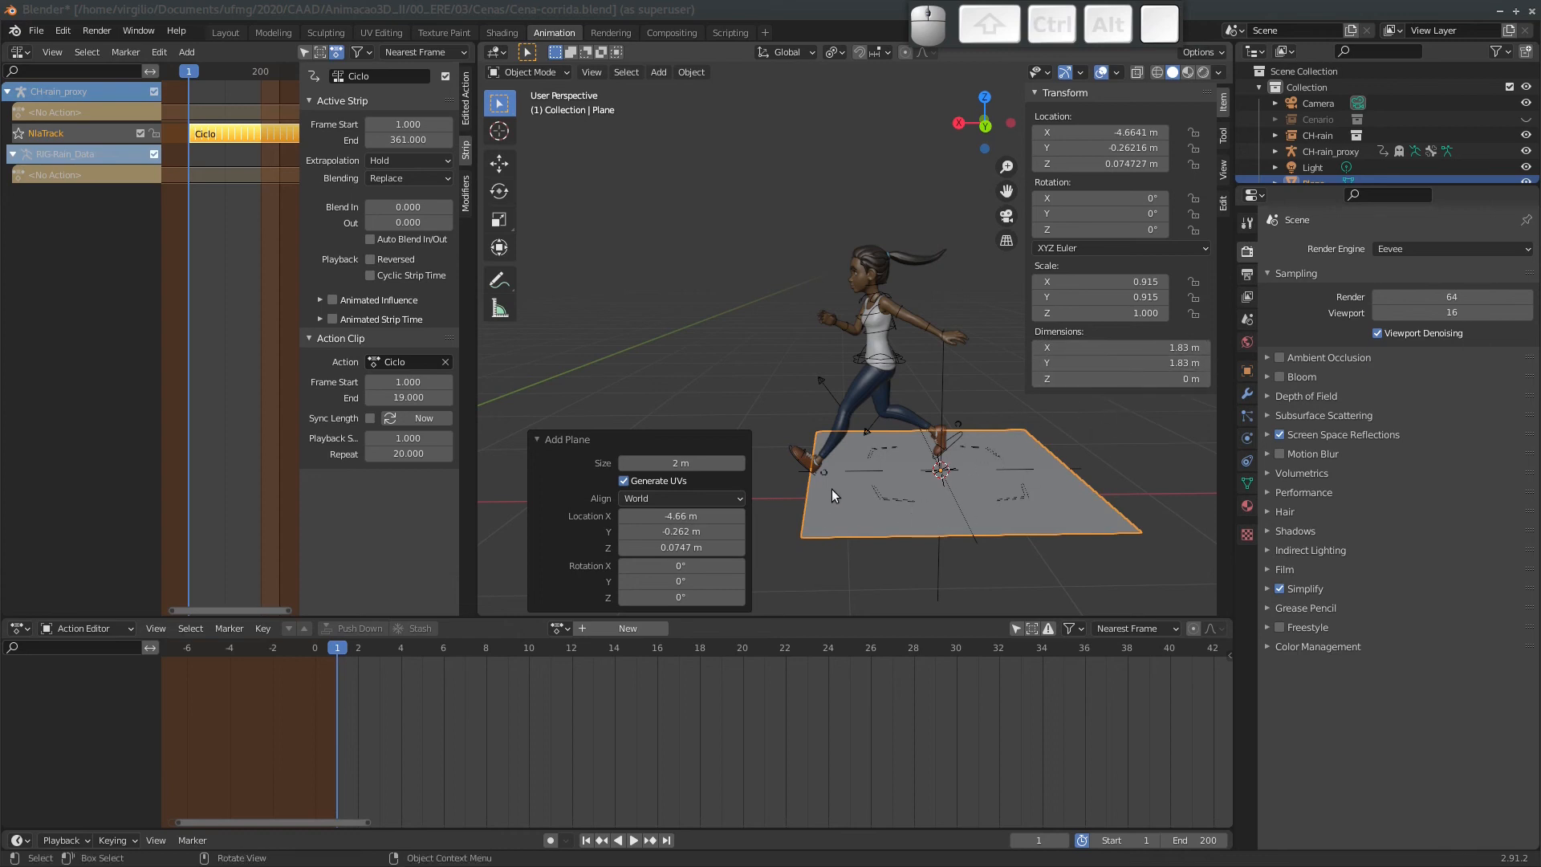
# Apply the plane's scale and subdivide its mesh with one cut in Edit Mode.
pyautogui.hotkey('ctrl', 'a')
pyautogui.click(816, 512)
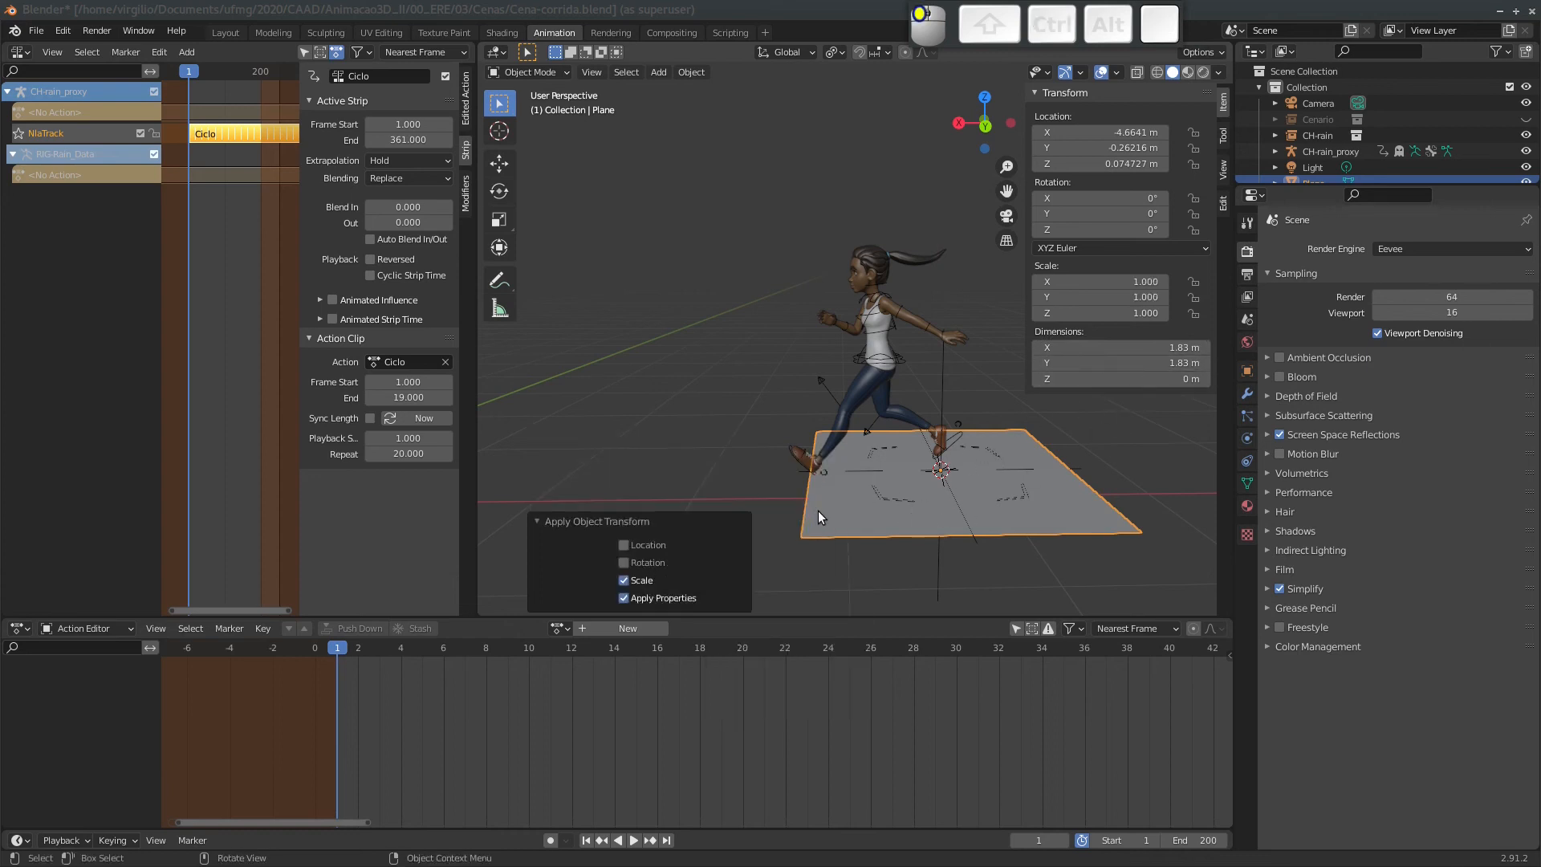
pyautogui.press('Tab')
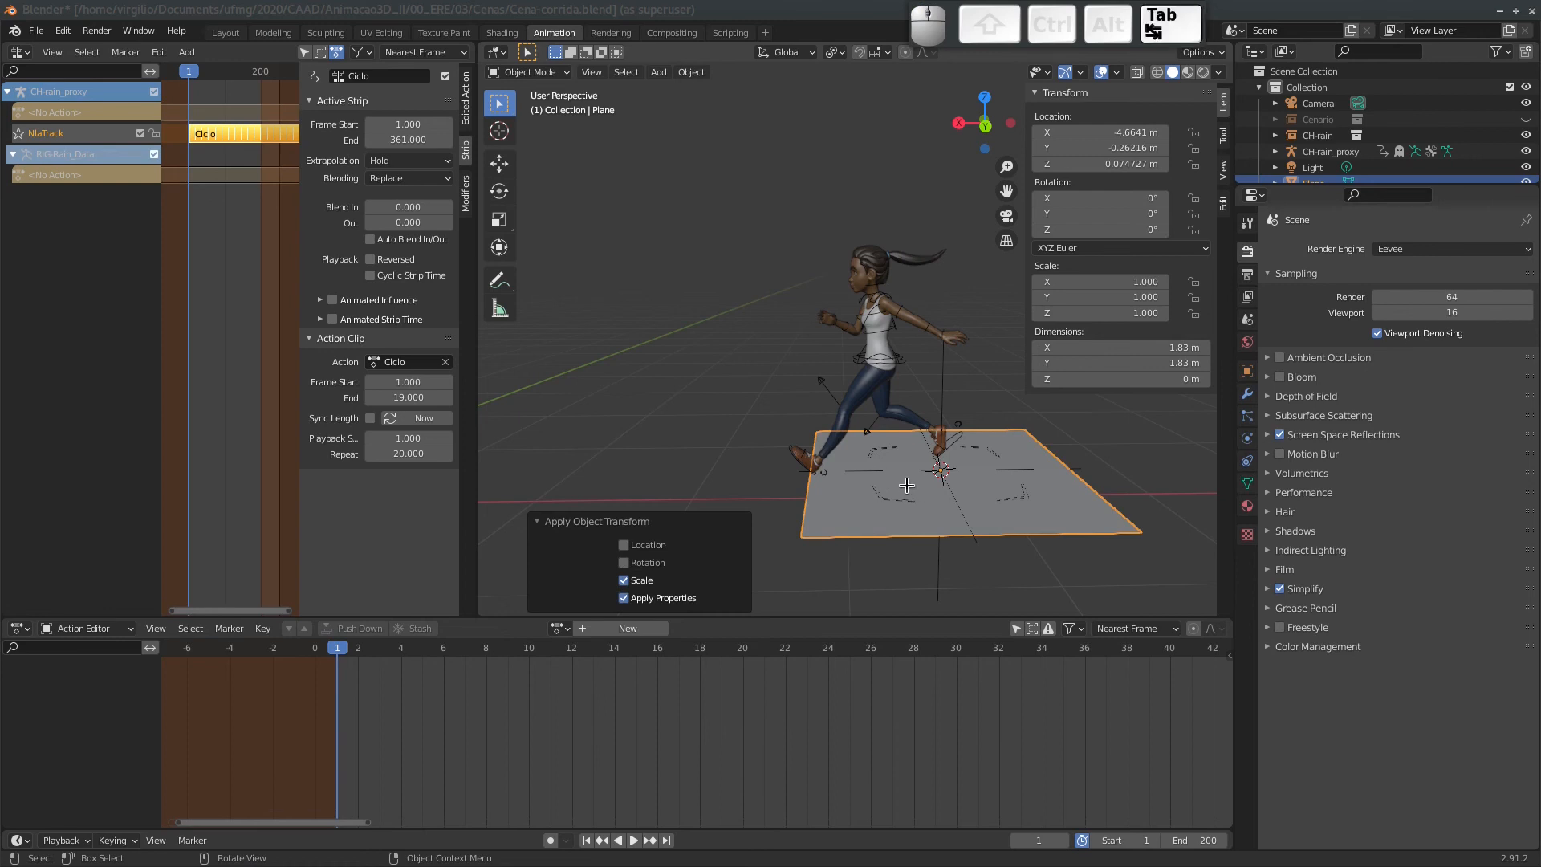
pyautogui.rightClick(870, 492)
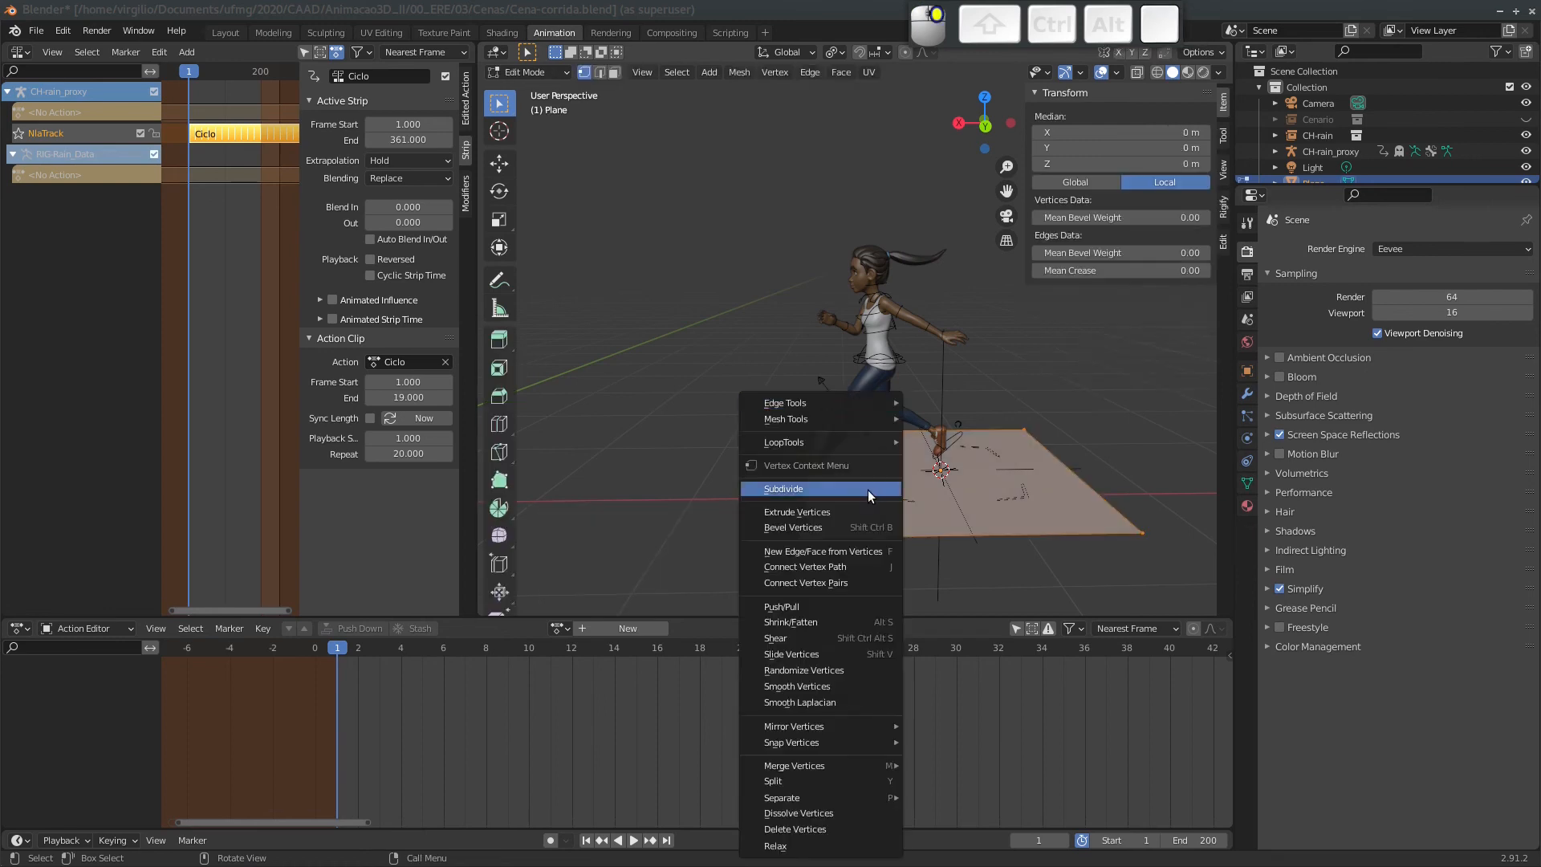
pyautogui.click(830, 489)
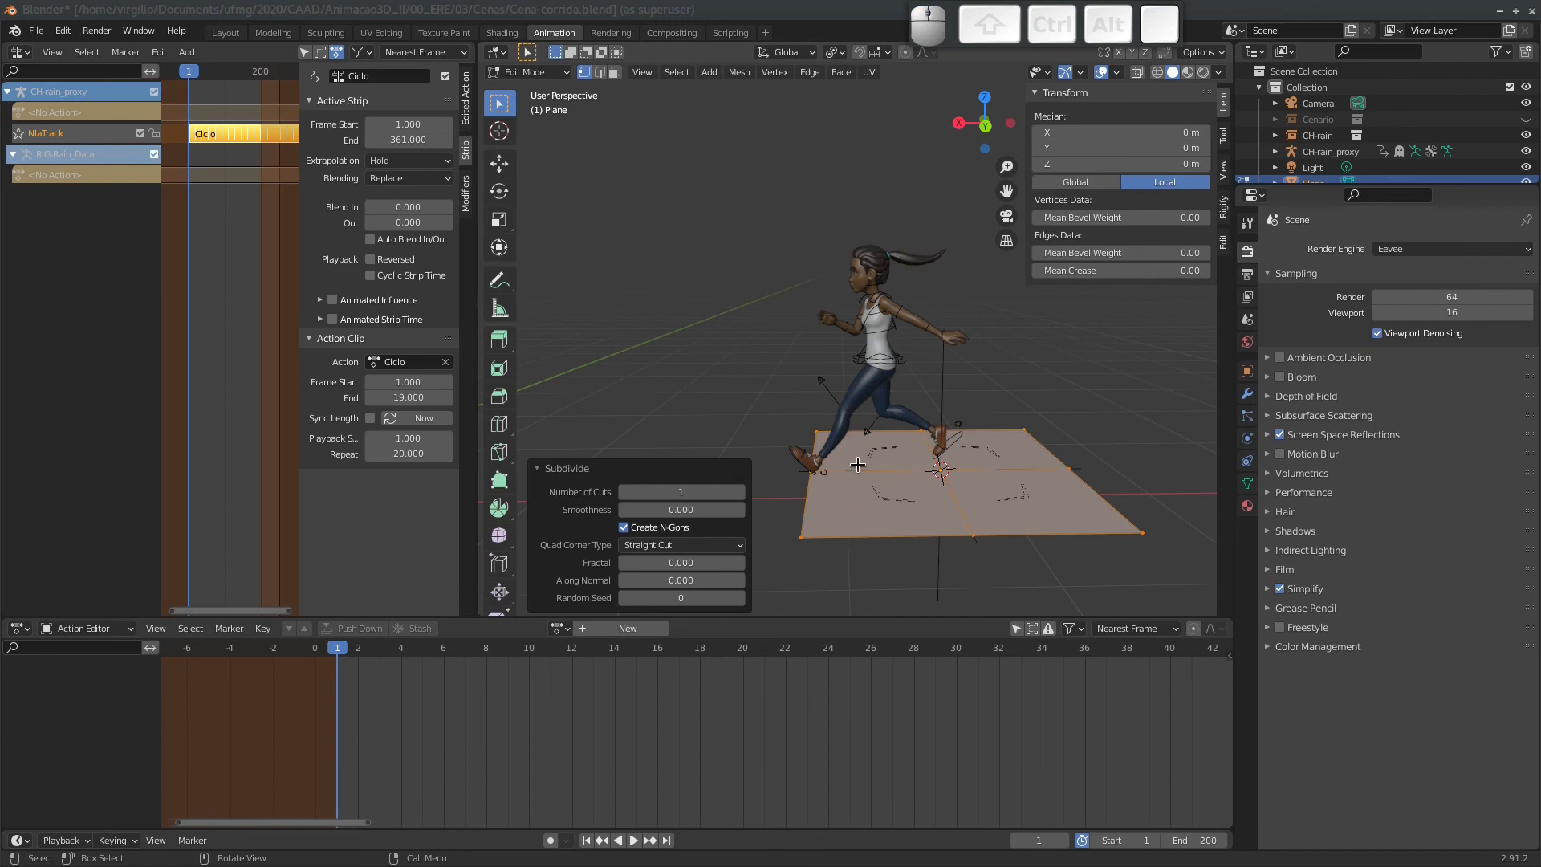
# Delete the three vertices along each of the plane's two sides parallel to X, keeping only its central line.
pyautogui.click(816, 431)
pyautogui.keyDown('shift'); pyautogui.click(923, 429); pyautogui.keyUp('shift')
pyautogui.keyDown('shift'); pyautogui.click(1019, 426); pyautogui.keyUp('shift')
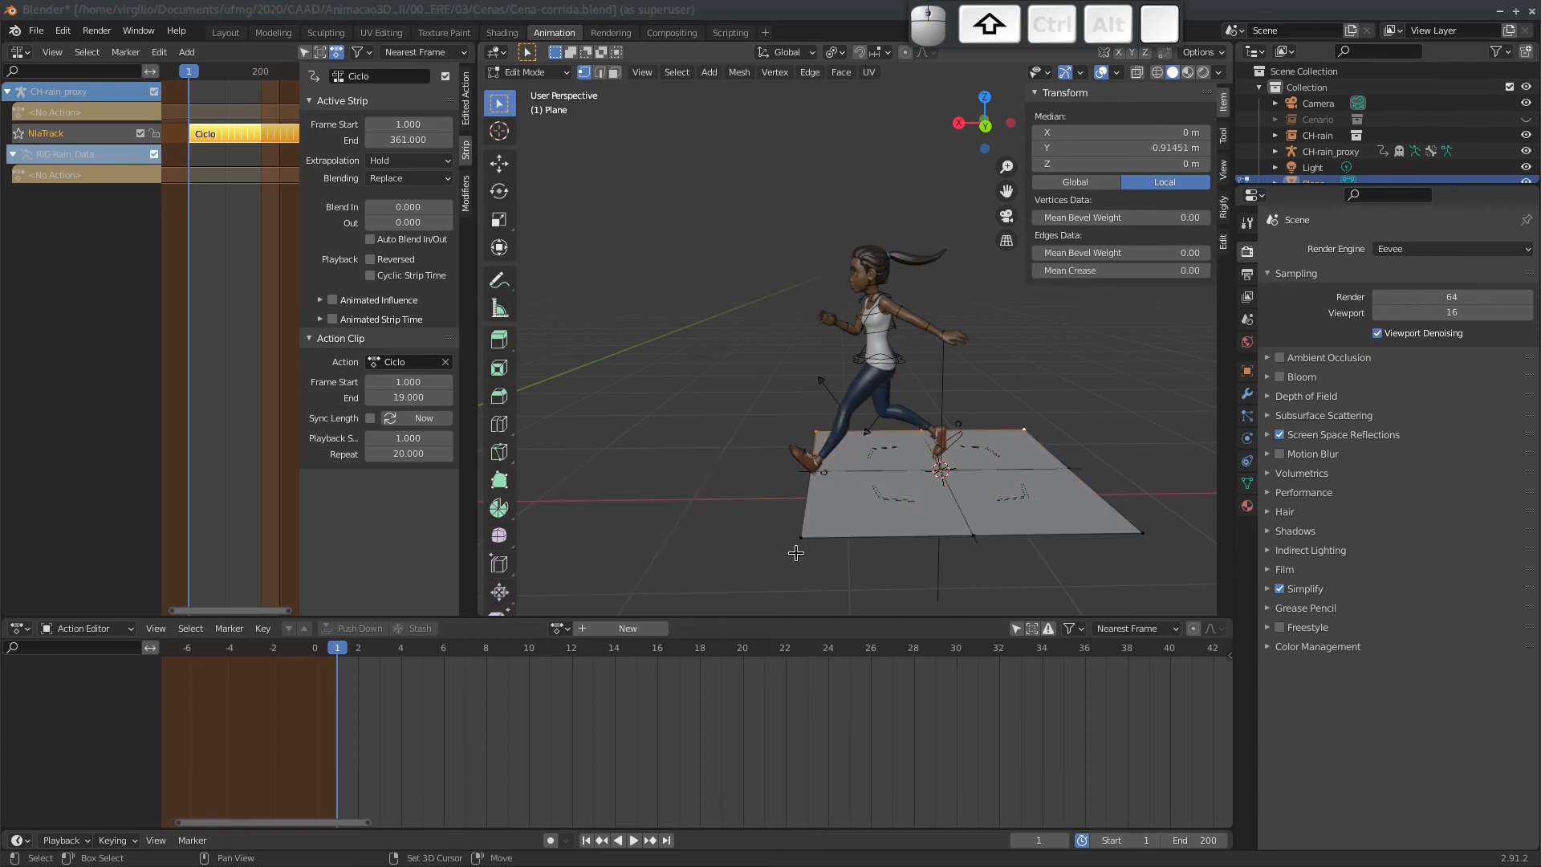
pyautogui.keyDown('shift'); pyautogui.click(799, 545); pyautogui.keyUp('shift')
pyautogui.keyDown('shift'); pyautogui.click(973, 536); pyautogui.keyUp('shift')
pyautogui.keyDown('shift'); pyautogui.click(1143, 532); pyautogui.keyUp('shift')
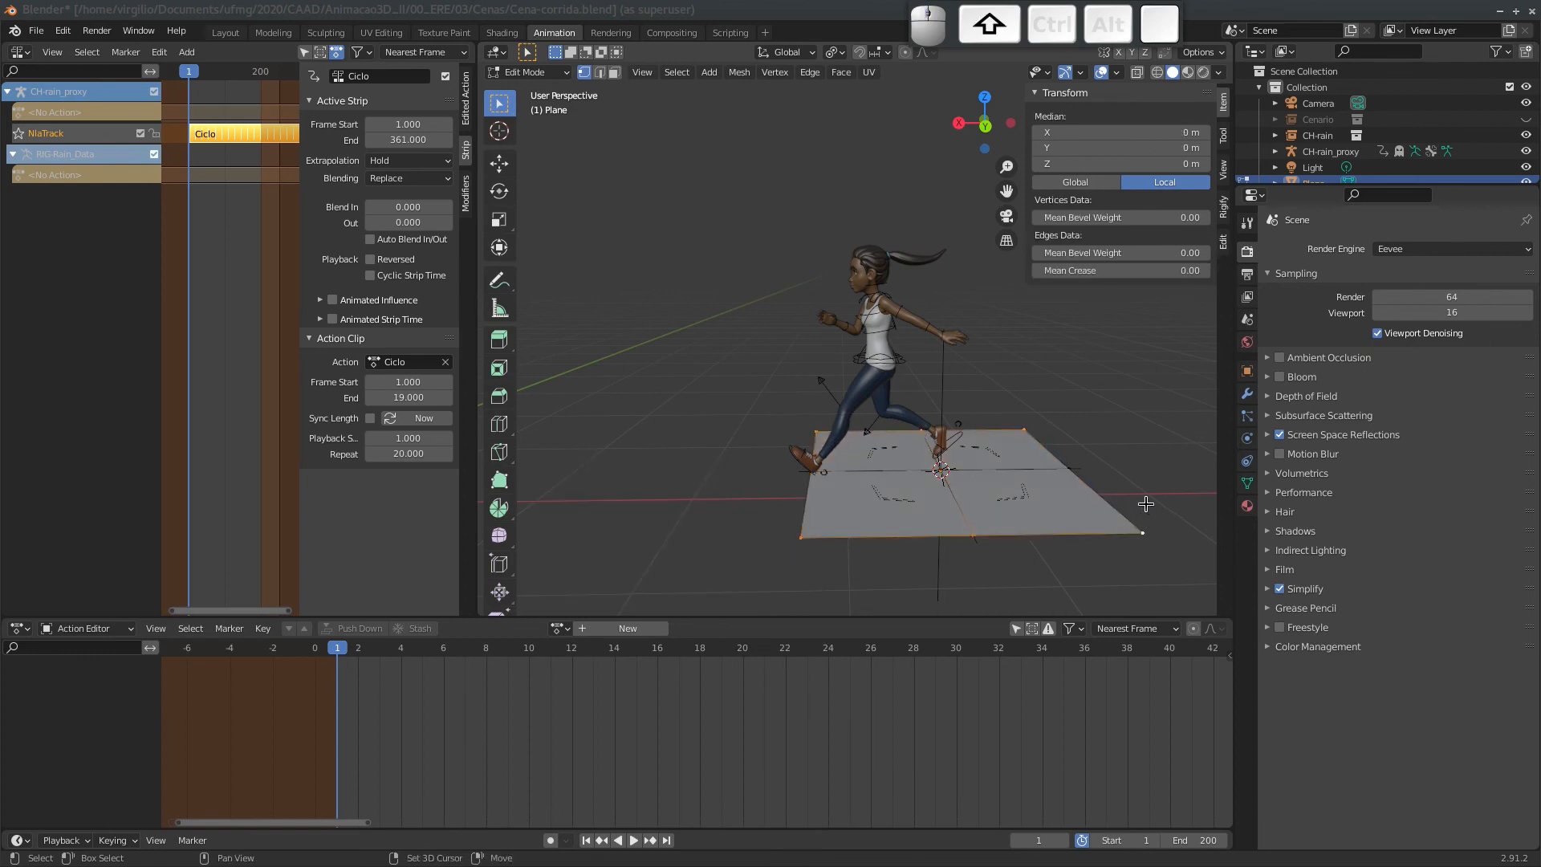
pyautogui.press('x')
pyautogui.click(1143, 506)
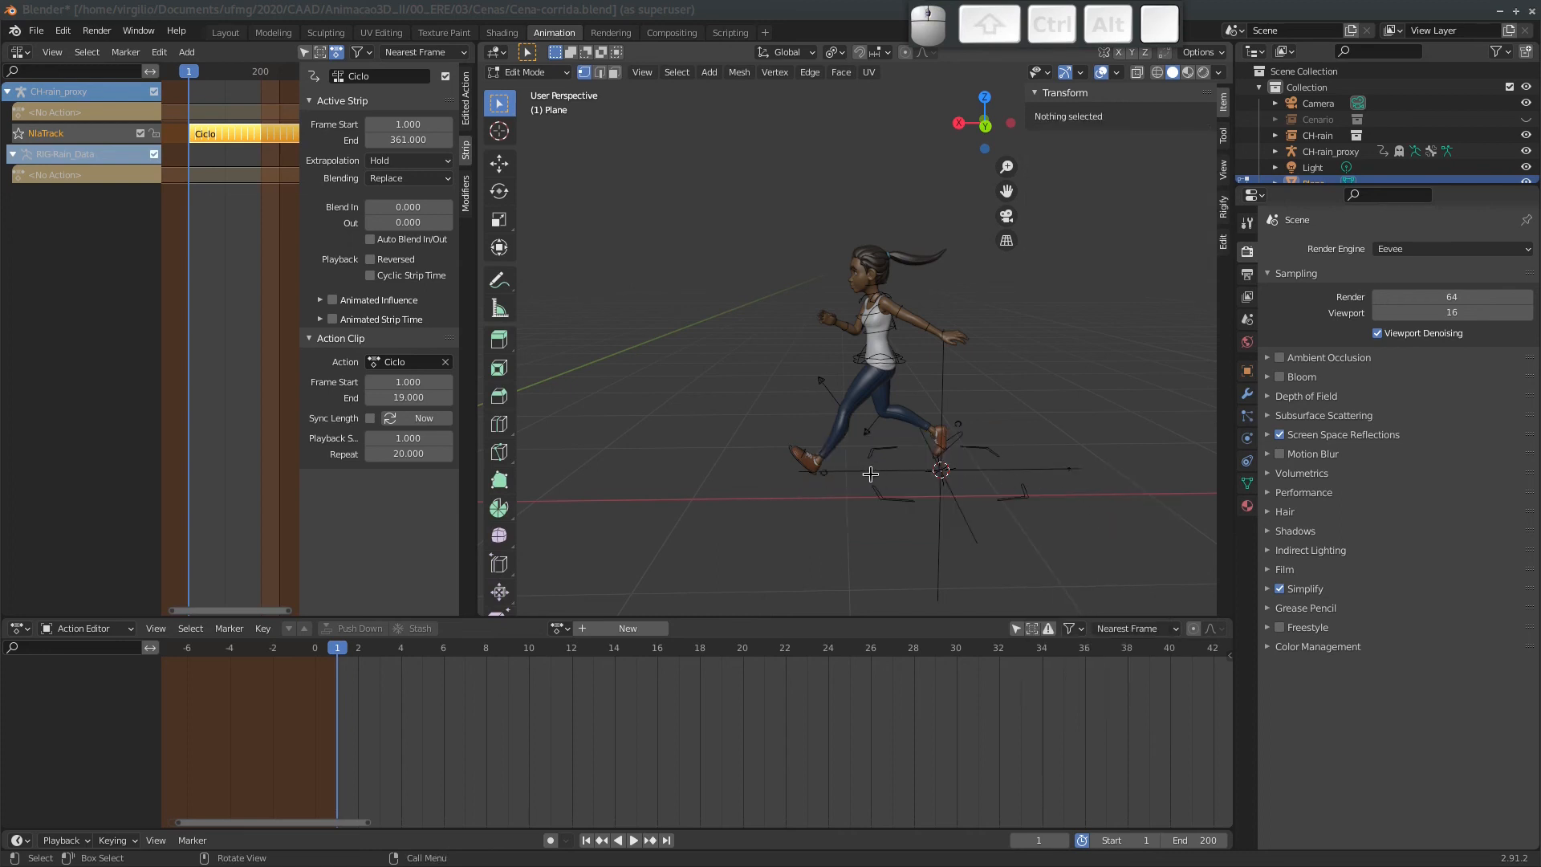
# Snap the 3D cursor to the line's end vertex behind the character and set the object's origin to the 3D cursor.
pyautogui.click(1071, 469)
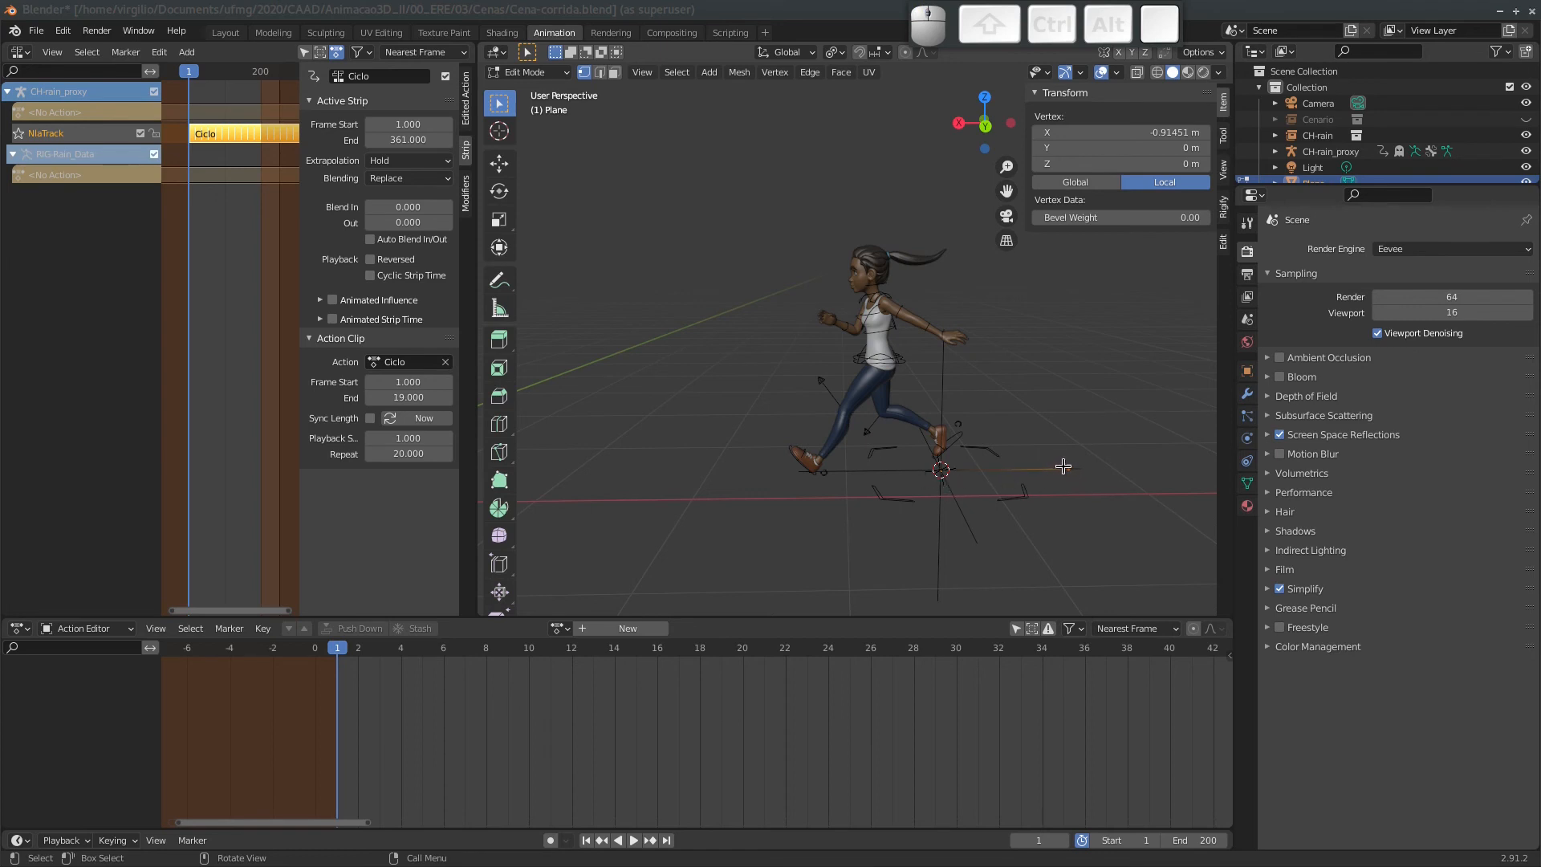
pyautogui.hotkey('shift', 's')
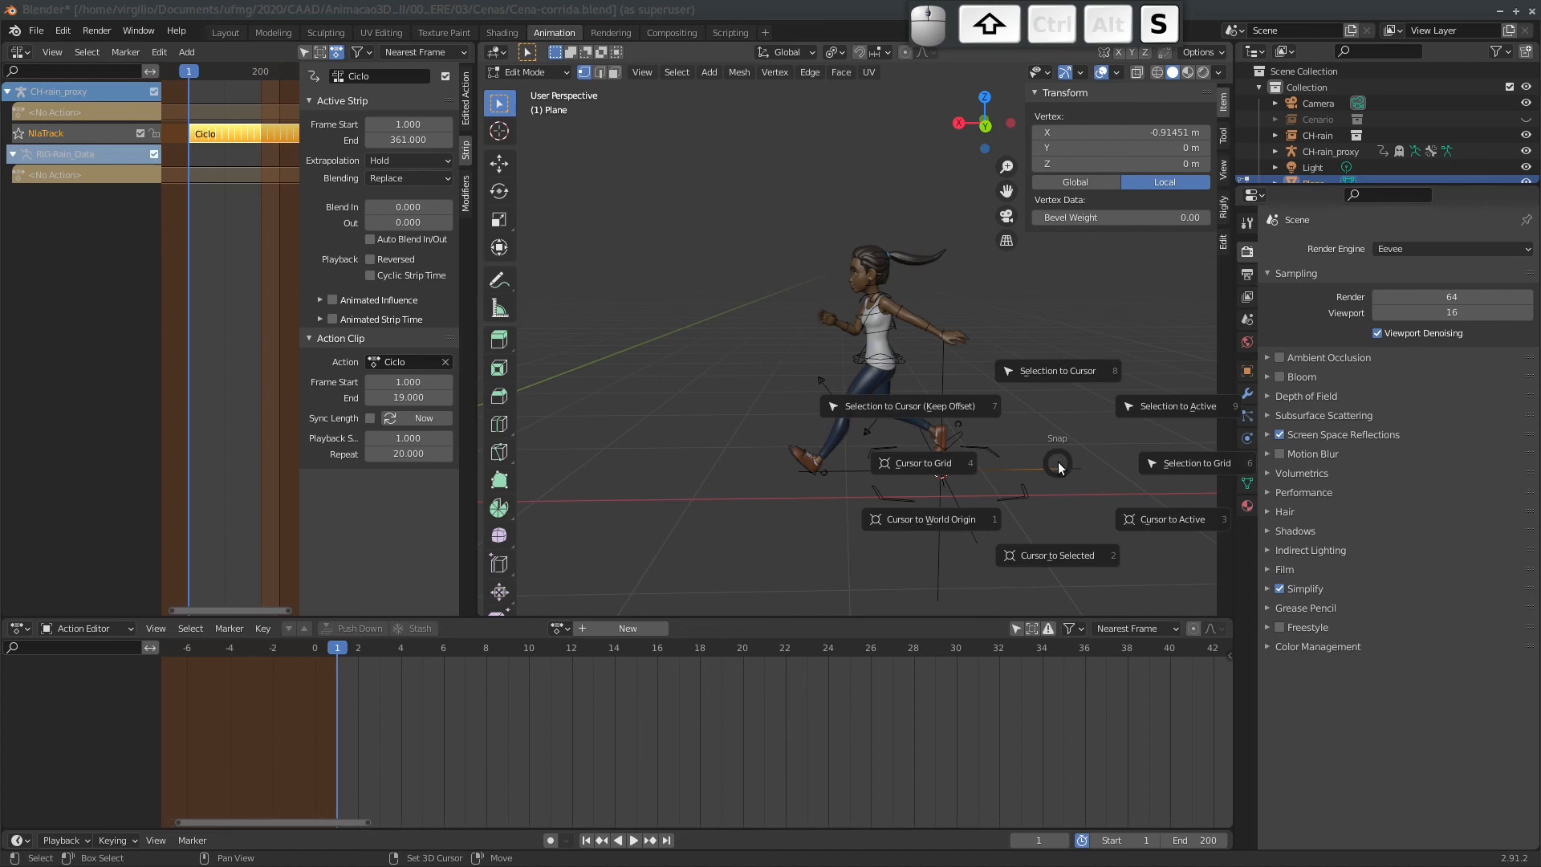
pyautogui.click(1051, 549)
pyautogui.press('Tab')
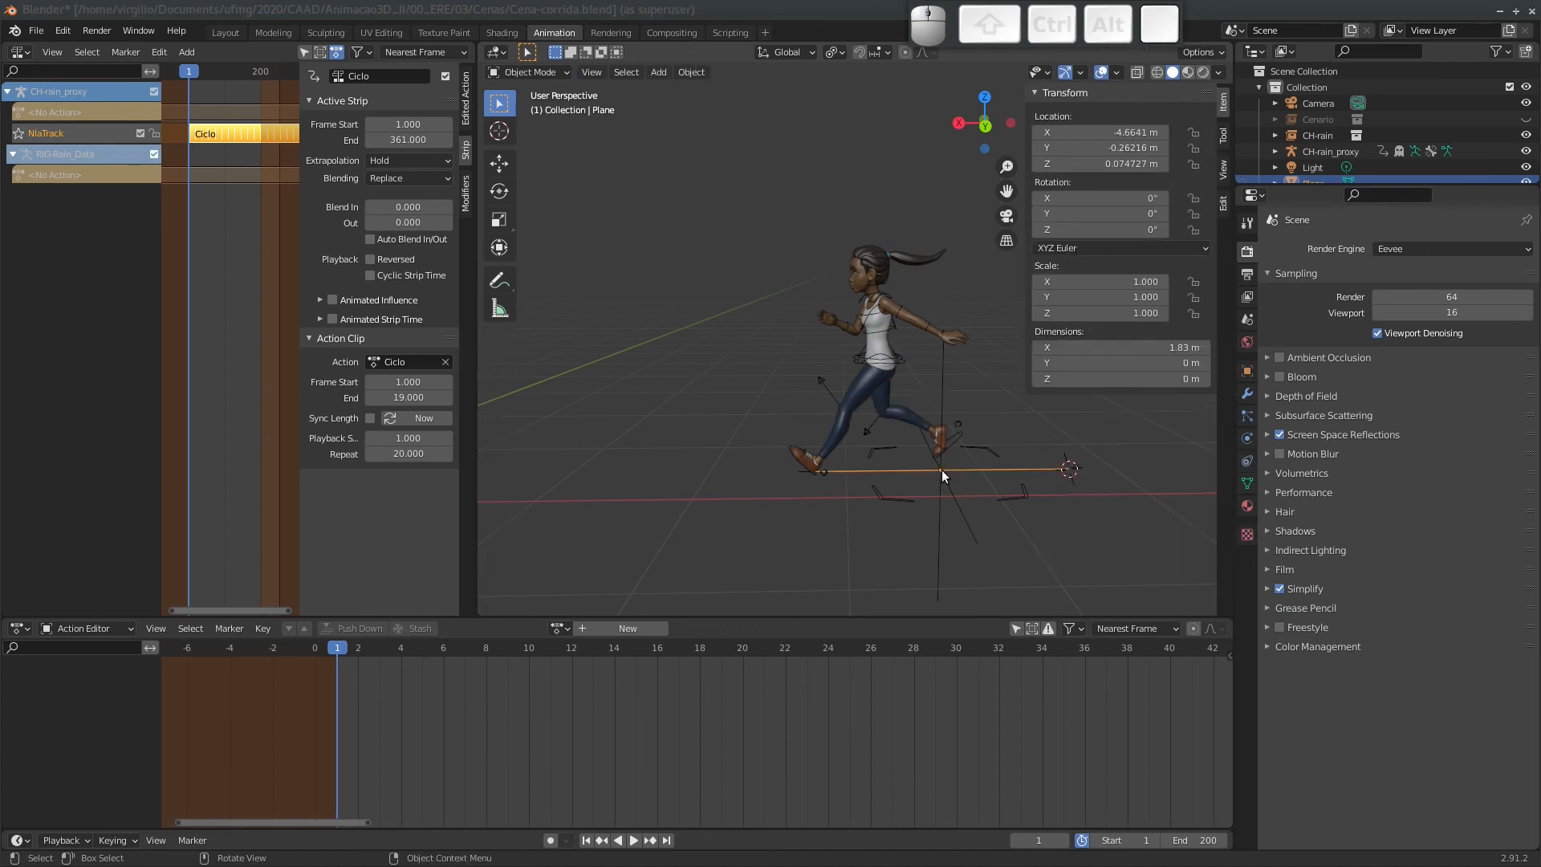
pyautogui.click(691, 72)
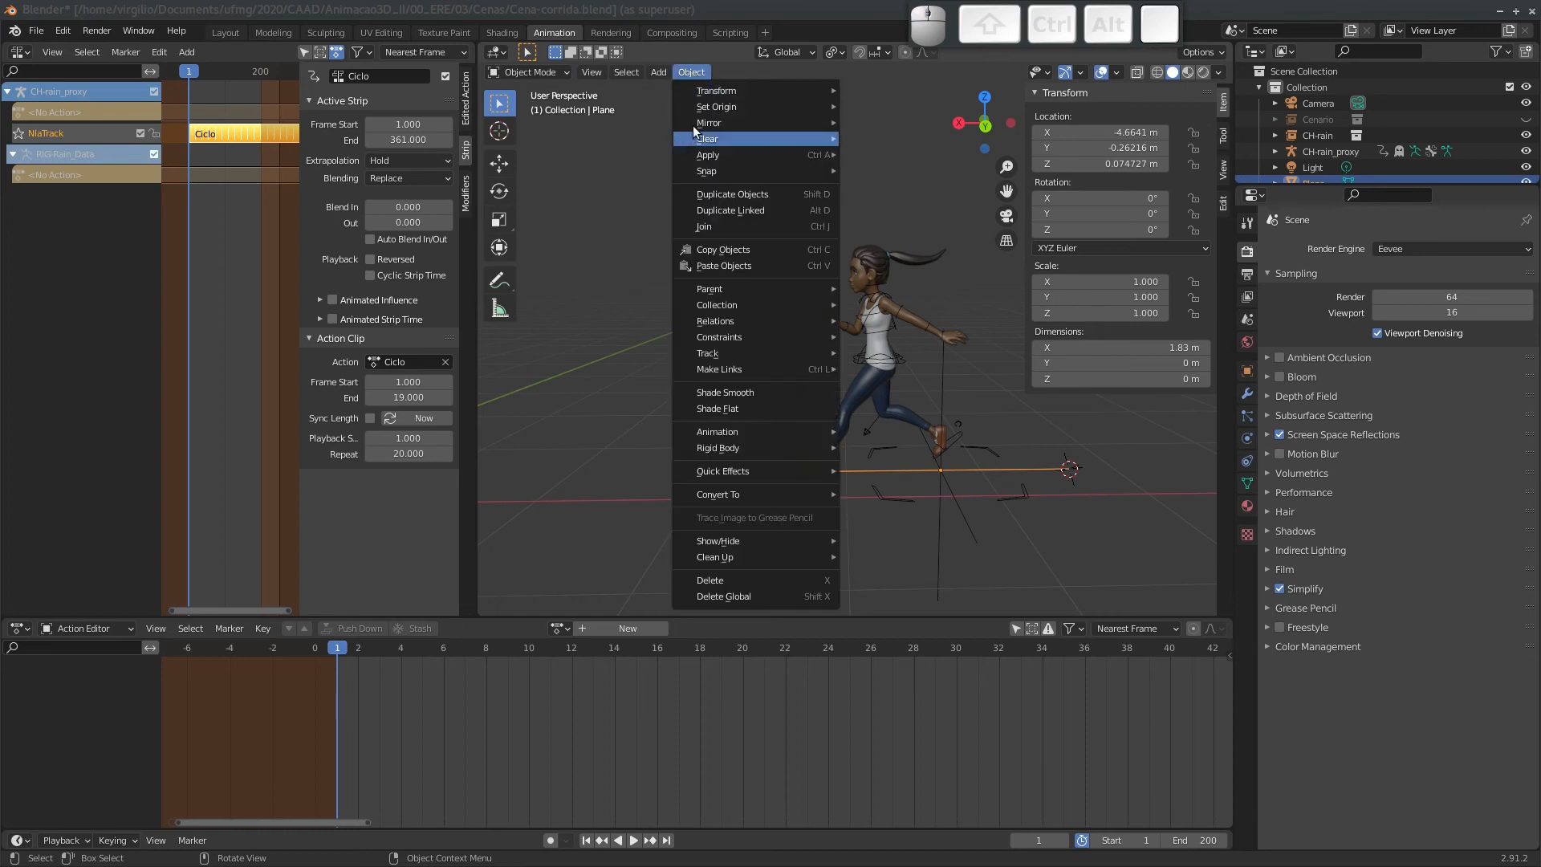
pyautogui.moveTo(706, 107)
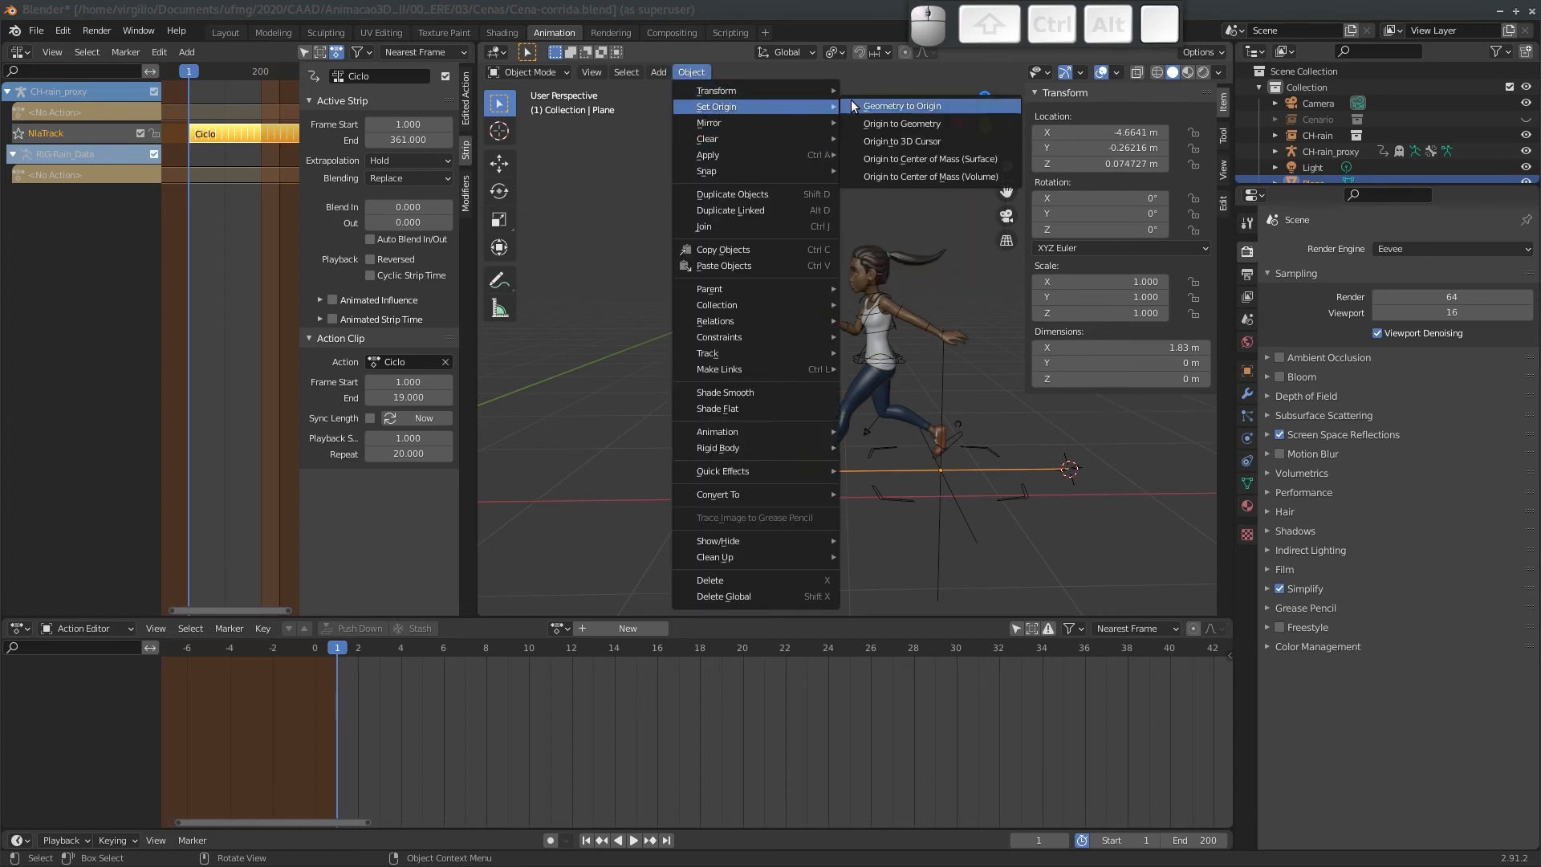
pyautogui.click(889, 142)
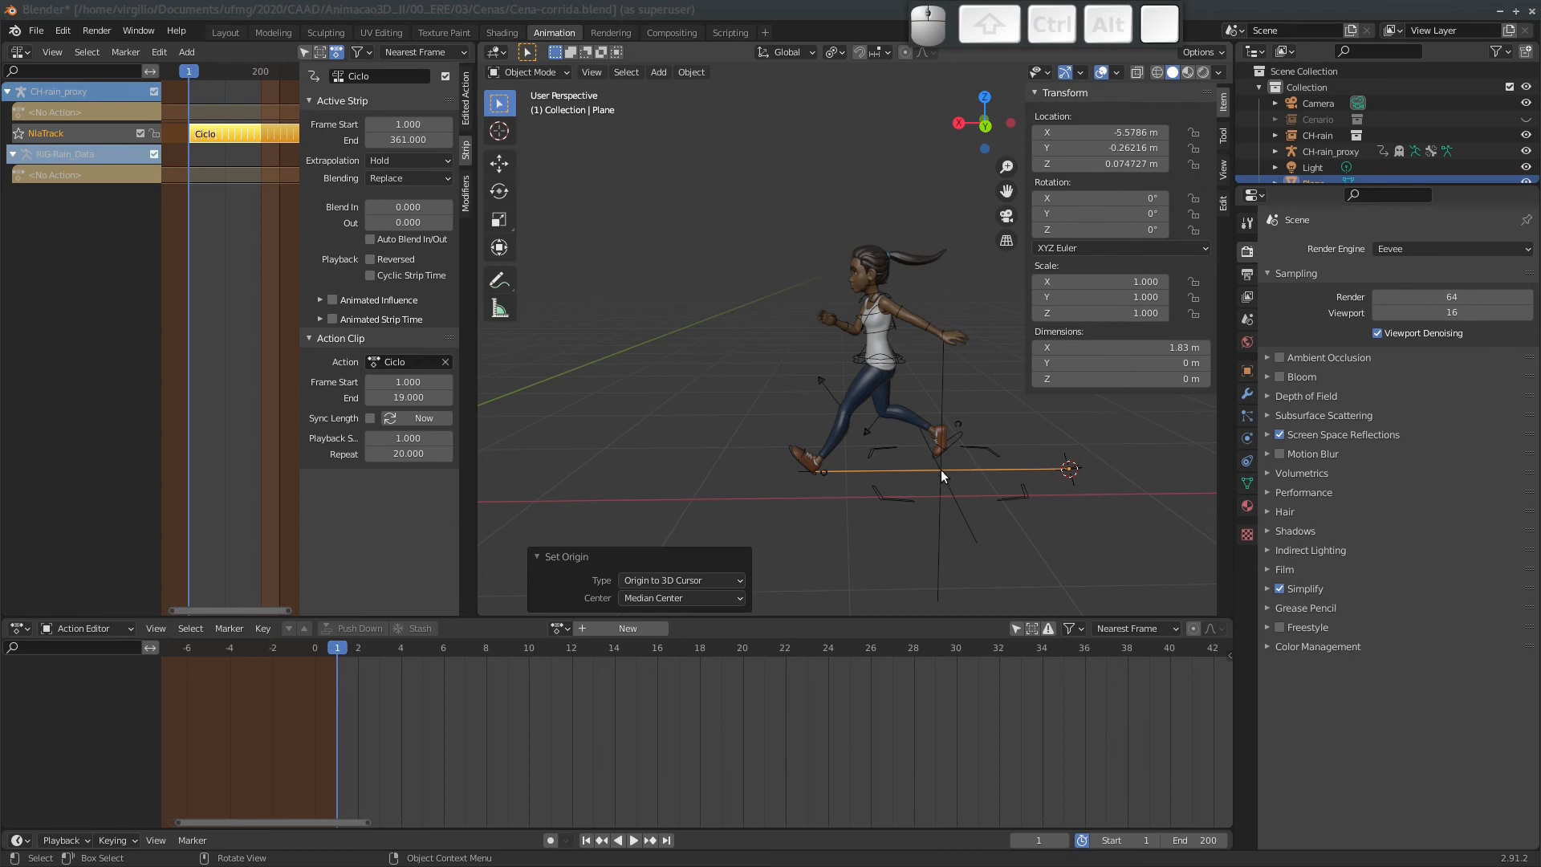
# Snap the 3D cursor to the character rig's ROOT bone in Pose Mode.
pyautogui.click(900, 499)
pyautogui.hotkey('ctrl', 'Tab')
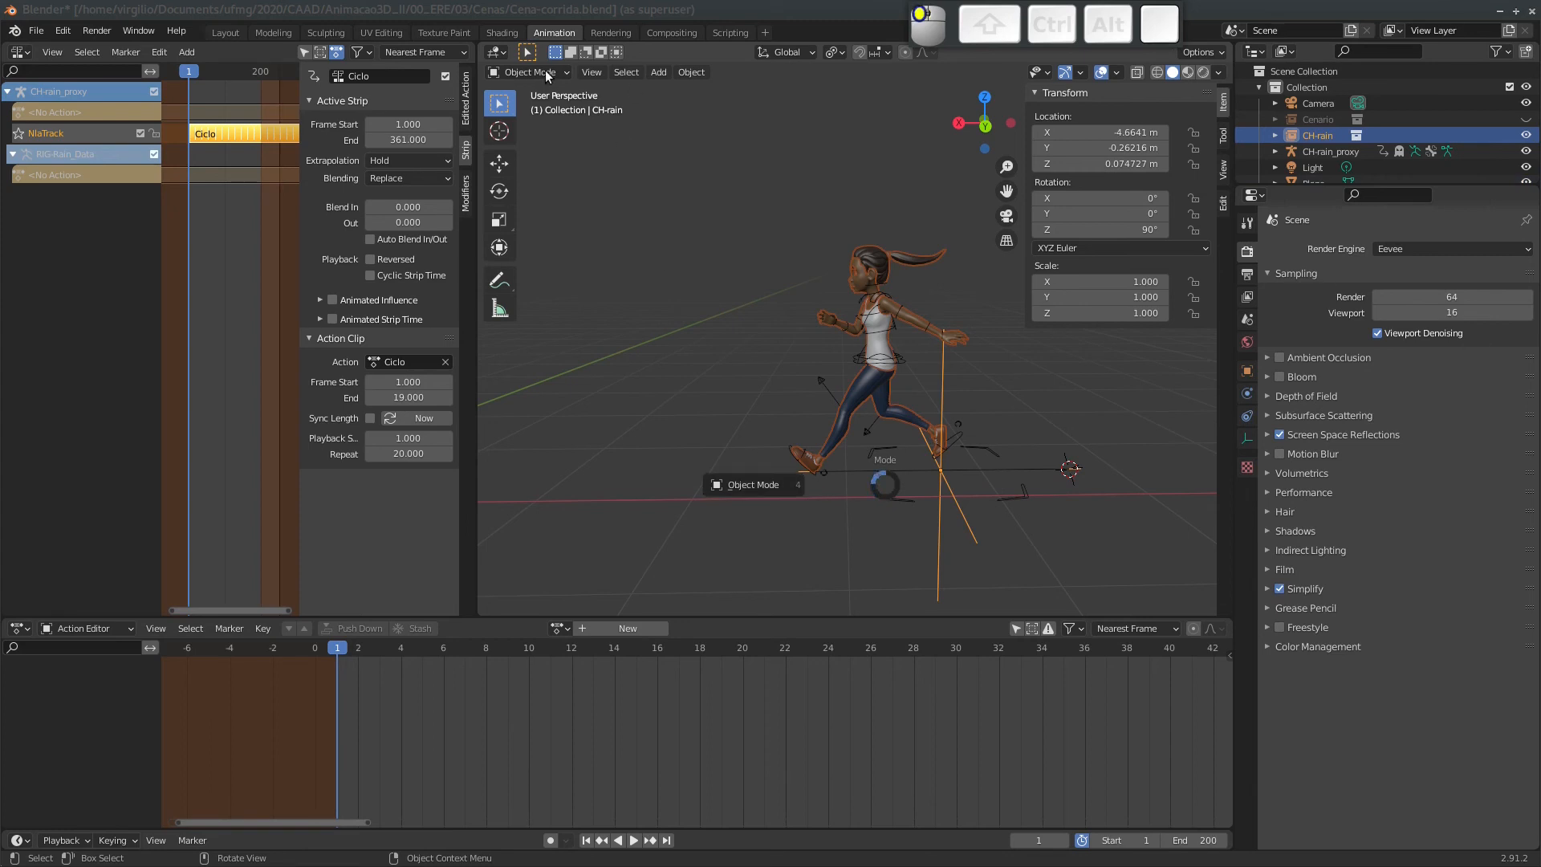
pyautogui.press('Escape')
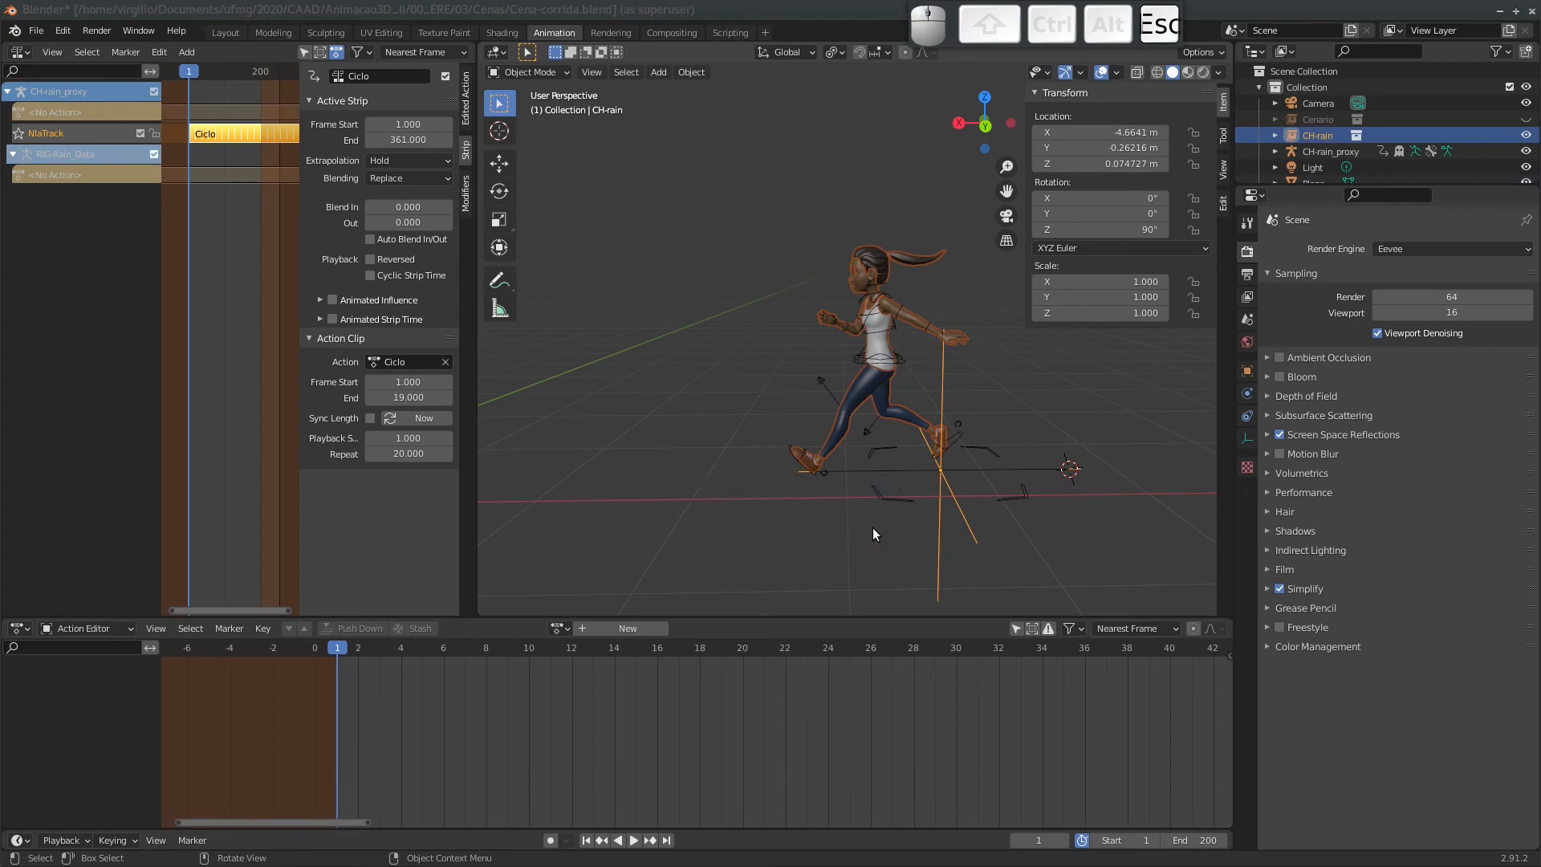
pyautogui.click(883, 498)
pyautogui.click(538, 75)
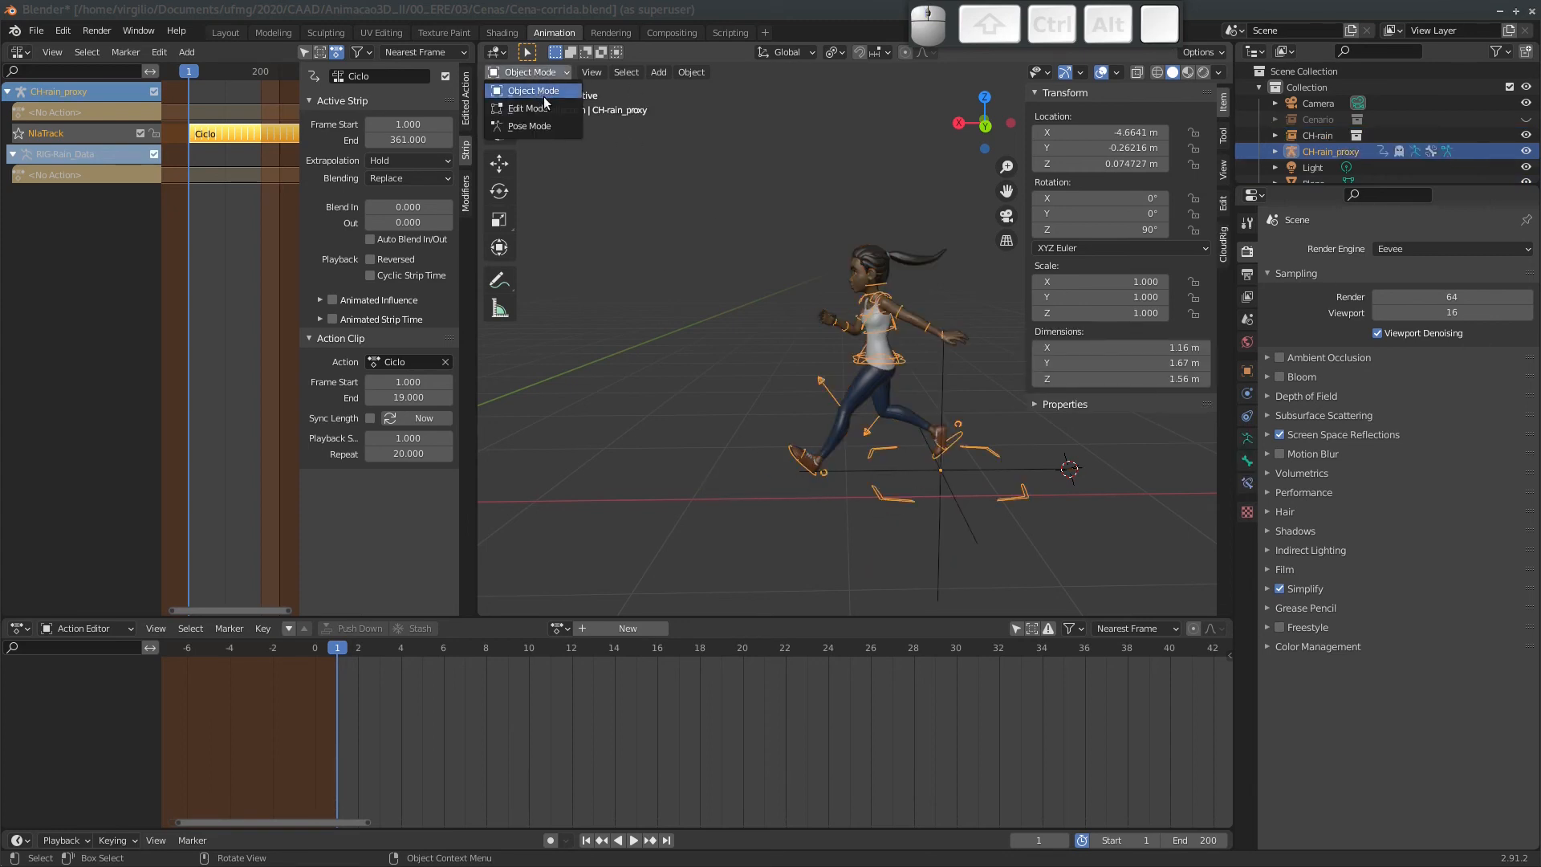
pyautogui.click(532, 124)
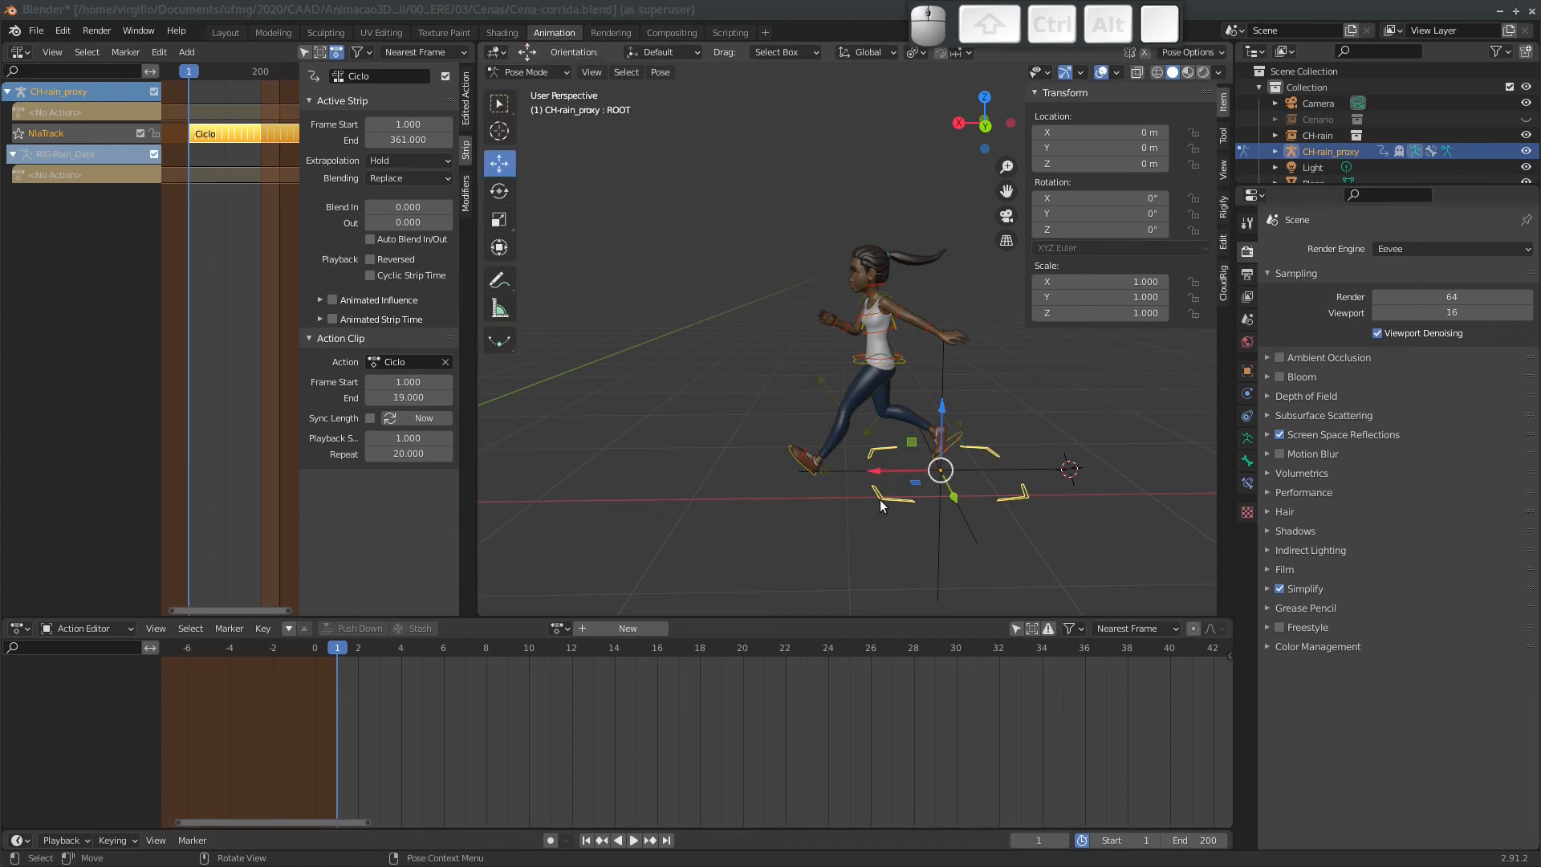
pyautogui.hotkey('shift', 's')
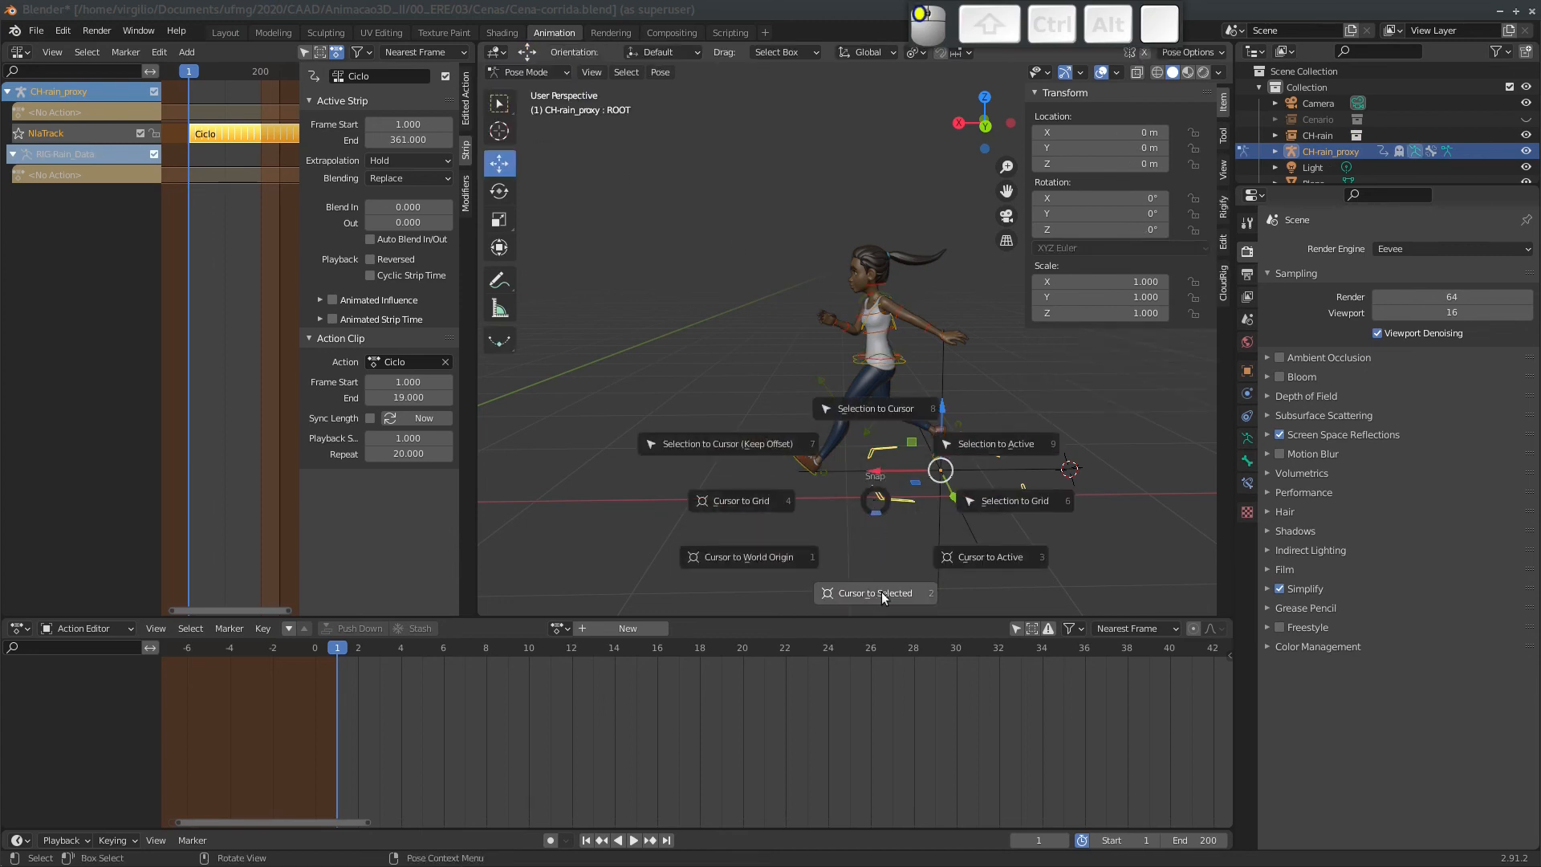
pyautogui.click(881, 592)
# Select the line mesh in Object Mode and snap it to the 3D cursor, keeping the offset.
pyautogui.click(1067, 472)
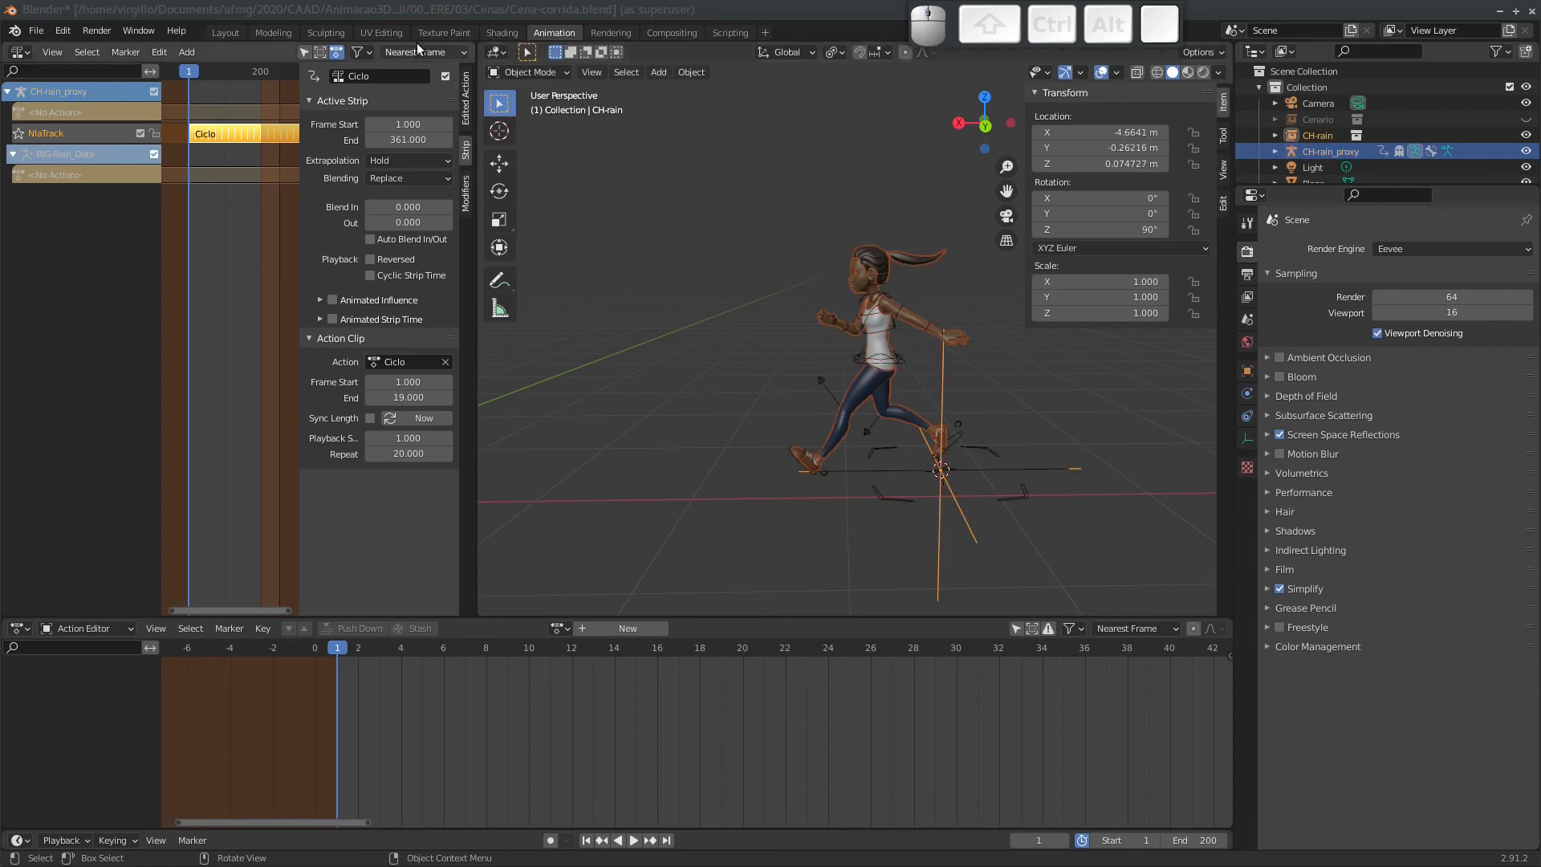
pyautogui.click(62, 32)
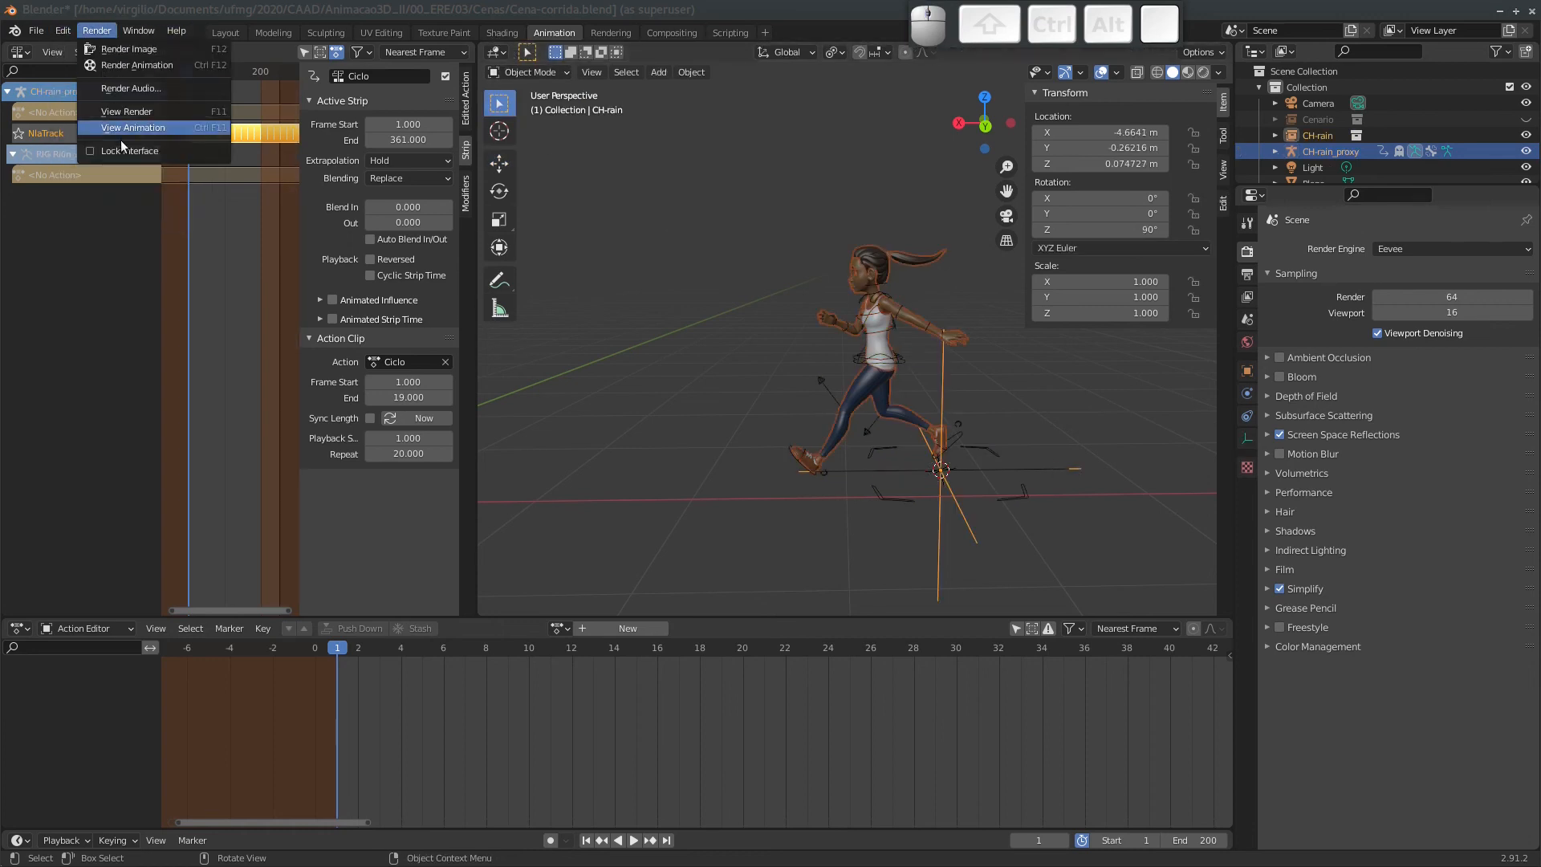
pyautogui.click(66, 32)
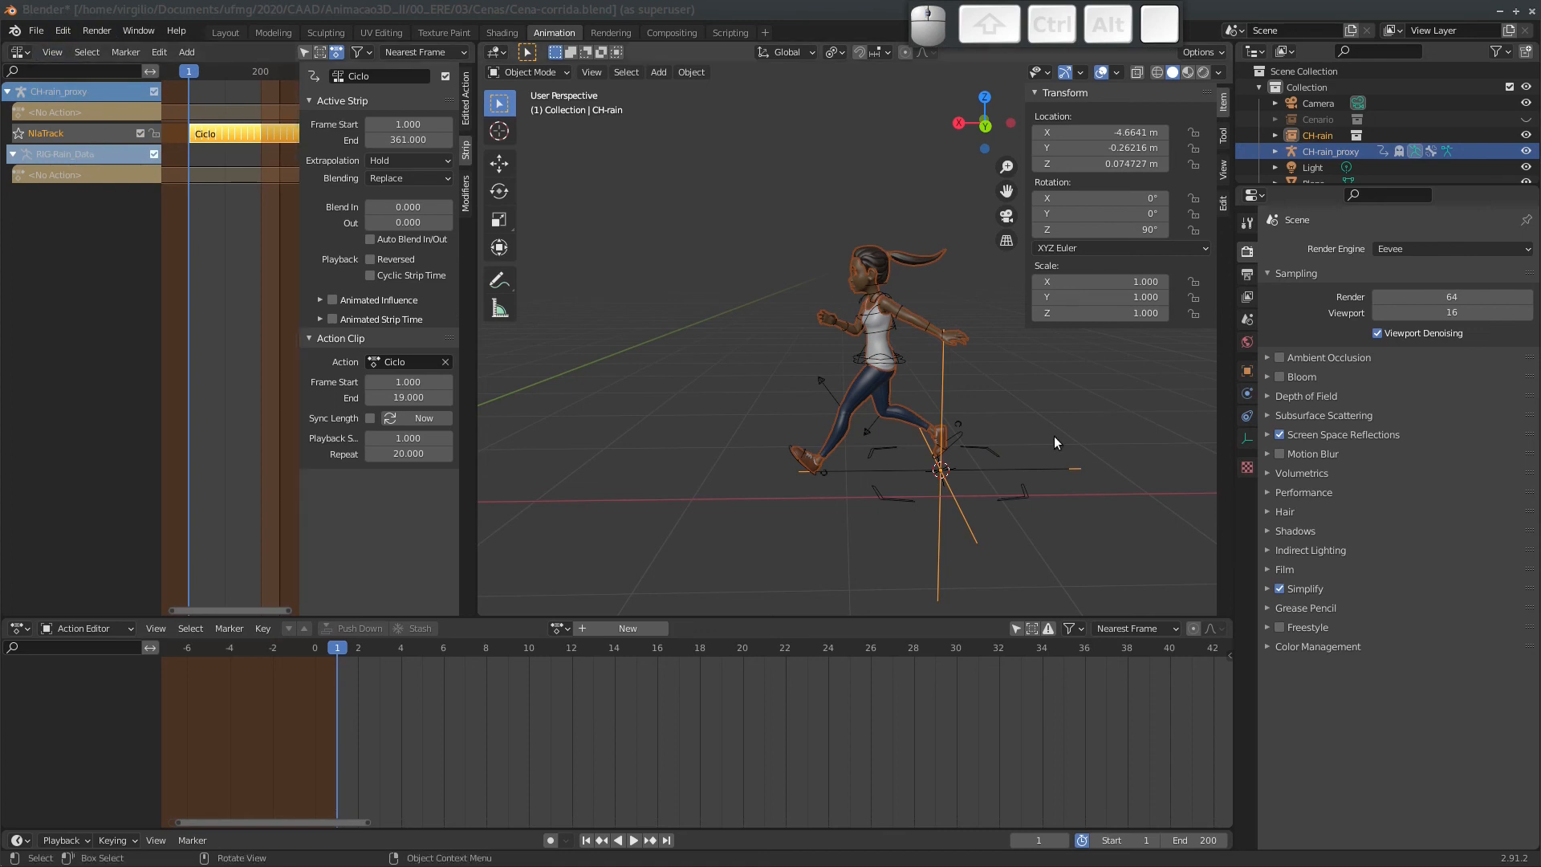
pyautogui.click(1059, 469)
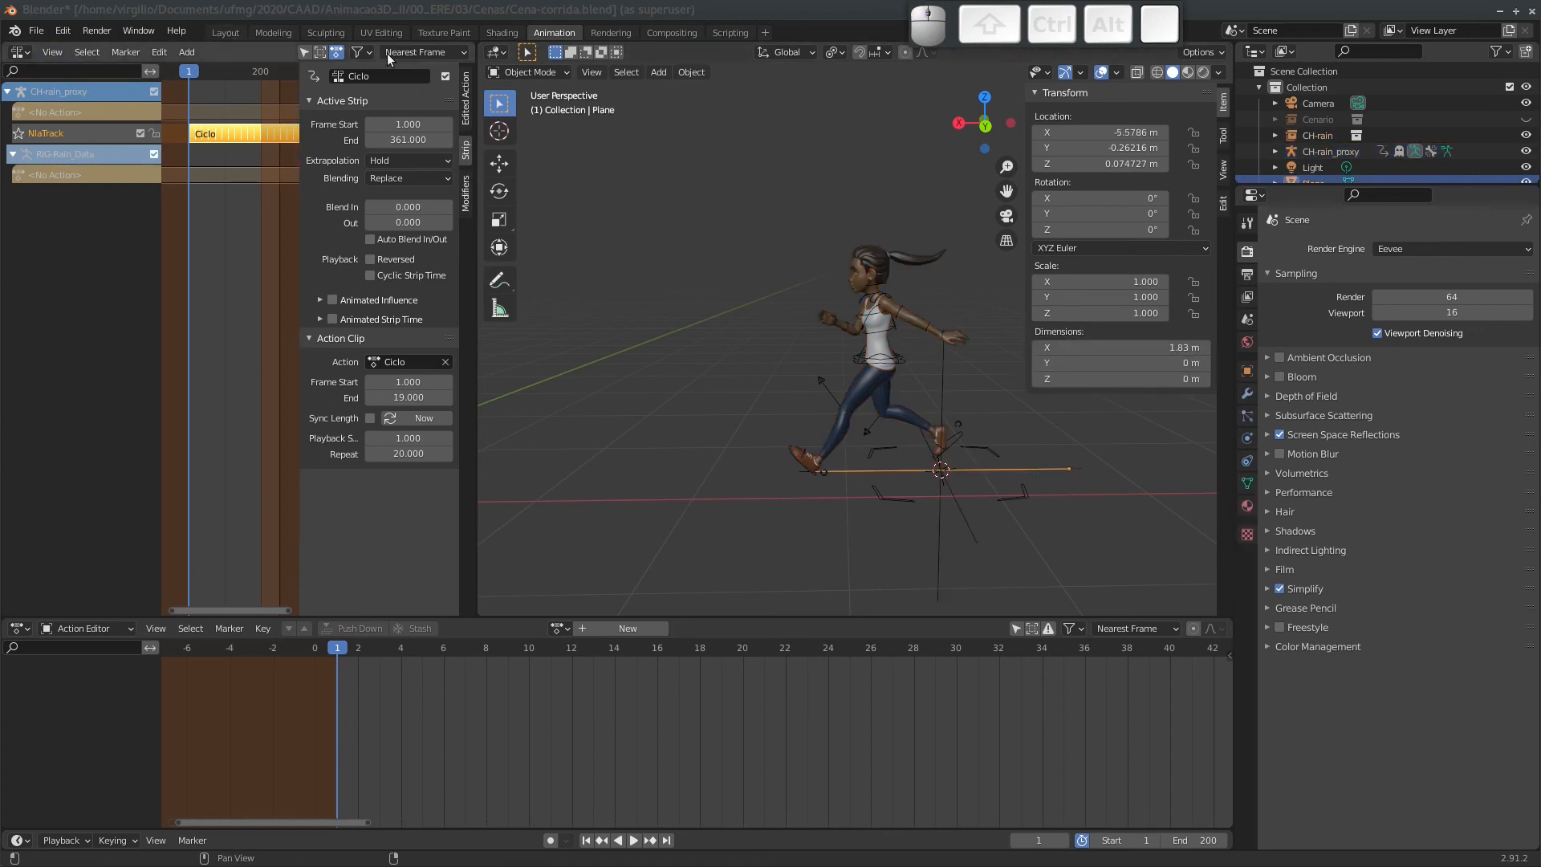
pyautogui.click(67, 31)
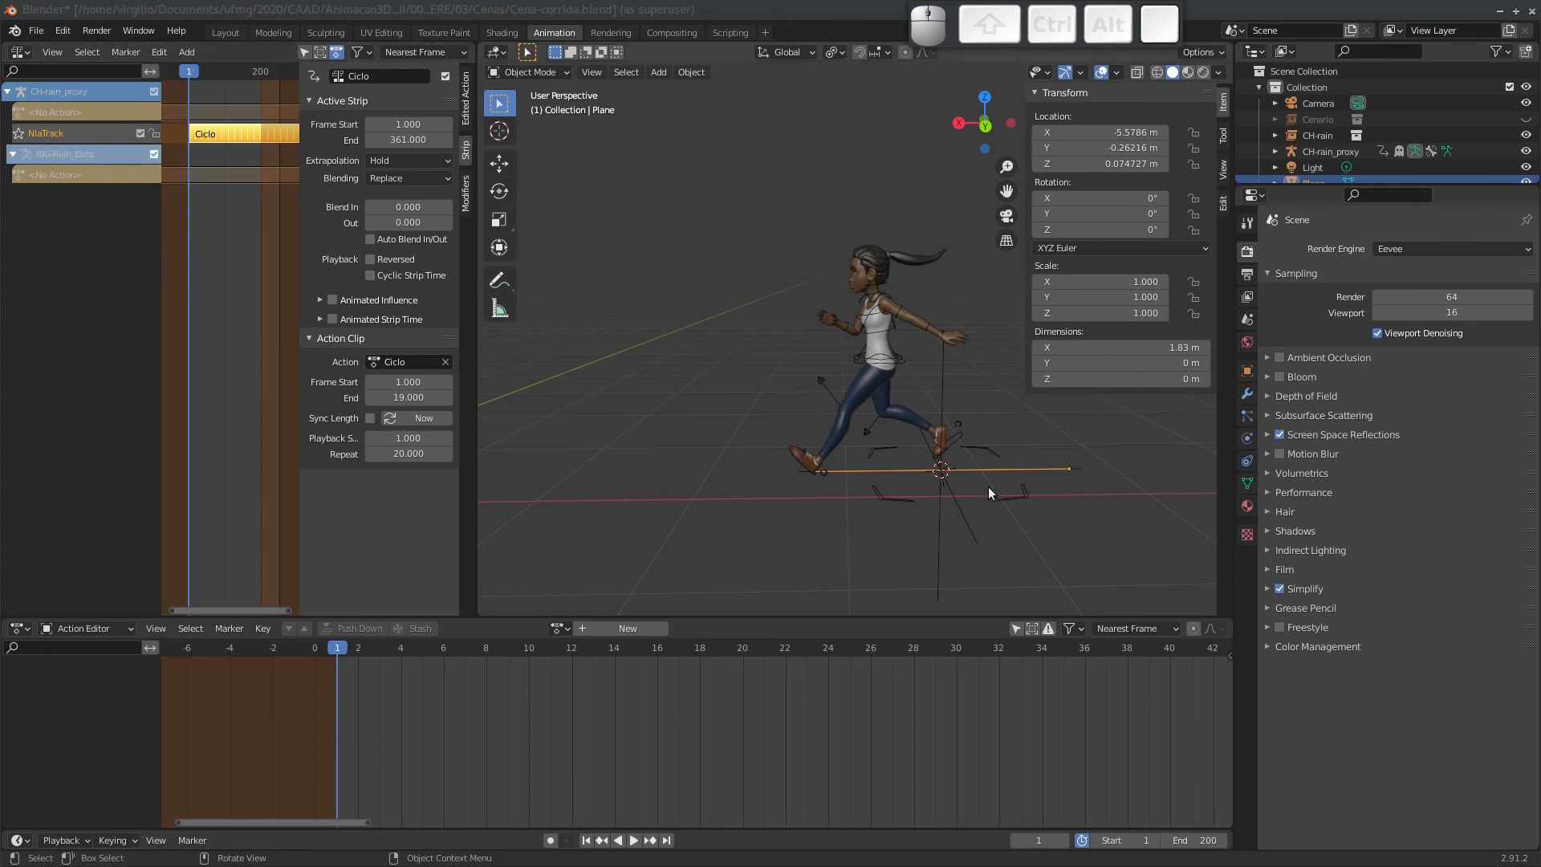
pyautogui.click(857, 361)
pyautogui.click(1068, 468)
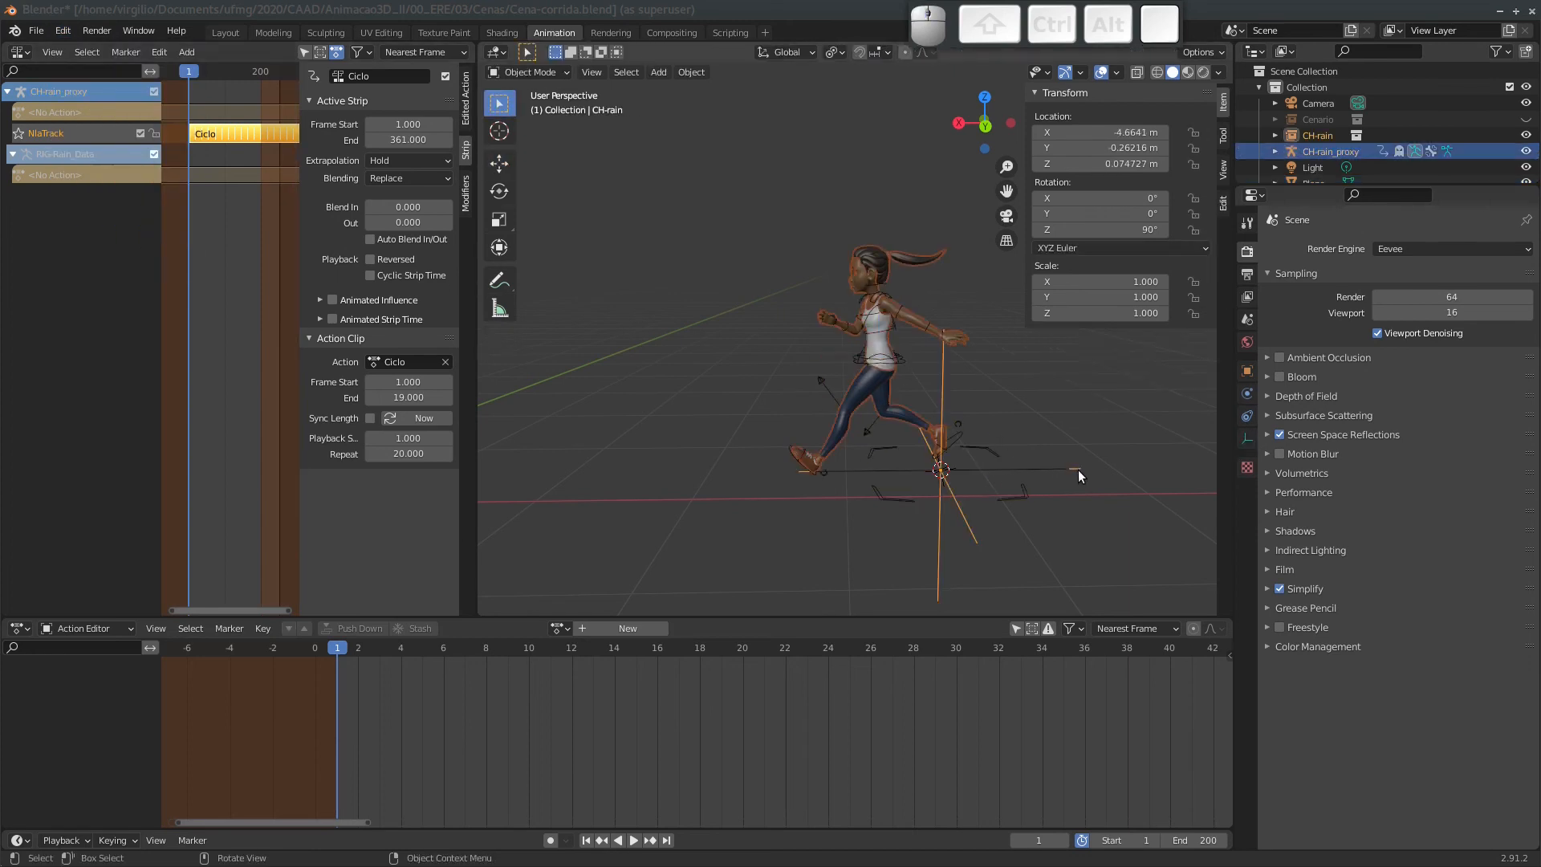
pyautogui.click(1077, 470)
pyautogui.click(1080, 470)
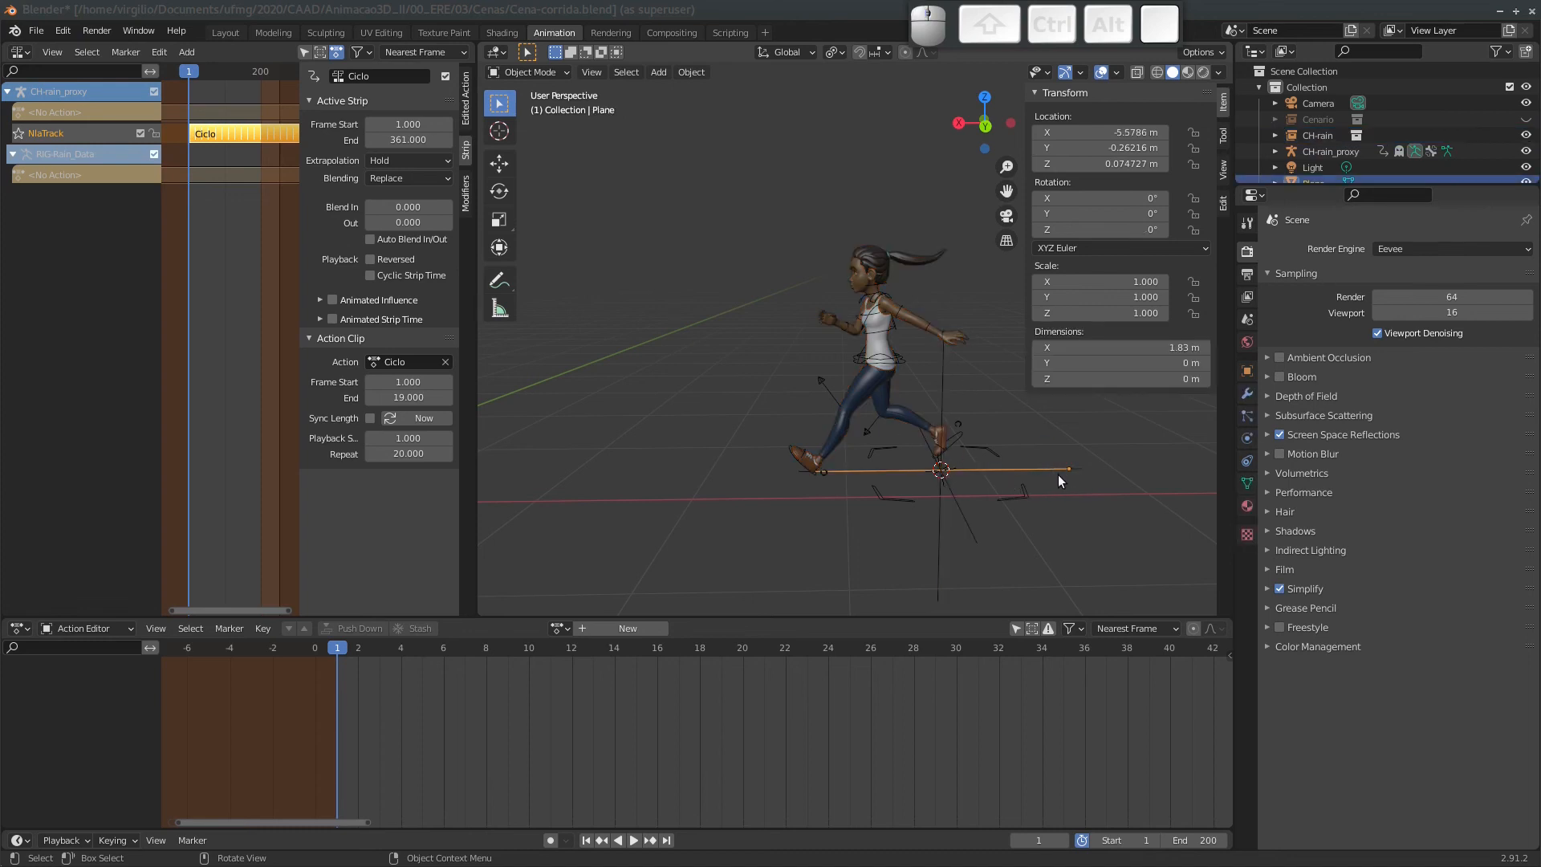
pyautogui.hotkey('shift', 's')
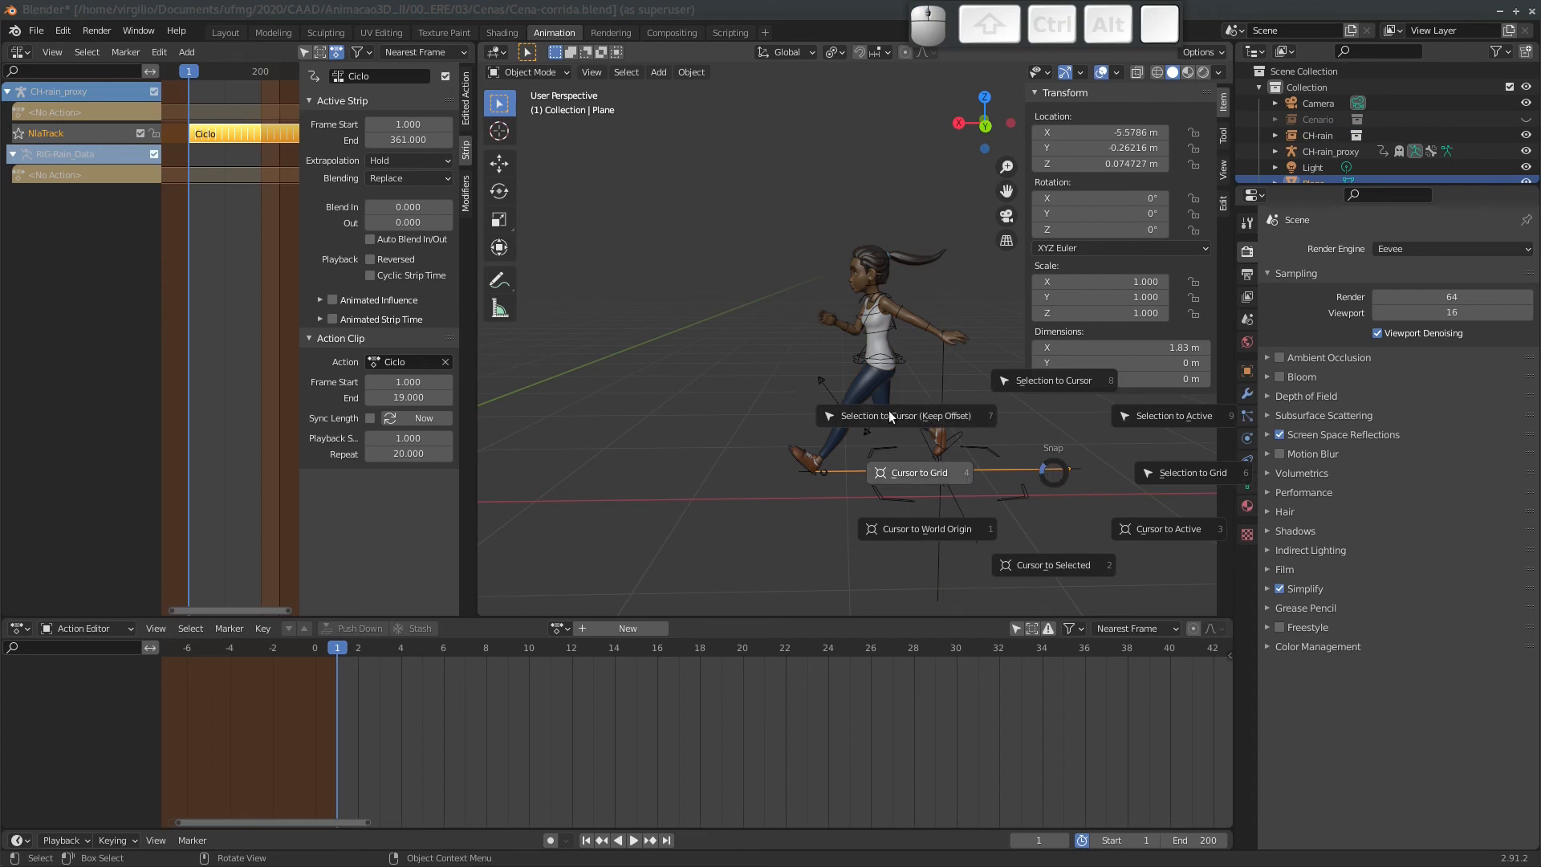
pyautogui.click(921, 398)
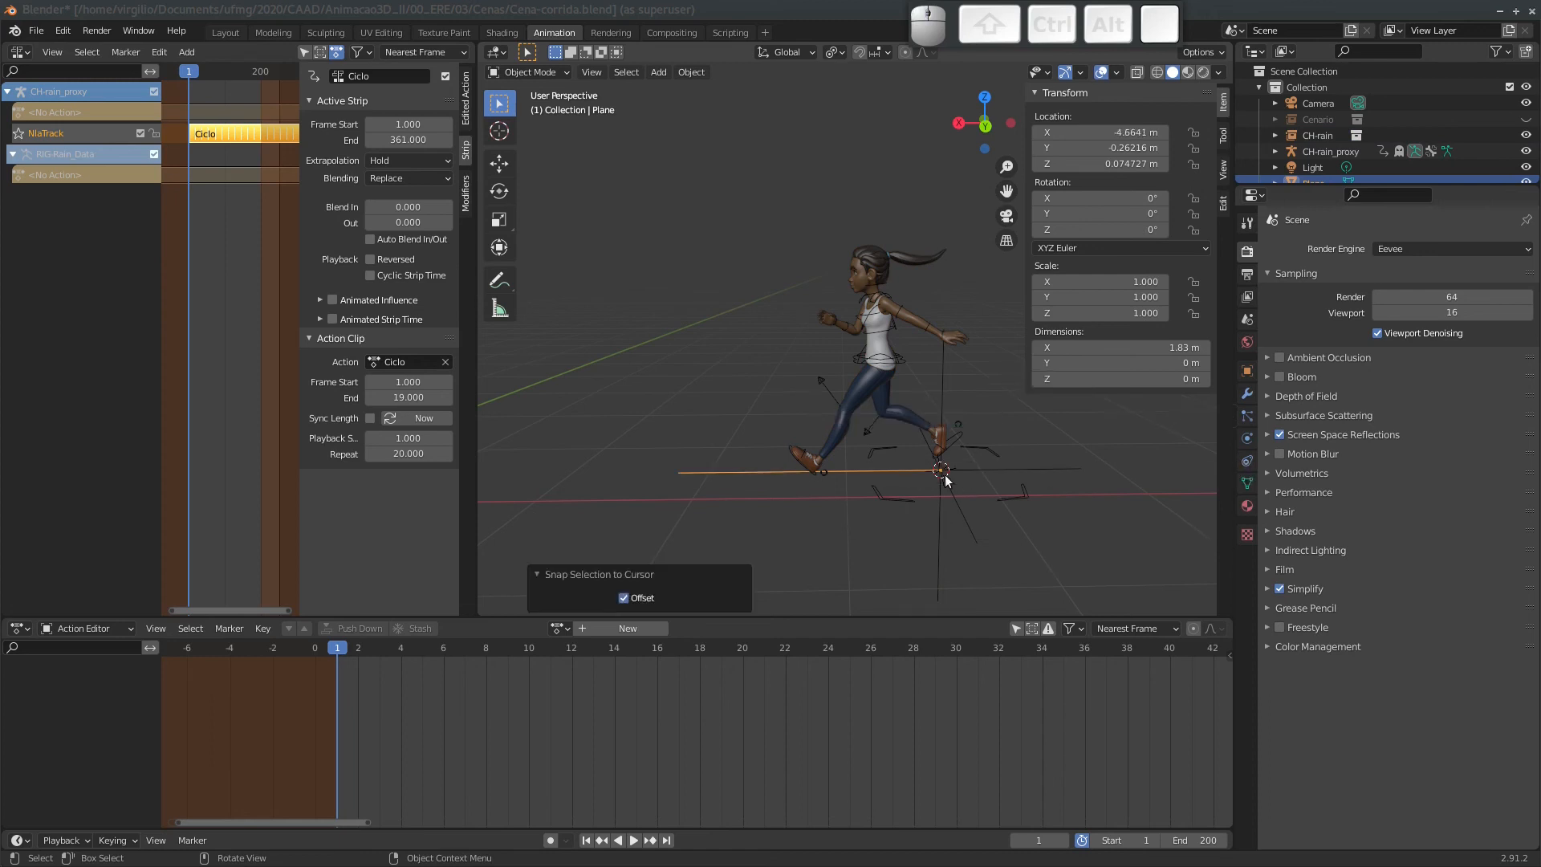
# Snap the 3D cursor to the line's end vertex ahead of the character and set the line's origin to the 3D cursor.
pyautogui.keyDown('ctrl'); pyautogui.moveTo(899, 484); pyautogui.dragTo(807, 356, button='middle'); pyautogui.keyUp('ctrl')
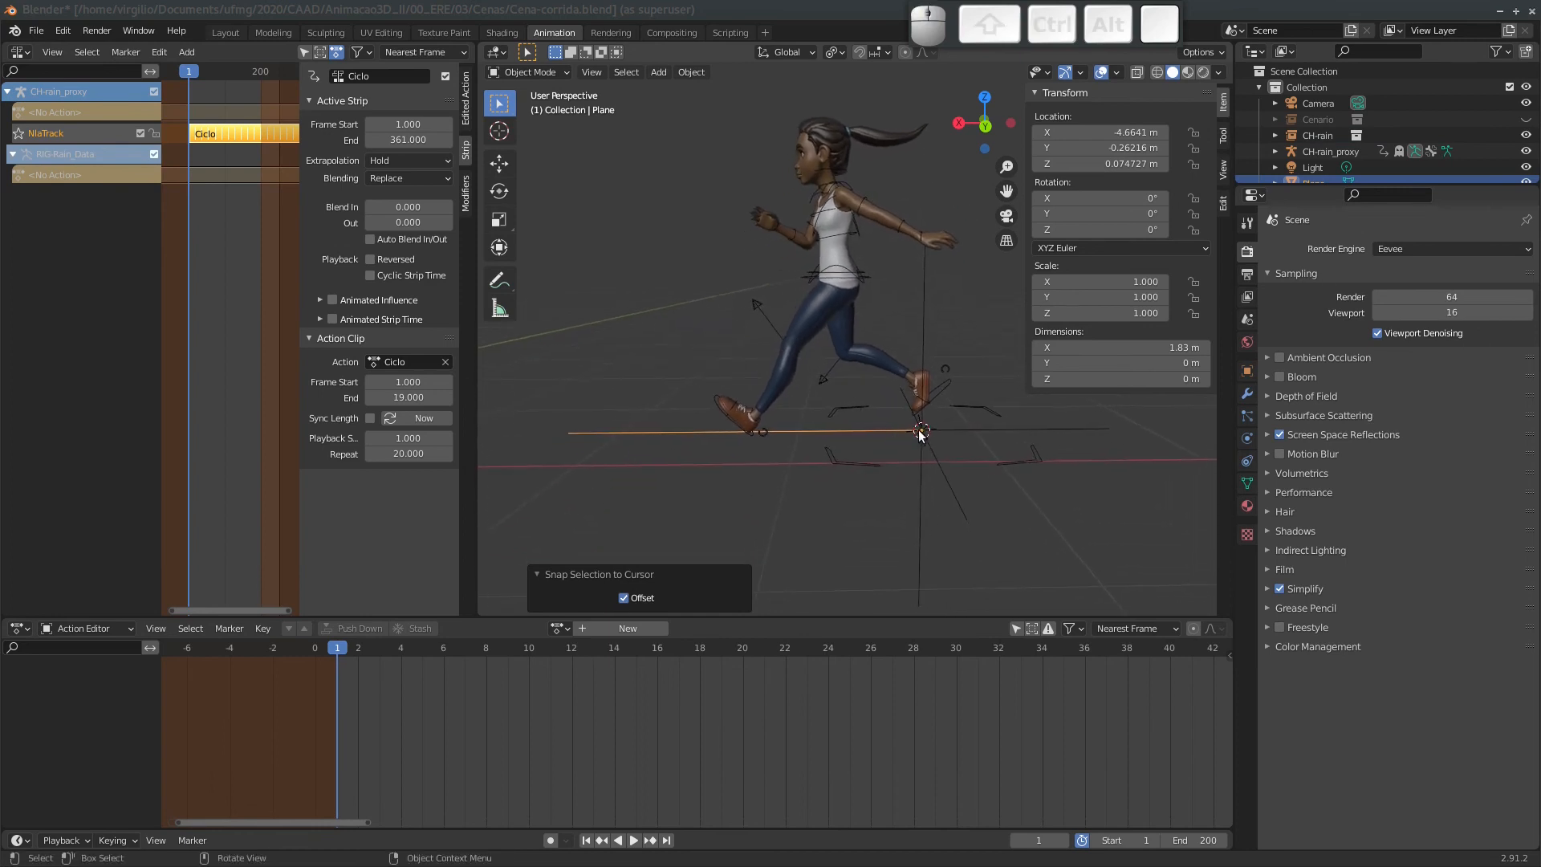
pyautogui.press('g')
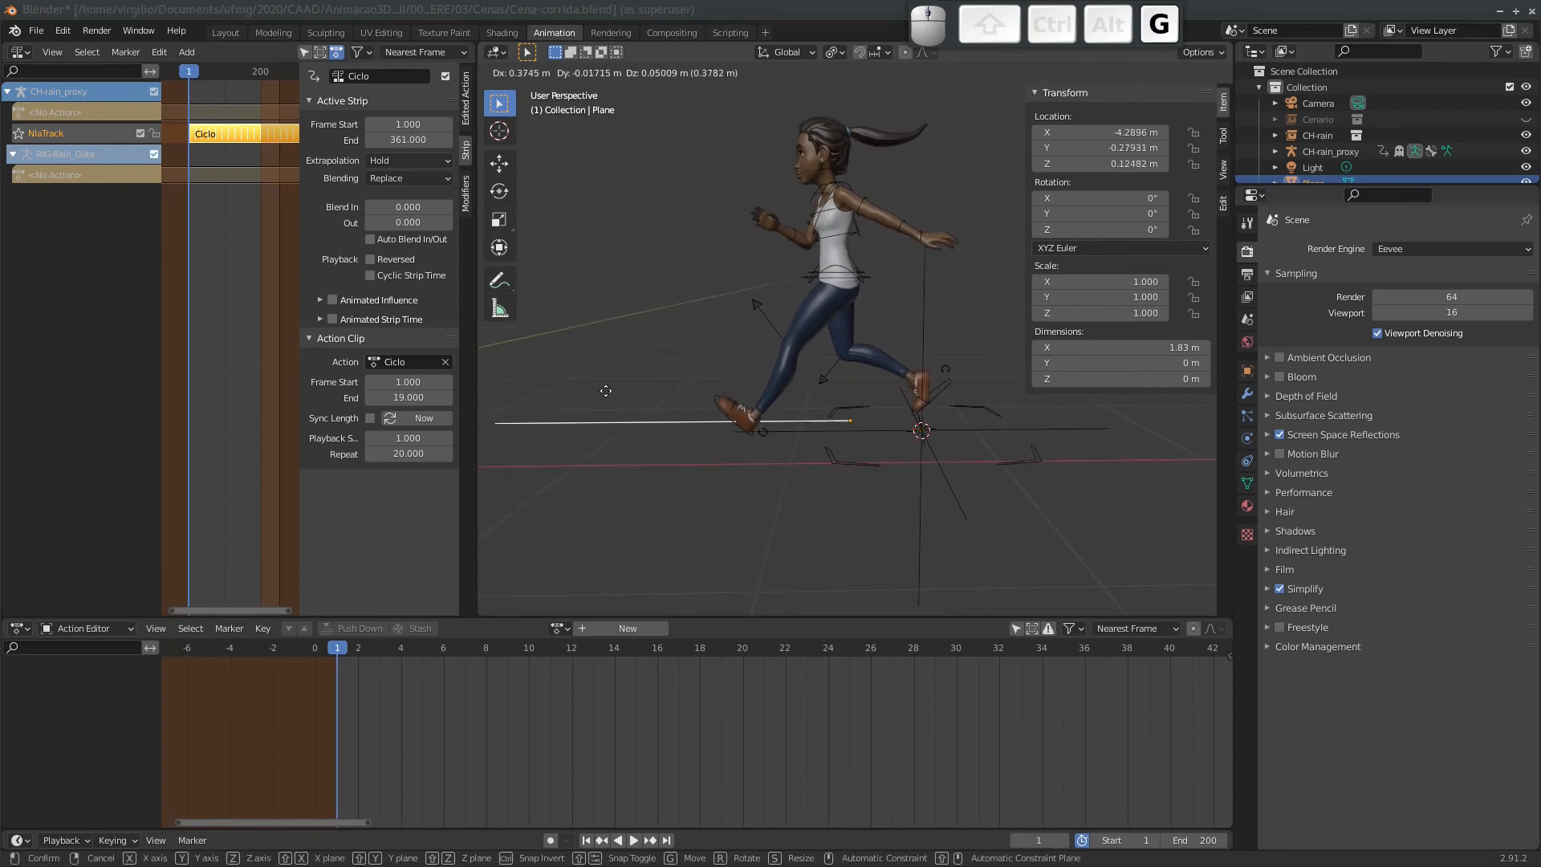
pyautogui.press('Escape')
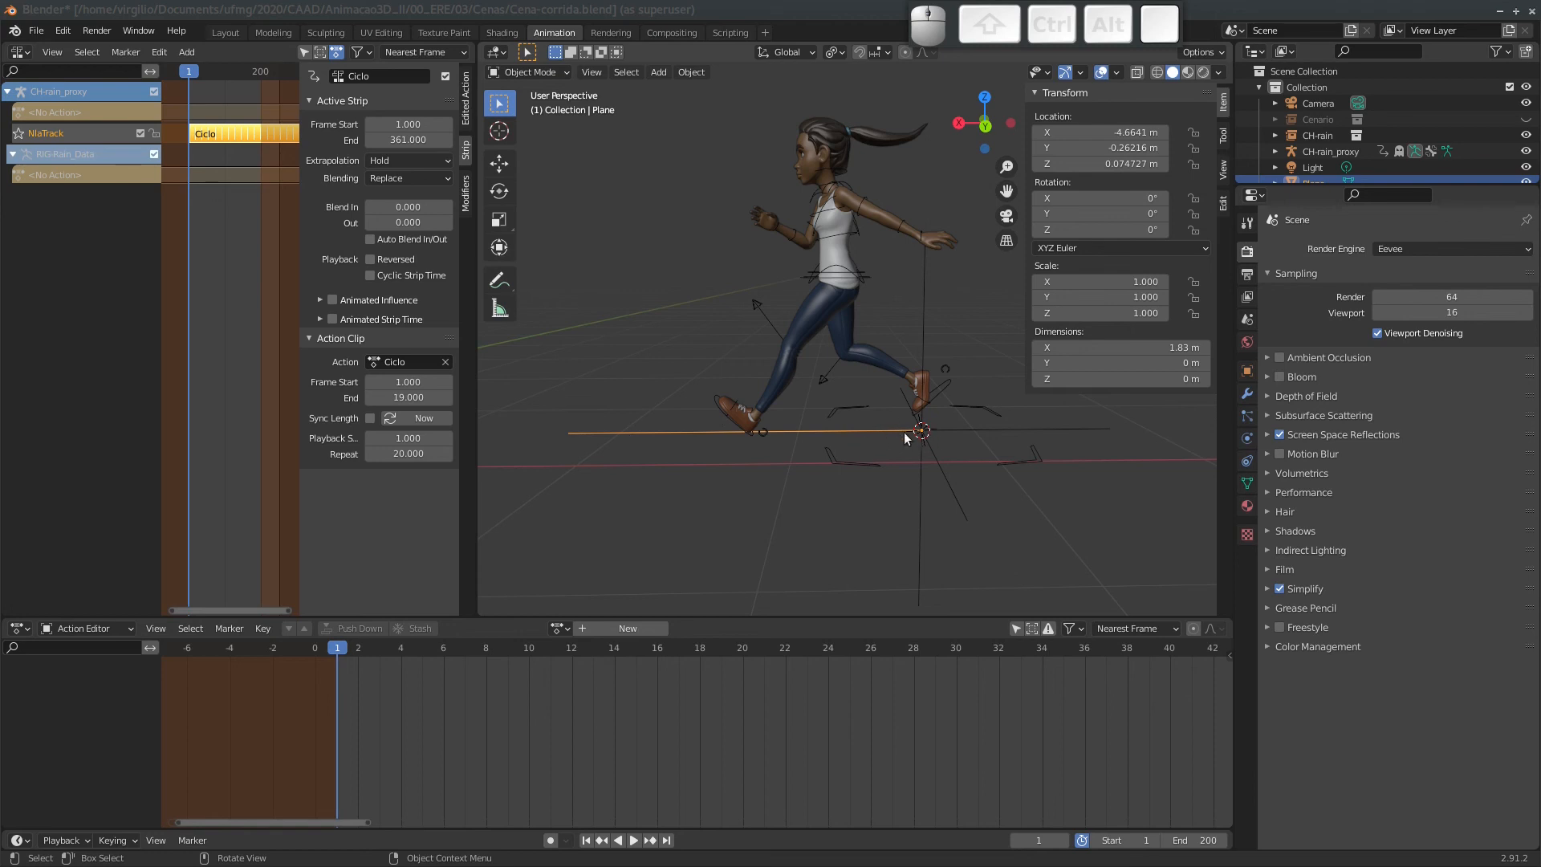
pyautogui.press('Tab')
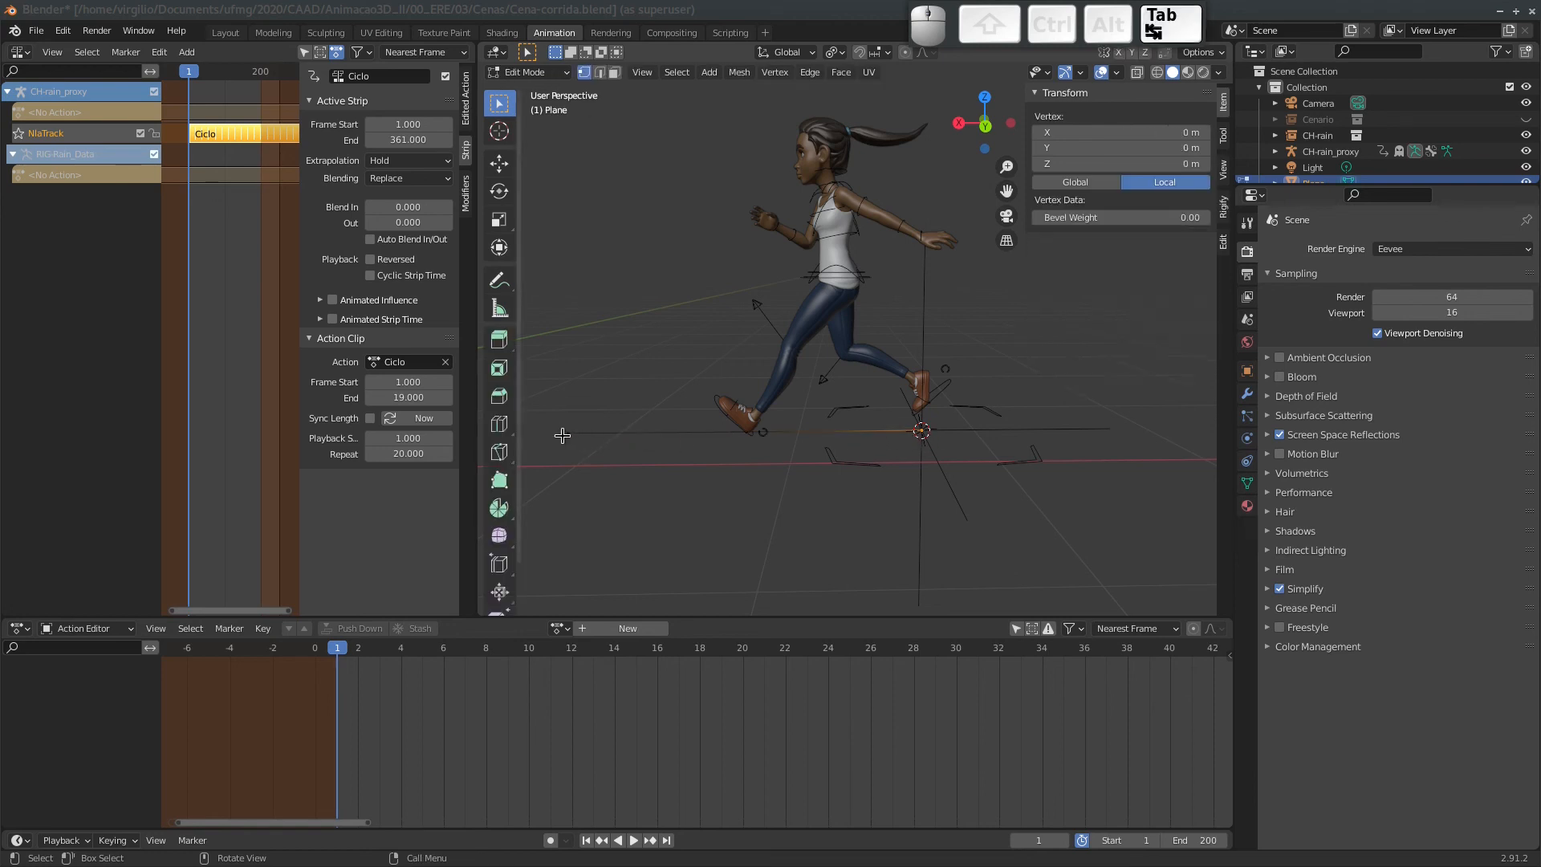
pyautogui.click(569, 432)
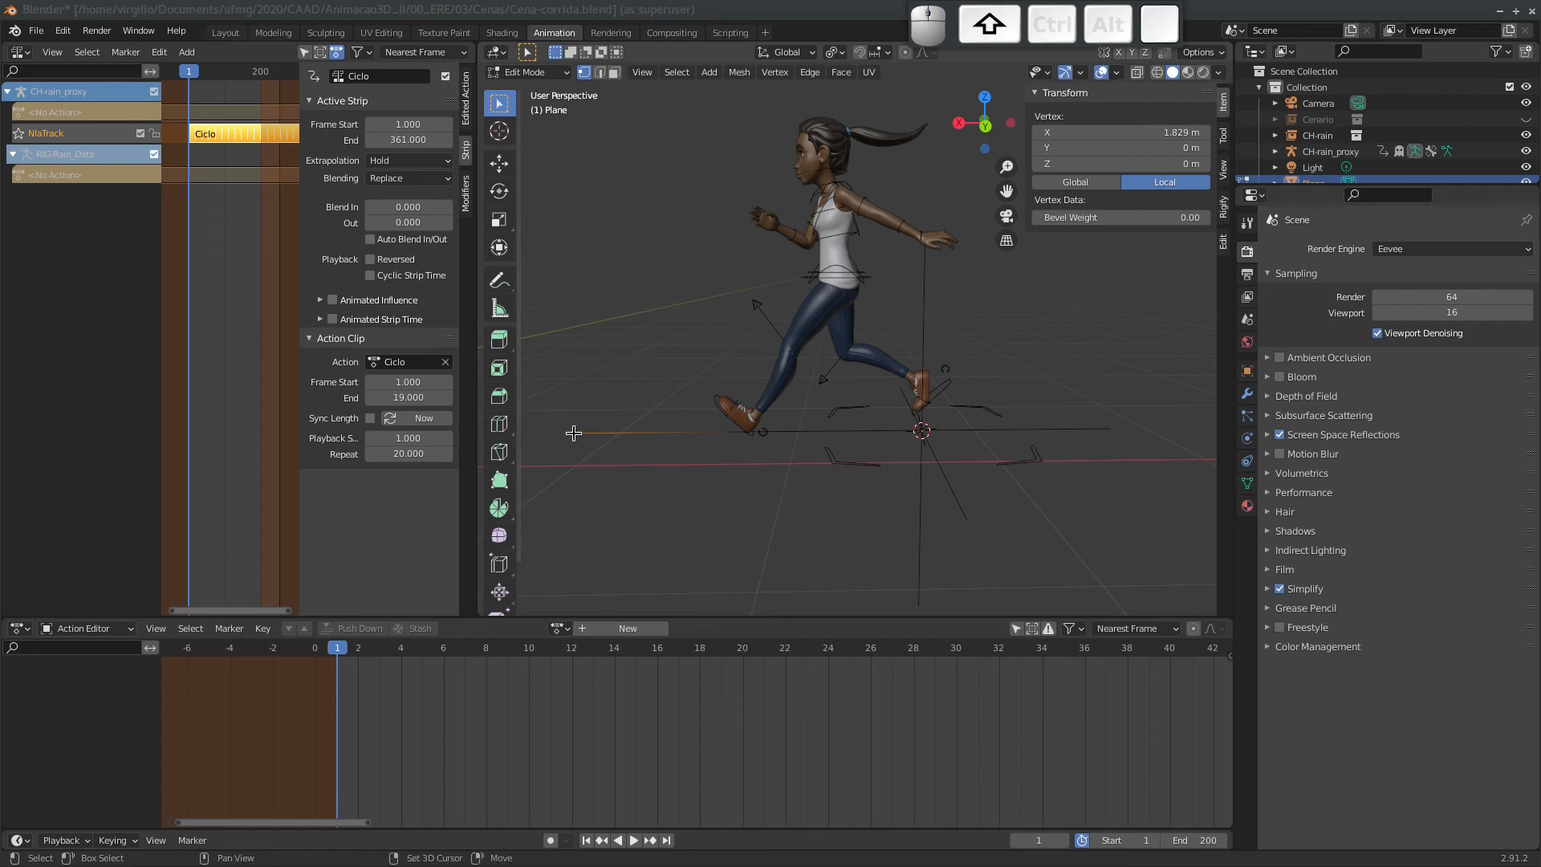
pyautogui.hotkey('shift', 's')
pyautogui.click(582, 522)
pyautogui.press('Tab')
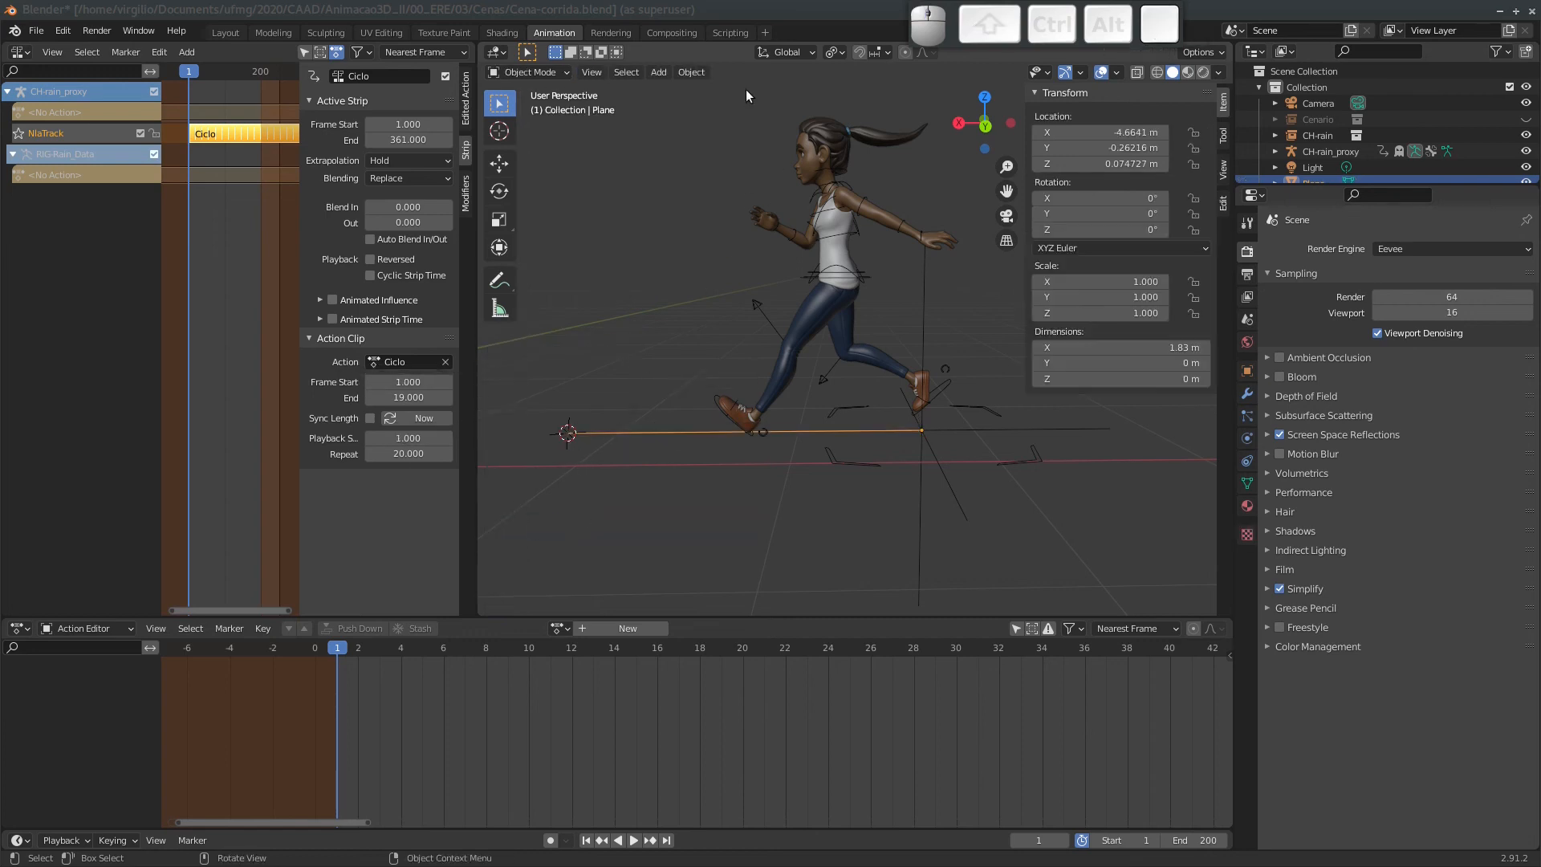
pyautogui.click(691, 72)
pyautogui.moveTo(723, 107)
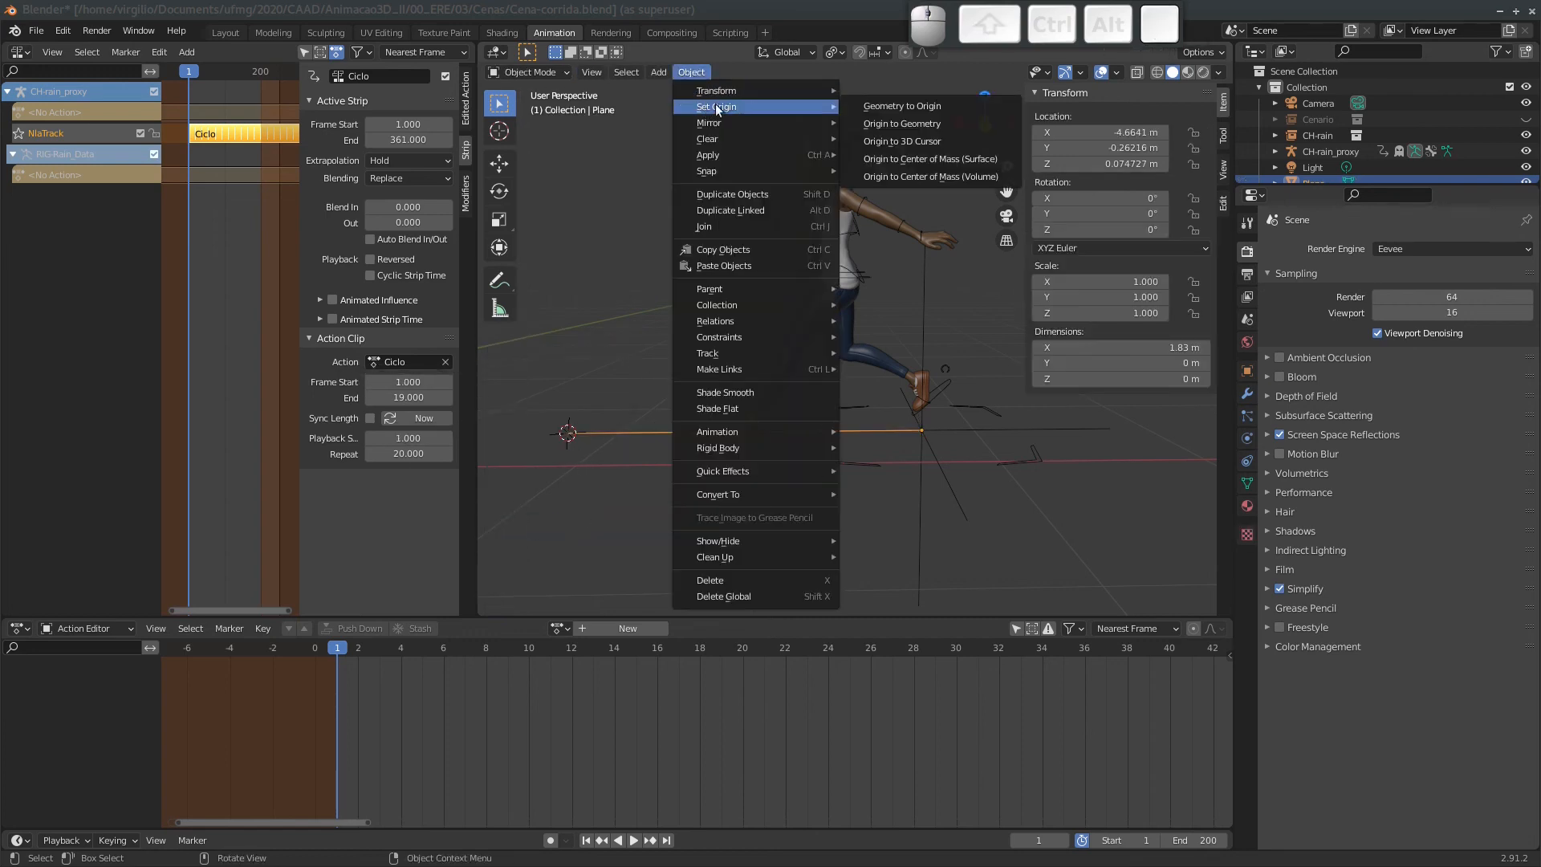
pyautogui.click(903, 141)
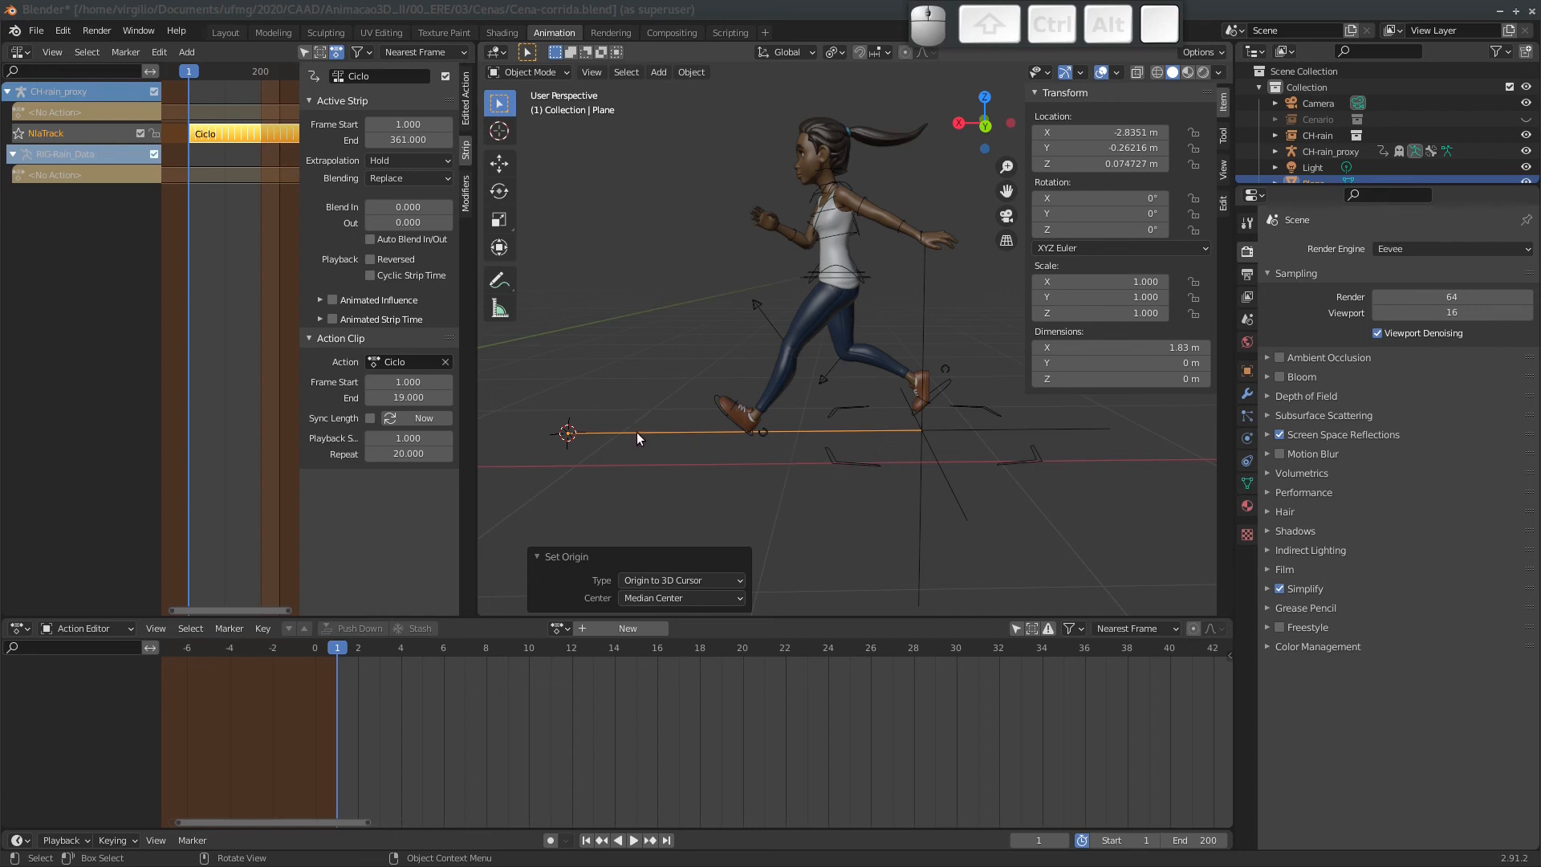
# Parent the line mesh to the ROOT bone of CH-rain_proxy using the Bone parent type.
pyautogui.keyDown('shift'); pyautogui.click(838, 464); pyautogui.keyUp('shift')
pyautogui.hotkey('ctrl', 'p')
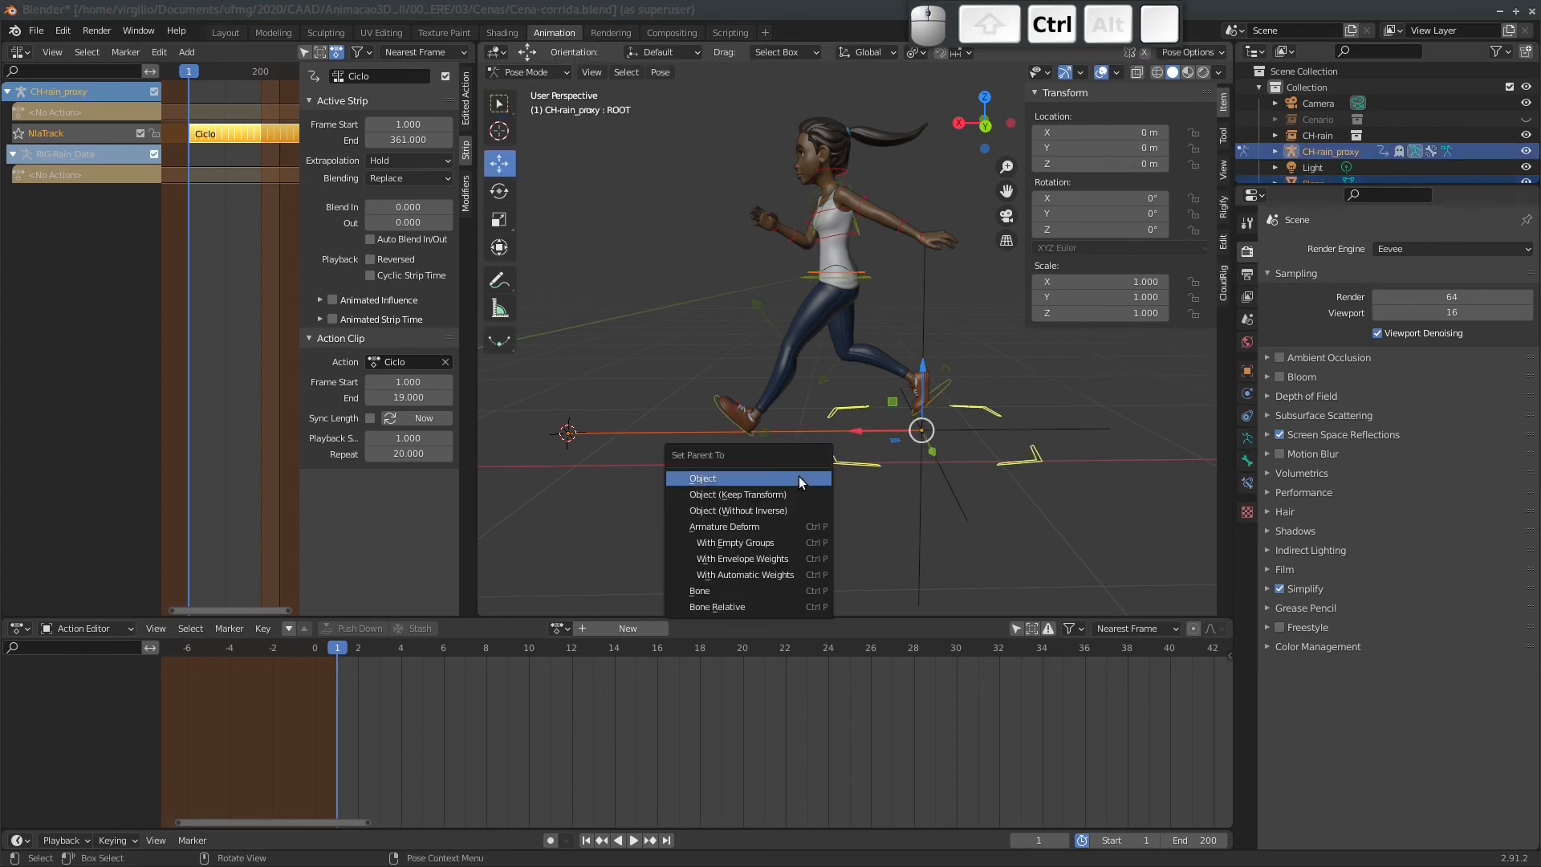
pyautogui.press('Down')
pyautogui.press('Down')
pyautogui.press('Down')
pyautogui.press('Down')
pyautogui.press('Down')
pyautogui.press('Down')
pyautogui.press('Down')
pyautogui.press('Return')
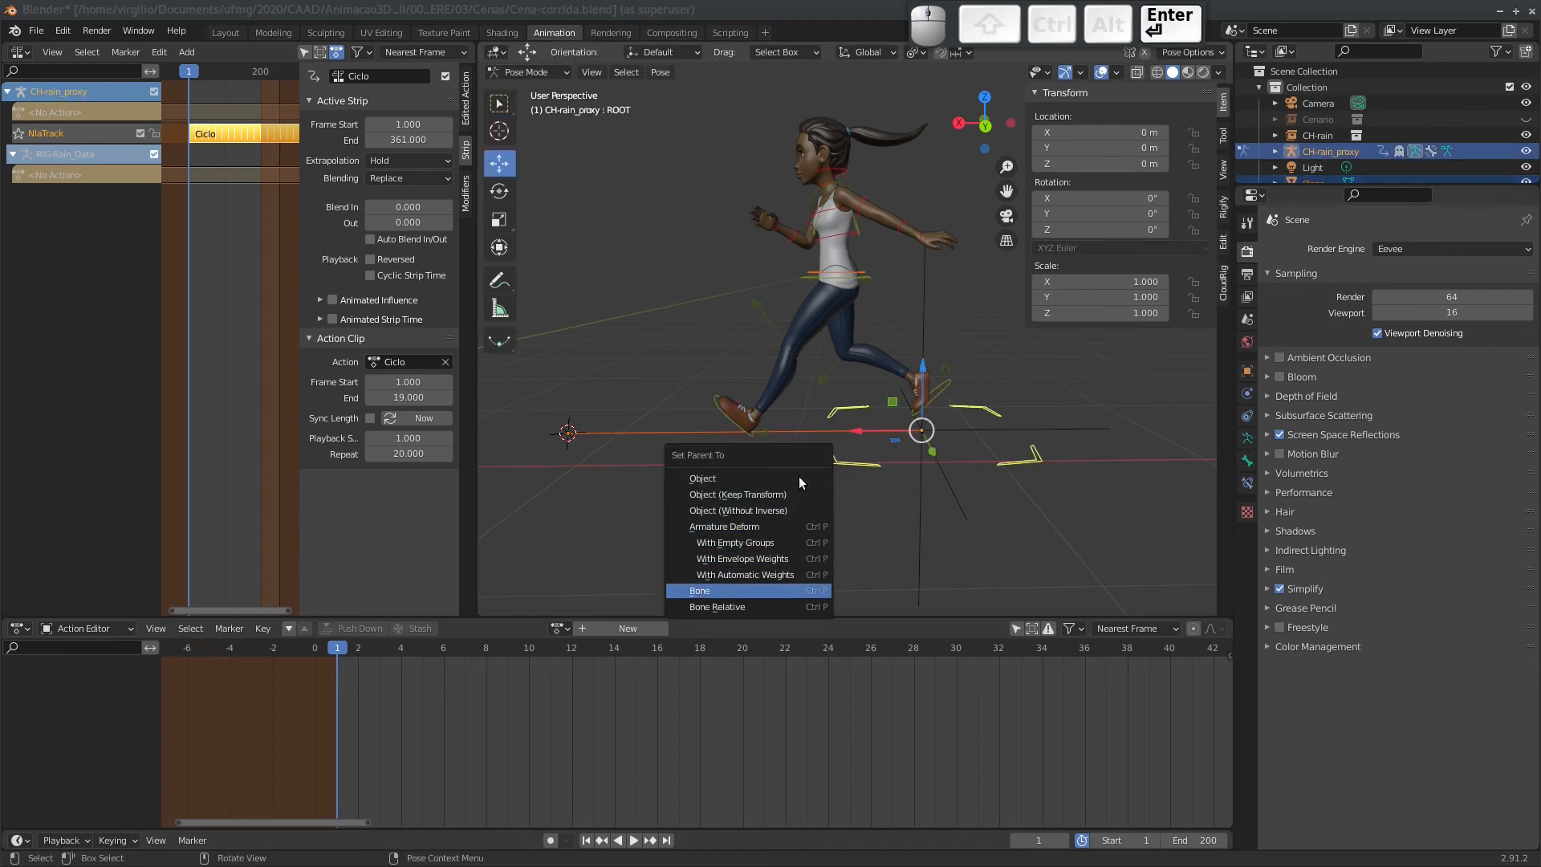
# Rotate the ROOT bone by about 33° in the top view to test the parented line.
pyautogui.keyDown('ctrl'); pyautogui.moveTo(873, 372); pyautogui.dragTo(842, 329, button='middle'); pyautogui.keyUp('ctrl')
pyautogui.moveTo(983, 105); pyautogui.dragTo(980, 97)
pyautogui.click(980, 97)
pyautogui.press('r')
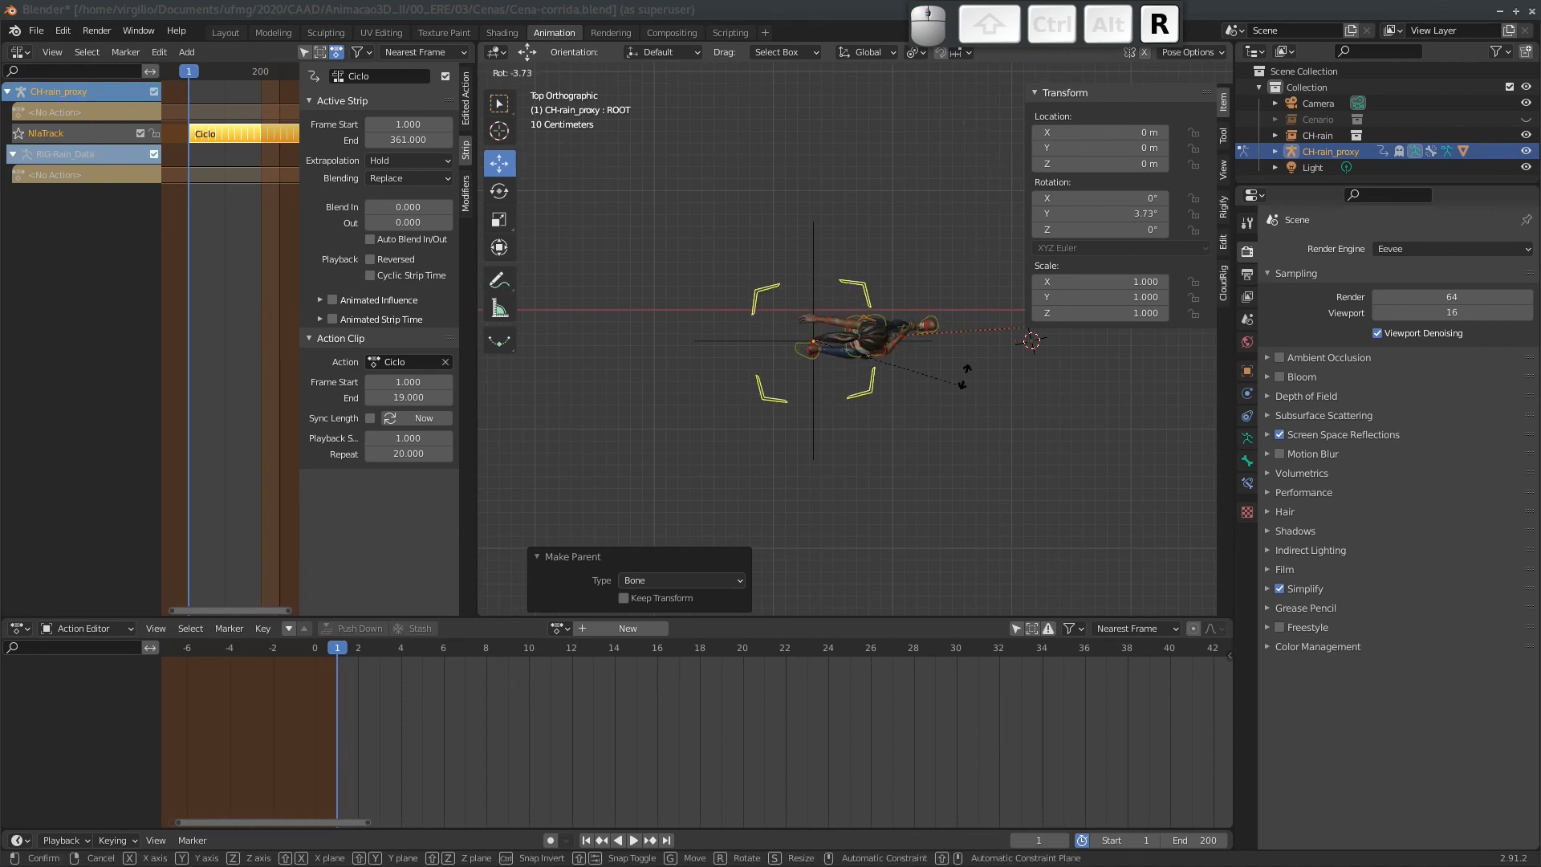
pyautogui.click(975, 233)
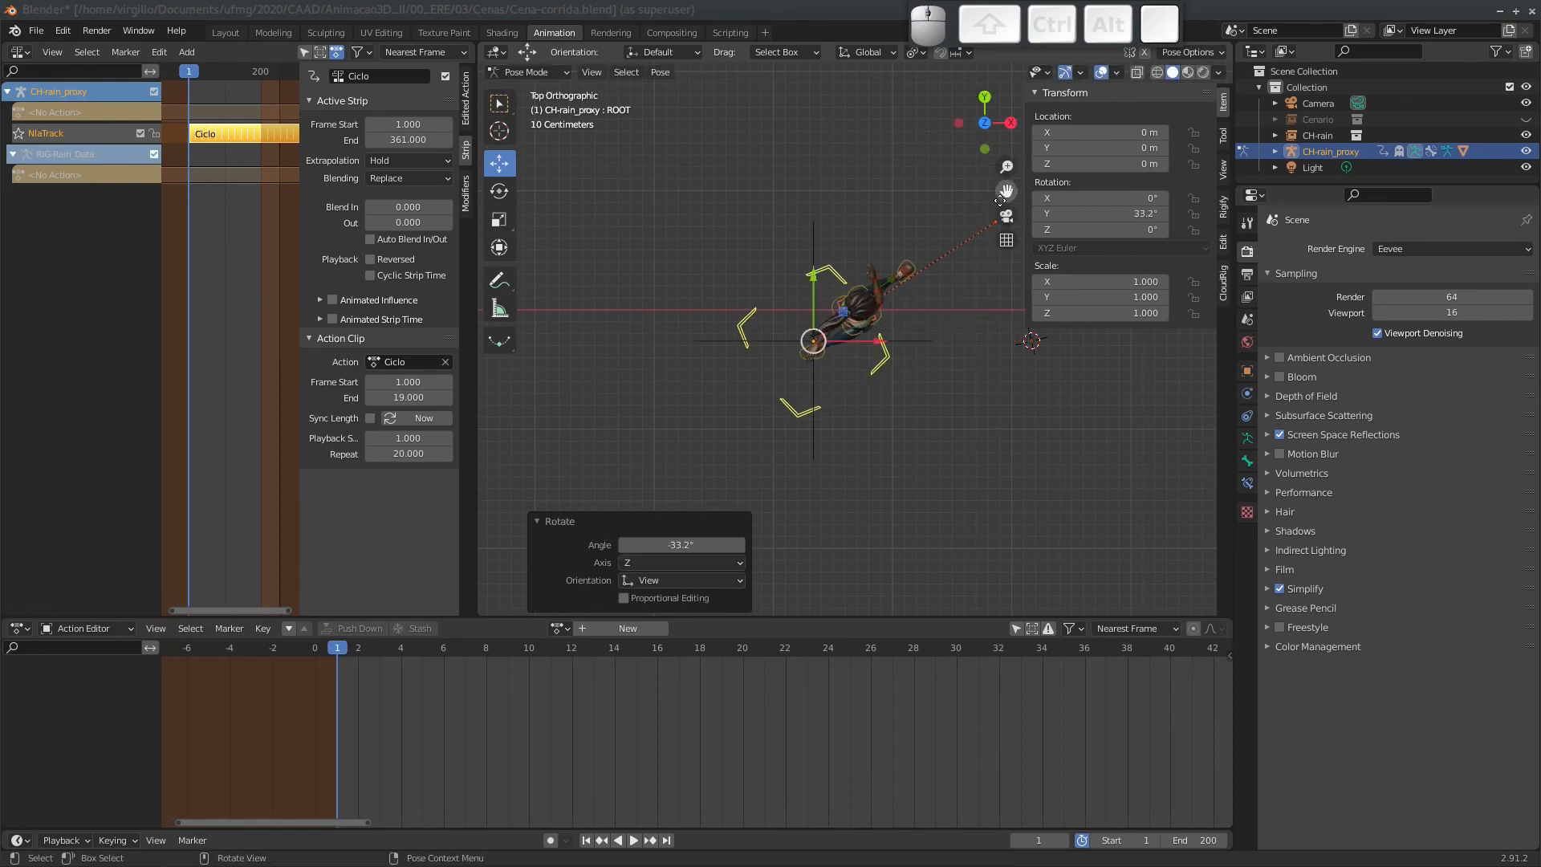
# Select the parented line and snap the 3D cursor to its origin at the rotated end.
pyautogui.click(975, 232)
pyautogui.keyDown('shift'); pyautogui.moveTo(962, 231); pyautogui.dragTo(880, 252, button='middle'); pyautogui.keyUp('shift')
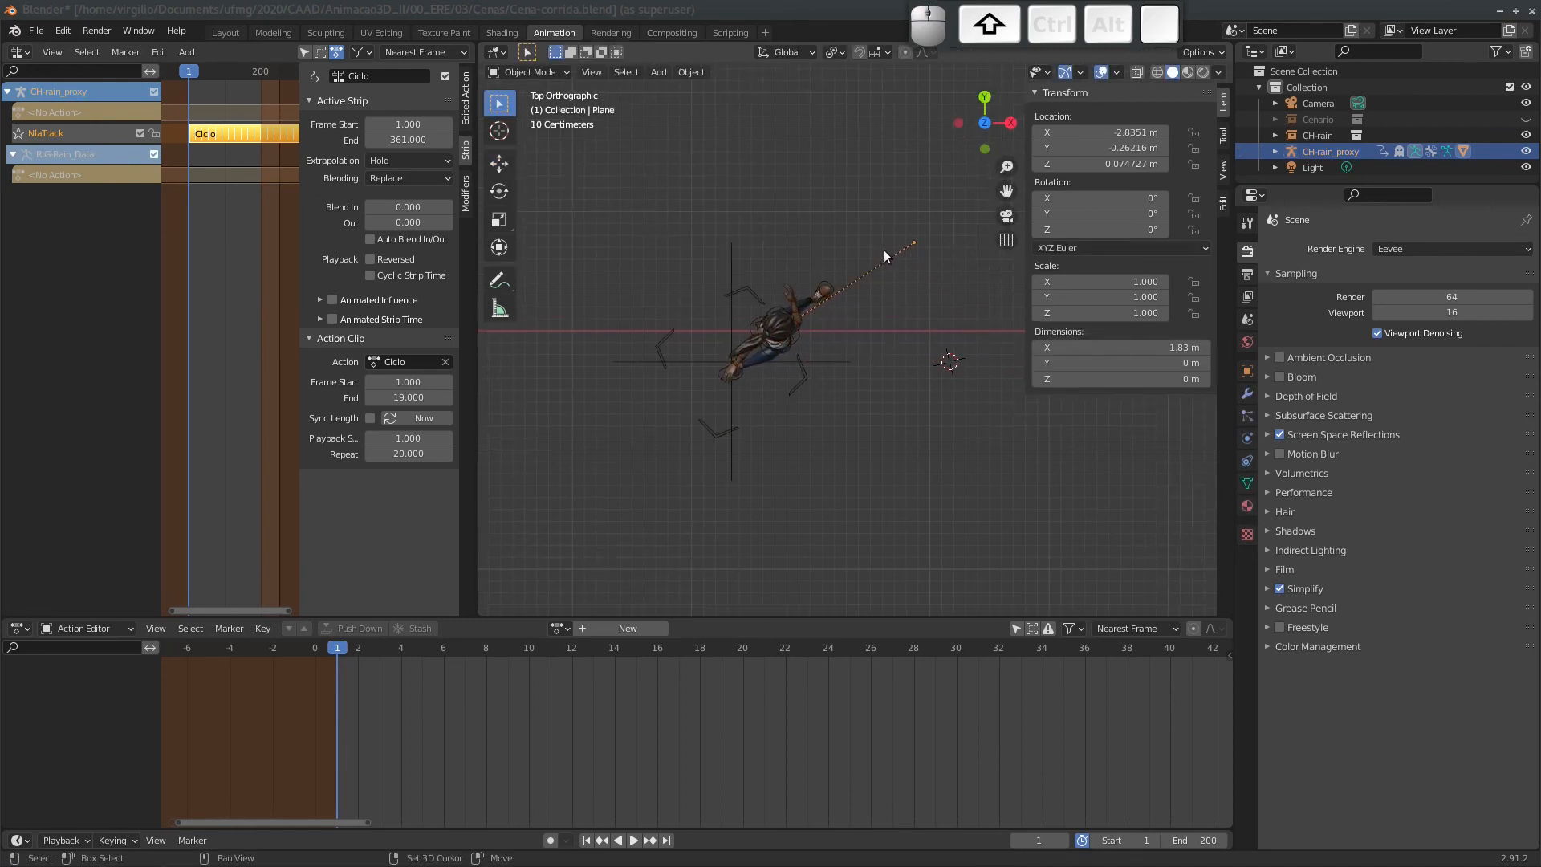
pyautogui.hotkey('shift', 's')
pyautogui.click(884, 330)
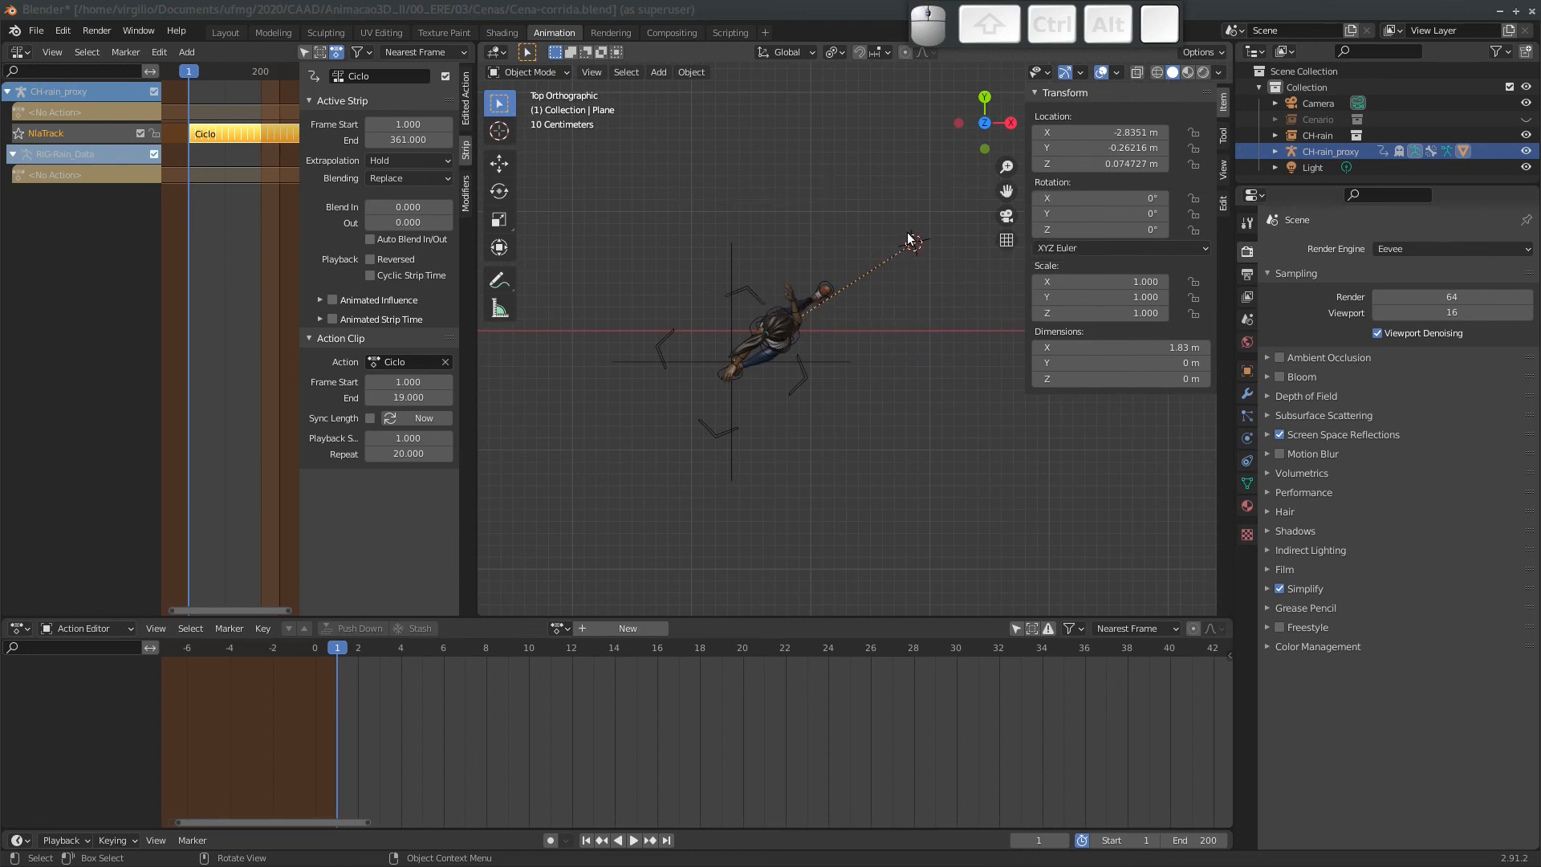
# Undo the ROOT bone's test rotation.
pyautogui.hotkey('ctrl', 'z')
pyautogui.hotkey('ctrl', 'z')
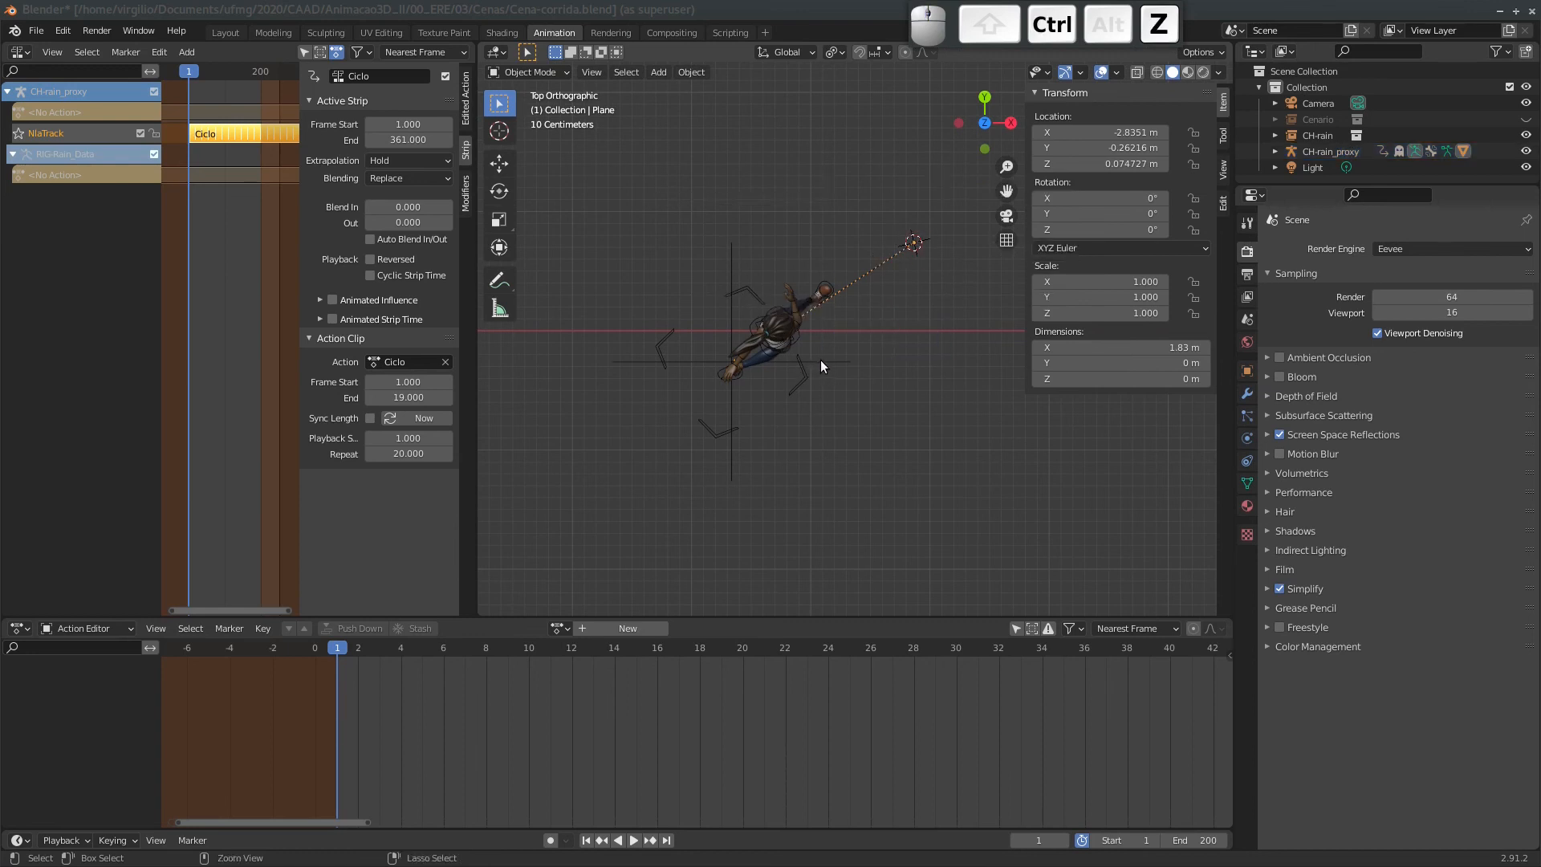
pyautogui.hotkey('ctrl', 'z')
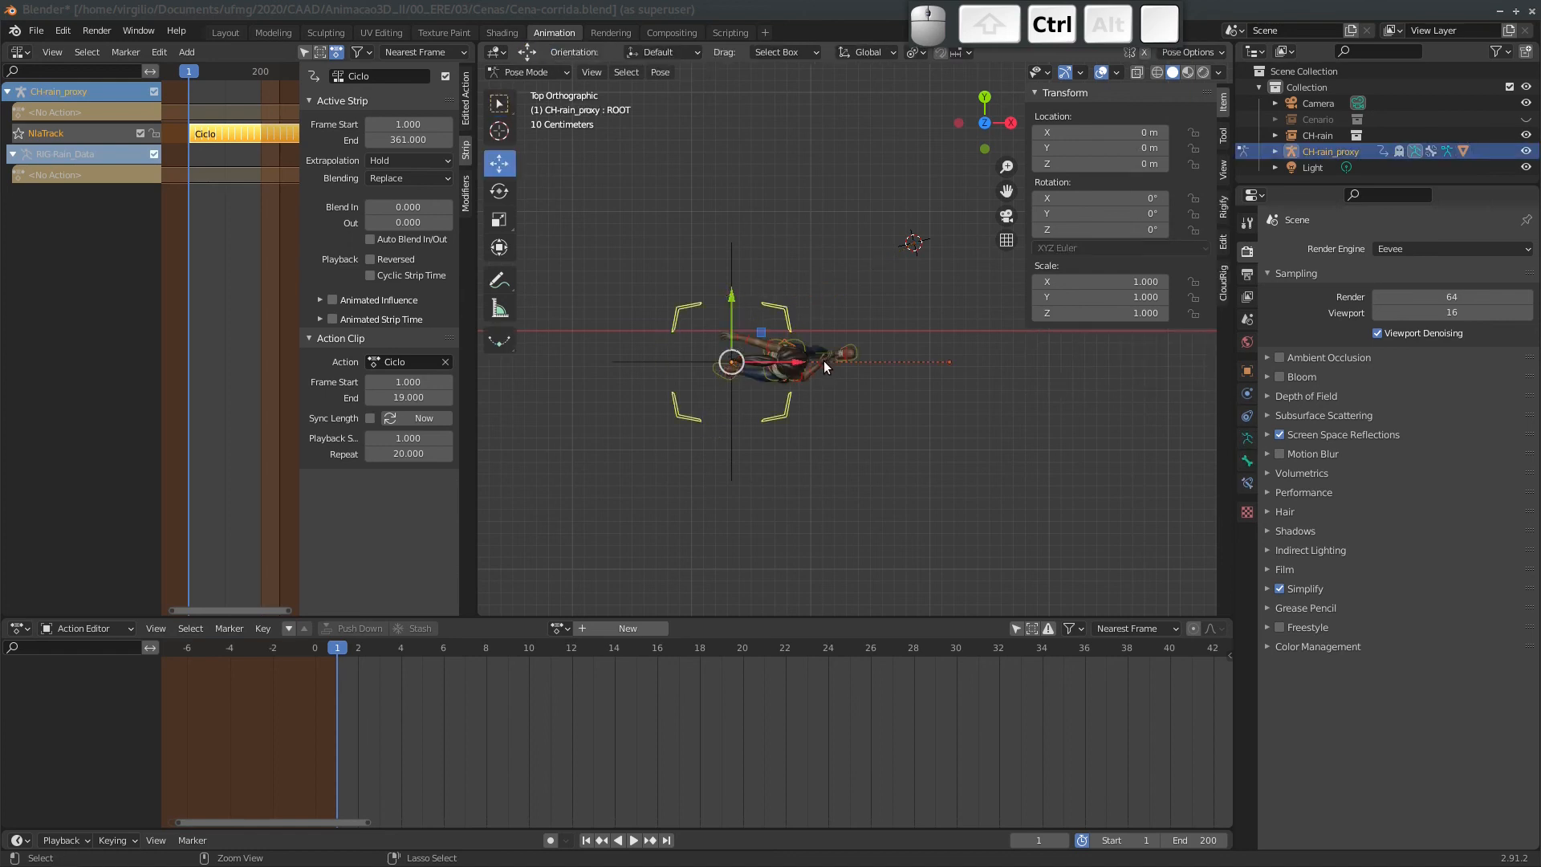
pyautogui.moveTo(824, 360); pyautogui.dragTo(899, 395, button='middle')
pyautogui.click(900, 405)
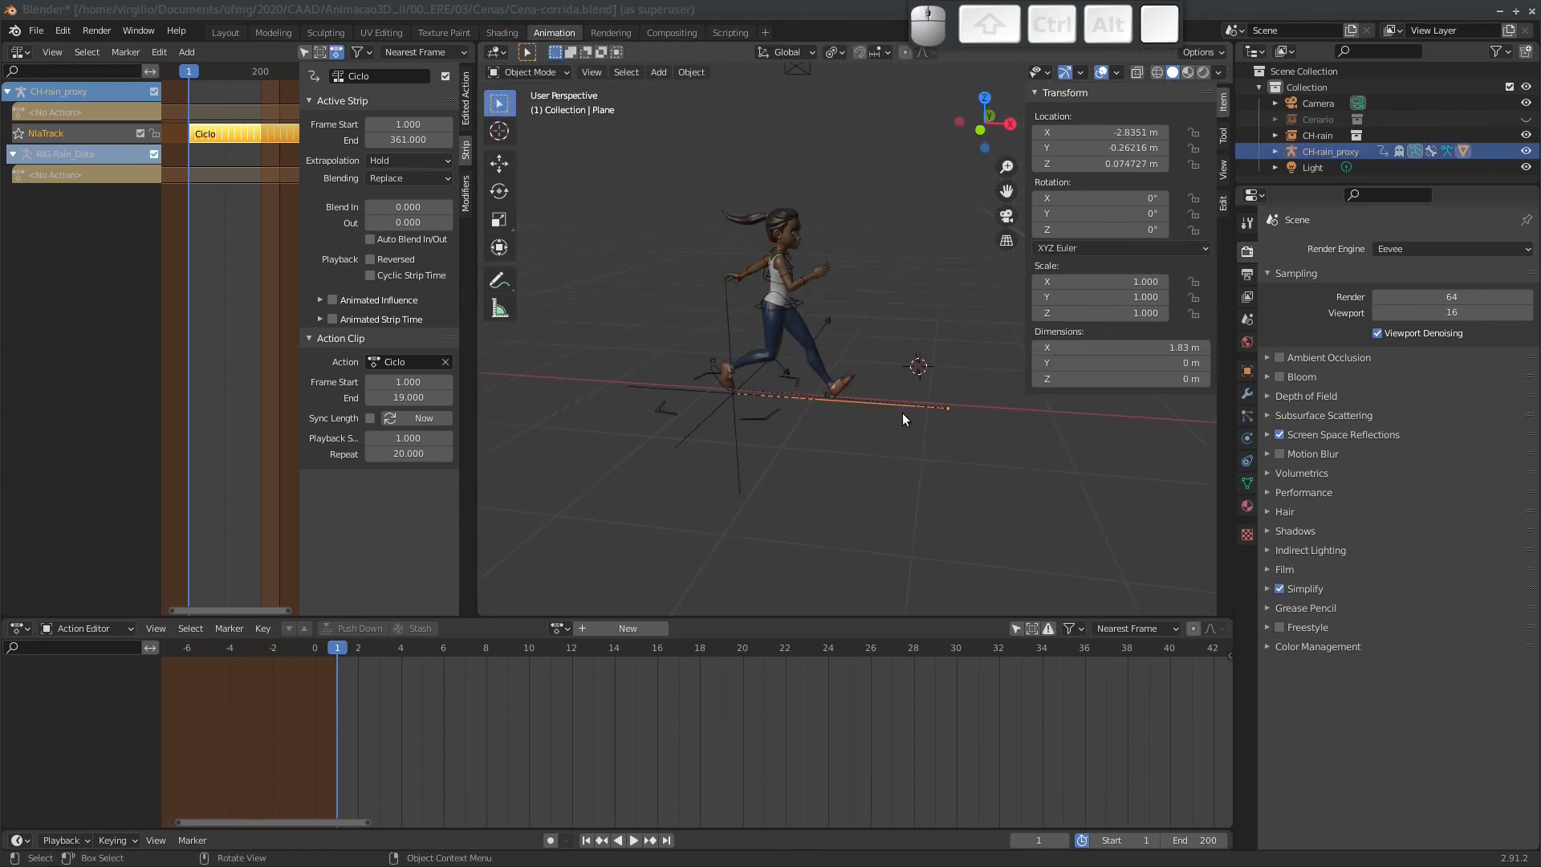
pyautogui.press('g')
pyautogui.press('Escape')
pyautogui.click(765, 427)
pyautogui.press('g')
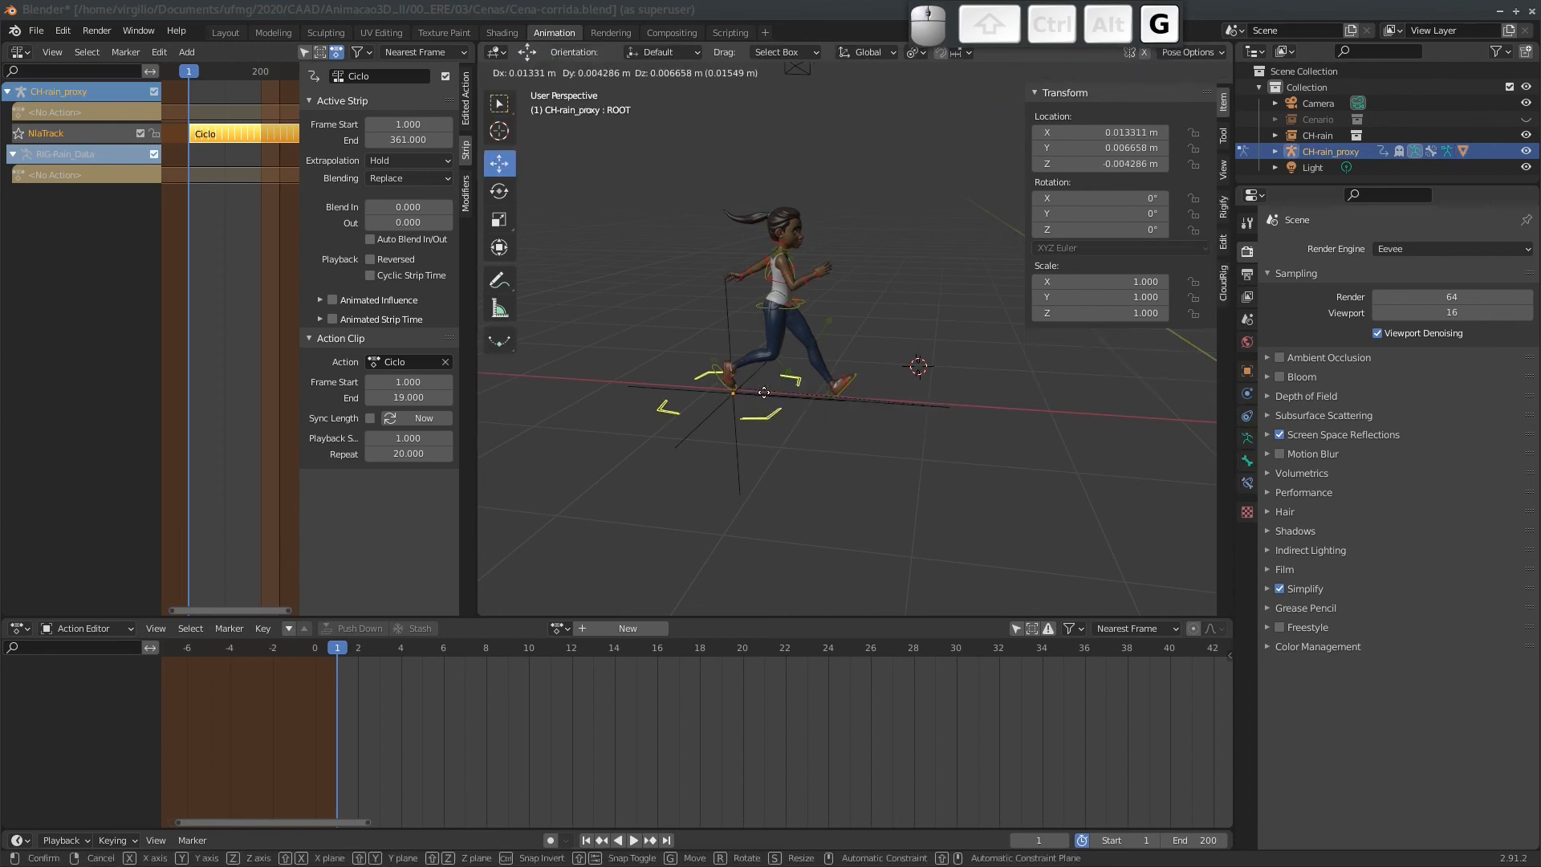
pyautogui.press('Escape')
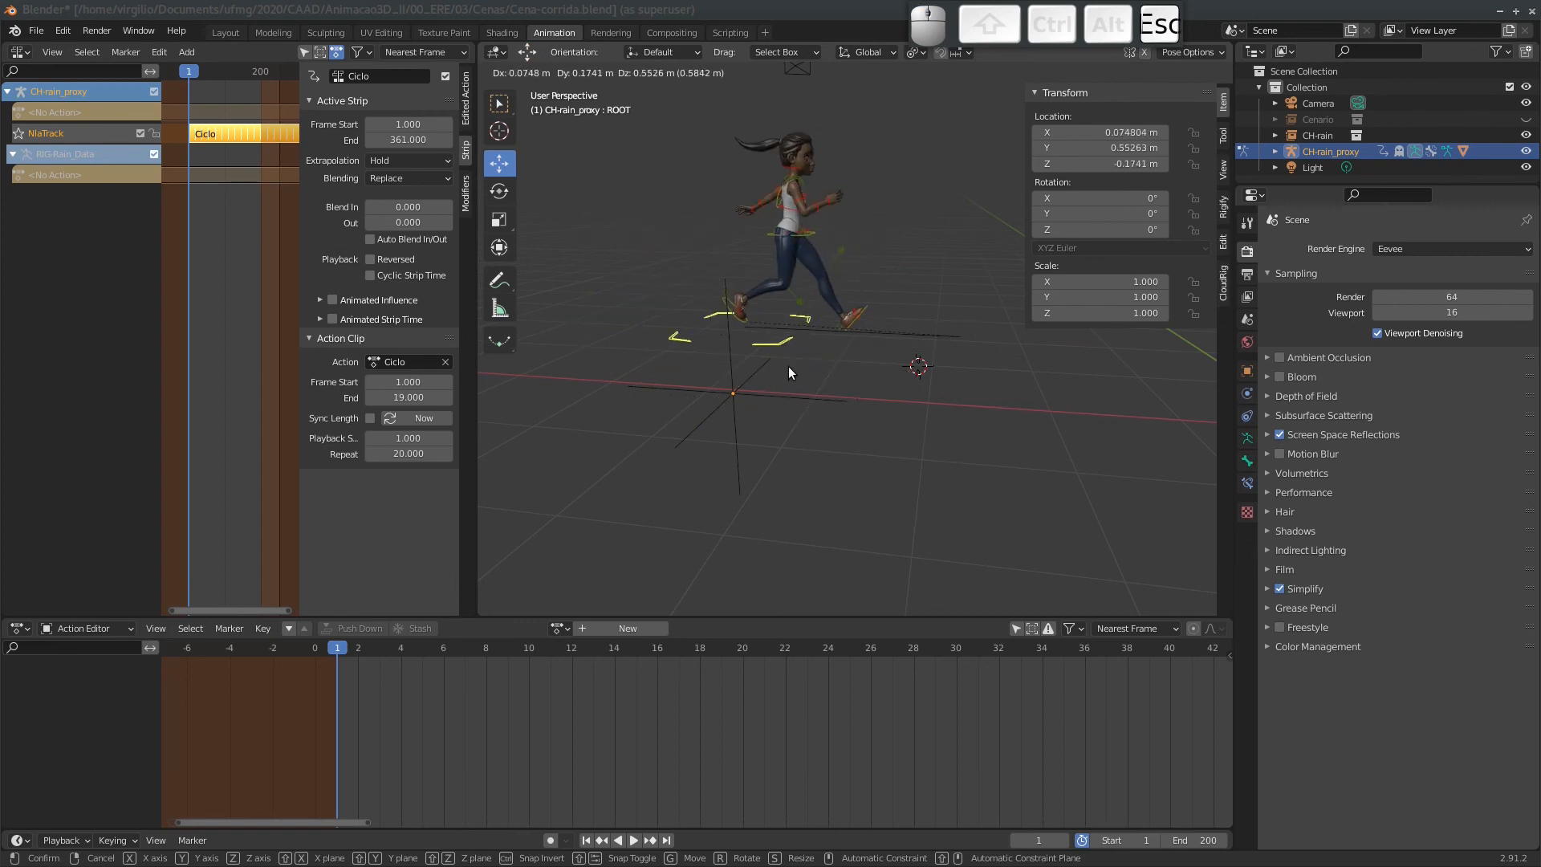
# Unhide the Cenario scenery in the viewport.
pyautogui.click(941, 408)
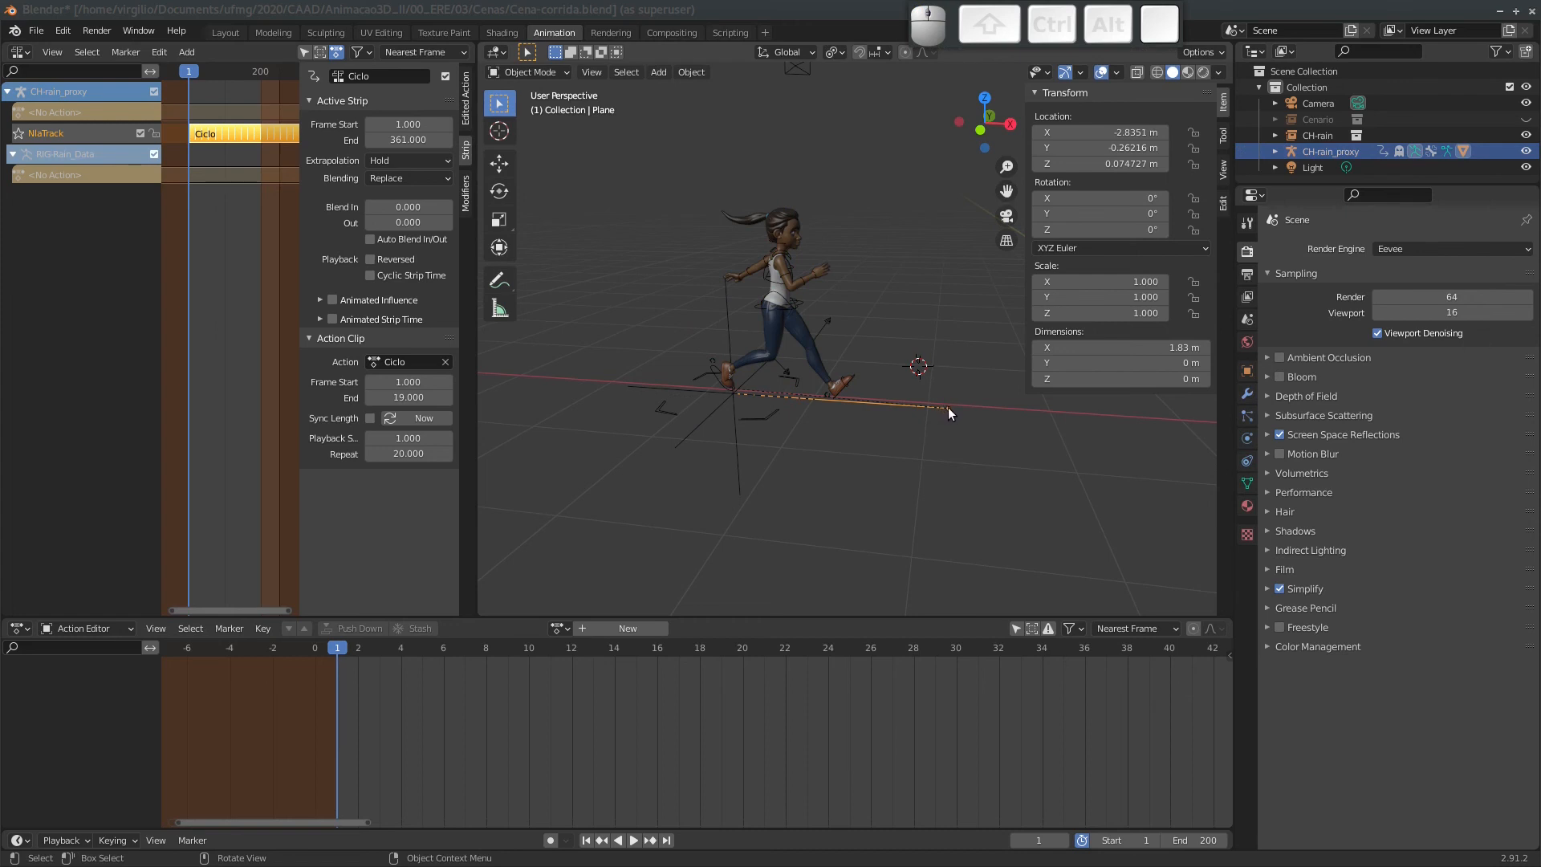
pyautogui.moveTo(762, 361); pyautogui.dragTo(974, 247, button='middle')
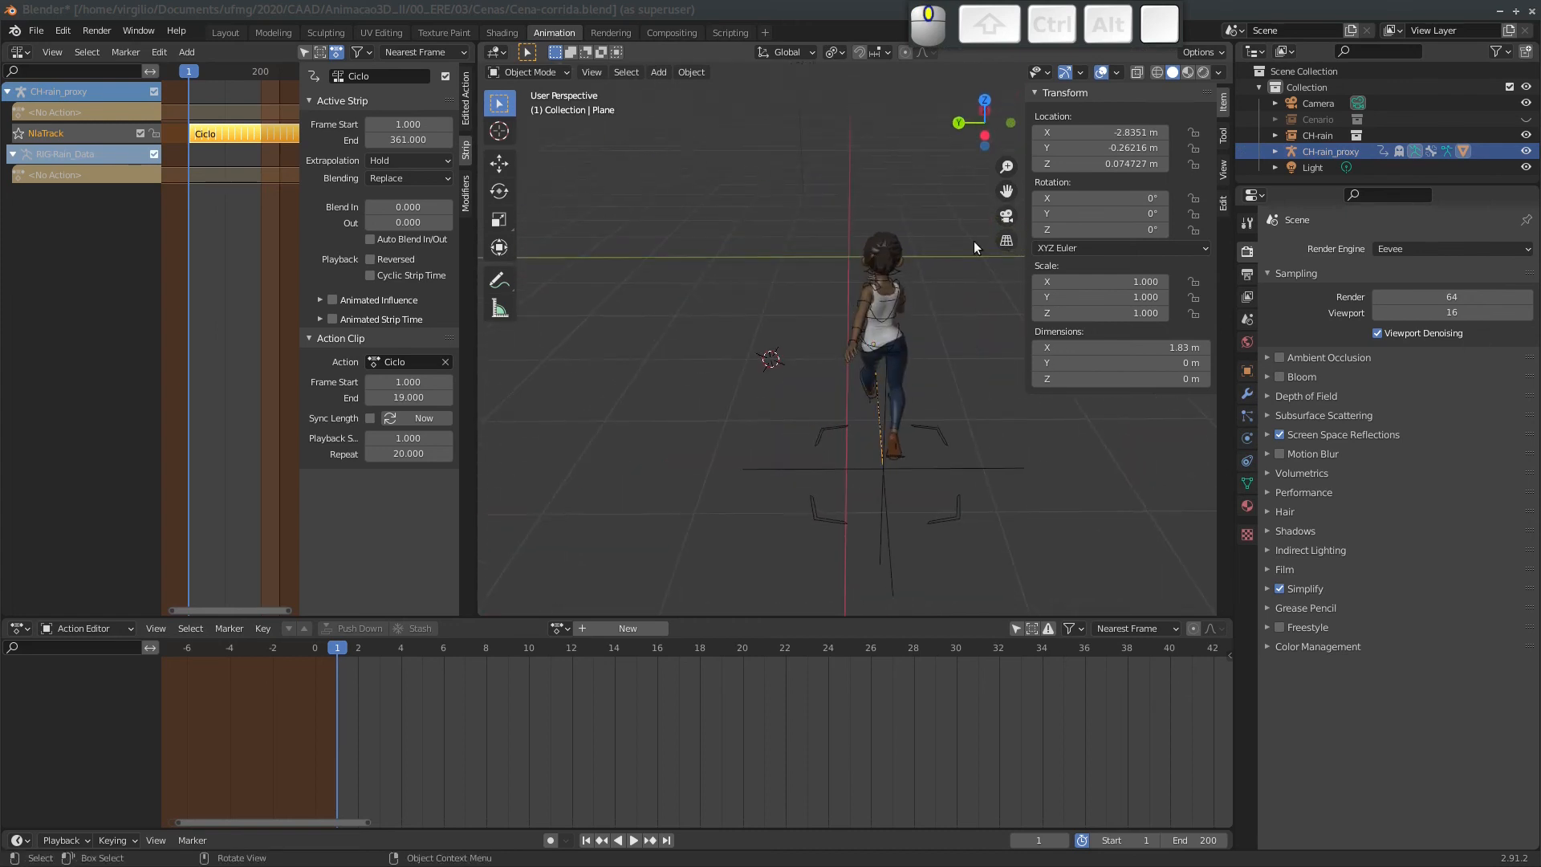
pyautogui.click(1525, 119)
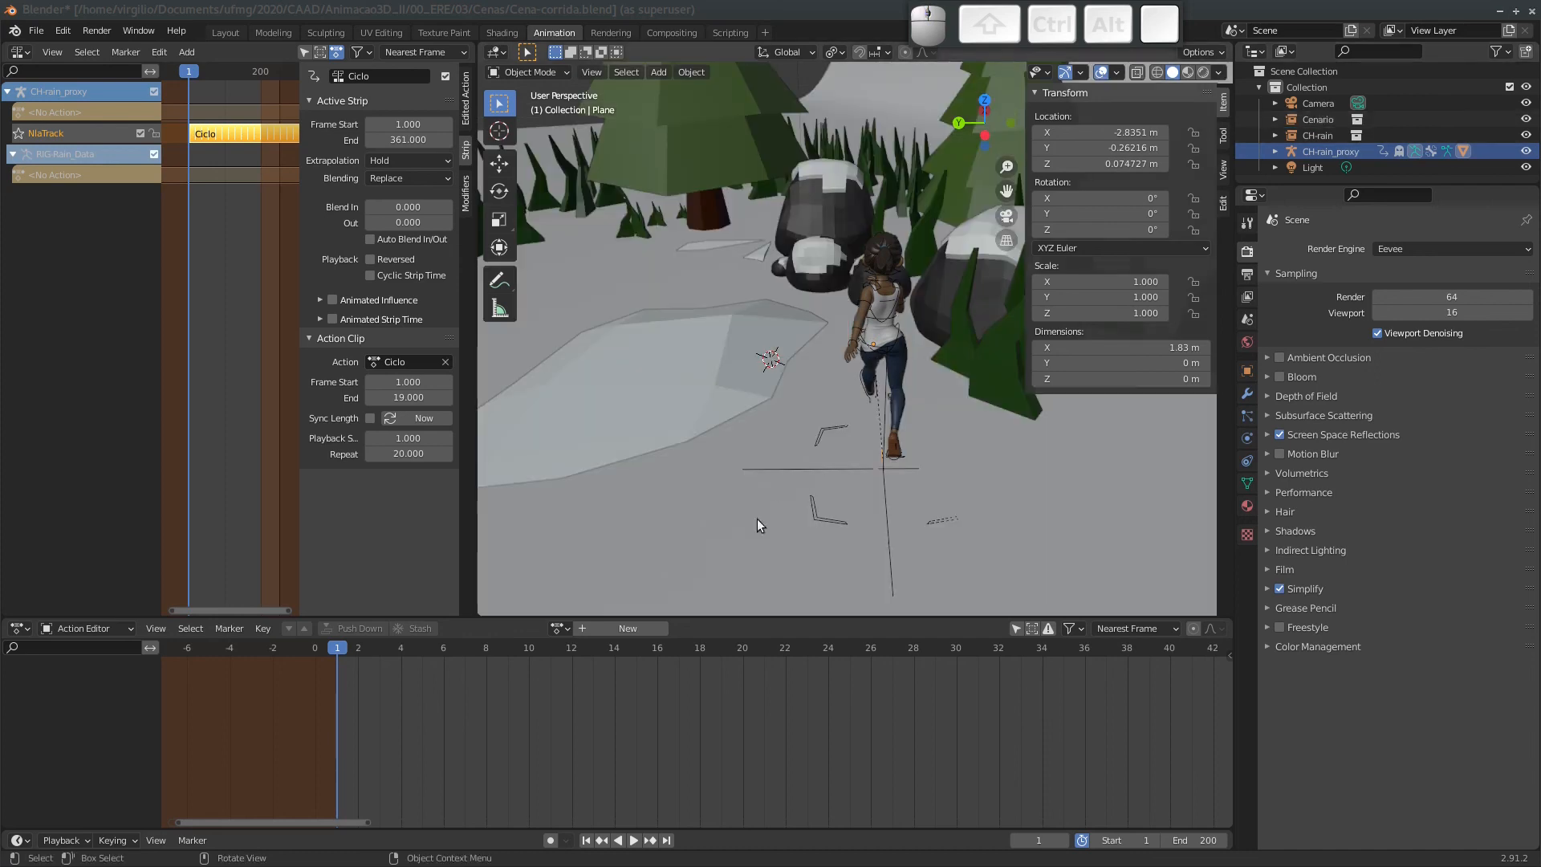
# Select the ROOT bone of CH-rain_proxy and assign the existing Percurso action to the rig.
pyautogui.click(831, 522)
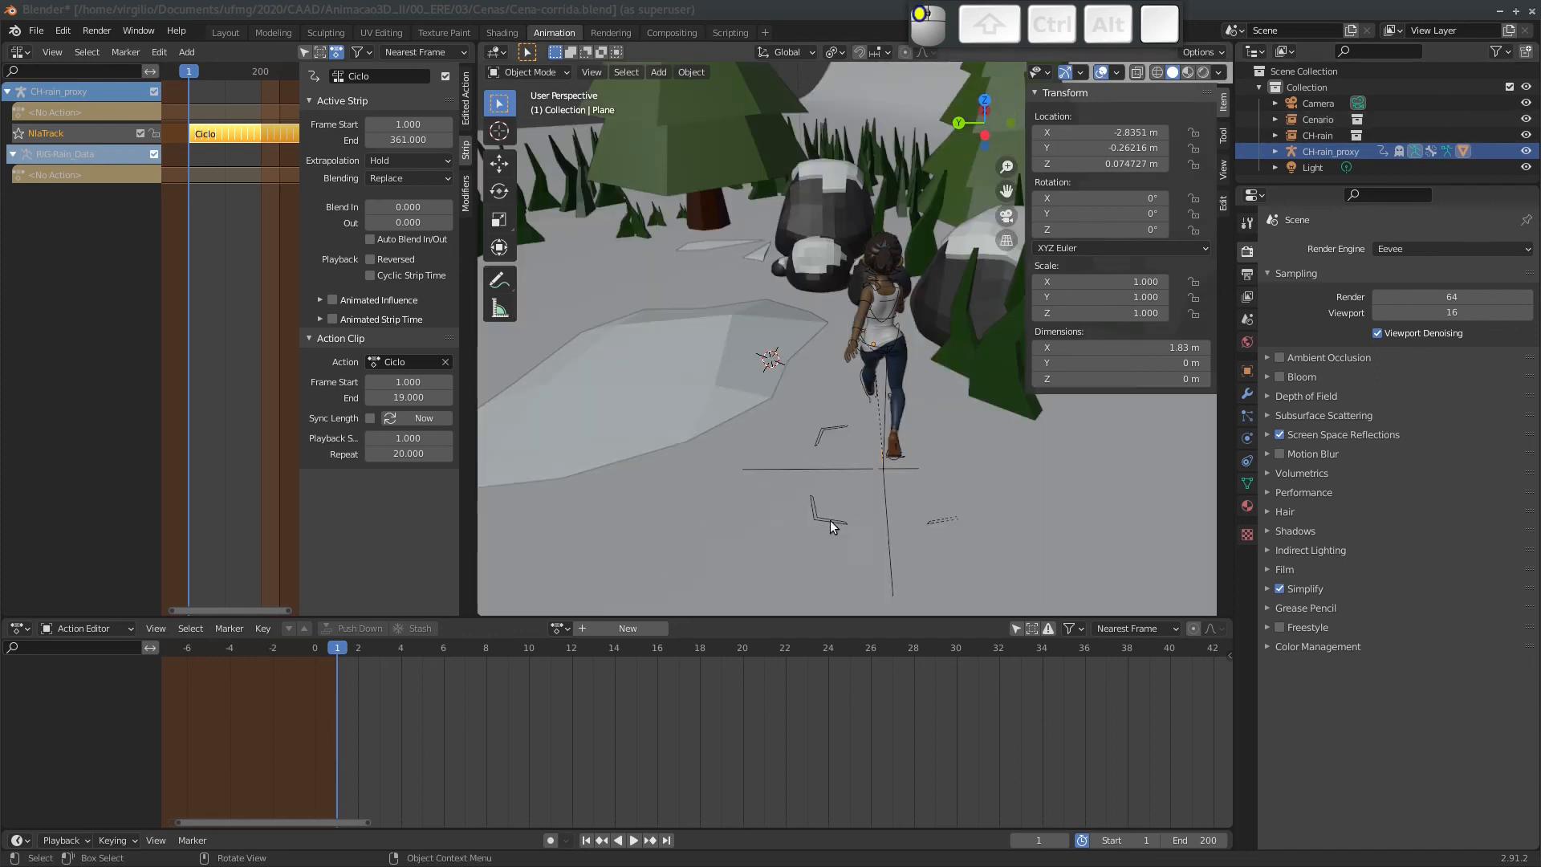
pyautogui.click(564, 632)
pyautogui.click(593, 667)
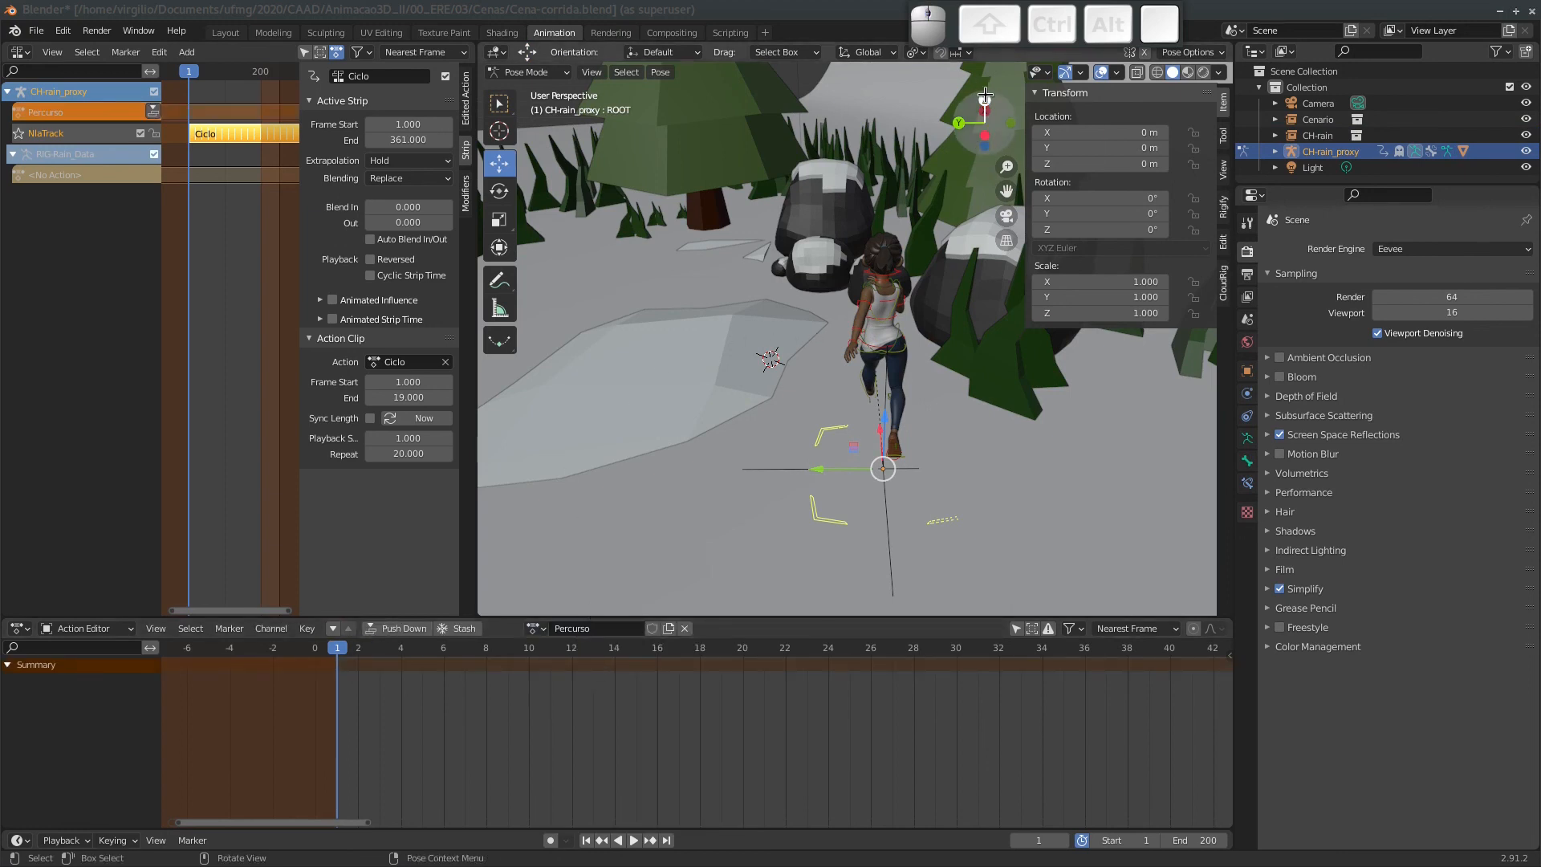
# Move the ROOT bone in the top view by about -6.75 m in X and -7.06 m in Y, beside the large pale rock.
pyautogui.moveTo(983, 98); pyautogui.dragTo(964, 106)
pyautogui.keyDown('ctrl'); pyautogui.moveTo(734, 242); pyautogui.dragTo(727, 342, button='middle'); pyautogui.keyUp('ctrl')
pyautogui.keyDown('ctrl'); pyautogui.moveTo(726, 342); pyautogui.dragTo(734, 253, button='middle'); pyautogui.keyUp('ctrl')
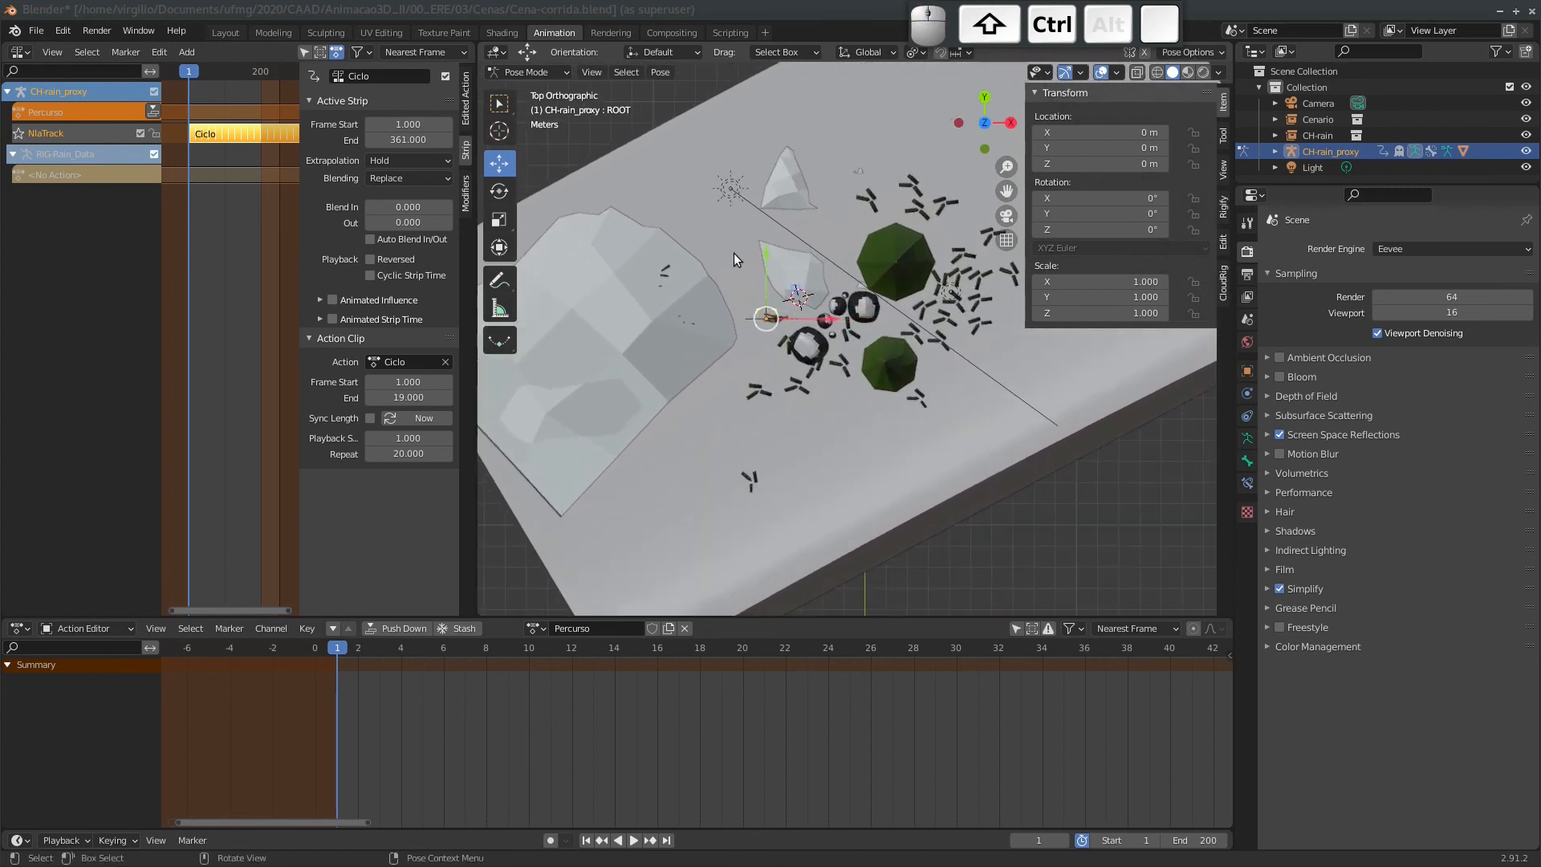
pyautogui.press('g')
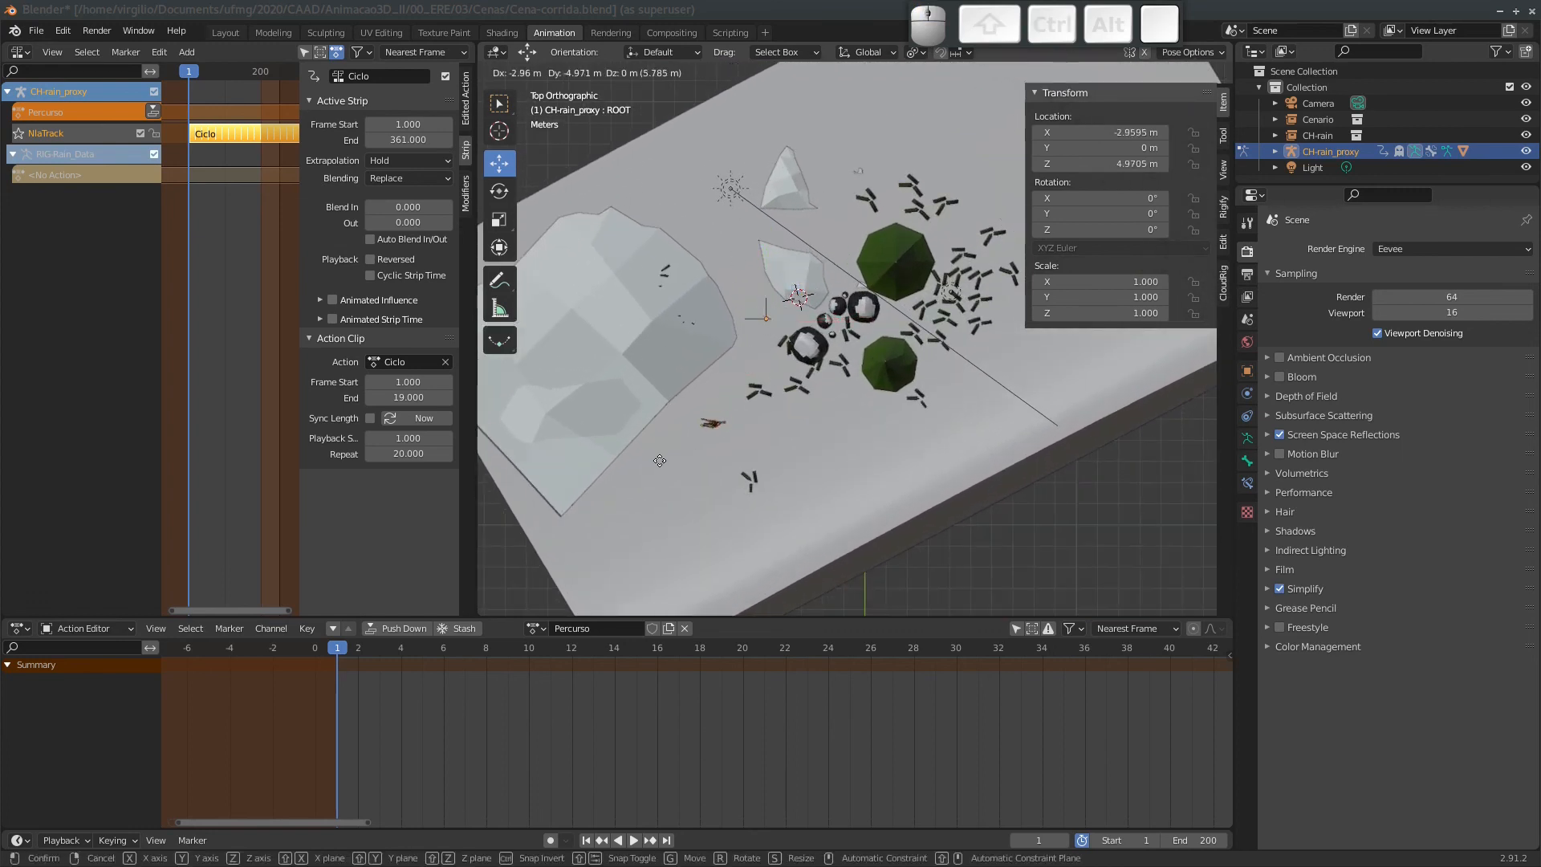
pyautogui.click(622, 482)
# Rotate the ROOT bone by about -47.4° along the rock's edge and shift it about 0.12 m in X and -0.19 m in Y.
pyautogui.moveTo(671, 507); pyautogui.dragTo(775, 268, button='middle')
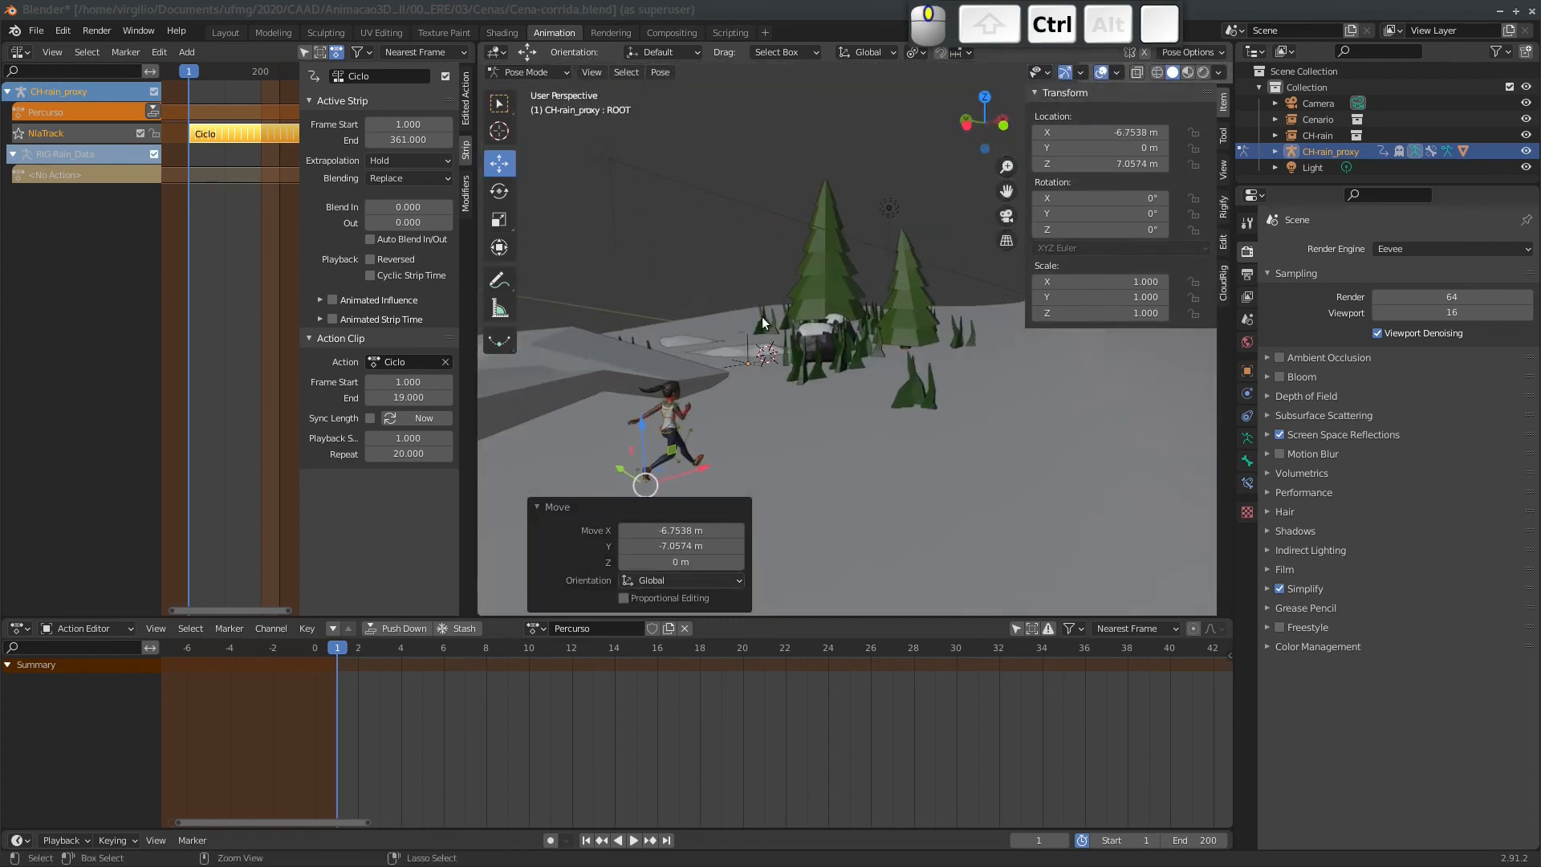
pyautogui.click(984, 97)
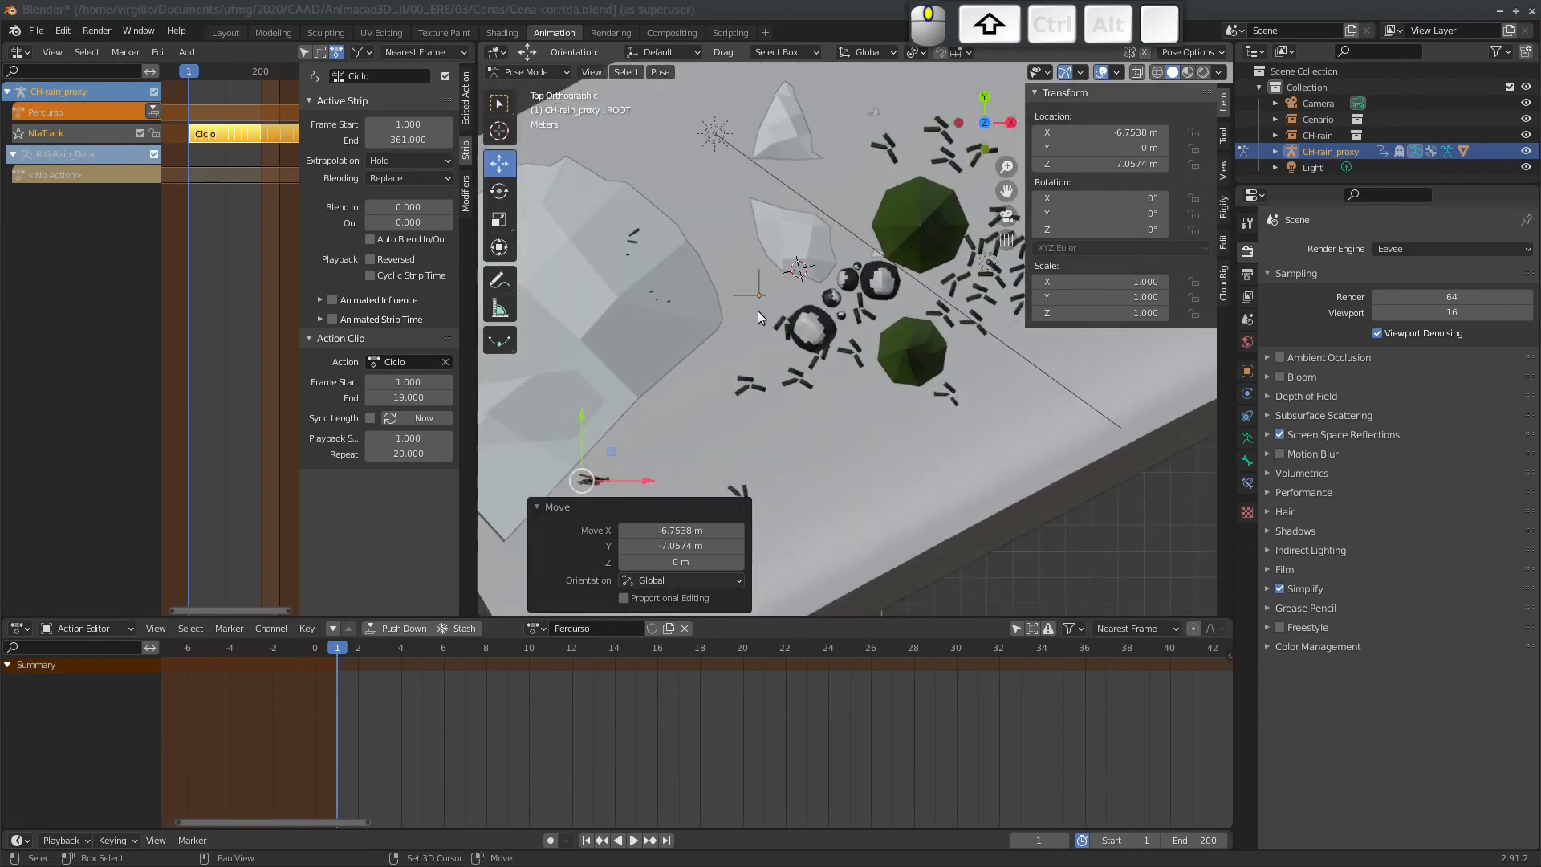
pyautogui.keyDown('shift'); pyautogui.moveTo(652, 455); pyautogui.dragTo(784, 366, button='middle'); pyautogui.keyUp('shift')
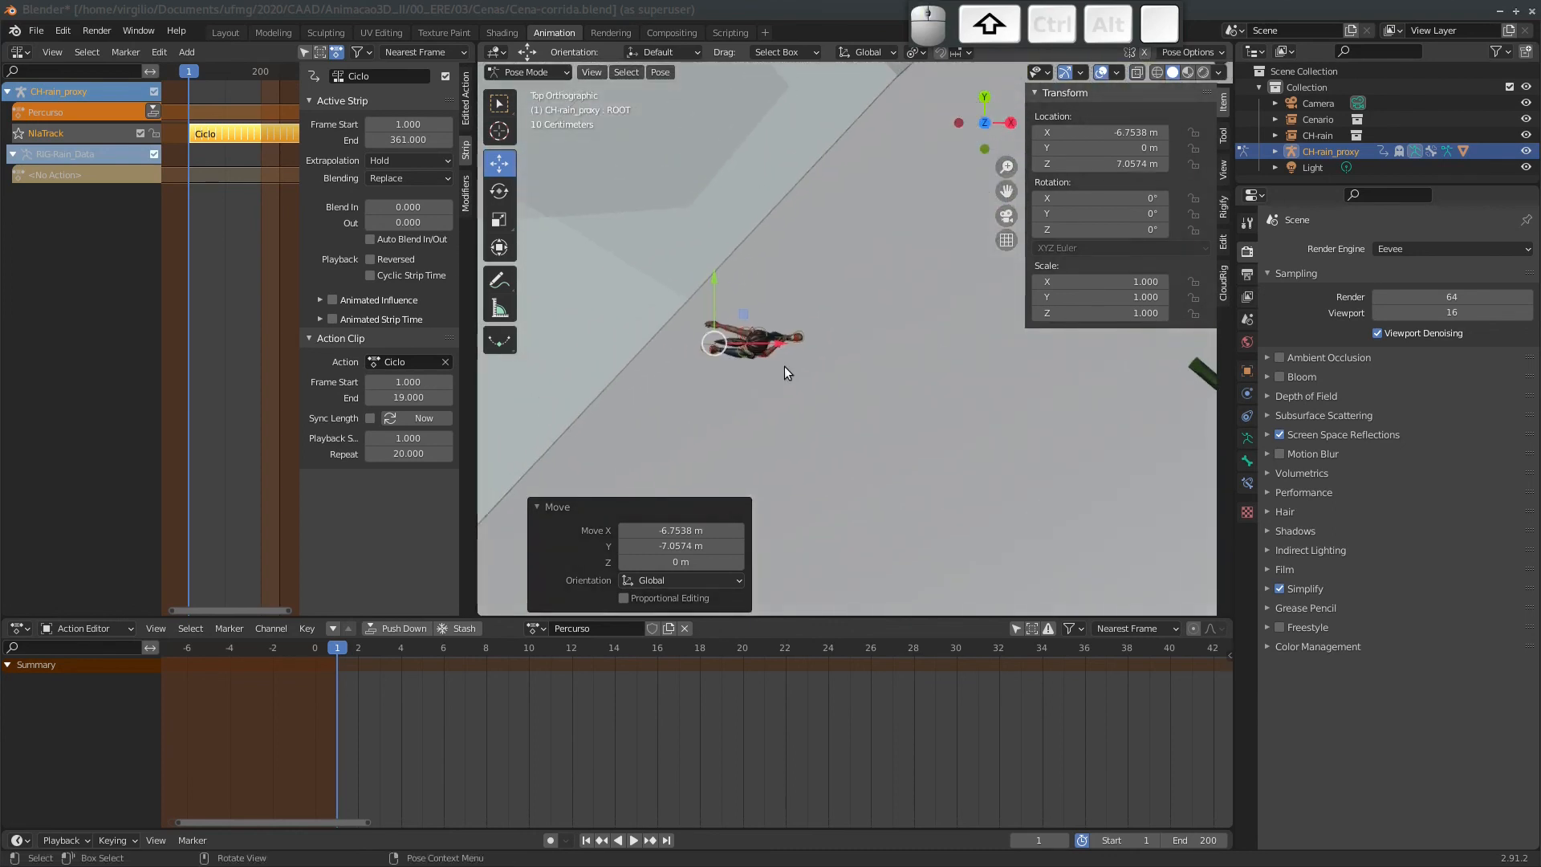
pyautogui.press('r')
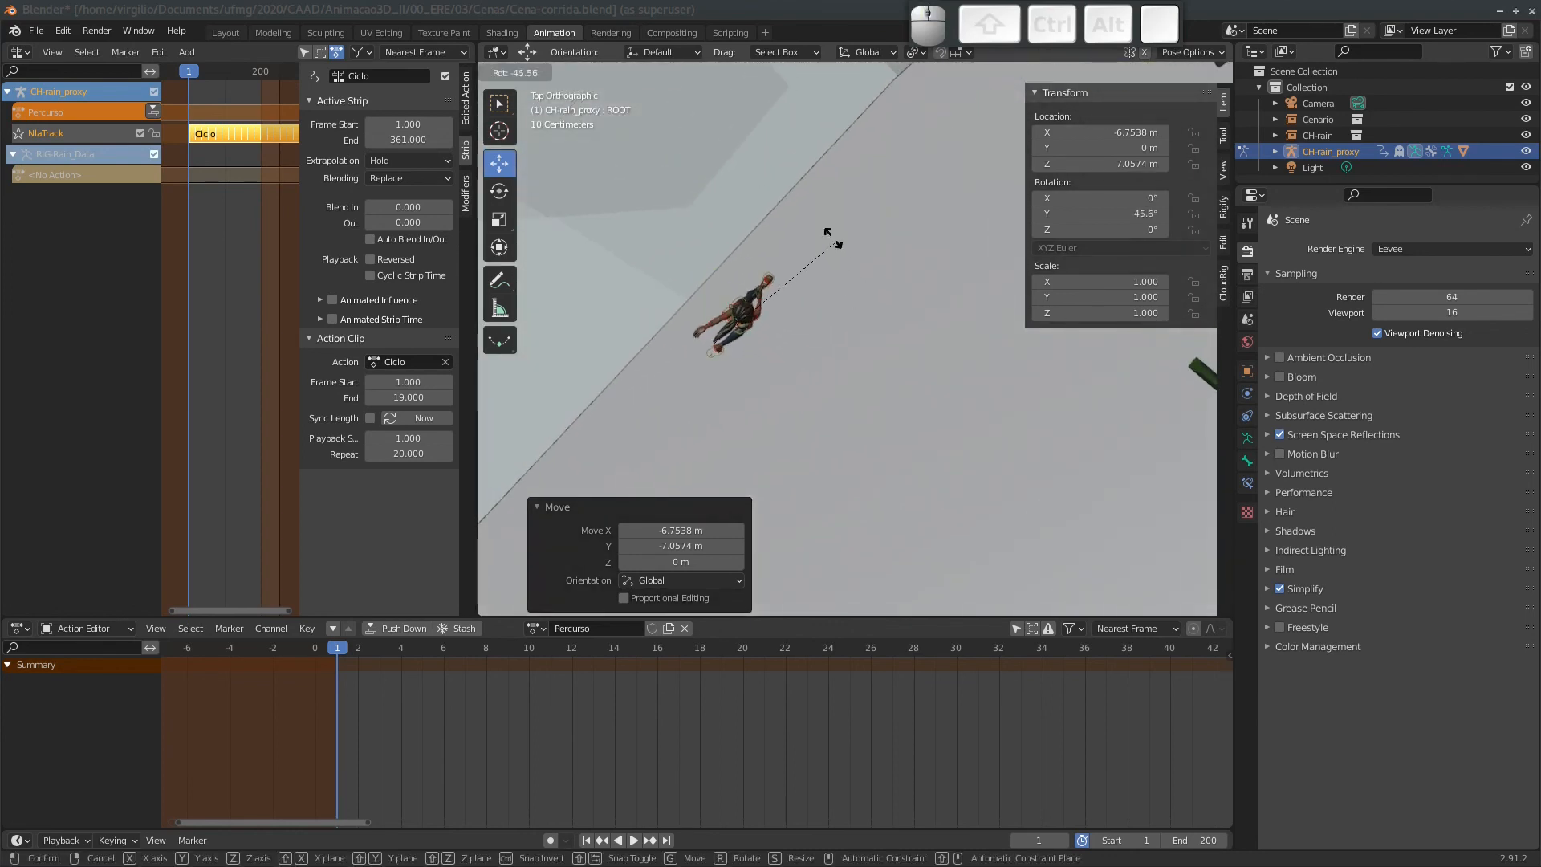
pyautogui.click(831, 239)
pyautogui.press('g')
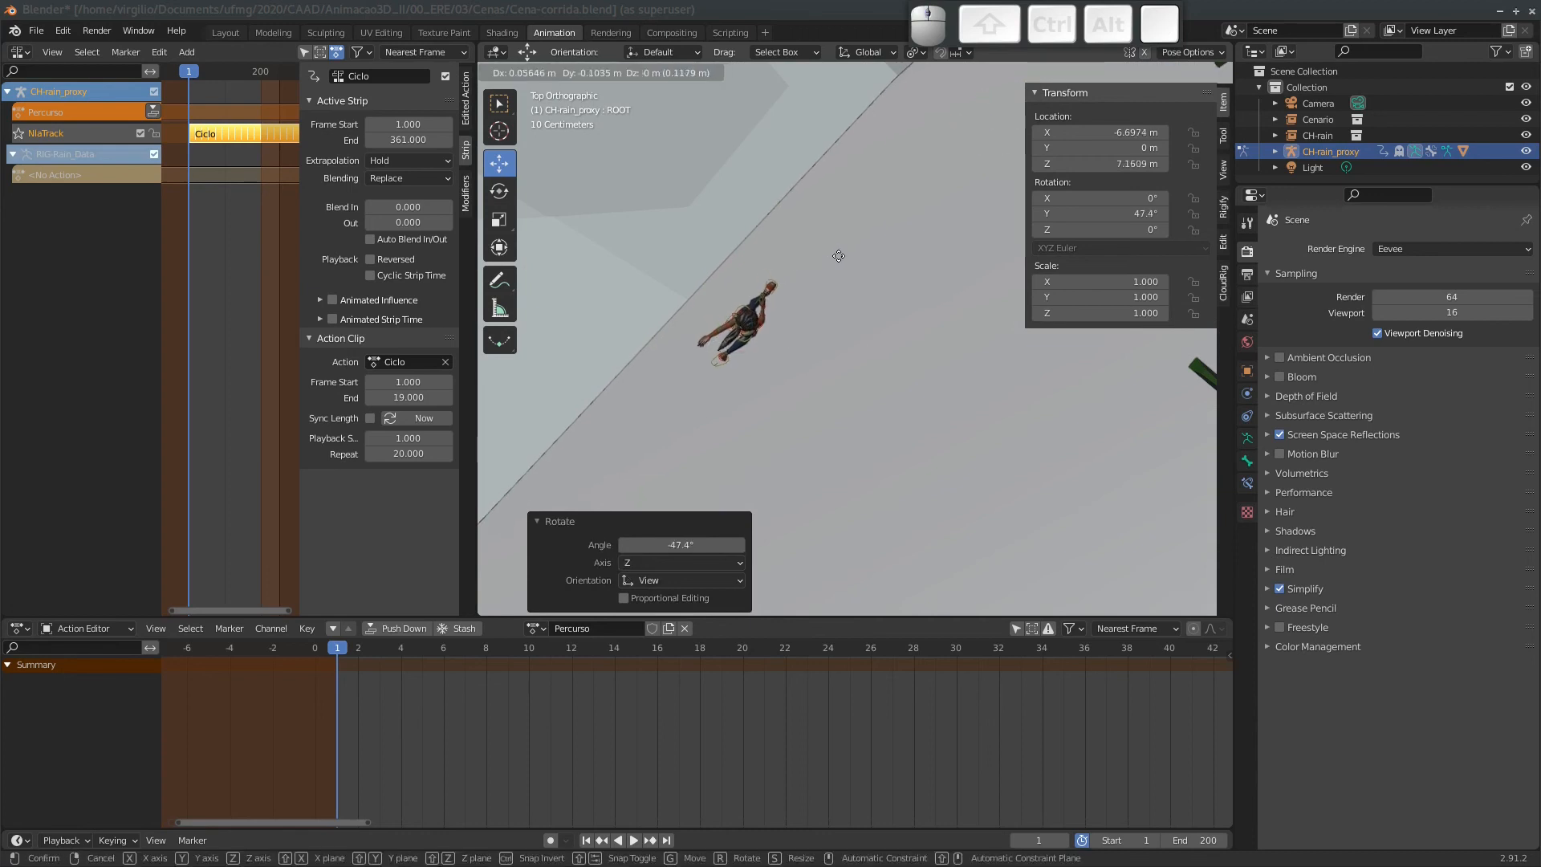
pyautogui.click(859, 247)
# Examine the character's route through the scenery from above and through the camera.
pyautogui.keyDown('ctrl'); pyautogui.moveTo(859, 248); pyautogui.dragTo(729, 416, button='middle'); pyautogui.keyUp('ctrl')
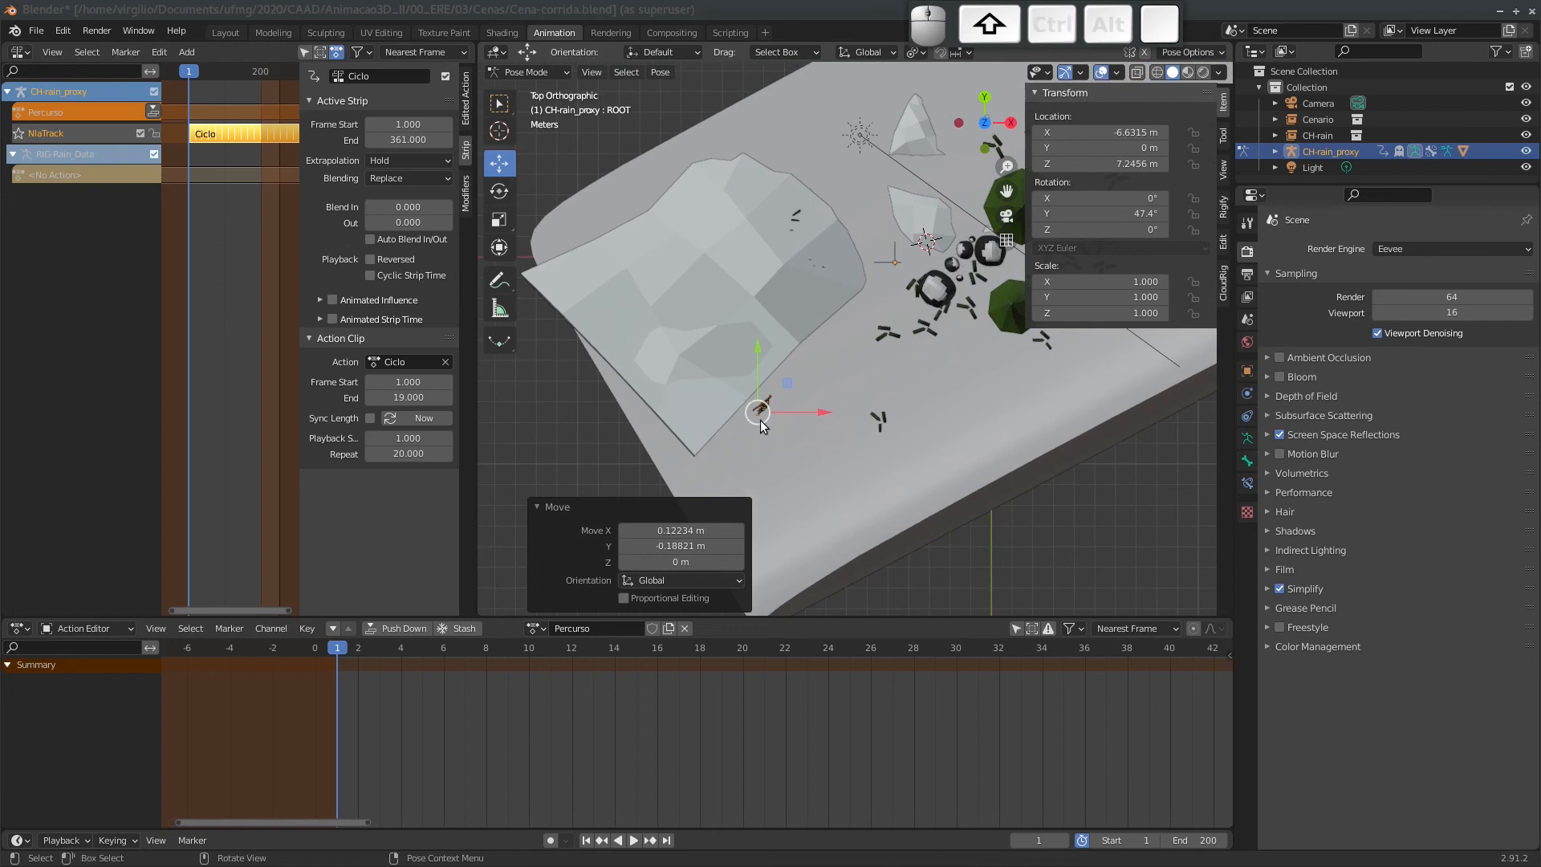
pyautogui.keyDown('shift'); pyautogui.moveTo(813, 341); pyautogui.dragTo(757, 375, button='middle'); pyautogui.keyUp('shift')
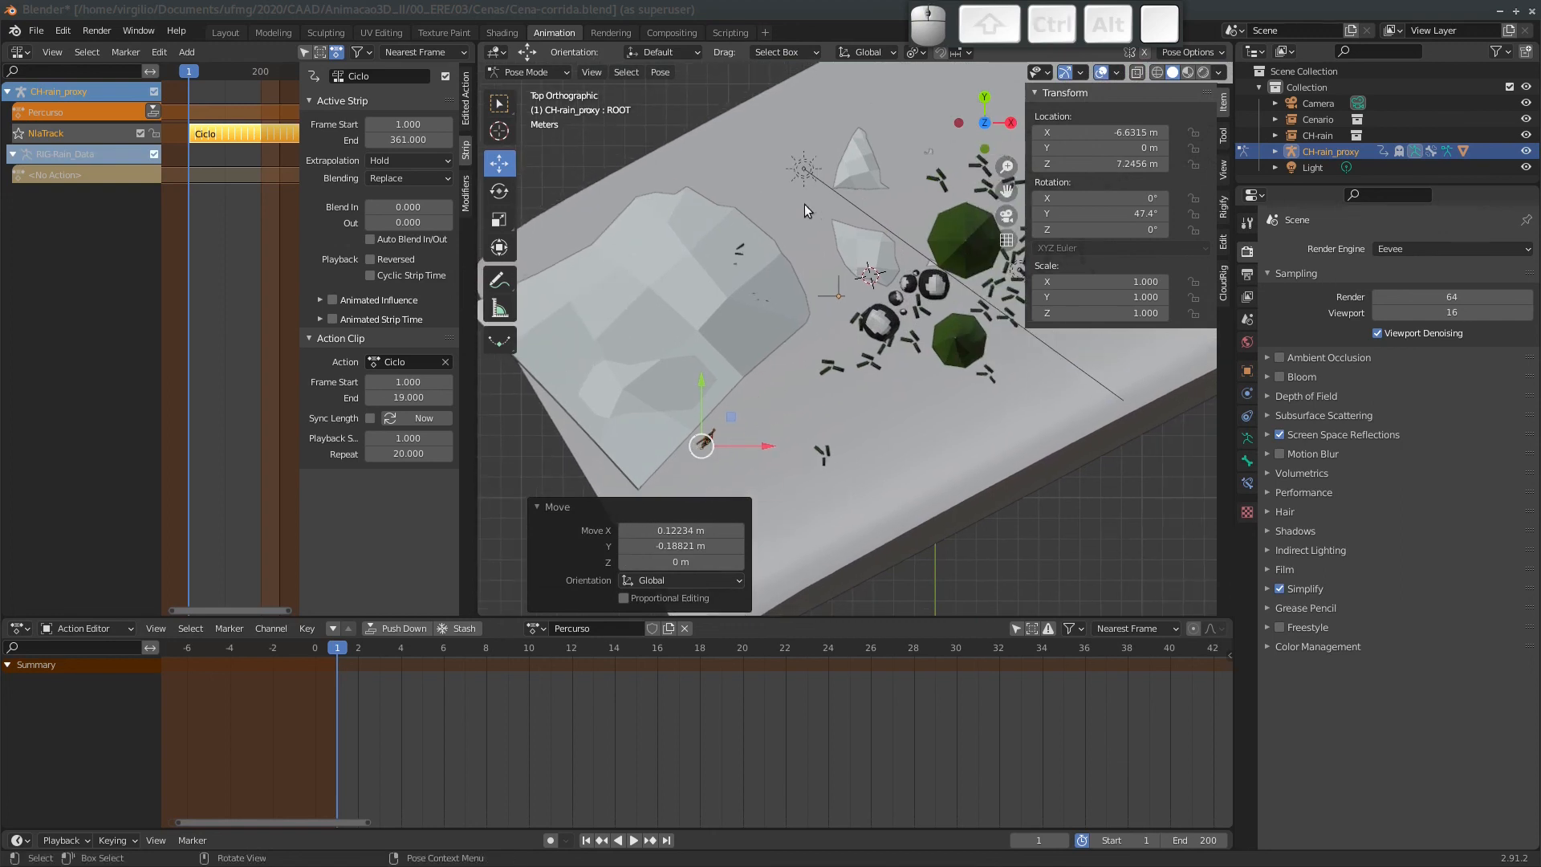
pyautogui.keyDown('shift'); pyautogui.moveTo(793, 152); pyautogui.dragTo(842, 152, button='middle'); pyautogui.keyUp('shift')
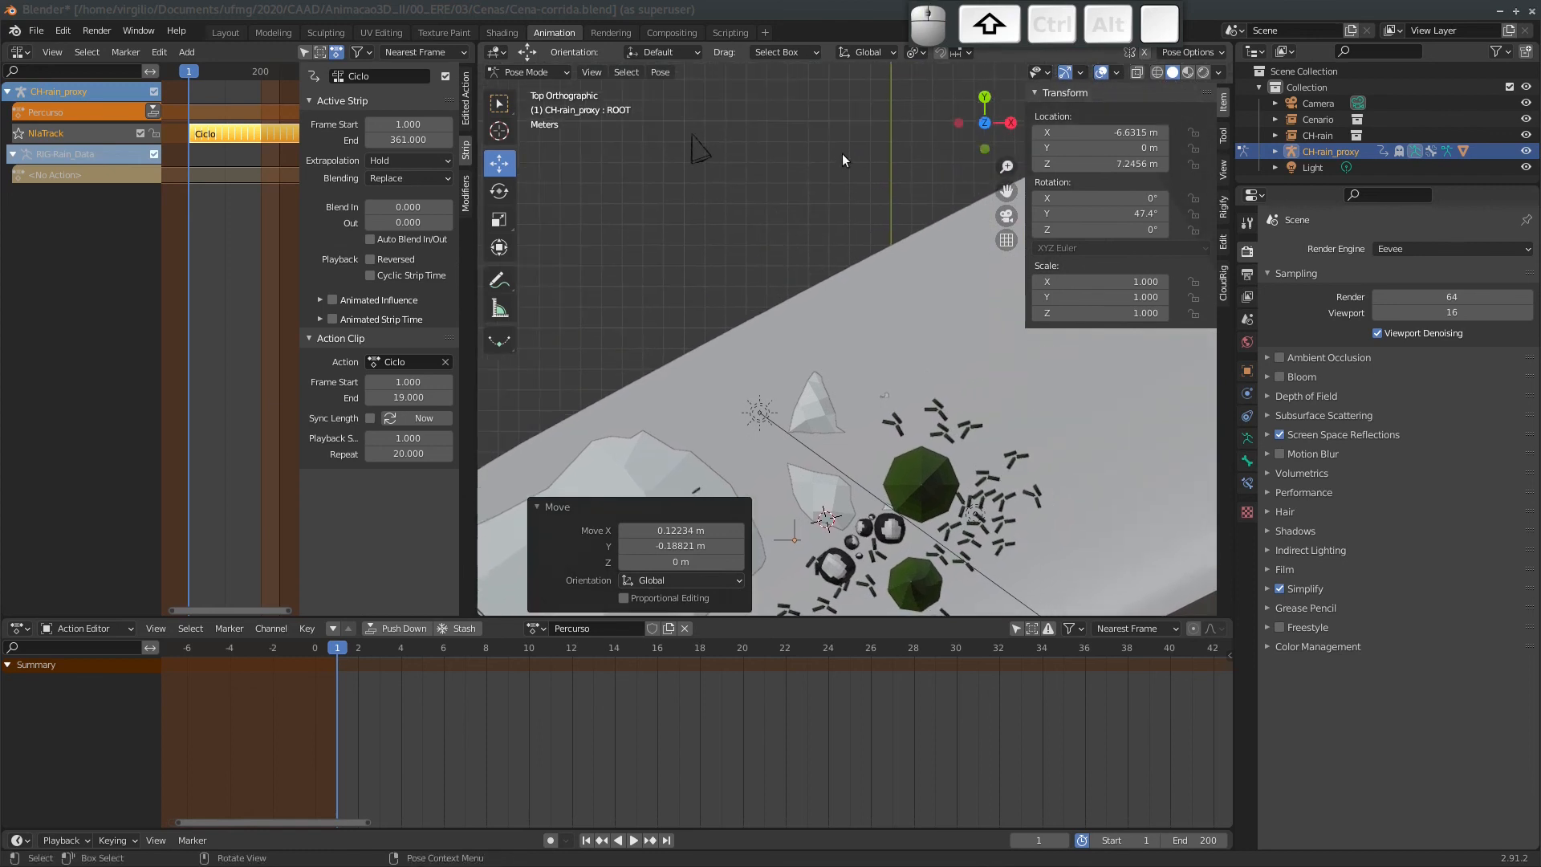
pyautogui.click(1005, 215)
pyautogui.keyDown('shift'); pyautogui.moveTo(809, 288); pyautogui.dragTo(561, 345, button='middle'); pyautogui.keyUp('shift')
pyautogui.keyDown('shift'); pyautogui.moveTo(782, 289); pyautogui.dragTo(907, 279, button='middle'); pyautogui.keyUp('shift')
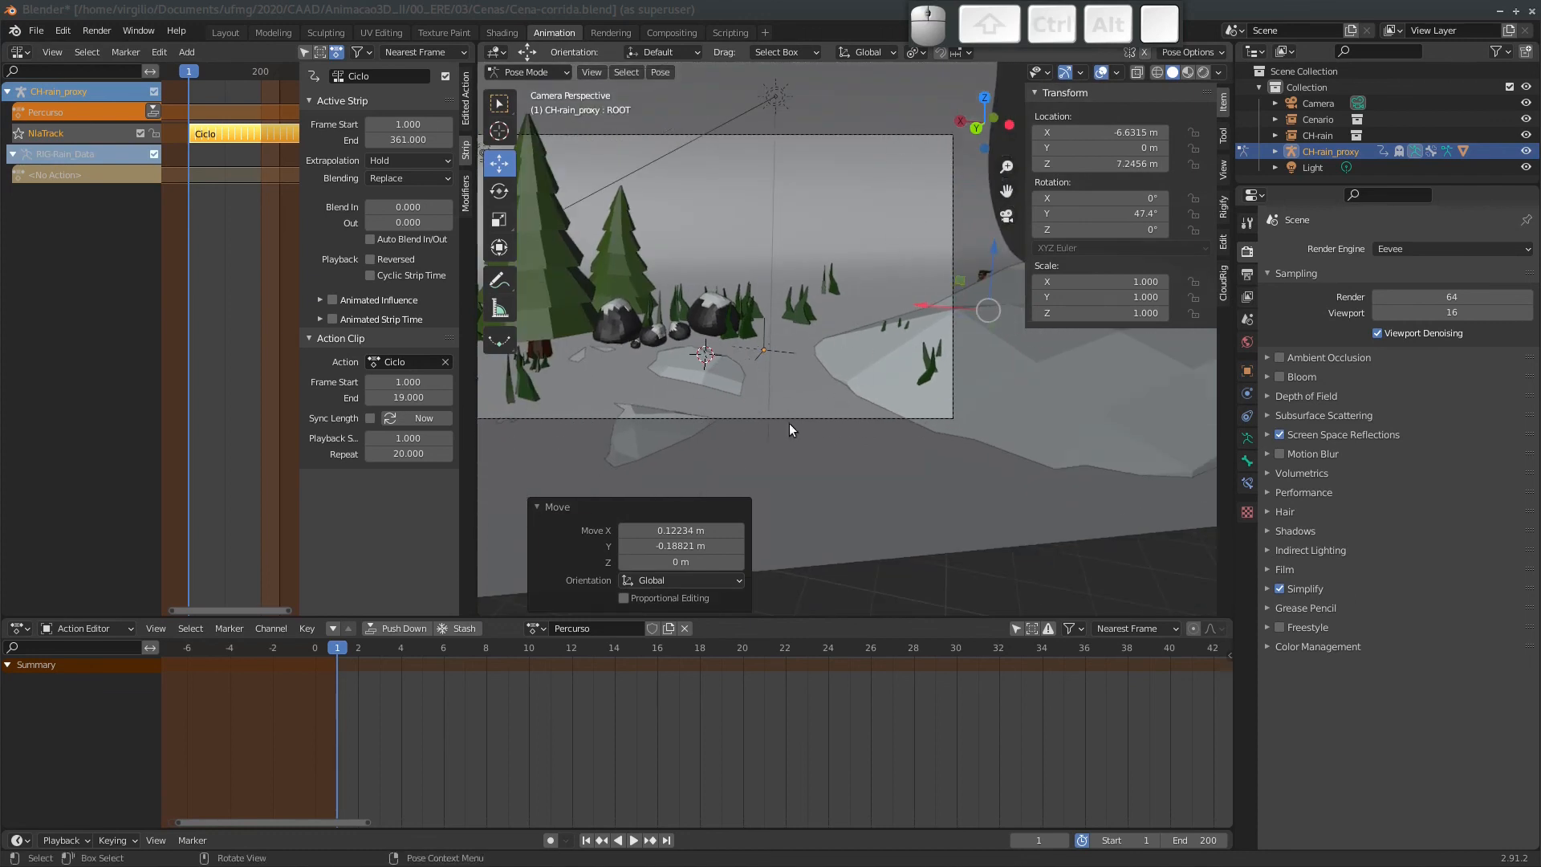
pyautogui.click(984, 97)
pyautogui.keyDown('shift'); pyautogui.moveTo(695, 407); pyautogui.dragTo(733, 177, button='middle'); pyautogui.keyUp('shift')
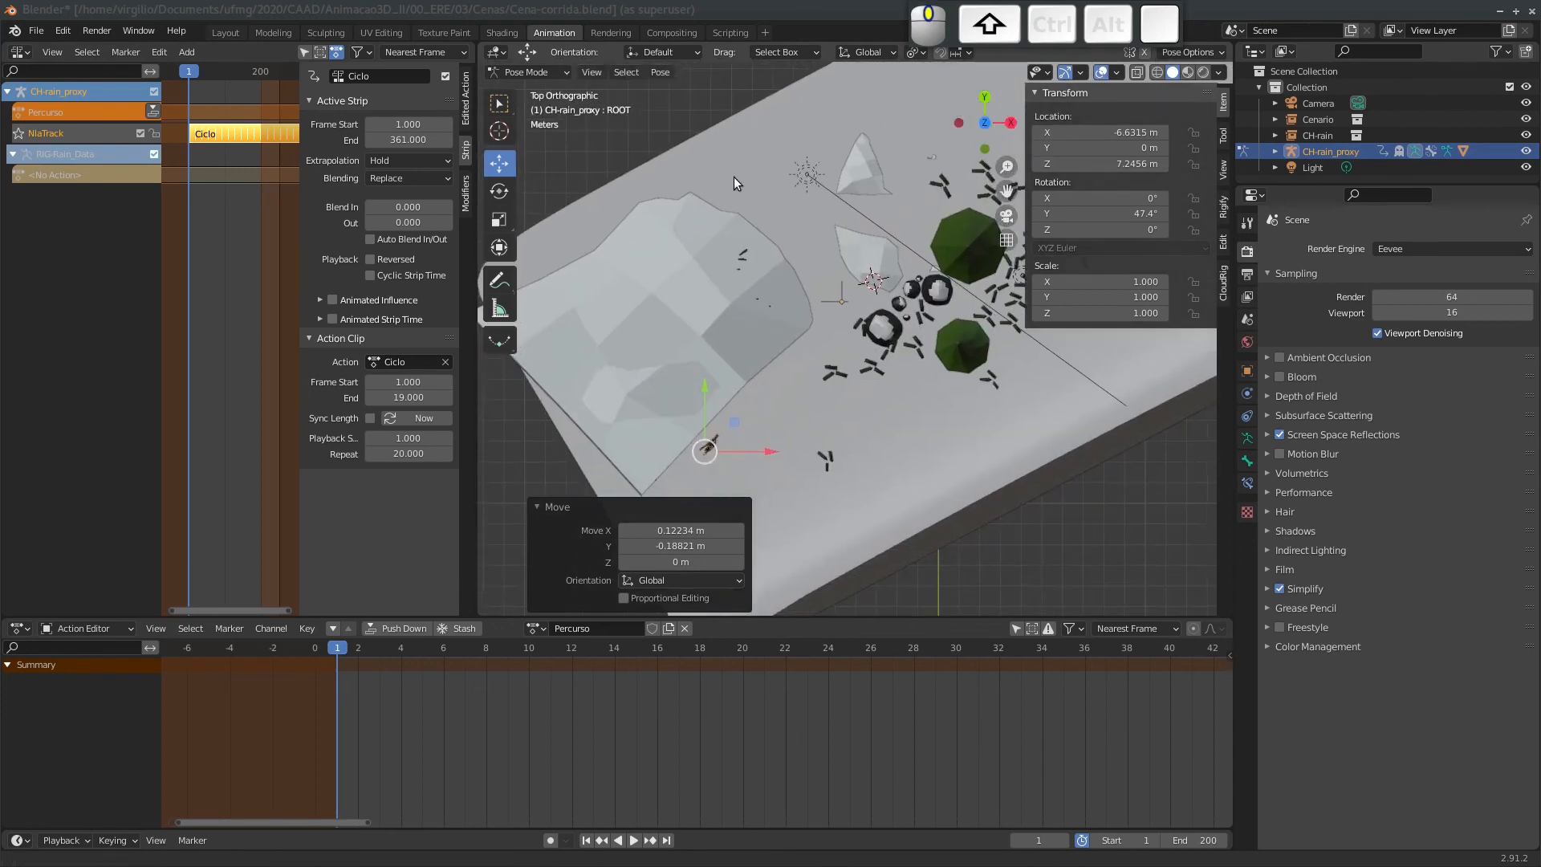
# Insert a Location & Rotation keyframe for the ROOT bone at frame 1.
pyautogui.keyDown('shift'); pyautogui.moveTo(697, 362); pyautogui.dragTo(770, 320, button='middle'); pyautogui.keyUp('shift')
pyautogui.keyDown('ctrl'); pyautogui.moveTo(746, 373); pyautogui.dragTo(706, 357, button='middle'); pyautogui.keyUp('ctrl')
pyautogui.moveTo(706, 358)
pyautogui.keyDown('shift'); pyautogui.mouseDown(button='middle')
pyautogui.moveTo(814, 328)
pyautogui.moveTo(779, 321)
pyautogui.moveTo(729, 360)
pyautogui.mouseUp(button='middle'); pyautogui.keyUp('shift')
pyautogui.press('i')
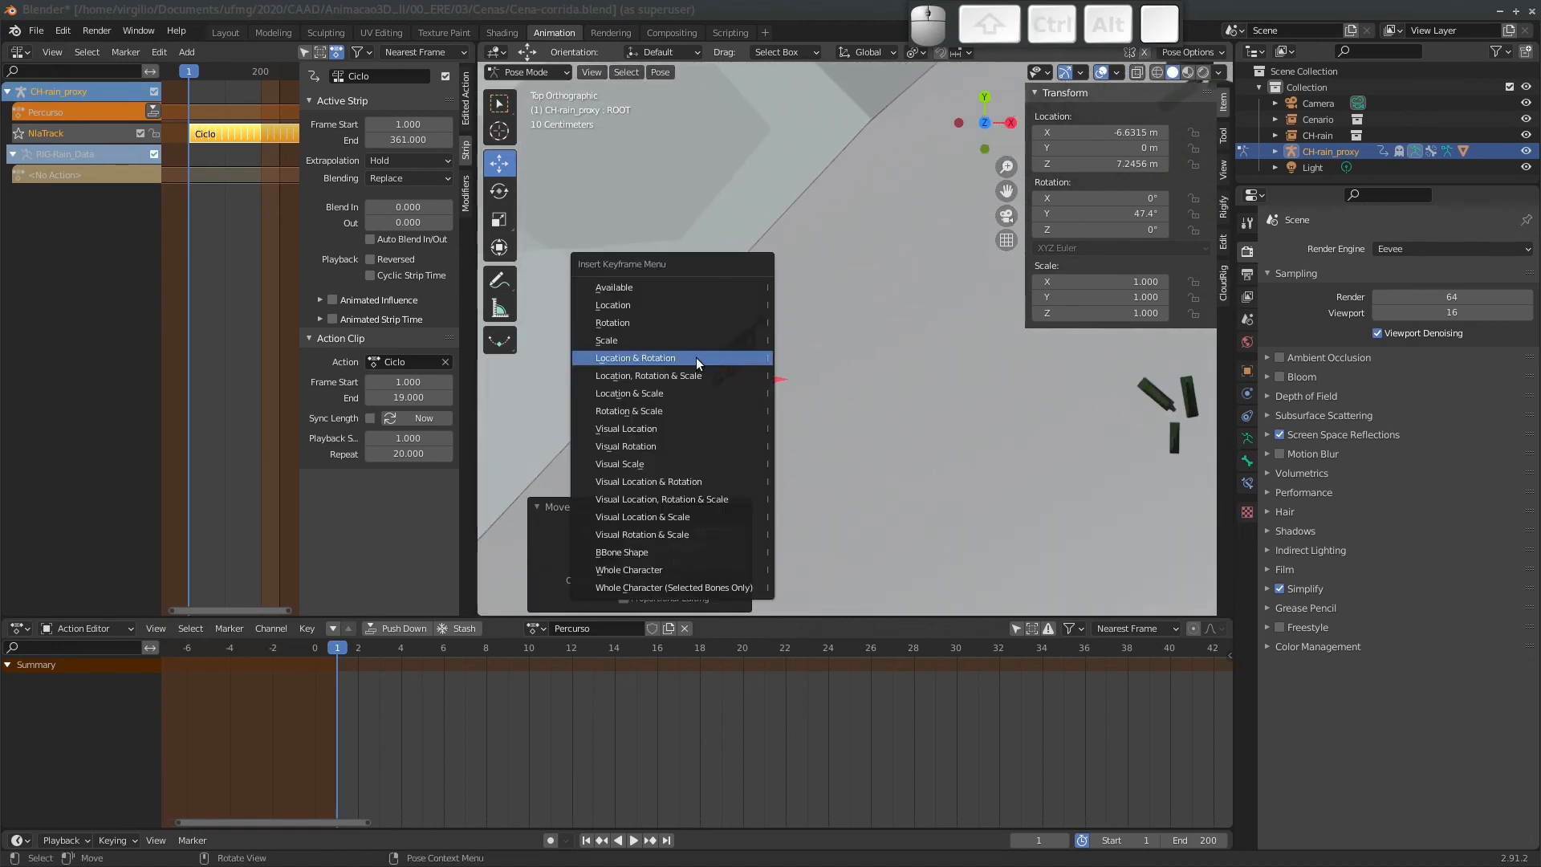
pyautogui.click(693, 359)
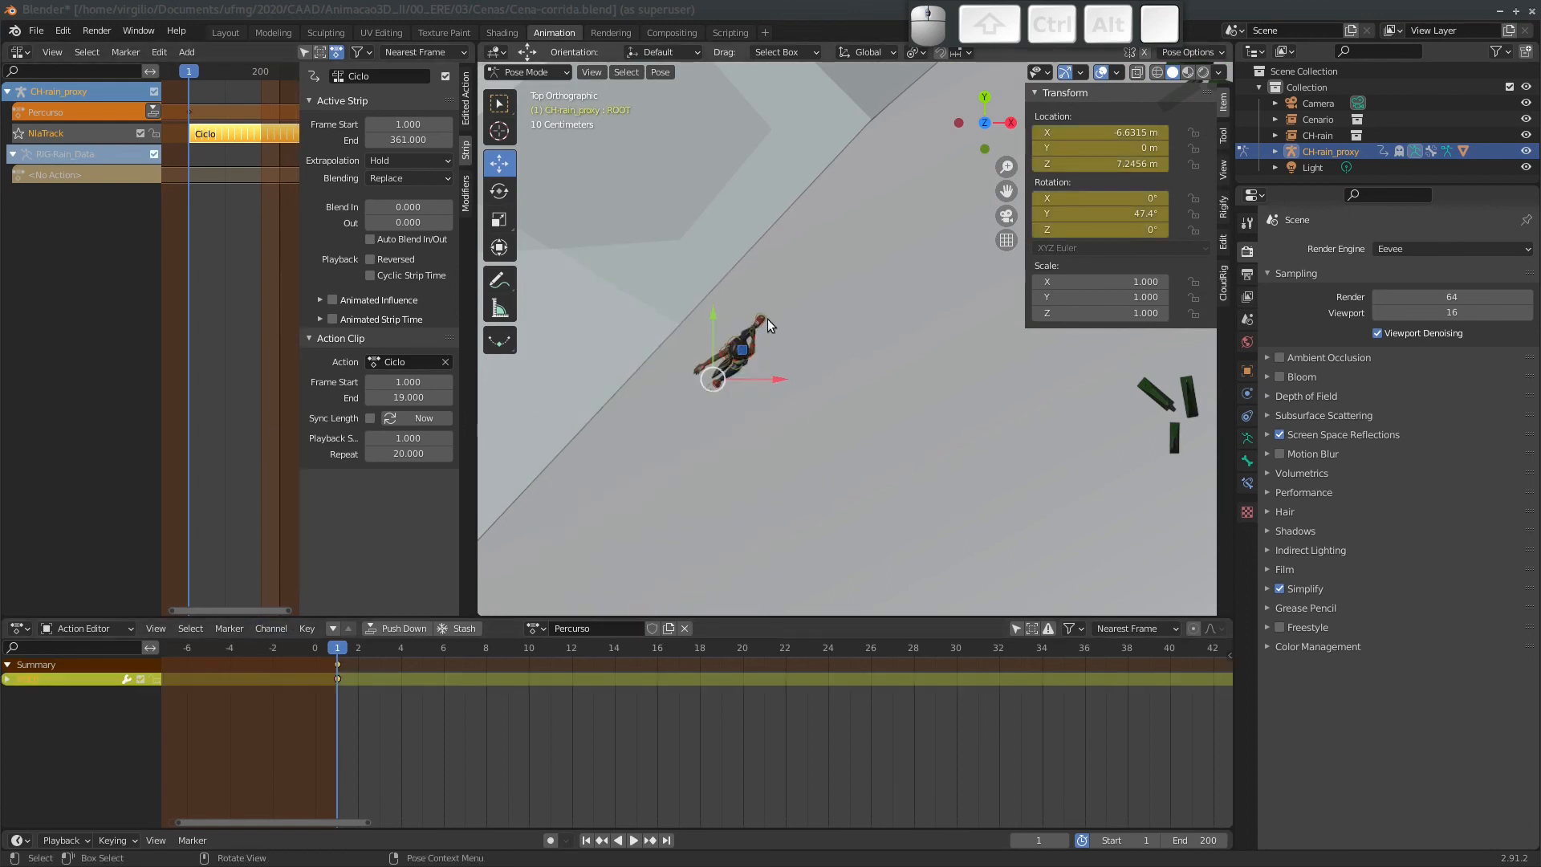
# Switch the viewport to wireframe shading and go to frame 19, the end of the run cycle.
pyautogui.keyDown('shift'); pyautogui.moveTo(767, 319); pyautogui.dragTo(646, 450, button='middle'); pyautogui.keyUp('shift')
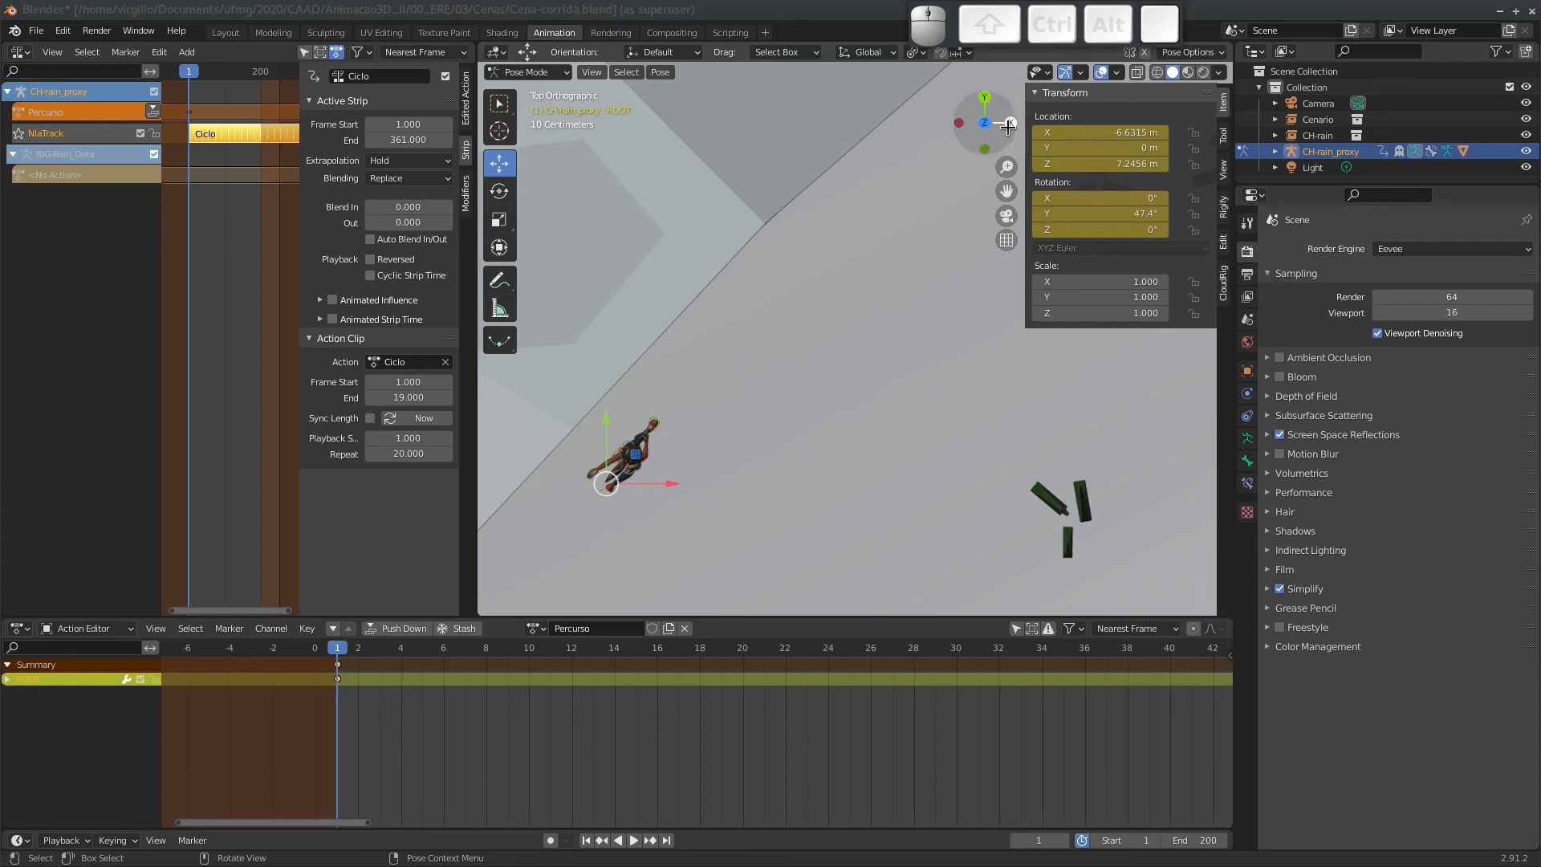
pyautogui.click(1157, 73)
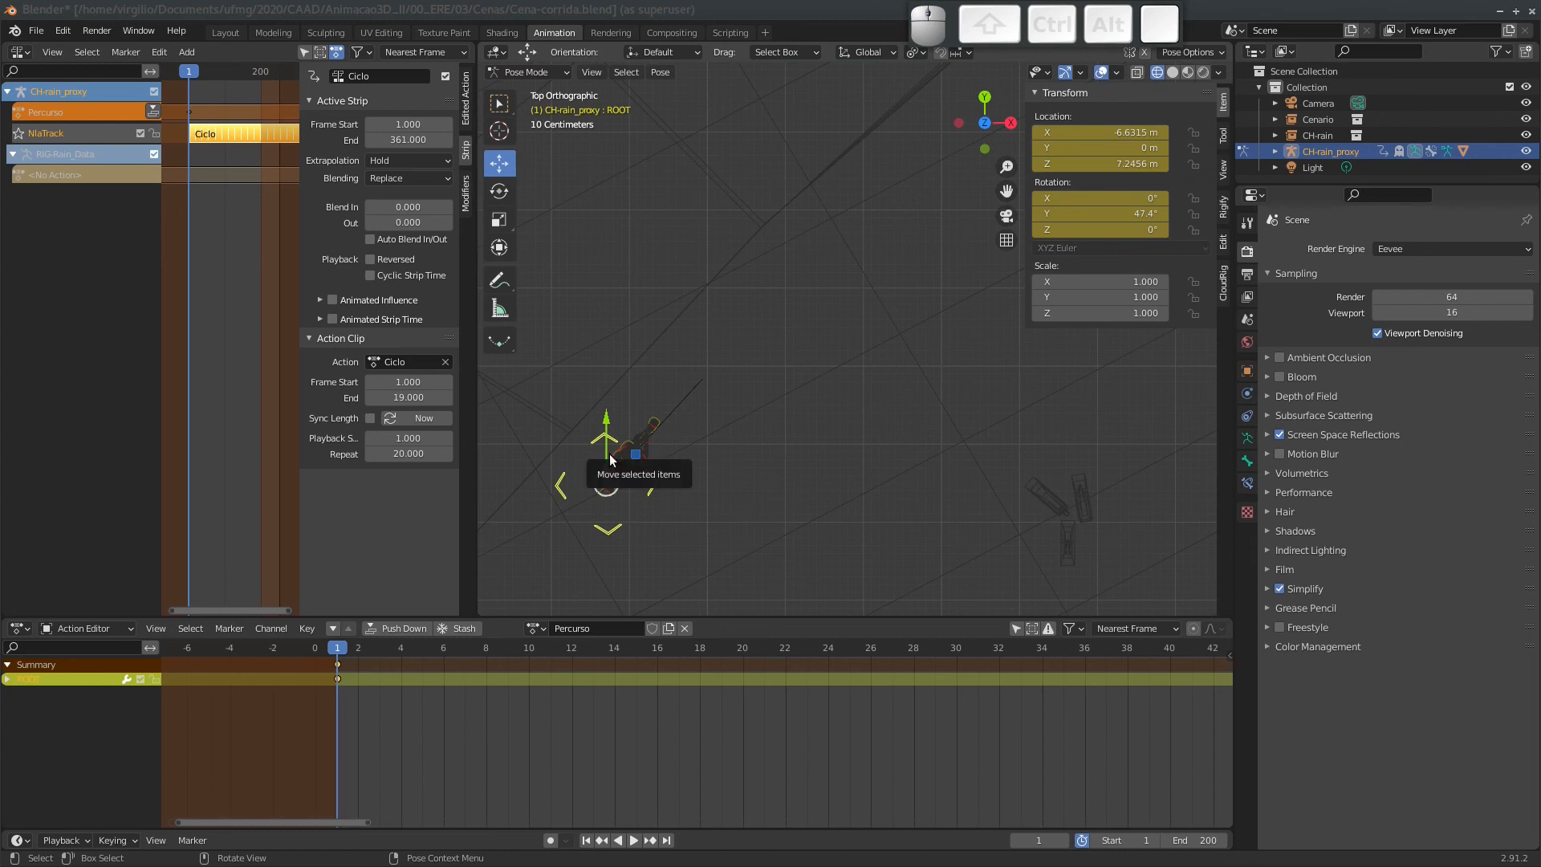
pyautogui.click(697, 647)
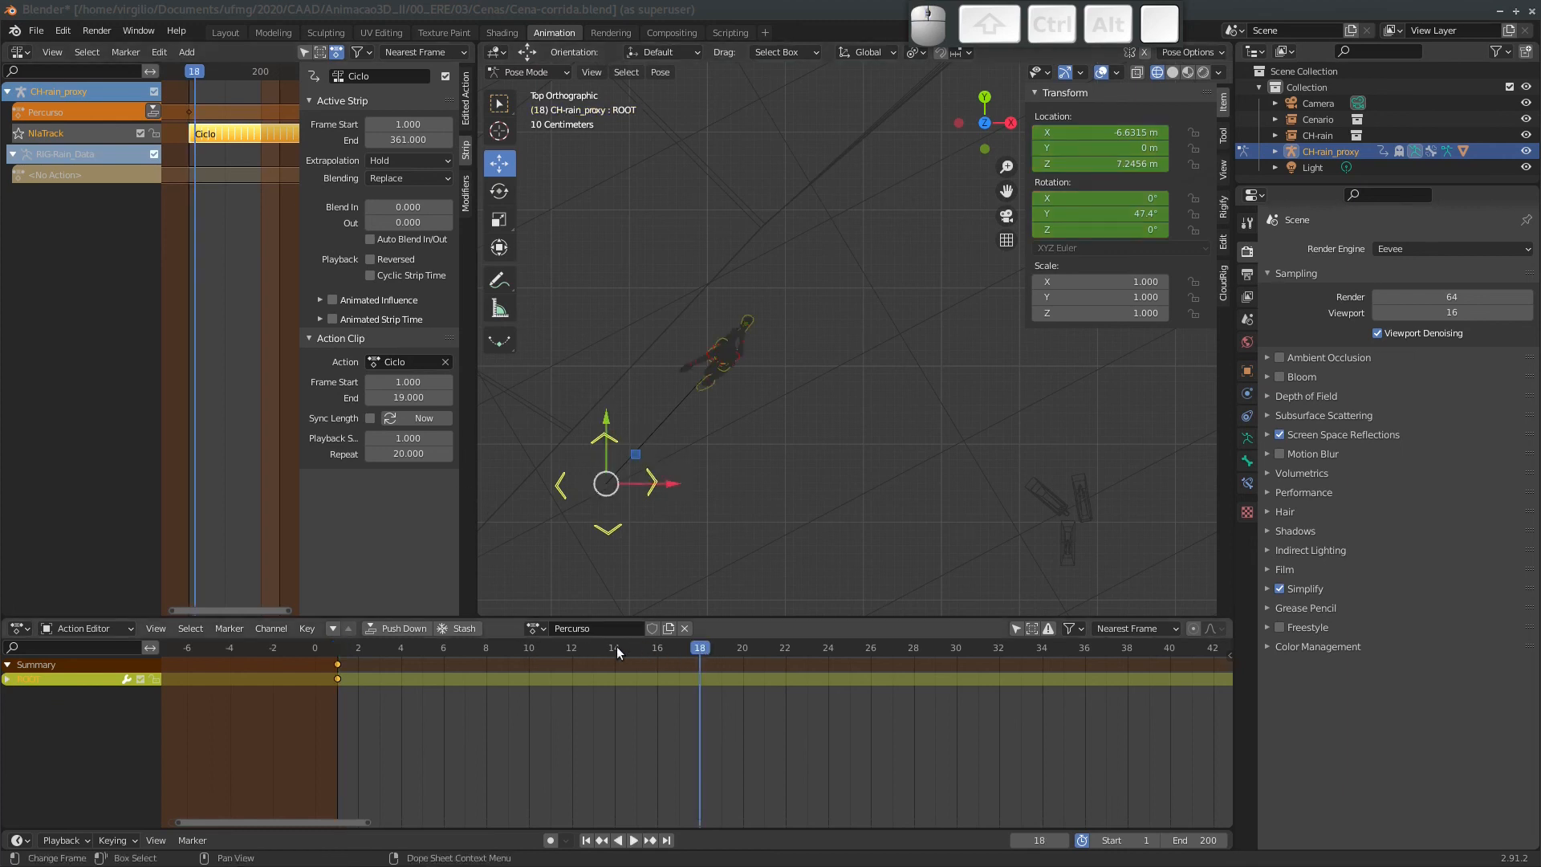
pyautogui.press('Right')
pyautogui.press('Left')
pyautogui.press('Right')
# Try to snap the ROOT bone to the 3D cursor after placing the cursor at the line mesh's far end.
pyautogui.click(697, 383)
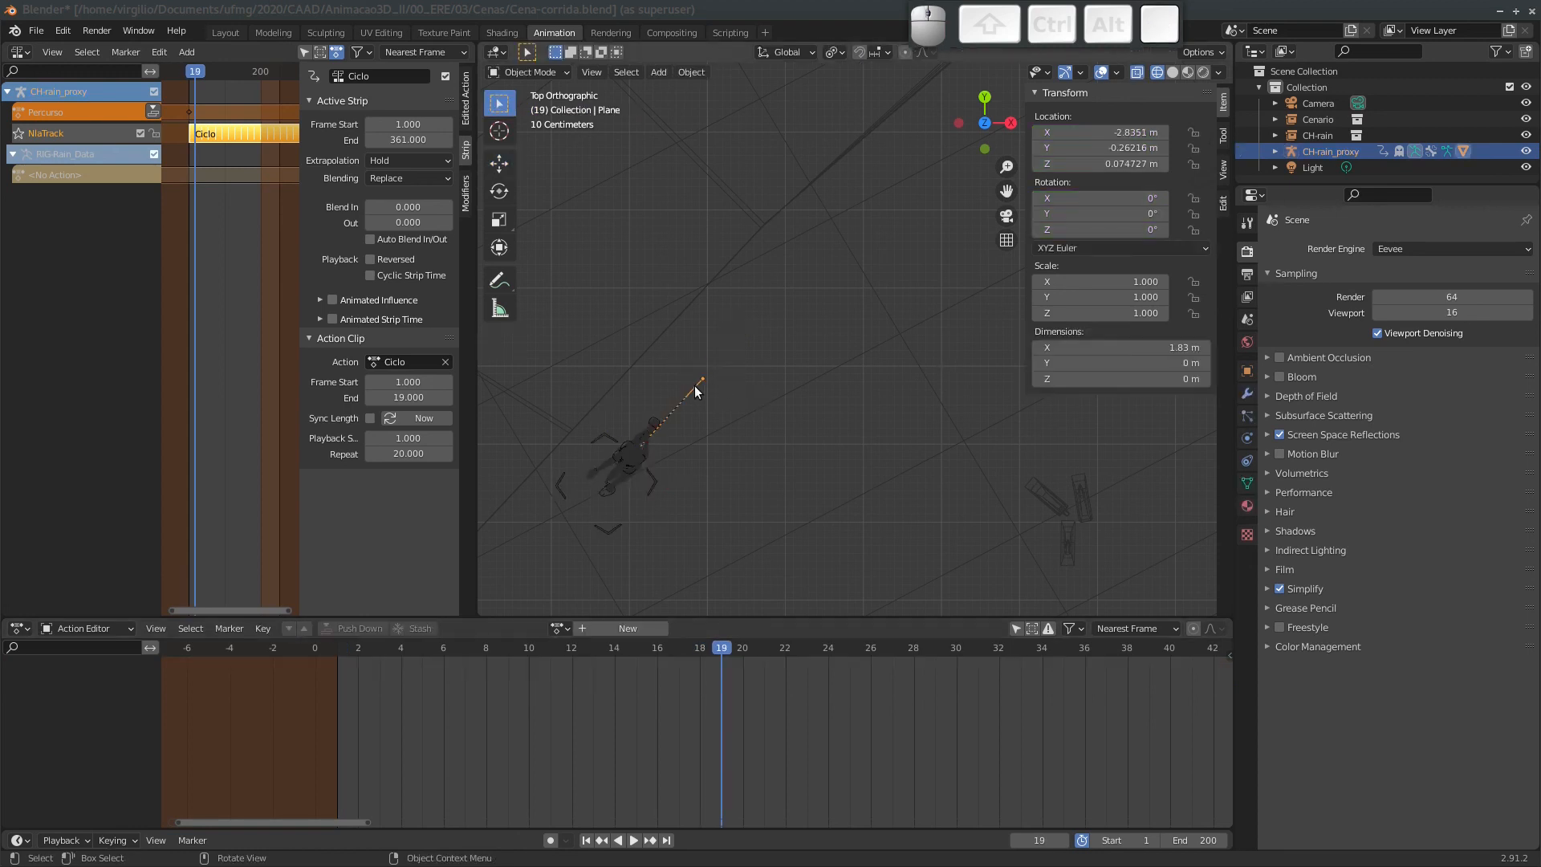
pyautogui.hotkey('shift', 's')
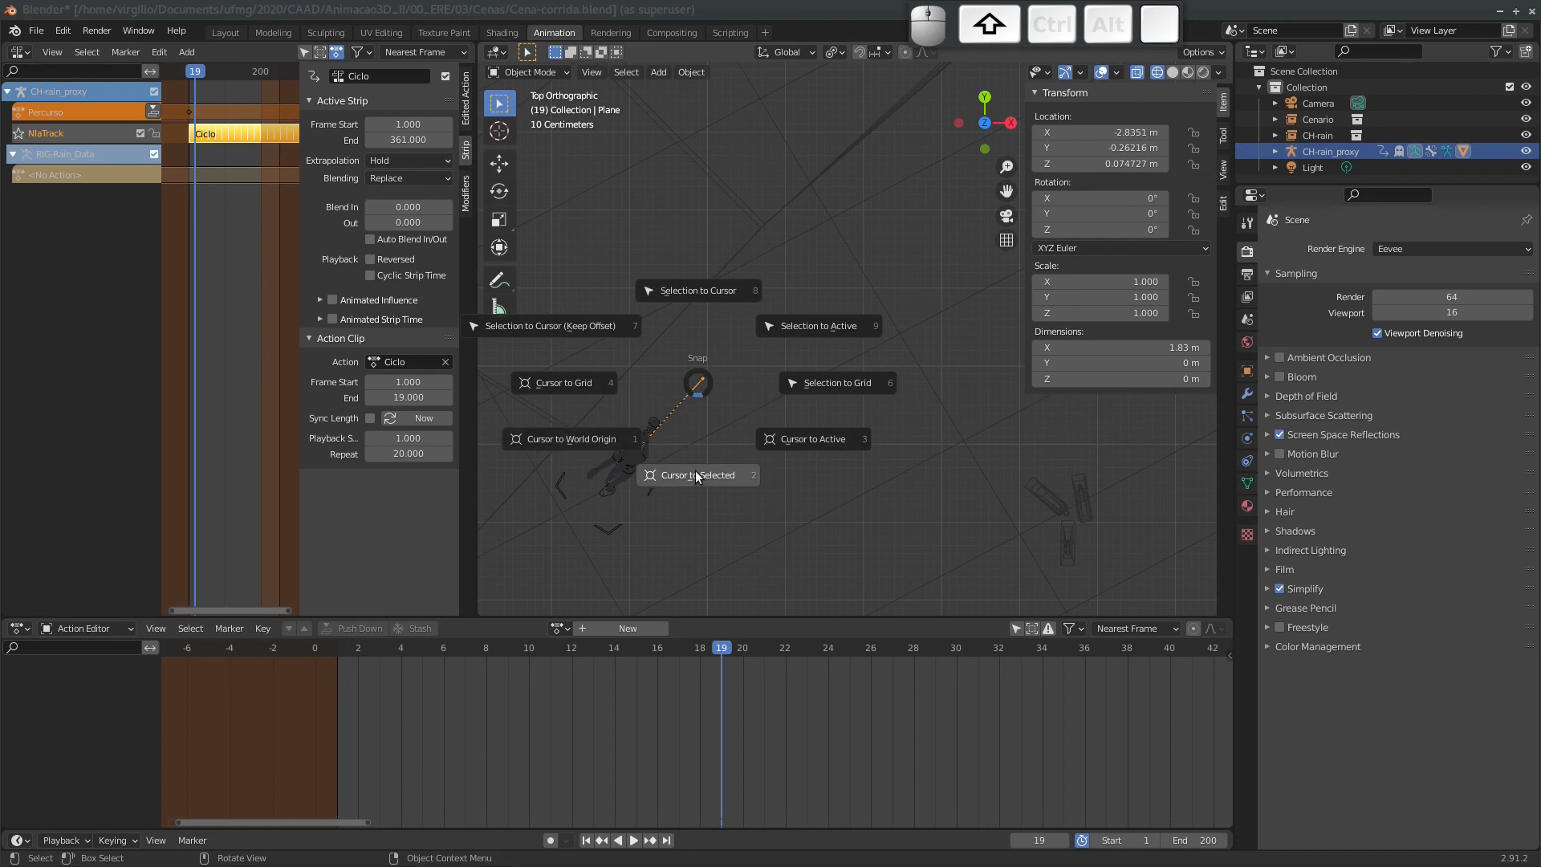
pyautogui.click(699, 434)
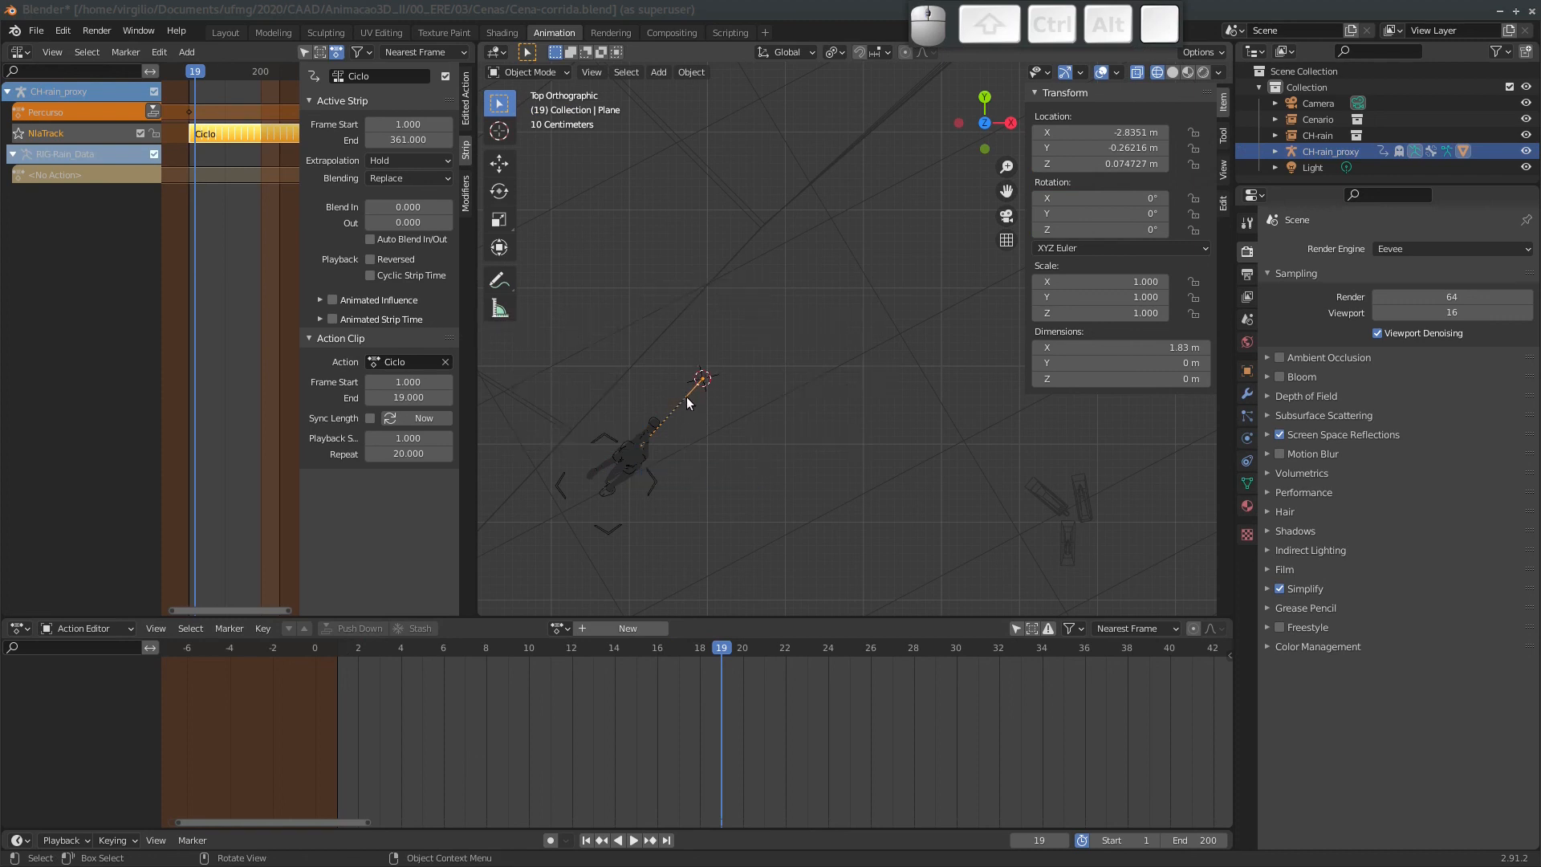
pyautogui.click(656, 484)
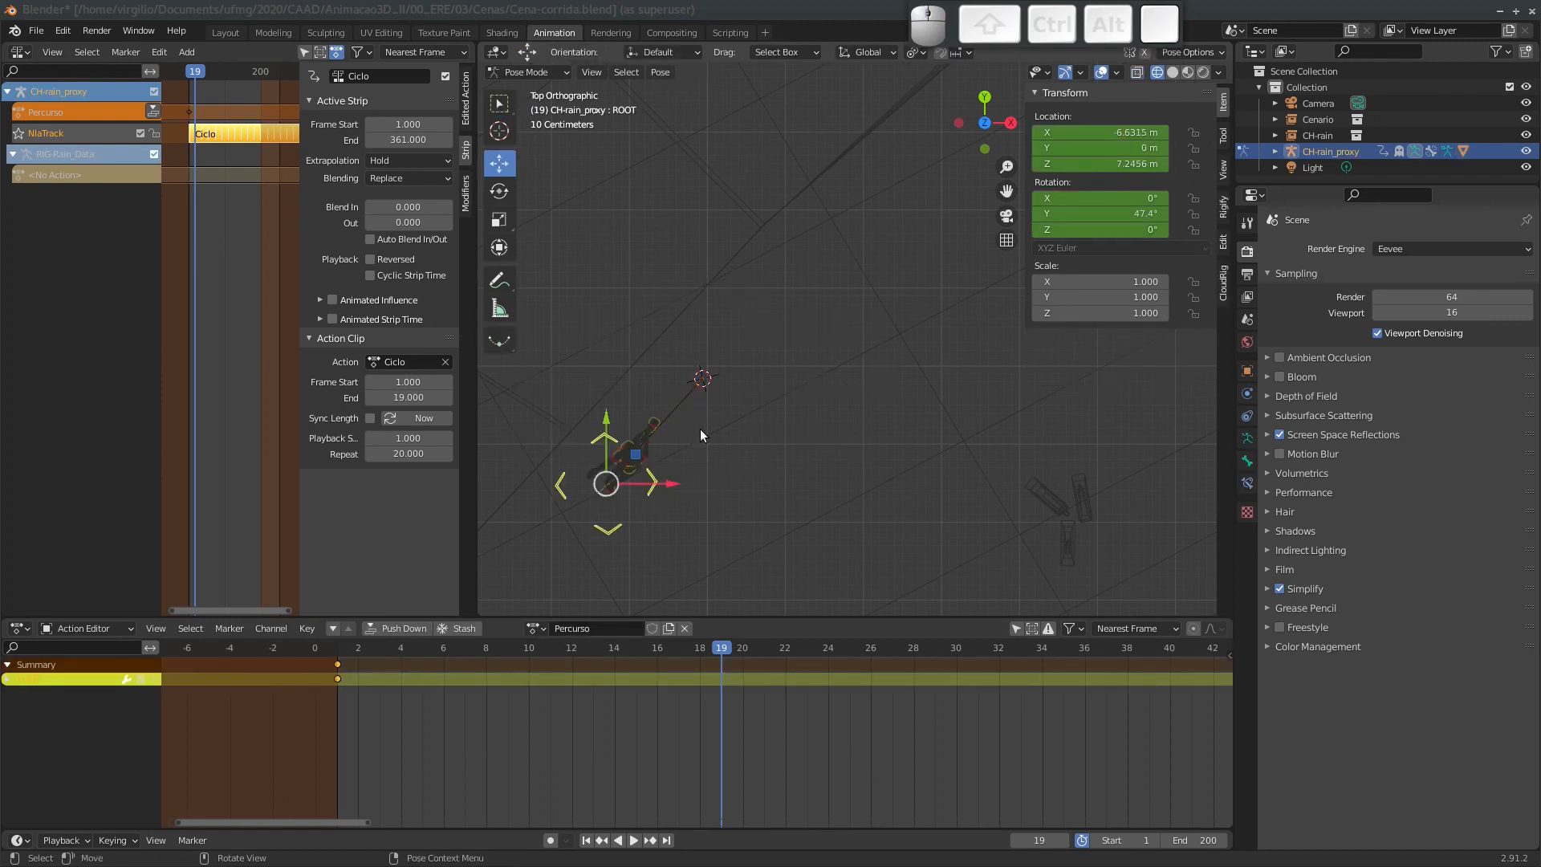
pyautogui.hotkey('shift', 's')
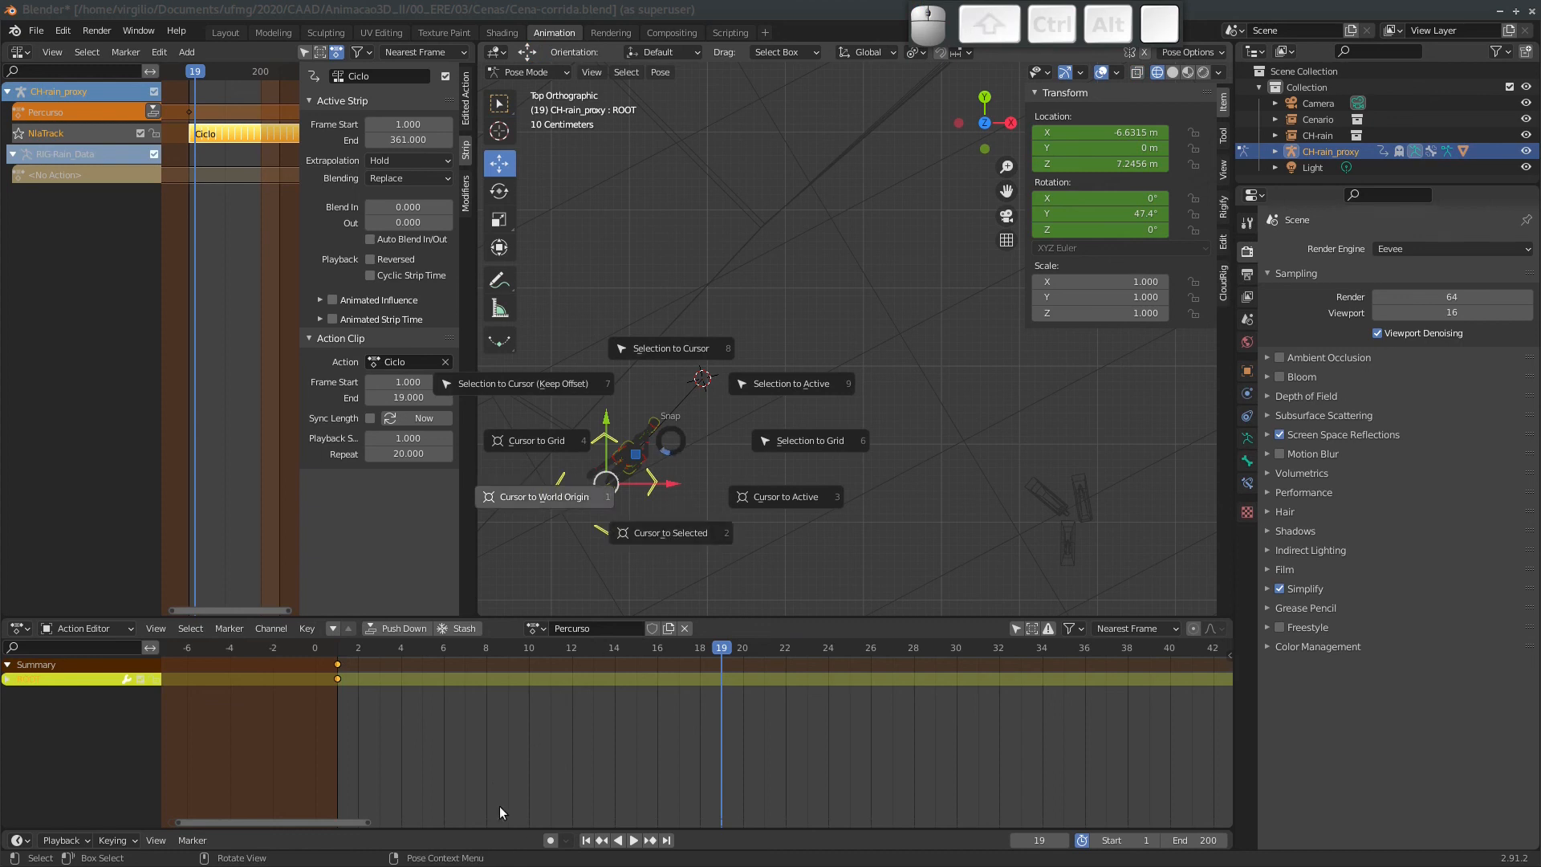
pyautogui.click(551, 845)
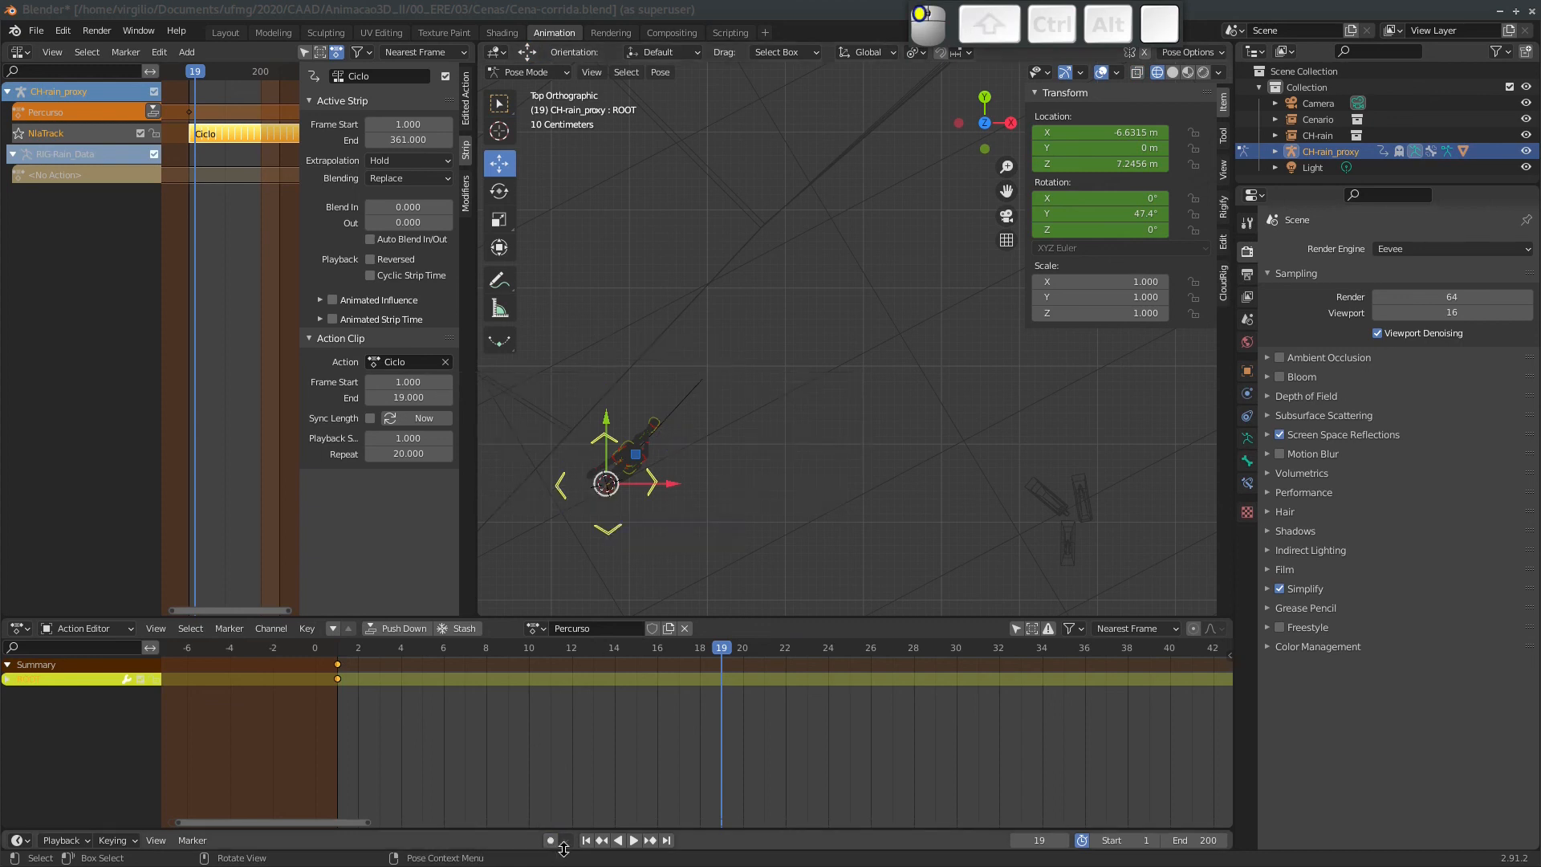
# Enable automatic keyframing and snap the 3D cursor to the line mesh's origin at its far end.
pyautogui.click(551, 840)
pyautogui.hotkey('ctrl', 'Tab')
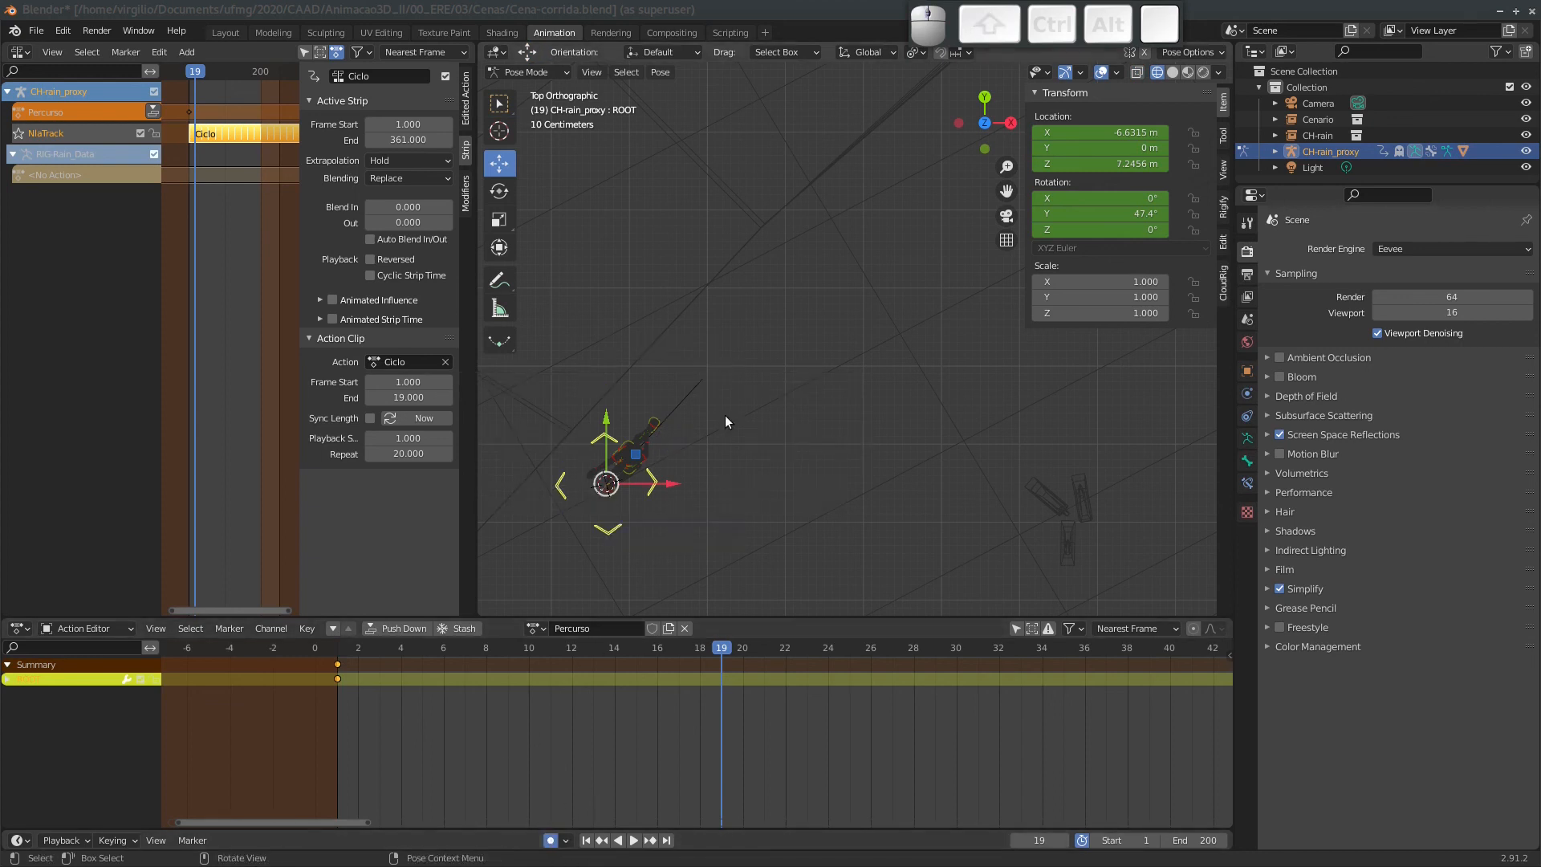
pyautogui.click(690, 384)
pyautogui.hotkey('shift', 's')
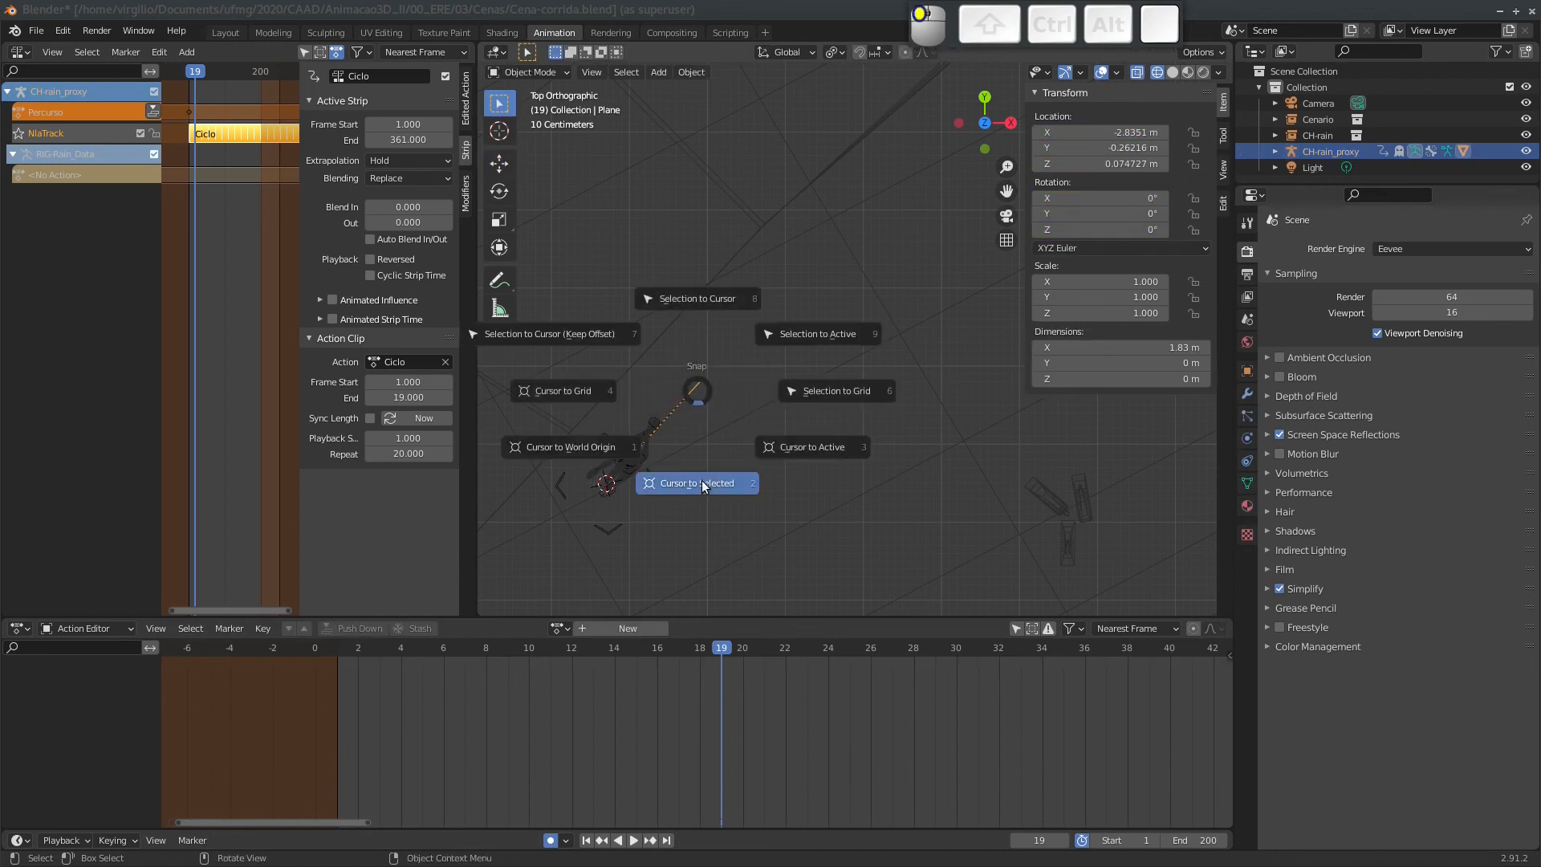
pyautogui.click(688, 479)
# Snap the ROOT bone to the 3D cursor at frame 19 with the Keep Offset option.
pyautogui.click(665, 480)
pyautogui.hotkey('ctrl', 'Tab')
pyautogui.hotkey('shift', 's')
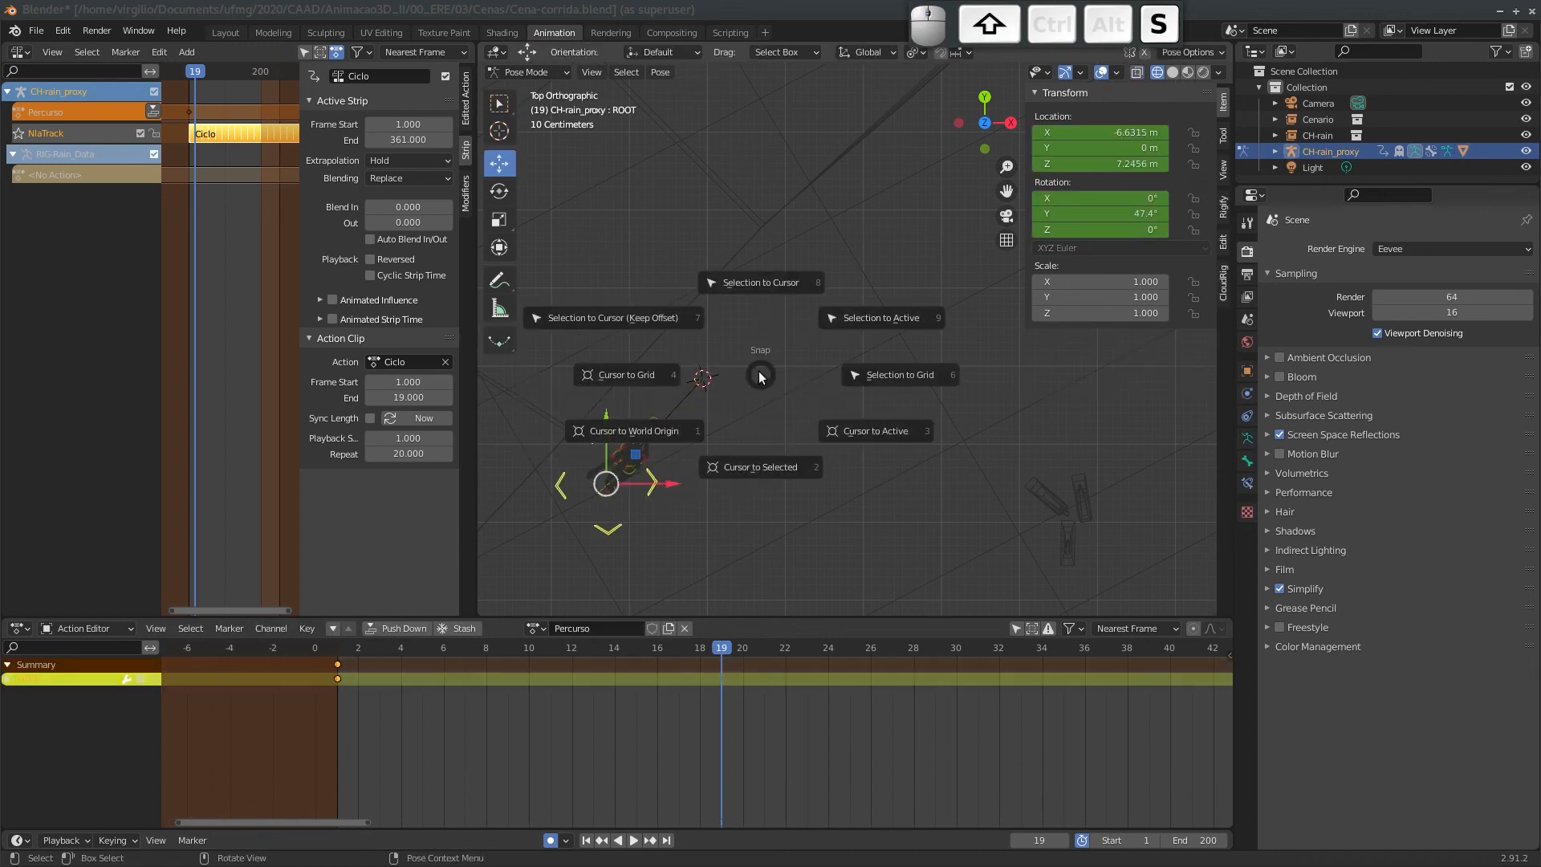
pyautogui.click(663, 319)
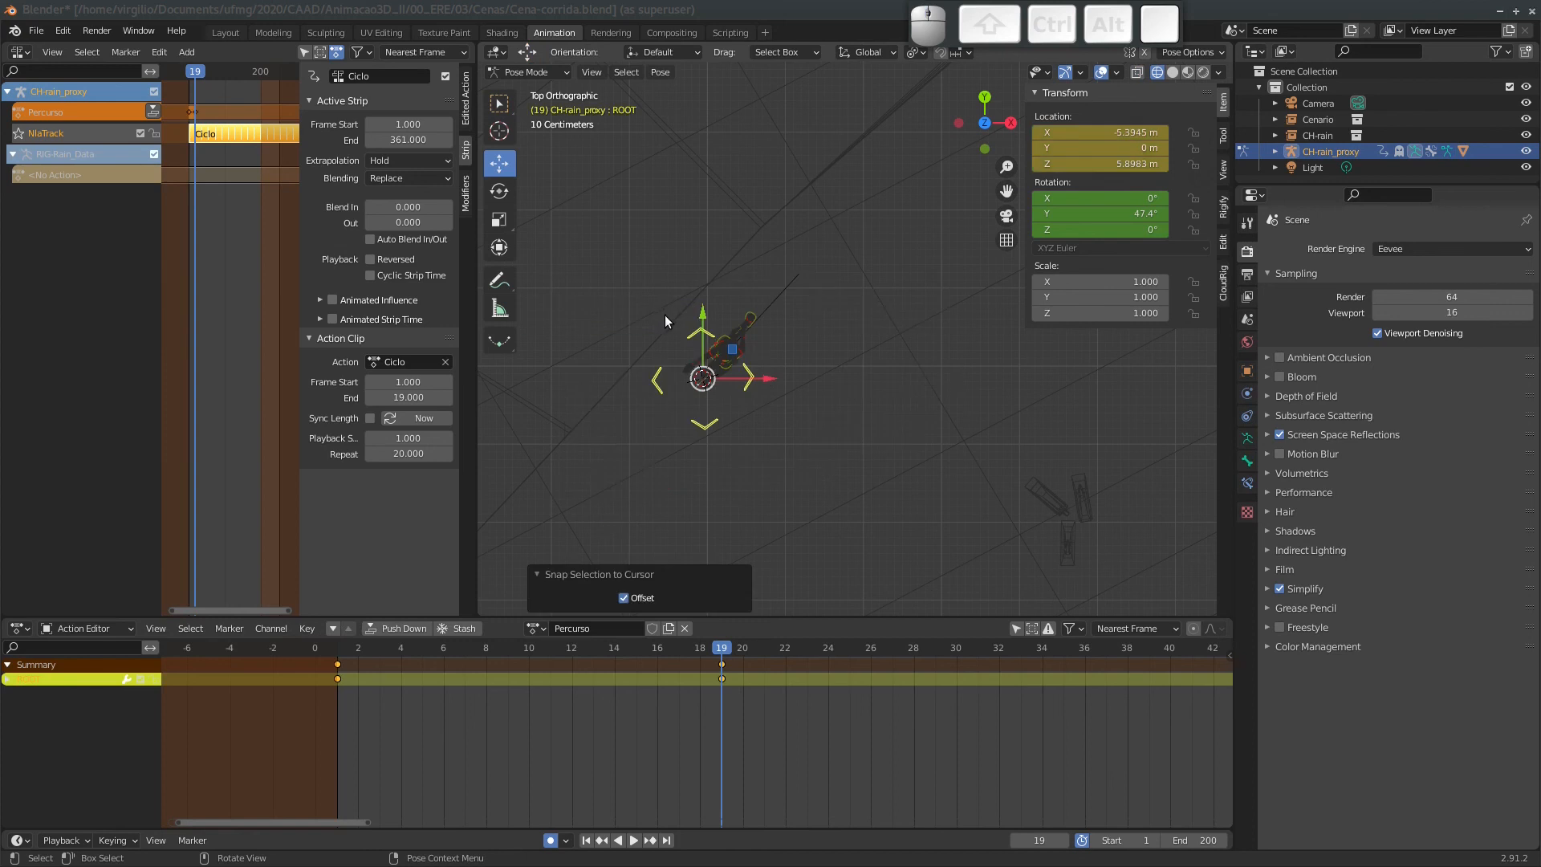
# Select all ROOT keyframes in the Percurso action and set their interpolation to Constant.
pyautogui.moveTo(722, 650); pyautogui.dragTo(407, 658)
pyautogui.click(445, 685)
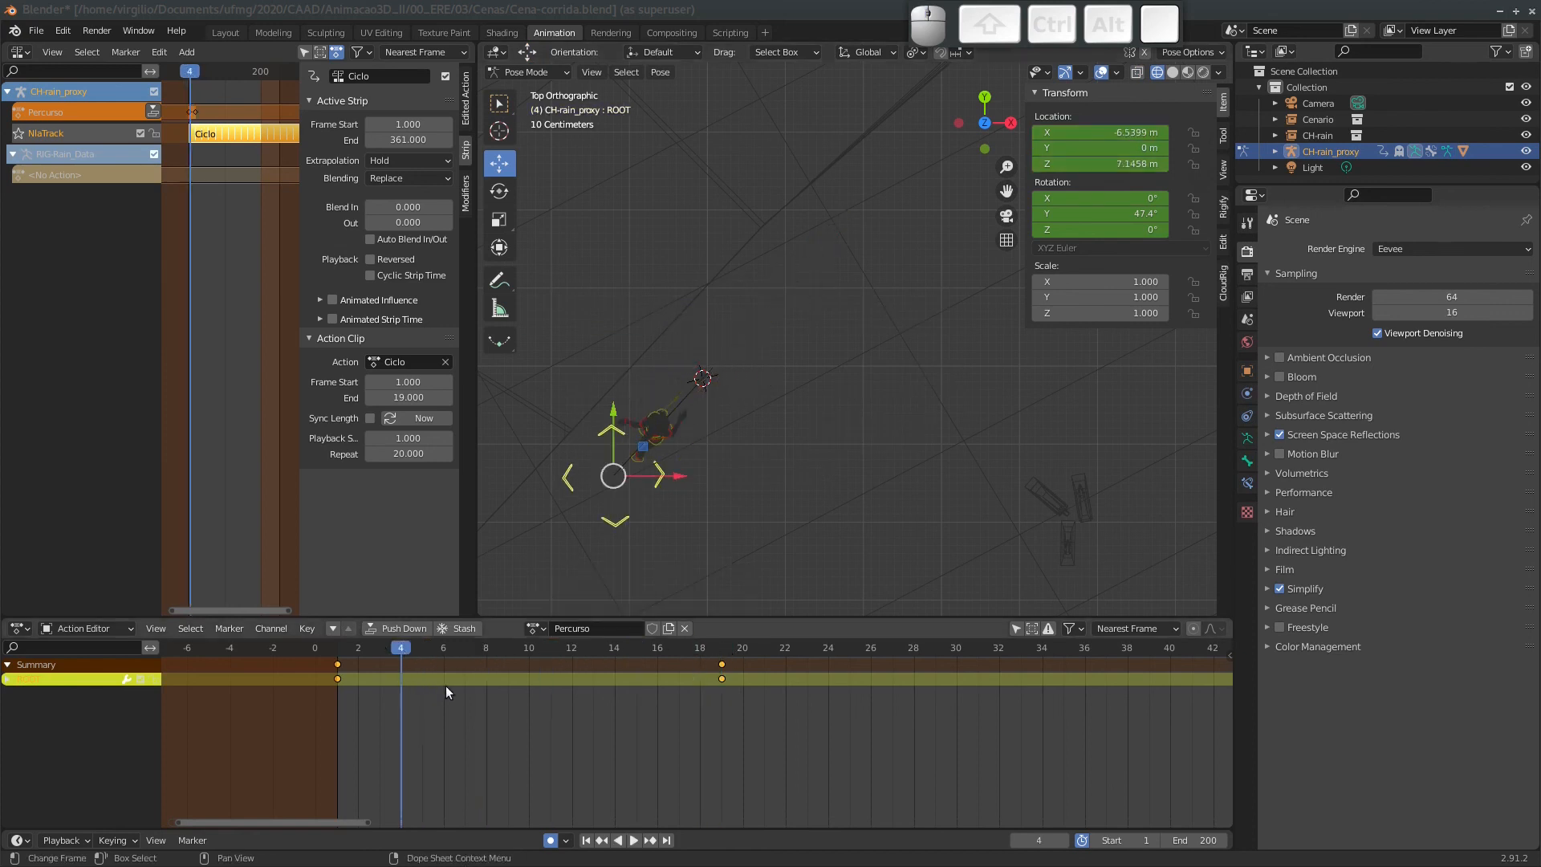
pyautogui.press('t')
pyautogui.click(445, 685)
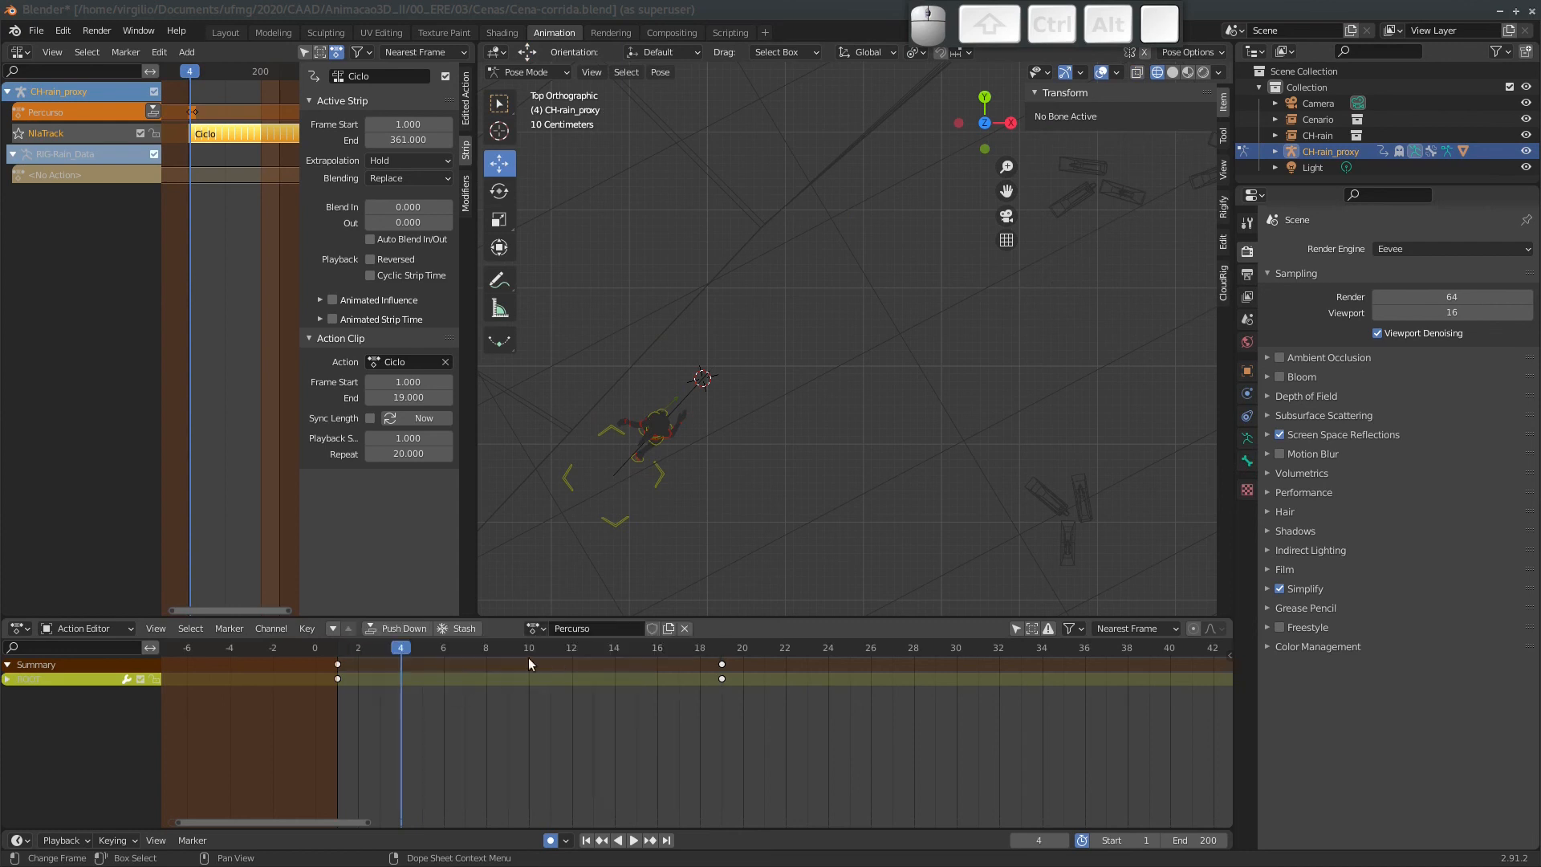
pyautogui.press('a')
pyautogui.press('t')
pyautogui.click(408, 677)
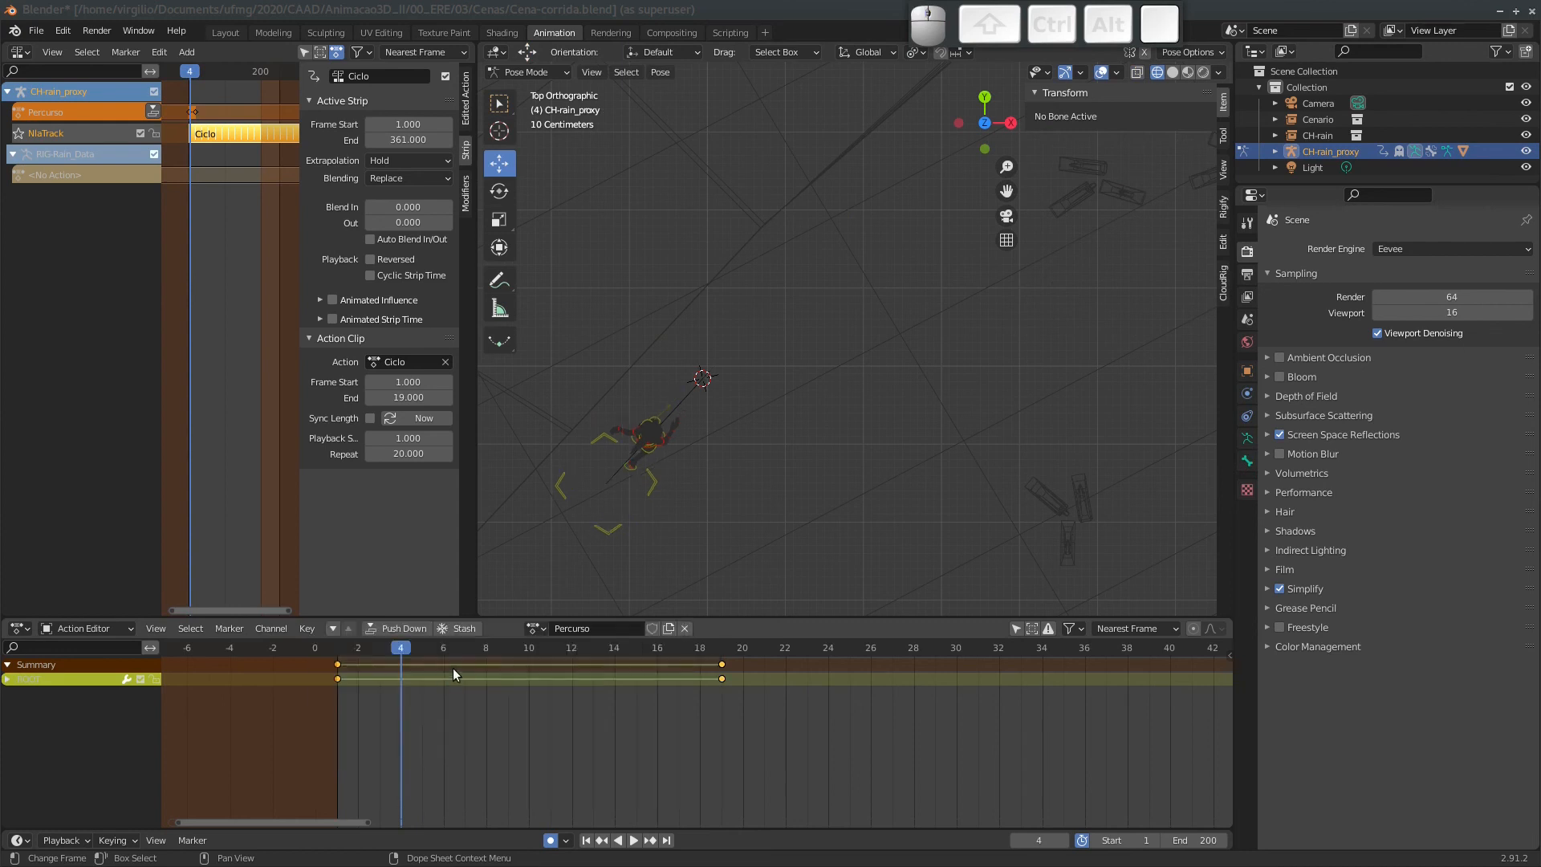
# Play the run past frame 19 in solid shading and examine the path ahead through the scenery in wireframe.
pyautogui.moveTo(406, 649)
pyautogui.mouseDown()
pyautogui.moveTo(486, 649)
pyautogui.moveTo(396, 649)
pyautogui.moveTo(428, 648)
pyautogui.mouseUp()
pyautogui.click(1172, 72)
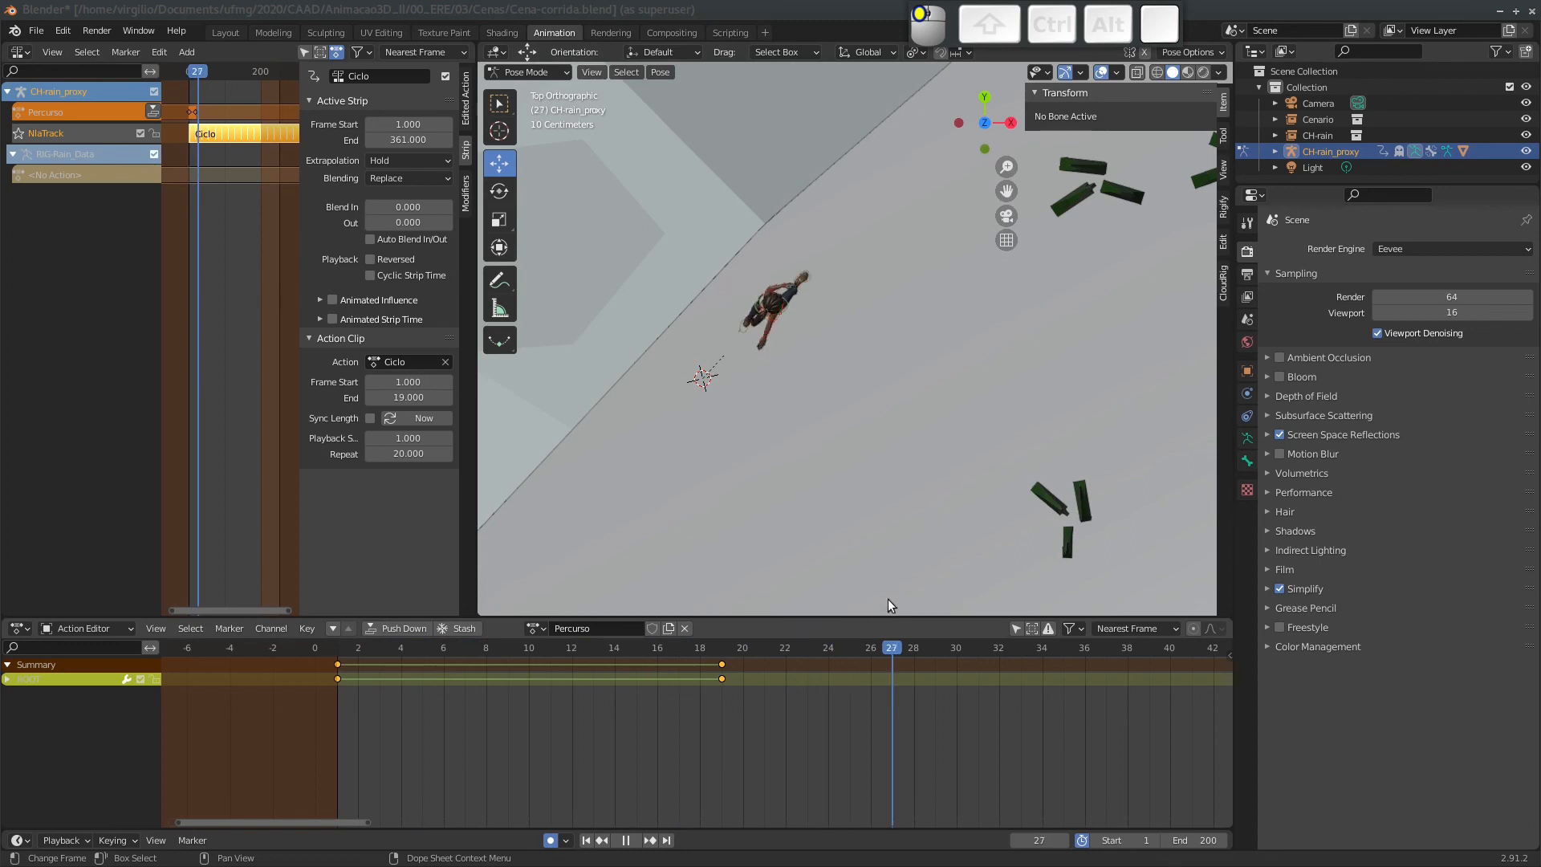
pyautogui.hotkey('shift', 'space')
pyautogui.moveTo(907, 255)
pyautogui.keyDown('shift'); pyautogui.mouseDown(button='middle')
pyautogui.moveTo(621, 334)
pyautogui.moveTo(624, 353)
pyautogui.mouseUp(button='middle'); pyautogui.keyUp('shift')
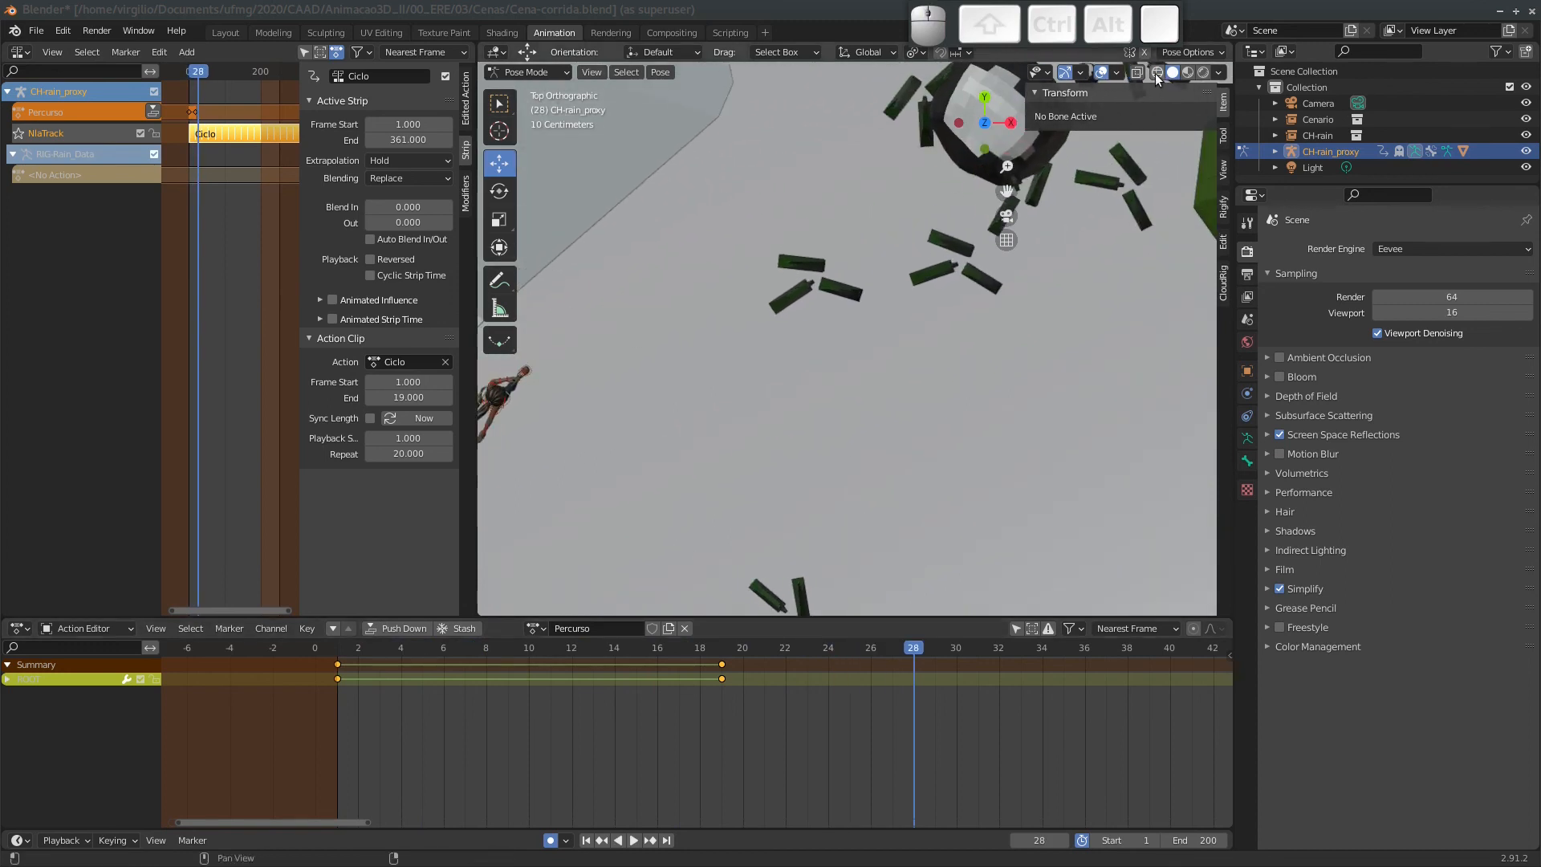
pyautogui.click(1157, 73)
pyautogui.keyDown('ctrl'); pyautogui.moveTo(734, 286); pyautogui.dragTo(679, 366, button='middle'); pyautogui.keyUp('ctrl')
pyautogui.keyDown('shift'); pyautogui.moveTo(697, 345); pyautogui.dragTo(793, 404, button='middle'); pyautogui.keyUp('shift')
pyautogui.keyDown('ctrl'); pyautogui.moveTo(836, 307); pyautogui.dragTo(757, 354, button='middle'); pyautogui.keyUp('ctrl')
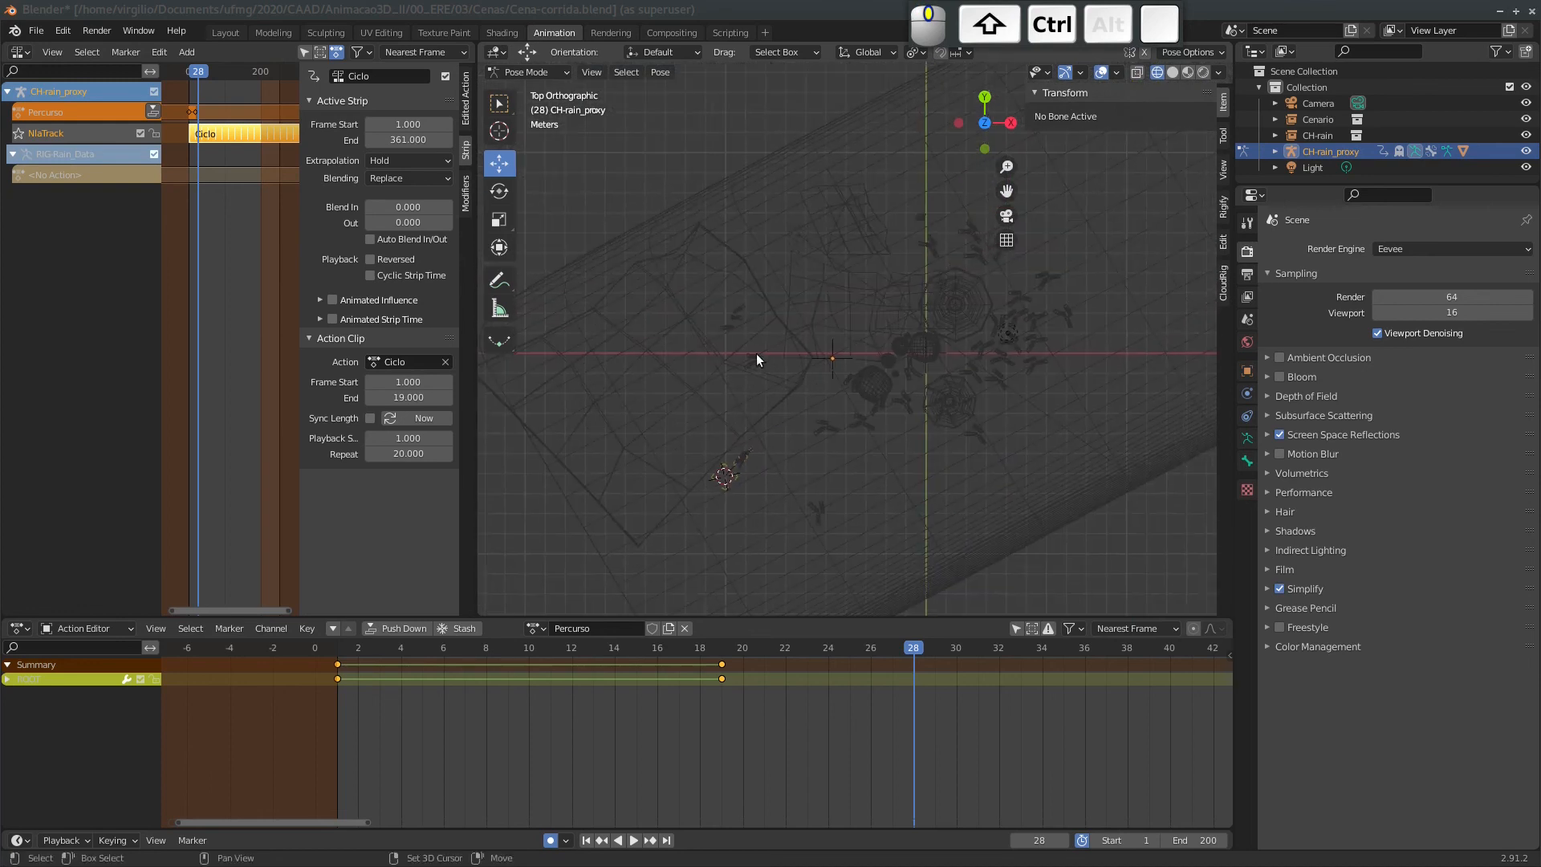
pyautogui.keyDown('ctrl'); pyautogui.moveTo(734, 447); pyautogui.dragTo(751, 365, button='middle'); pyautogui.keyUp('ctrl')
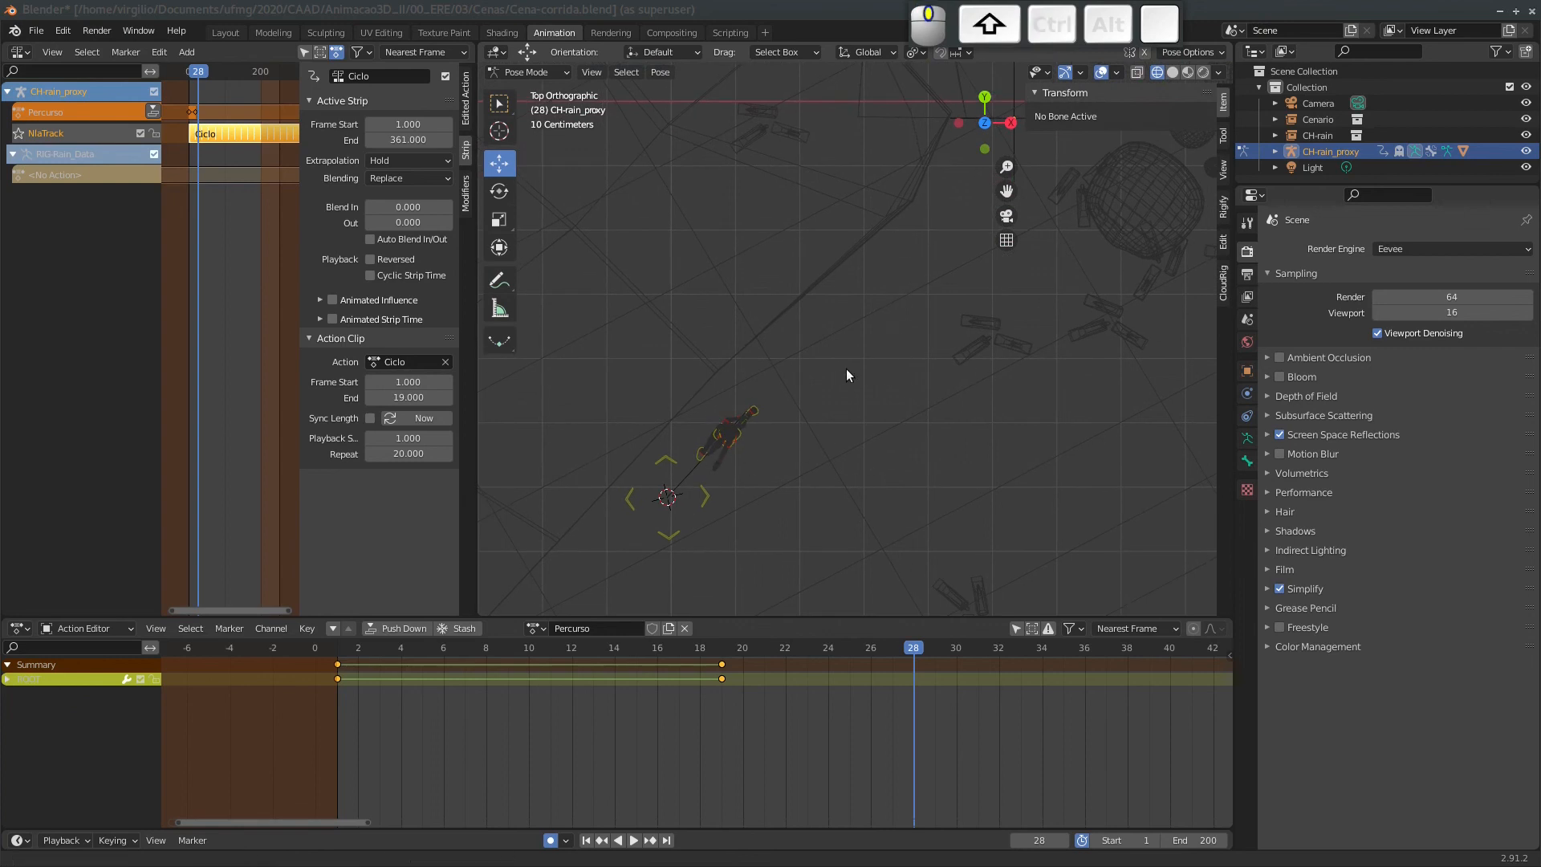
pyautogui.keyDown('shift'); pyautogui.moveTo(846, 372); pyautogui.dragTo(833, 406, button='middle'); pyautogui.keyUp('shift')
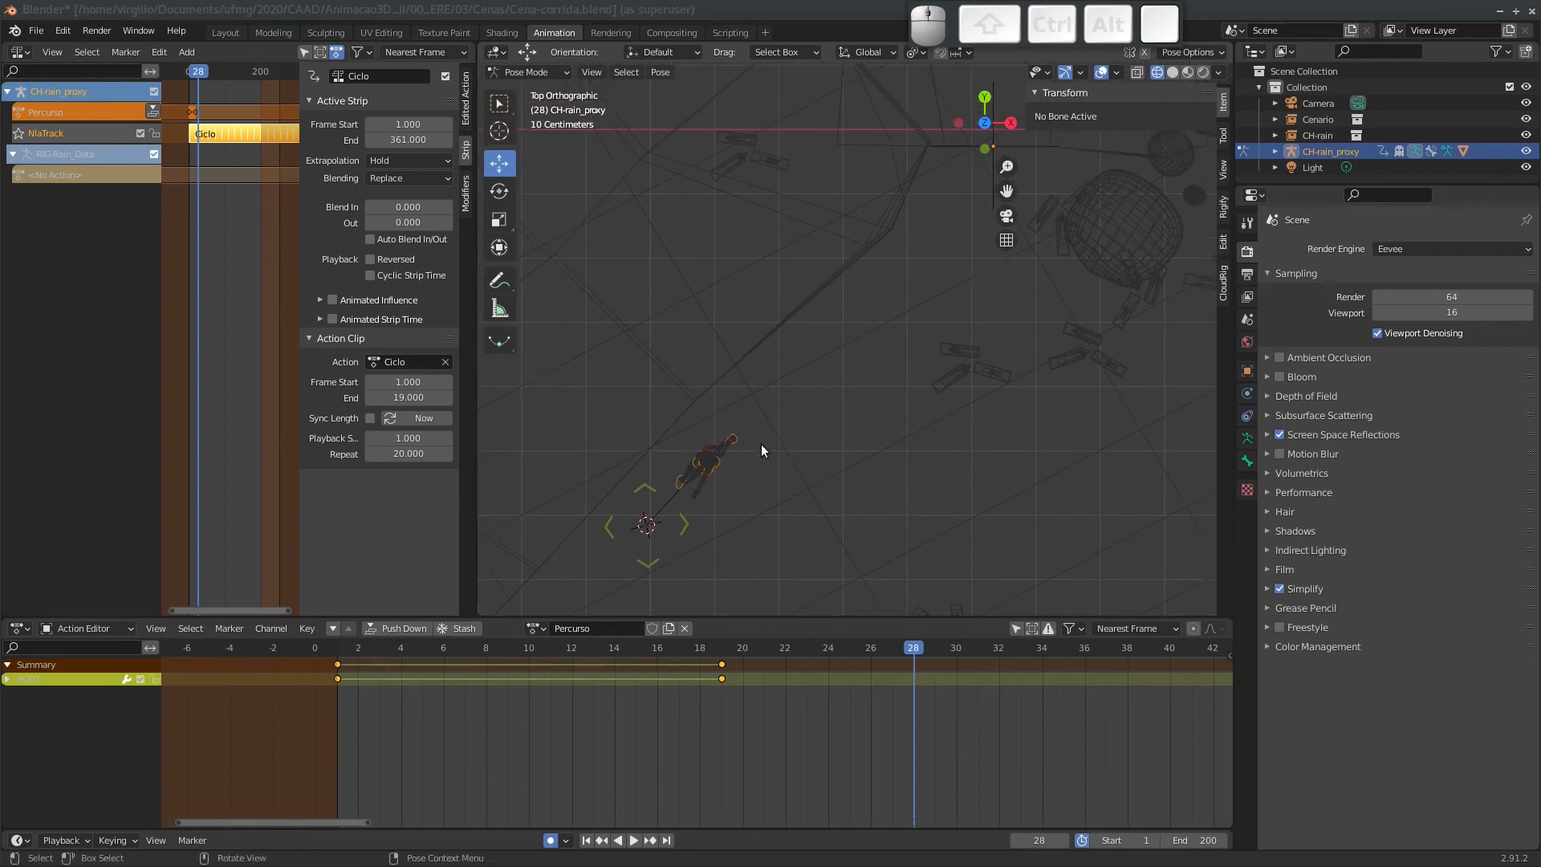
pyautogui.keyDown('shift'); pyautogui.moveTo(887, 473); pyautogui.dragTo(734, 412, button='middle'); pyautogui.keyUp('shift')
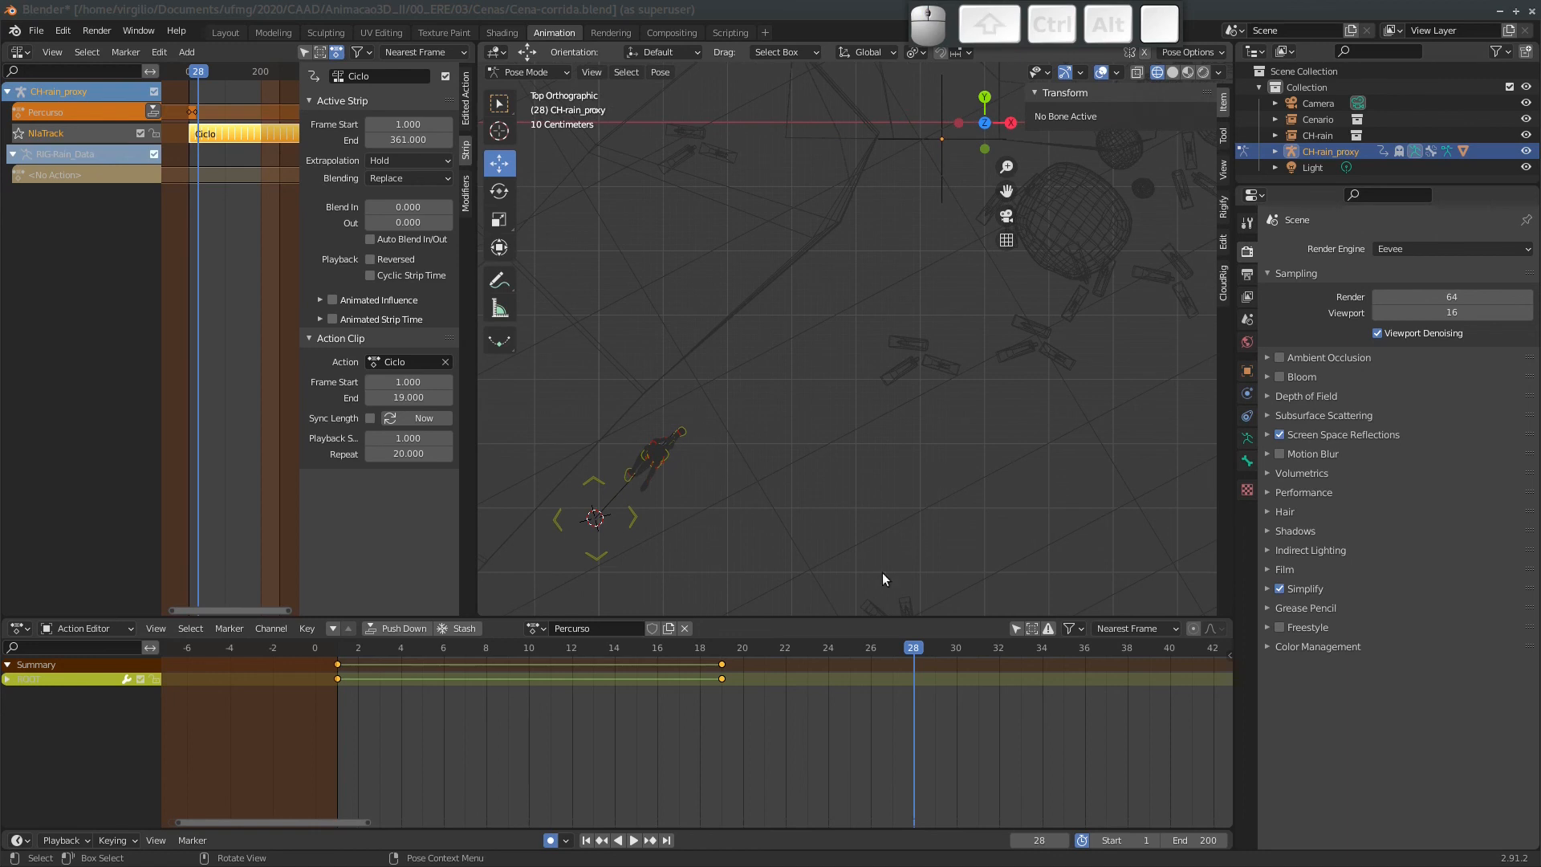
# Advance to frame 37, where the character's run cycle restarts at the ROOT bone.
pyautogui.moveTo(882, 647); pyautogui.dragTo(972, 645)
pyautogui.press('Right')
pyautogui.press('Right')
pyautogui.press('Right')
pyautogui.press('Right')
pyautogui.press('Right')
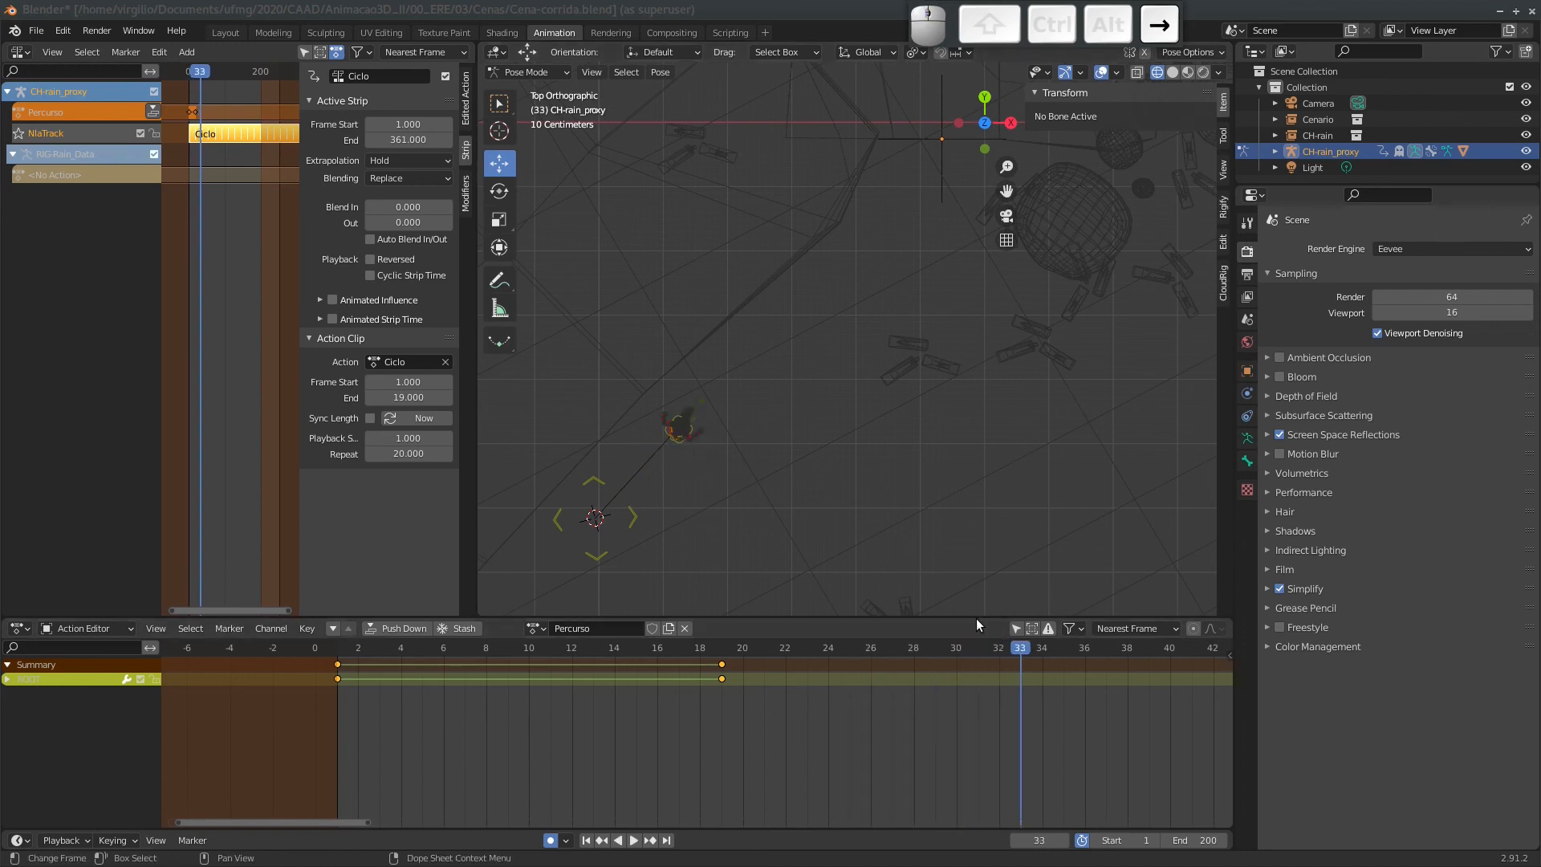
pyautogui.press('Right')
pyautogui.press('Right')
pyautogui.press('Left')
pyautogui.press('Left')
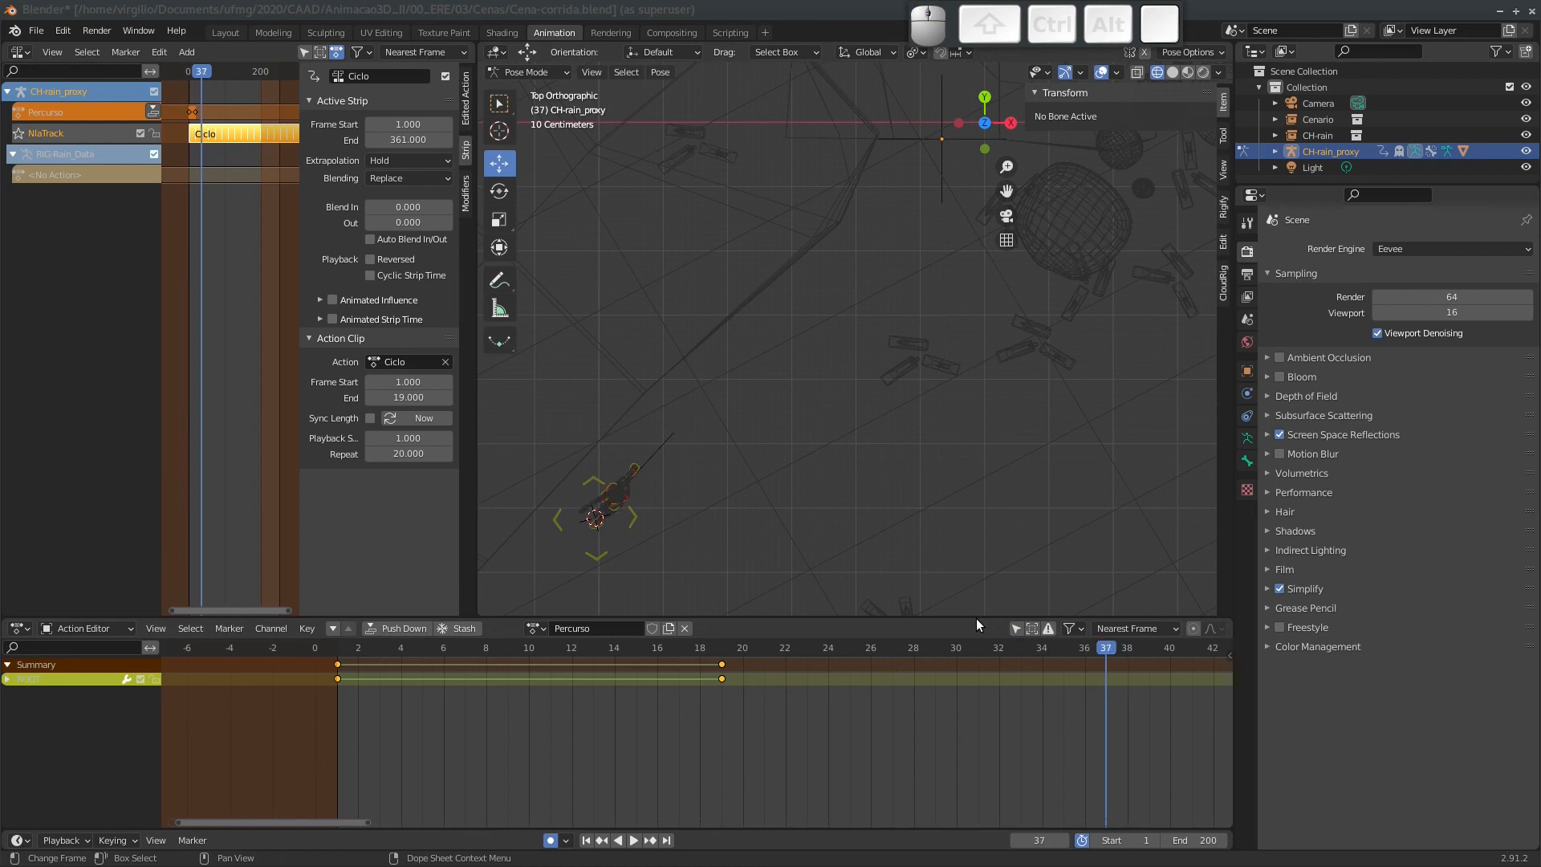
pyautogui.press('Right')
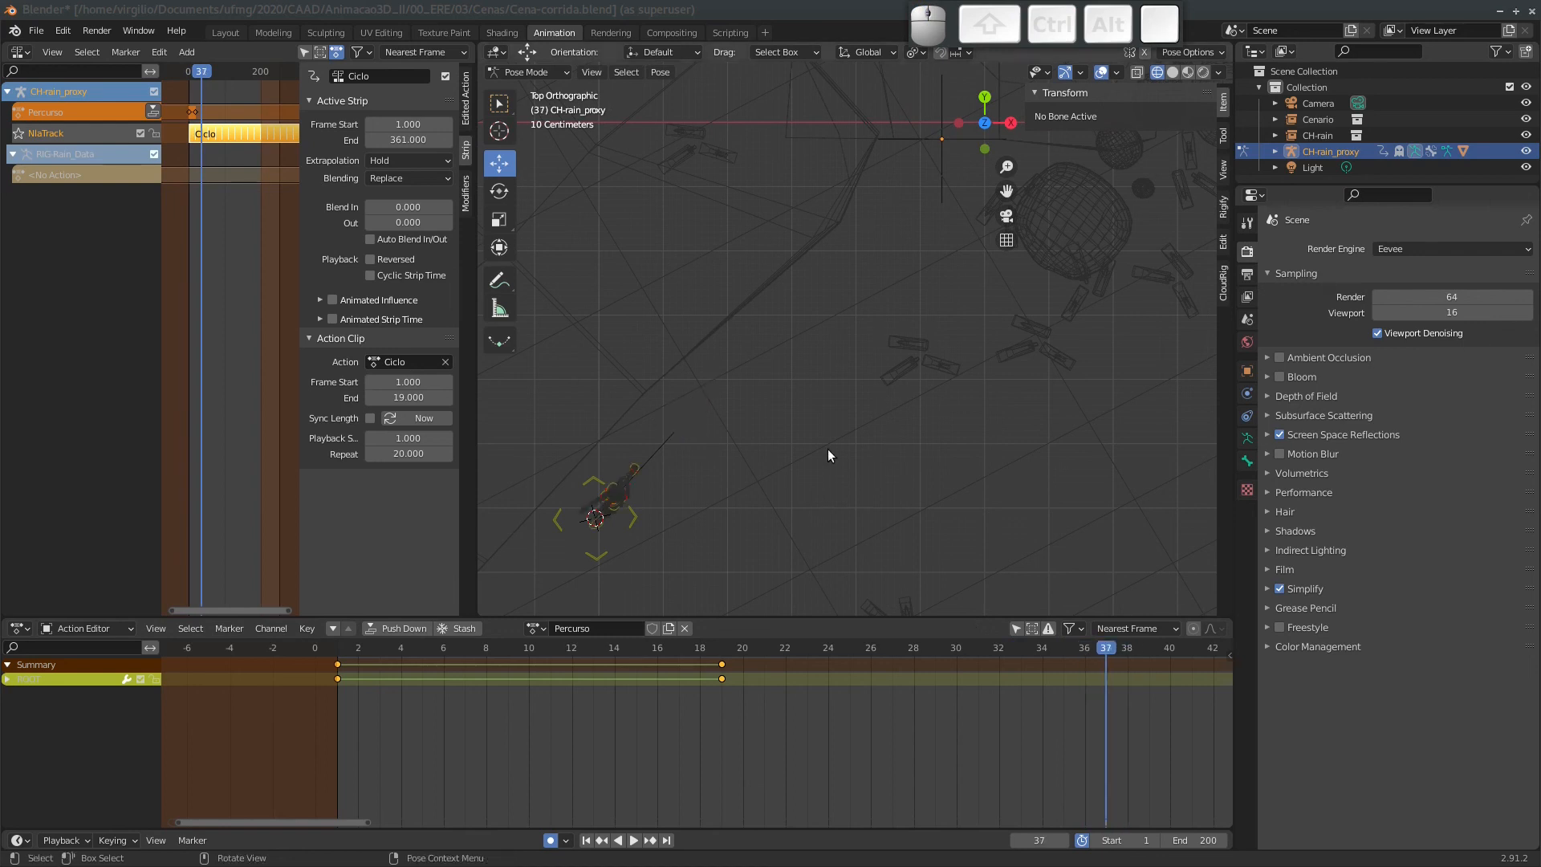
# Snap the 3D cursor to the guide line's far-end origin and key the ROOT bone there at frame 37 with Keep Offset.
pyautogui.click(671, 439)
pyautogui.hotkey('shift', 's')
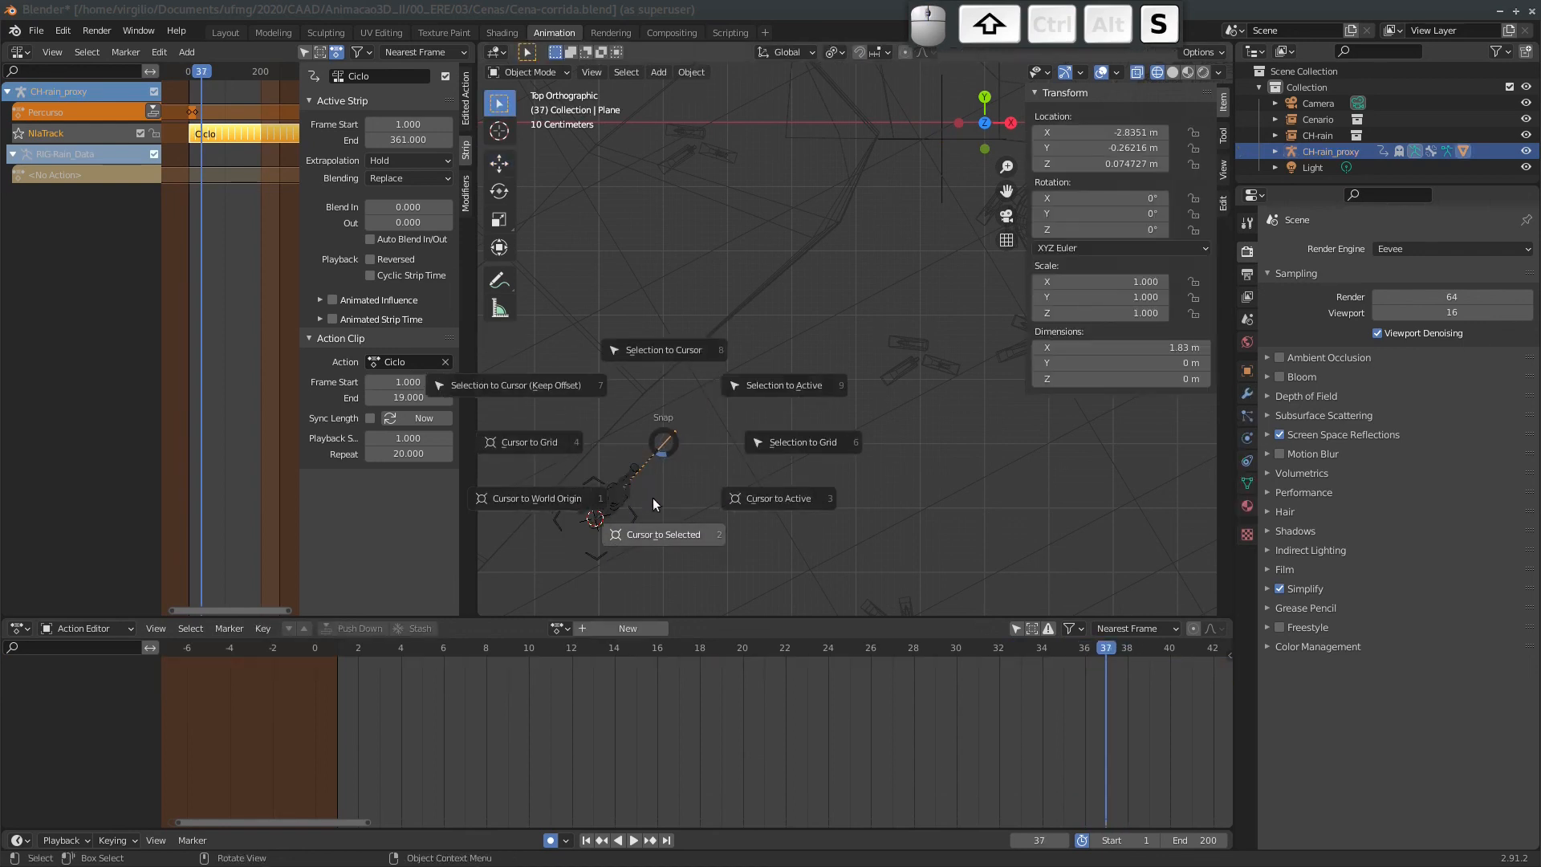
pyautogui.click(654, 535)
pyautogui.click(639, 520)
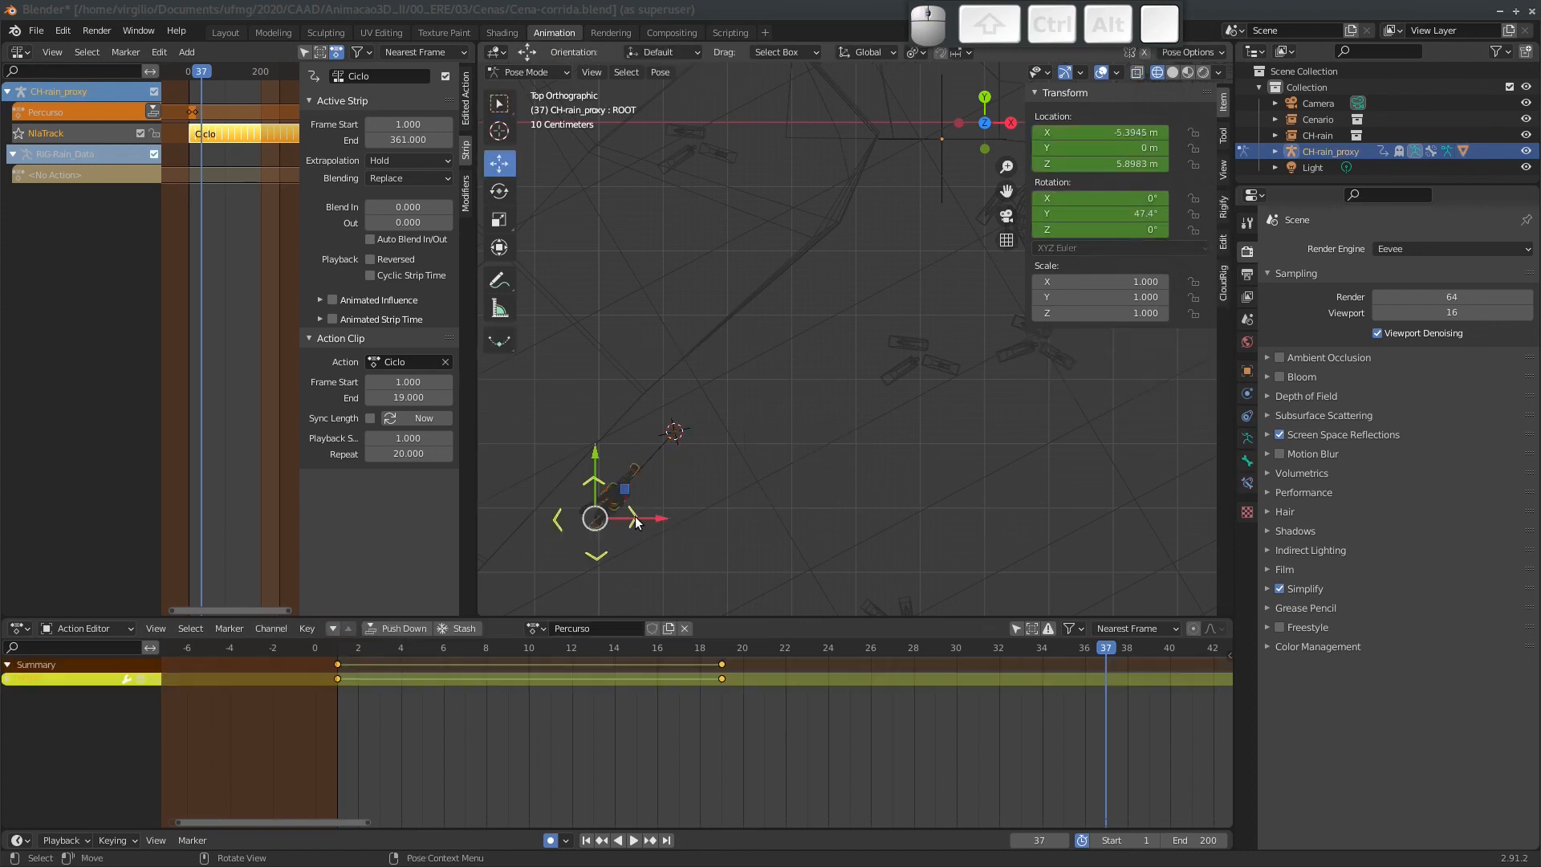
pyautogui.hotkey('shift', 's')
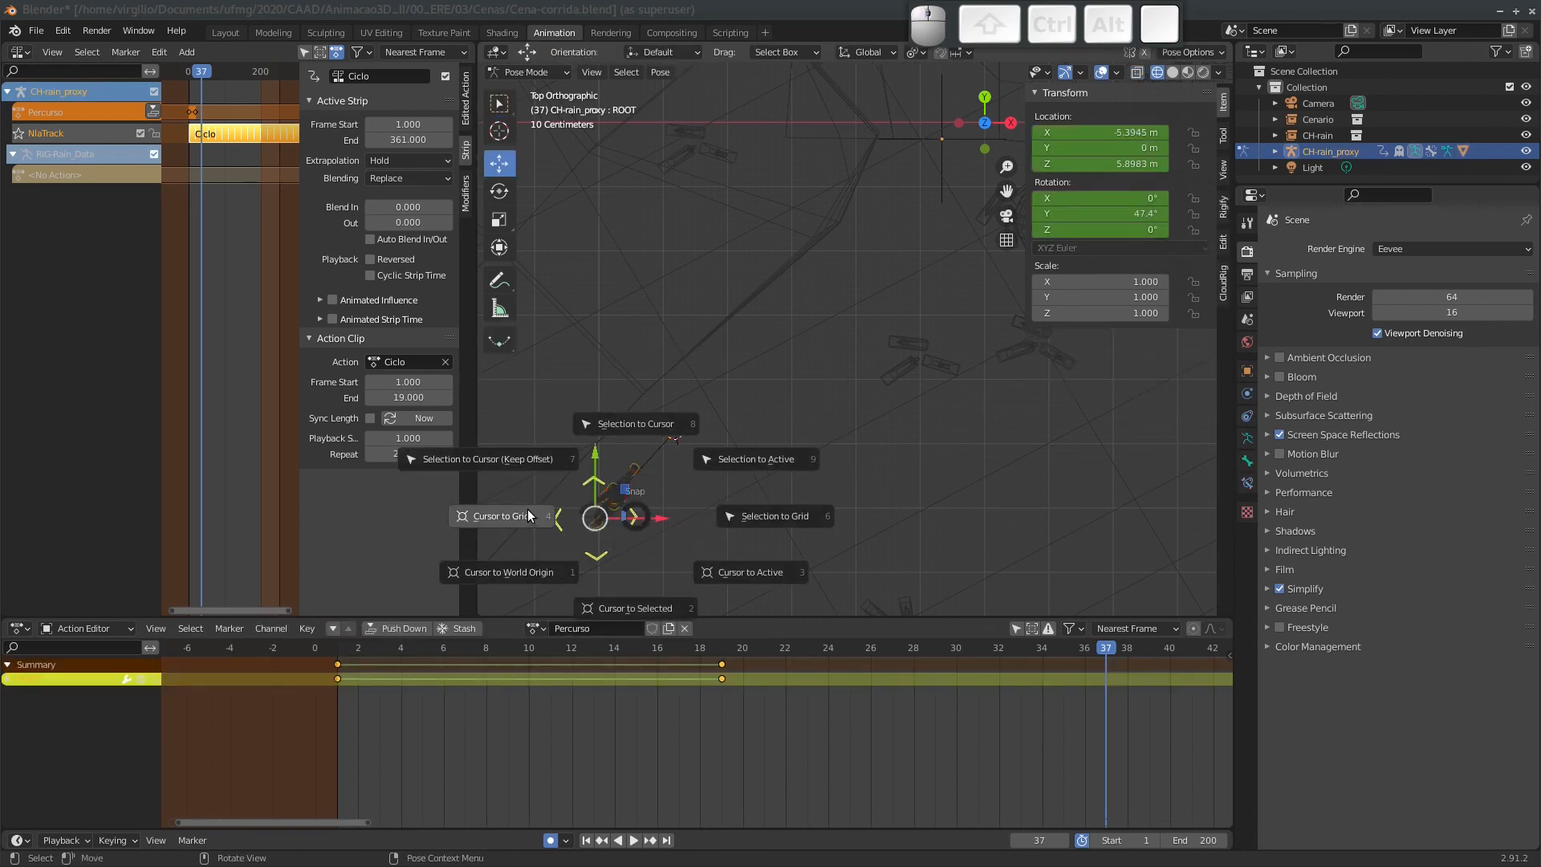
pyautogui.click(533, 458)
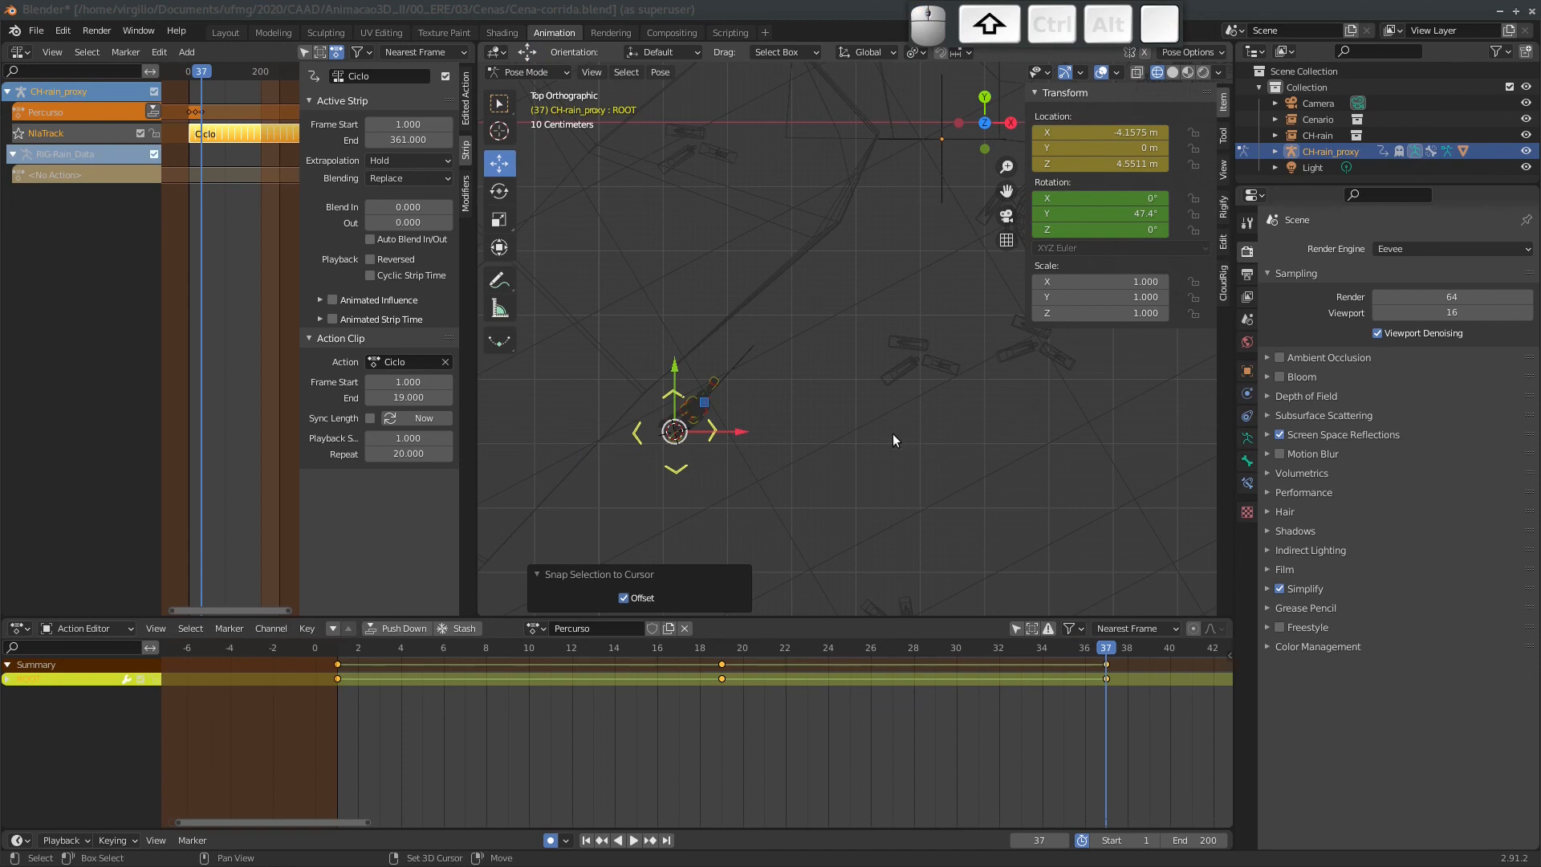
# Show more of the Percurso timeline and move to frame 55, where the next run cycle starts.
pyautogui.moveTo(1154, 689); pyautogui.dragTo(756, 645, button='middle')
pyautogui.press('space')
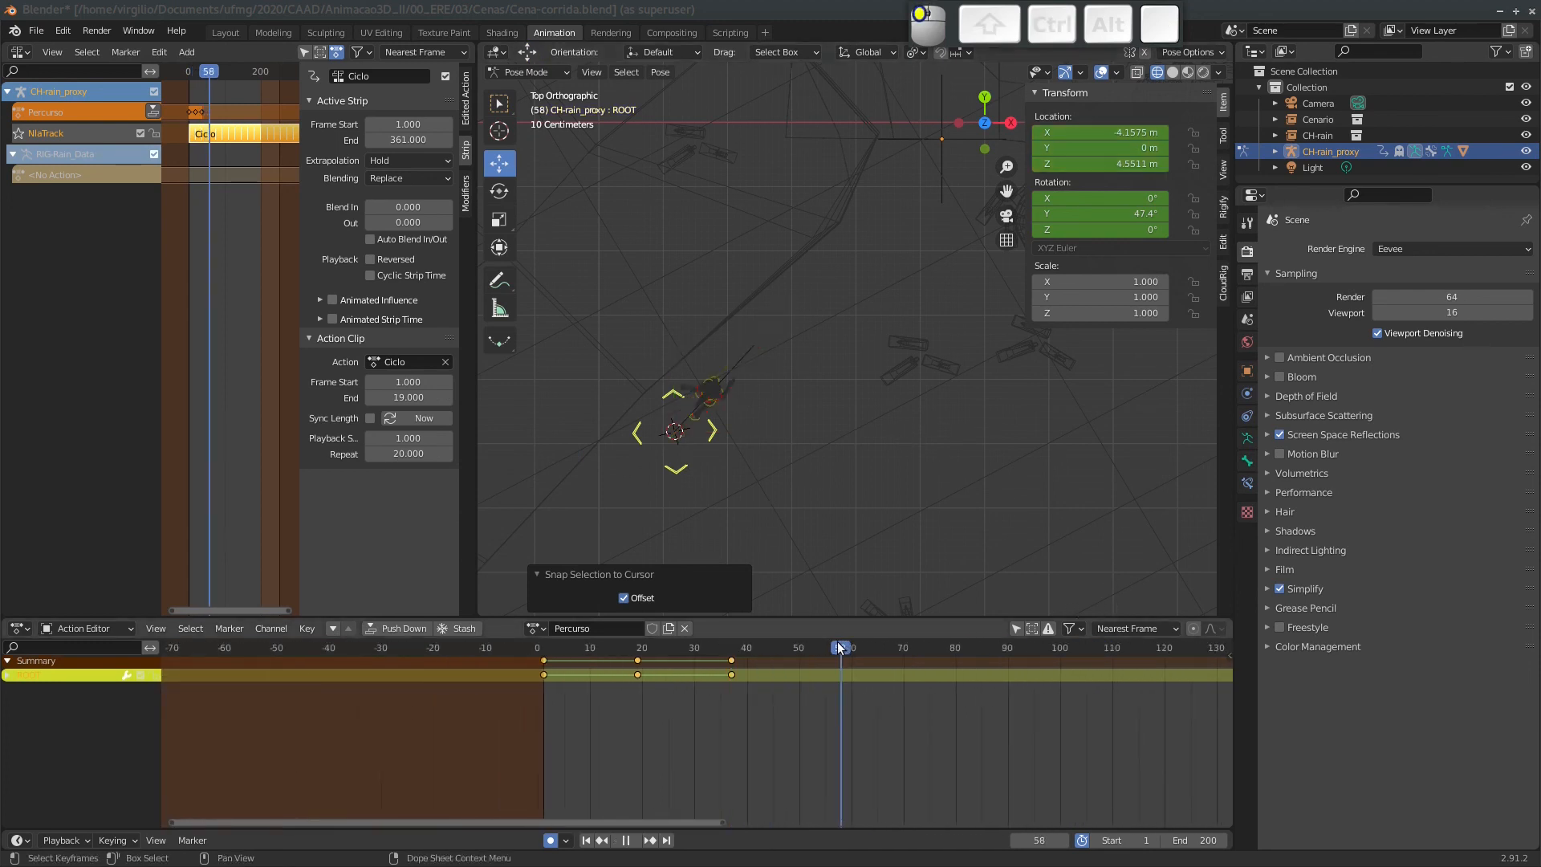
pyautogui.press('space')
pyautogui.press('Left')
pyautogui.press('Left')
pyautogui.press('Left')
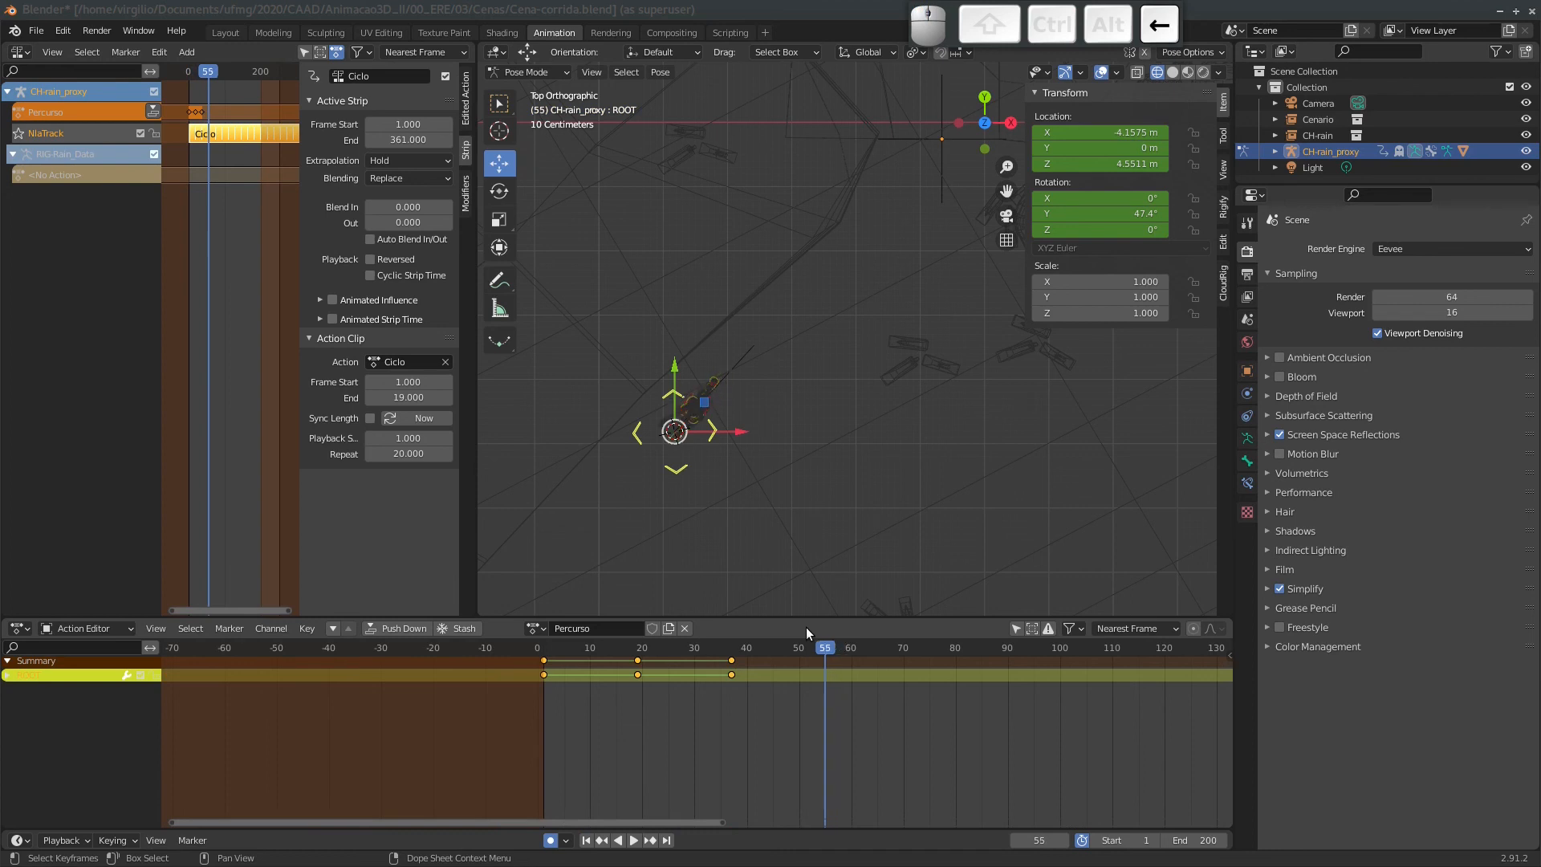
pyautogui.press('Right')
pyautogui.press('Right')
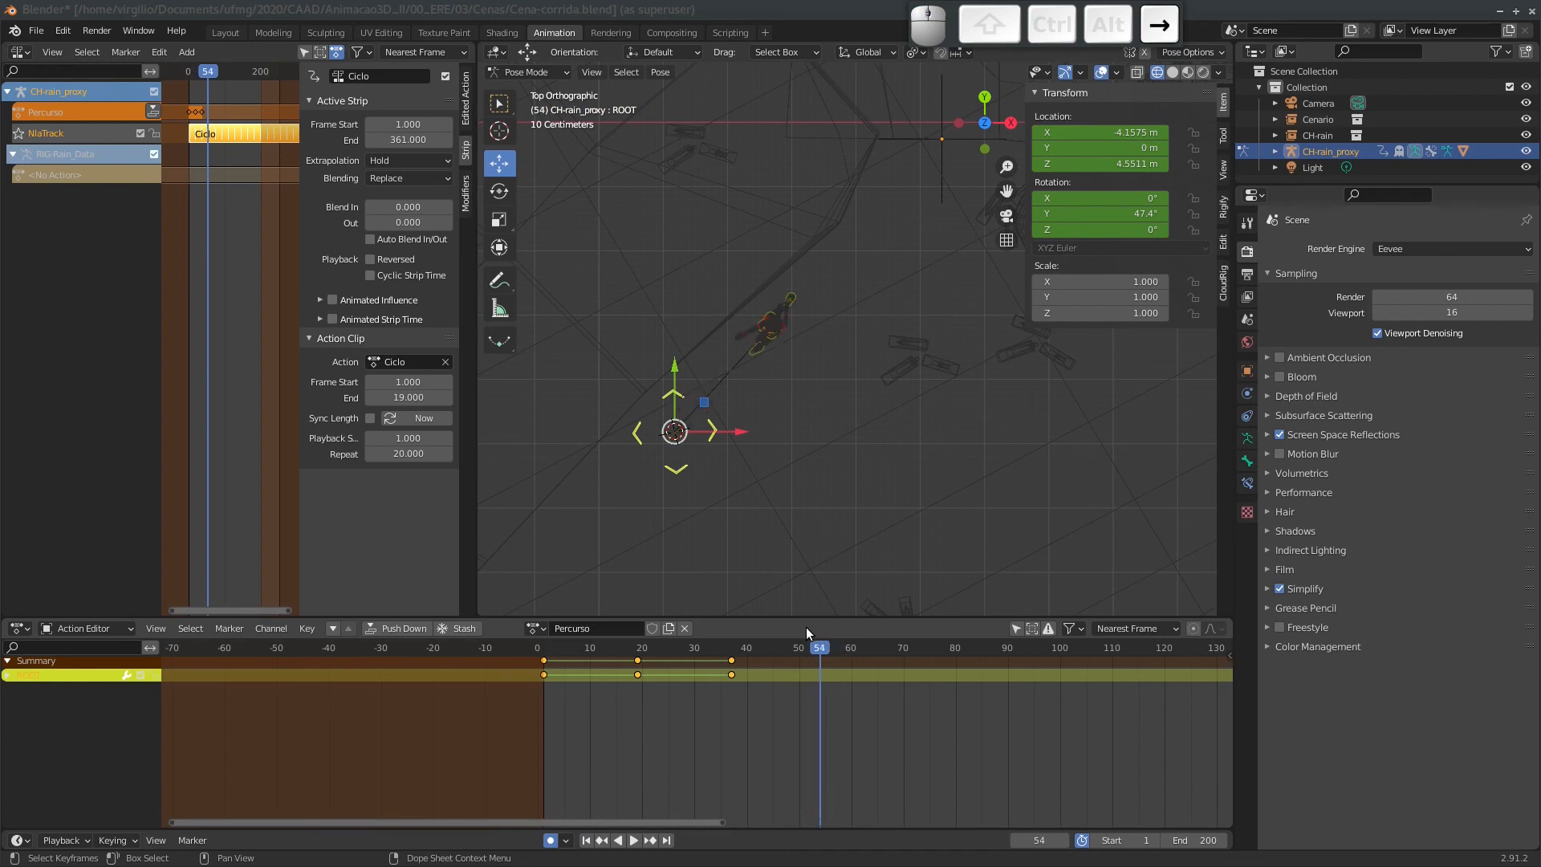
# Snap the 3D cursor to the guide line's origin and the ROOT bone to the cursor with Keep Offset at frame 55.
pyautogui.click(748, 355)
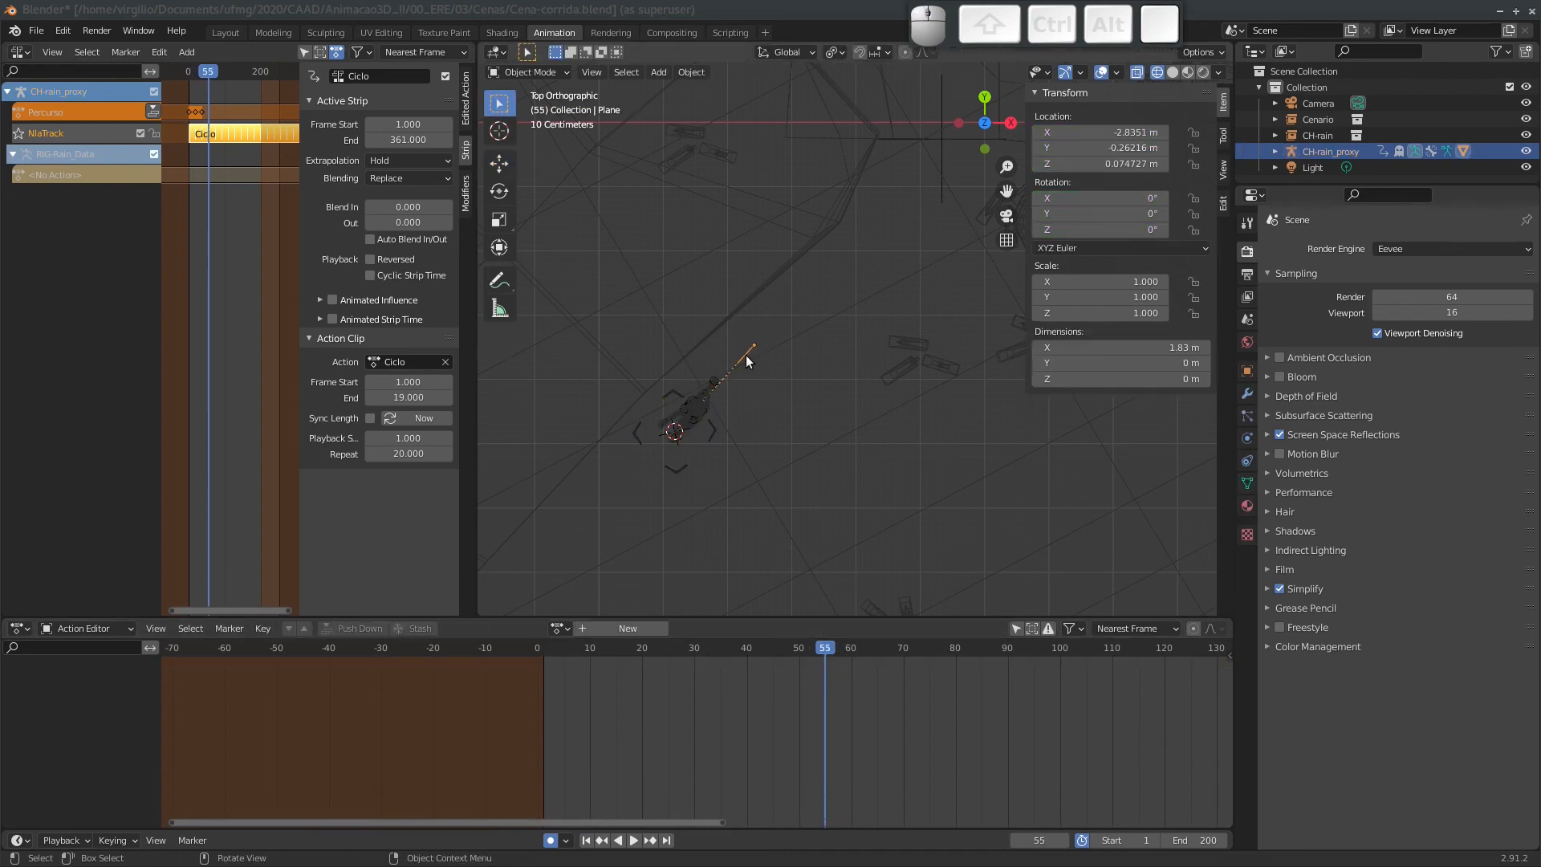
pyautogui.hotkey('shift', 's')
pyautogui.click(734, 445)
pyautogui.click(704, 437)
pyautogui.hotkey('shift', 's')
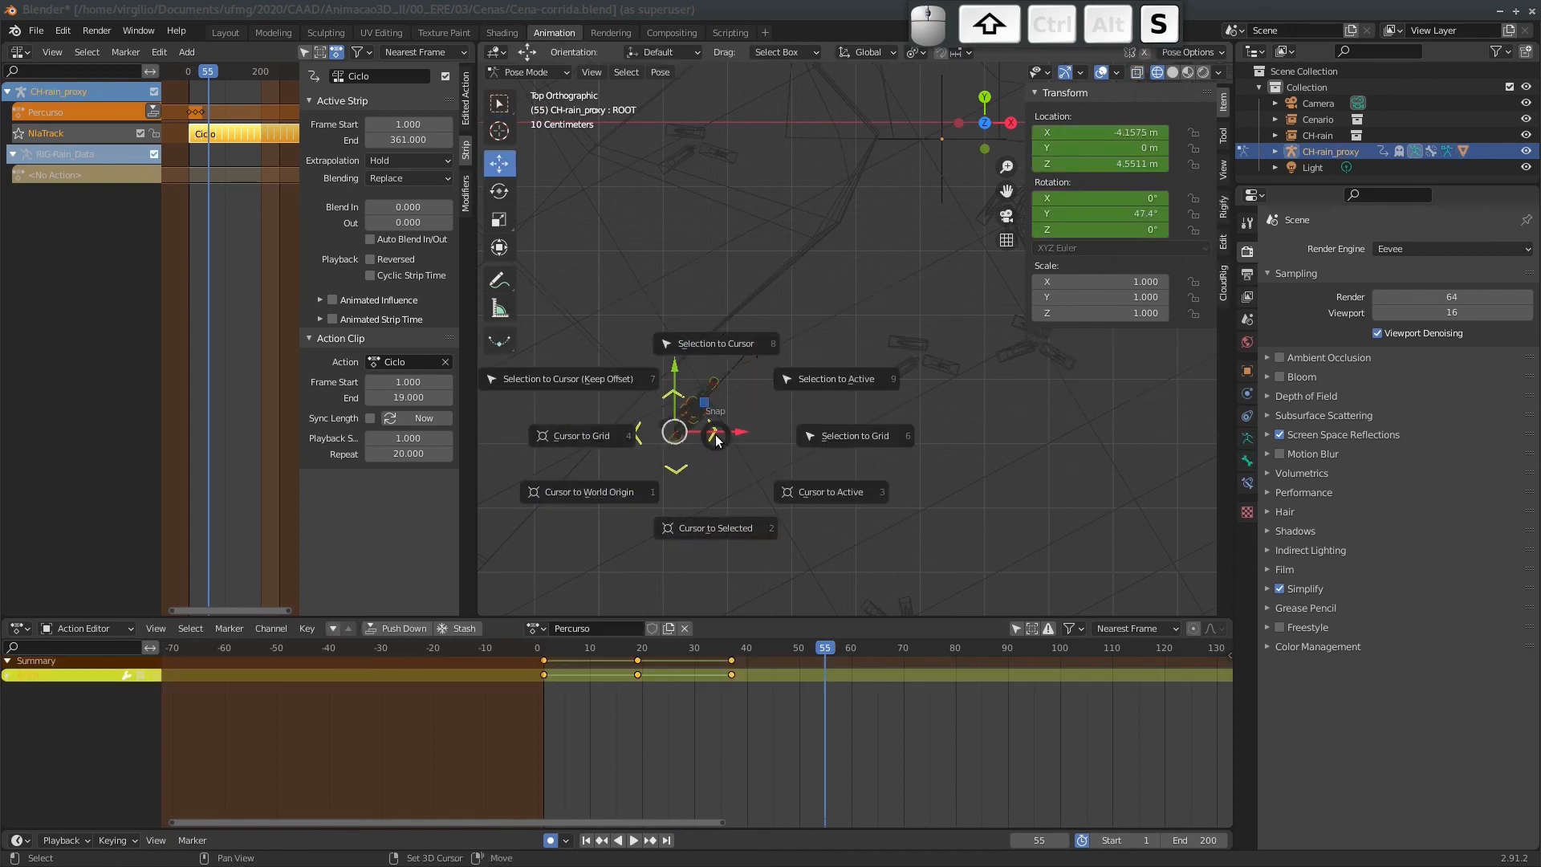
pyautogui.click(613, 380)
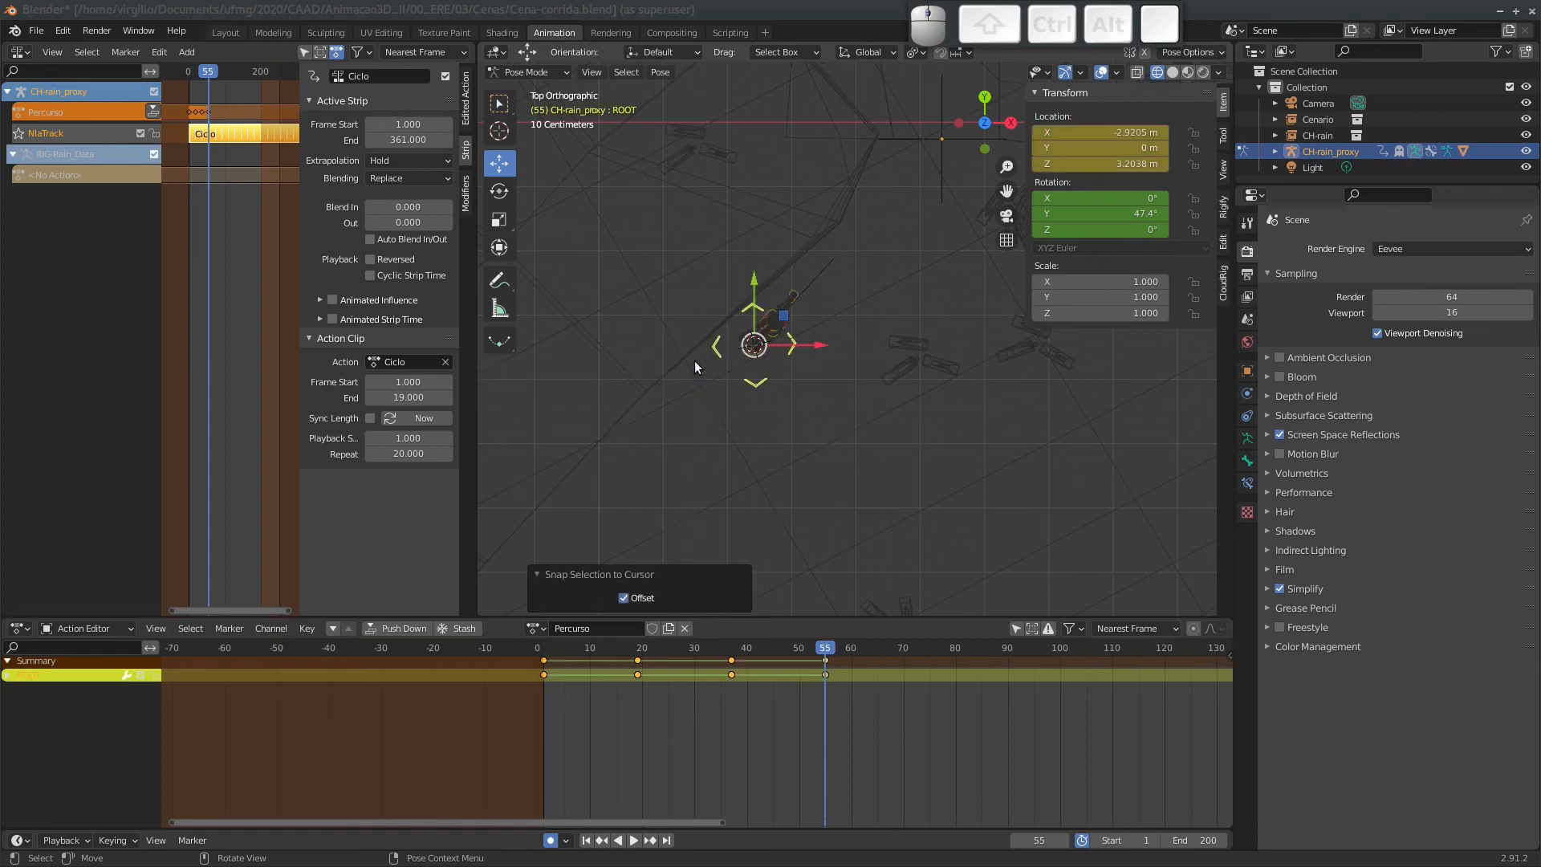
# Show the scene in solid shading and step through the stride to frame 73, where the cycle restarts.
pyautogui.keyDown('shift'); pyautogui.moveTo(848, 242); pyautogui.dragTo(719, 440, button='middle'); pyautogui.keyUp('shift')
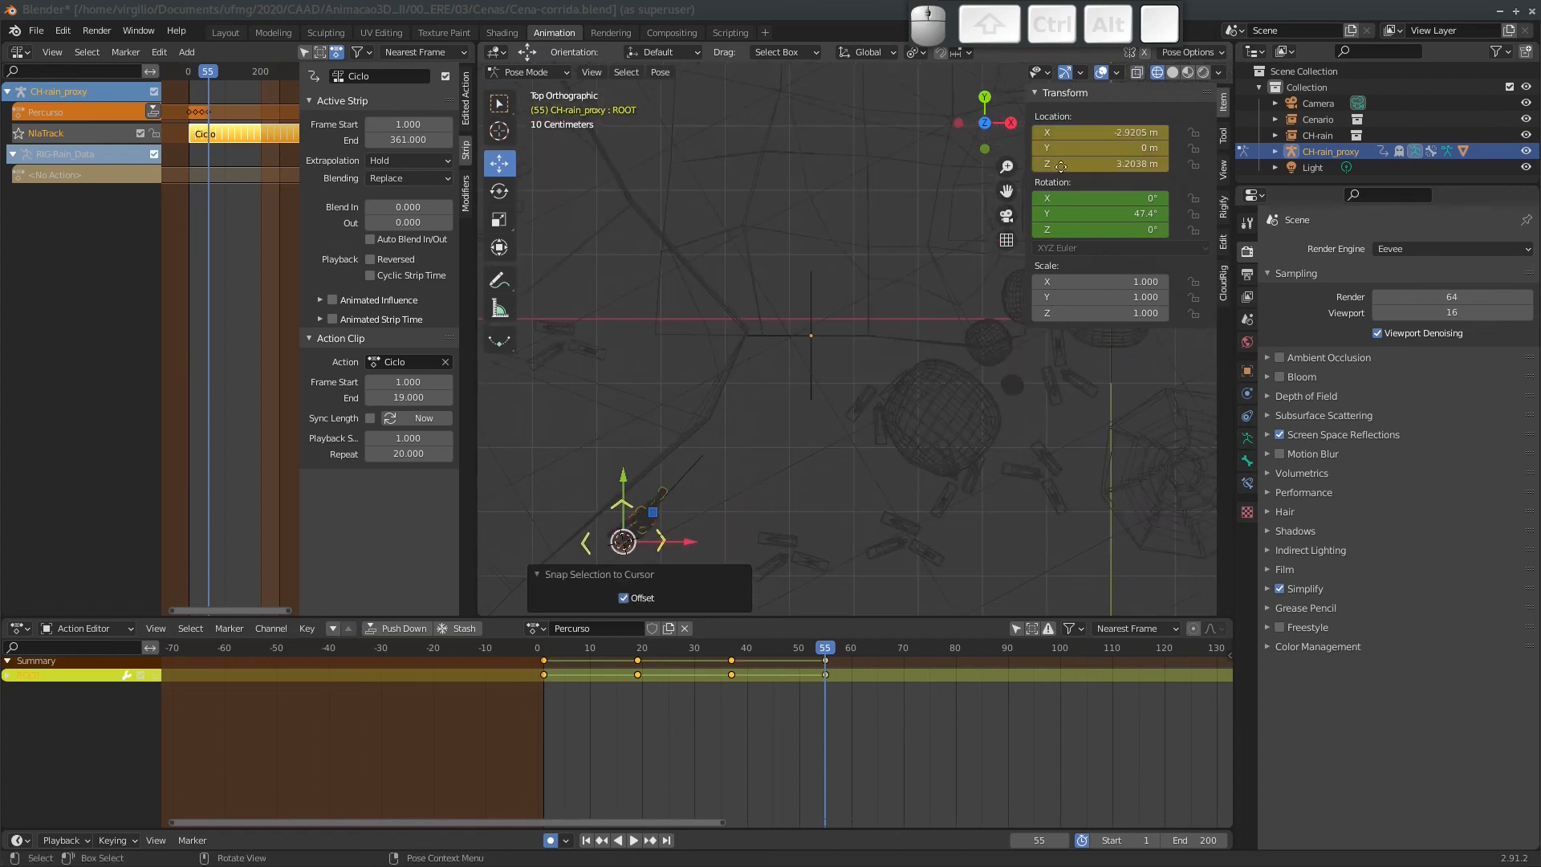
pyautogui.click(1183, 73)
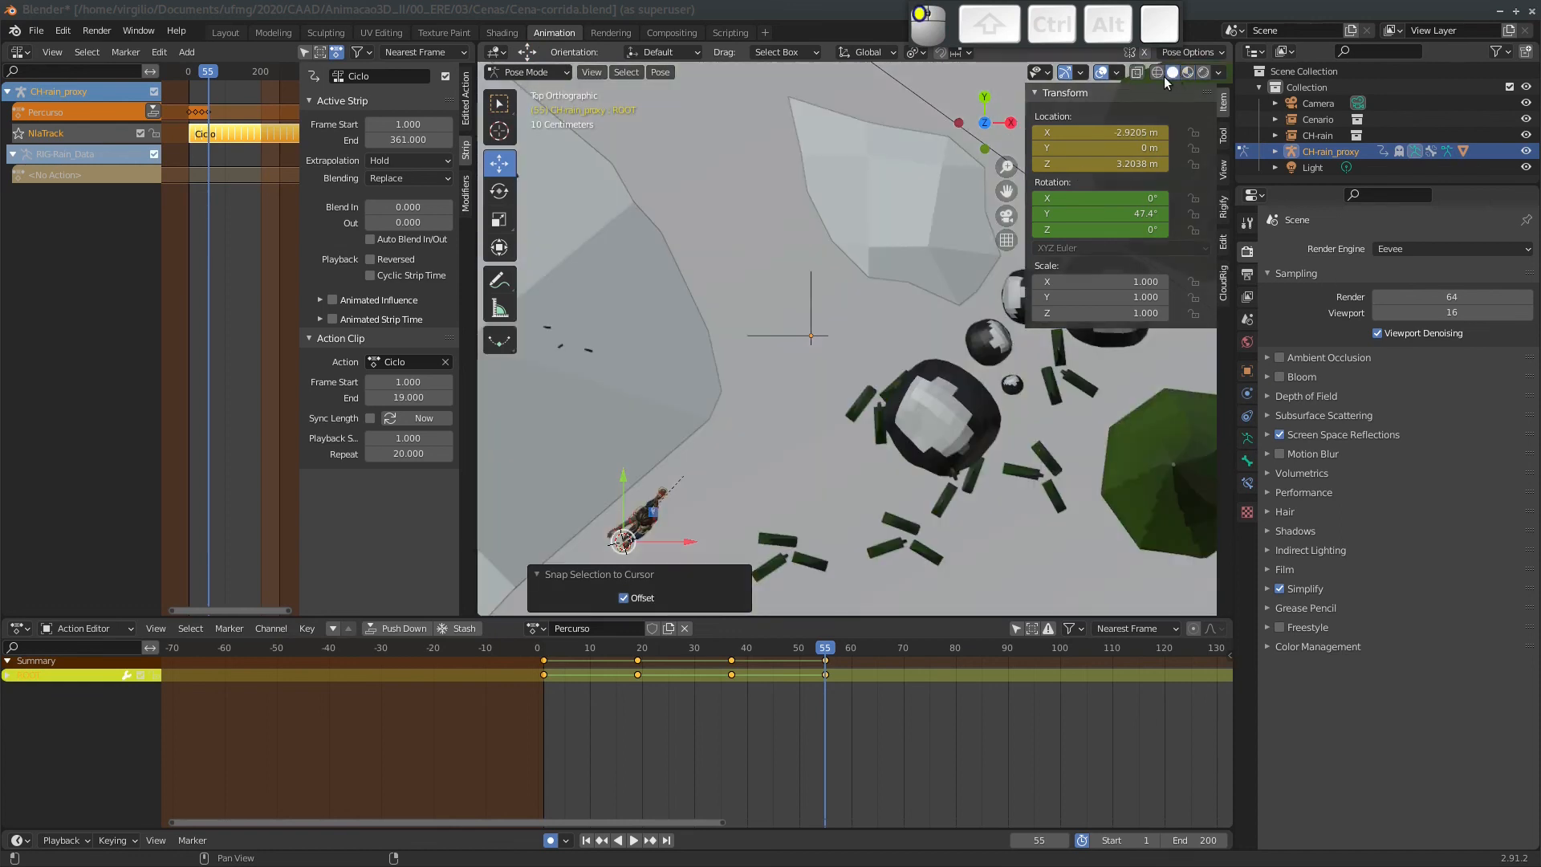
pyautogui.moveTo(710, 334)
pyautogui.keyDown('shift'); pyautogui.mouseDown(button='middle')
pyautogui.moveTo(758, 225)
pyautogui.moveTo(721, 264)
pyautogui.moveTo(744, 317)
pyautogui.mouseUp(button='middle'); pyautogui.keyUp('shift')
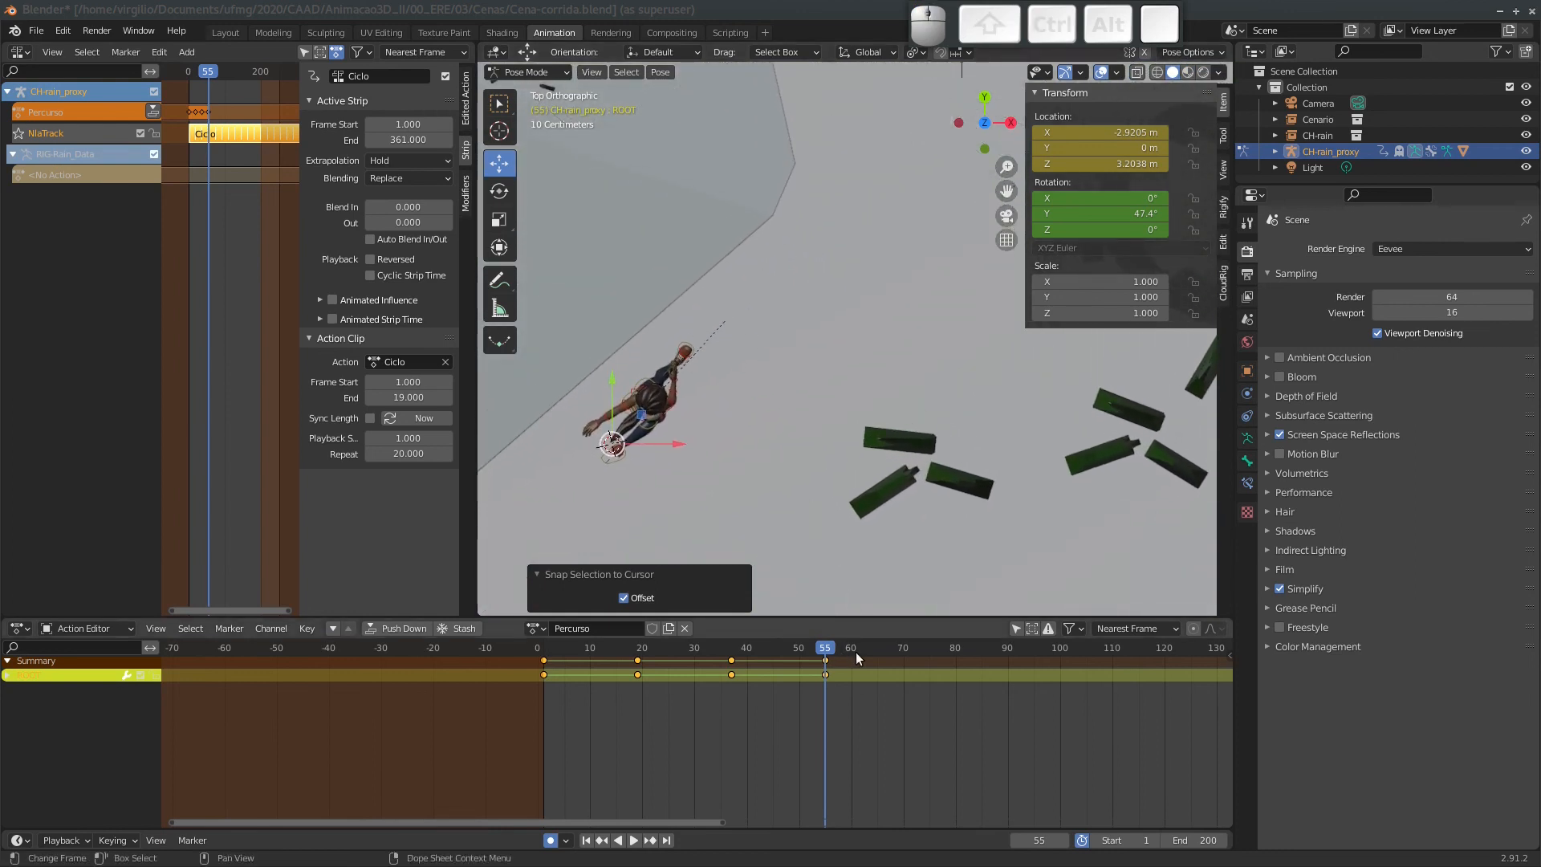
pyautogui.press('Right')
pyautogui.press('Right')
pyautogui.press('Right')
pyautogui.press('Right')
pyautogui.press('Right')
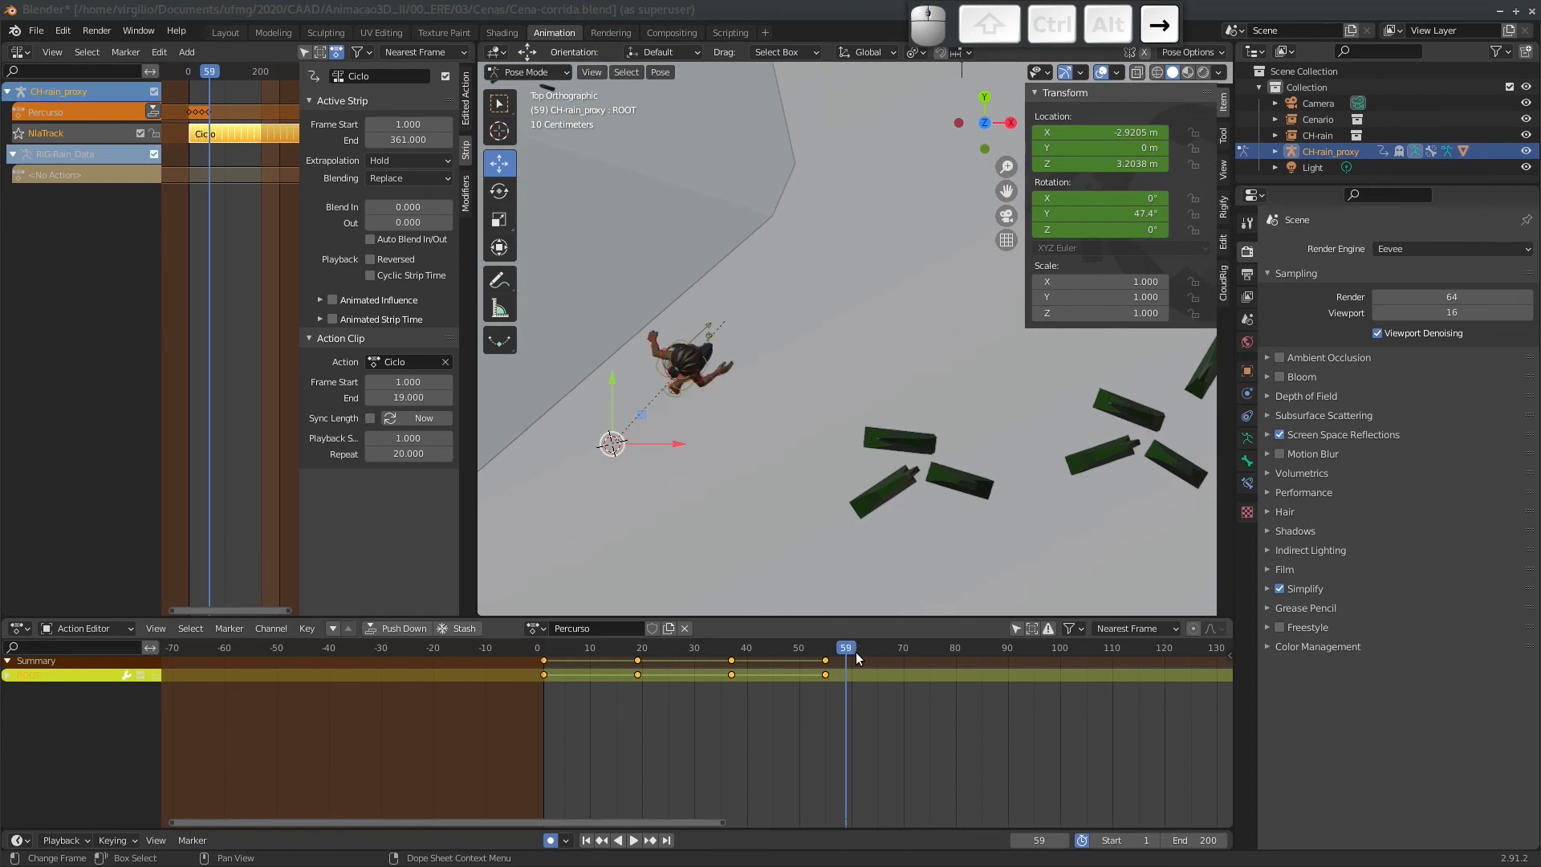
pyautogui.press('Right')
pyautogui.press('Right')
pyautogui.press('Right')
pyautogui.press('Right')
pyautogui.press('Right')
pyautogui.press('Right')
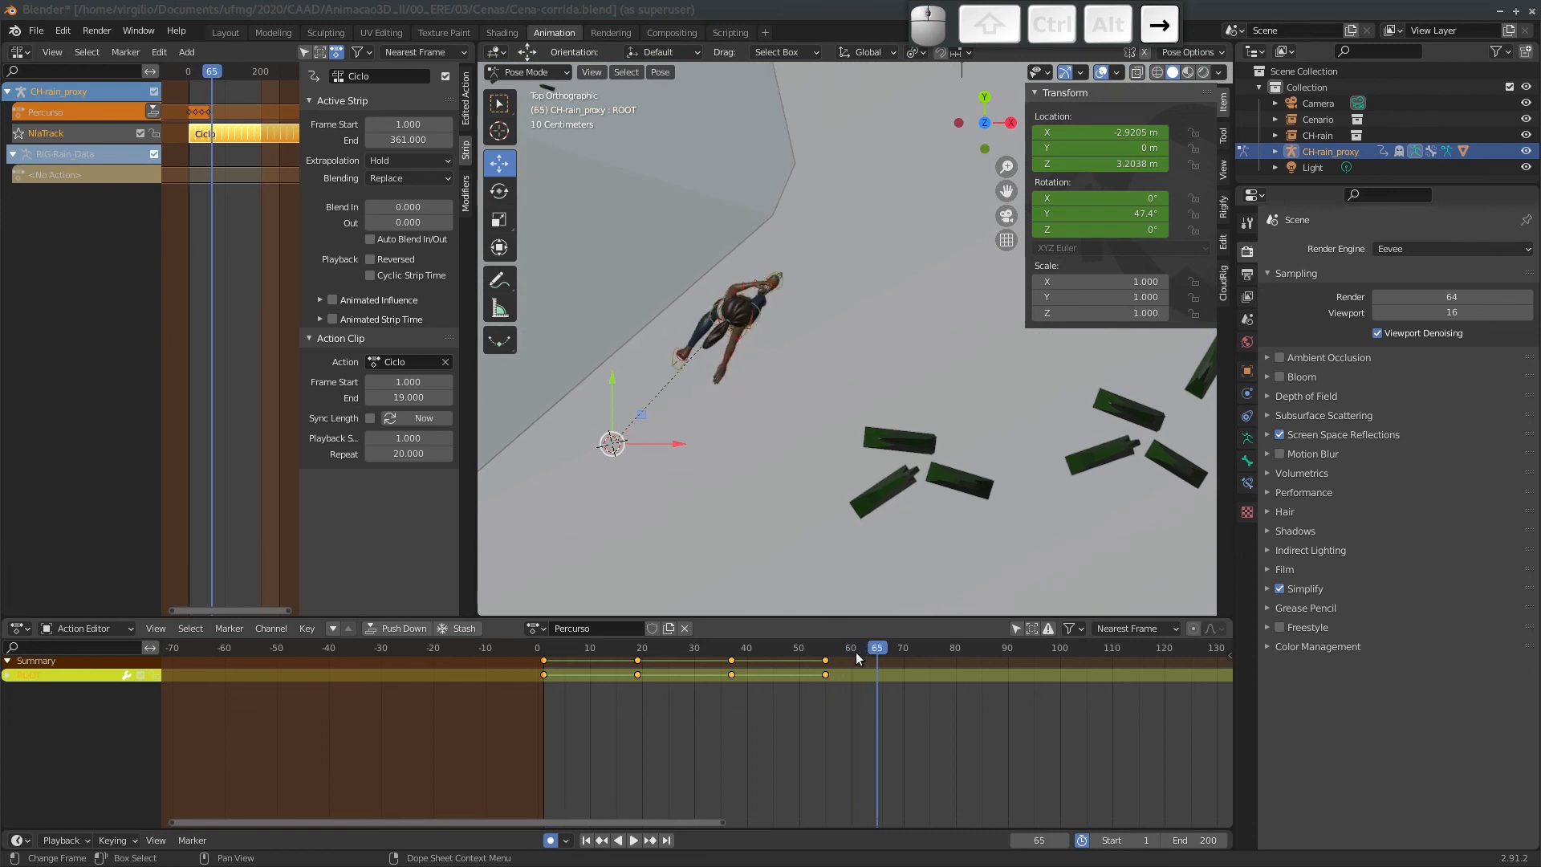
pyautogui.press('Right')
pyautogui.press('Right')
pyautogui.press('Right')
pyautogui.press('Right')
pyautogui.press('Right')
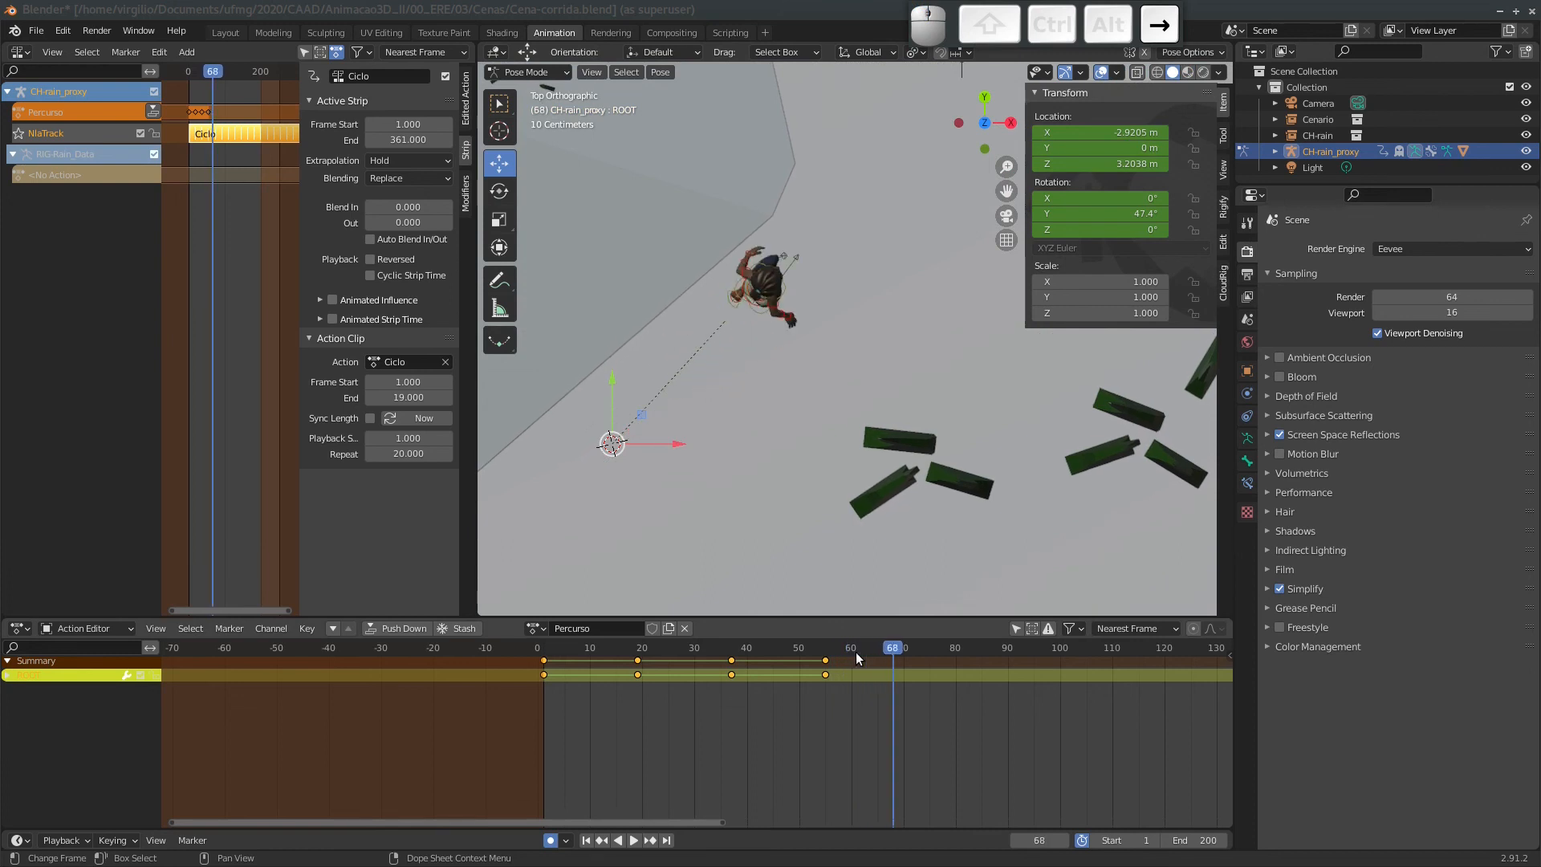
pyautogui.press('Right')
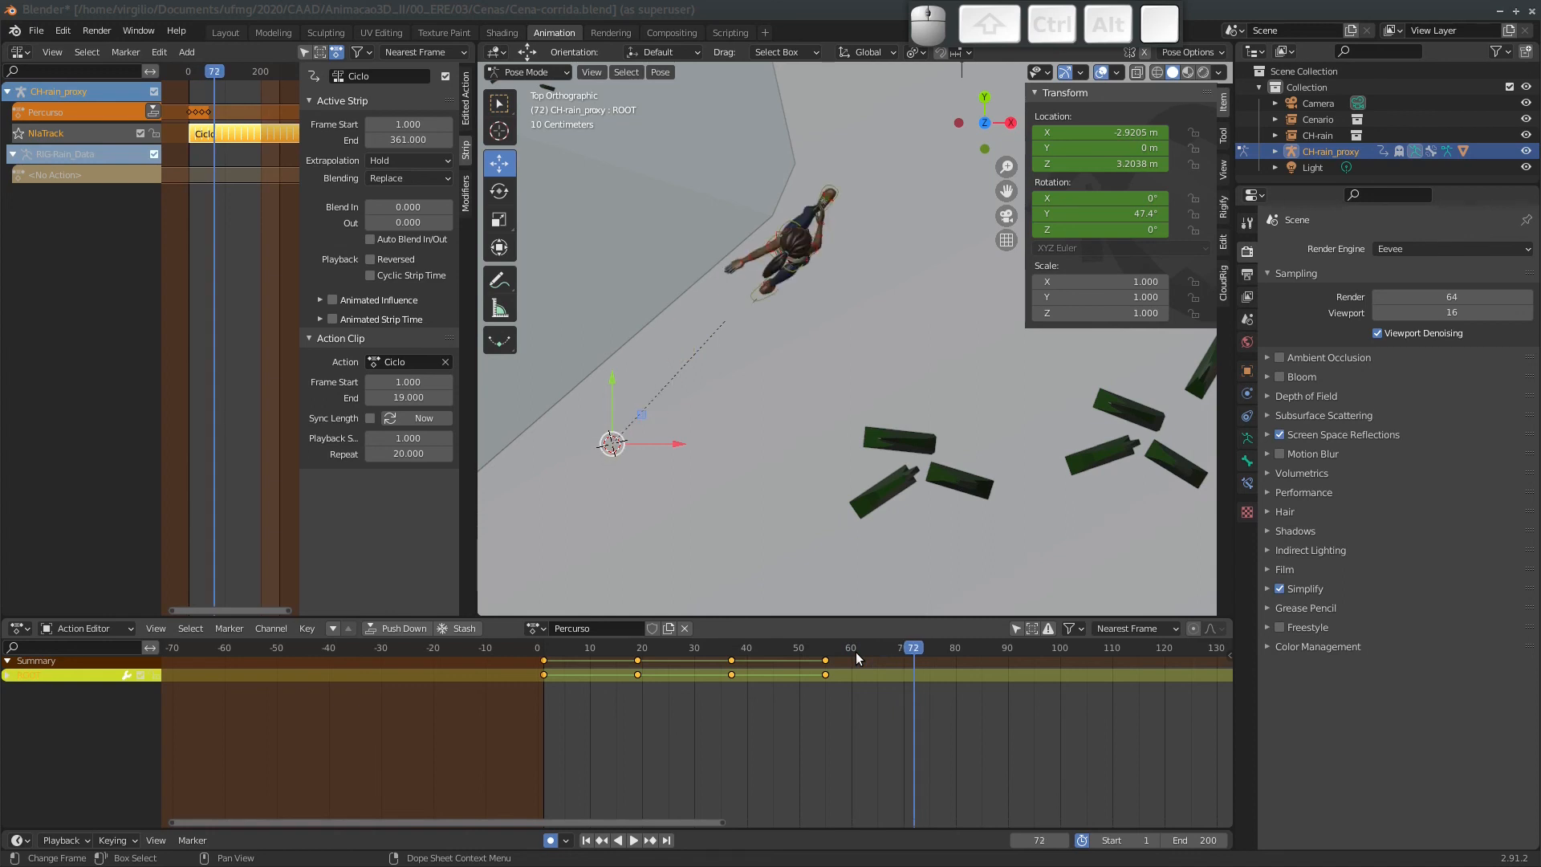
pyautogui.press('Right')
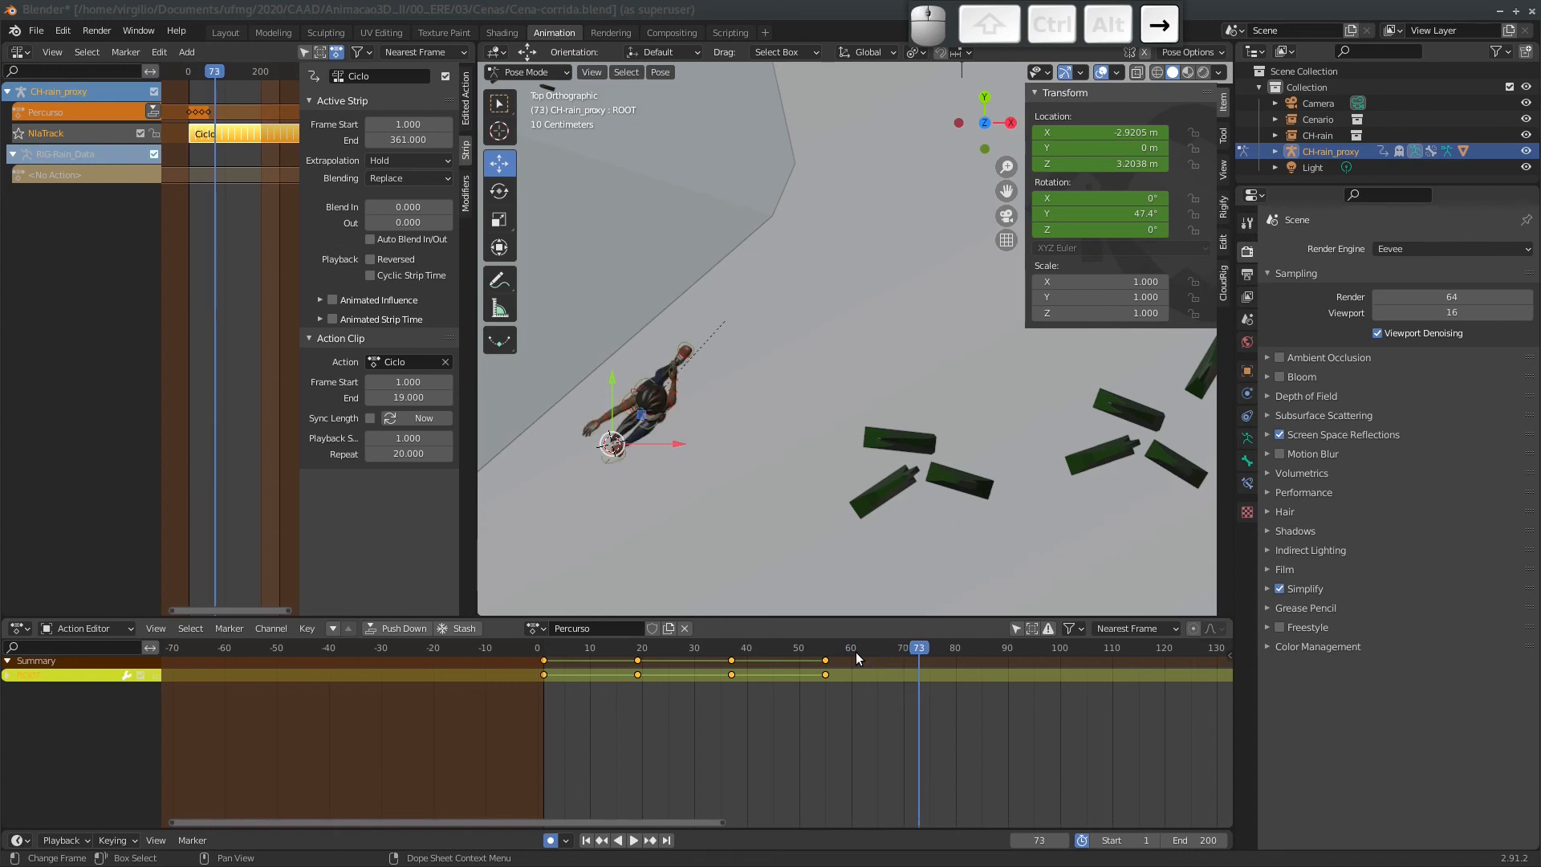
# In wireframe, snap the 3D cursor to the guide line's origin and the ROOT bone to the cursor with Keep Offset at frame 73.
pyautogui.click(1156, 73)
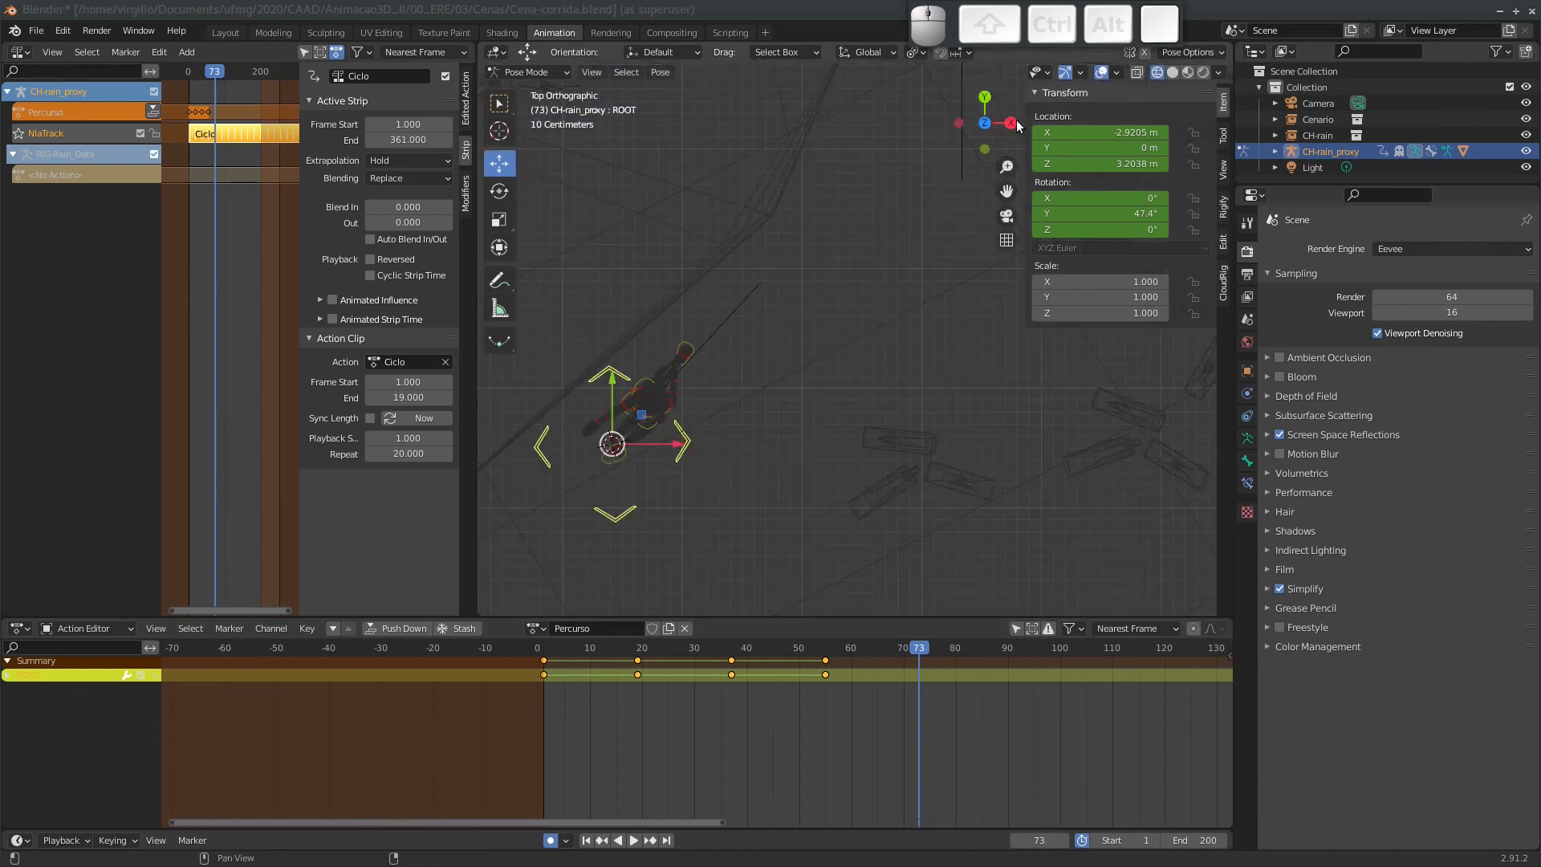
pyautogui.click(744, 295)
pyautogui.hotkey('shift', 's')
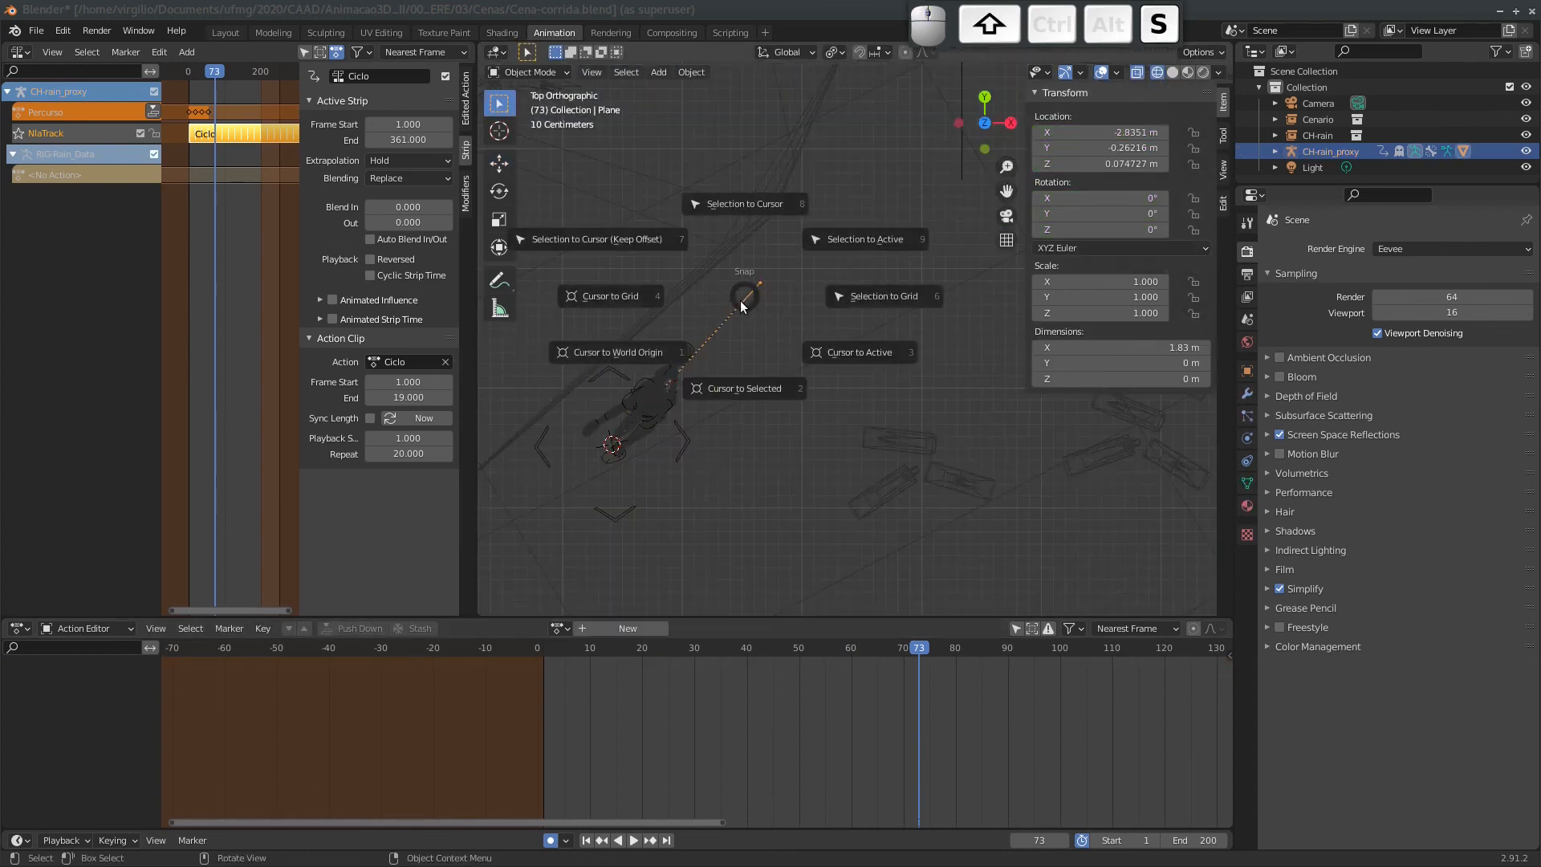
pyautogui.click(745, 384)
pyautogui.click(683, 437)
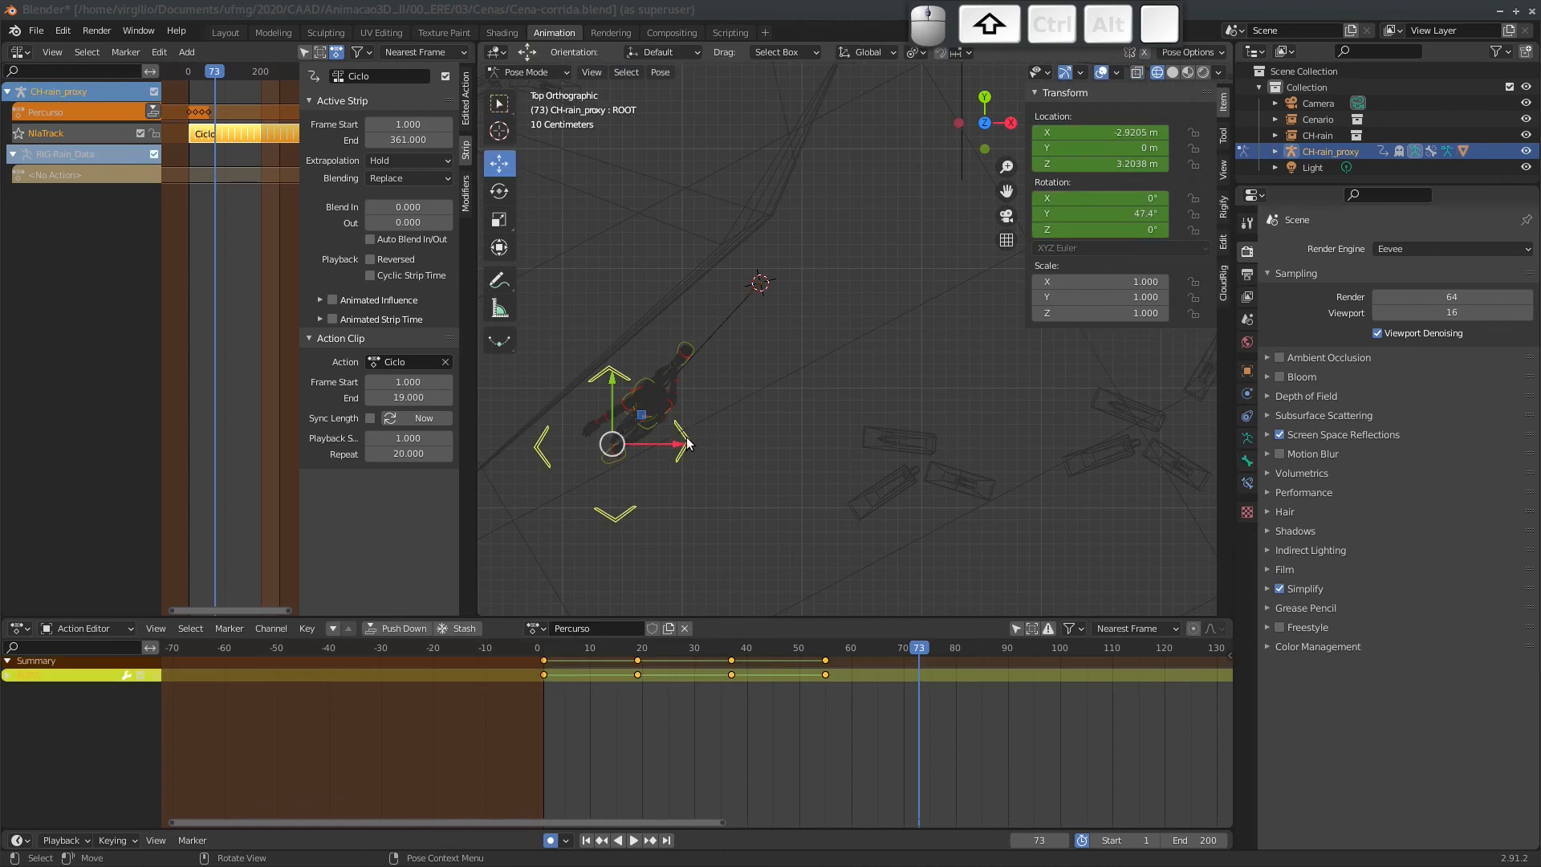
pyautogui.hotkey('shift', 's')
pyautogui.click(584, 386)
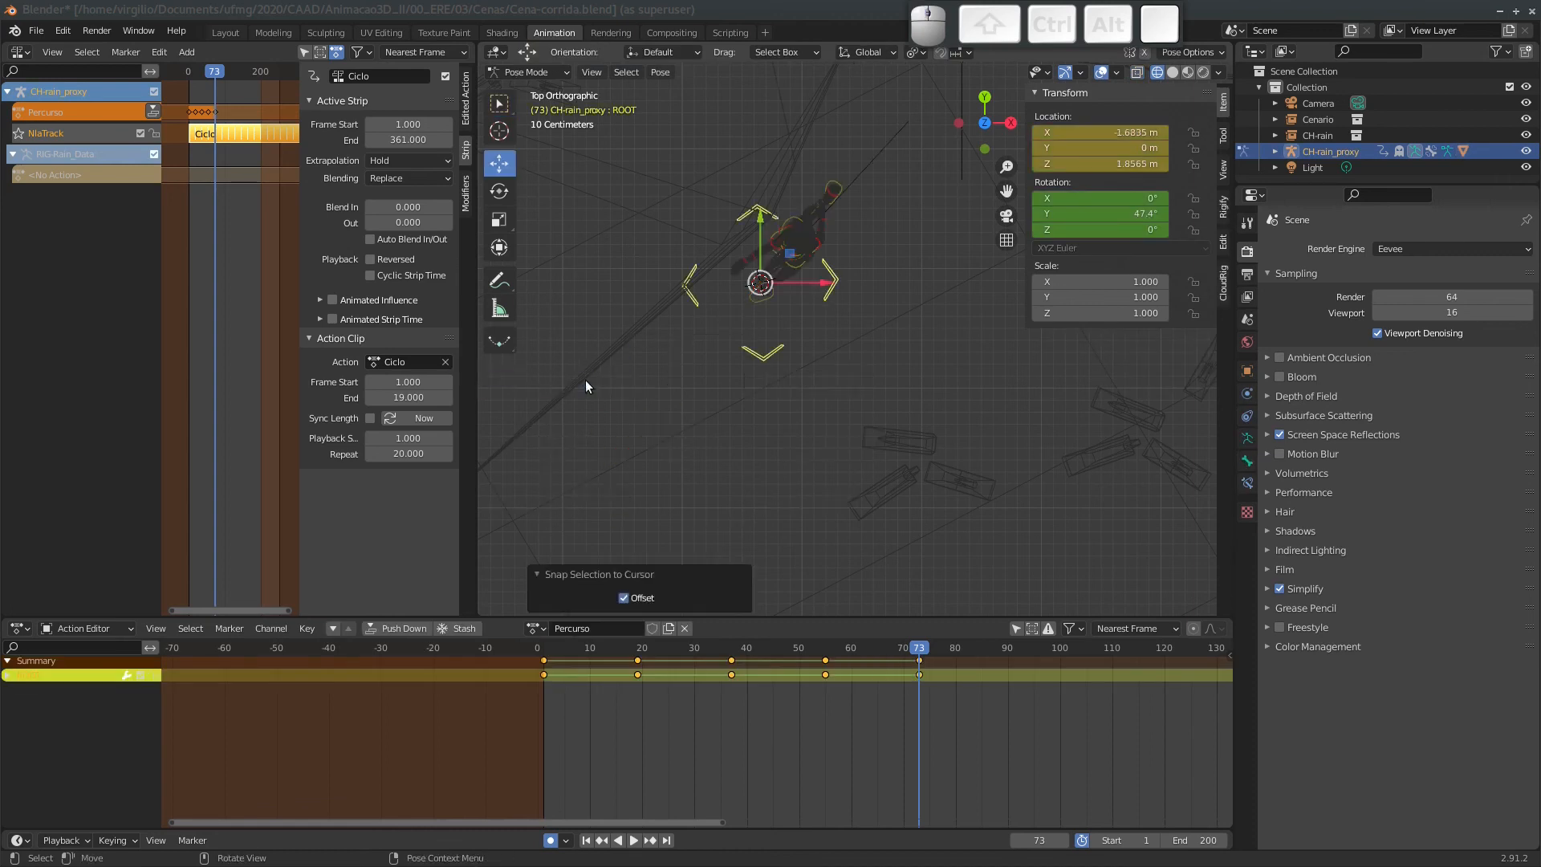
# Rotate the ROOT bone about -8.25° in the top view at frame 73 and check its heading in solid shading.
pyautogui.keyDown('shift'); pyautogui.moveTo(770, 250); pyautogui.dragTo(676, 453, button='middle'); pyautogui.keyUp('shift')
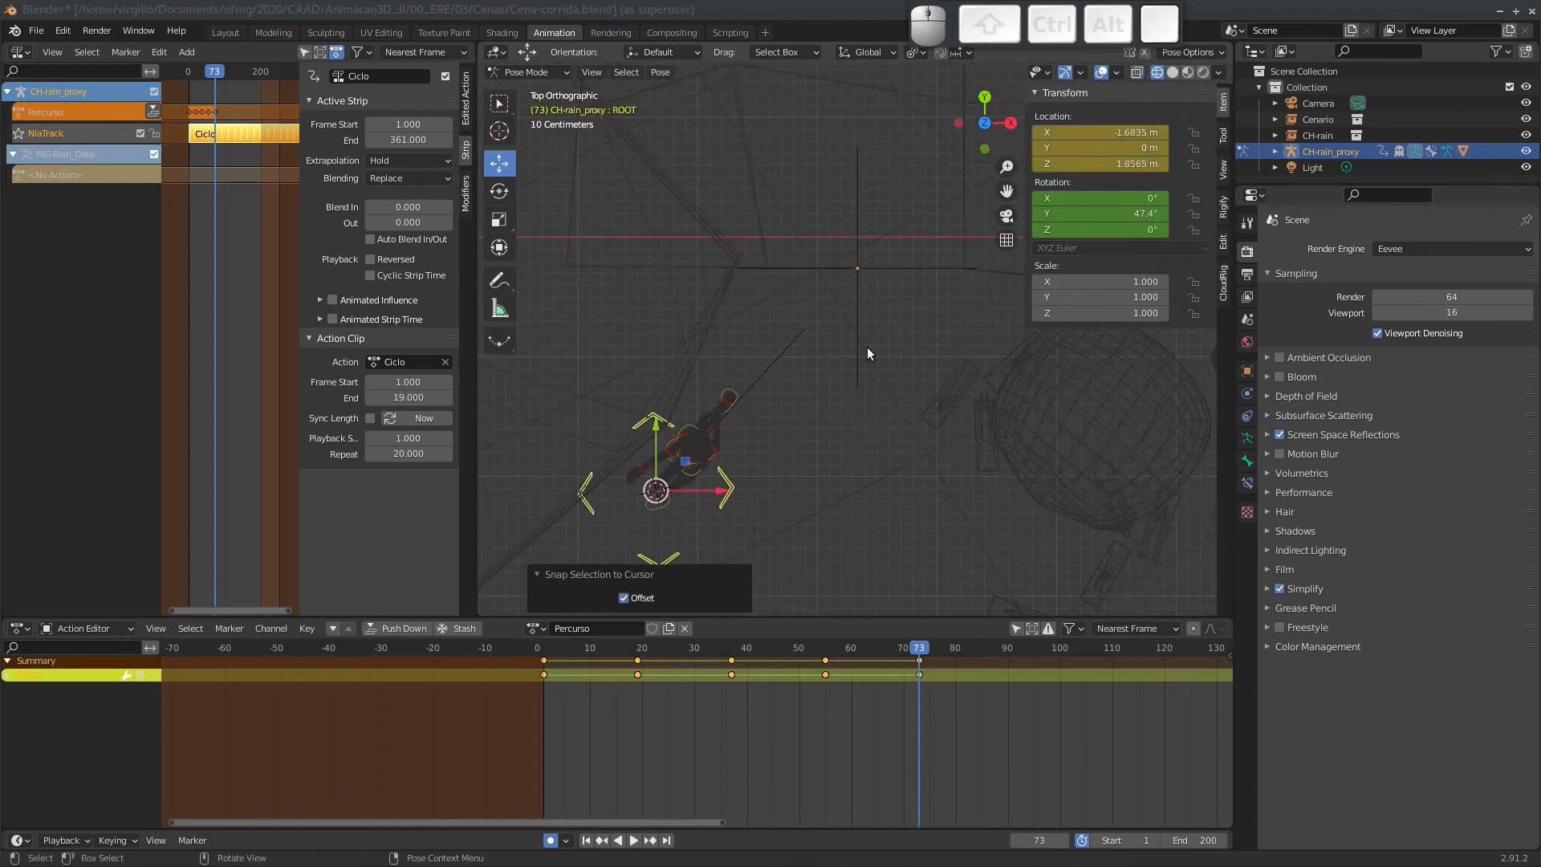
pyautogui.press('r')
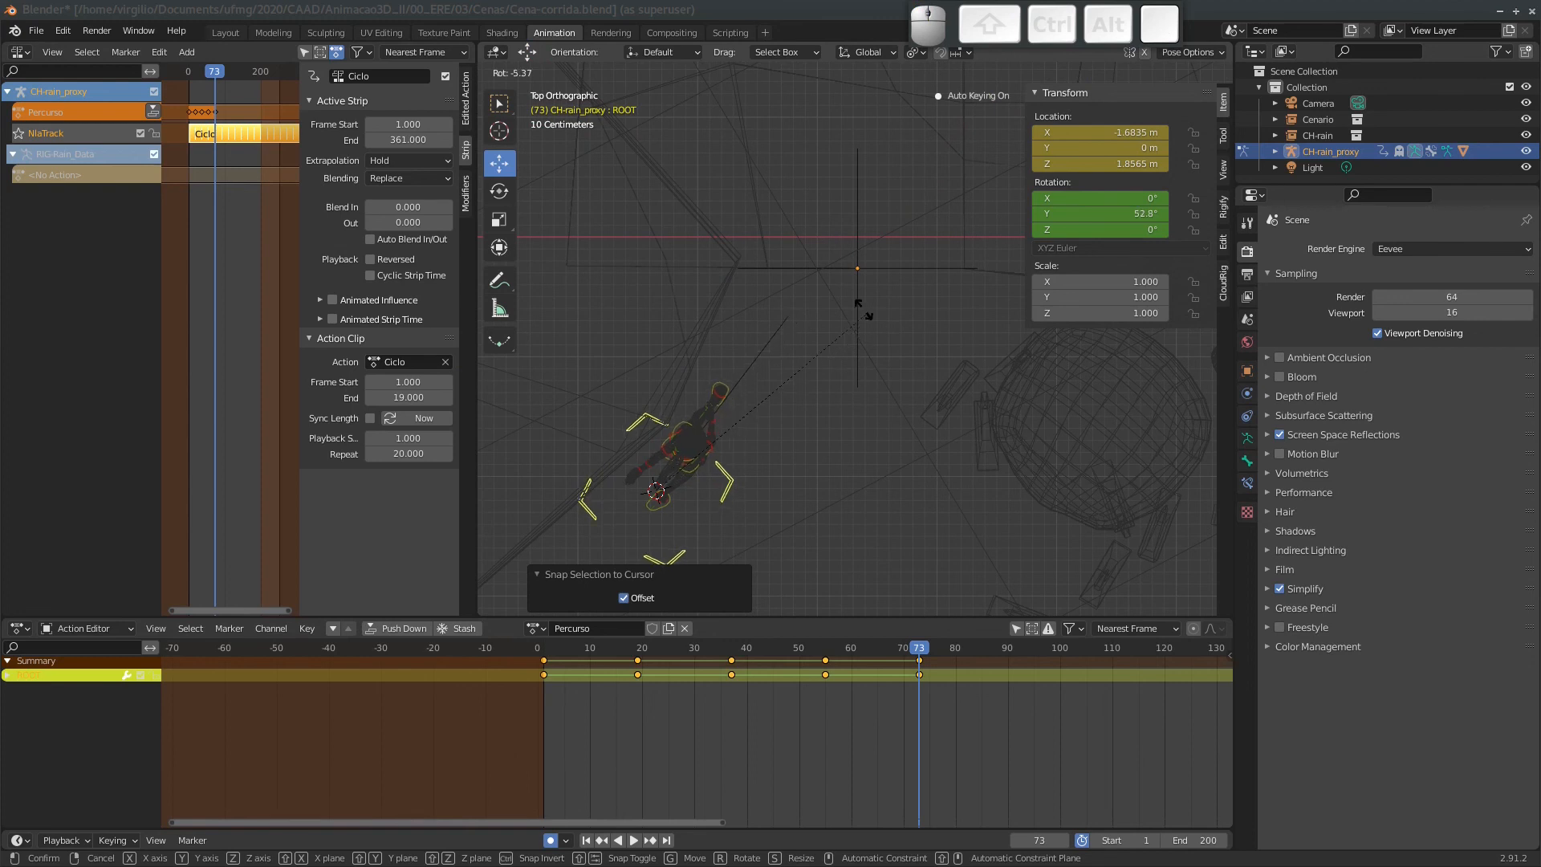
pyautogui.click(856, 308)
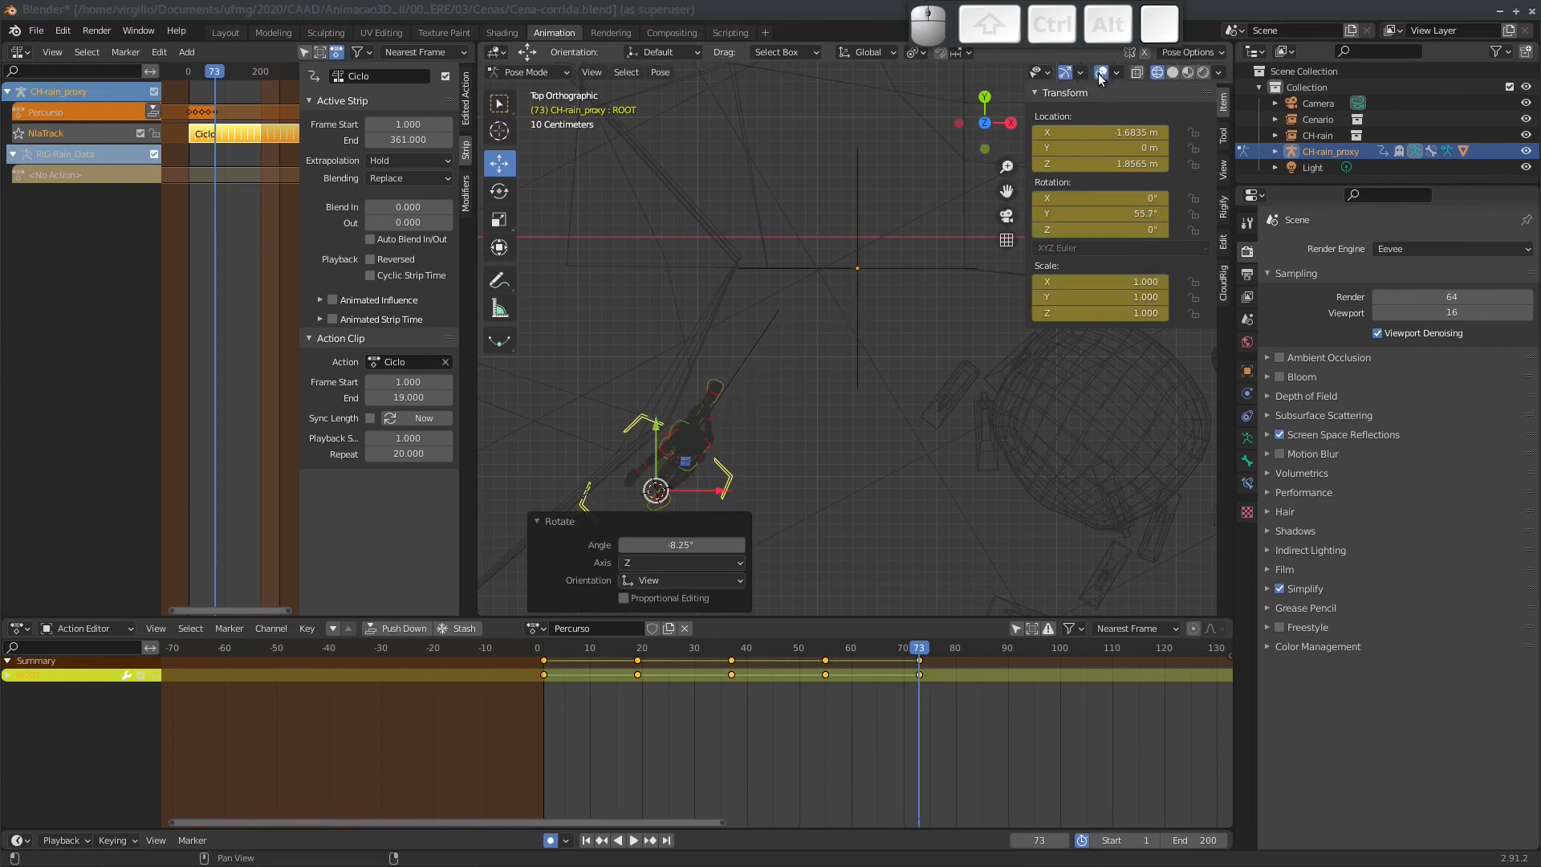
pyautogui.click(1170, 73)
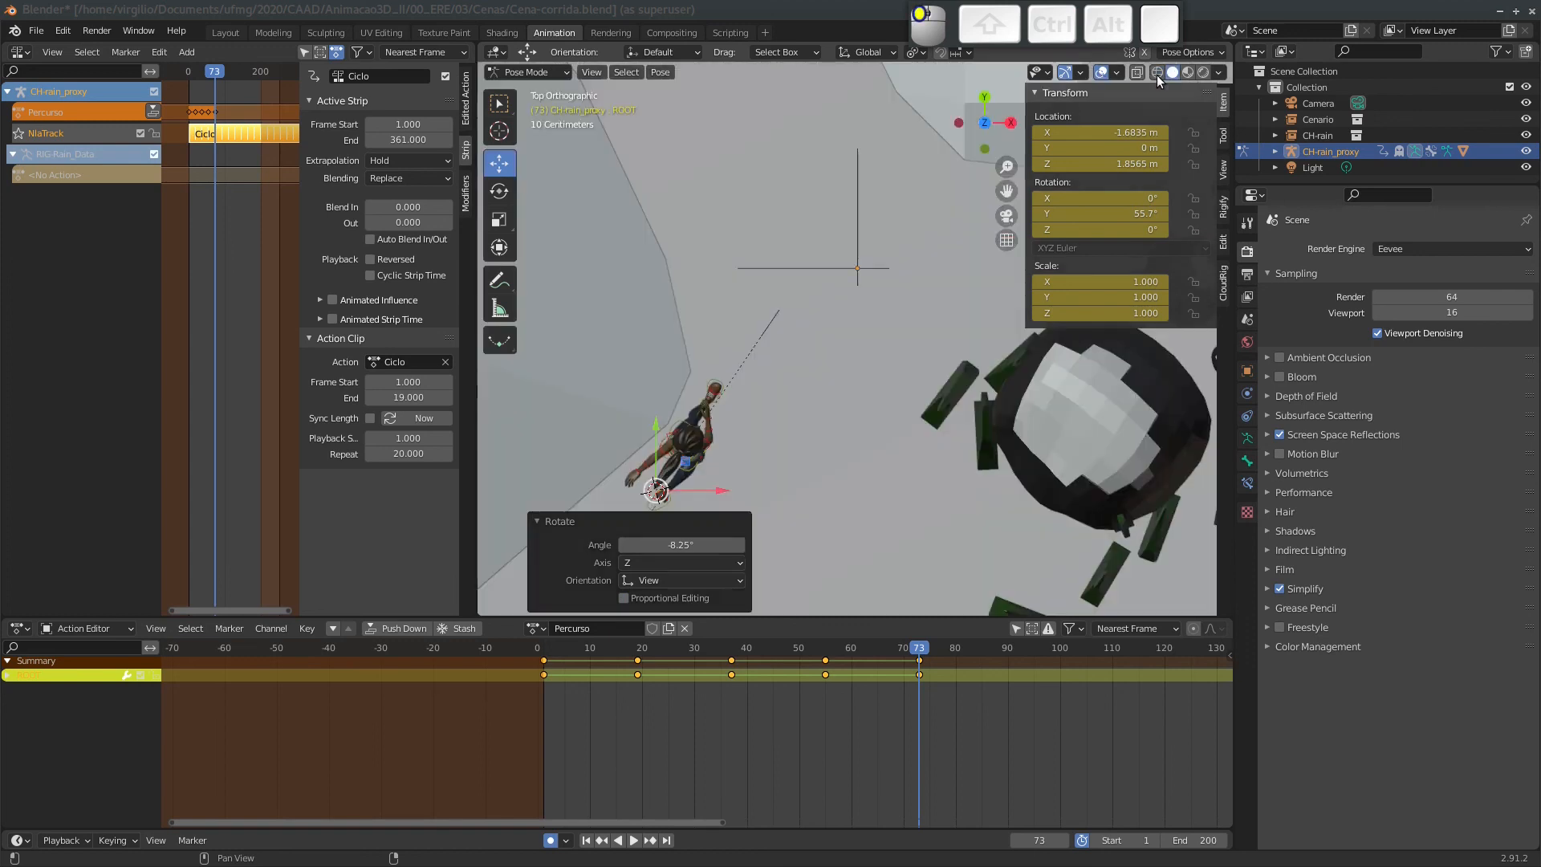
# Scrub through the stride following frame 73 up to frame 90 to find where the run cycle restarts.
pyautogui.moveTo(802, 393)
pyautogui.keyDown('ctrl'); pyautogui.mouseDown(button='middle')
pyautogui.moveTo(759, 477)
pyautogui.moveTo(874, 590)
pyautogui.mouseUp(button='middle'); pyautogui.keyUp('ctrl')
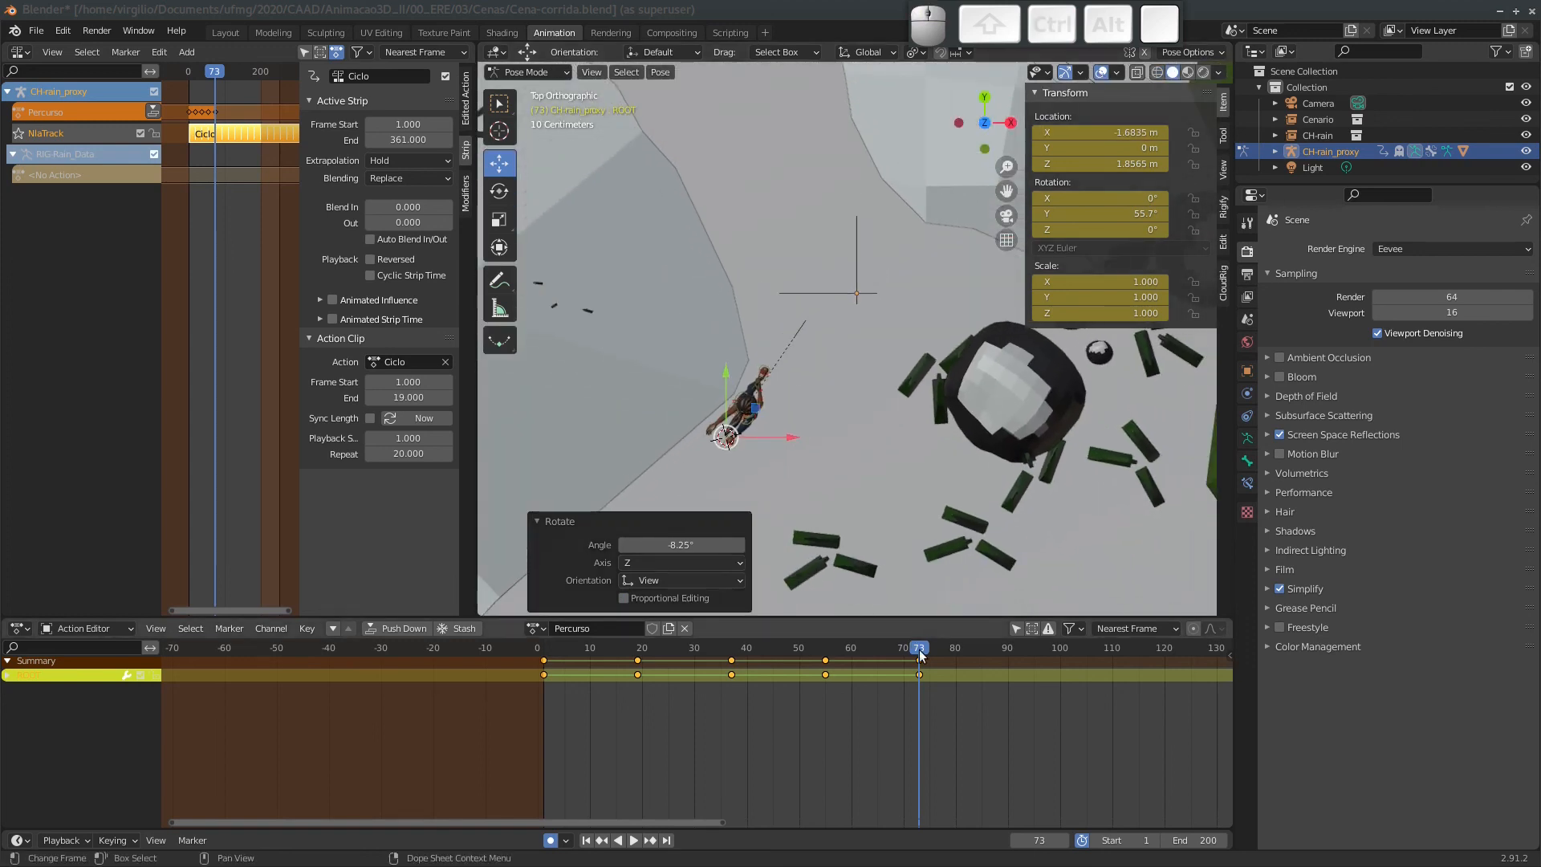
pyautogui.moveTo(920, 650); pyautogui.dragTo(767, 650)
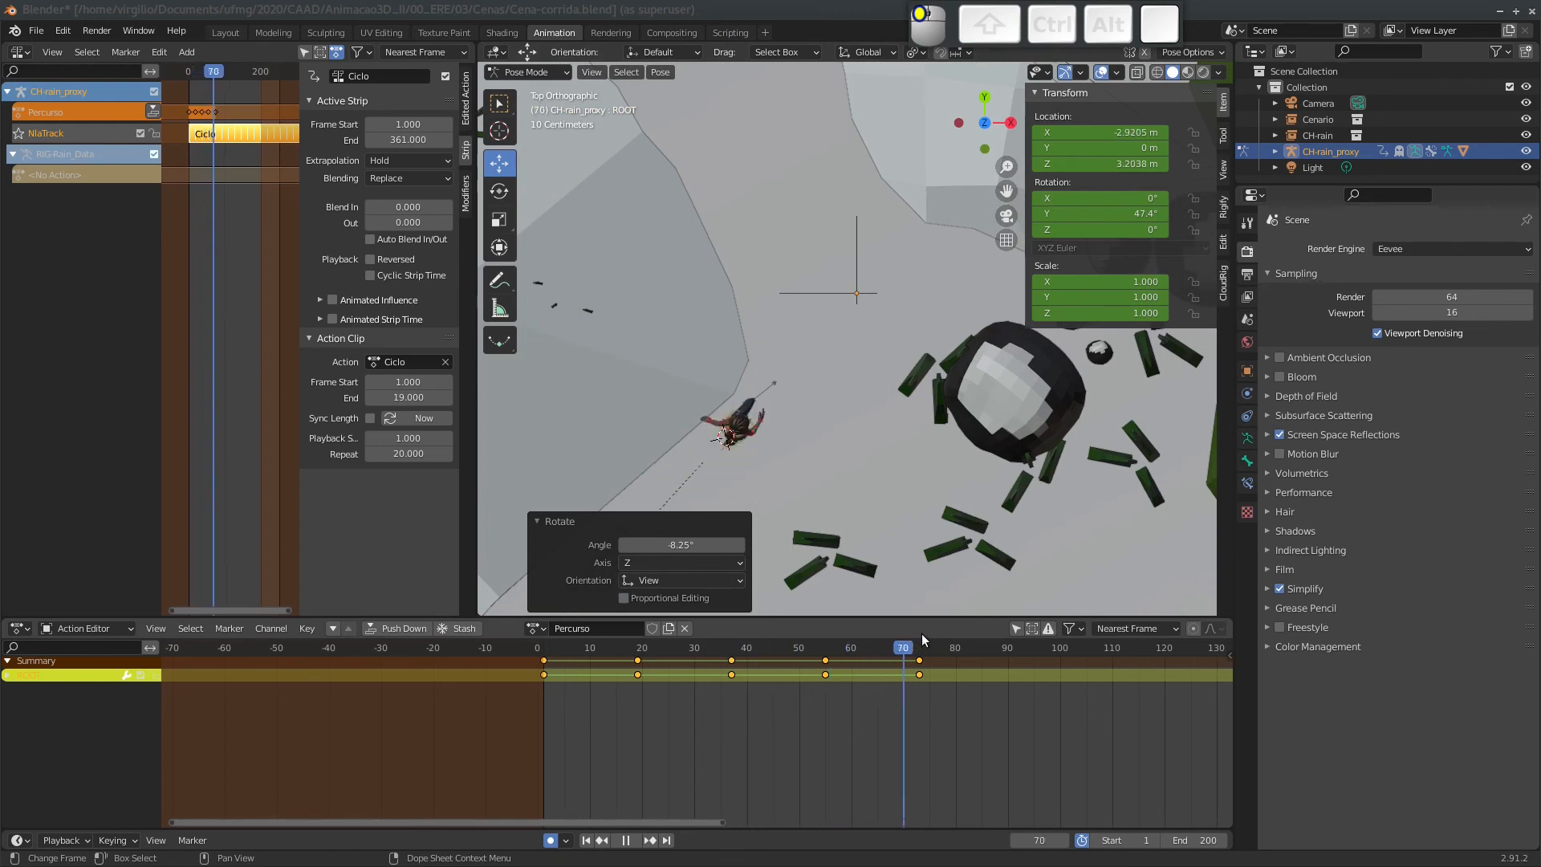
pyautogui.moveTo(916, 634); pyautogui.dragTo(1014, 630)
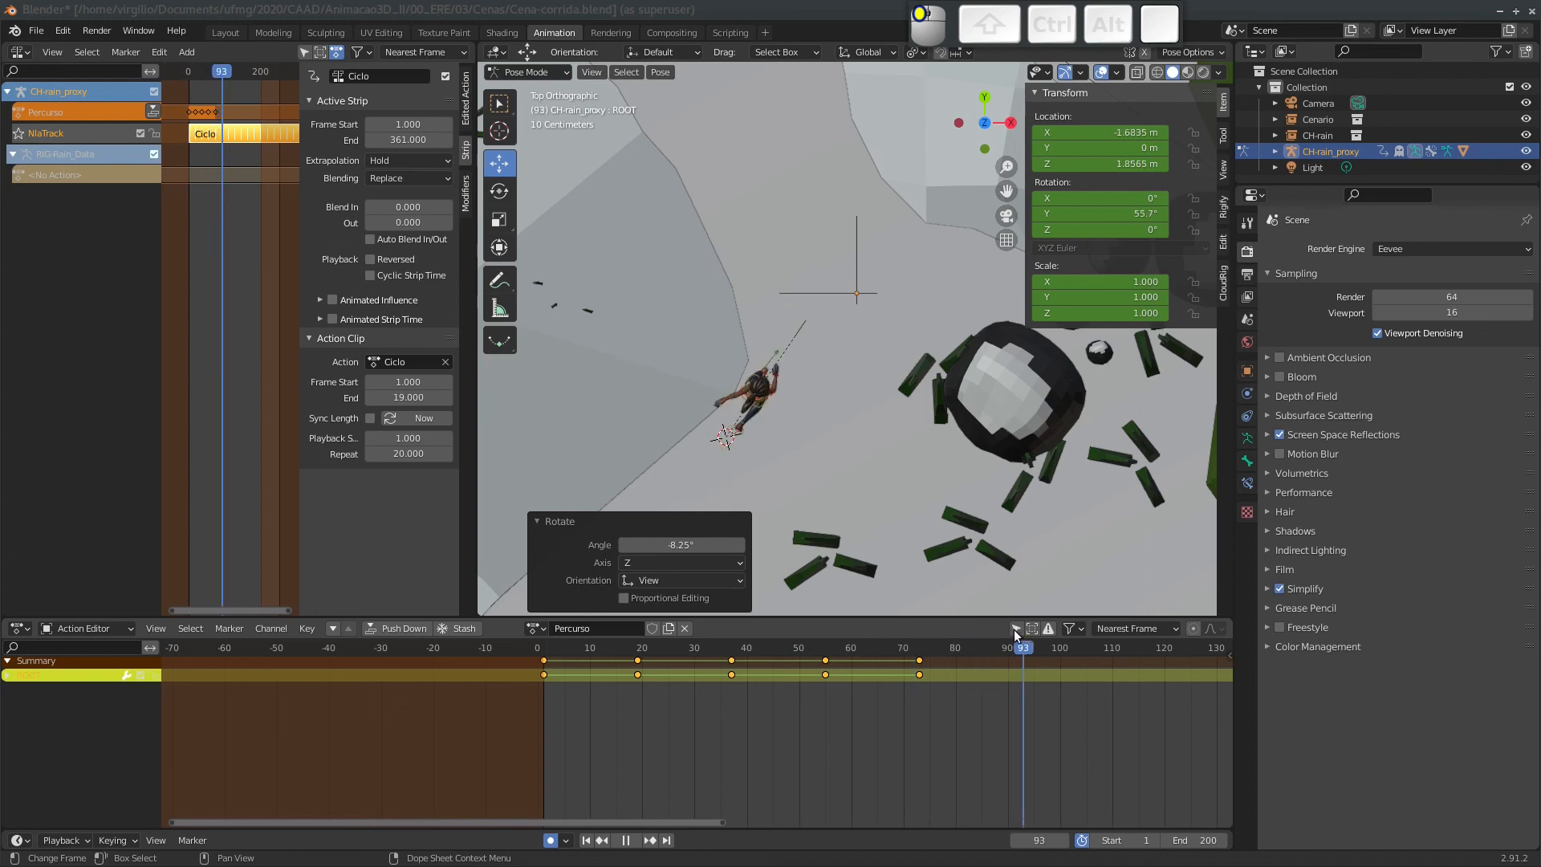
pyautogui.press('space')
pyautogui.press('Left')
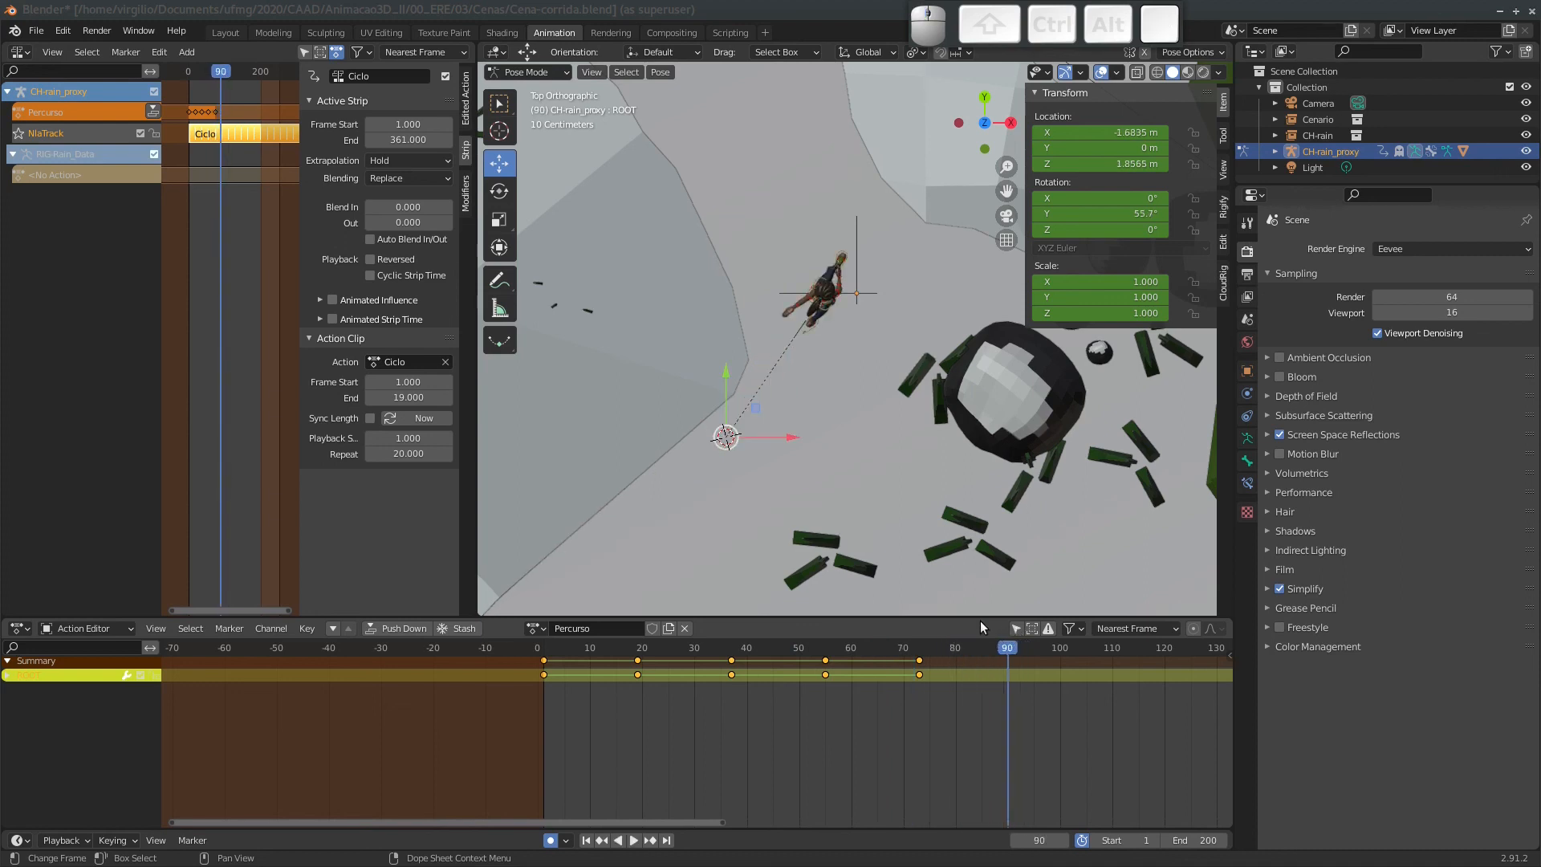
# In wireframe, snap the 3D cursor to the guide line's origin and the ROOT bone to the cursor with Keep Offset at frame 91.
pyautogui.click(1157, 73)
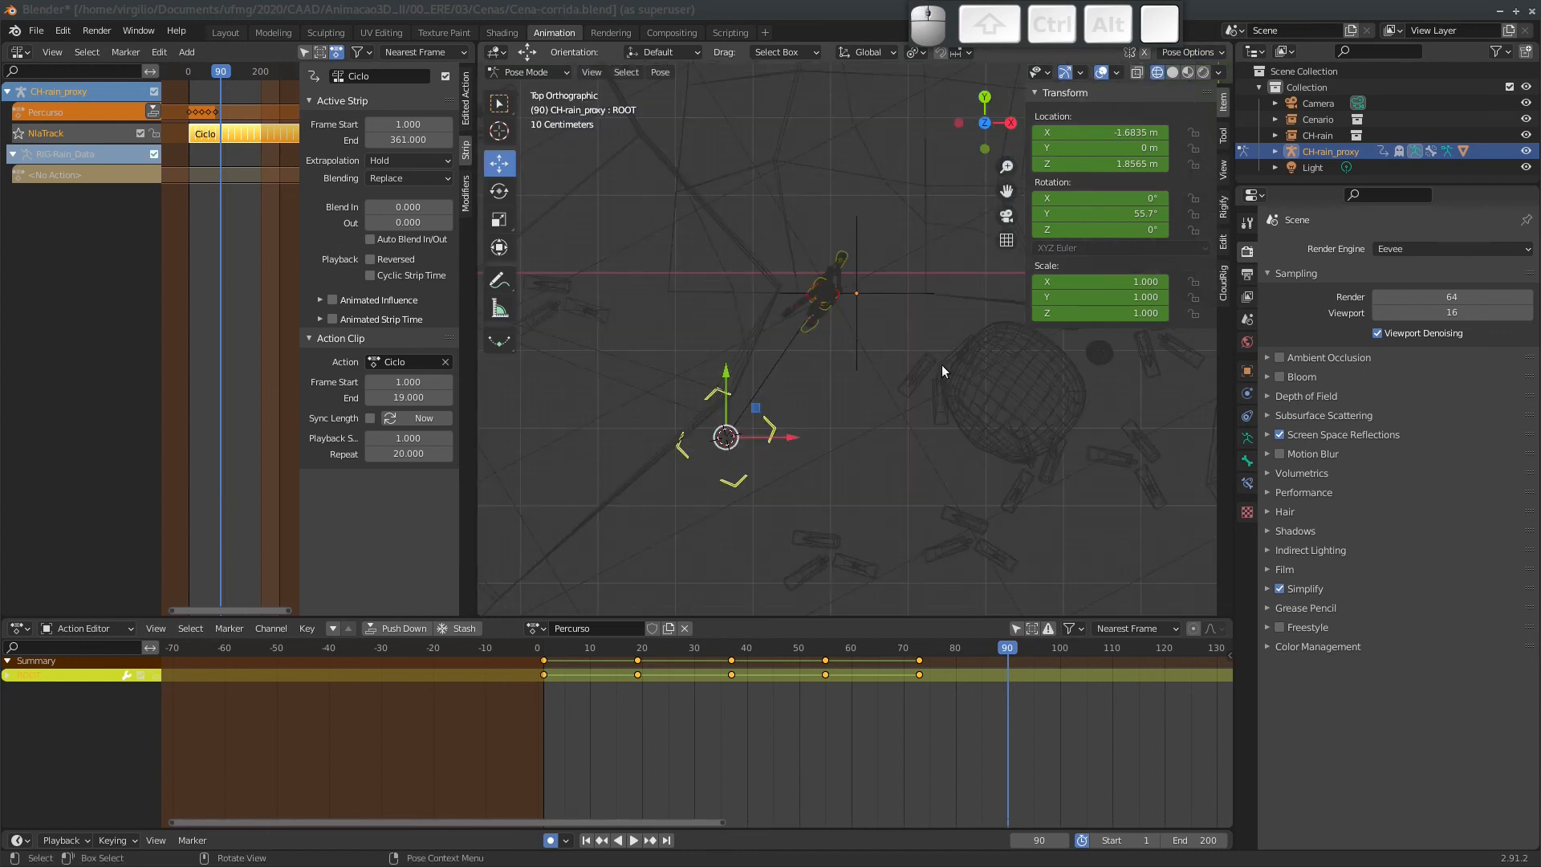
pyautogui.press('Right')
pyautogui.click(794, 340)
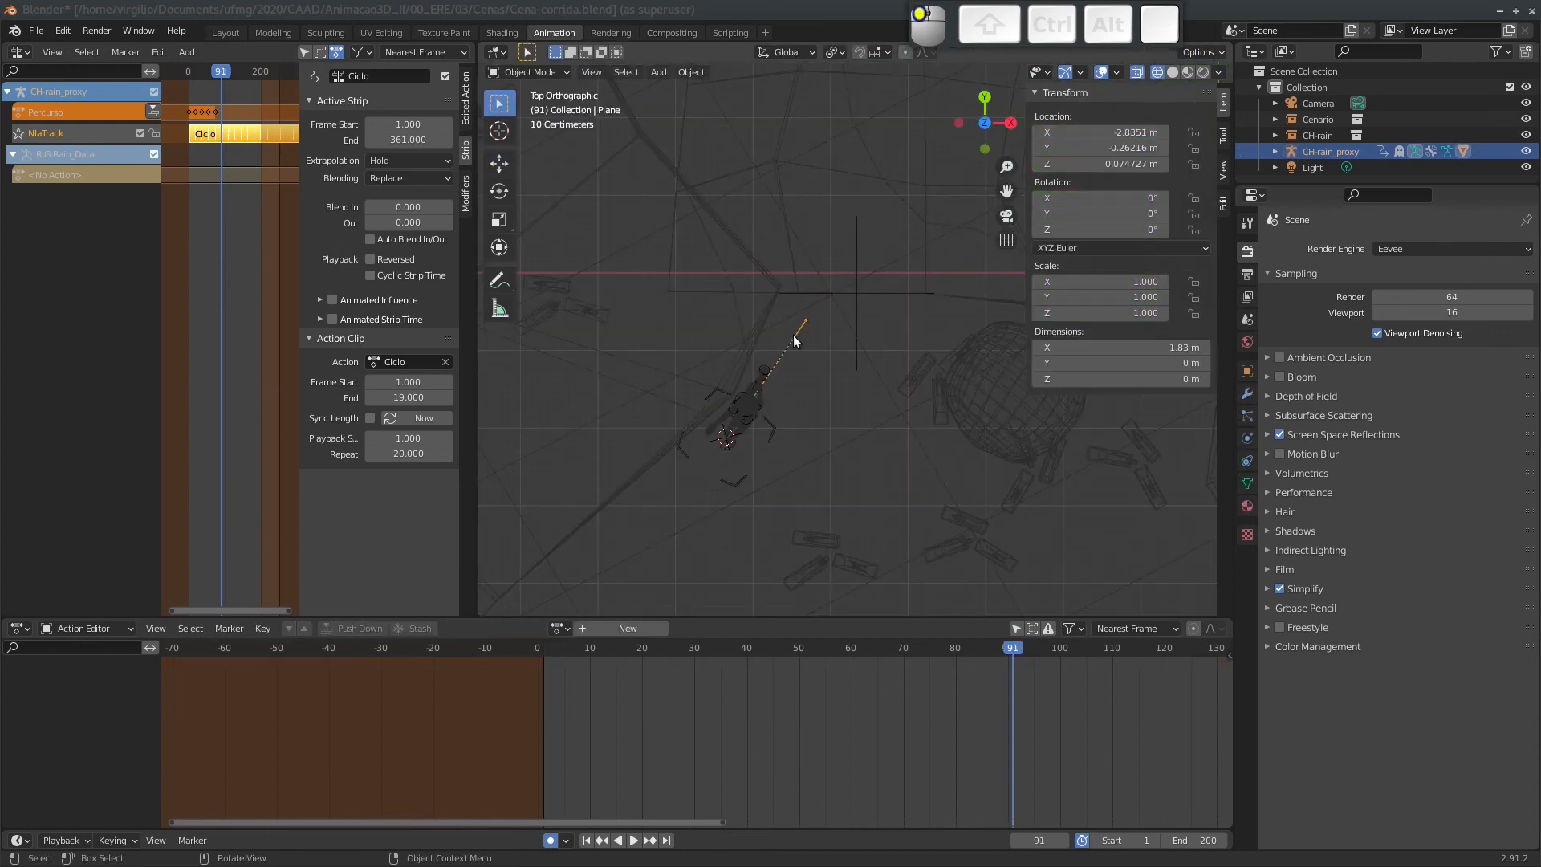
pyautogui.hotkey('shift', 's')
pyautogui.click(784, 425)
pyautogui.click(773, 432)
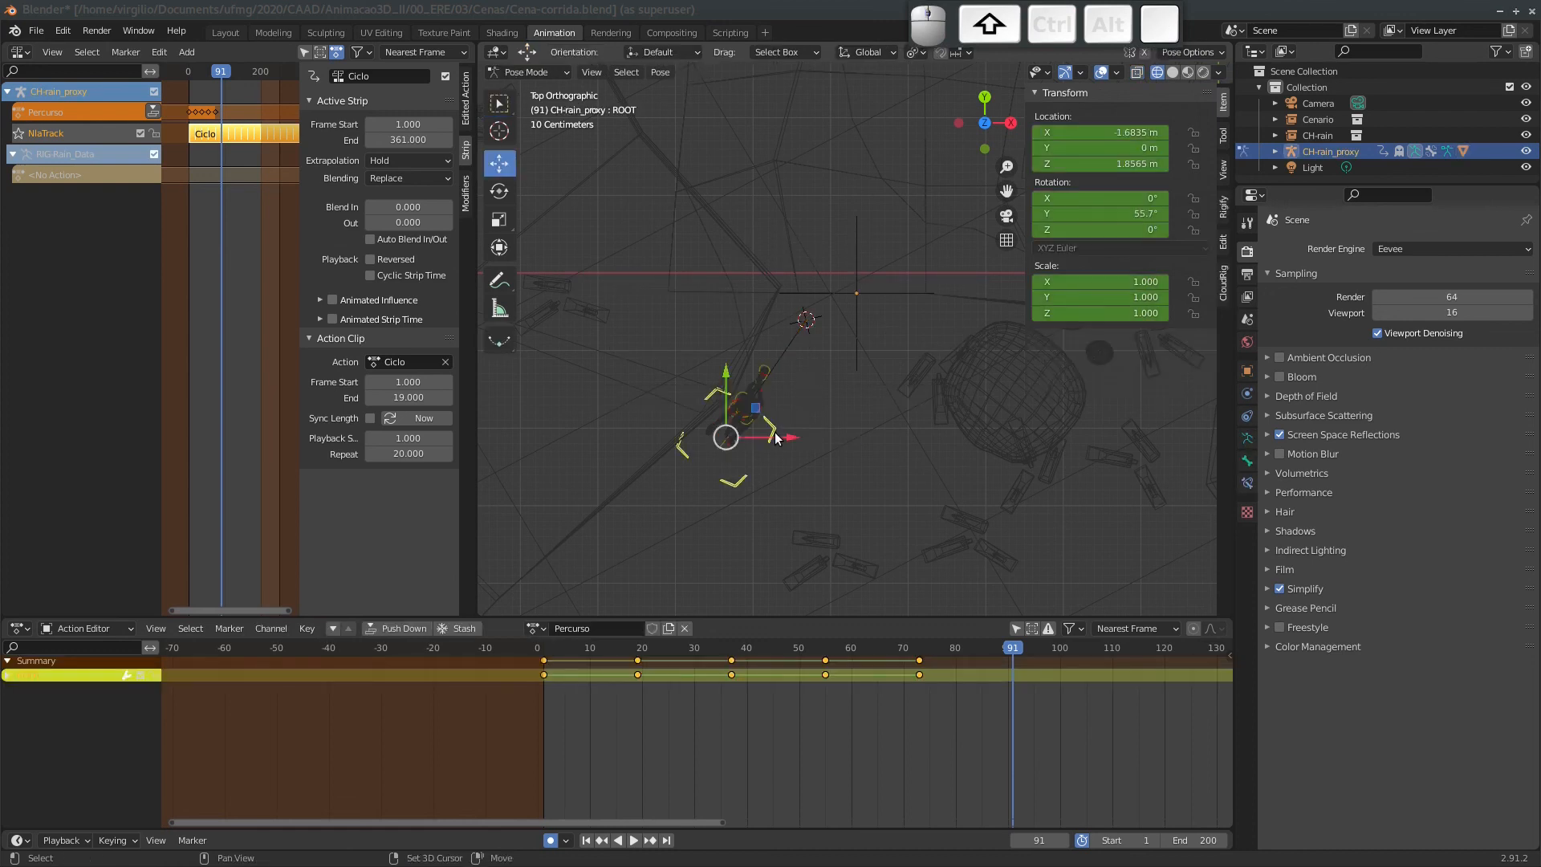
pyautogui.hotkey('shift', 's')
pyautogui.click(670, 374)
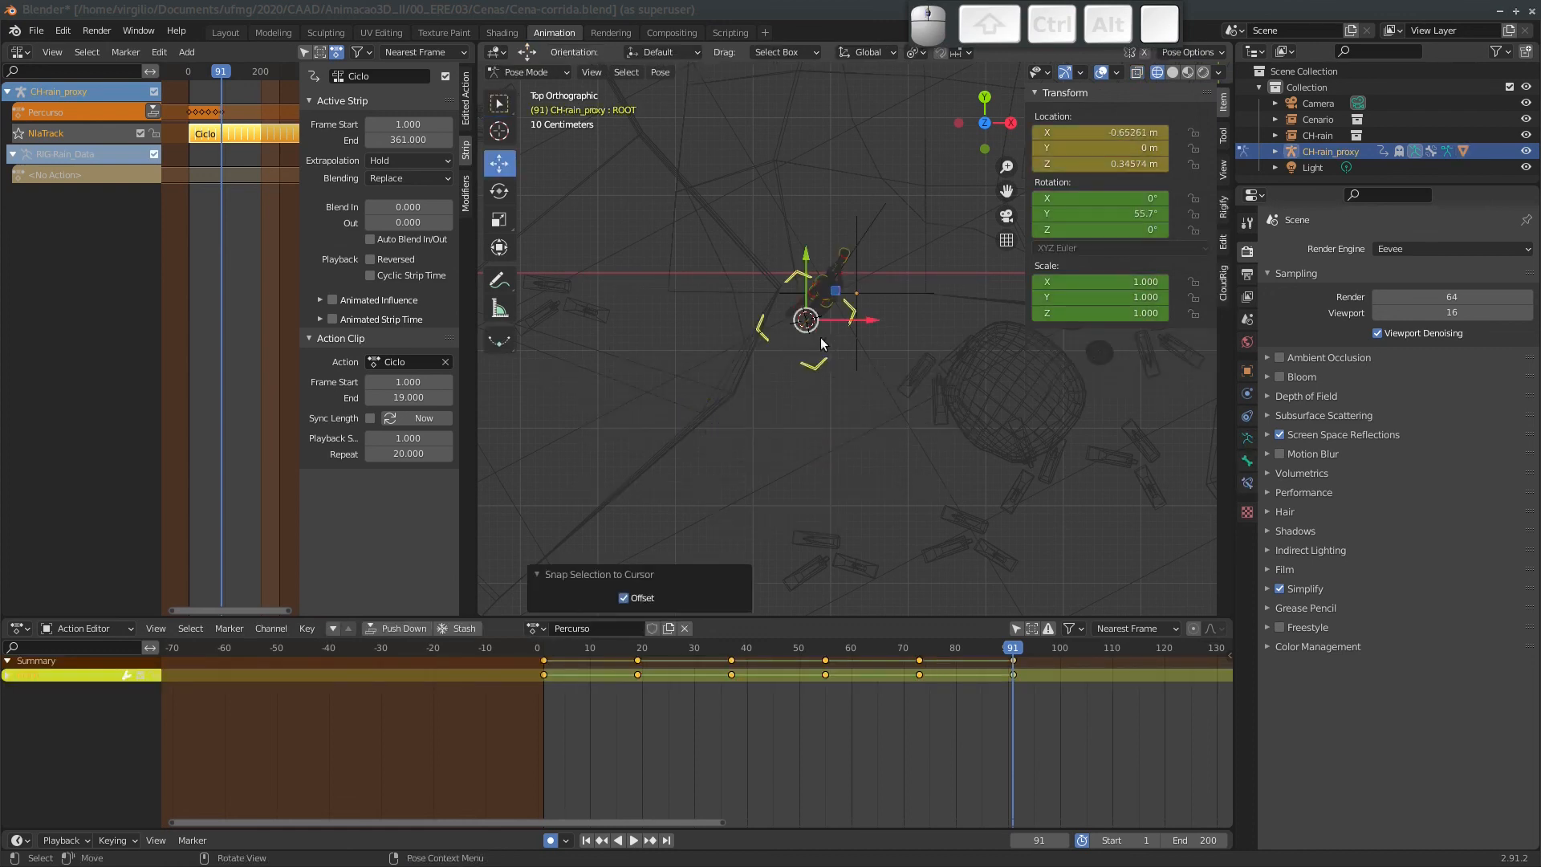
# Rotate the ROOT bone about -17.4° in the top view at frame 91 and return to solid shading.
pyautogui.press('r')
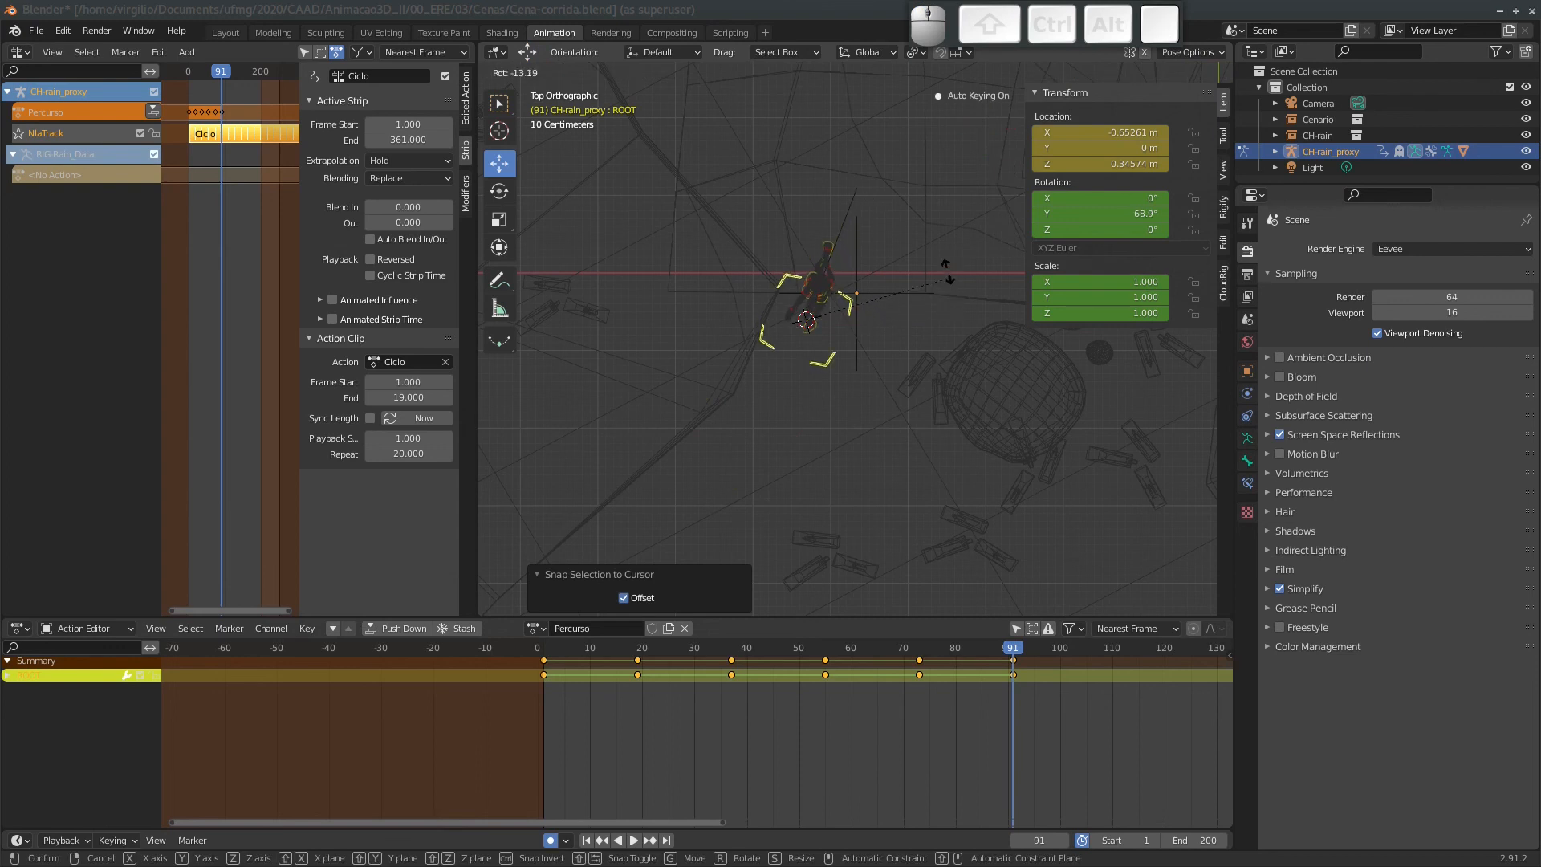
pyautogui.click(946, 264)
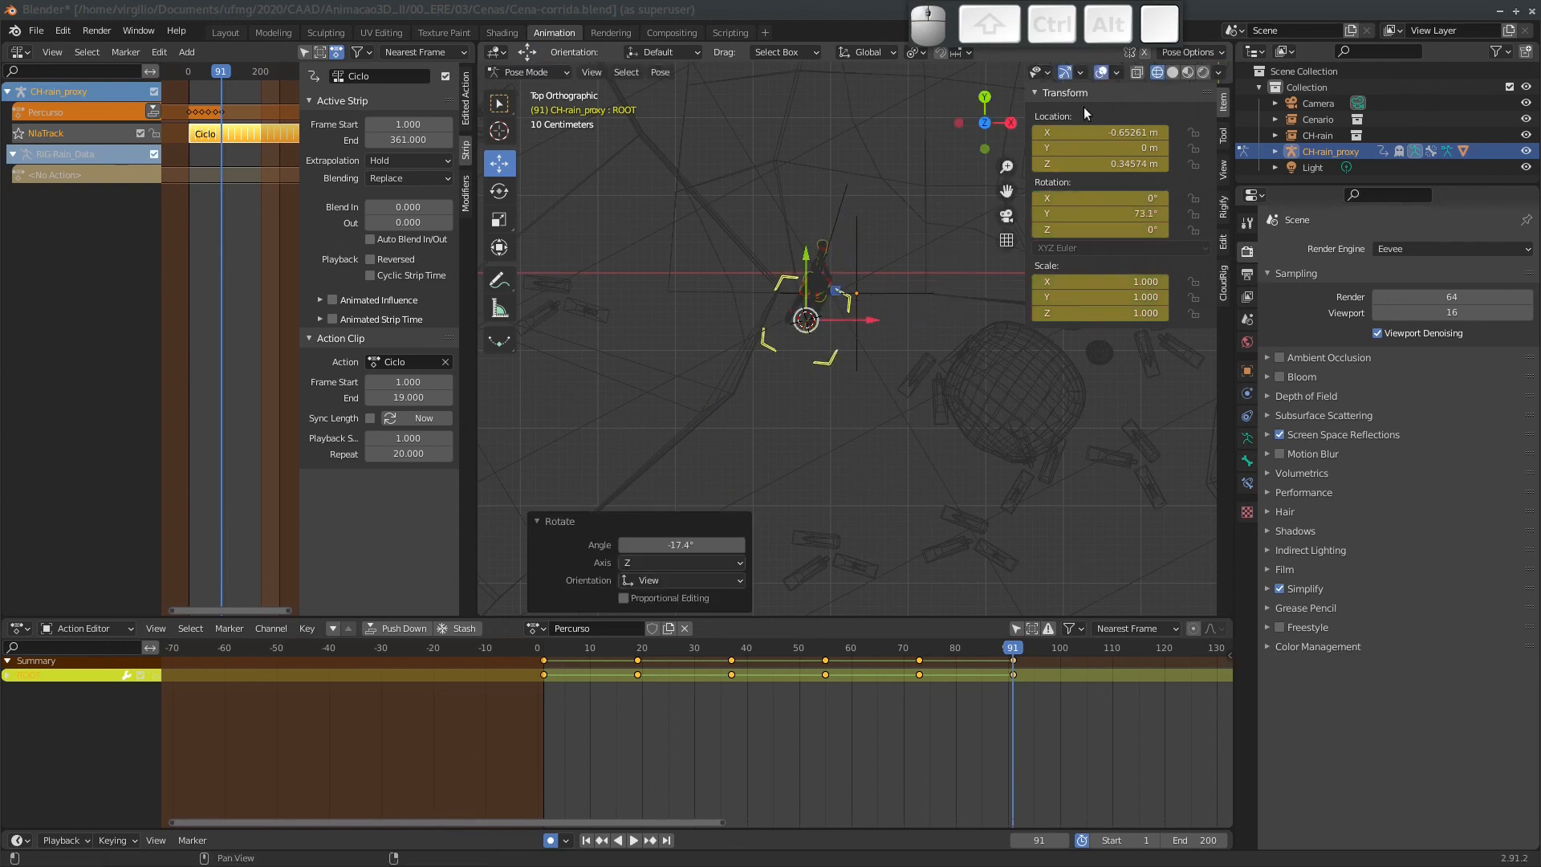
pyautogui.click(1170, 71)
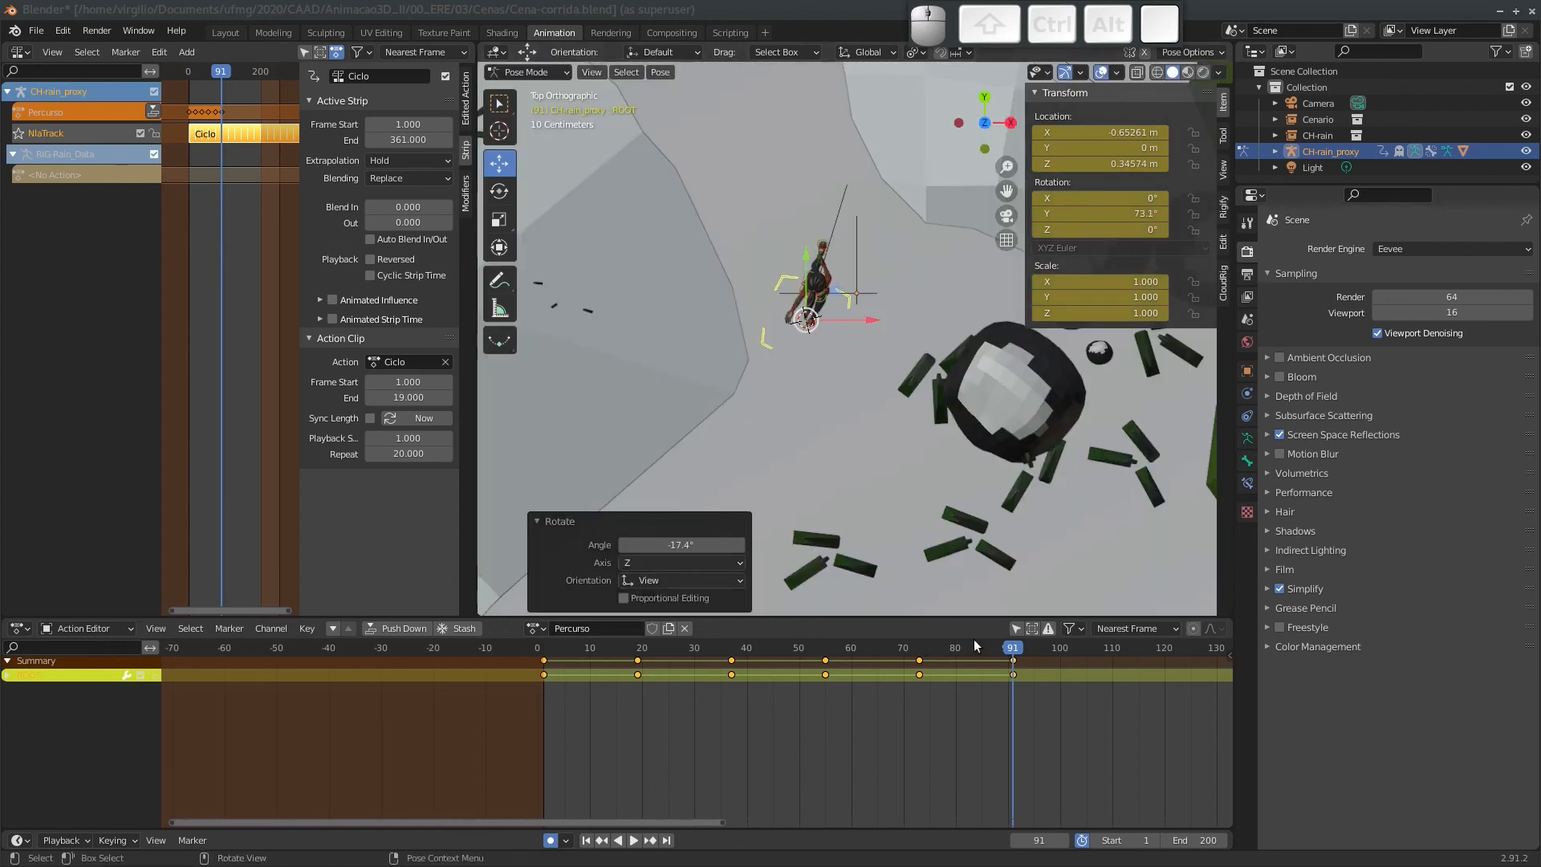
# At frame 73, set the selected keyframe interpolation to Constant and scrub the strides to check the motion.
pyautogui.moveTo(1012, 651); pyautogui.dragTo(919, 648)
pyautogui.press('t')
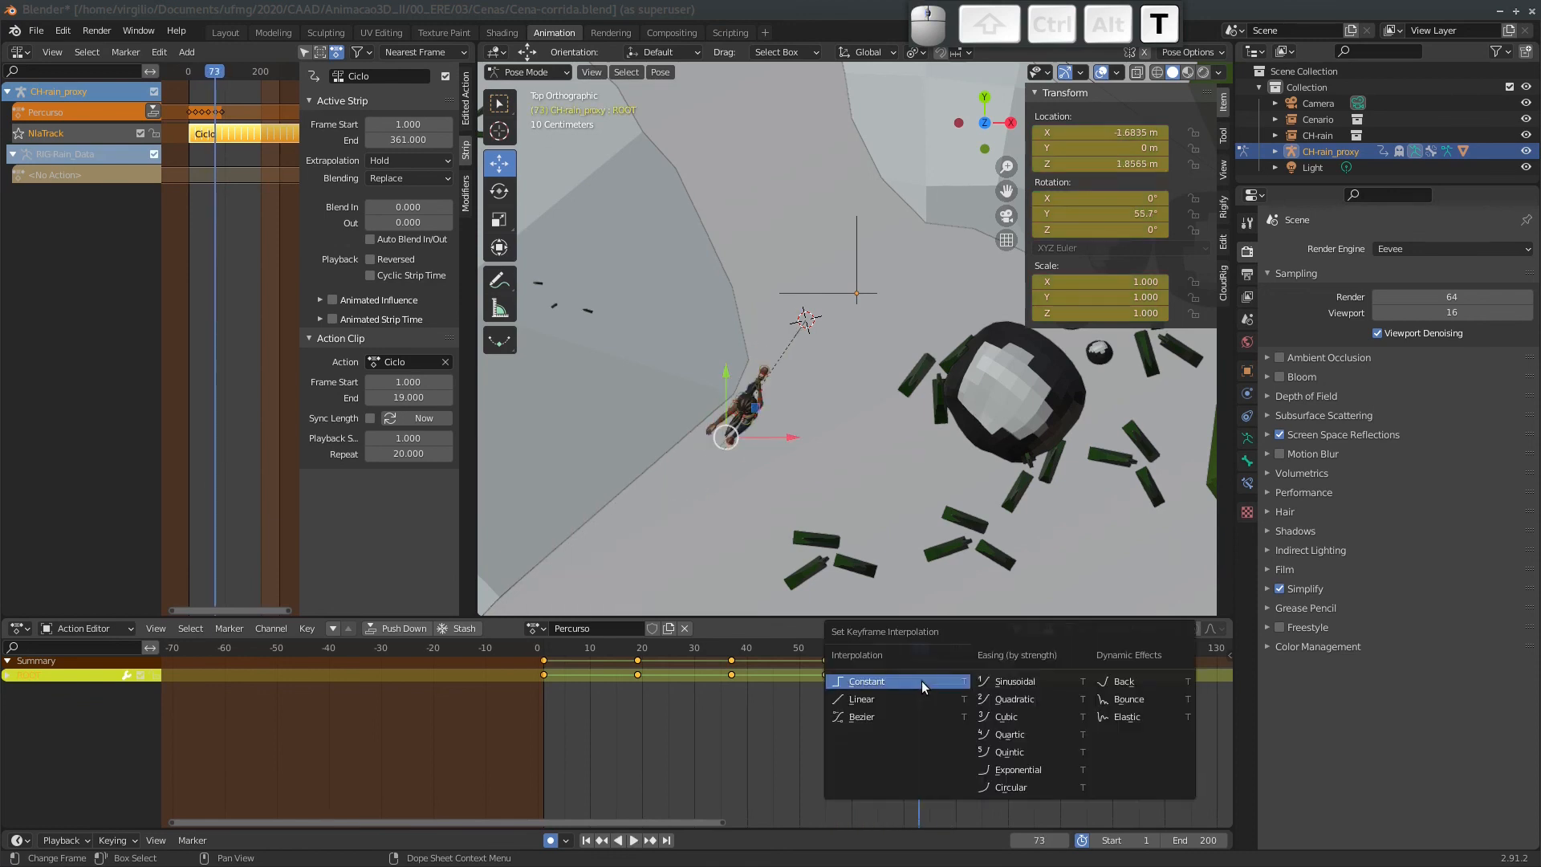
pyautogui.click(912, 680)
pyautogui.moveTo(915, 647); pyautogui.dragTo(784, 647)
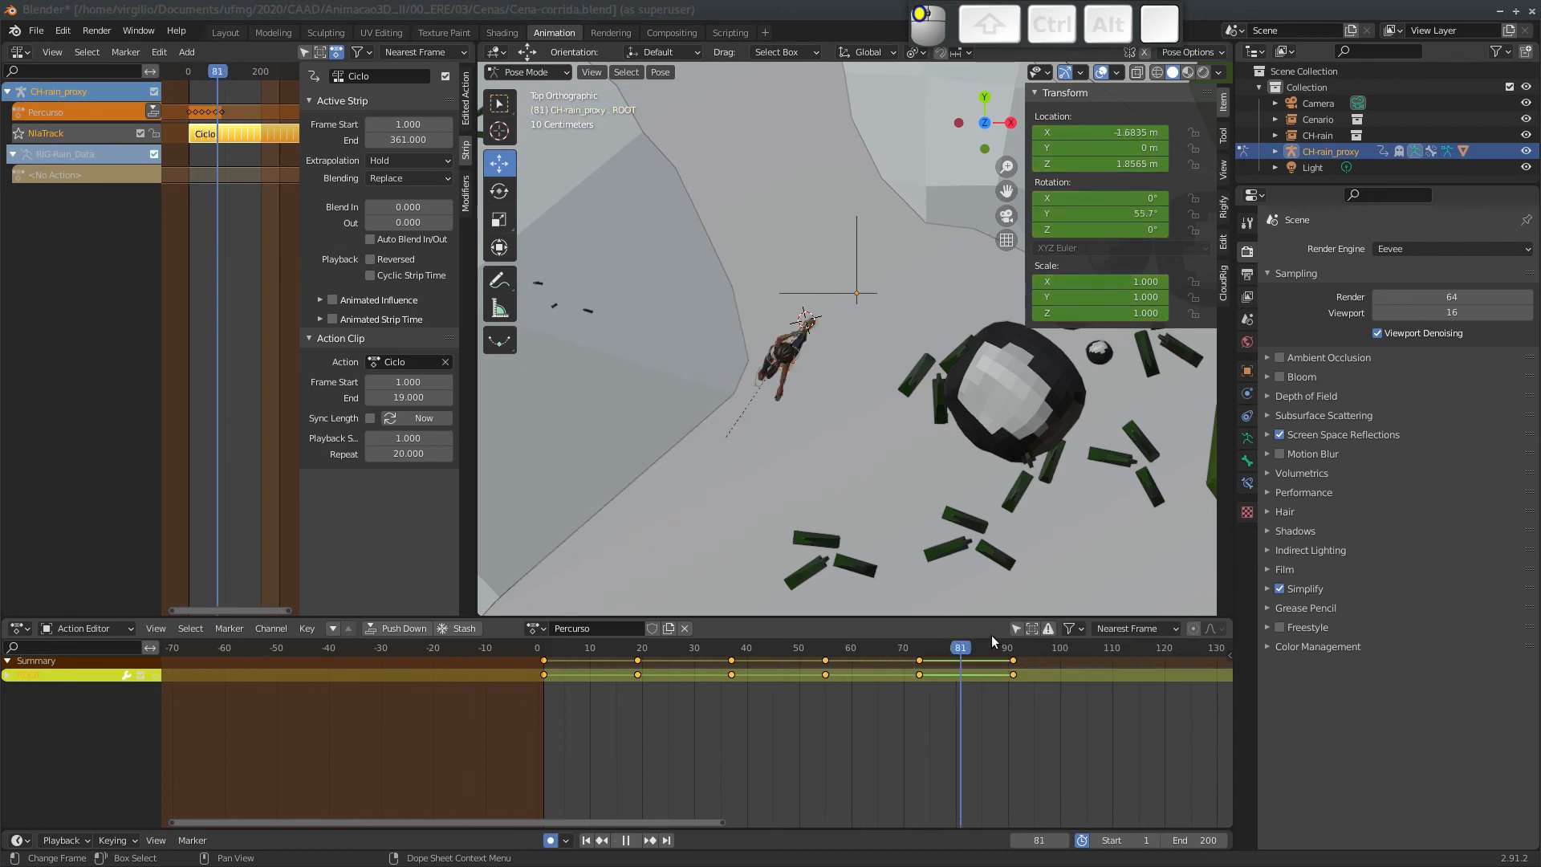
# Snap the 3D cursor to the guide line's origin and the ROOT bone to the cursor with Keep Offset at frame 109.
pyautogui.moveTo(1050, 630); pyautogui.dragTo(1102, 617)
pyautogui.press('Right')
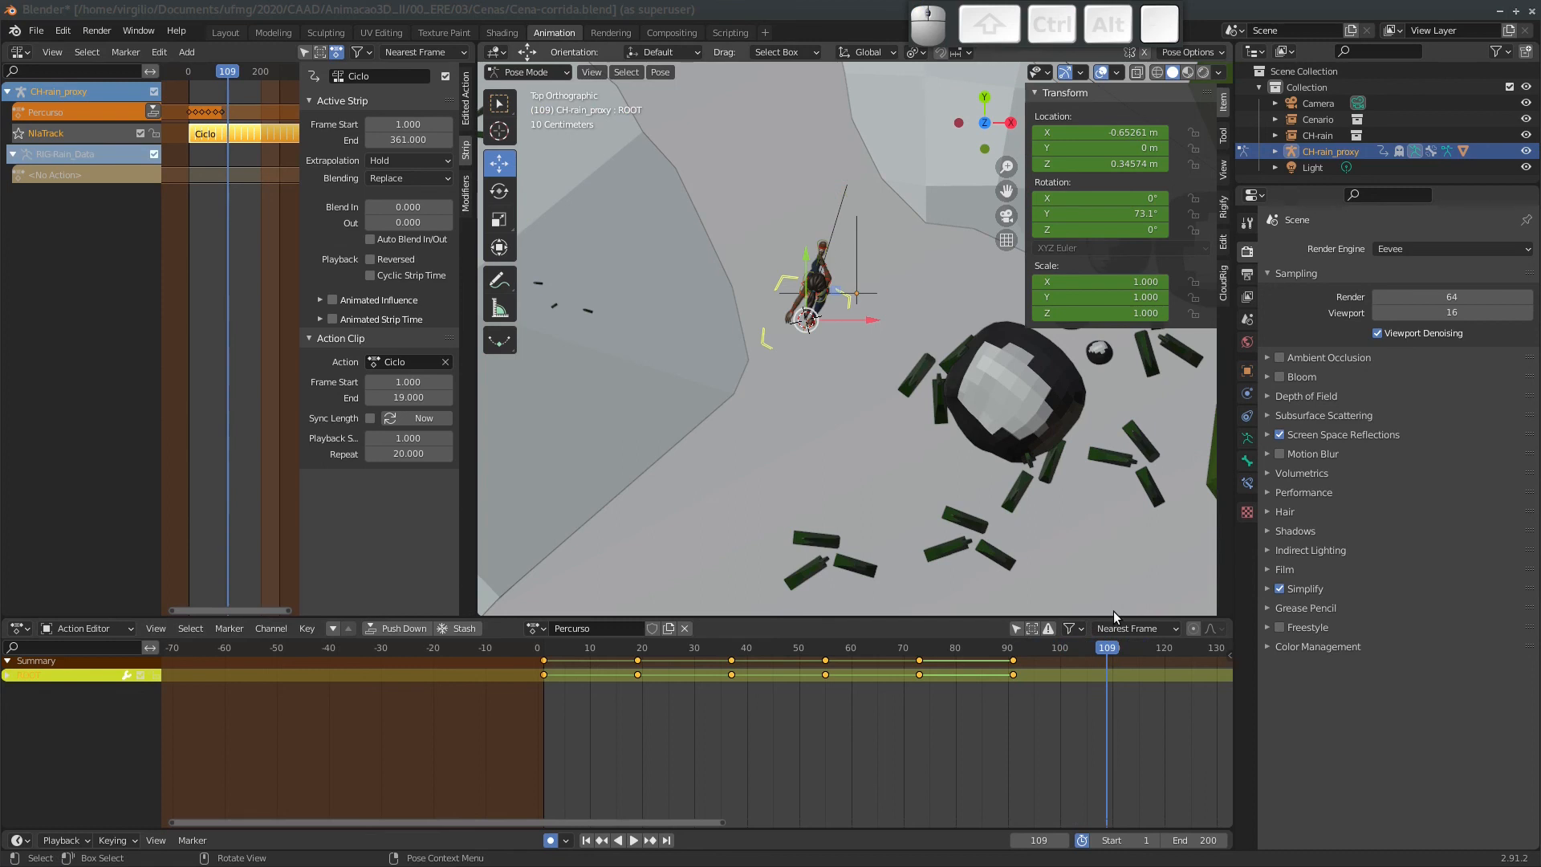
pyautogui.click(837, 222)
pyautogui.hotkey('shift', 's')
pyautogui.click(829, 306)
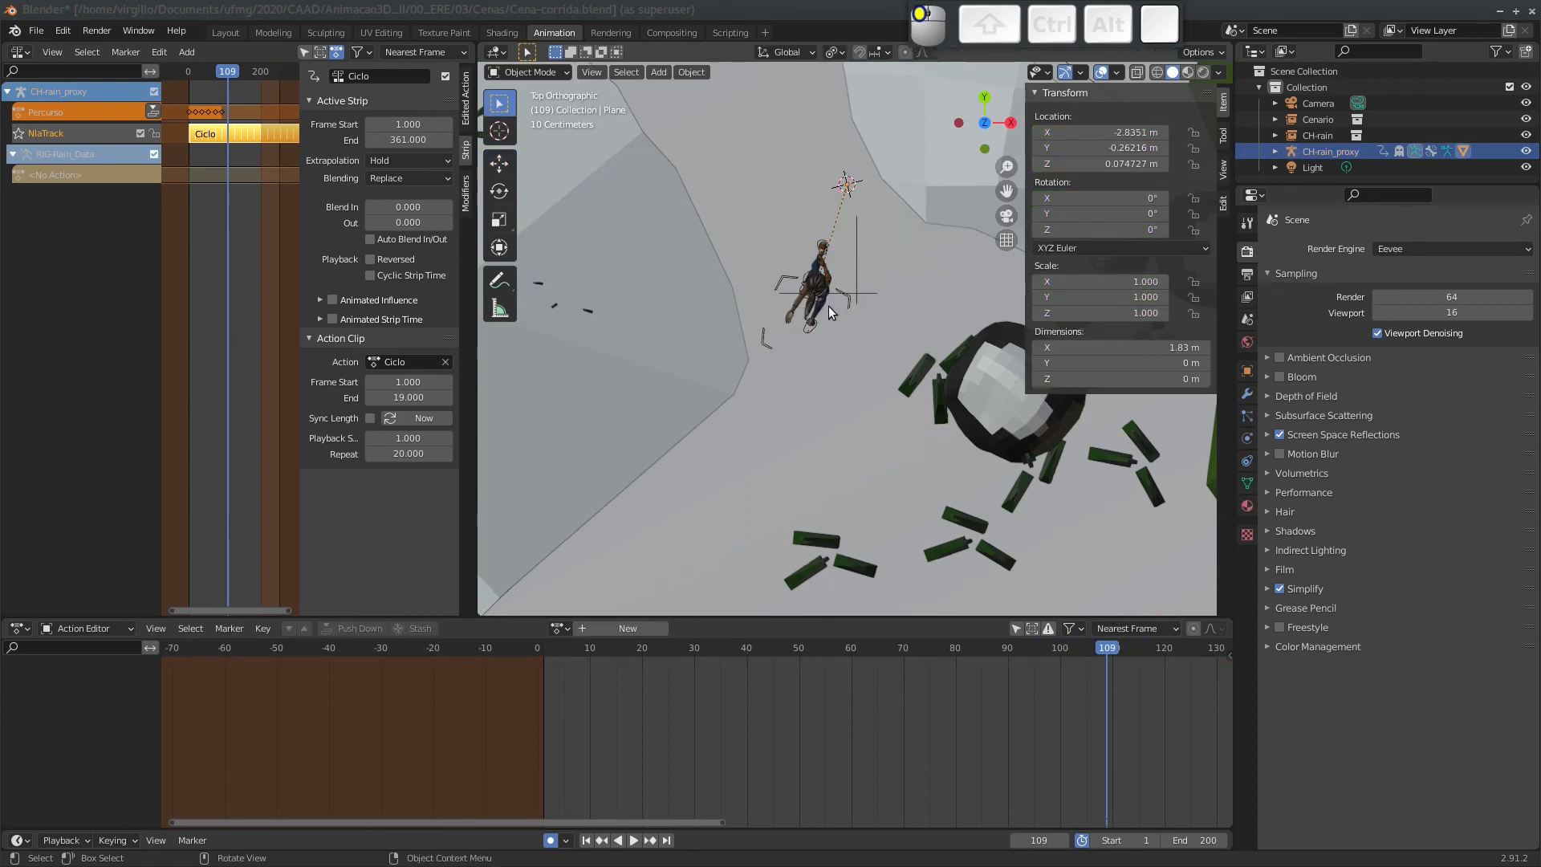
pyautogui.click(767, 347)
pyautogui.hotkey('shift', 's')
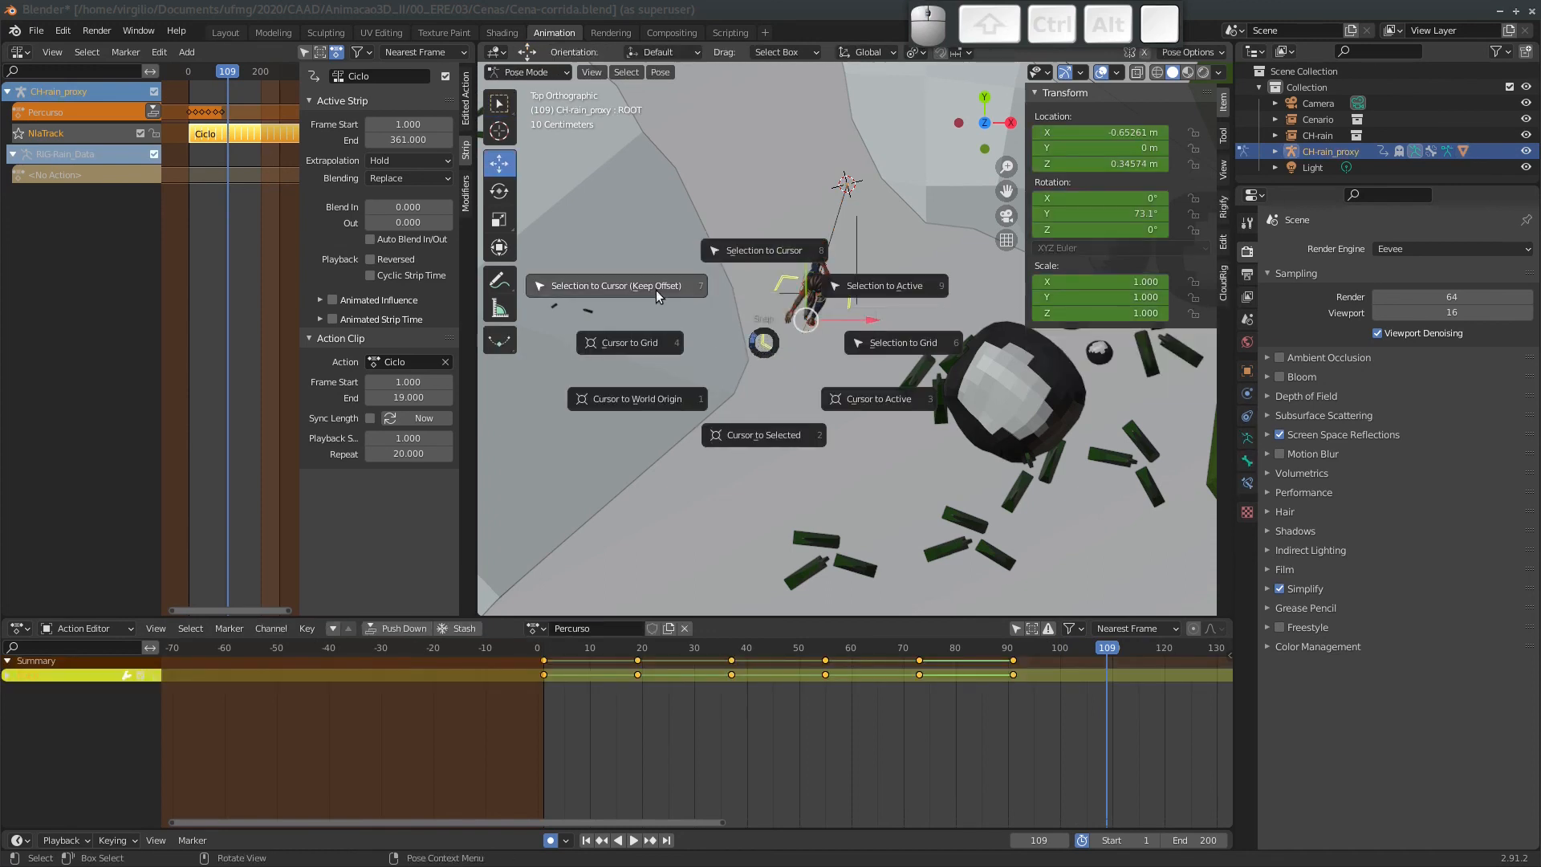
pyautogui.click(663, 285)
# Rotate the ROOT bone about -25.7° in the top view at frame 109 and review the turn from the preceding strides.
pyautogui.press('r')
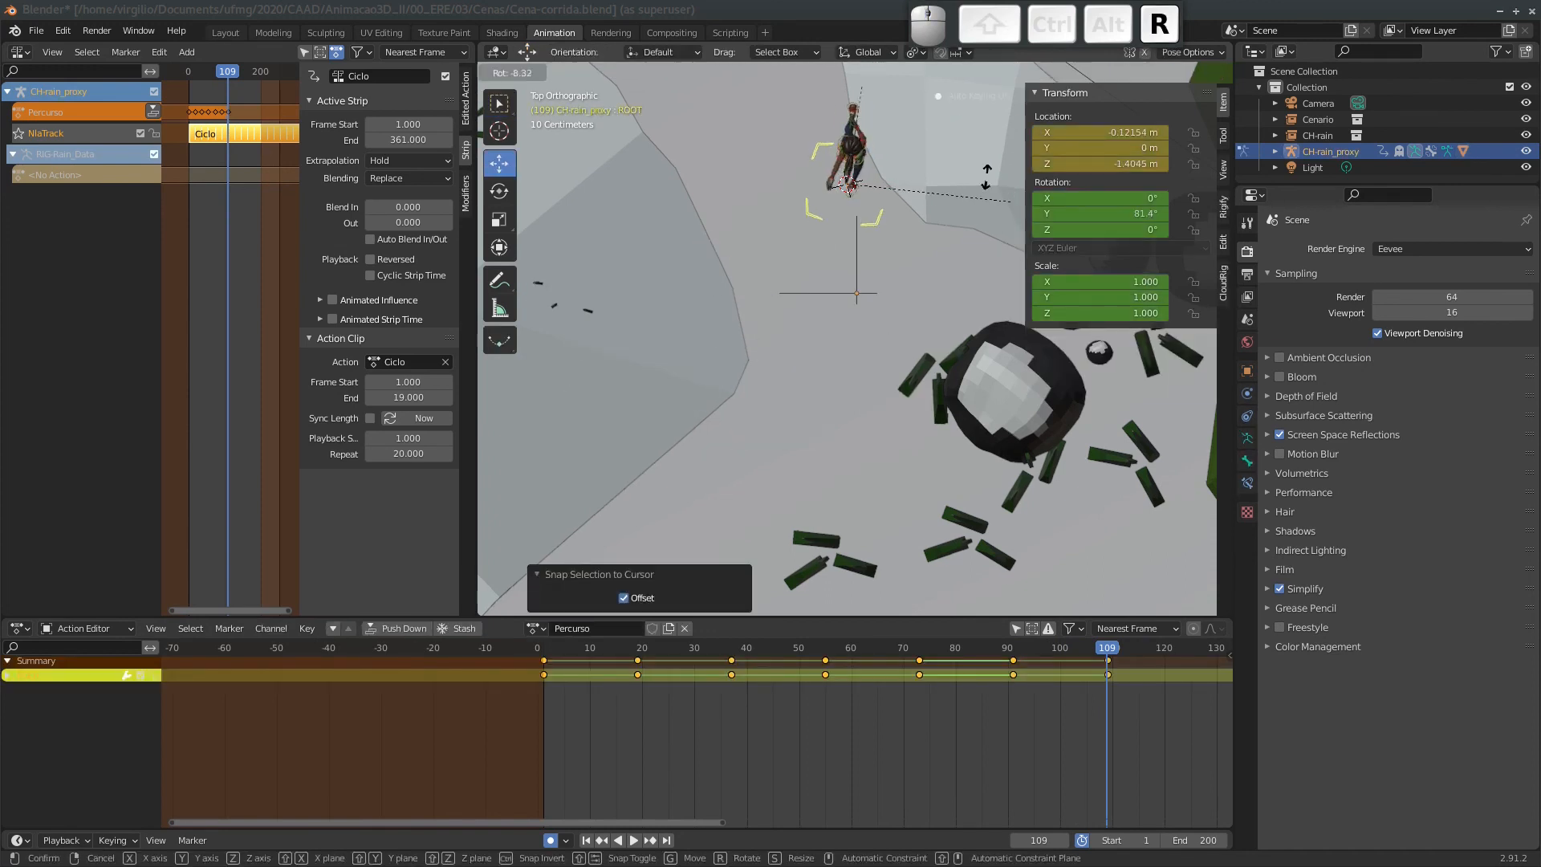
pyautogui.click(967, 160)
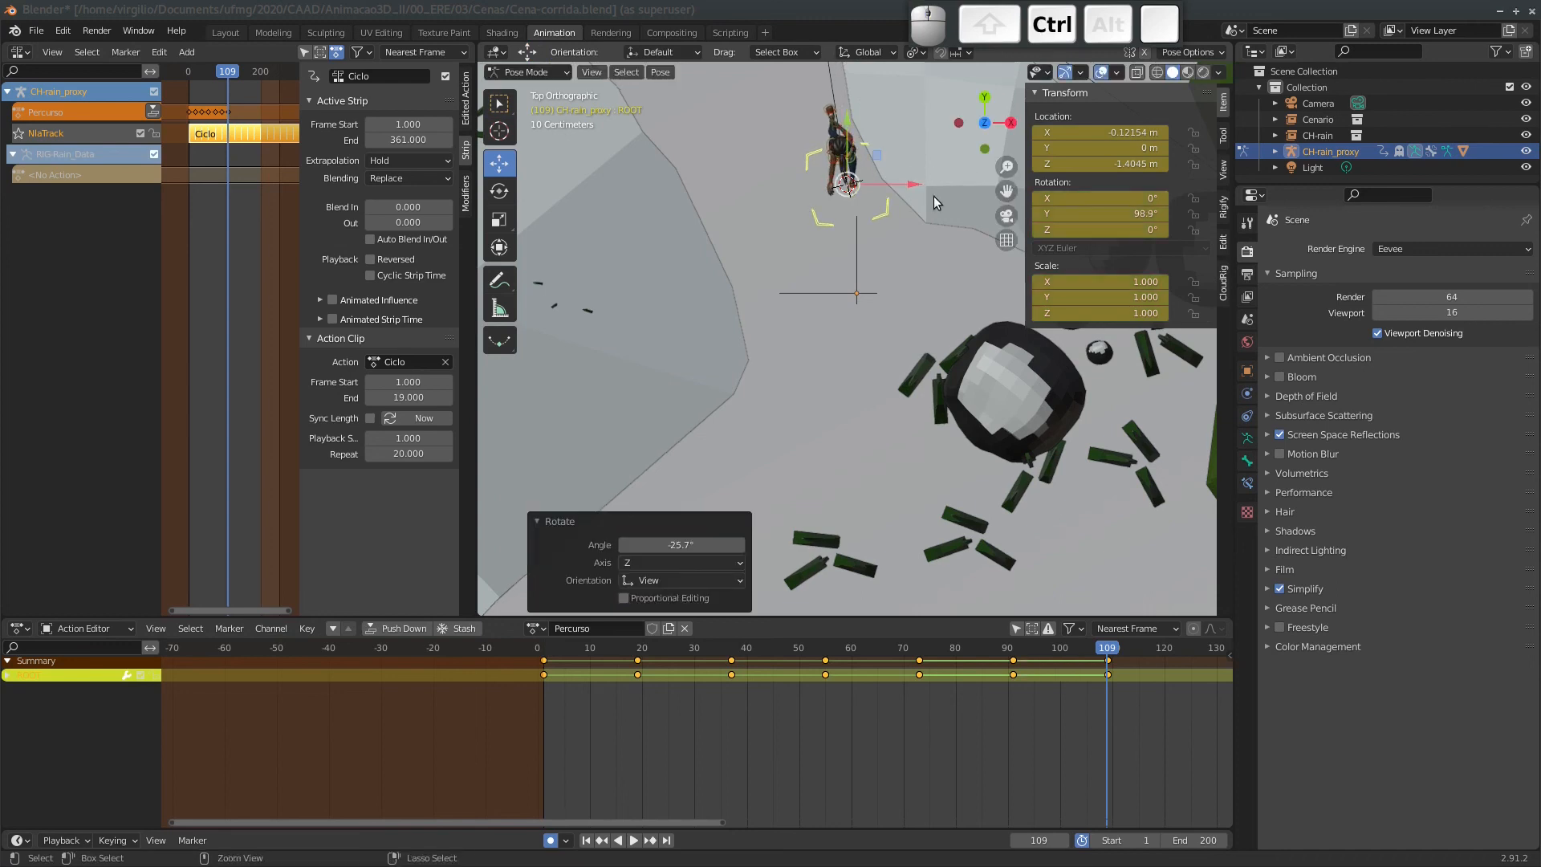
pyautogui.keyDown('ctrl'); pyautogui.moveTo(933, 196); pyautogui.dragTo(884, 409, button='middle'); pyautogui.keyUp('ctrl')
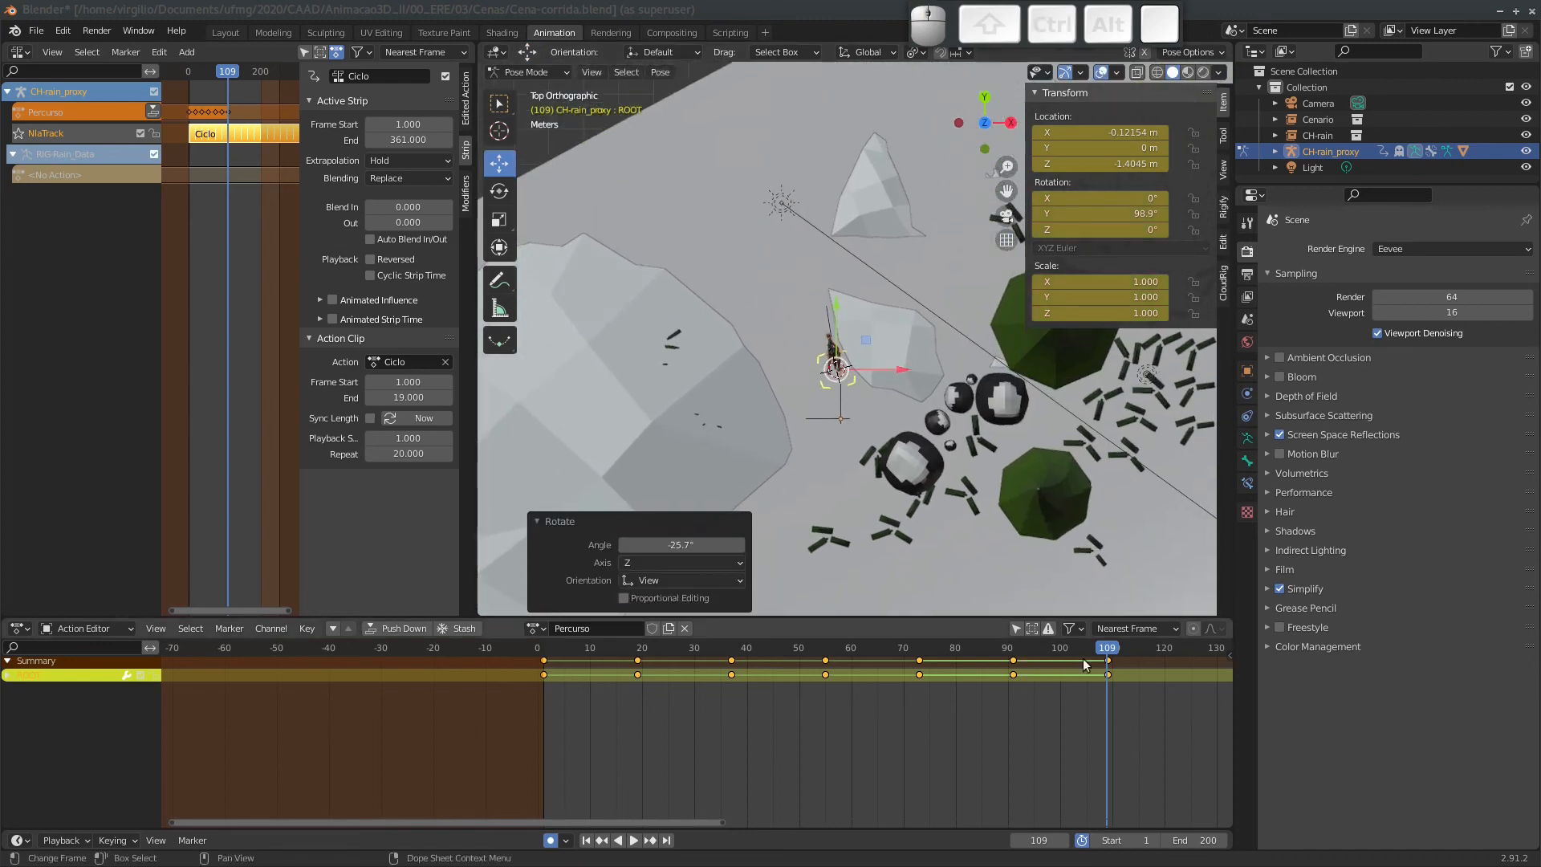
pyautogui.hotkey('ctrl', 'shift', 'space')
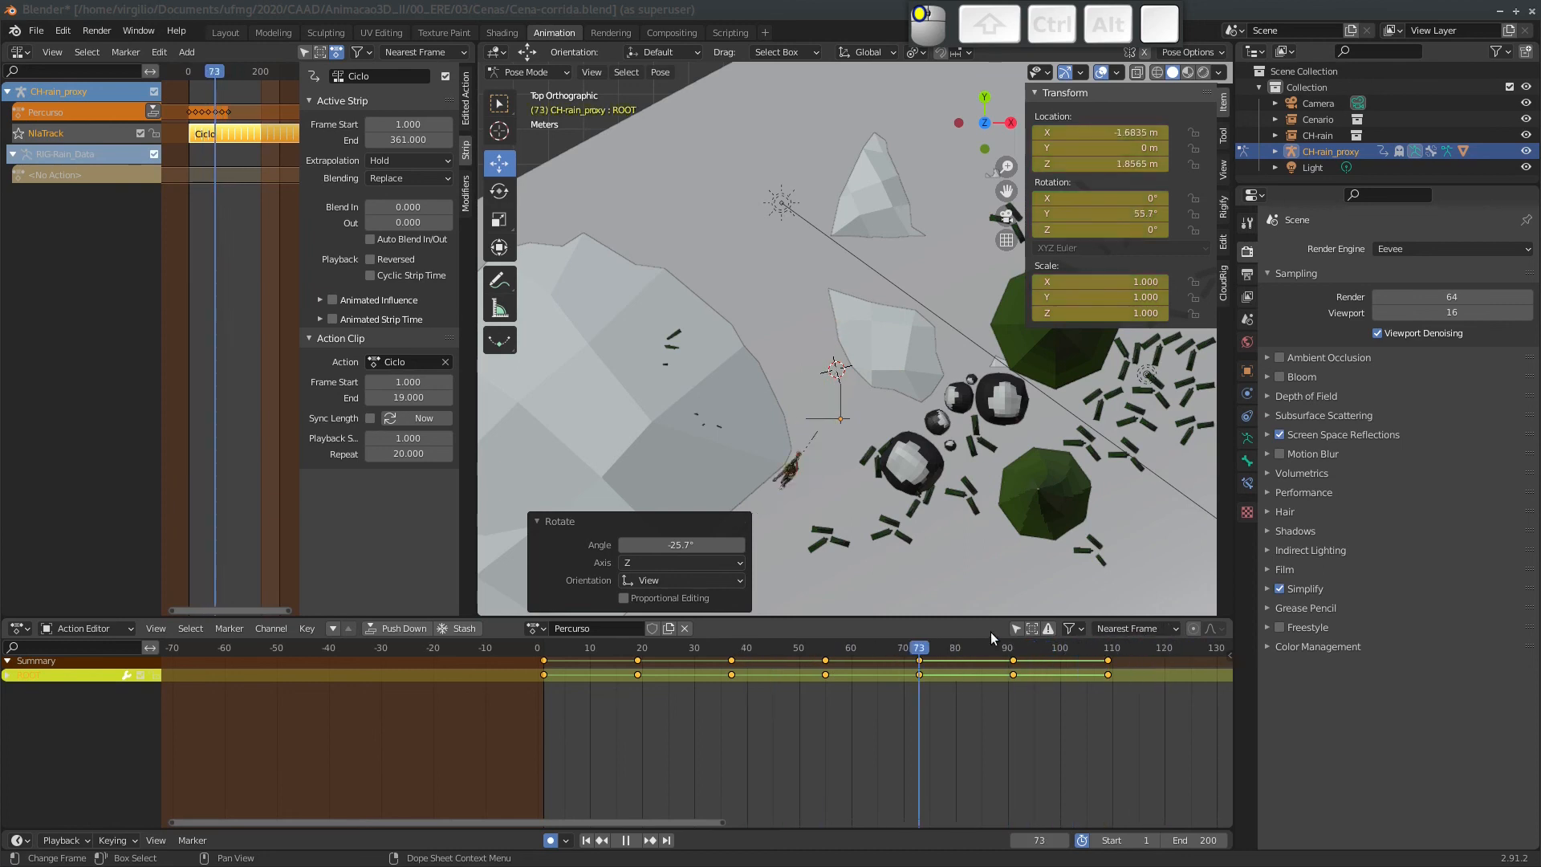
pyautogui.press('space')
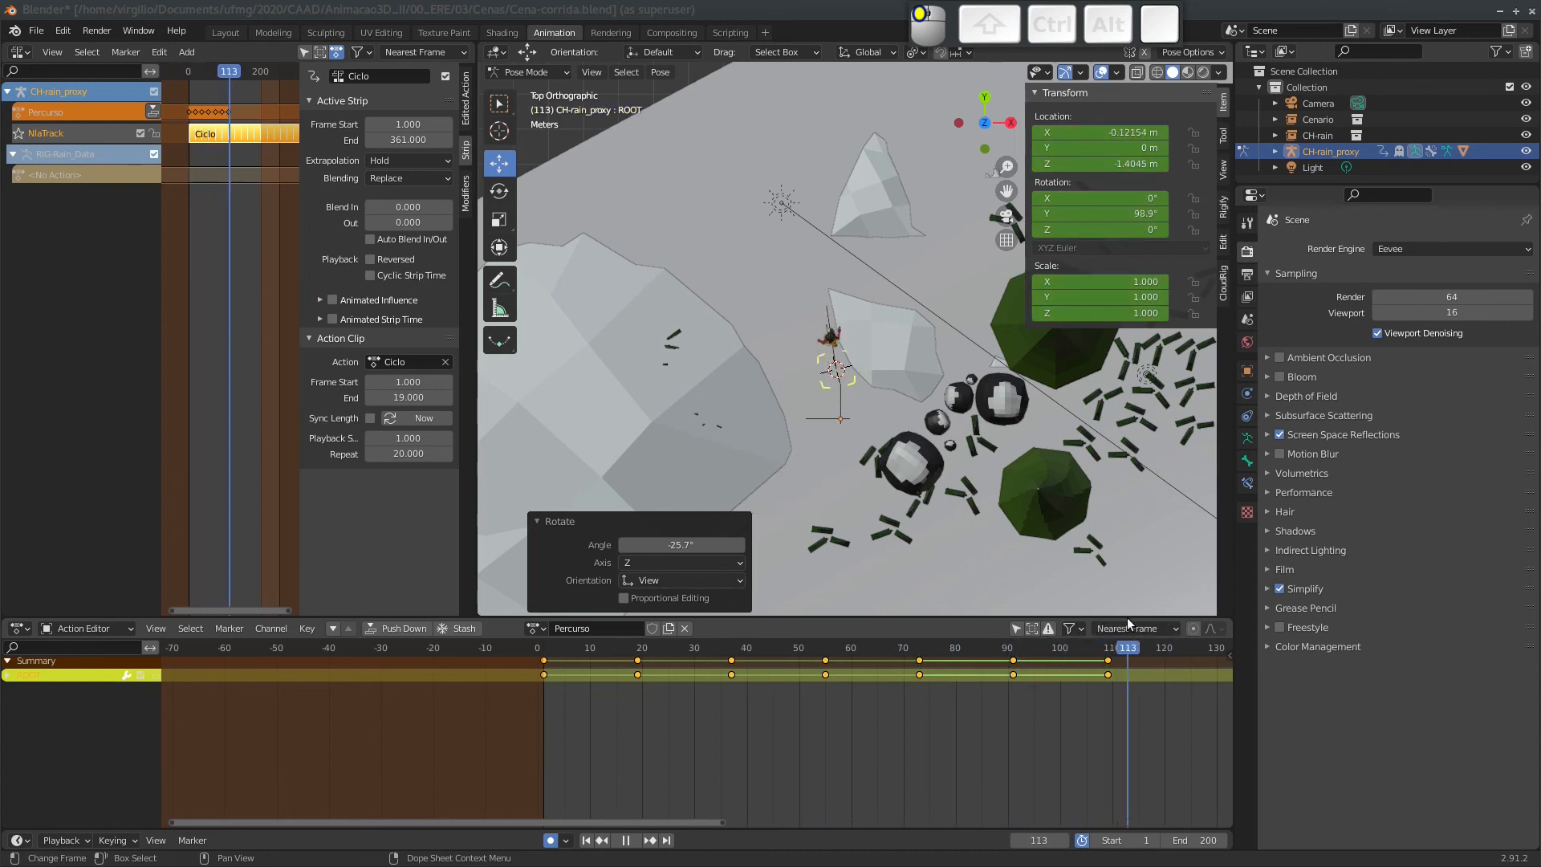
# Snap the 3D cursor to the guide line's origin and the ROOT bone to the cursor with Keep Offset at frame 127.
pyautogui.keyDown('shift'); pyautogui.moveTo(894, 372); pyautogui.dragTo(736, 420, button='middle'); pyautogui.keyUp('shift')
pyautogui.moveTo(1107, 671); pyautogui.dragTo(893, 671, button='middle')
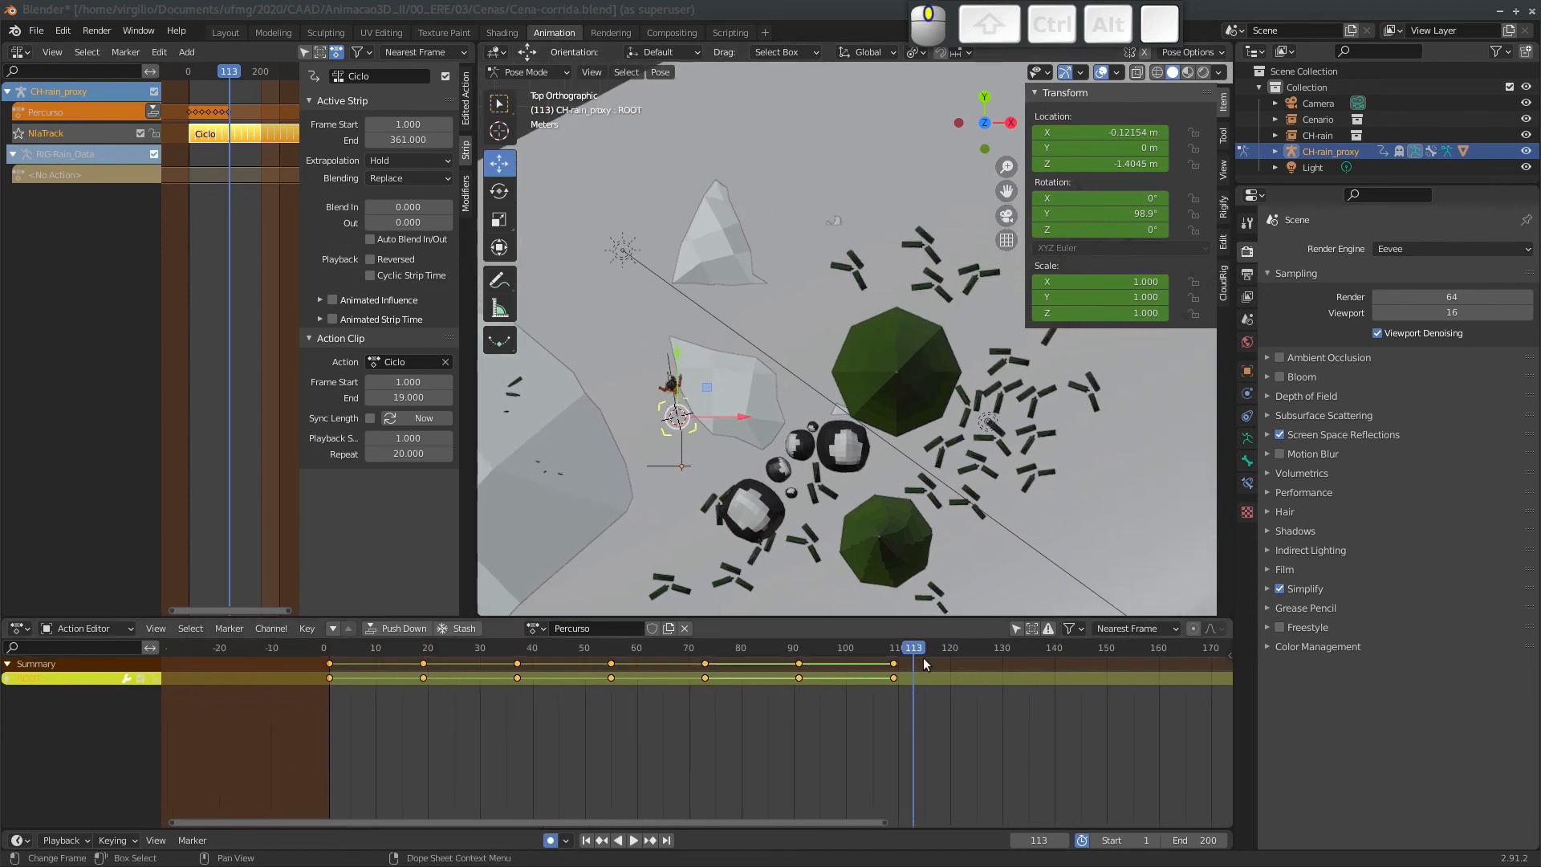
pyautogui.press('space')
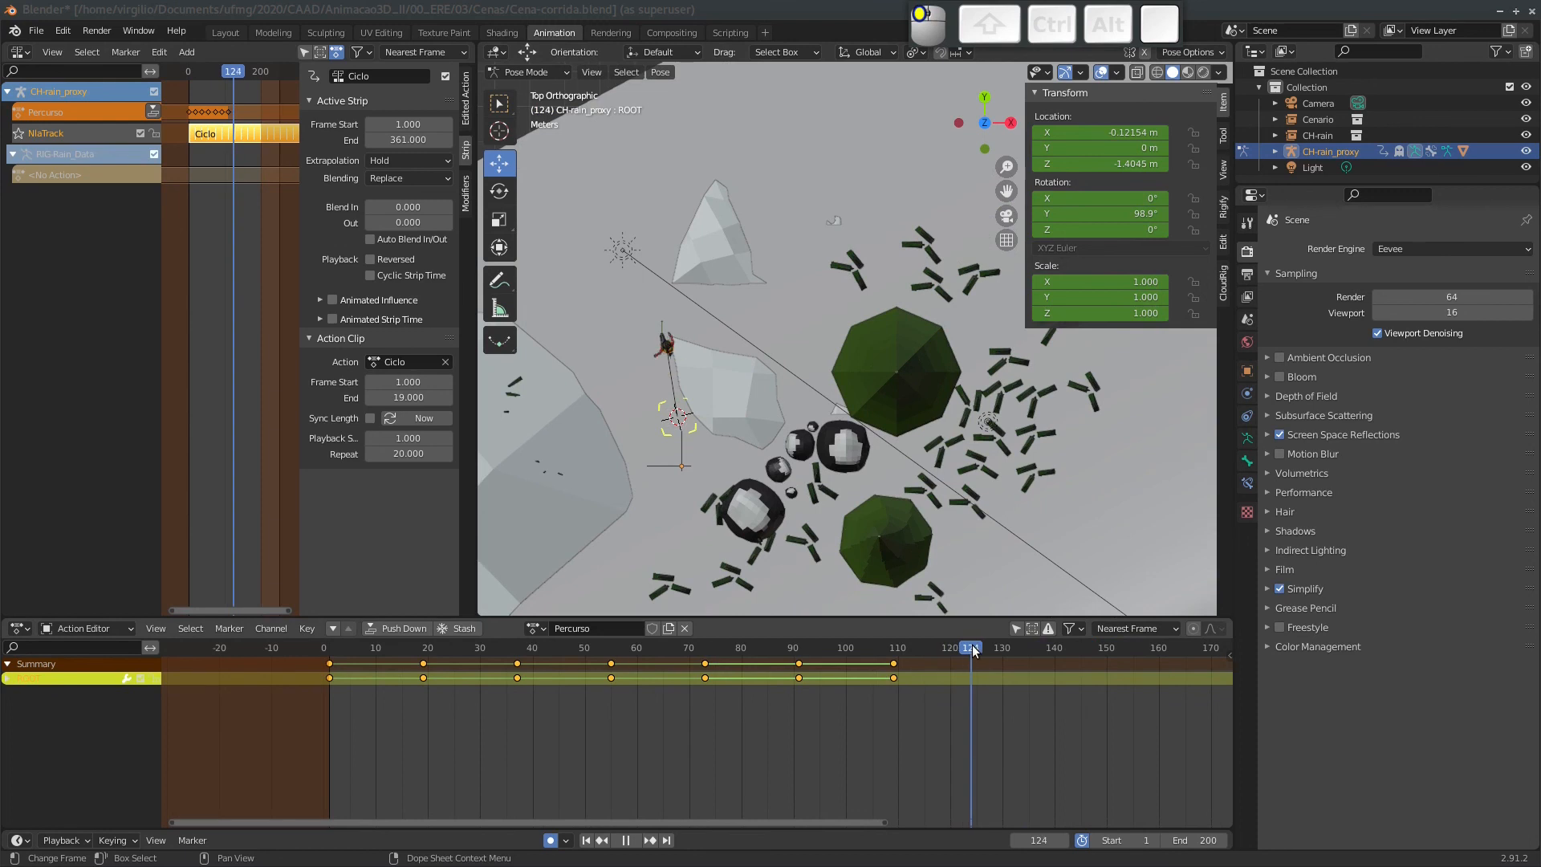
pyautogui.press('Right')
pyautogui.press('Right')
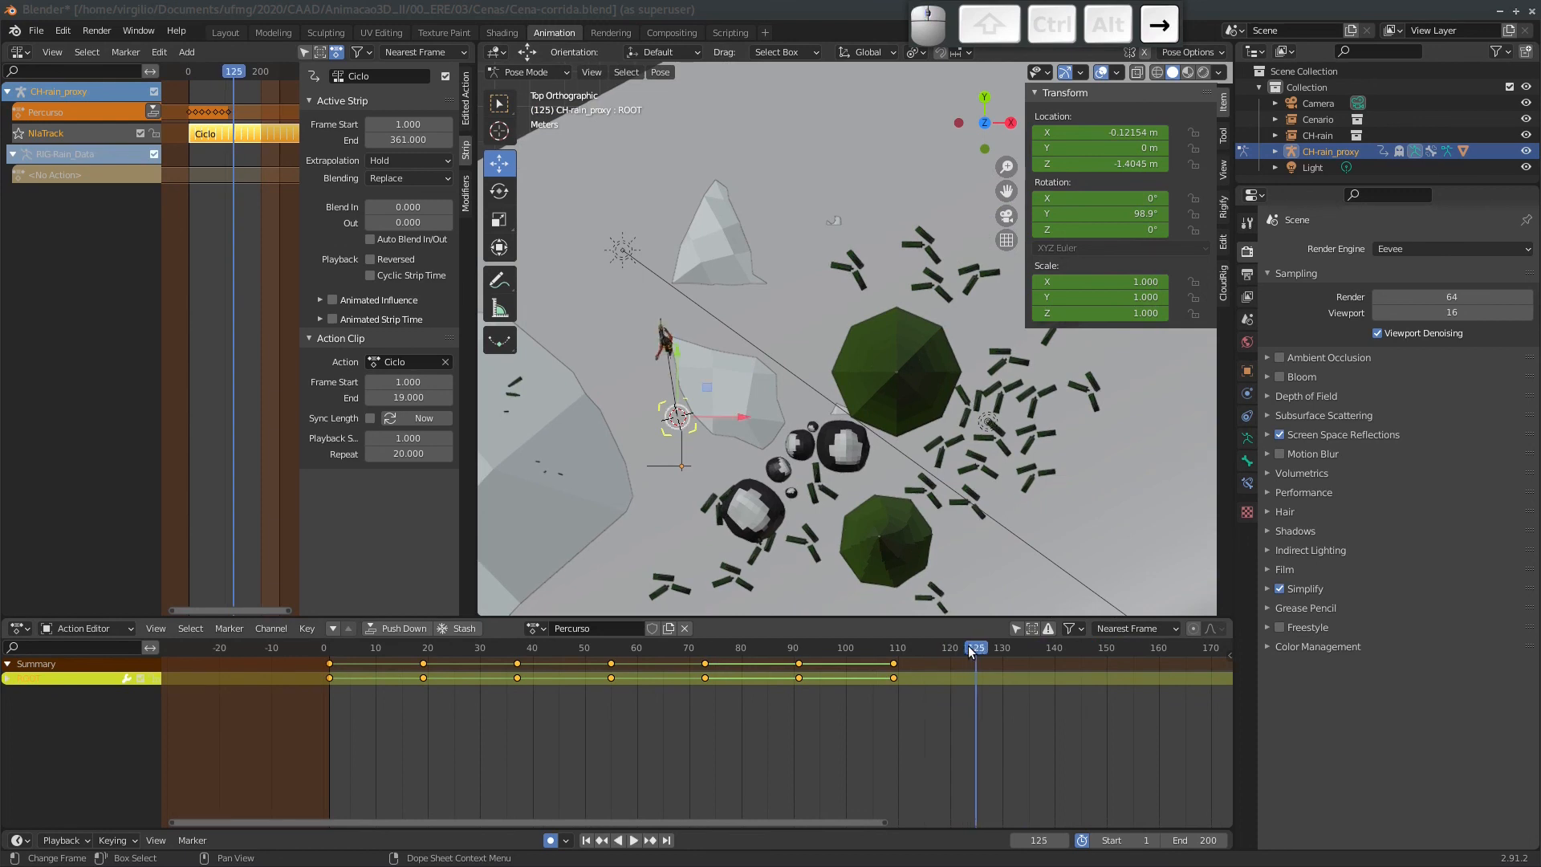
pyautogui.press('Right')
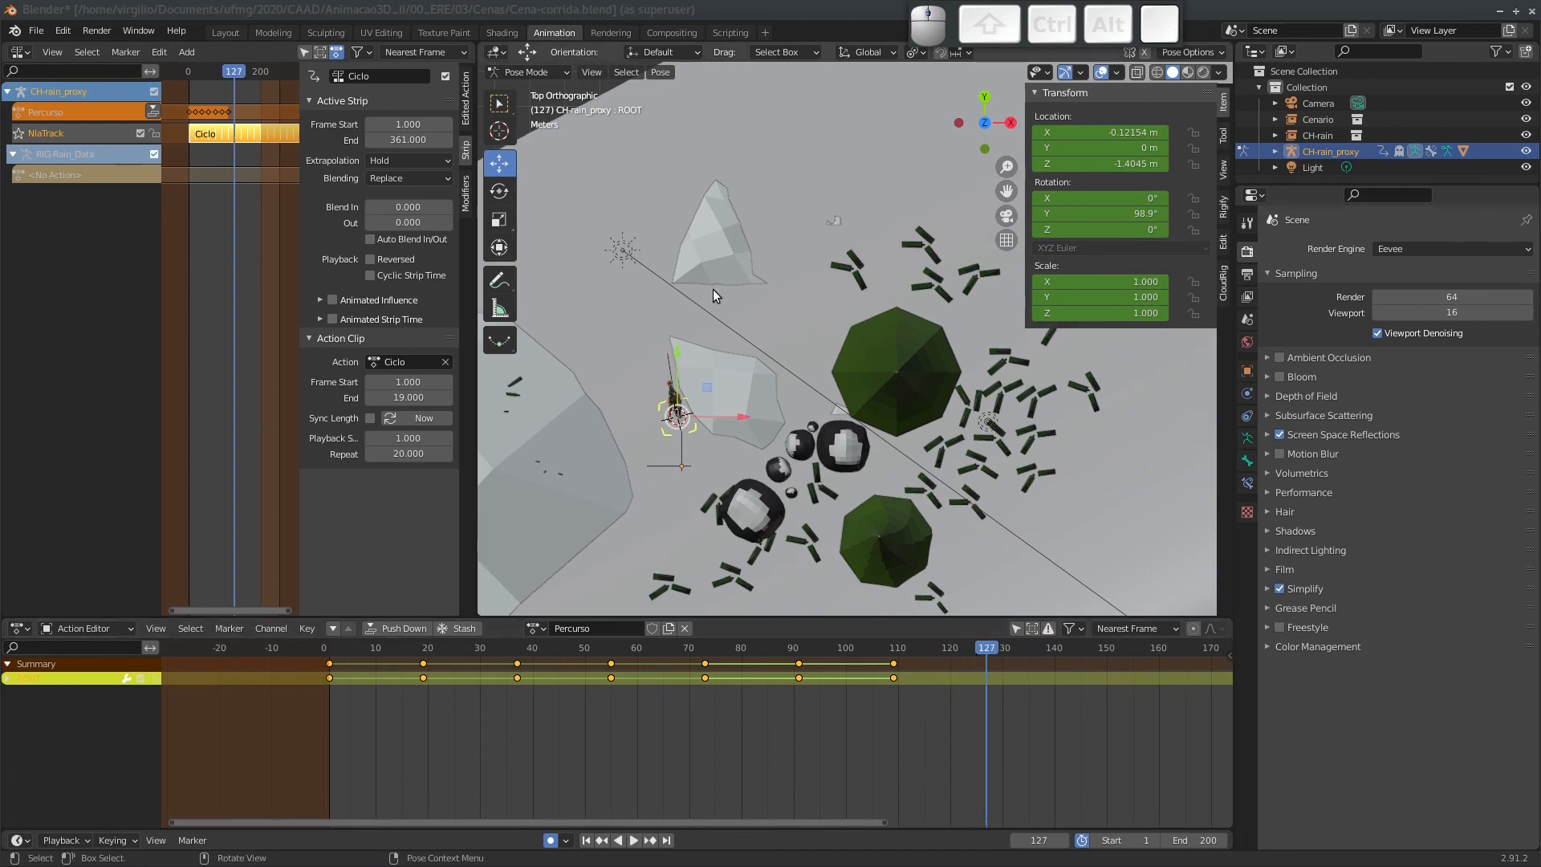
pyautogui.click(673, 371)
pyautogui.hotkey('shift', 's')
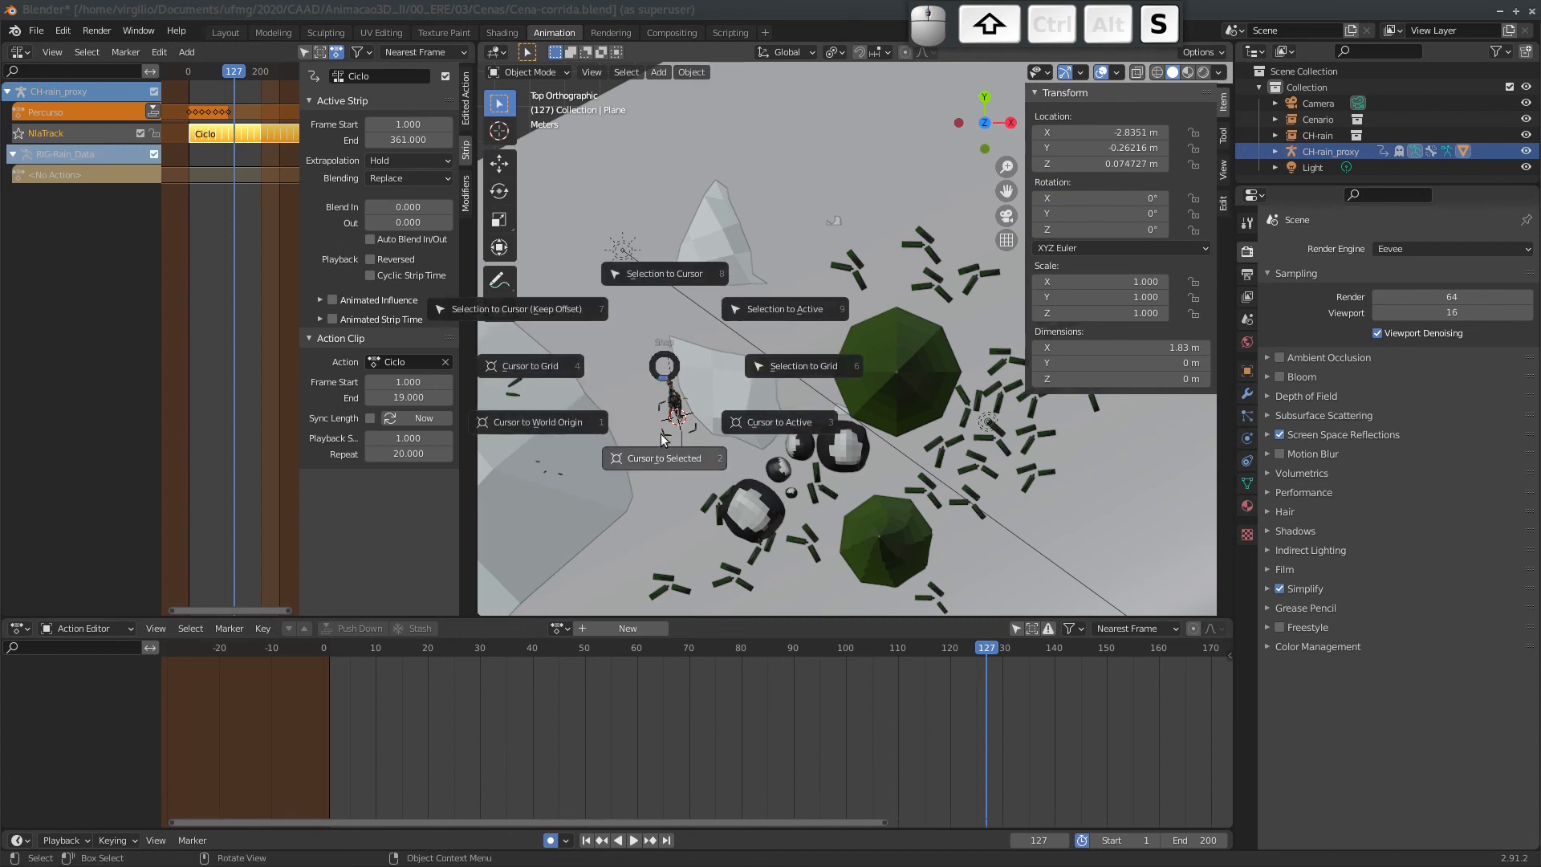
pyautogui.click(664, 454)
pyautogui.click(666, 433)
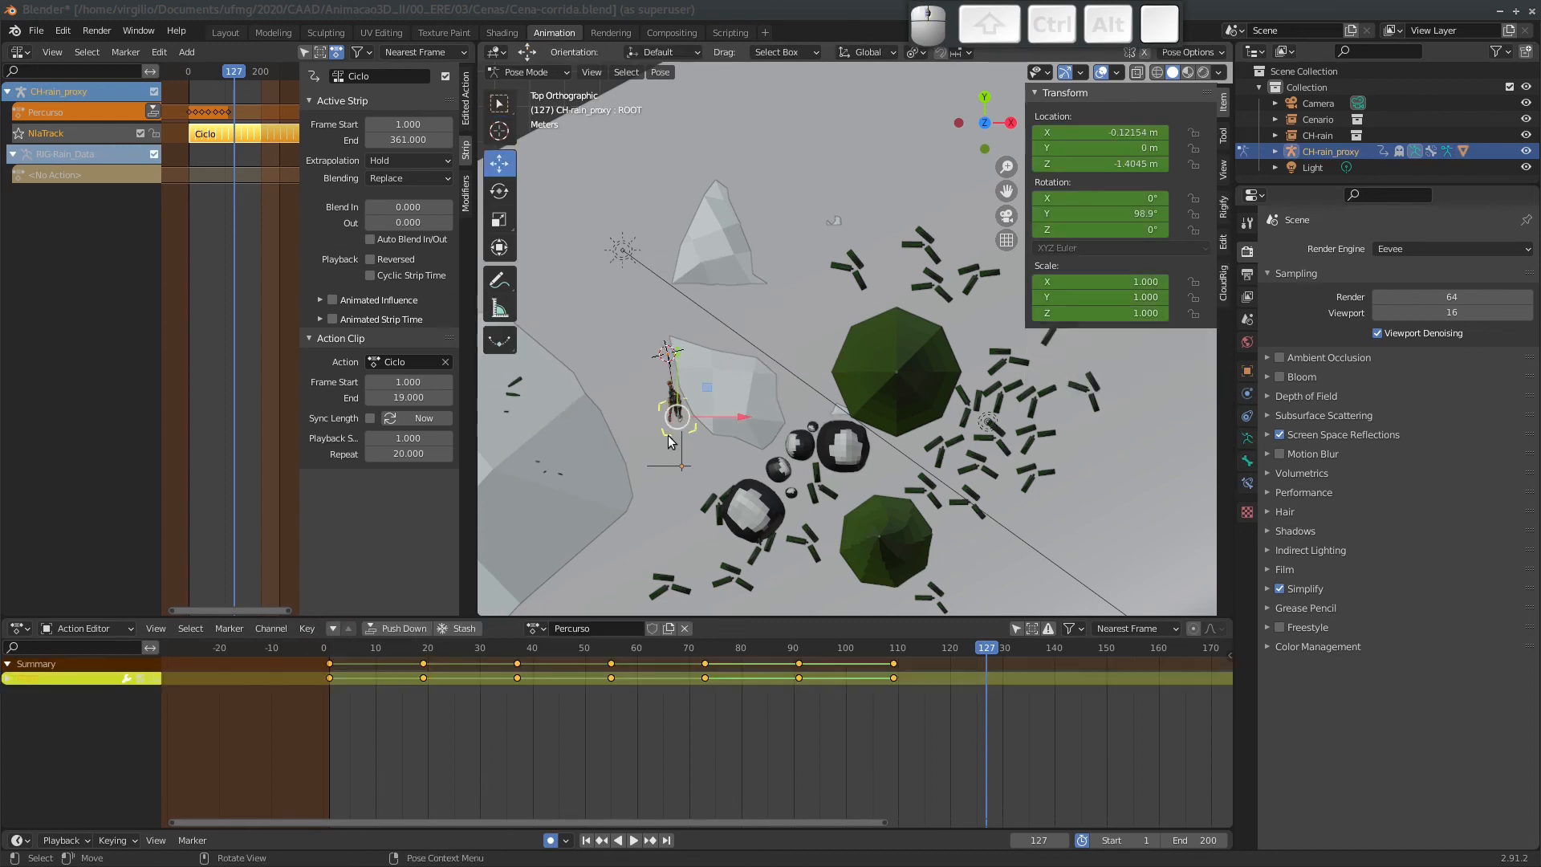
pyautogui.hotkey('shift', 's')
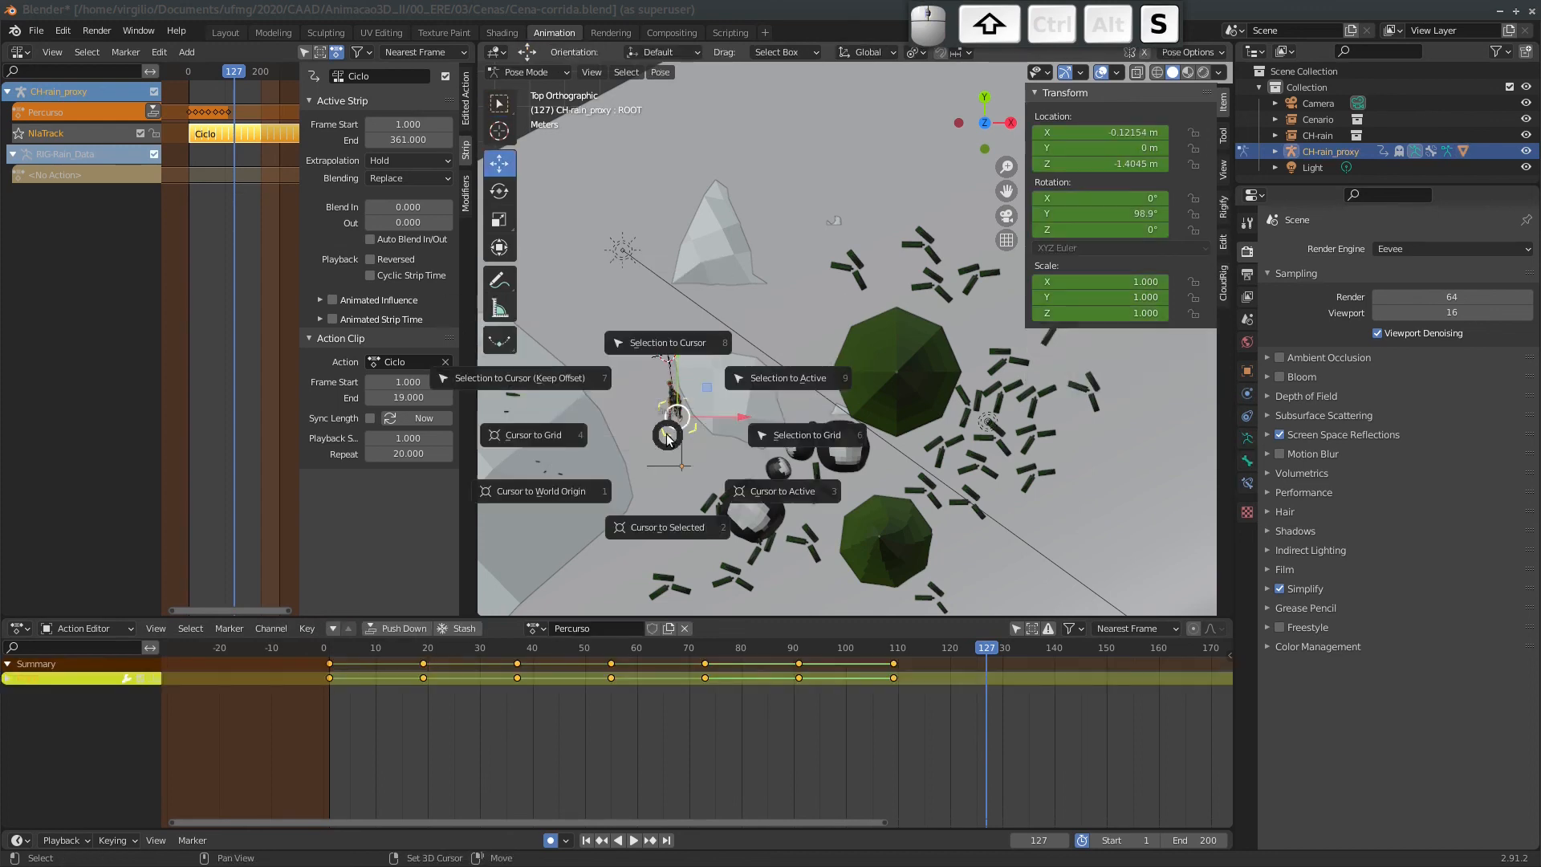
pyautogui.click(571, 376)
# Scrub back and forth over the strides leading up to frame 127 to check the run past the rock.
pyautogui.press('space')
pyautogui.moveTo(973, 654); pyautogui.dragTo(861, 650)
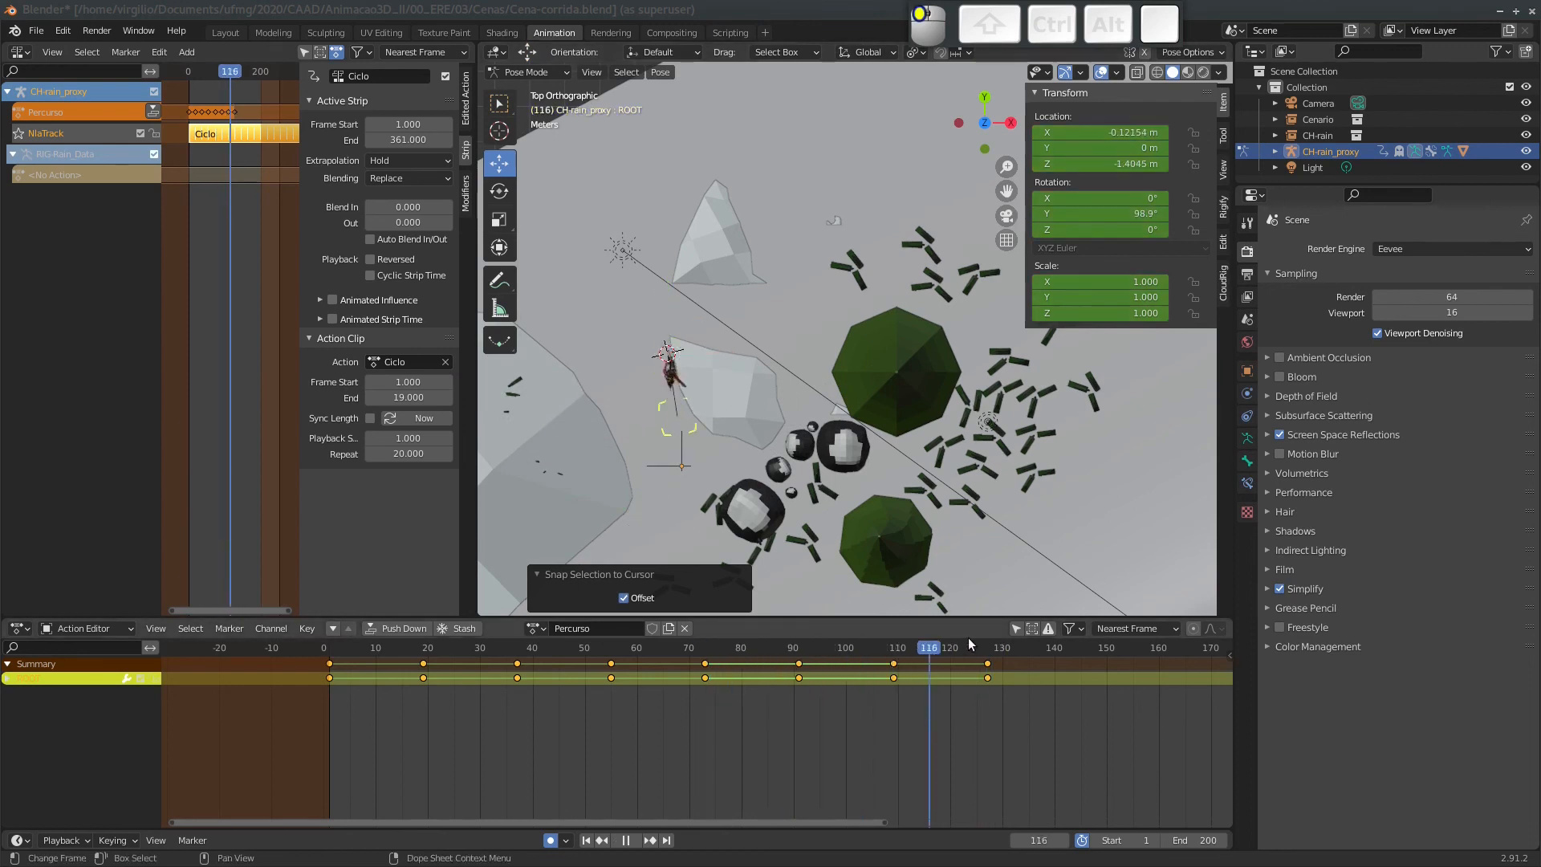
pyautogui.moveTo(957, 646)
pyautogui.mouseDown()
pyautogui.moveTo(740, 644)
pyautogui.moveTo(937, 645)
pyautogui.mouseUp()
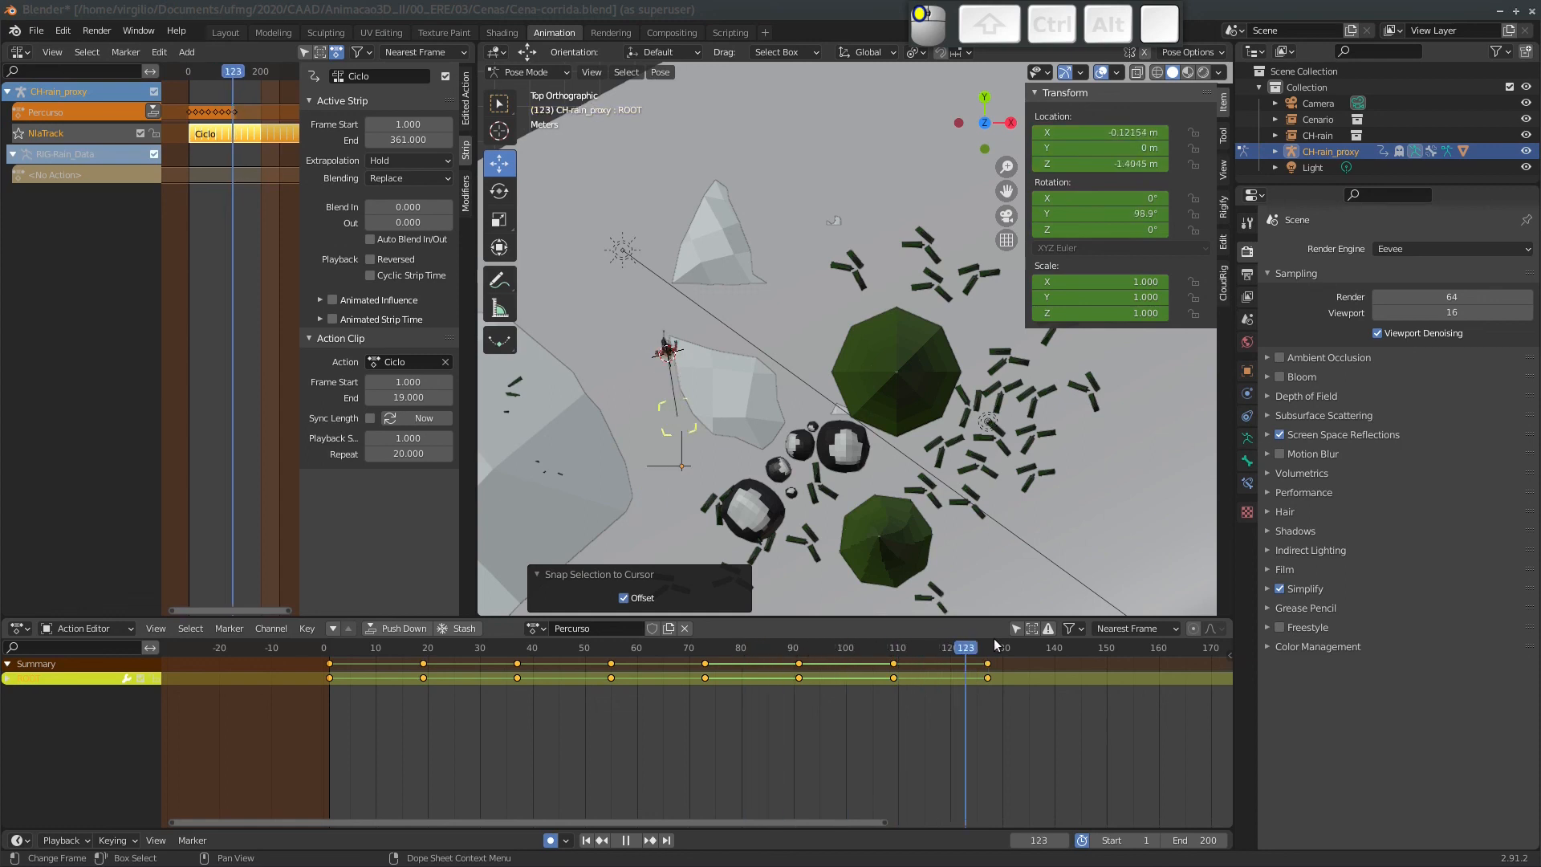
# Snap the 3D cursor to the guide line's origin and the ROOT bone to the cursor with Keep Offset at frame 145.
pyautogui.press('space')
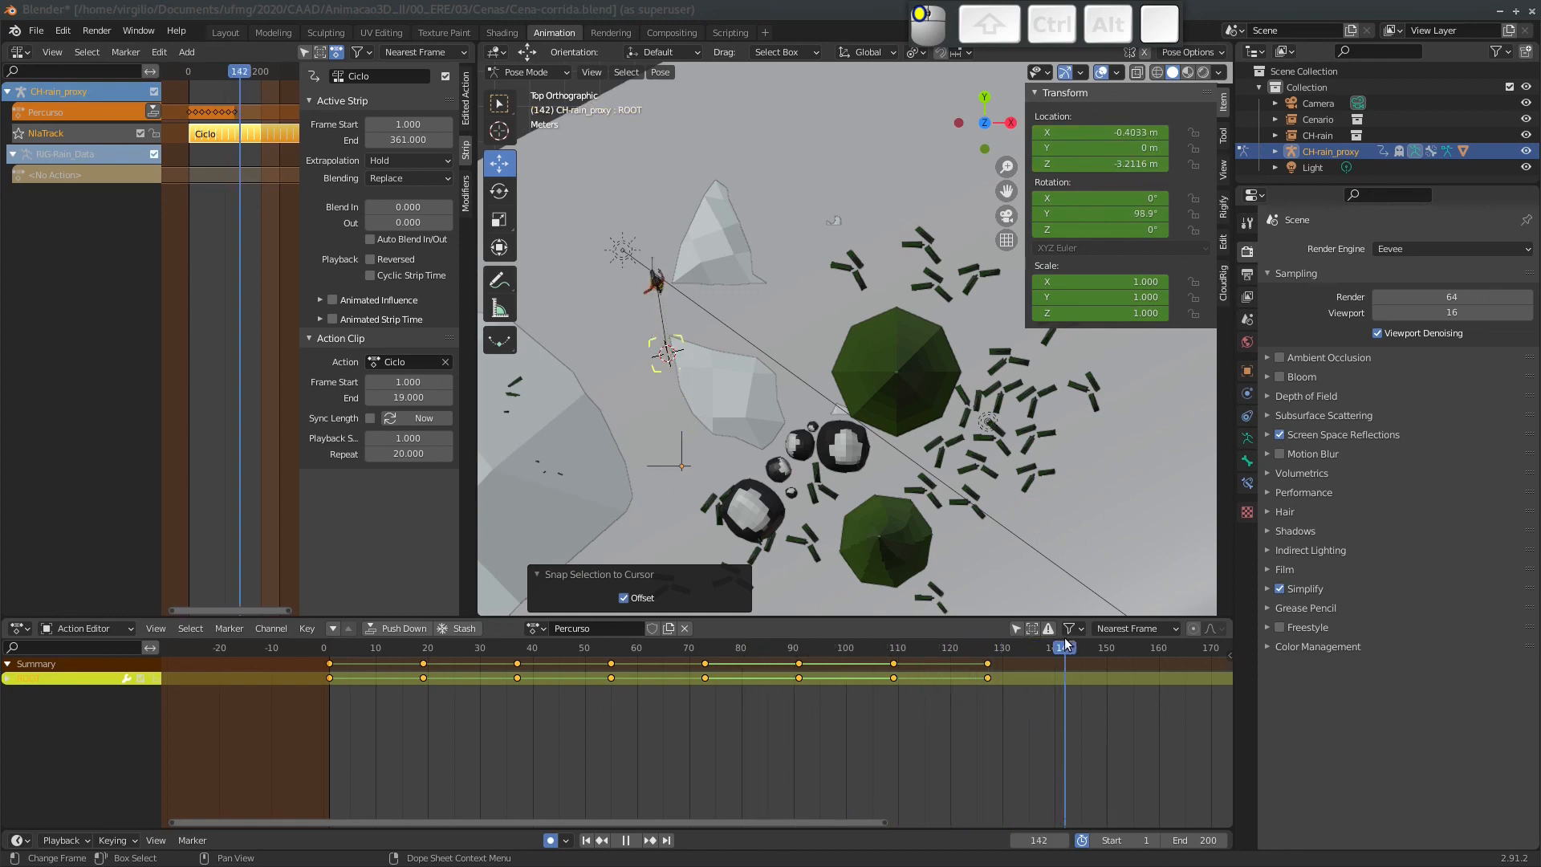
pyautogui.press('Right')
pyautogui.press('Right')
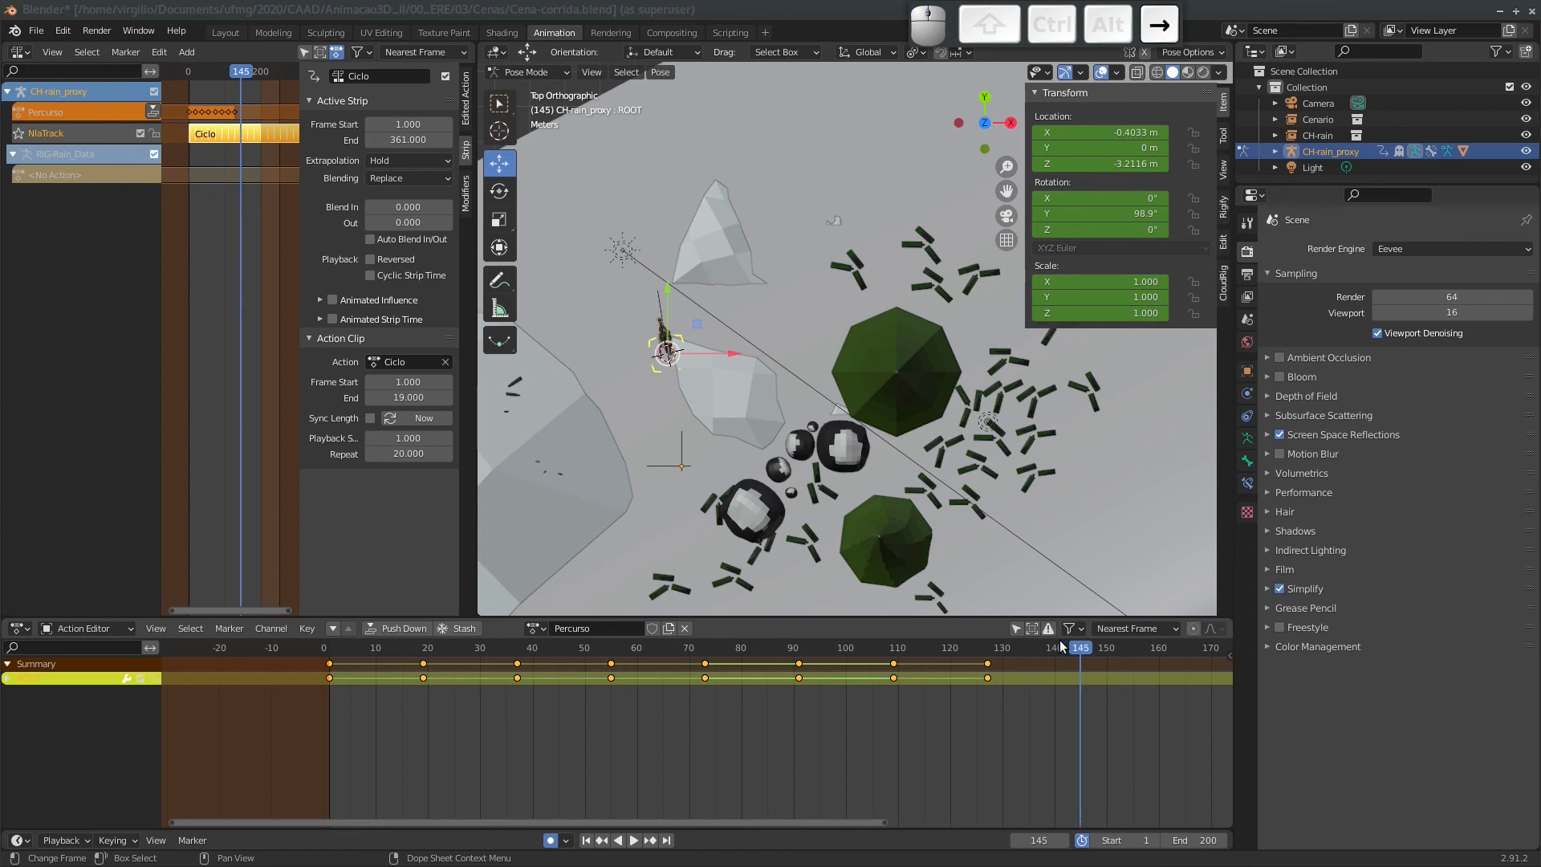
pyautogui.click(659, 313)
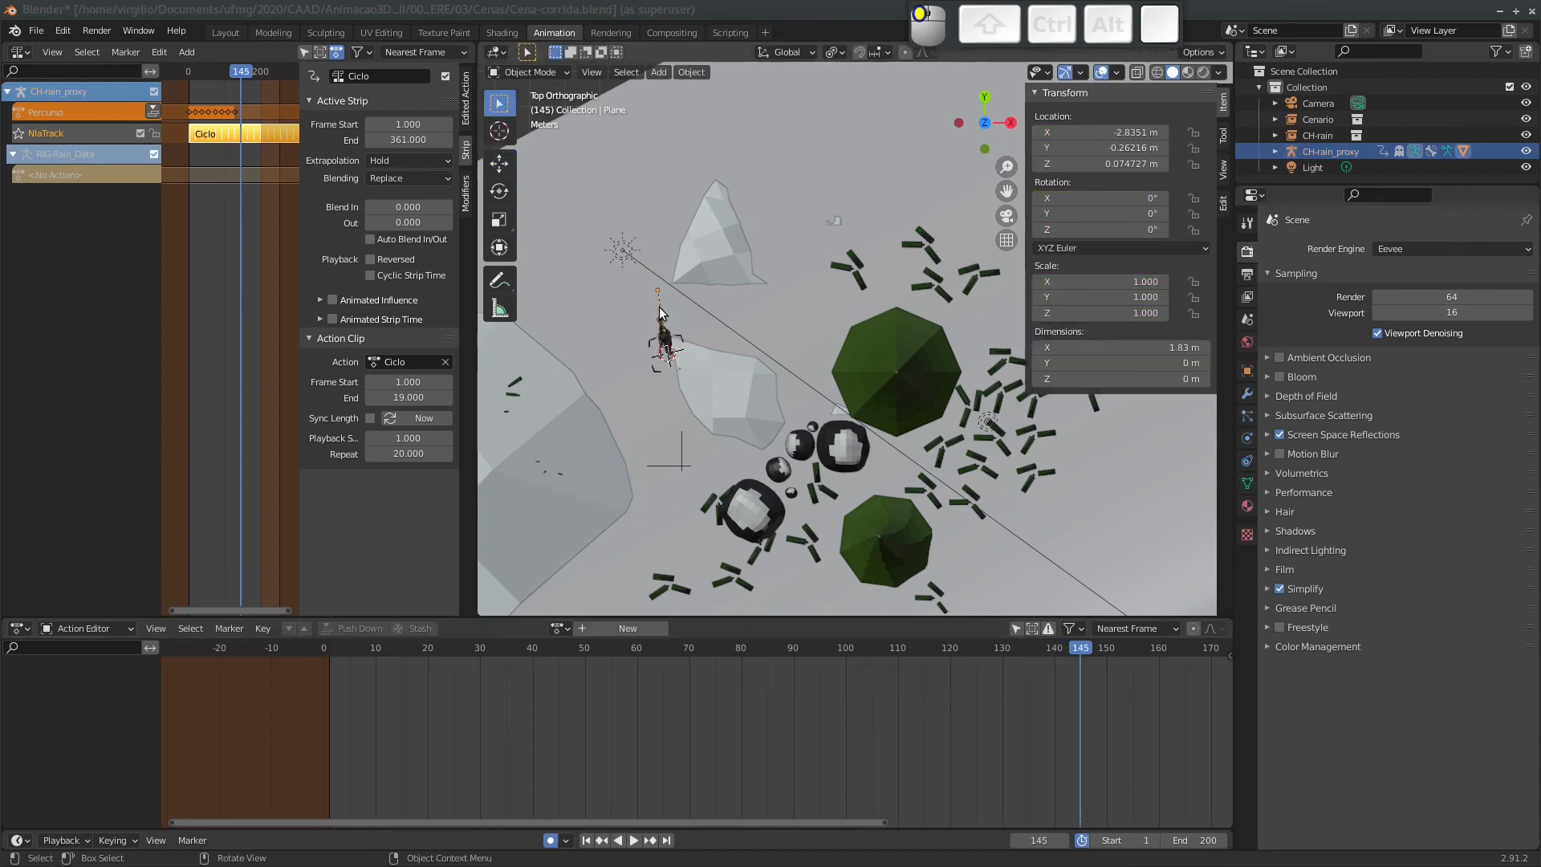
pyautogui.hotkey('shift', 's')
pyautogui.click(652, 407)
pyautogui.click(653, 373)
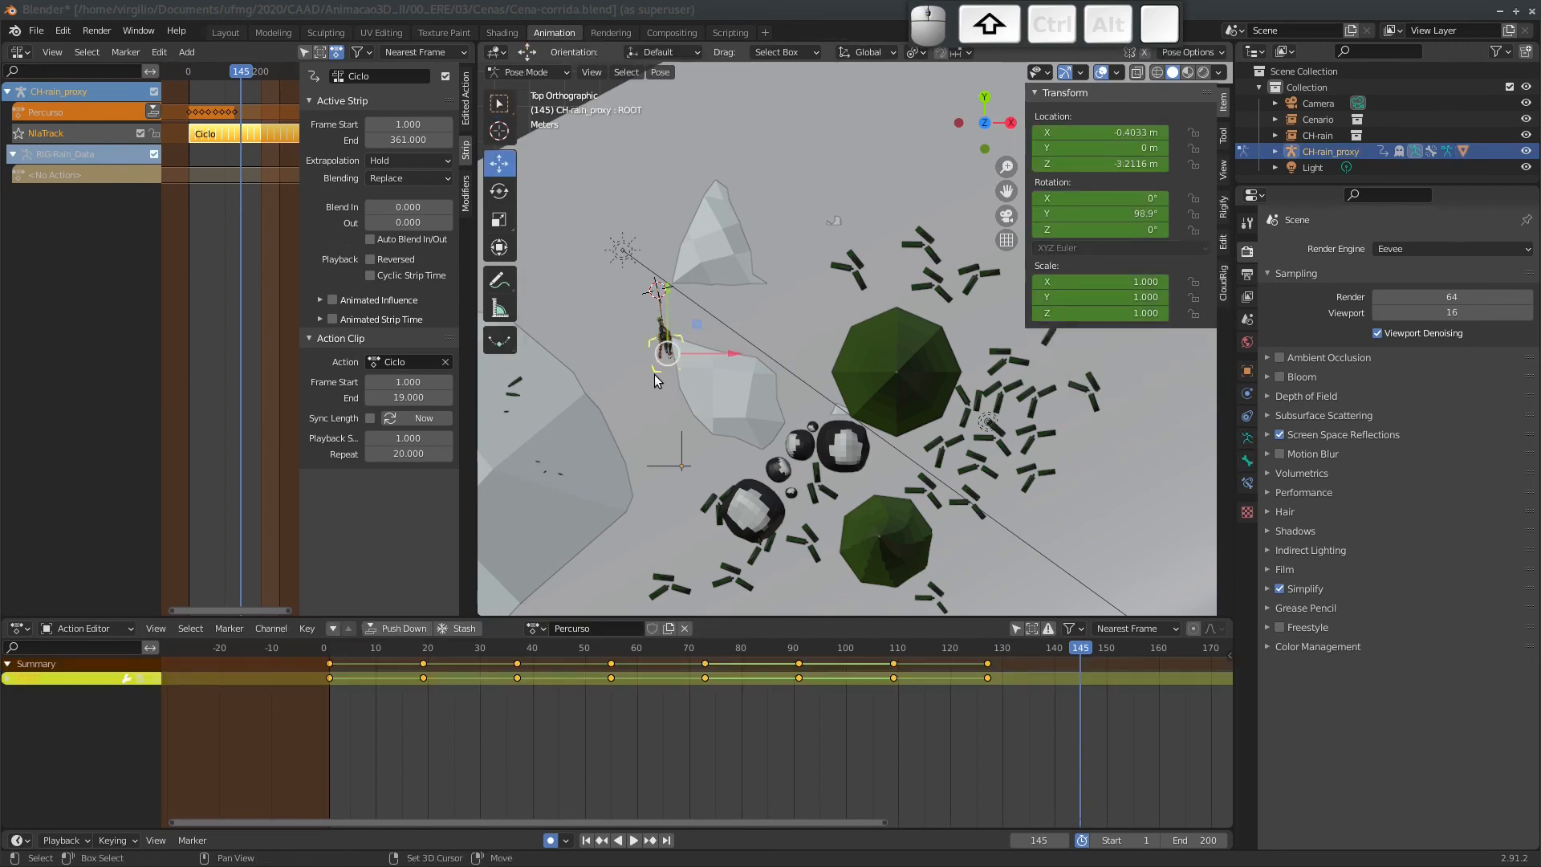
pyautogui.hotkey('shift', 's')
pyautogui.click(536, 320)
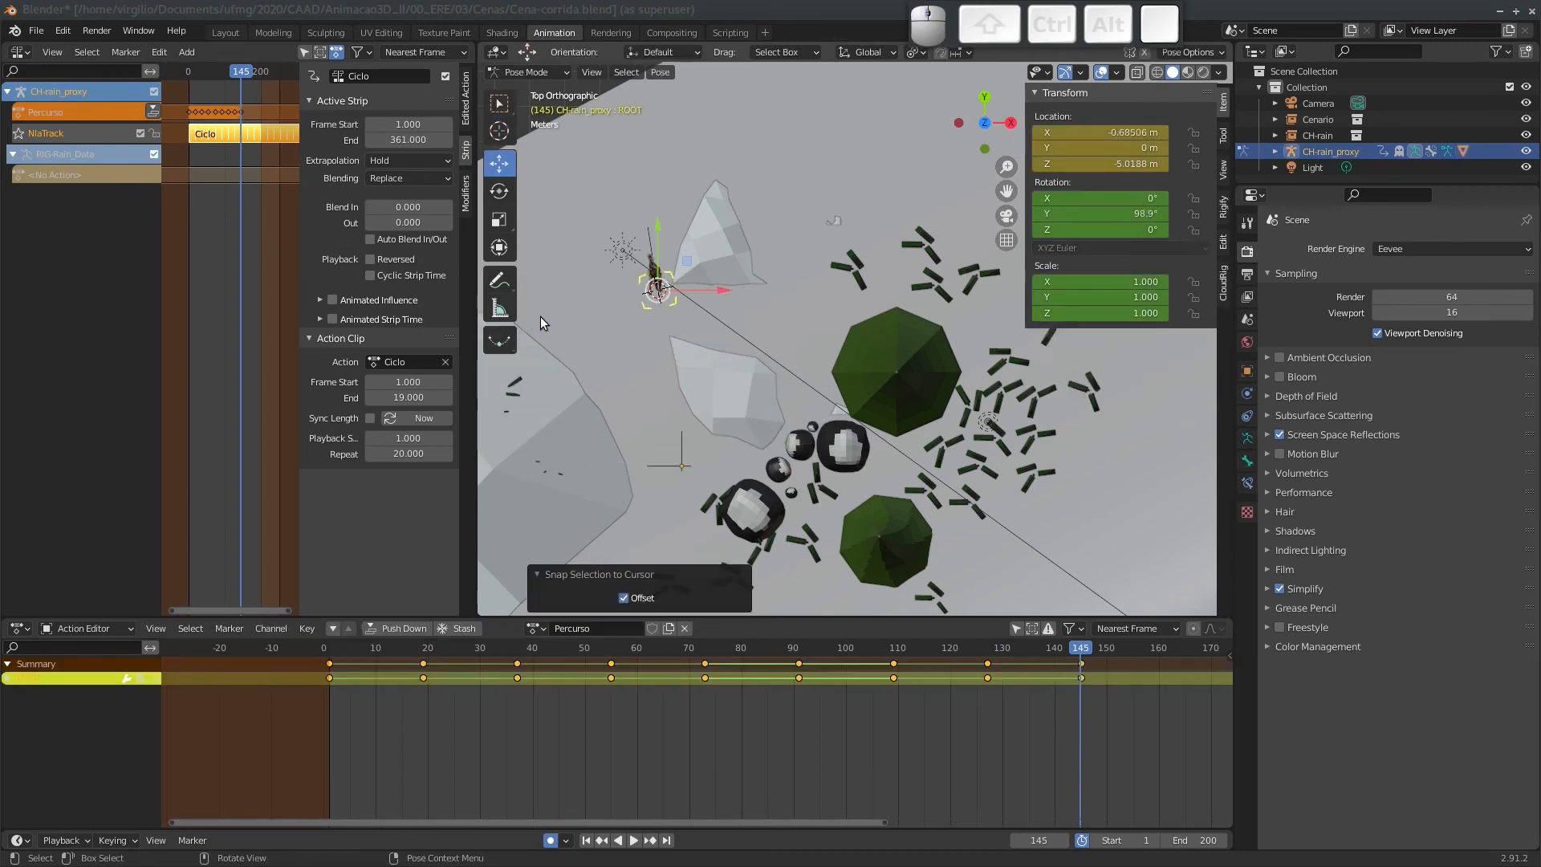
# Snap the 3D cursor to the guide line's origin at frame 163.
pyautogui.moveTo(1081, 650); pyautogui.dragTo(1029, 643)
pyautogui.press('space')
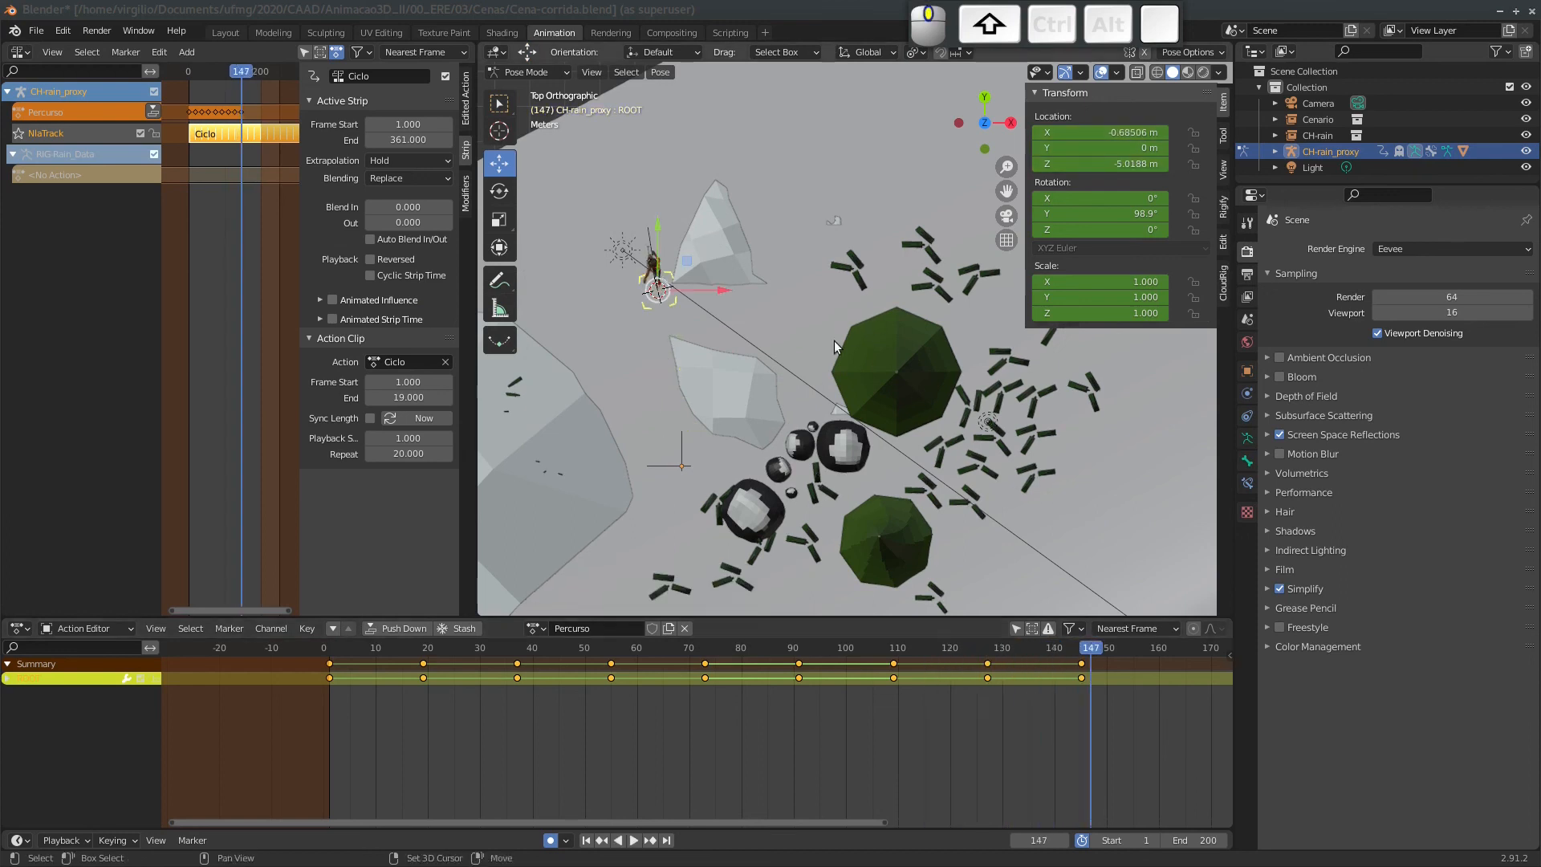
pyautogui.moveTo(835, 341)
pyautogui.keyDown('shift'); pyautogui.mouseDown(button='middle')
pyautogui.moveTo(711, 408)
pyautogui.moveTo(730, 387)
pyautogui.moveTo(883, 465)
pyautogui.mouseUp(button='middle'); pyautogui.keyUp('shift')
pyautogui.moveTo(1104, 719)
pyautogui.mouseDown(button='middle')
pyautogui.moveTo(967, 702)
pyautogui.moveTo(880, 657)
pyautogui.mouseUp(button='middle')
pyautogui.click(873, 651)
pyautogui.moveTo(890, 647); pyautogui.dragTo(903, 648)
pyautogui.press('Right')
pyautogui.press('Right')
pyautogui.press('Right')
pyautogui.press('Right')
pyautogui.press('Right')
pyautogui.press('Right')
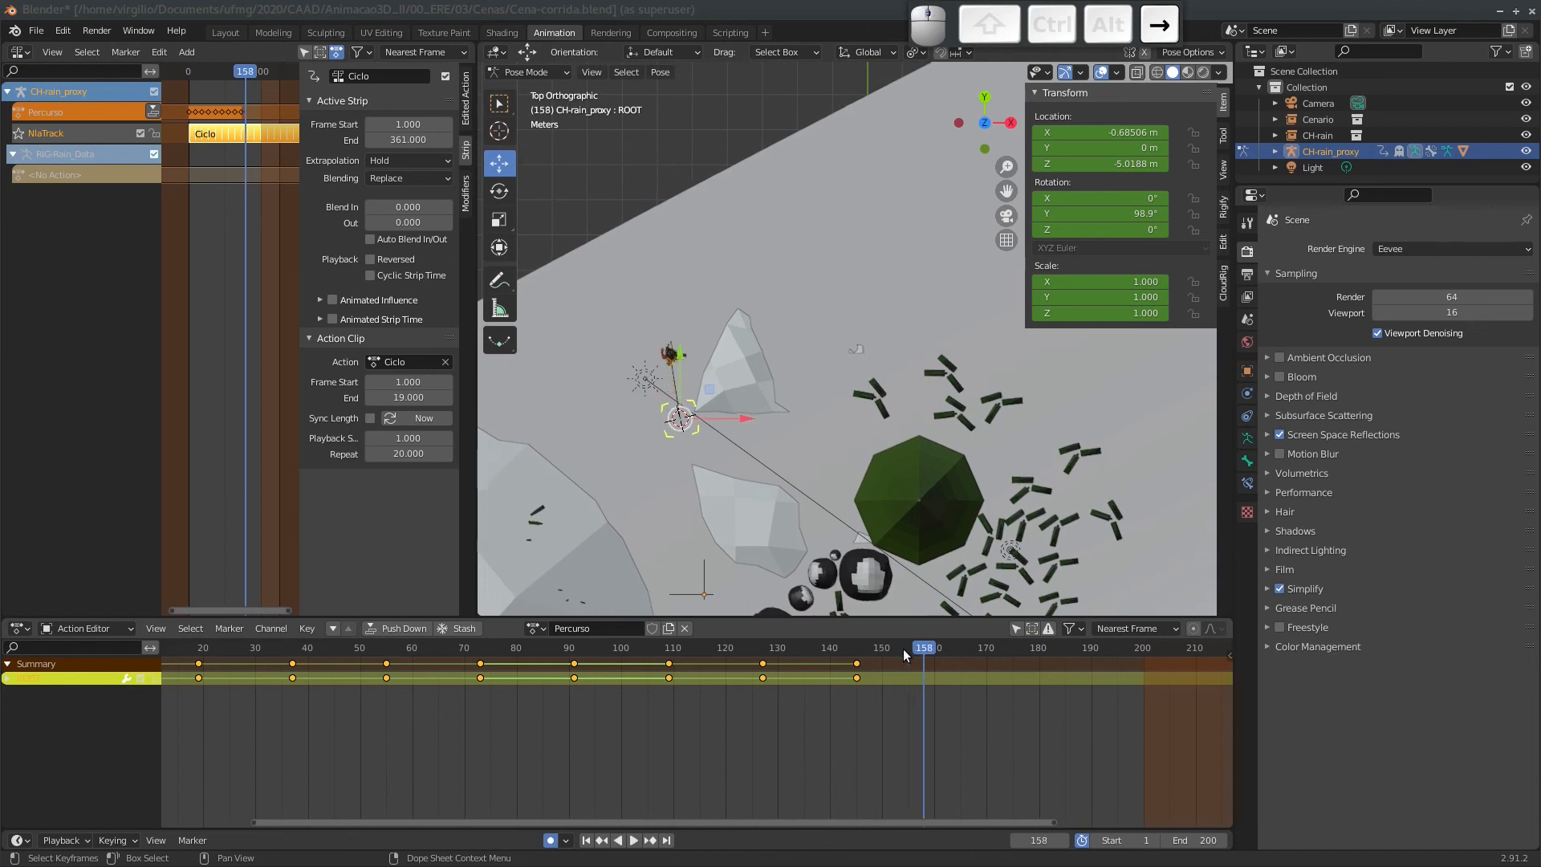
pyautogui.press('Right')
pyautogui.press('Right')
pyautogui.press('Right')
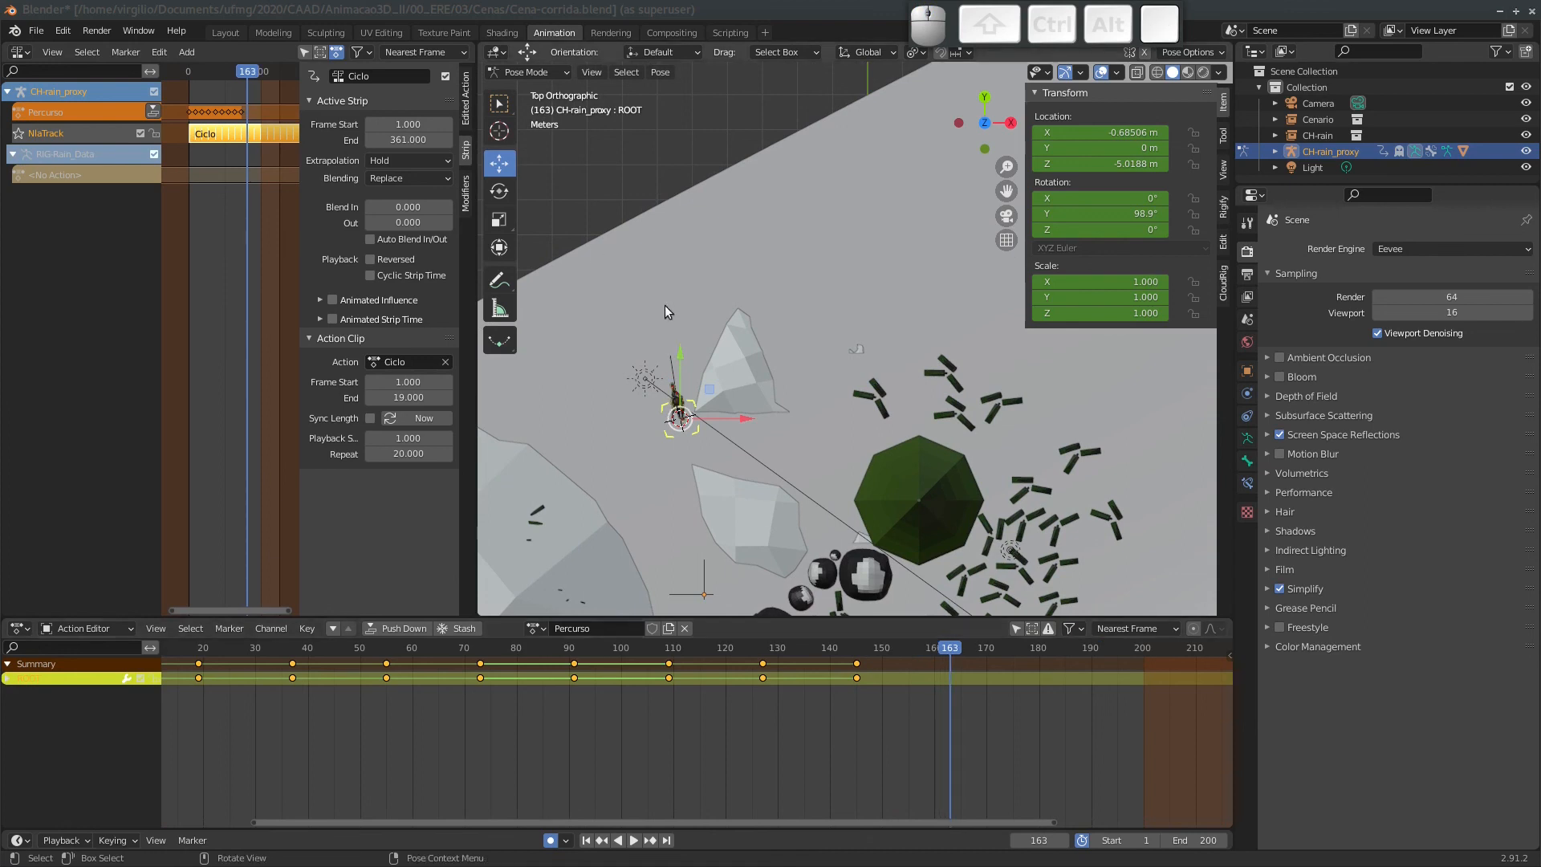
pyautogui.click(672, 364)
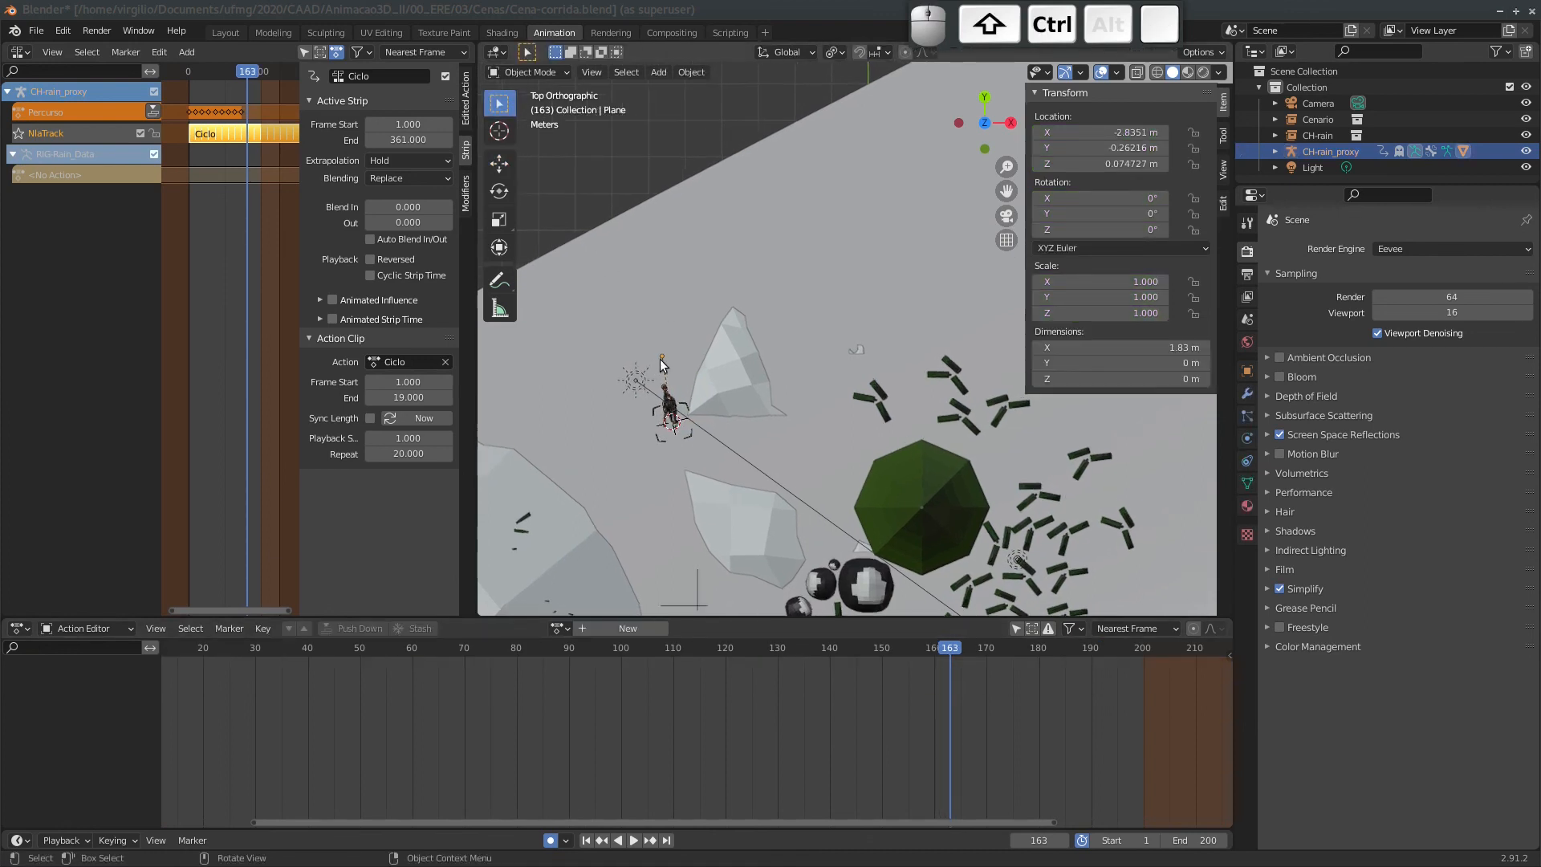
pyautogui.hotkey('shift', 's')
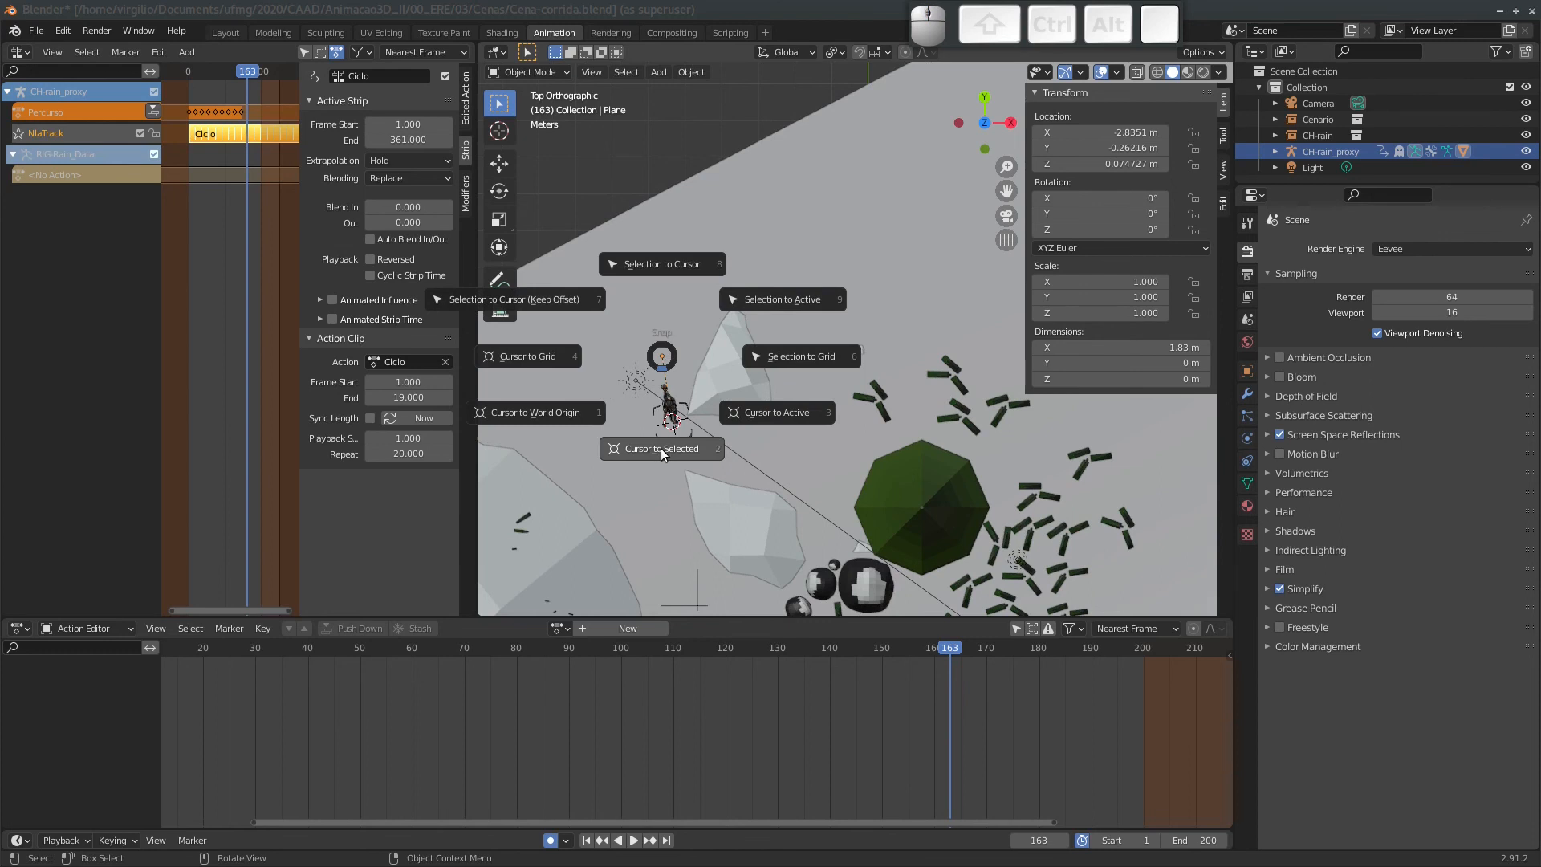
pyautogui.click(662, 449)
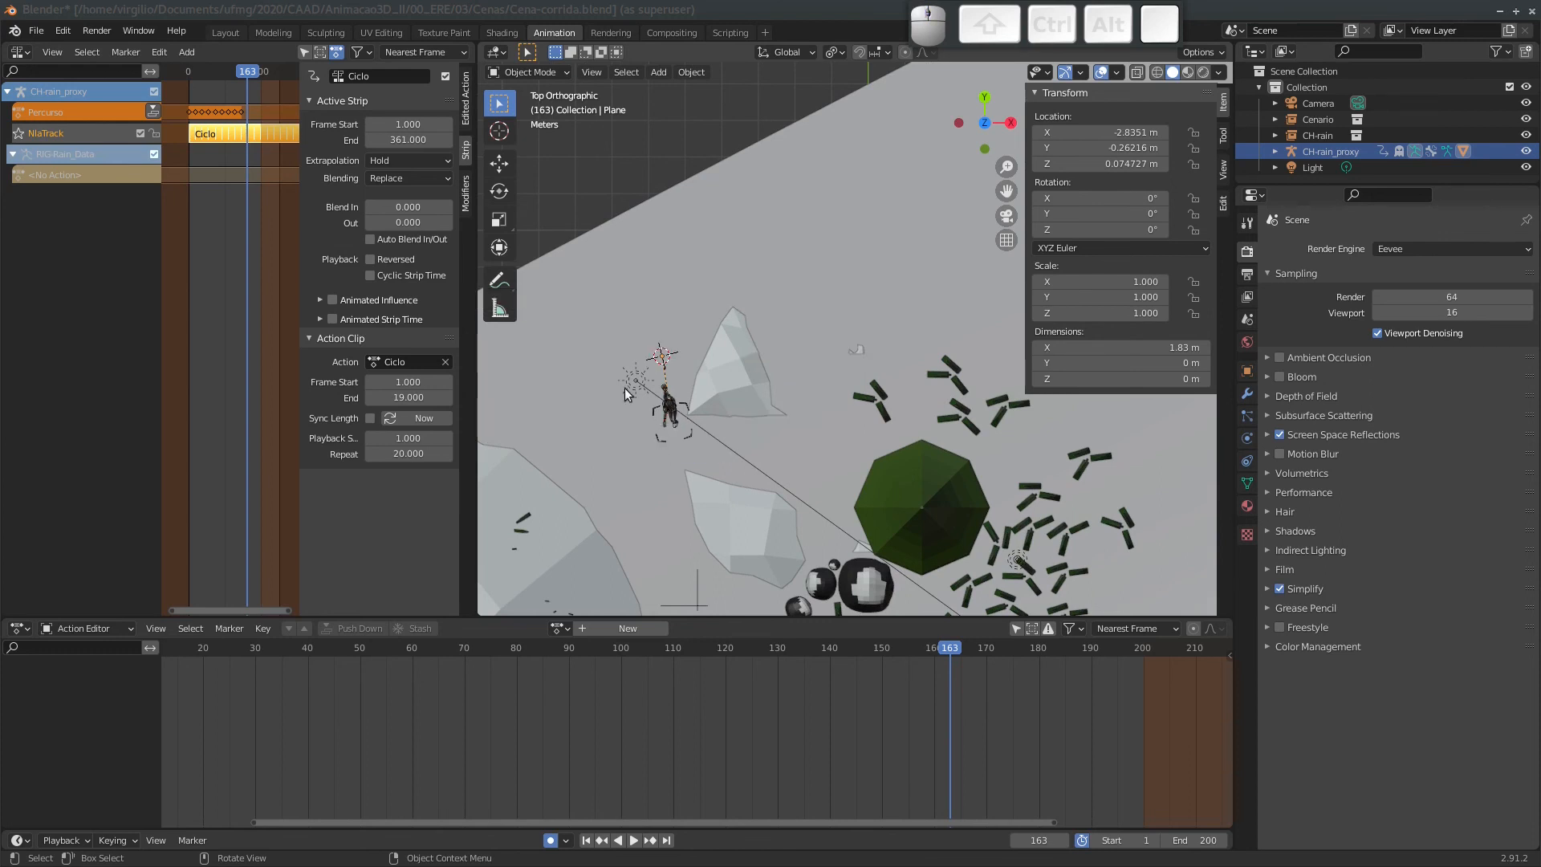
# Snap the ROOT bone to the cursor with Keep Offset and rotate it about 15.9° in the top view at frame 163.
pyautogui.click(664, 444)
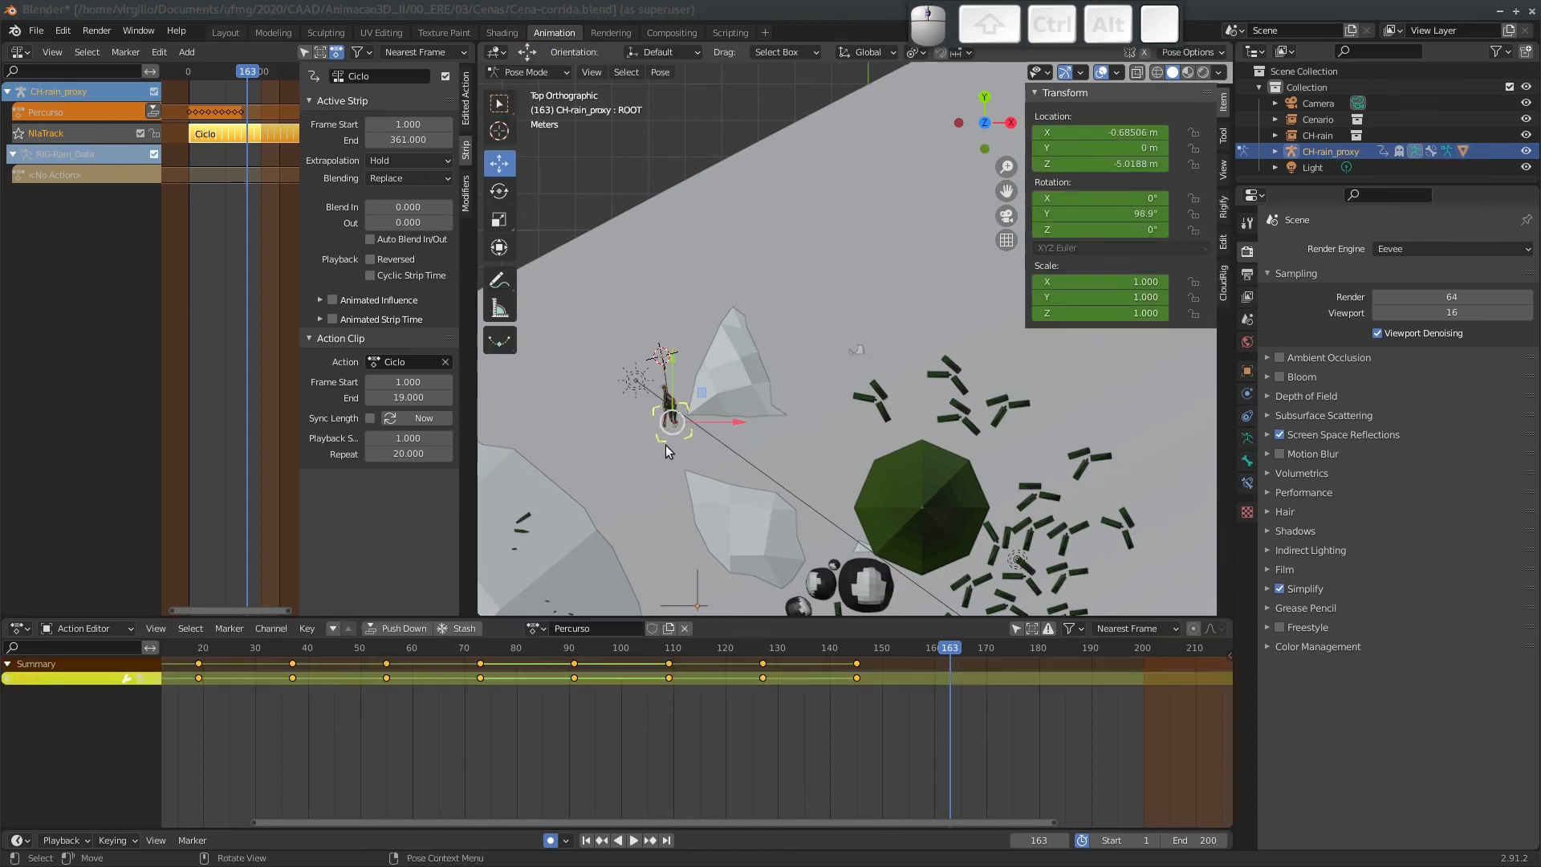
pyautogui.hotkey('shift', 's')
pyautogui.click(541, 390)
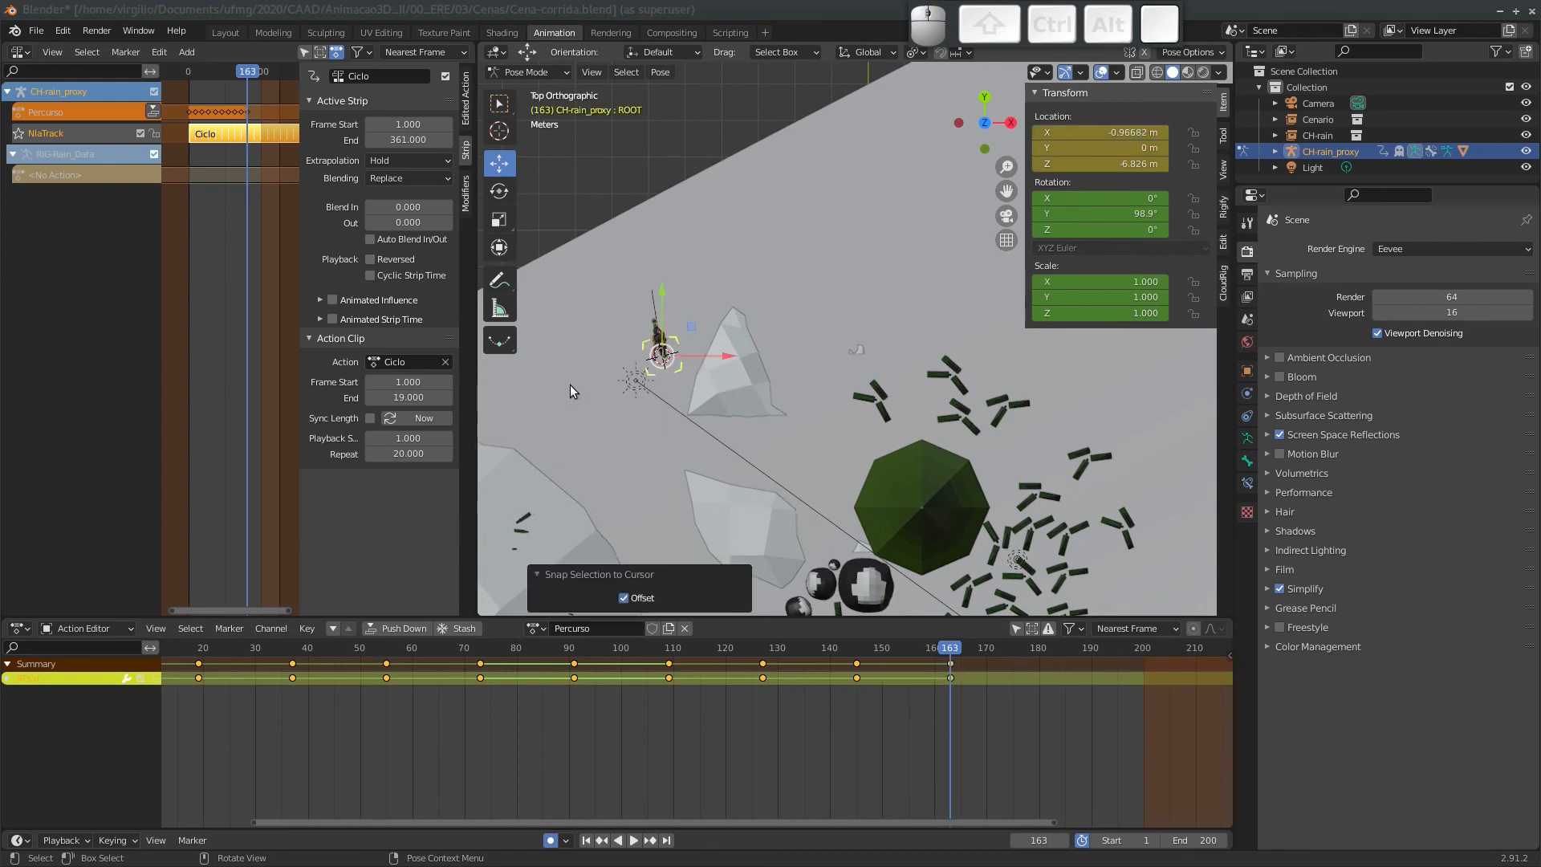
pyautogui.press('r')
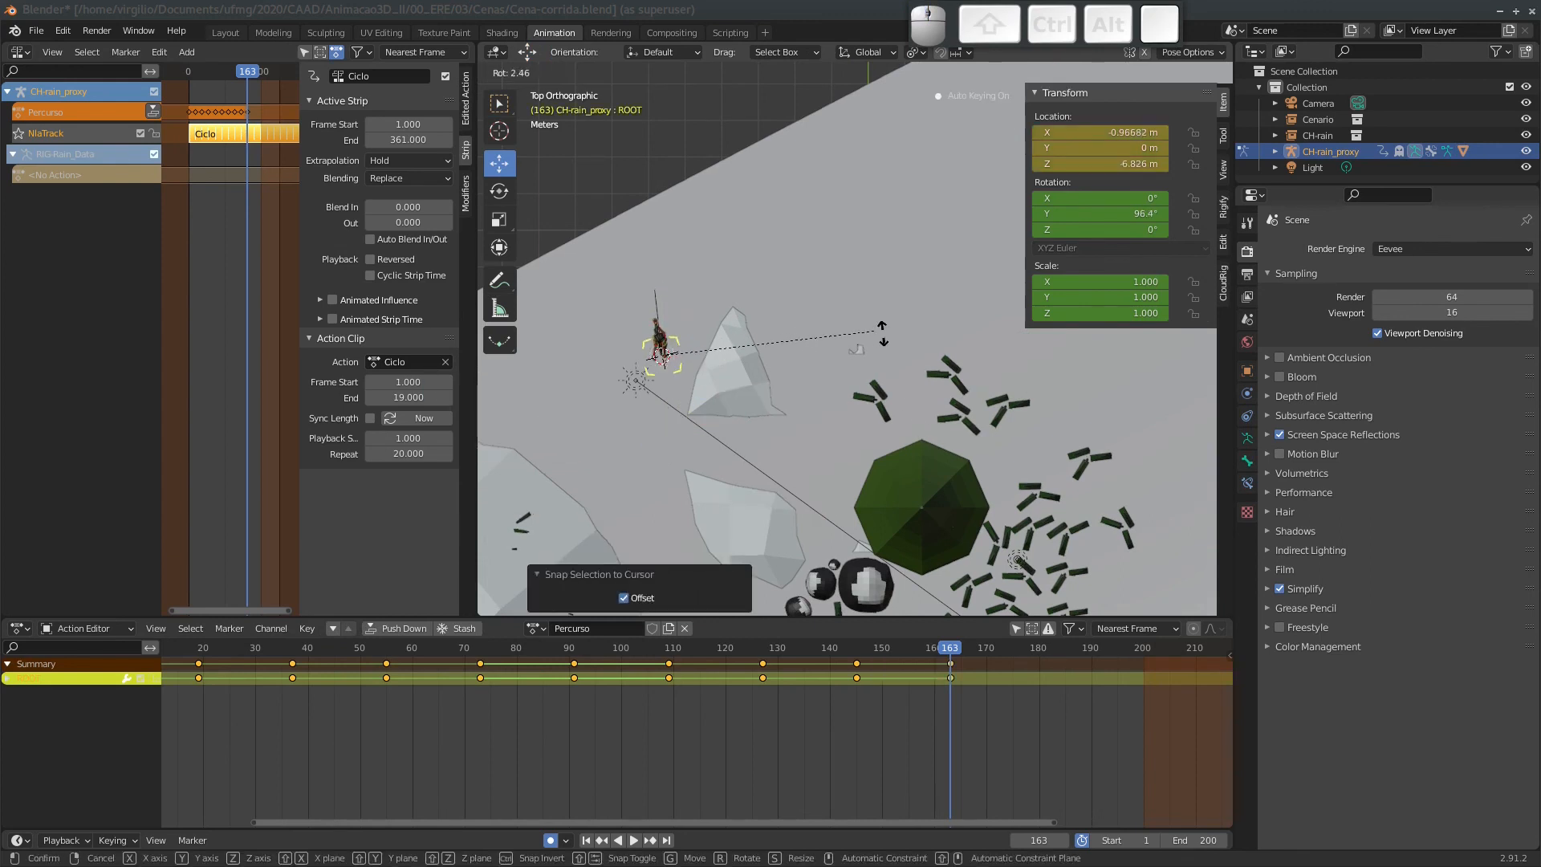
pyautogui.click(945, 391)
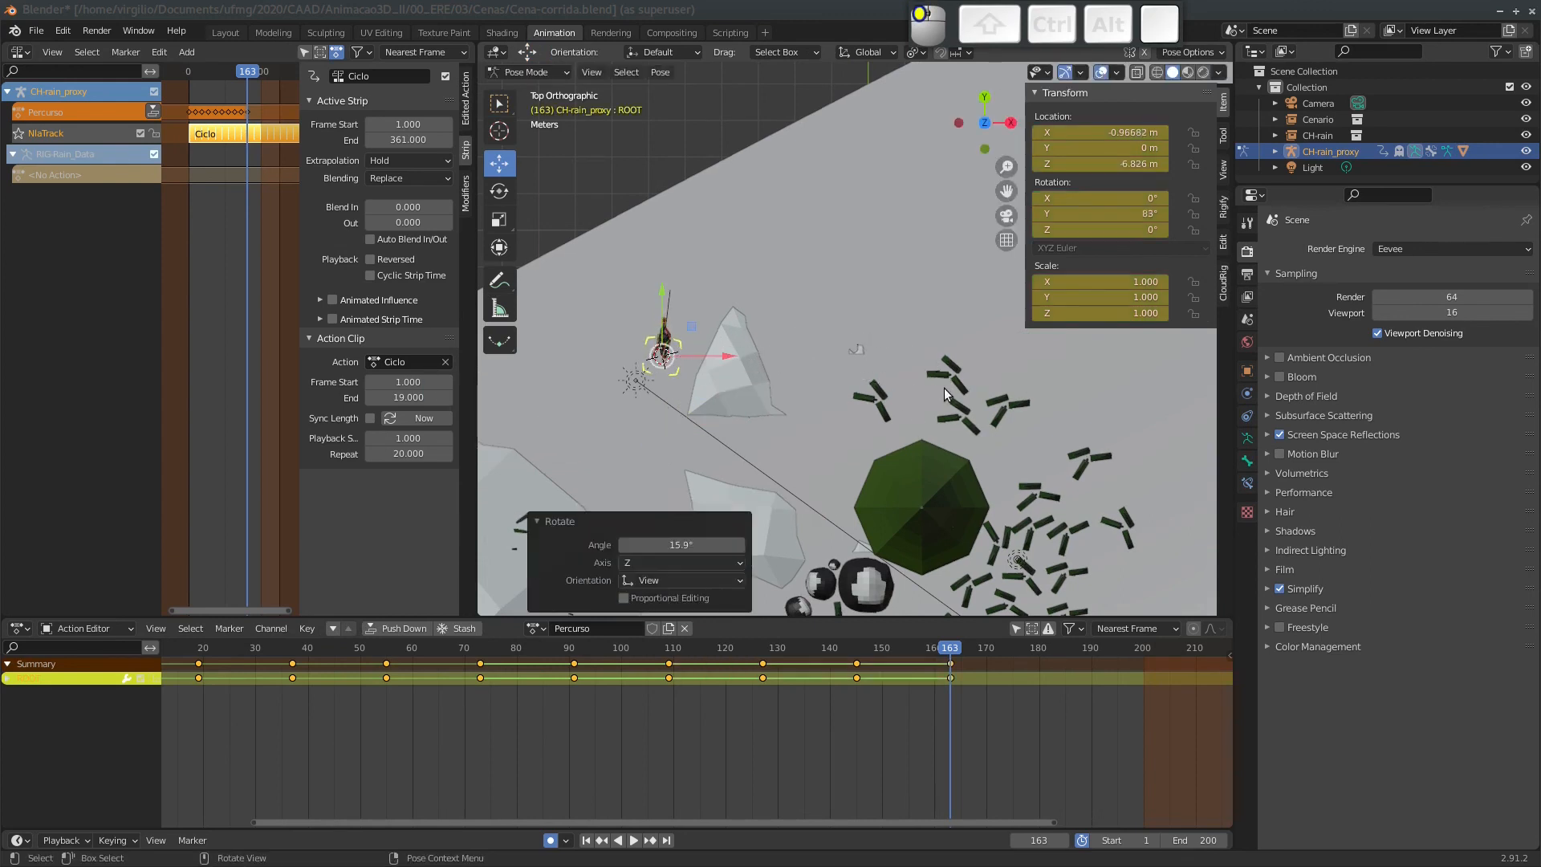
# Snap the 3D cursor to the guide line's origin at frame 181.
pyautogui.keyDown('ctrl'); pyautogui.moveTo(724, 372); pyautogui.dragTo(759, 328, button='middle'); pyautogui.keyUp('ctrl')
pyautogui.keyDown('shift'); pyautogui.moveTo(665, 295); pyautogui.dragTo(771, 353, button='middle'); pyautogui.keyUp('shift')
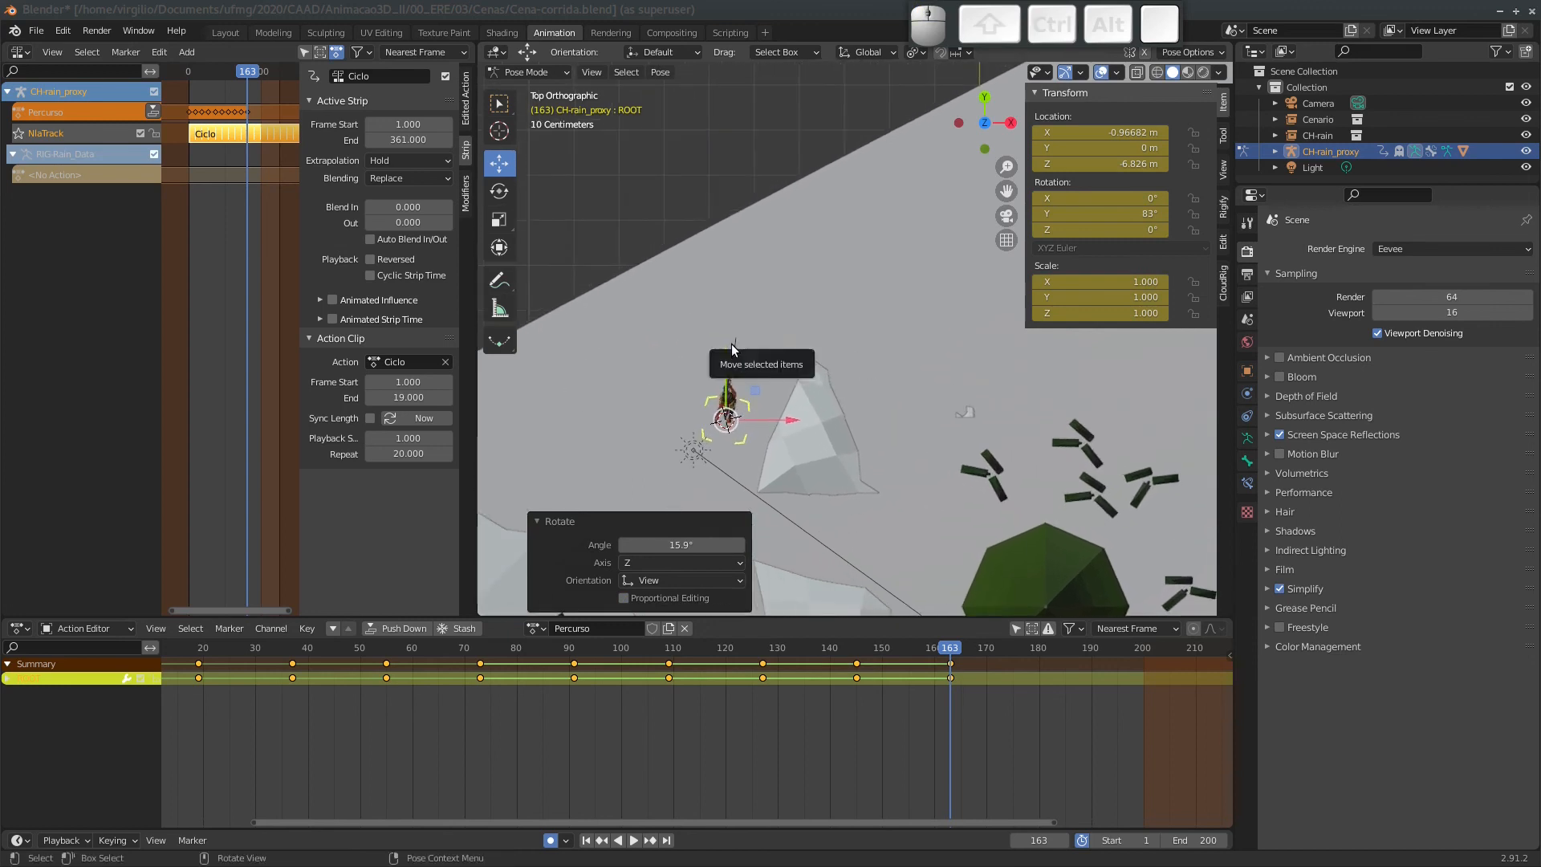
pyautogui.click(734, 344)
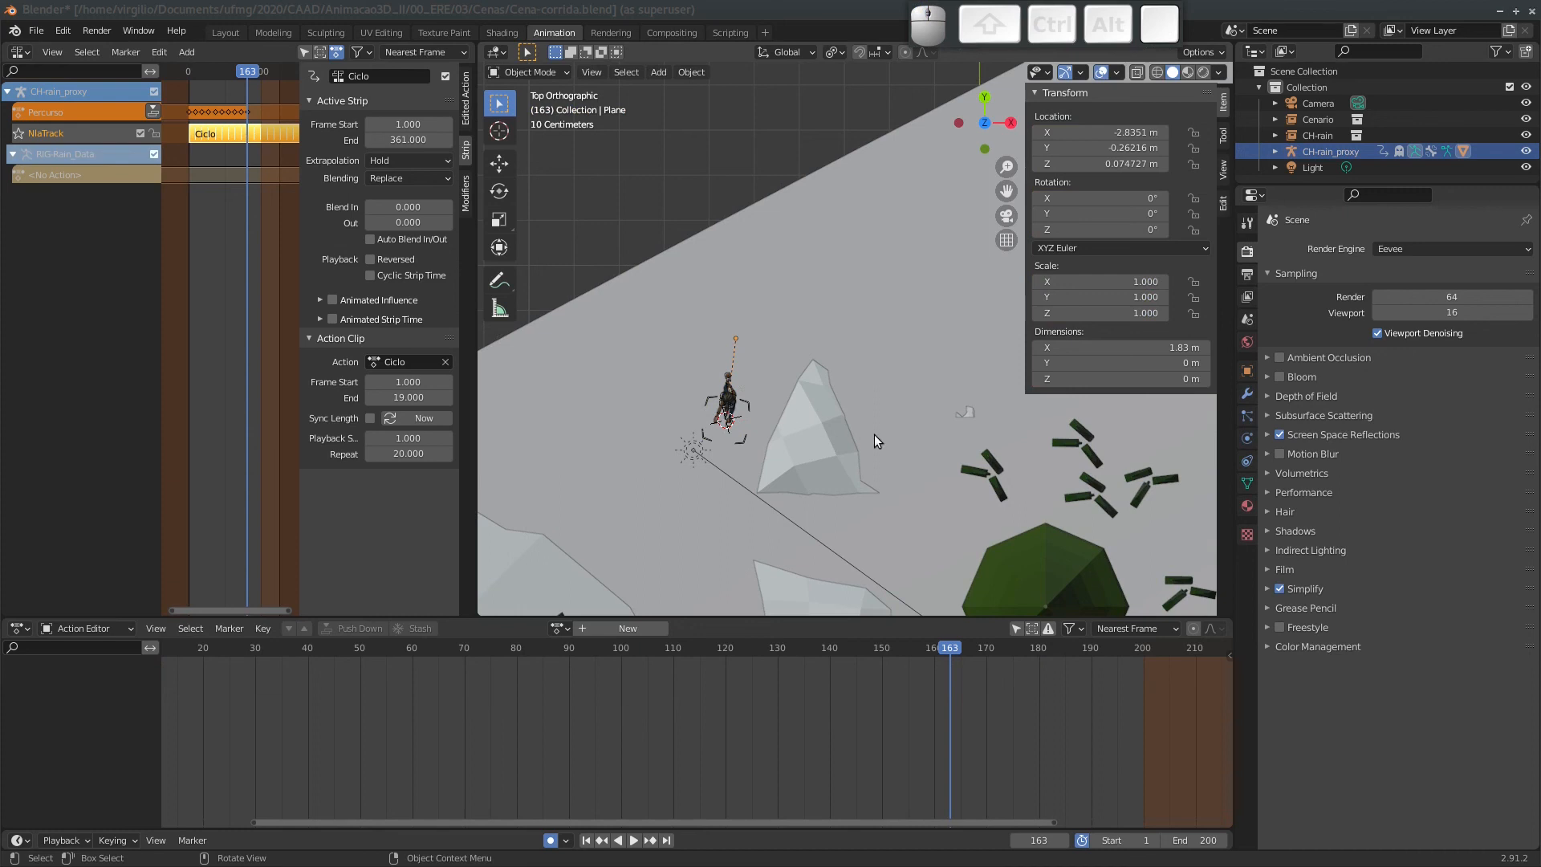
pyautogui.press('Right')
pyautogui.press('Right')
pyautogui.press('Right')
pyautogui.press('Right')
pyautogui.press('Right')
pyautogui.press('Right')
pyautogui.press('Right')
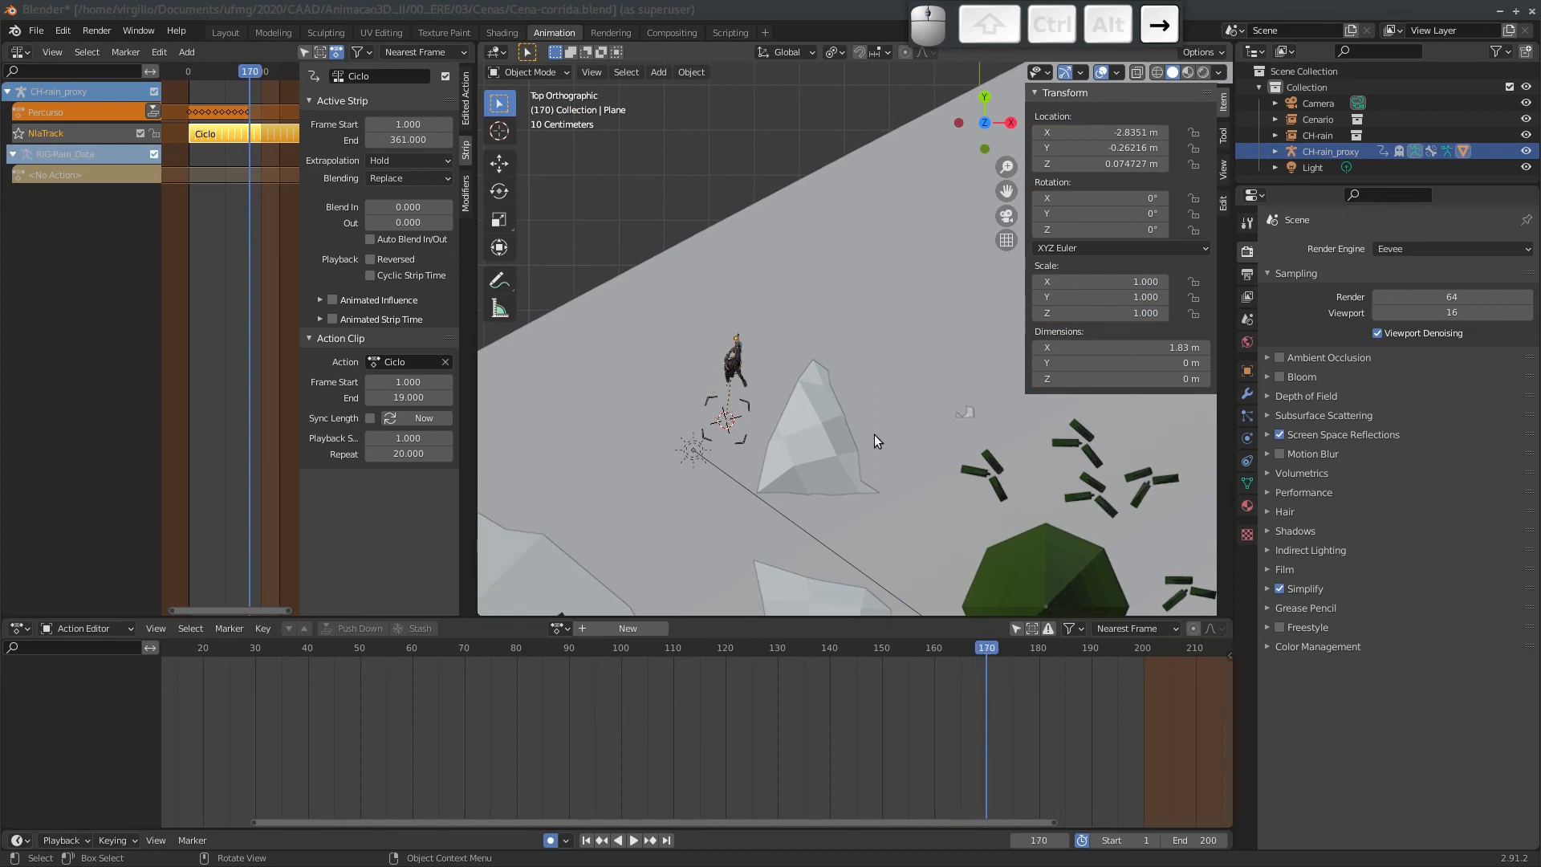
pyautogui.press('Right')
pyautogui.press('Right')
pyautogui.press('Right')
pyautogui.press('Right')
pyautogui.press('Right')
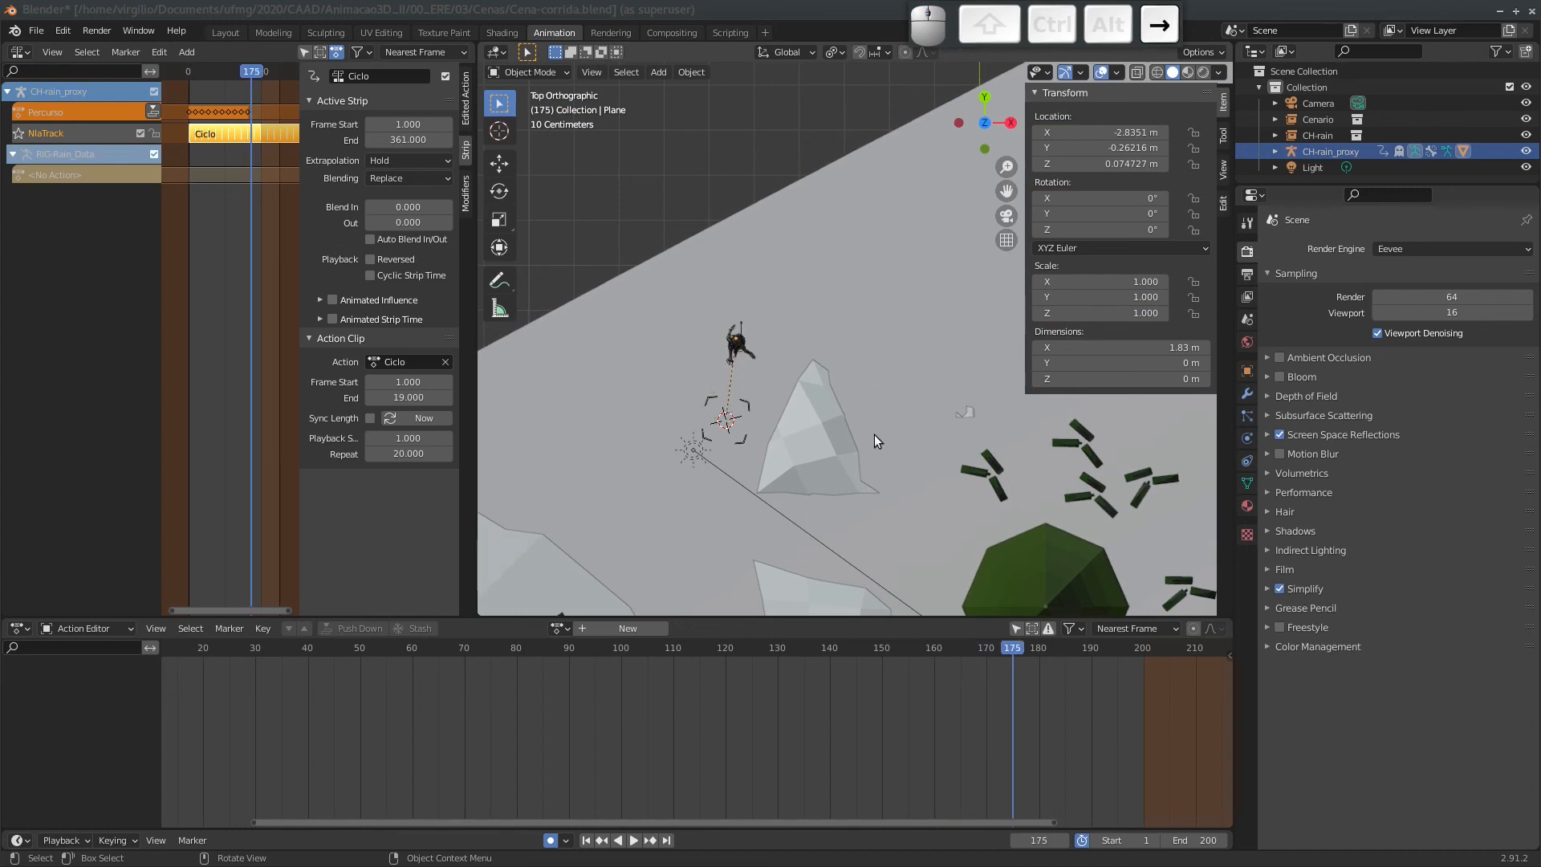
pyautogui.press('Right')
pyautogui.press('Right')
pyautogui.press('Right')
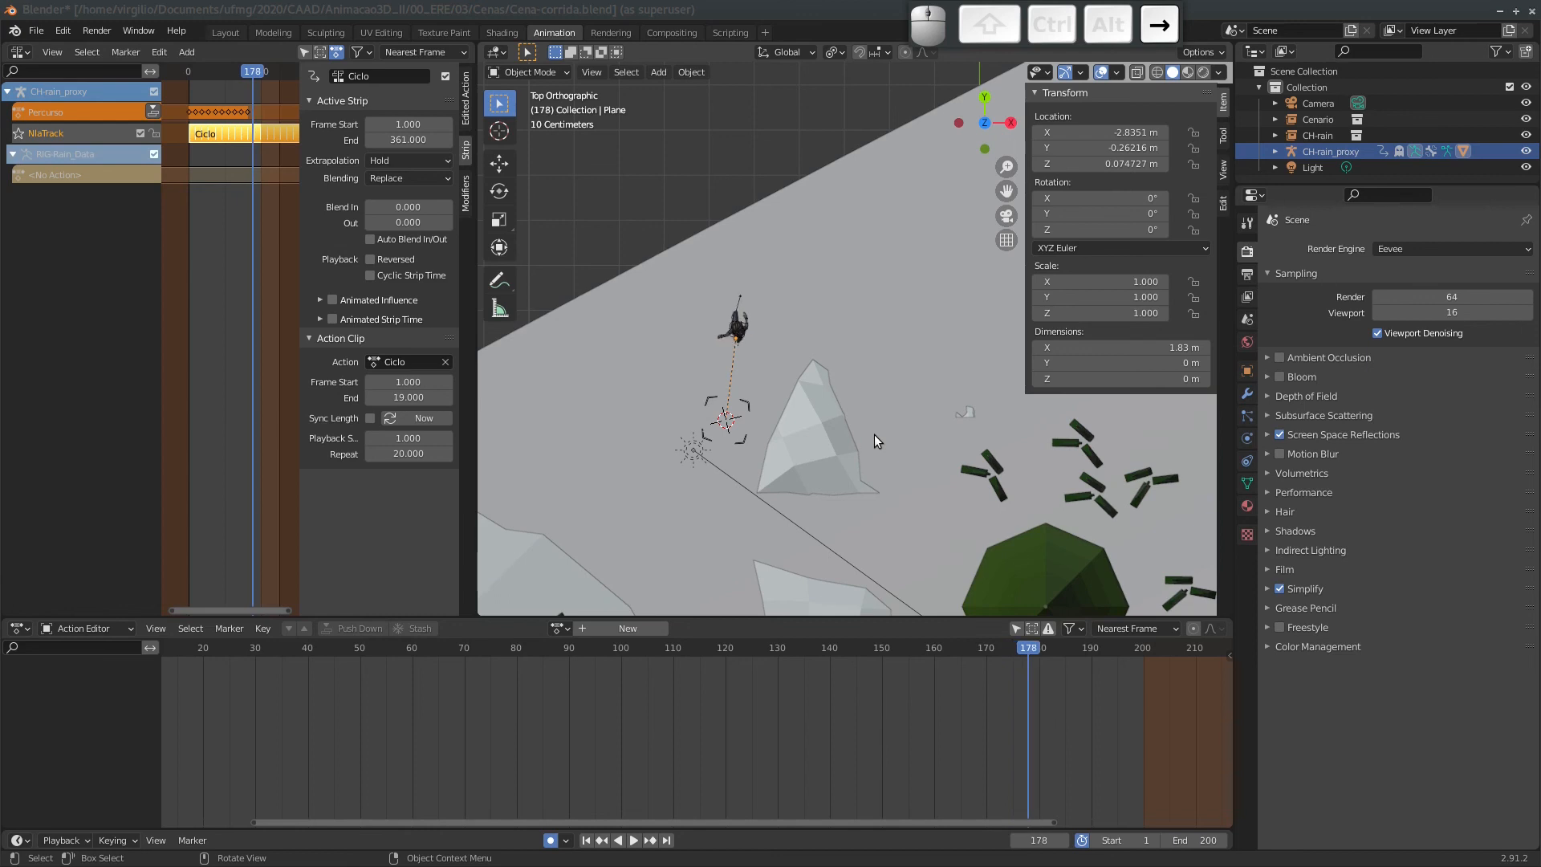
pyautogui.press('Right')
pyautogui.press('Right')
pyautogui.press('Right')
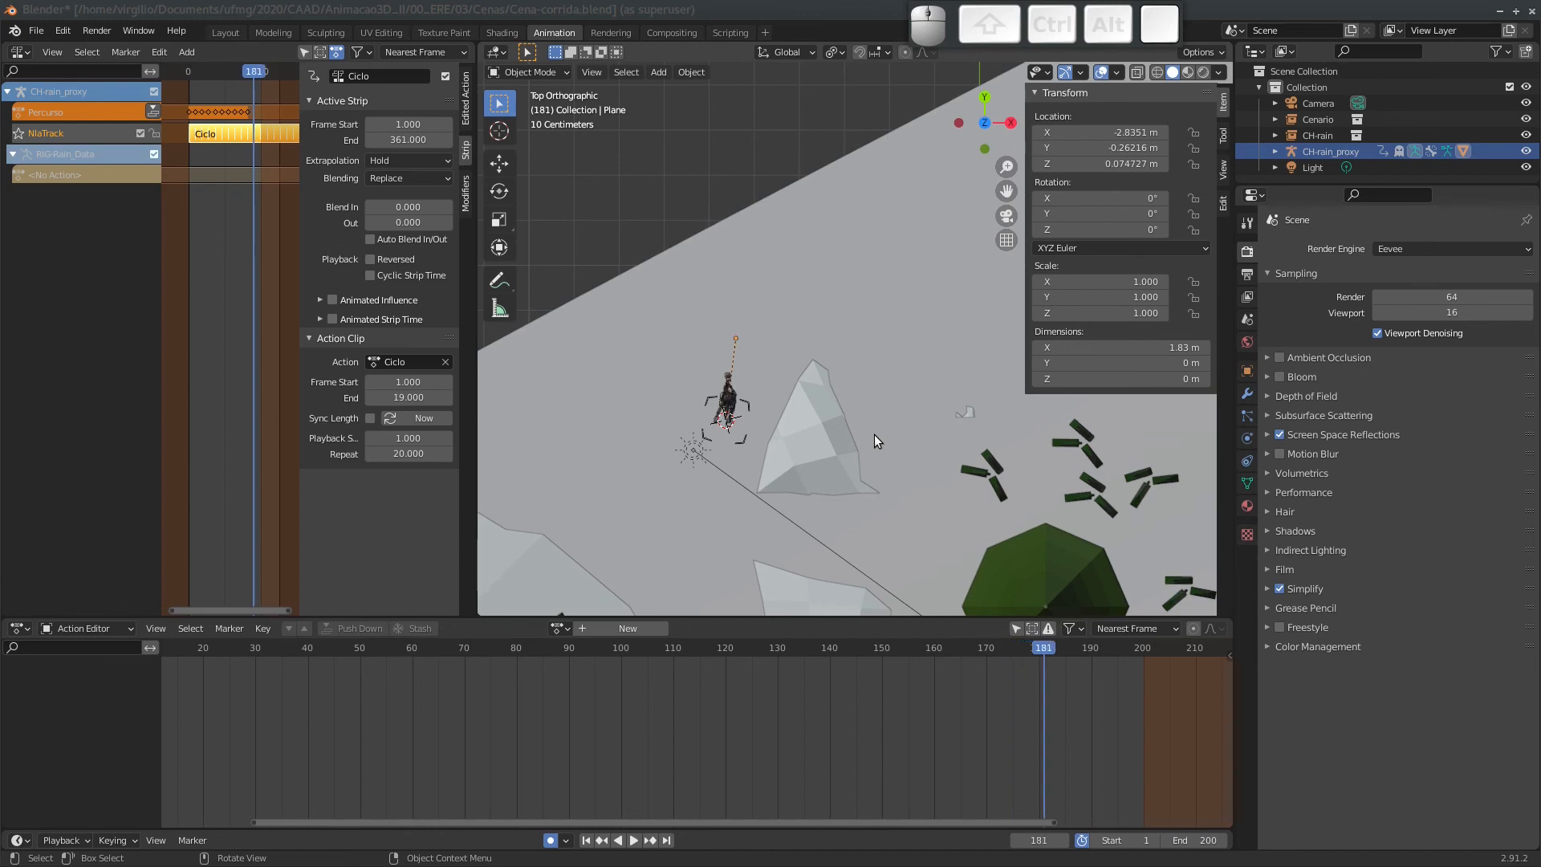
pyautogui.hotkey('shift', 's')
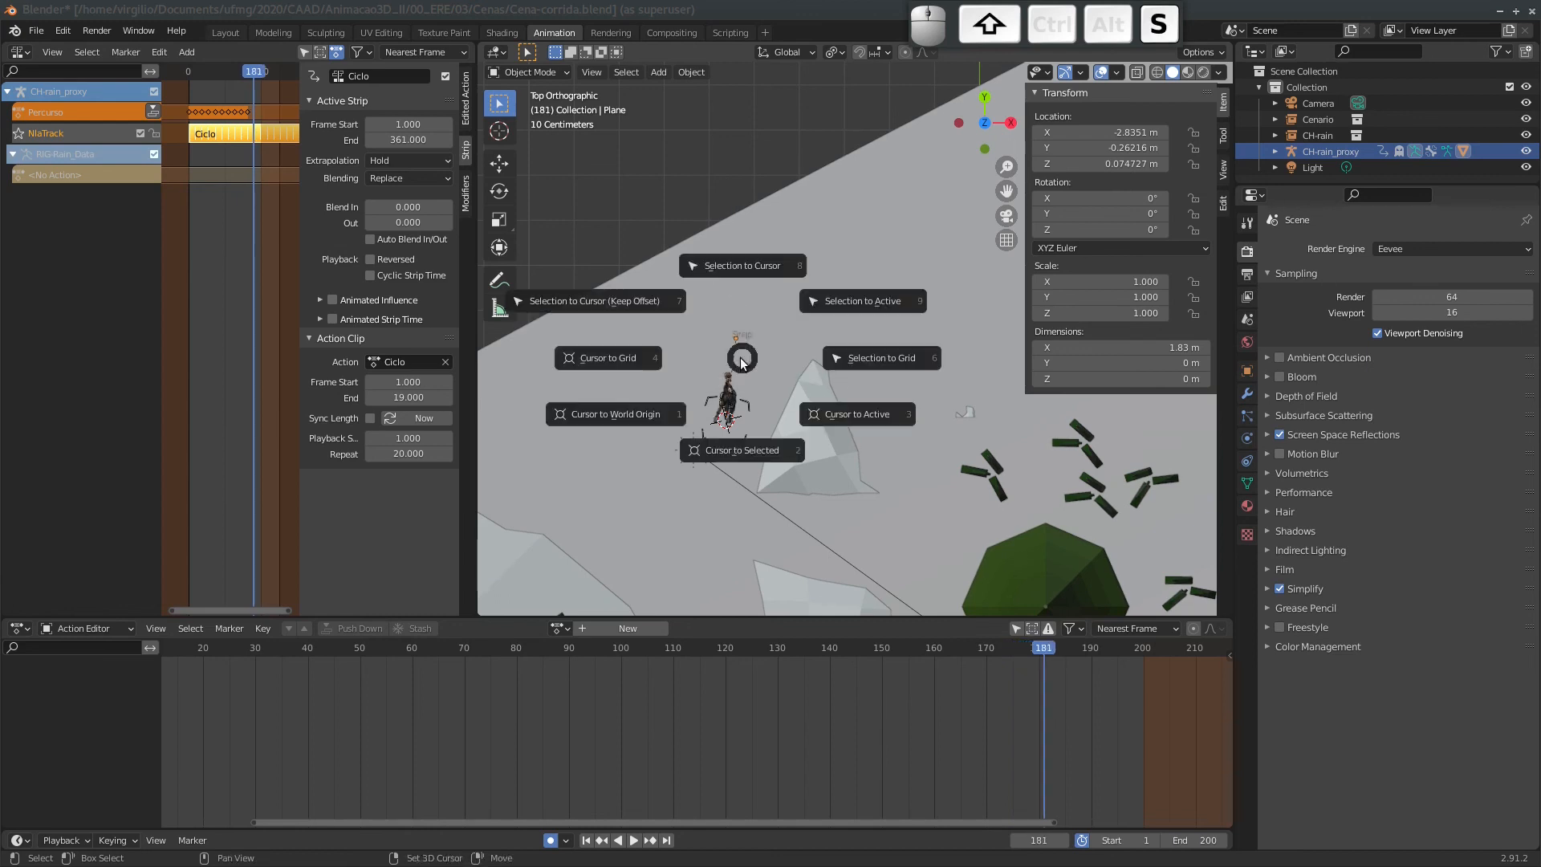
pyautogui.click(740, 445)
# Snap the ROOT bone to the cursor with Keep Offset and rotate it about 18.2° in the top view at frame 181.
pyautogui.hotkey('ctrl', 'Tab')
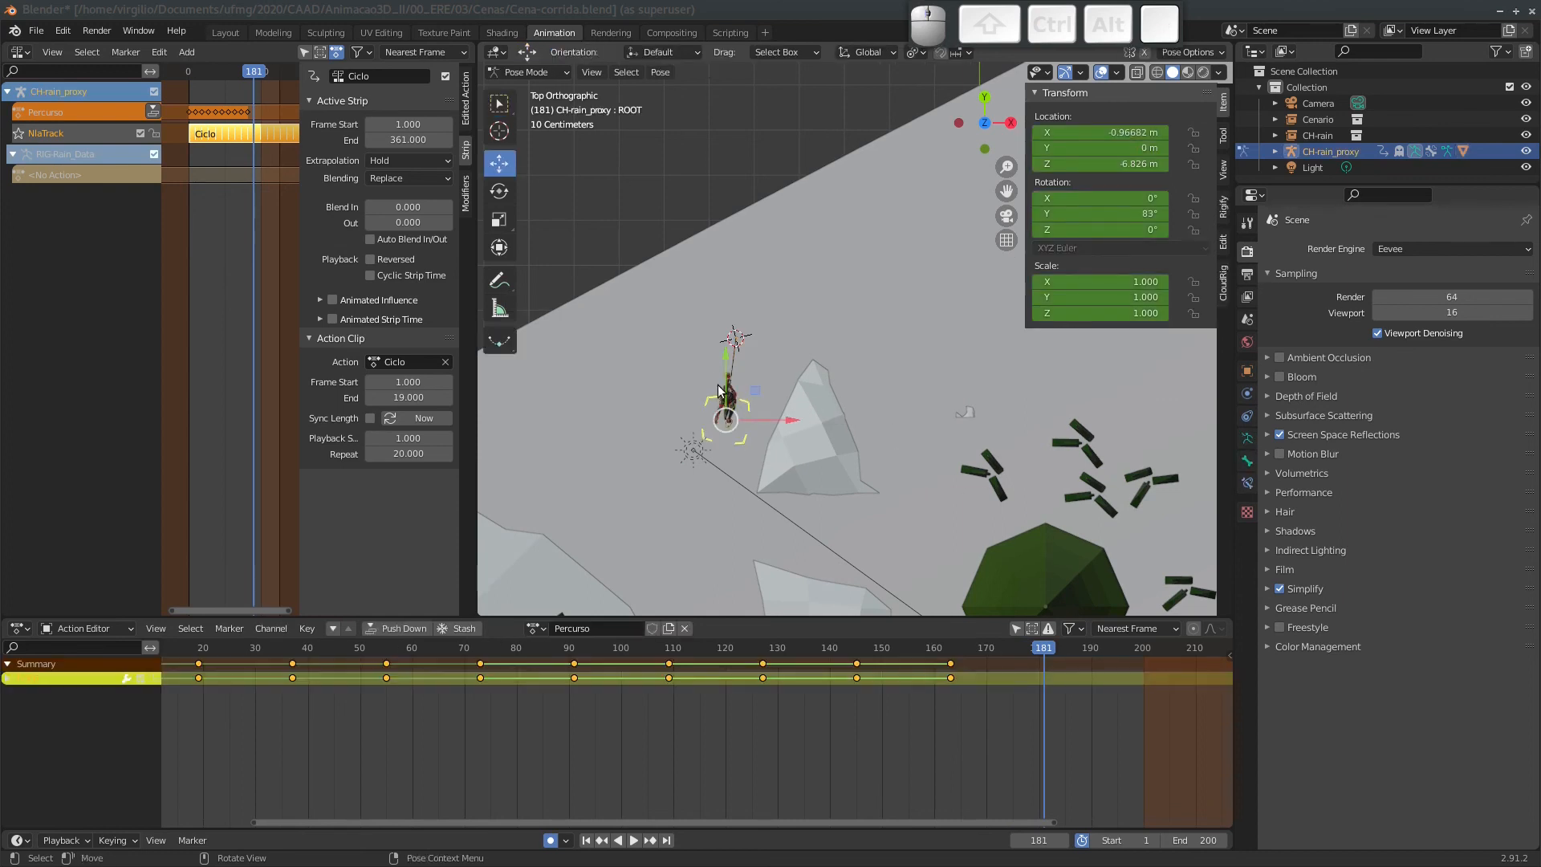
pyautogui.hotkey('shift', 's')
pyautogui.click(600, 333)
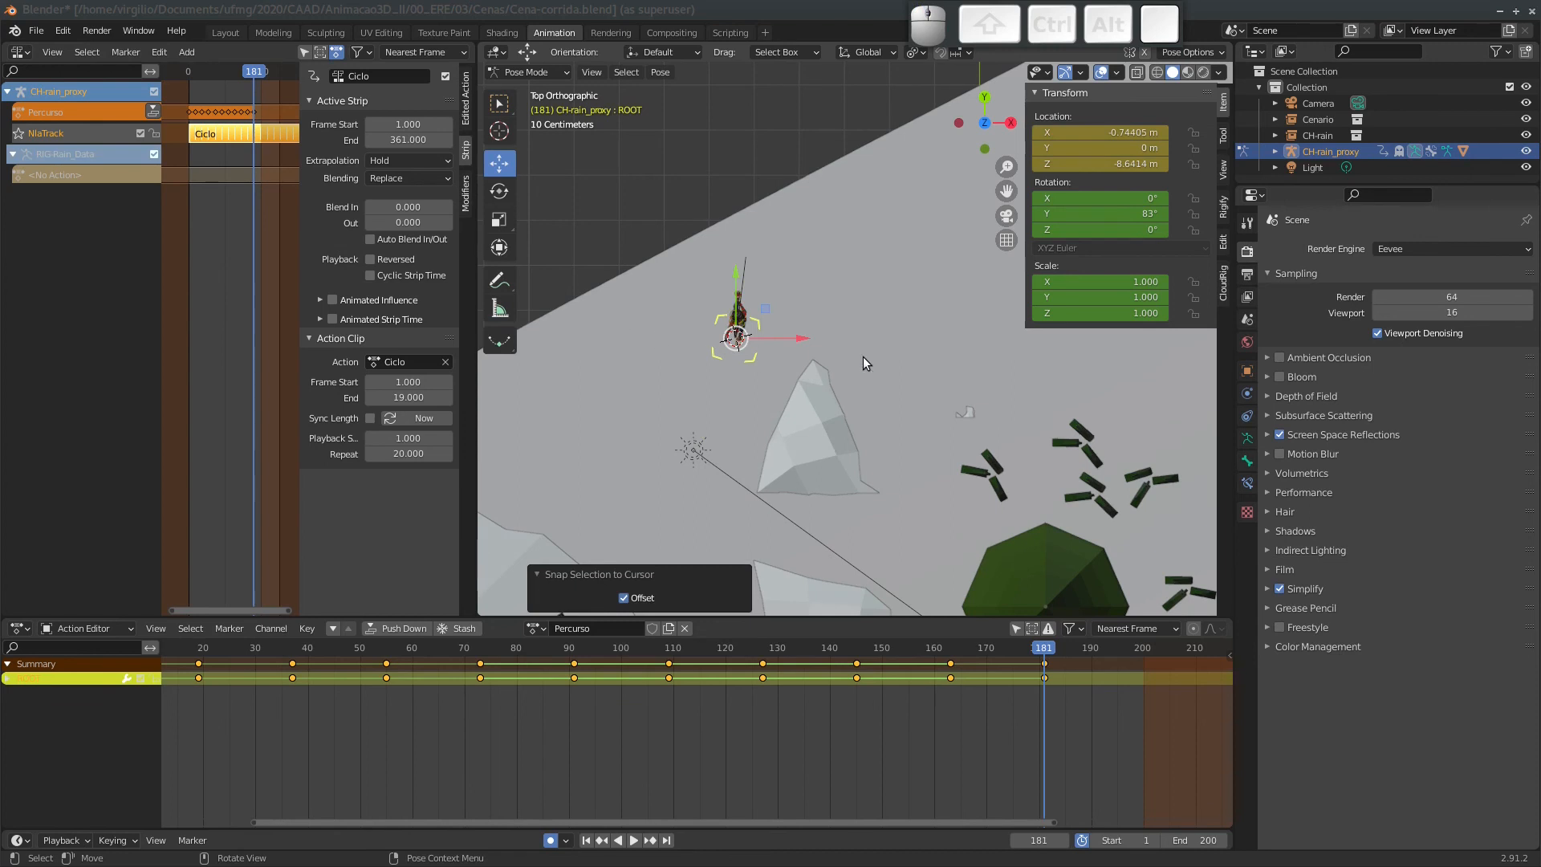
pyautogui.press('r')
pyautogui.click(931, 411)
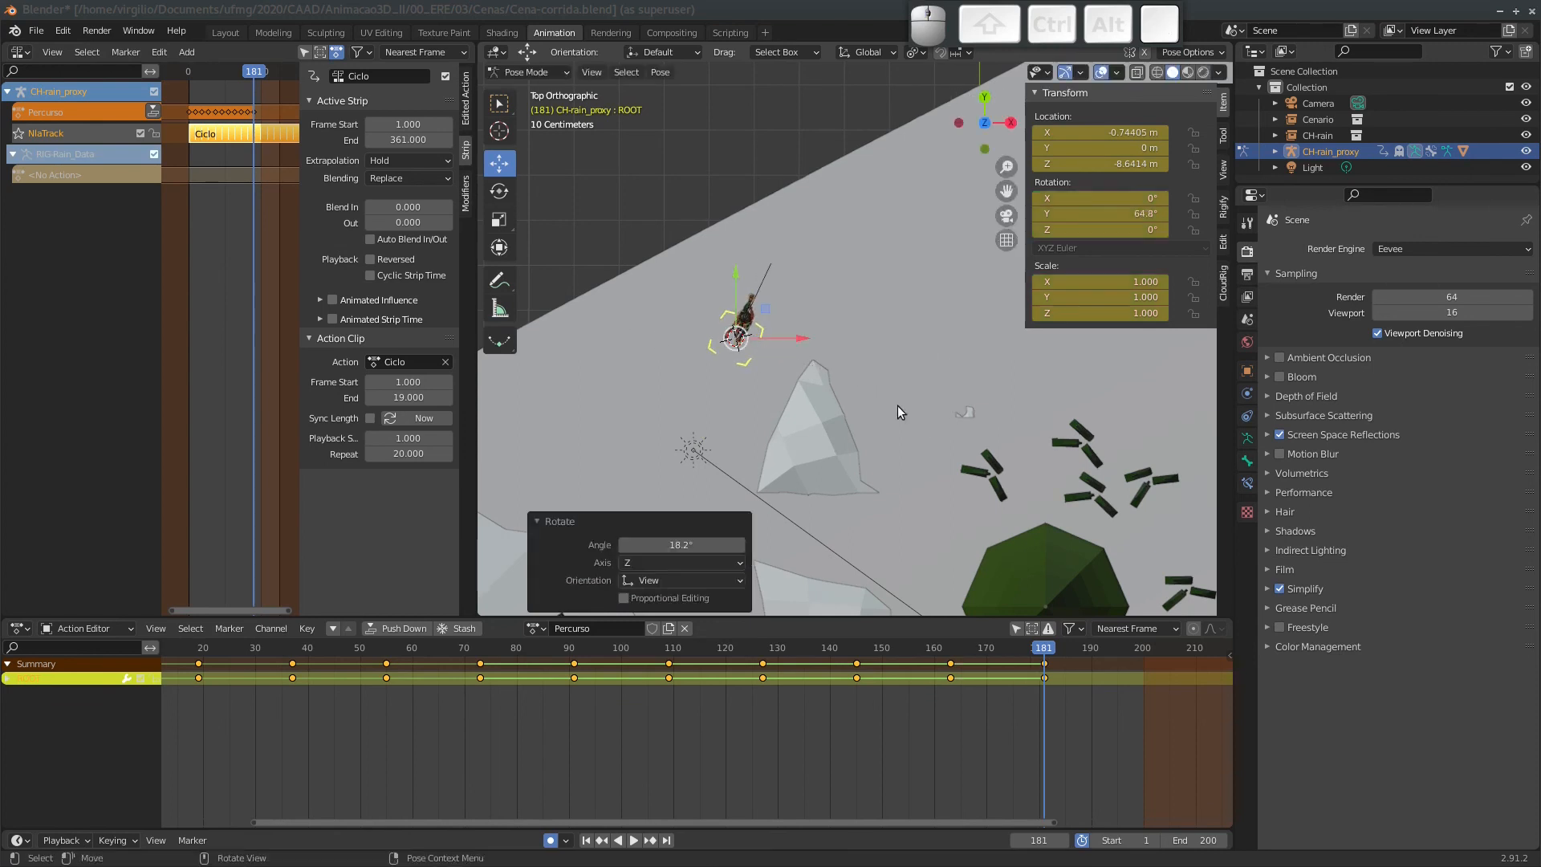
# Snap the 3D cursor to the guide line's origin at frame 198.
pyautogui.moveTo(1005, 662); pyautogui.dragTo(742, 695, button='middle')
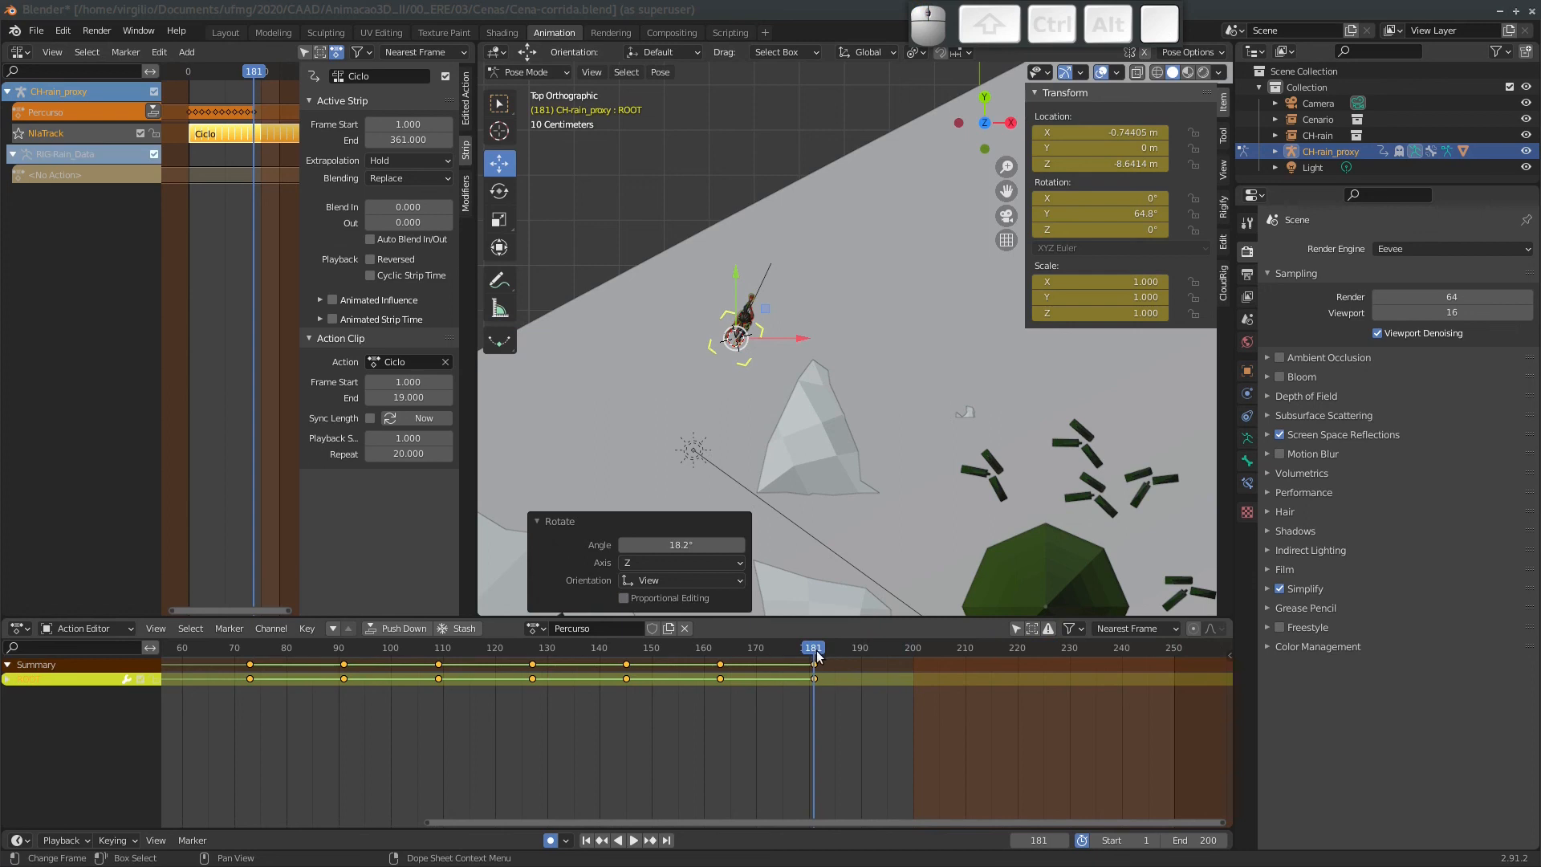
pyautogui.press('Right')
pyautogui.press('Right')
pyautogui.press('Right')
pyautogui.press('Right')
pyautogui.press('Right')
pyautogui.press('Right')
pyautogui.press('Right')
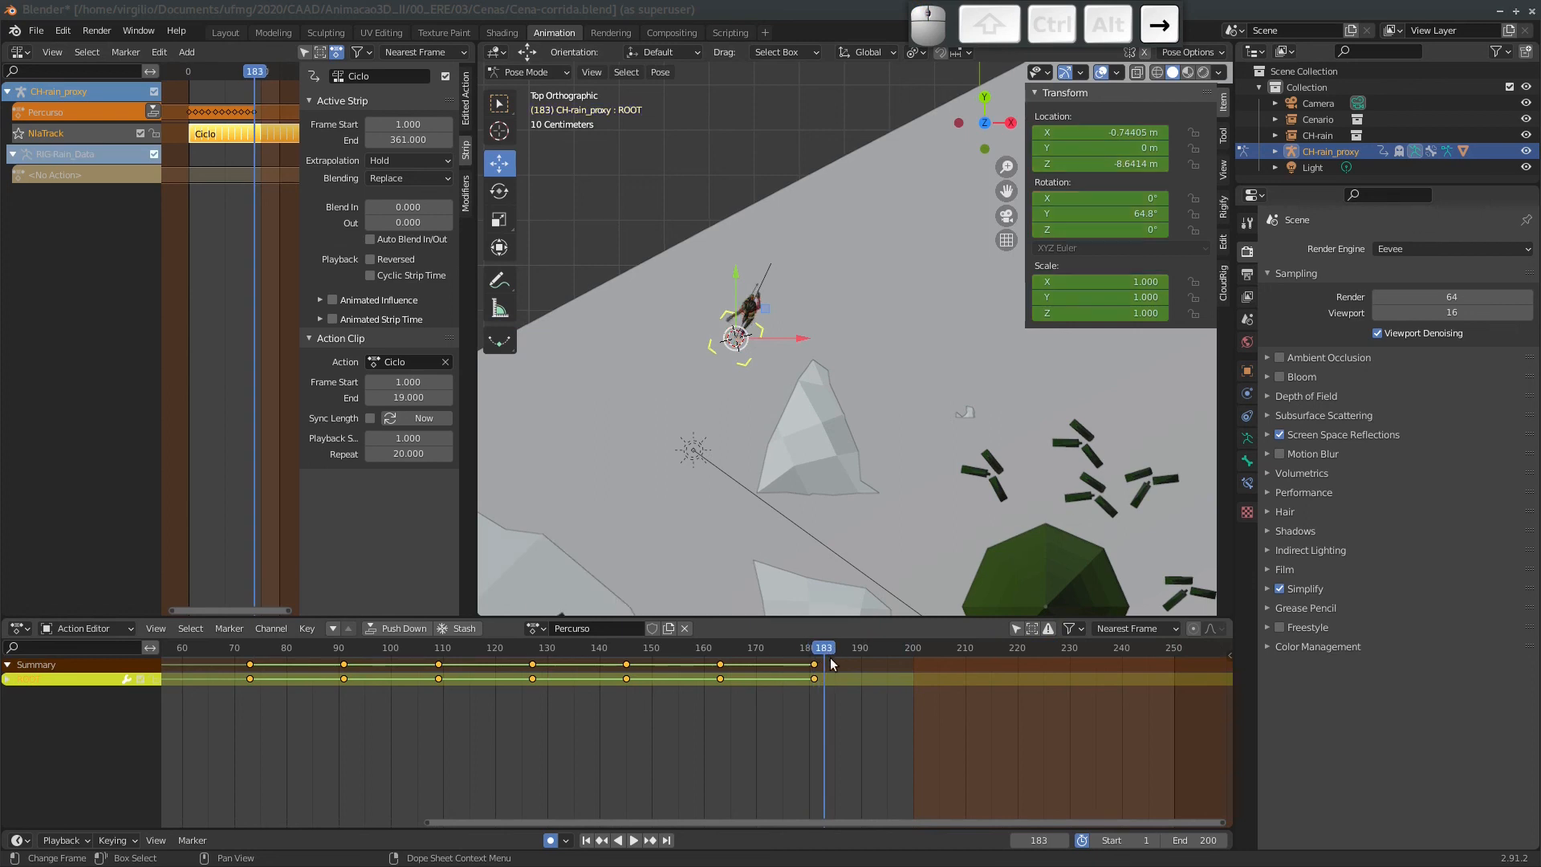
pyautogui.press('Right')
pyautogui.press('Right')
pyautogui.press('Right')
pyautogui.press('Right')
pyautogui.press('Right')
pyautogui.press('Right')
pyautogui.press('Right')
pyautogui.press('Right')
pyautogui.press('Right')
pyautogui.press('Right')
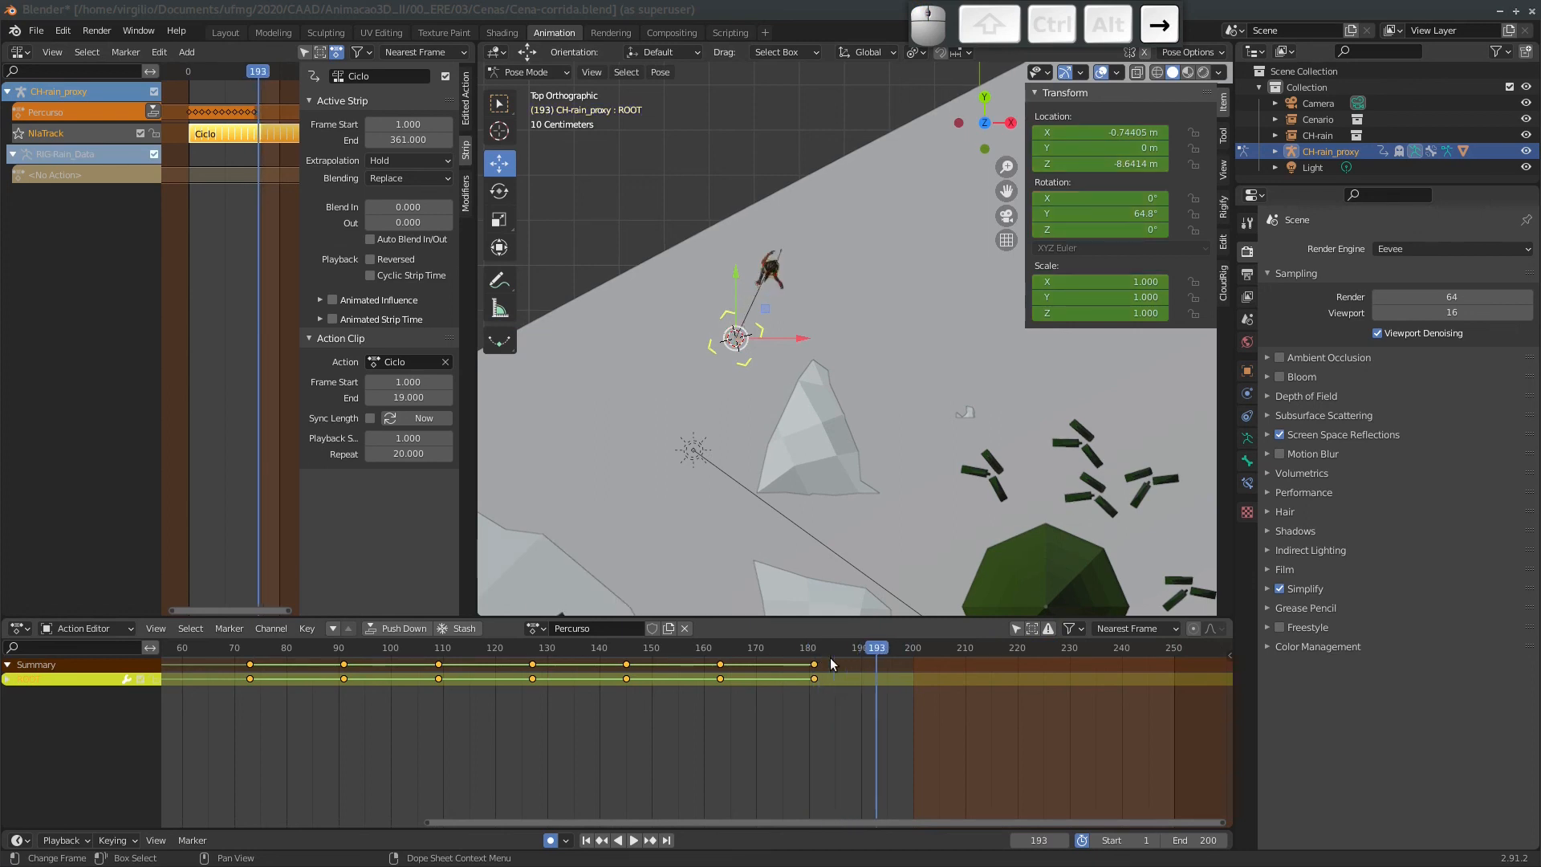
pyautogui.press('Right')
pyautogui.press('Right')
pyautogui.press('Left')
pyautogui.press('Left')
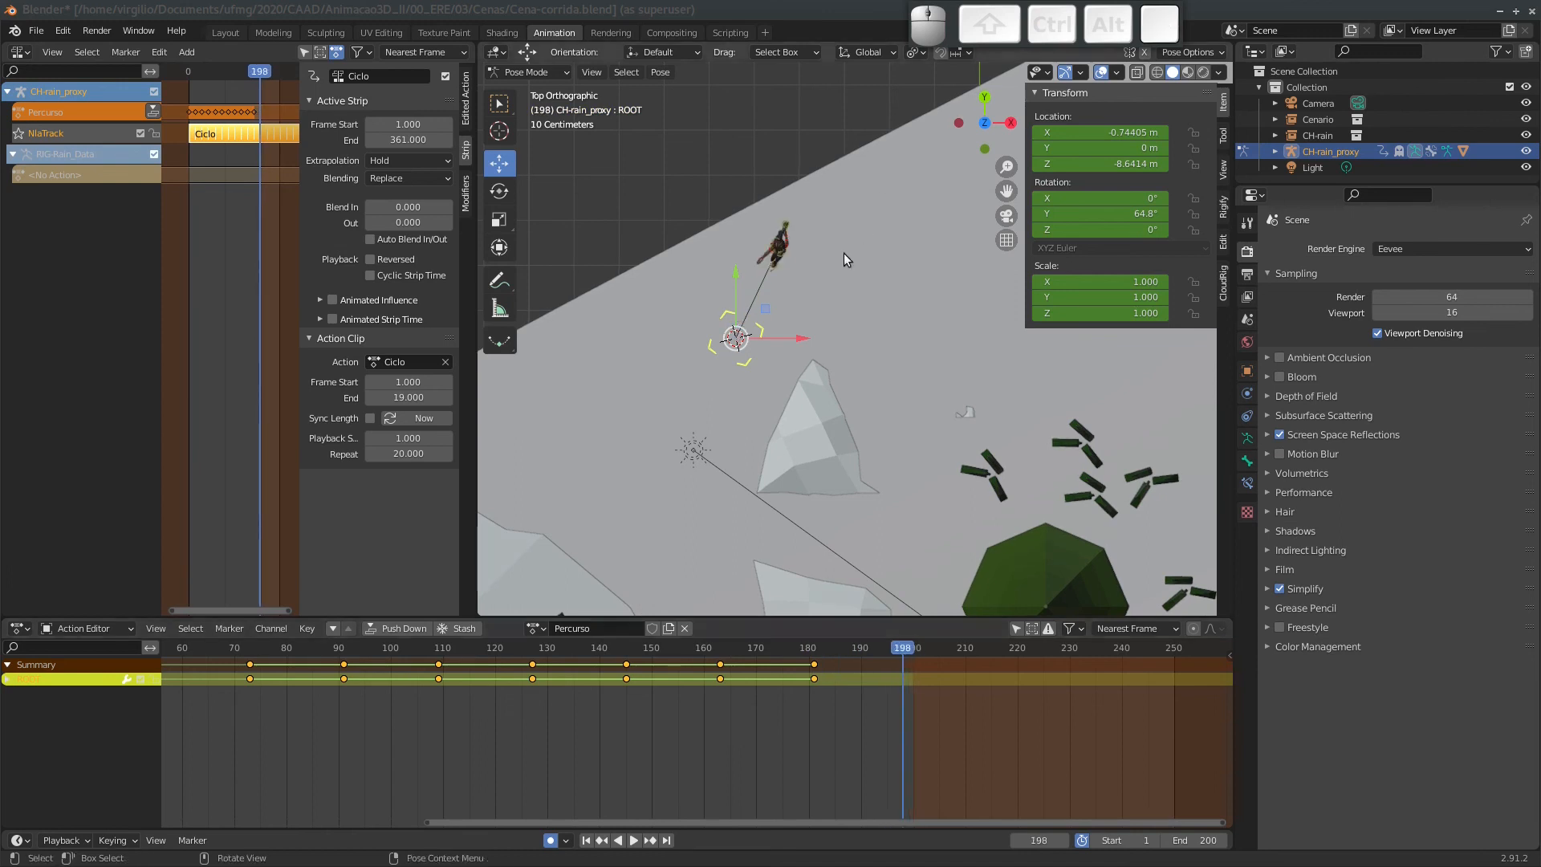
pyautogui.click(758, 282)
pyautogui.hotkey('shift', 's')
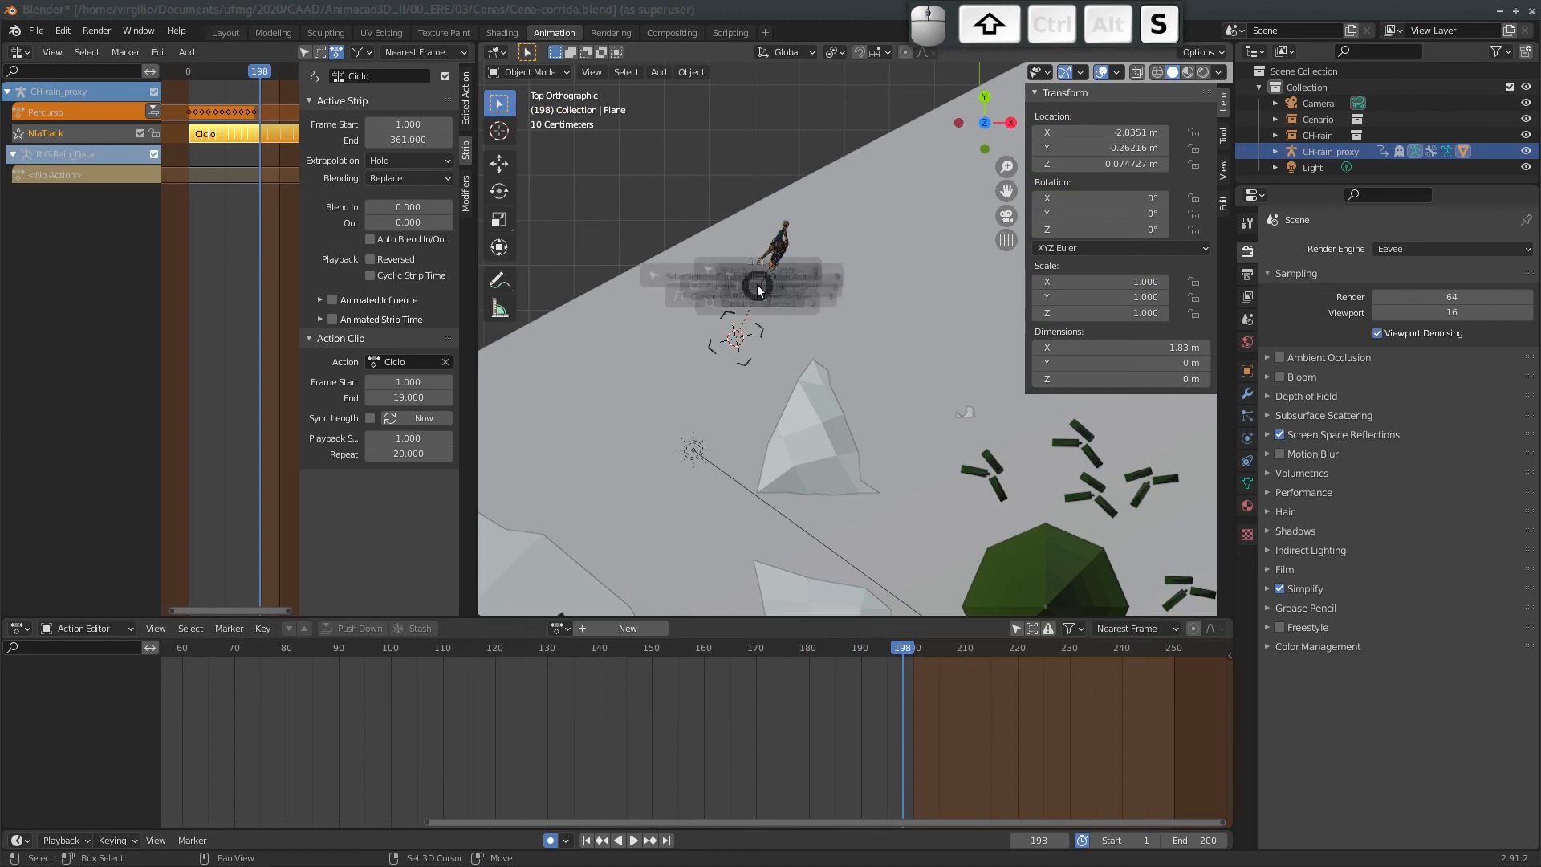
pyautogui.click(754, 377)
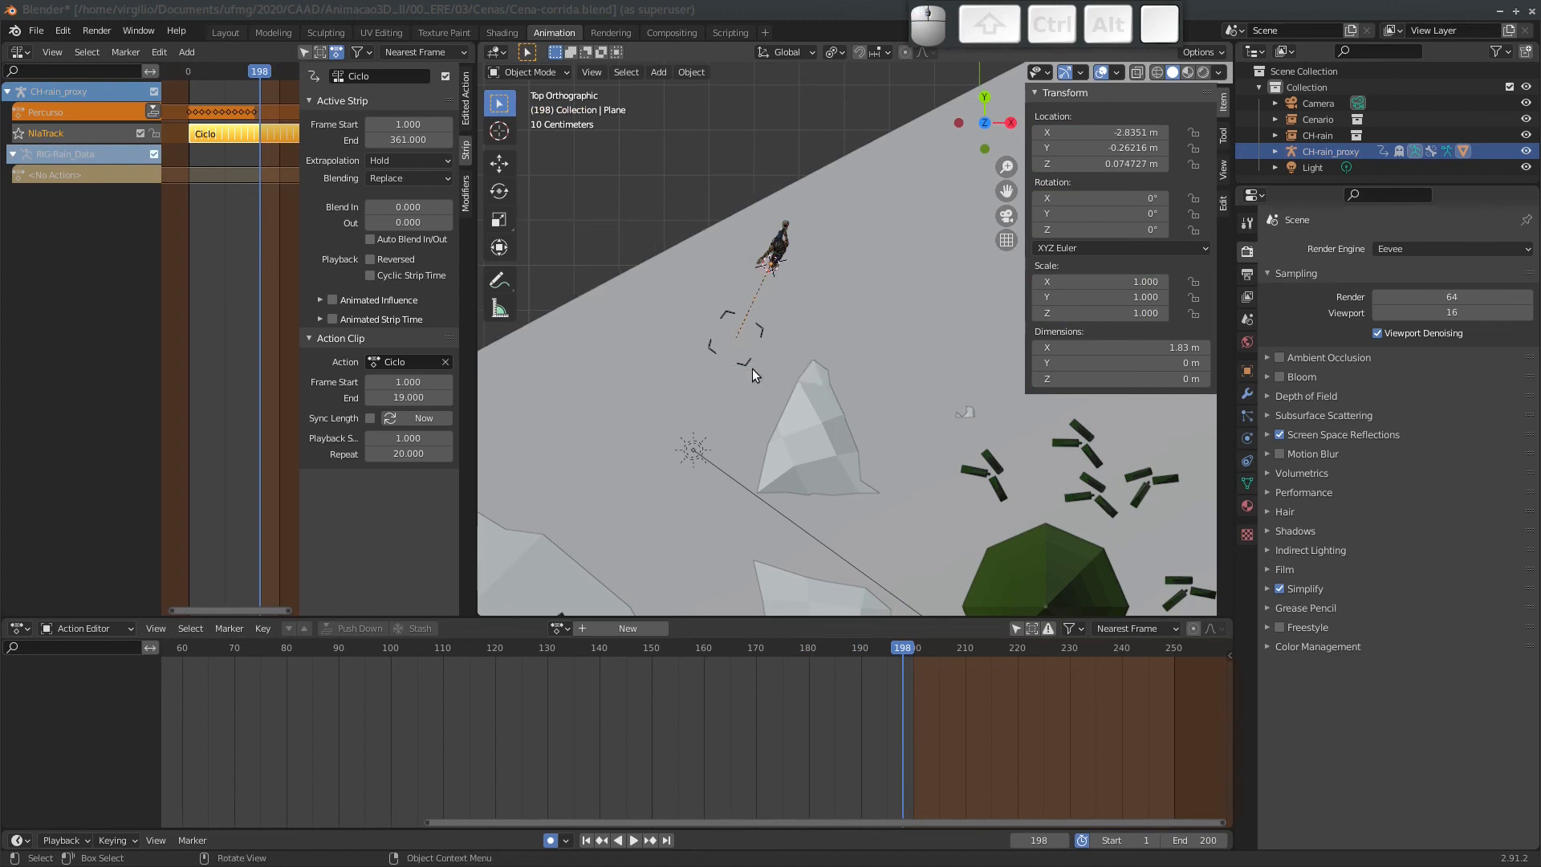
# Snap the ROOT bone to the cursor with Keep Offset and rotate it about 14.6° in the top view at frame 198.
pyautogui.click(754, 299)
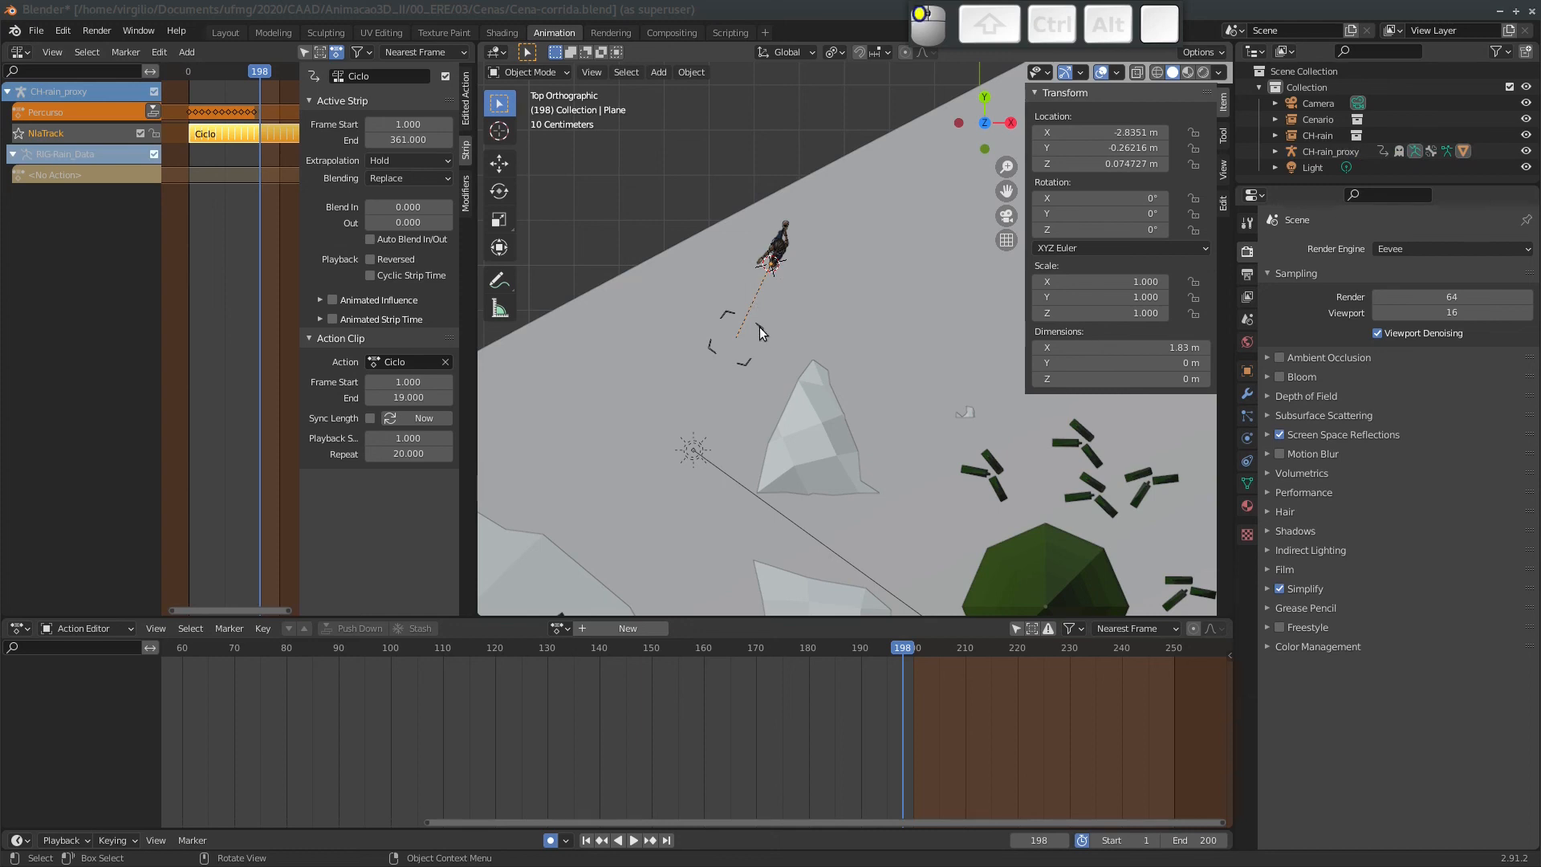
pyautogui.click(763, 329)
pyautogui.hotkey('shift', 's')
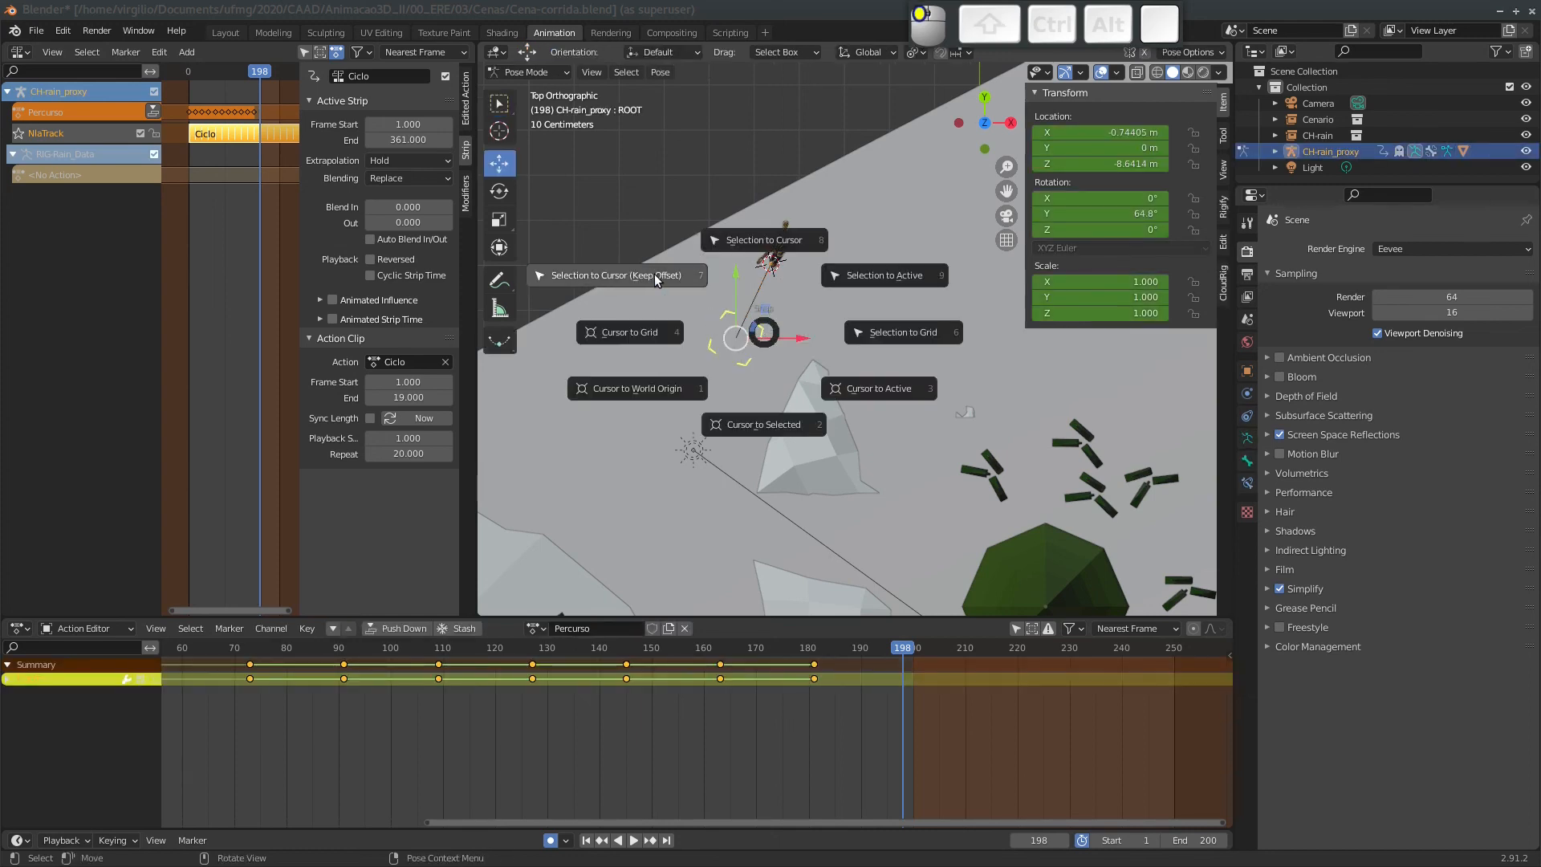
pyautogui.click(655, 276)
pyautogui.press('r')
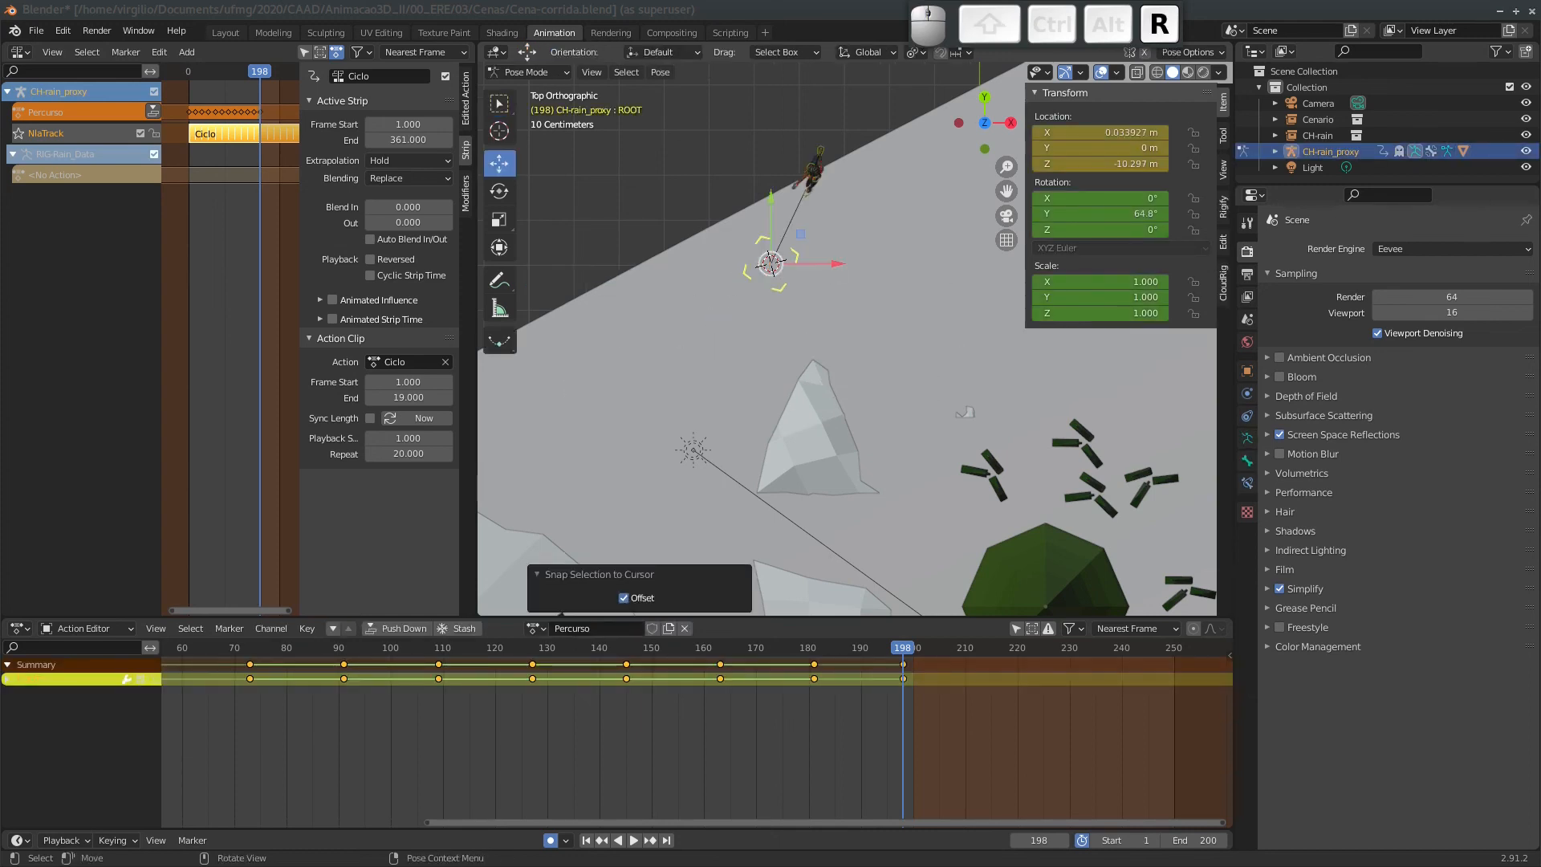
pyautogui.click(912, 280)
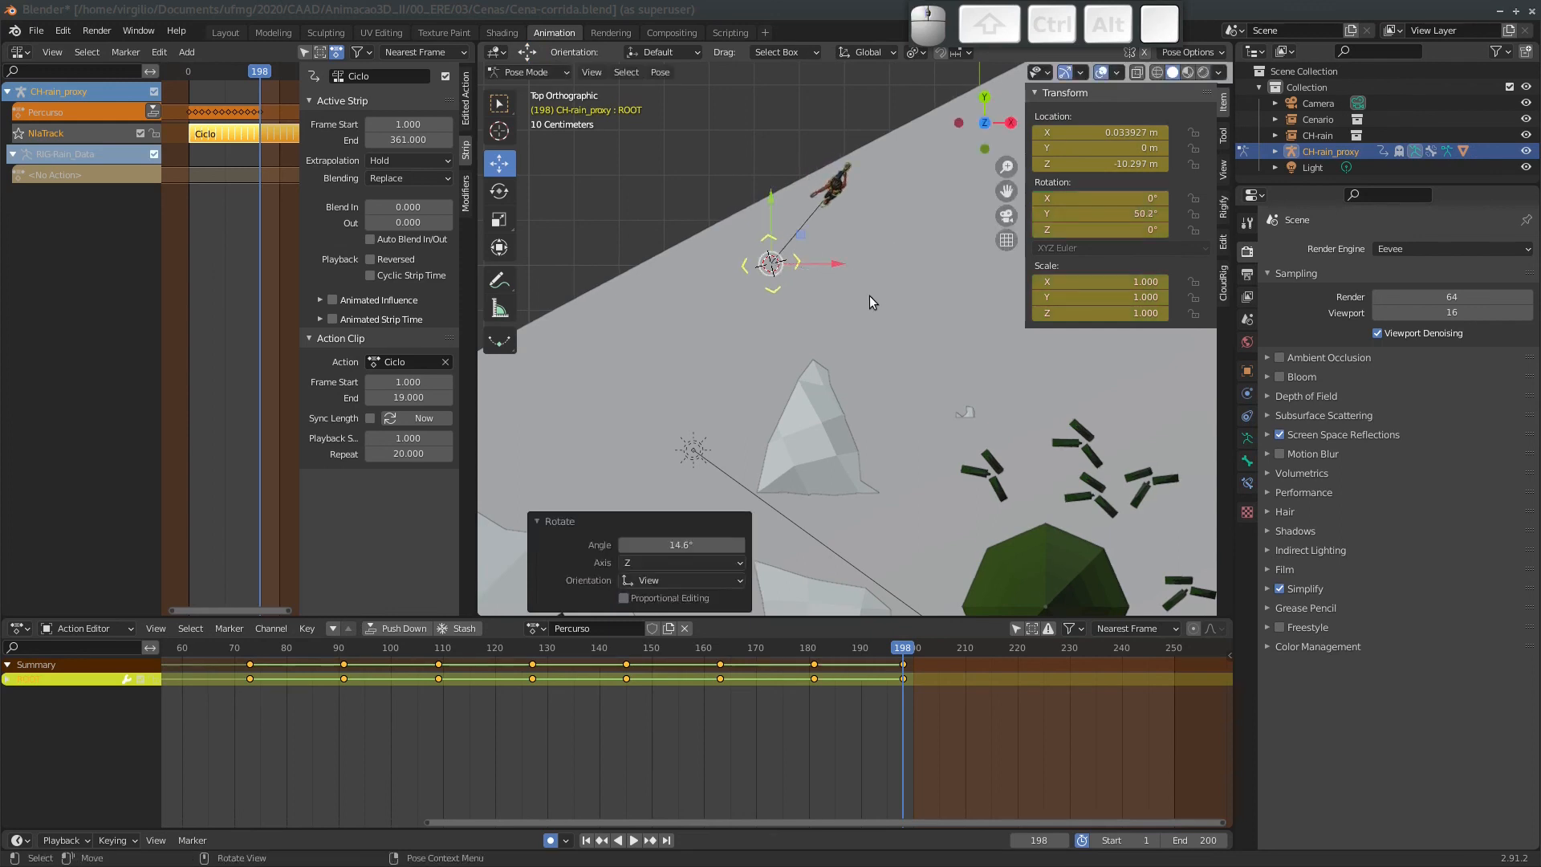
# Play and scrub through the last strides in the top view to check the run around the rock.
pyautogui.keyDown('ctrl'); pyautogui.moveTo(859, 323); pyautogui.dragTo(853, 382, button='middle'); pyautogui.keyUp('ctrl')
pyautogui.hotkey('ctrl', 'shift', 'space')
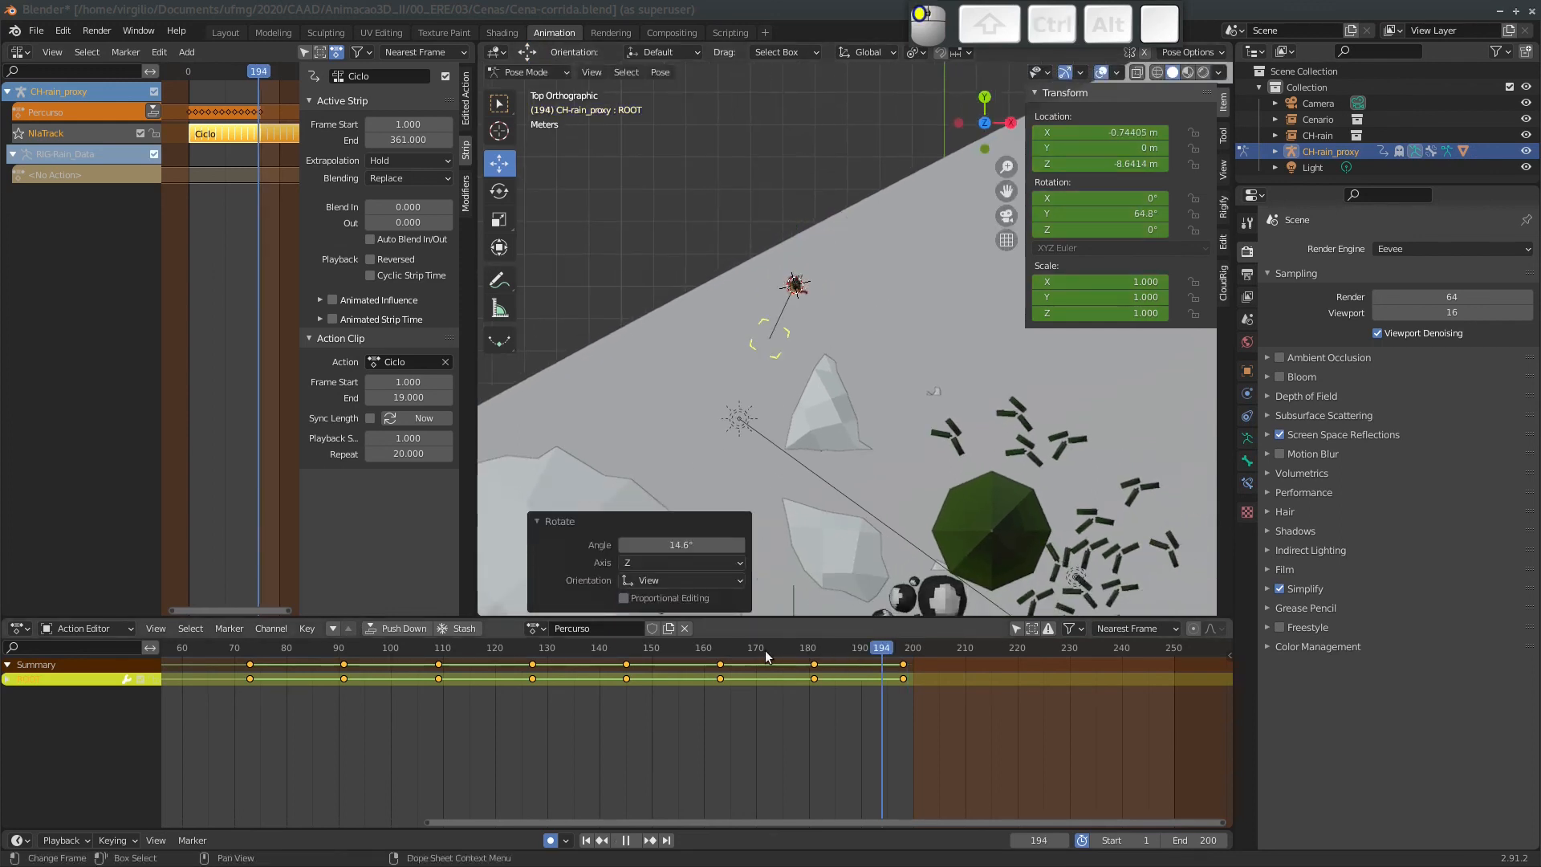
pyautogui.moveTo(625, 651); pyautogui.dragTo(950, 622)
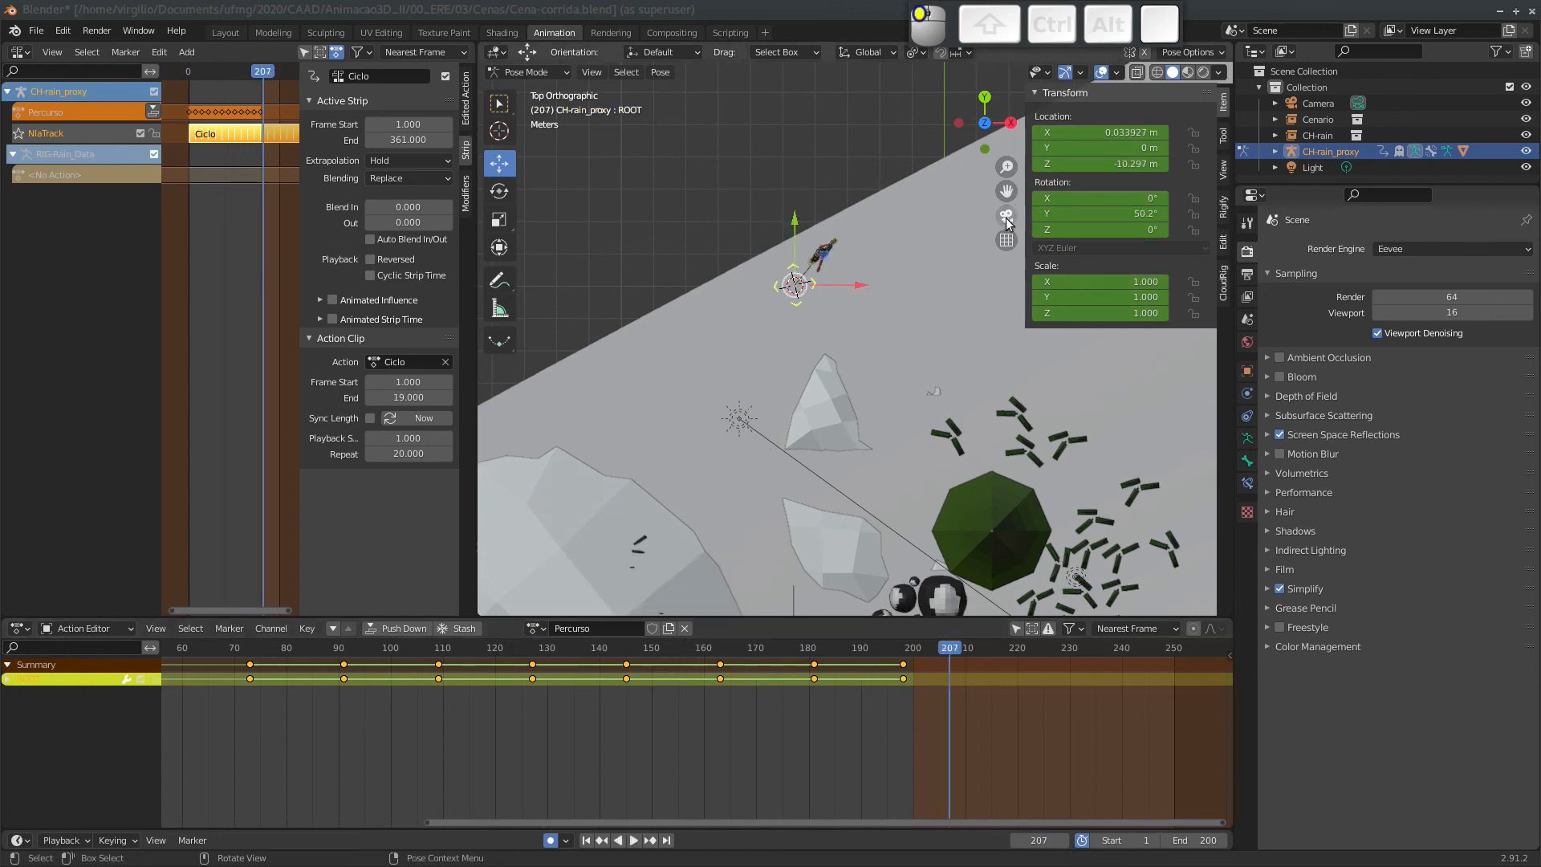
# Switch to the camera view and play the whole run from the start of the timeline.
pyautogui.click(1006, 215)
pyautogui.press('space')
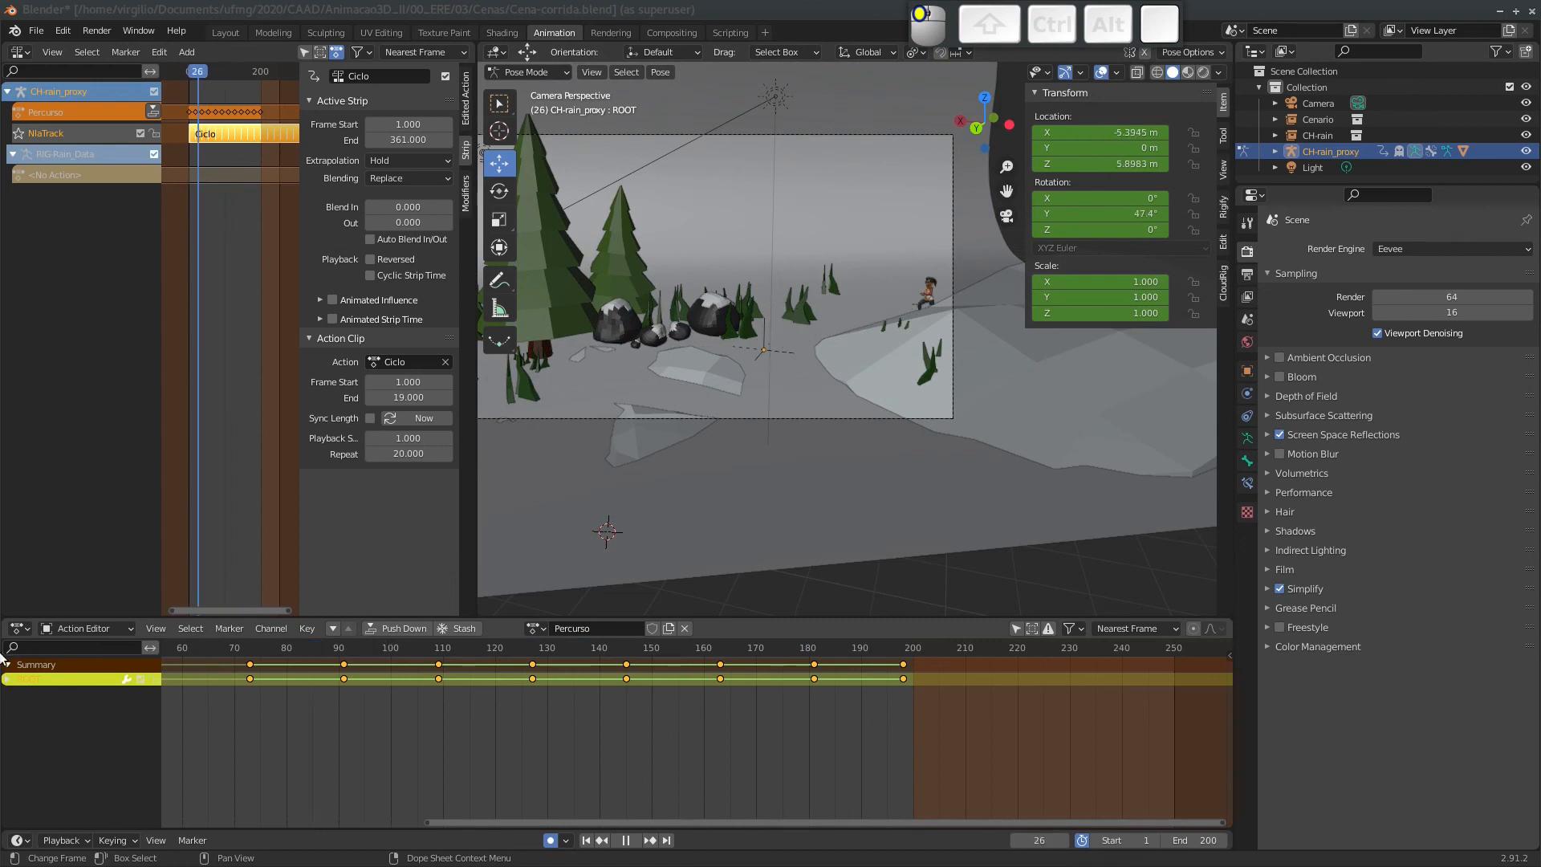
pyautogui.moveTo(418, 694); pyautogui.dragTo(629, 697, button='middle')
pyautogui.keyDown('ctrl'); pyautogui.moveTo(681, 700); pyautogui.dragTo(580, 686, button='middle'); pyautogui.keyUp('ctrl')
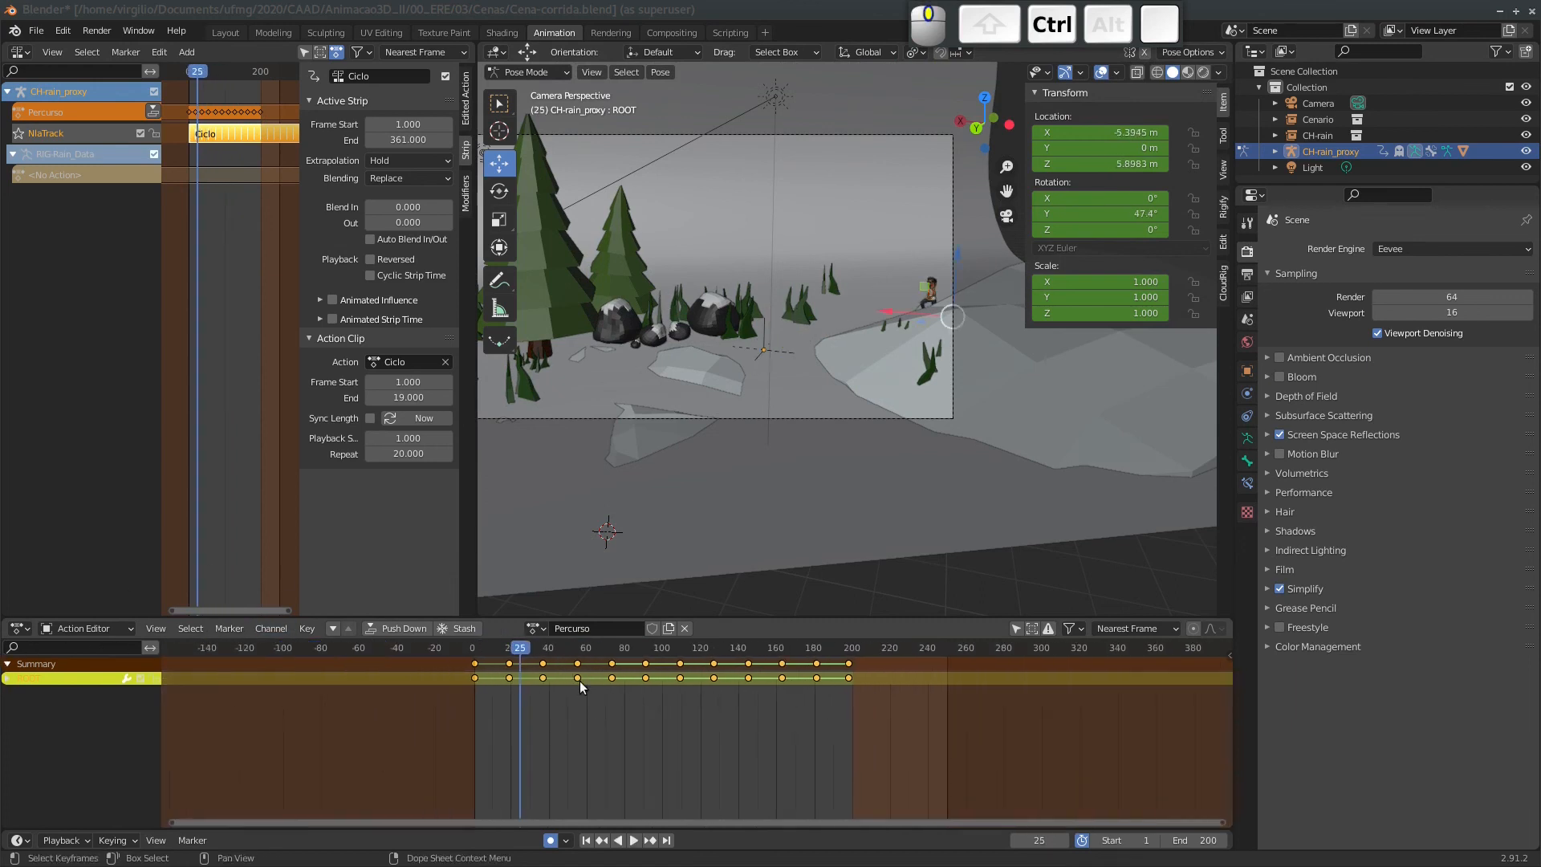
pyautogui.moveTo(519, 652); pyautogui.dragTo(477, 655)
pyautogui.press('space')
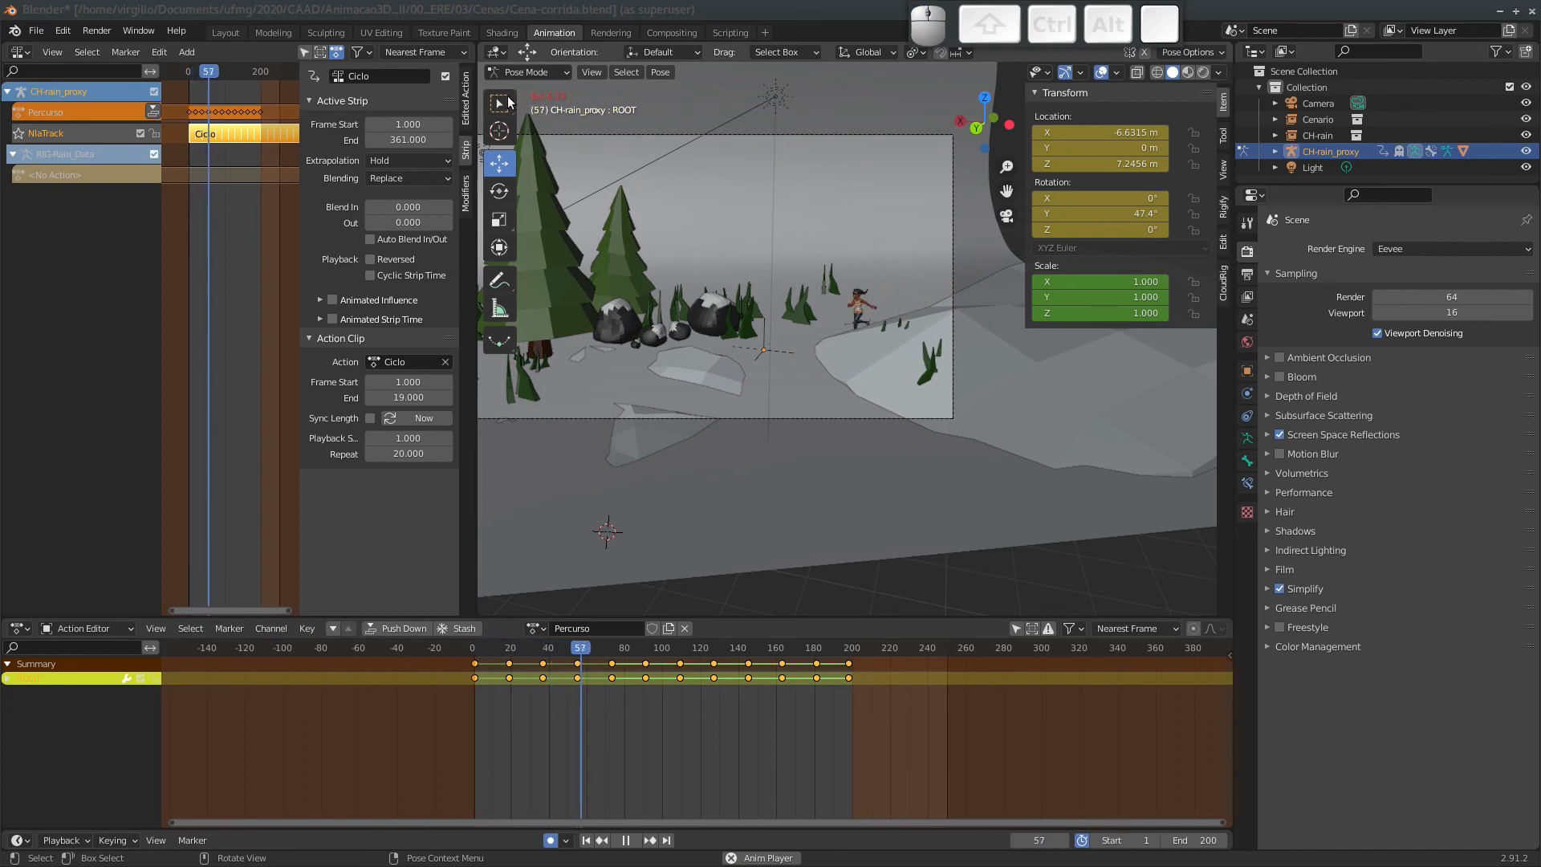
# Stop the playback, returning to frame 1, and save the scene file.
pyautogui.press('Escape')
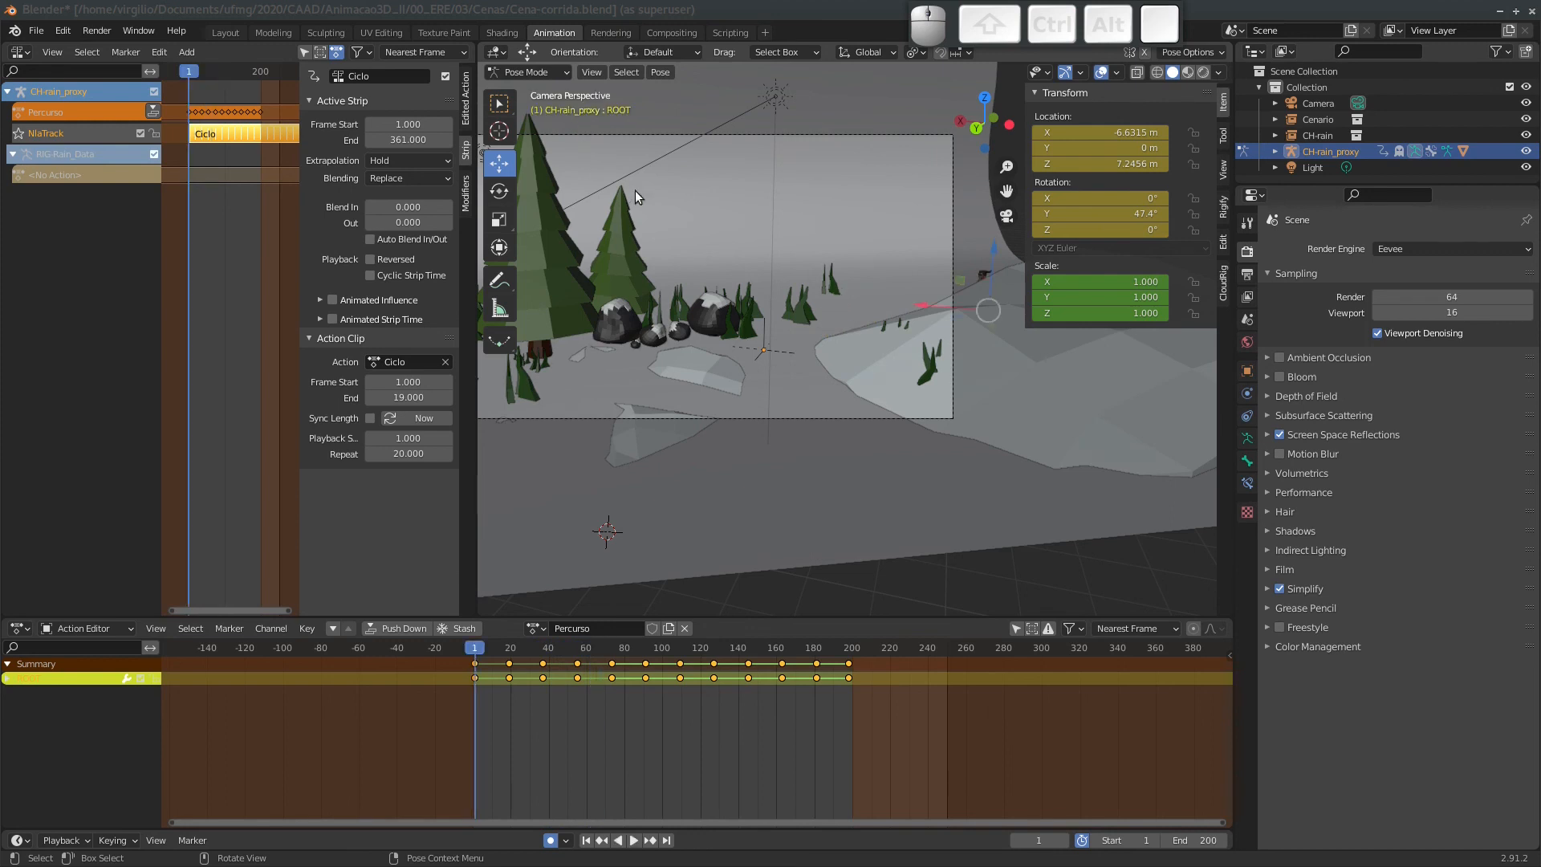
pyautogui.keyDown('shift'); pyautogui.moveTo(682, 335); pyautogui.dragTo(748, 360, button='middle'); pyautogui.keyUp('shift')
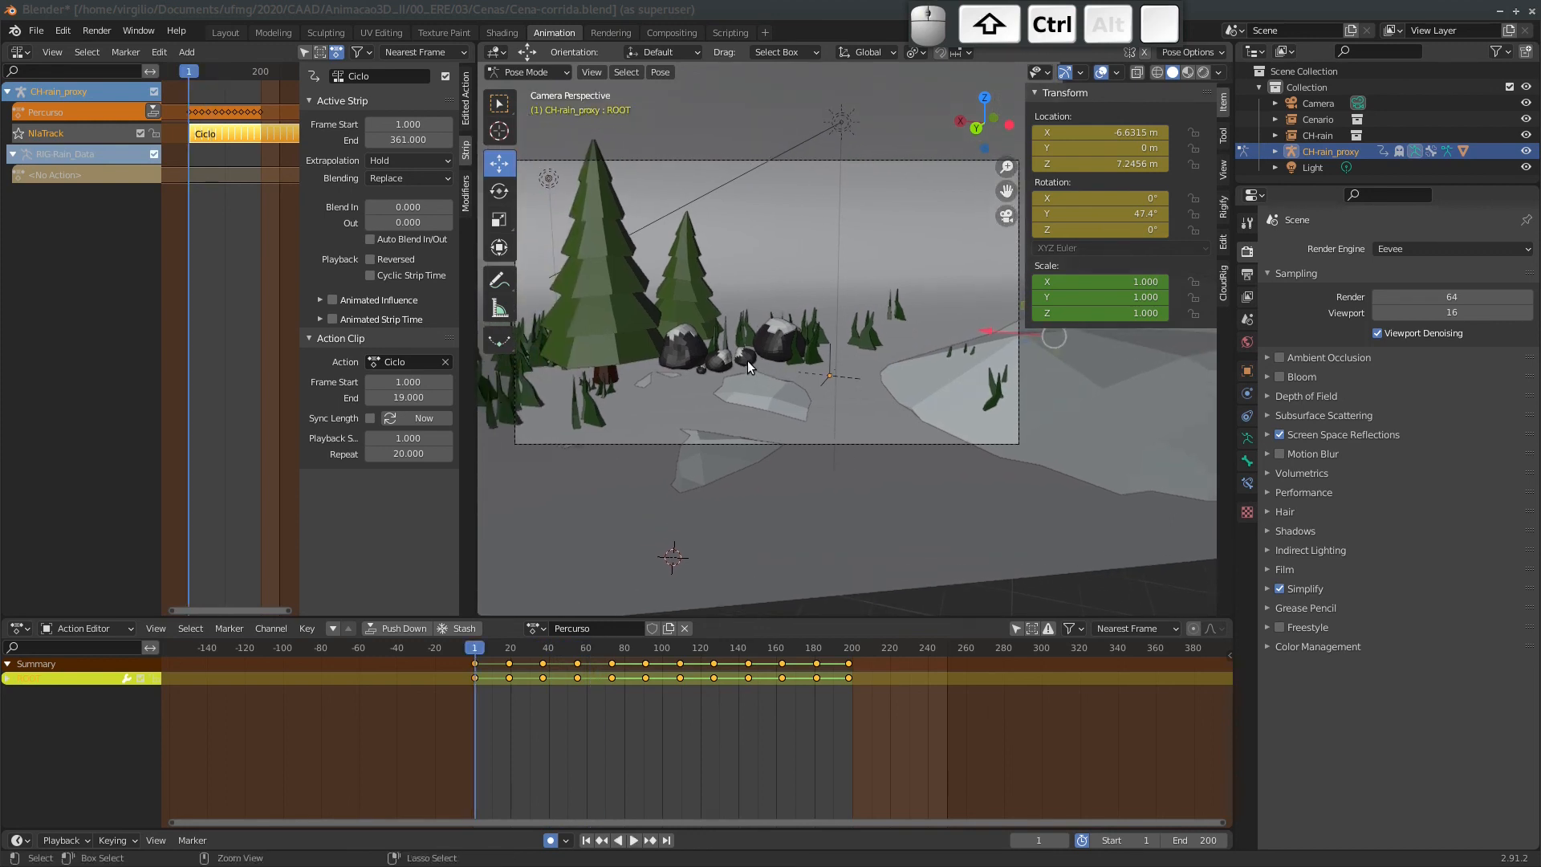
pyautogui.hotkey('ctrl', 's')
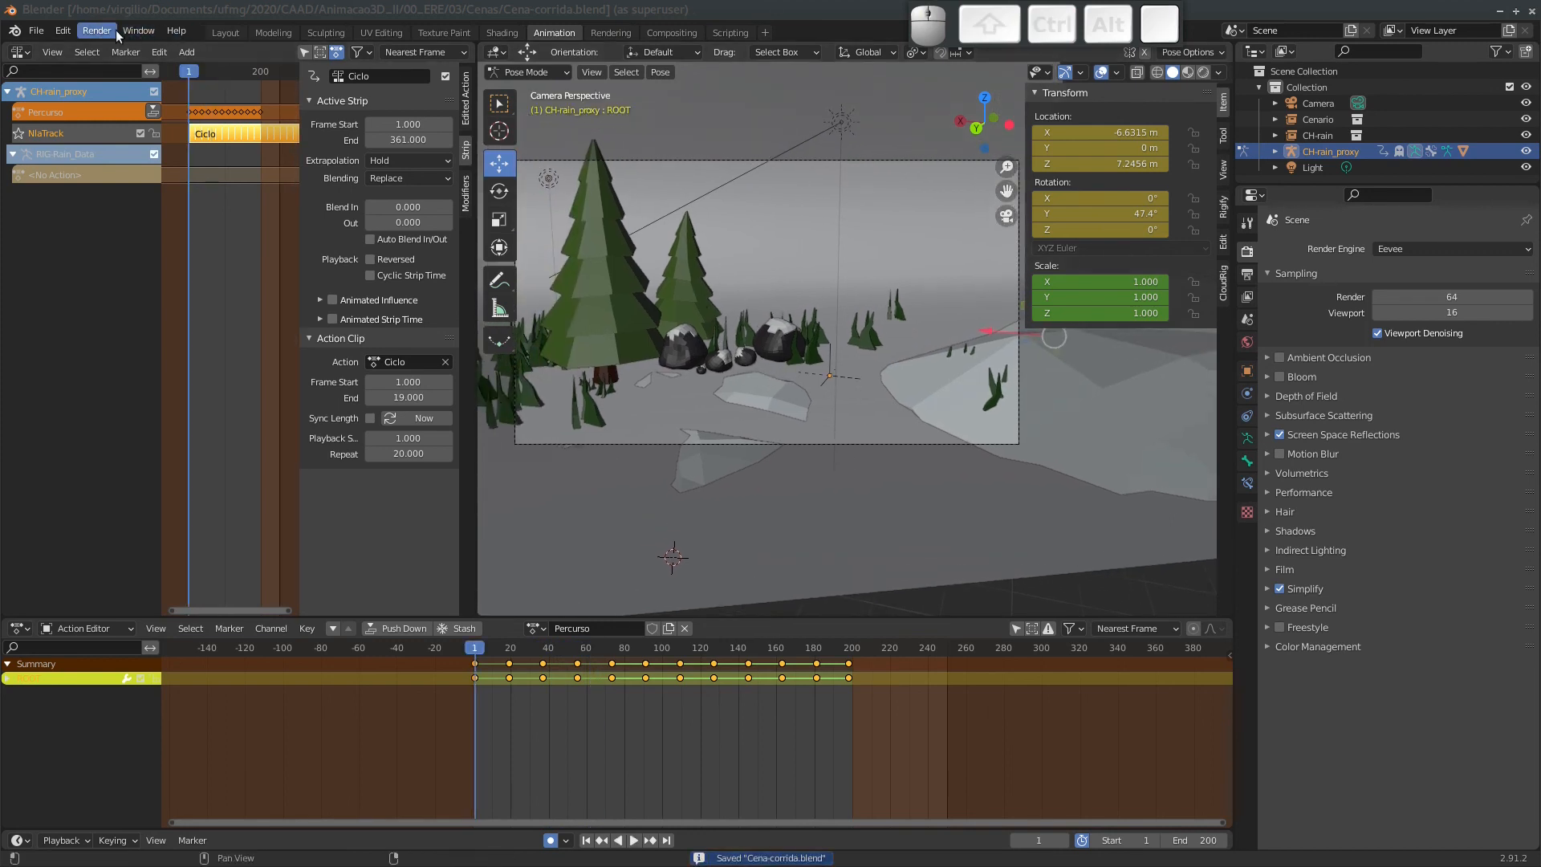
# Hide the viewport overlays, gizmos and sidebar for an unobstructed camera view of the scene.
pyautogui.keyDown('shift'); pyautogui.moveTo(713, 309); pyautogui.dragTo(762, 380, button='middle'); pyautogui.keyUp('shift')
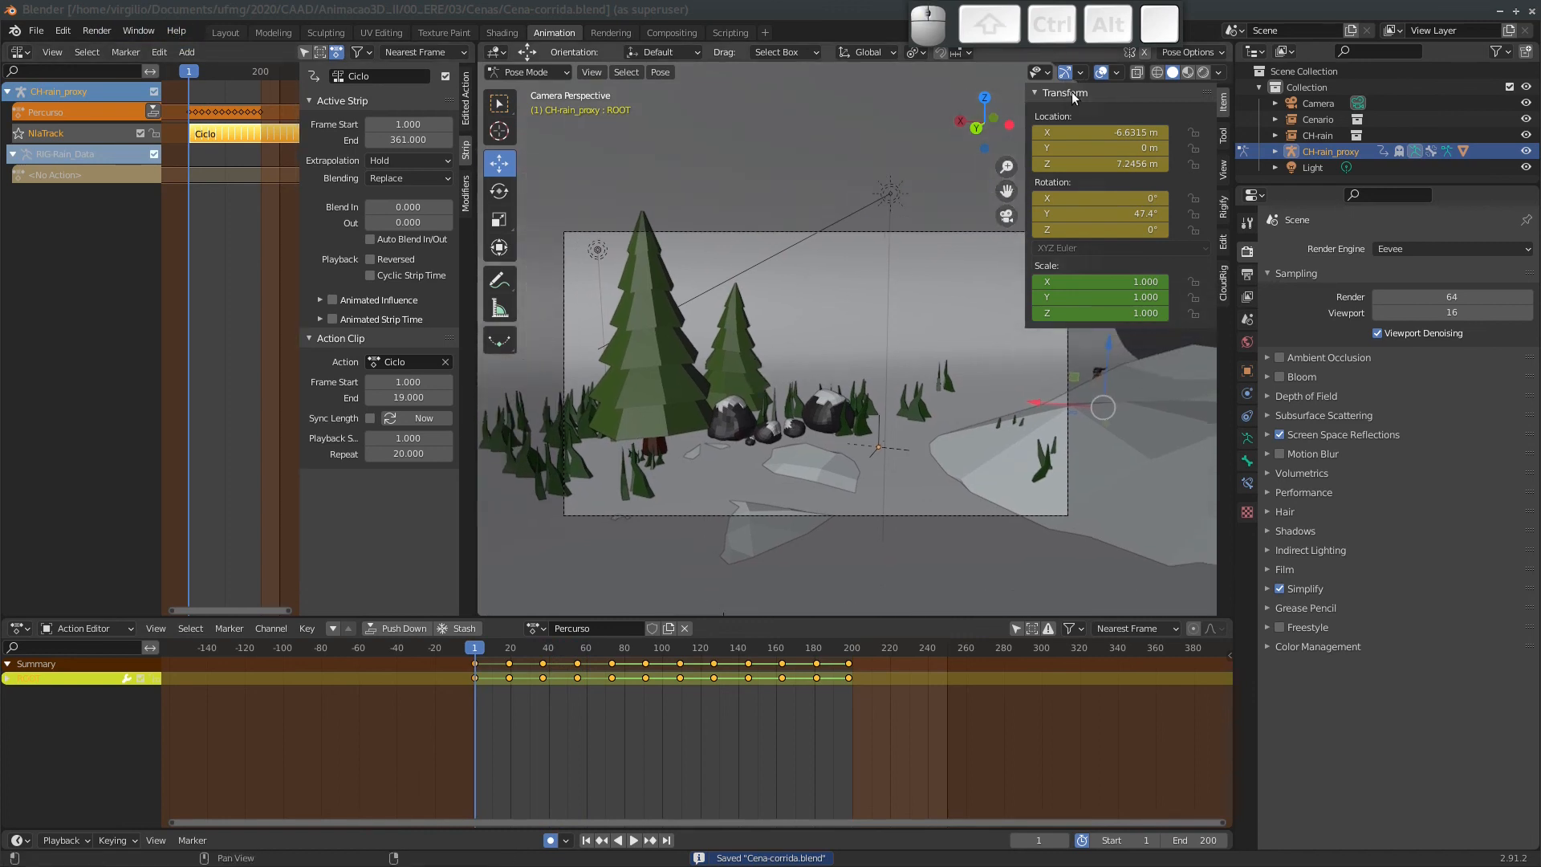
pyautogui.click(1101, 72)
pyautogui.click(1065, 72)
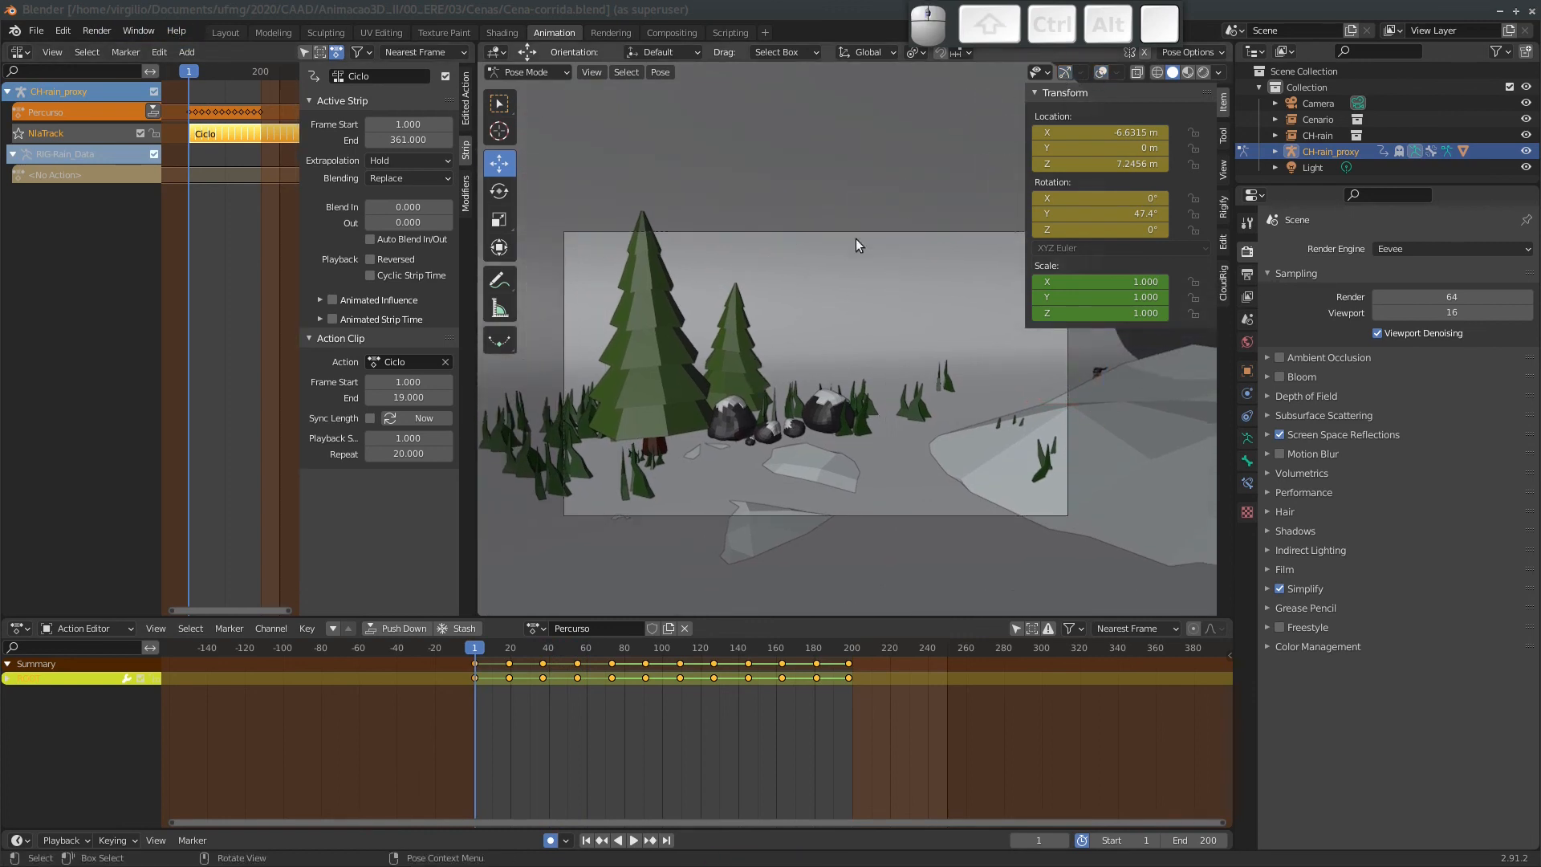
pyautogui.keyDown('ctrl'); pyautogui.moveTo(855, 239); pyautogui.dragTo(837, 296, button='middle'); pyautogui.keyUp('ctrl')
pyautogui.press('n')
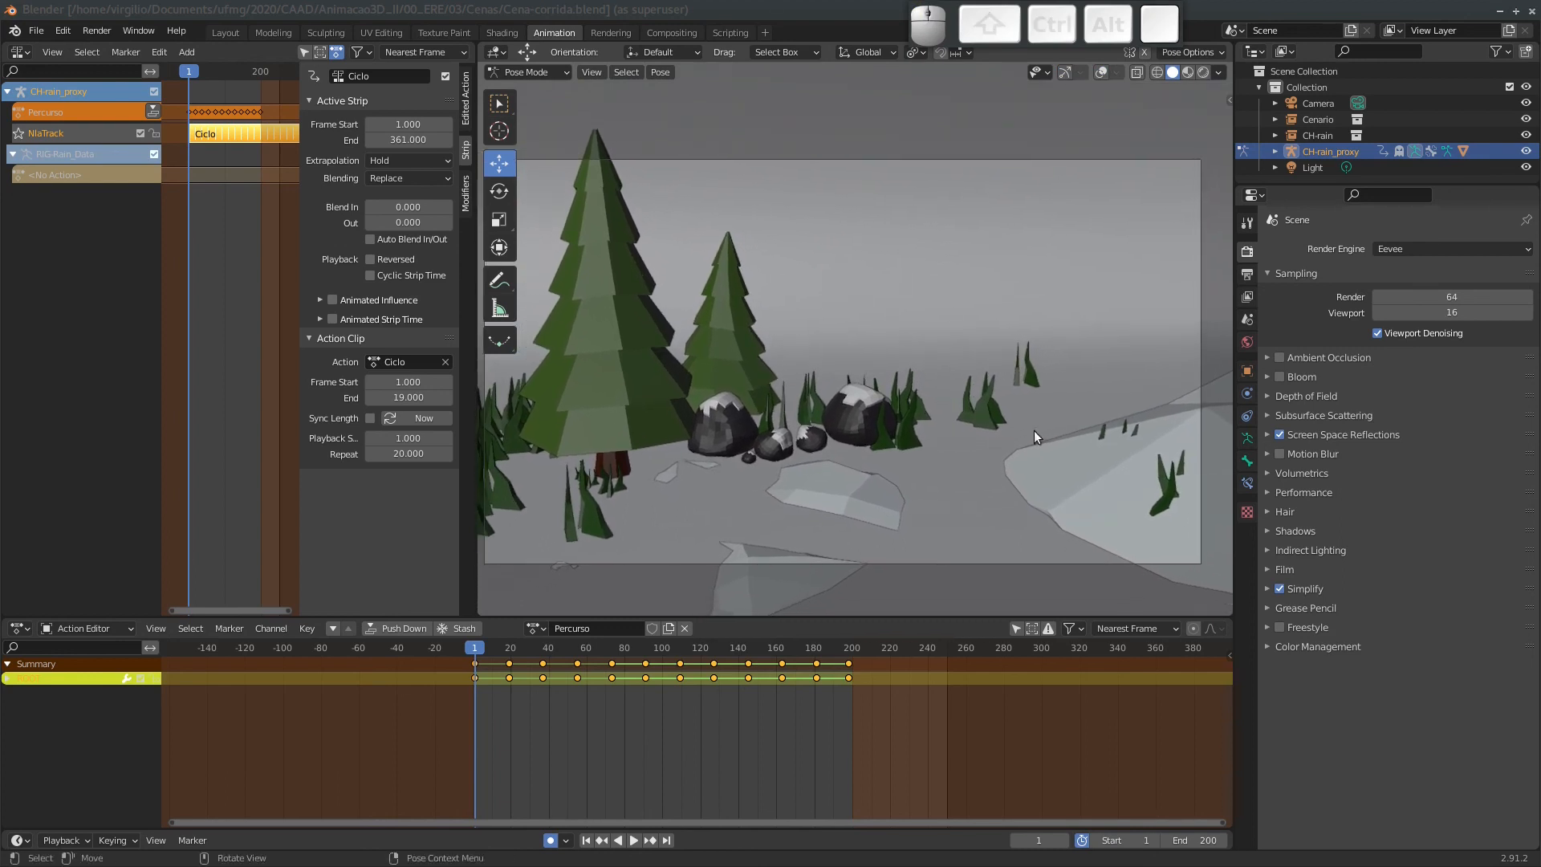
# Turn off the preview range, set the scene's end frame to 180 and save the file.
pyautogui.click(1085, 841)
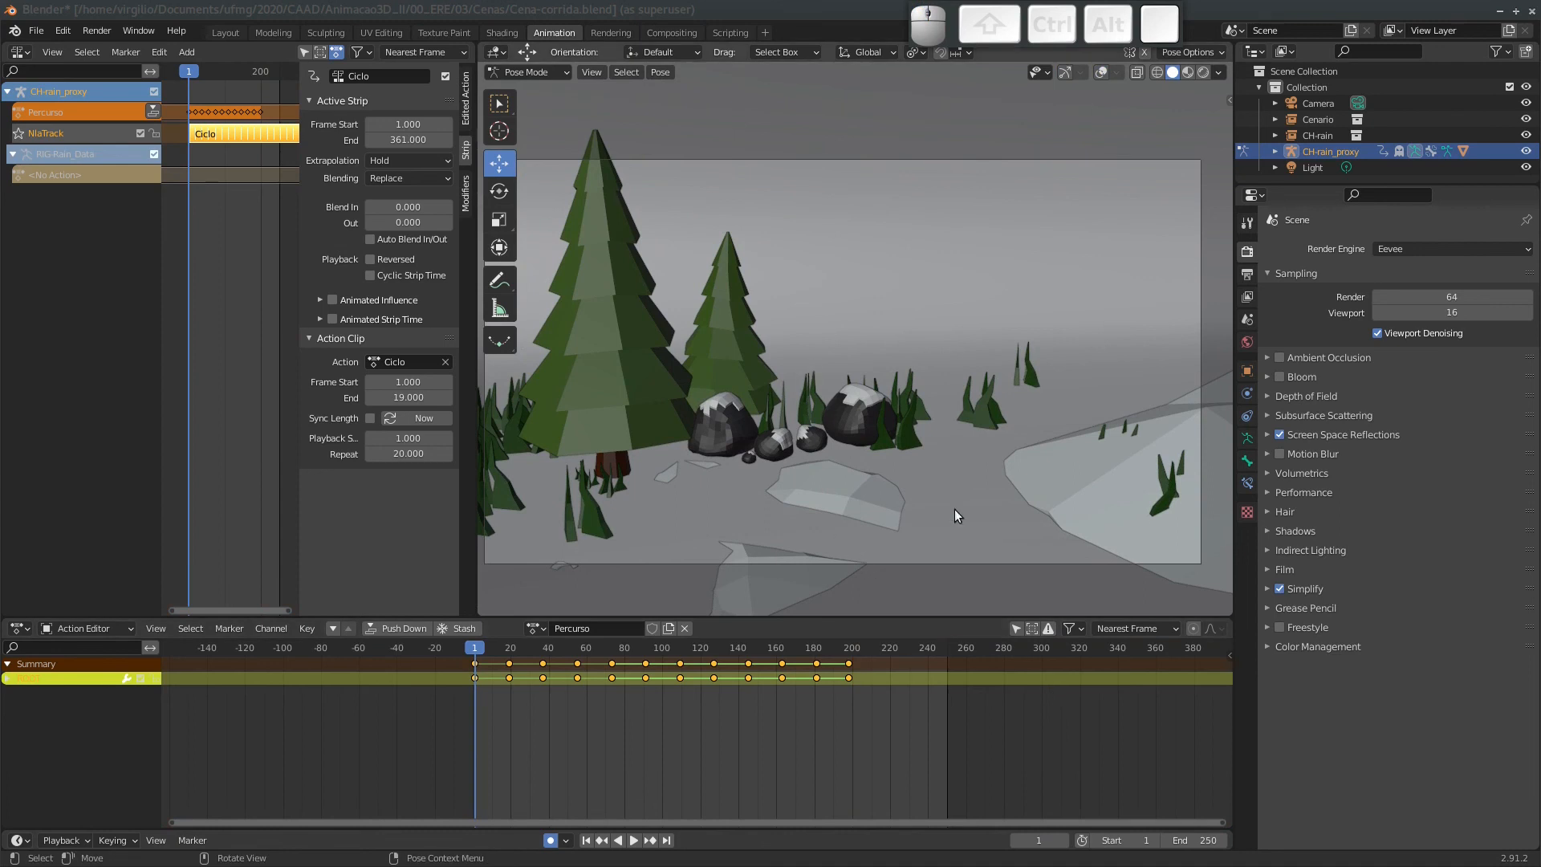
pyautogui.click(1194, 841)
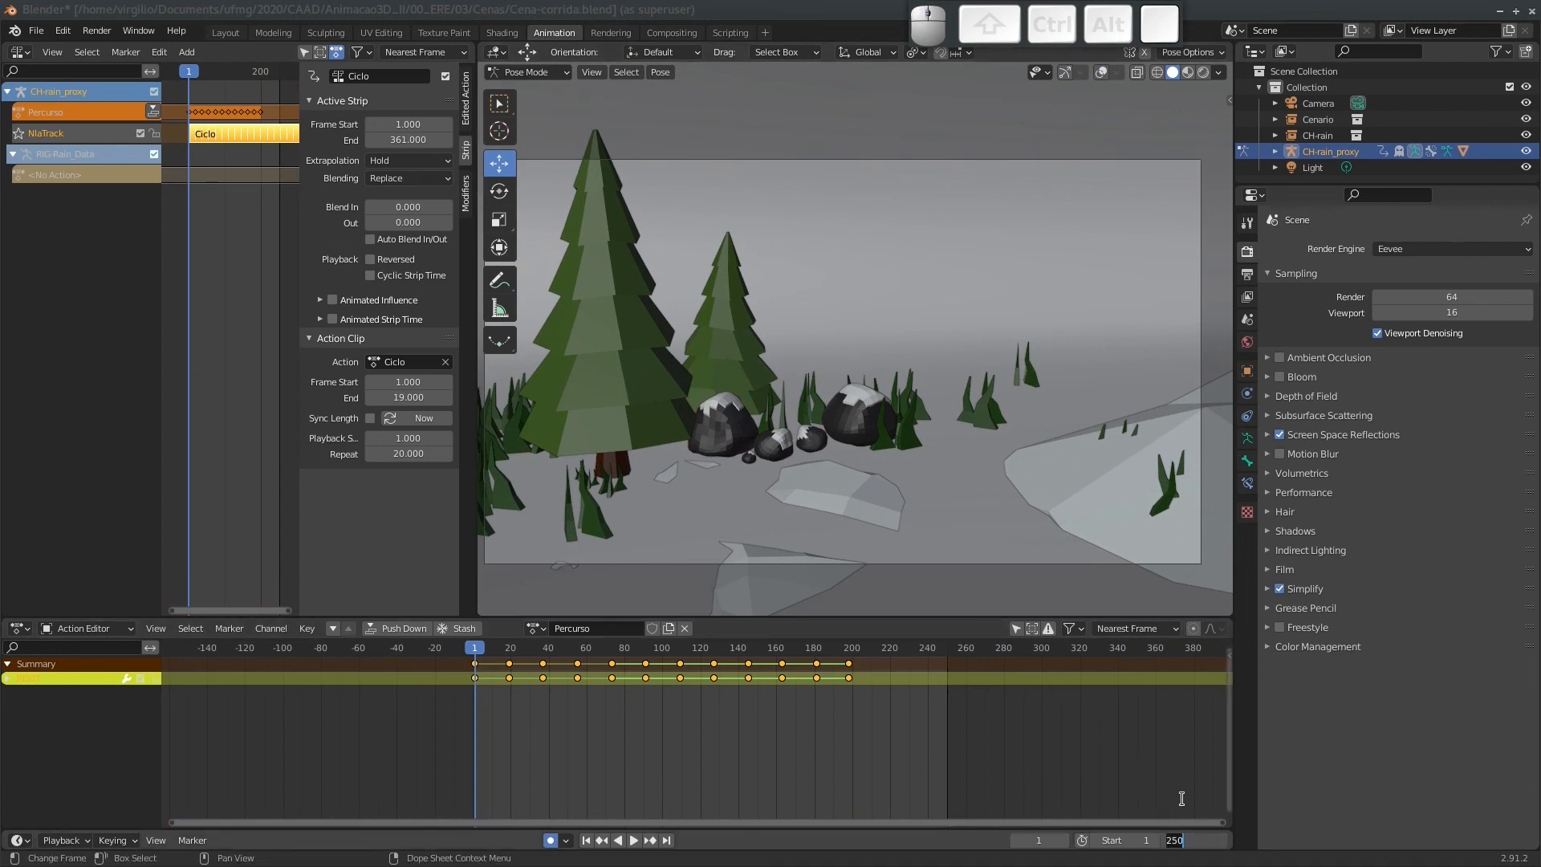
pyautogui.press('Return')
pyautogui.moveTo(839, 648)
pyautogui.mouseDown()
pyautogui.moveTo(809, 657)
pyautogui.moveTo(818, 666)
pyautogui.mouseUp()
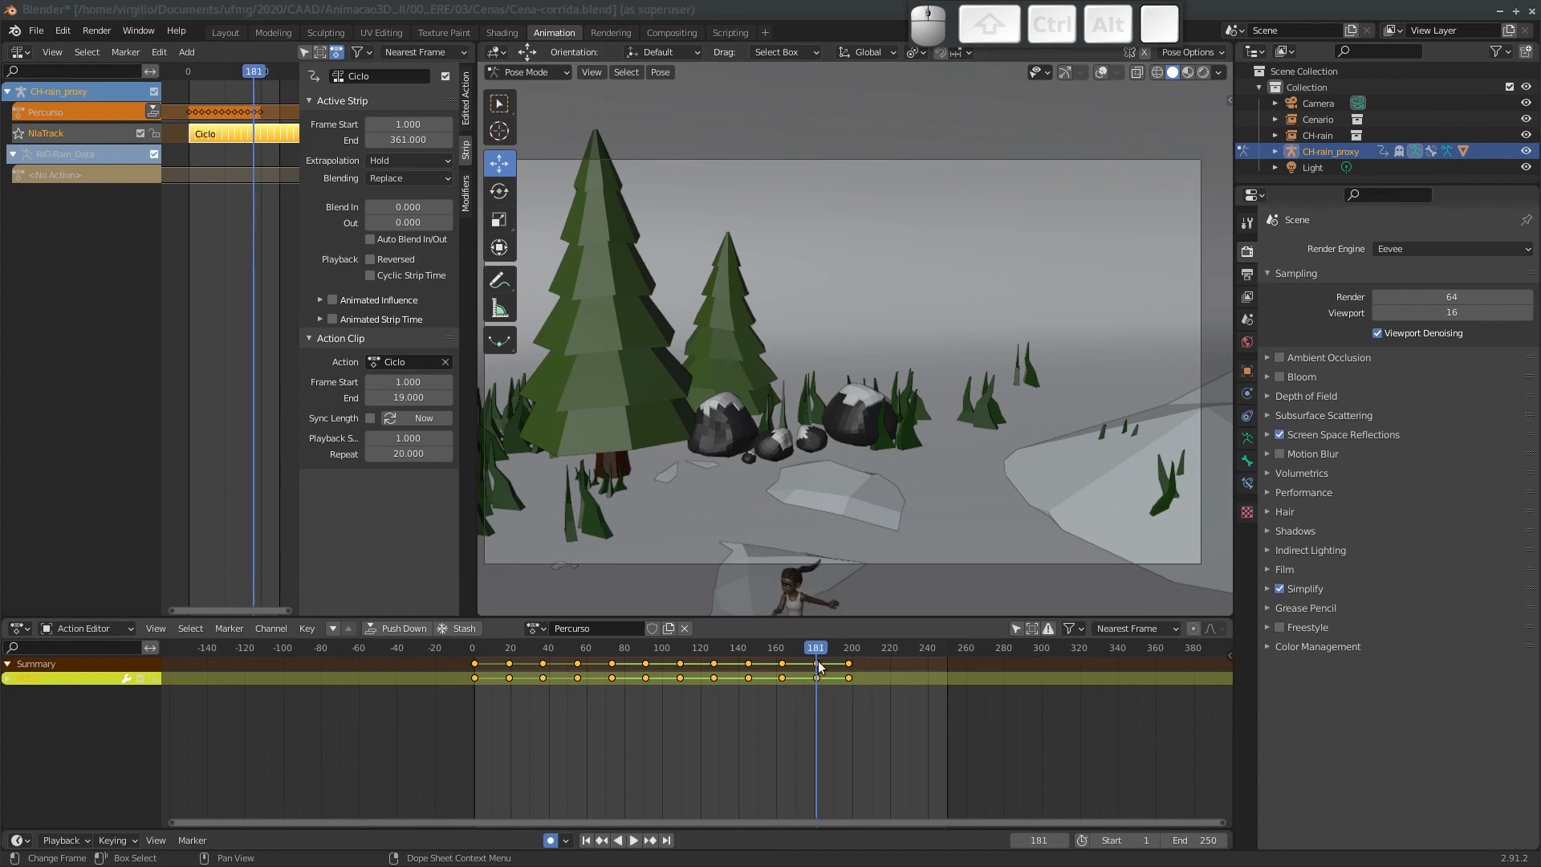
pyautogui.click(1194, 840)
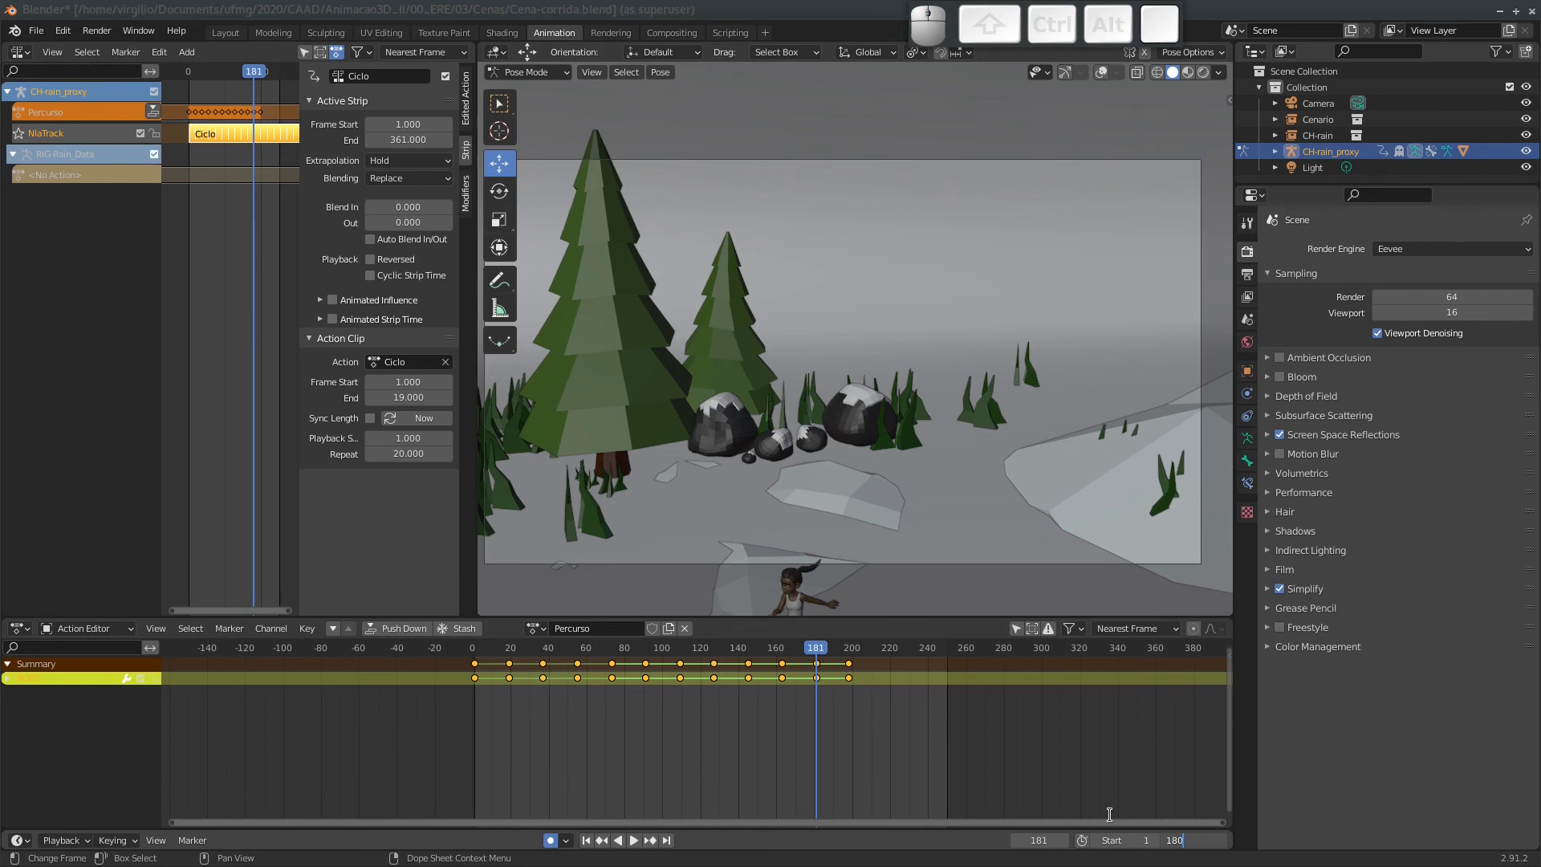
pyautogui.press('Return')
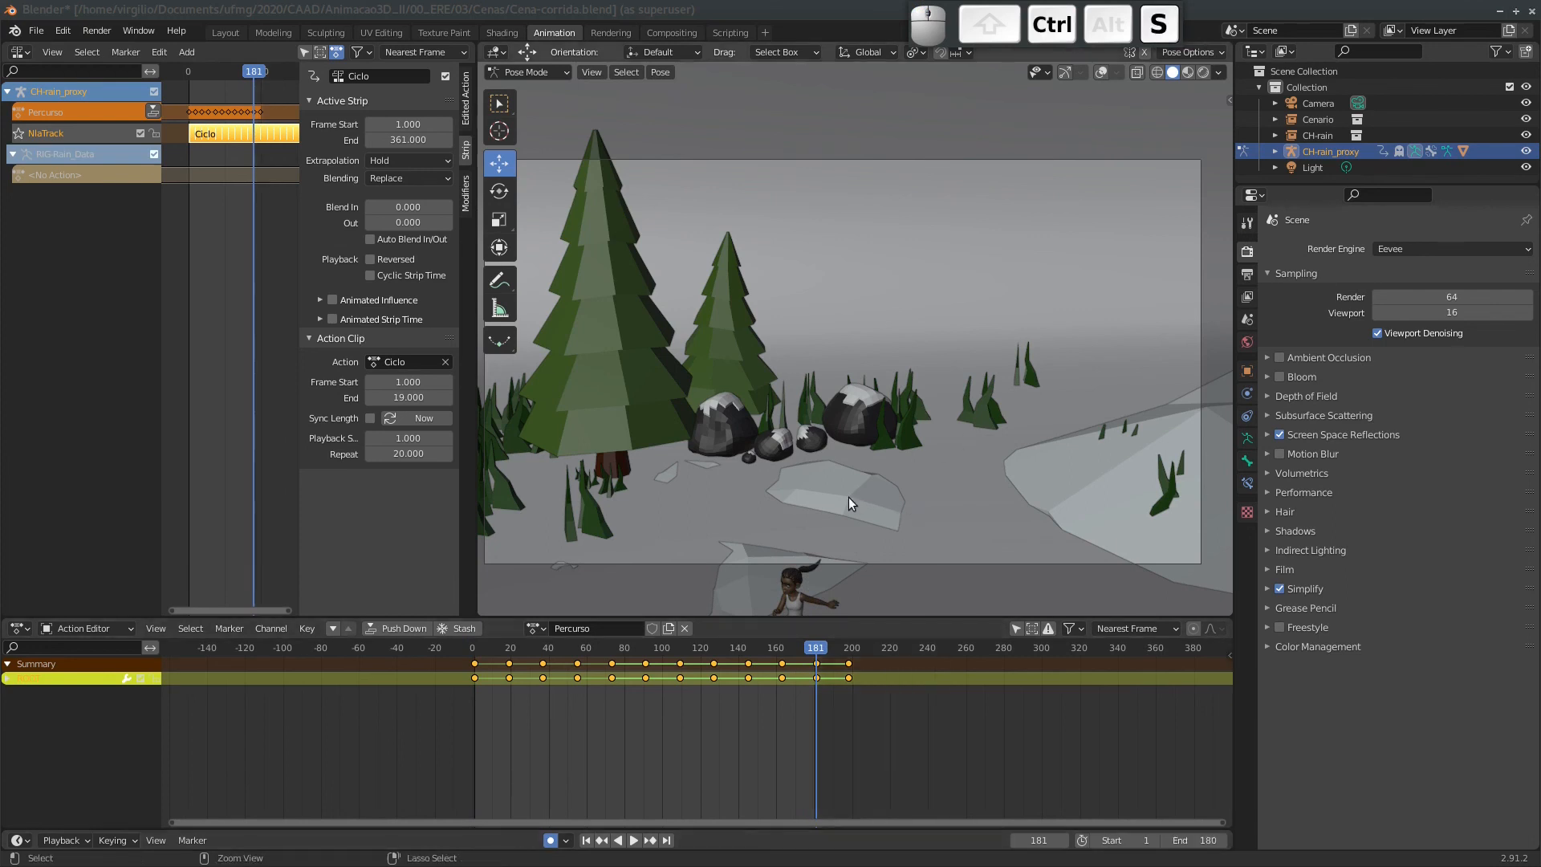
pyautogui.hotkey('ctrl', 's')
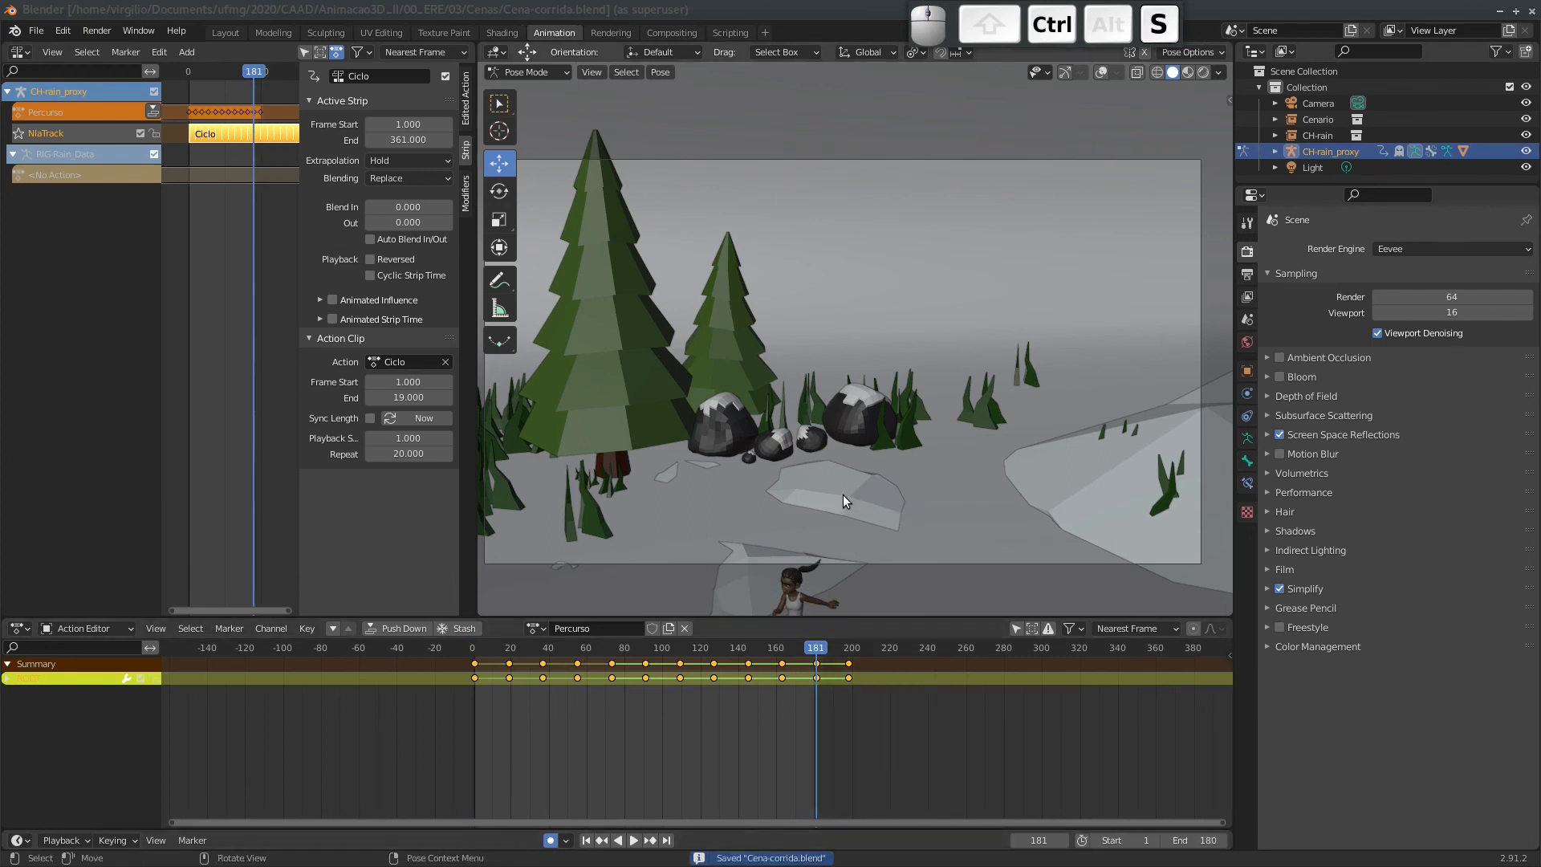
# Set the camera viewport's shading mode to Rendered.
pyautogui.click(103, 30)
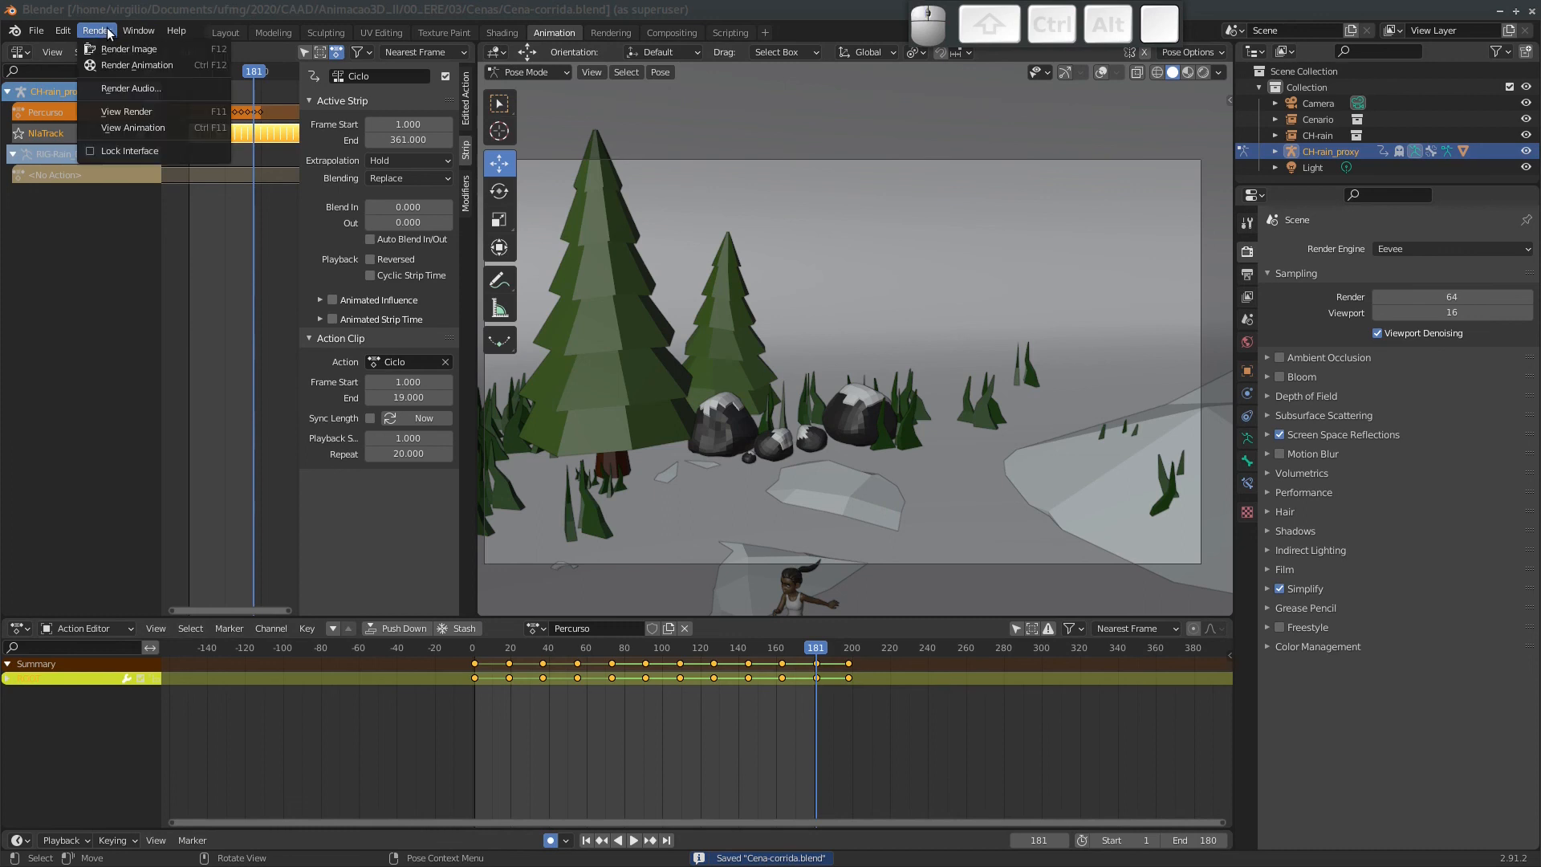
pyautogui.press('Escape')
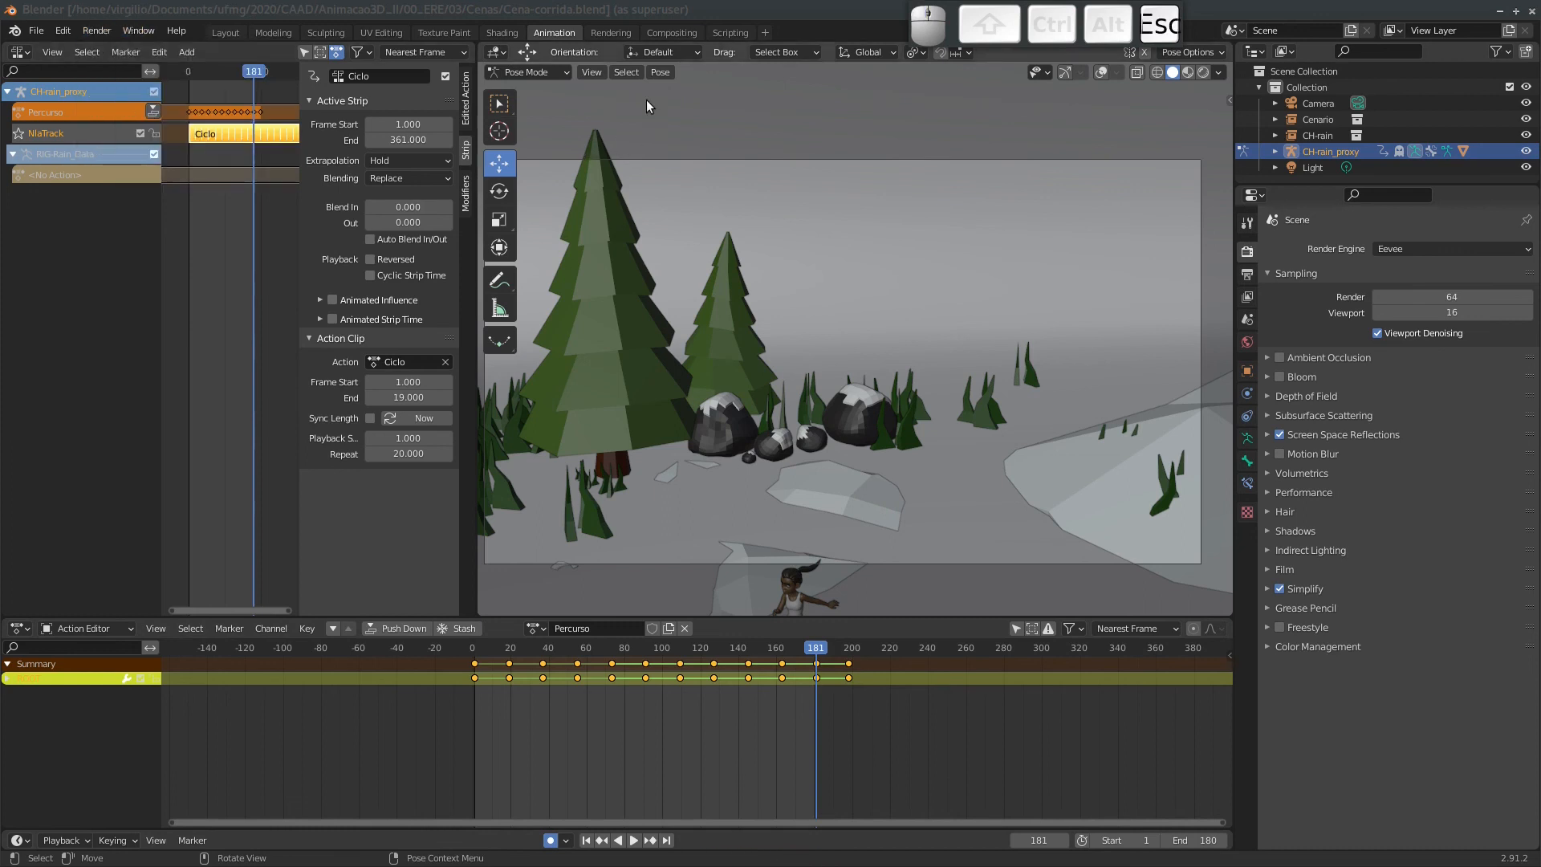
pyautogui.click(591, 73)
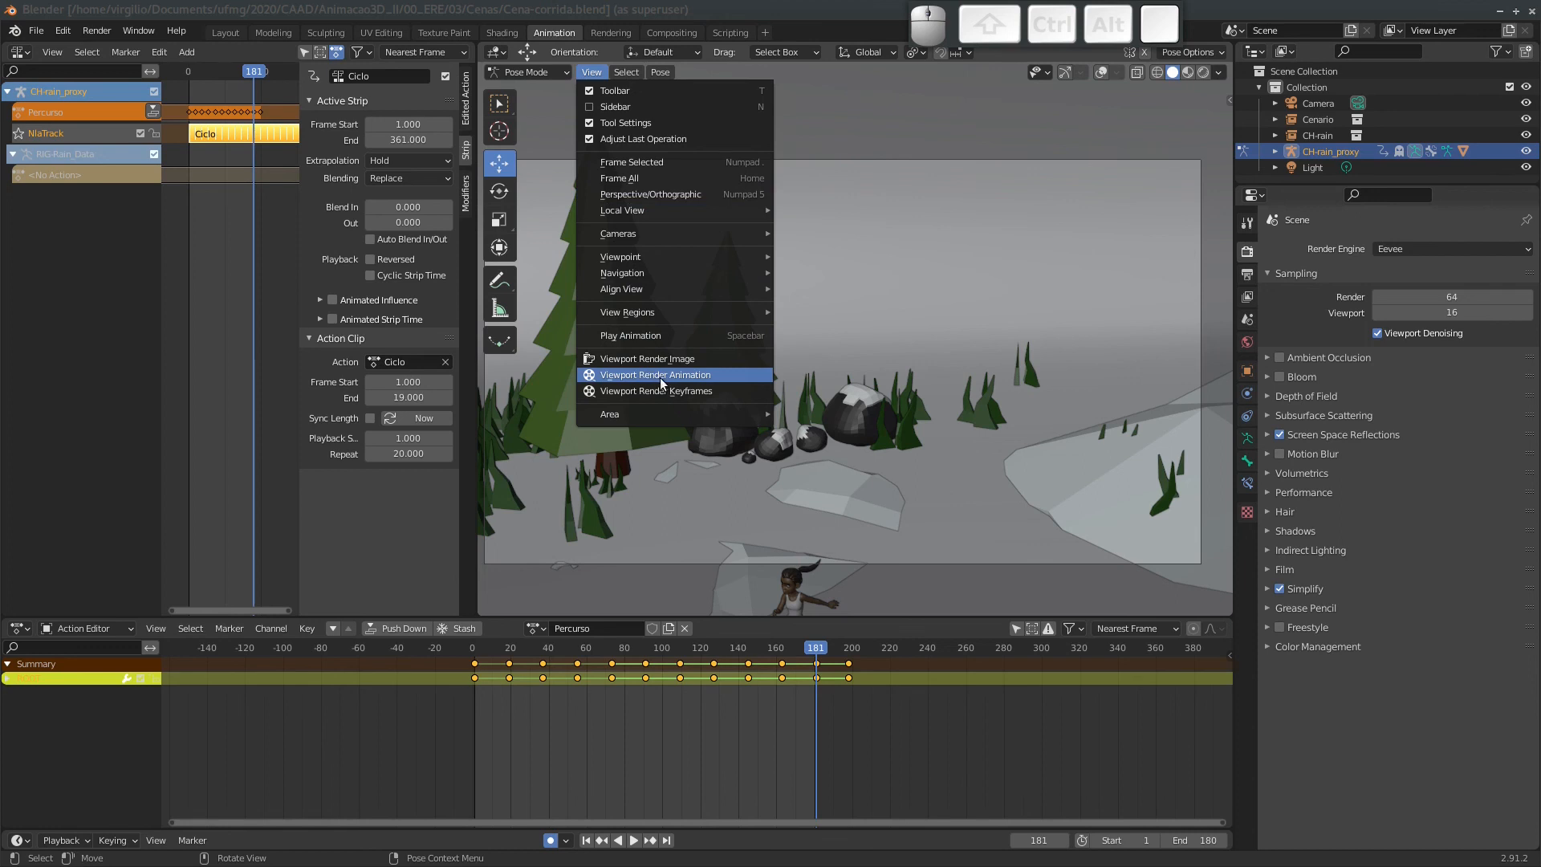
pyautogui.click(1203, 72)
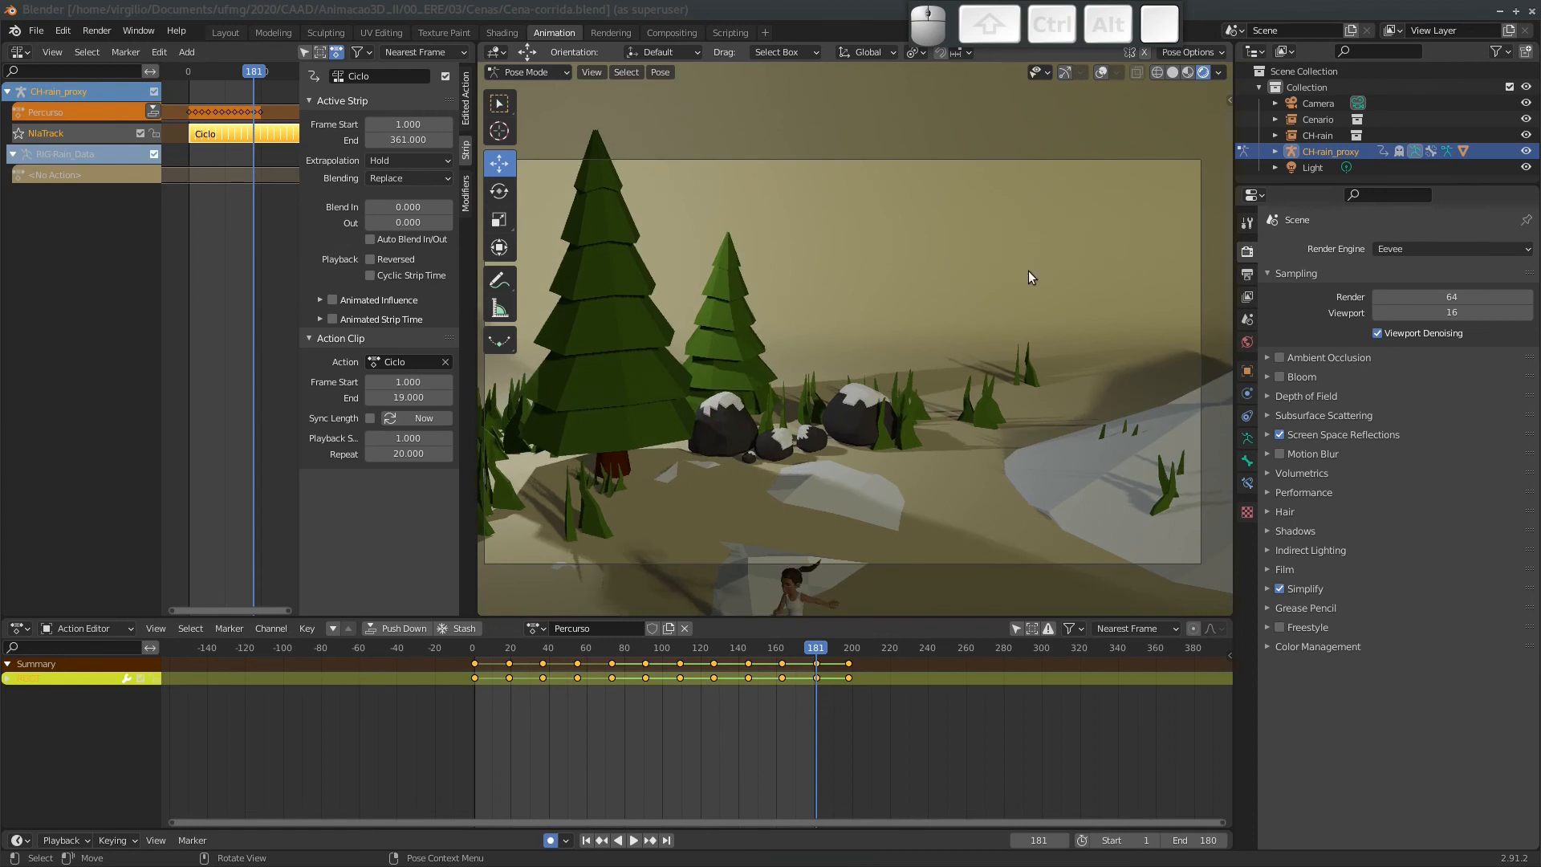
# Run Viewport Render Animation on the camera view, and close the render window.
pyautogui.click(595, 71)
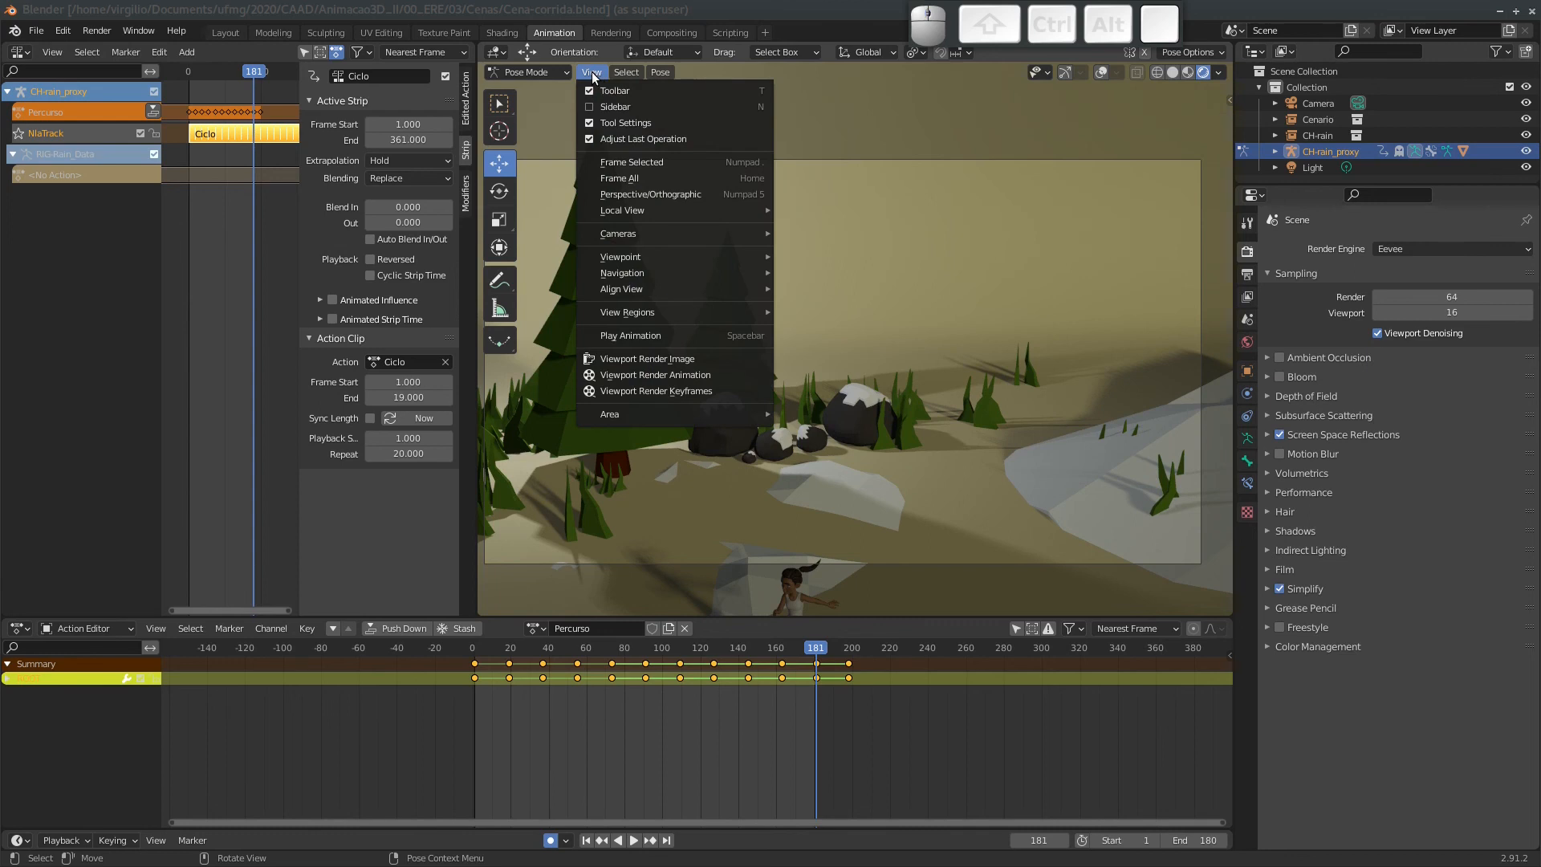
pyautogui.click(671, 378)
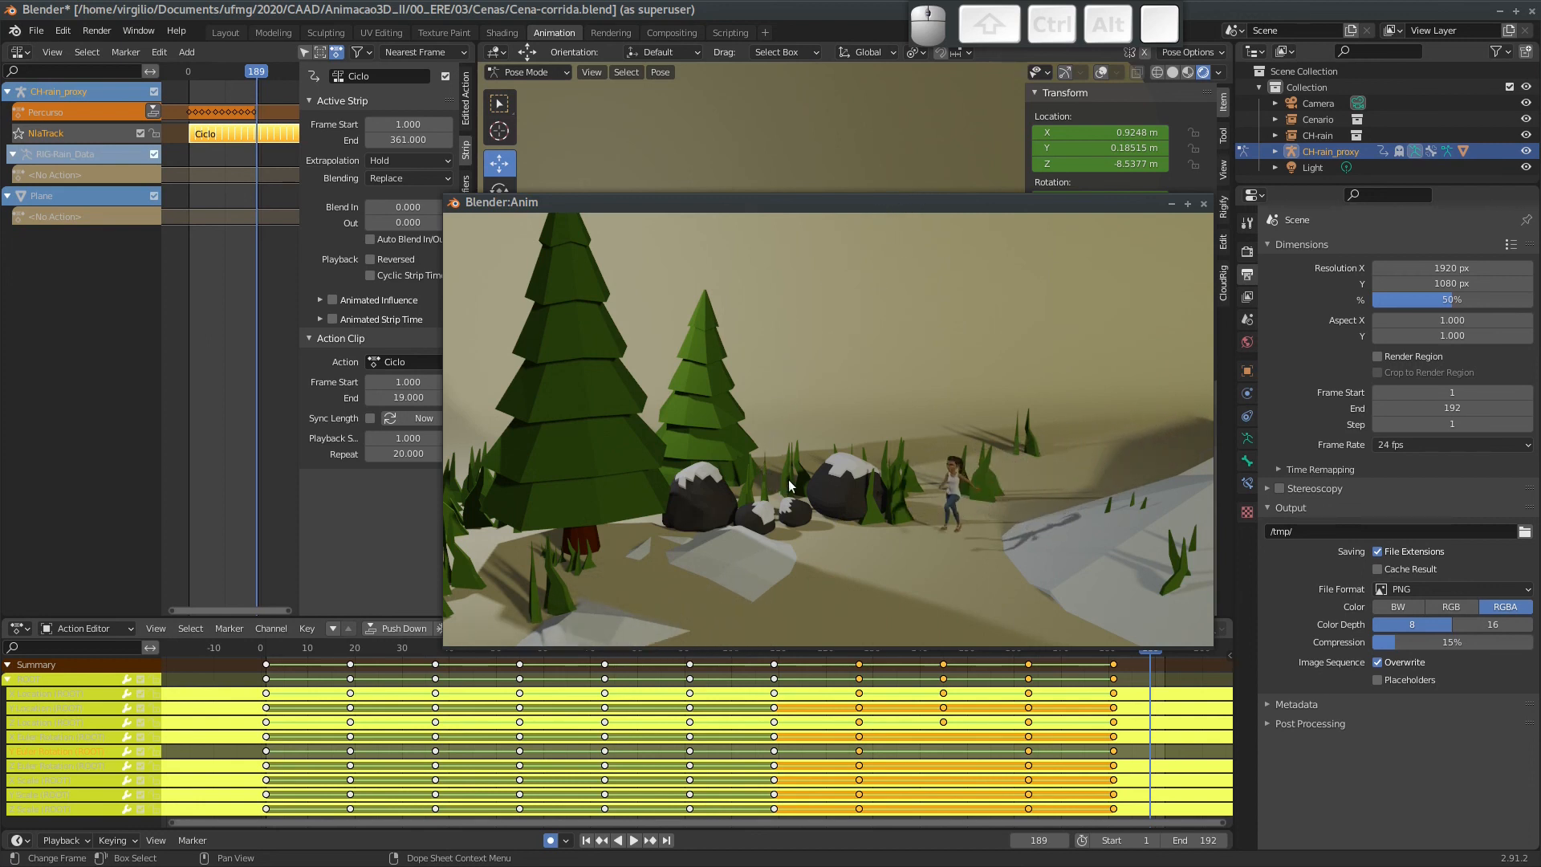
pyautogui.click(1204, 203)
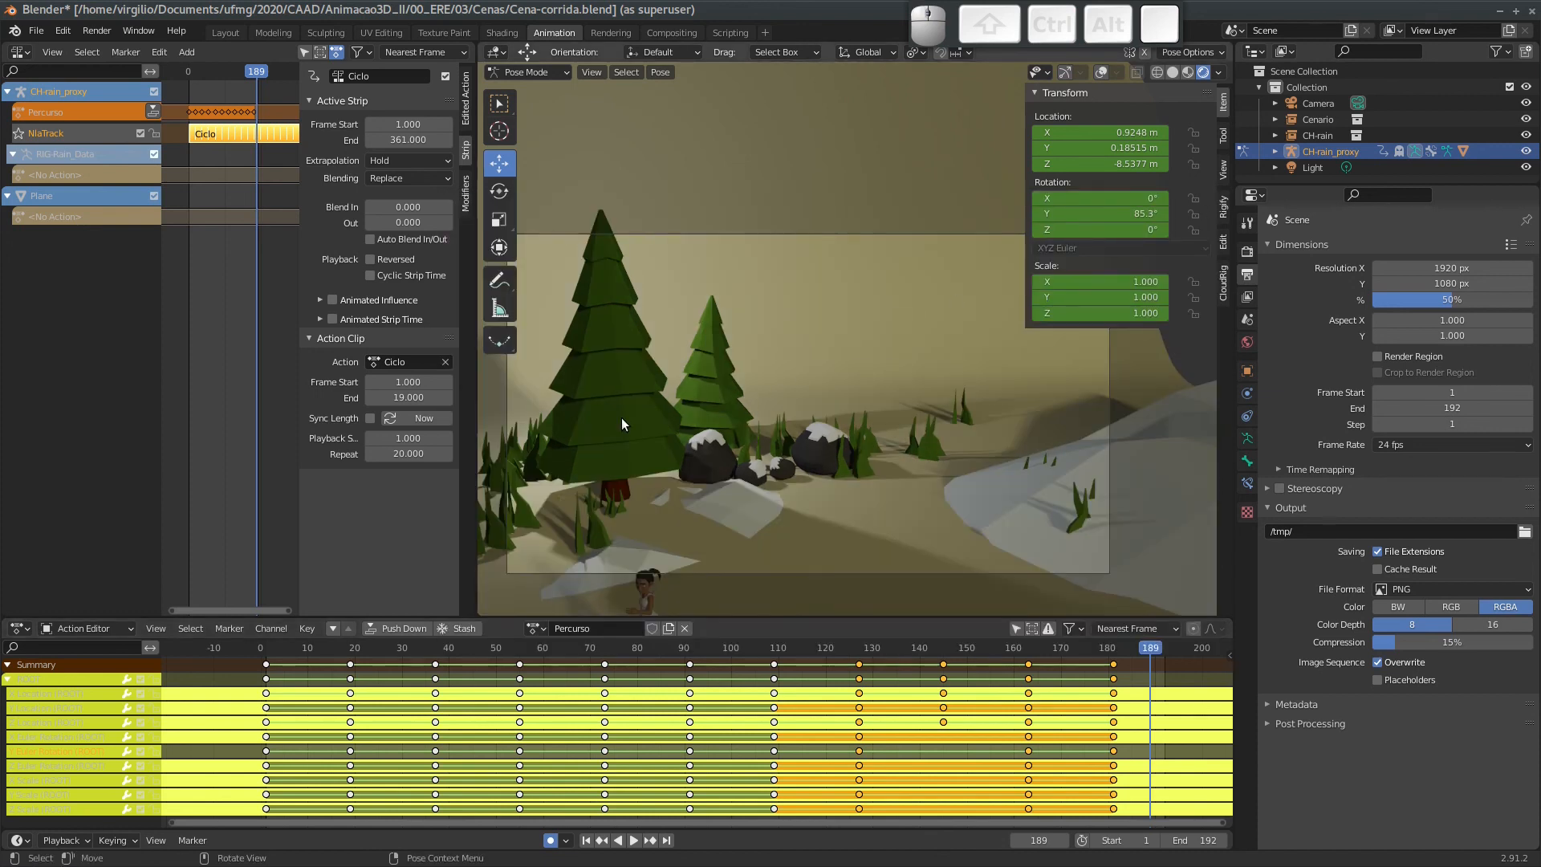